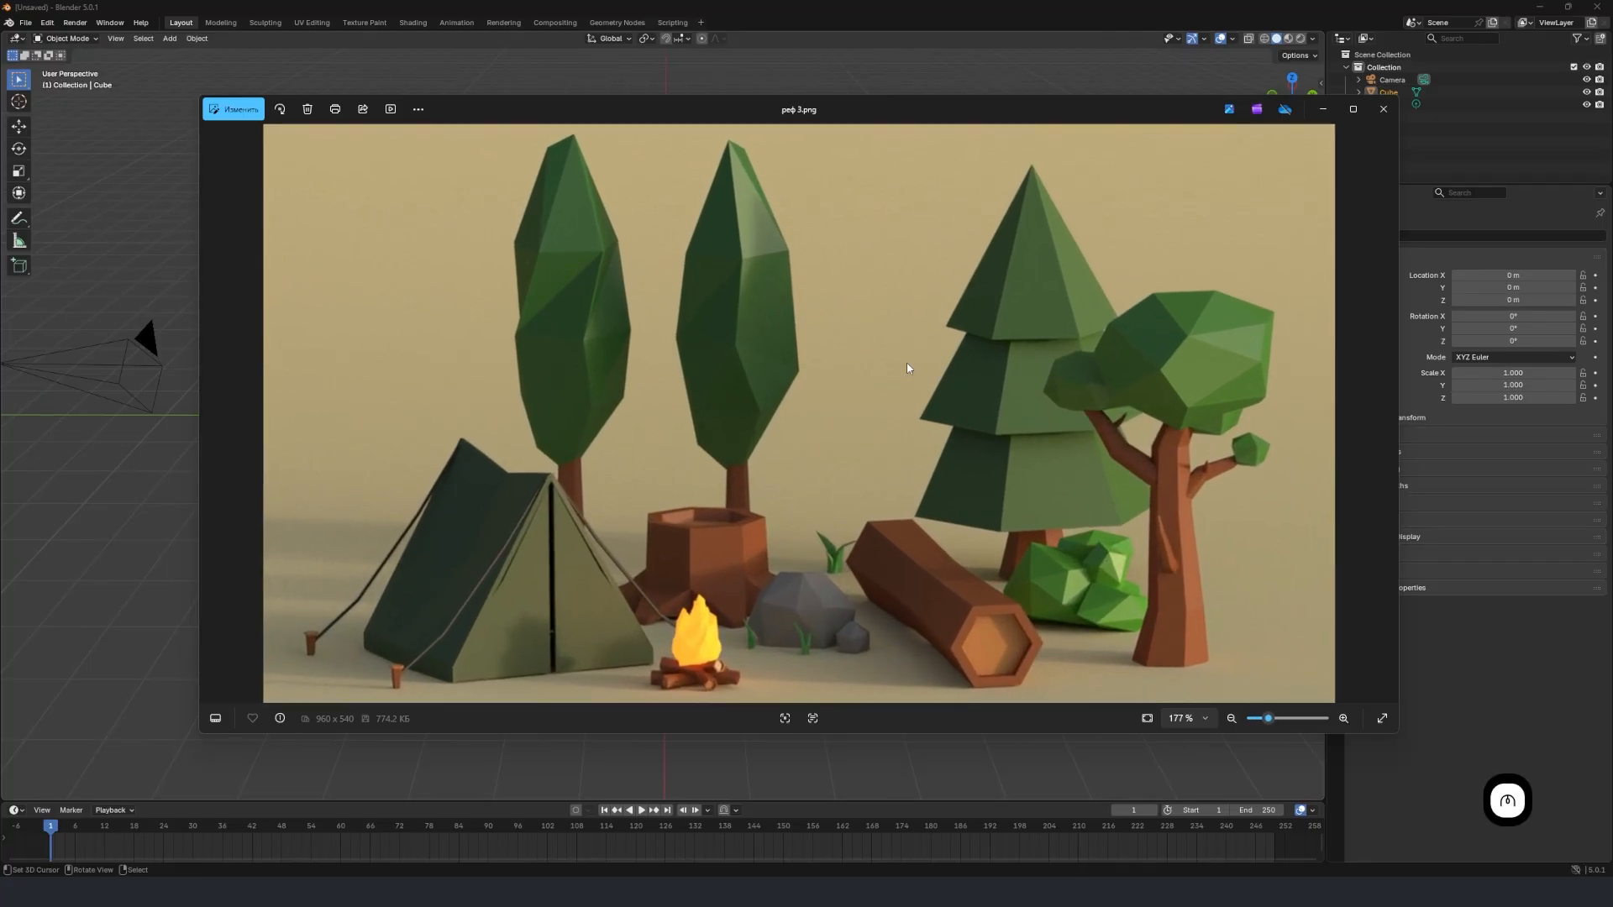
Examine the low-poly campsite reference image and minimise its viewer window.
scroll(907, 360, "down", 3)
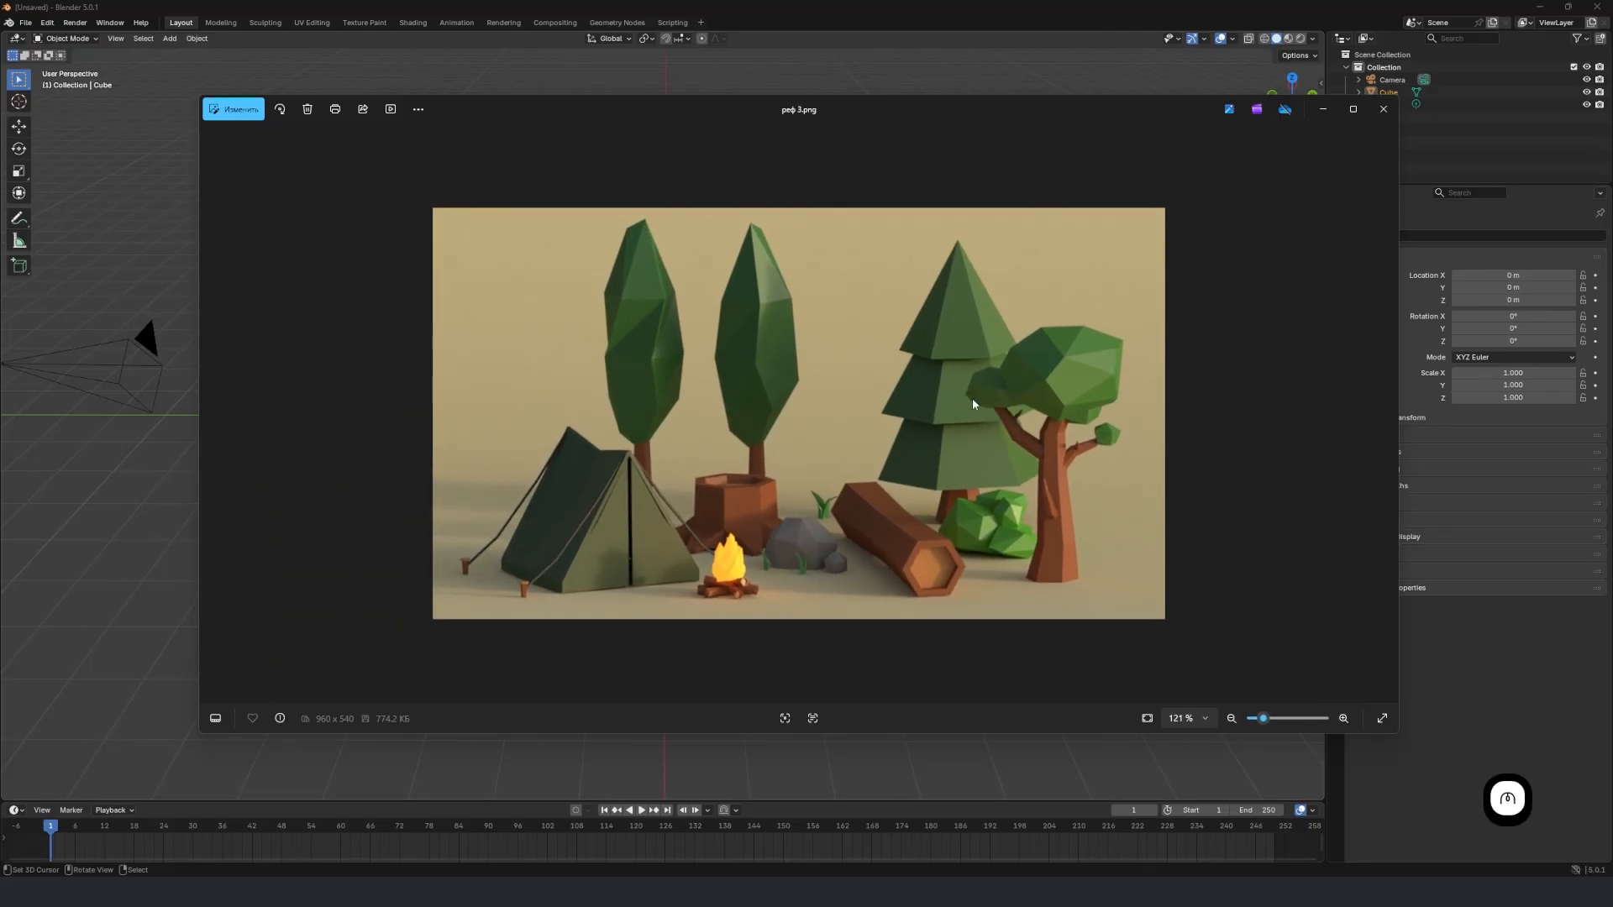
scroll(973, 404, "up", 3)
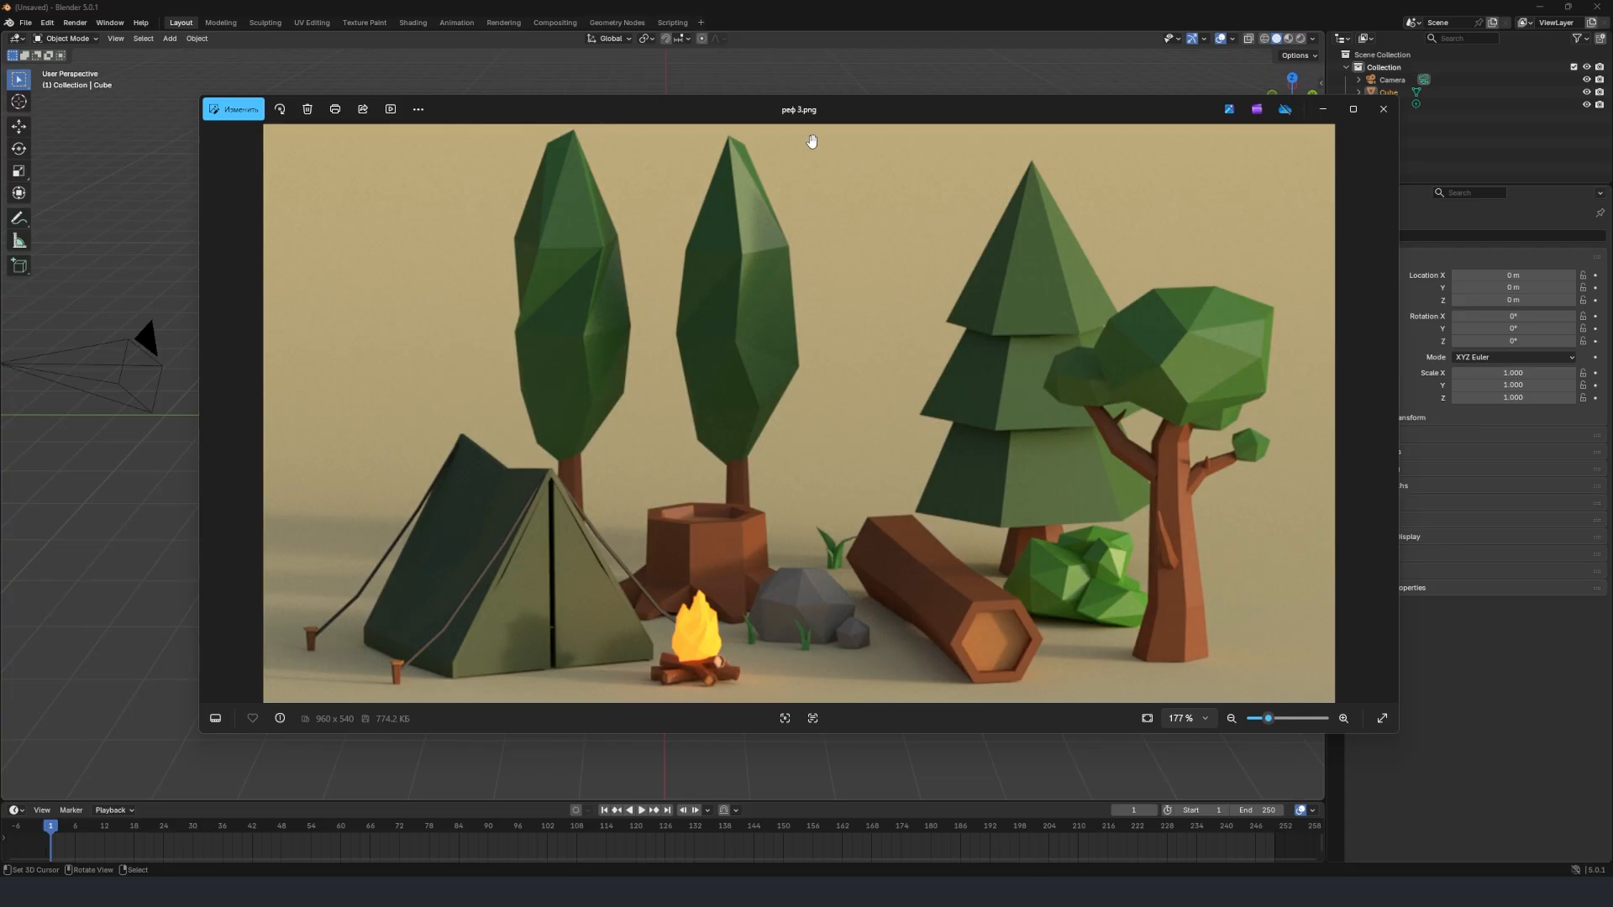
left_click(1327, 112)
left_click(834, 5)
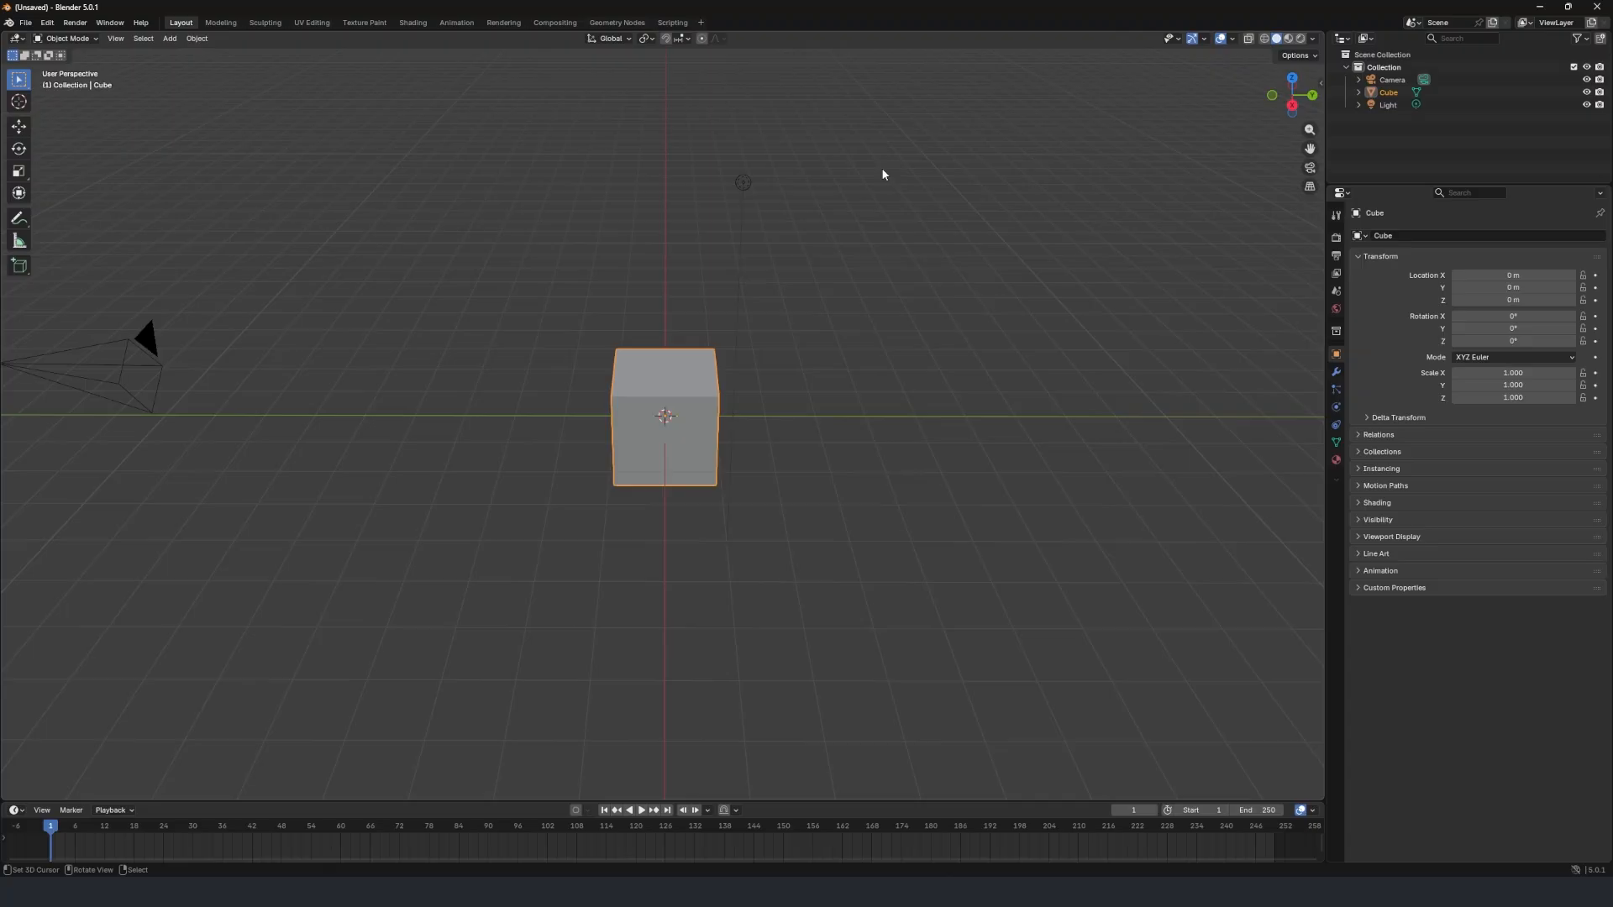
Delete the default cube, camera and light from the scene.
middle_click_drag(777, 242, 616, 246)
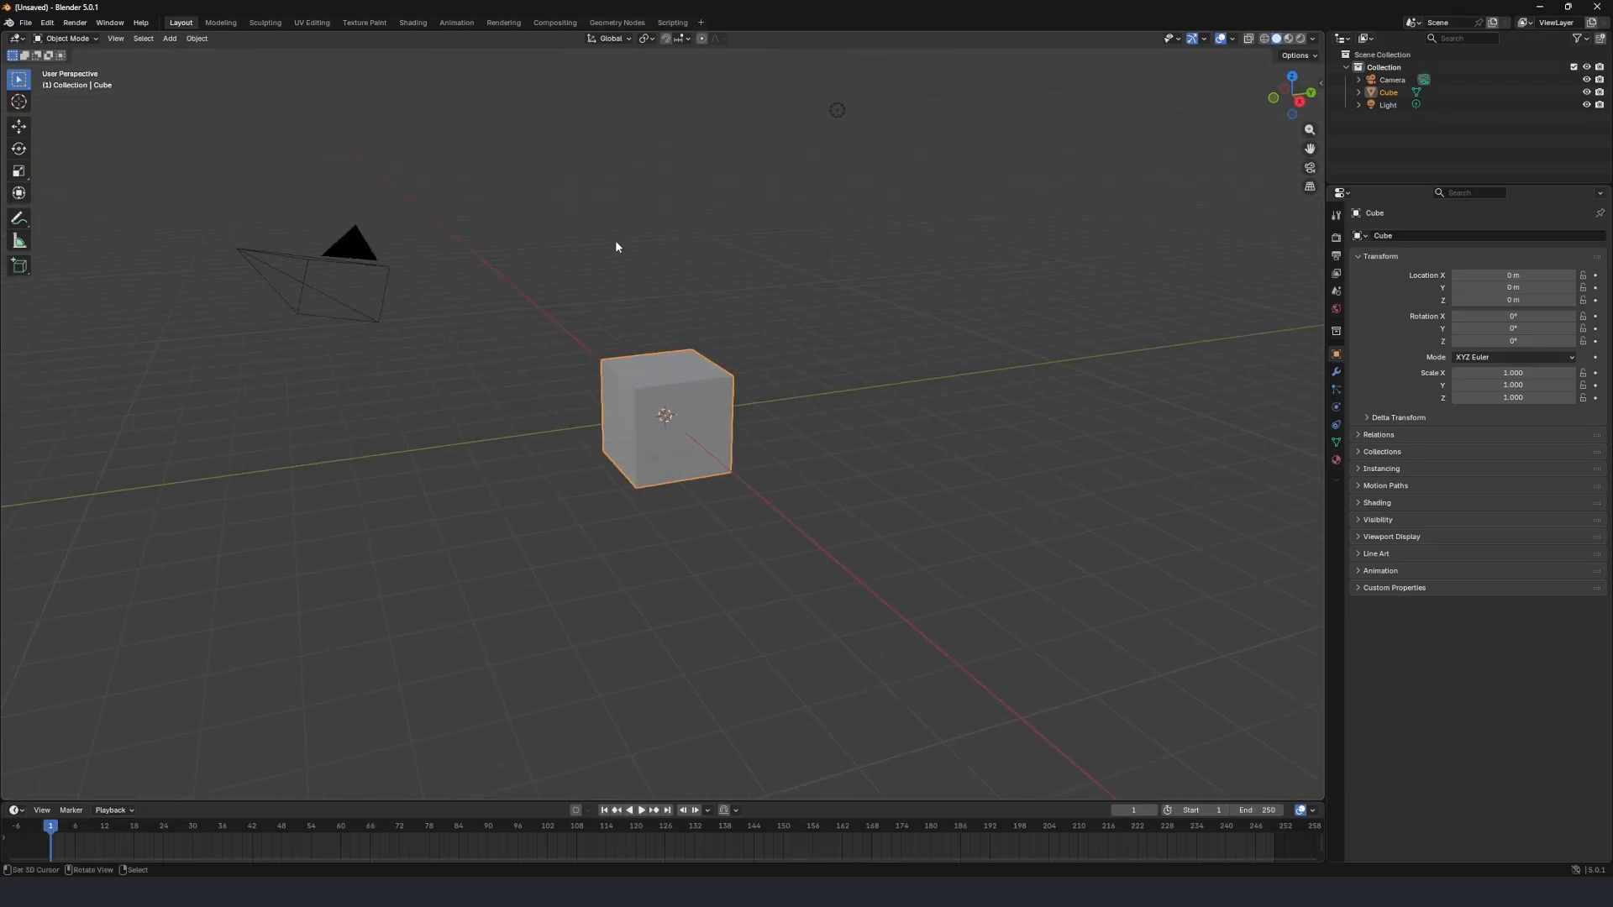
key("a")
middle_click_drag(534, 373, 668, 362)
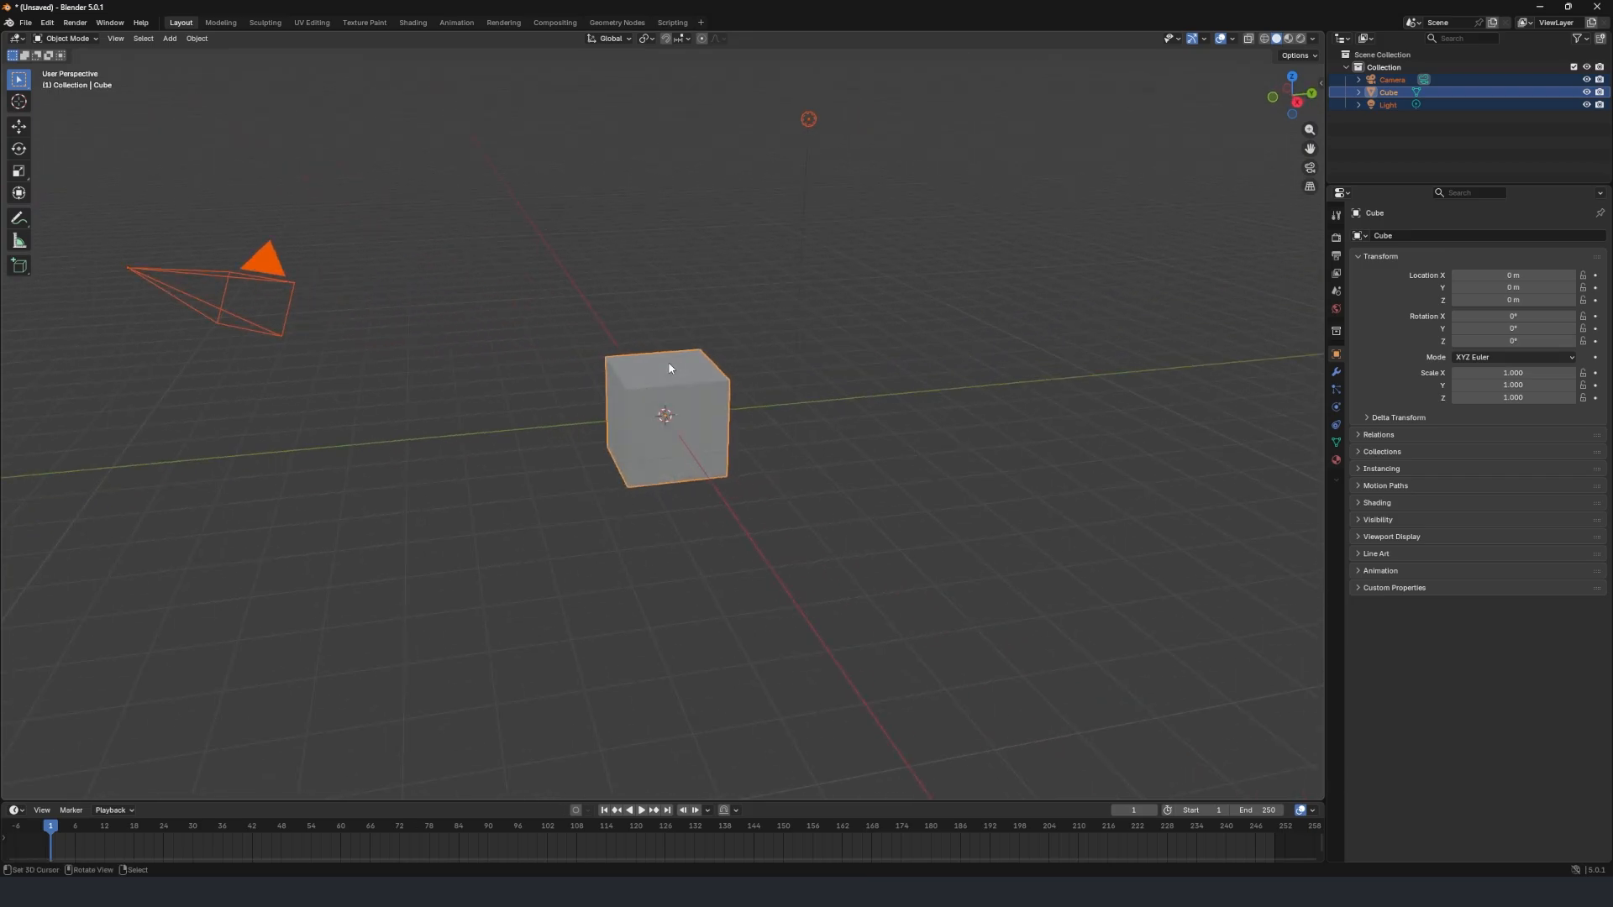
key("x")
left_click(650, 364)
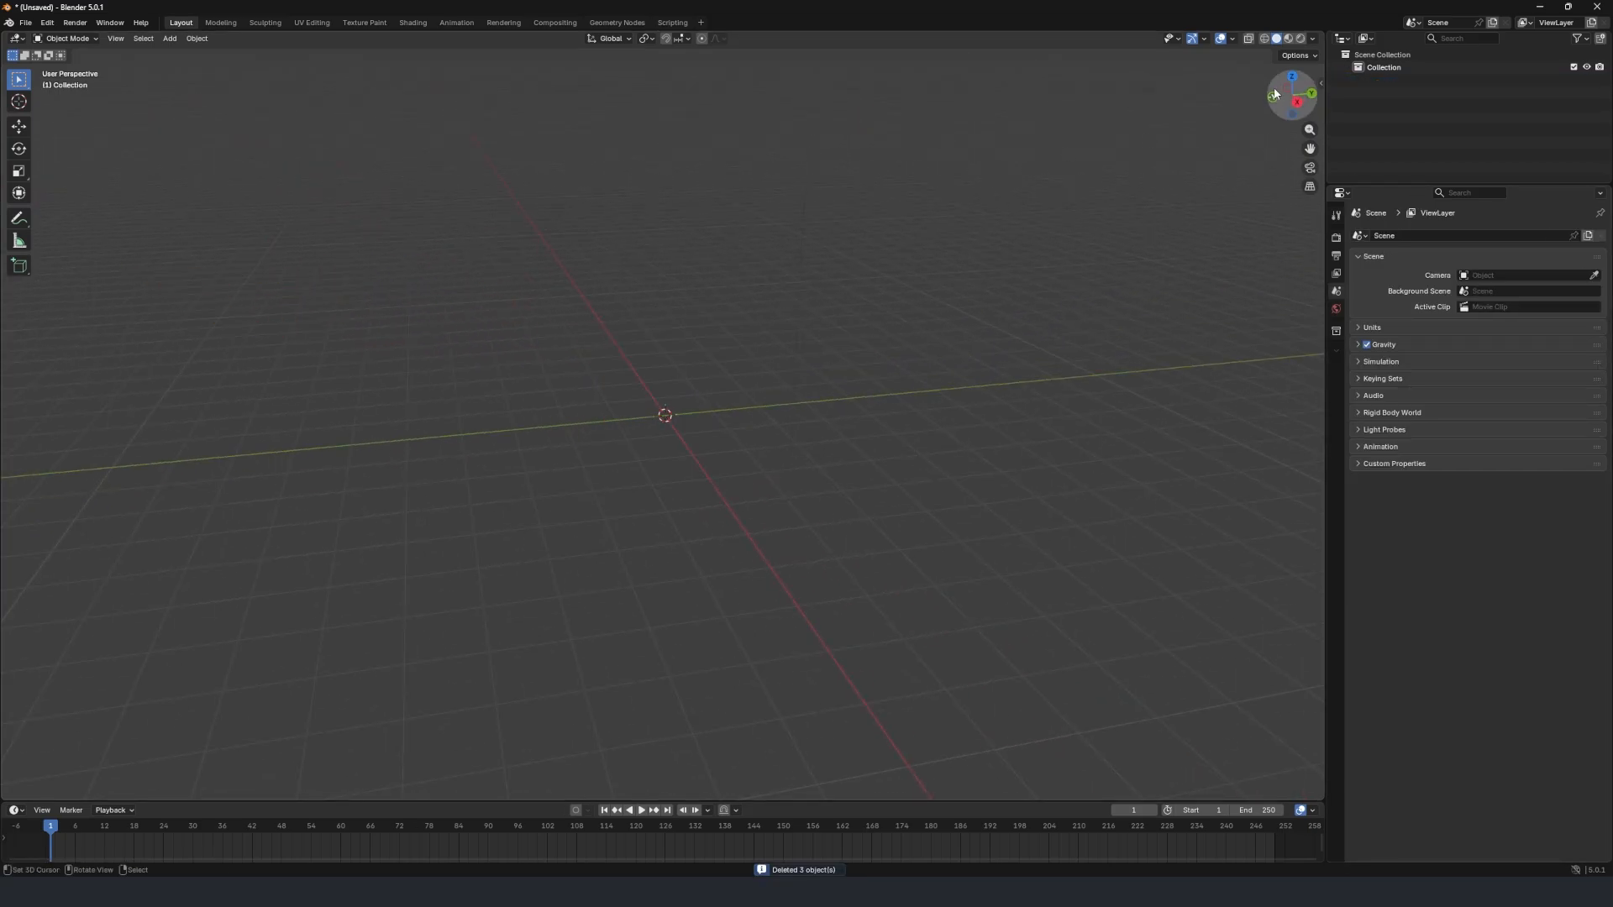
Split the 3D viewport into two side-by-side areas and make one of them an Image Editor.
left_click_drag(1323, 35, 795, 113)
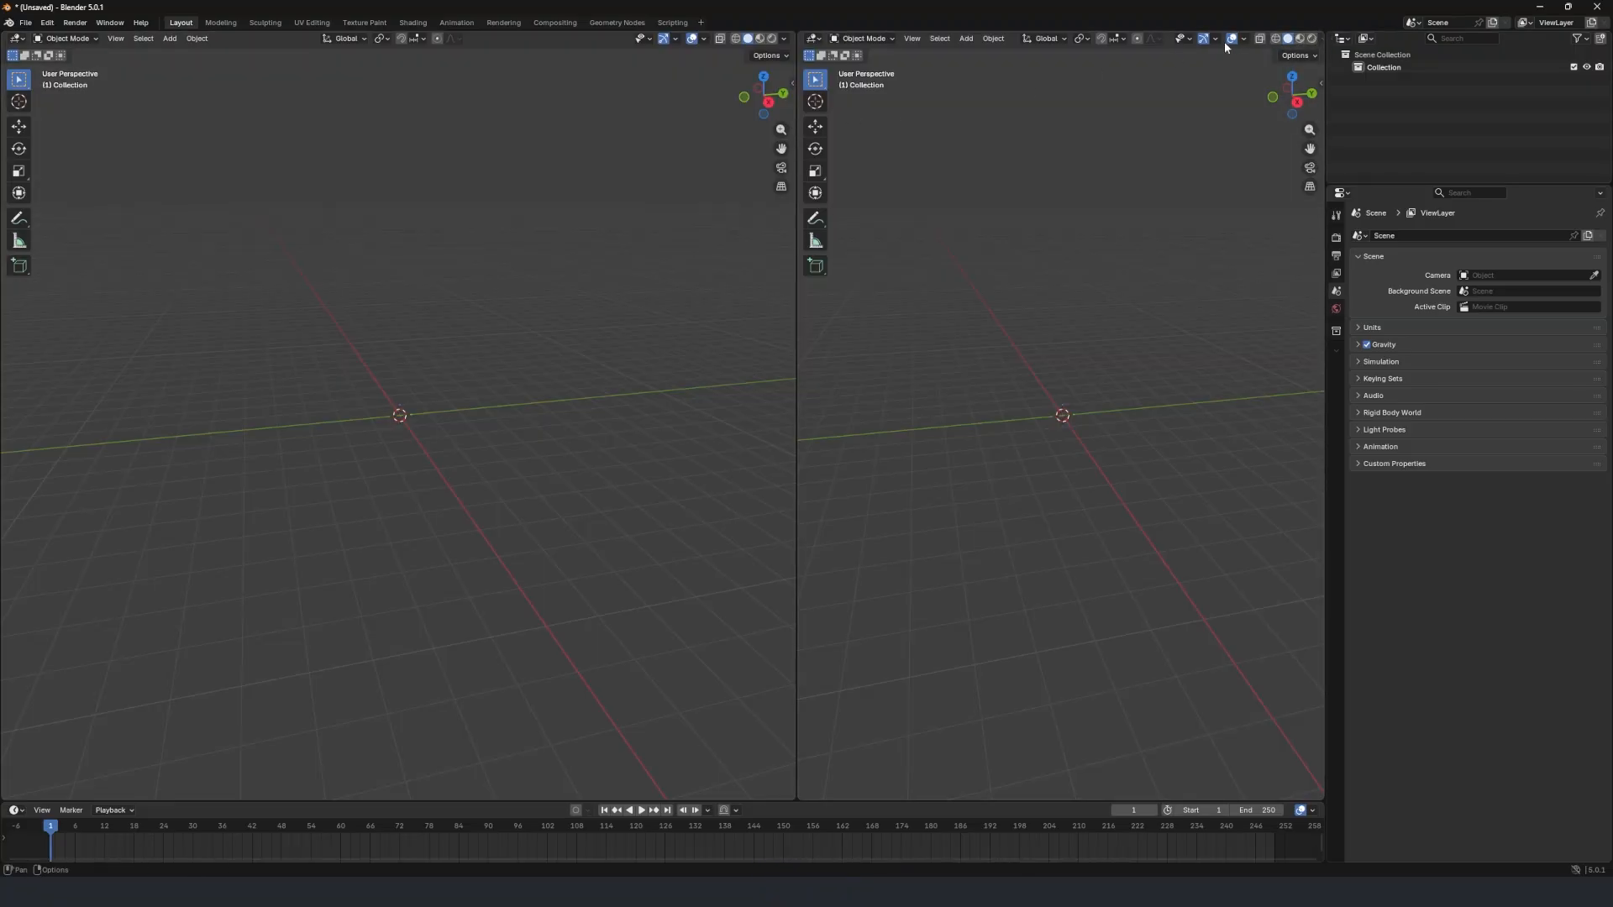
left_click(812, 40)
left_click(861, 86)
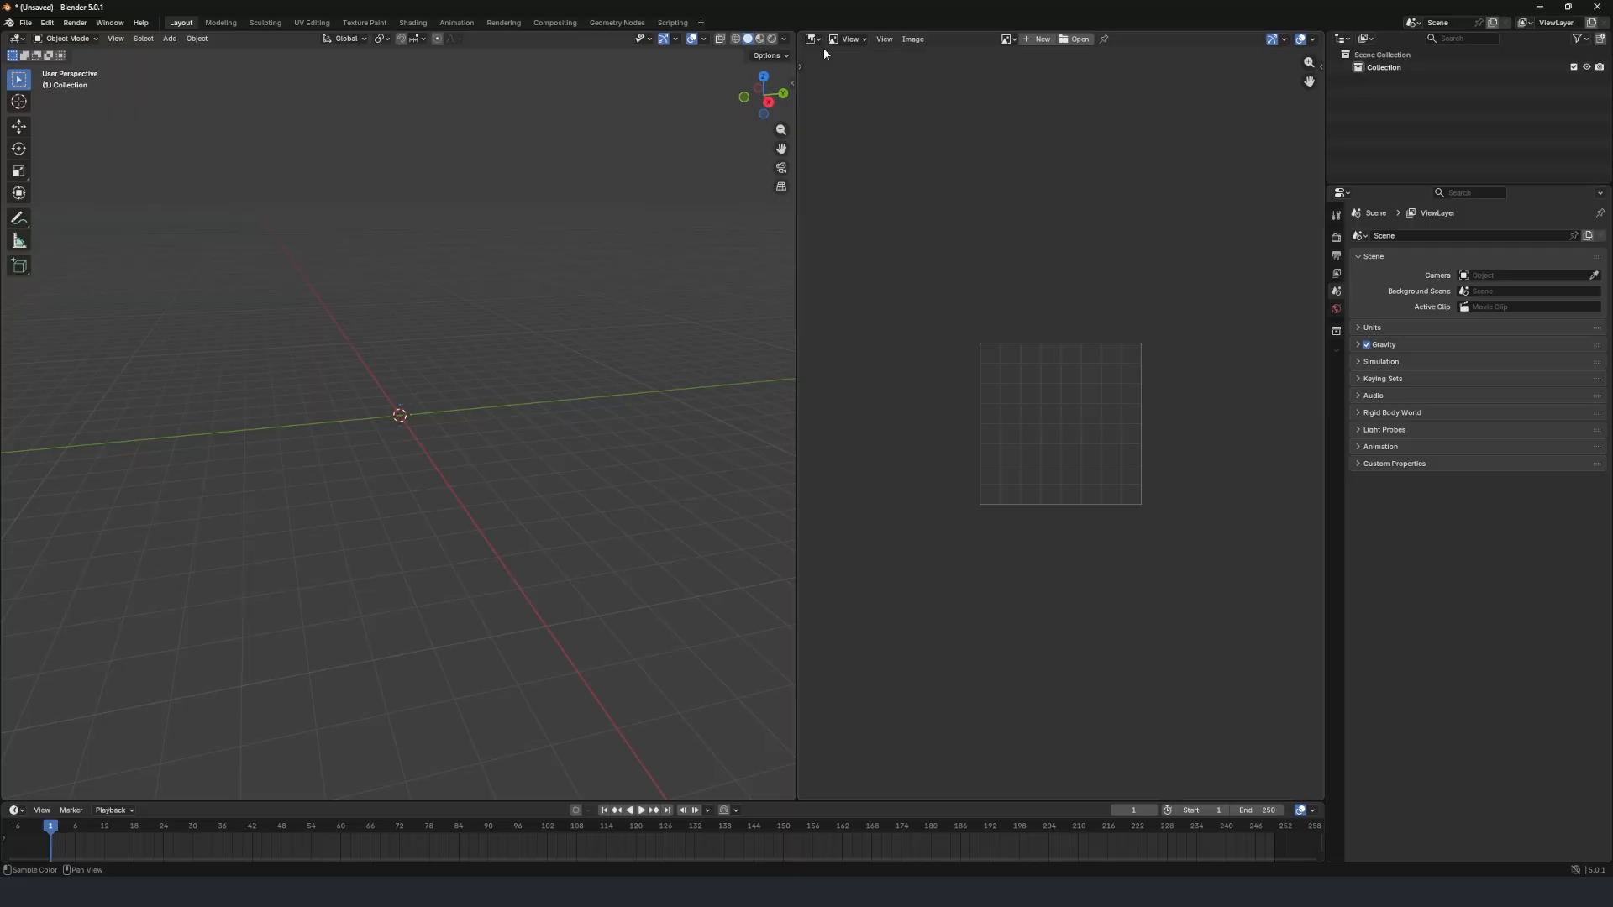
Load the campsite reference image реф 3.png from its folder into the Image Editor.
mouse_move(785, 869)
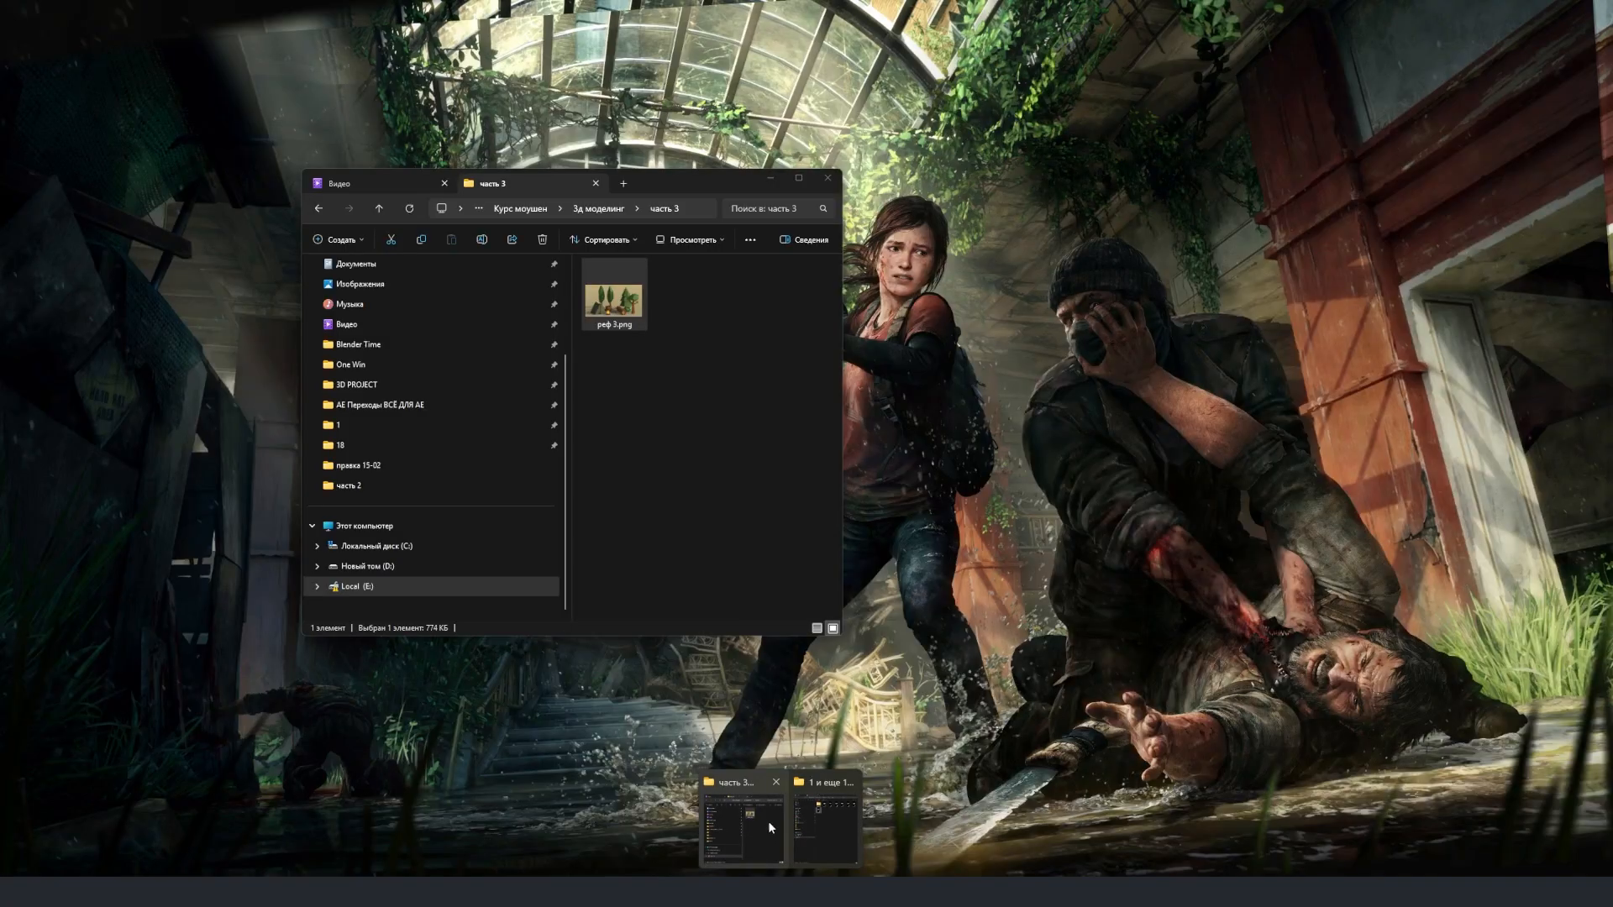
left_click(768, 819)
left_click_drag(614, 313, 1123, 390)
left_click(1078, 376)
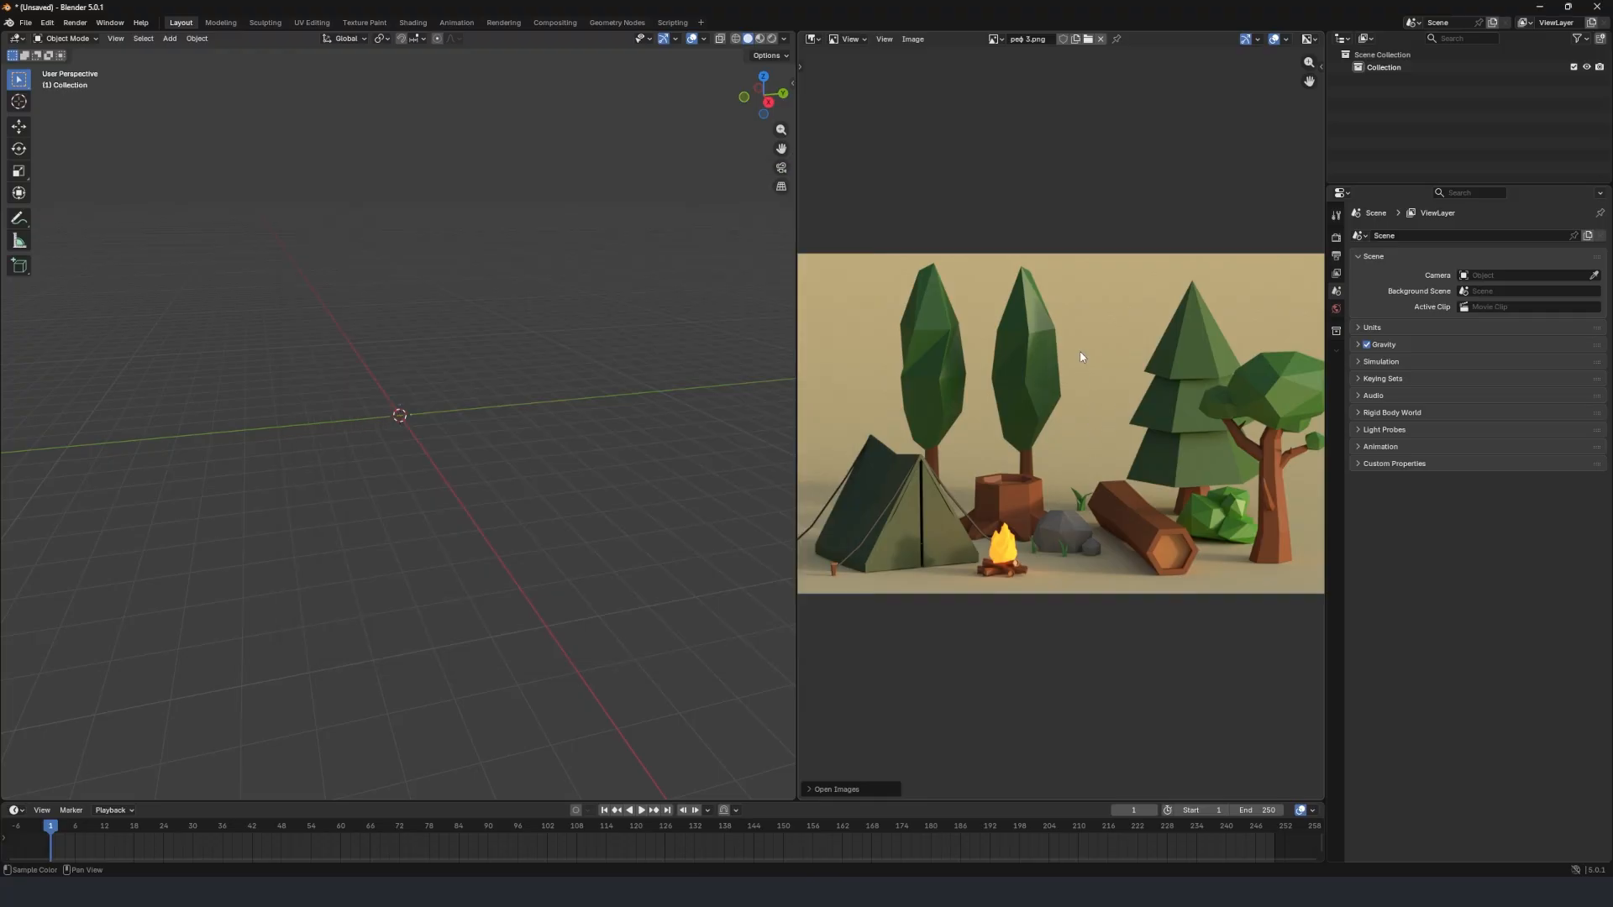
Add a plane mesh at the origin and scale it uniformly to about 9.2 as the ground.
middle_click_drag(418, 391, 507, 387)
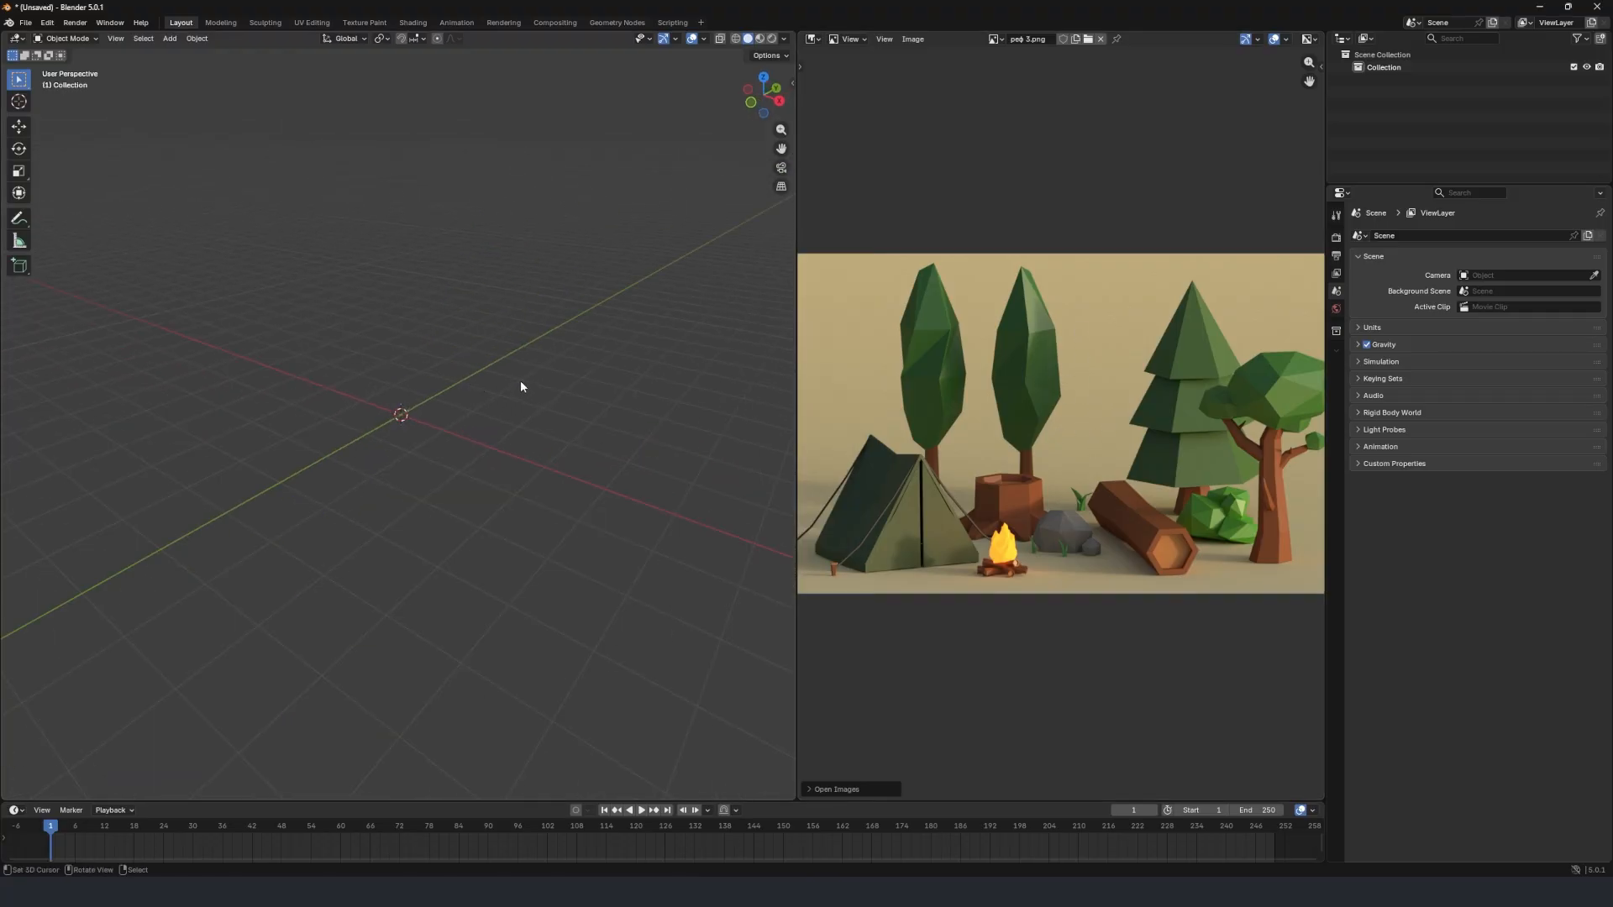
scroll(1175, 510, "up", 1)
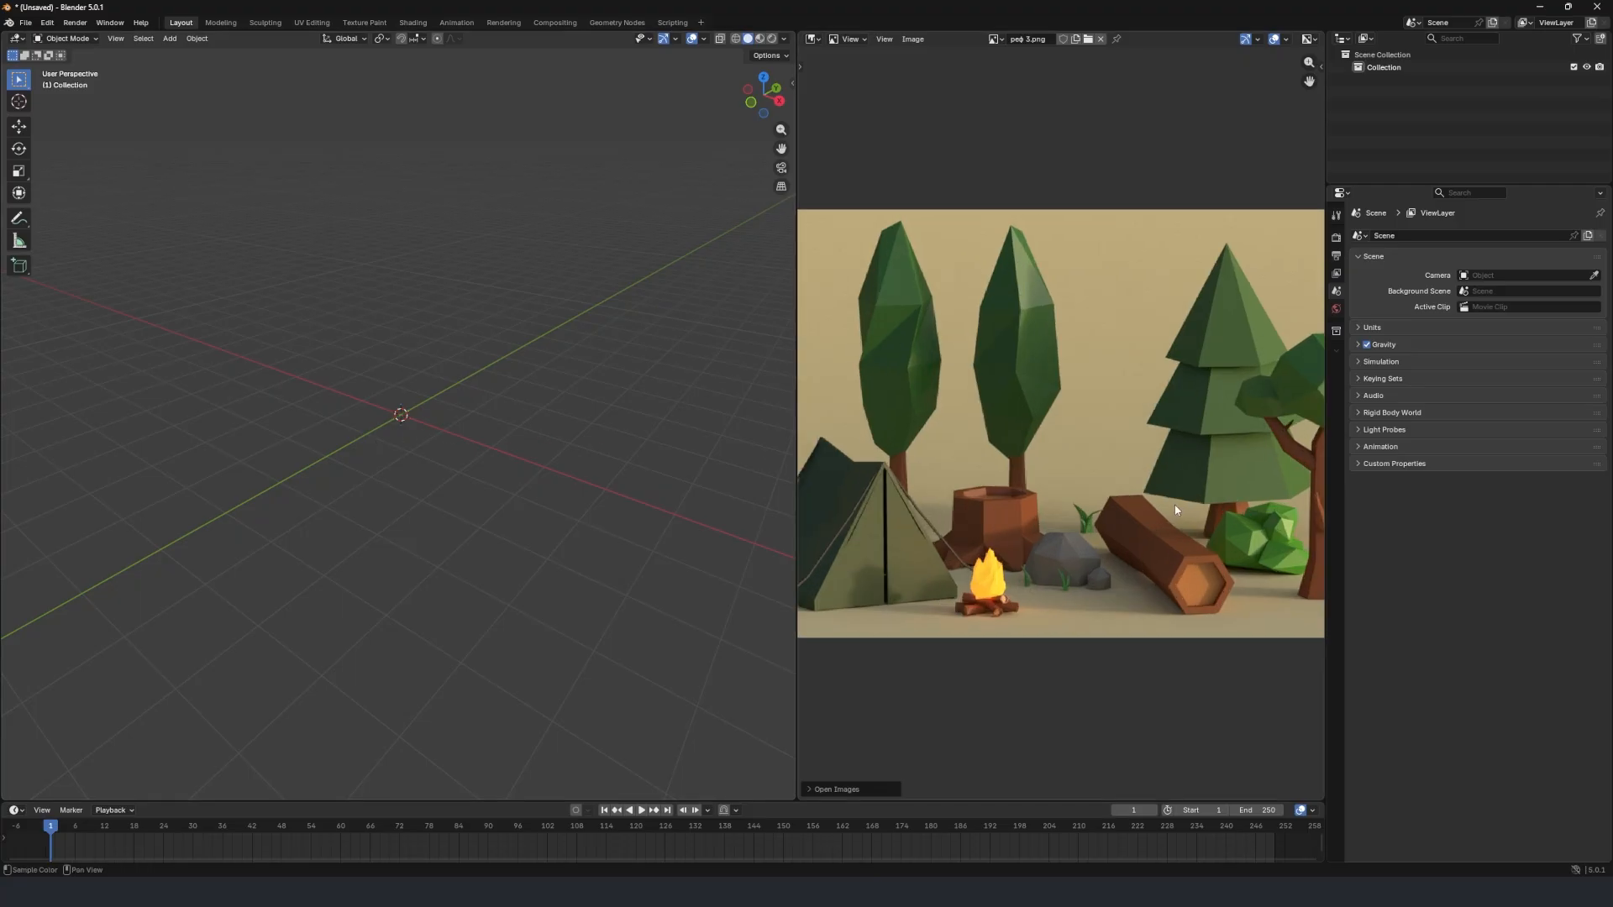
key("shift+a")
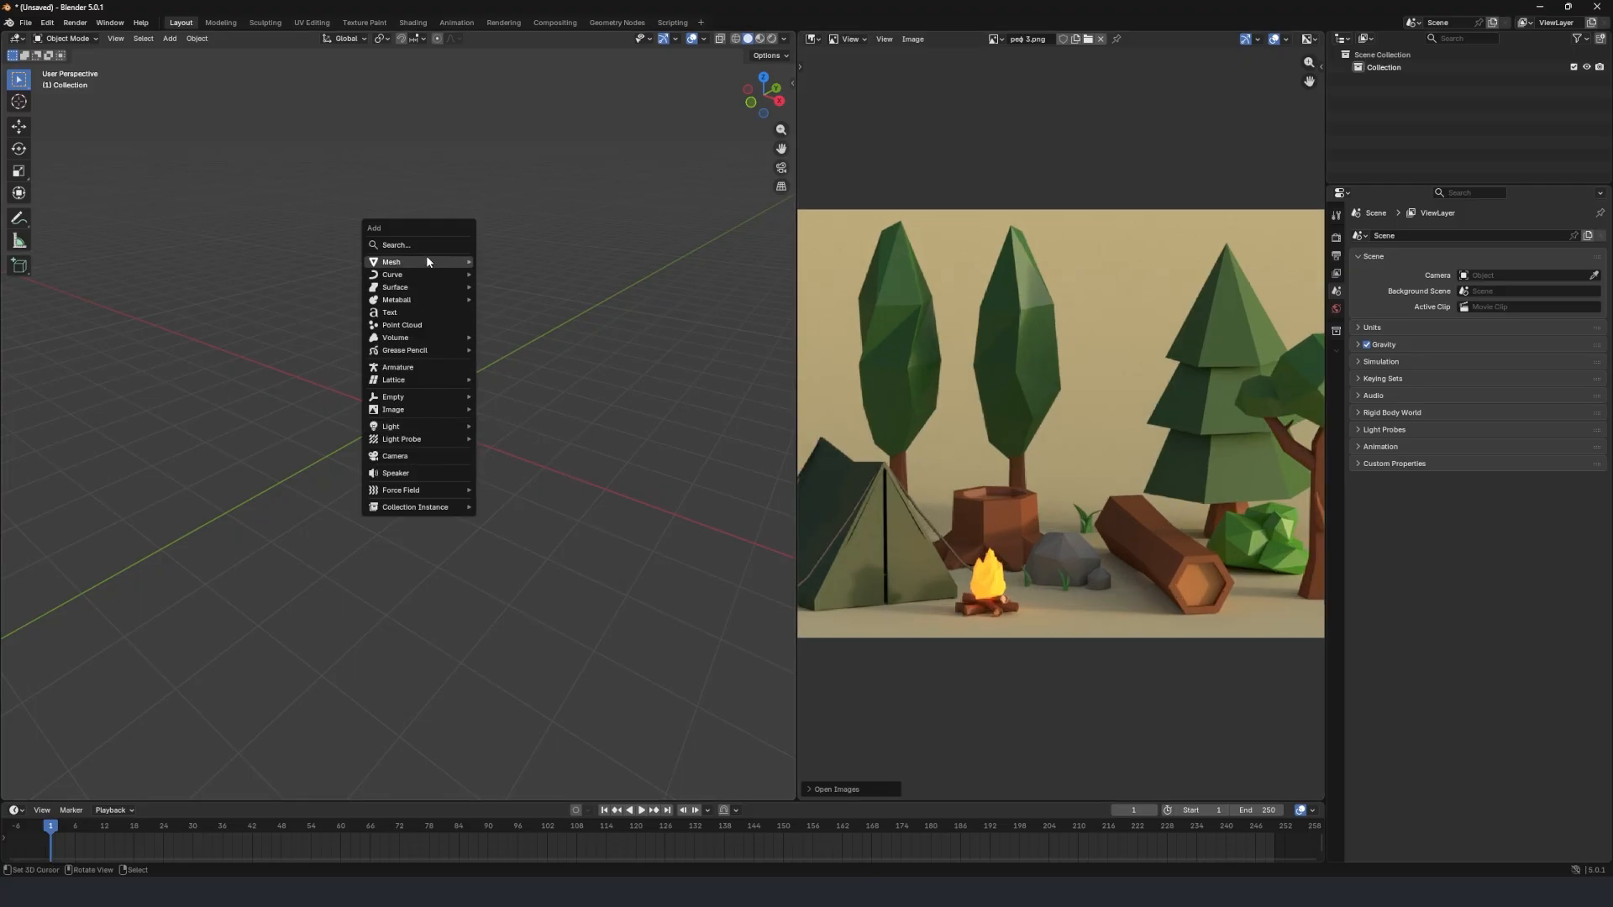
mouse_move(426, 261)
left_click(501, 263)
key("s")
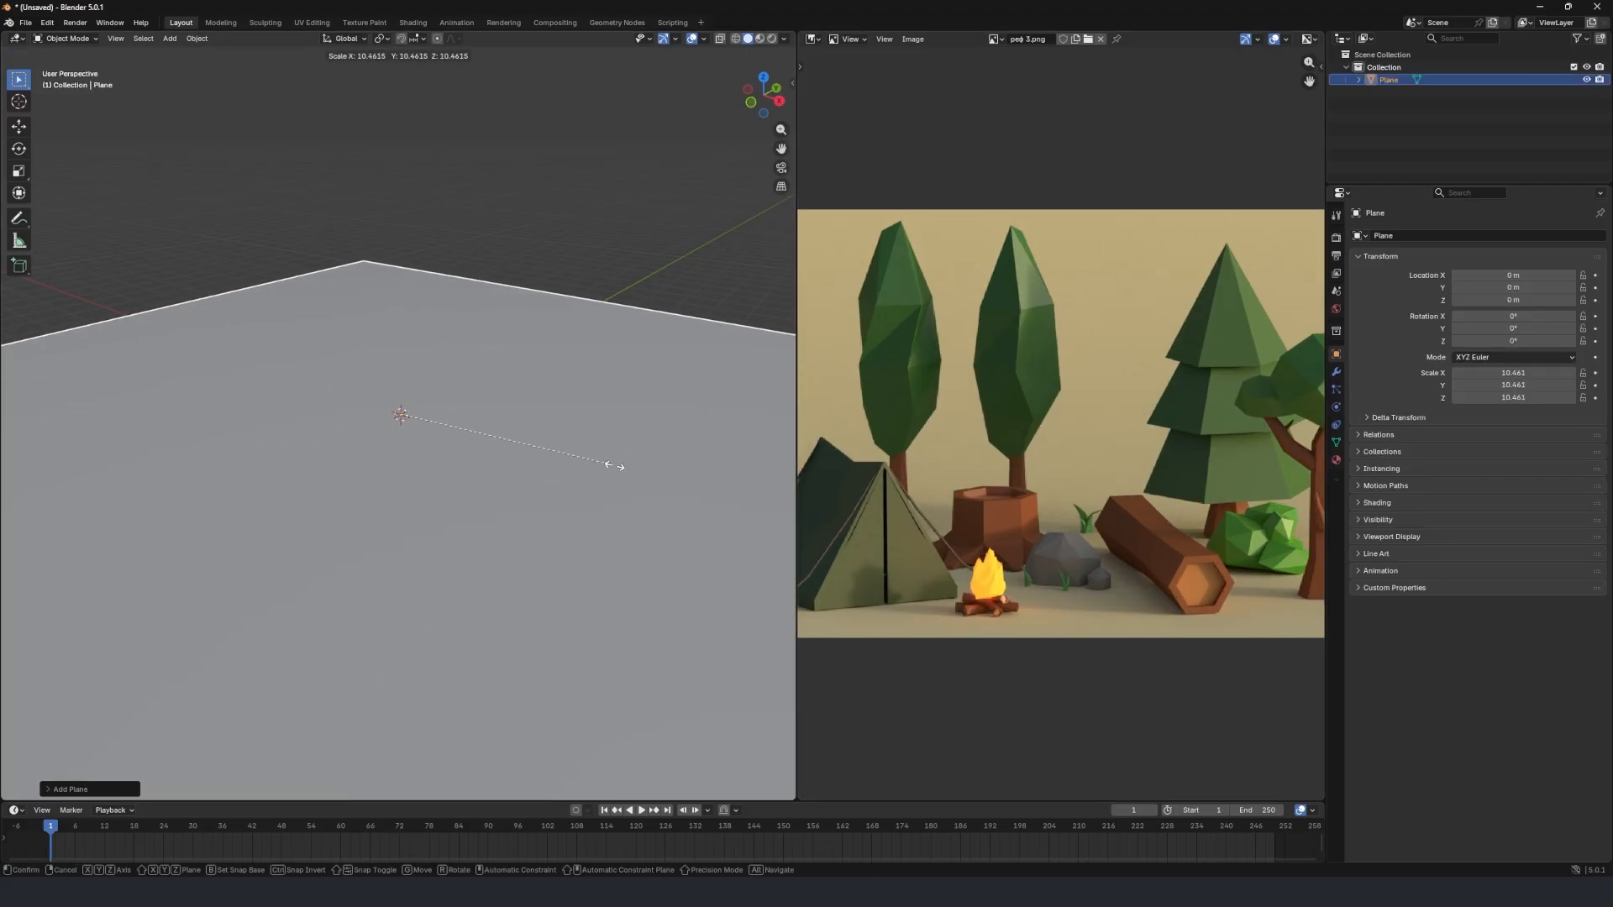
left_click(622, 467)
key("s")
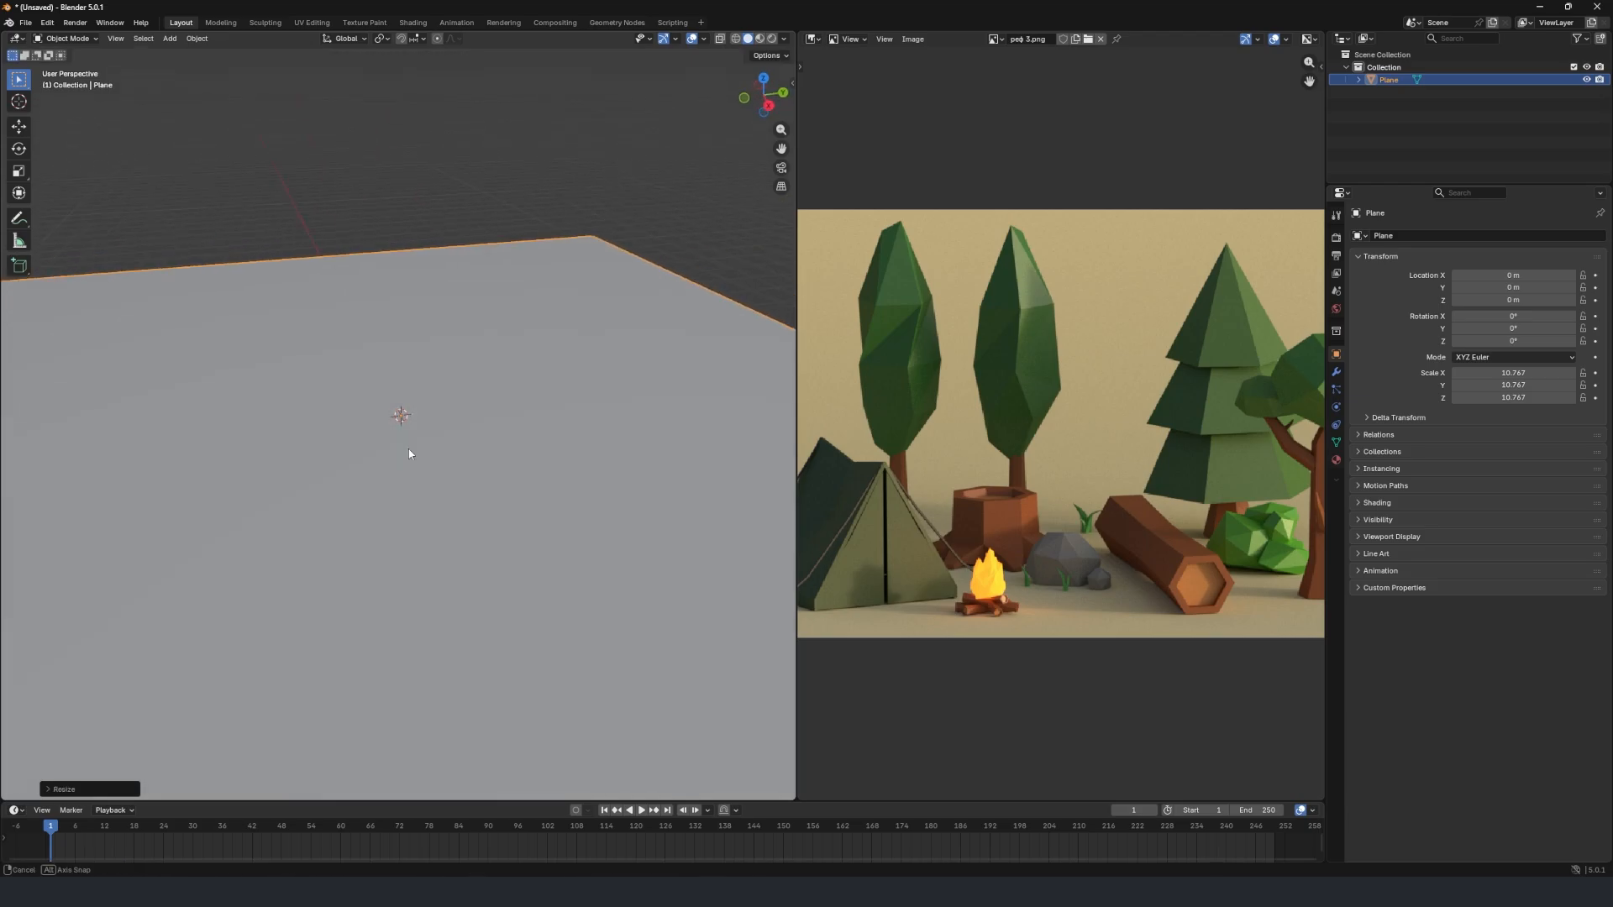
left_click(495, 448)
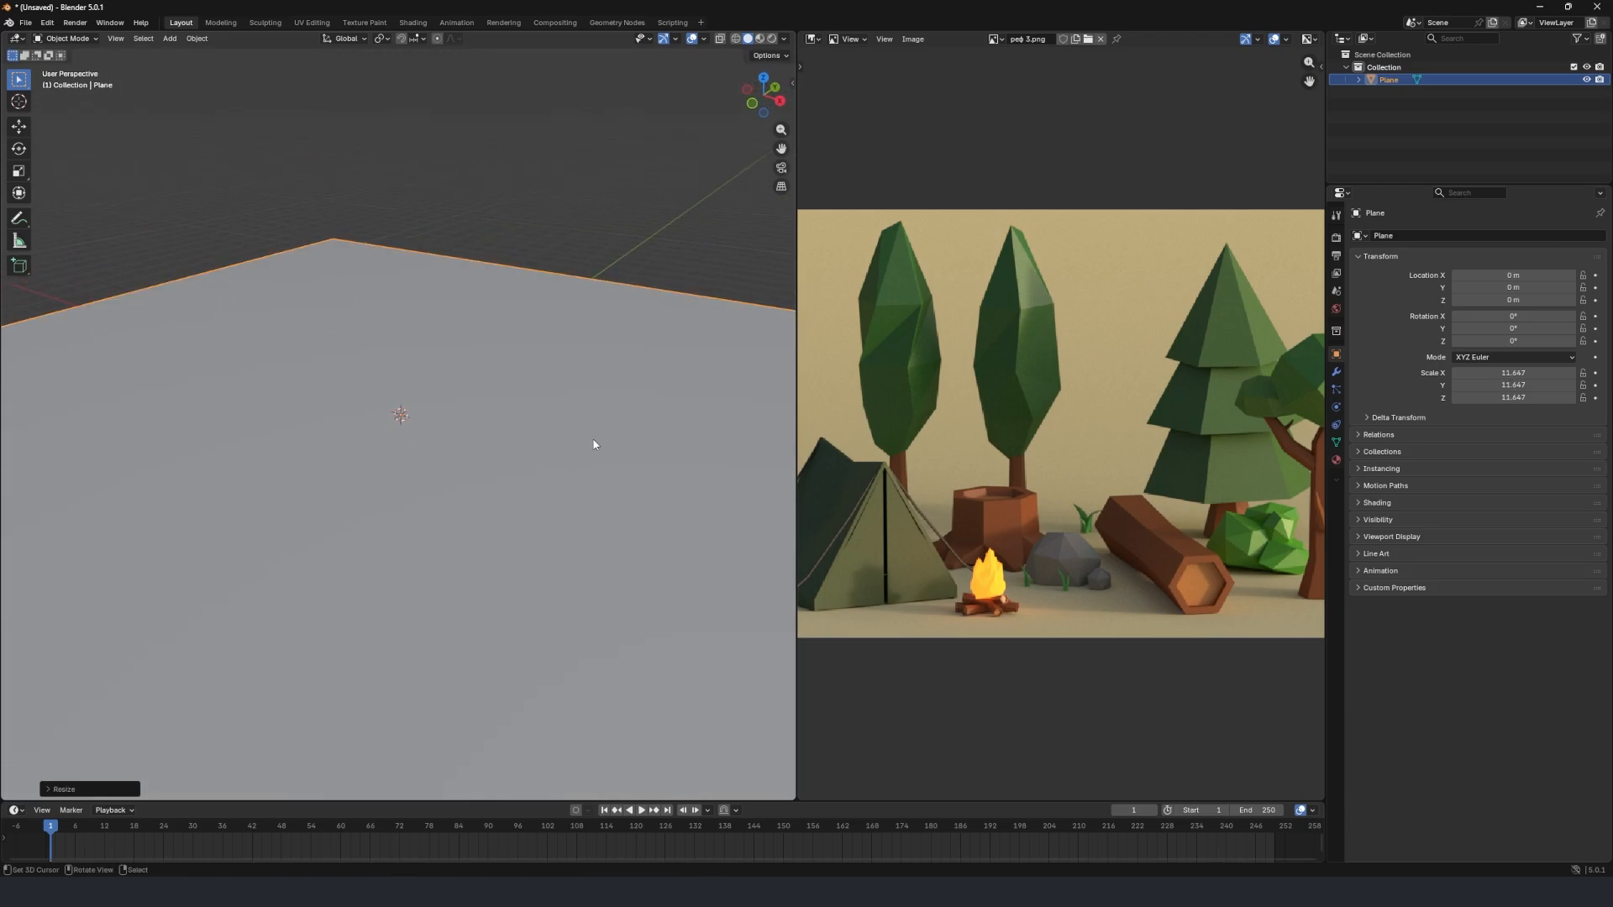
key("s")
left_click(556, 399)
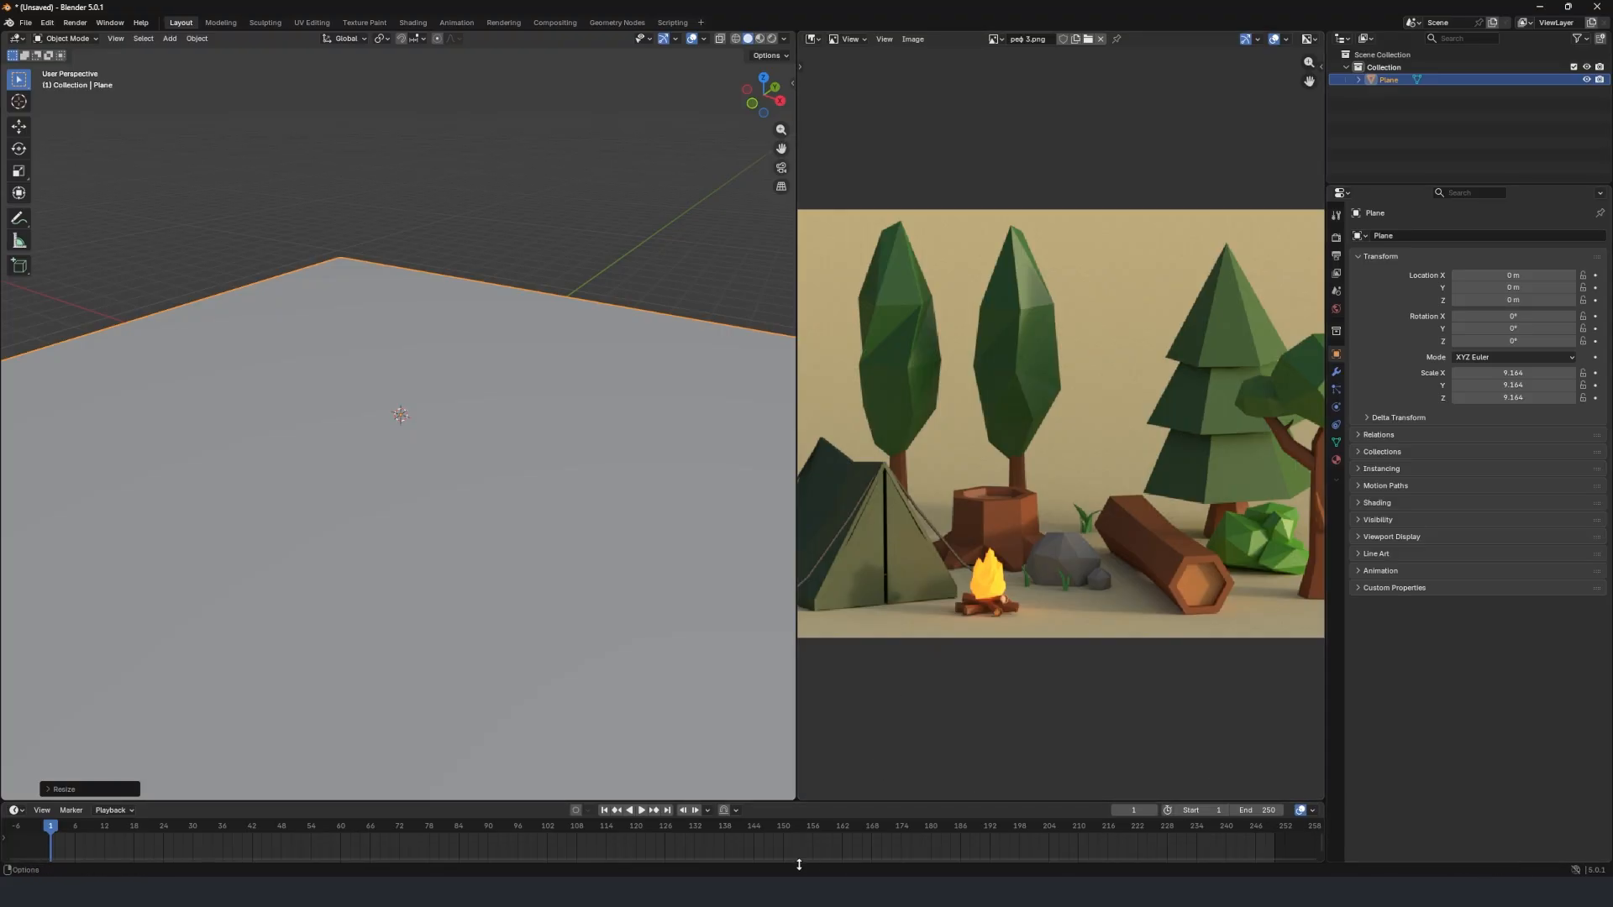
Search Windows for "key" and launch the keystroke display program.
key("super")
type("лу")
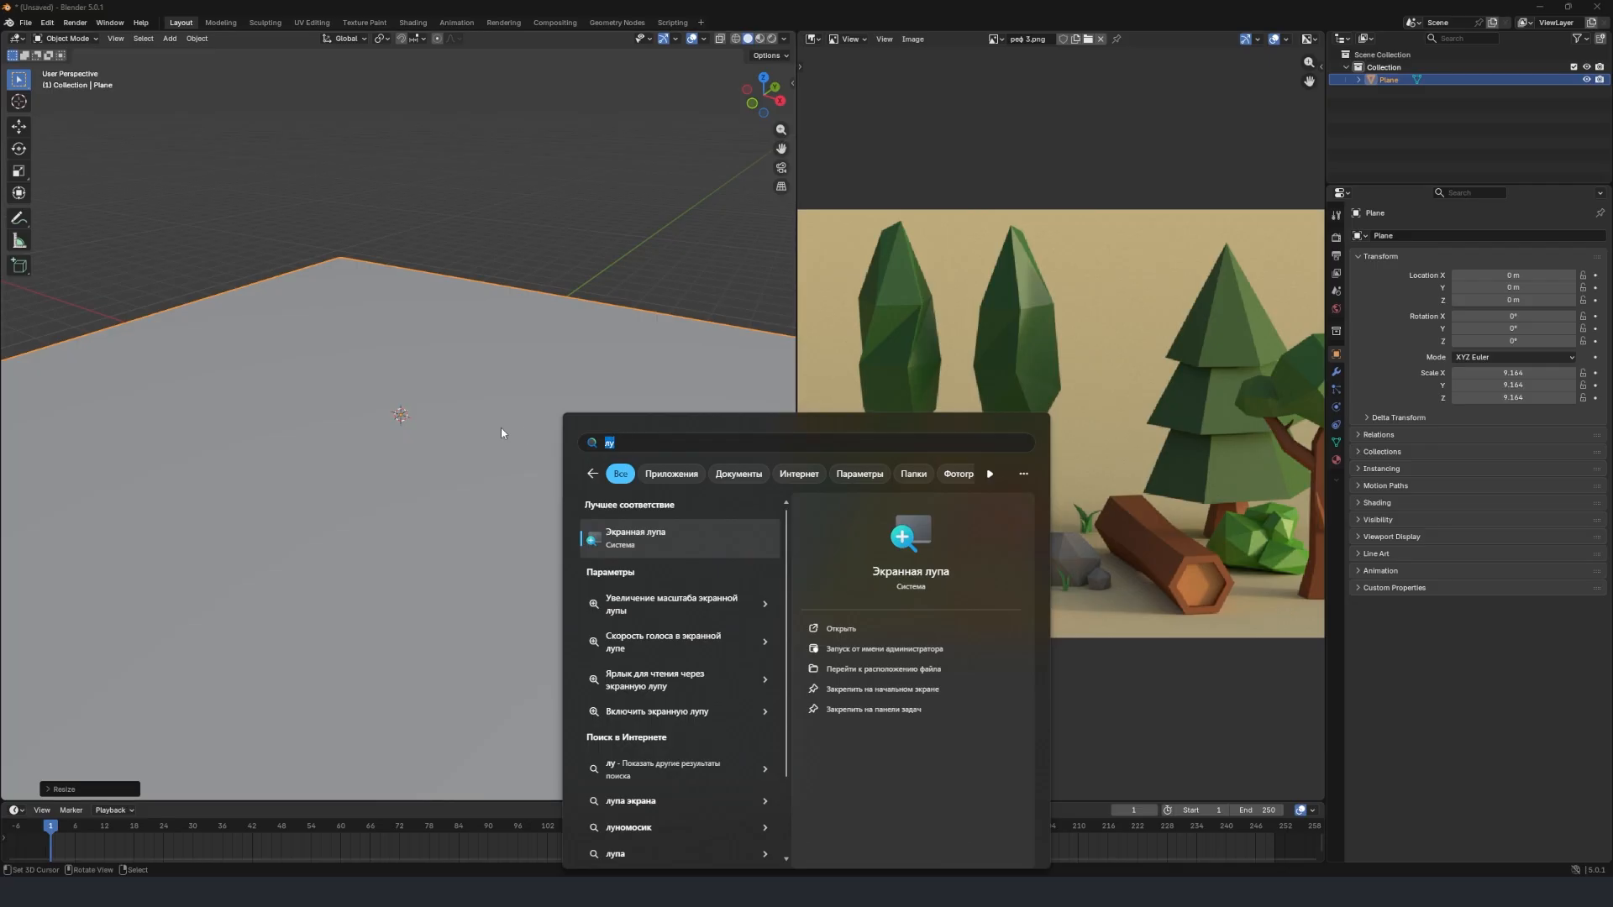
key("BackSpace")
key("BackSpace")
type("key")
left_click(687, 547)
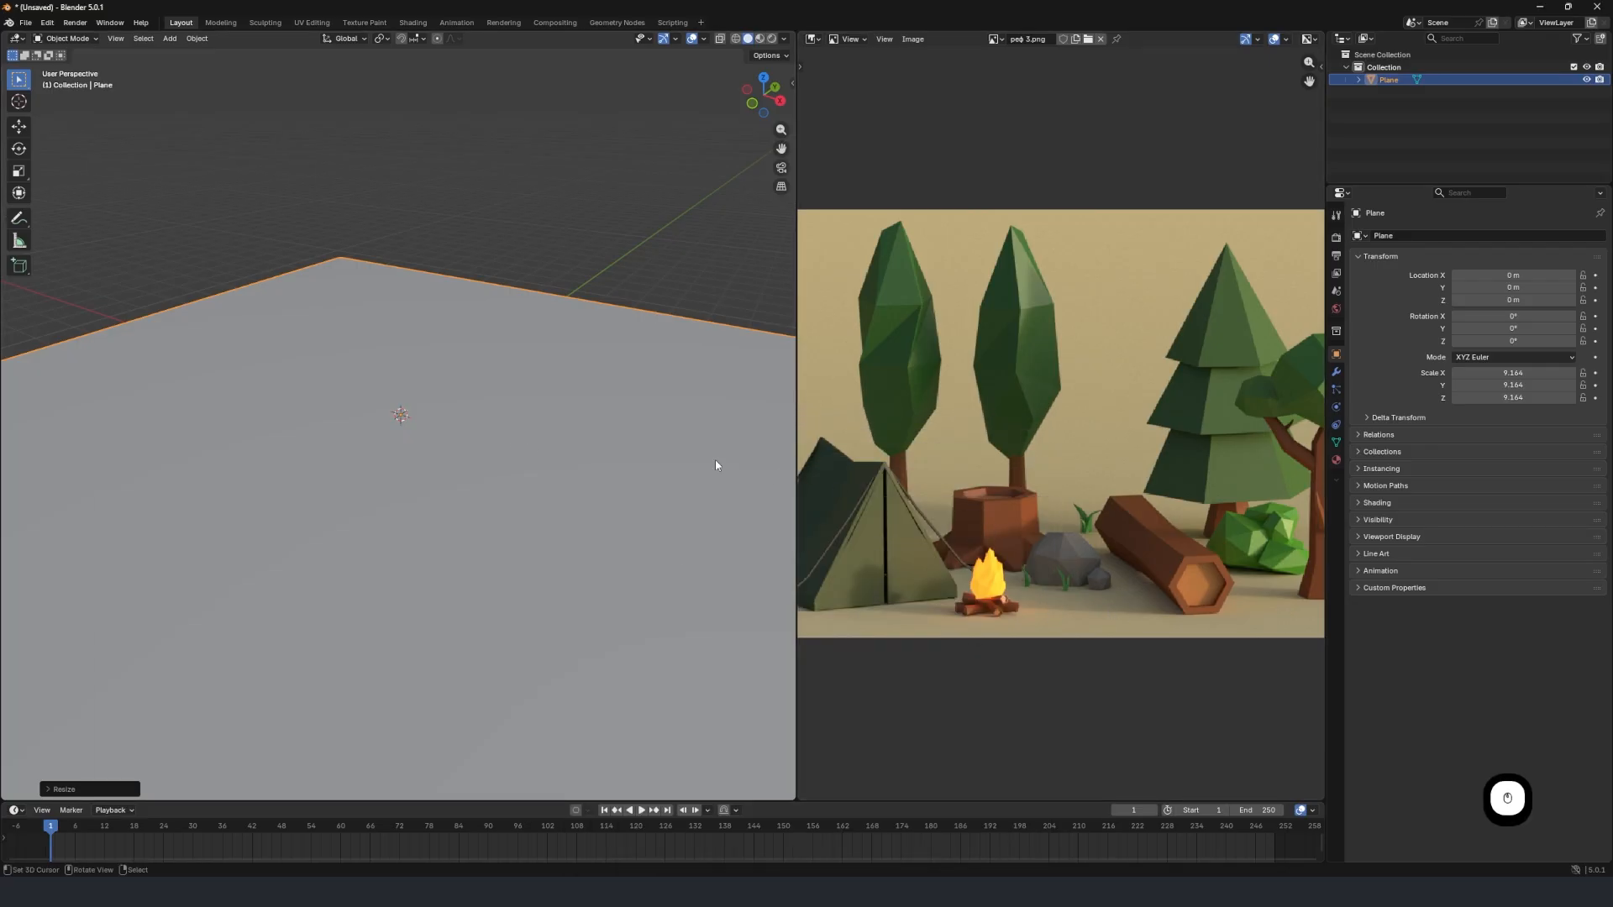
Add a cylinder mesh at the origin and set its vertices to 6.
mouse_move(481, 466)
middle_mouse_down()
mouse_move(612, 482)
mouse_move(432, 439)
mouse_move(482, 462)
middle_mouse_up()
scroll(1088, 527, "up", 3)
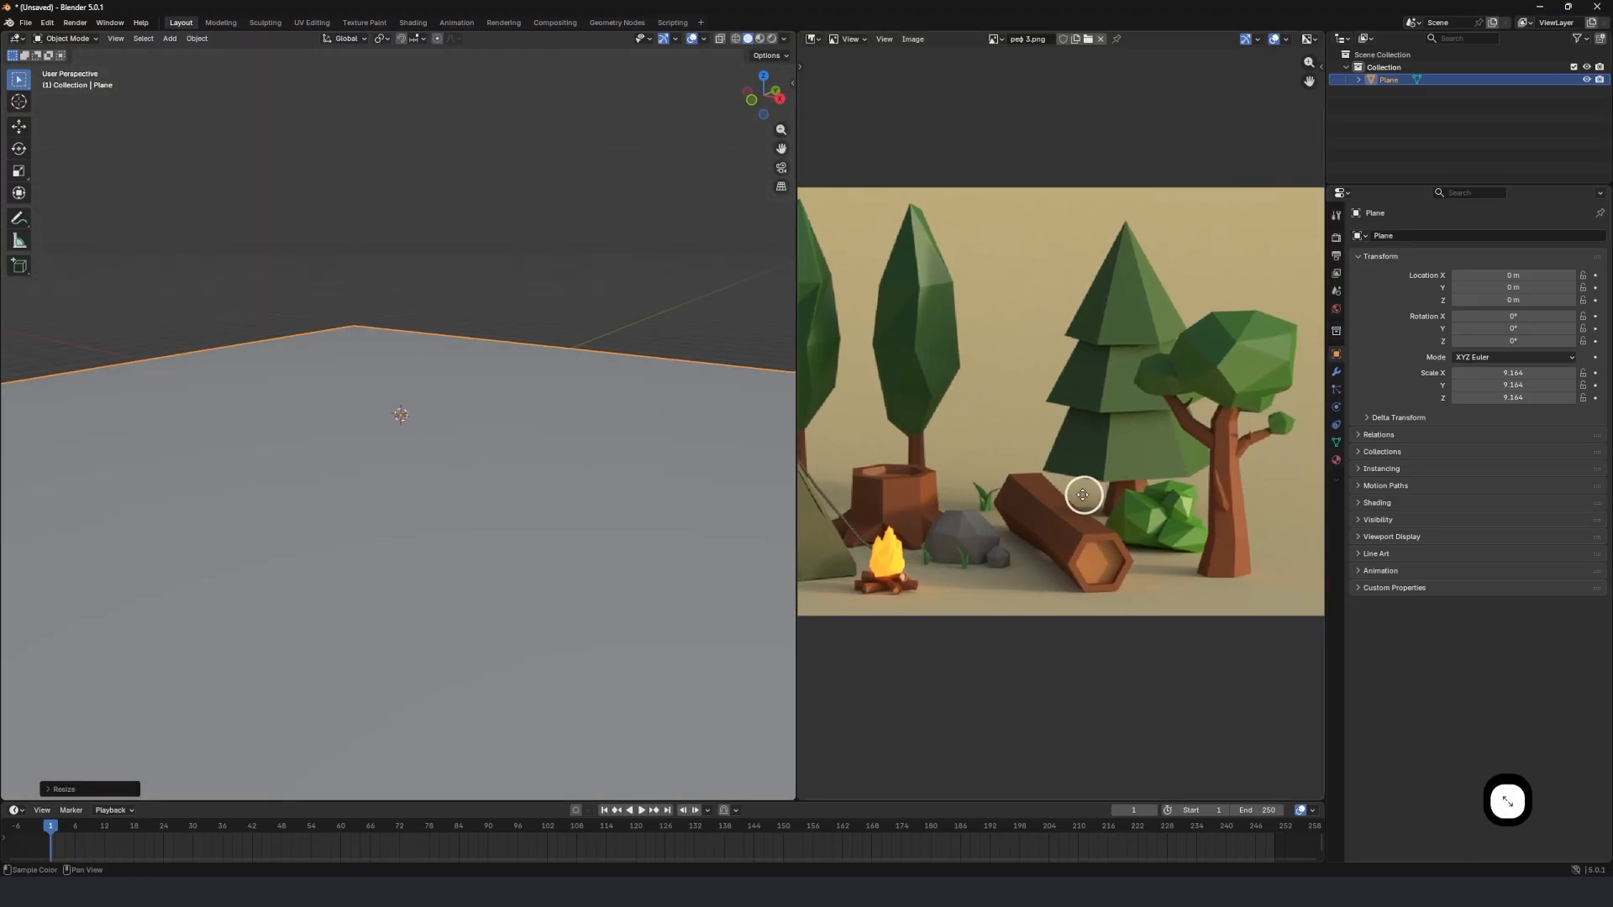
middle_click_drag(520, 492, 445, 450)
key("shift+a")
mouse_move(462, 434)
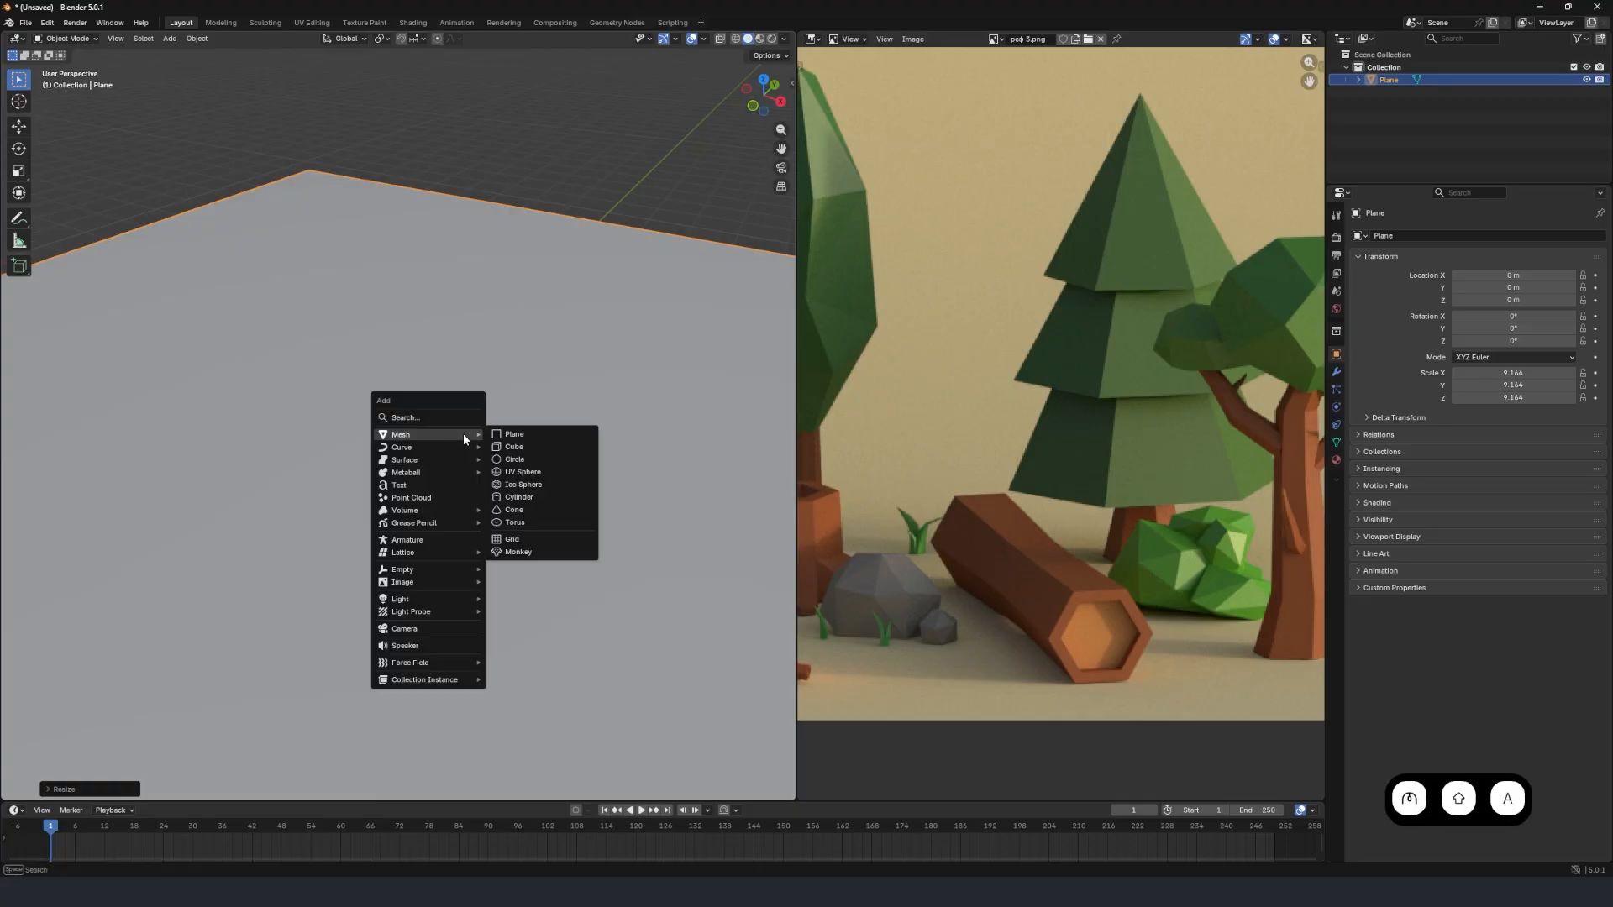
left_click(552, 496)
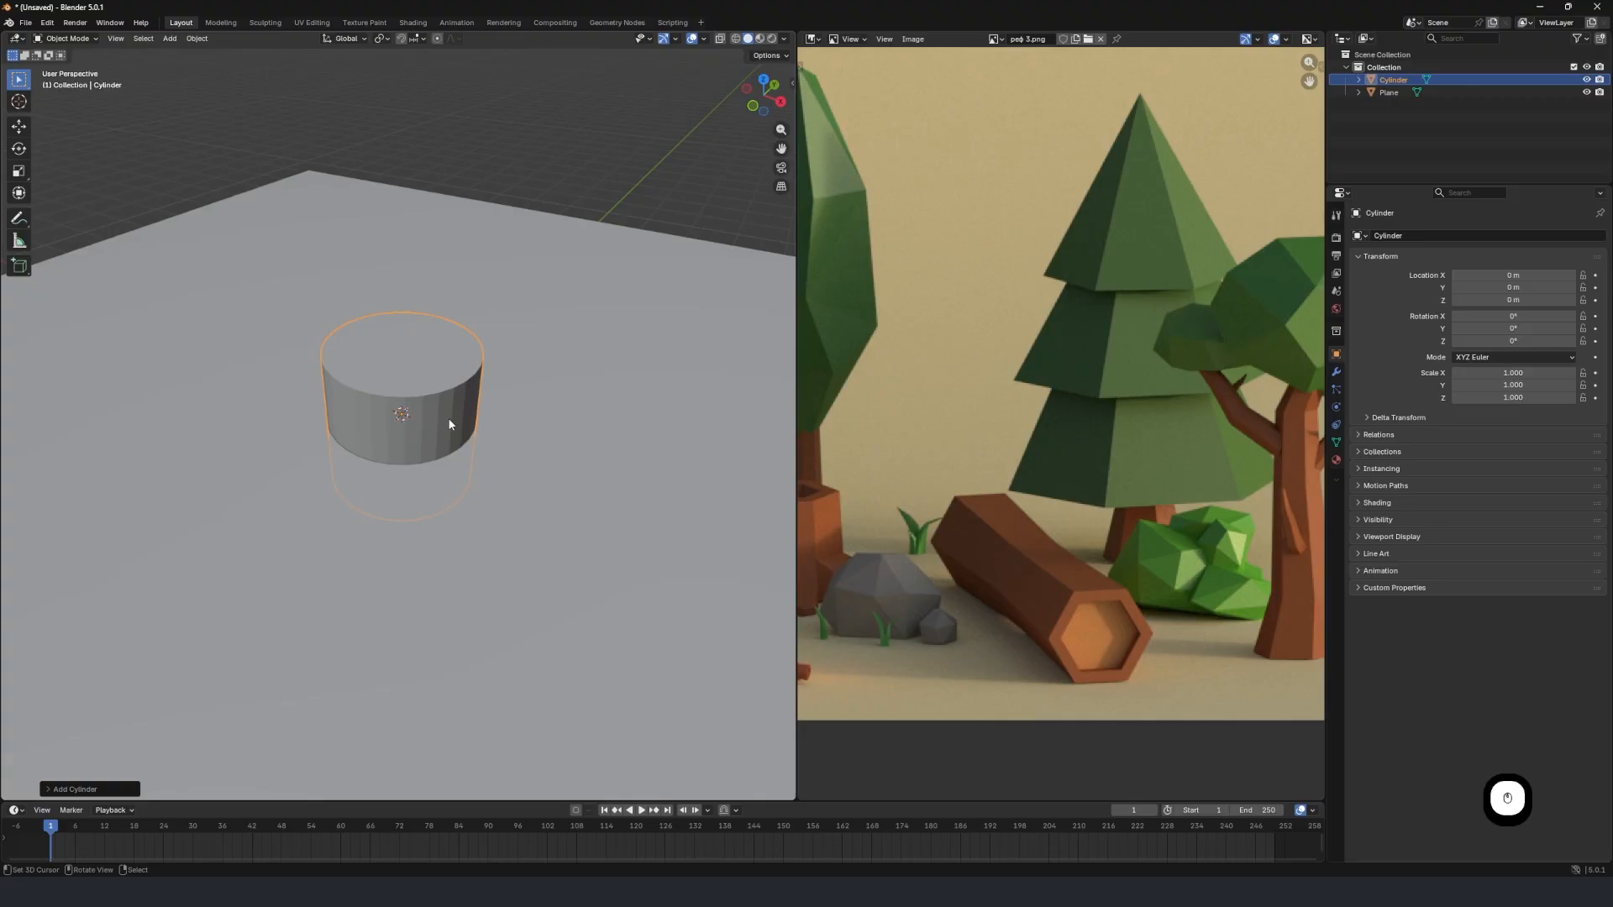
left_click(83, 788)
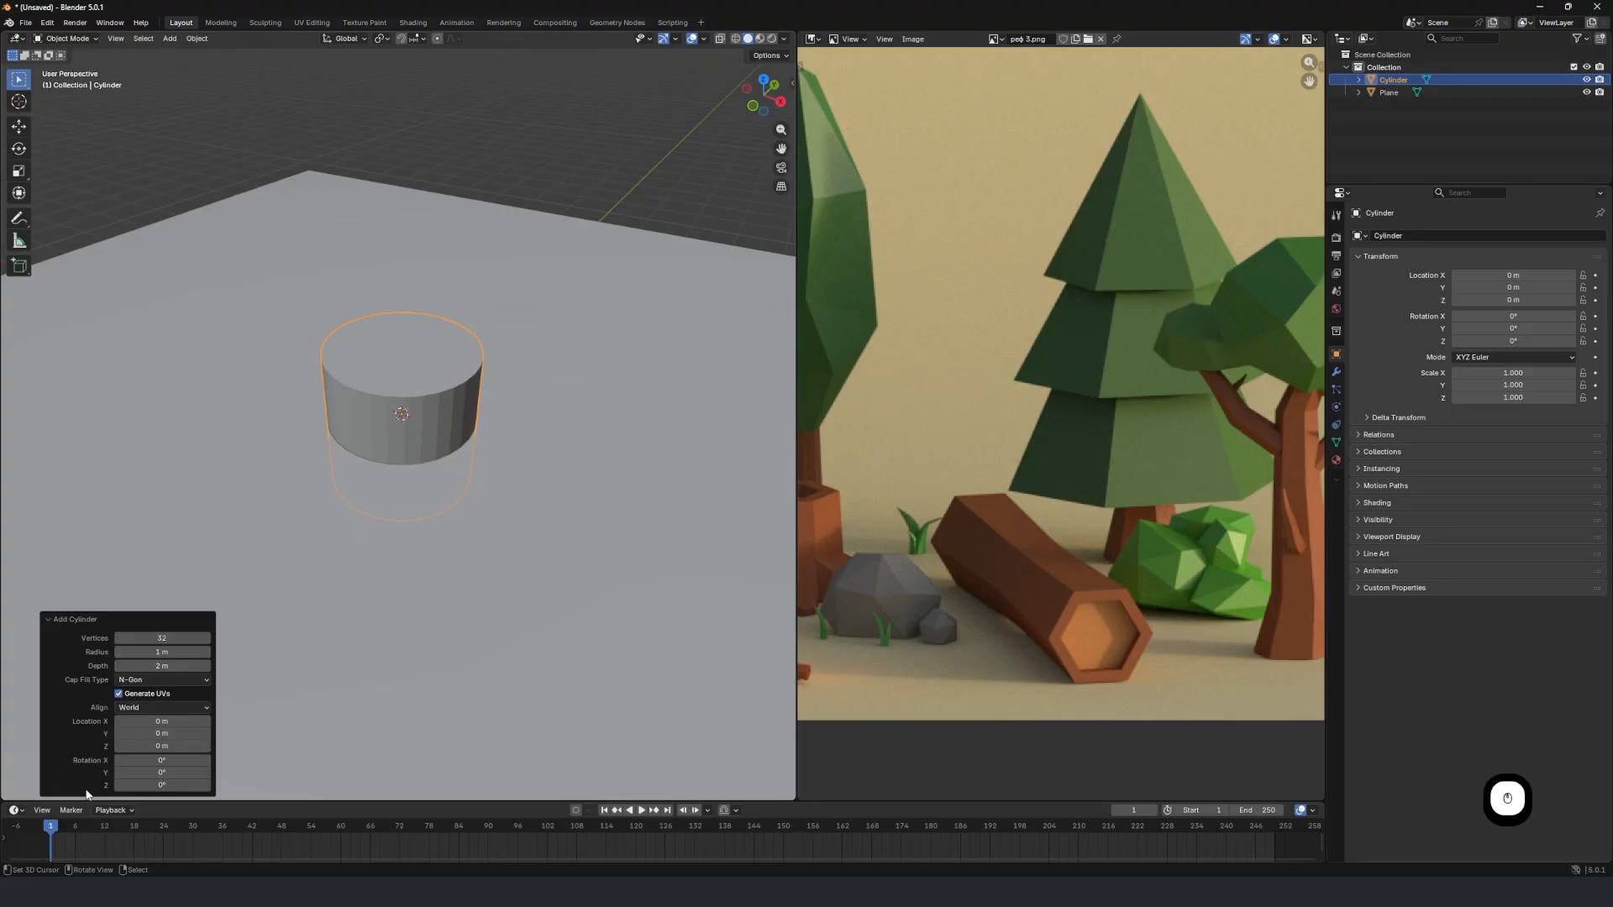
left_click(174, 639)
type("6")
key("Return")
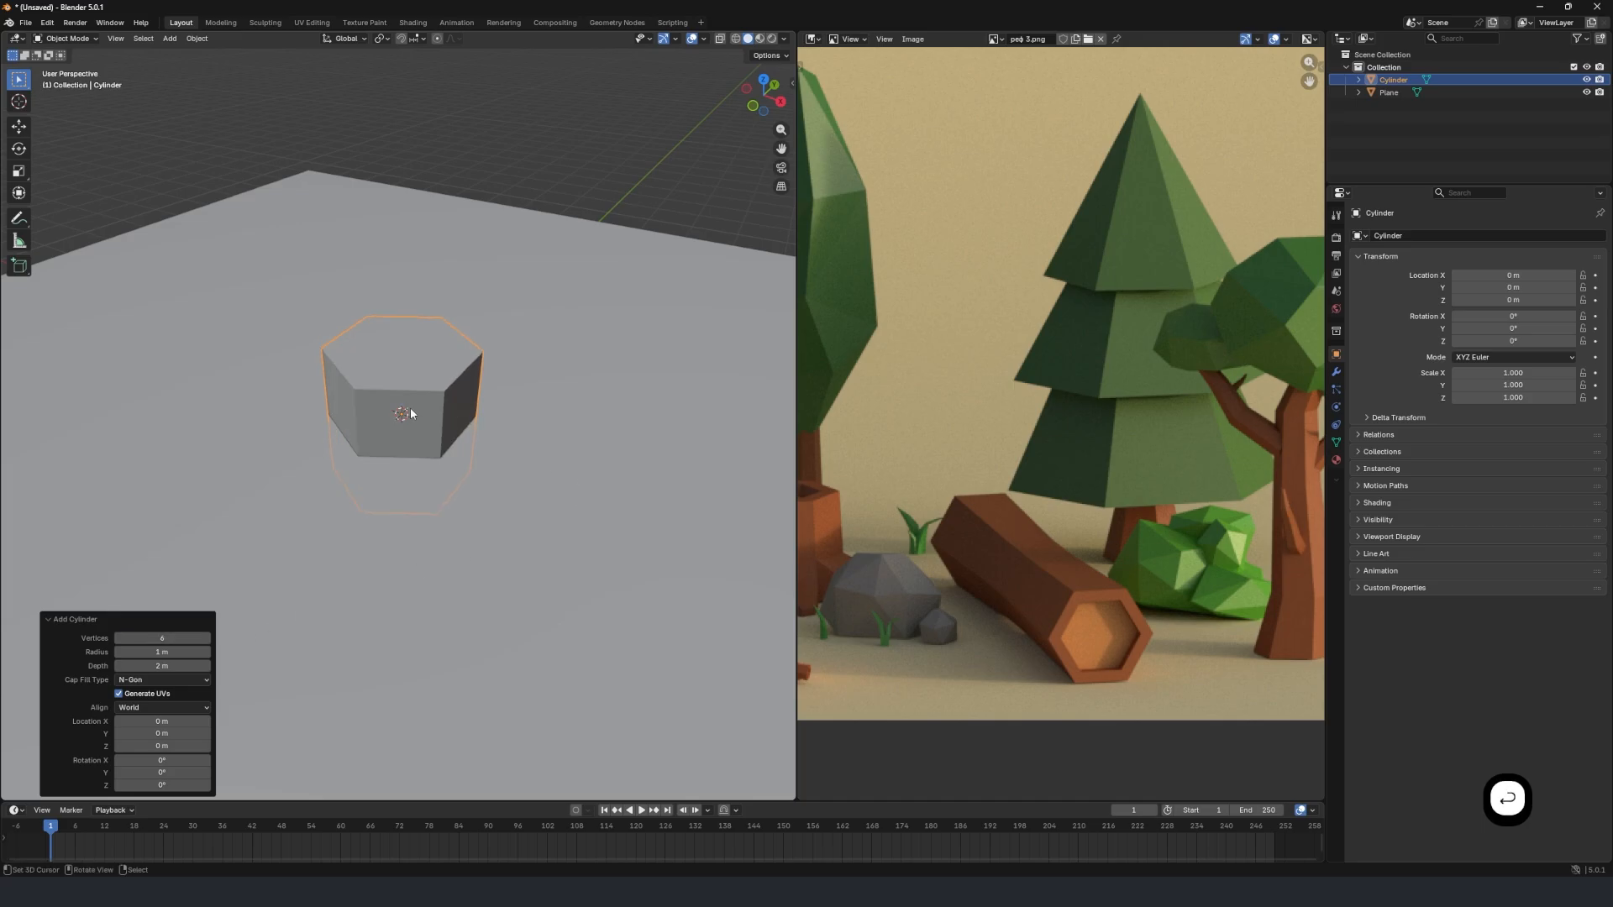
Move the hexagonal cylinder up about 1 m along Z so it stands on the ground plane.
middle_click_drag(468, 482, 472, 416)
key("g")
key("z")
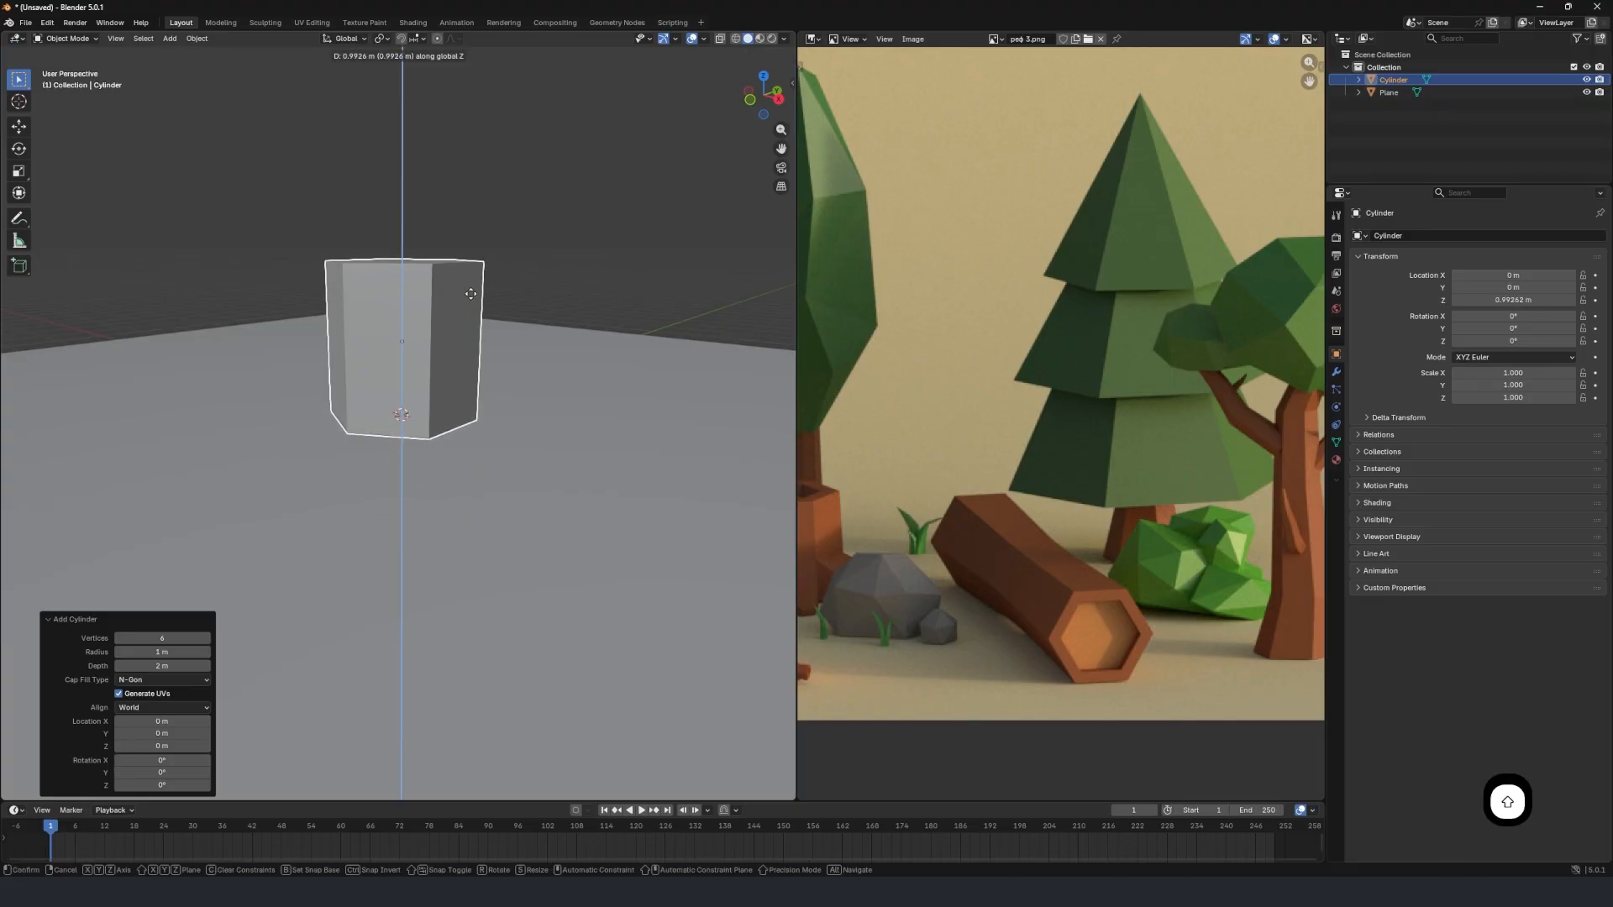
left_click(488, 344, "shift")
middle_click_drag(496, 403, 542, 502)
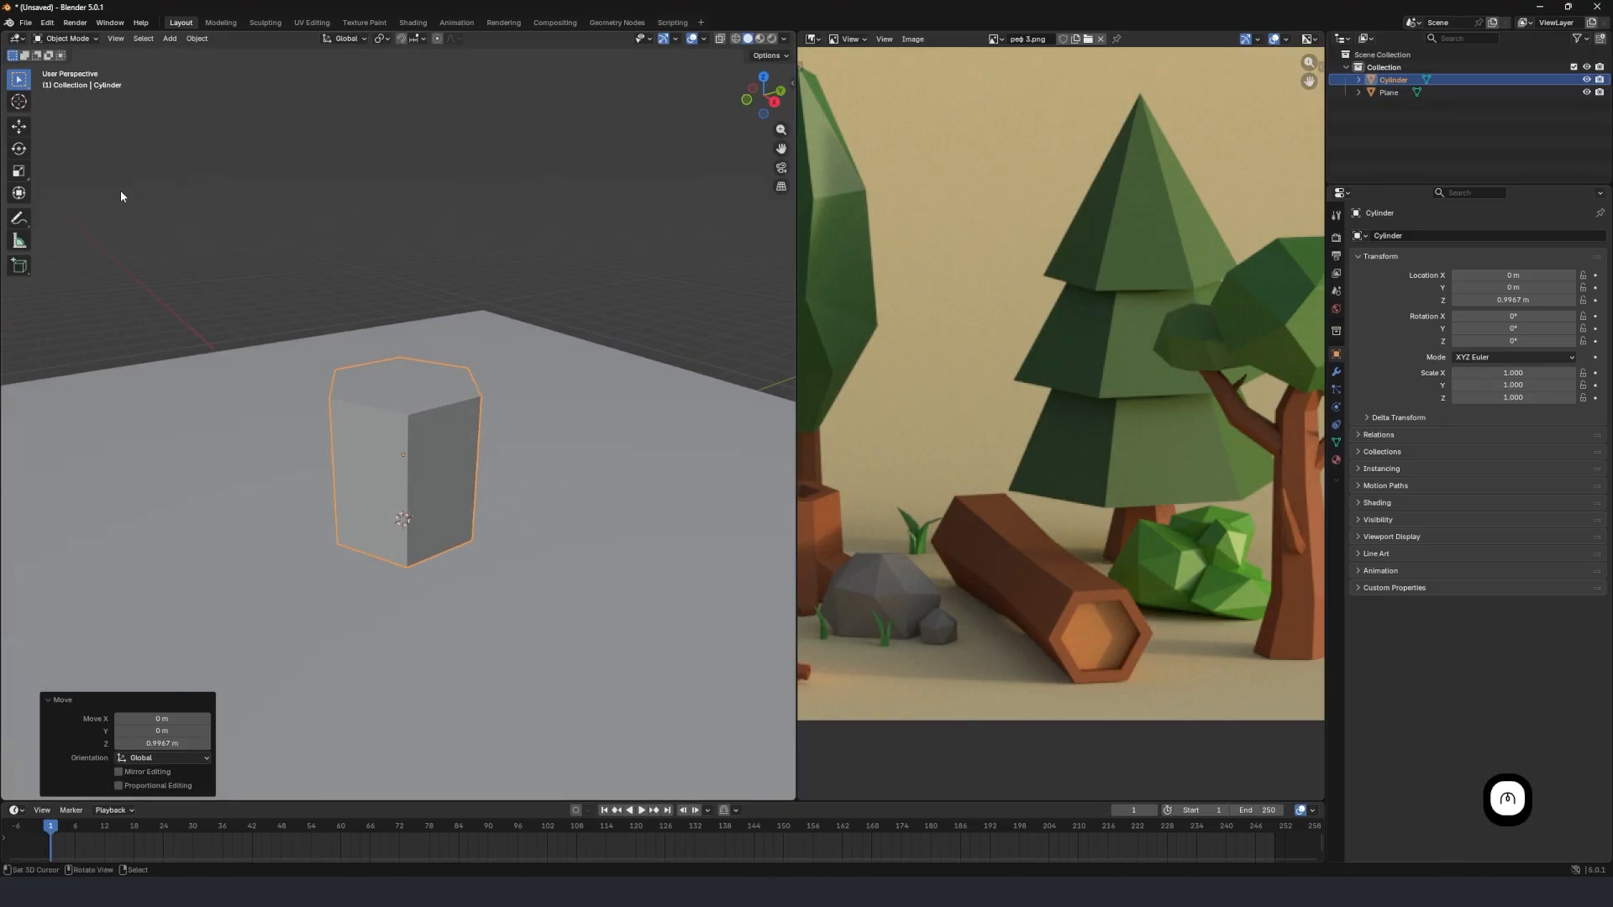
Activate the Move tool so the cylinder shows its move gizmo.
left_click(19, 170)
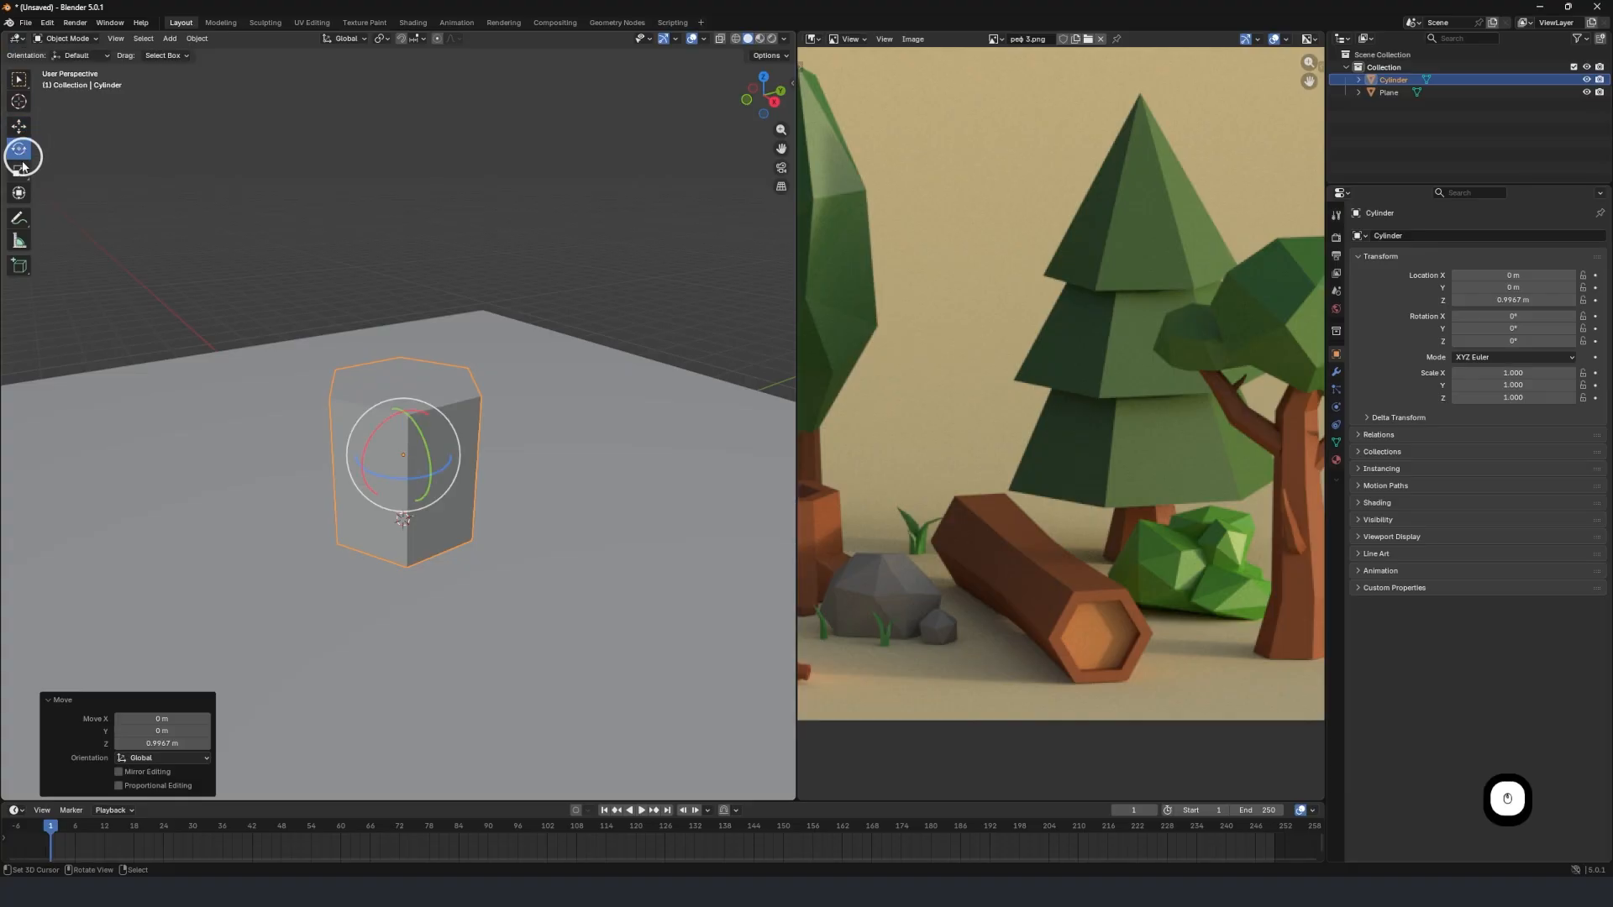
left_click(18, 126)
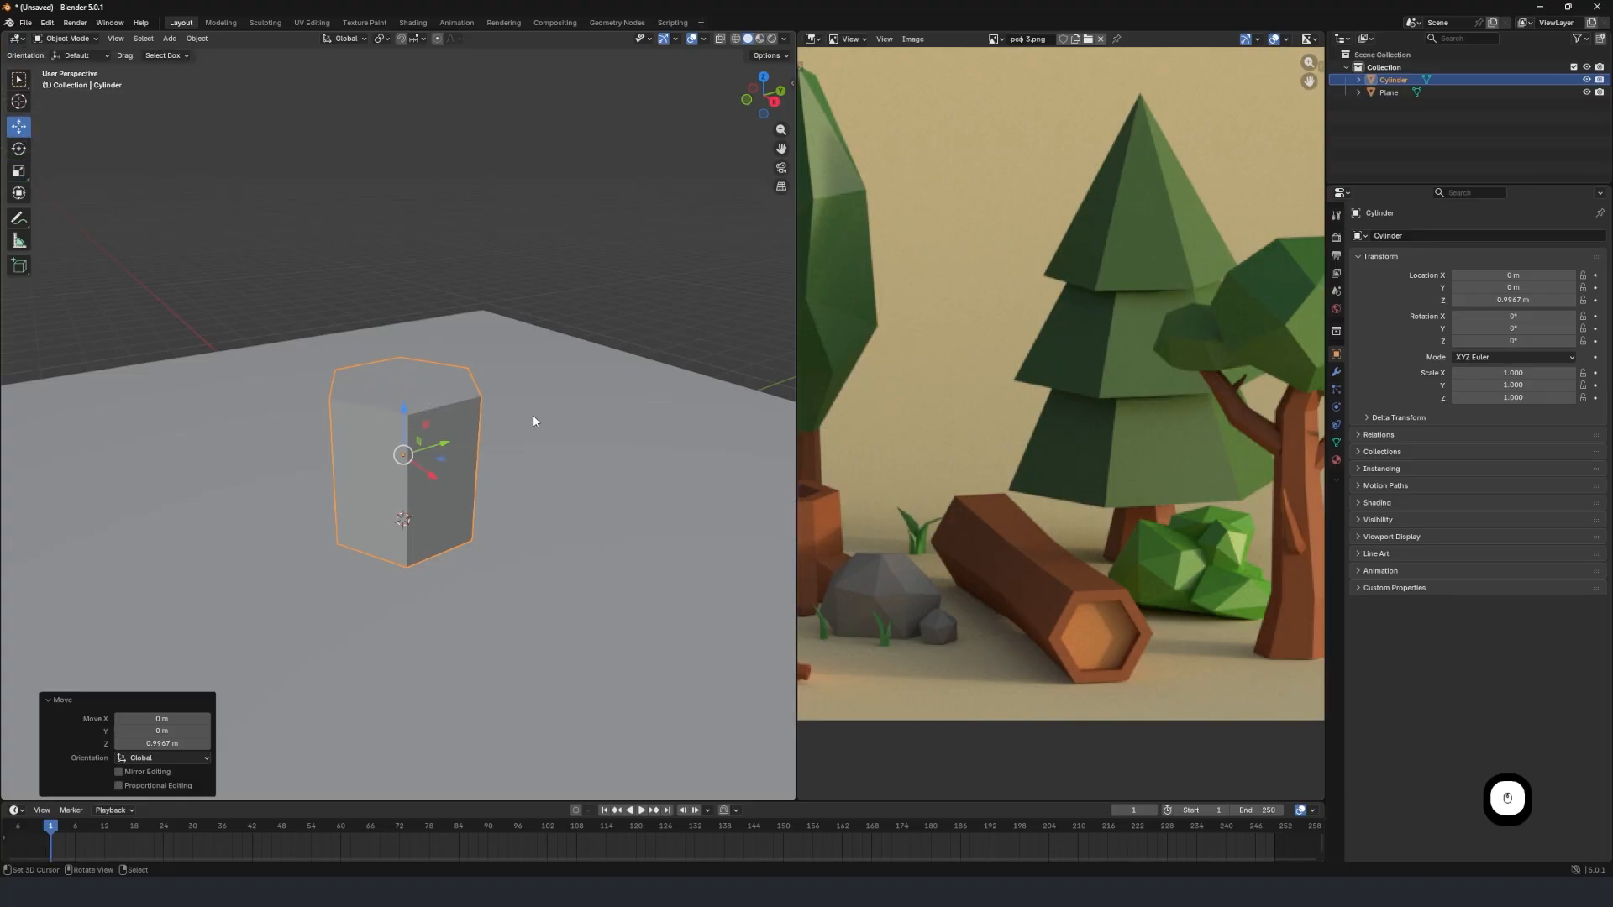
middle_click_drag(533, 420, 534, 364)
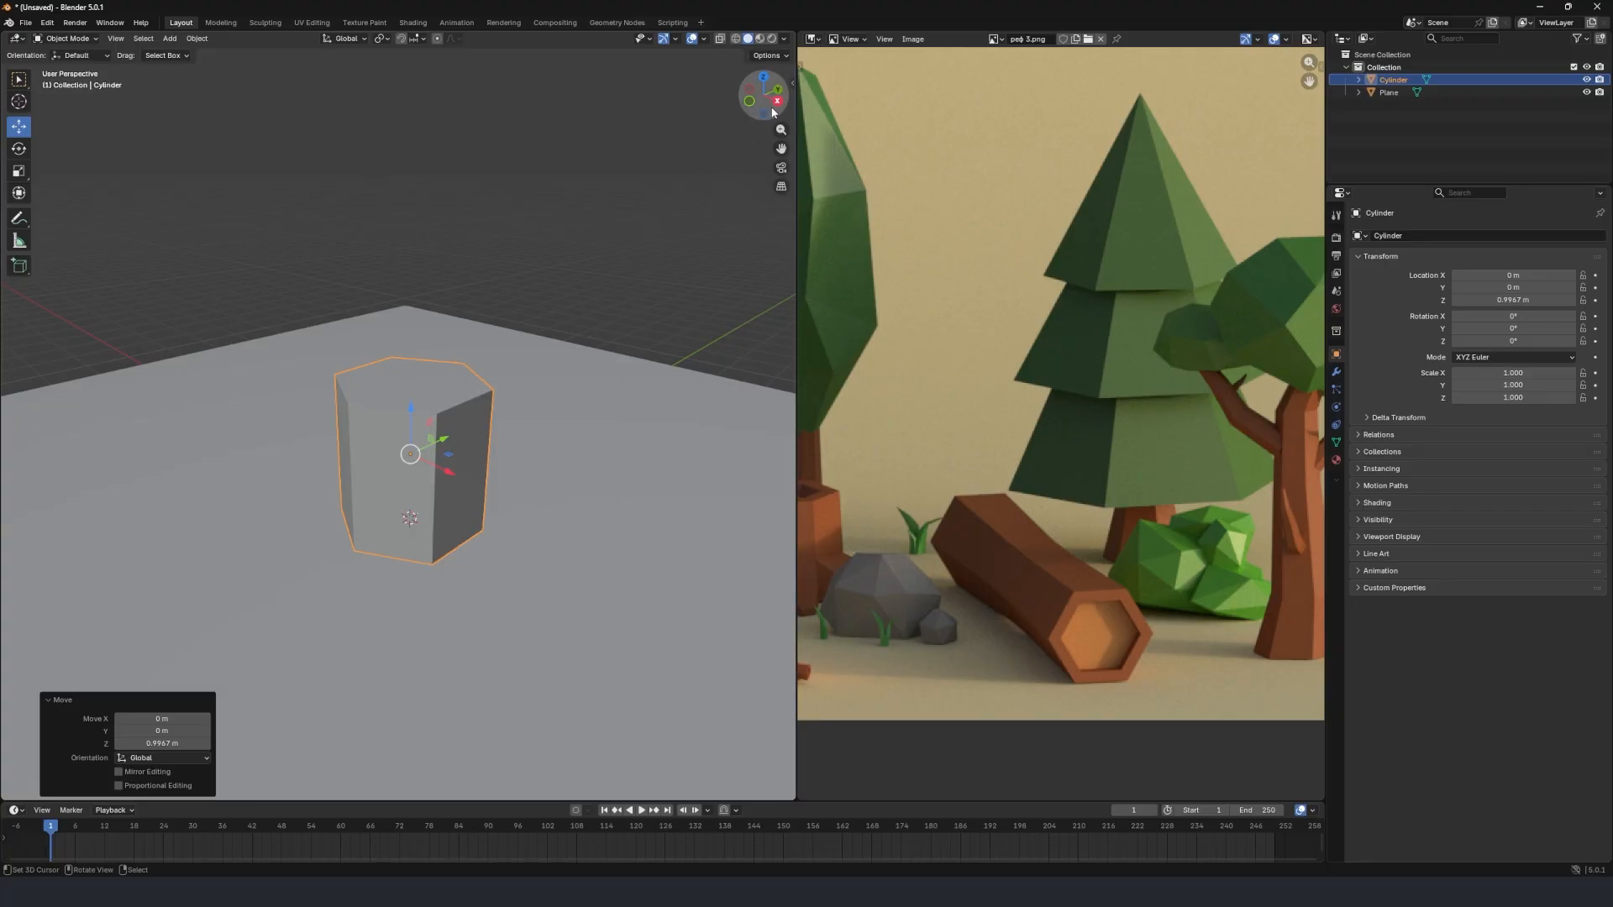
mouse_move(450, 428)
middle_mouse_down()
mouse_move(414, 457)
mouse_move(551, 454)
mouse_move(468, 425)
mouse_move(443, 432)
mouse_move(450, 445)
middle_mouse_up()
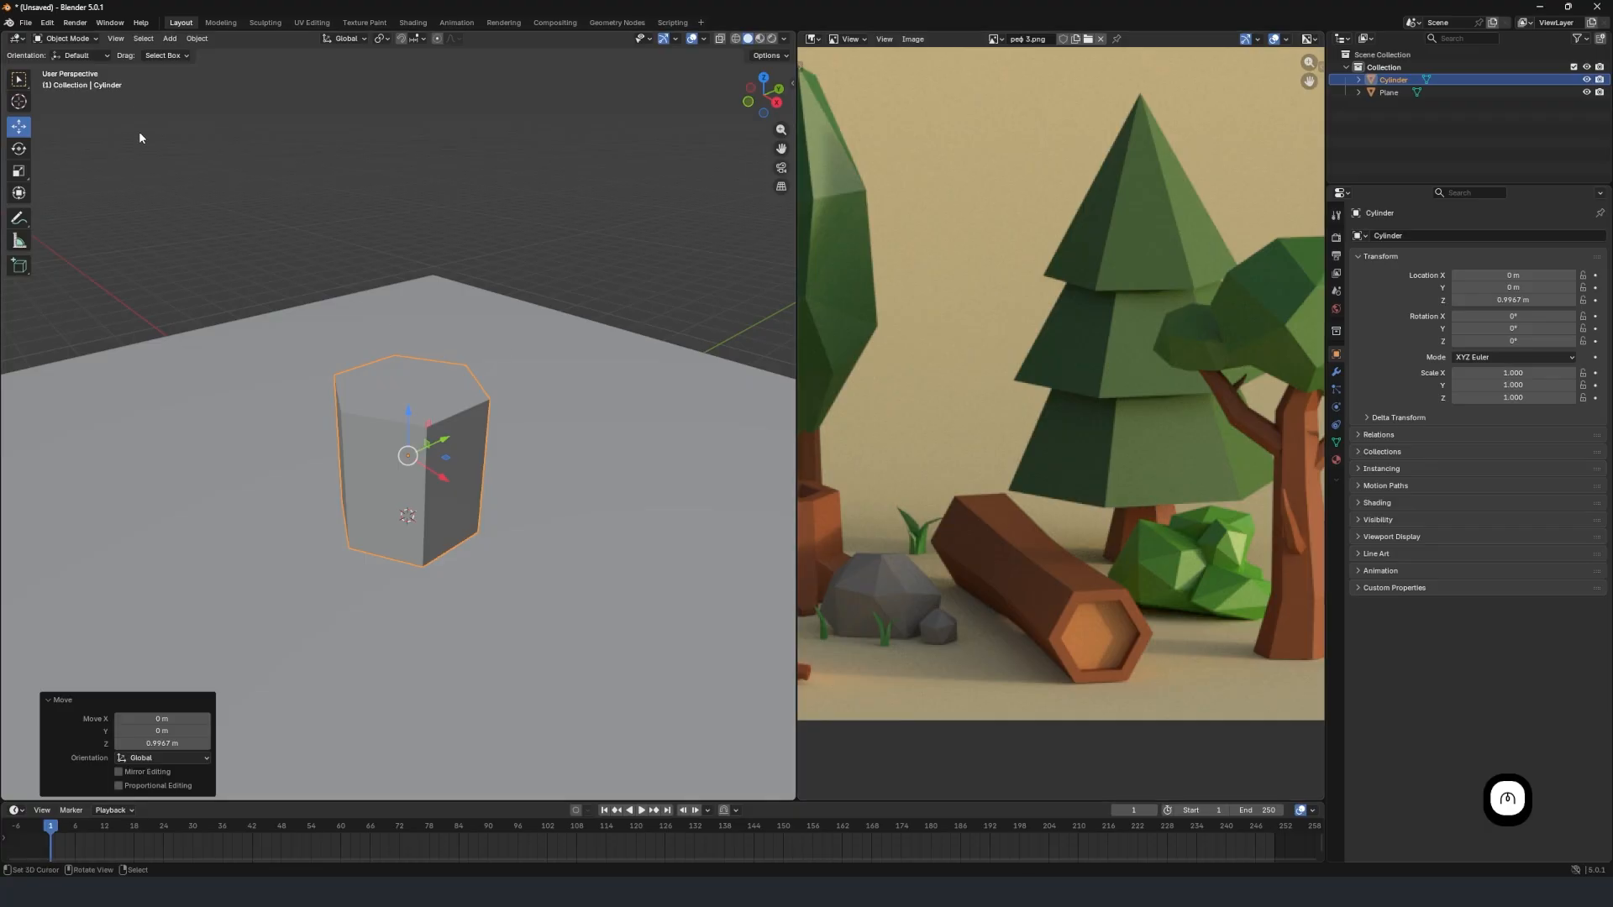
Switch the hexagonal cylinder from Object Mode to Edit Mode.
left_click(69, 38)
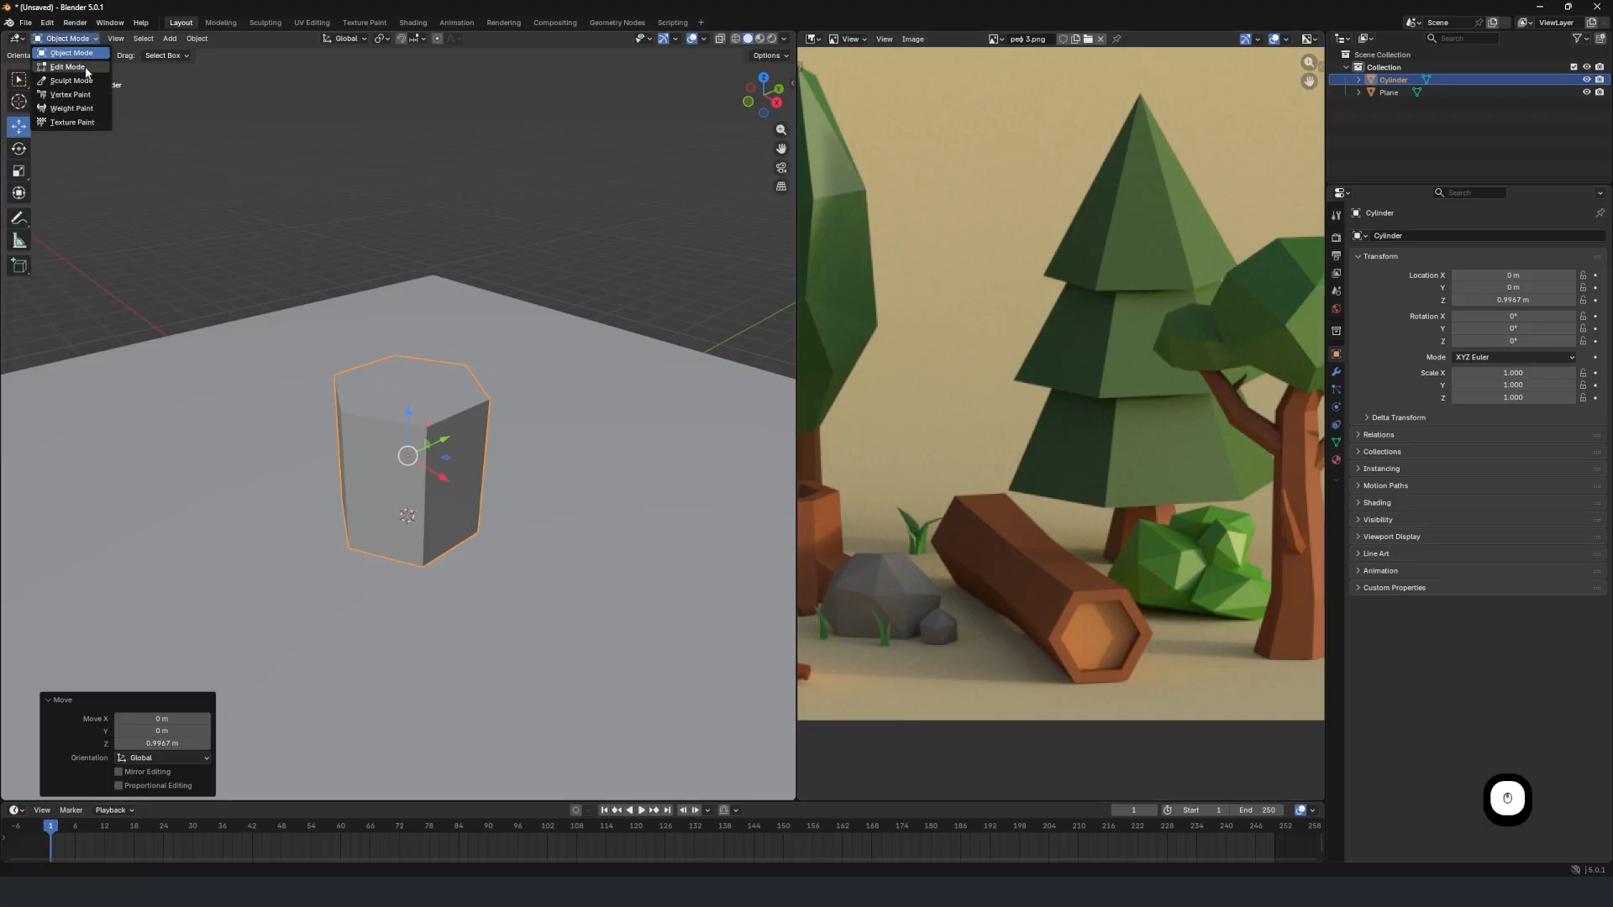
left_click(85, 69)
mouse_move(443, 444)
middle_mouse_down()
mouse_move(445, 412)
mouse_move(442, 441)
middle_mouse_up()
key("Tab")
key("Tab")
scroll(387, 312, "up", 2)
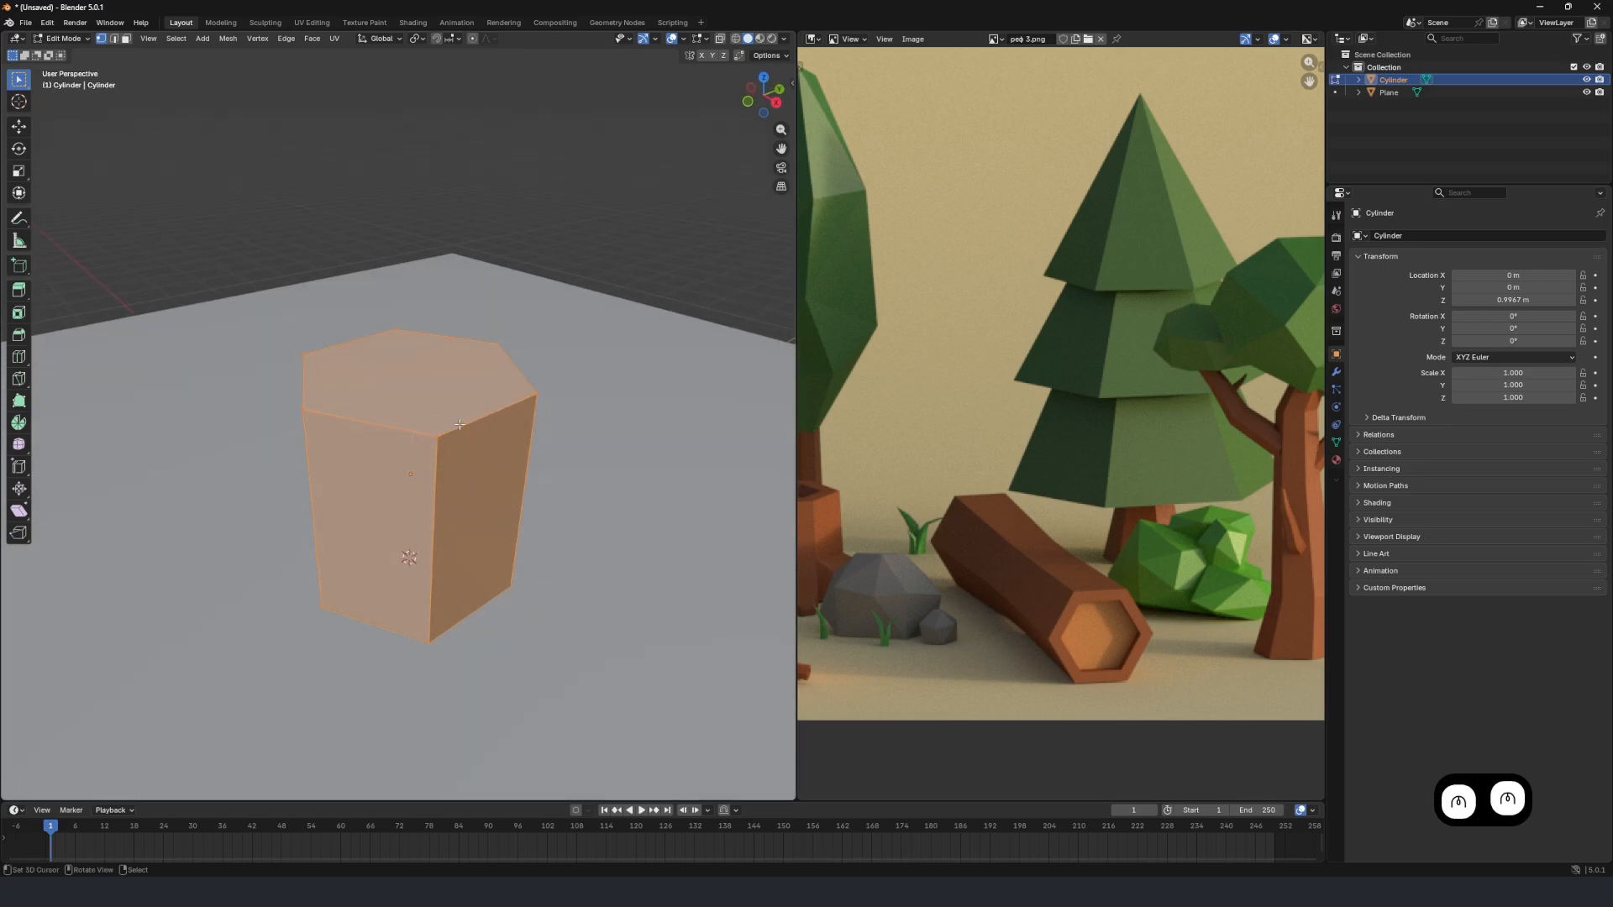
Taper the hexagonal cylinder into a trunk by scaling its top face to about 0.57, and return to Object Mode.
right_click(456, 424)
right_click(550, 398)
left_click(125, 39)
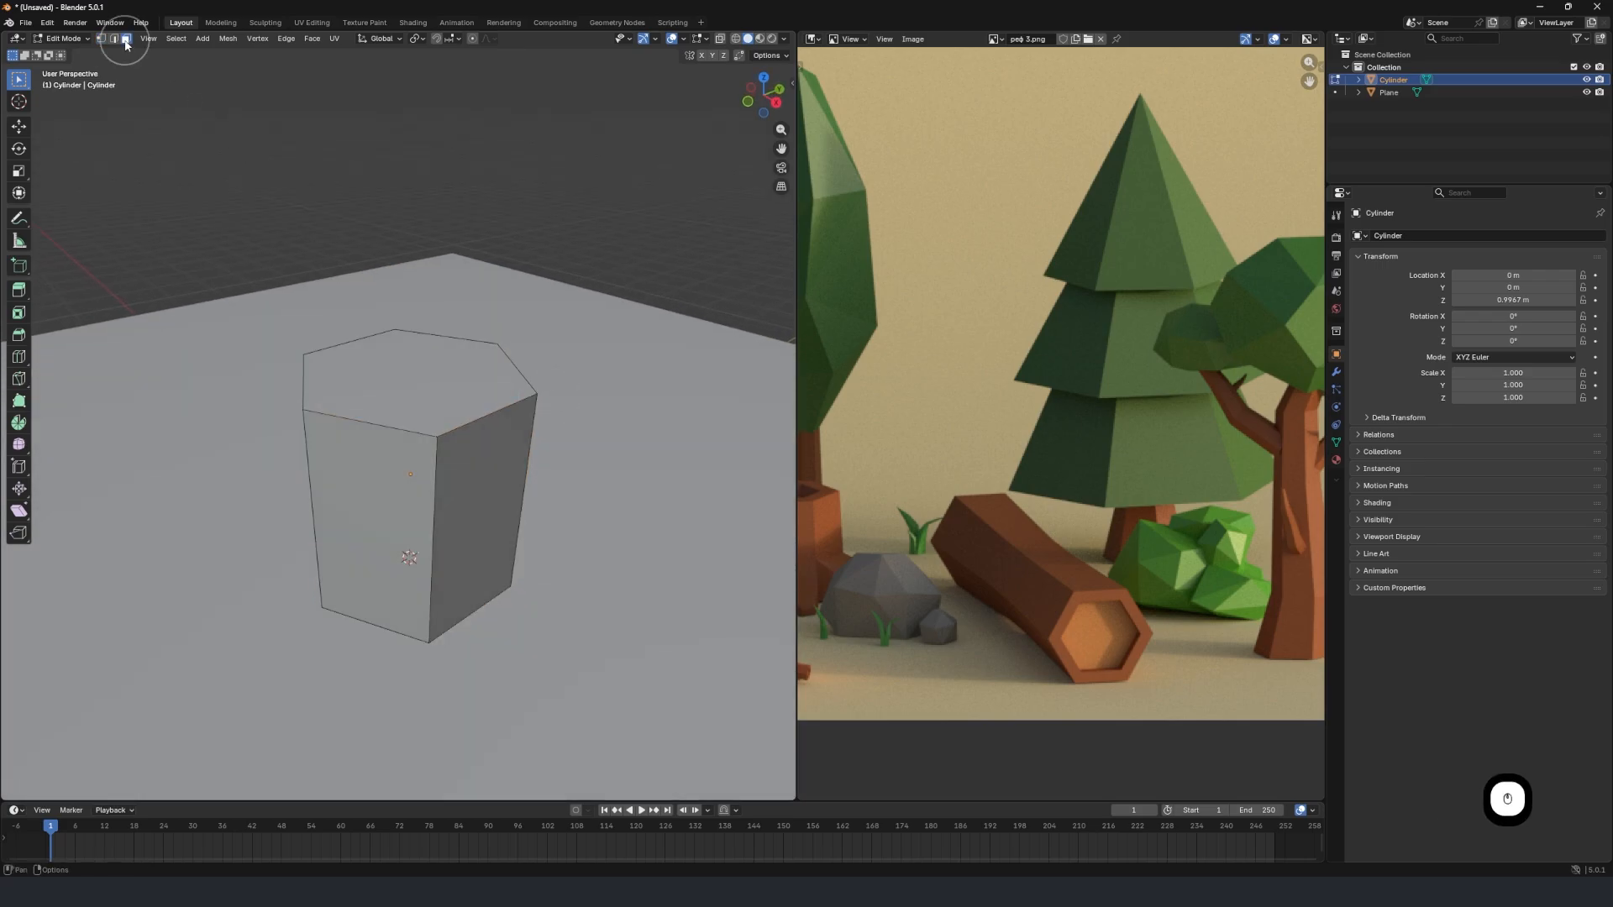
right_click(442, 371)
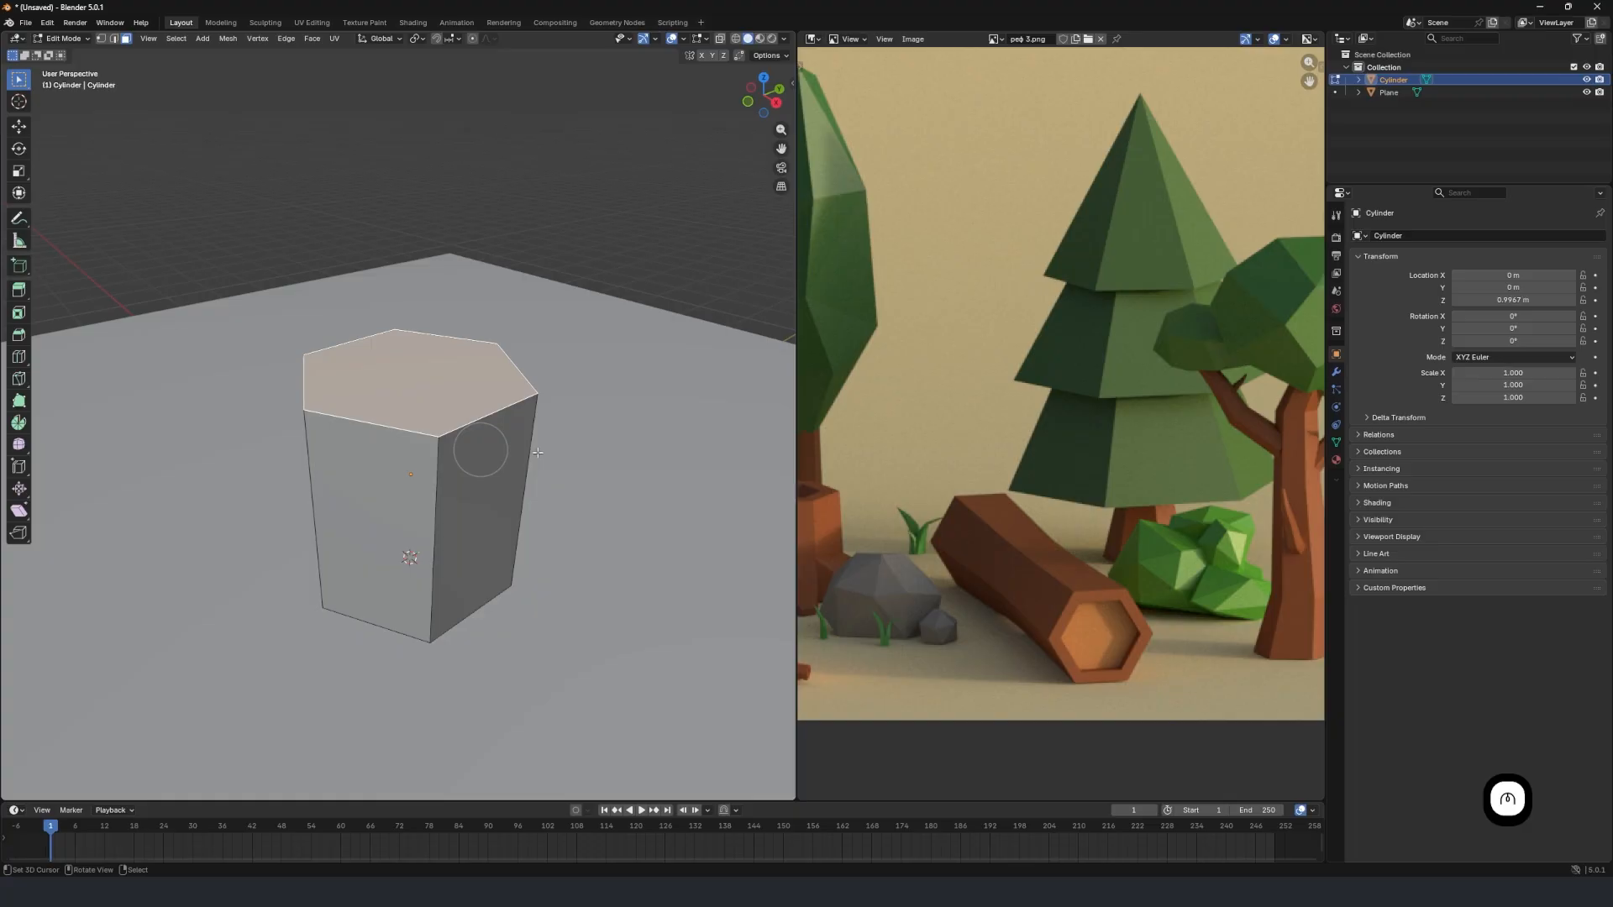
key("s")
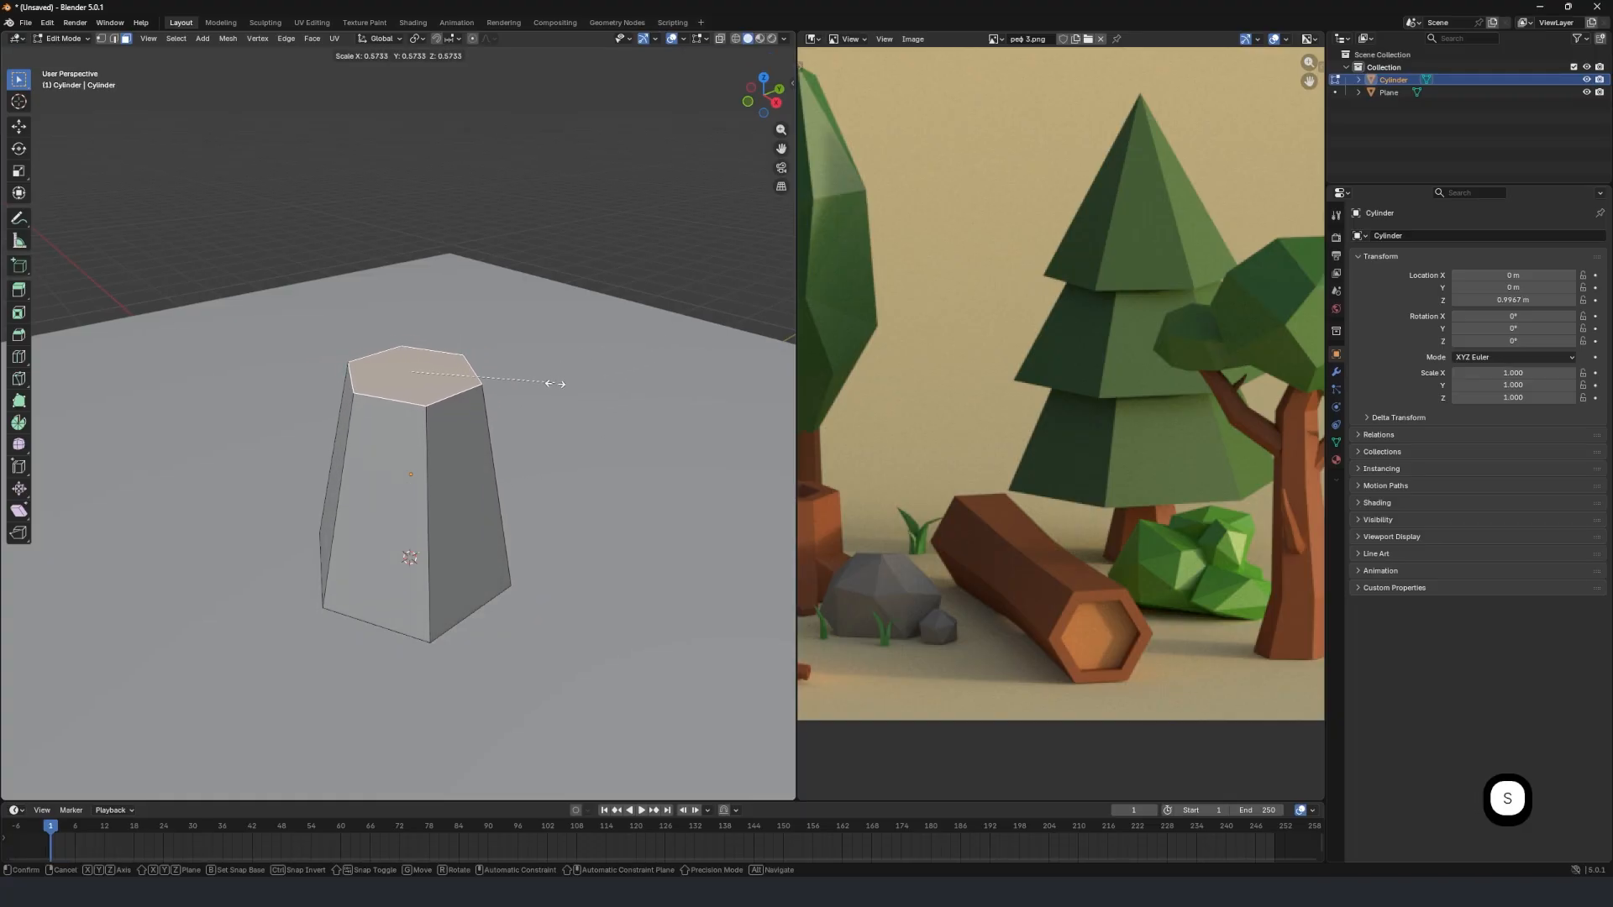
left_click(544, 388)
key("Tab")
Add a second cylinder mesh at the origin with 5 vertices.
middle_click_drag(395, 420, 458, 451)
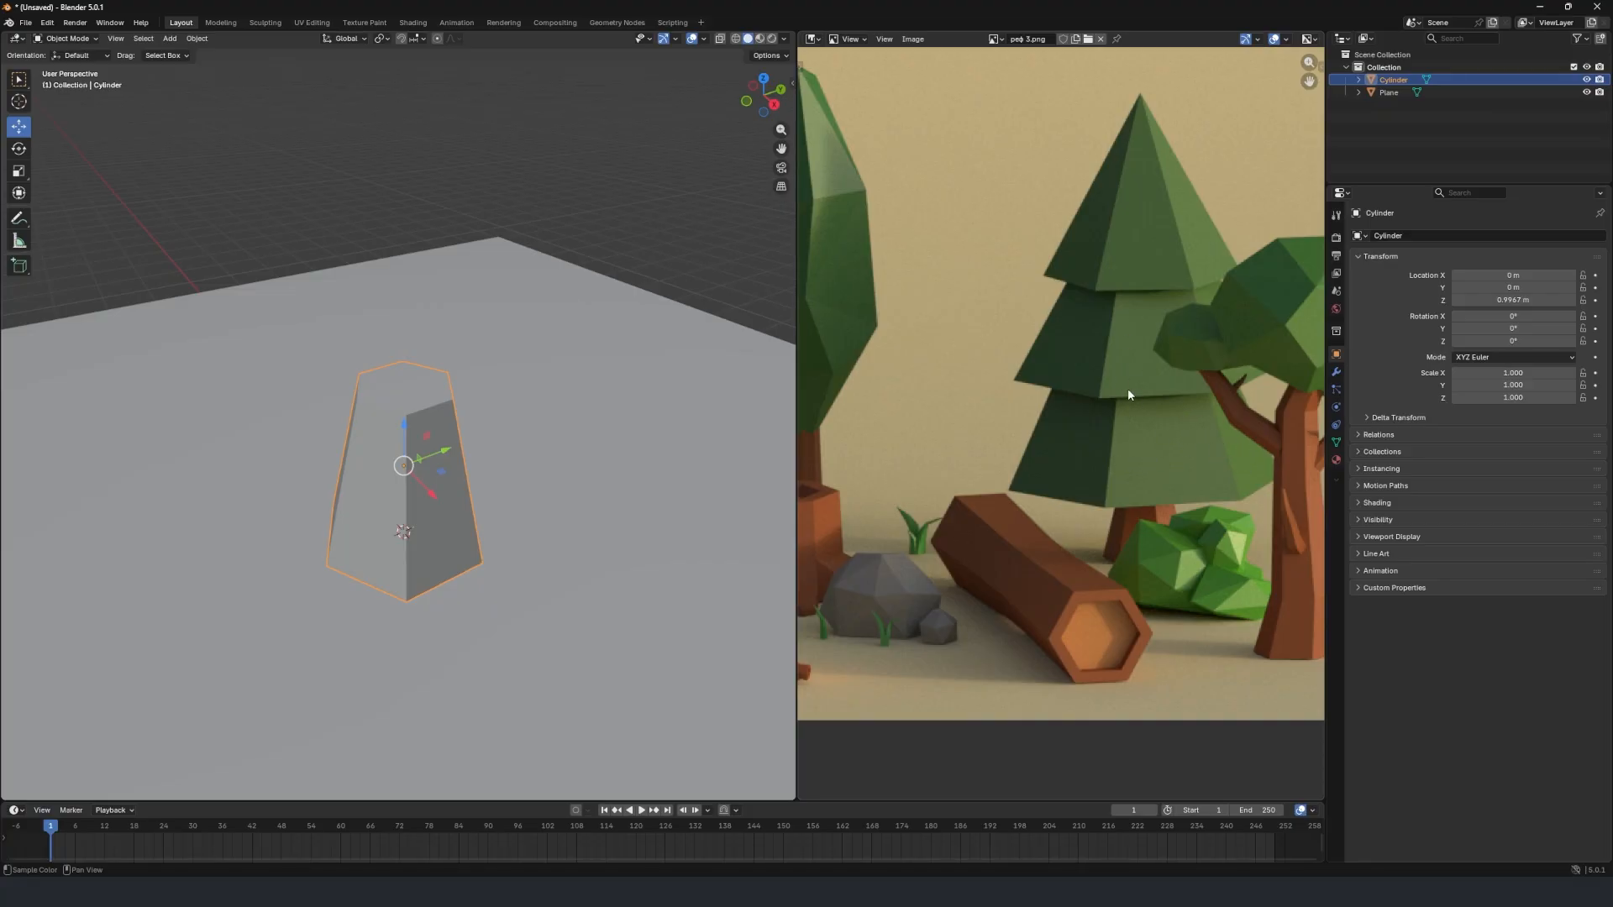
mouse_move(431, 422)
middle_mouse_down()
mouse_move(445, 425)
mouse_move(407, 425)
mouse_move(483, 450)
mouse_move(433, 420)
middle_mouse_up()
key("shift+a")
mouse_move(433, 422)
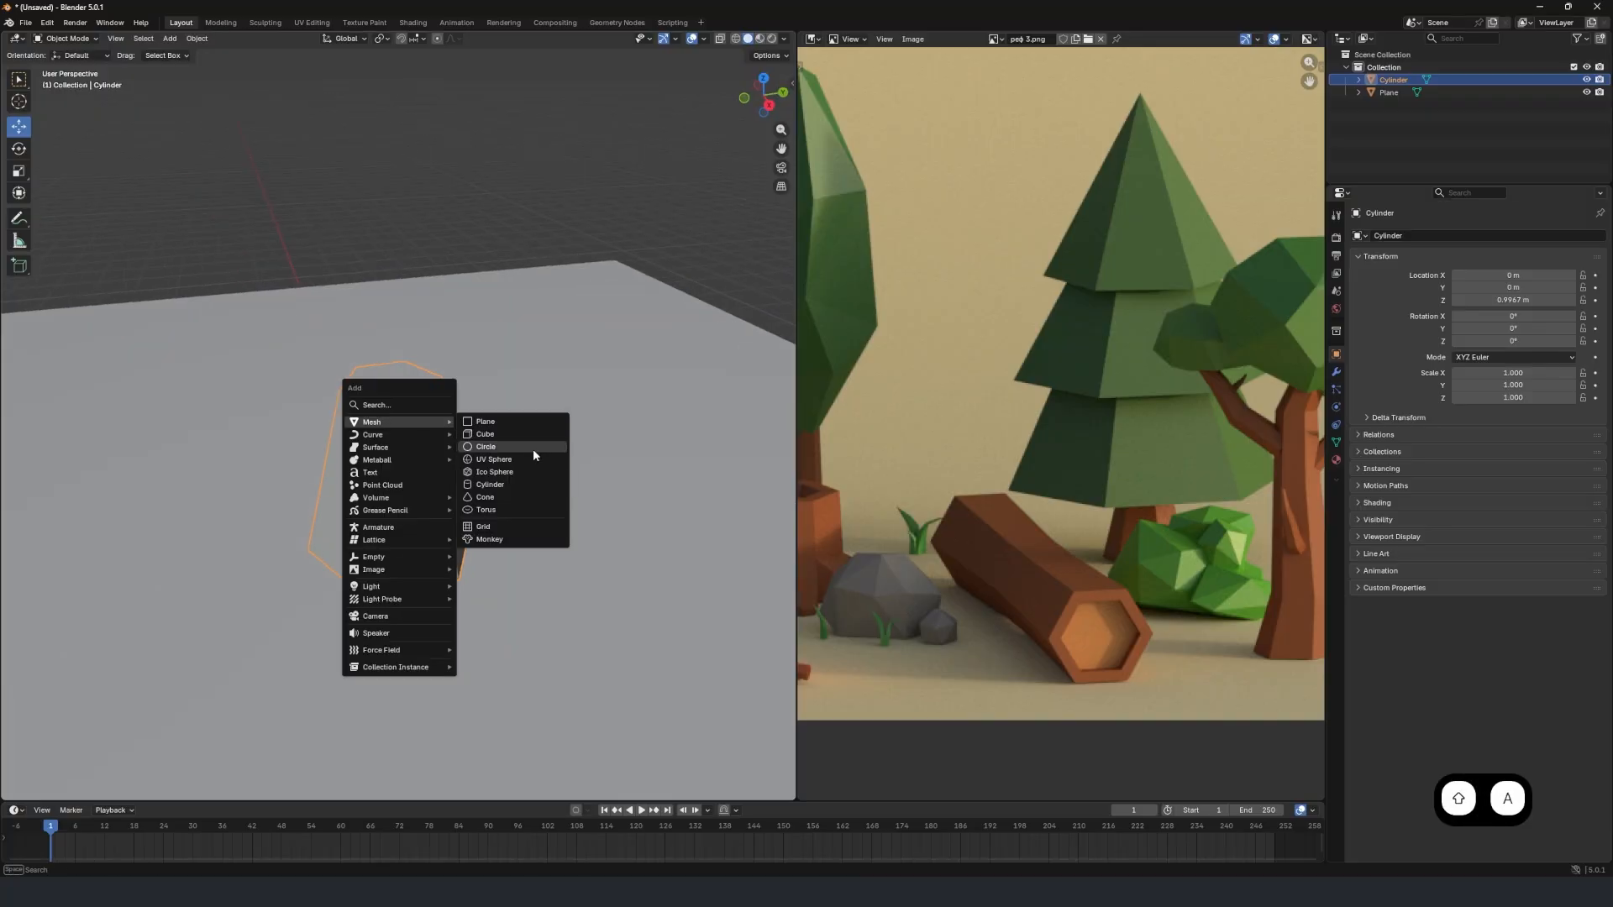
left_click(516, 485)
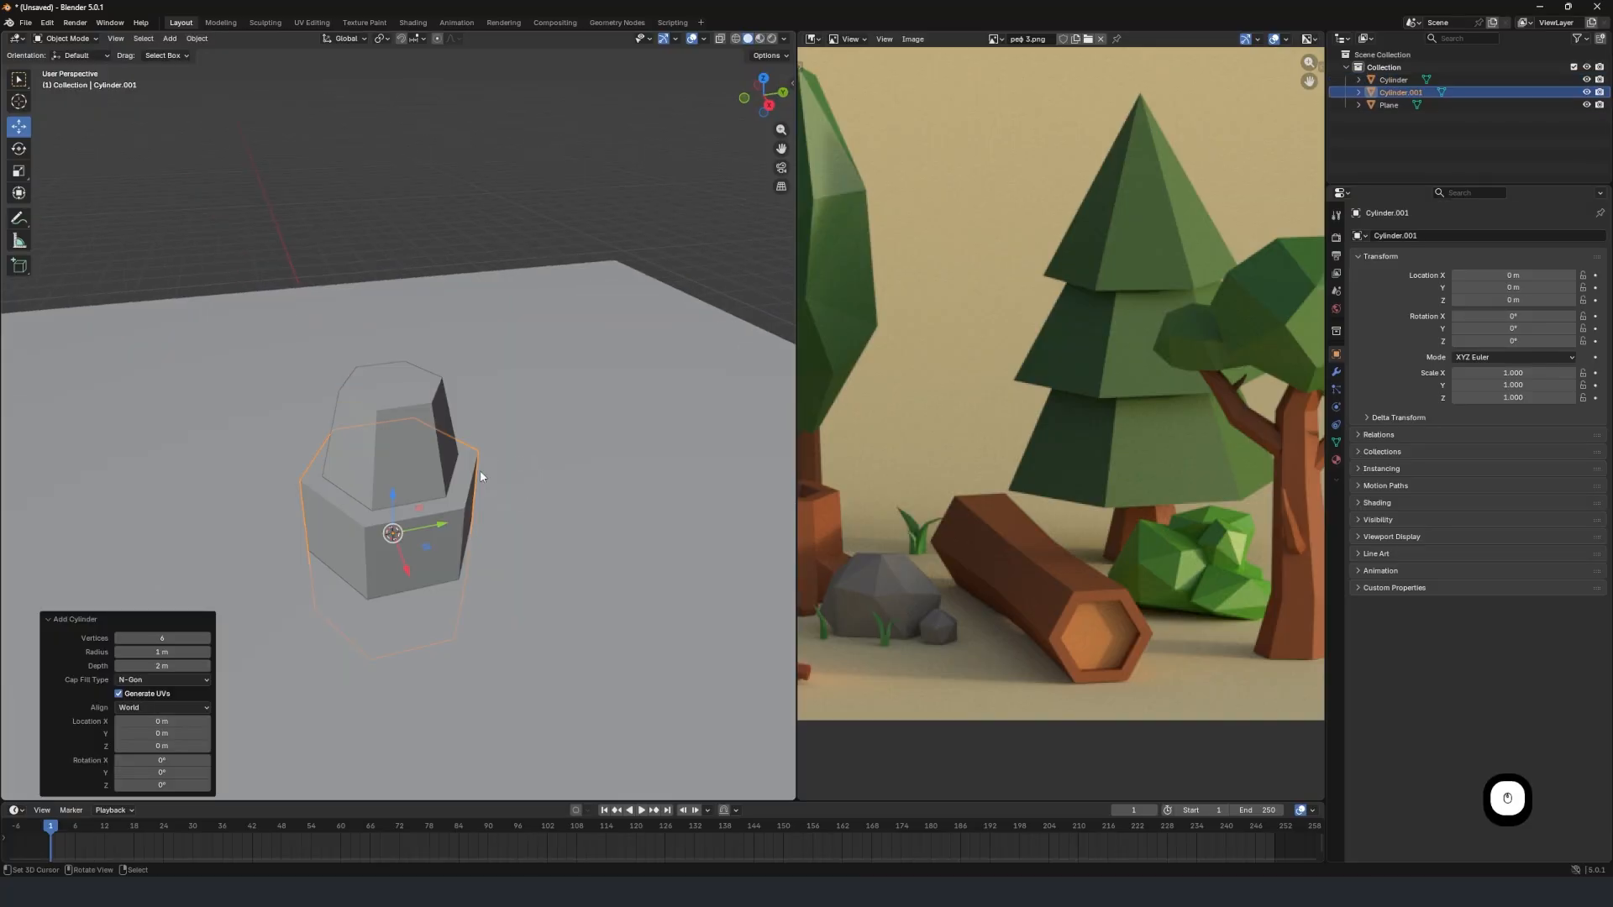
left_click(158, 638)
key("Return")
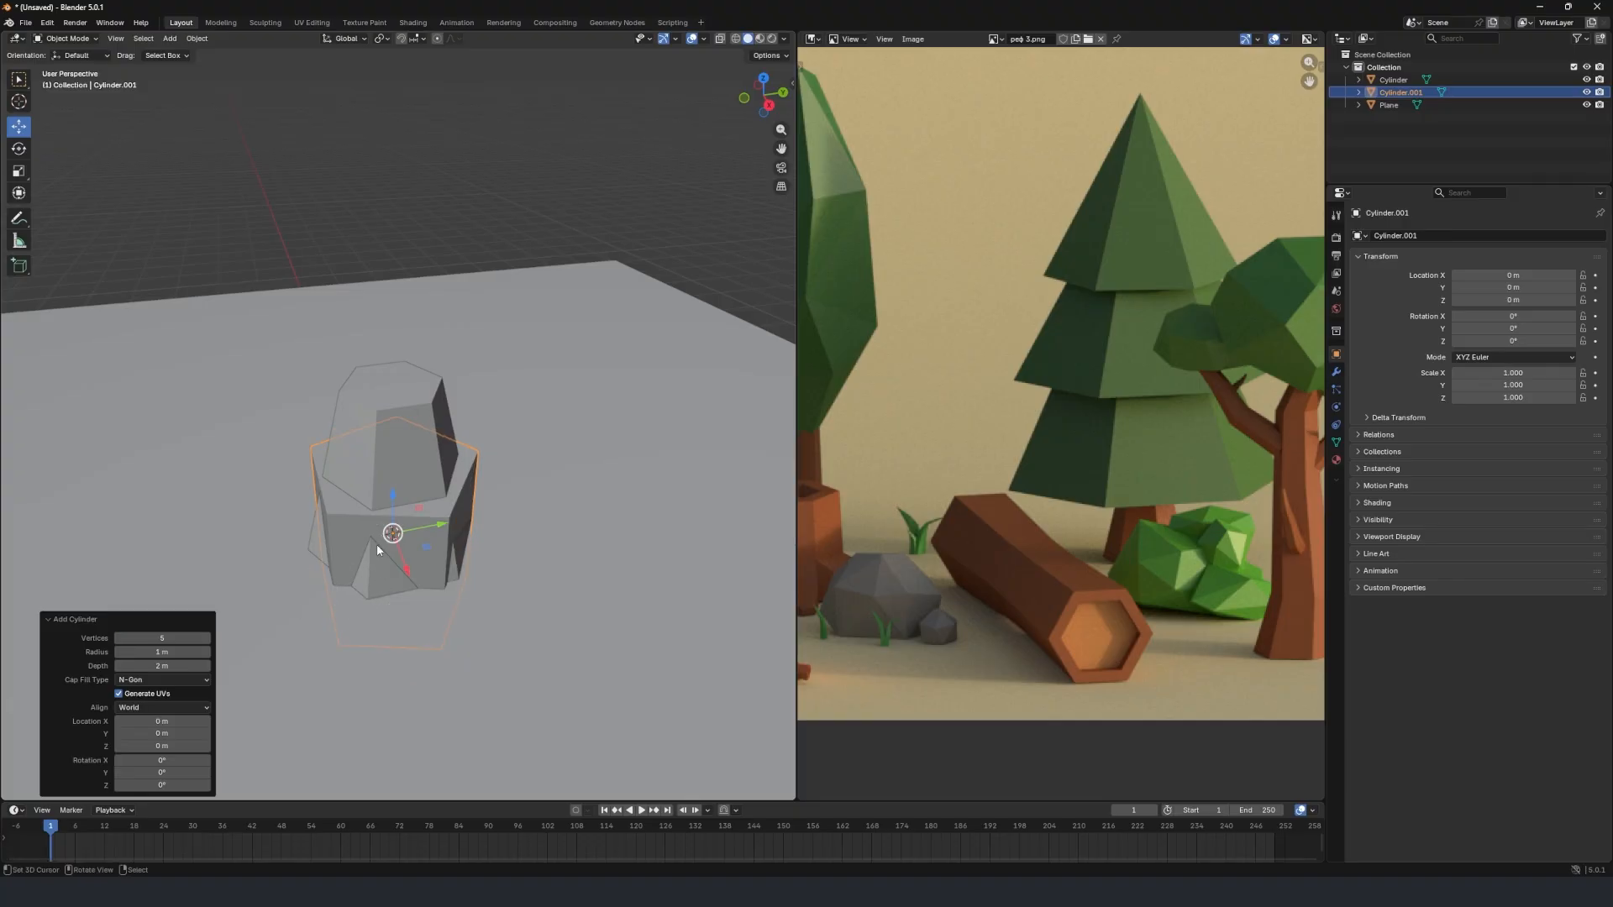
Raise the five-sided cylinder about 3.08 m along Z so it sits on top of the trunk.
left_click_drag(391, 505, 395, 254)
scroll(398, 278, "down", 3)
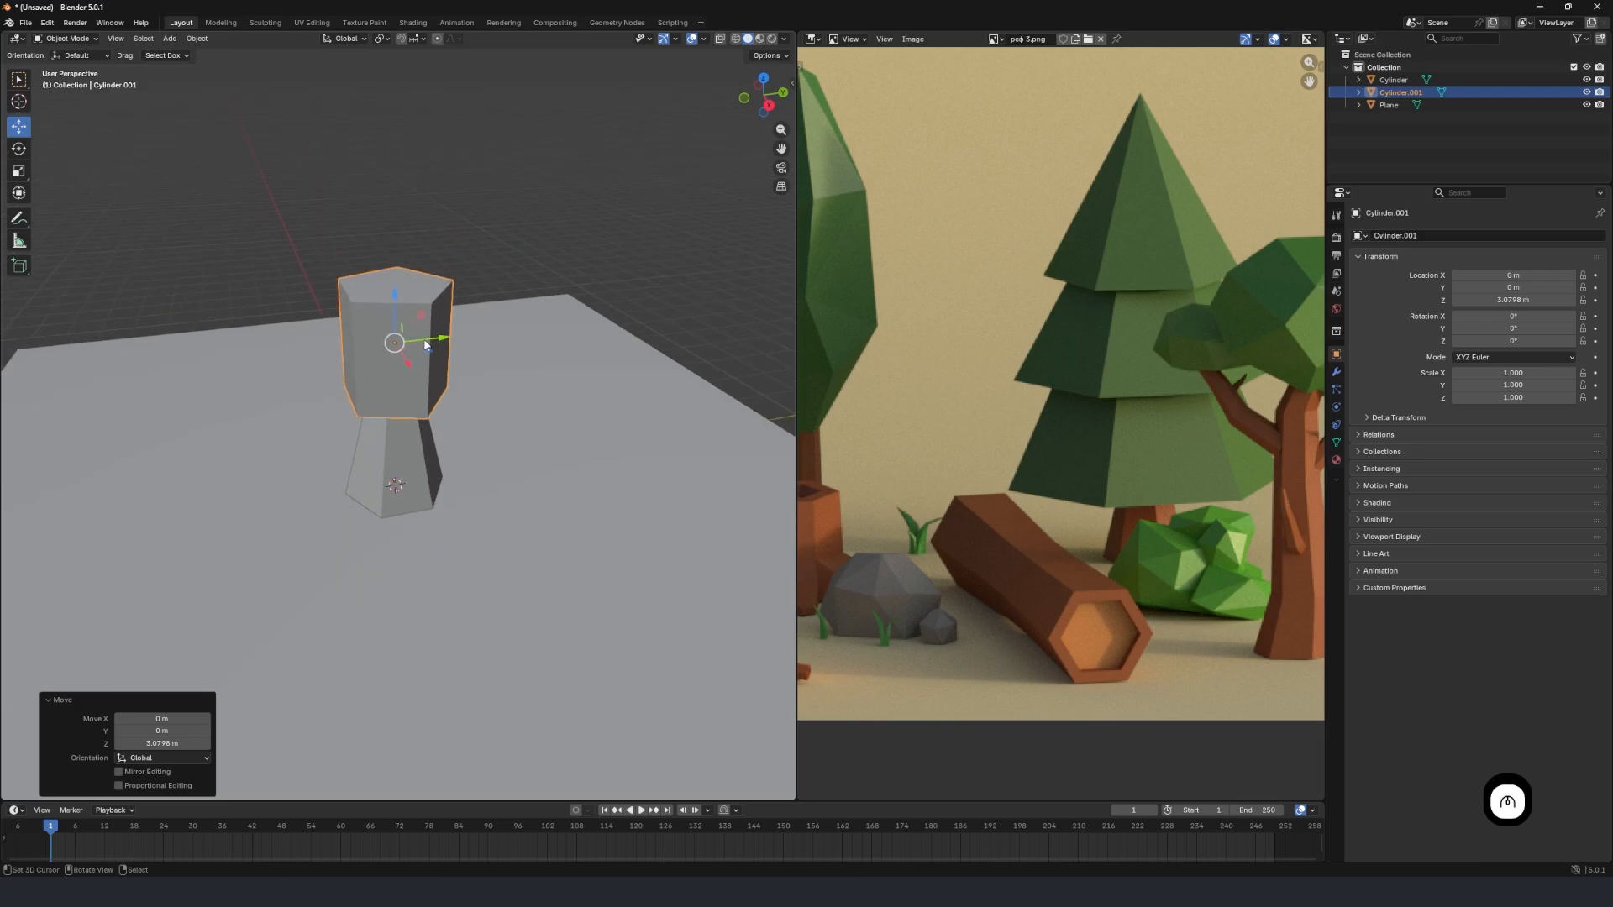
scroll(406, 310, "up", 3)
In Edit Mode, shrink the five-sided cylinder's top face to a near-point by scaling it 0.189 and again 0.145.
middle_click_drag(408, 314, 460, 390)
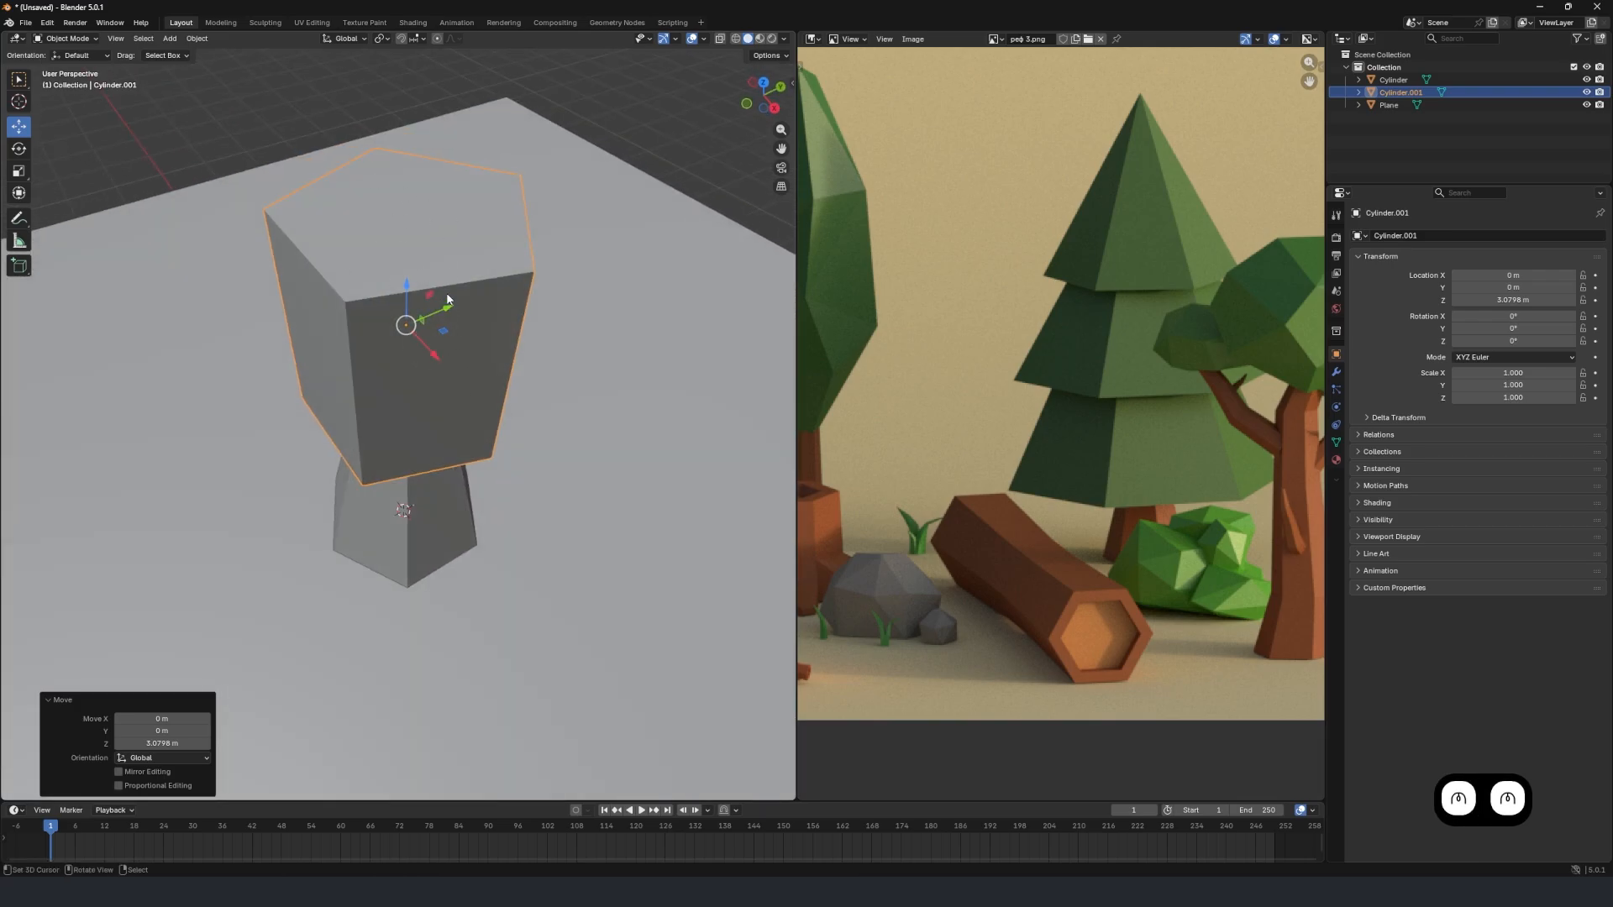
key("Tab")
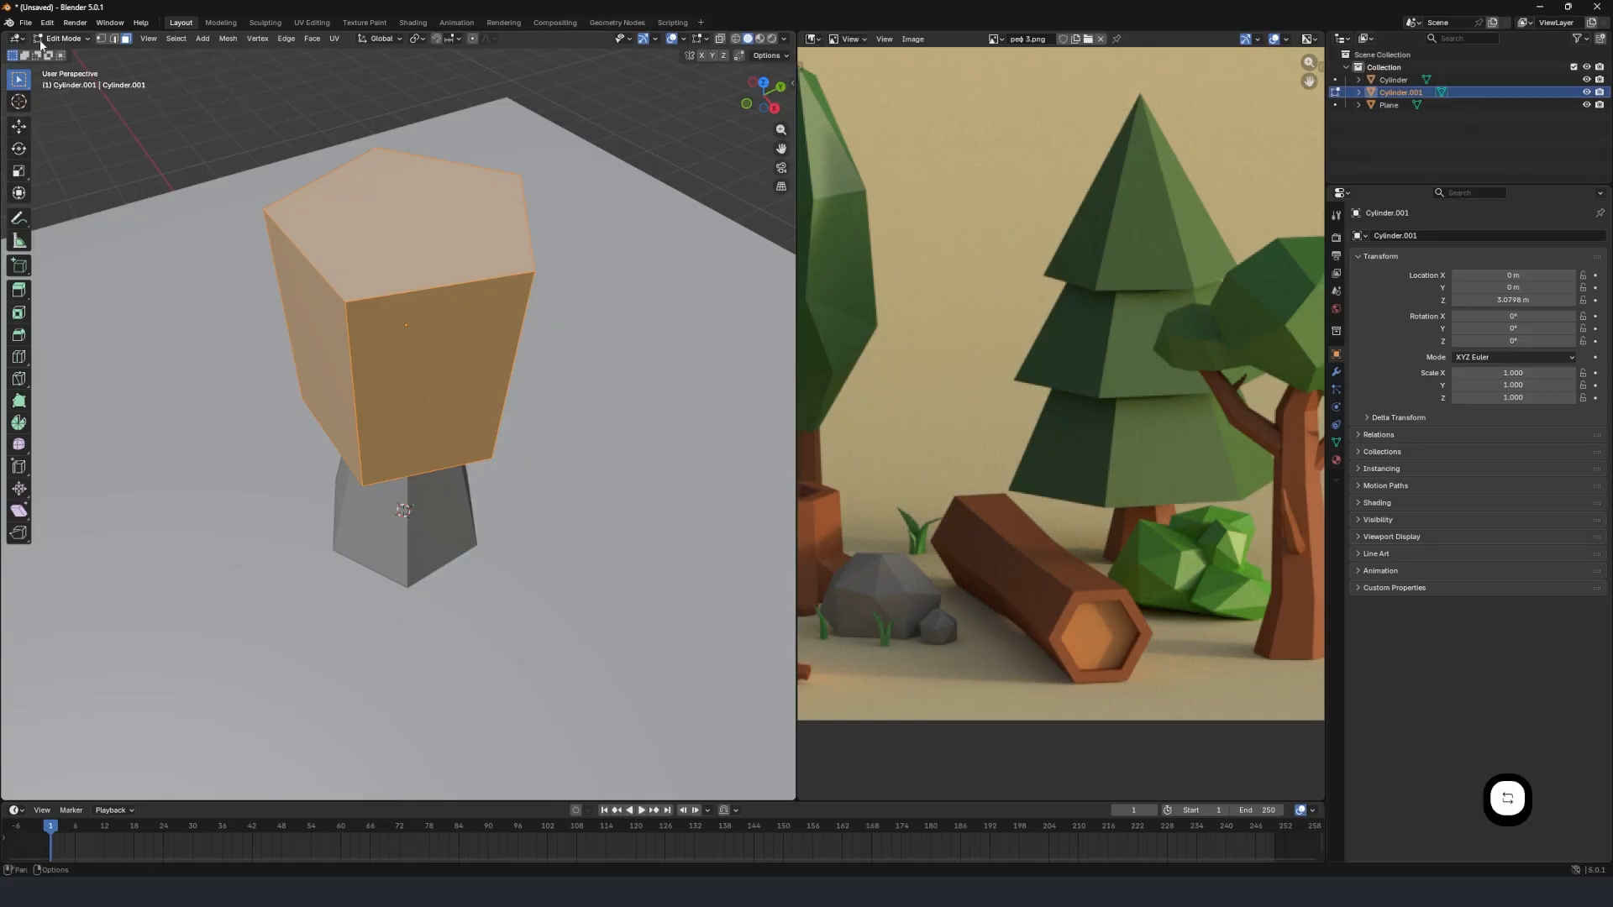
left_click(412, 218)
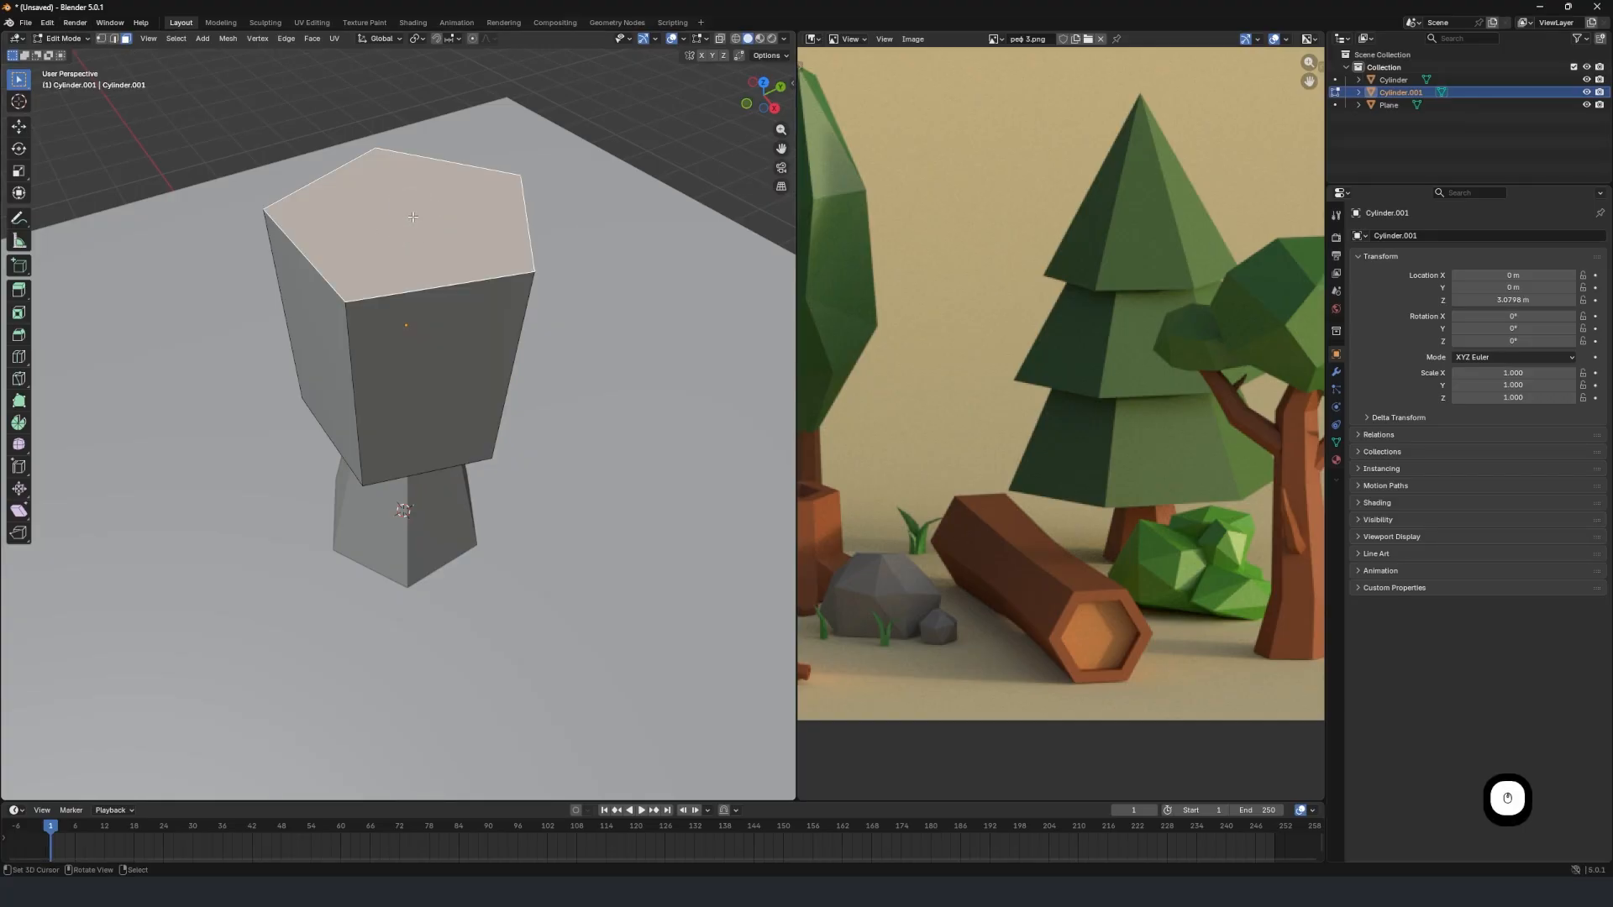
middle_click_drag(412, 217, 529, 305)
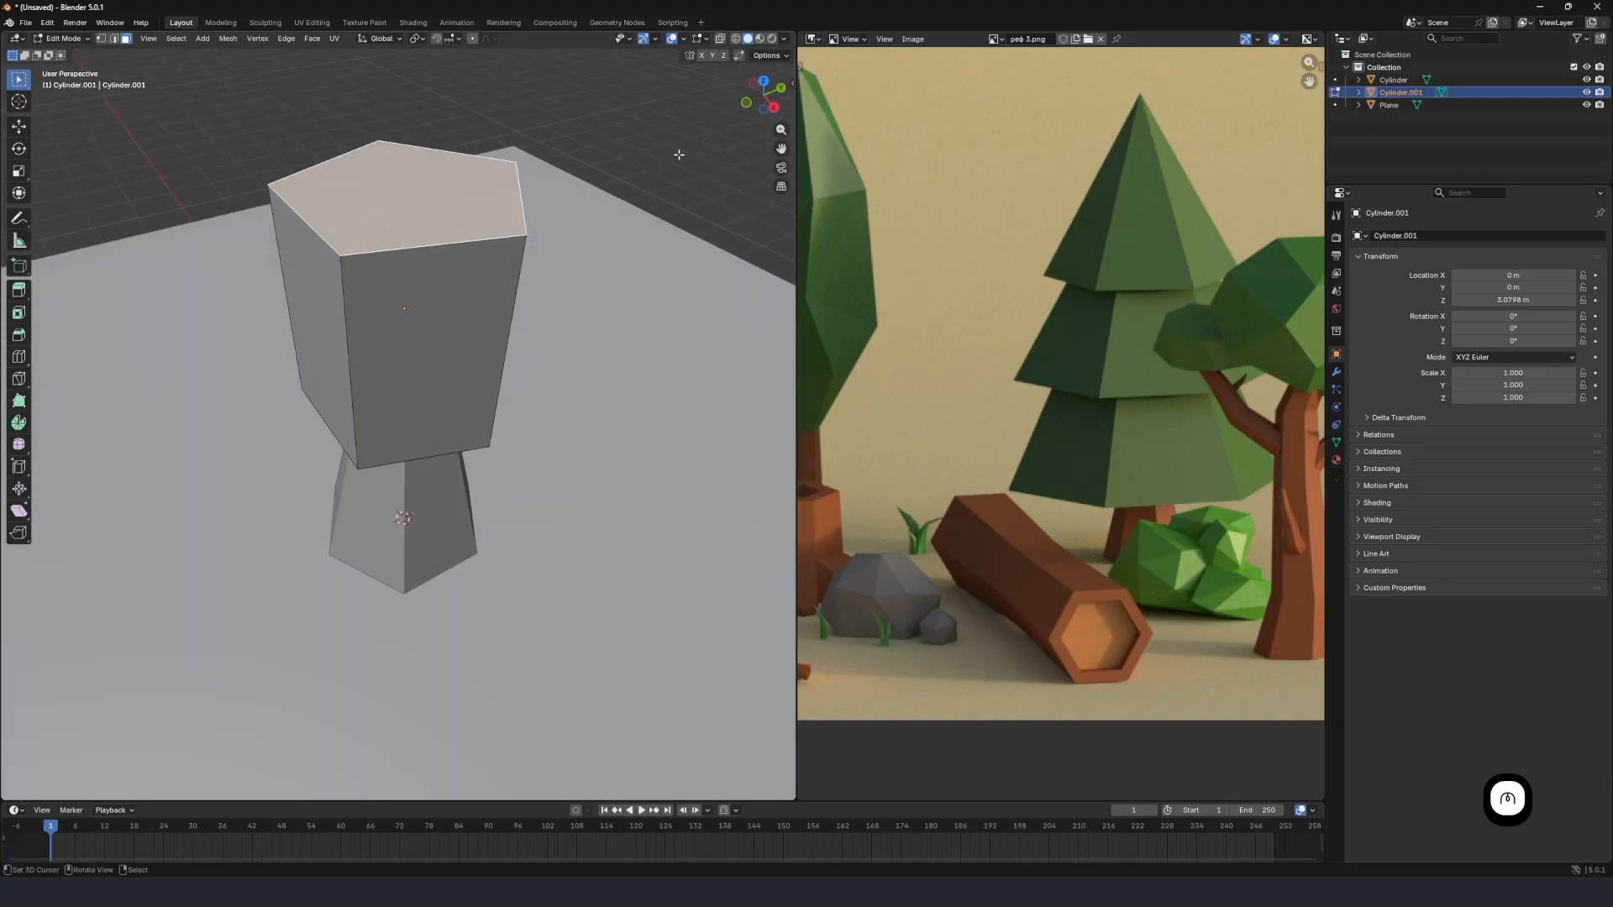
key("s")
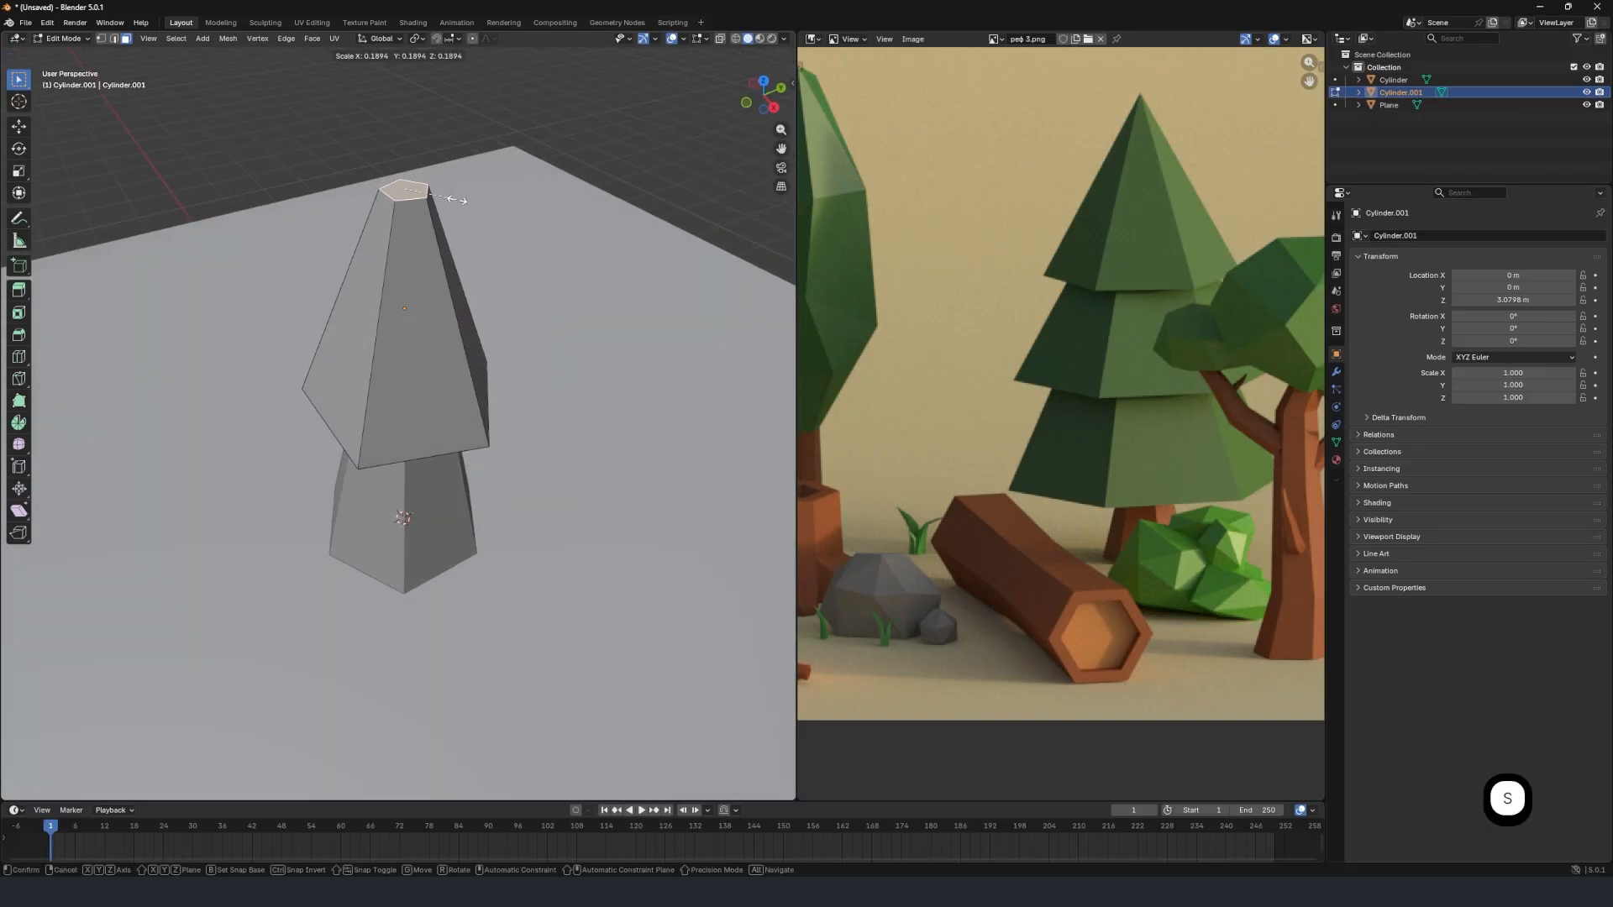
left_click(454, 199)
key("s")
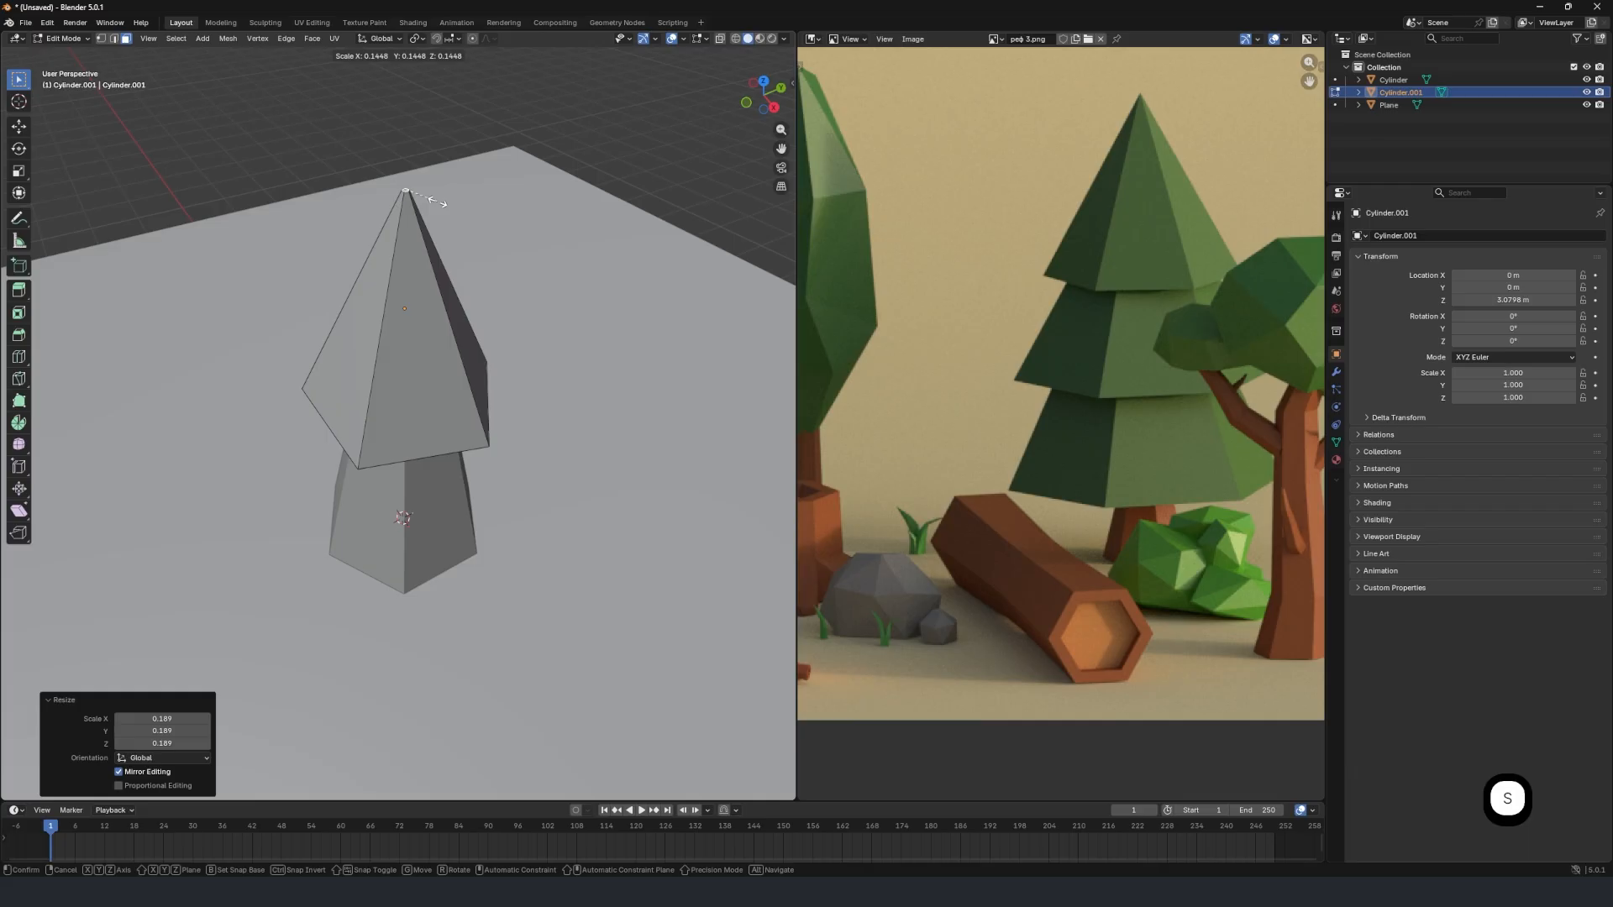
left_click(437, 202)
middle_click_drag(446, 213, 442, 281)
scroll(454, 417, "up", 4)
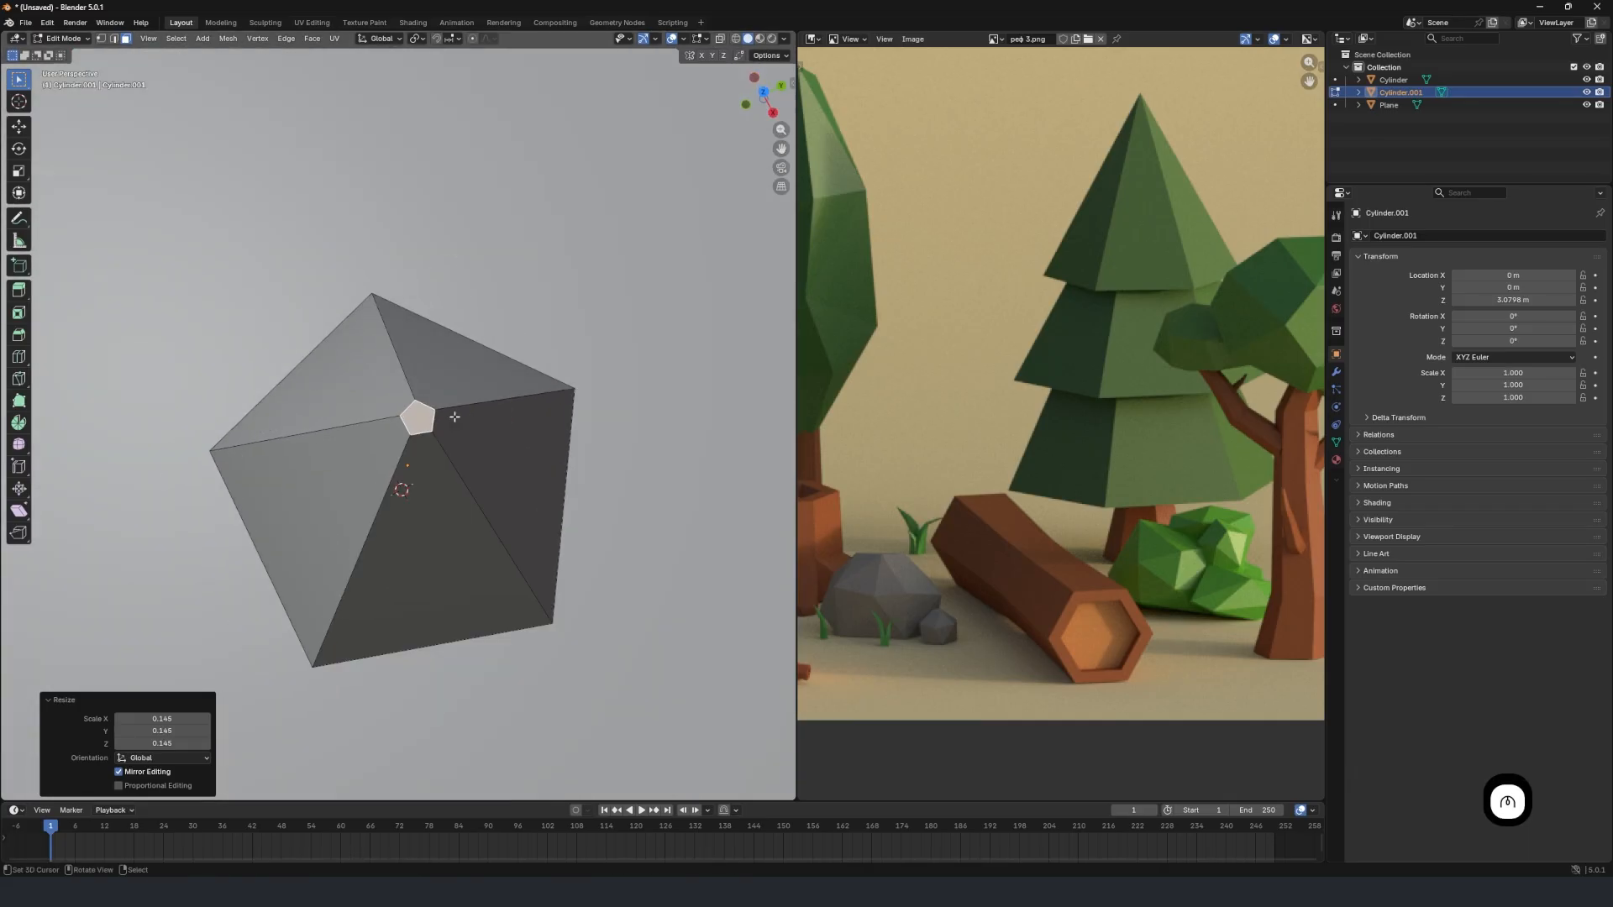
Select the foliage cone's bottom face and scale it up about 2.4 times to widen the base.
scroll(454, 417, "down", 4)
middle_click_drag(454, 416, 457, 274)
left_click(420, 331, "alt")
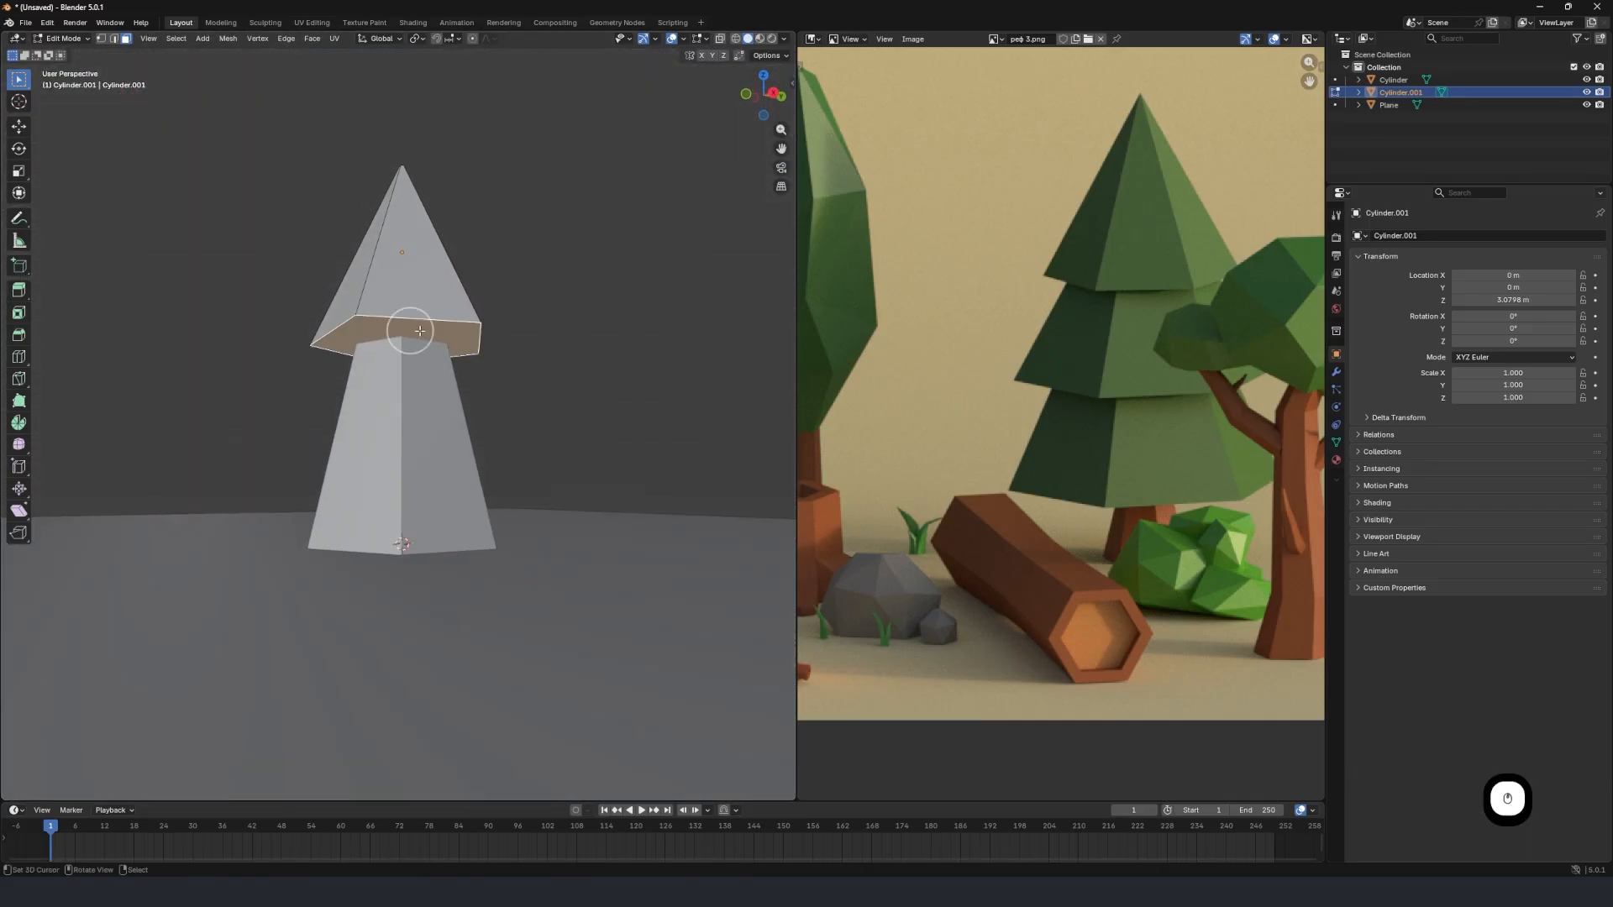
middle_click_drag(420, 333, 399, 350)
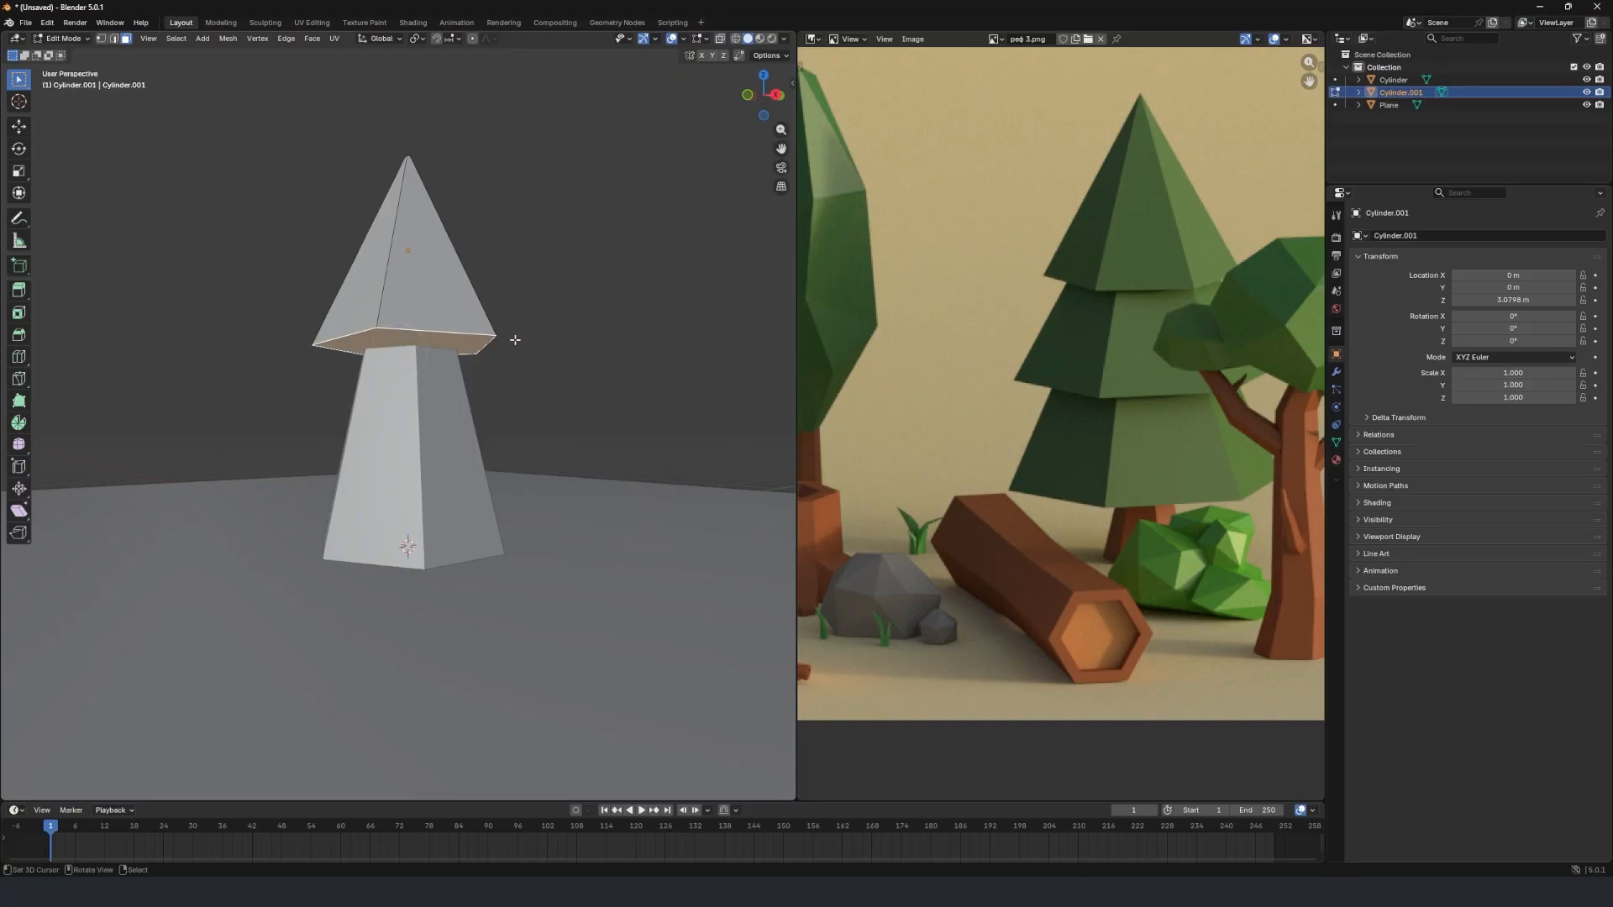
key("s")
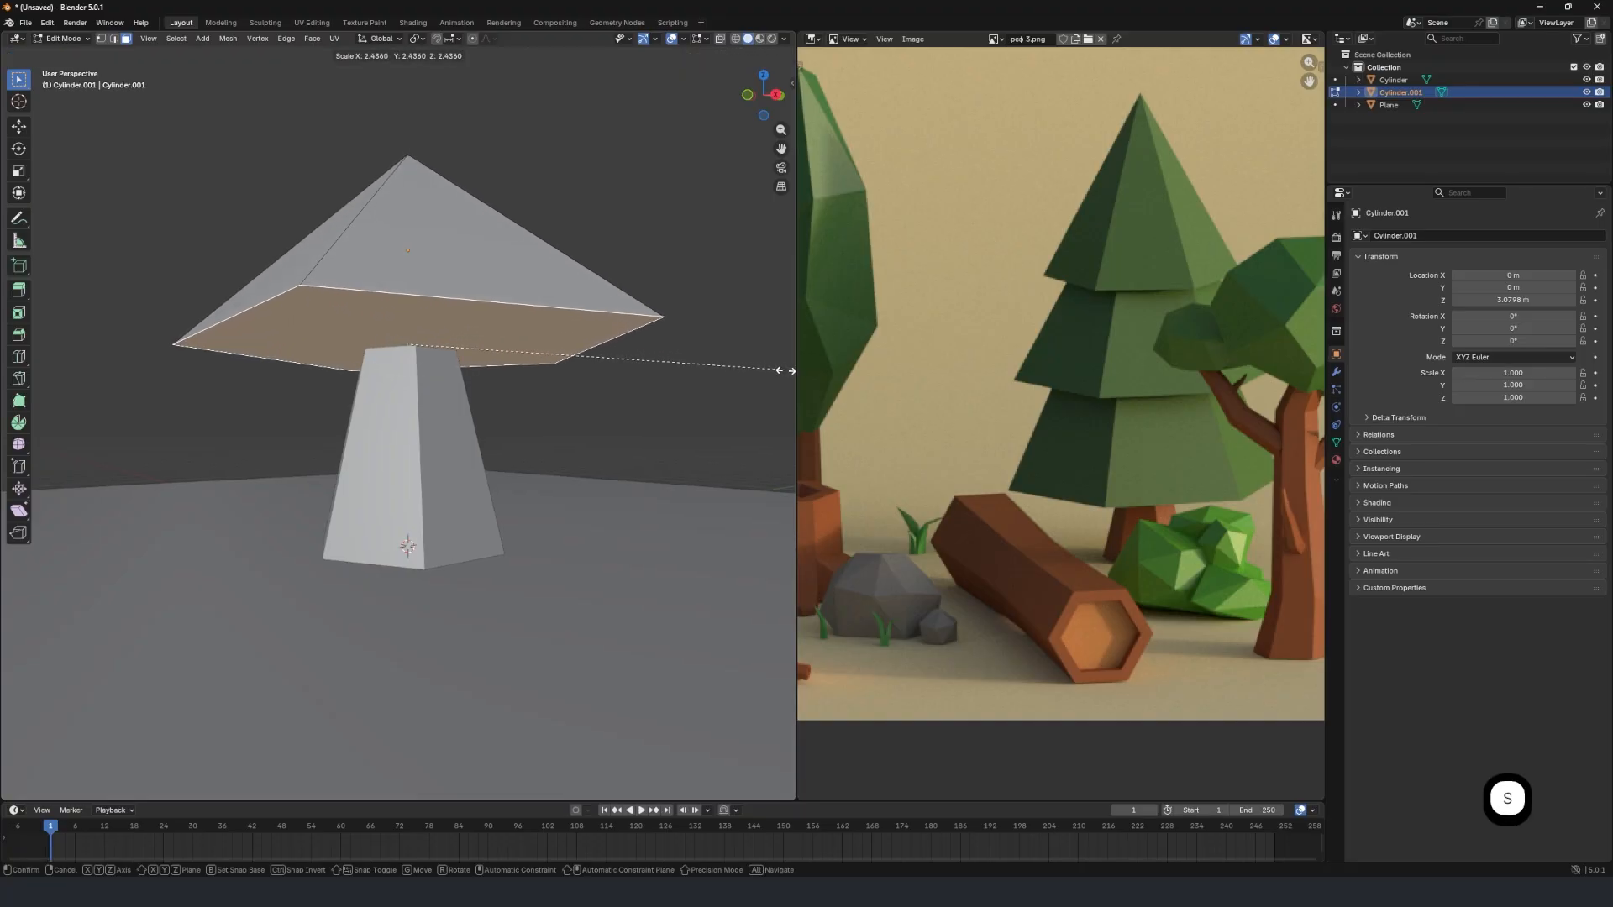
left_click(788, 370)
Lower the foliage cone's bottom face along Z to make the tier taller, and return to Object Mode.
middle_click_drag(331, 342, 438, 328)
key("g")
key("z")
left_click(434, 423)
key("Tab")
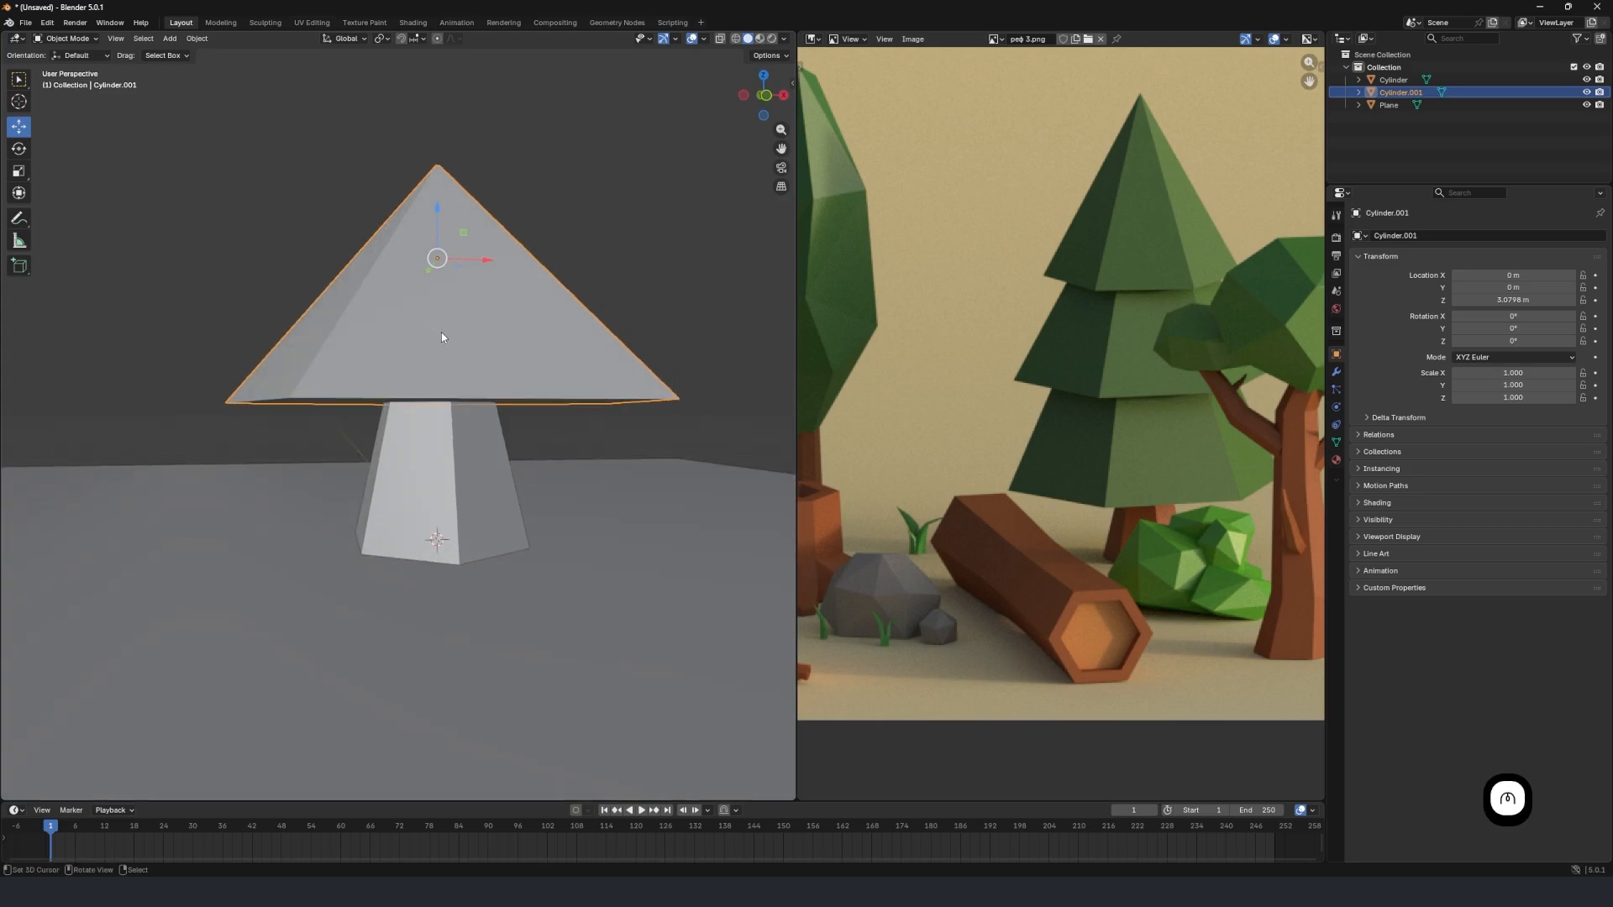
Raise the whole foliage cone about 0.26 m along Z above the trunk.
key("g")
key("z")
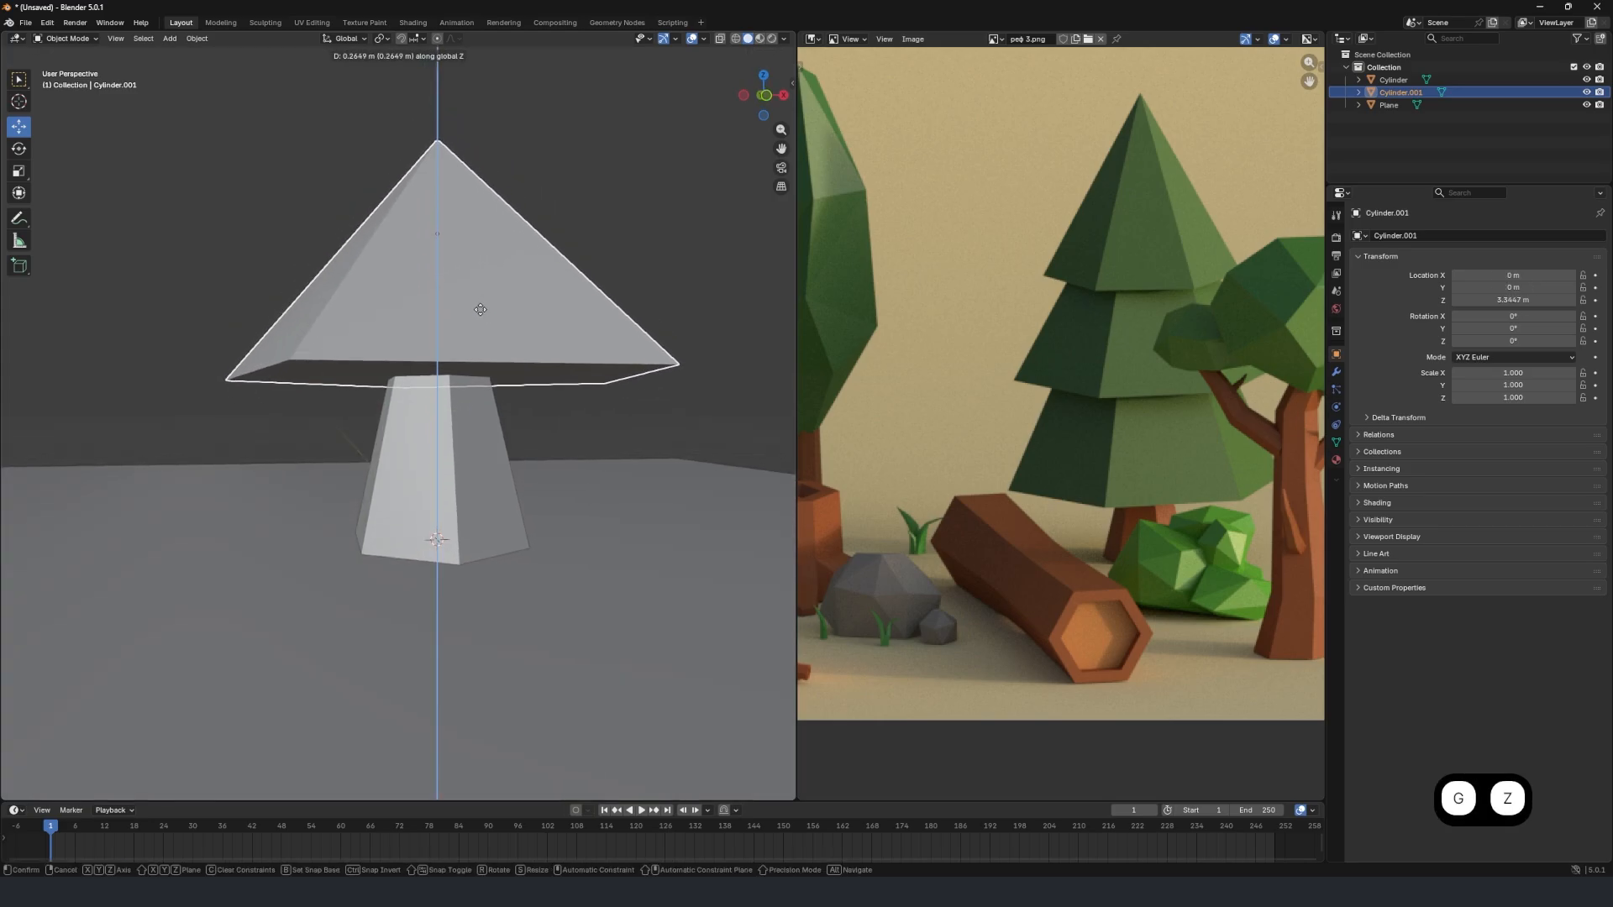
left_click(479, 309)
middle_click_drag(471, 303, 486, 322)
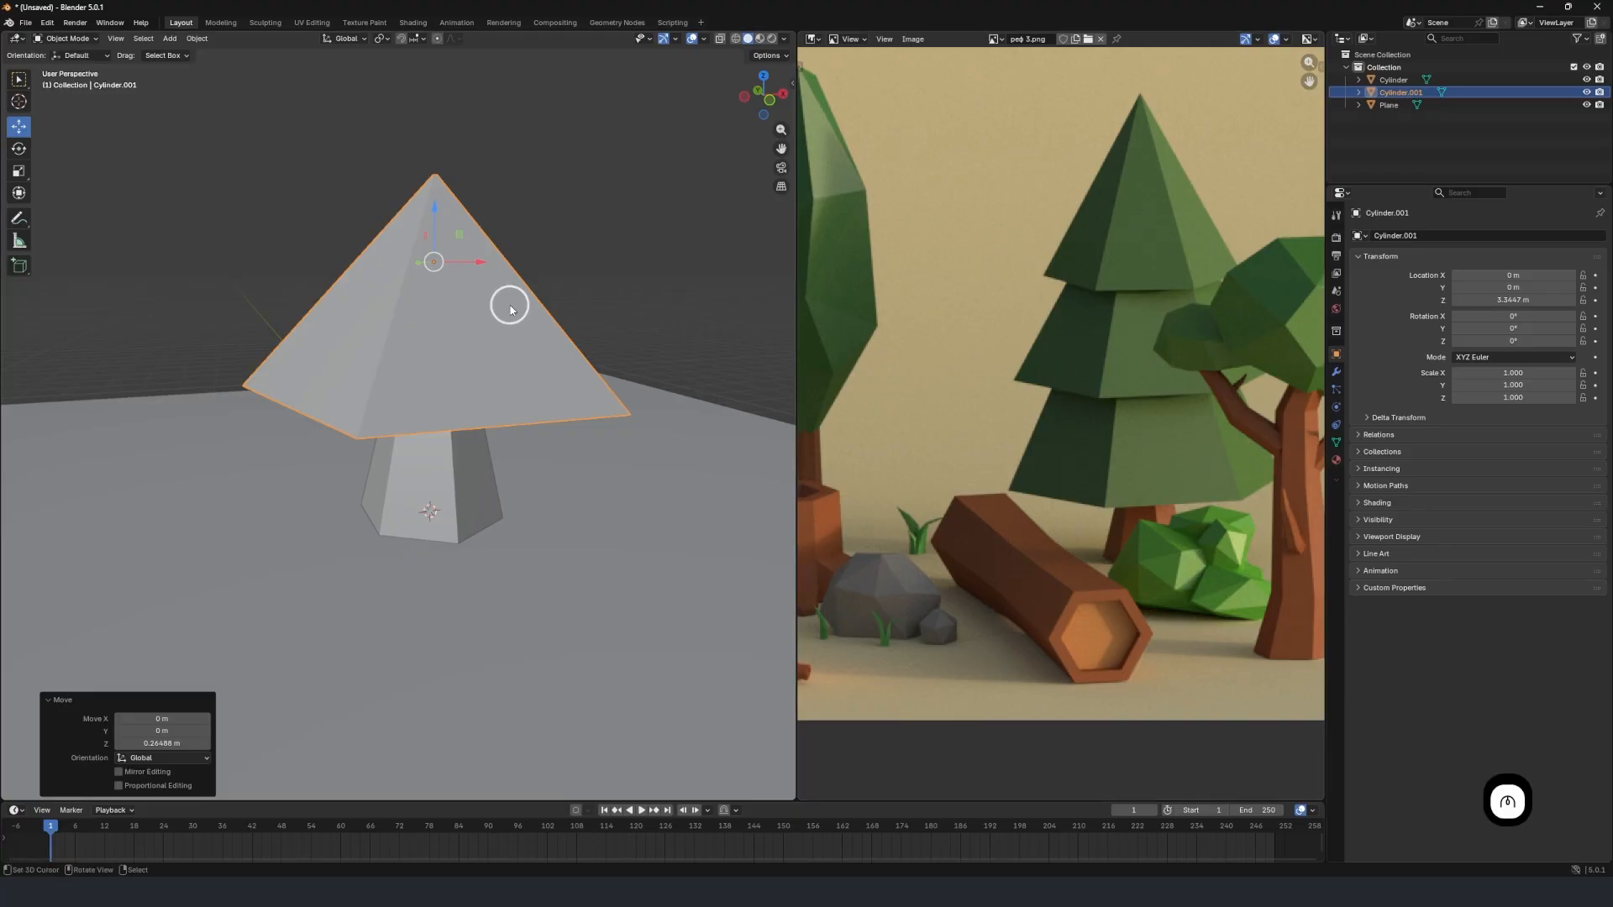
Duplicate the foliage cone and raise the copy about 1.37 m along Z as a second tier.
middle_click_drag(494, 306, 468, 330)
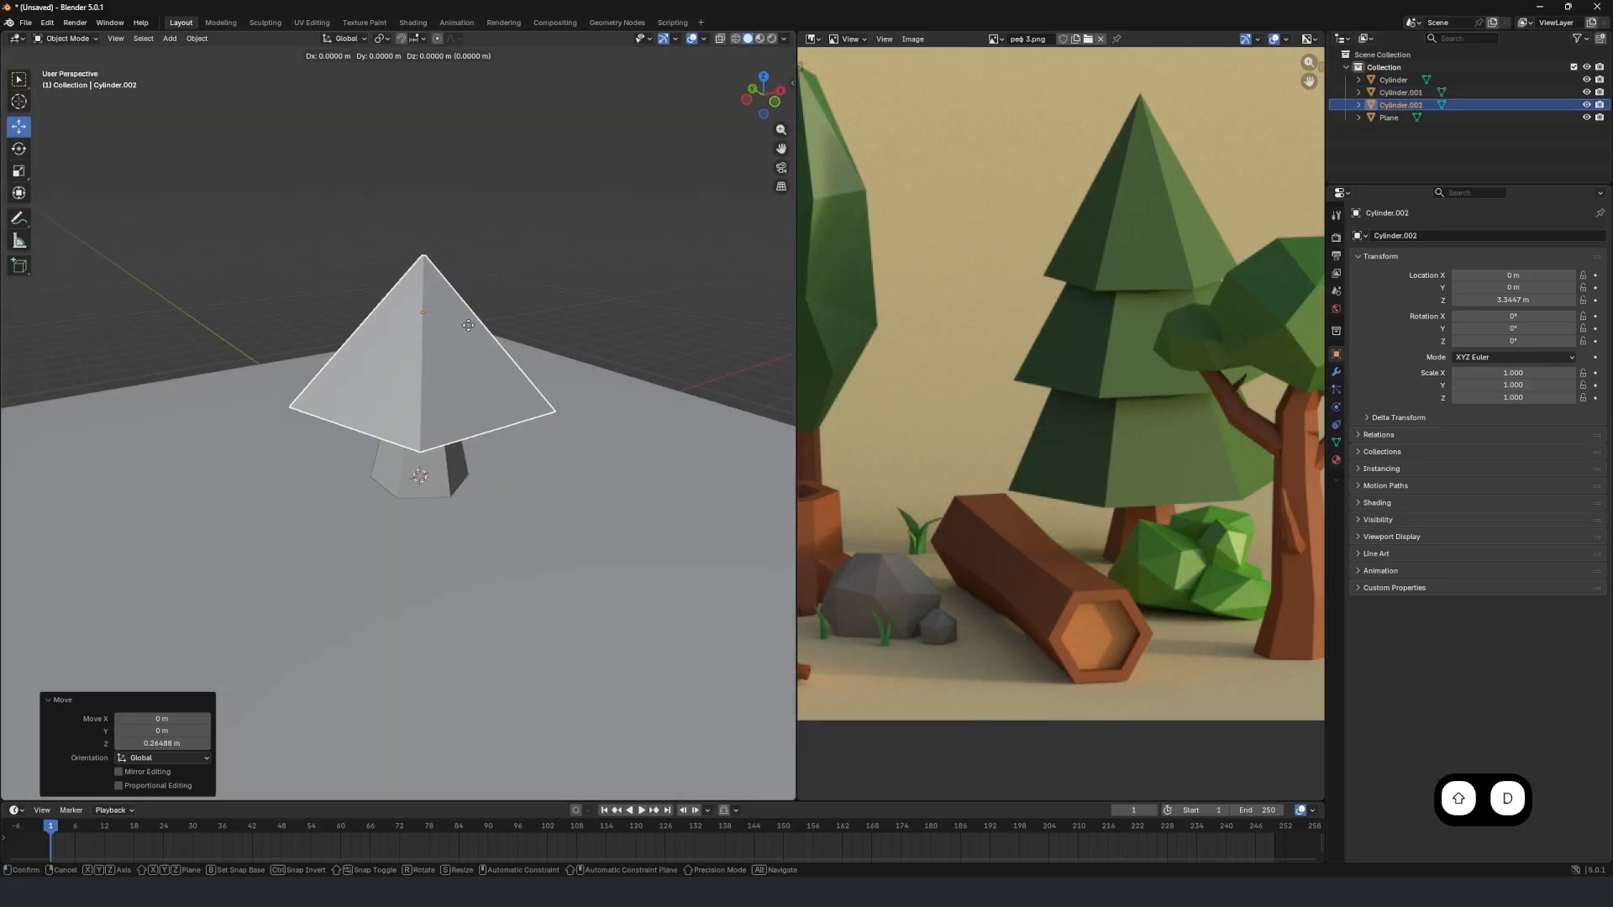
right_click(468, 325)
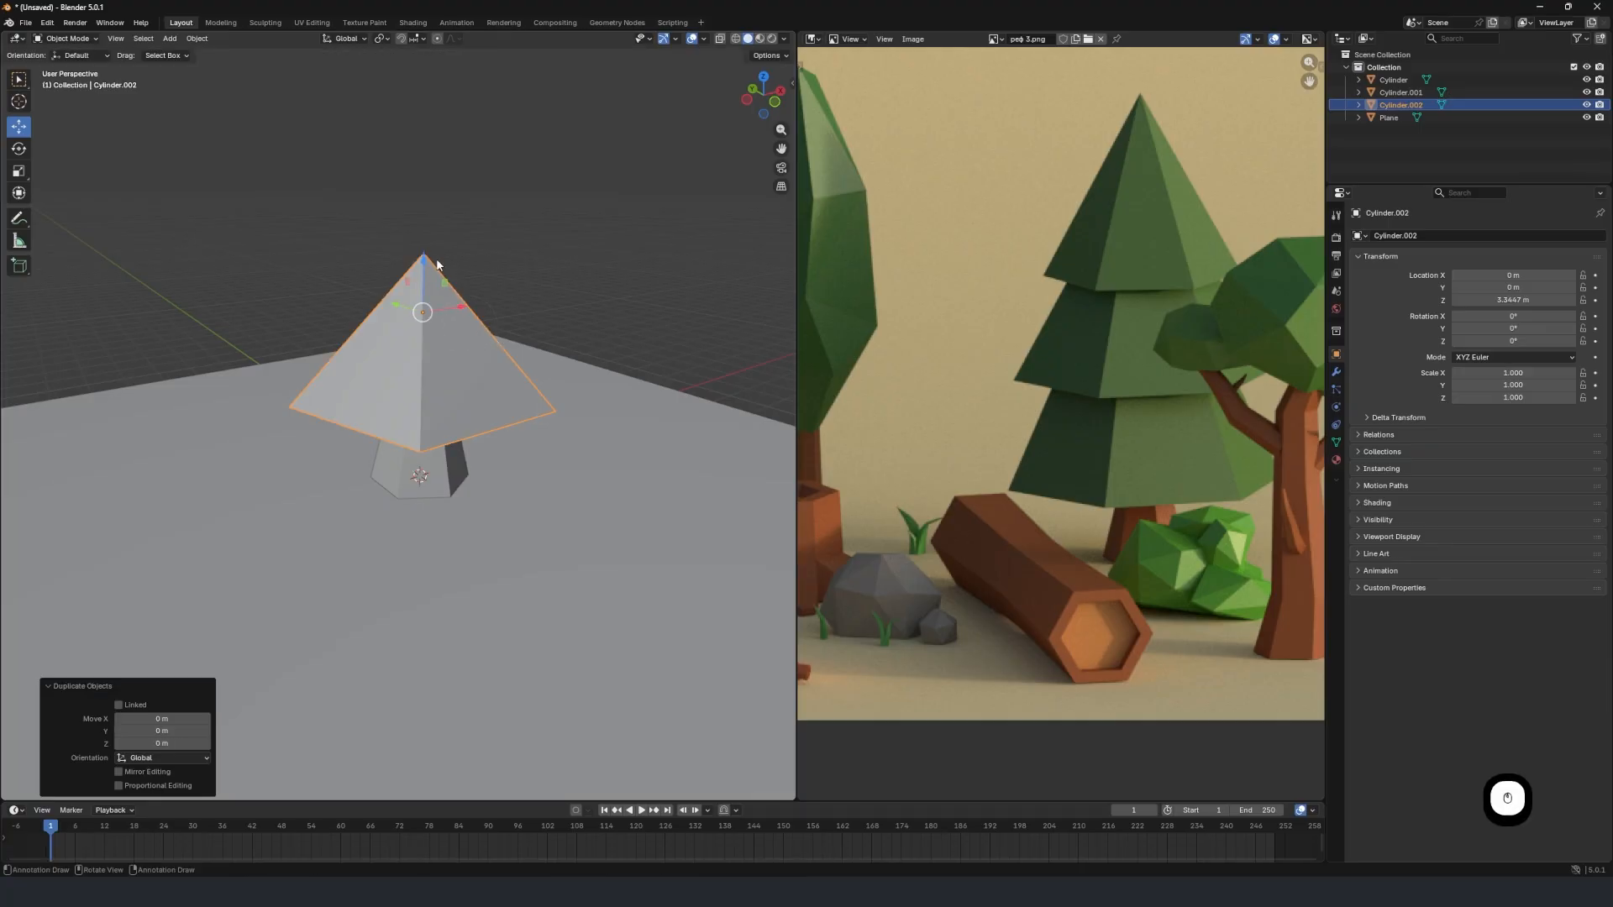
key("g")
key("z")
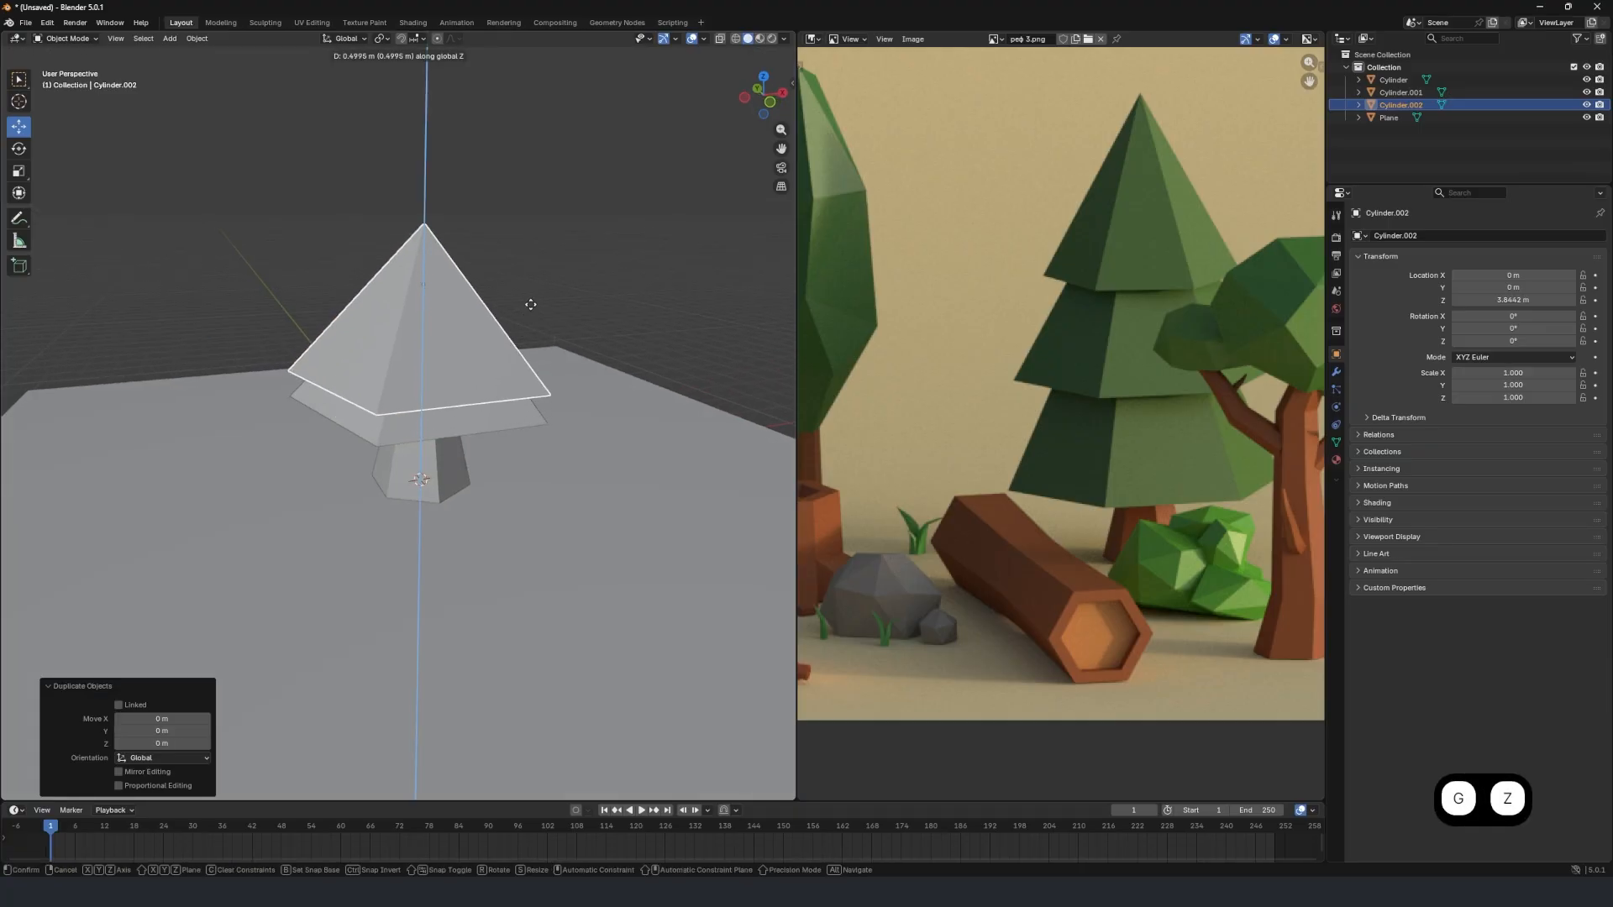
left_click(544, 256)
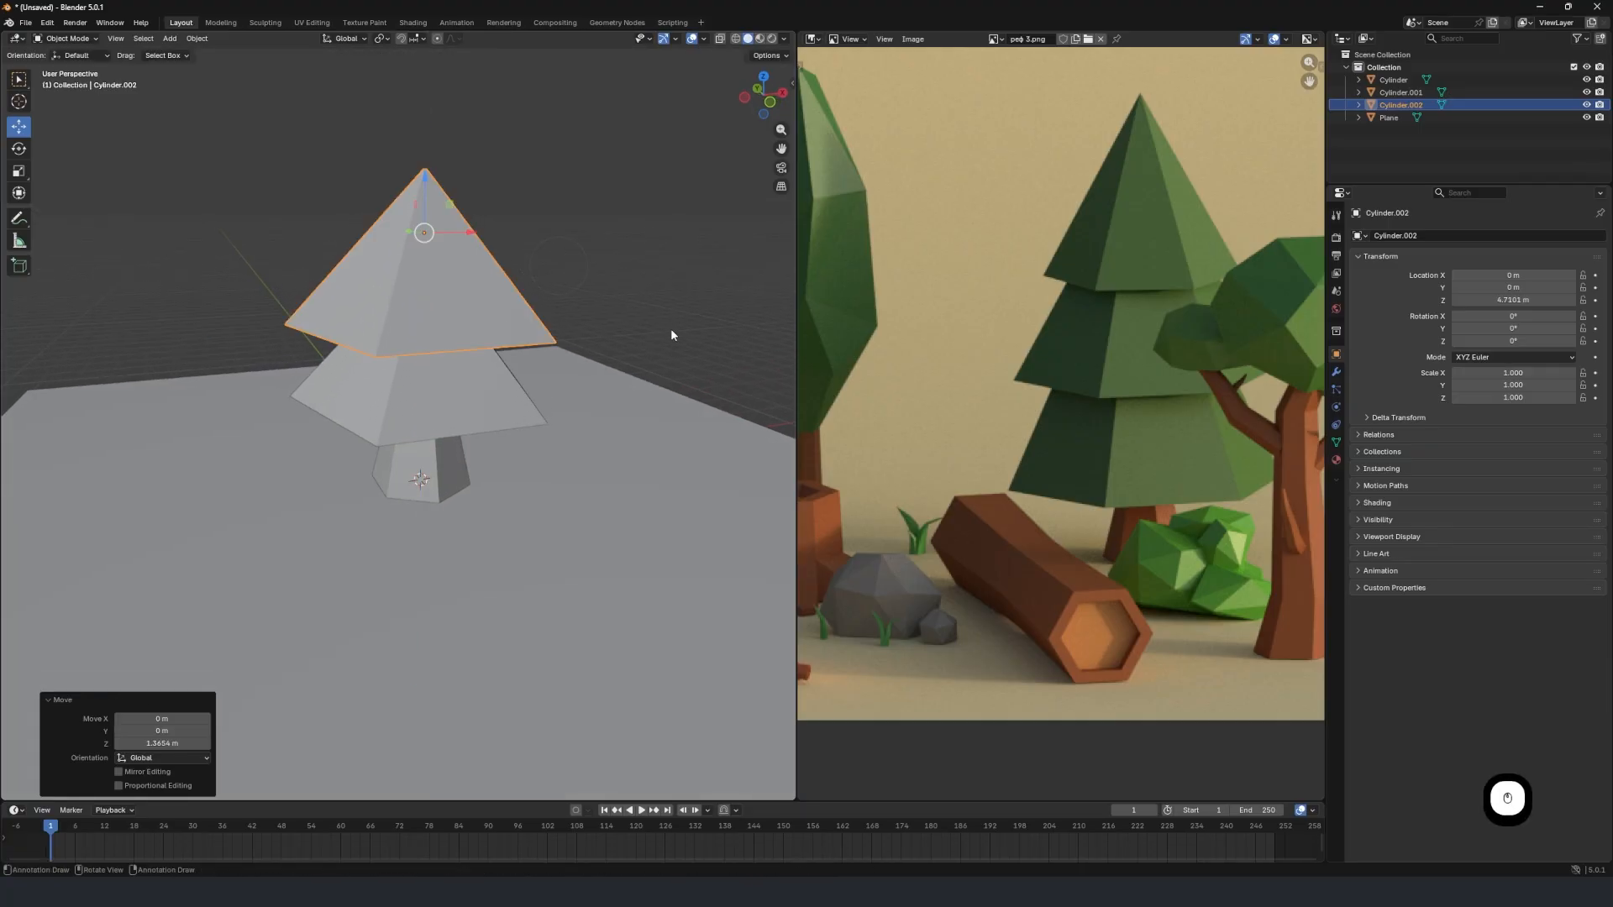
Scale the second foliage tier to 0.884 and lower it about 0.15 m along Z onto the first tier.
middle_click_drag(699, 398, 684, 375)
key("s")
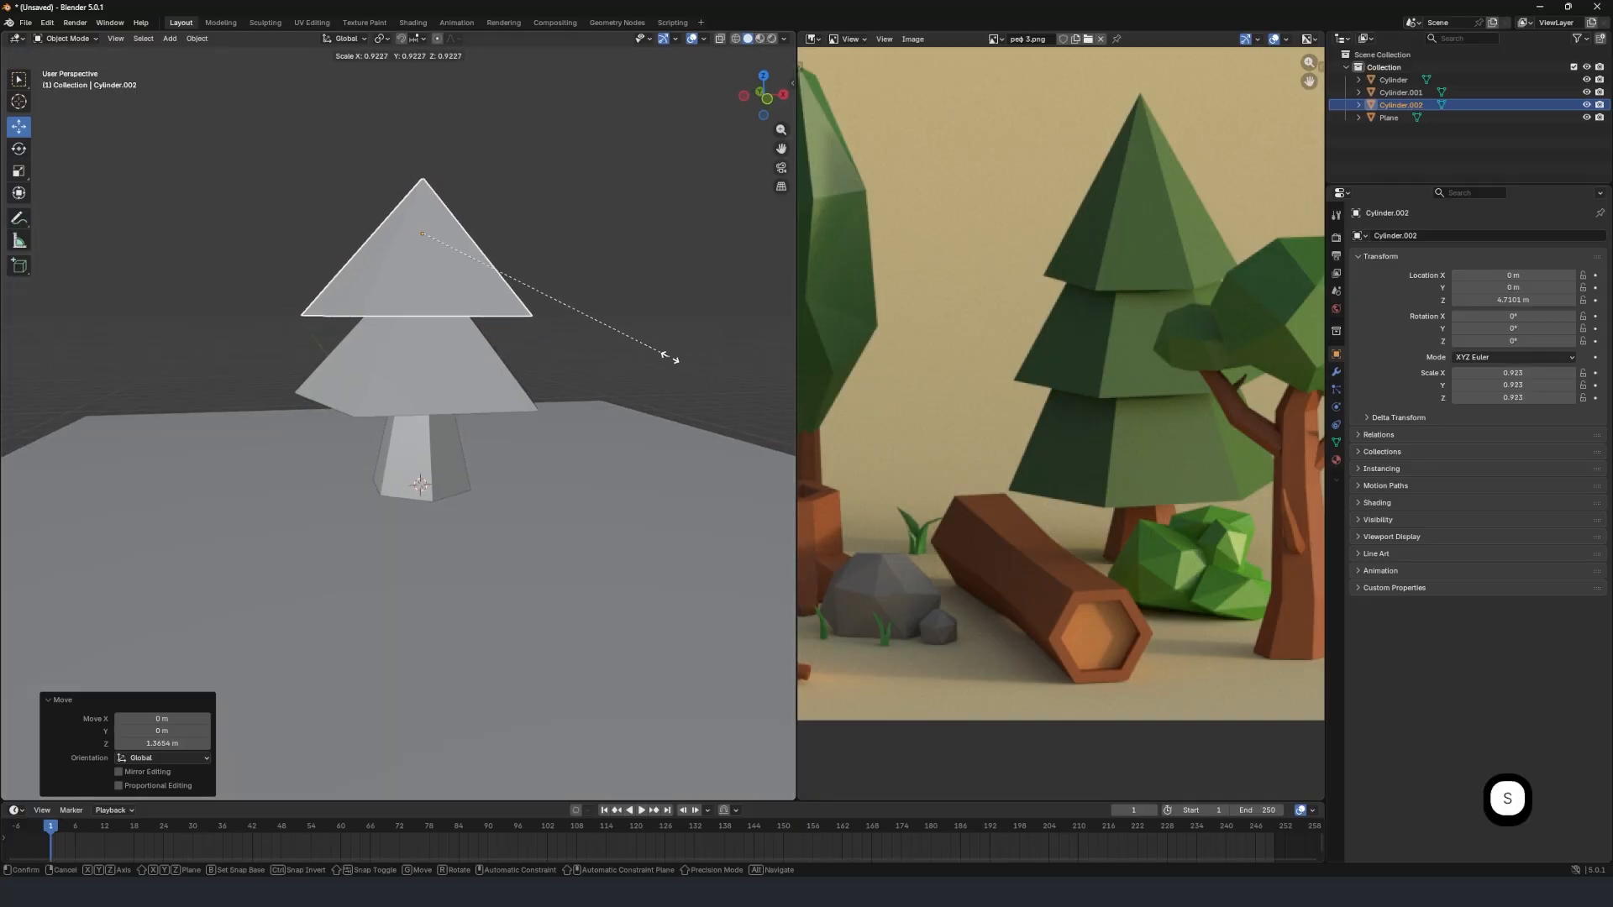
left_click(660, 352)
key("g")
key("z")
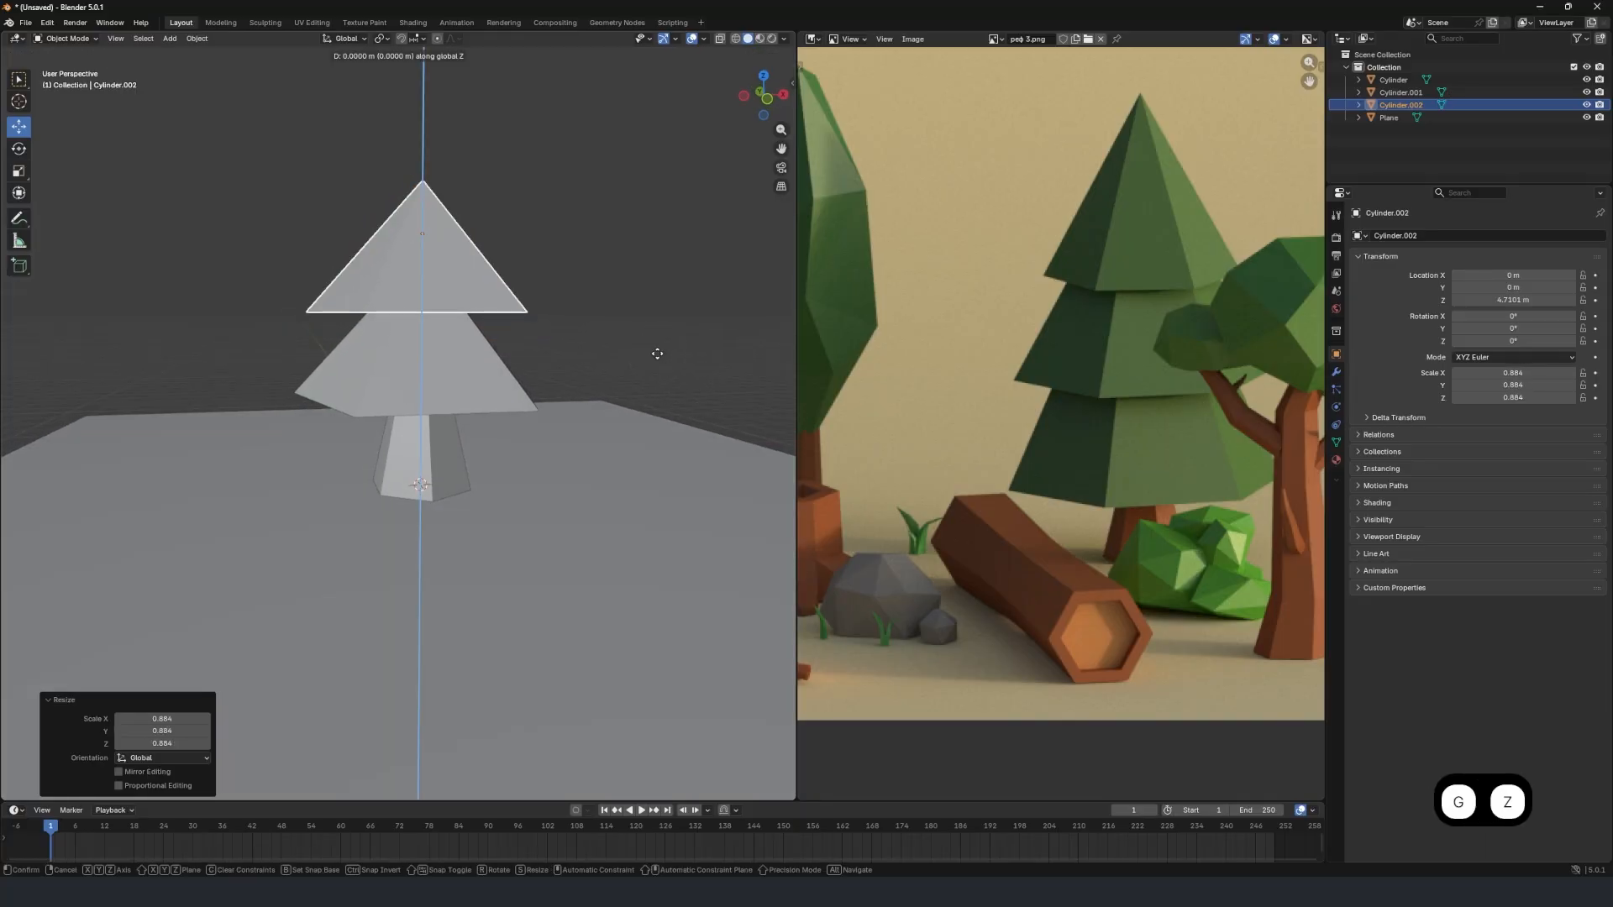
left_click(660, 362)
Duplicate the second foliage tier and raise the copy about 1.70 m along Z as a third tier.
middle_click_drag(540, 342, 611, 359)
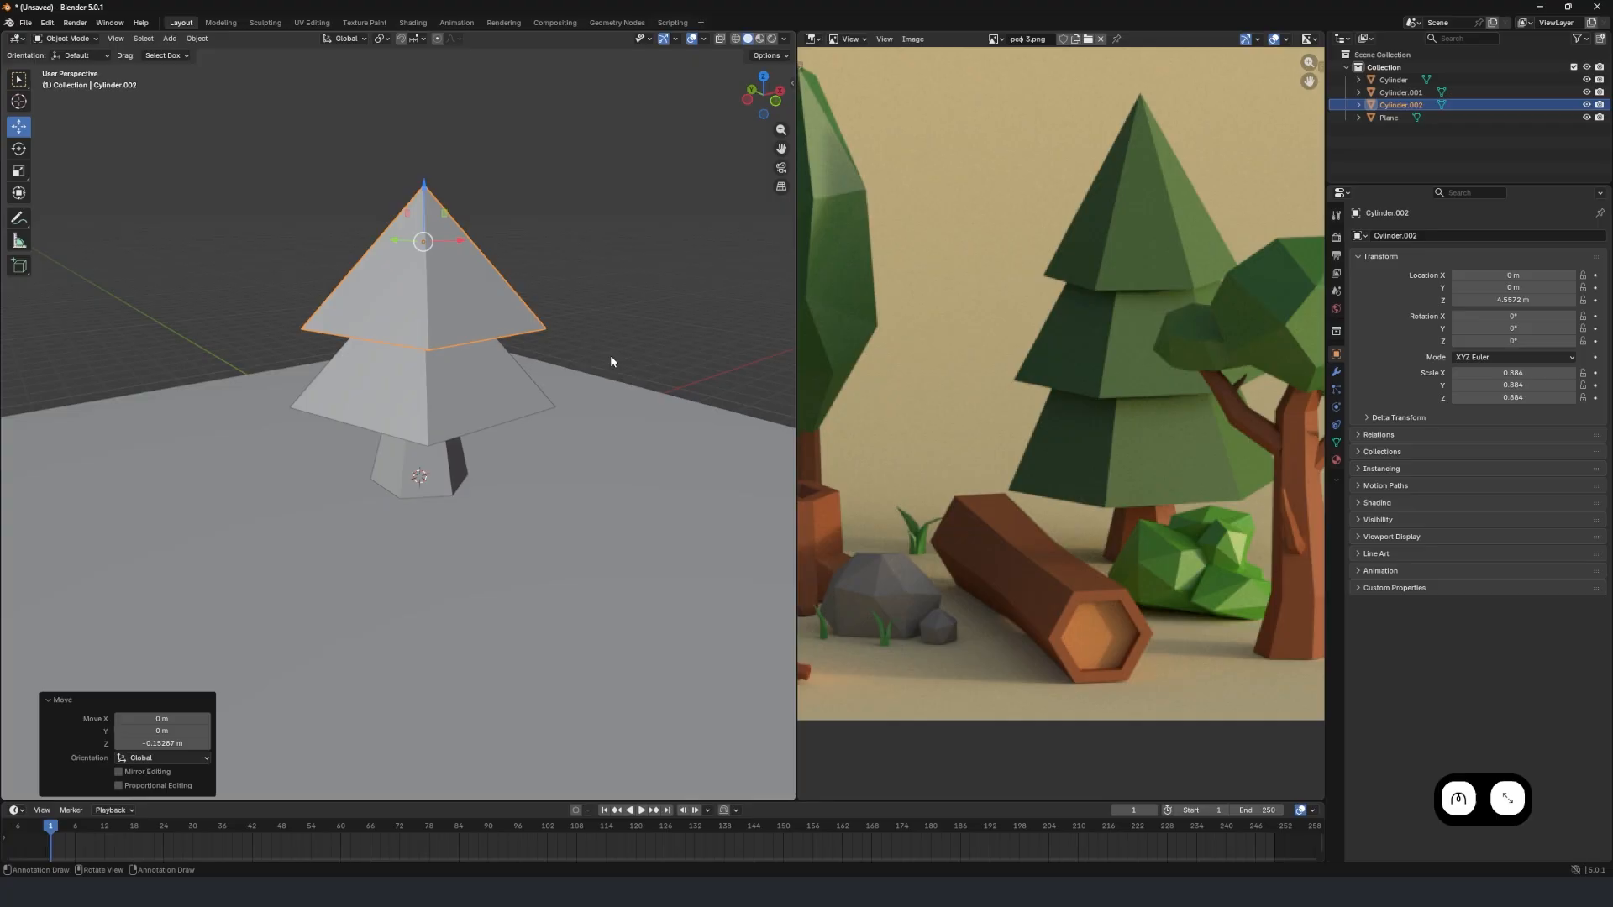
key("shift+d")
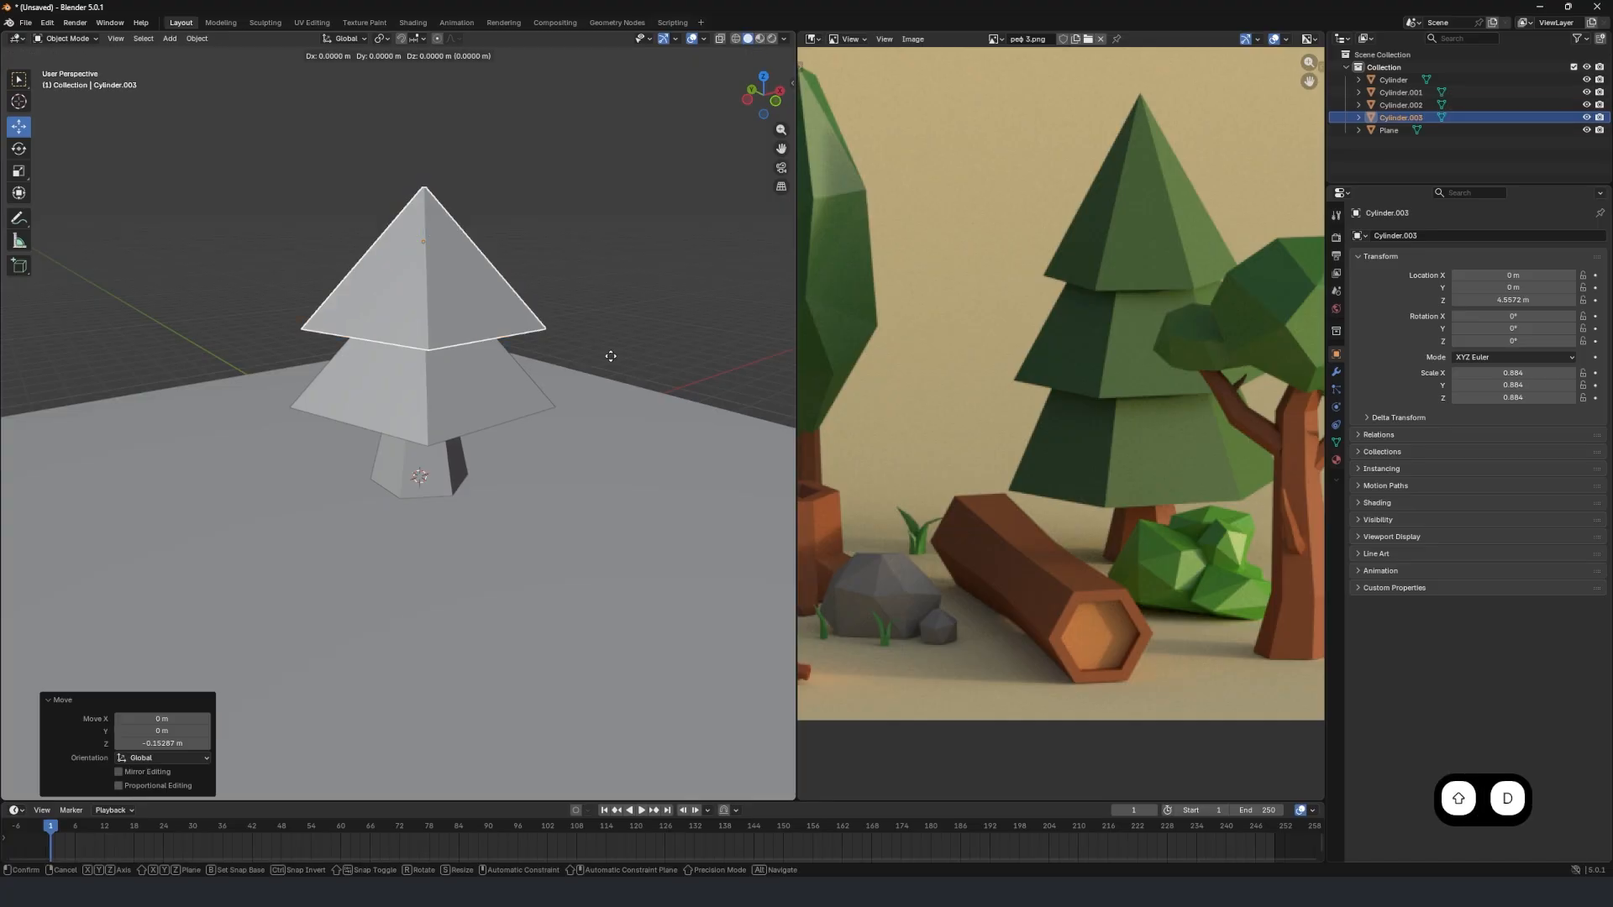
key("z")
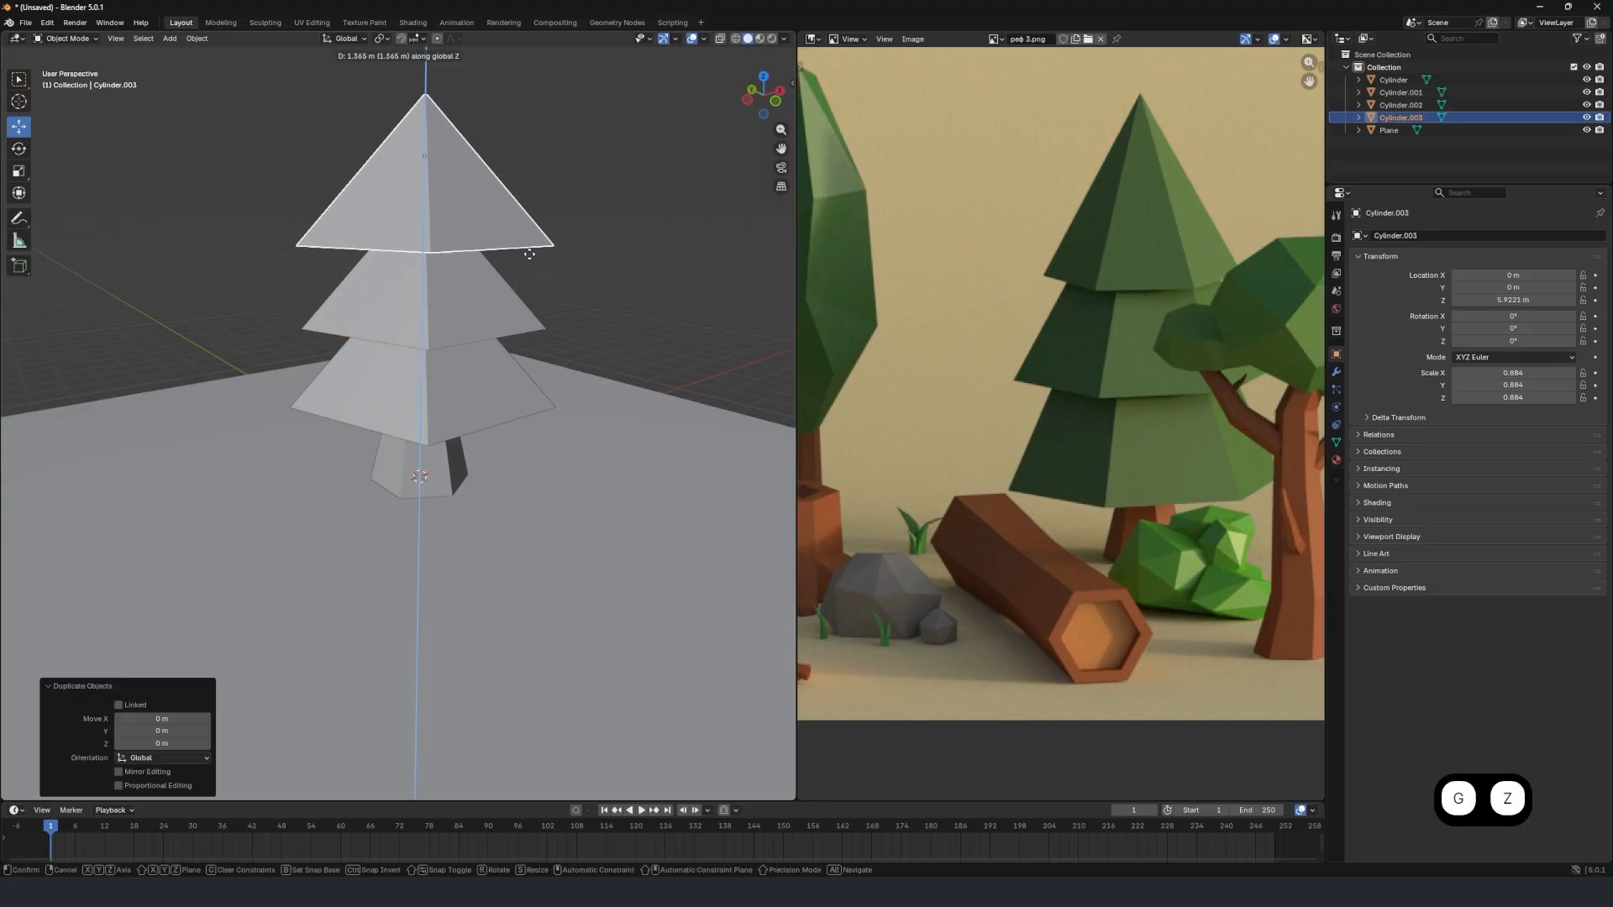
left_click(531, 237)
middle_click_drag(530, 238, 502, 218)
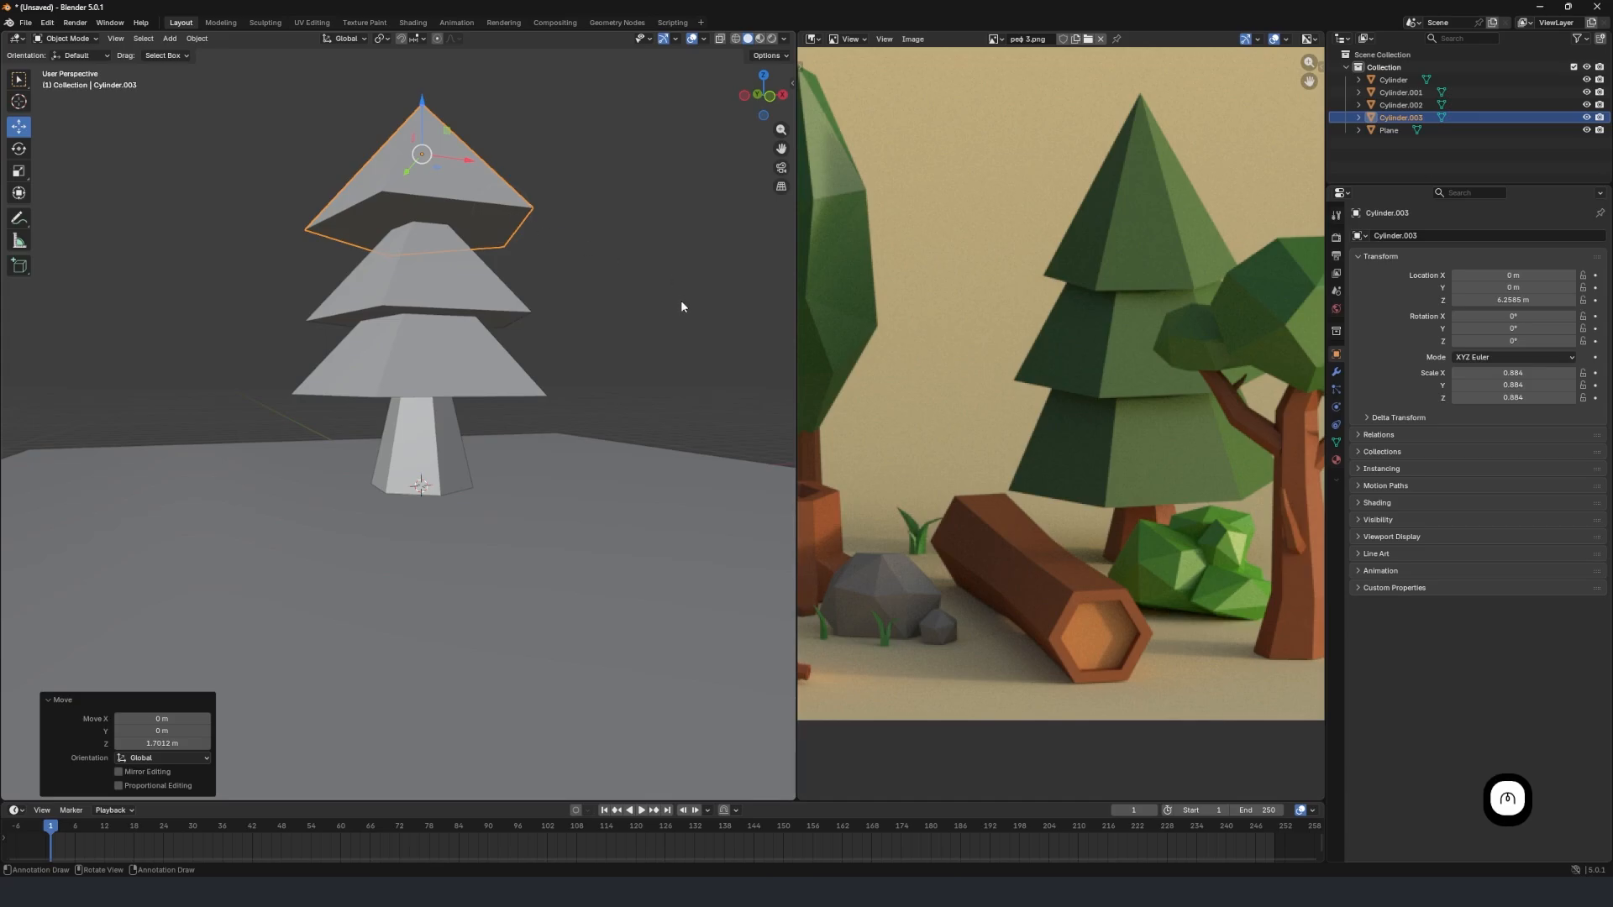
Reduce the third foliage tier to a scale of 0.695 and lower it about 0.31 m along Z.
middle_click_drag(681, 306, 648, 324)
key("s")
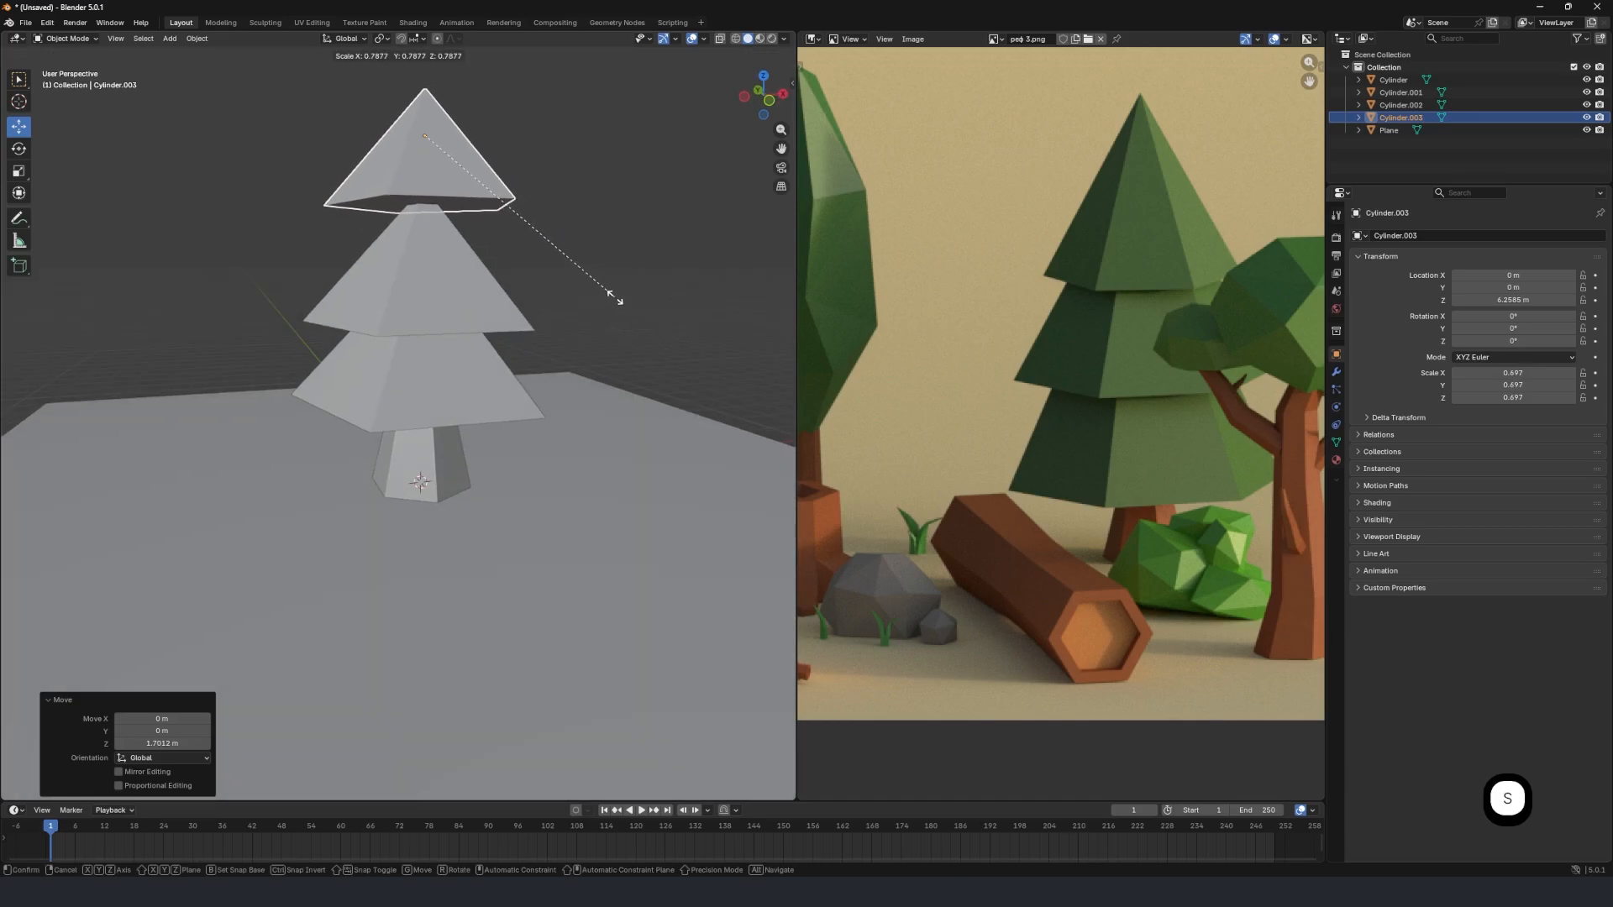
left_click(614, 296)
key("g")
key("z")
left_click(617, 318)
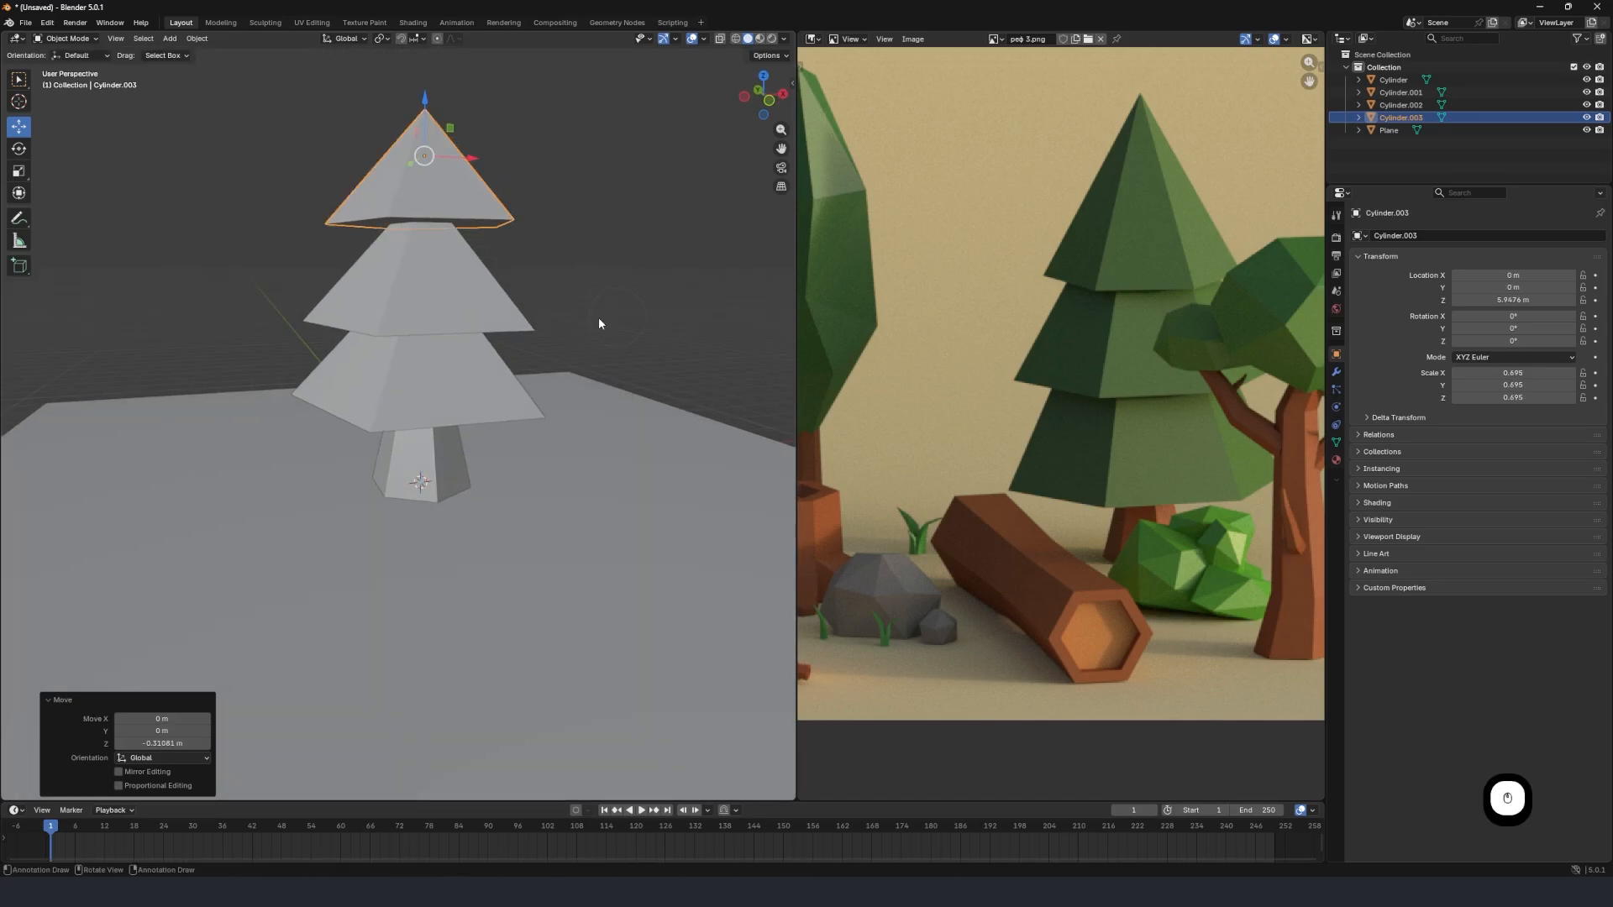
Lower the third foliage tier about 0.53 m along Z, closer to the second tier.
scroll(471, 358, "down", 5)
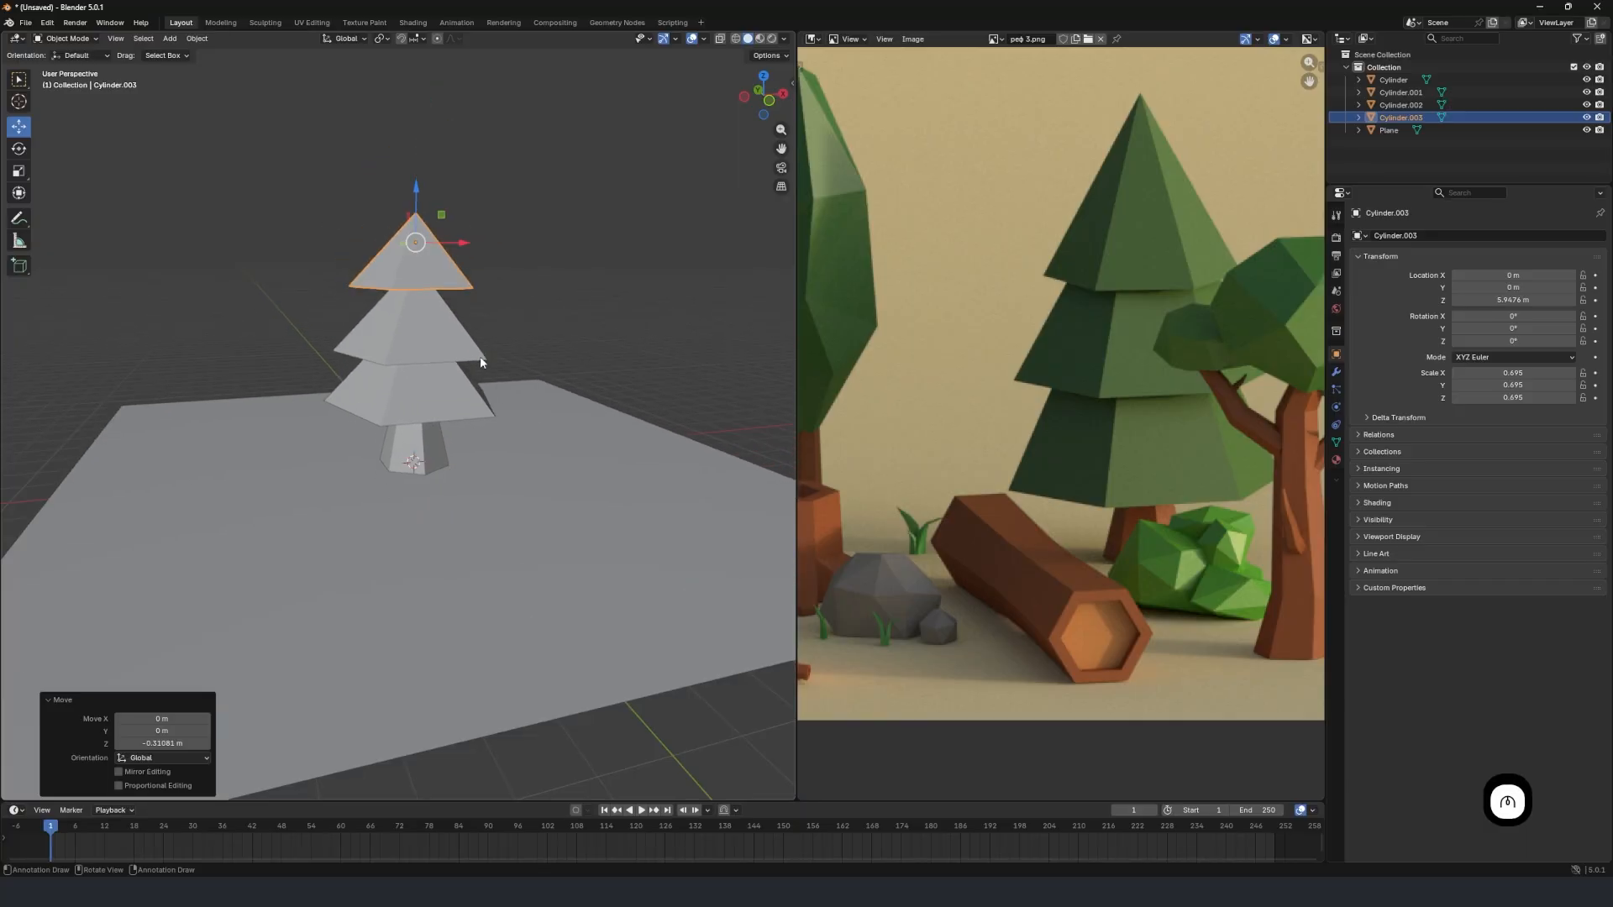
scroll(490, 413, "up", 6)
middle_click_drag(483, 396, 417, 359)
key("g")
key("z")
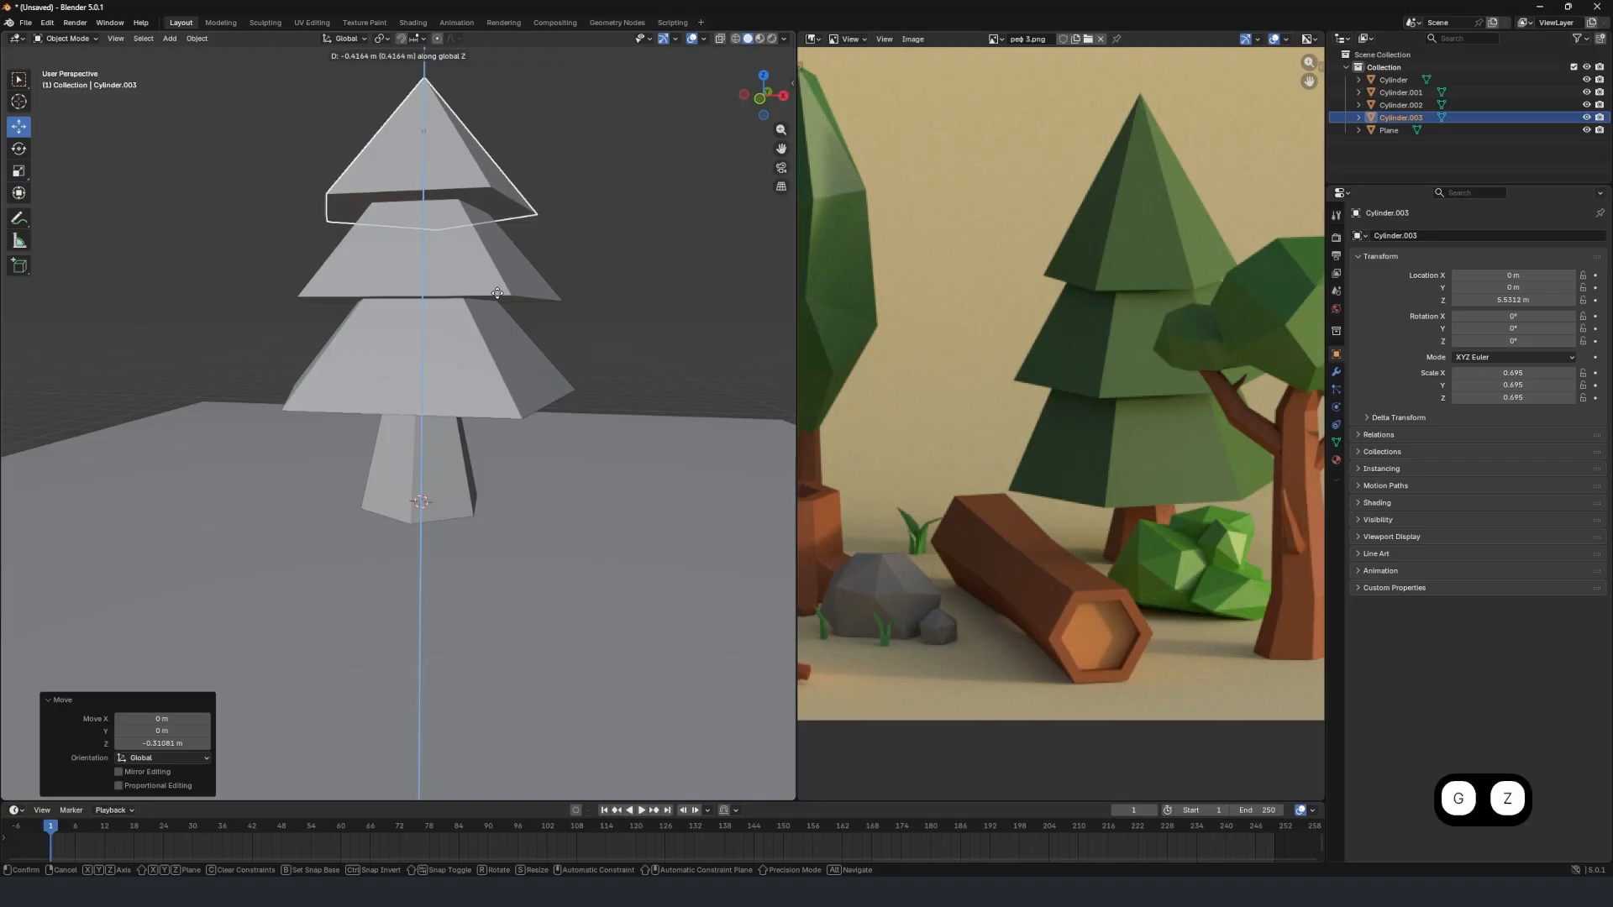
left_click(501, 302)
Add the second foliage tier to the selection and lower the upper two tiers together about 0.51 m along Z.
left_click(486, 262, "shift")
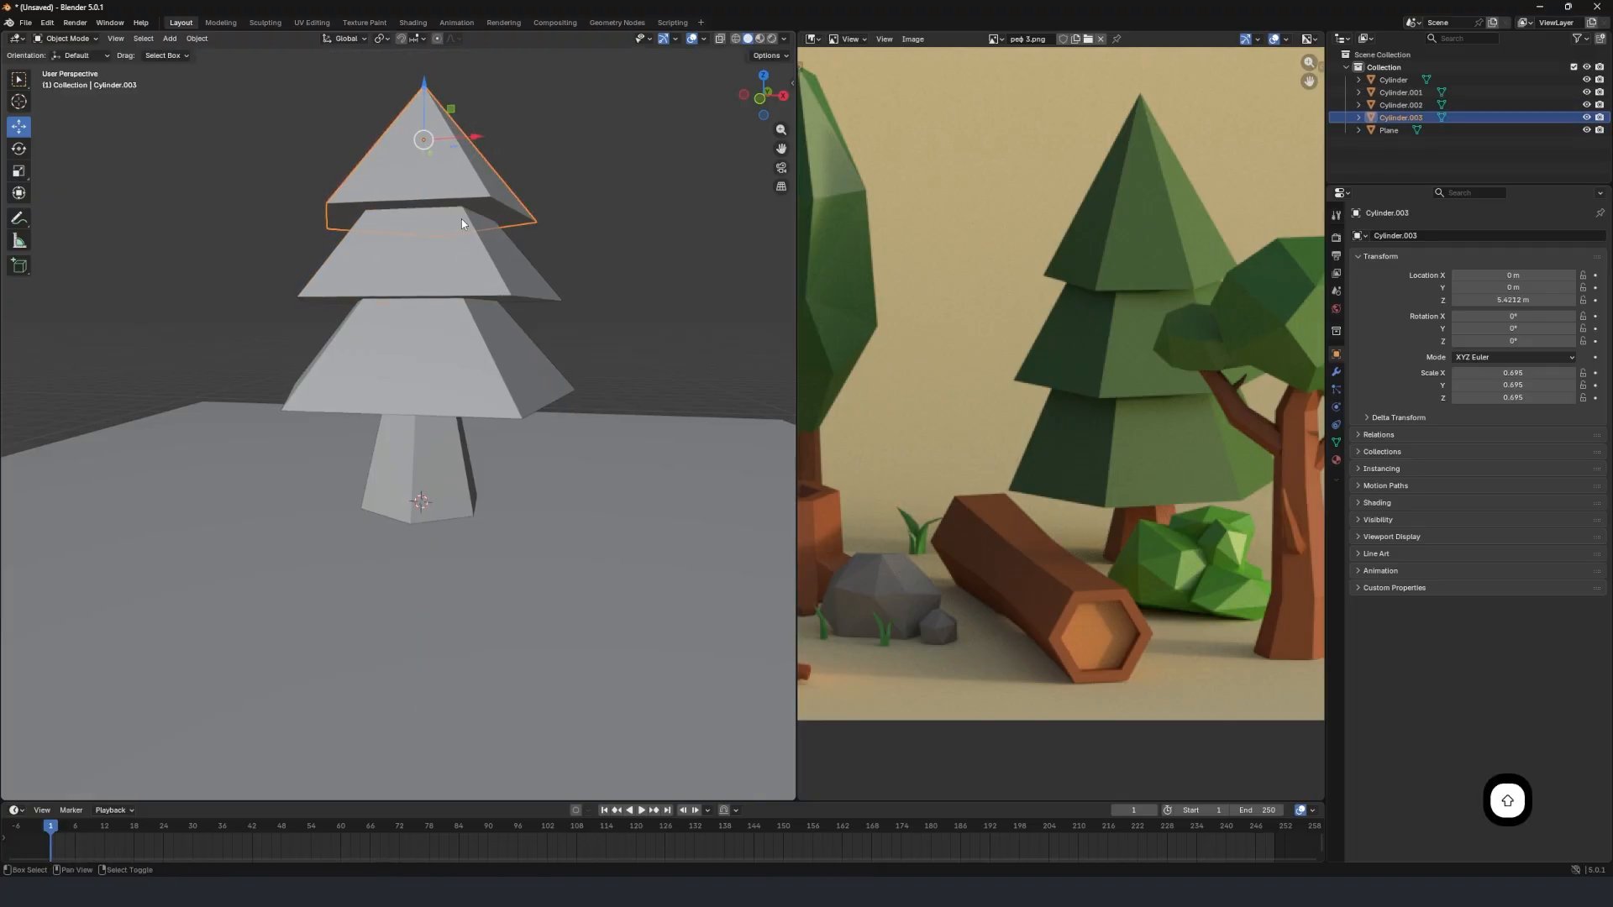
key("g")
key("z")
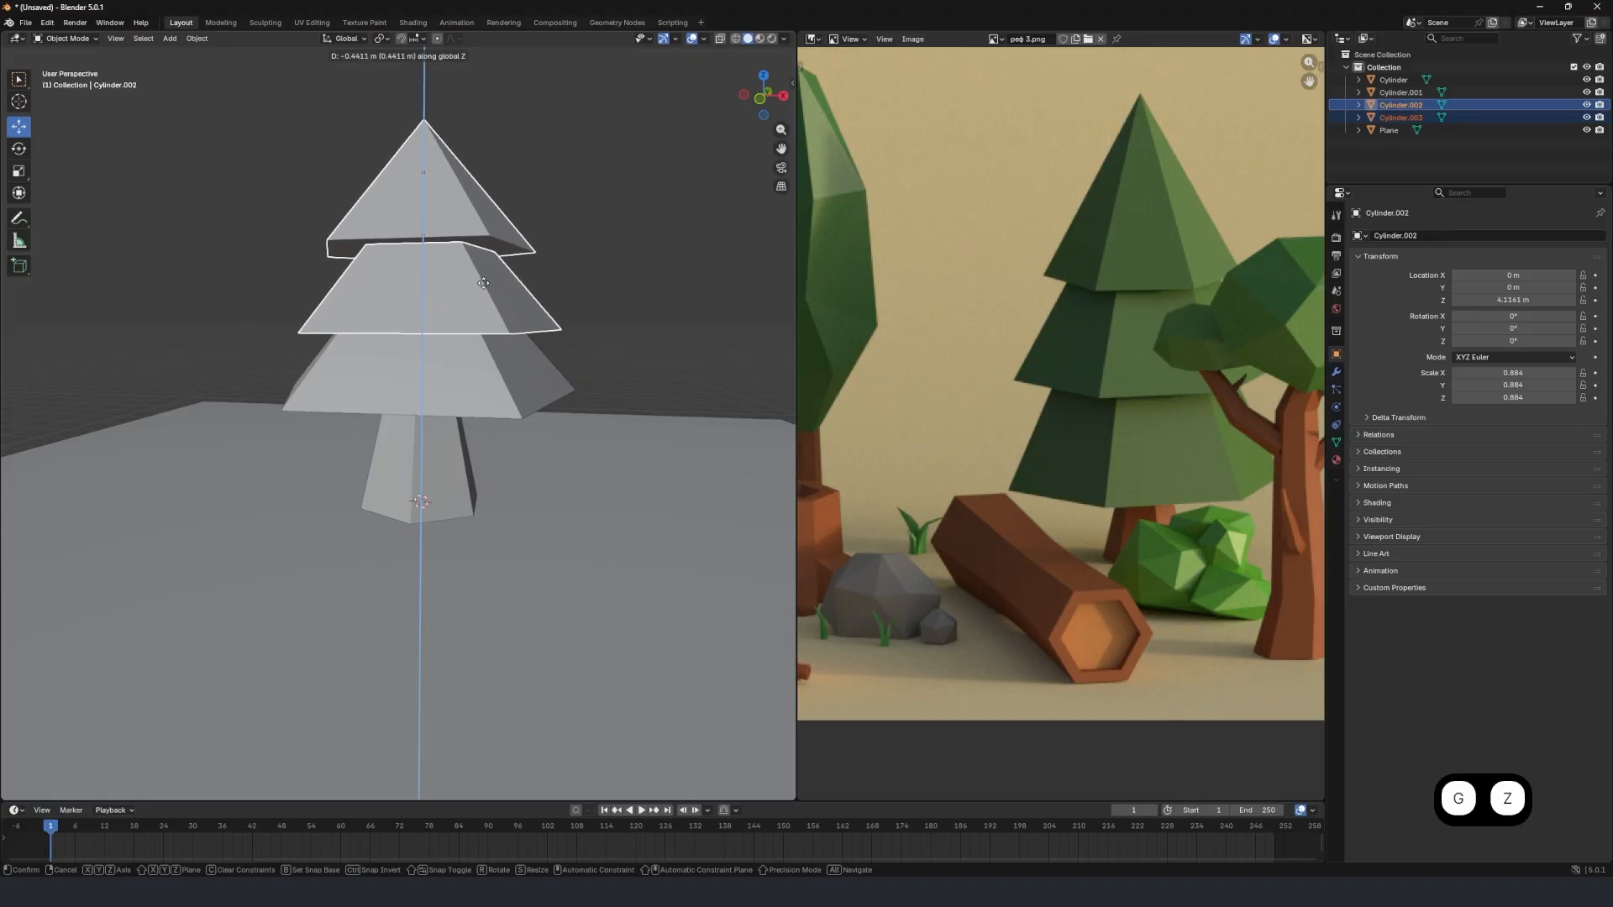
left_click(380, 353)
middle_click_drag(380, 353, 458, 388)
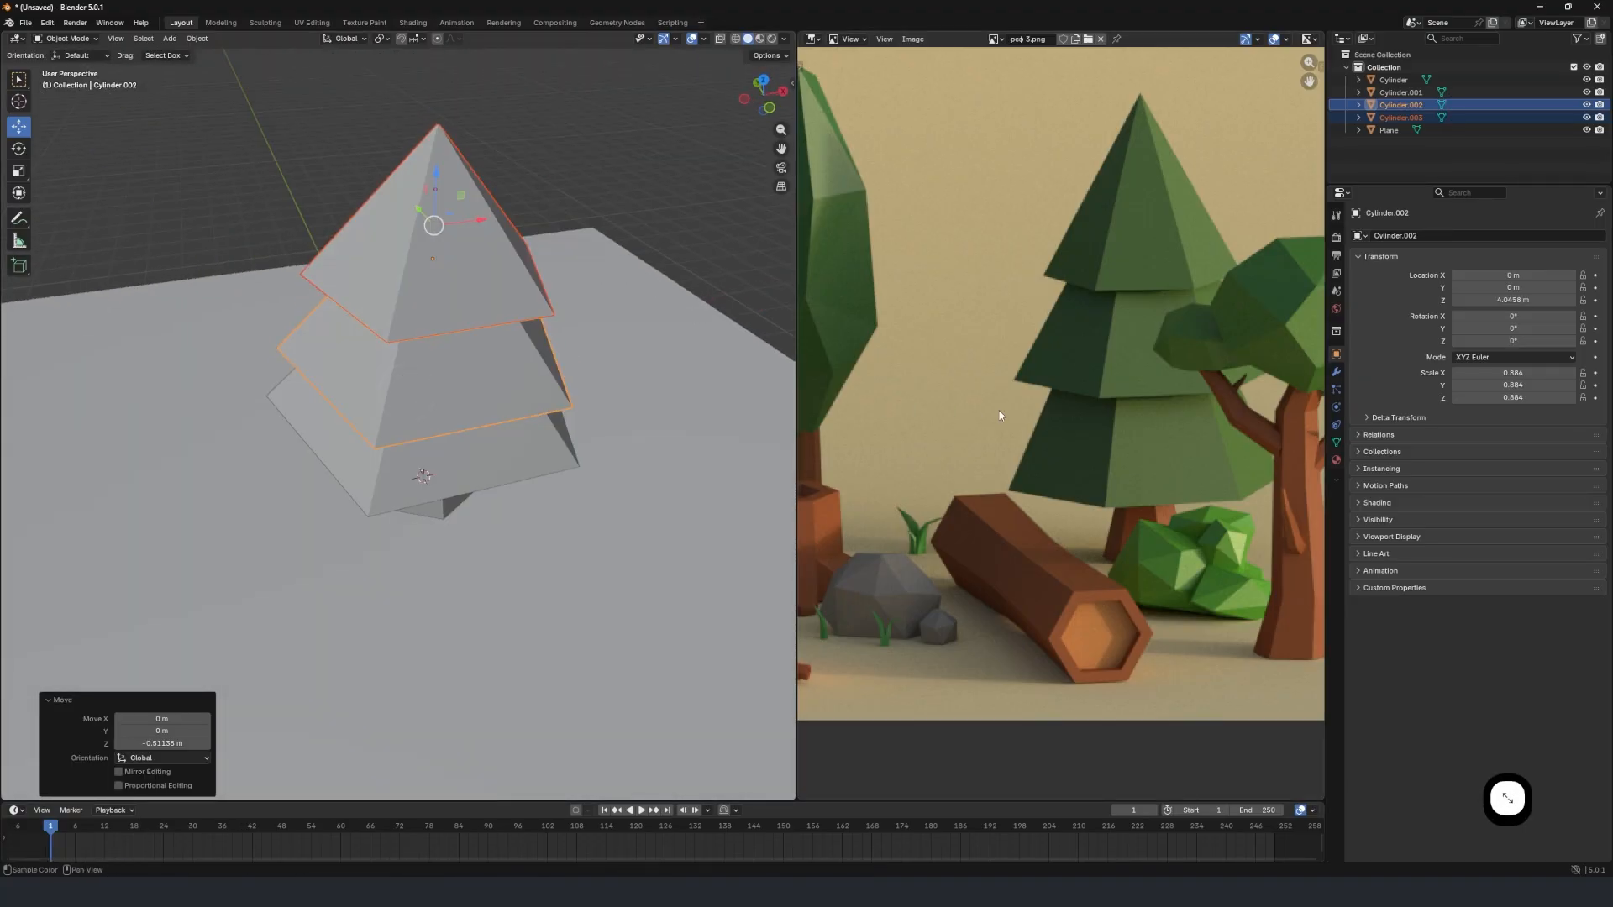
middle_click_drag(738, 457, 494, 425)
scroll(437, 420, "up", 3)
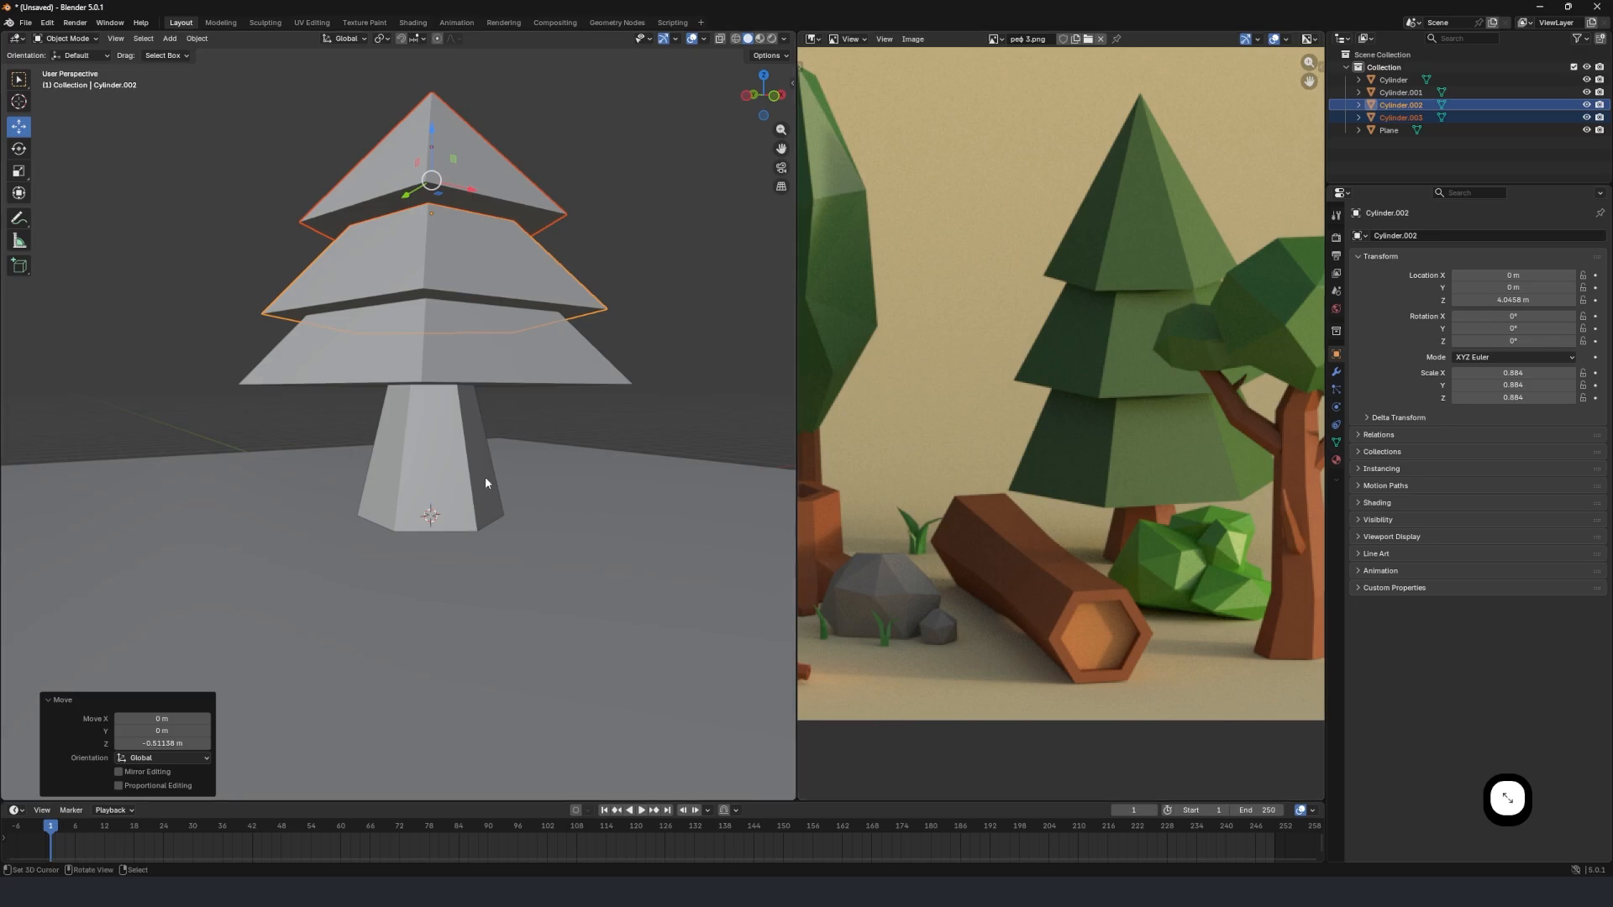
Select the trunk together with all three foliage tiers and move the whole tree about 8.60 m along X.
scroll(486, 476, "down", 5)
left_click(408, 396, "shift")
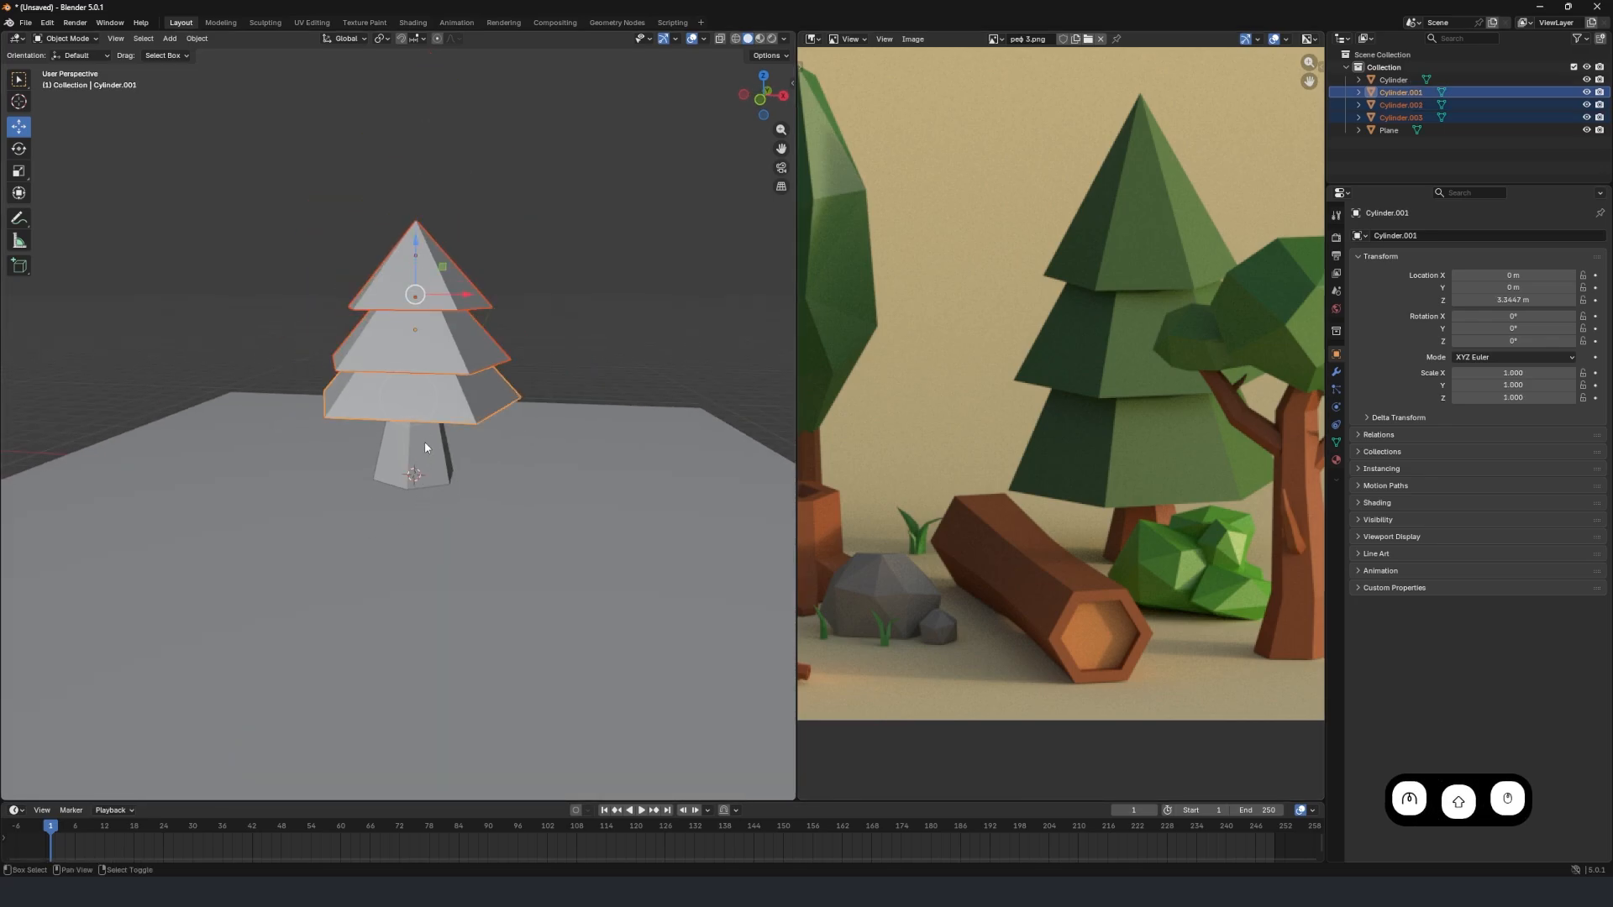
left_click(425, 446, "shift")
left_click_drag(425, 447, 437, 375)
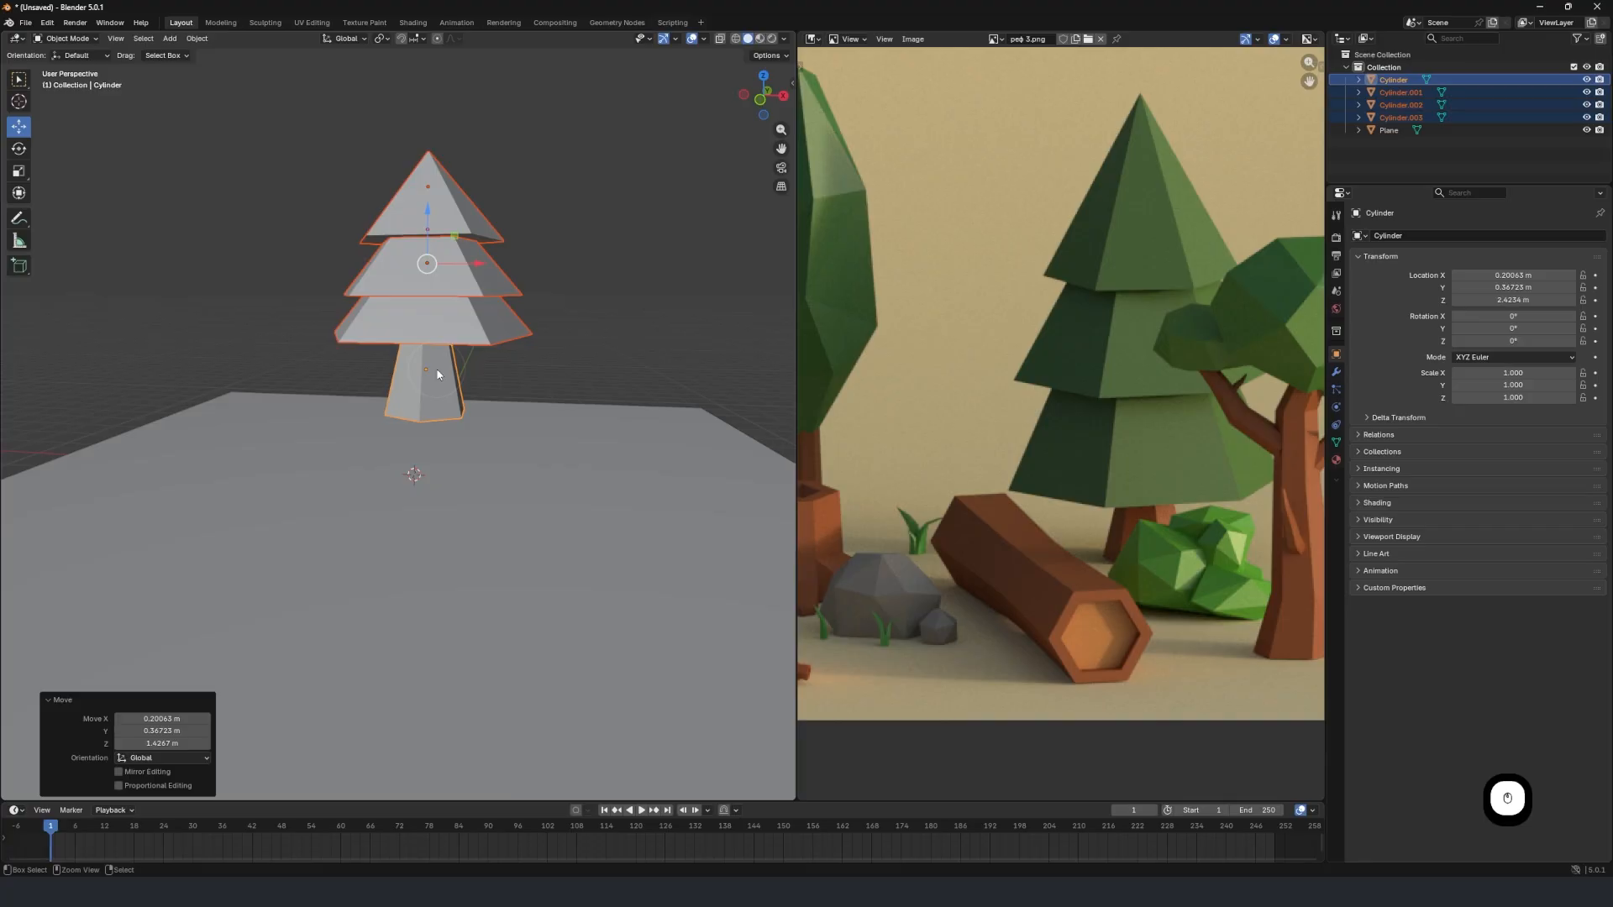
key("ctrl+z")
middle_click_drag(429, 410, 647, 359)
key("g")
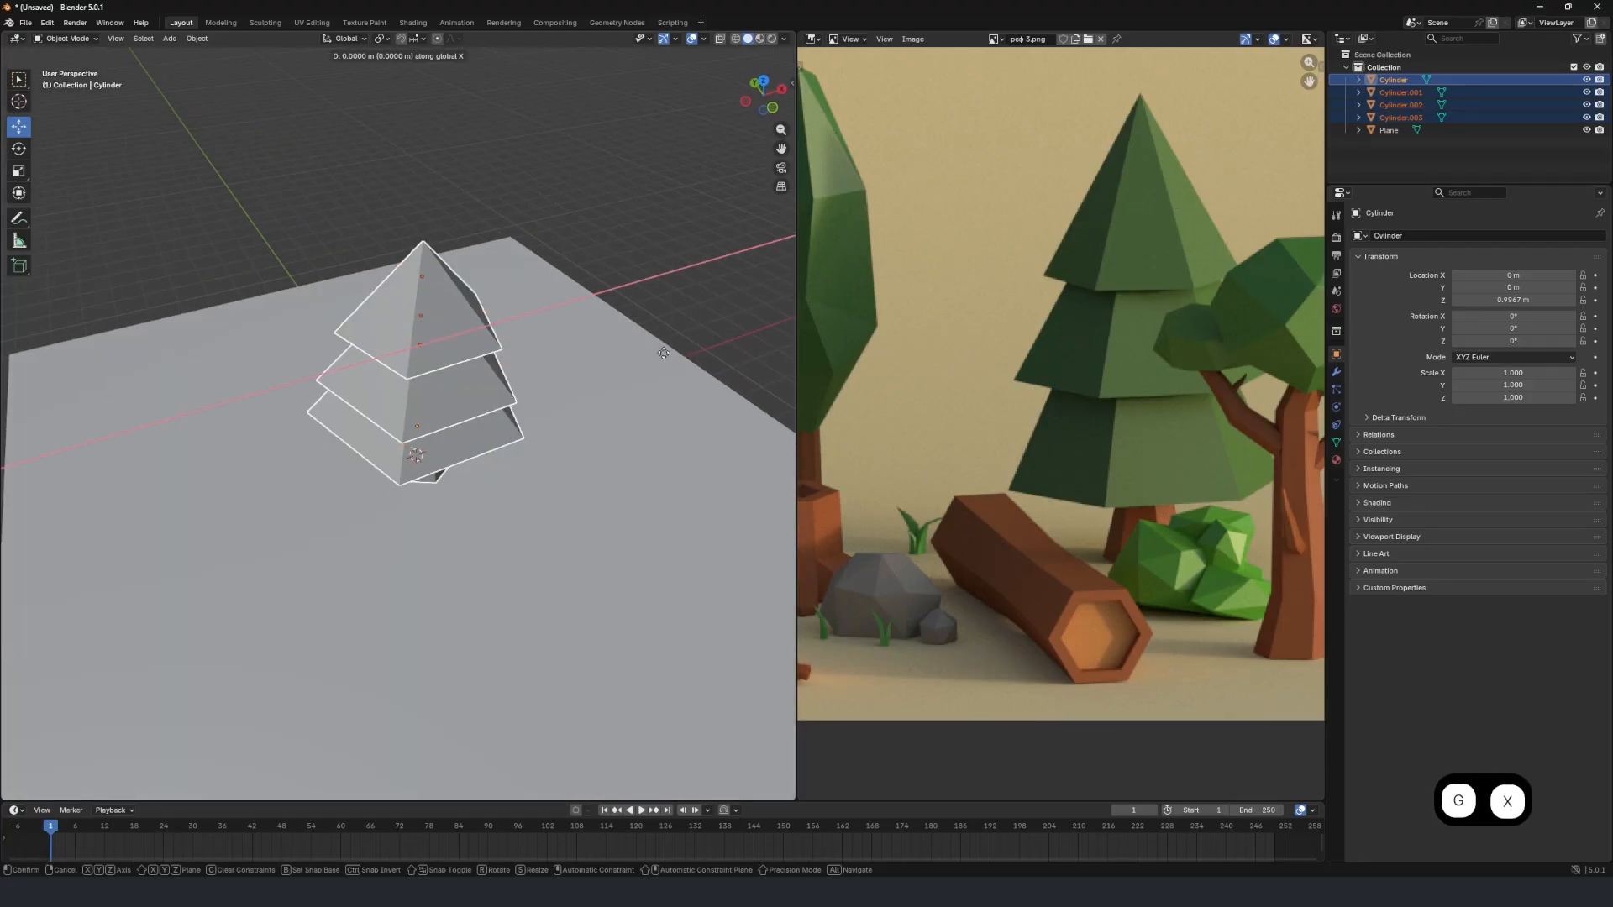
key("x")
left_click(186, 359)
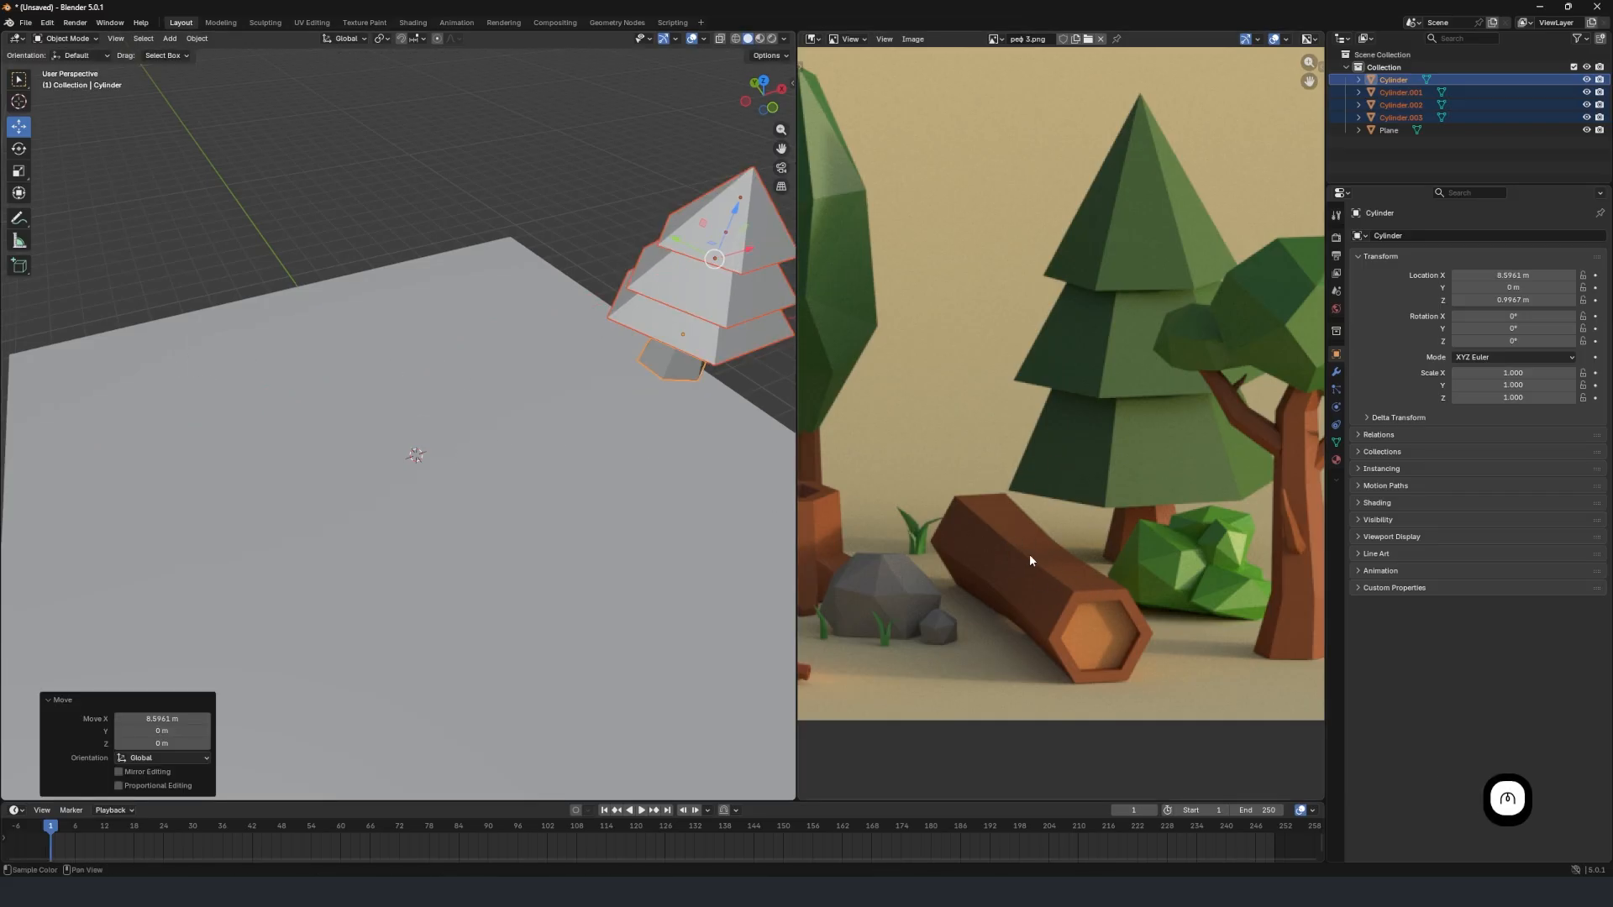
Add a cylinder mesh with 7 vertices at the scene centre as the base for the log.
key("shift+a")
mouse_move(526, 435)
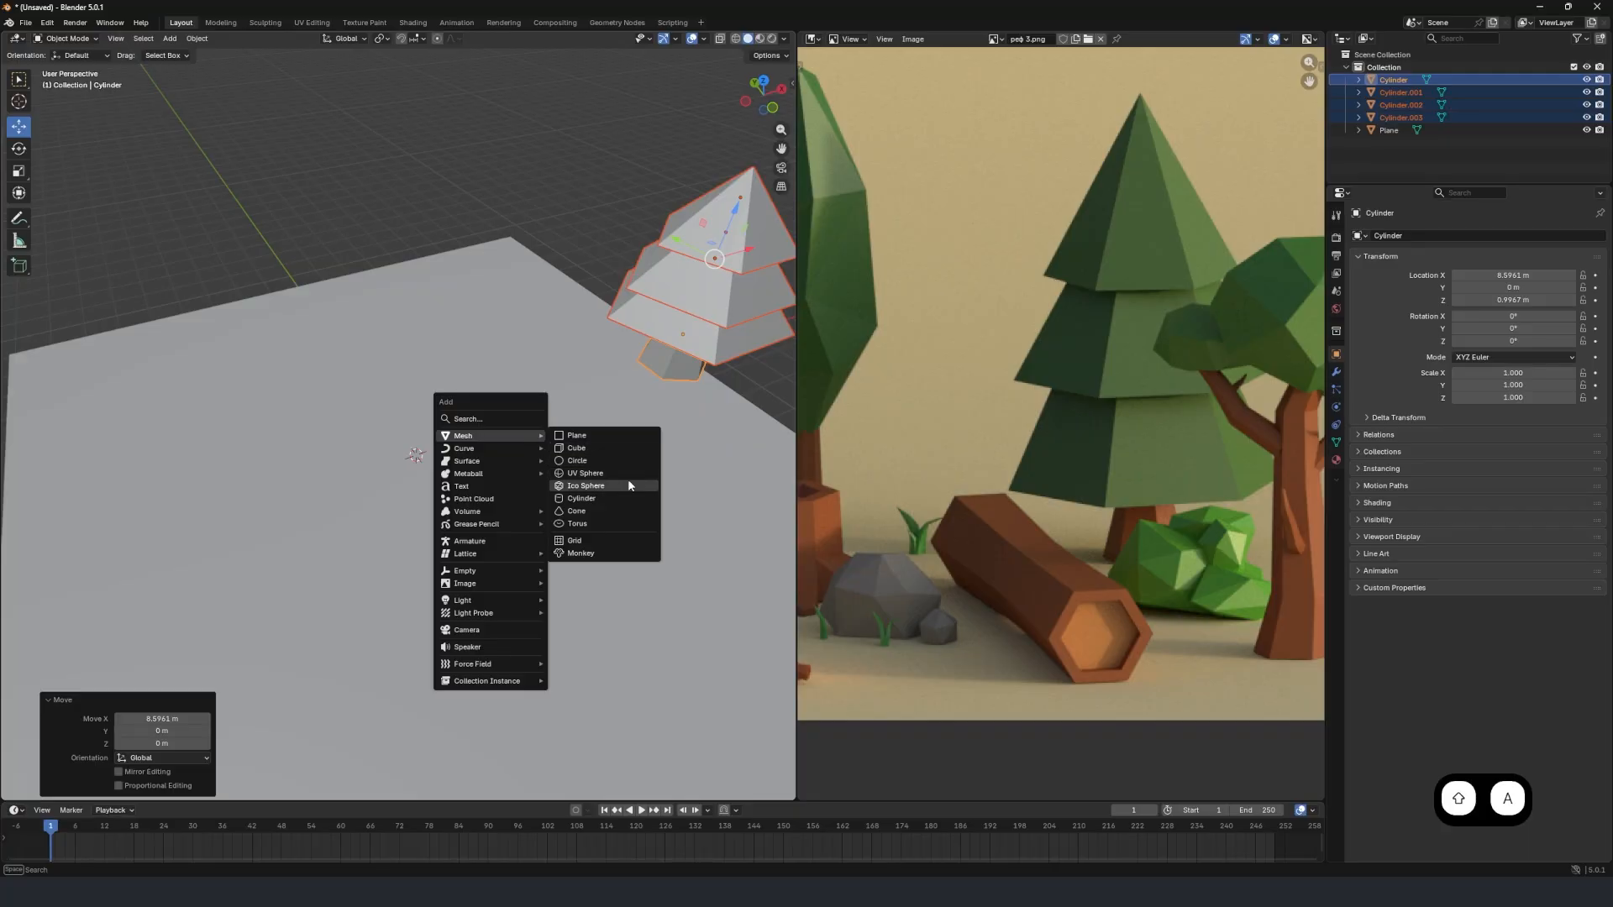
left_click(612, 499)
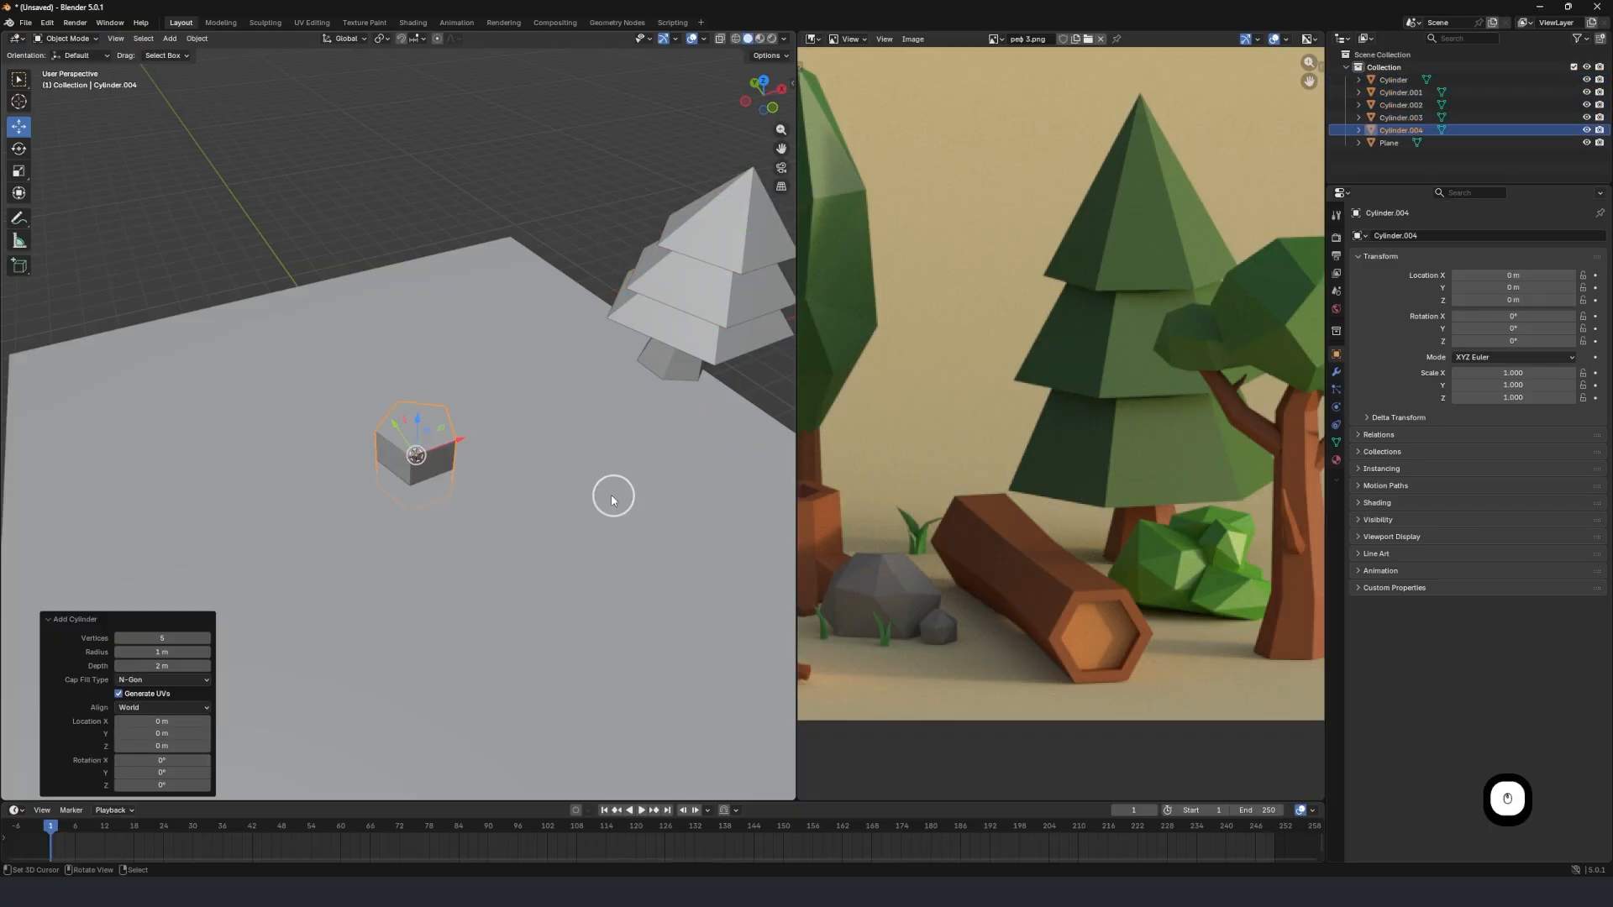
left_click(139, 634)
type("7")
key("Return")
Rotate the new cylinder 90 degrees about the X axis so it lies on its side.
middle_click_drag(461, 448, 471, 442)
middle_click_drag(494, 563, 487, 504)
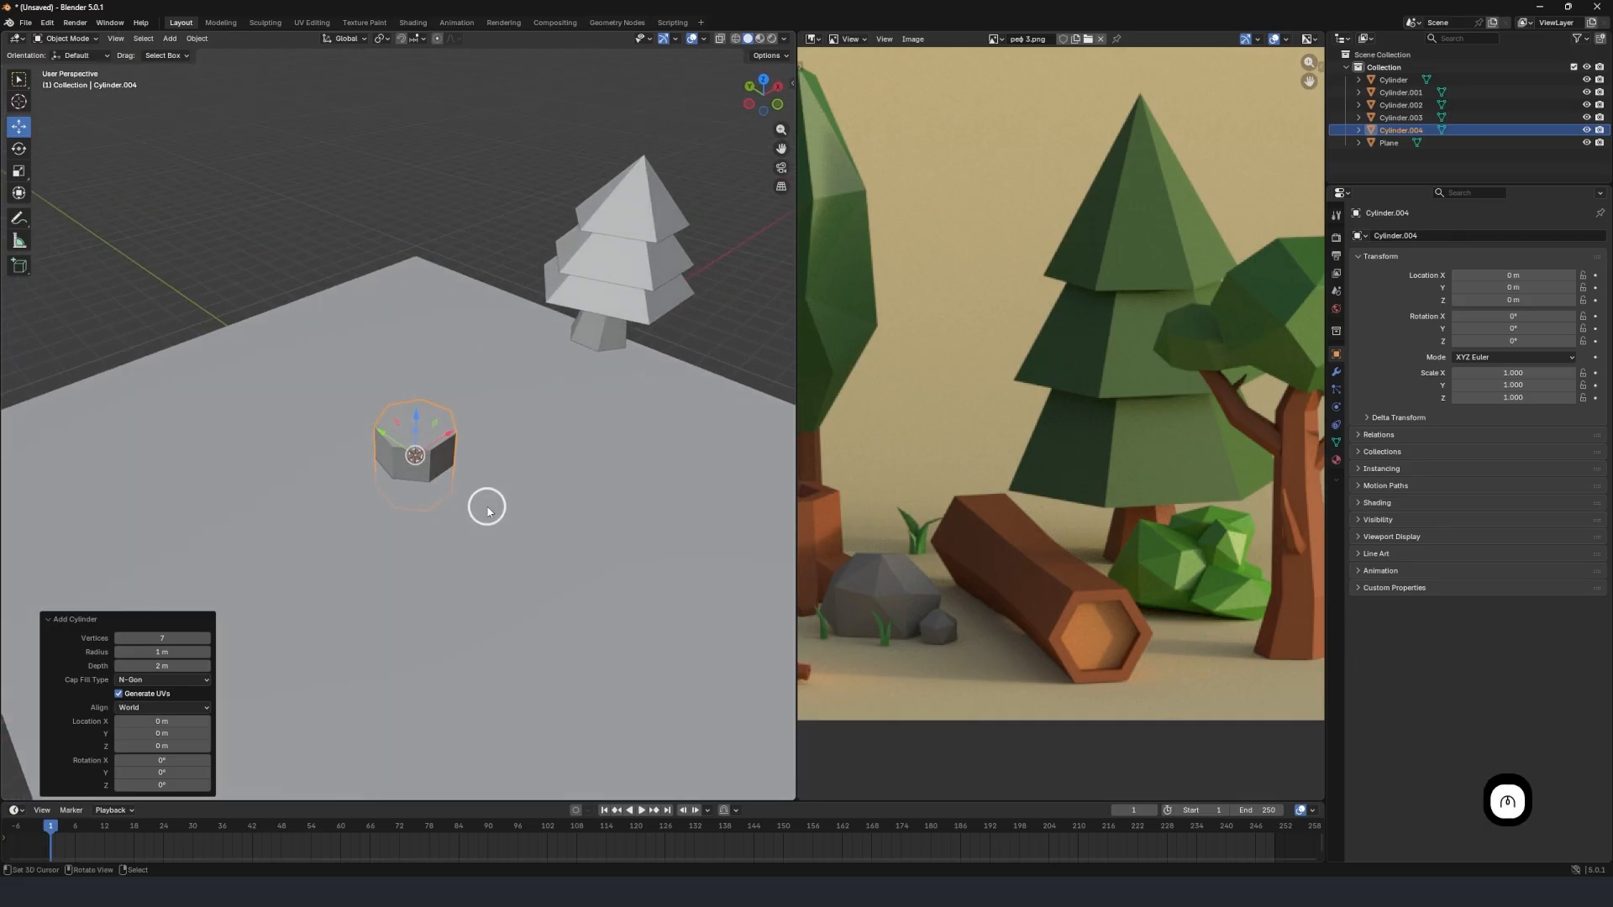
type("rx")
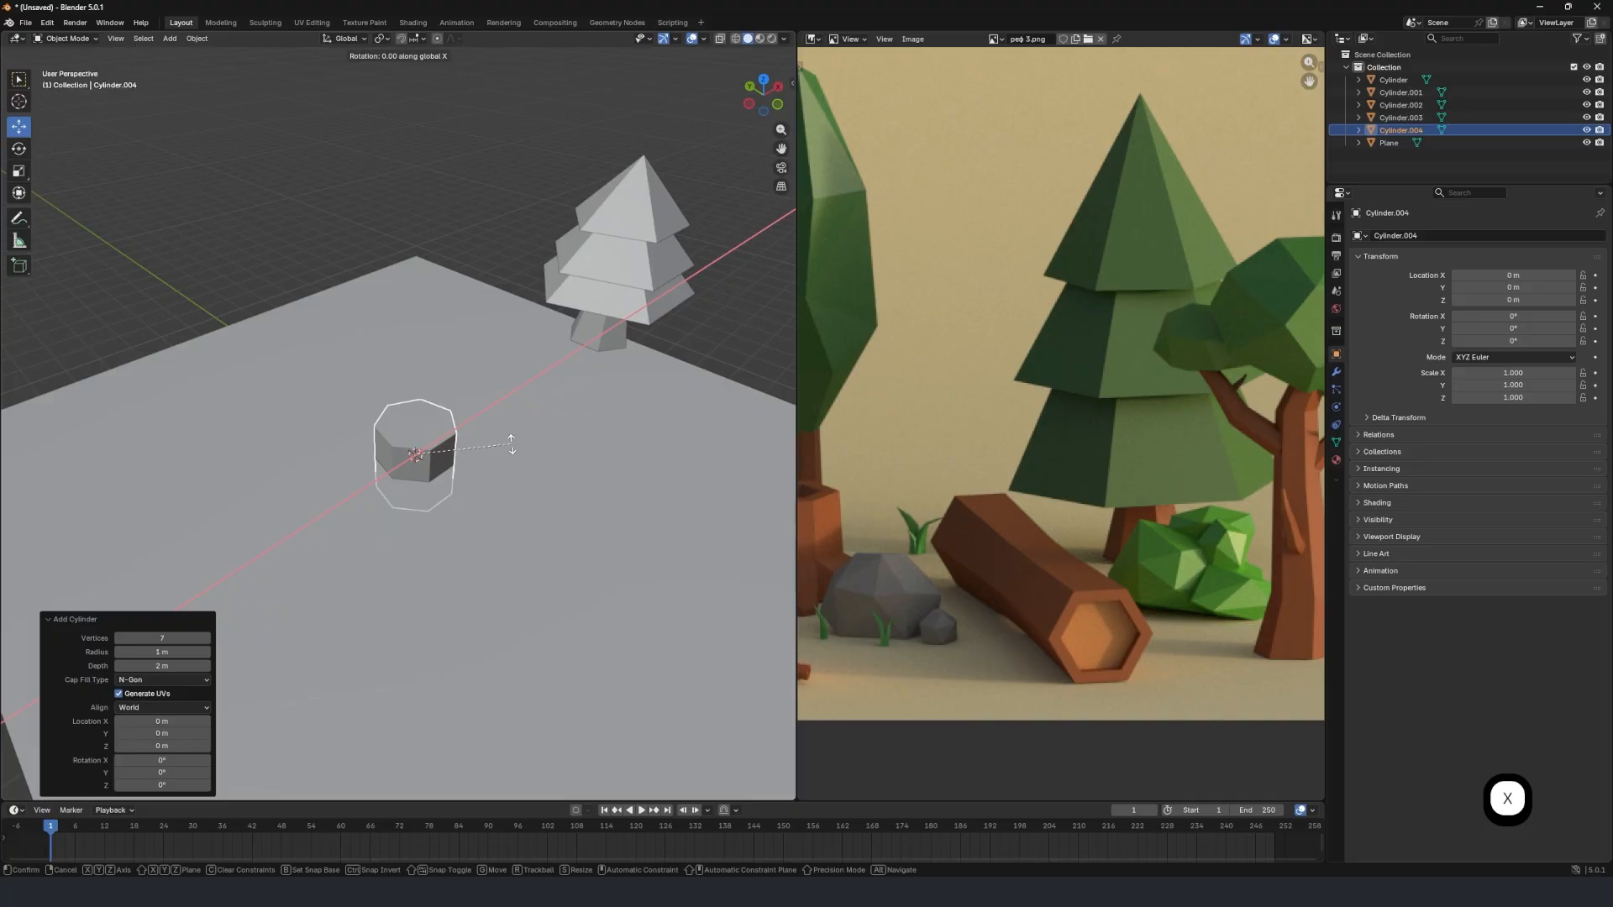
type("90")
left_click(511, 445)
Raise the lying cylinder about 0.96 m along Z onto the ground plane.
scroll(509, 450, "up", 4)
middle_click_drag(493, 513, 490, 472)
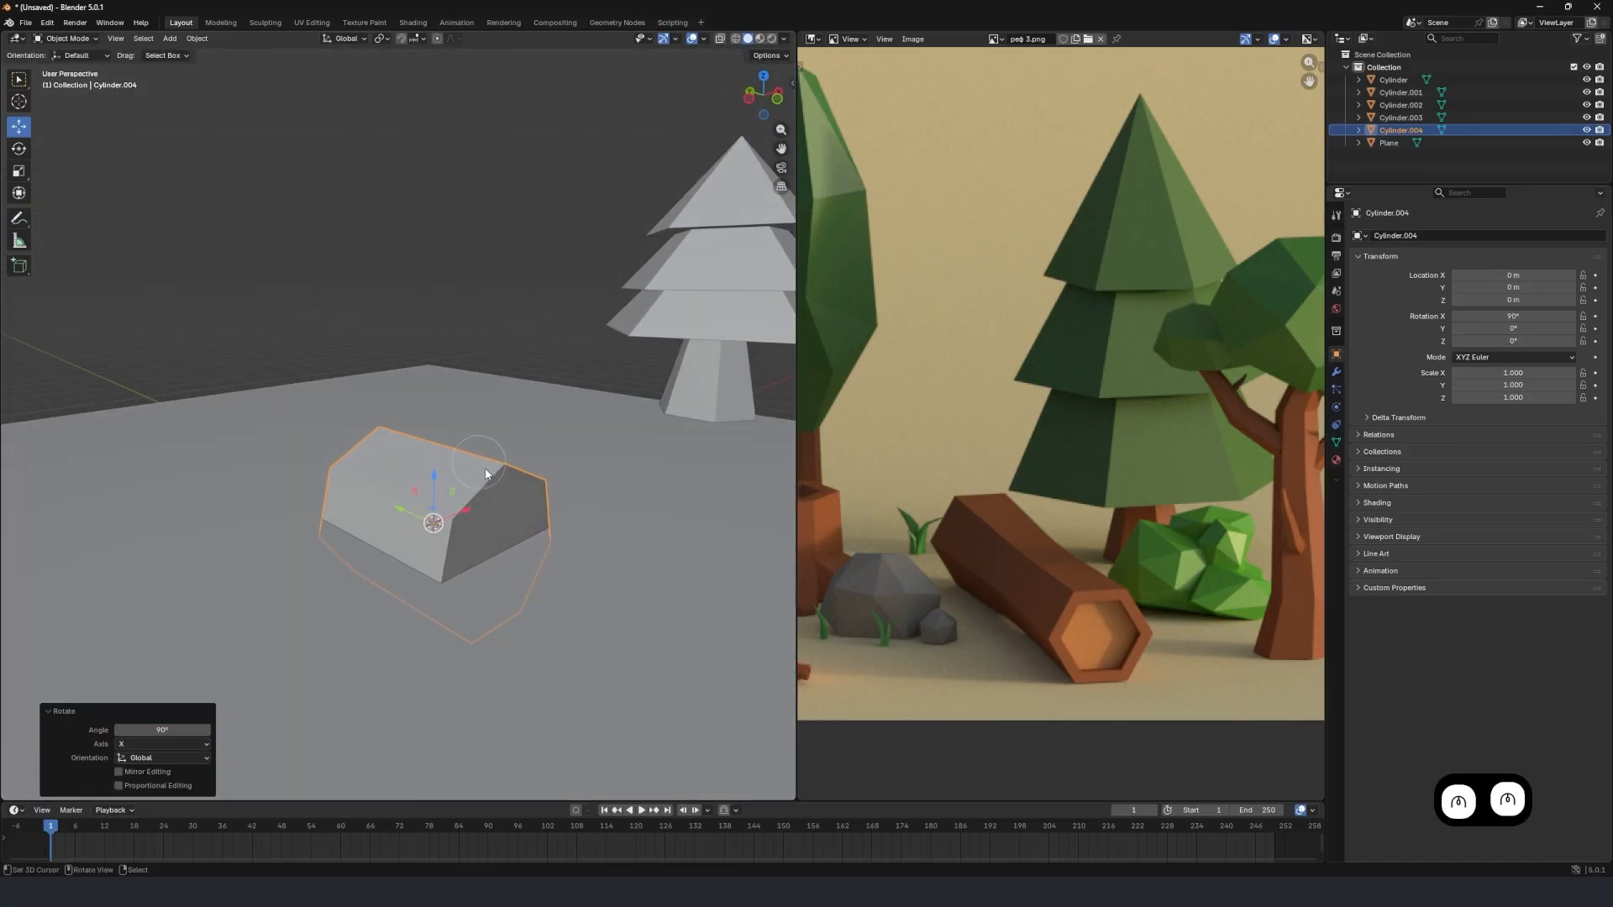
key("g")
key("z")
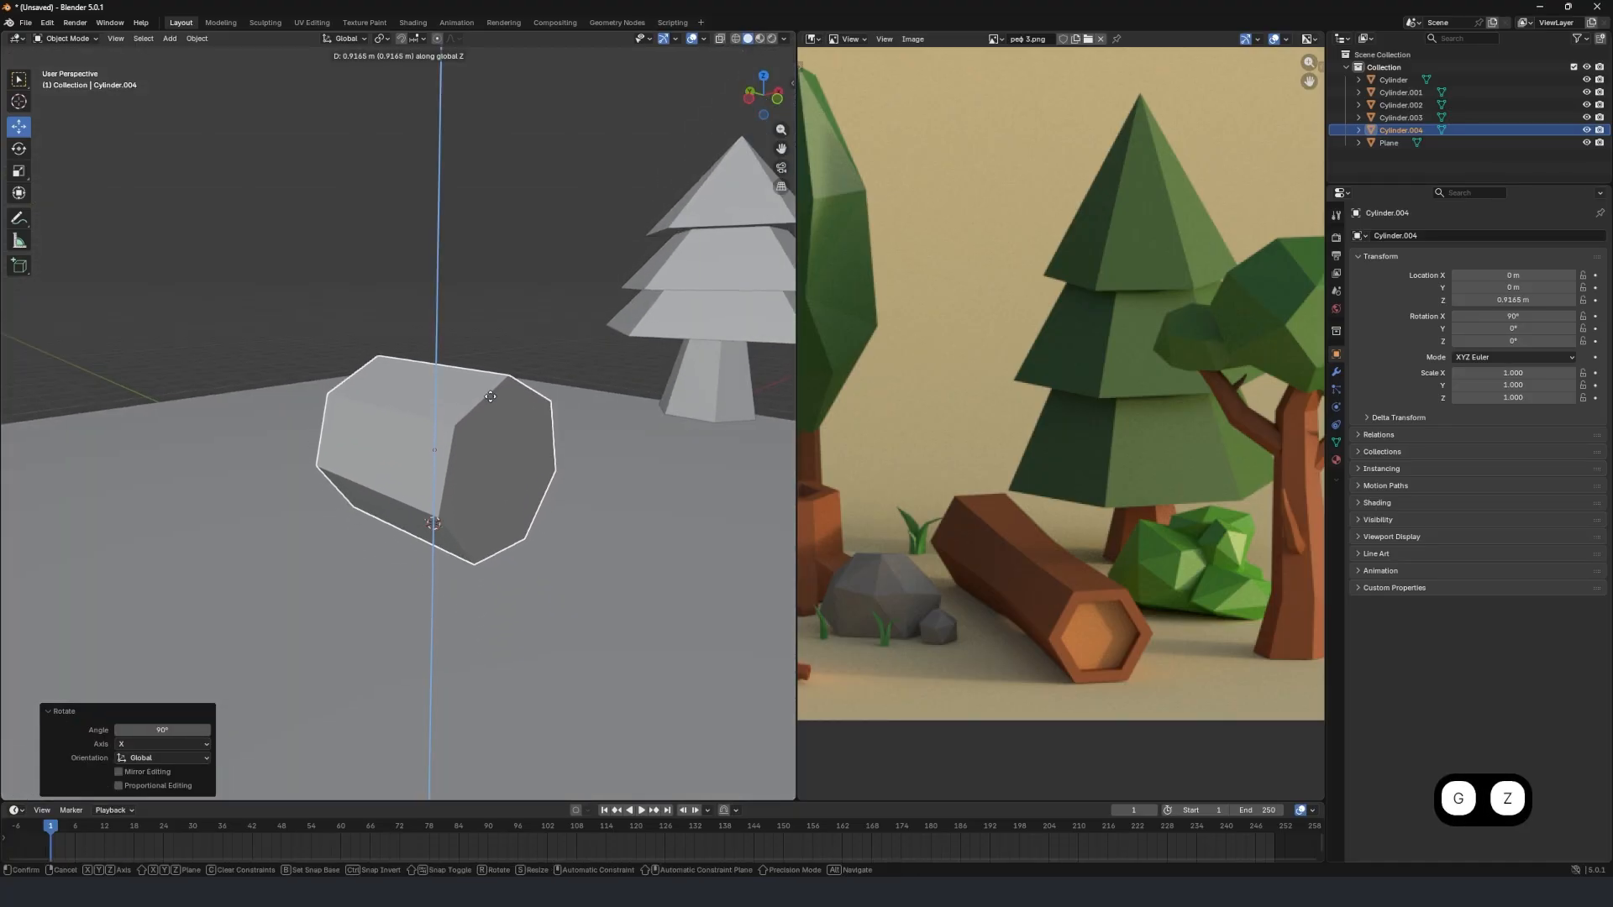
left_click(498, 420)
Stretch the cylinder's whole mesh along Y by a factor of about 5.72 in Edit Mode to form a long log.
scroll(498, 420, "down", 4)
middle_click_drag(532, 456, 554, 479)
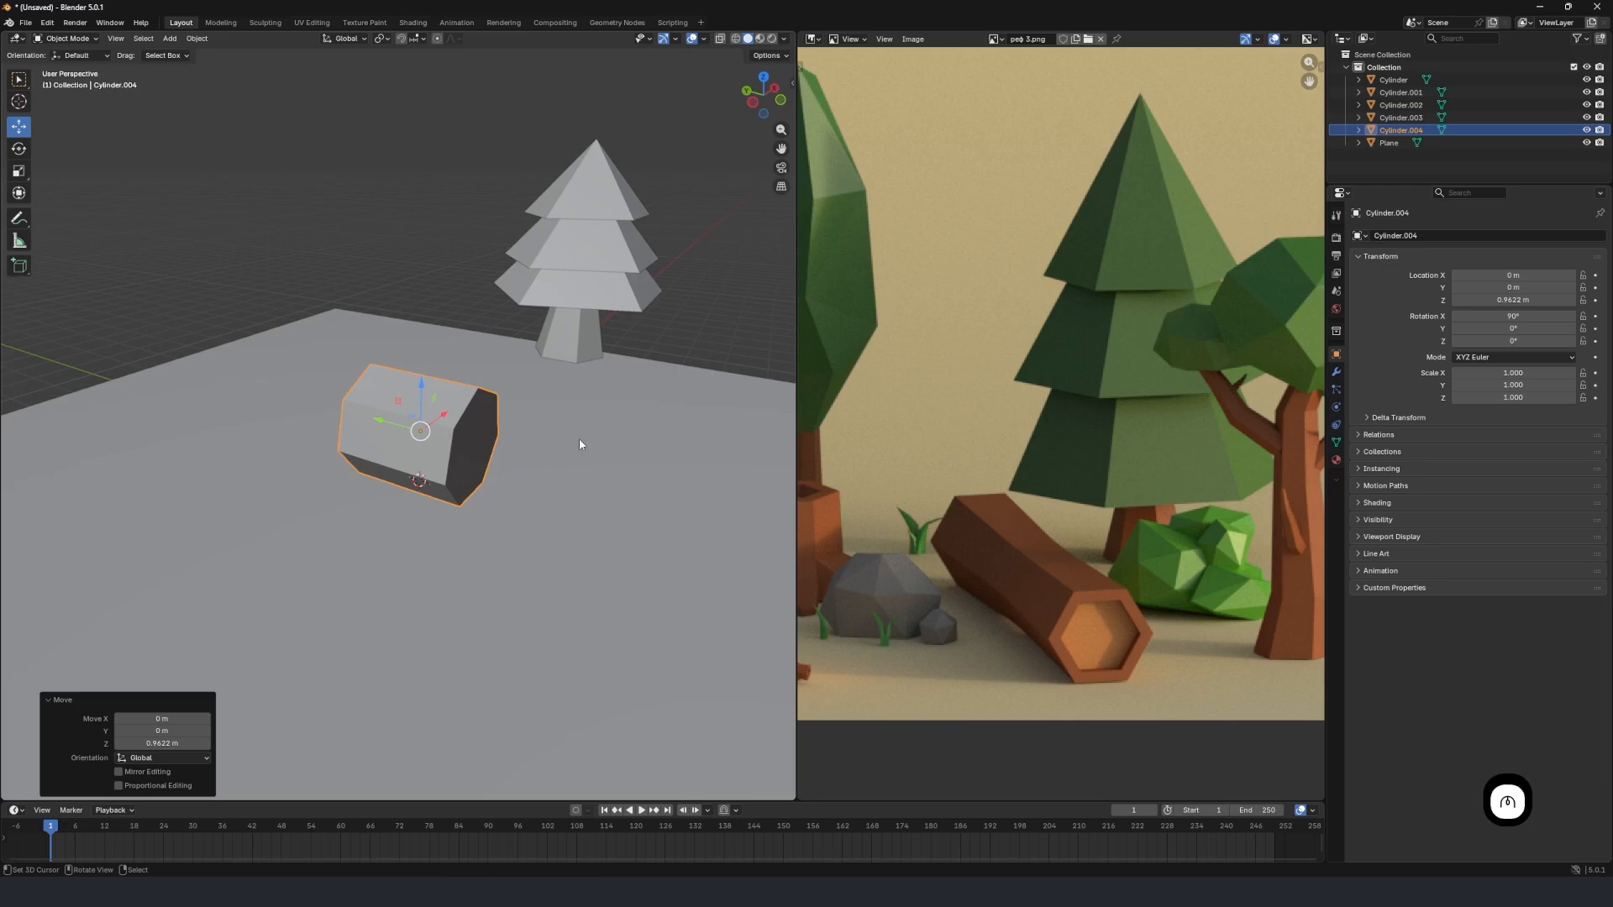
key("Tab")
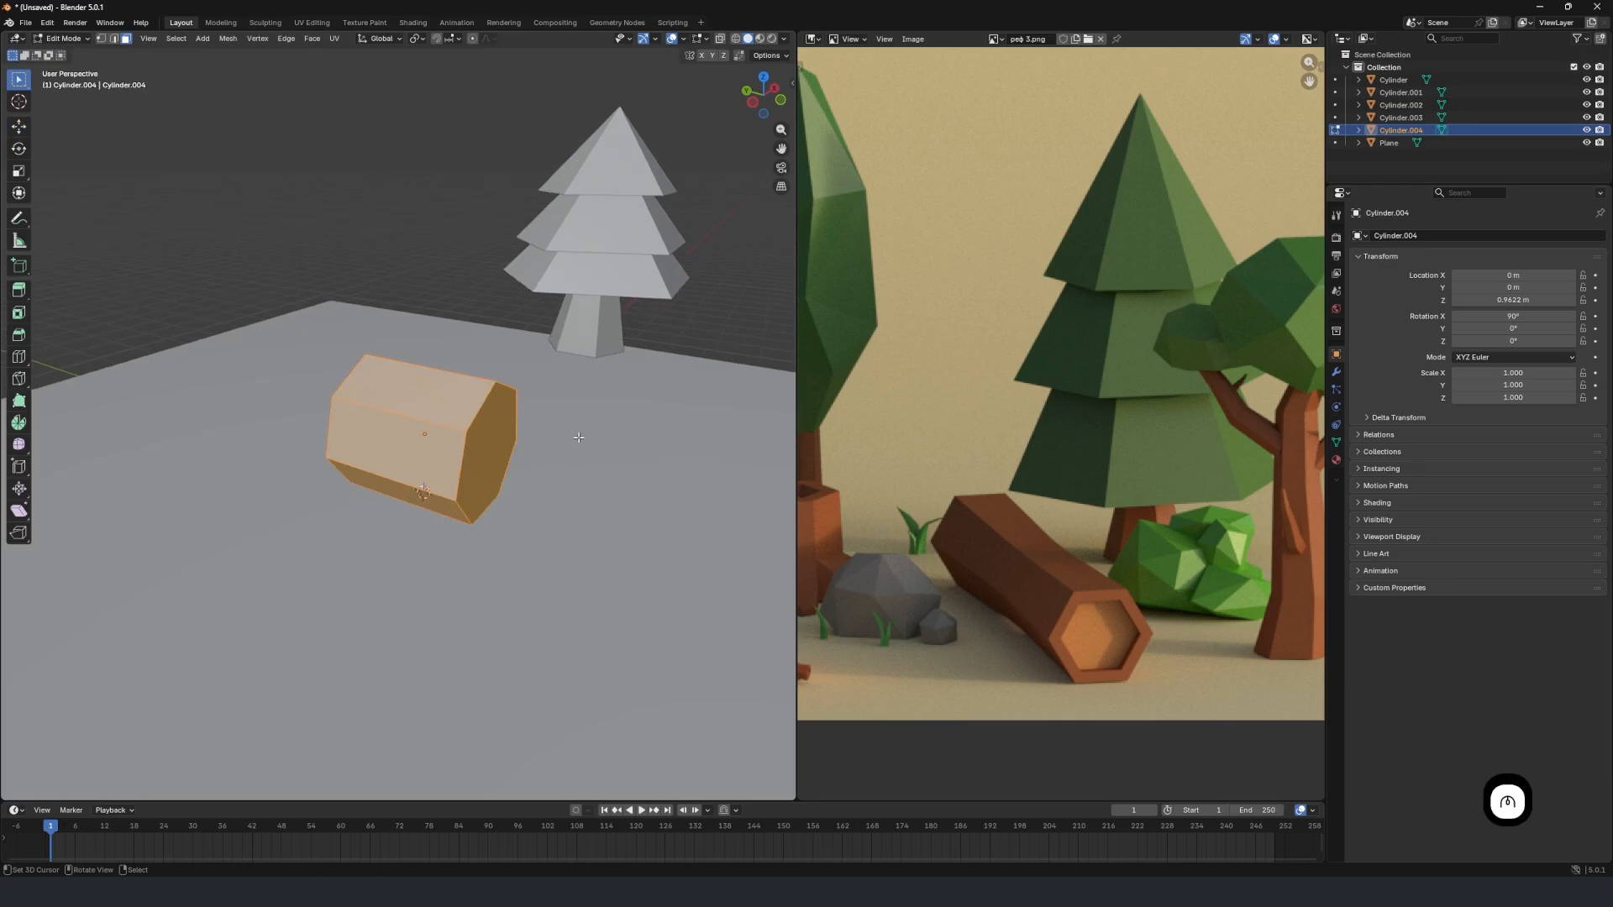
scroll(508, 442, "up", 3)
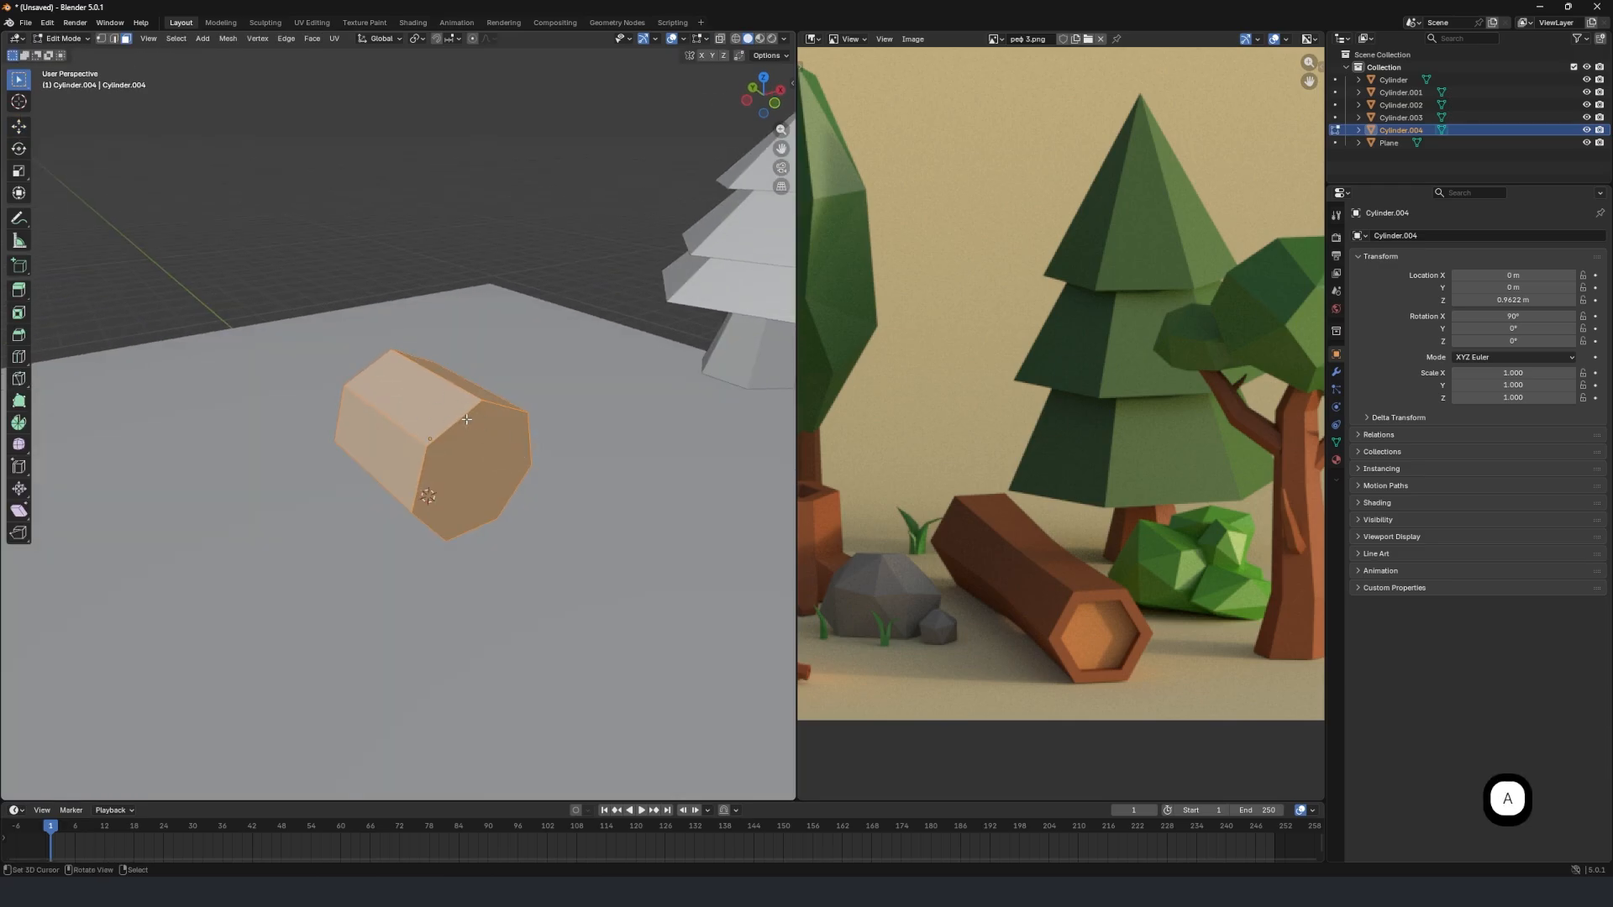
left_click(481, 429)
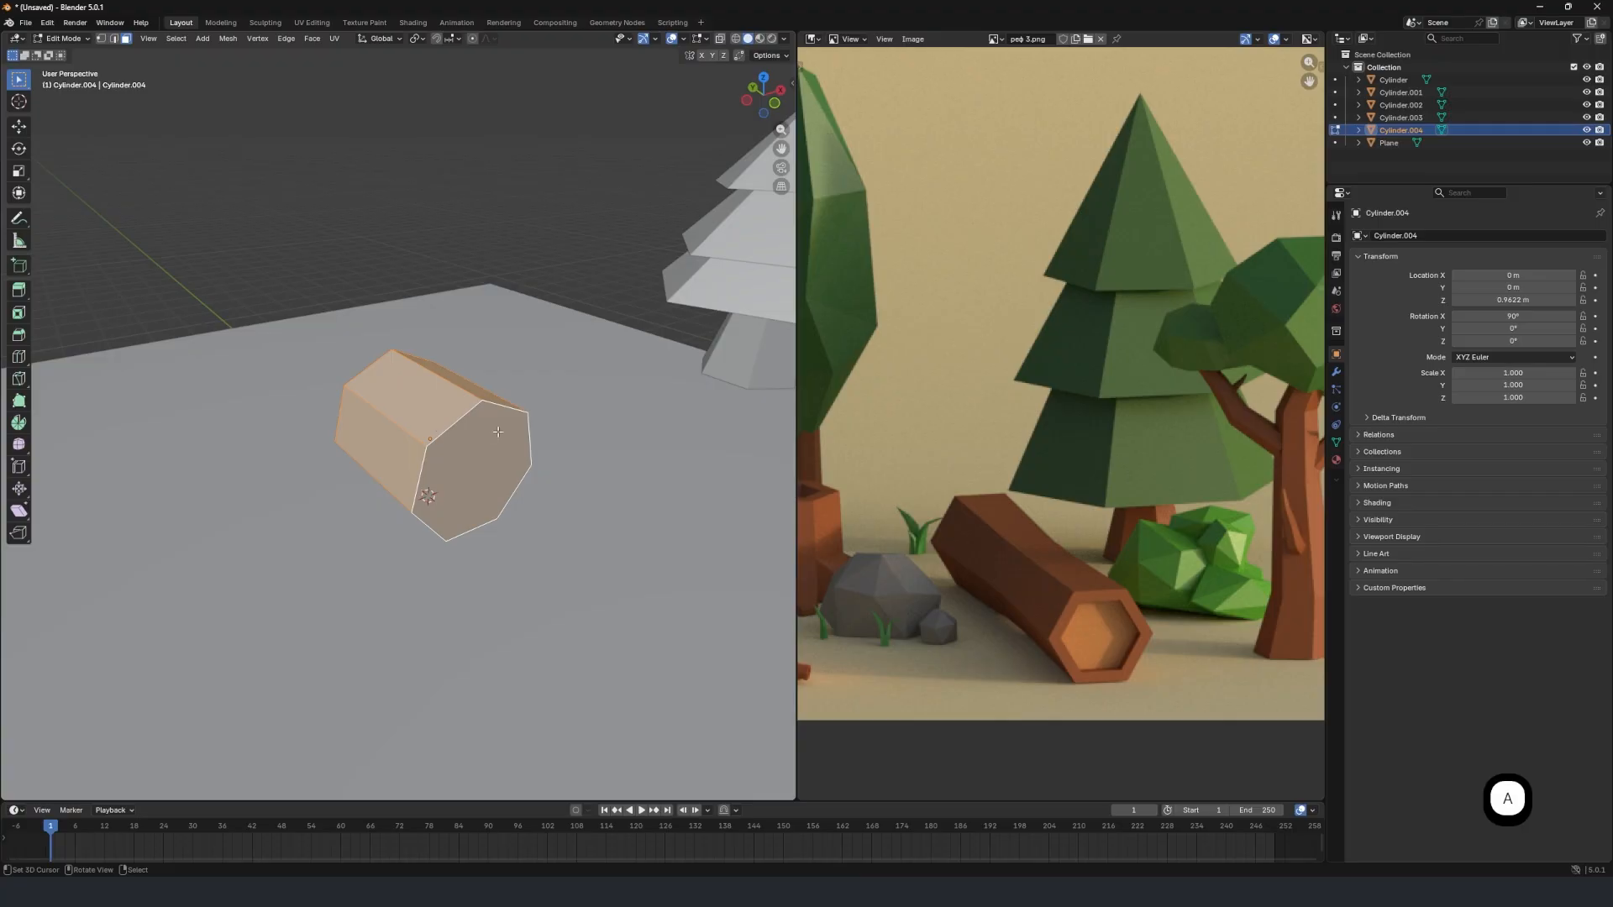
key("s")
key("y")
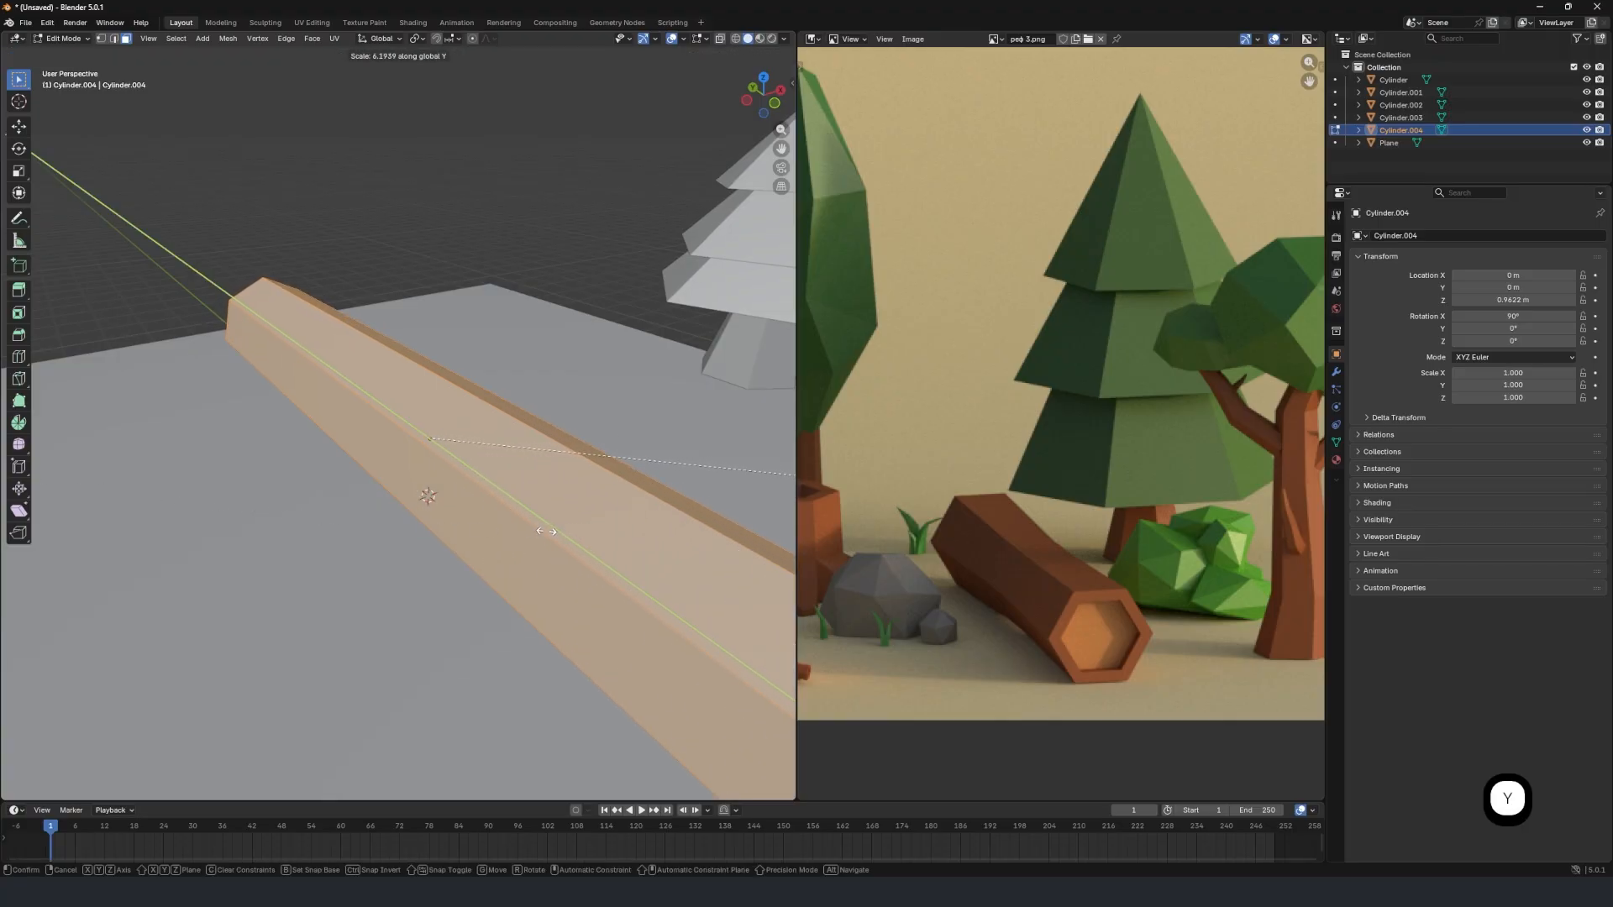
left_click(521, 526)
scroll(339, 464, "down", 5)
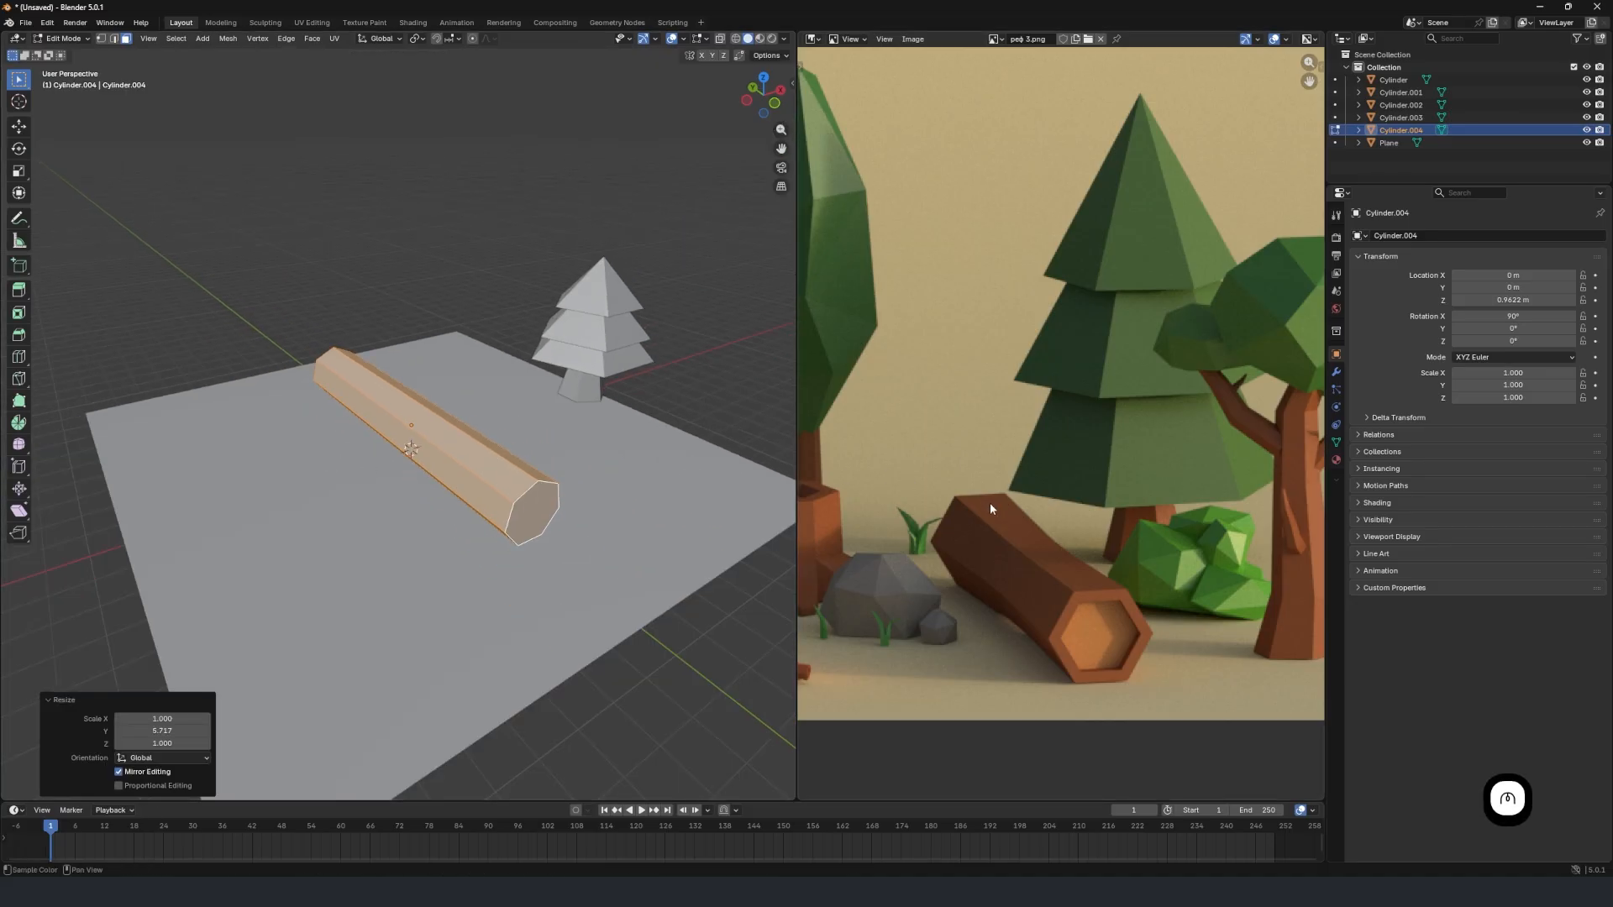
Select the log's end face on the +Y side and scale it up to 1.227.
middle_click_drag(671, 454, 282, 474)
left_click(297, 483)
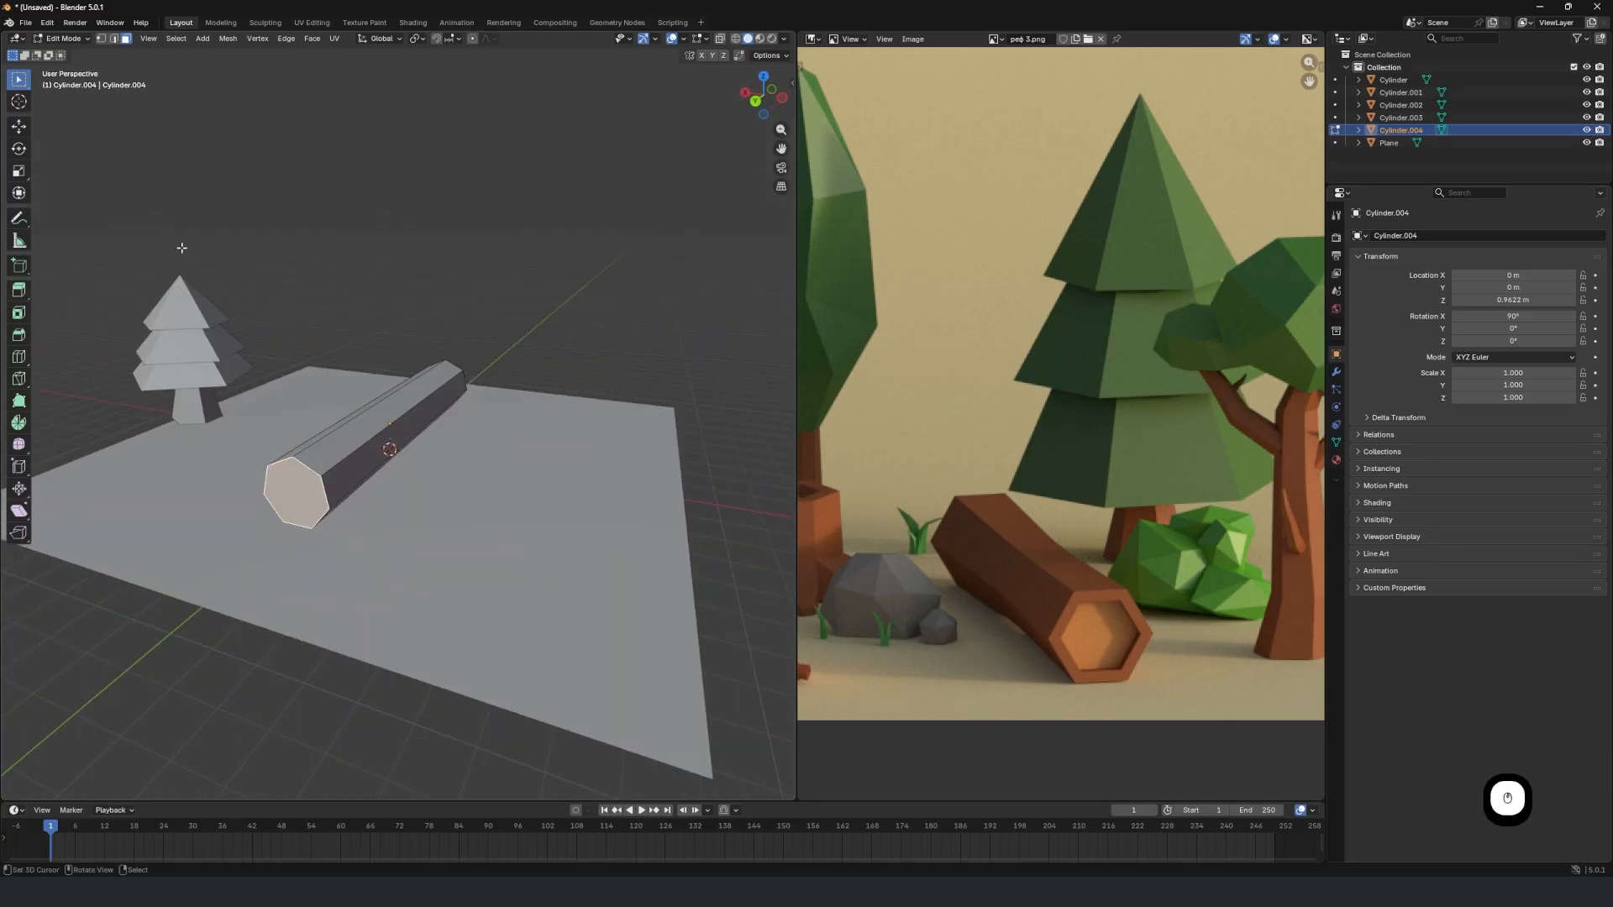
scroll(320, 477, "up", 2)
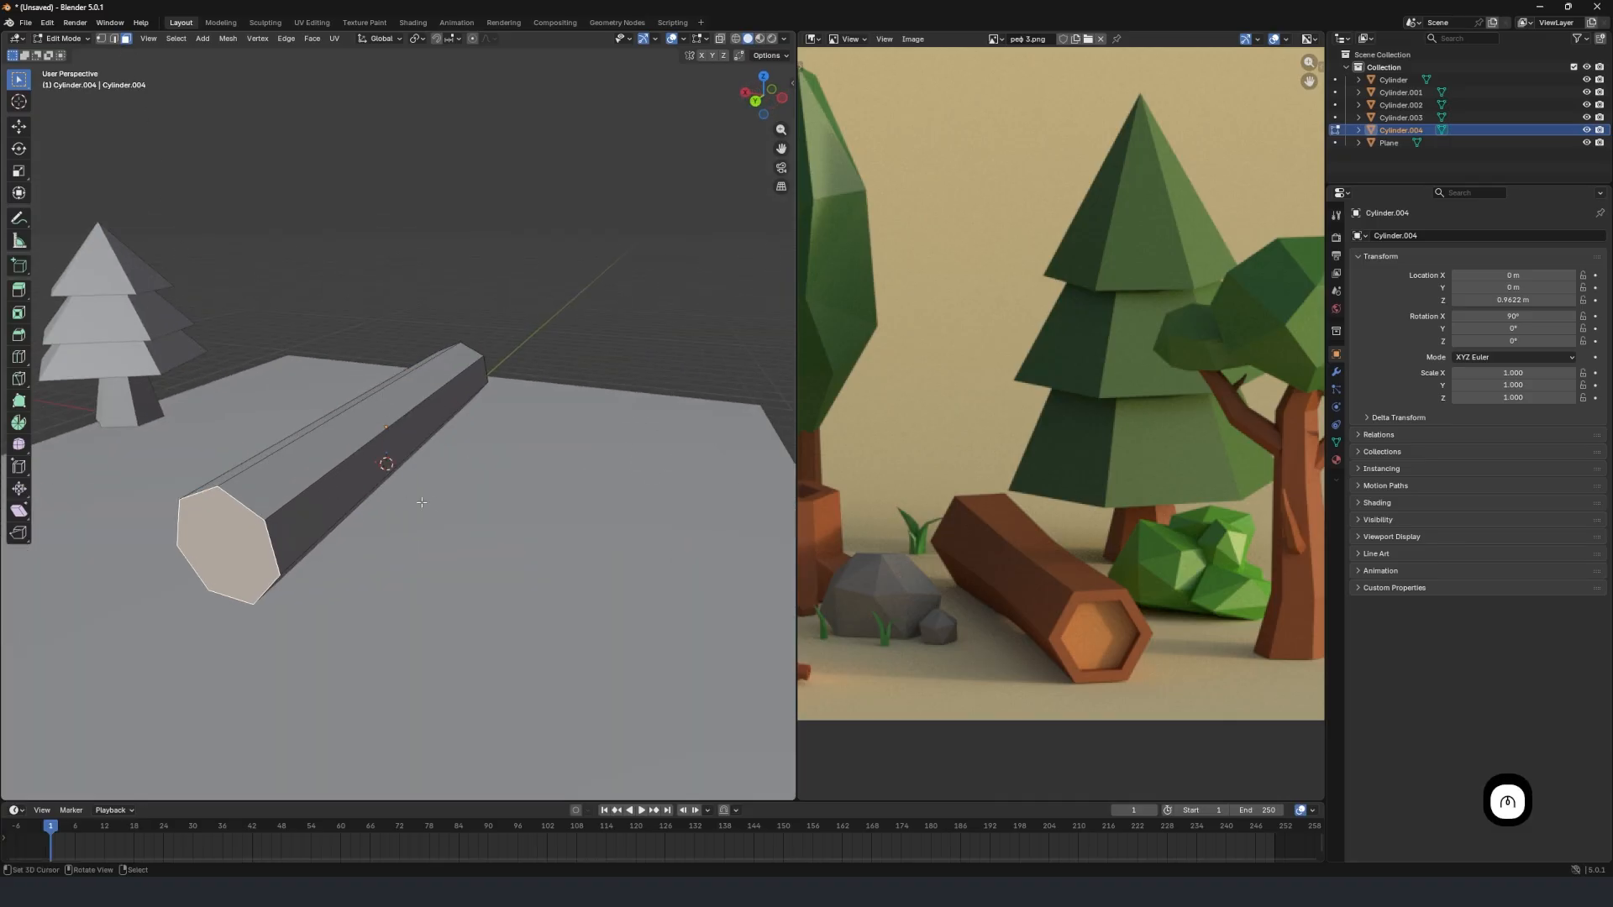
key("s")
left_click(529, 532)
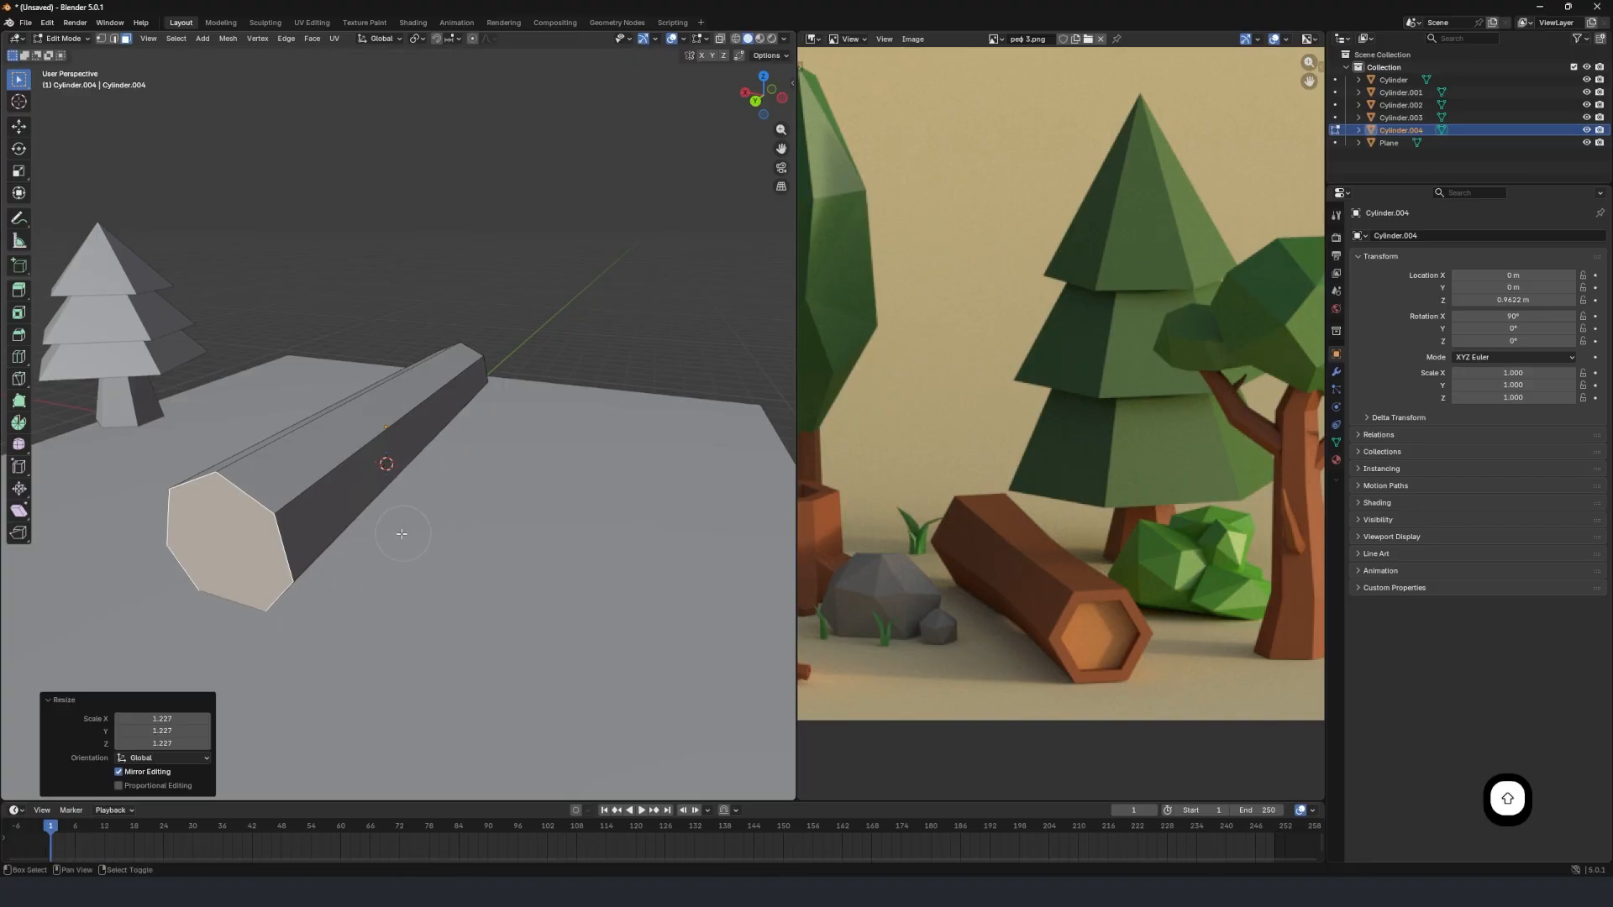
Raise the enlarged +Y end face of the log about 0.22 m along Z.
middle_click_drag(529, 532, 443, 443, "shift")
key("g")
key("z")
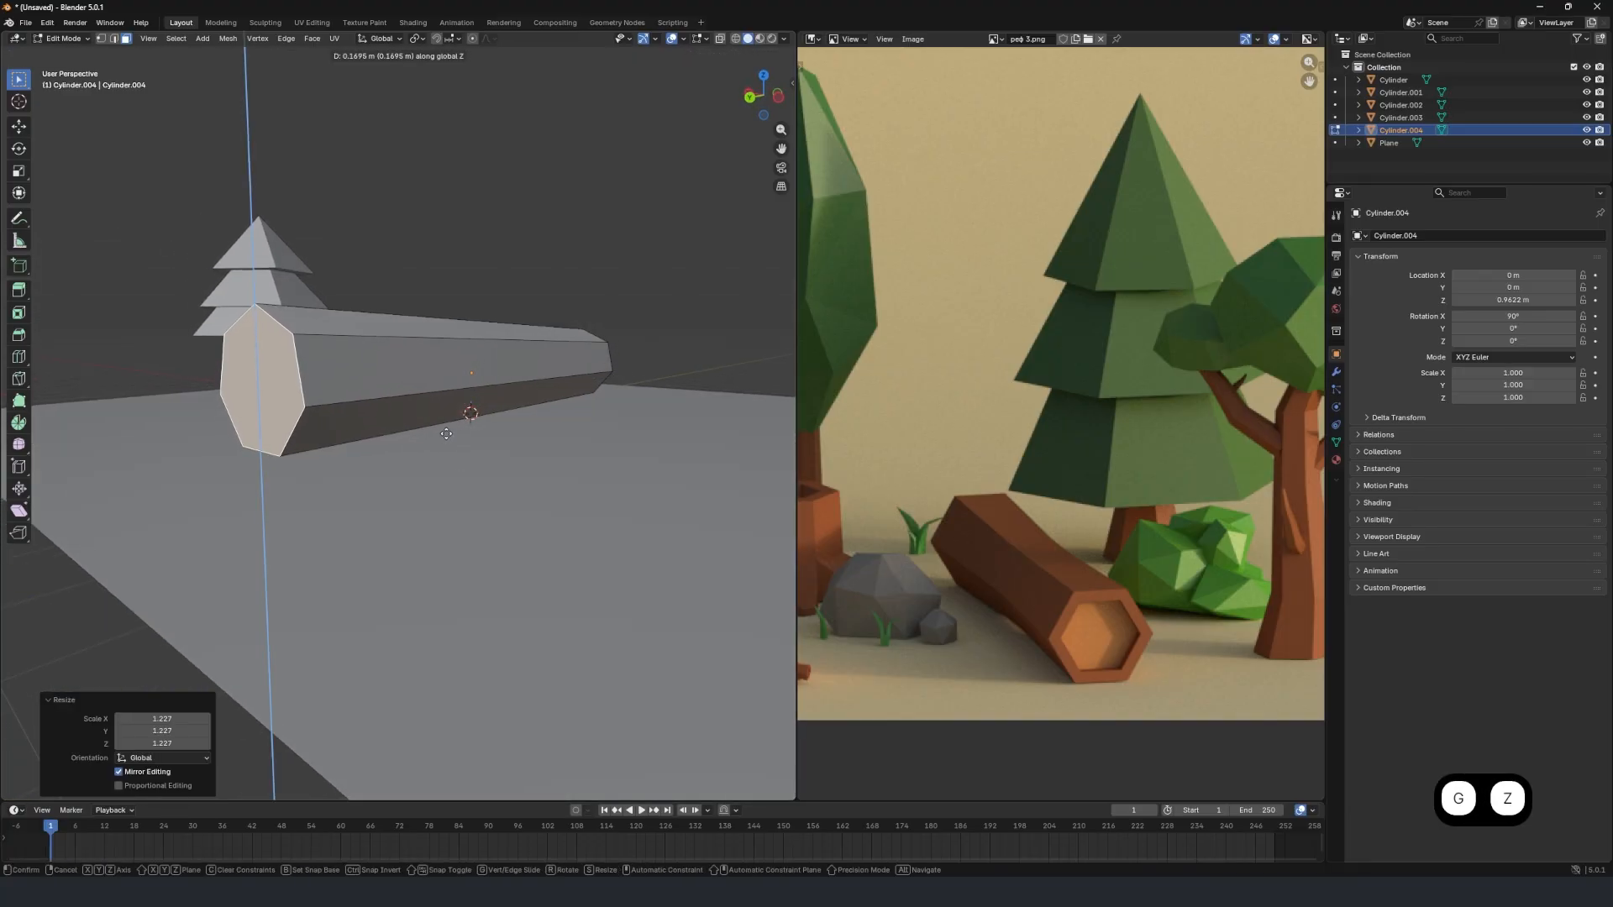
left_click(466, 423)
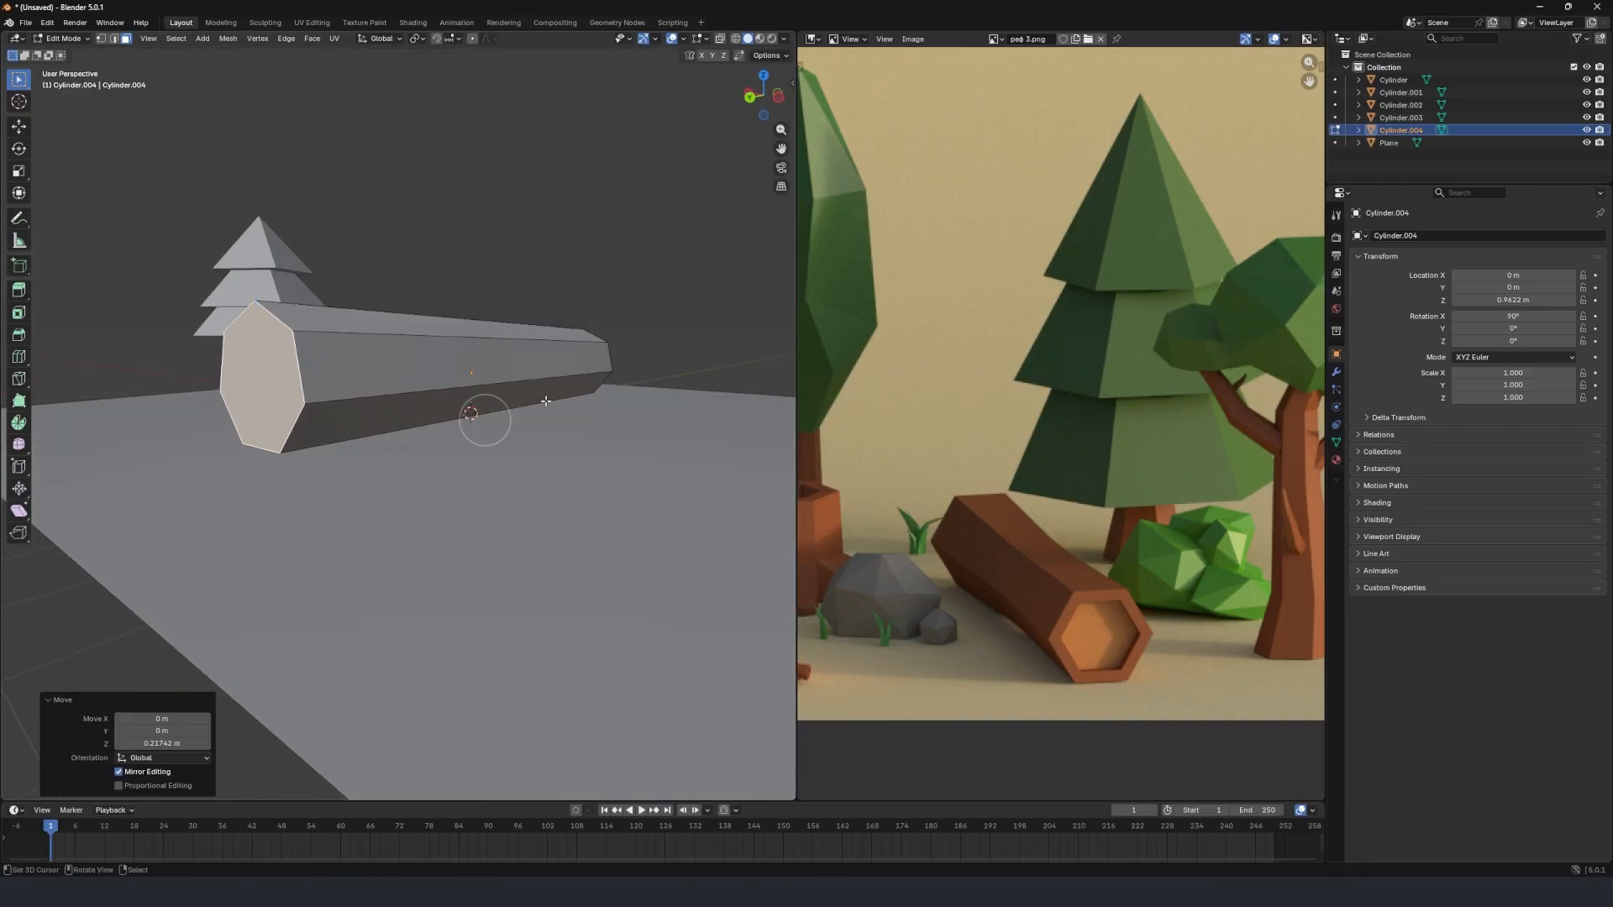
Select the opposite end face of the log, on the -Y side, and scale it down to 0.725.
middle_click_drag(466, 423, 521, 449)
left_click(533, 453)
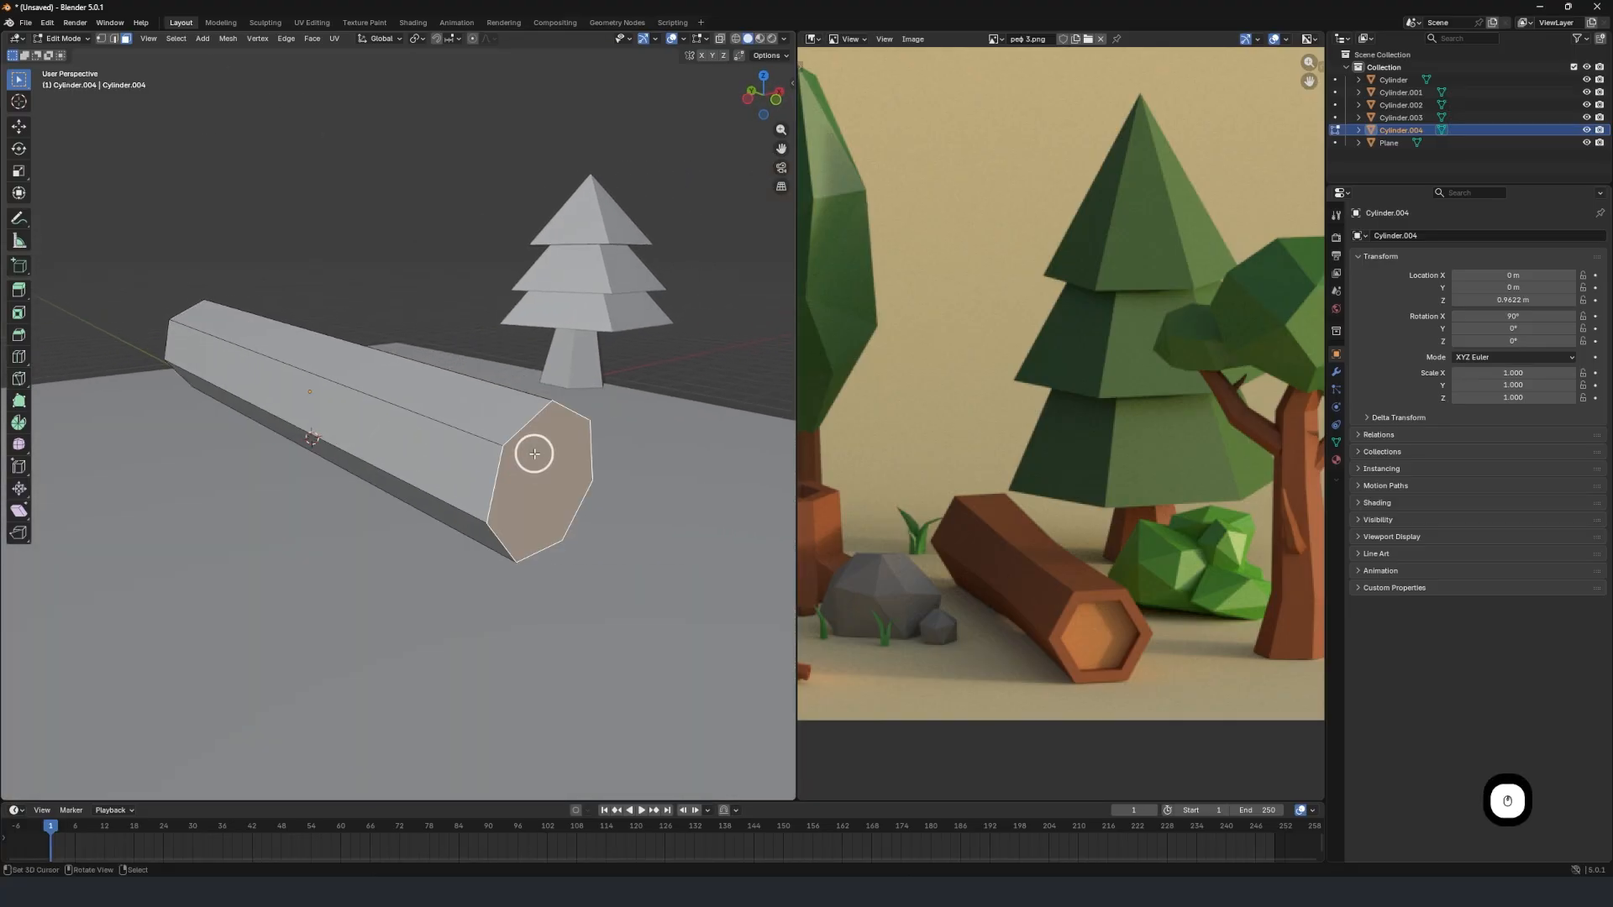
key("s")
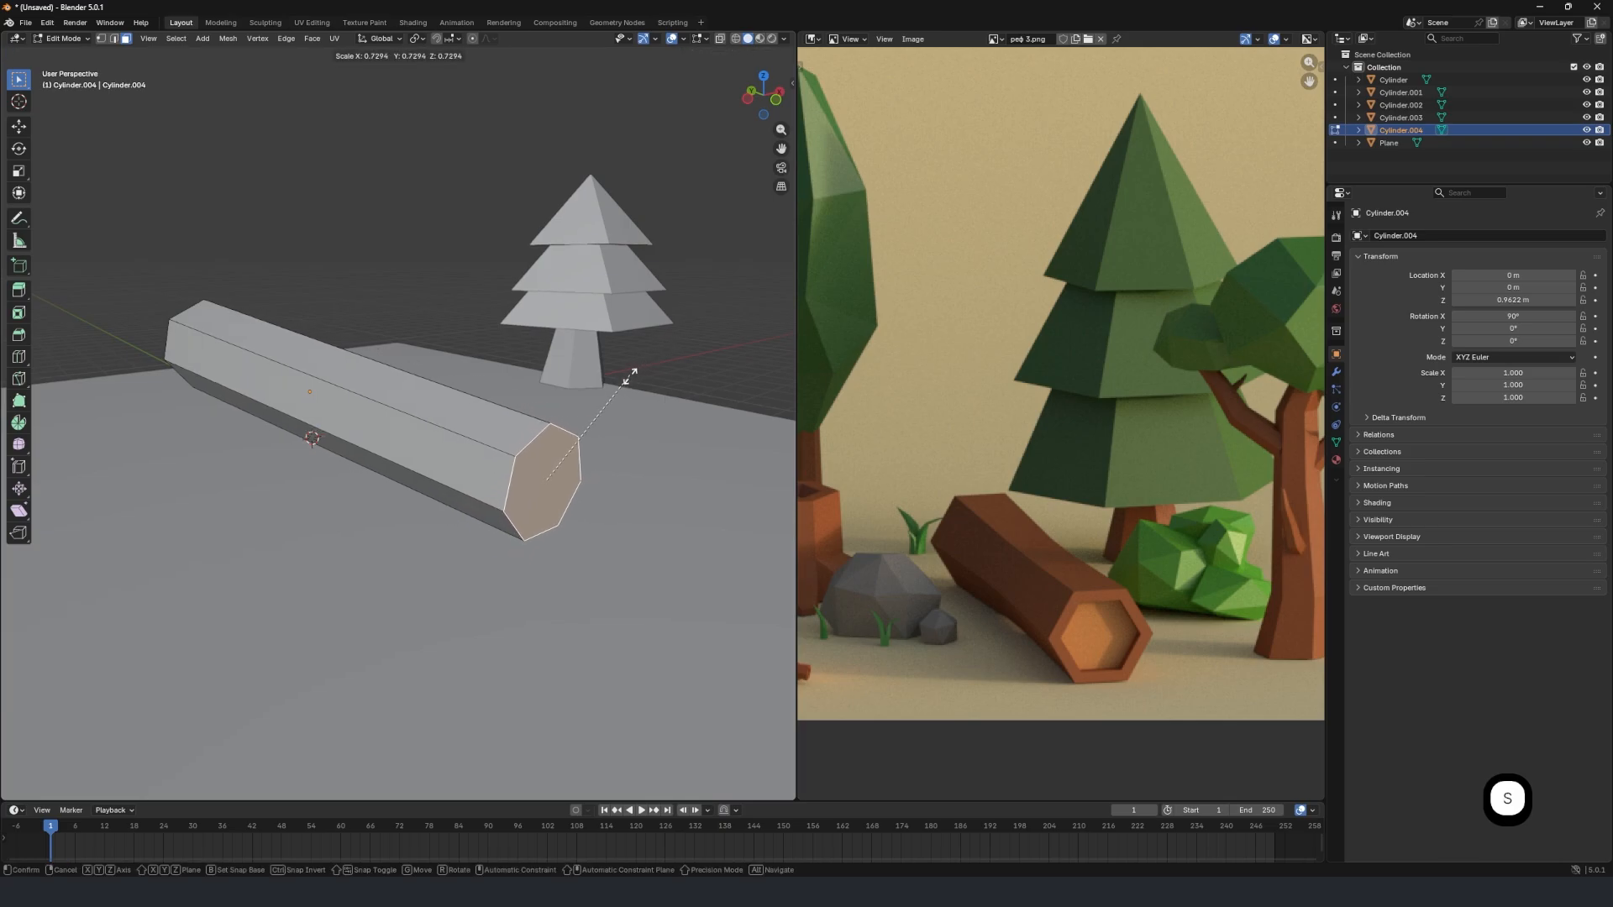
left_click(626, 370)
Add a single loop cut around the middle of the log with a slide factor of 0.
middle_click_drag(626, 370, 515, 407)
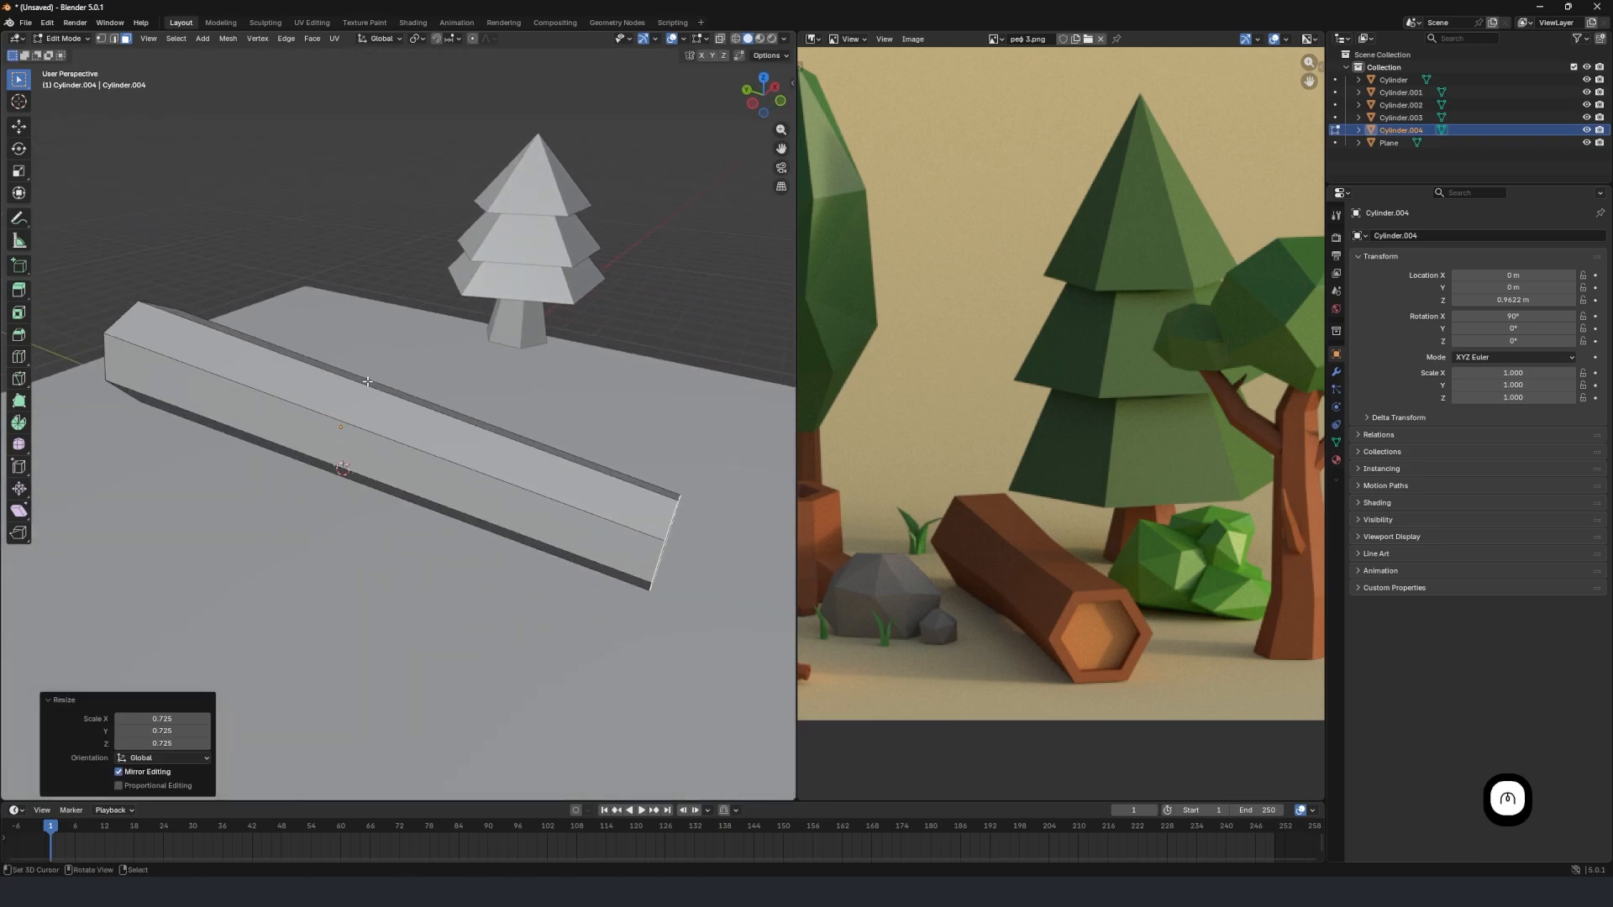
middle_click_drag(349, 434, 413, 440)
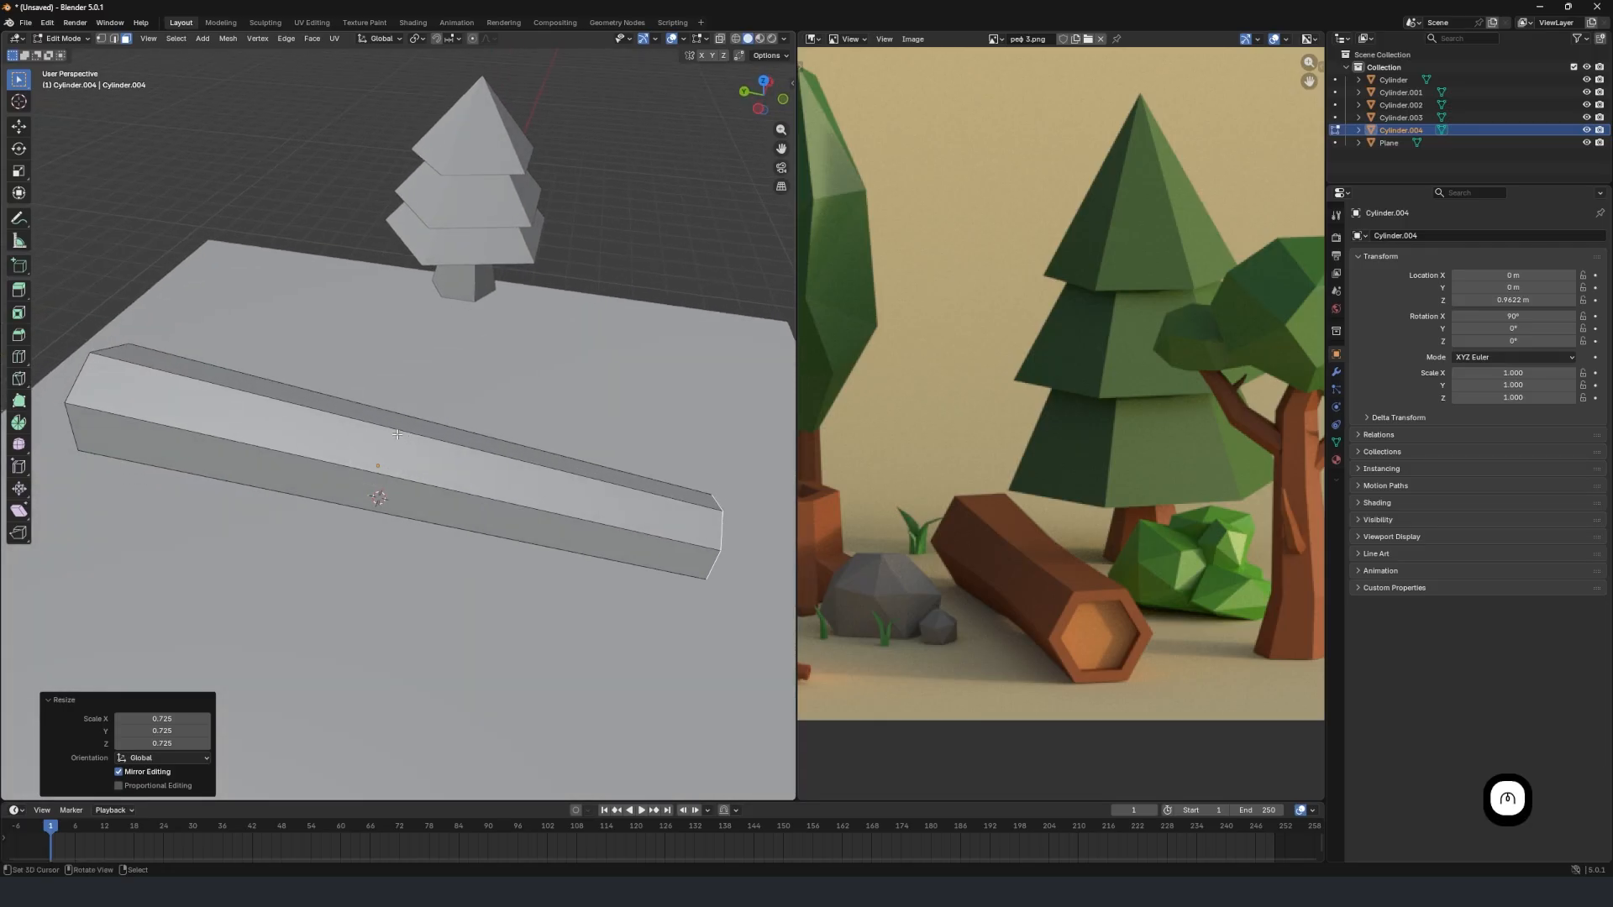
key("ctrl+r")
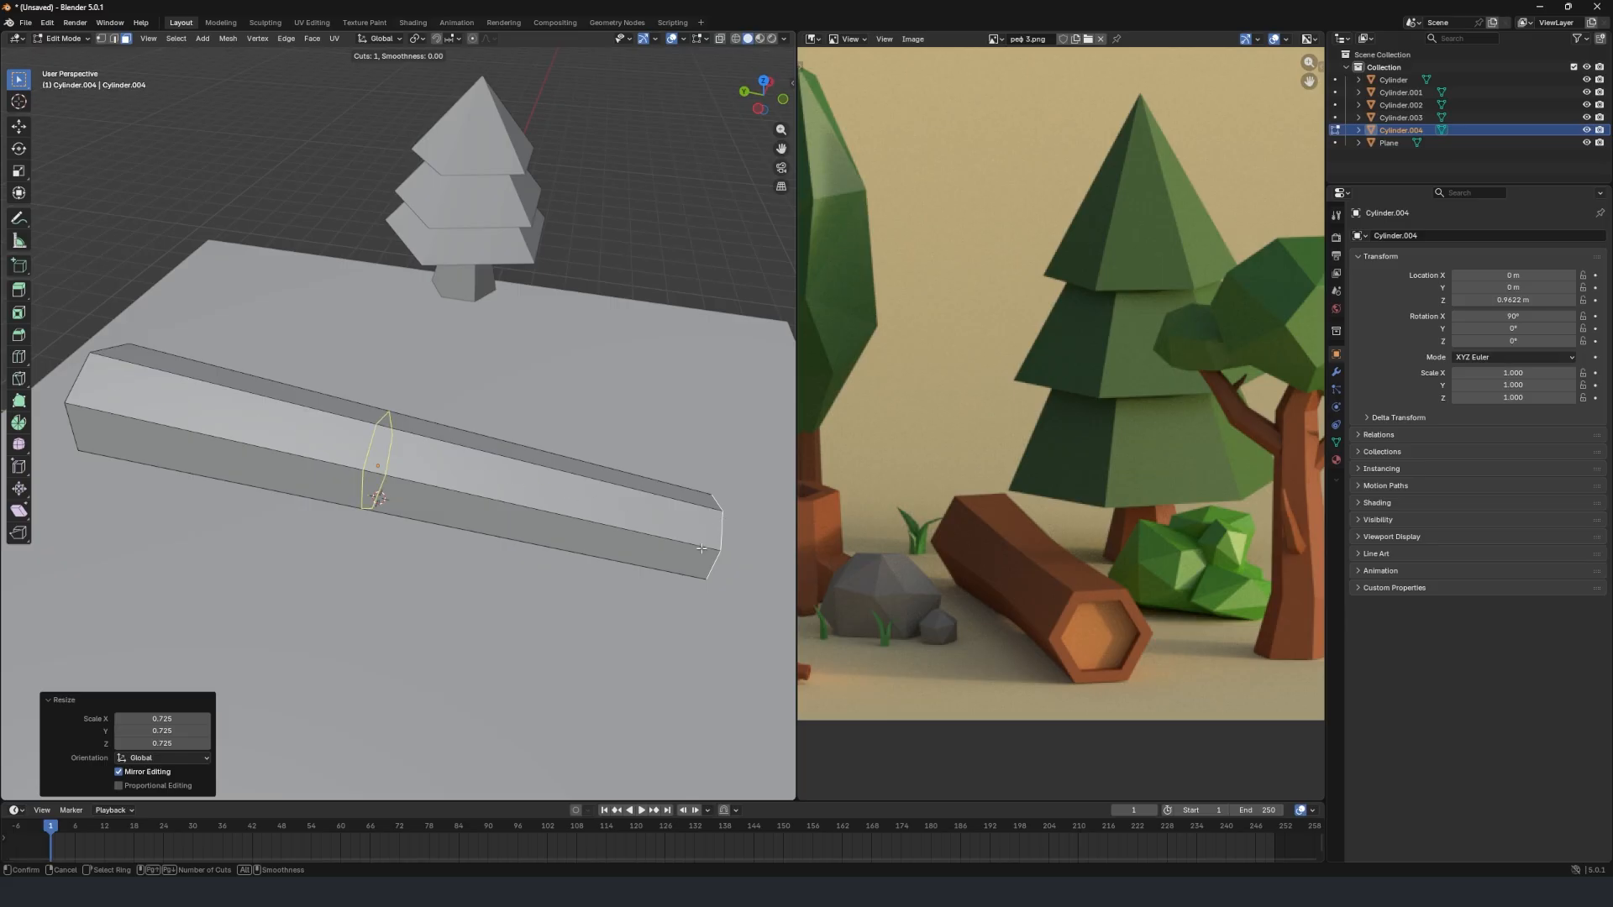
left_click(379, 441)
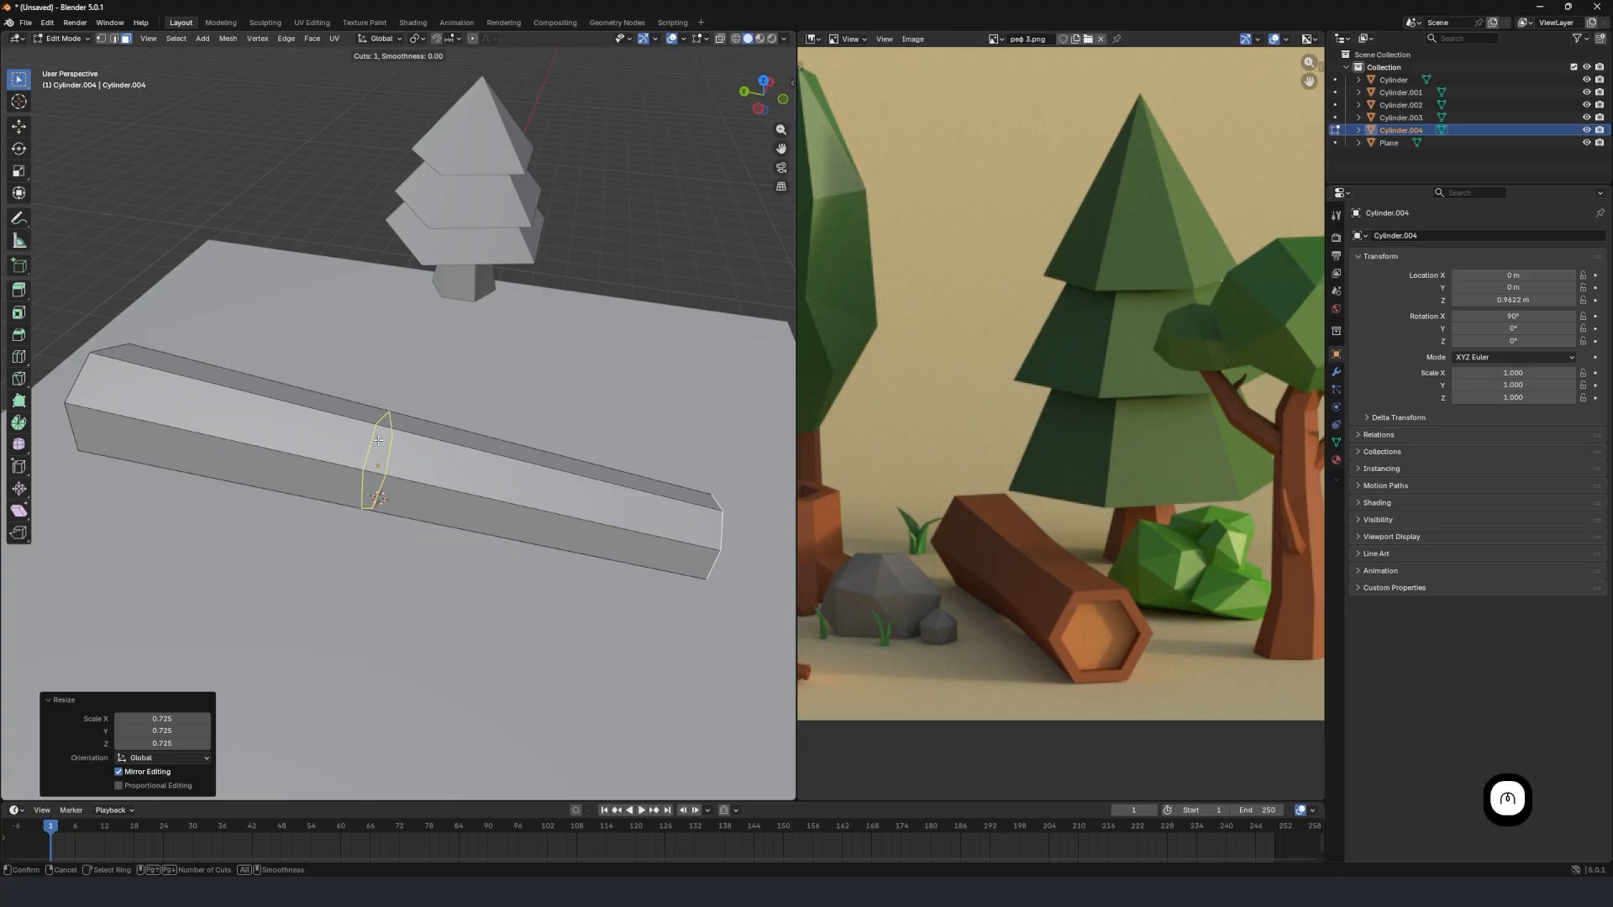
left_click(378, 440)
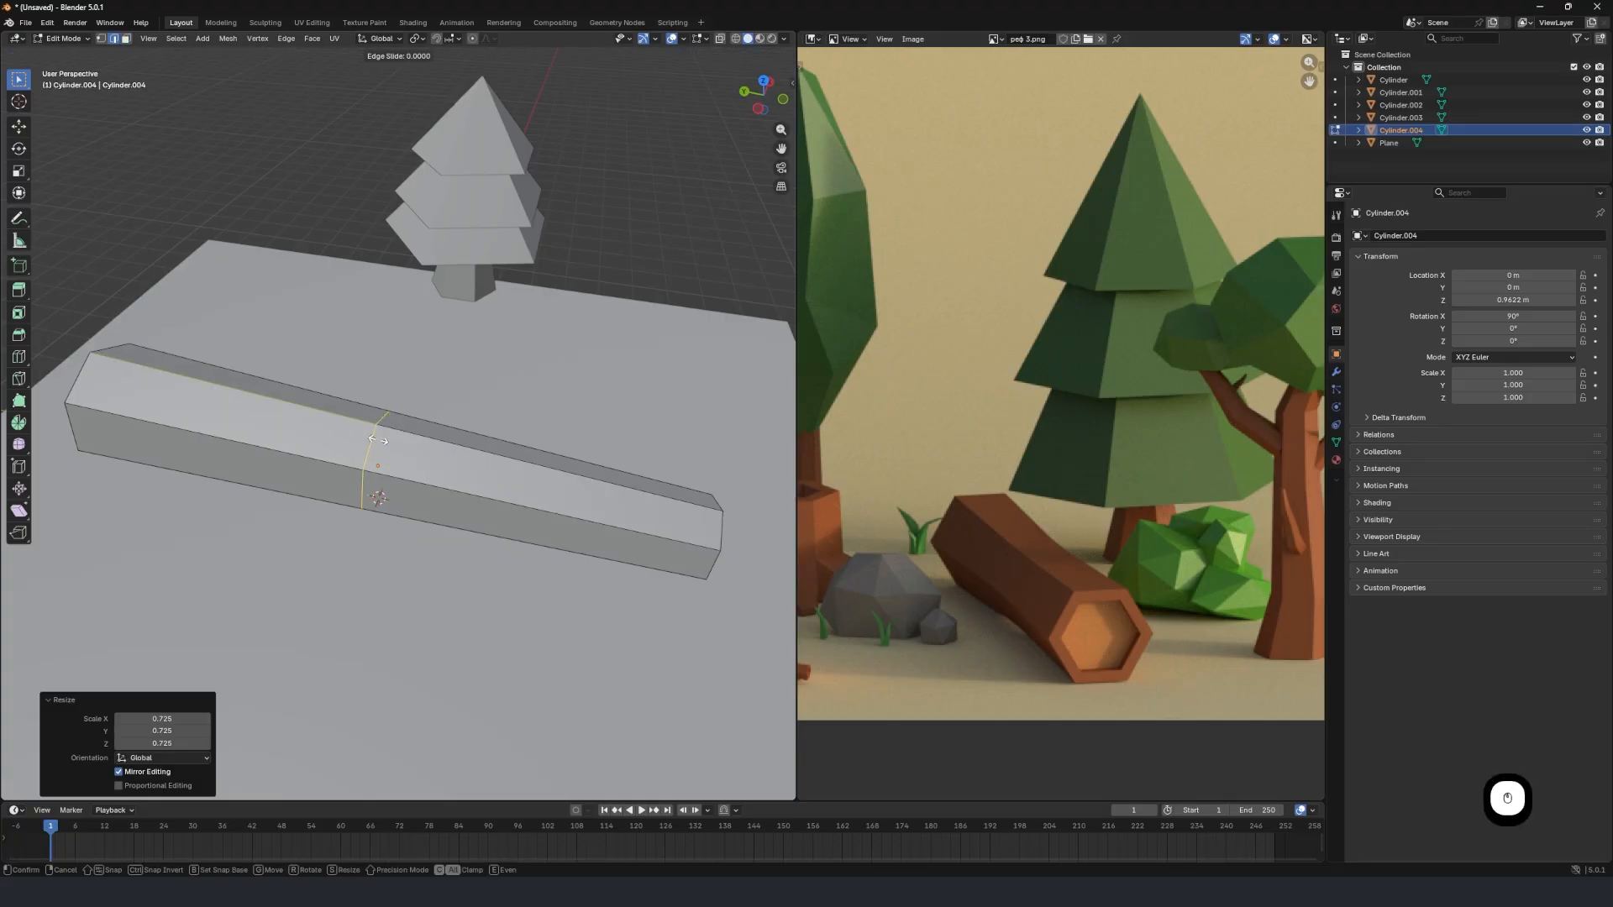
left_click(378, 440)
middle_click_drag(378, 440, 449, 411)
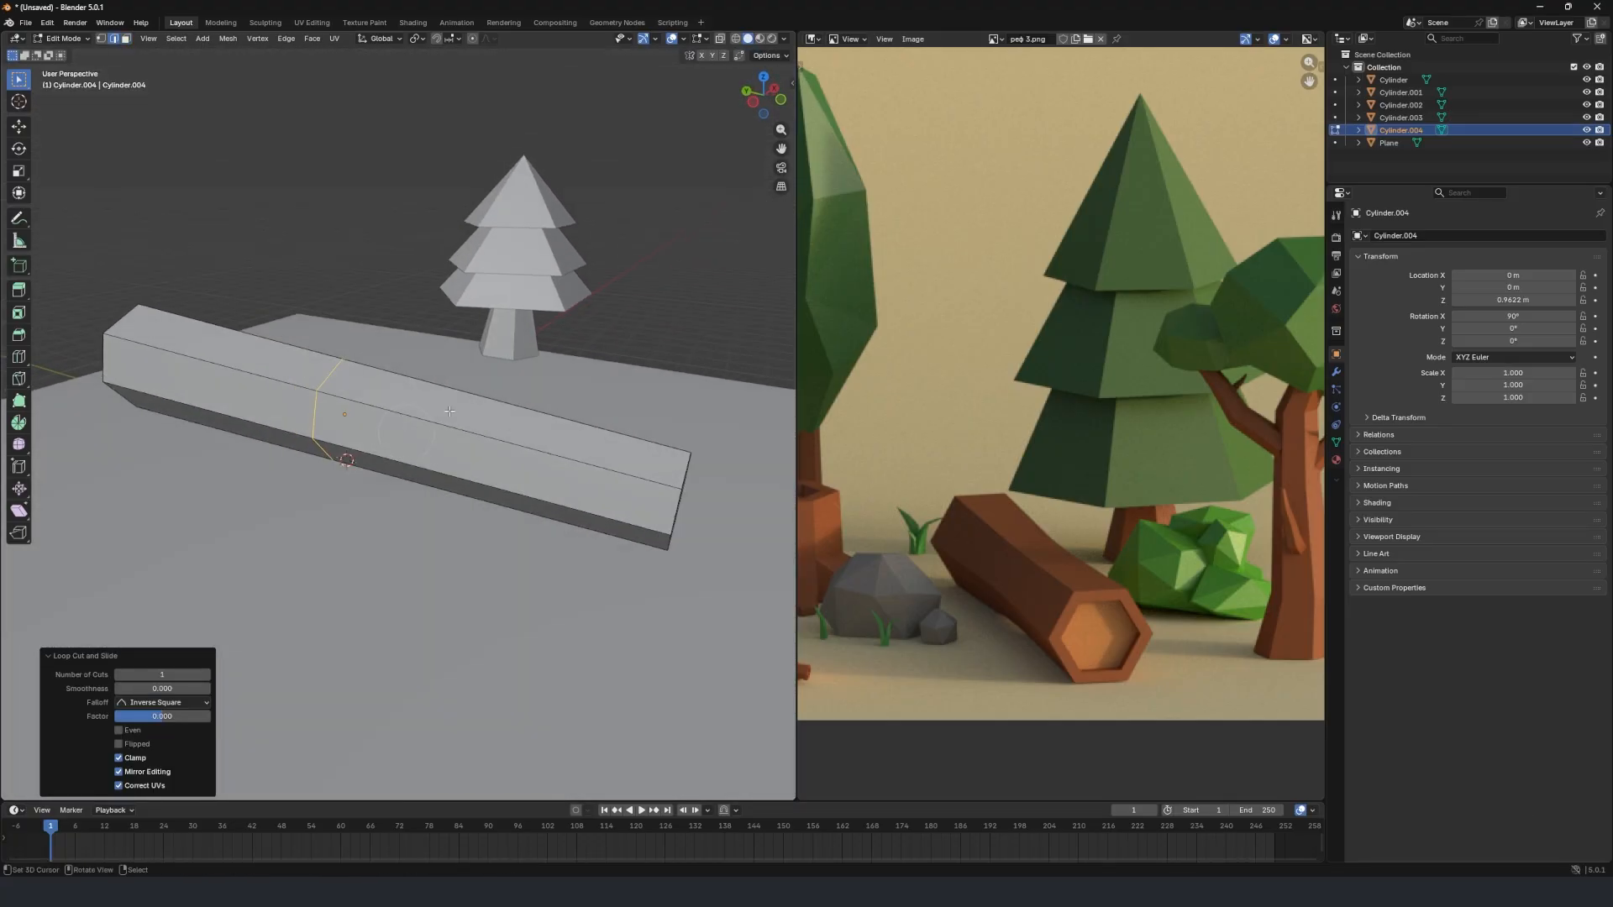
Scale the log's middle edge loop down to 0.641 and lower it along Z so the log sags in the middle.
key("s")
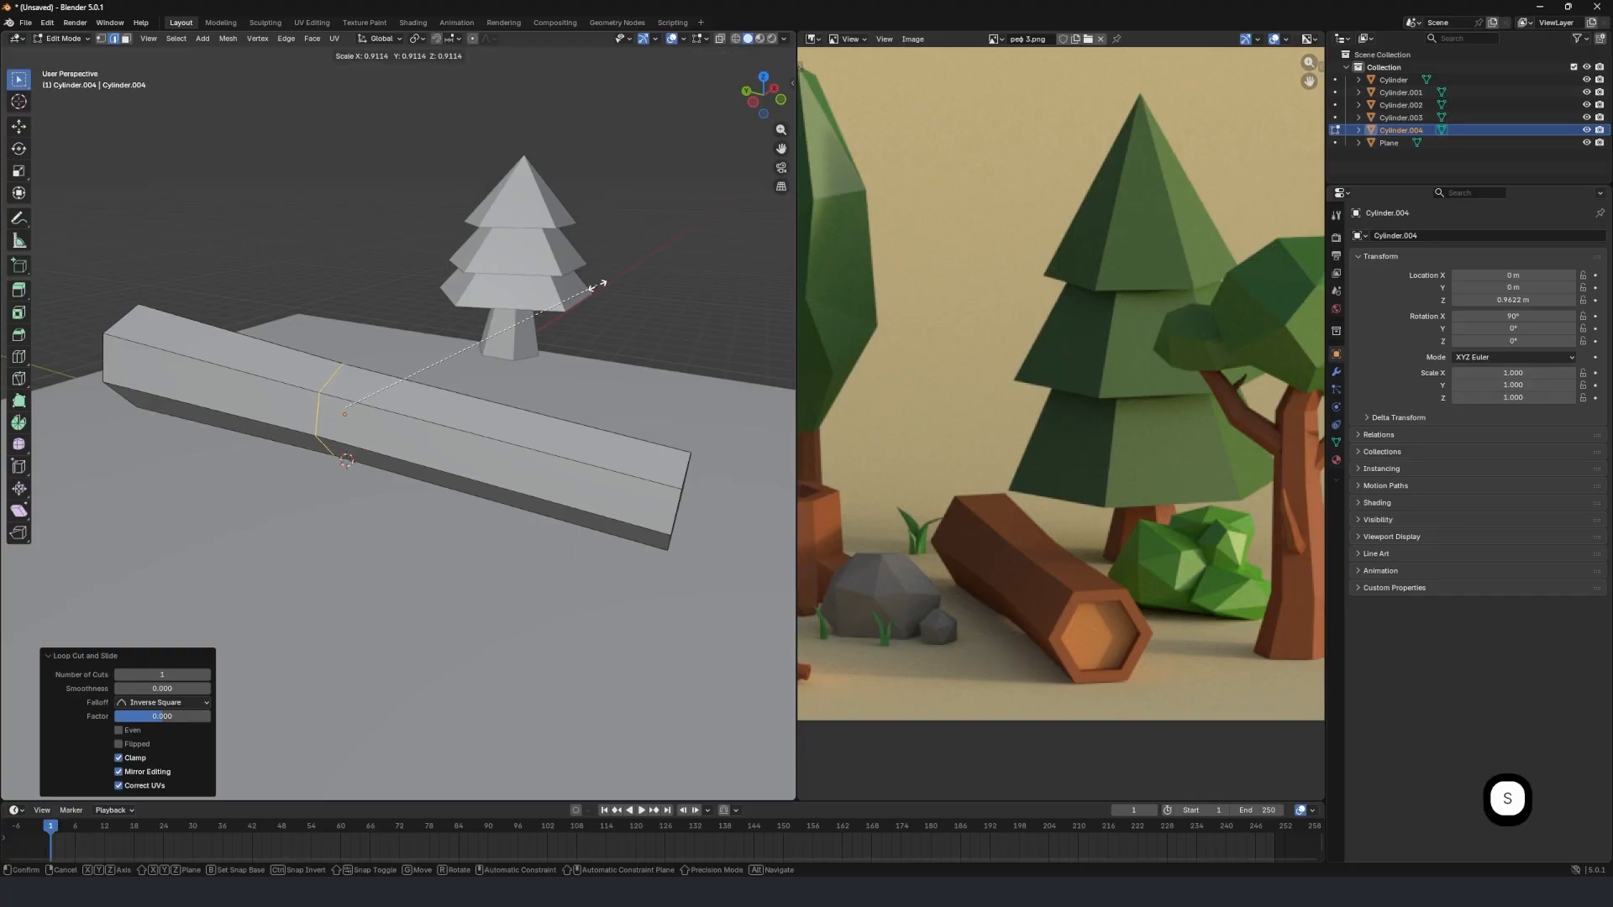
left_click(523, 321)
middle_click_drag(522, 321, 468, 288)
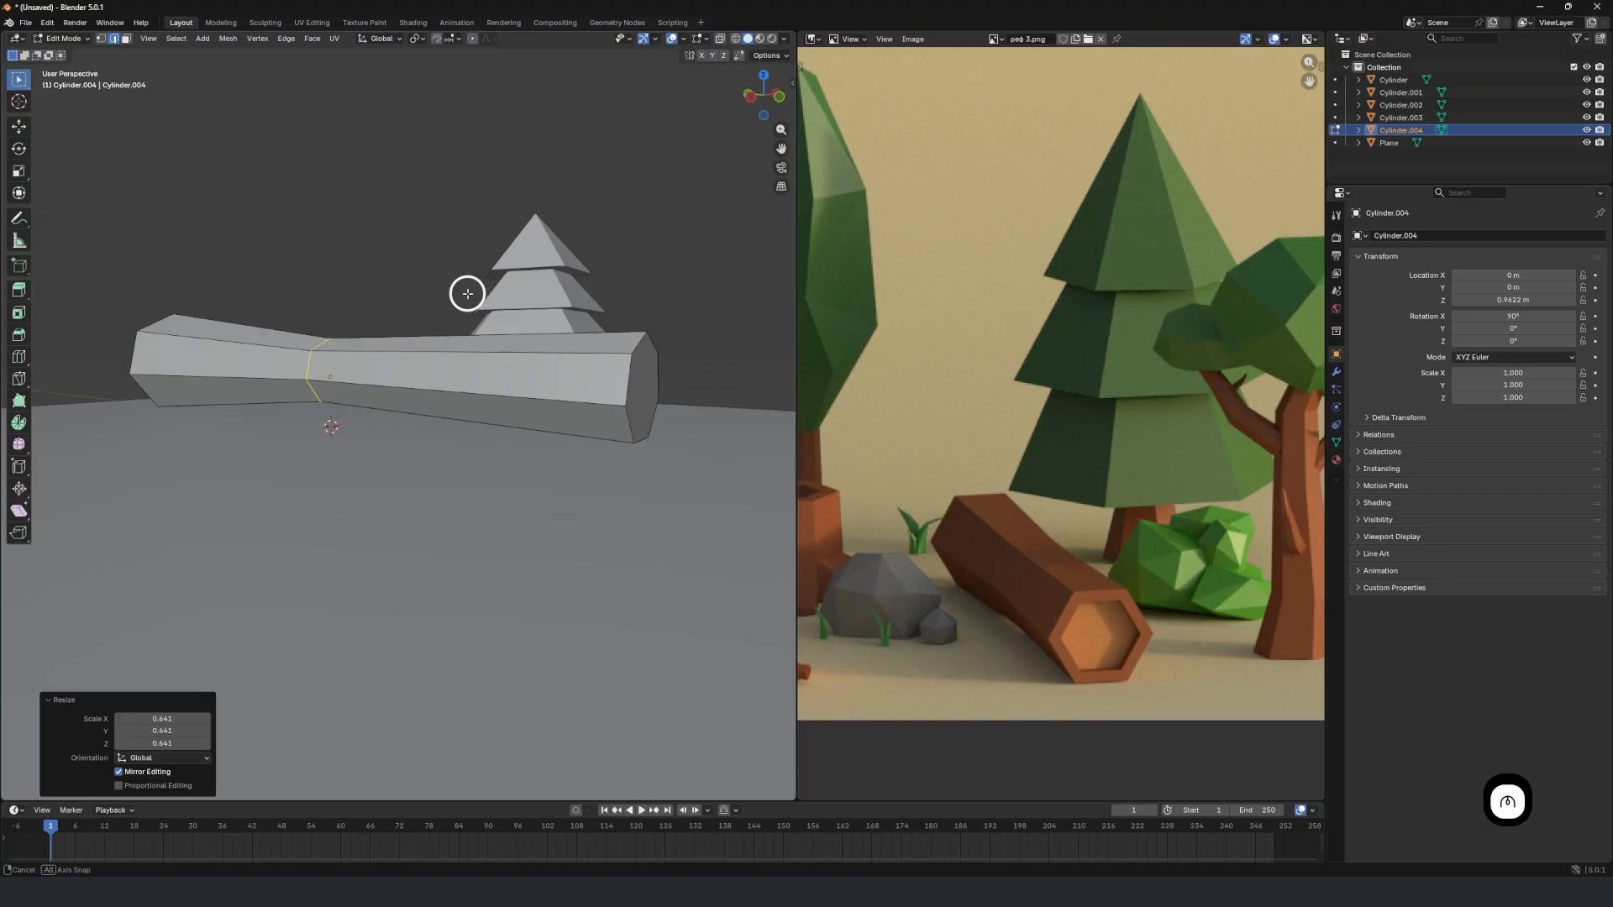
key("g")
key("z")
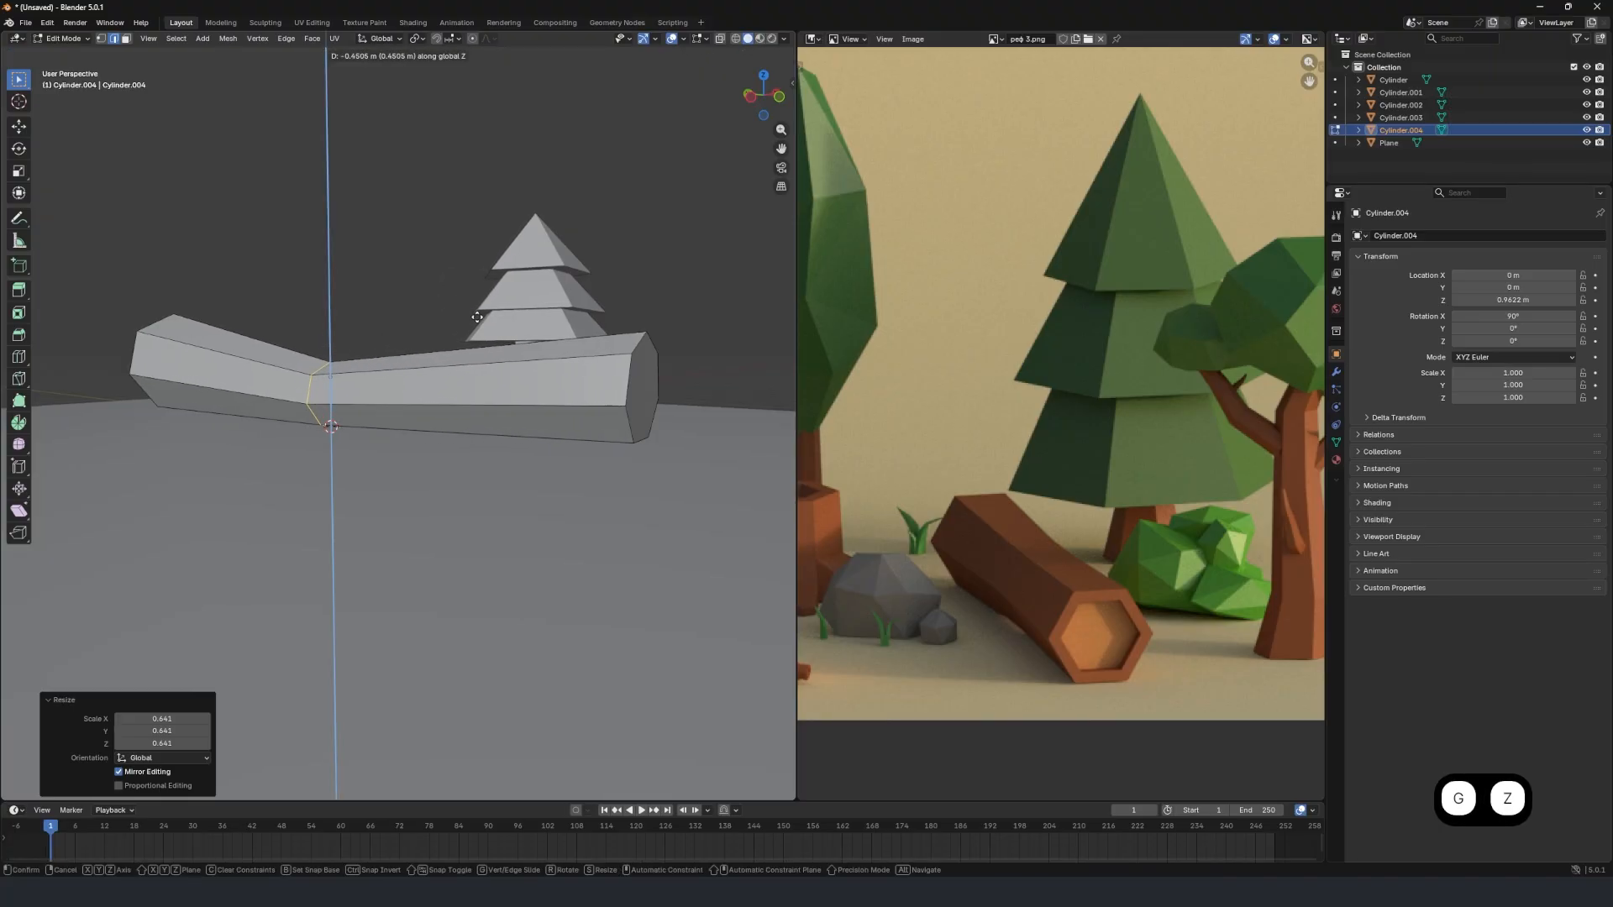
left_click(460, 333)
middle_click_drag(459, 333, 494, 414)
Select the log's end face on the -Y side in face mode and inset it 0.1572 m.
key("Tab")
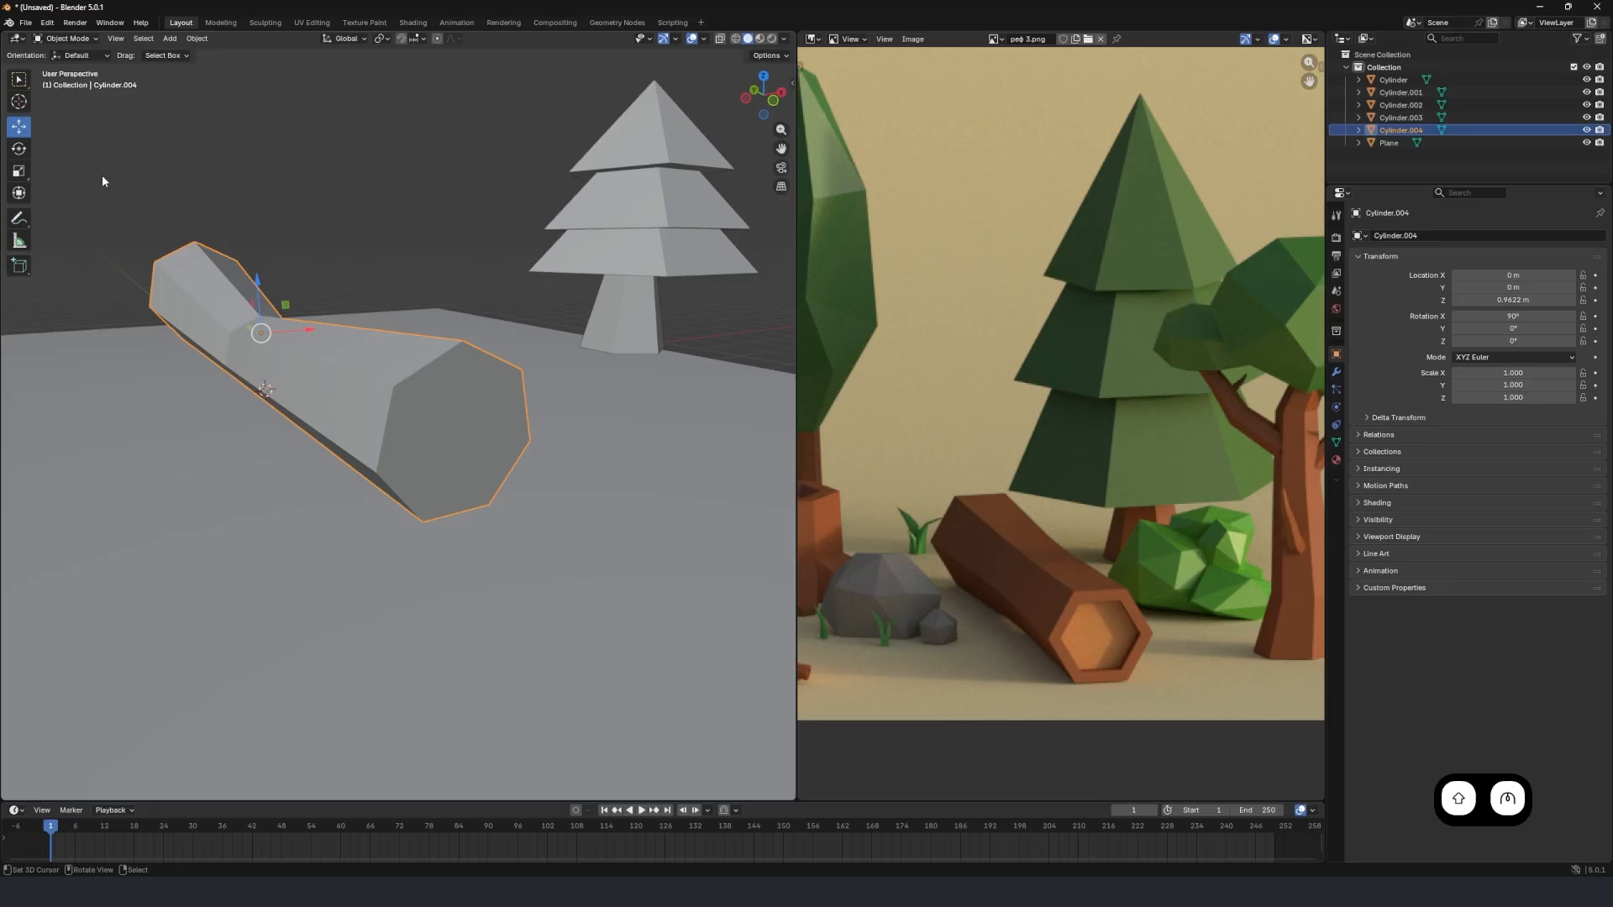
key("Tab")
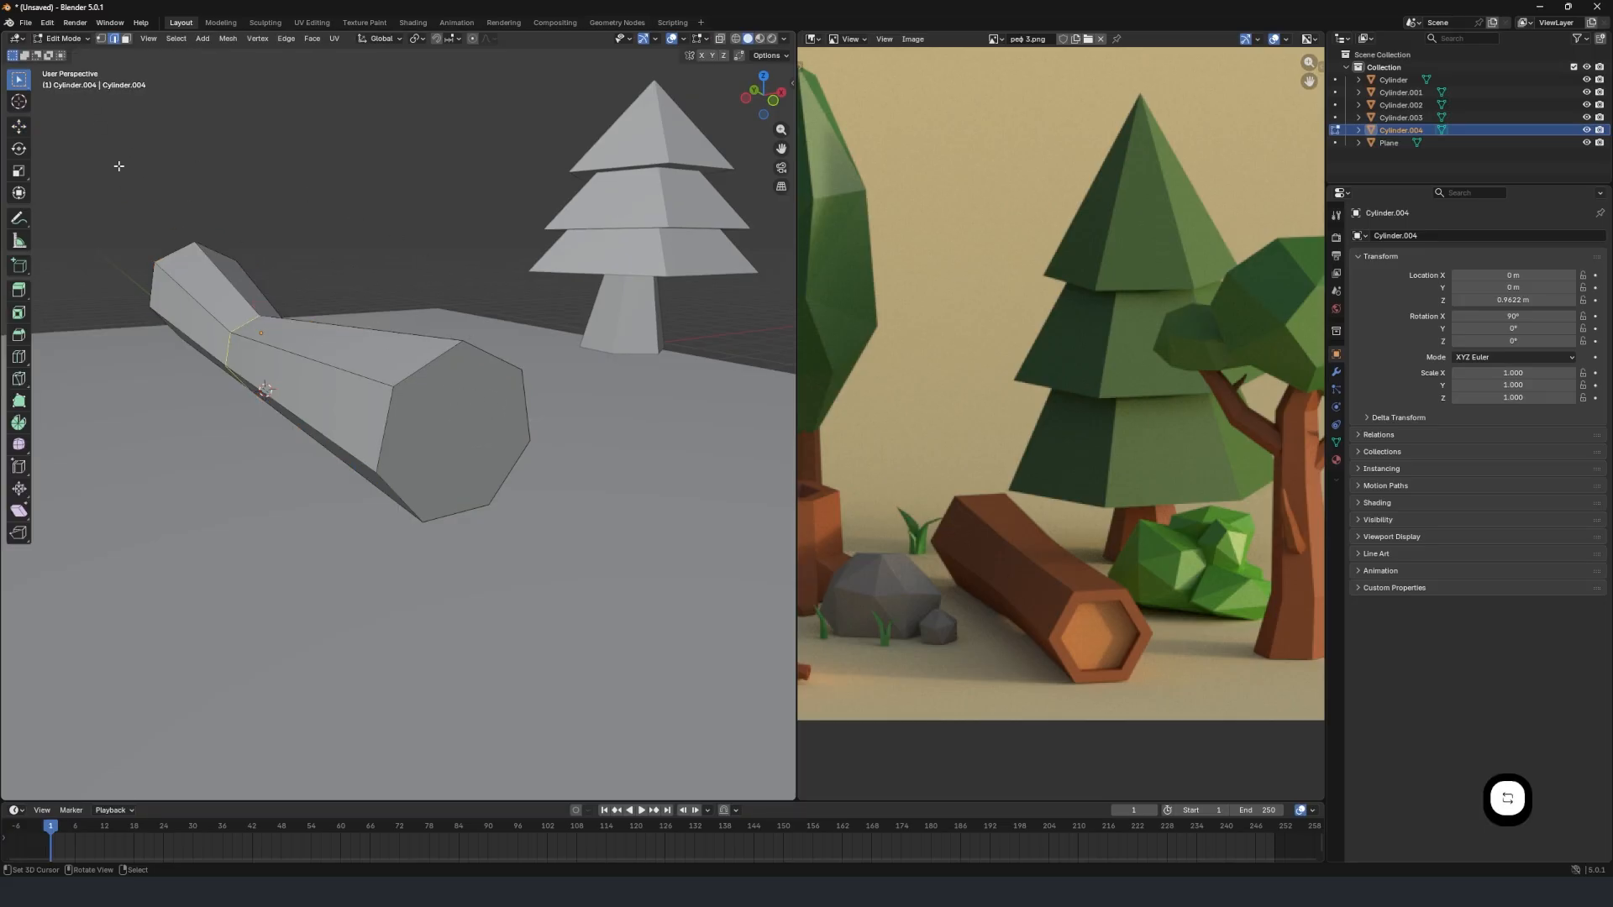
left_click(126, 38)
left_click(461, 389)
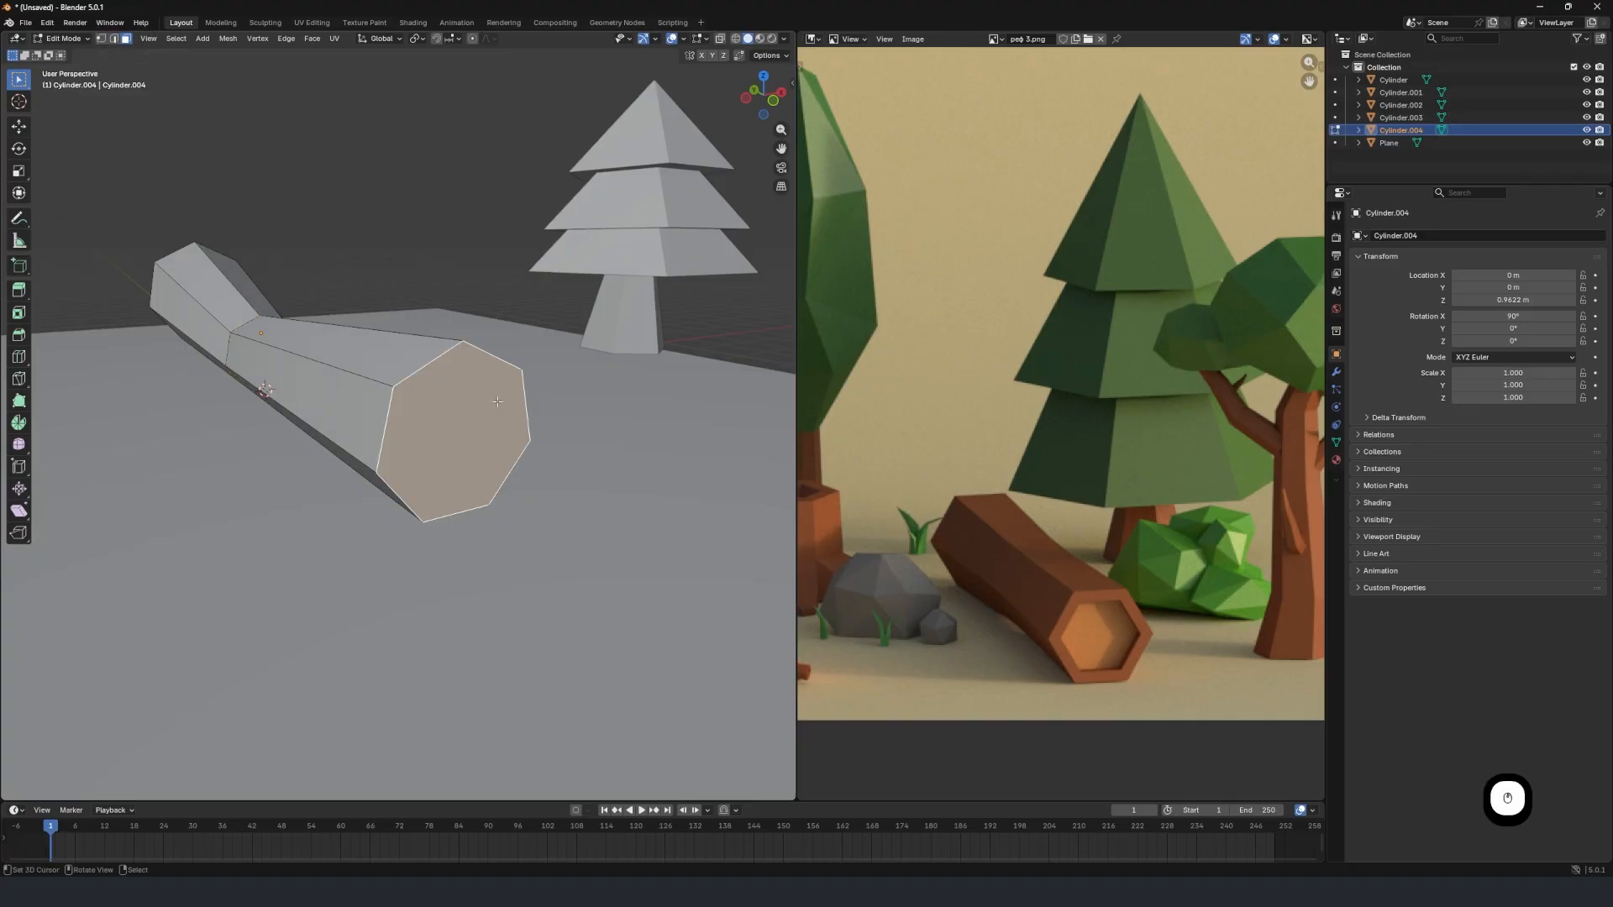
middle_click_drag(497, 402, 458, 405)
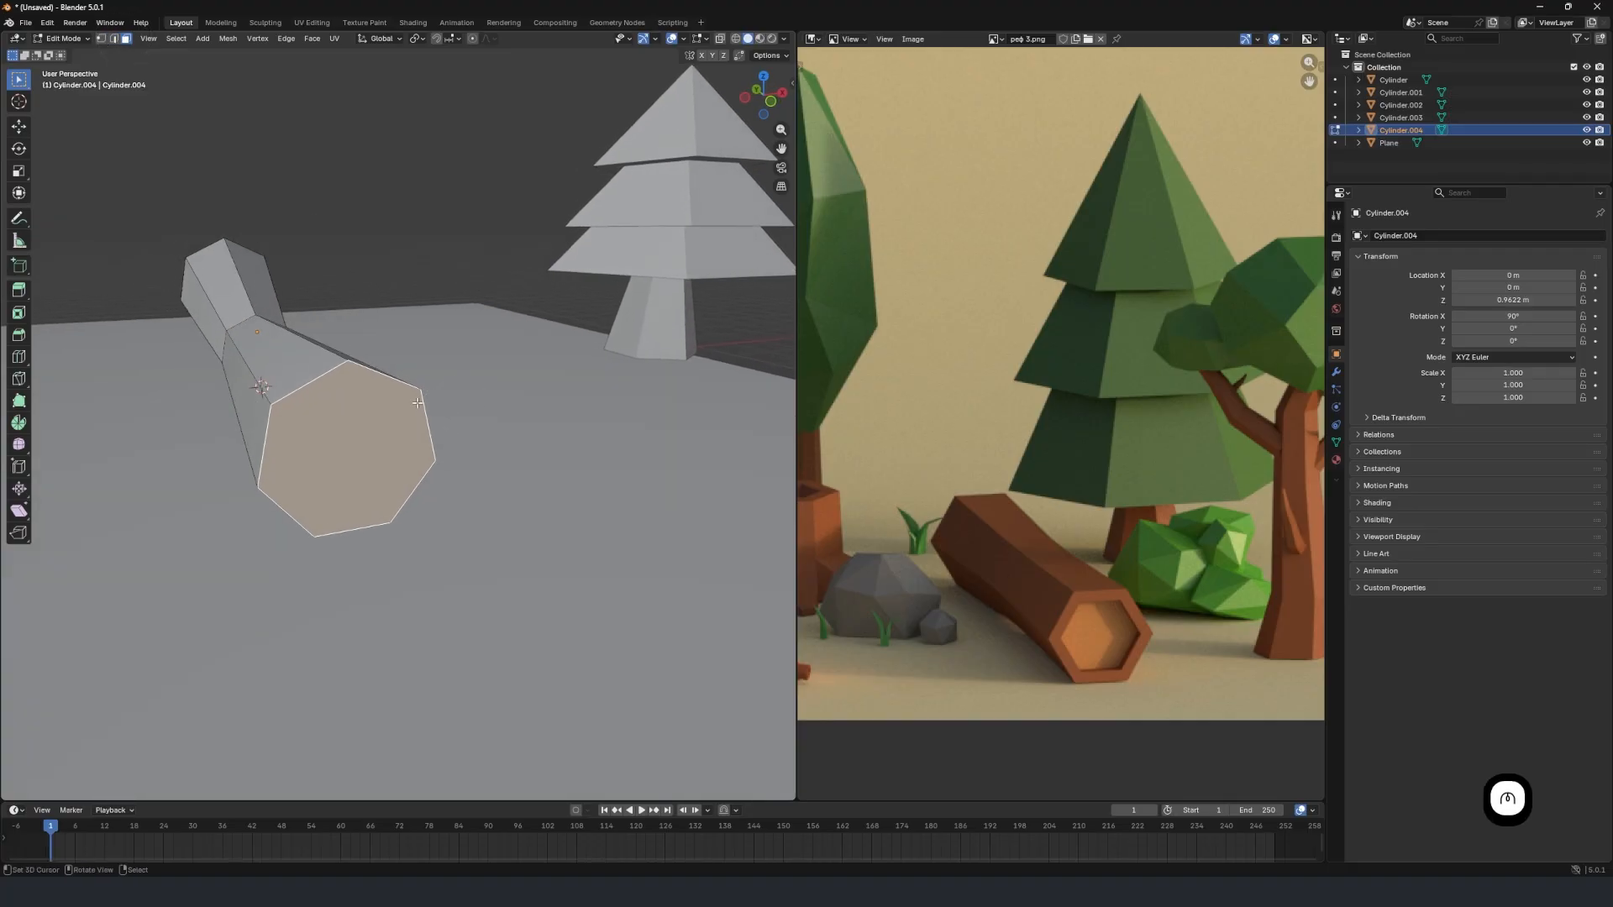
scroll(417, 403, "up", 2)
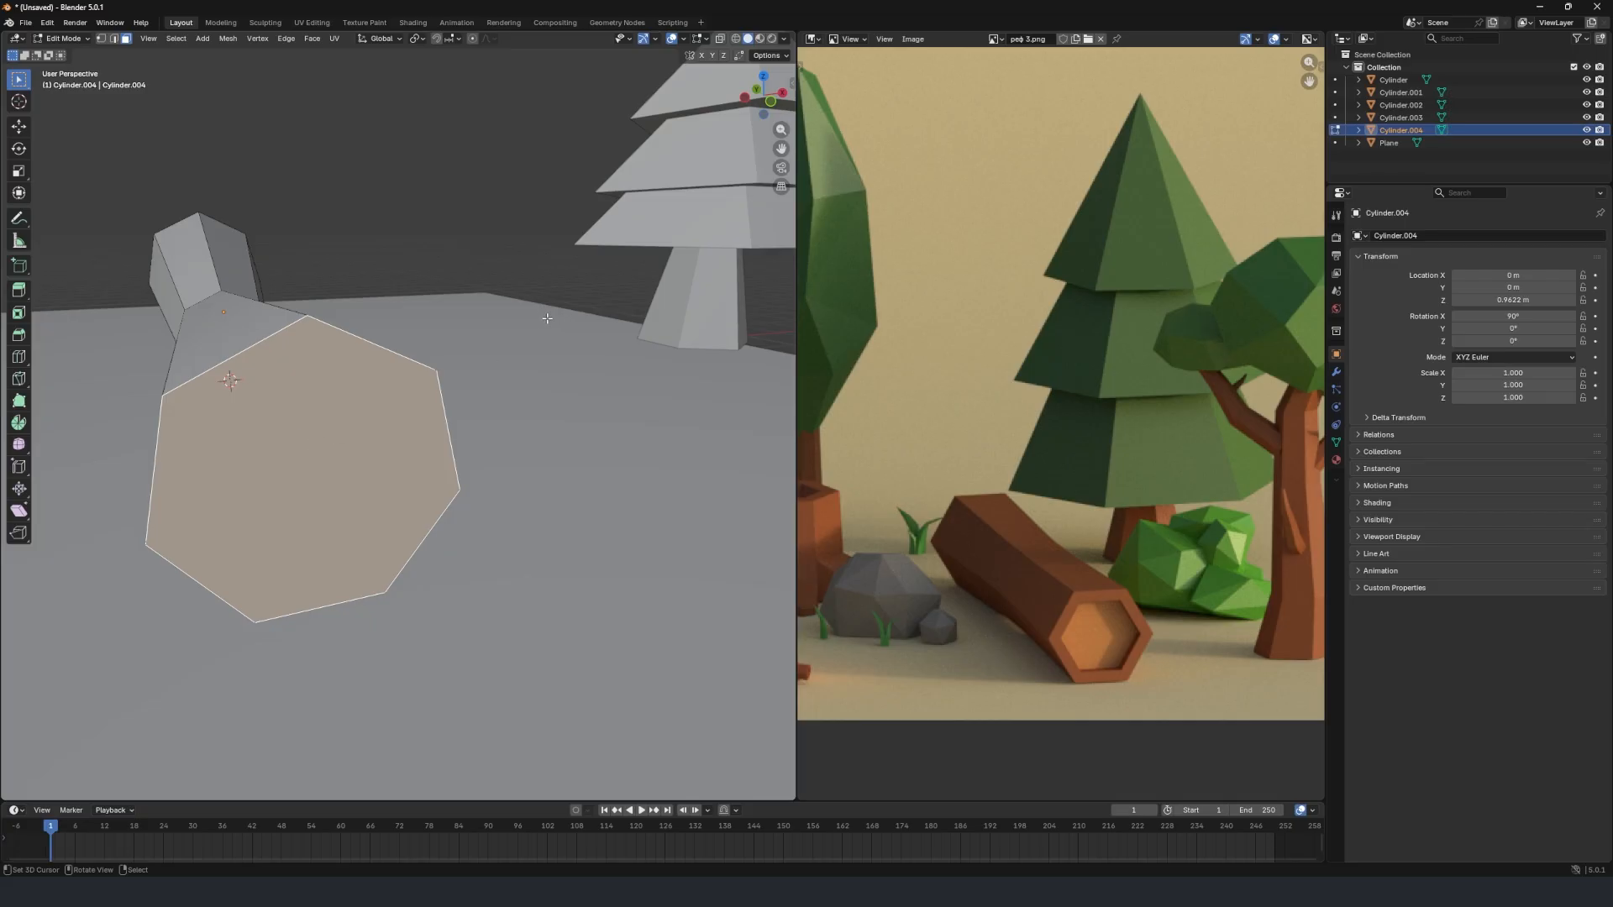
key("i")
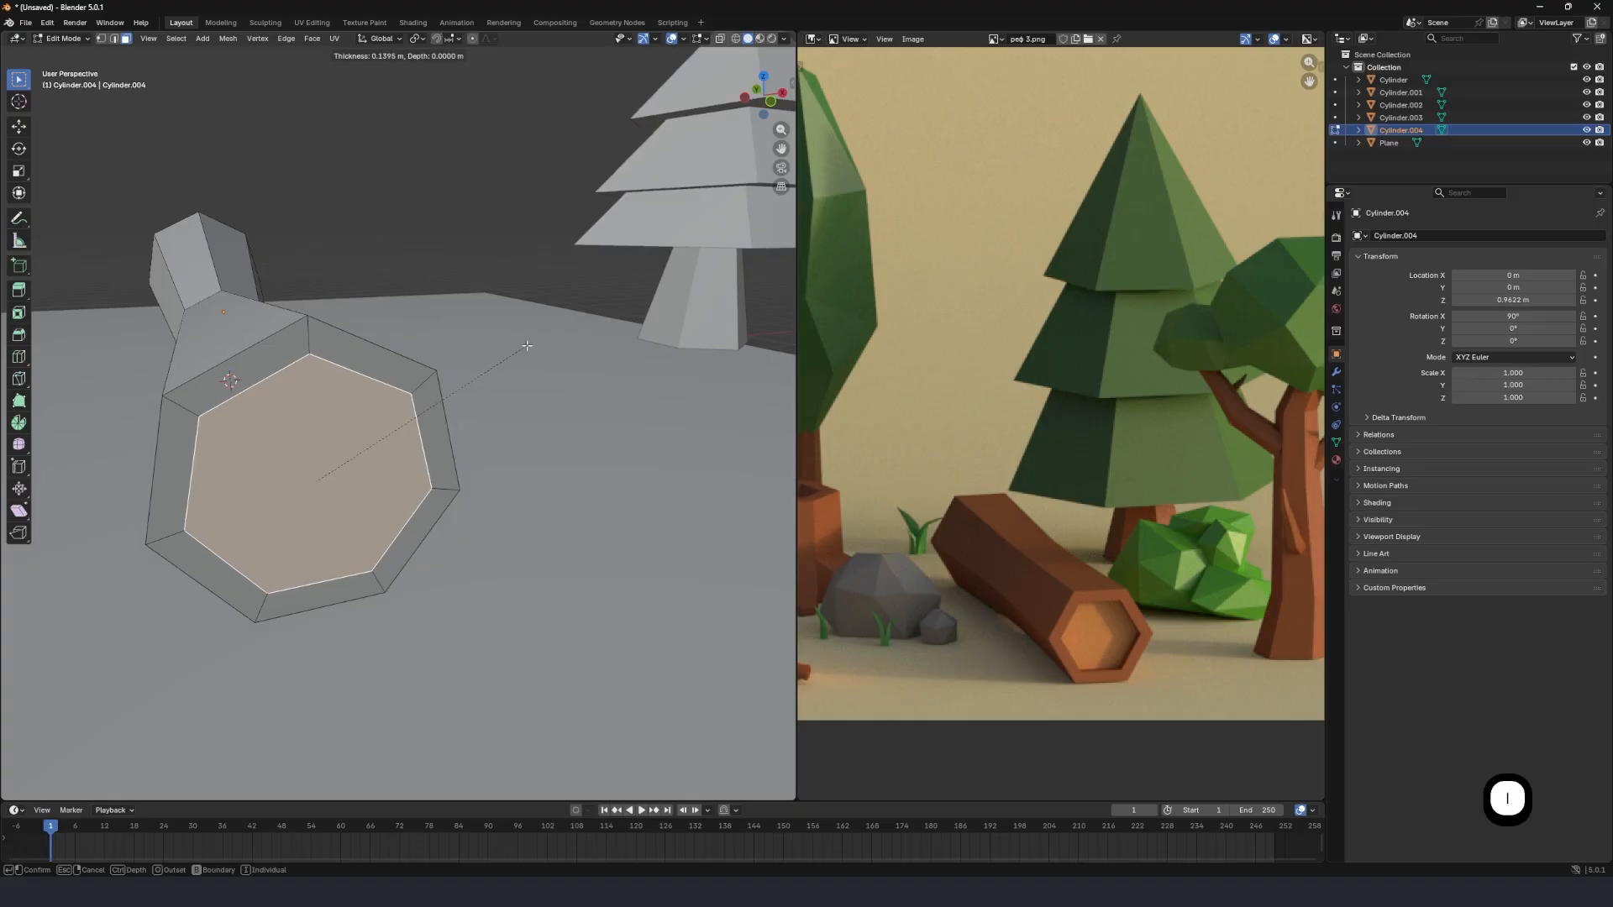
left_click(522, 345)
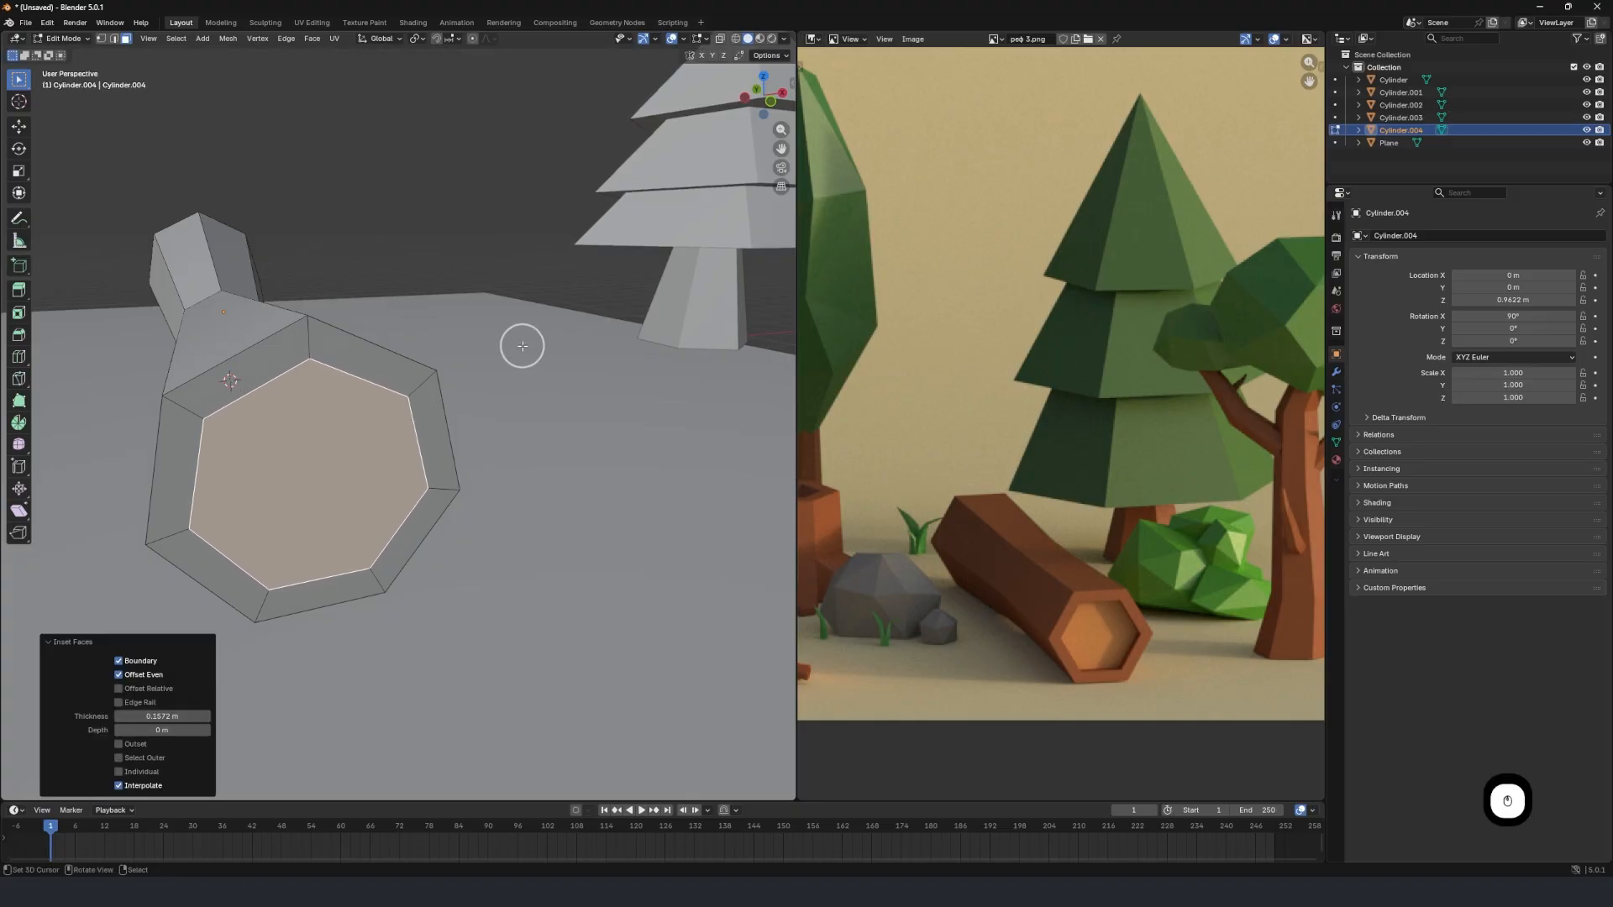
Extrude the inset -Y end face about 0.4 m into the log to form a recess.
mouse_move(334, 465)
middle_mouse_down()
mouse_move(361, 443)
mouse_move(316, 446)
middle_mouse_up()
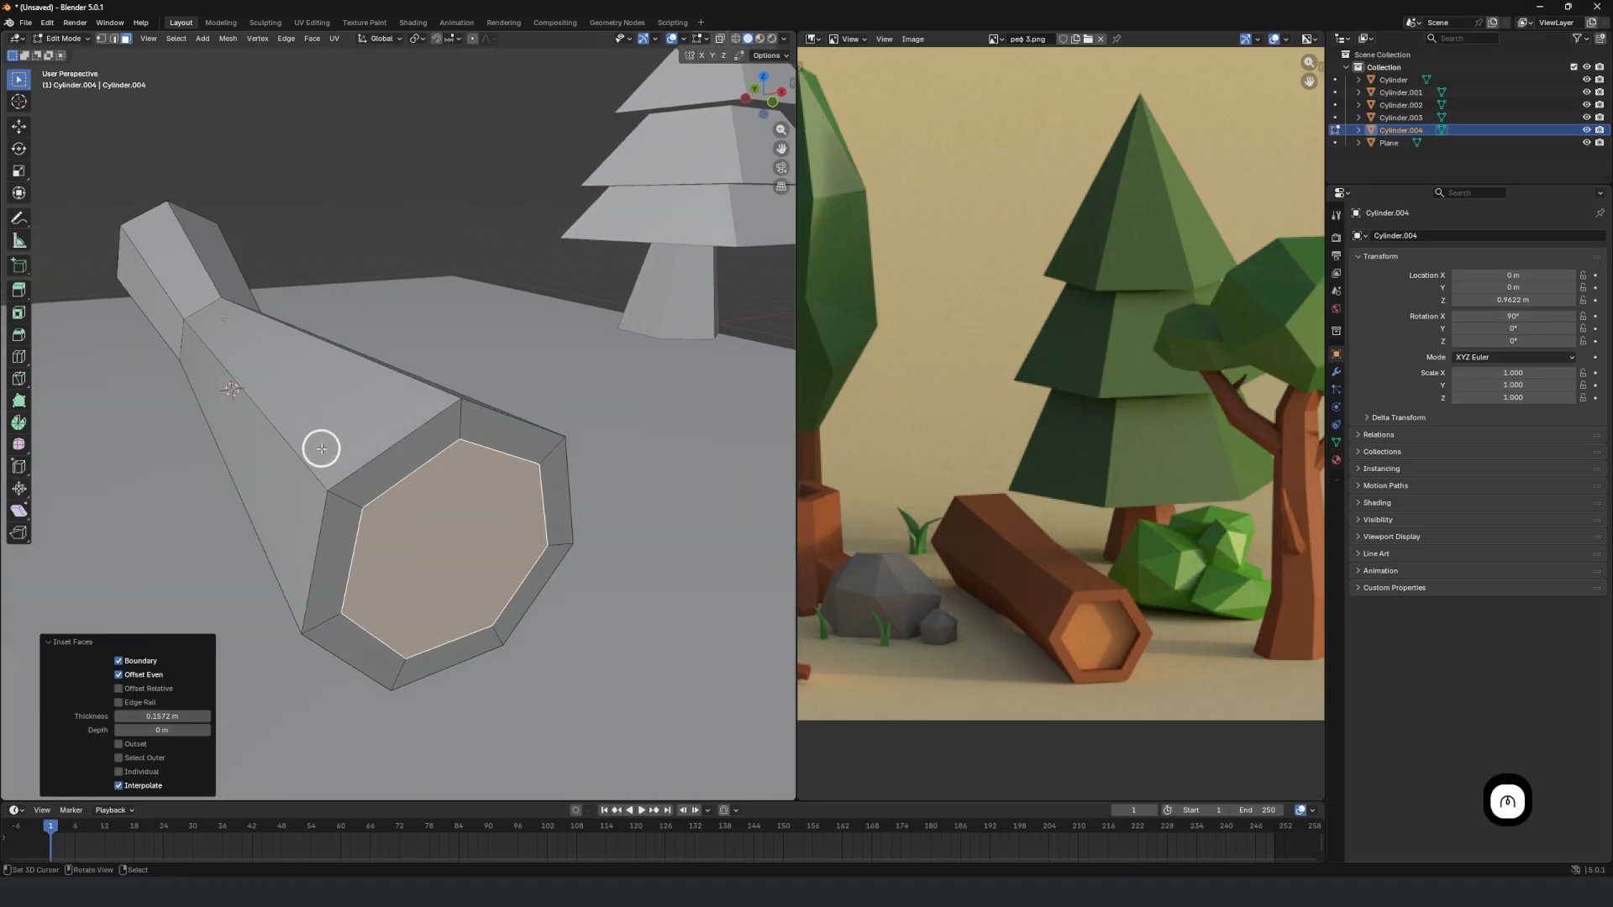
middle_click_drag(420, 454, 414, 450)
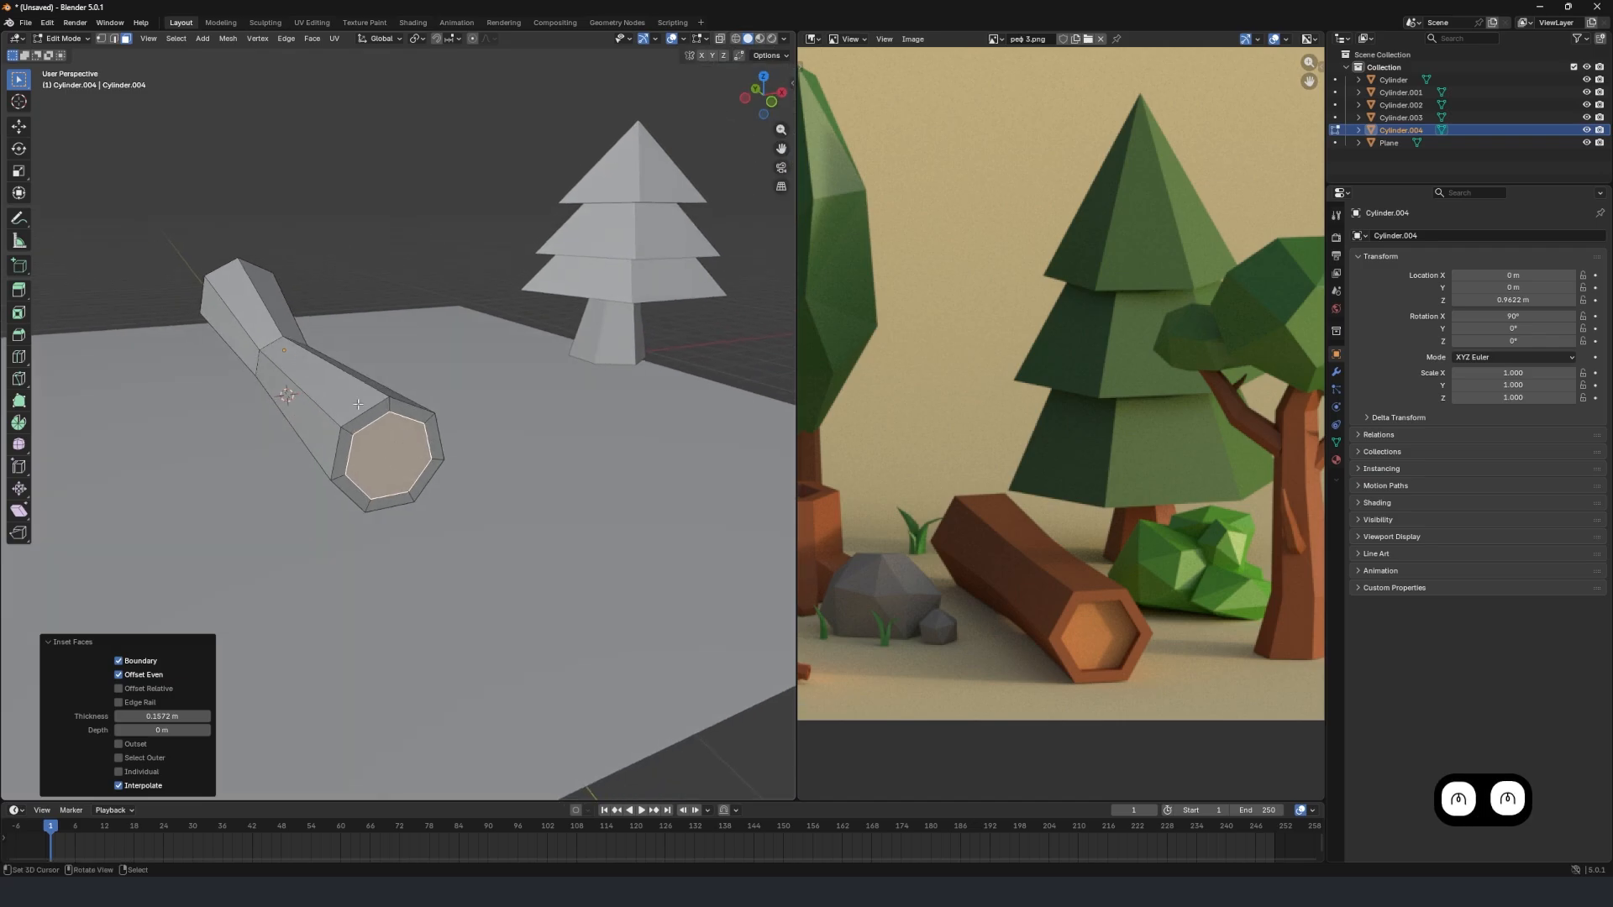
scroll(363, 400, "up", 4)
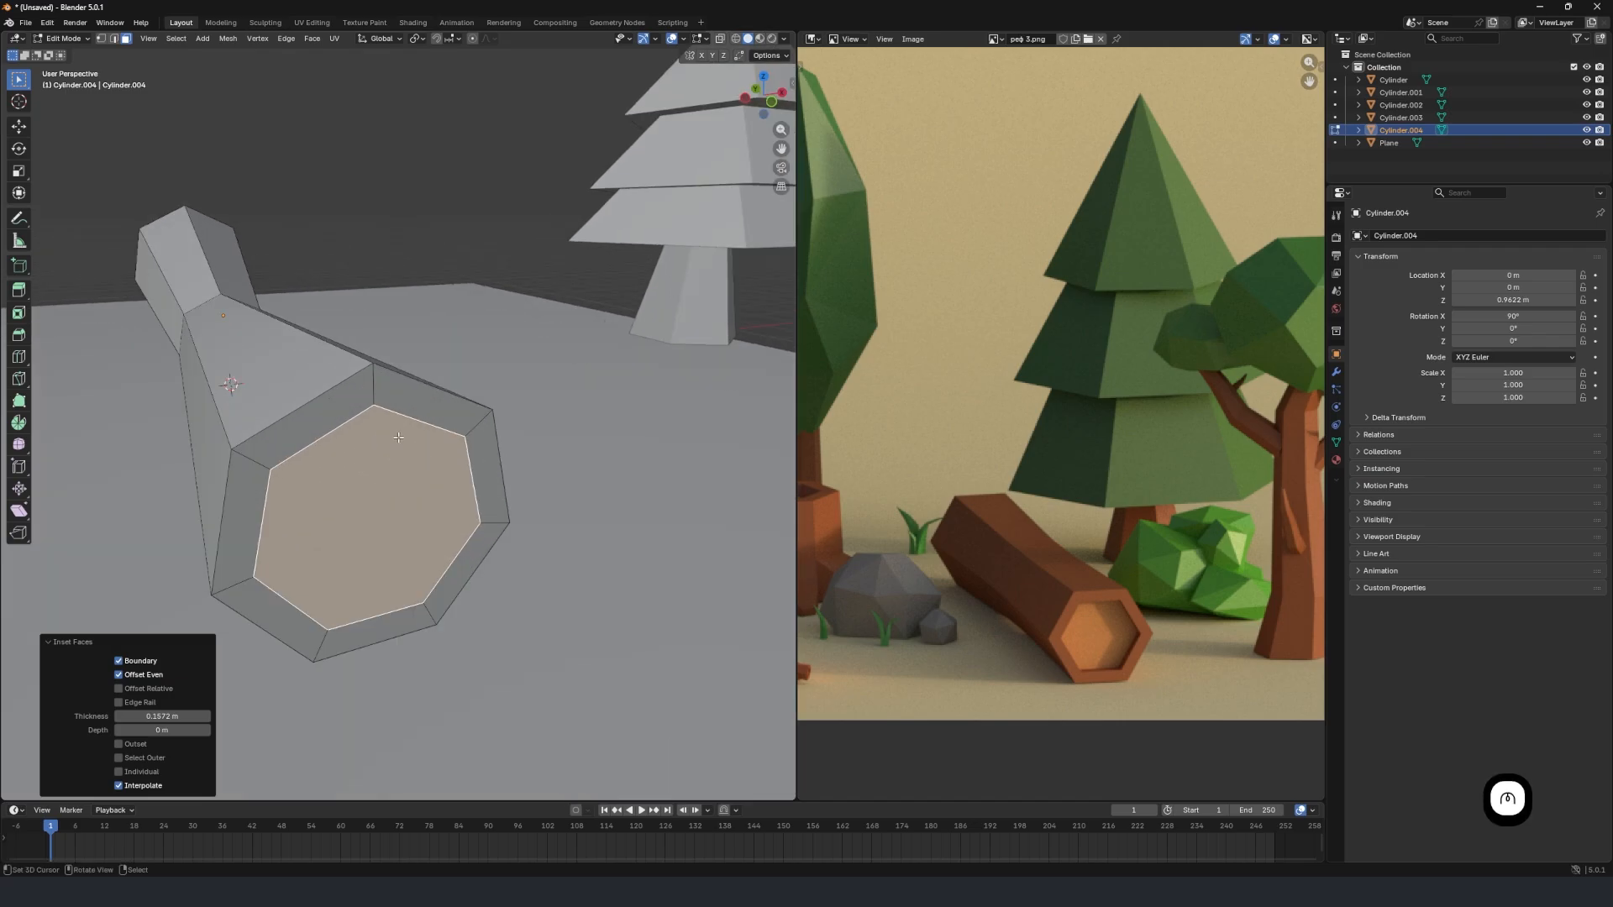
key("e")
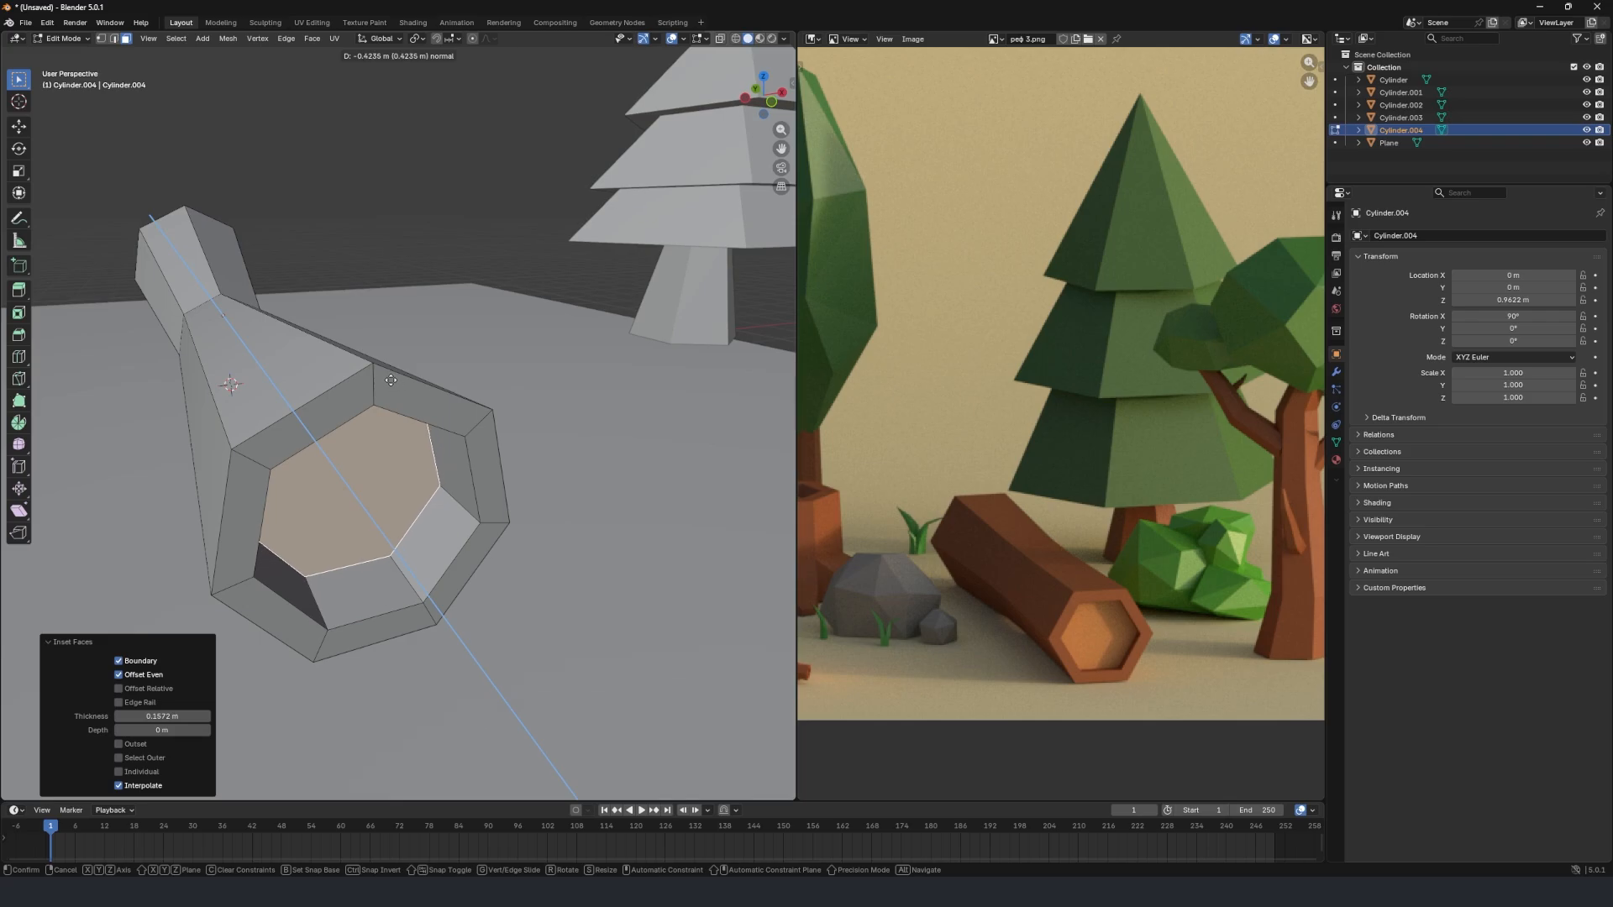
left_click(390, 384)
Select the log's opposite end face, on the +Y side, and inset it about 0.165 m.
middle_click_drag(391, 384, 467, 441)
right_click(431, 407)
scroll(435, 404, "up", 3)
scroll(537, 346, "down", 3)
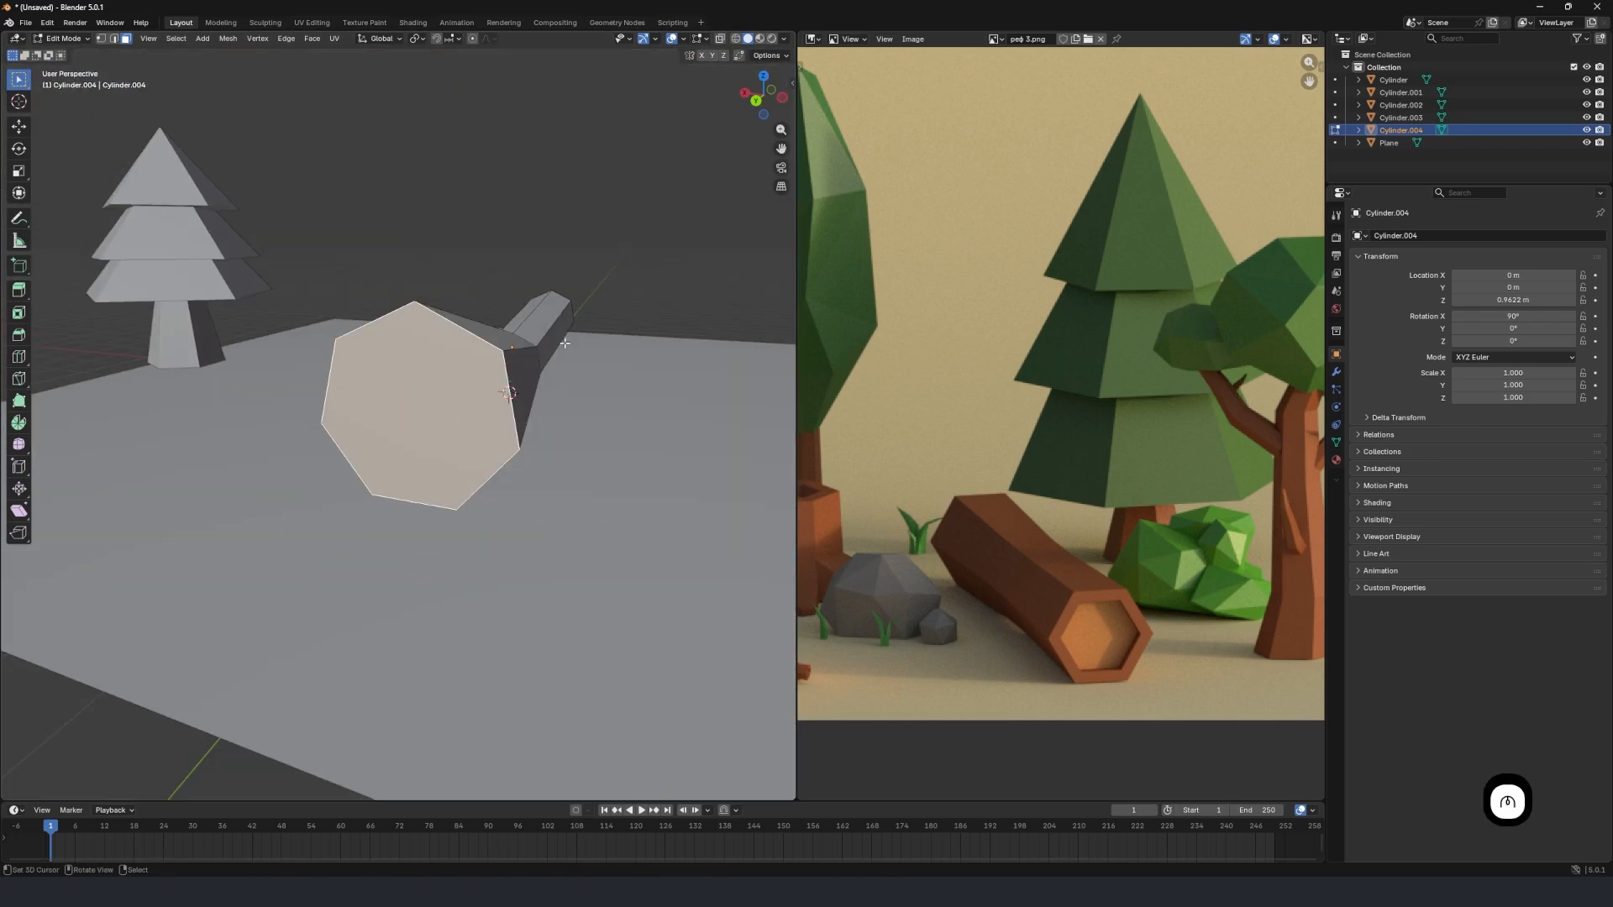
scroll(529, 343, "up", 1)
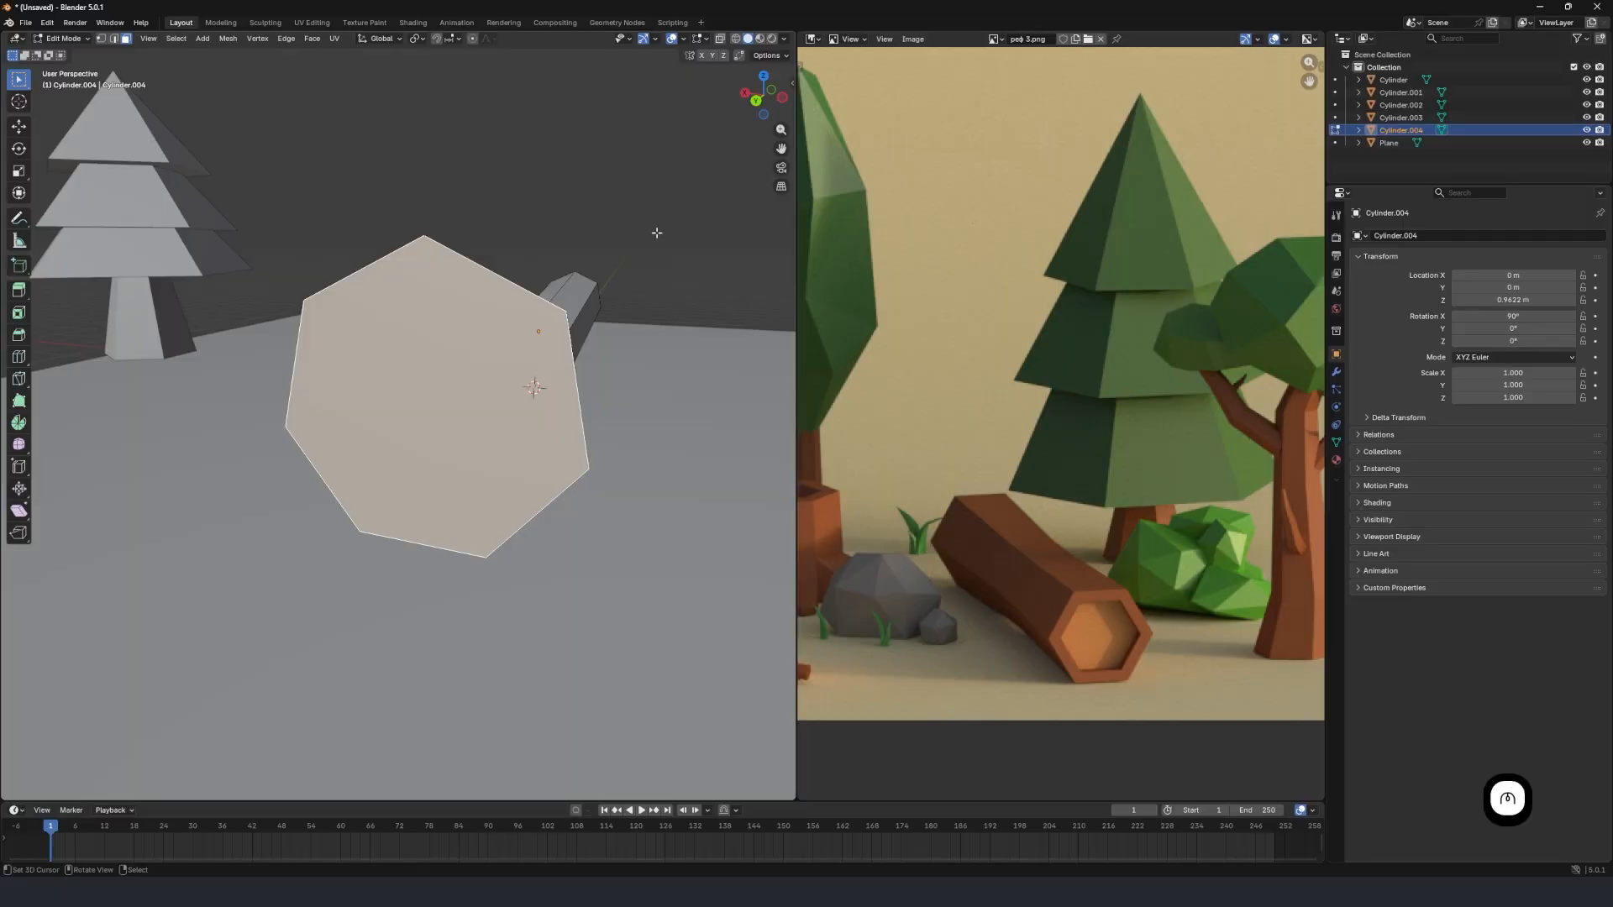
key("i")
left_click(637, 252)
Extrude the inset +Y end face about 0.44 m into the log.
middle_click_drag(637, 252, 529, 328)
key("e")
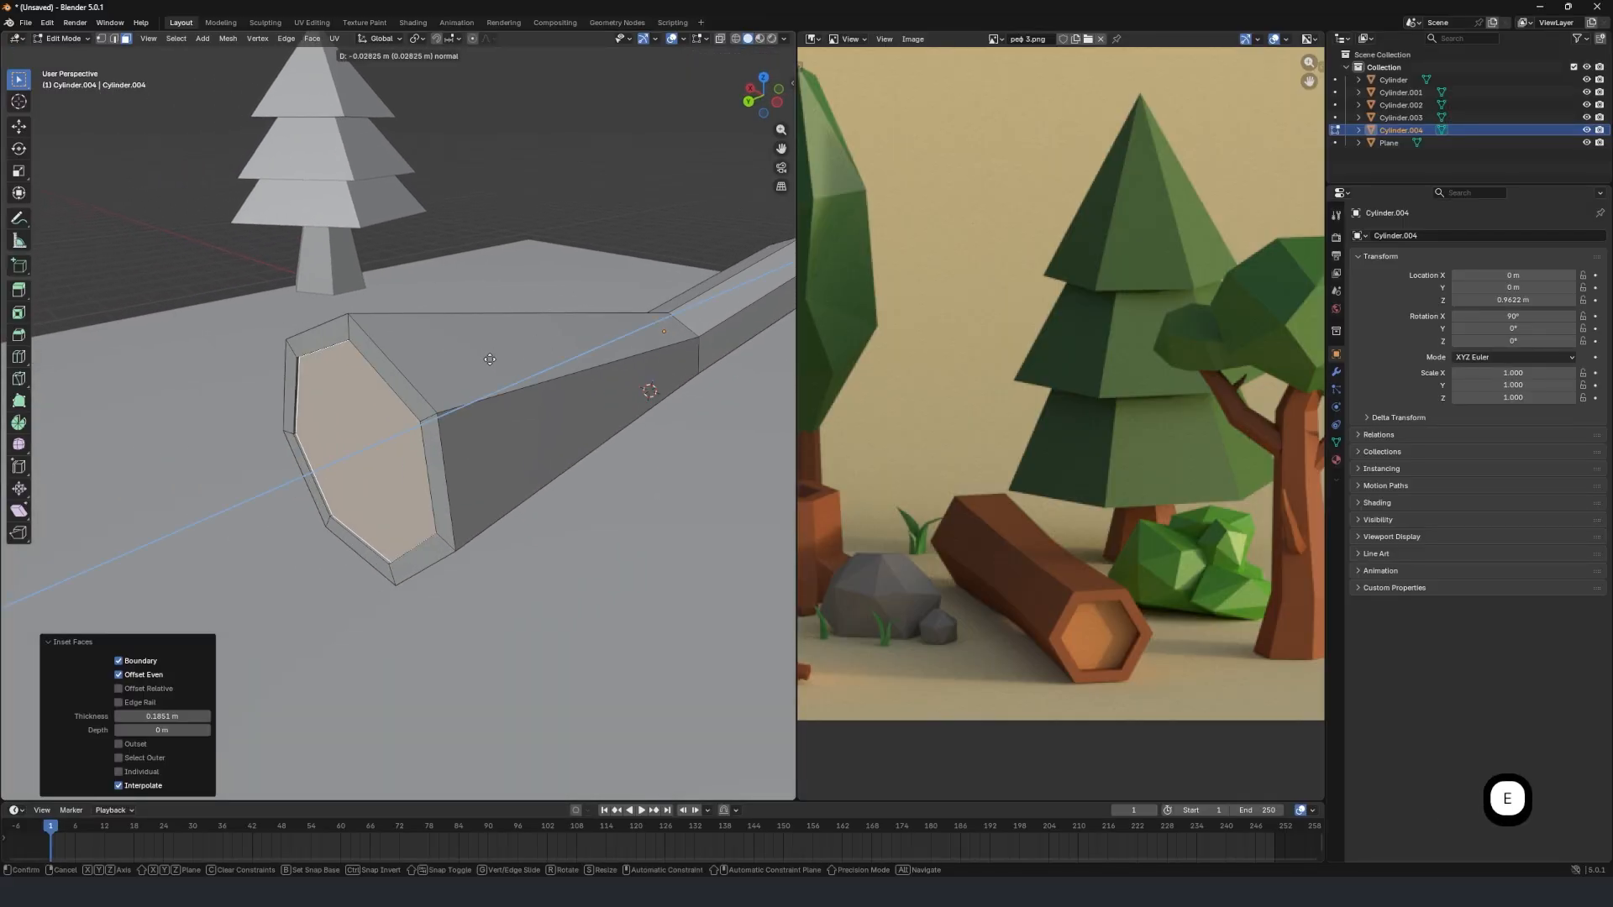
left_click(523, 340)
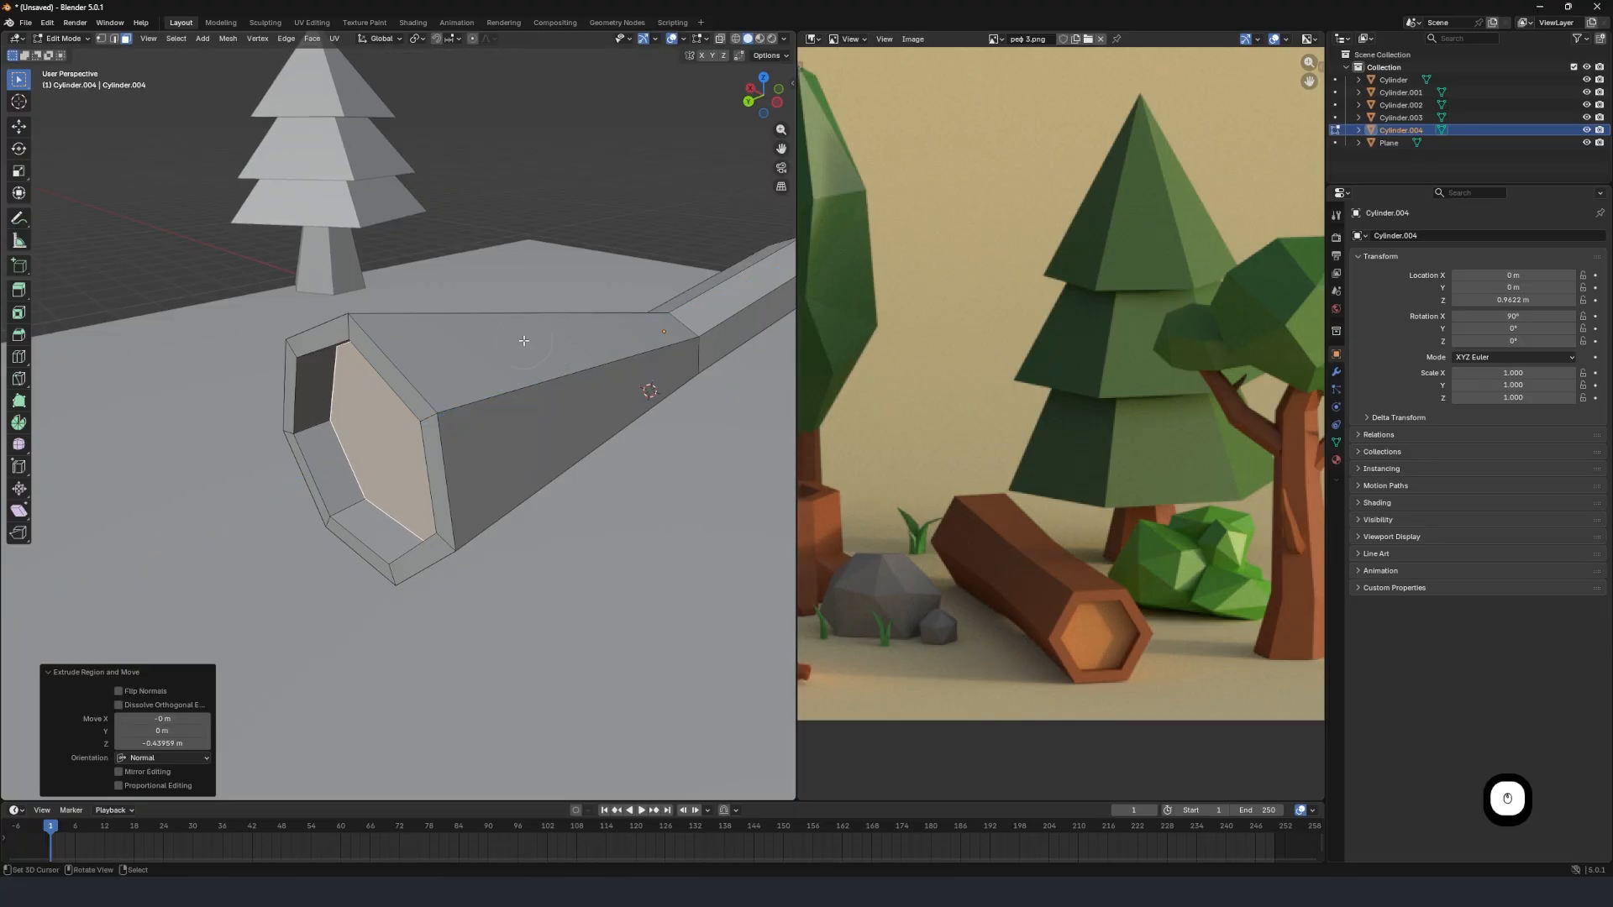
scroll(503, 374, "down", 5)
scroll(489, 377, "up", 3)
middle_click_drag(467, 388, 371, 412)
scroll(449, 393, "down", 4)
Return to Object Mode and move the log 5.741 m along X, clear of the origin.
key("Tab")
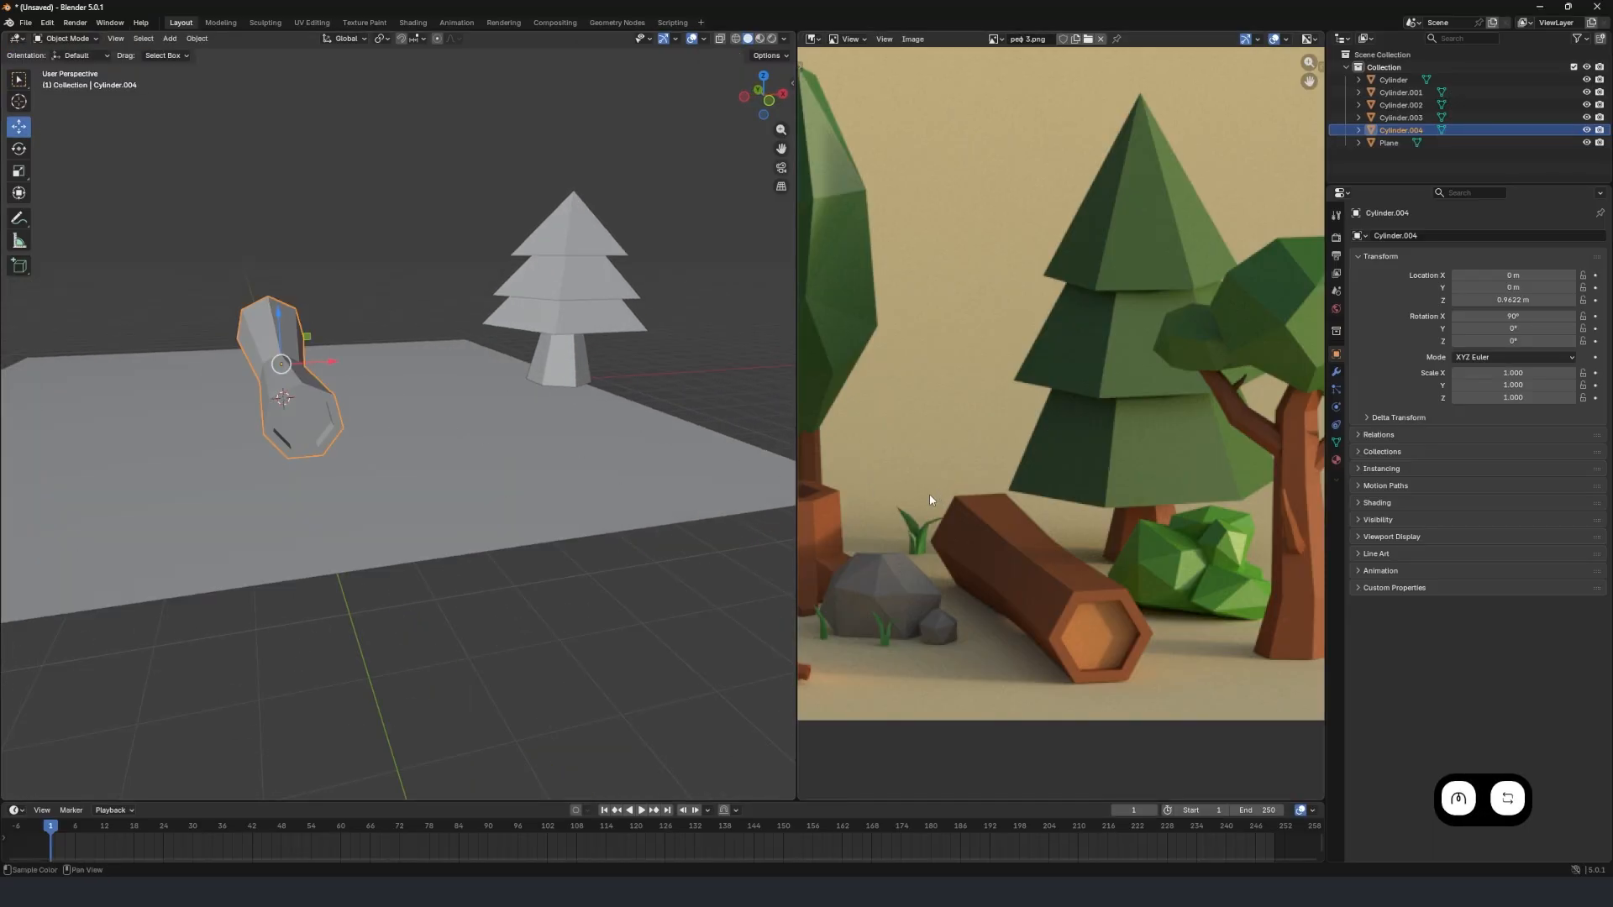
scroll(862, 486, "down", 2)
middle_click_drag(947, 507, 1067, 497)
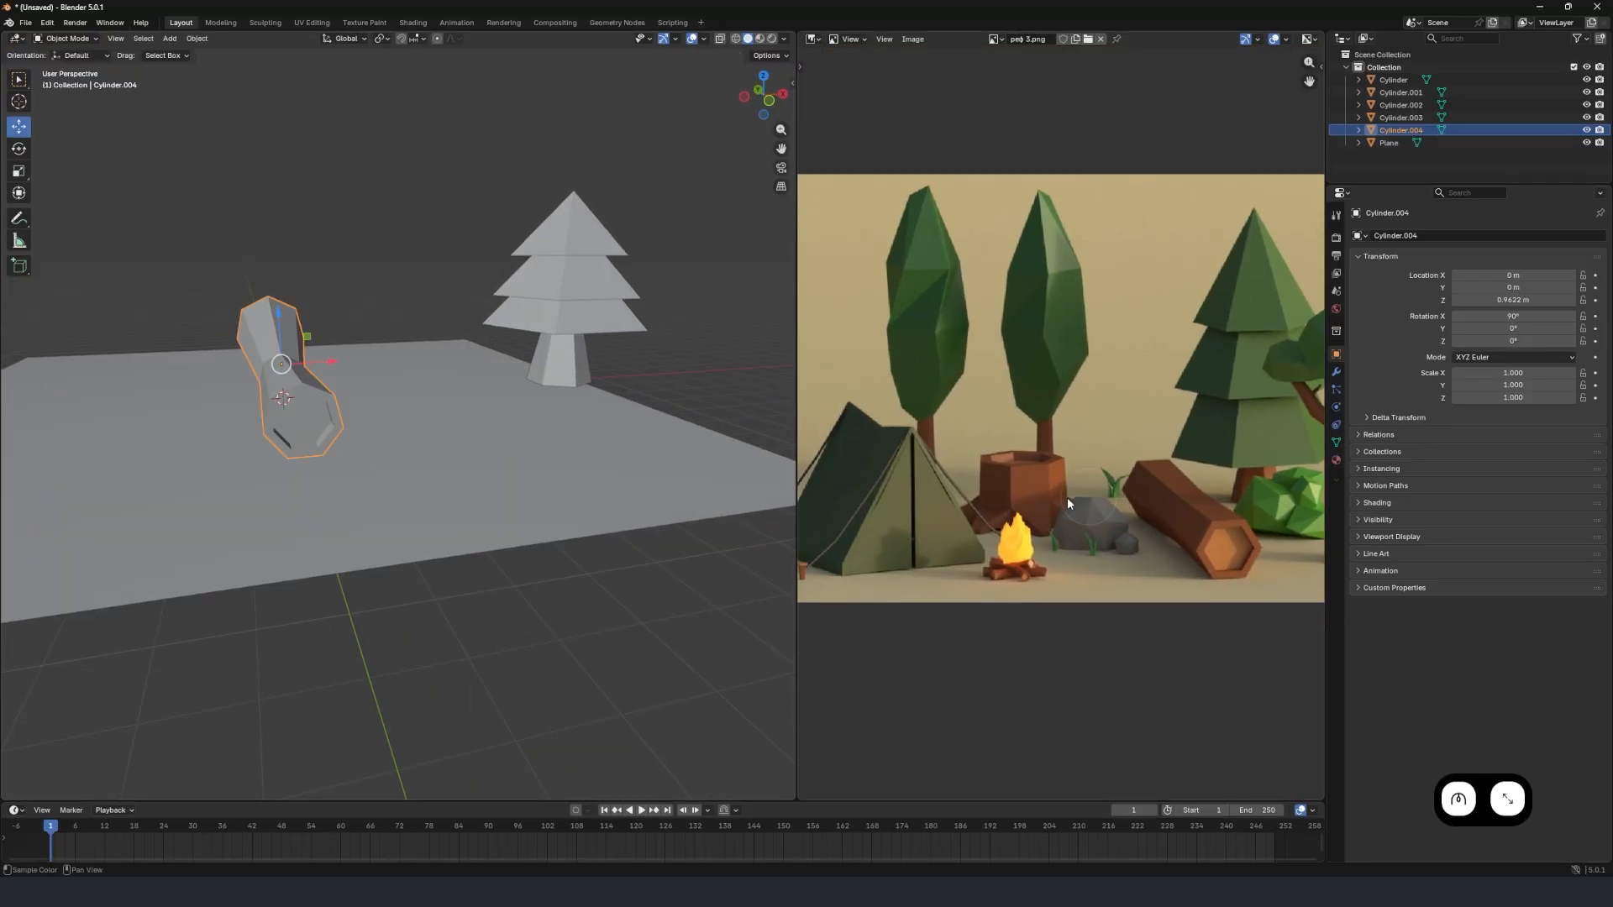
scroll(905, 471, "up", 1)
left_click_drag(327, 370, 440, 397)
Add a 7-vertex cylinder mesh with a 1 m radius and 2 m depth at the origin for the stump.
middle_click_drag(440, 396, 425, 482)
scroll(332, 461, "up", 2)
key("shift+a")
mouse_move(427, 479)
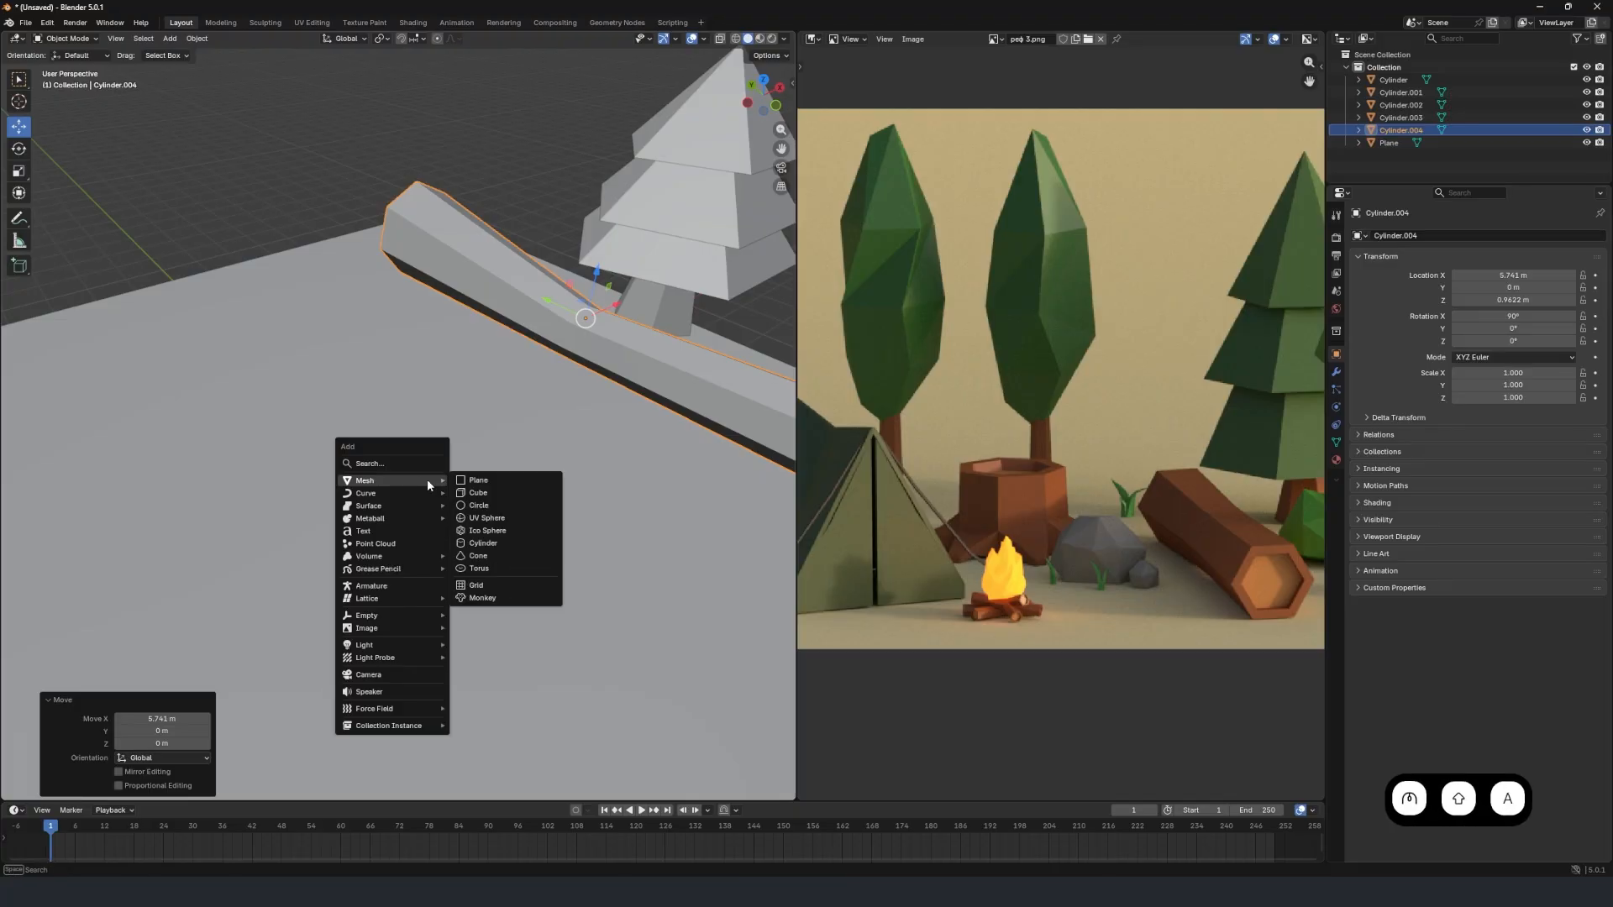
left_click(507, 543)
Raise the stump cylinder 1.0729 m along Z so it stands on the ground plane.
middle_click_drag(387, 465, 425, 441)
key("g")
key("z")
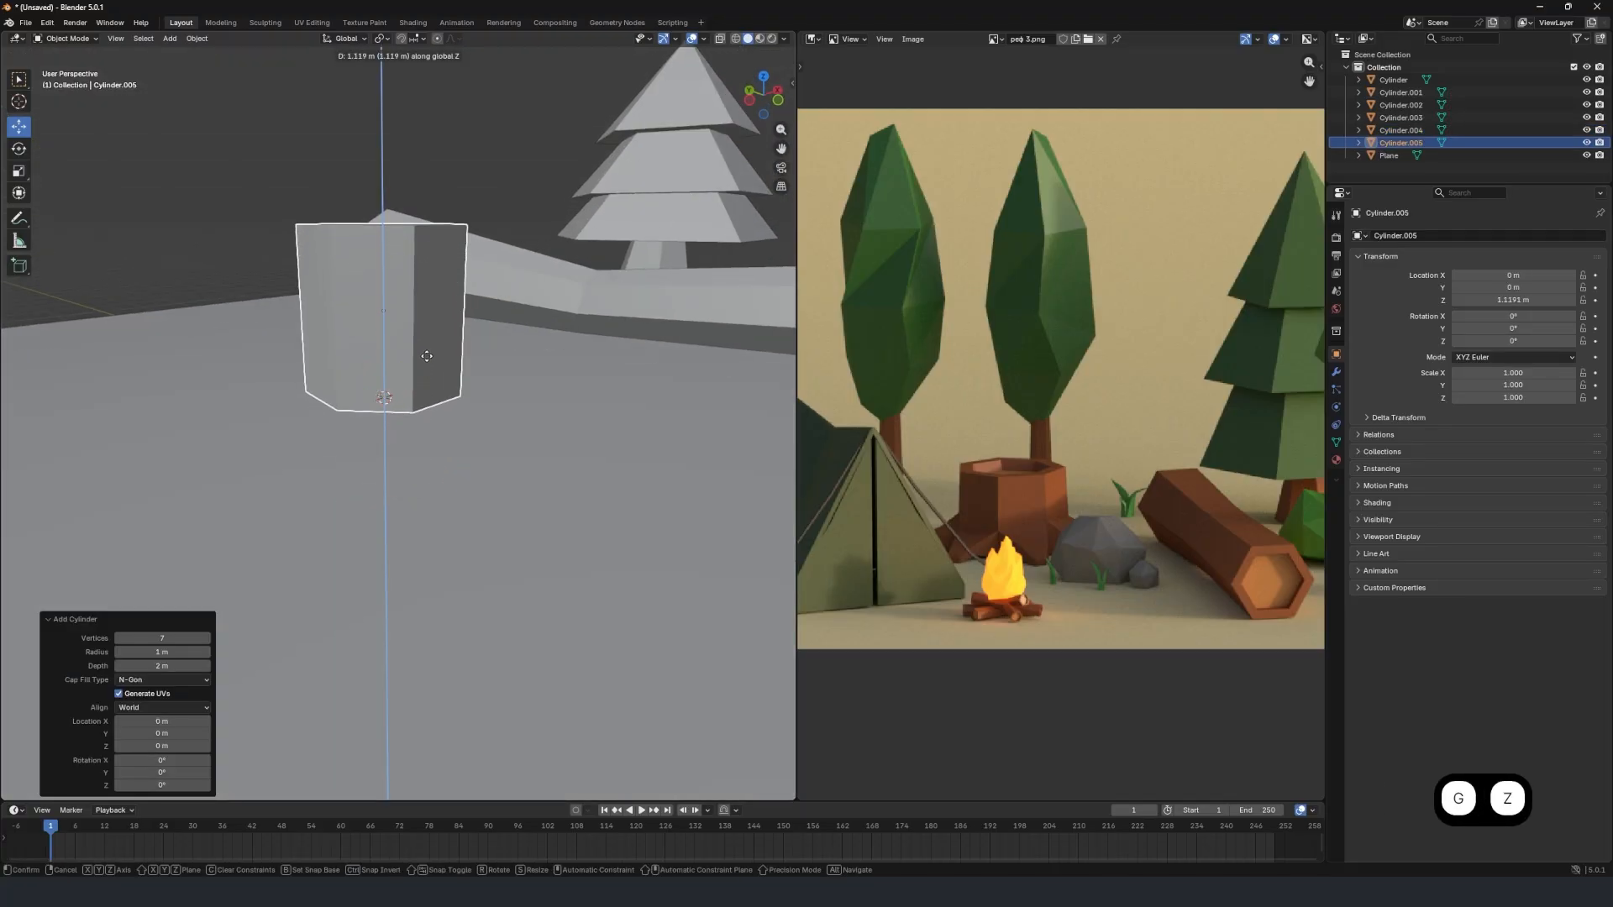
left_click(425, 361)
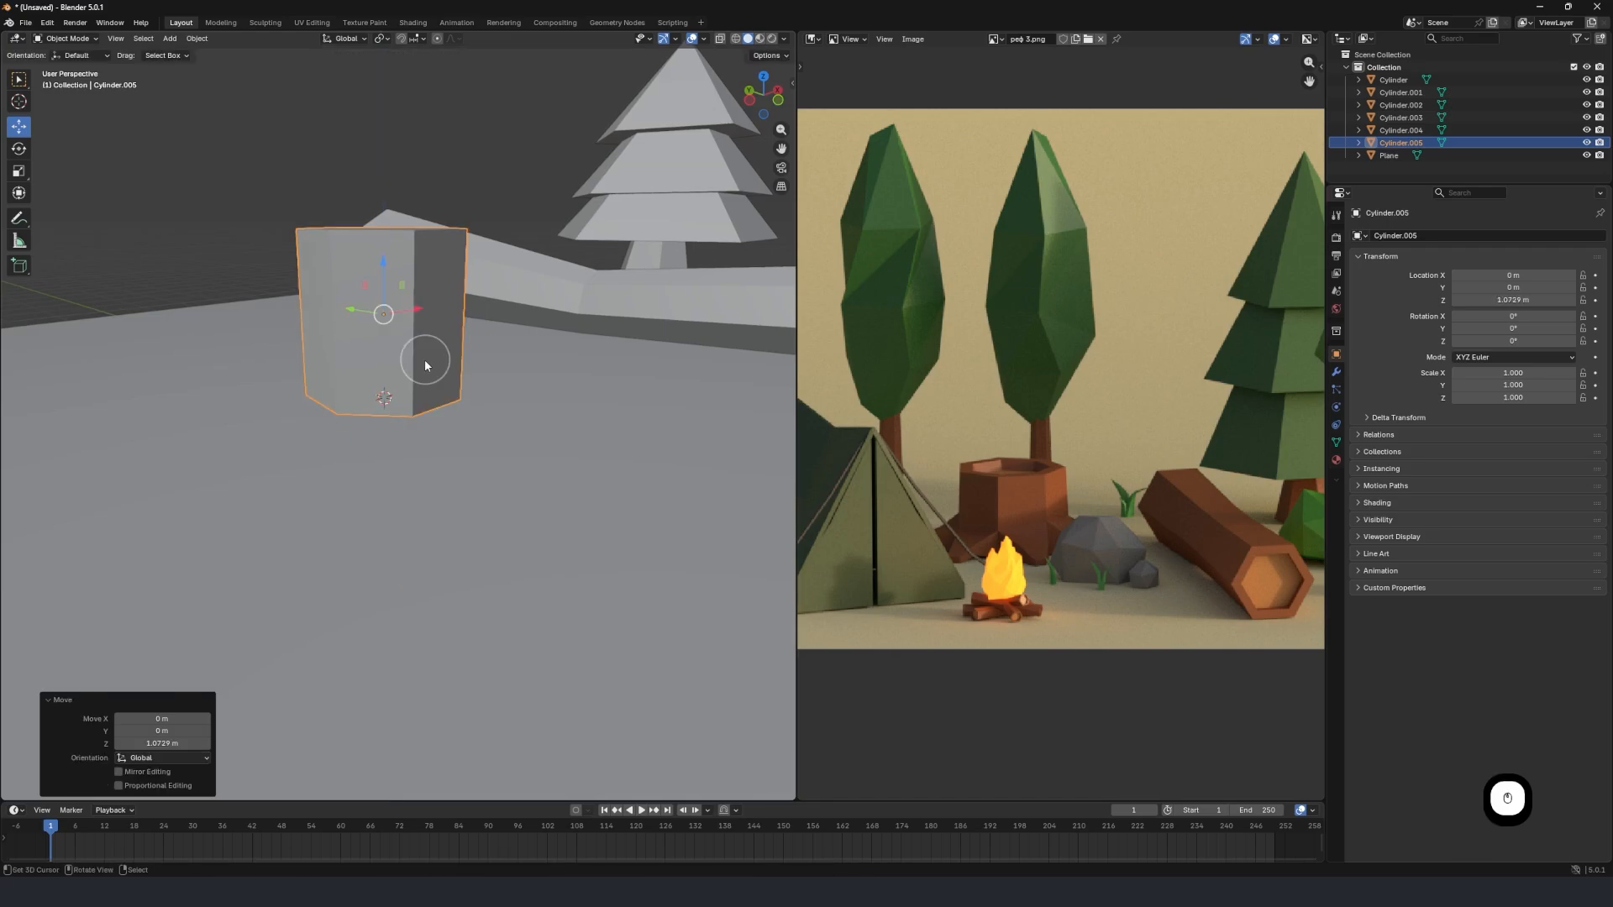
middle_click_drag(425, 362, 460, 467)
scroll(486, 459, "up", 2)
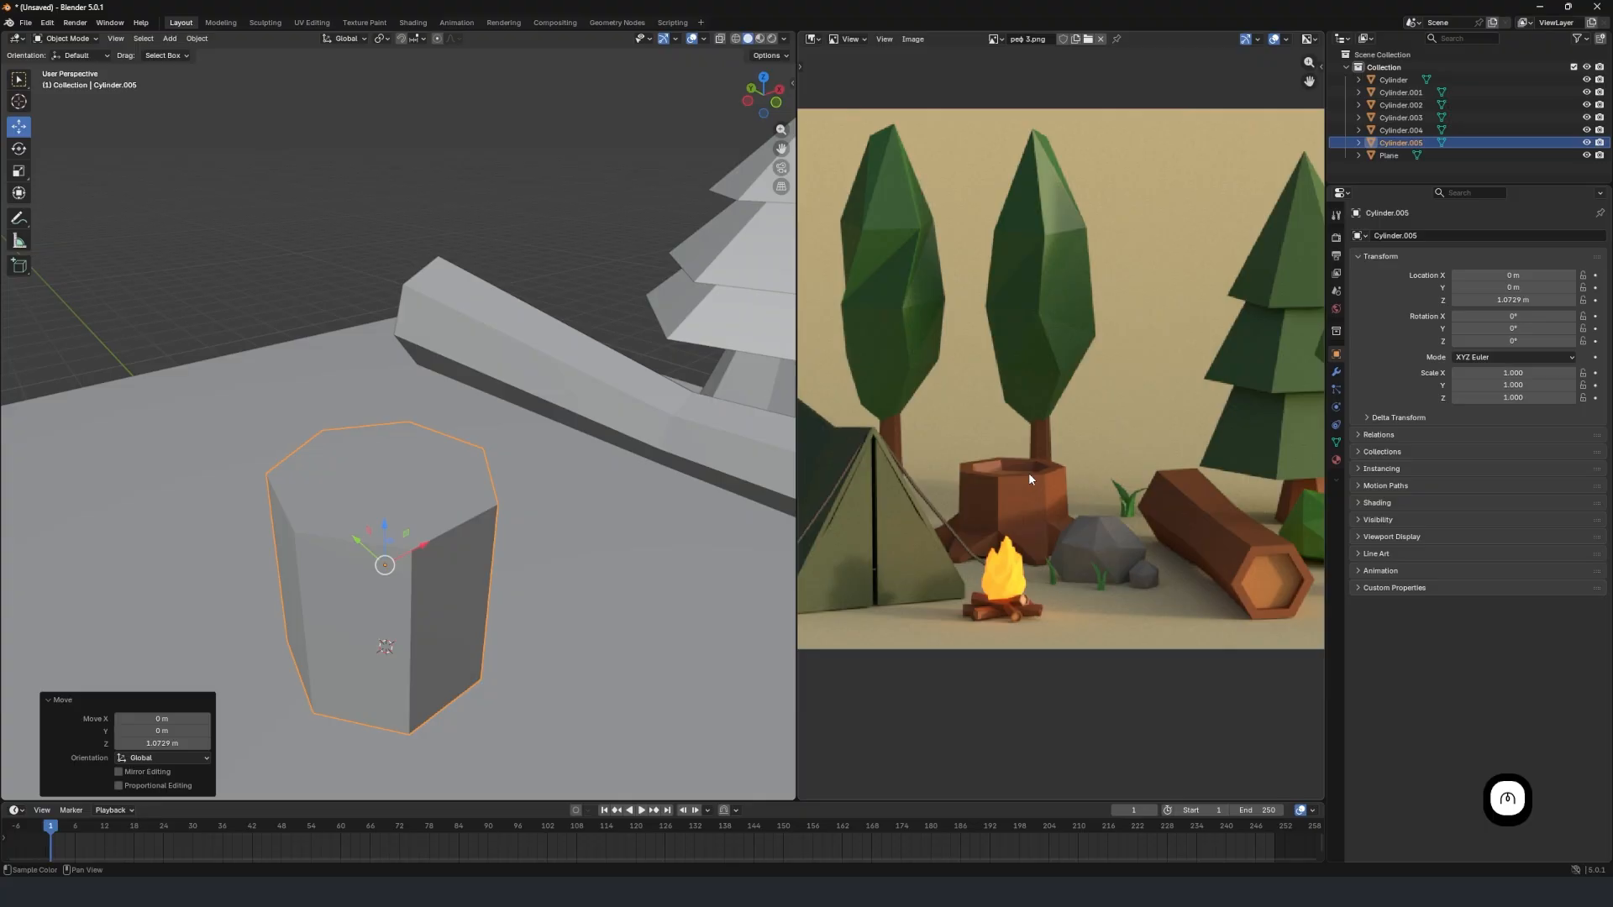
Select the stump's top face in Edit Mode and inset it 0.1953 m.
key("Tab")
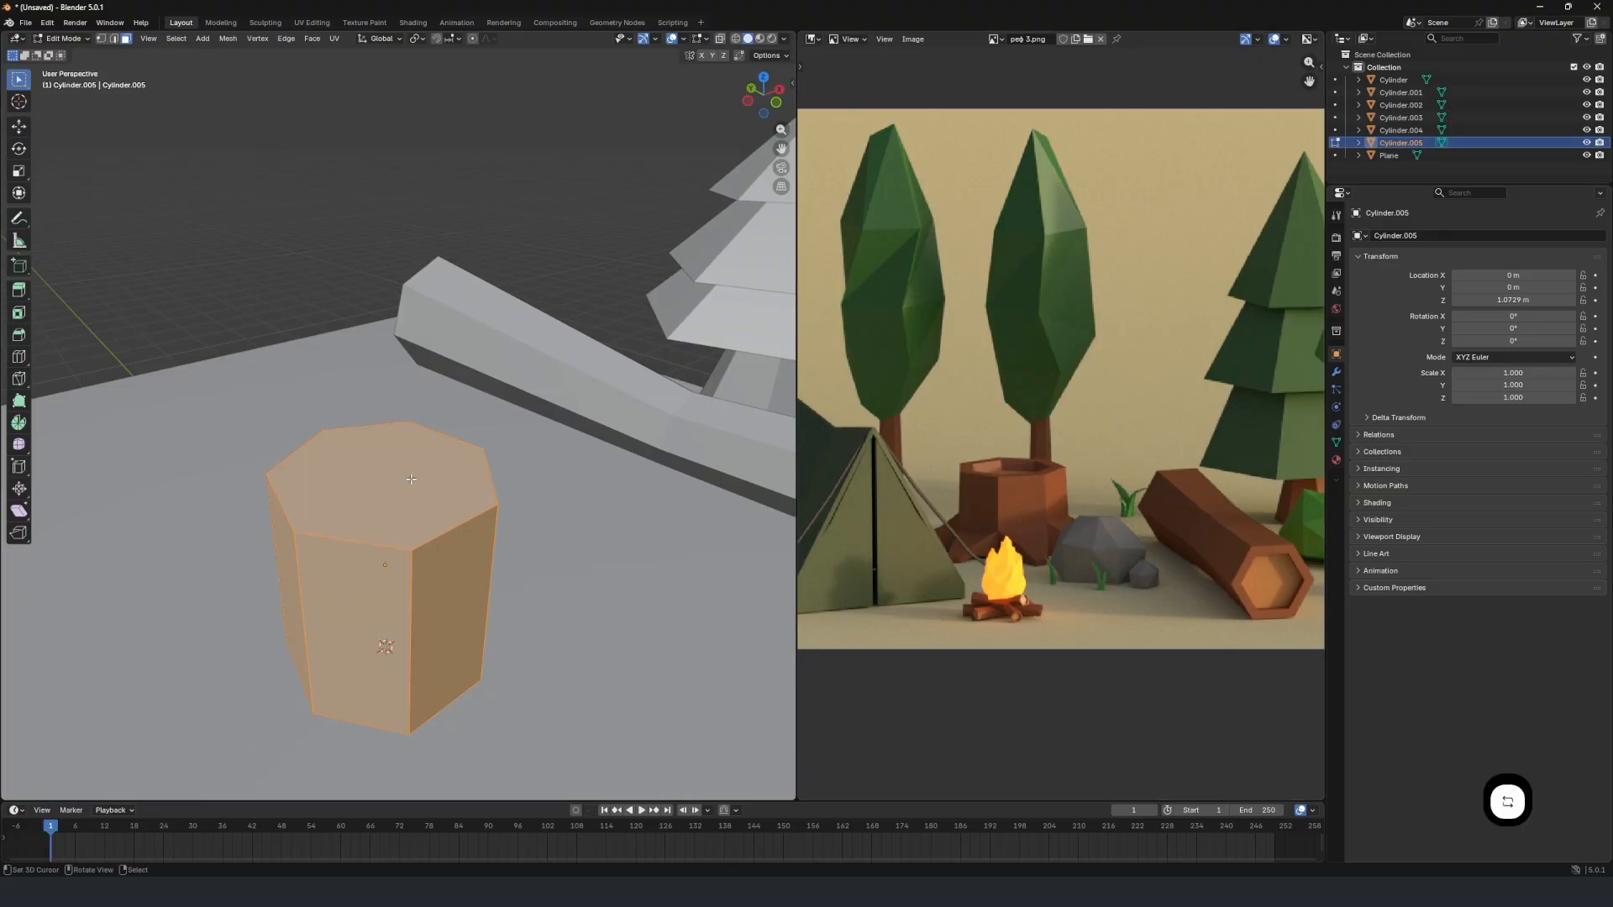
left_click(411, 479)
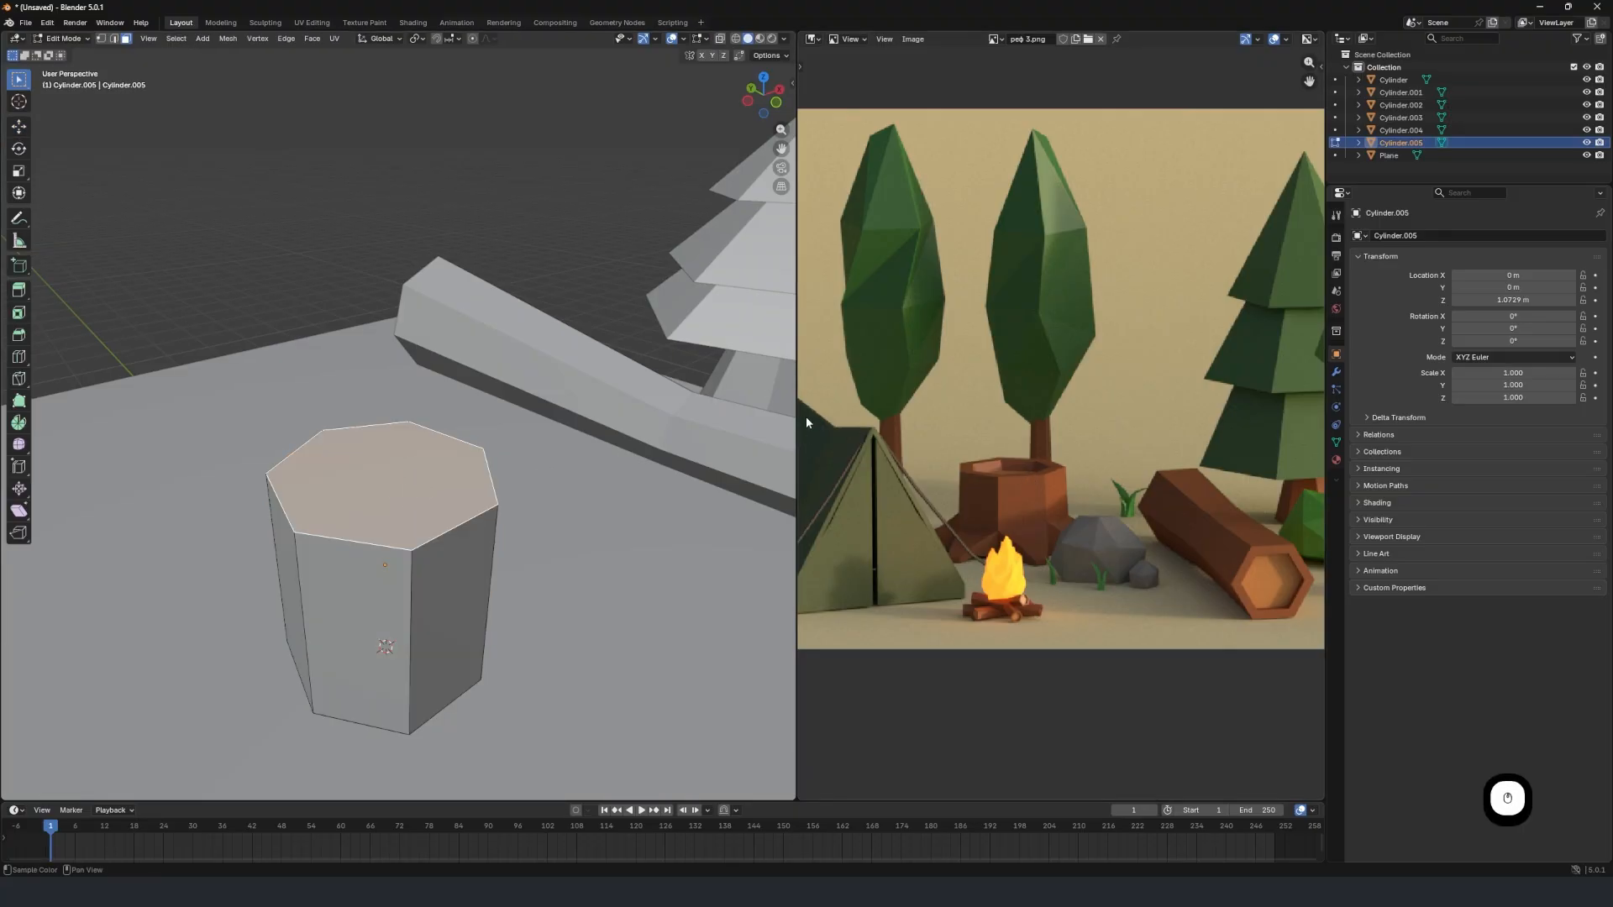
key("i")
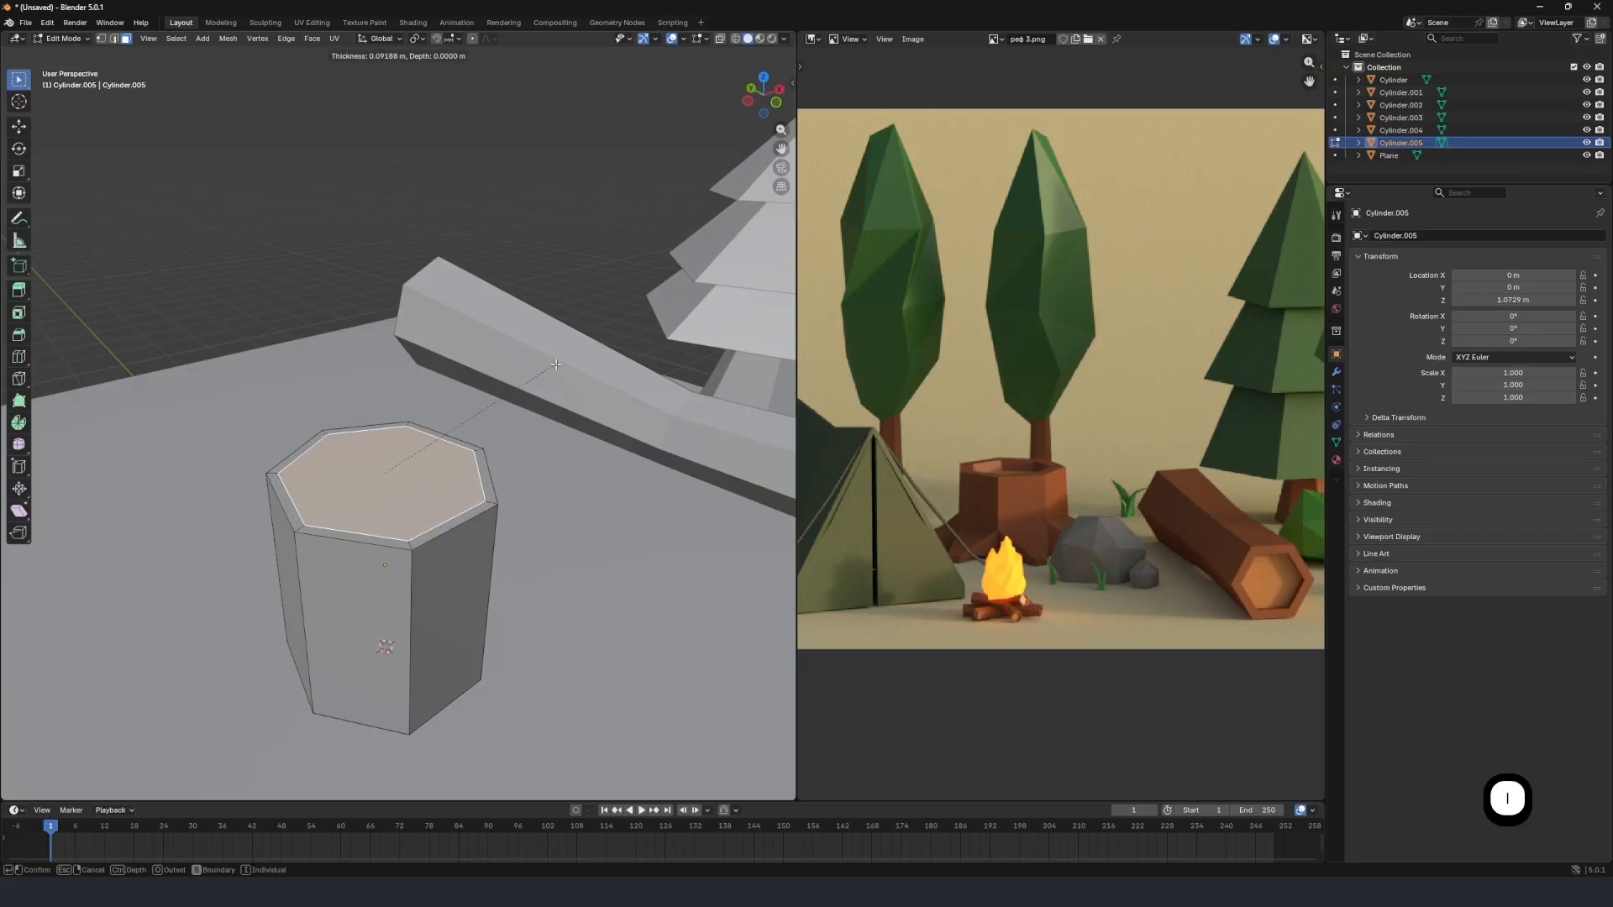
left_click(548, 376)
Extrude the inset top face about 0.3 m down into the stump to hollow it.
key("e")
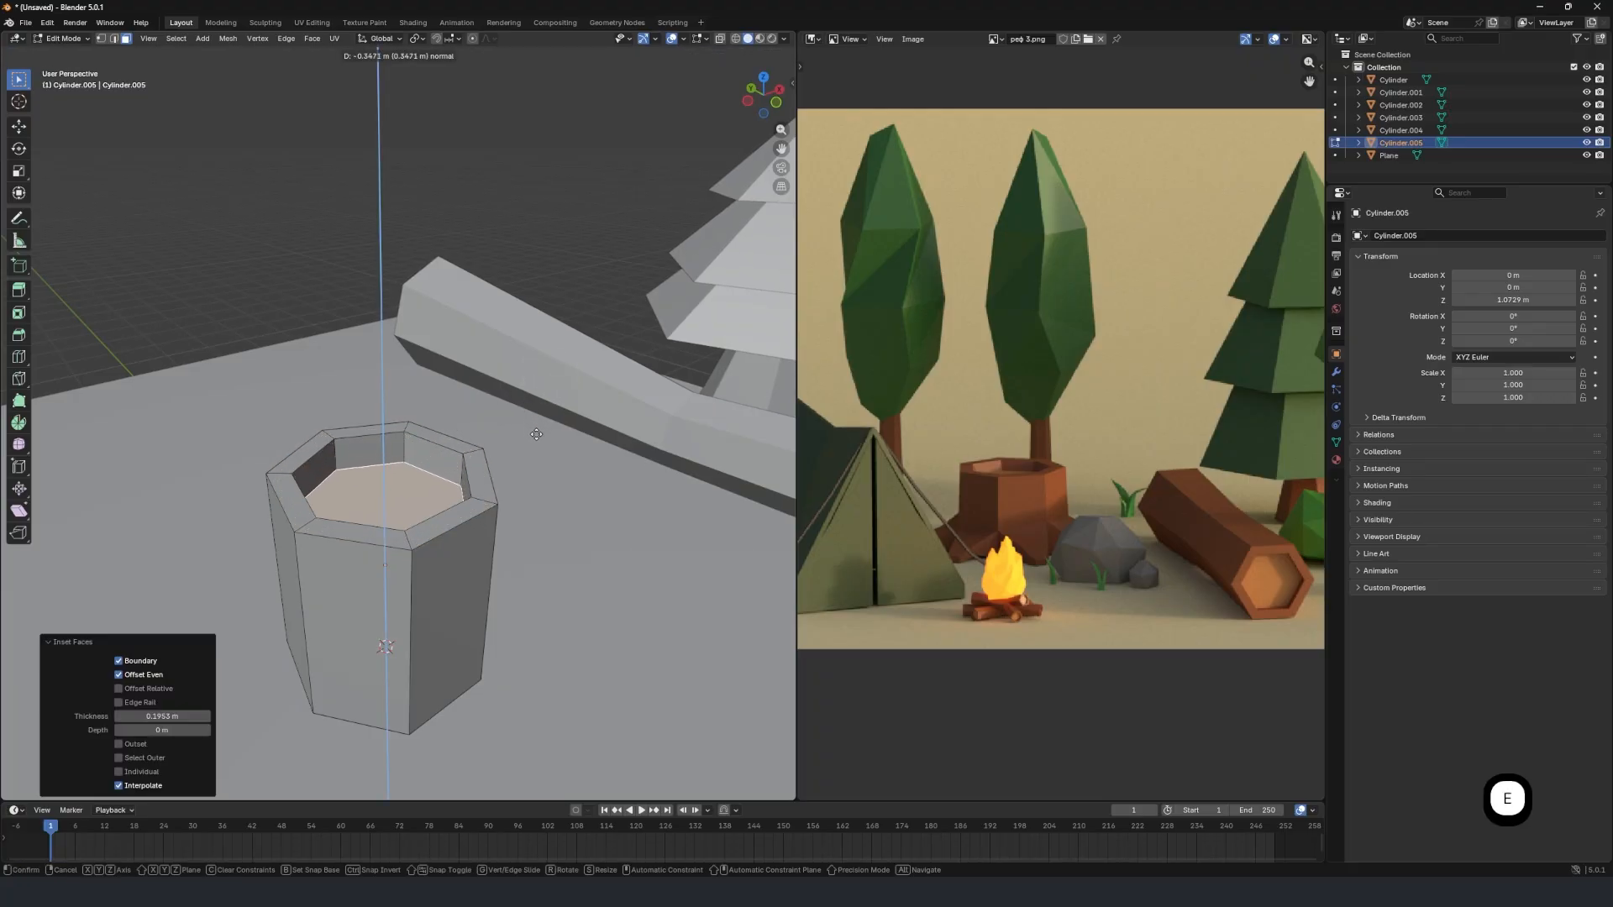
left_click(536, 435)
middle_click_drag(519, 436, 439, 460)
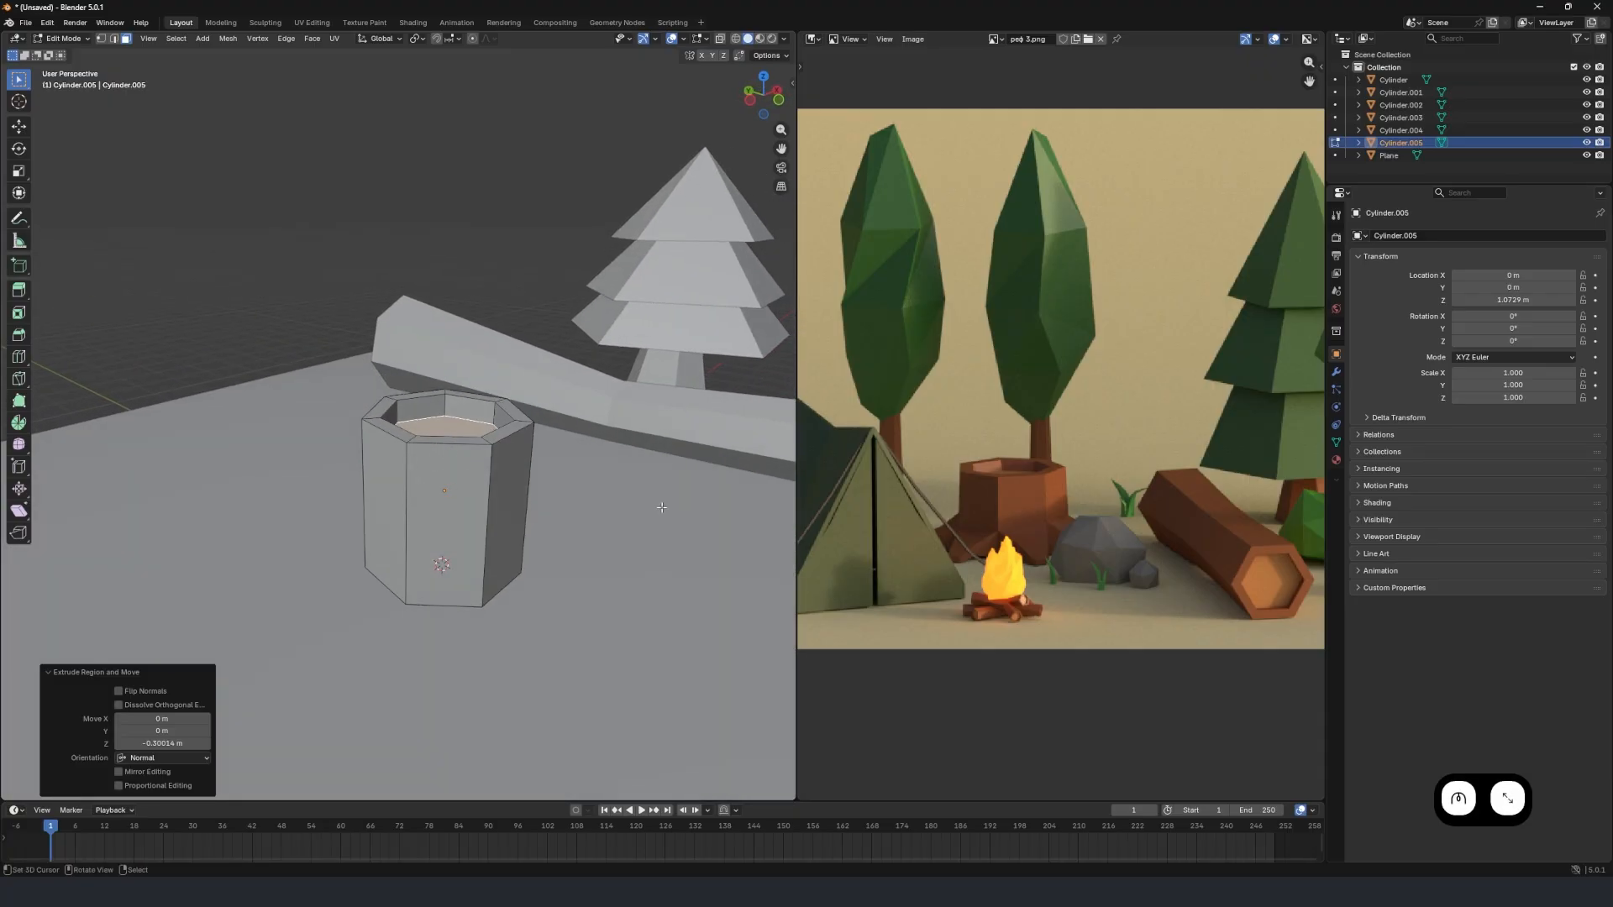
Add a single horizontal loop cut around the stump and slide it toward the base with a factor of about 0.45.
scroll(1008, 550, "up", 4)
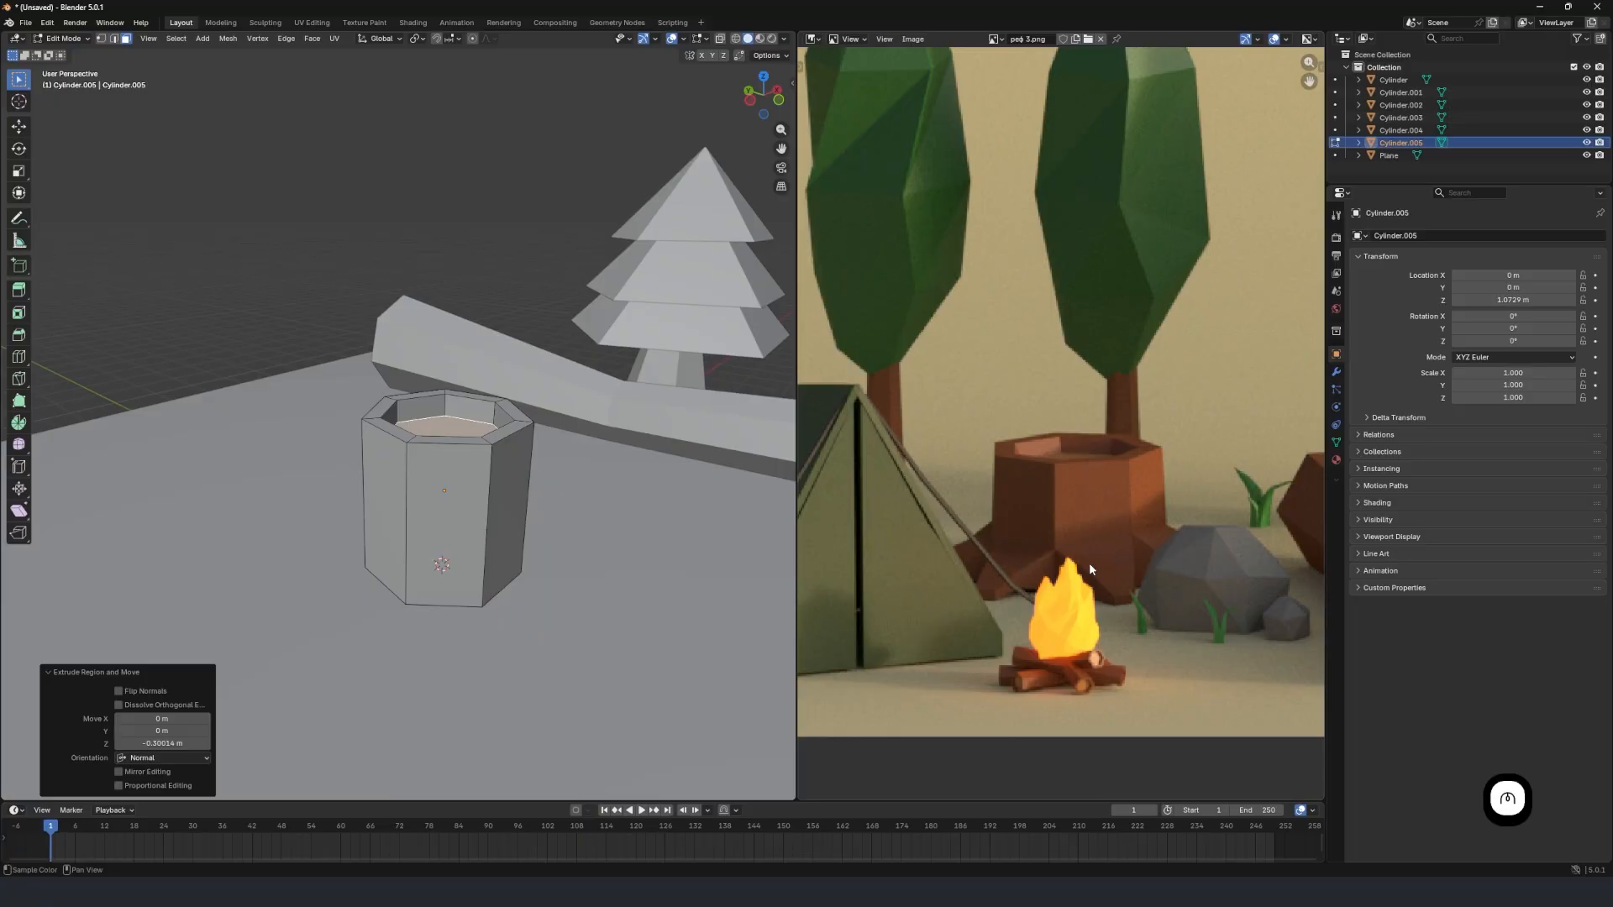
middle_click_drag(422, 526, 467, 502)
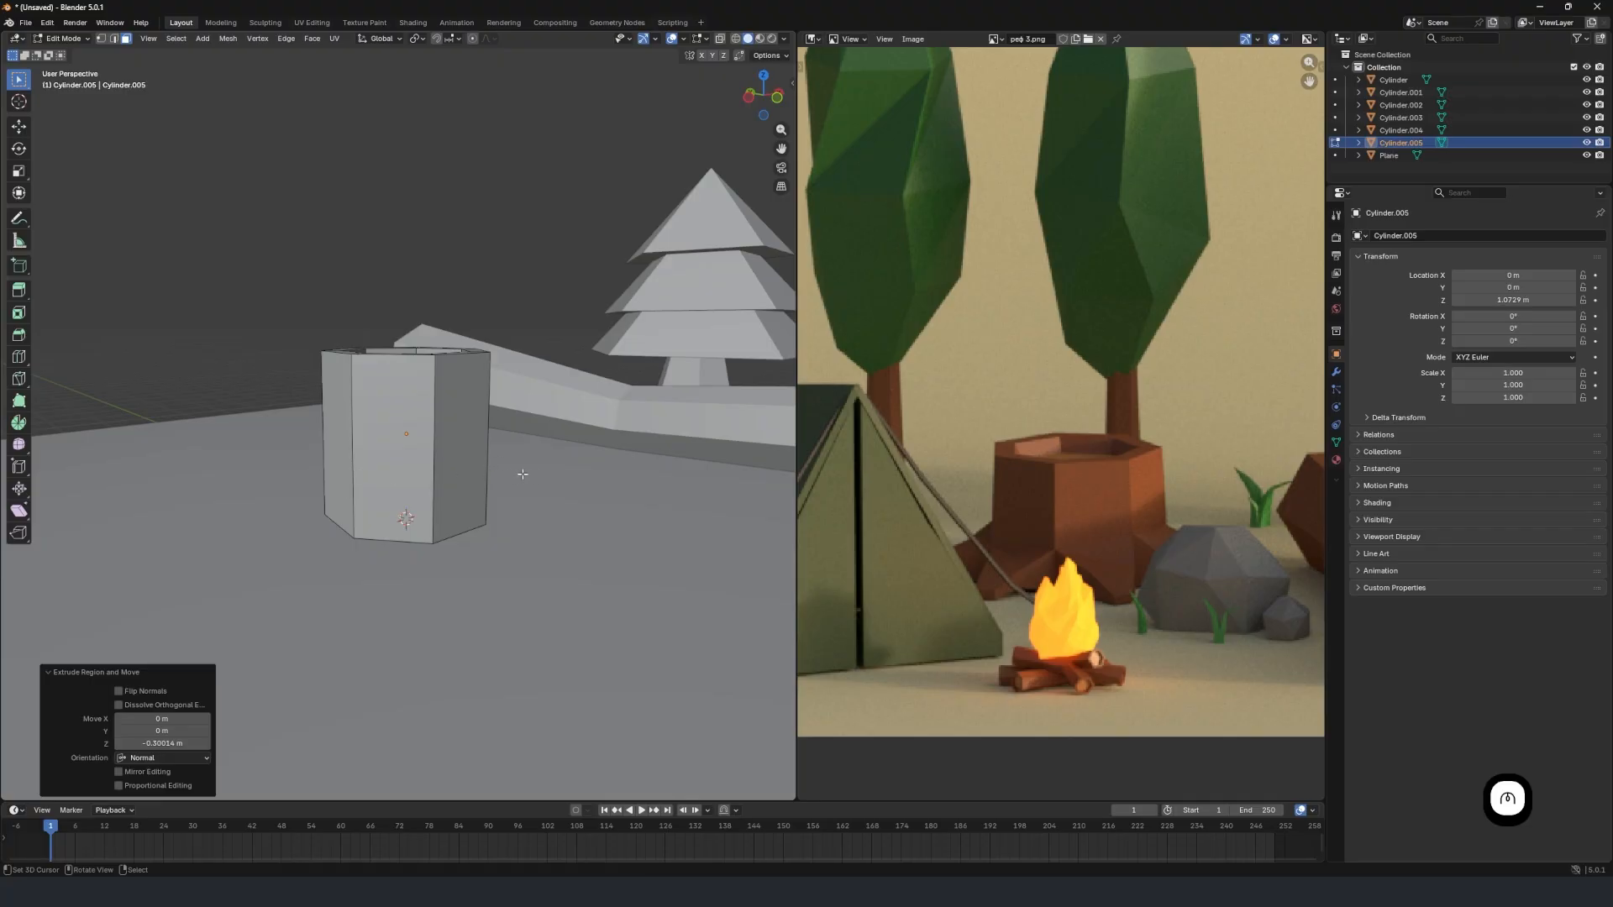
middle_click_drag(522, 474, 481, 467)
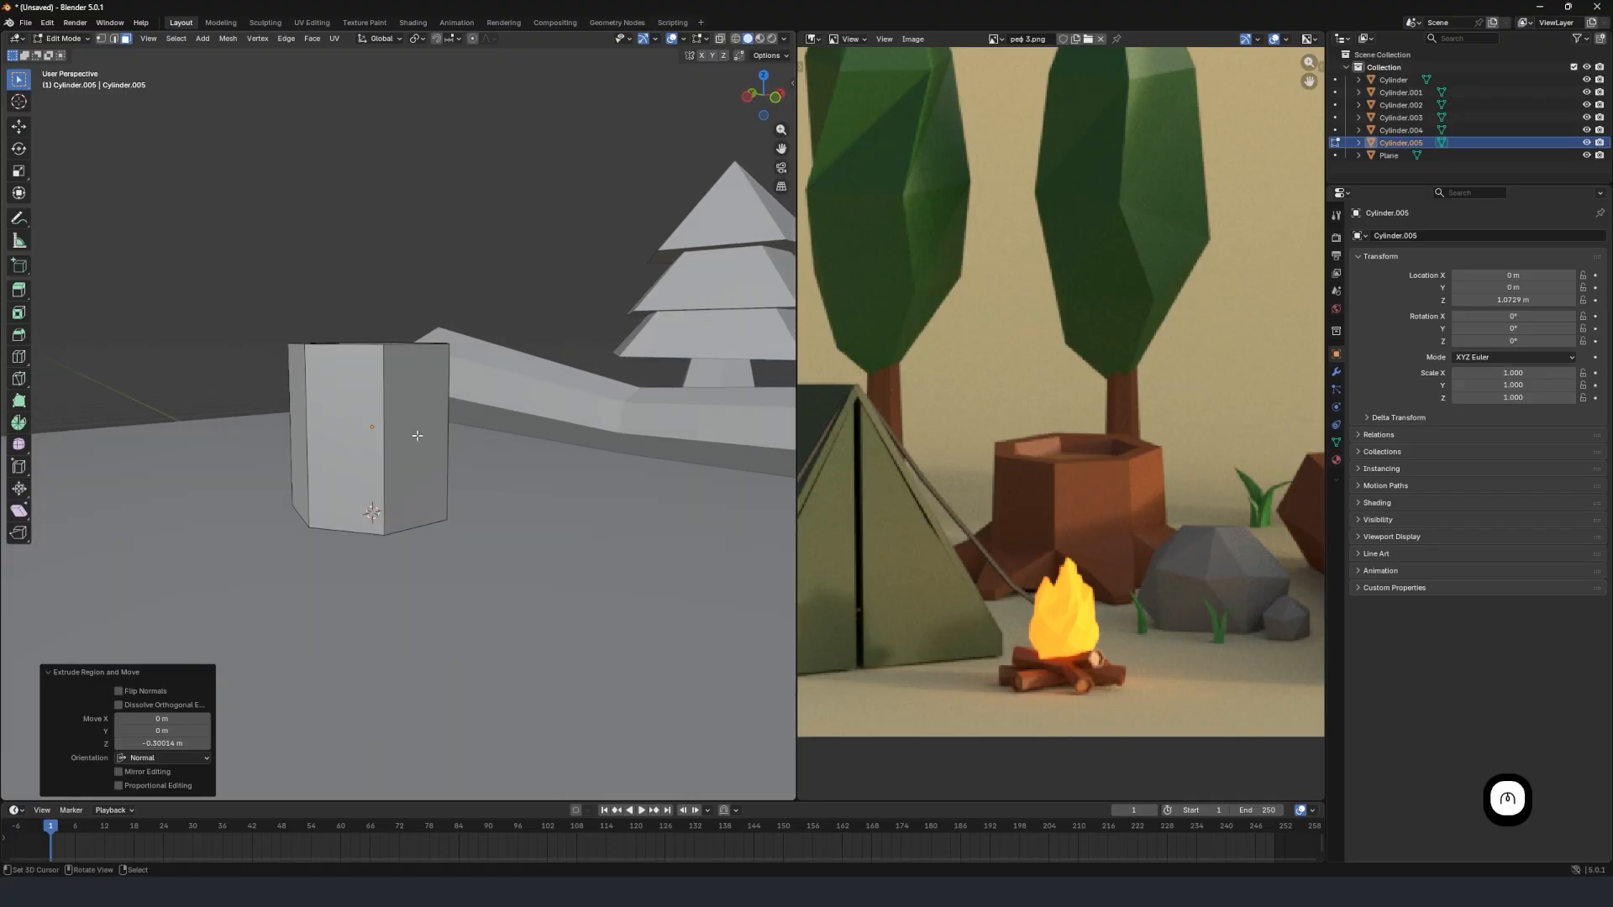
key("ctrl+r")
left_click(383, 441)
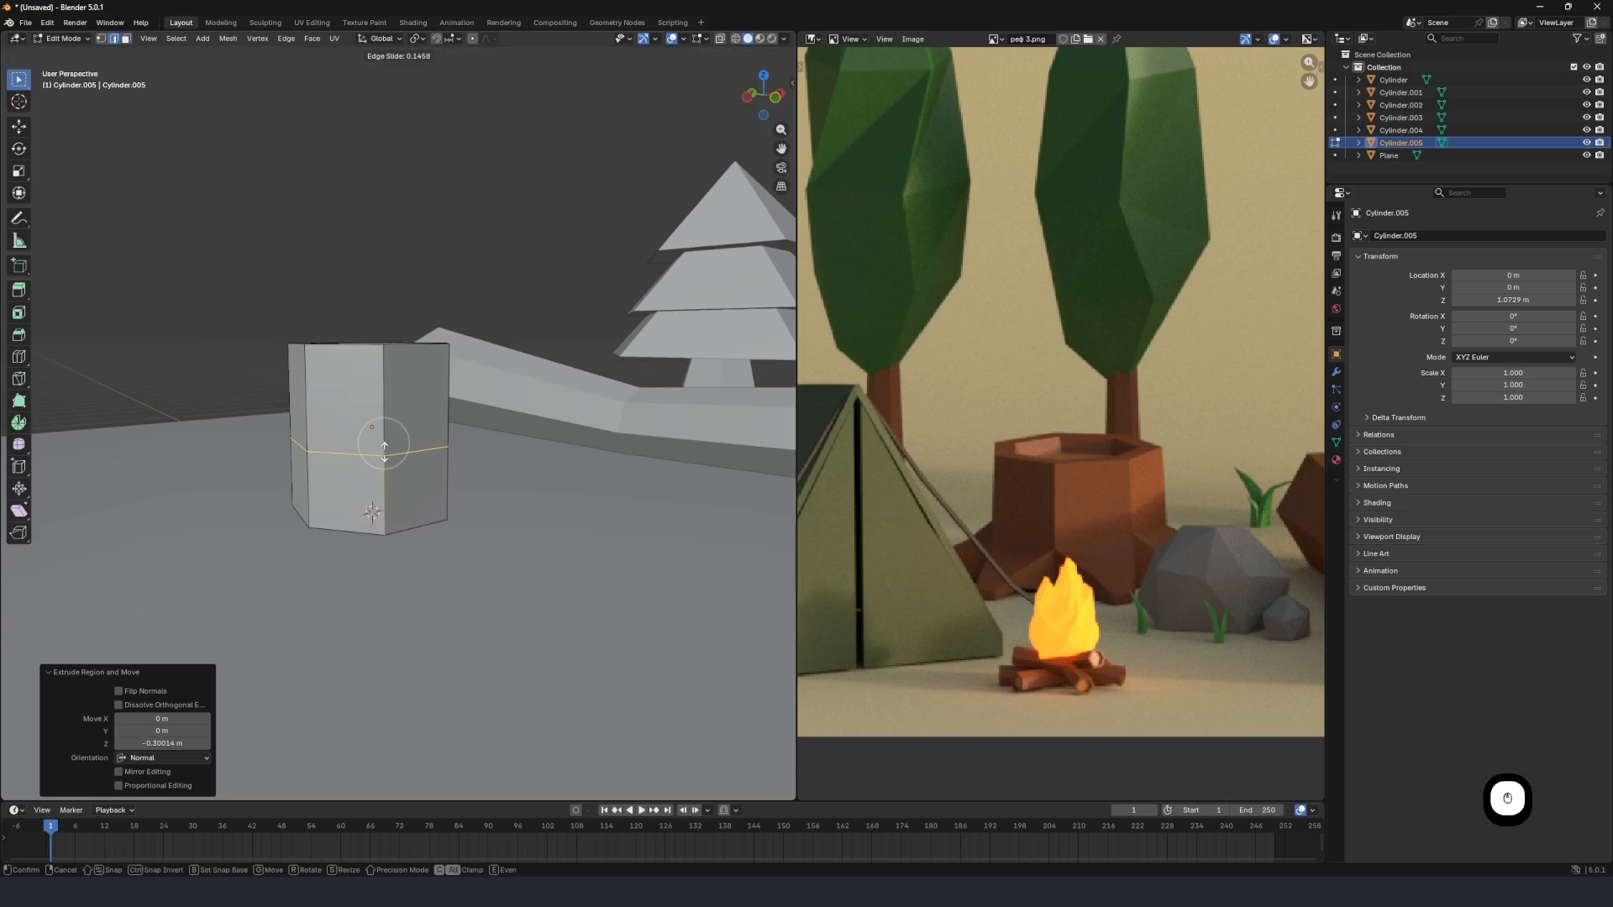
left_click(390, 481)
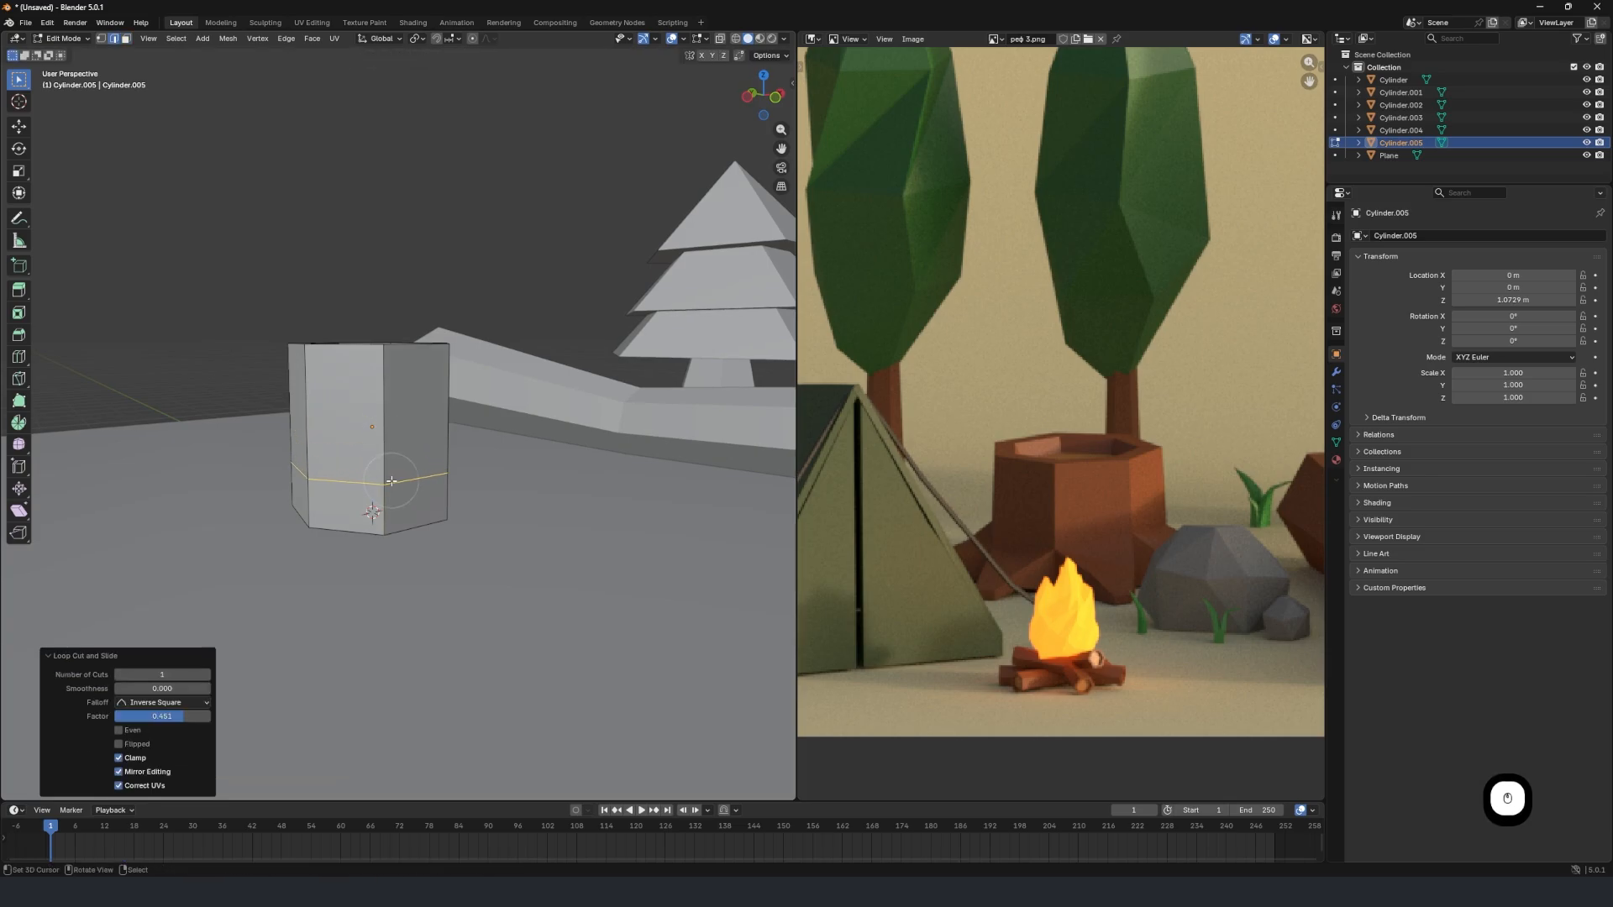
middle_click_drag(476, 506, 358, 520)
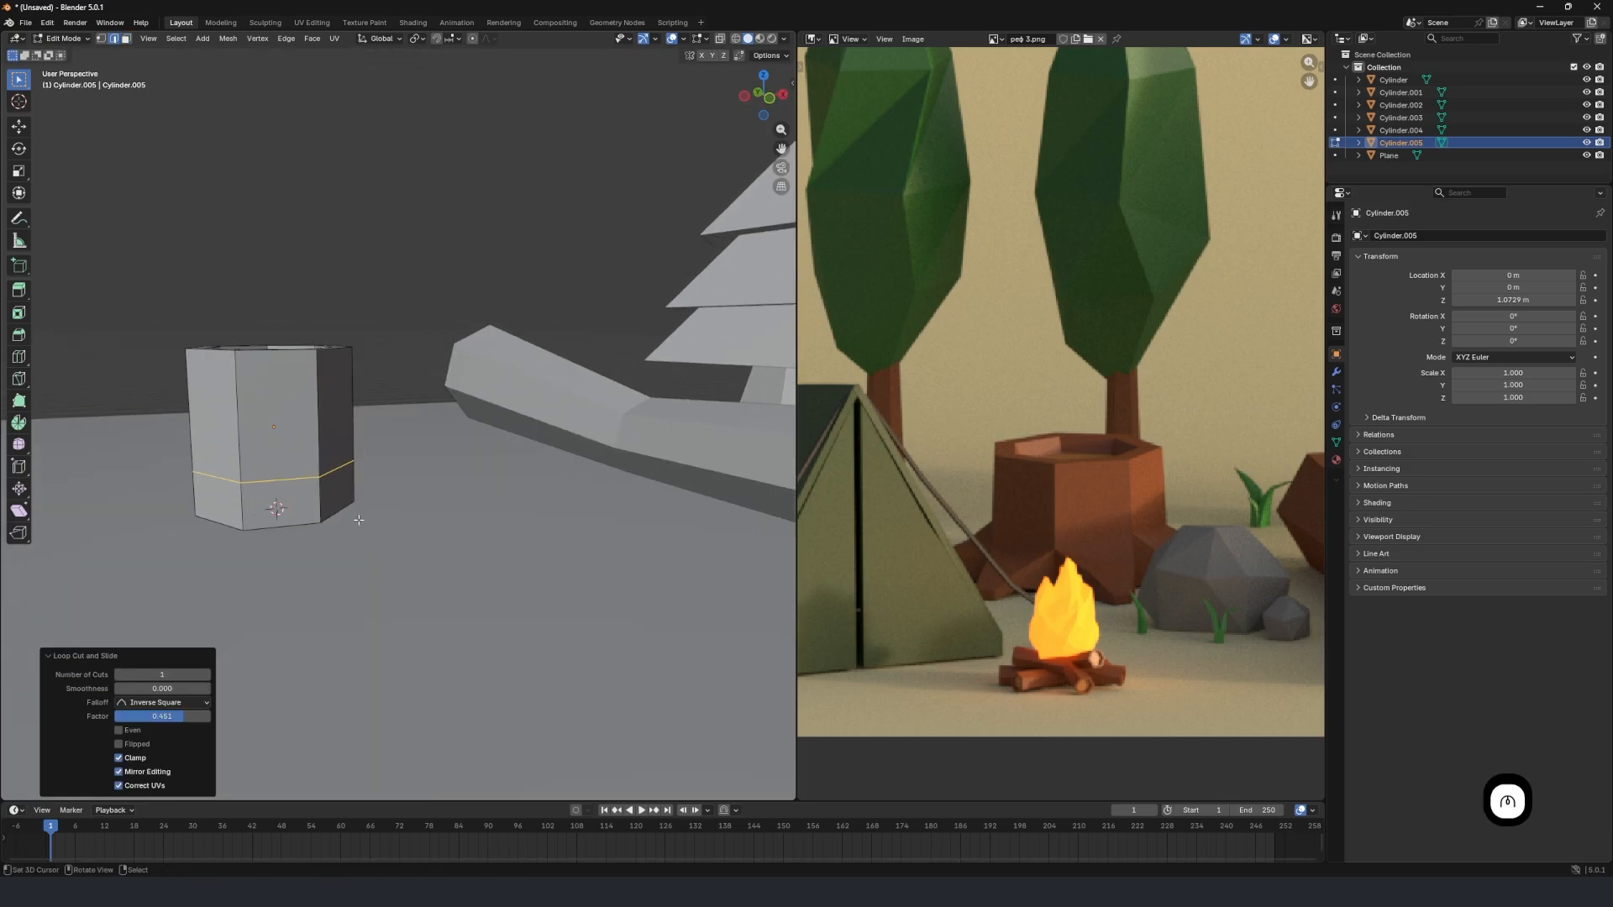
Select a lower side face of the stump below the loop cut and extrude it 1.2523 m outward as a first root.
left_click(125, 38)
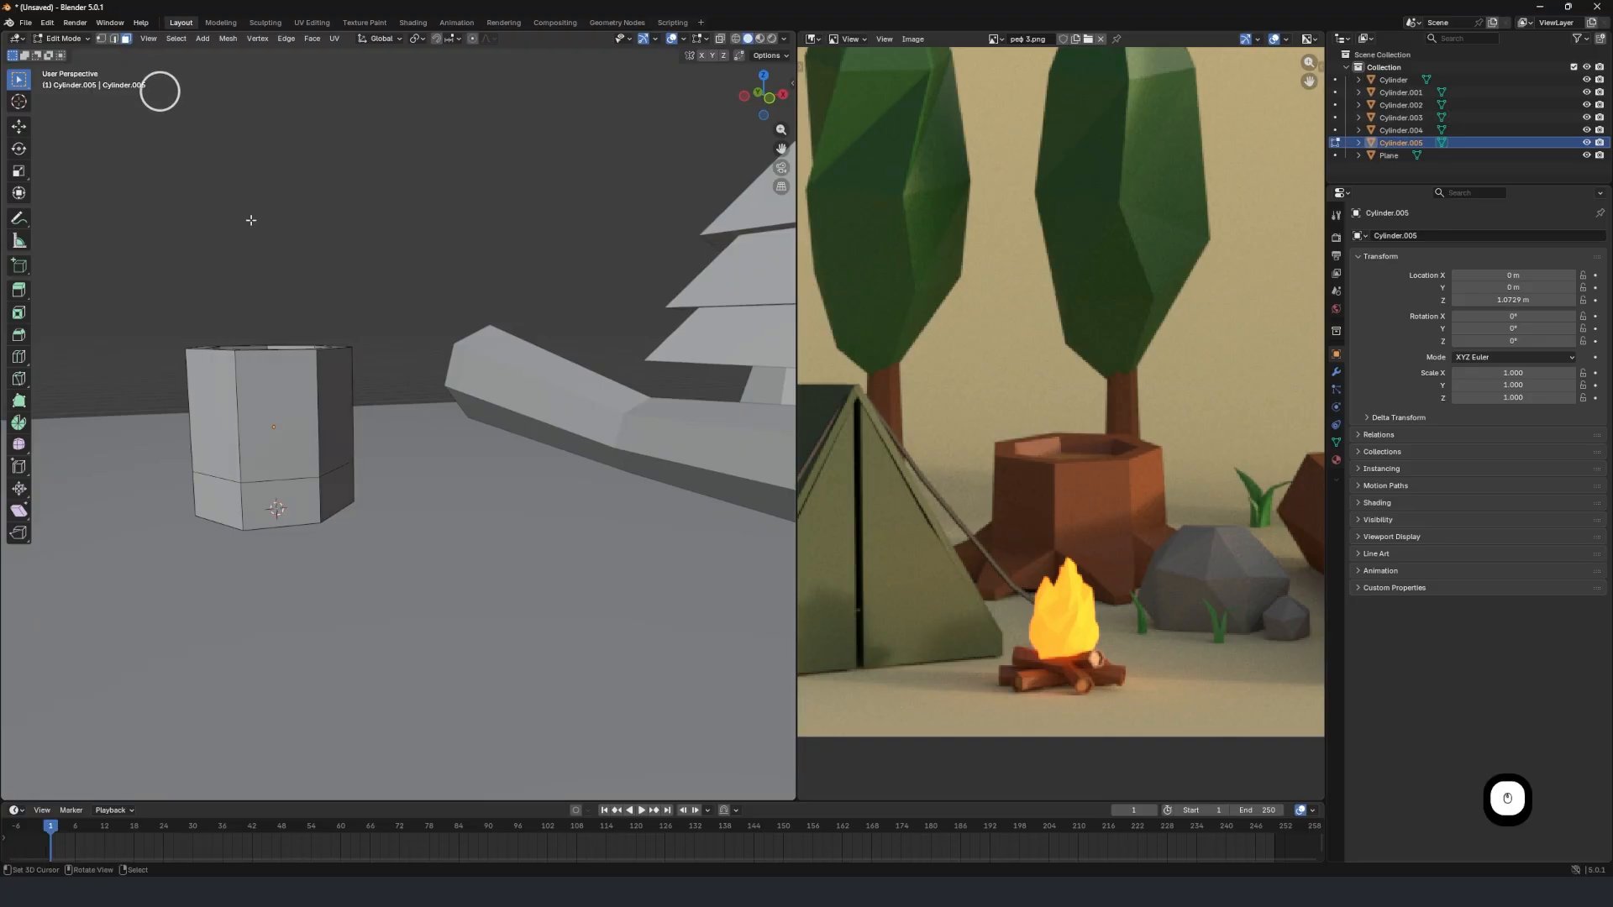
left_click(286, 498)
middle_click_drag(287, 497, 361, 534)
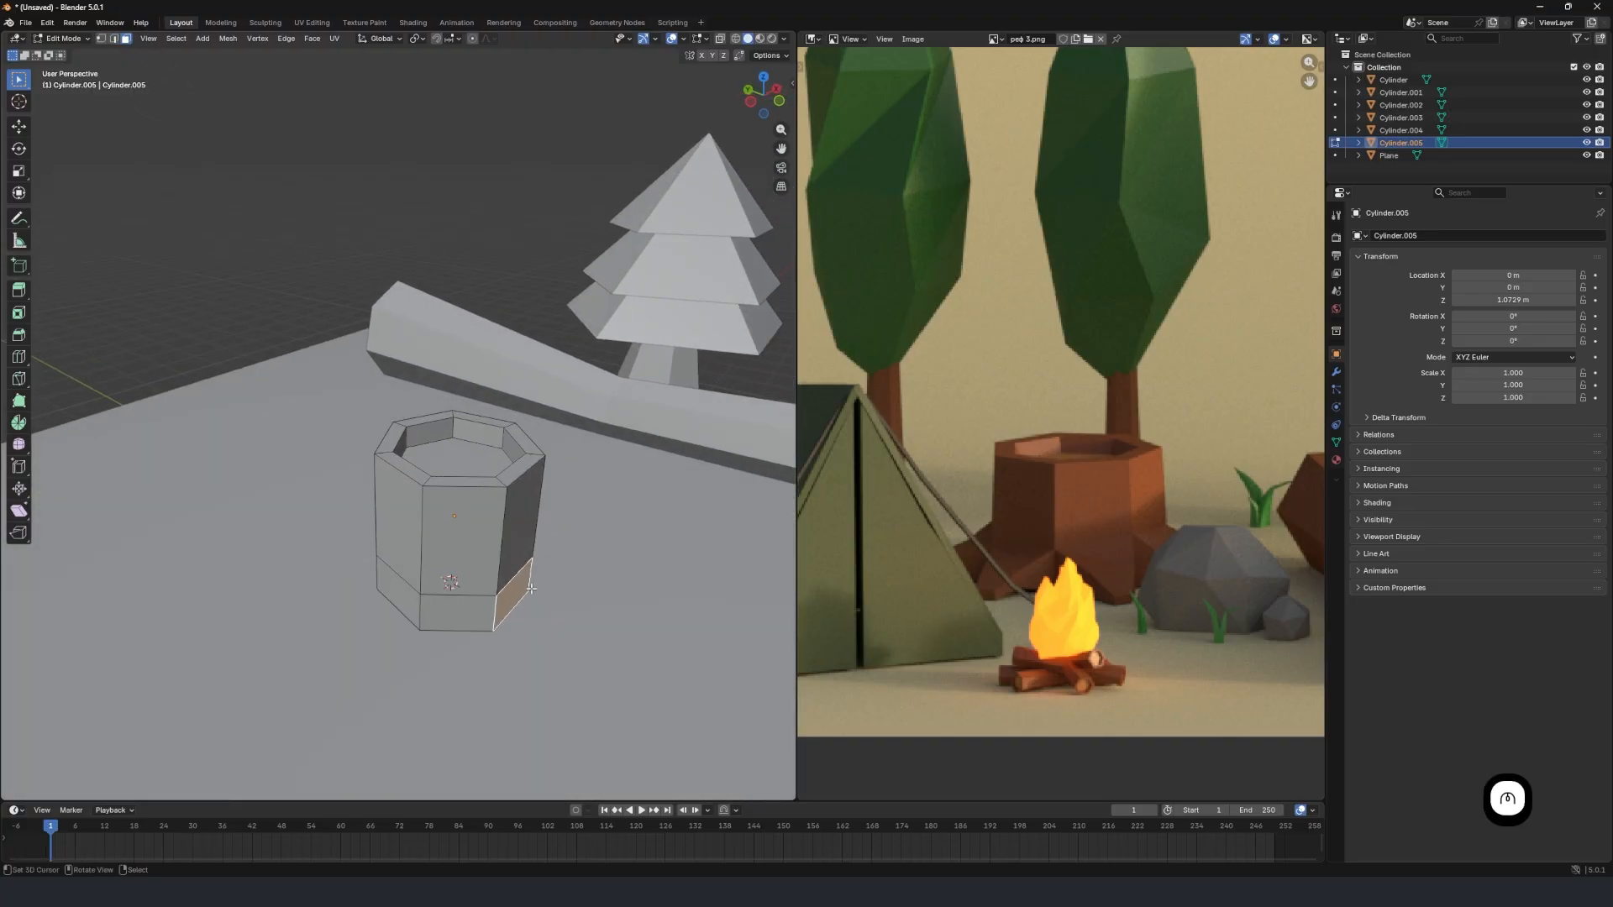
key("KP_Decimal")
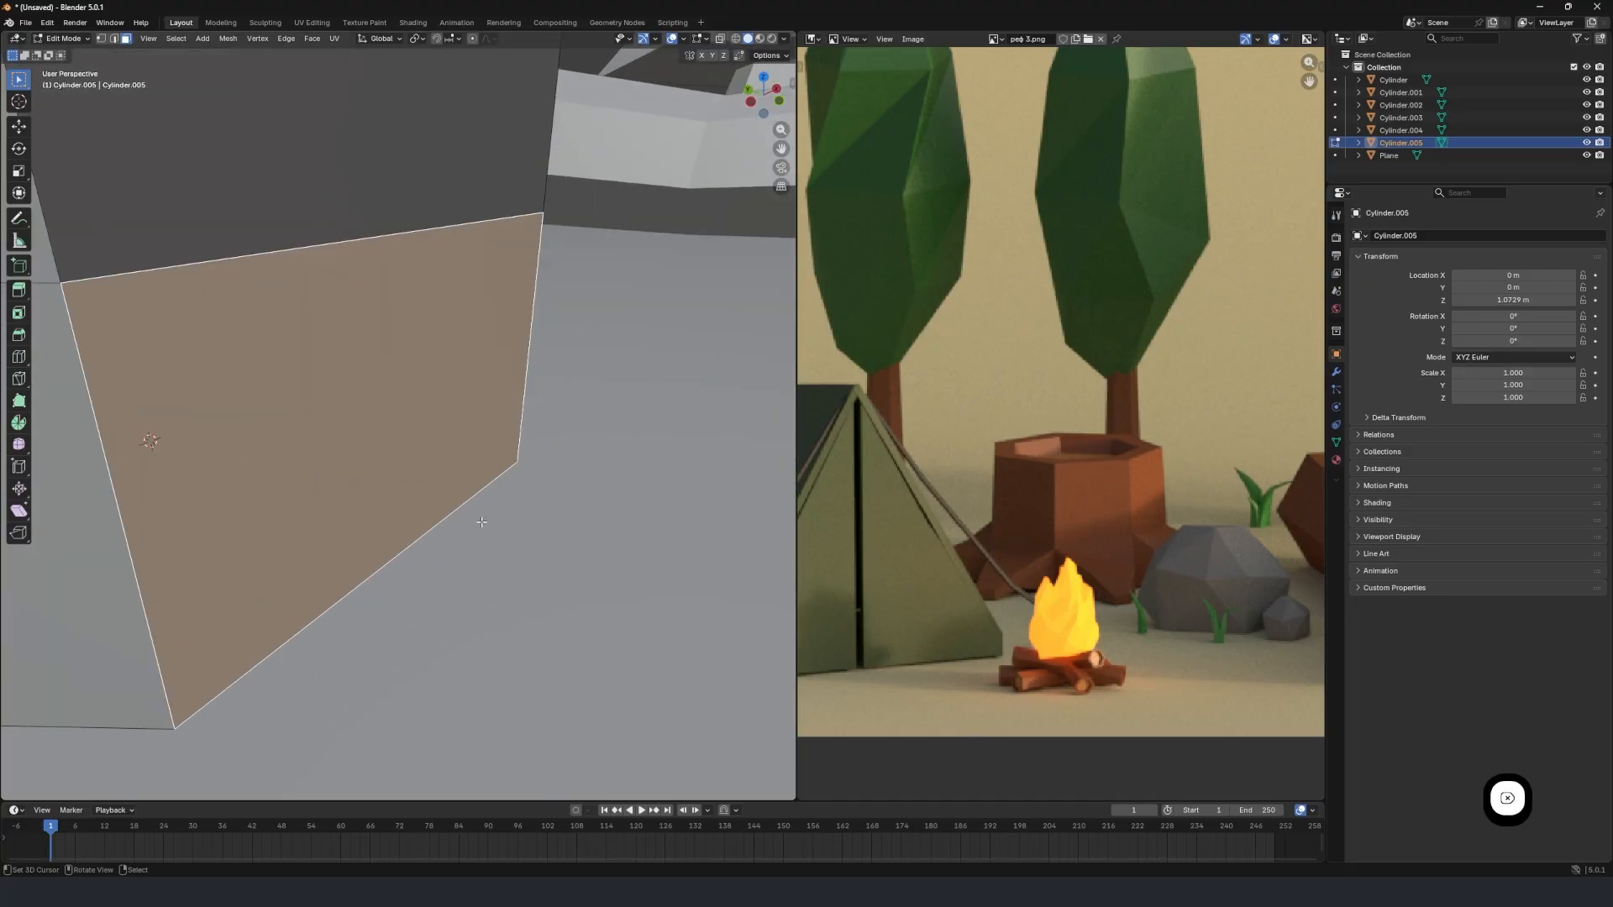
scroll(474, 516, "down", 6)
mouse_move(471, 514)
middle_mouse_down()
mouse_move(389, 499)
mouse_move(471, 522)
mouse_move(466, 483)
middle_mouse_up()
scroll(513, 476, "down", 4)
scroll(422, 452, "up", 2)
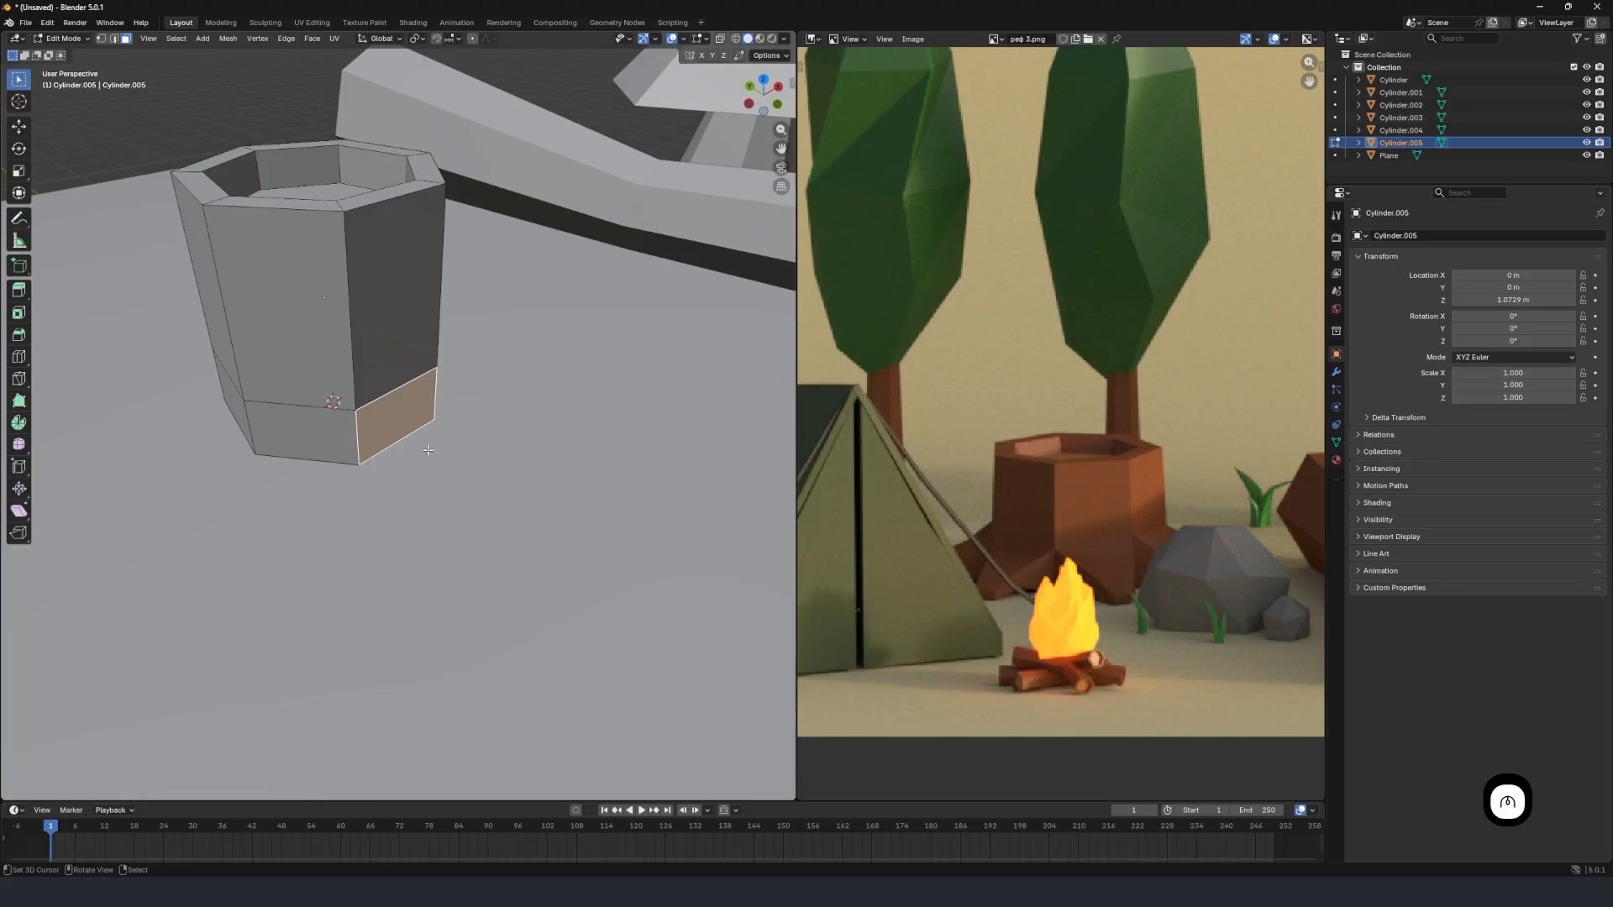
key("e")
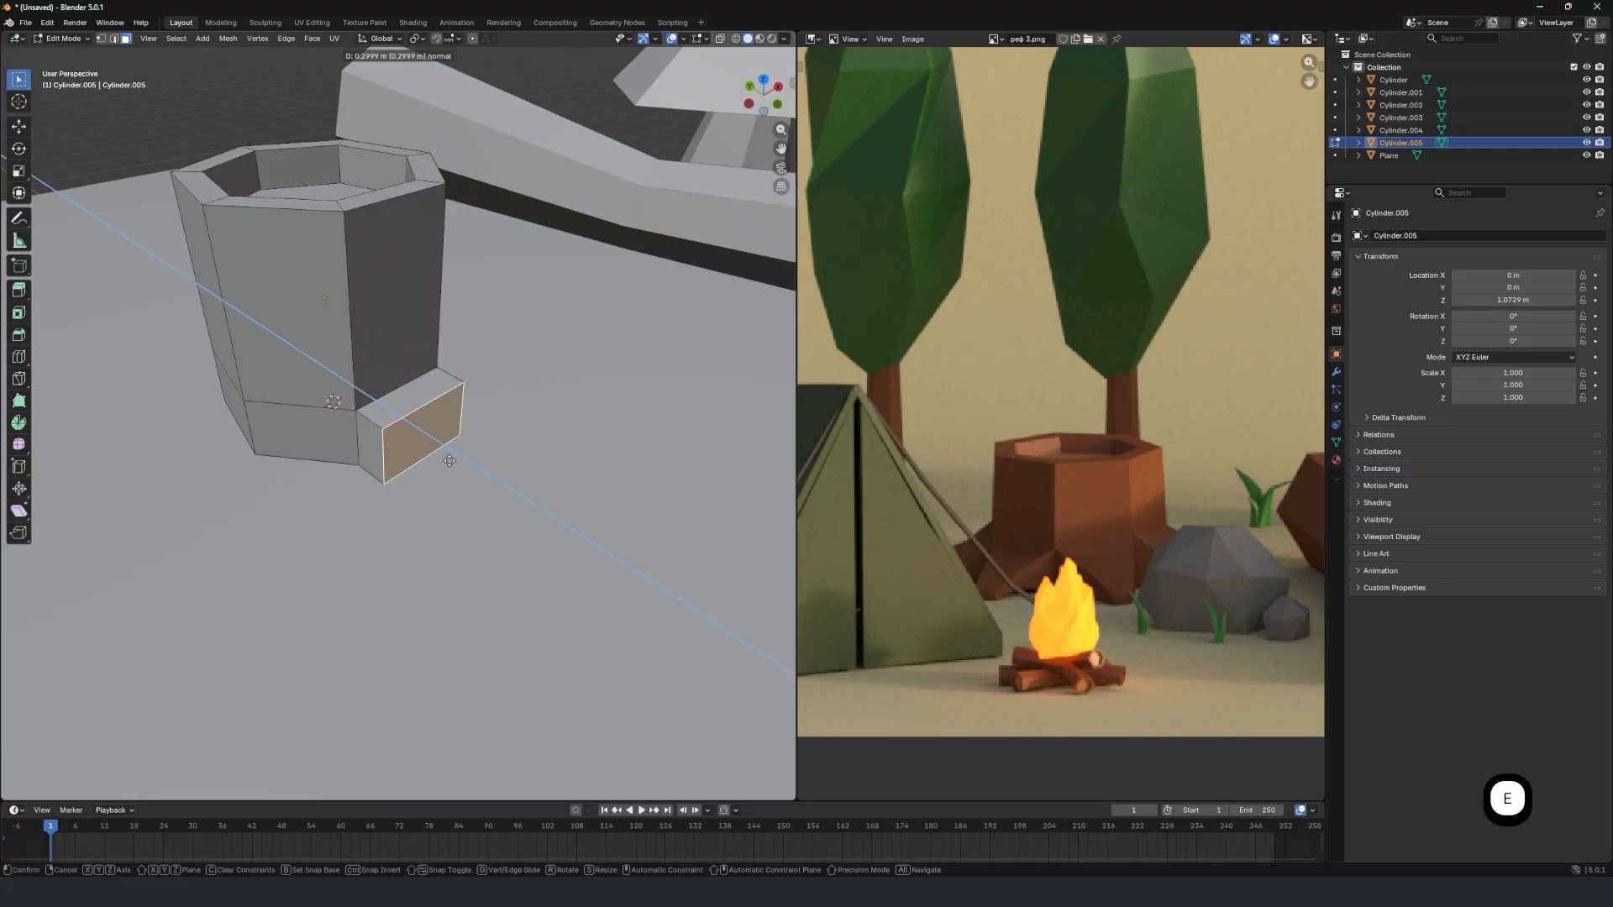
left_click(534, 523)
Scale the first root's end face to 0.363 and lower it about 0.24 m toward the ground.
middle_click_drag(532, 521, 607, 480)
scroll(493, 523, "up", 1)
key("s")
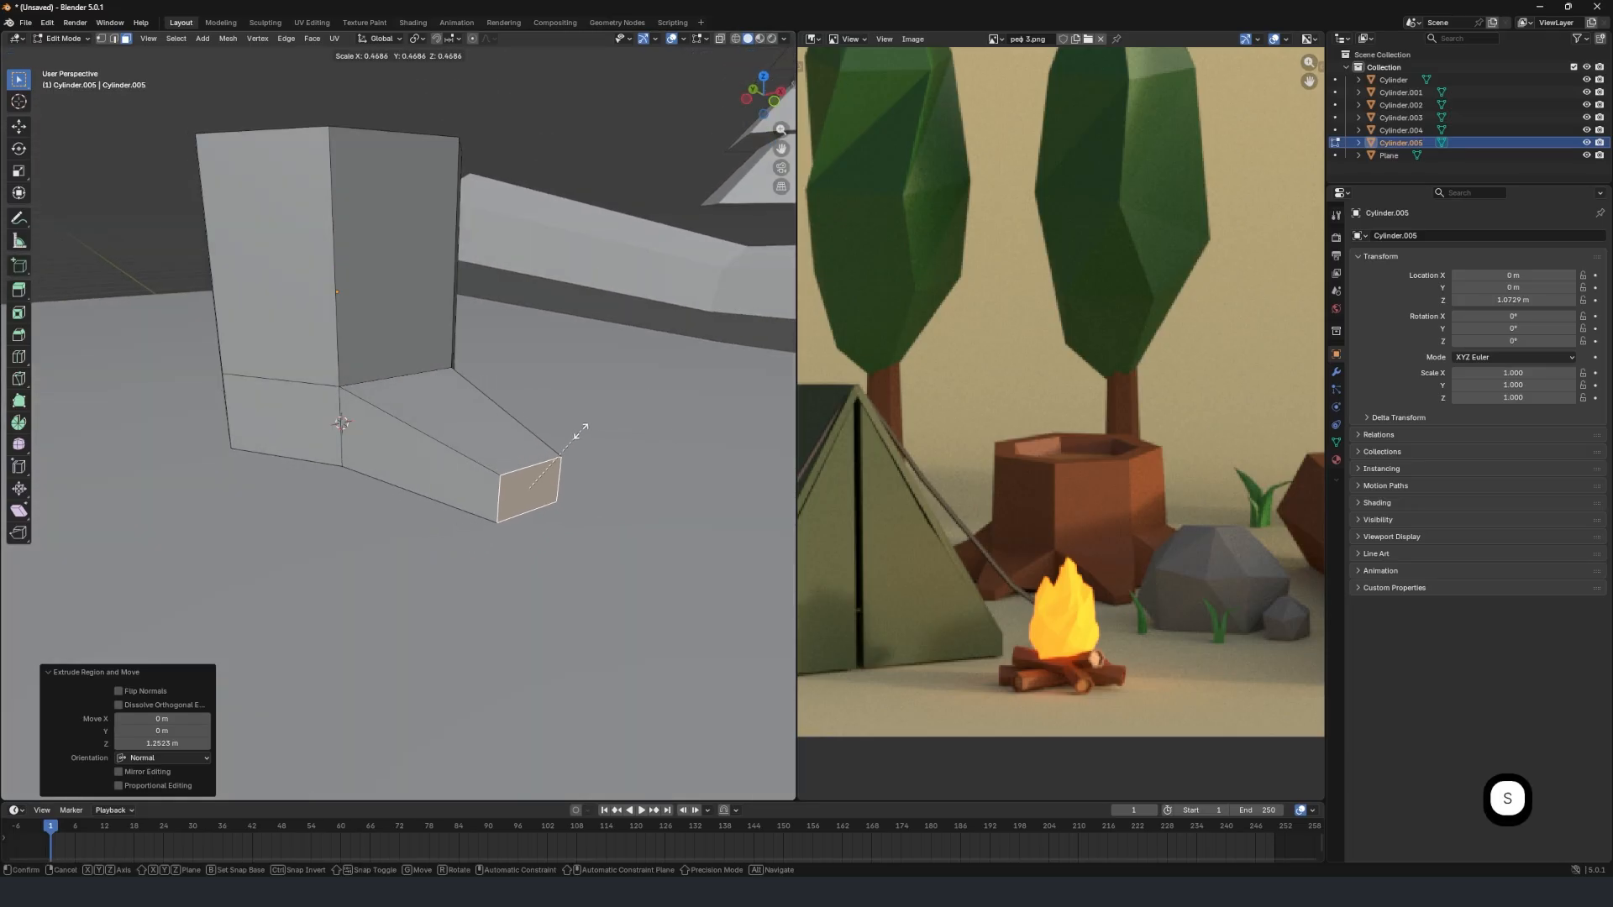
left_click(574, 450)
middle_click_drag(574, 449, 573, 423)
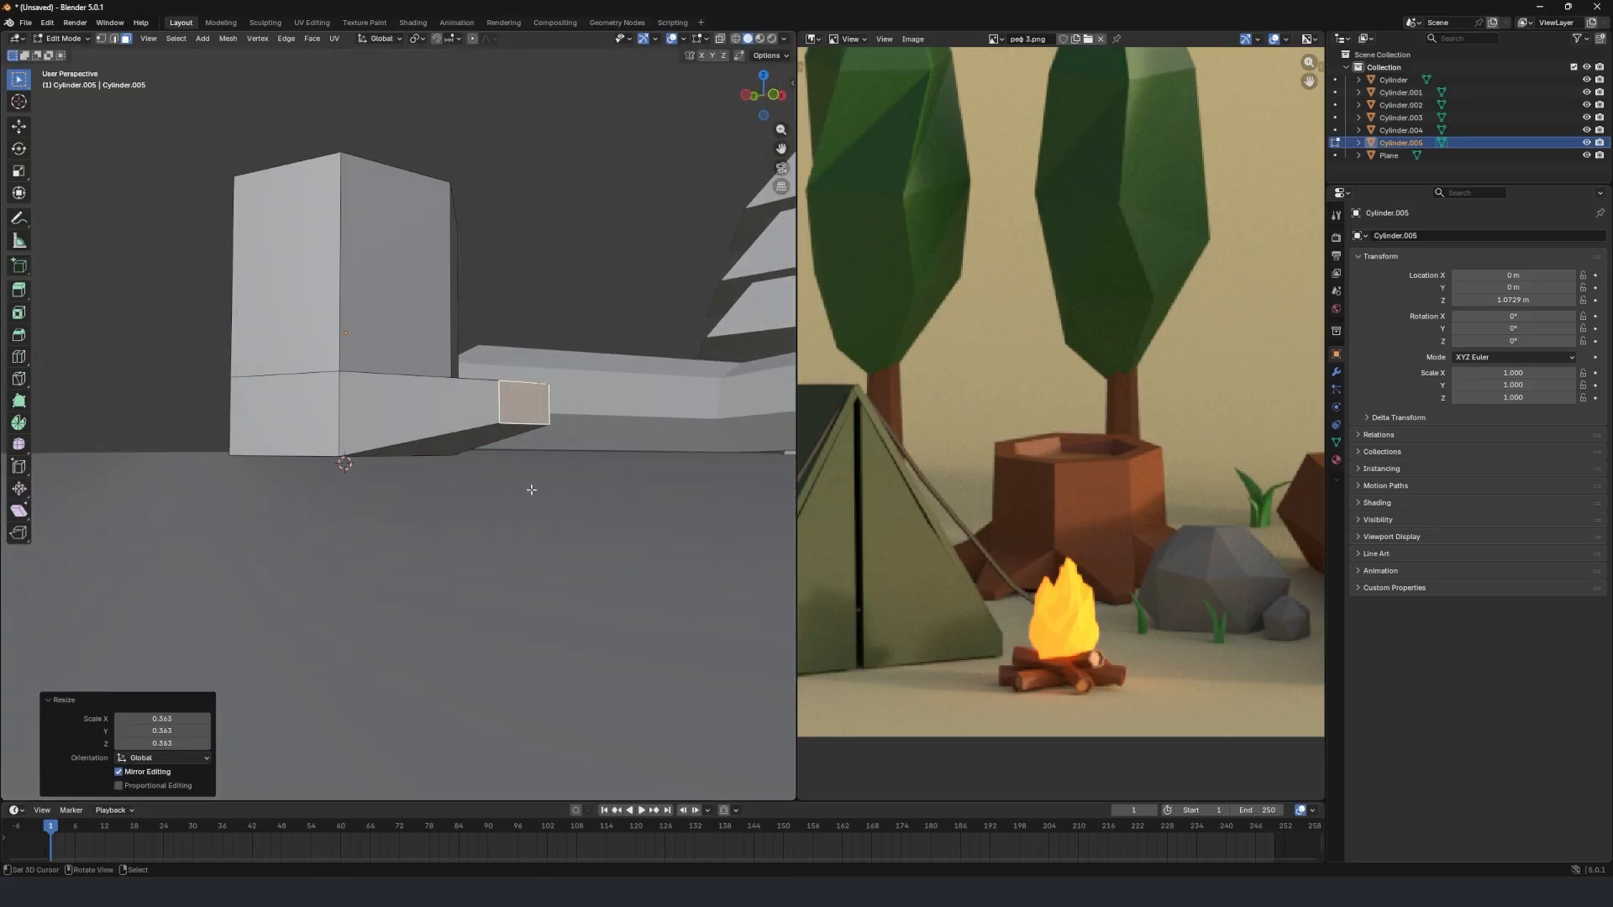
key("g")
key("z")
left_click(550, 539)
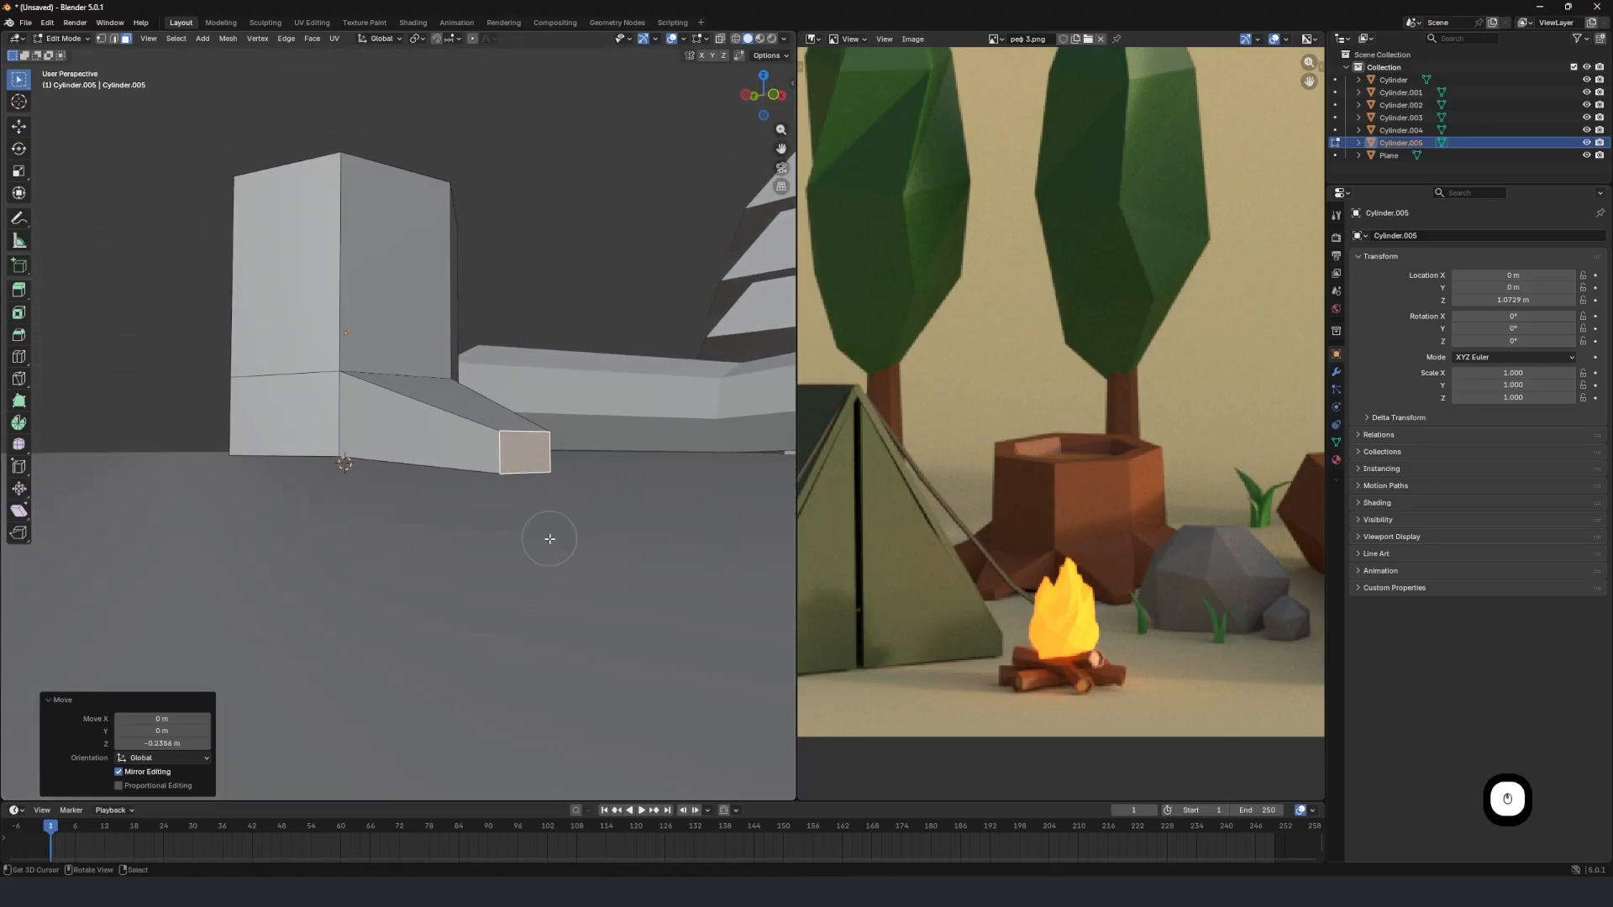
Extrude the lower side face next to the first root 1.691 m outward as a second root.
mouse_move(549, 539)
middle_mouse_down()
mouse_move(446, 496)
mouse_move(421, 526)
mouse_move(569, 521)
middle_mouse_up()
scroll(359, 475, "up", 3)
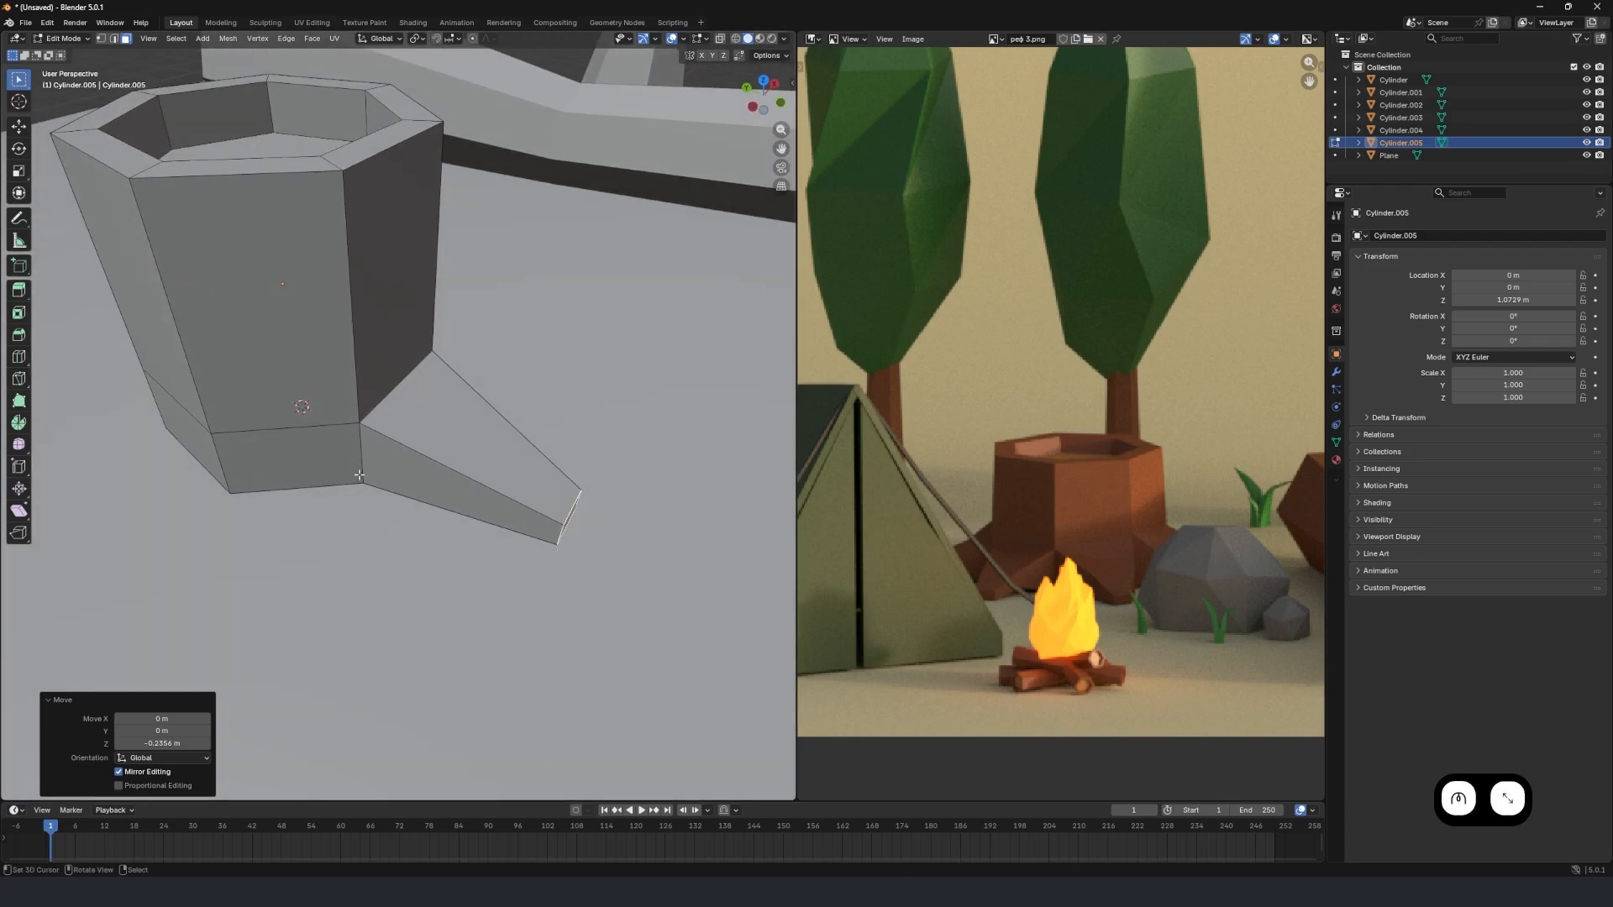
left_click(313, 447)
scroll(378, 431, "down", 3)
middle_click_drag(378, 432, 424, 411)
key("e")
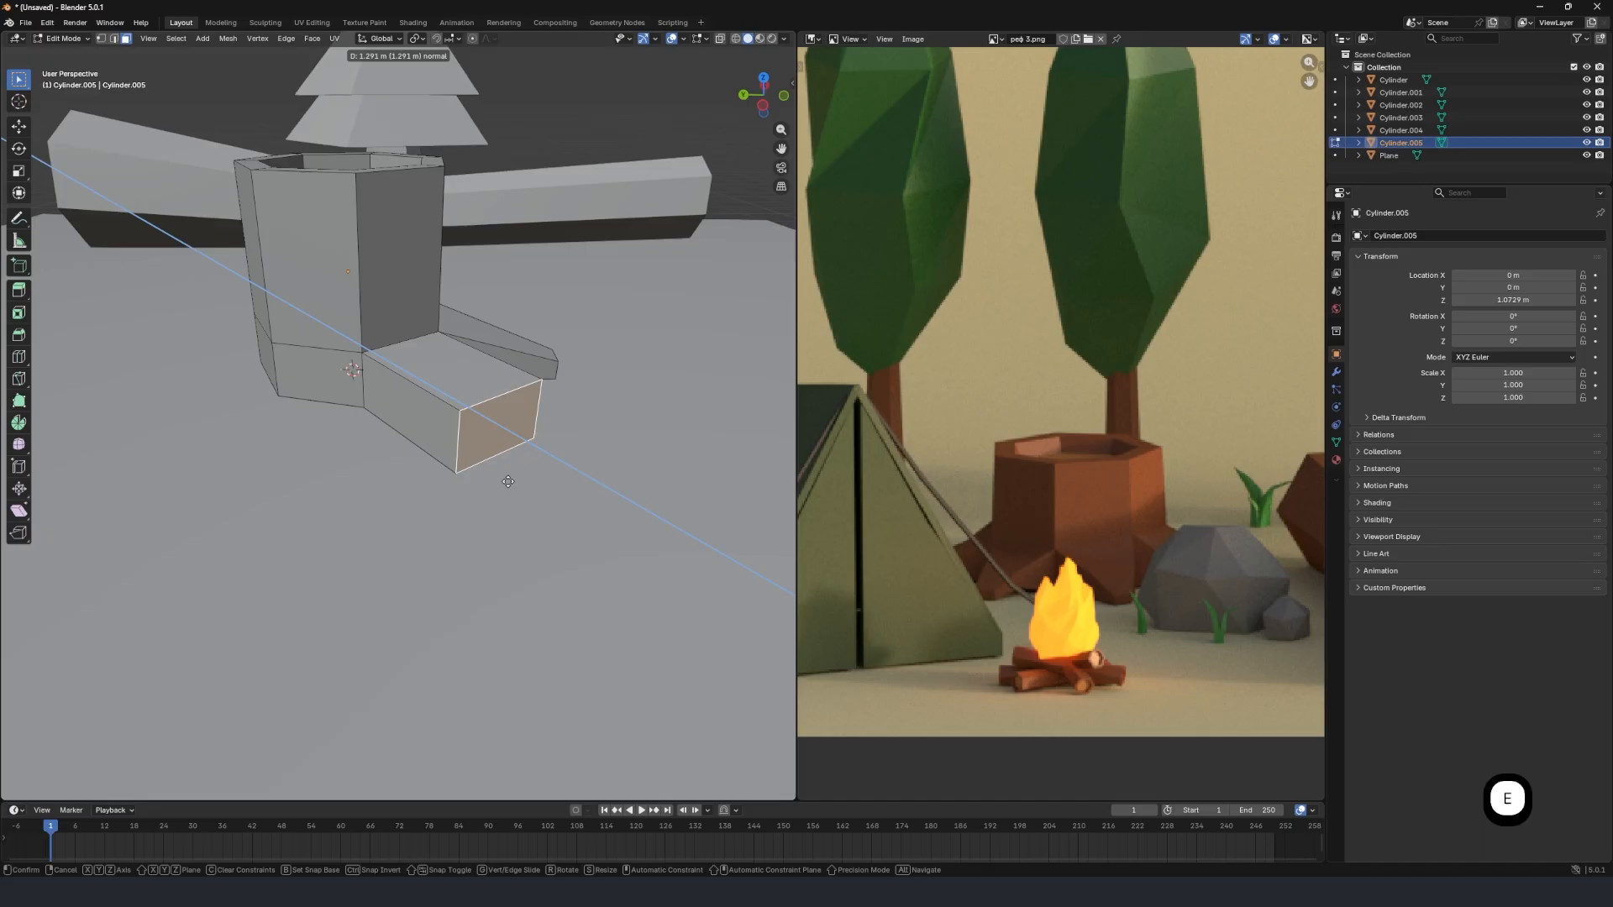
left_click(540, 512)
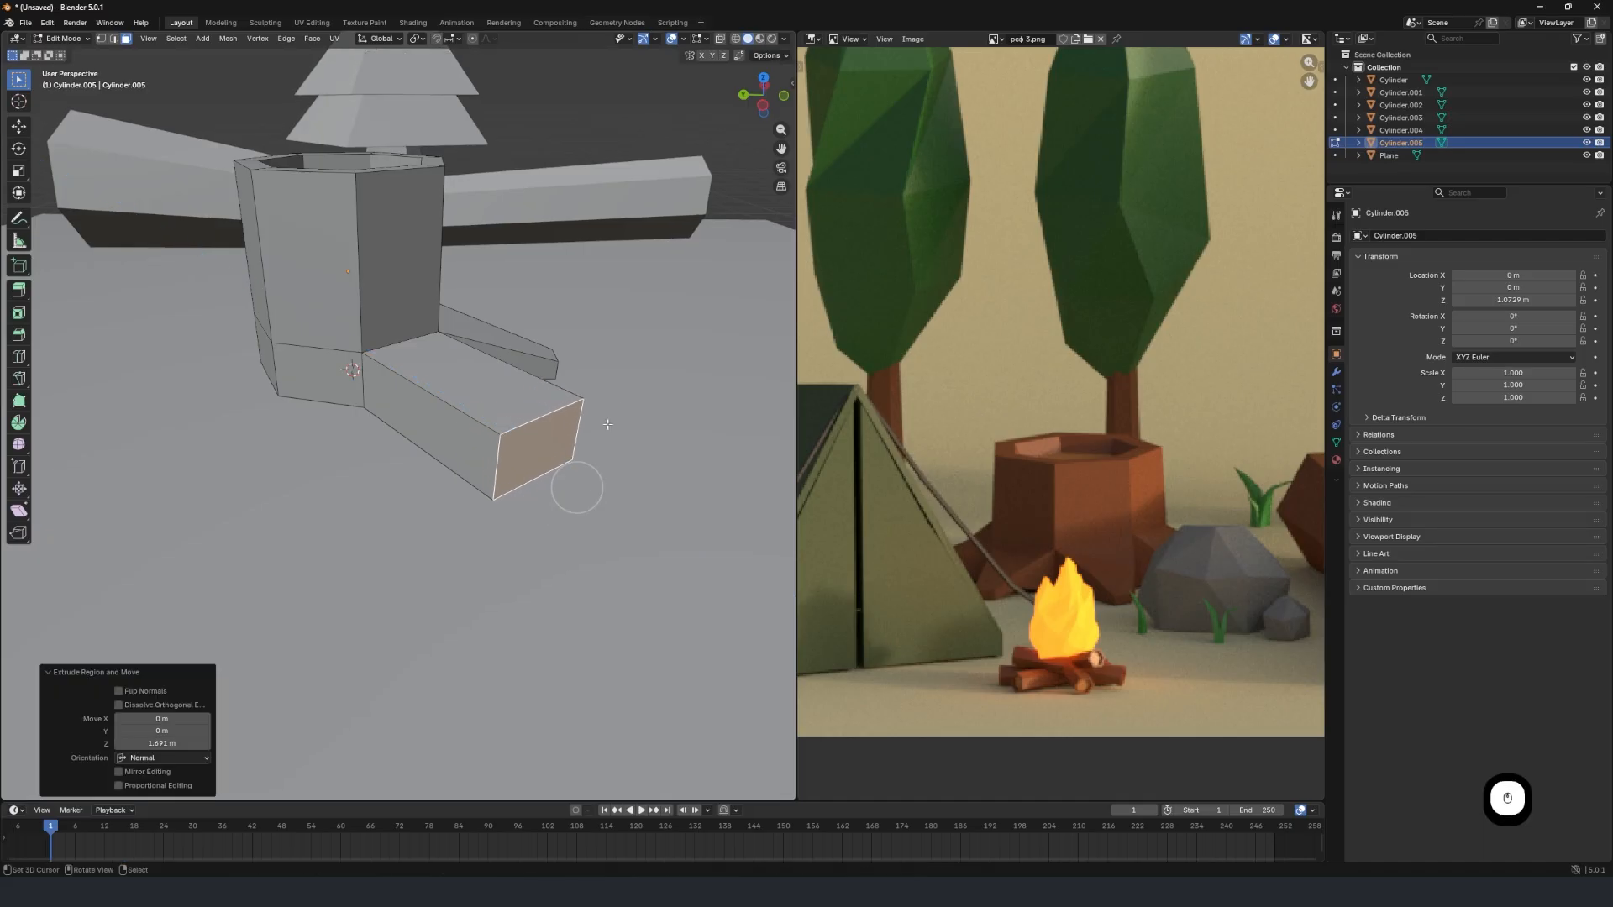
Scale the second root's end face to 0.386 and lower it about 0.2 m along Z.
key("s")
left_click(572, 415)
key("g")
key("z")
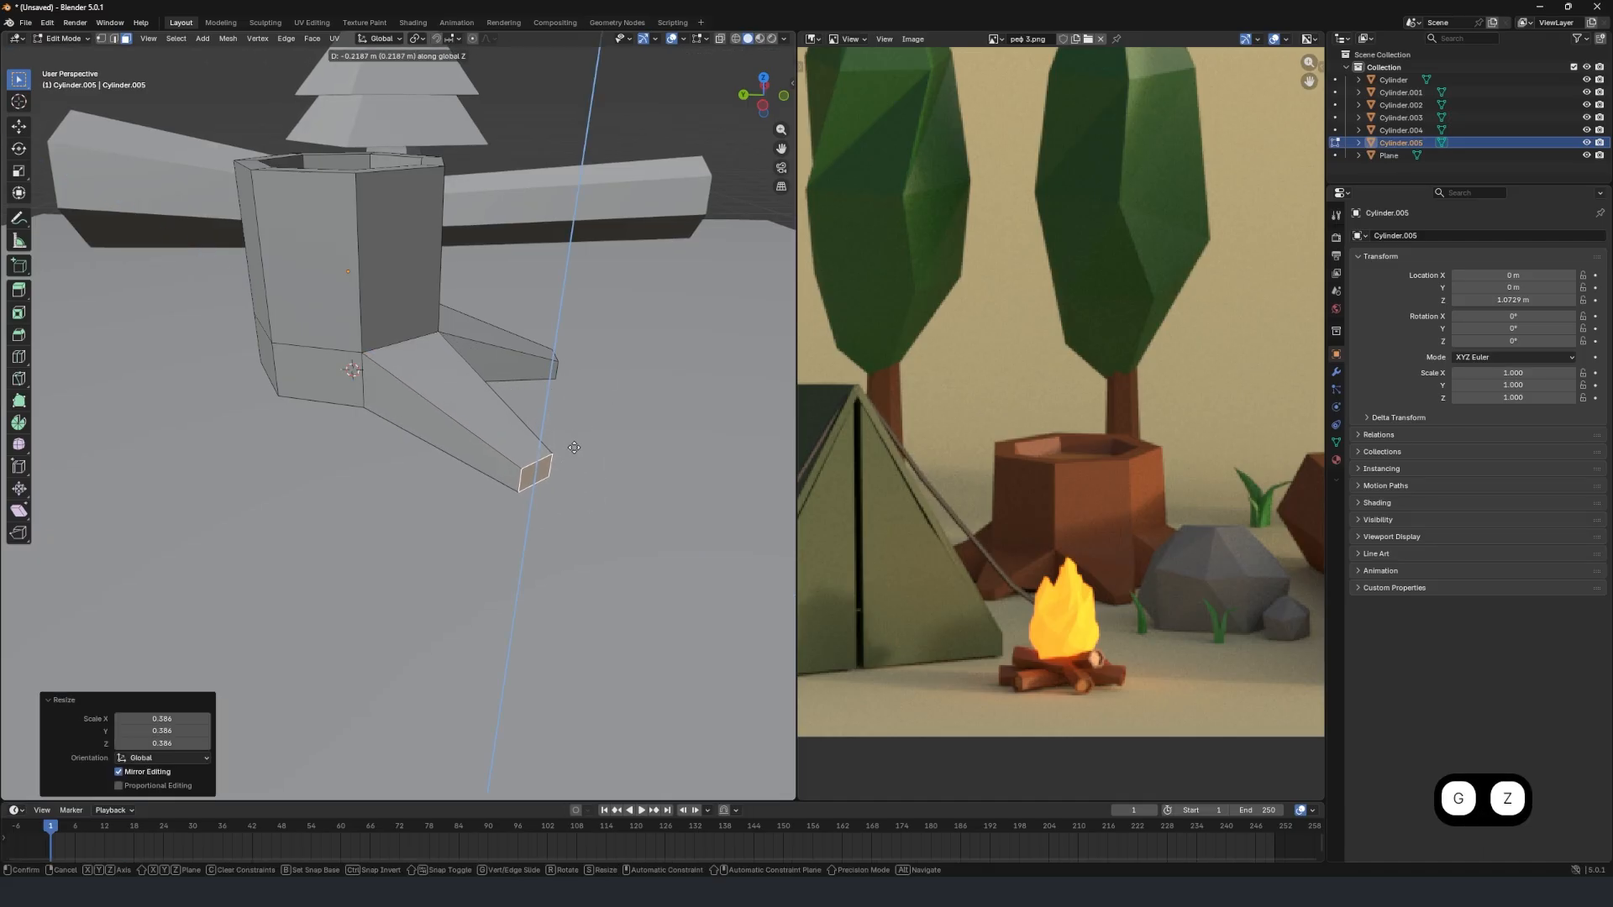
left_click(574, 452)
Extrude the lower side face beside the second root outward by about 0.83 m as a short third root.
middle_click_drag(472, 417, 332, 429)
key("e")
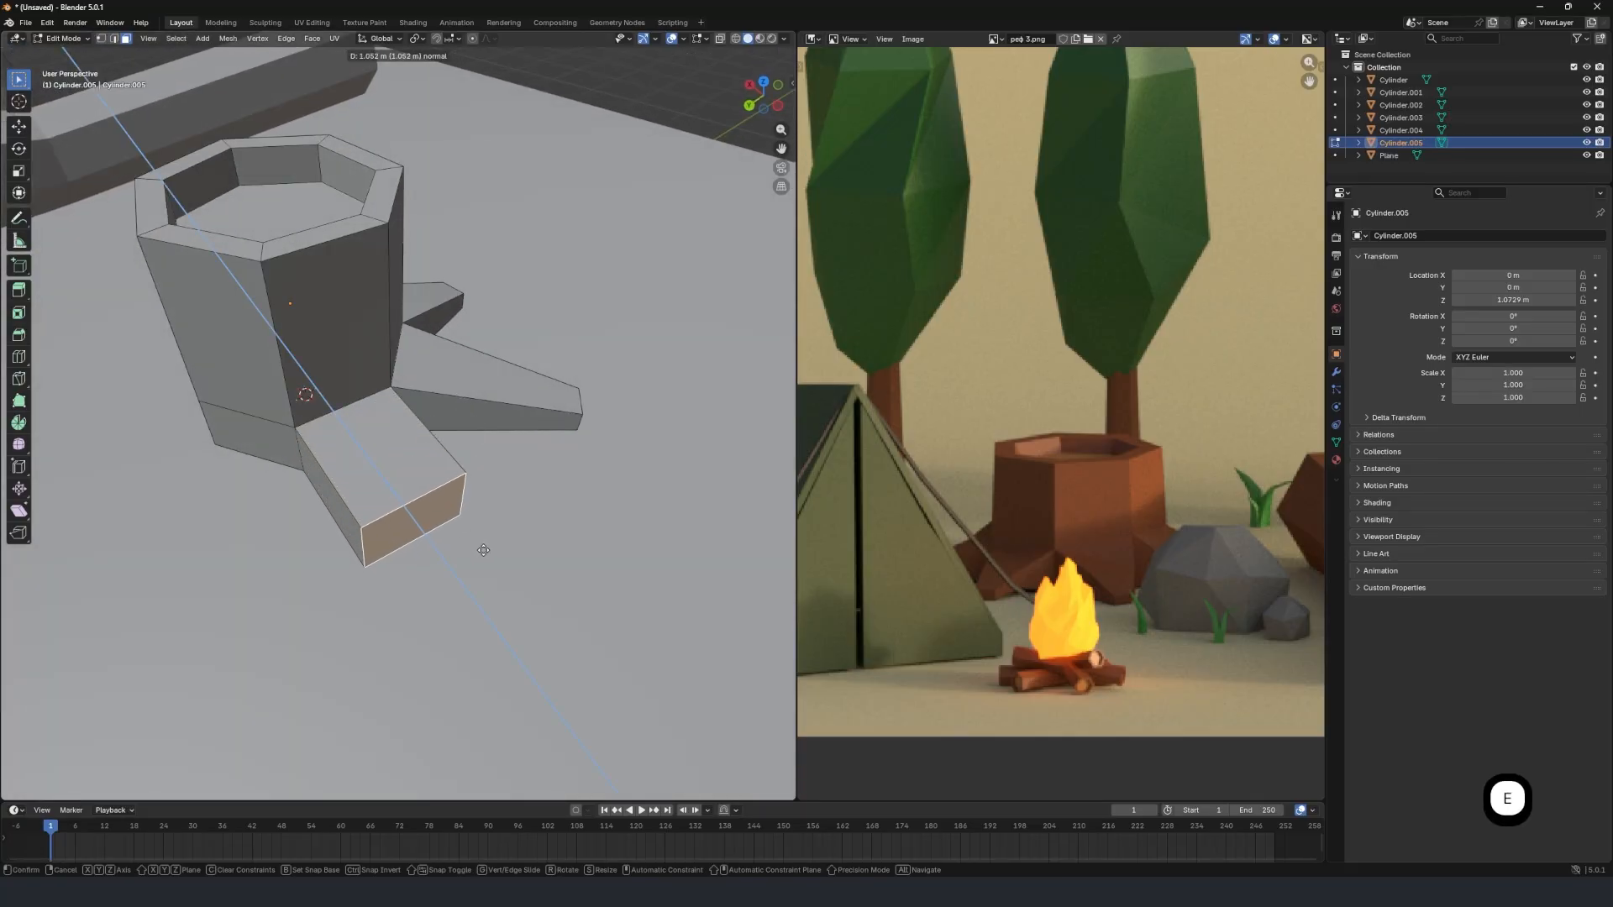
left_click(452, 515)
Scale the third root's end face to 0.341 and lower it about 0.28 m along Z.
middle_click_drag(452, 515, 494, 456)
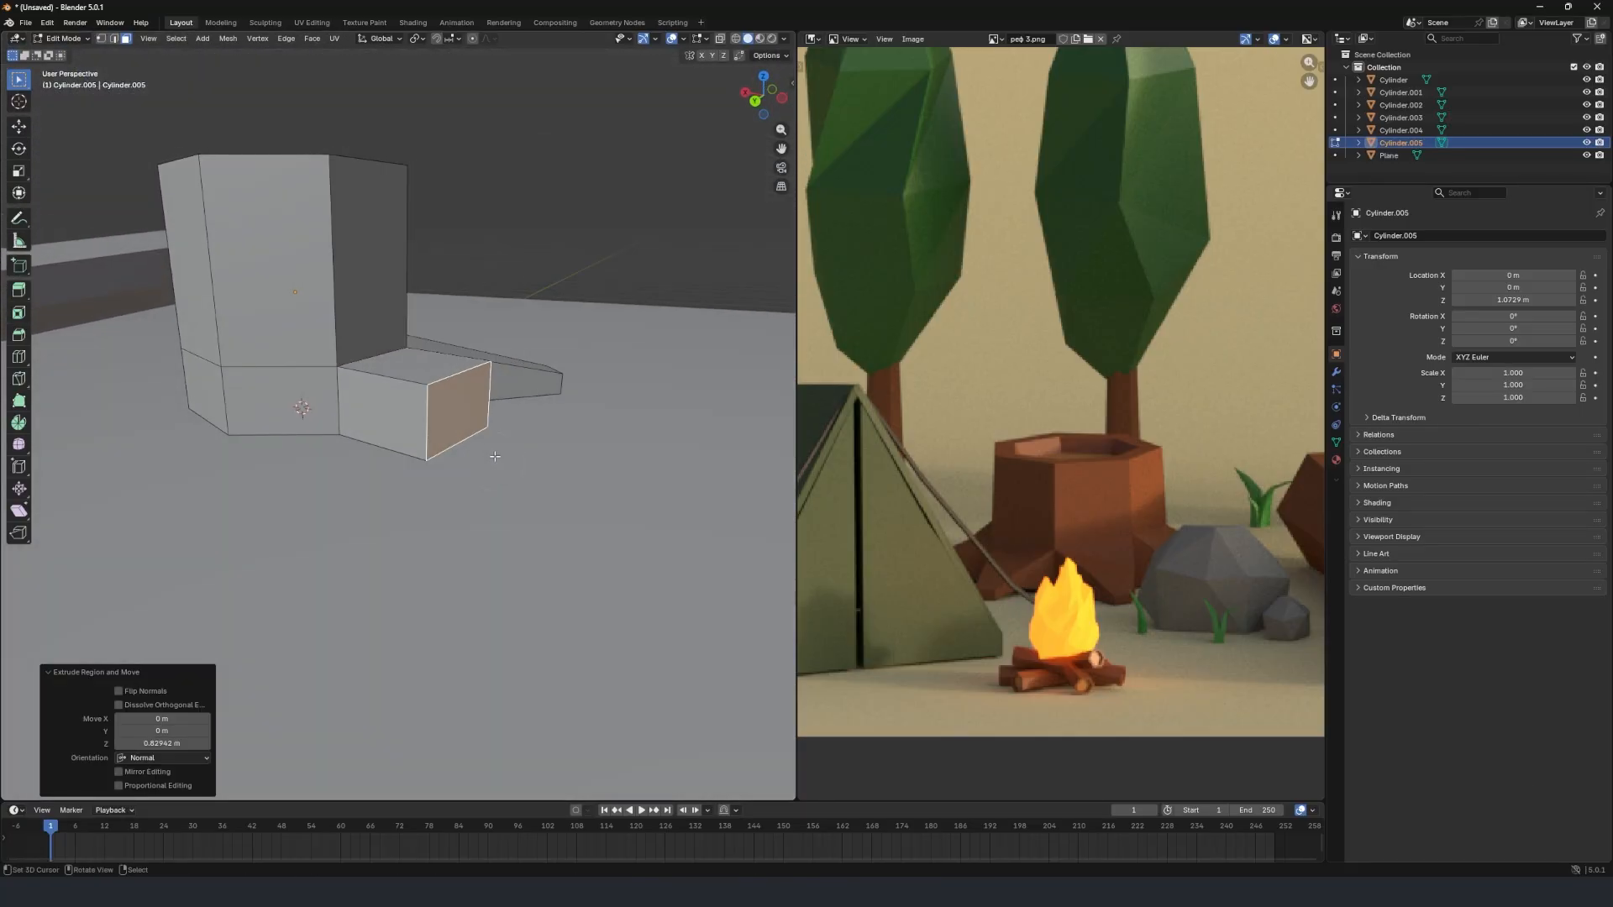
key("s")
left_click(497, 392)
key("g")
key("z")
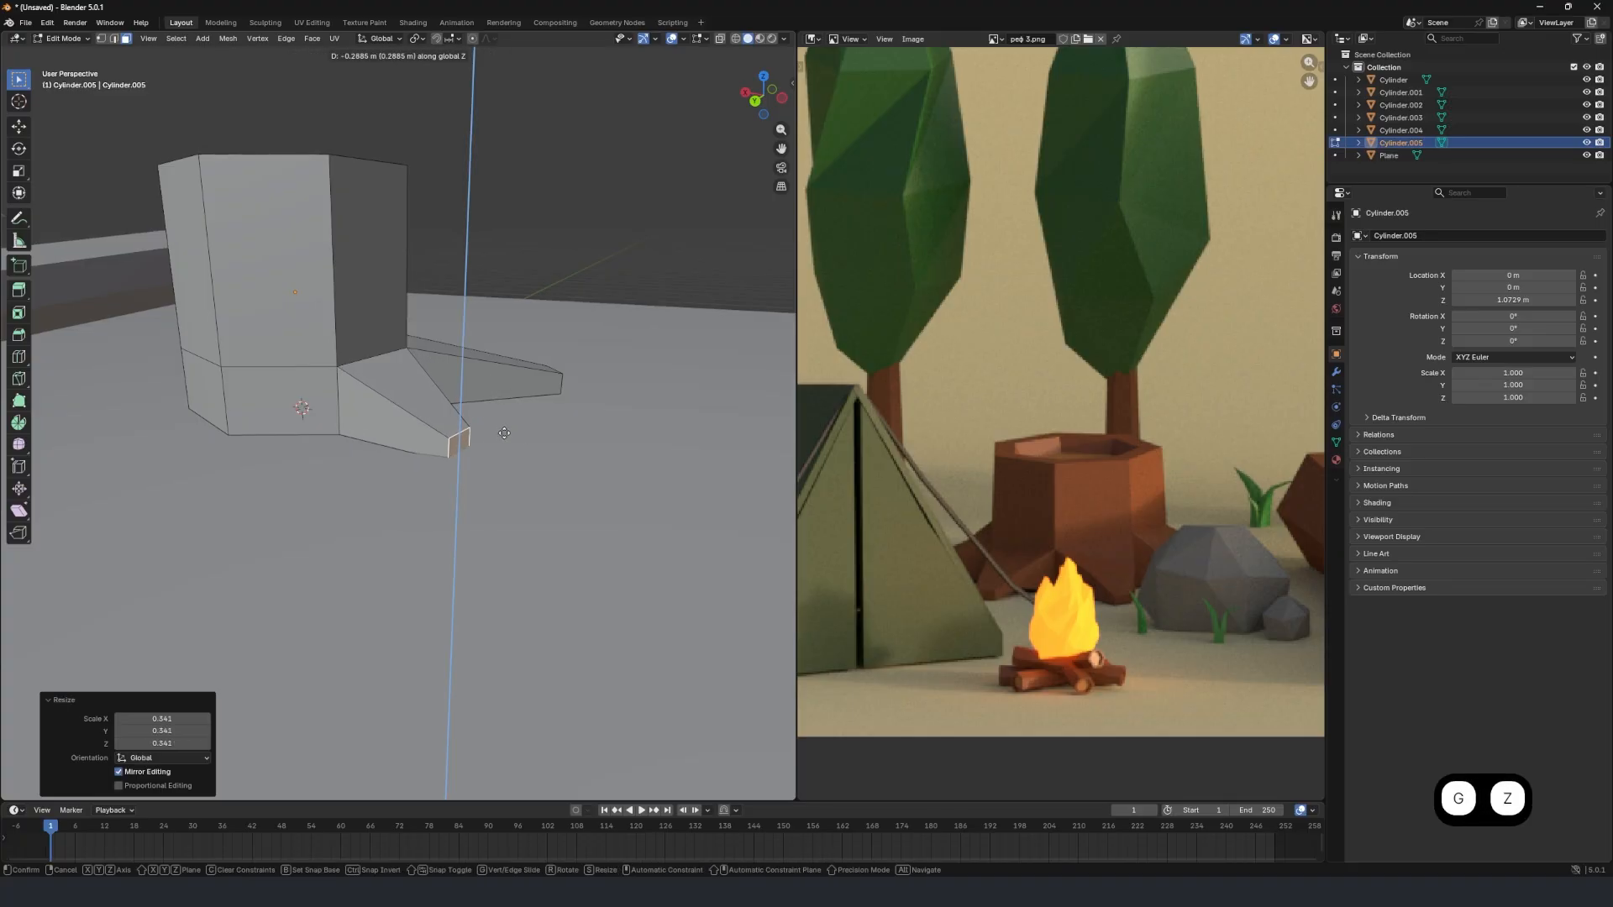
left_click(502, 430)
Extrude the next lower side face of the stump 1.484 m outward as a fourth root.
left_click(299, 400)
middle_click_drag(299, 400, 403, 428)
key("e")
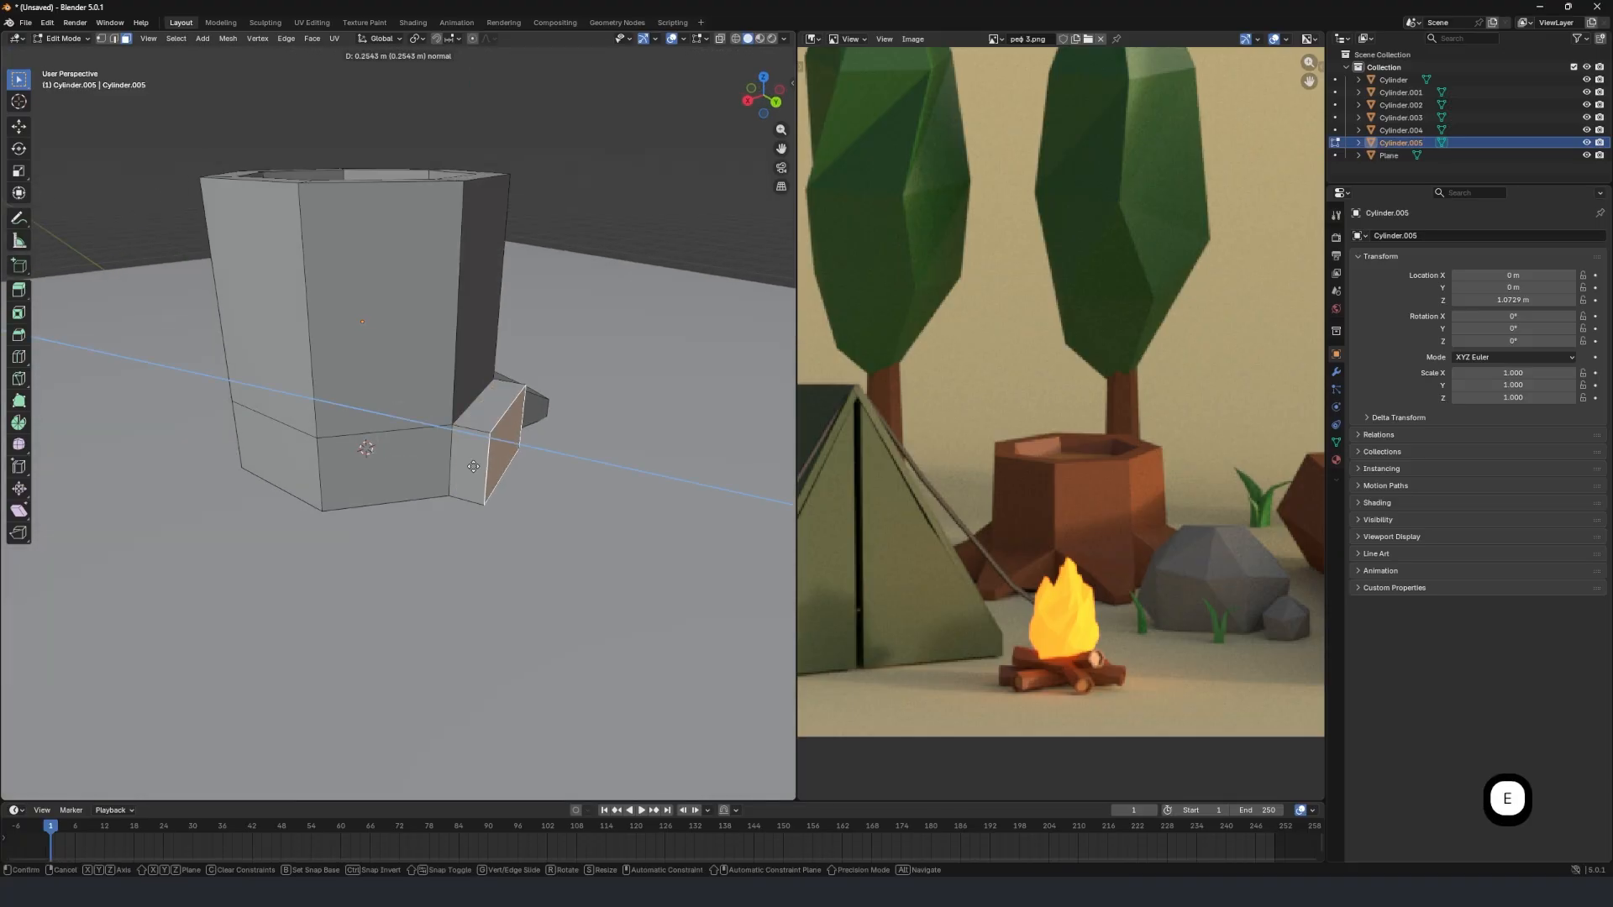
left_click(639, 522)
Shrink the fourth root's end face and lower it about 0.22 m along Z.
middle_click_drag(642, 522, 536, 468, "shift")
key("s")
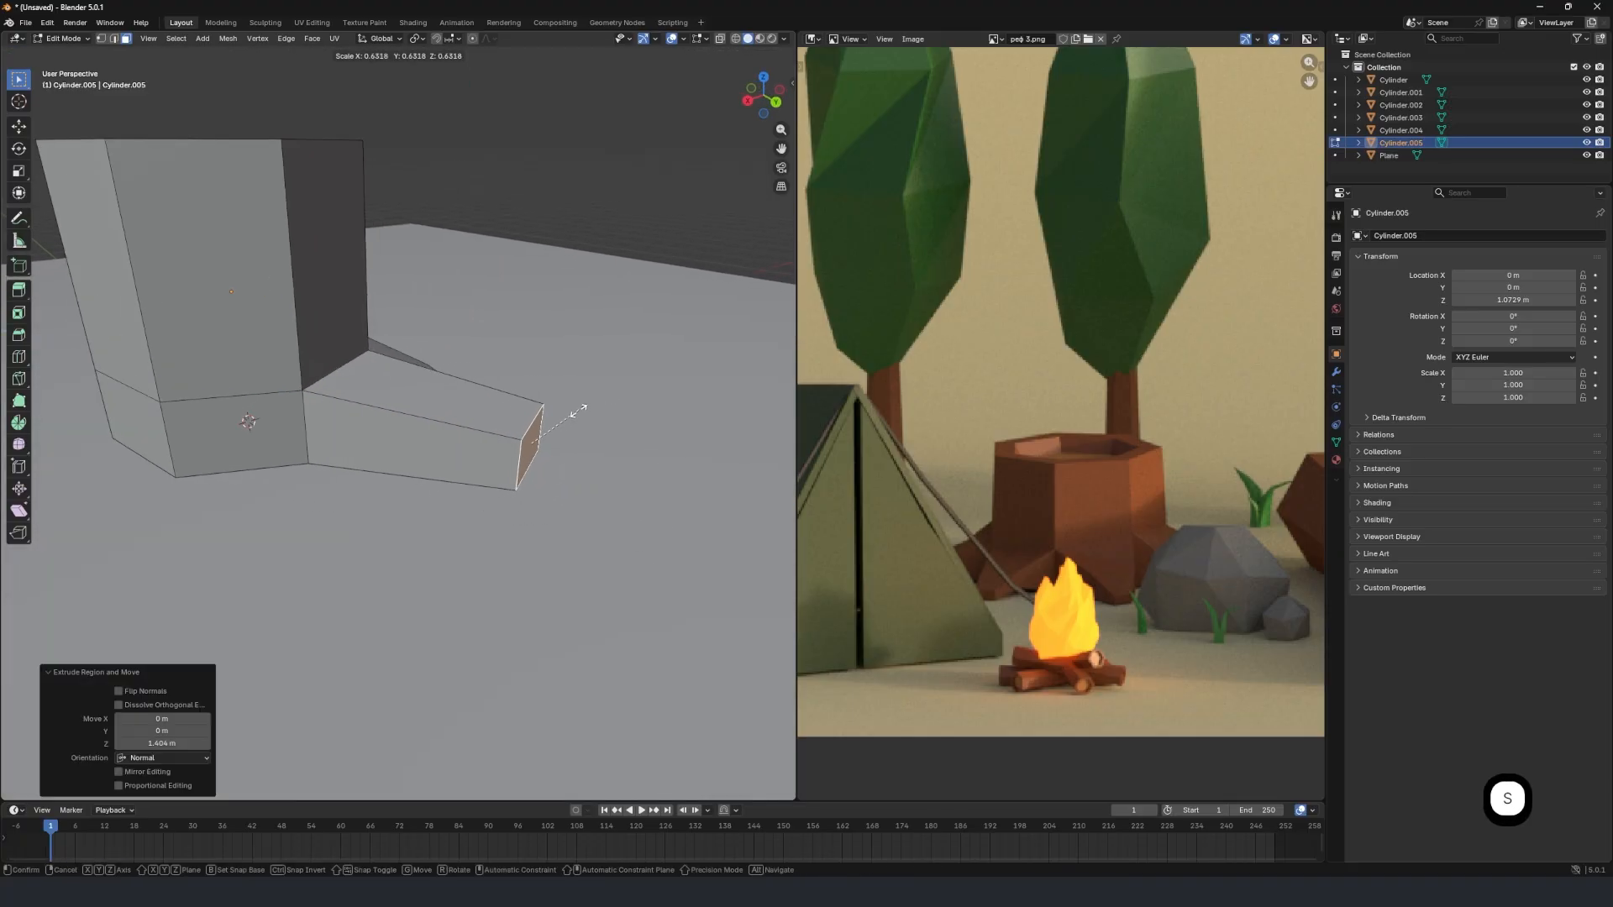
left_click(568, 420)
key("g")
key("z")
left_click(572, 451)
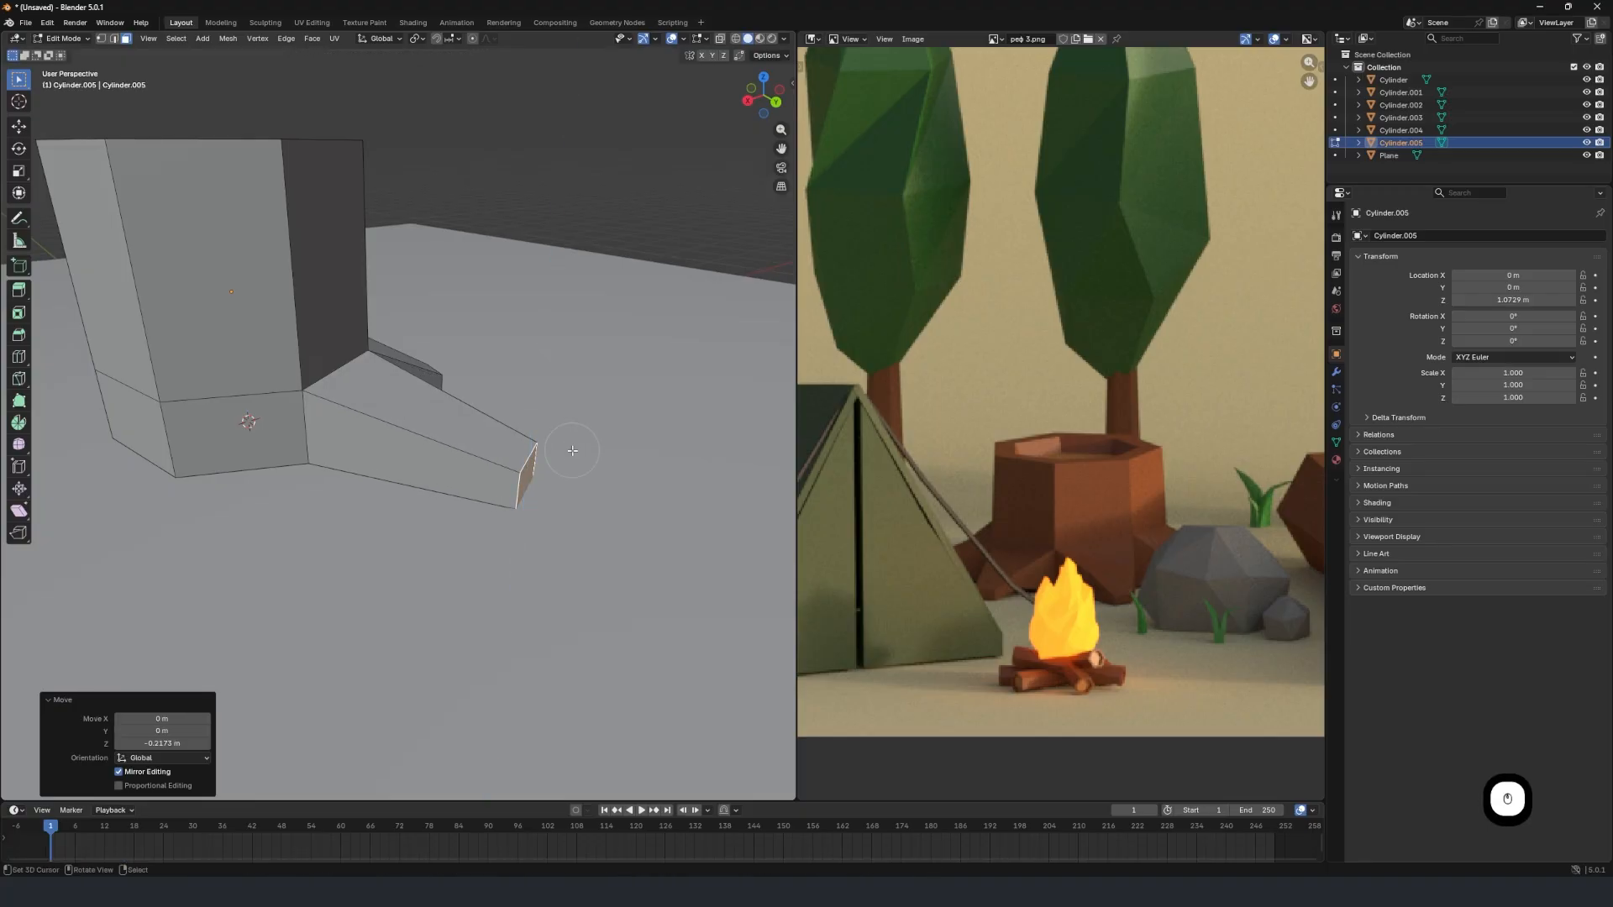
Extrude the lower side face beside the fourth root 1.0344 m outward as a fifth root.
left_click(220, 431)
middle_click_drag(228, 433, 347, 463)
key("e")
left_click(674, 548)
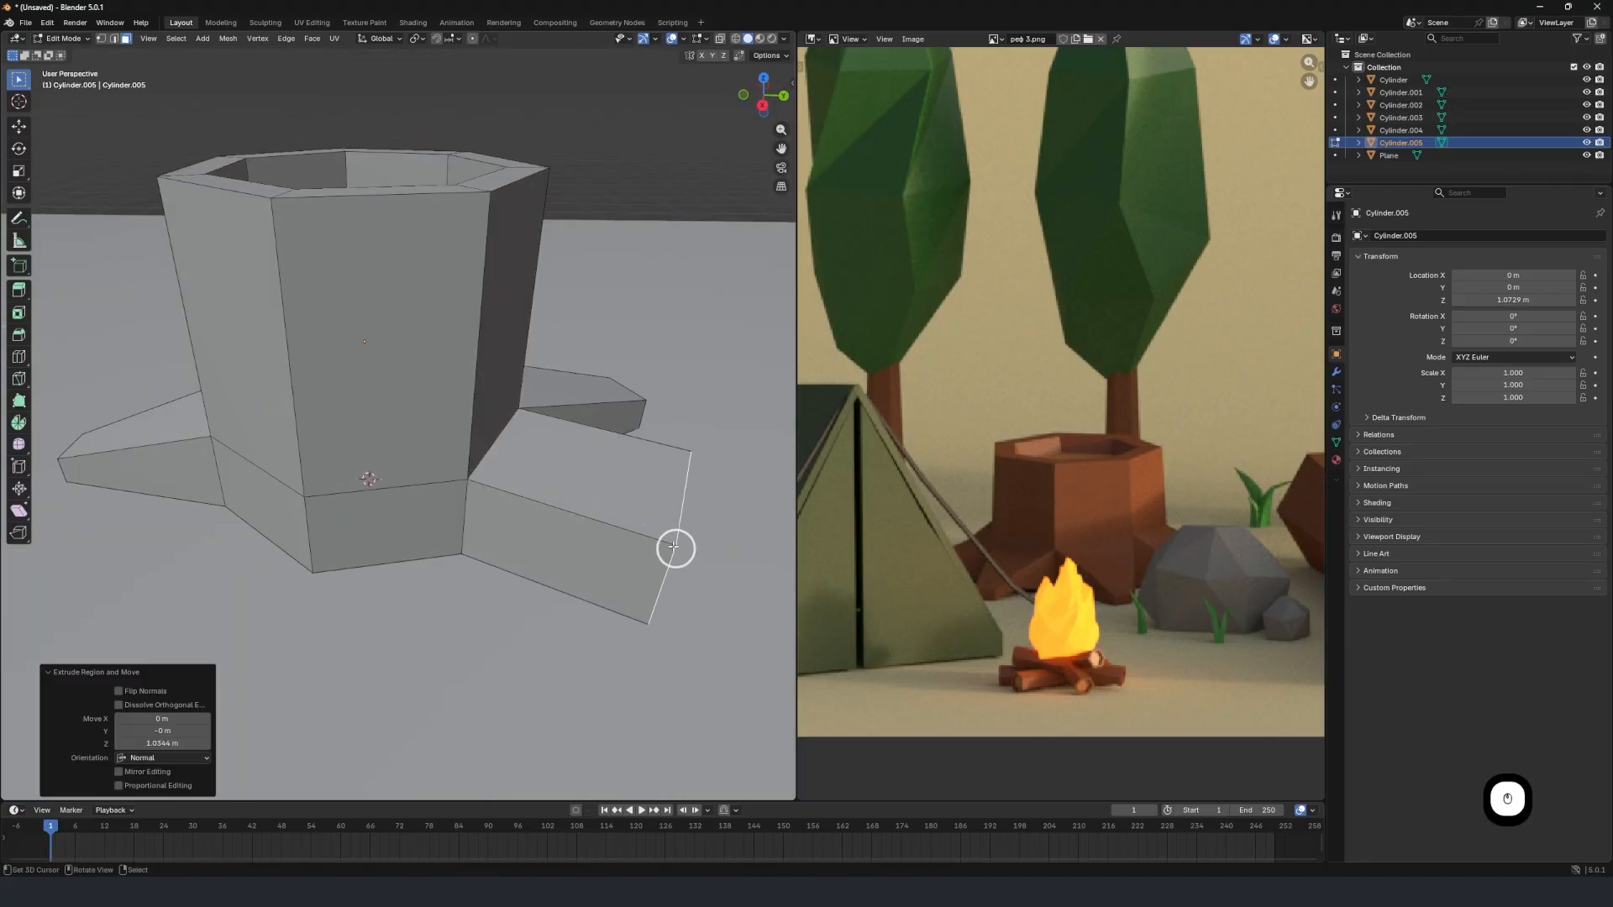
Scale the fifth root's end face to 0.511 and lower it along Z toward the ground.
middle_click_drag(673, 547, 463, 392, "shift")
key("s")
left_click(529, 378)
key("g")
key("z")
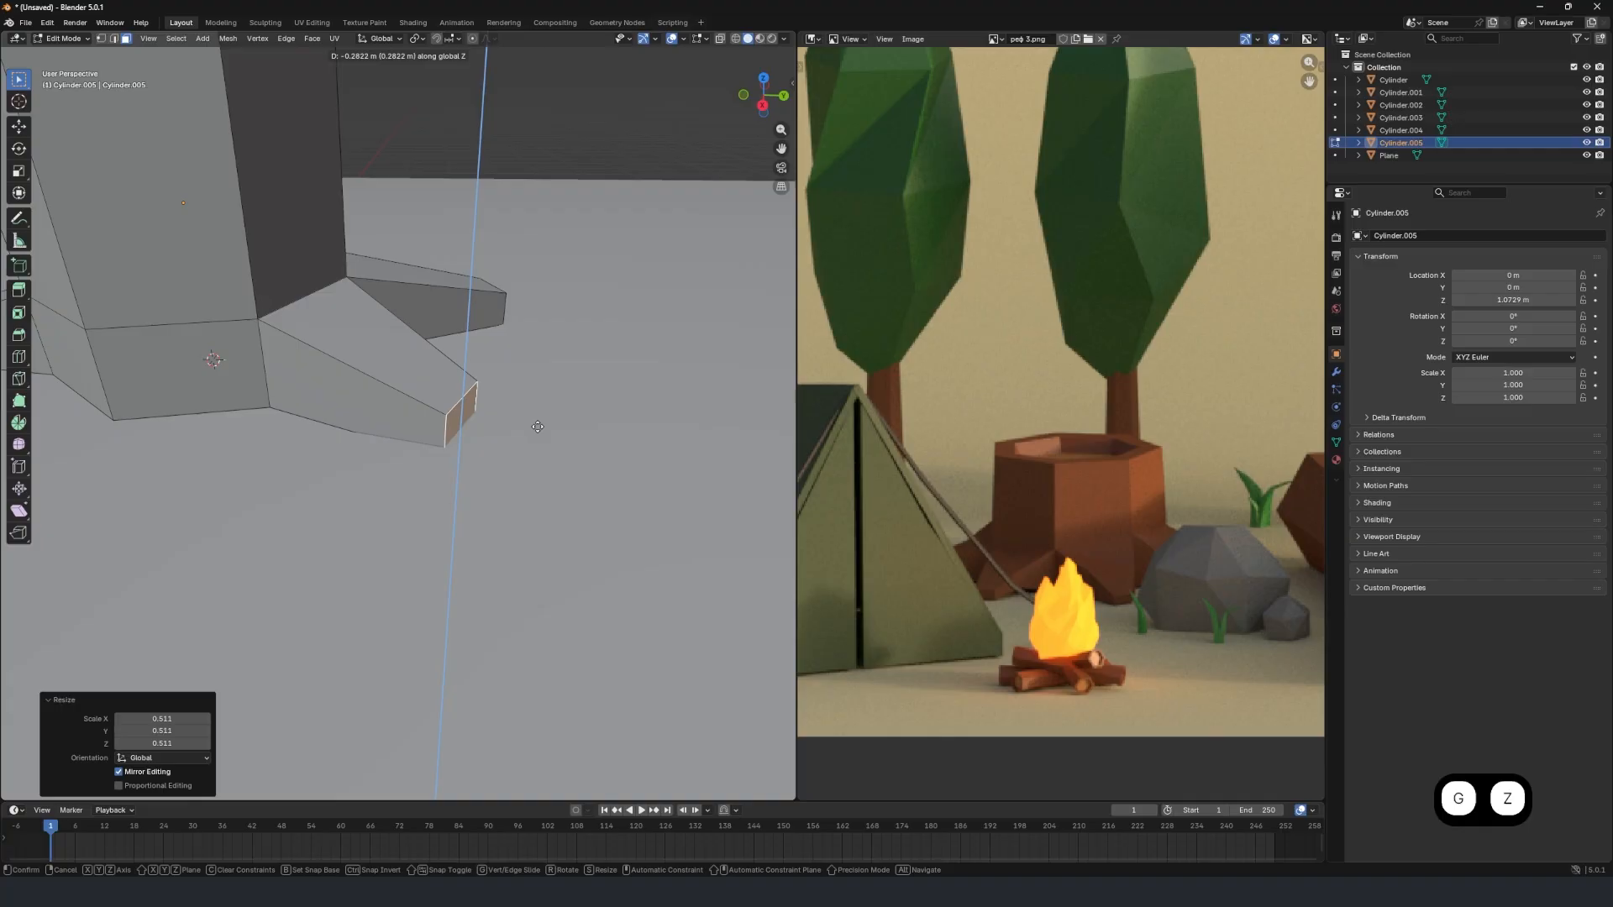
left_click(540, 414)
Extrude the next free lower side face of the stump 1.6952 m outward as a sixth root.
scroll(471, 424, "down", 4)
middle_click_drag(331, 436, 412, 428)
scroll(414, 412, "up", 3)
right_click(420, 404)
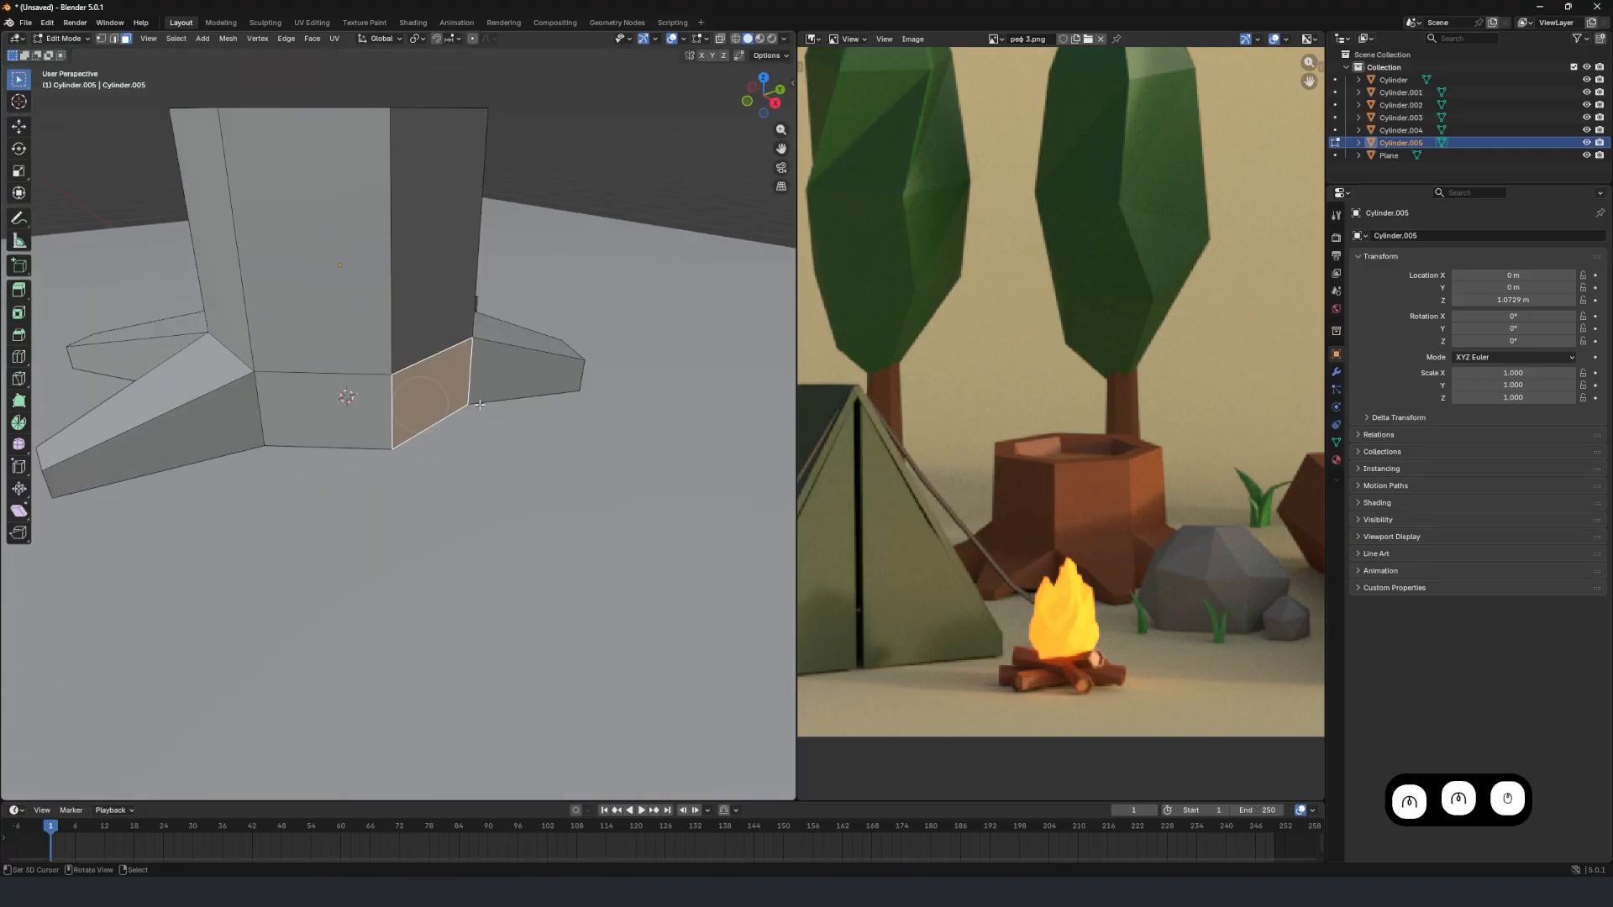
key("e")
left_click(733, 472)
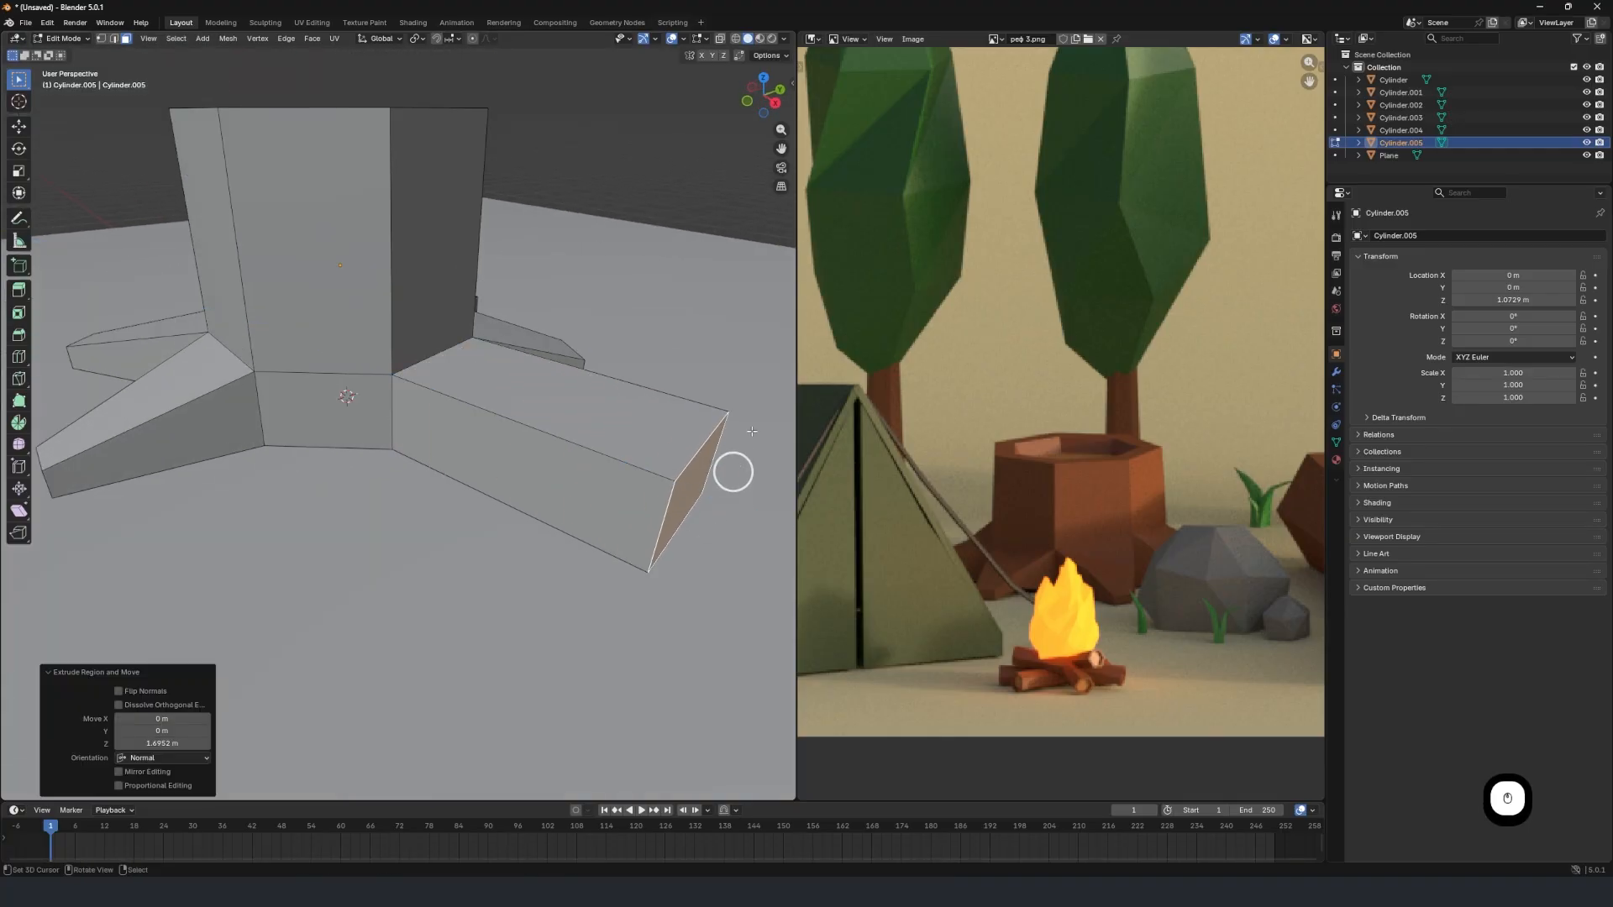
Scale the sixth root's end face to 0.267 and lower it about 0.2 m along Z.
key("s")
left_click(684, 461)
key("g")
key("z")
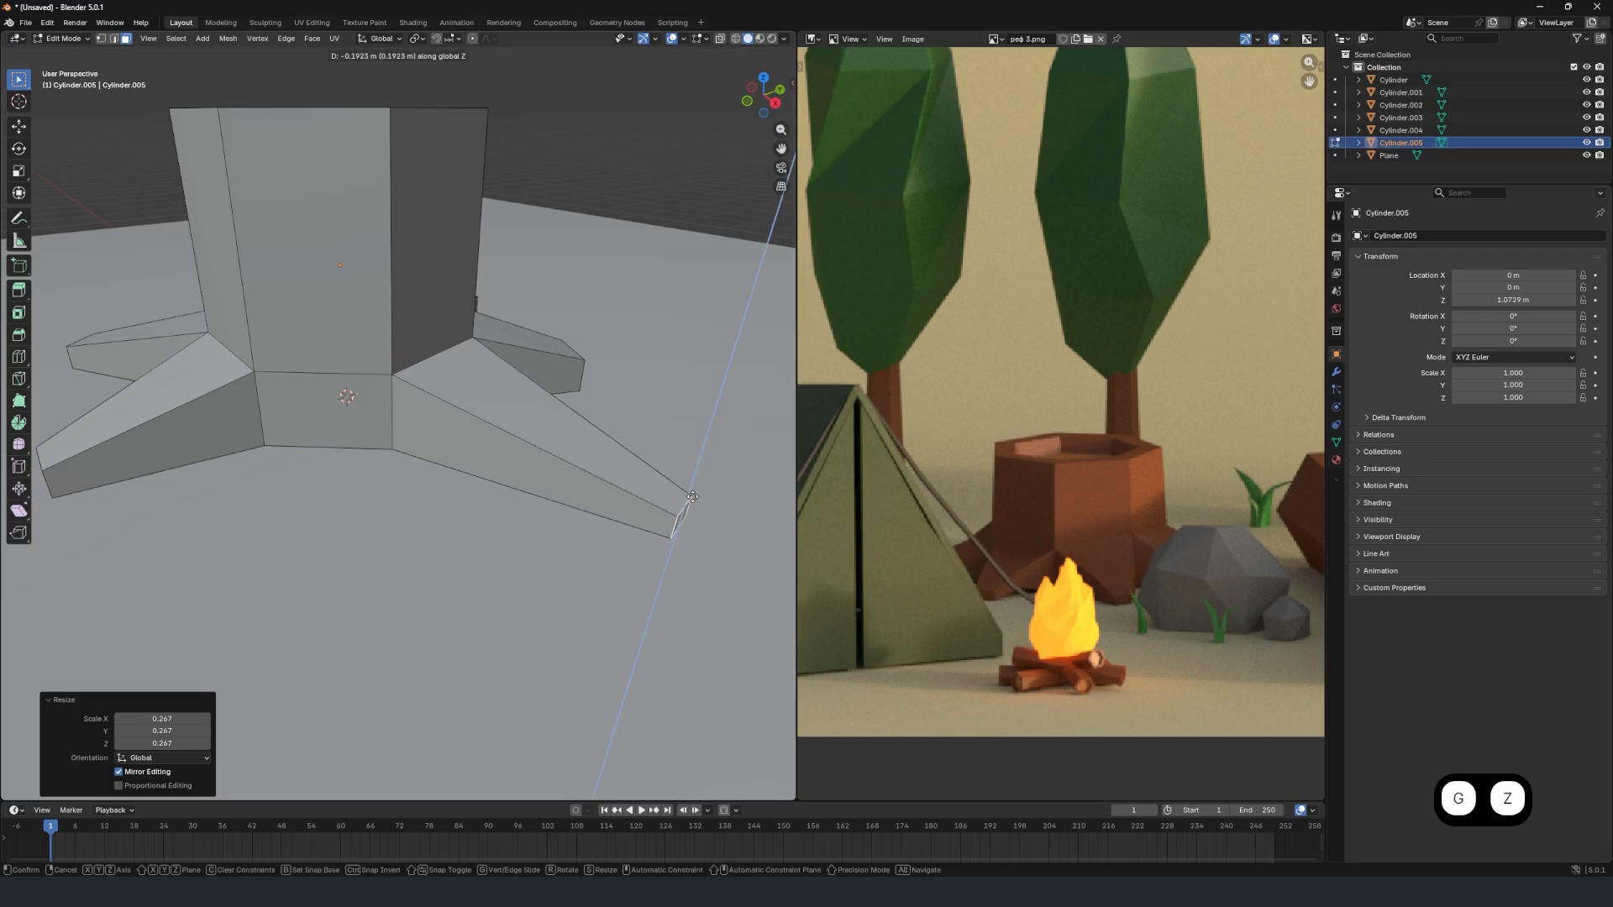
left_click(688, 504)
Extrude the lower side face beside the sixth root 1.5224 m outward as another root.
left_click(351, 443)
scroll(297, 424, "down", 2)
middle_click_drag(306, 426, 416, 429)
key("e")
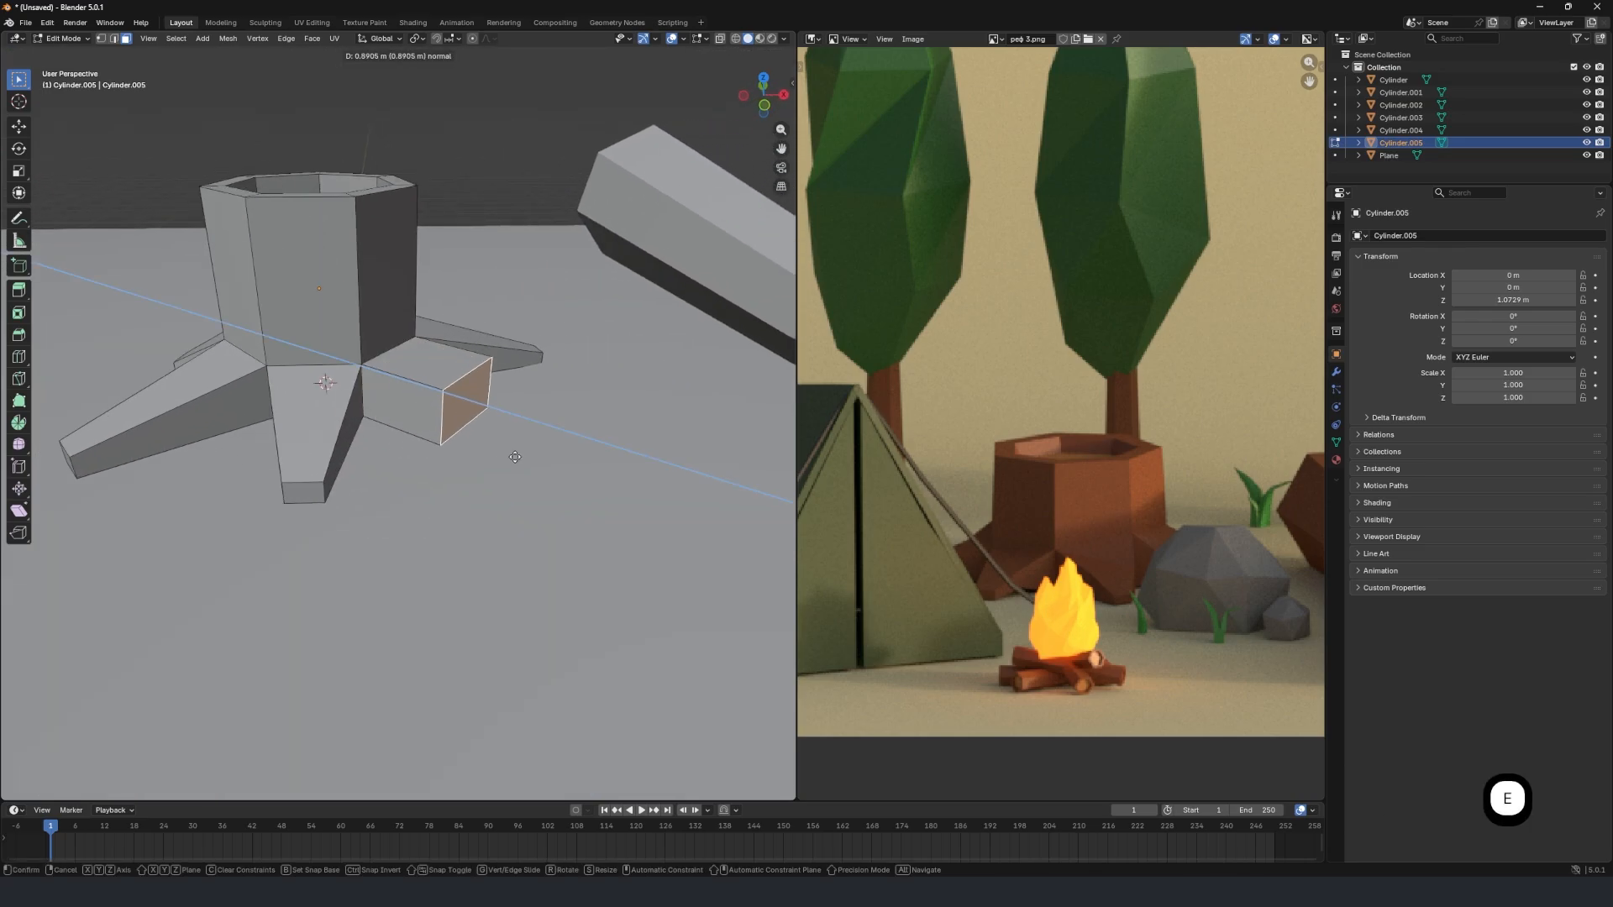
left_click(569, 482)
Scale the last root's end face to about 0.48, lower it about 0.24 m, and return to Object Mode.
key("s")
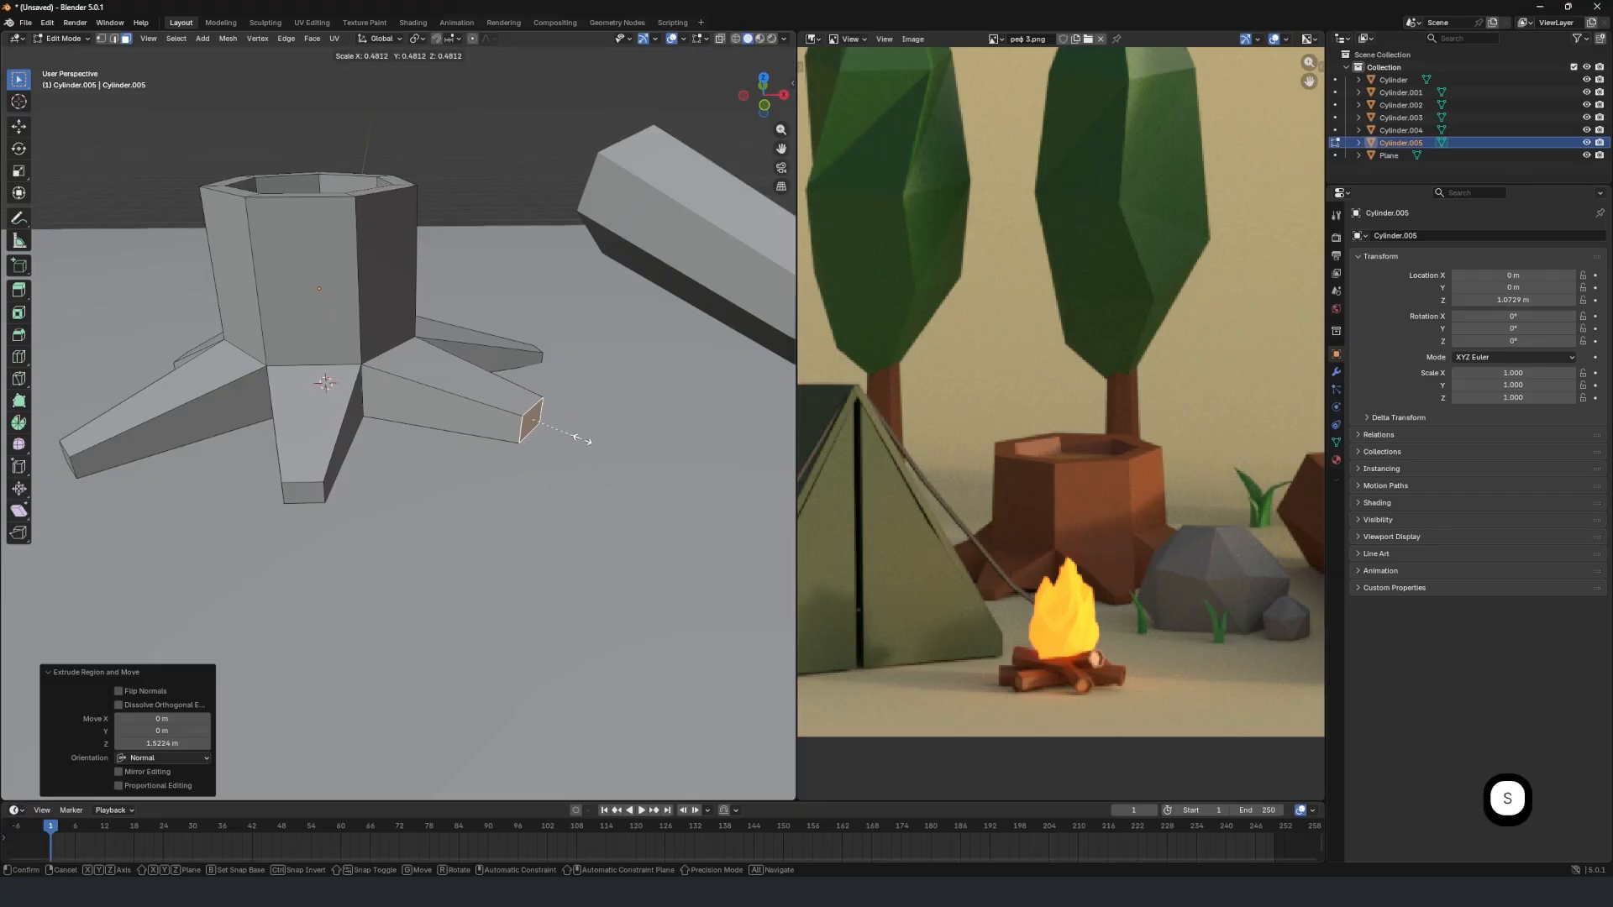
left_click(582, 438)
key("g")
key("z")
left_click(589, 466)
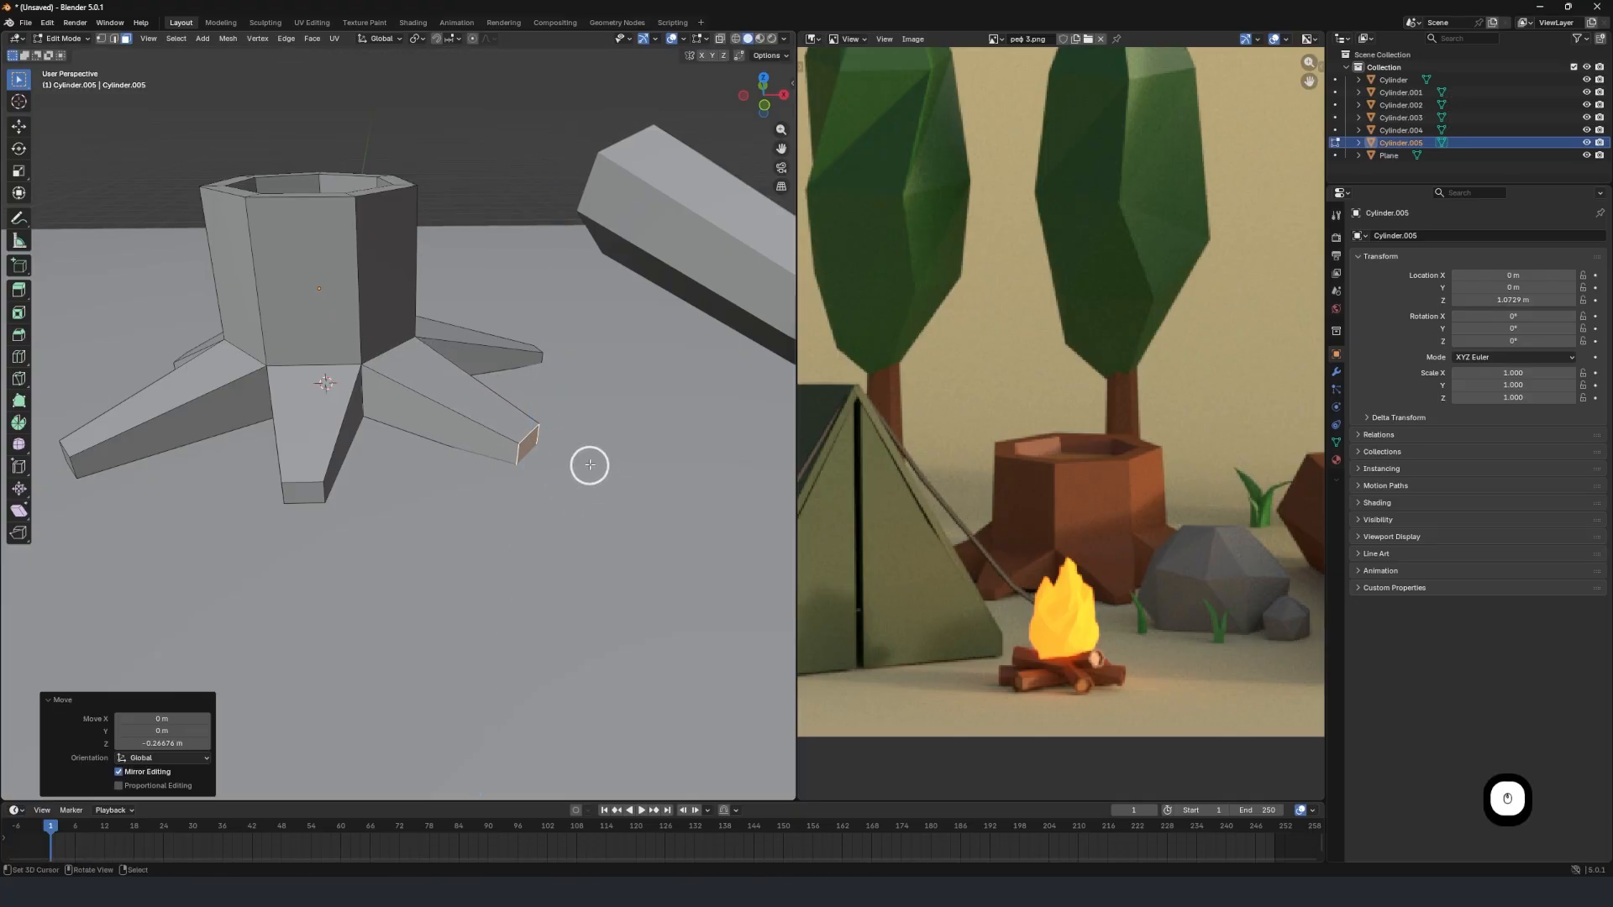
scroll(393, 410, "down", 3)
key("Tab")
Move the finished stump -3.6694 m along X on the ground plane.
scroll(392, 408, "down", 4)
middle_click_drag(391, 408, 378, 370)
scroll(415, 405, "up", 4)
scroll(416, 405, "down", 1)
scroll(414, 400, "up", 2)
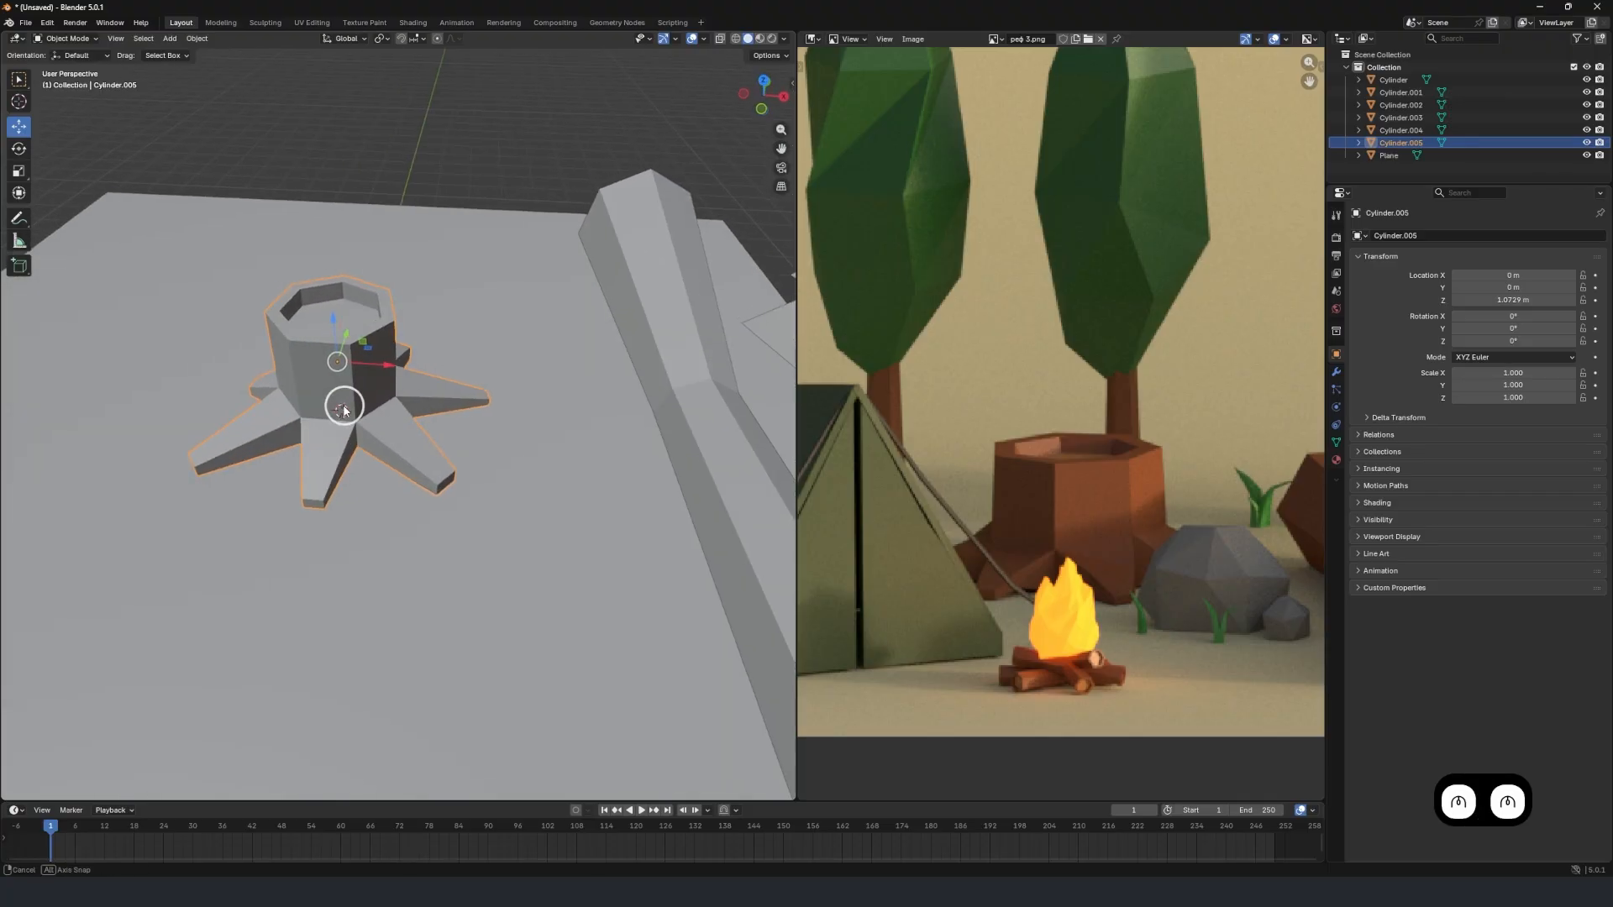
key("g")
key("x")
left_click(151, 357)
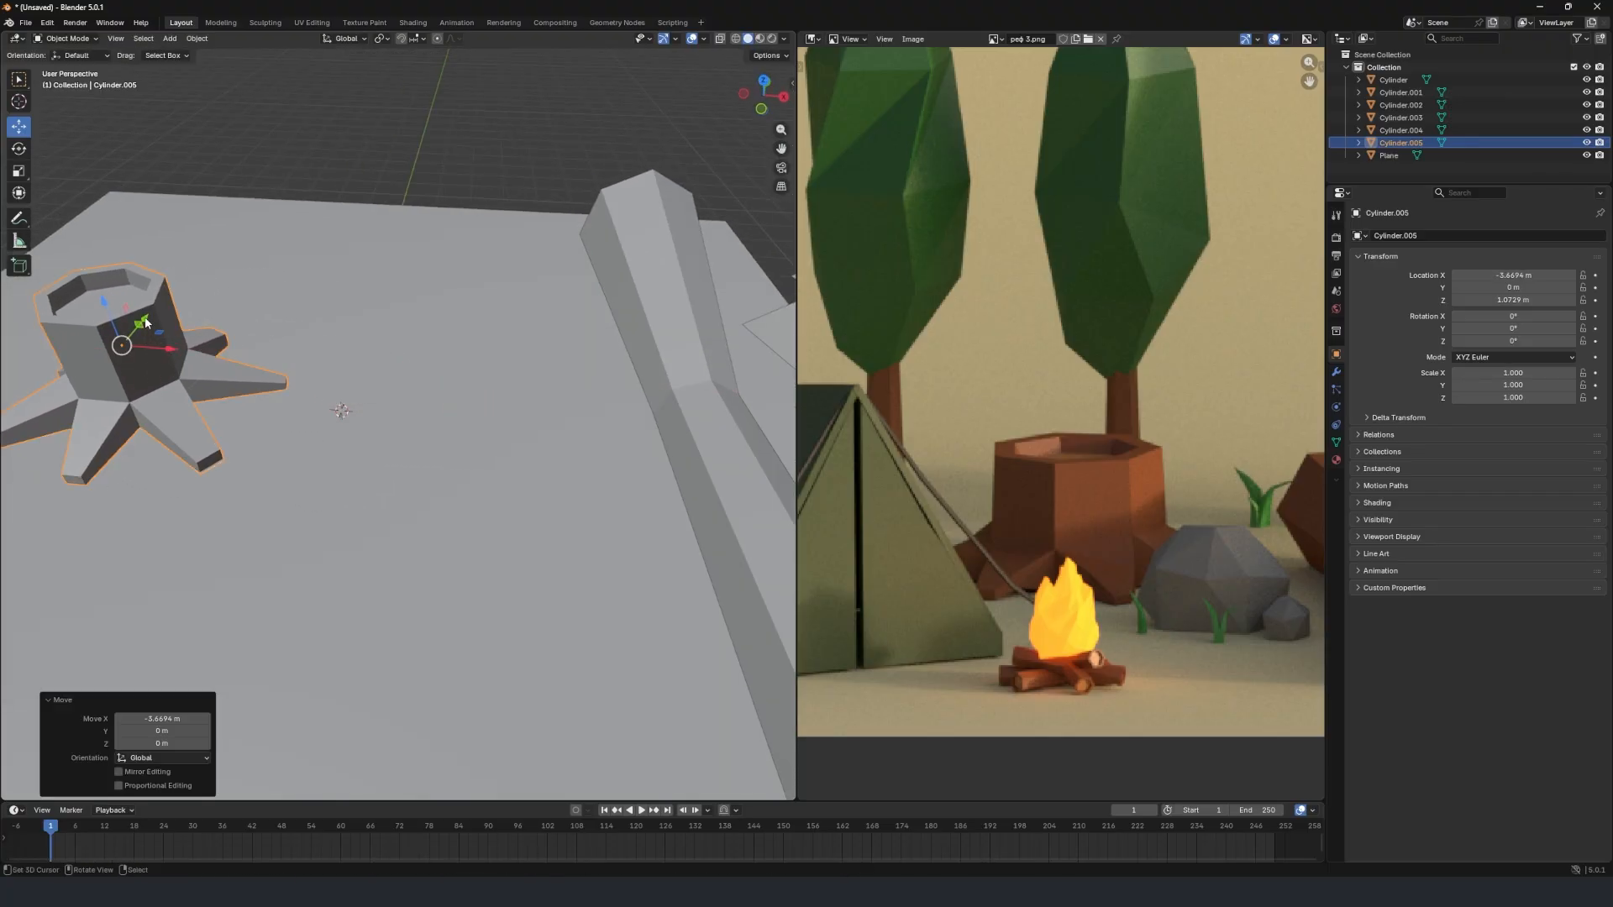
Move the stump 3.4358 m along Y and a further -2.947 m along X toward the plane's far corner.
mouse_move(145, 323)
left_mouse_down()
mouse_move(169, 261)
mouse_move(145, 322)
left_mouse_up()
key("ctrl+z")
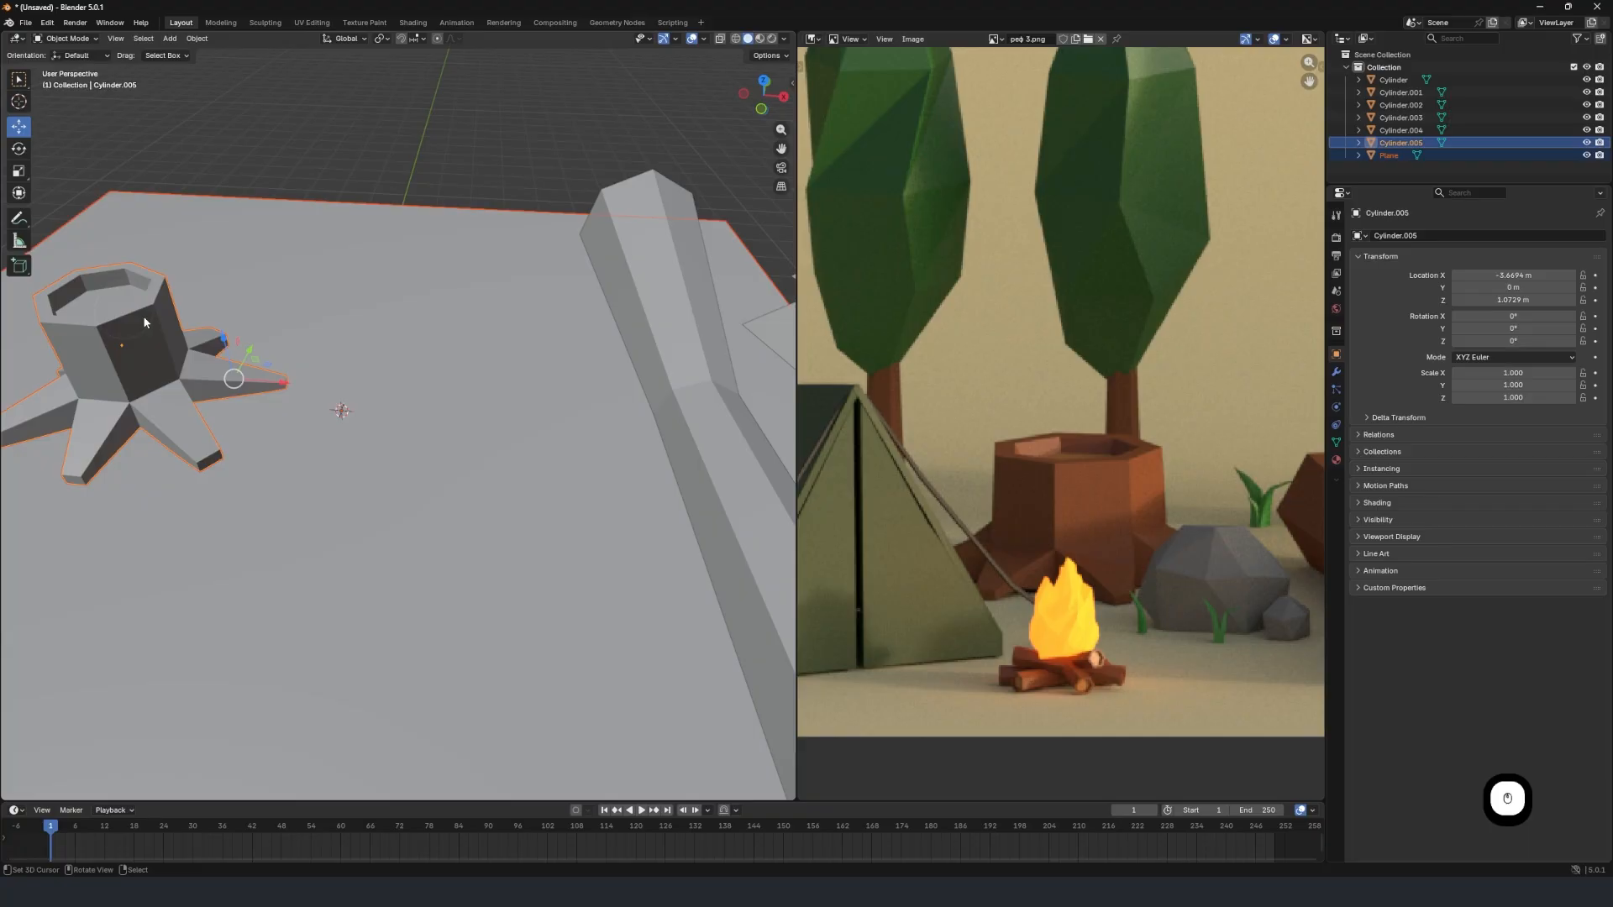
left_click(198, 356)
left_click(232, 367)
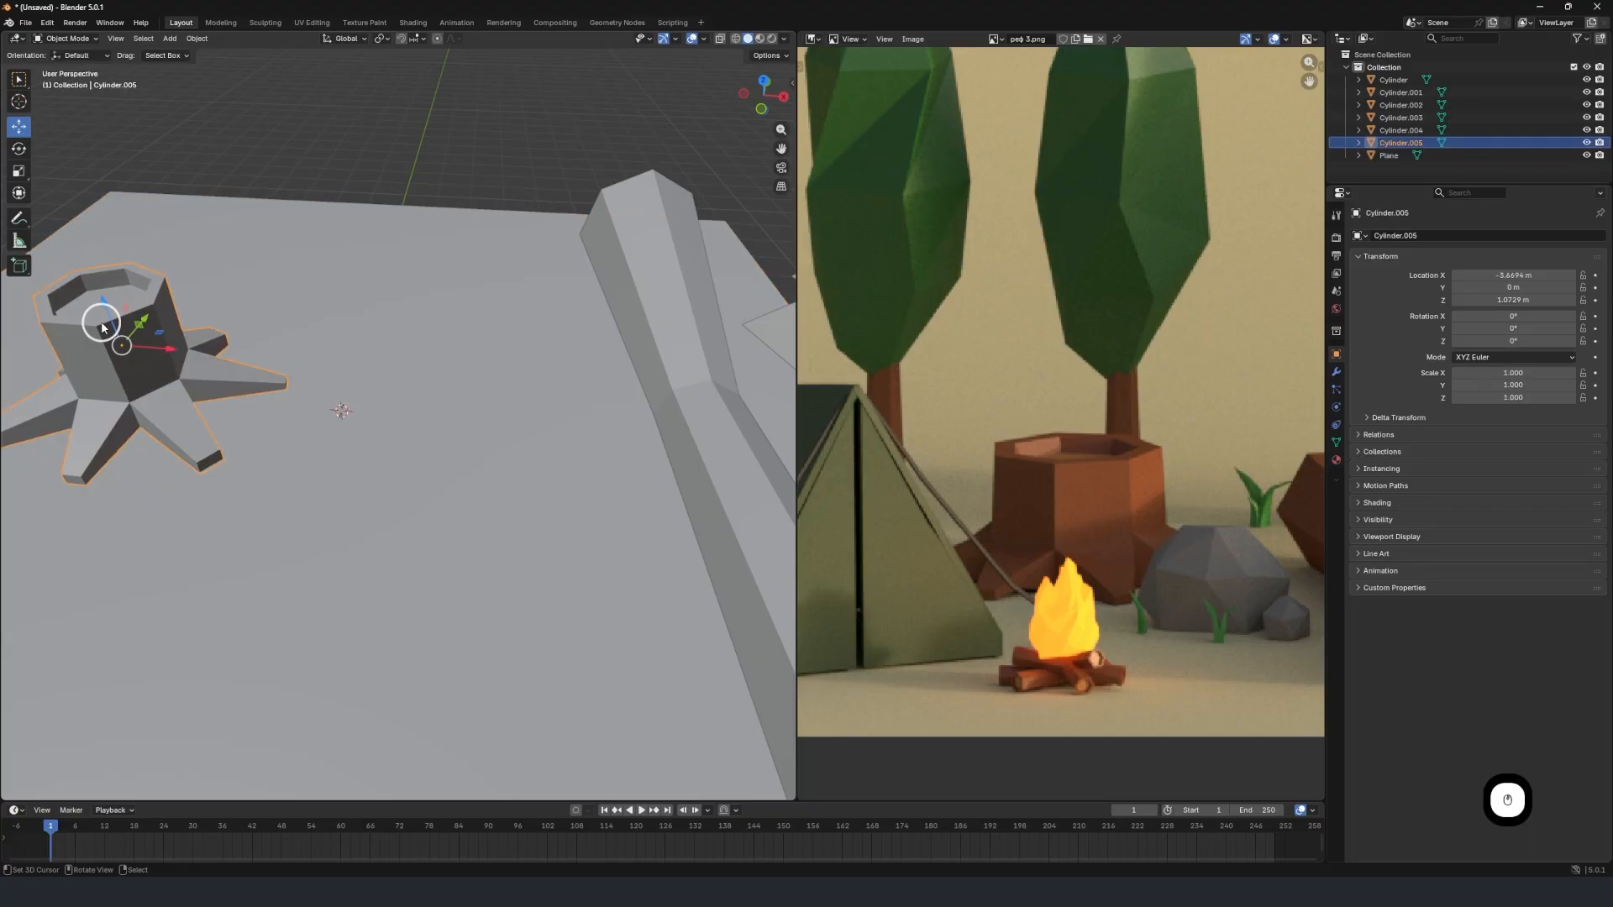
key("g")
key("x")
left_click(136, 261)
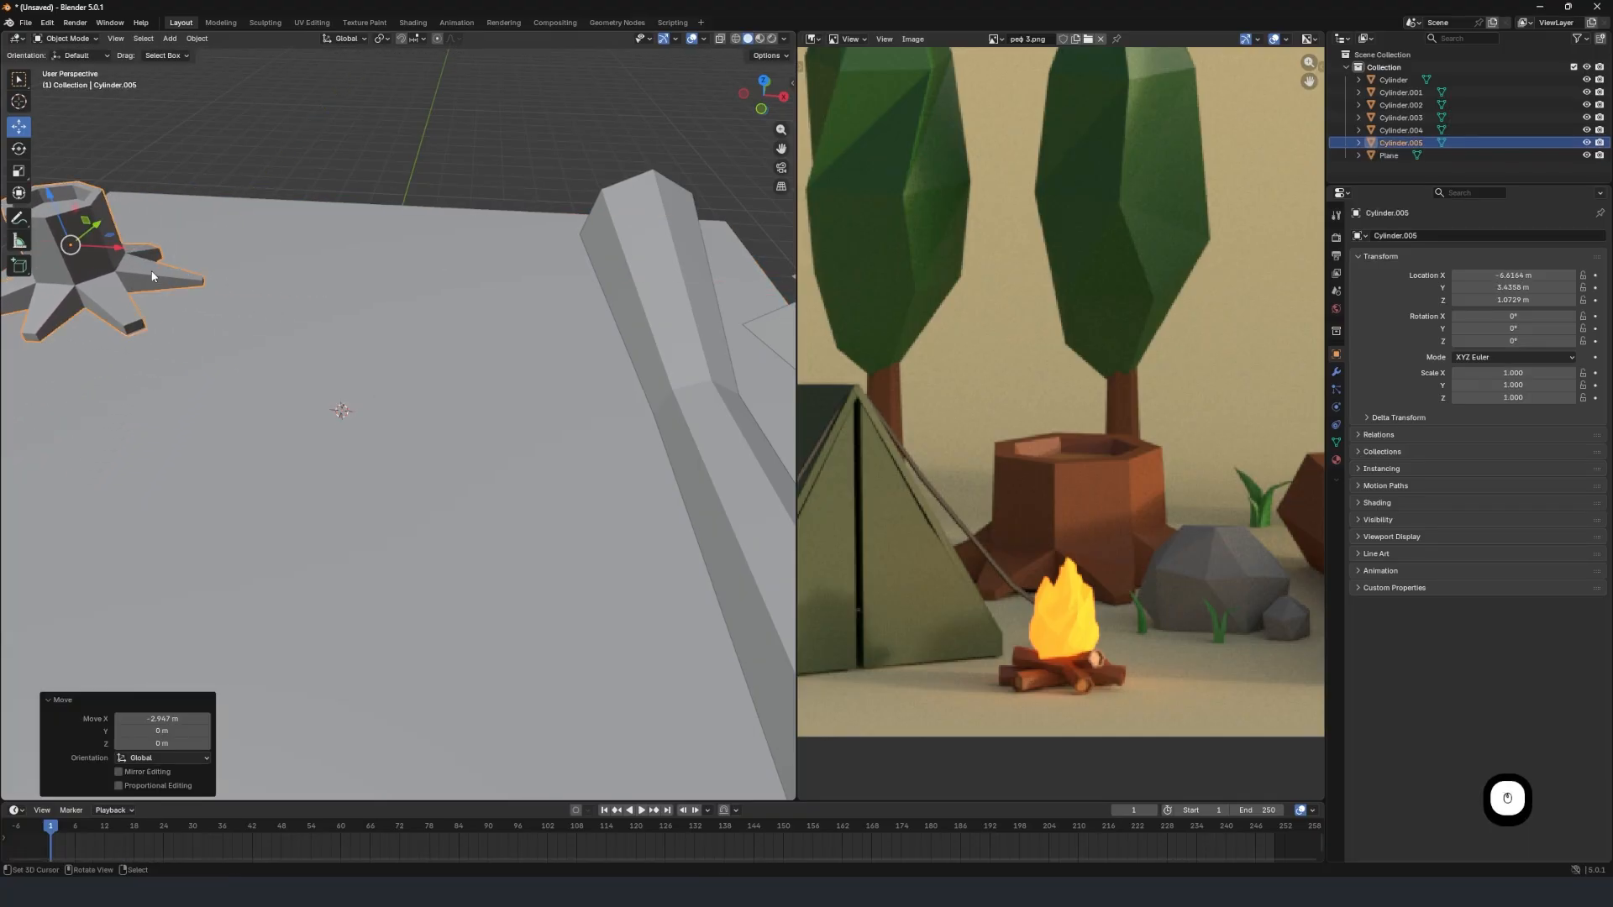
Duplicate the hollow-ended log in place without offsetting the copy.
scroll(201, 304, "down", 3)
middle_click_drag(220, 310, 366, 345)
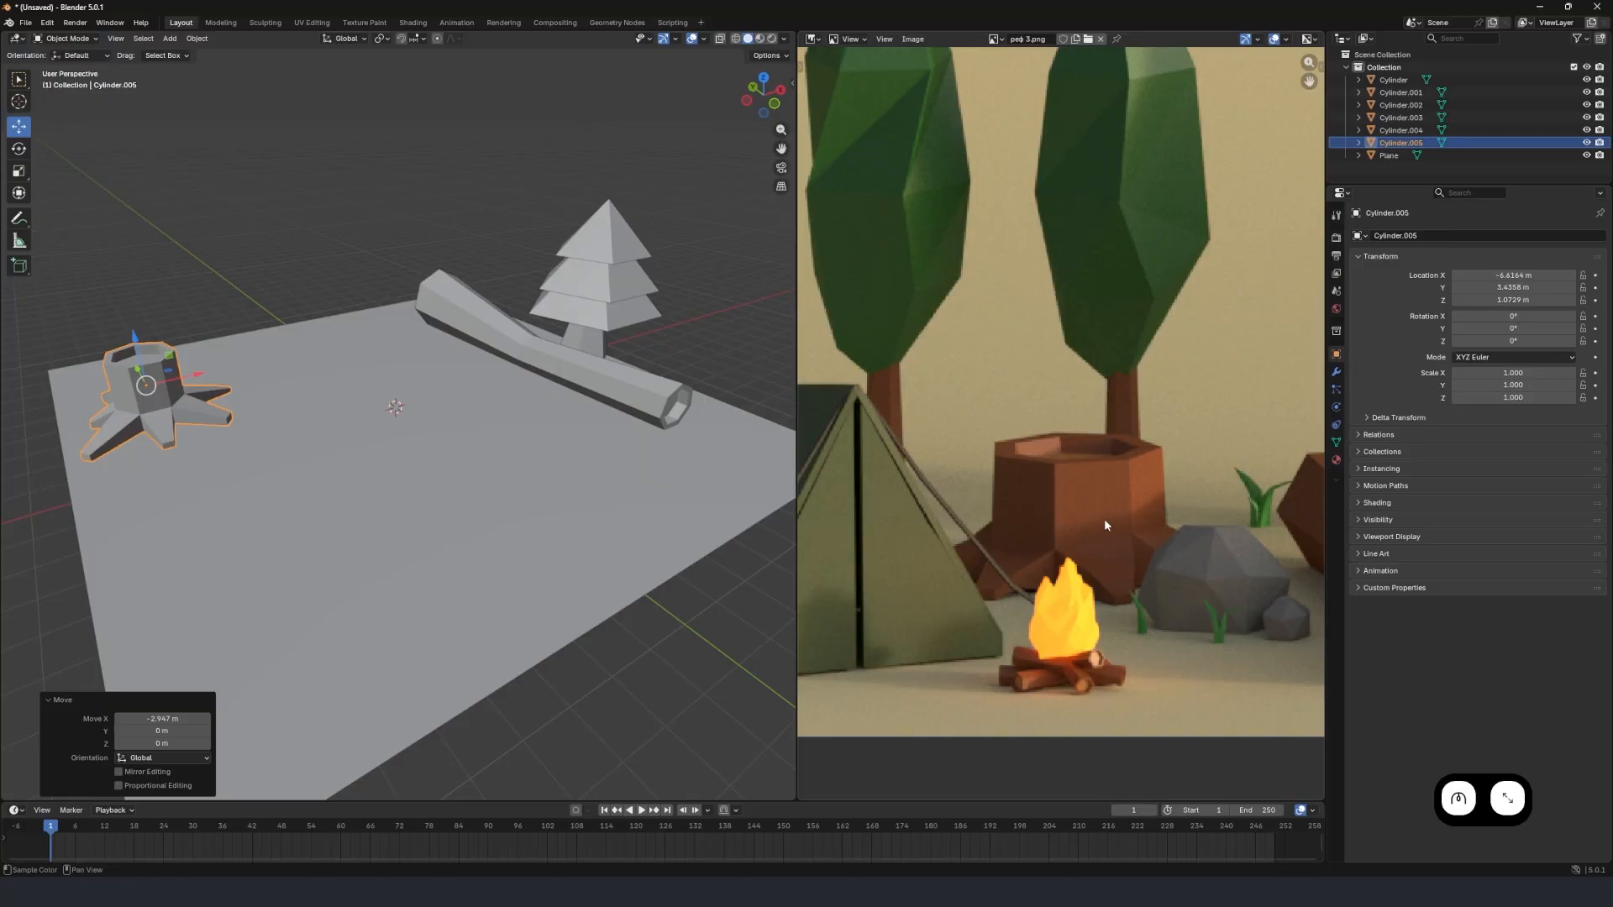
scroll(1041, 638, "up", 1)
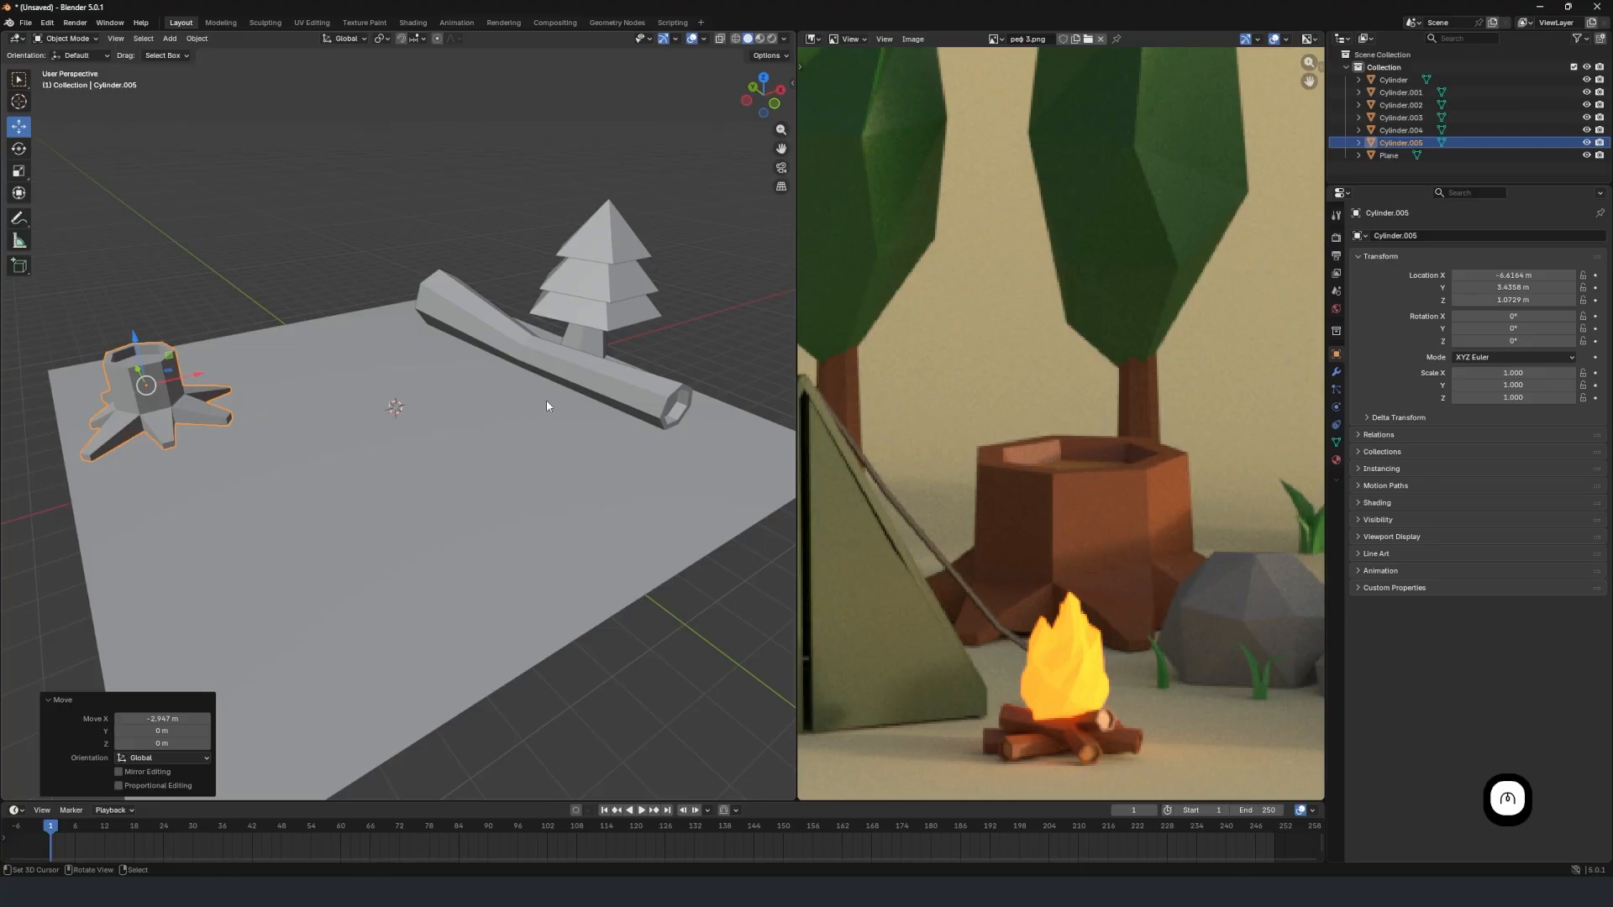
right_click(564, 359)
mouse_move(568, 362)
middle_mouse_down()
mouse_move(525, 371)
mouse_move(564, 384)
middle_mouse_up()
scroll(566, 385, "up", 2)
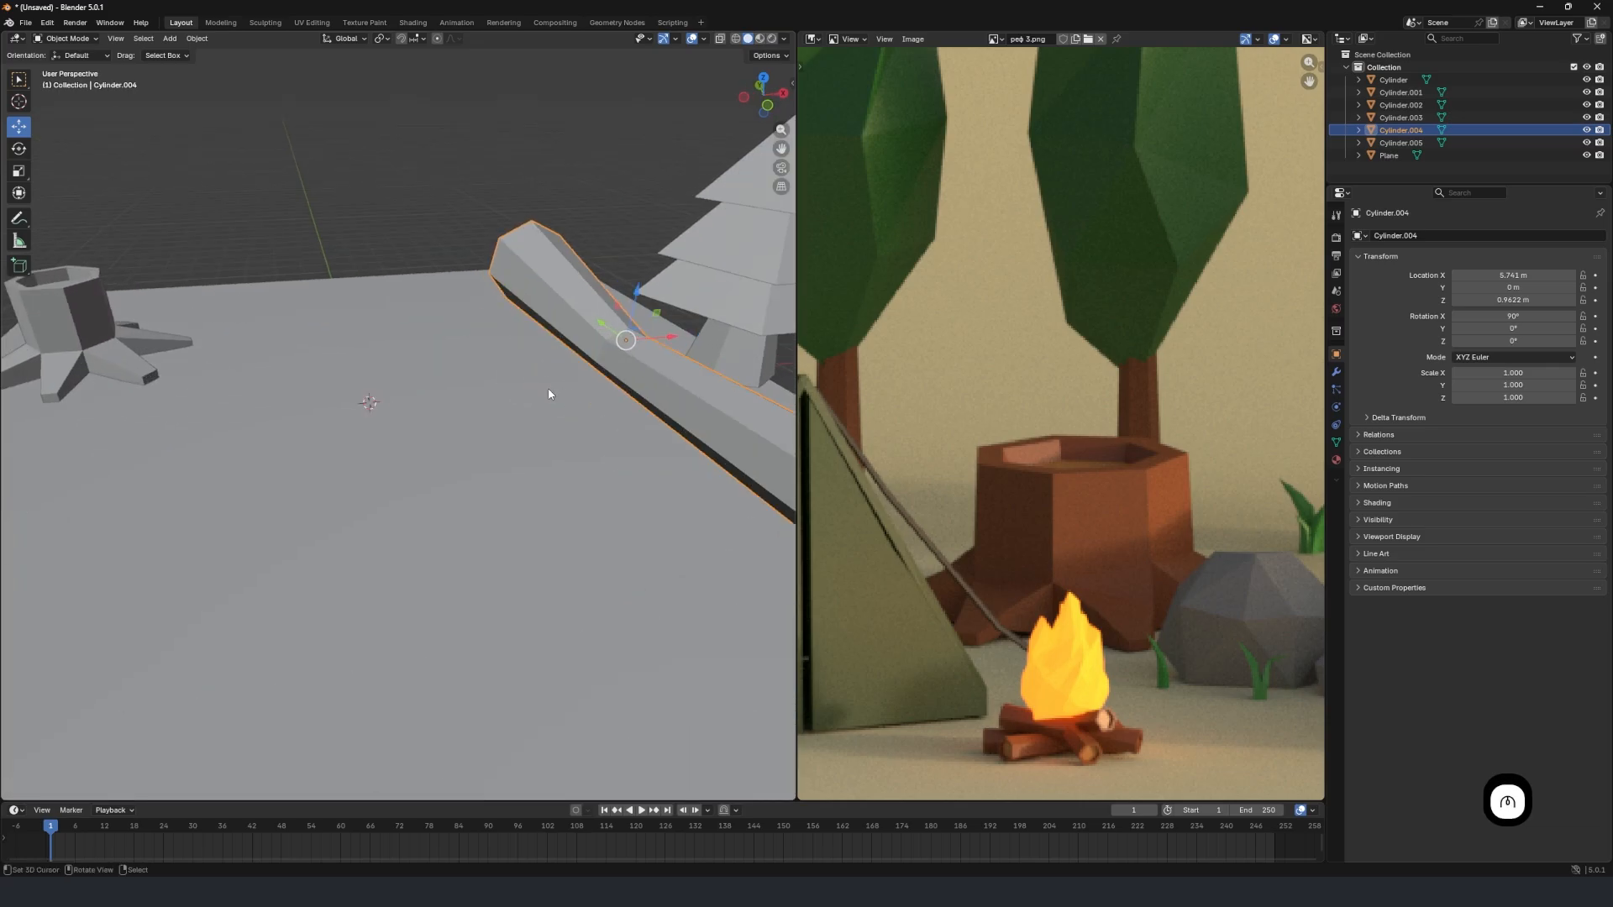
key("shift+d")
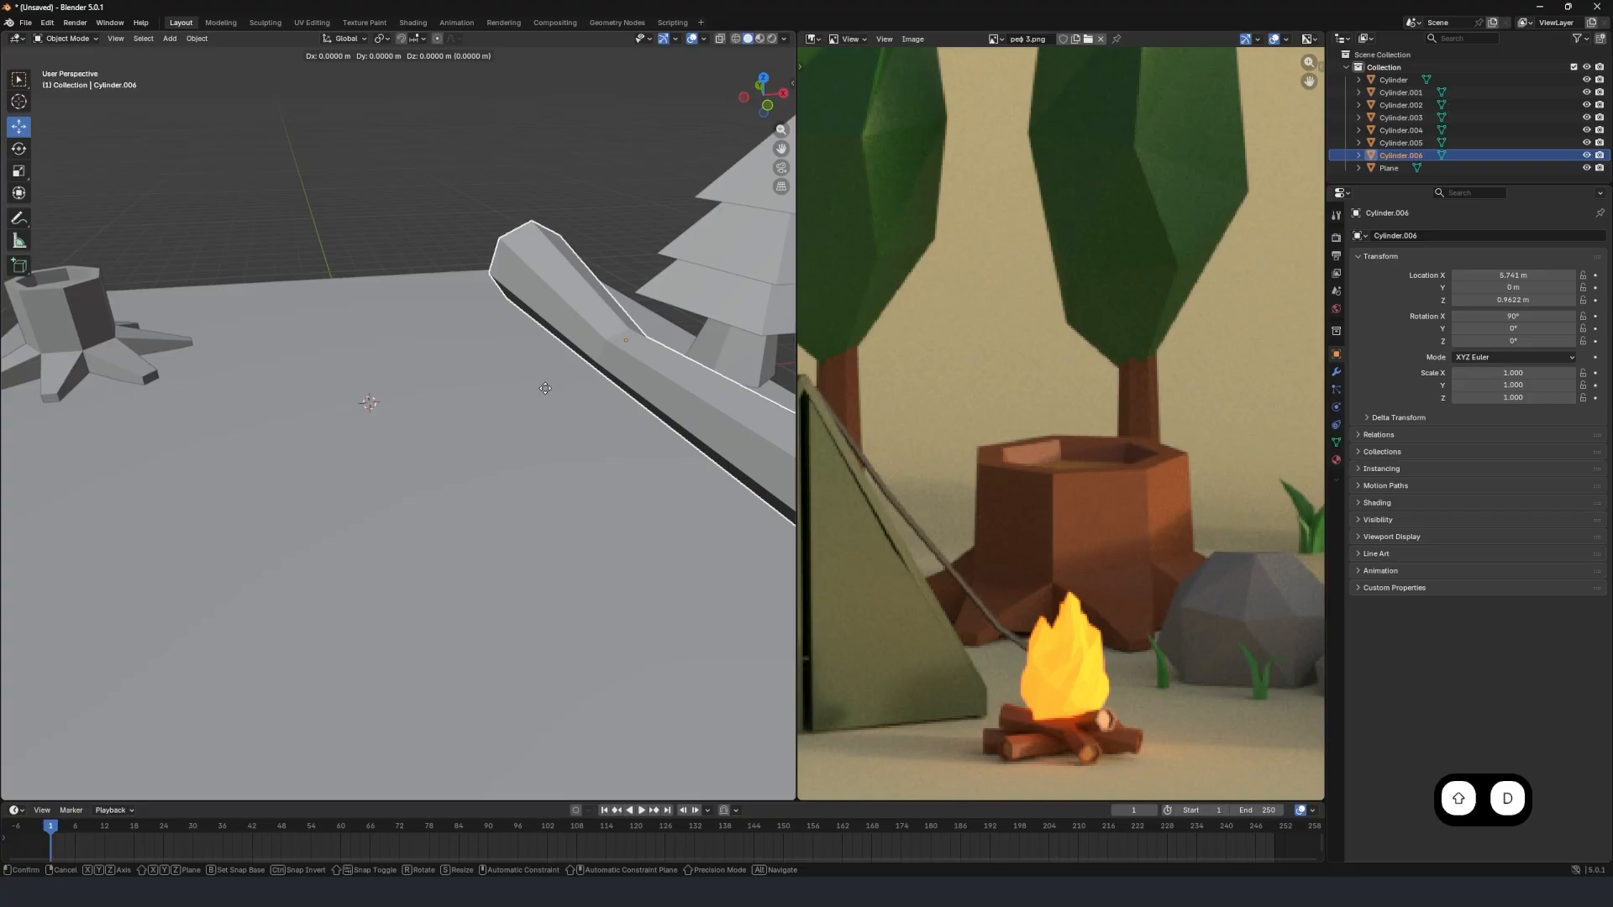
right_click(546, 388)
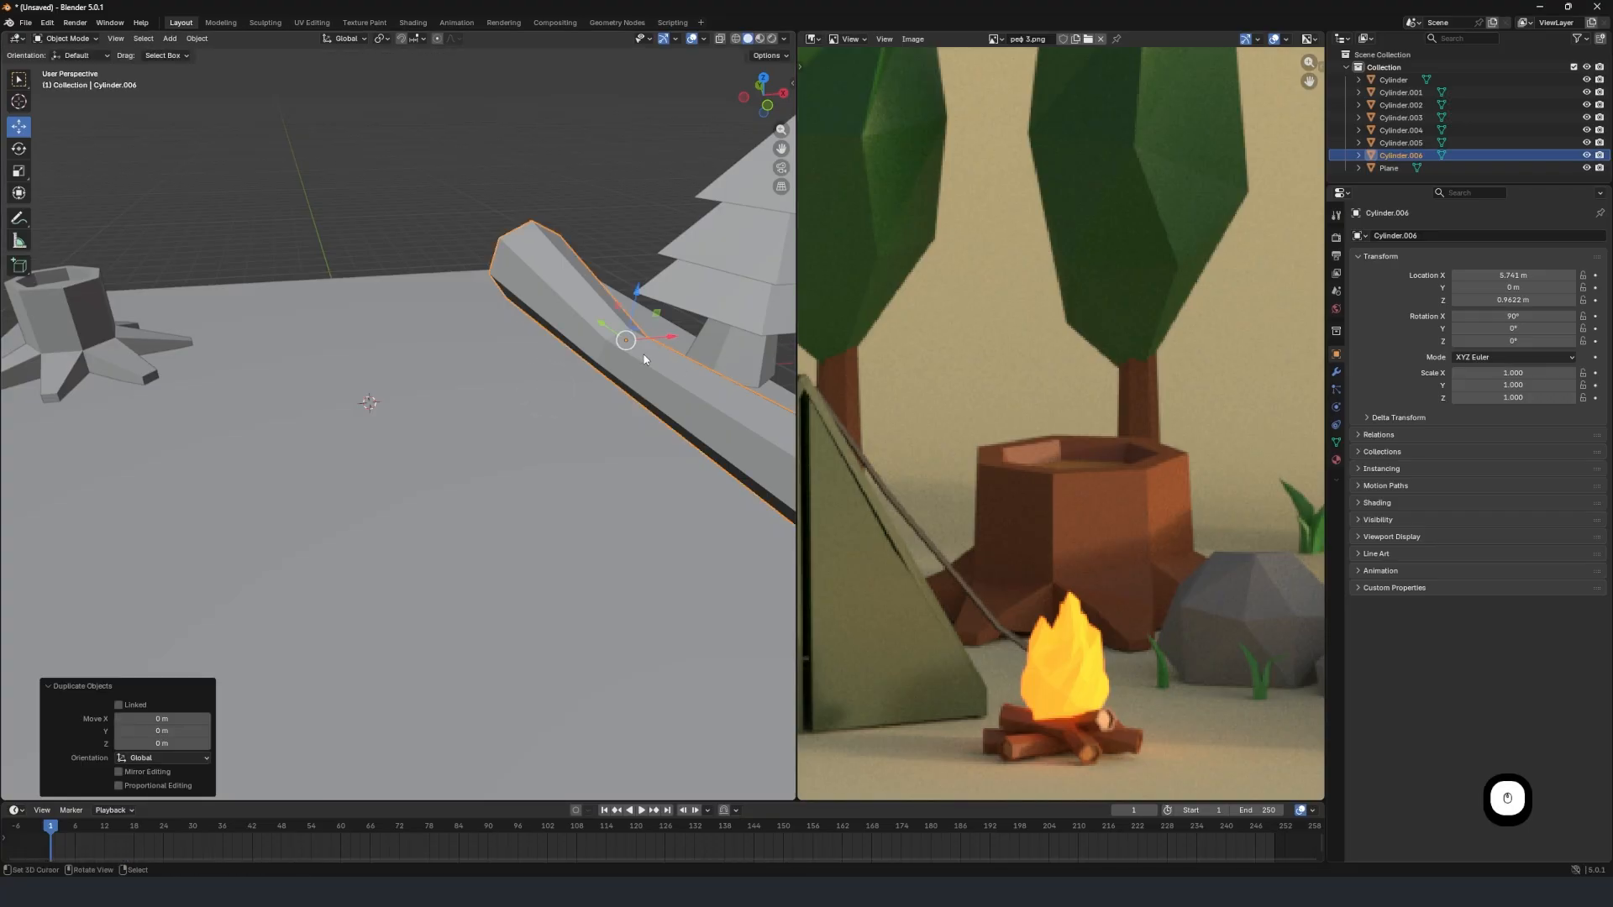
Move the duplicated log -5.8501 m along X to the plane's centre and scale it uniformly to 0.159.
key("g")
key("x")
left_click(382, 417)
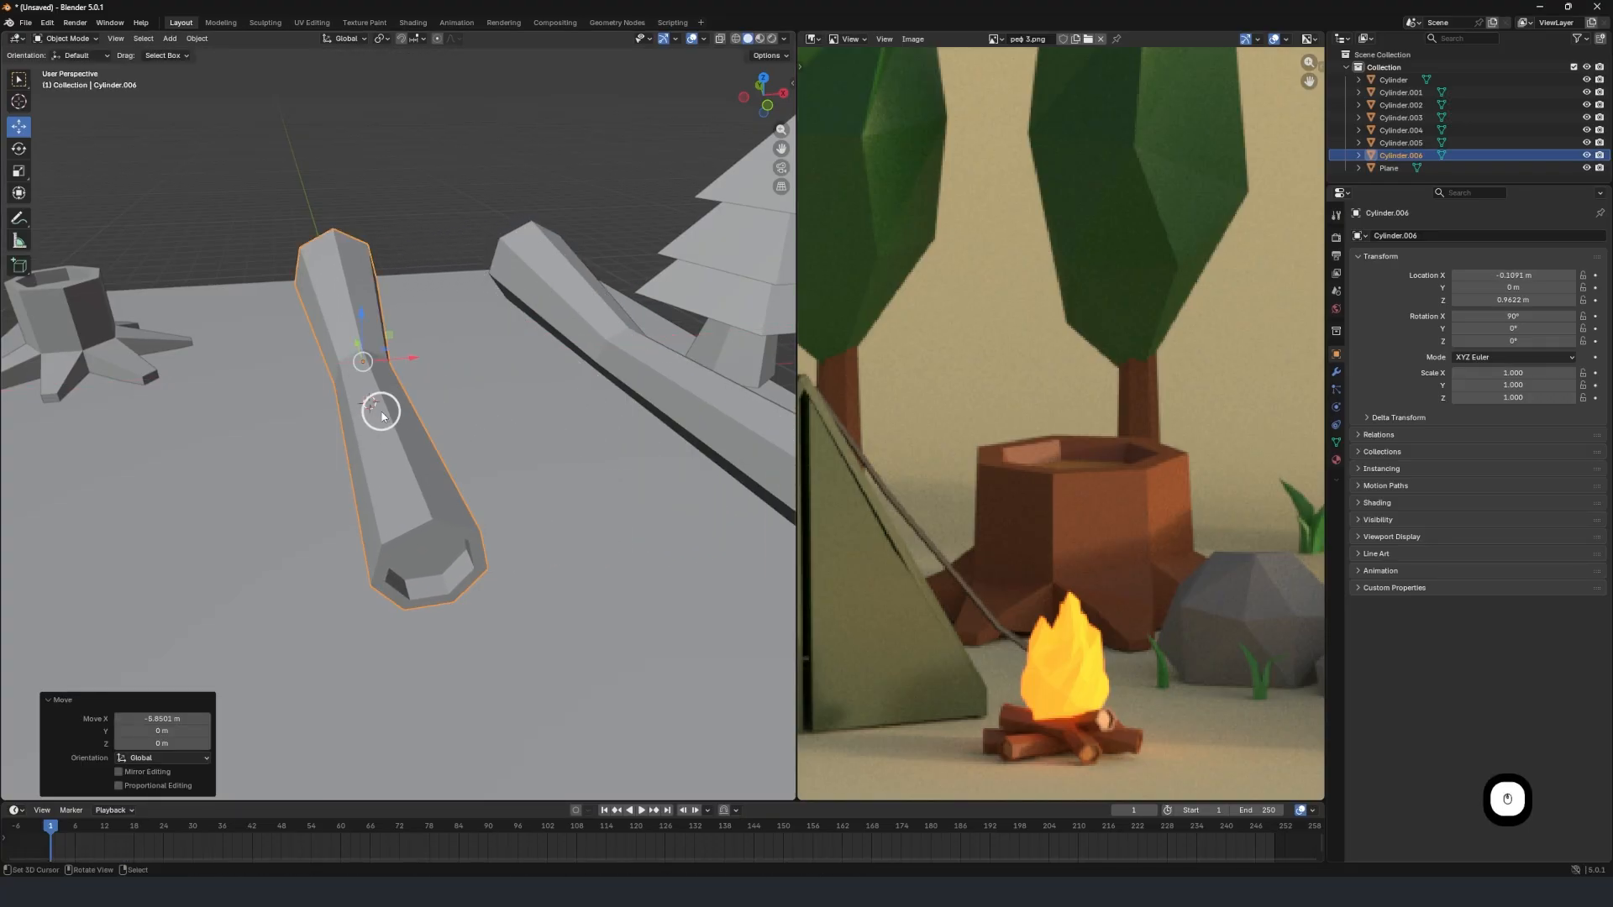
middle_click_drag(381, 416, 437, 420)
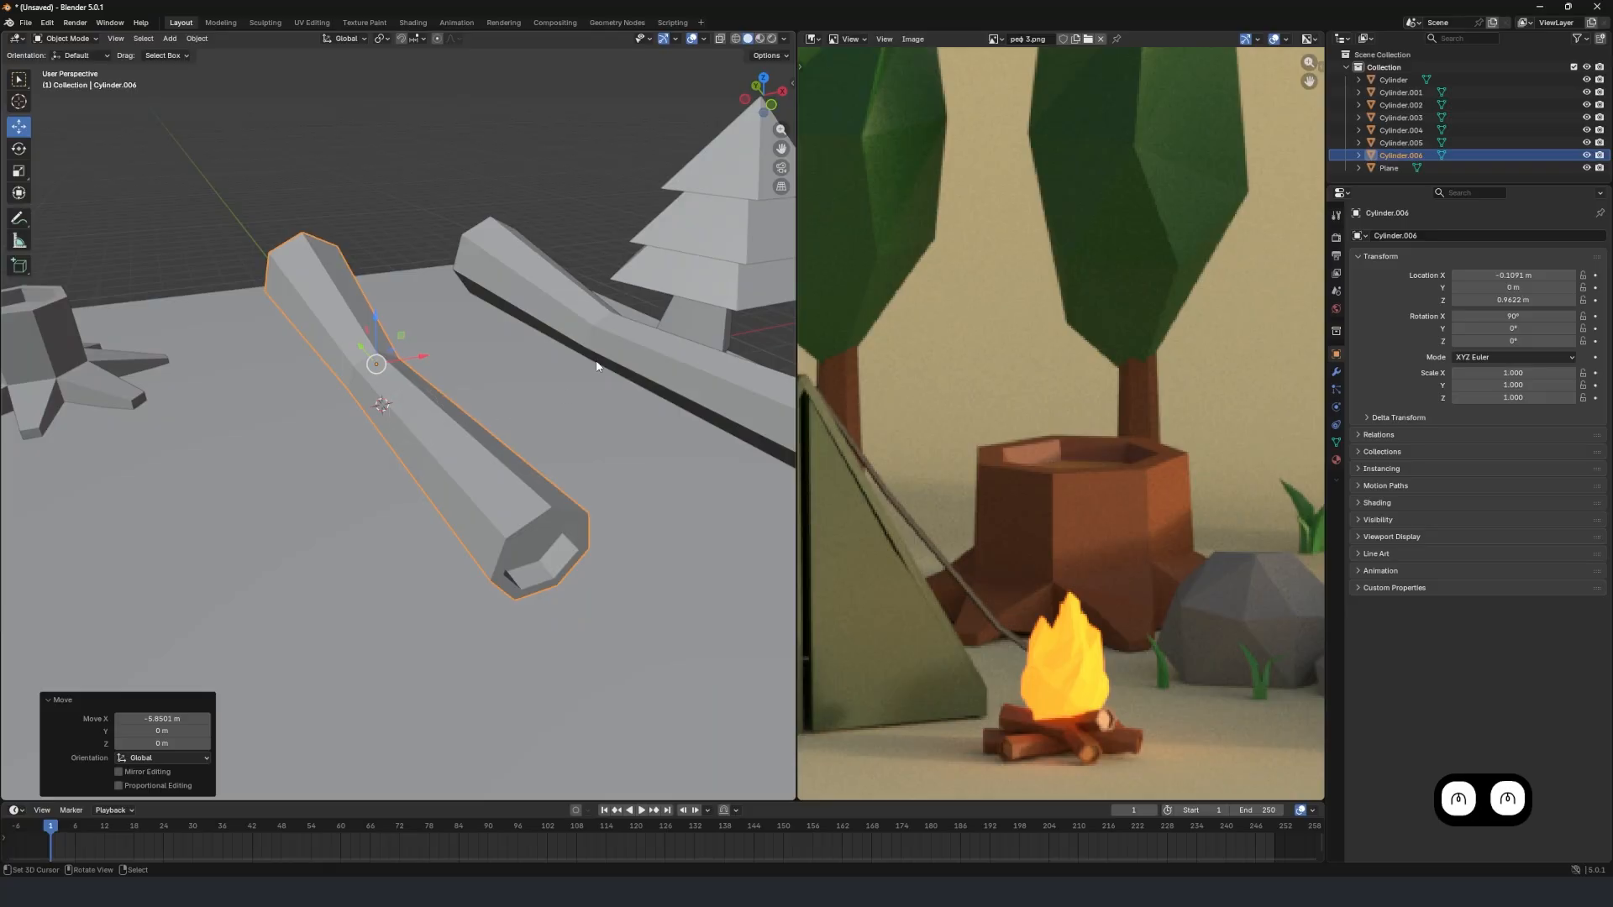
key("s")
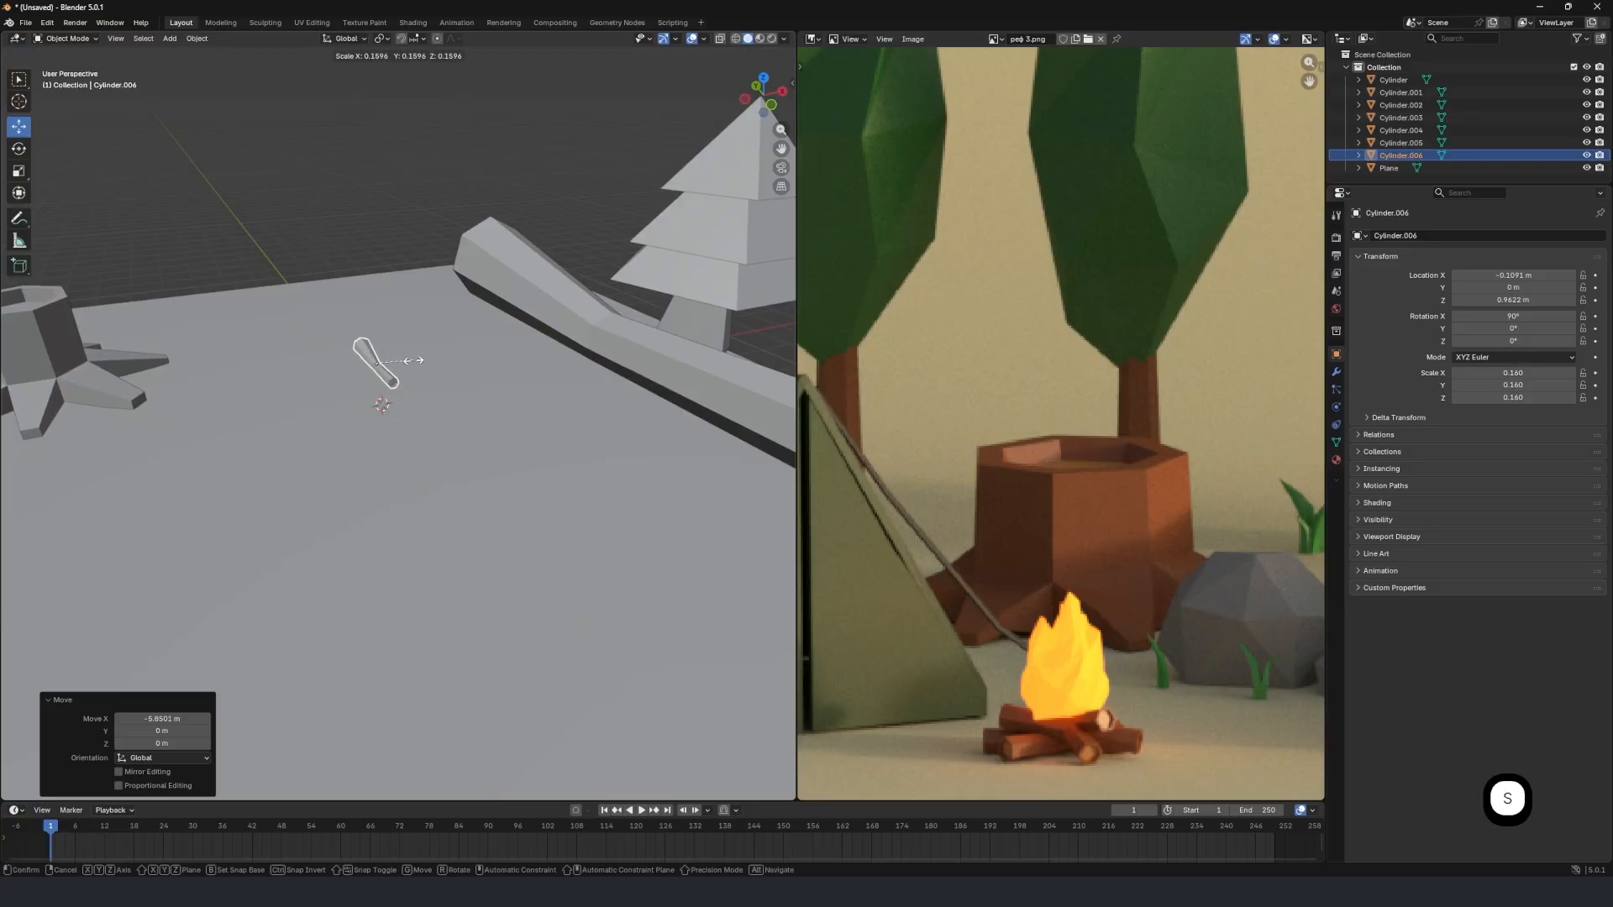
left_click(411, 363)
middle_click_drag(414, 359, 456, 359)
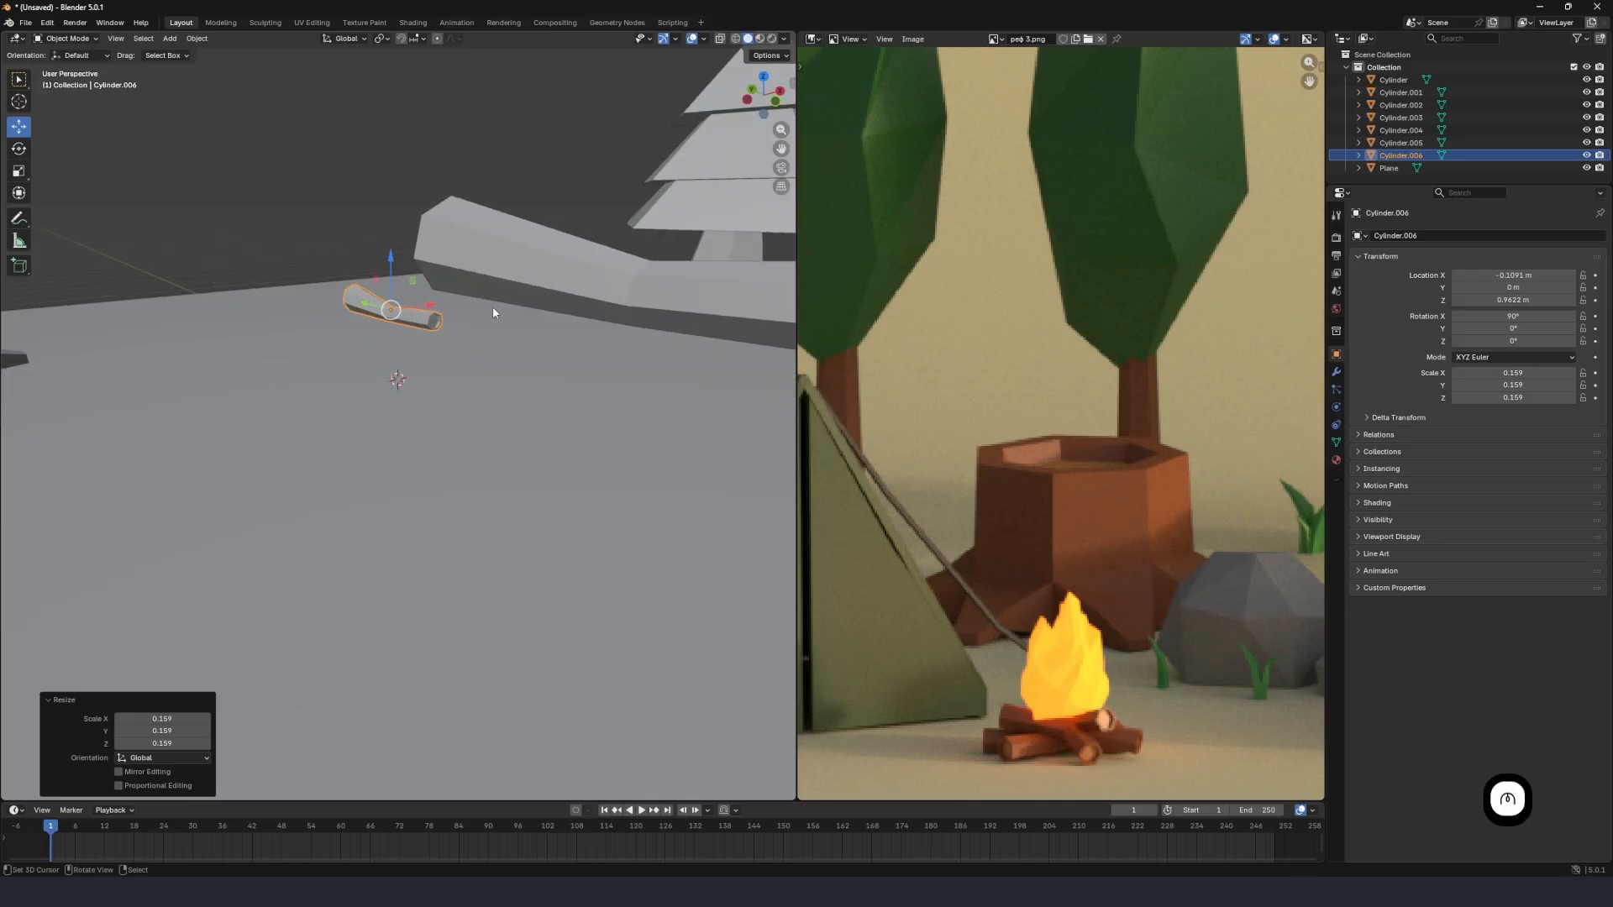
Lower the small log 0.83192 m along Z so it rests on the ground plane.
key("g")
key("z")
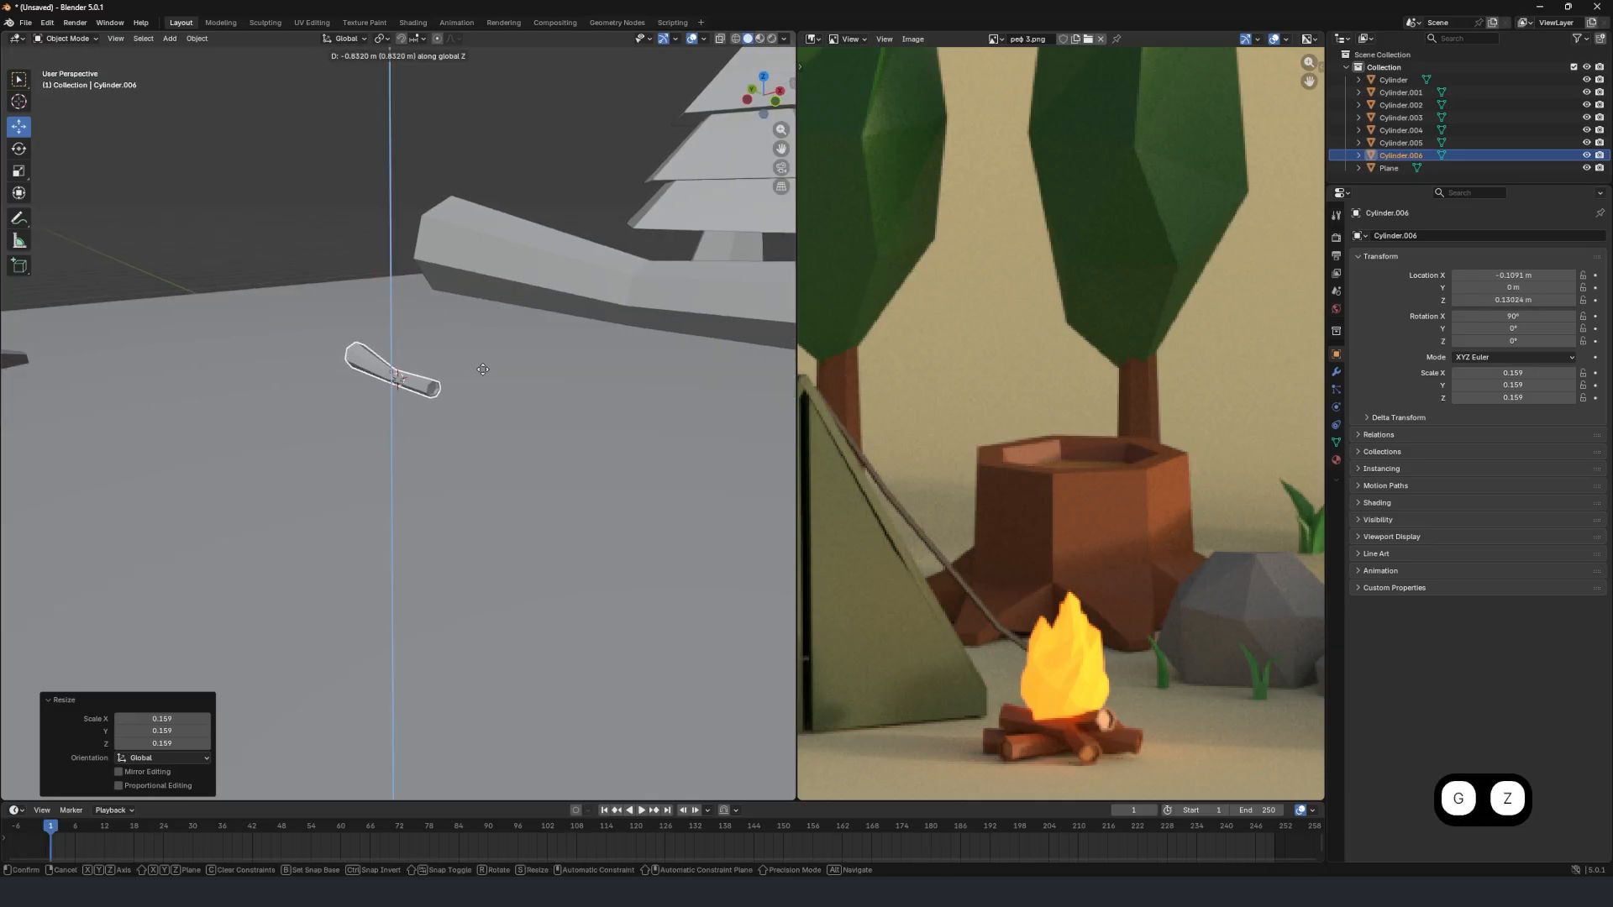
left_click(483, 370)
key("KP_Decimal")
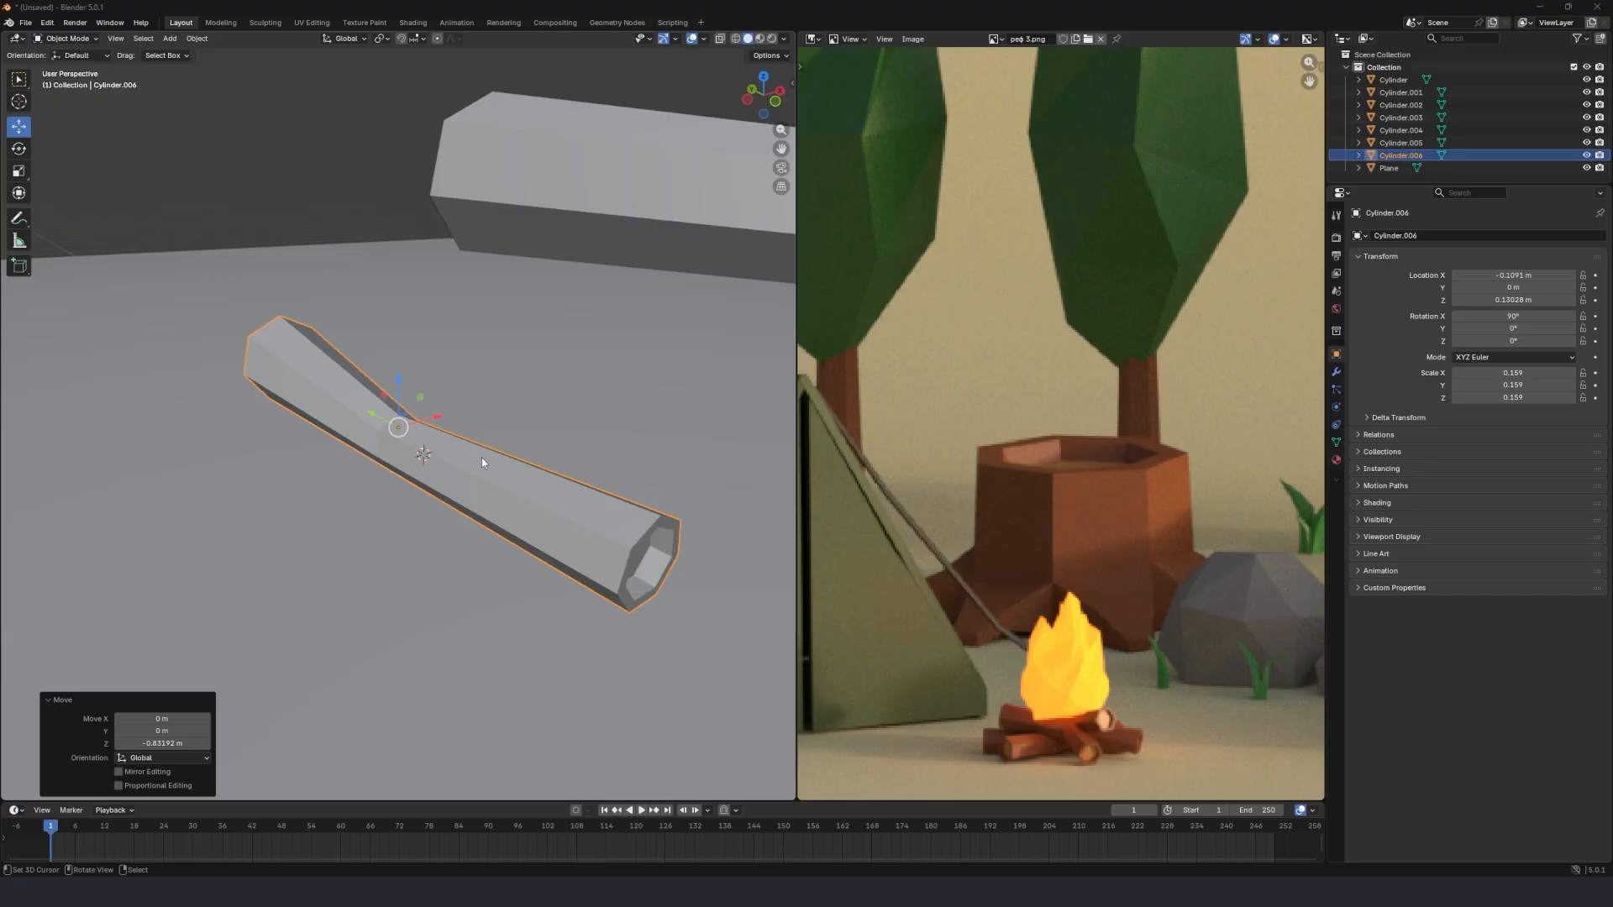
scroll(395, 468, "up", 2)
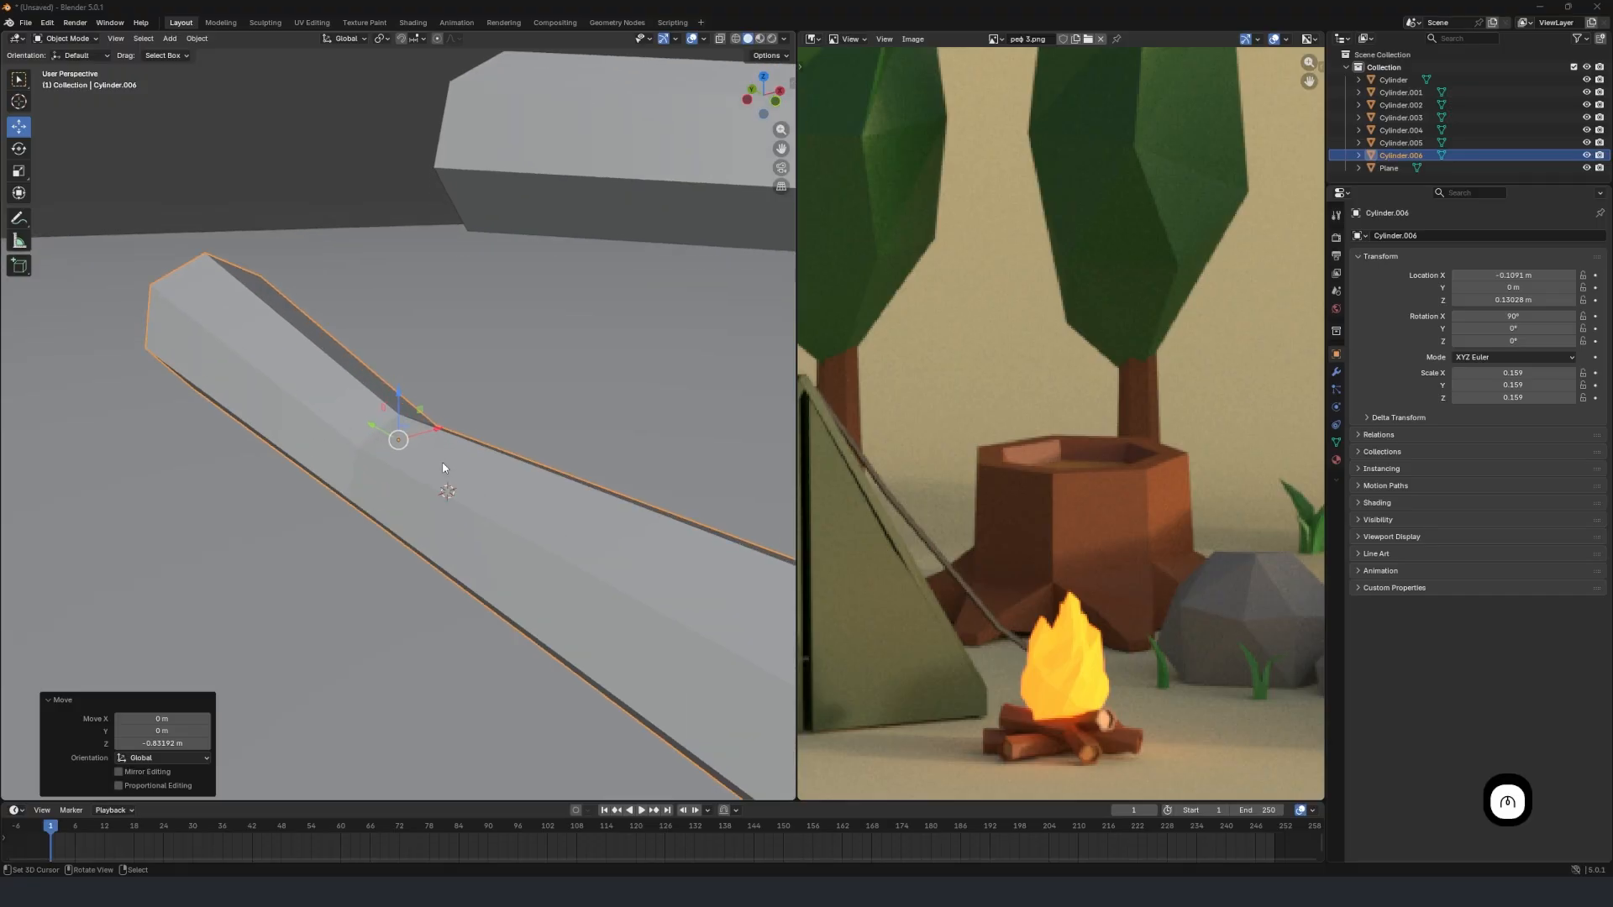
scroll(449, 483, "down", 4)
middle_click_drag(385, 497, 426, 460)
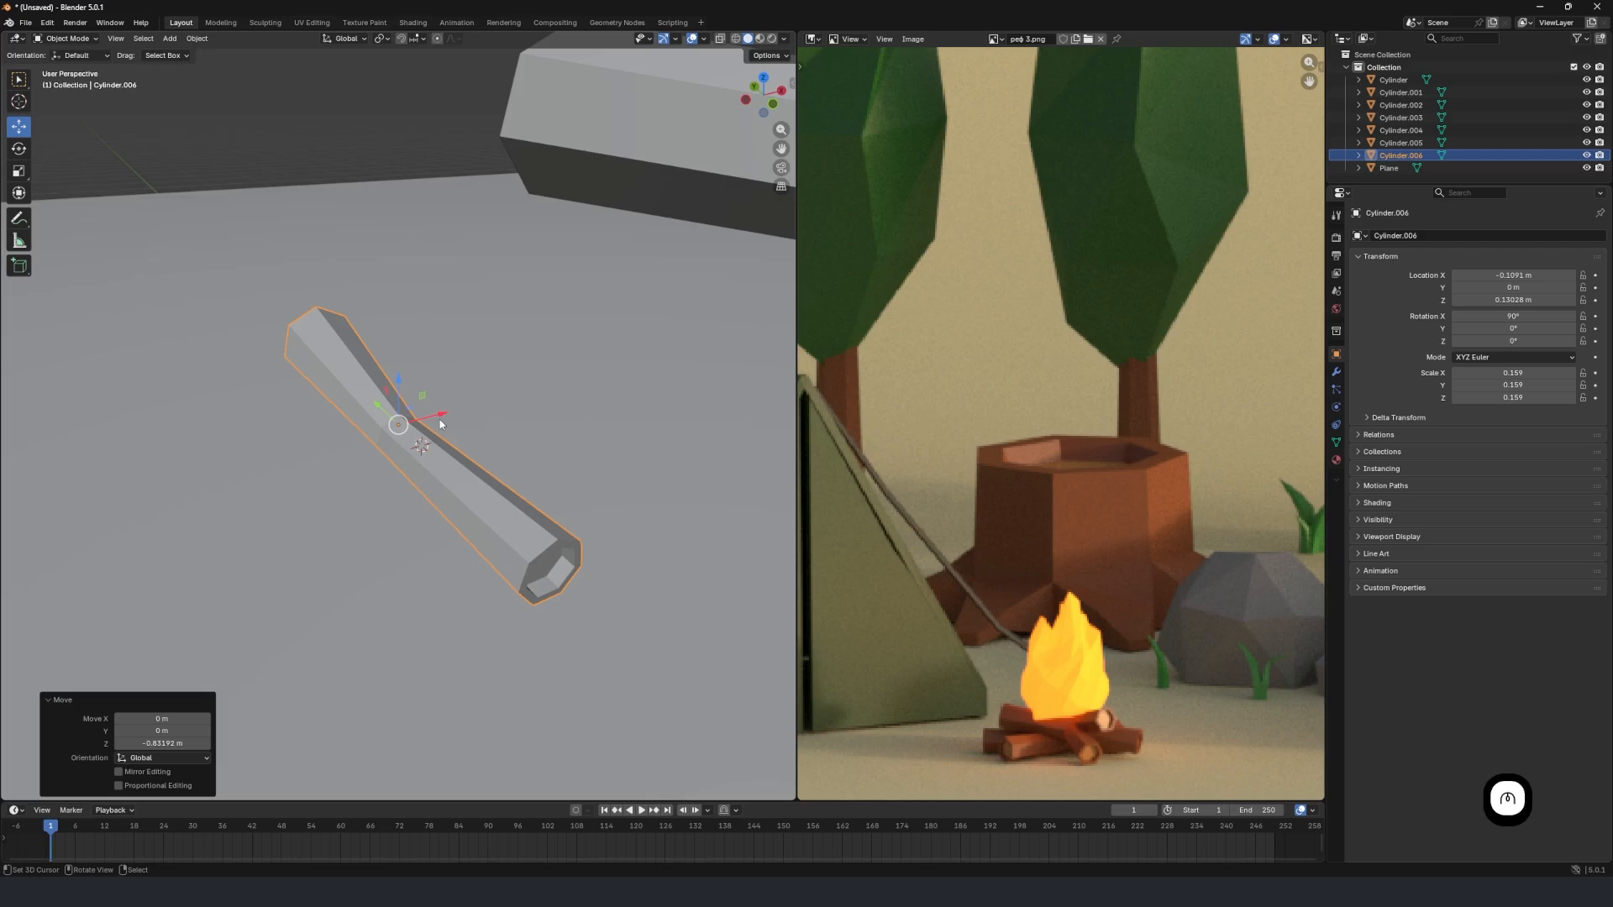
Duplicate the small firewood log and move the copy 0.53753 m along X.
key("shift+d")
right_click(440, 422)
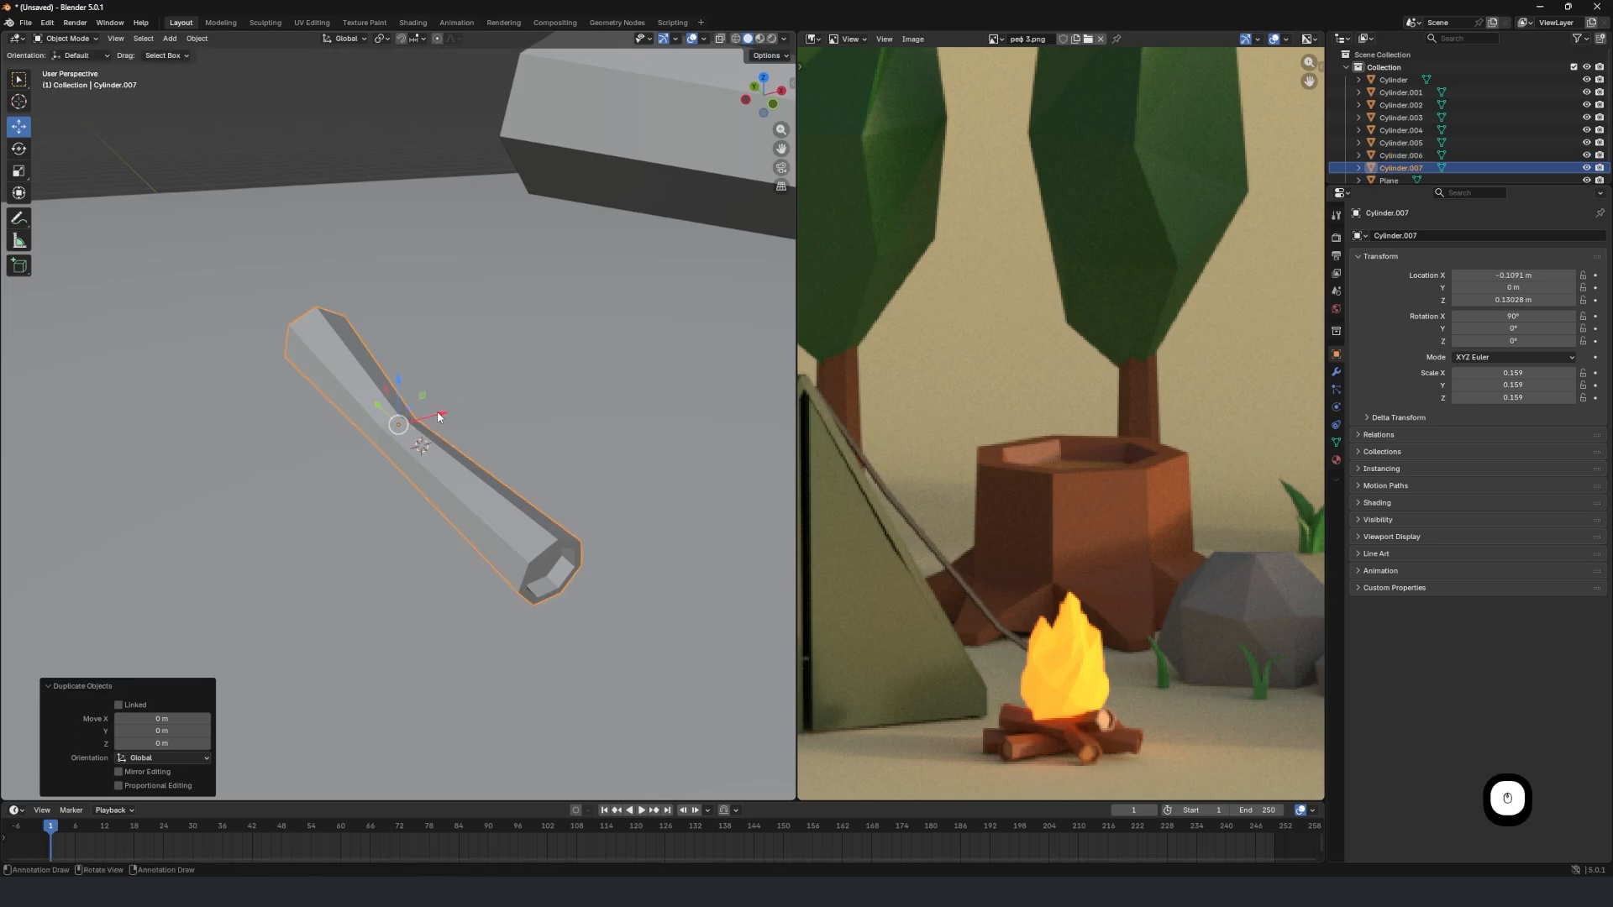
key("g")
key("x")
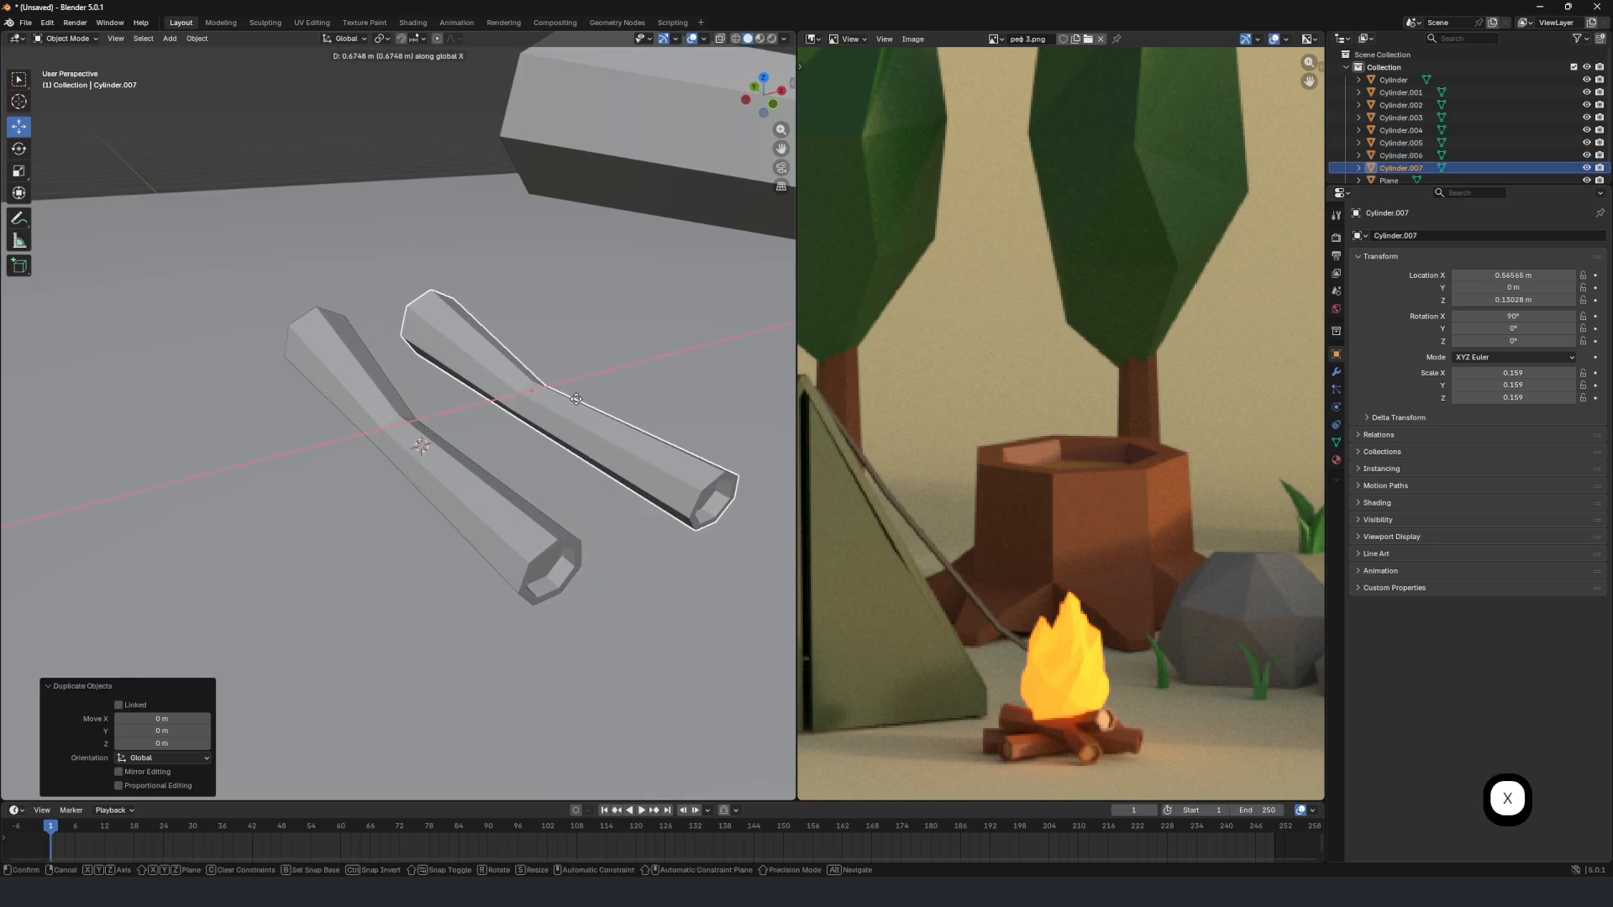
left_click(556, 403)
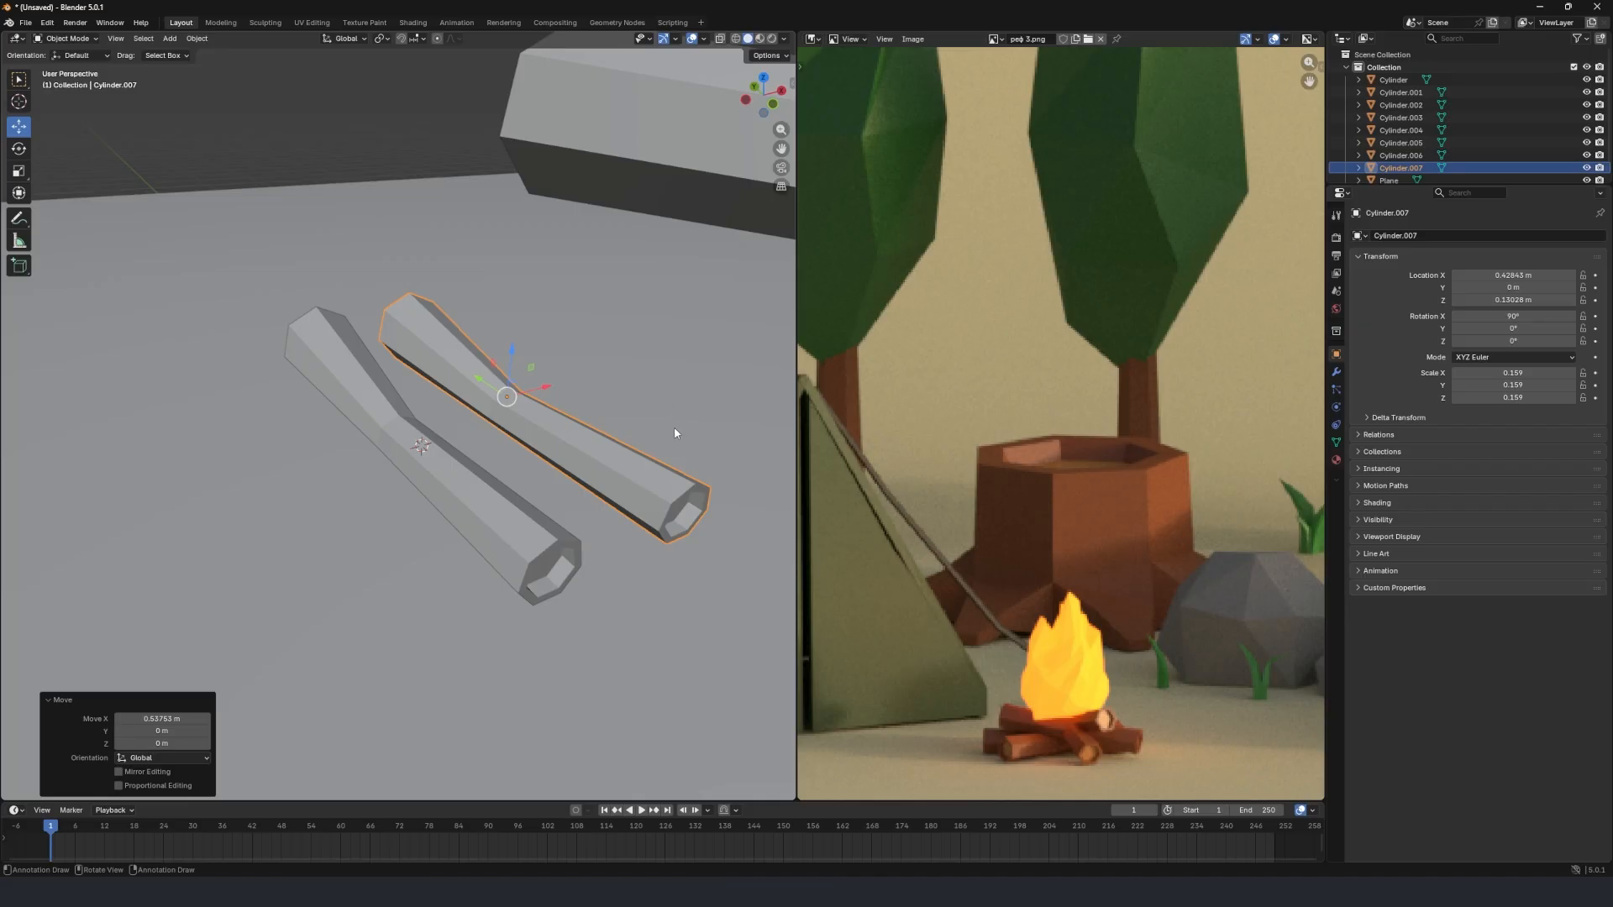
Rotate the copied firewood log 162° about the global Y axis.
key("r")
key("y")
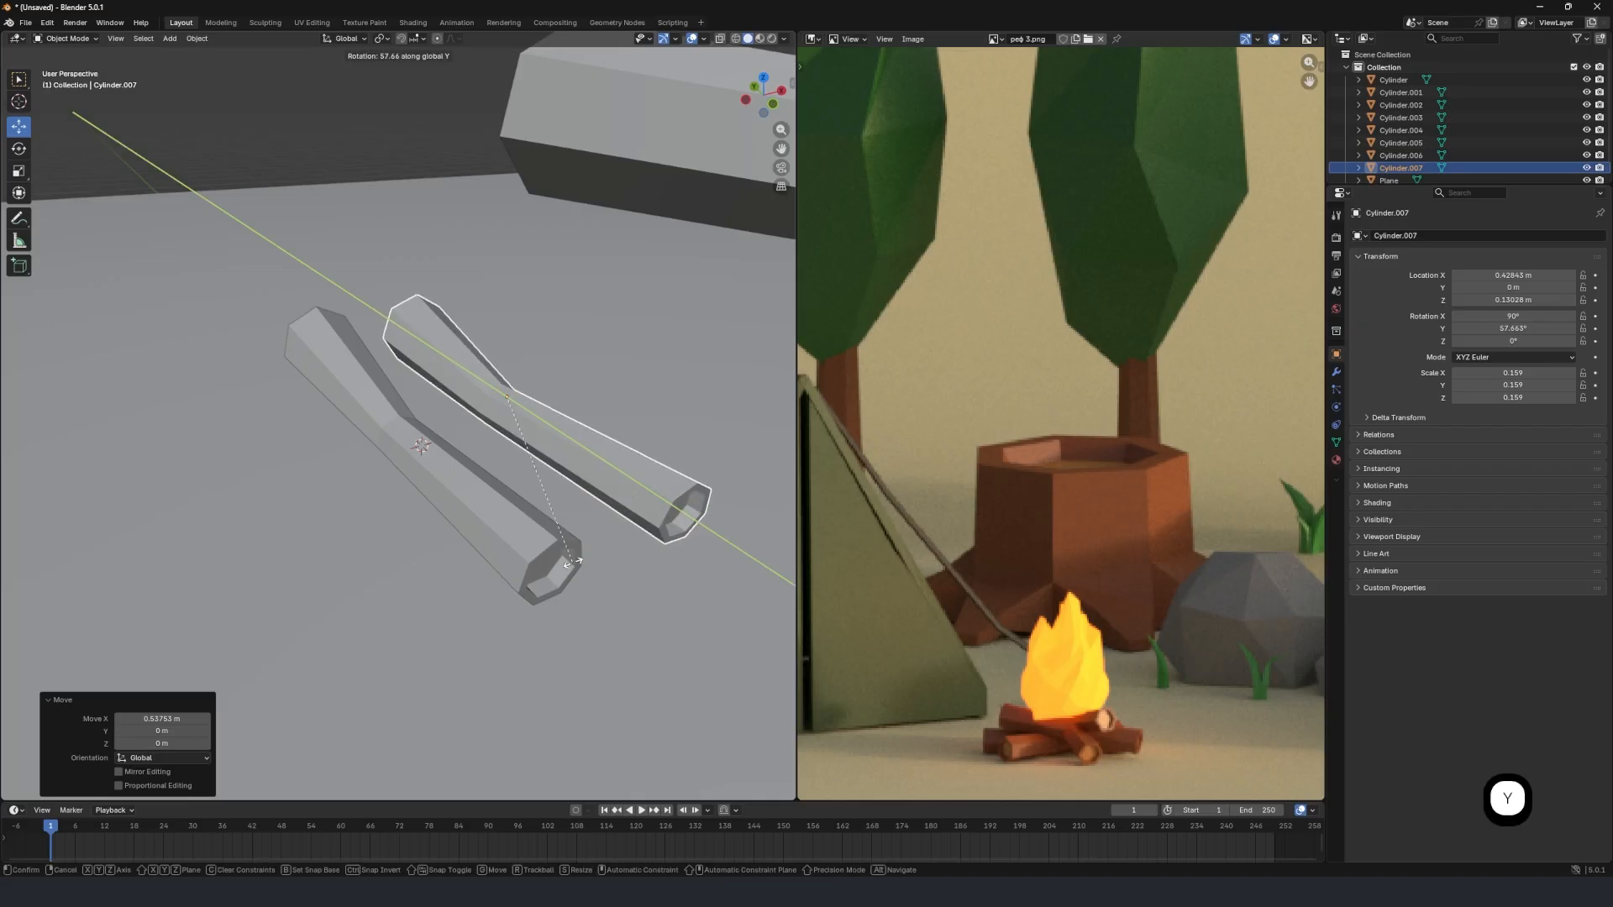
left_click(395, 410)
Duplicate the rotated firewood log and move the new copy 0.55623 m along X.
key("shift+d")
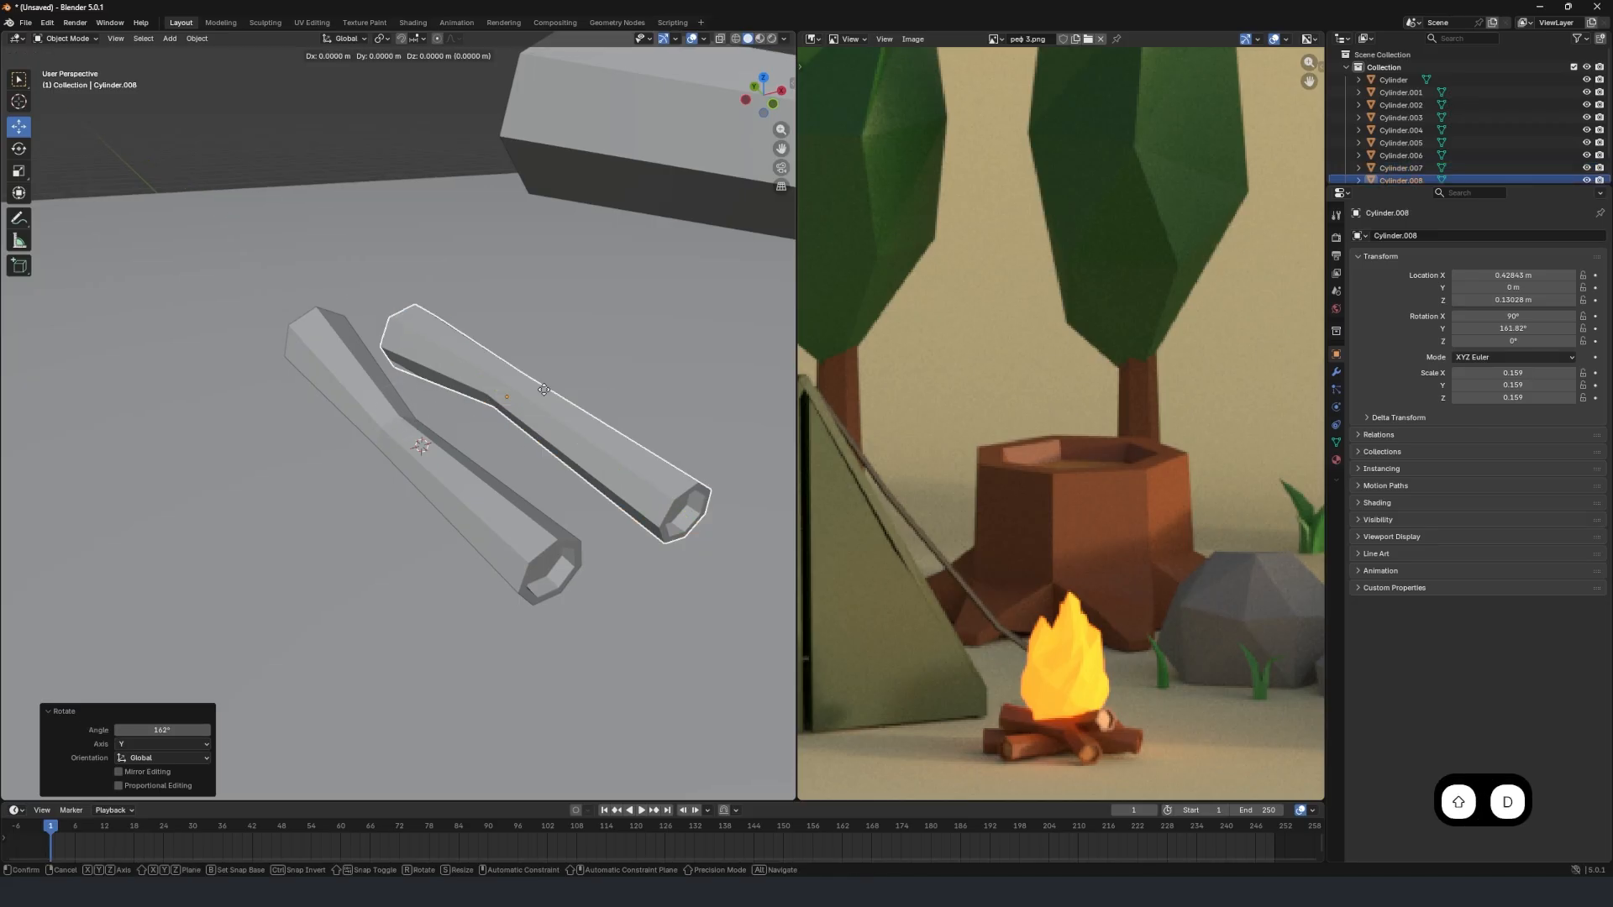
key("x")
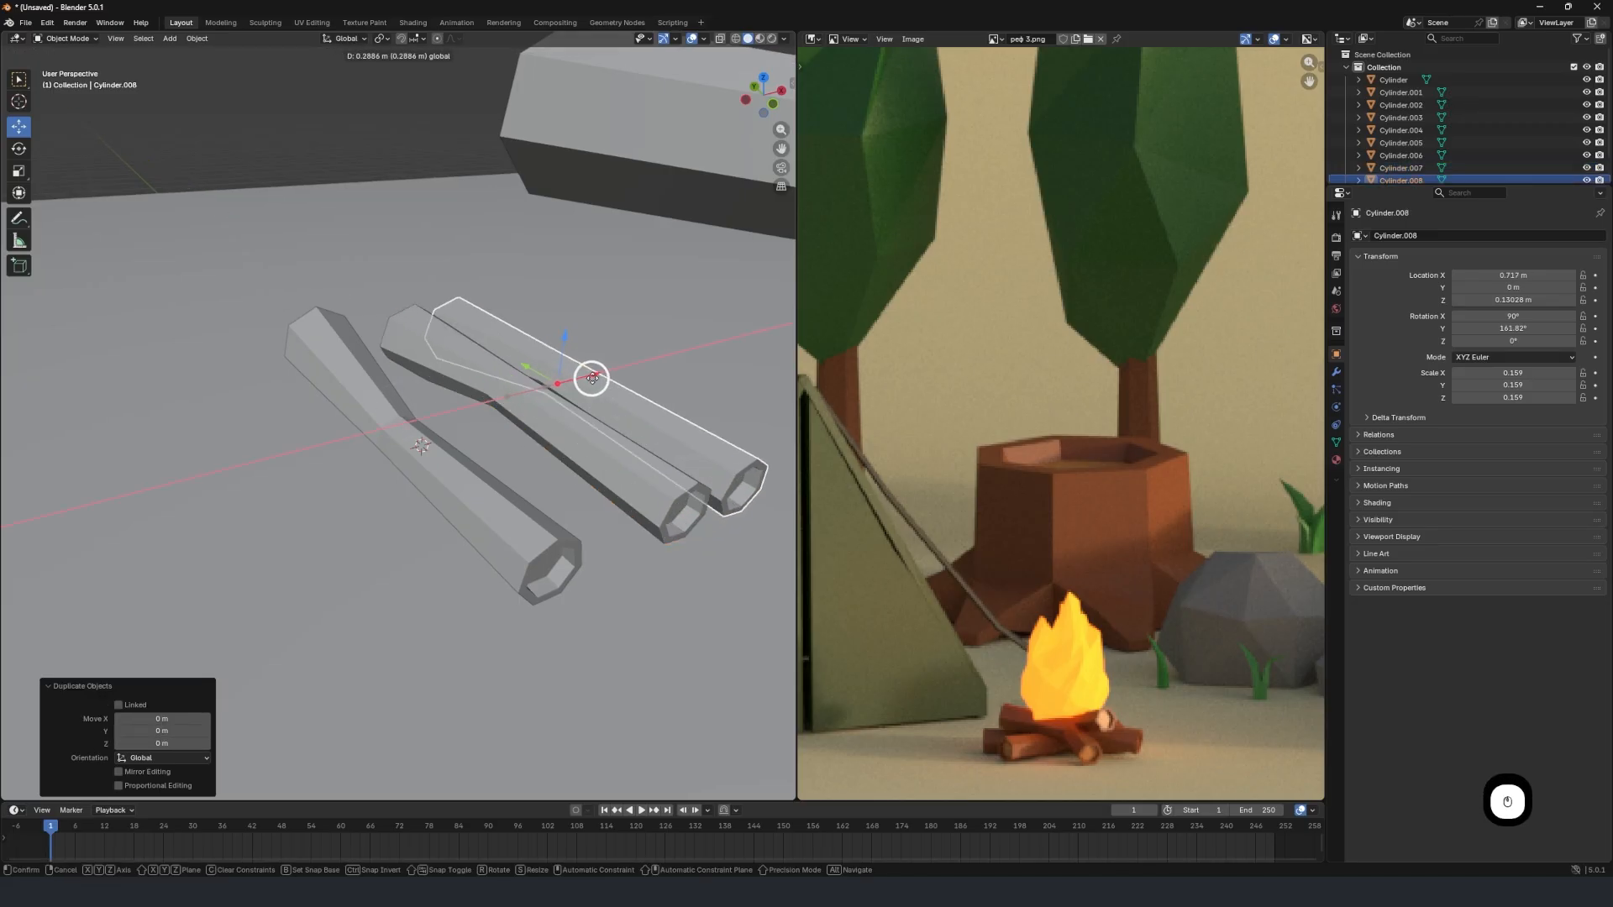
left_click(630, 363)
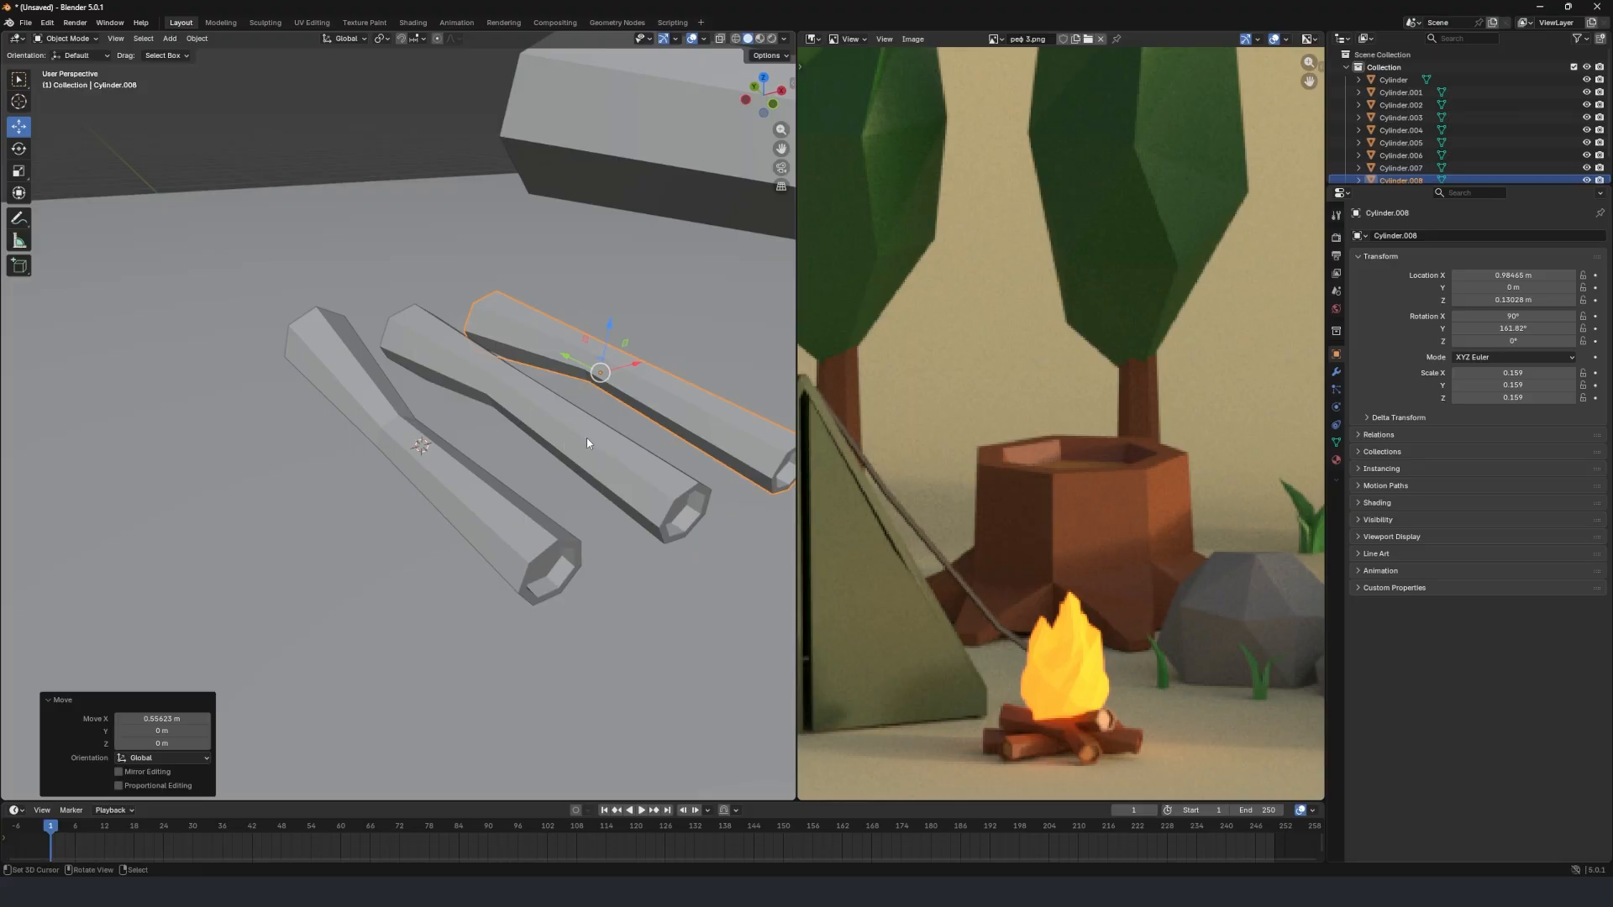
scroll(604, 446, "down", 2)
middle_click_drag(623, 441, 350, 467, "shift")
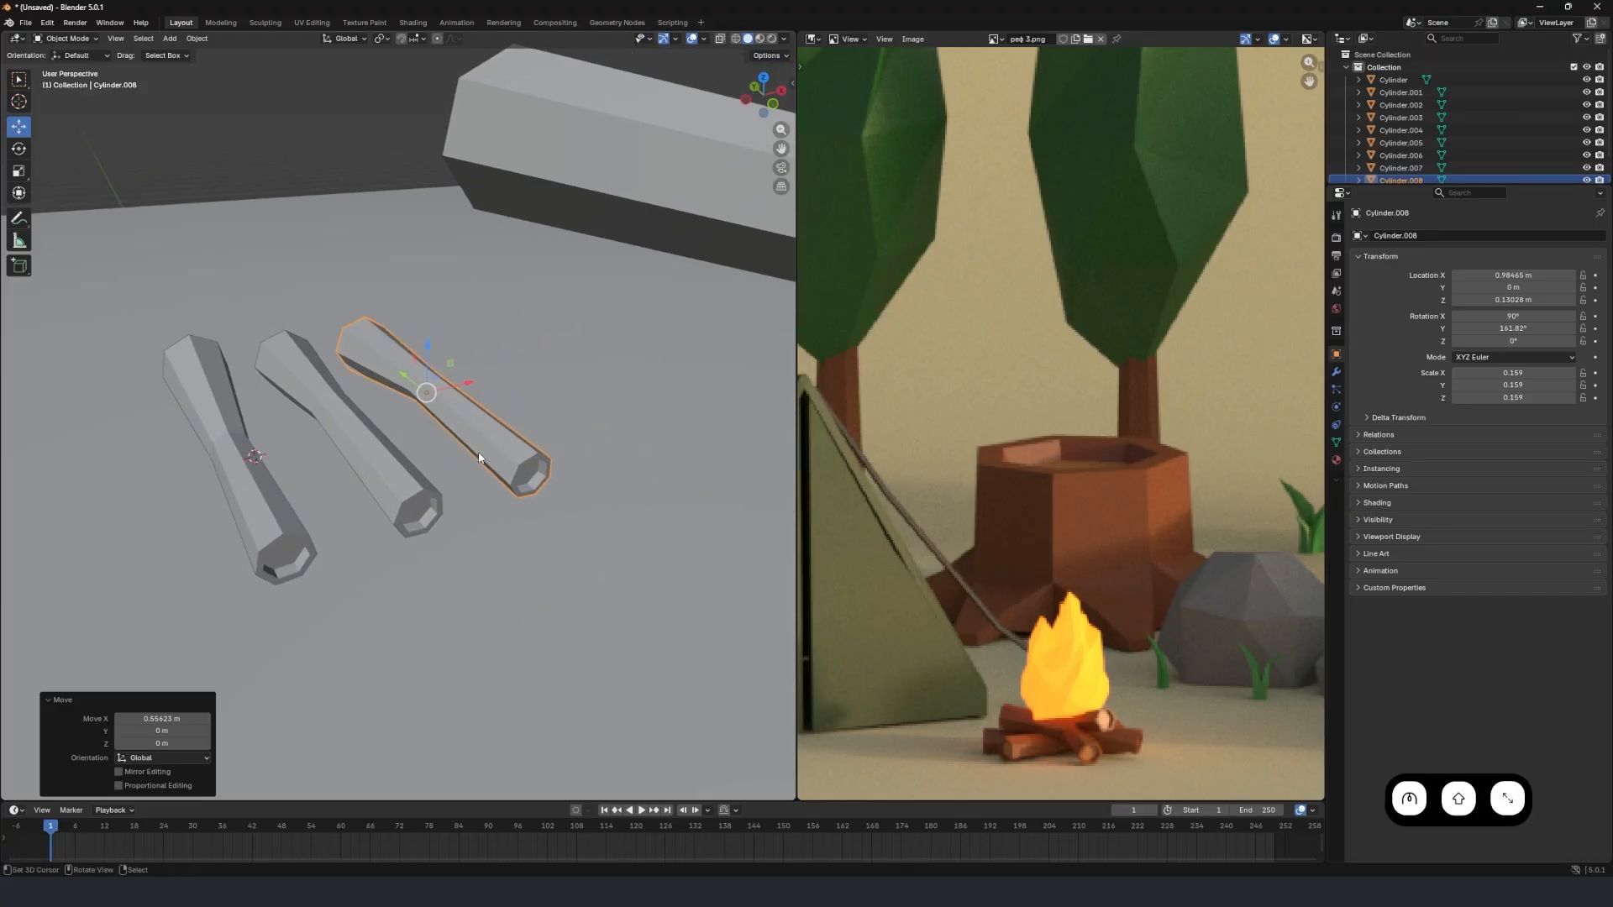
Hide the viewport toolbar and rotate the third firewood log 69.1° about the global Y axis.
key("t")
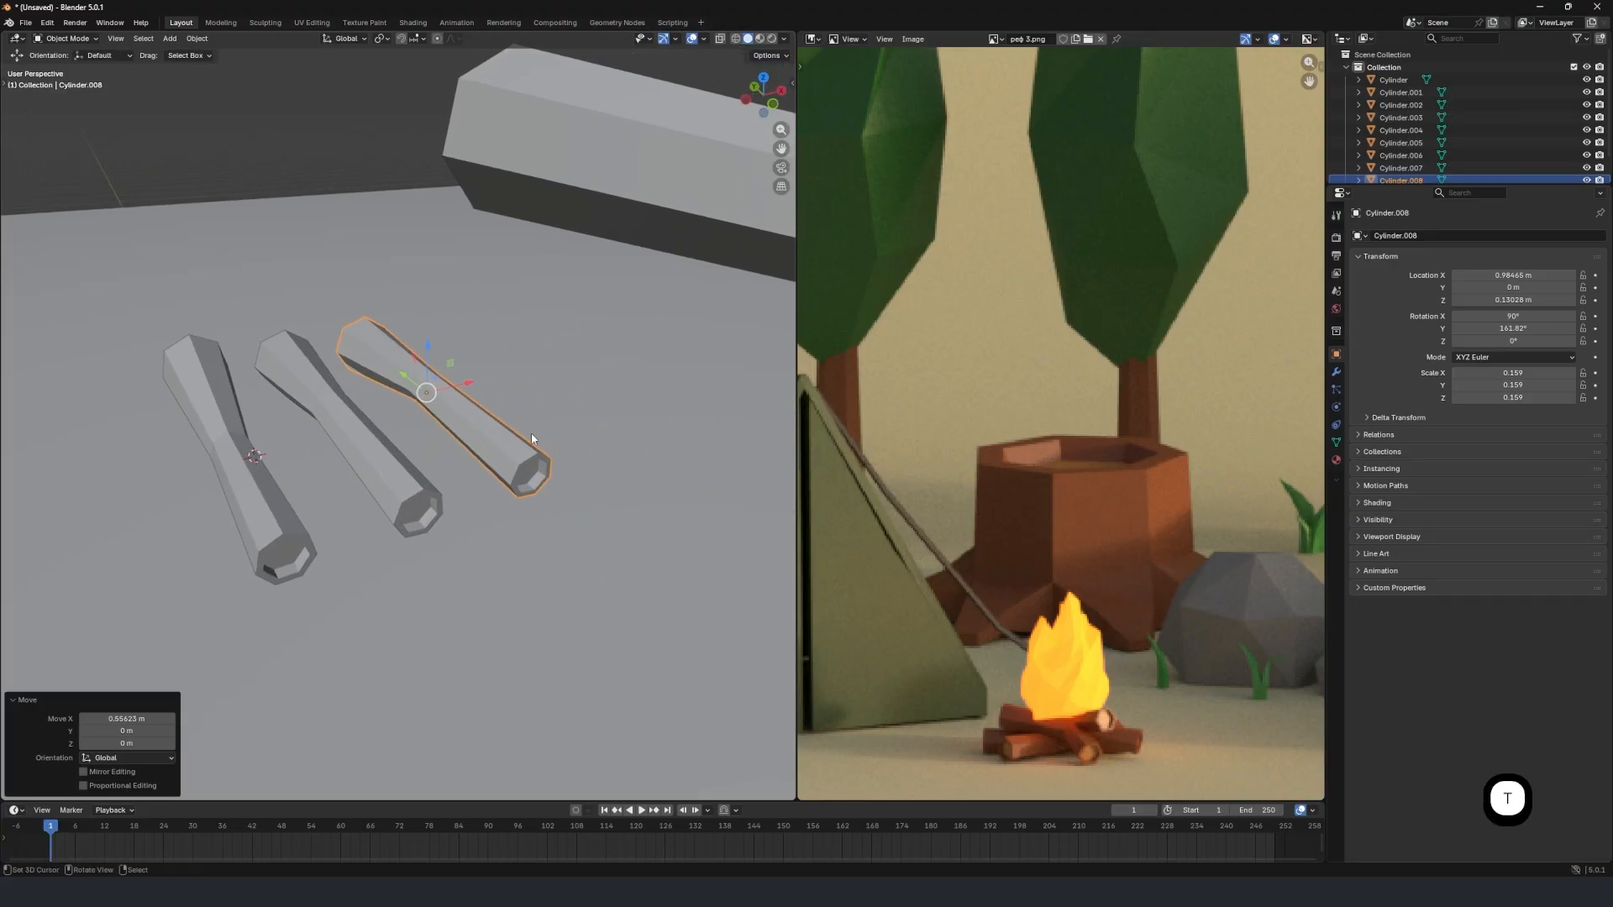
key("r")
key("y")
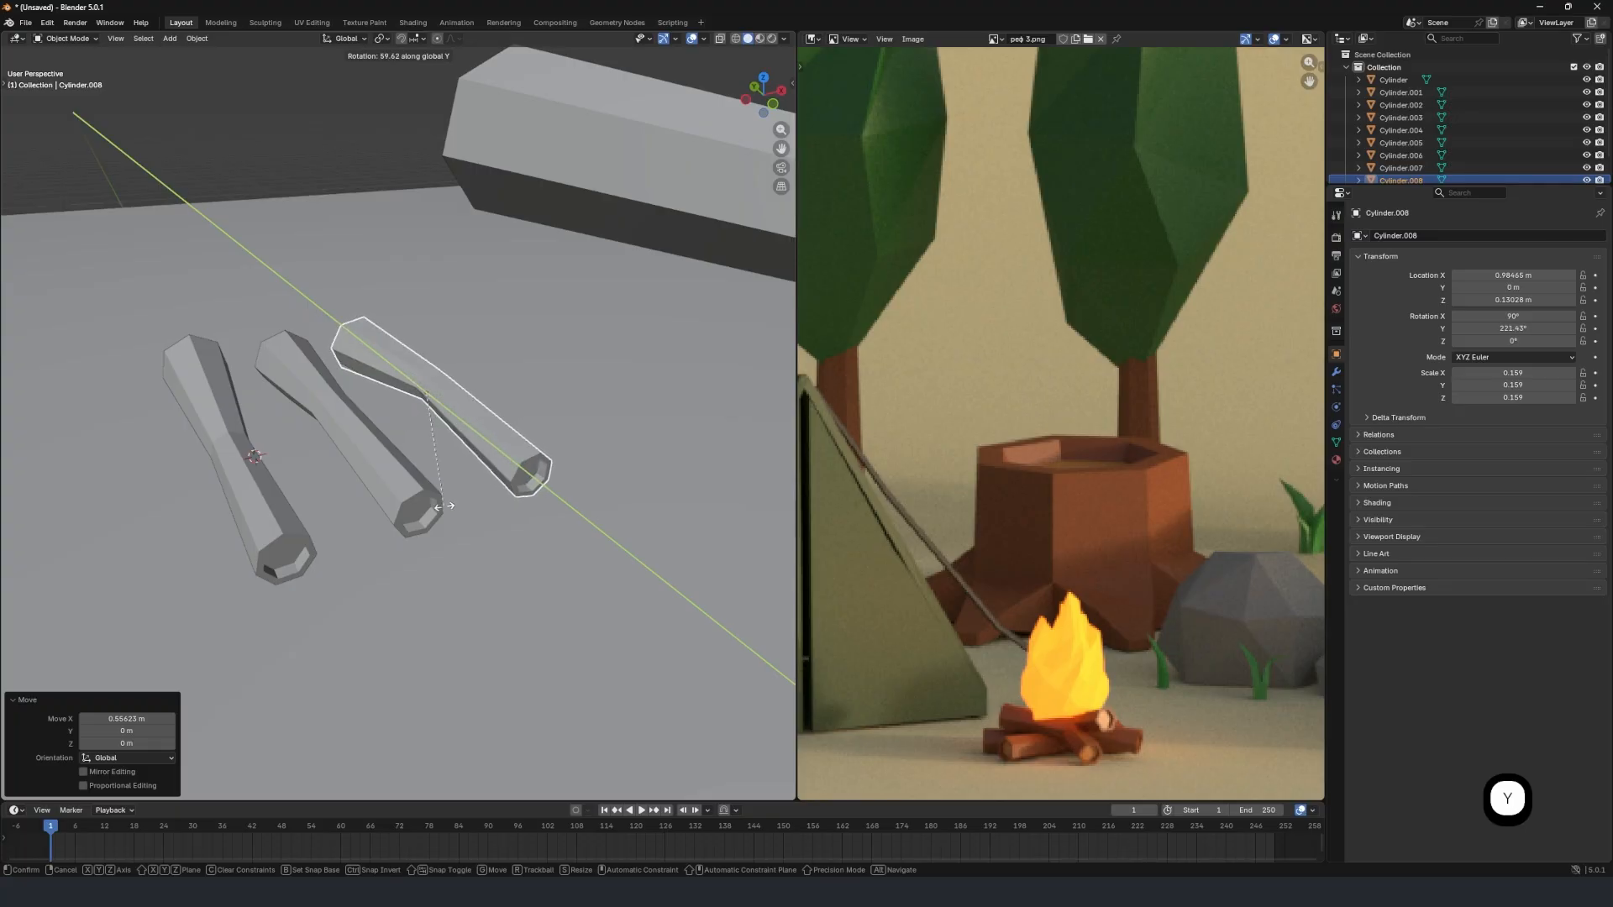
left_click(426, 510)
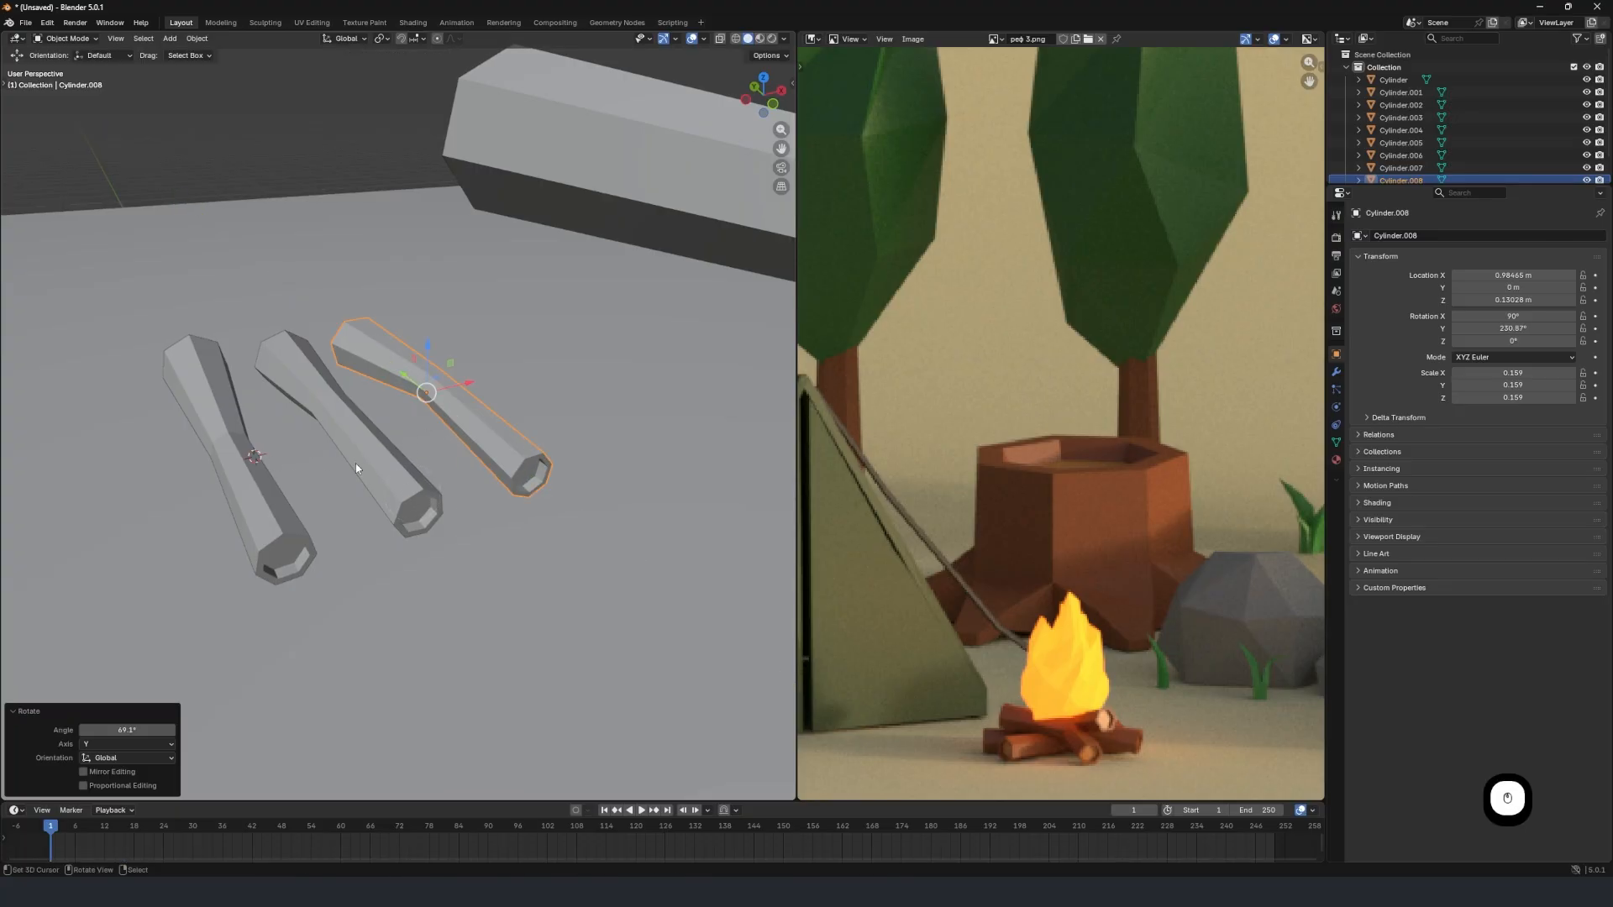
Move the third firewood log -1.5978 m along X to the other side of the first one.
middle_click_drag(355, 468, 402, 480)
middle_click_drag(277, 488, 550, 472)
scroll(491, 487, "down", 2)
scroll(550, 471, "up", 2)
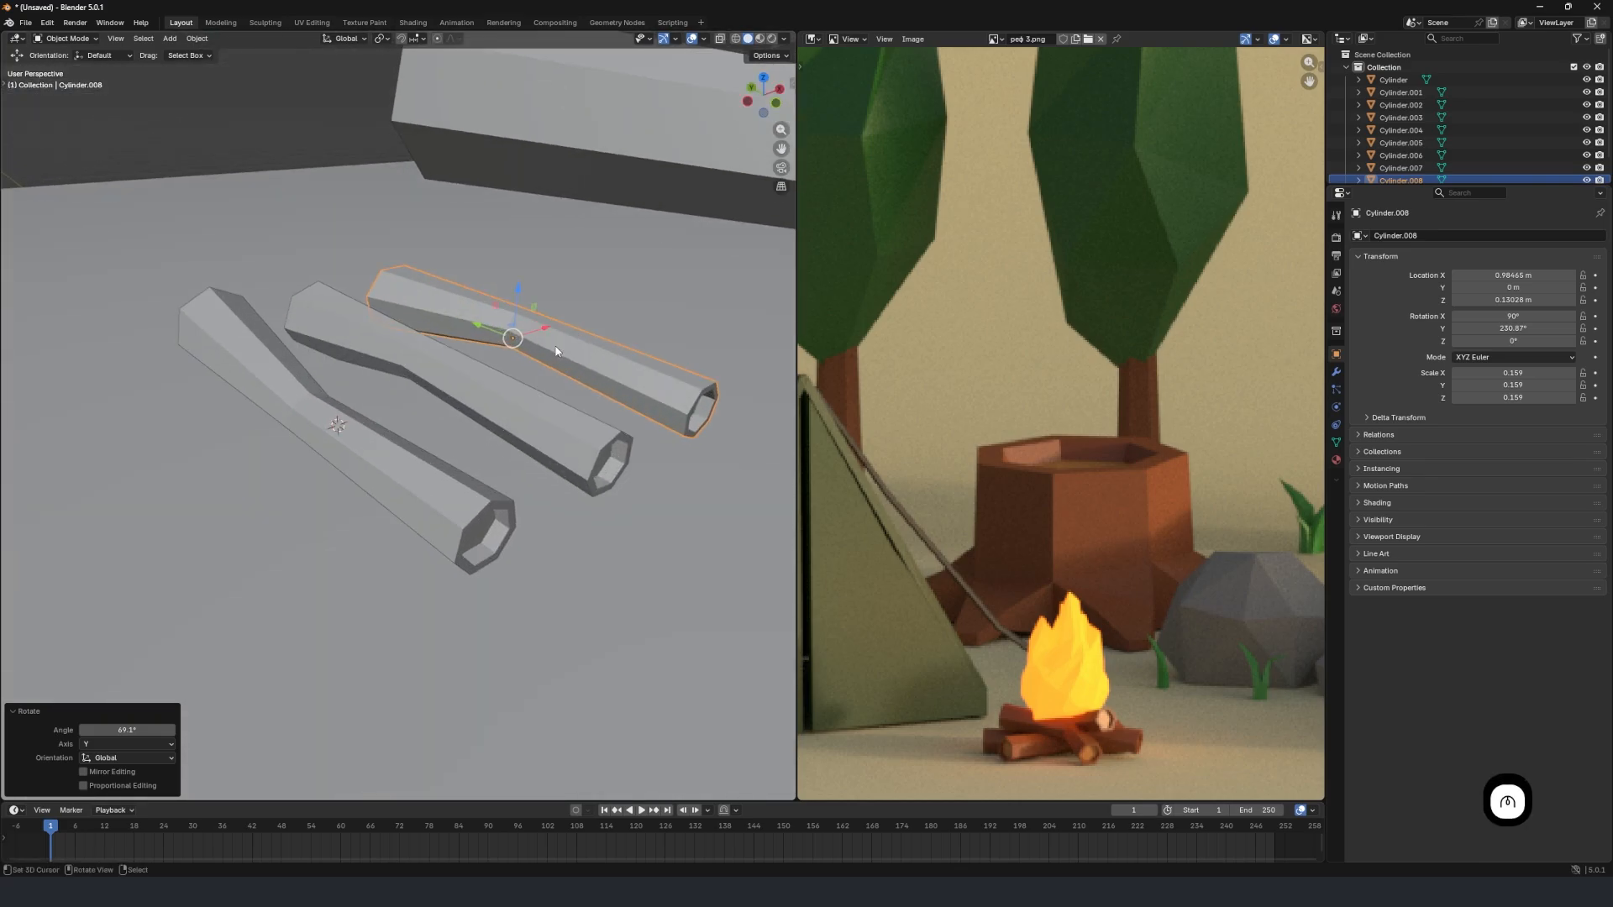
left_click_drag(545, 331, 216, 470)
scroll(231, 470, "down", 2)
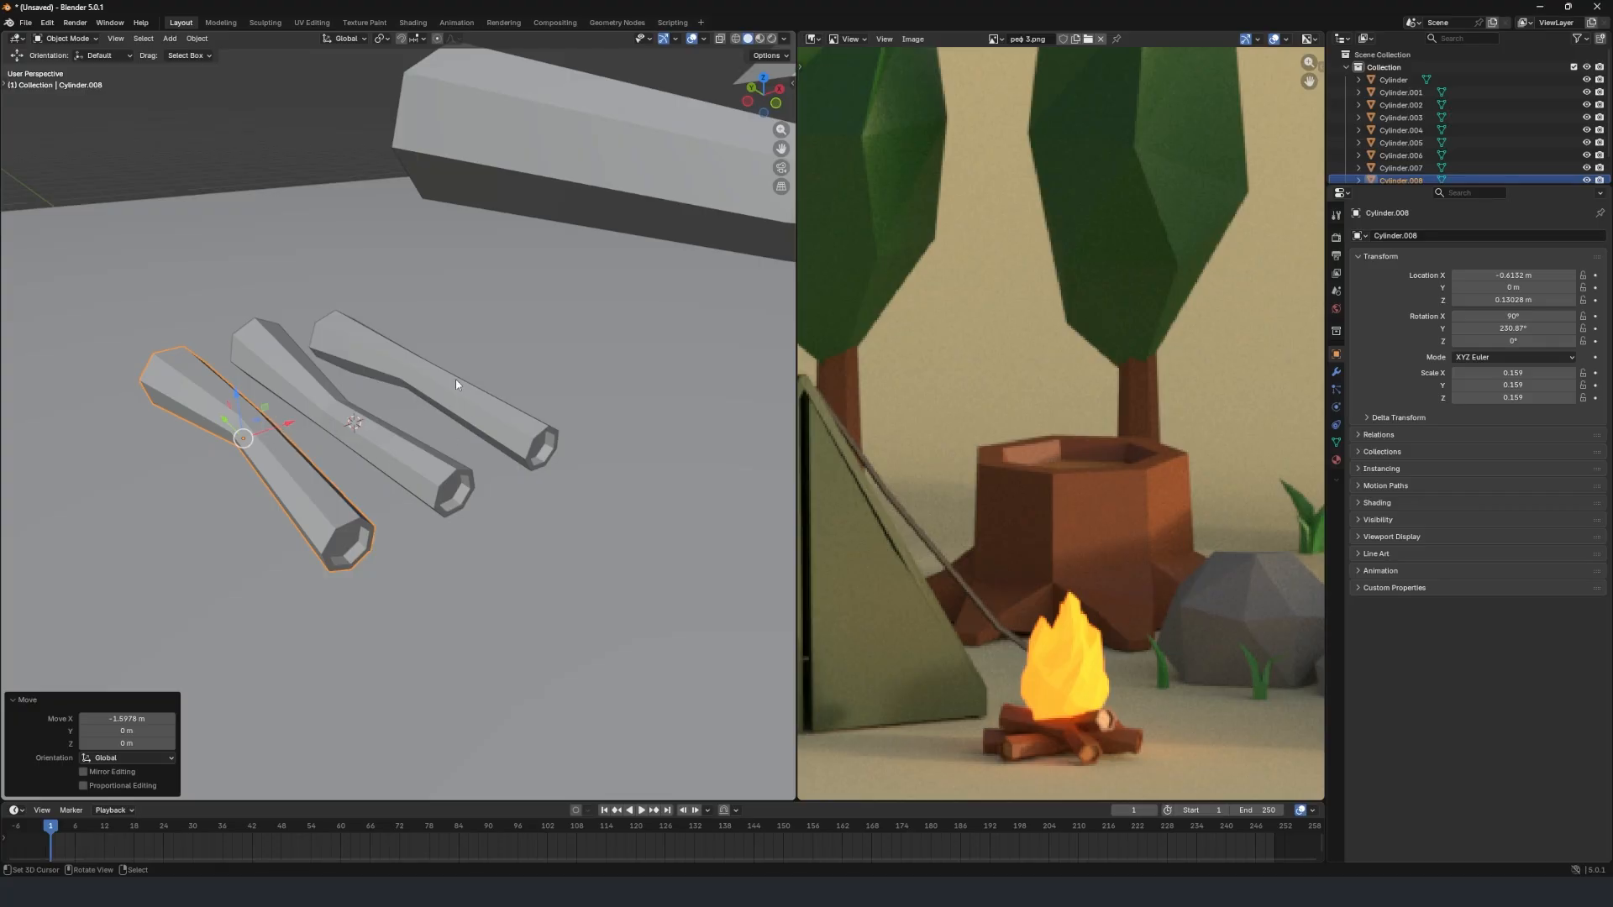
Rotate the second firewood log 90° about Z and raise it 0.19132 m.
left_click(428, 383)
type("rz")
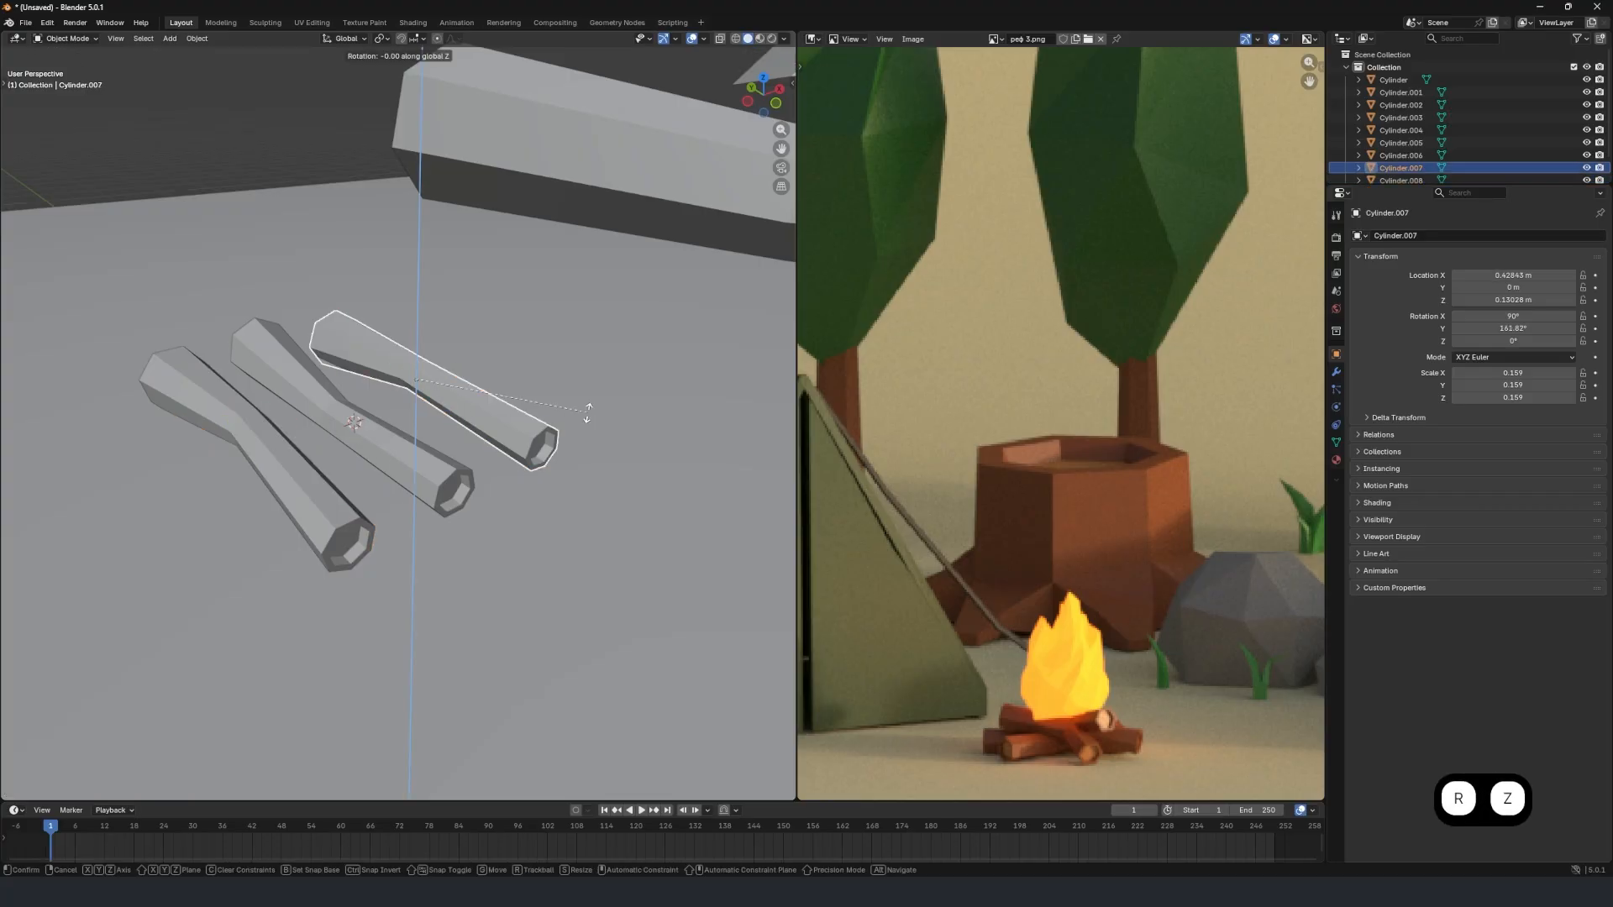
type("90")
left_click(588, 411)
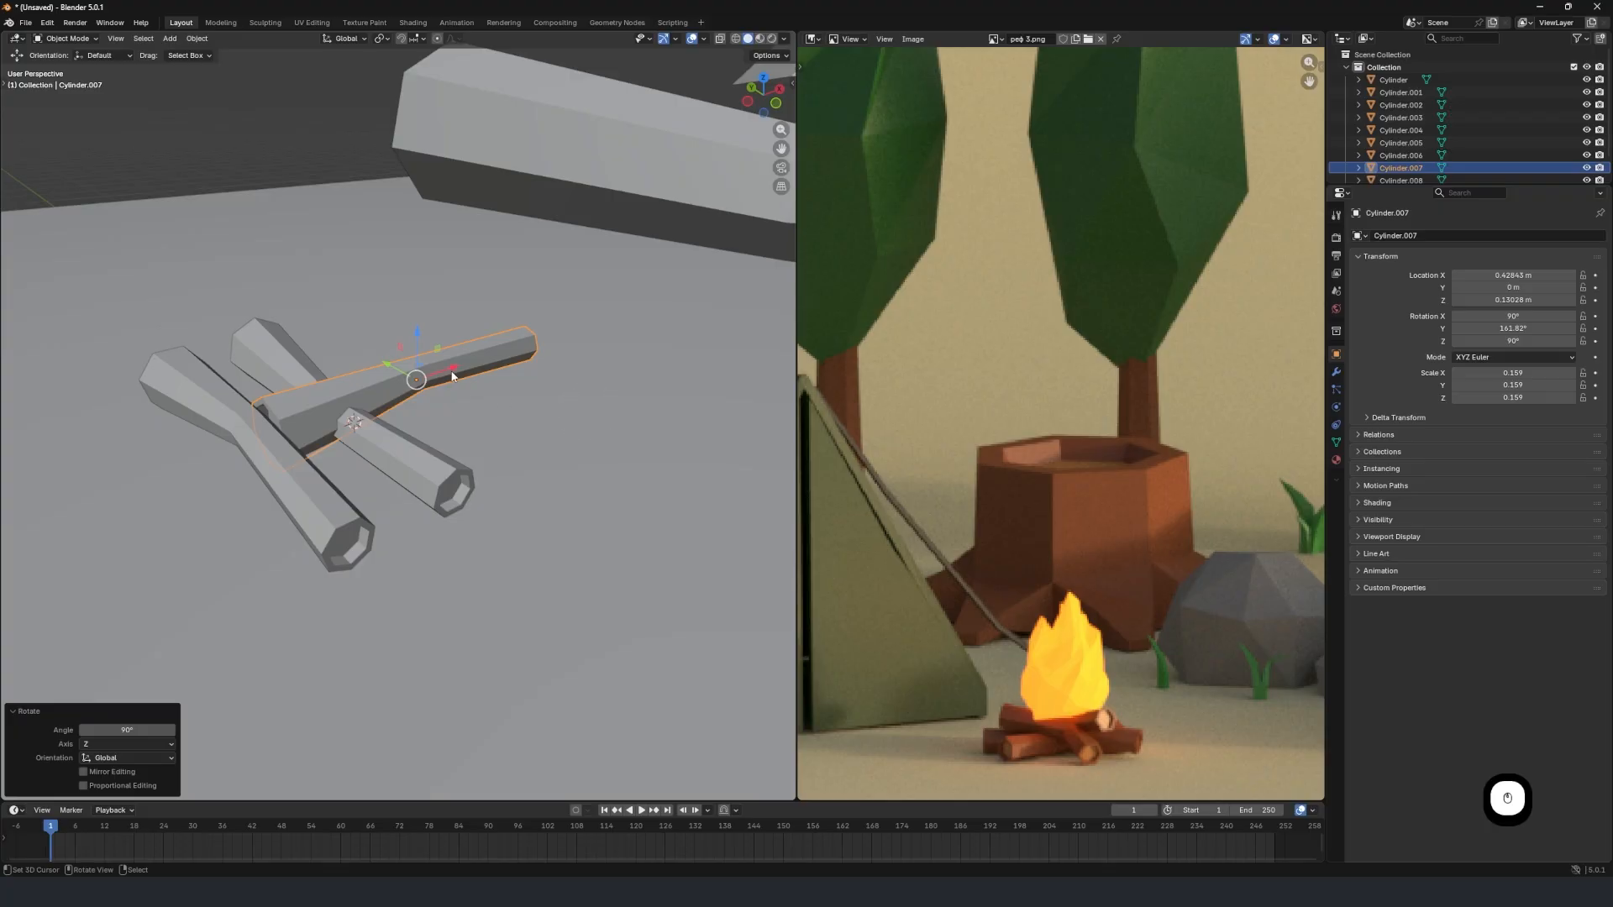
key("g")
key("z")
left_click(484, 353)
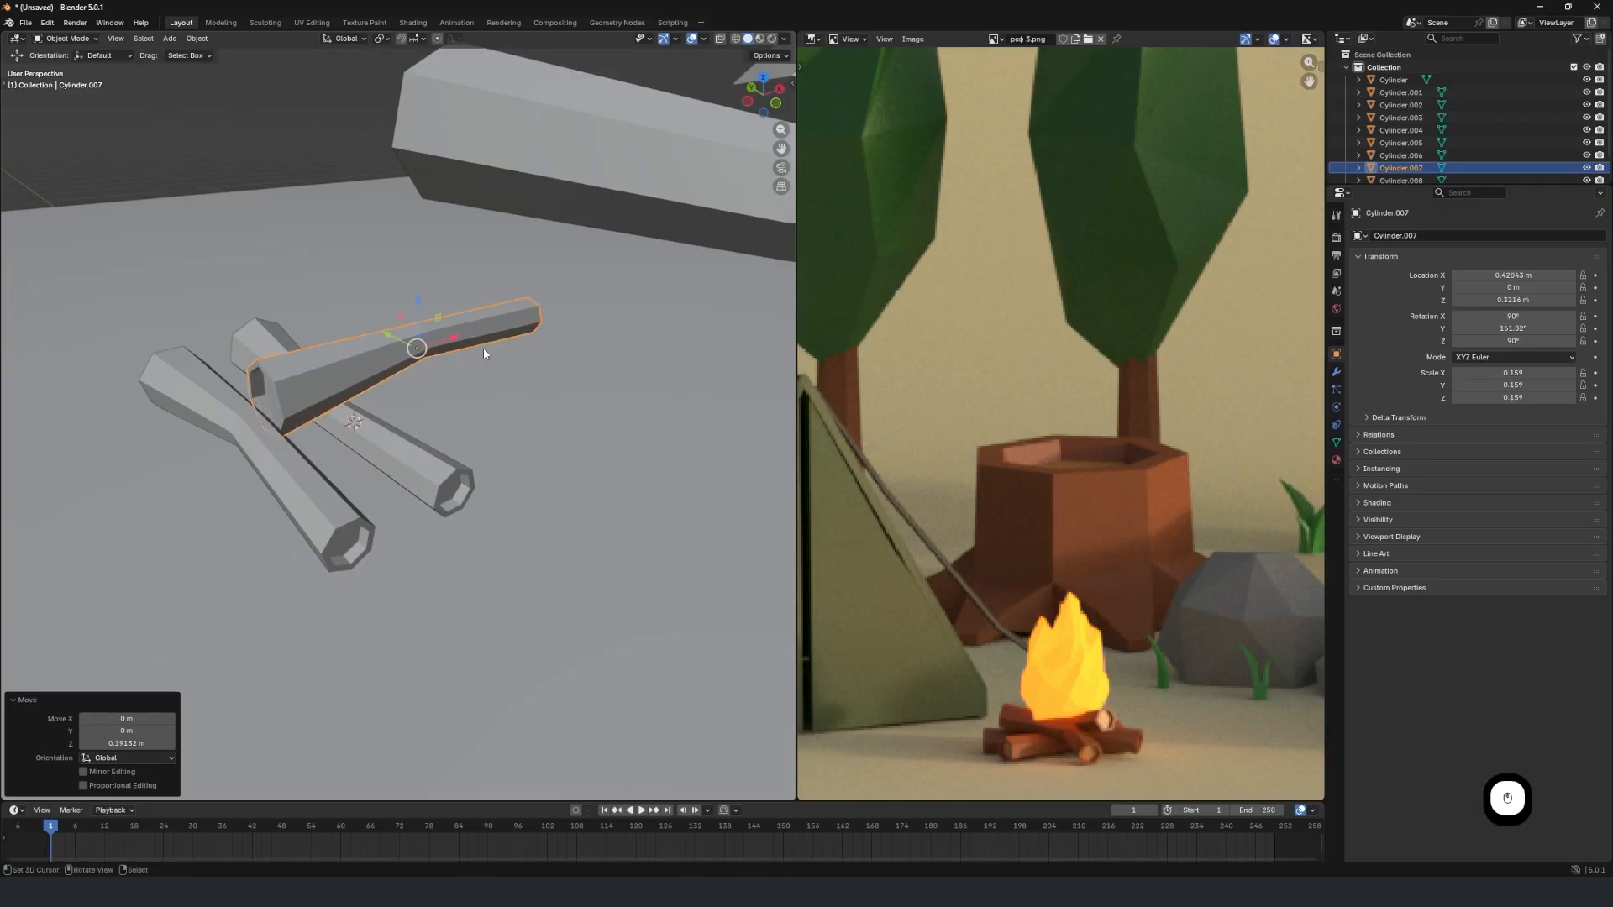
Move the raised crosswise log along X to about -0.495 m over the other two and lower it 0.083676 m.
key("g")
key("x")
left_click(319, 417)
middle_click_drag(319, 418, 407, 457)
key("g")
key("z")
left_click(424, 418)
Turn the crosswise log about Z to a rotation of 112.67° and move it 0.095178 m along Y.
key("r")
key("z")
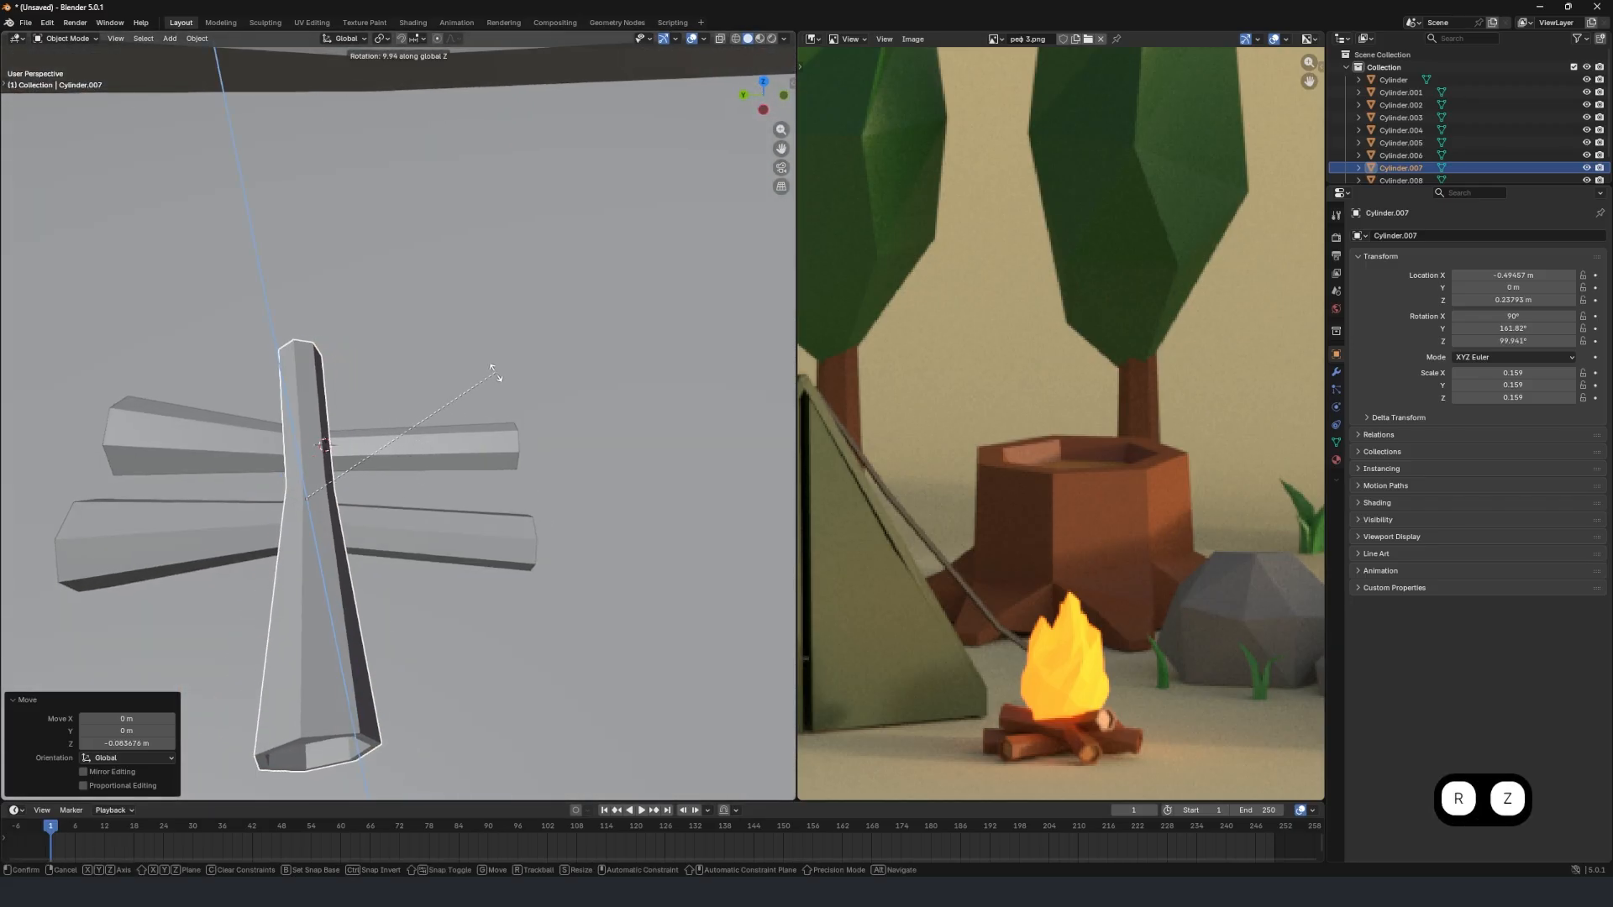
left_click(449, 354)
middle_click_drag(443, 413, 375, 404)
mouse_move(257, 434)
left_mouse_down()
mouse_move(225, 426)
mouse_move(245, 432)
left_mouse_up()
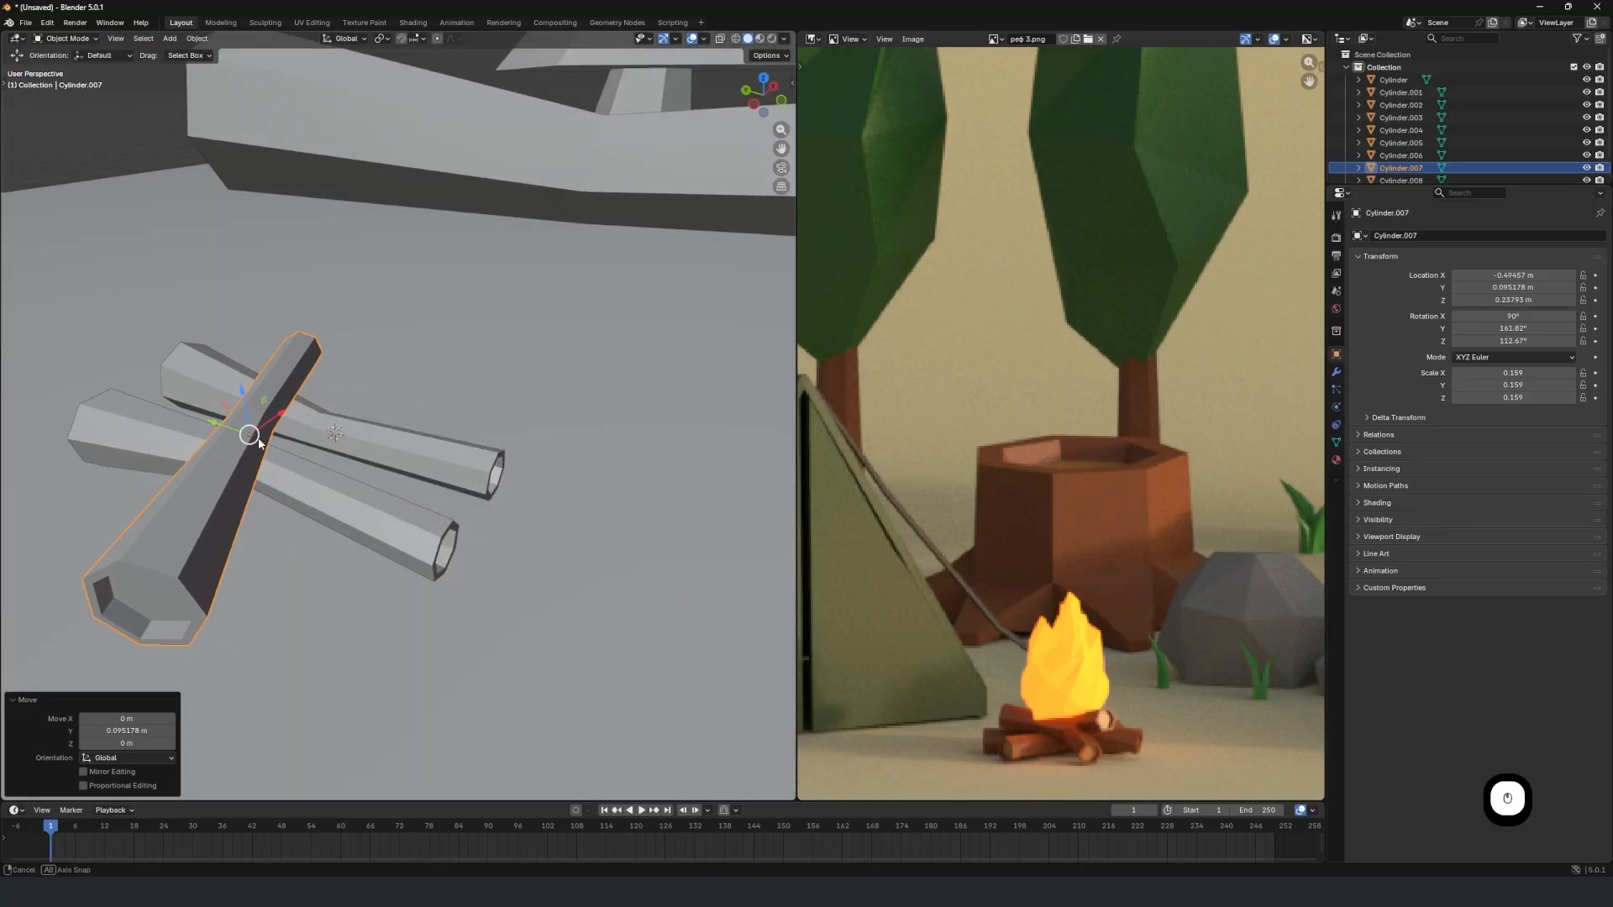
Raise the crosswise log 0.047294 m along Z and tilt it about 4.4° around the global Y axis.
middle_click_drag(257, 437, 336, 421)
scroll(220, 410, "up", 3)
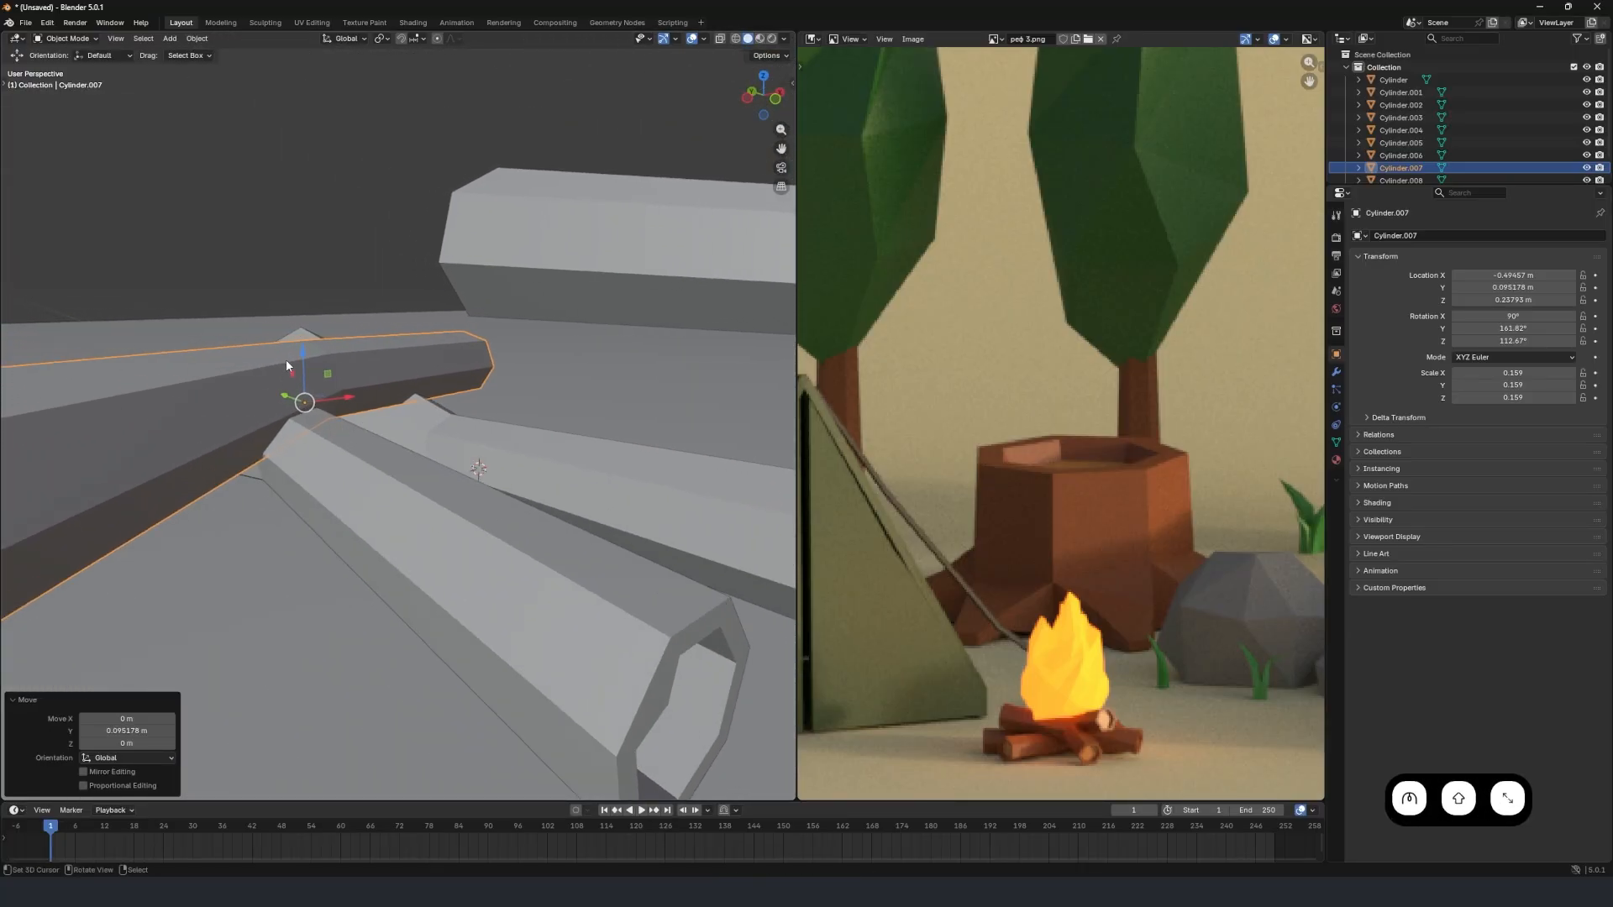
left_click_drag(296, 357, 310, 328)
middle_click_drag(310, 328, 579, 369)
key("r")
key("y")
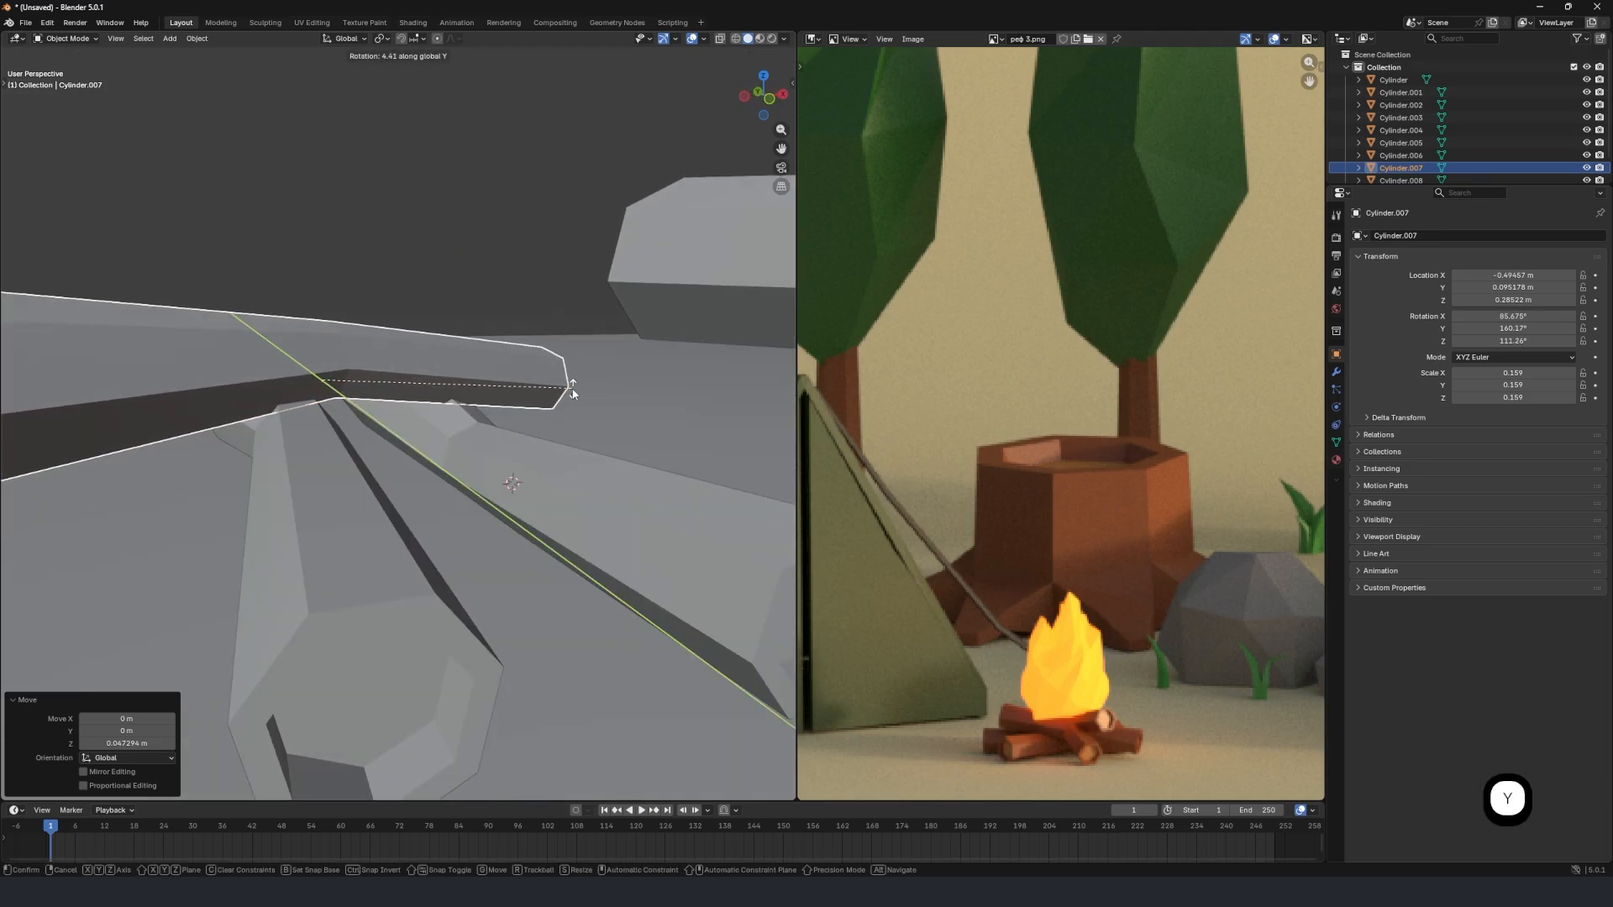
left_click(566, 378)
Lower the tilted crosswise log 0.017606 m along Z onto the two logs beneath it.
key("g")
key("z")
left_click(571, 396)
scroll(429, 405, "down", 3)
middle_click_drag(421, 405, 494, 471)
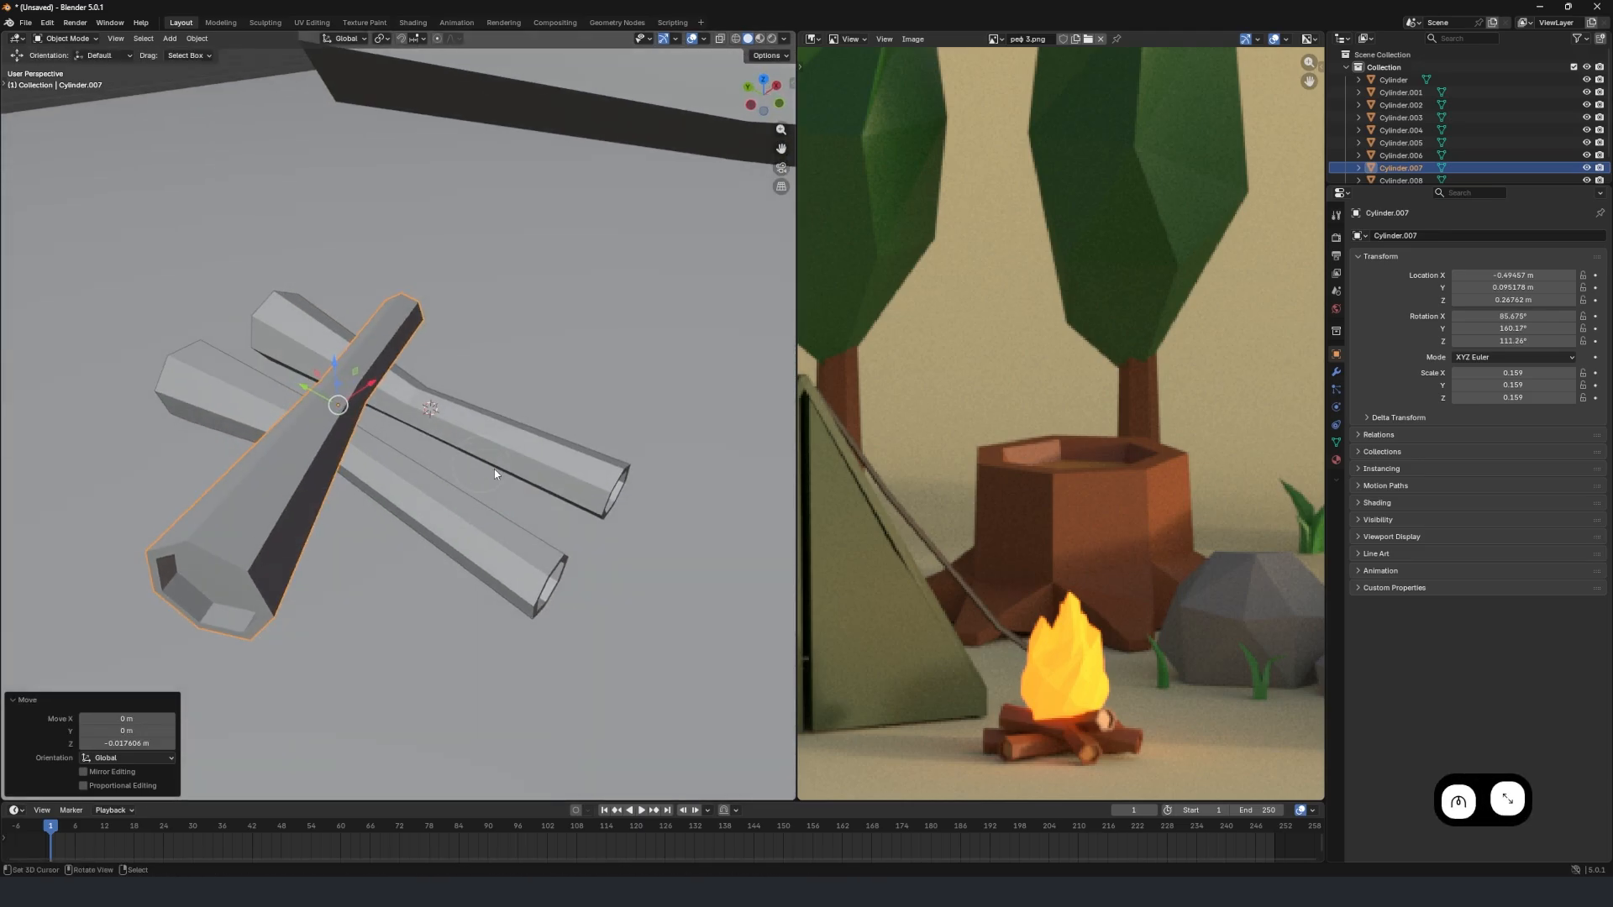
Duplicate the tilted crosswise log and move the copy -0.58463 m along Y.
key("shift")
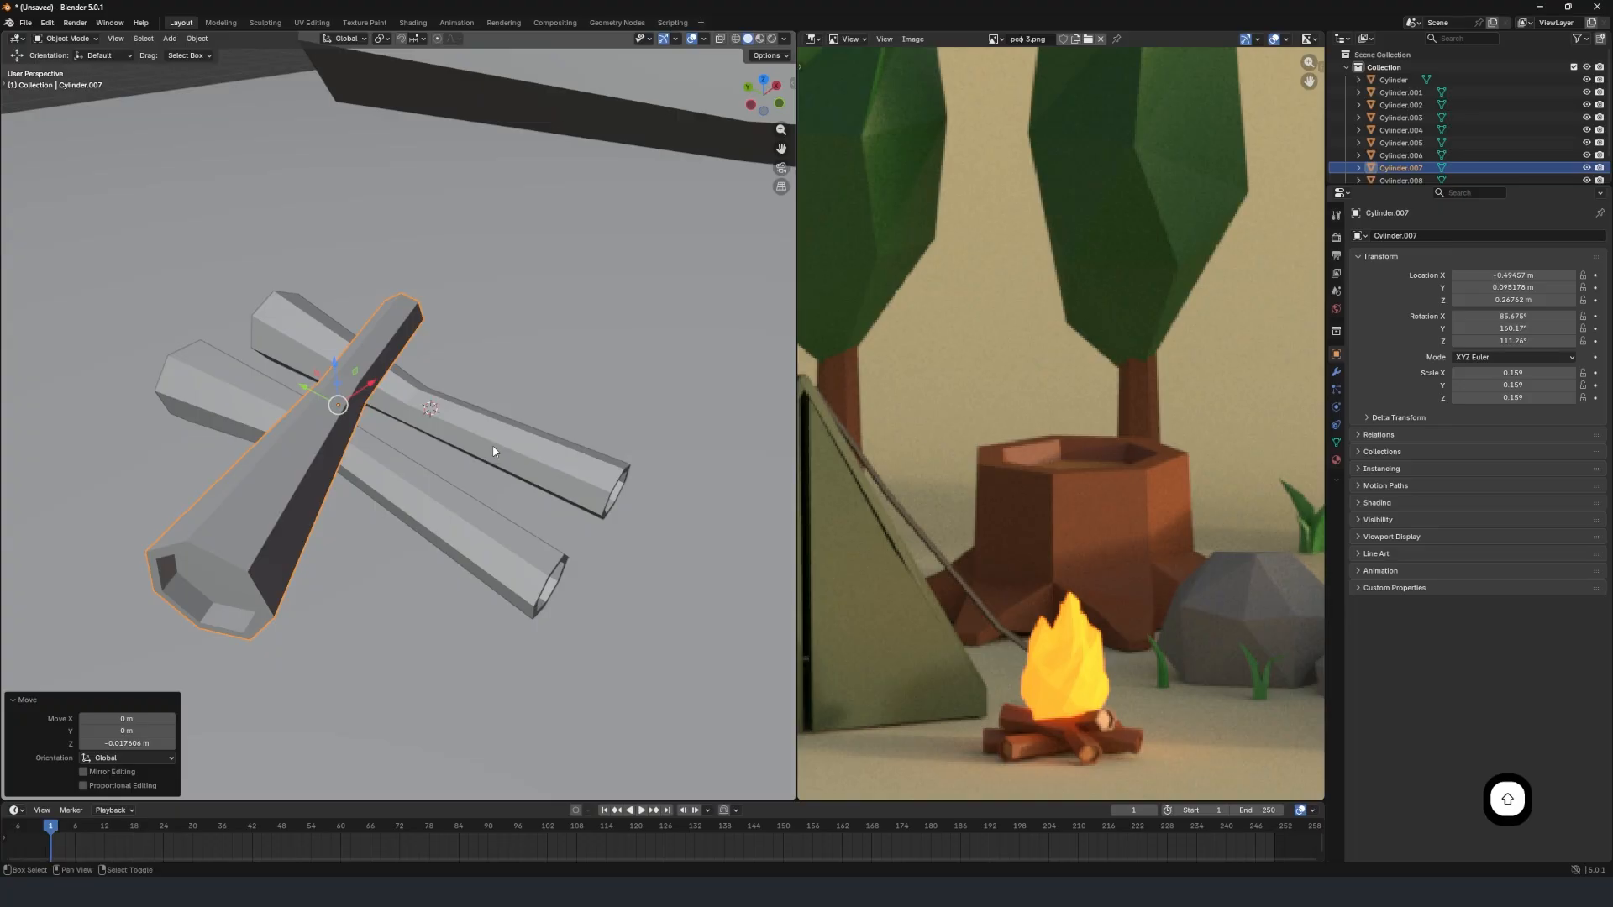
key("shift+d")
key("y")
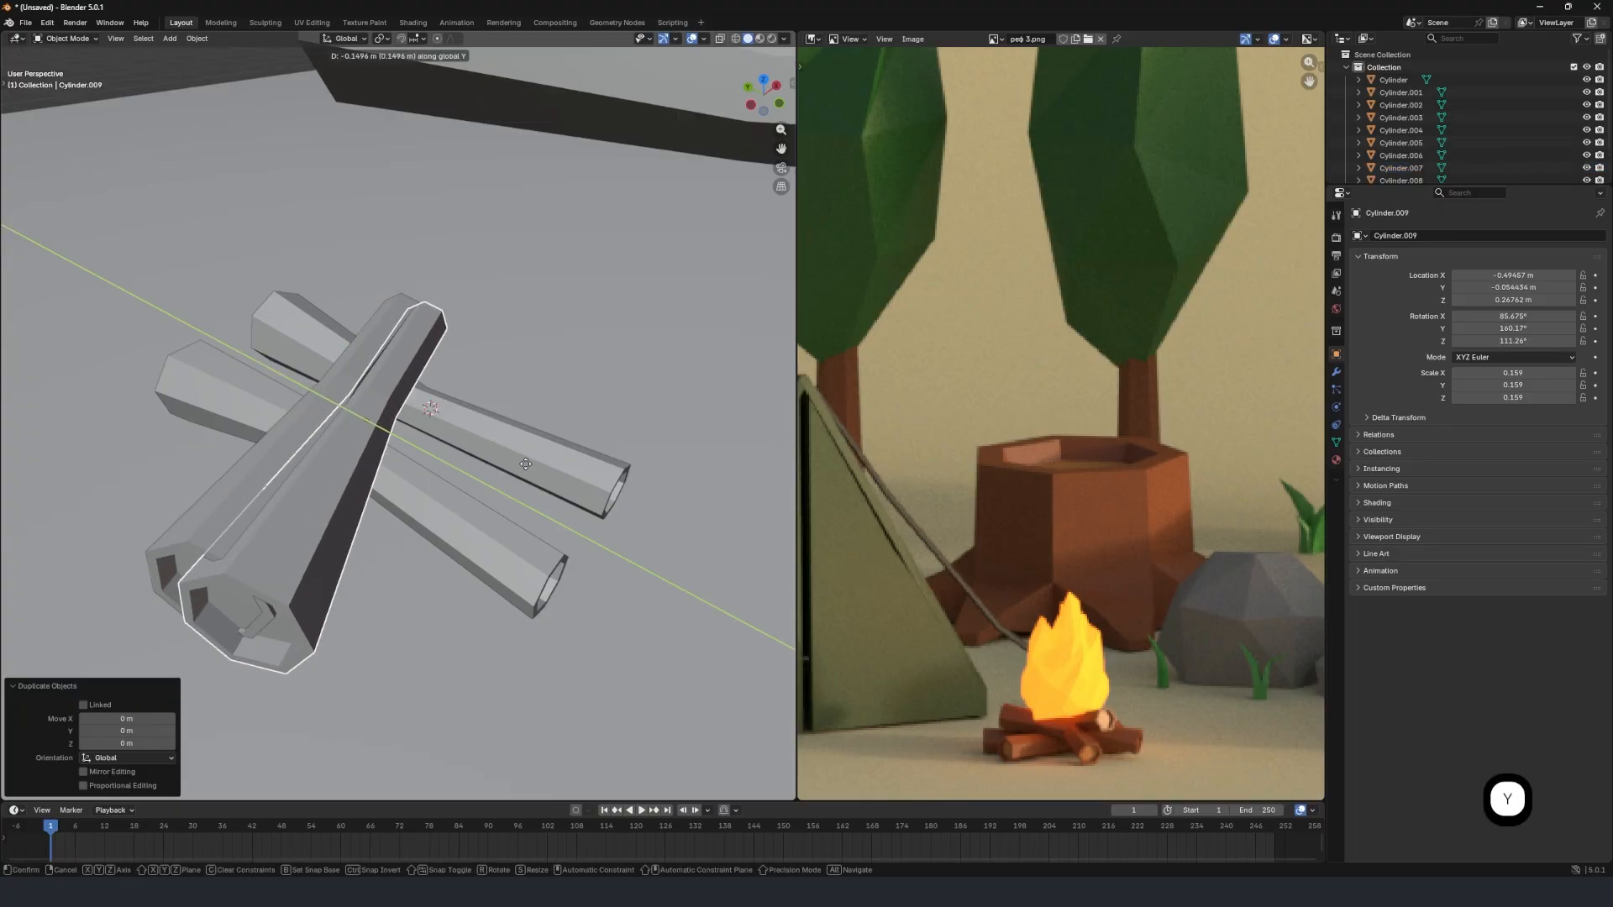
left_click(629, 487)
Try rotating the copied crosswise log 180° about Z and undo the rotation.
type("rz180")
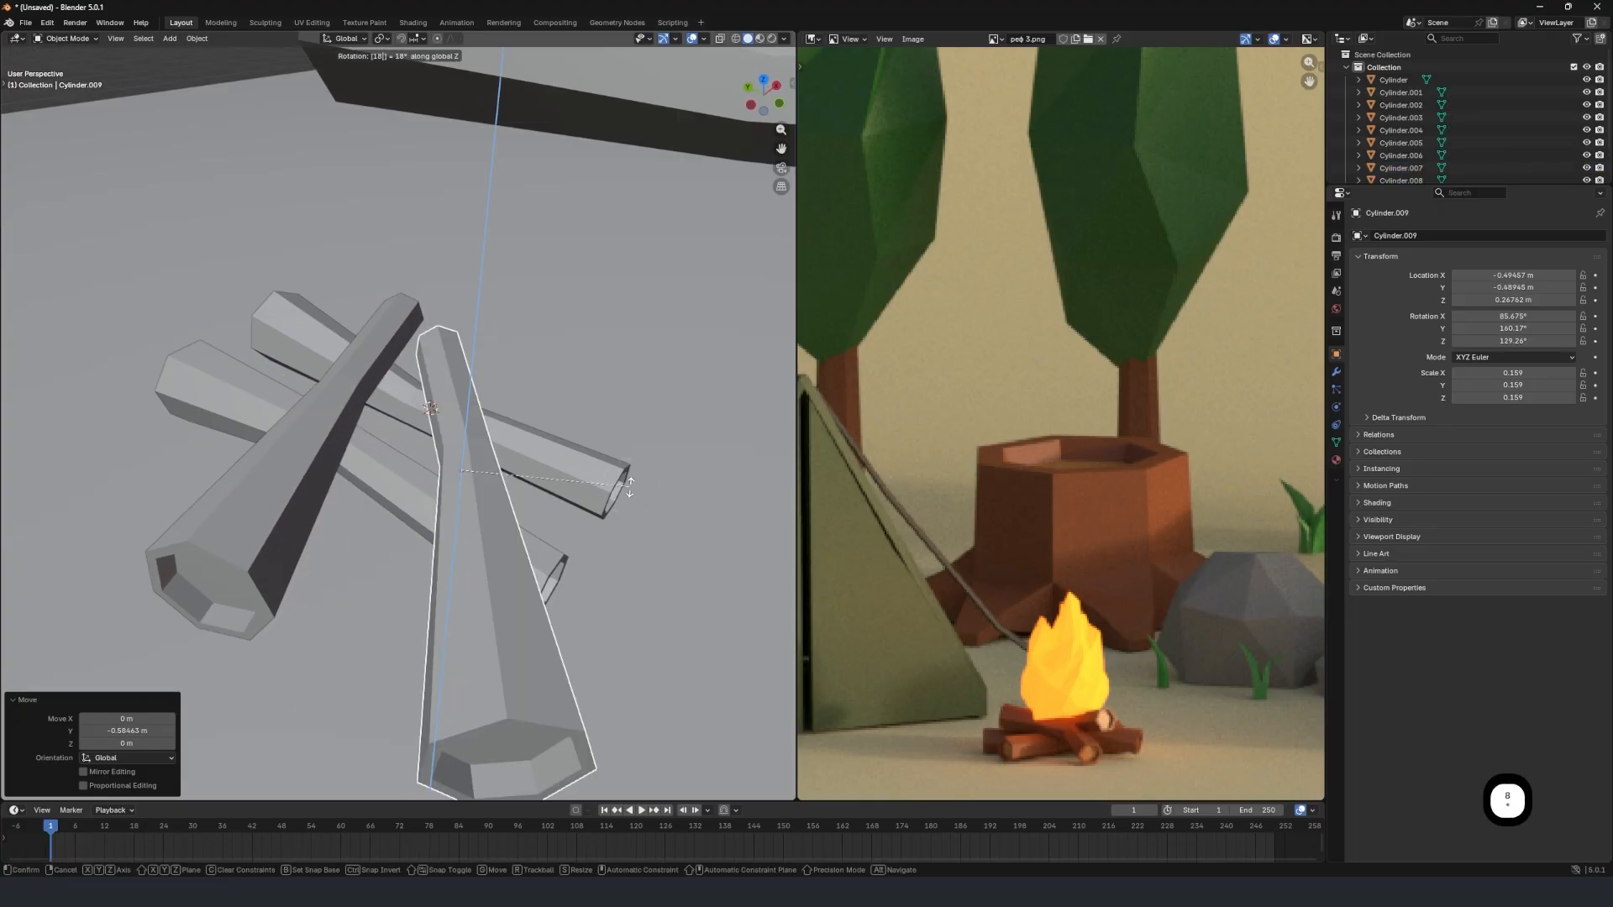
left_click(629, 488)
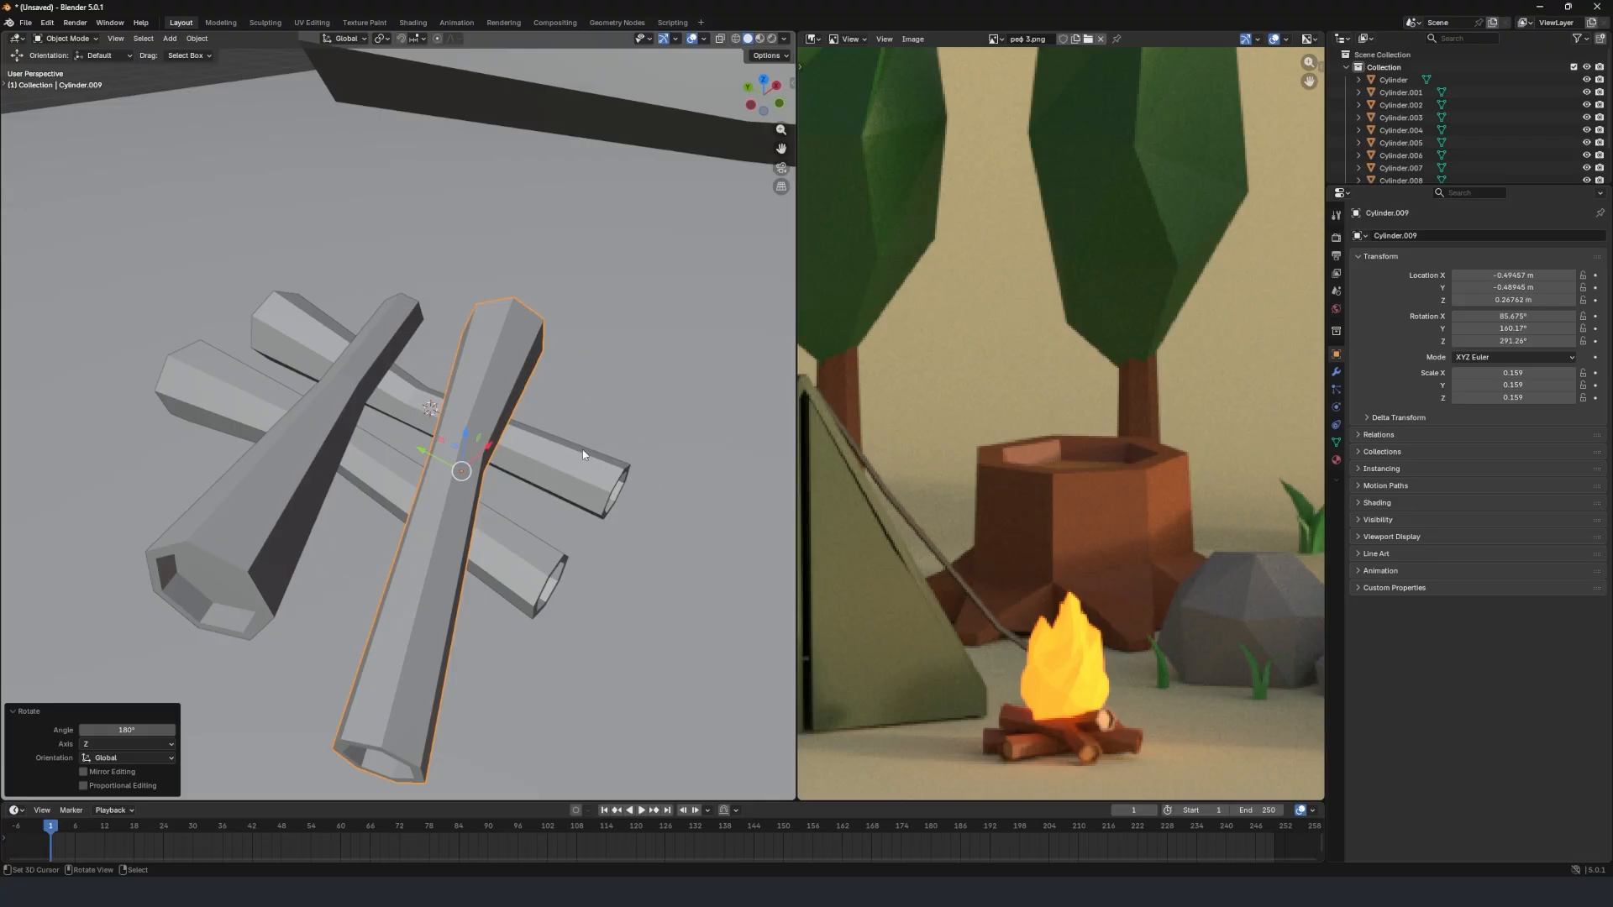
key("ctrl+z")
Rotate the copied crosswise log 168° about the global Z axis.
key("r")
key("z")
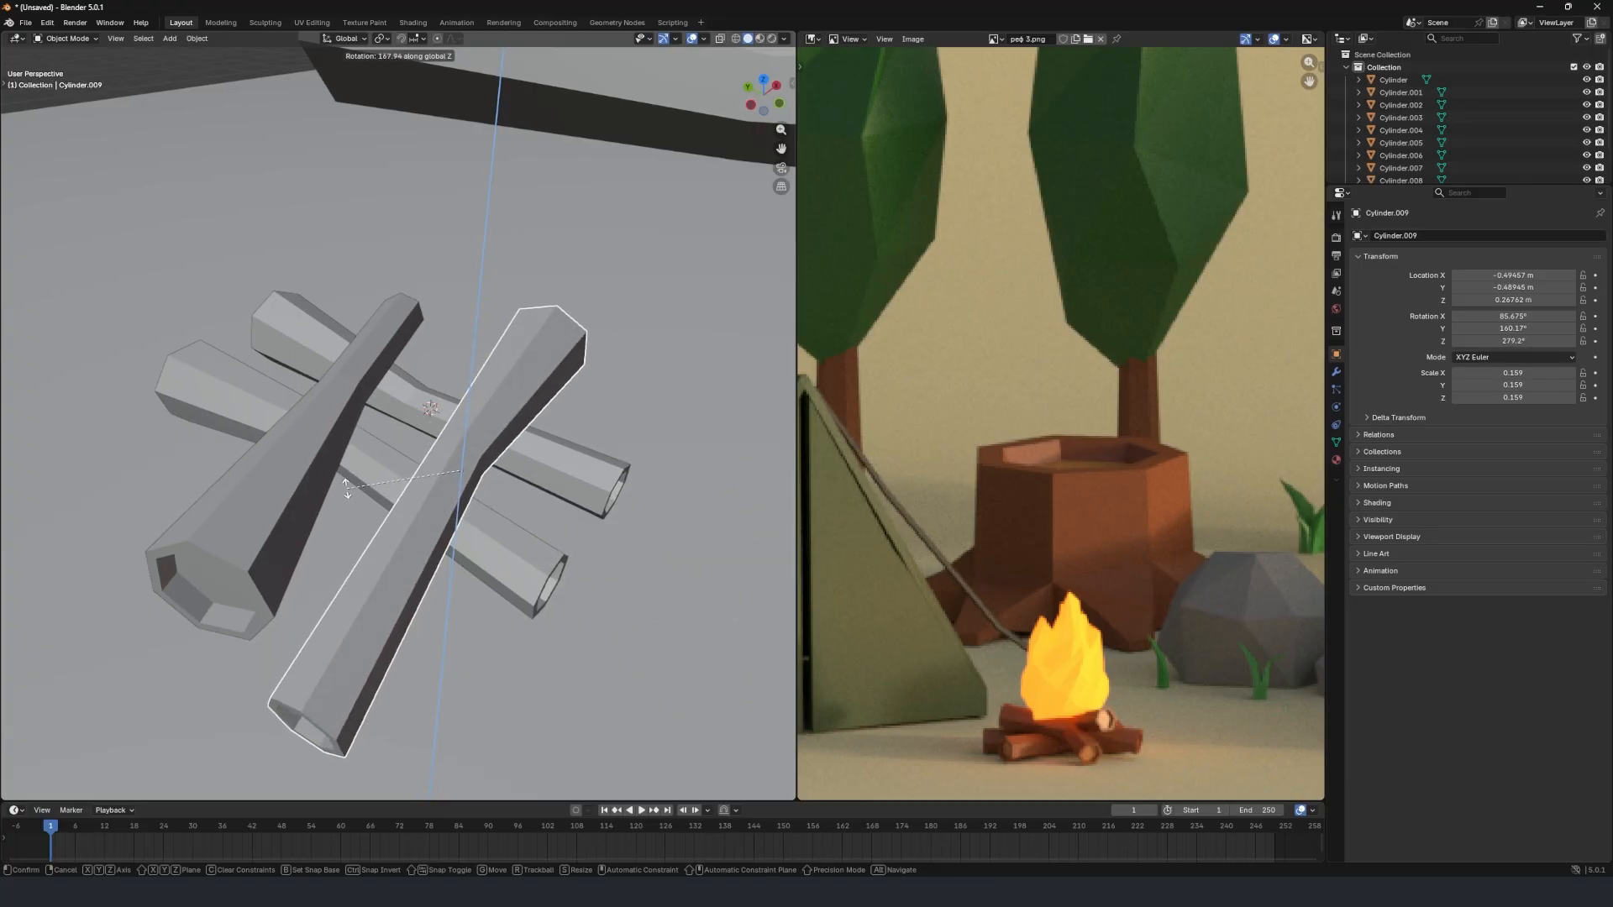
left_click(416, 499)
middle_click_drag(416, 499, 570, 468)
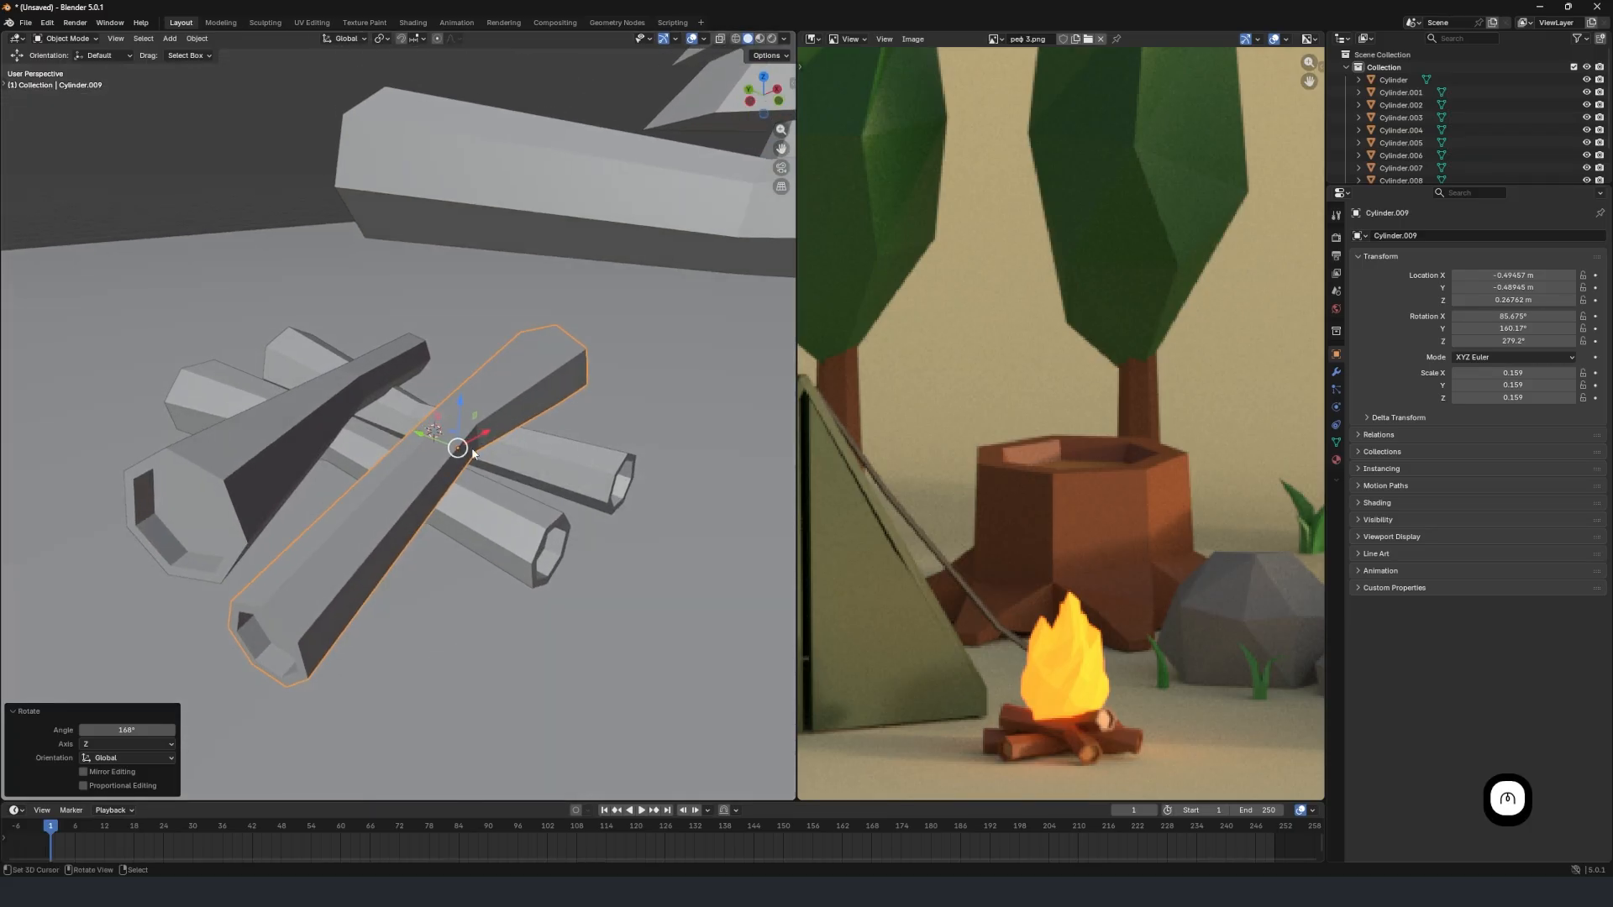
Rotate the copied crosswise log about the global X axis and 12.2° about the global Y axis.
key("r")
key("x")
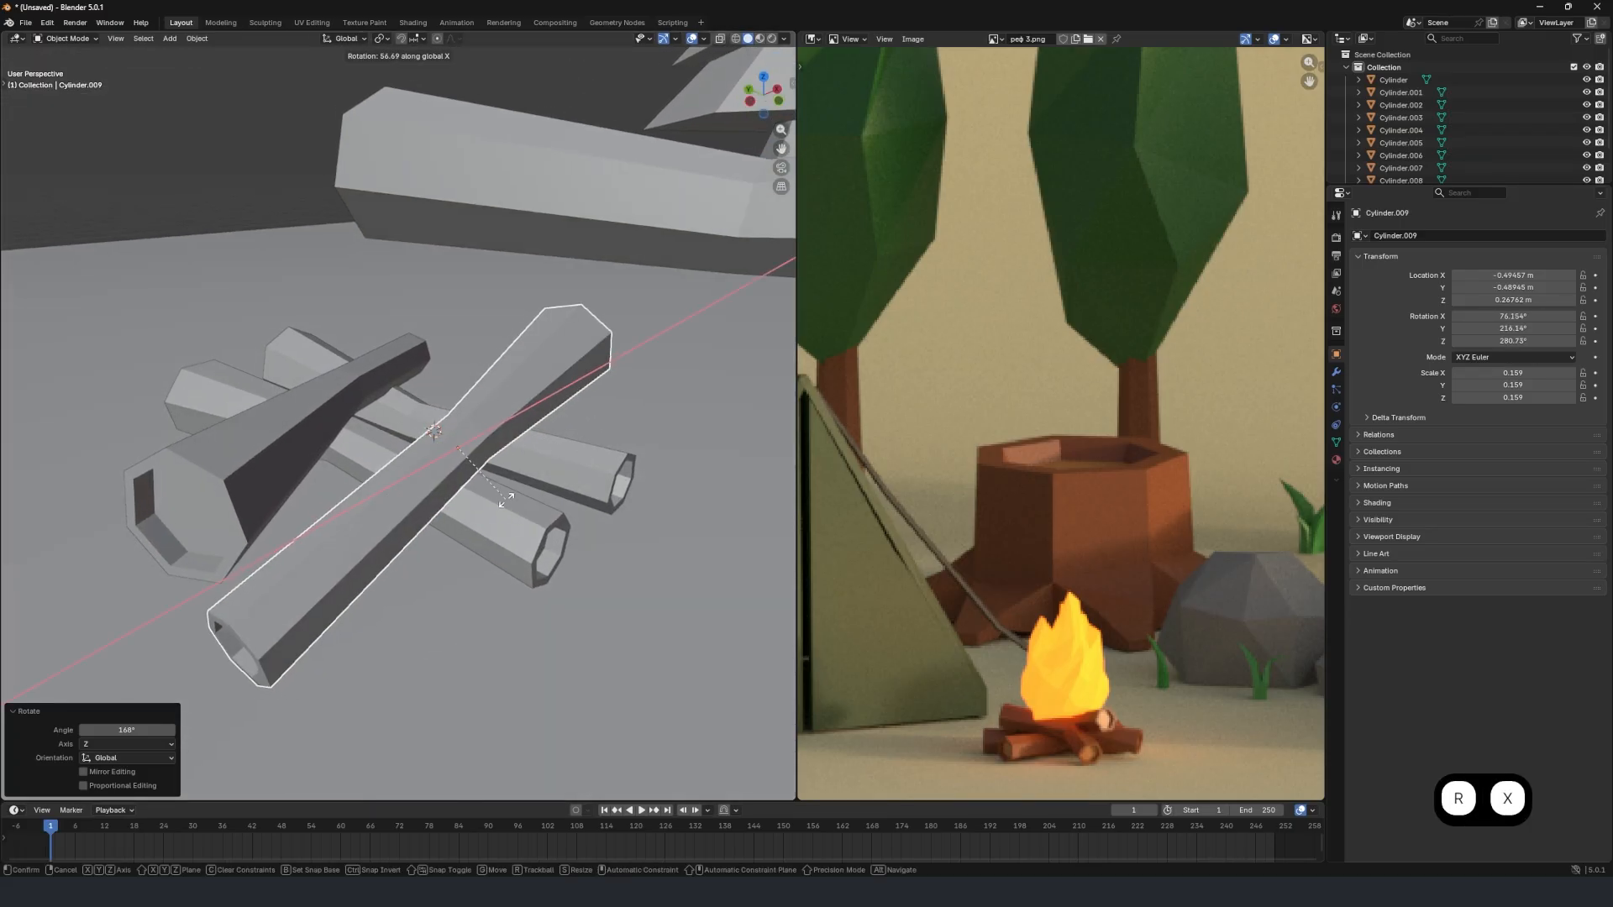
left_click(653, 472)
key("r")
key("y")
left_click(650, 504)
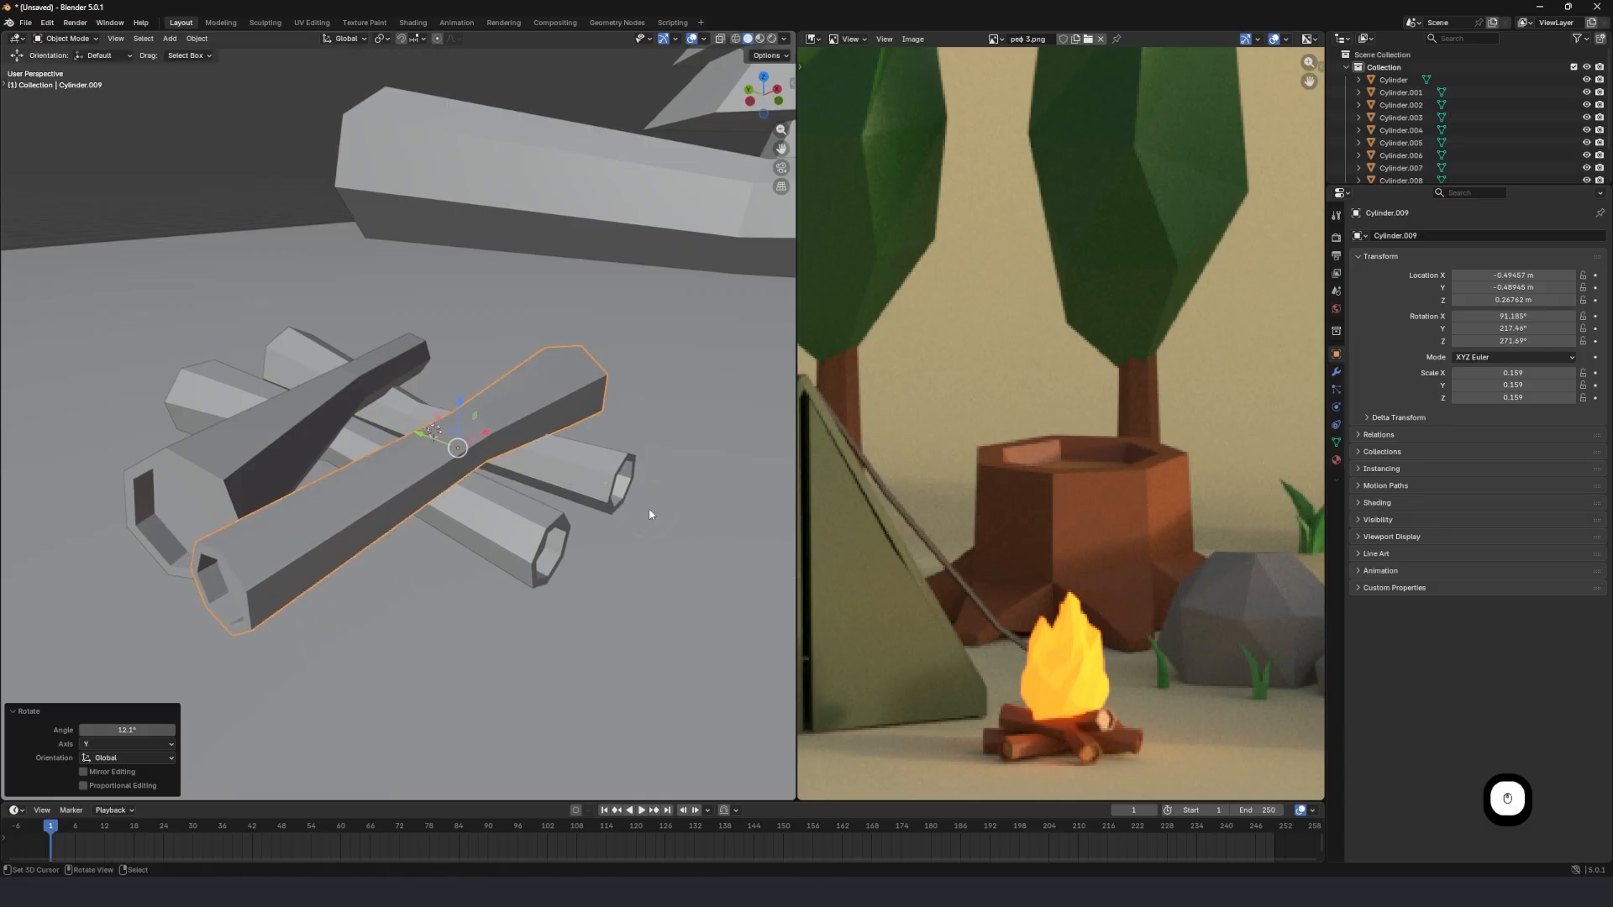
Move the copied crosswise log along X and fine-tune its placement freely to X -0.29969, Y -0.51215, Z 0.25735 m.
middle_click_drag(650, 504, 523, 476)
key("g")
key("z")
left_click(522, 476)
key("g")
key("x")
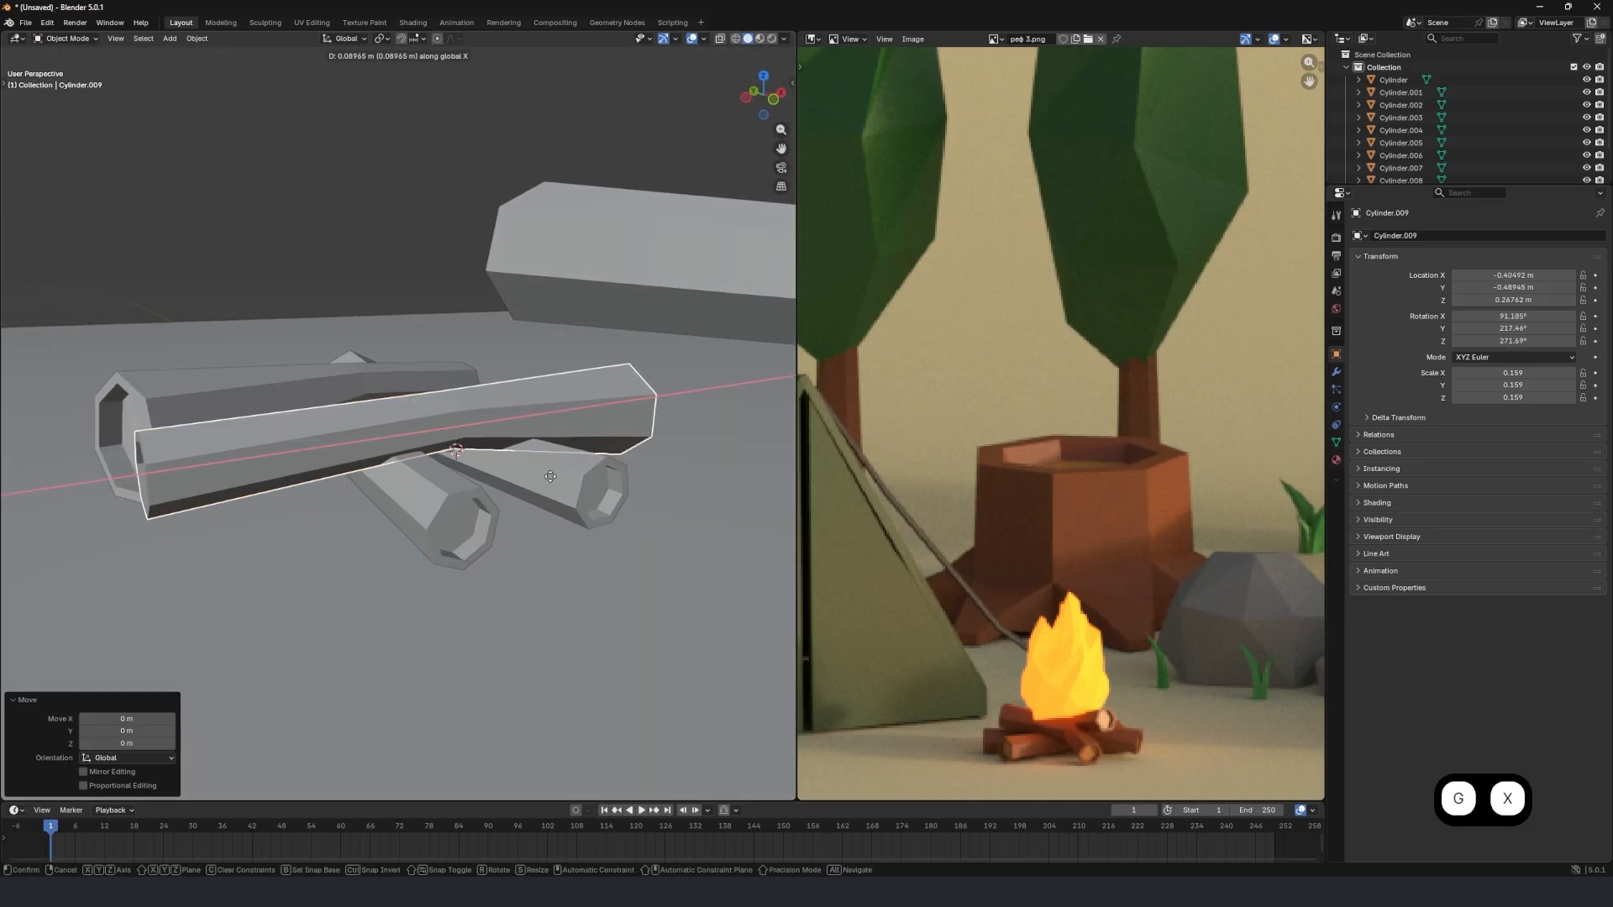
left_click(561, 471)
key("g")
left_click(536, 475)
middle_click_drag(536, 475, 544, 496)
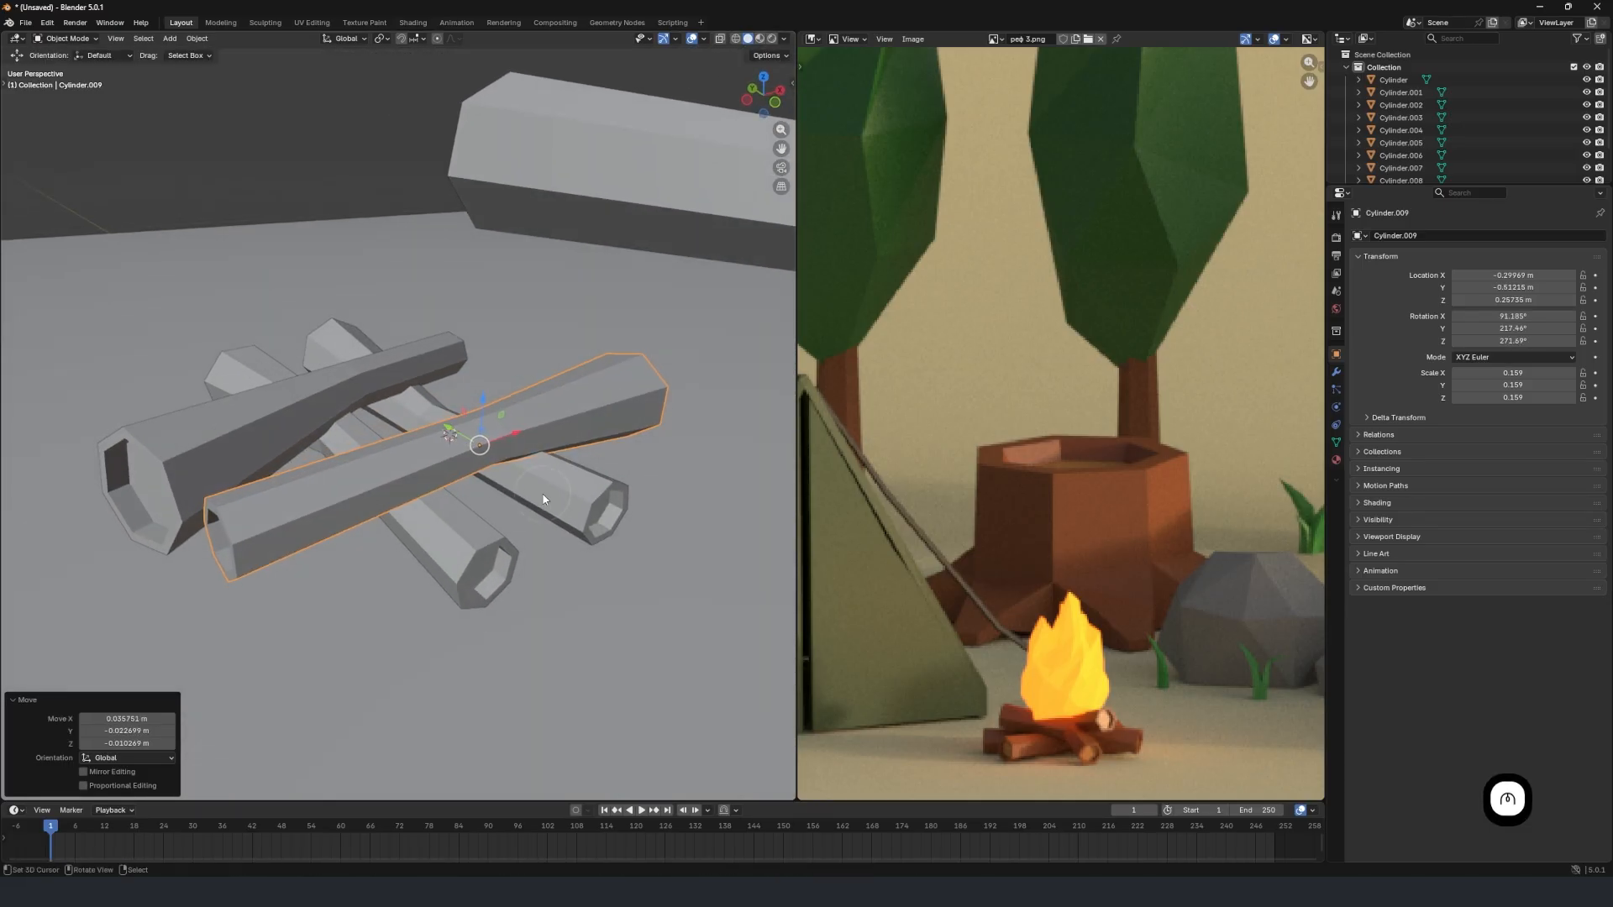
Move the copied crosswise log 0.12007 m along Y and rotate it about -11° around the global Z axis.
key("g")
key("y")
left_click(526, 478)
key("r")
key("z")
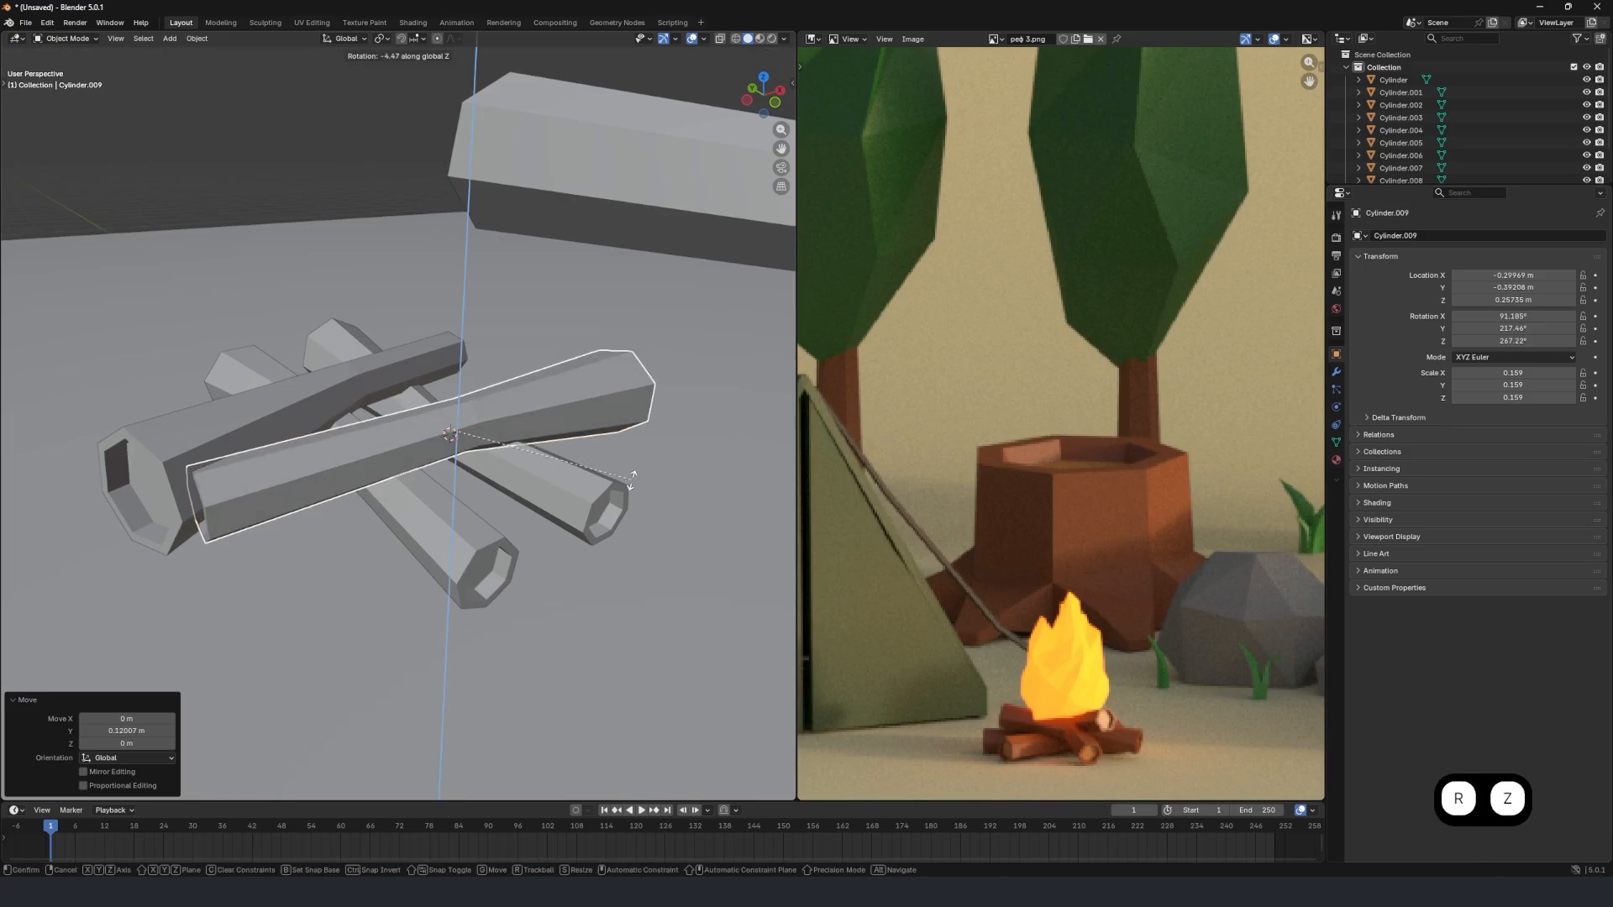
left_click(628, 493)
Shift the copied crosswise log 0.029228 m along X and -0.15578 m along Y.
key("g")
key("x")
left_click(613, 510)
key("g")
key("y")
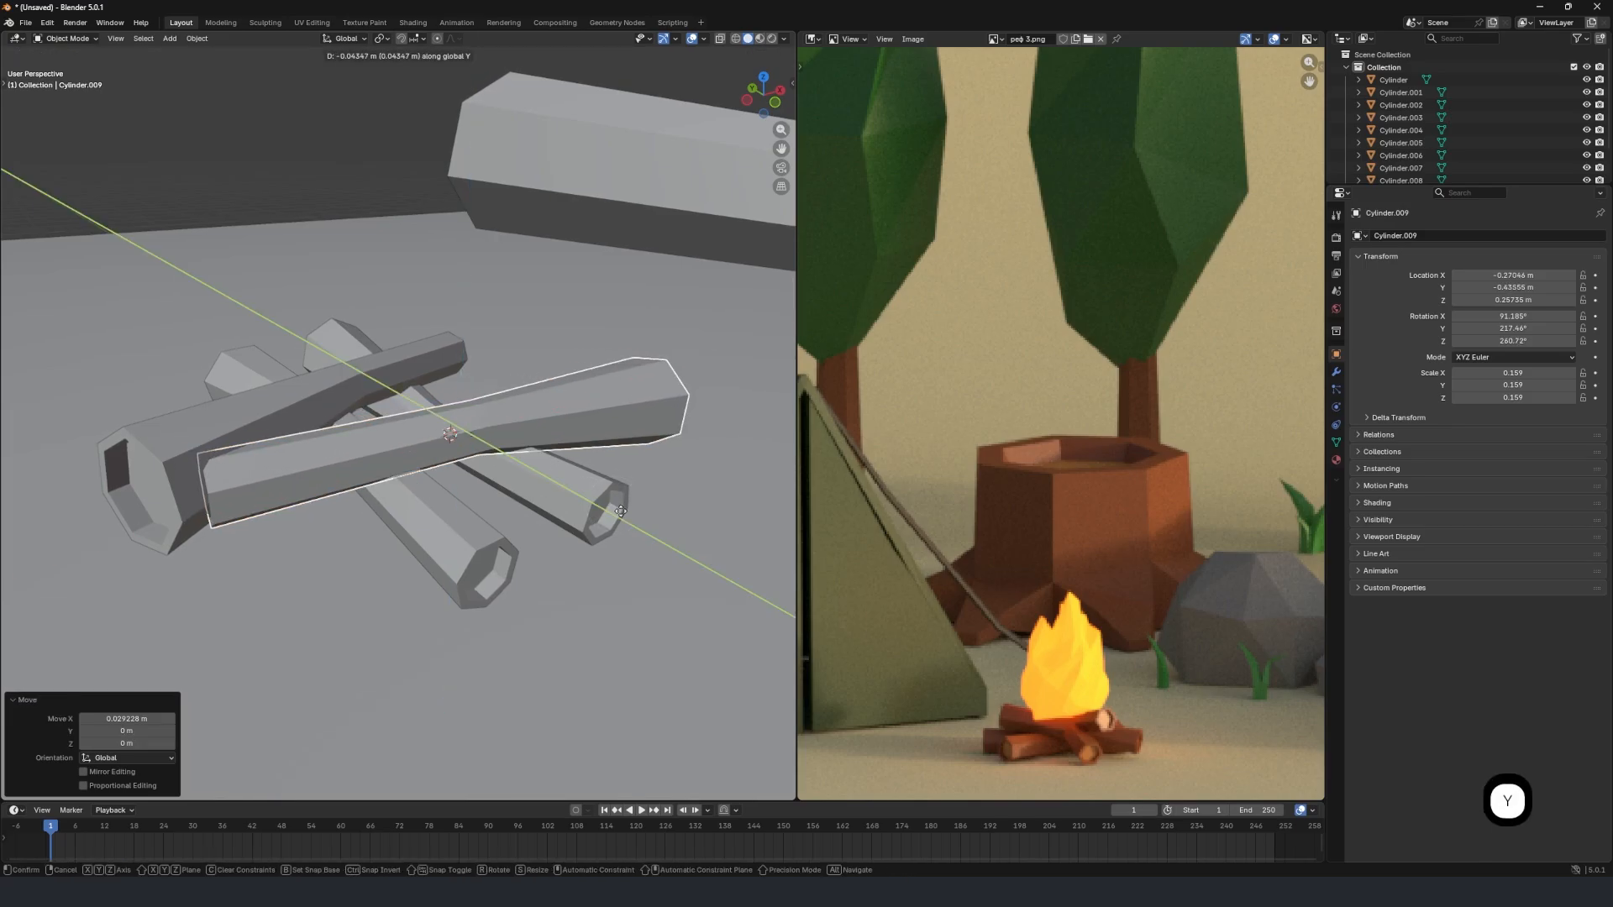
left_click(588, 494)
middle_click_drag(588, 494, 492, 445)
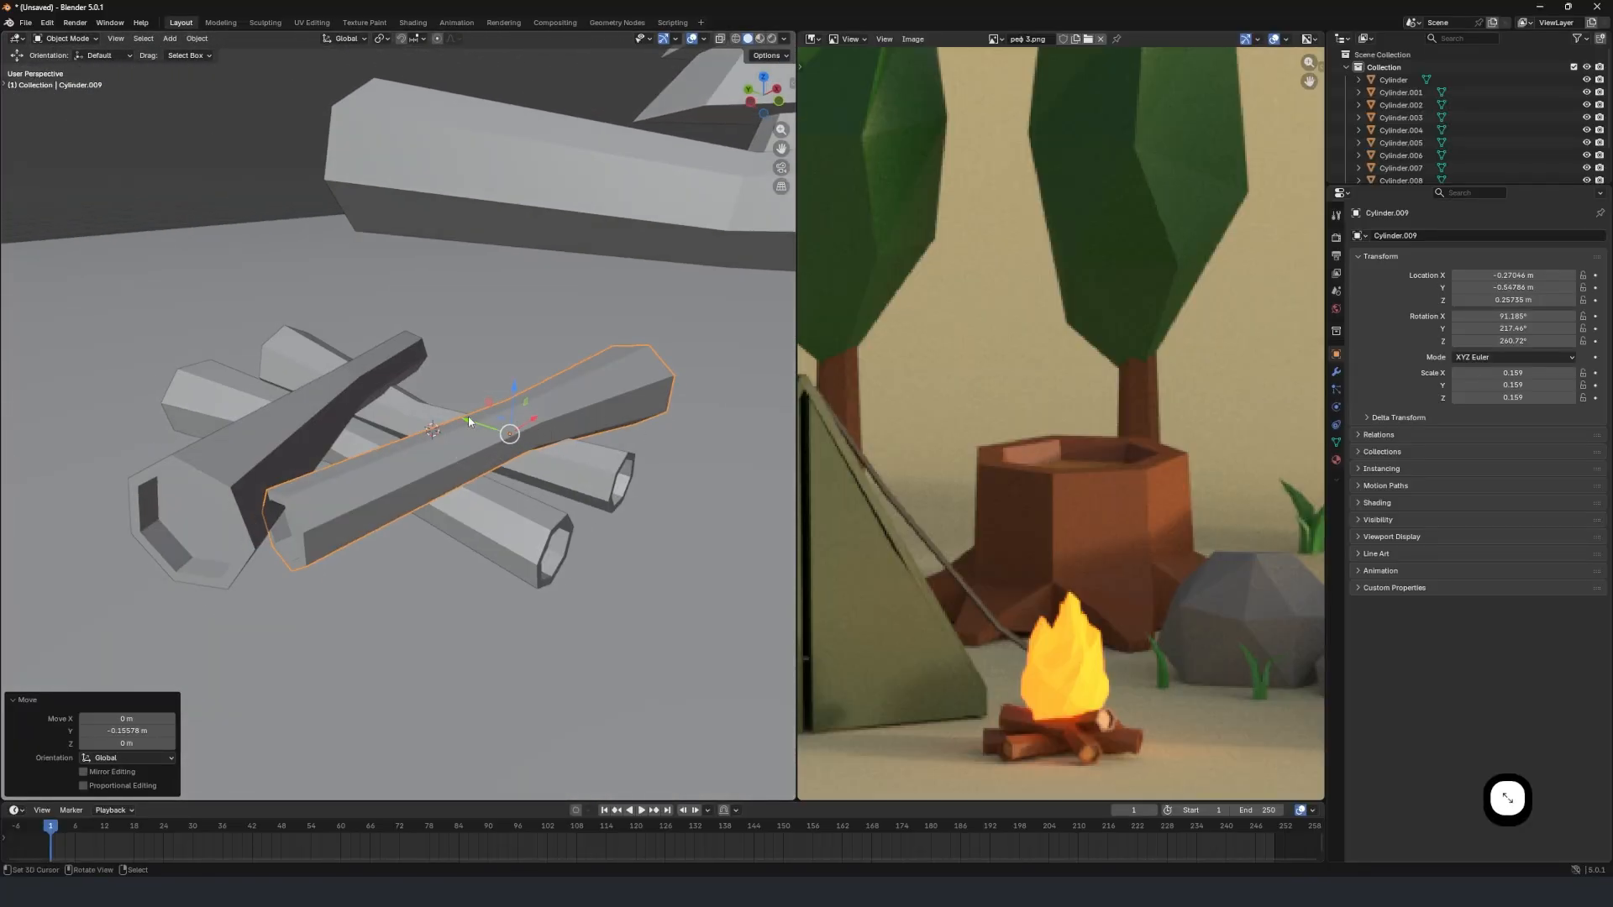
Duplicate the selected crosswise log in place and raise the copy 0.2914 m along Z.
key("shift+d")
key("Escape")
key("g")
key("z")
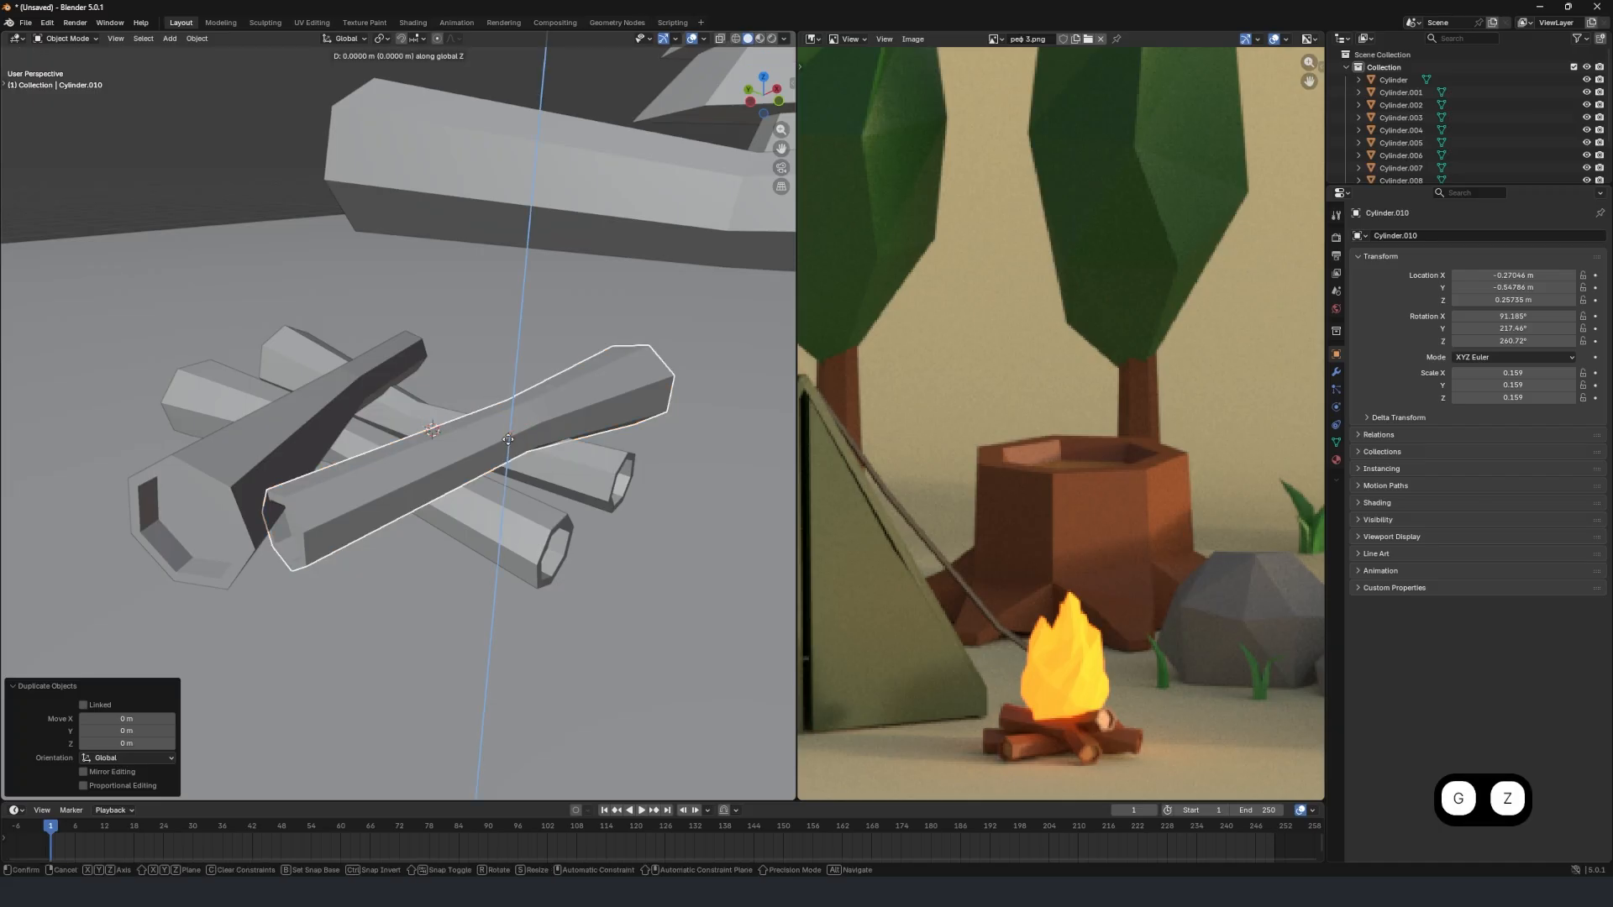
left_click(508, 361)
Rotate the raised log copy -110° about the global Z axis so it crosses the logs beneath.
key("r")
key("z")
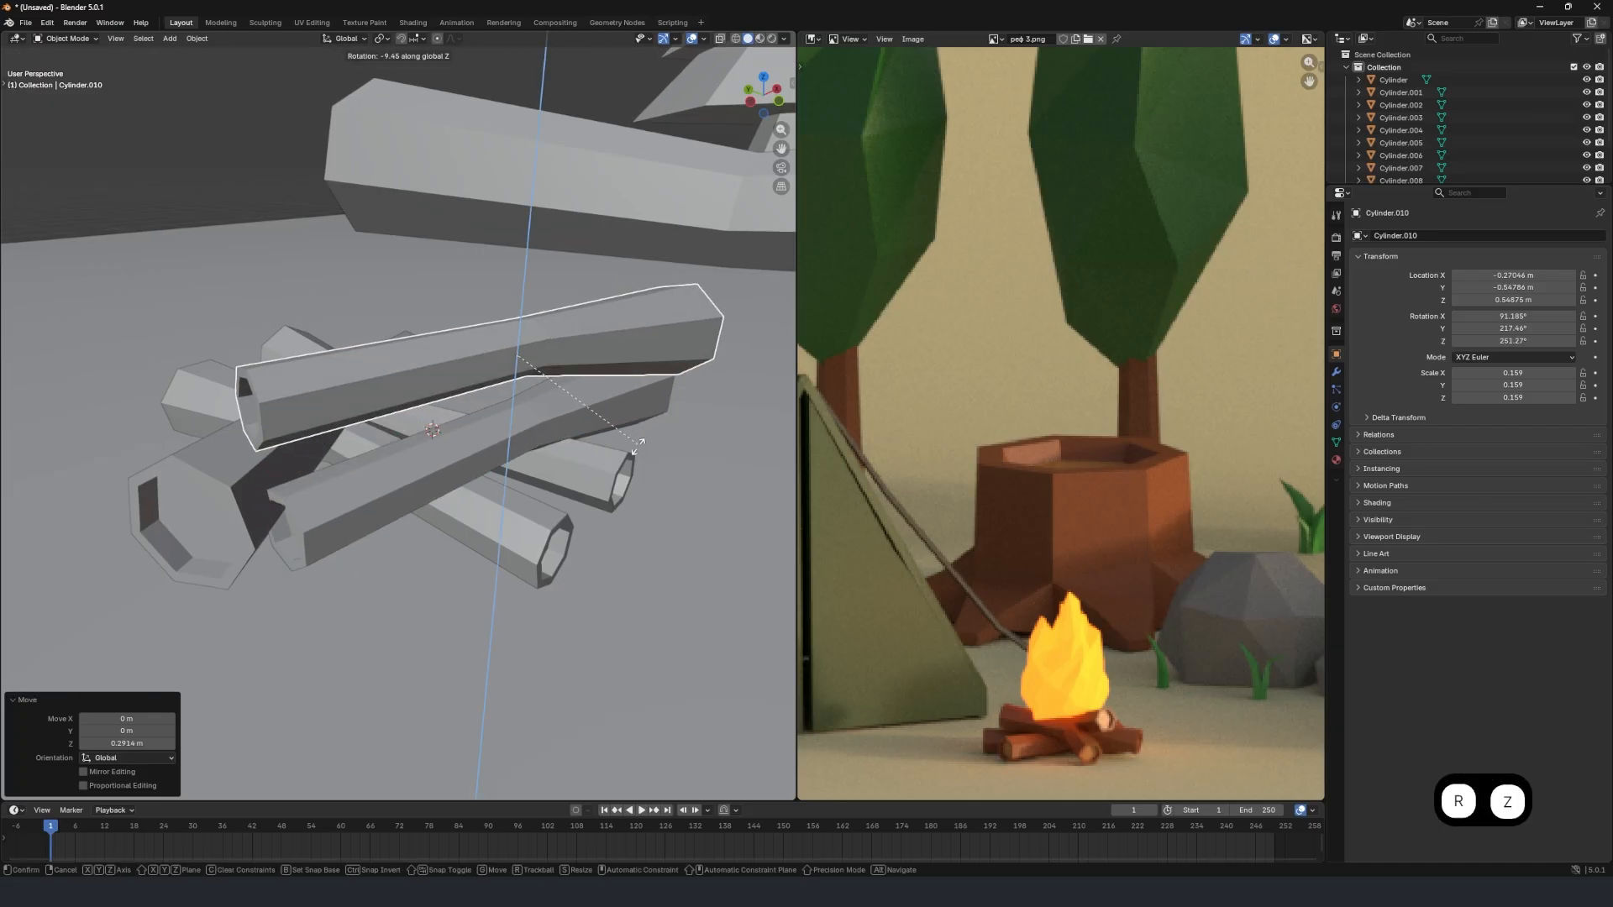
left_click(645, 373)
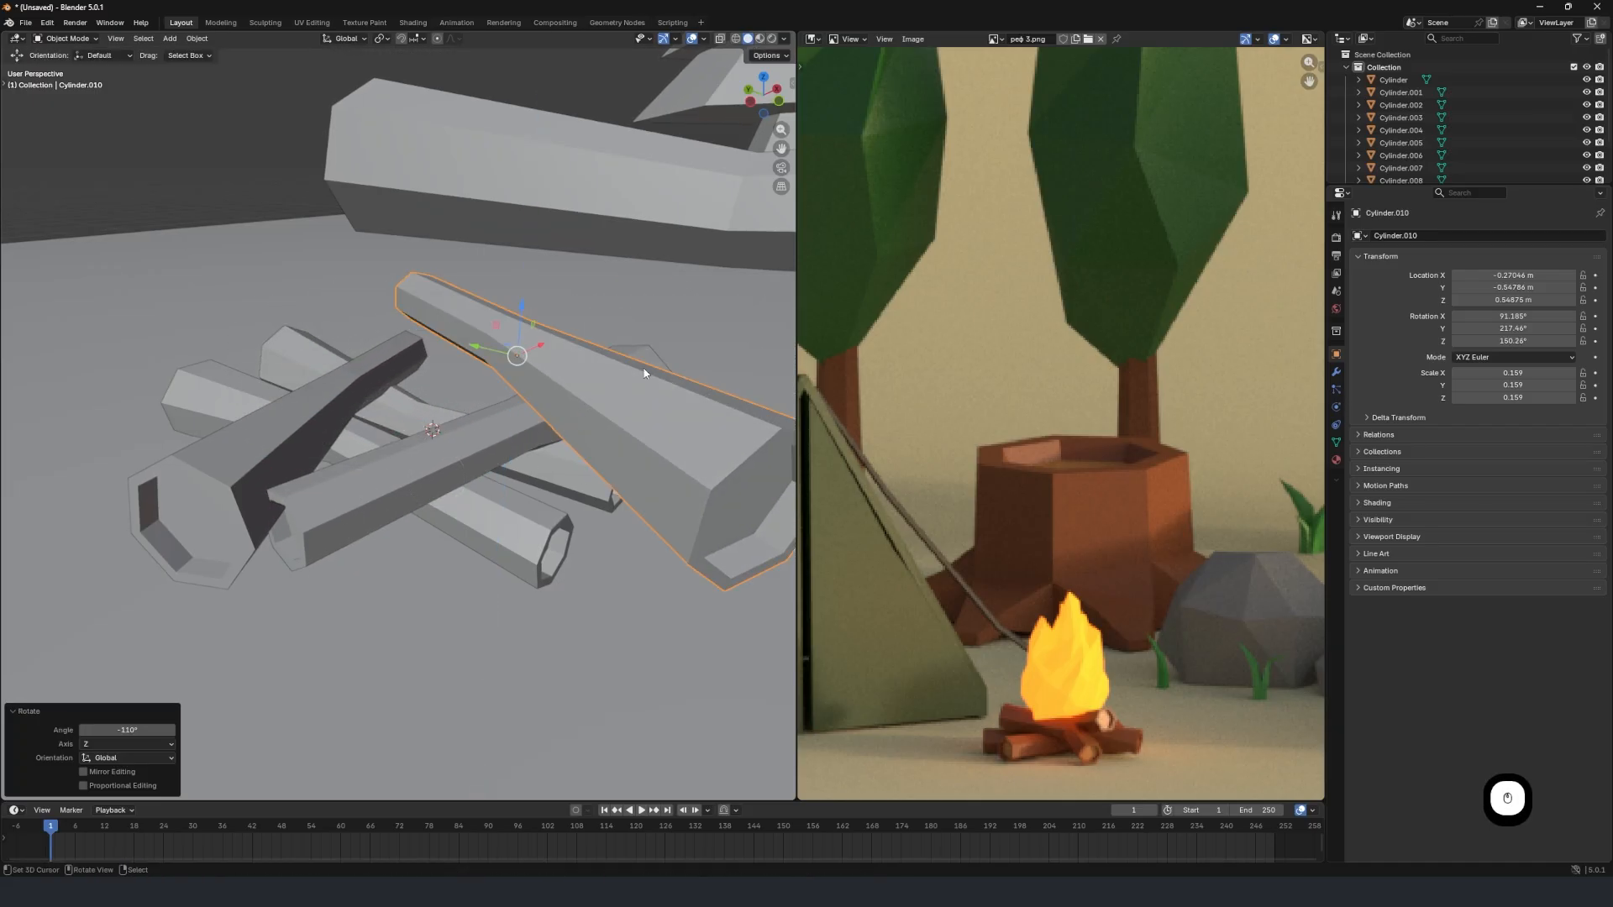
Slide the raised log along X and Y over the pile to X -0.29924 m, Y -0.2093 m.
key("g")
key("x")
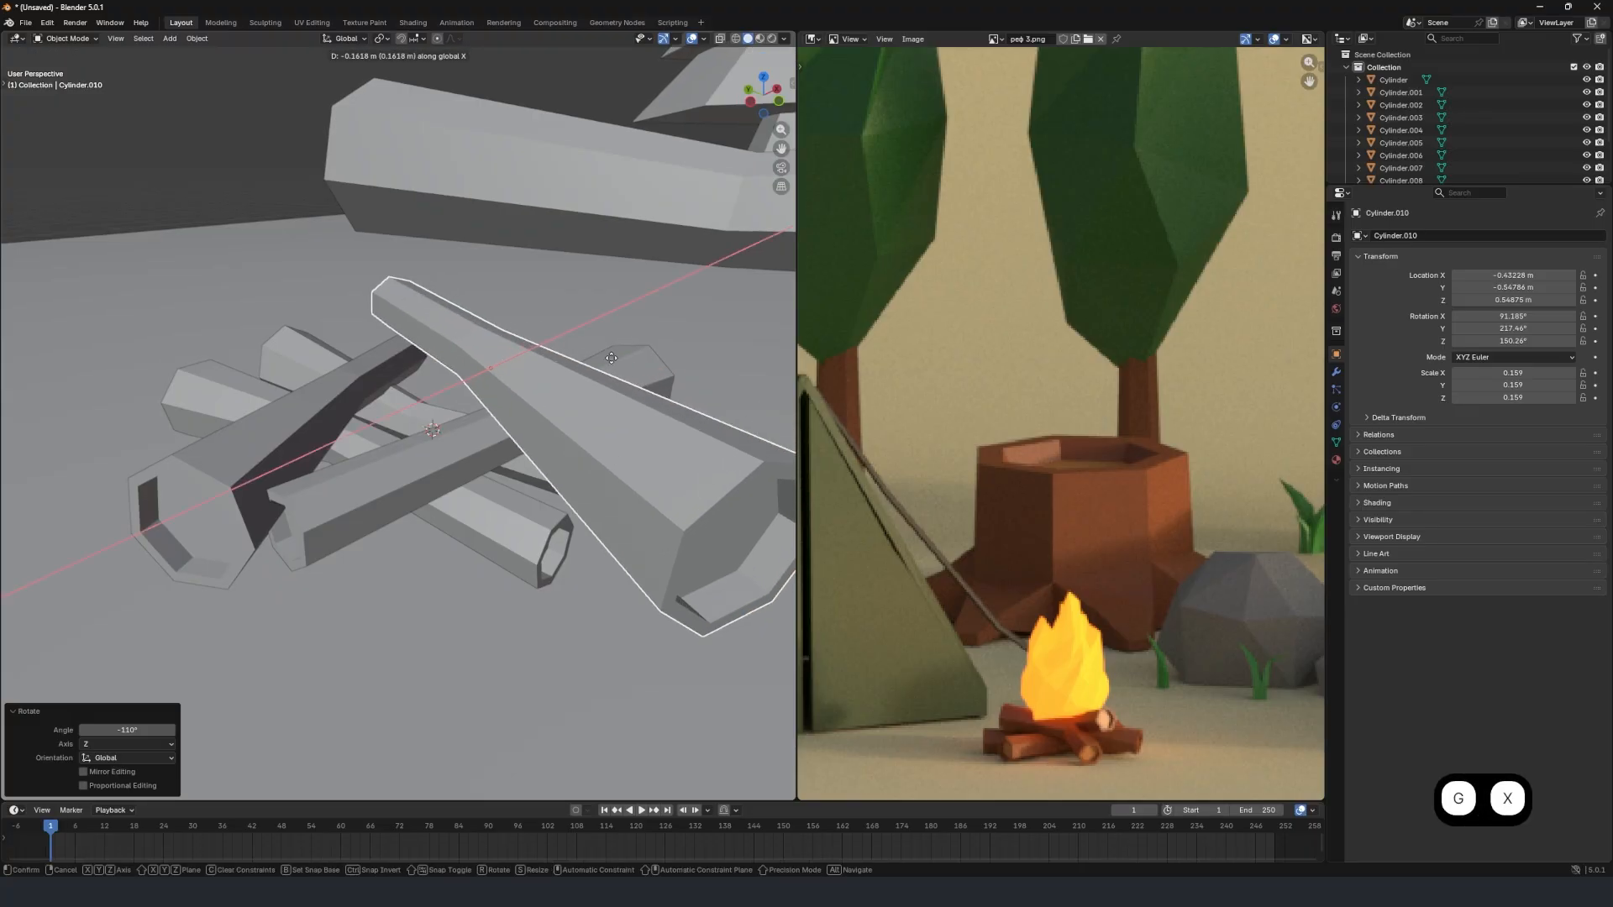
left_click(635, 351)
key("g")
key("y")
left_click(565, 334)
middle_click_drag(566, 334, 587, 370)
key("g")
key("y")
left_click(595, 332)
Rotate the raised log 10.6° about the global Y axis and 16.8° about the global Z axis.
key("r")
key("y")
left_click(583, 347)
key("r")
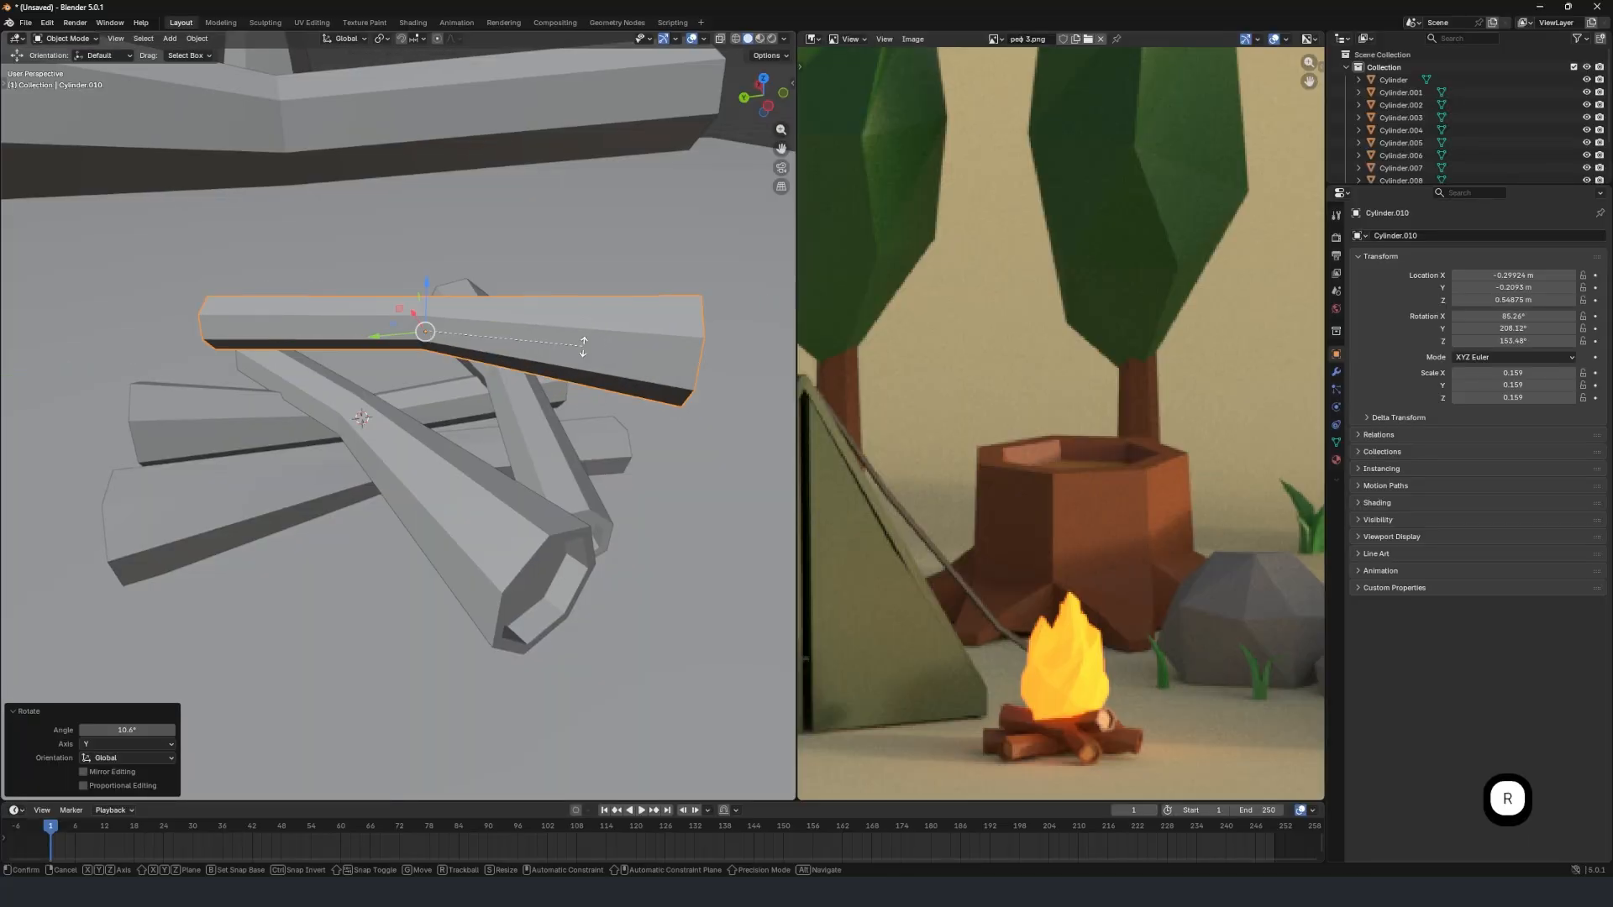
key("z")
left_click(598, 297)
Try lowering the raised log 0.11337 m along Z toward the pile.
key("g")
key("z")
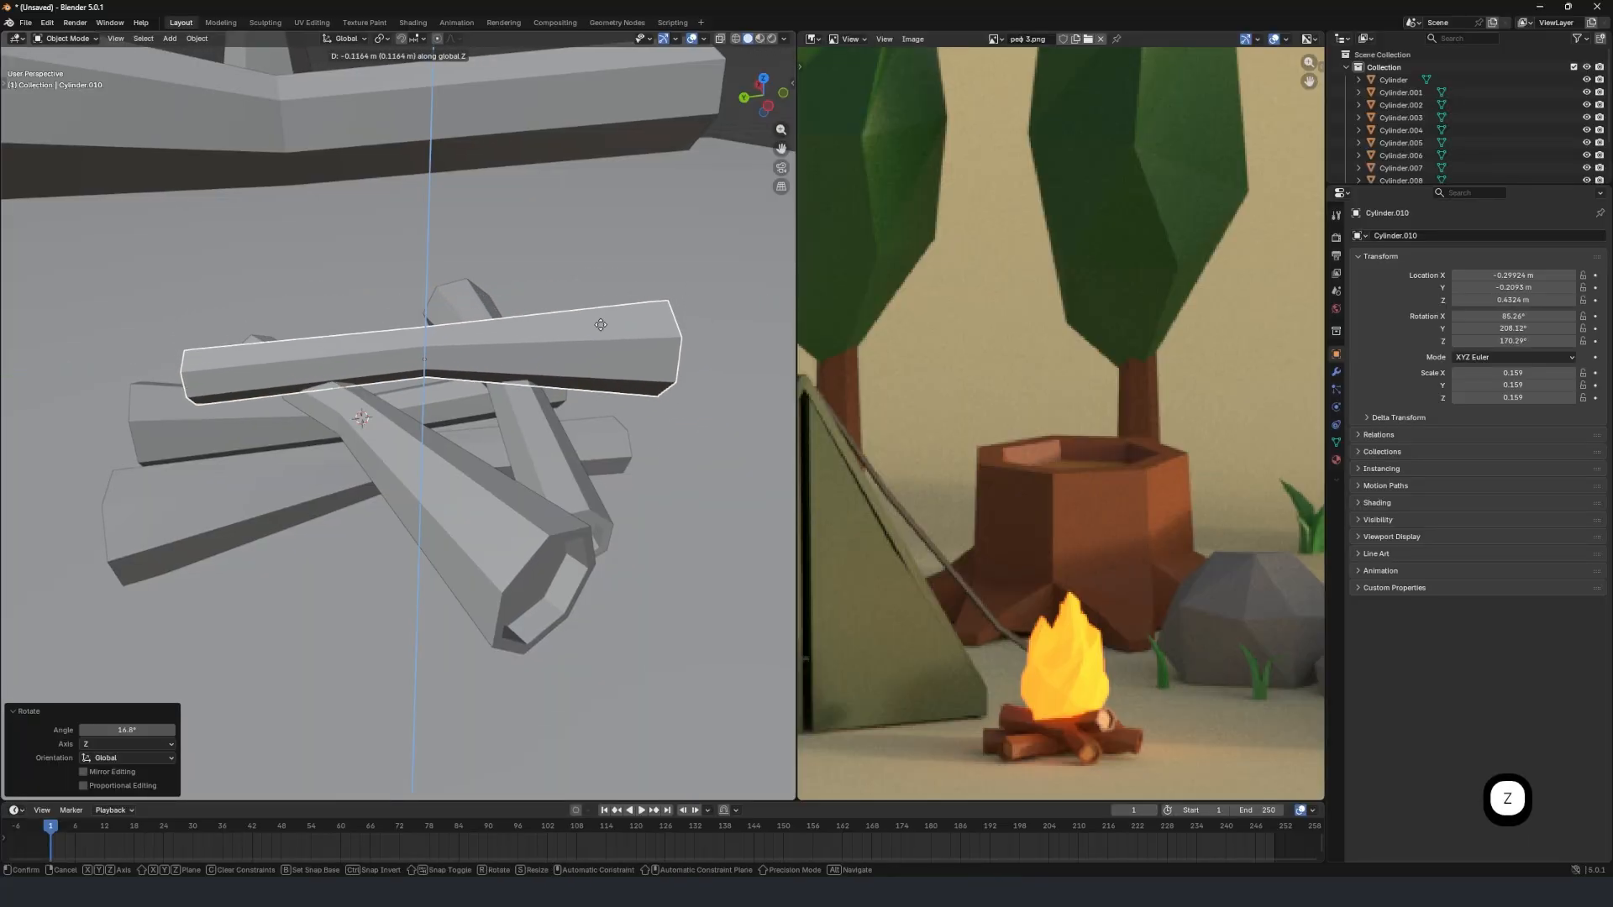
left_click(593, 322)
middle_click_drag(593, 322, 373, 351)
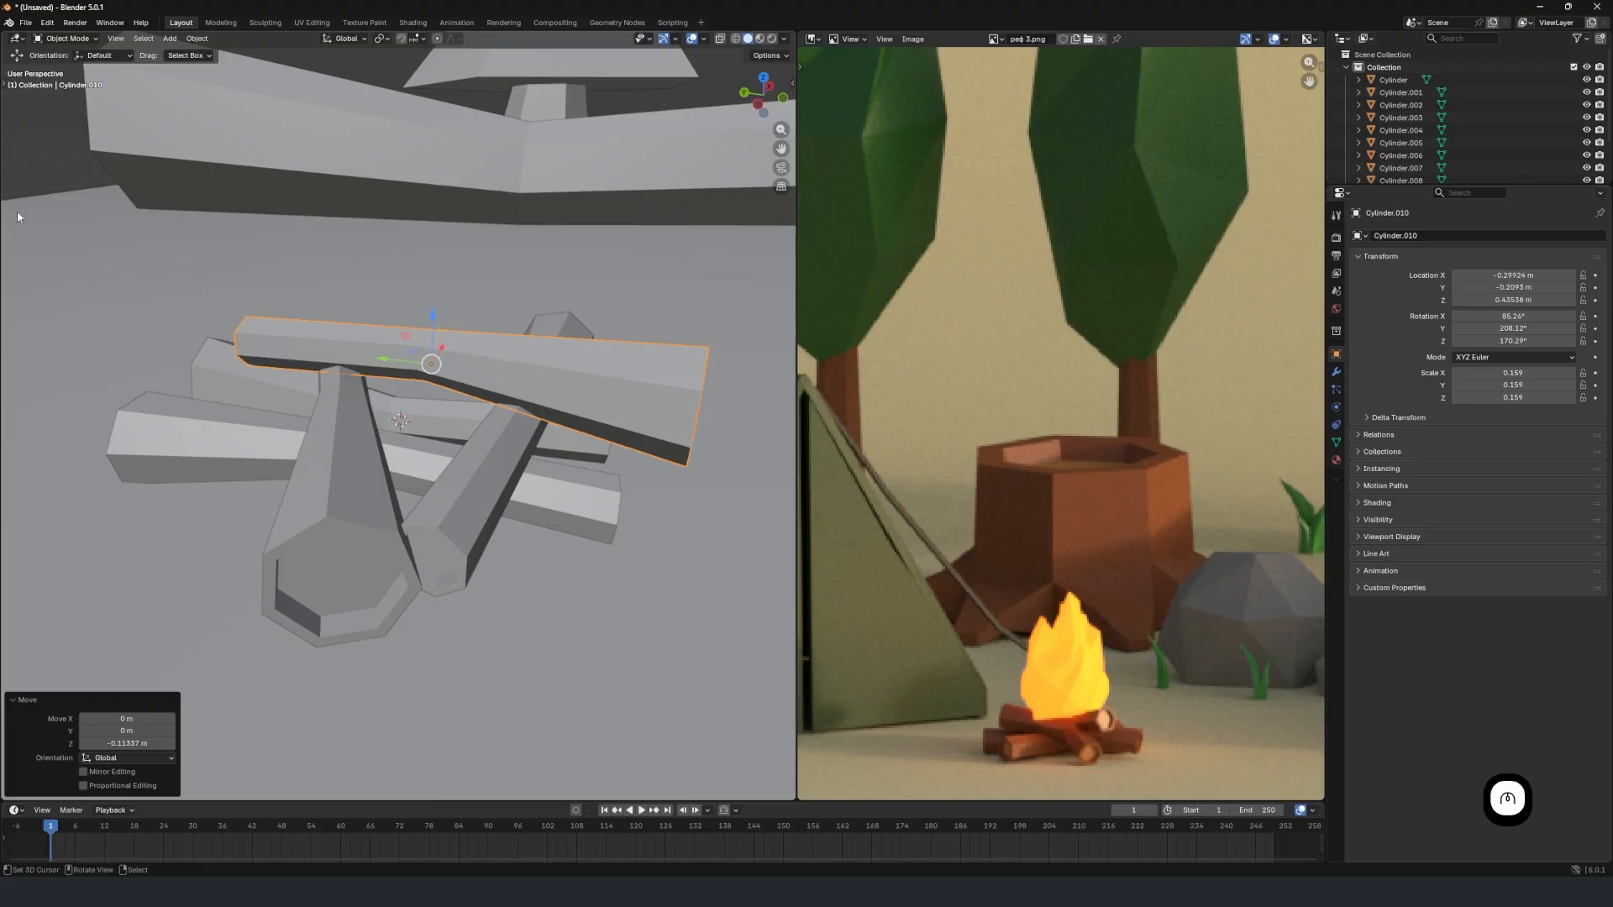
Try tilting the top log with the Rotate tool, and undo both the tilt and the preceding lowering.
key("t")
left_click(19, 150)
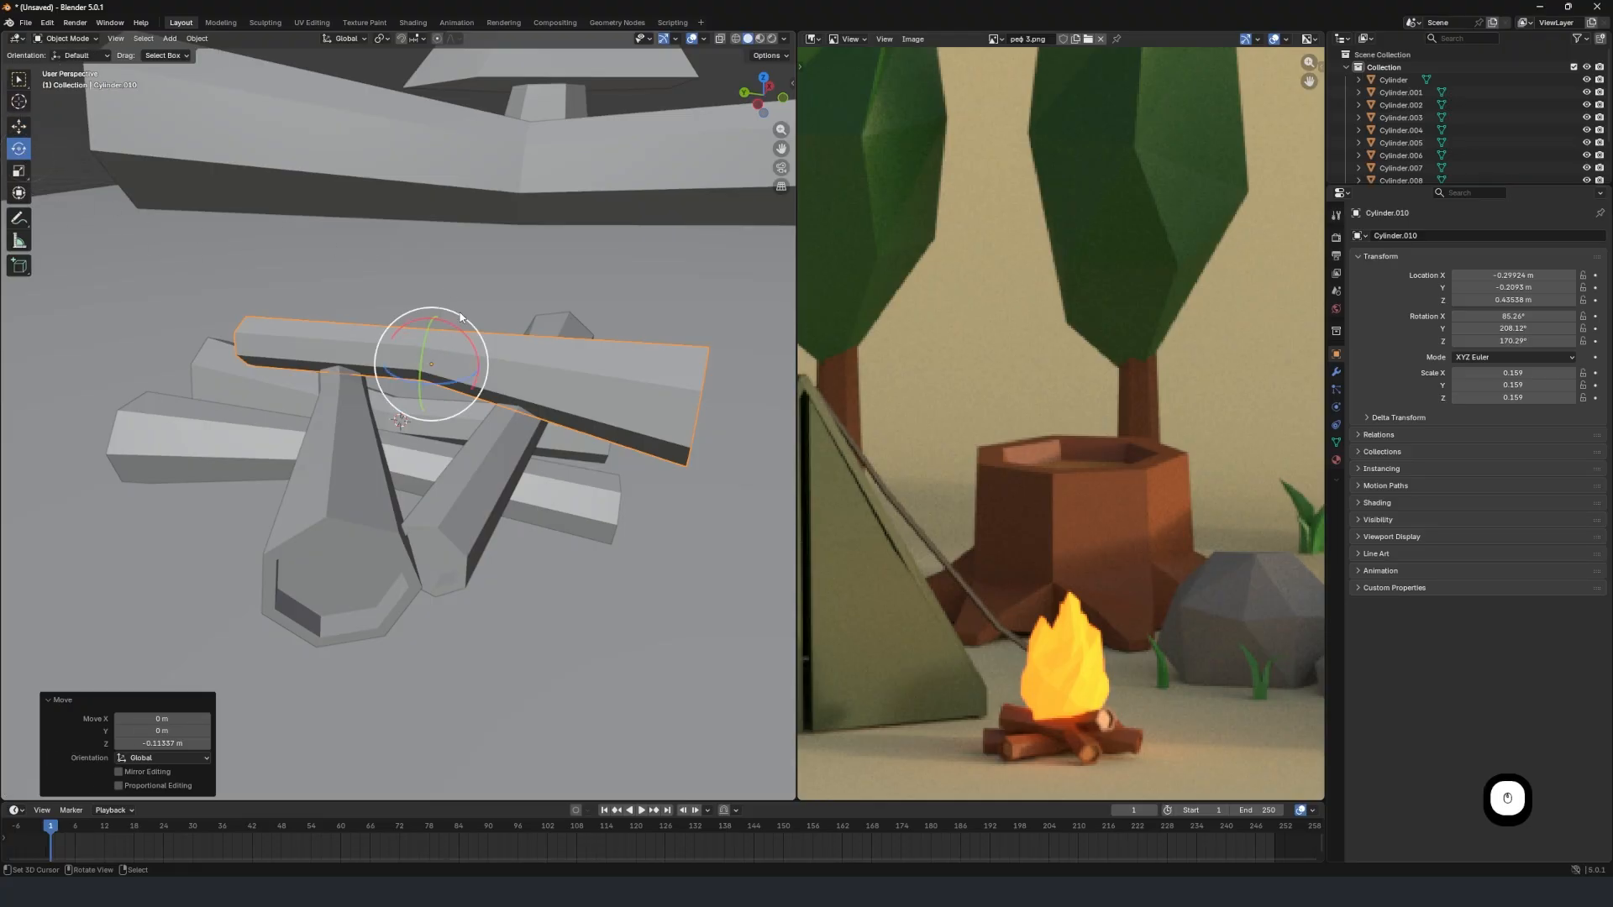
left_click_drag(460, 318, 459, 326)
key("ctrl+z")
key("ctrl+z")
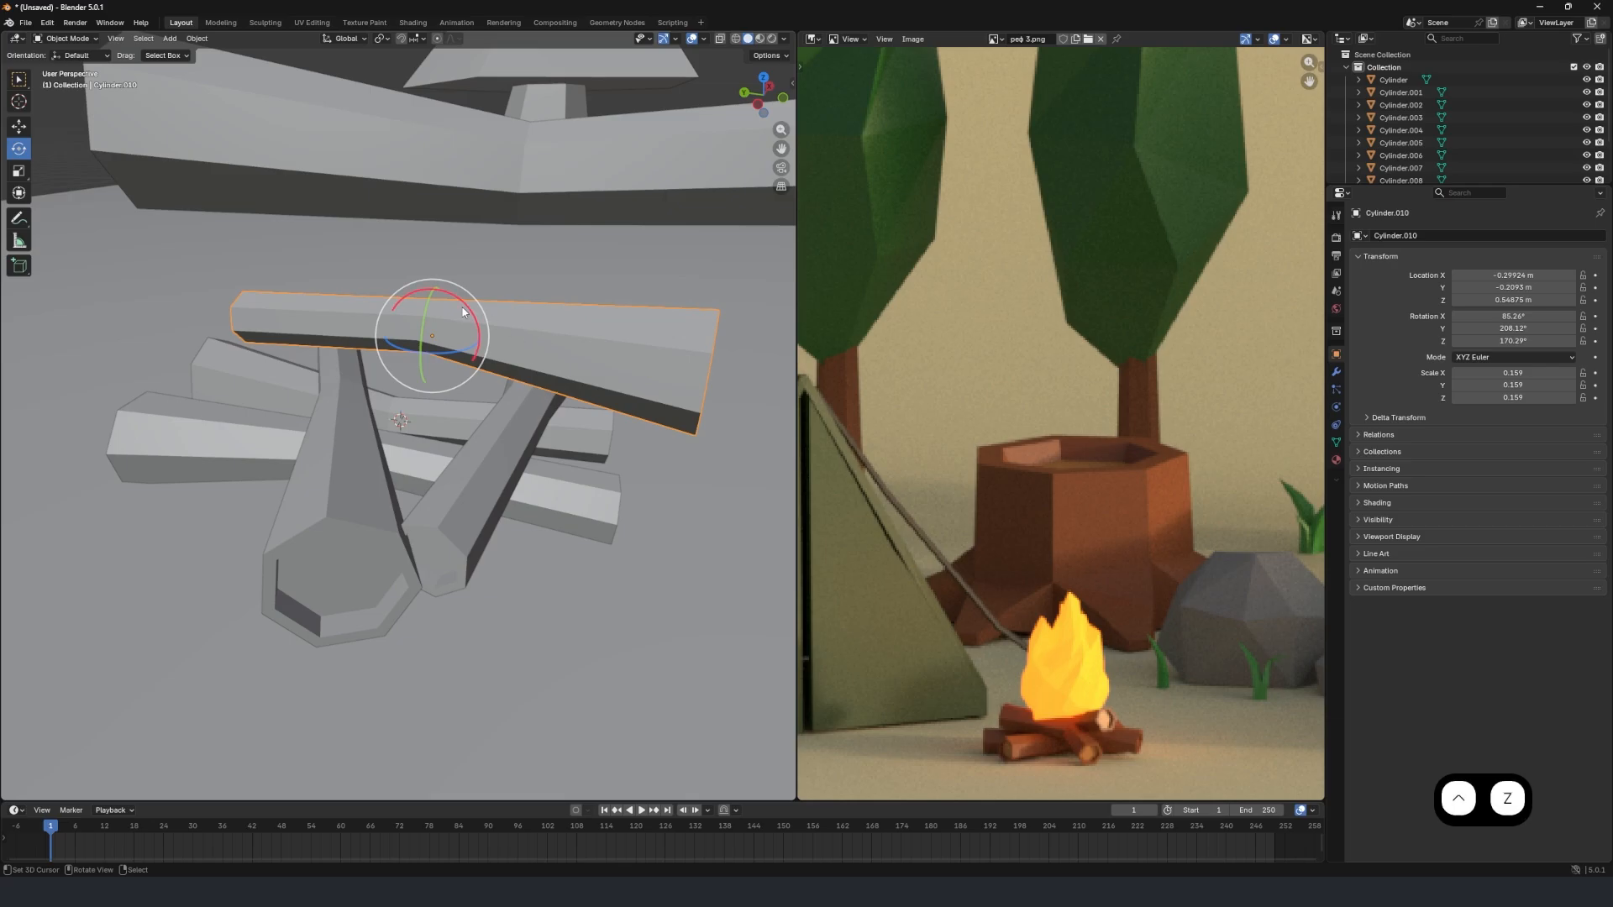
Lower the top log slightly along the global Z axis toward the two logs beneath it.
mouse_move(464, 309)
middle_mouse_down()
mouse_move(405, 261)
mouse_move(460, 298)
middle_mouse_up()
left_click(17, 126)
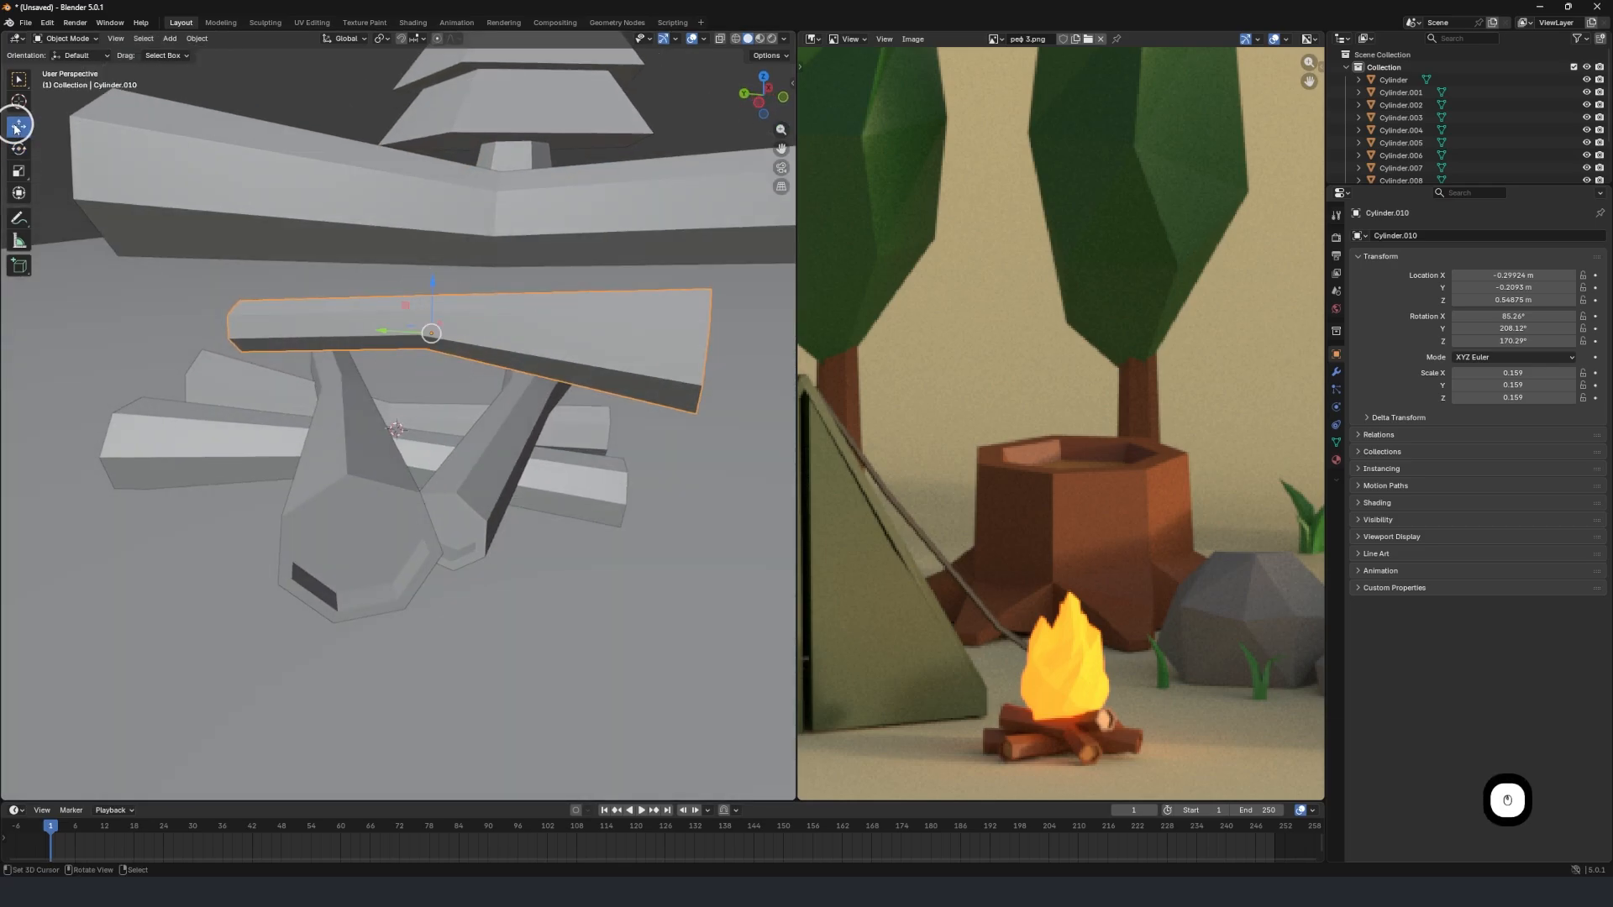
left_click(20, 106)
key("g")
key("z")
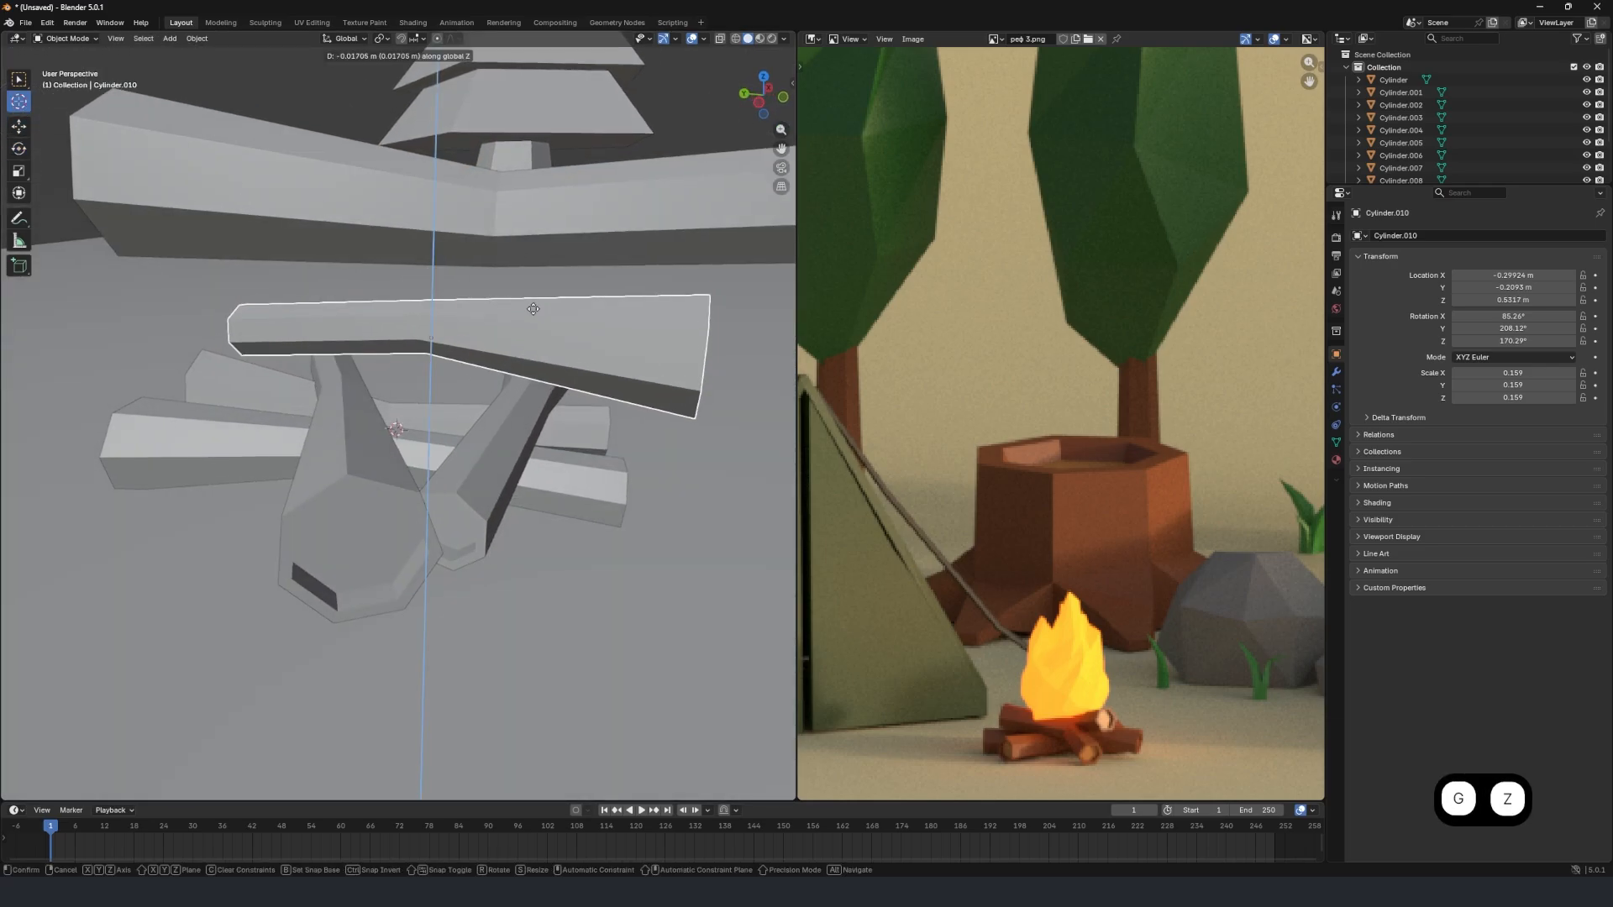
left_click(532, 312)
middle_click_drag(533, 312, 614, 307)
Rotate the top log slightly about the global X axis and lower it 0.037467 m along Z.
key("r")
key("x")
left_click(619, 324)
key("g")
key("z")
left_click(615, 318)
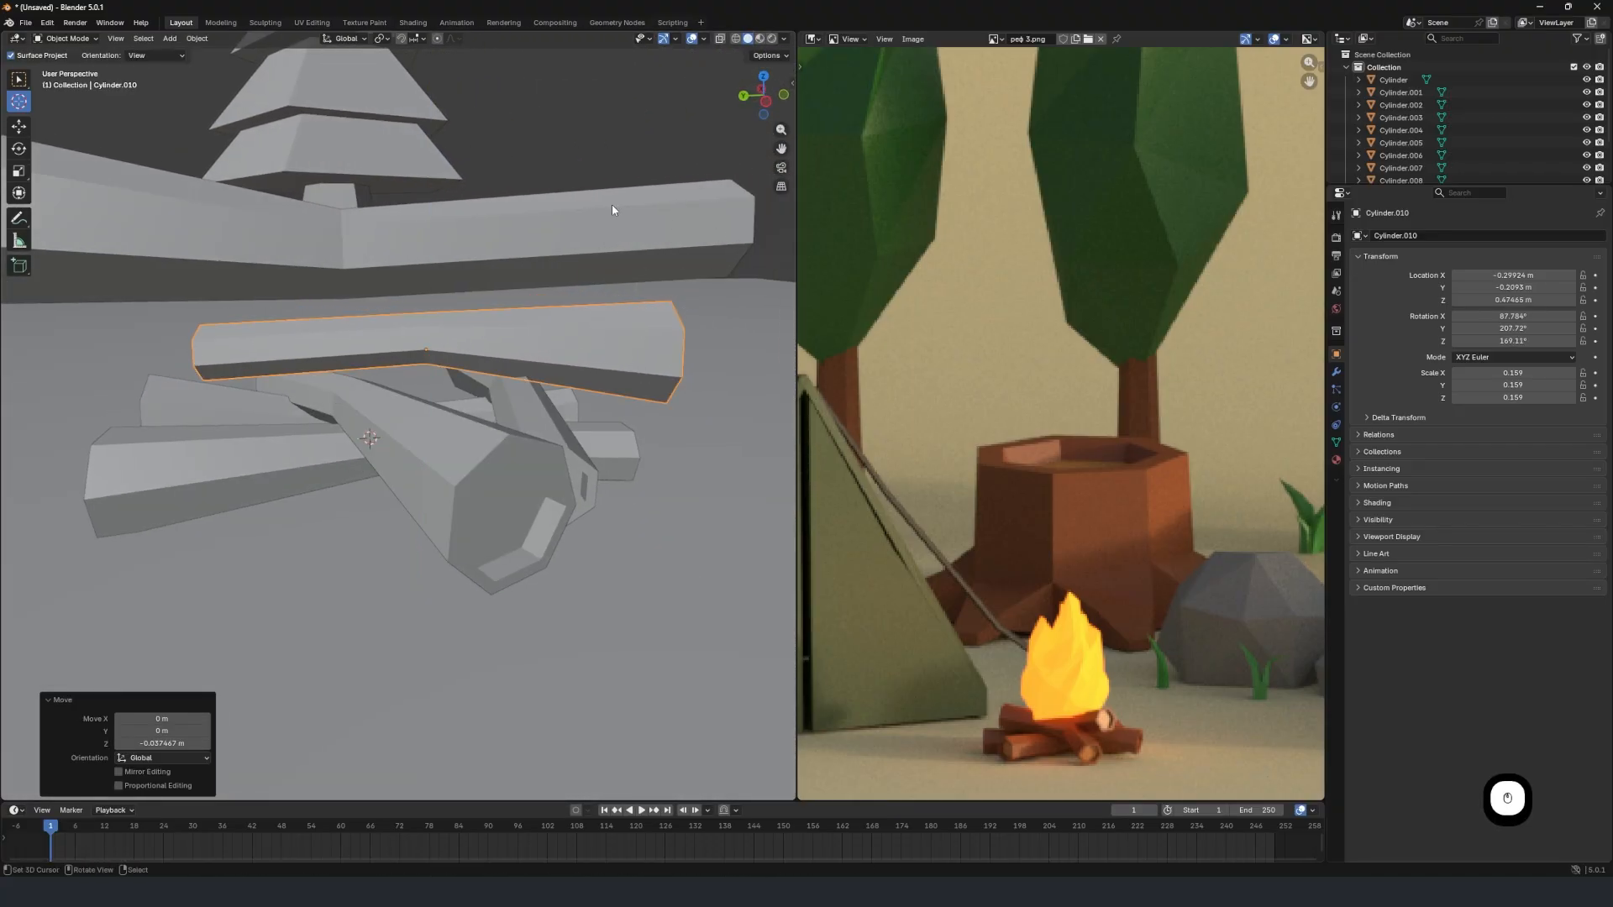
middle_click_drag(612, 208, 709, 223)
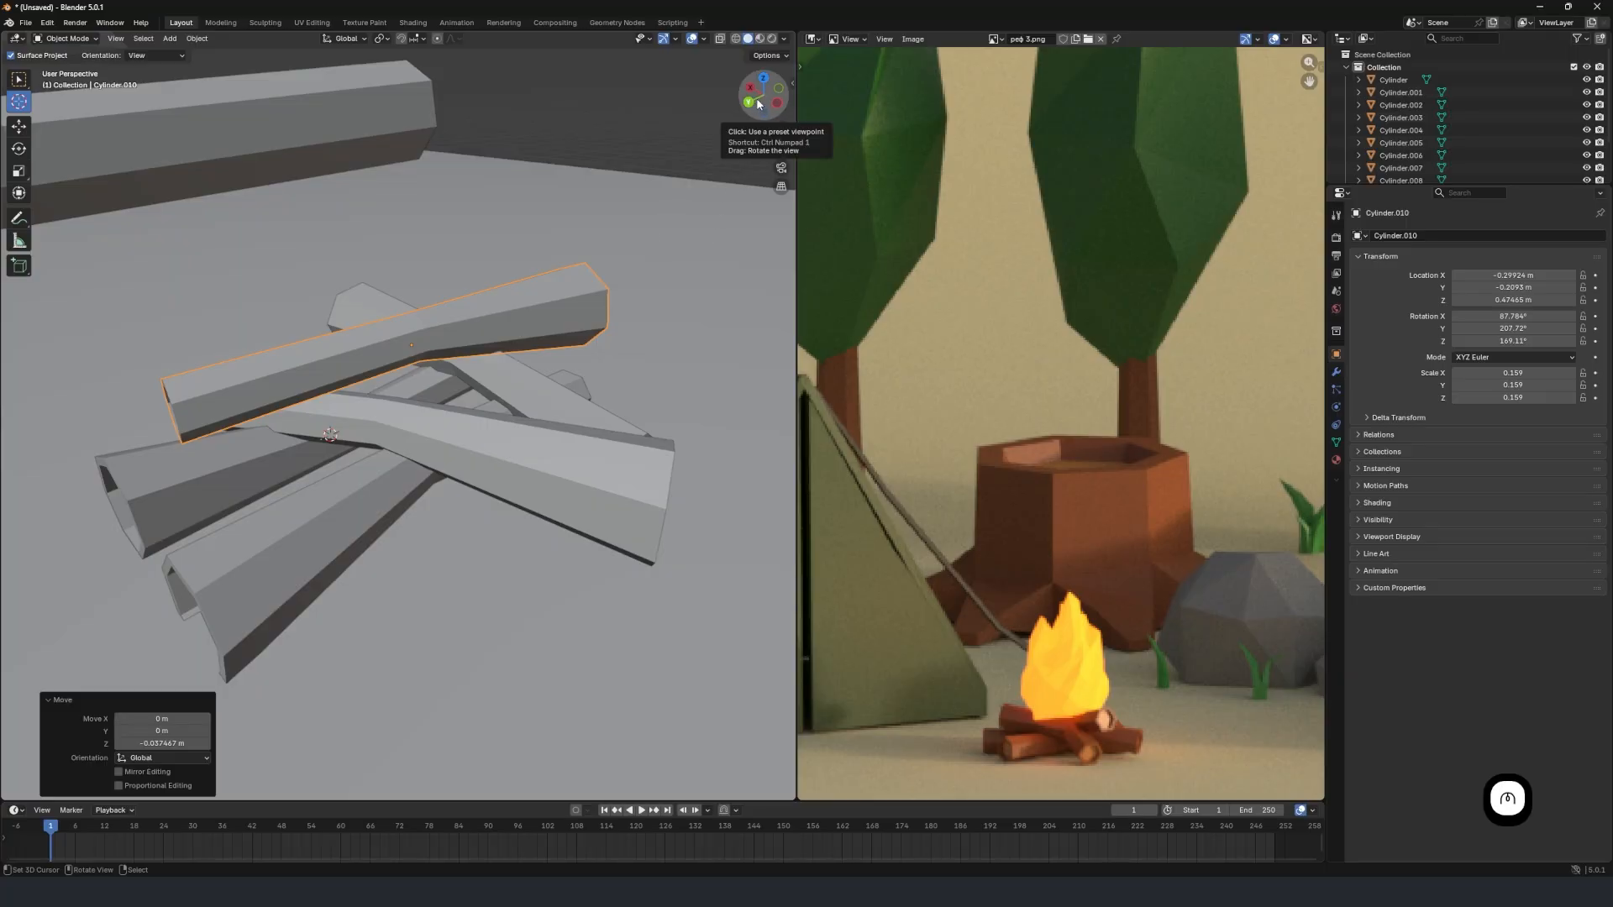
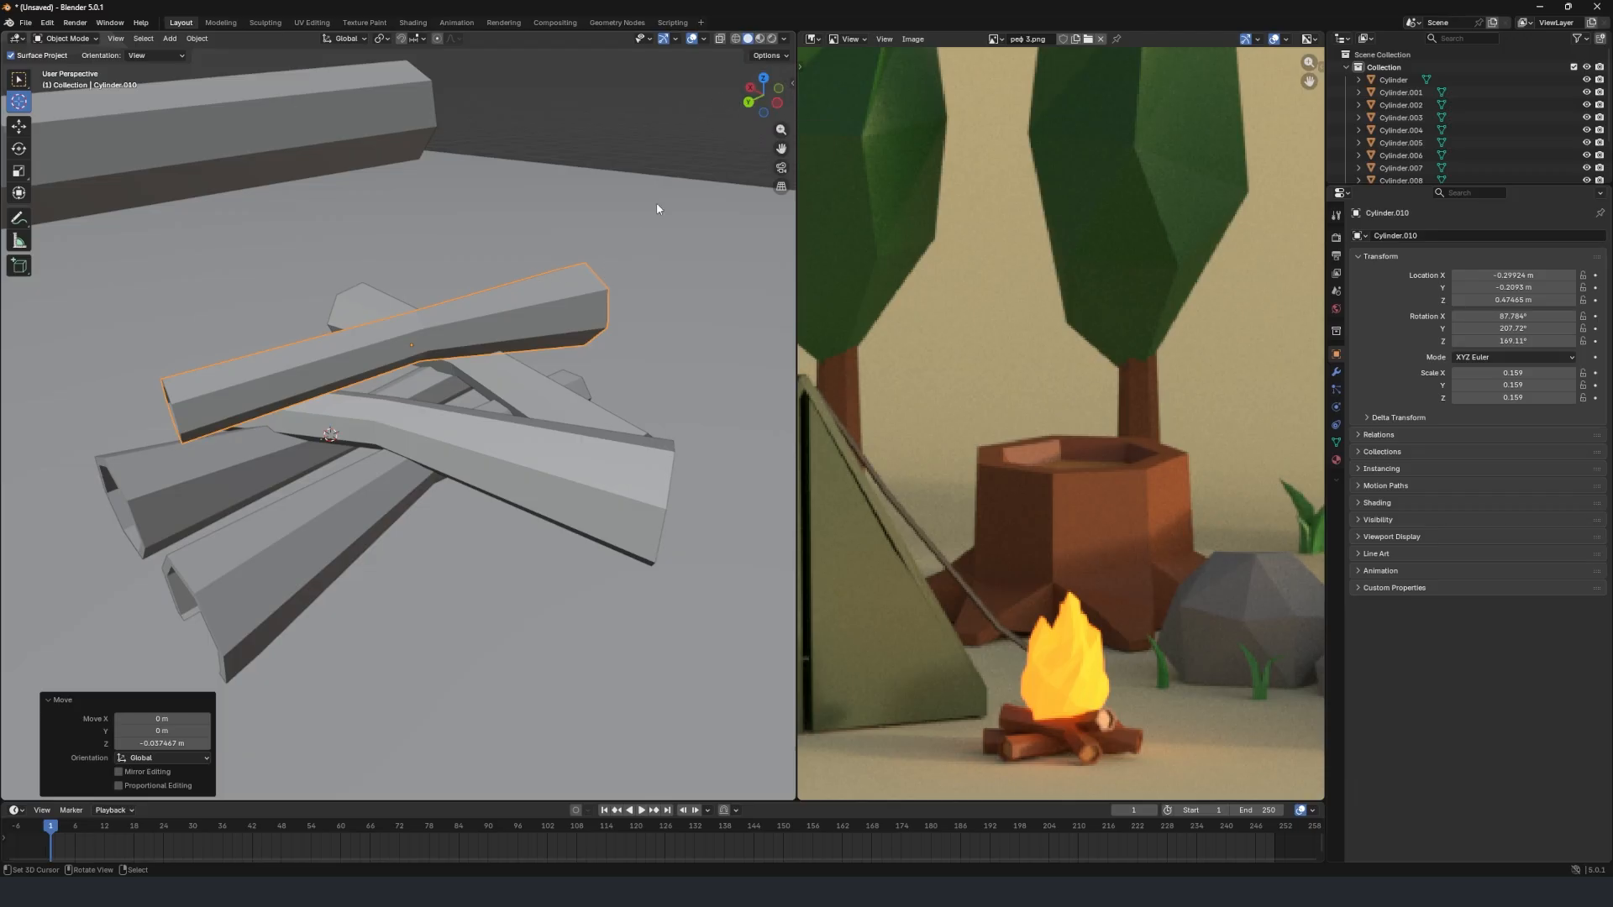
Duplicate the top log, shift the copy -0.31253 m along the global X axis and rotate it 180° about Z.
scroll(366, 316, "down", 4)
middle_click_drag(389, 346, 327, 371)
scroll(296, 363, "up", 3)
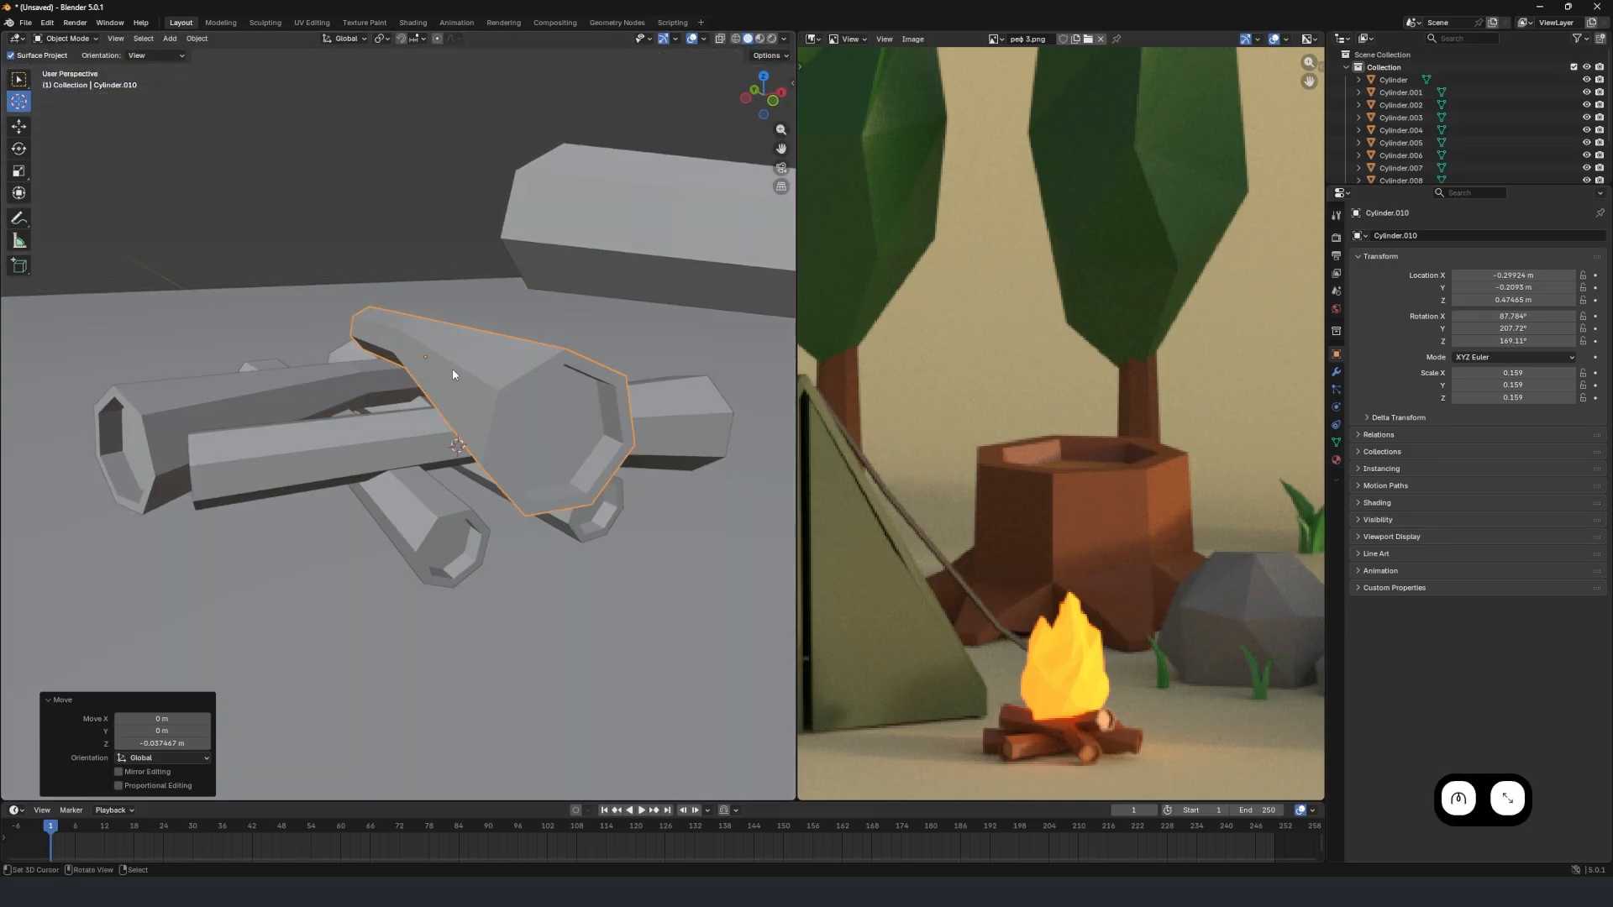
scroll(445, 373, "down", 3)
scroll(428, 432, "up", 5)
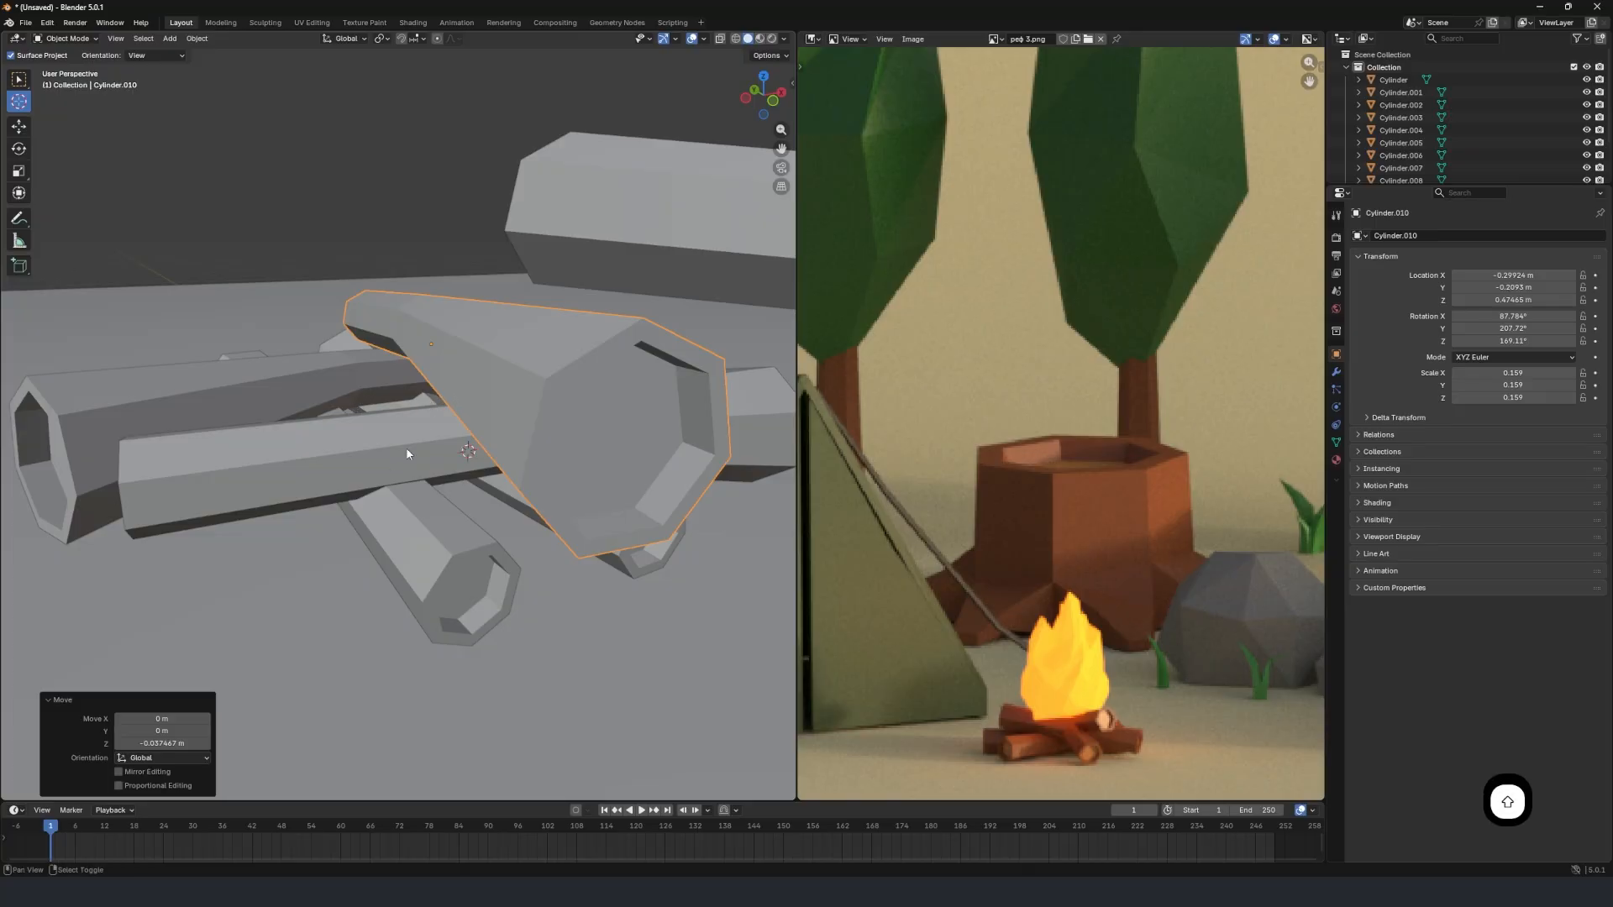
middle_click_drag(455, 405, 438, 437)
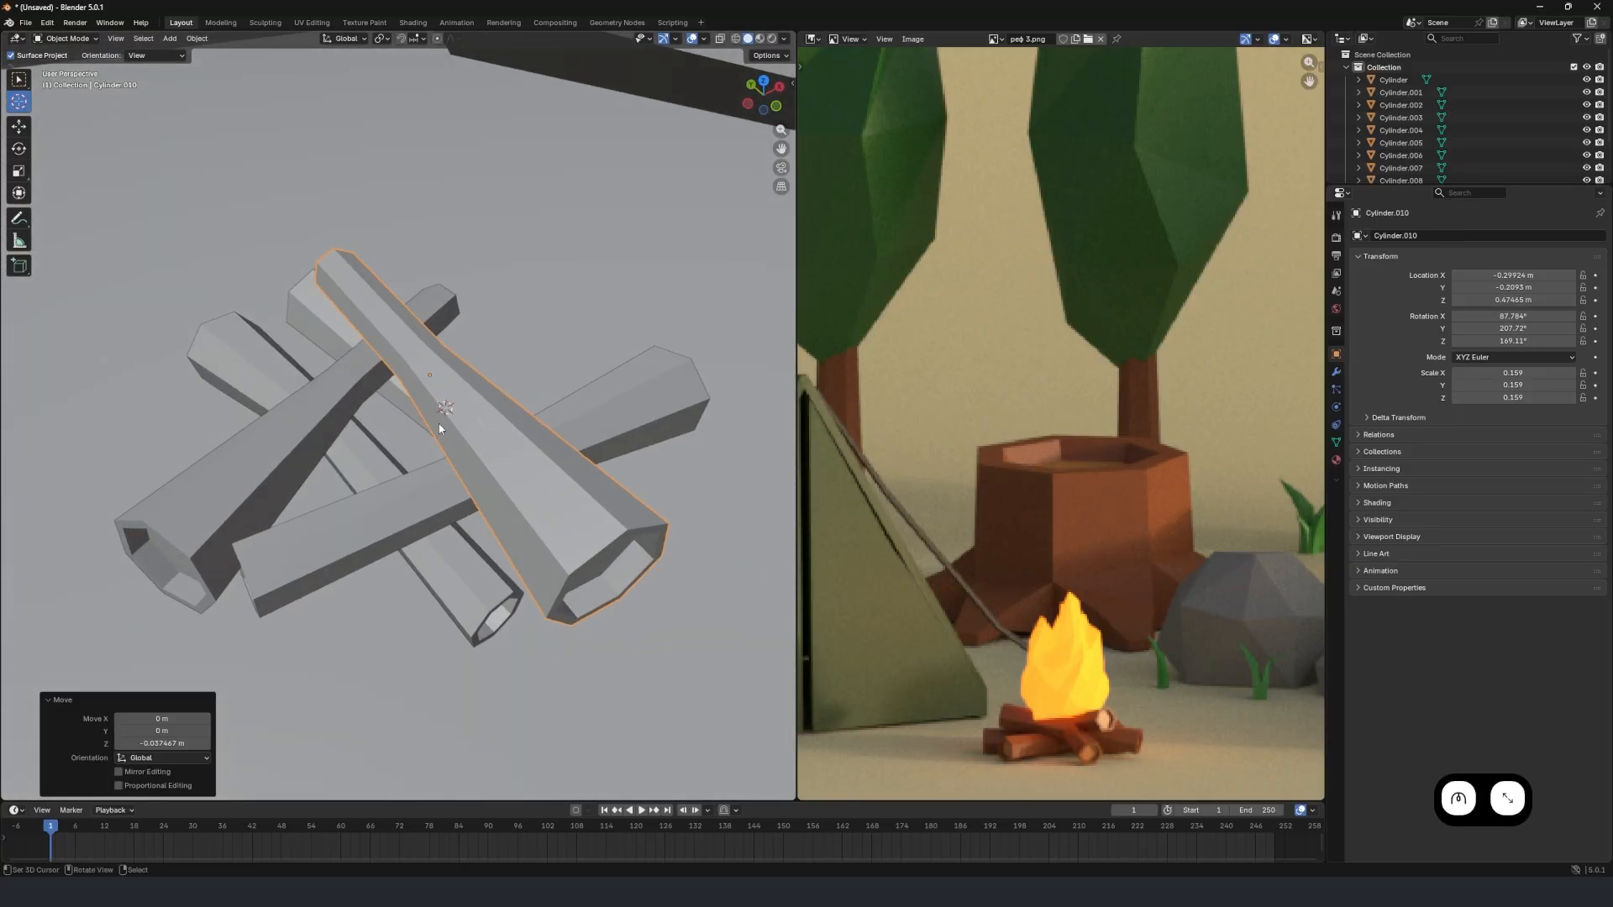
key("shift+d")
right_click(495, 402)
key("g")
key("x")
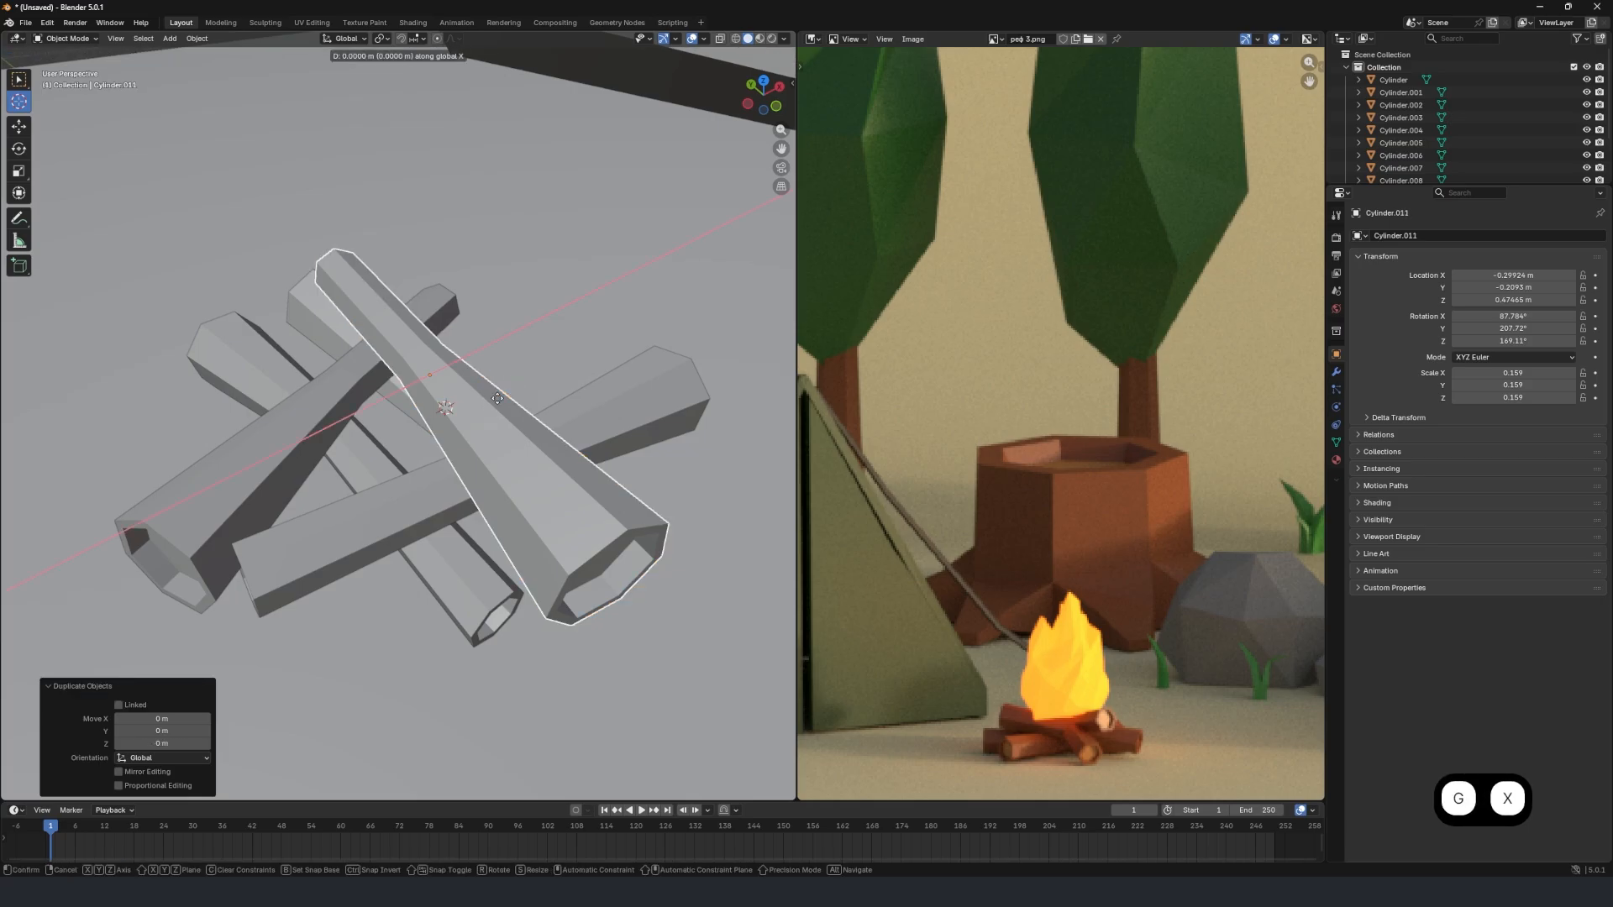
left_click(420, 425)
type("rz180")
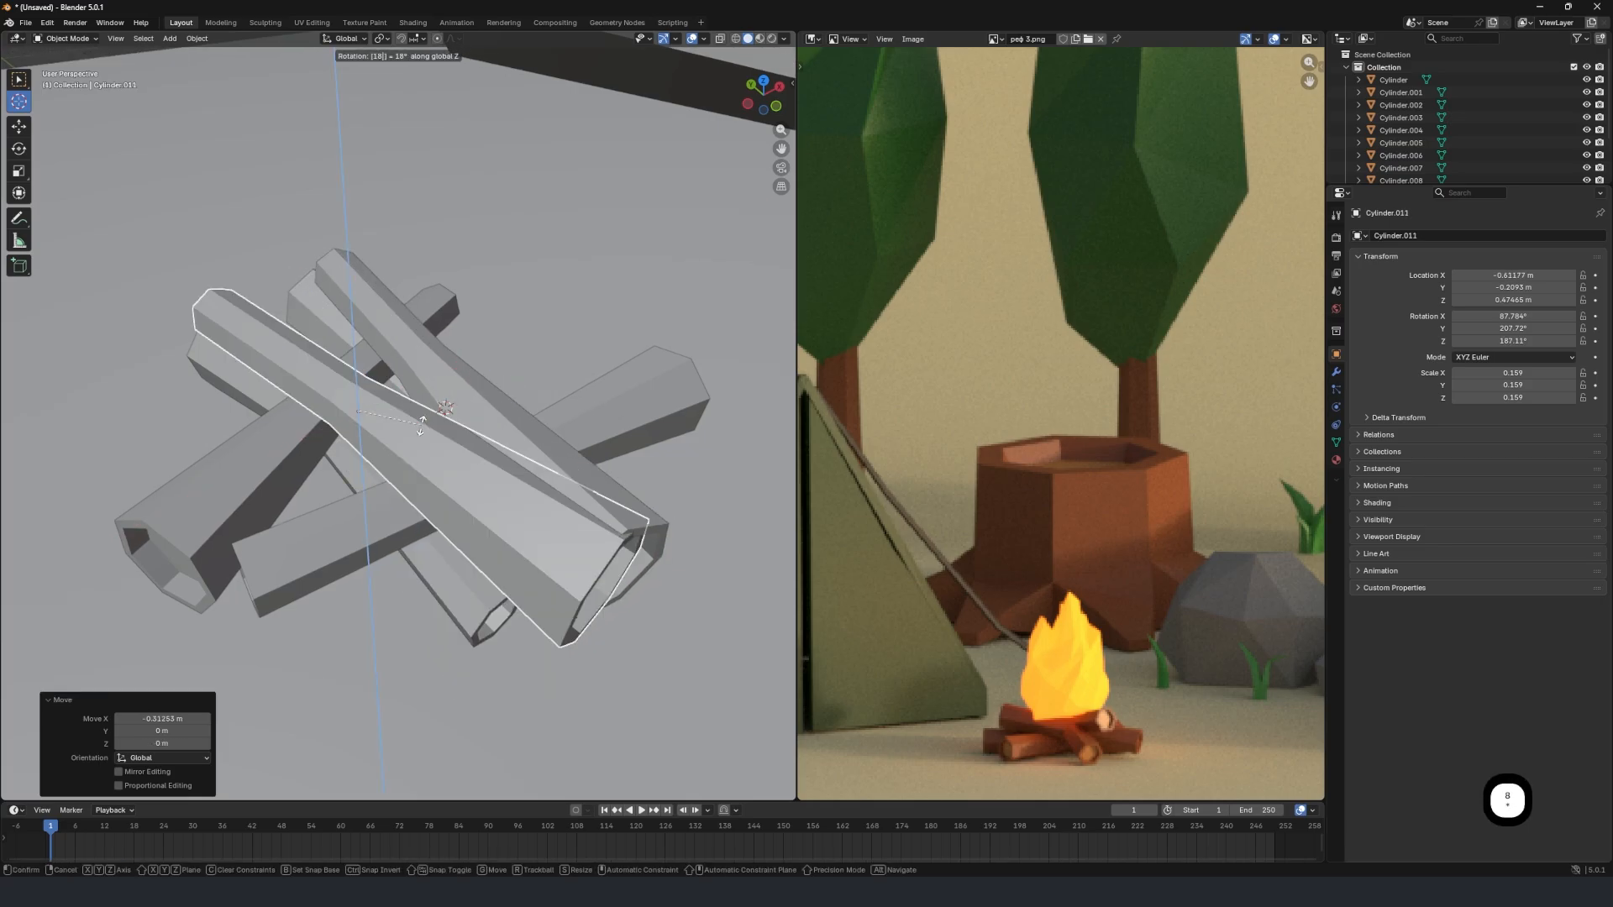
left_click(420, 425)
Tilt the copied log slightly about the global X axis and rotate it about -47.5° around global Y.
key("r")
key("x")
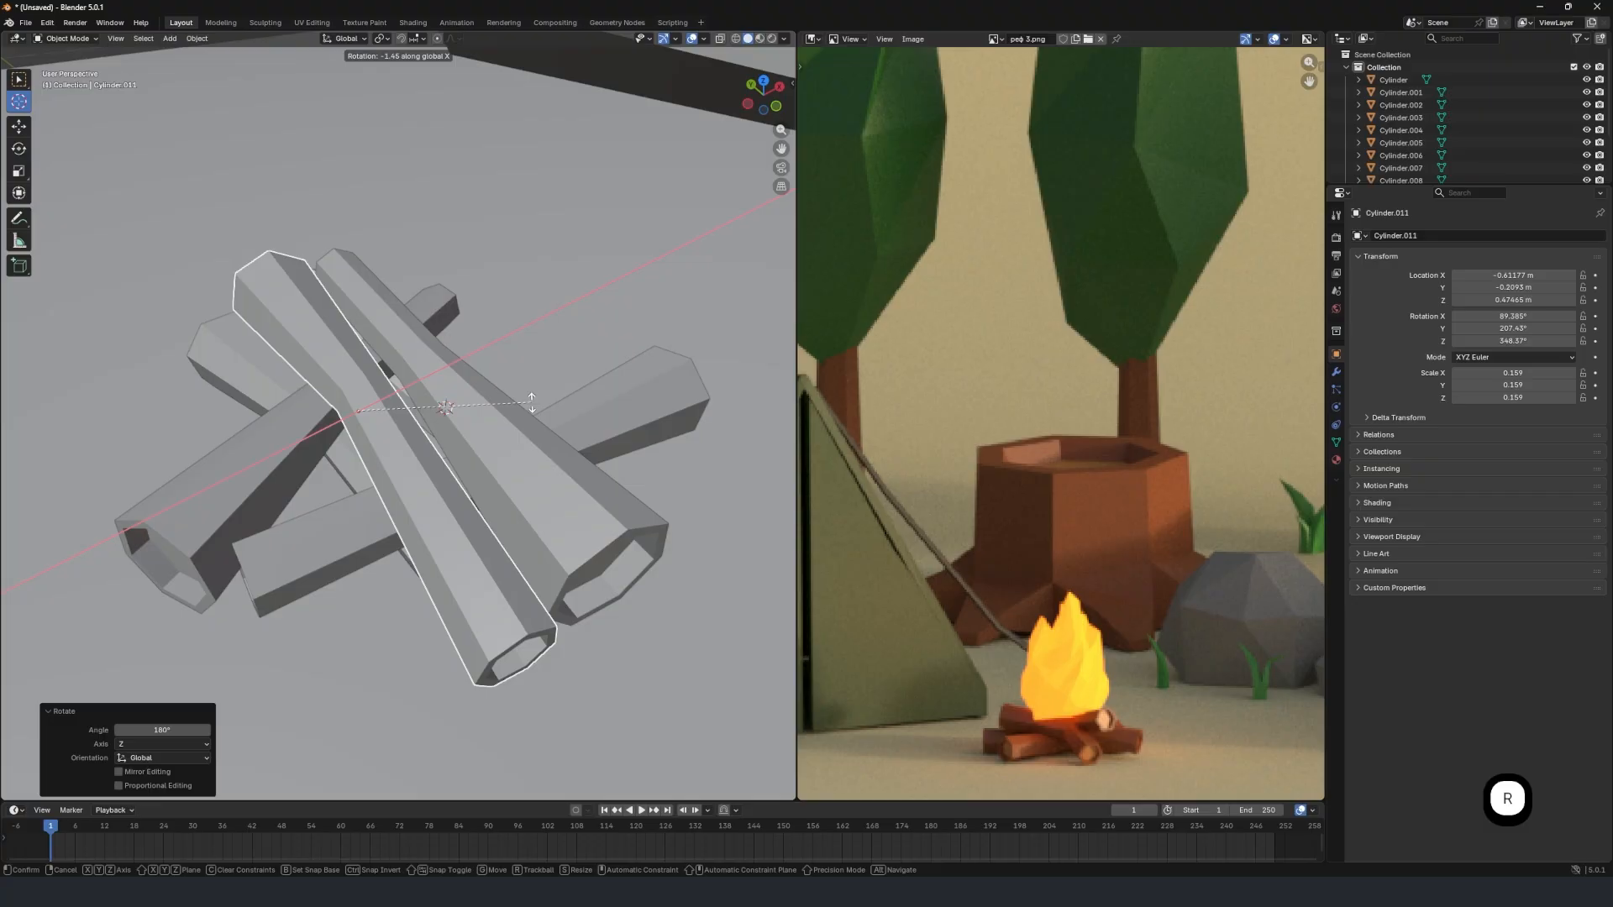
left_click(531, 403)
key("r")
key("y")
left_click(432, 317)
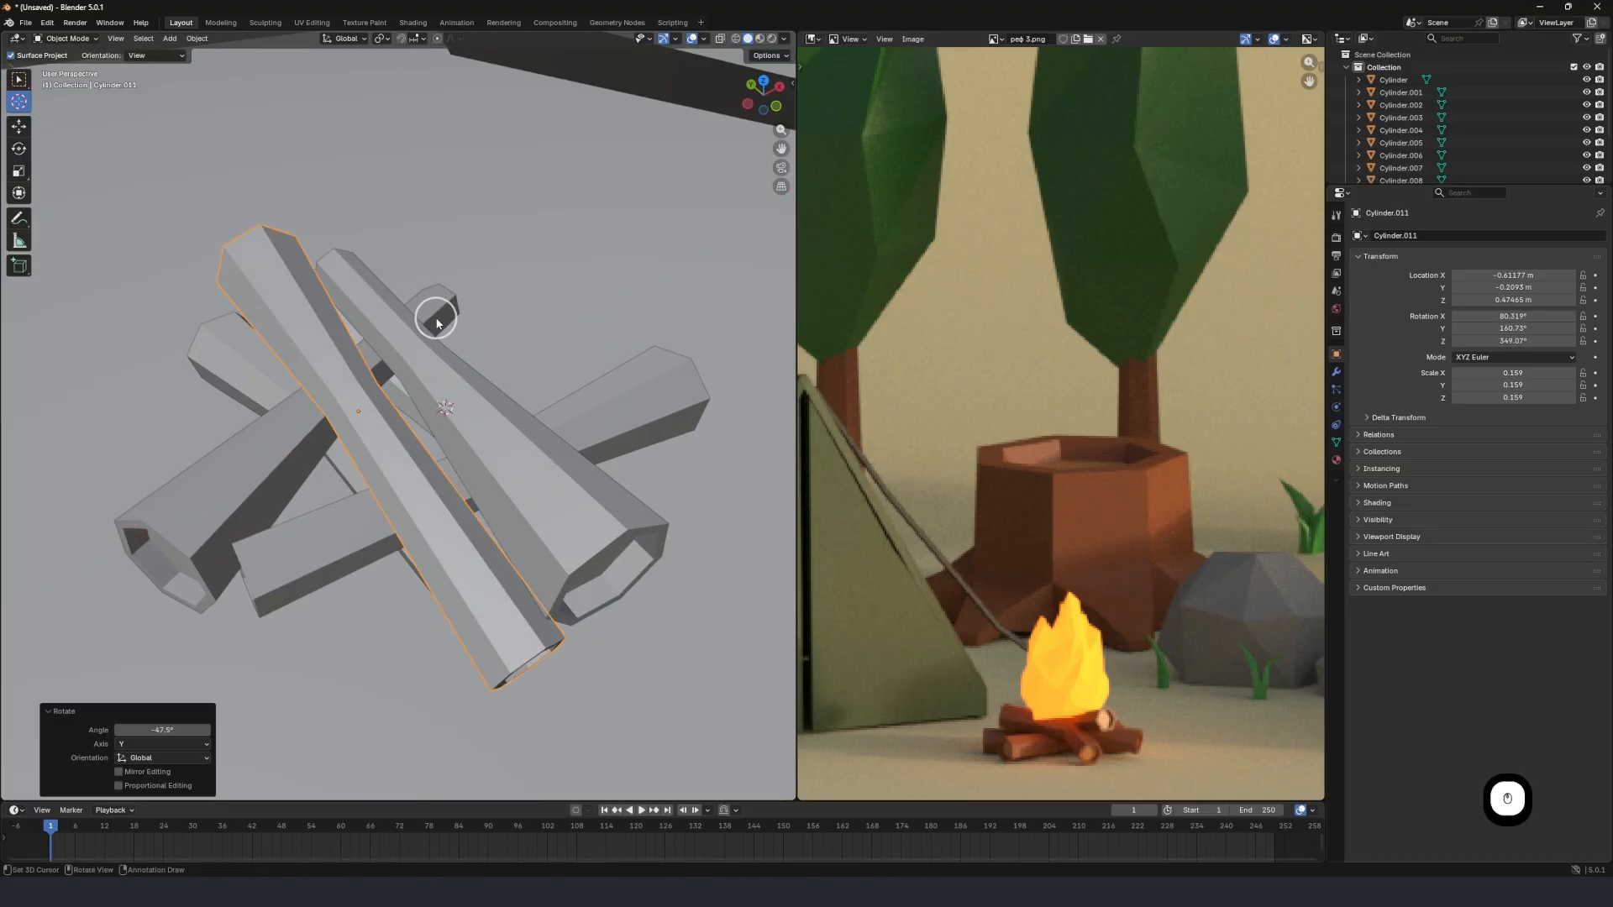
Move the copied log -0.20631 m along the global X axis, away from the other top log.
key("g")
key("x")
left_click(382, 332)
middle_click_drag(382, 332, 449, 309)
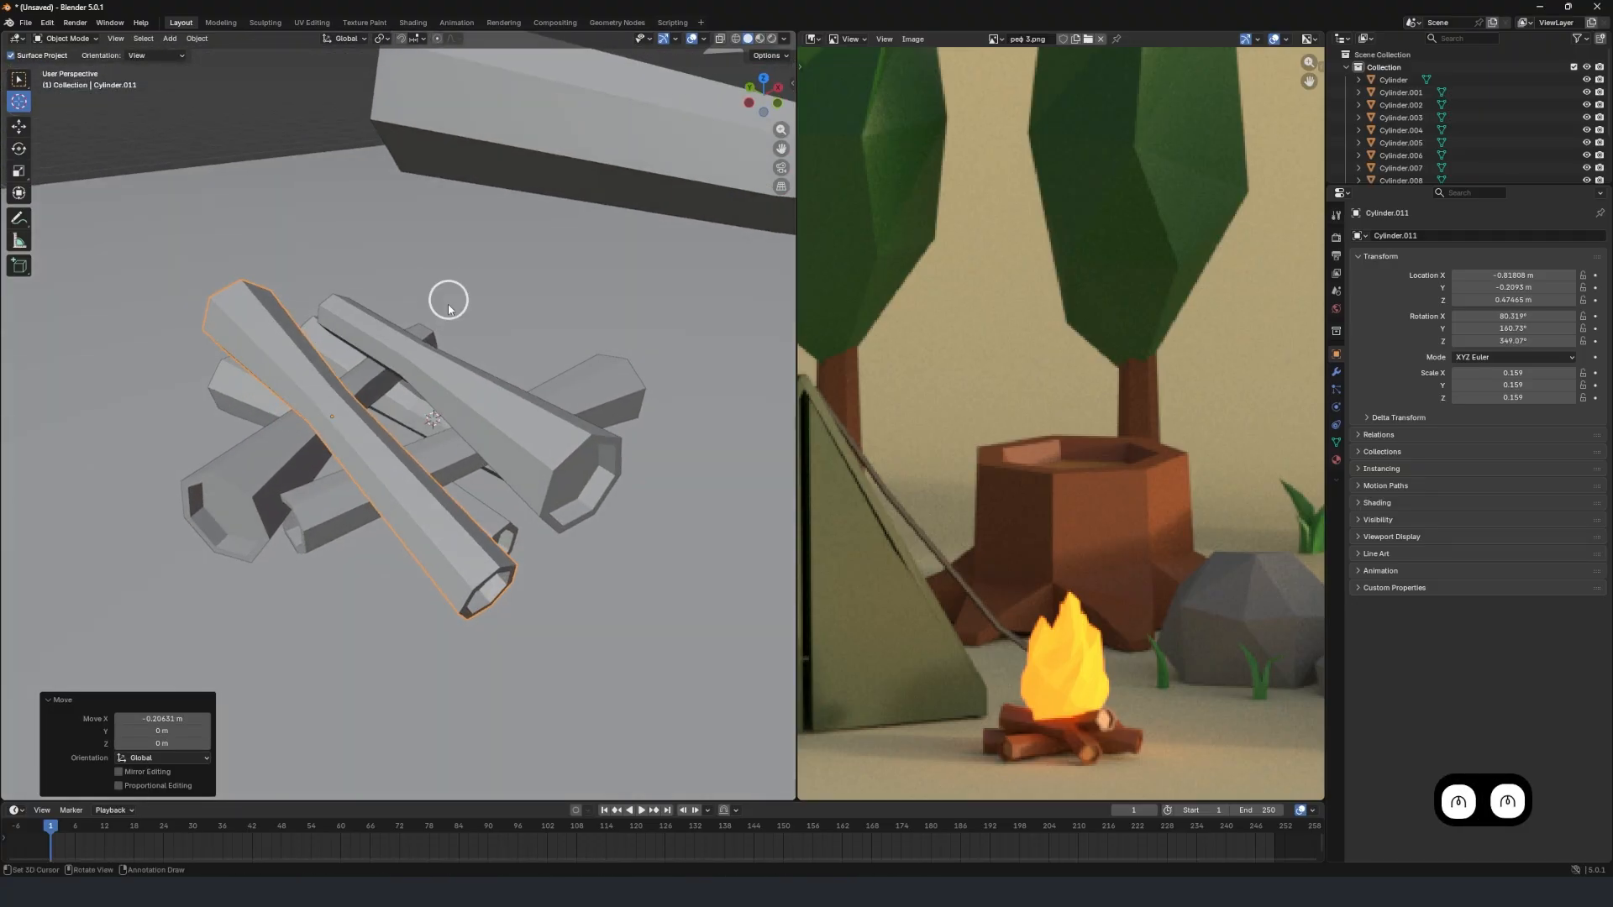
middle_click_drag(586, 322, 476, 378)
scroll(450, 412, "down", 7)
middle_click_drag(427, 428, 467, 384)
scroll(391, 445, "up", 5)
scroll(391, 443, "up", 3)
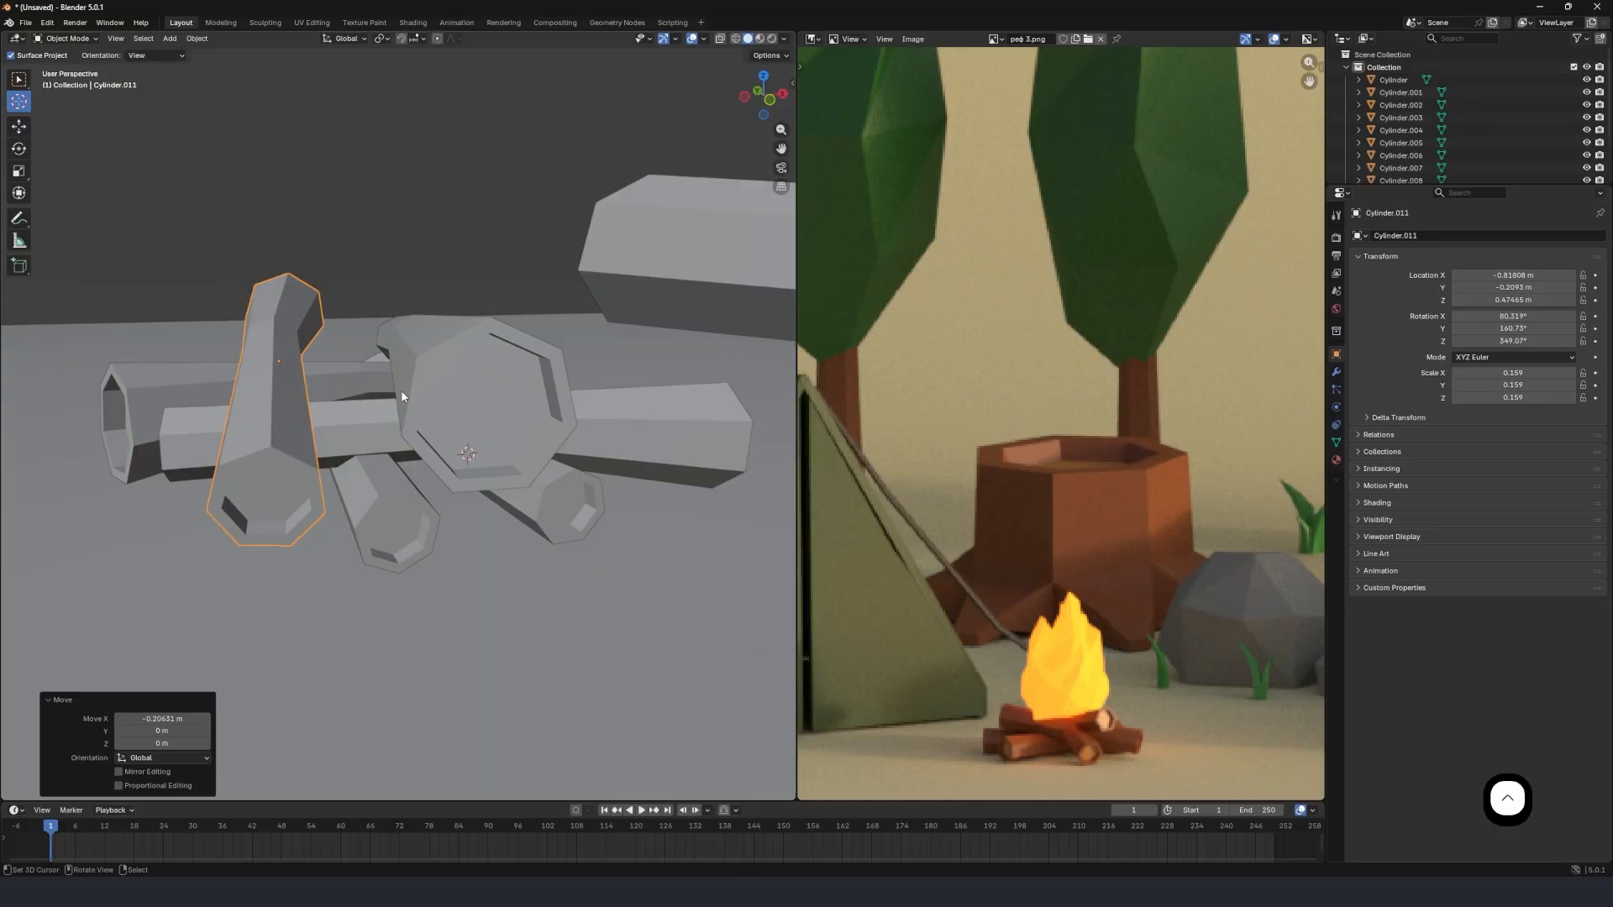
Save the scene as "part 3" in the "часть 3" folder.
key("ctrl+s")
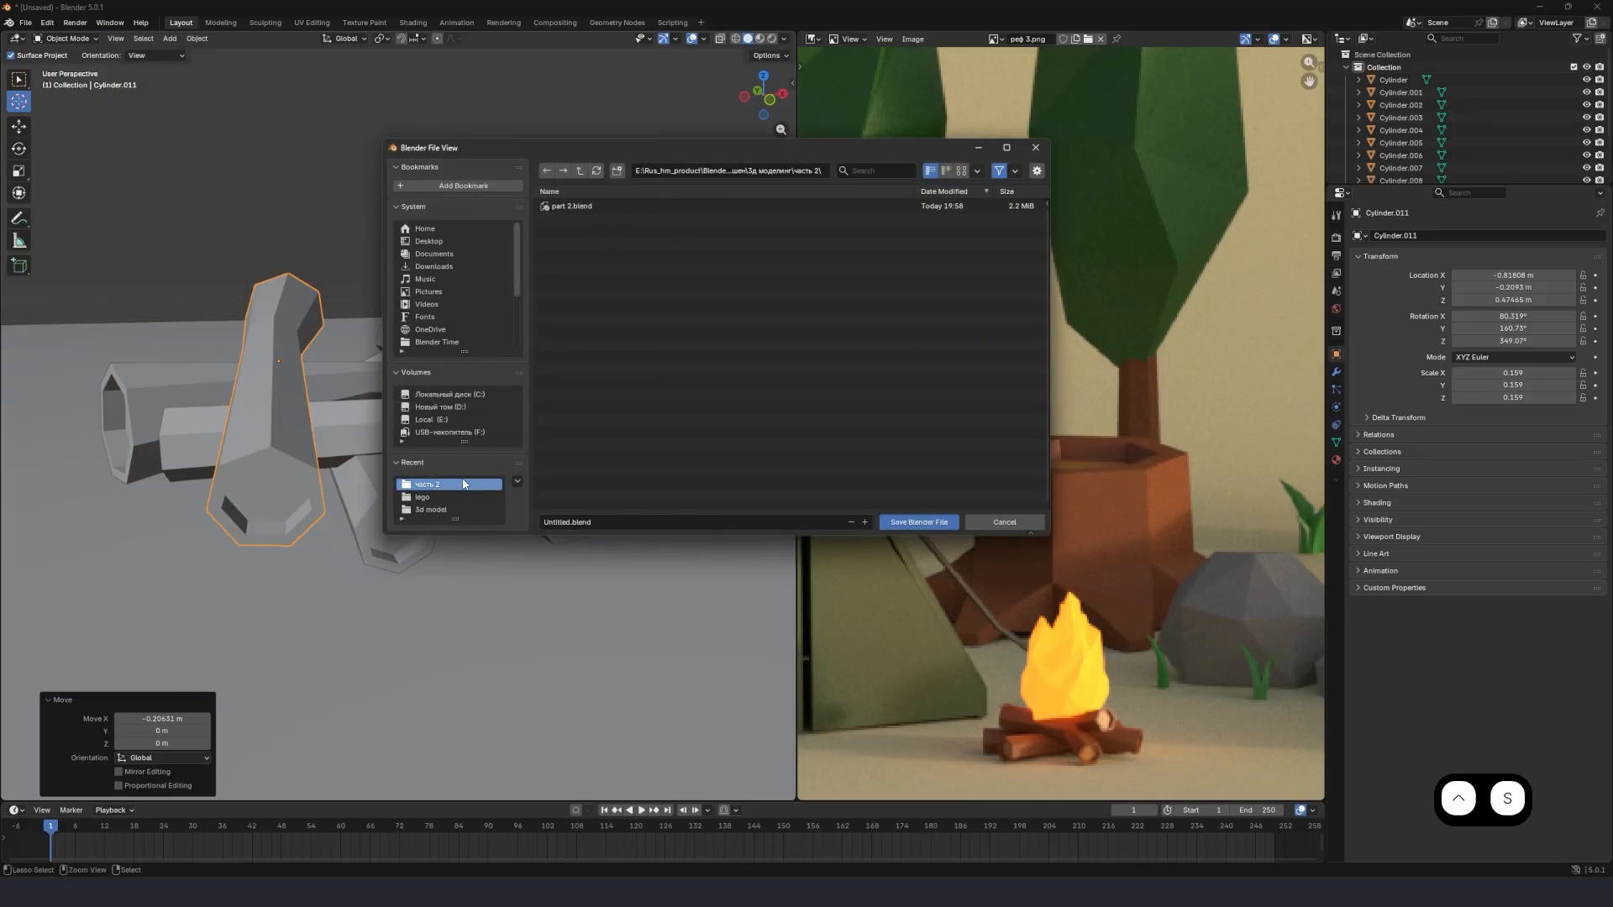
left_click(580, 171)
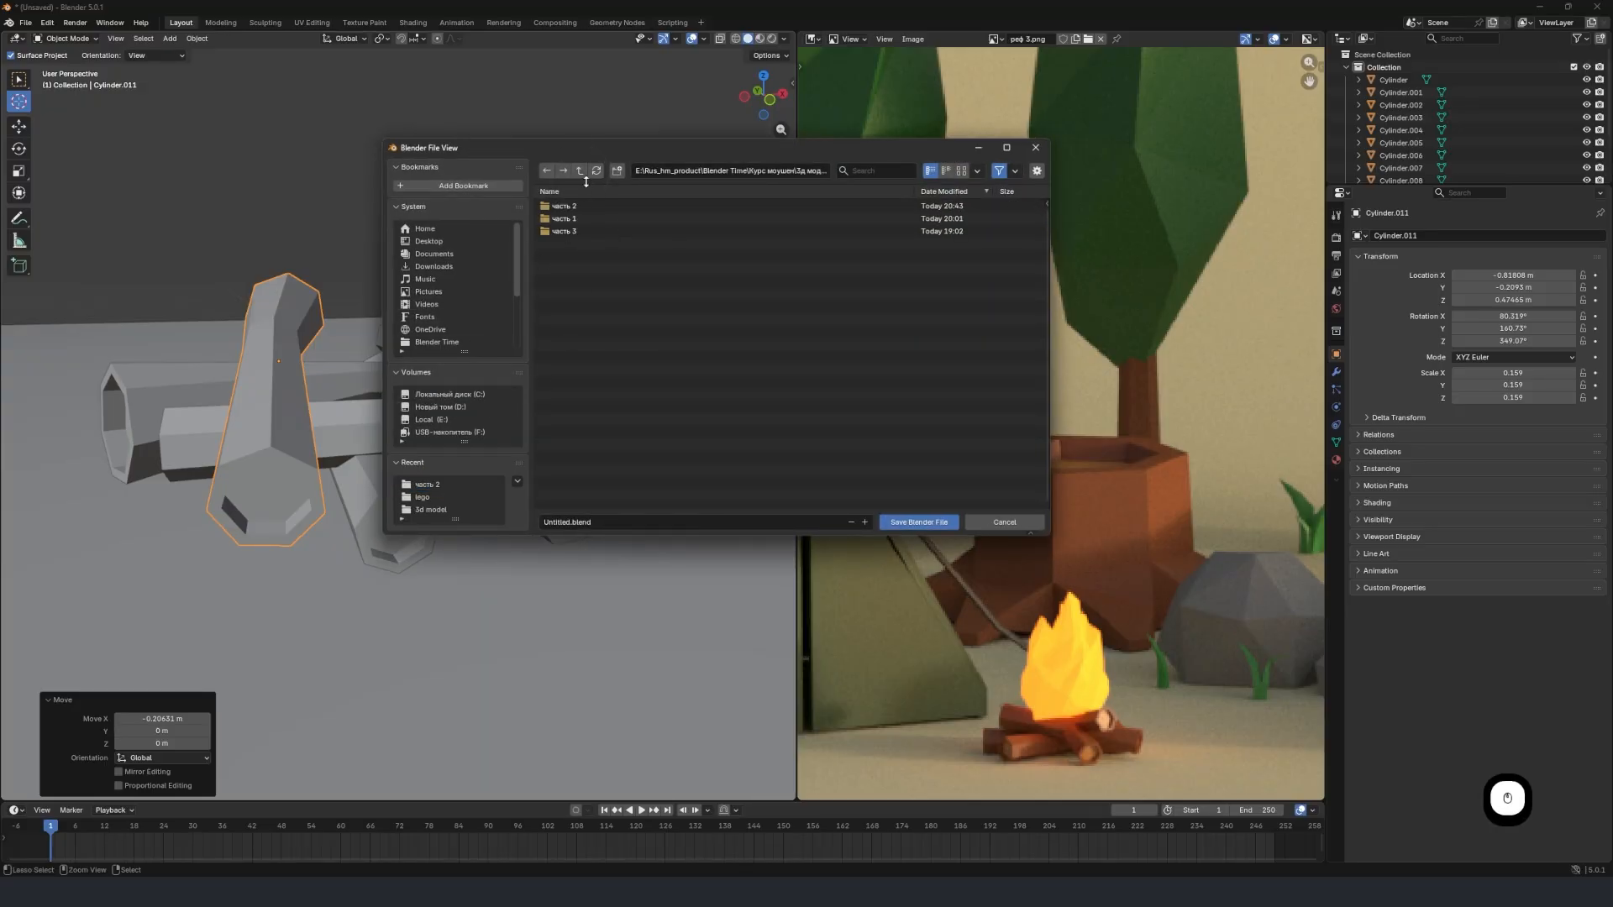
double_click(583, 234)
left_click(614, 521)
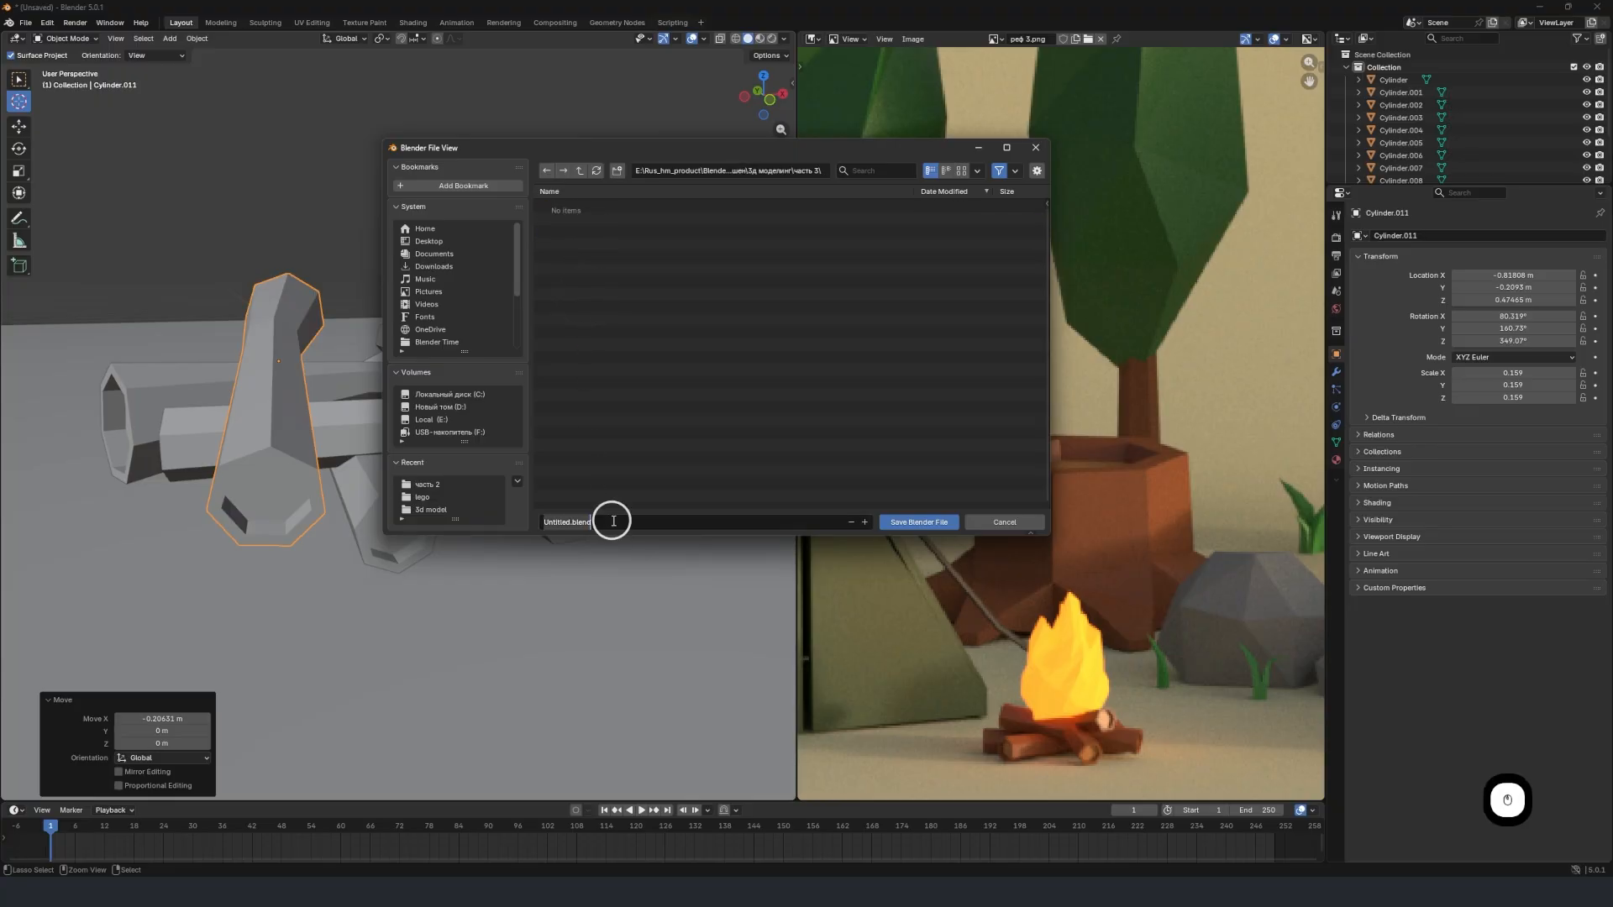
type("p")
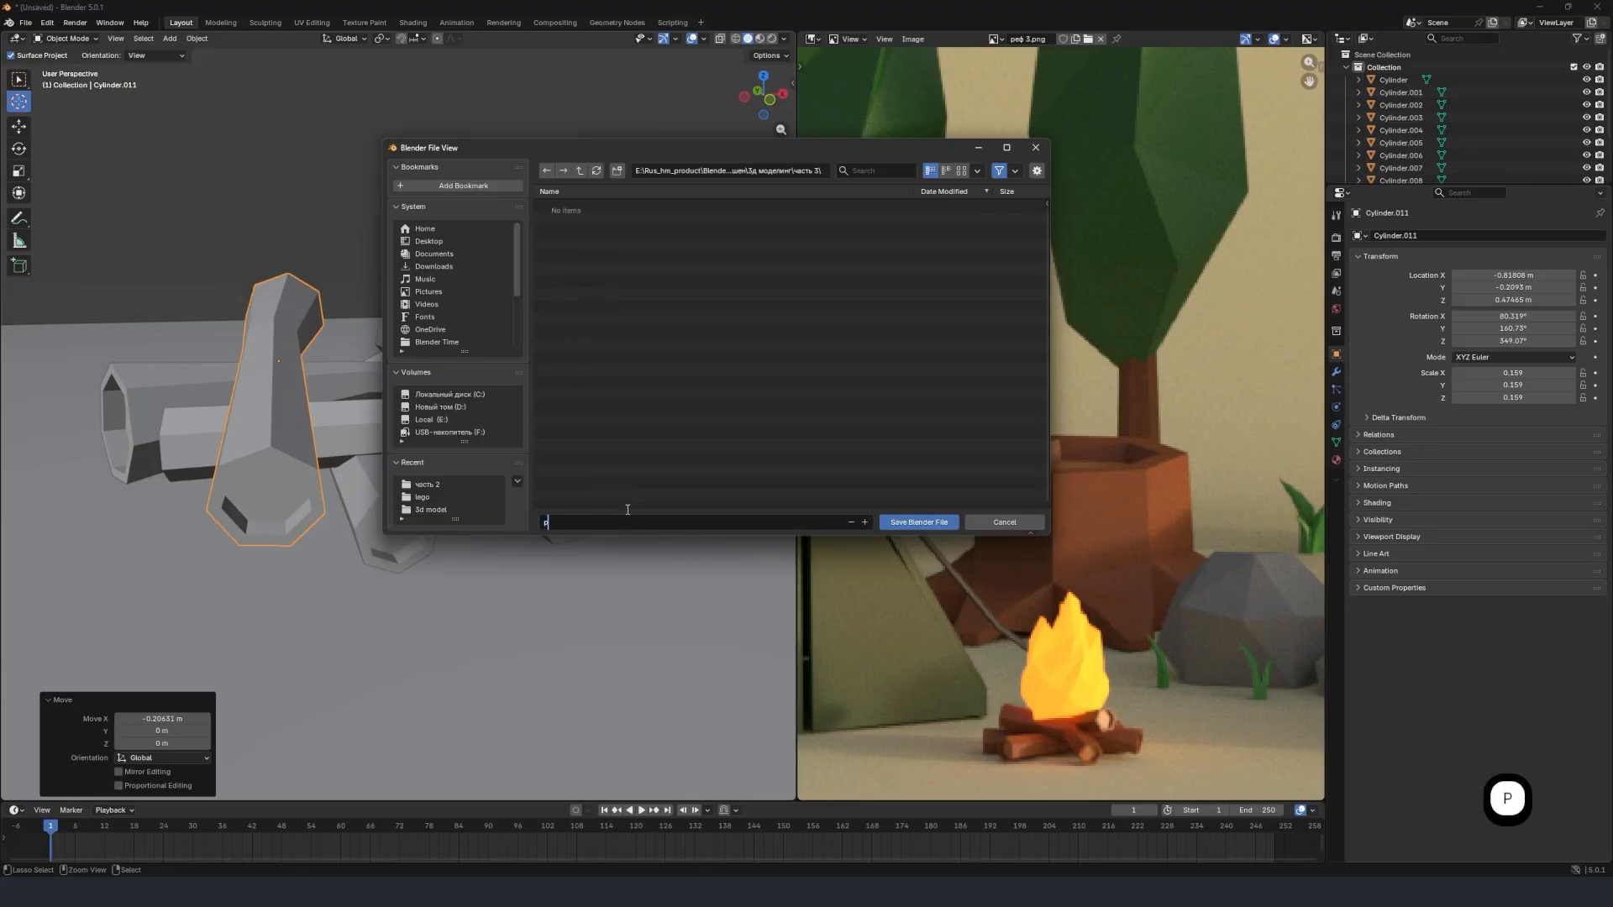
type("art 3")
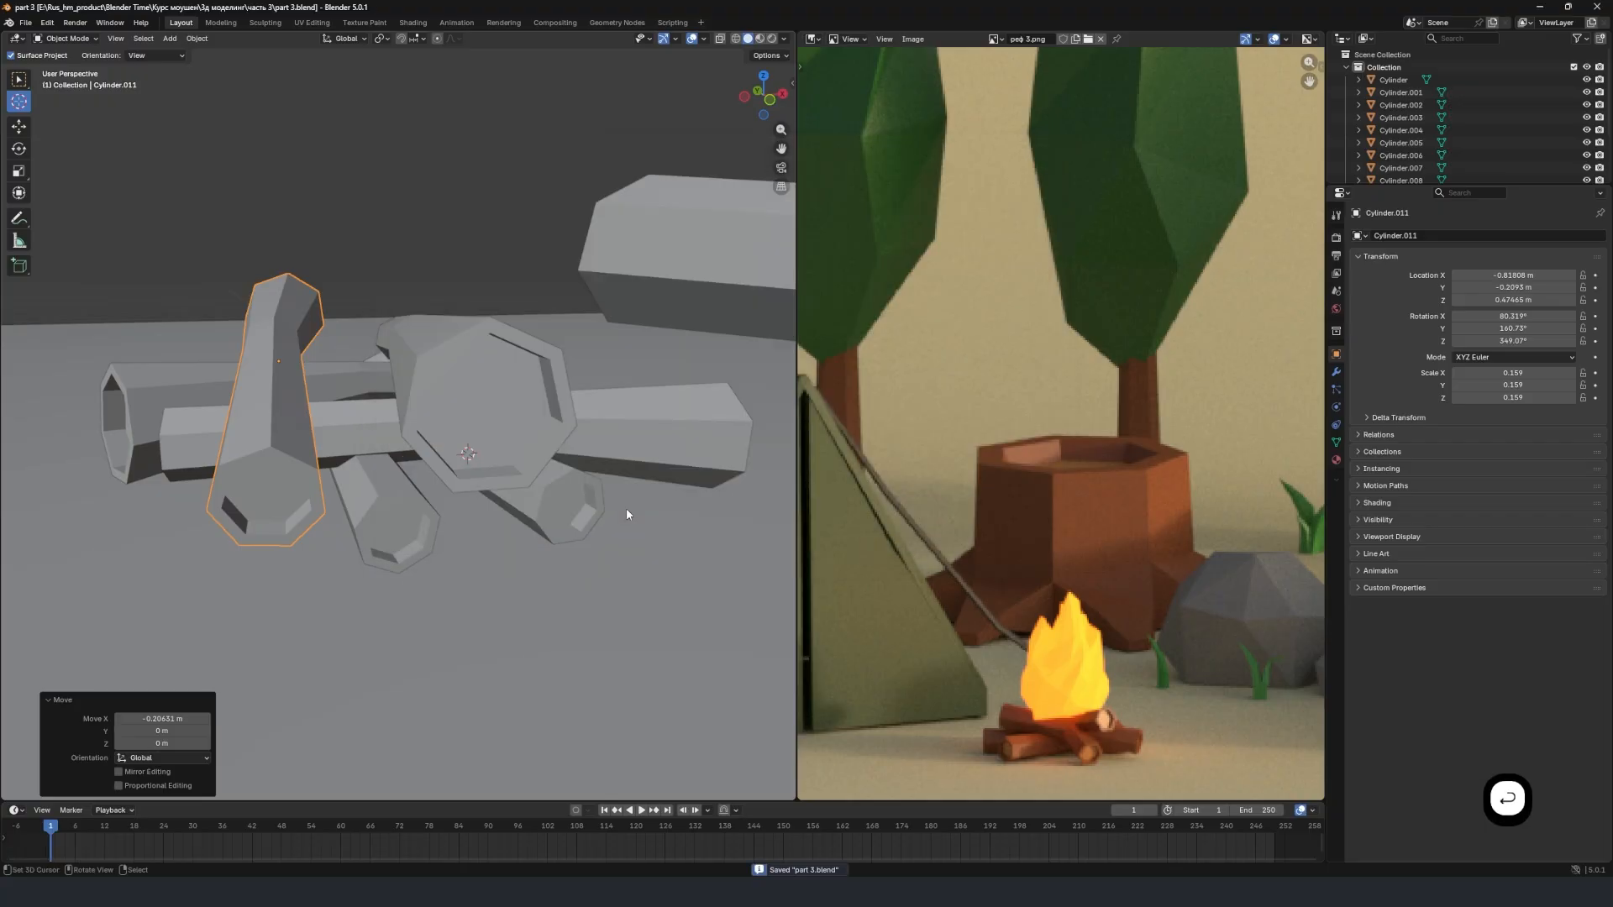
Place the 3D cursor at the upper part of the firewood pile and add an ico sphere there with 5 subdivisions.
middle_click_drag(456, 284, 433, 436)
scroll(467, 407, "up", 4)
scroll(442, 432, "down", 5)
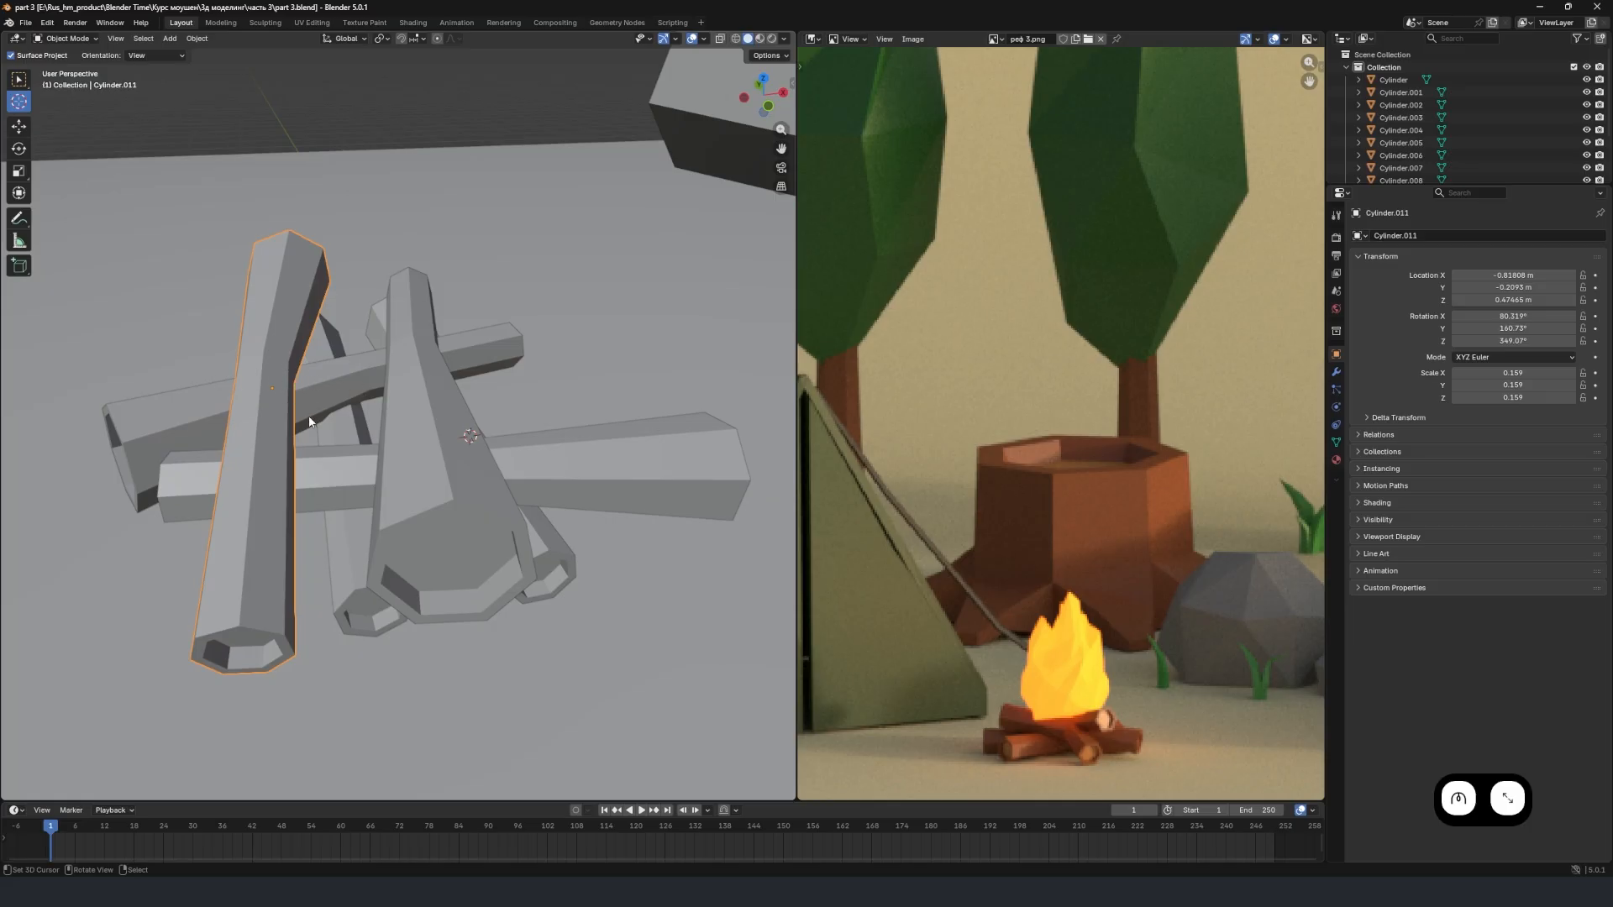
middle_click_drag(309, 422, 386, 367)
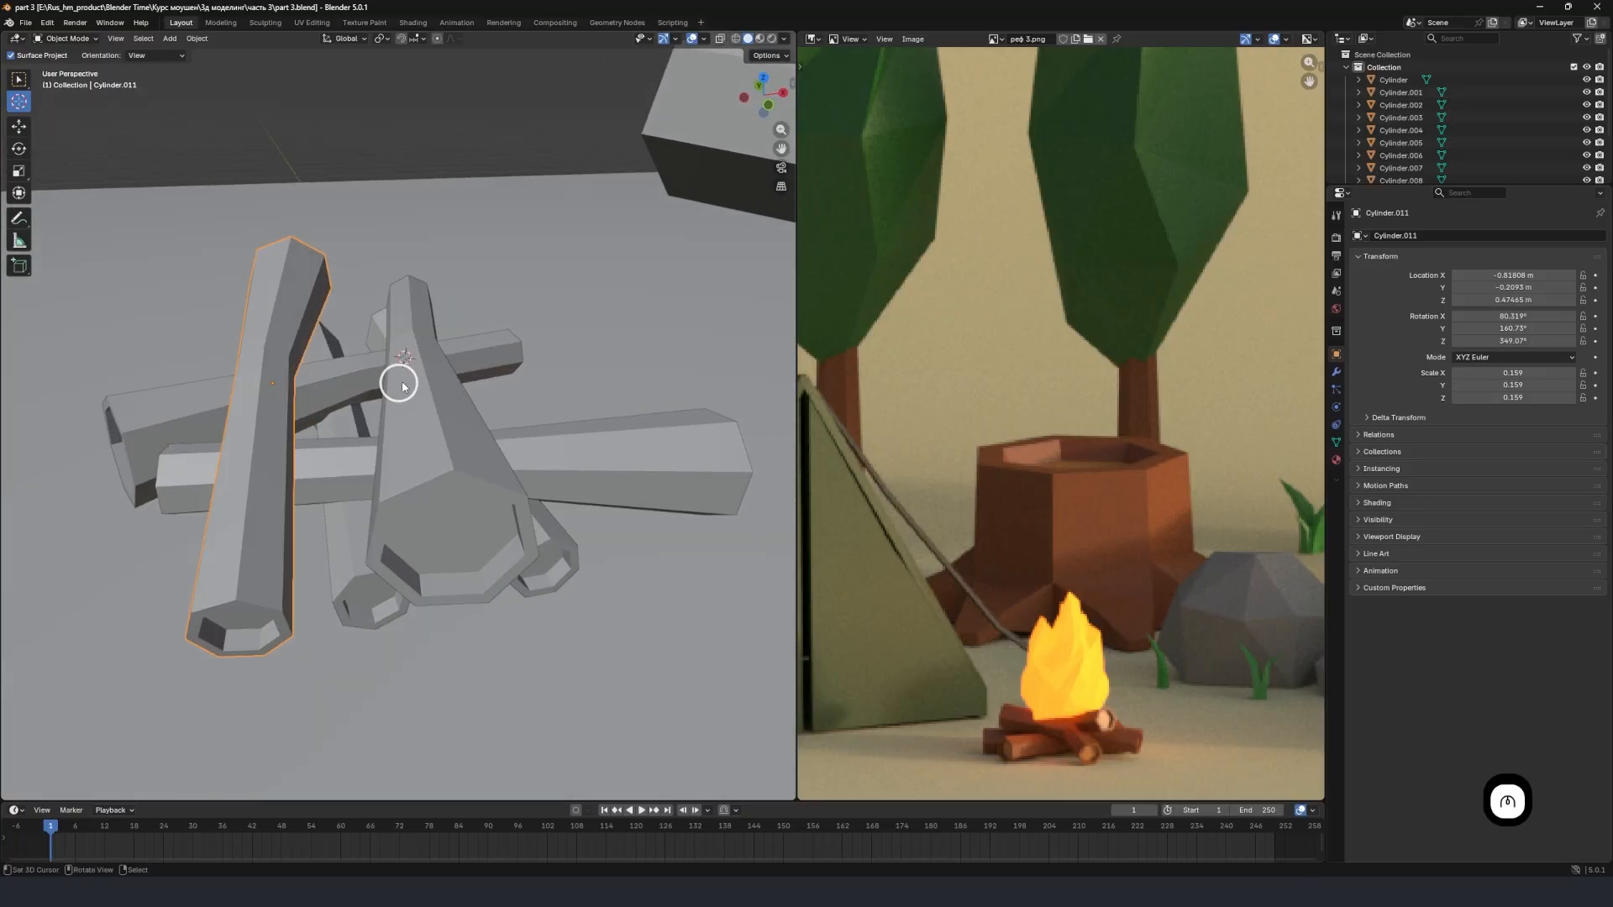
key("shift+a")
mouse_move(391, 384)
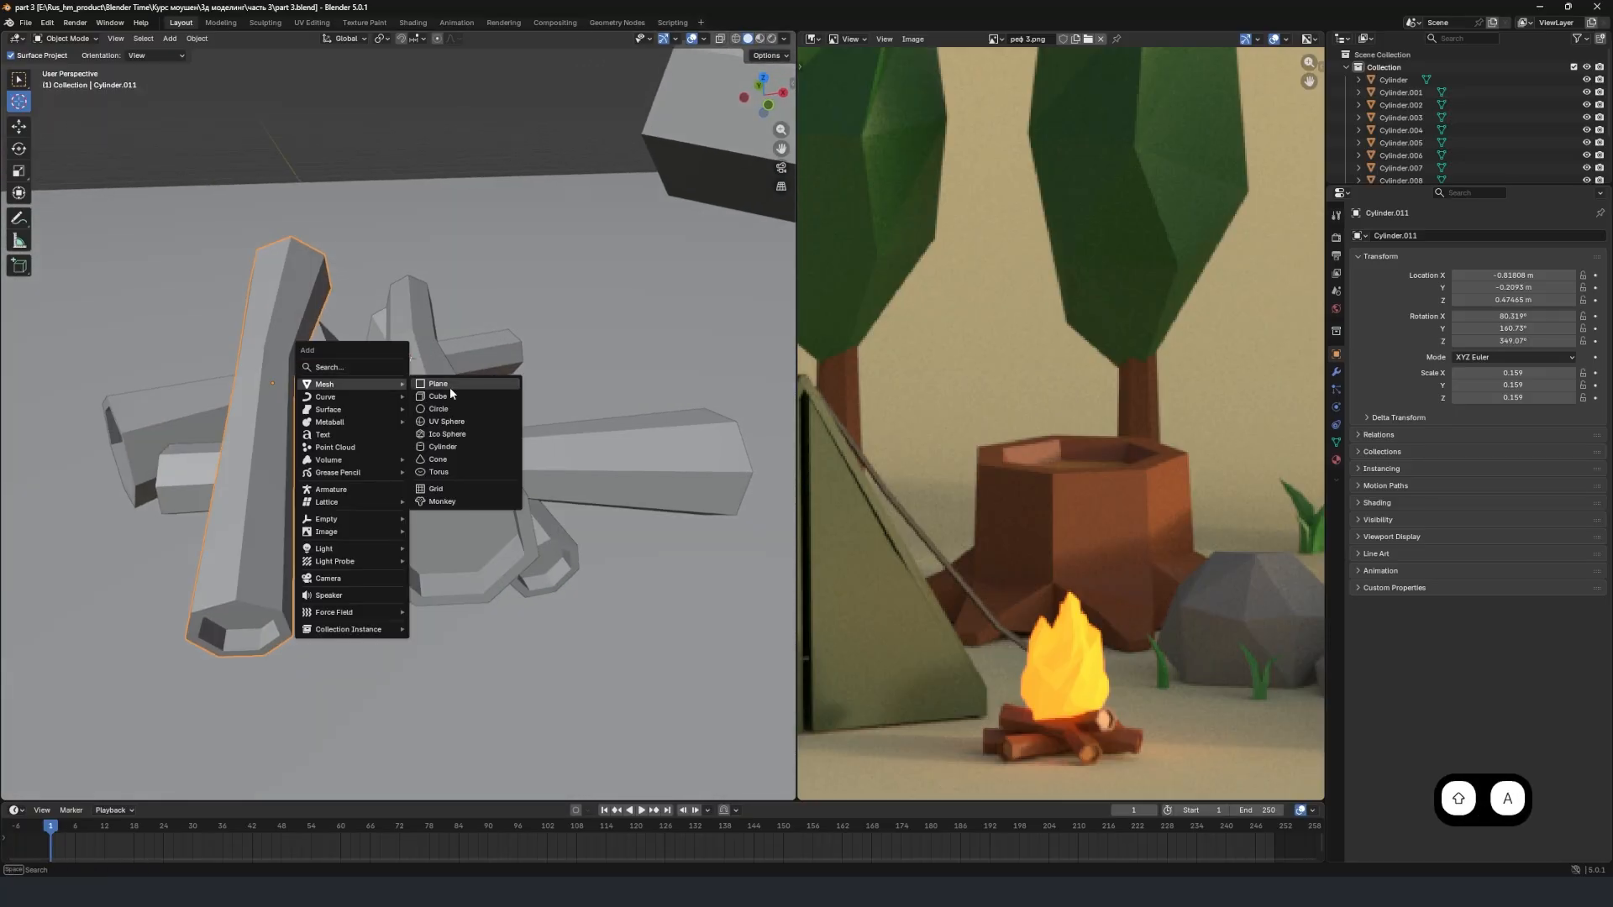
left_click(466, 435)
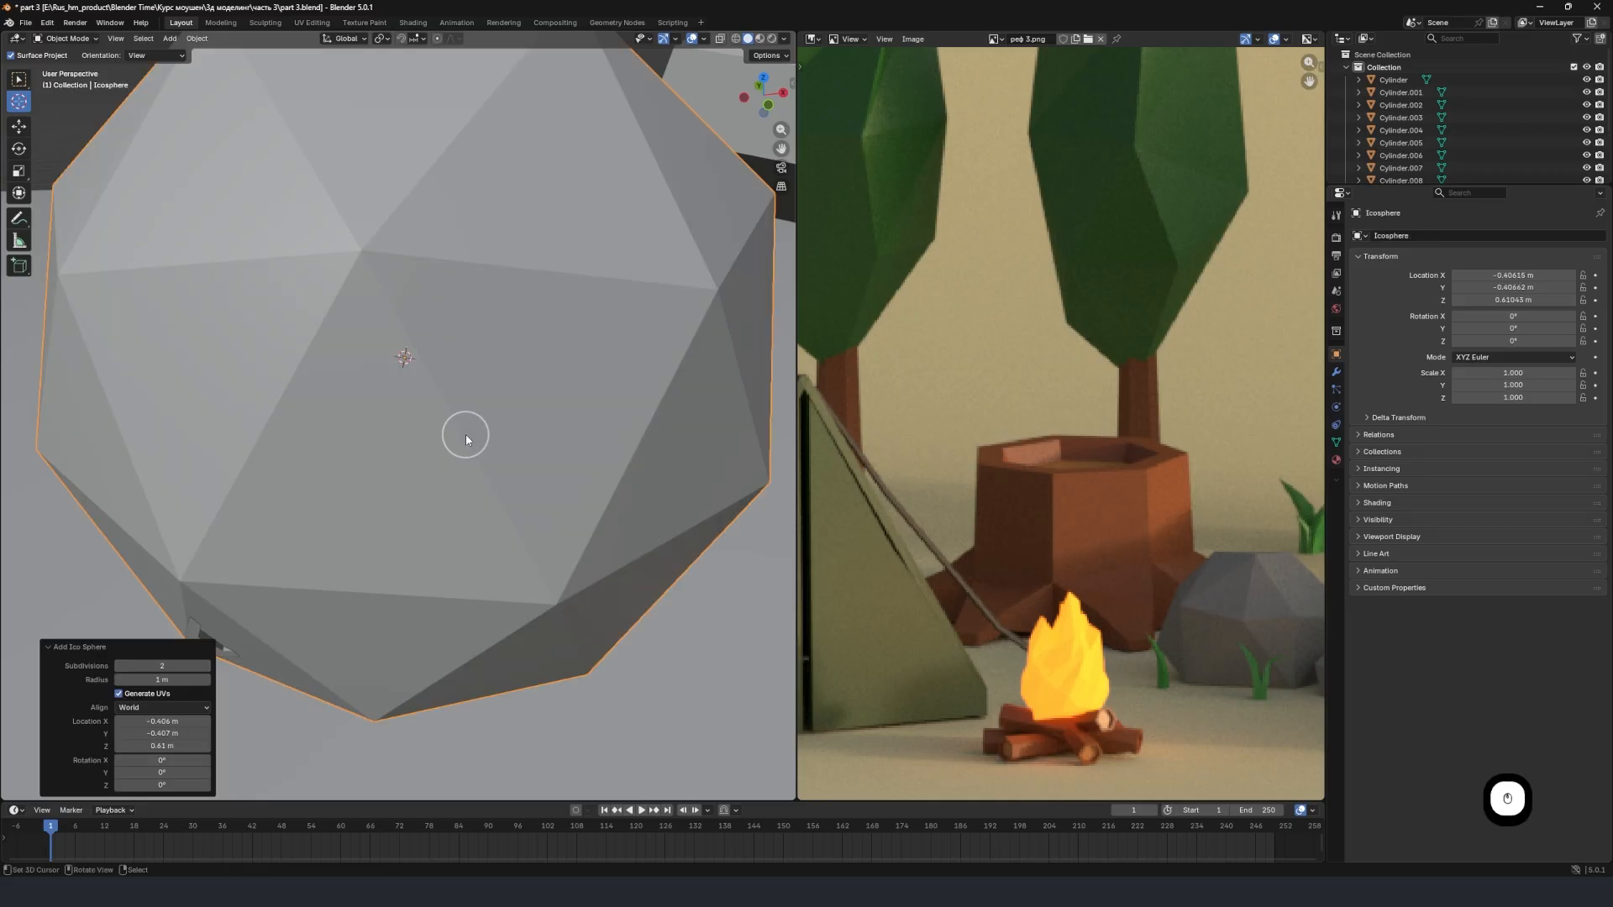
left_click(161, 665)
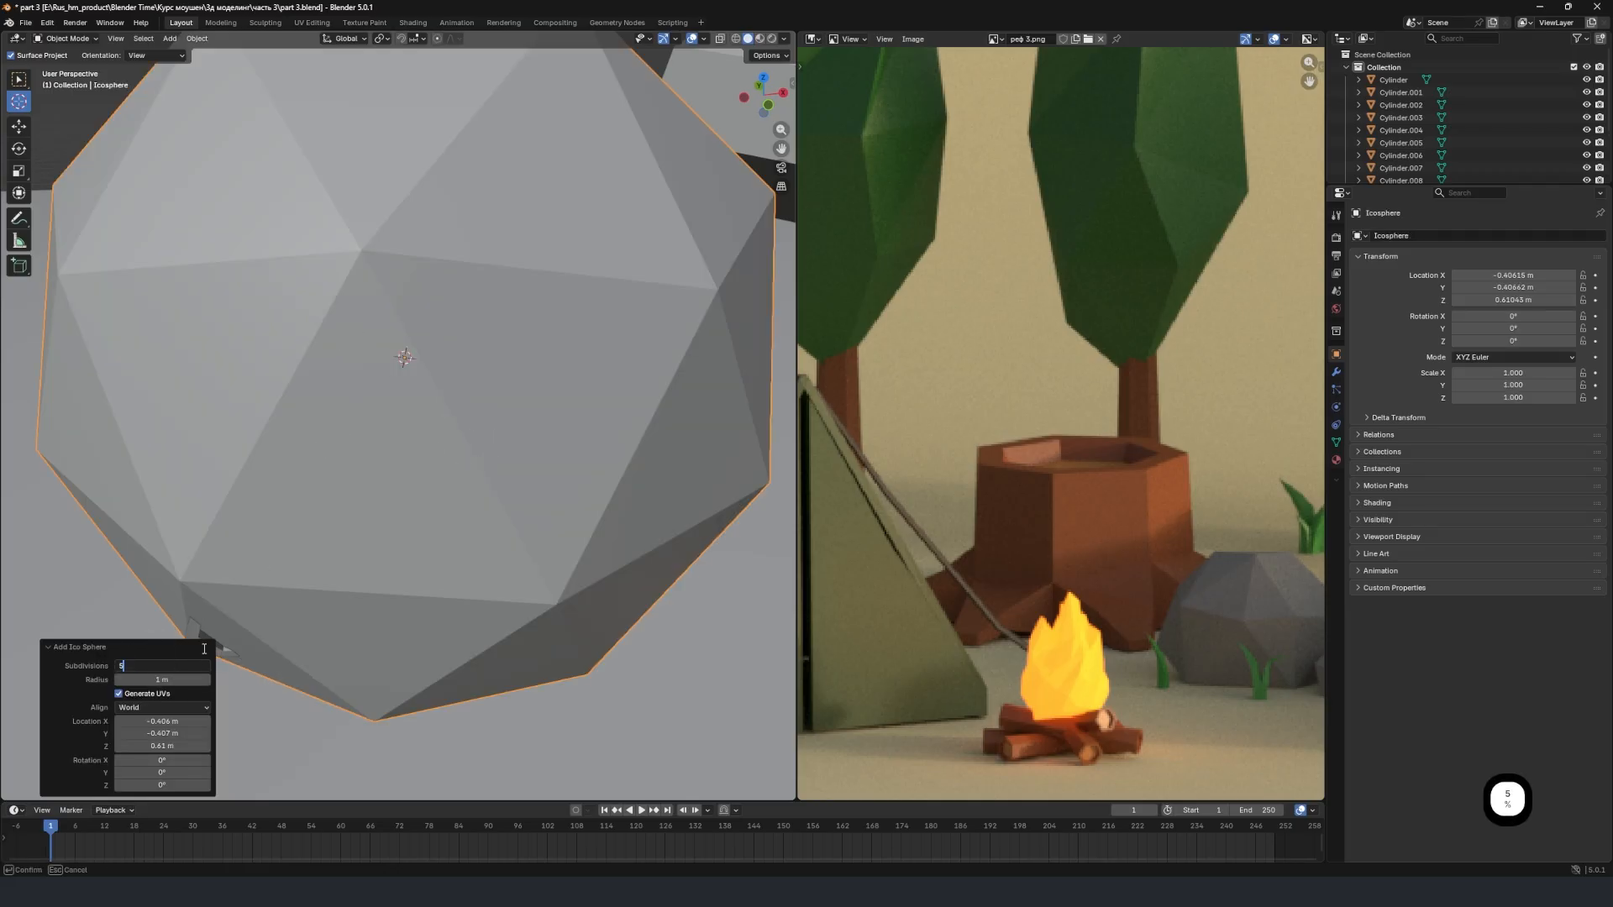
left_click(167, 640)
scroll(416, 504, "down", 4)
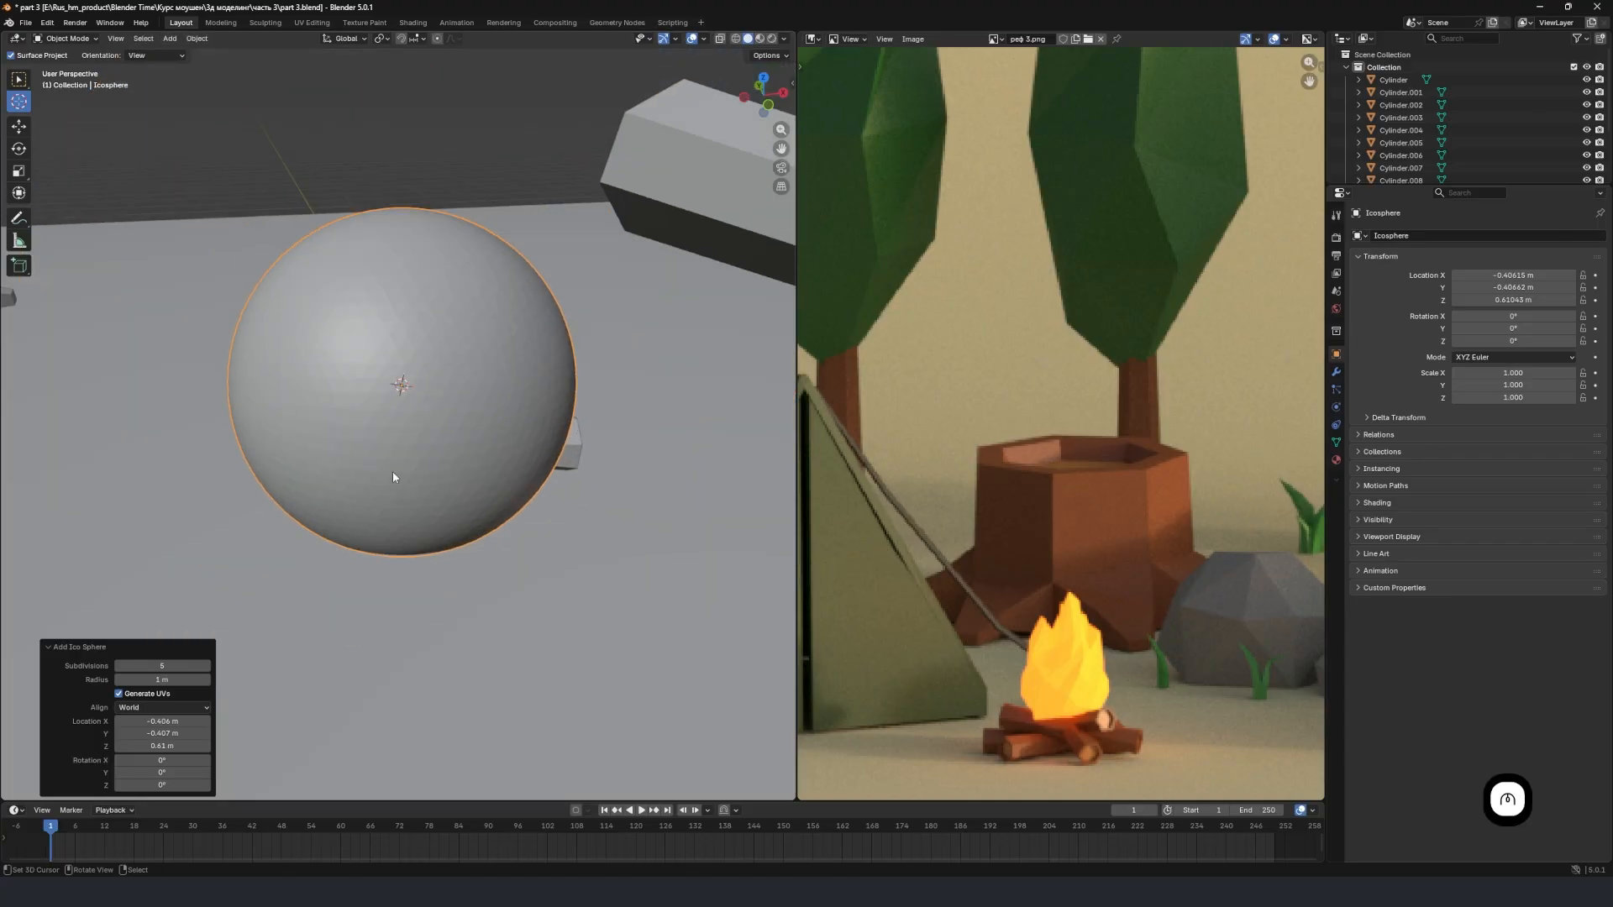
Scale the ico sphere down to 0.407 and move it -0.090885 m along the global X axis.
key("s")
left_click(493, 436)
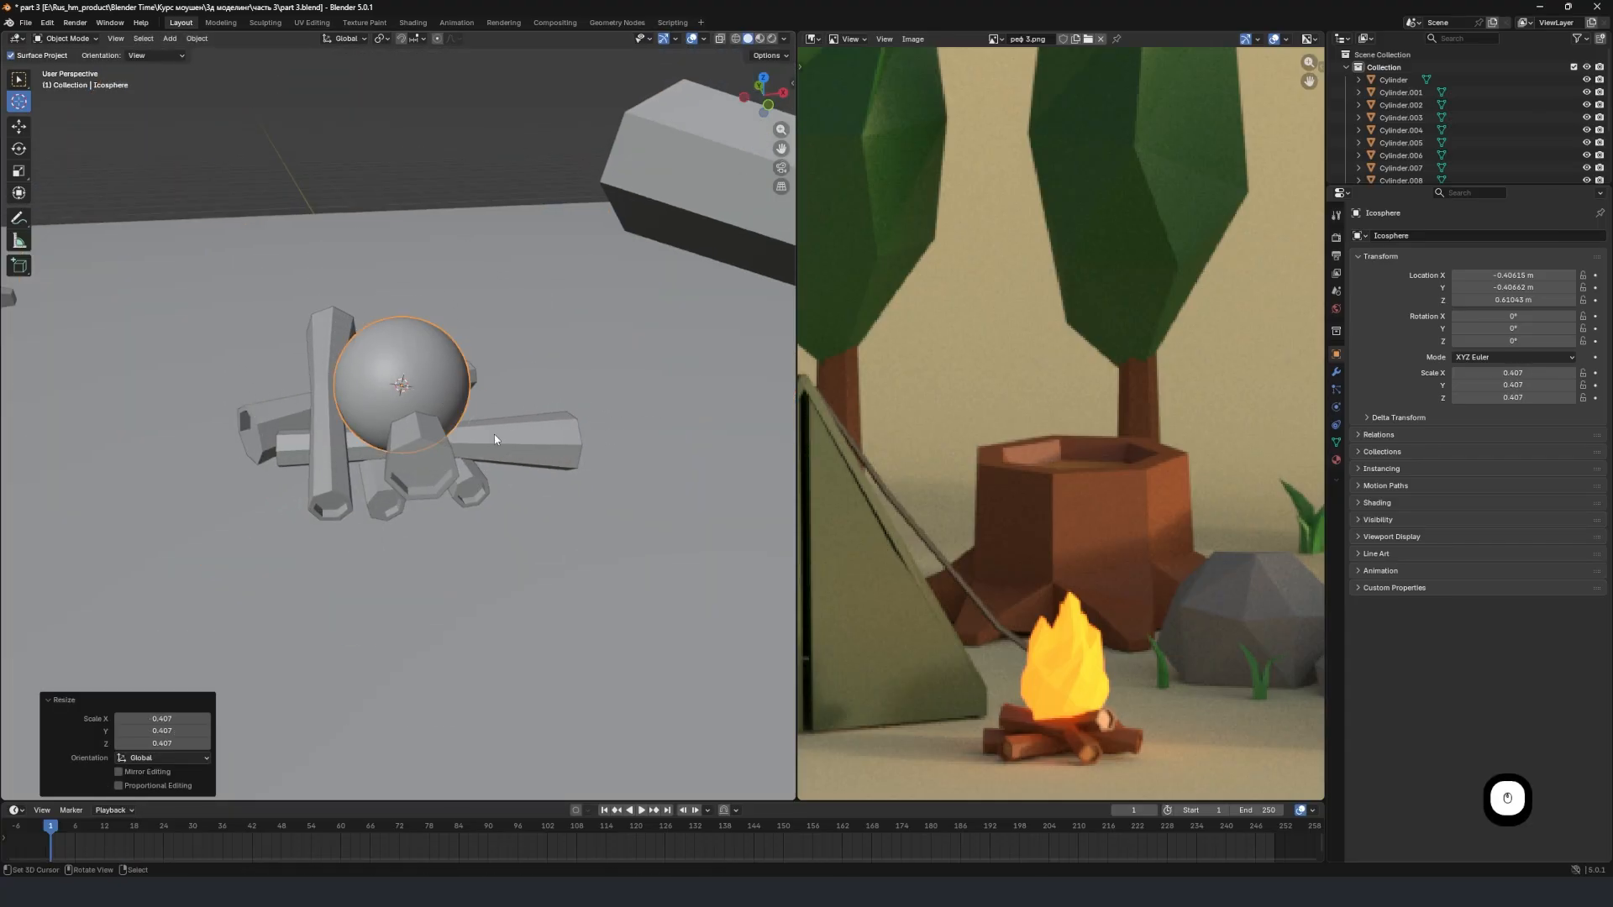
middle_click_drag(412, 430, 501, 435)
scroll(500, 435, "up", 2)
key("g")
key("x")
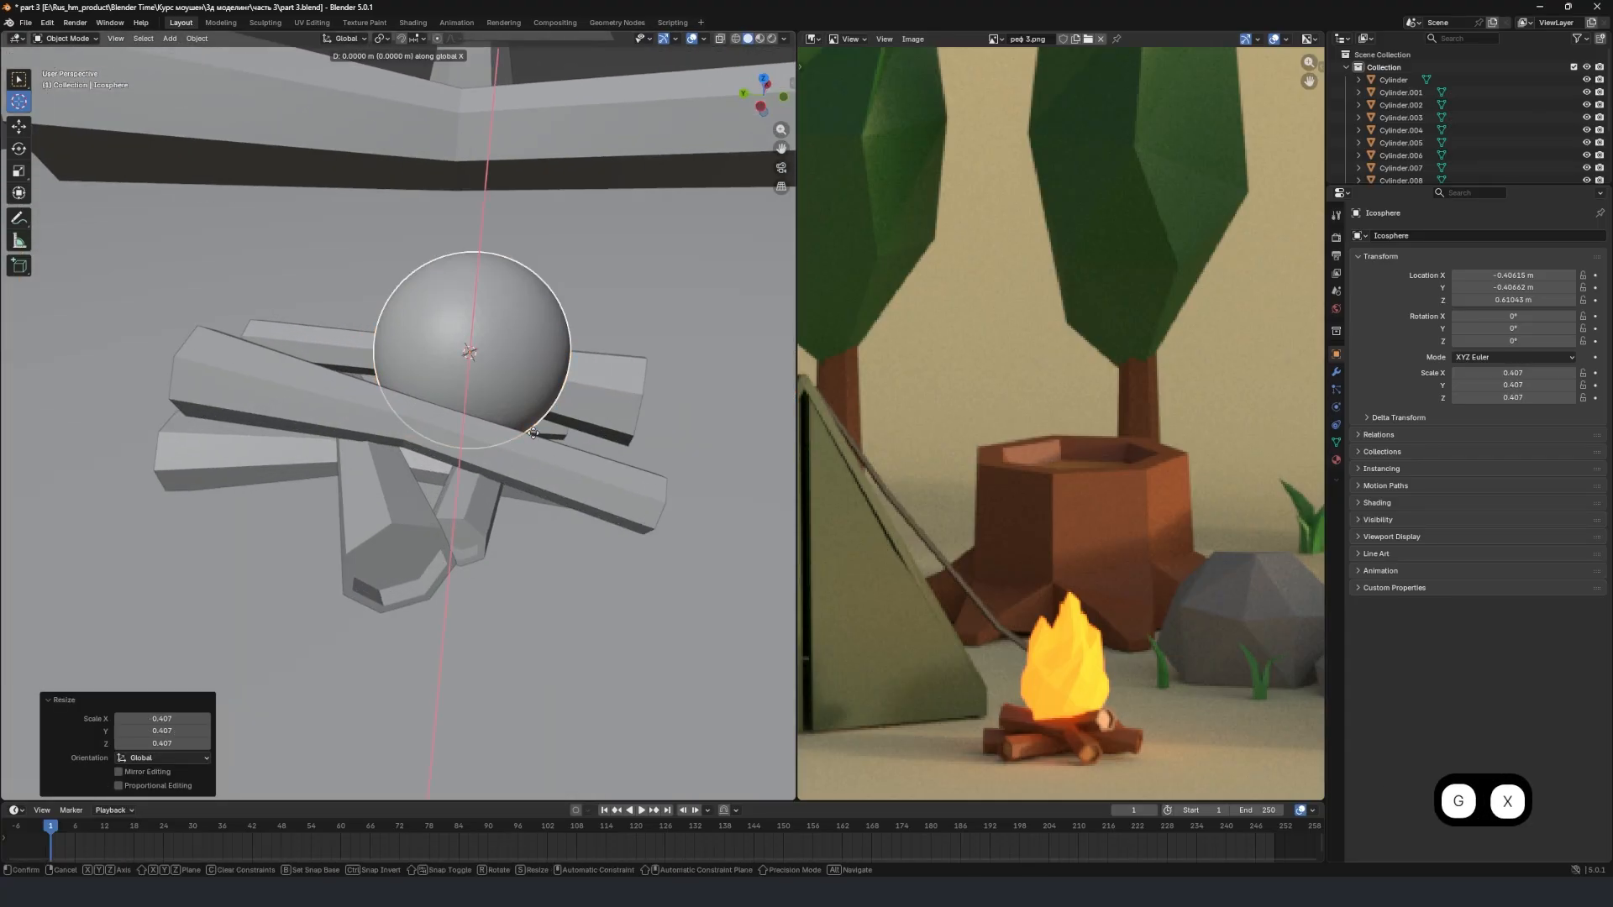
left_click(479, 439)
Move the ico sphere along Y to -0.21772 m and raise it 0.21728 m along Z above the logs.
key("g")
key("y")
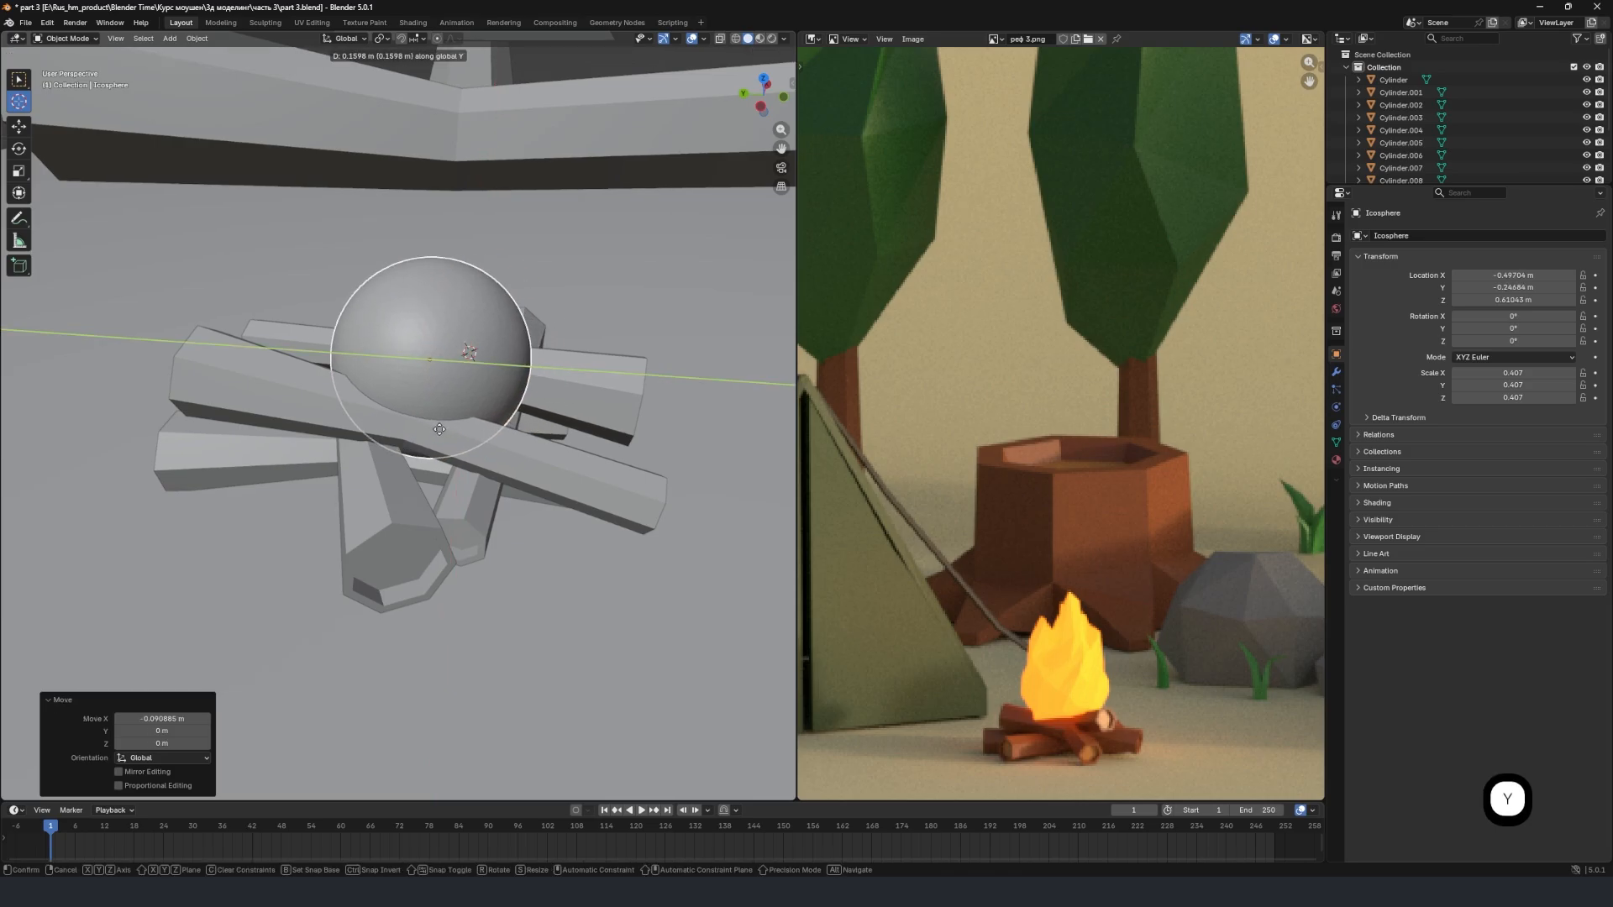
left_click(433, 427)
key("g")
key("z")
left_click(417, 378)
scroll(417, 378, "down", 3)
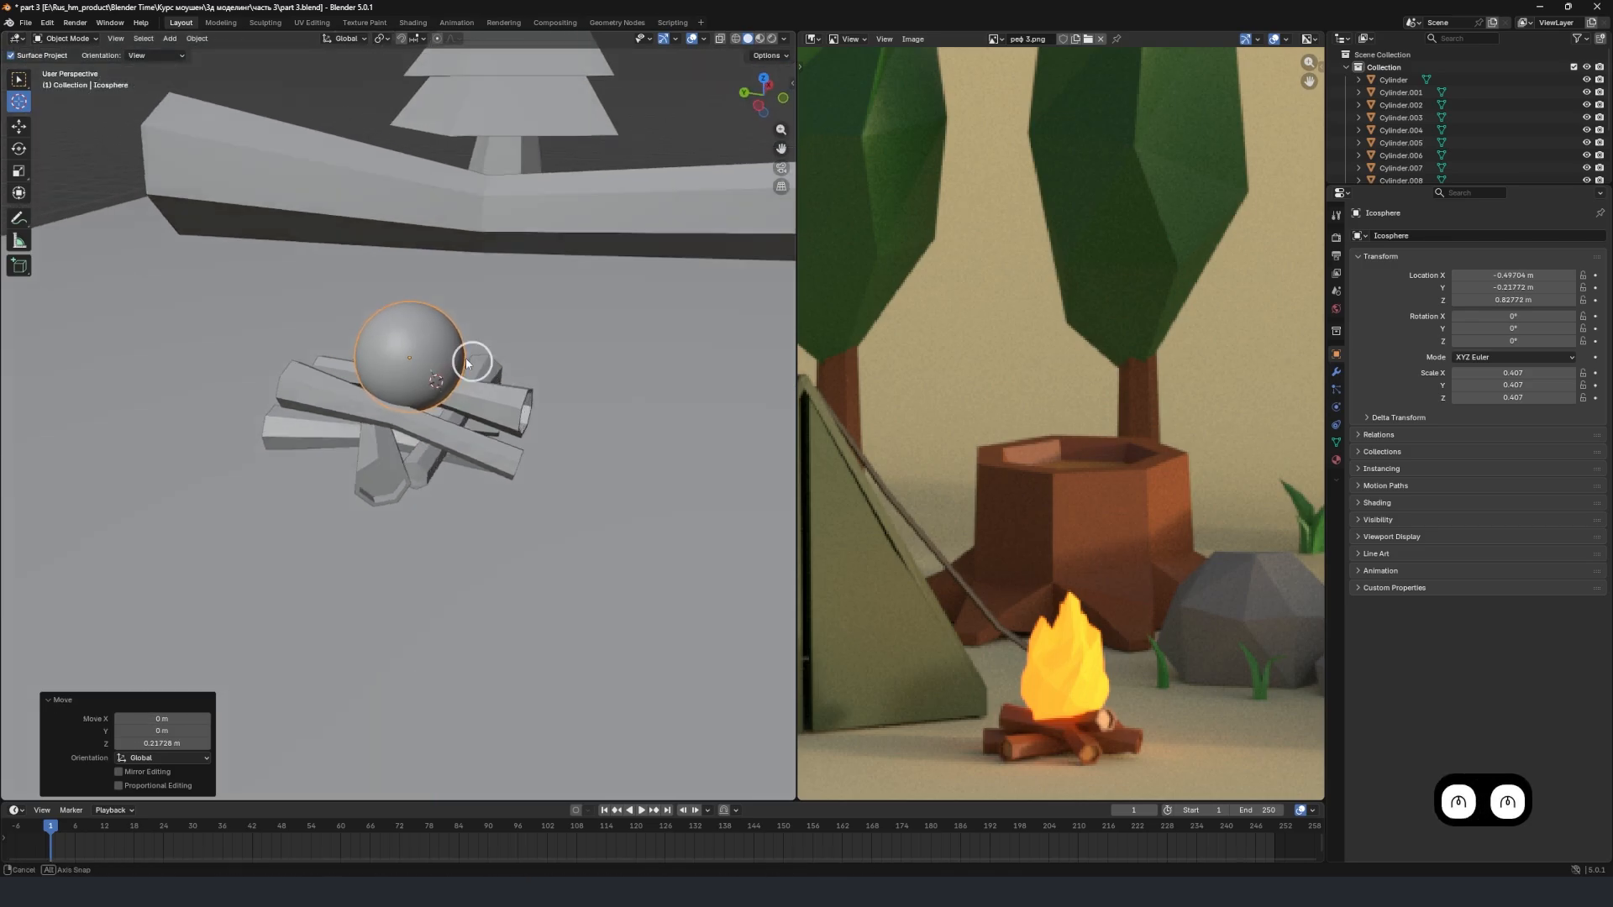
Enter Edit Mode on the ico sphere and select a single face at its top.
middle_click_drag(471, 360, 413, 346)
scroll(414, 346, "up", 2)
scroll(414, 346, "up", 1)
key("Tab")
middle_click_drag(401, 257, 386, 353)
scroll(373, 356, "up", 3)
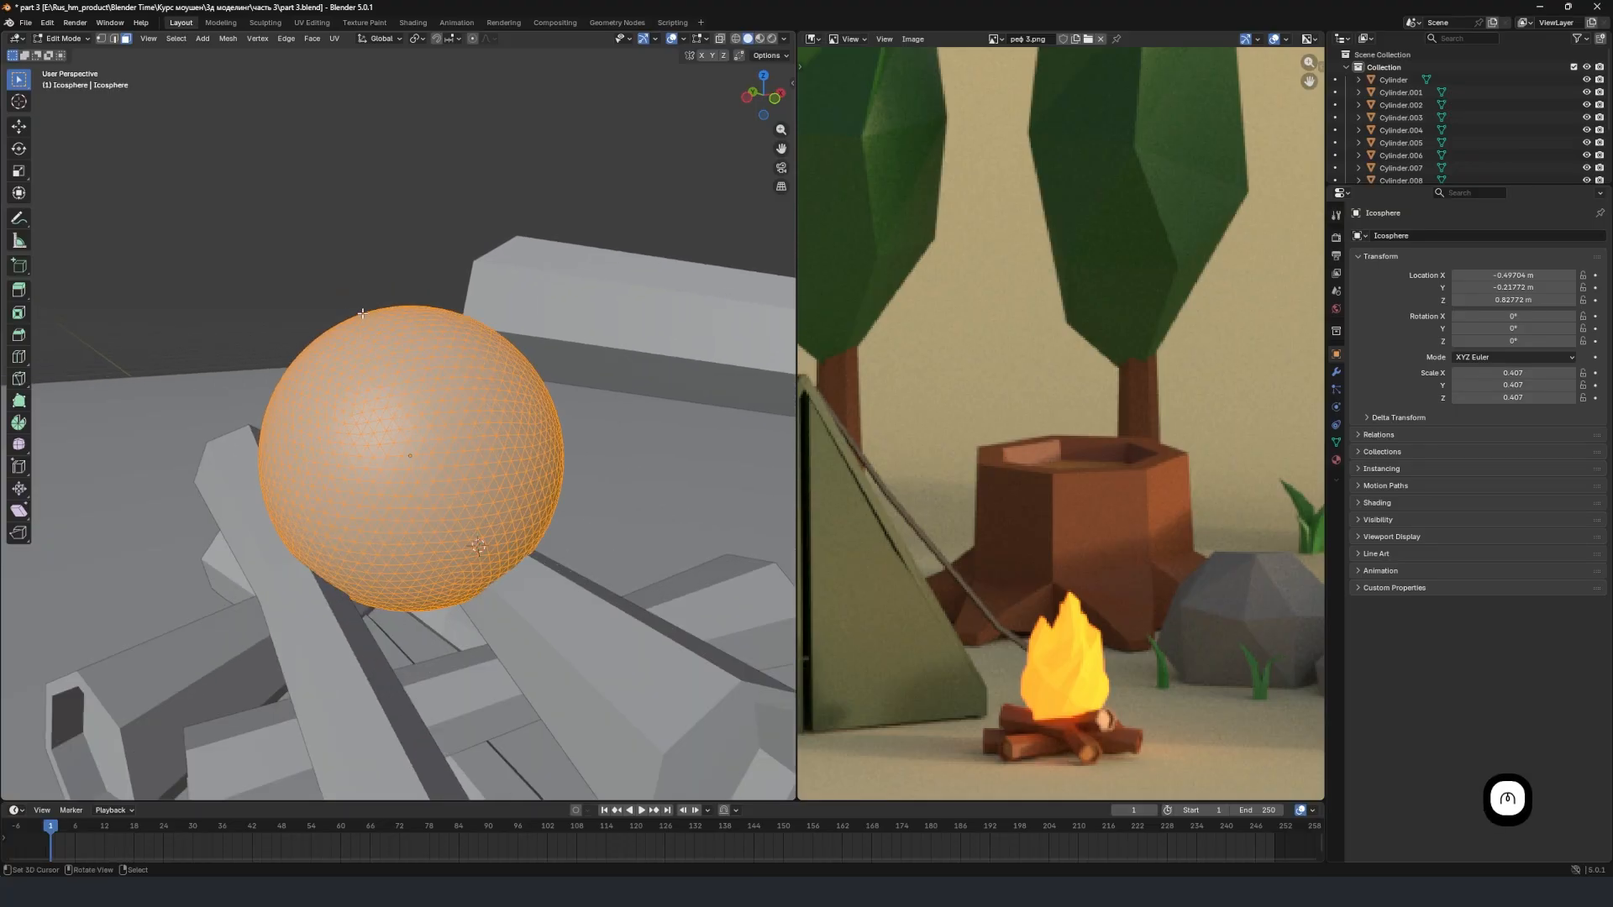
left_click(421, 318)
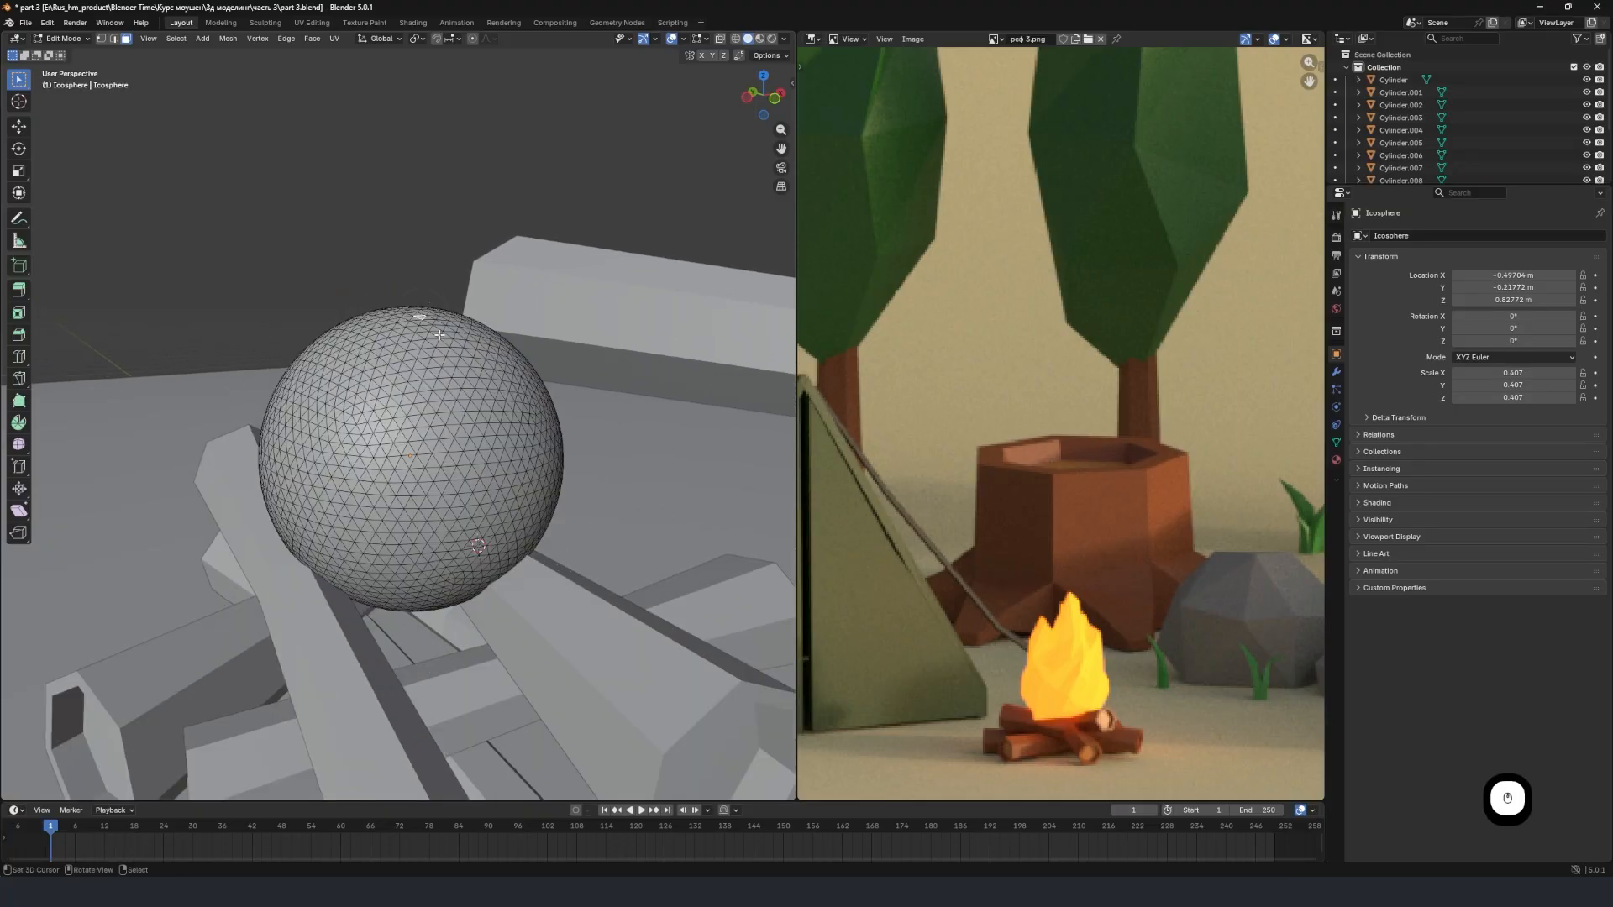
Try raising the selected top face along the global Z axis without proportional editing, and undo the move.
scroll(408, 327, "up", 1)
key("g")
key("z")
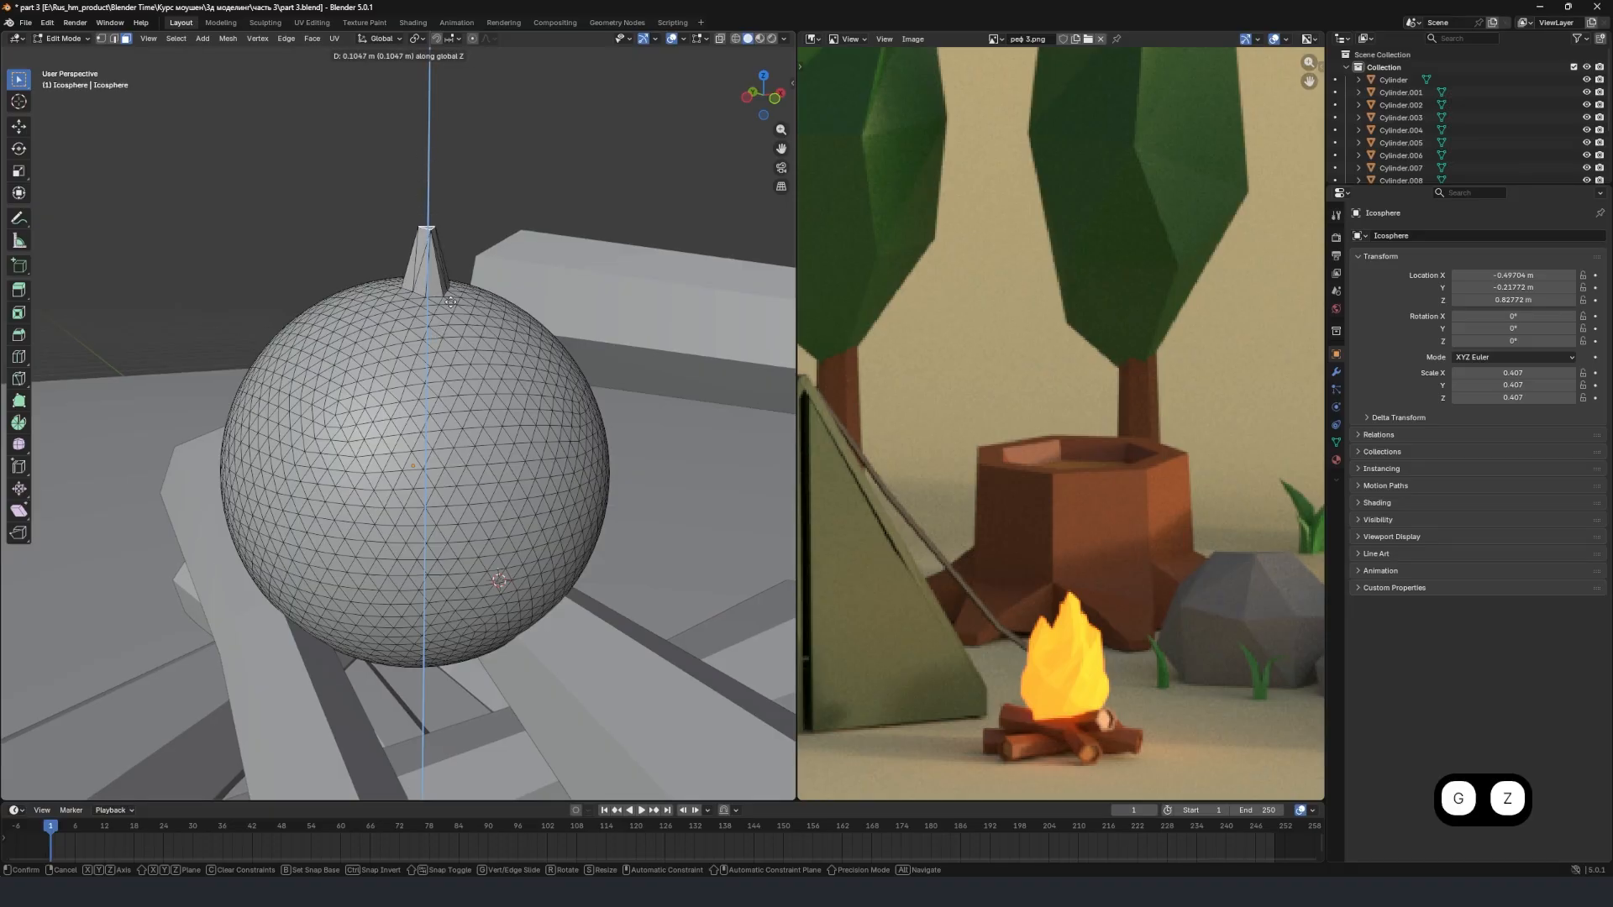
left_click(432, 230)
key("ctrl+z")
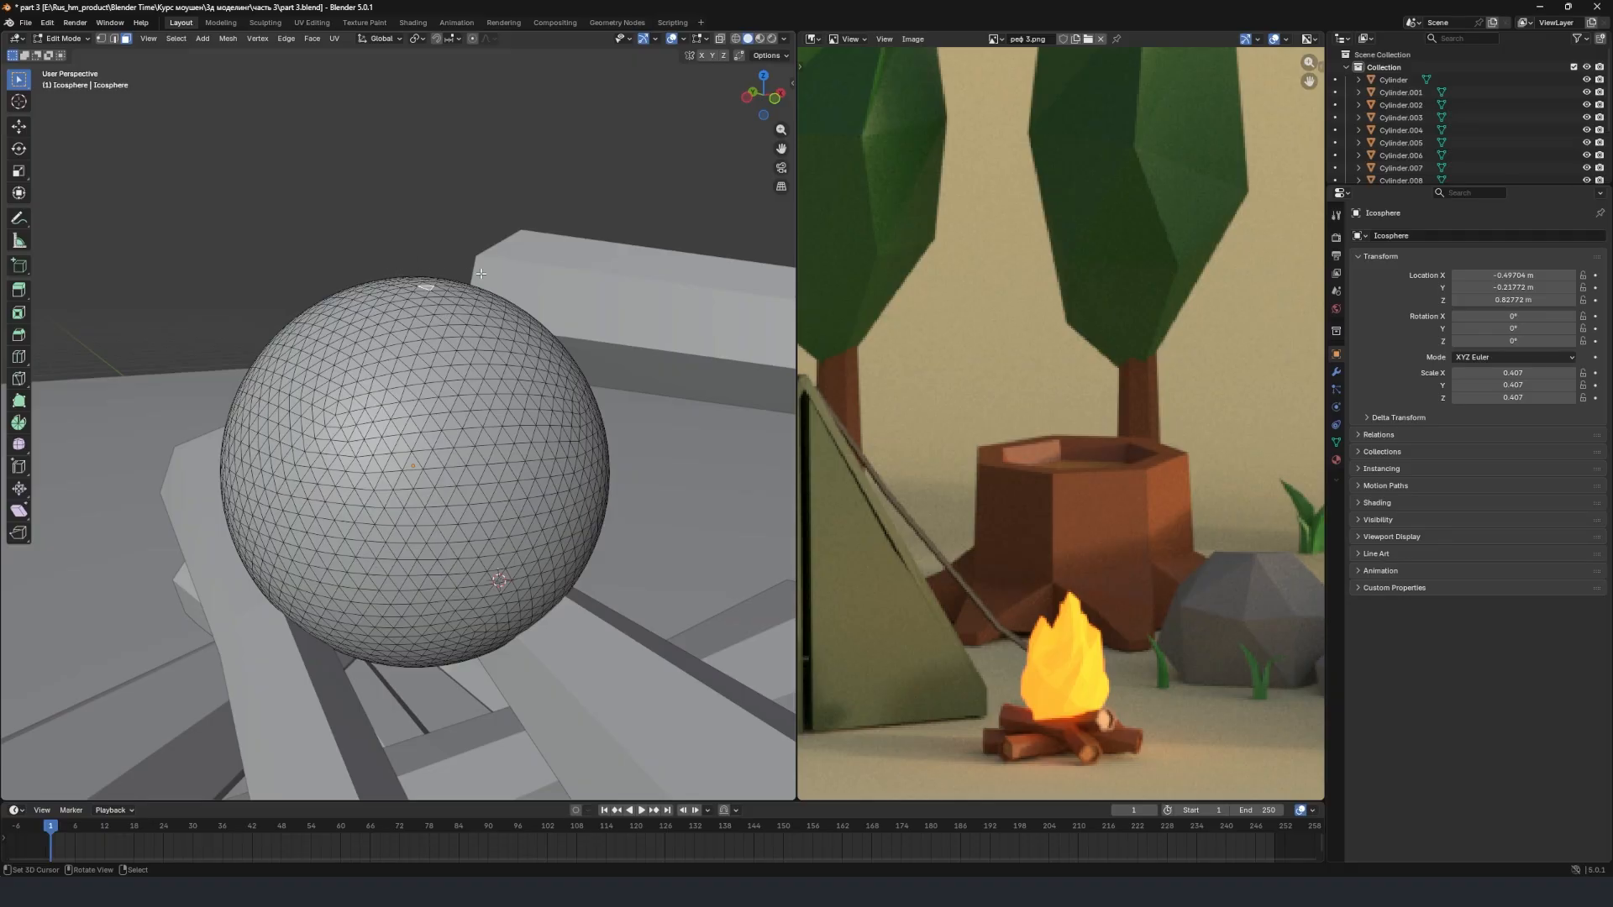
Enable proportional editing, try moving the top face with a proportional size of 0.513 m, and undo the move.
left_click(473, 38)
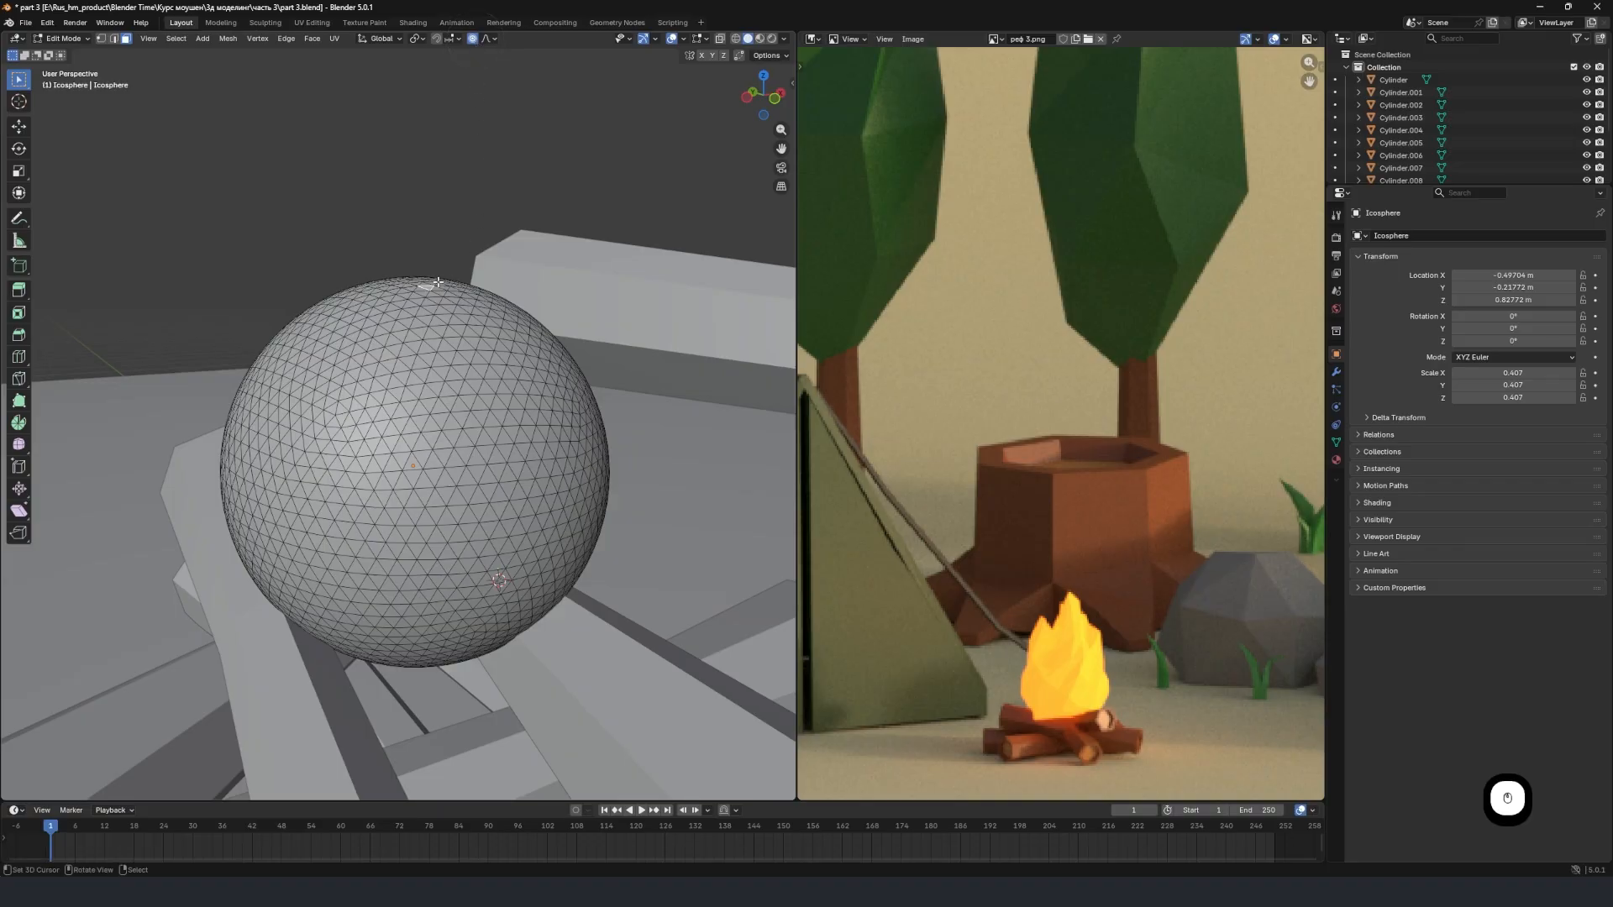
key("g")
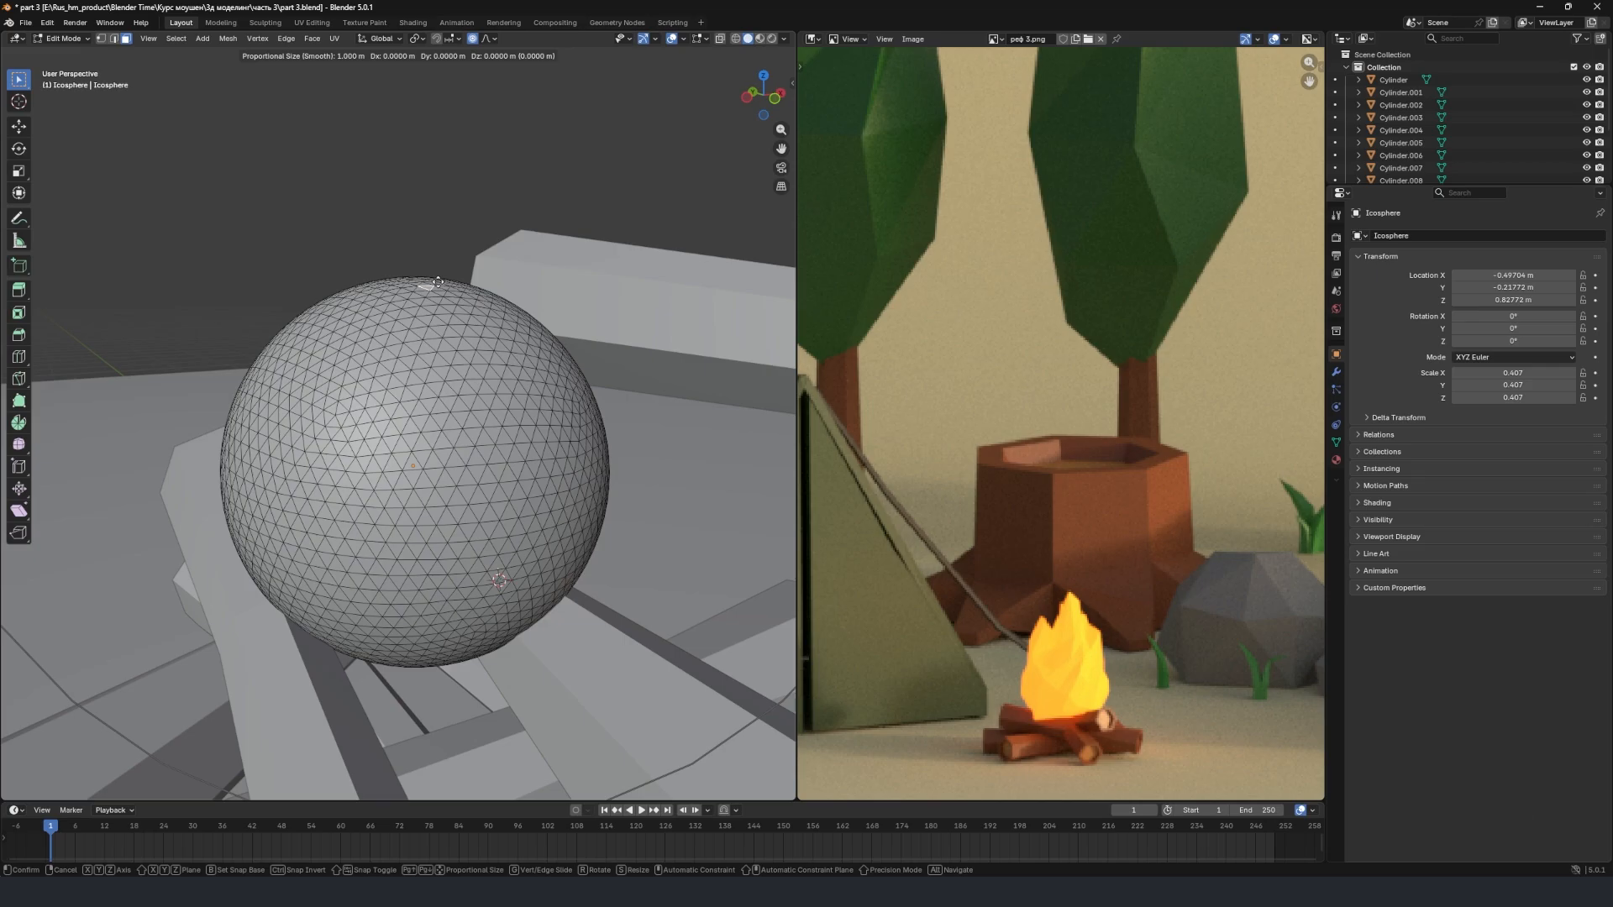
scroll(437, 283, "up", 10)
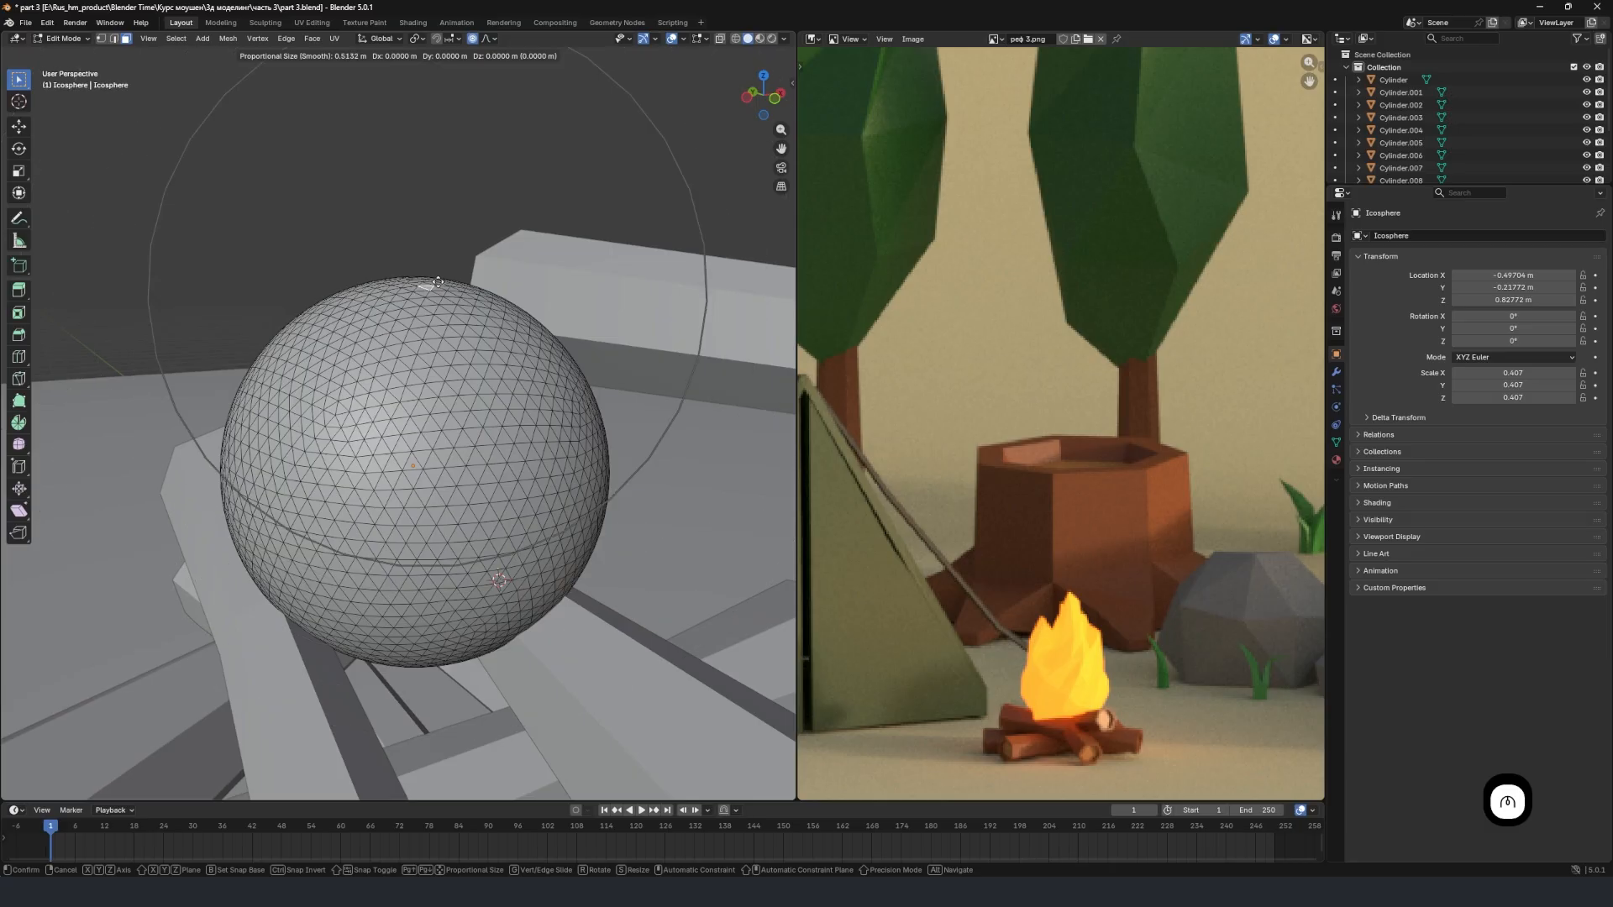
scroll(437, 282, "up", 2)
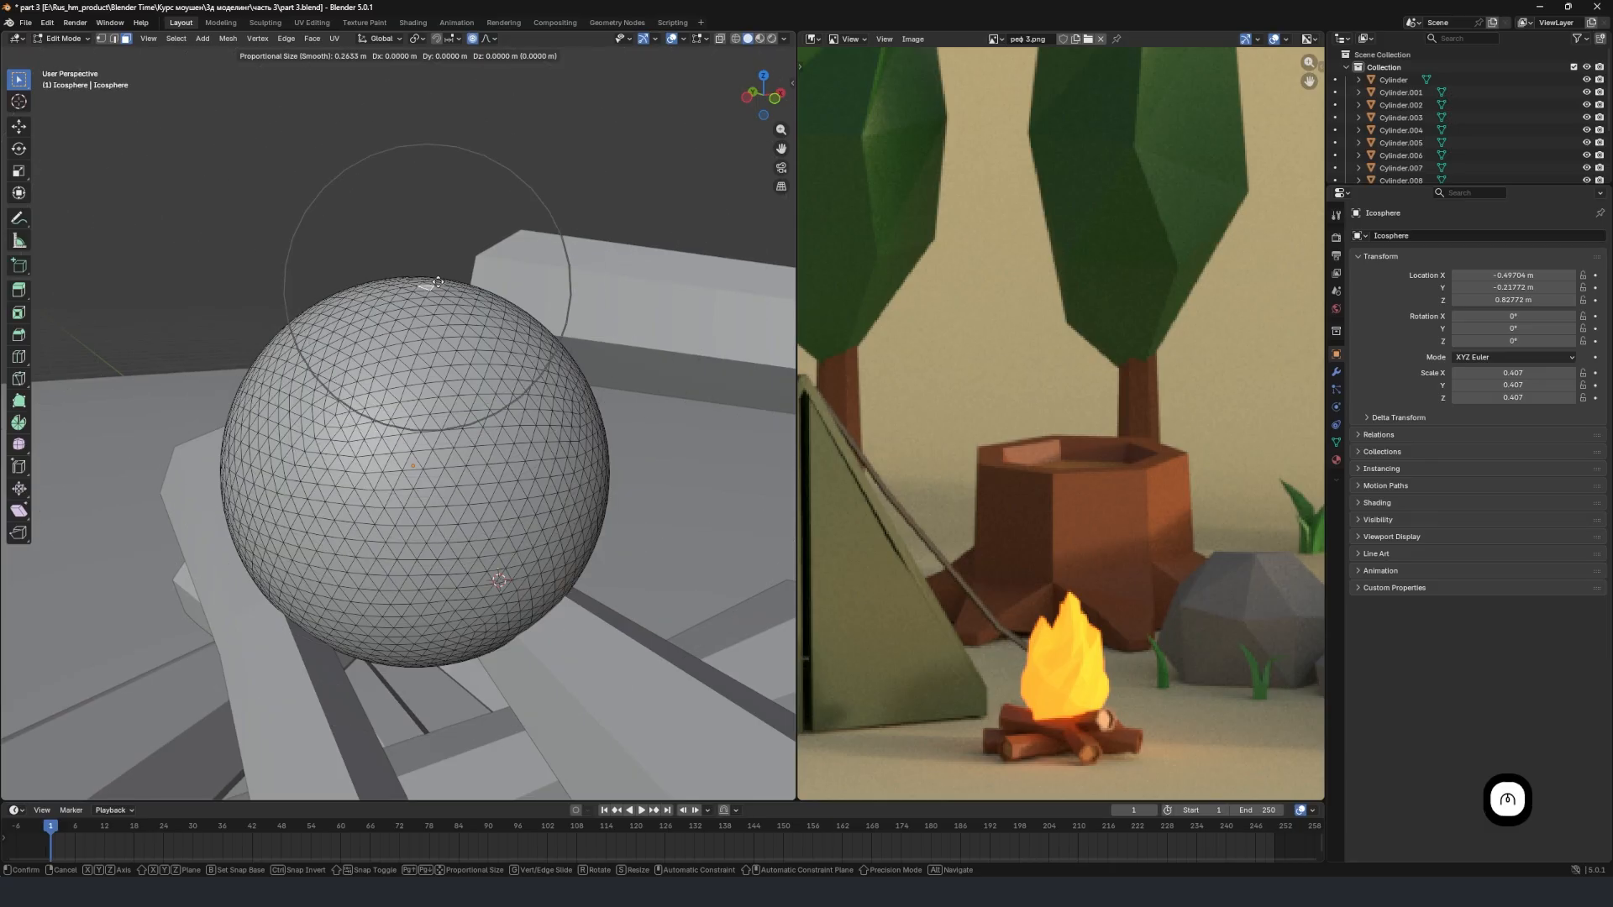
scroll(438, 282, "down", 5)
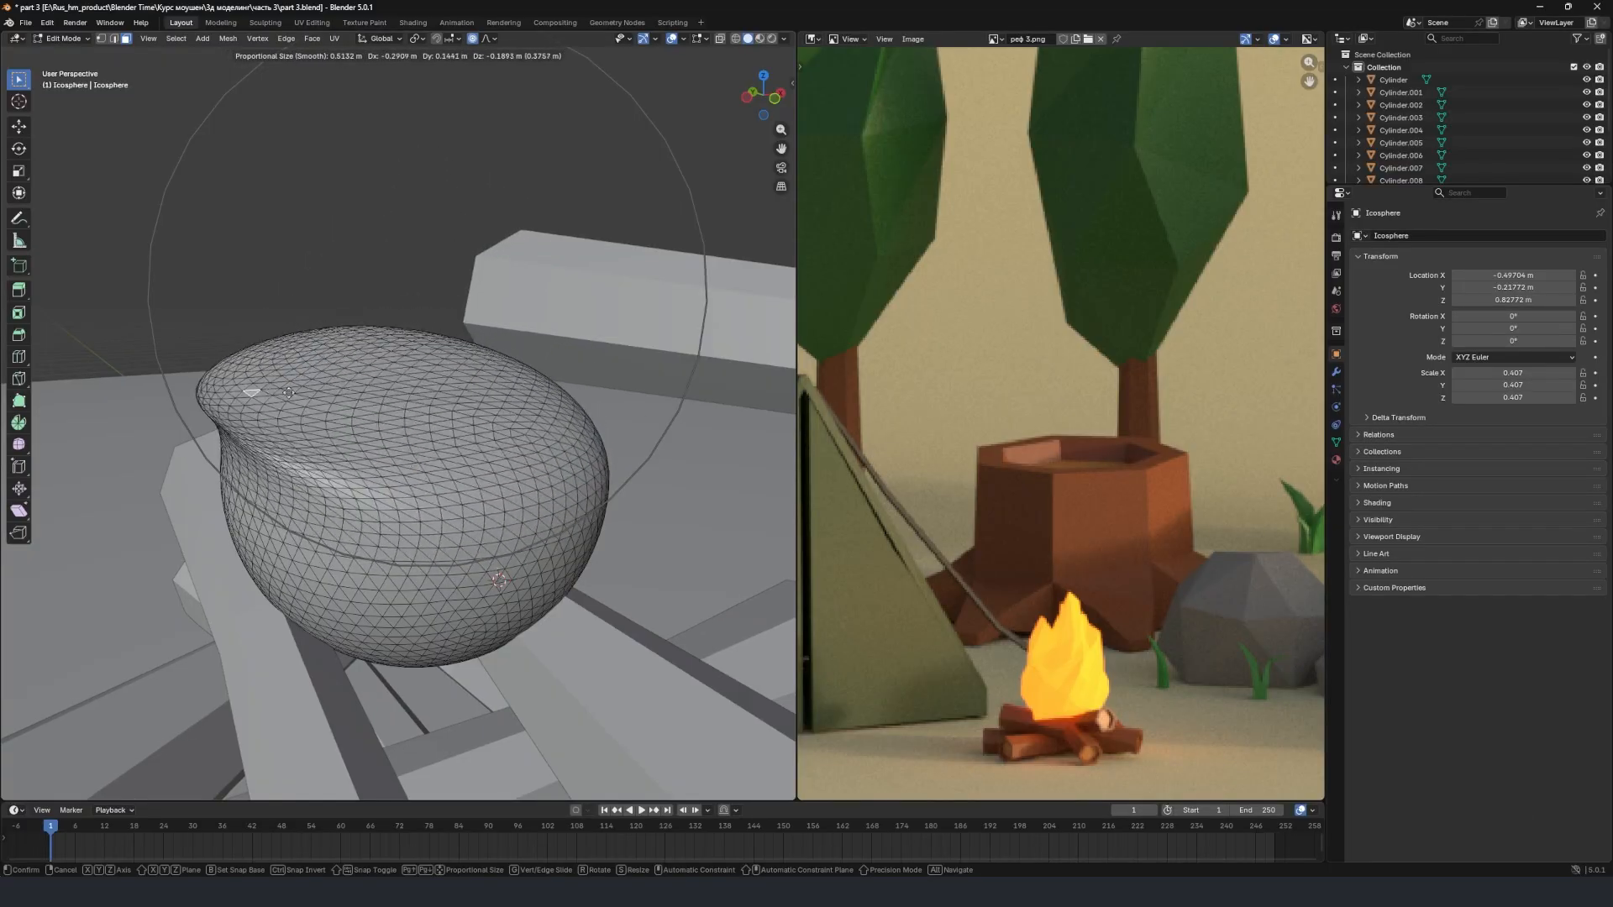
left_click(478, 306)
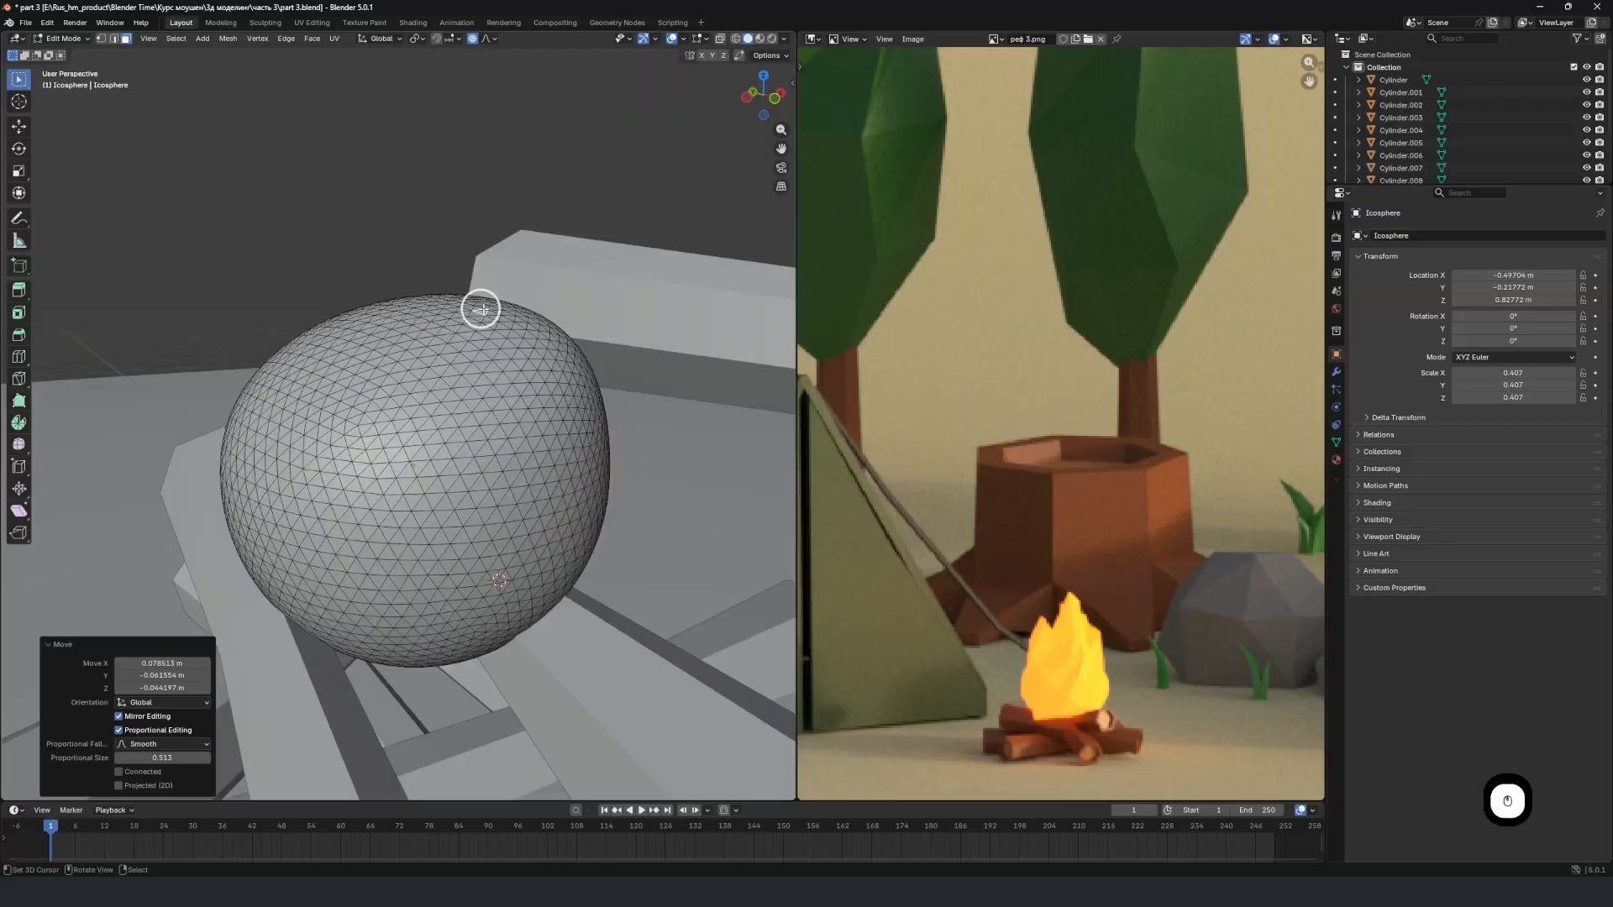
key("ctrl+z")
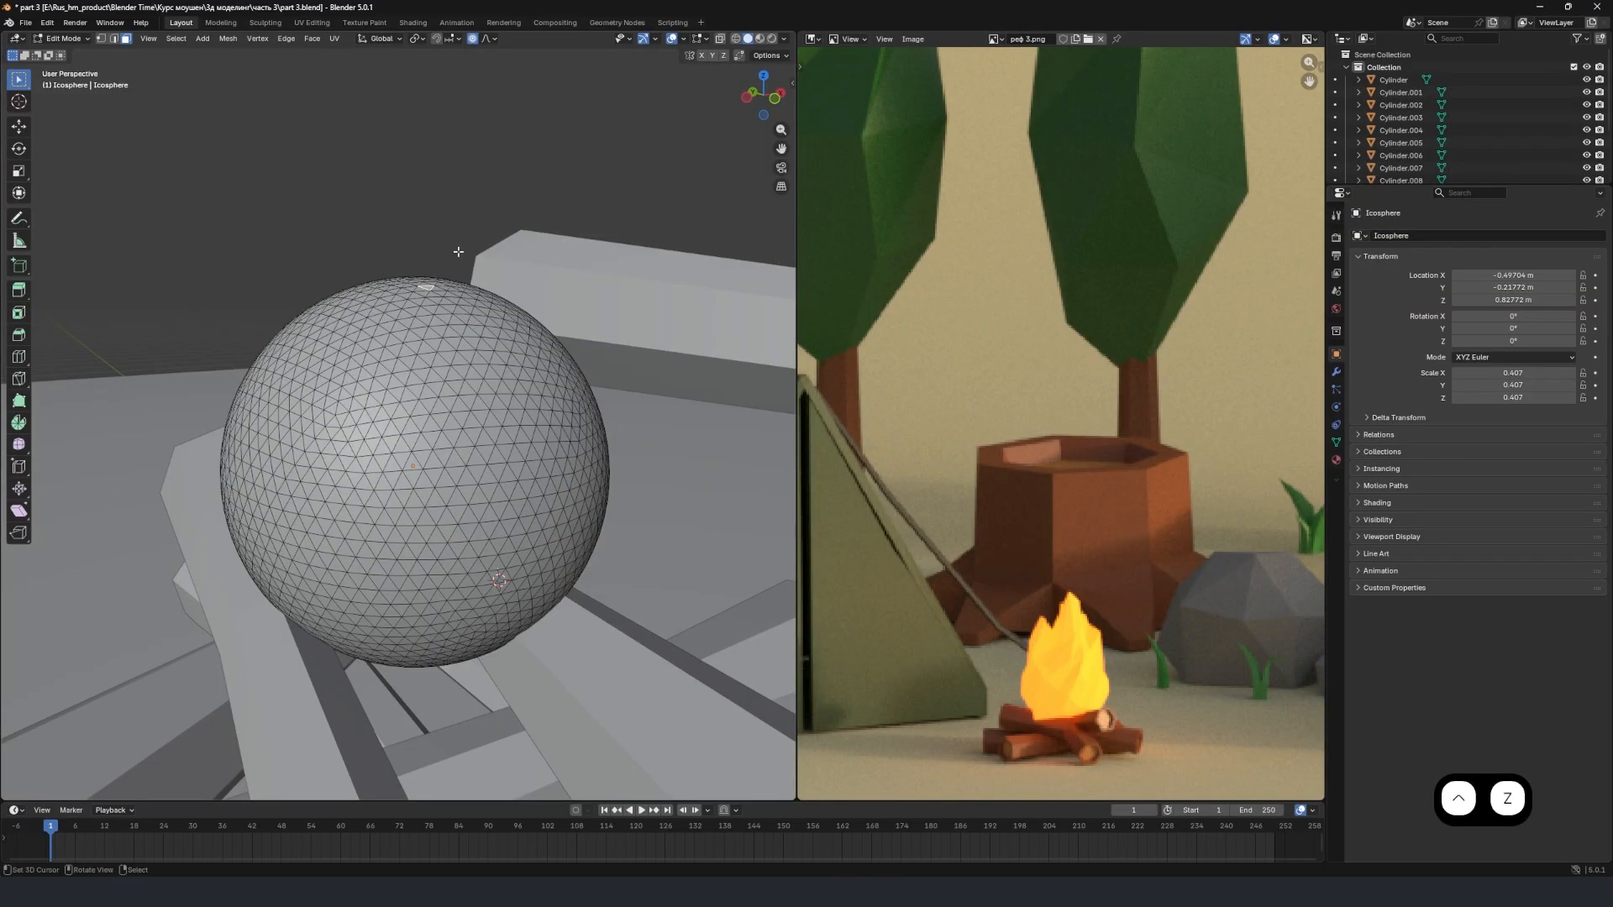
Set the proportional editing falloff to Random and raise the sphere's top face about 0.515 m along Z with a proportional size of 0.513 m.
left_click(489, 38)
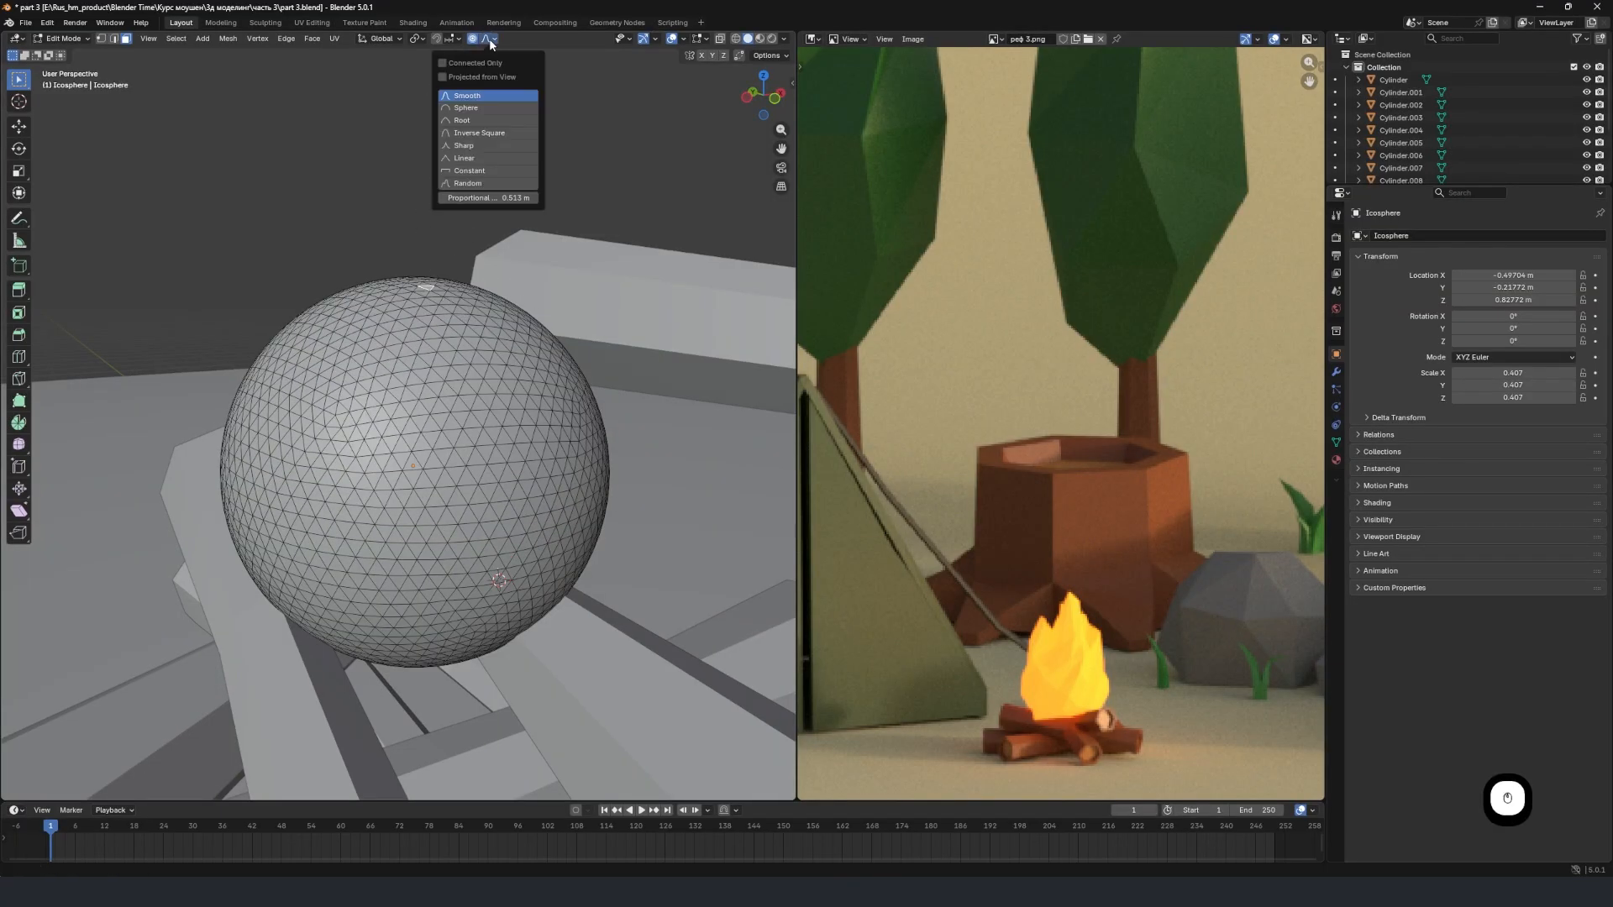
left_click(485, 183)
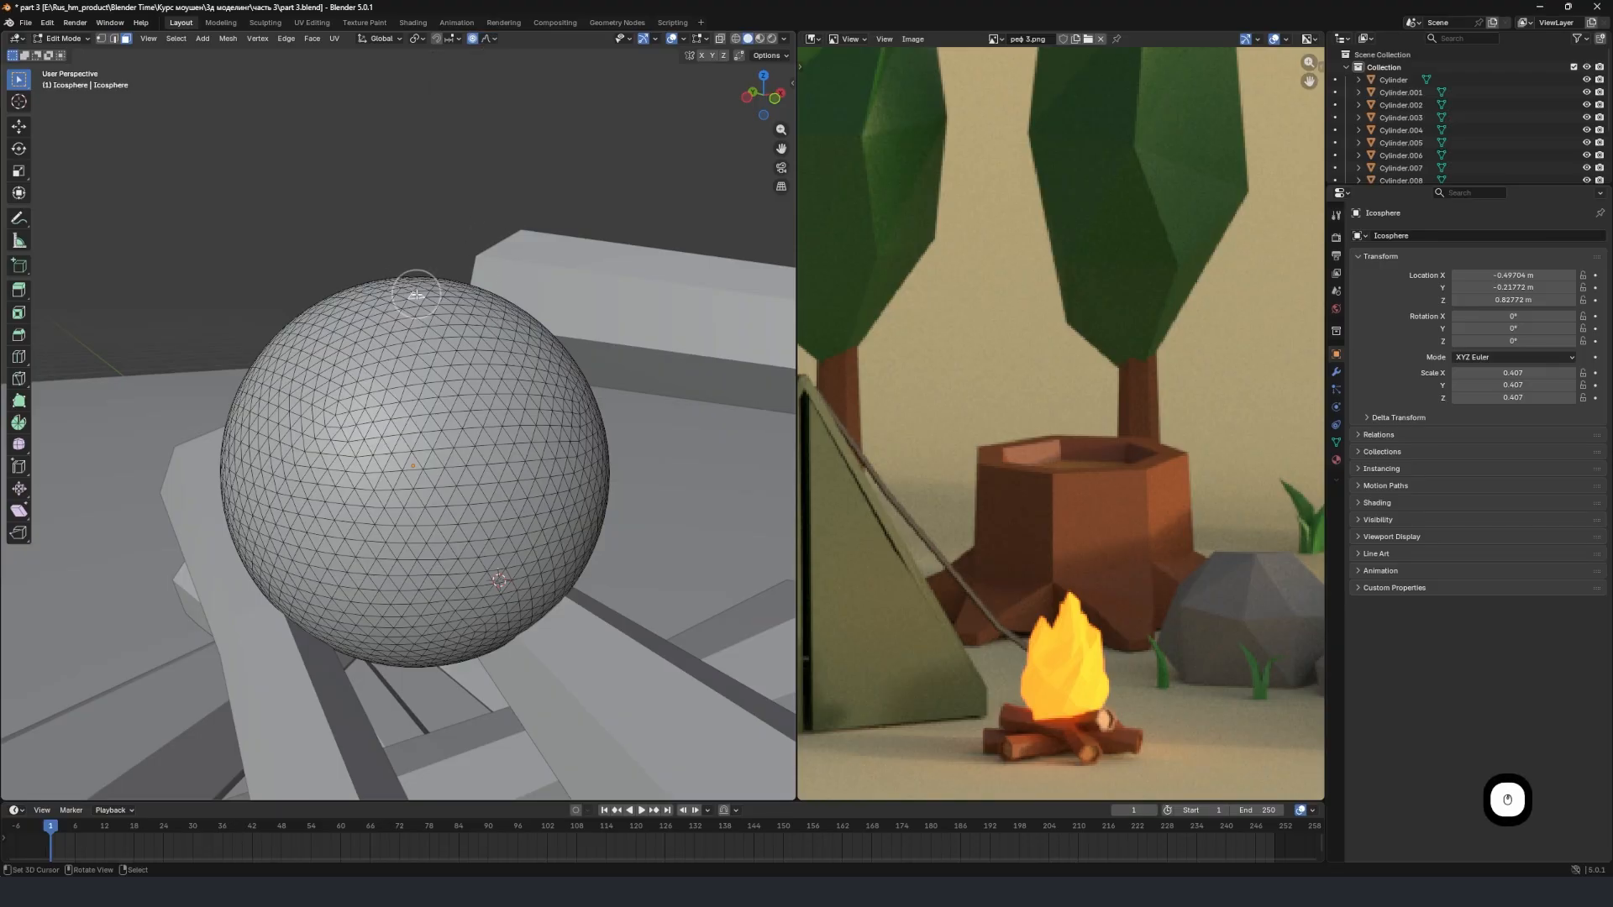
middle_click_drag(454, 315, 396, 324)
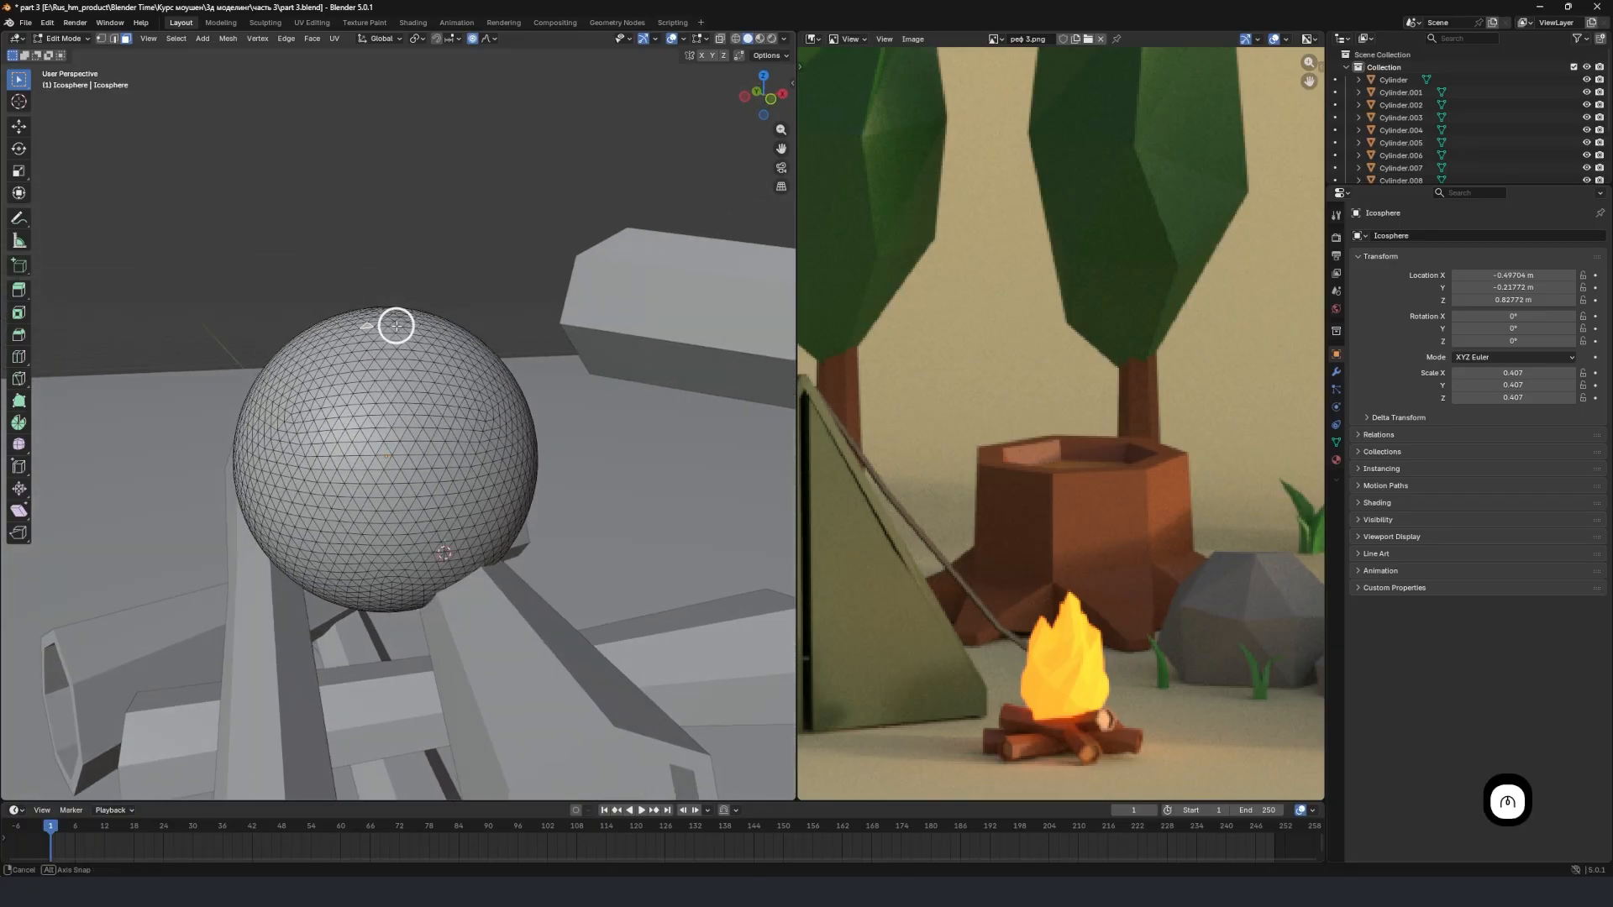
key("g")
key("z")
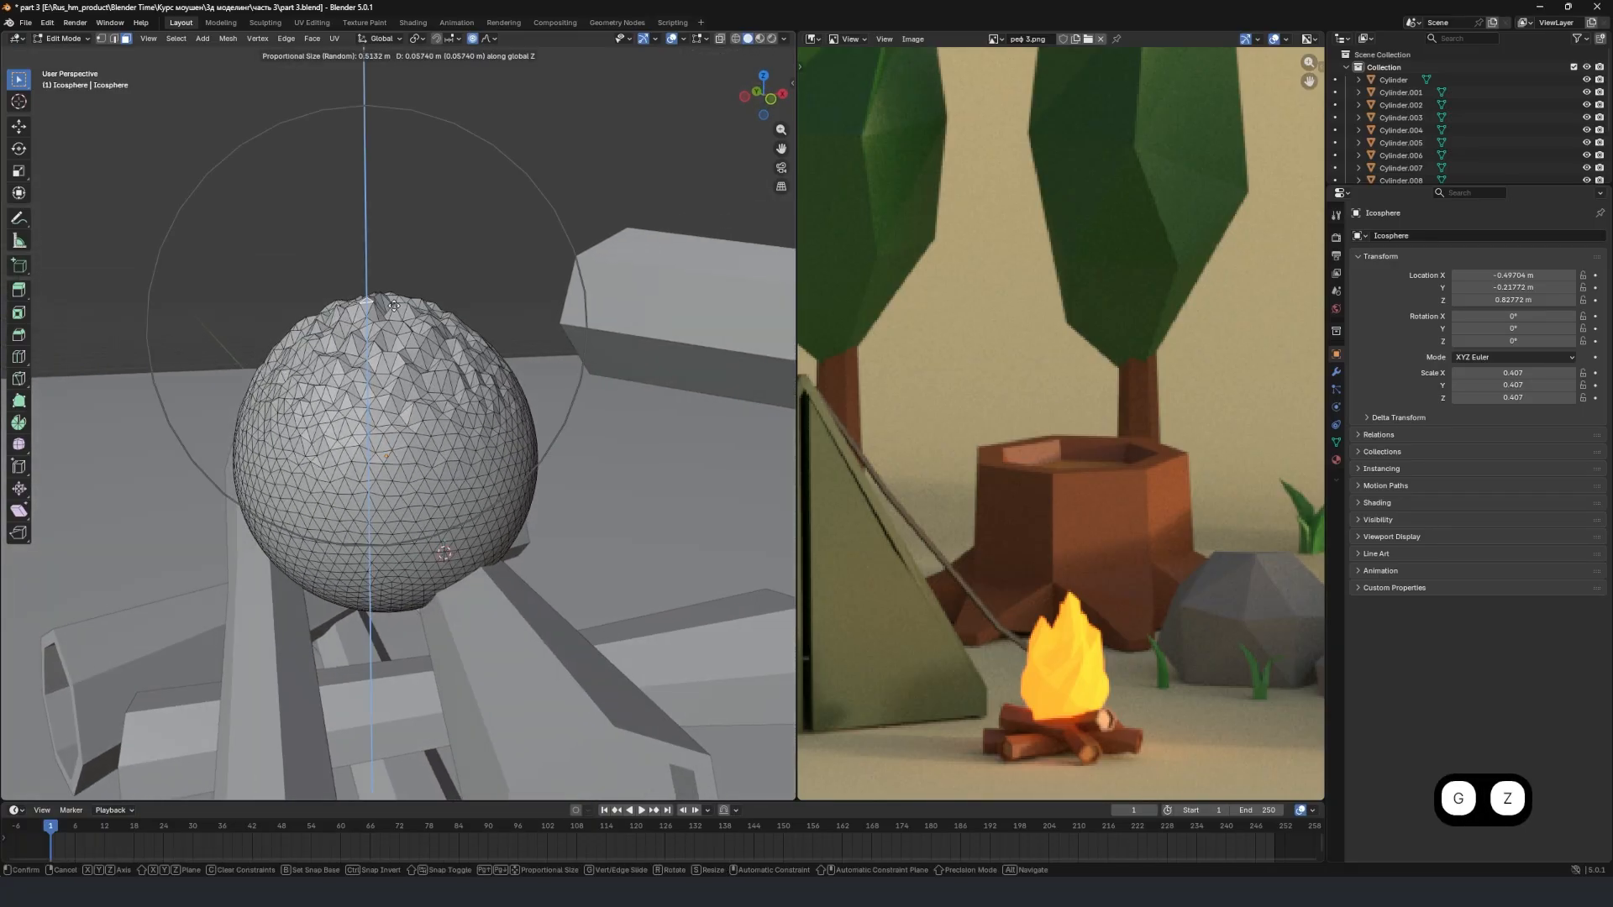
left_click(394, 84)
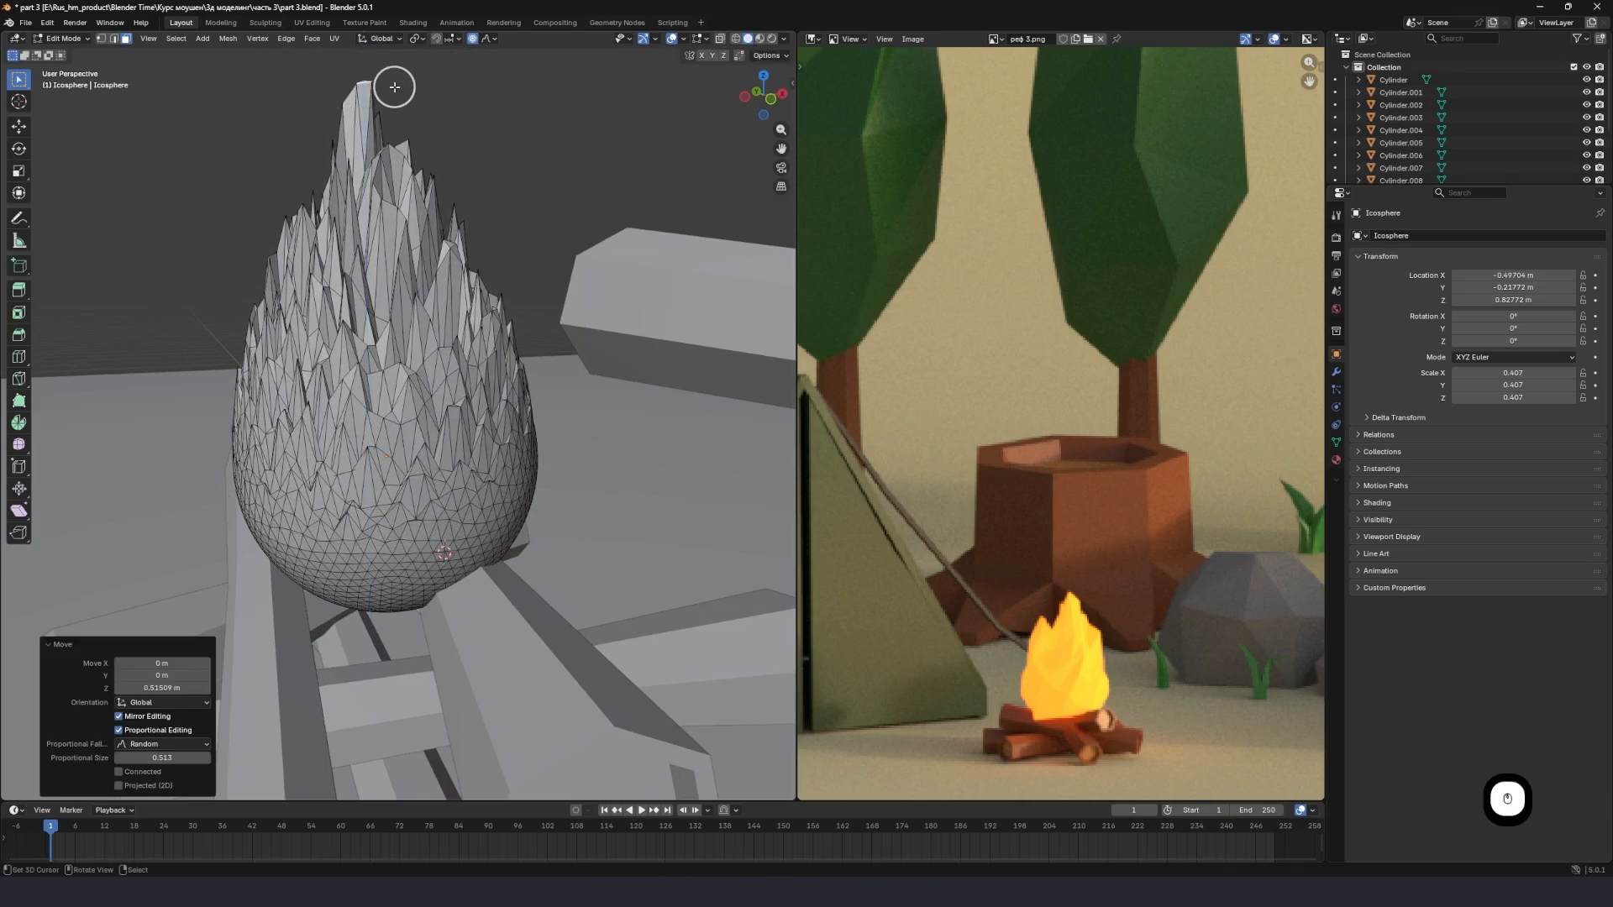
Raise a face on the flame's side about 0.17 m along the global Z axis, with the proportional size enlarged to 0.826 m.
middle_click_drag(394, 84, 327, 384)
key("g")
key("z")
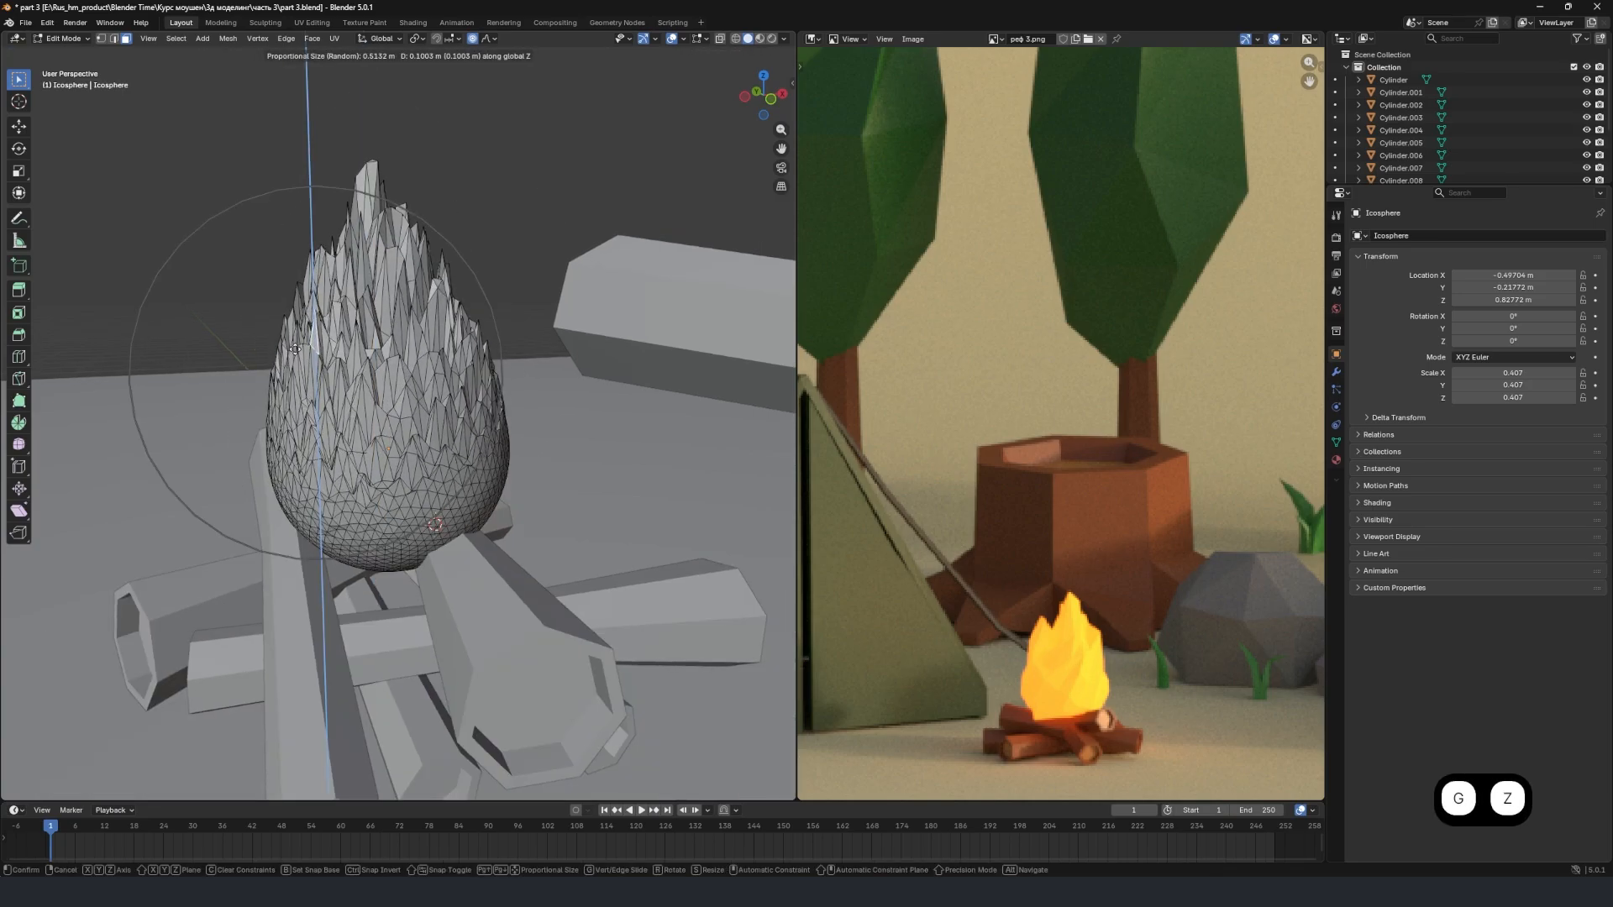
scroll(306, 365, "down", 5)
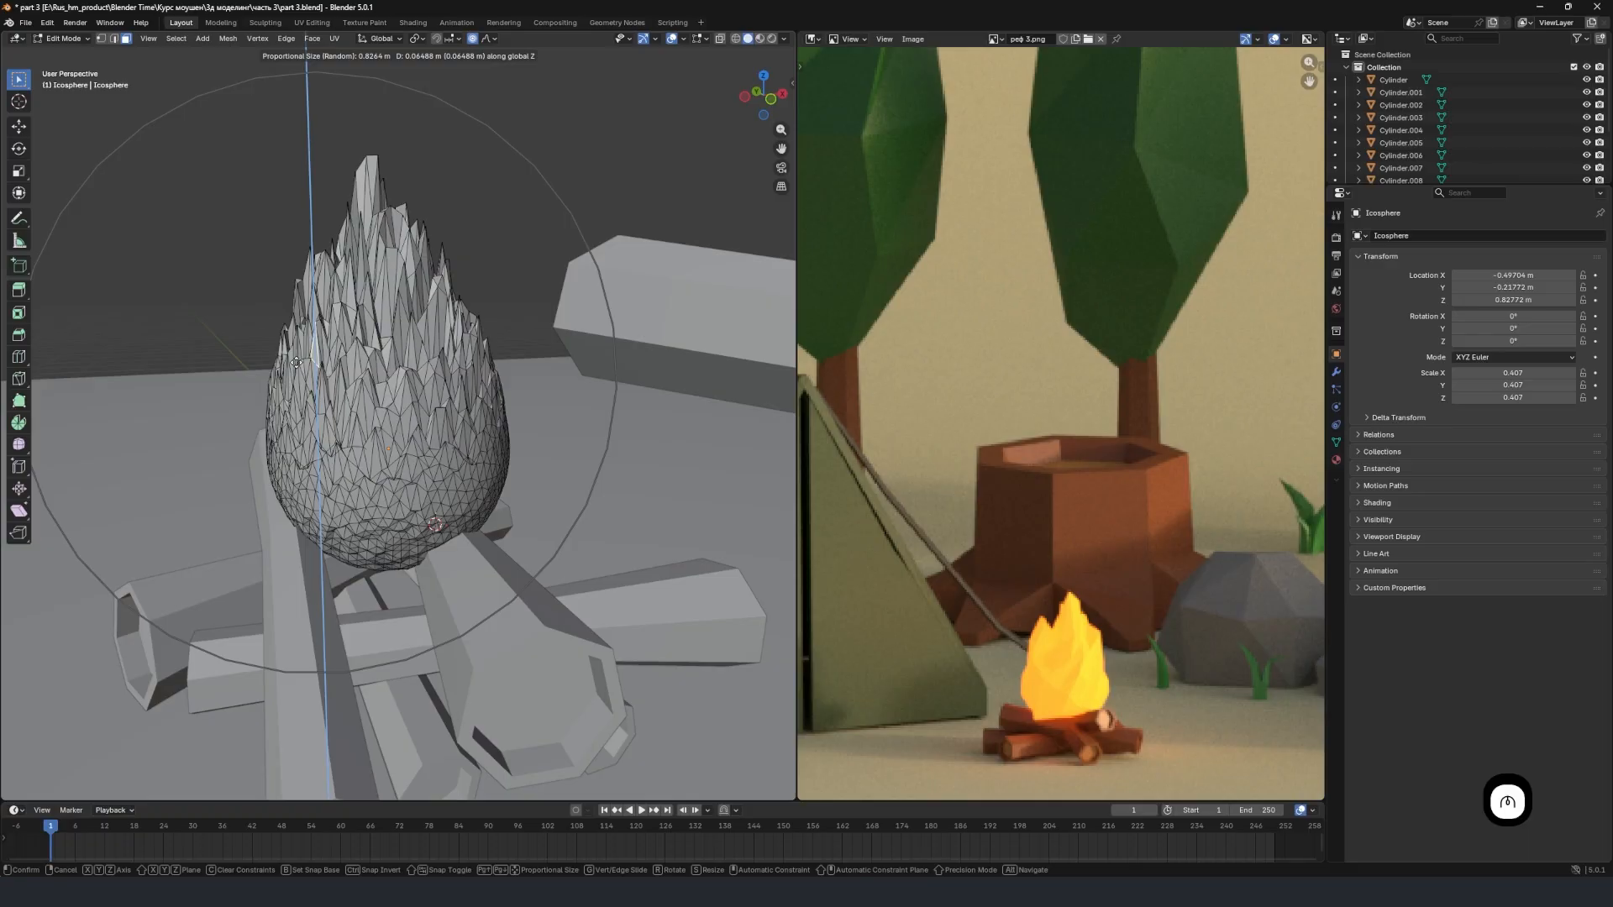
left_click(299, 344)
scroll(422, 356, "down", 3)
scroll(422, 356, "up", 5)
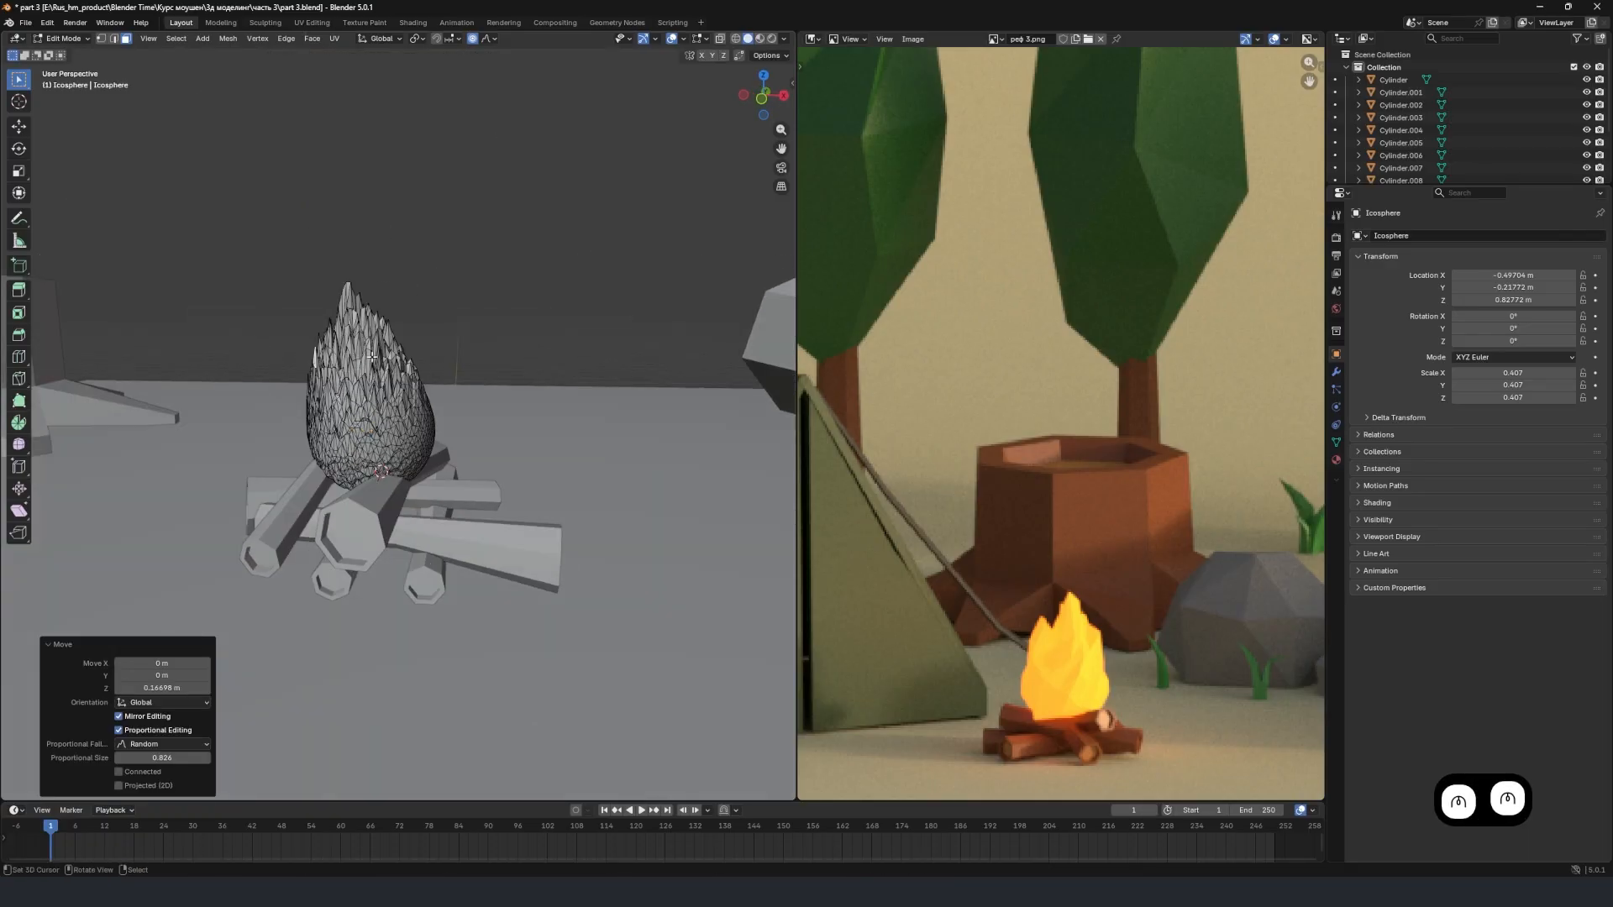
Move the selected side face freely outward with random proportional falloff, and return to Object Mode.
key("g")
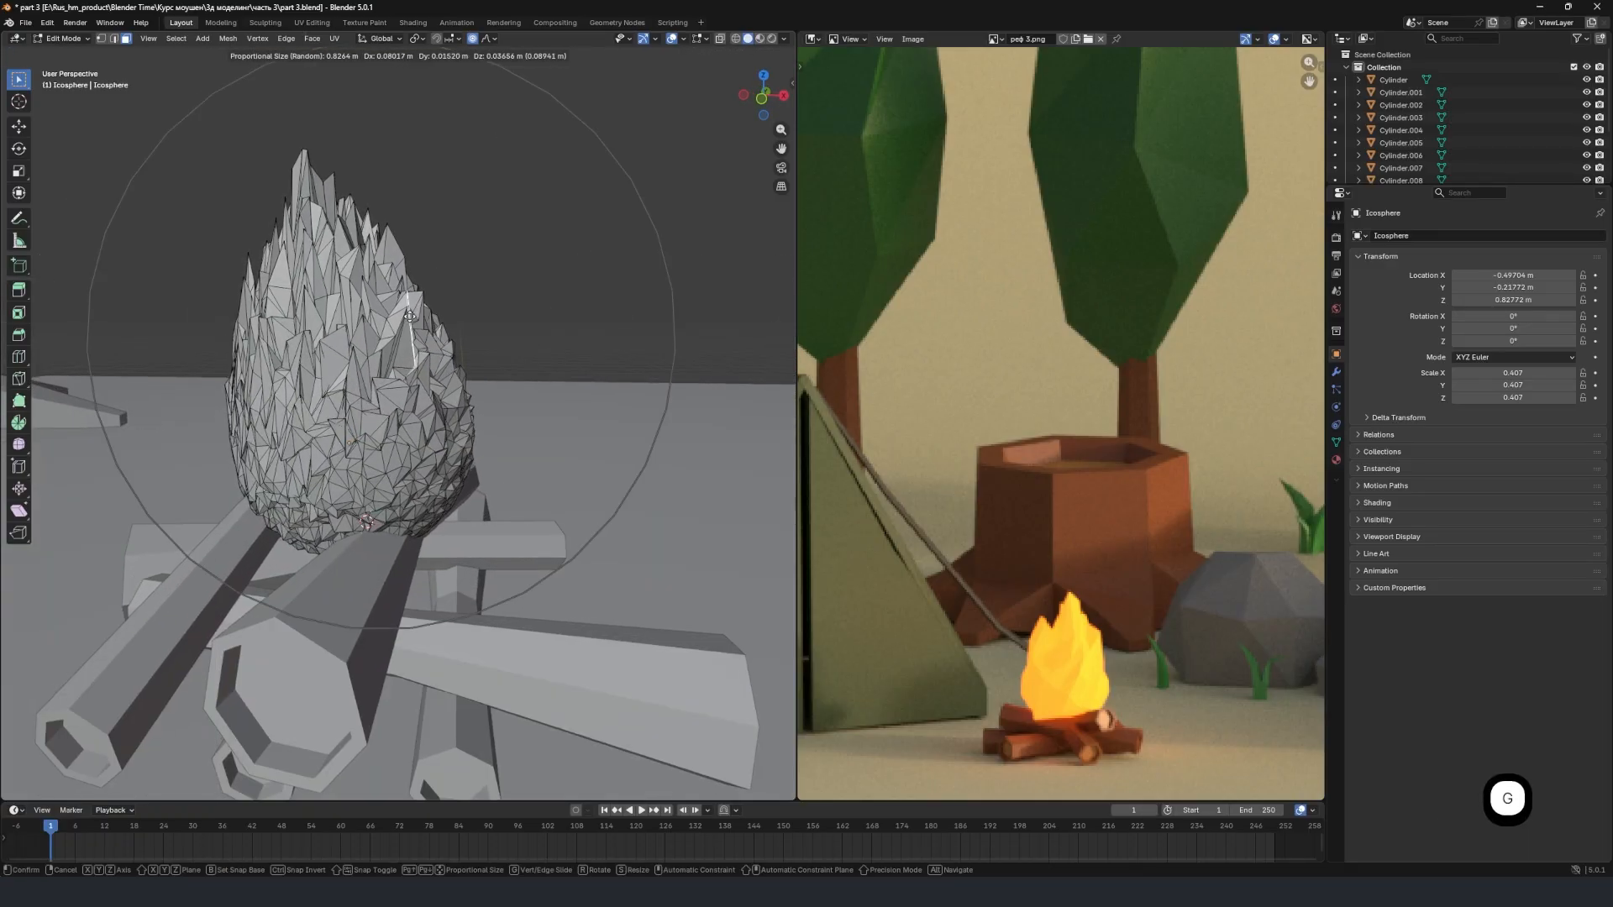
left_click(407, 333)
scroll(411, 336, "down", 2)
key("Tab")
scroll(392, 341, "down", 3)
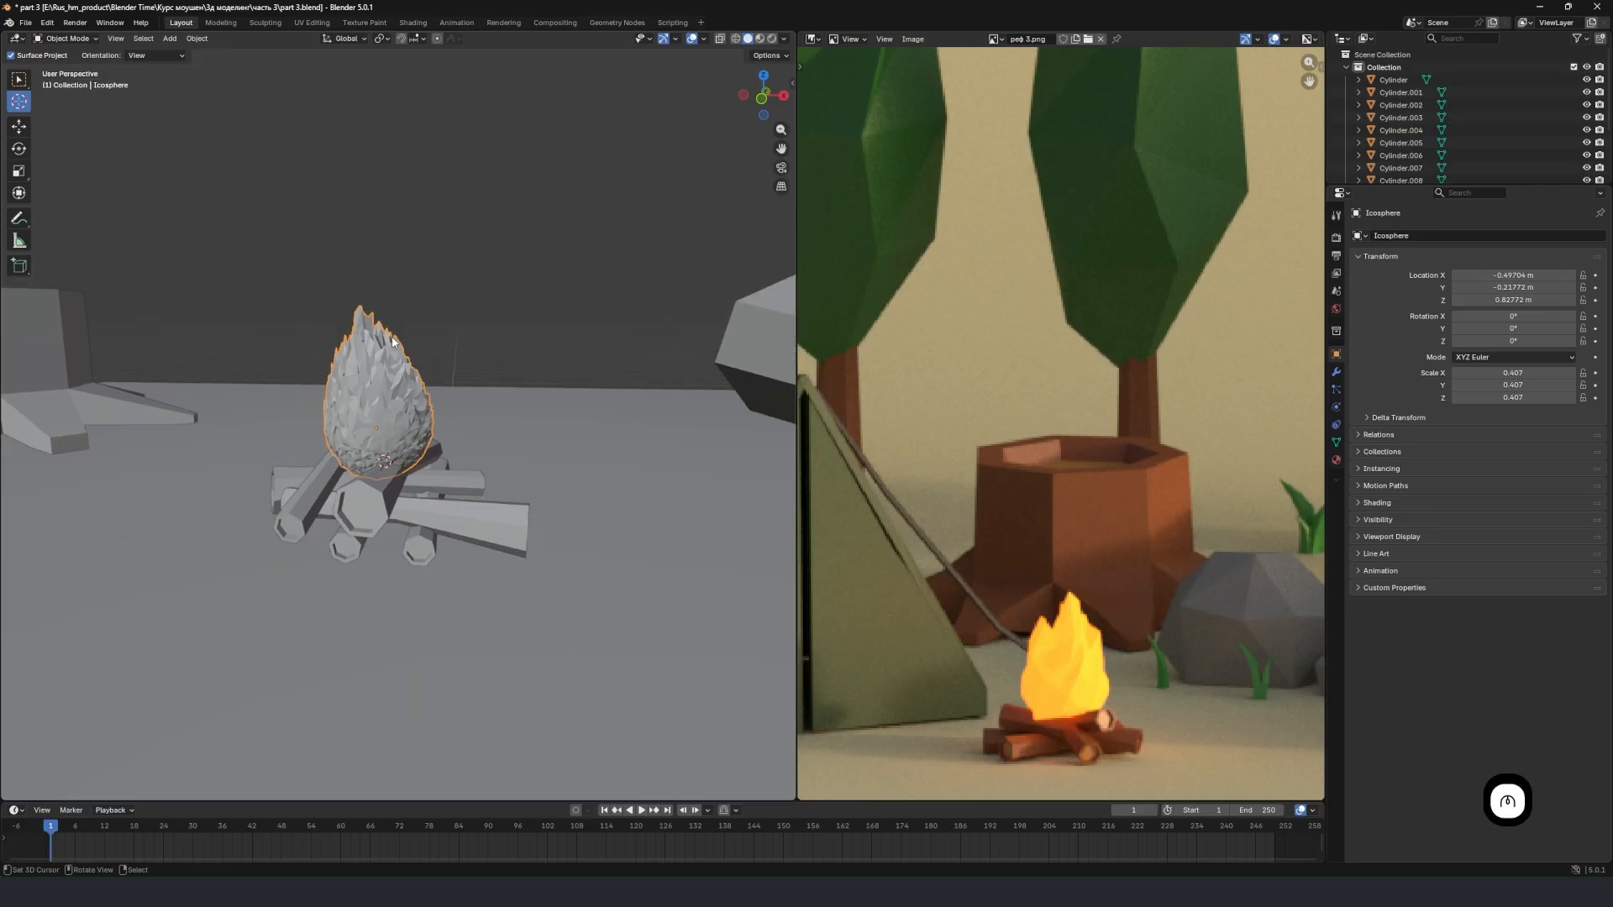
In Edit Mode, move a face on the flame's smoother side by about 0.041 m in X, 0.094 m in Y and 0.179 m in Z.
middle_click_drag(464, 381, 537, 408)
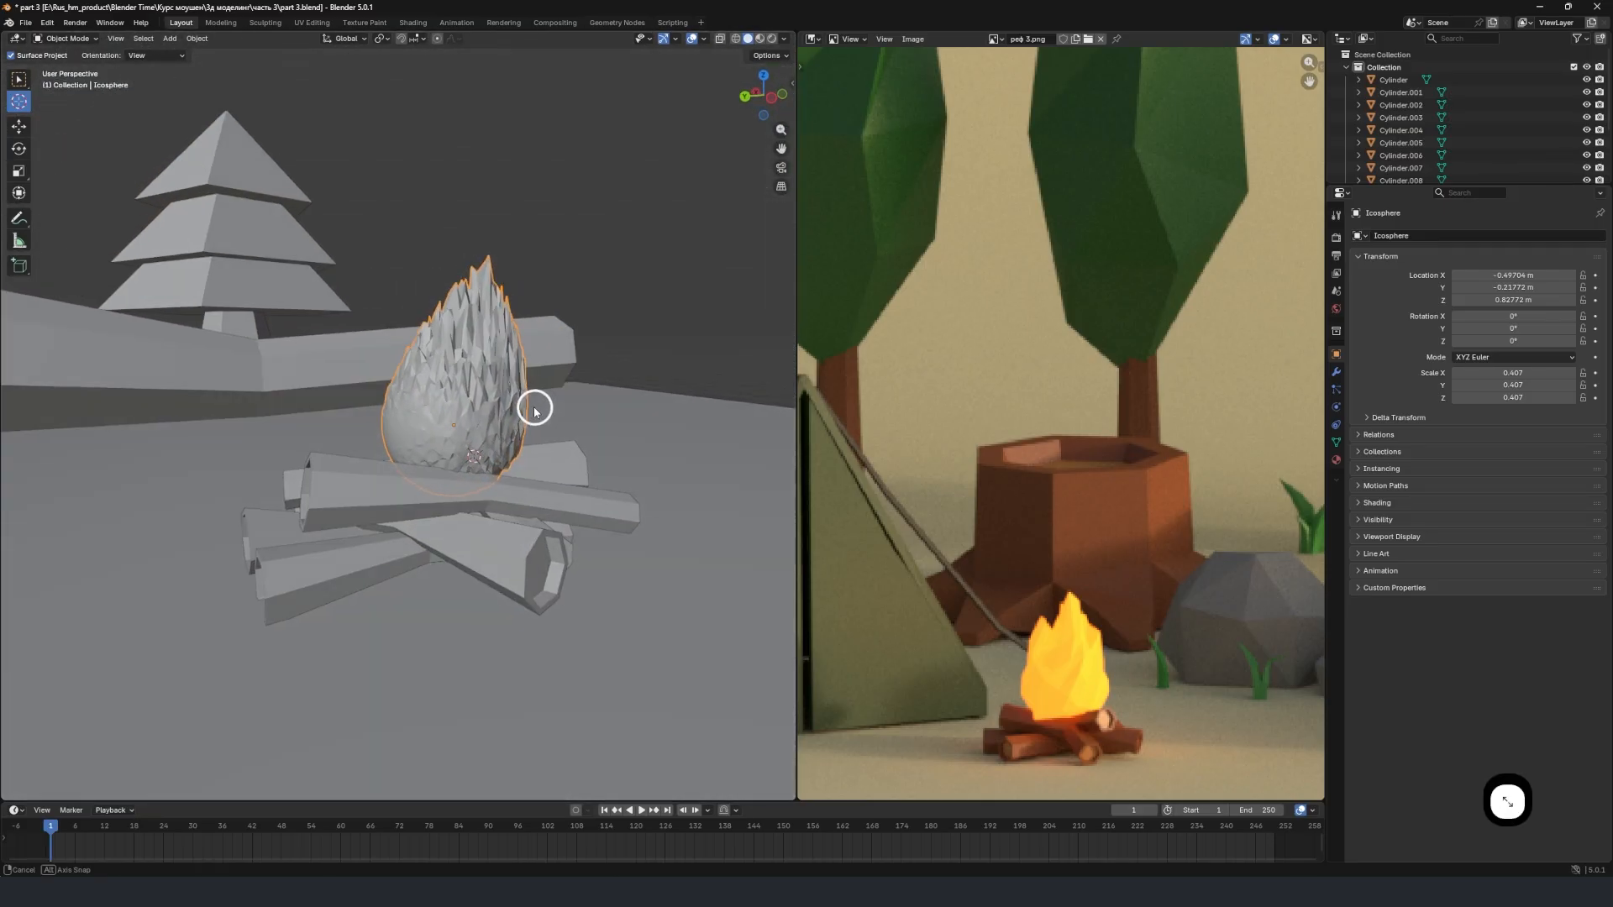
scroll(448, 405, "up", 3)
key("Tab")
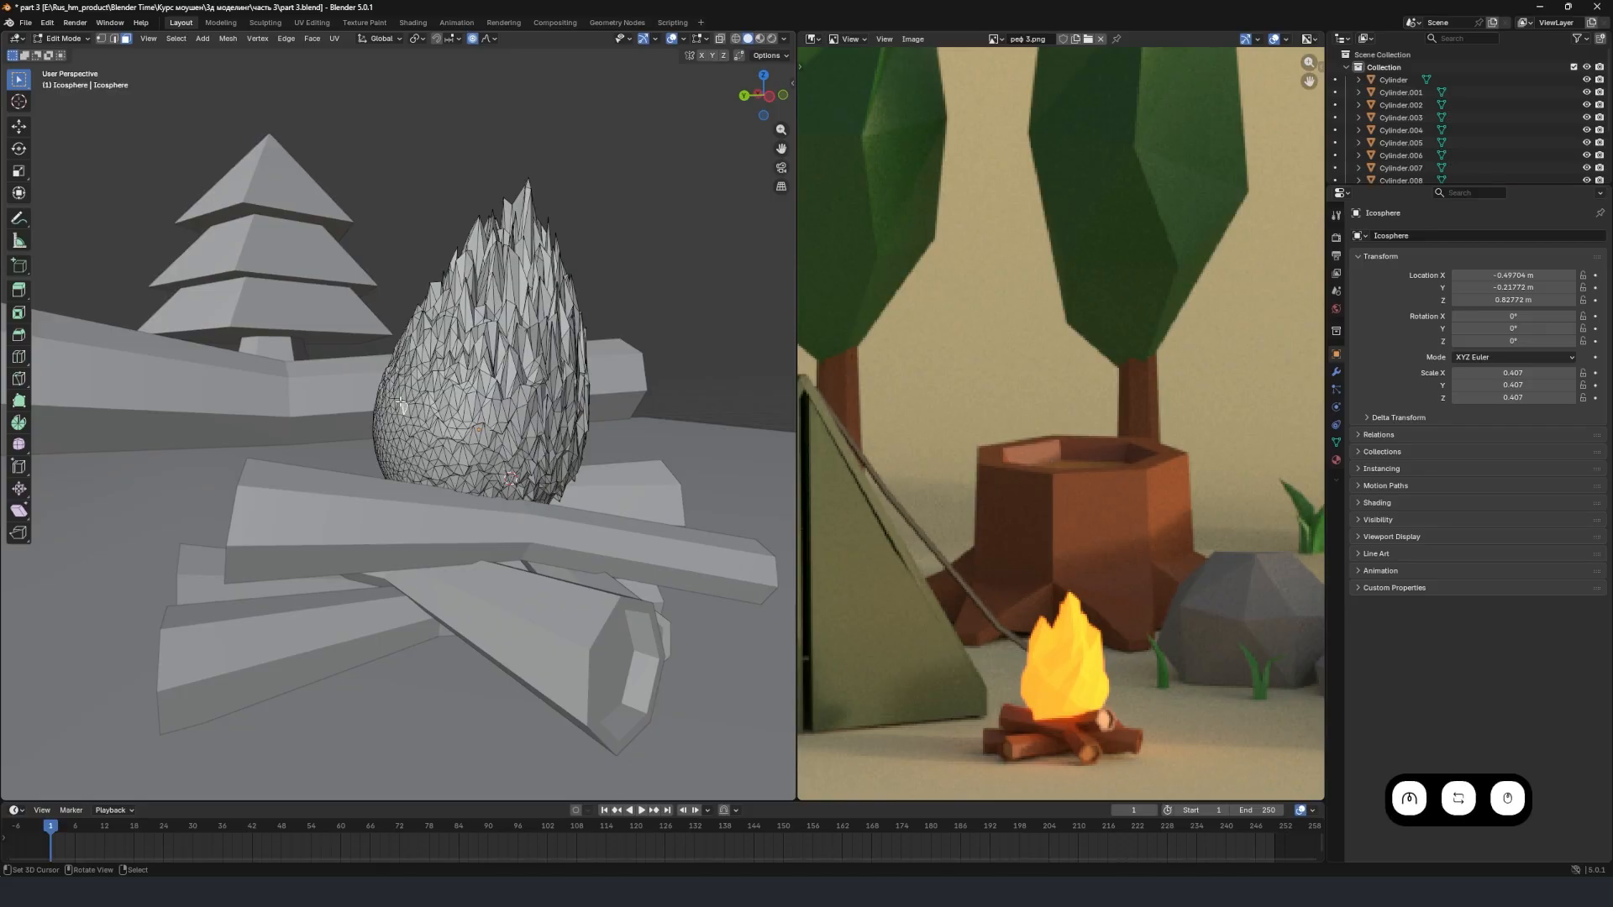
key("g")
left_click(370, 349)
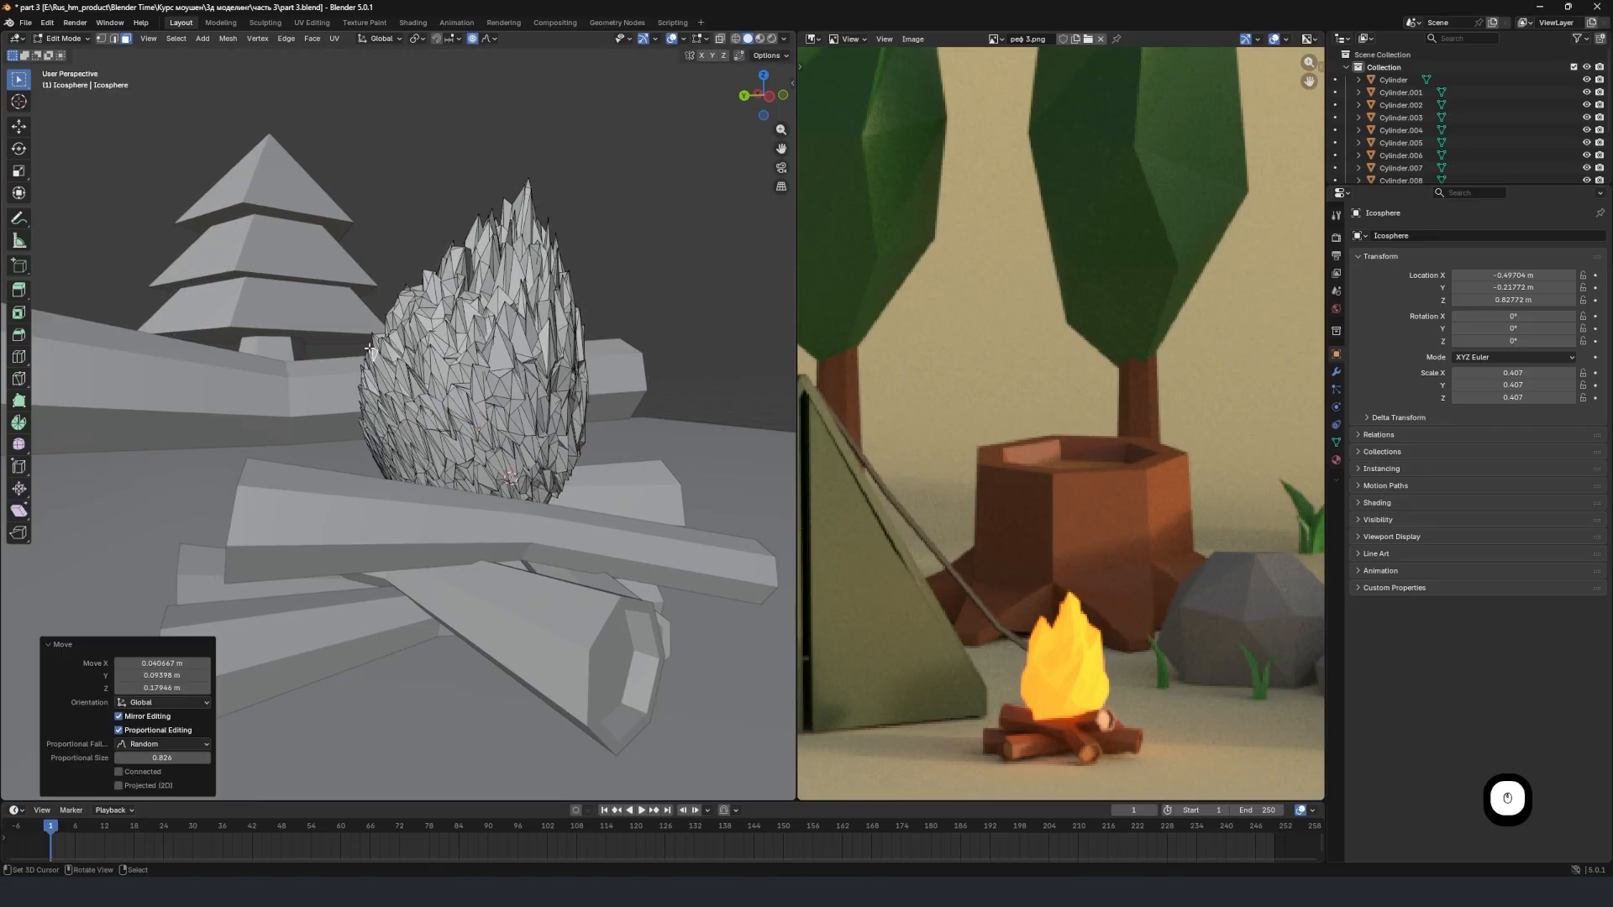
Pull a face on another side of the flame outward with a proportional size of about 0.564 m, and return to Object Mode.
mouse_move(370, 349)
middle_mouse_down()
mouse_move(468, 360)
mouse_move(349, 359)
middle_mouse_up()
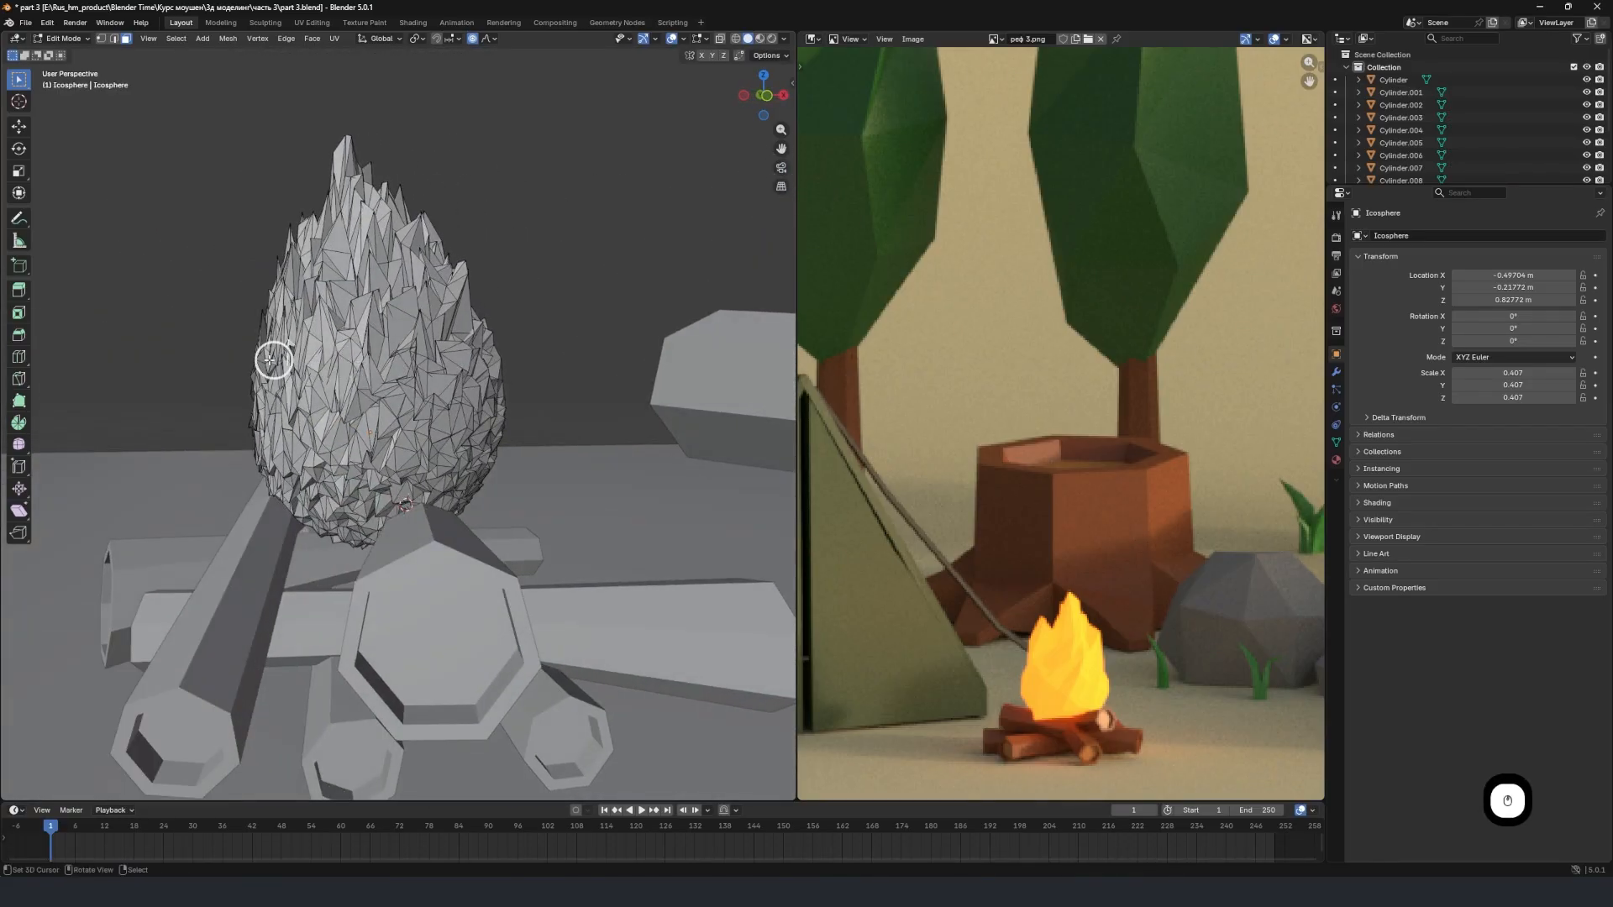
key("g")
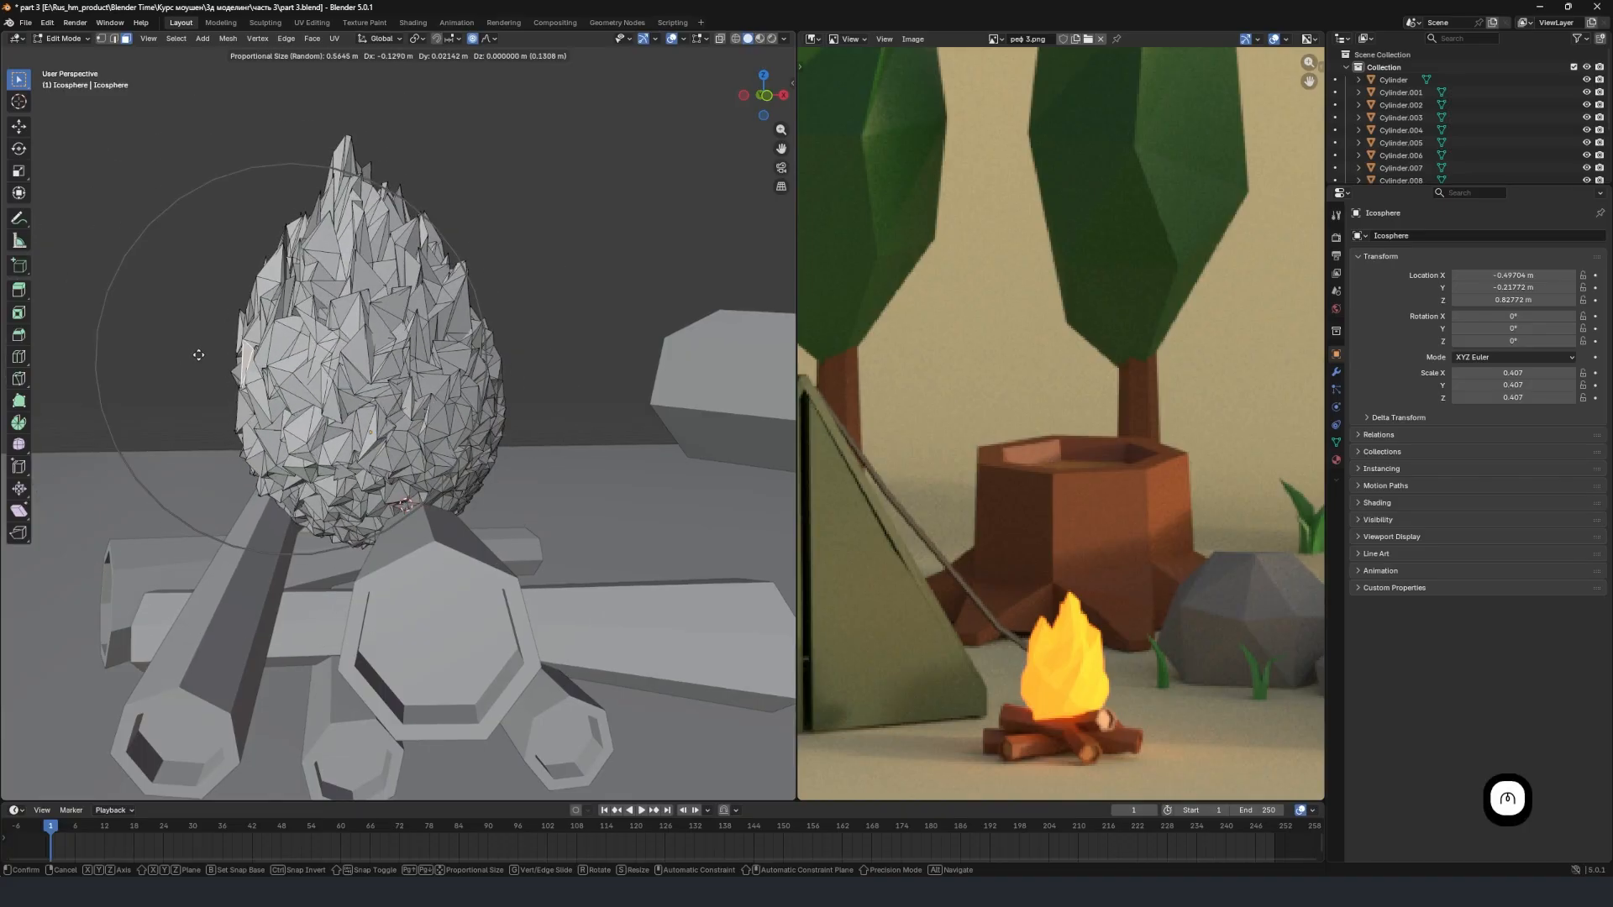
left_click(207, 354)
key("Tab")
scroll(218, 352, "down", 4)
Rotate the flame about -4.47° around the global X axis.
middle_click_drag(315, 351, 475, 388)
key("r")
key("x")
left_click(526, 372)
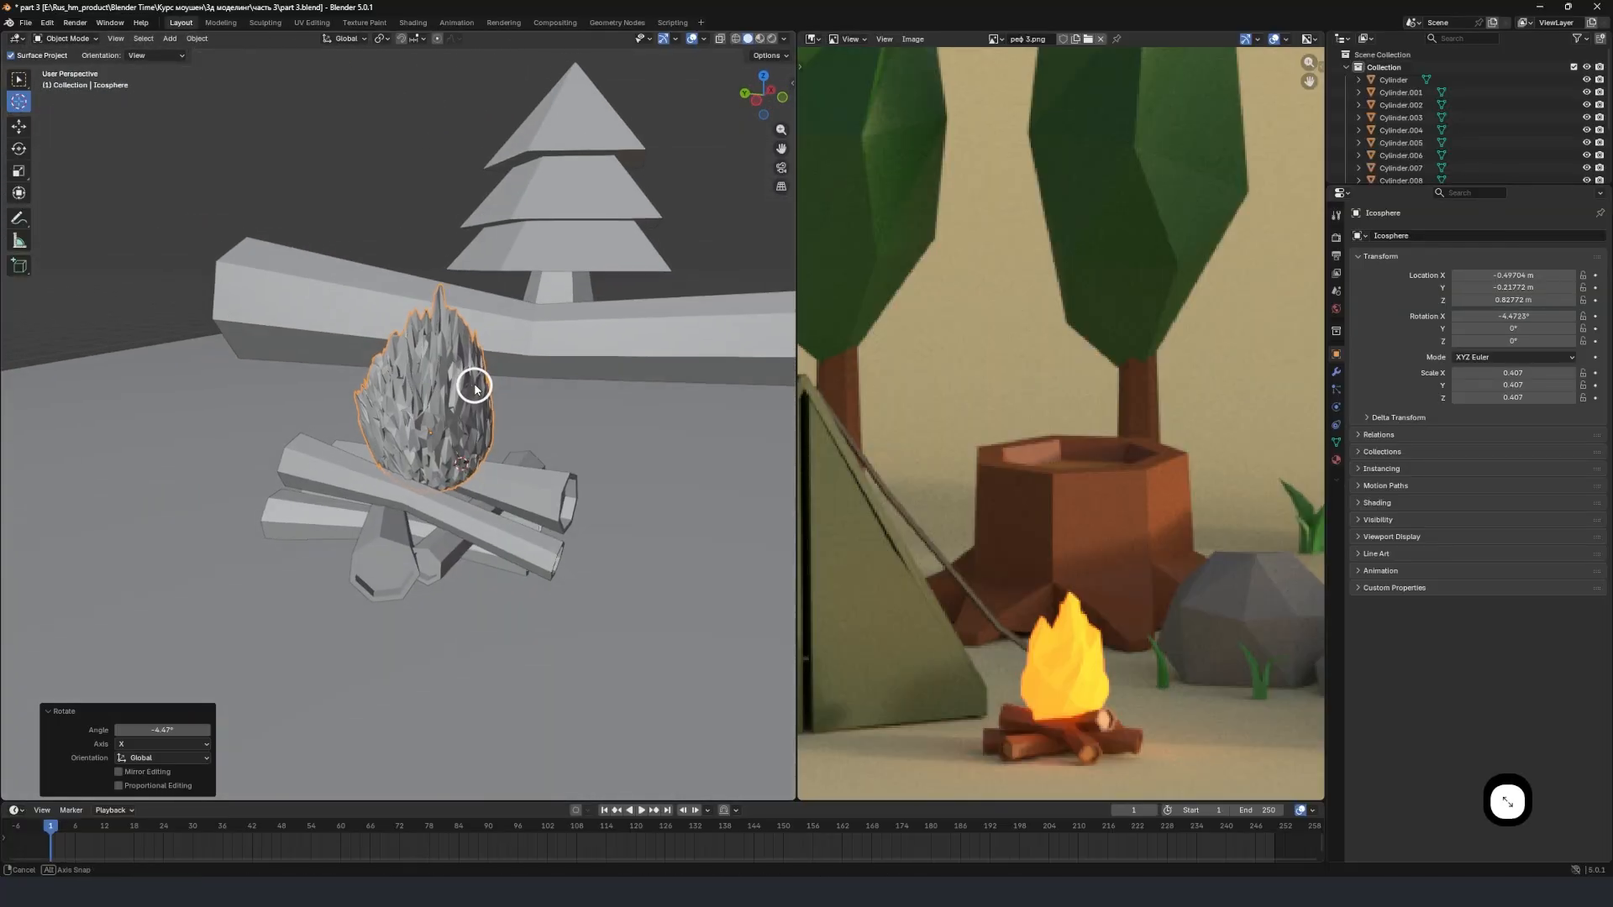
In Edit Mode, pull another side face outward by about 0.042 m in X, -0.094 m in Y and 0.016 m in Z, and return to Object Mode.
key("Tab")
scroll(483, 401, "up", 3)
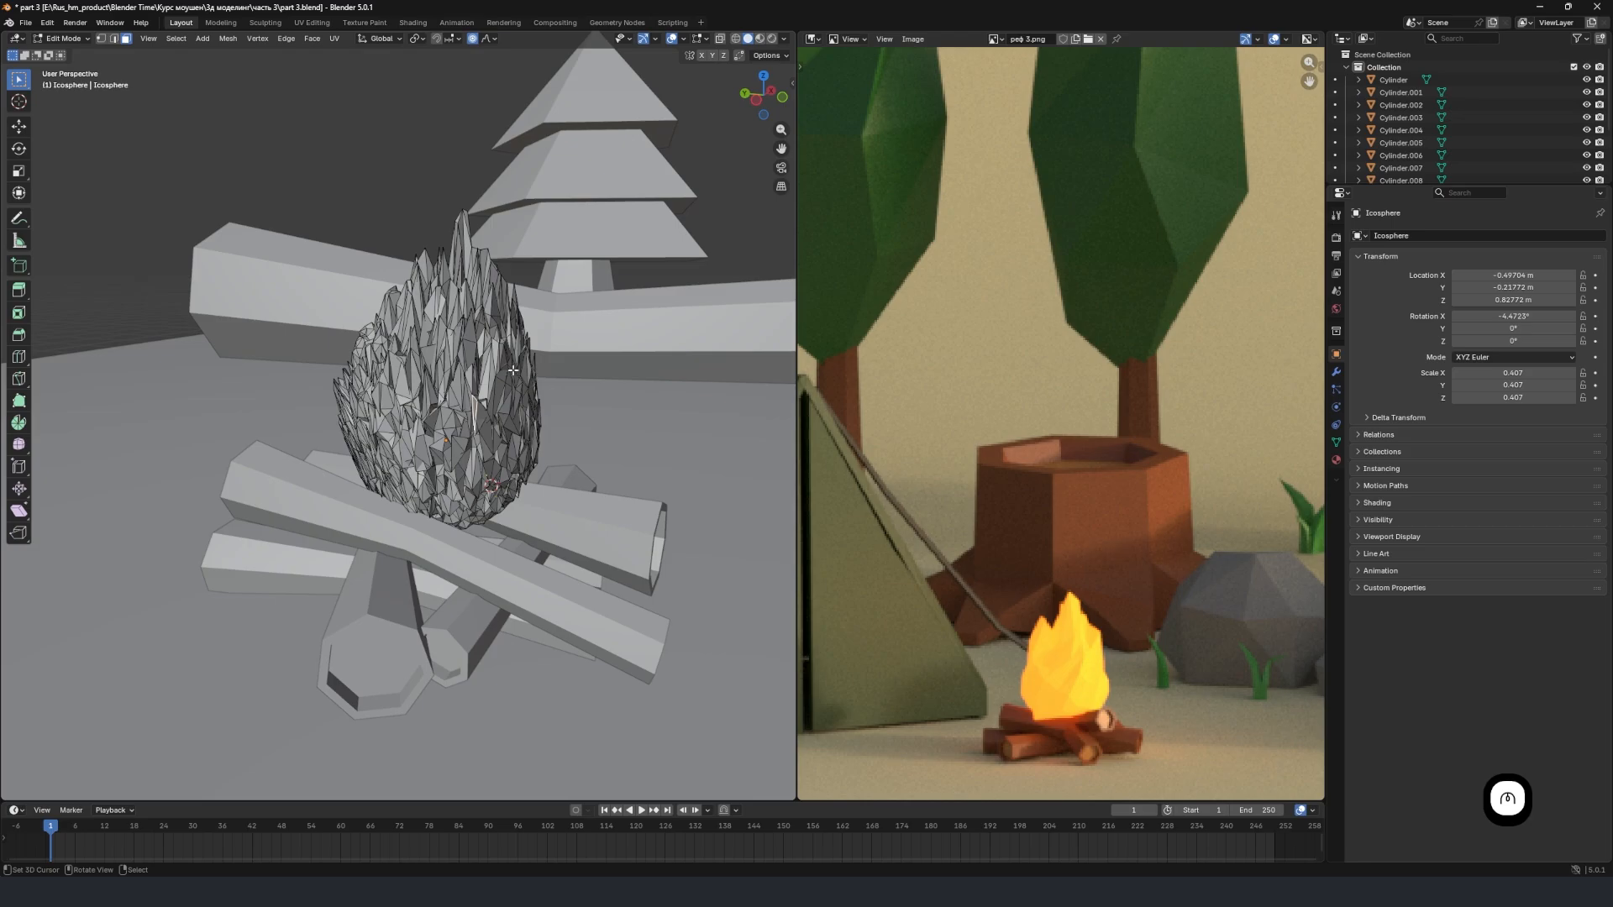
left_click(513, 371)
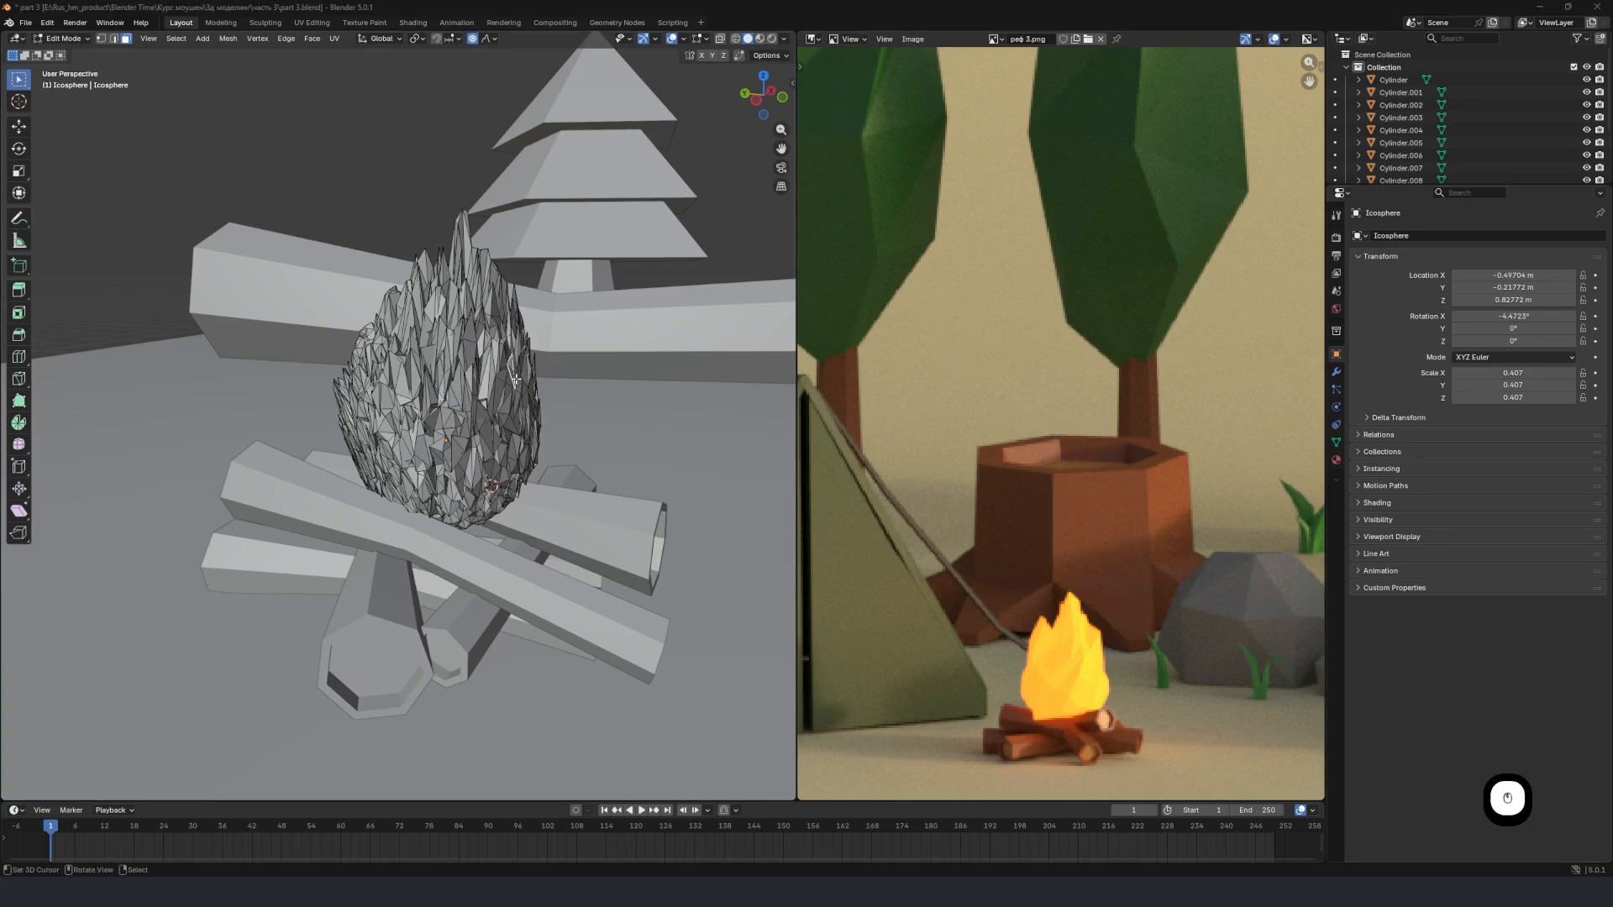
key("g")
left_click(554, 375)
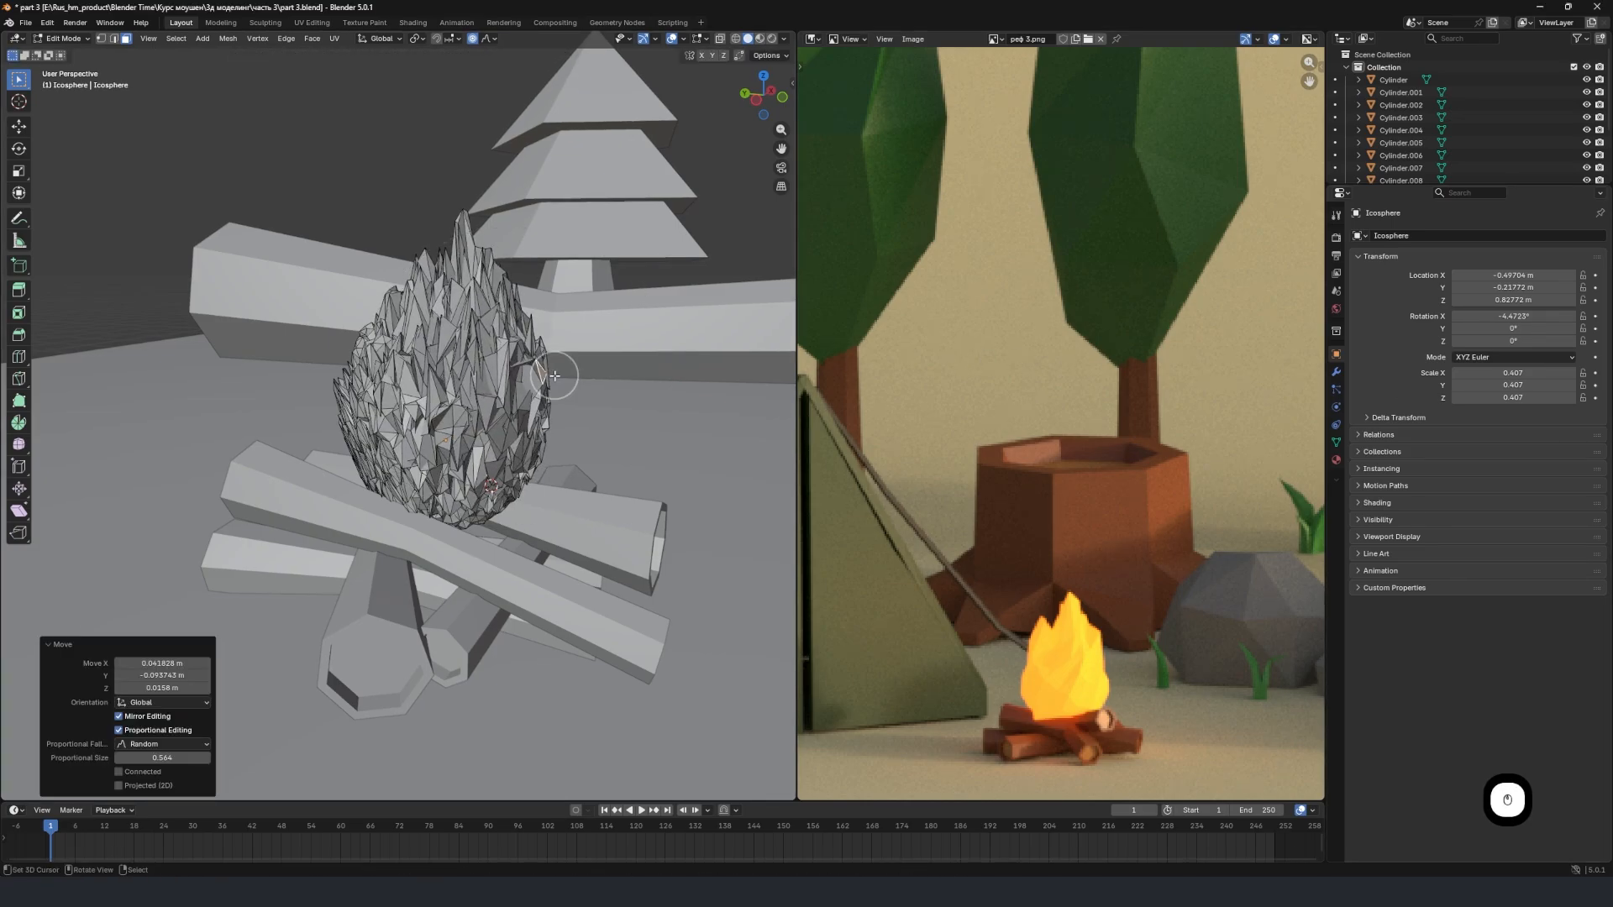
key("Tab")
mouse_move(553, 376)
middle_mouse_down()
mouse_move(468, 411)
mouse_move(557, 411)
mouse_move(538, 388)
middle_mouse_up()
scroll(1102, 542, "down", 4)
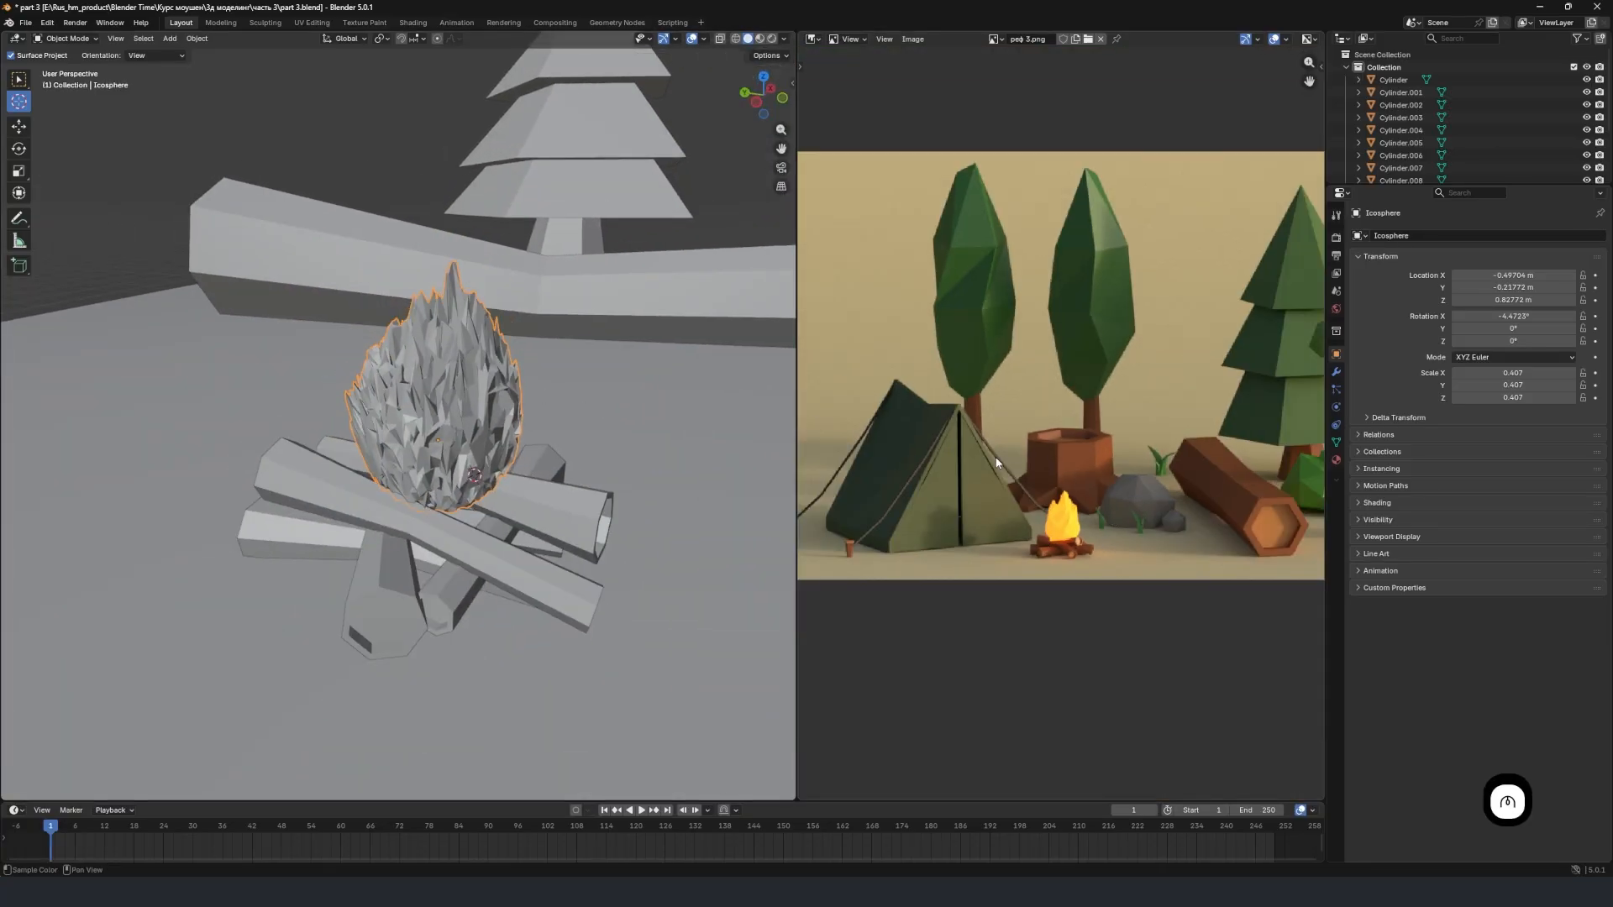
Place the 3D cursor on the ground beside the campfire and add an ico sphere with 1 subdivision there.
scroll(645, 470, "down", 1)
scroll(1176, 518, "up", 2)
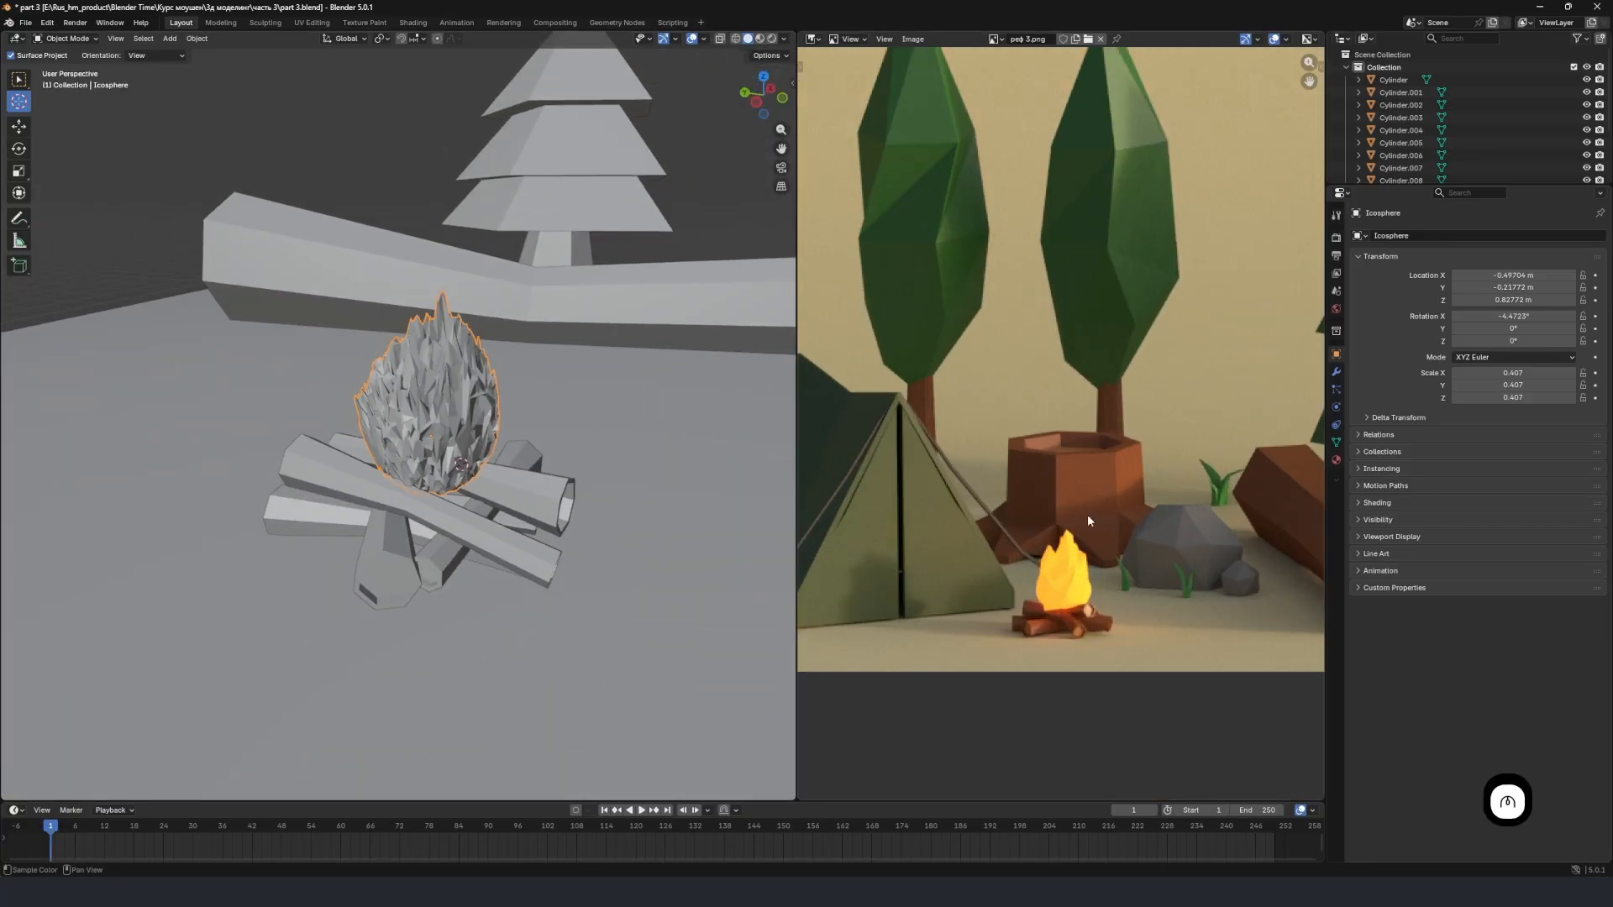
middle_click_drag(628, 456, 366, 397)
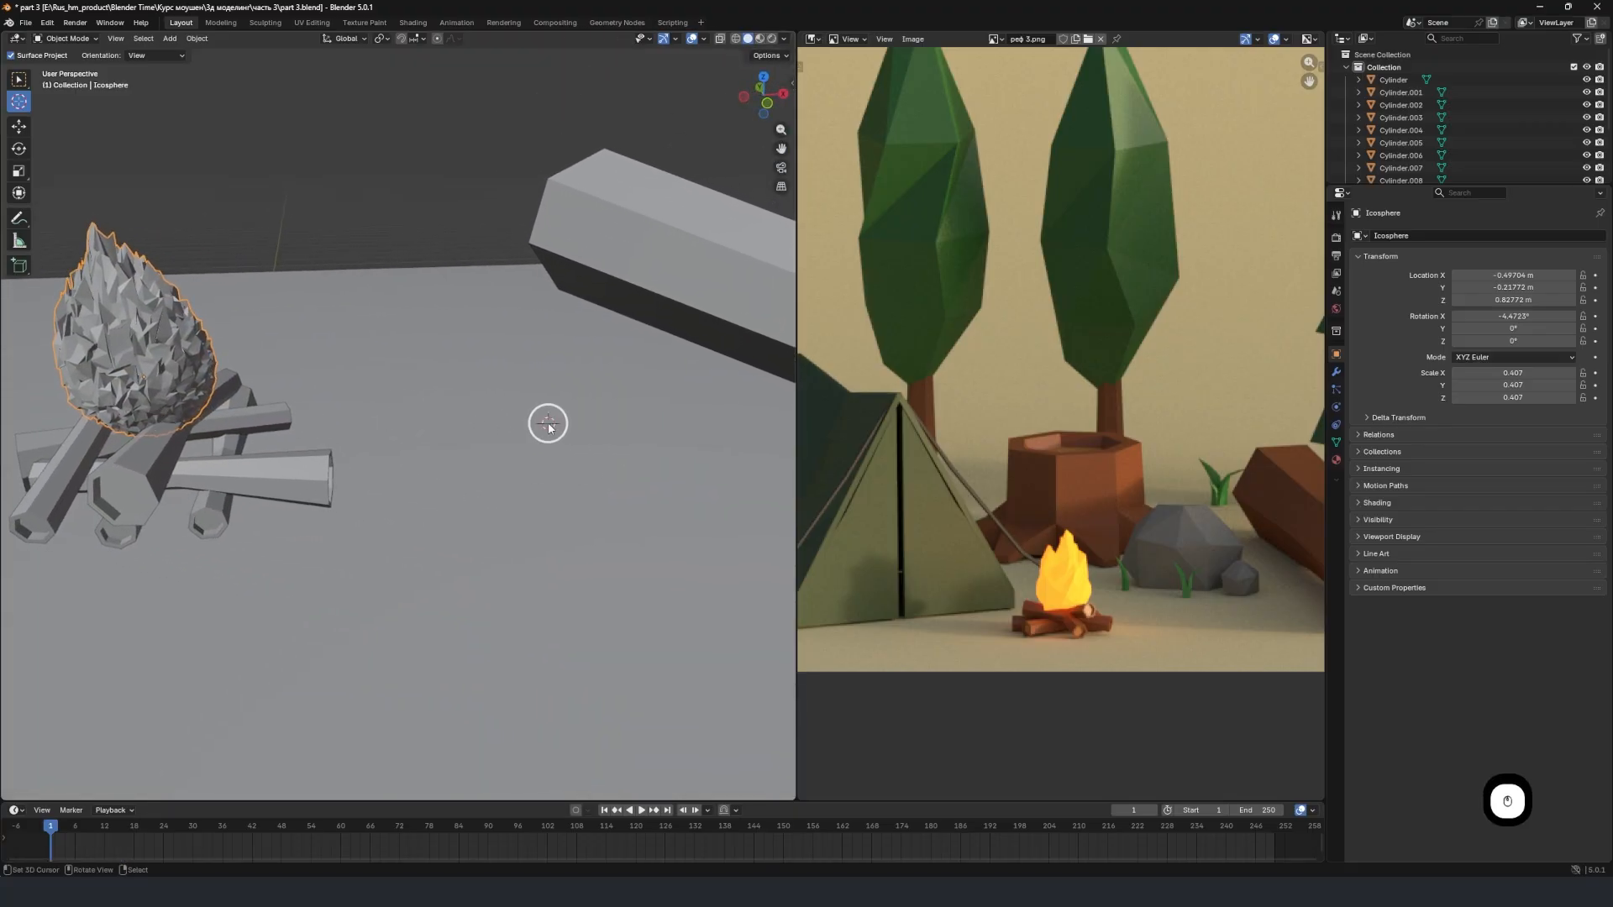
key("shift+a")
mouse_move(564, 425)
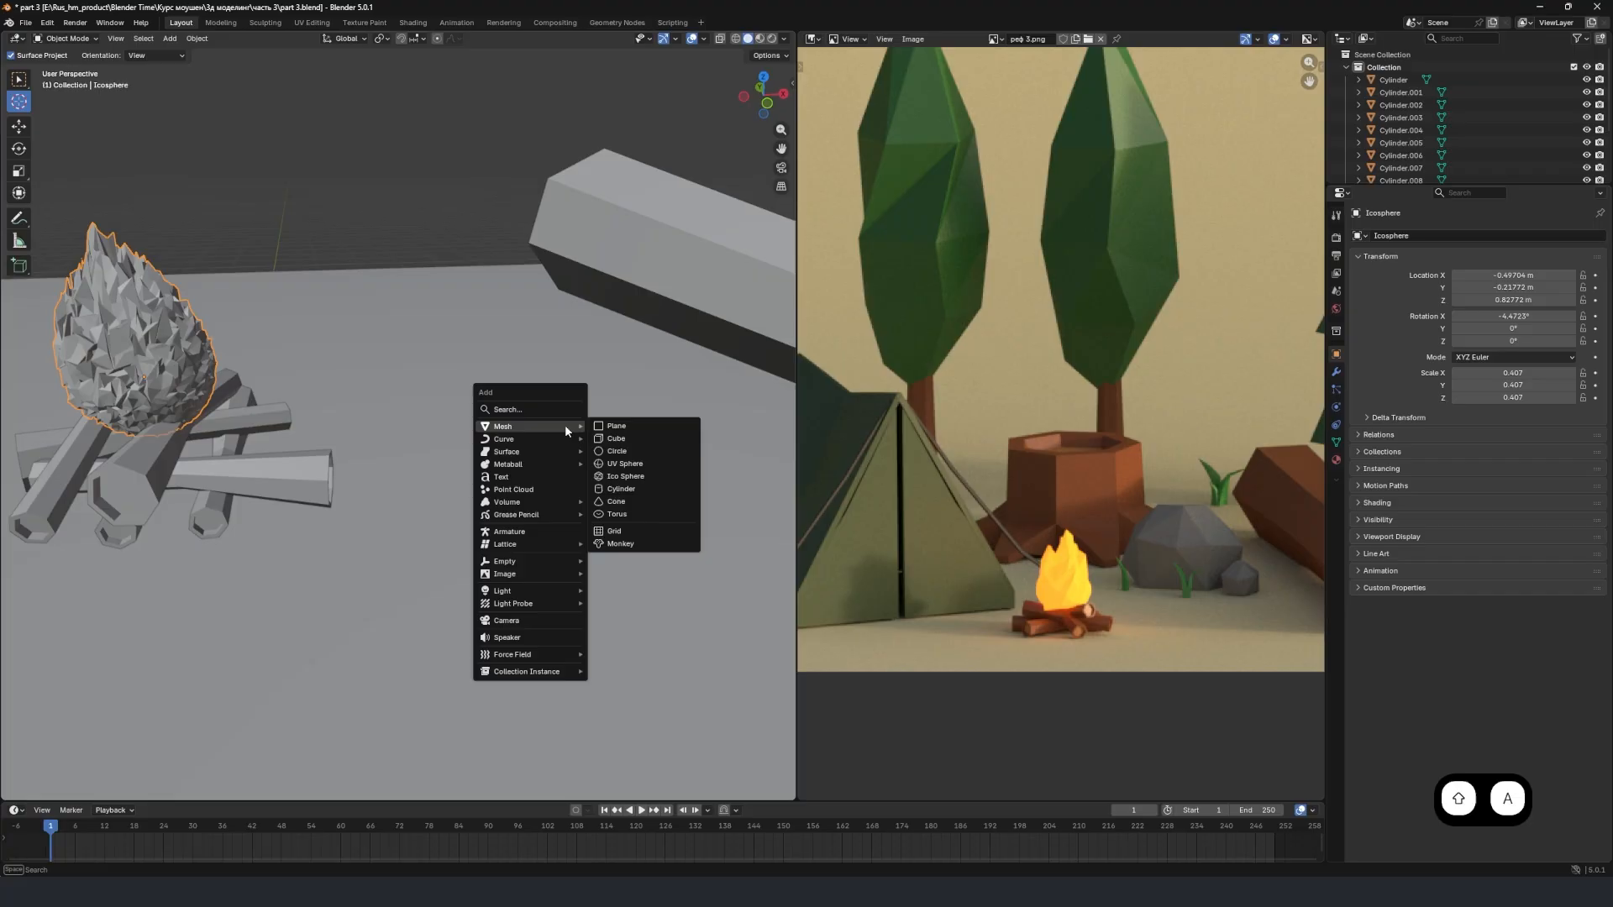
left_click(643, 475)
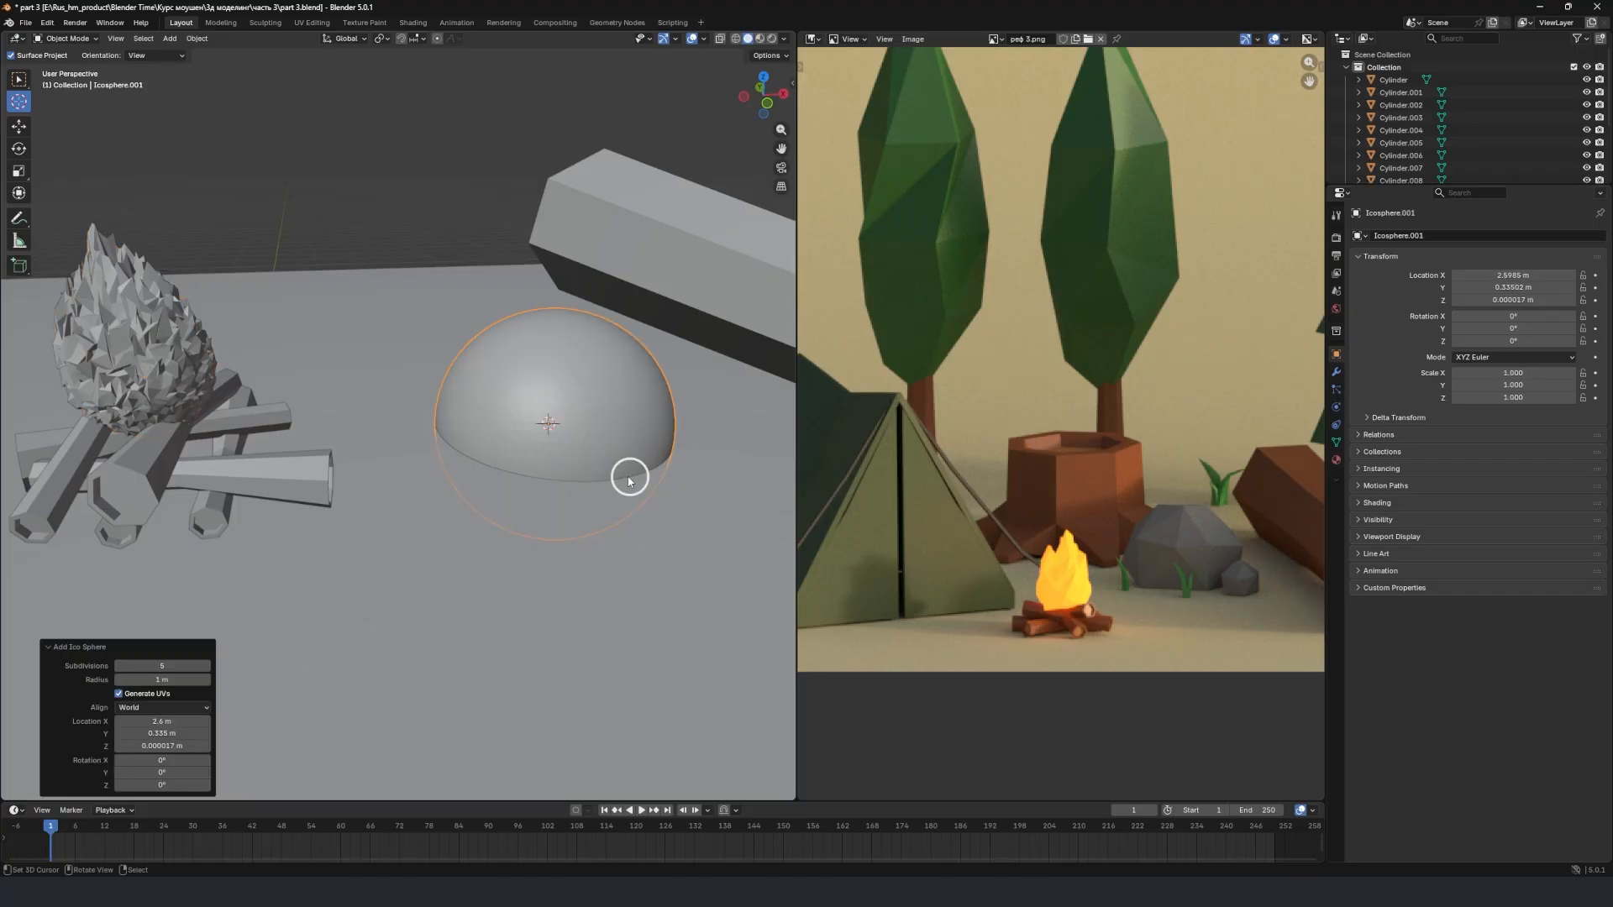
left_click(158, 665)
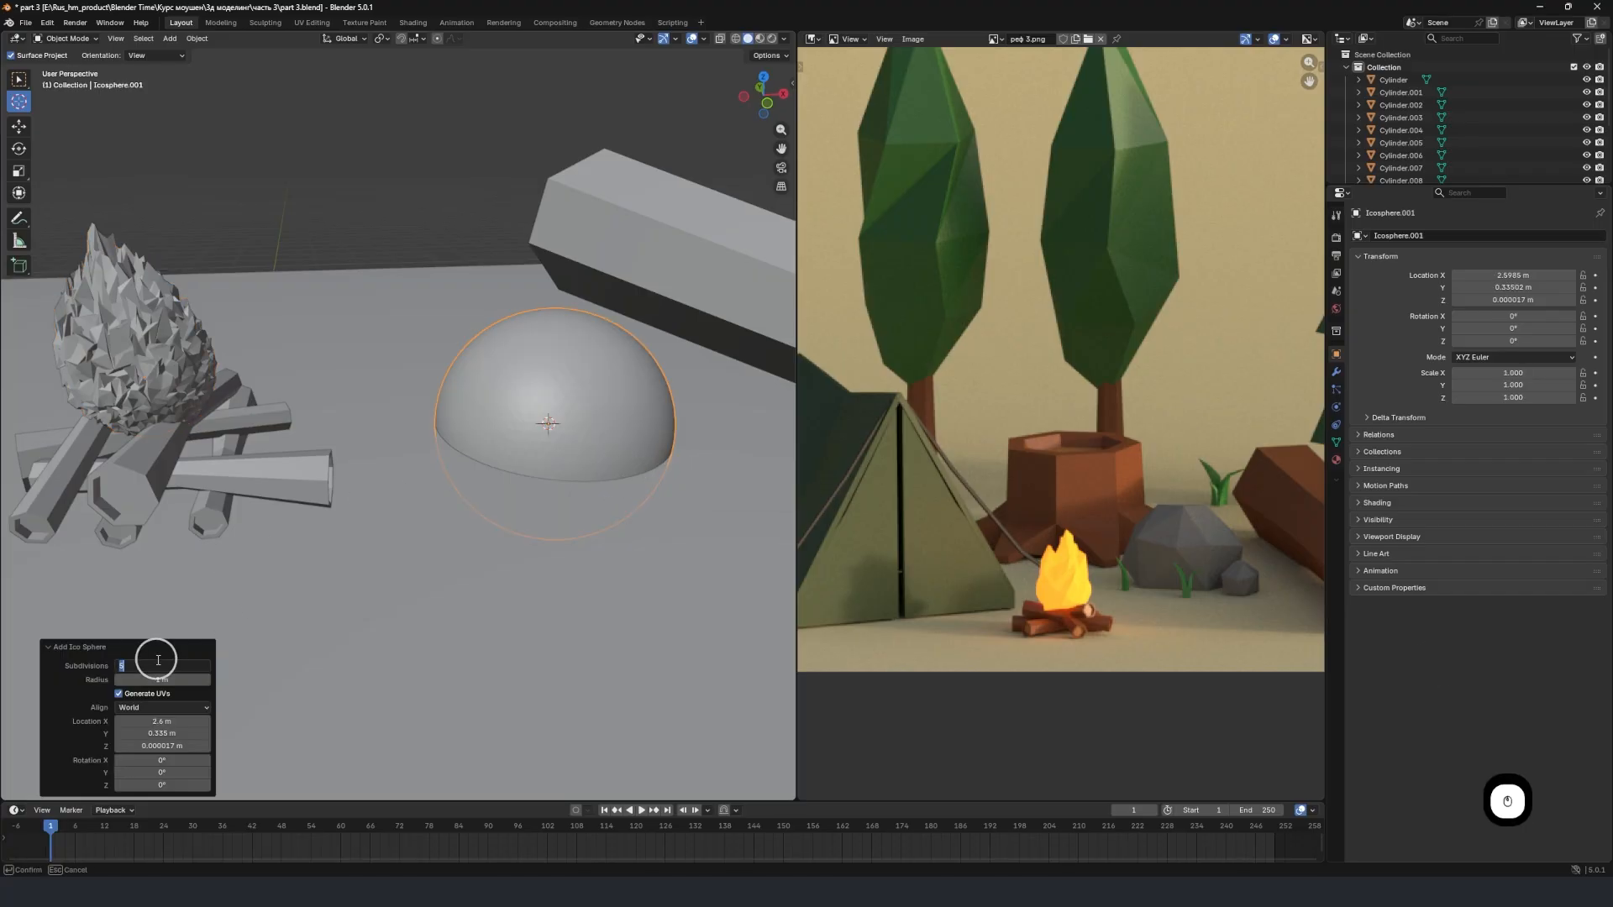
left_click(292, 617)
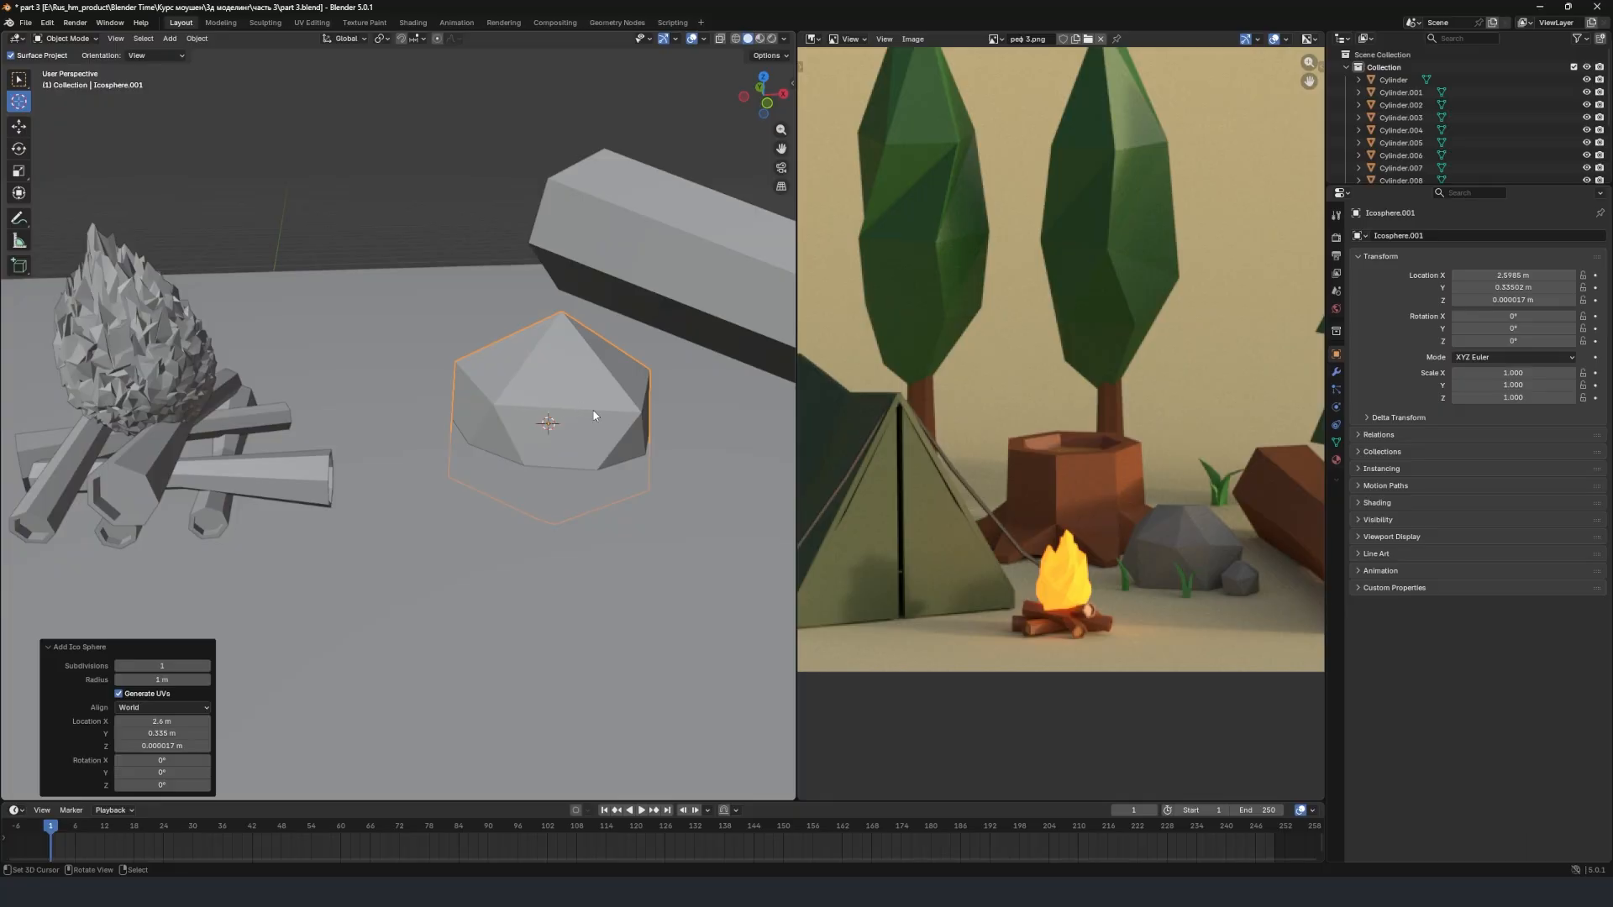
Raise the new ico sphere about 0.887 m along the global Z axis.
scroll(594, 415, "up", 4)
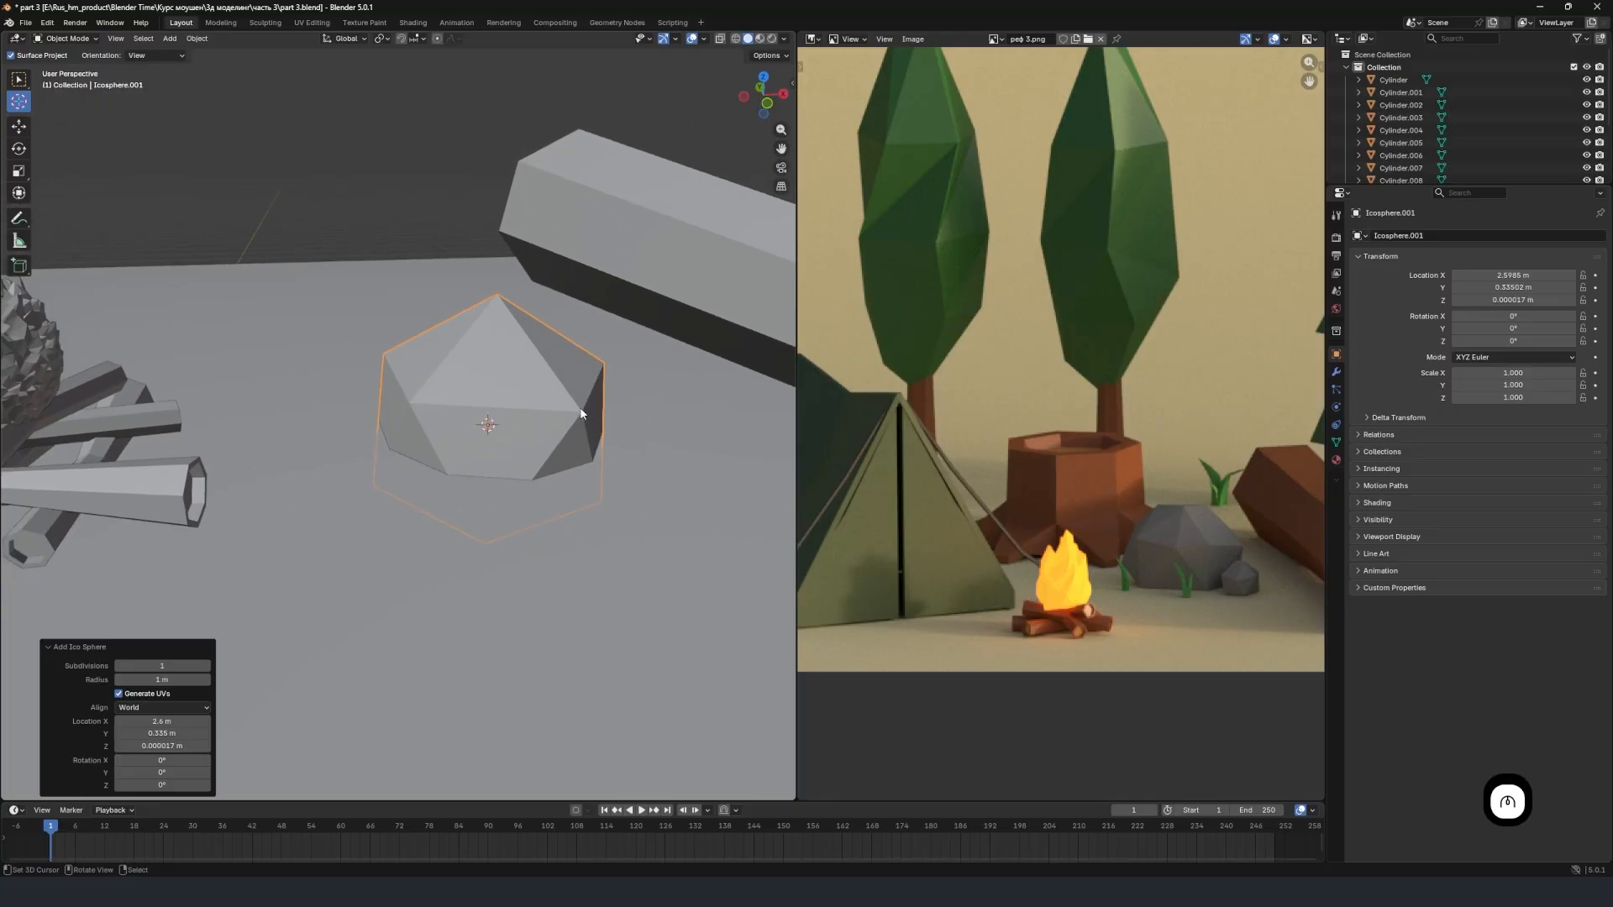
key("g")
key("z")
left_click(585, 289)
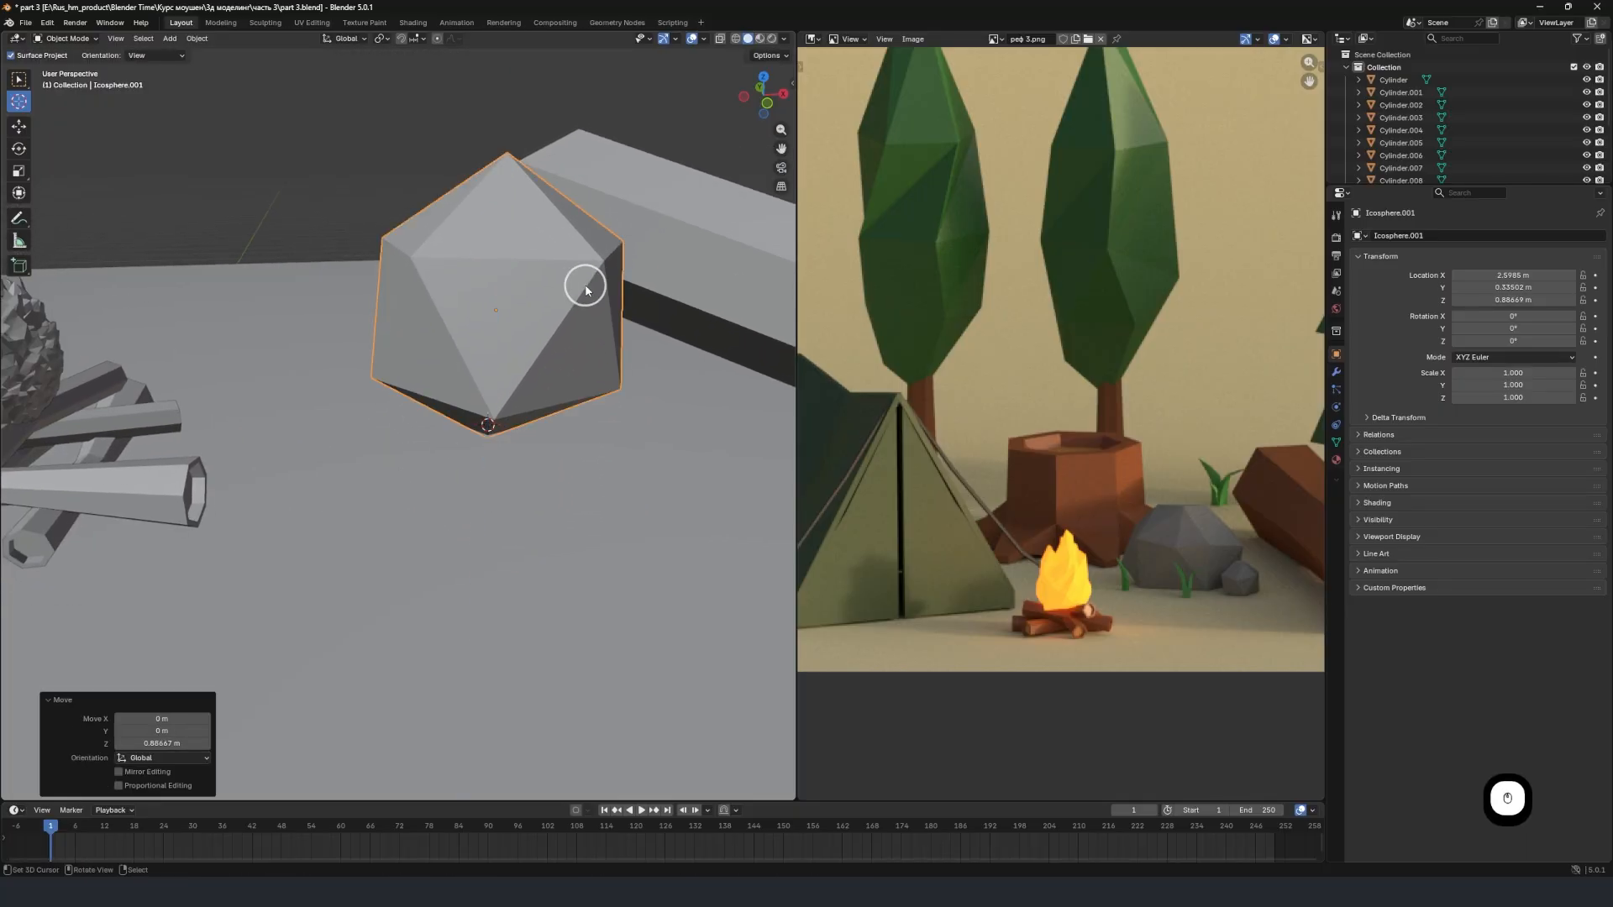
In Edit Mode, lower a top face of the new ico sphere about 0.03 m along Z, with the proportional size at 1 m.
middle_click_drag(566, 310, 609, 296)
key("Tab")
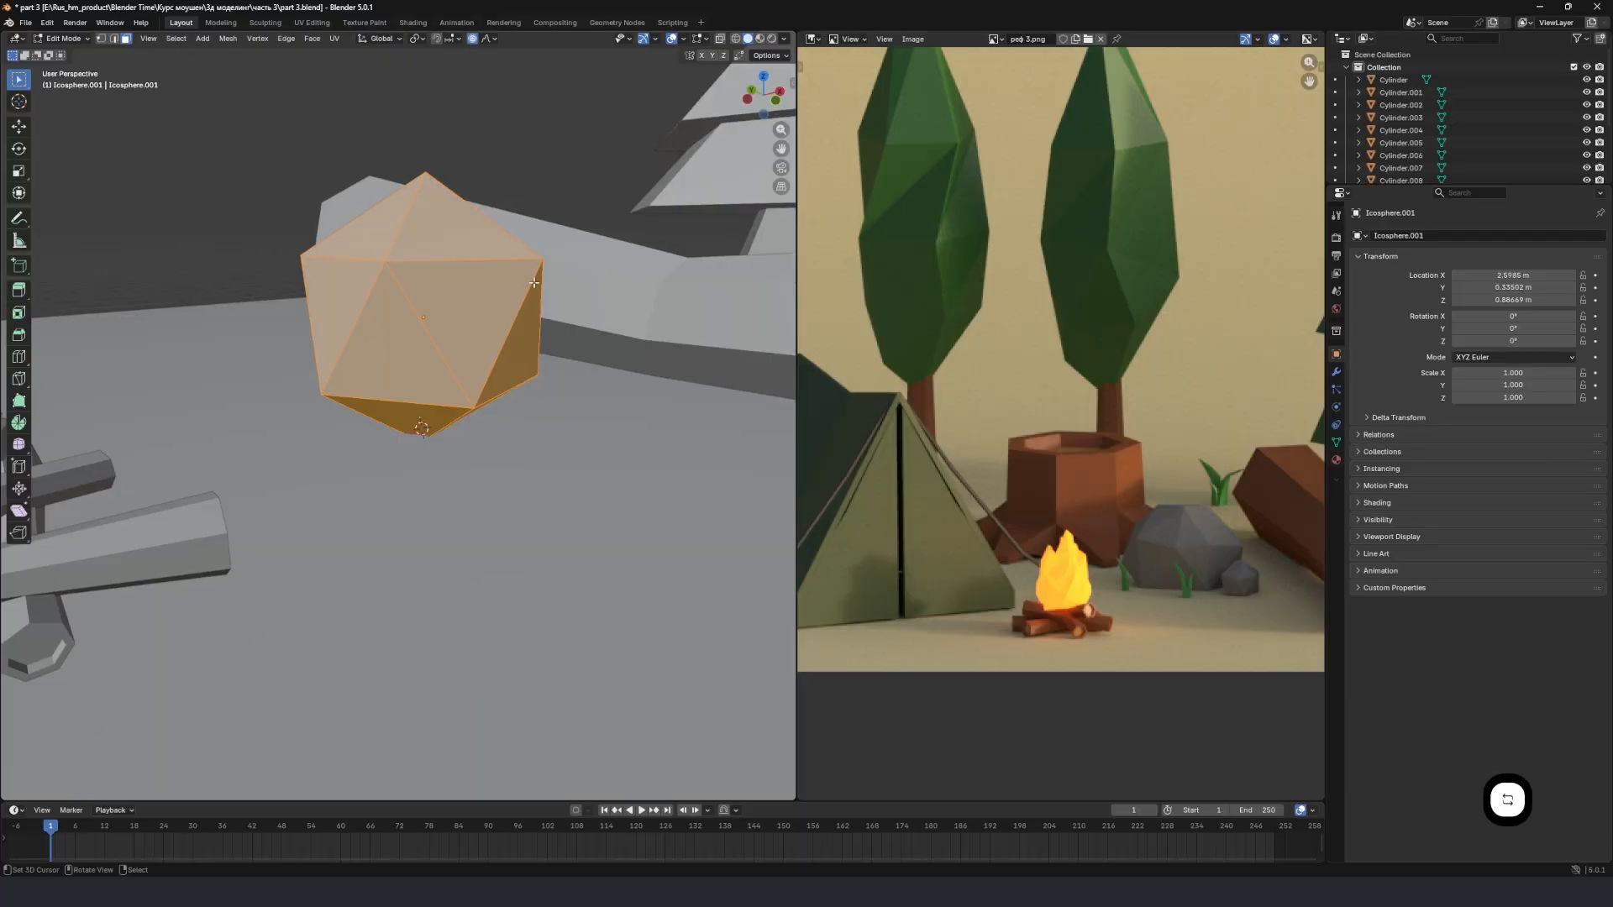
left_click(435, 189)
key("g")
key("z")
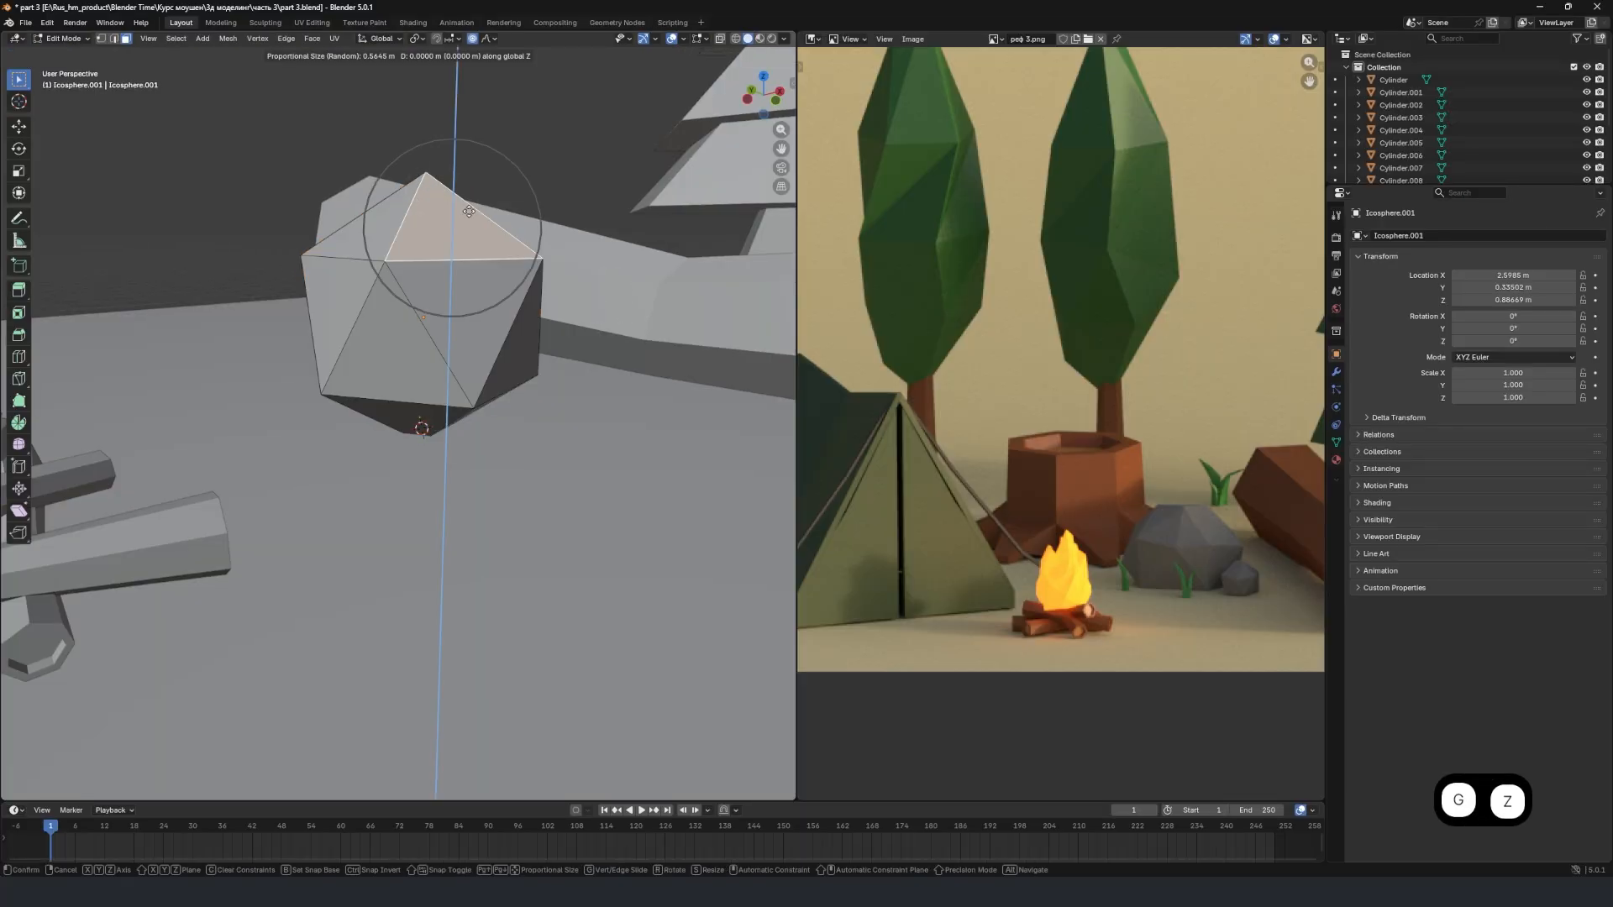
scroll(504, 243, "down", 5)
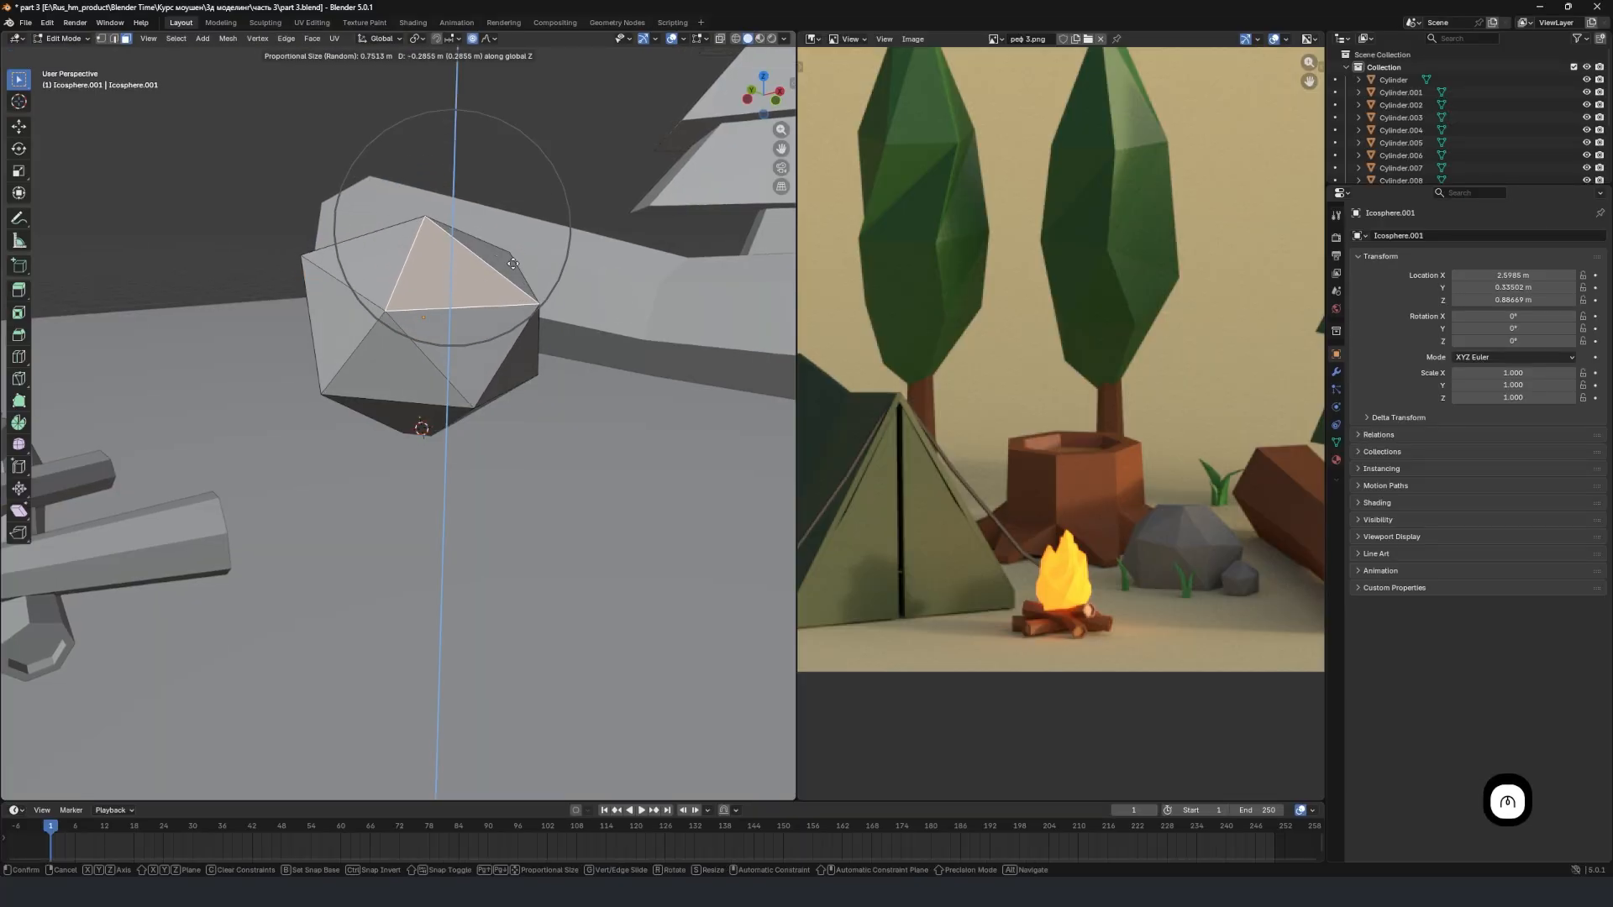
scroll(537, 198, "down", 1)
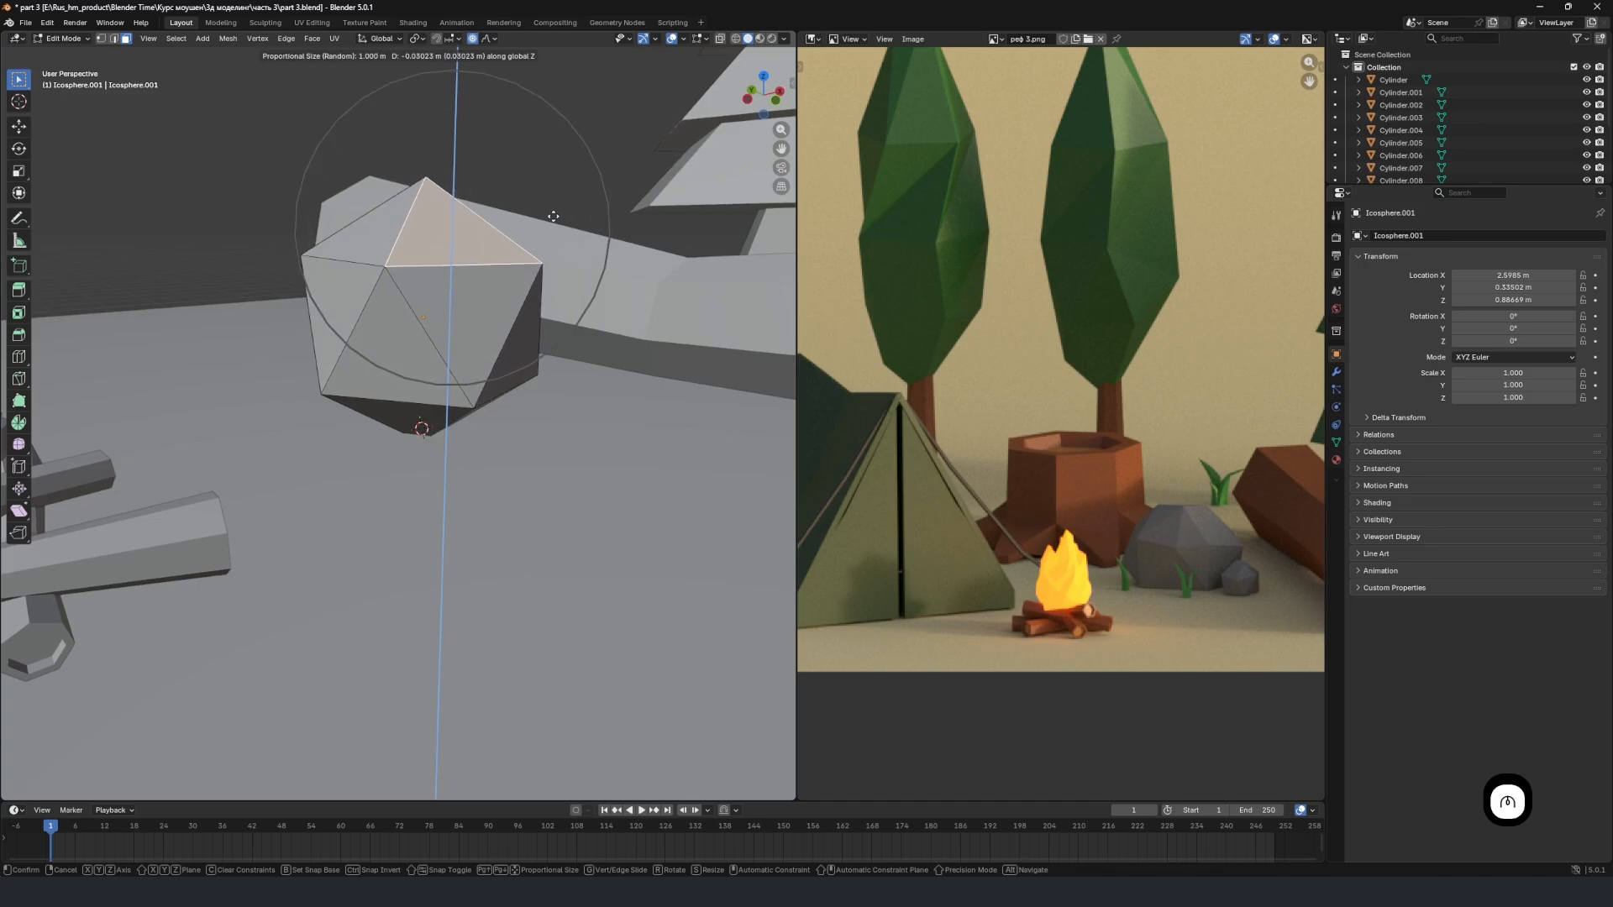
left_click(540, 202)
Lower the top vertex of the ico sphere about 0.695 m along Z with the proportional size at 2.358 m, and return to Object Mode.
middle_click_drag(540, 202, 412, 204)
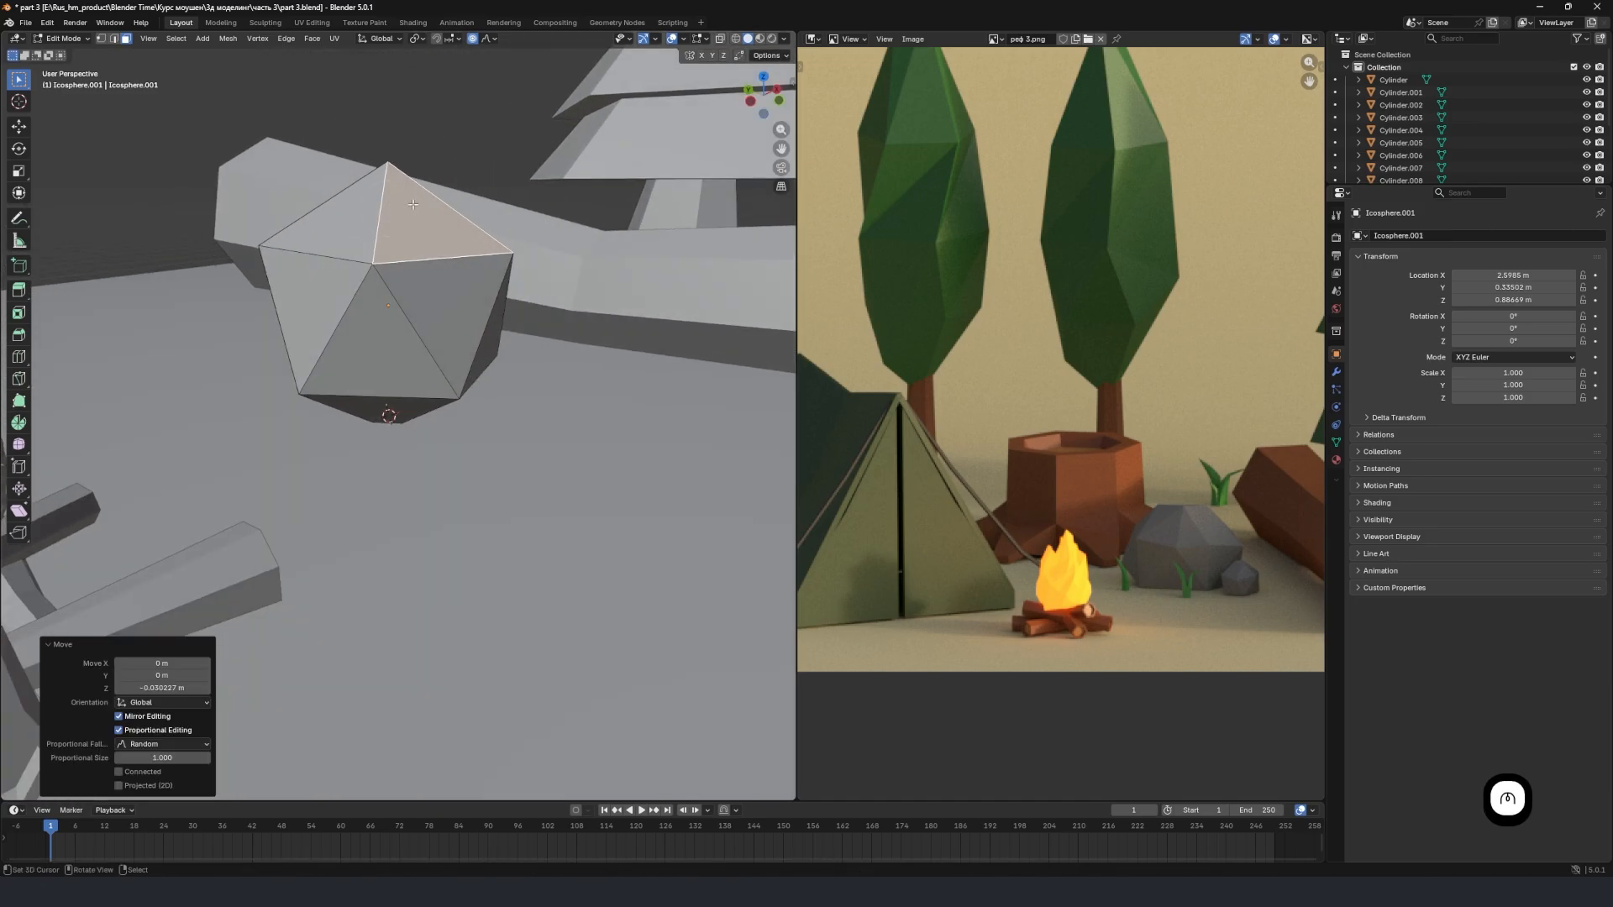
left_click(101, 39)
left_click(383, 150)
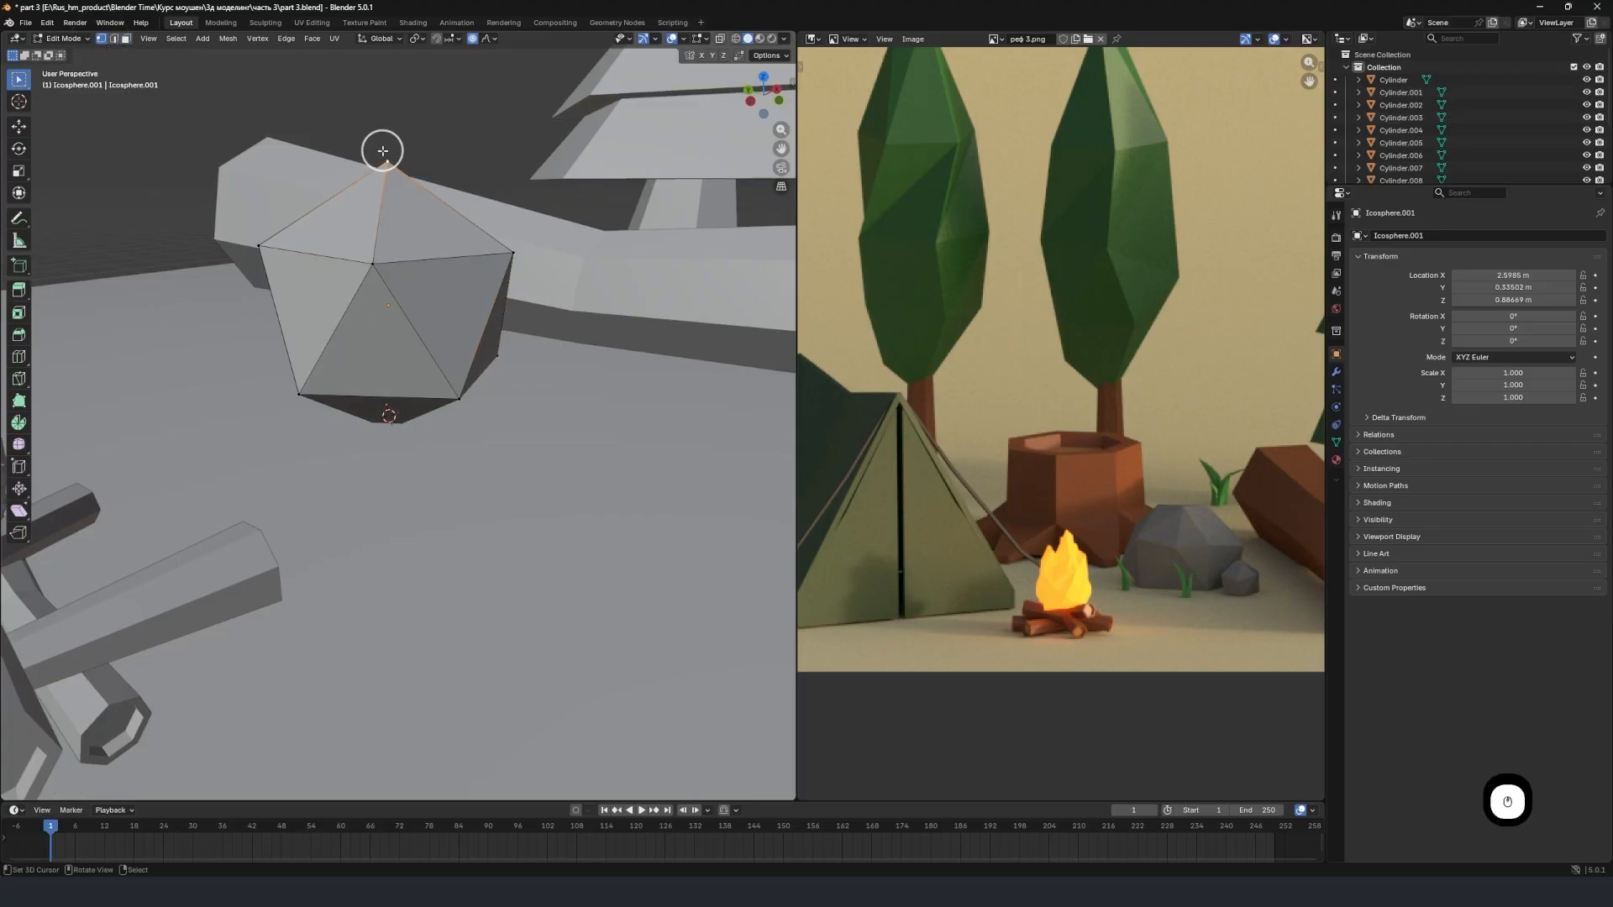
key("g")
key("z")
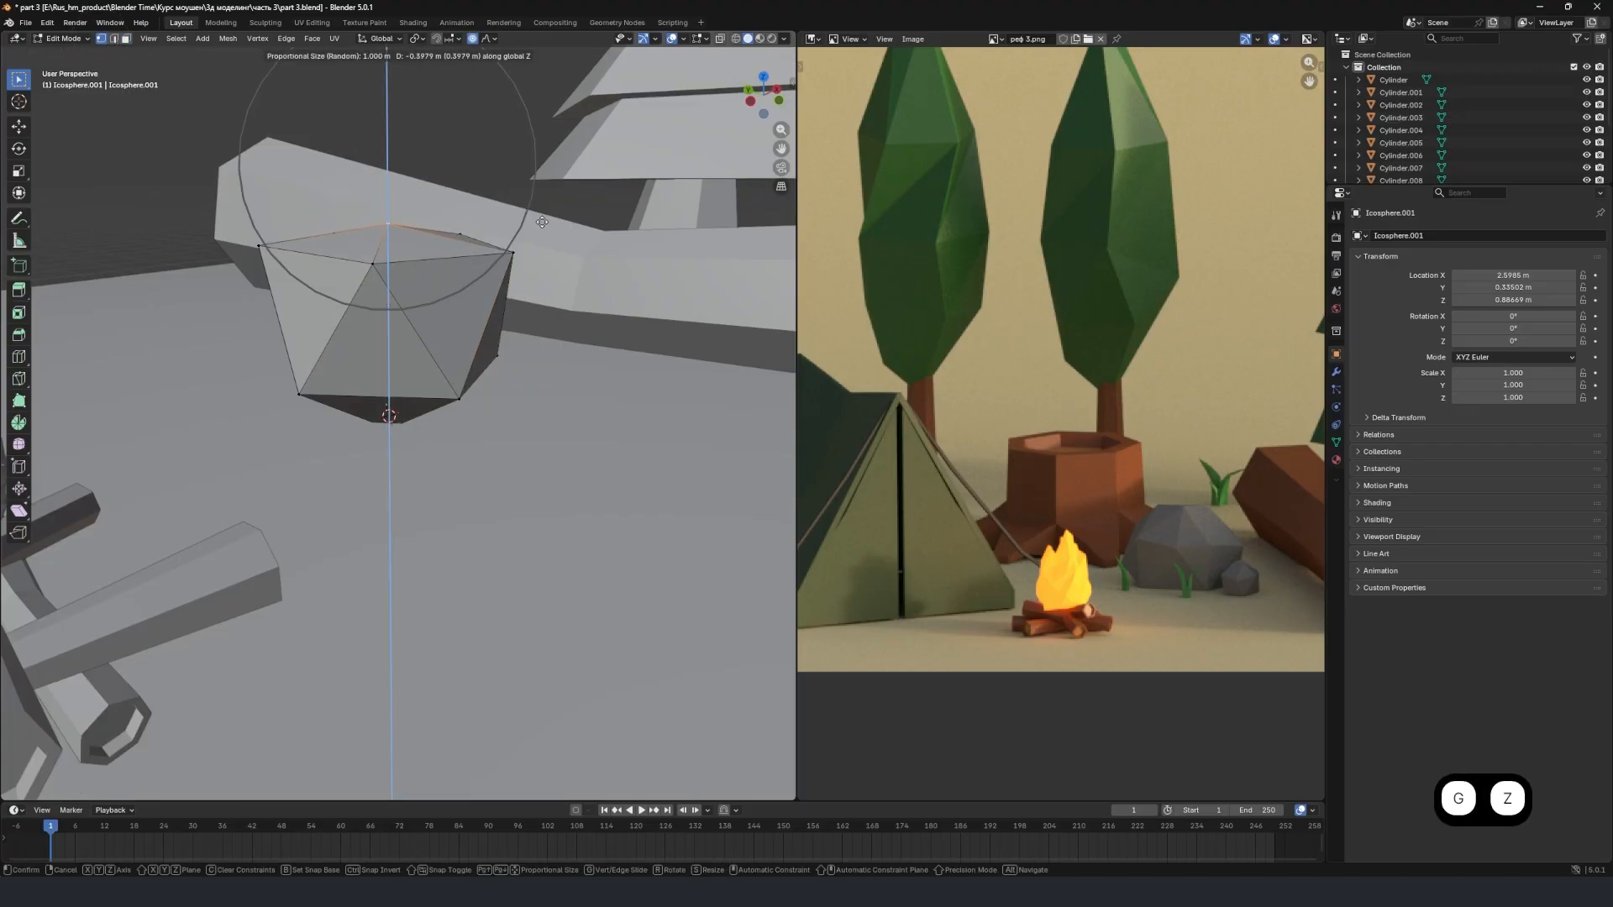
scroll(541, 222, "down", 9)
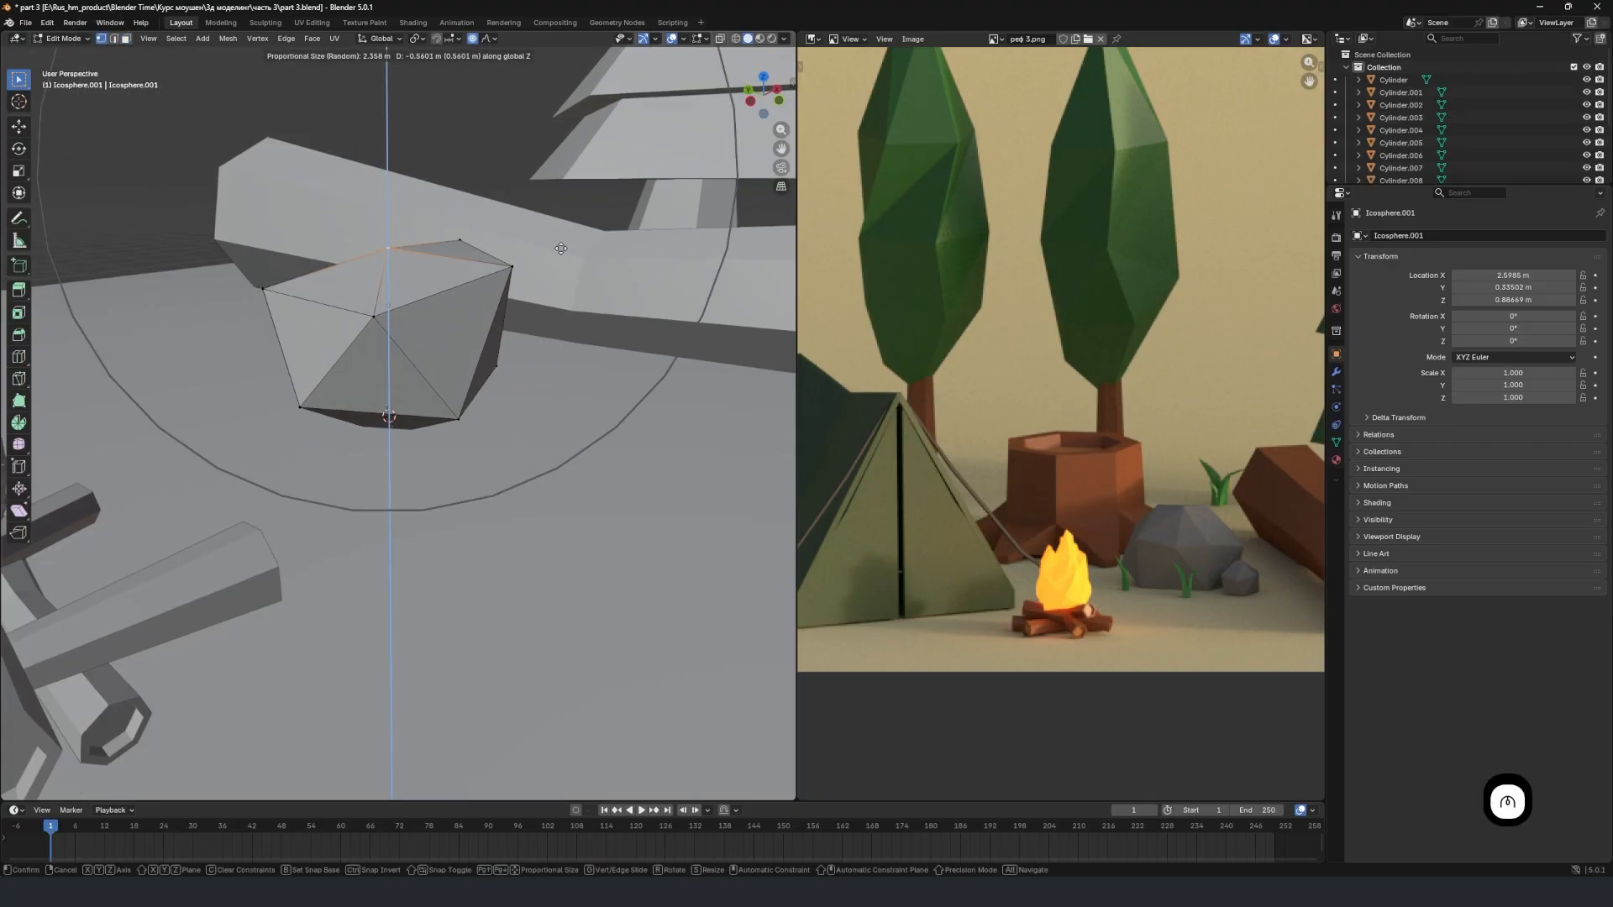
left_click(515, 262)
key("Tab")
Scale the reshaped stone down to about 0.553 and lower it about 0.087 m along the global Z axis.
middle_click_drag(510, 256, 370, 271)
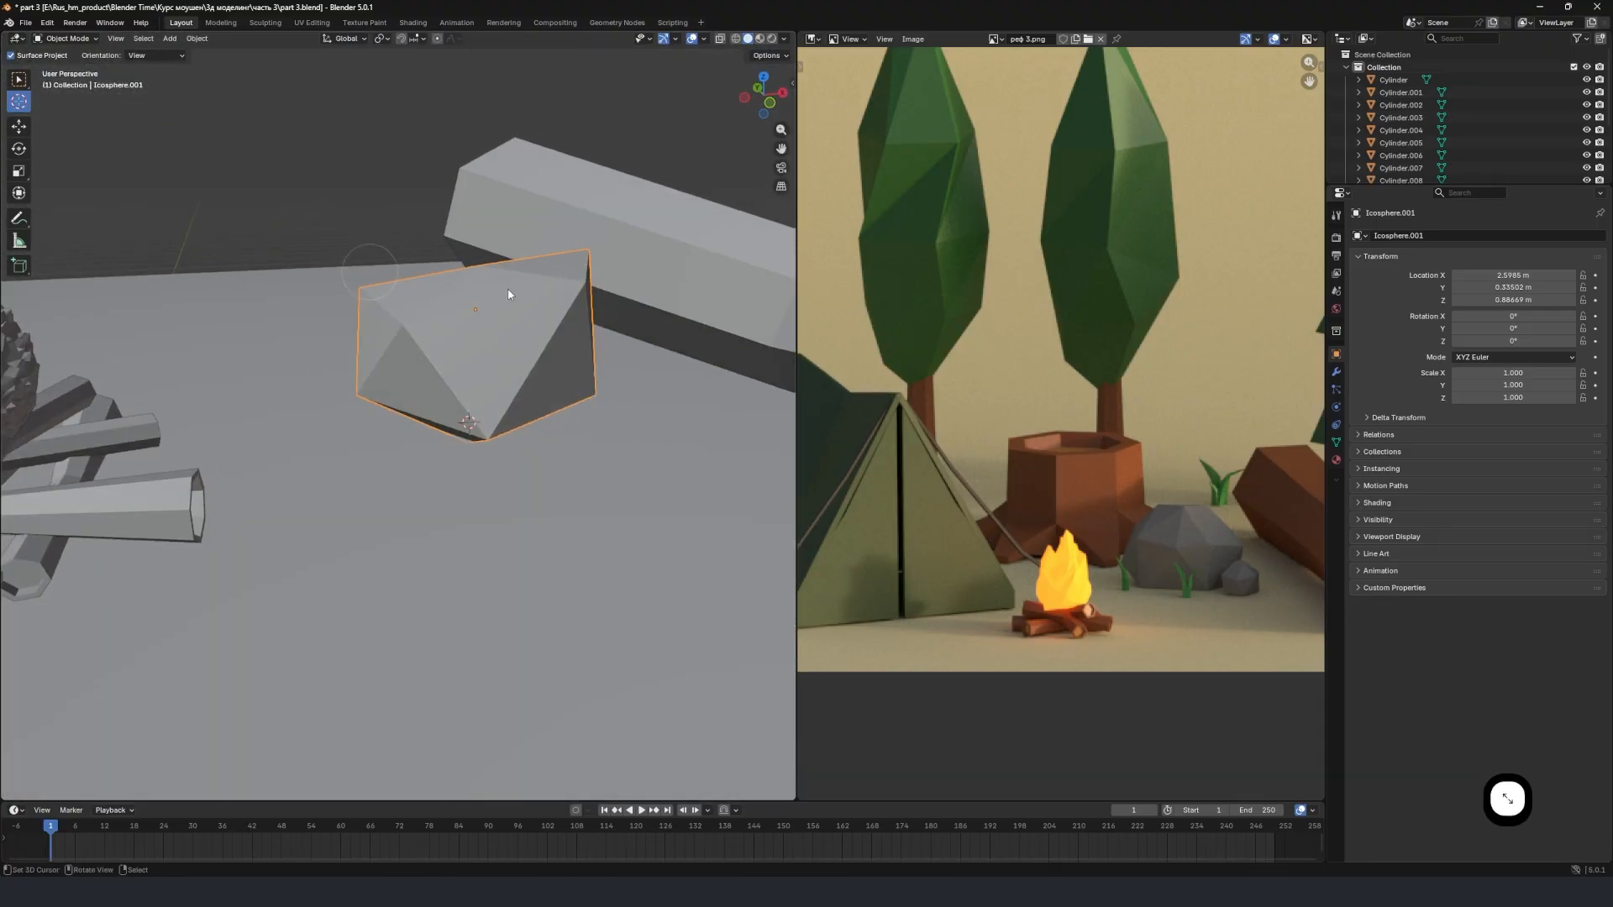
key("s")
left_click(540, 286)
key("g")
key("z")
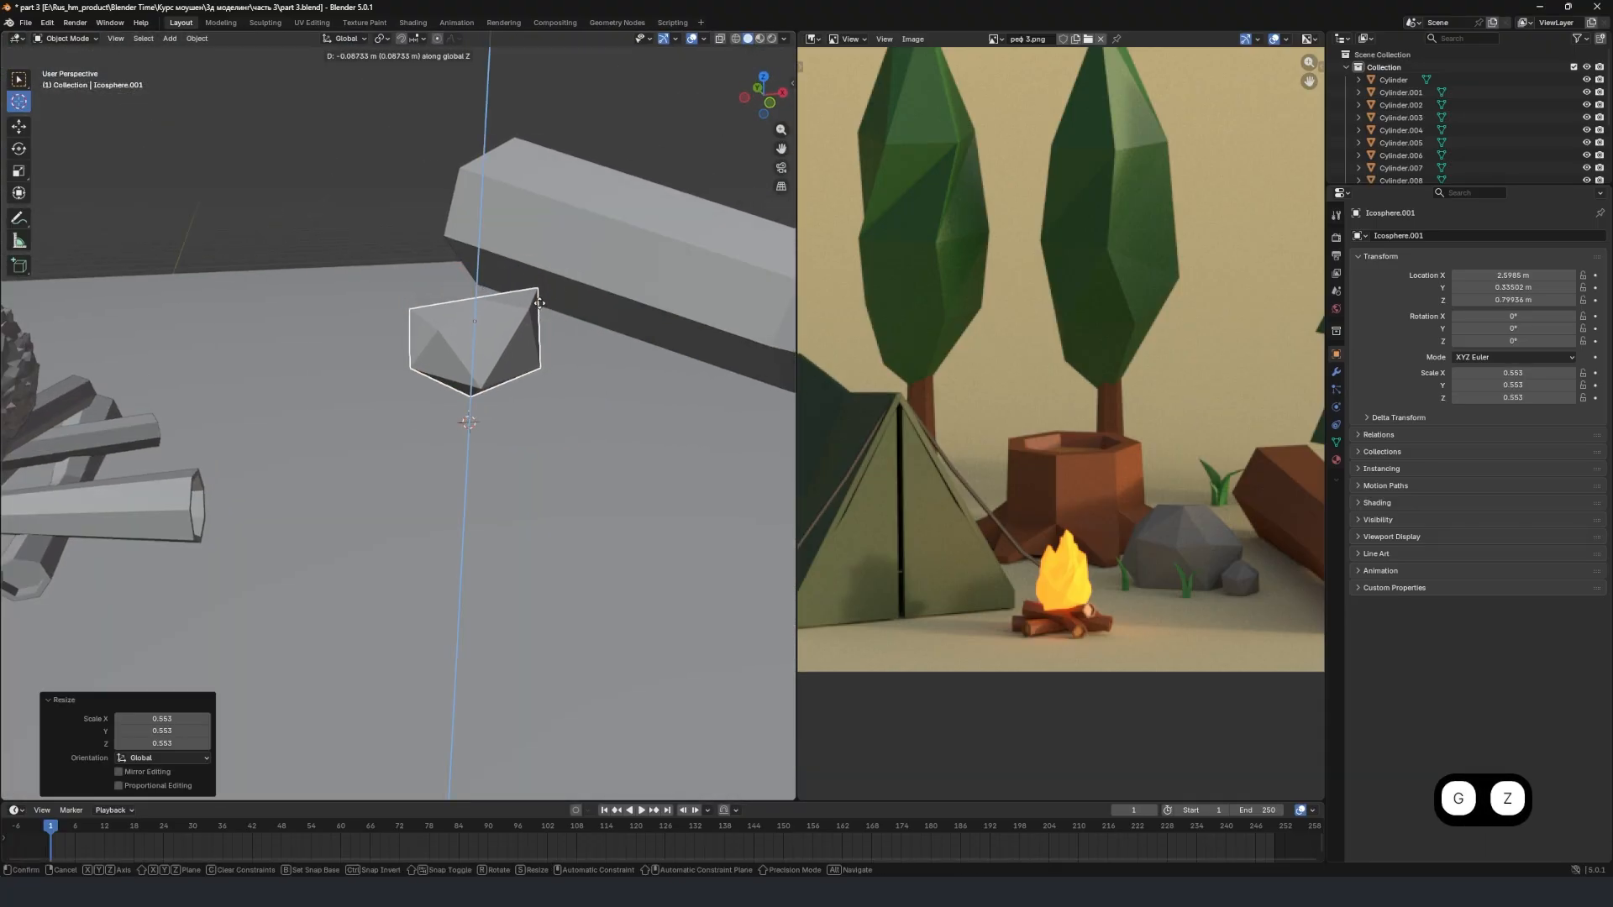
left_click(539, 303)
Add a second ico sphere at the 3D cursor with 2 subdivisions.
key("shift+a")
mouse_move(507, 275)
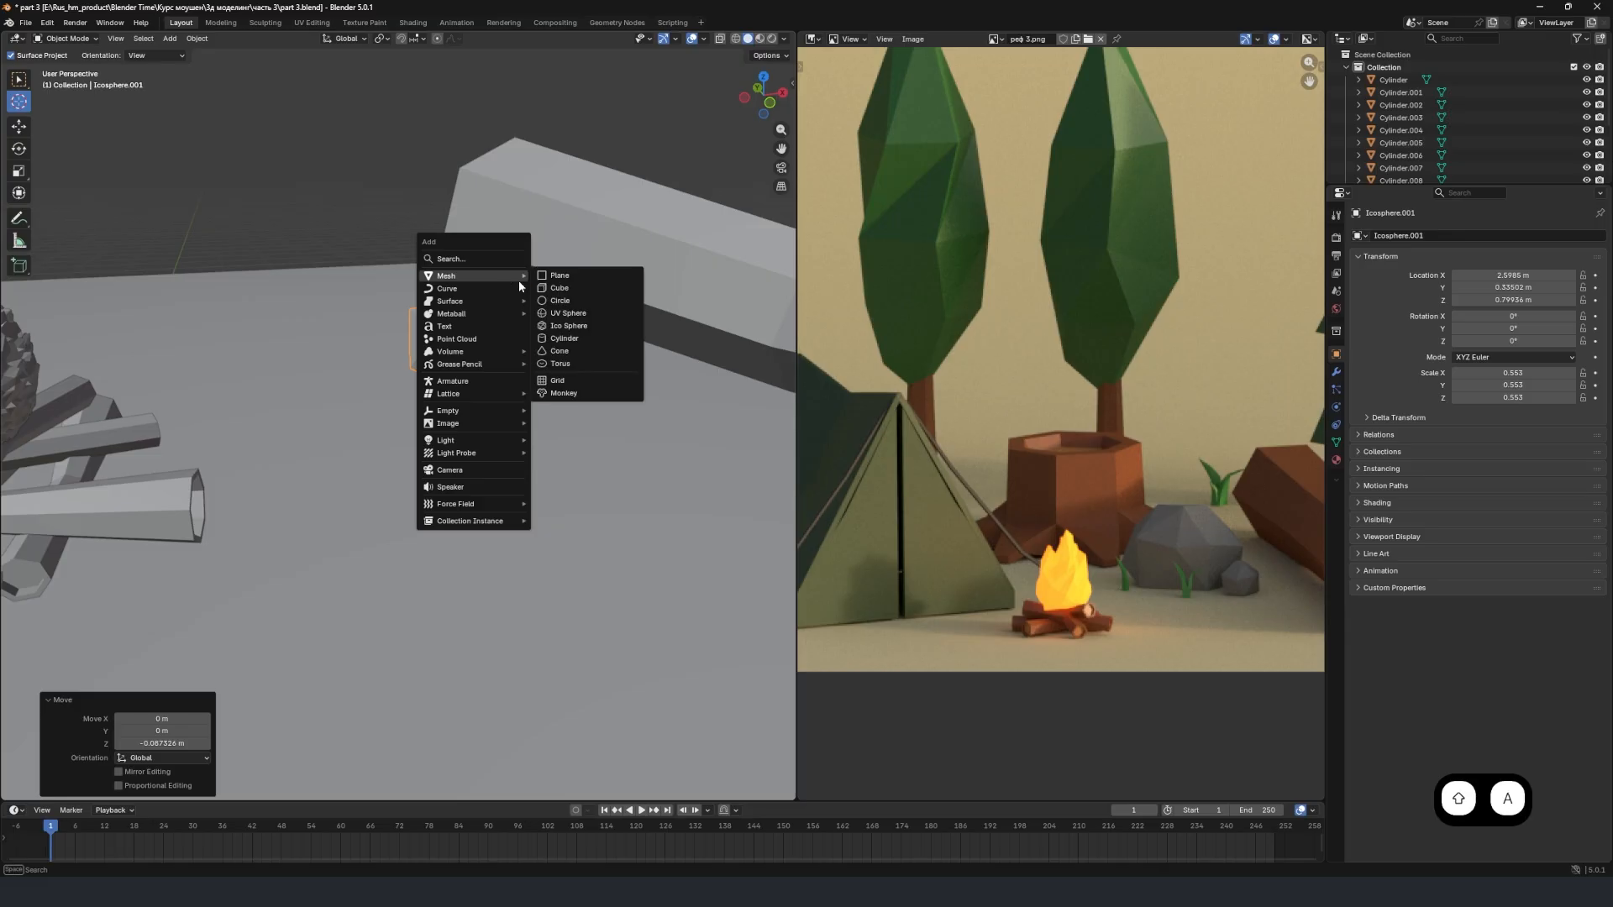
left_click(592, 328)
left_click(172, 666)
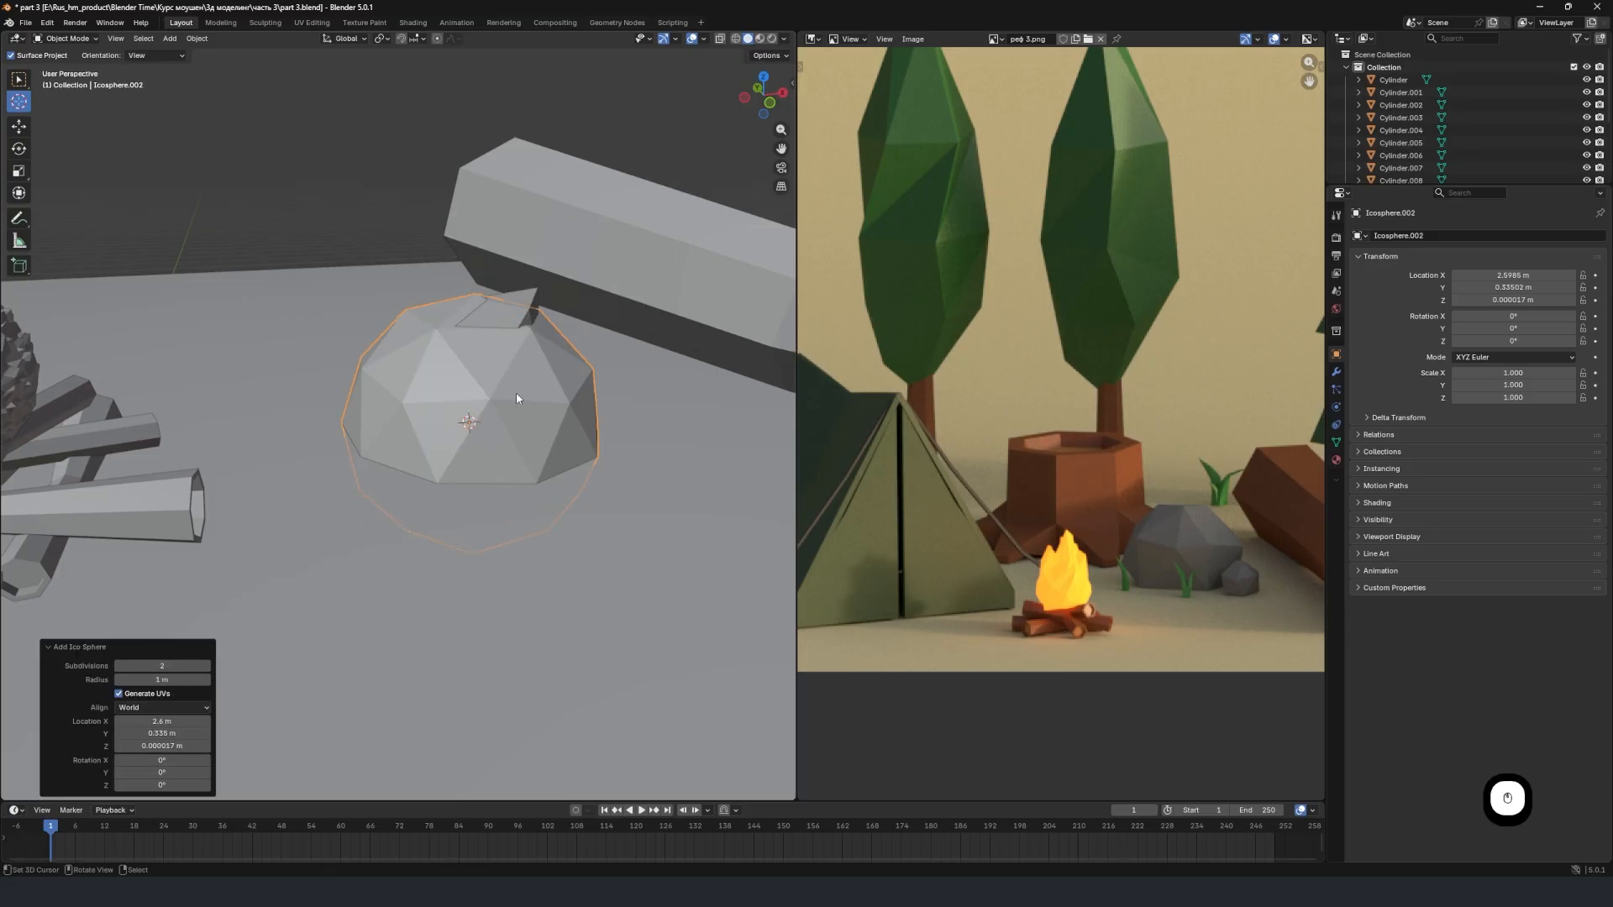
Raise the second ico sphere about 0.948 m along Z and move it about -1.52 m along Y.
key("g")
key("z")
left_click(550, 289)
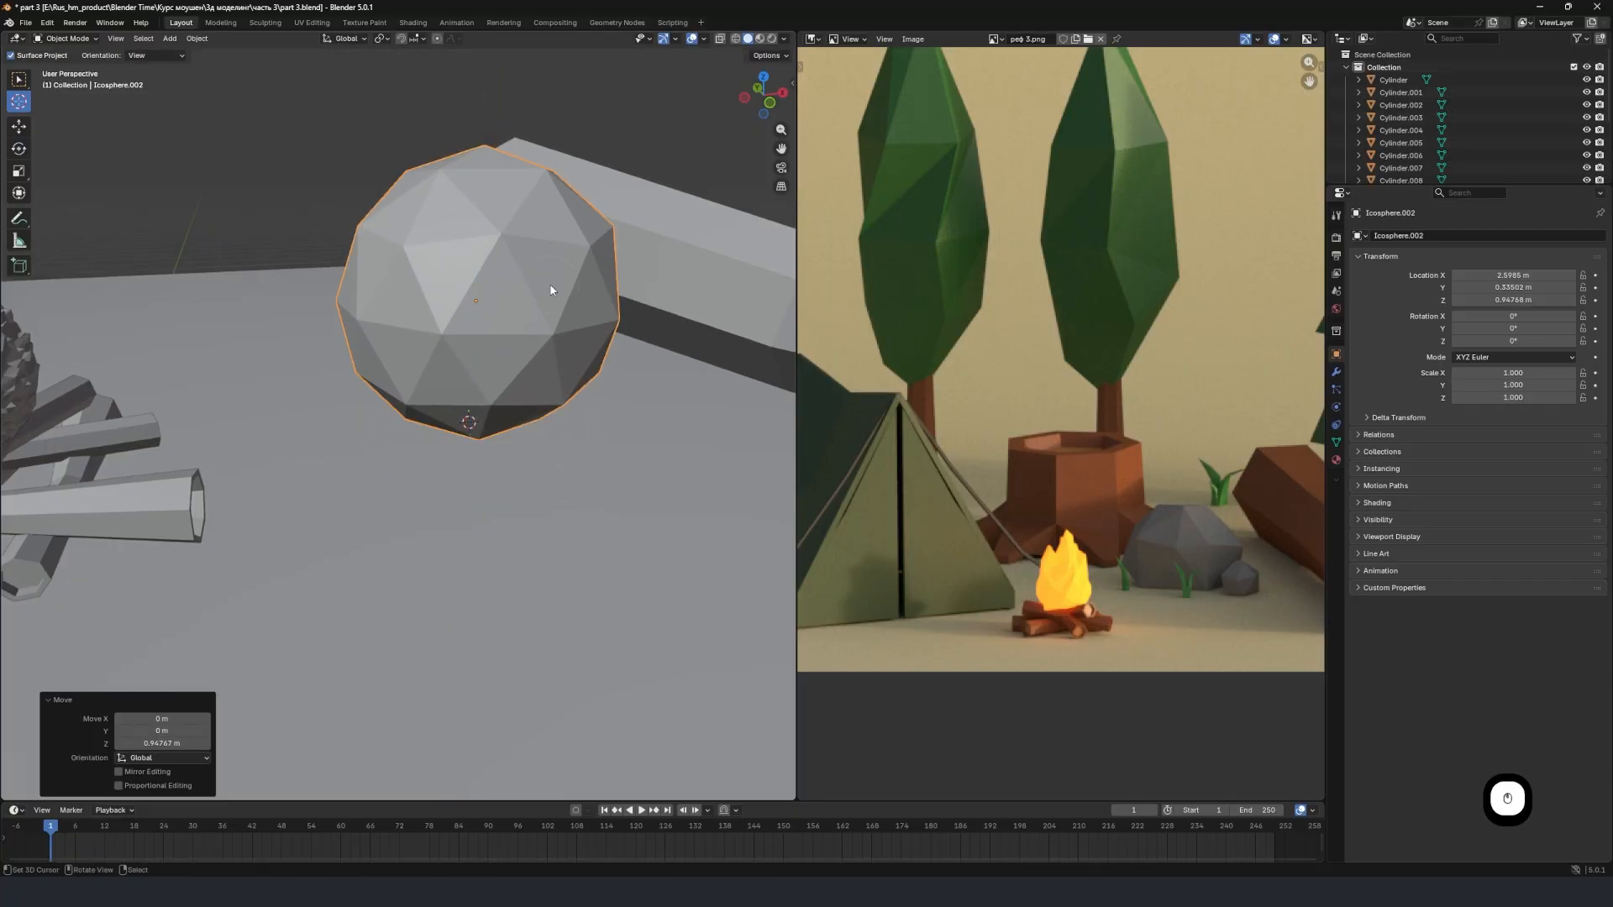
key("g")
key("y")
left_click(558, 443)
In Edit Mode, lower an upper vertex of the second ico sphere about 1.03 m along Z with the proportional size at 1.611 m, and return to Object Mode.
scroll(573, 403, "down", 4)
key("Tab")
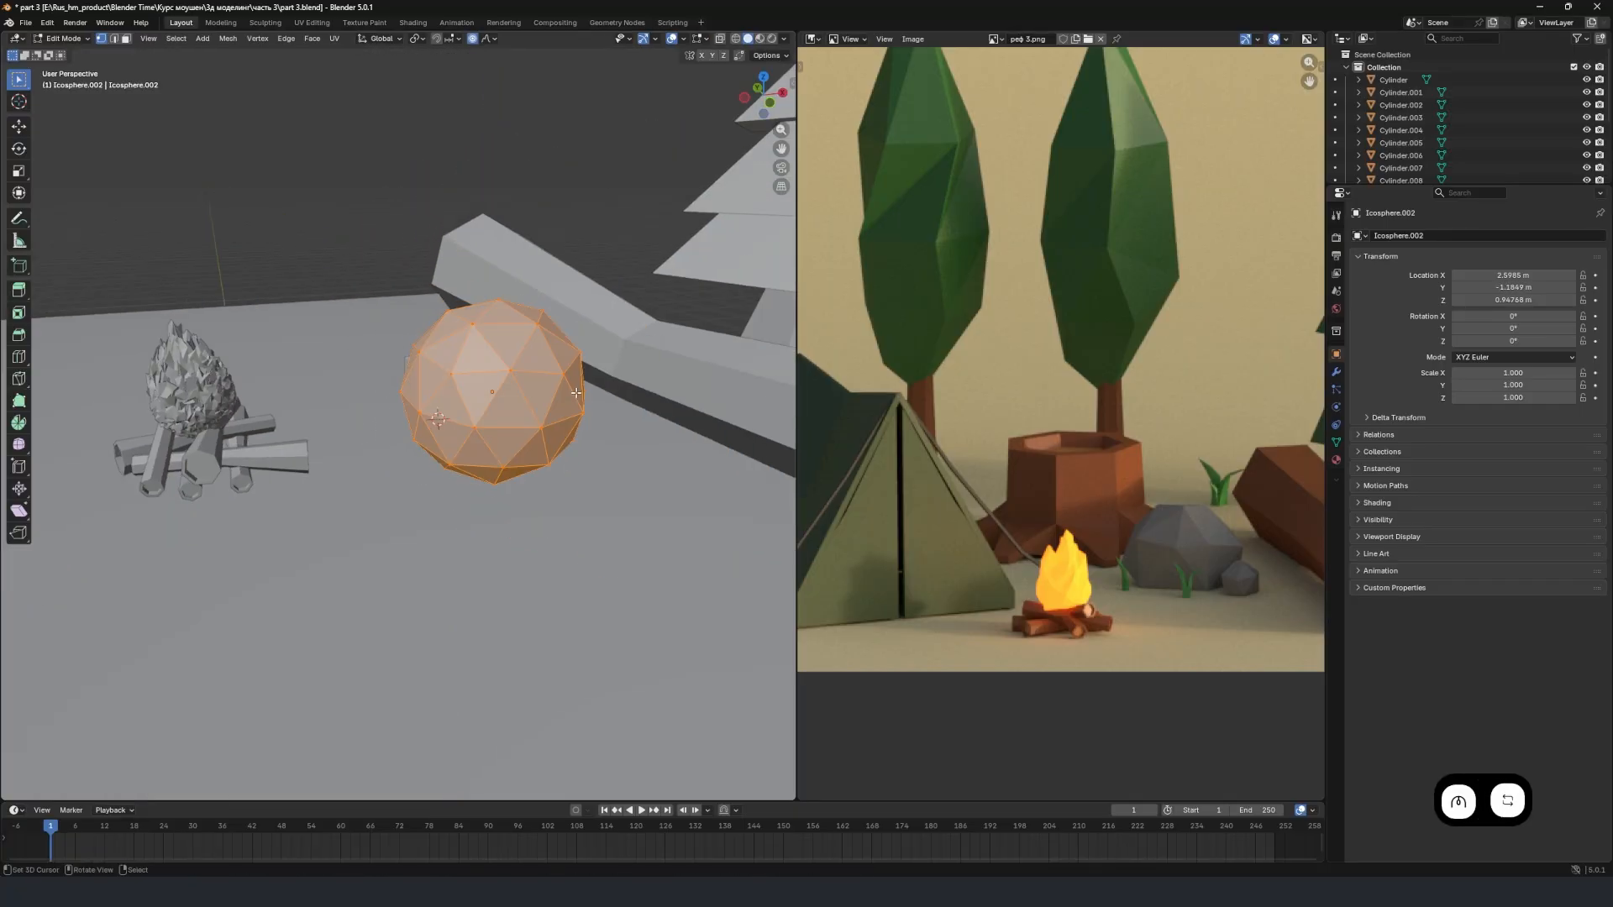
middle_click_drag(576, 392, 446, 361)
left_click(407, 317)
key("g")
key("z")
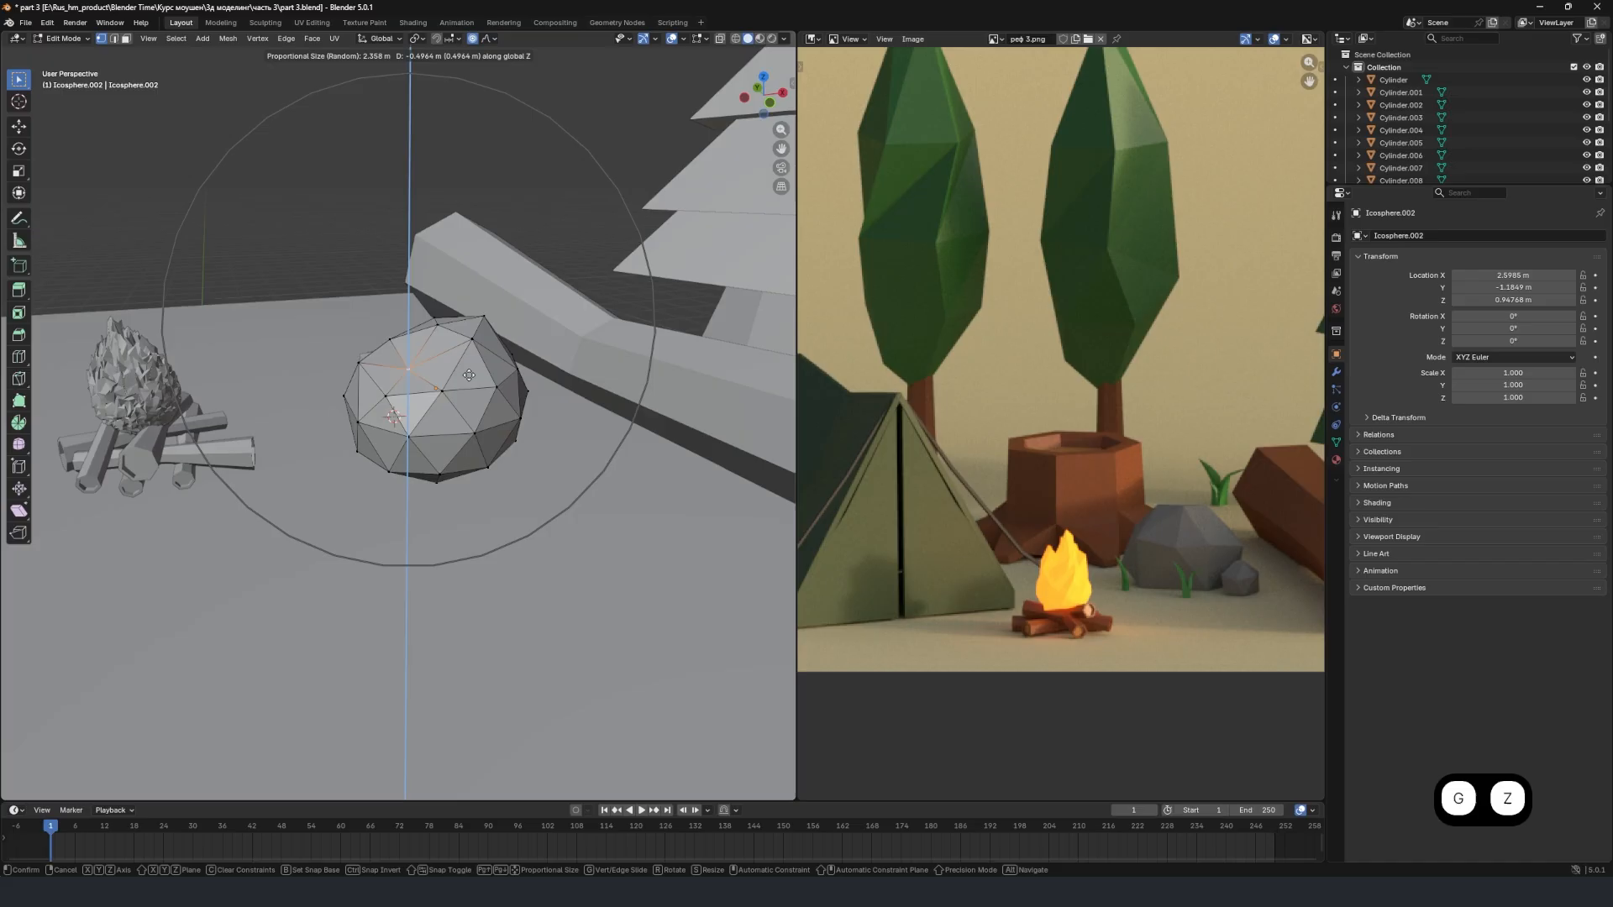
scroll(470, 386, "up", 4)
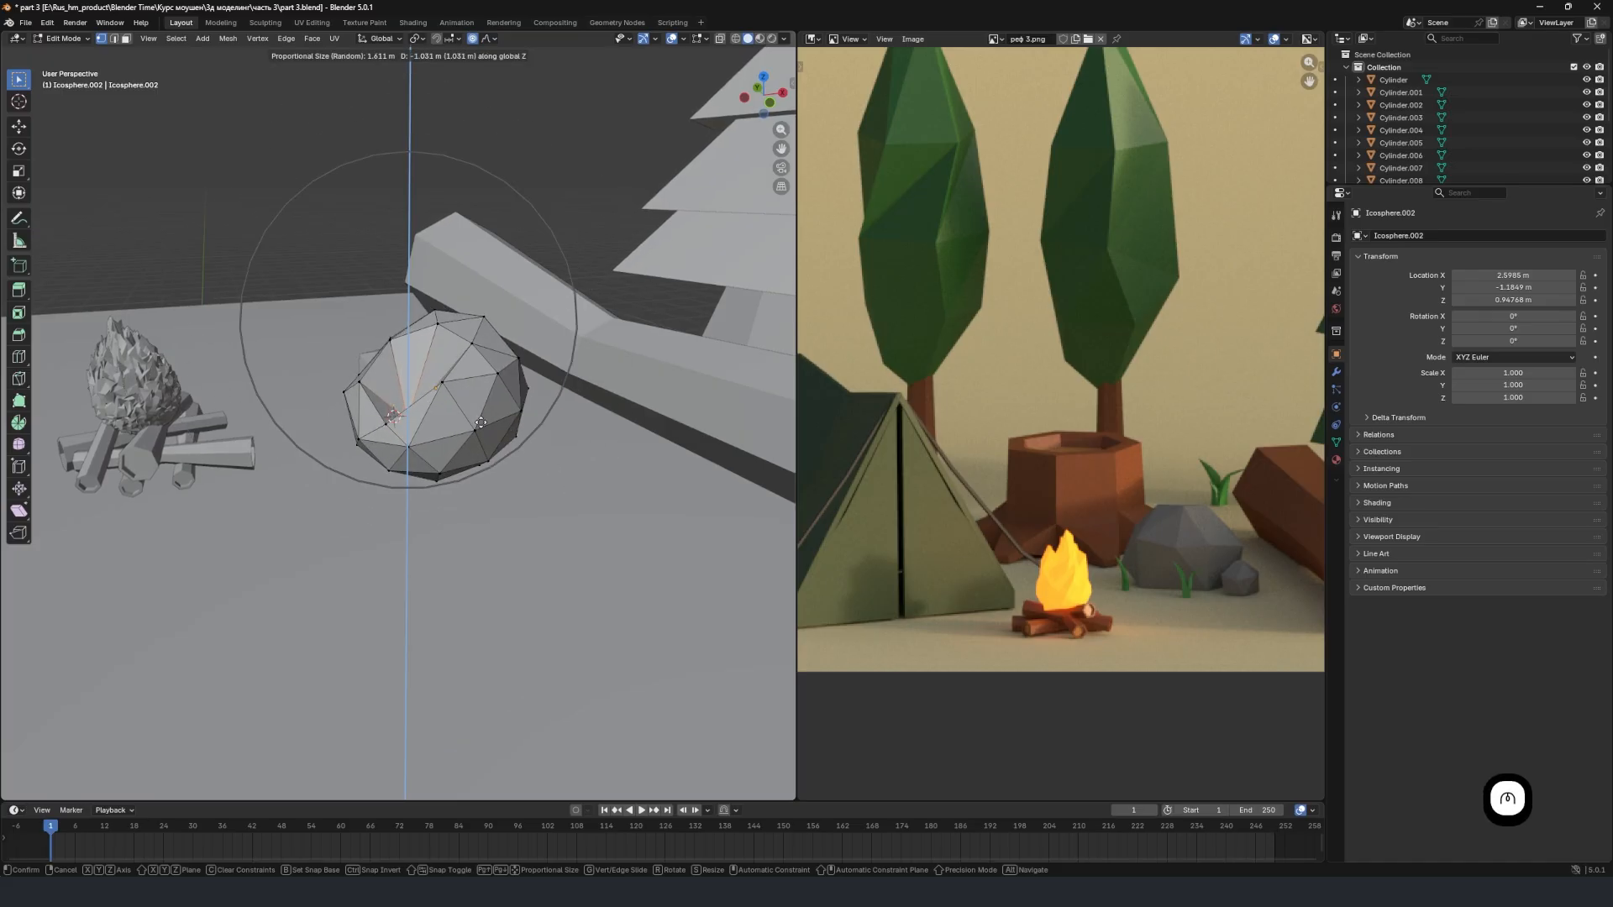
left_click(481, 422)
key("Tab")
Scale the second stone down to about 0.491 and rotate it about 53.9° around the global Z axis.
key("s")
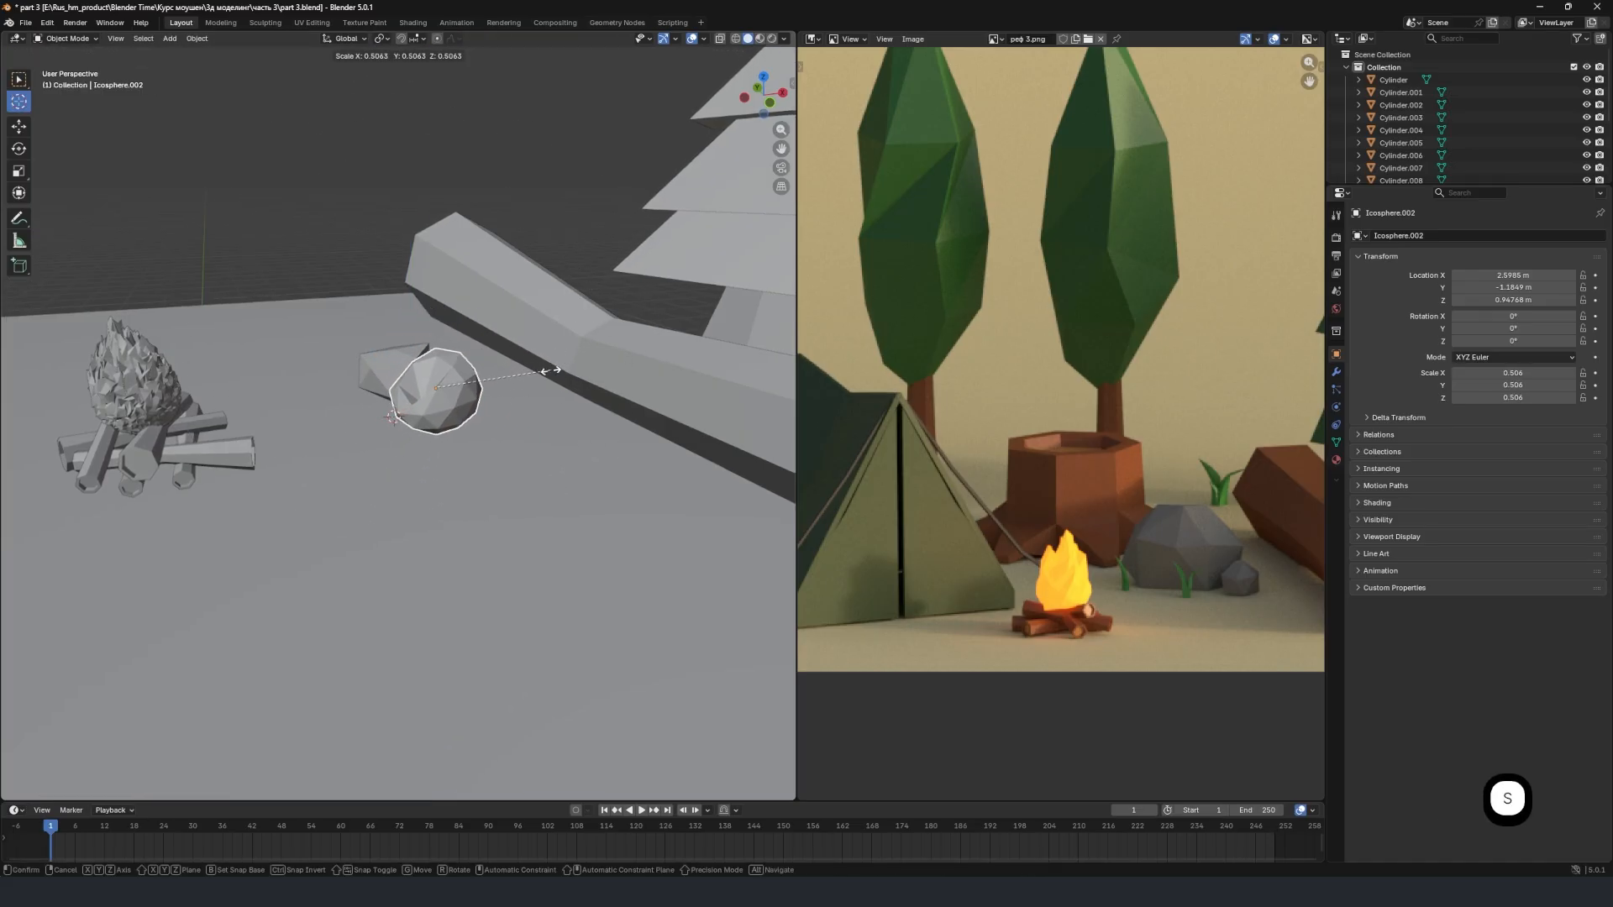
left_click(544, 374)
key("r")
key("z")
left_click(515, 256)
Move the second stone about 0.685 m along X and rotate it partway back around the Z axis.
key("g")
key("x")
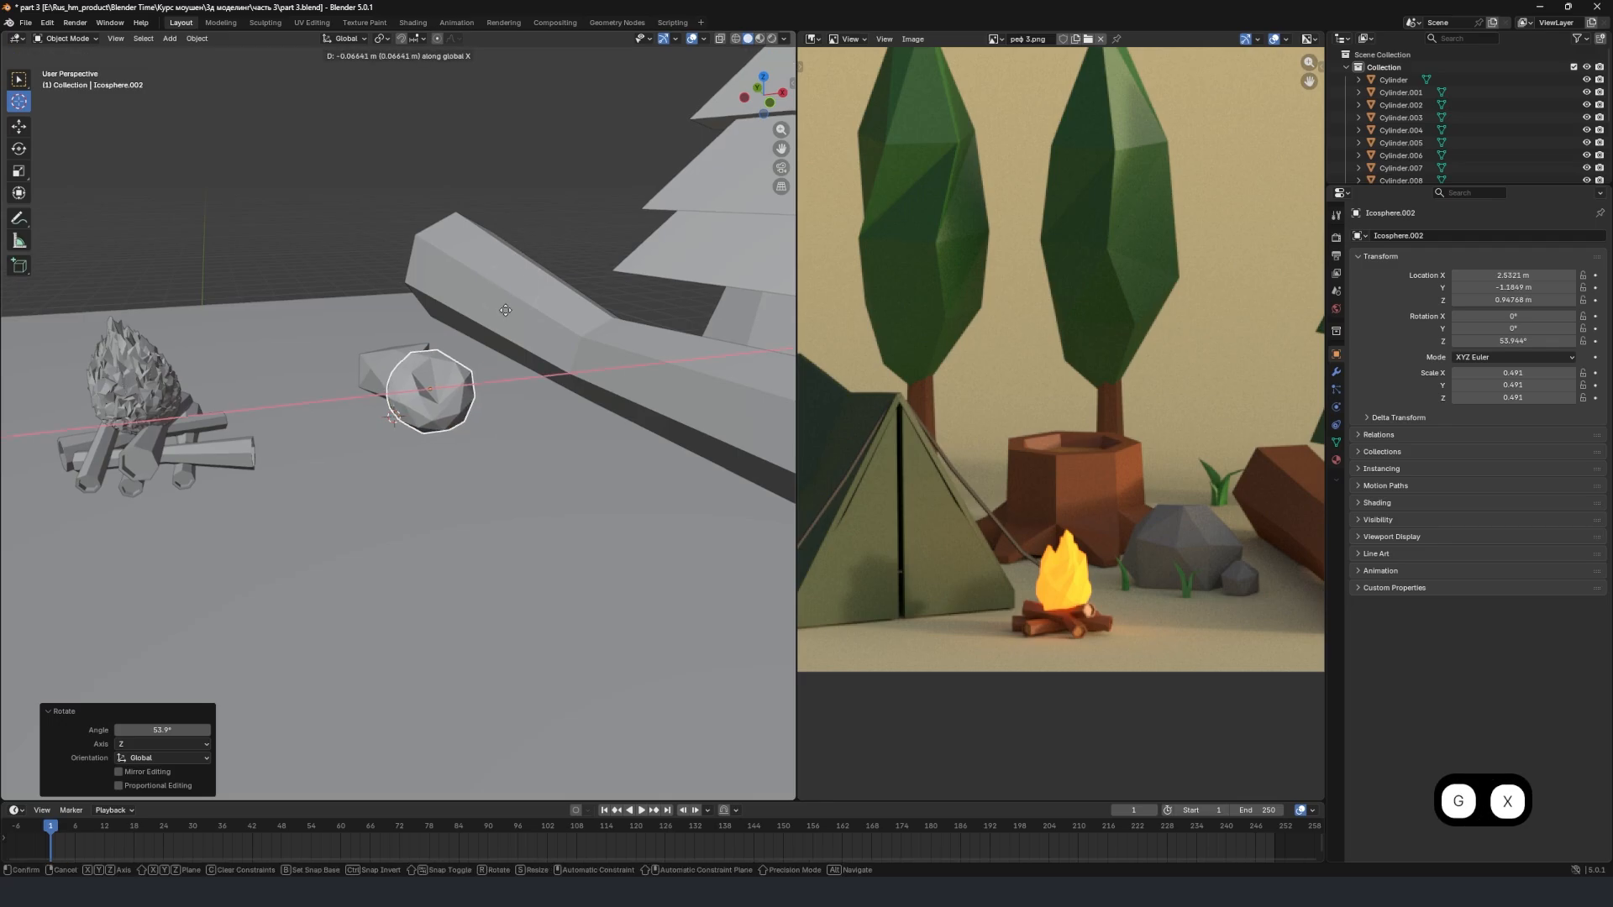
left_click(554, 337)
key("r")
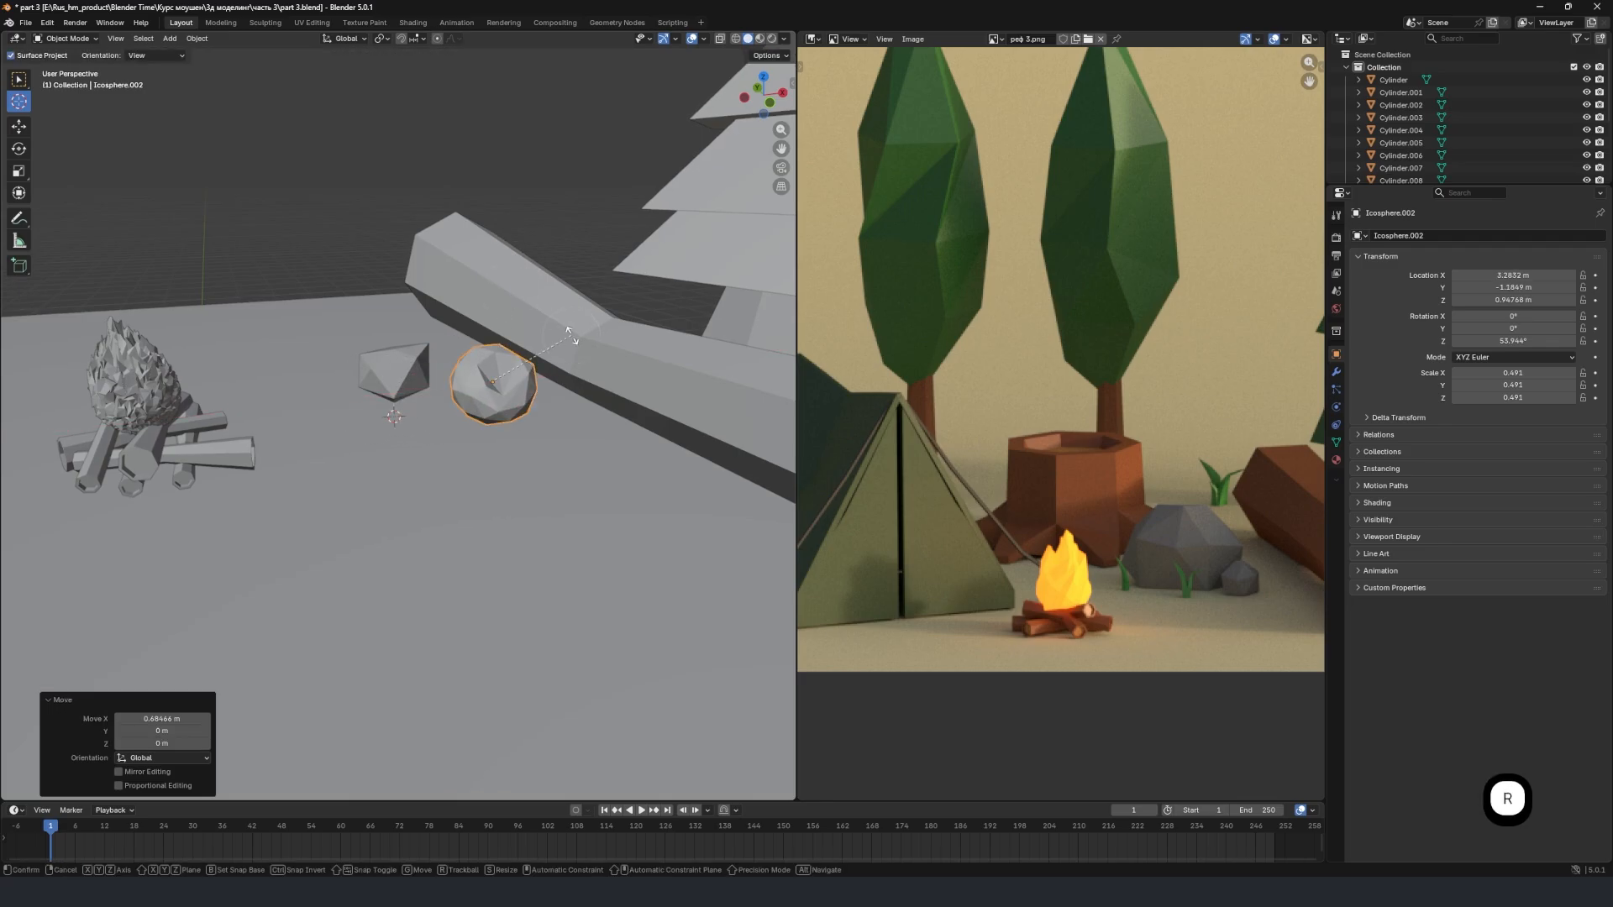
key("z")
left_click(582, 388)
Lower the second stone about 0.577 m along Z and scale it up to about 0.78.
key("g")
key("z")
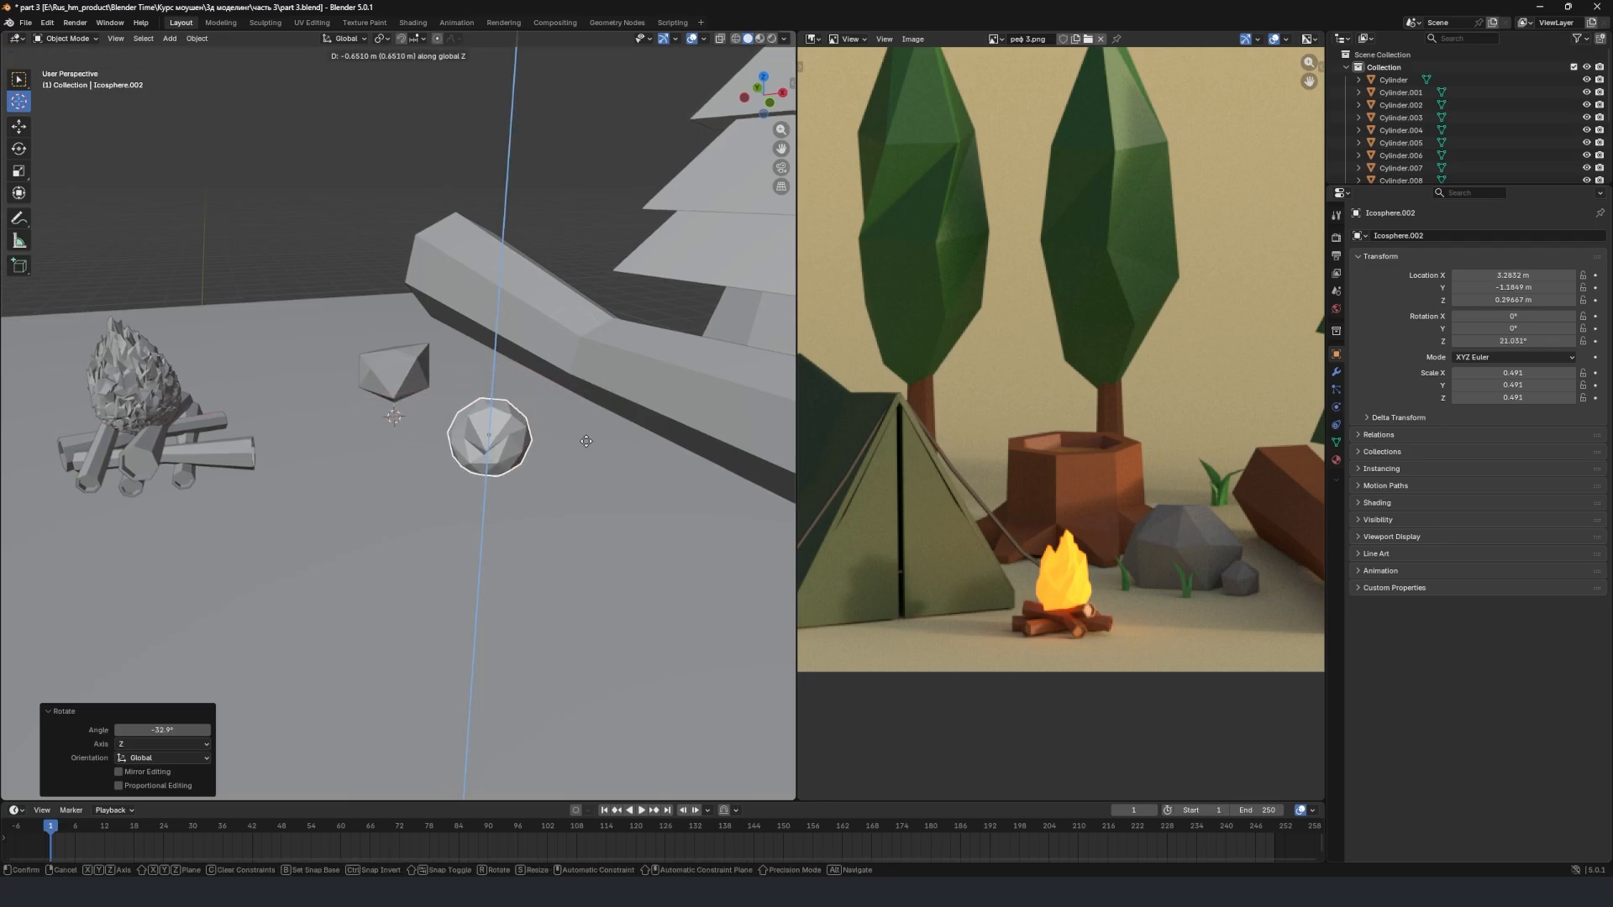
left_click(588, 430)
key("s")
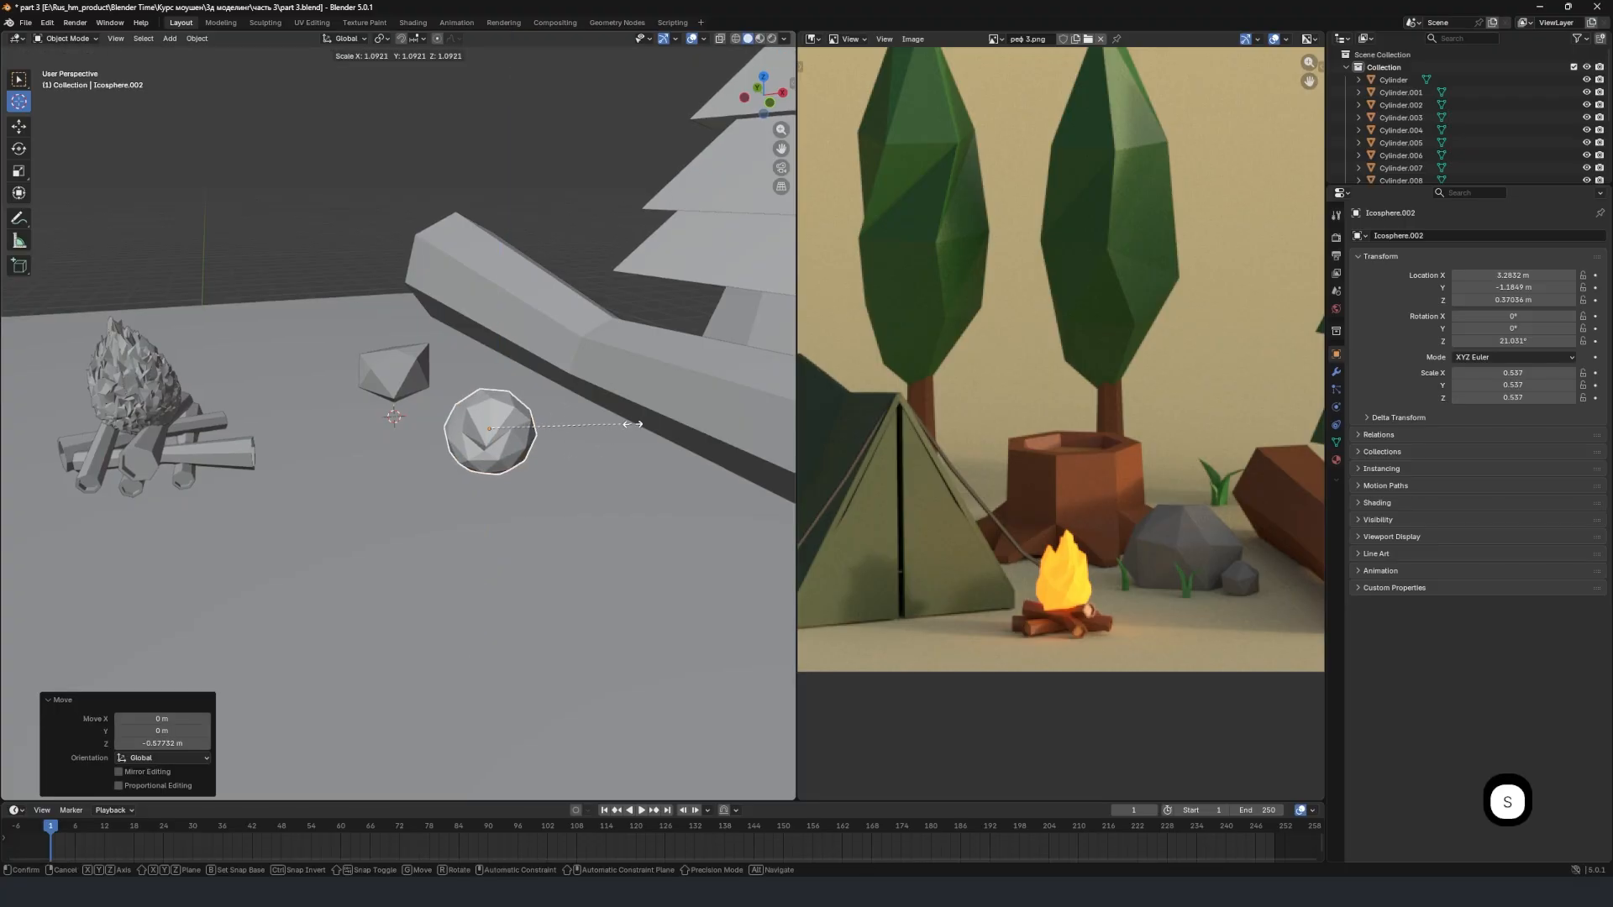
left_click(631, 424)
Raise the second stone about 0.2 m, and shift it about 0.27 m along X and 1.14 m along Y beside the first stone.
key("g")
key("z")
left_click(638, 412)
key("g")
key("x")
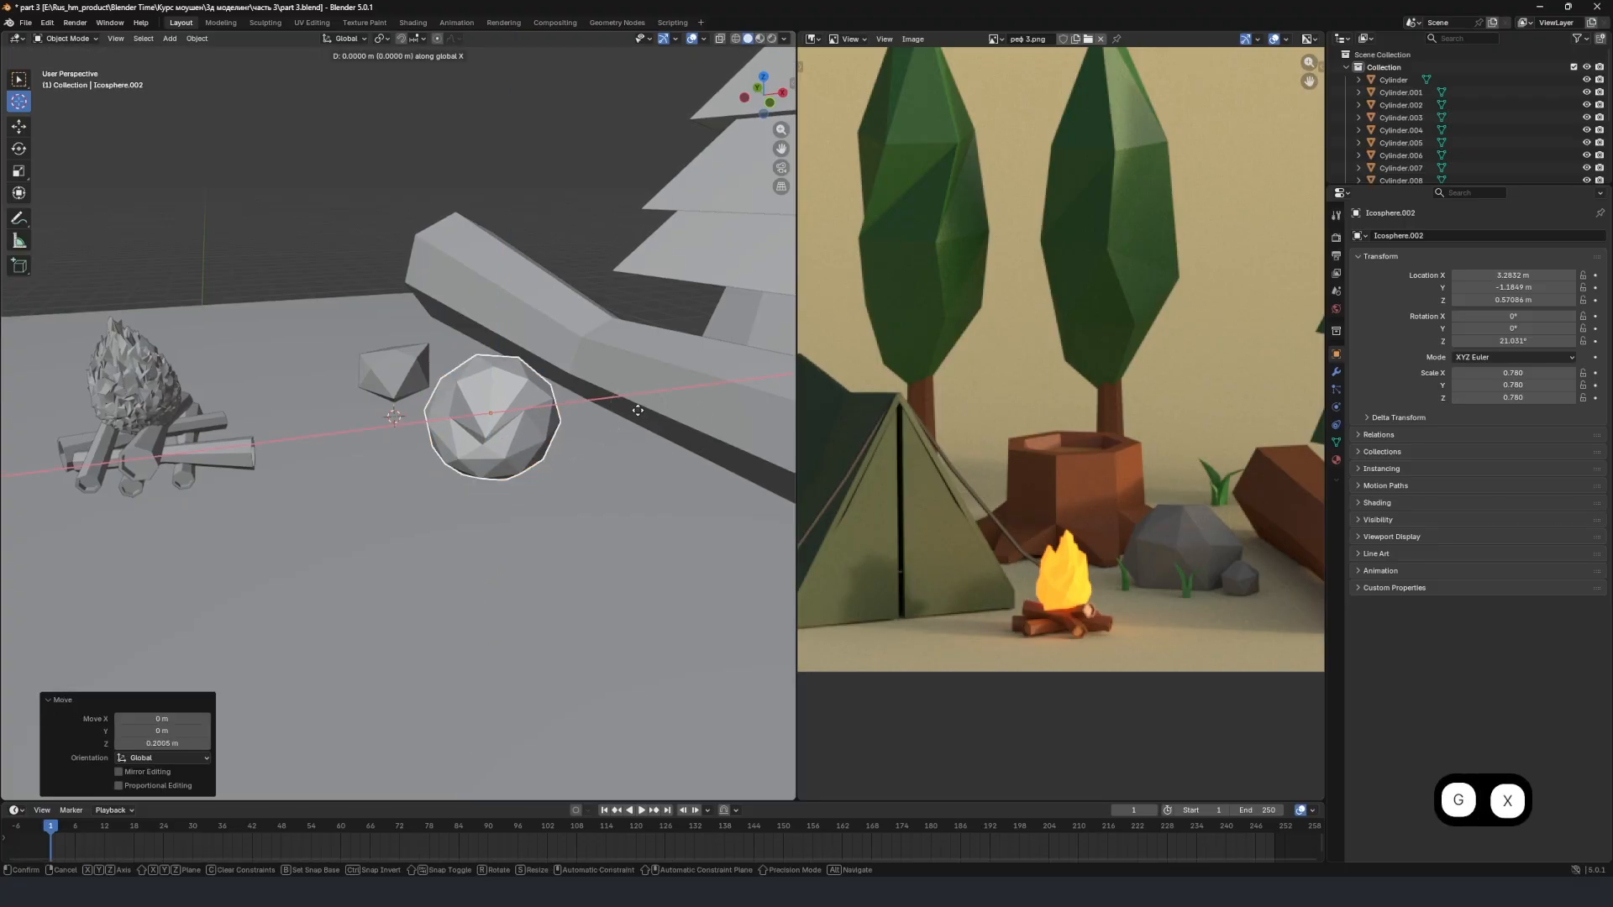
key("y")
left_click(621, 356)
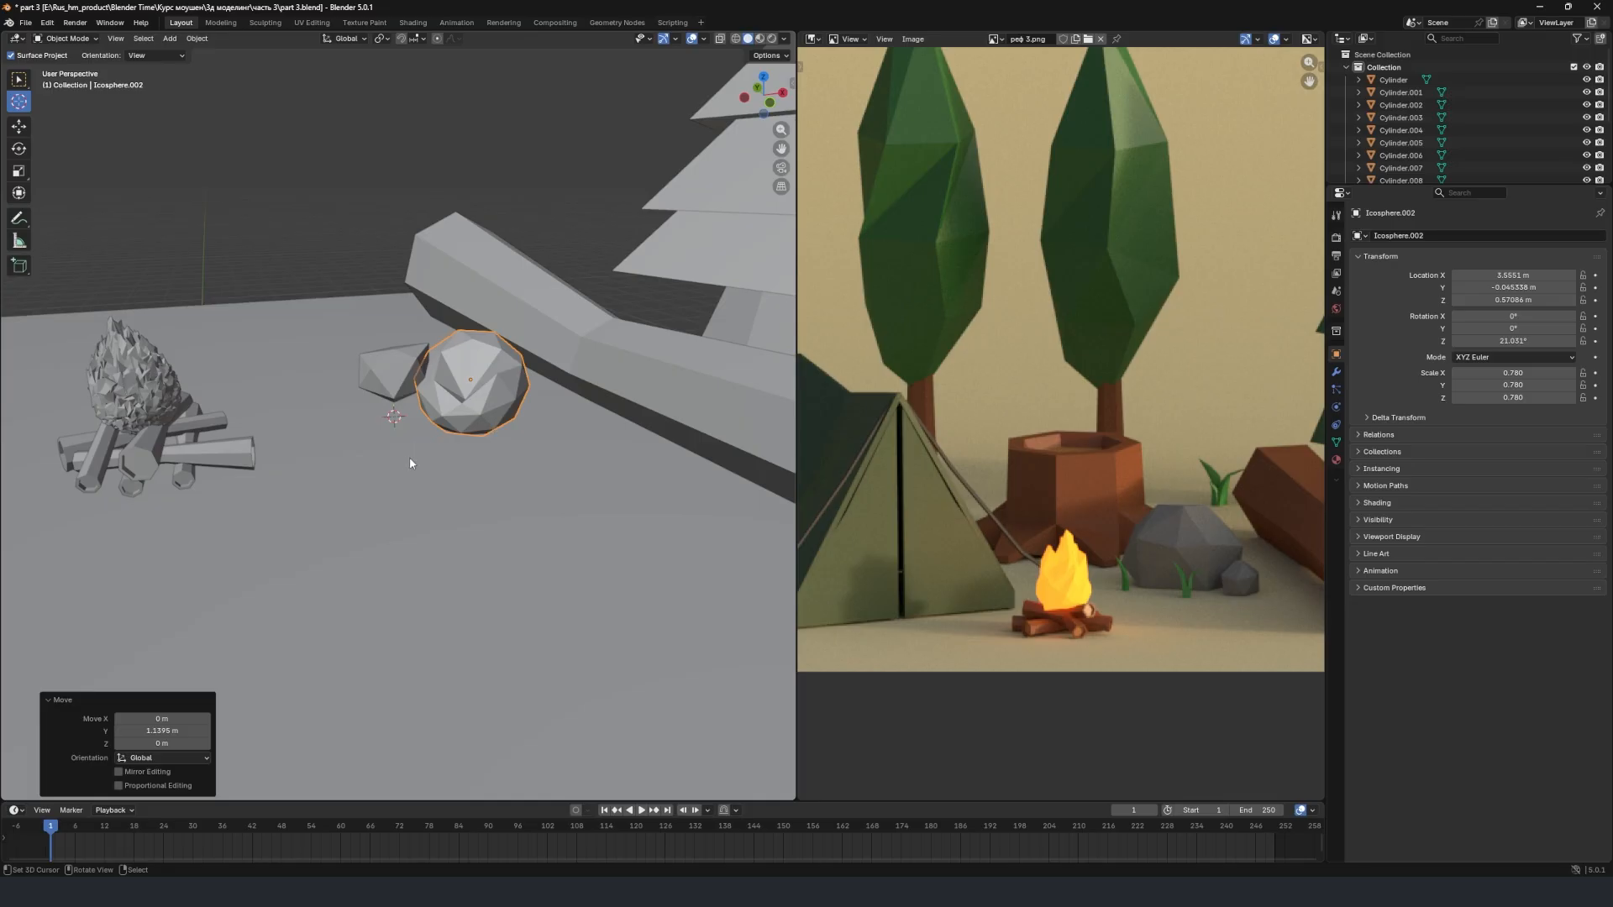
Place the 3D cursor on the ground in front of the stones, add a 2 m plane there and rotate it 90° around Y.
mouse_move(393, 467)
middle_mouse_down()
mouse_move(432, 478)
mouse_move(418, 468)
middle_mouse_up()
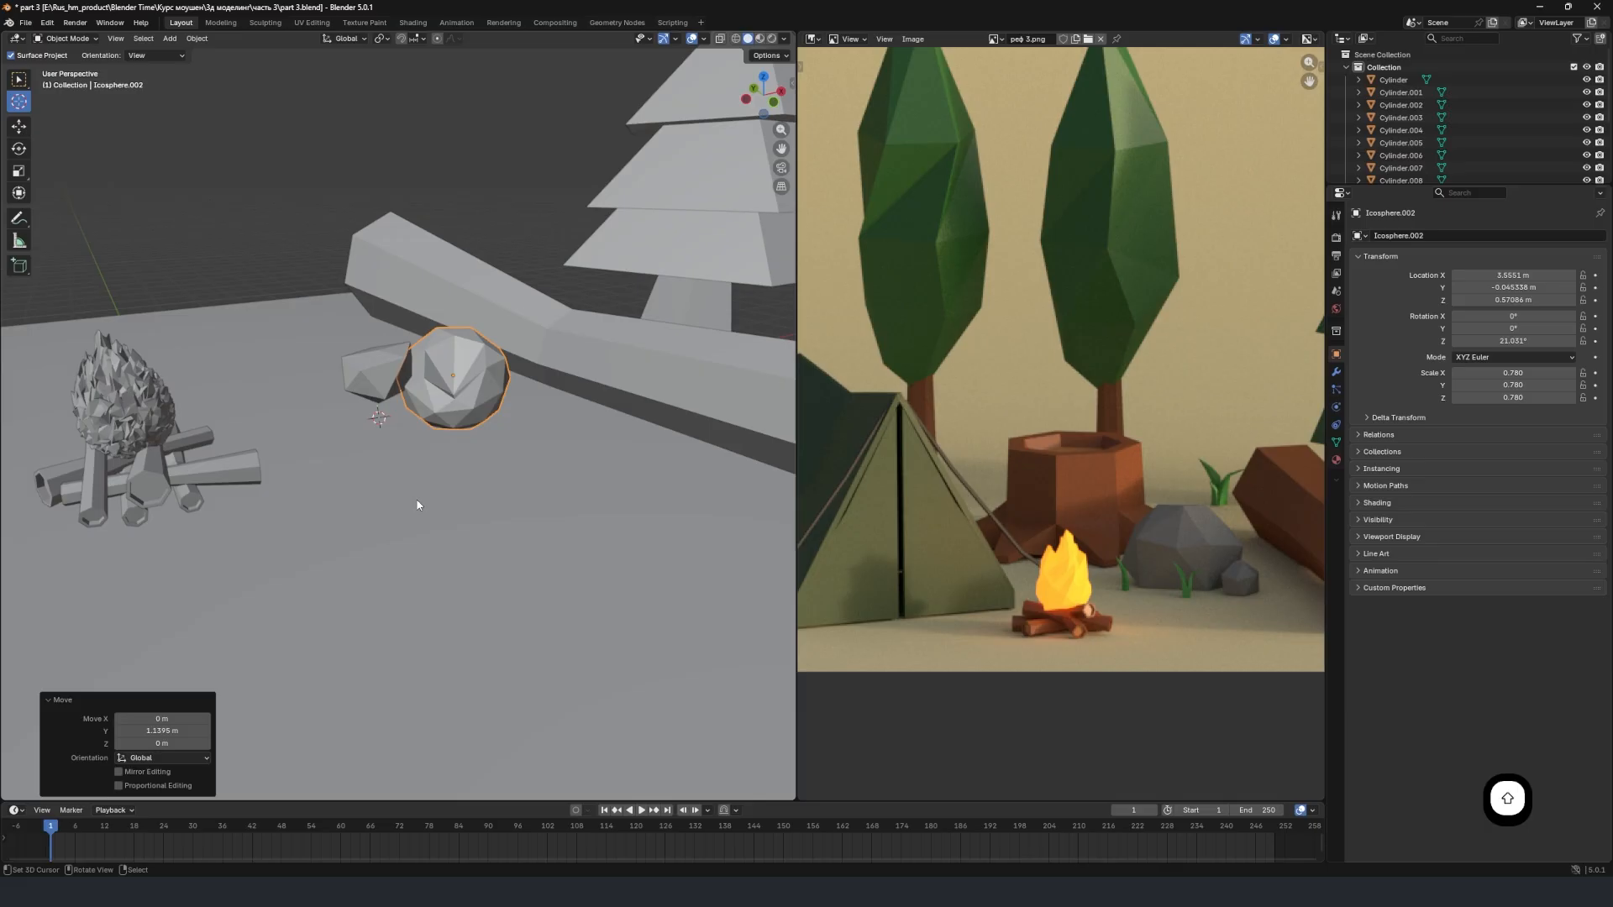
key("shift+a")
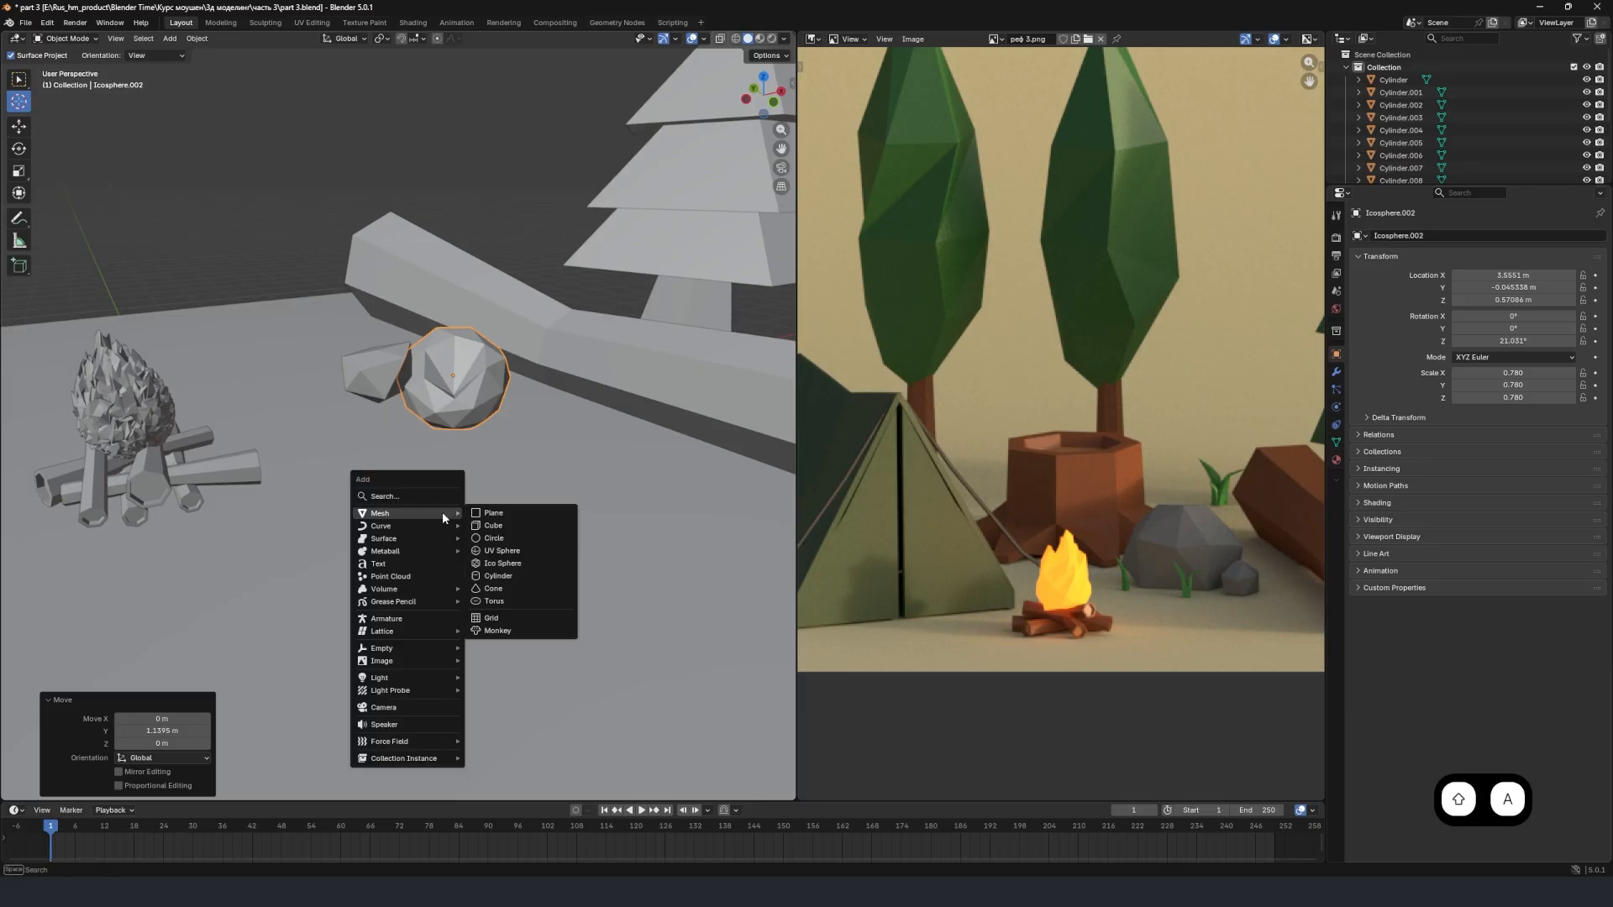
left_click(515, 512)
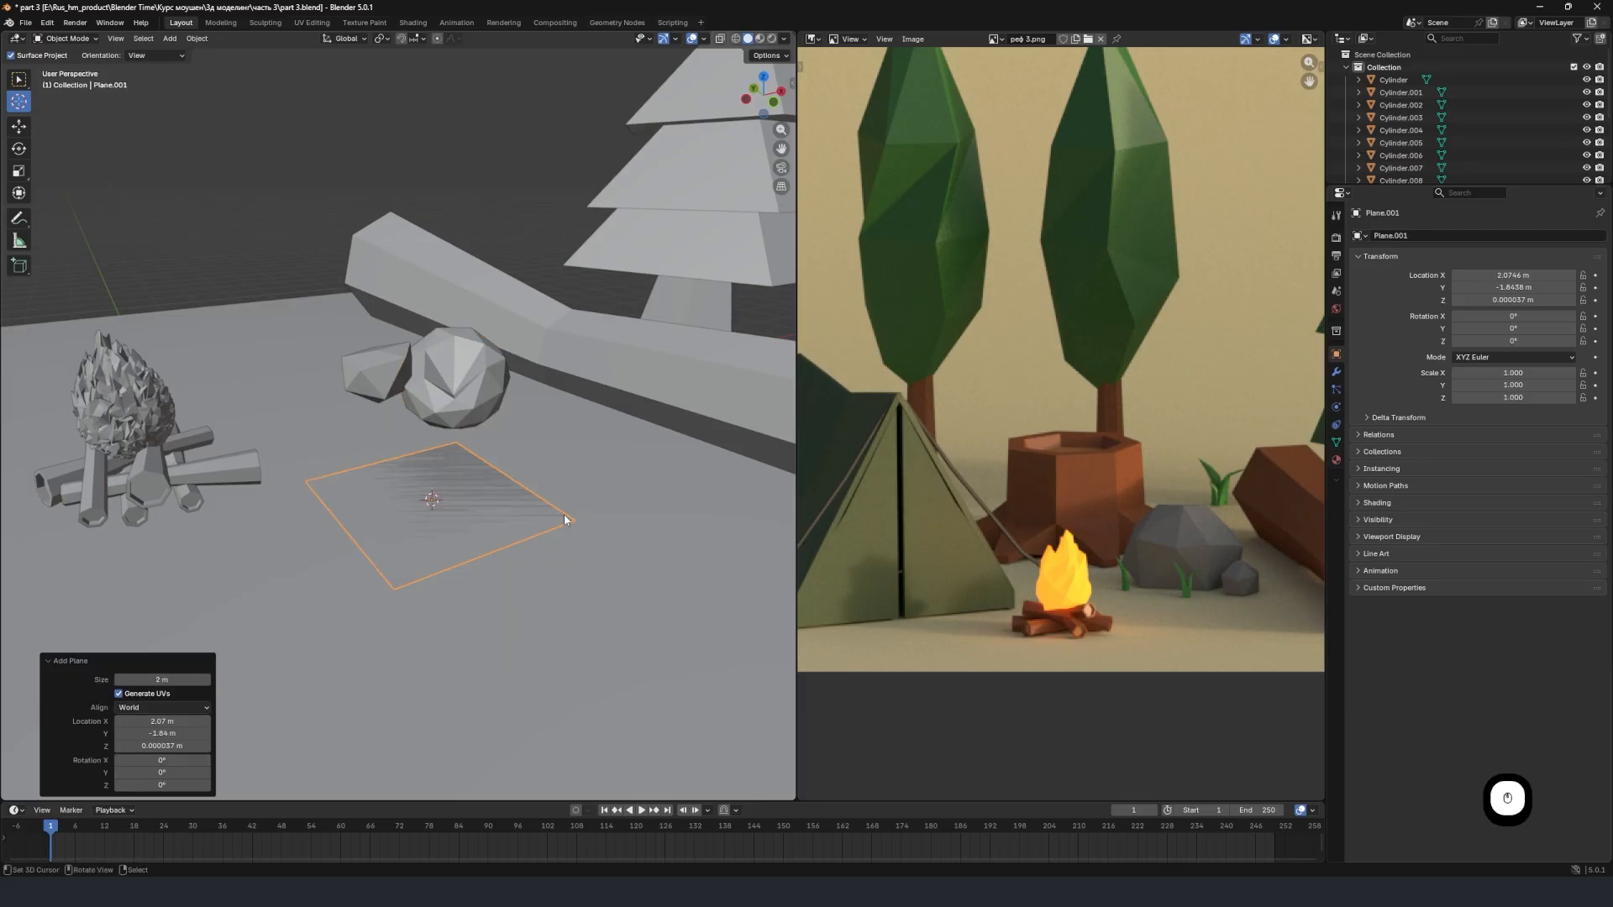
key("r")
key("y")
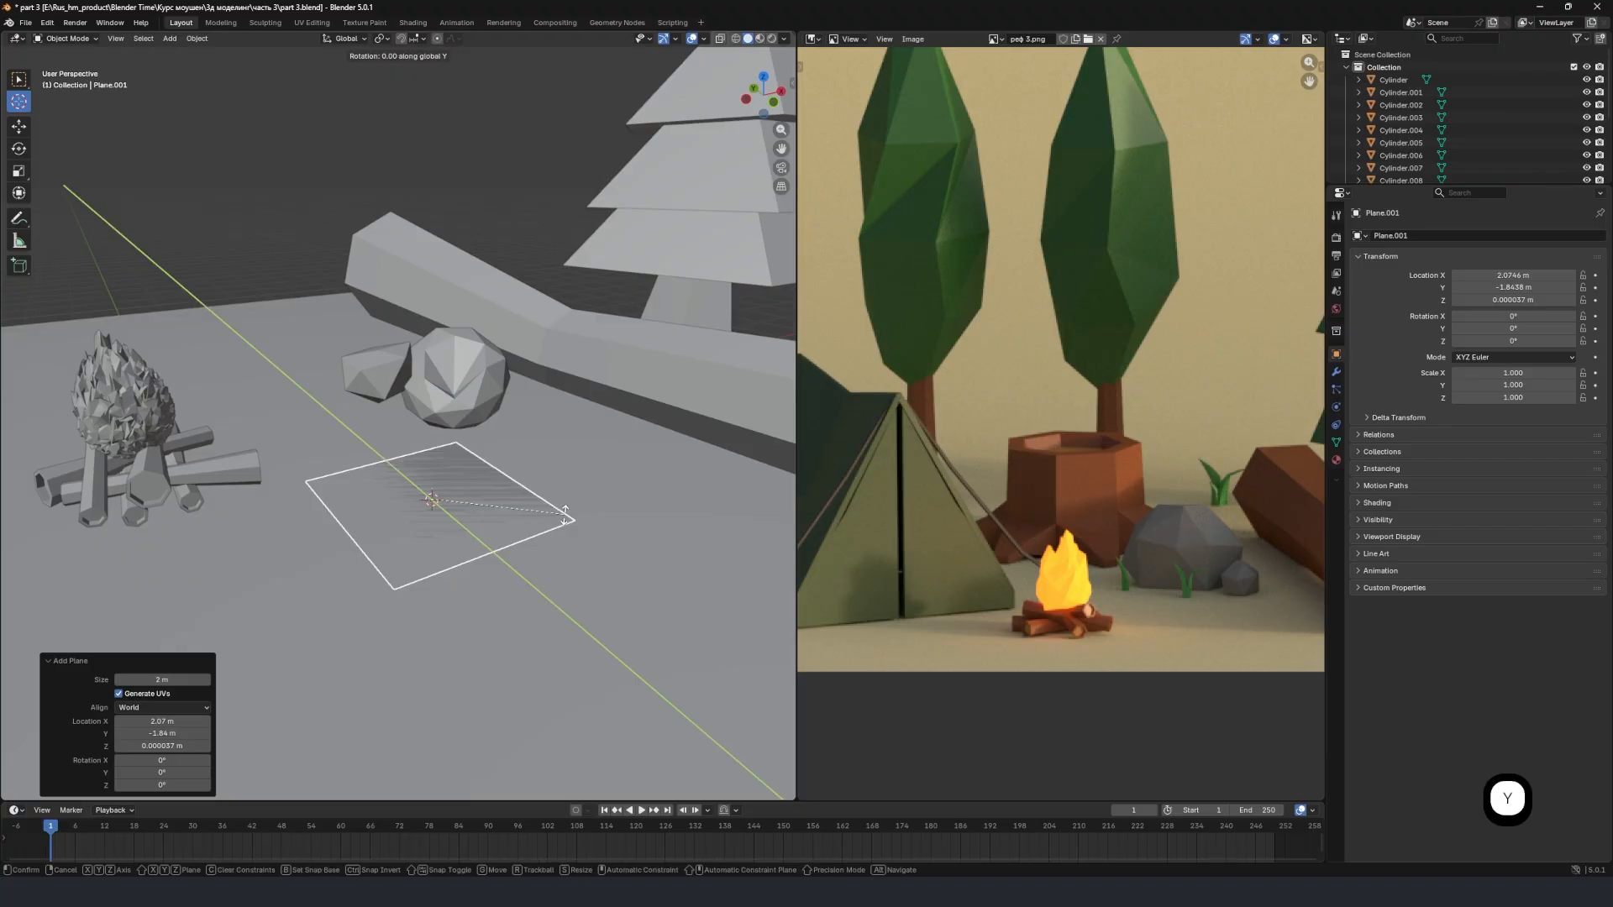
type("90")
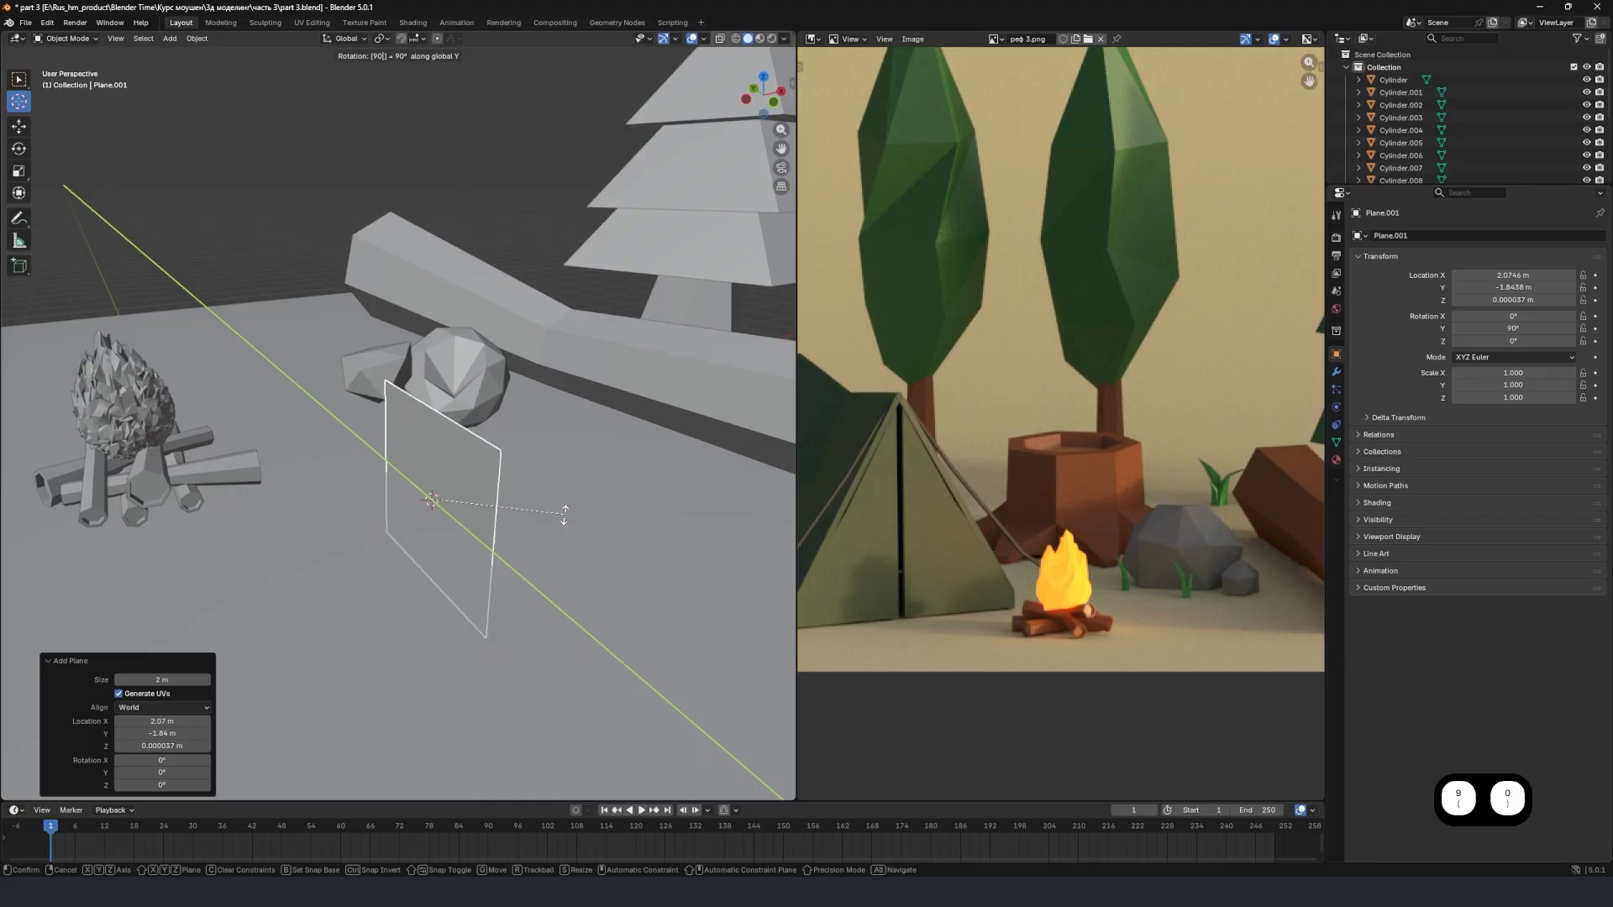
left_click(564, 514)
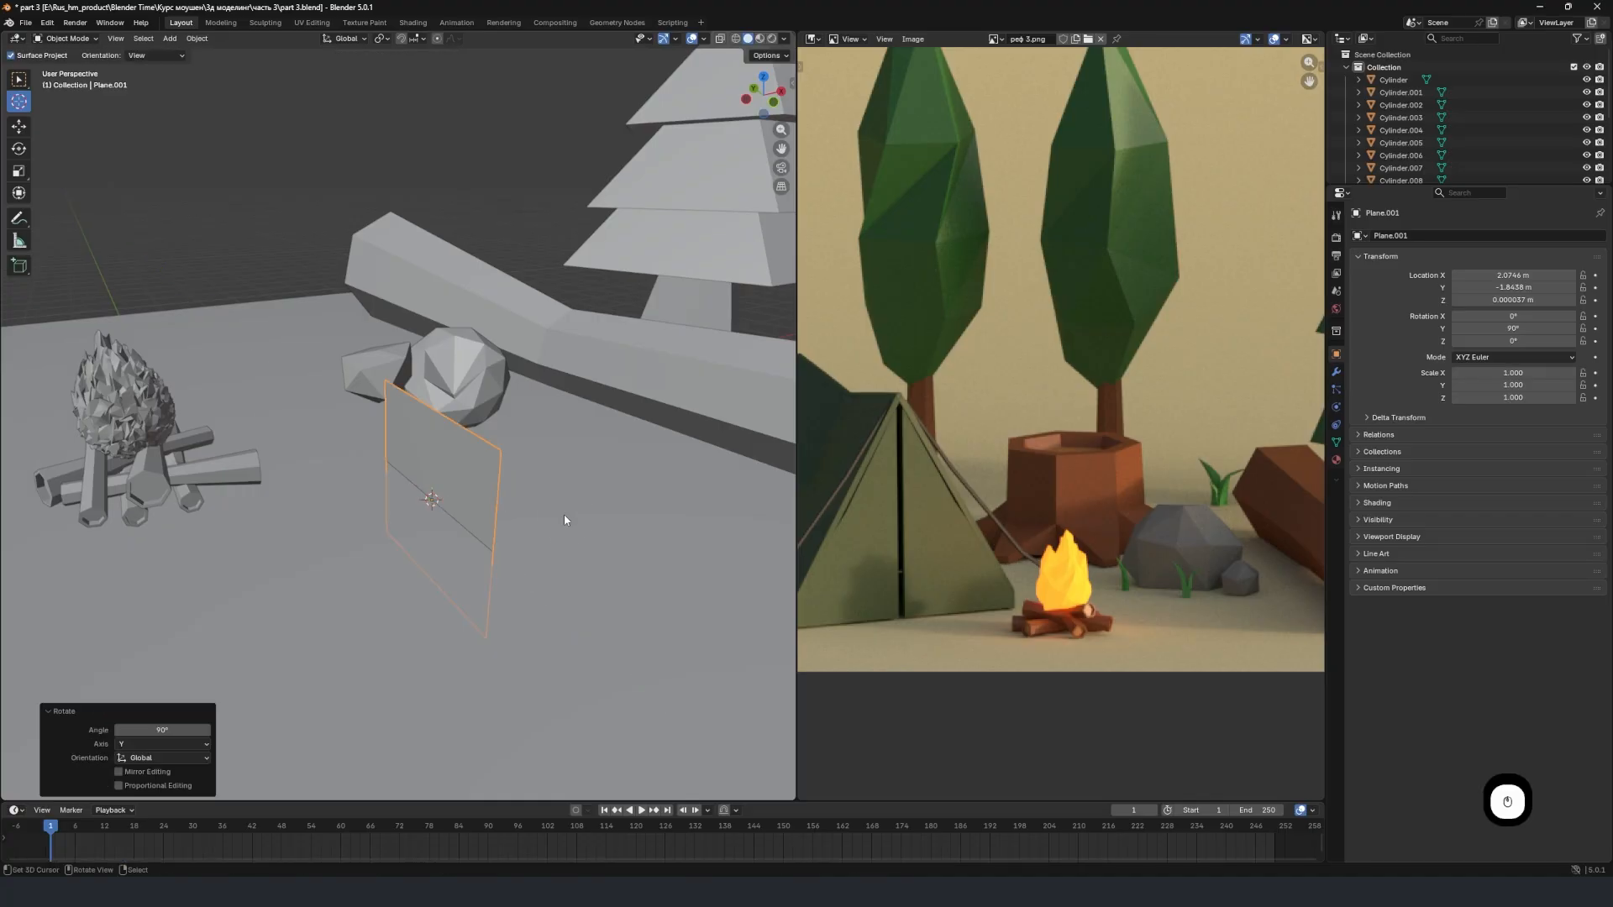
Raise the upright plane about 0.97 m along the global Z axis.
middle_click_drag(562, 514, 542, 493)
key("g")
key("z")
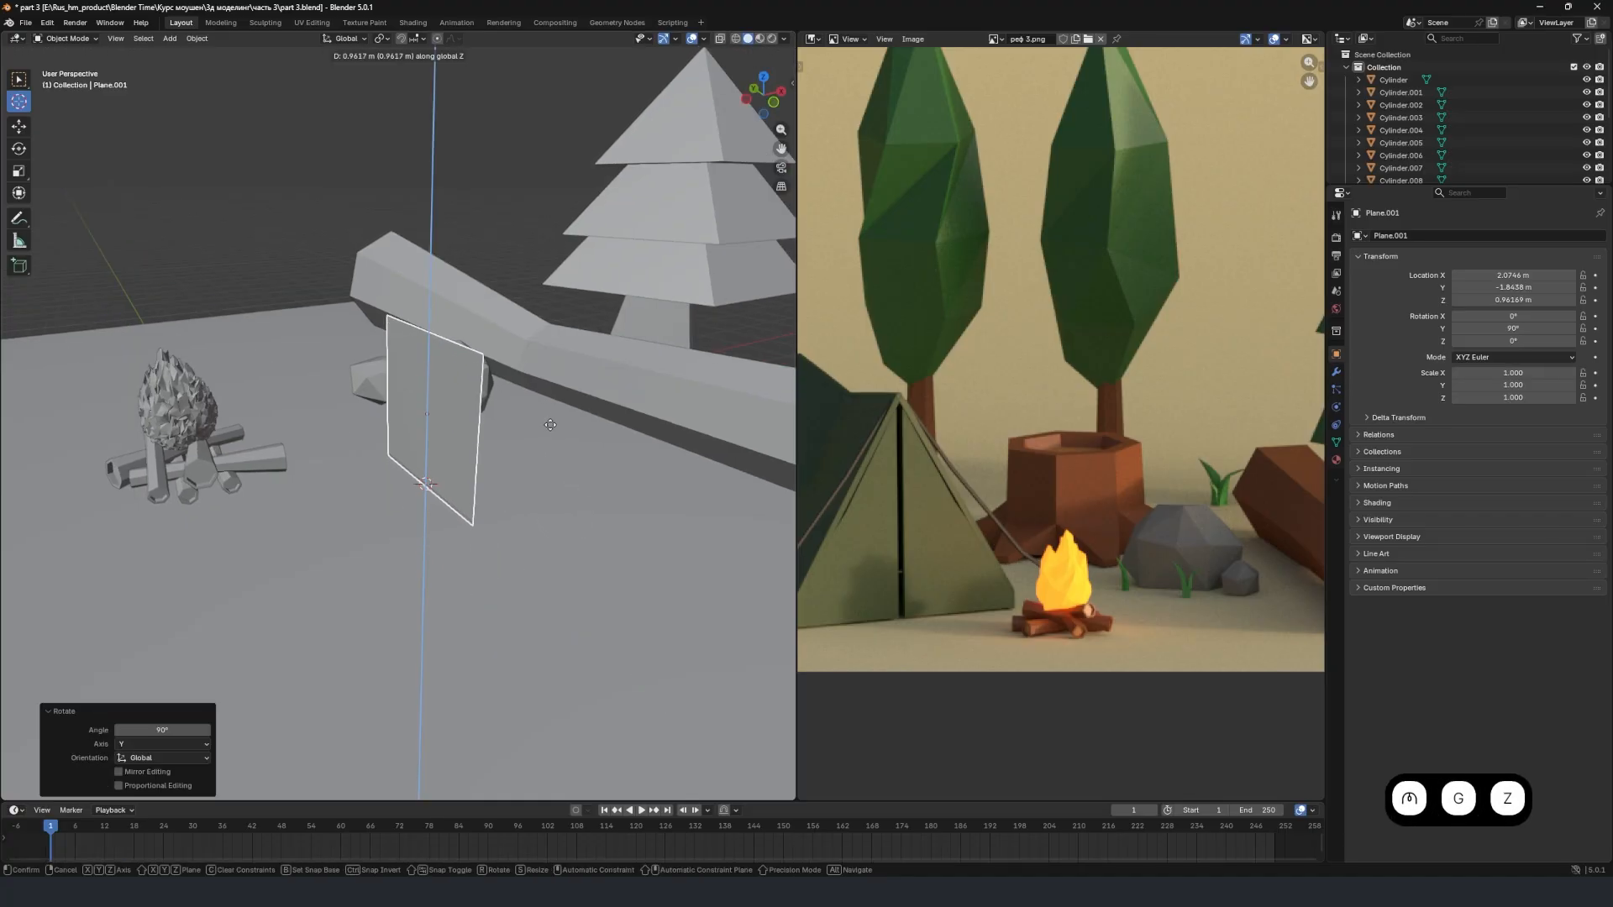
left_click(552, 422)
In Edit Mode with edge selection, raise the plane's top edge about 3.53 m along Z.
middle_click_drag(497, 440, 438, 490)
middle_click_drag(491, 368, 459, 368)
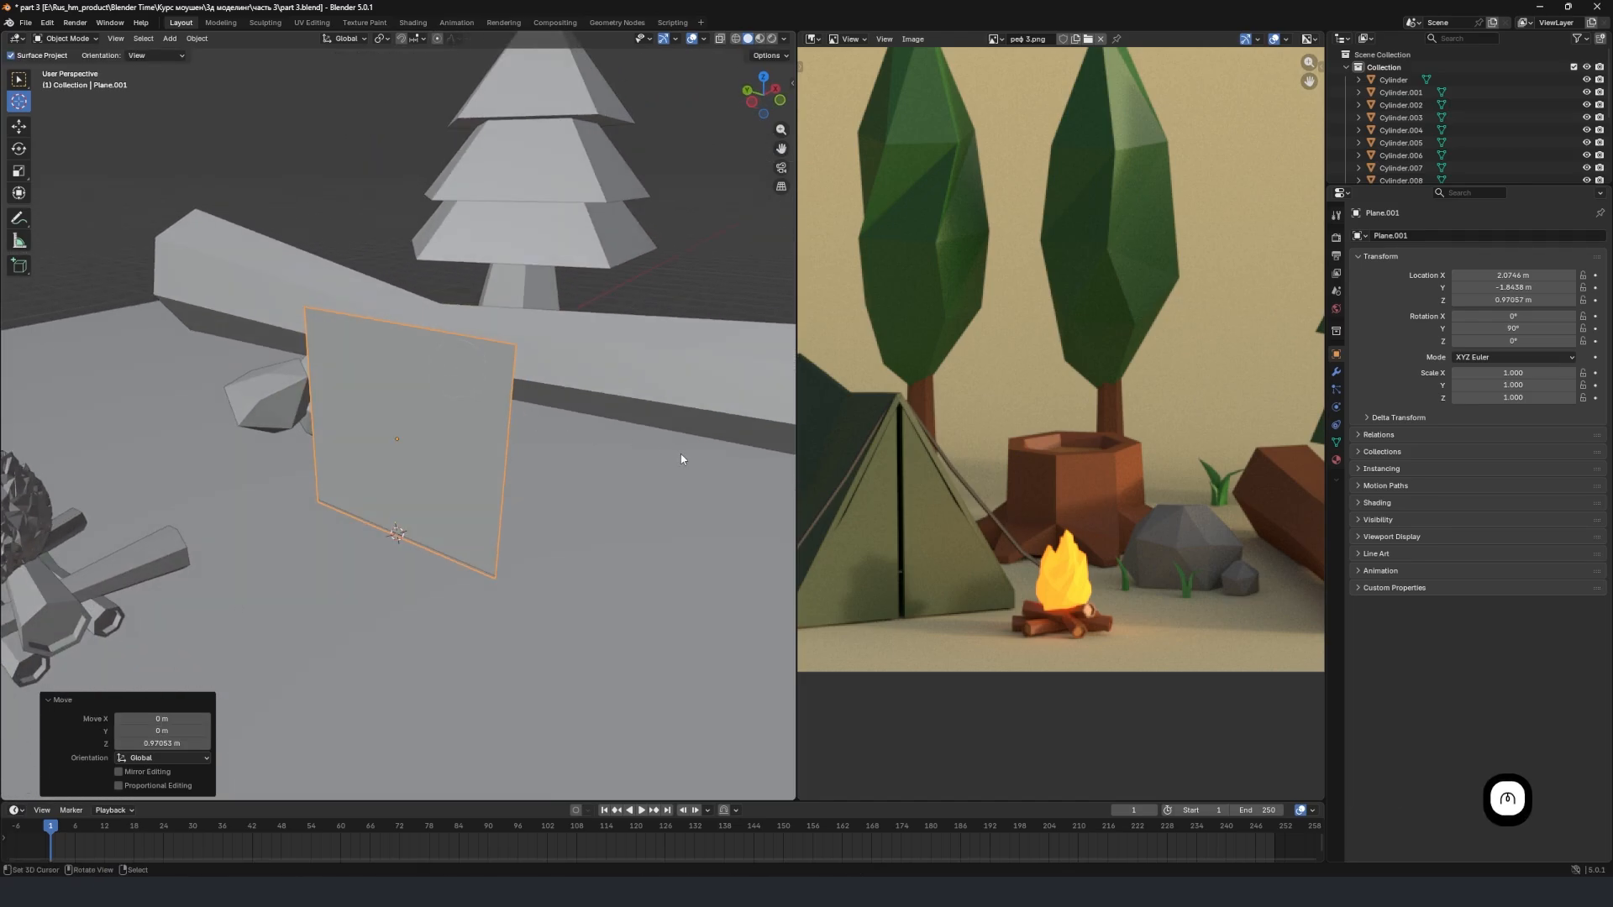
scroll(671, 453, "up", 2)
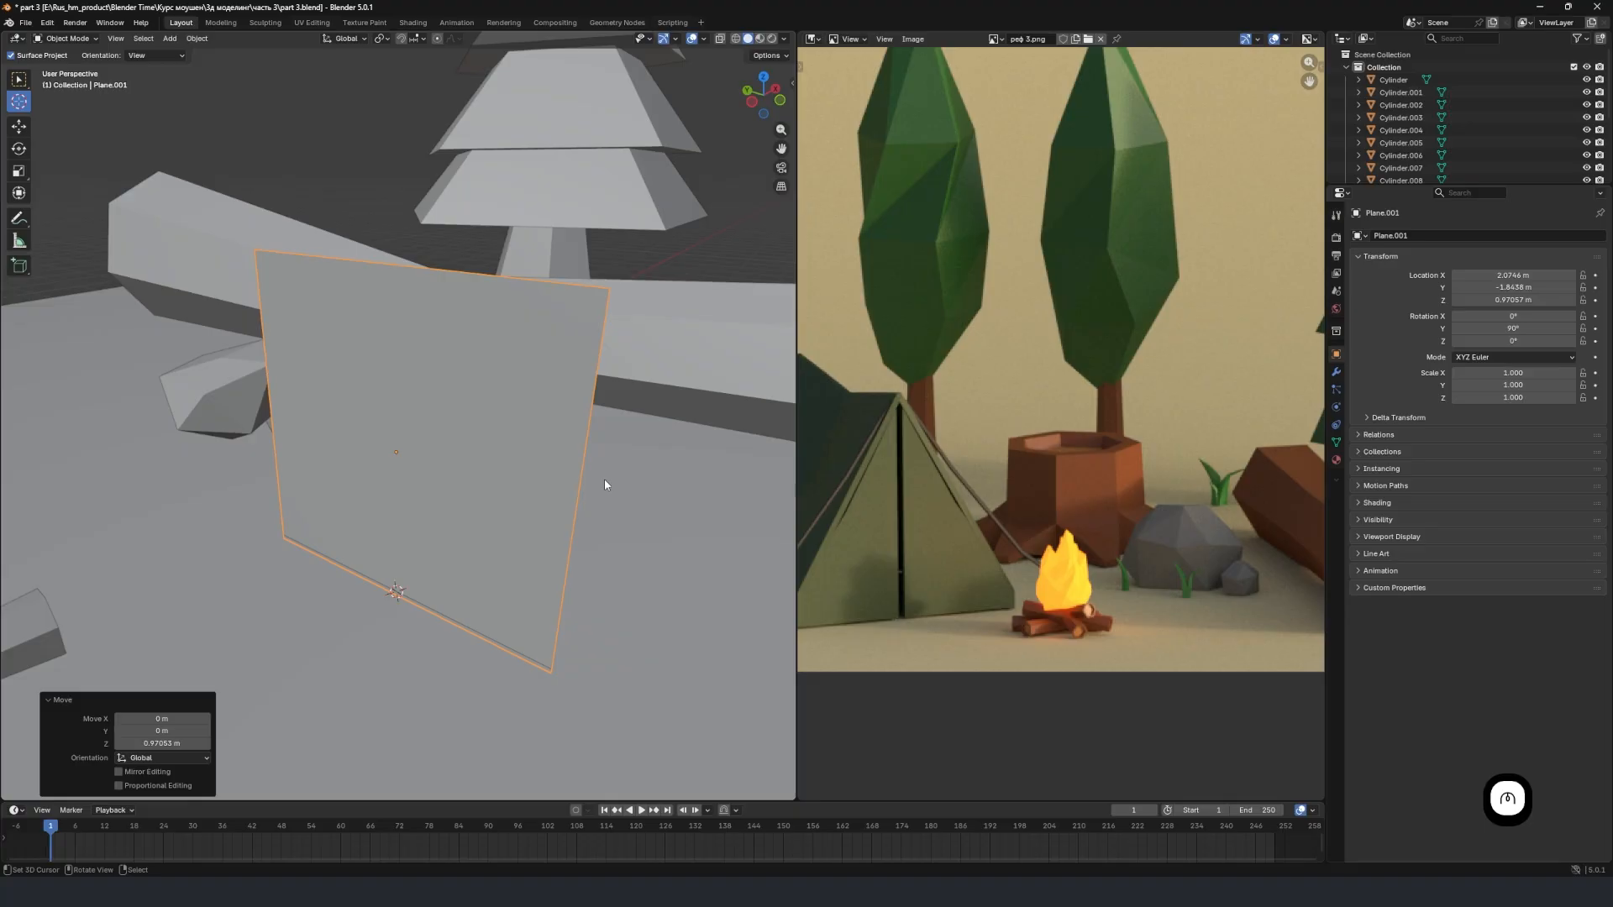
scroll(604, 482, "down", 4)
middle_click_drag(458, 416, 432, 475, "shift")
key("Tab")
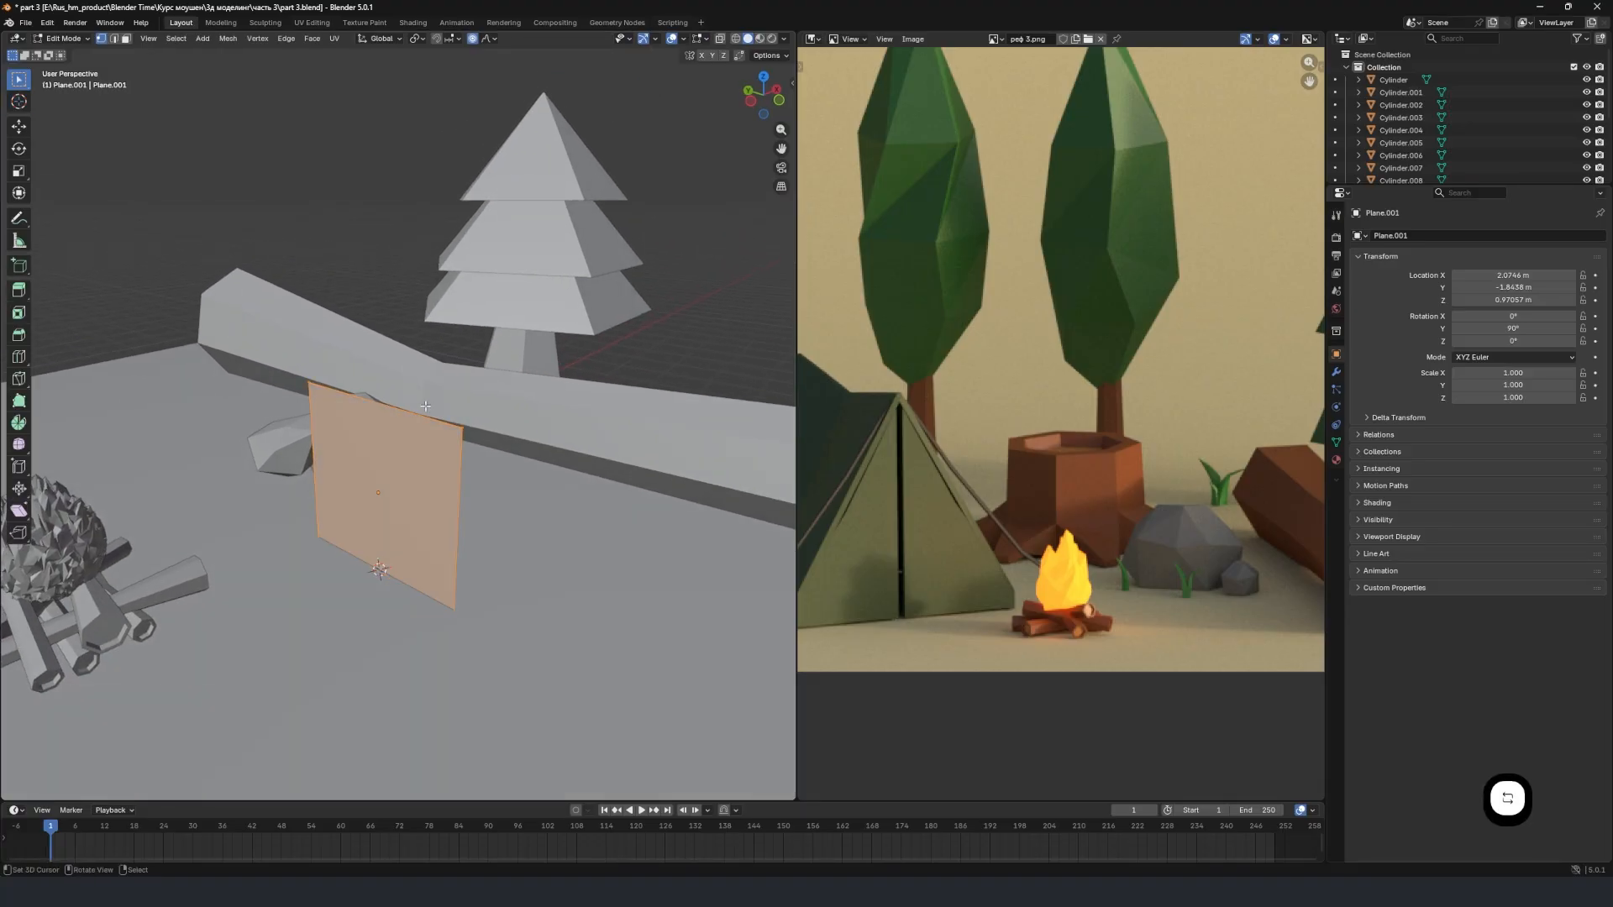
left_click(116, 39)
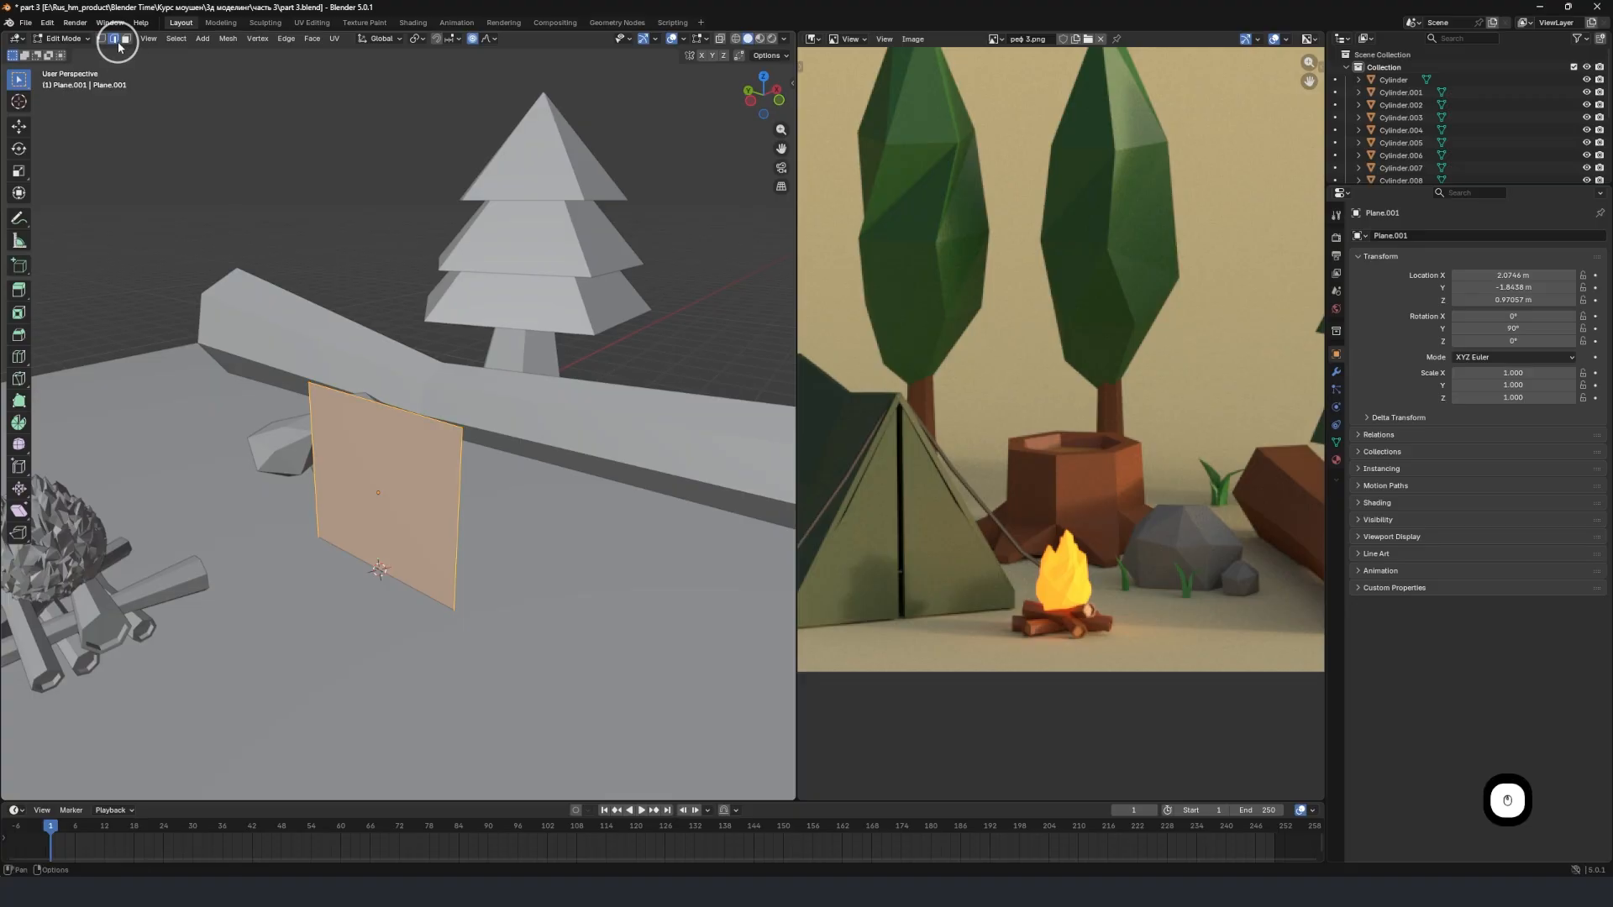
left_click(385, 393)
key("g")
key("z")
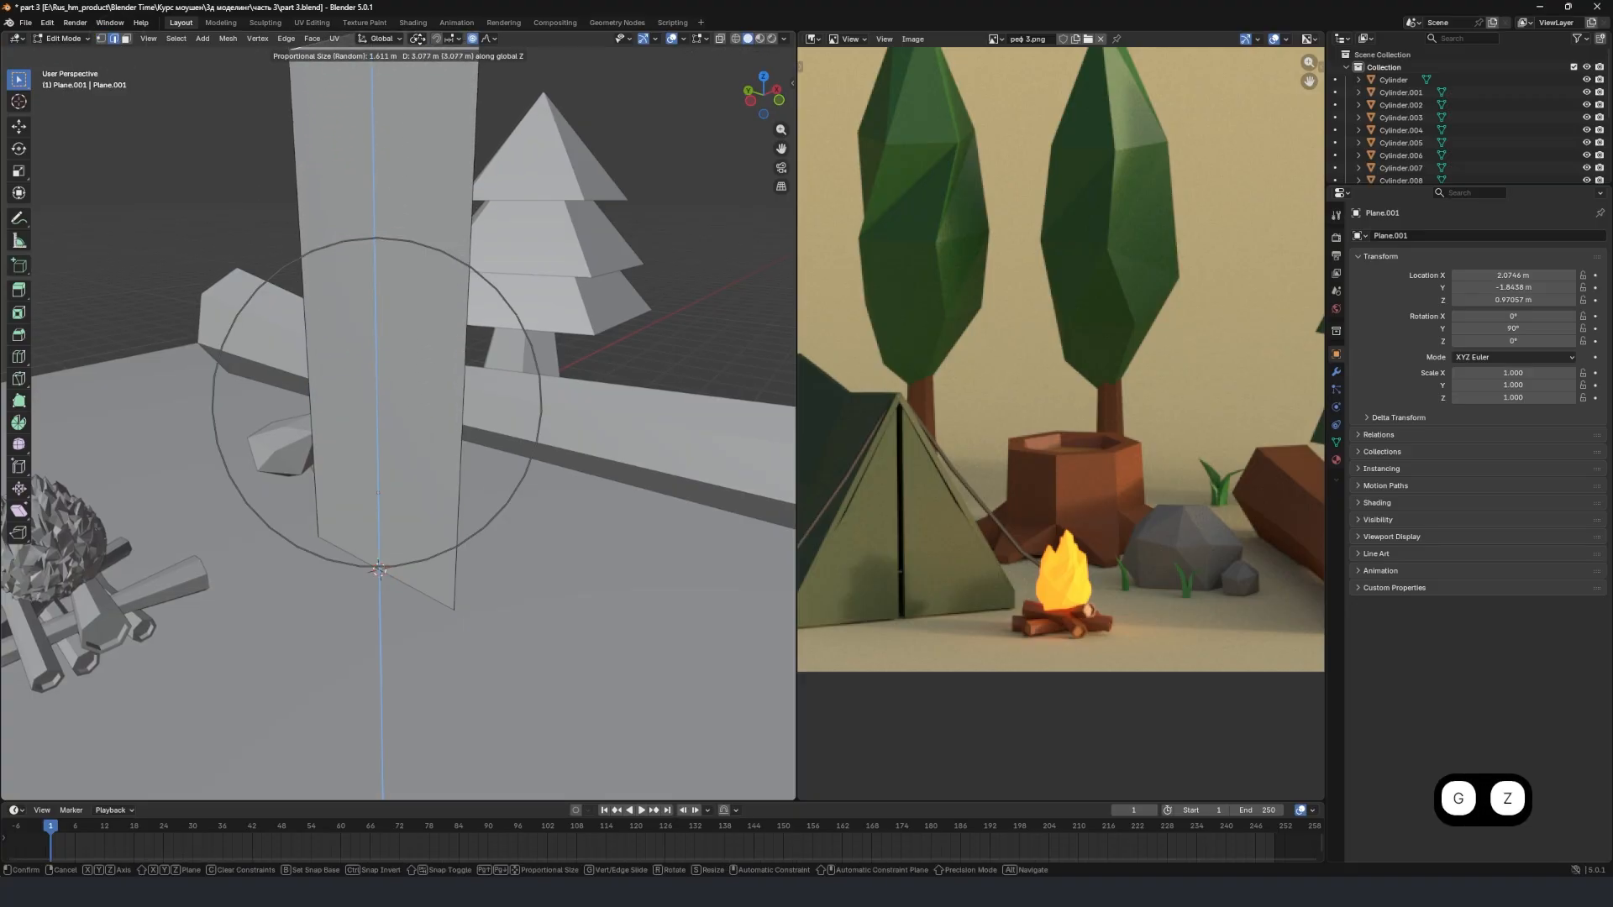
left_click(415, 733)
Stretch the plane taller by raising its top edge a further 0.946 m or so along Z.
scroll(504, 572, "down", 3)
key("g")
key("z")
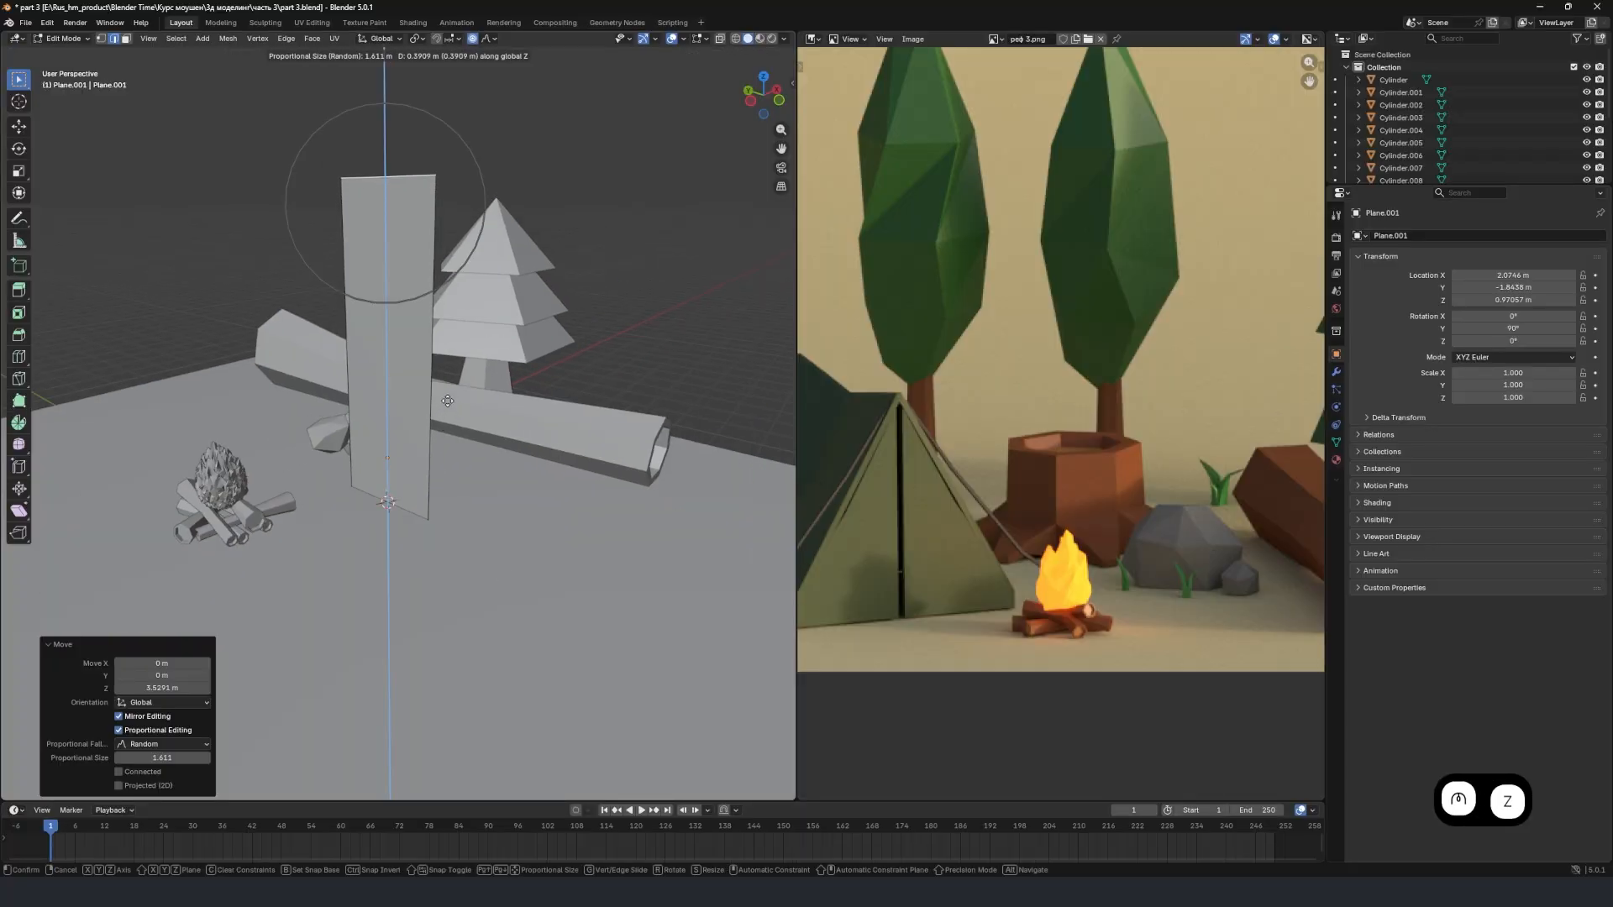
left_click(447, 352)
Add five evenly spaced horizontal loop cuts across the tall plane.
middle_click_drag(446, 352, 387, 449, "shift")
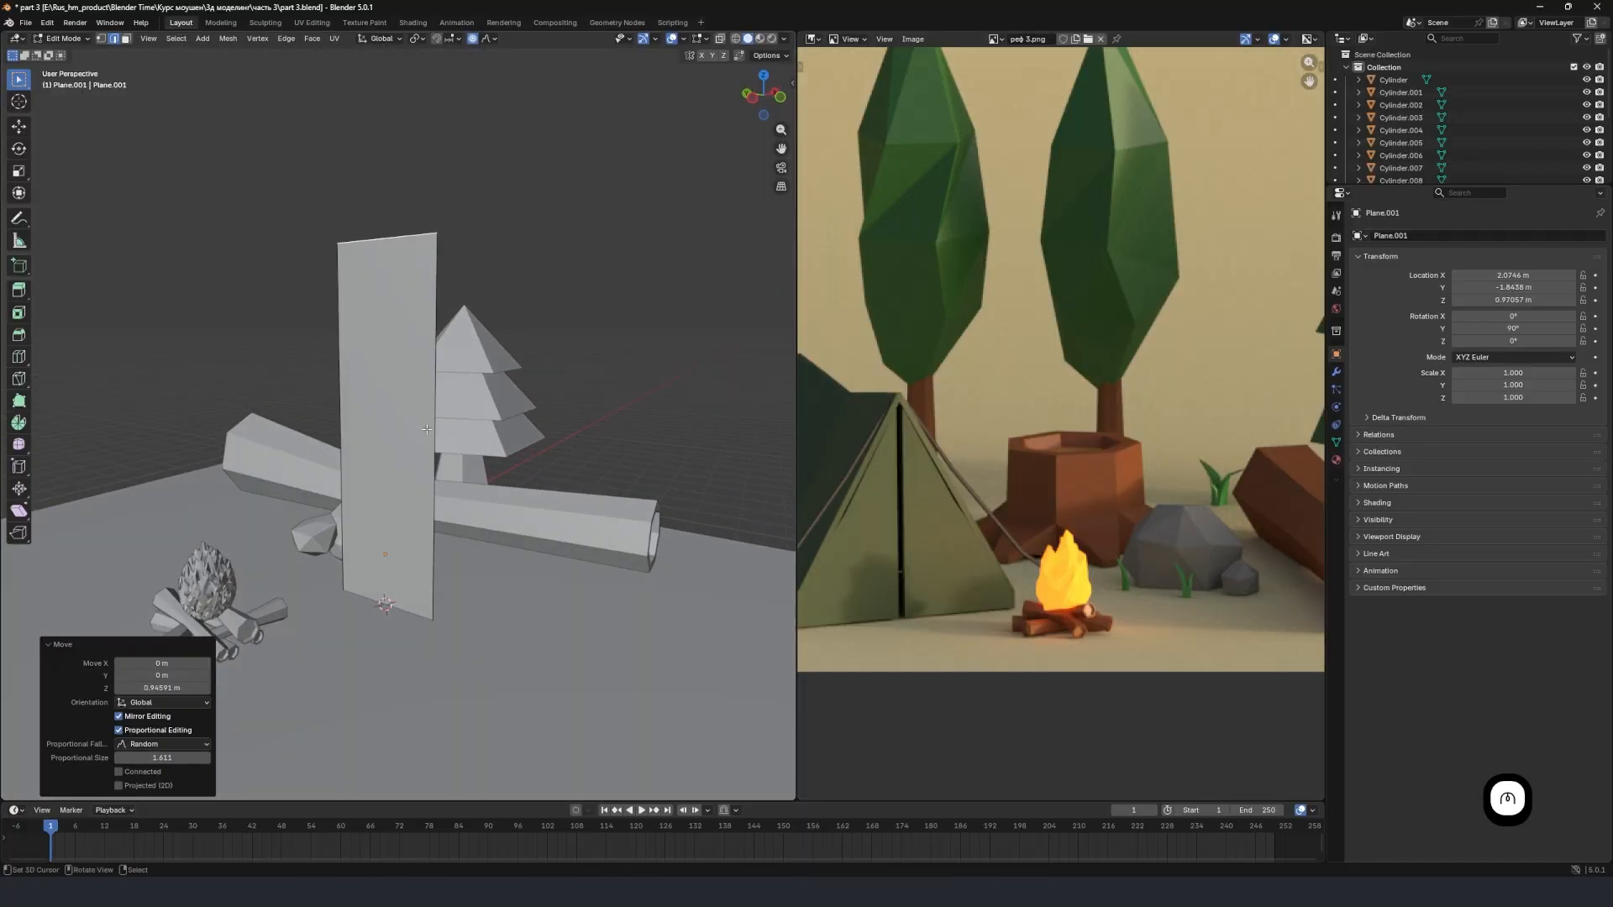
key("ctrl+r")
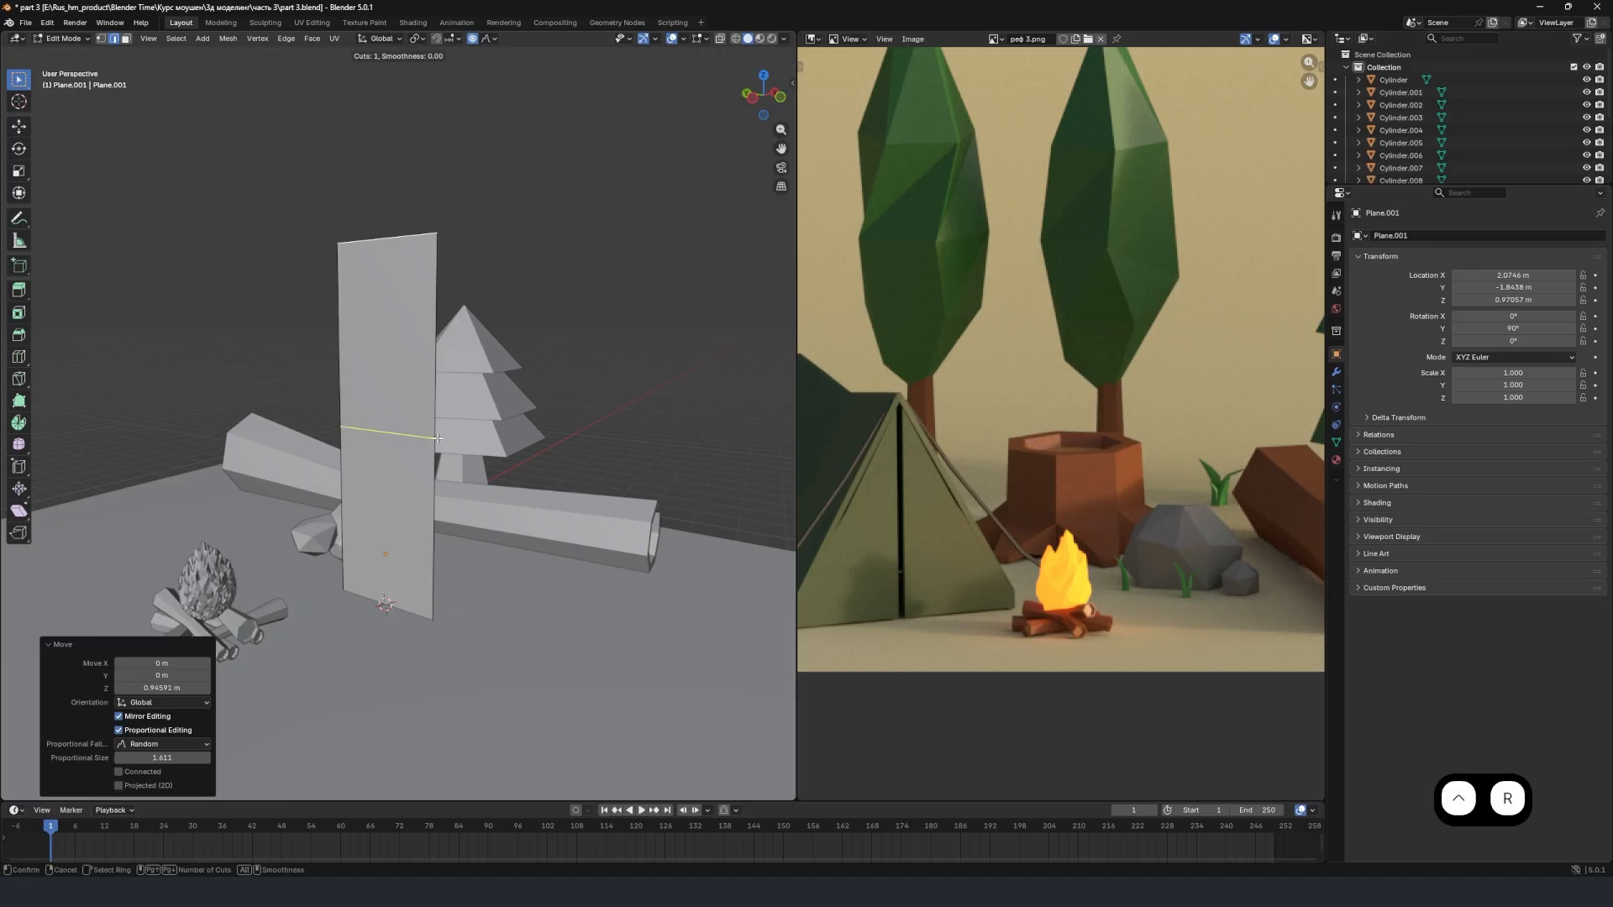
scroll(431, 437, "up", 3)
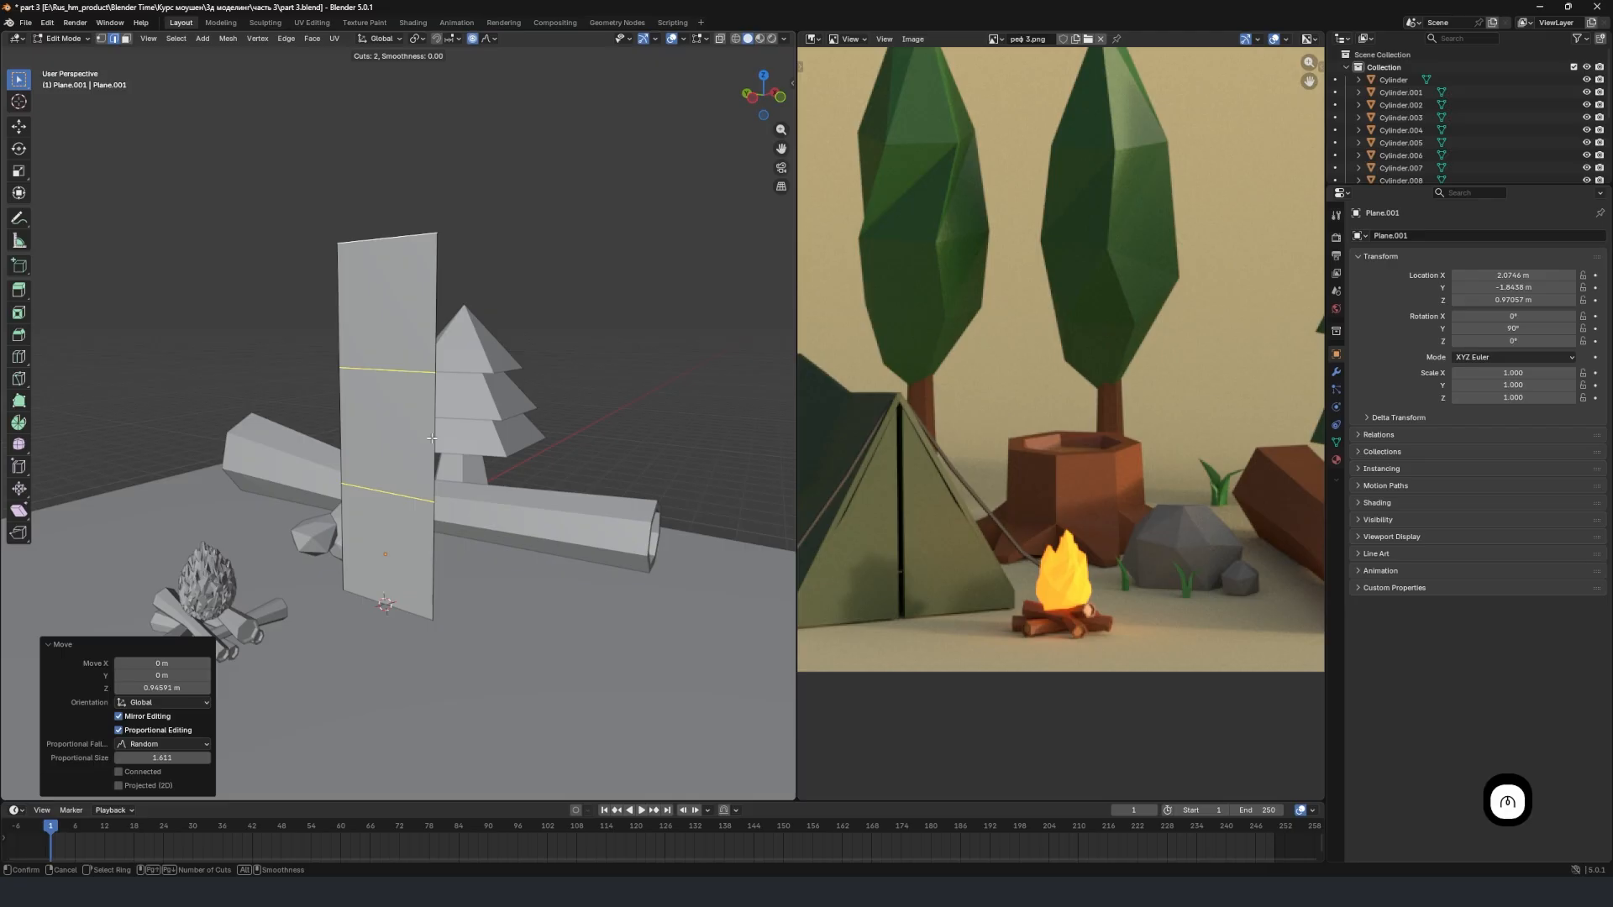
scroll(430, 438, "up", 1)
left_click(430, 438)
right_click(430, 437)
Narrow the plane's top edge and the first loop below it into a tapering tip, reducing the proportional size to 1.21.
middle_click_drag(430, 437, 411, 364)
left_click(400, 250)
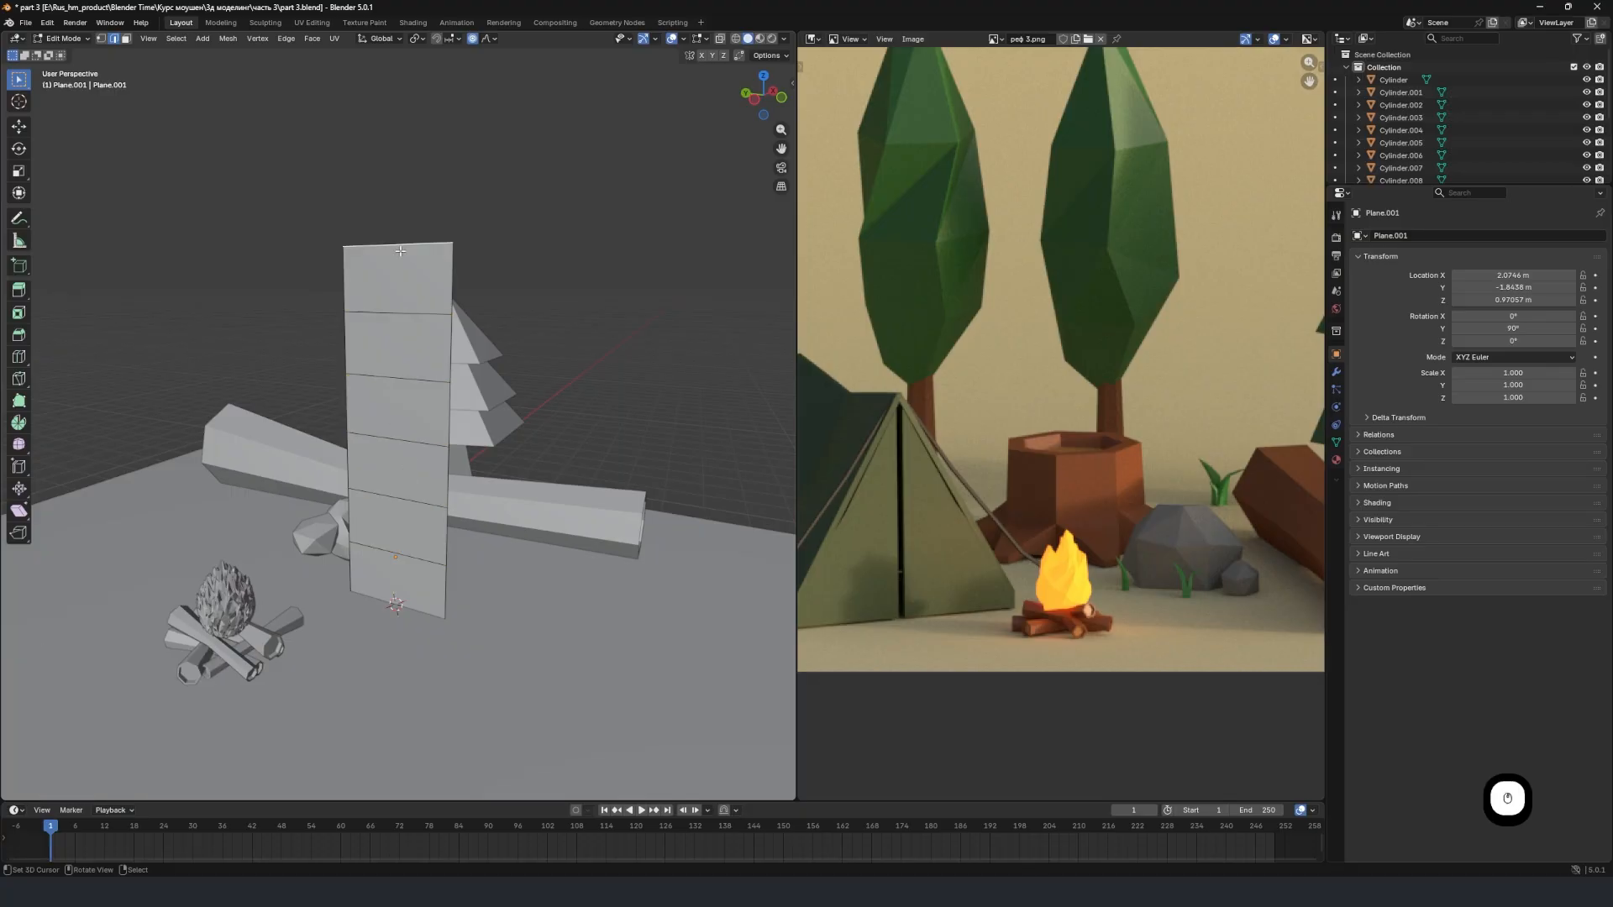
key("s")
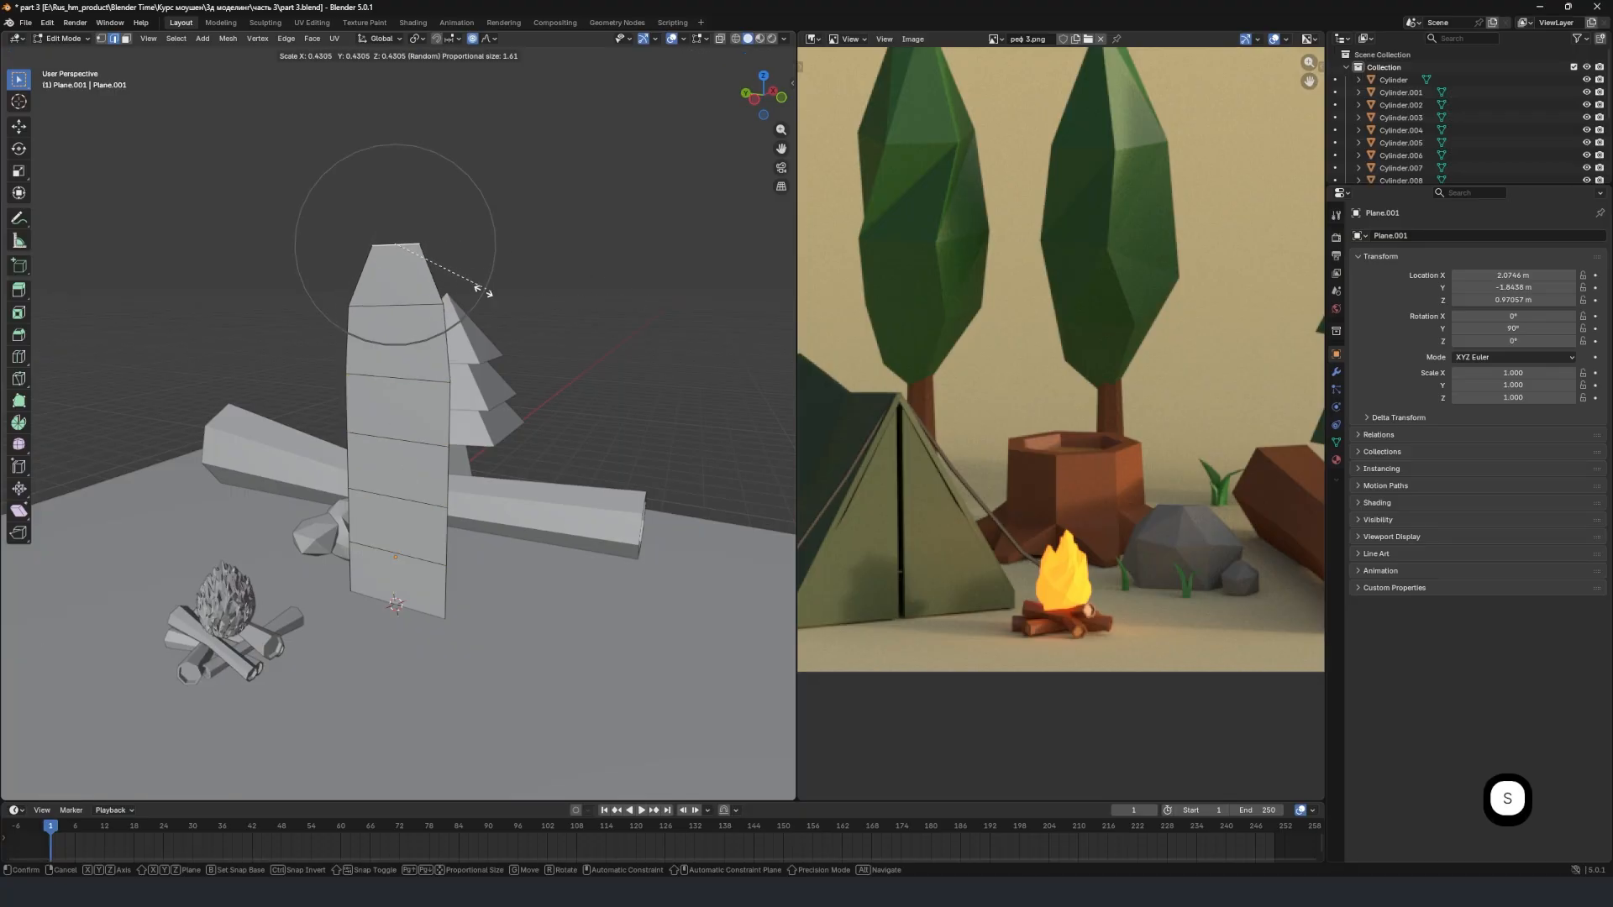
left_click(430, 316)
right_click(429, 305)
key("s")
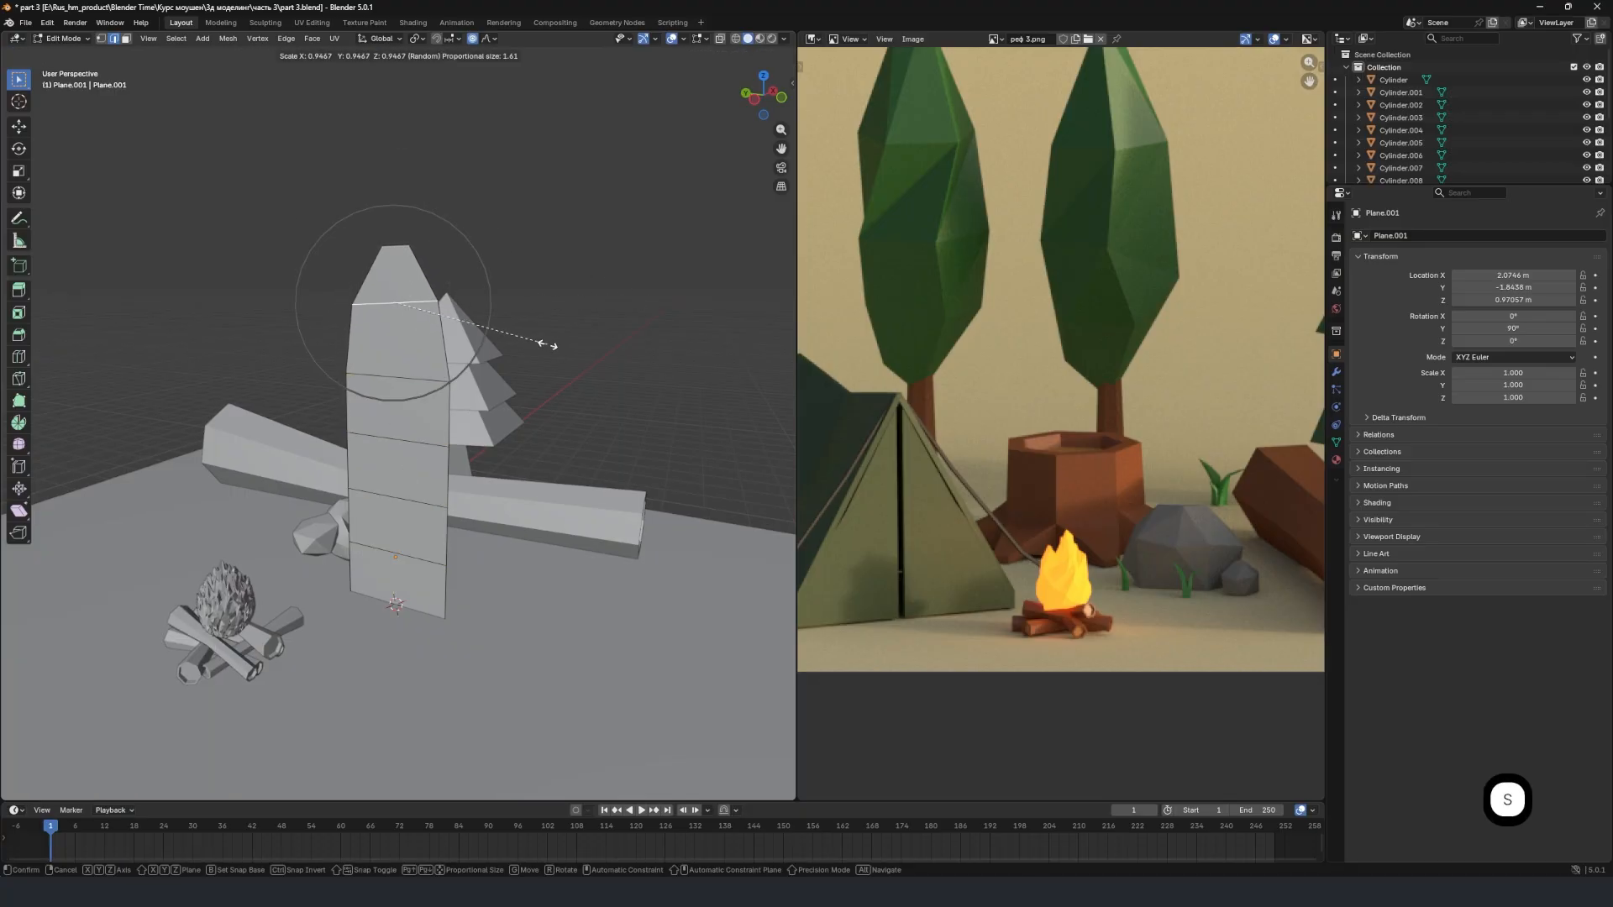
scroll(543, 344, "up", 3)
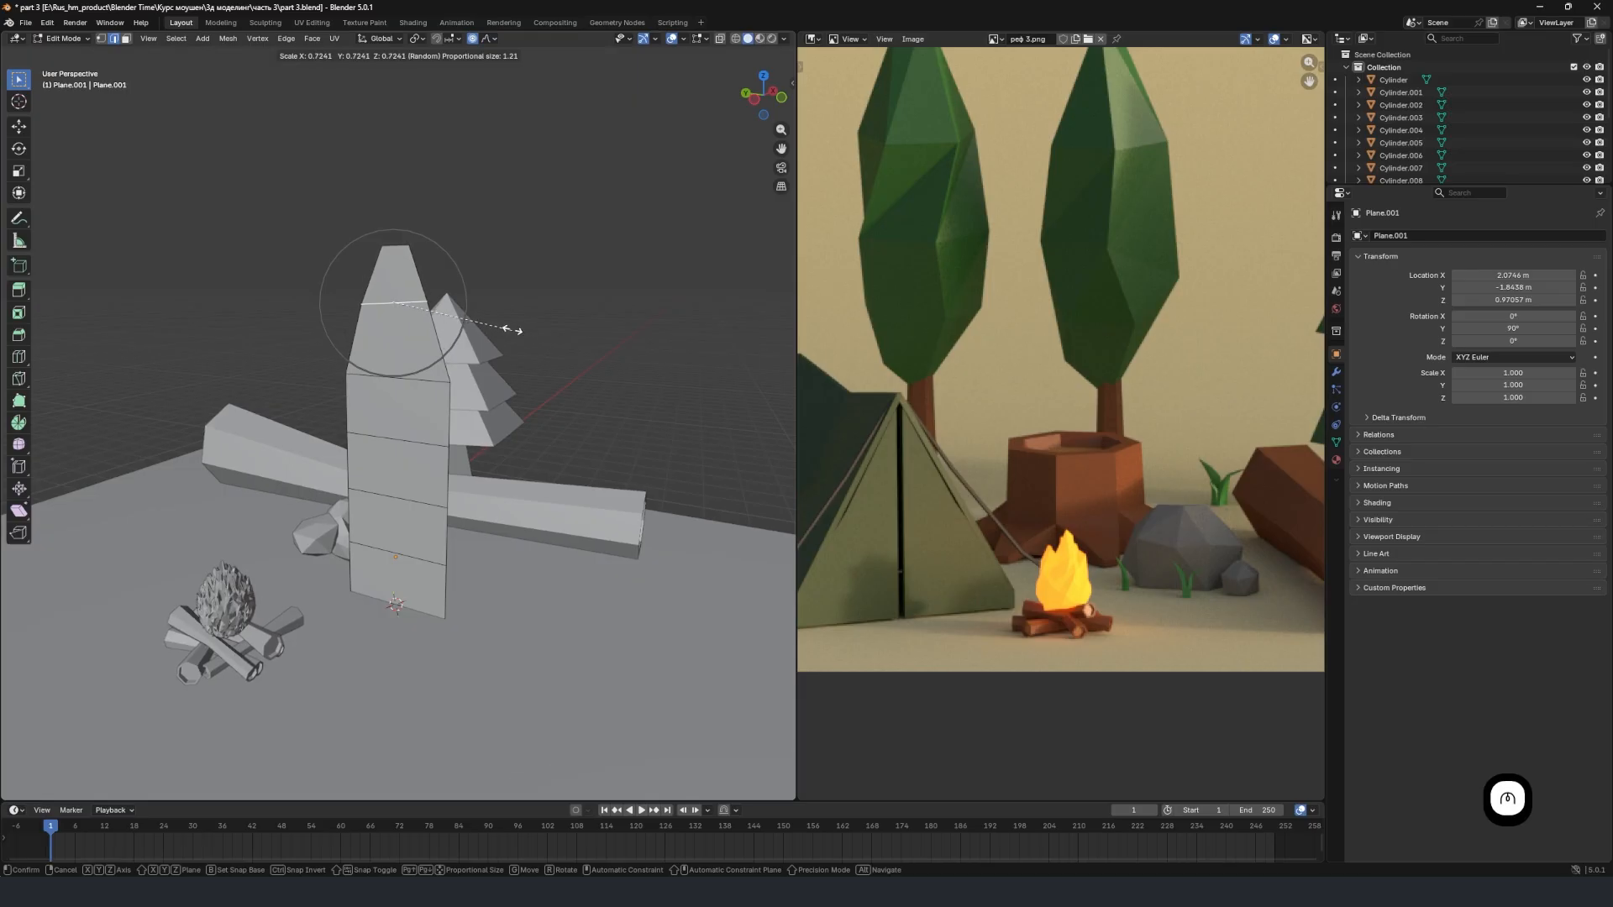
left_click(464, 359)
Continue the taper by narrowing the second loop from the top and scaling the third to about 0.898.
left_click(396, 378)
key("s")
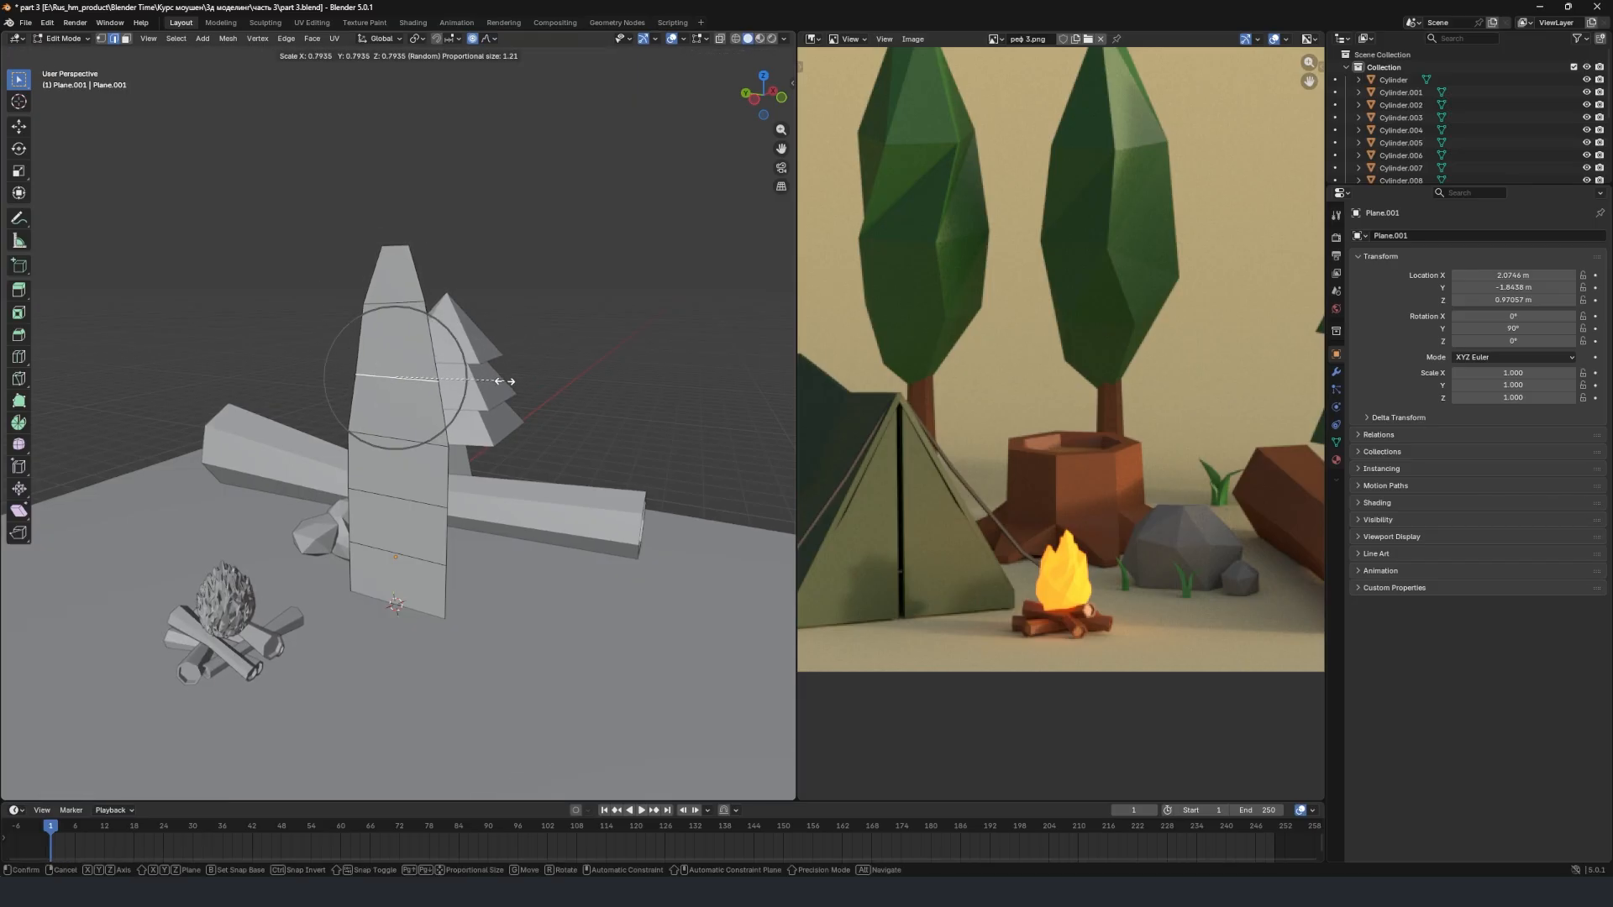
left_click(497, 395)
left_click(418, 442)
key("s")
left_click(518, 455)
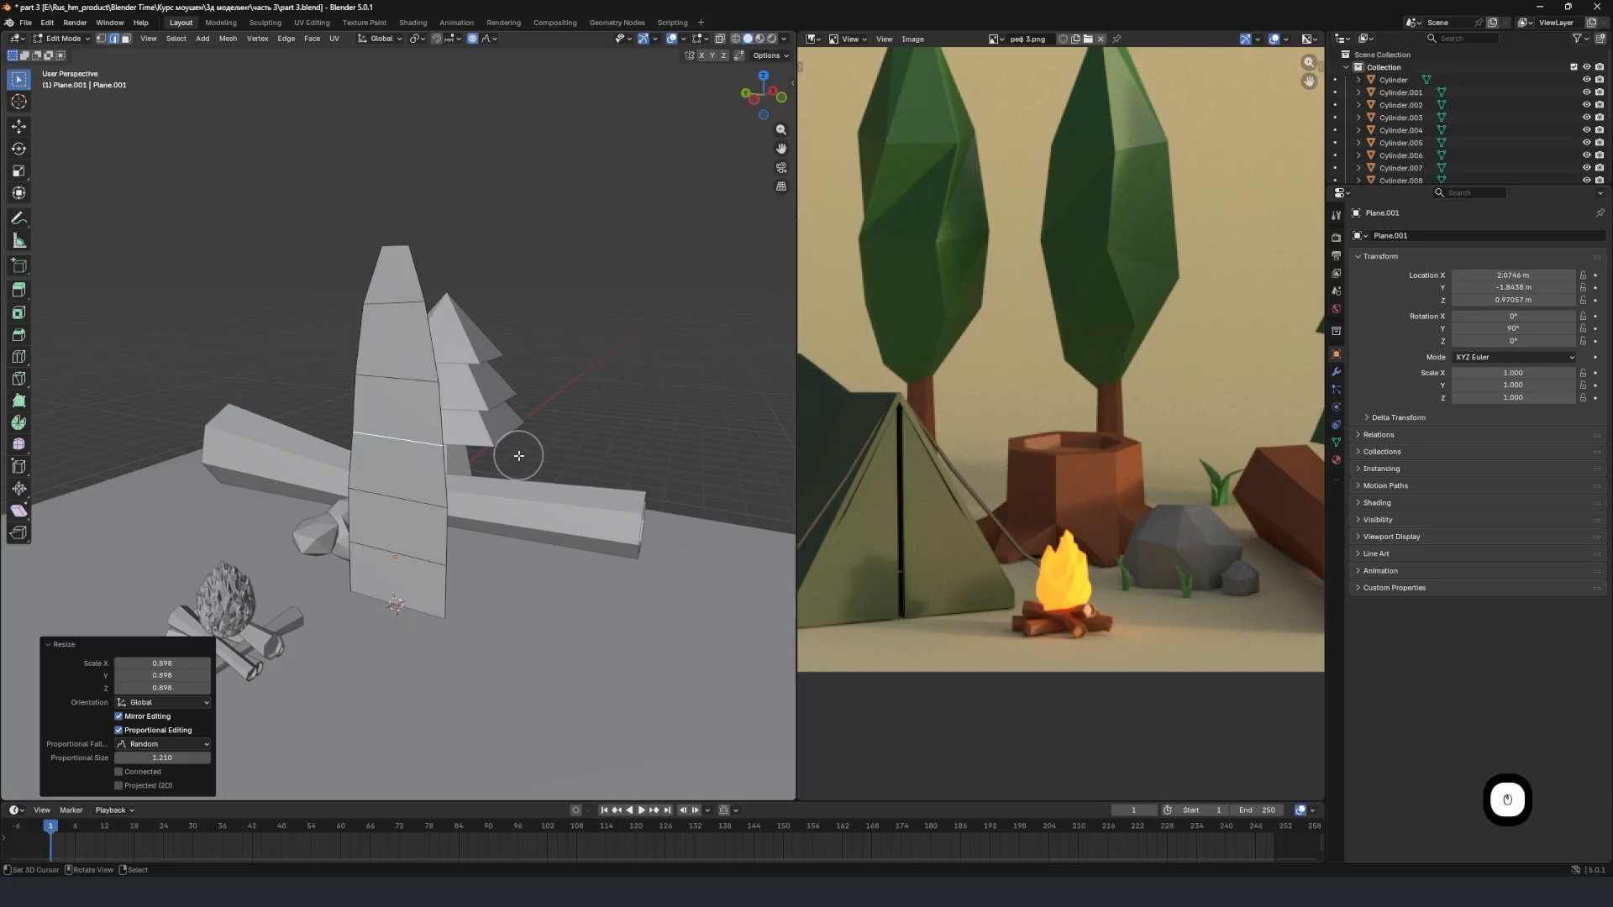
Adjust the width of the fourth loop from the top until it sits slightly wider than the loop above.
left_click(402, 504)
key("s")
left_click(506, 535)
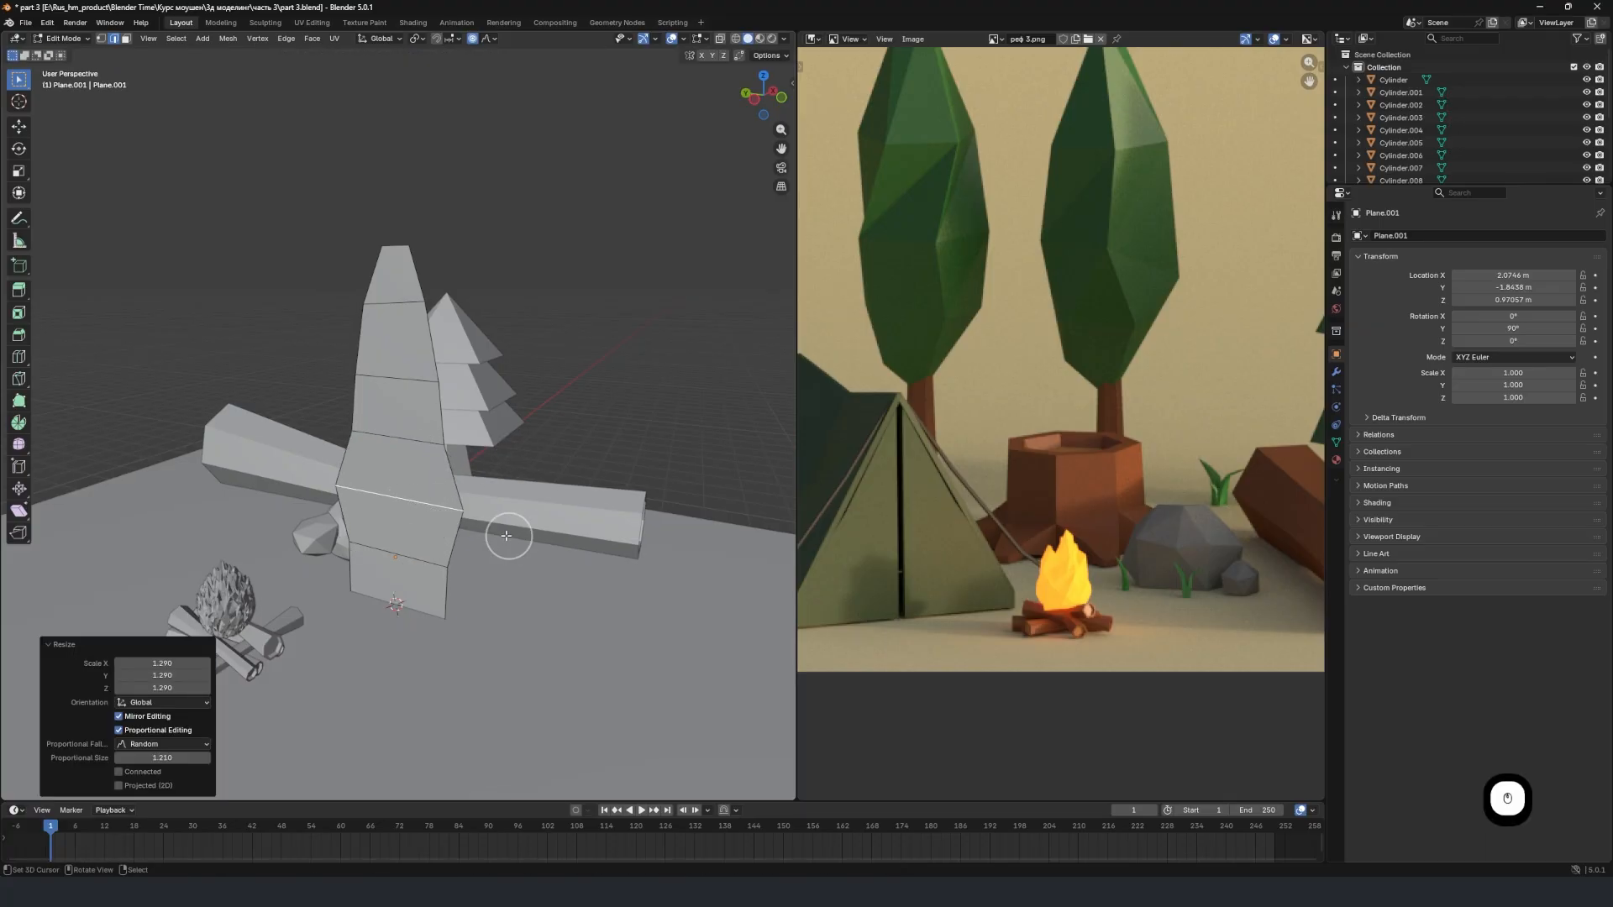
key("s")
left_click(526, 519)
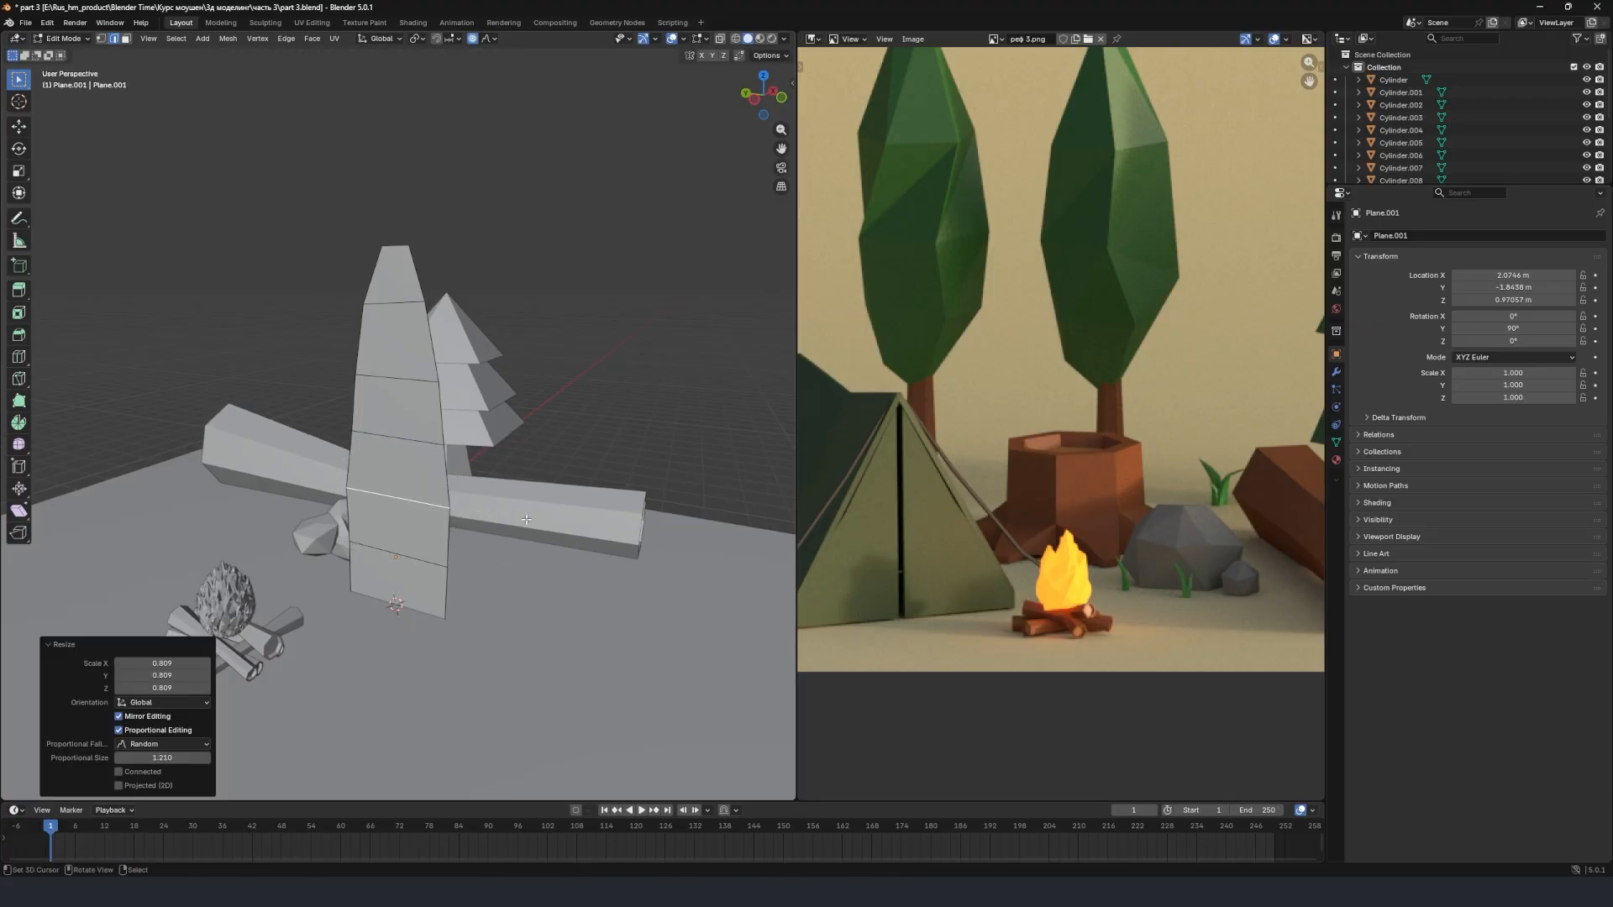
key("s")
left_click(484, 540)
Widen the lowest loop and the bottom edge so the blade flares out at its base.
left_click(384, 568)
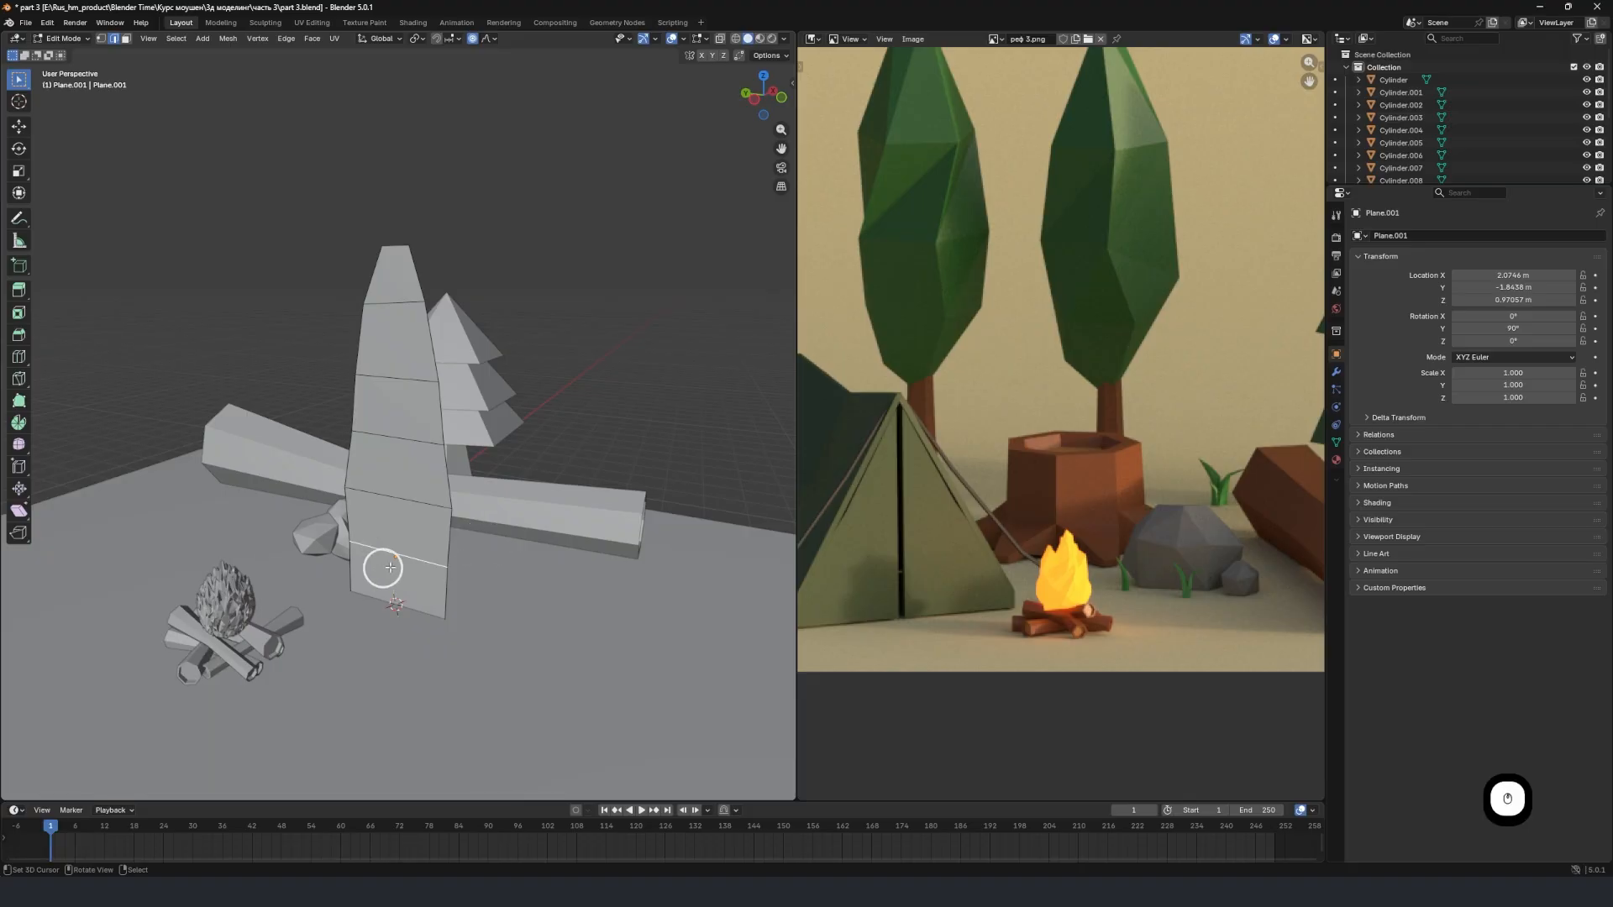
key("s")
left_click(450, 556)
left_click(397, 605)
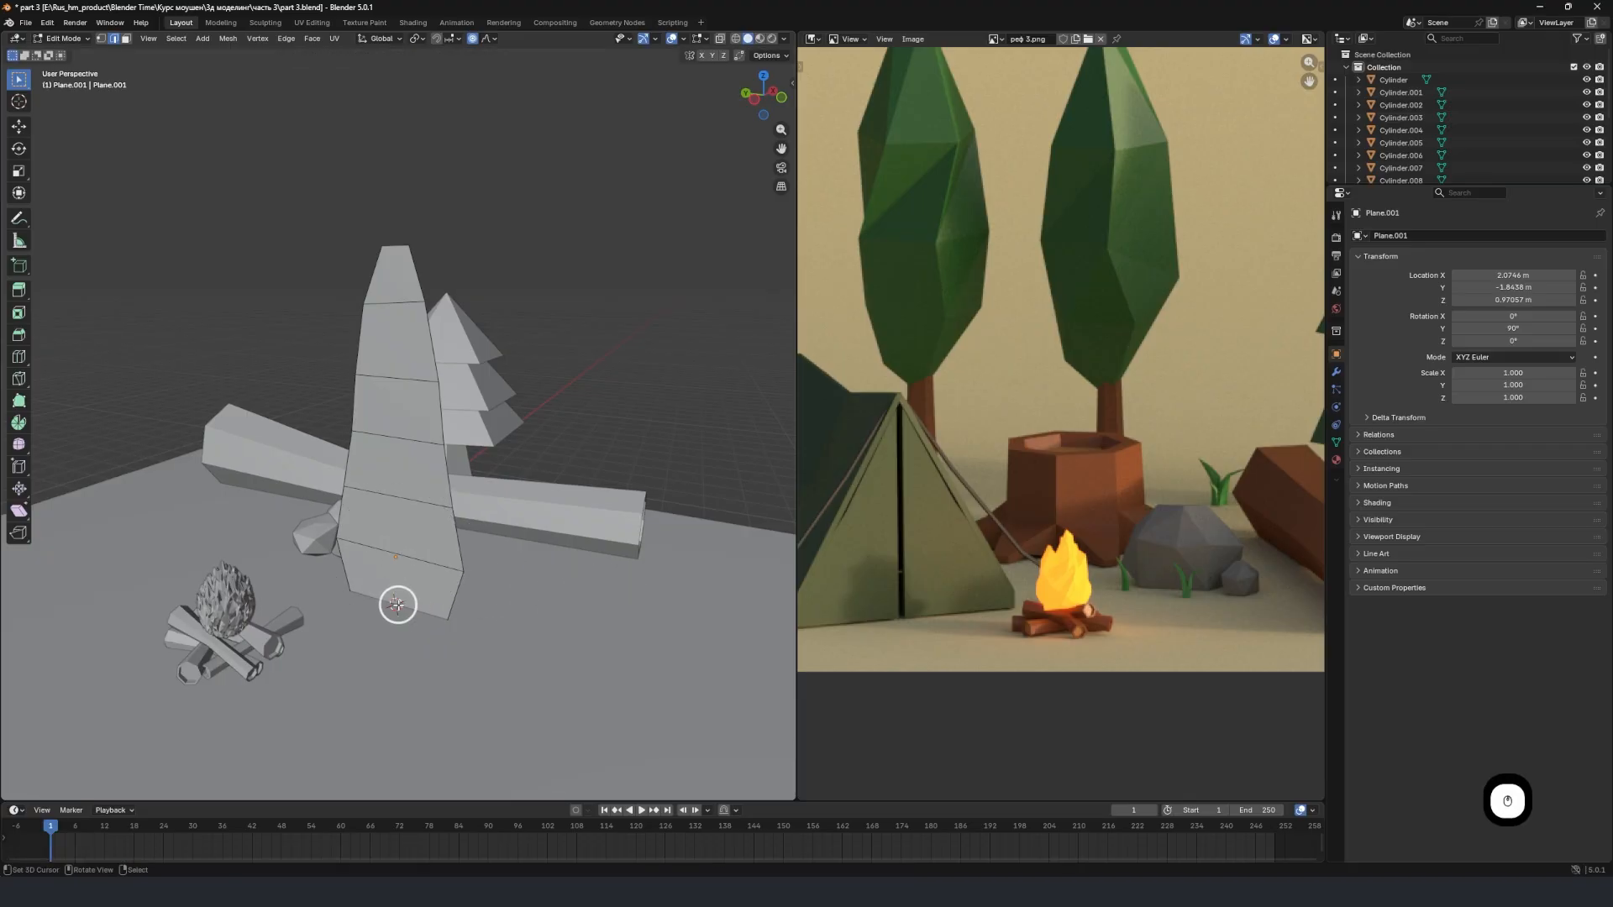
key("s")
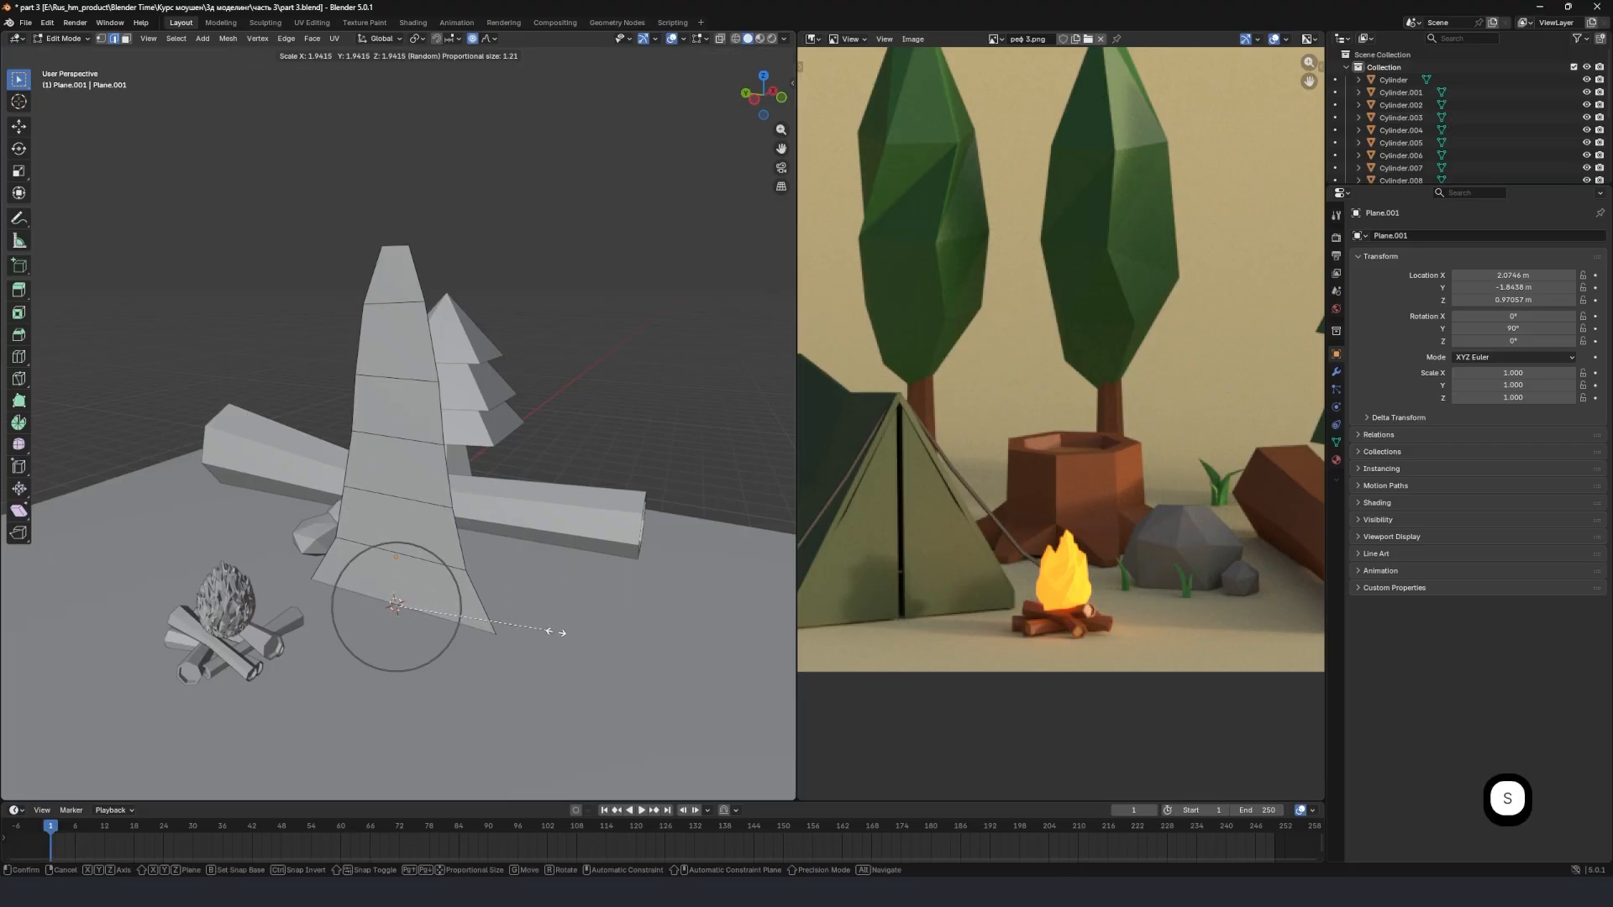
left_click(514, 624)
Shift the blade's uppermost loop about -0.01 m along global X with a proportional size of about 3.797.
middle_click_drag(514, 624, 371, 420)
left_click(374, 333)
key("g")
key("x")
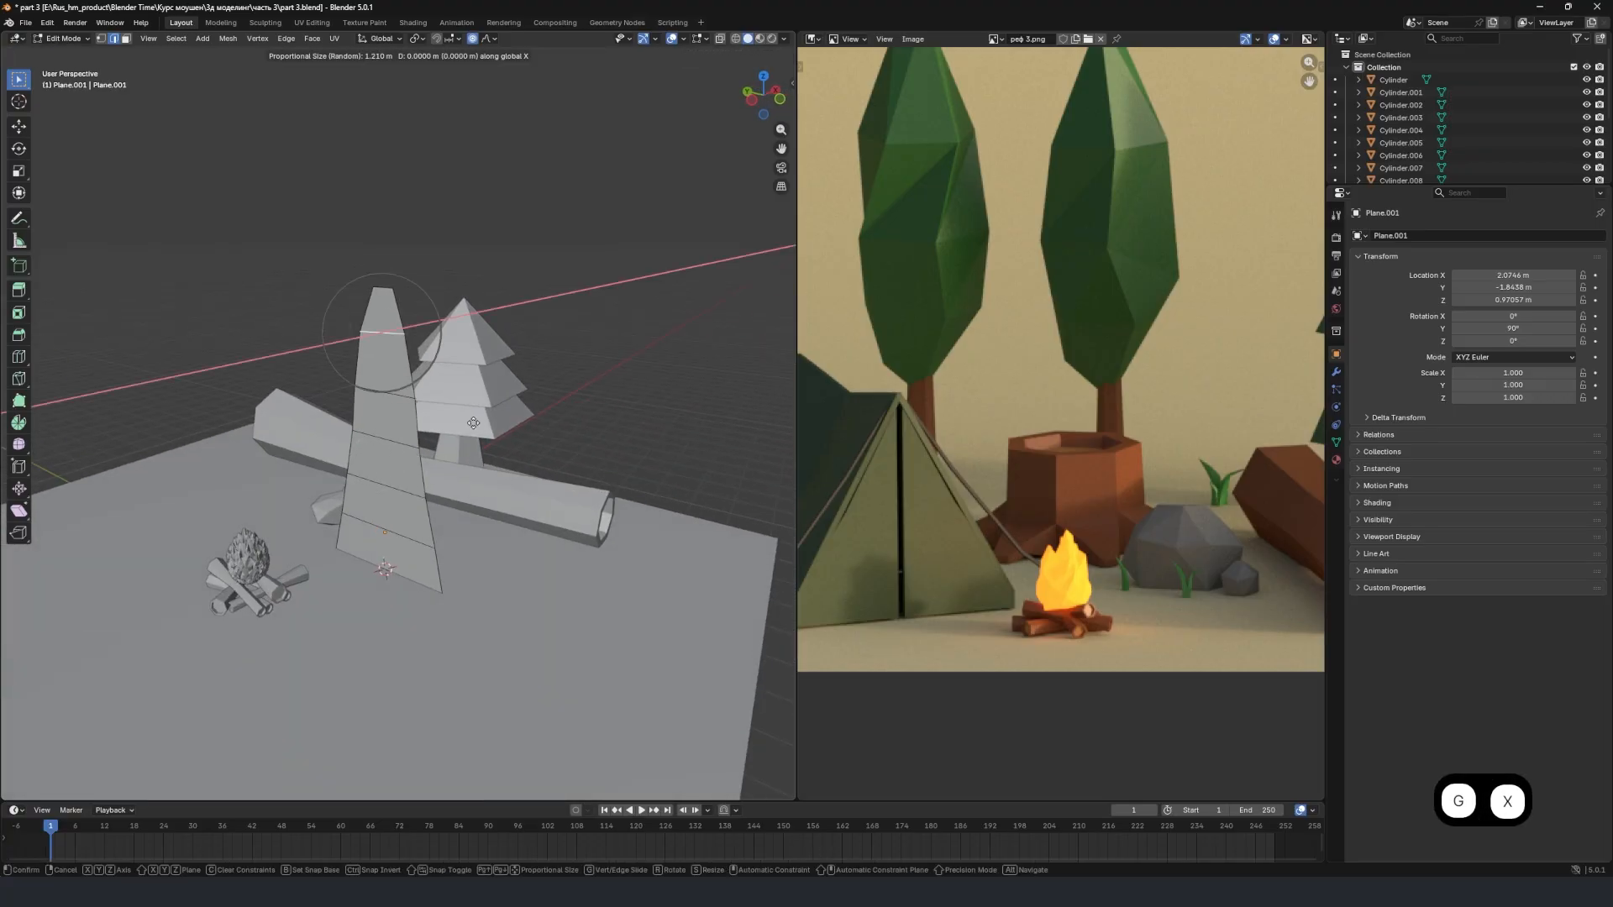
scroll(492, 480, "down", 1)
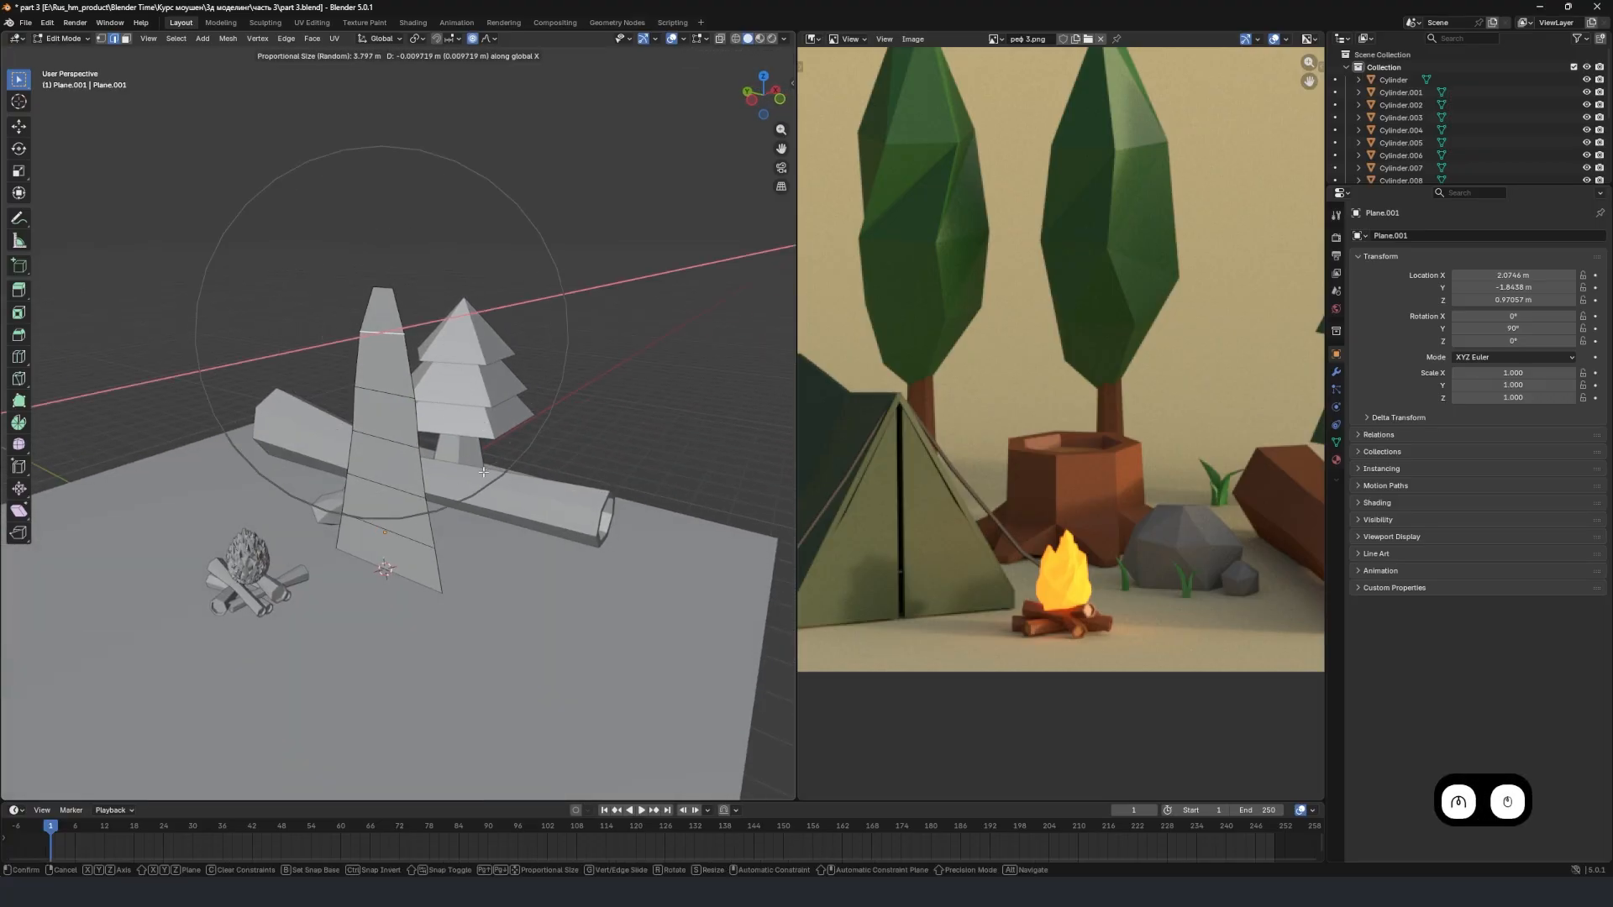
left_click(487, 487)
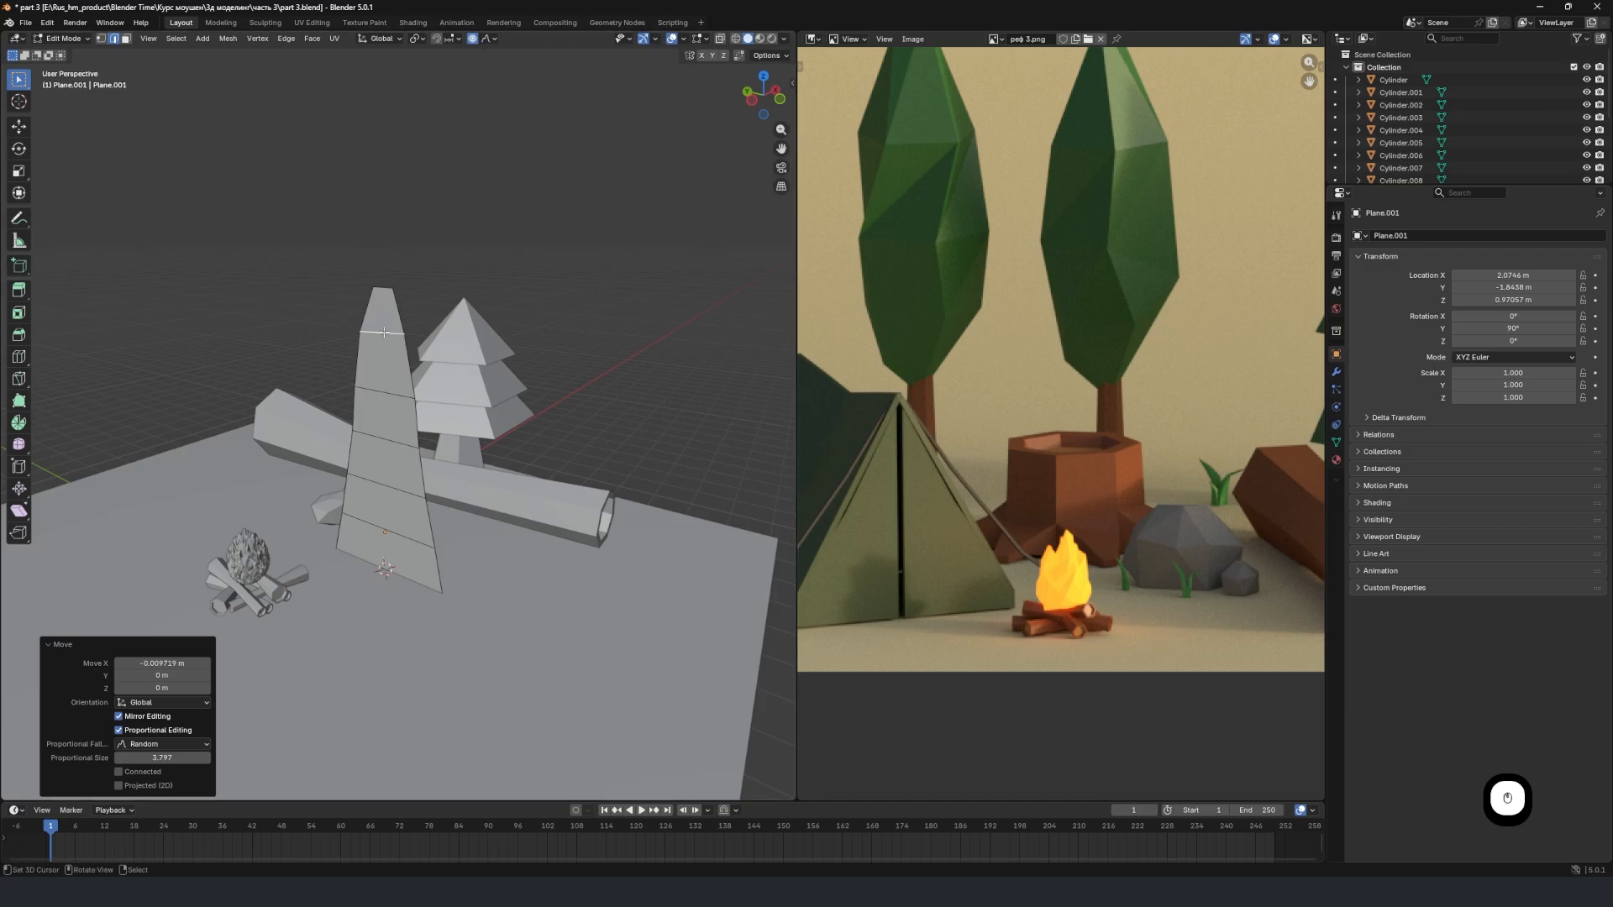
Twist the blade by rotating its uppermost loop 77.7° around global Z with random falloff of size 5.56, and return to Object Mode.
middle_click_drag(396, 363, 382, 406)
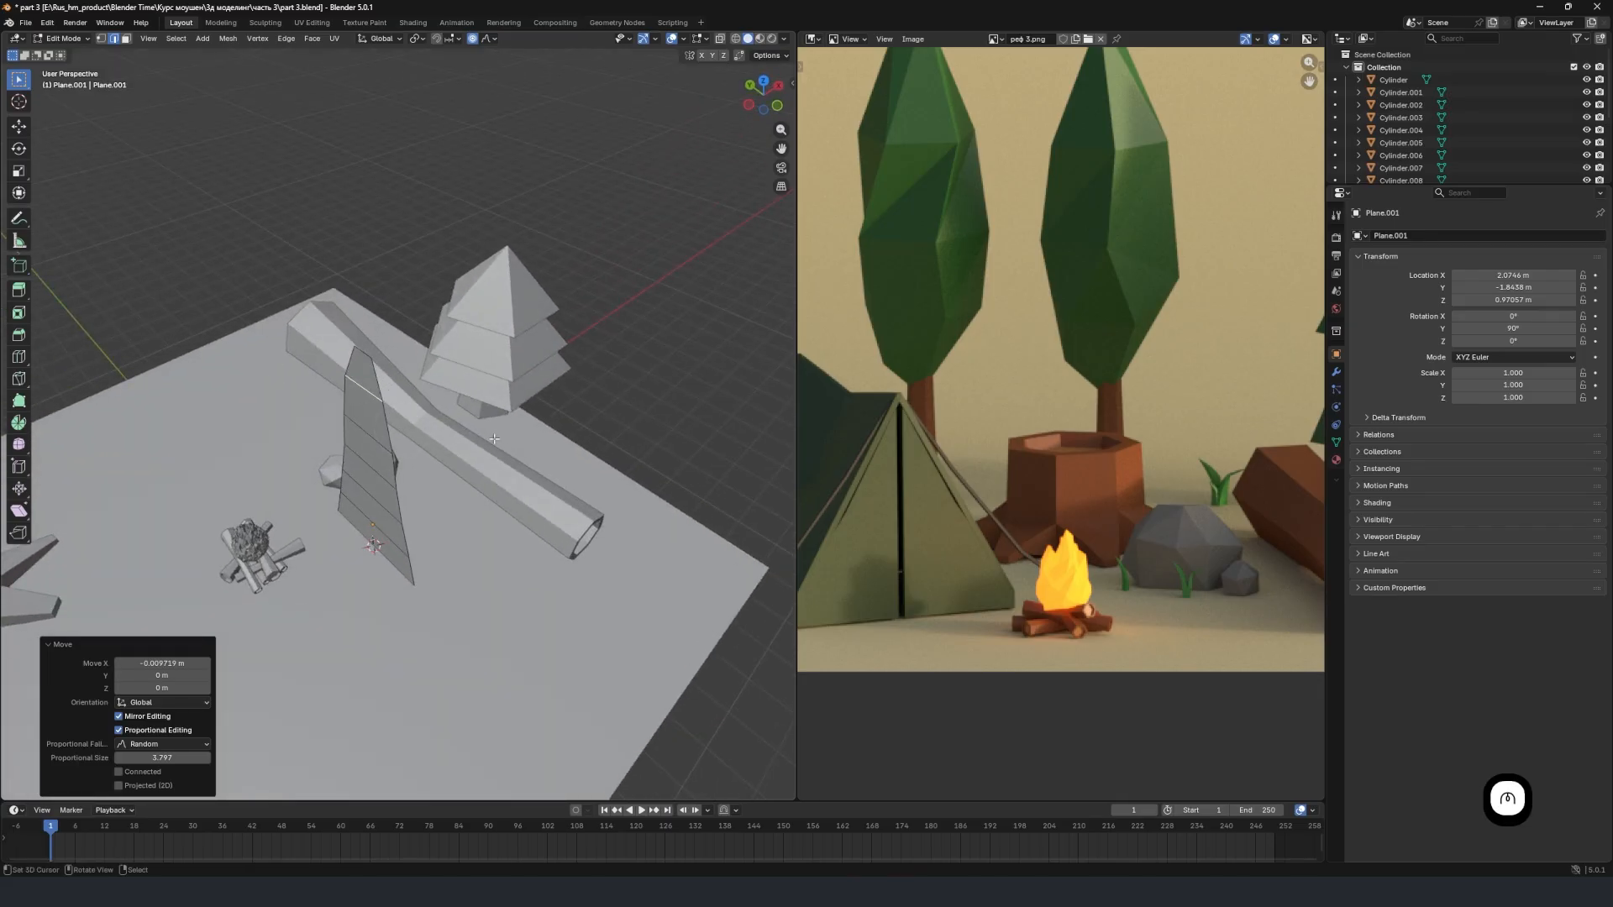
key("r")
key("z")
scroll(429, 361, "down", 4)
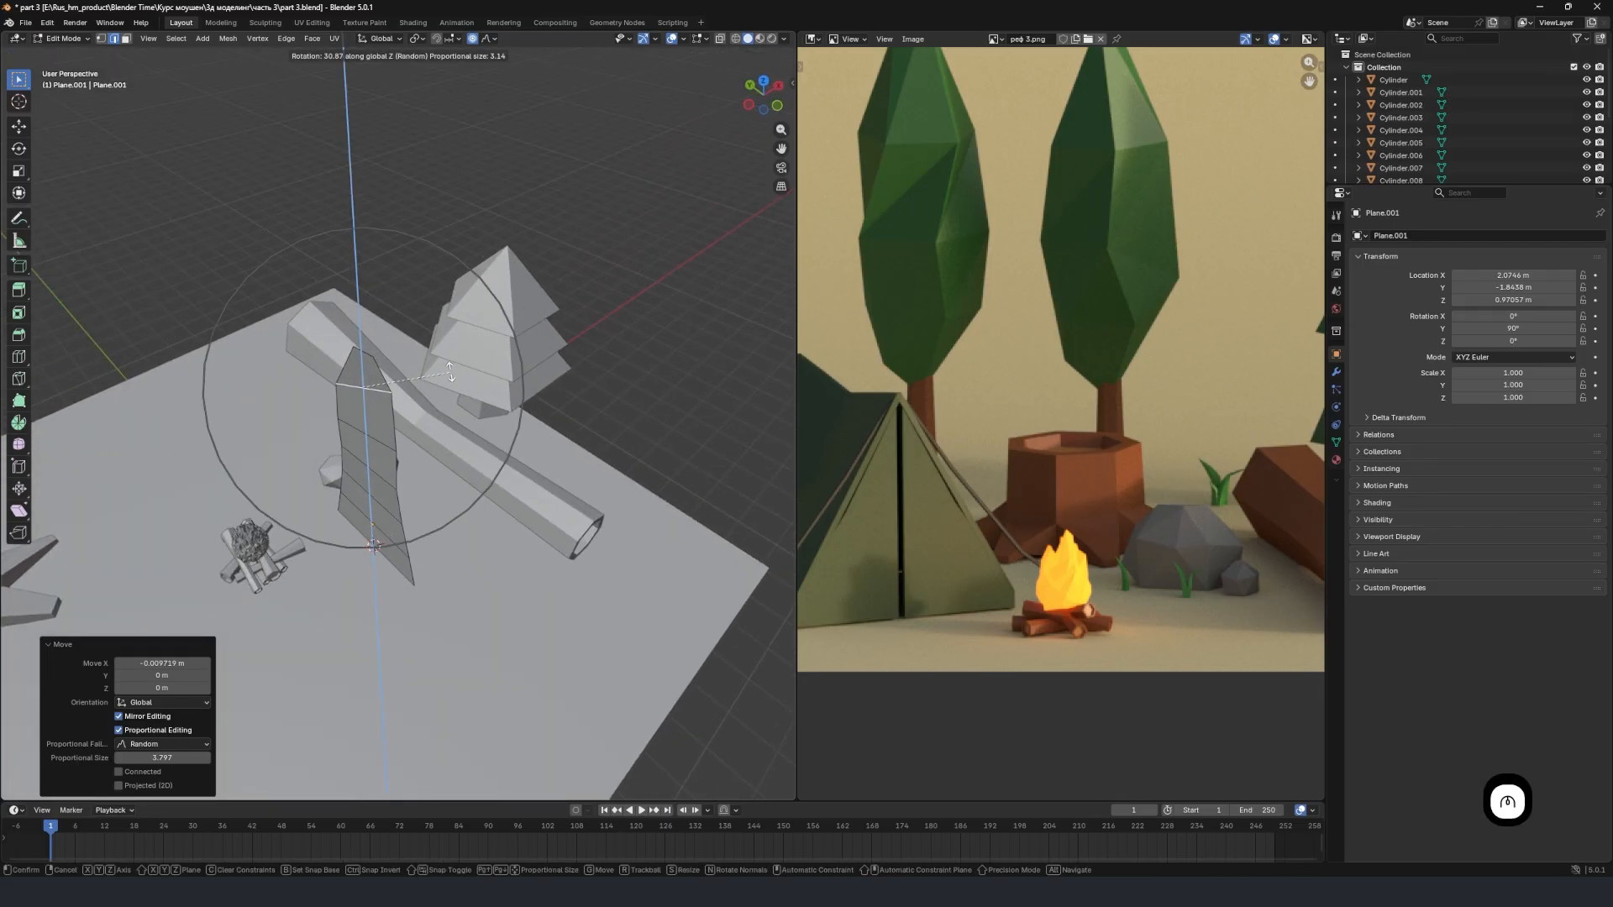
left_click(393, 339)
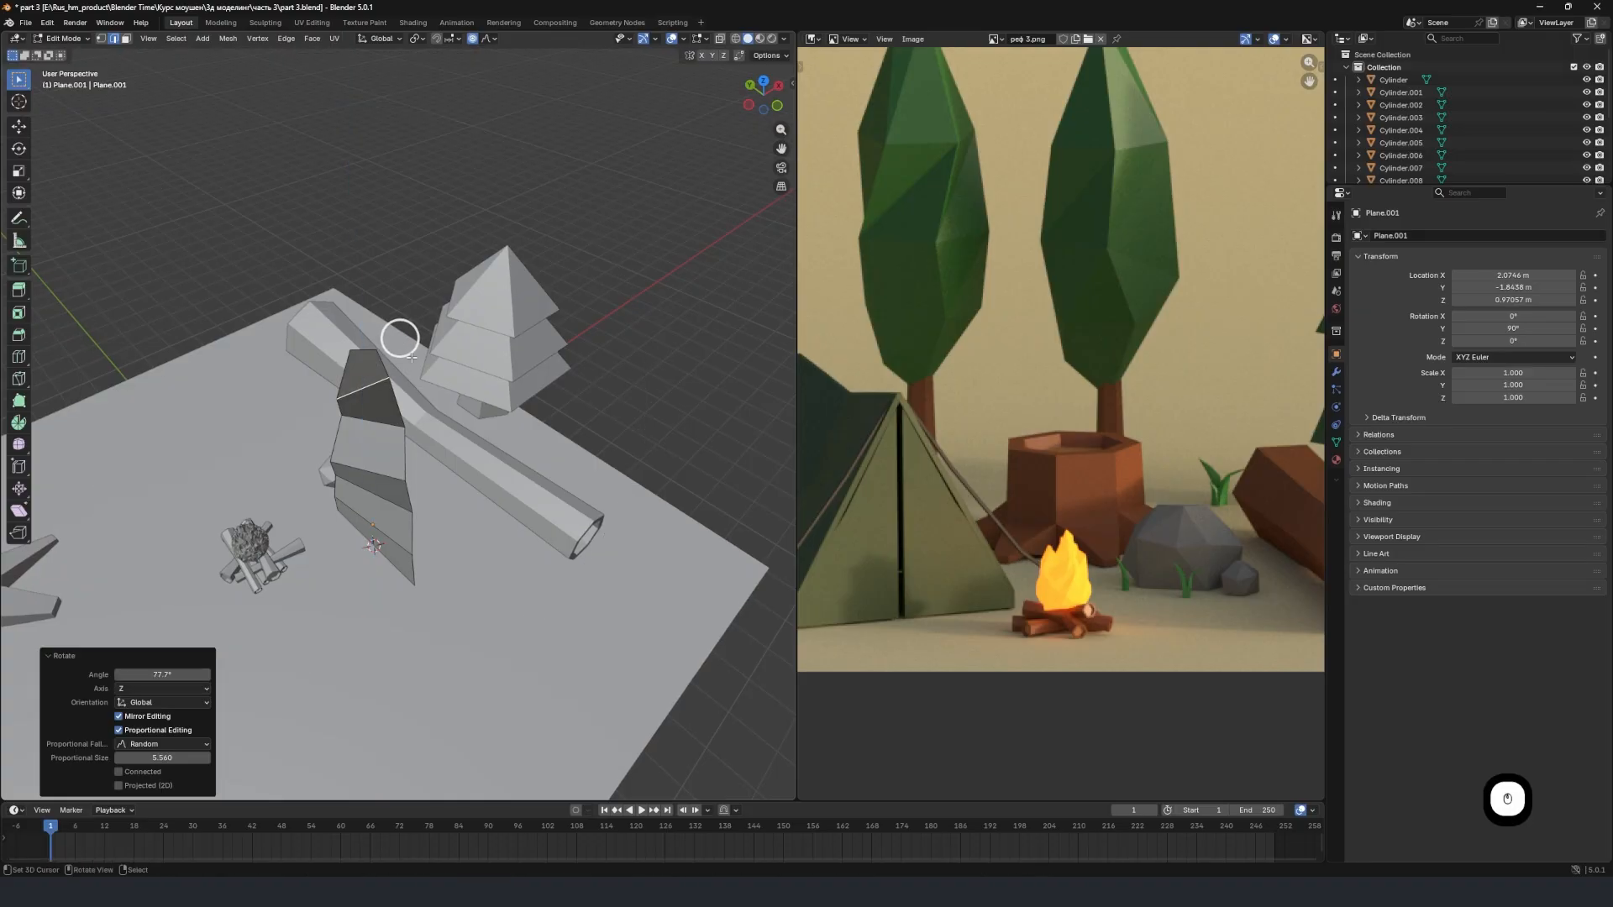
middle_click_drag(396, 342, 388, 392)
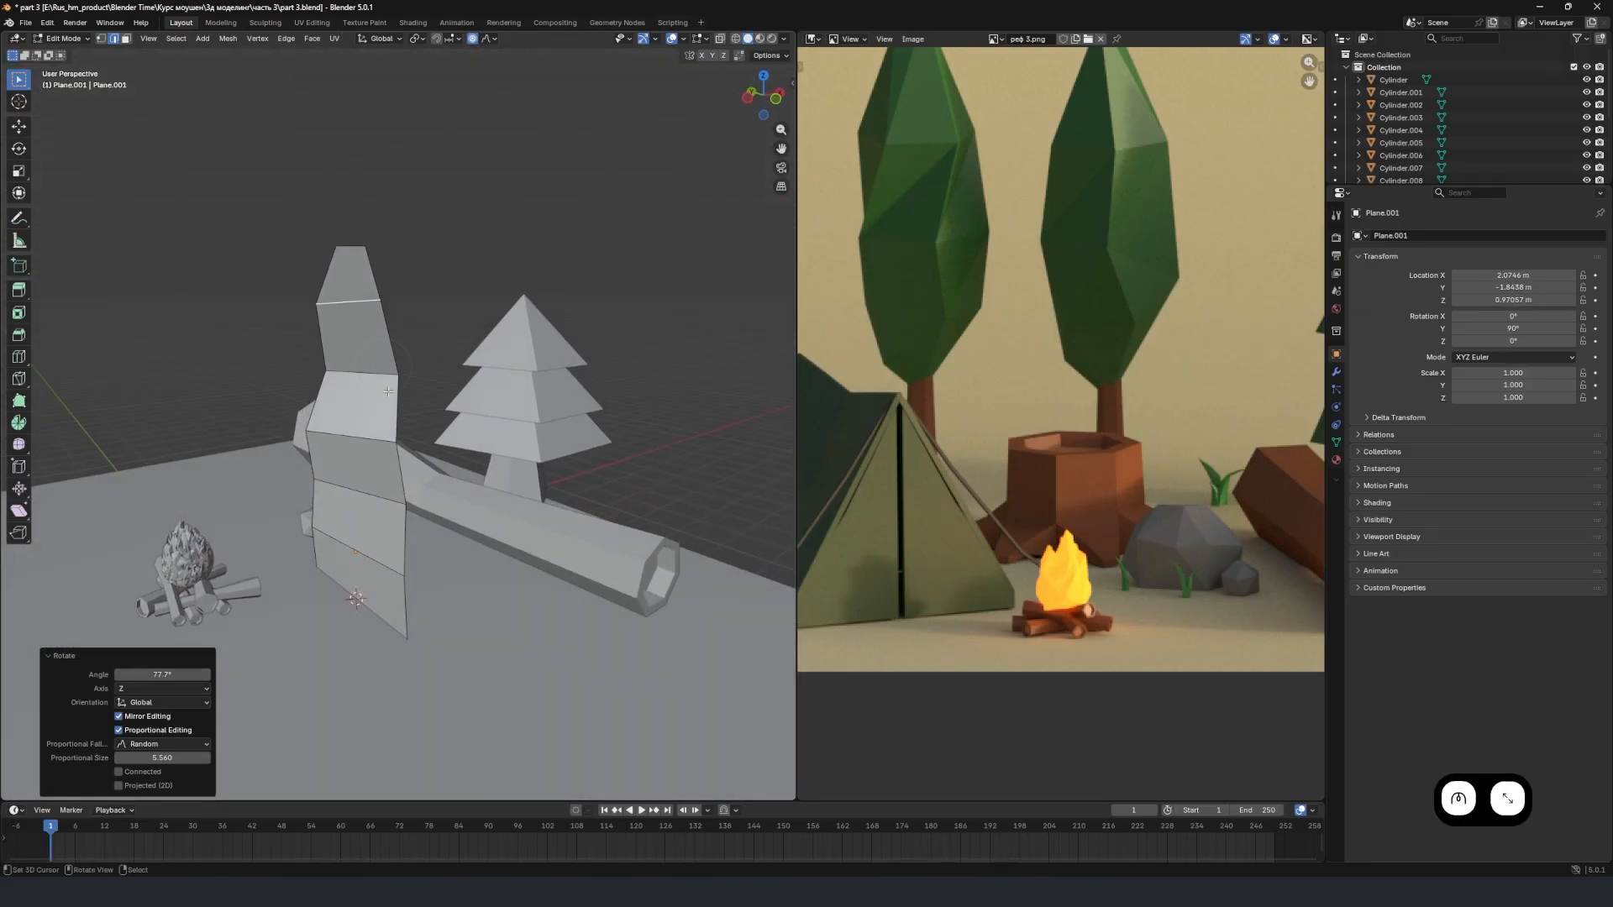
key("Tab")
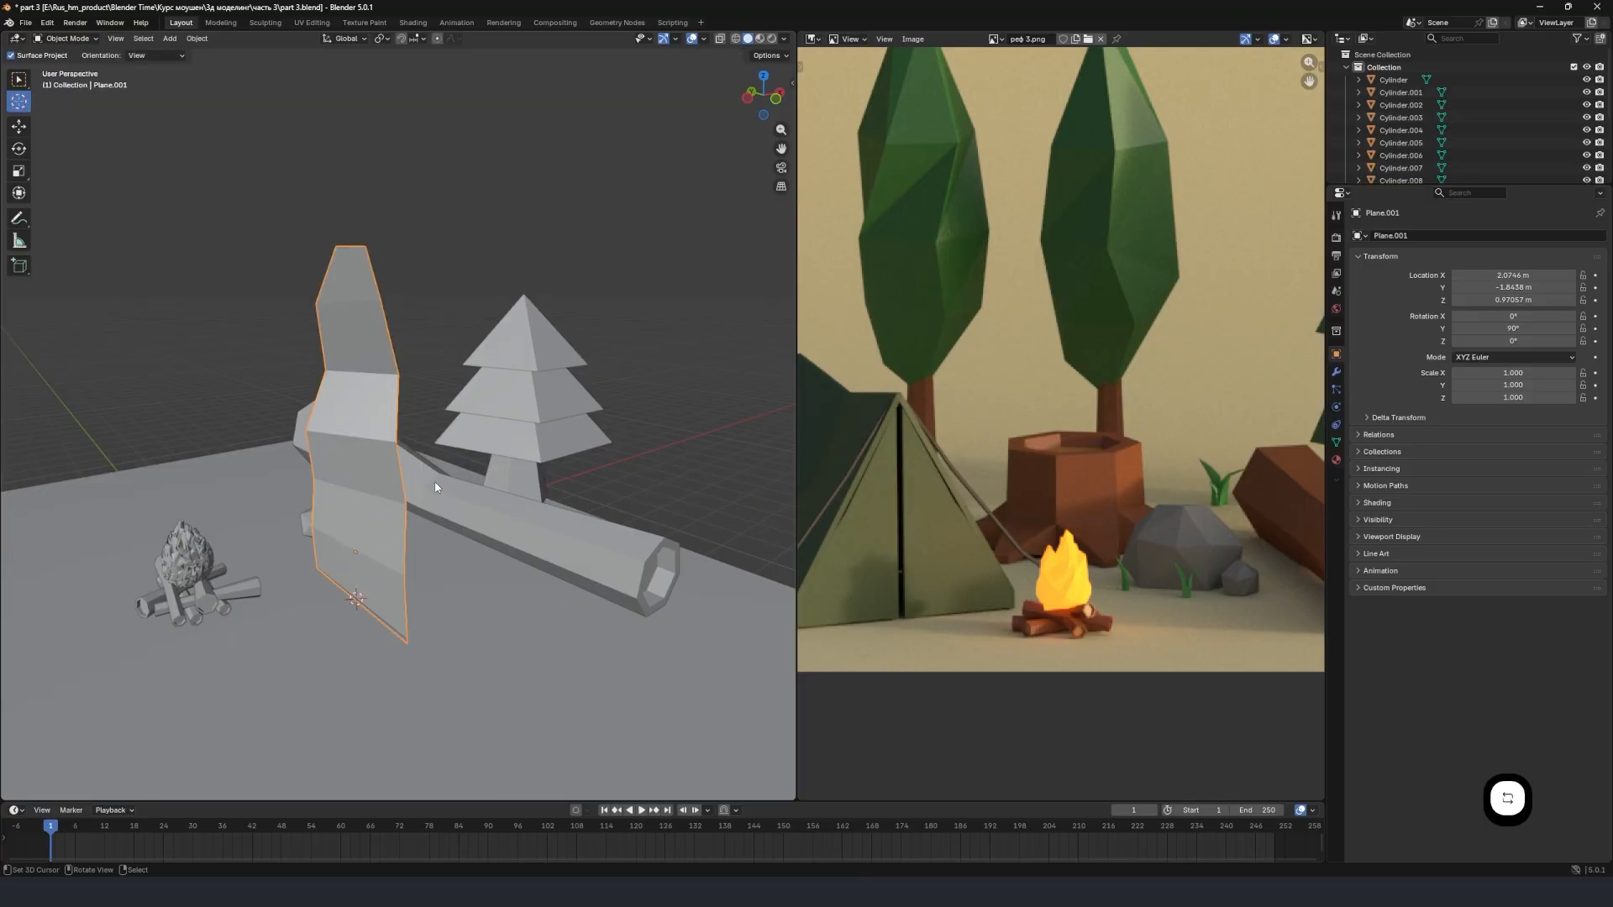
Duplicate the twisted blade and move the copy about 3.5 m along negative global Y.
middle_click_drag(435, 487, 469, 516)
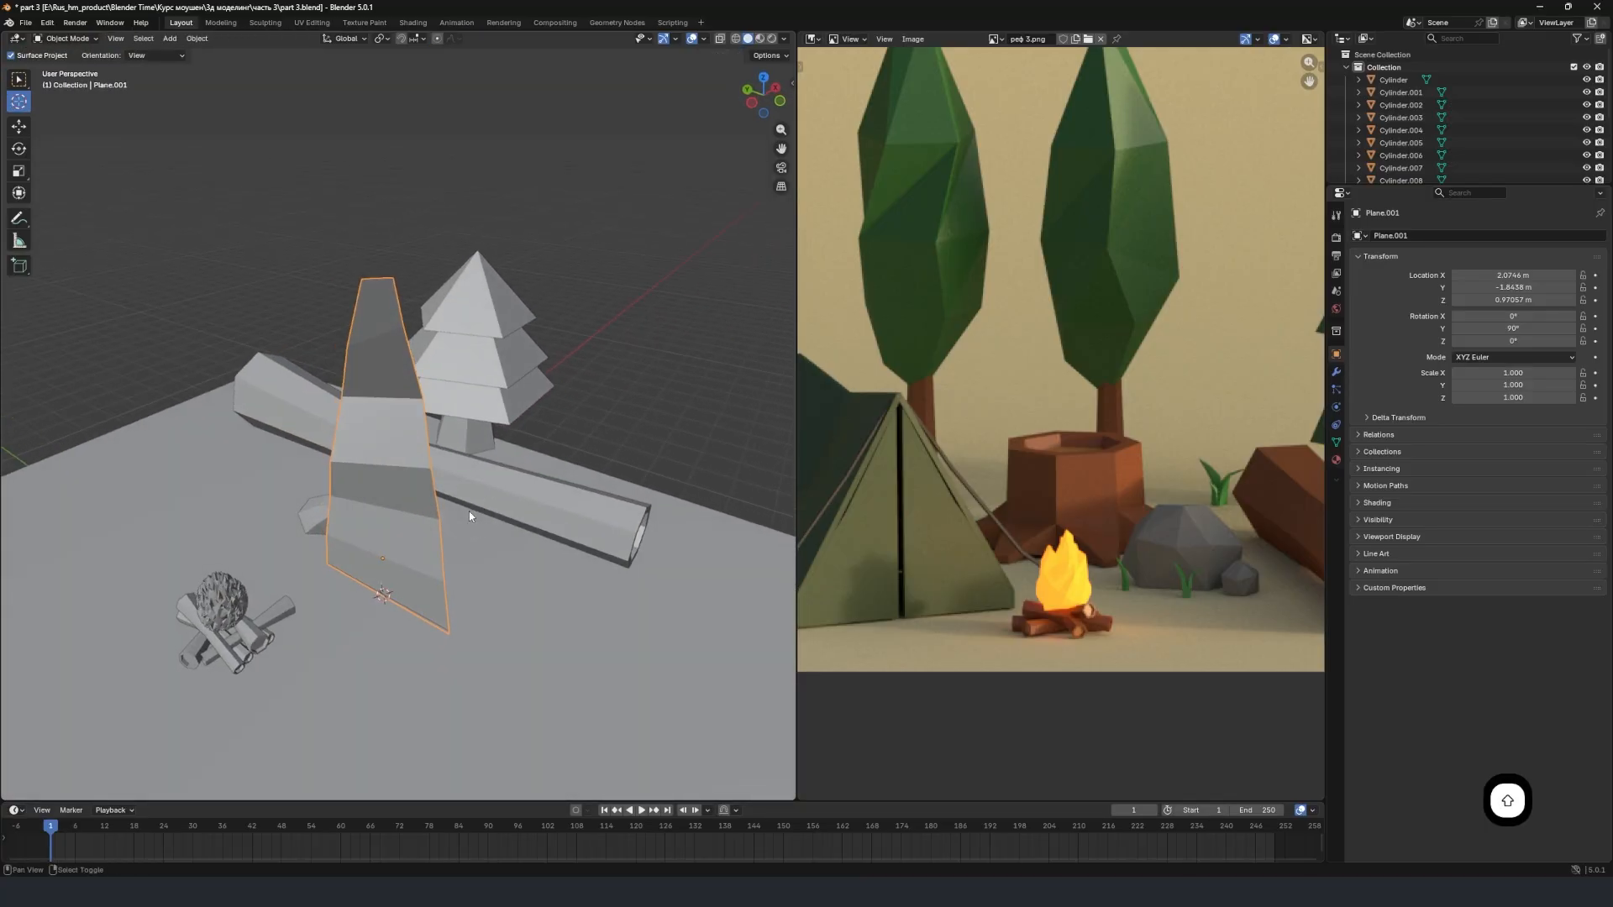
key("shift+d")
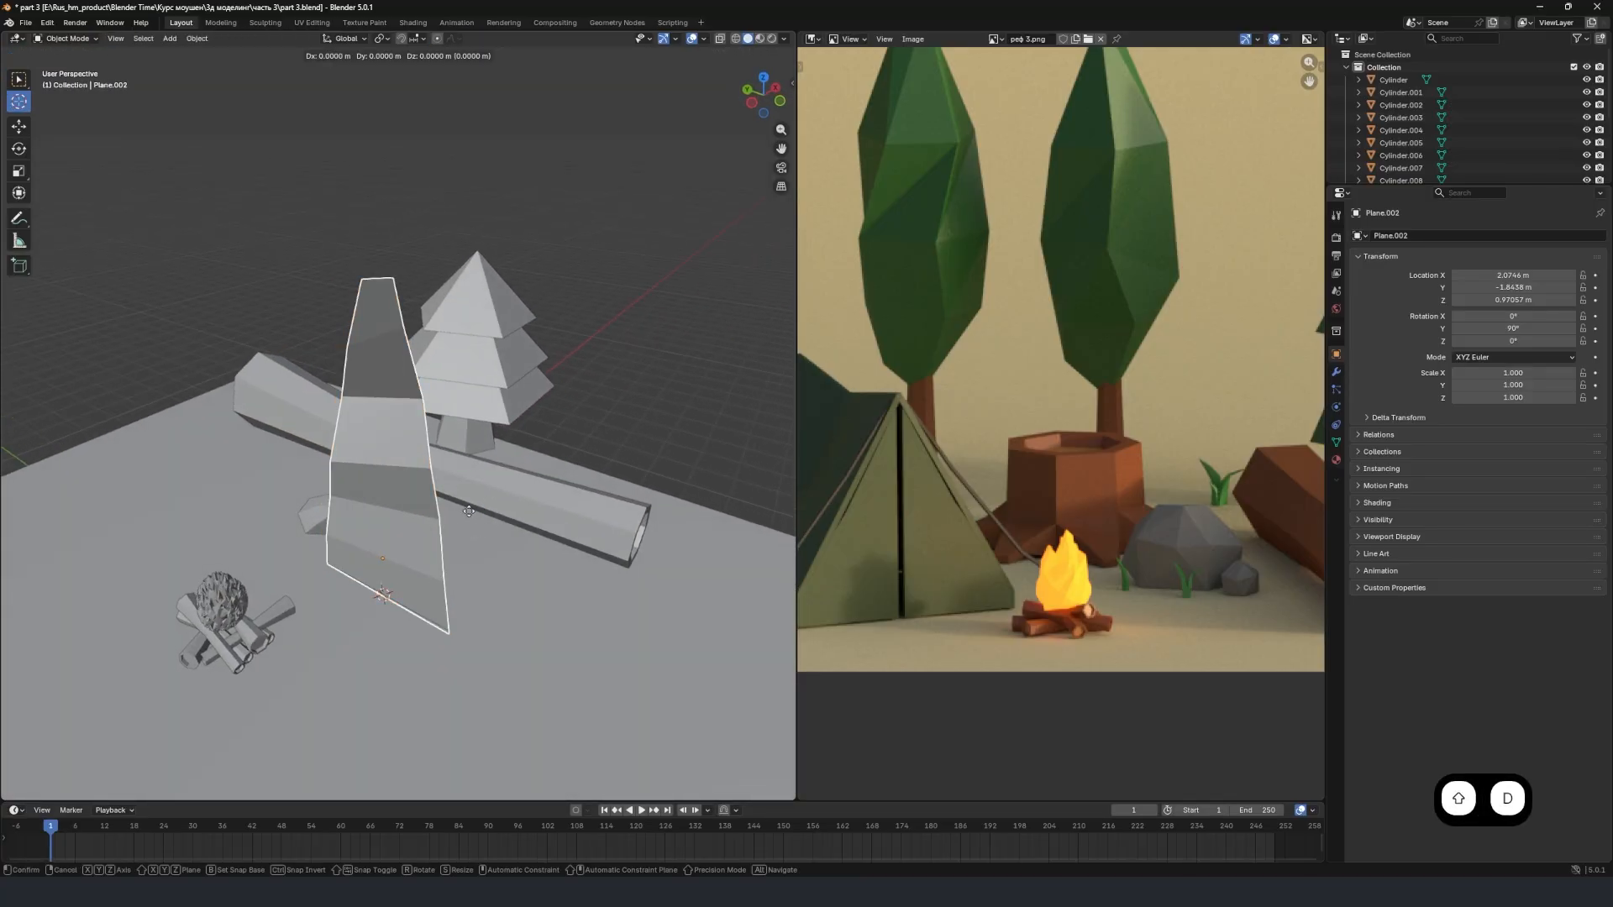
left_click(469, 511)
key("g")
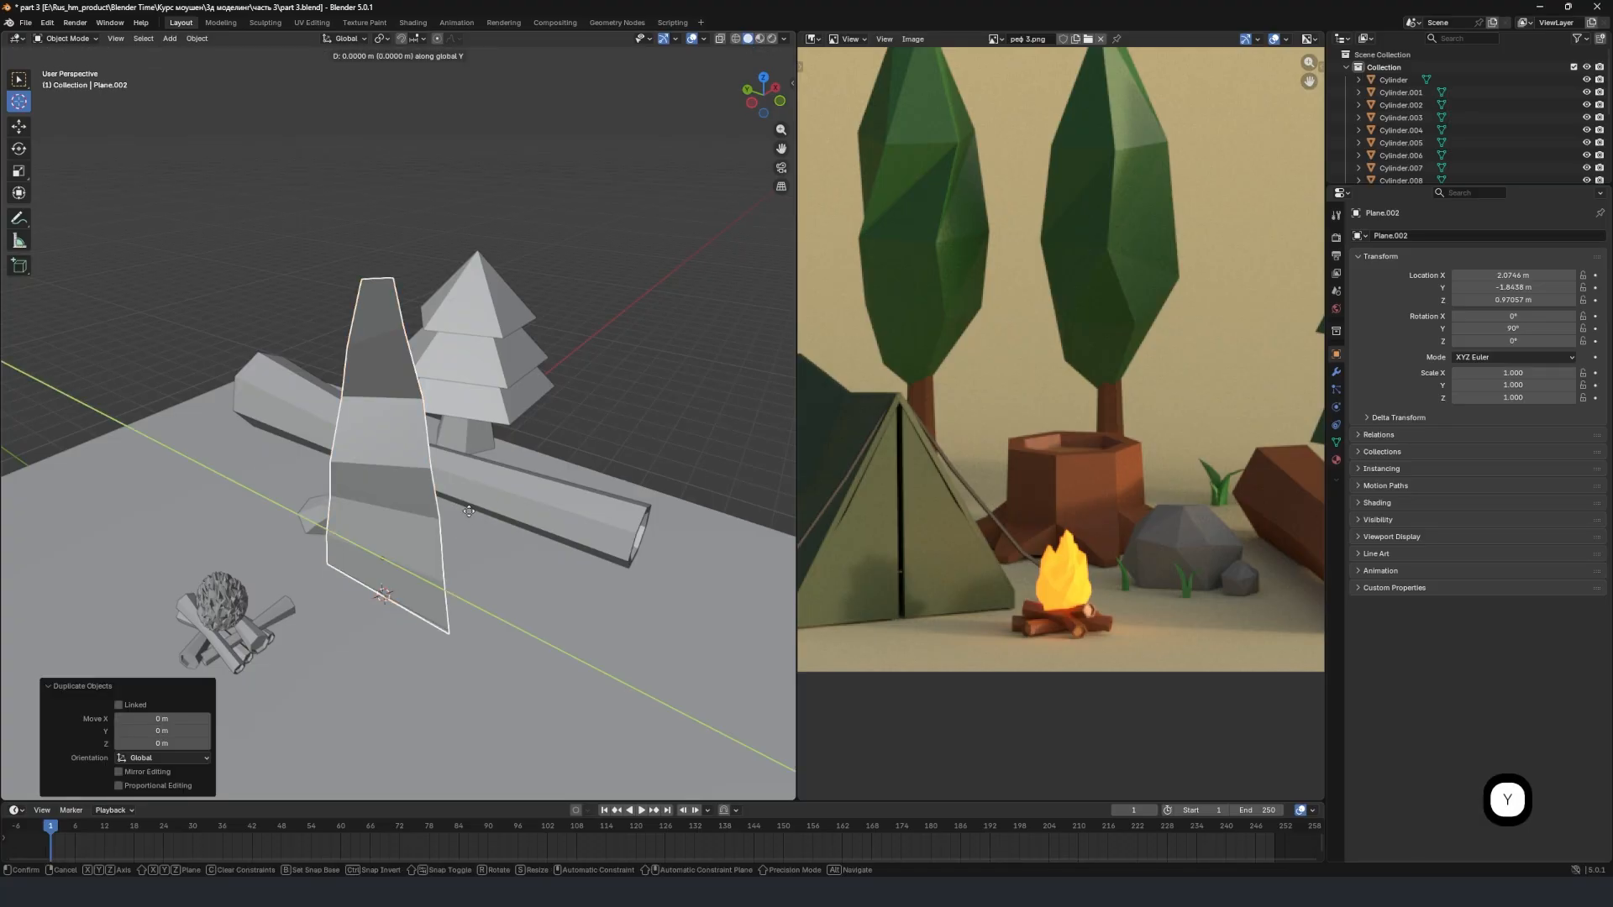
key("y")
left_click(639, 573)
middle_click_drag(638, 573, 448, 491)
In Edit Mode, twist the copied blade by rotating its uppermost loop around global Z with random proportional falloff.
key("Tab")
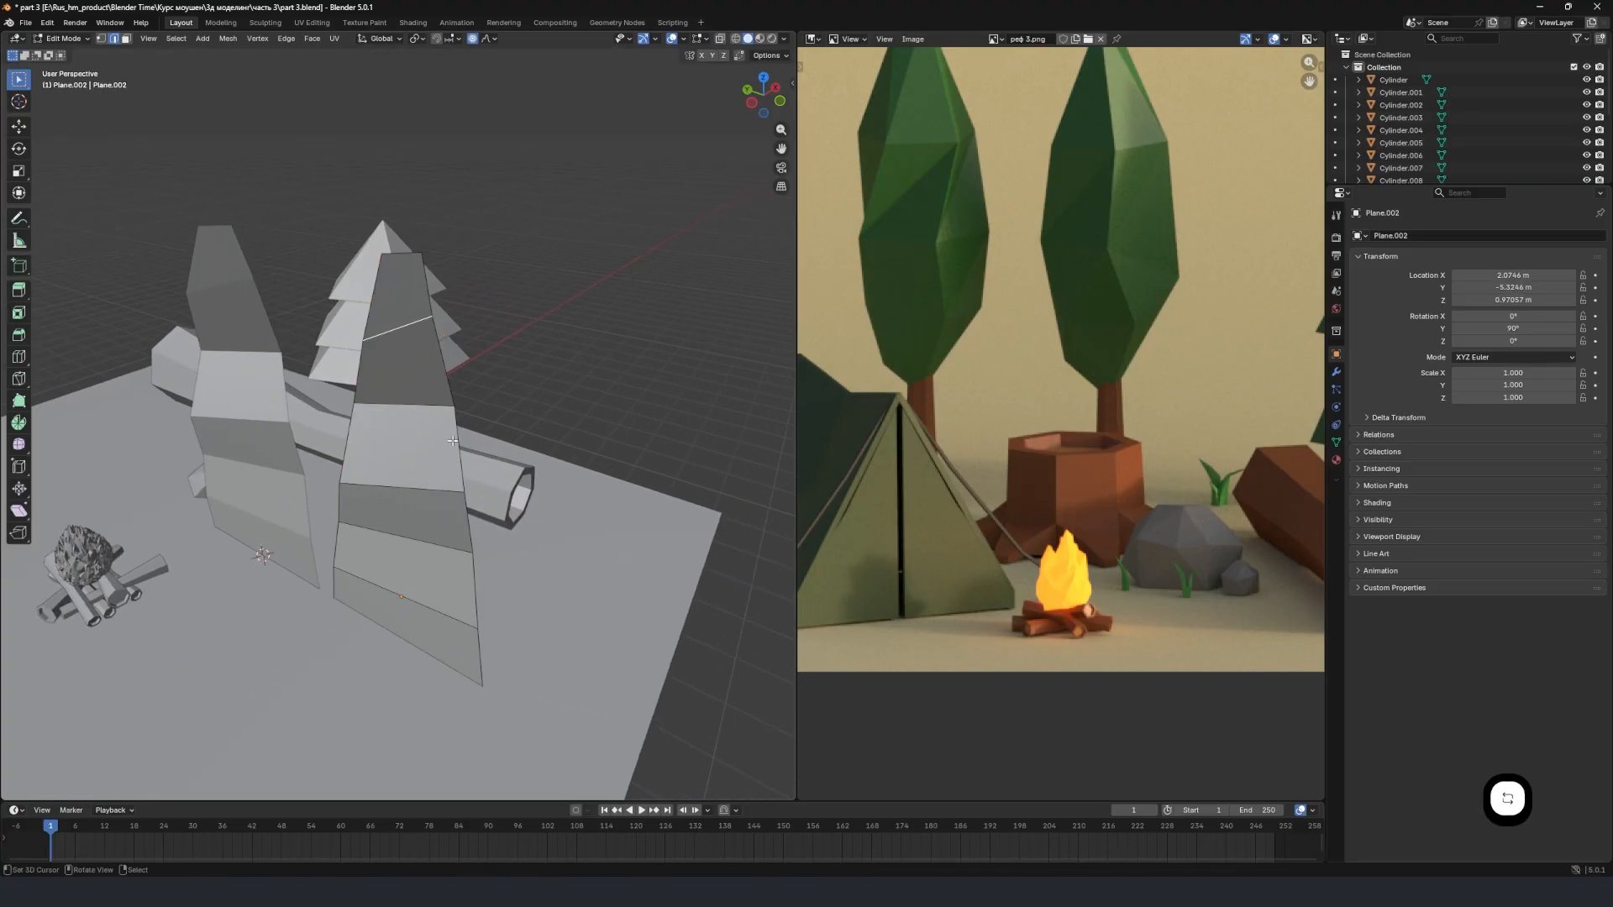
key("r")
key("z")
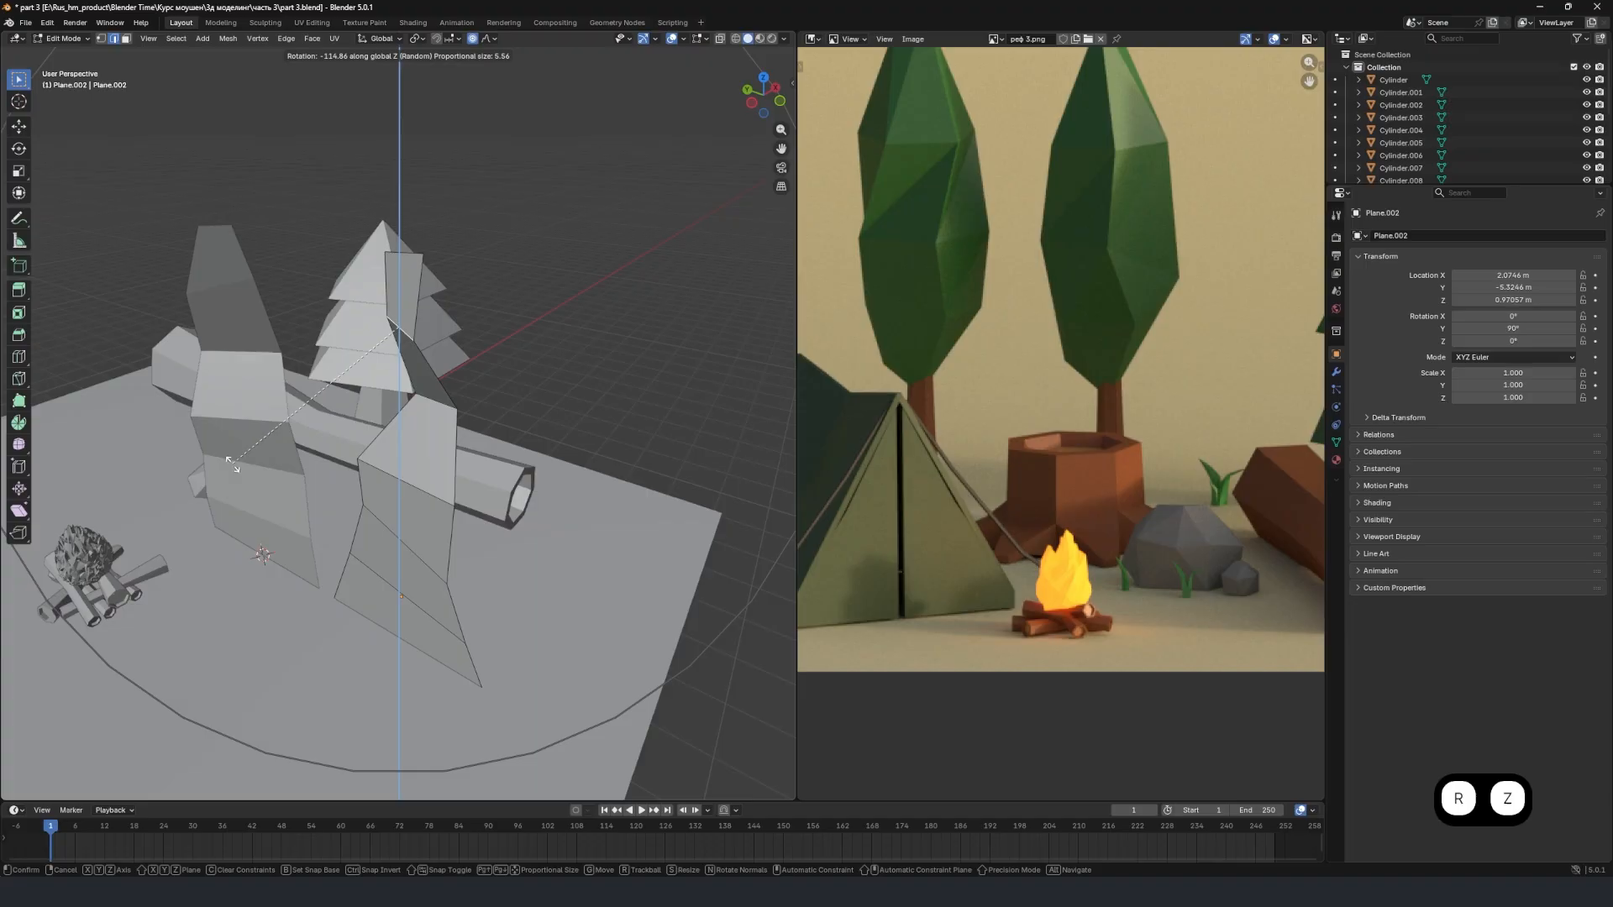
left_click(399, 505)
Bend the copied blade by moving a lower loop about 1.11 m along global X with a proportional size of 4.177.
right_click(431, 505)
middle_click_drag(405, 538, 364, 526)
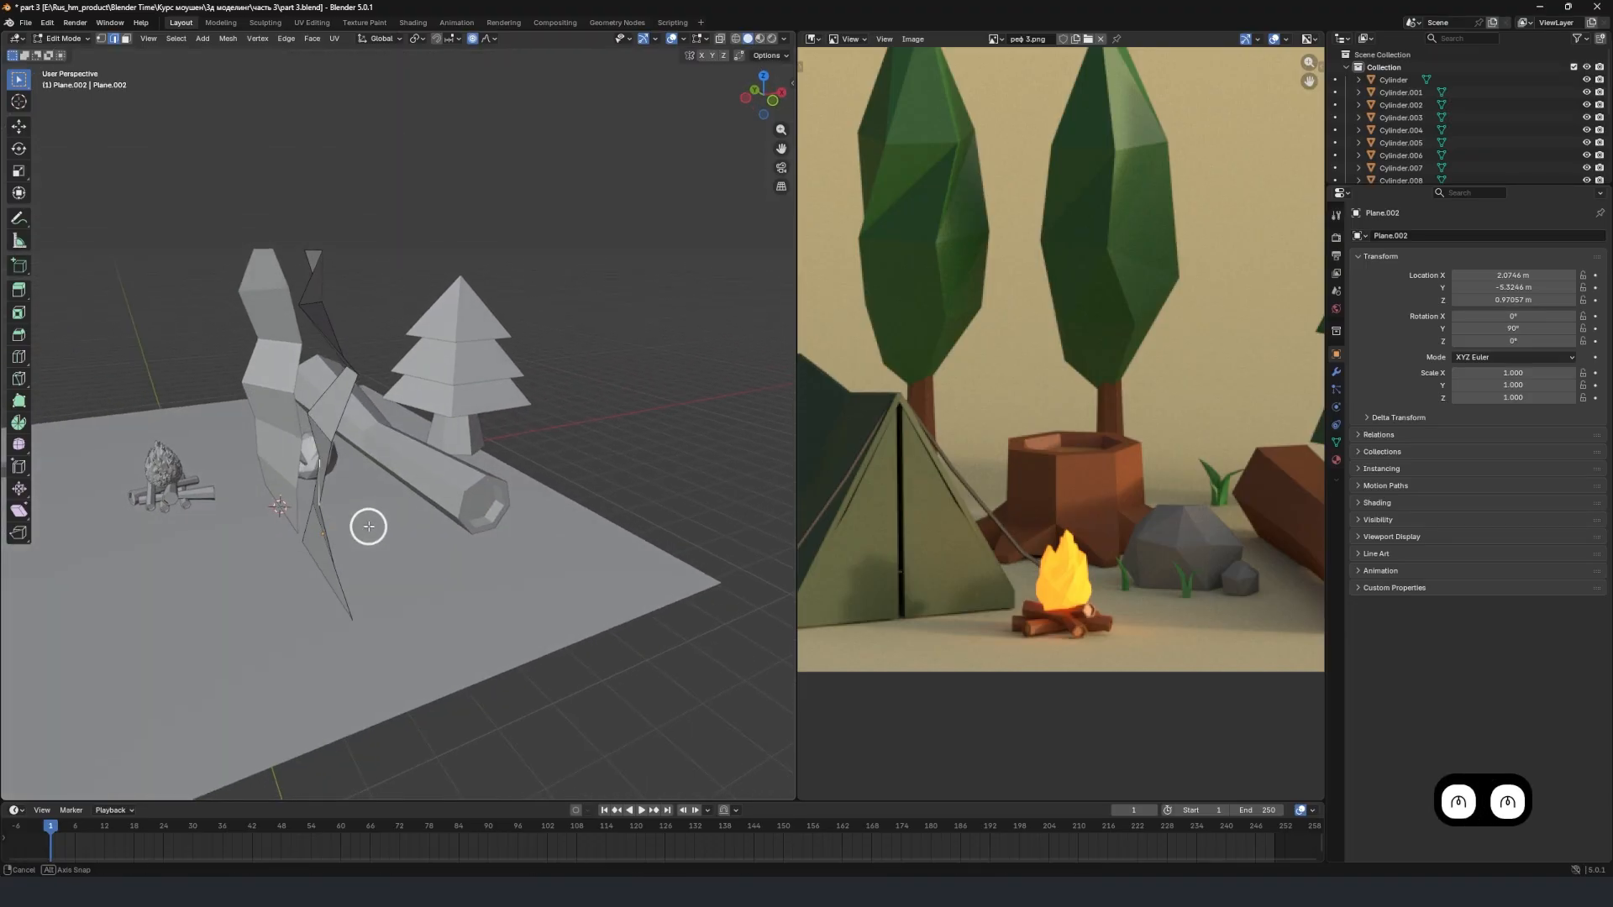
key("g")
key("x")
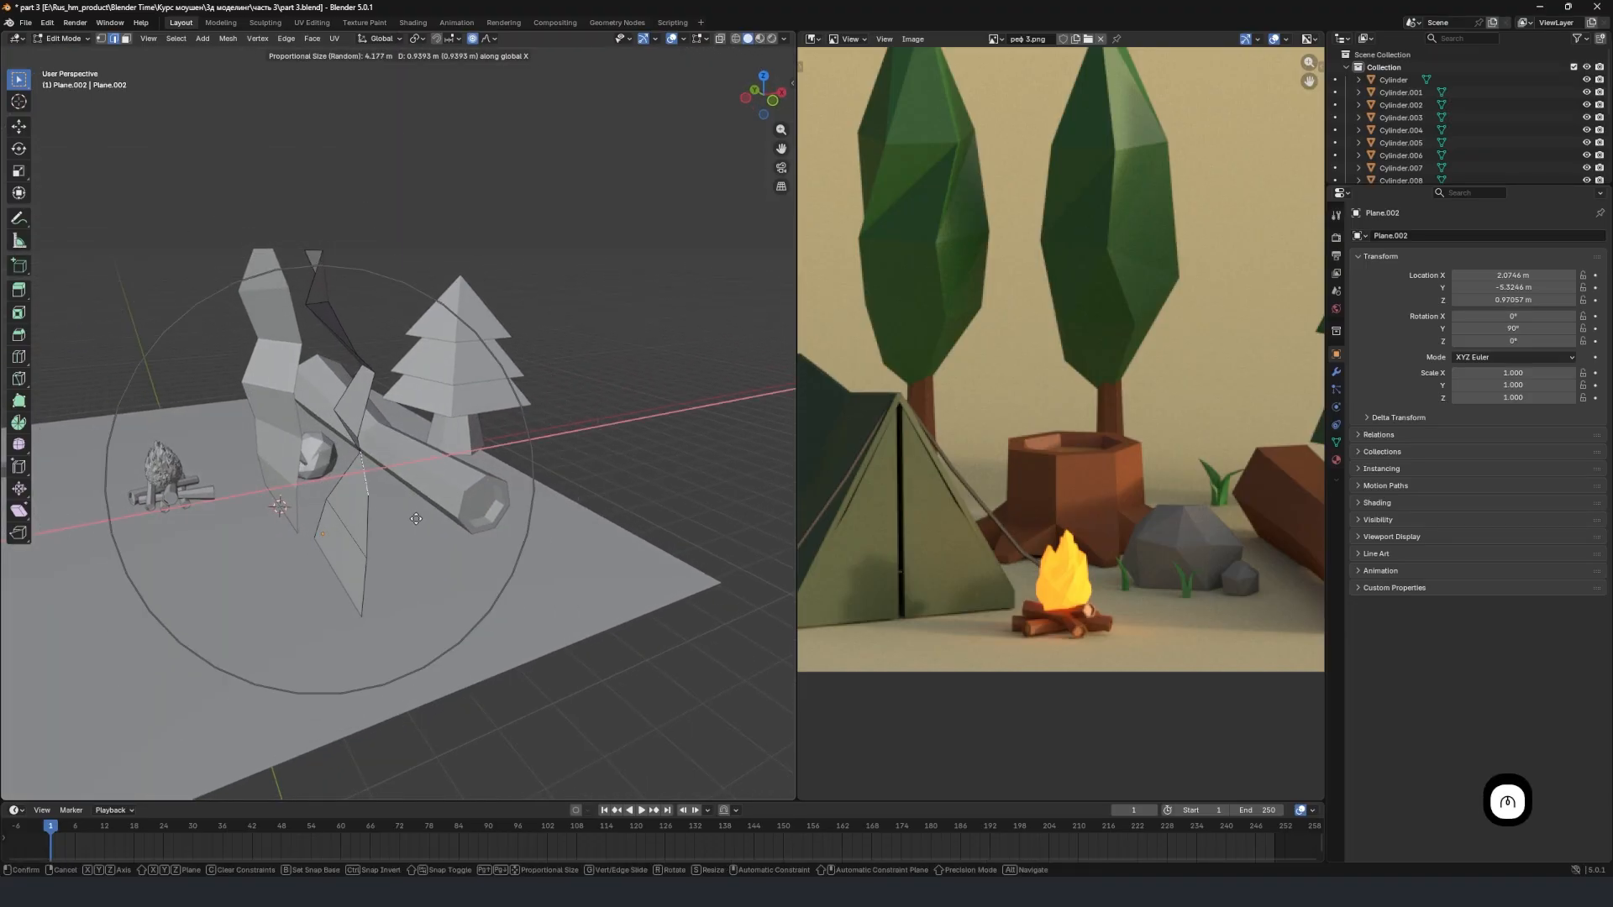
left_click(418, 509)
In Object Mode, tilt the copied blade about -33.6° around global Y and scale it to 0.899.
middle_click_drag(418, 509, 398, 302)
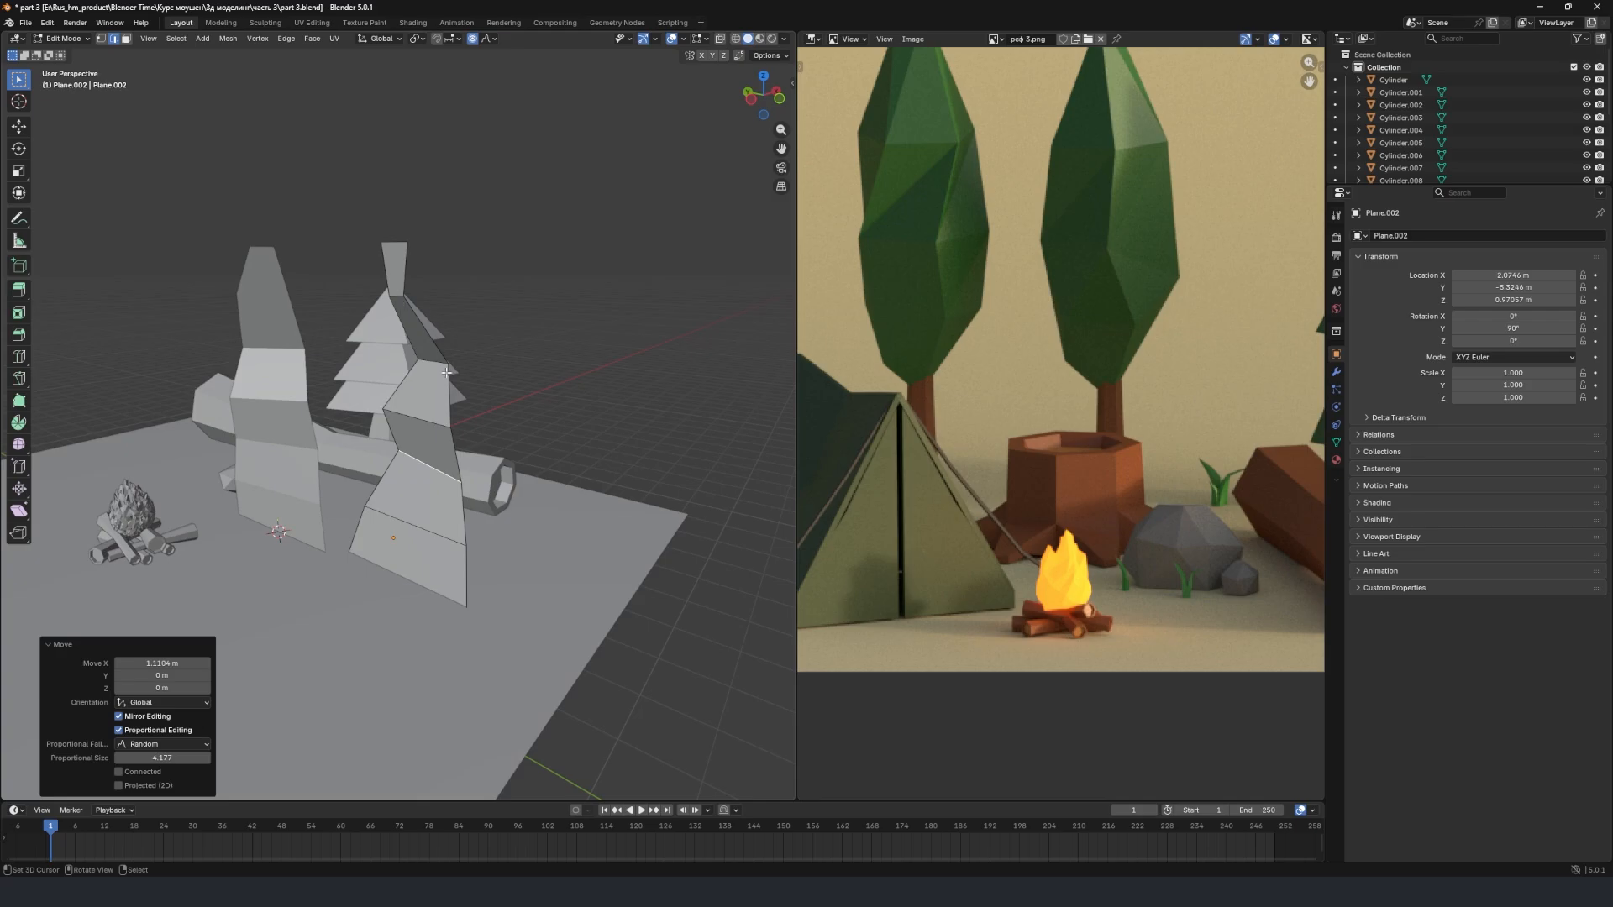
key("Tab")
middle_click_drag(496, 414, 457, 477)
key("Tab")
key("Tab")
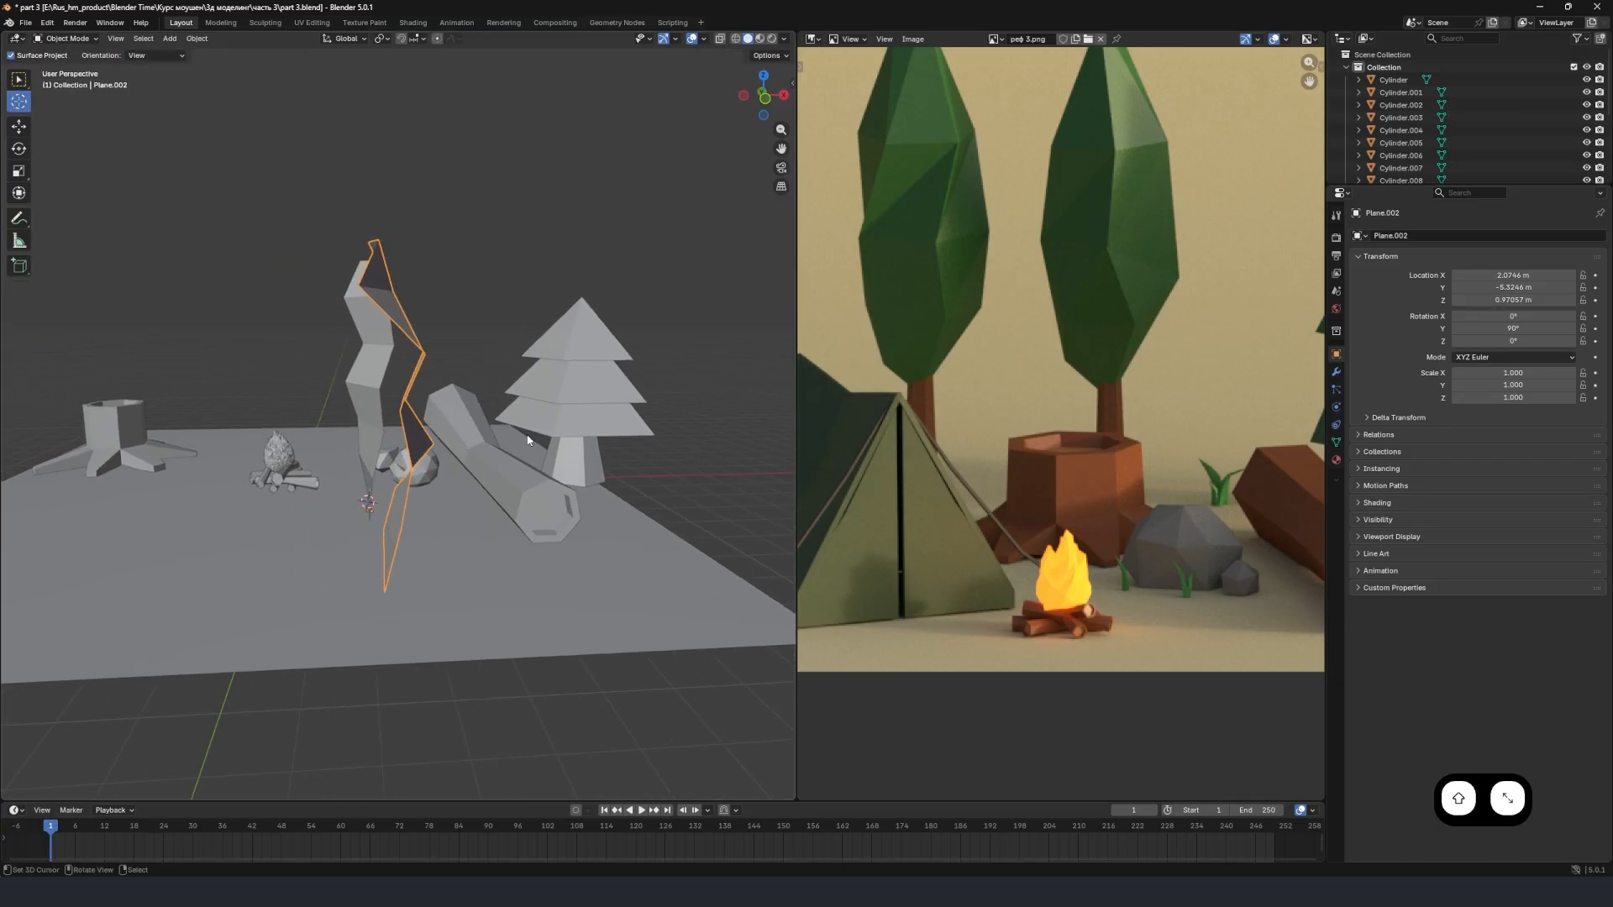
key("r")
key("y")
left_click(437, 396)
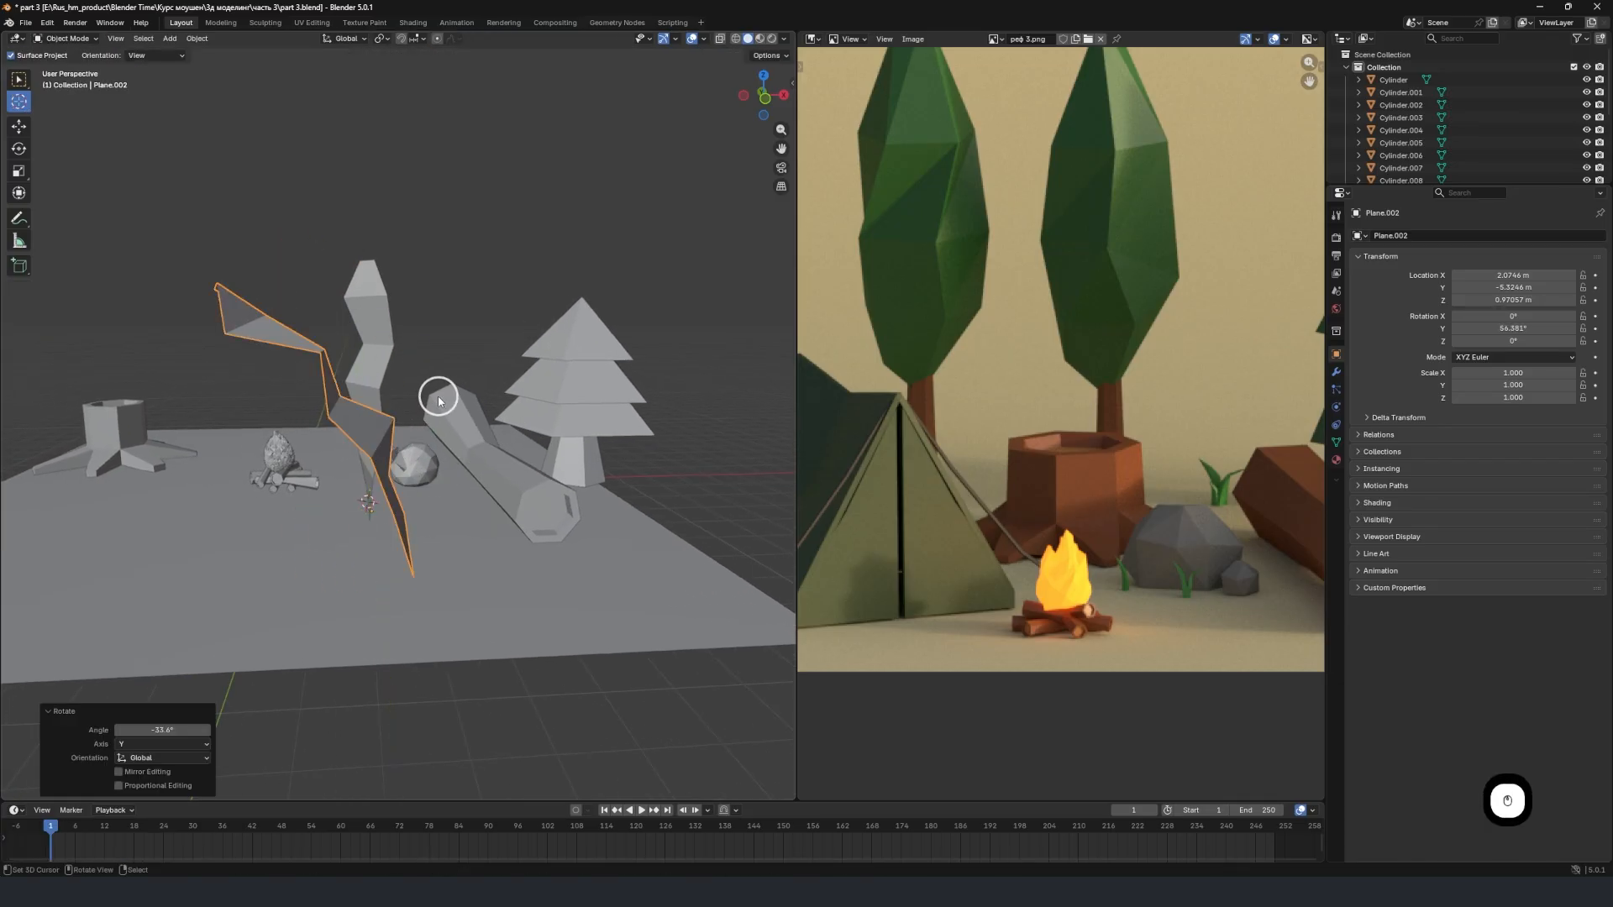
middle_click_drag(438, 400, 504, 371)
key("s")
left_click(449, 407)
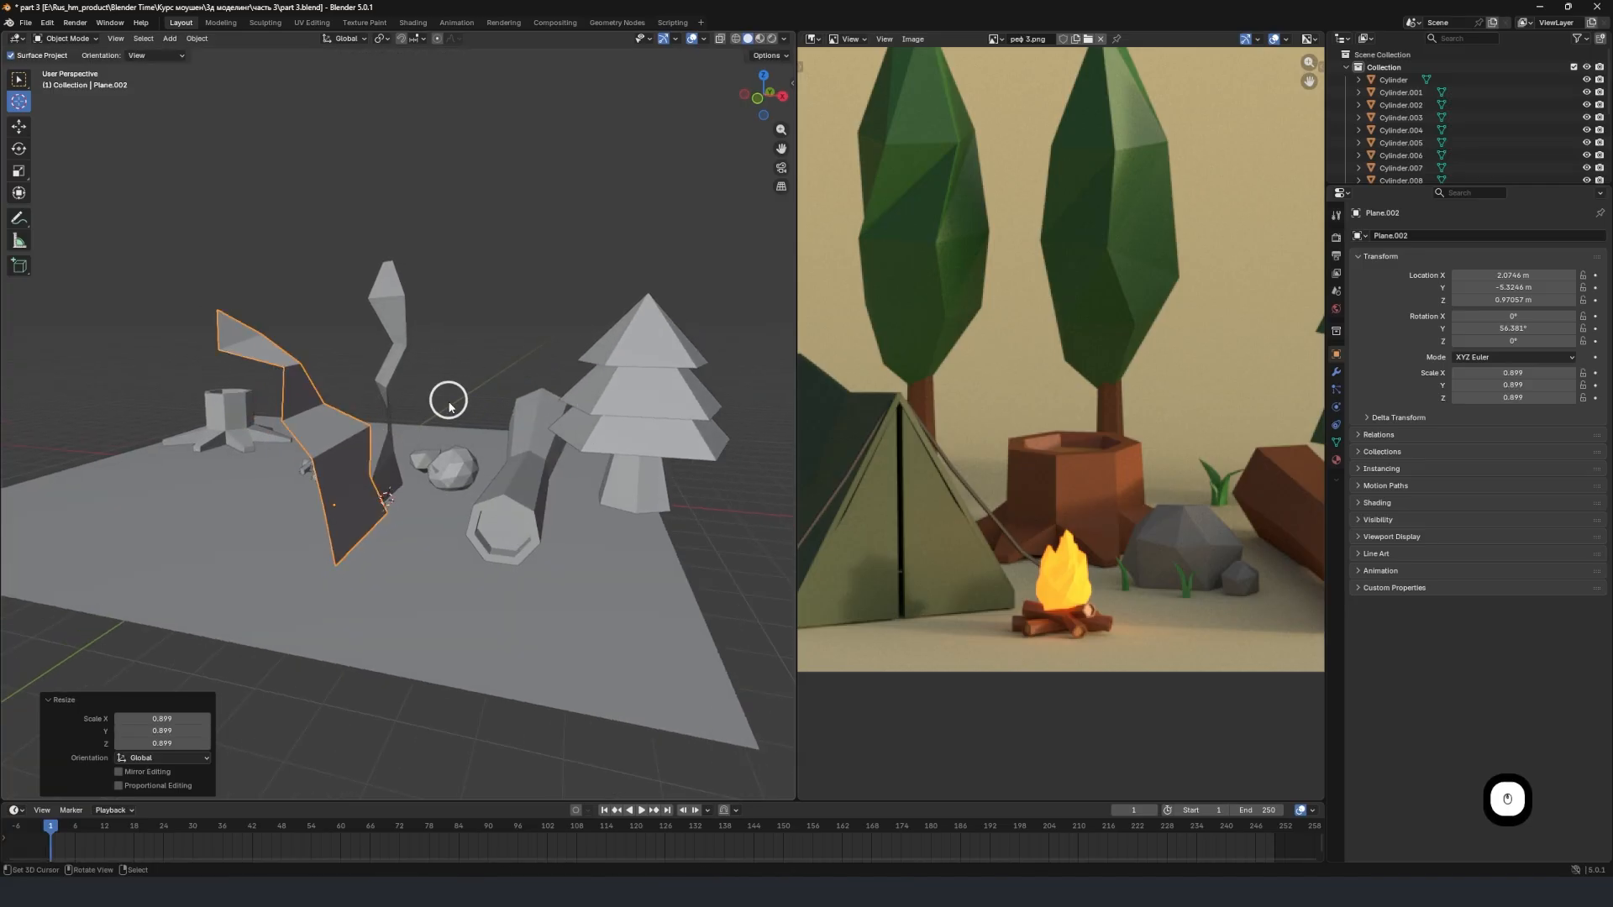
Move the original blade next to the copy, to about X 2.80 m and Y -5.12 m.
left_click(386, 447)
middle_click_drag(386, 447, 411, 526)
key("g")
key("x")
left_click(410, 526)
key("g")
key("x")
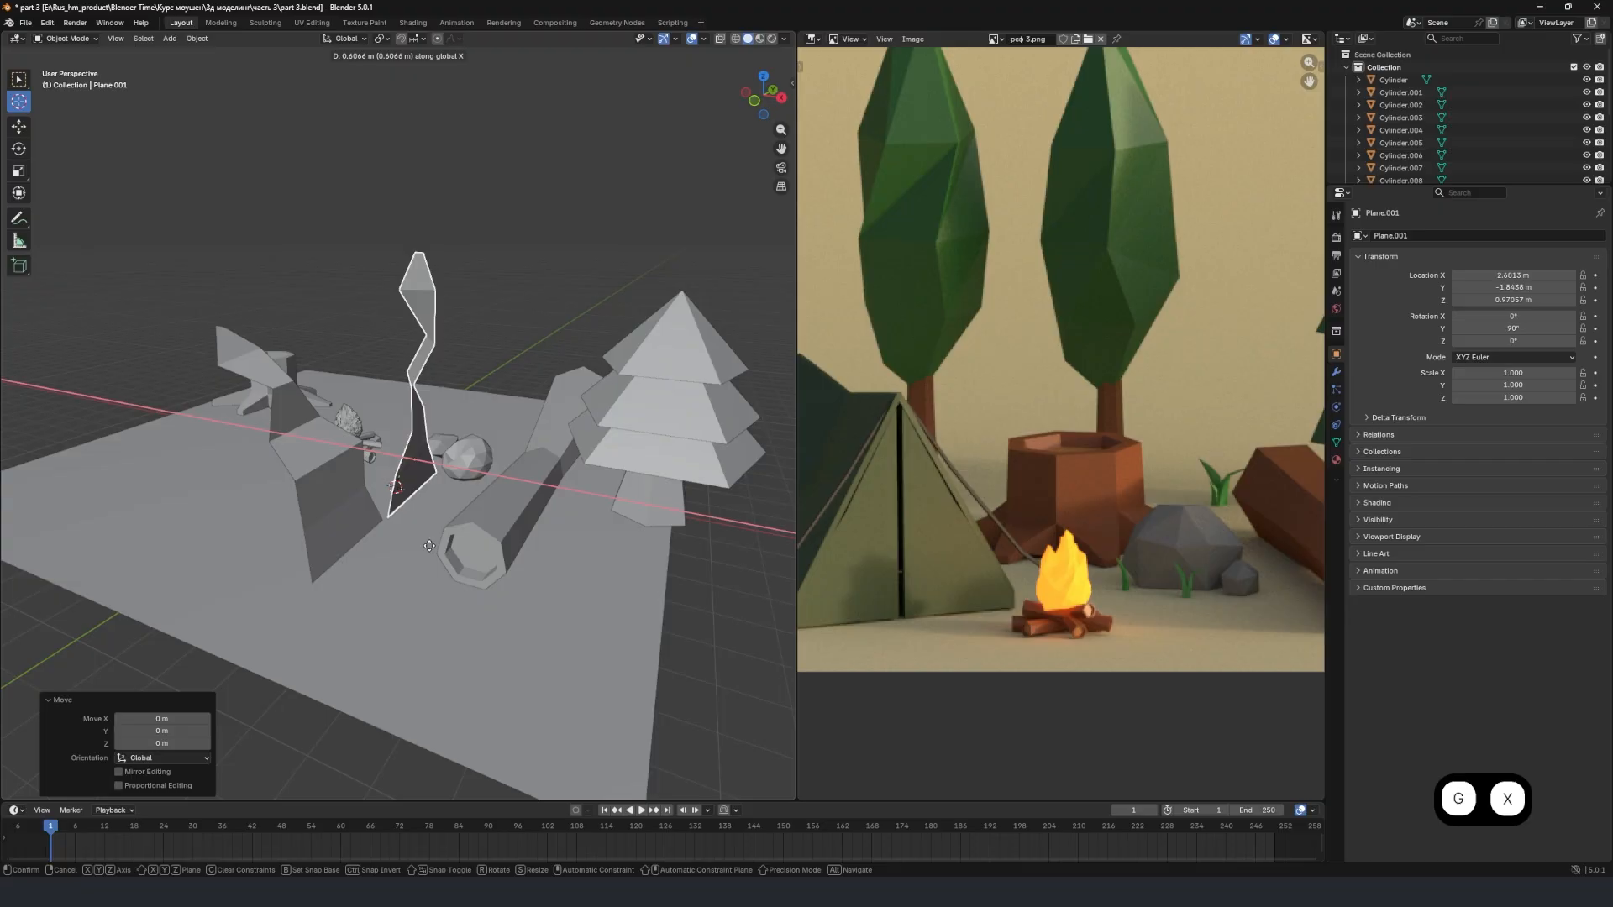
key("y")
left_click(370, 602)
Tilt the original blade to about 102.8° around global Y and slide it along global X against the copy.
middle_click_drag(370, 602, 434, 443)
key("r")
key("y")
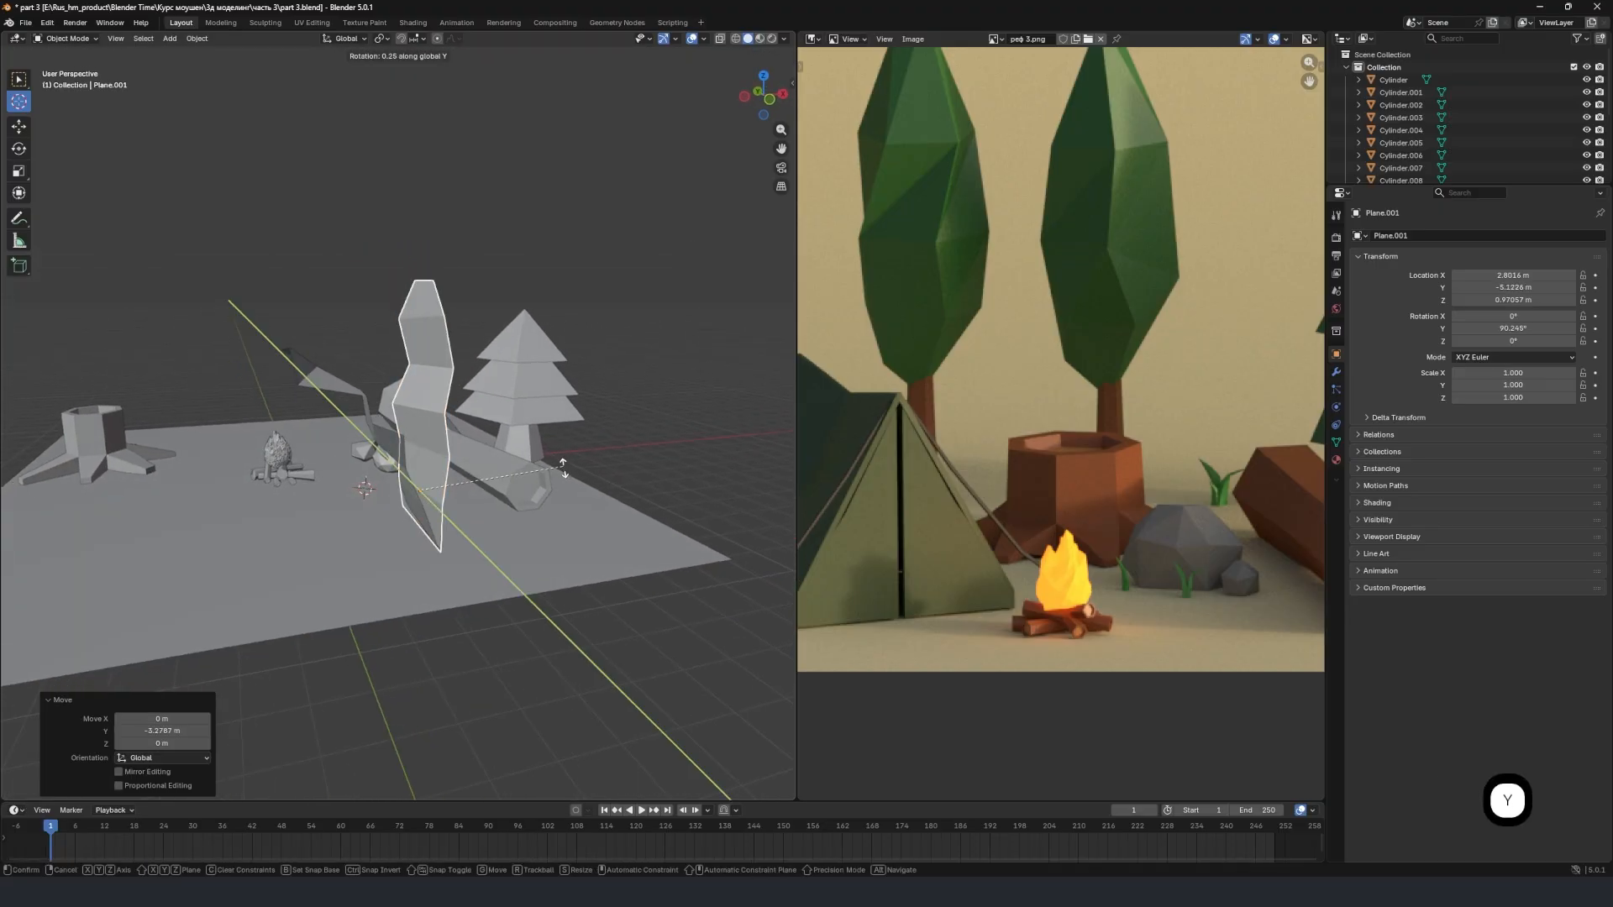
left_click(556, 498)
middle_click_drag(556, 497, 552, 448)
key("g")
key("x")
left_click(433, 462)
Select both grass blades and scale them together by 0.167.
right_click(442, 494, "shift")
scroll(553, 447, "up", 2)
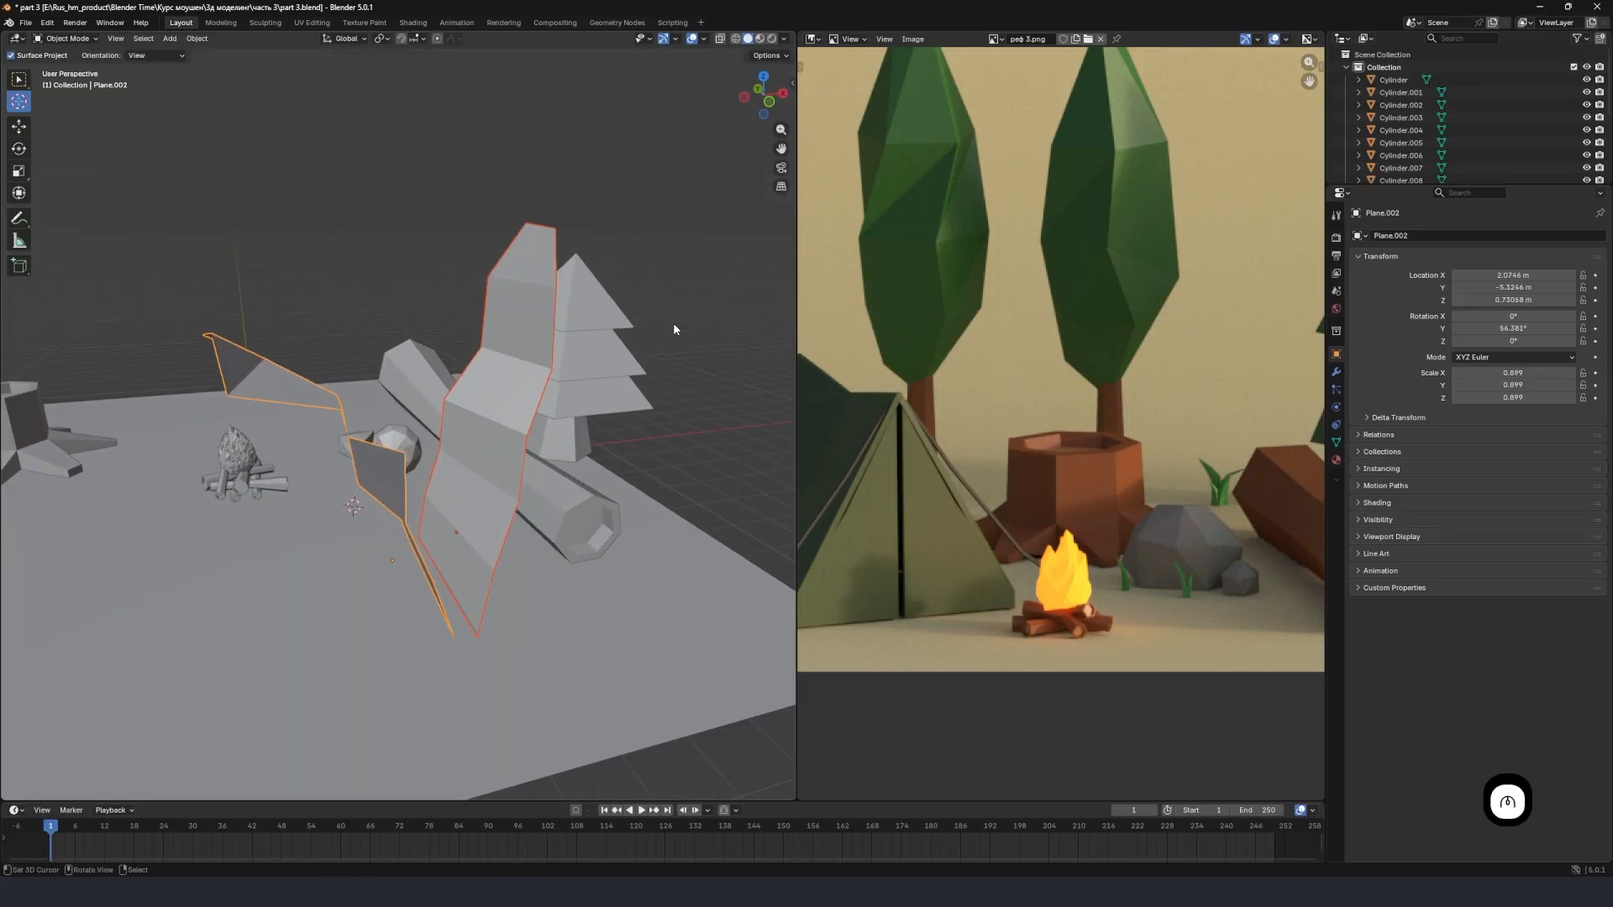
key("s")
left_click(468, 513)
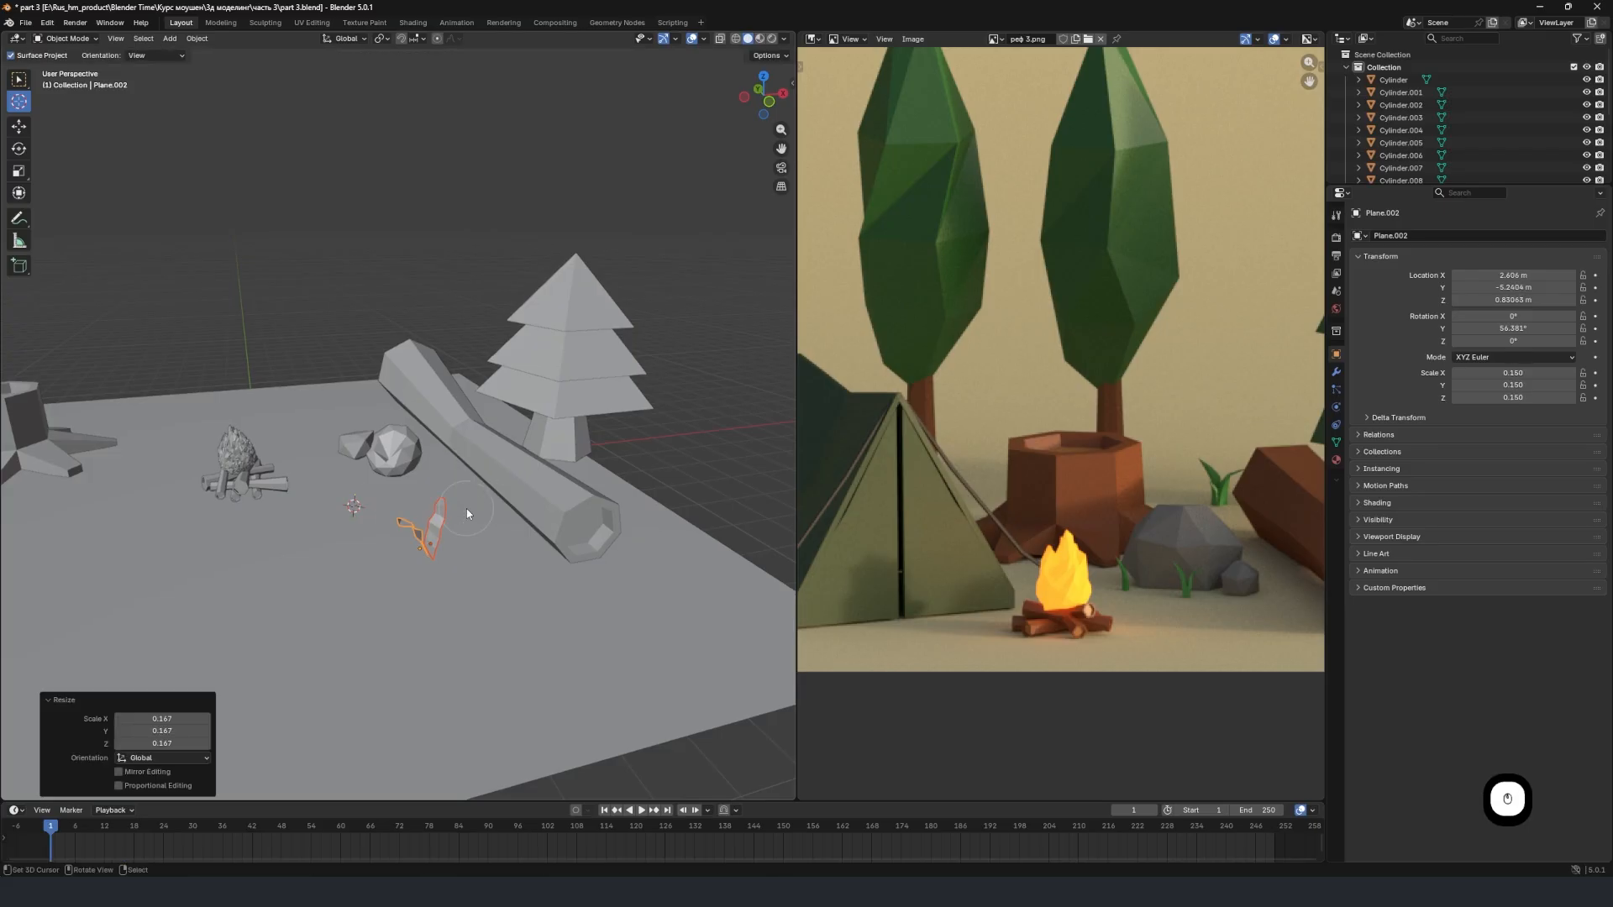
Lower both blades about 0.60 m, then shift them along global X and about 3.33 m along global Y beside the rocks.
middle_click_drag(468, 513, 542, 457)
scroll(529, 521, "up", 3)
scroll(542, 456, "up", 1)
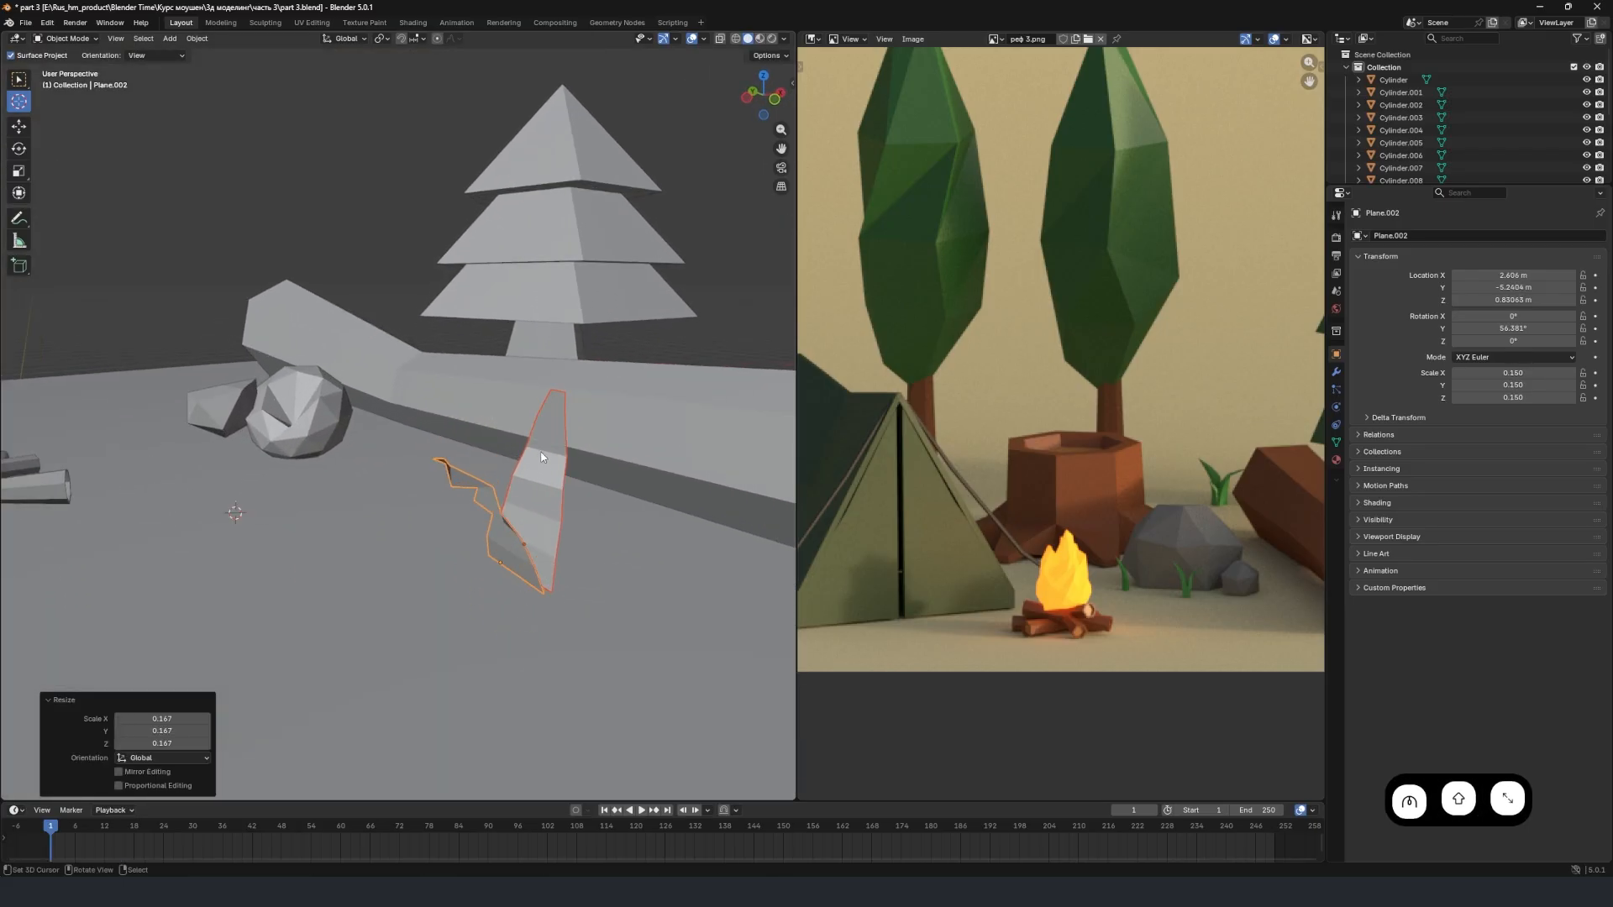
key("g")
key("z")
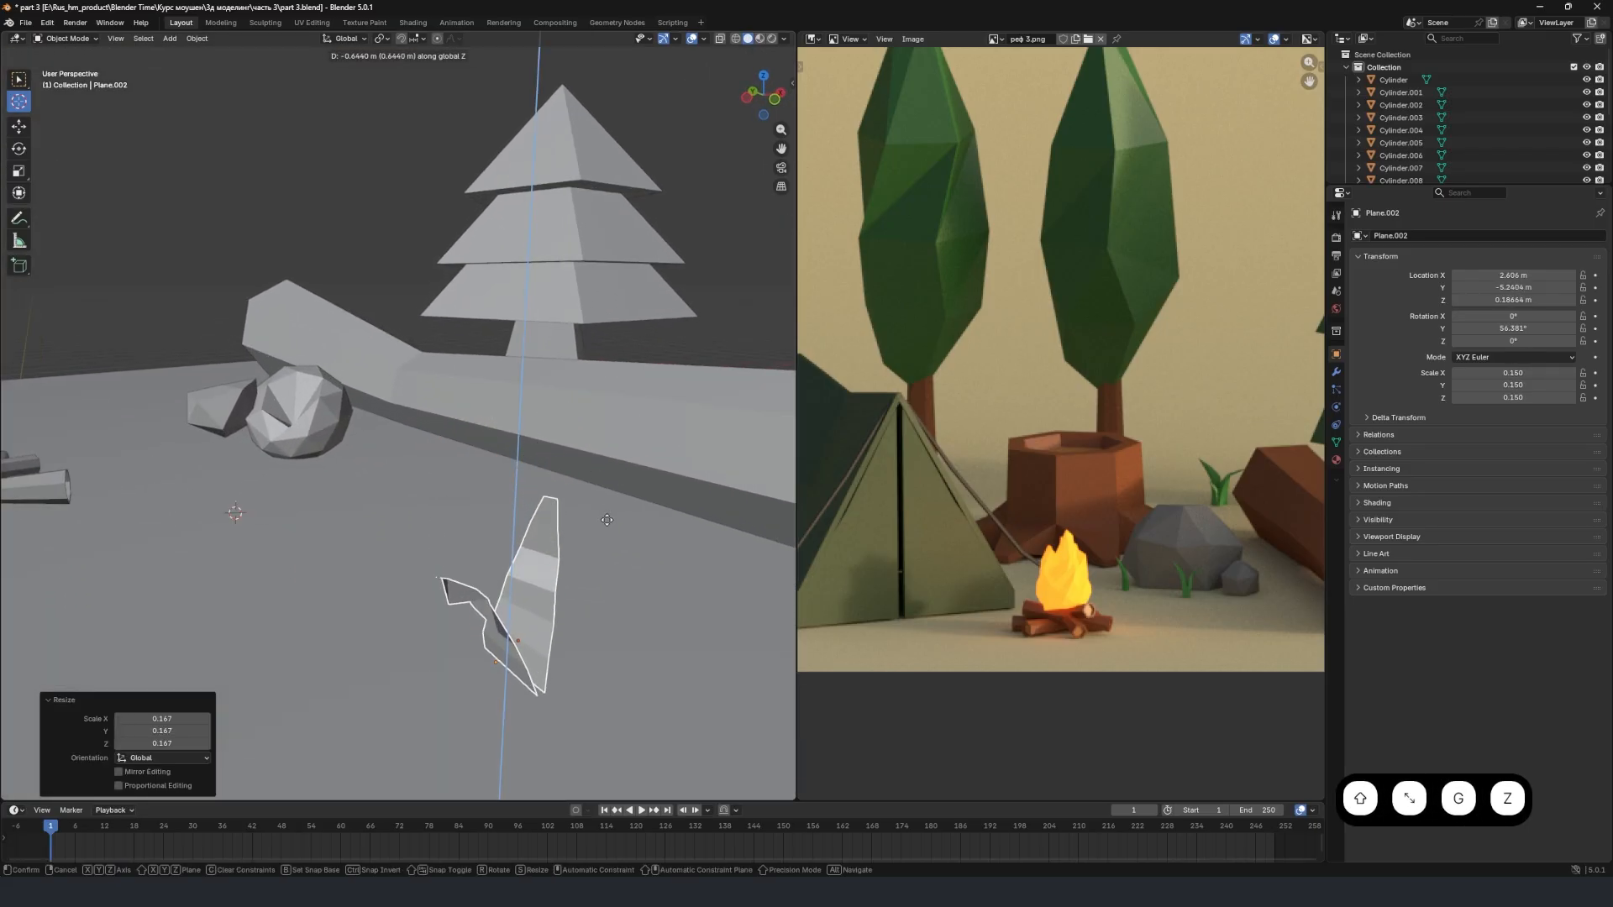
left_click(602, 514)
key("g")
key("x")
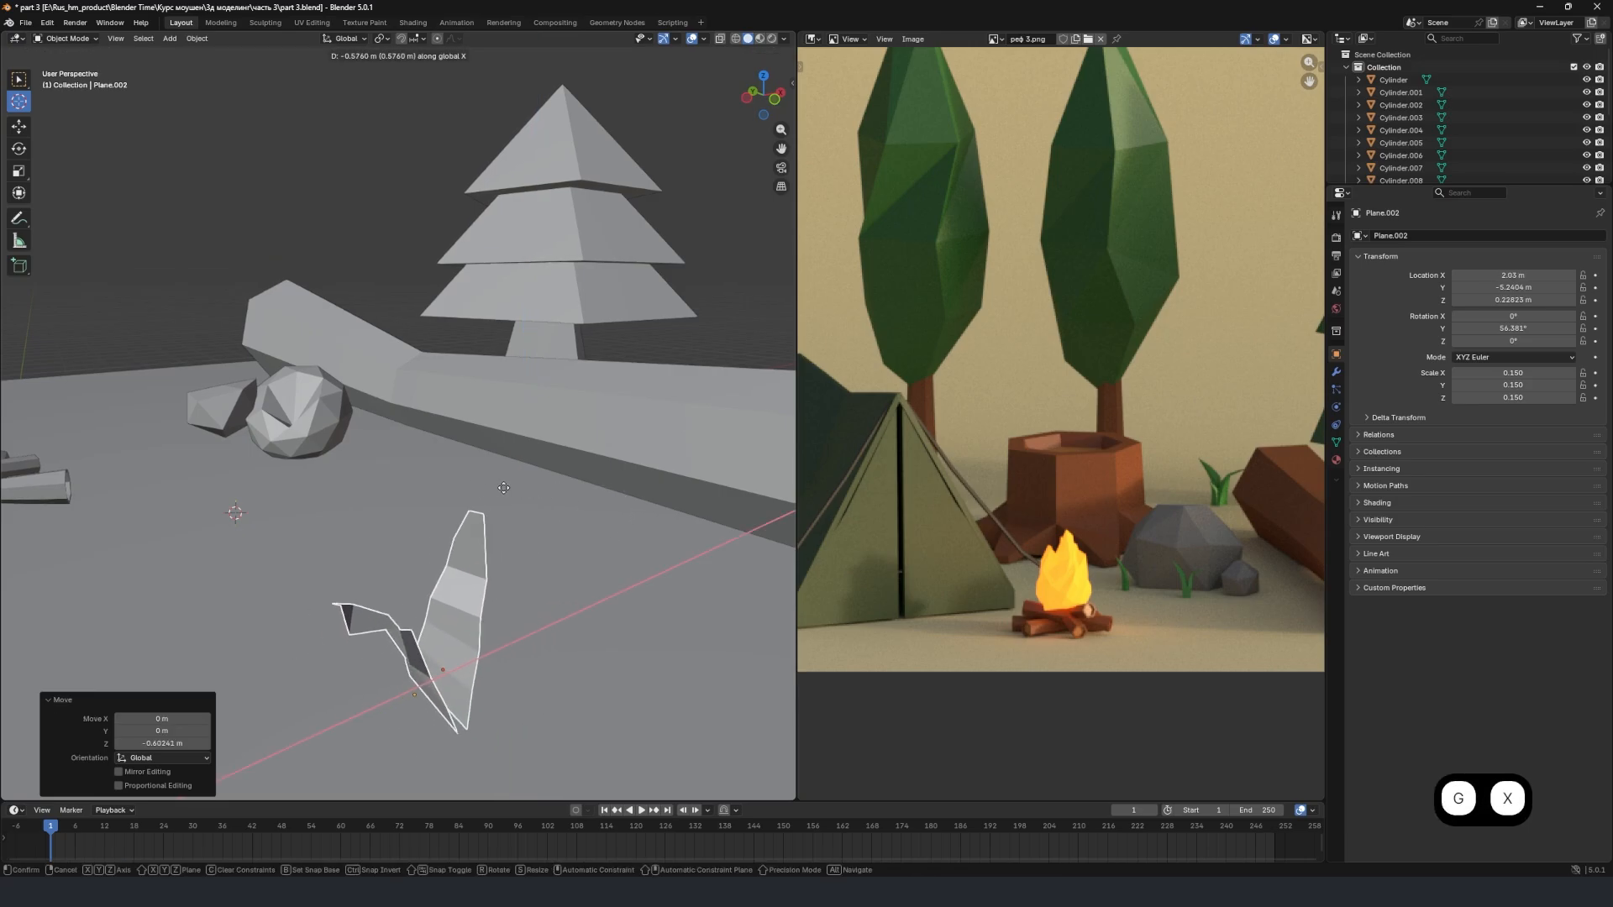
key("y")
left_click(332, 328)
Rotate the pair of blades around global Z to a rotation of about -34.1°.
key("r")
key("z")
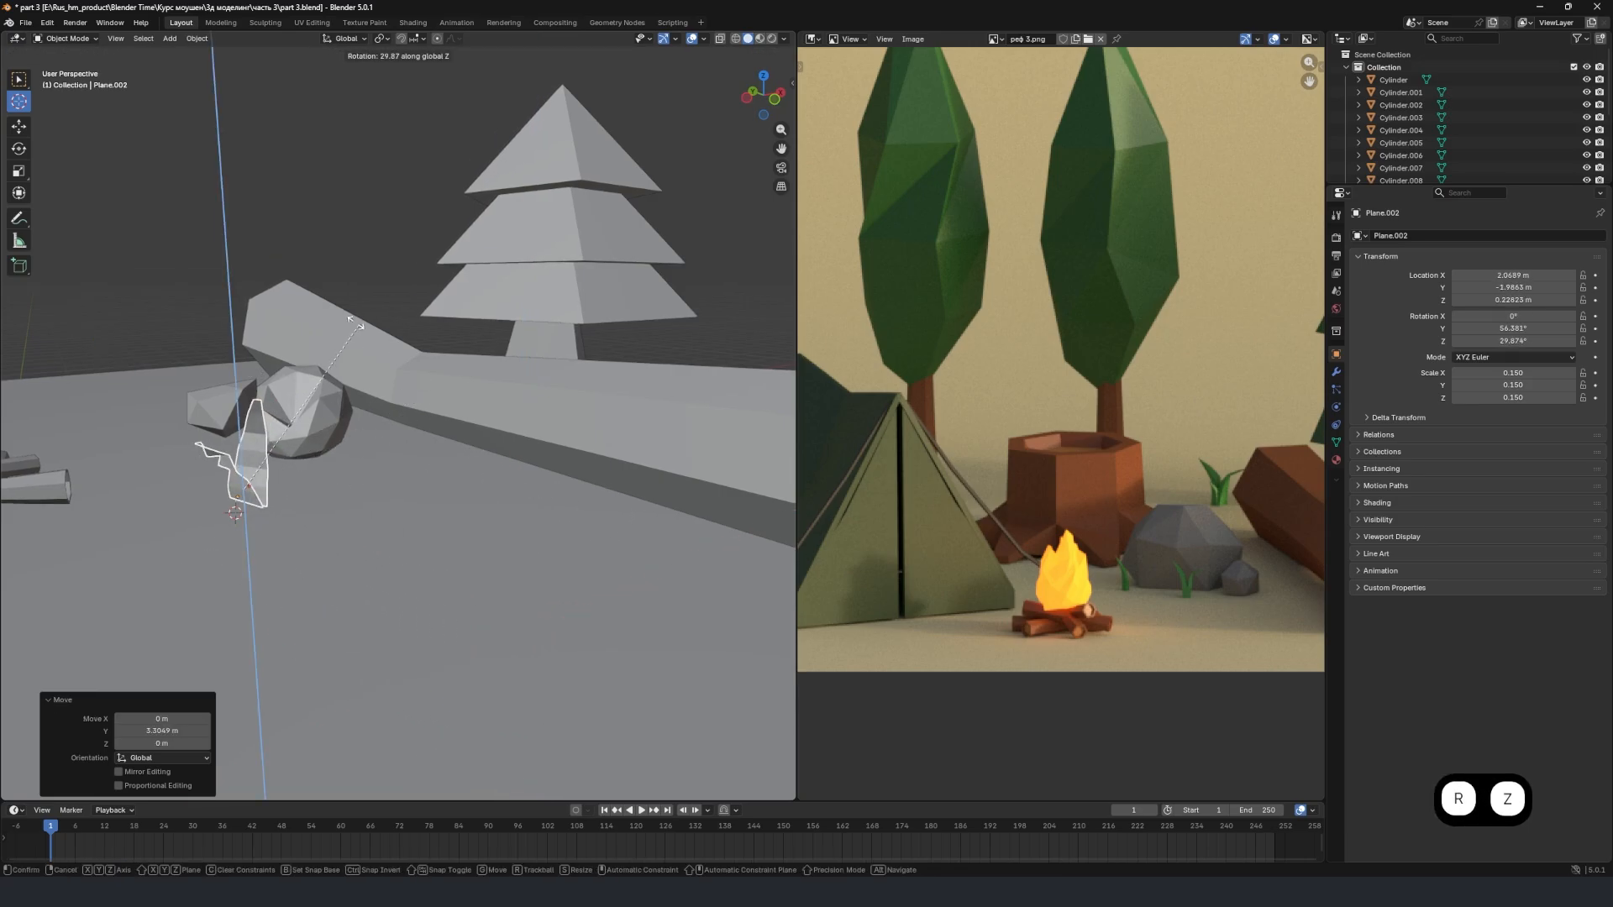
left_click(288, 306)
middle_click_drag(319, 378, 283, 450)
key("r")
key("z")
left_click(415, 531)
Open the copied blade in Edit Mode and select its tip edge.
scroll(388, 470, "up", 2)
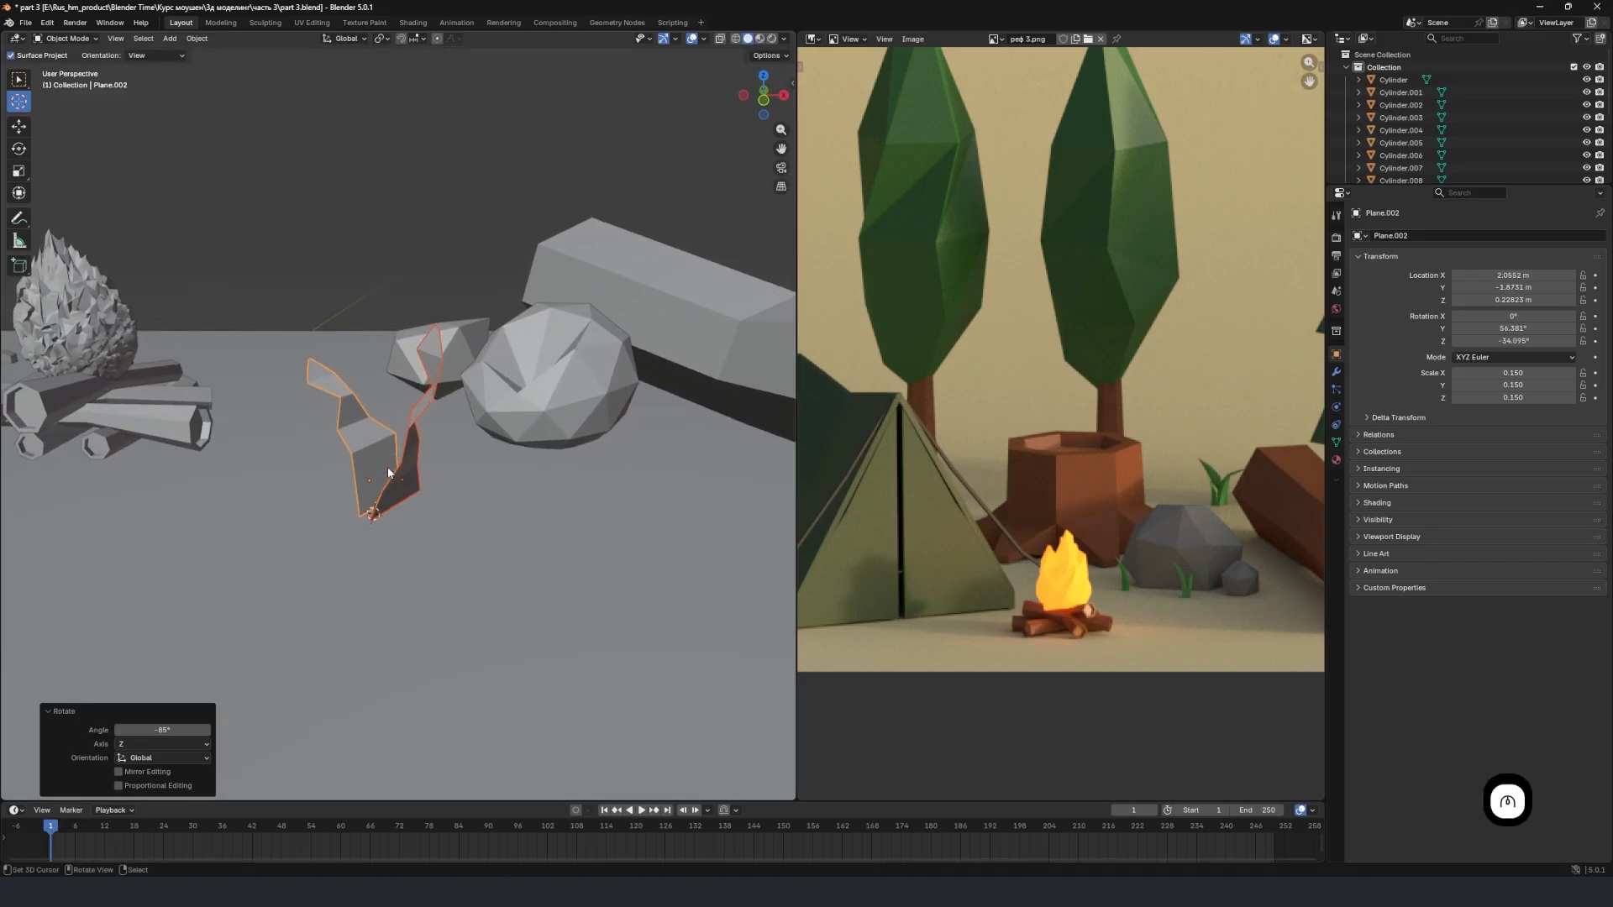
middle_click_drag(388, 472, 295, 369)
left_click(322, 391)
key("Tab")
left_click(295, 369)
Try to scale down the blade's tip edge with random proportional falloff, and undo it.
key("s")
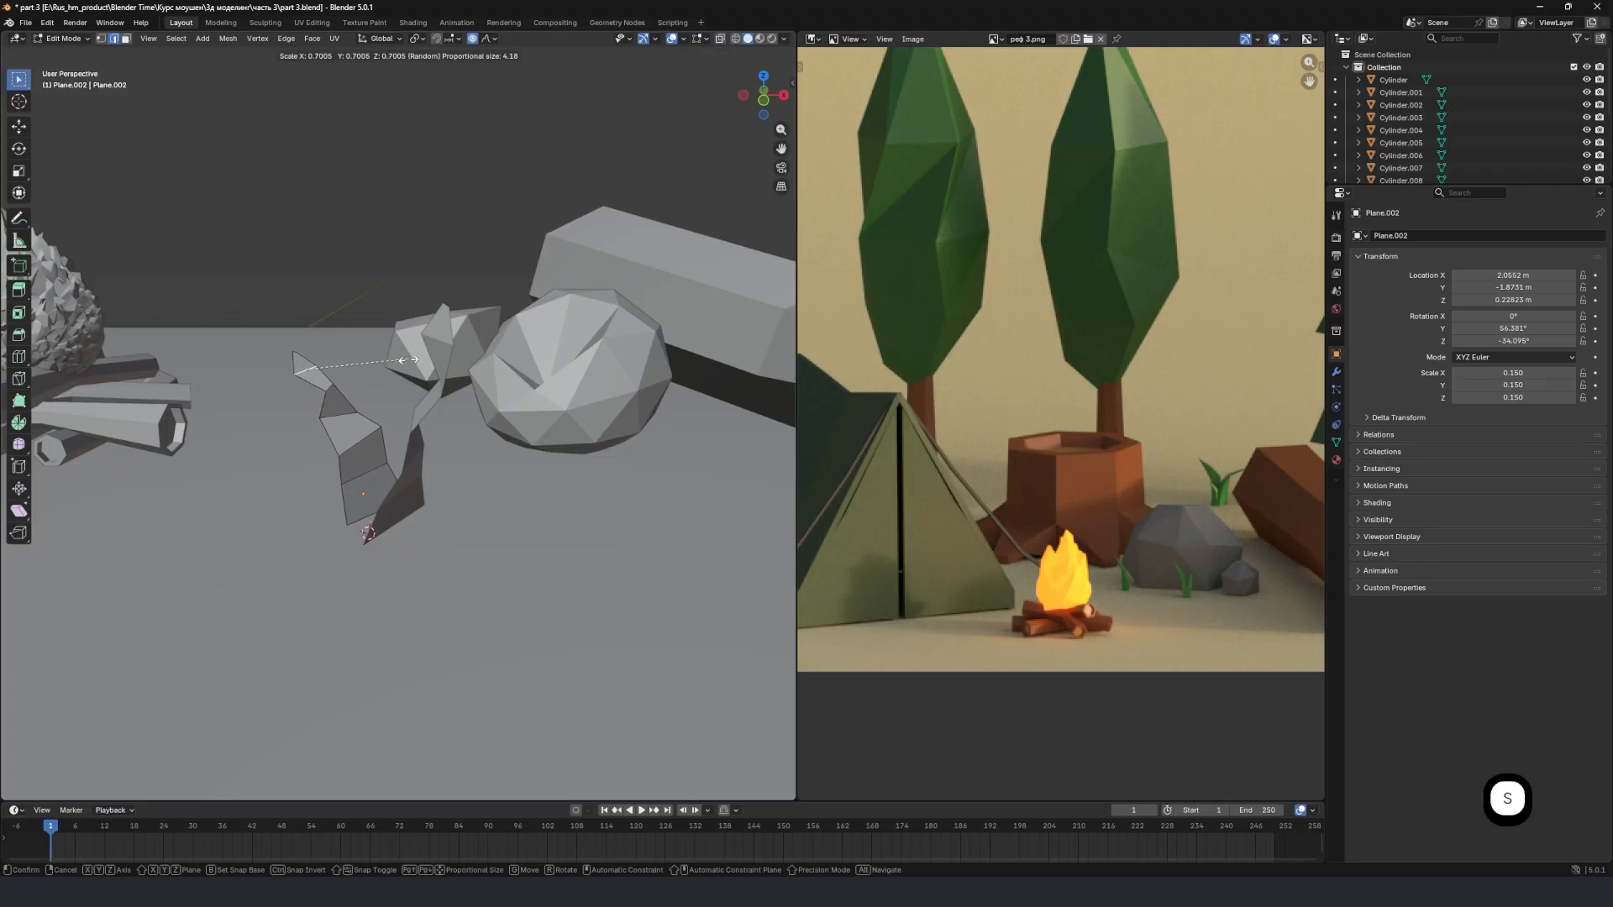
left_click(411, 360)
key("ctrl+z")
Turn off proportional editing, narrow the copied blade's tip edge and scale the loop below it by 2.663.
left_click(472, 38)
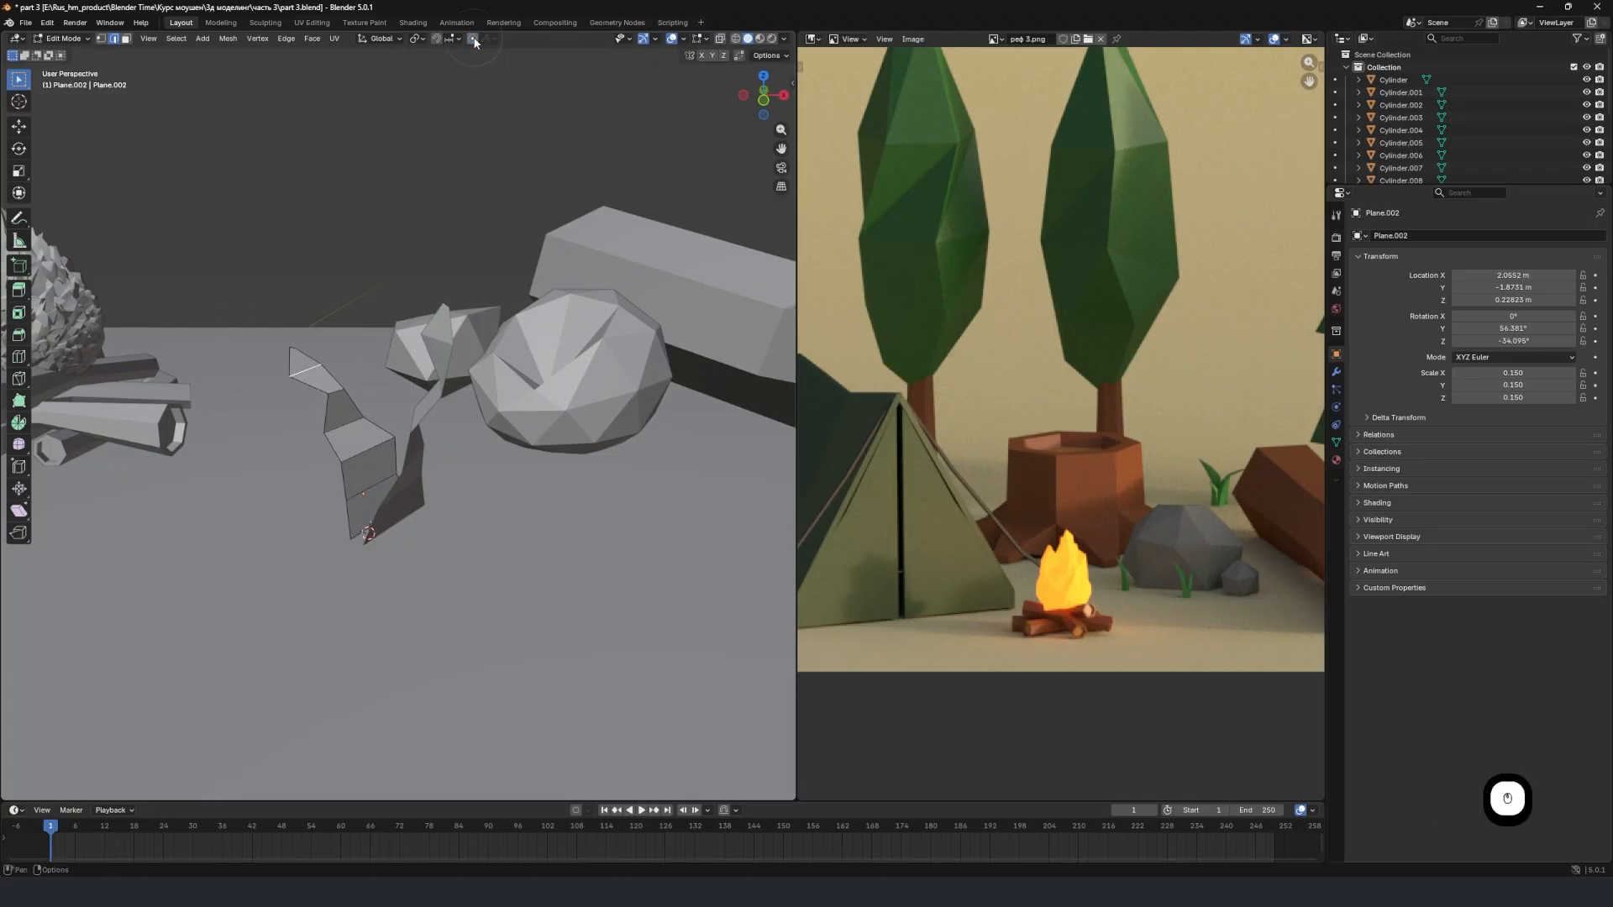
key("s")
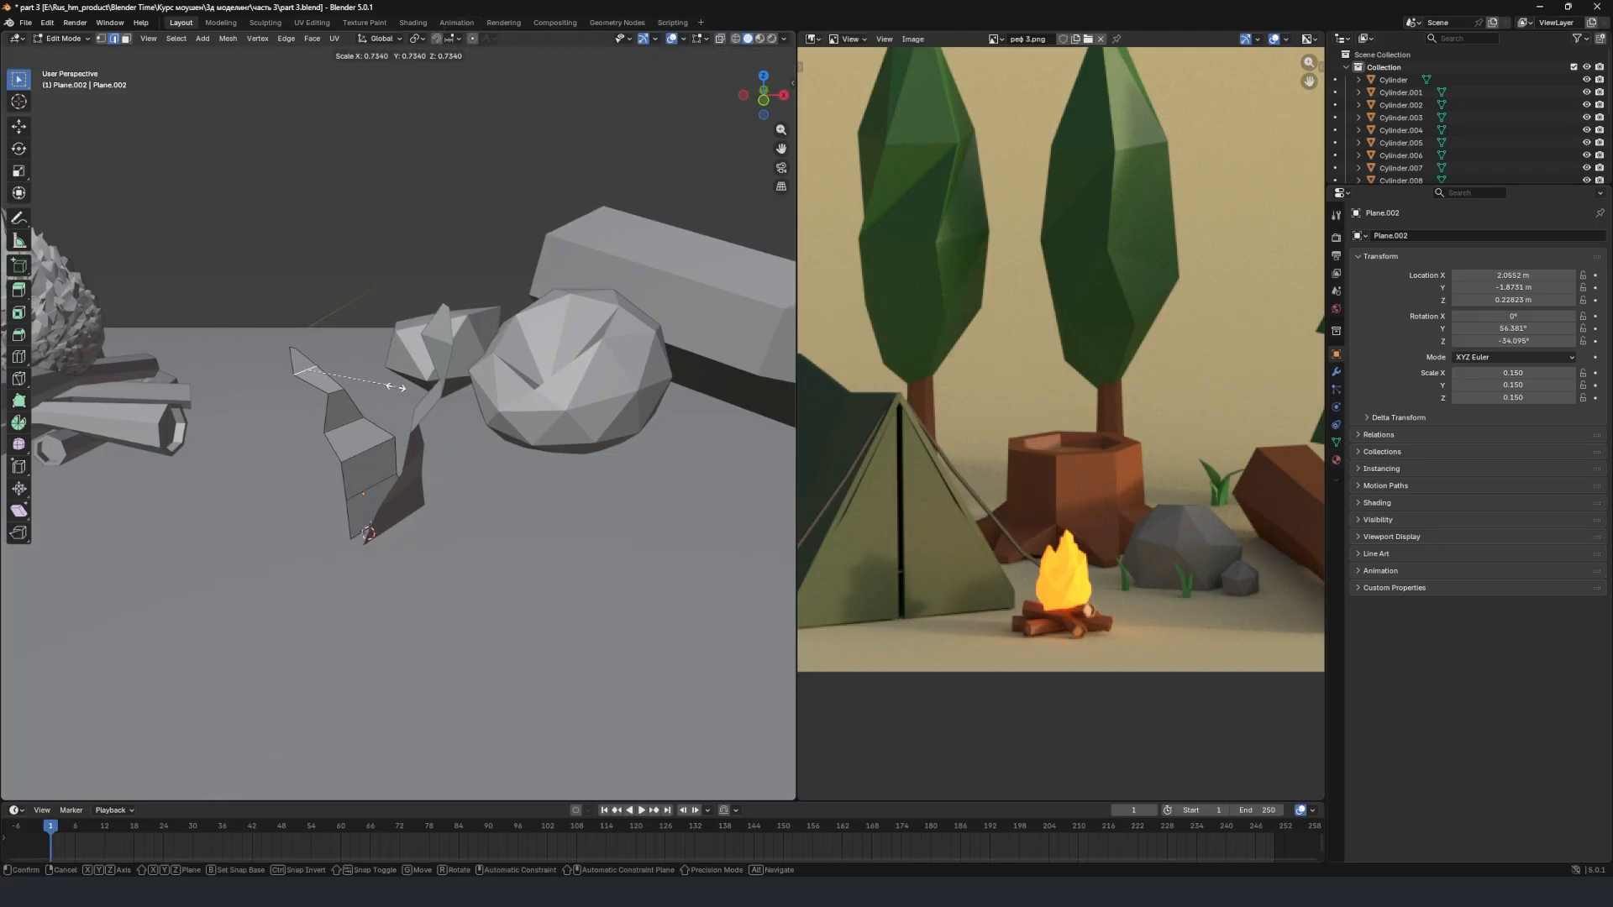
left_click(367, 385)
left_click(343, 397)
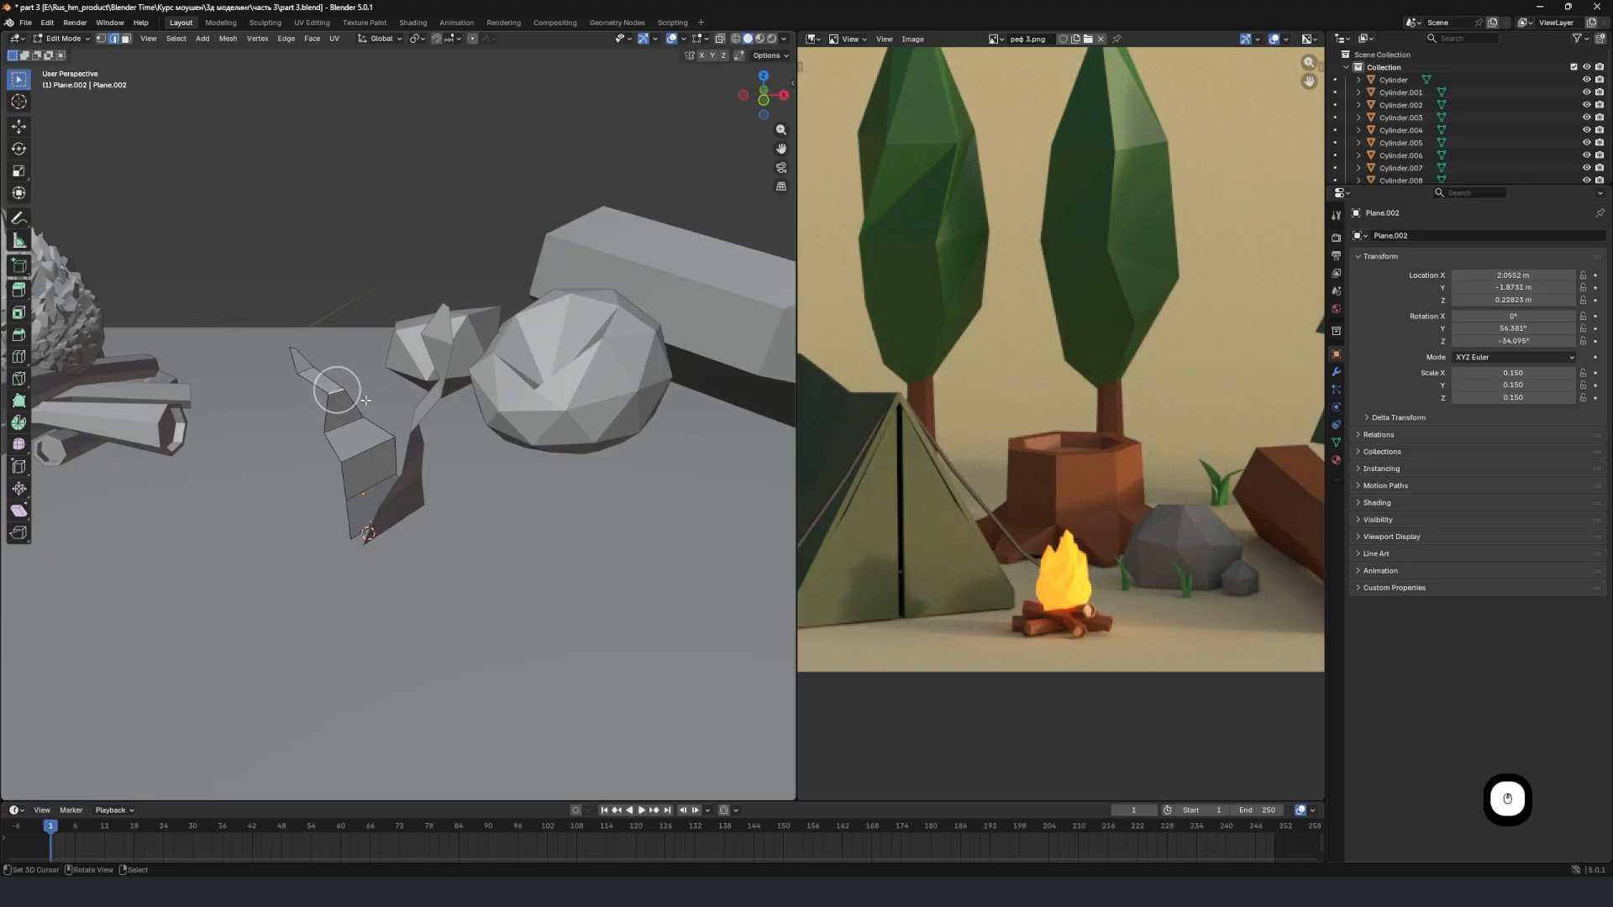
key("s")
left_click(605, 418)
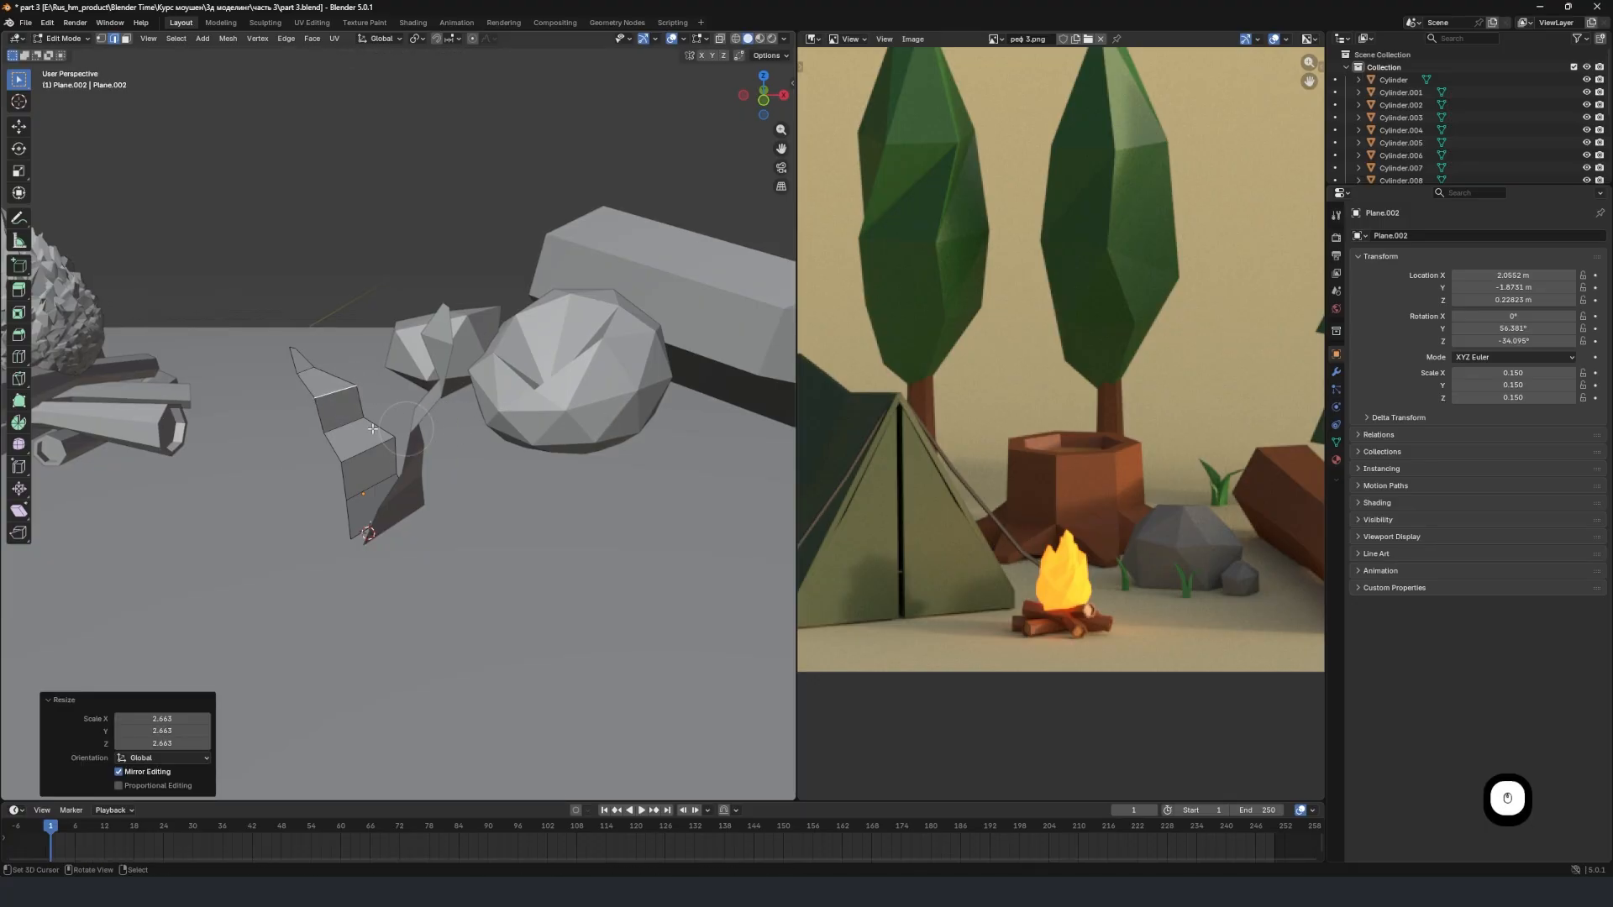
Widen the copied blade's next two lower loops, scaling the lower one by 1.414, and return to Object Mode.
left_click(336, 424)
key("s")
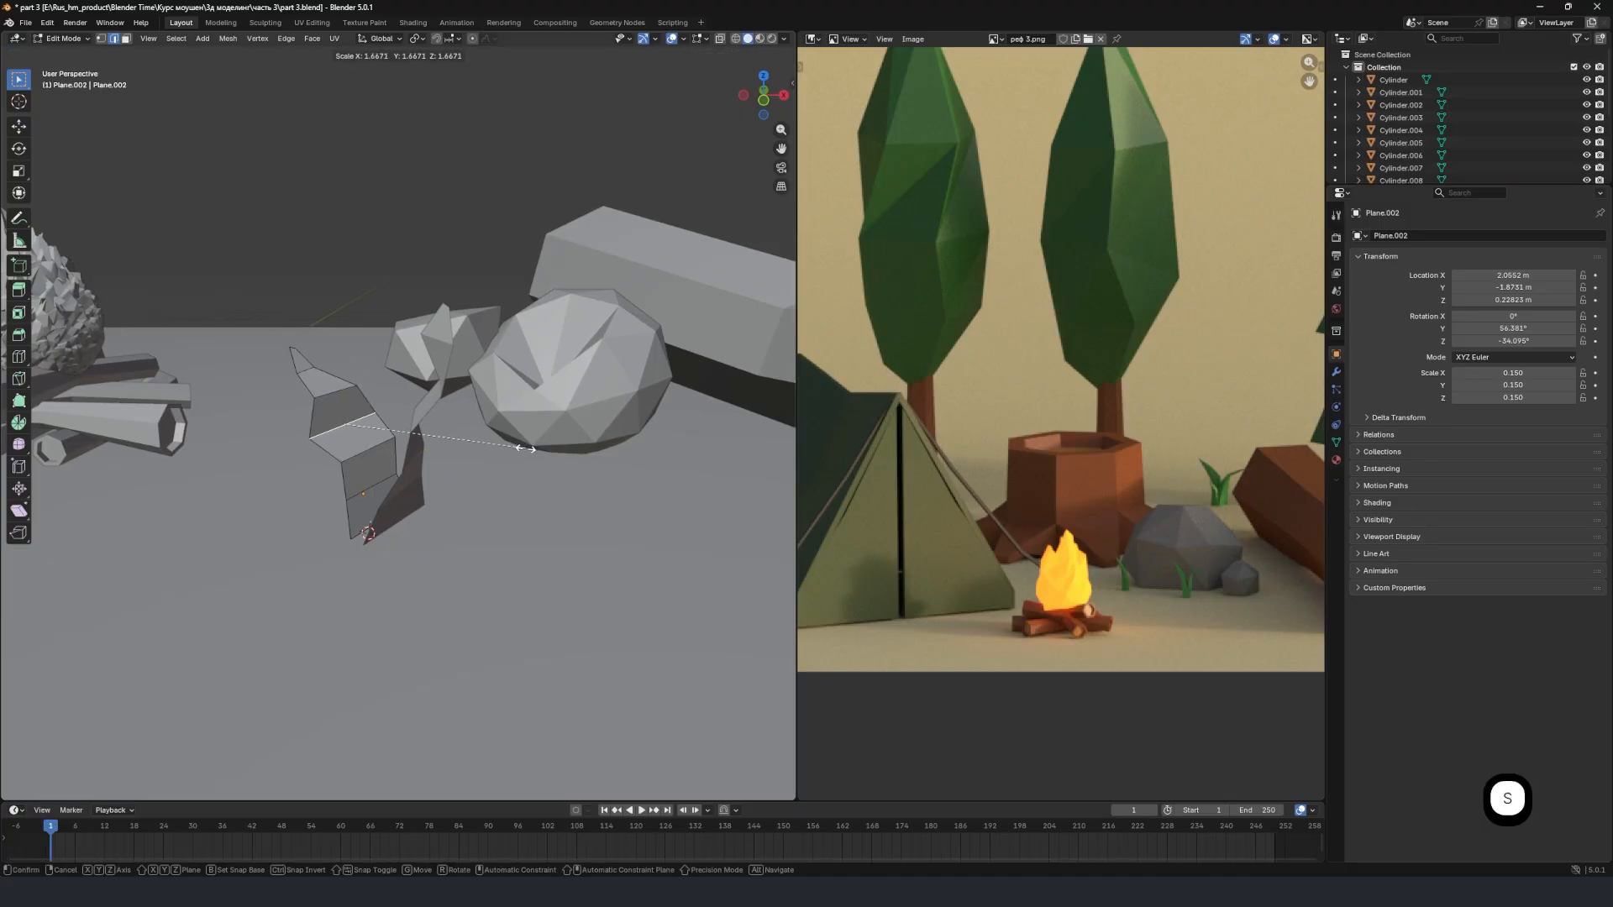
left_click(451, 449)
right_click(368, 449)
left_click(451, 460)
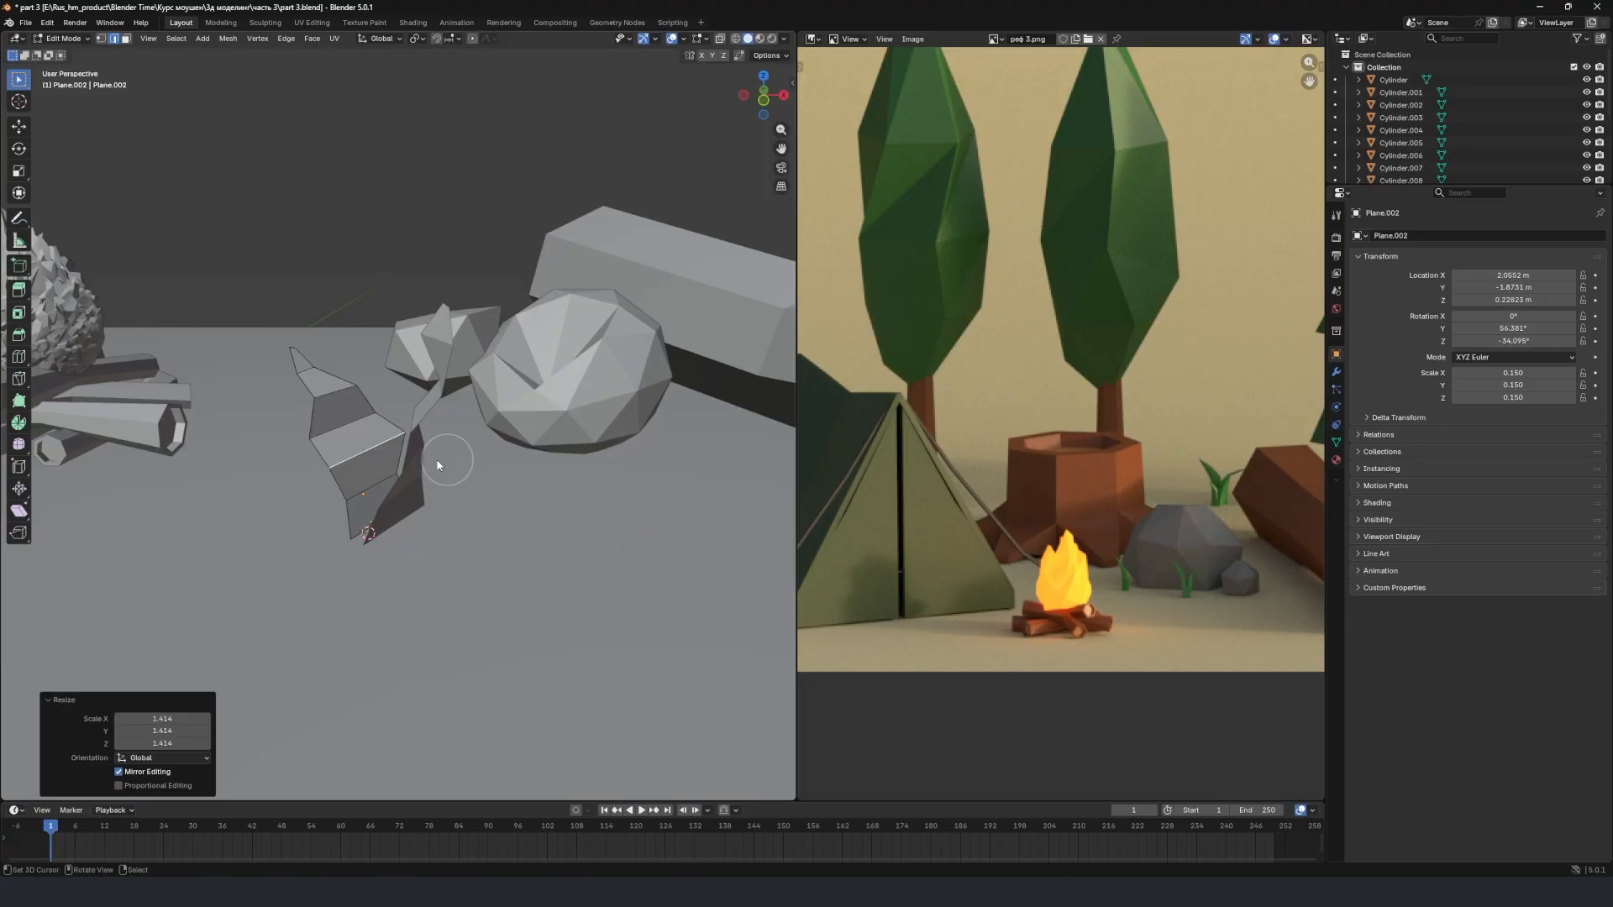
key("Tab")
Select both grass blades beside the rocks and duplicate them in place.
middle_click_drag(439, 457, 532, 405)
scroll(378, 404, "down", 1)
middle_click_drag(371, 407, 544, 427, "shift")
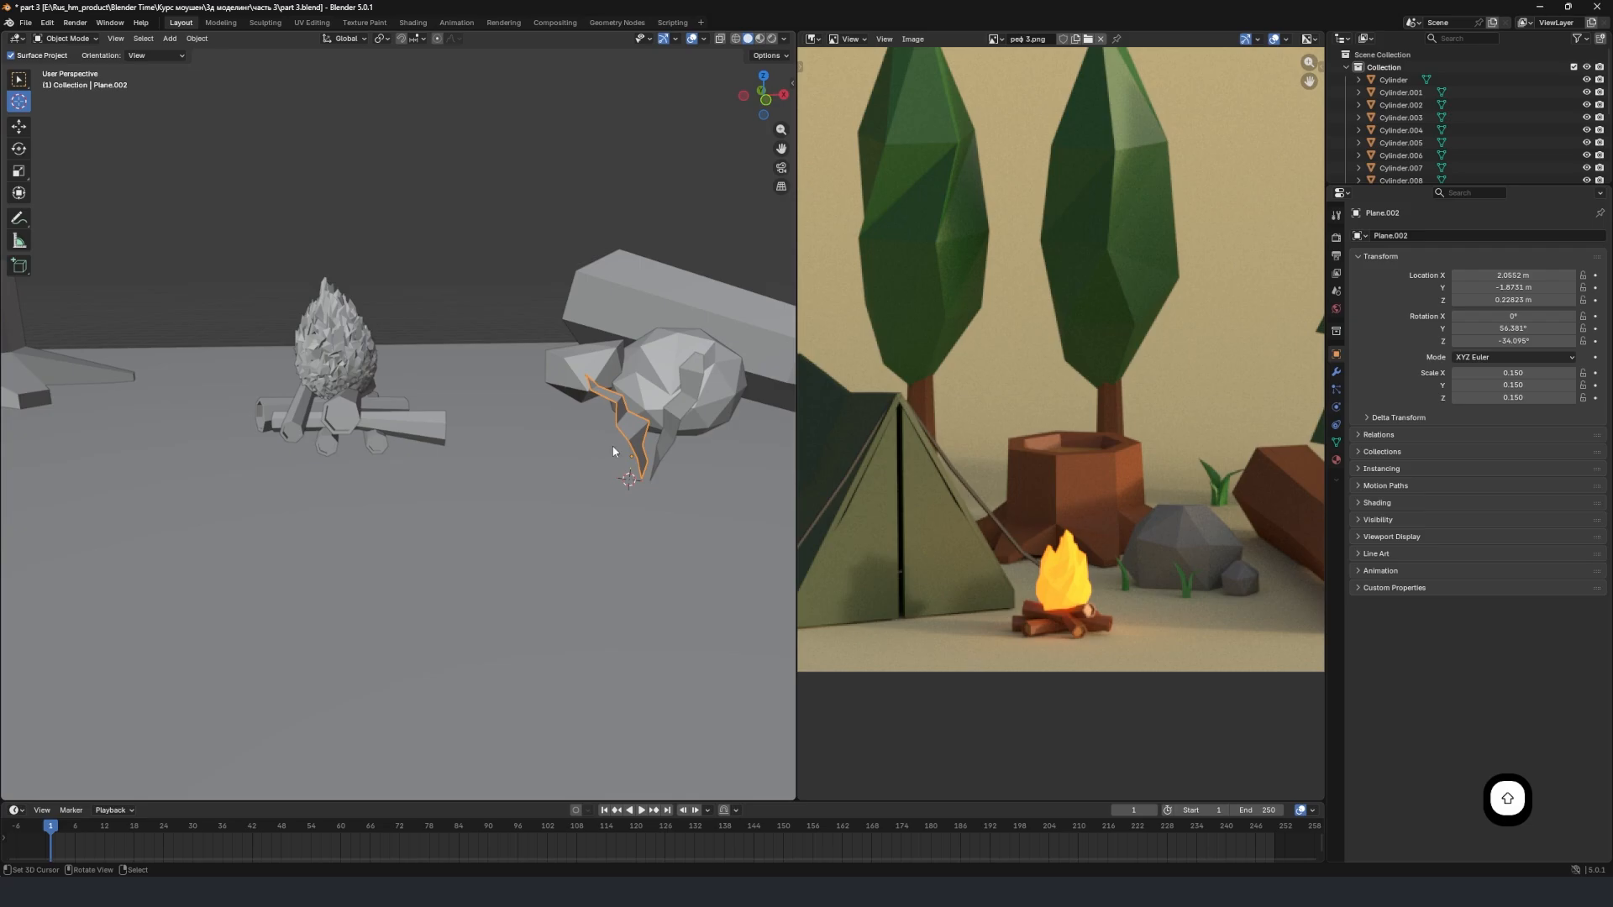
left_click(668, 437, "shift")
middle_click_drag(668, 436, 670, 475)
key("shift+d")
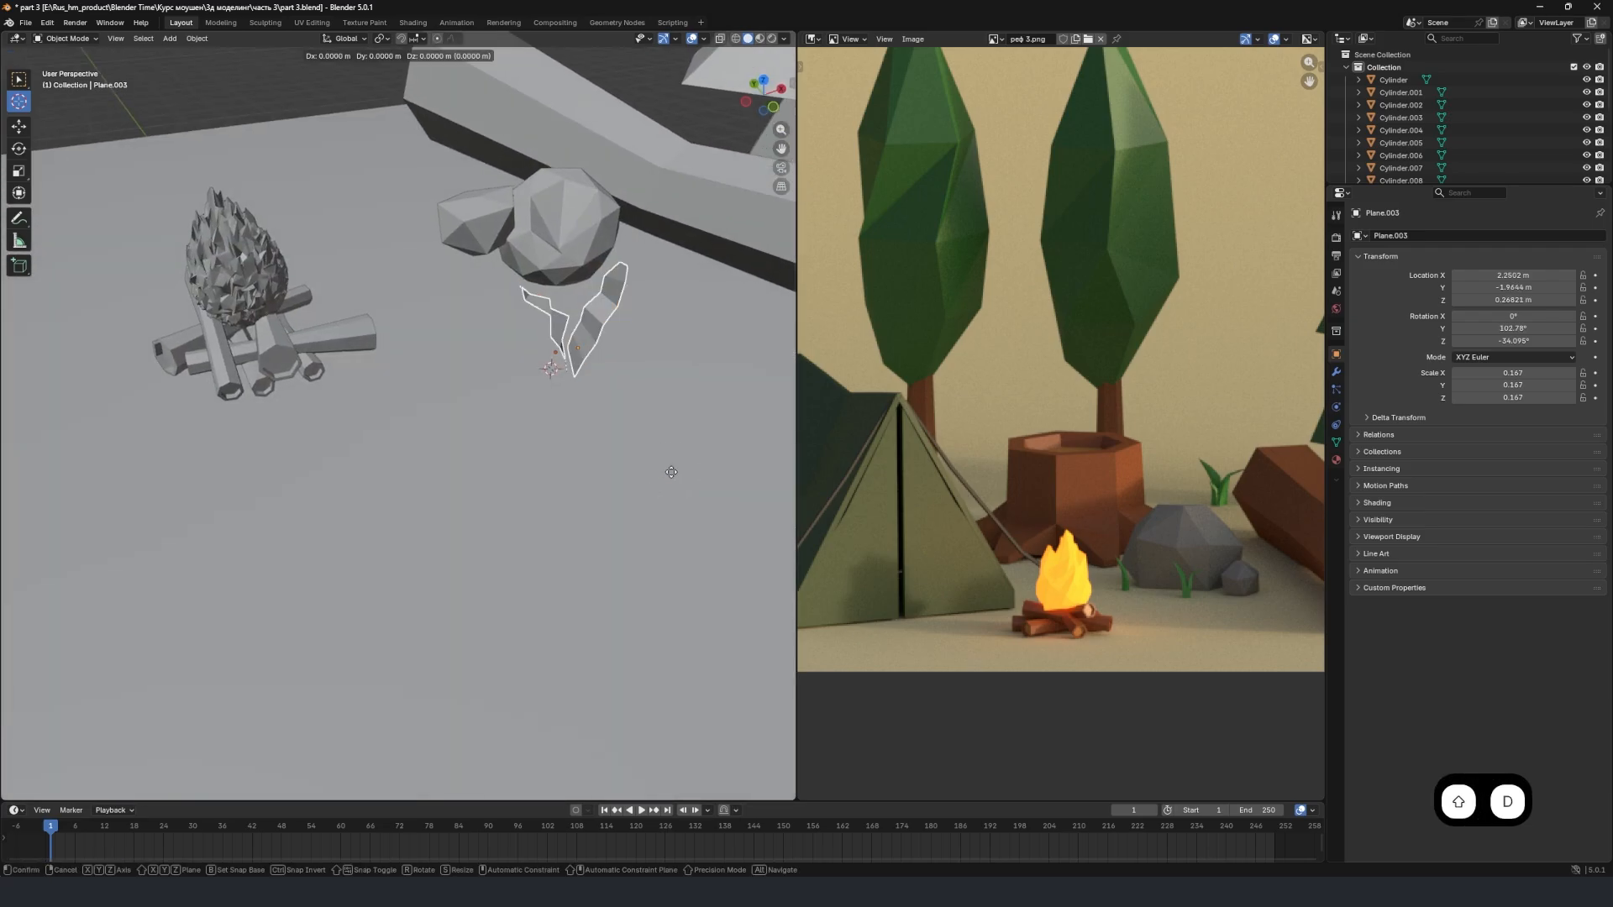
left_click(671, 472)
Move the duplicated blades behind the campfire, to about X 1.61 m and Y 2.79 m.
key("g")
key("x")
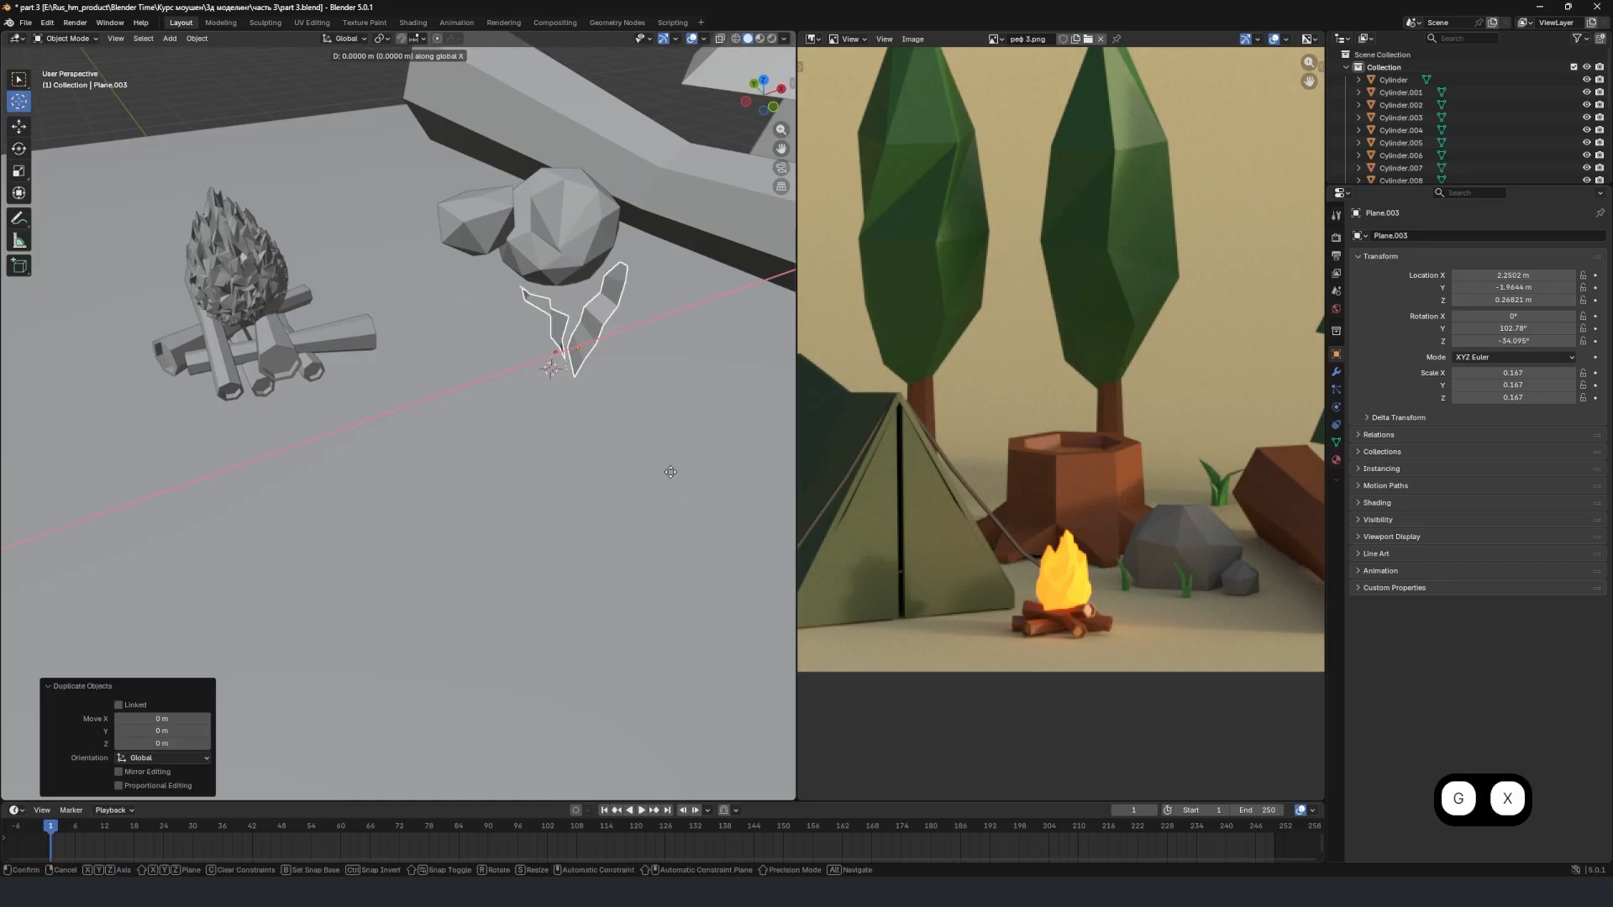
left_click(610, 470)
key("g")
key("y")
left_click(450, 262)
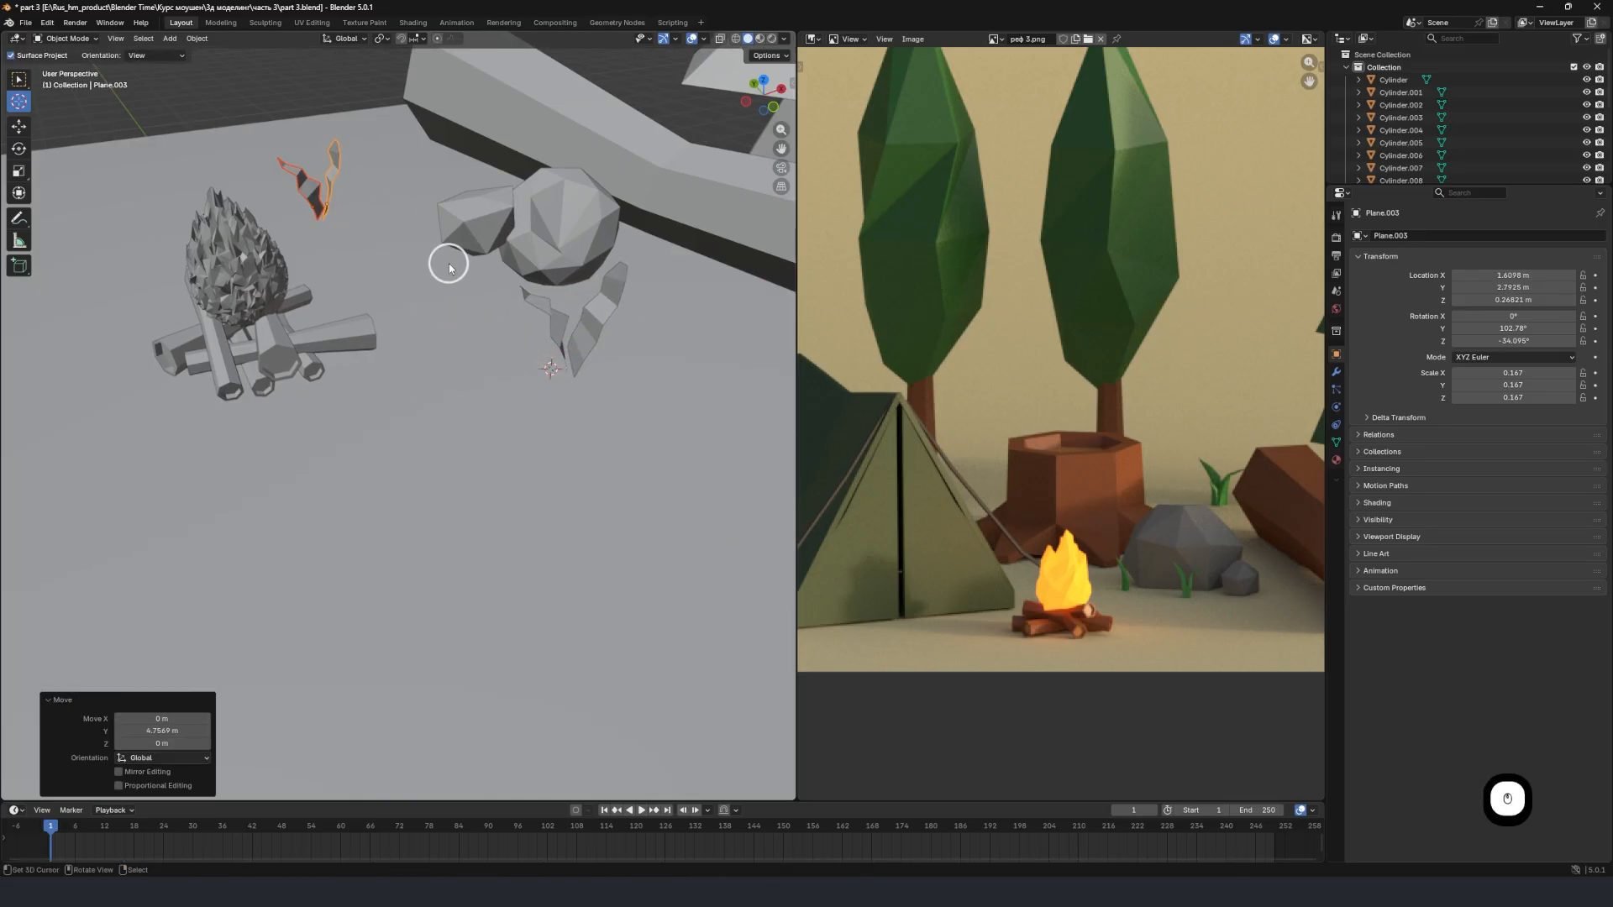
Rotate the duplicated blades about 164° around global Z, 27.5° around global X and a further 10.3° around Z.
key("r")
key("z")
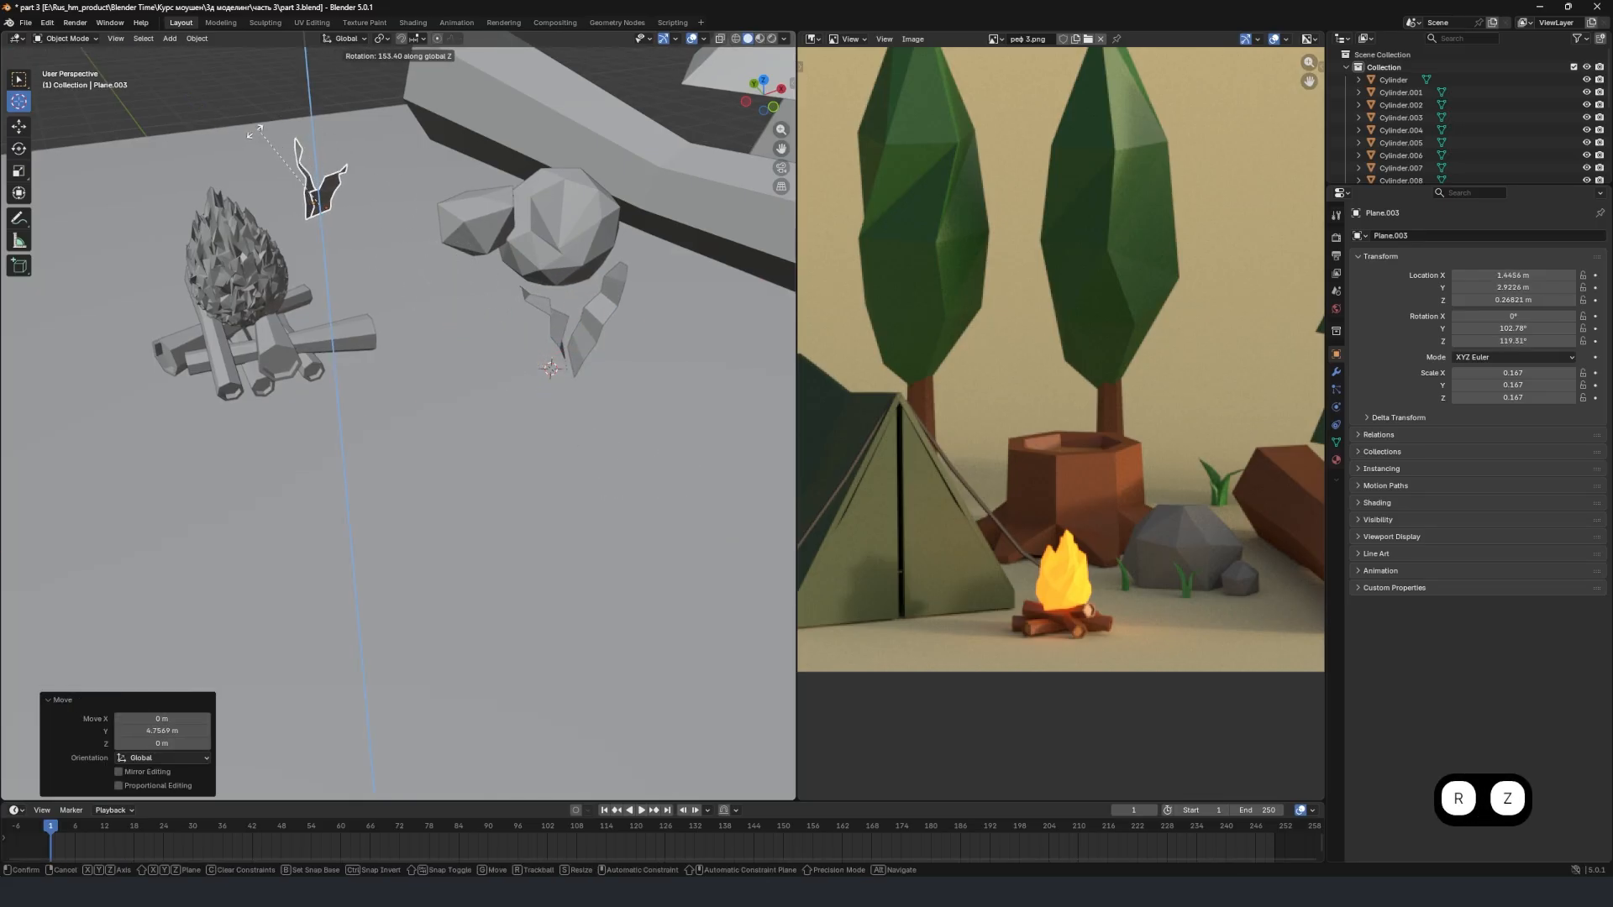
left_click(239, 134)
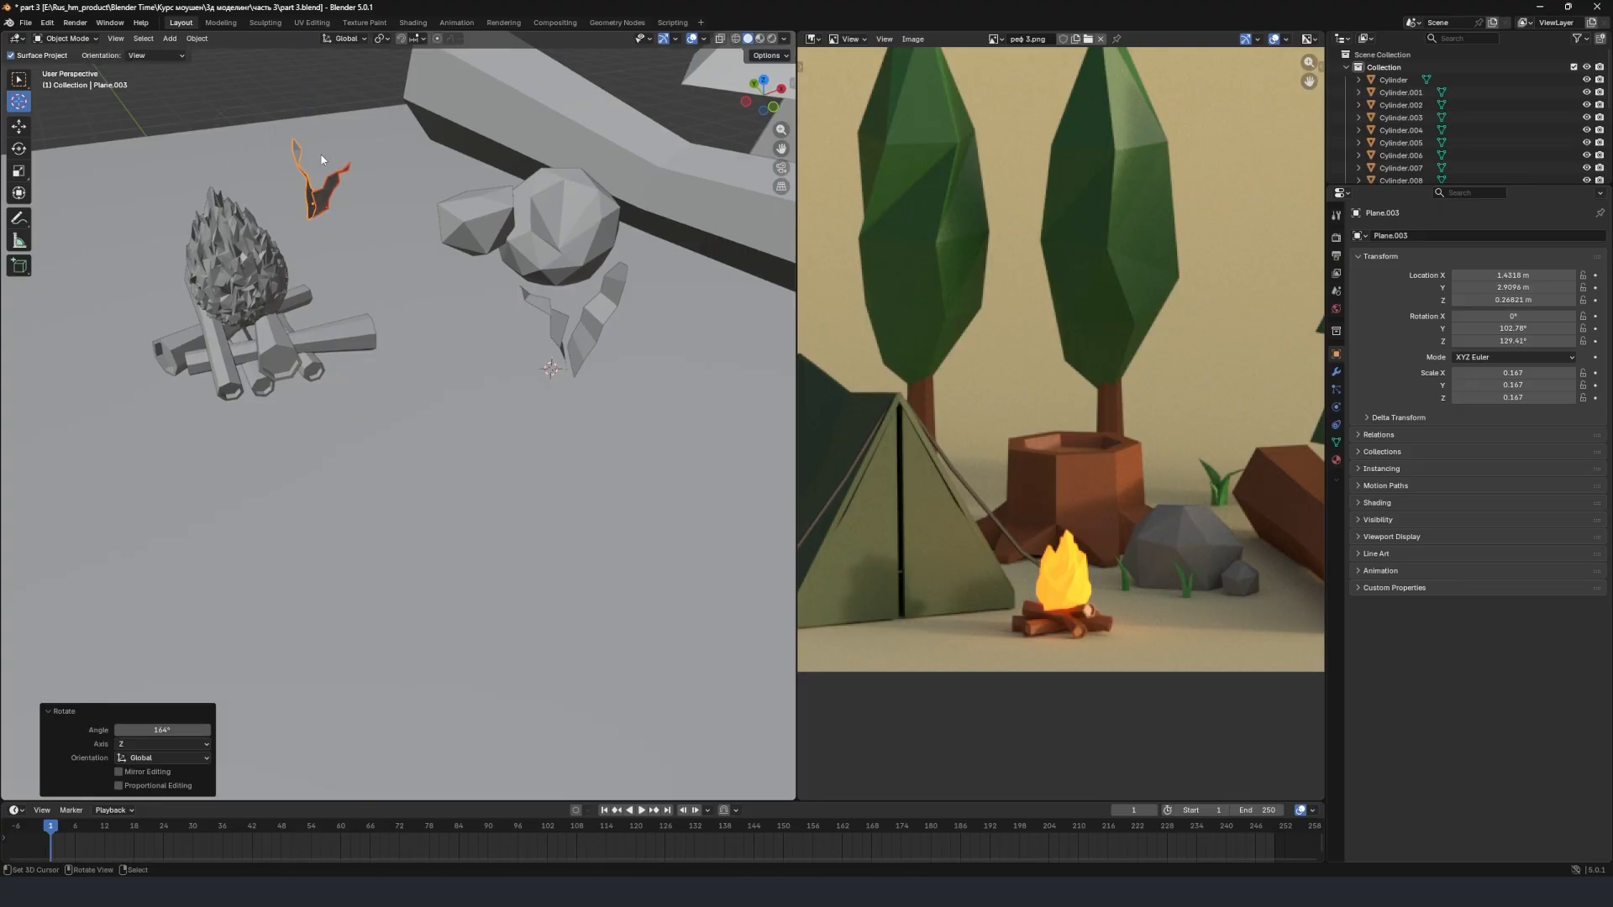
key("r")
key("x")
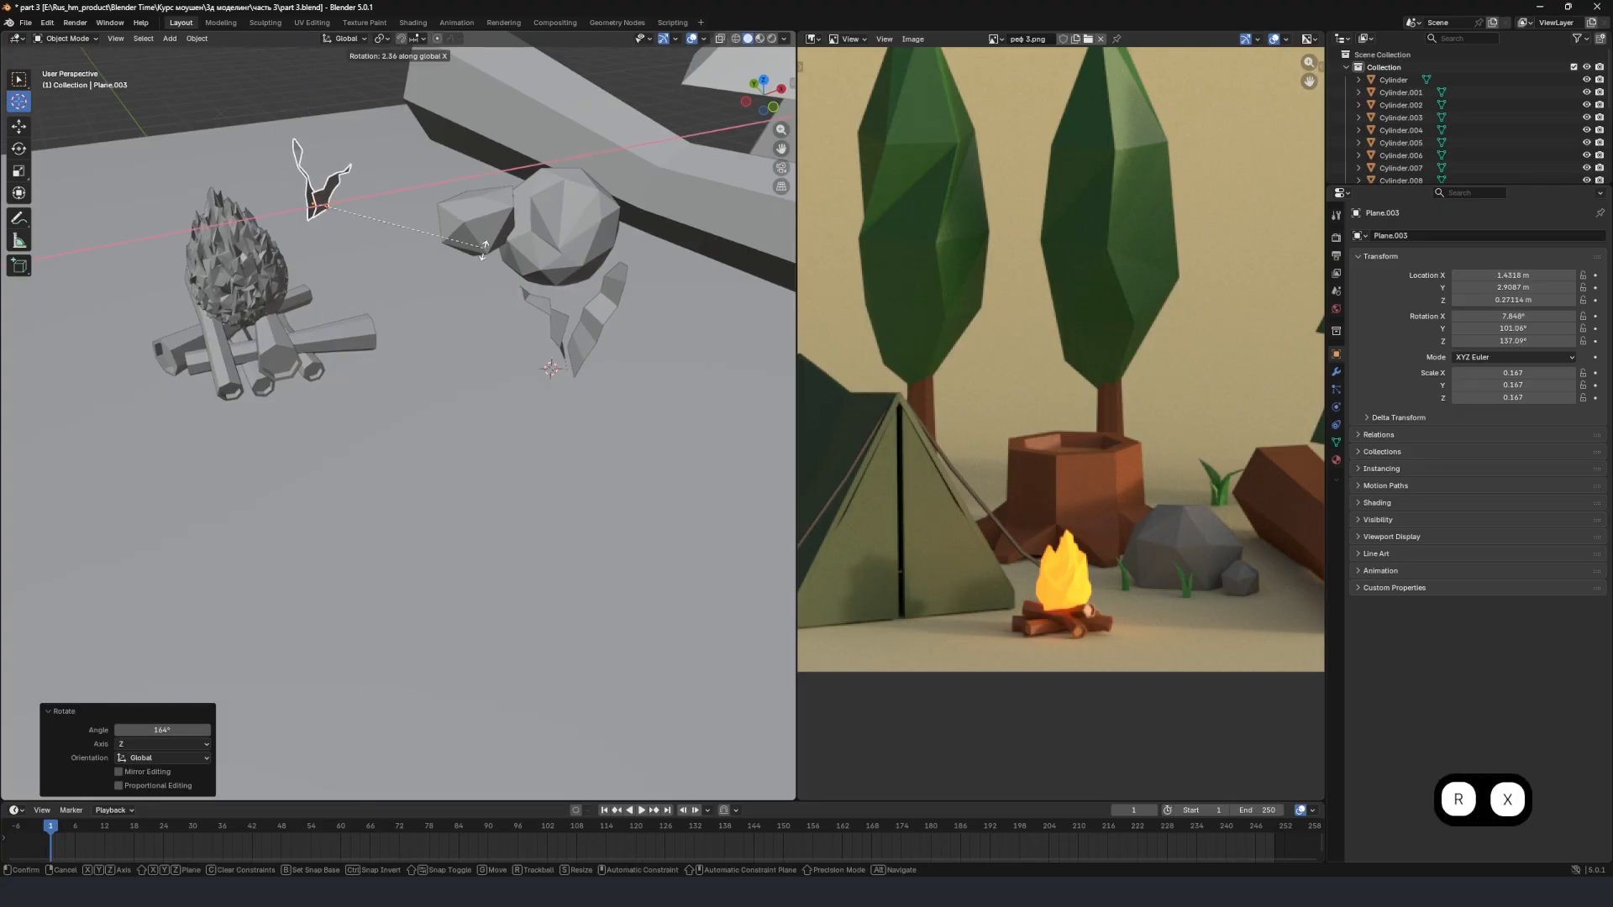
left_click(467, 334)
key("r")
key("z")
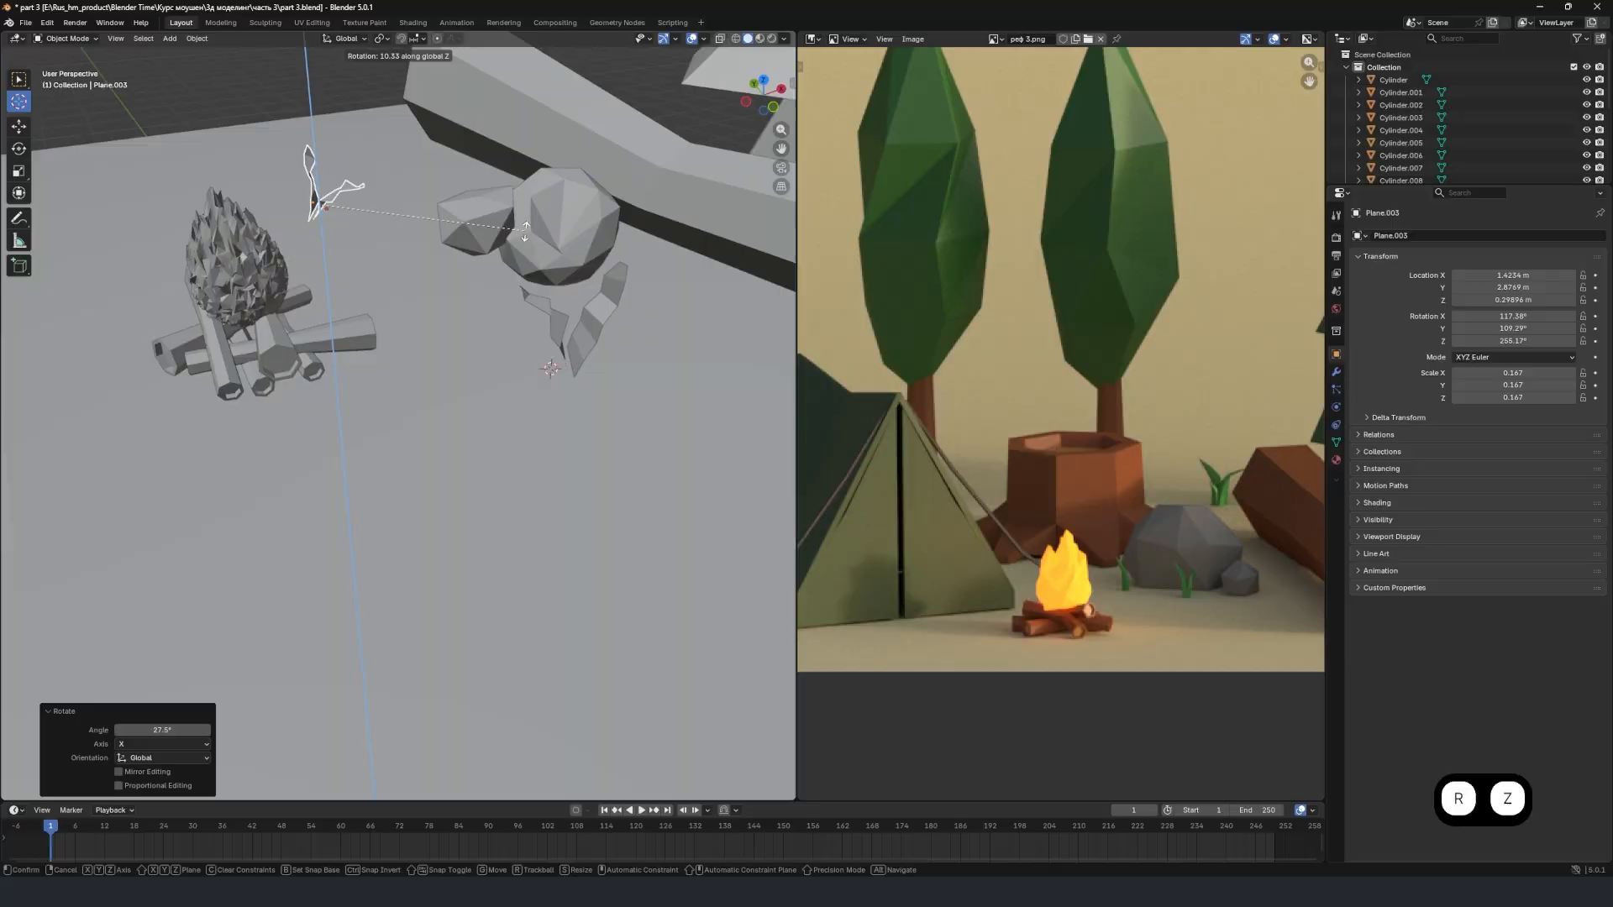
left_click(503, 238)
Check the grass tufts in the scene and examine the bush and the branching tree in the reference image.
middle_click_drag(495, 265, 442, 202)
right_click(445, 252)
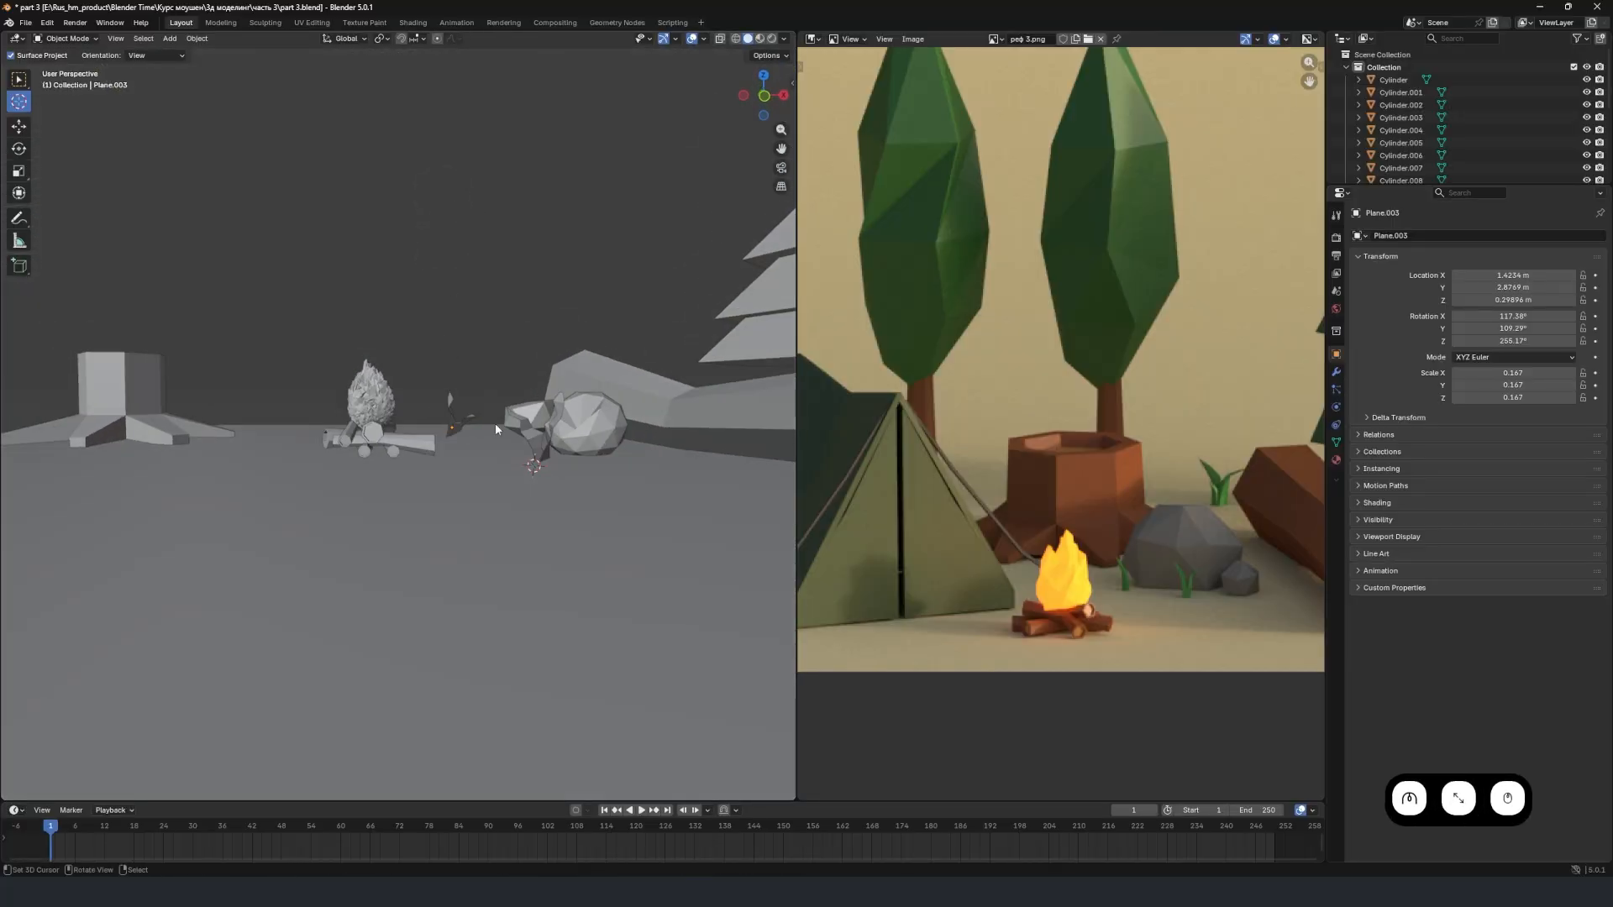
middle_click_drag(496, 422, 529, 454)
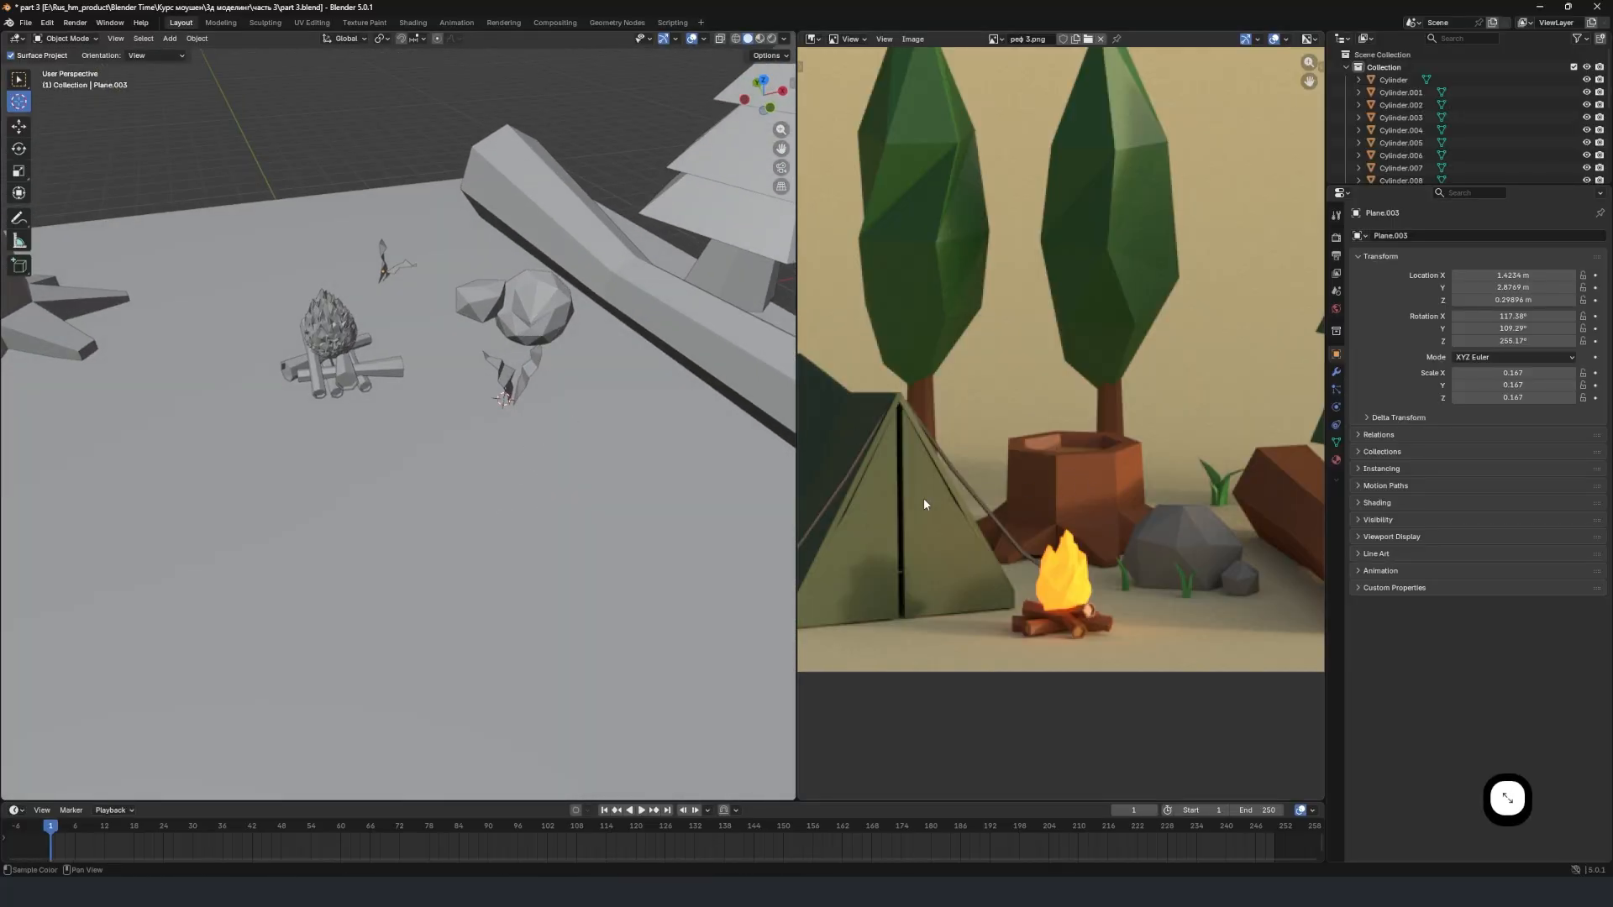
scroll(1087, 499, "down", 2)
middle_click_drag(1152, 529, 1061, 502)
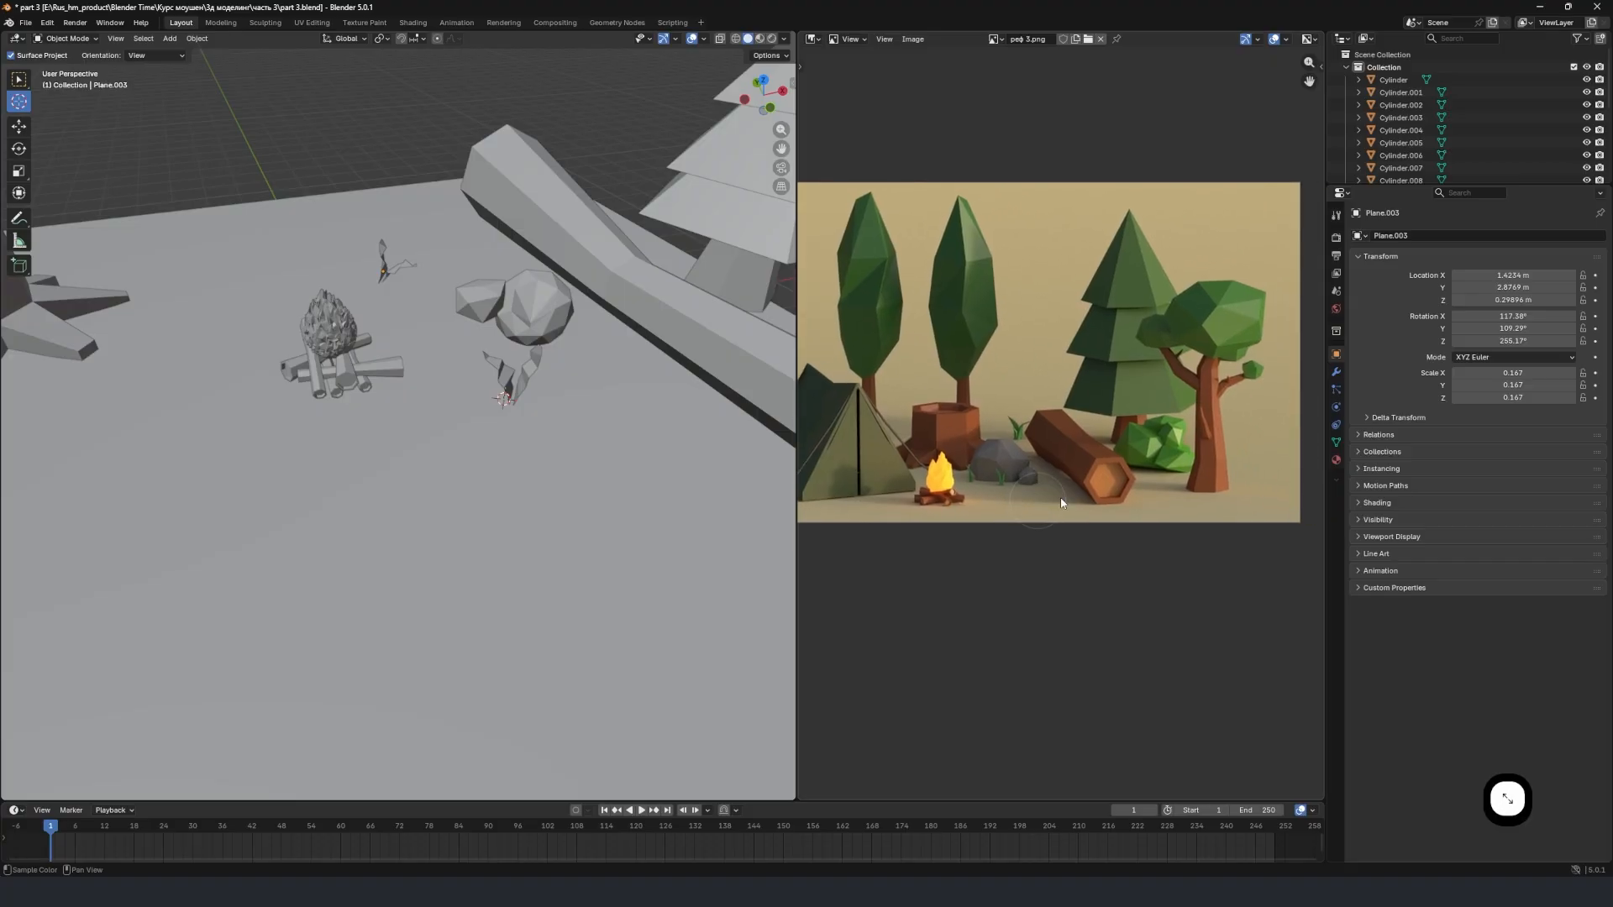
scroll(1163, 467, "up", 2)
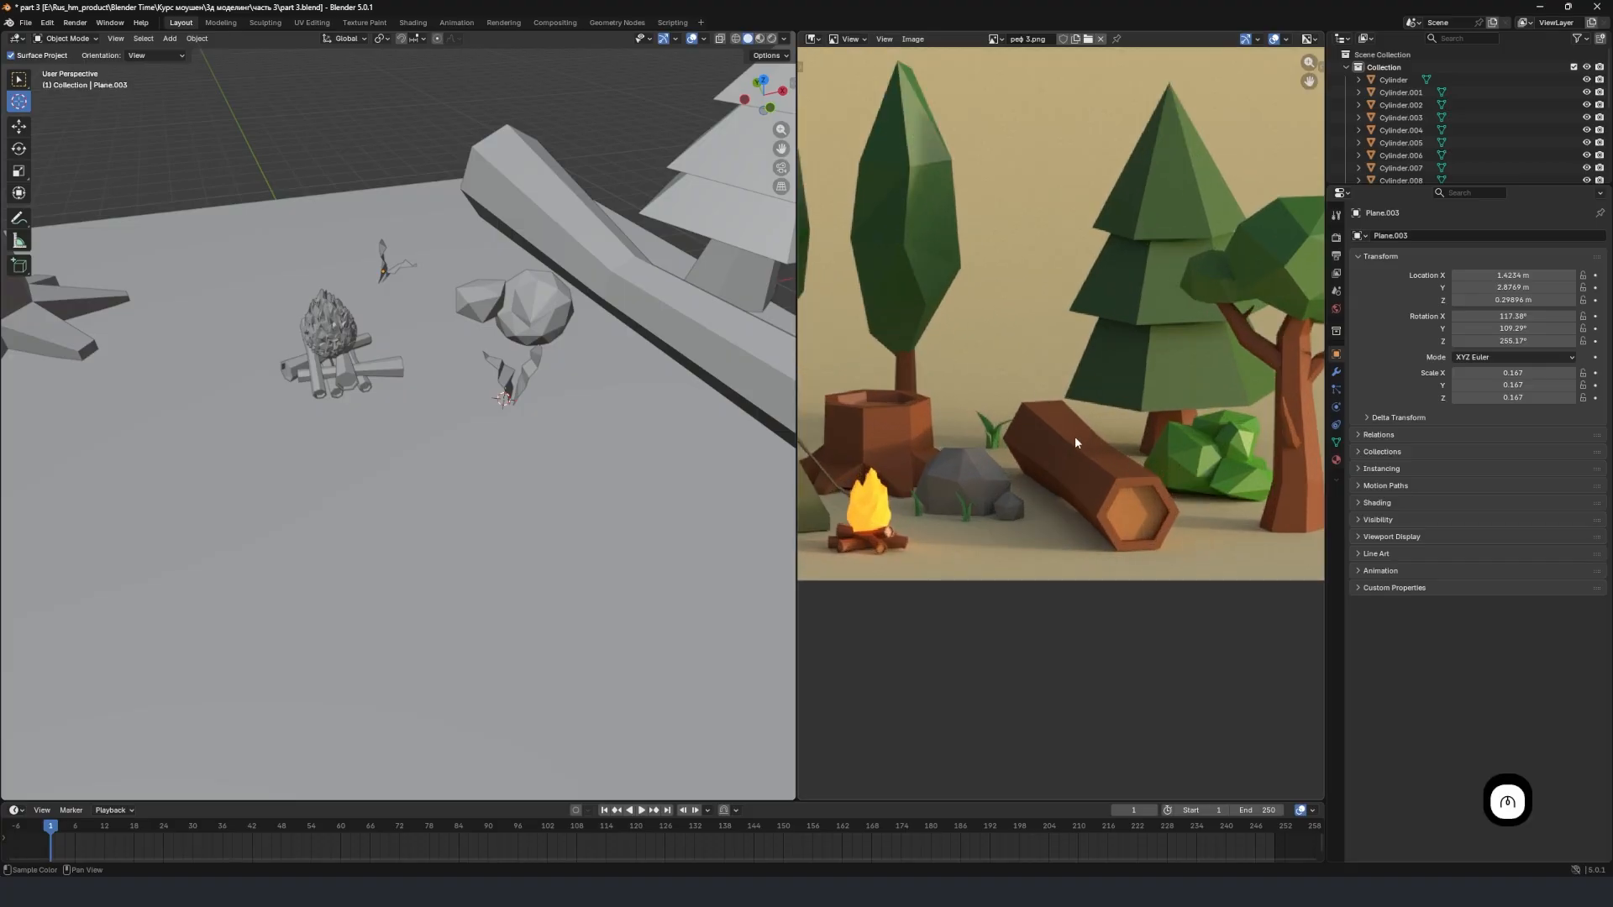
middle_click_drag(1075, 456, 921, 462)
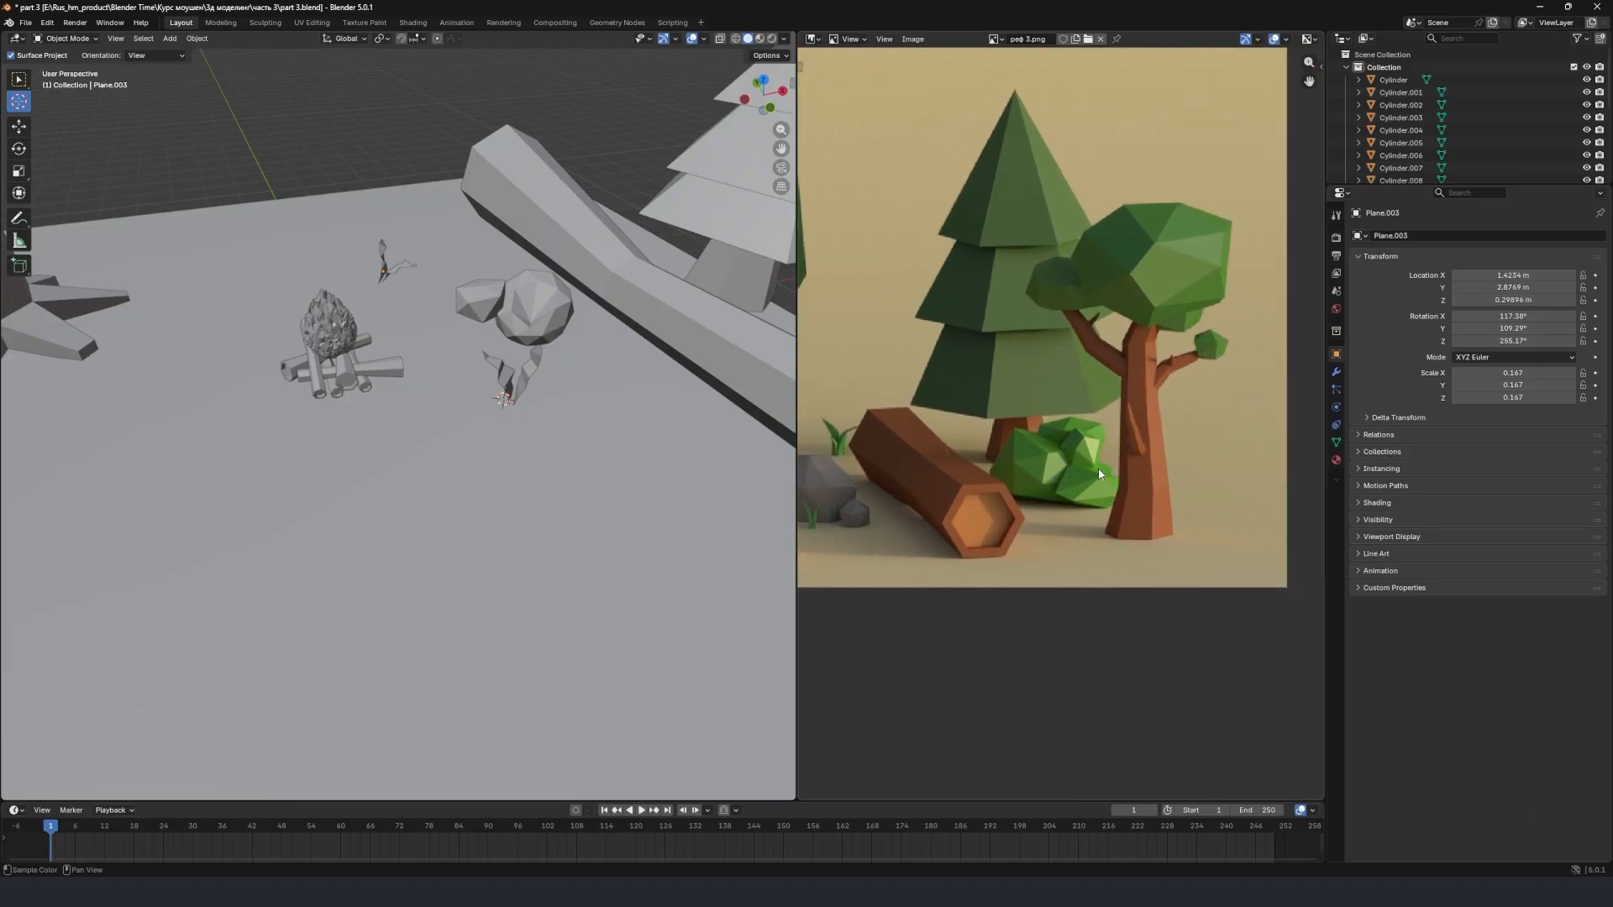
scroll(1075, 469, "up", 3)
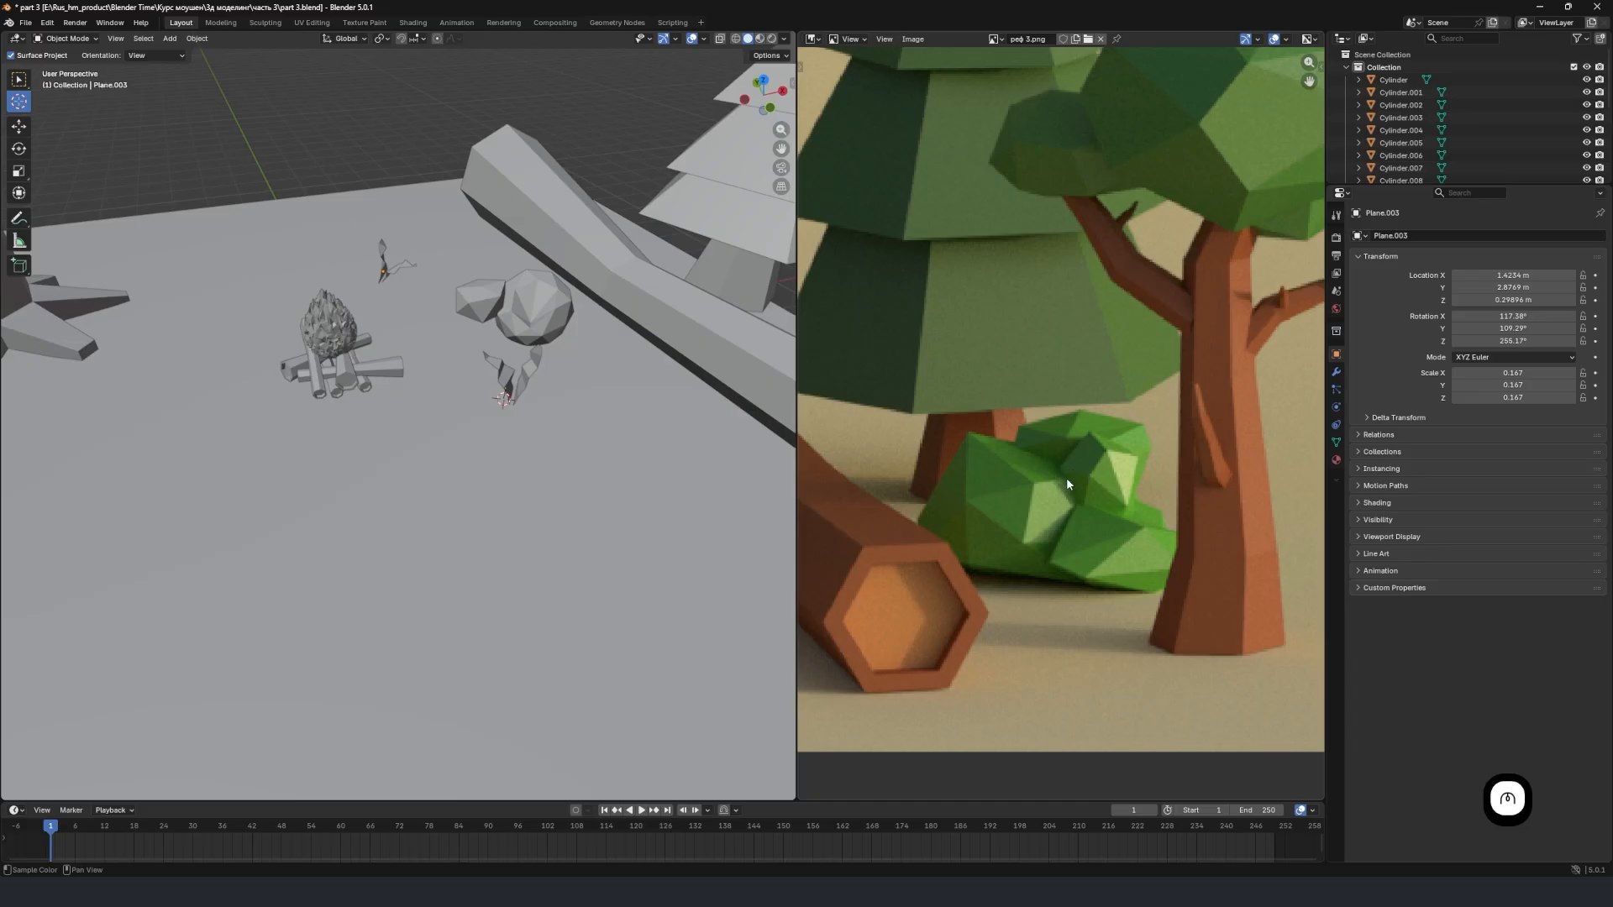
scroll(456, 359, "up", 3)
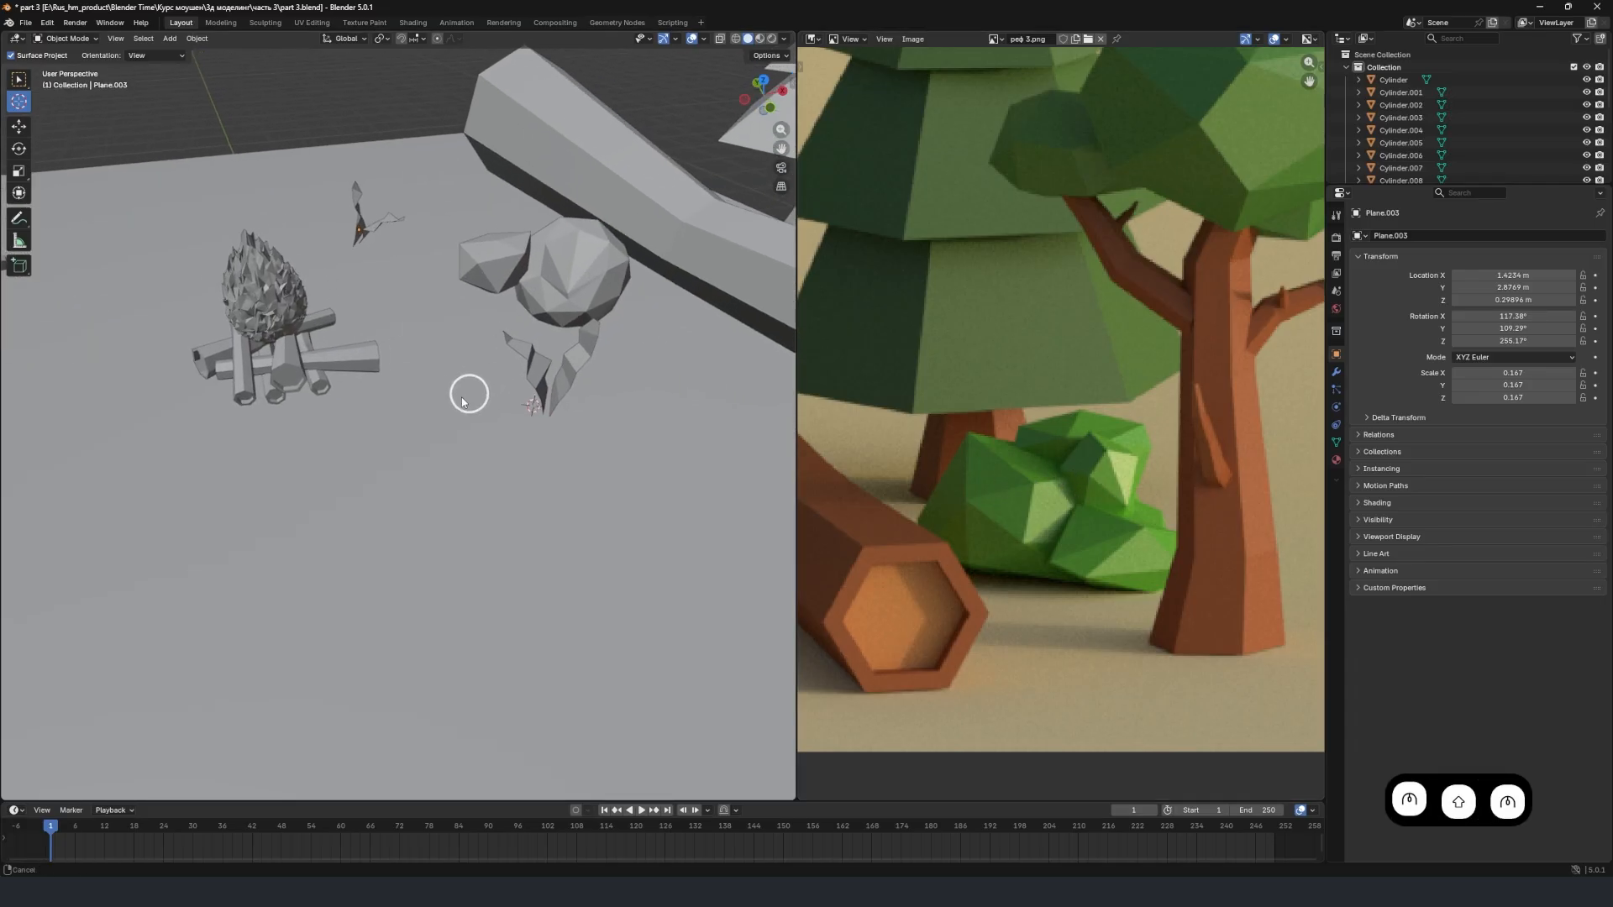
scroll(1040, 447, "up", 1)
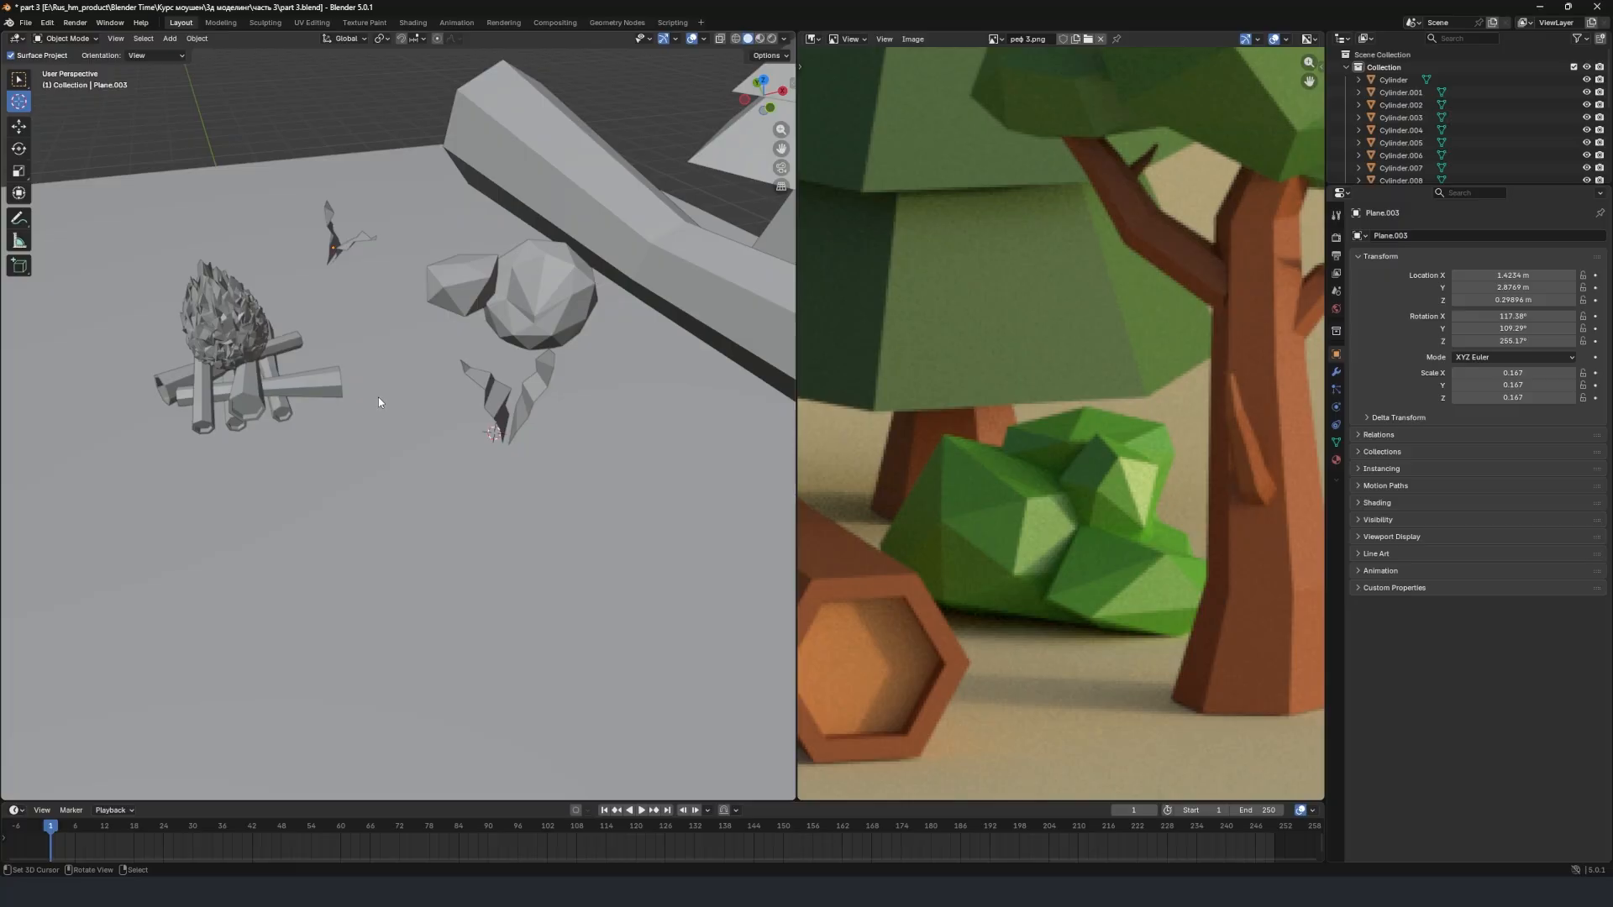
scroll(378, 397, "down", 4)
scroll(1132, 311, "down", 3)
middle_click_drag(1133, 307, 1106, 316)
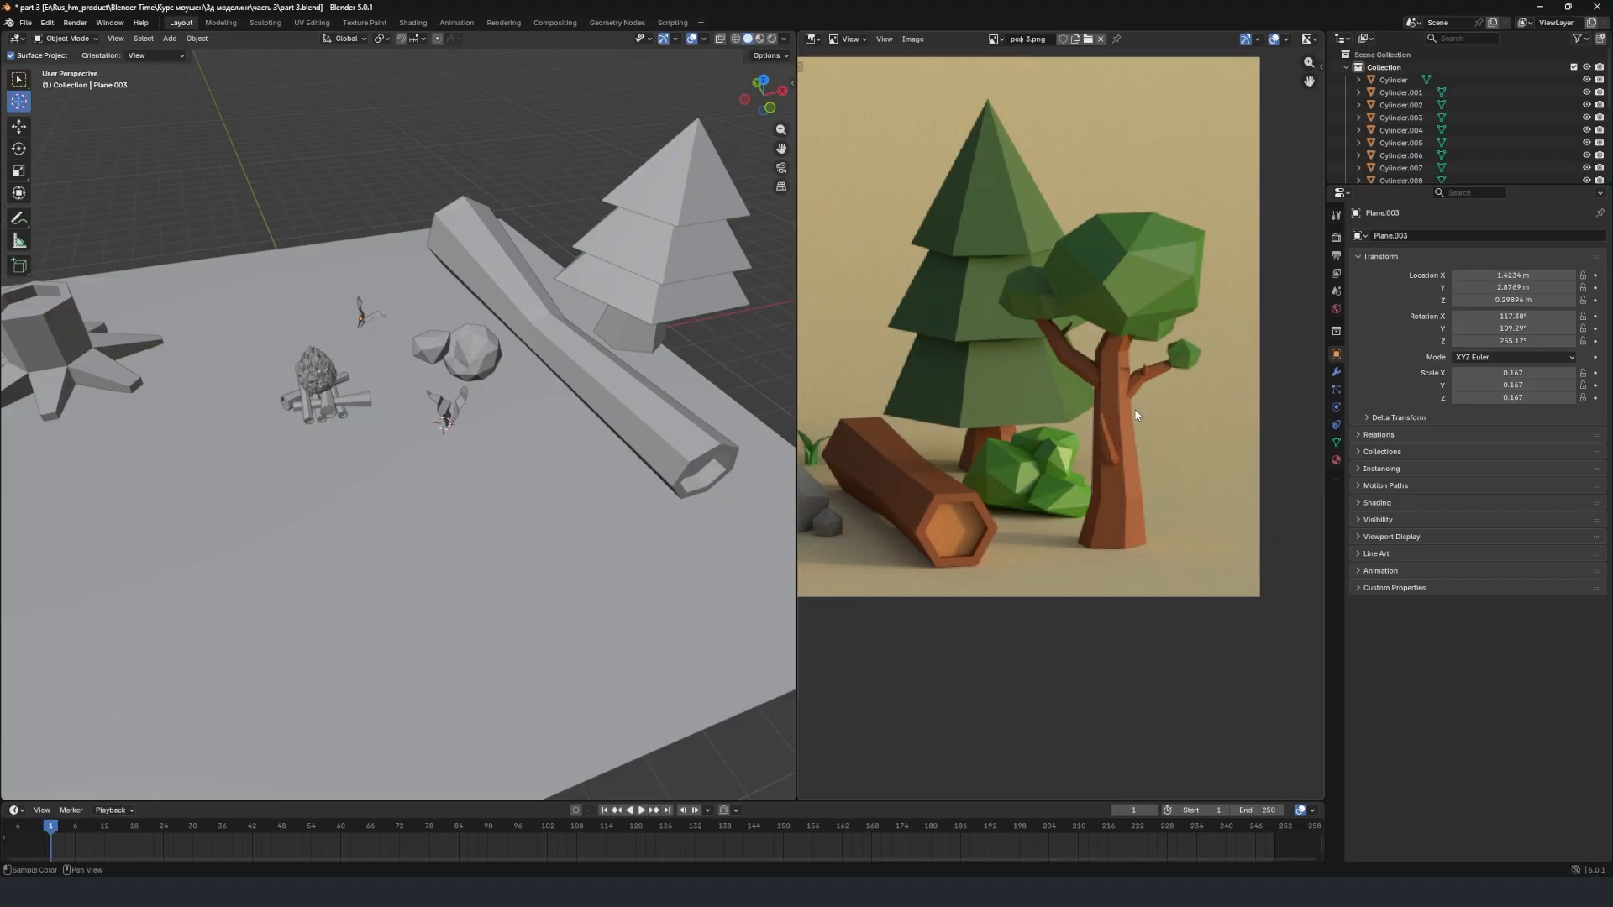
Add a cylinder mesh on the open ground in front of the fallen log, at about X 2.82 m and Y -4.23 m.
middle_click_drag(521, 391, 536, 442)
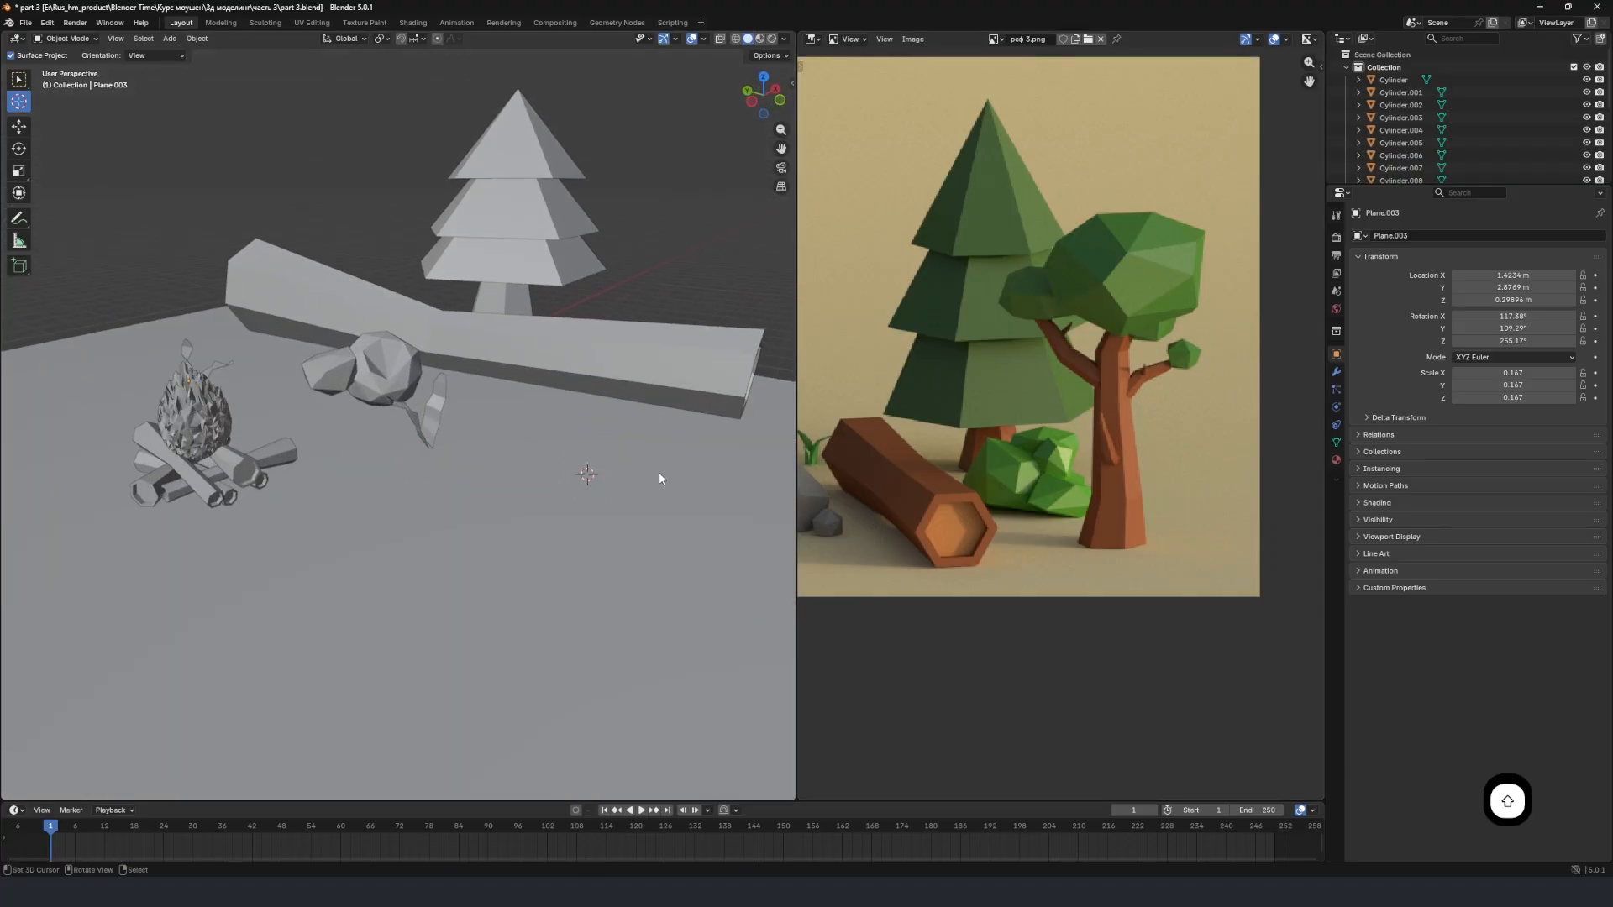
key("shift+a")
mouse_move(577, 487)
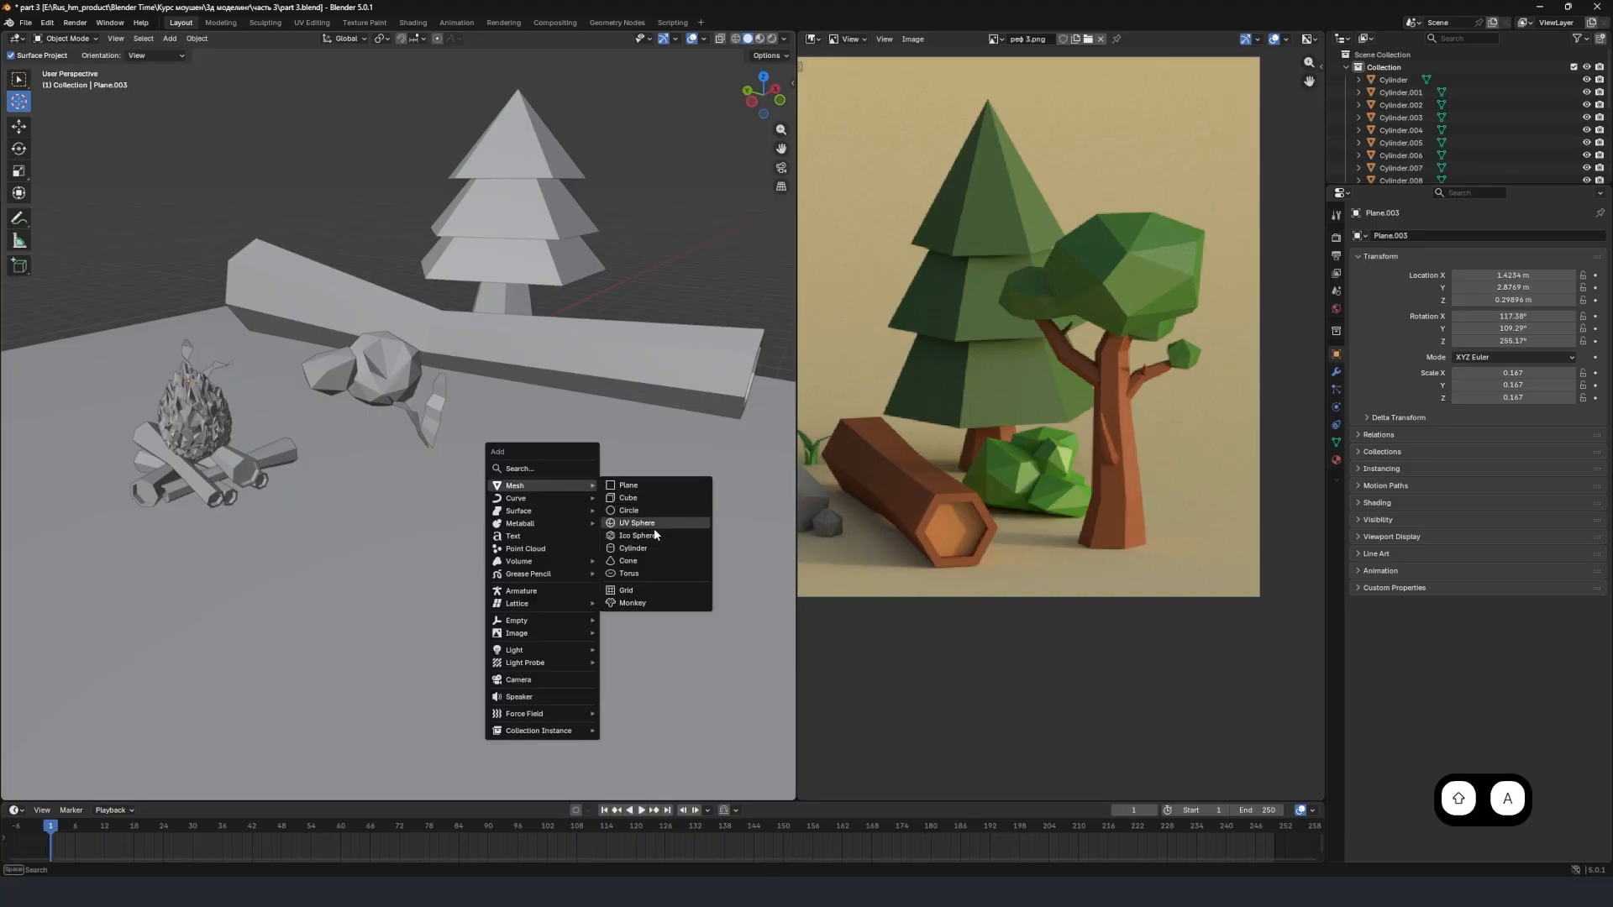
left_click(640, 548)
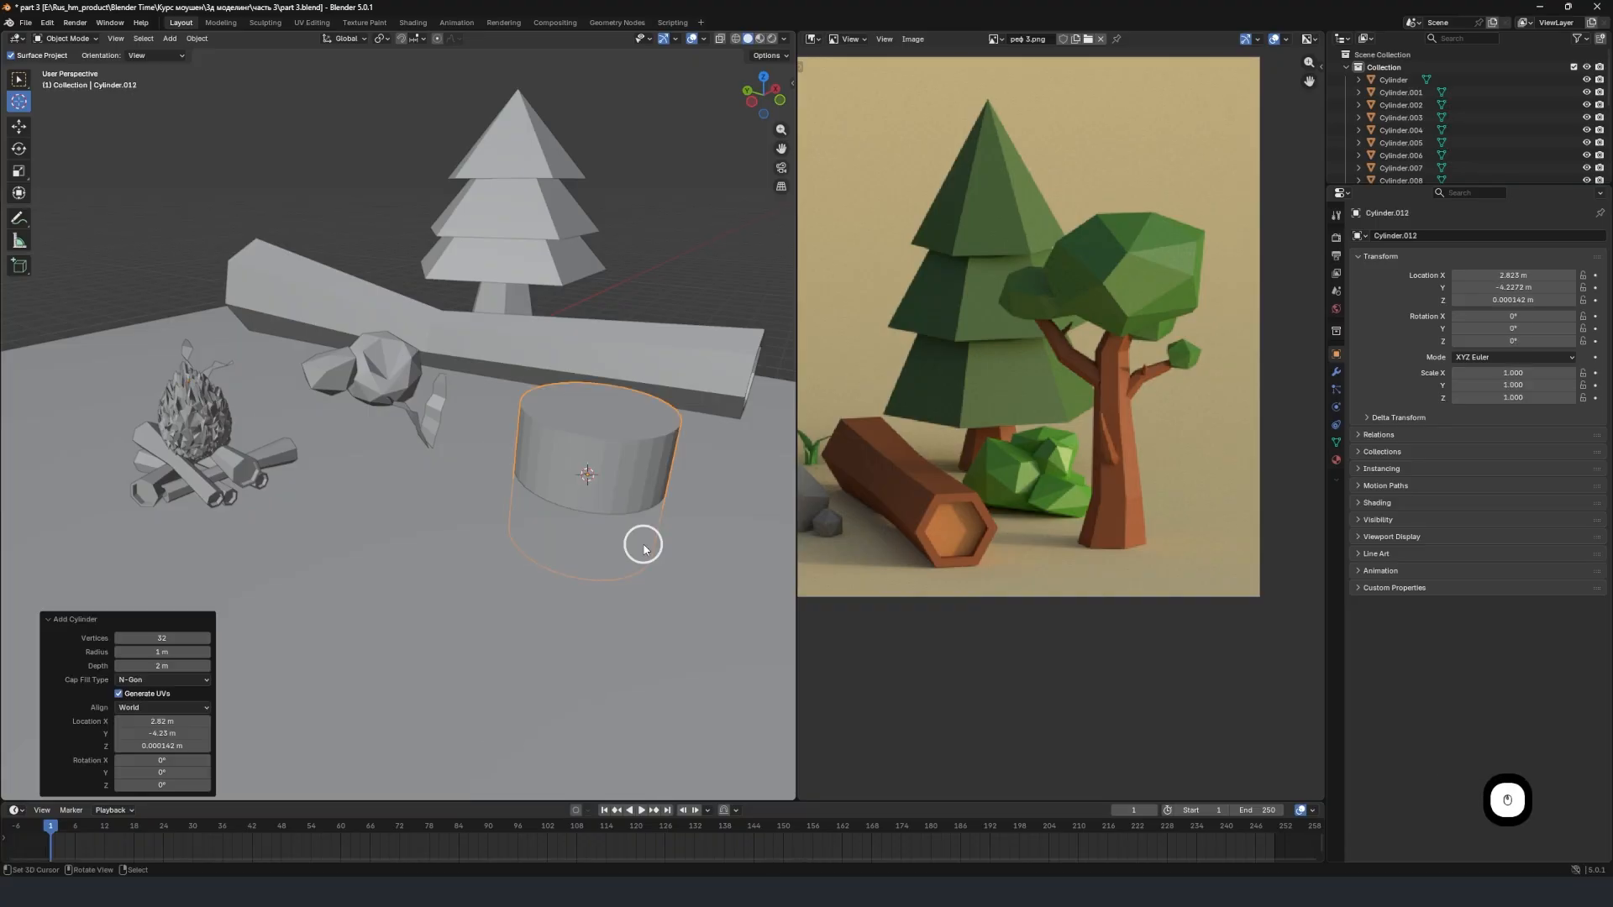
Set the new cylinder's vertex count to 8.
left_click(159, 638)
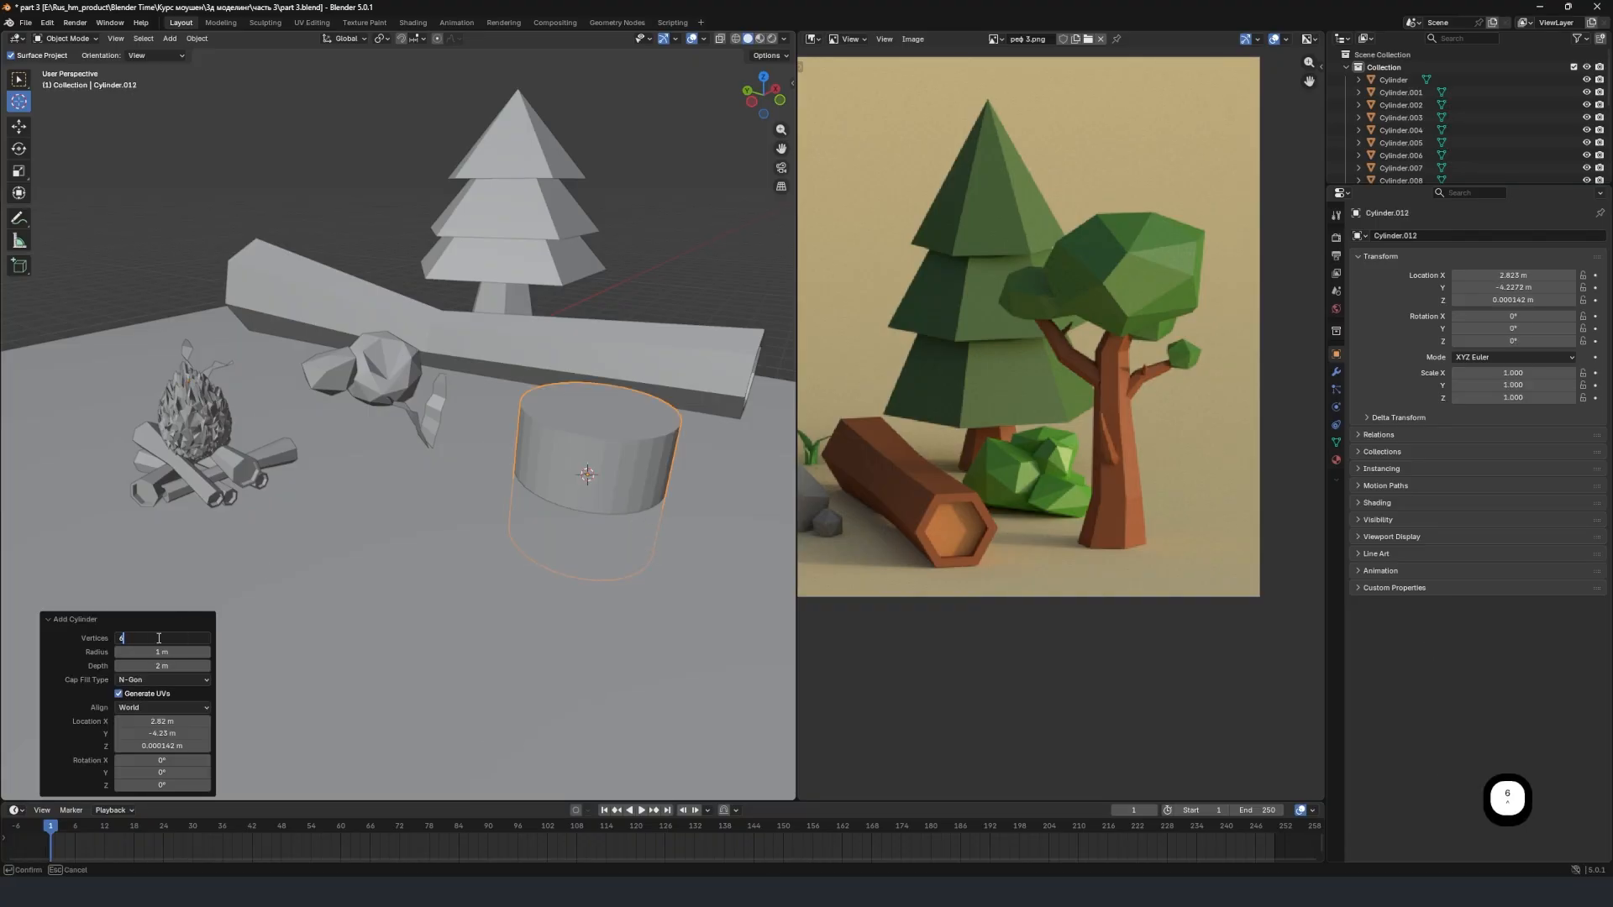
key("Return")
left_click(174, 639)
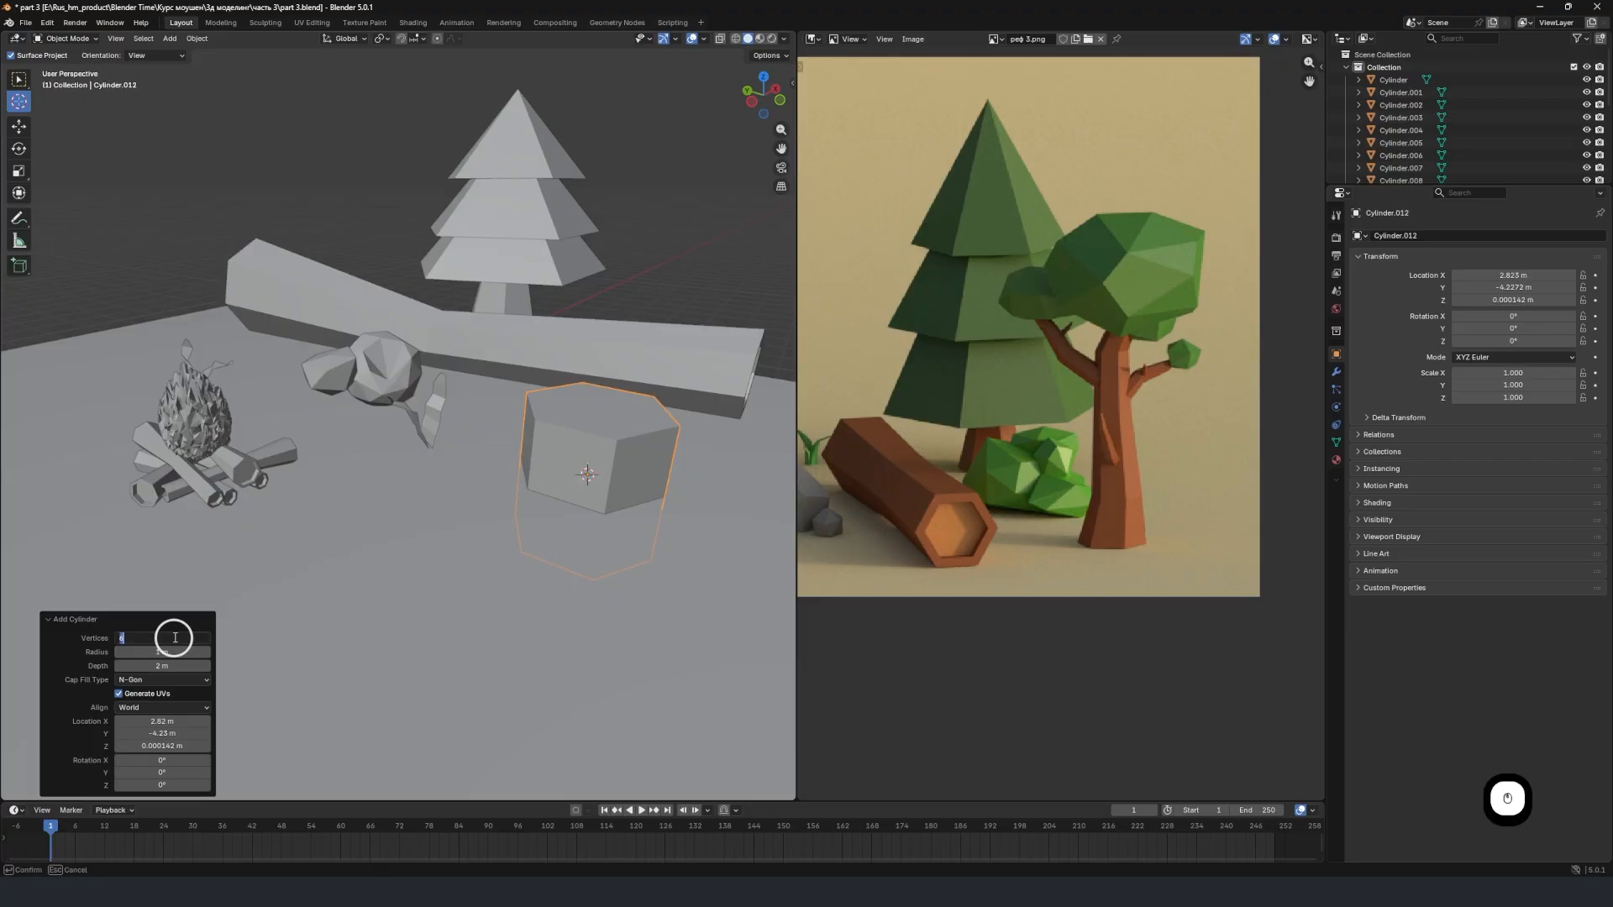
type("8")
key("Return")
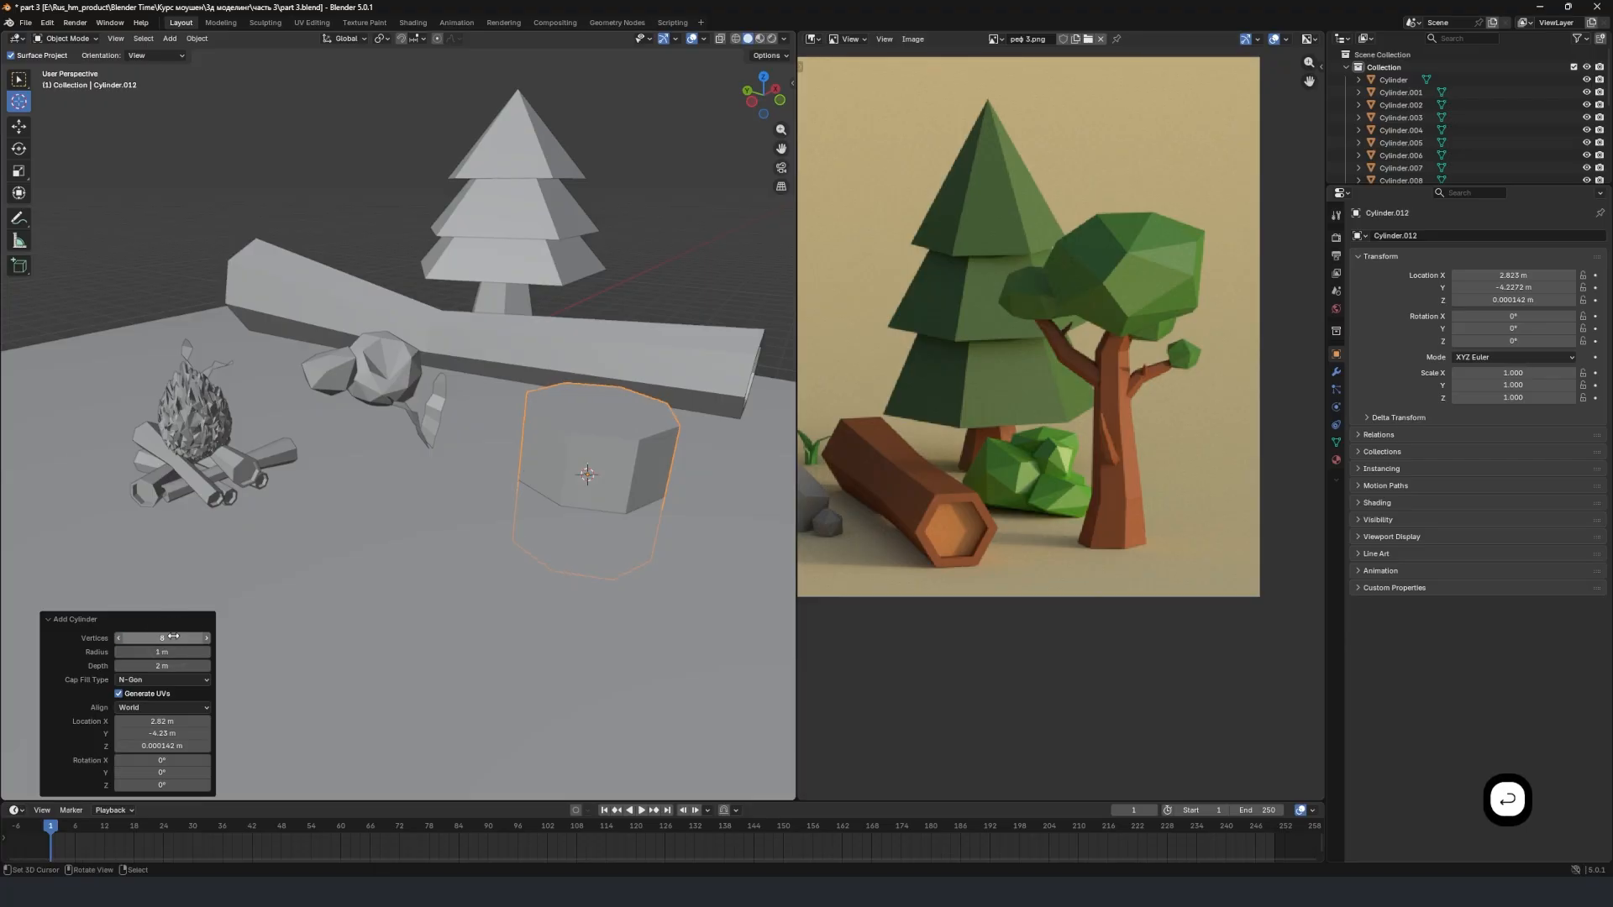
Raise the cylinder about 0.99 m along global Z and scale it uniformly to about 0.431.
middle_click_drag(603, 496, 469, 524, "shift")
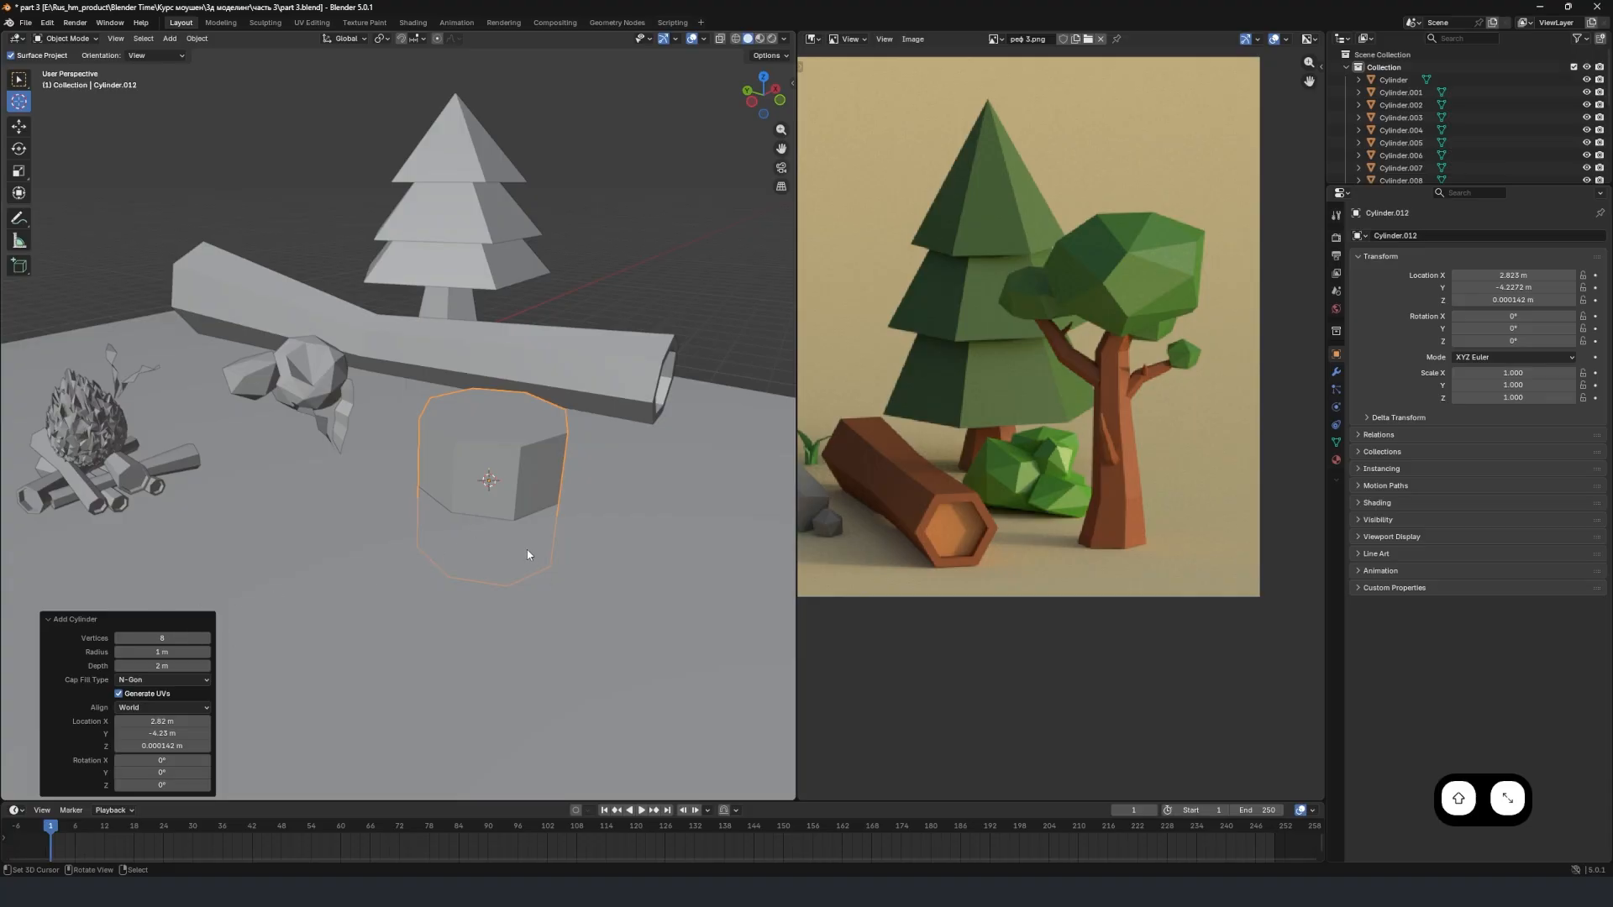
key("g")
key("z")
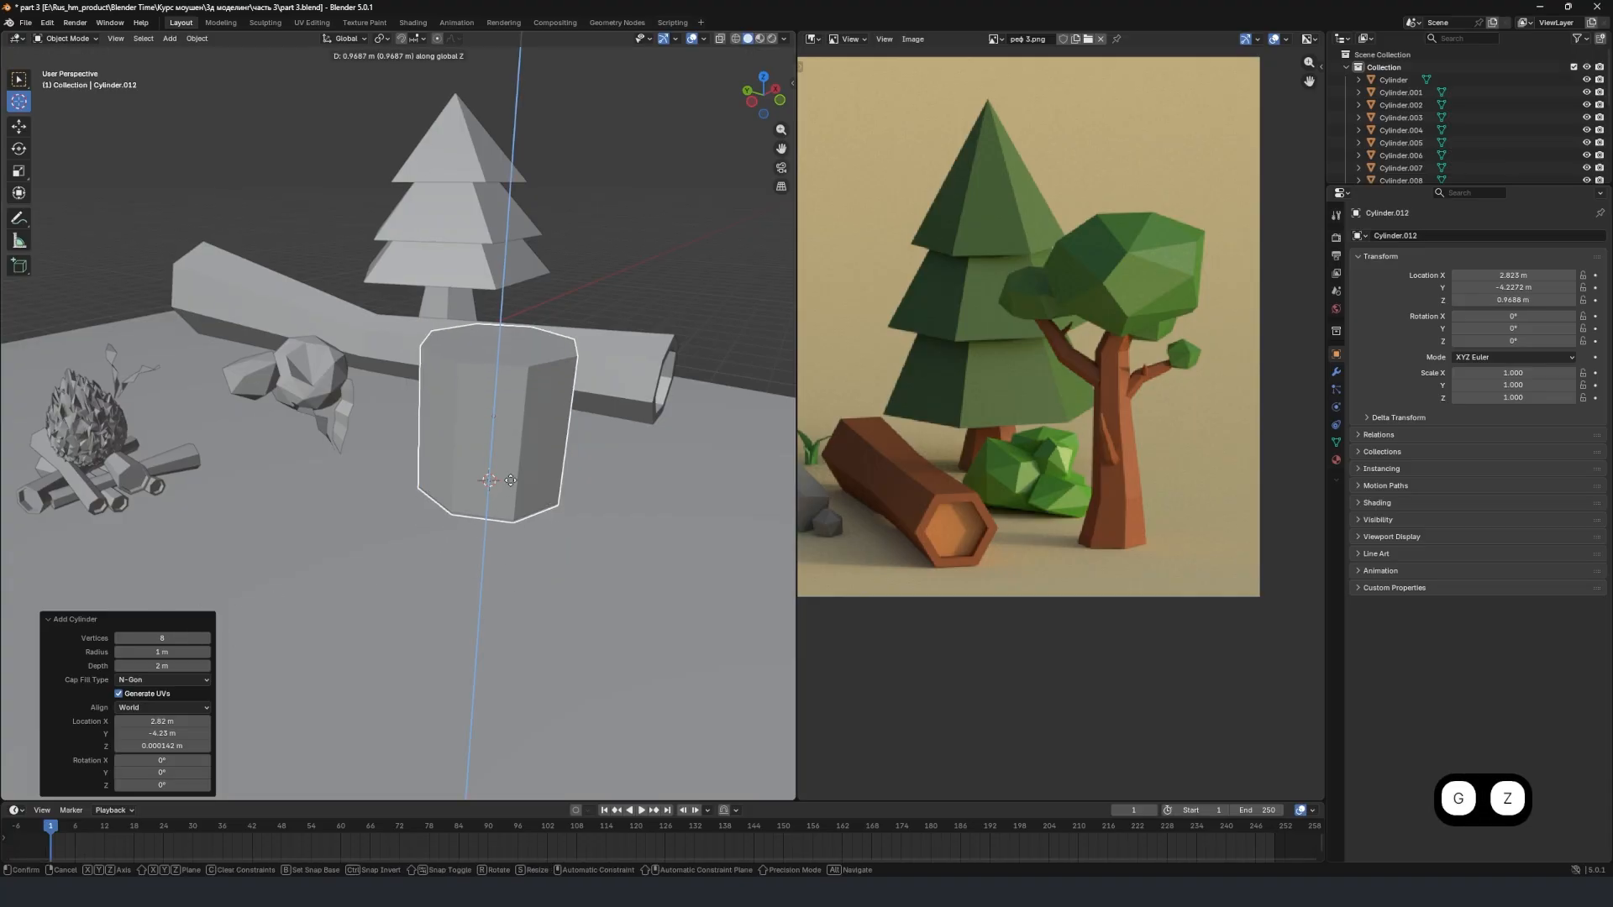
left_click(612, 454)
key("s")
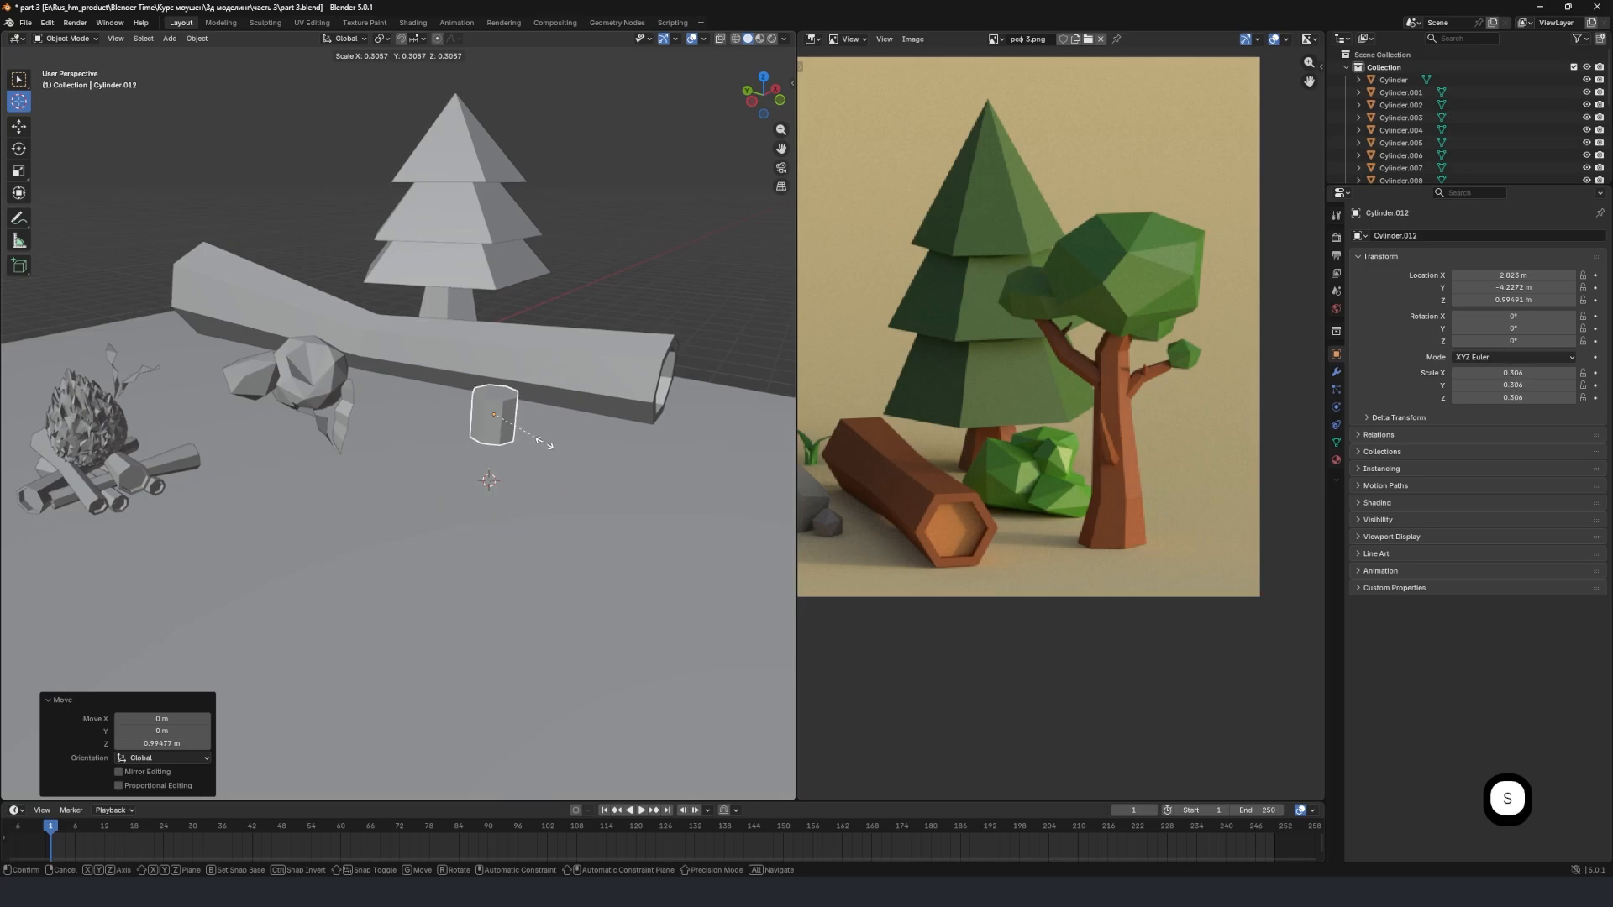
left_click(559, 468)
Lower the scaled cylinder along global Z until its base rests on the ground, at about Z 0.429 m.
key("g")
key("z")
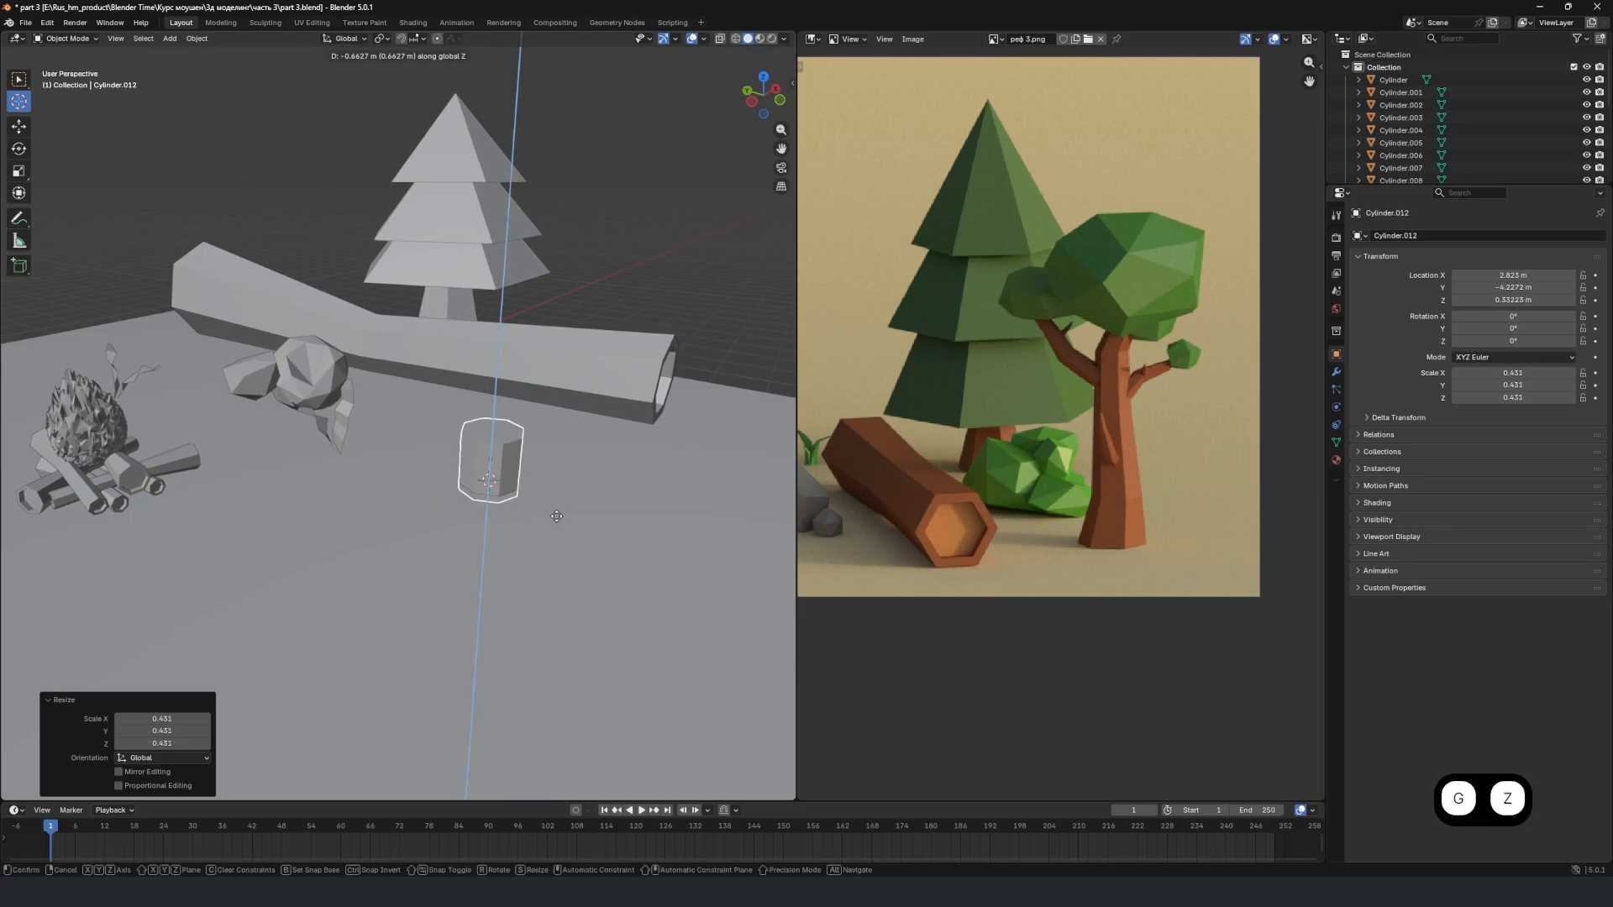
left_click(553, 505)
middle_click_drag(538, 472, 444, 447)
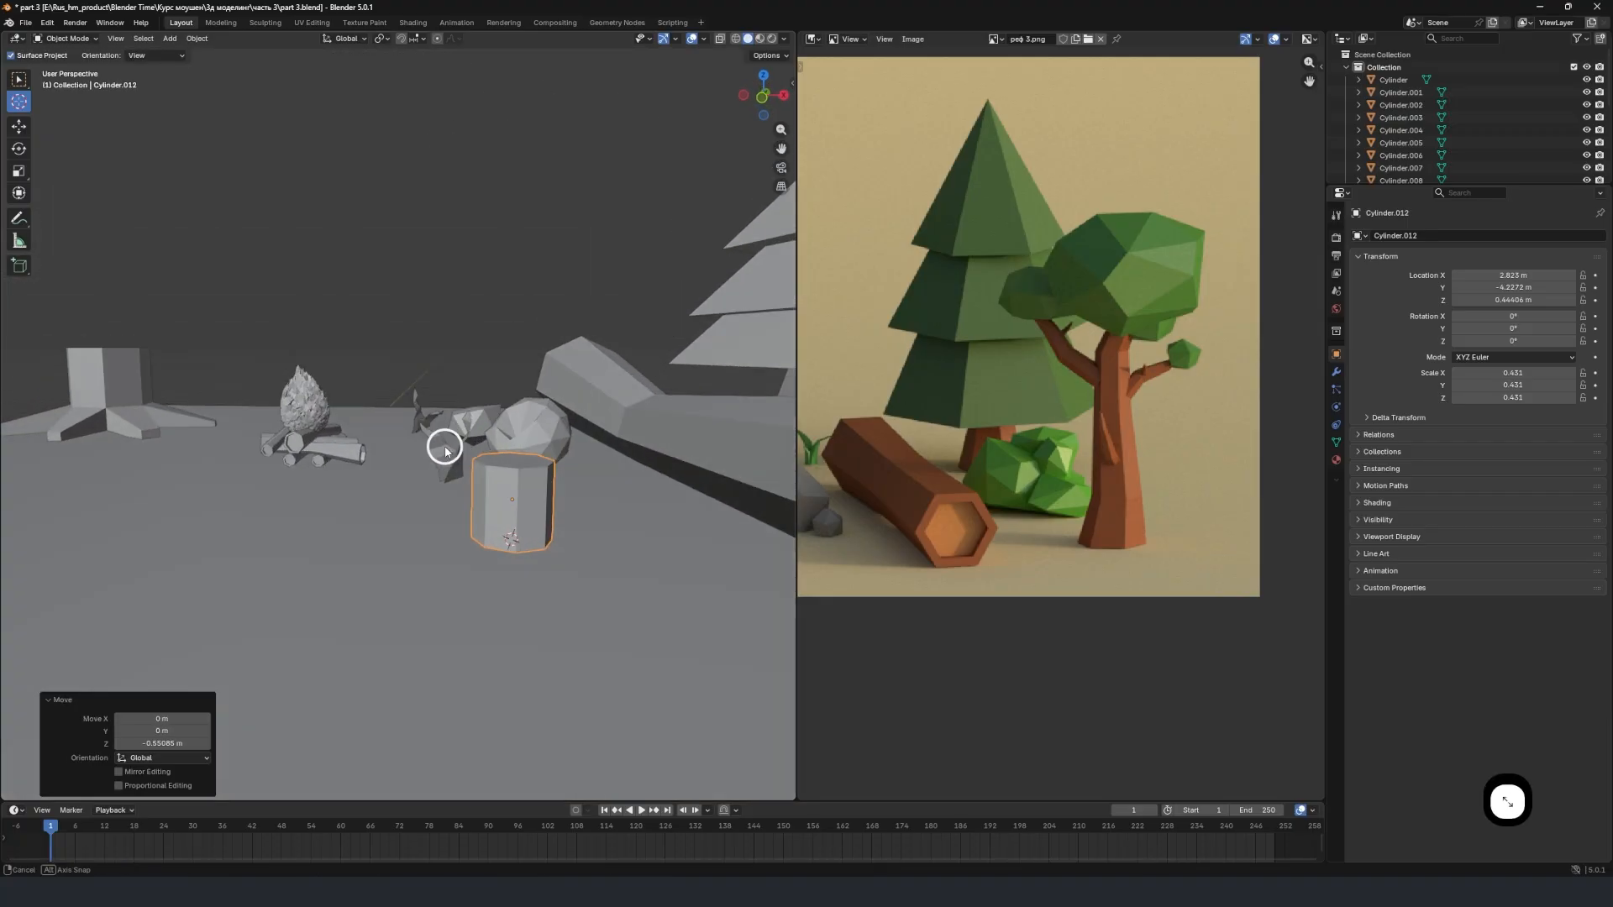
middle_click_drag(522, 502, 671, 311, "shift")
key("g")
key("z")
left_click(501, 455)
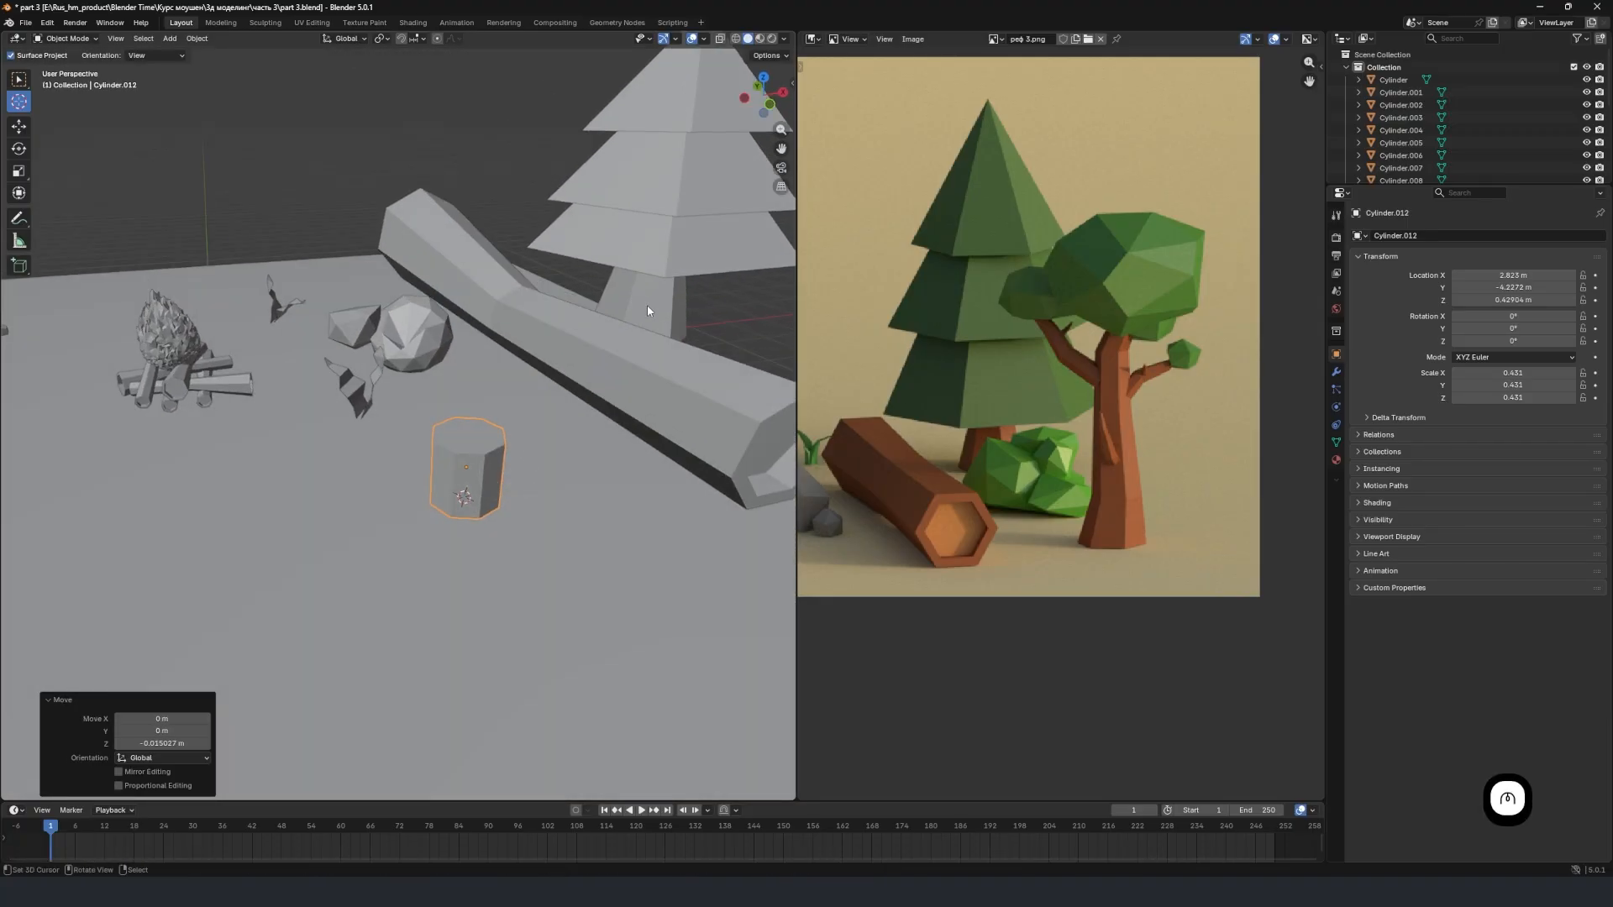
Compare the cylinder's place among the log, rocks and spruce with the branching tree in the reference image.
scroll(245, 378, "down", 5)
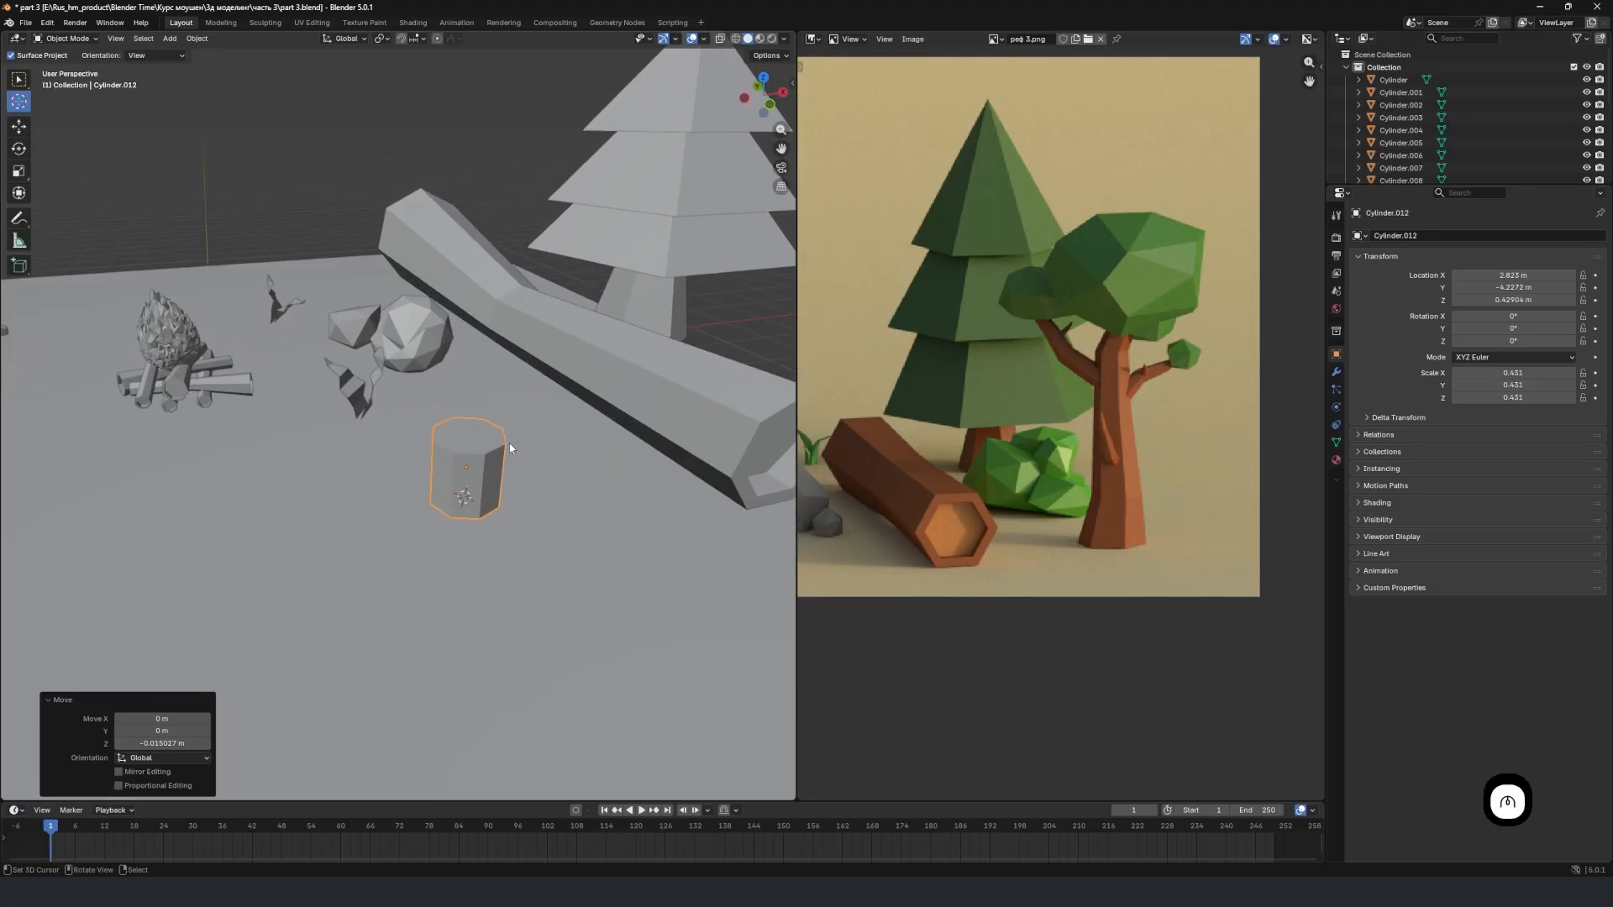
scroll(970, 473, "down", 4)
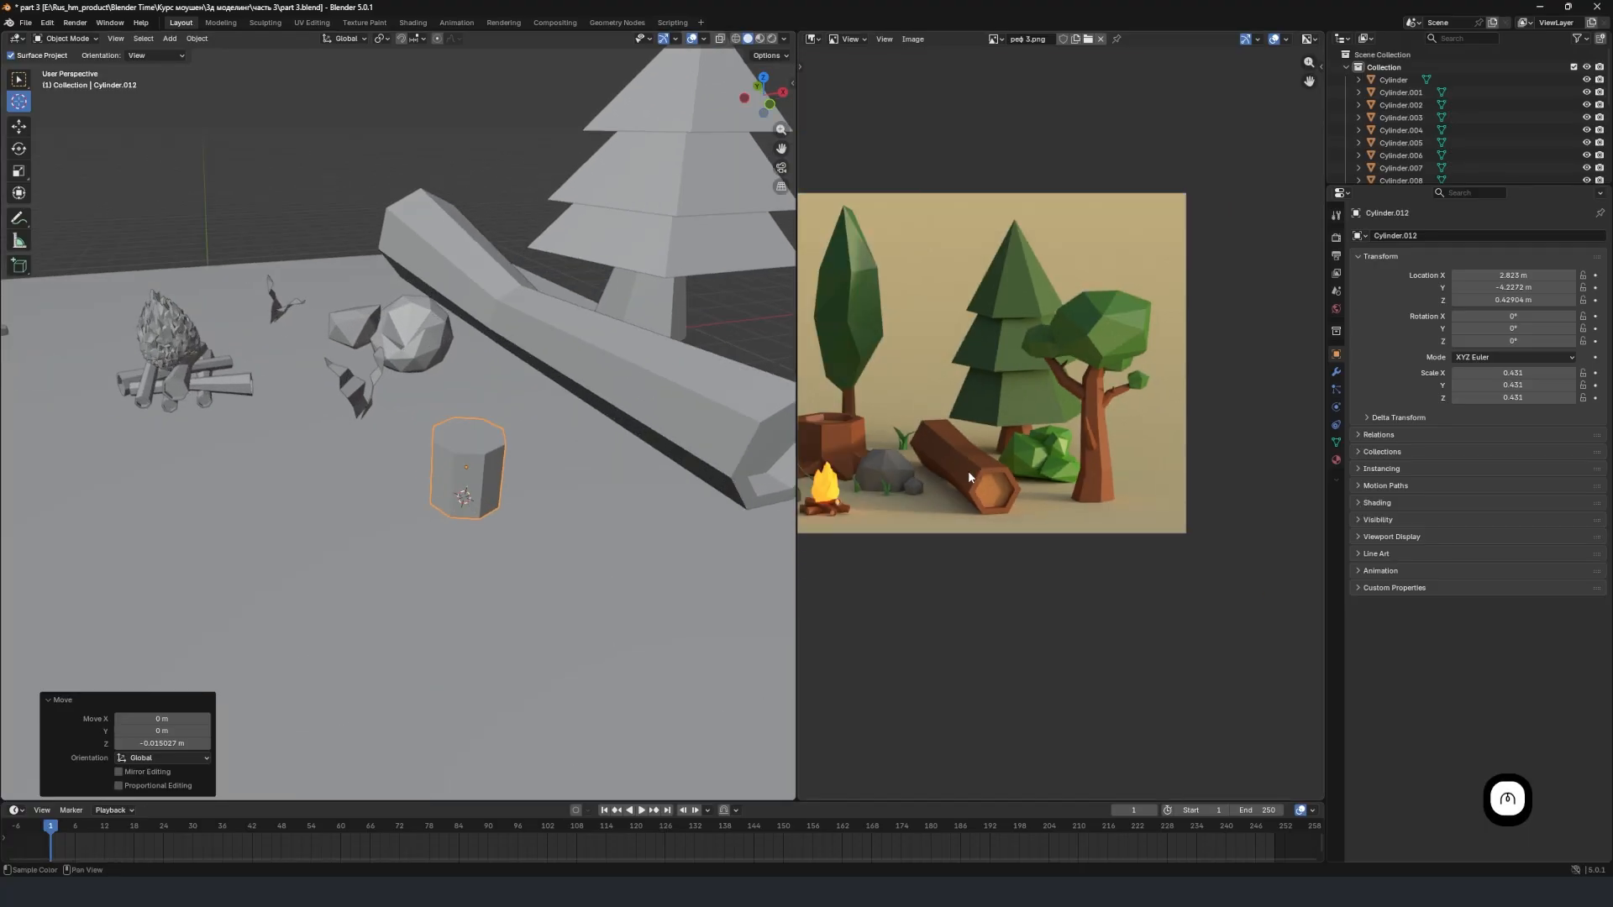
middle_click_drag(969, 472, 1017, 462)
scroll(673, 436, "up", 4)
middle_click_drag(521, 490, 442, 499, "shift")
scroll(535, 312, "down", 5)
middle_click_drag(536, 310, 575, 358)
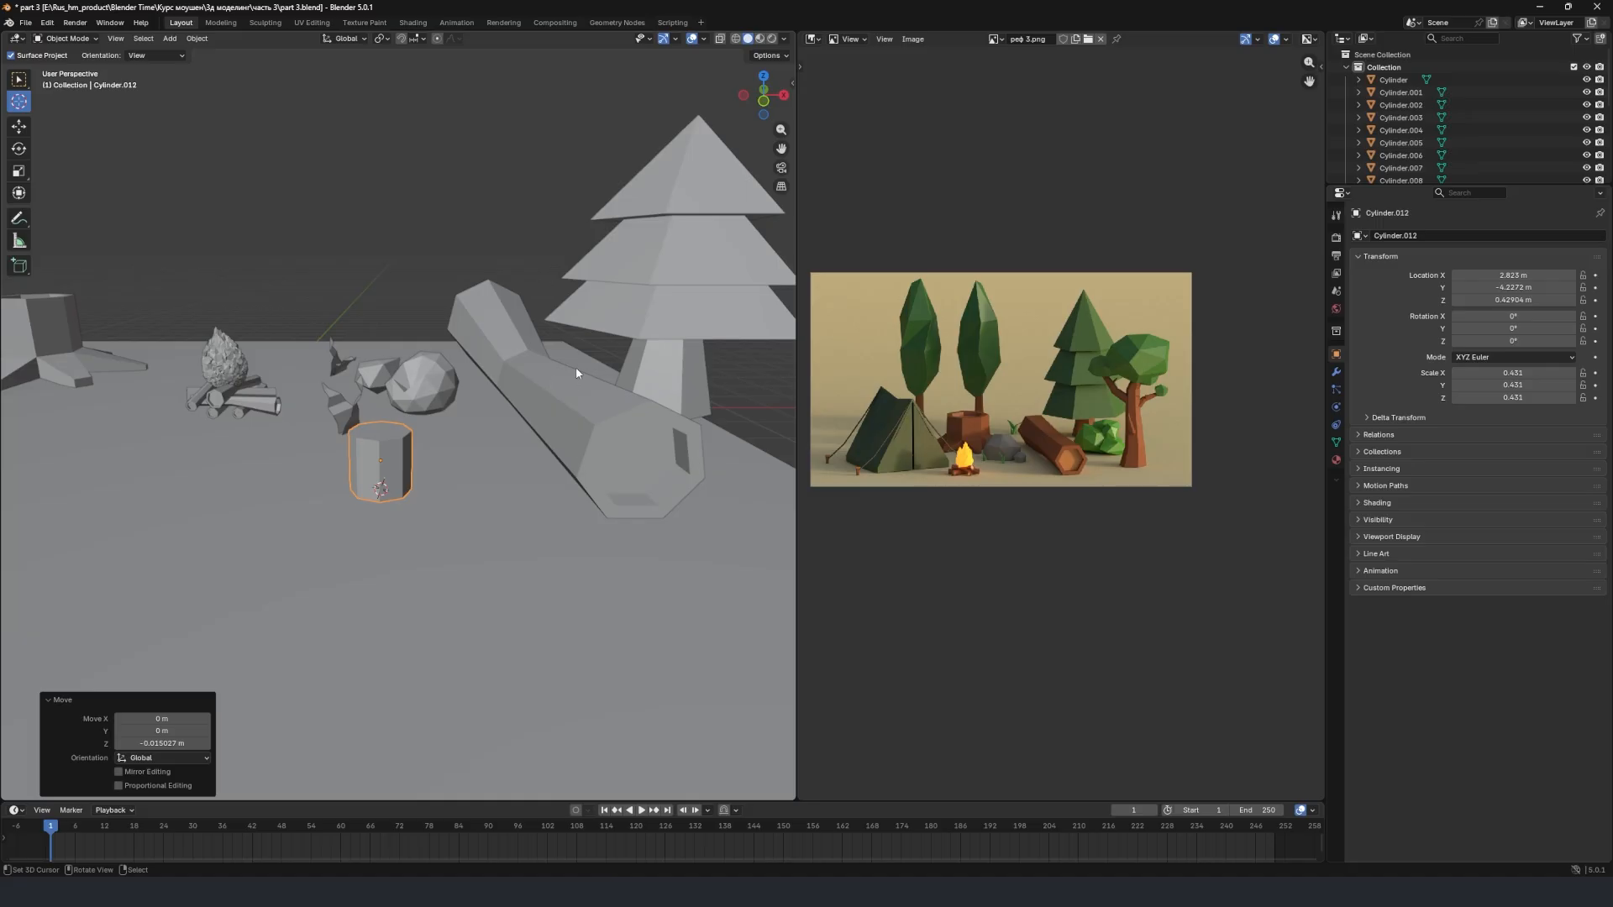
middle_click_drag(329, 341, 488, 424)
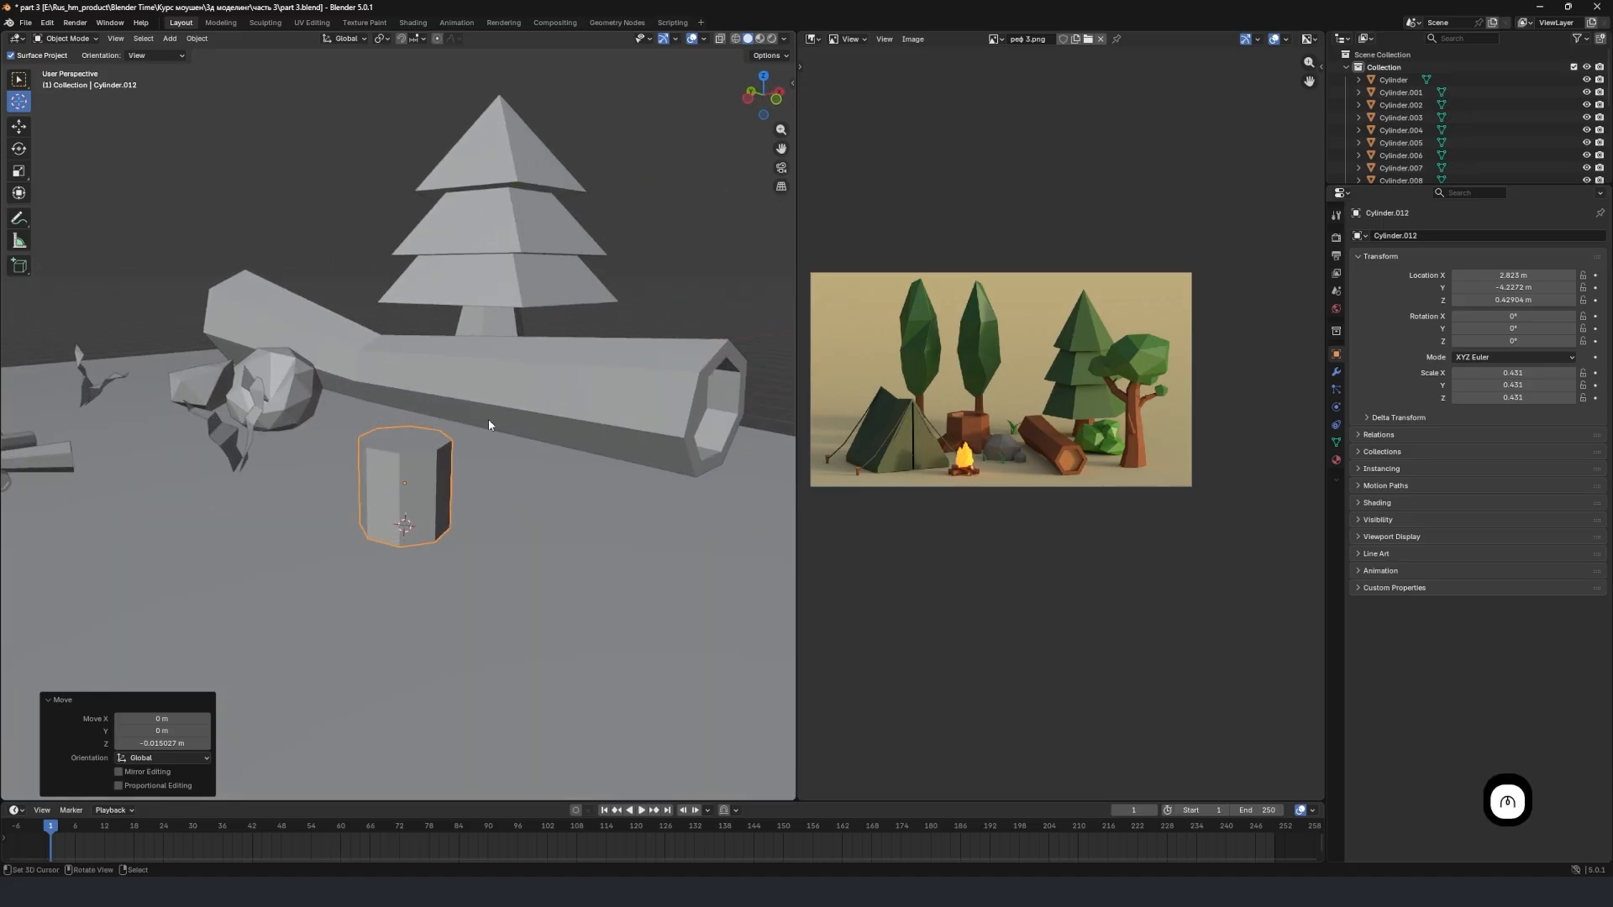
mouse_move(388, 424)
middle_mouse_down()
mouse_move(479, 396)
mouse_move(372, 450)
middle_mouse_up()
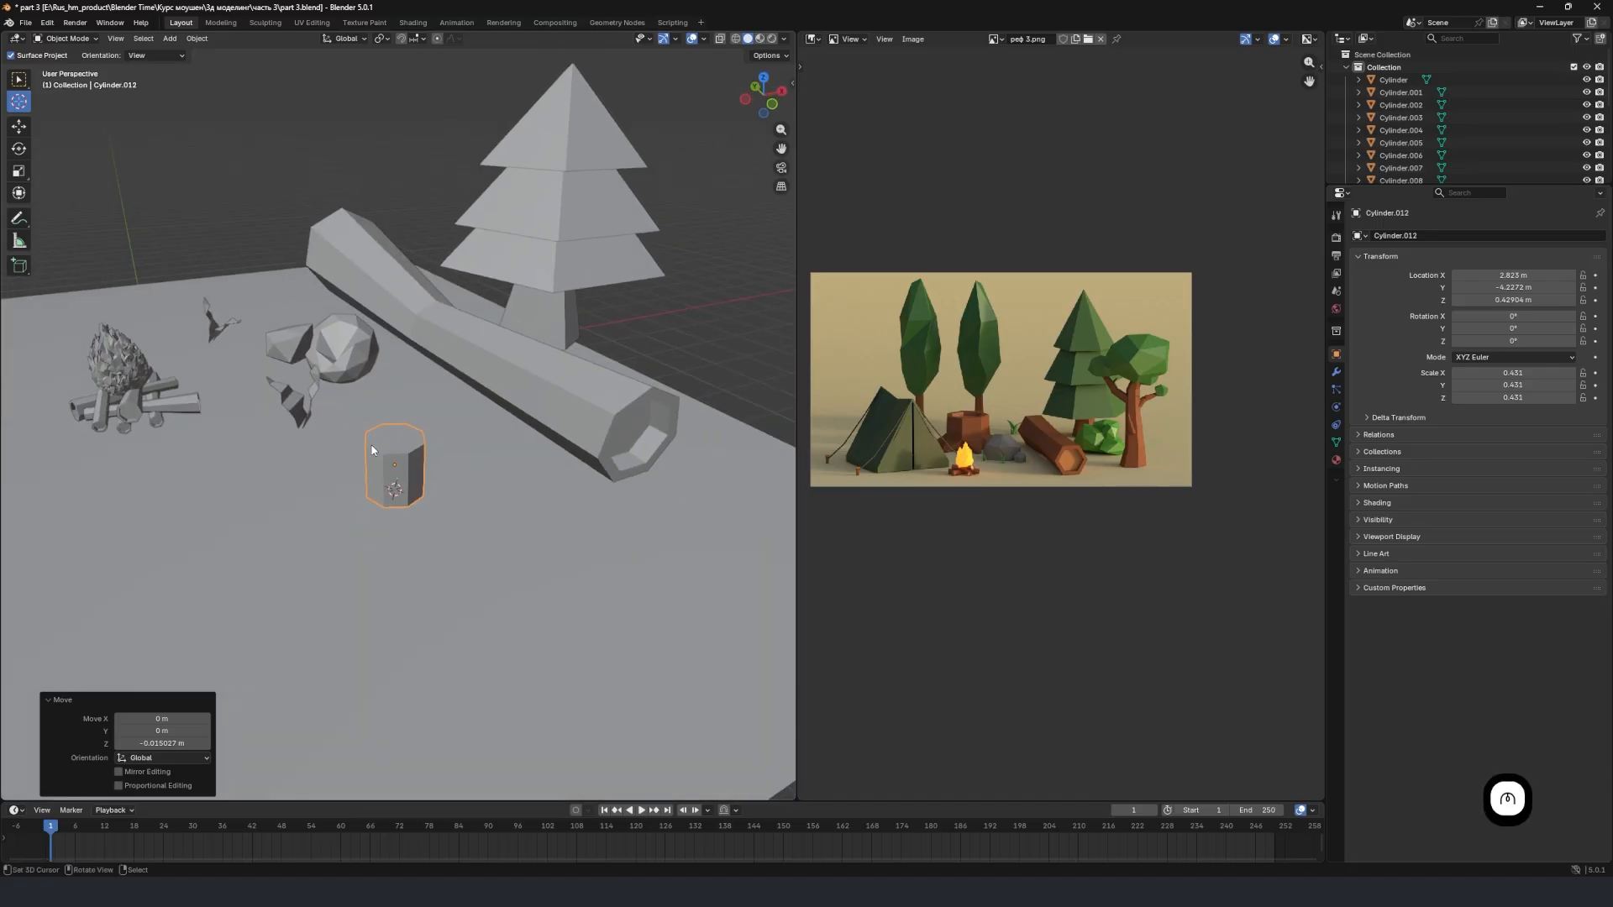
scroll(1040, 462, "up", 1)
scroll(1185, 434, "up", 4)
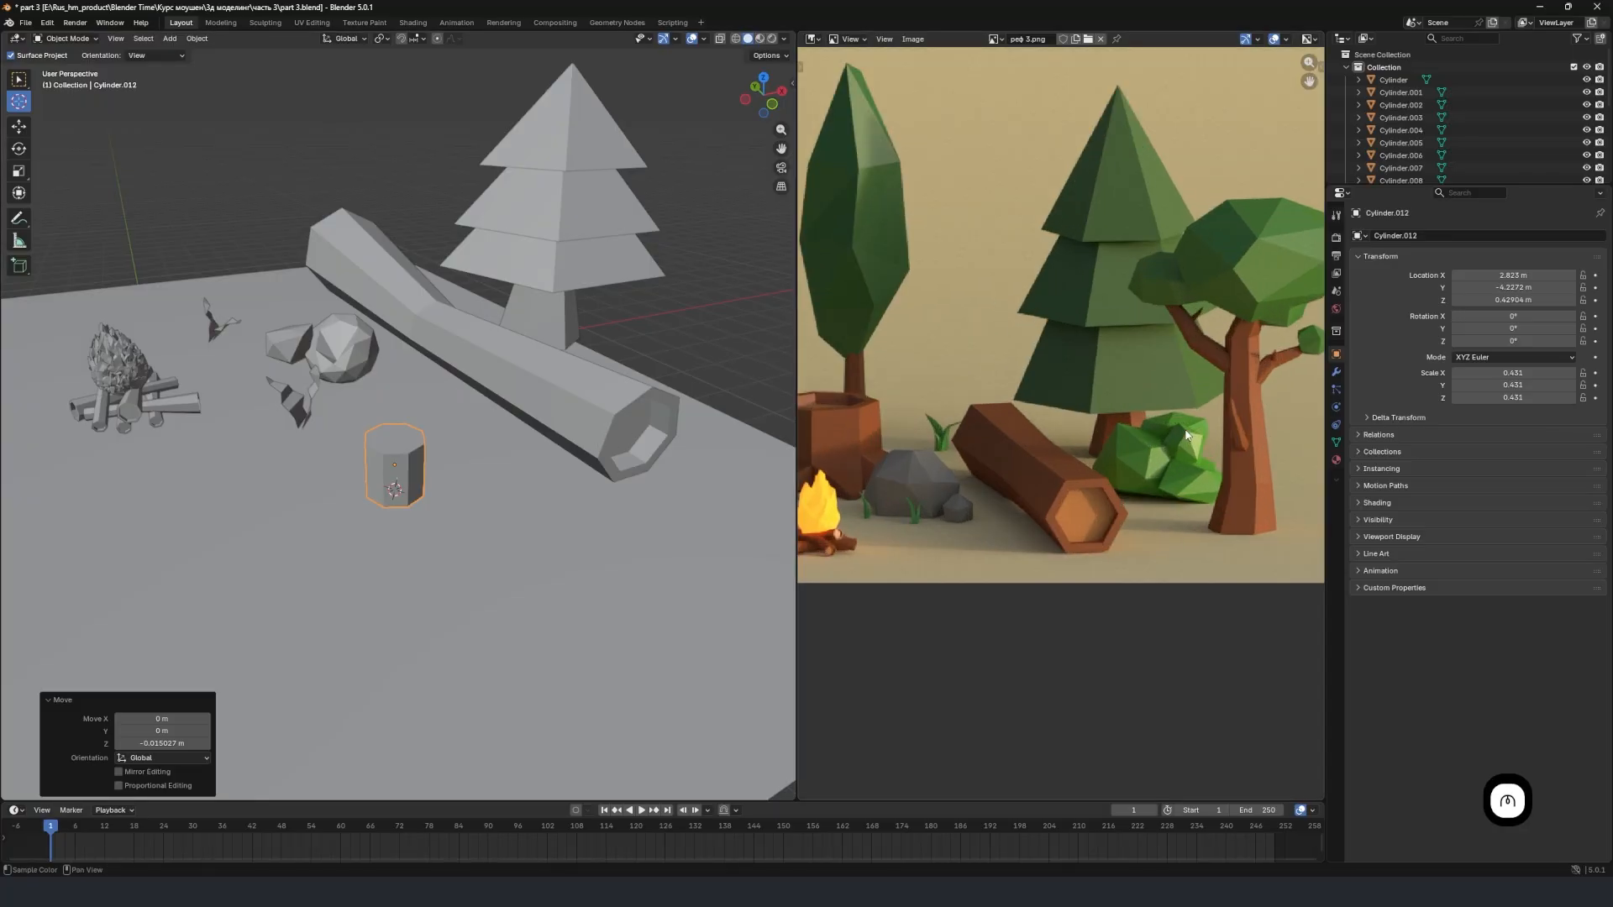
key("shift")
middle_click_drag(1238, 432, 1172, 474, "shift")
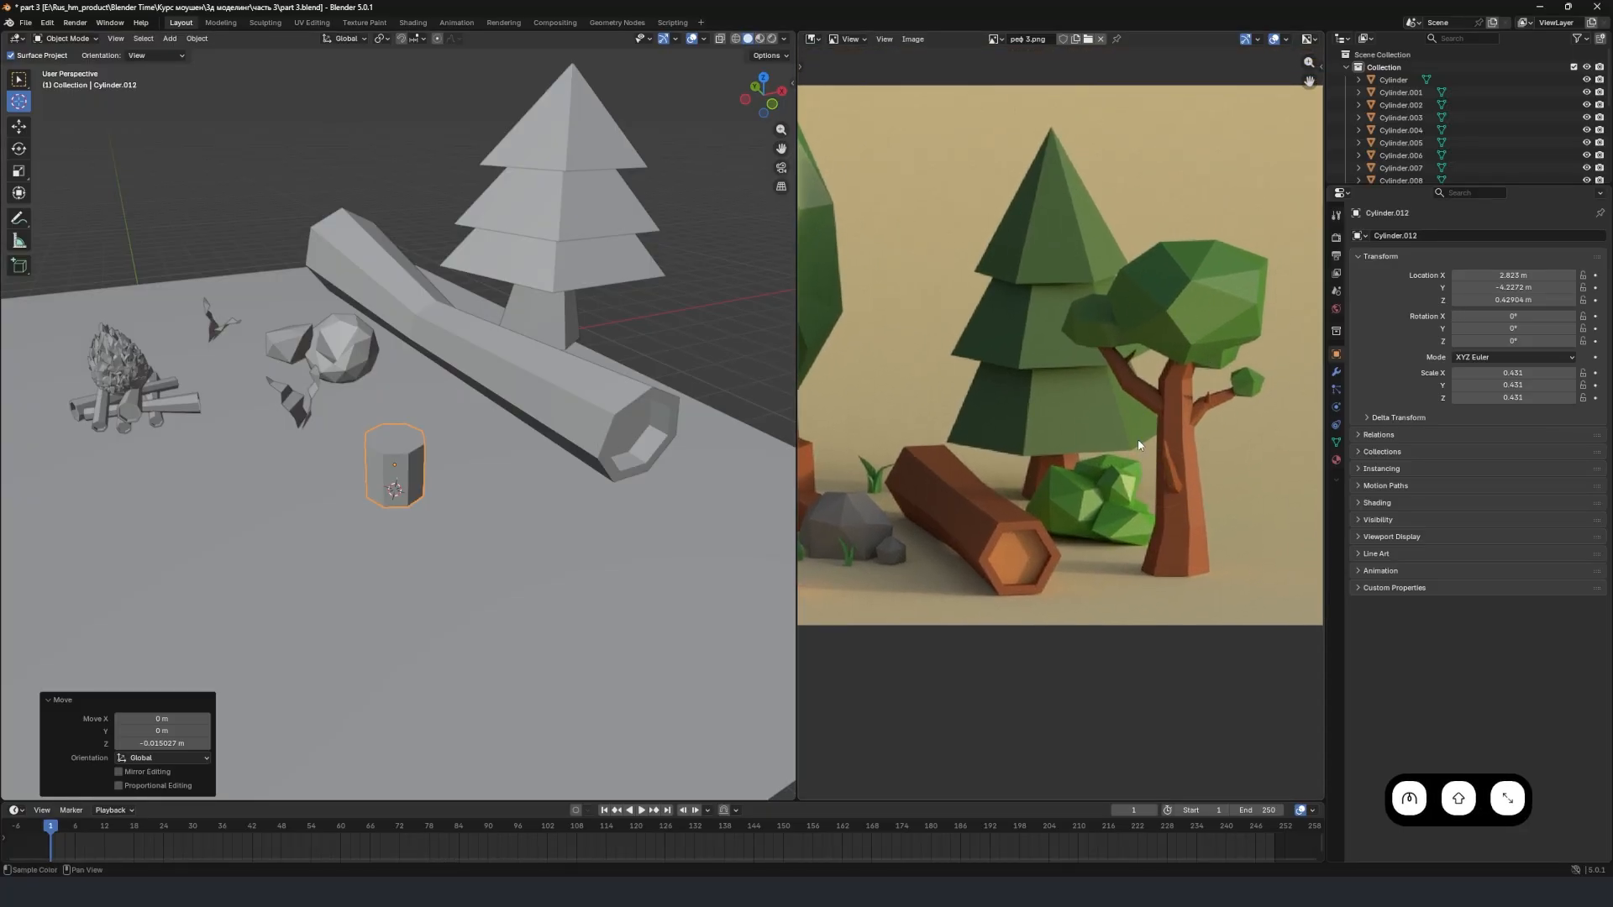
middle_click_drag(486, 474, 430, 445)
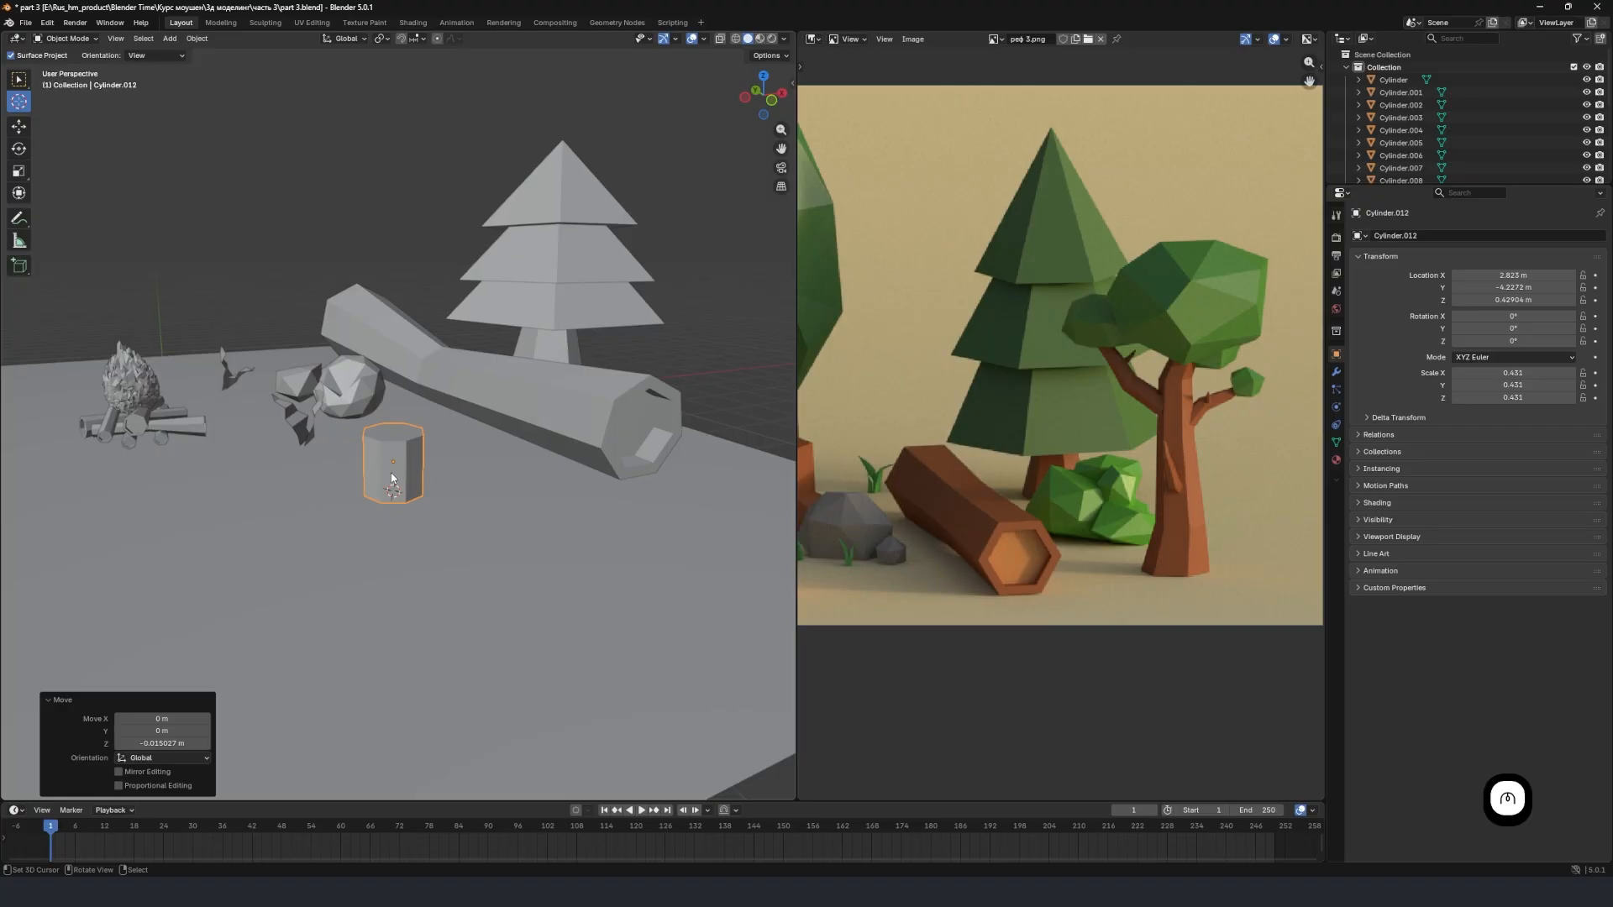
mouse_move(393, 461)
middle_mouse_down()
mouse_move(461, 468)
mouse_move(410, 465)
middle_mouse_up()
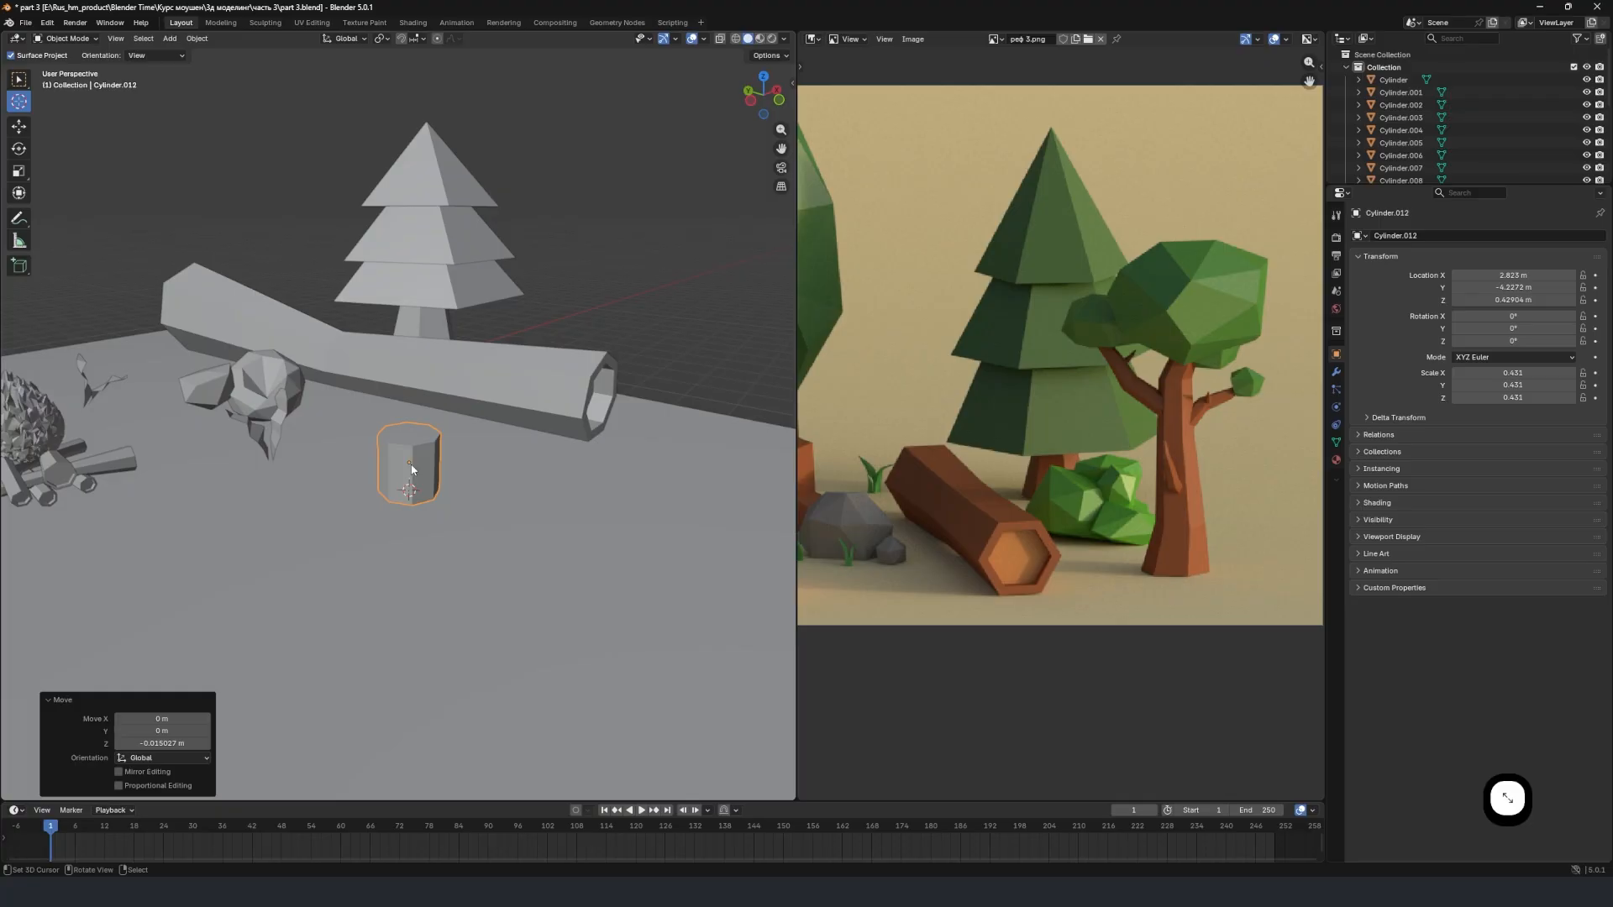
Isolate the cylinder in local view and show it in the front orthographic view.
key("KP_Divide")
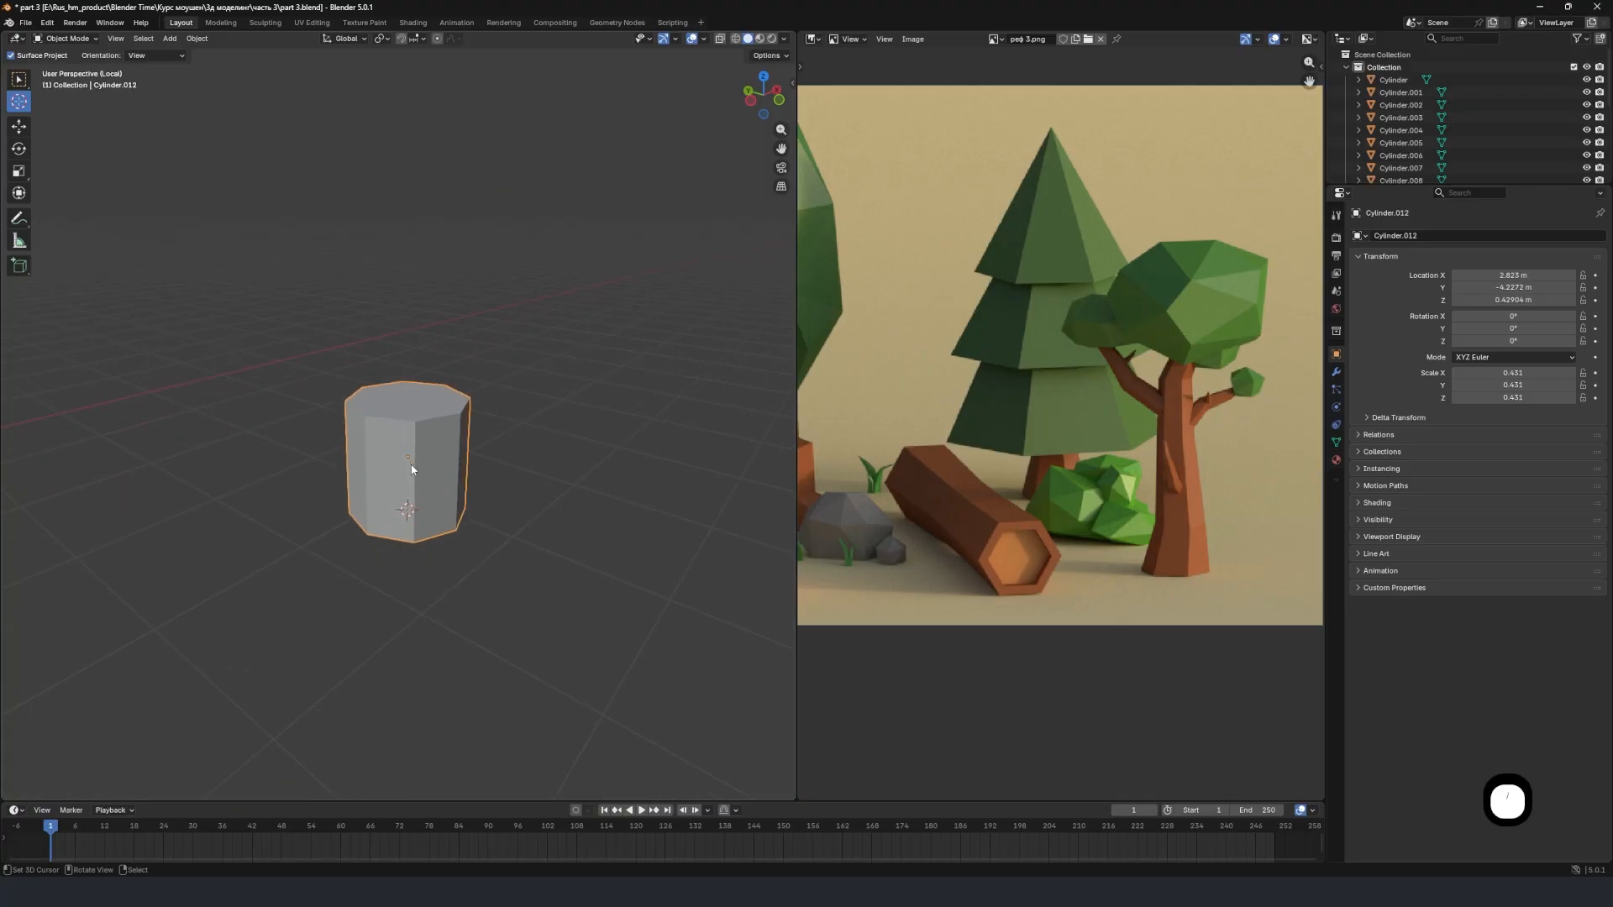
scroll(423, 469, "down", 5)
middle_click_drag(493, 446, 333, 420)
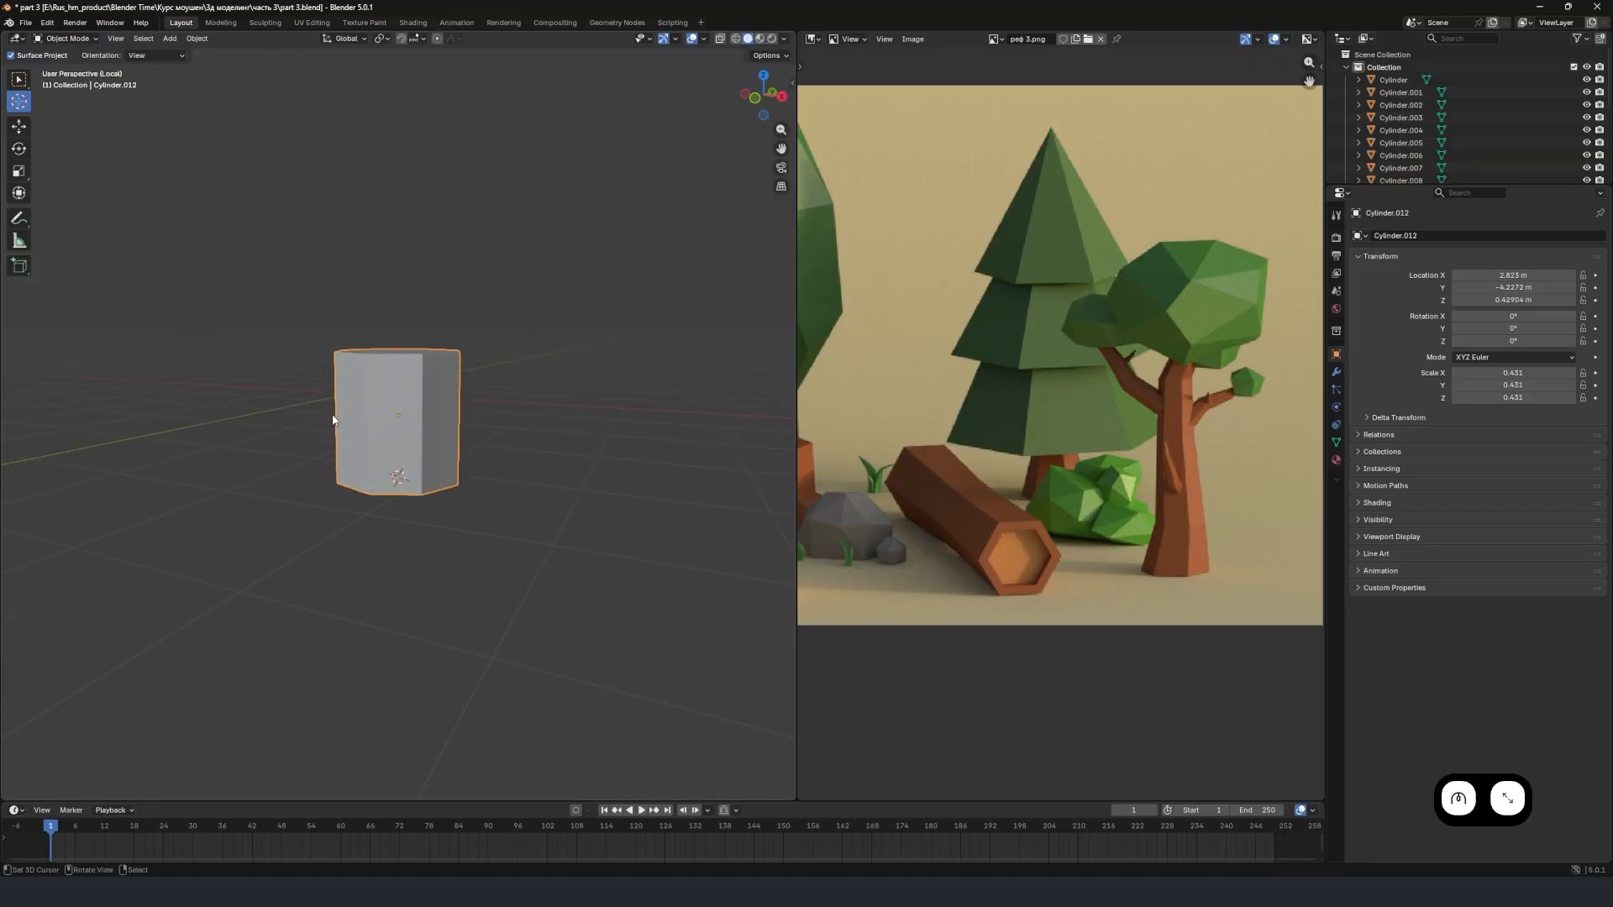
key("KP_Divide")
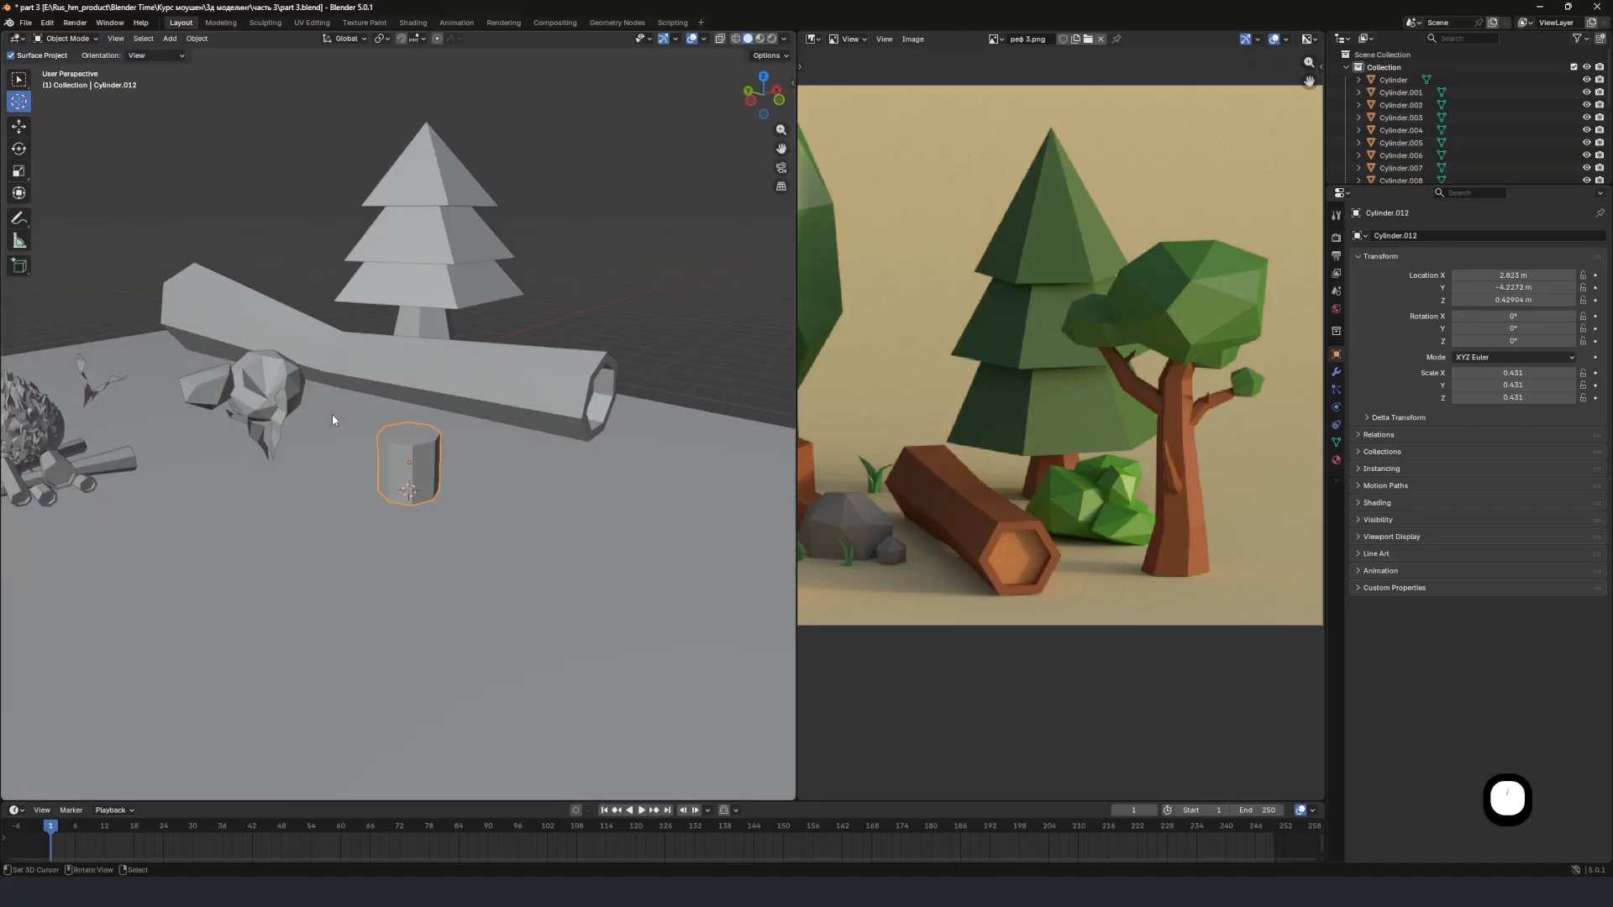
key("KP_Divide")
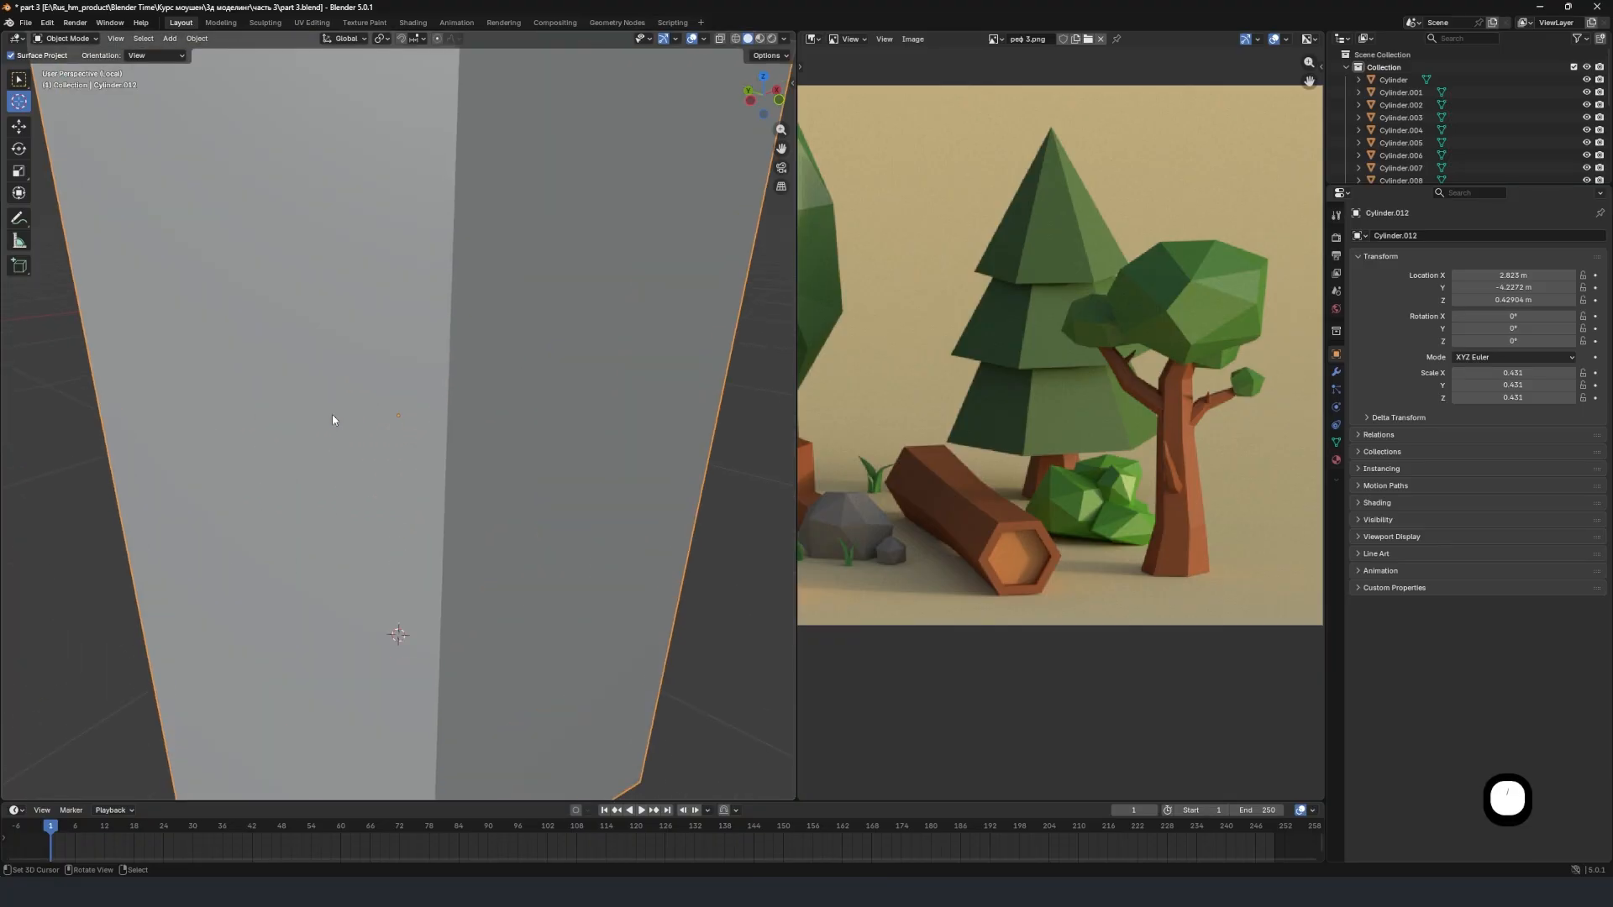
scroll(422, 403, "down", 5)
scroll(437, 403, "up", 3)
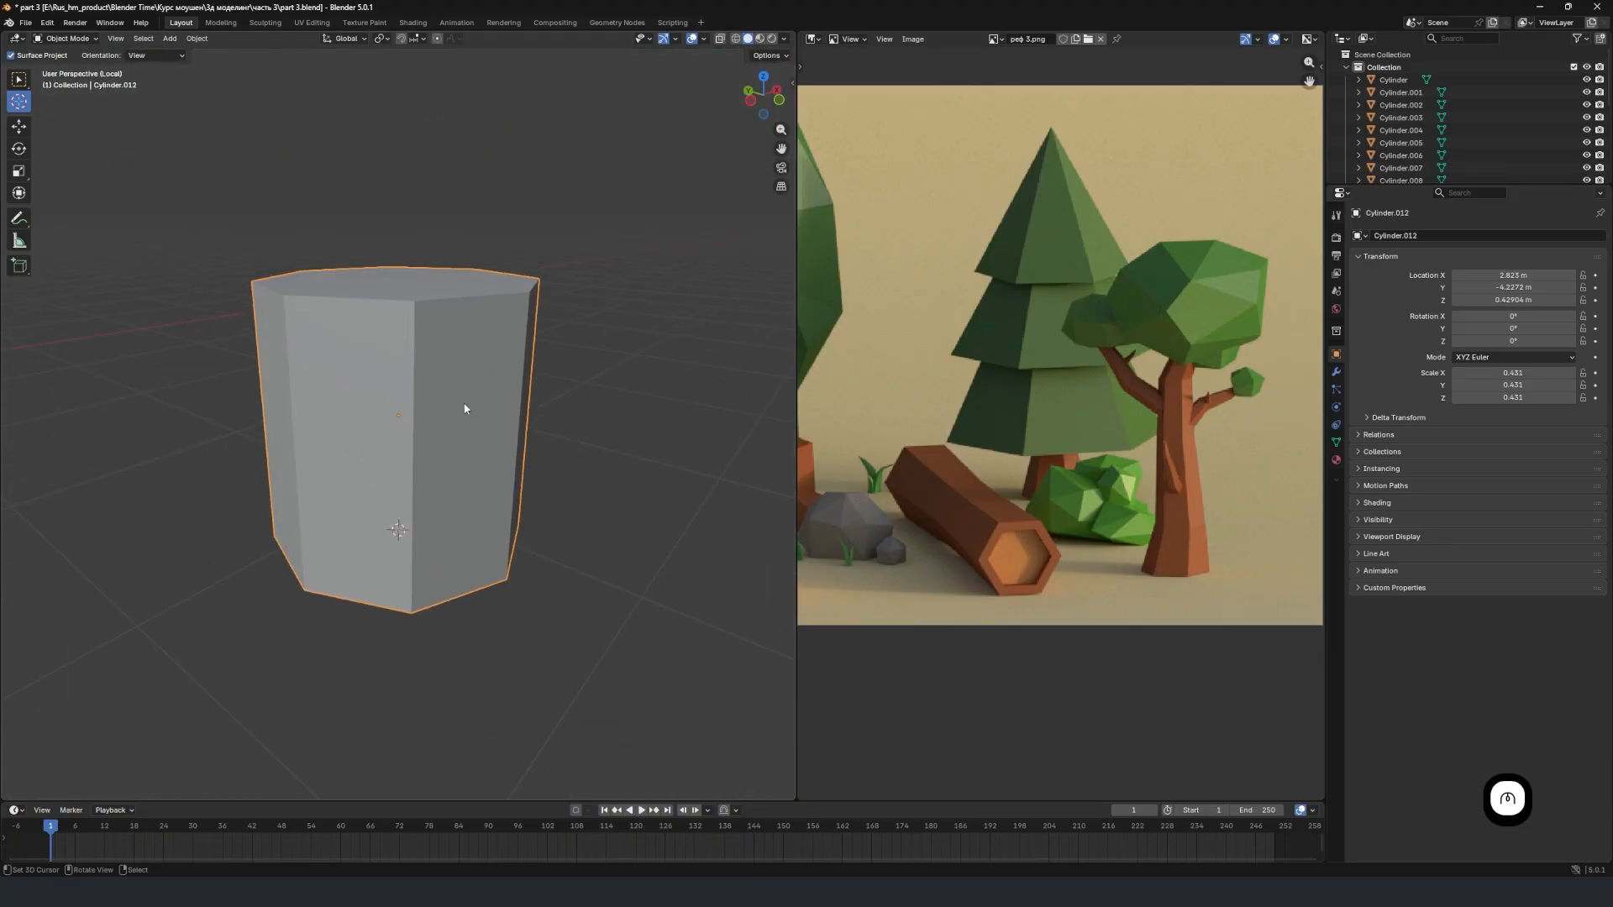
scroll(448, 376, "down", 4)
middle_click_drag(472, 380, 478, 418)
key("KP_1")
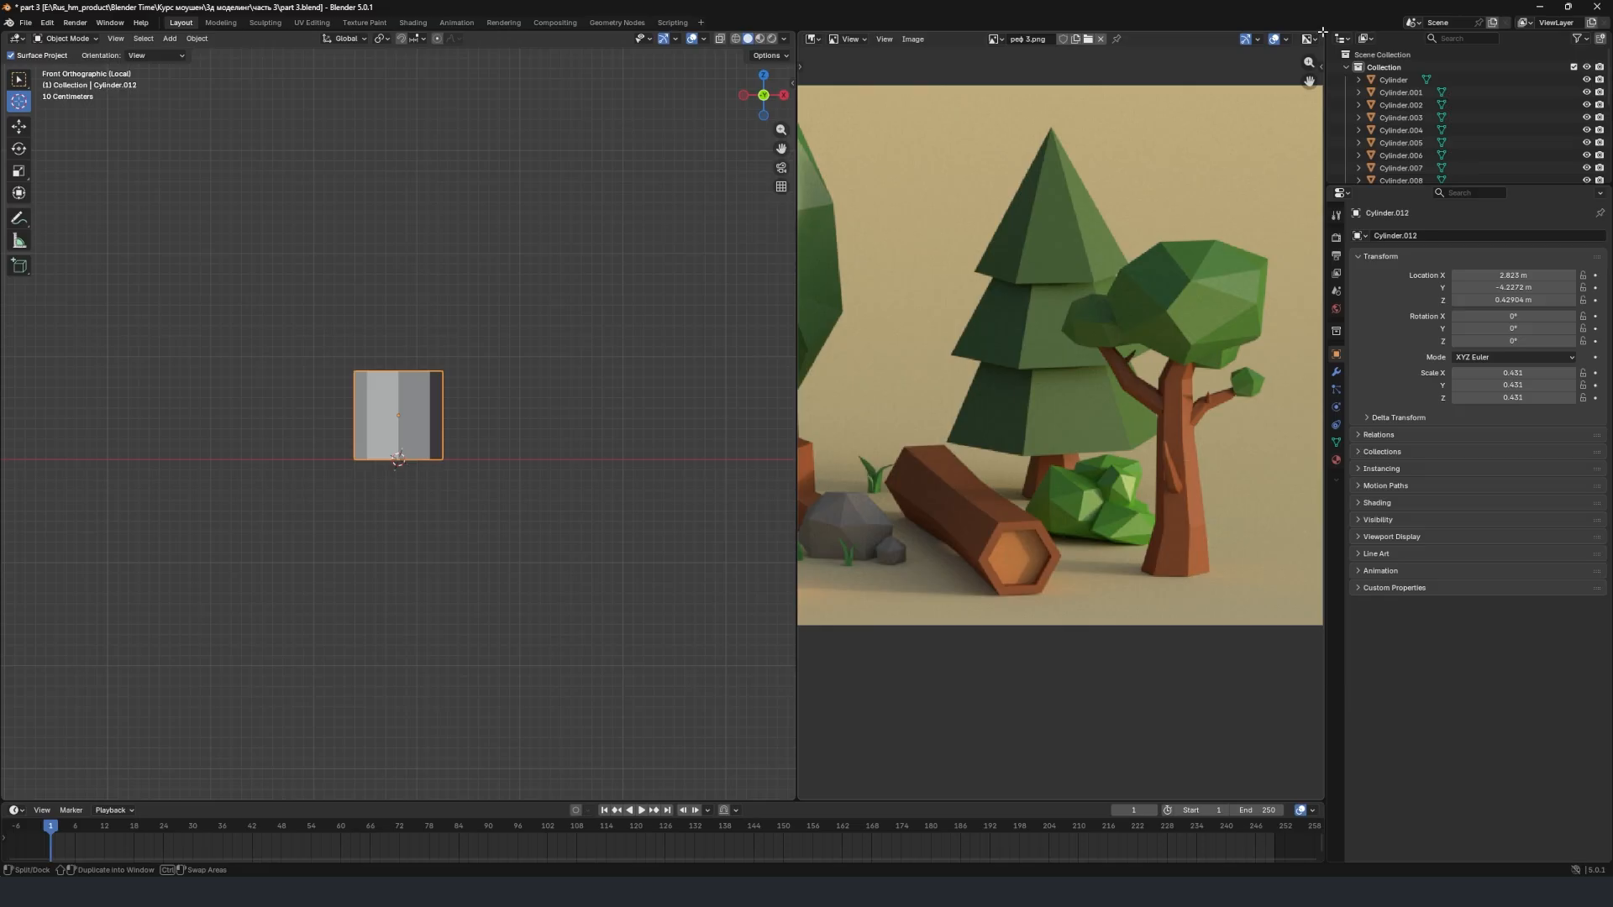
Split the reference image area in two and turn the upper half into a 3D Viewport framed on the cylinder.
left_click_drag(1322, 31, 1271, 399)
scroll(1000, 210, "down", 2)
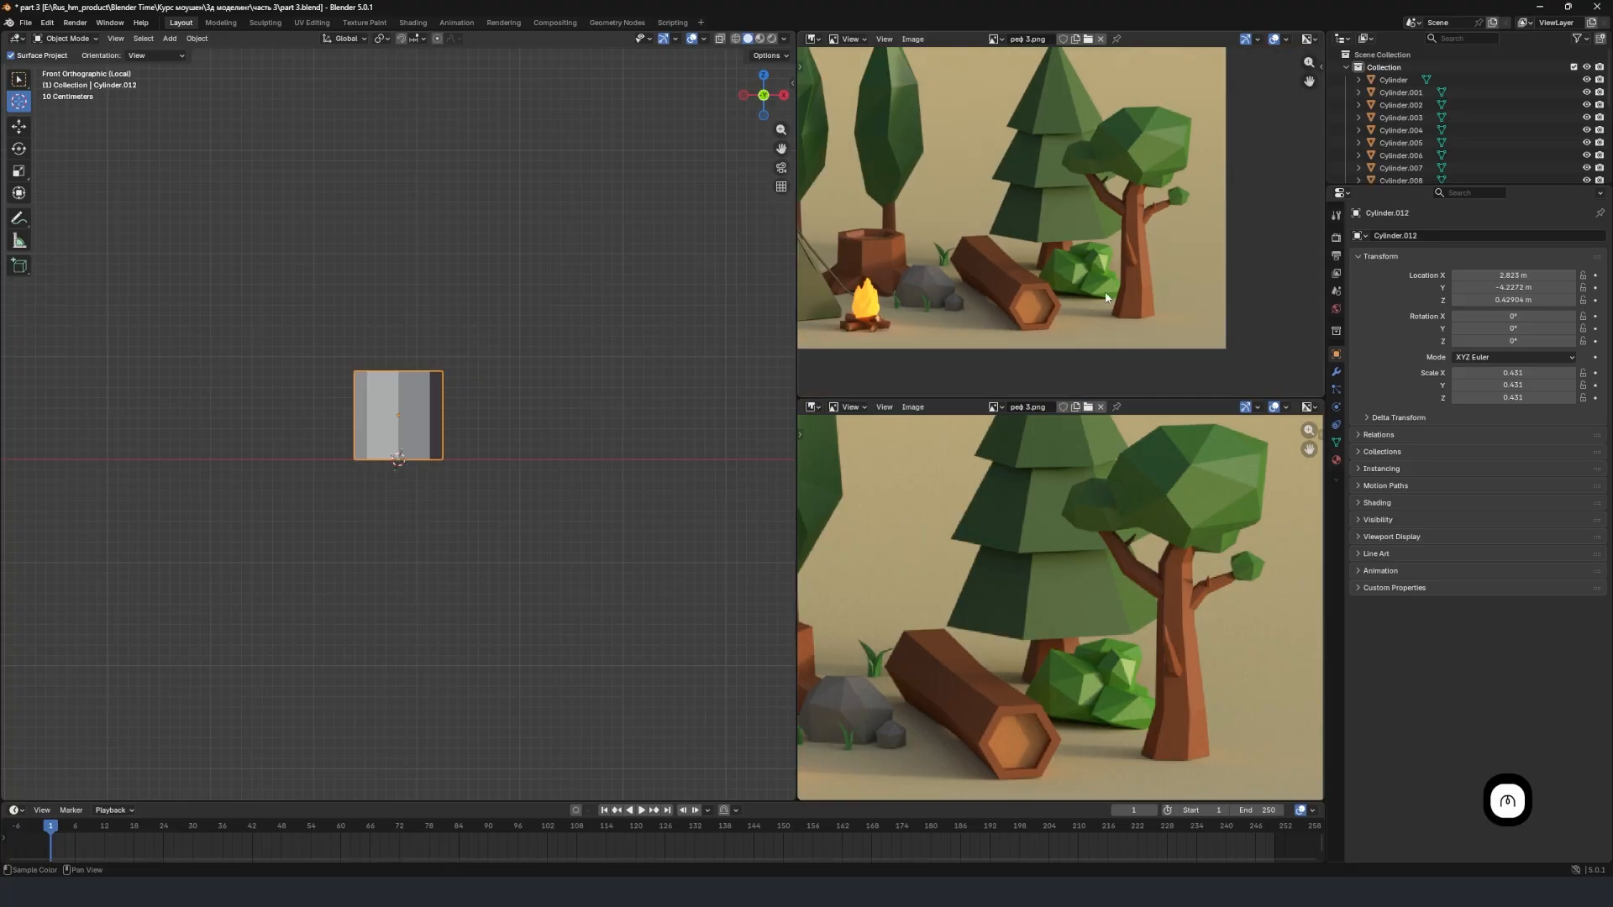
scroll(1090, 487, "down", 4)
middle_click_drag(1095, 512, 1190, 554)
scroll(1192, 542, "up", 2)
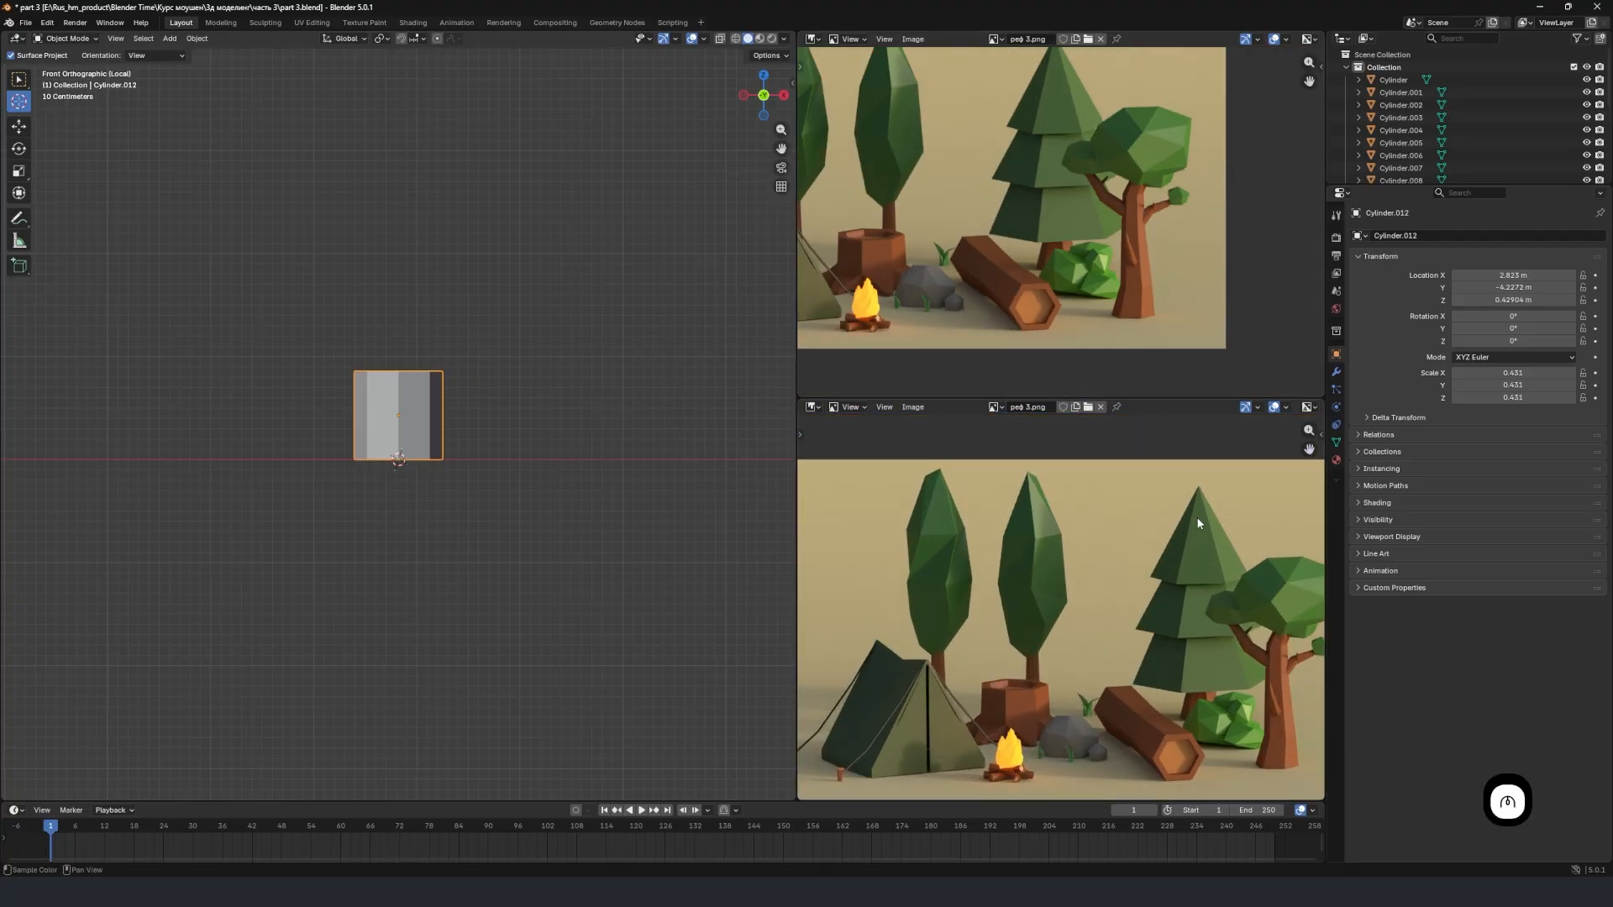
left_click(813, 39)
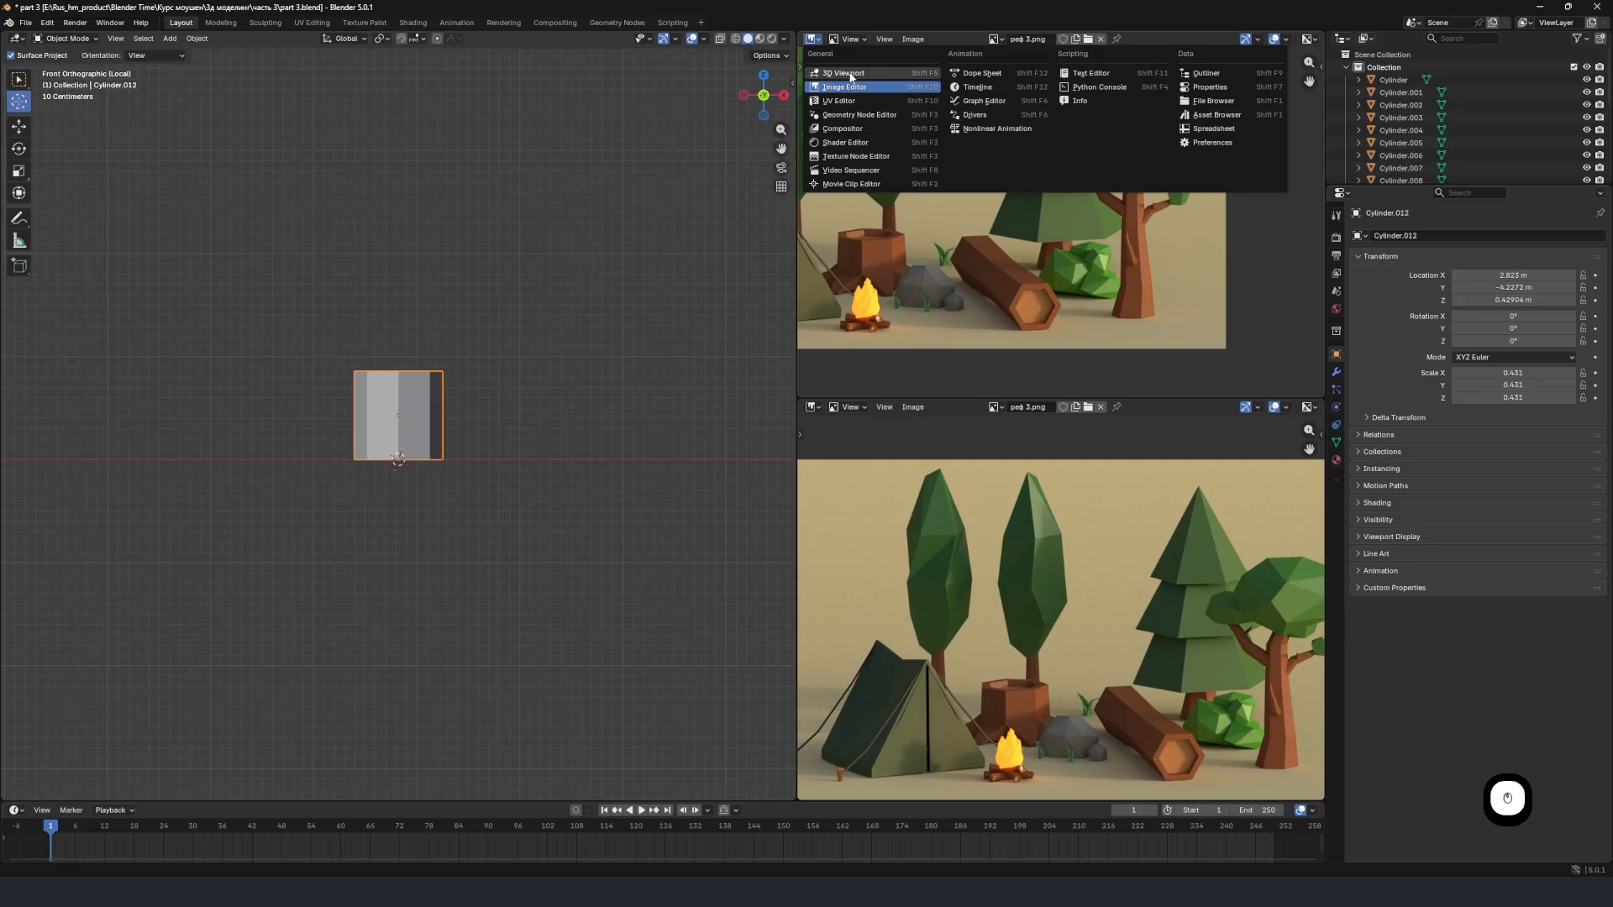
left_click(848, 70)
scroll(976, 254, "up", 5)
middle_click_drag(956, 269, 1033, 268)
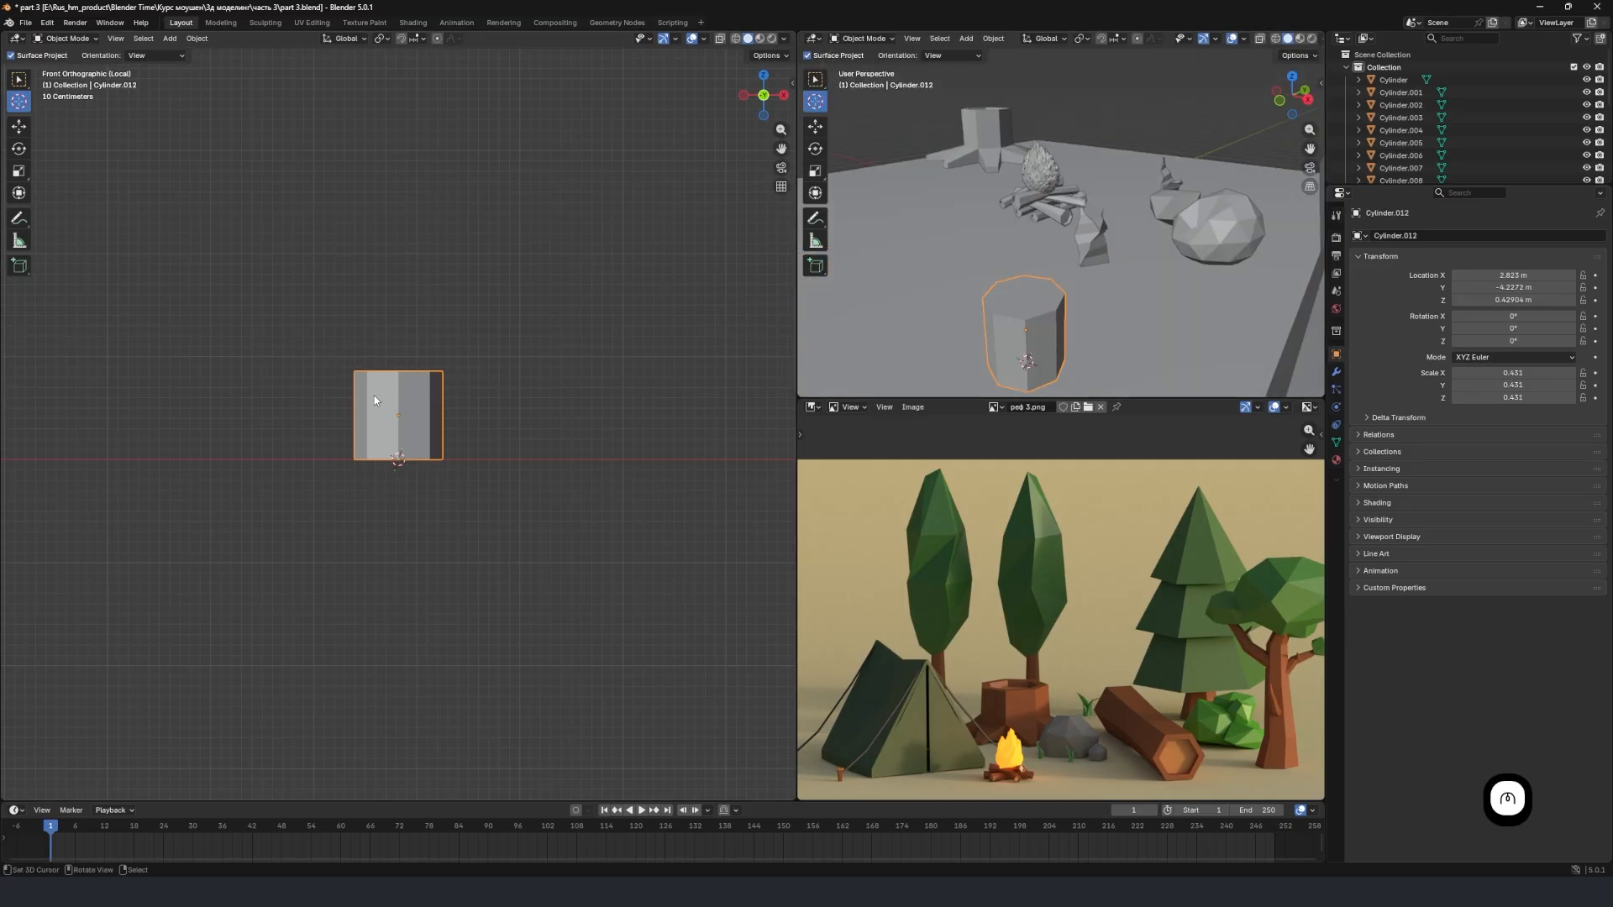
mouse_move(1079, 294)
middle_mouse_down()
mouse_move(1051, 291)
mouse_move(1081, 263)
mouse_move(1061, 284)
middle_mouse_up()
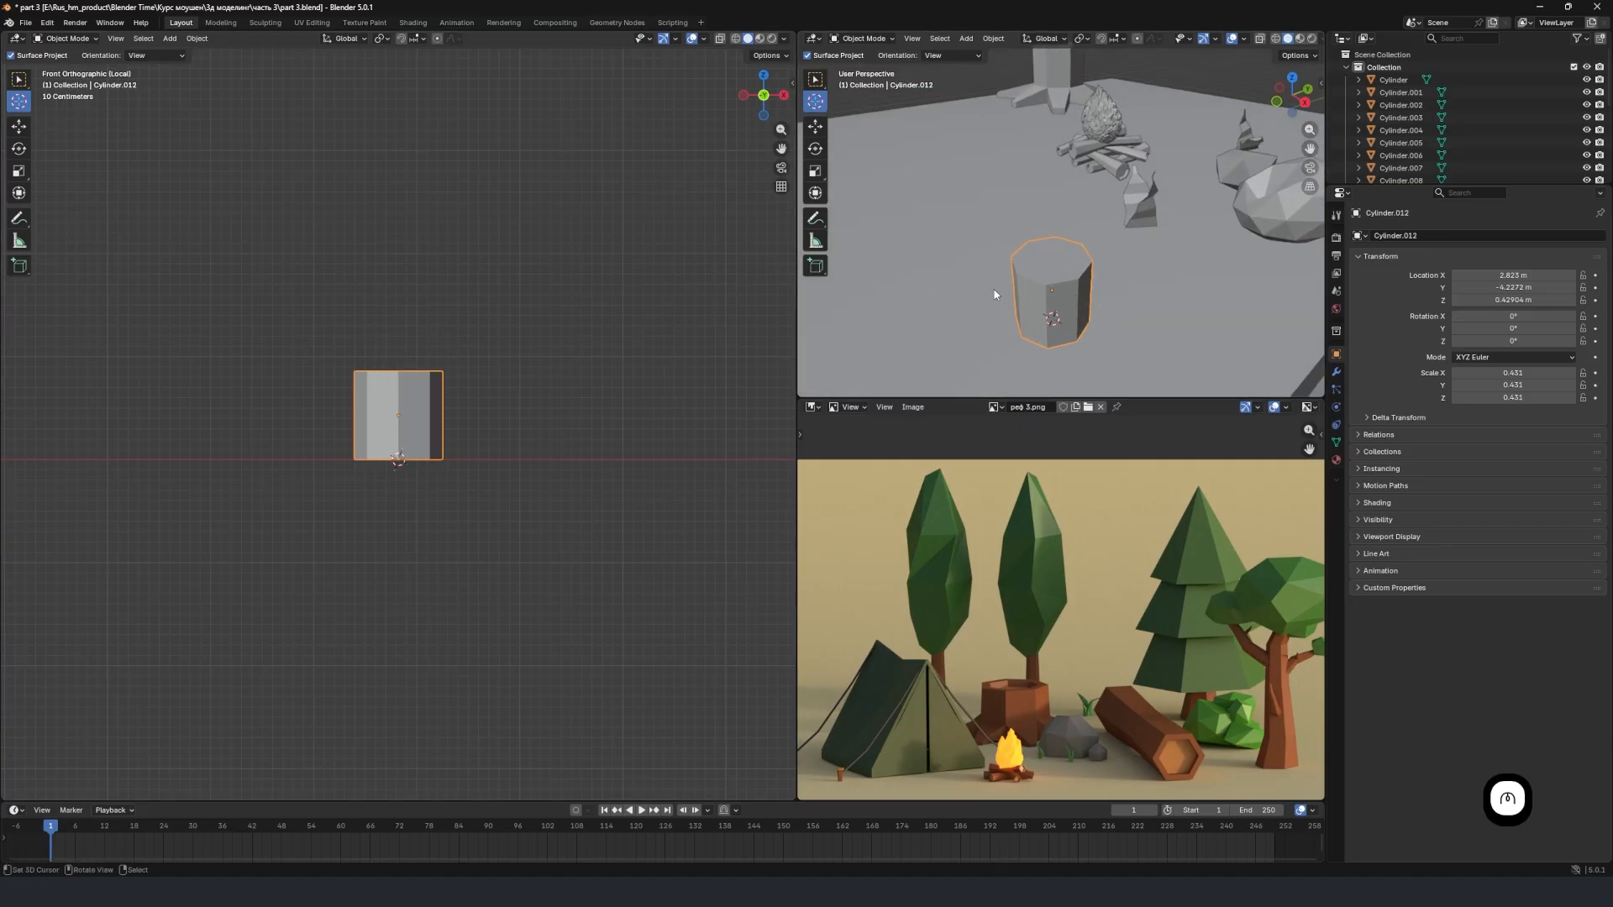
In Edit Mode, select the cylinder's top face and move it up about 3.86 m along global Z.
key("Tab")
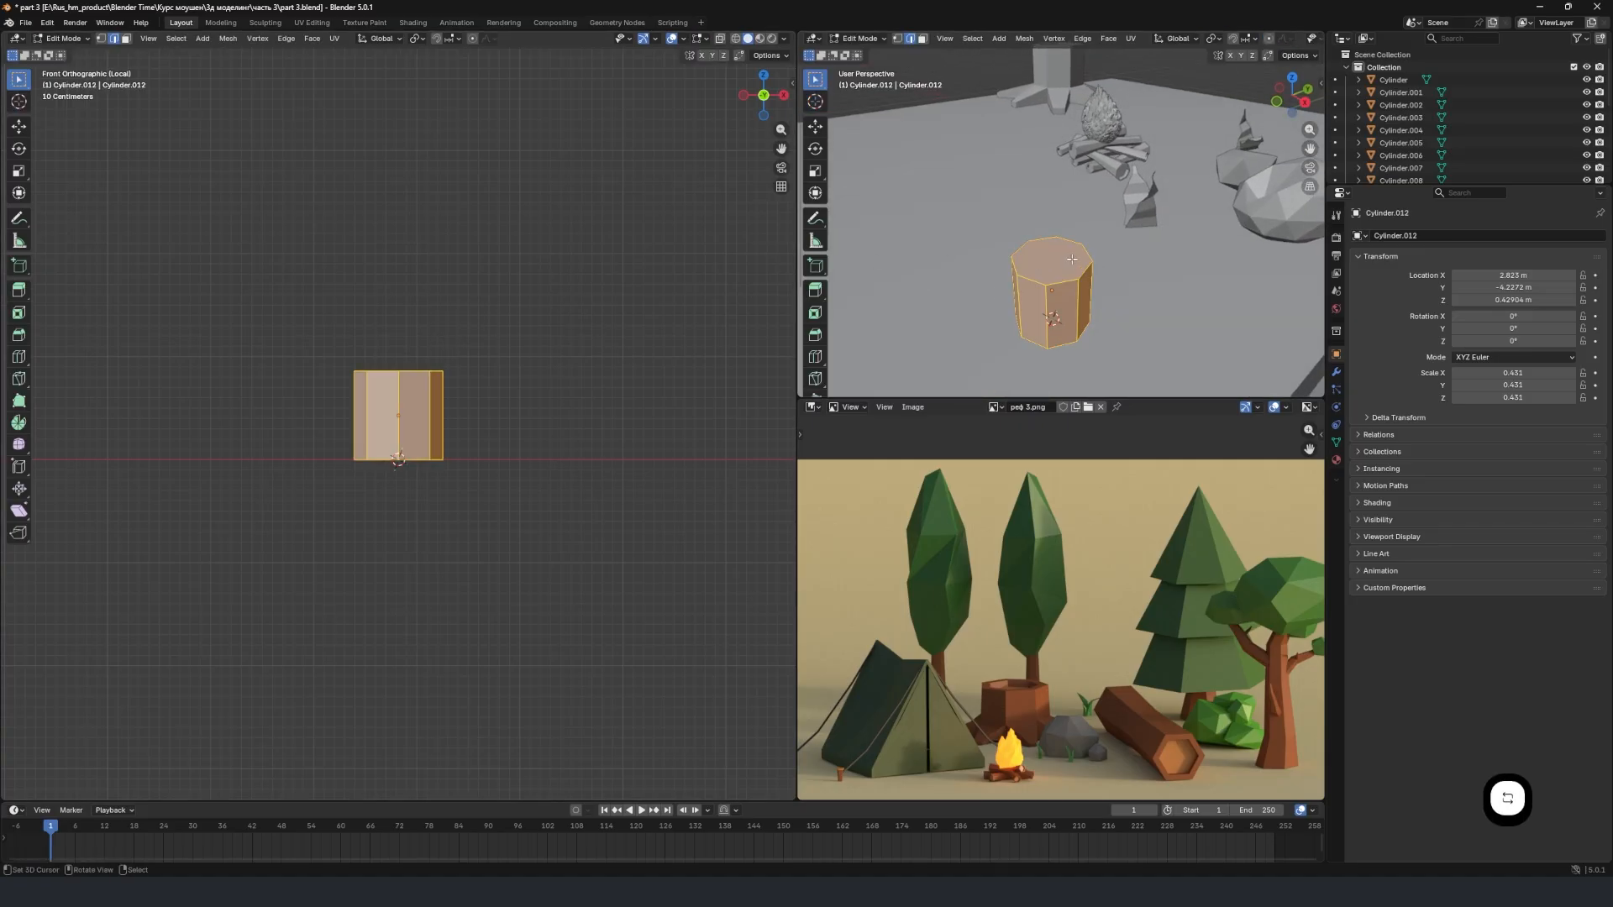
left_click(1055, 260)
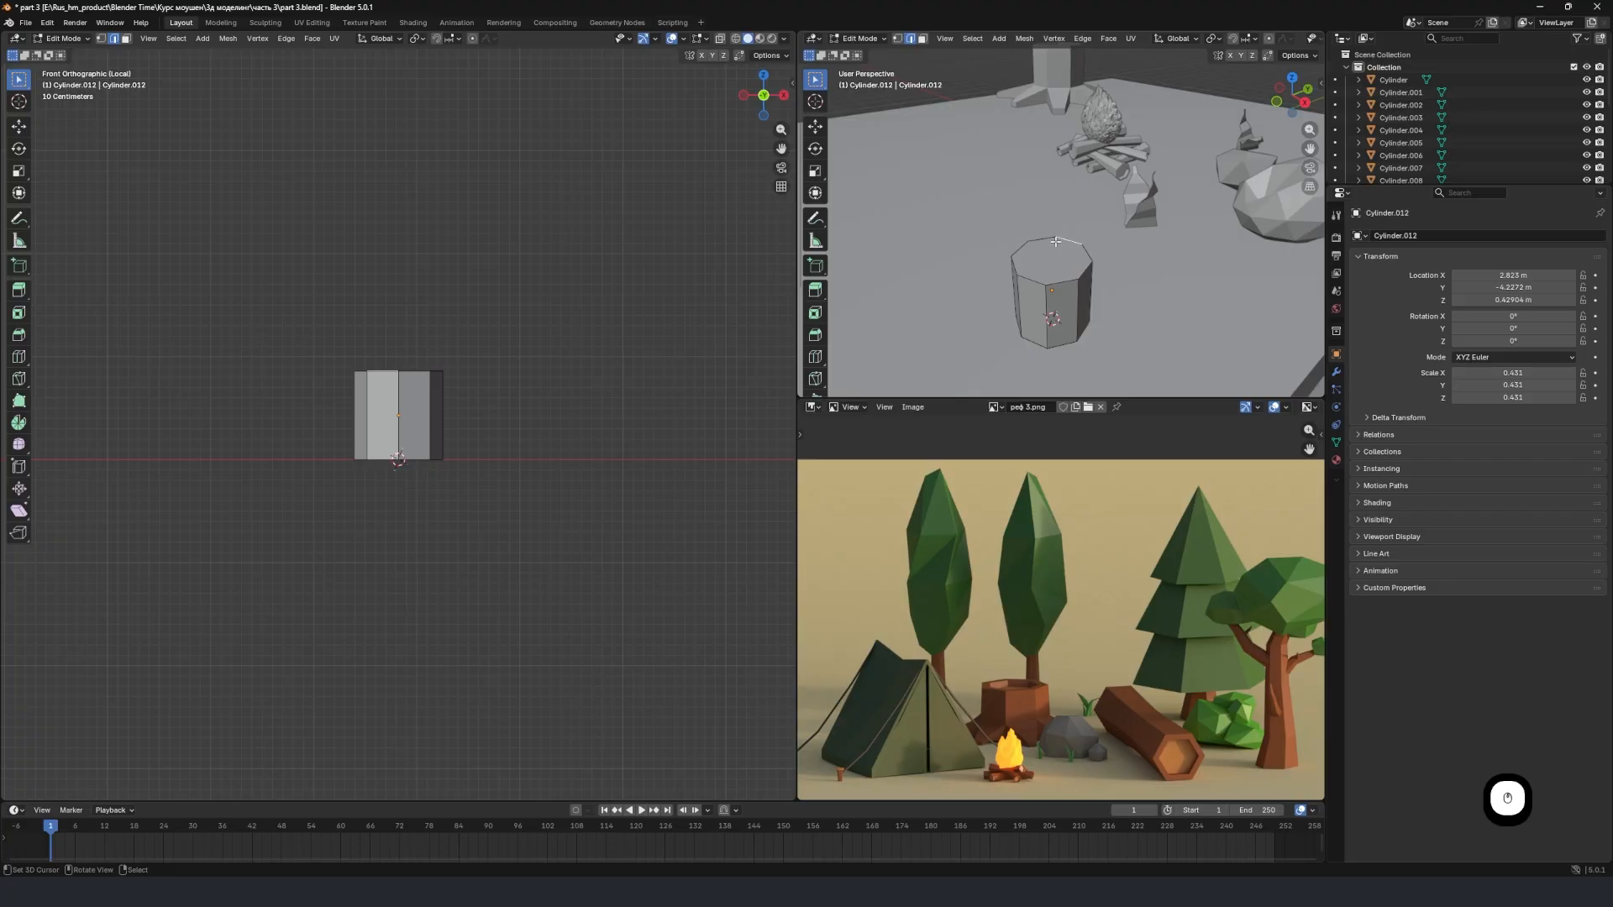
left_click(922, 39)
left_click(1057, 267)
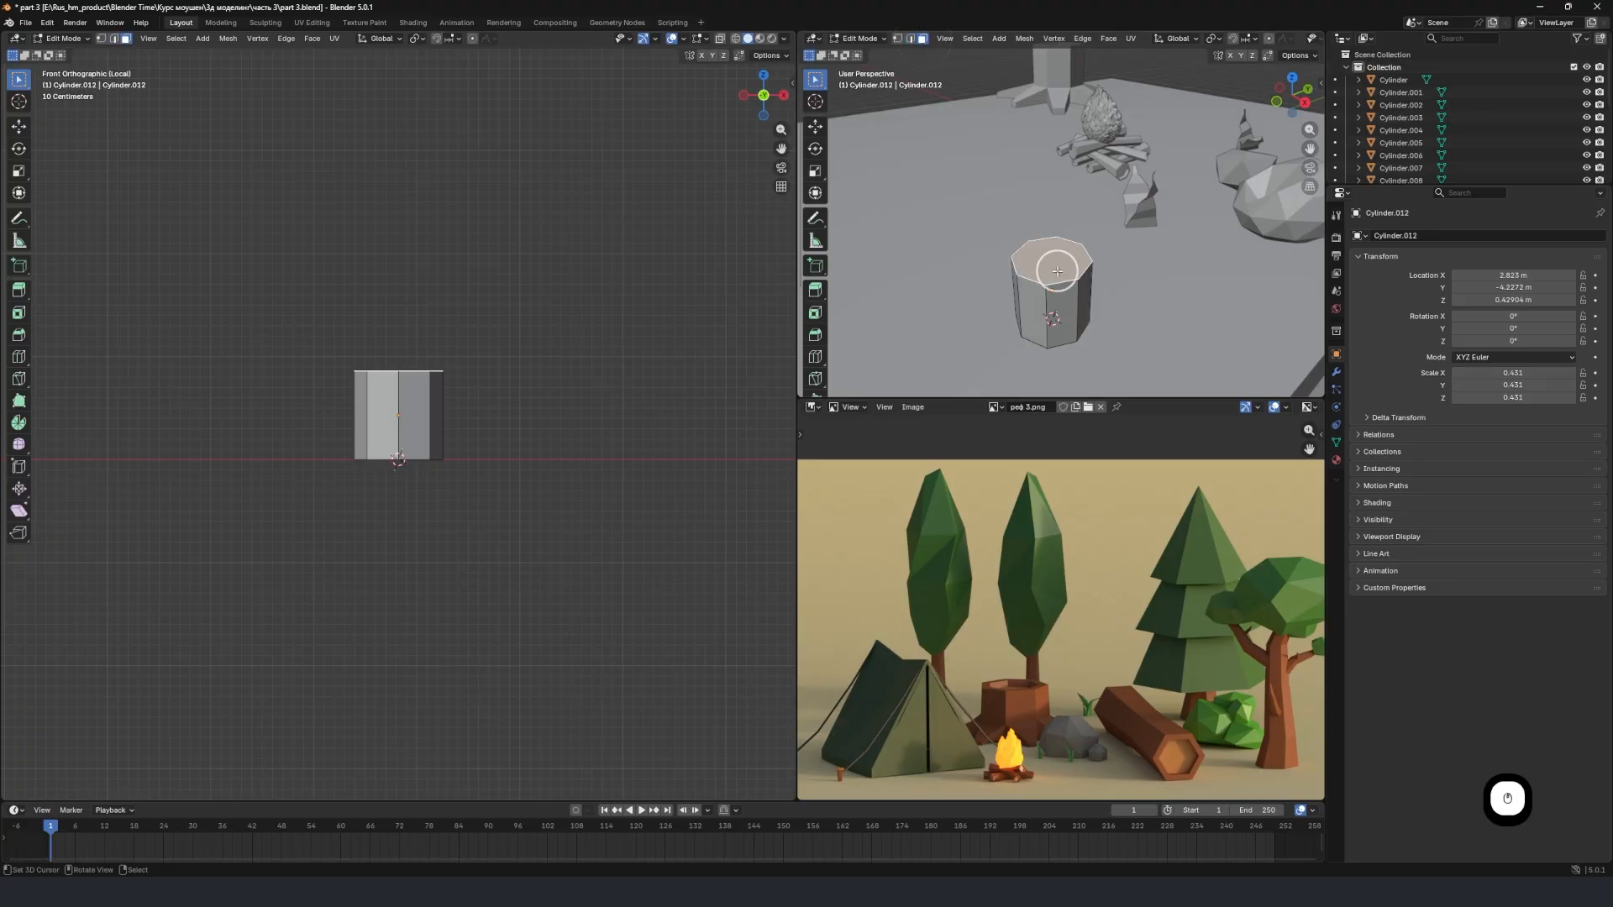
scroll(477, 392, "down", 1)
middle_click_drag(477, 392, 462, 467, "shift")
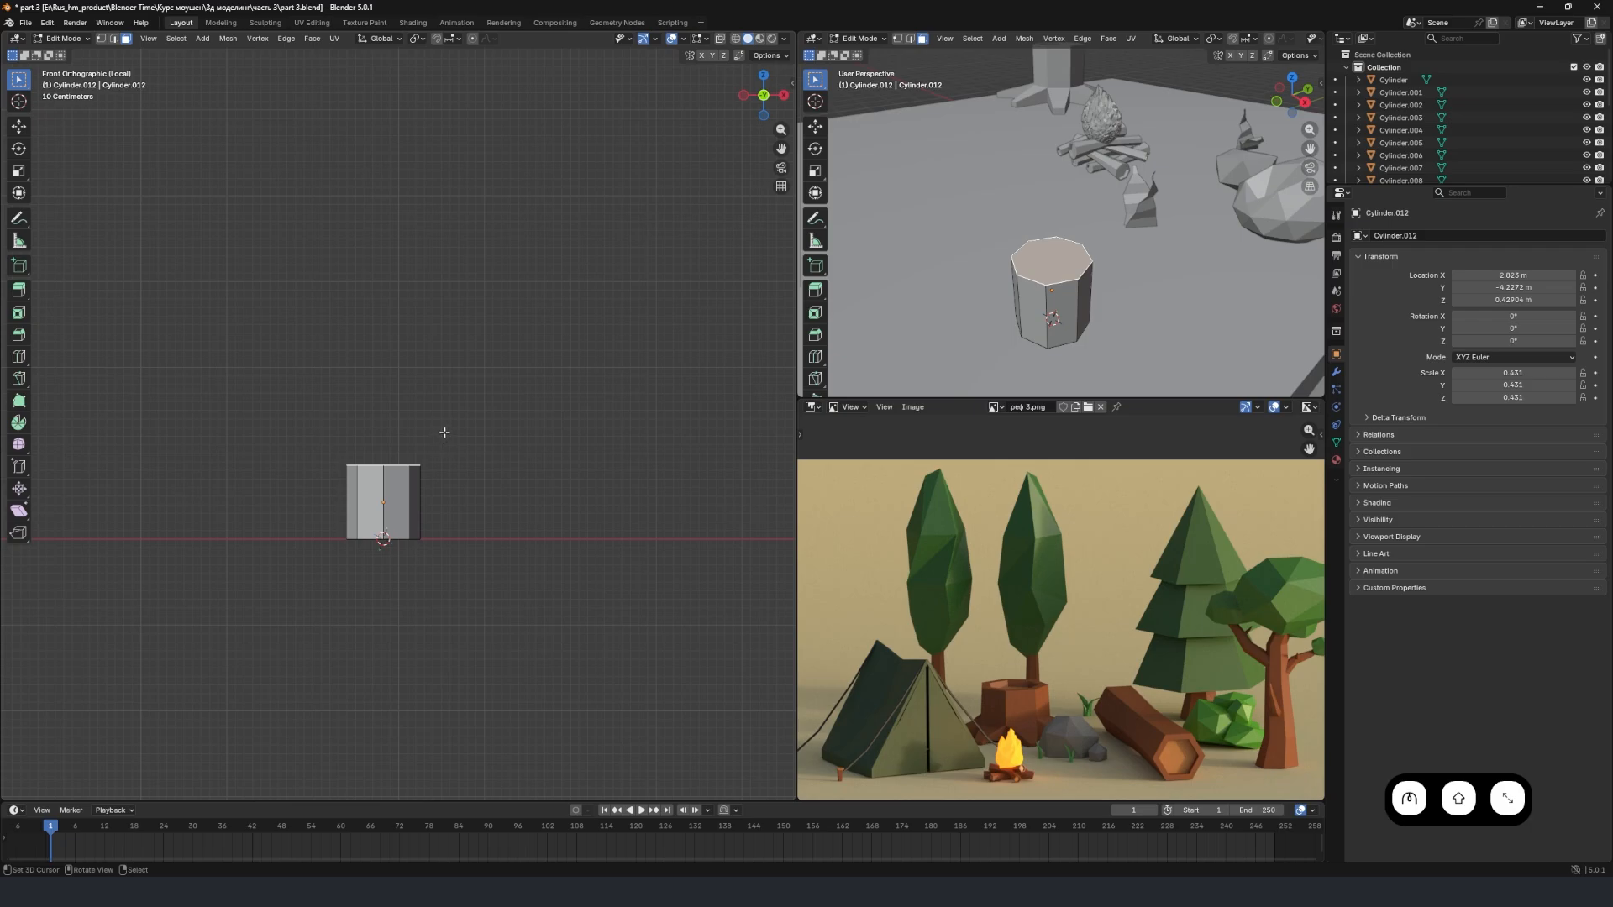
key("g")
key("z")
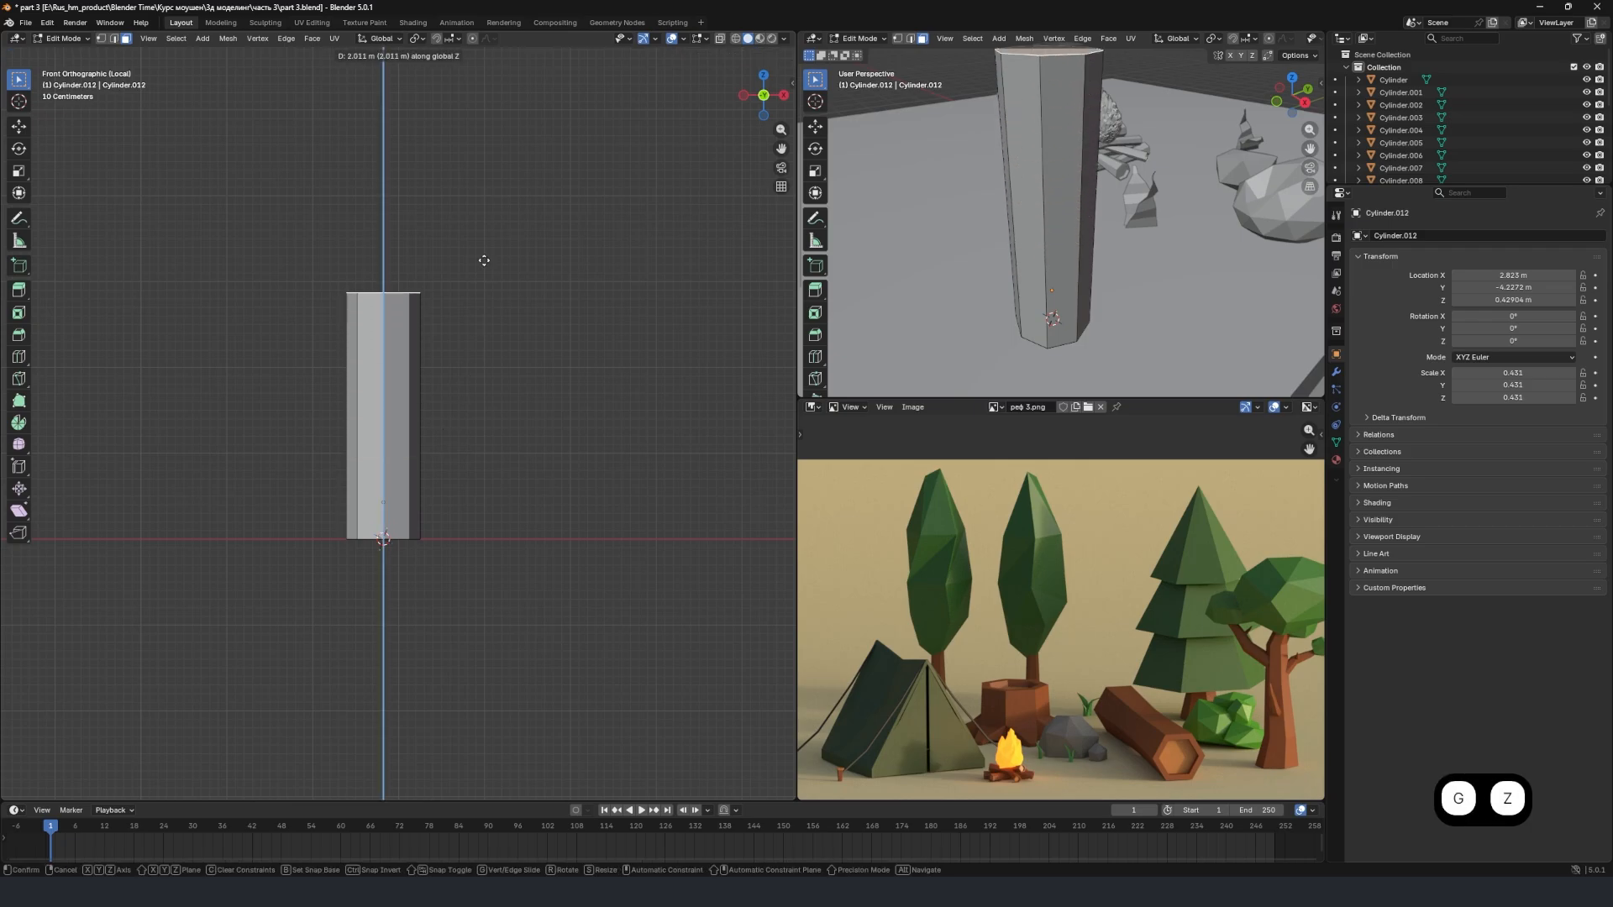
left_click(494, 125)
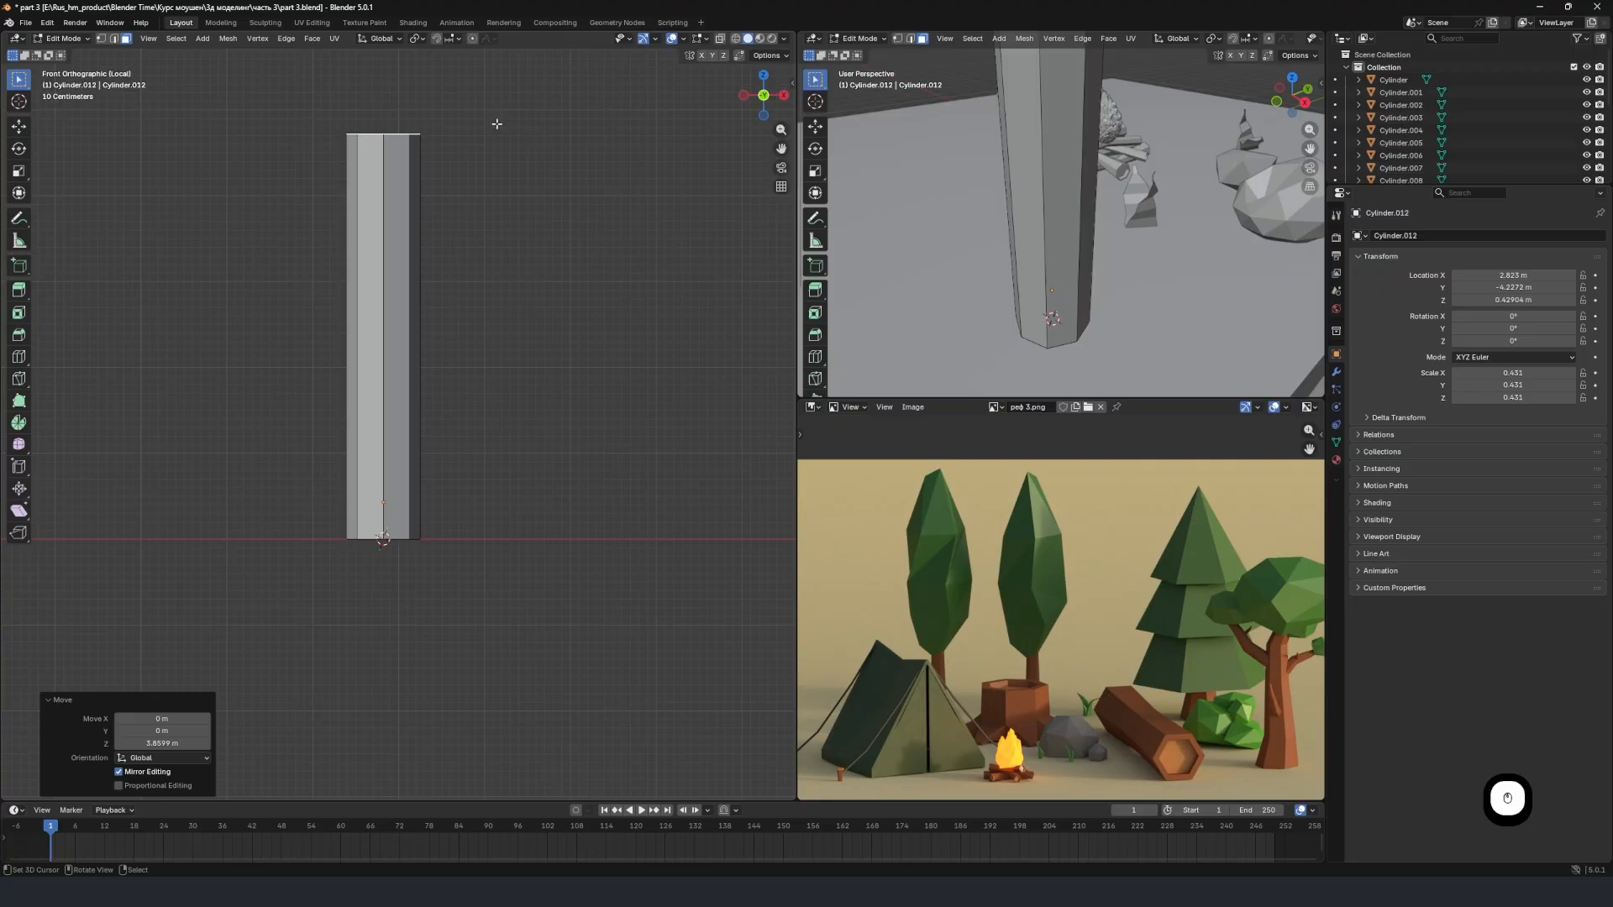
Move the cylinder's top face up about another 0.06 m along global Z.
middle_click_drag(1058, 219, 1174, 187)
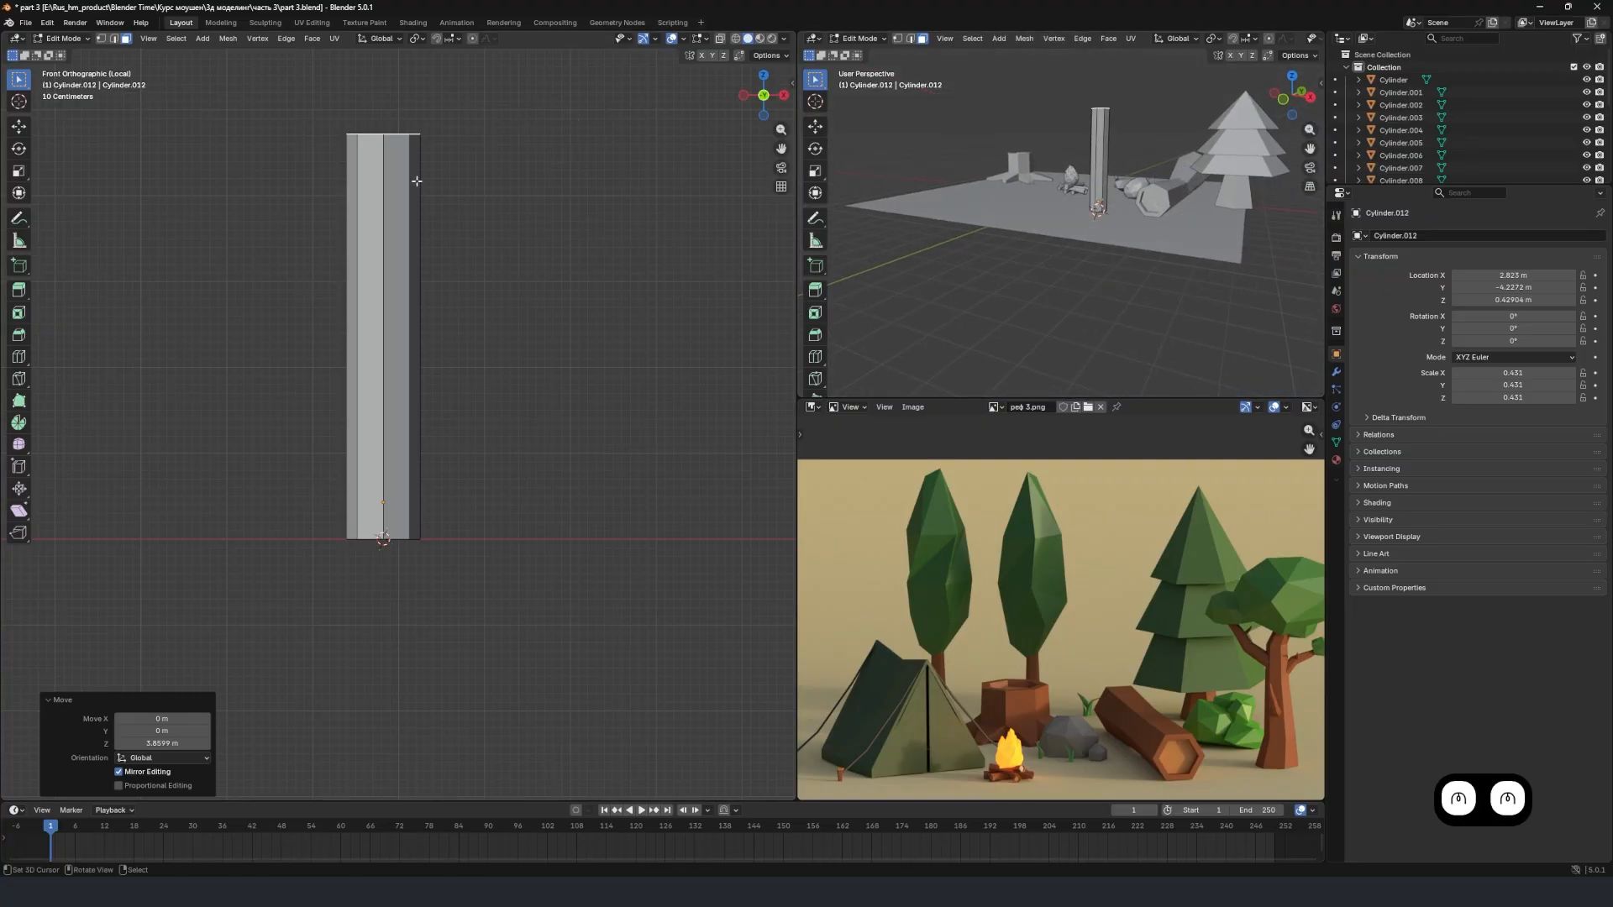
middle_click_drag(418, 173, 411, 224, "shift")
key("g")
key("z")
left_click(417, 223)
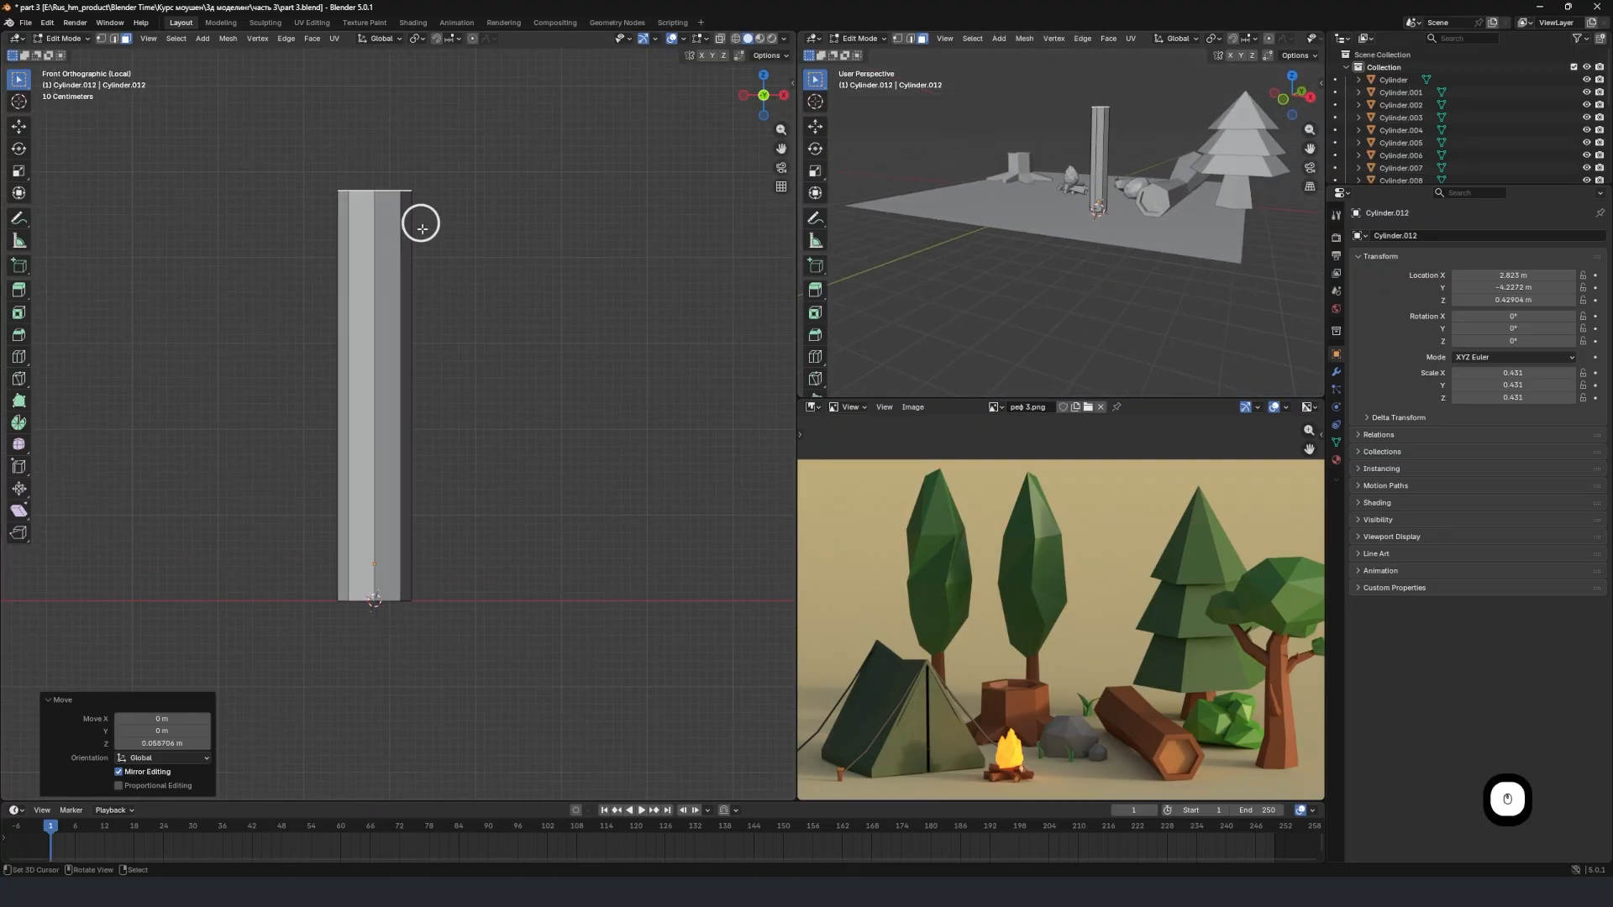
Taper the trunk by scaling its top face uniformly to about 0.567.
scroll(521, 243, "up", 1)
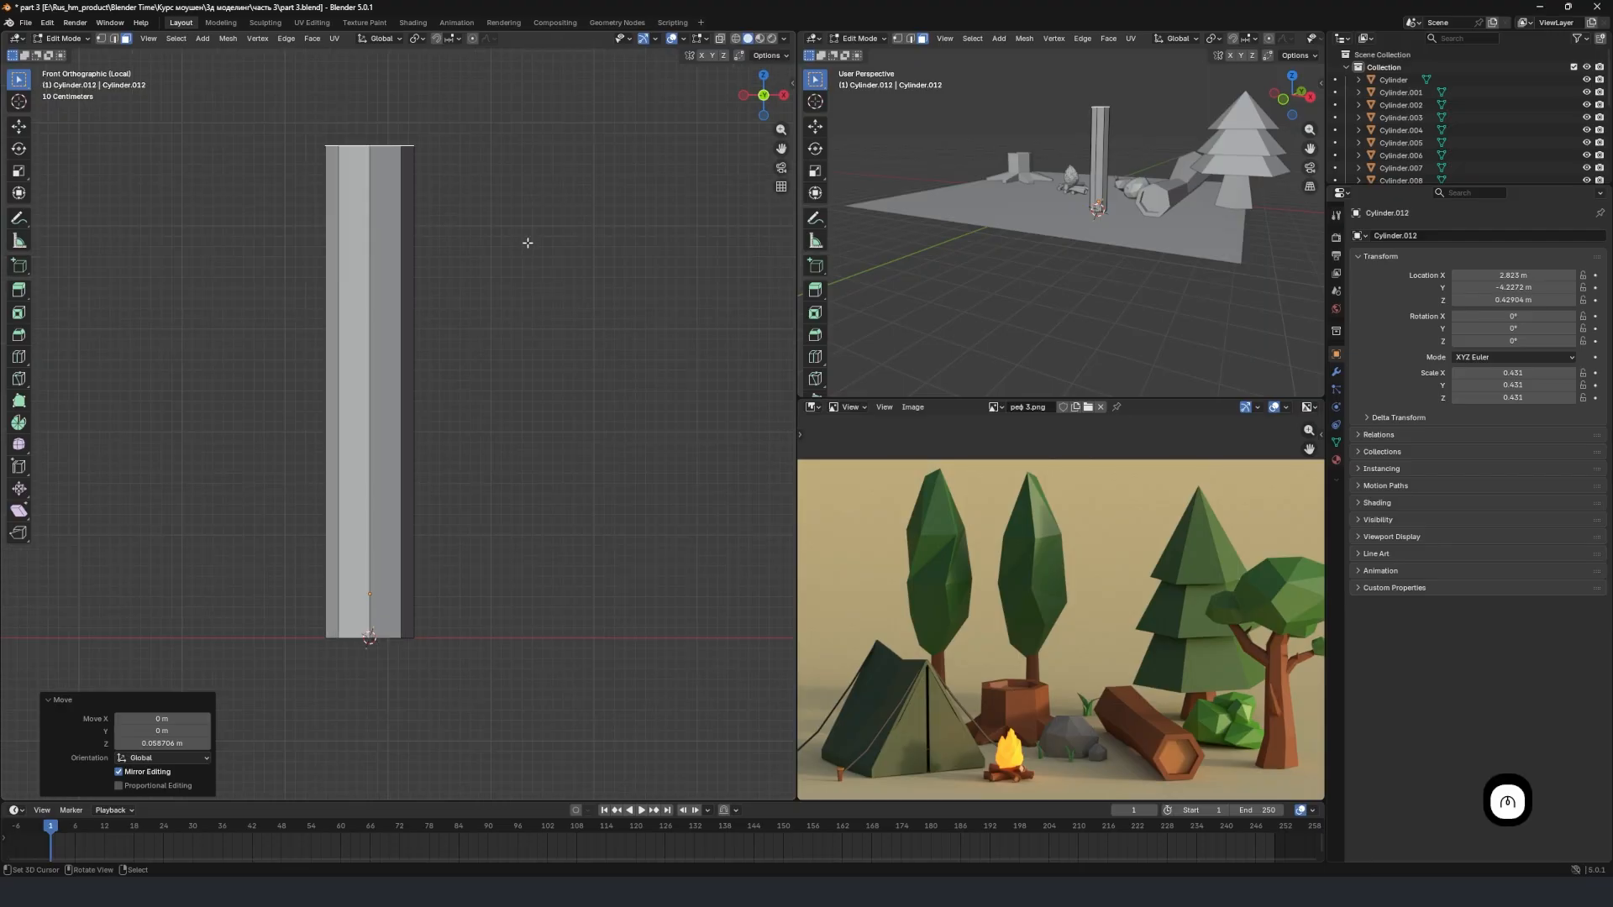
key("s")
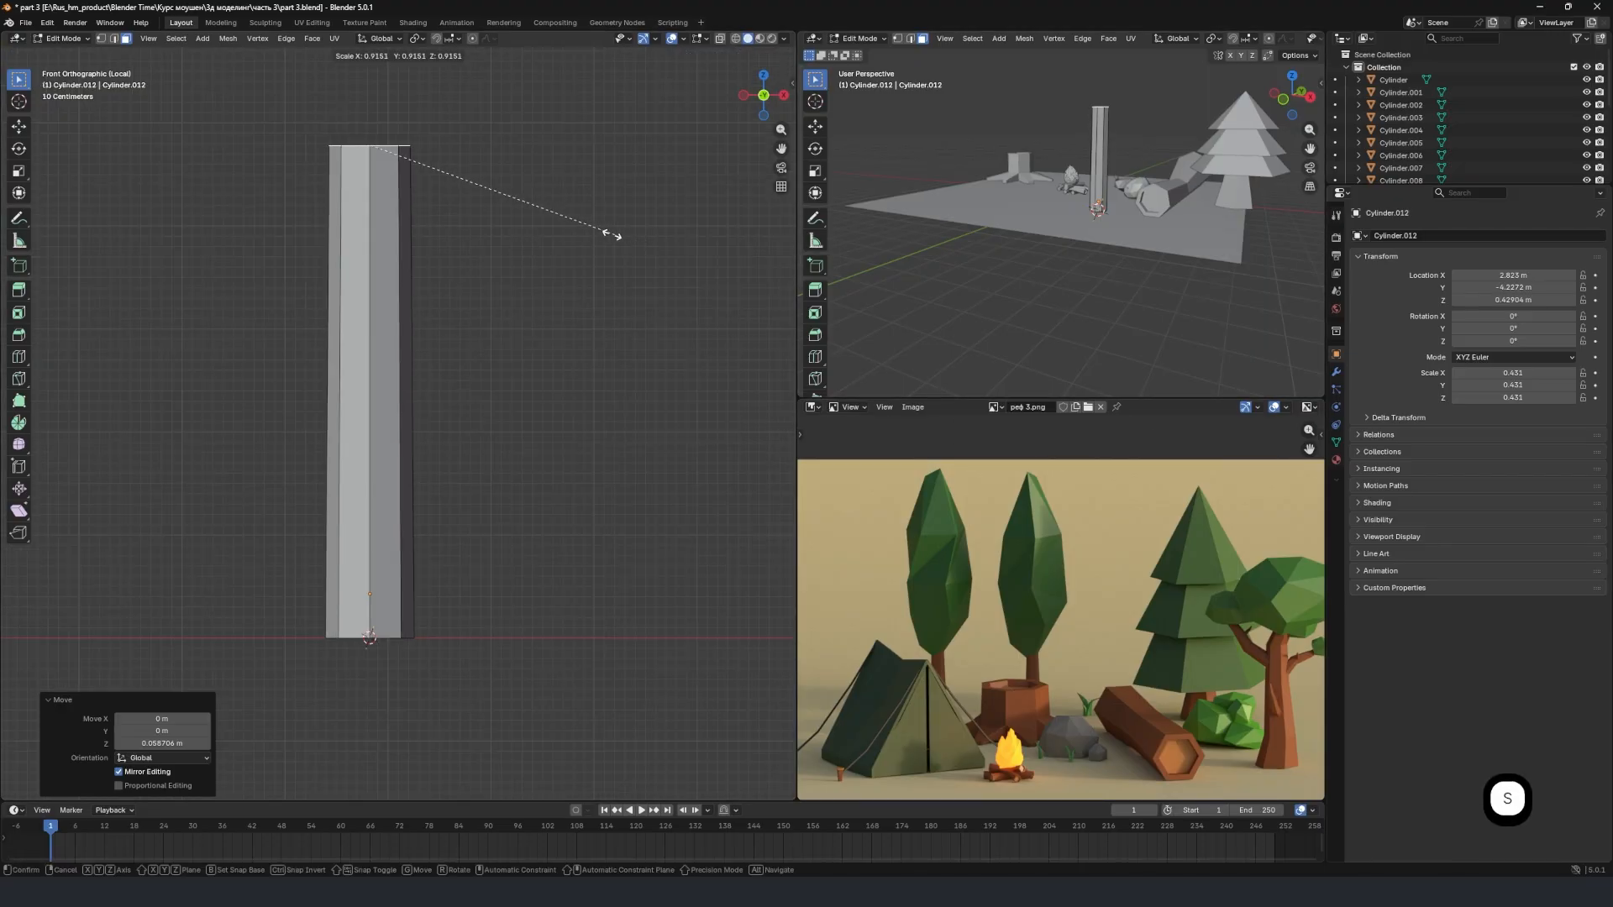
left_click(504, 220)
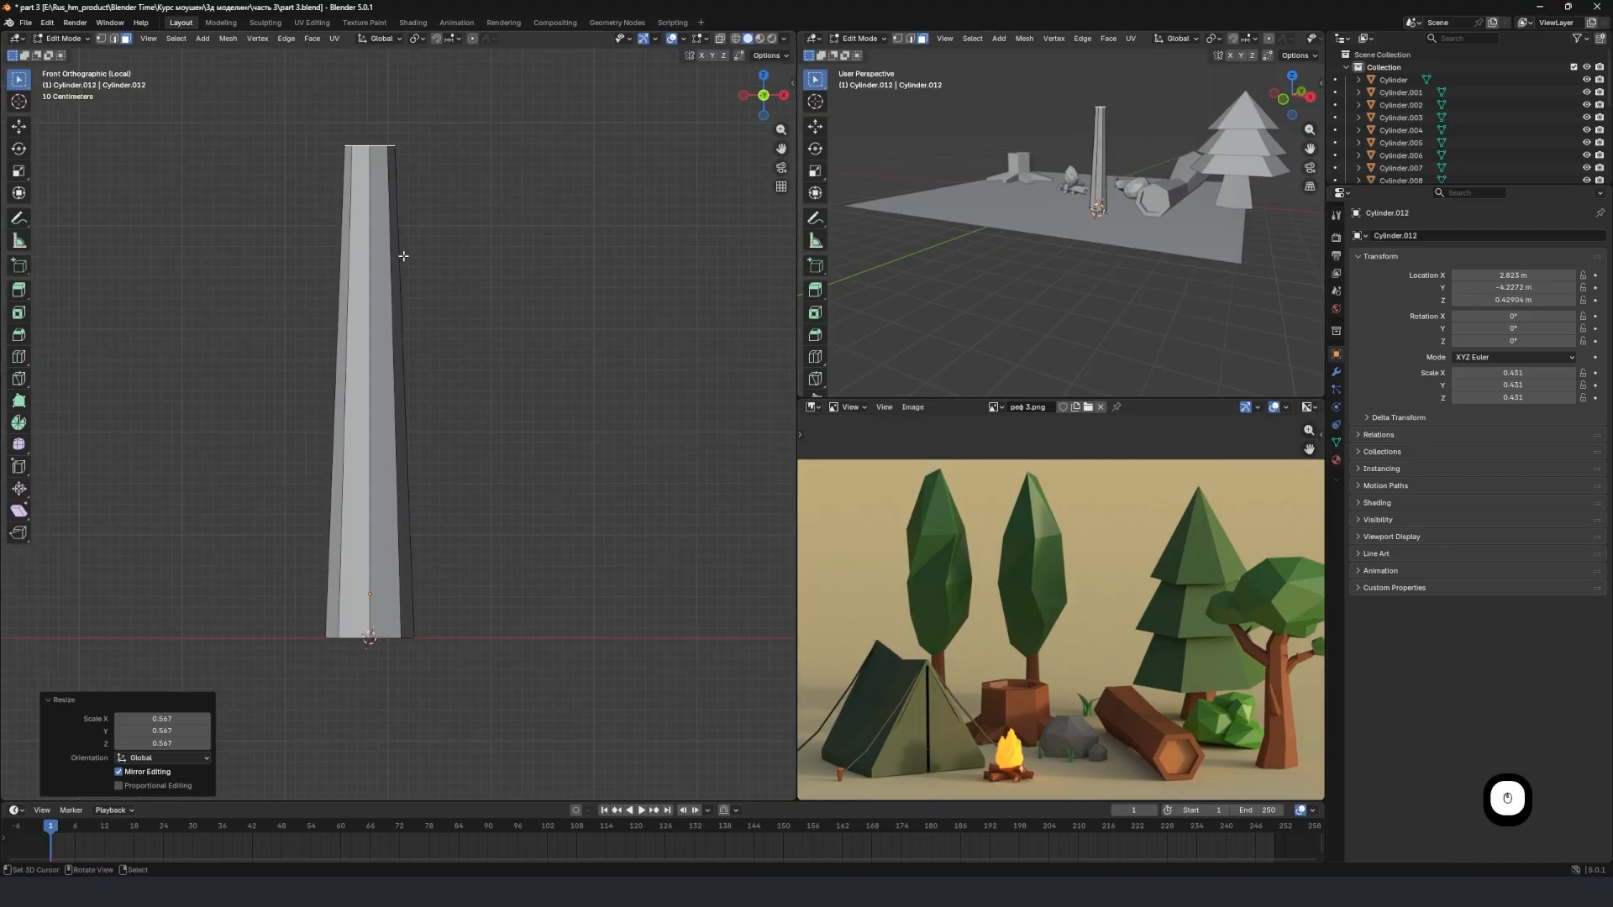
Add six evenly spaced horizontal loop cuts along the trunk's height, without sliding them.
key("ctrl")
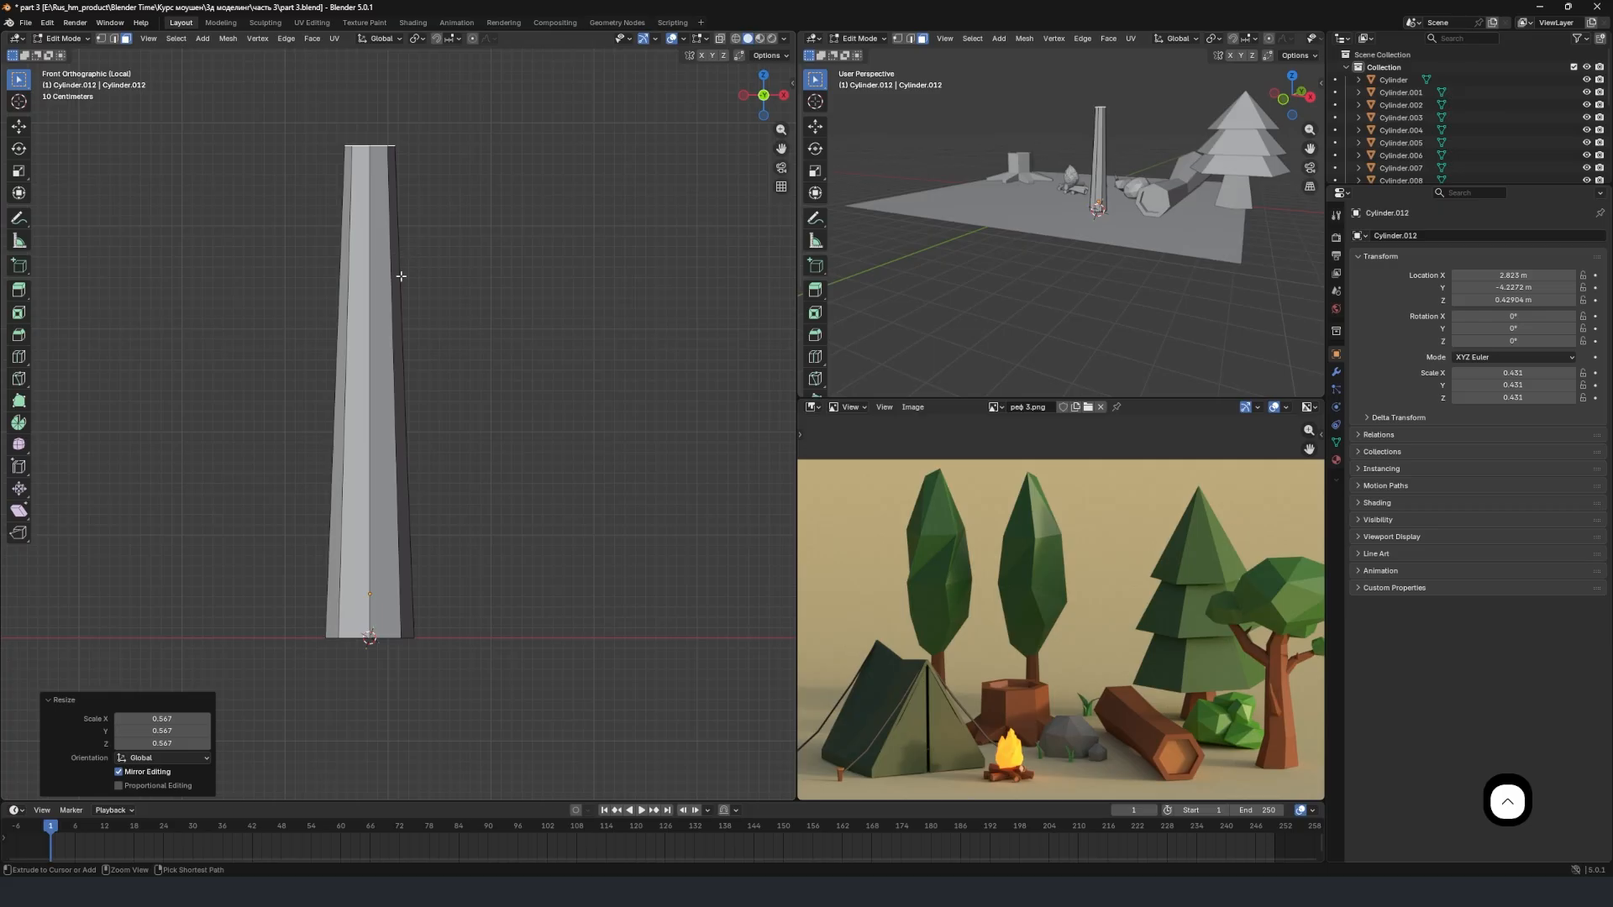
key("ctrl+r")
scroll(389, 364, "up", 2)
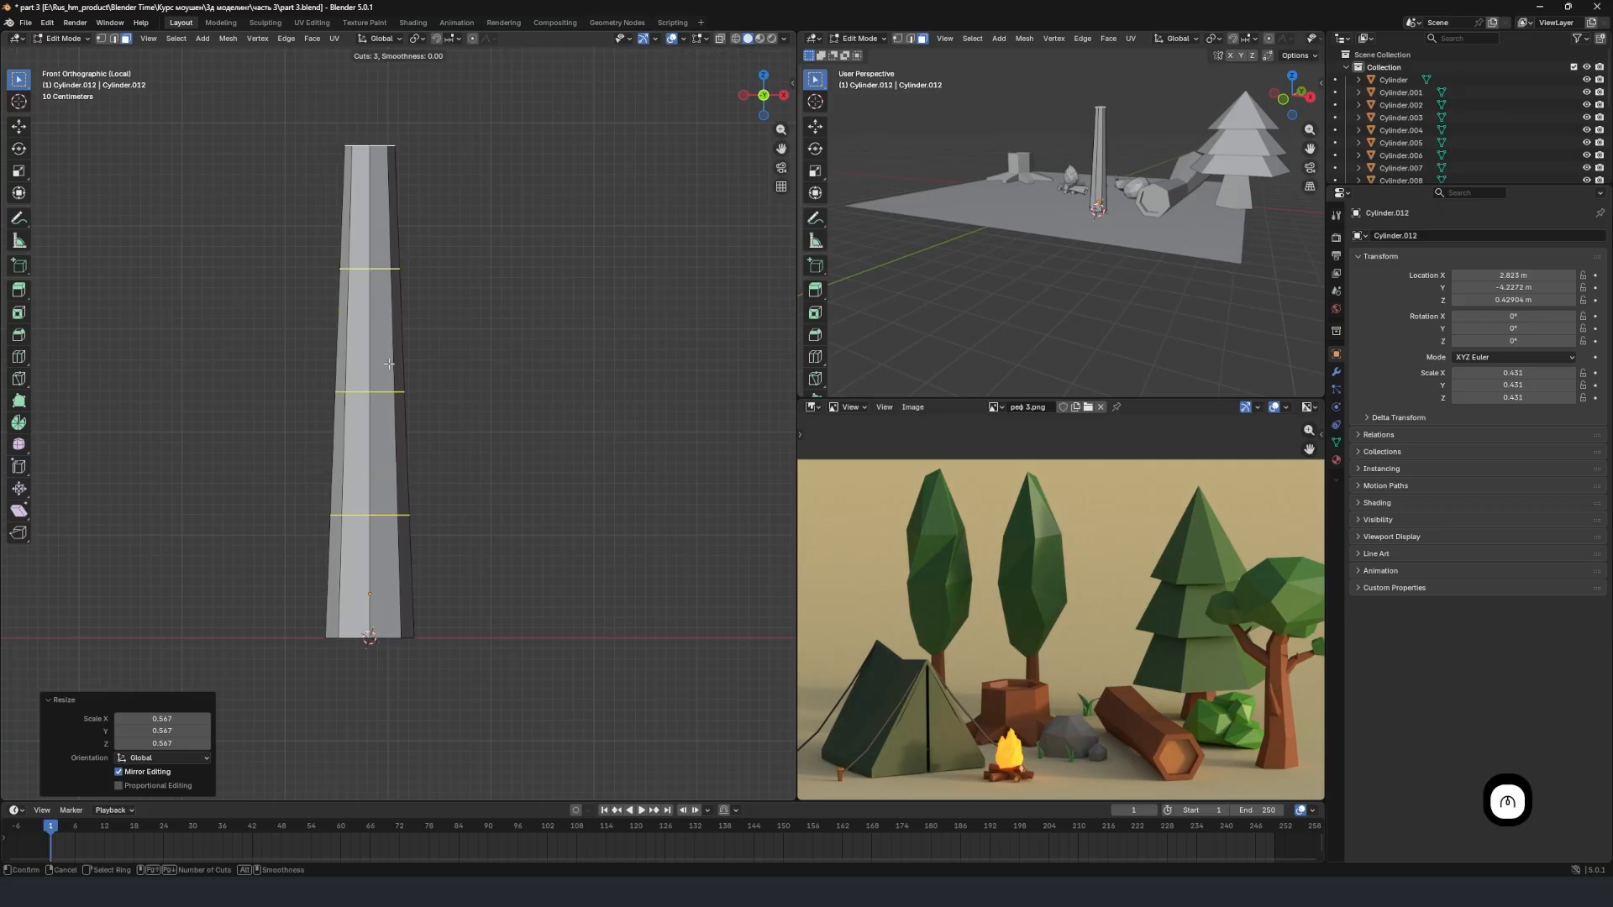
scroll(388, 364, "up", 2)
scroll(389, 363, "up", 1)
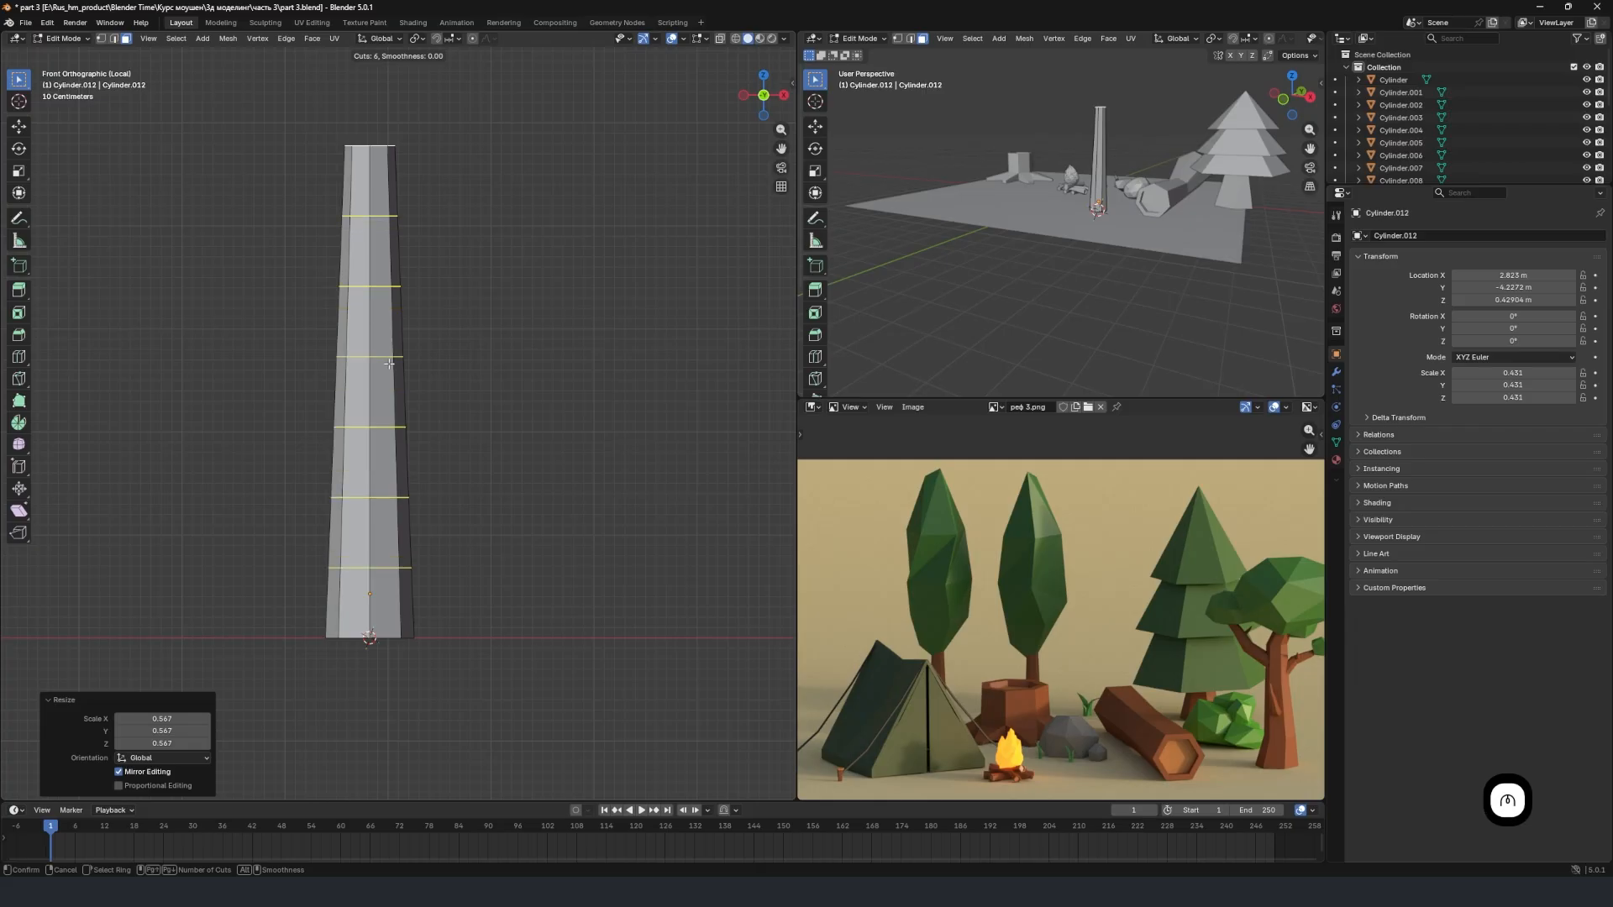
left_click(389, 364)
right_click(389, 363)
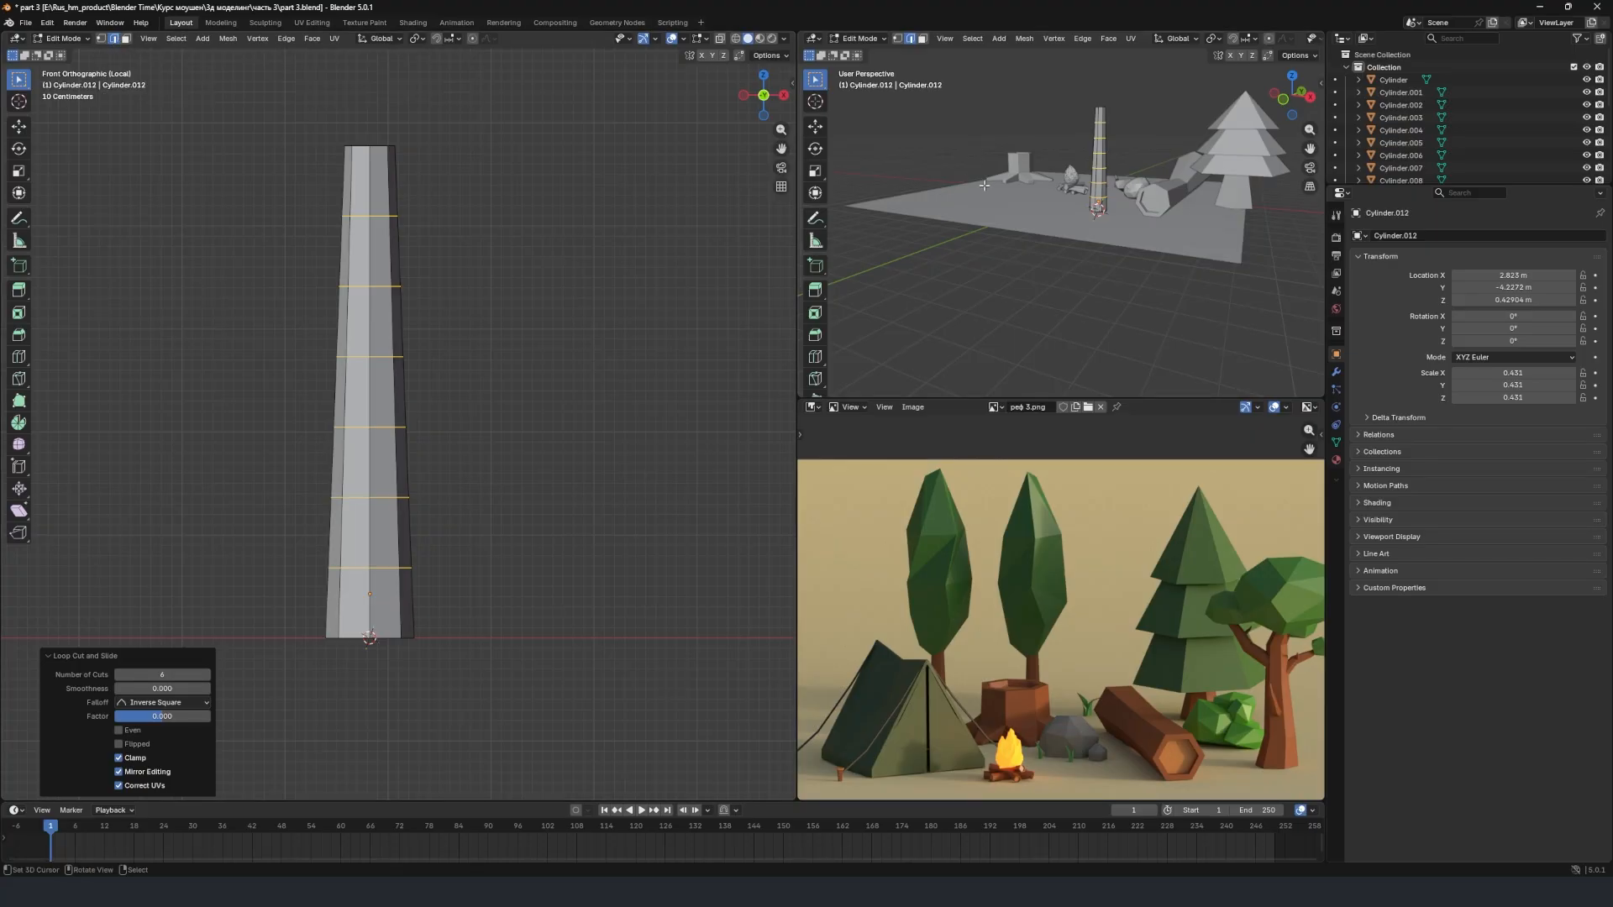
Select the full lowest edge loop added around the trunk and move it about 0.05 m along X and 0.04 m up.
scroll(1115, 153, "up", 3)
middle_click_drag(1115, 154, 1072, 180)
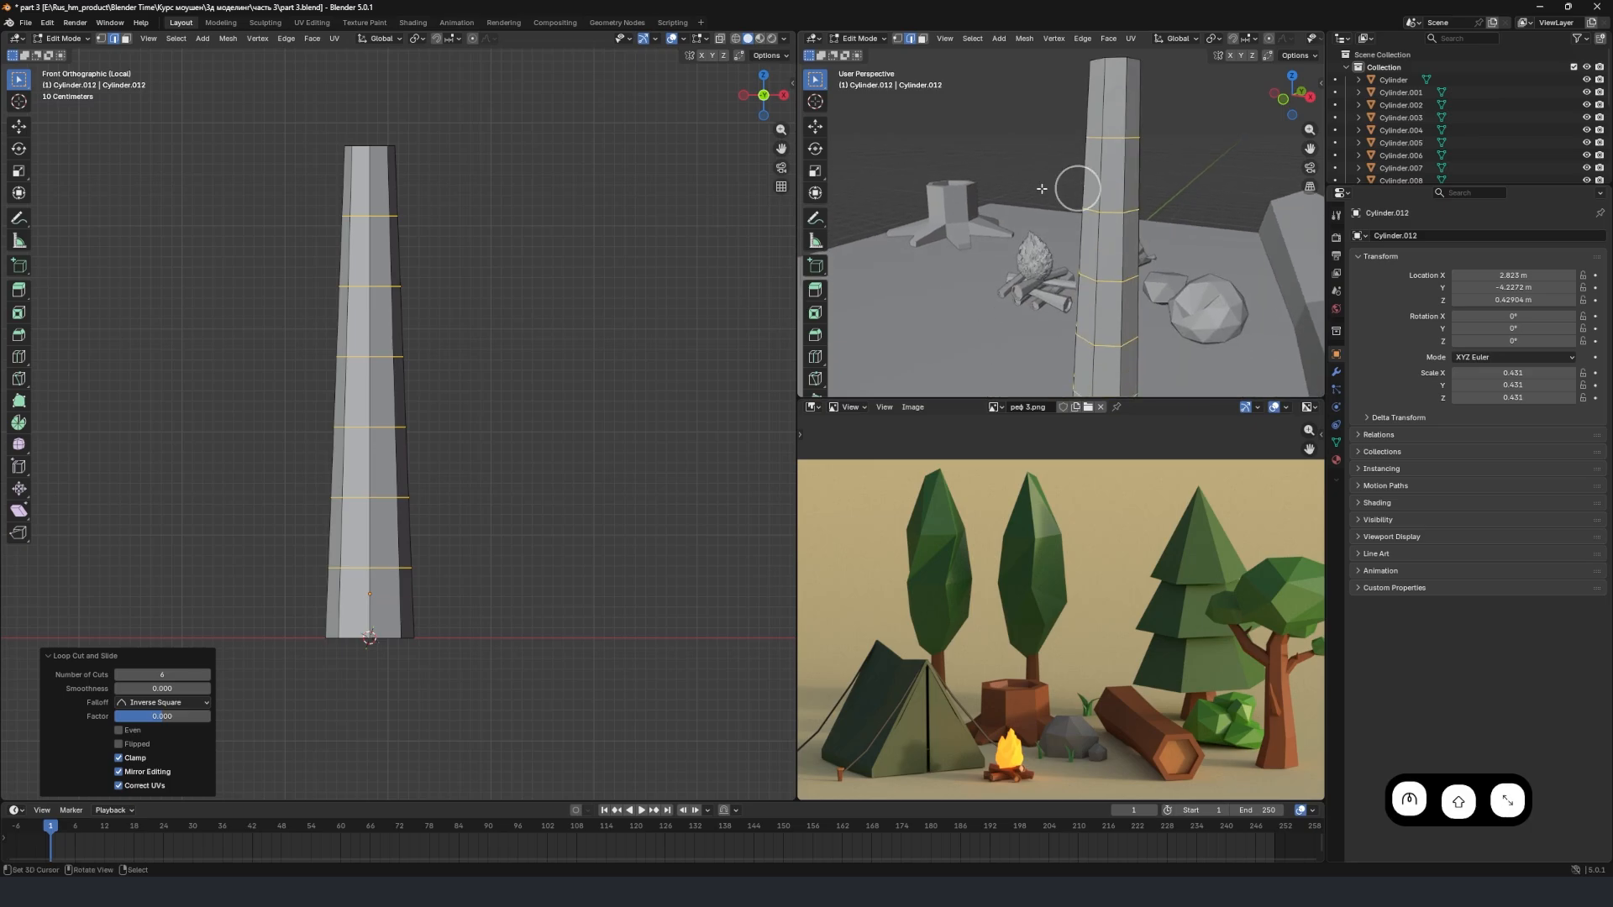
left_click(363, 215)
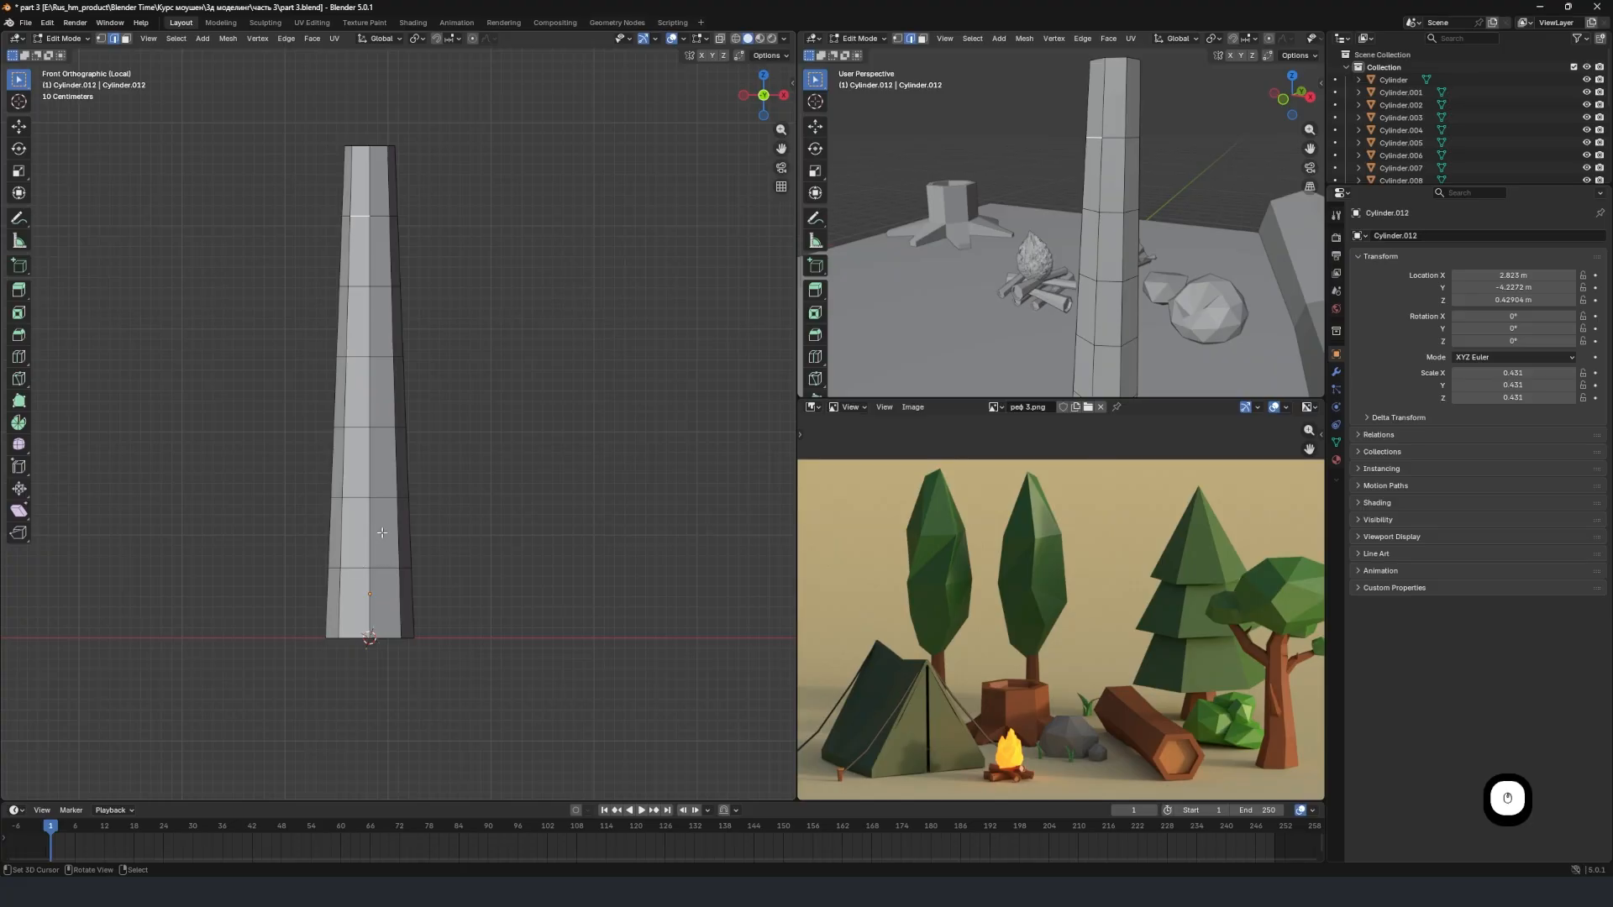
left_click(355, 570)
middle_click_drag(1133, 354, 1130, 194, "shift")
scroll(1131, 198, "up", 3, "shift")
scroll(1138, 315, "up", 3)
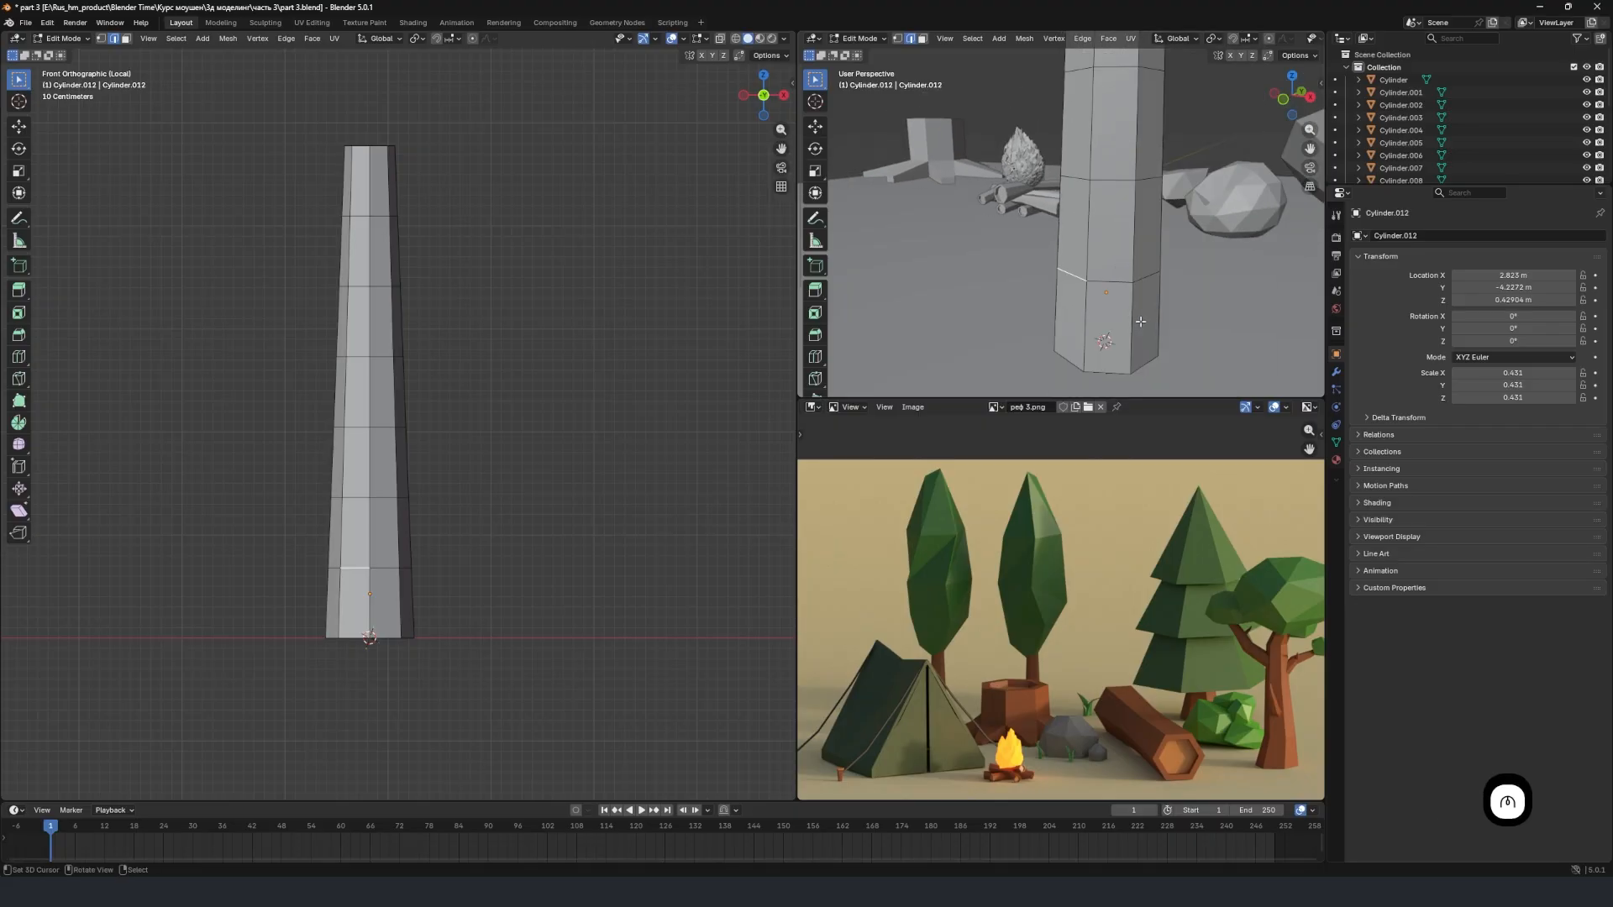
middle_click_drag(1139, 322, 956, 340)
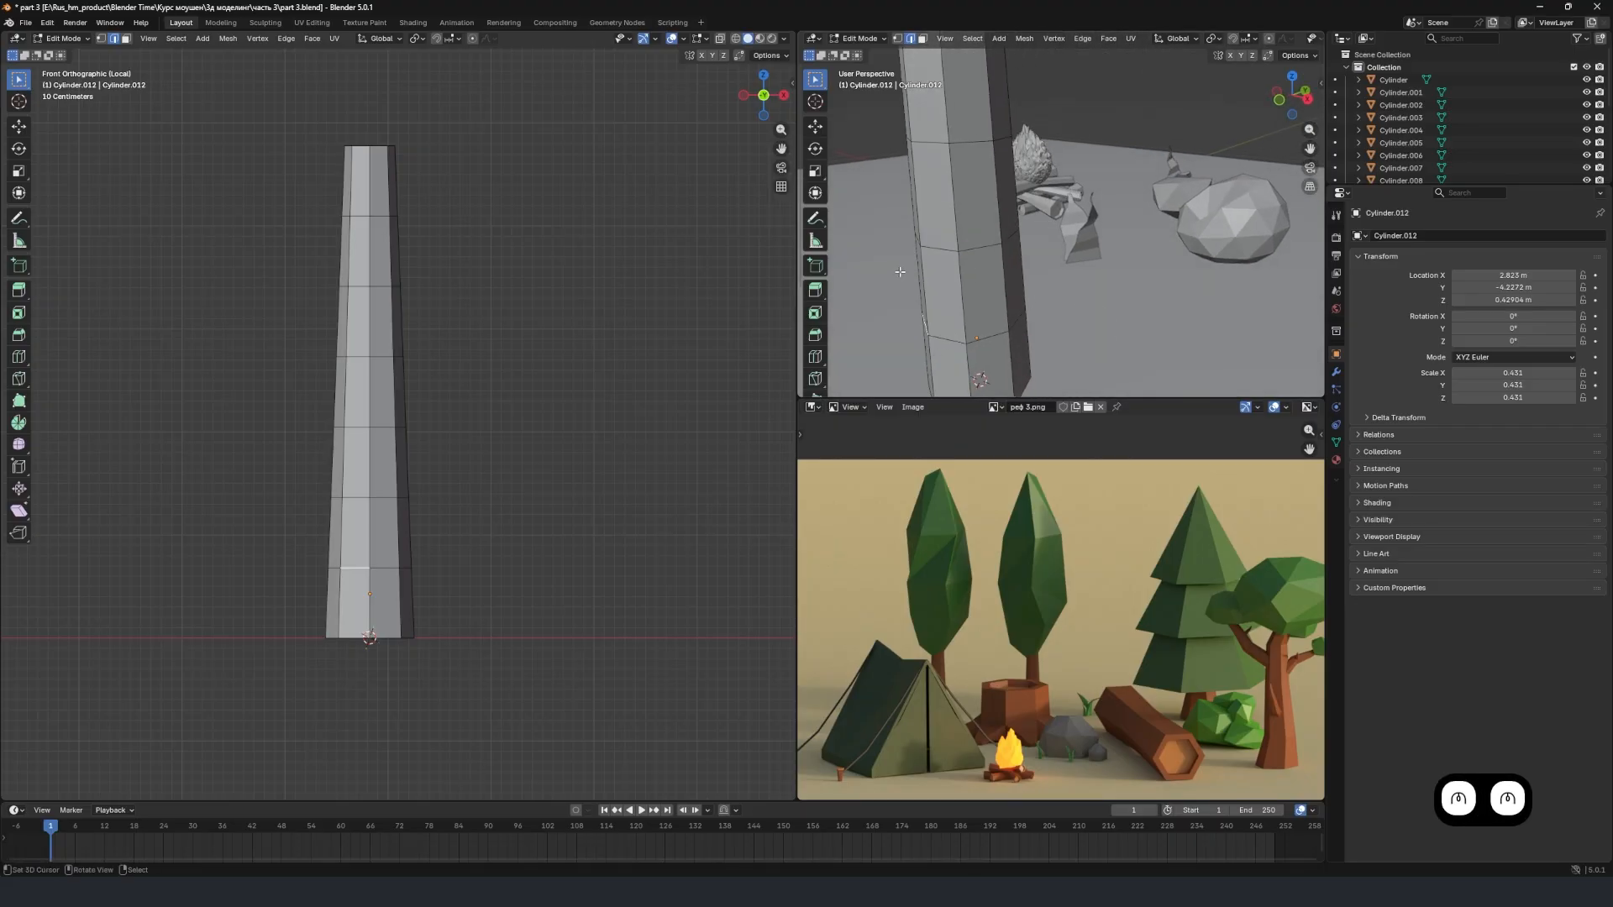
middle_click_drag(900, 271, 922, 316)
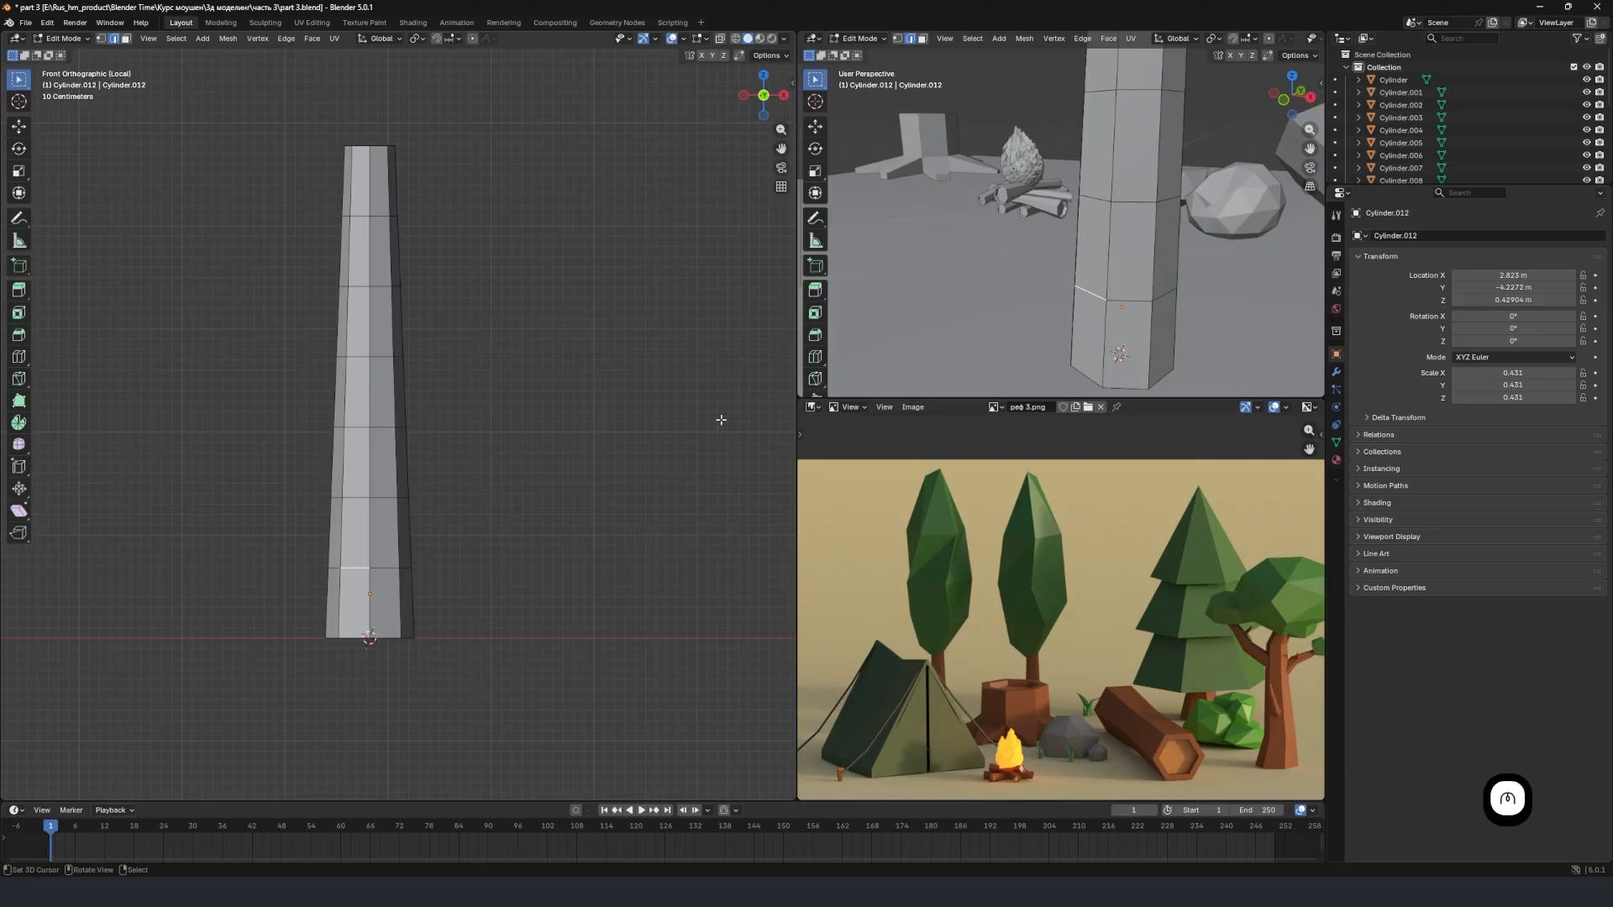
left_click(386, 567, "alt+shift")
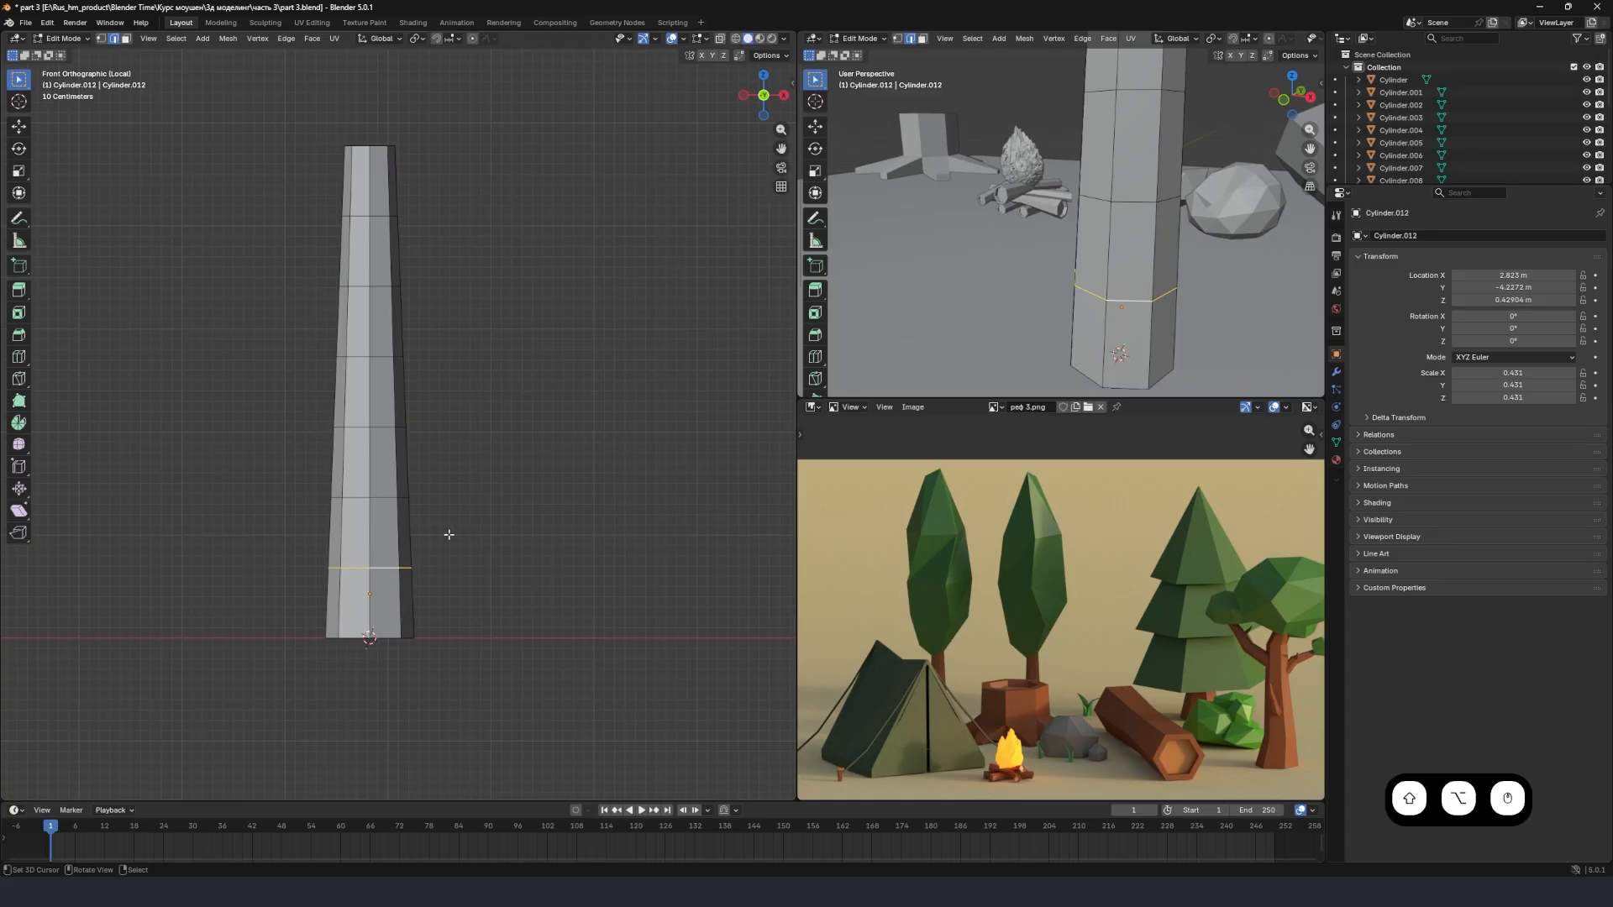
scroll(502, 570, "up", 2)
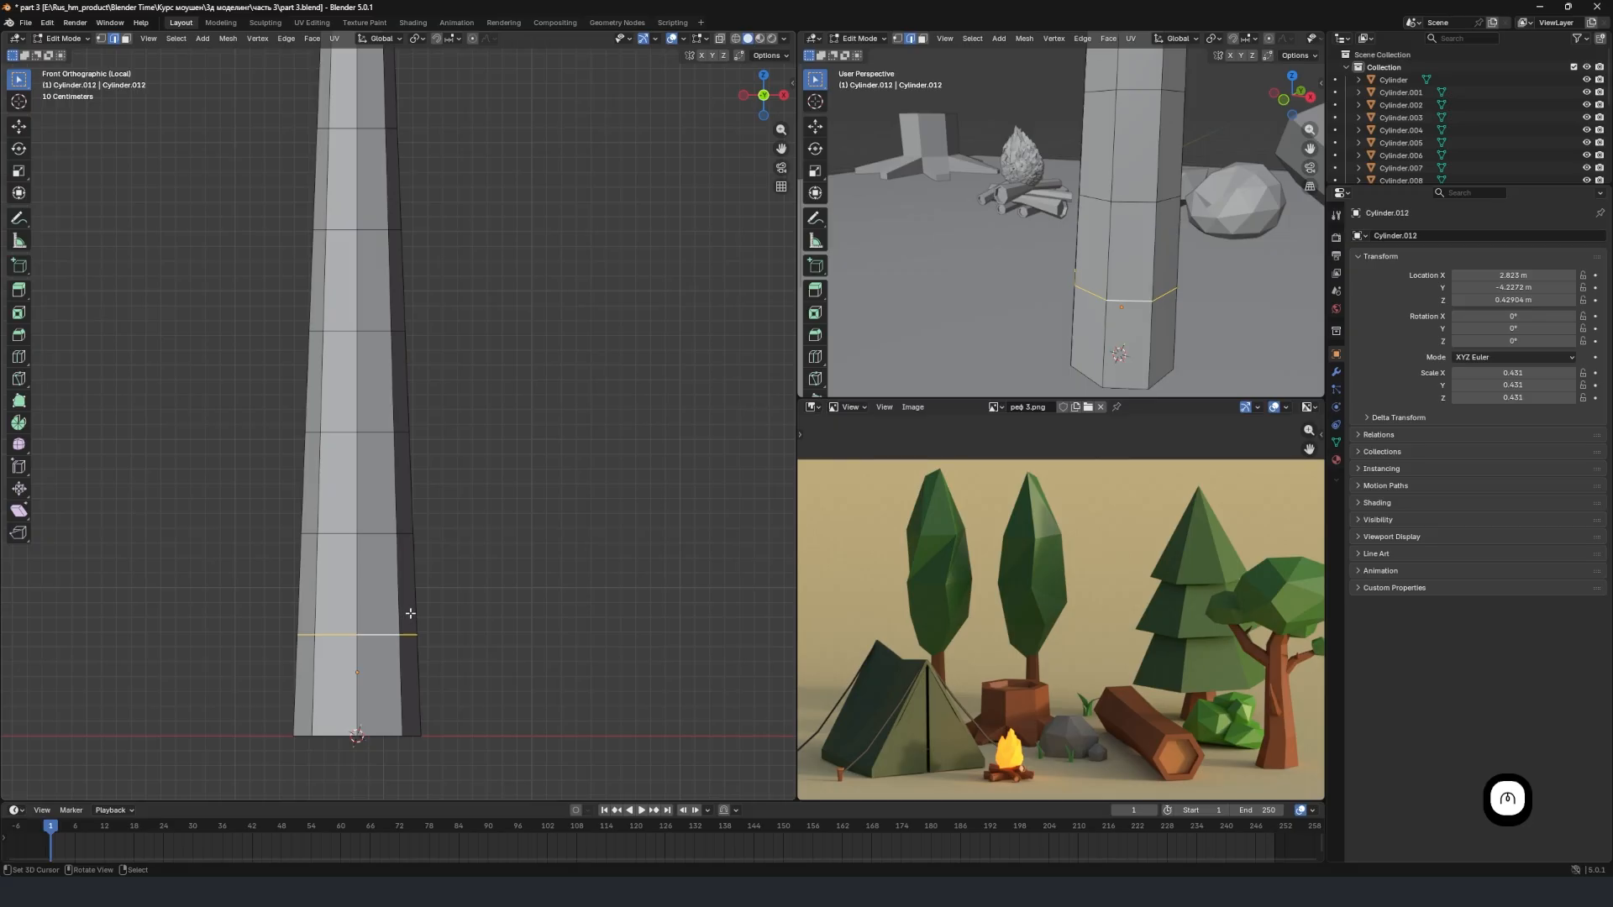
scroll(381, 516, "down", 1)
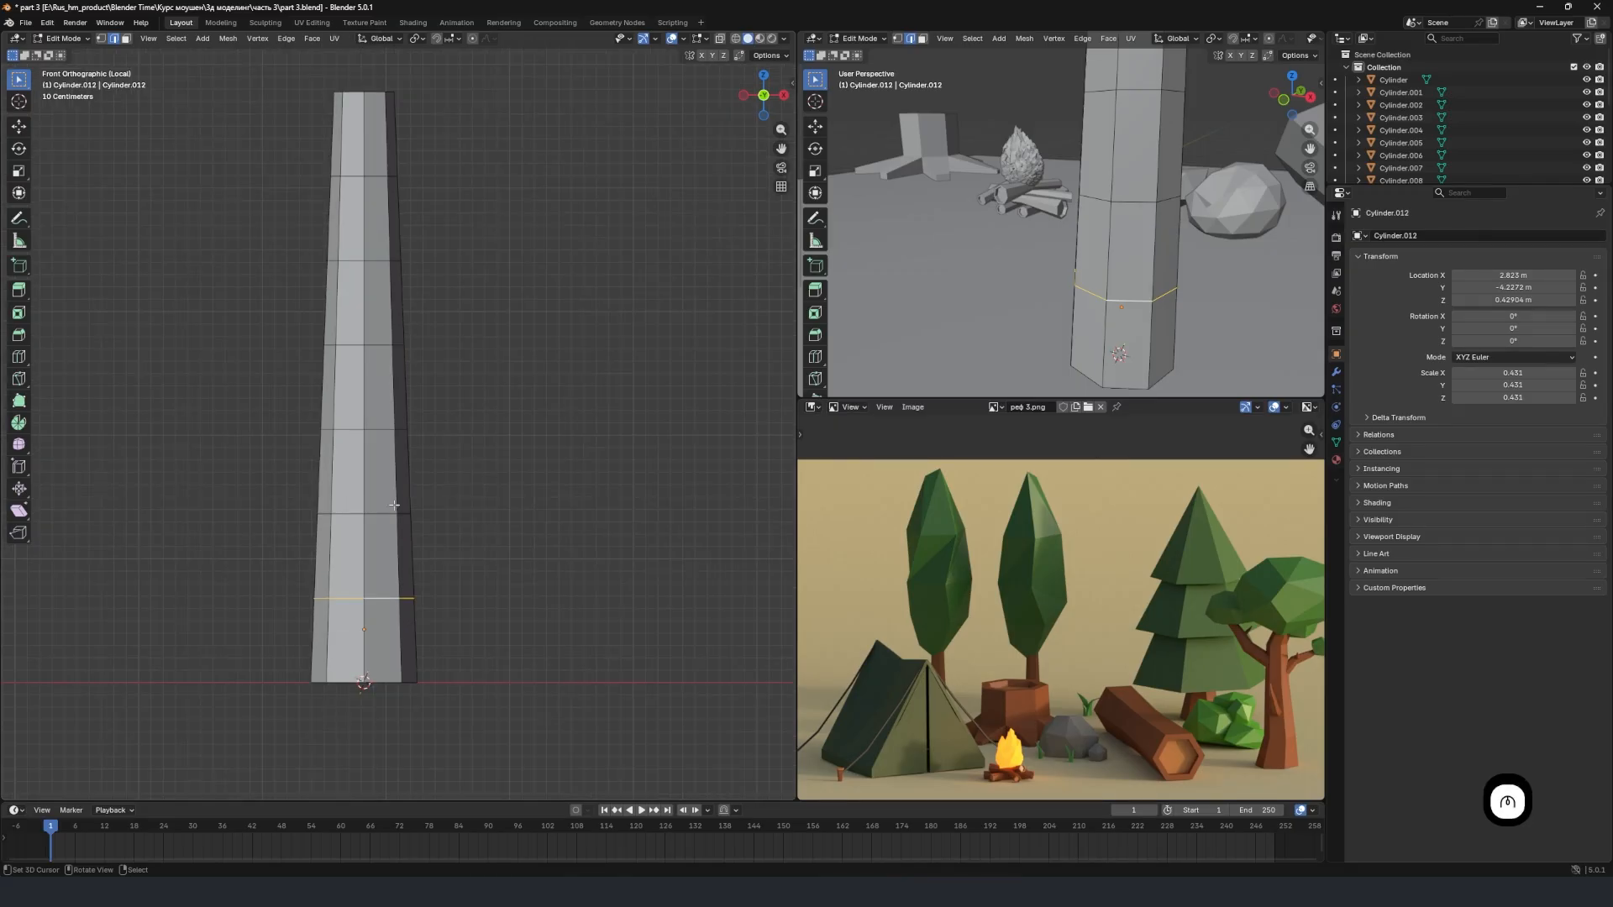
middle_click_drag(396, 580, 417, 502, "shift")
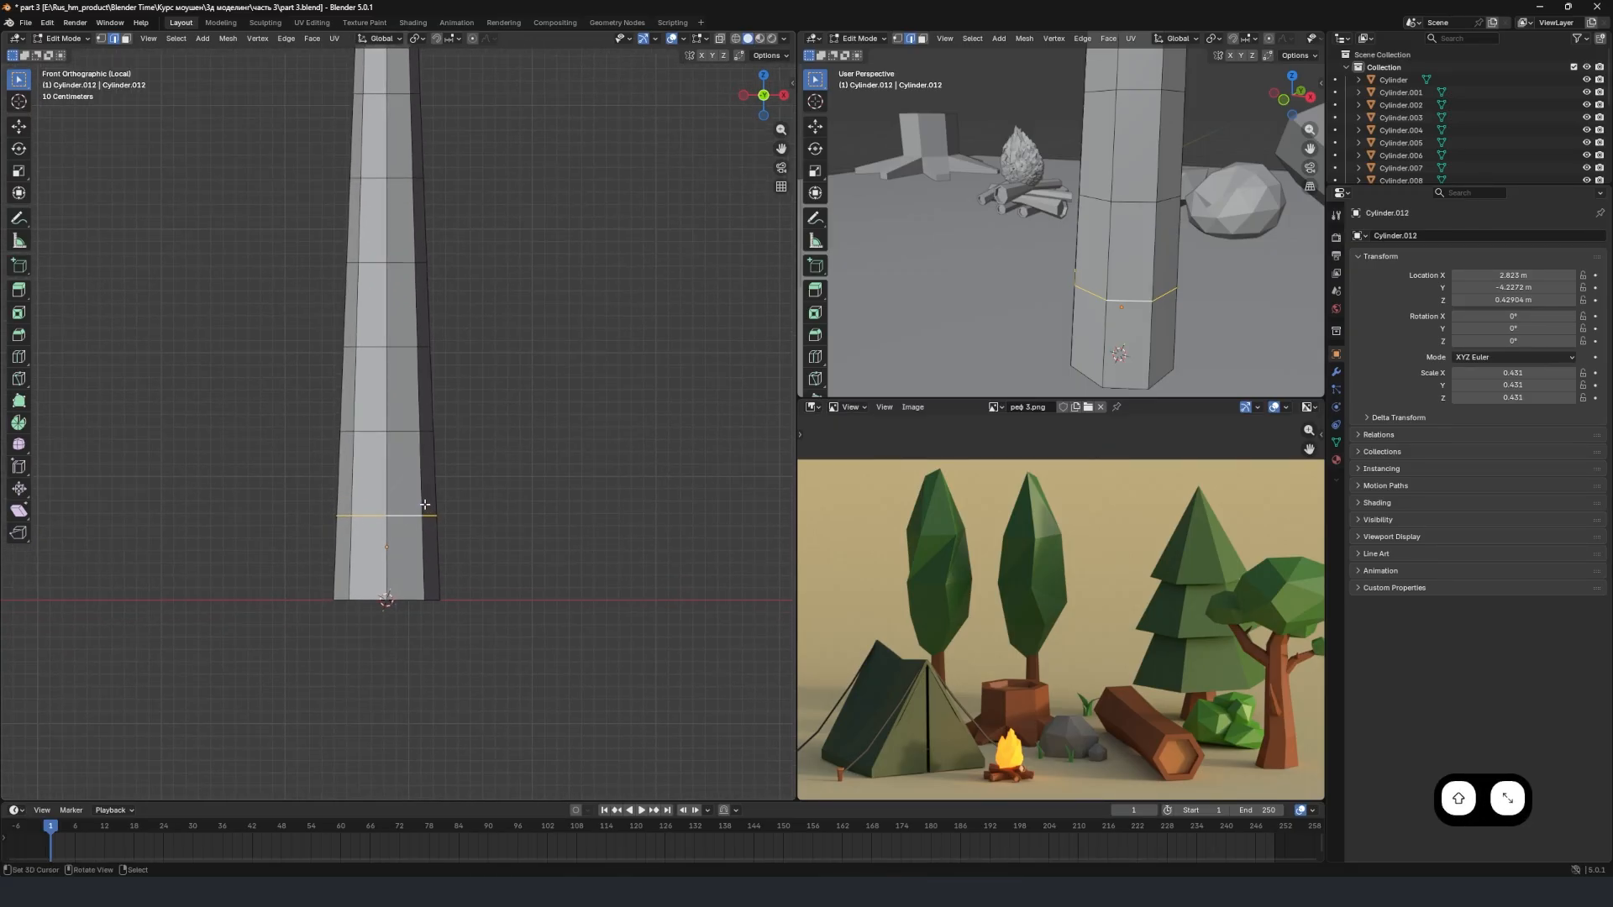
key("g")
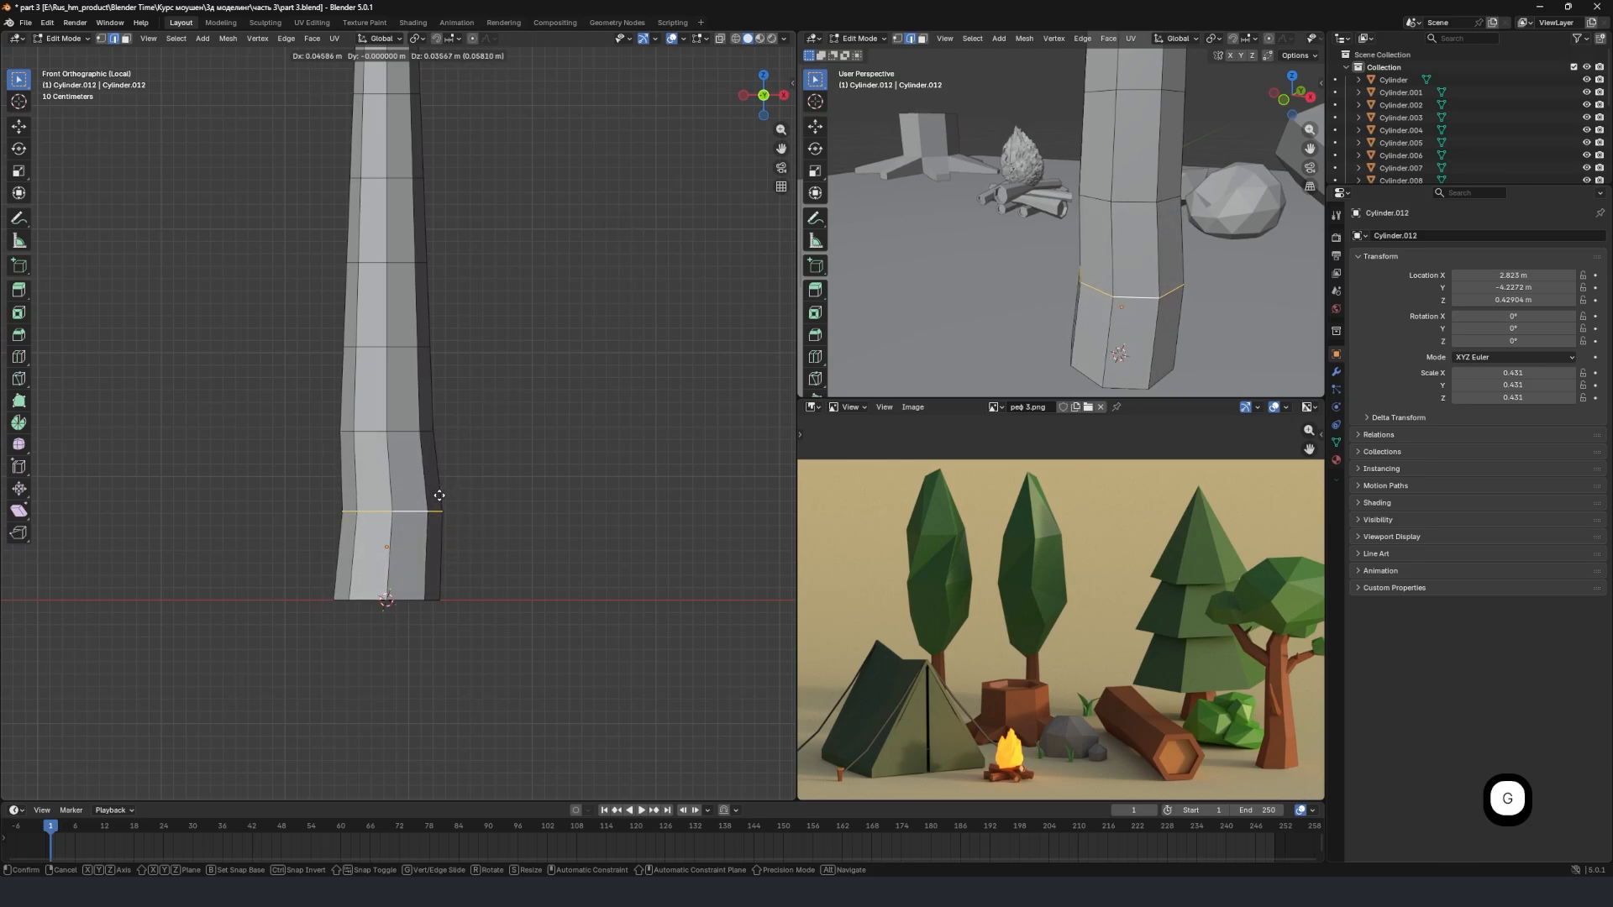
left_click(438, 497)
Select the second edge loop above the trunk's base and move it about 0.13 m along X and 0.015 m up.
left_click(379, 430)
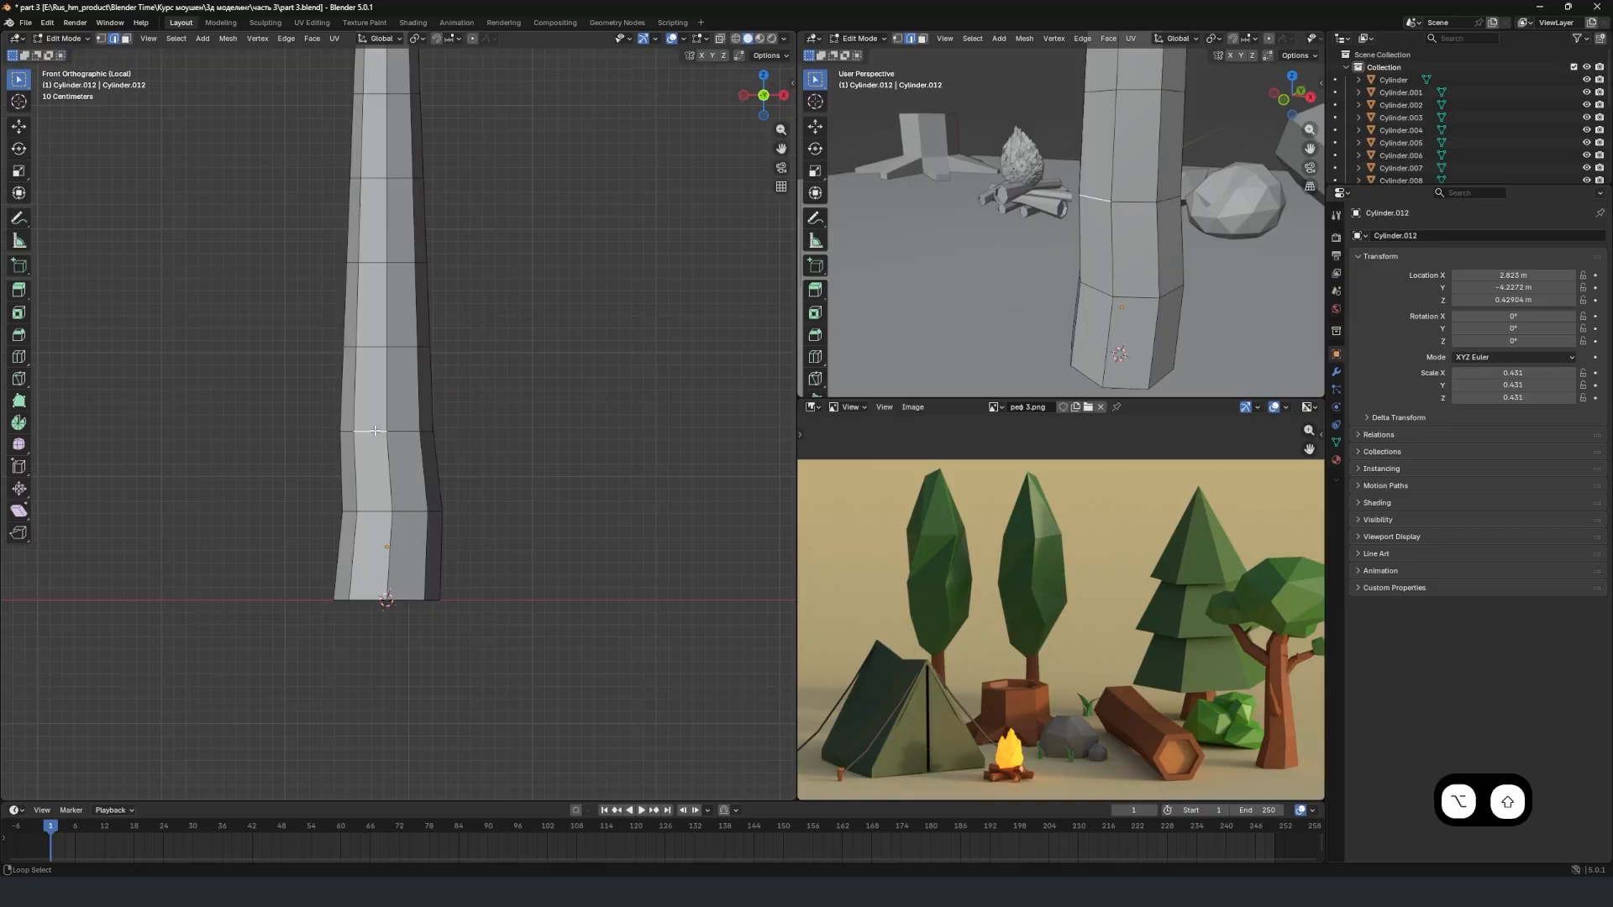
left_click(374, 430, "alt+shift")
key("g")
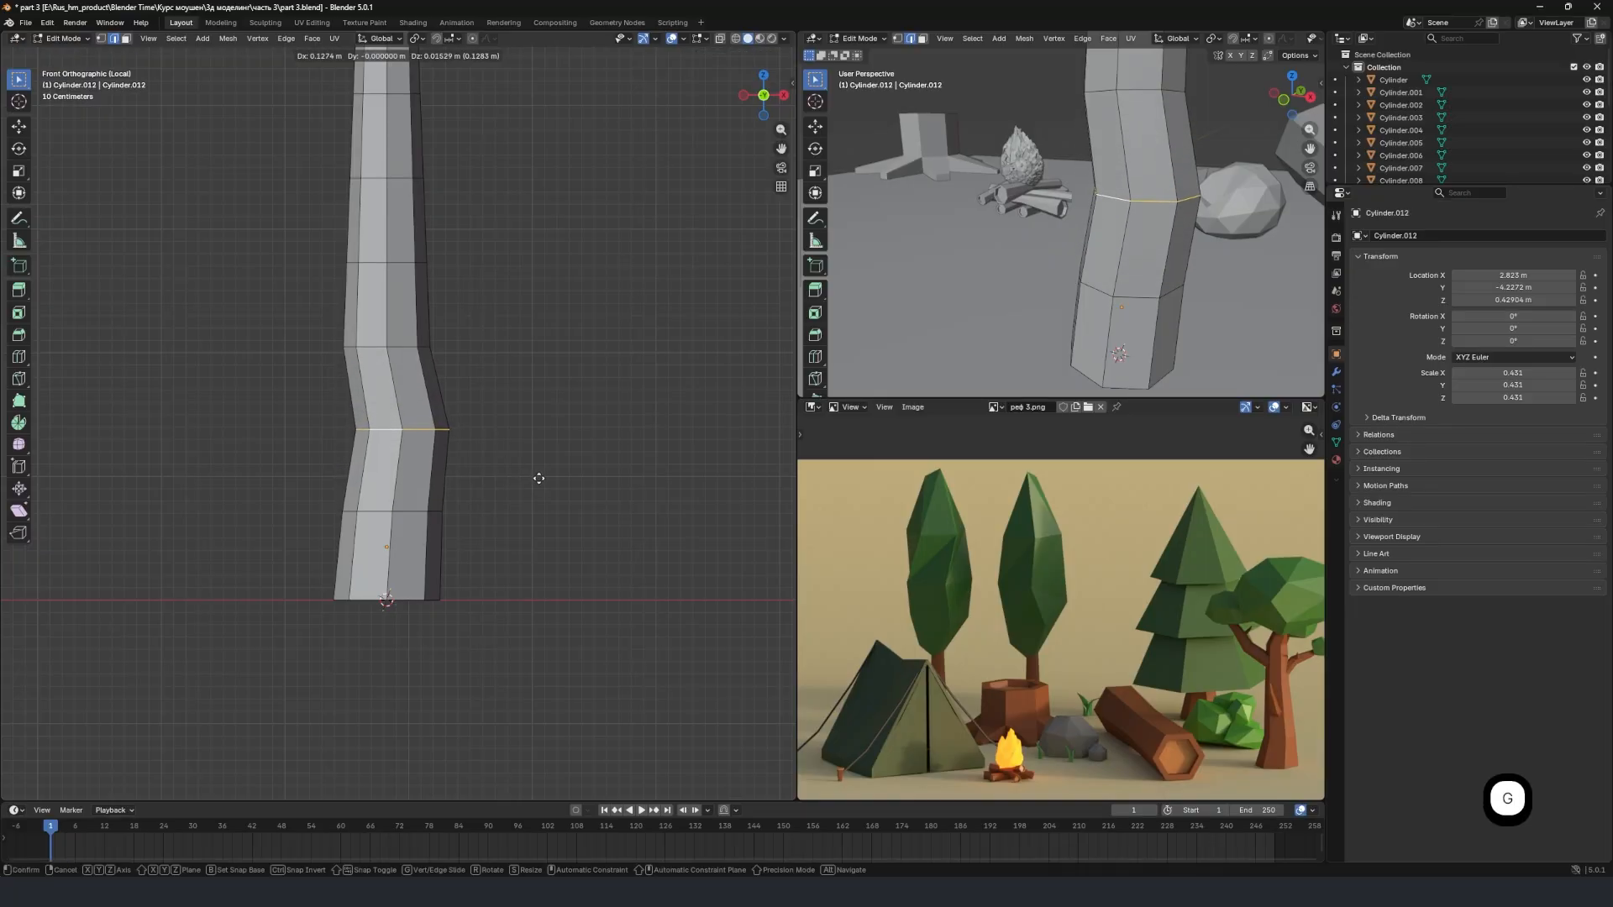
left_click(538, 478)
Select the third edge loop above the base and move it about 0.12 m along X and 0.02 m down.
left_click(372, 346)
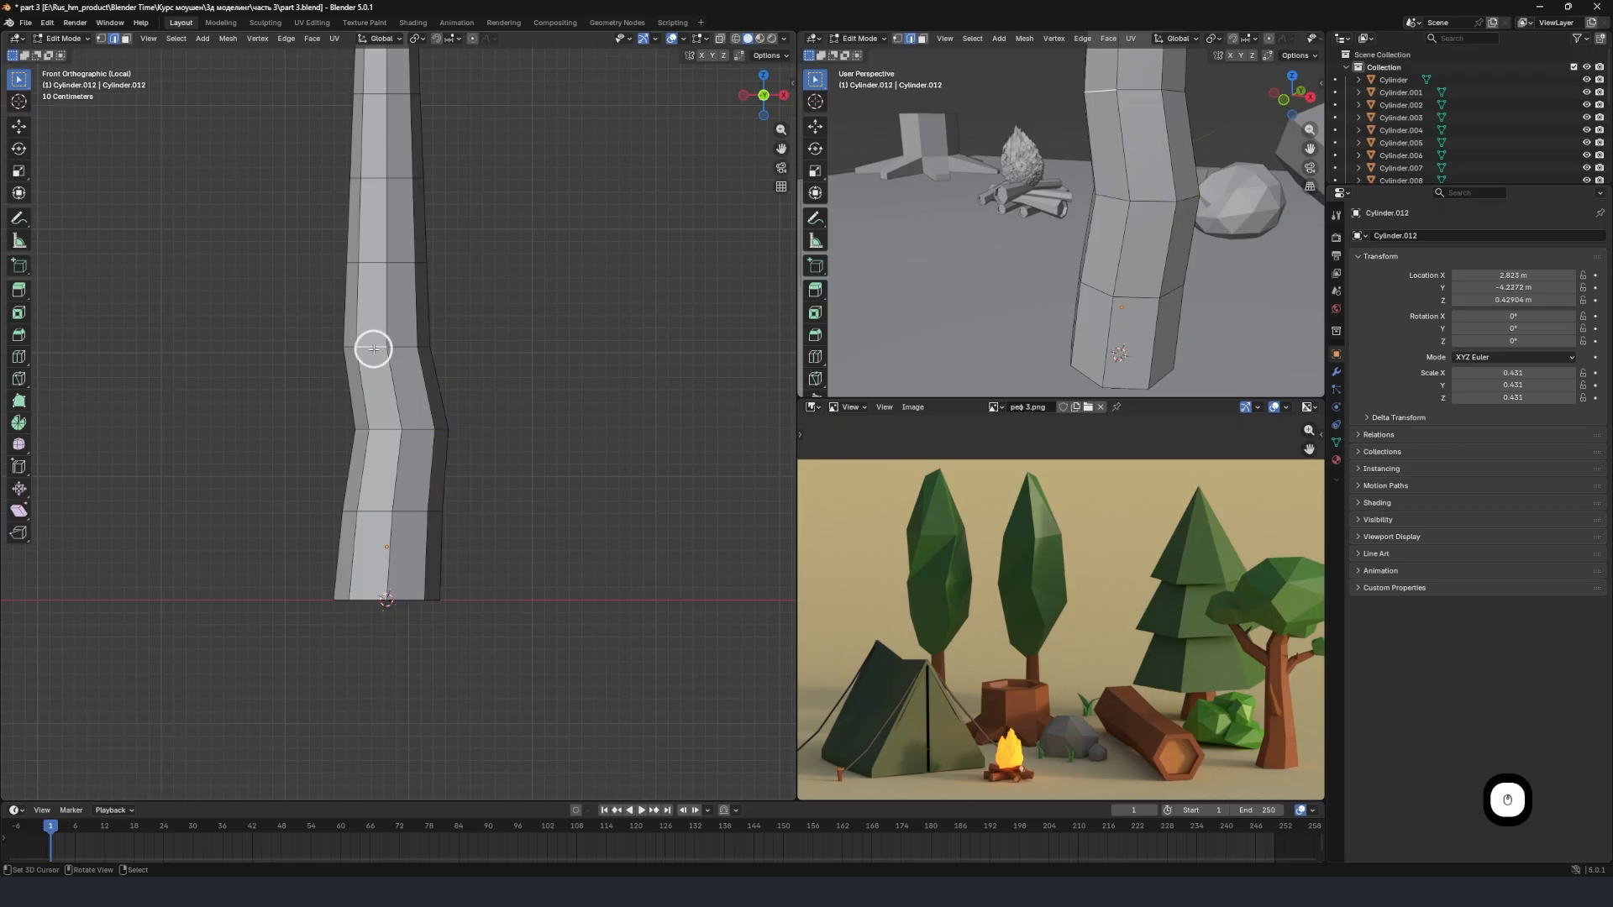
left_click(400, 346, "alt+shift")
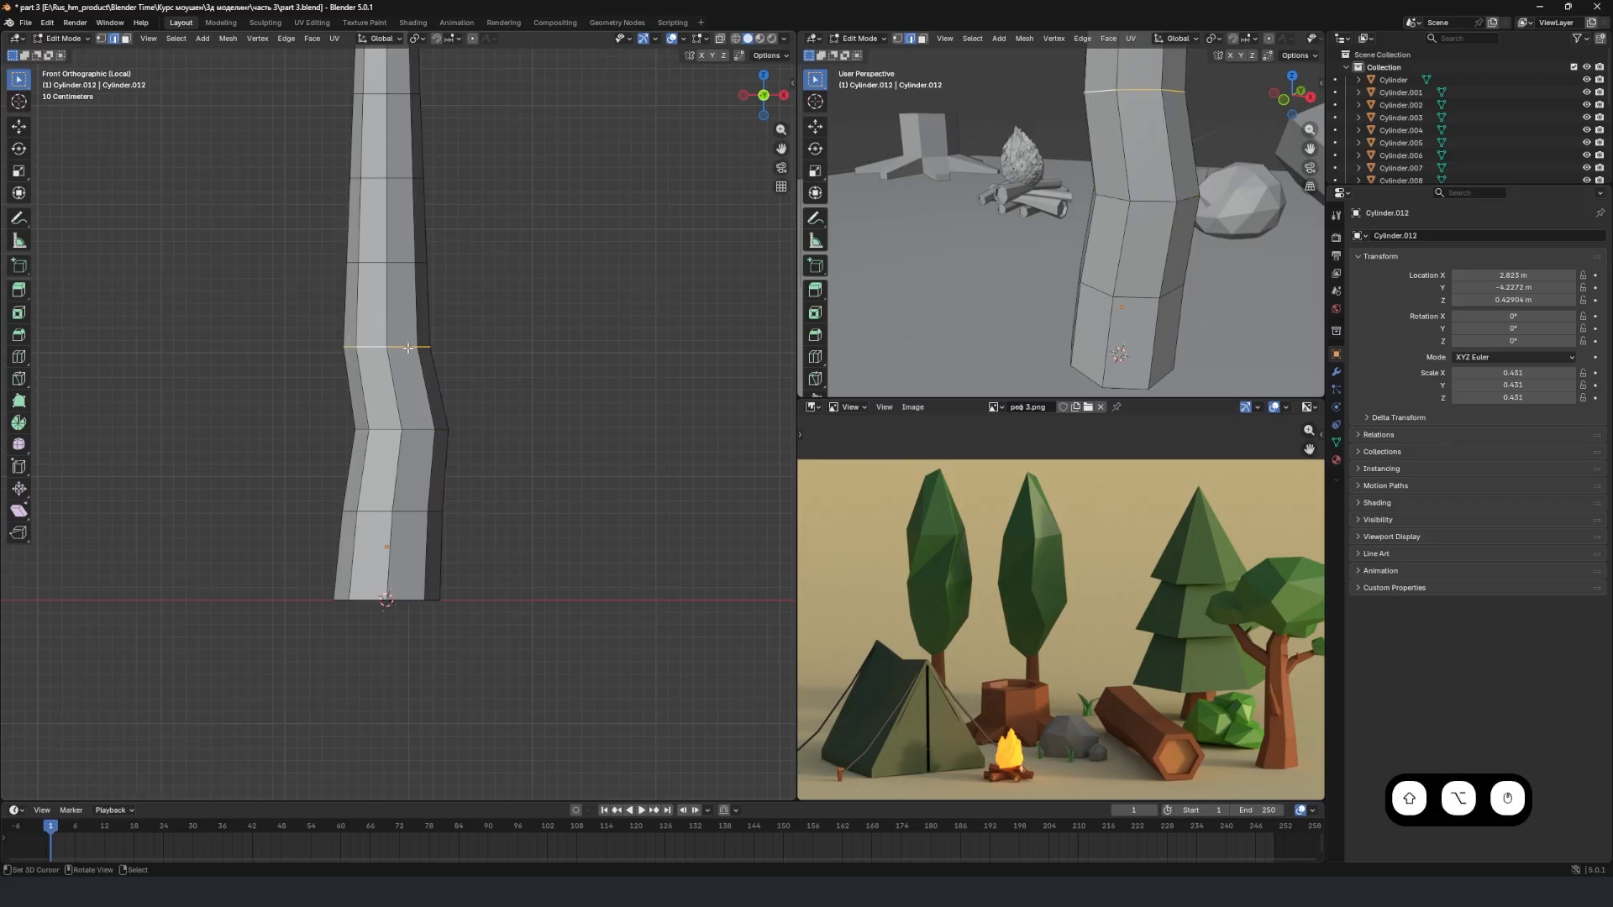
key("g")
left_click(422, 321)
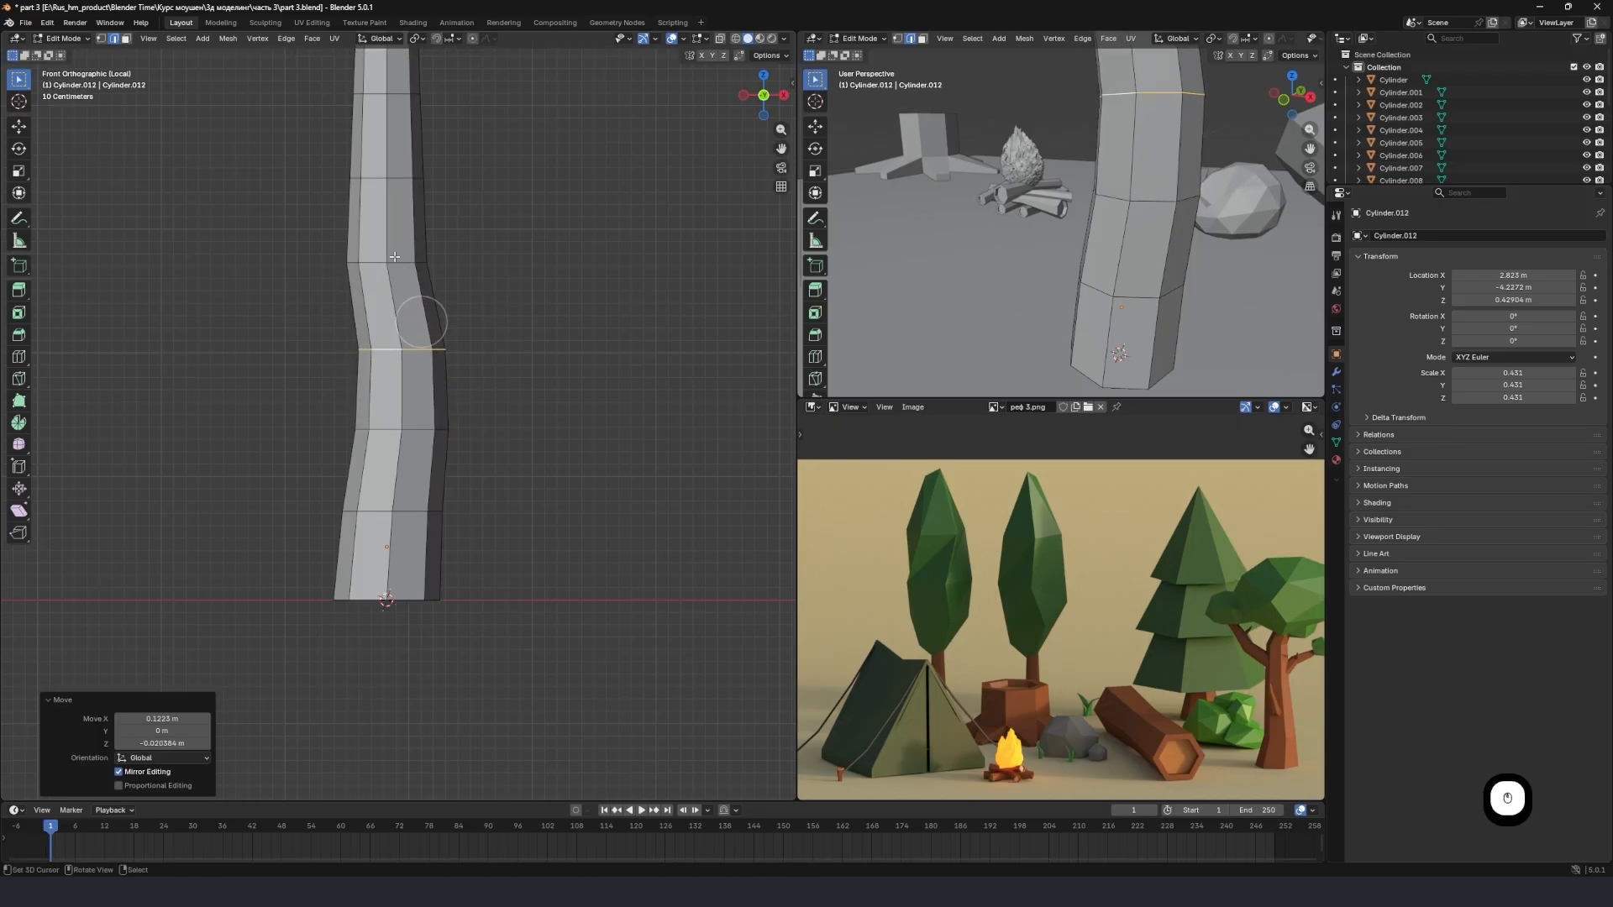
Select the fifth edge loop above the base and move it about -0.10 m along X to bend the trunk back.
left_click(376, 178)
left_click(376, 178, "alt")
key("g")
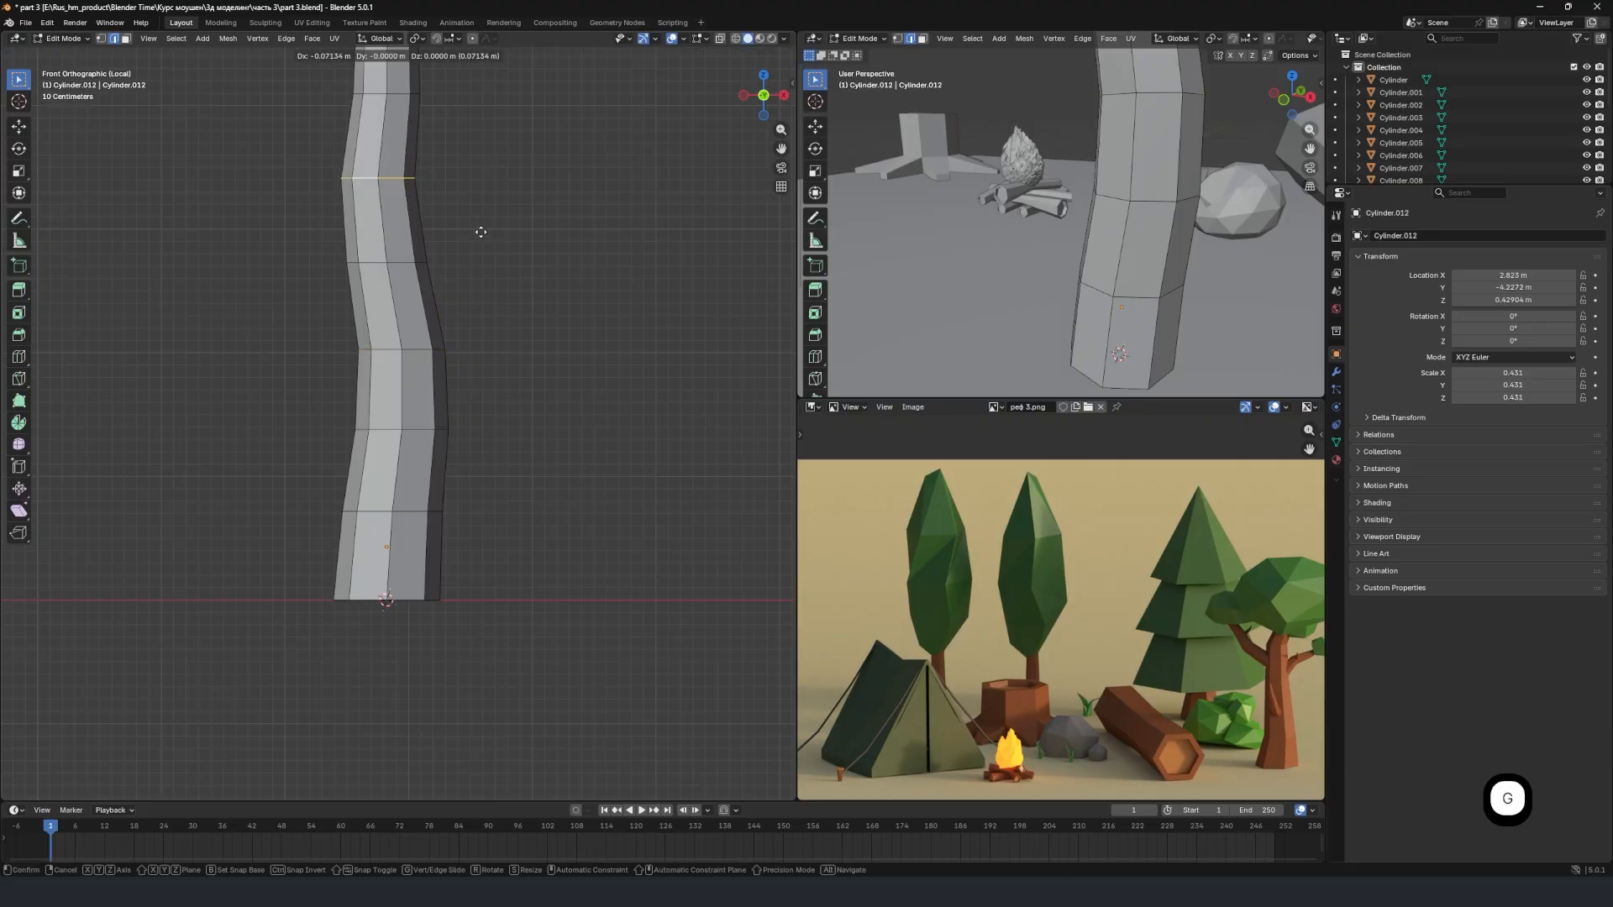
left_click(477, 234)
Select the edge loop just below the trunk's top and move it about -0.12 m along X and 0.02 m up.
middle_click_drag(435, 219, 478, 323, "shift")
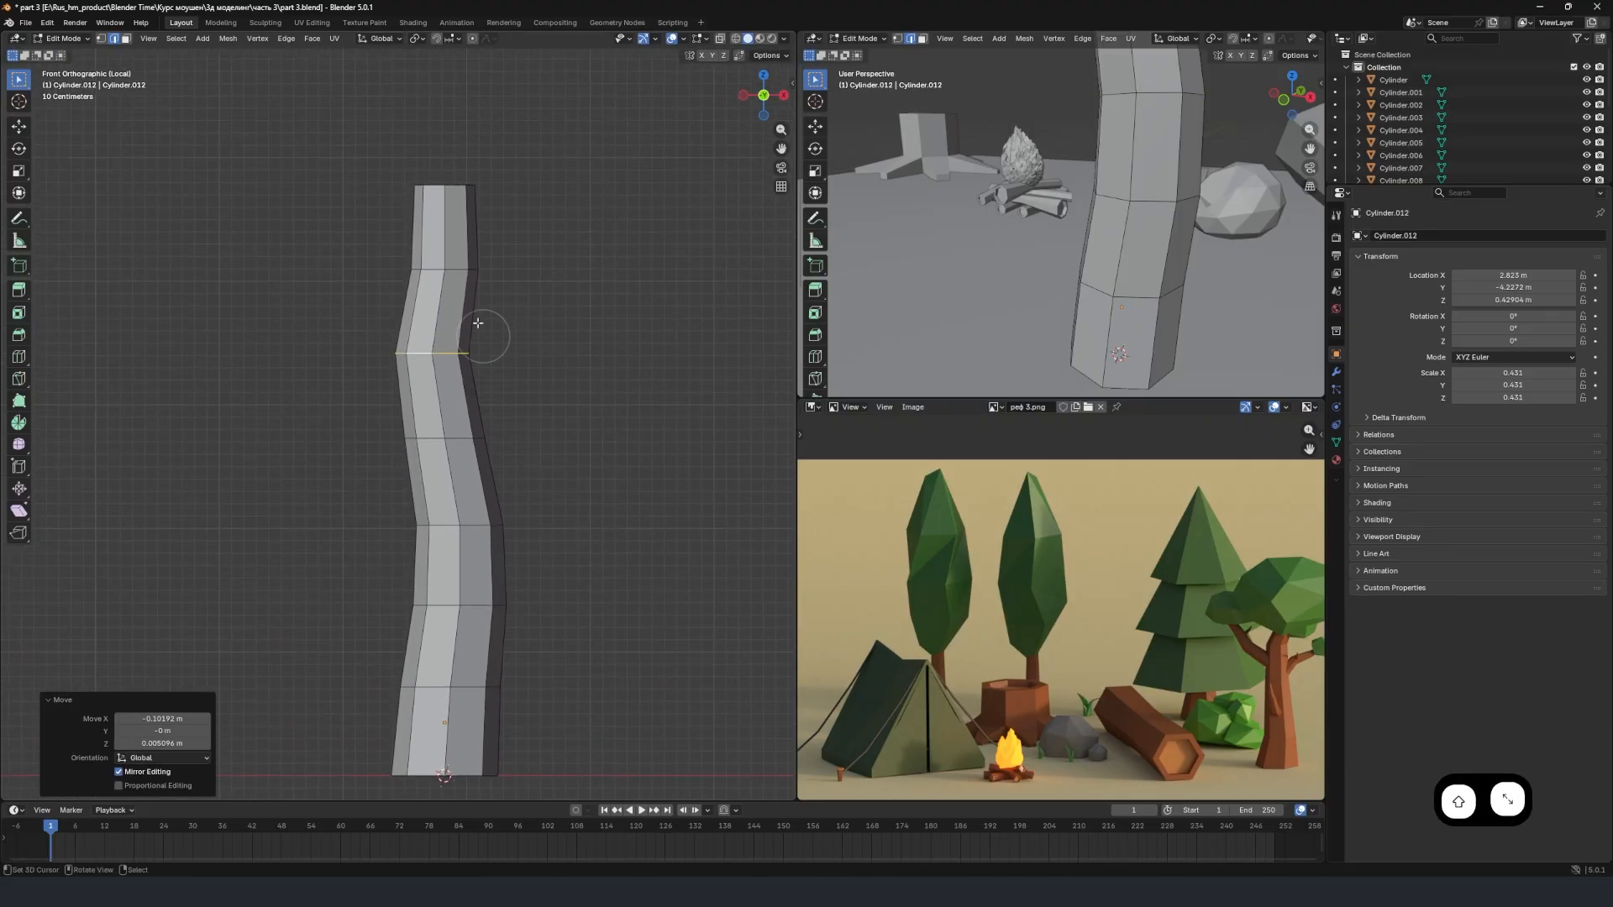
left_click(431, 269, "alt")
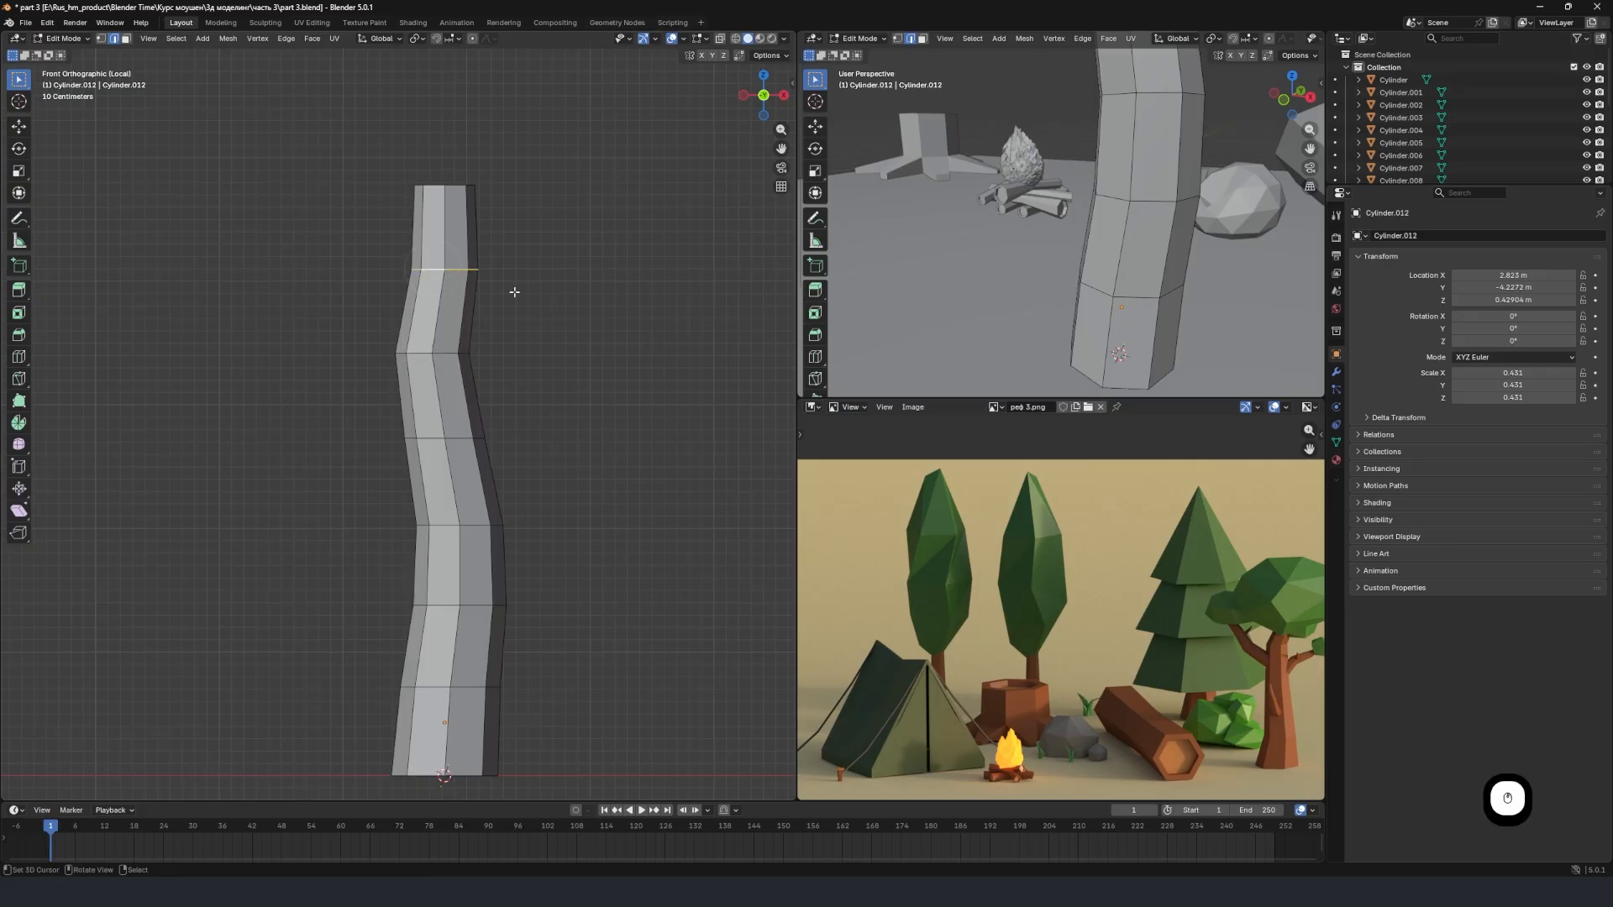
key("g")
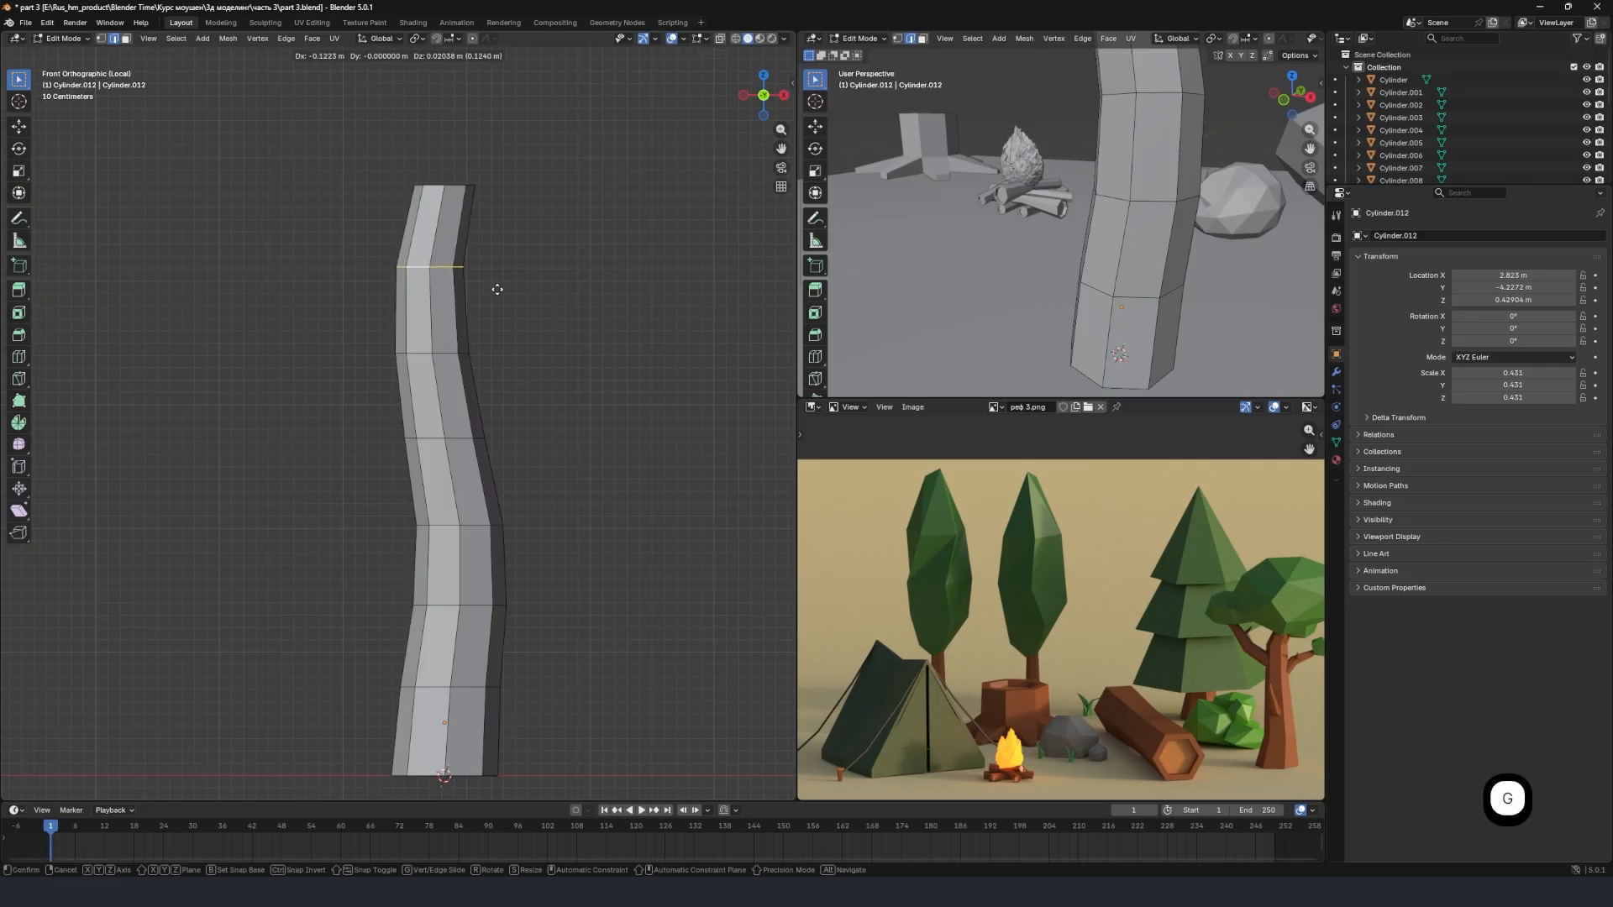
left_click(497, 289)
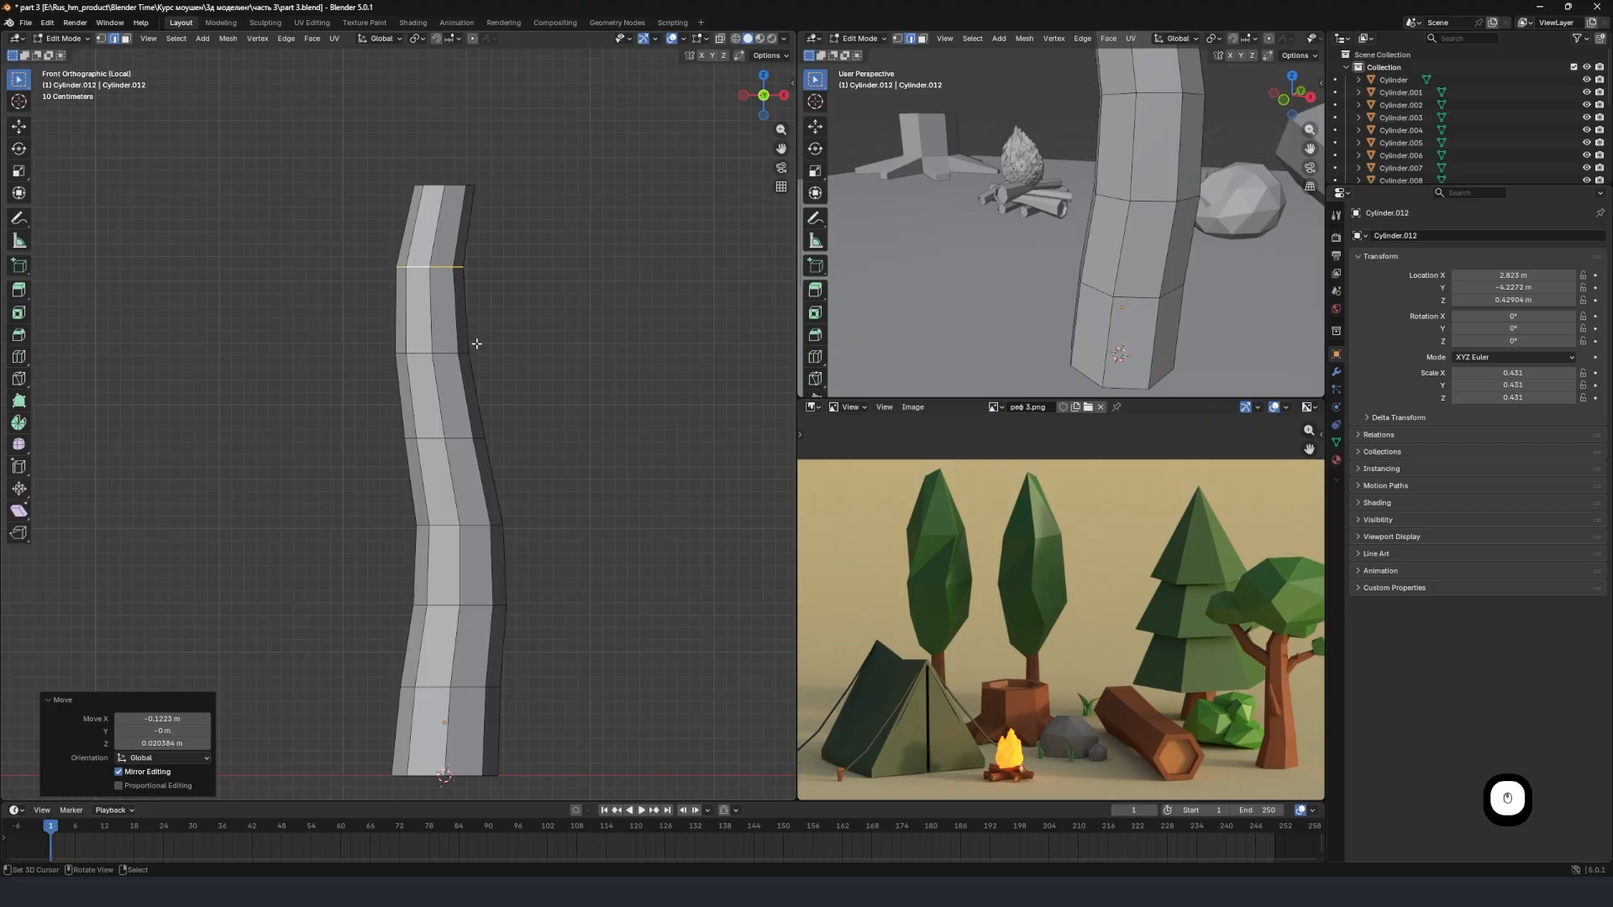
Examine how the trunk and side branches of the branching tree are shaped in the reference image.
middle_click_drag(478, 396, 399, 426, "shift")
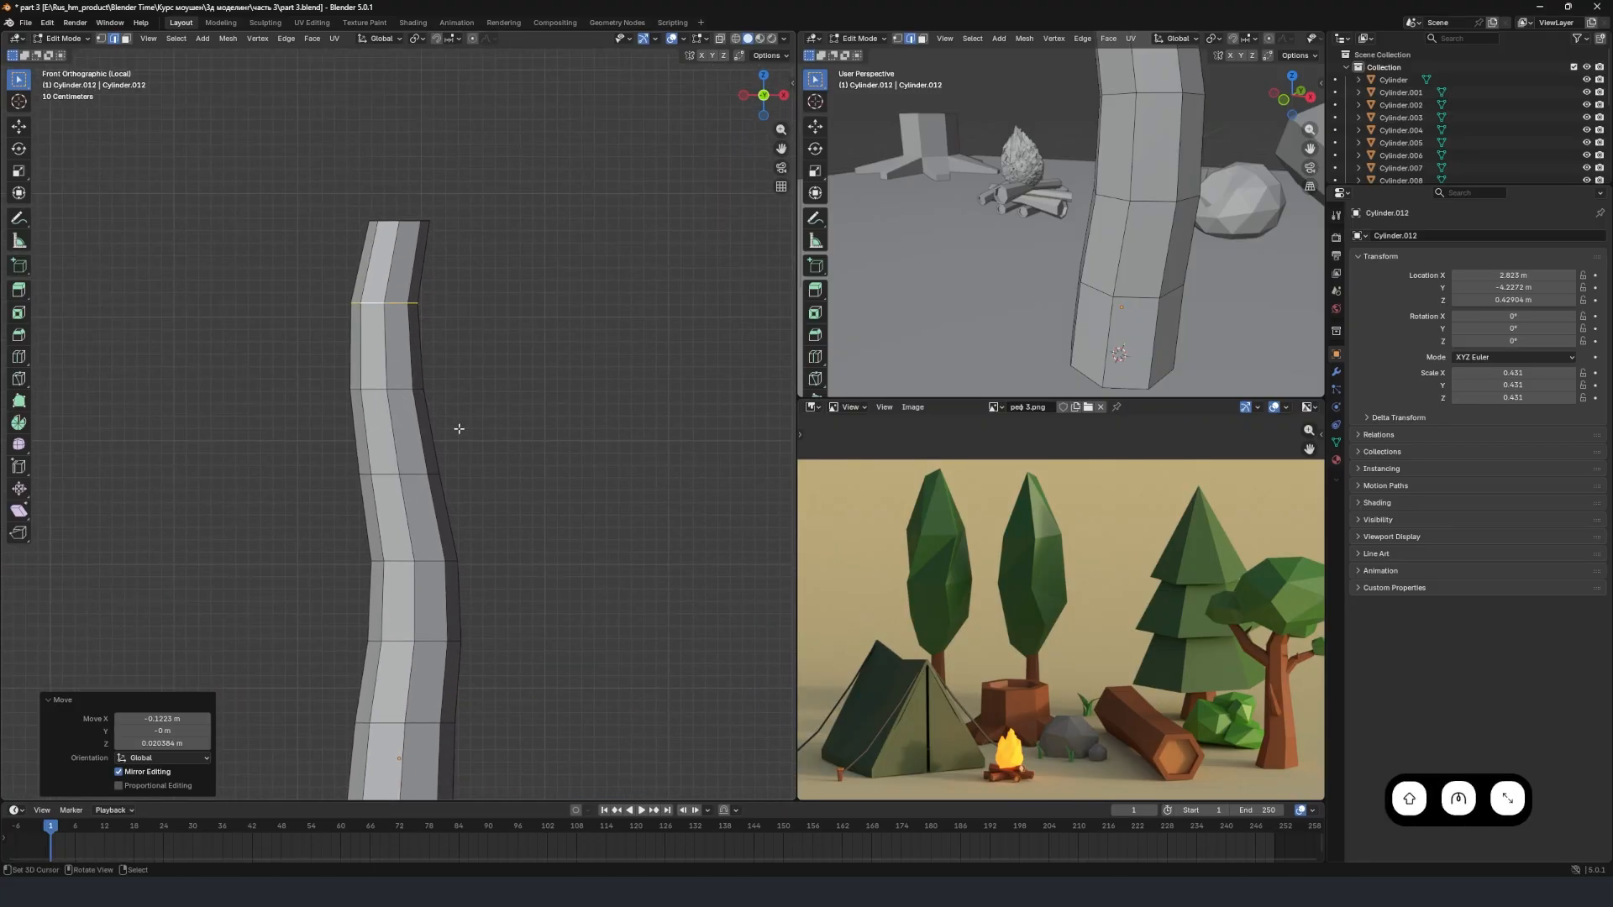
middle_click_drag(1191, 616, 1063, 556)
scroll(1063, 555, "up", 5)
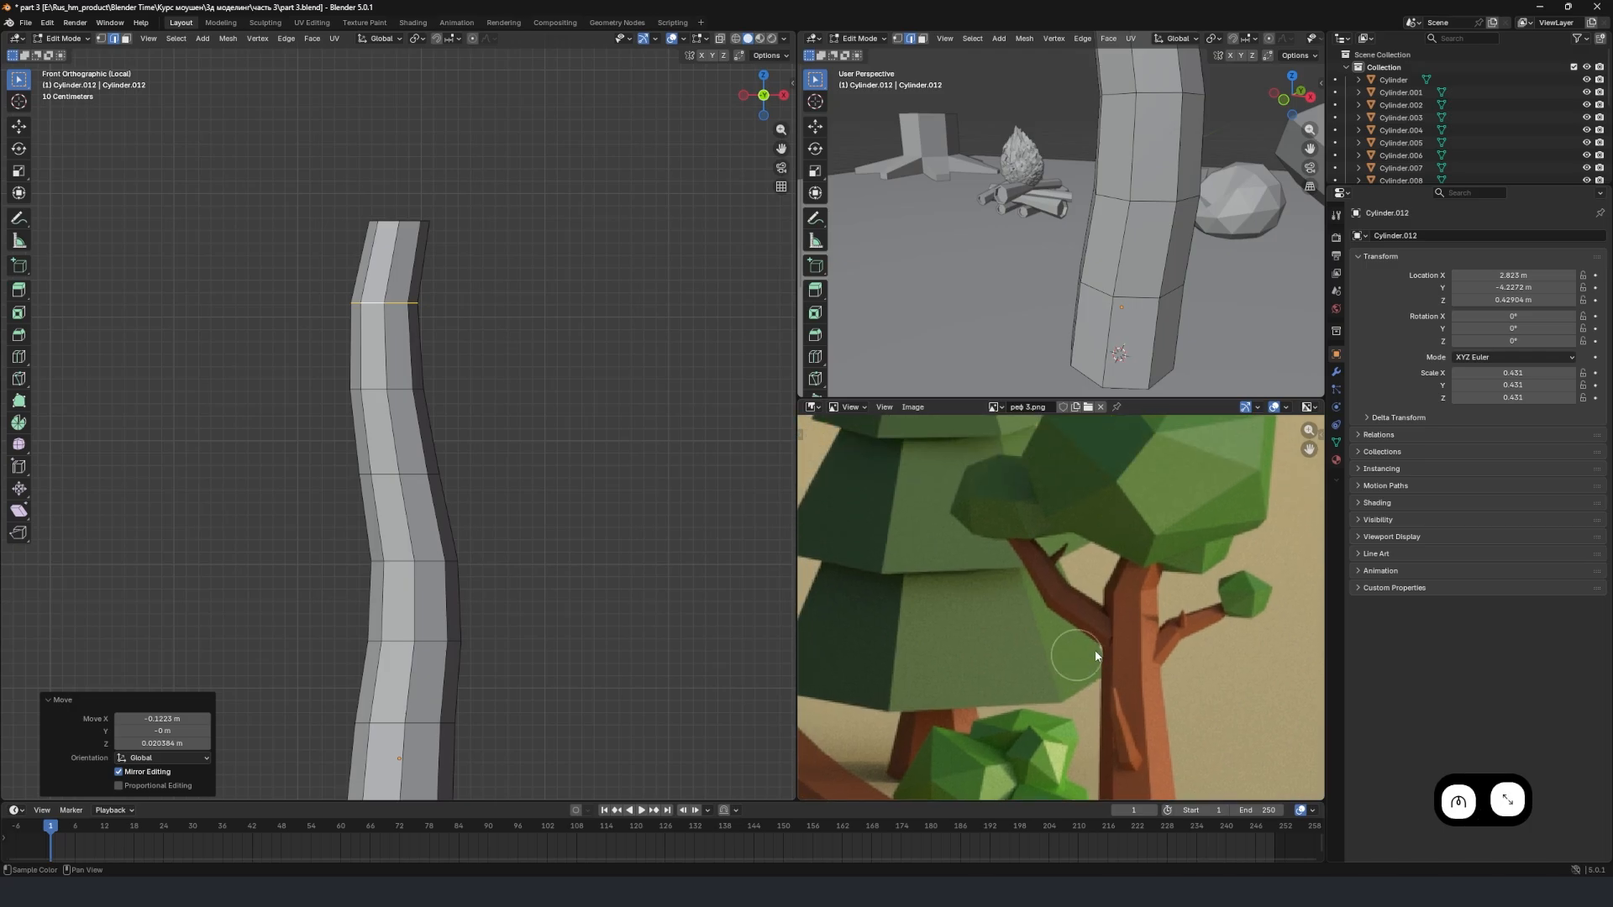
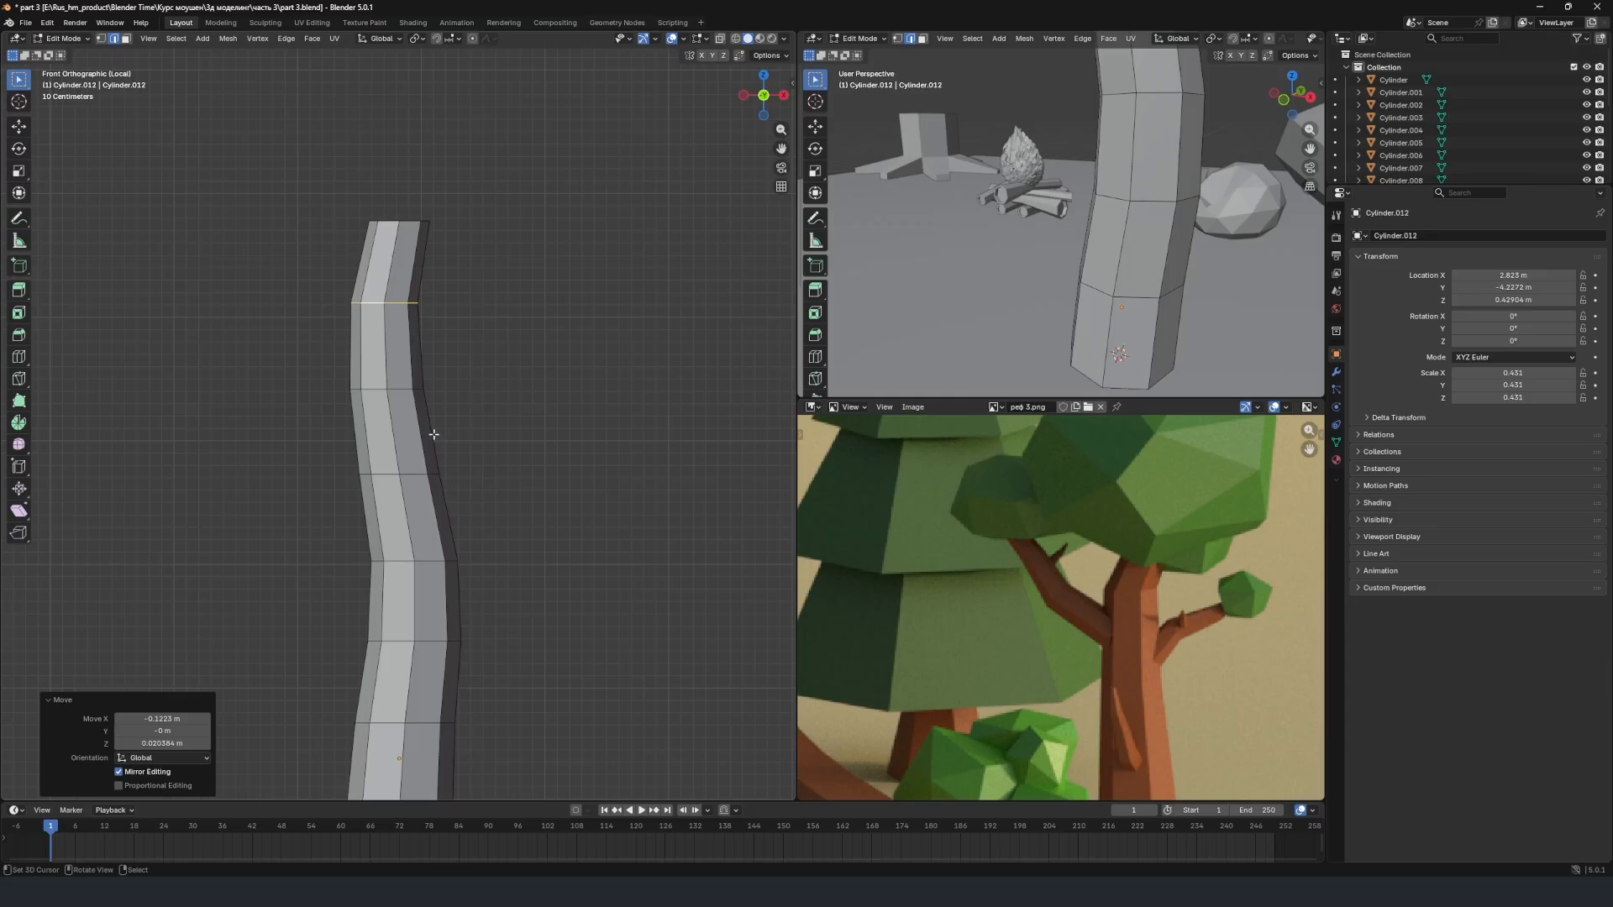
Add two edge loops in the trunk section between the third and fourth loops above the base, with slide factors -0.466 and 0.026.
scroll(451, 490, "down", 1)
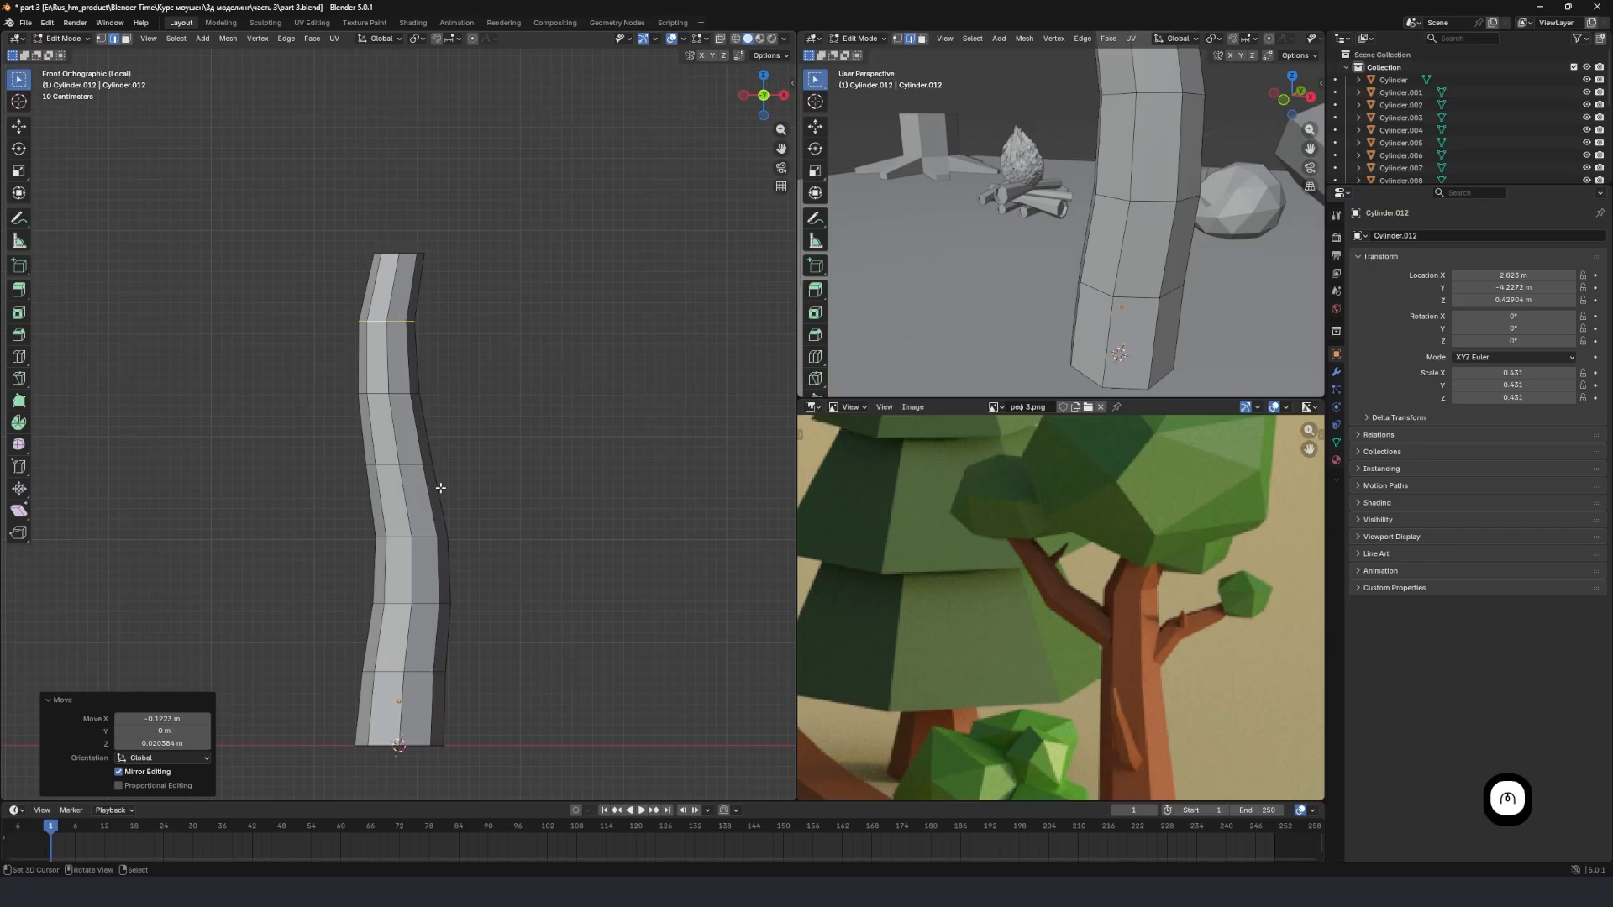
scroll(440, 487, "up", 1)
key("ctrl+r")
left_click(448, 508)
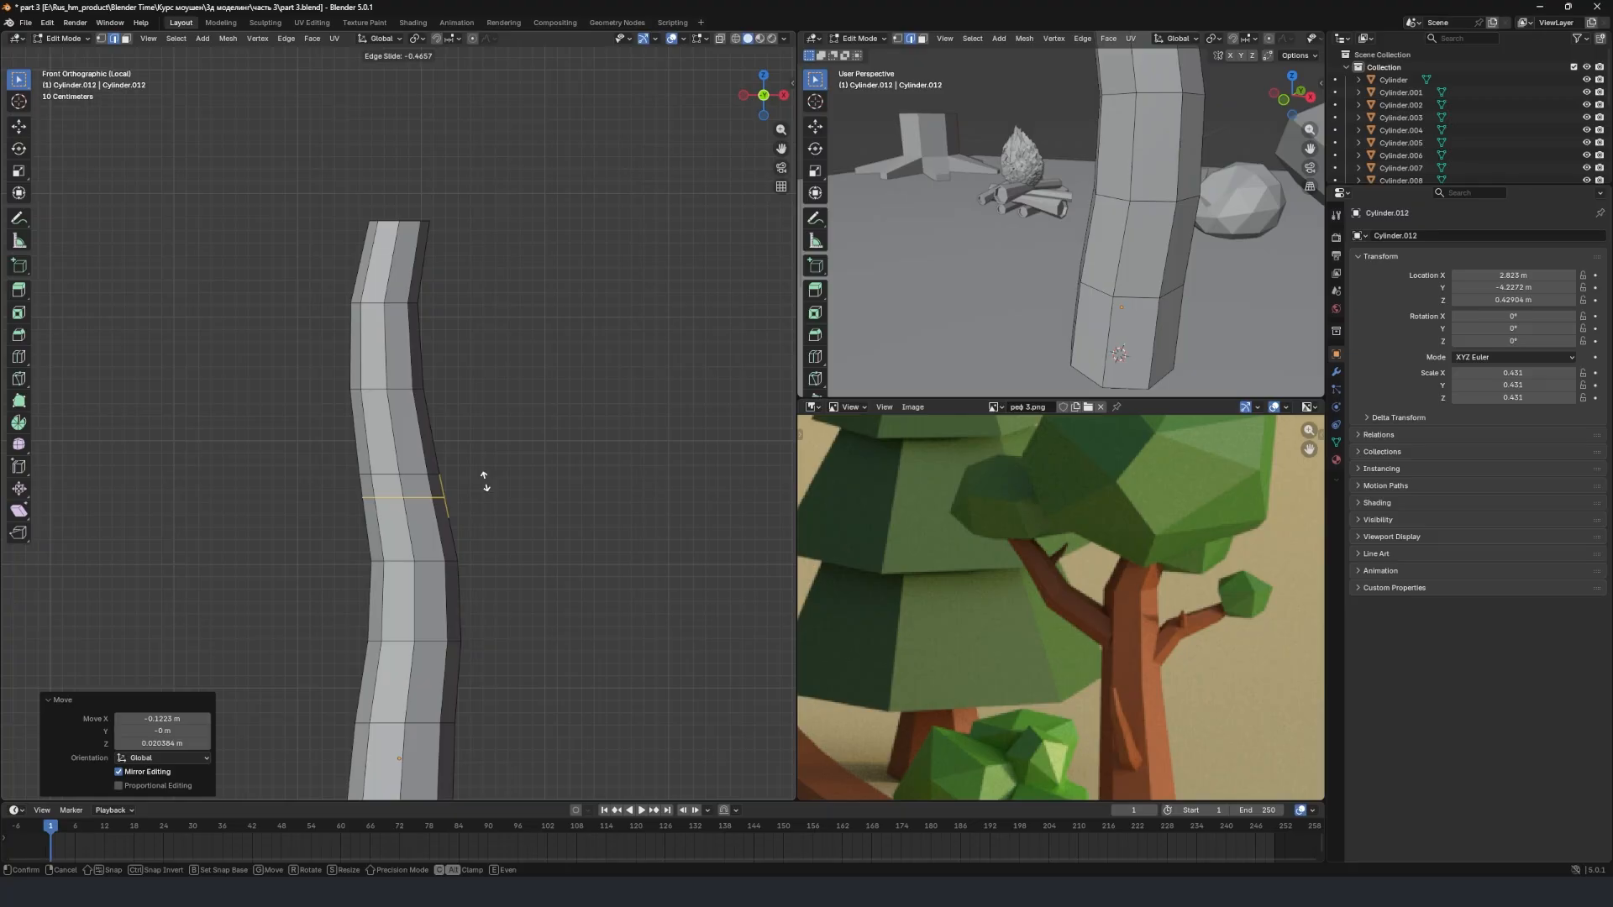
left_click(484, 481)
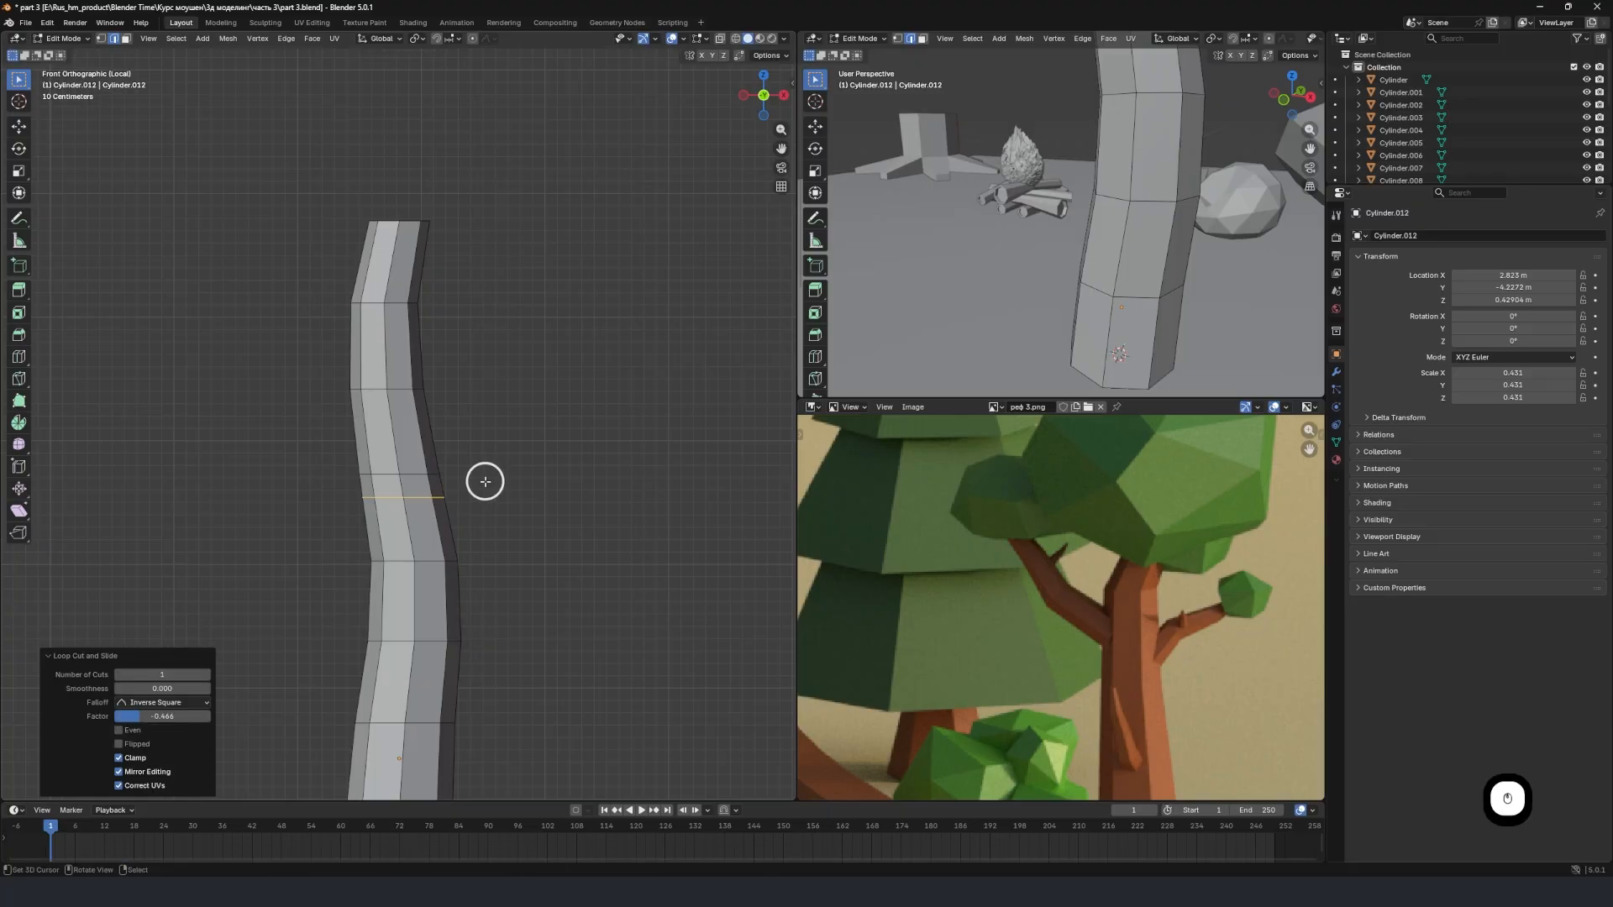
key("ctrl+r")
left_click(463, 536)
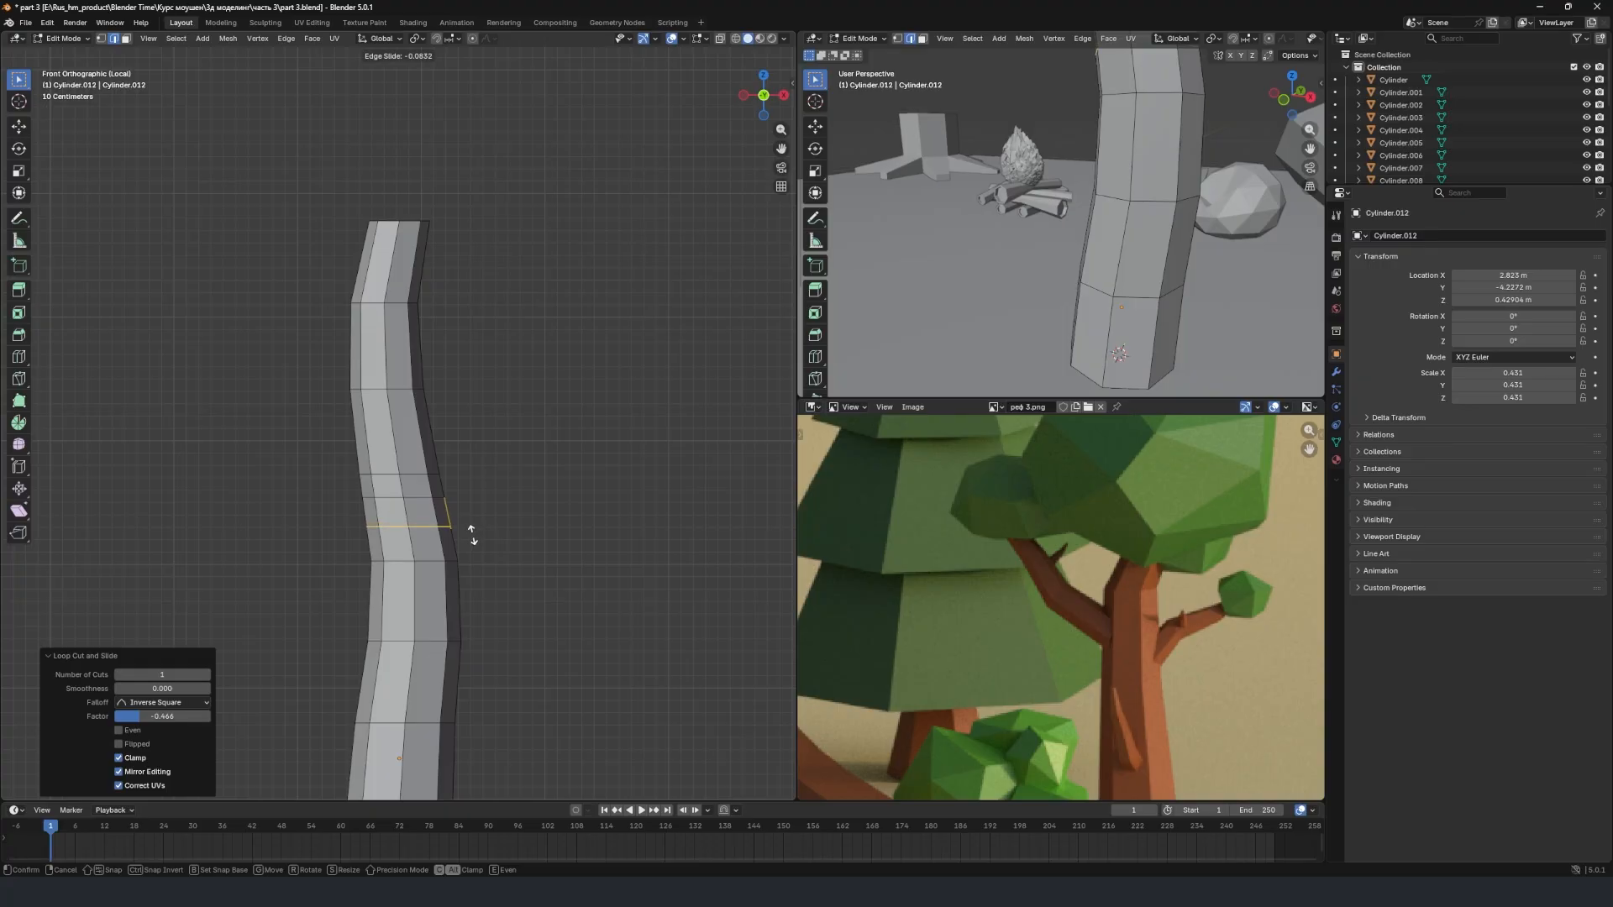
left_click(475, 538)
middle_click_drag(474, 539, 386, 540)
key("KP_1")
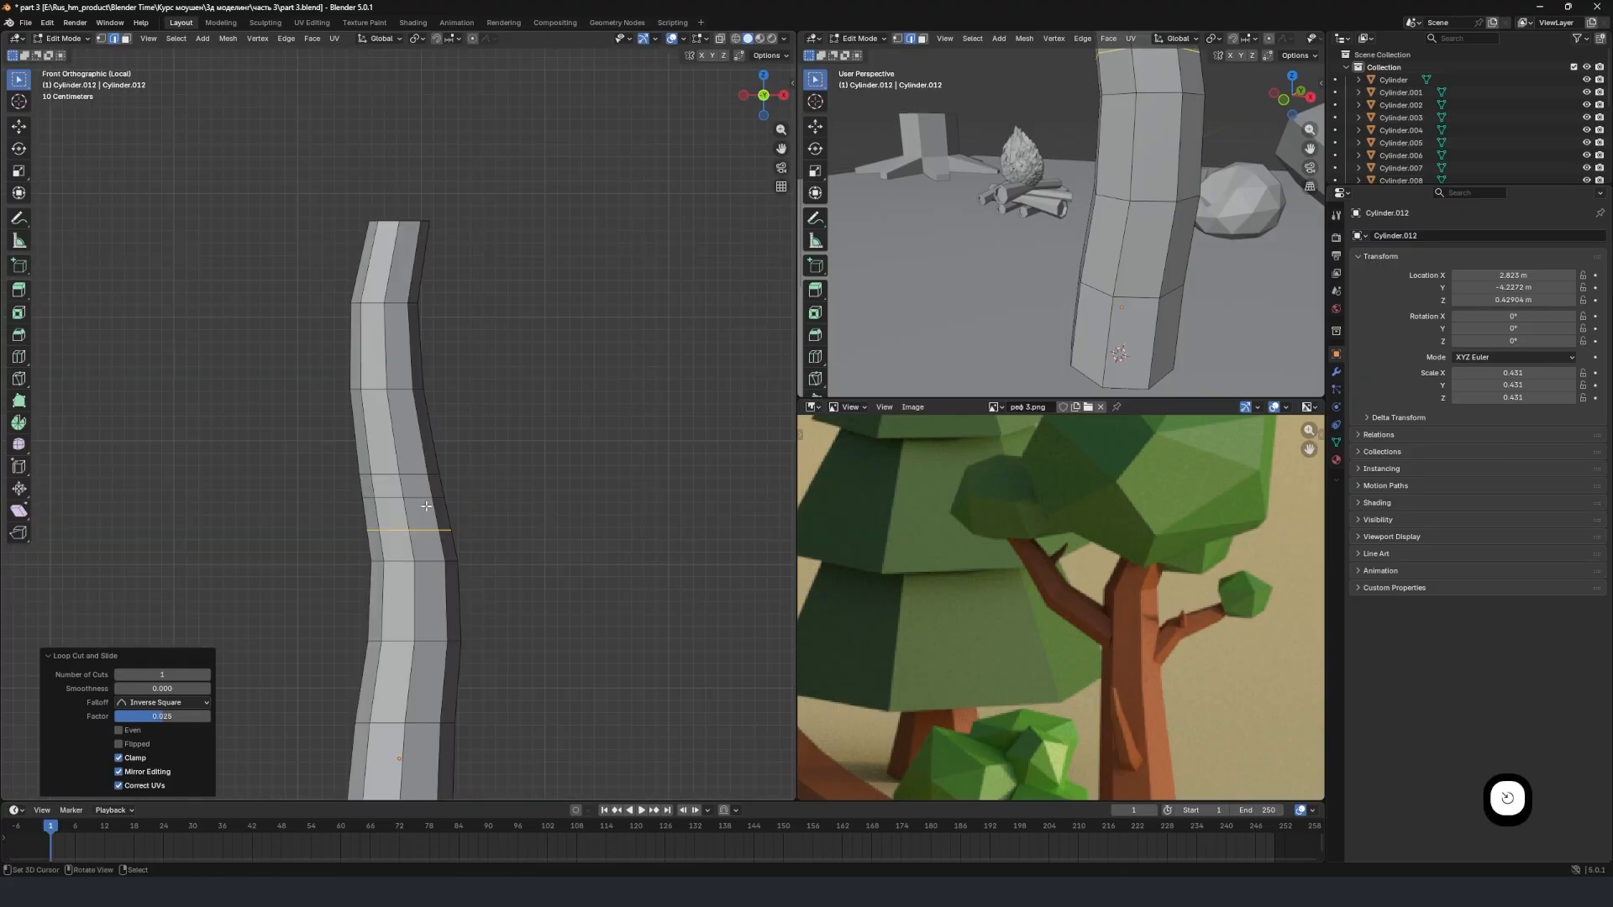
Extrude the trunk's +X side face between the two new loops about 2.27 m and move its end about 0.26 m along X and 1.16 m up.
scroll(1094, 221, "down", 5)
scroll(1053, 252, "up", 4)
middle_click_drag(1094, 221, 1020, 191, "shift")
scroll(1053, 251, "up", 2)
scroll(1160, 196, "down", 2)
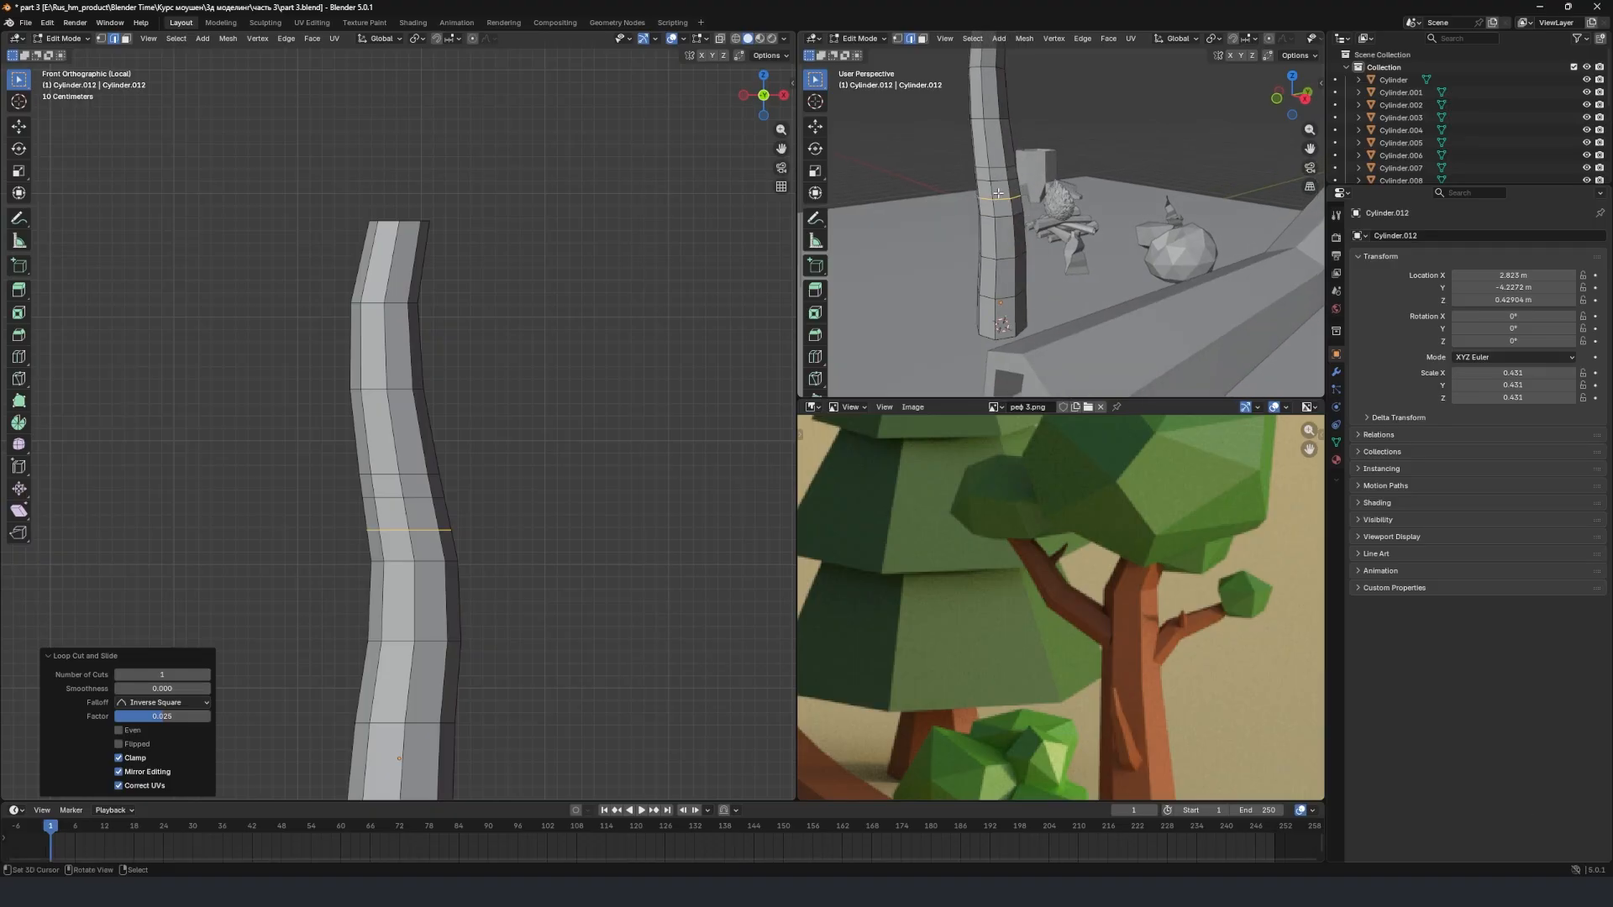
left_click(998, 189)
key("3")
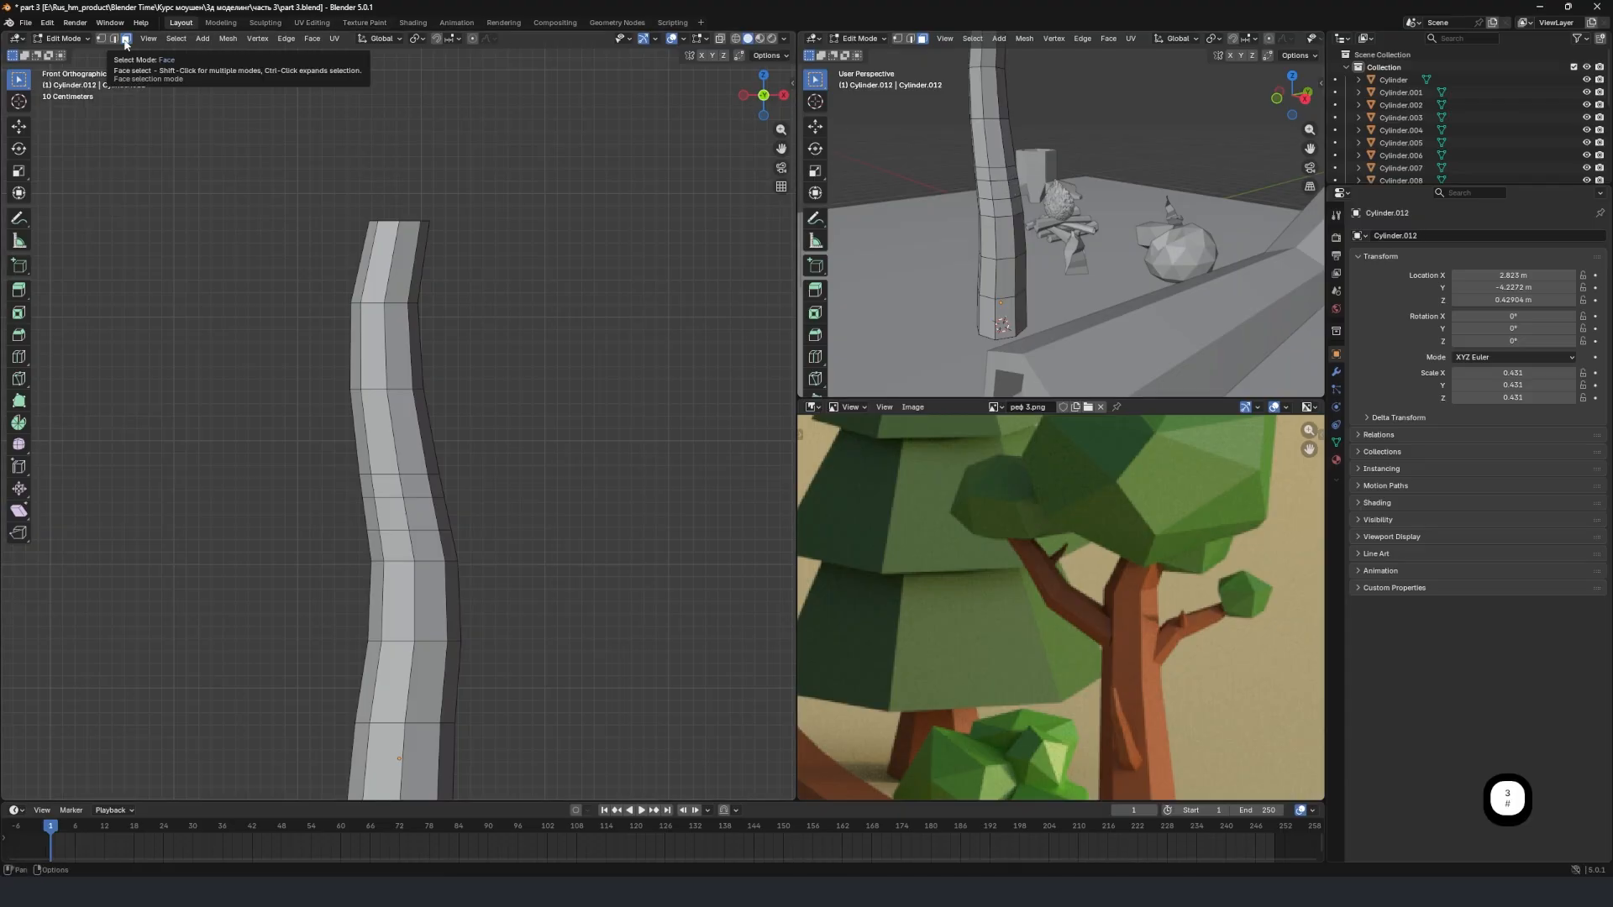
left_click(1005, 185)
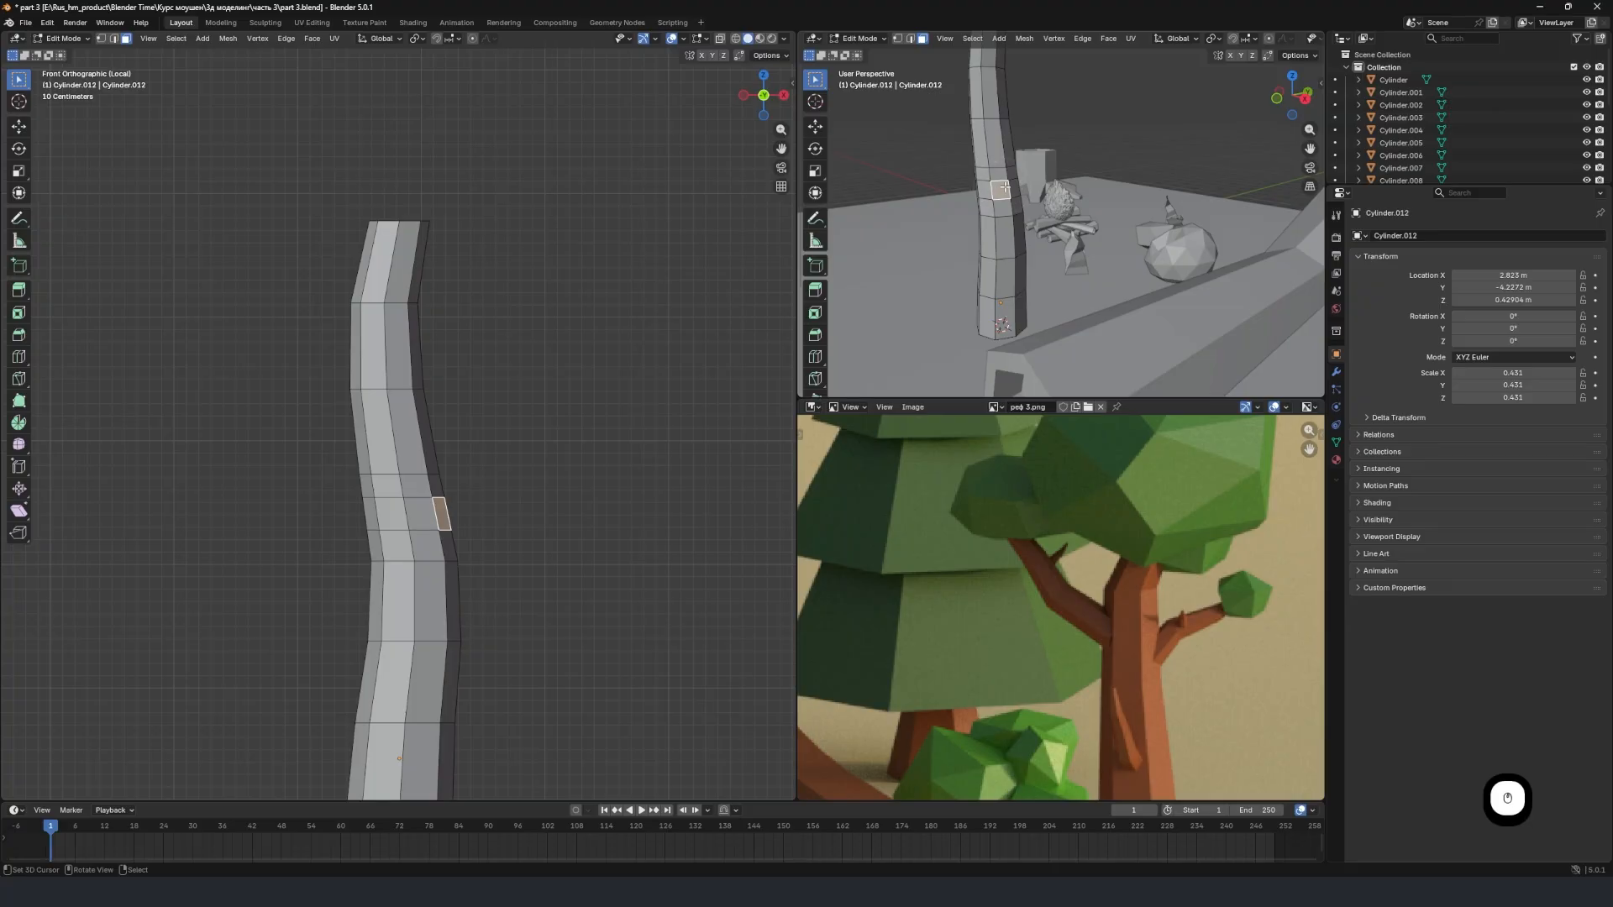
left_click(1013, 183, "shift")
left_click(1004, 190, "shift")
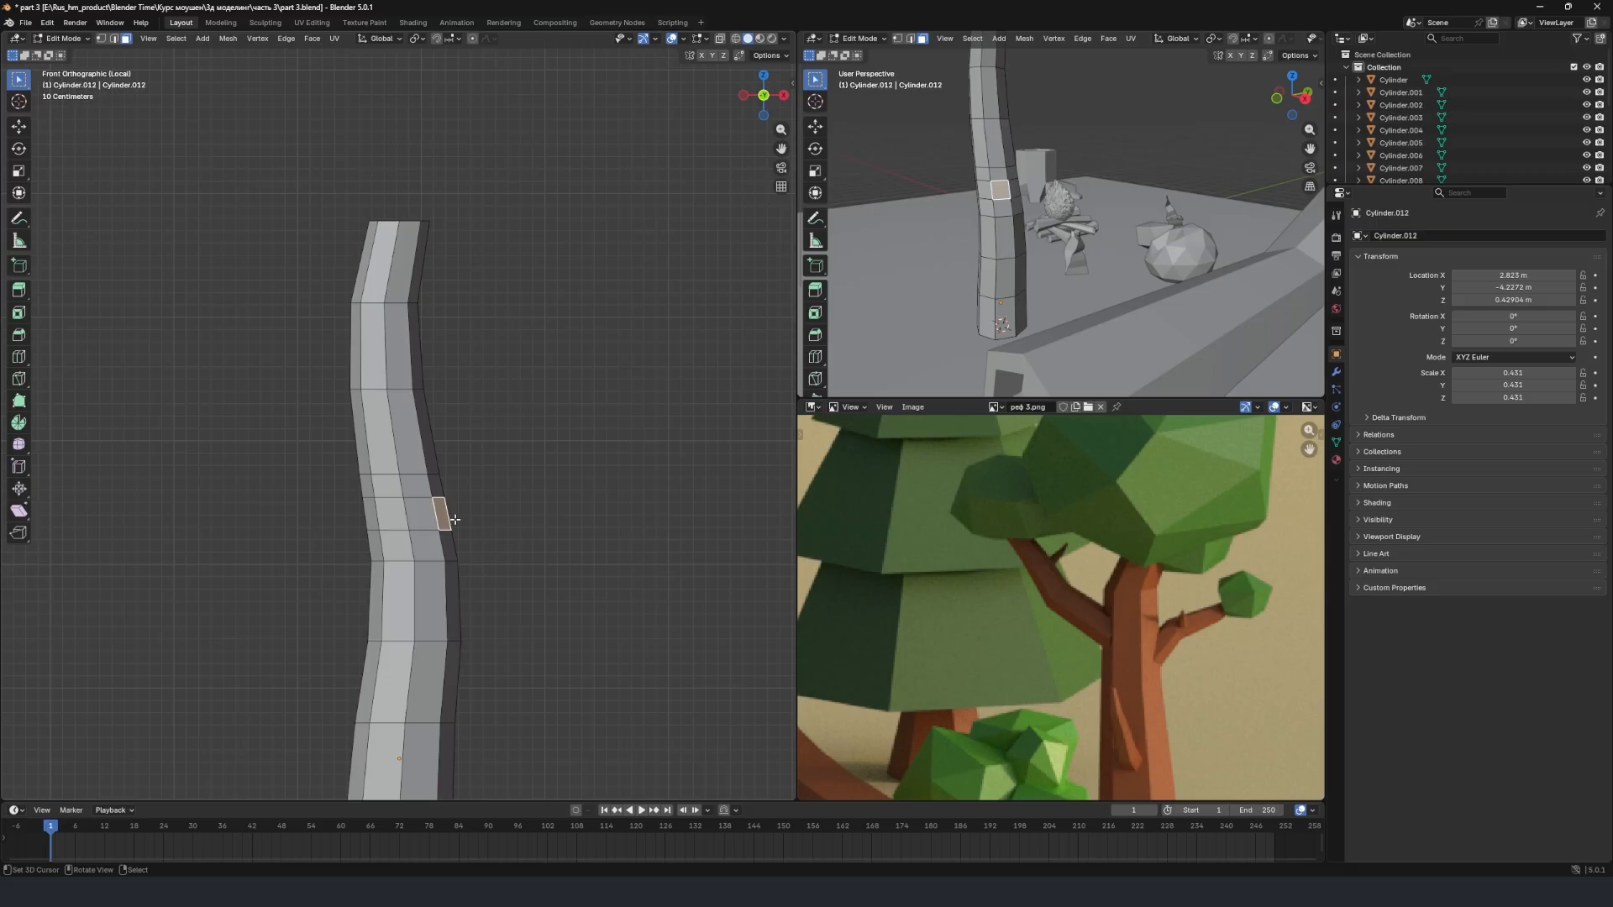
key("e")
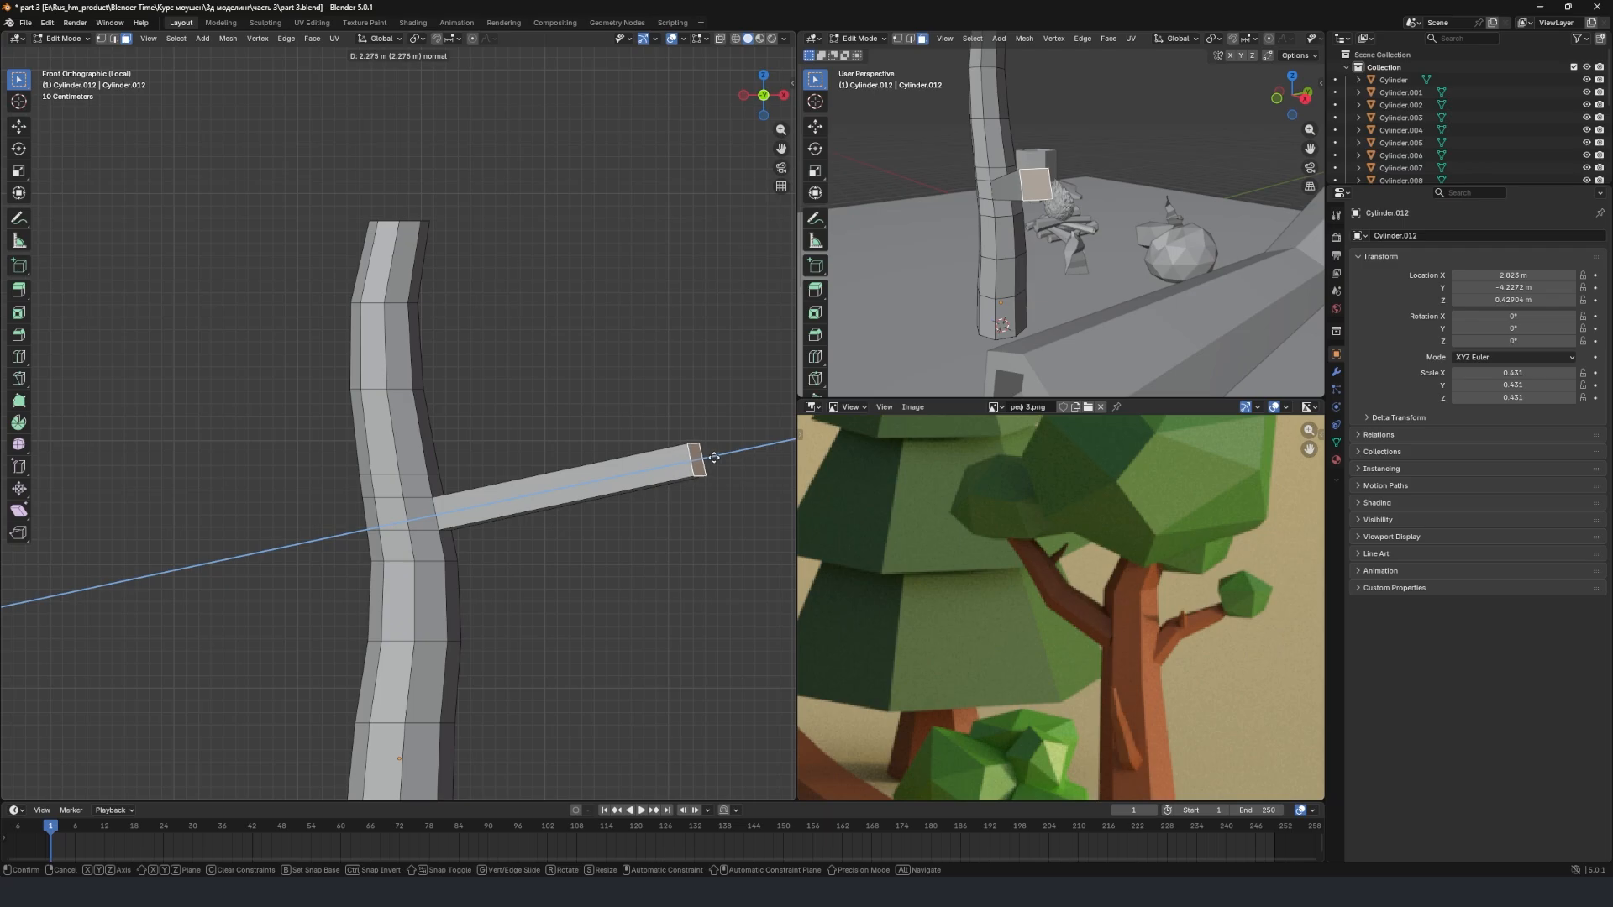
left_click(704, 462)
key("g")
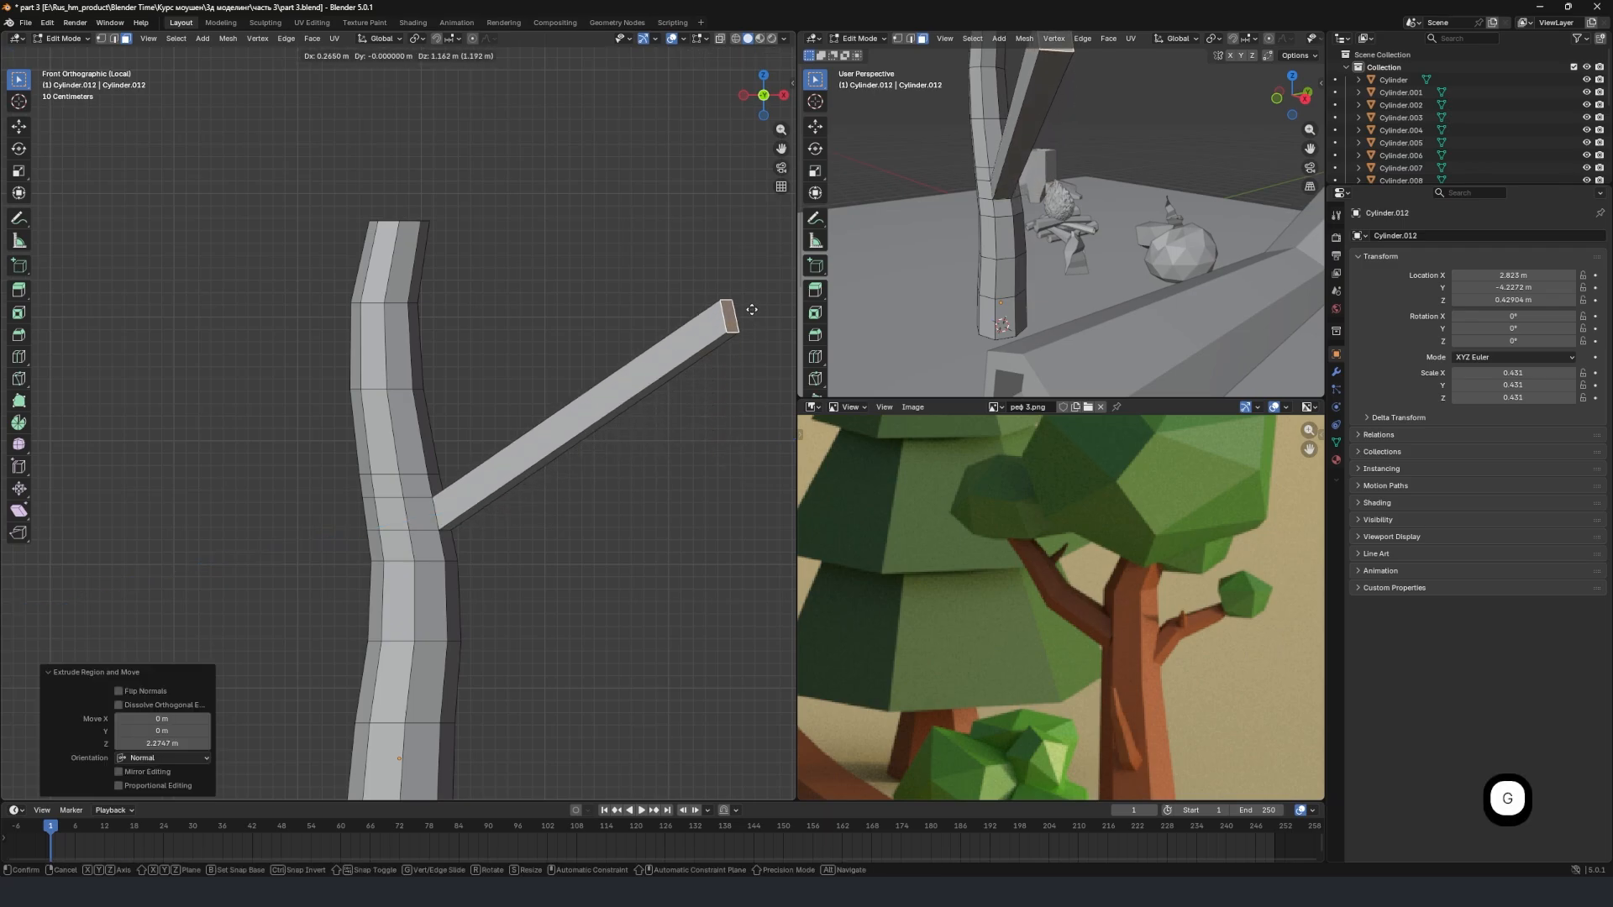
left_click(727, 339)
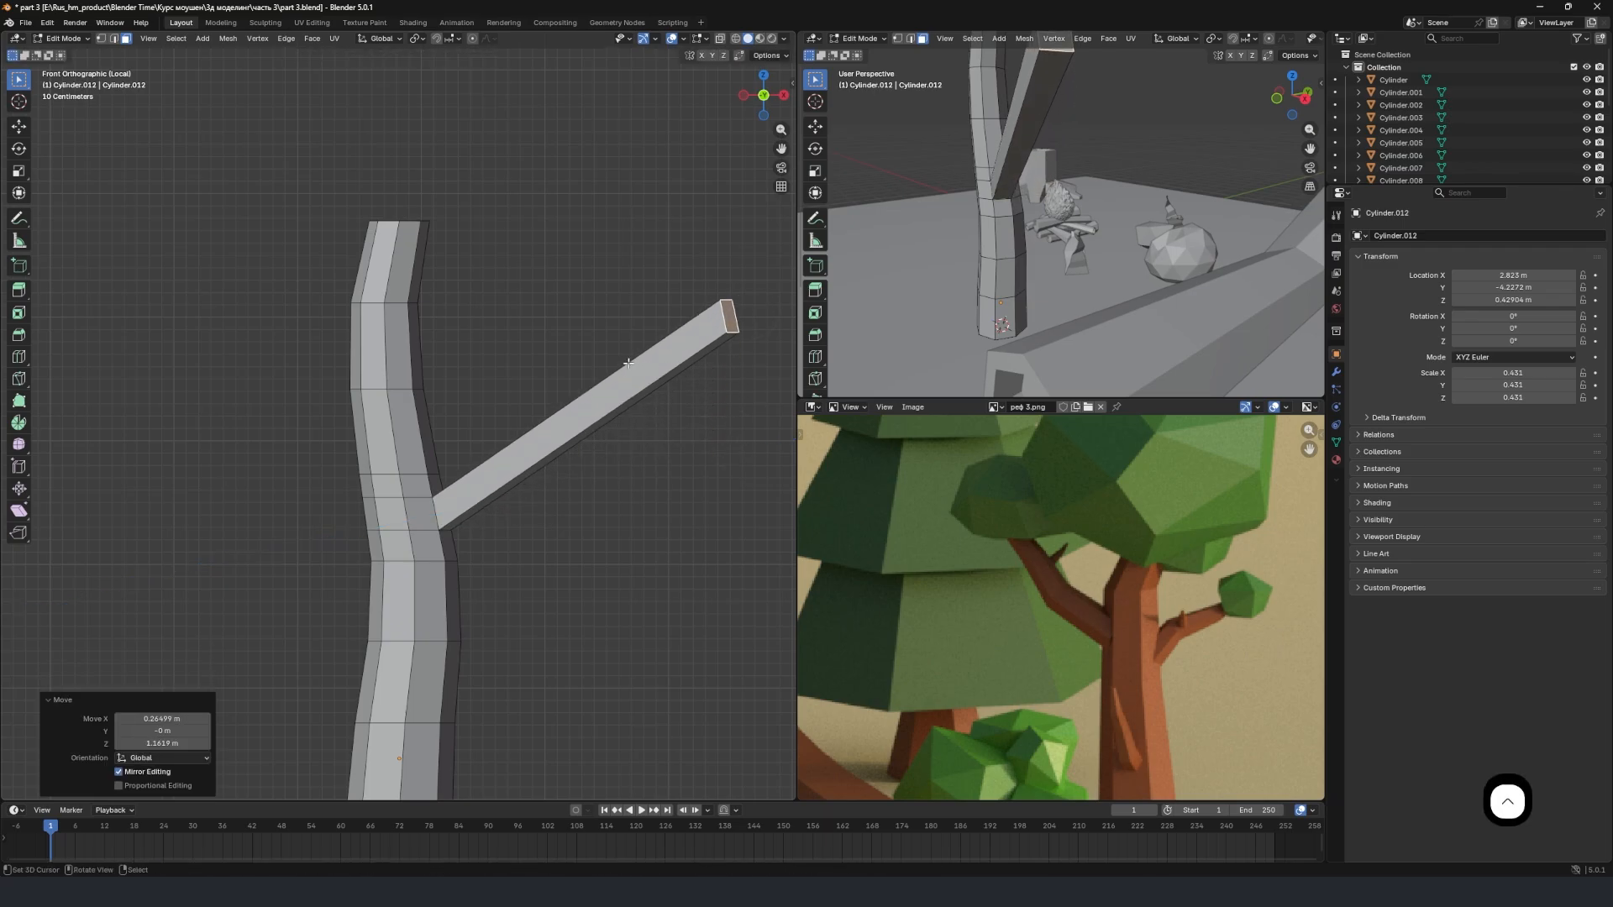
Add three evenly spaced edge loops along the new side branch.
key("ctrl+r")
scroll(625, 392, "up", 2)
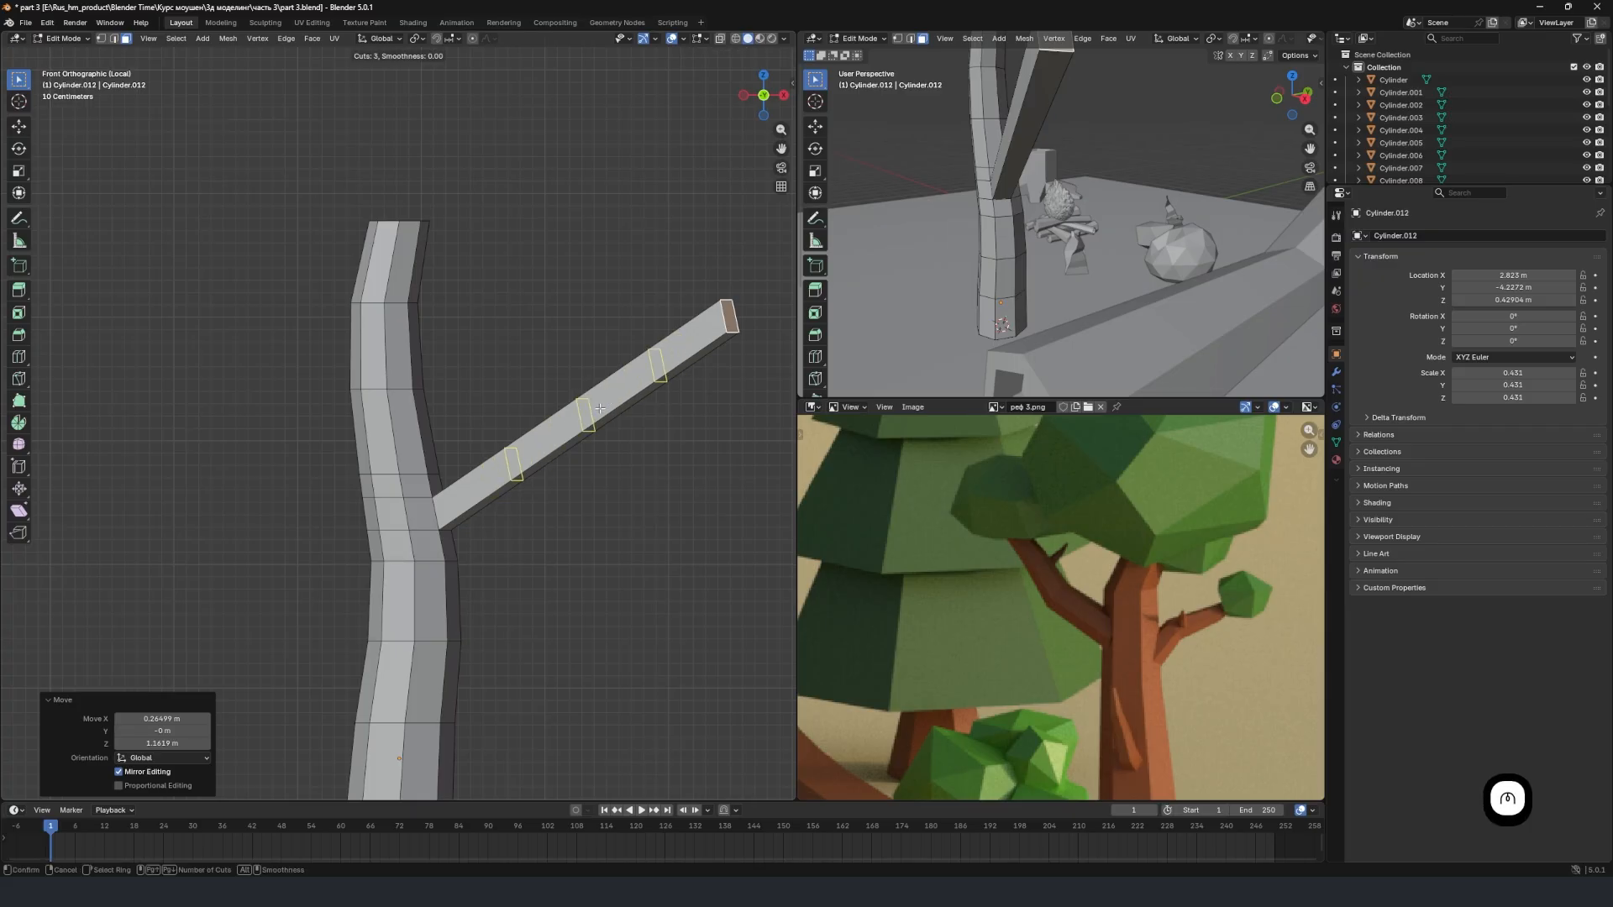
left_click(599, 409)
right_click(600, 409)
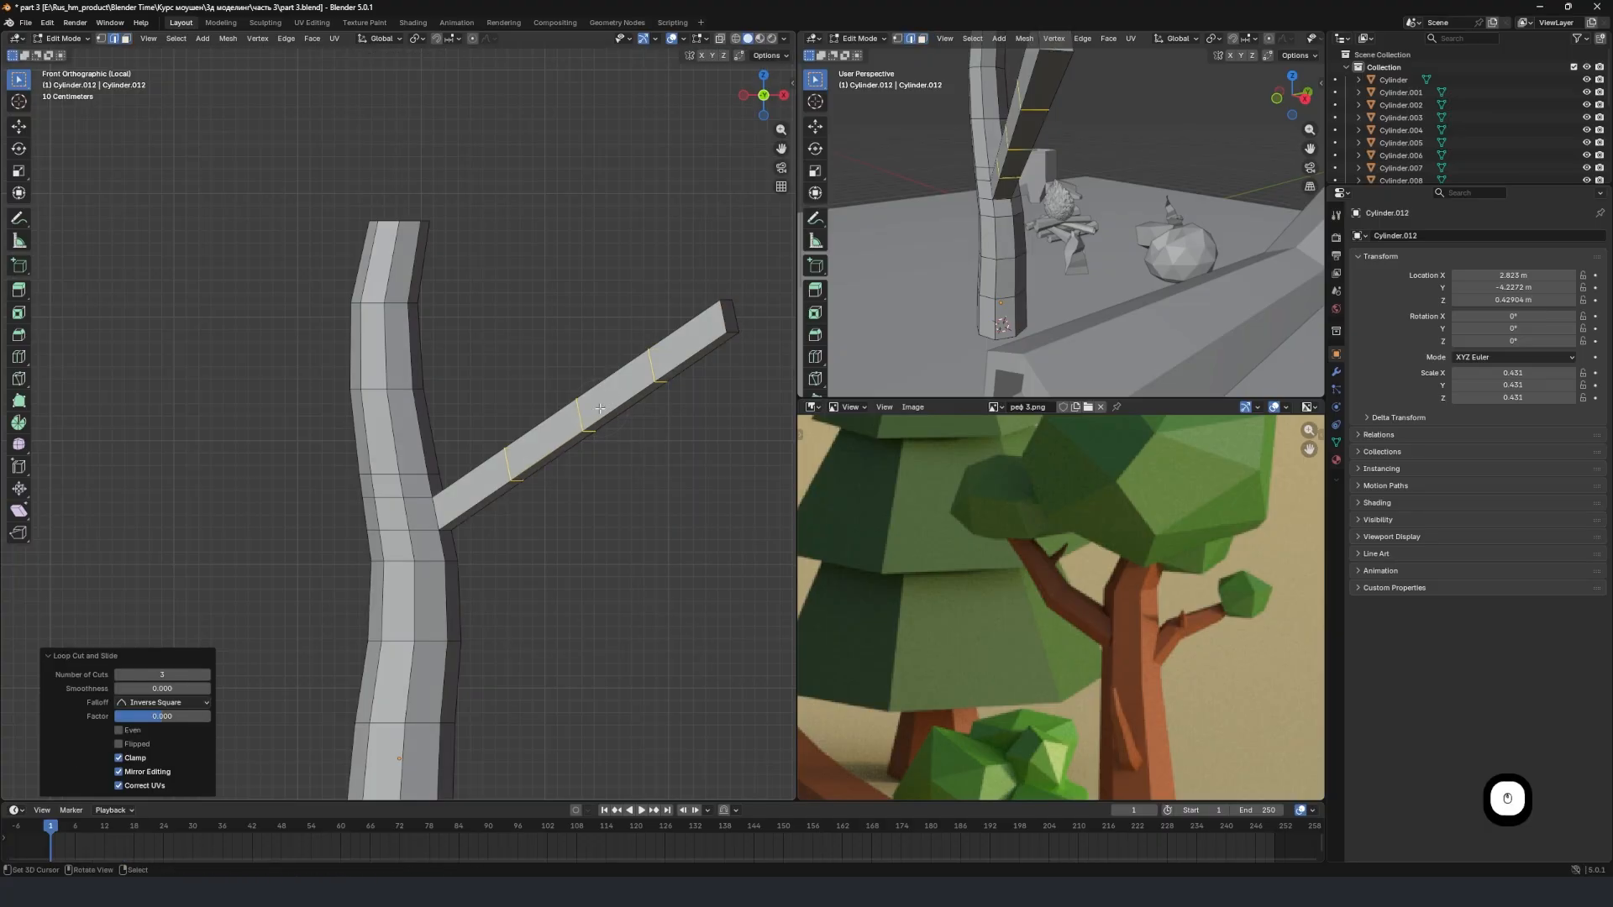
left_click(760, 328)
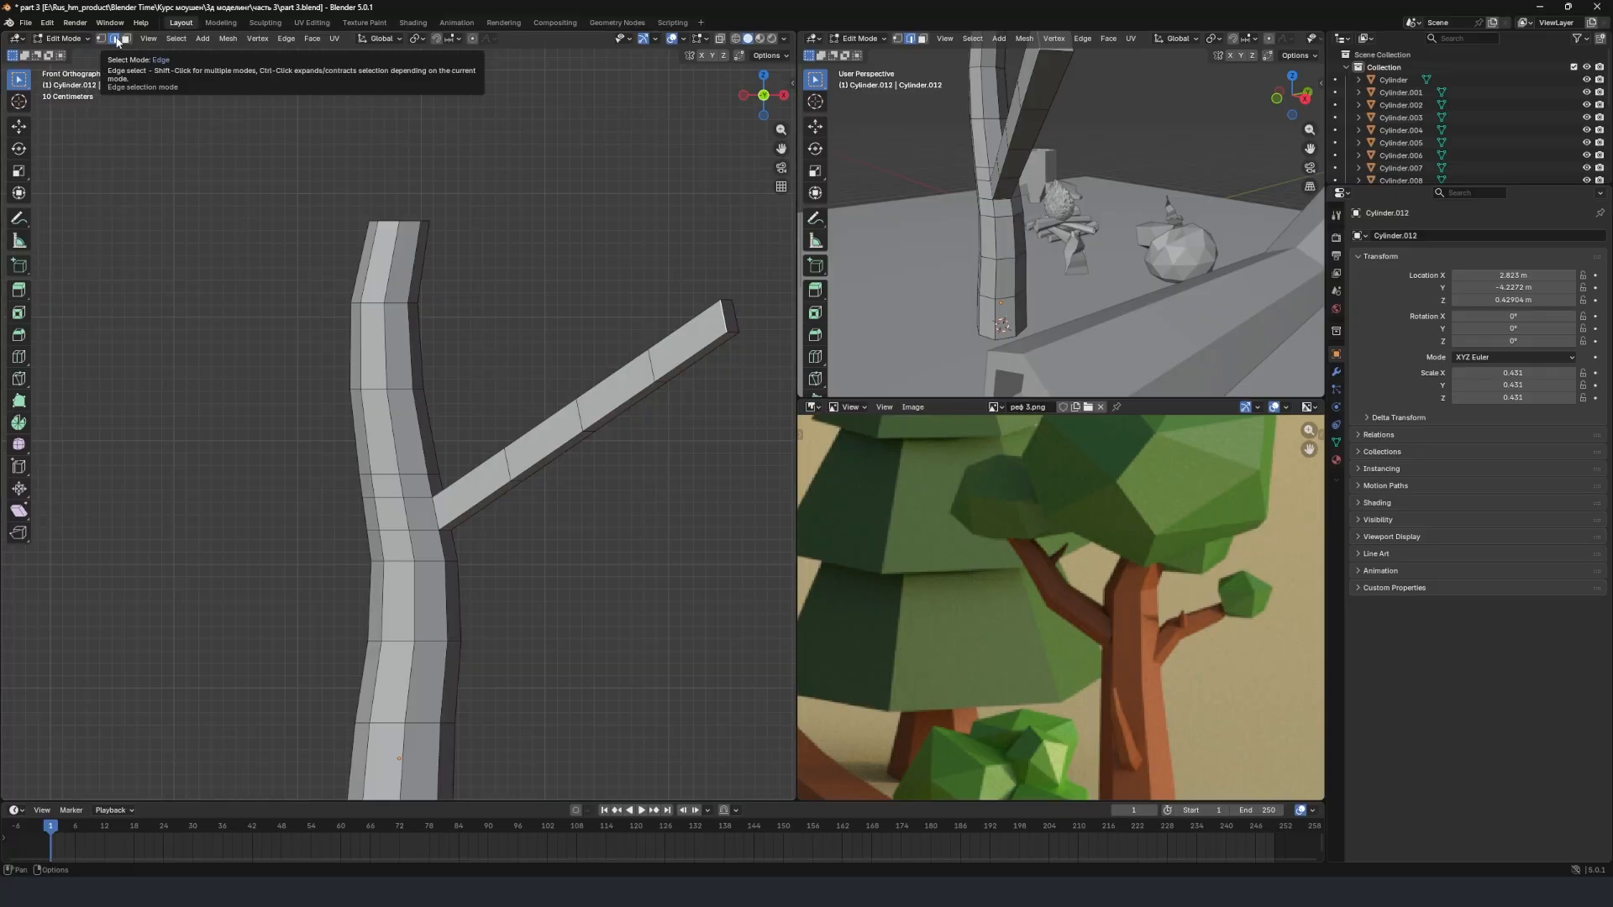
Select the end face of the side branch and shrink it by factors of about 0.34 and 0.75 to narrow the tip.
left_click(721, 313, "alt+shift")
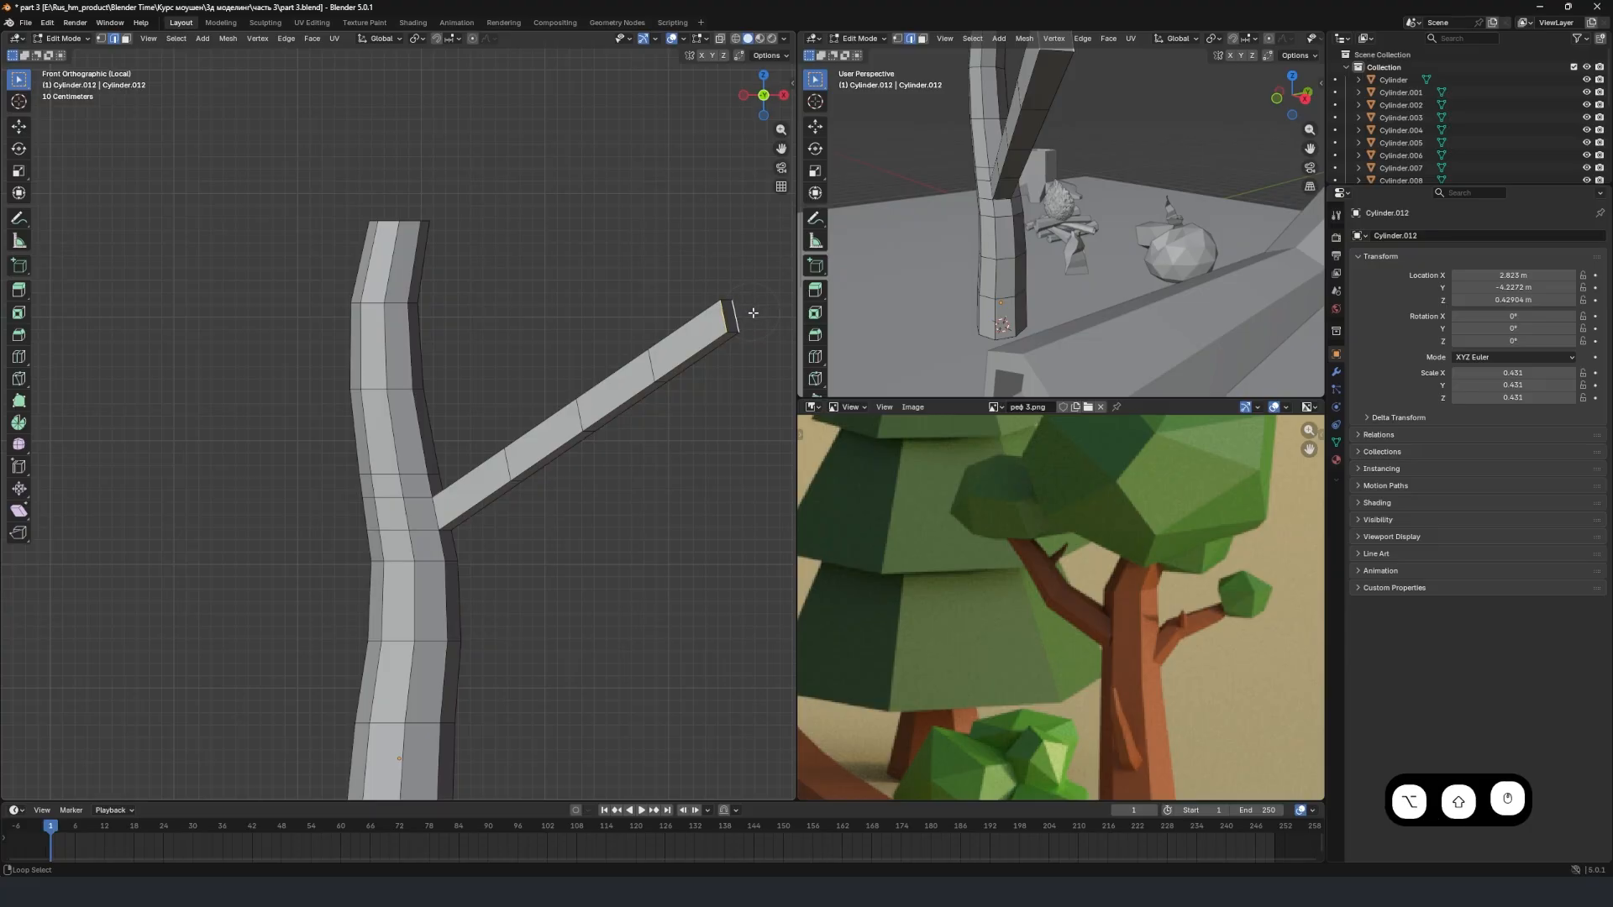
middle_click_drag(738, 314, 536, 357, "shift")
scroll(580, 346, "up", 3)
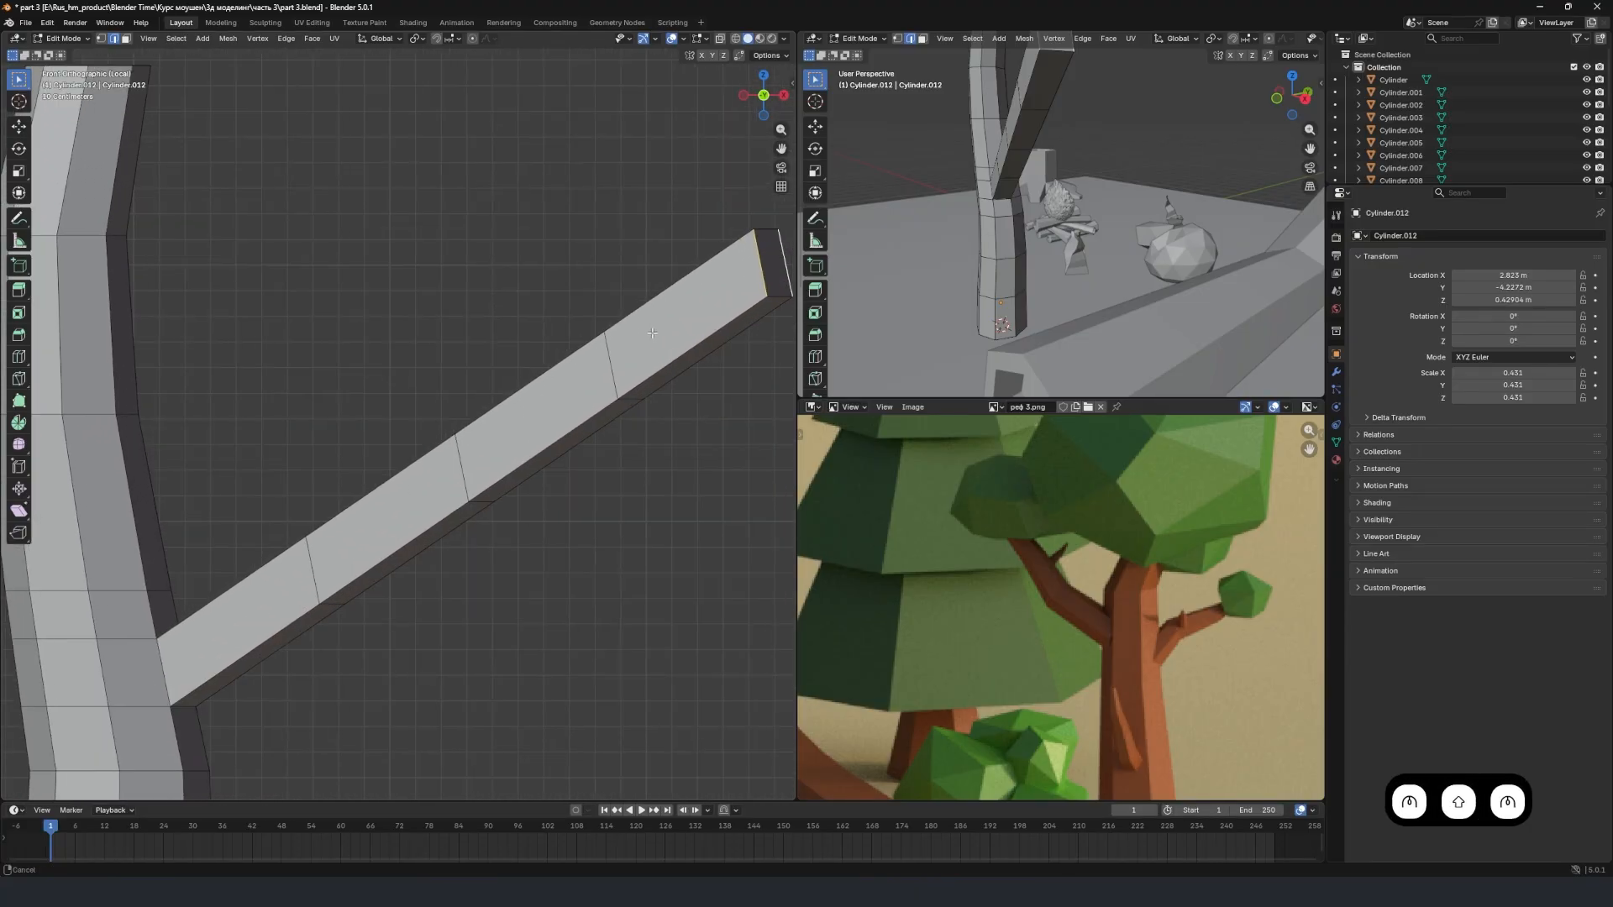
middle_click_drag(656, 329, 306, 378, "shift")
left_click(433, 346, "alt+shift")
left_click(411, 321, "alt+shift")
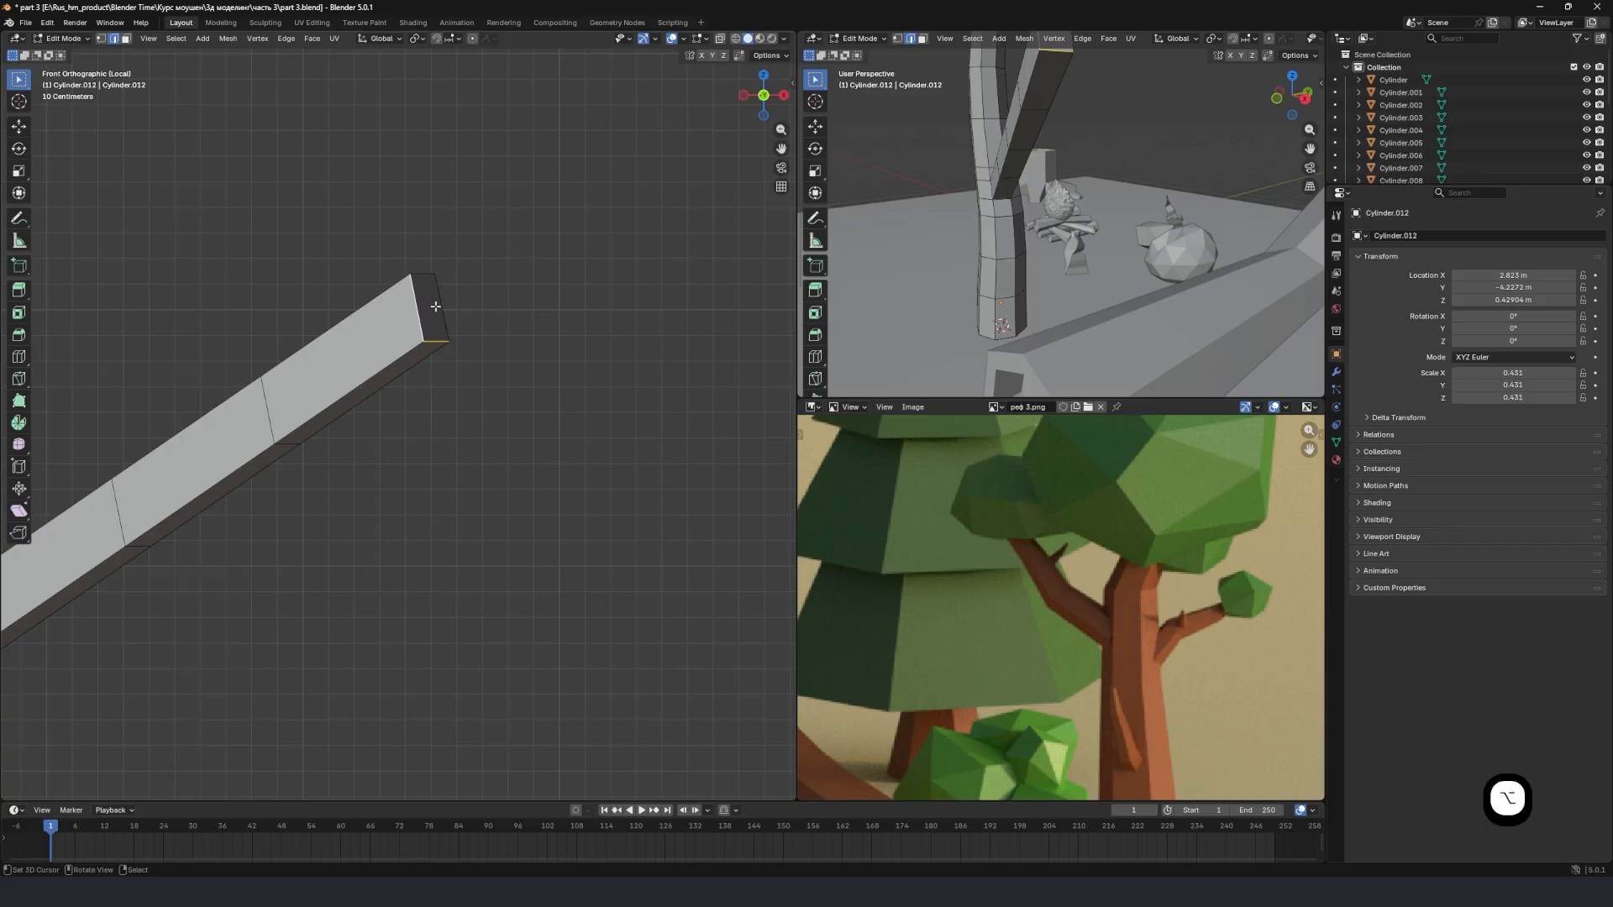
left_click(126, 39)
left_click(443, 303)
left_click(432, 306)
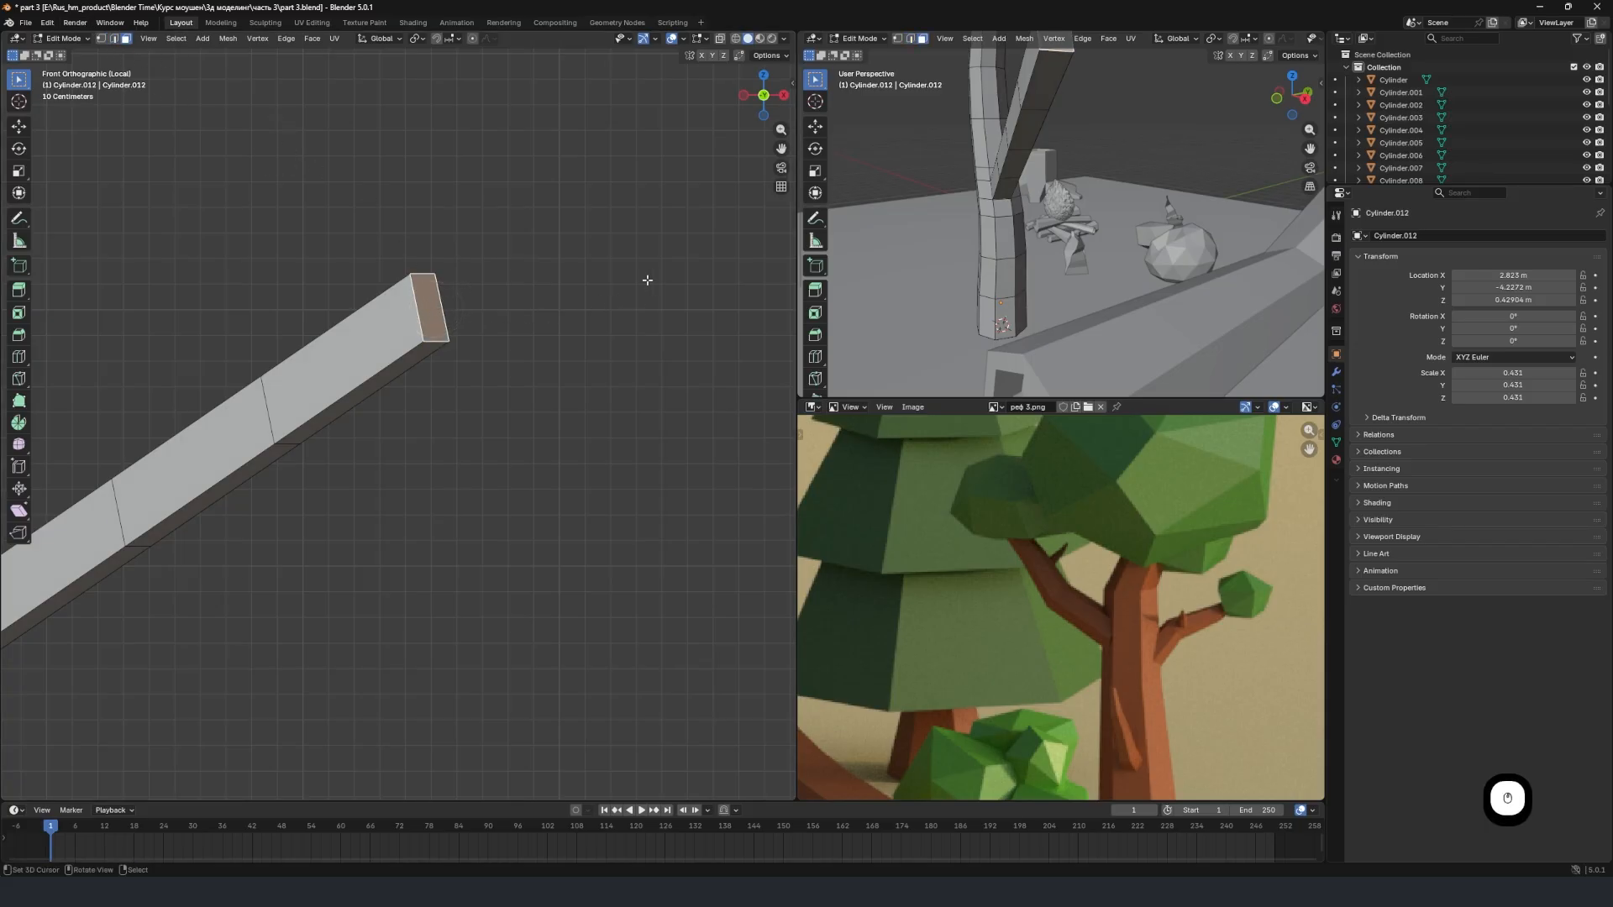
key("s")
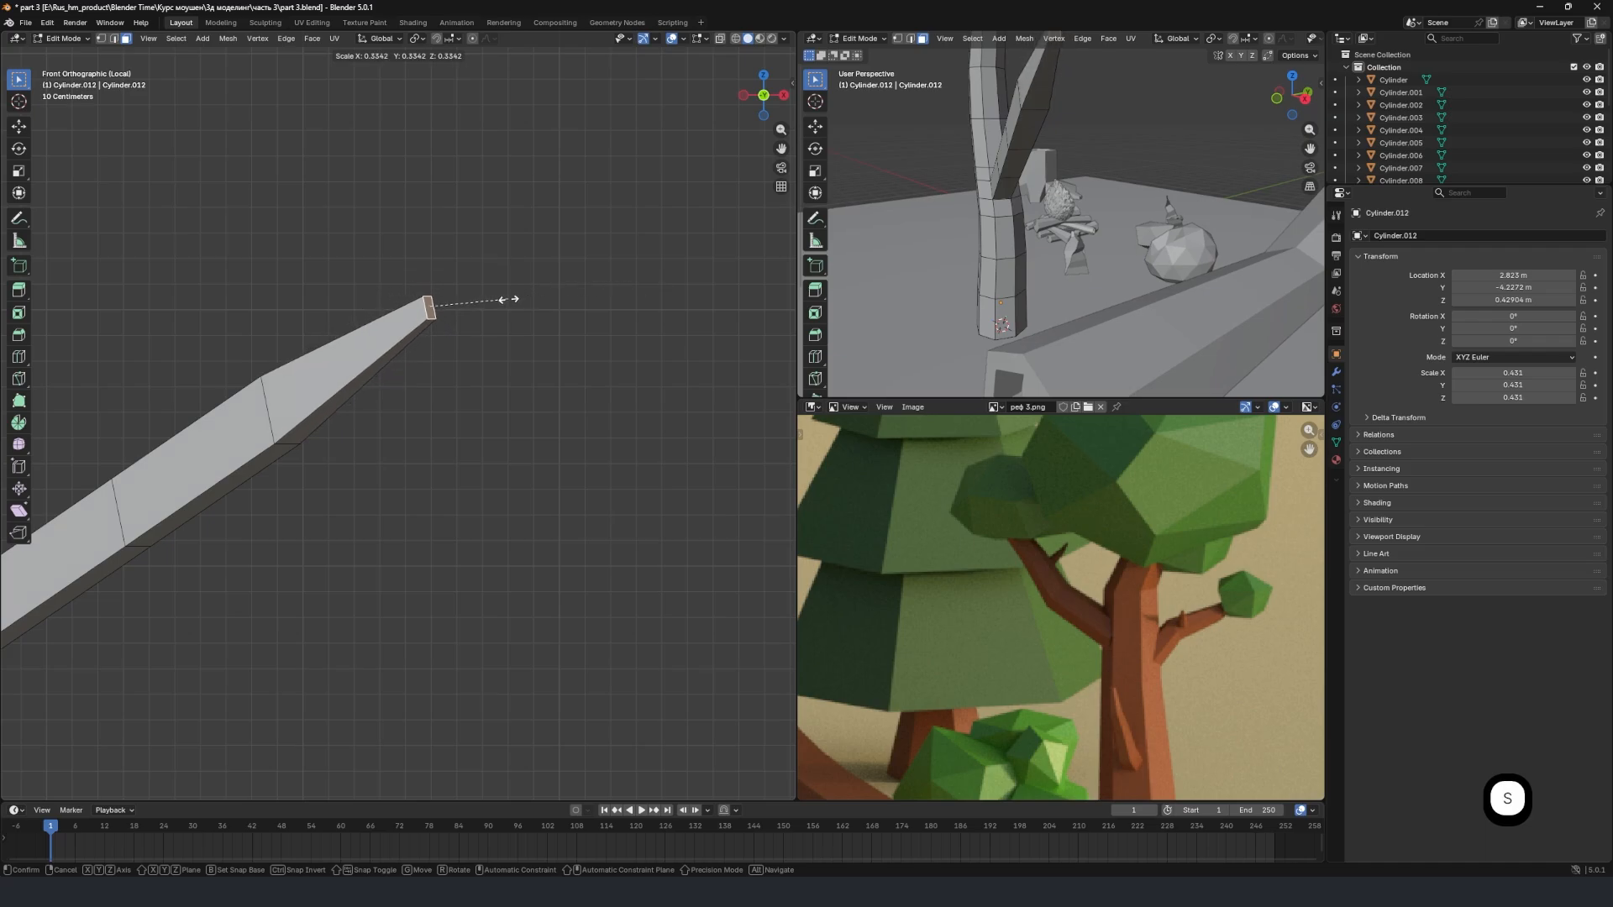
left_click(511, 300)
scroll(511, 328, "down", 3)
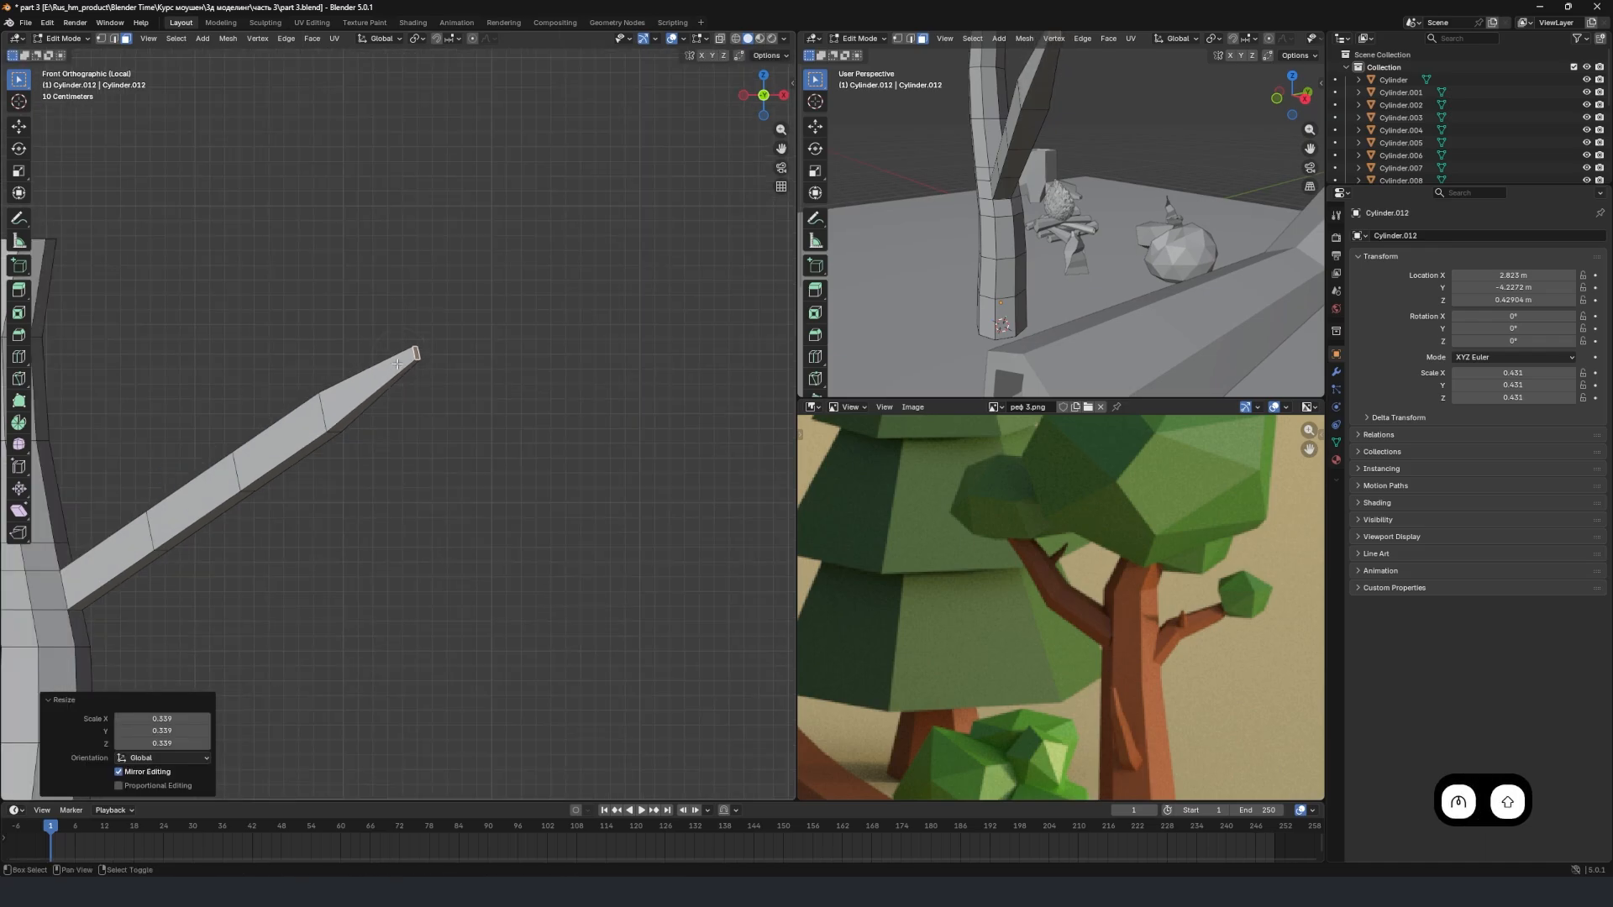
key("s")
left_click(509, 347)
middle_click_drag(417, 372, 519, 304, "shift")
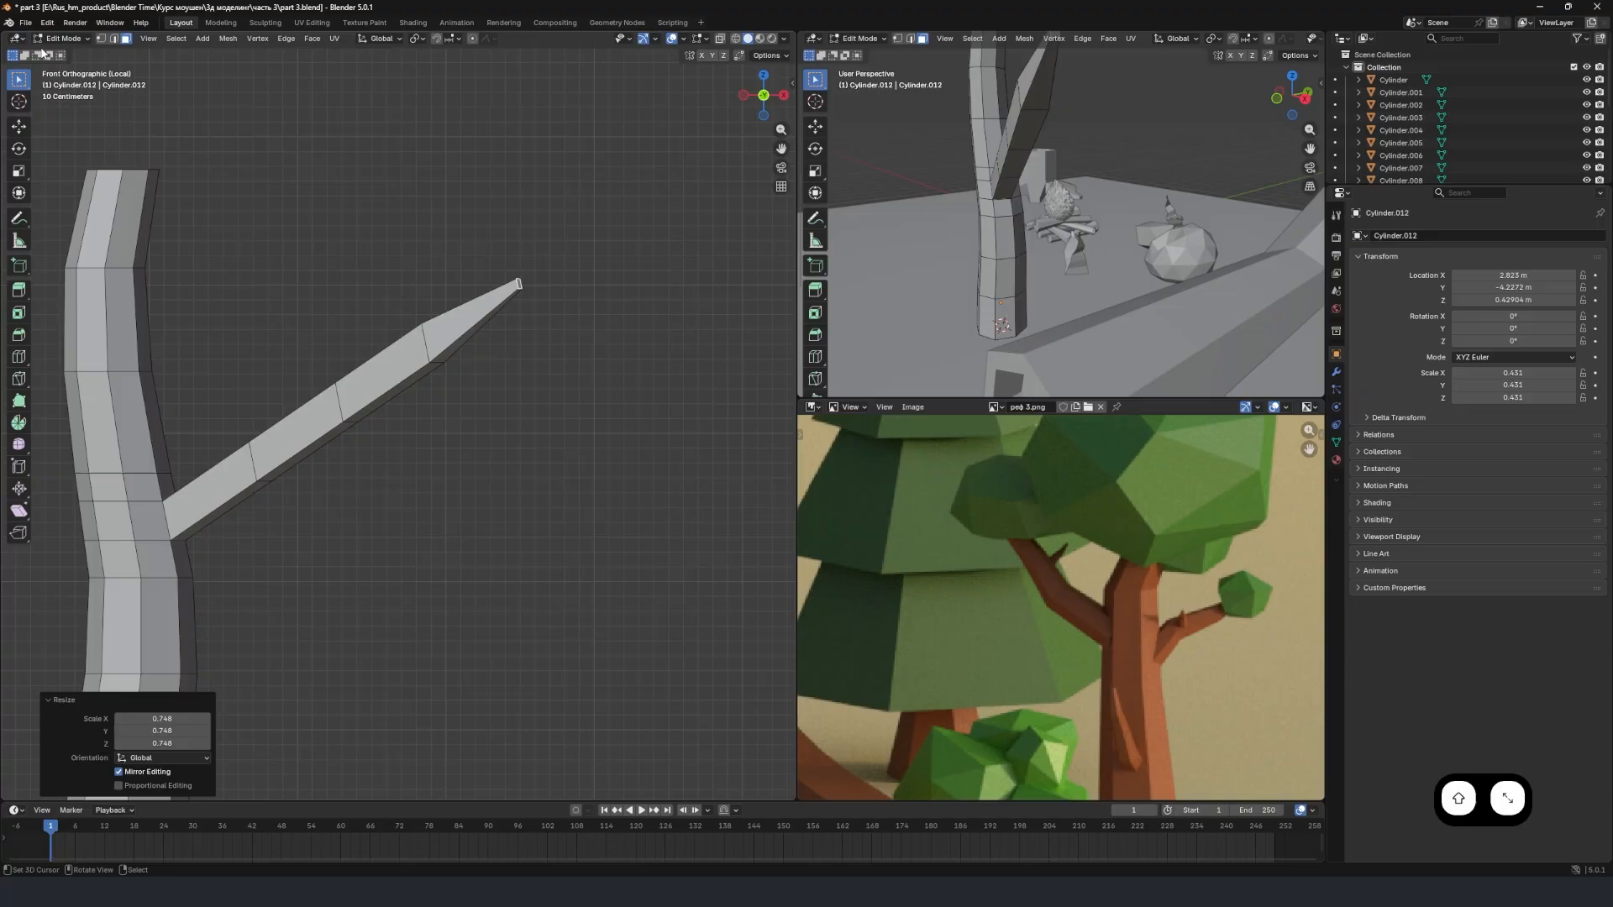
Select the branch's edge loop nearest the tip and scale it down to about 0.6.
left_click(112, 39)
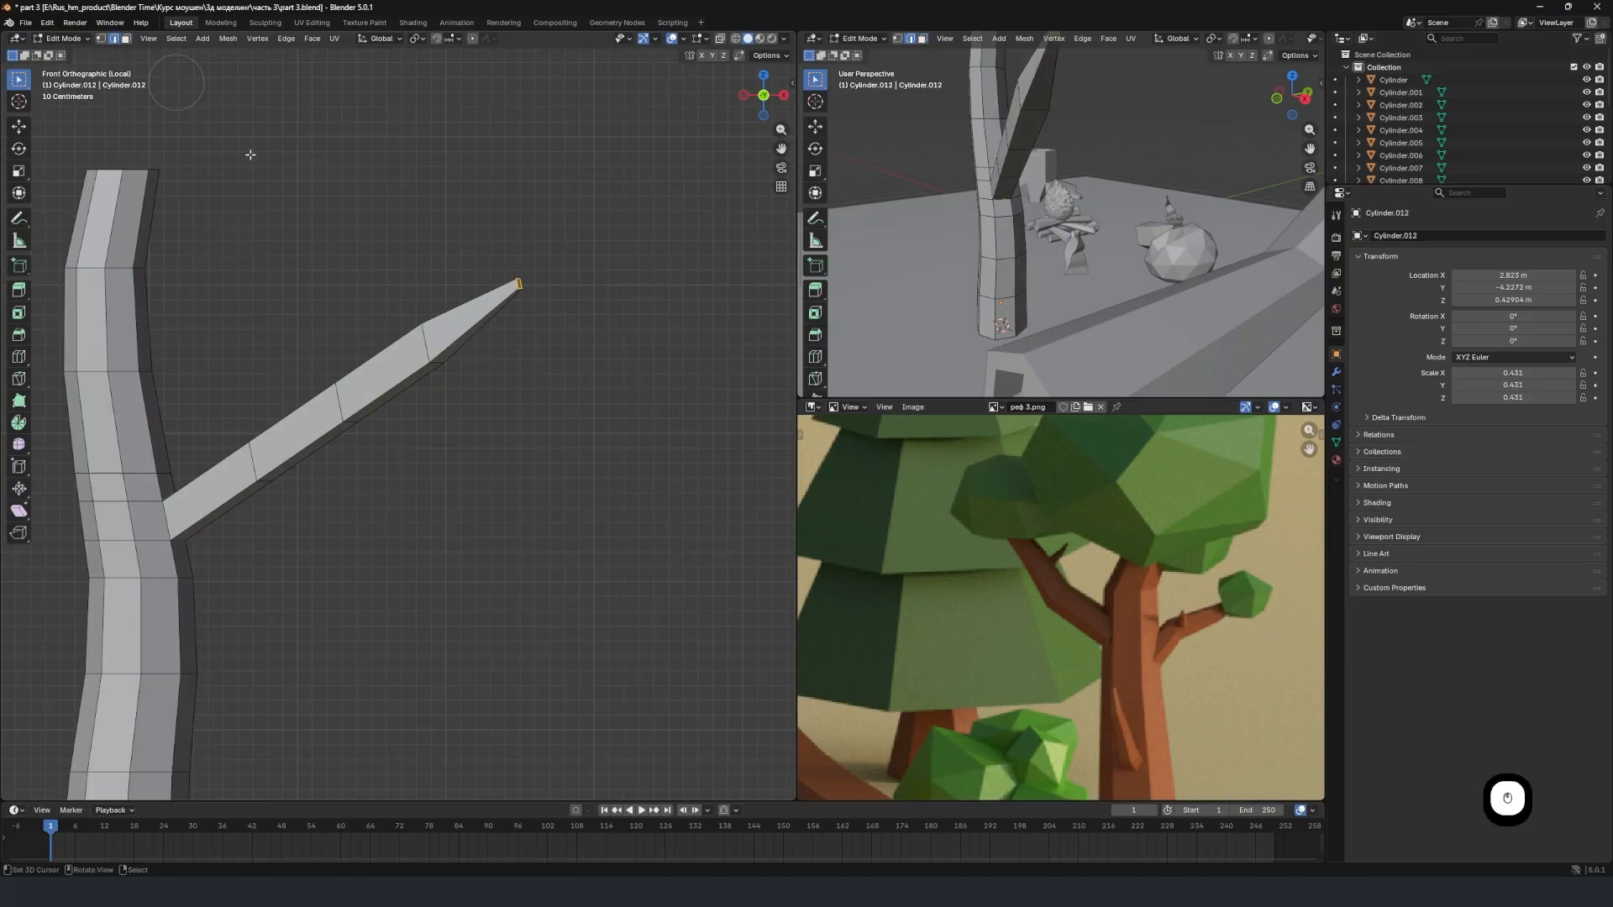
left_click(424, 336, "alt")
scroll(531, 278, "up", 3)
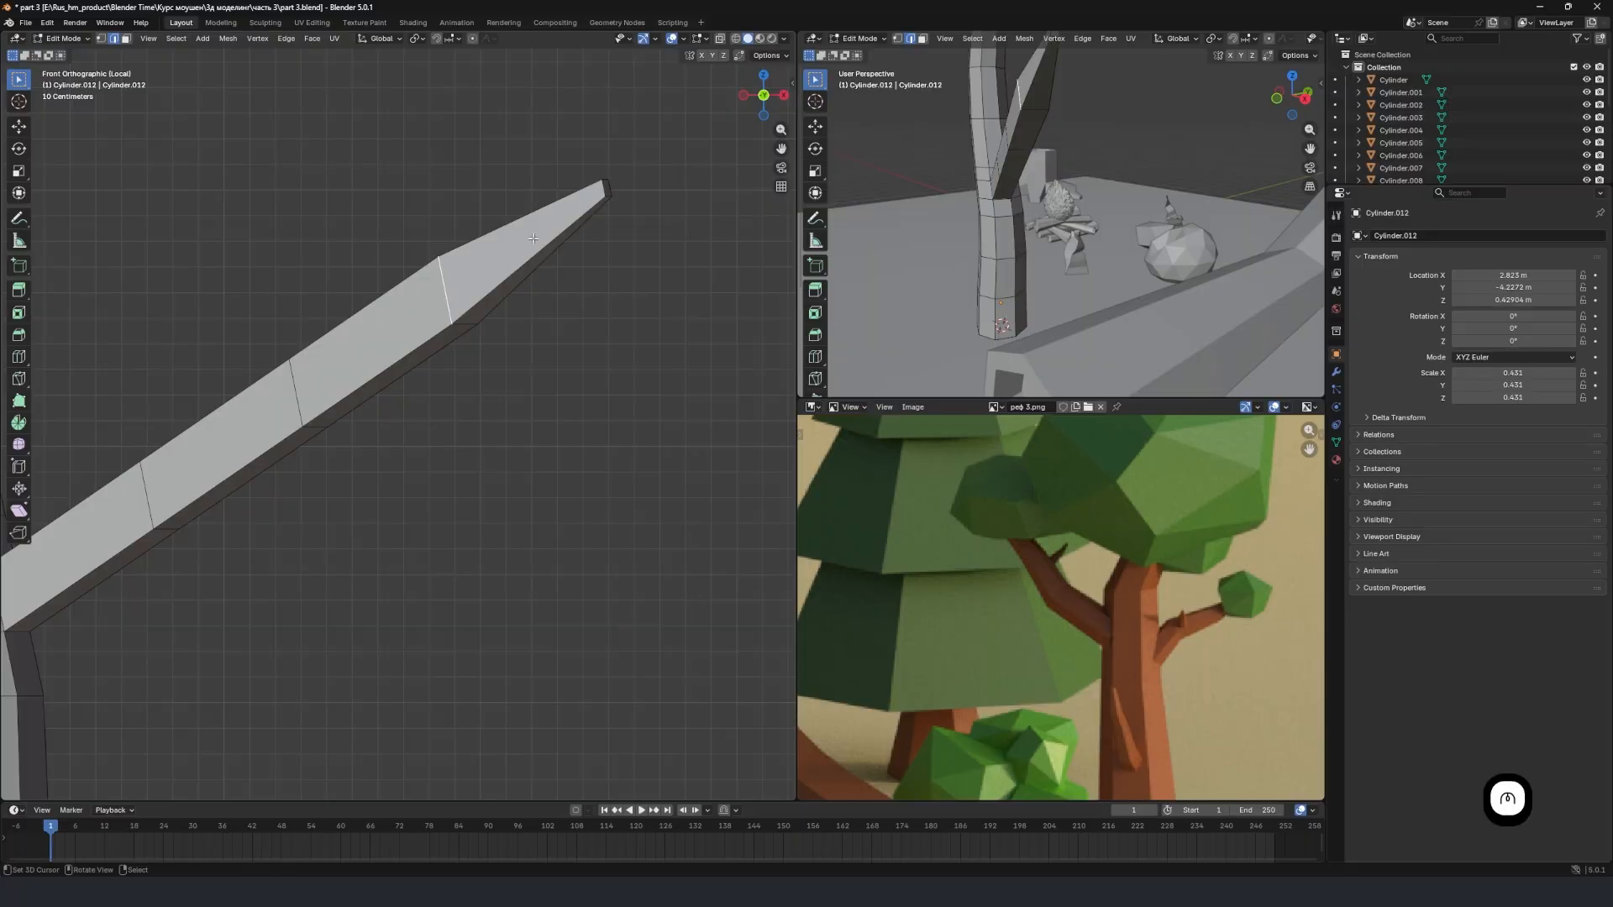
left_click(450, 295, "alt")
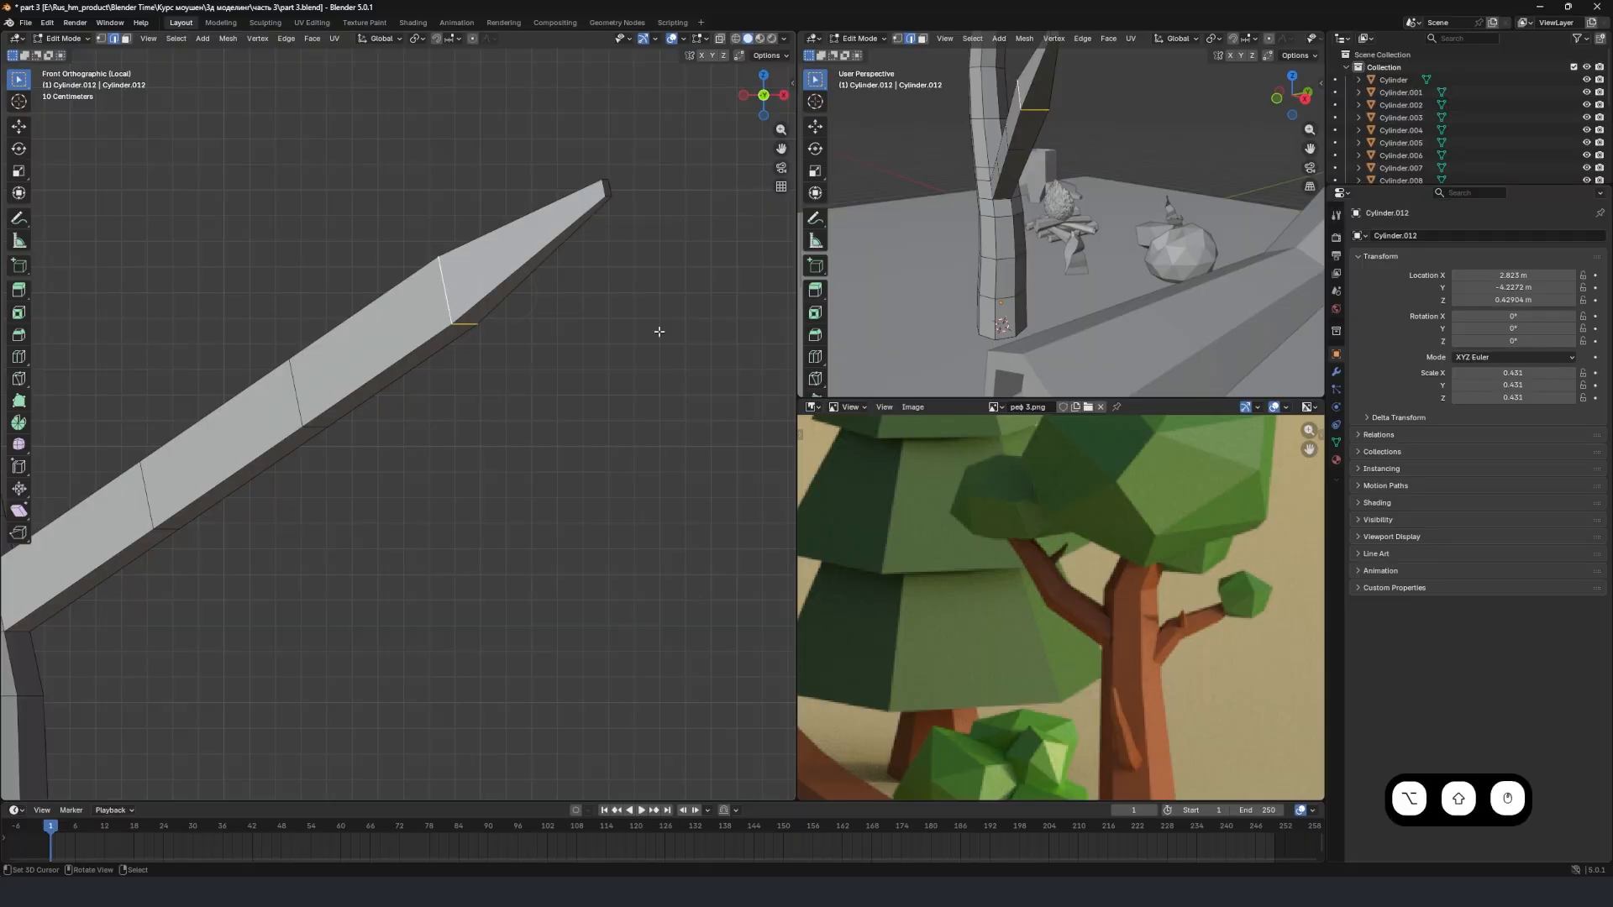
key("s")
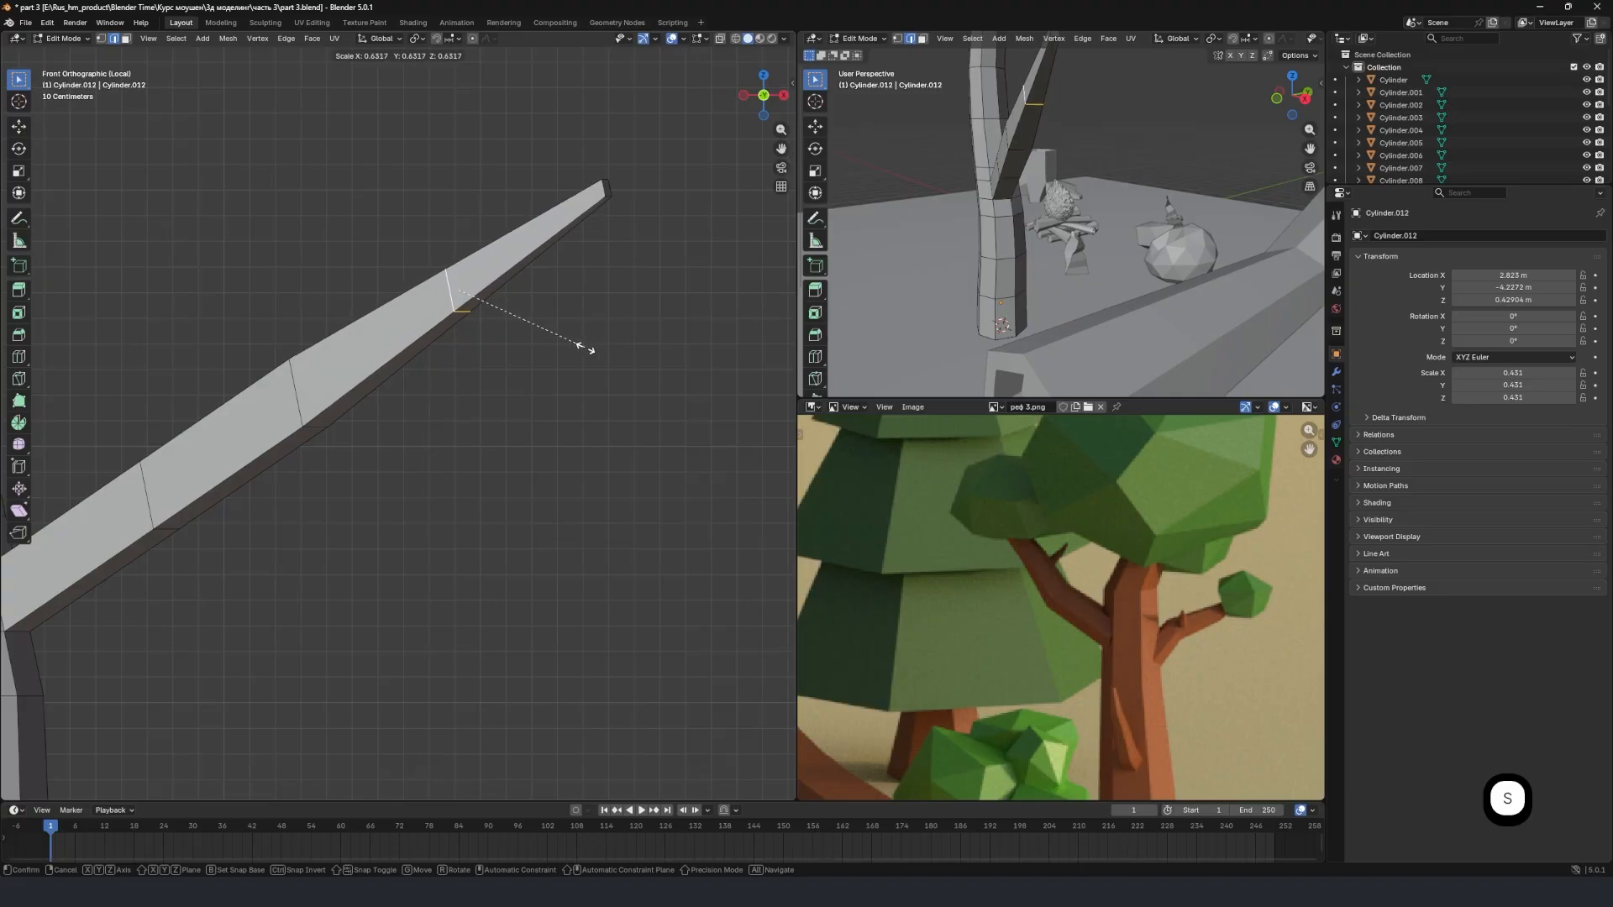
left_click(557, 347)
scroll(474, 352, "down", 2)
middle_click_drag(469, 353, 550, 313, "shift")
Select the middle edge loop of the side branch and scale it to about 0.875.
key("alt+a")
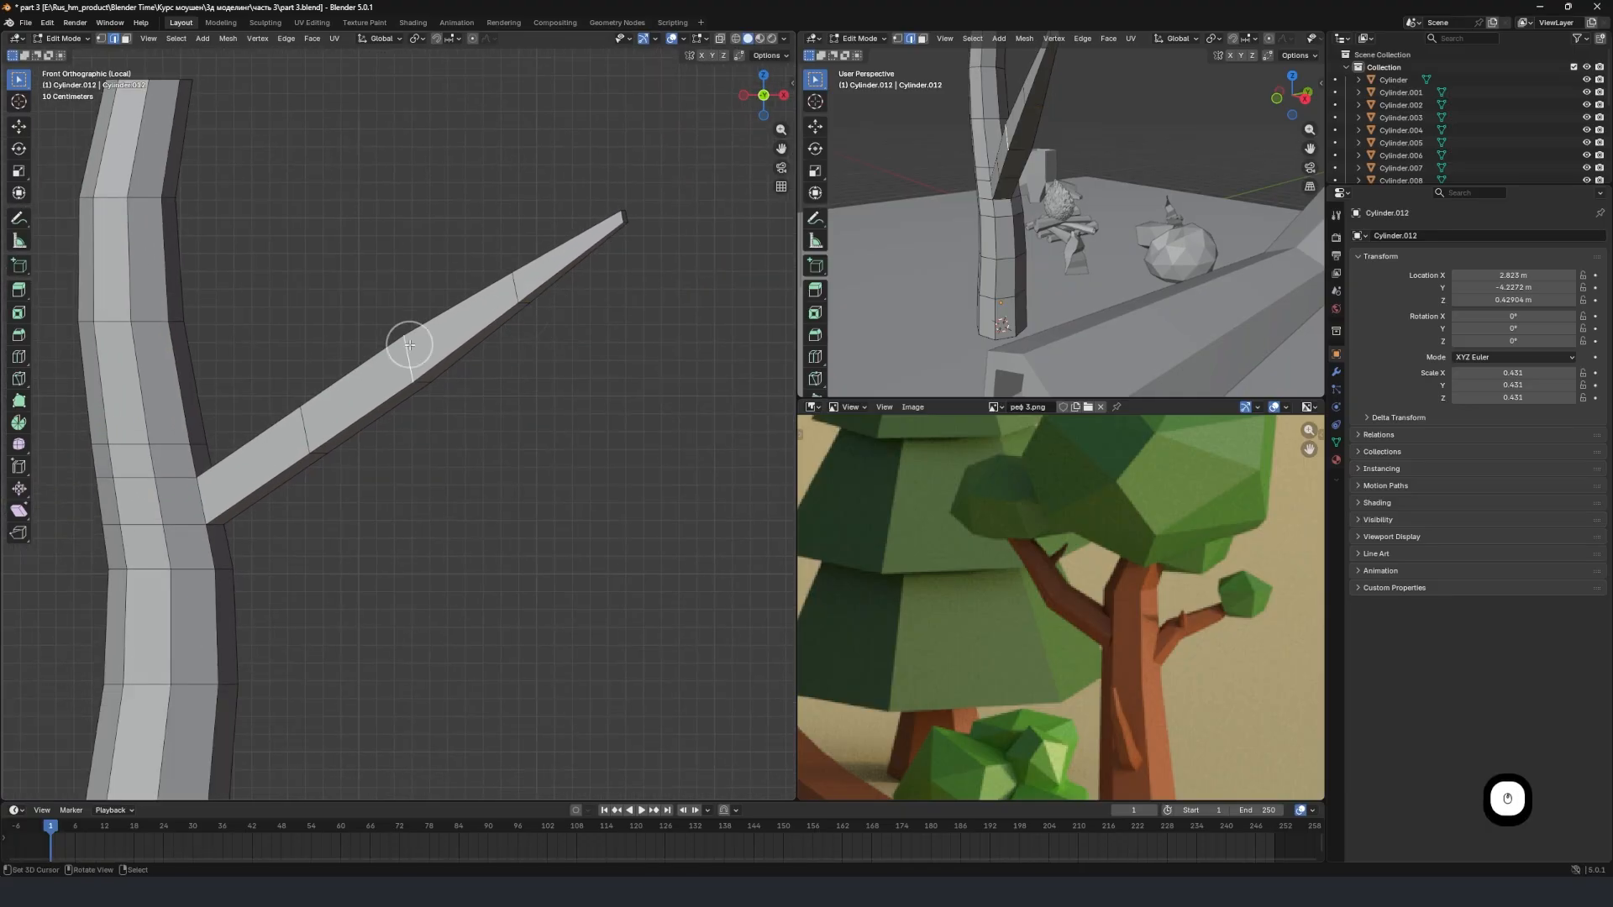
left_click(407, 350, "alt+shift")
key("s")
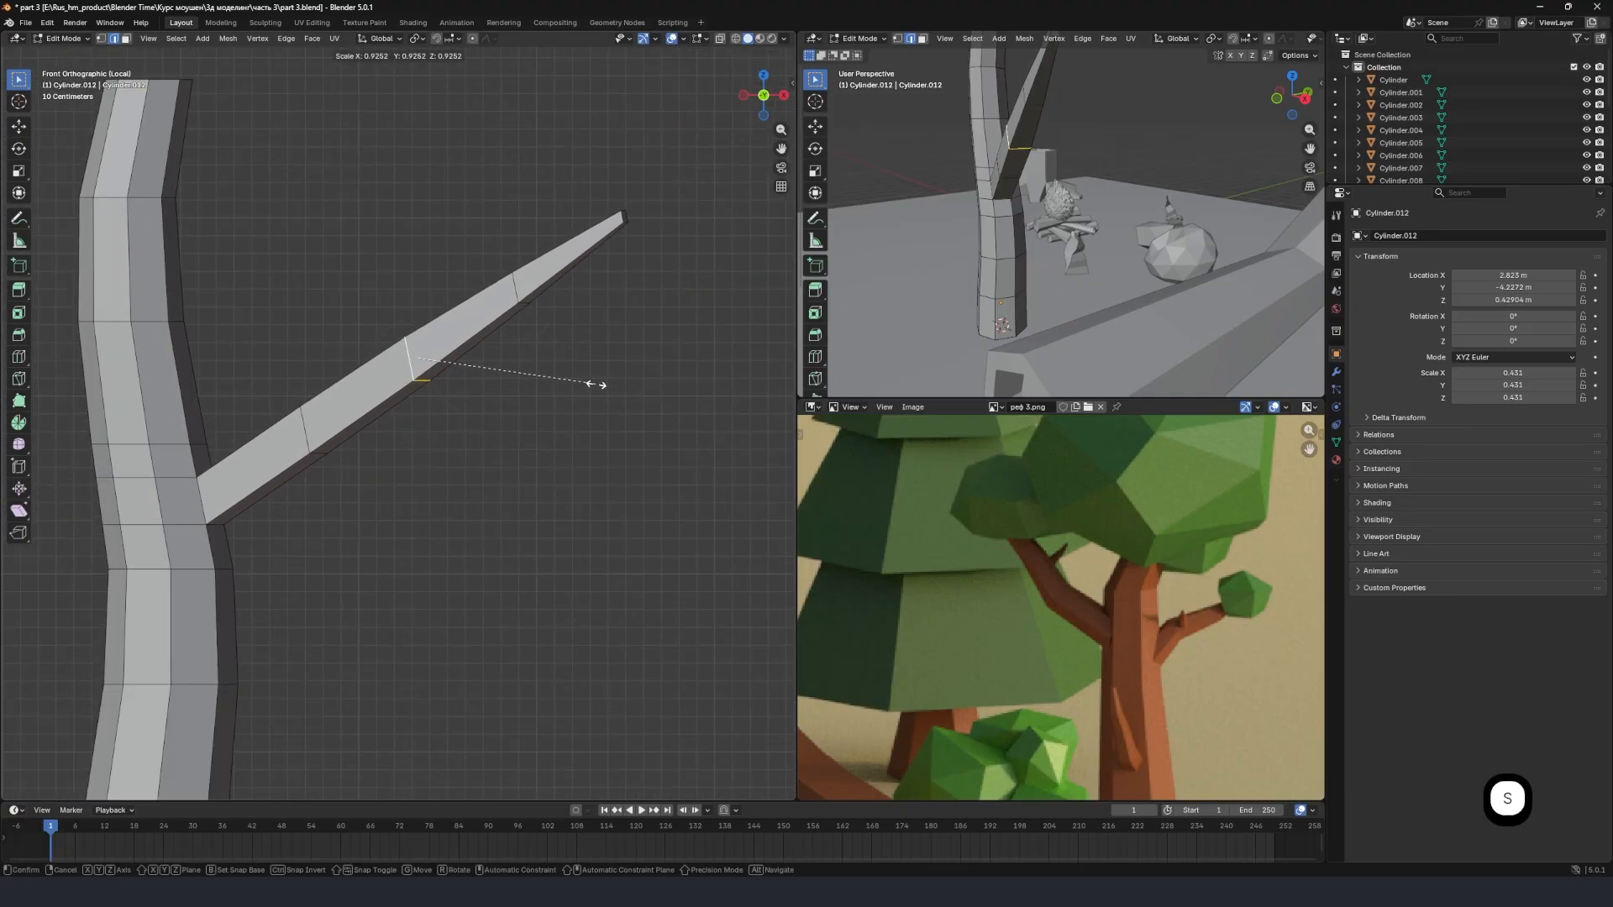
left_click(588, 382)
middle_click_drag(303, 420, 403, 353, "shift")
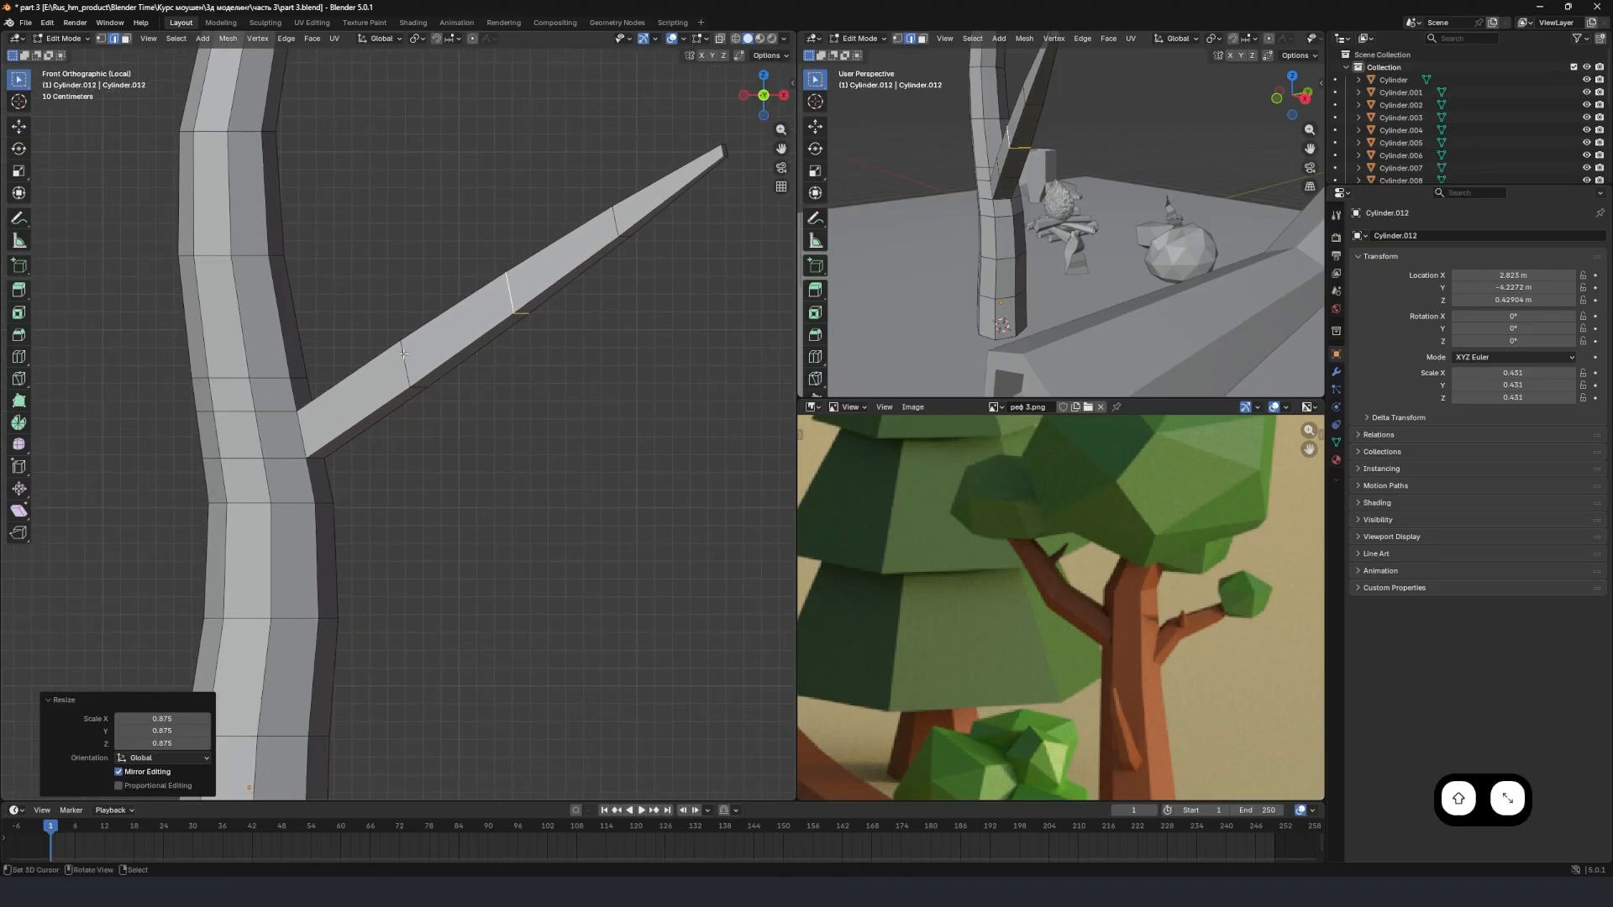
Scale the branch's edge loop nearest the trunk to about 1.37 and move it about 0.11 m along X and 0.12 m down.
key("alt+a")
left_click(403, 354, "alt")
key("s")
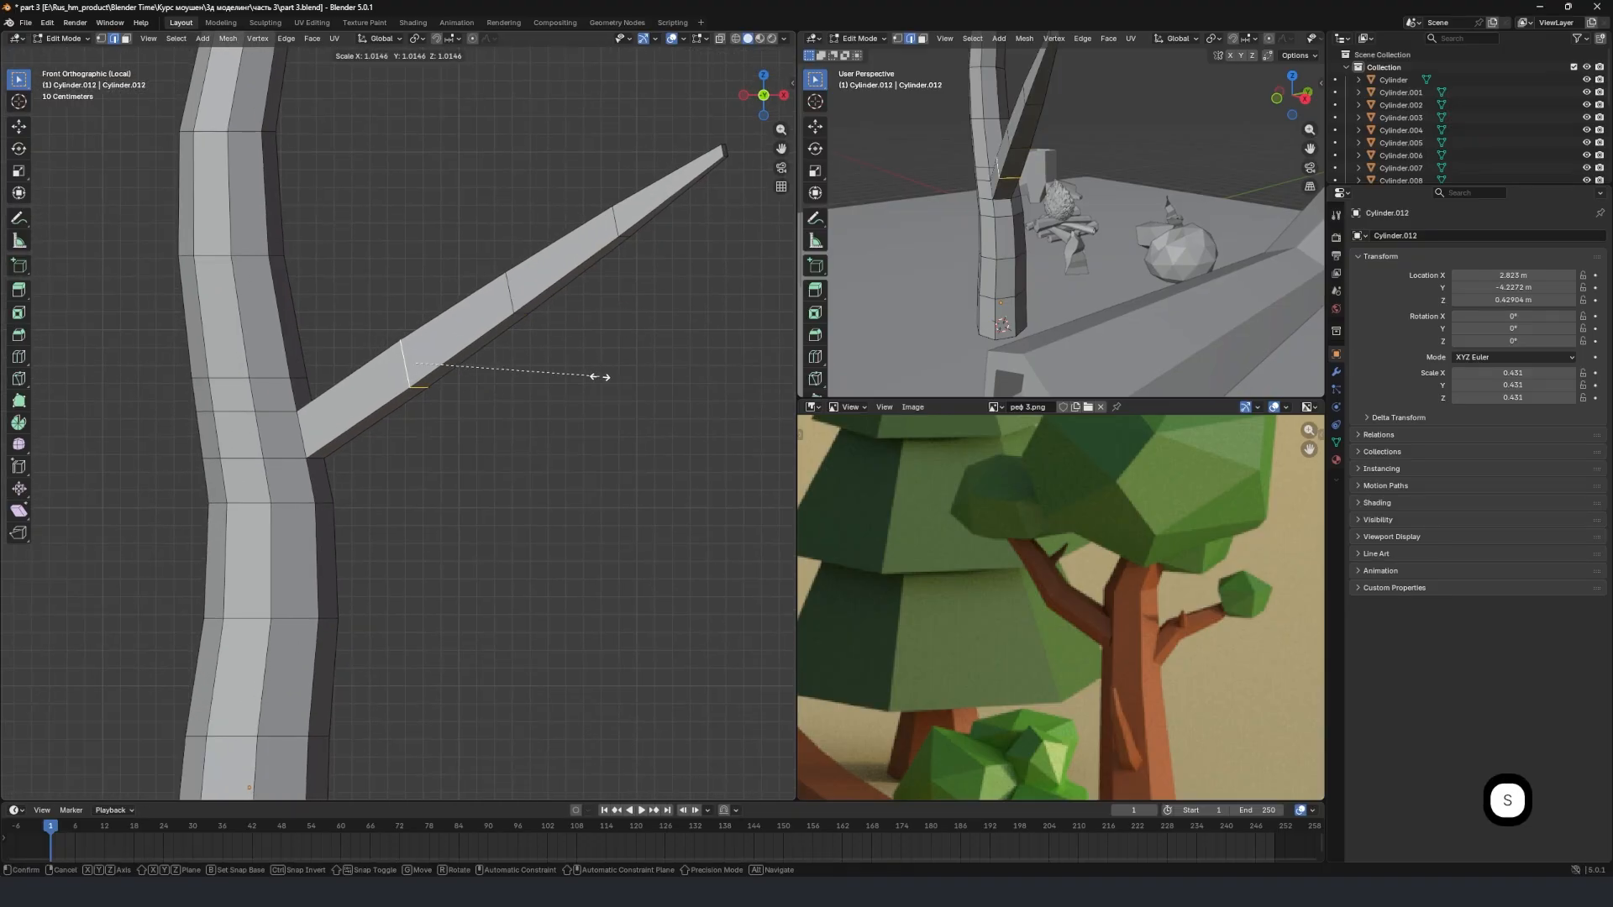
left_click(656, 438)
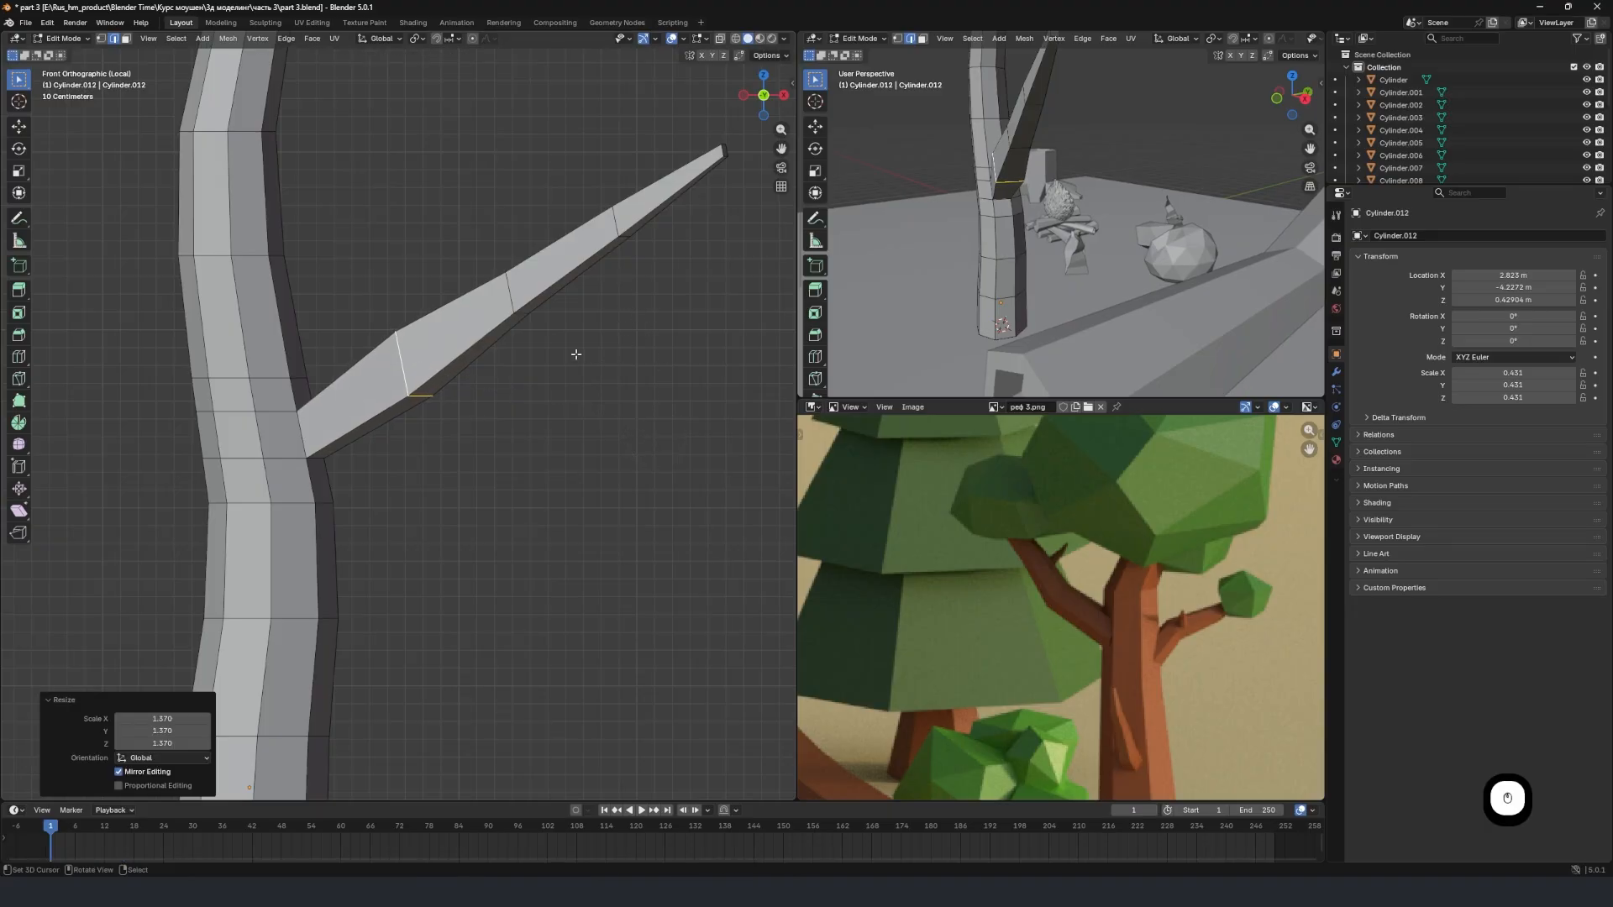
key("g")
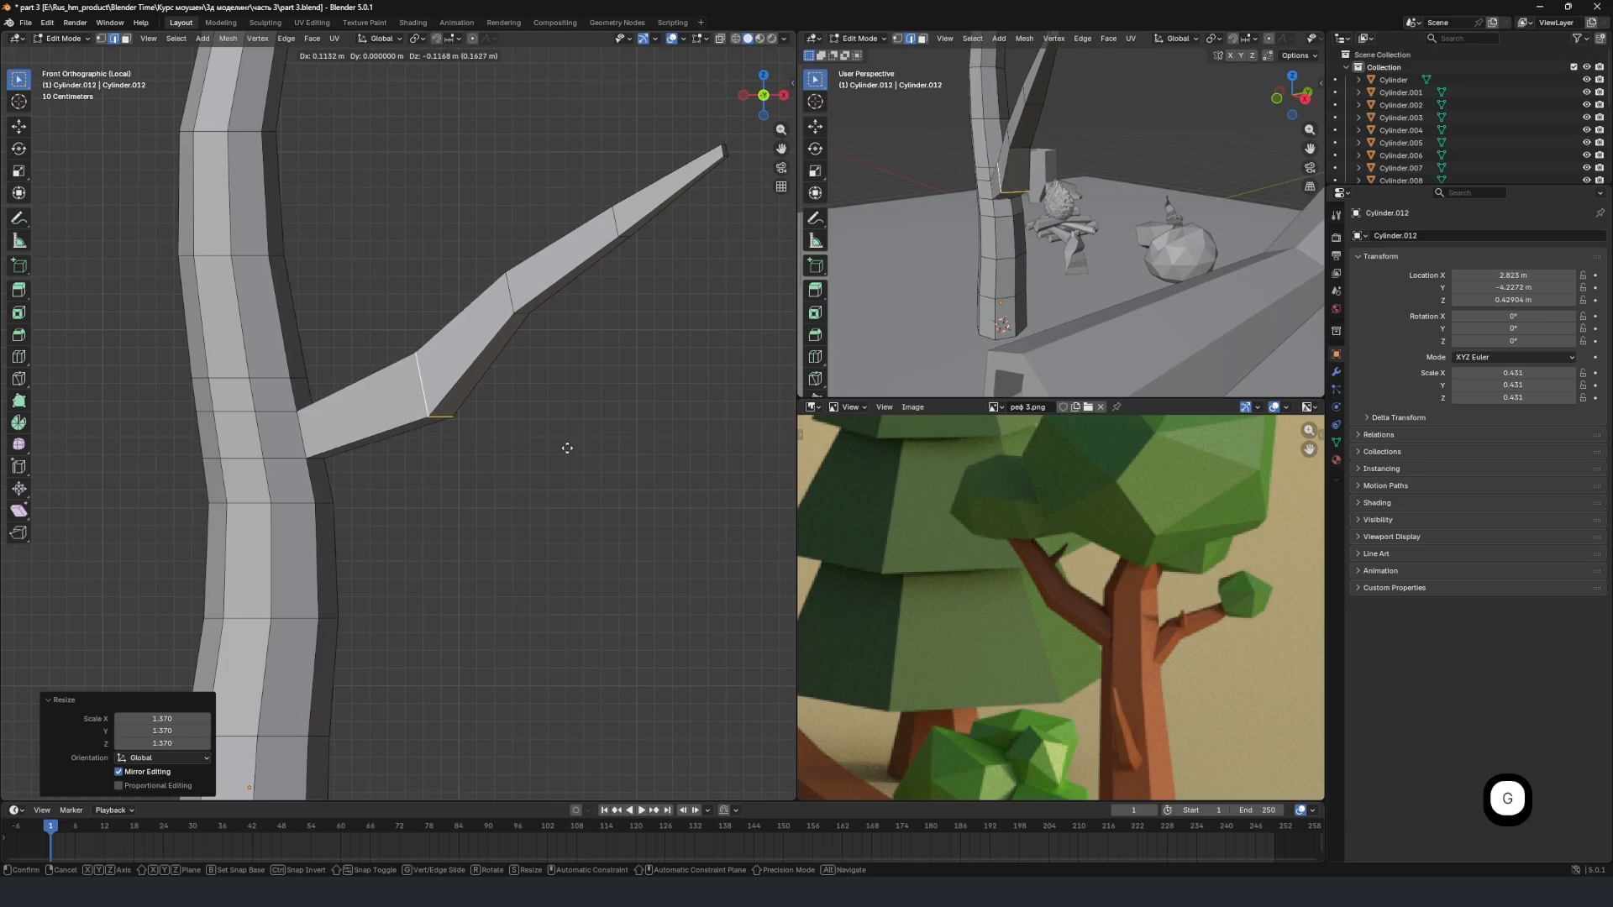
left_click(565, 442)
Move the side branch's middle edge loop about 0.14 m along X and 0.16 m down, and raise the loop nearest the tip.
left_click(516, 310)
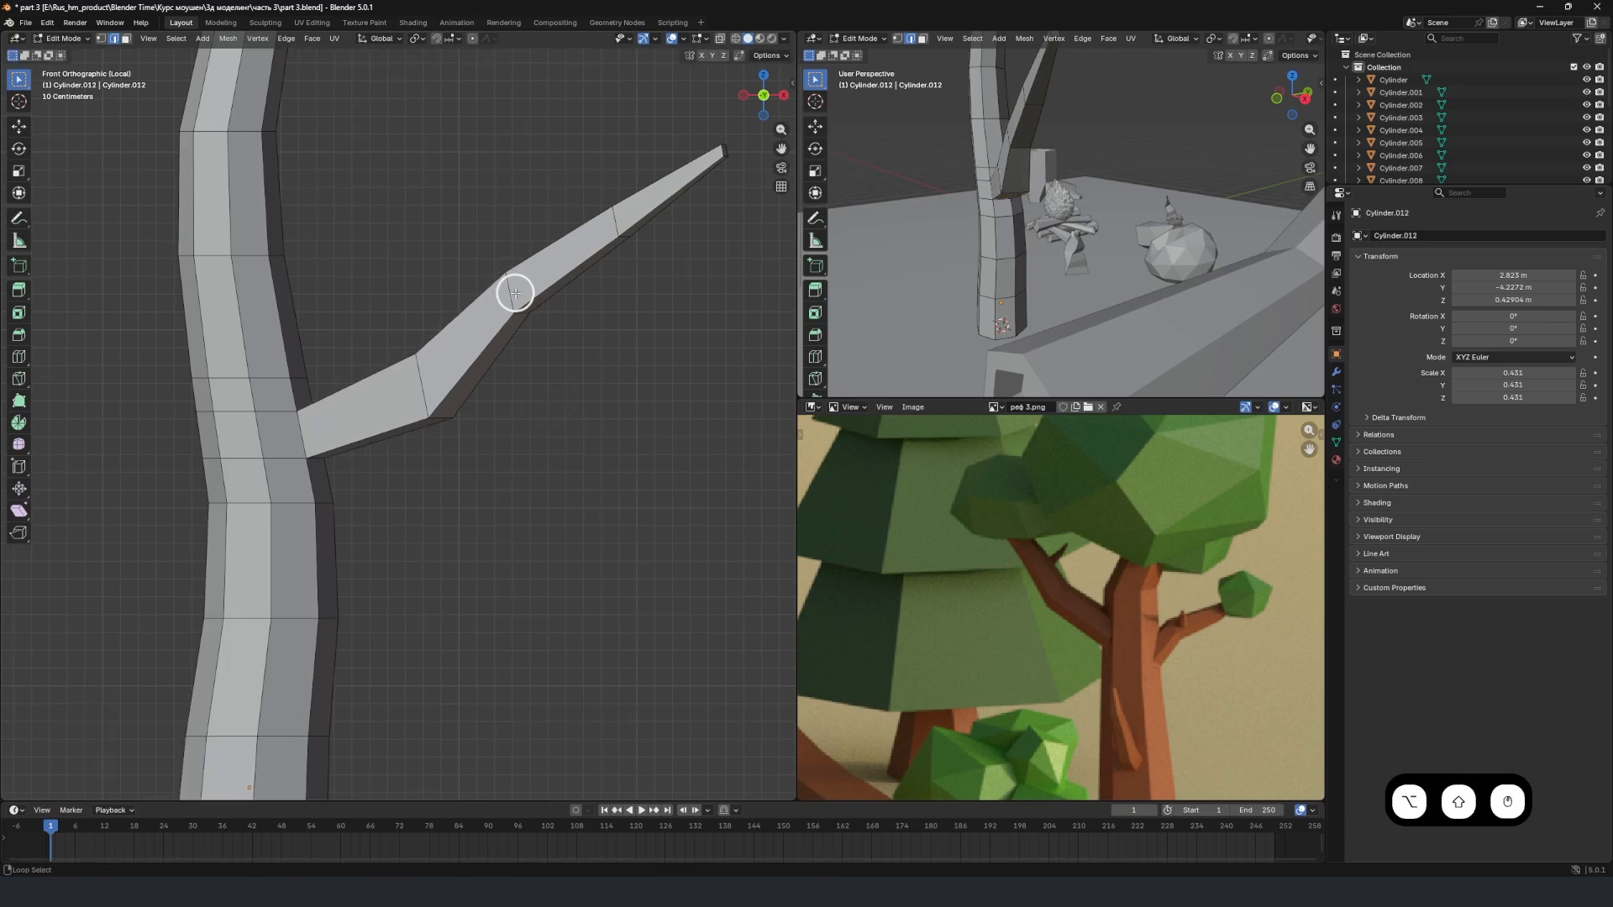
key("g")
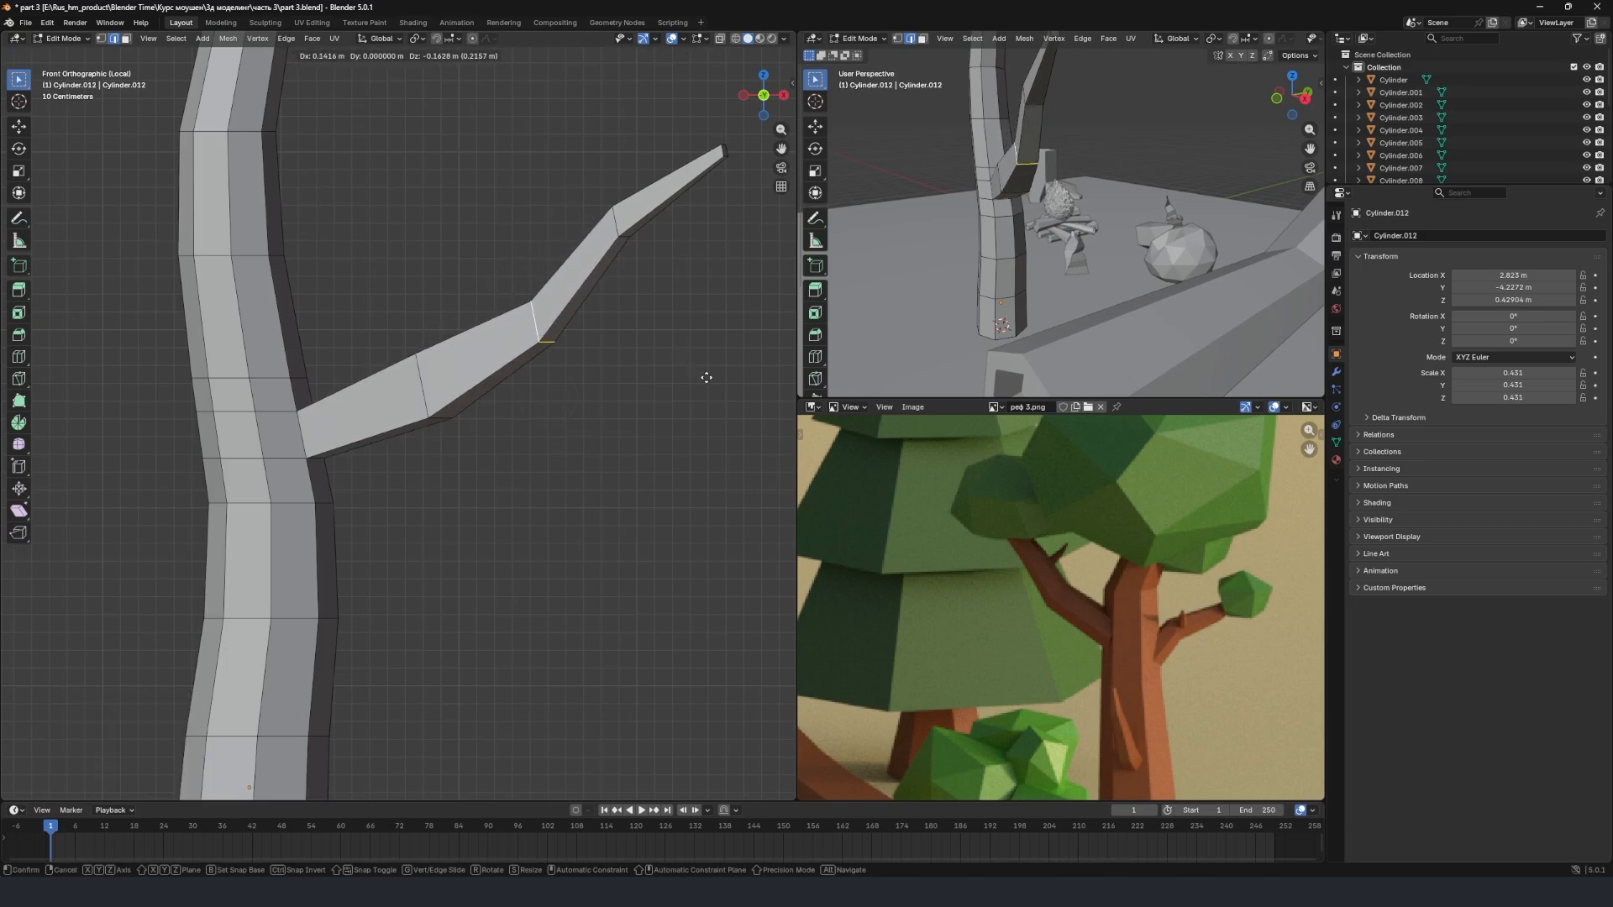
left_click(705, 373)
left_click(615, 221)
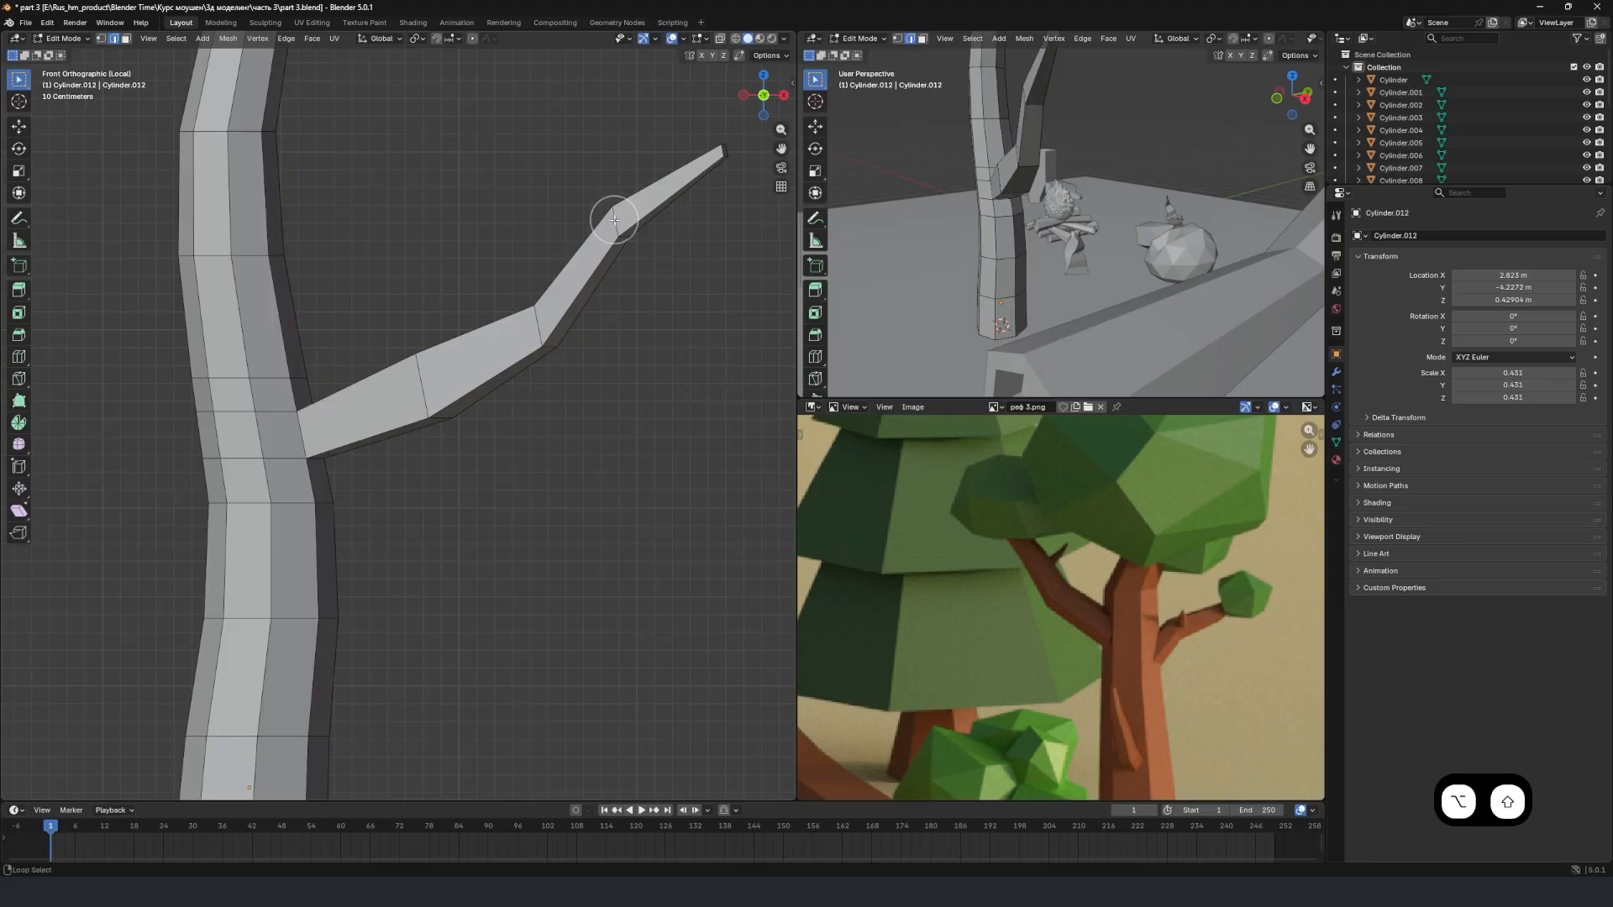
key("g")
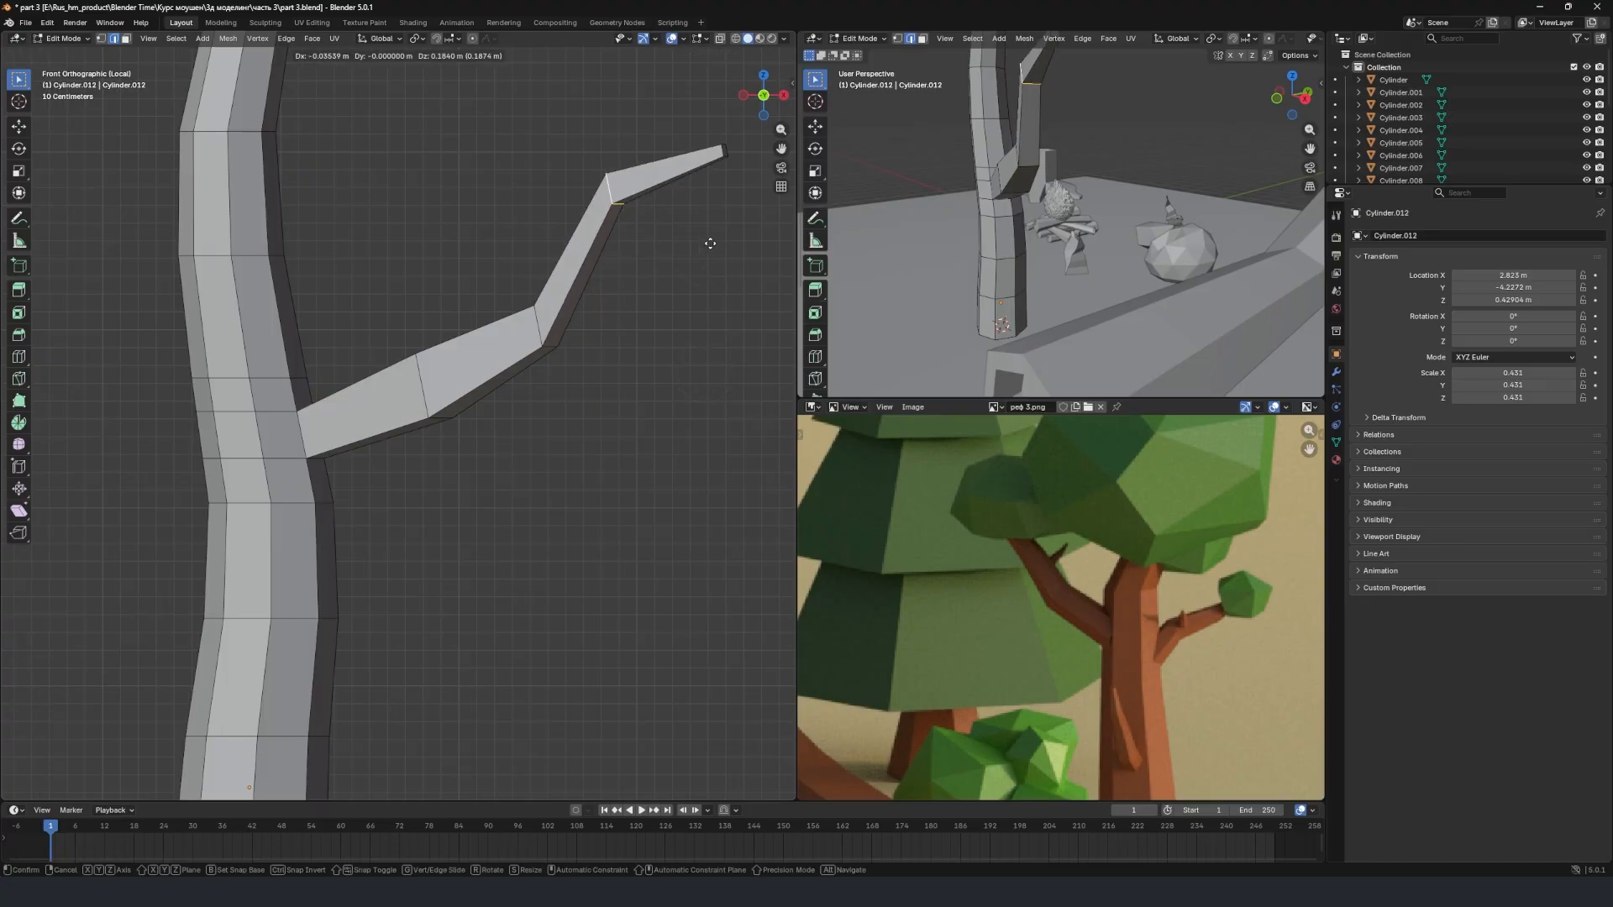
left_click(695, 274)
key("Tab")
scroll(500, 378, "down", 5)
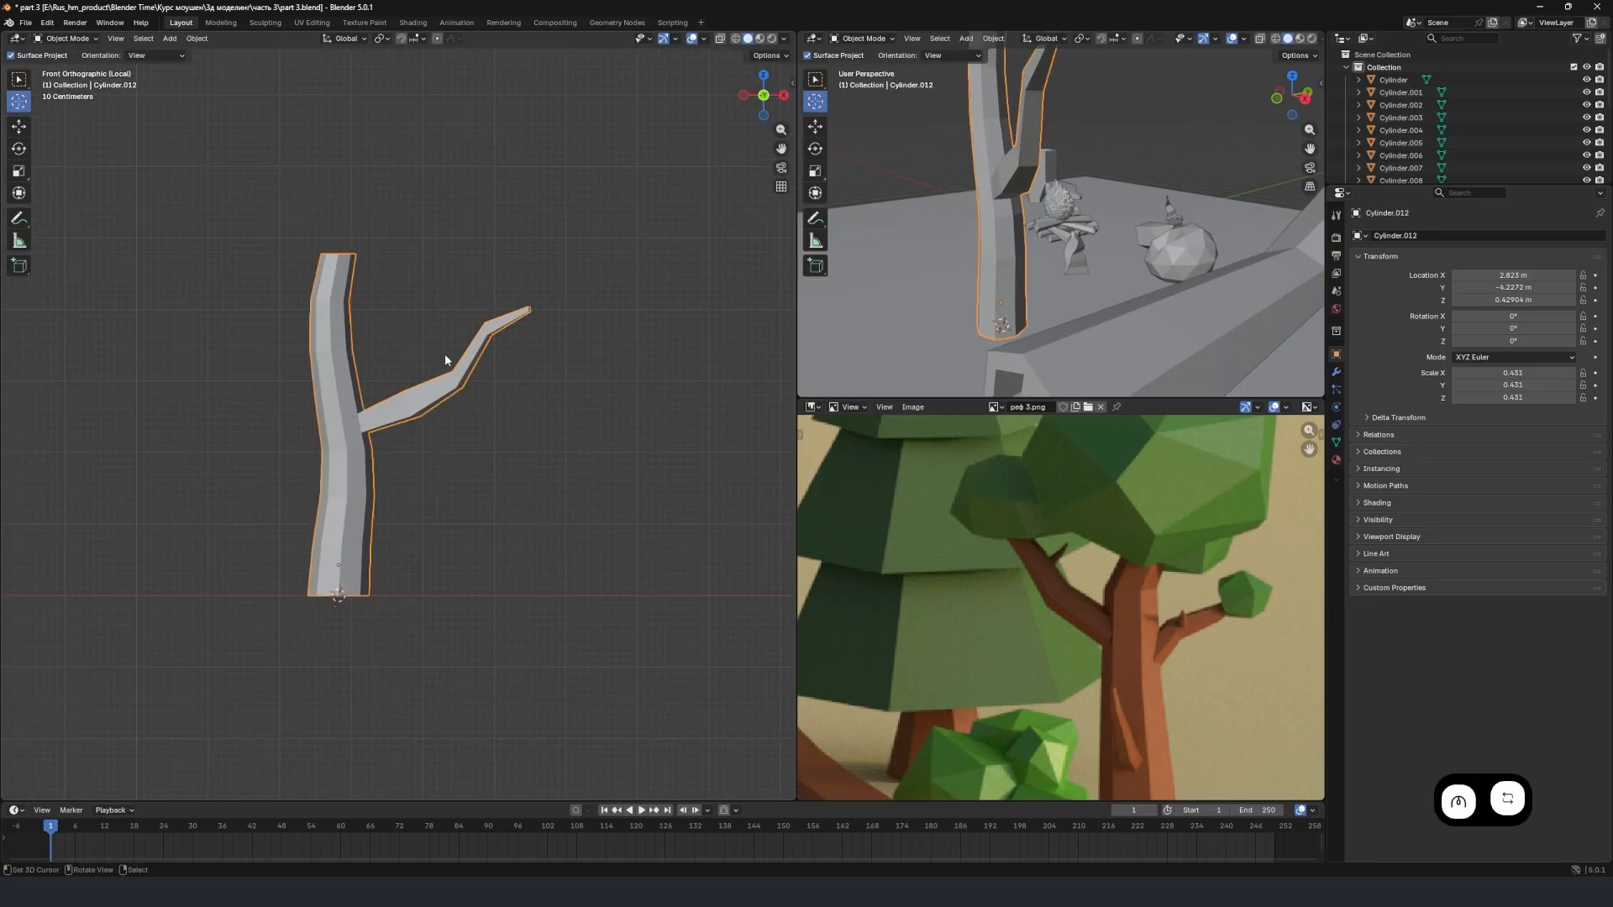
Cut two edge loops around the trunk just above the side branch, sliding the second to a factor of about 0.32.
key("Tab")
scroll(385, 361, "up", 7)
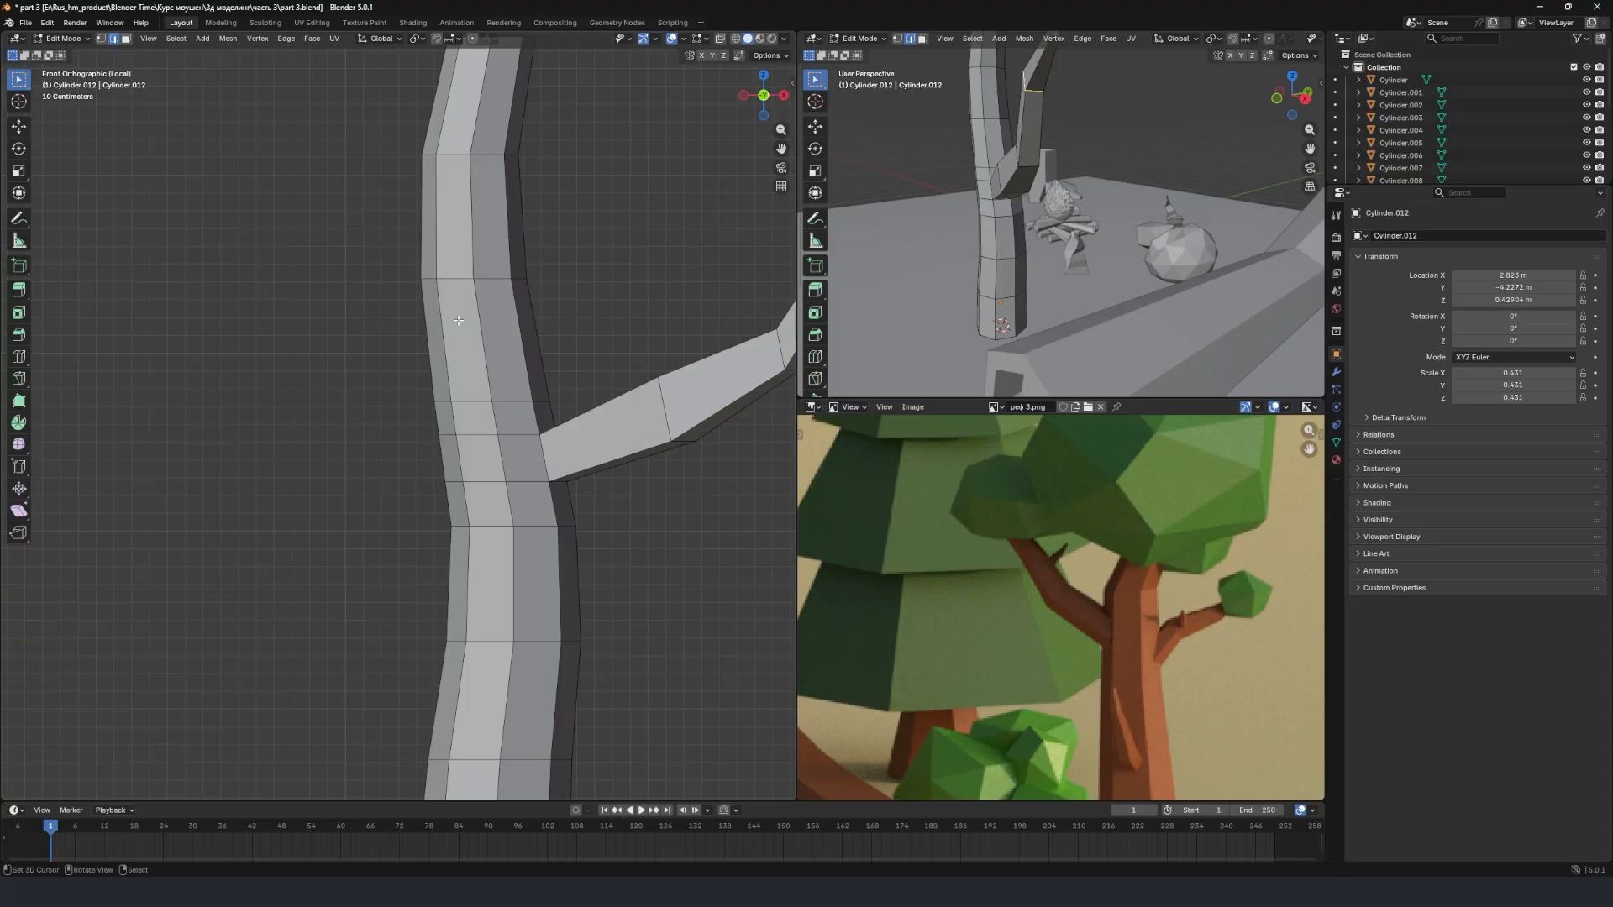
key("ctrl+r")
left_click(504, 306)
left_click(491, 282)
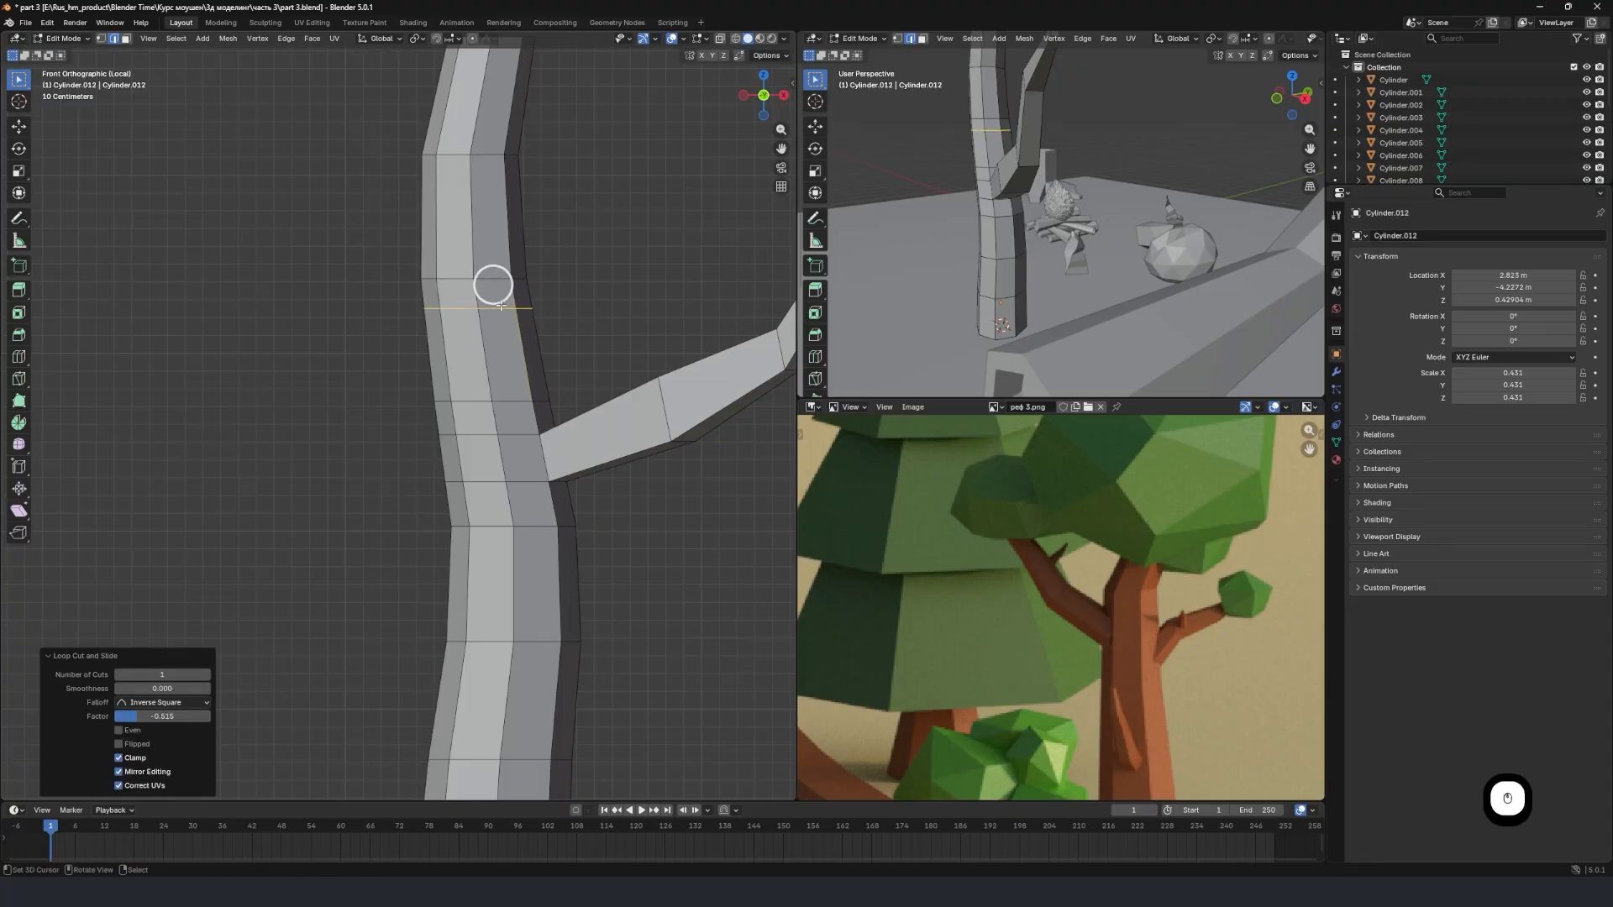
key("ctrl+r")
left_click(532, 356)
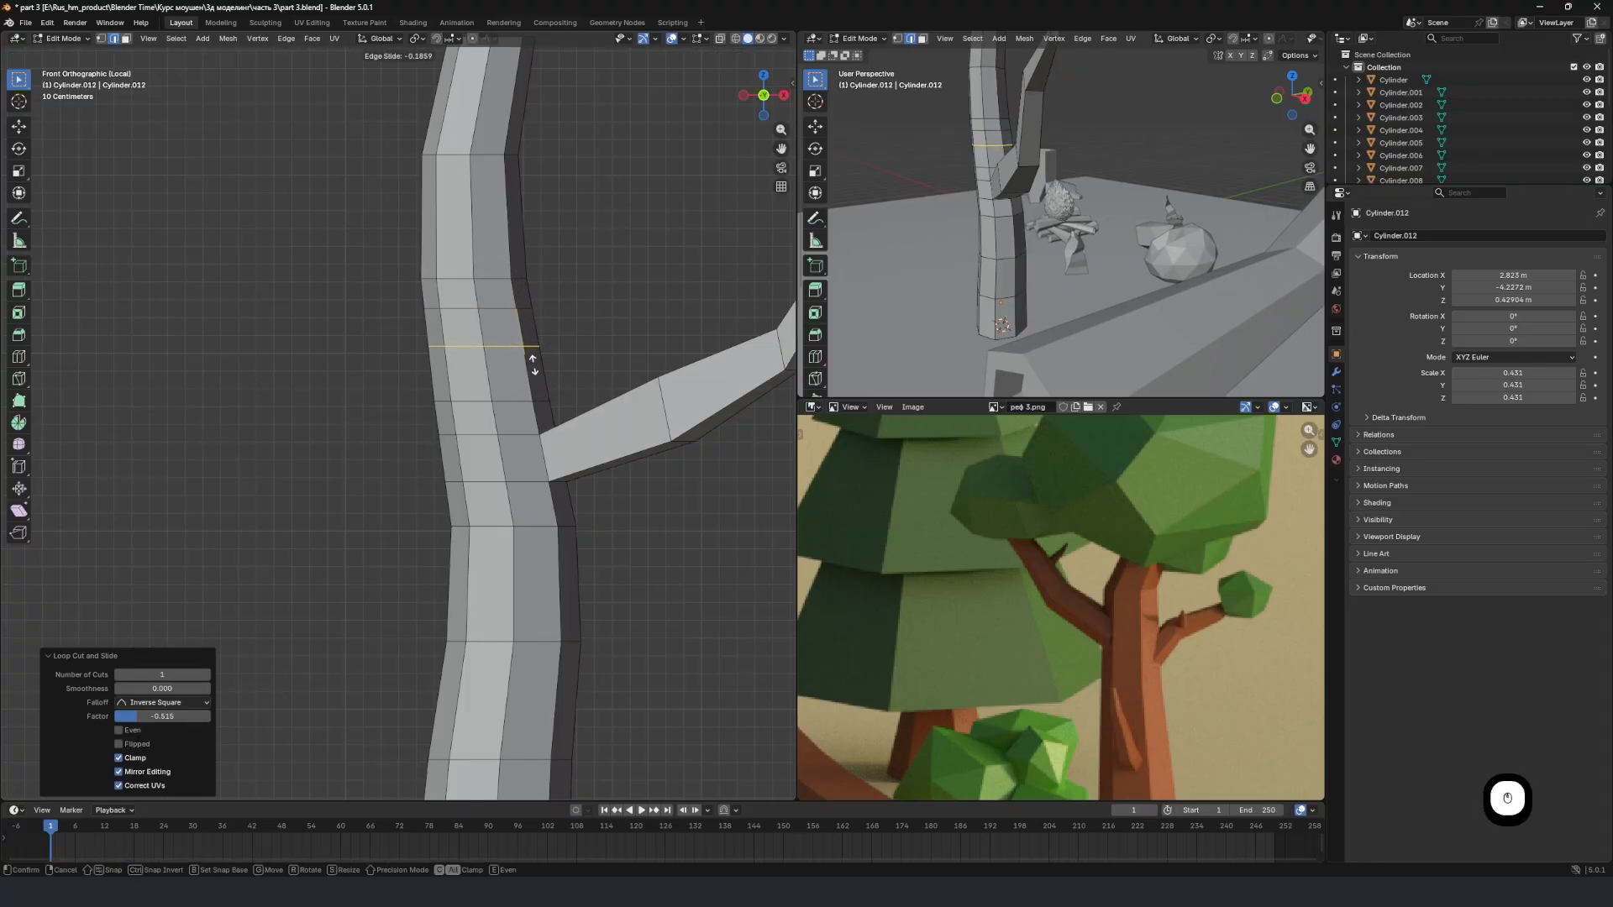
left_click(532, 386)
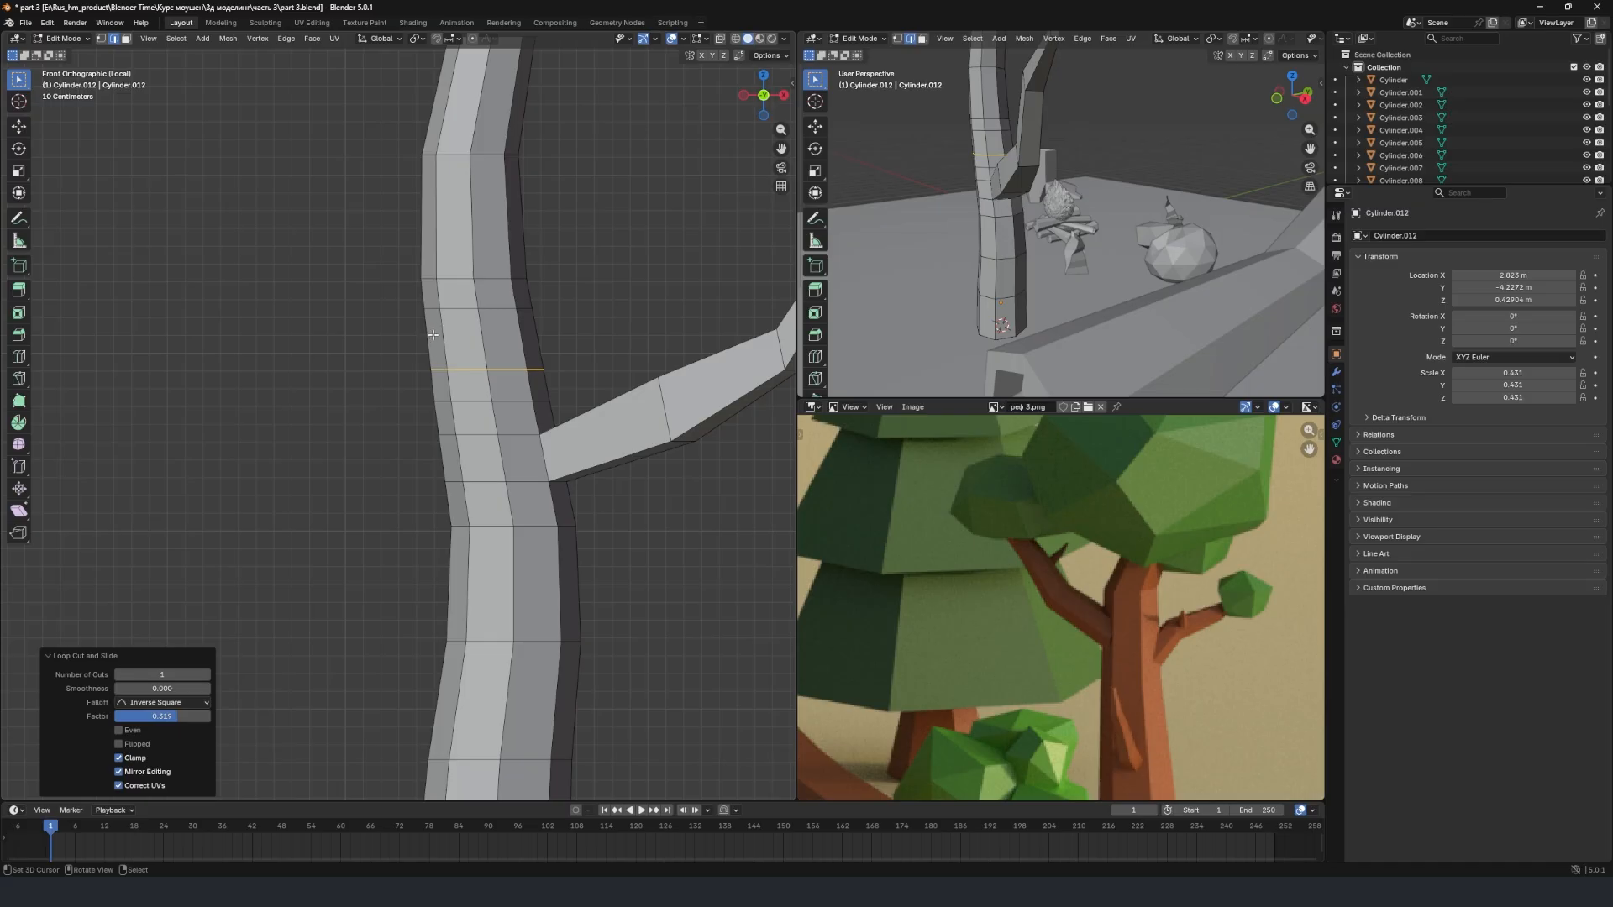
Extrude the trunk face between the new loops, opposite the existing branch, outward by about 1.73 m.
key("3")
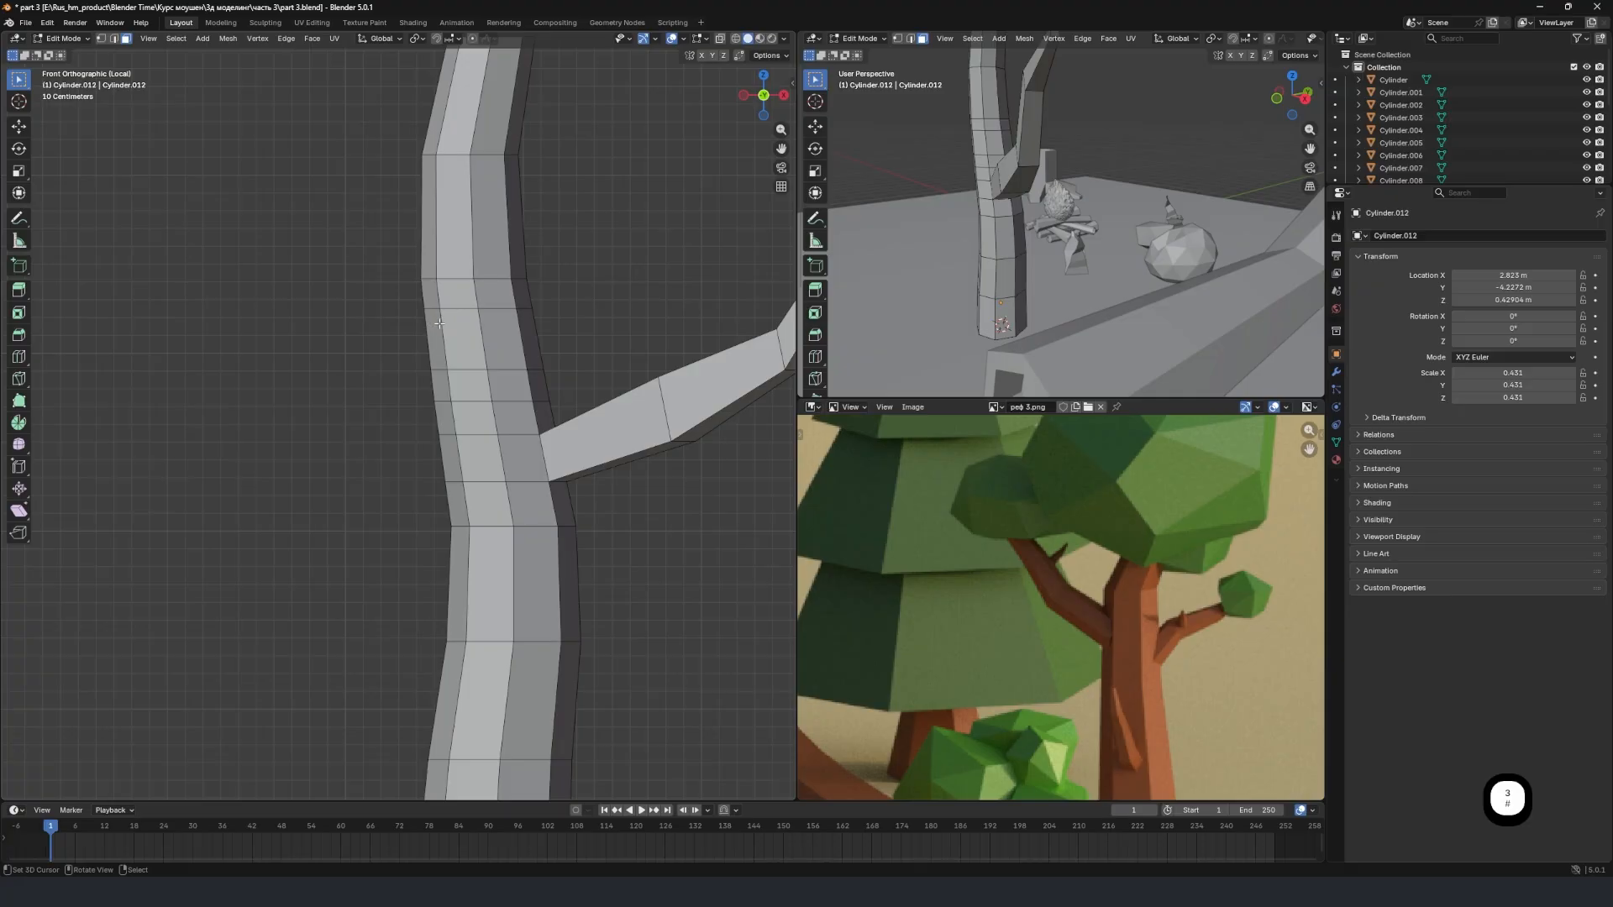
left_click(436, 324)
key("e")
left_click(169, 350)
scroll(342, 366, "down", 5)
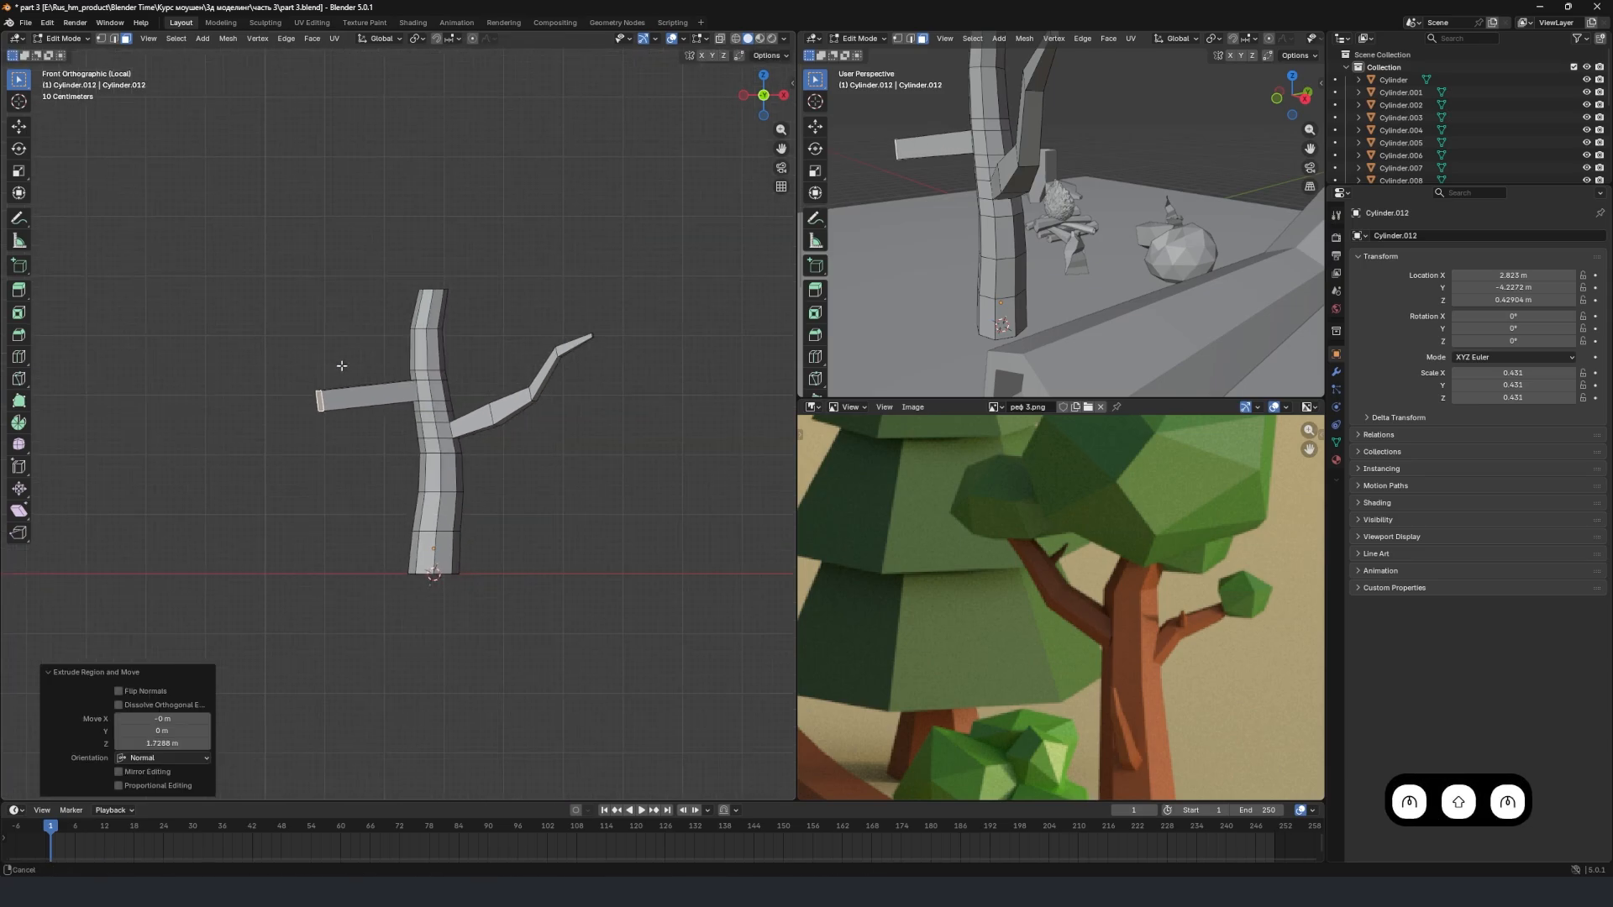
Move the new branch's end face about -0.34 m along X and 1.83 m up, and scale it to about 0.42.
scroll(341, 366, "up", 3)
key("g")
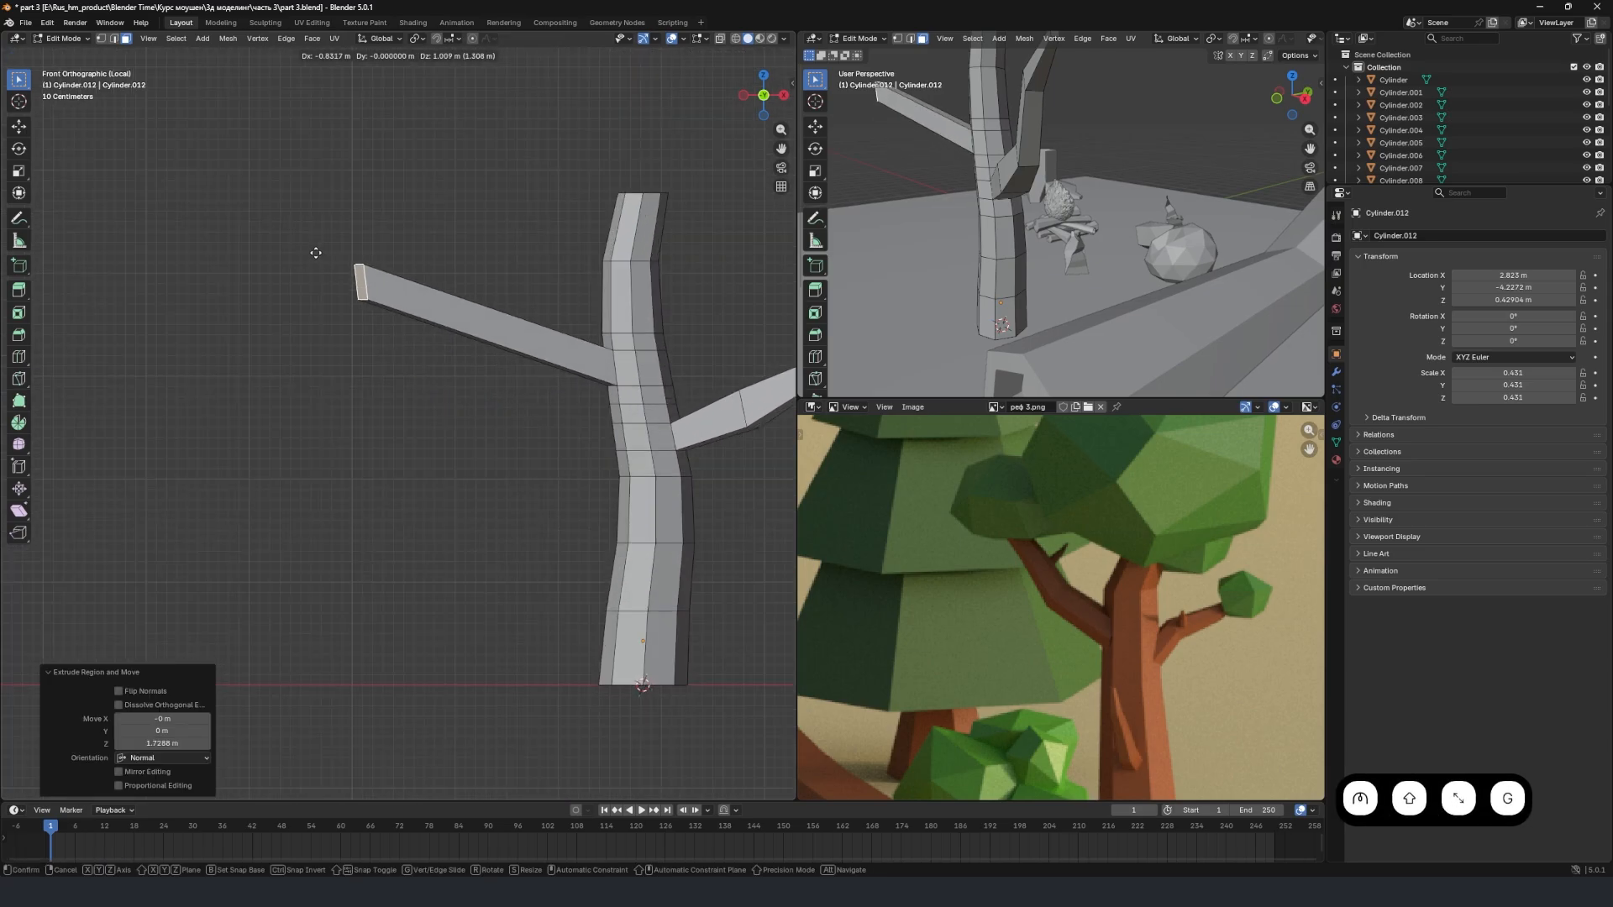
left_click(366, 169)
scroll(538, 248, "up", 2)
middle_click_drag(583, 264, 508, 270, "shift")
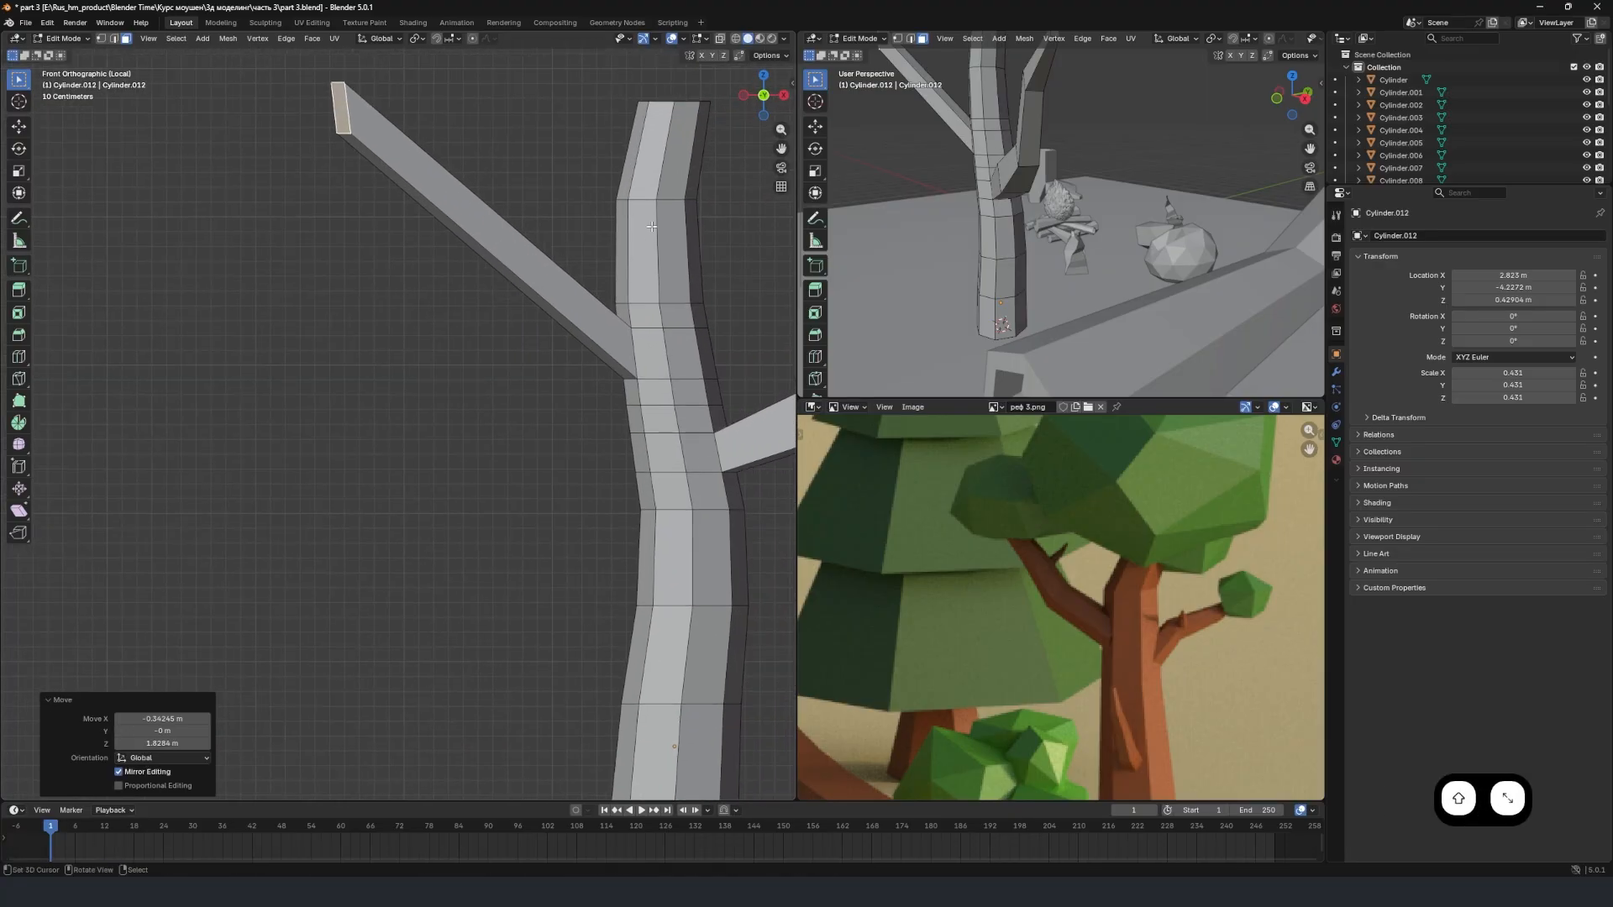
key("s")
left_click(477, 204)
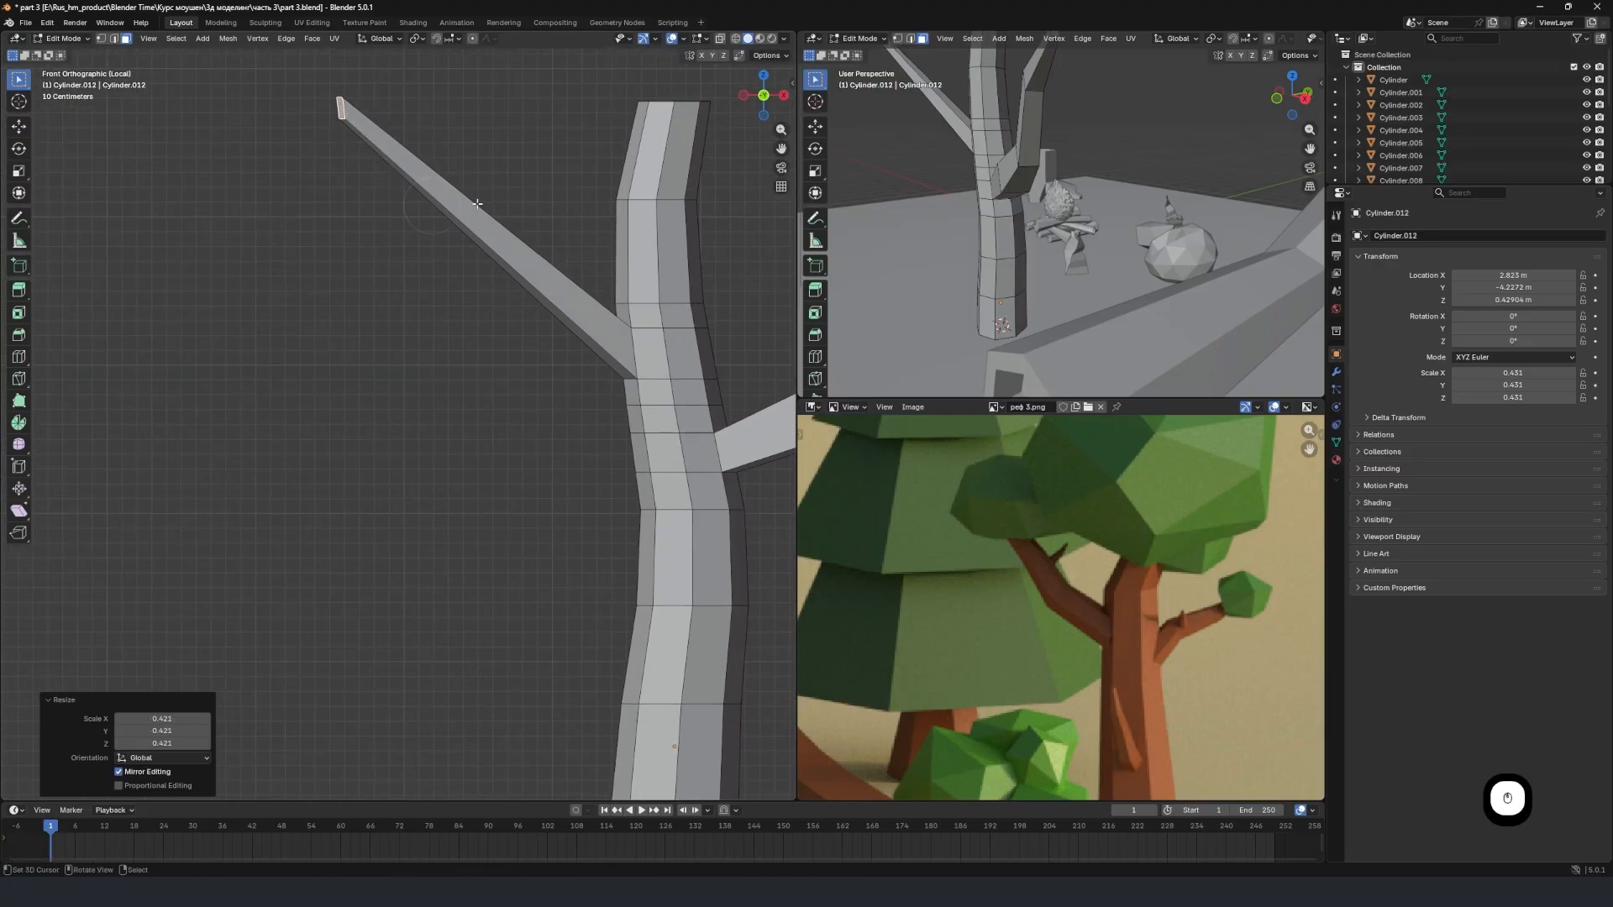
Add four evenly spaced edge loops along the new branch.
key("ctrl+r")
scroll(482, 195, "up", 3)
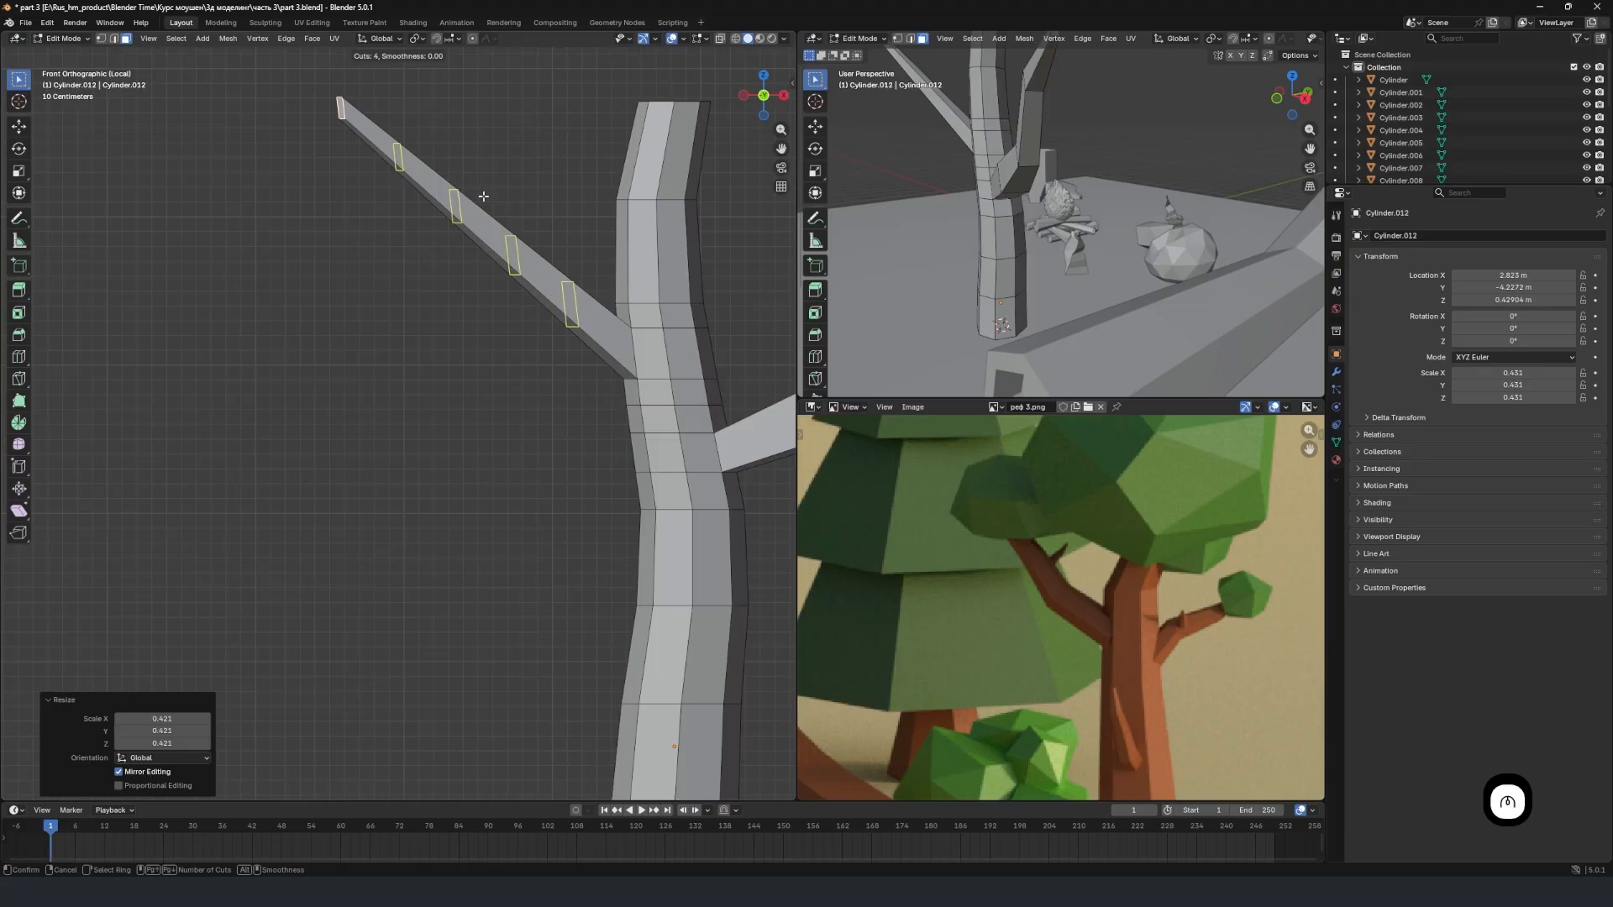
left_click(484, 196)
right_click(483, 197)
Select the new branch's edge loop nearest the tip and move it about 0.12 m down.
scroll(475, 183, "up", 1)
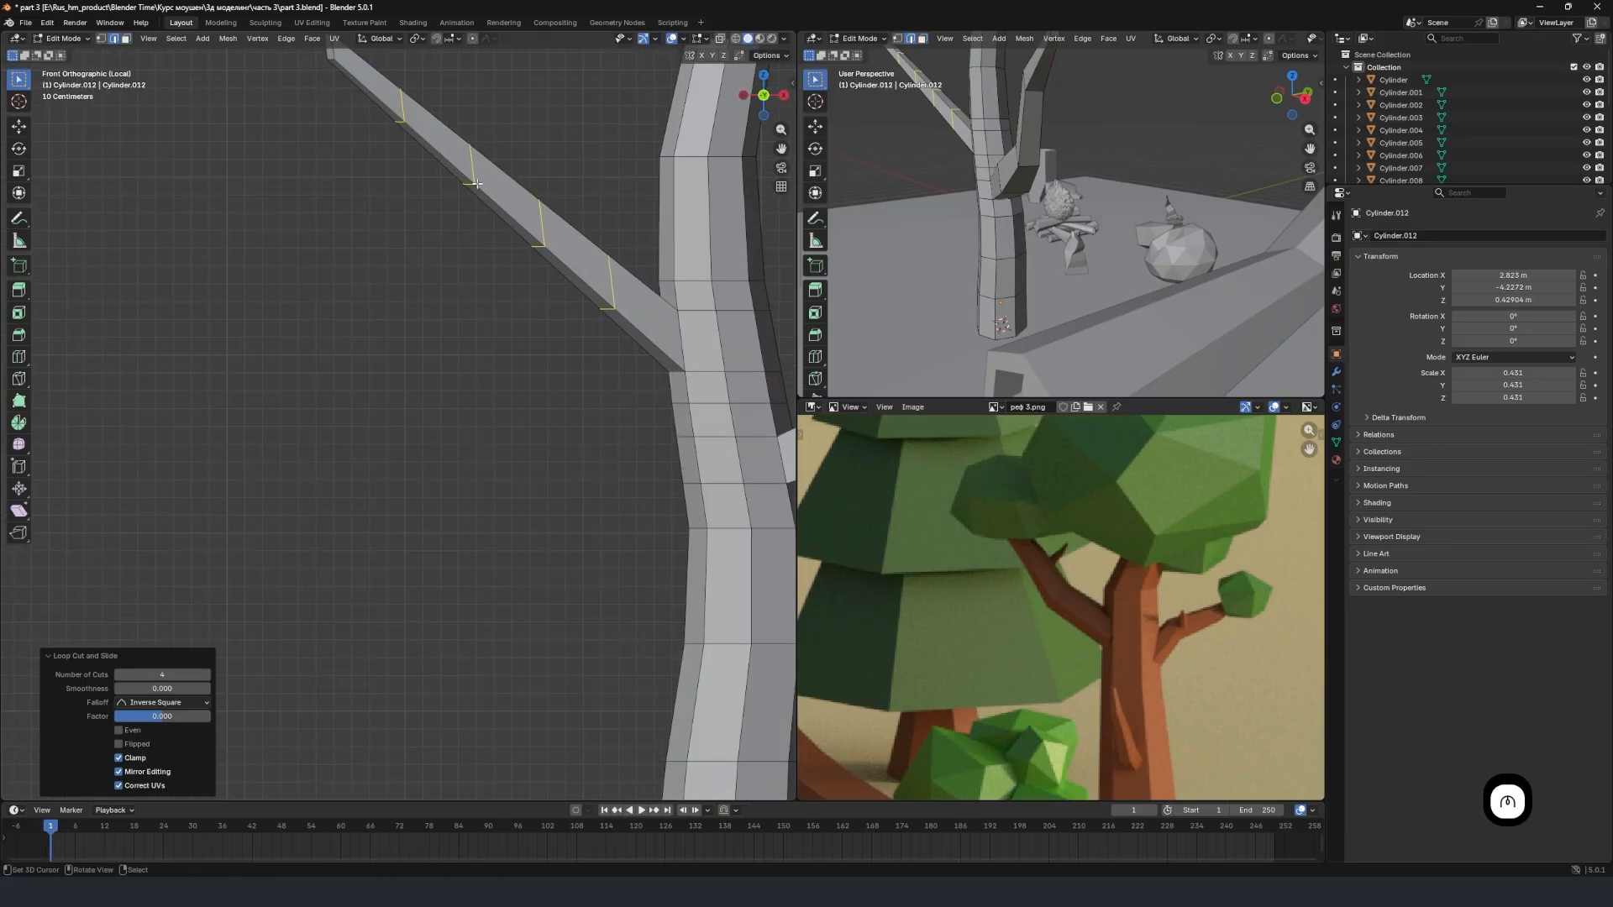
left_click(404, 110)
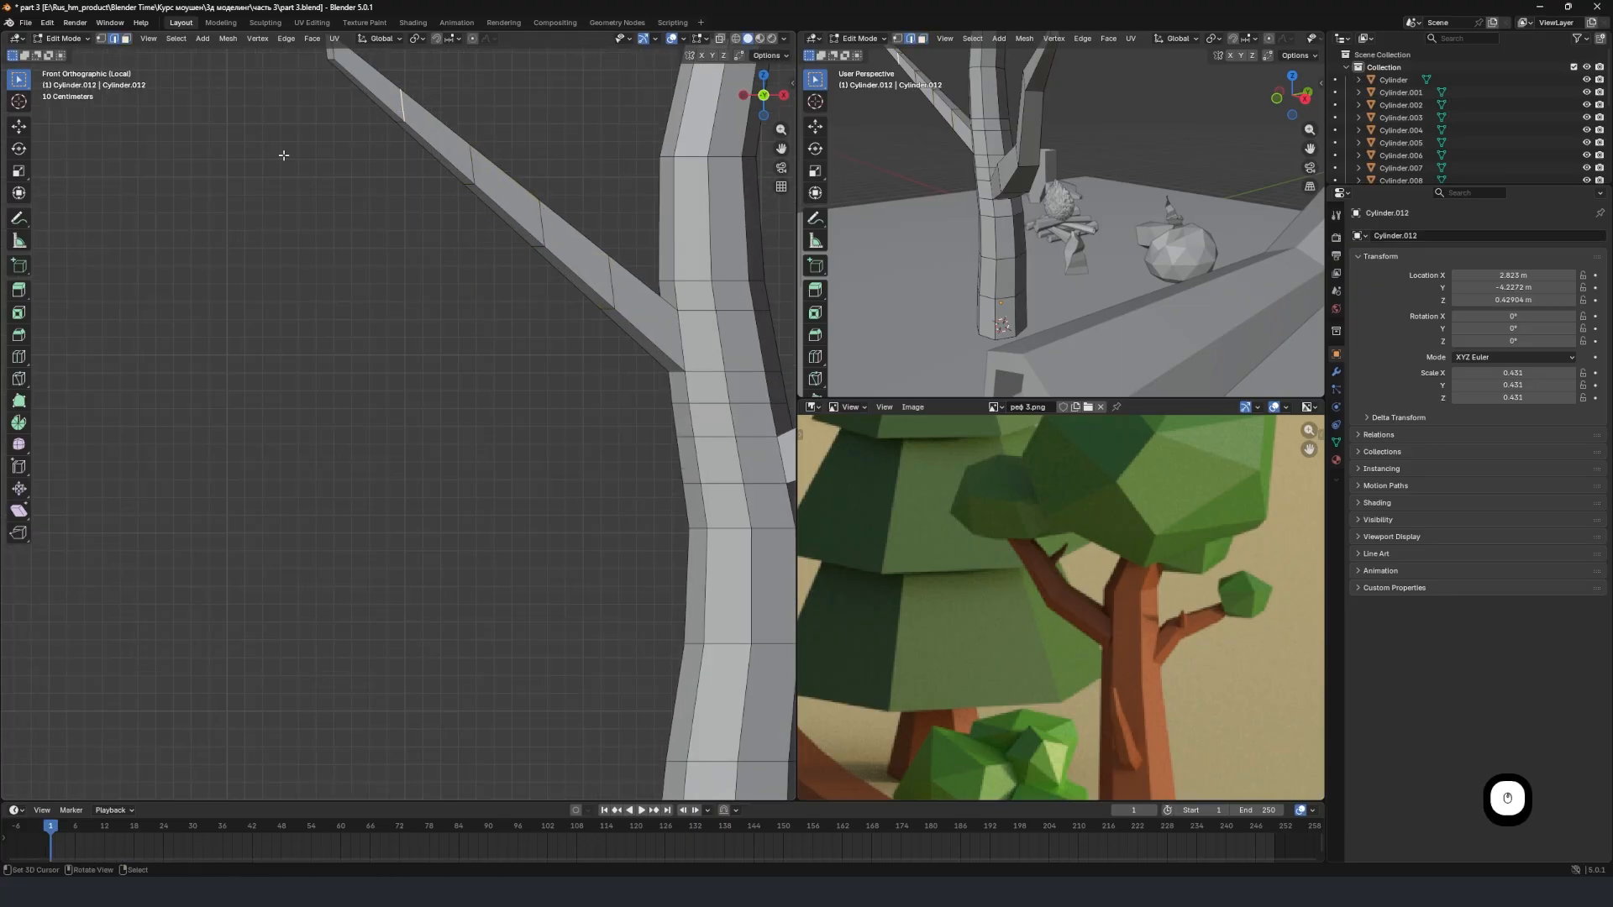
middle_click_drag(283, 156, 306, 205, "shift")
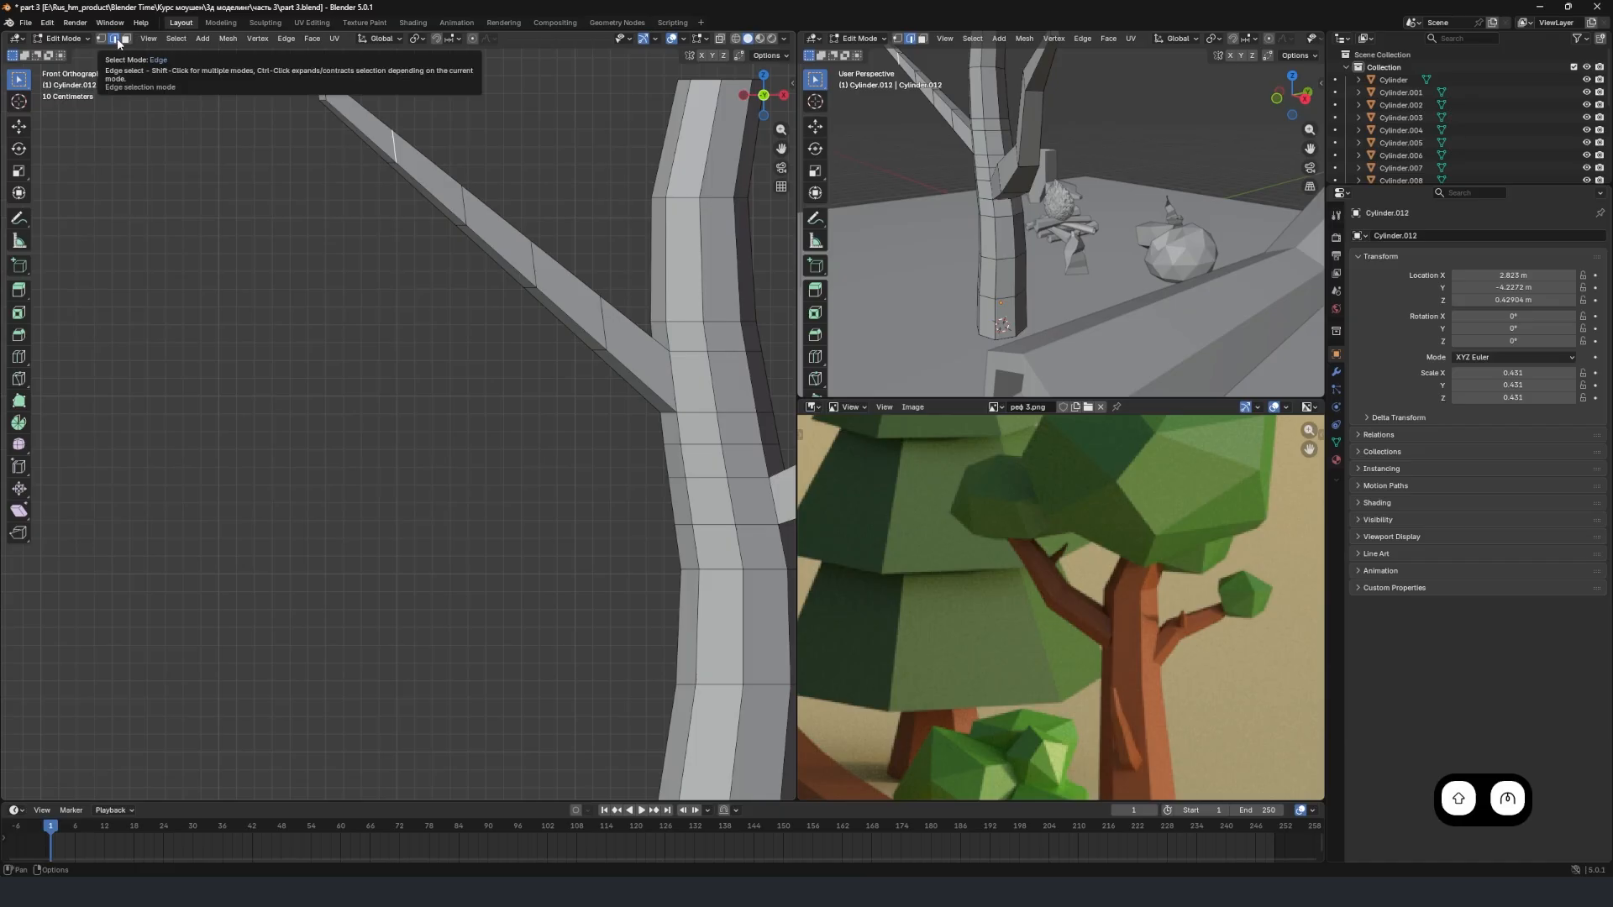
left_click(394, 144, "alt+shift")
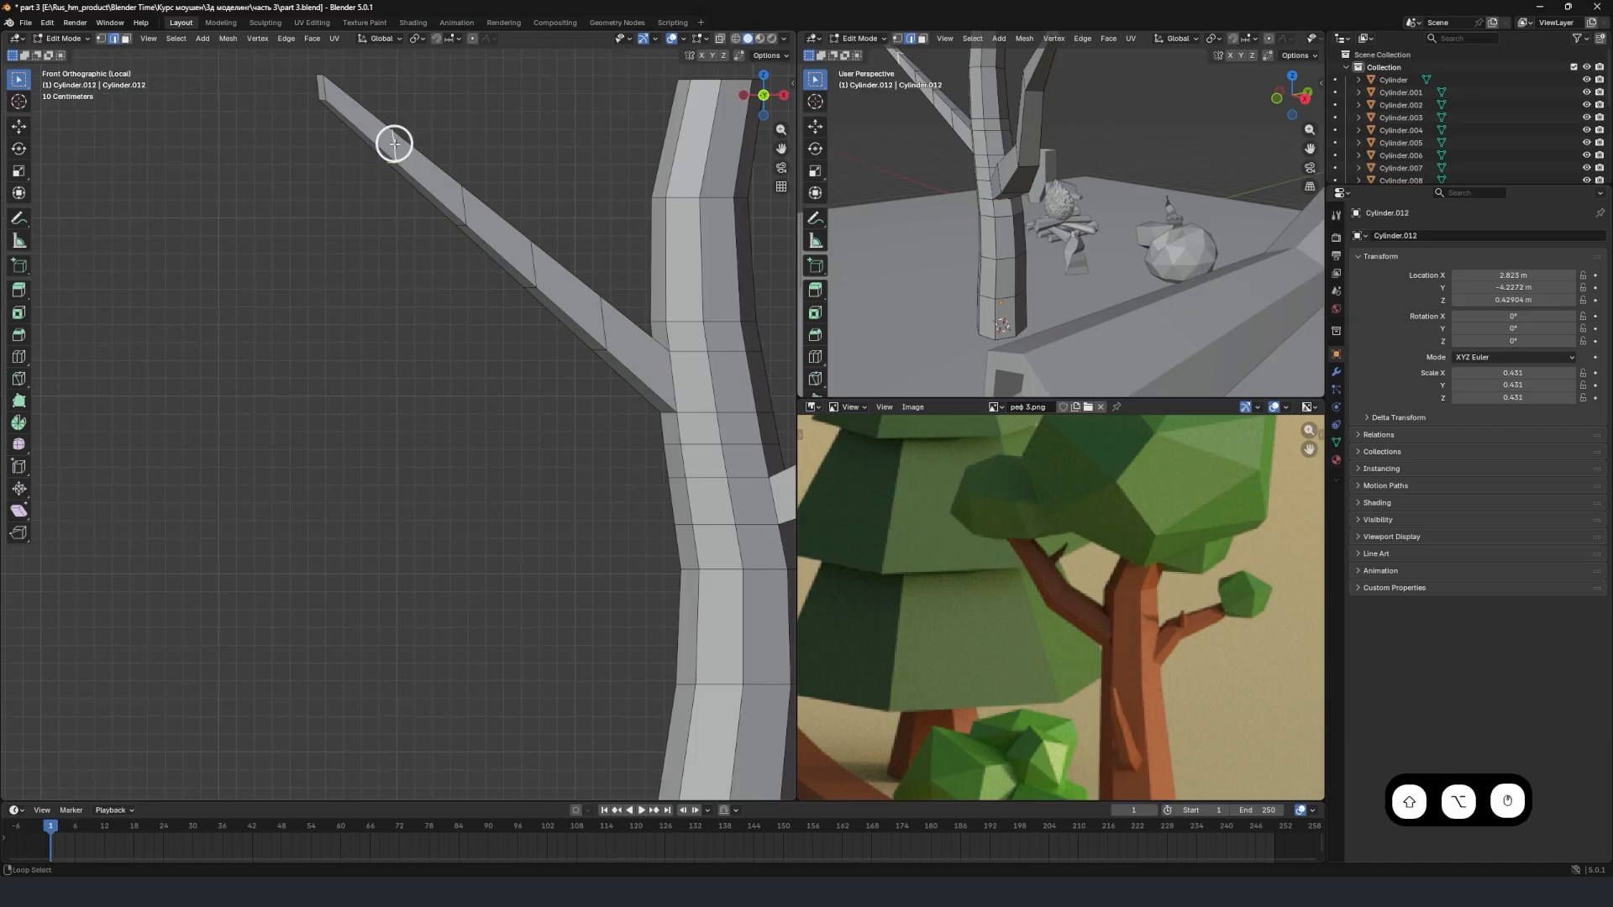
key("g")
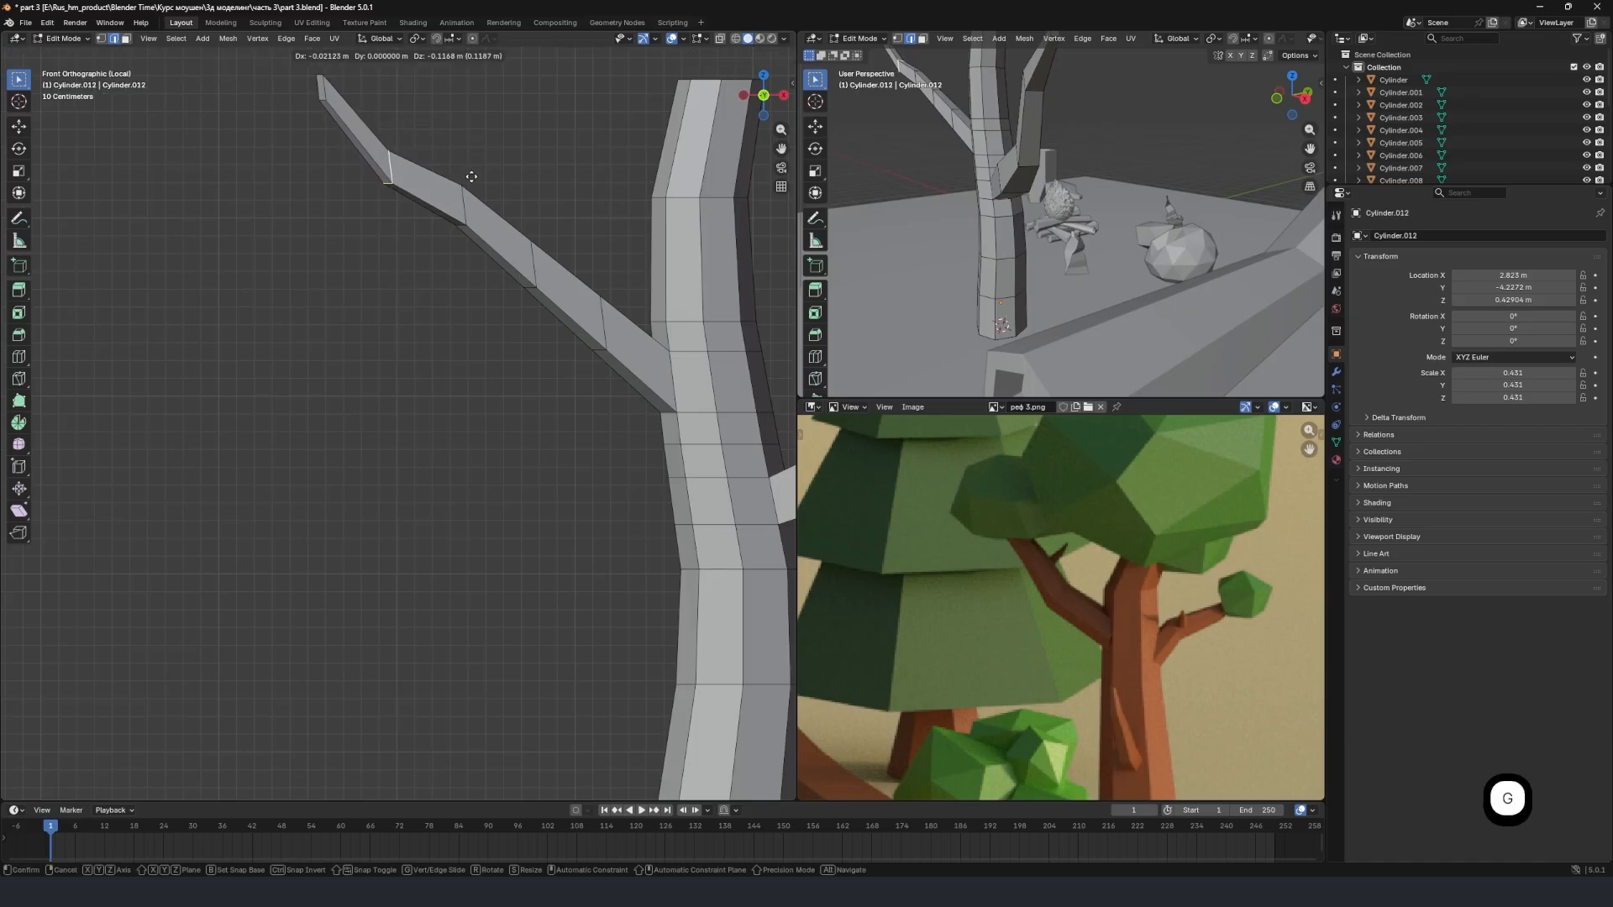
left_click(473, 175)
Select the second edge loop from the new branch's tip and shift it about 0.05 m along X and slightly up.
left_click(462, 199)
left_click(463, 201, "alt+shift")
left_click(464, 202, "alt+shift")
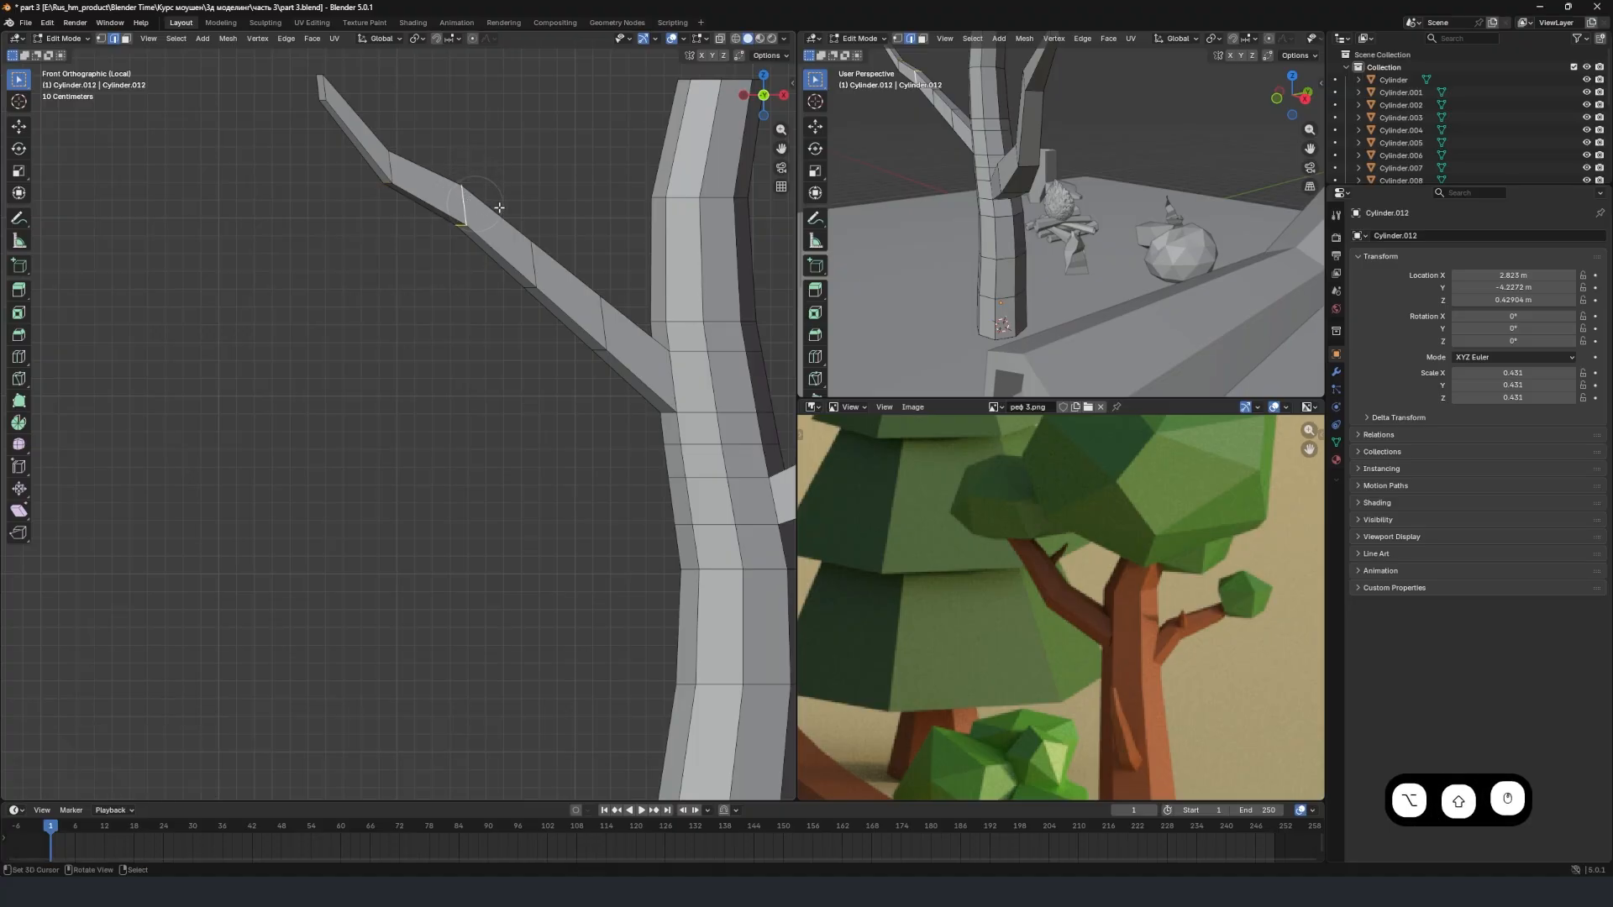
key("g")
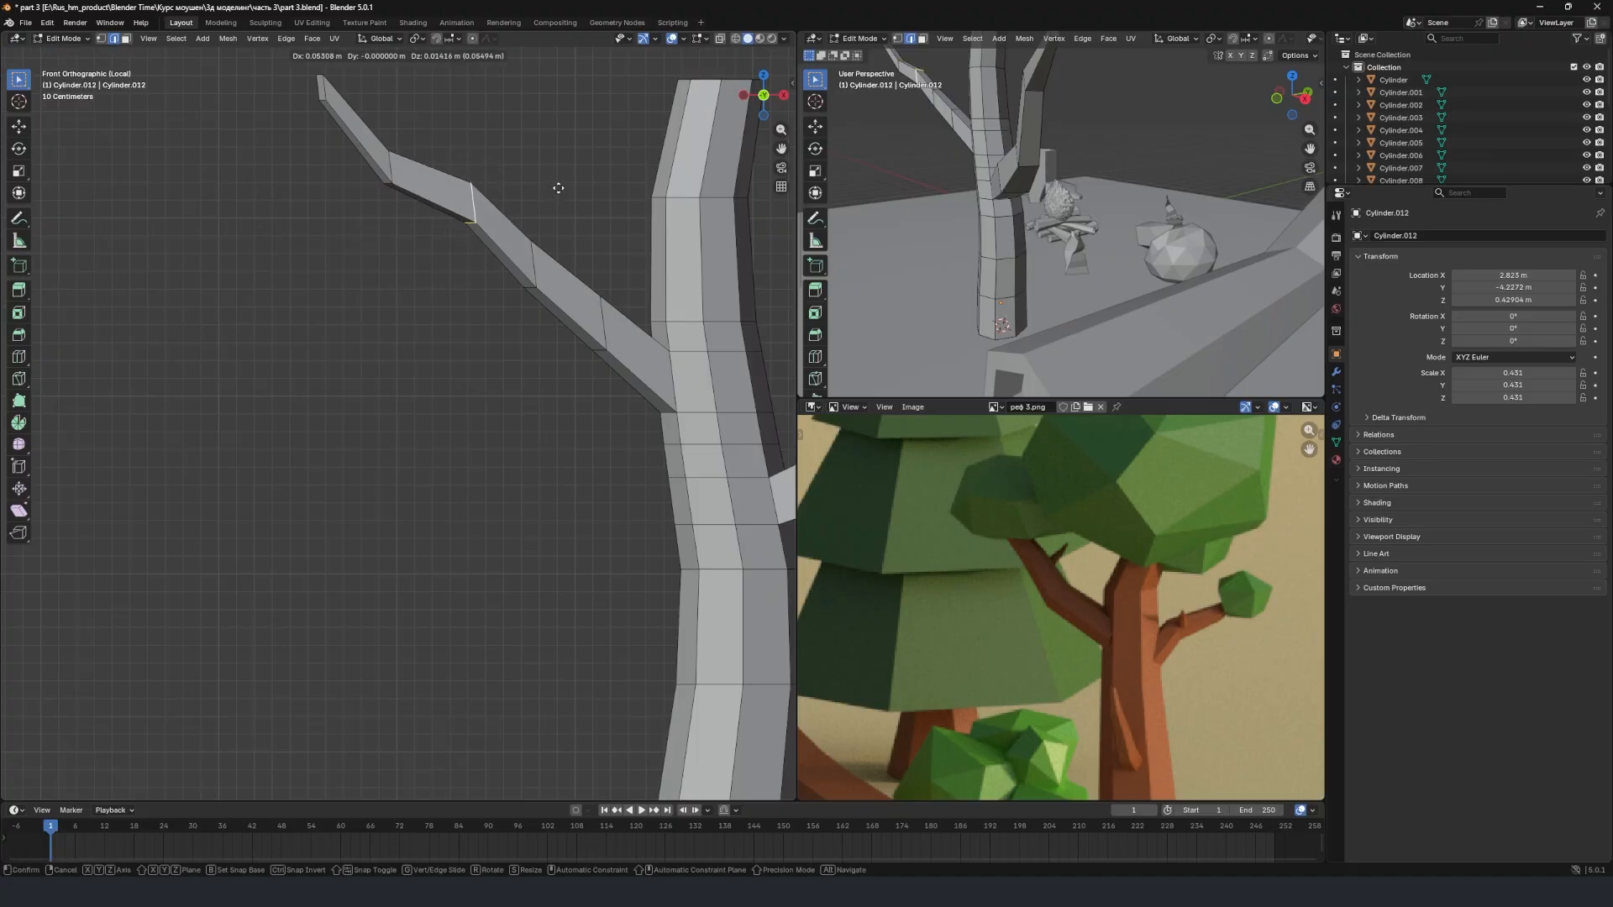
left_click(559, 190)
Select only the third edge loop from the new branch's tip and move it about 0.07 m along X and 0.08 m up.
right_click(535, 265, "alt+shift")
right_click(539, 265, "alt+shift")
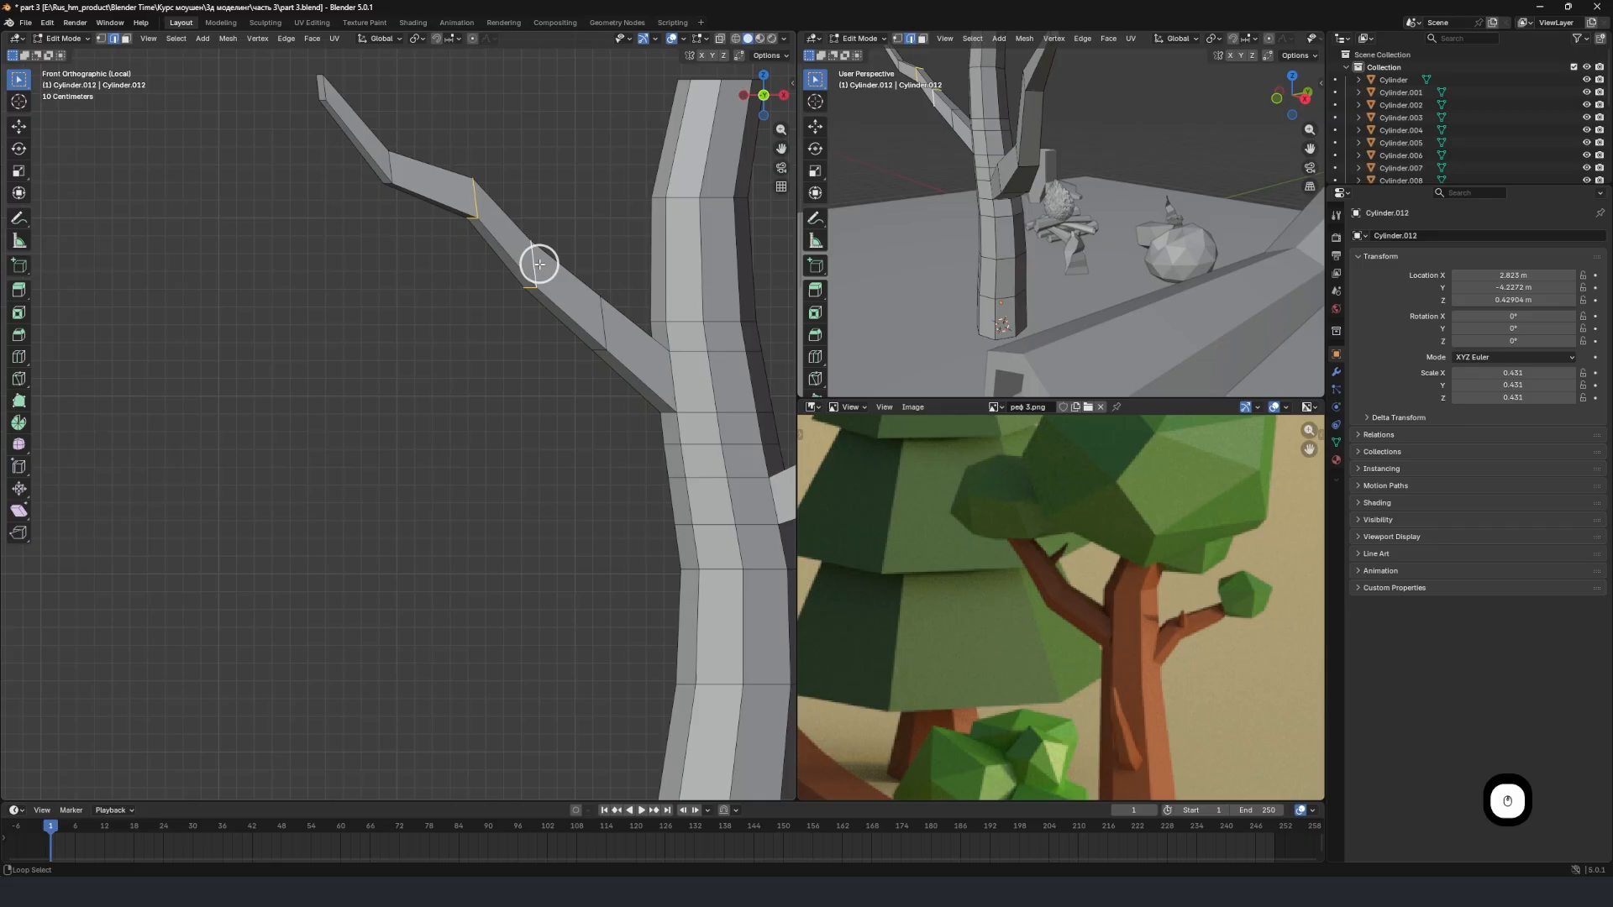
right_click(535, 264)
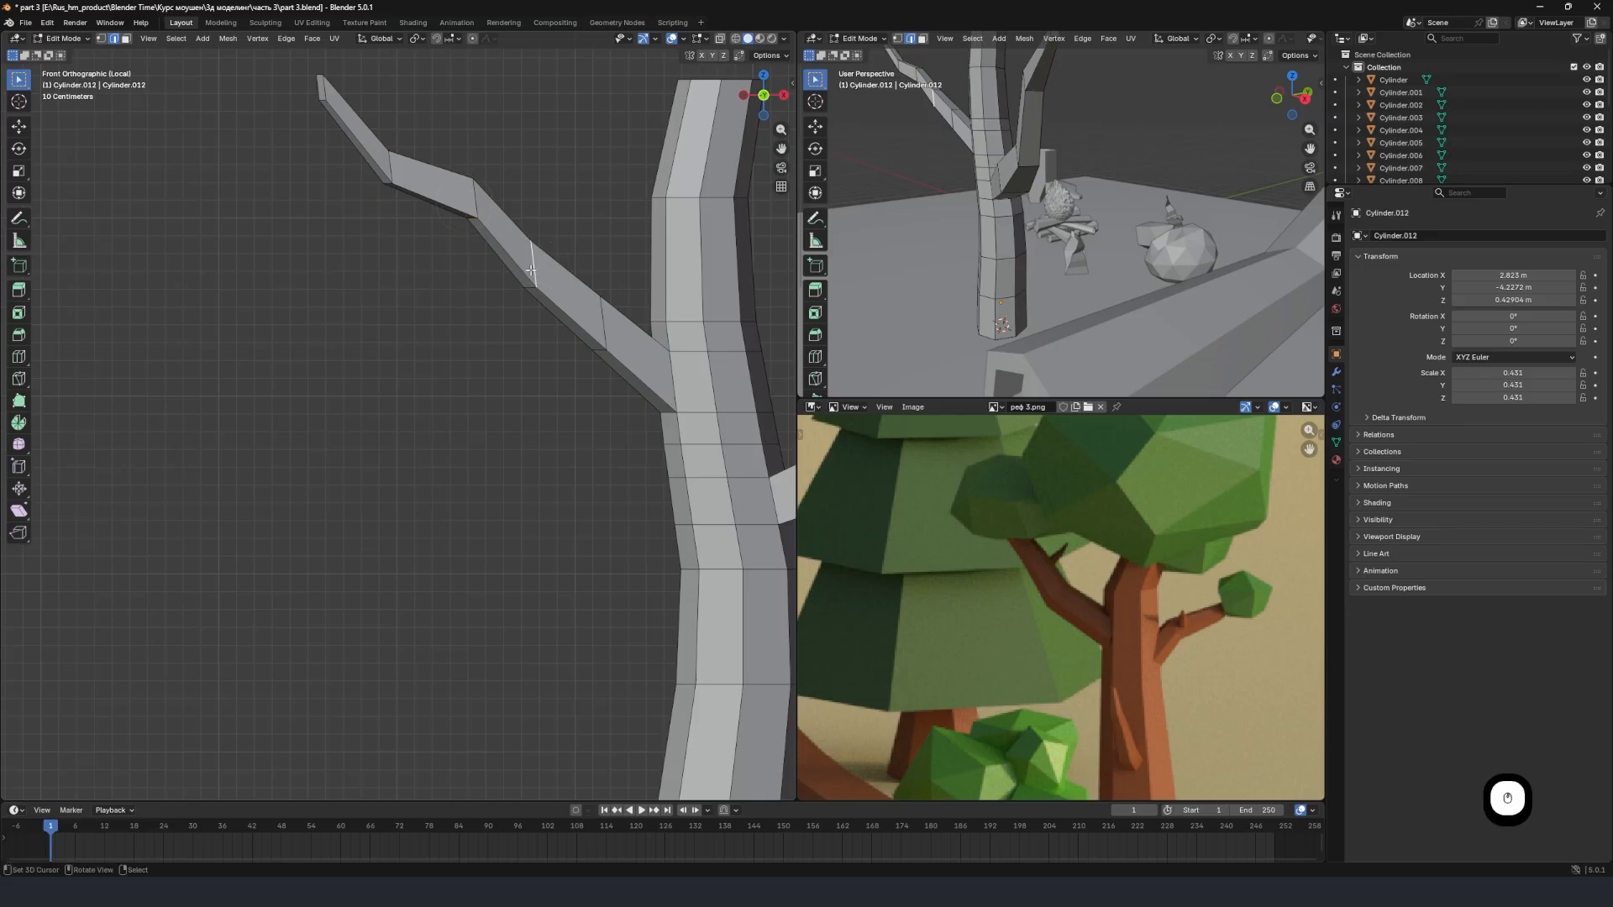
right_click(473, 187, "alt")
right_click(535, 260, "alt")
key("g")
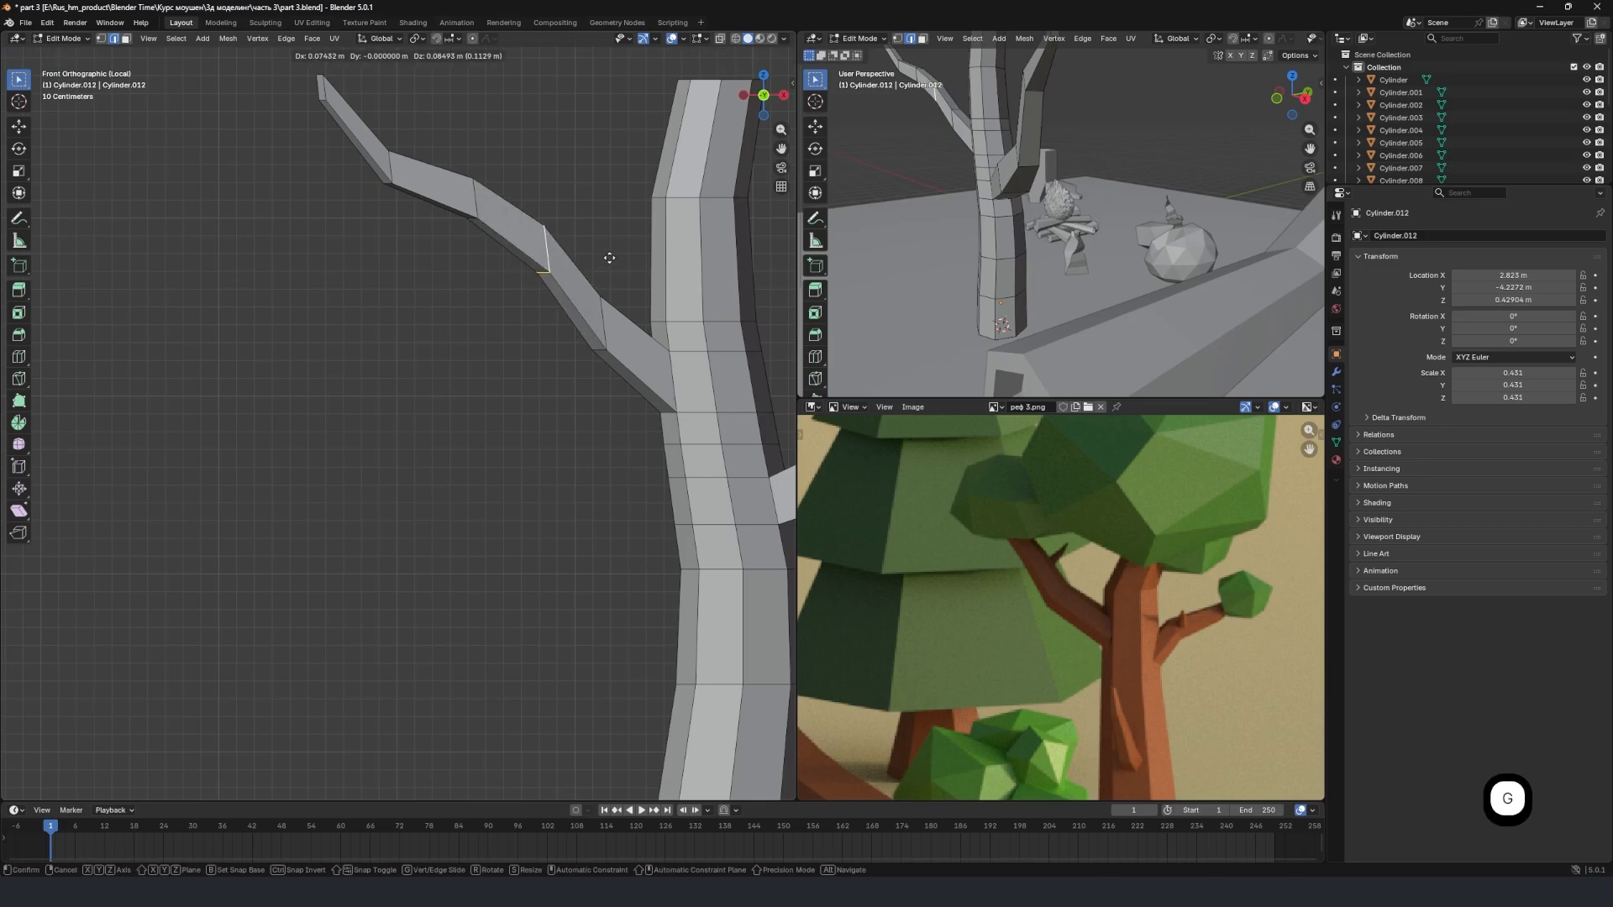
left_click(611, 256)
Move the new branch's edge loop nearest the trunk about 0.1 m along X and 0.14 m up, and enlarge it.
right_click(609, 319, "alt")
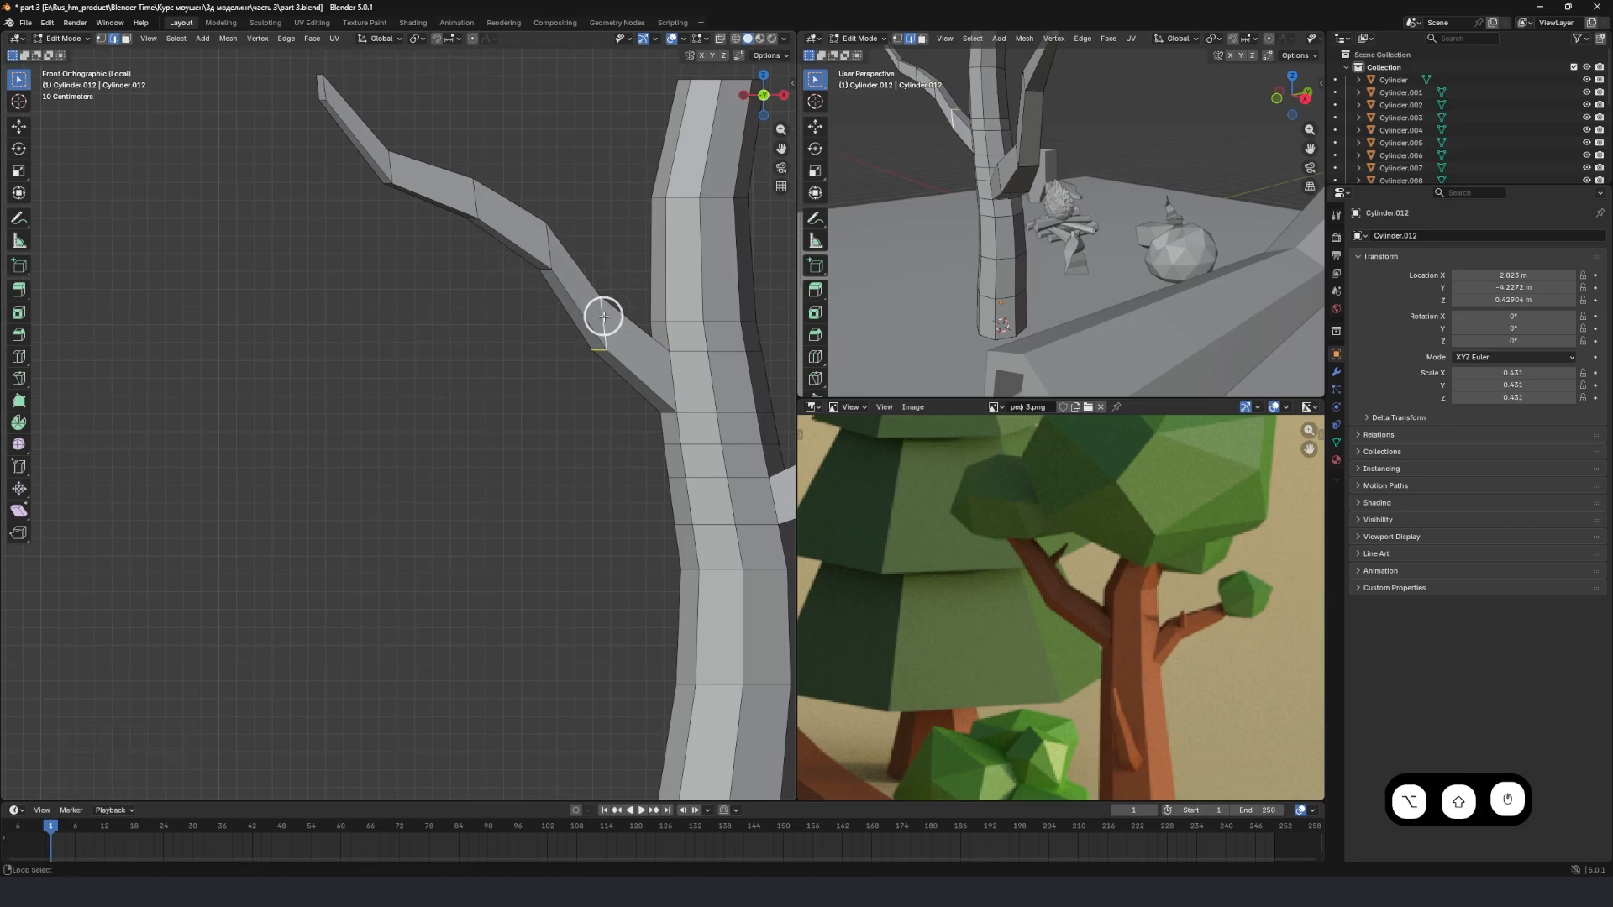
key("g")
left_click(661, 296)
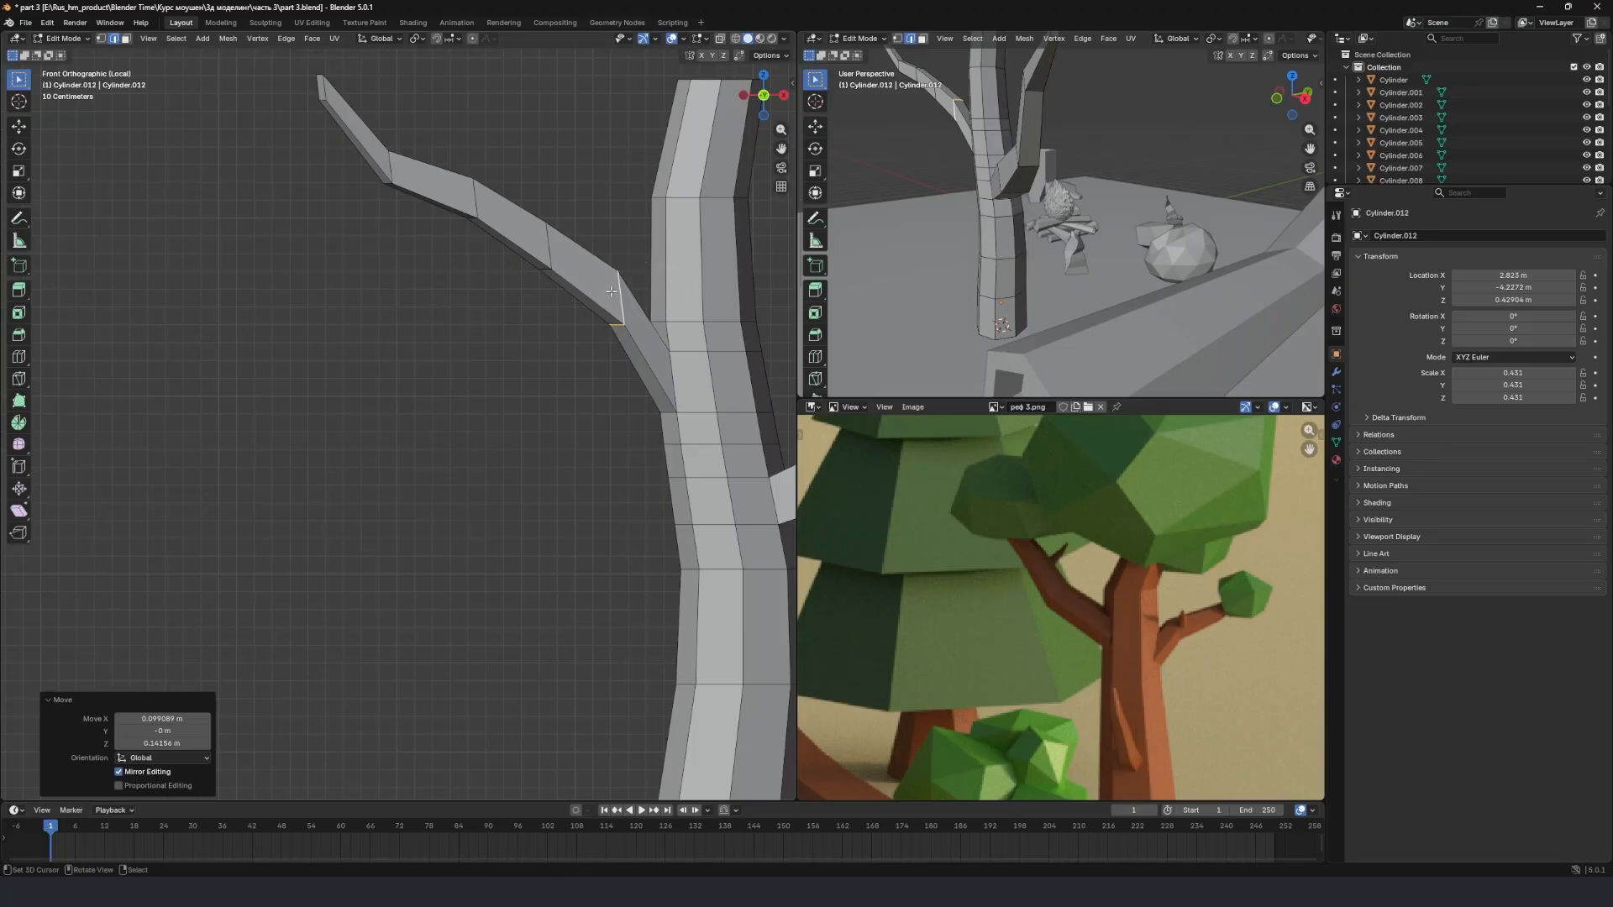
key("s")
left_click(712, 338)
Scale the third edge loop from the new branch's tip to about 1.15, adjust the second loop's size, and leave mesh editing.
right_click(549, 247)
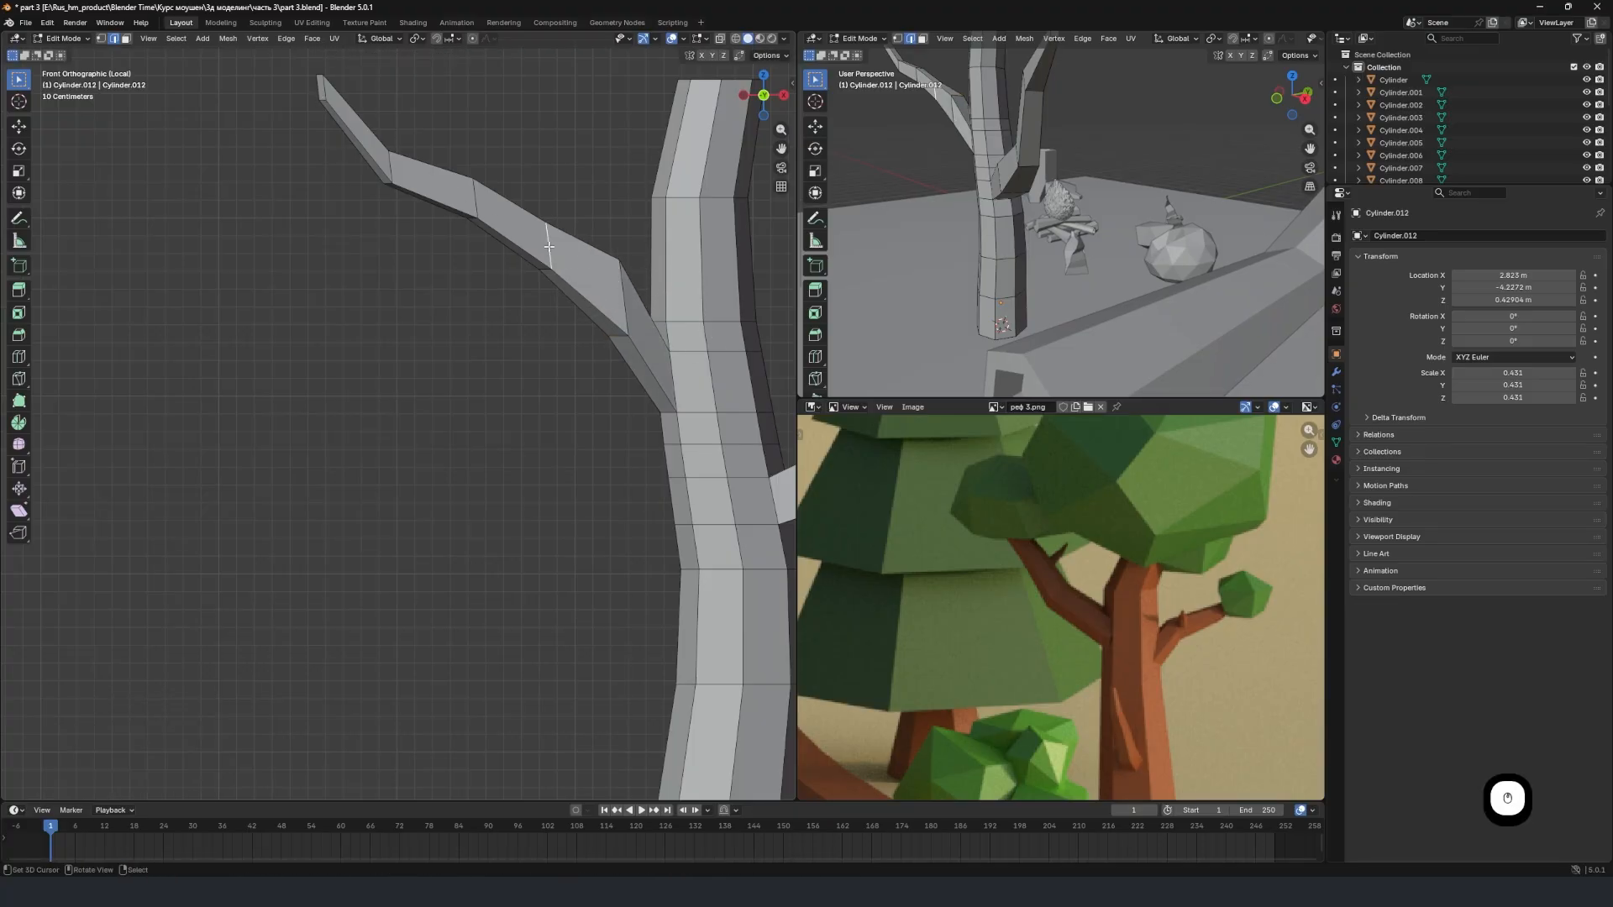
key("s")
left_click(649, 254)
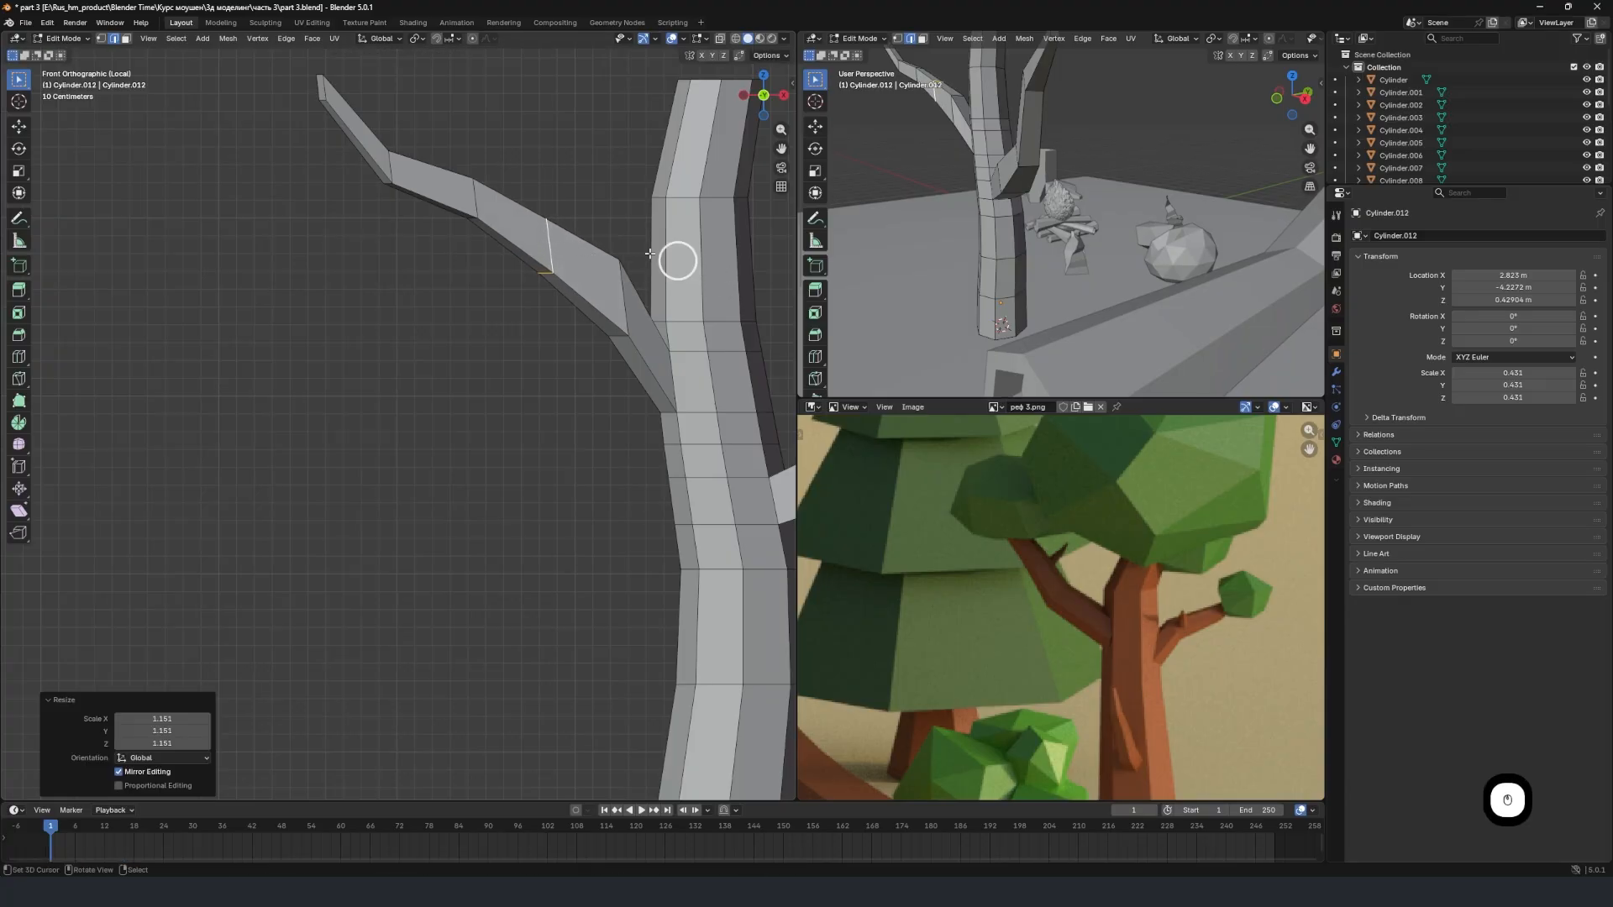
right_click(470, 199)
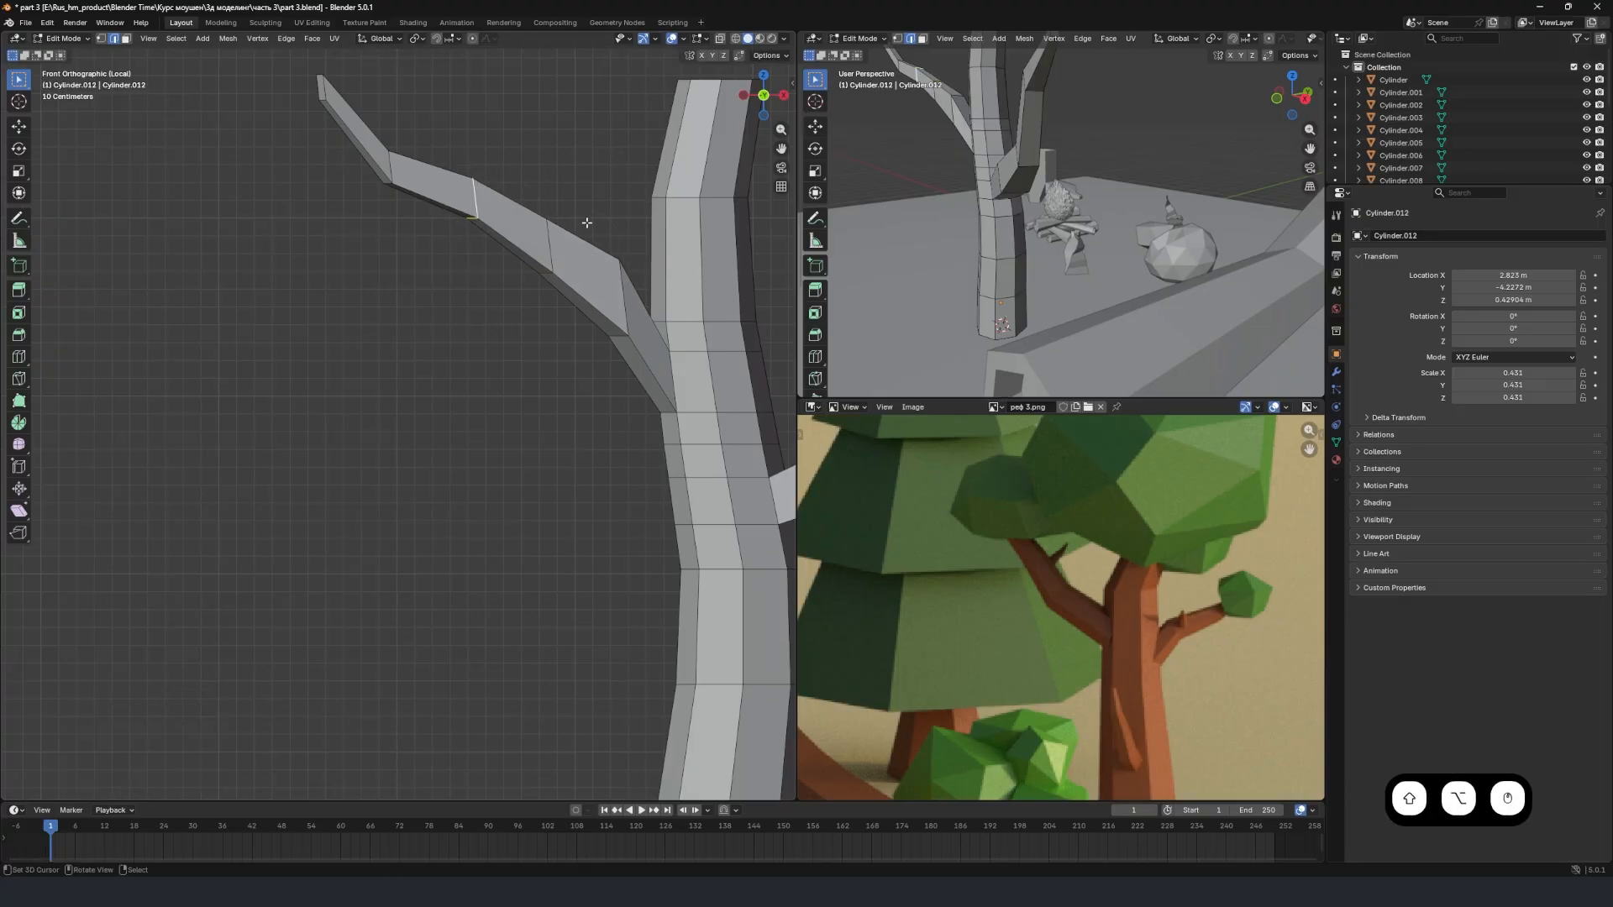
key("s")
left_click(588, 227)
scroll(453, 215, "down", 5)
key("Tab")
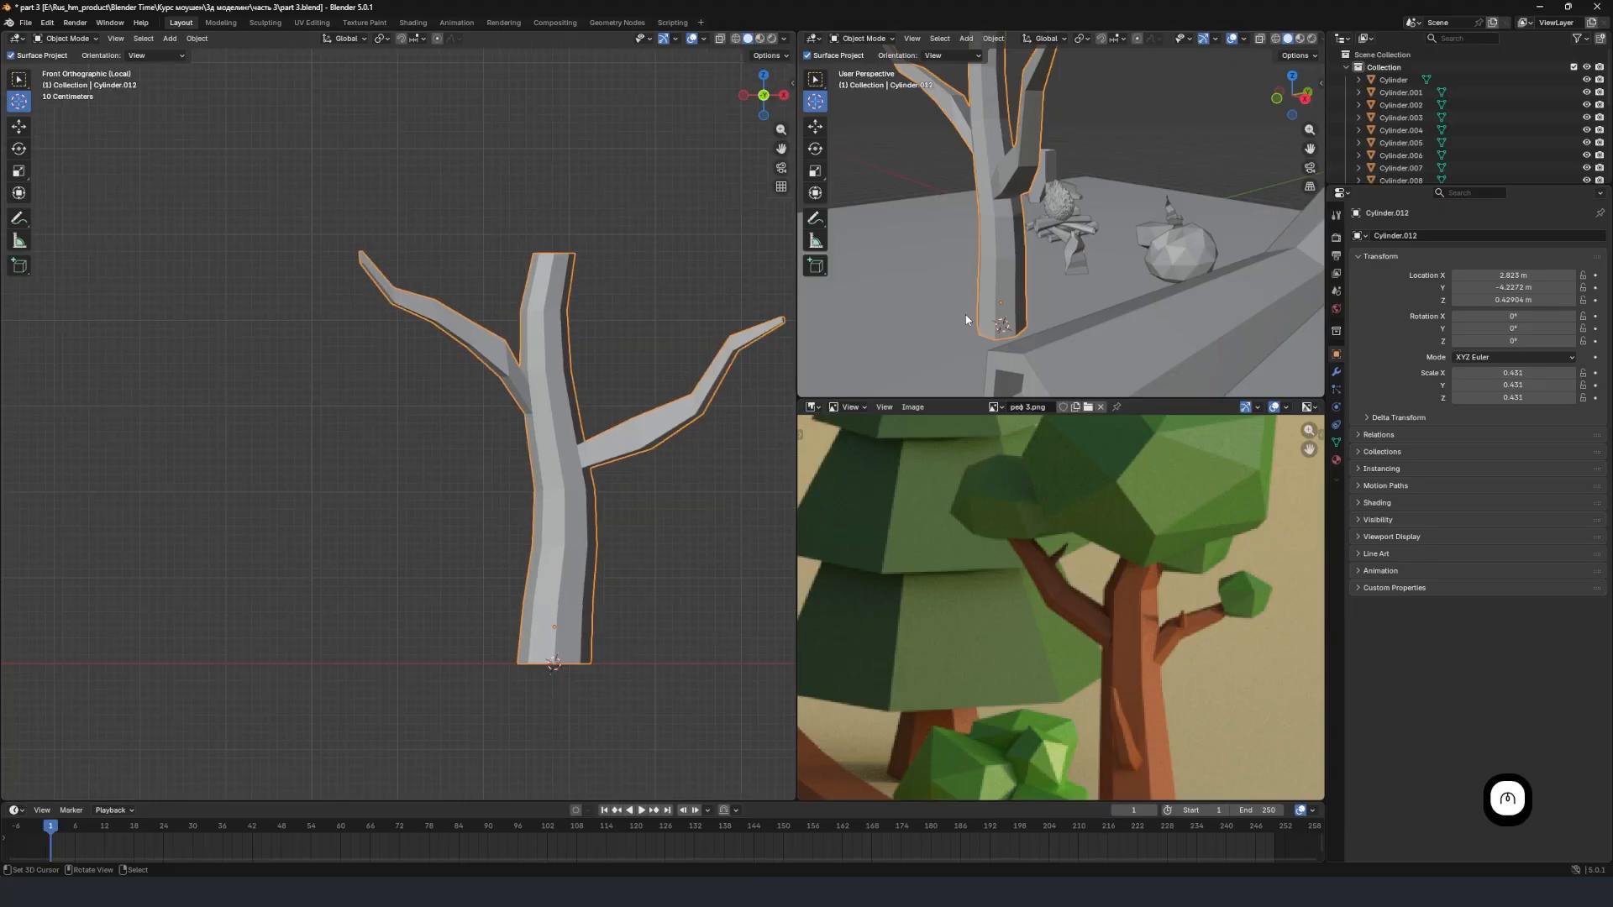
Place the 3D cursor at the middle of the trunk's top face.
scroll(1111, 544, "down", 1)
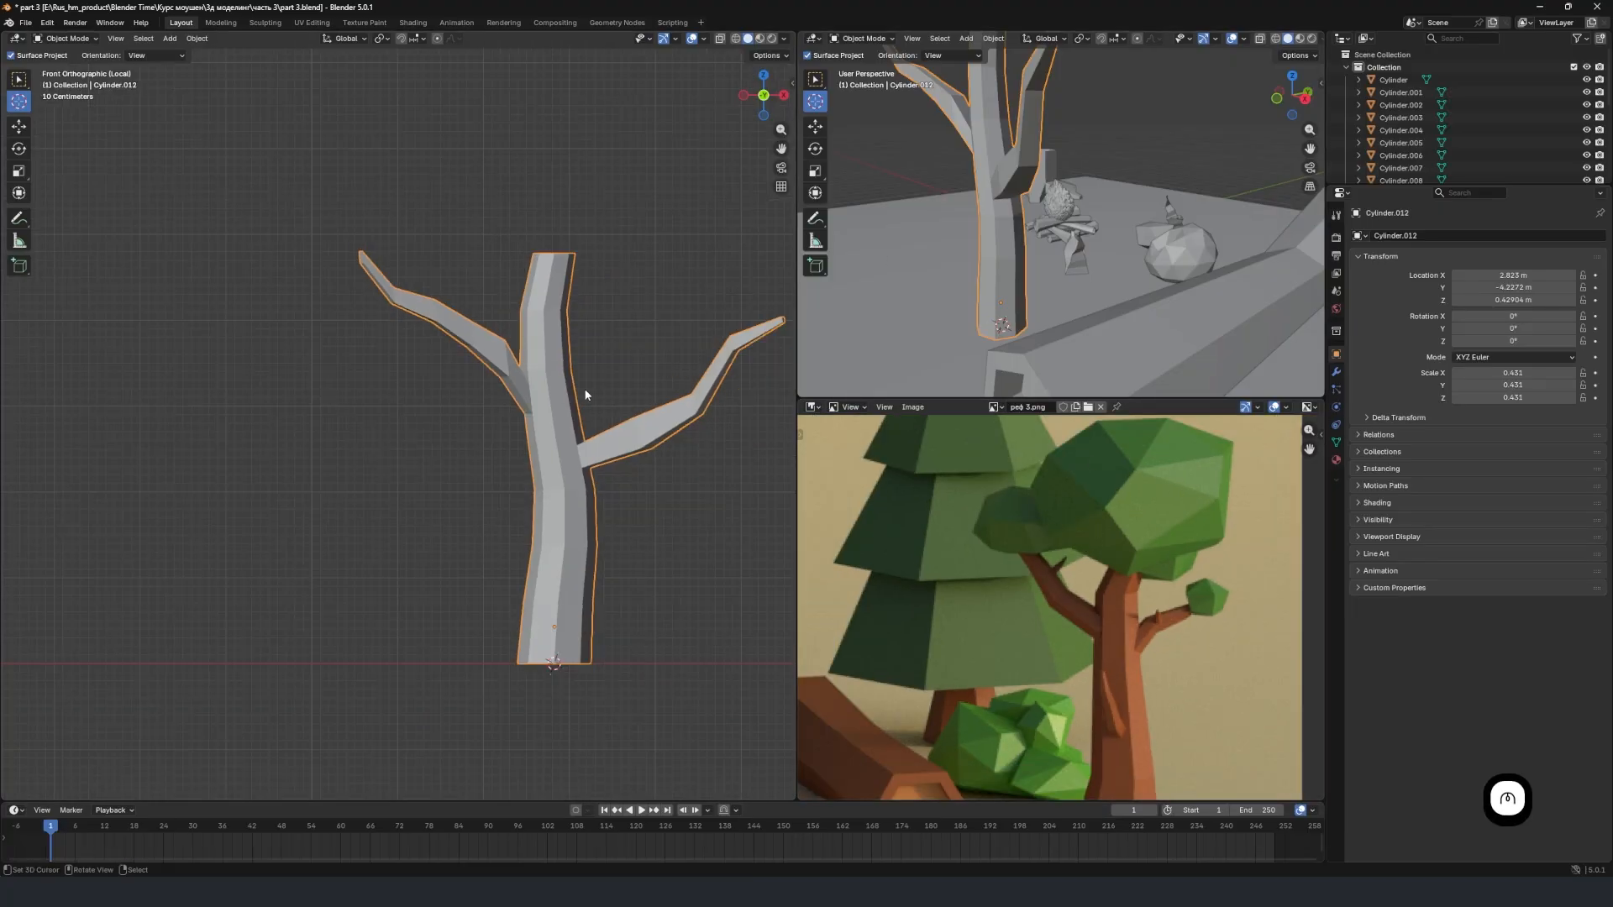
middle_click_drag(585, 395, 359, 342, "shift")
scroll(504, 336, "up", 2)
scroll(465, 270, "down", 1)
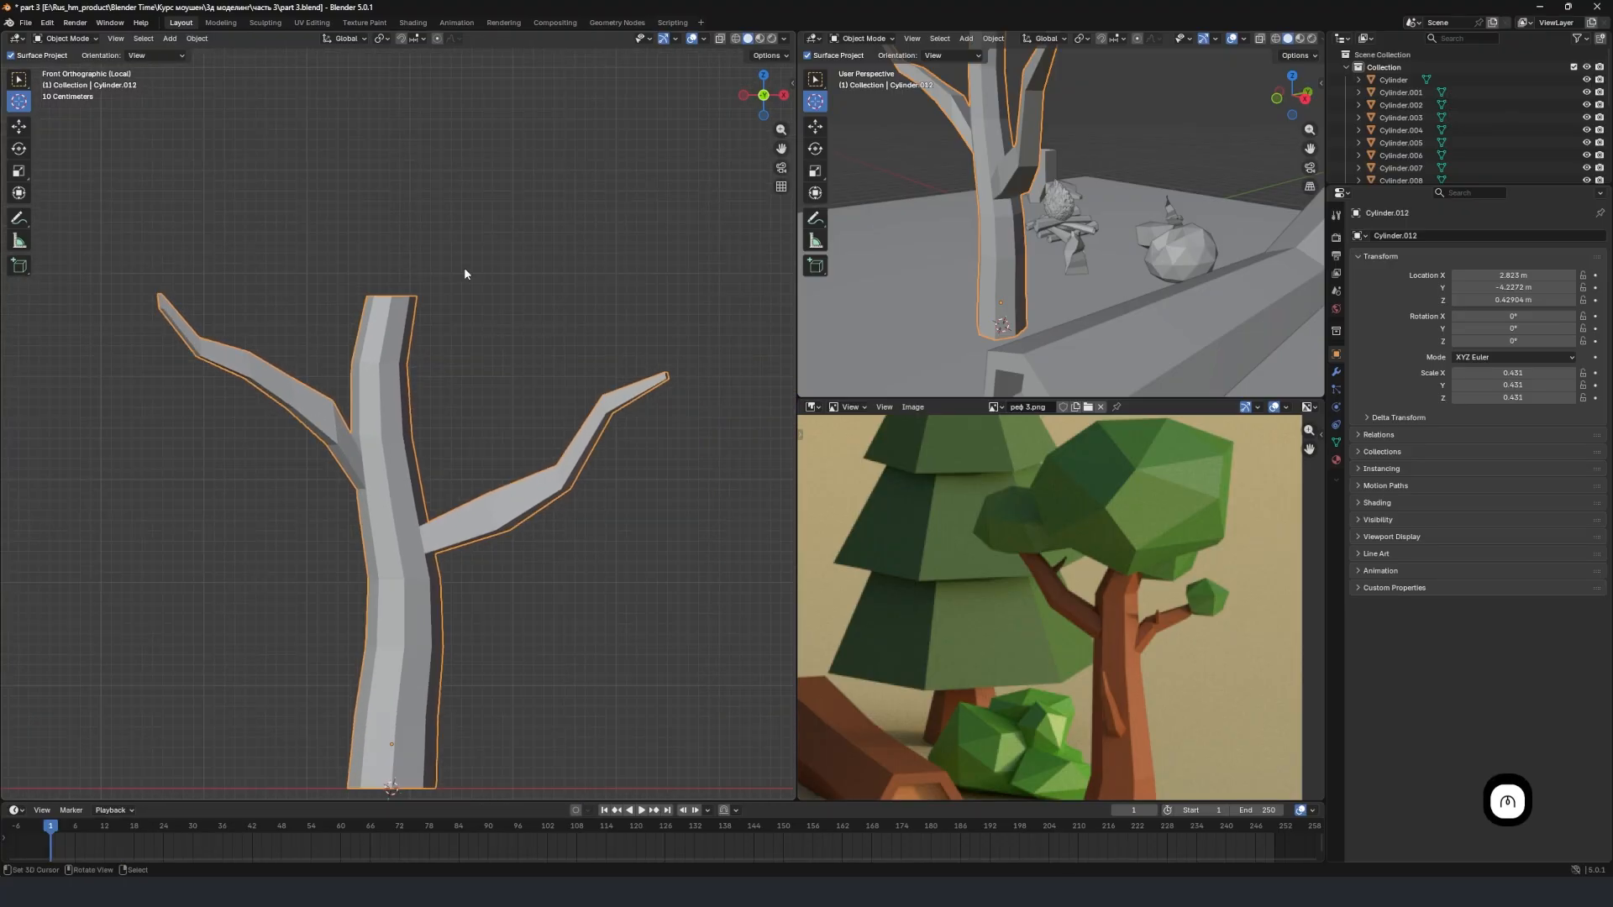
middle_click_drag(464, 270, 380, 348)
middle_click_drag(389, 280, 384, 329)
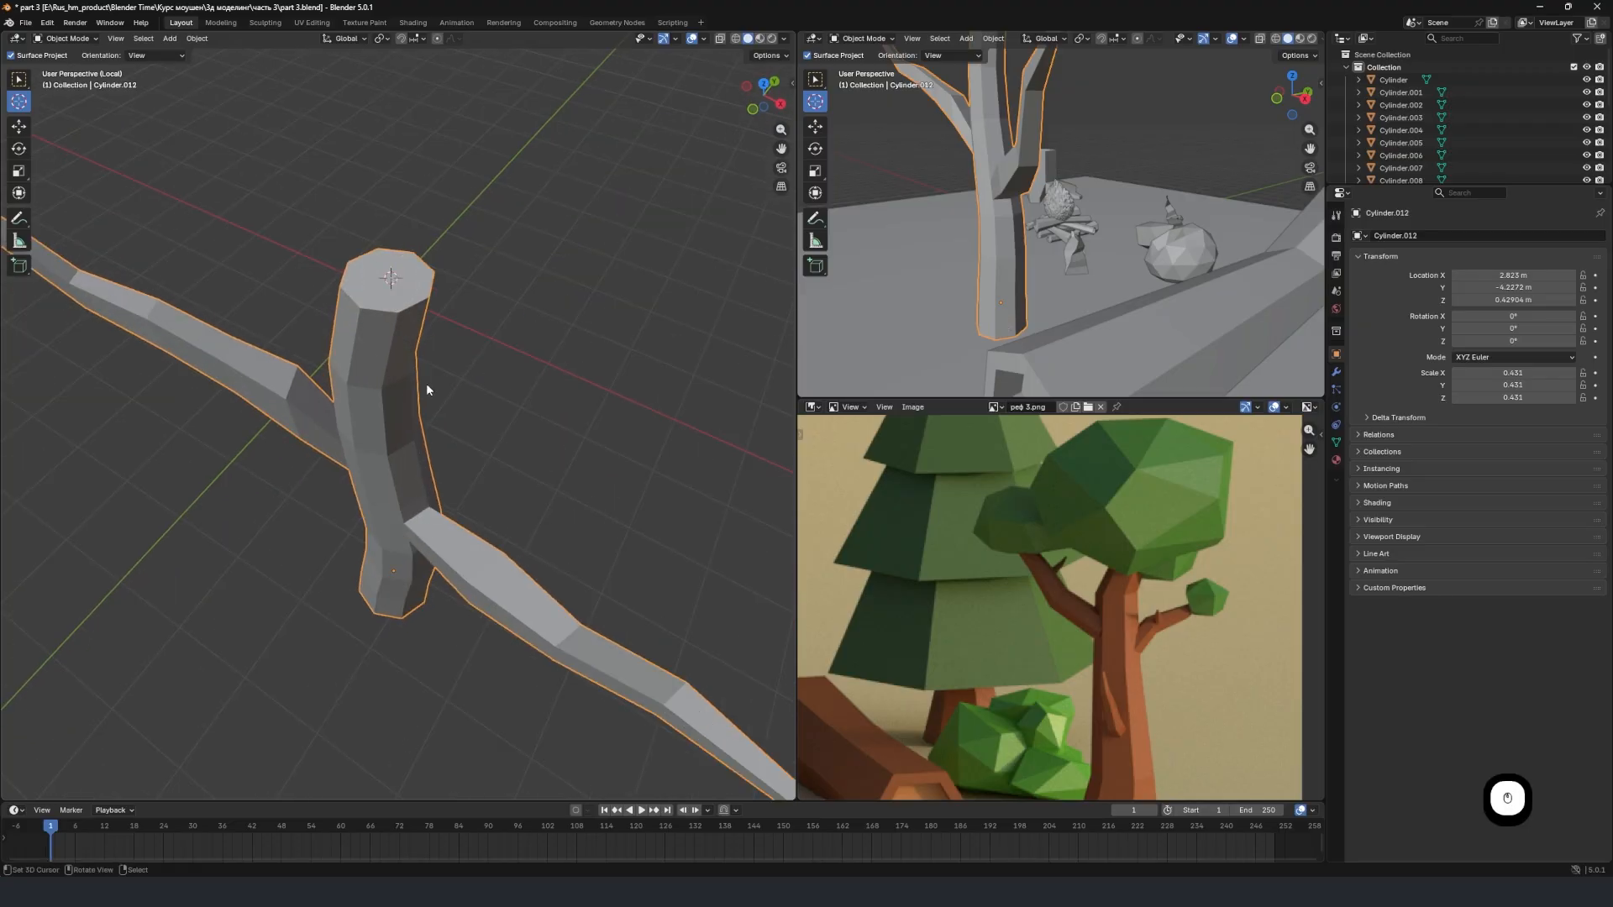
Add an ico sphere with 2 subdivisions and a 1 m radius at the top of the trunk.
middle_click_drag(426, 389, 462, 350)
key("shift+a")
mouse_move(461, 350)
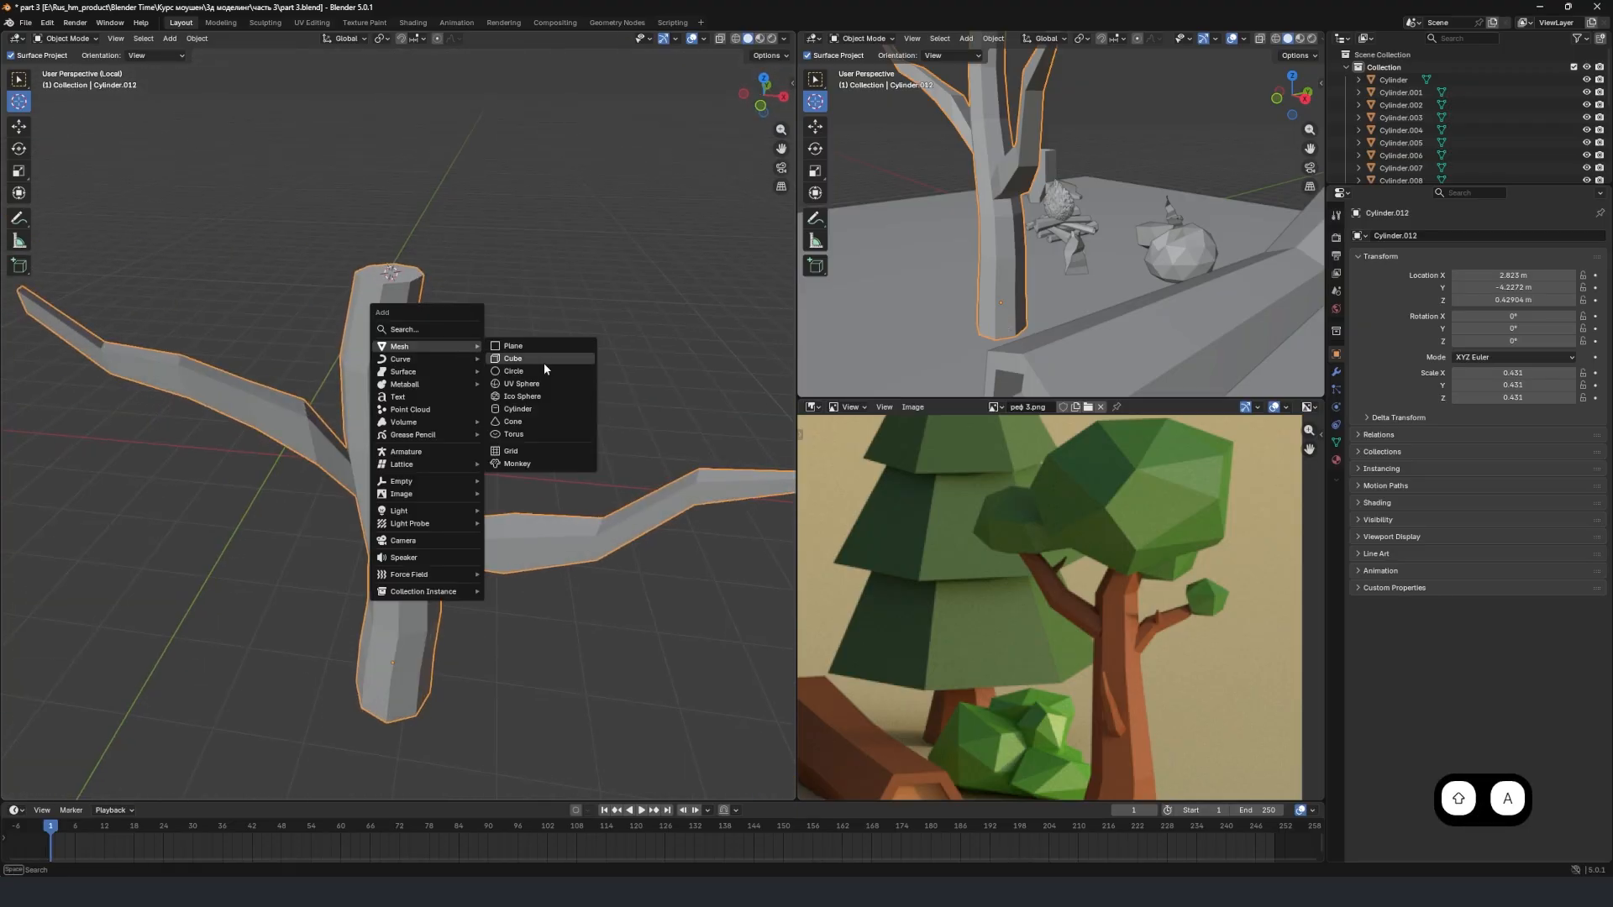
left_click(536, 397)
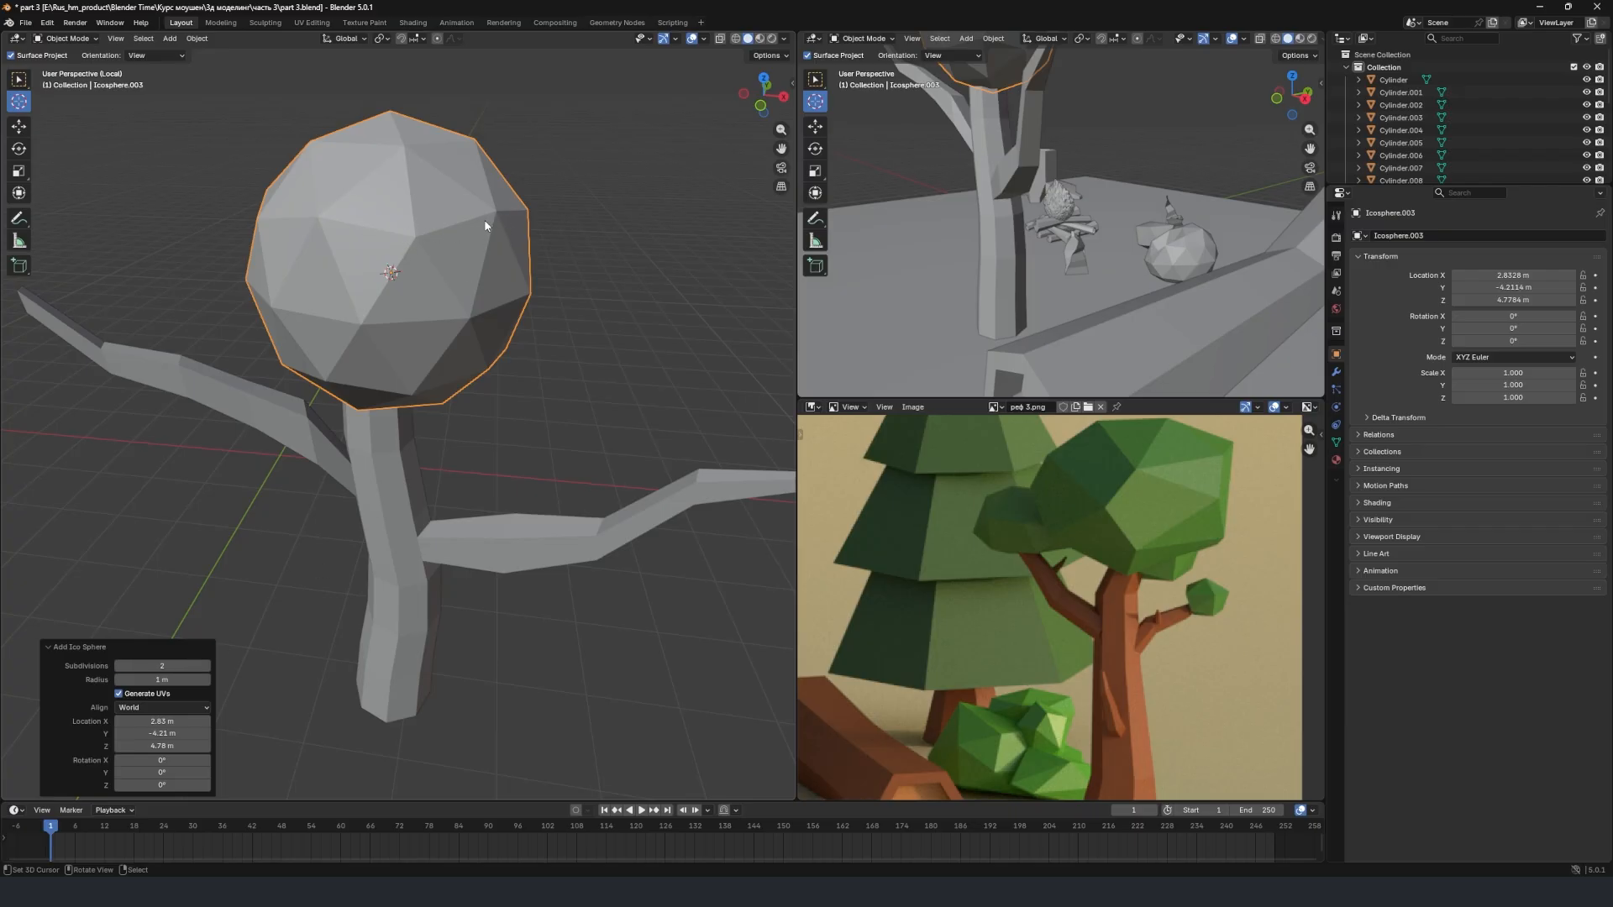
Turn on proportional editing and raise an upper vertex of the sphere about 0.95 m along Z with Random falloff.
key("Tab")
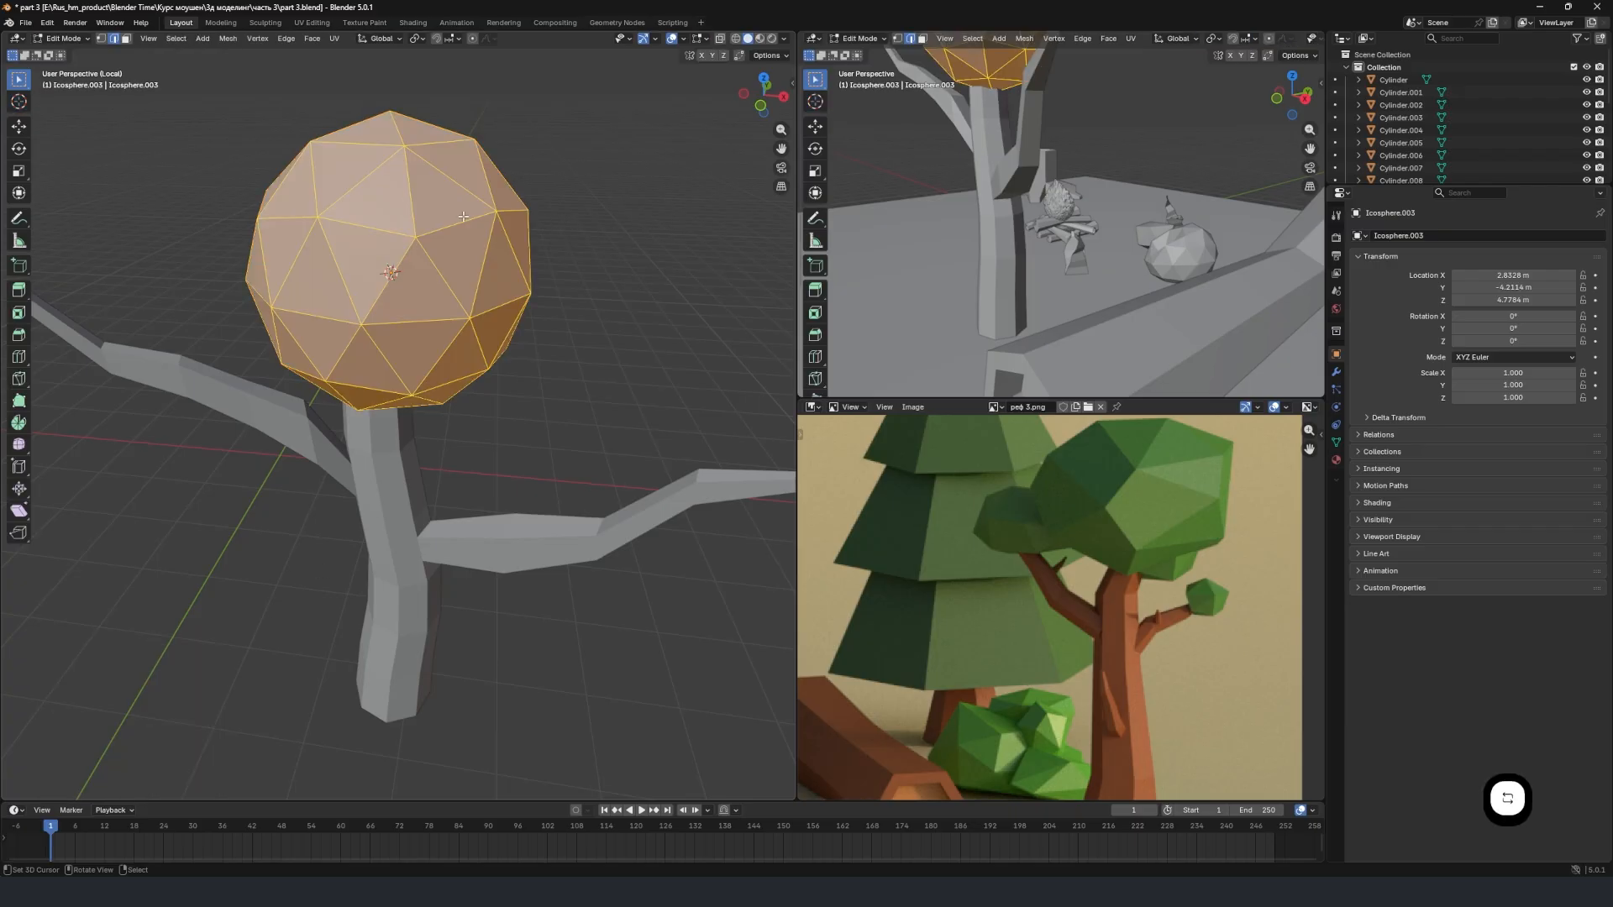
left_click(472, 38)
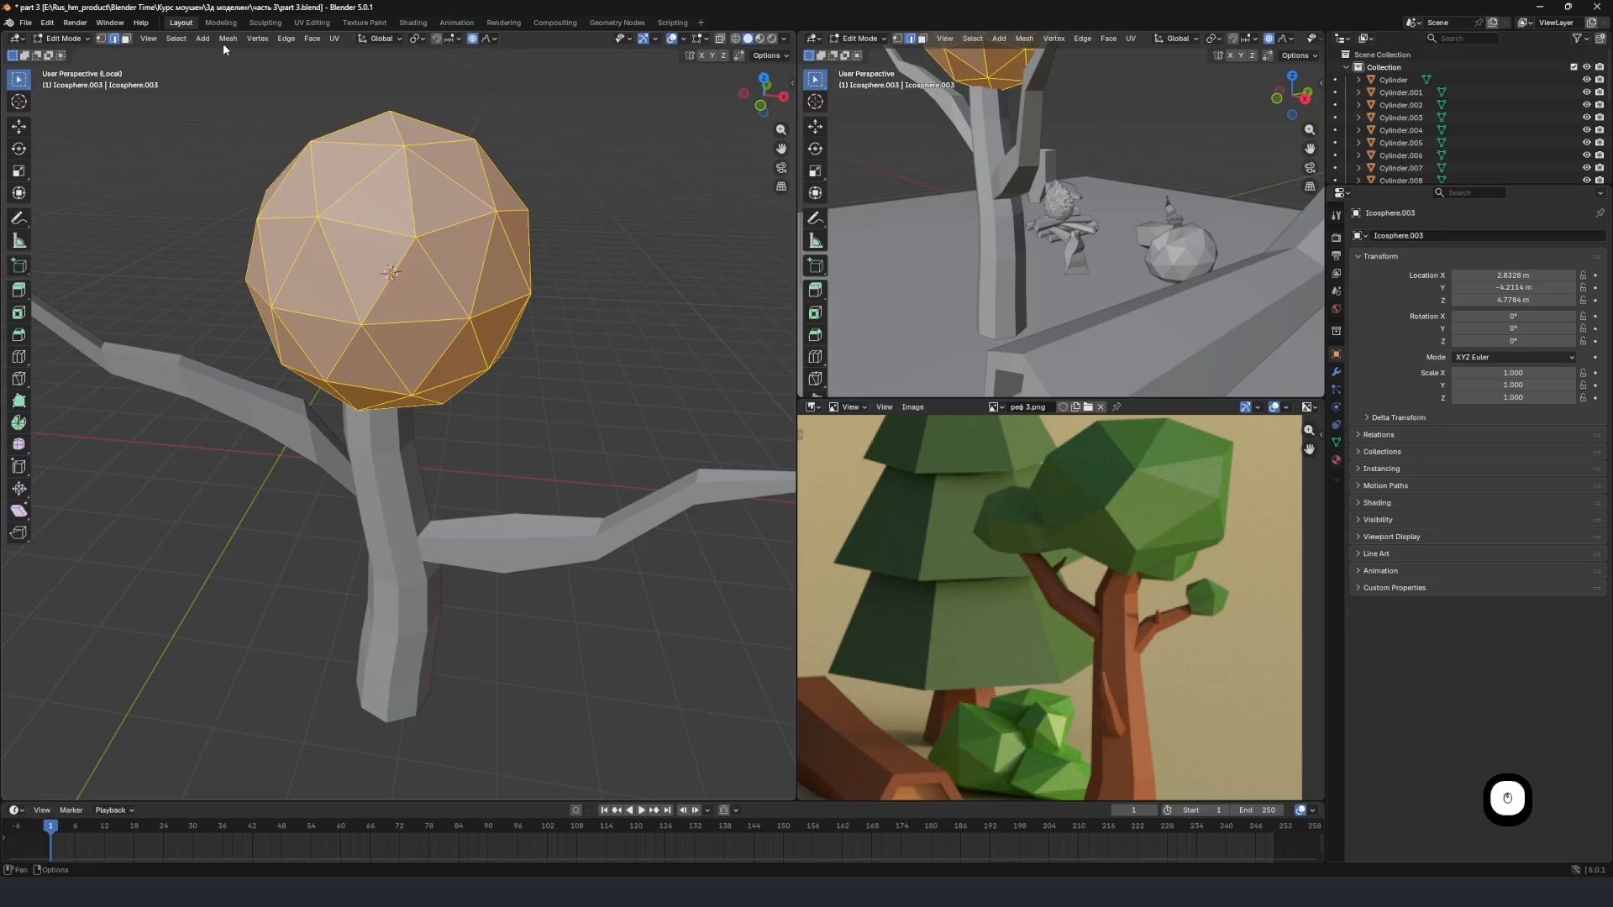
left_click(102, 39)
left_click(405, 144)
scroll(405, 145, "down", 3)
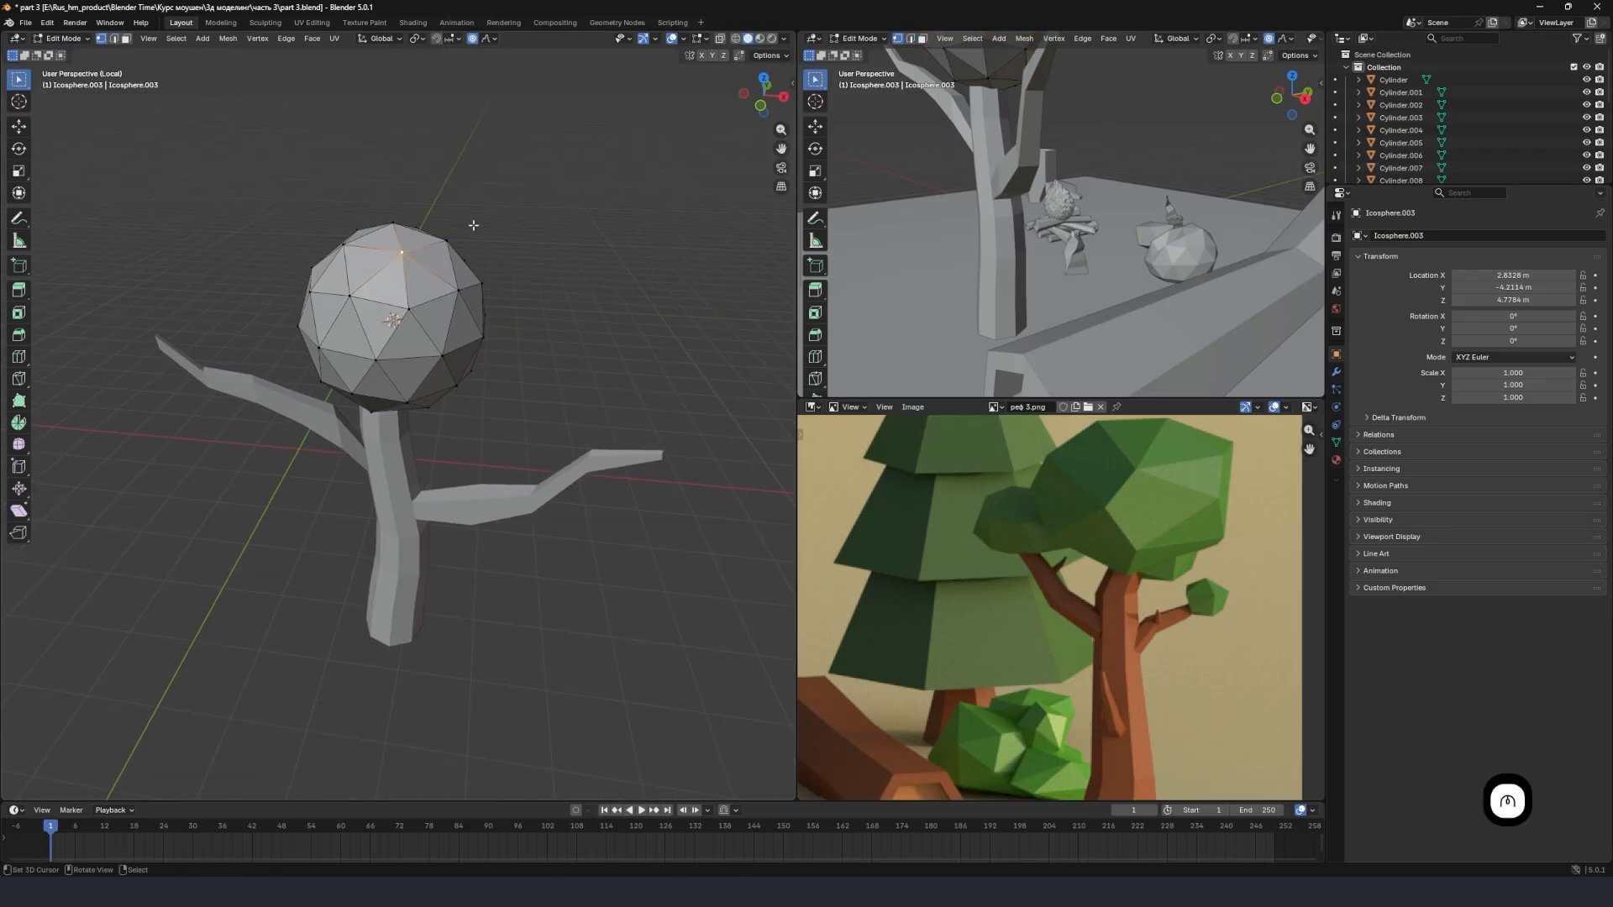
key("g")
key("g")
key("z")
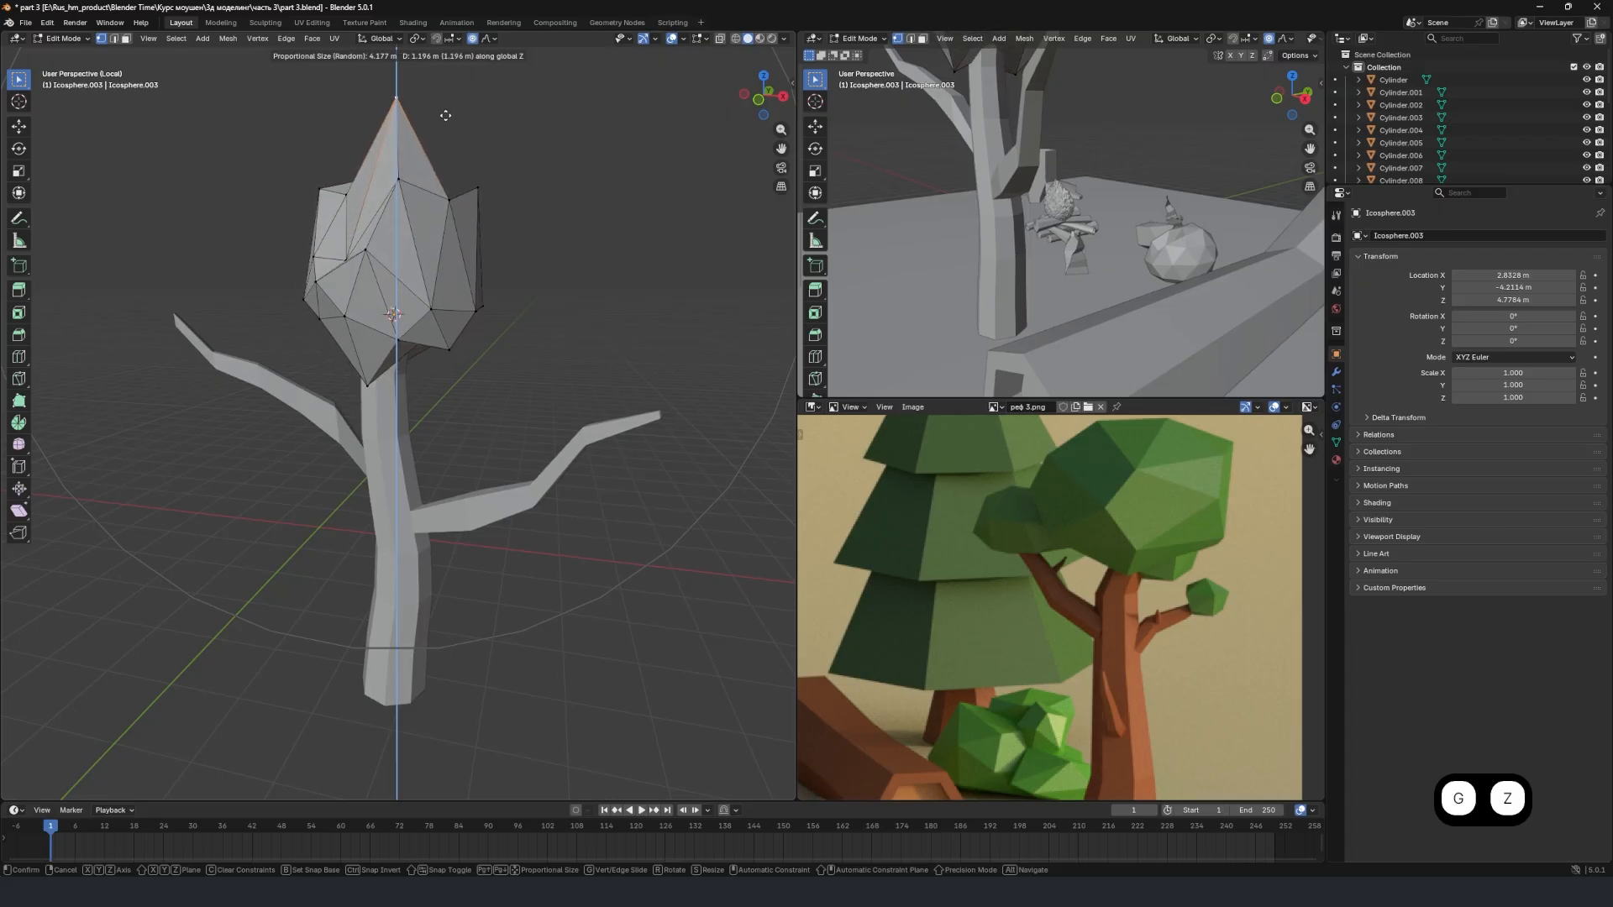
left_click(467, 143)
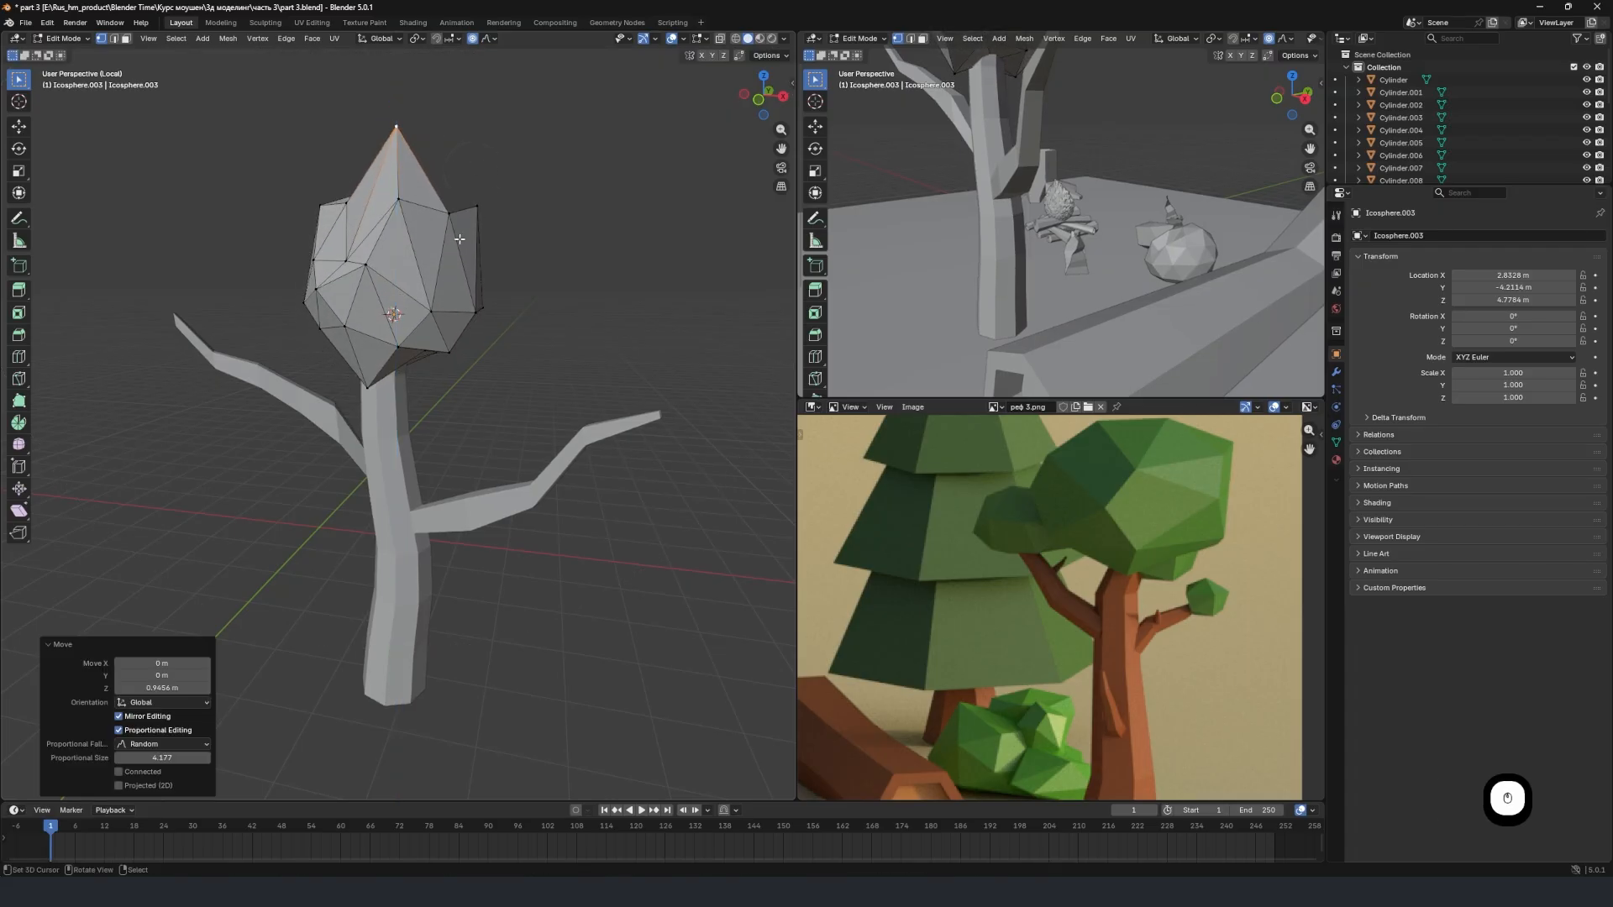
Pull the crown's peak vertex sideways with a smaller proportional radius, and leave mesh editing.
key("g")
scroll(479, 252, "up", 3)
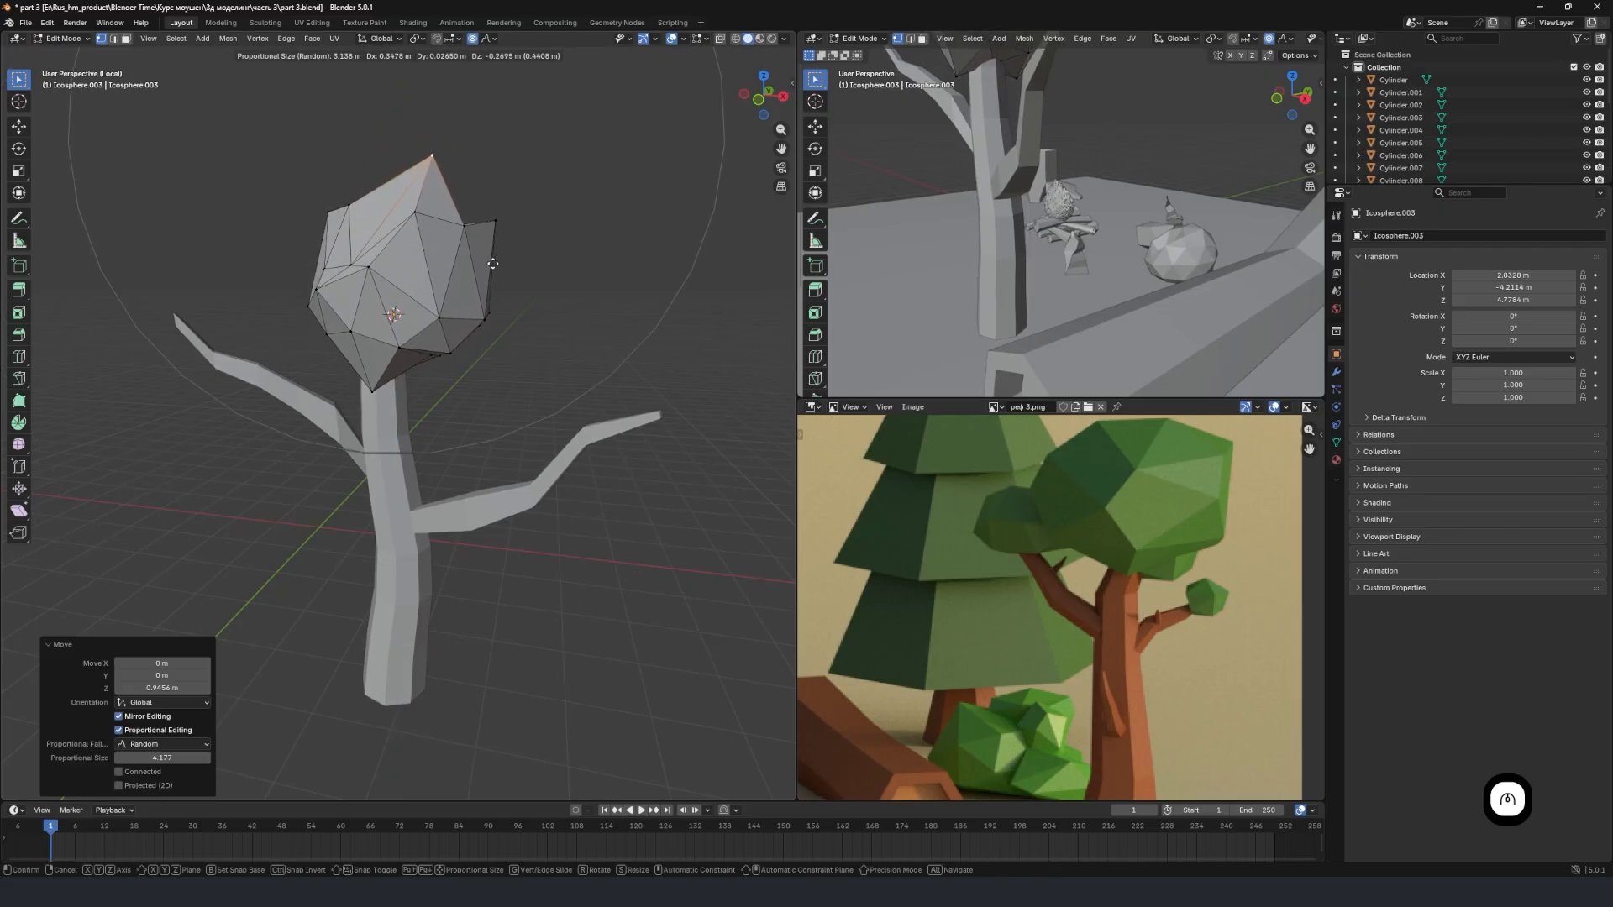
left_click(496, 227)
key("Tab")
Enlarge the whole crown uniformly to a scale of about 1.23.
middle_click_drag(494, 245, 554, 260)
key("s")
left_click(582, 264)
key("s")
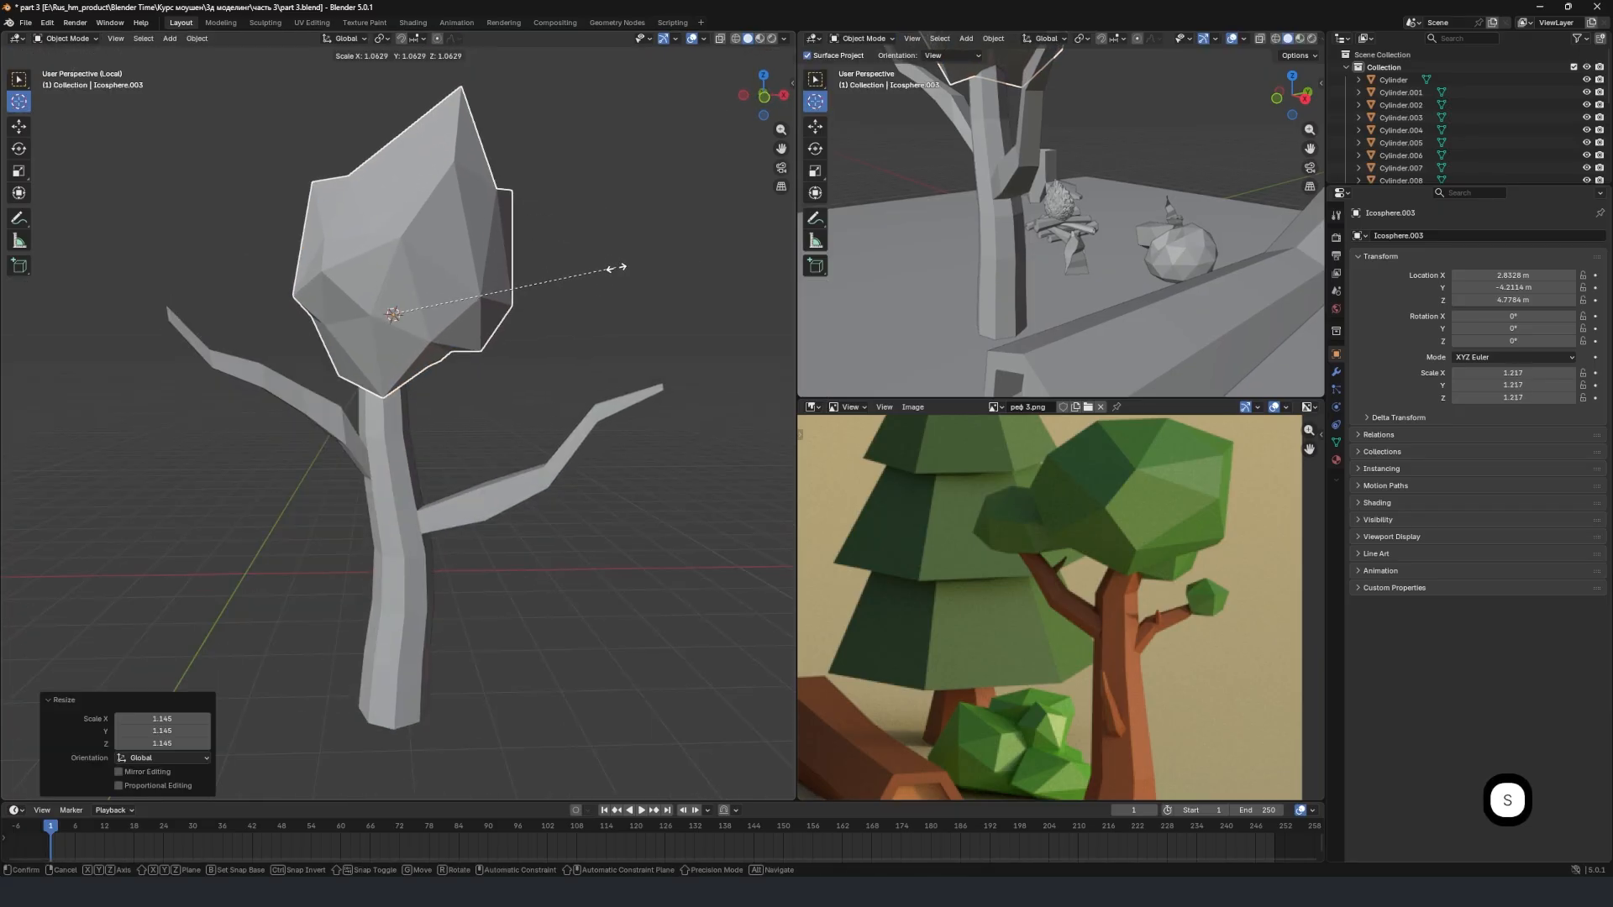
left_click(618, 267)
Rotate the crown about 11° around Z and about 24° around Y.
key("r")
key("z")
left_click(608, 307)
key("r")
key("x")
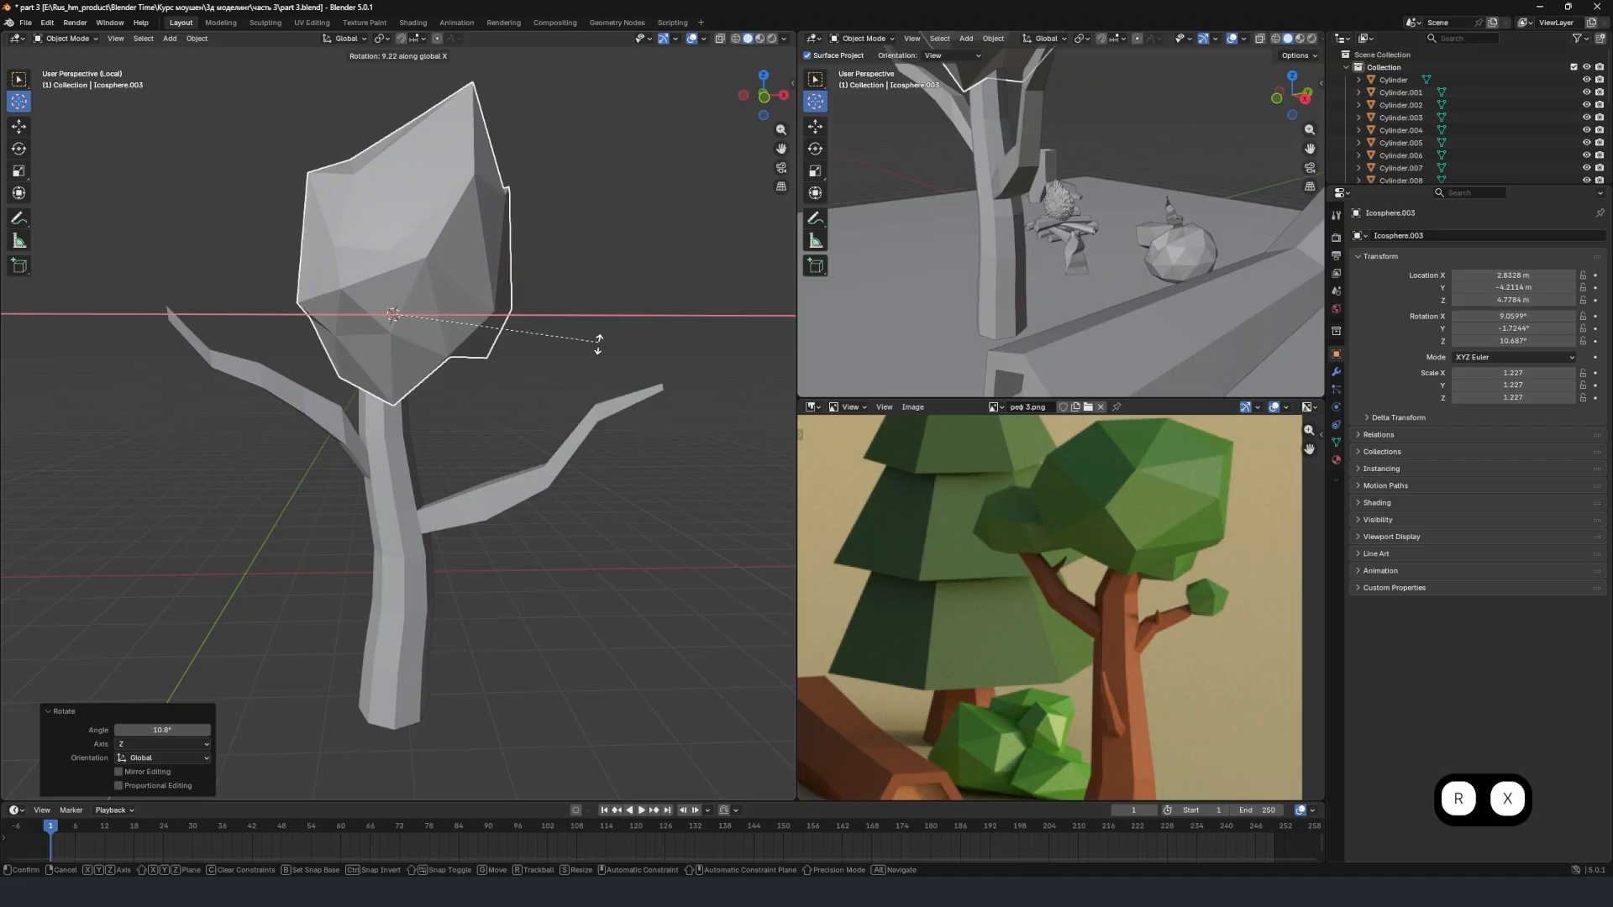
key("y")
left_click(588, 382)
Move the crown about 0.4 m along negative X and slightly down over the trunk.
key("g")
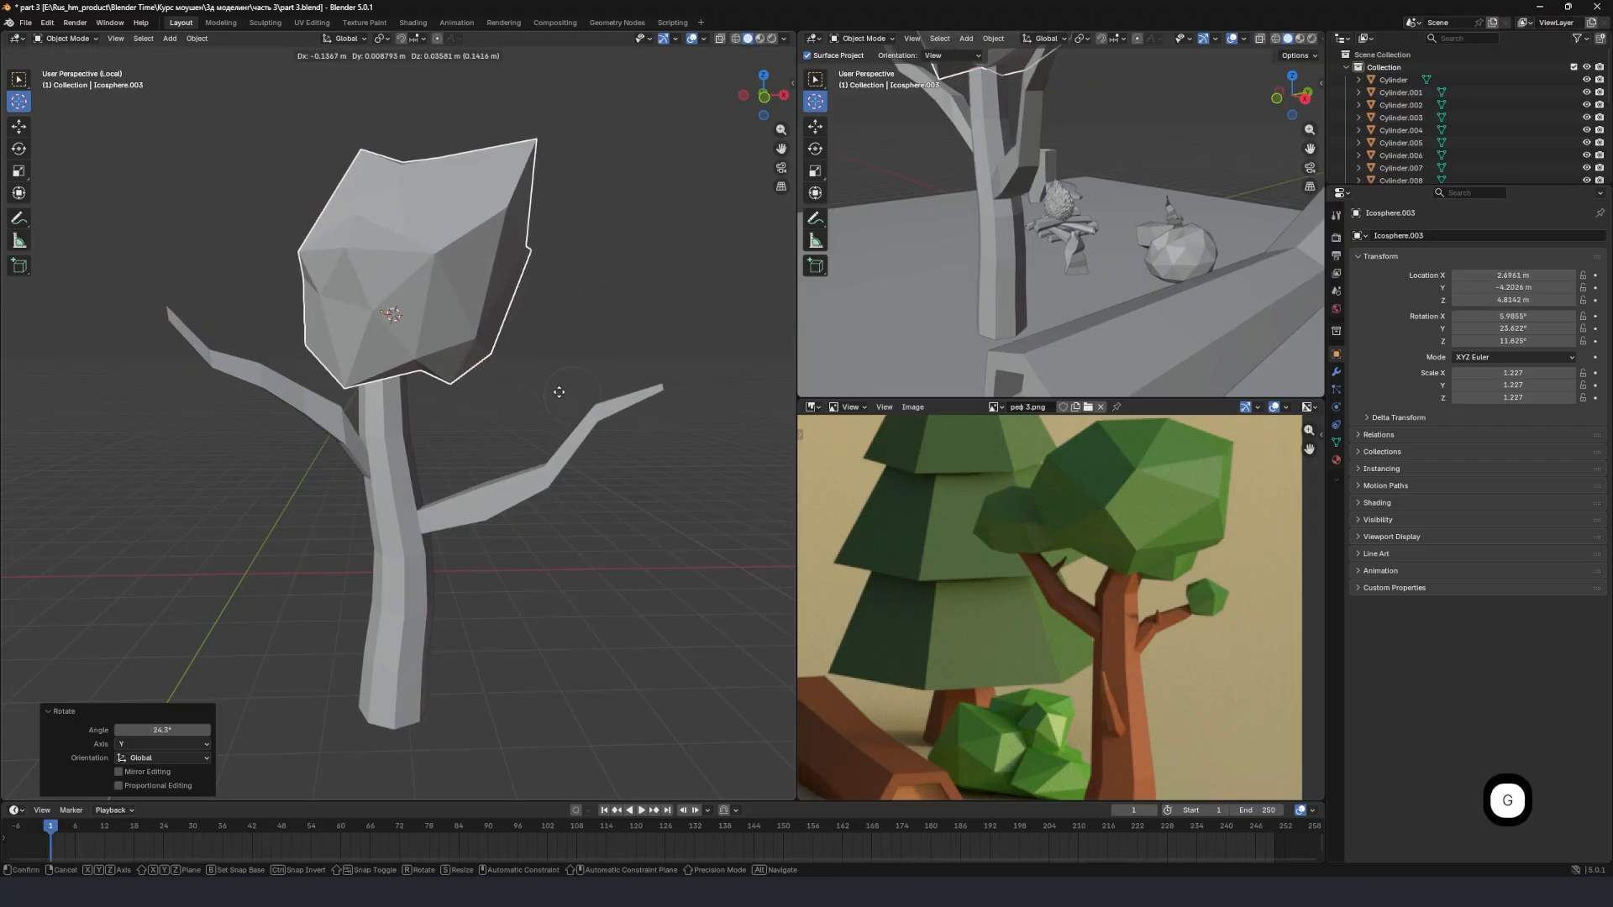
left_click(516, 369)
middle_click_drag(511, 363, 440, 311)
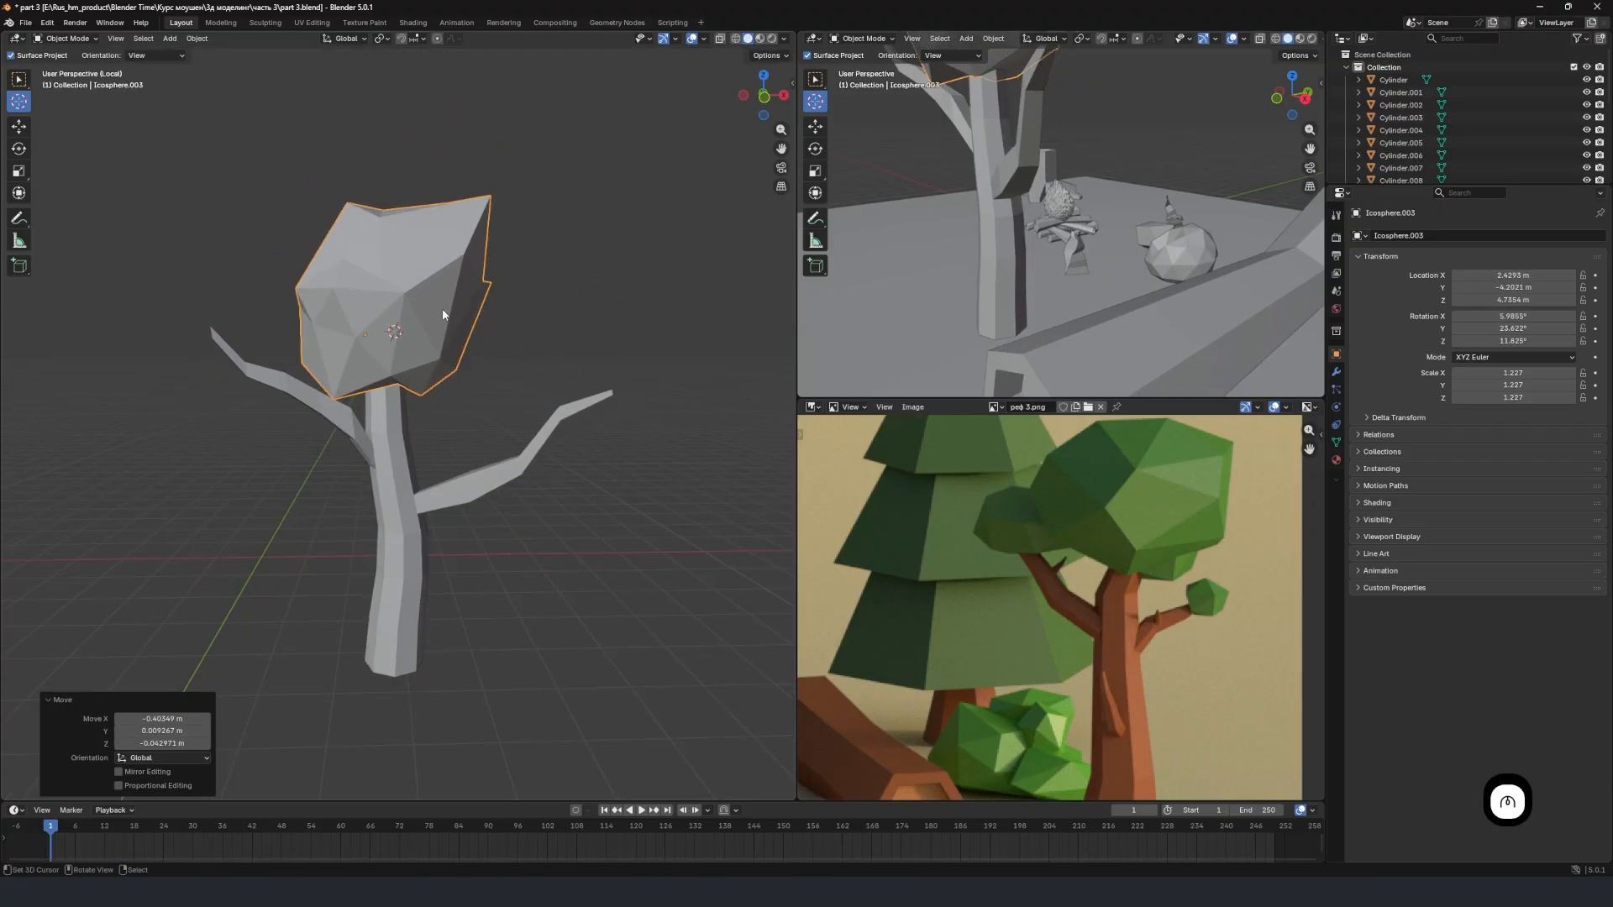
Add an ico sphere at the 3D cursor placed on the lower branch's tip, and scale it to about 0.4.
middle_click_drag(613, 410, 482, 440)
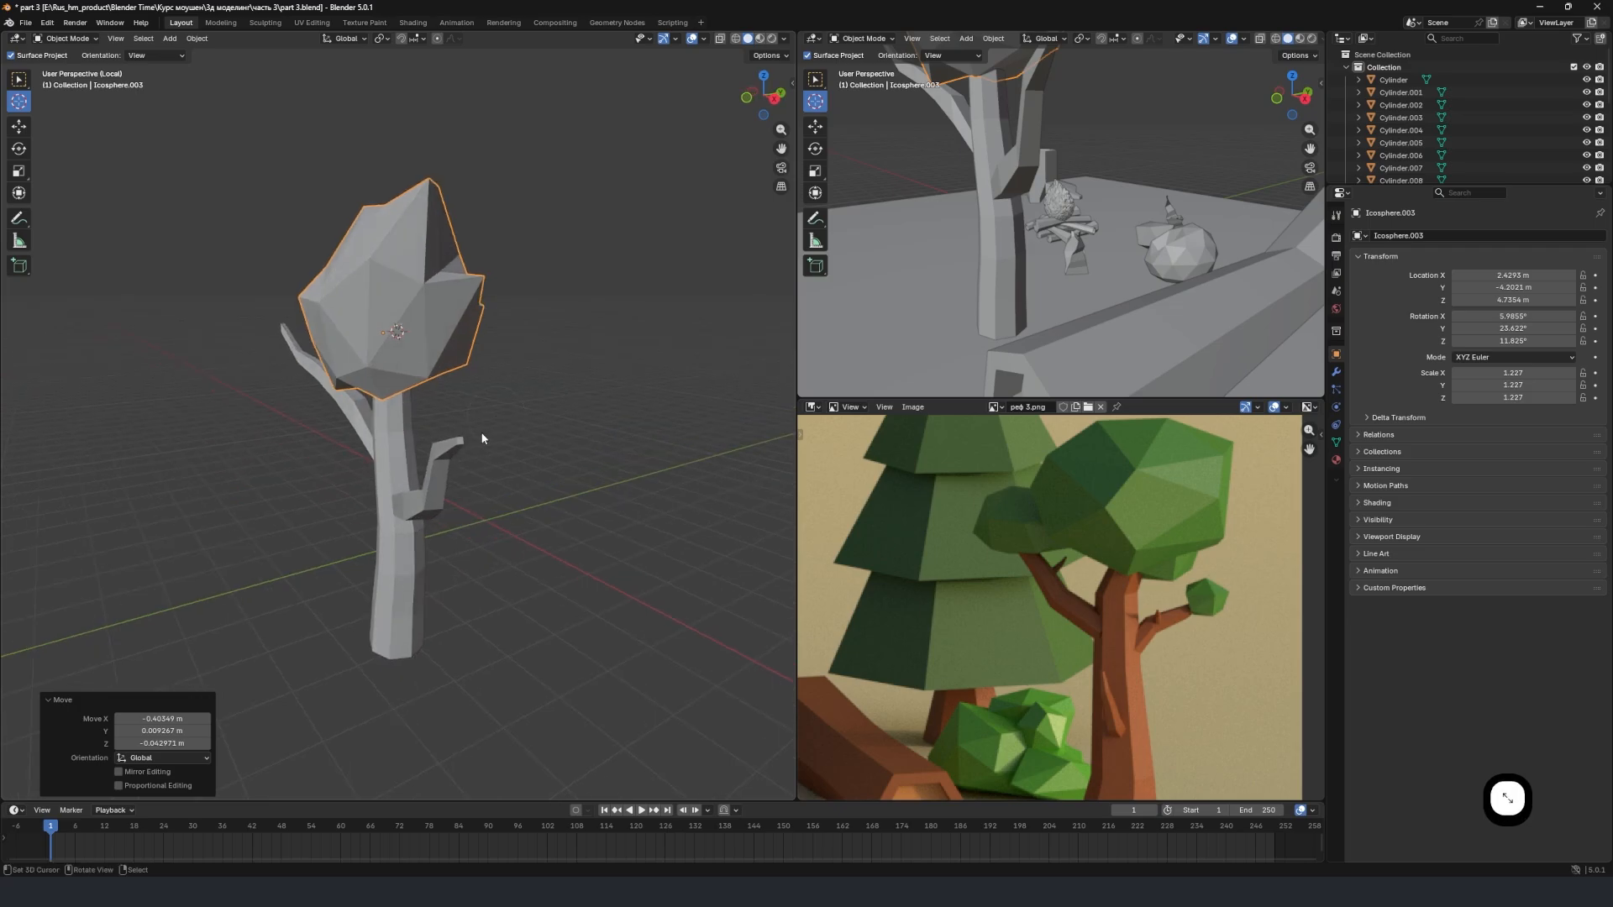
scroll(472, 448, "up", 3)
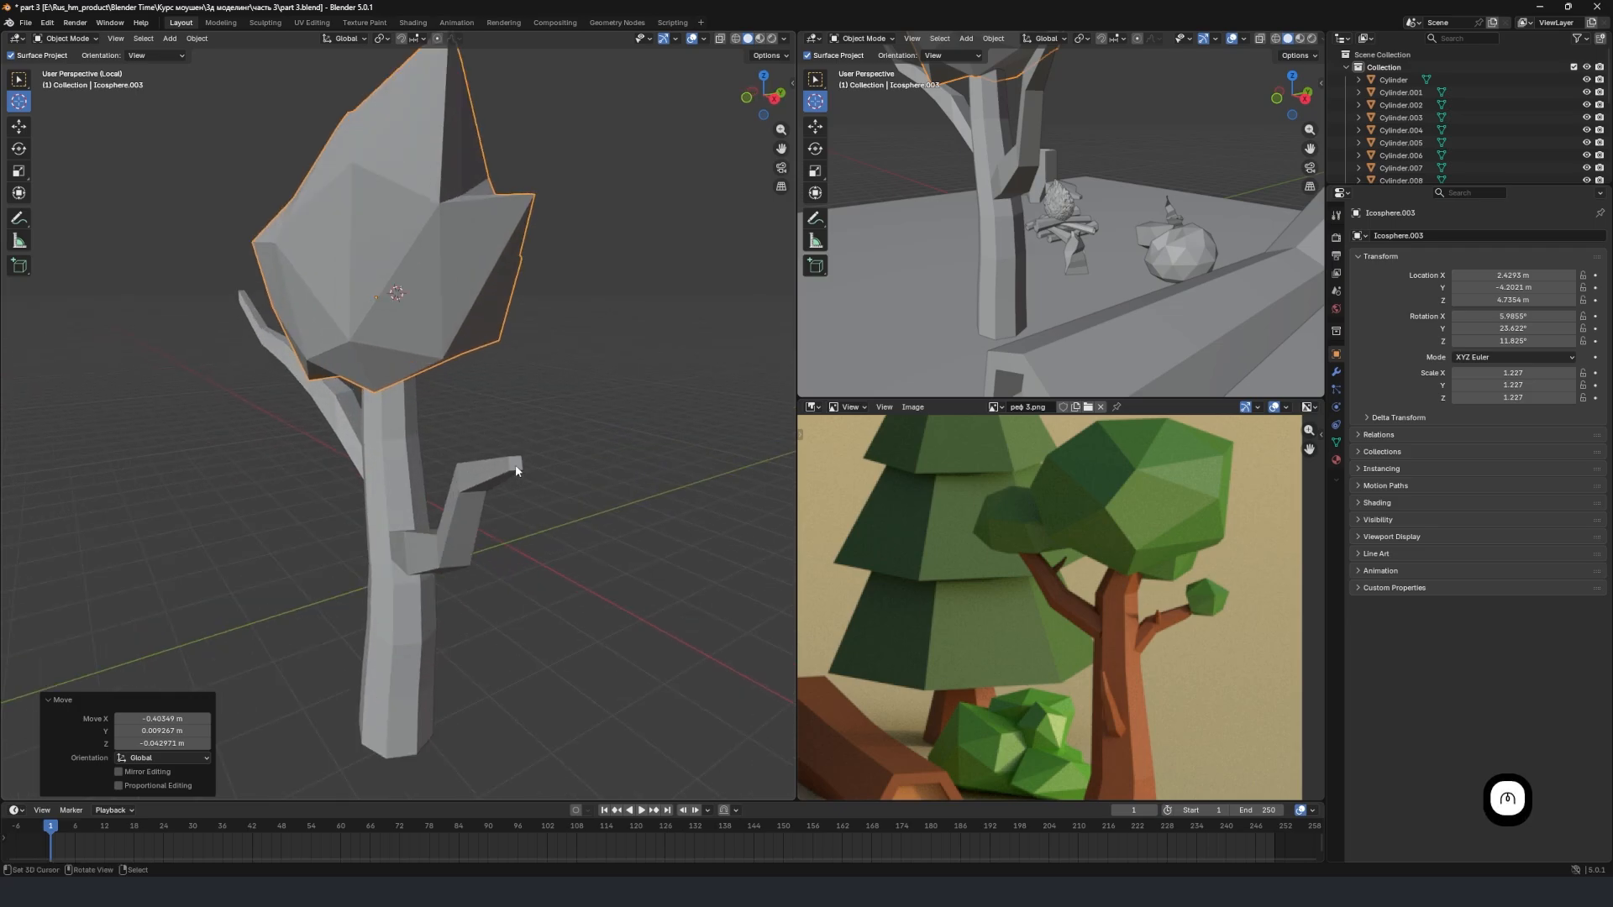
middle_click_drag(510, 468, 461, 471)
key("shift+a")
mouse_move(436, 472)
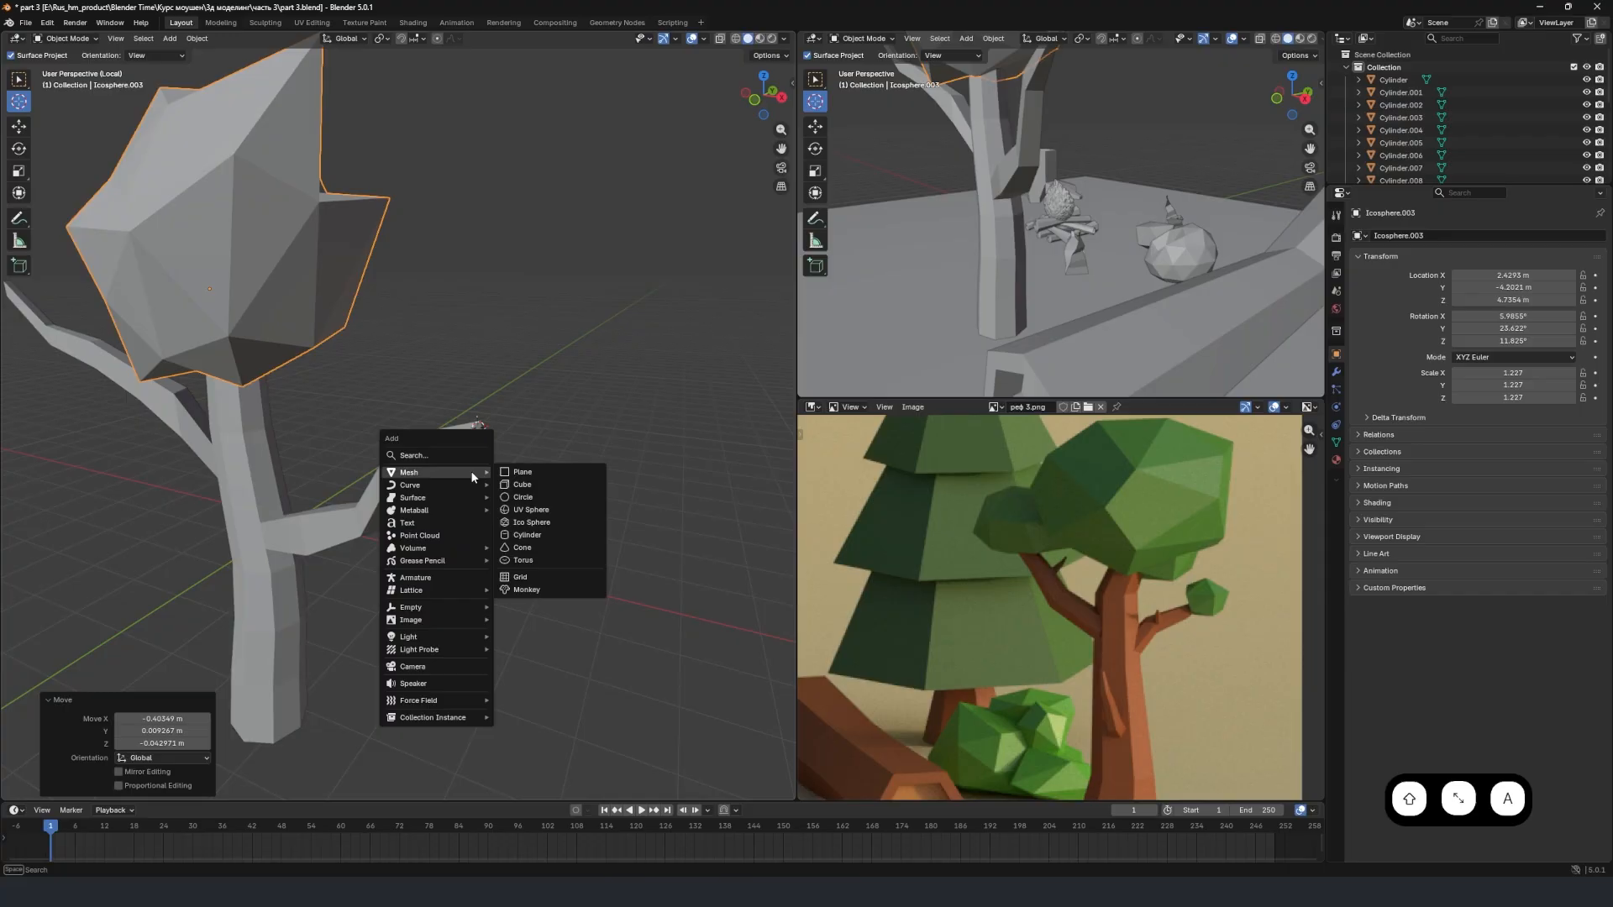
left_click(555, 523)
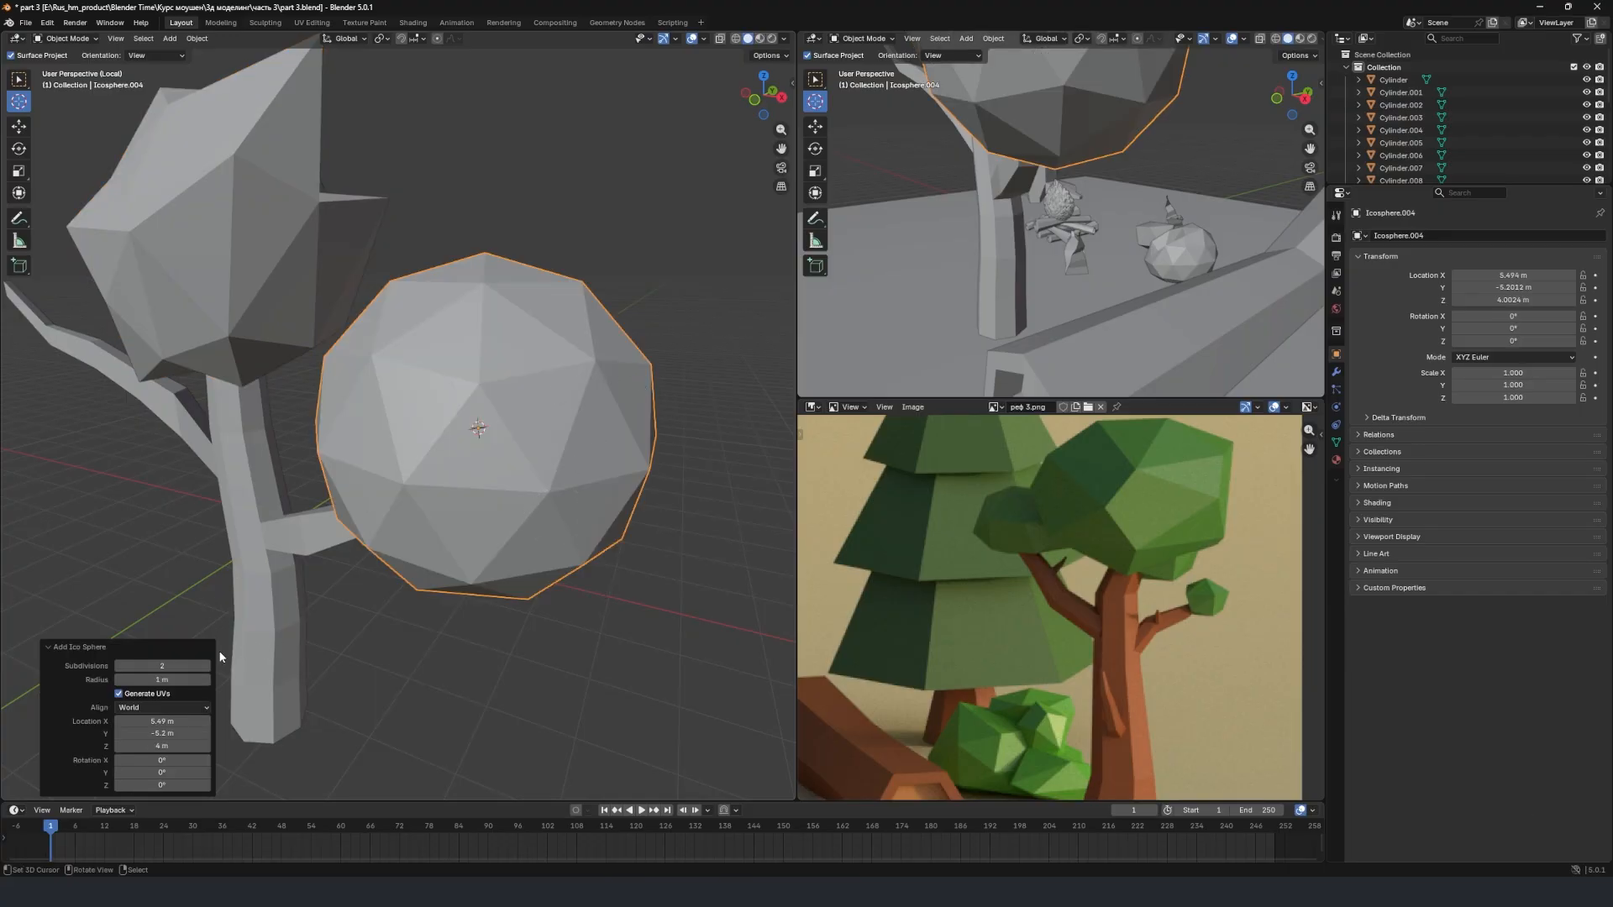
key("s")
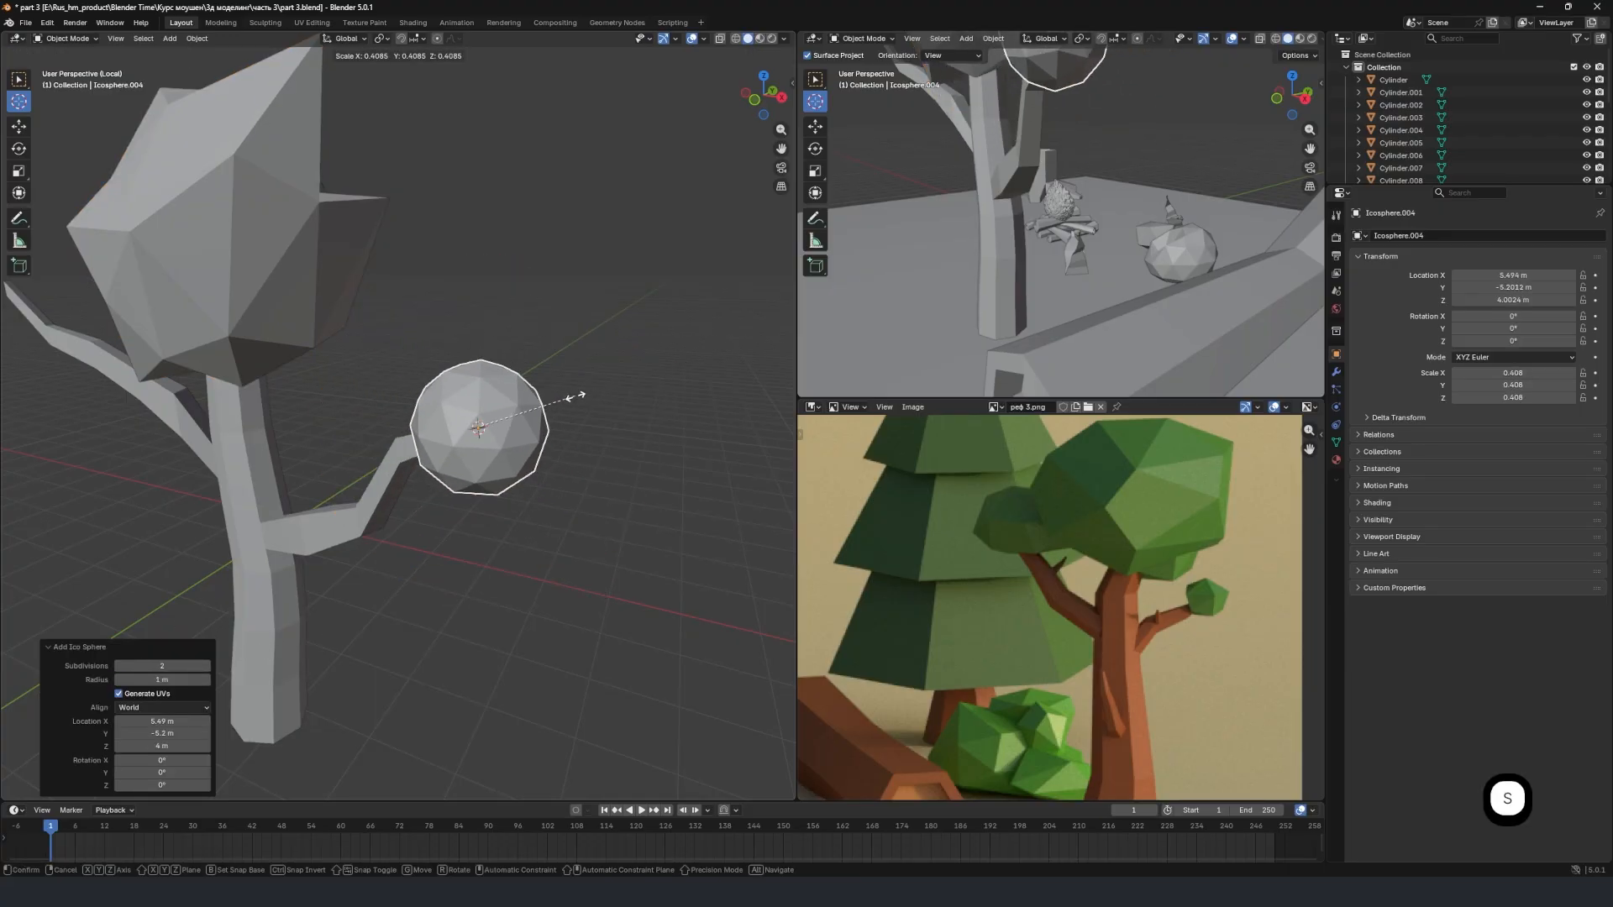
left_click(577, 420)
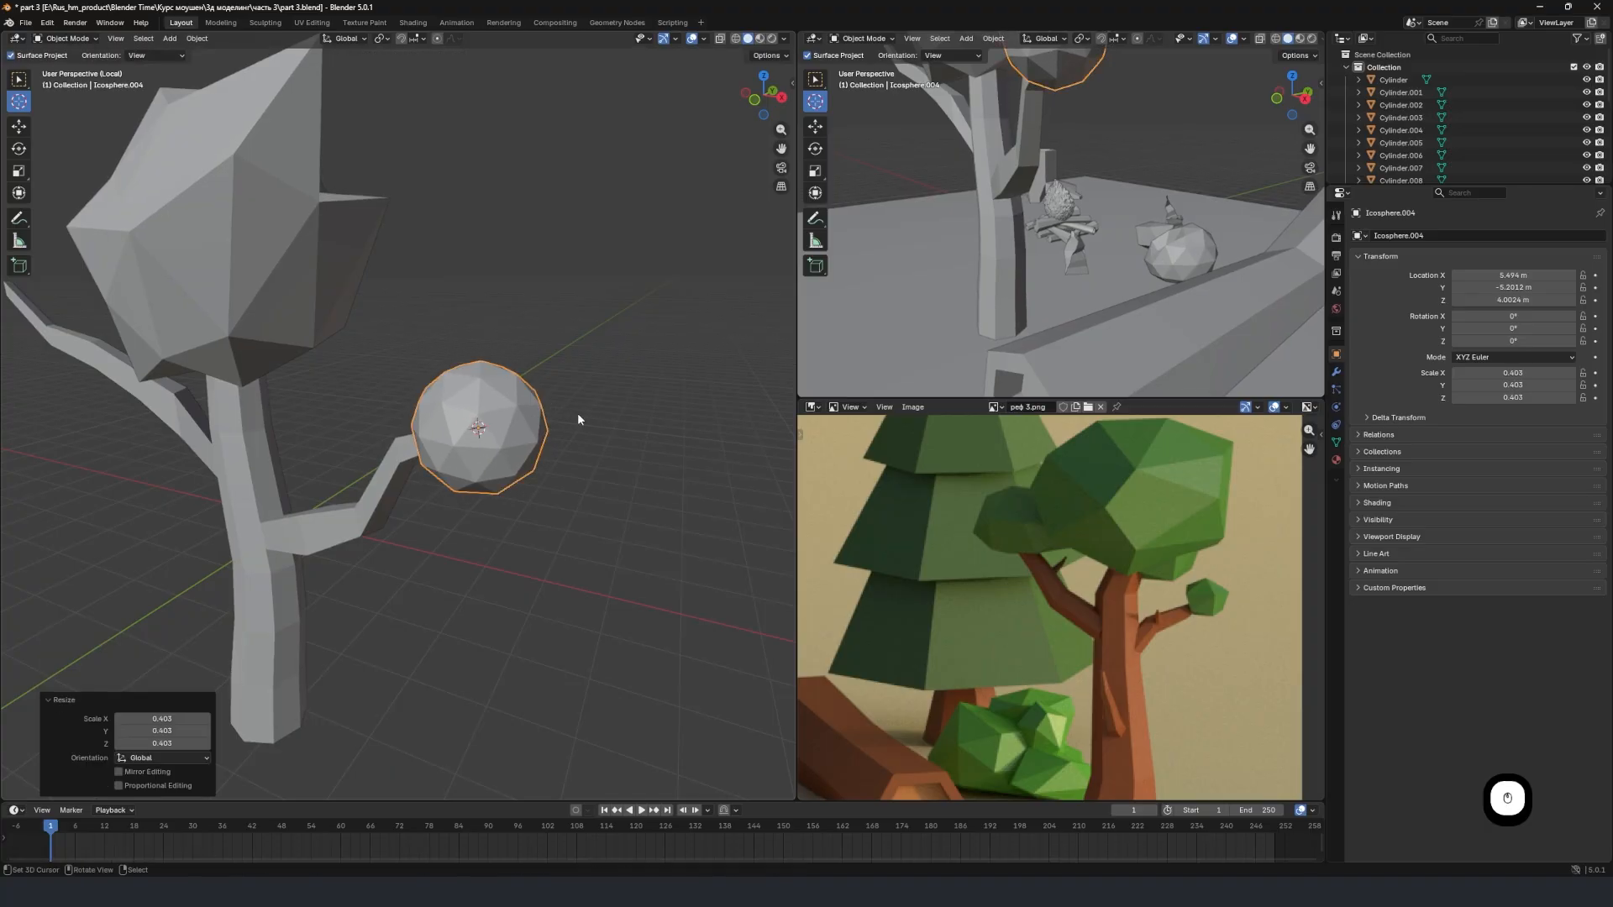
Raise an upper vertex of the lower branch's sphere about 0.24 m along Z with Random proportional falloff.
key("Tab")
left_click(493, 393)
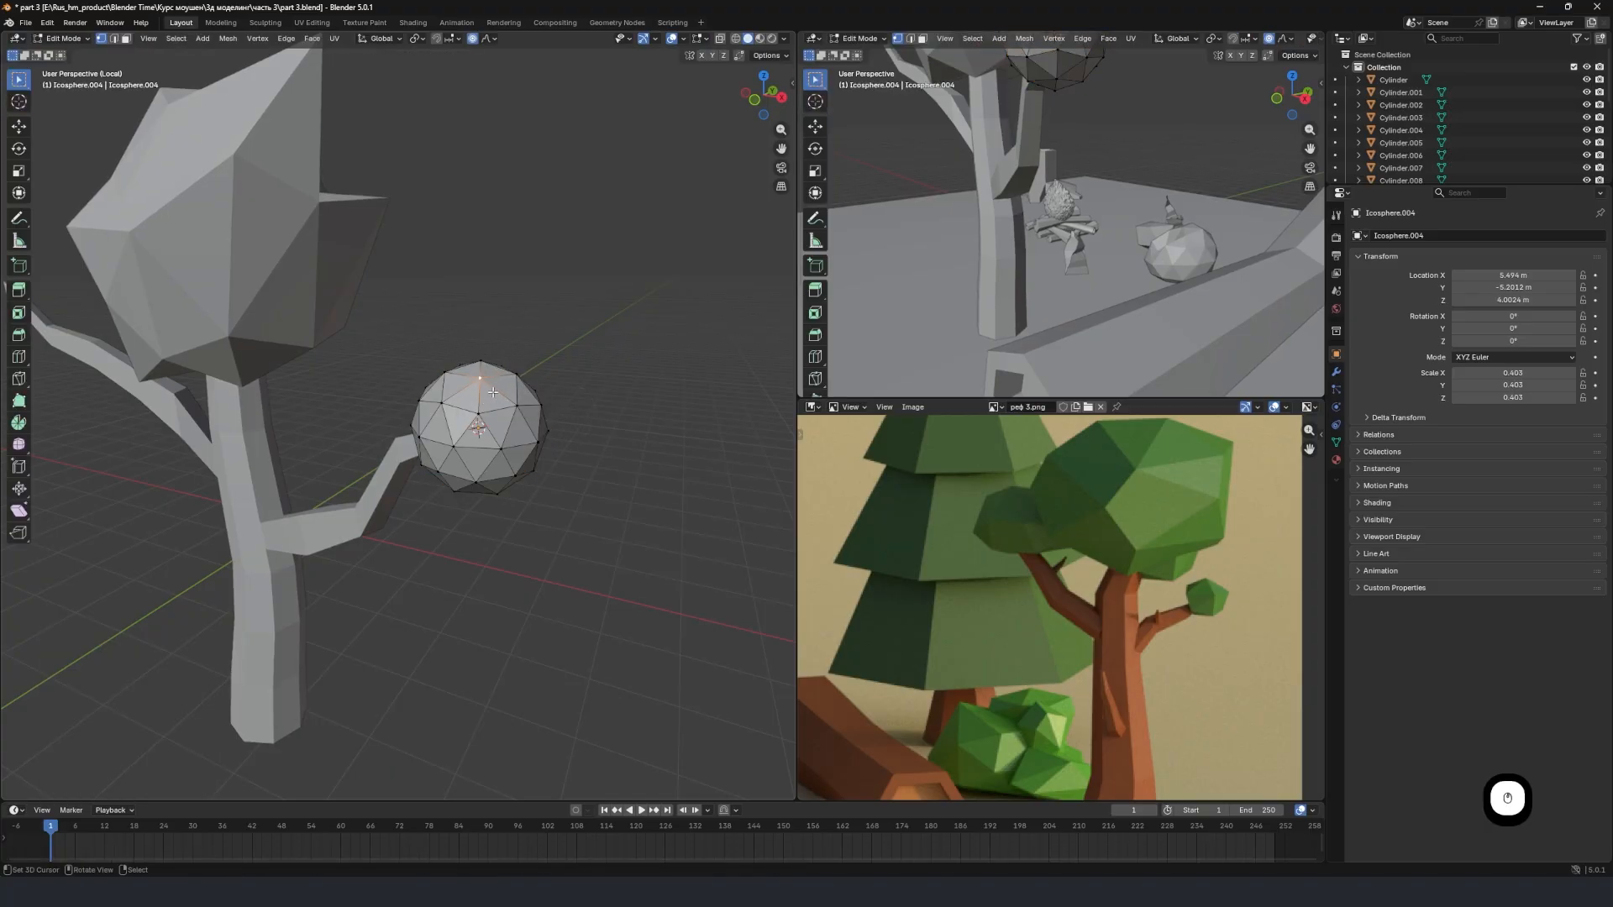
middle_click_drag(490, 411, 445, 404)
key("g")
key("z")
scroll(504, 378, "down", 8)
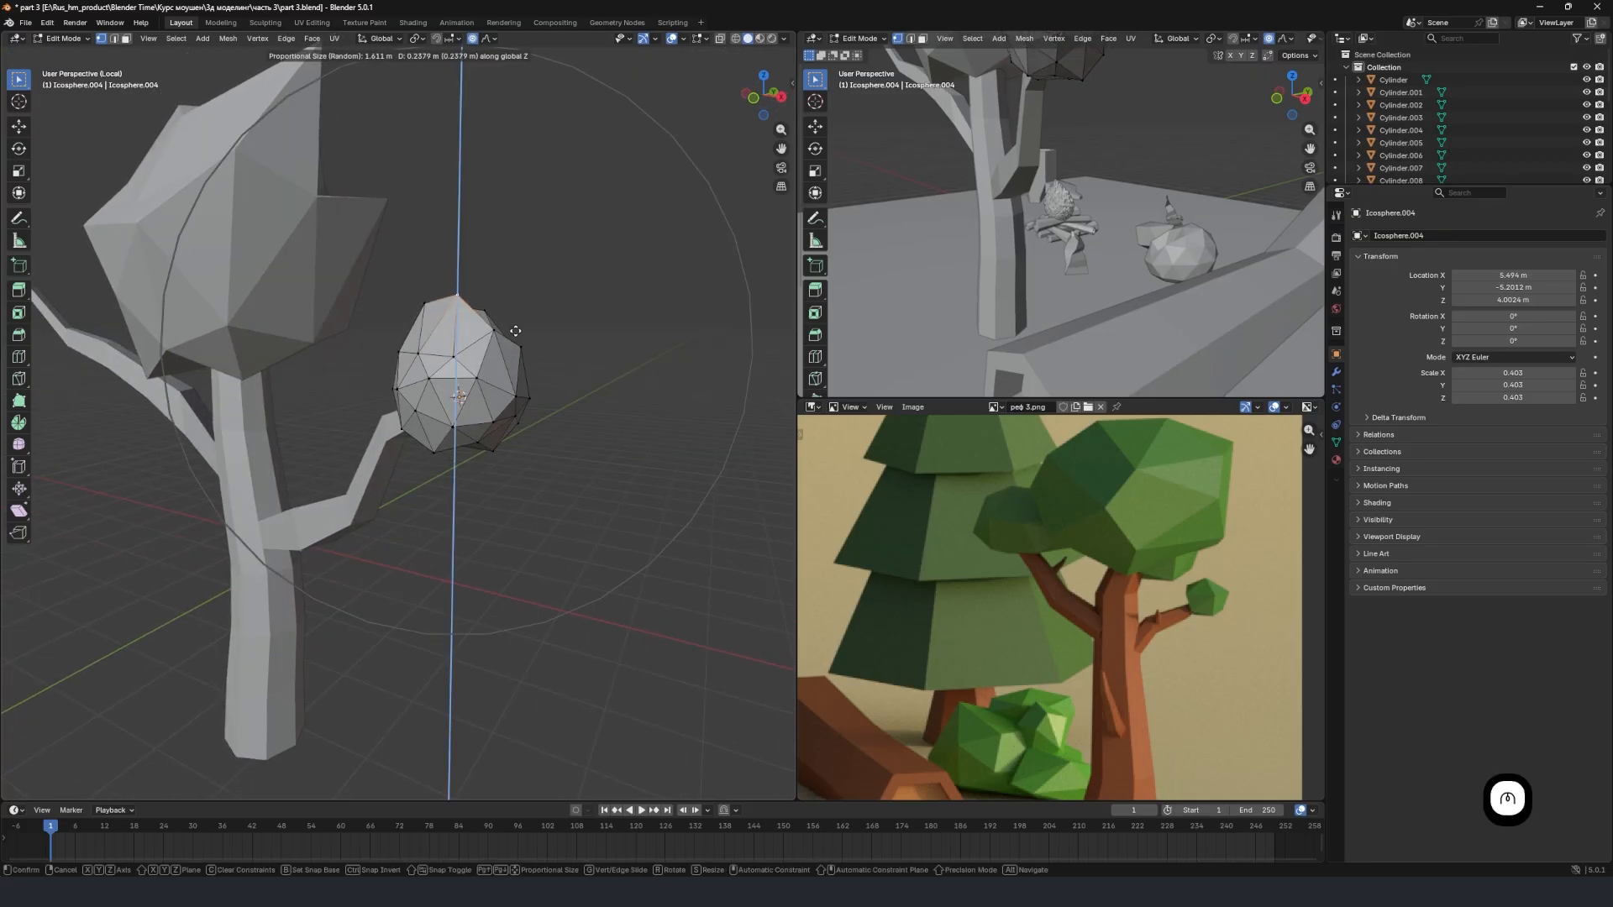
left_click(508, 56)
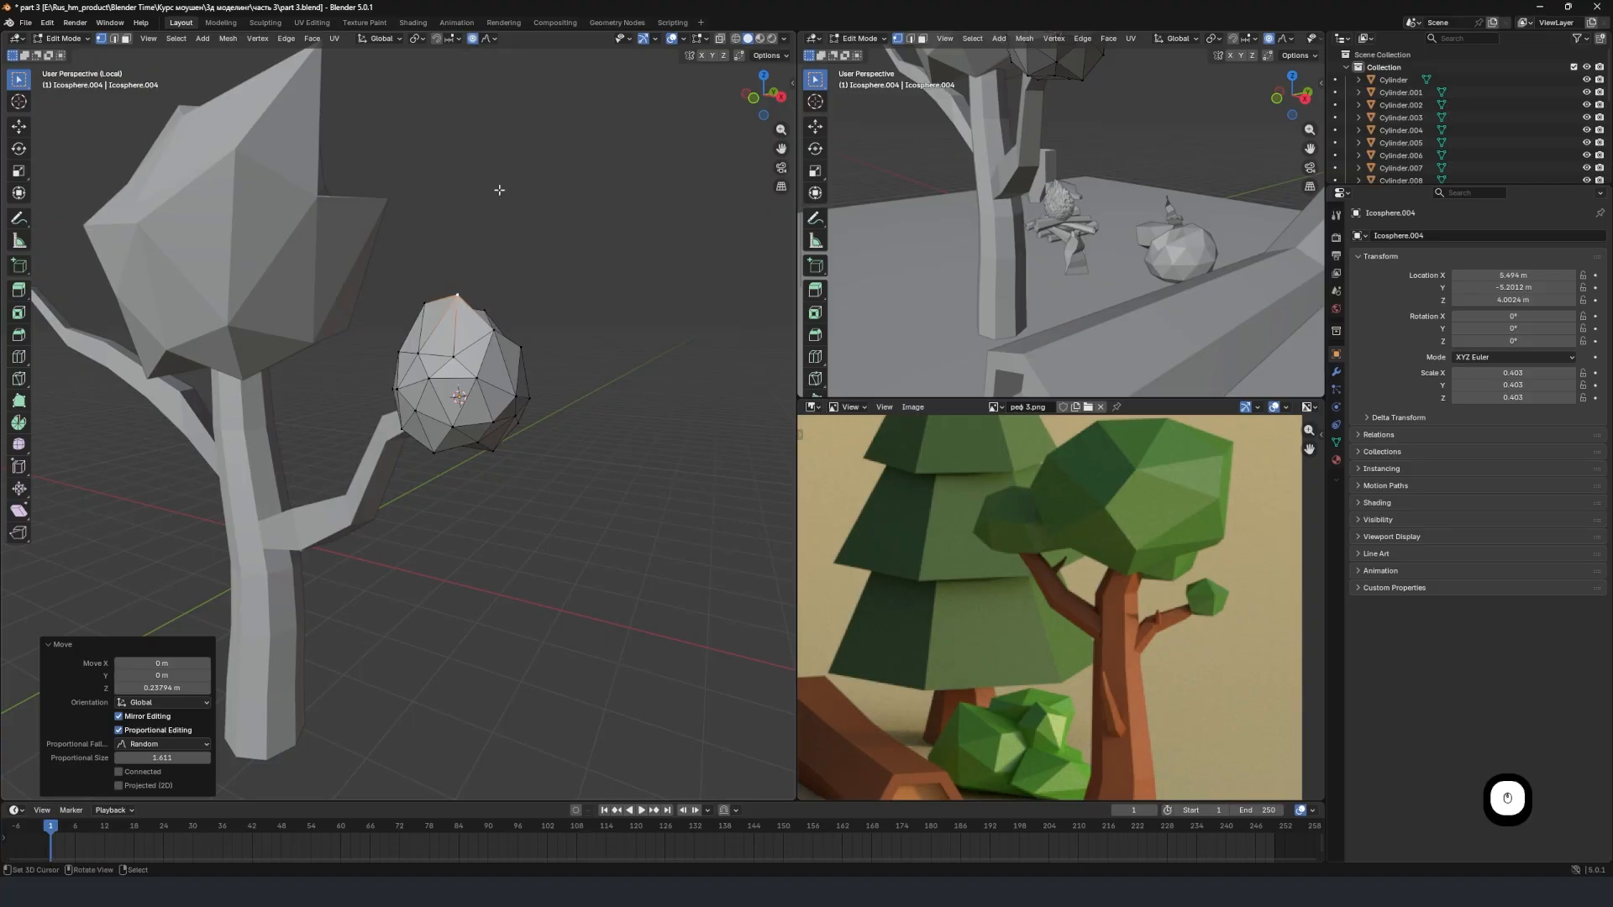
Keep the falloff on Random, shift a front vertex of the lower branch's sphere slightly, and leave mesh editing.
left_click(489, 40)
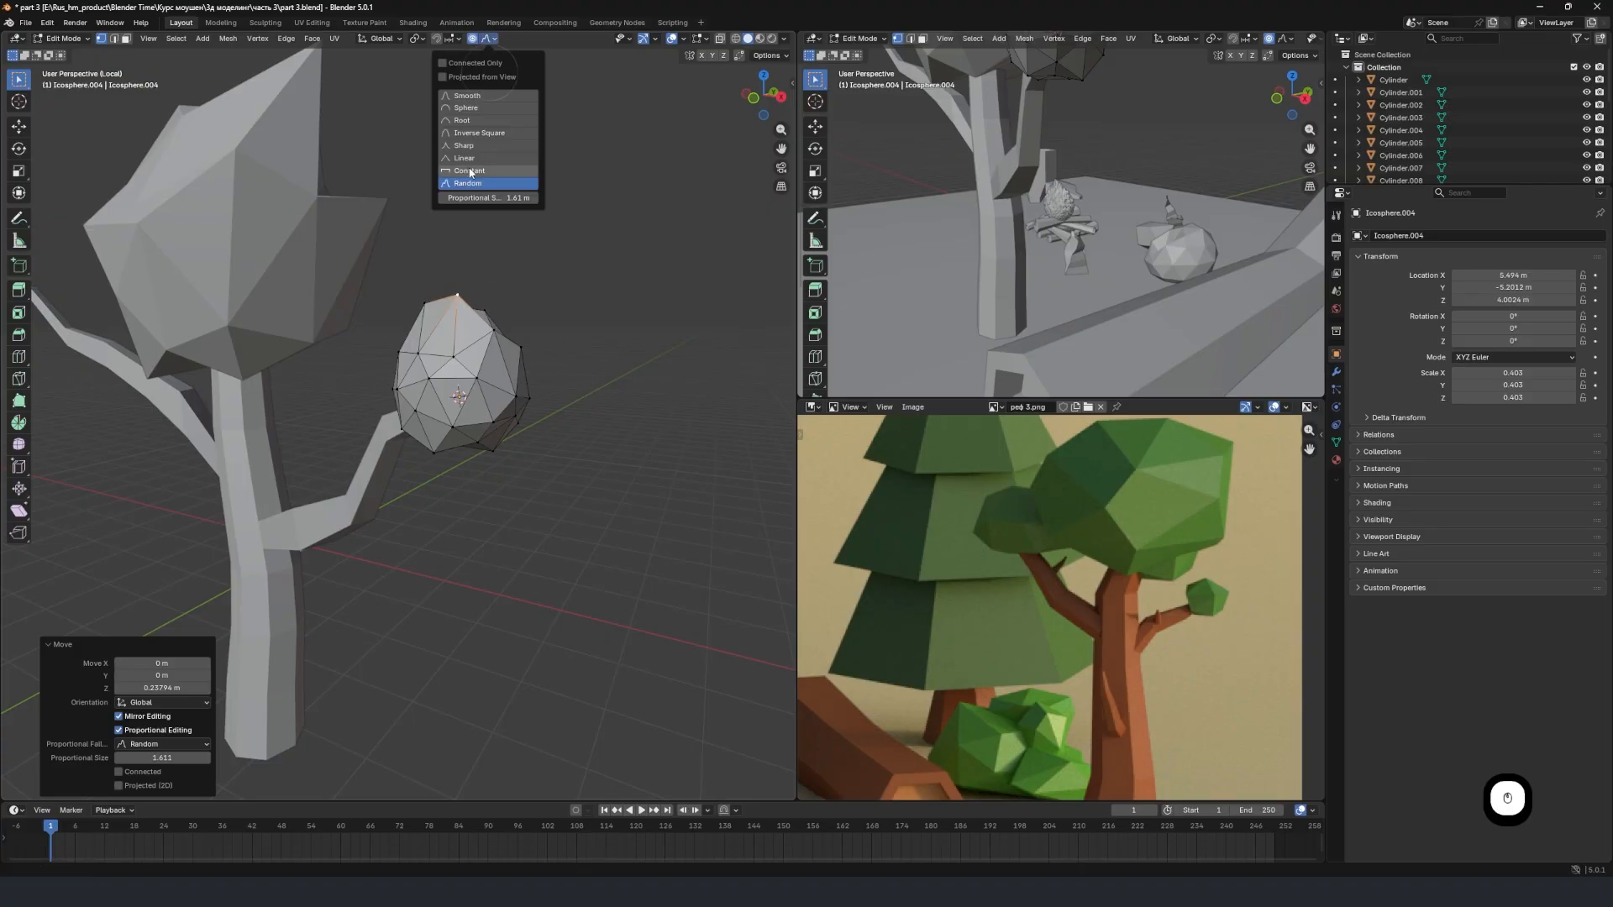
left_click(477, 186)
right_click(479, 379)
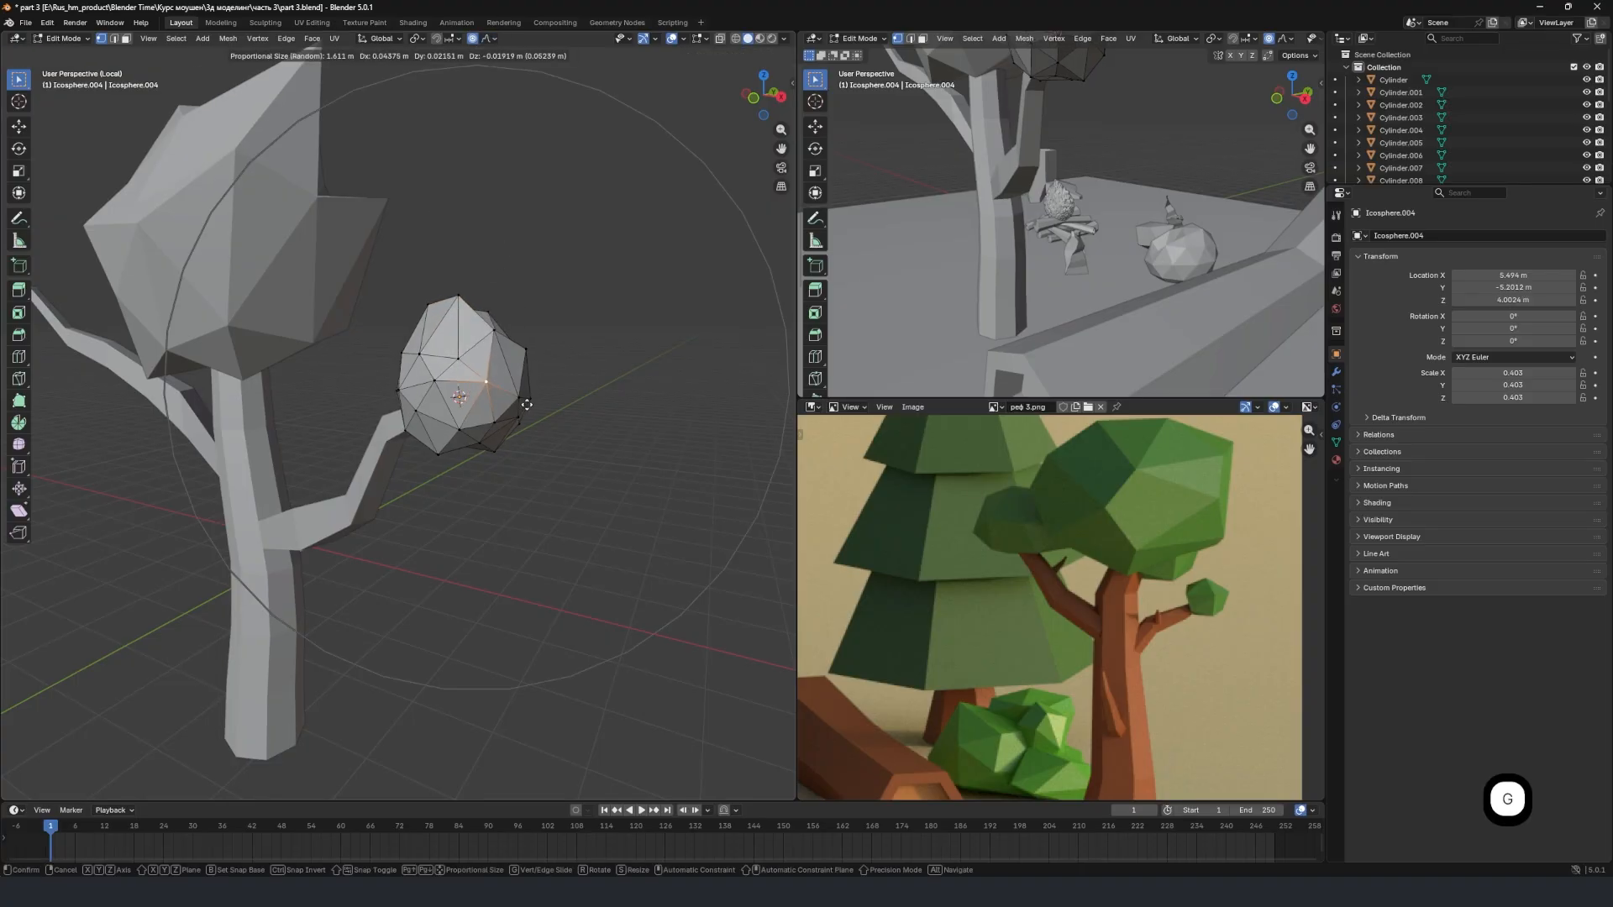
key("Tab")
Add an ico sphere at the 3D cursor placed on the opposite branch's tip, and scale it to about 0.44.
middle_click_drag(471, 391, 627, 407)
scroll(344, 359, "up", 3)
middle_click_drag(297, 335, 414, 360)
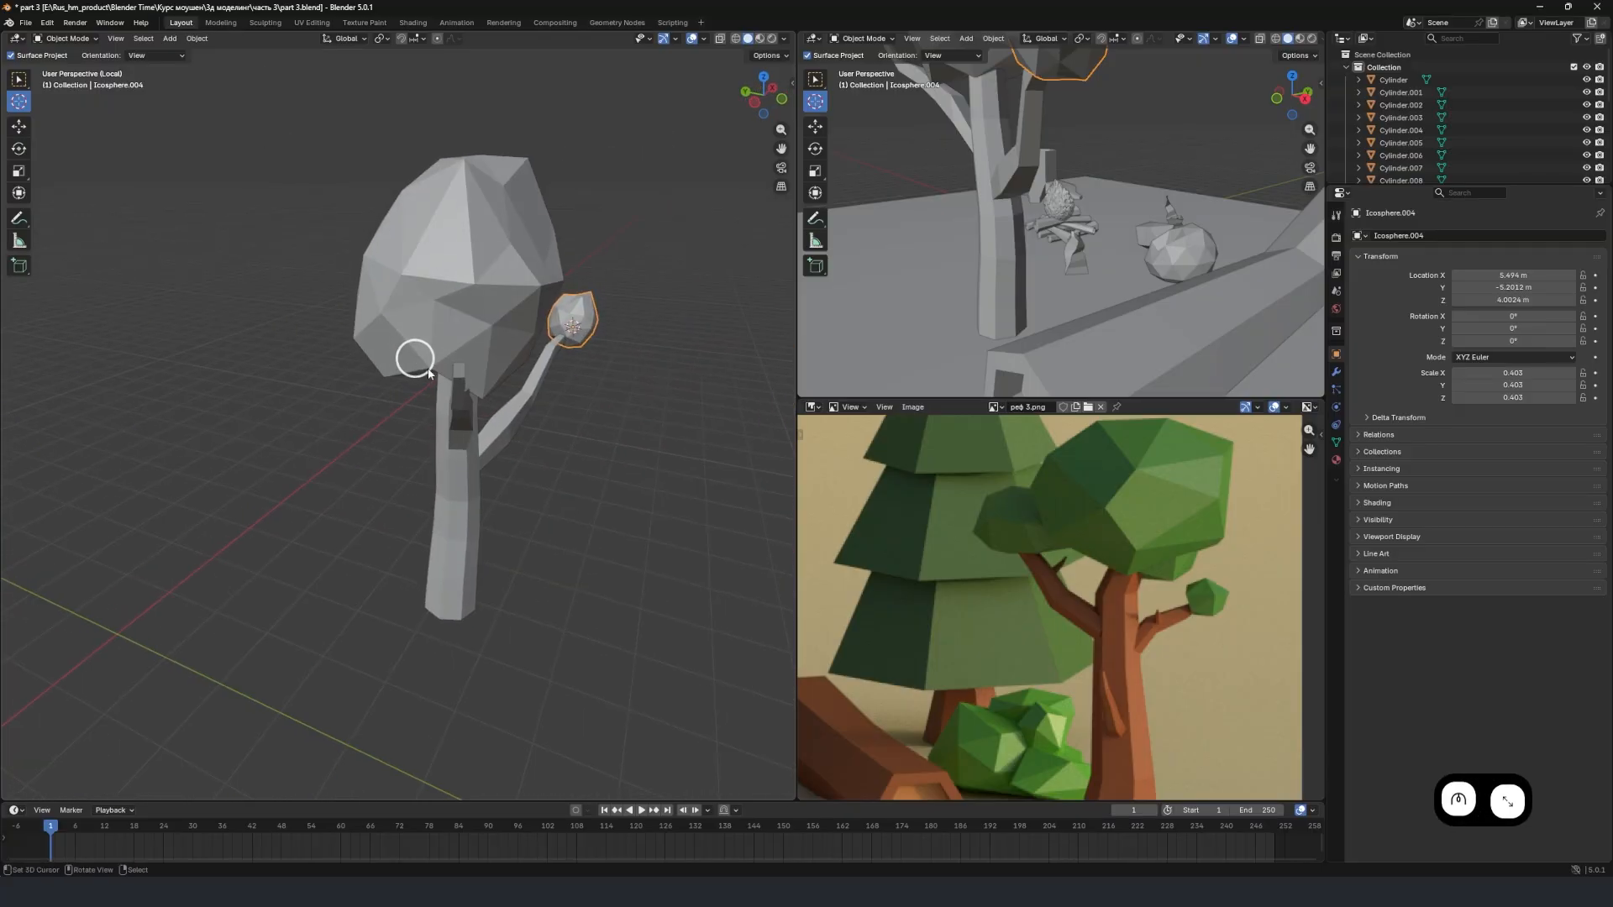
scroll(417, 359, "up", 2)
left_click(502, 336)
middle_click_drag(504, 337, 460, 363)
key("shift+a")
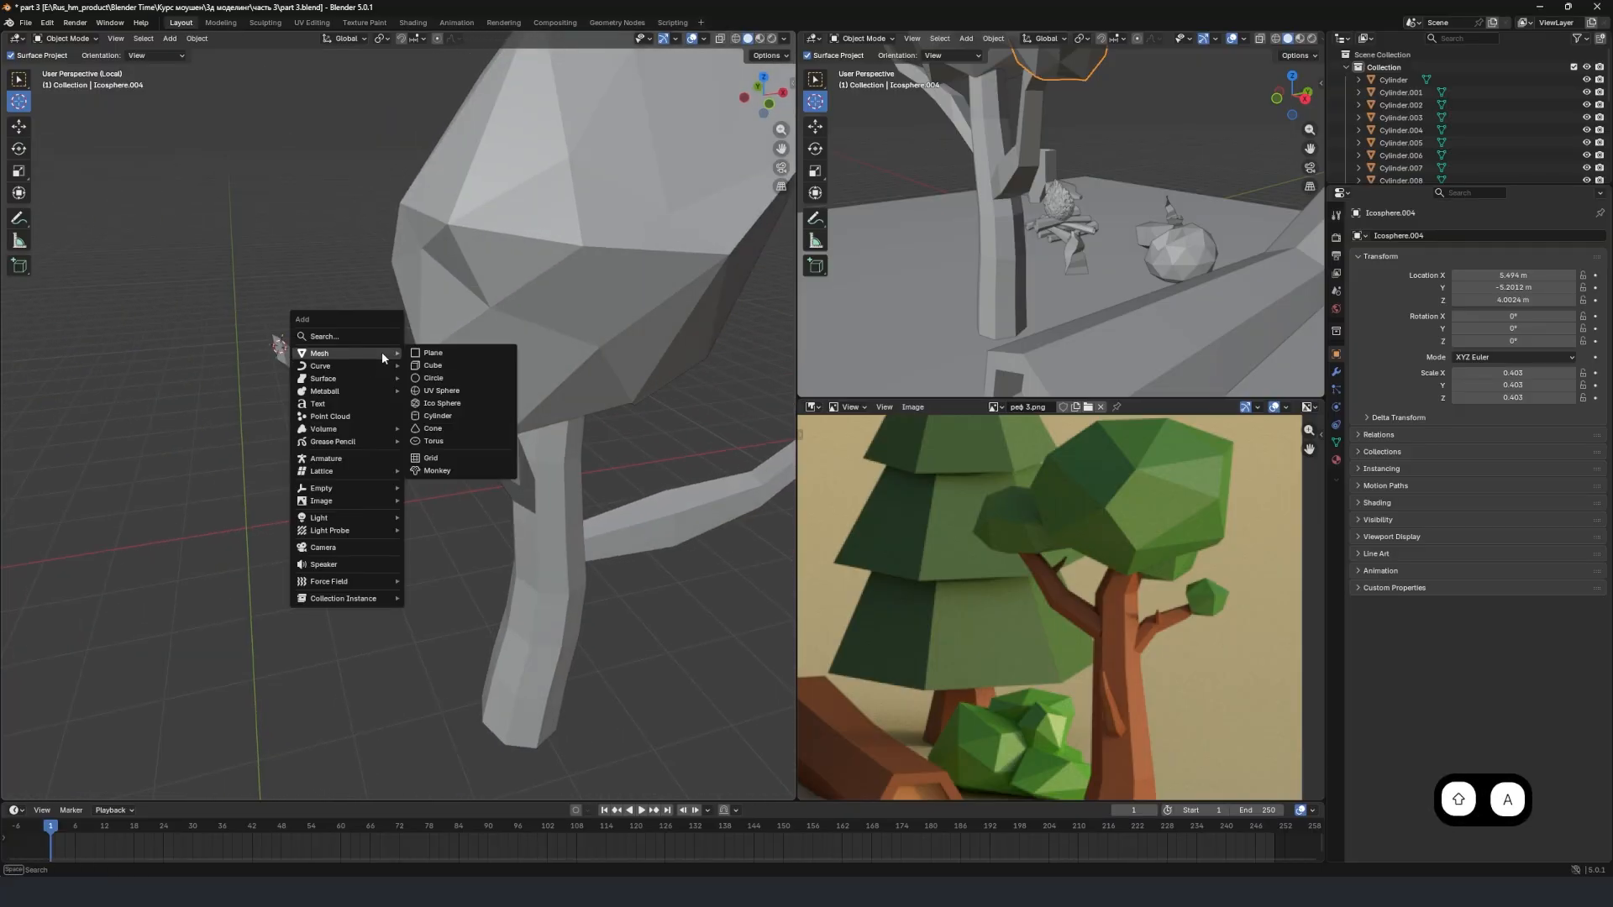
left_click(460, 407)
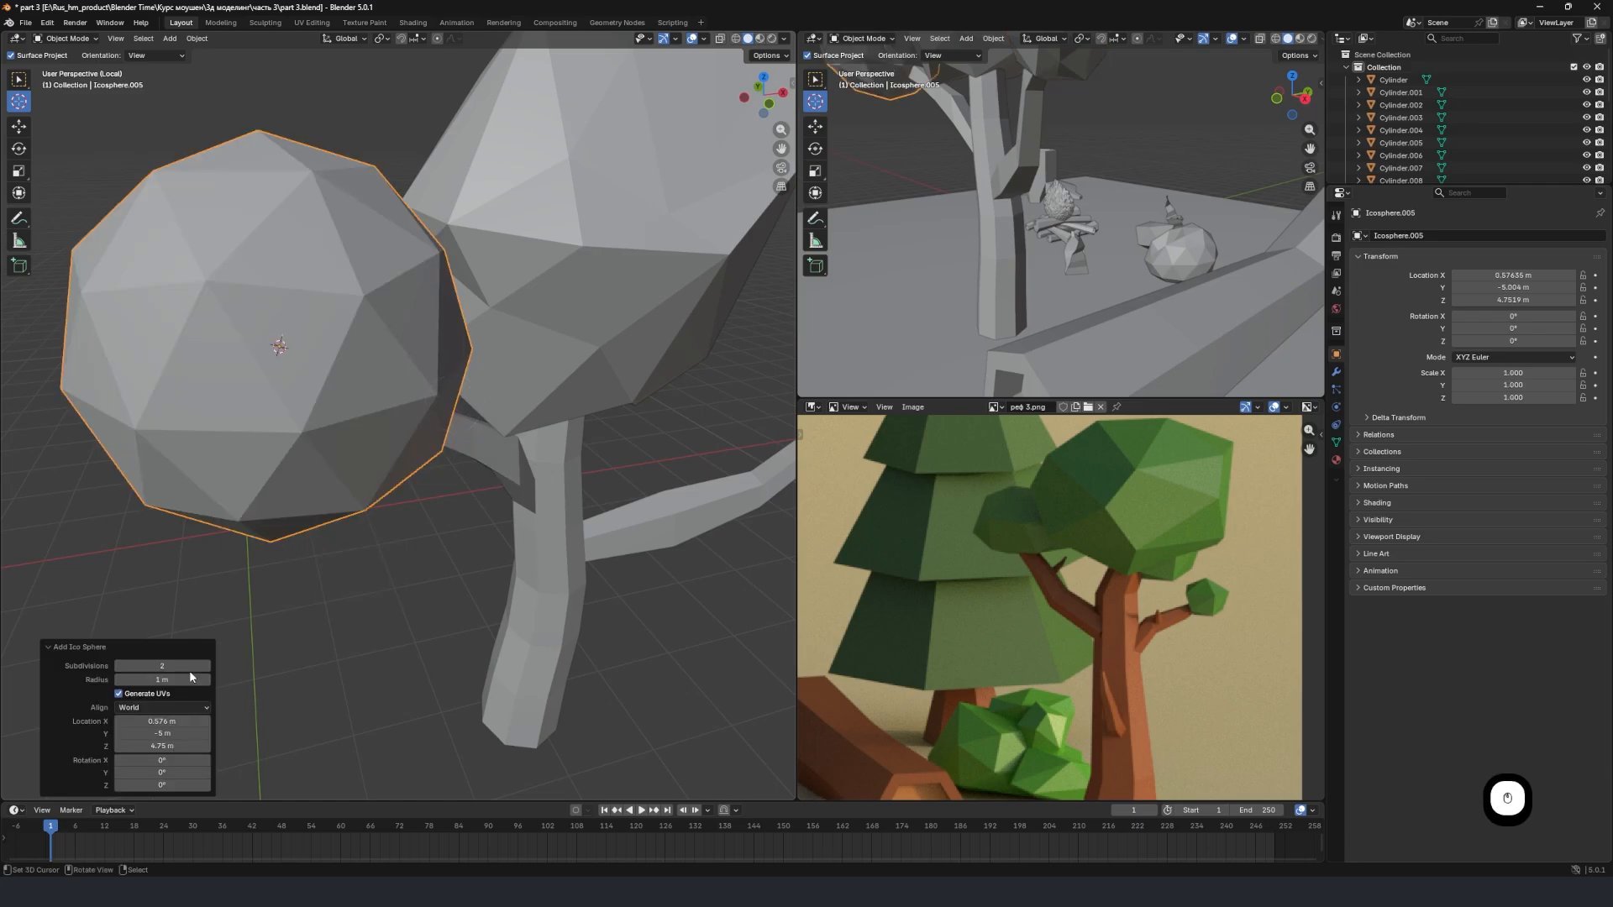
scroll(317, 386, "down", 3)
key("s")
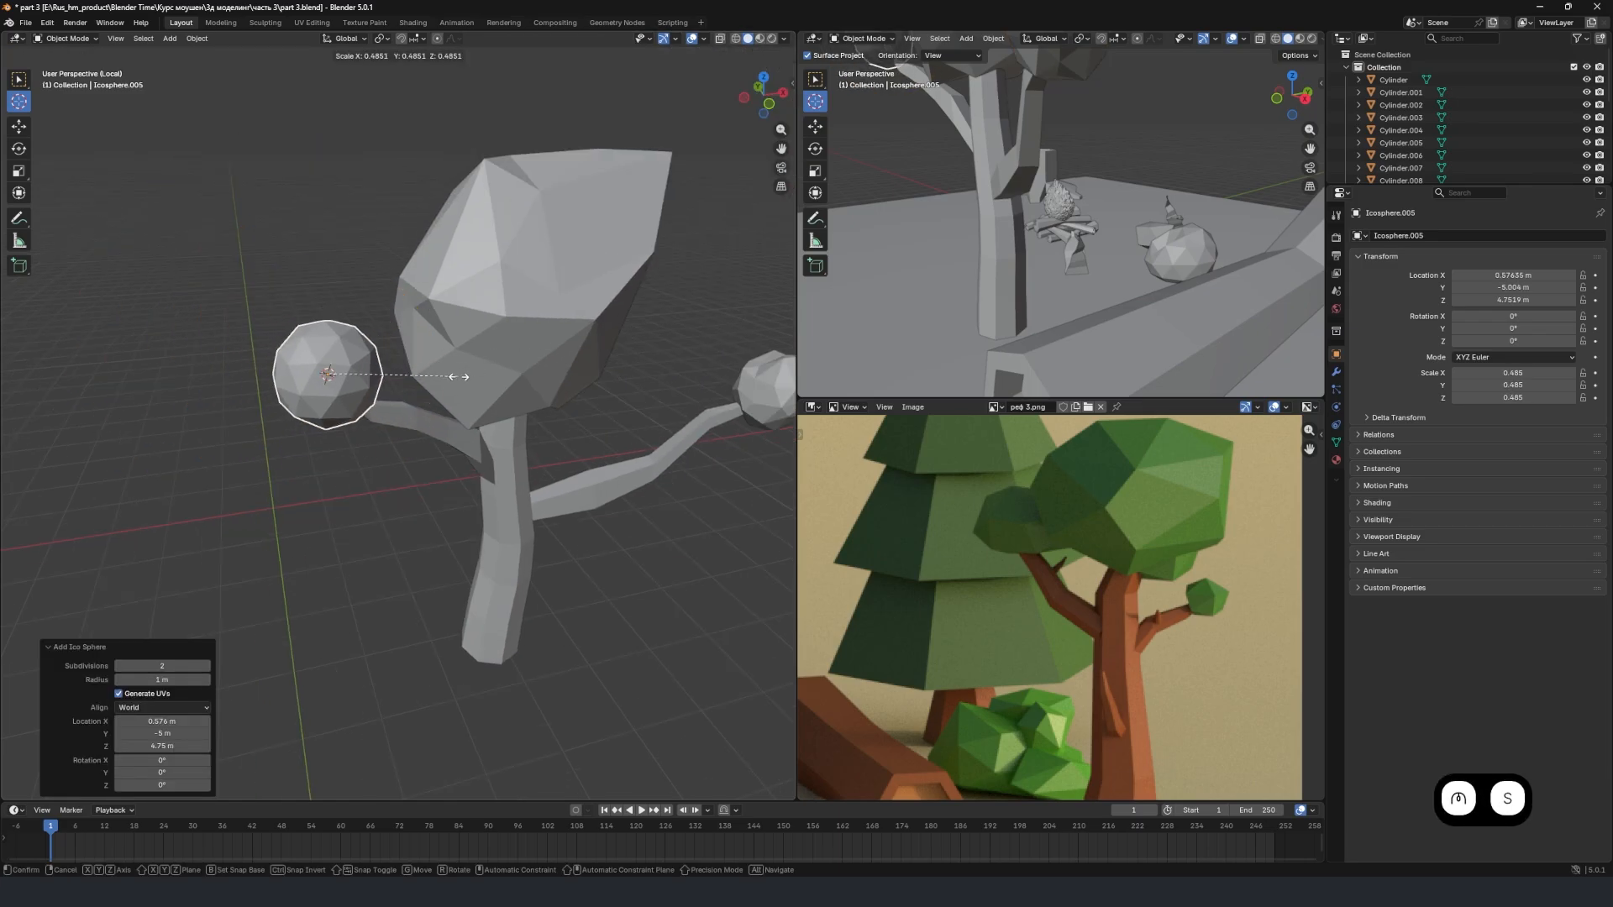
left_click(441, 381)
Pull an upper vertex of the newest foliage sphere up and outward with Random proportional falloff, and leave mesh editing.
key("Tab")
left_click(300, 349)
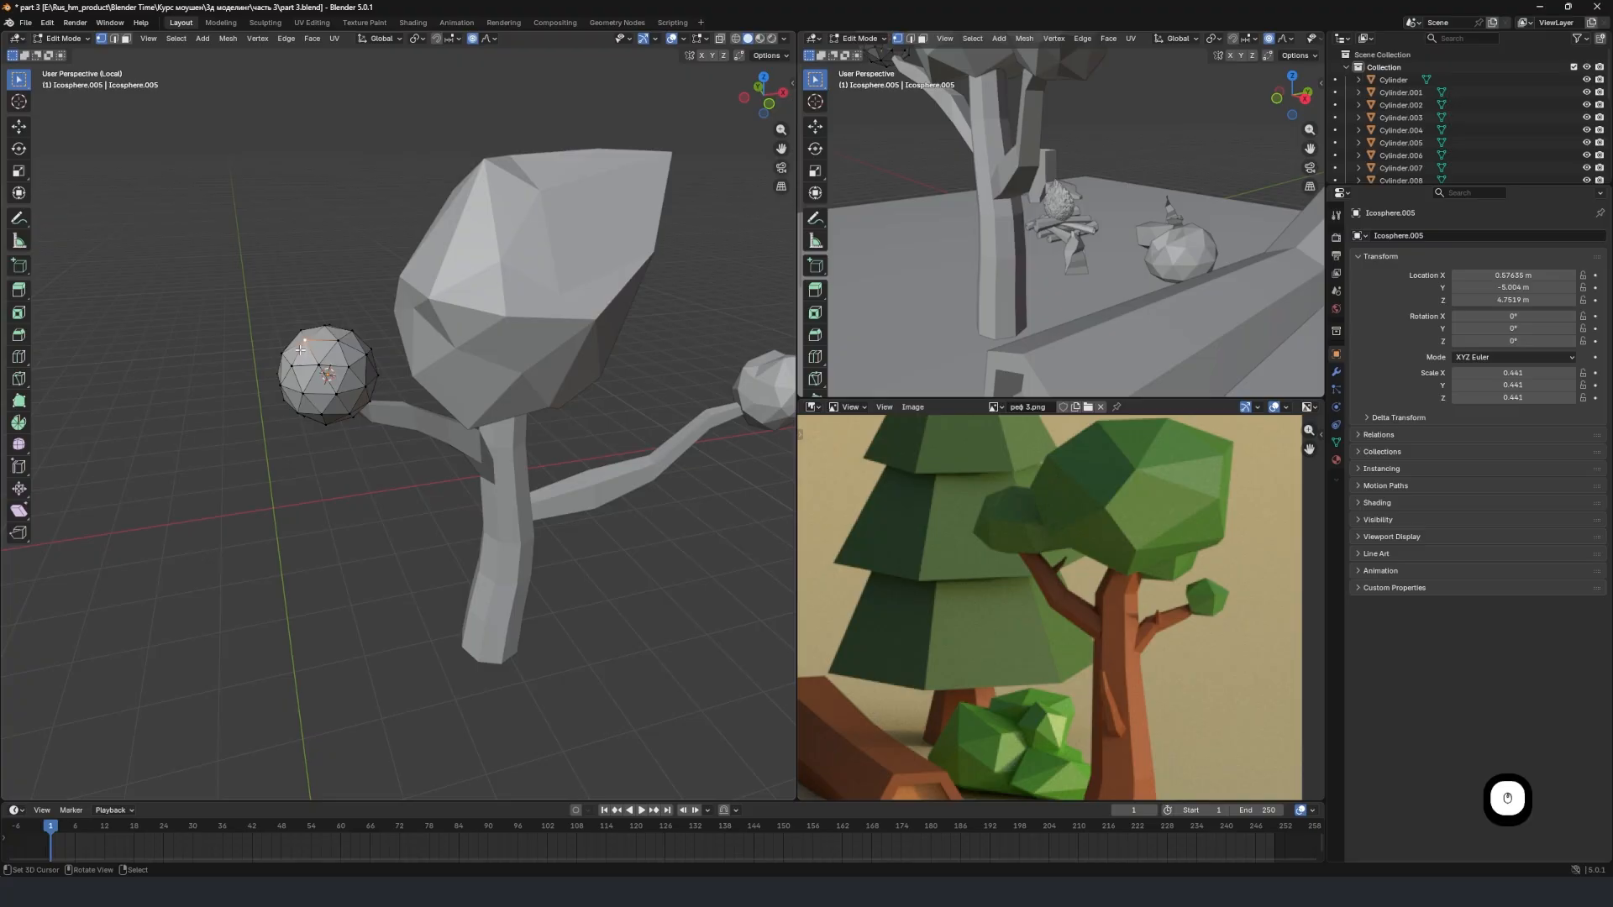
key("g")
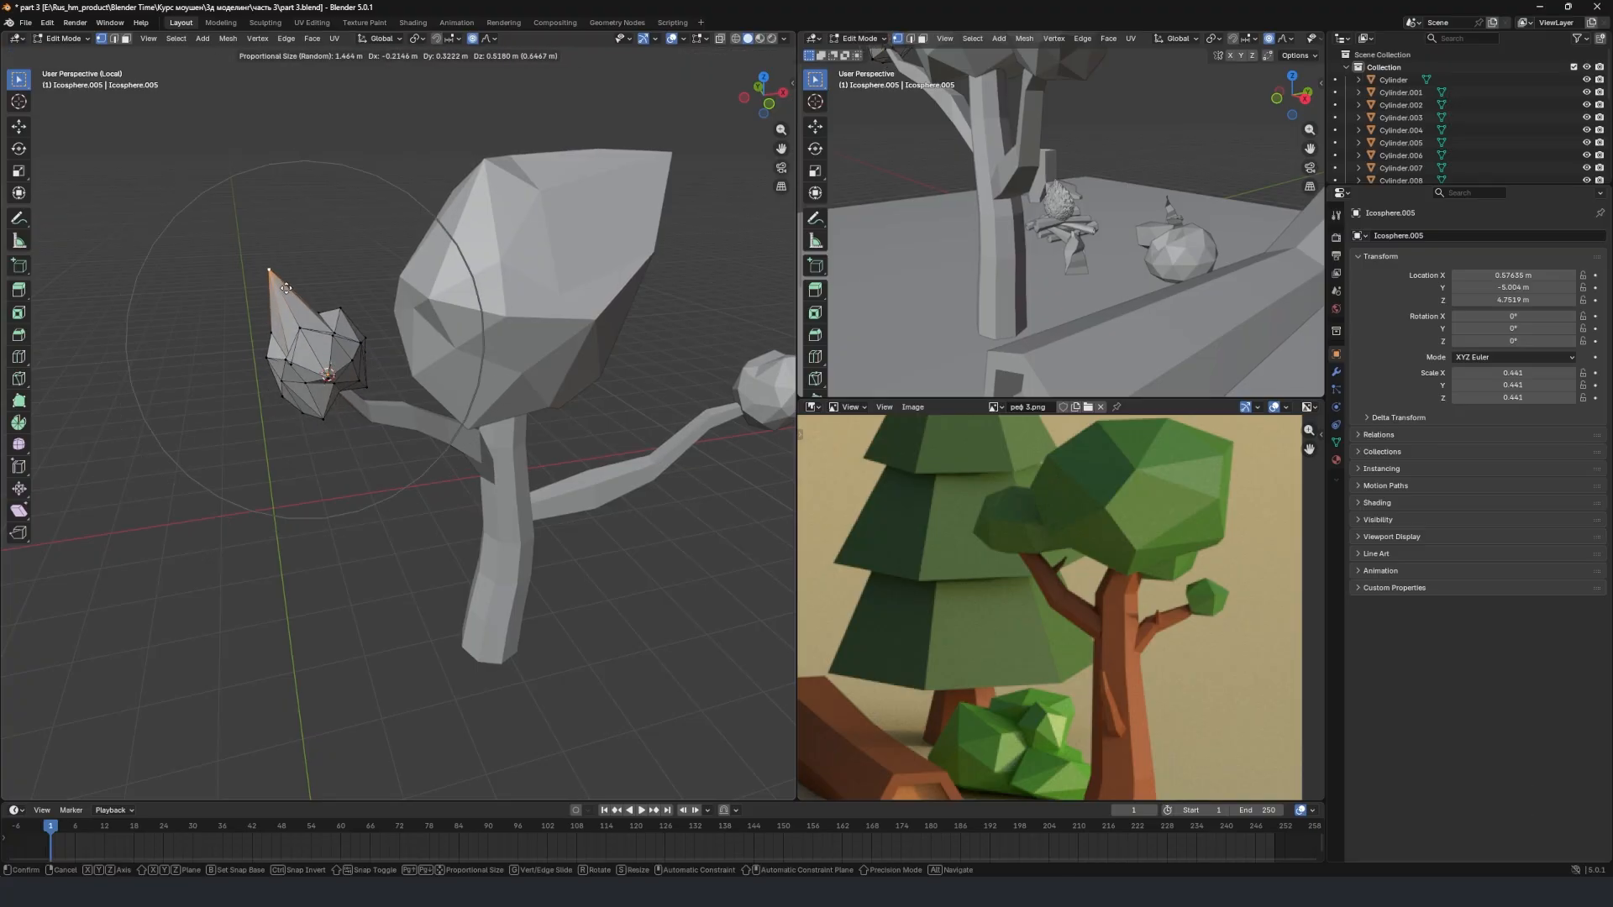
left_click(274, 303)
key("Tab")
Leave the isolated local view to bring back the rest of the campsite around the tree.
scroll(414, 379, "down", 1)
middle_click_drag(414, 379, 241, 344)
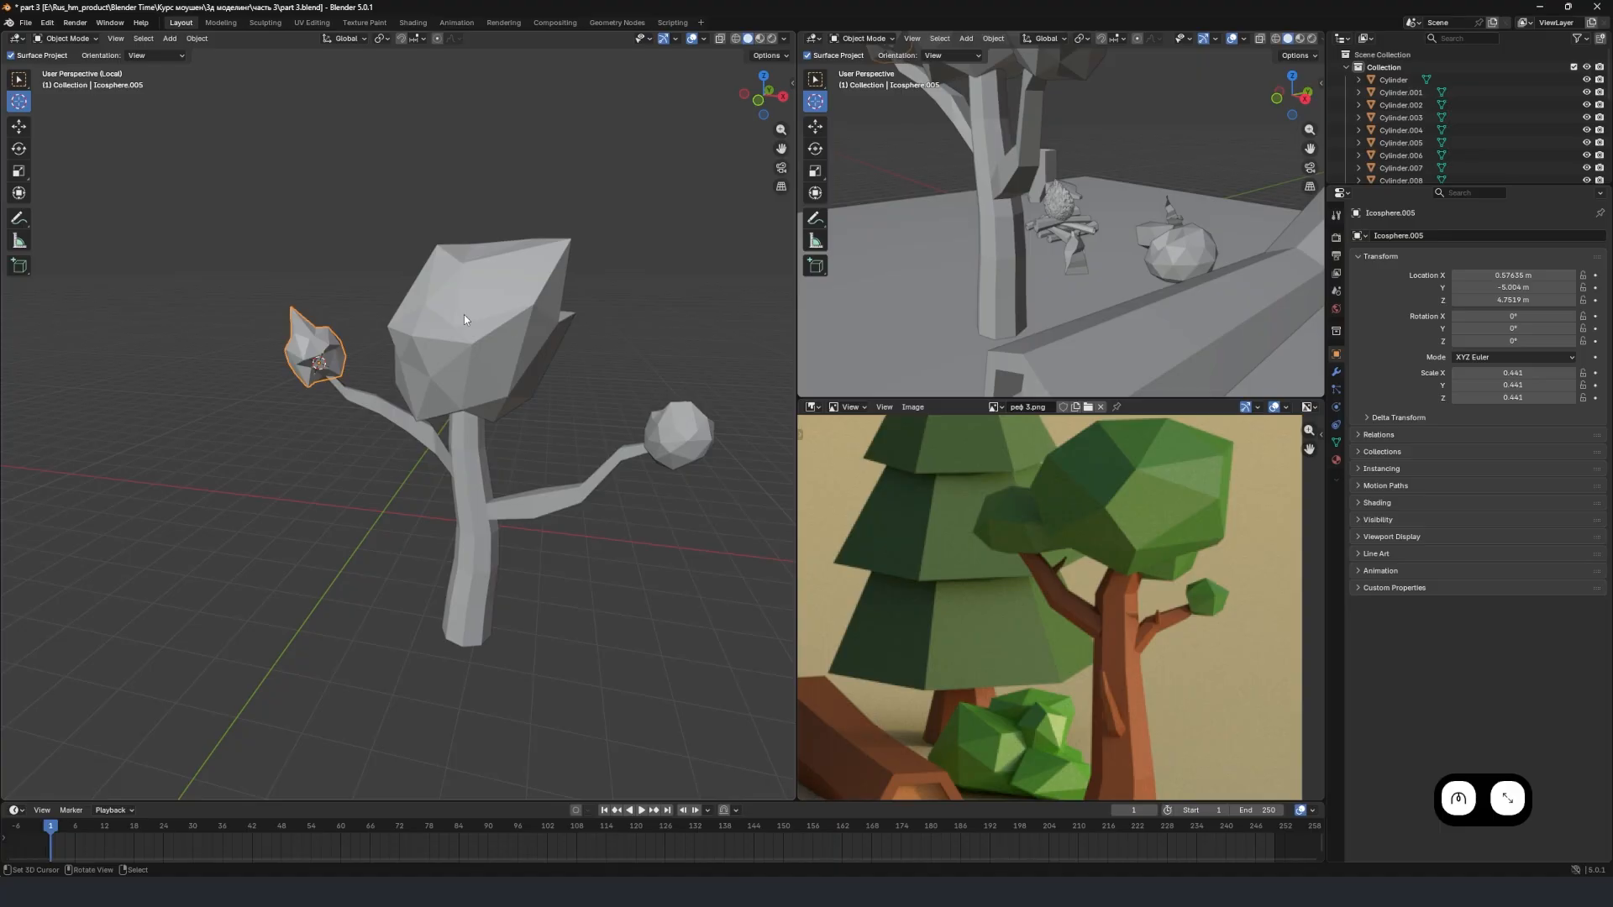
scroll(475, 314, "down", 1)
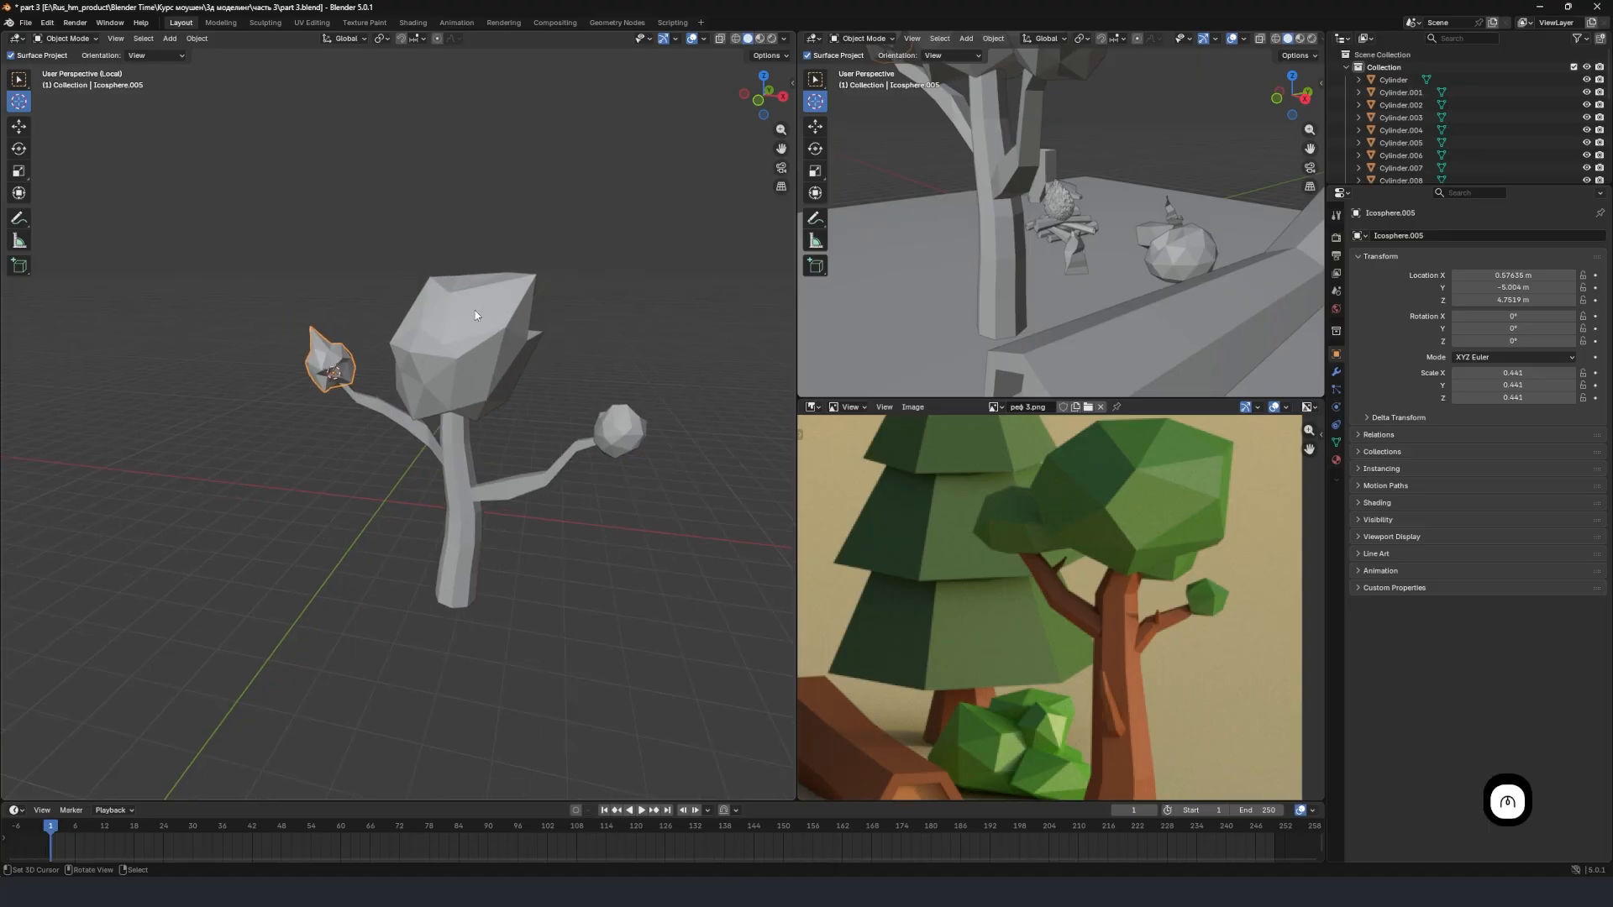
key("KP_Divide")
middle_click_drag(434, 314, 485, 346)
scroll(483, 346, "up", 4)
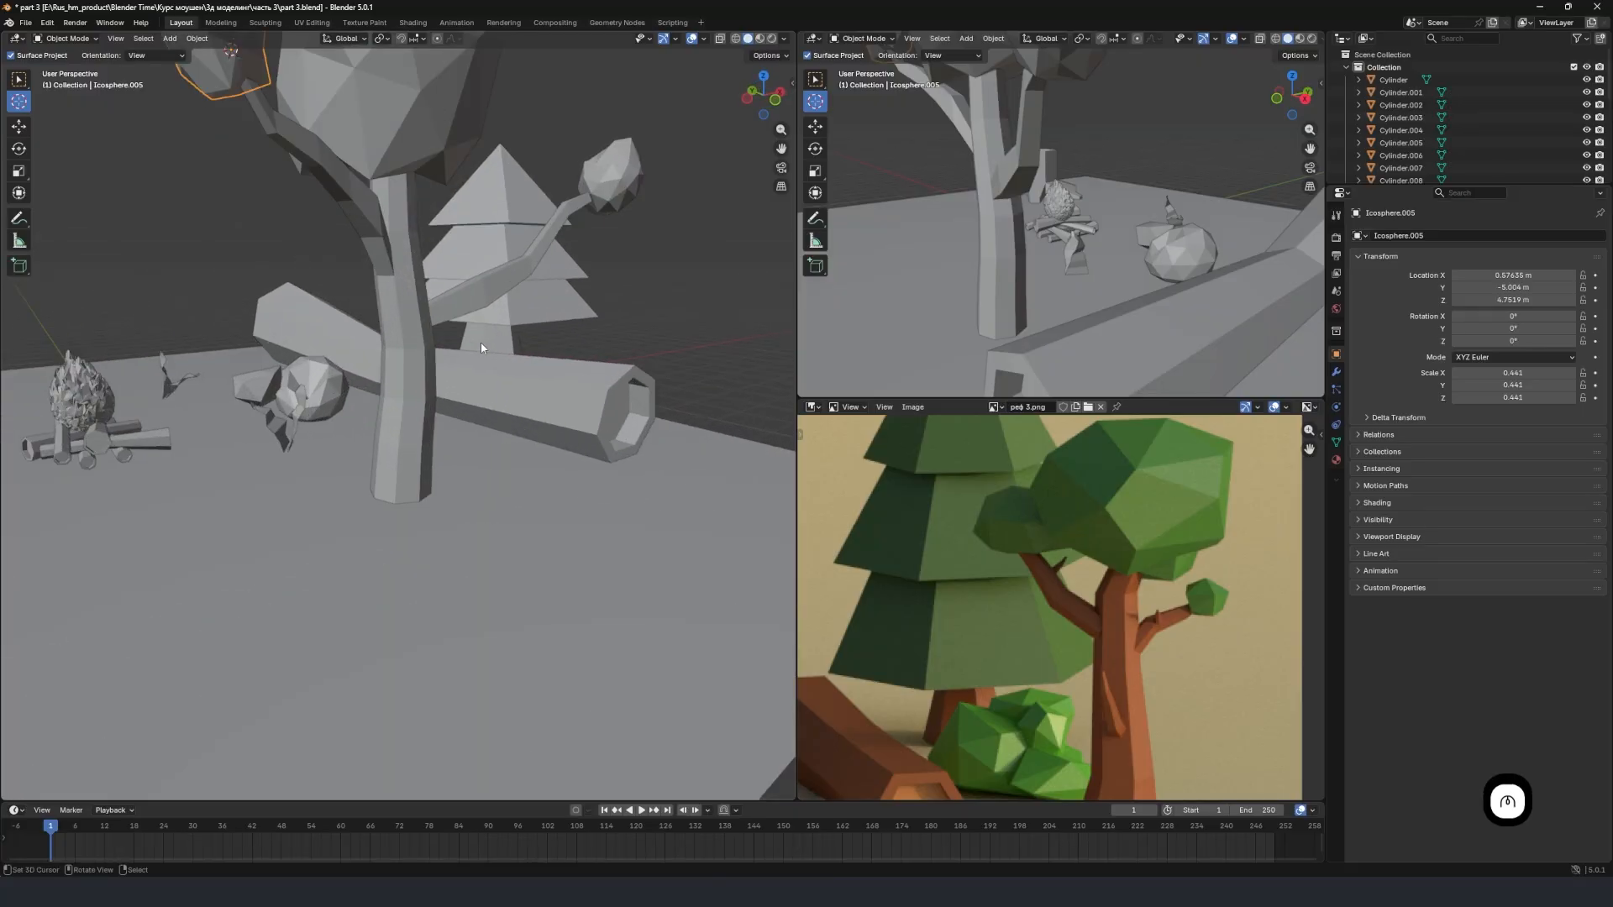
scroll(371, 320, "down", 1)
middle_click_drag(371, 319, 372, 356)
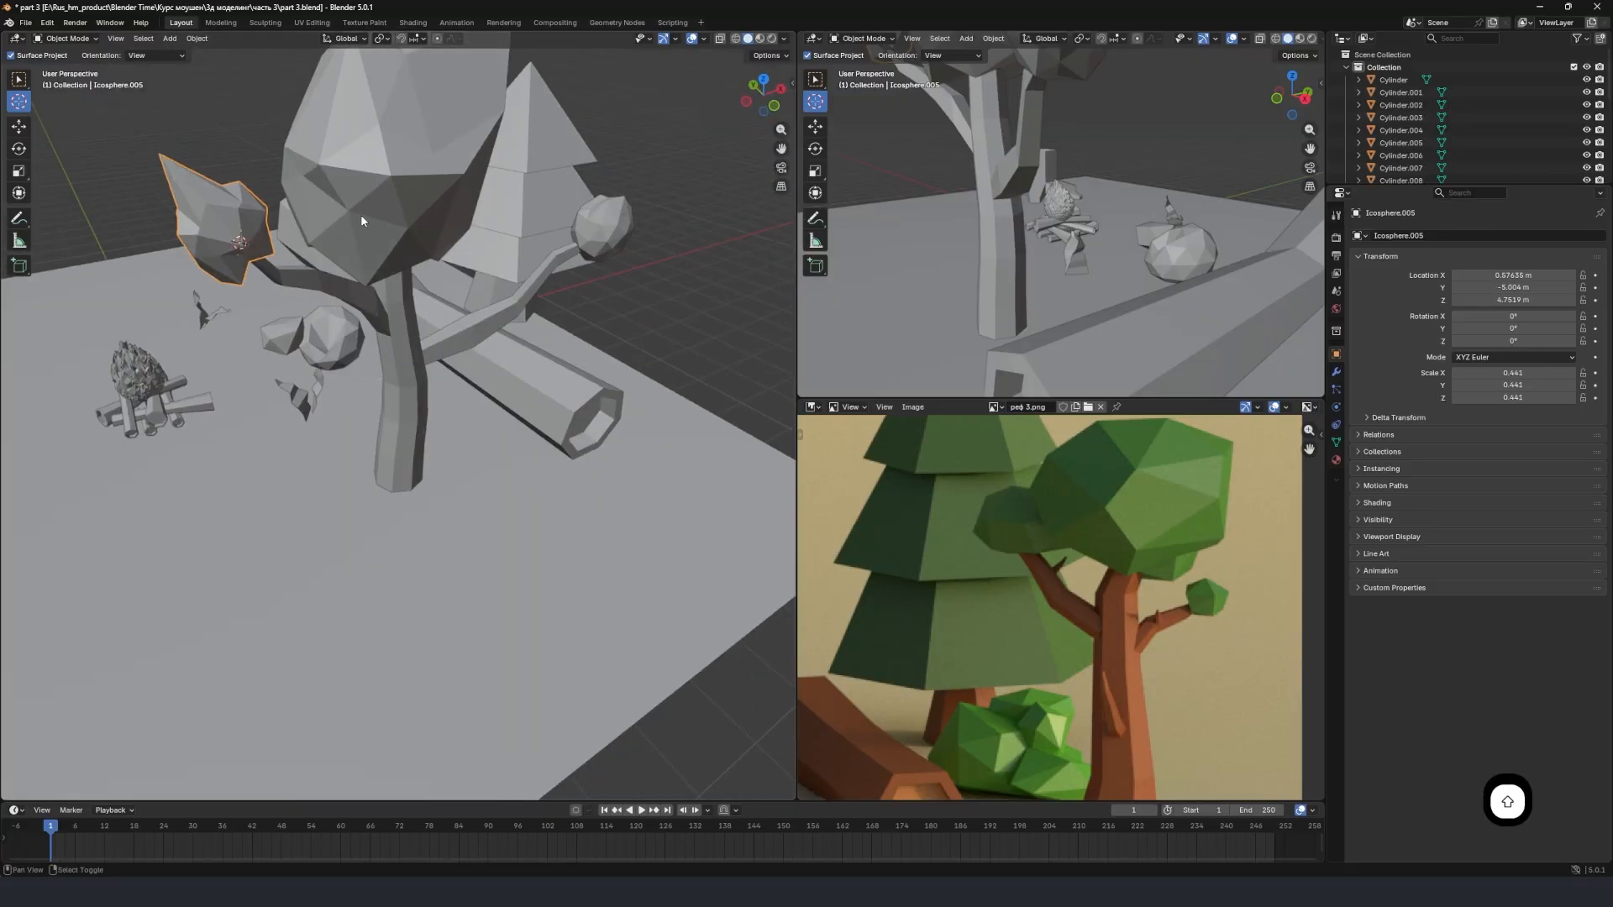
Select the whole tree: the trunk with its branches, the crown and both branch foliage spheres.
left_click(405, 344, "shift")
left_click(596, 244, "shift")
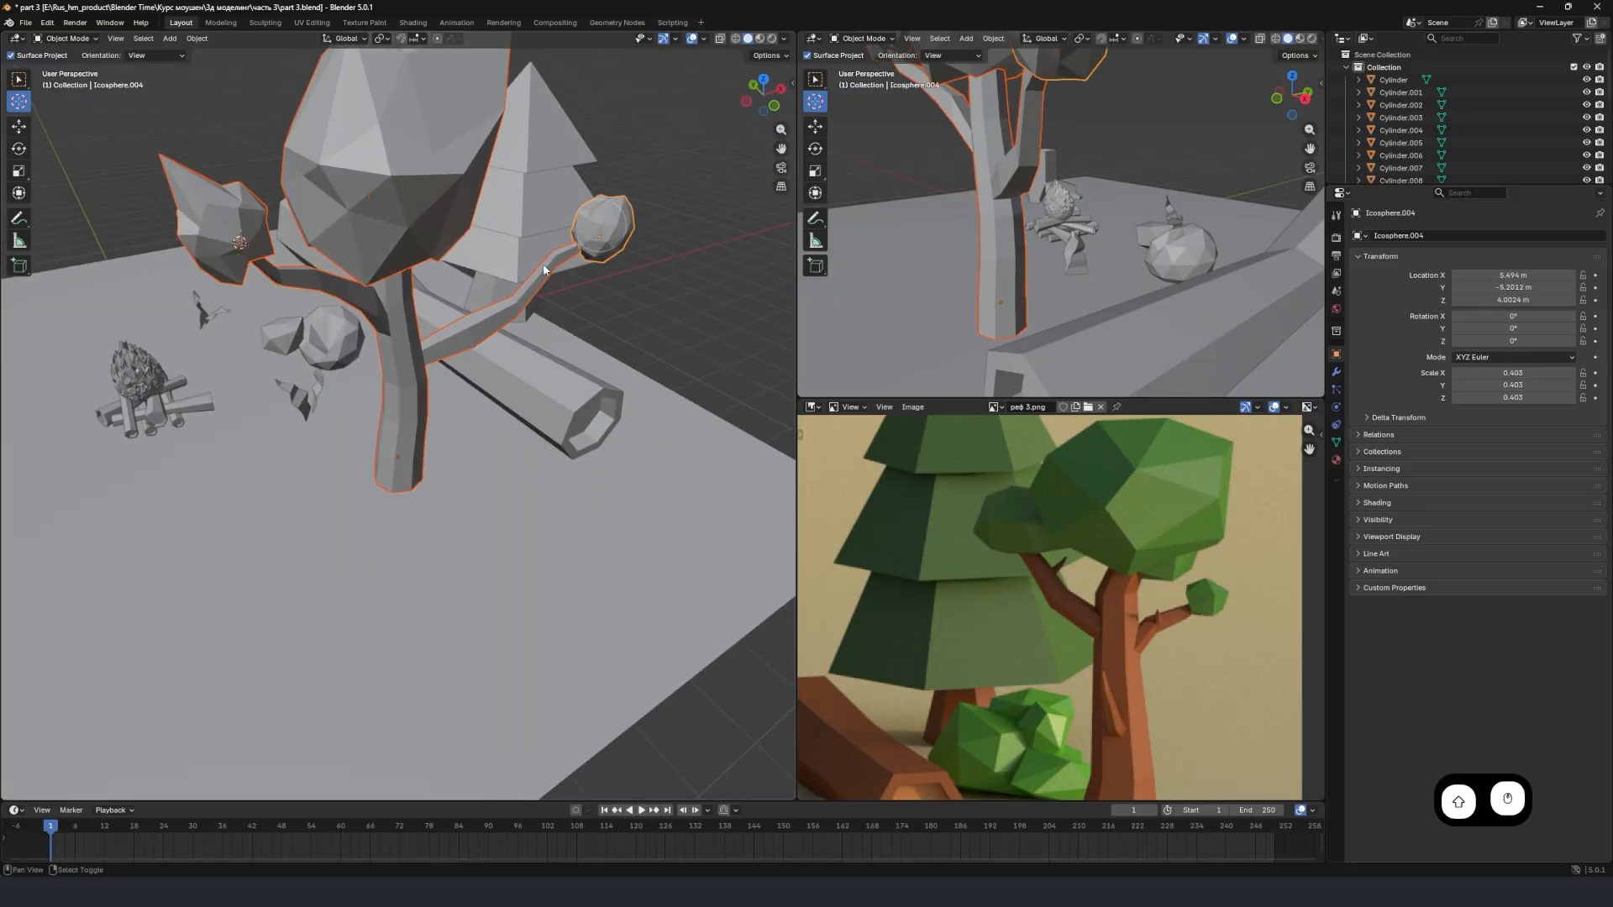
scroll(446, 252, "down", 6)
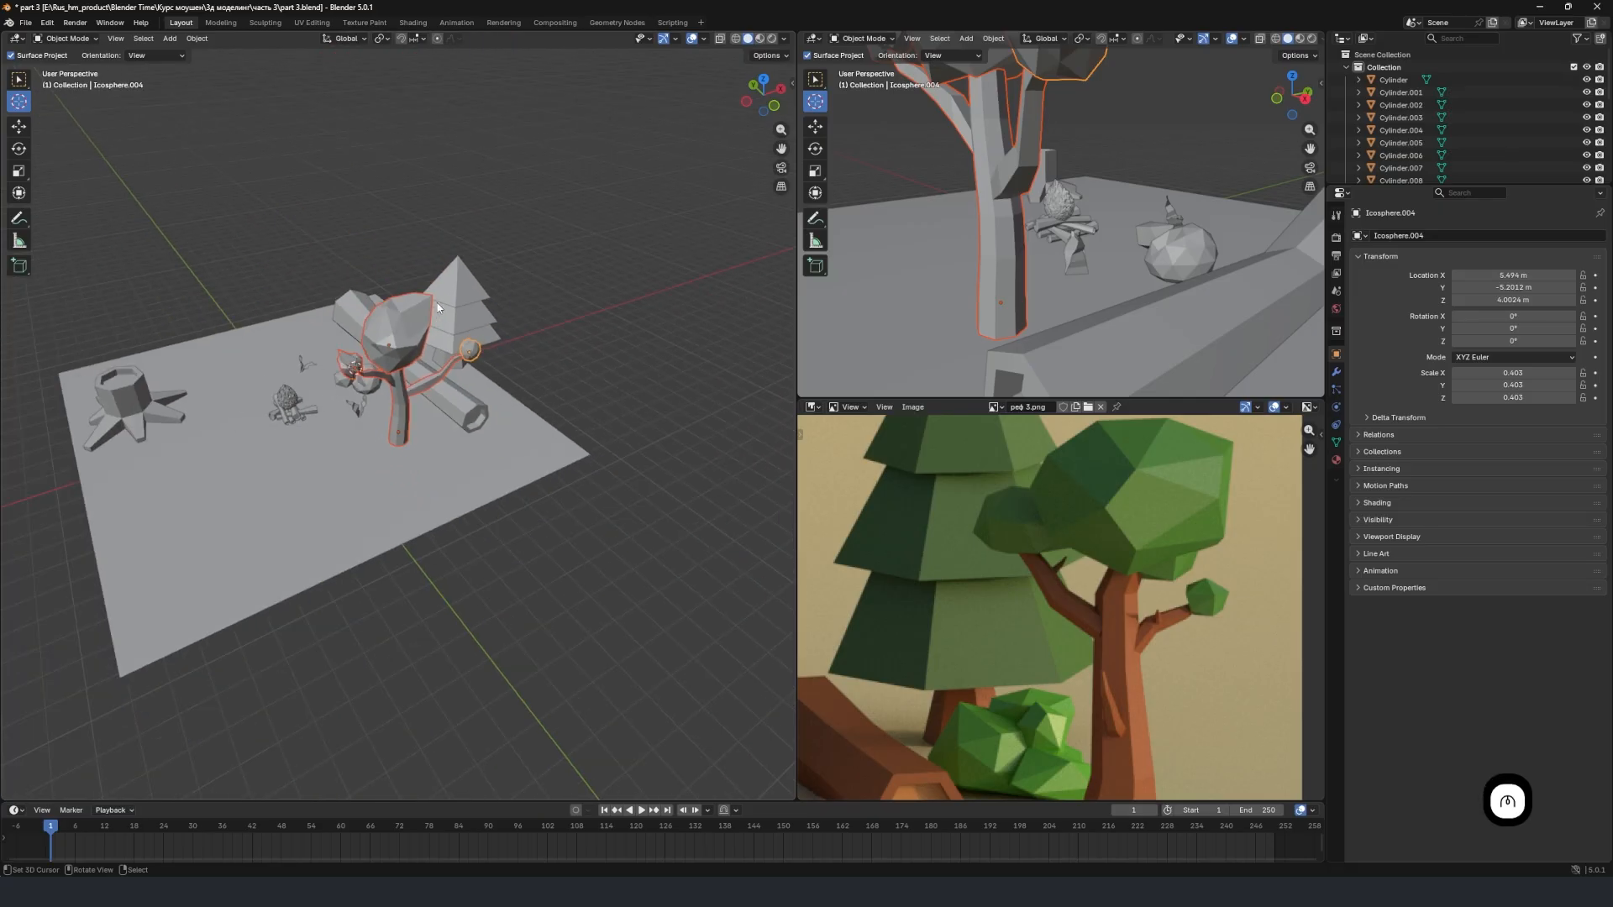
mouse_move(361, 378)
middle_mouse_down()
mouse_move(395, 361)
mouse_move(386, 372)
middle_mouse_up()
scroll(387, 366, "up", 3)
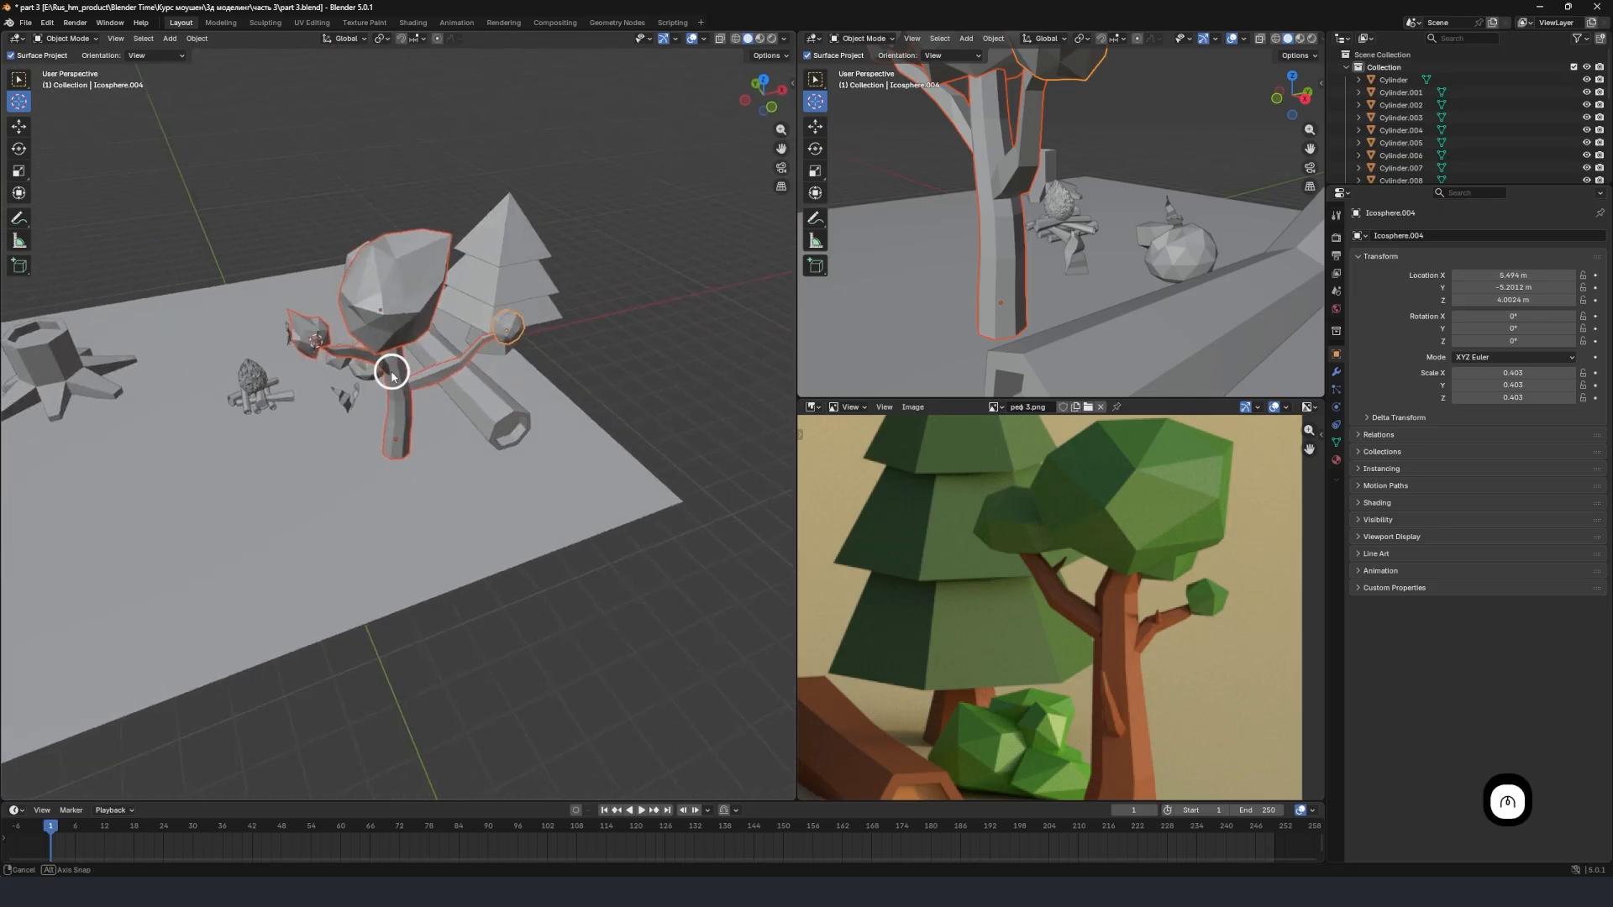
Move the selected tree about 9 m along Y and slightly along negative X, onto the ground behind the log.
key("g")
key("x")
left_click(381, 374)
key("g")
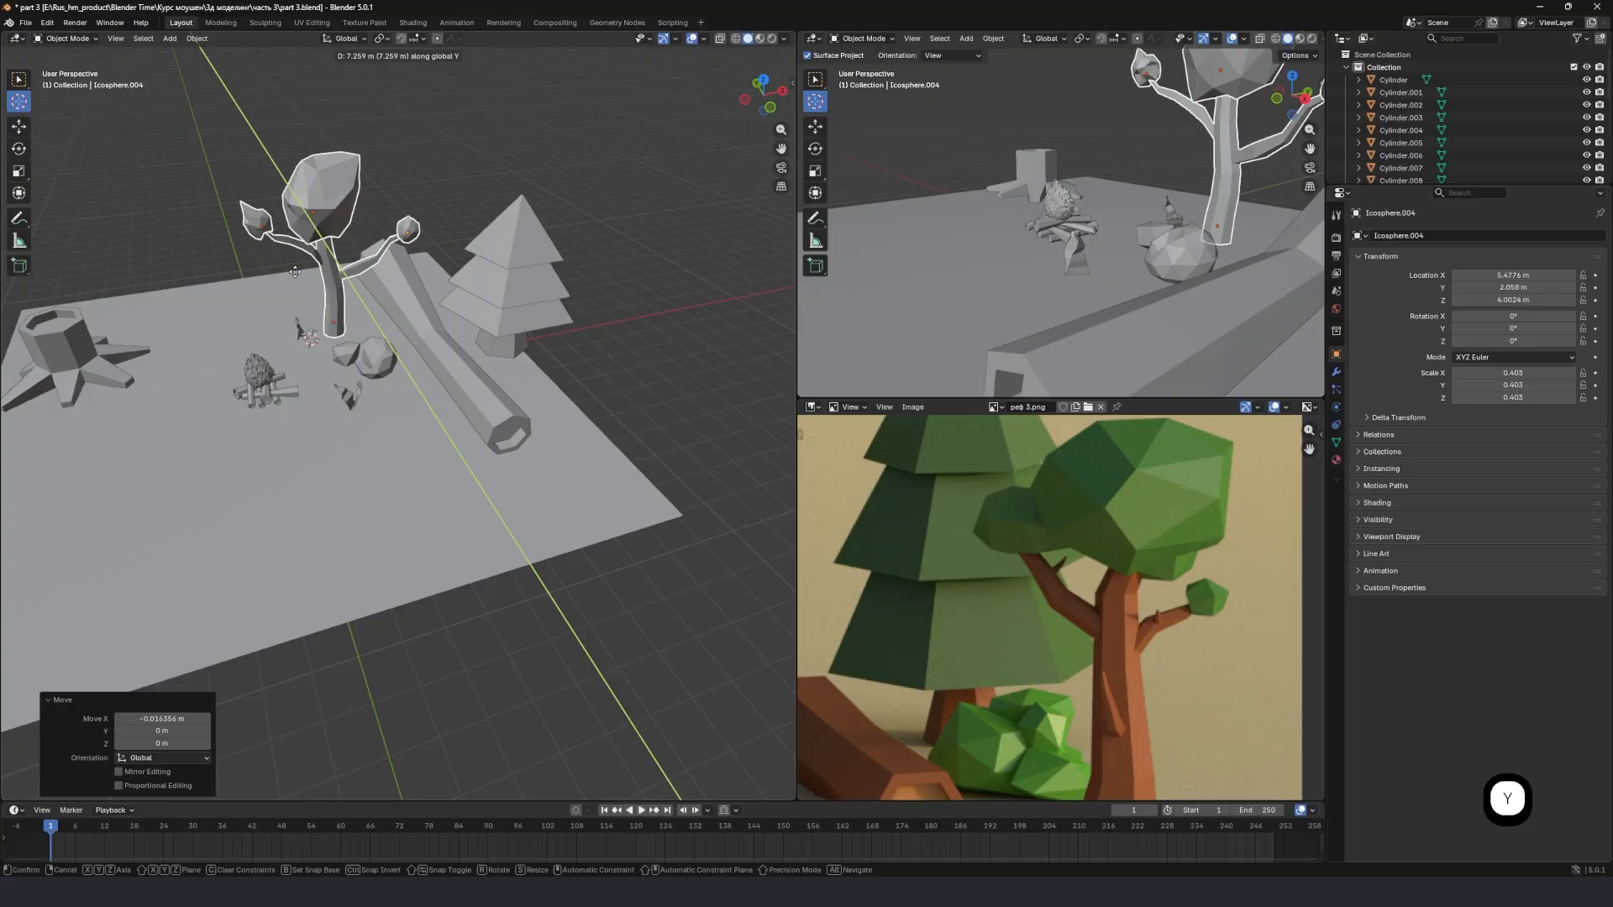
left_click(279, 258)
Place the 3D cursor on the open ground in front of the campfire and add a 2 m plane there for the tent.
scroll(1041, 571, "down", 5)
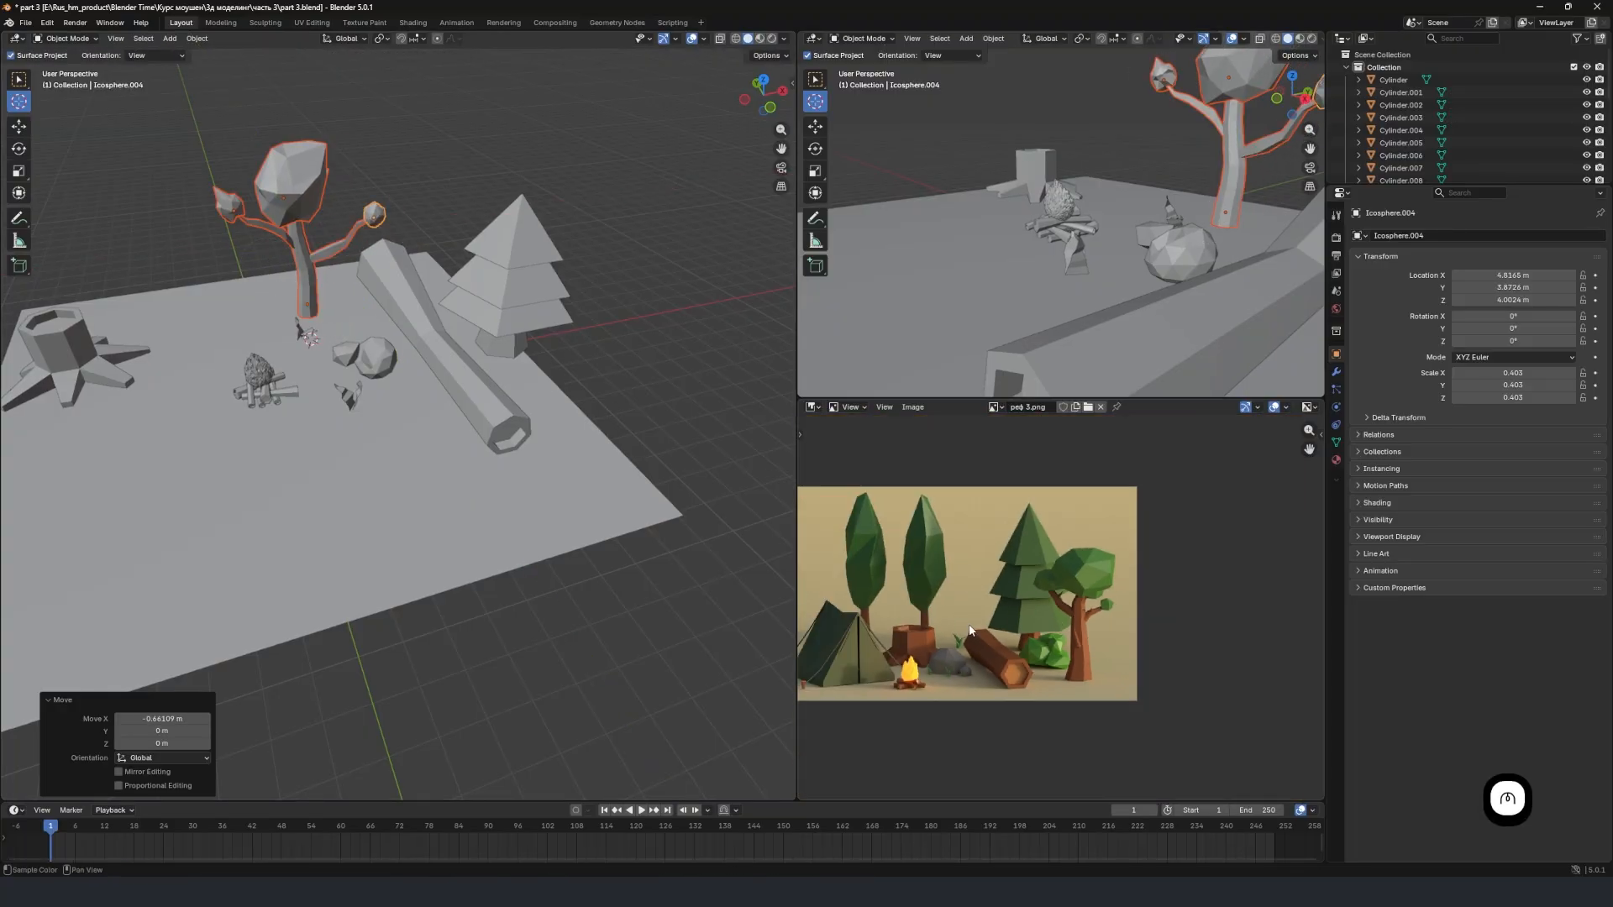
scroll(914, 633, "up", 5)
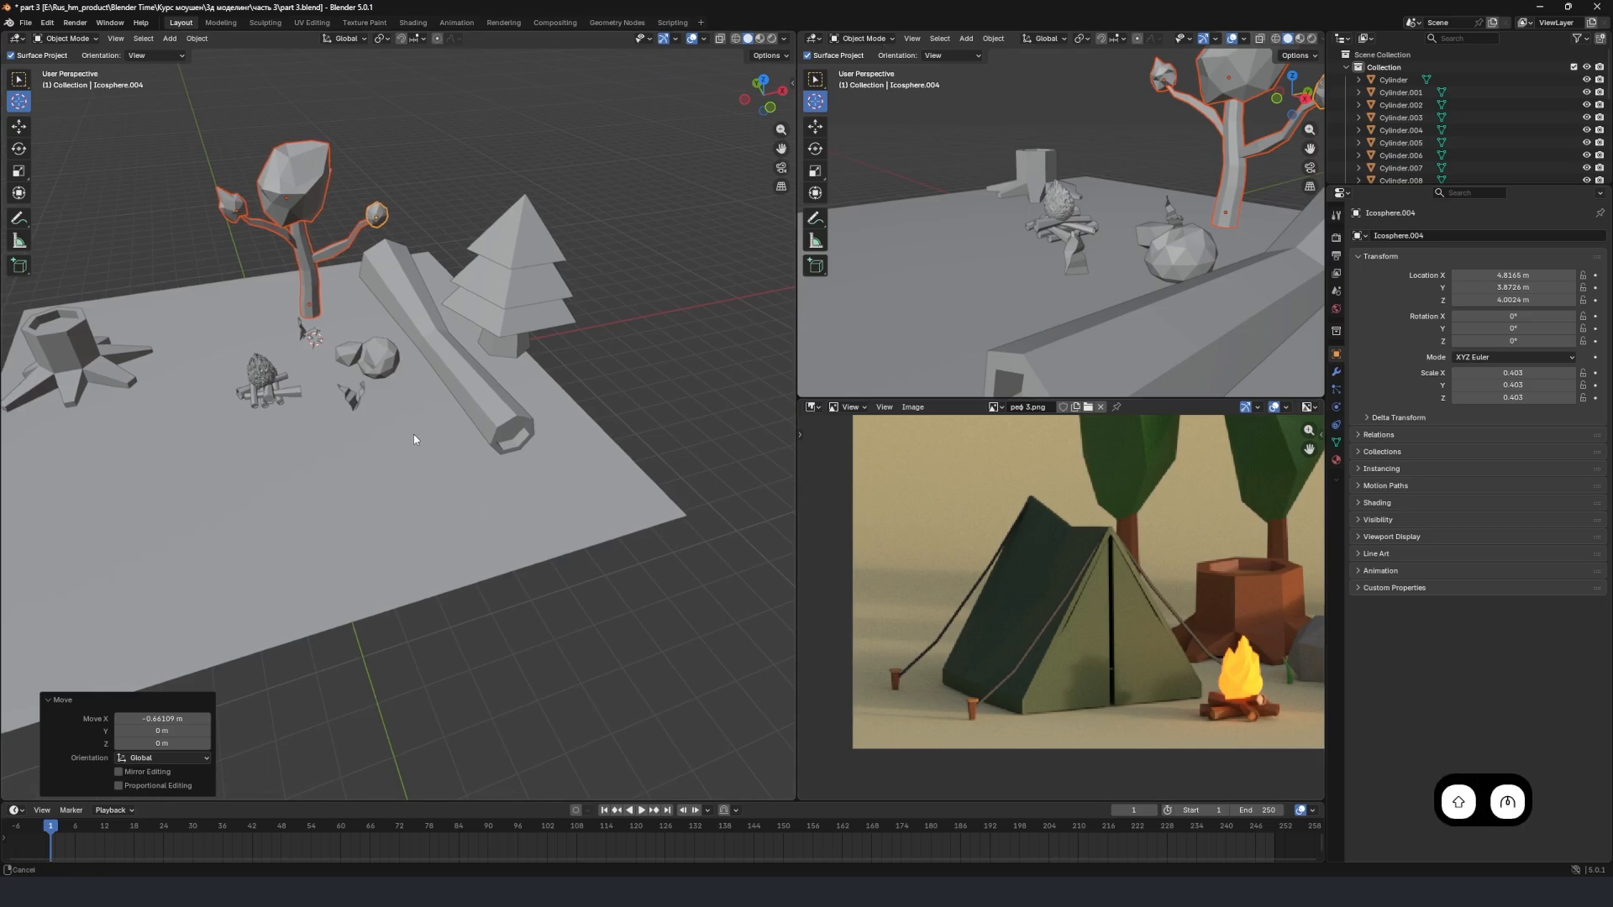
middle_click_drag(414, 439, 382, 399)
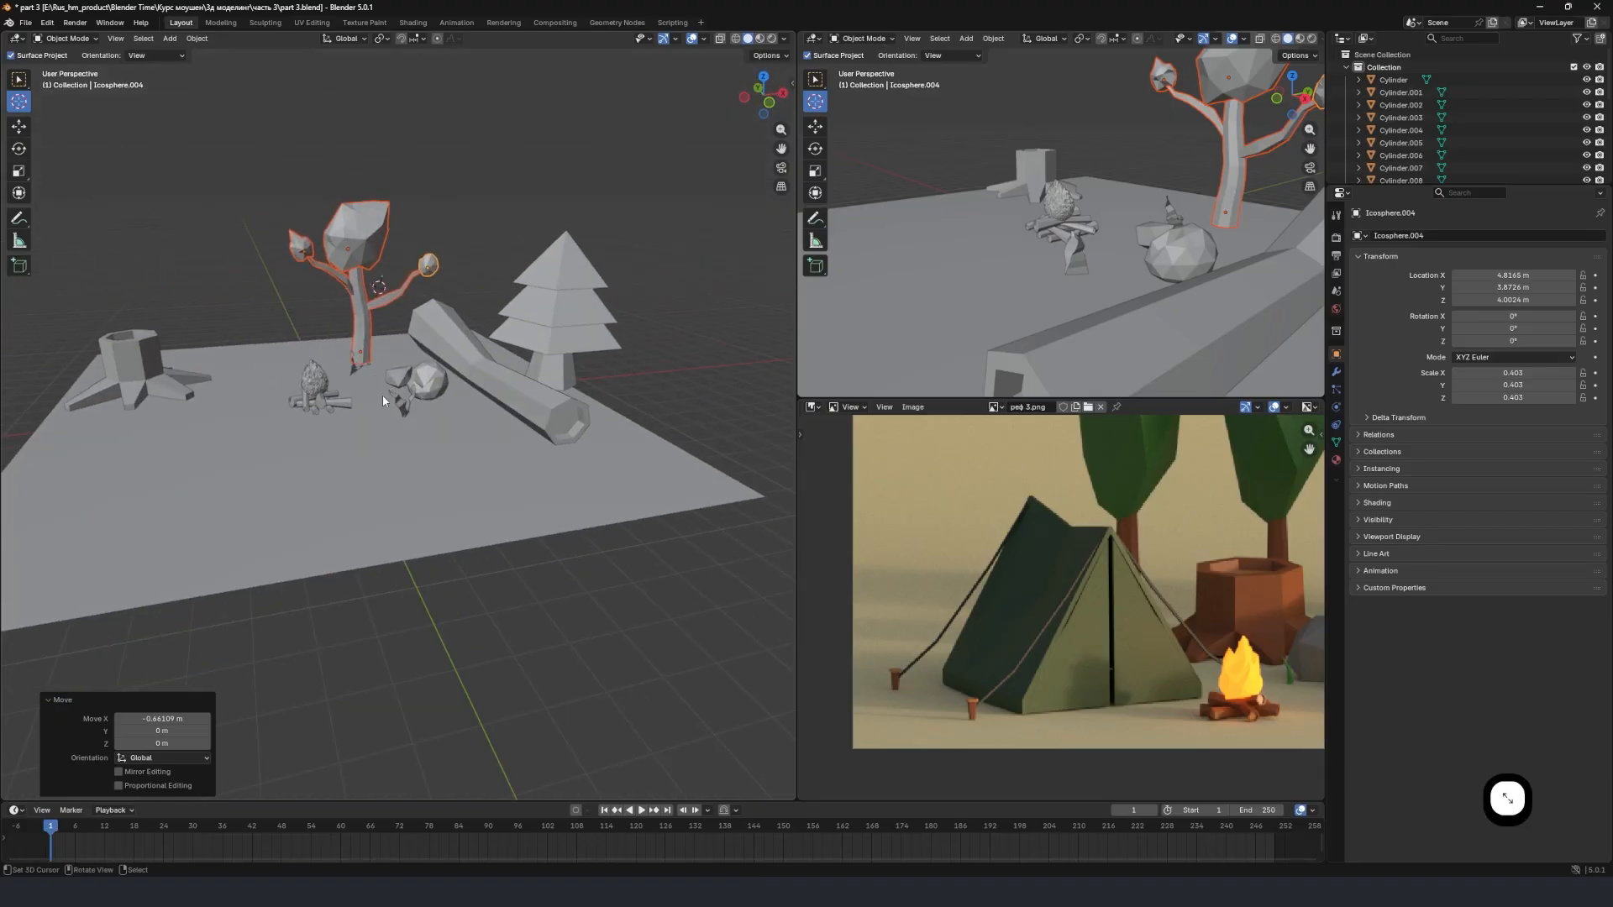
left_click(341, 460)
mouse_move(351, 465)
middle_mouse_down()
mouse_move(397, 475)
mouse_move(356, 485)
middle_mouse_up()
key("shift+a")
mouse_move(363, 480)
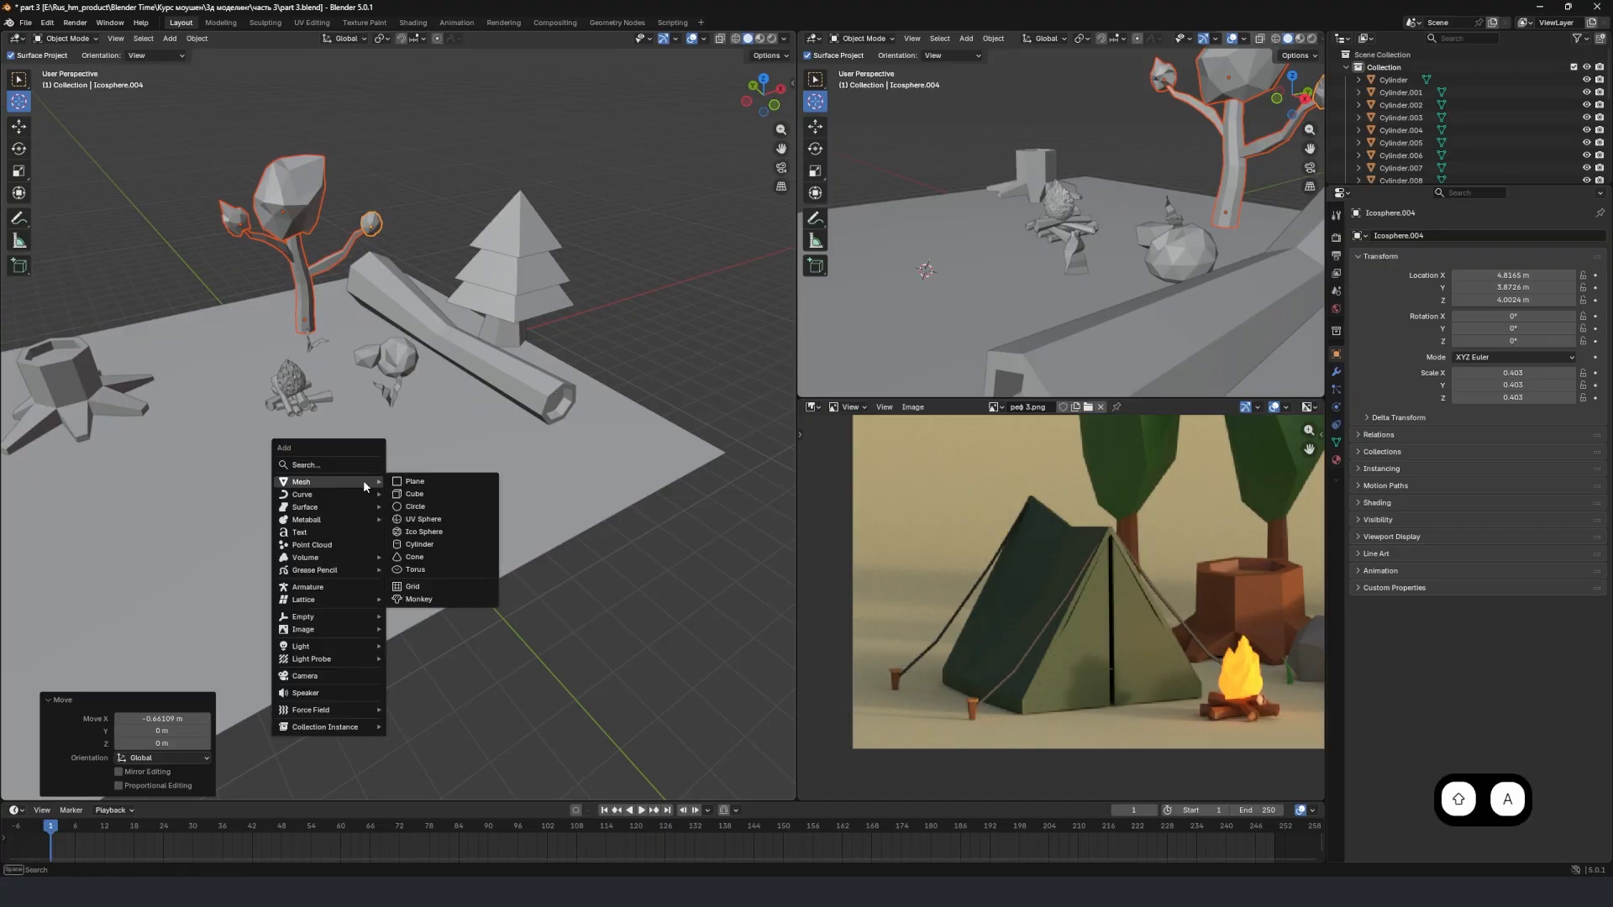
left_click(431, 485)
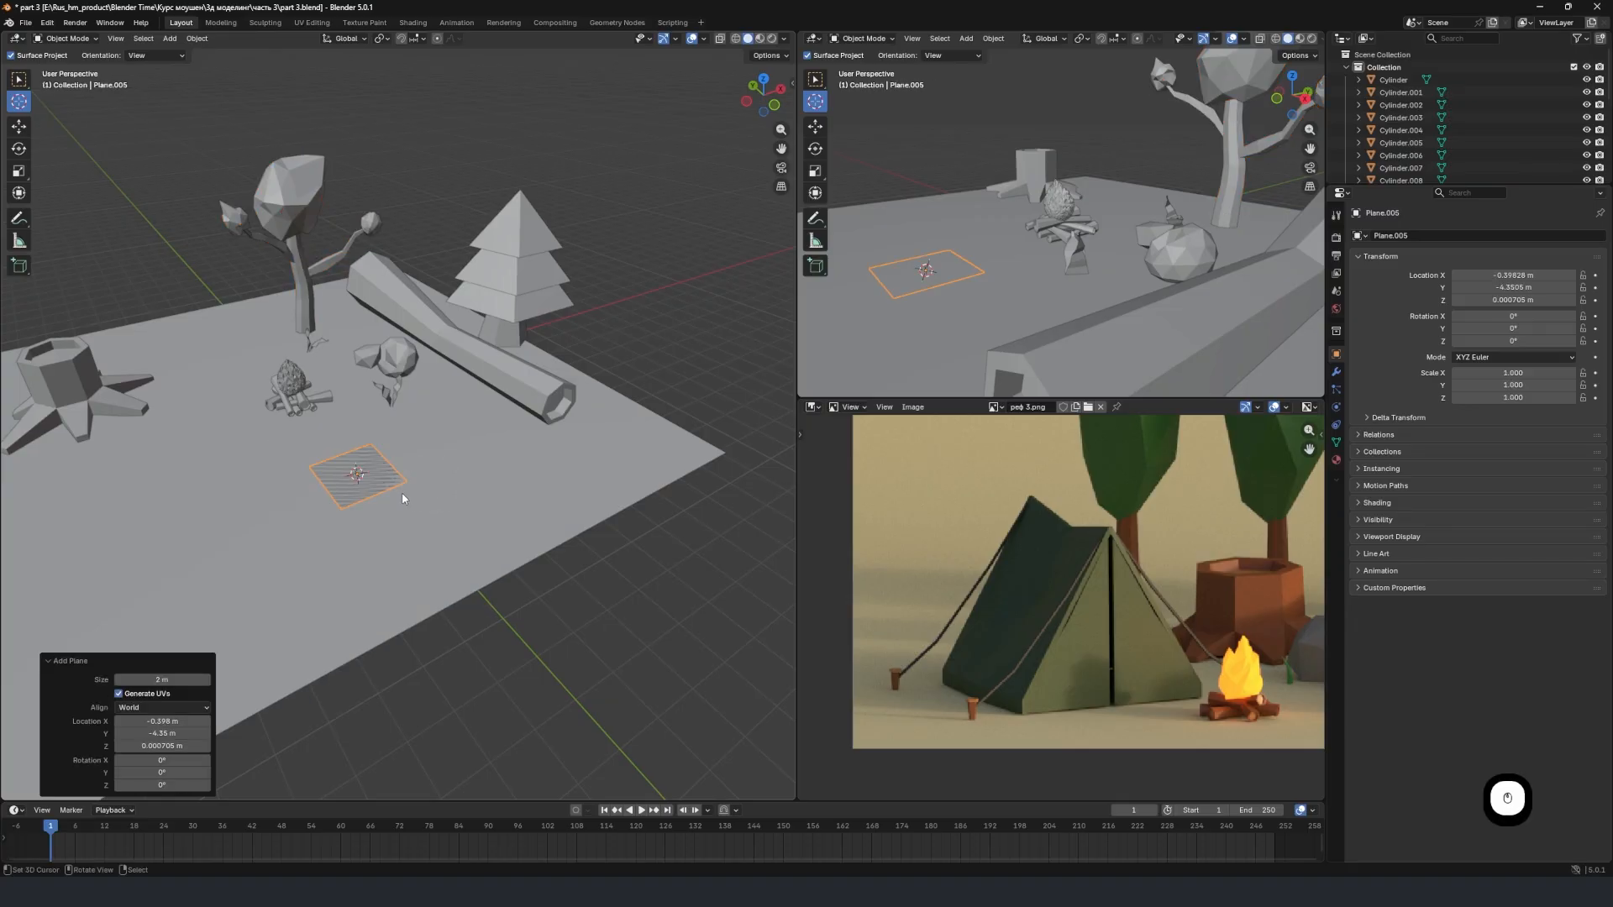
Scale the new plane to about 3.24 and move it about 10.4 m along negative Y, clear of the ground.
scroll(401, 504, "up", 4)
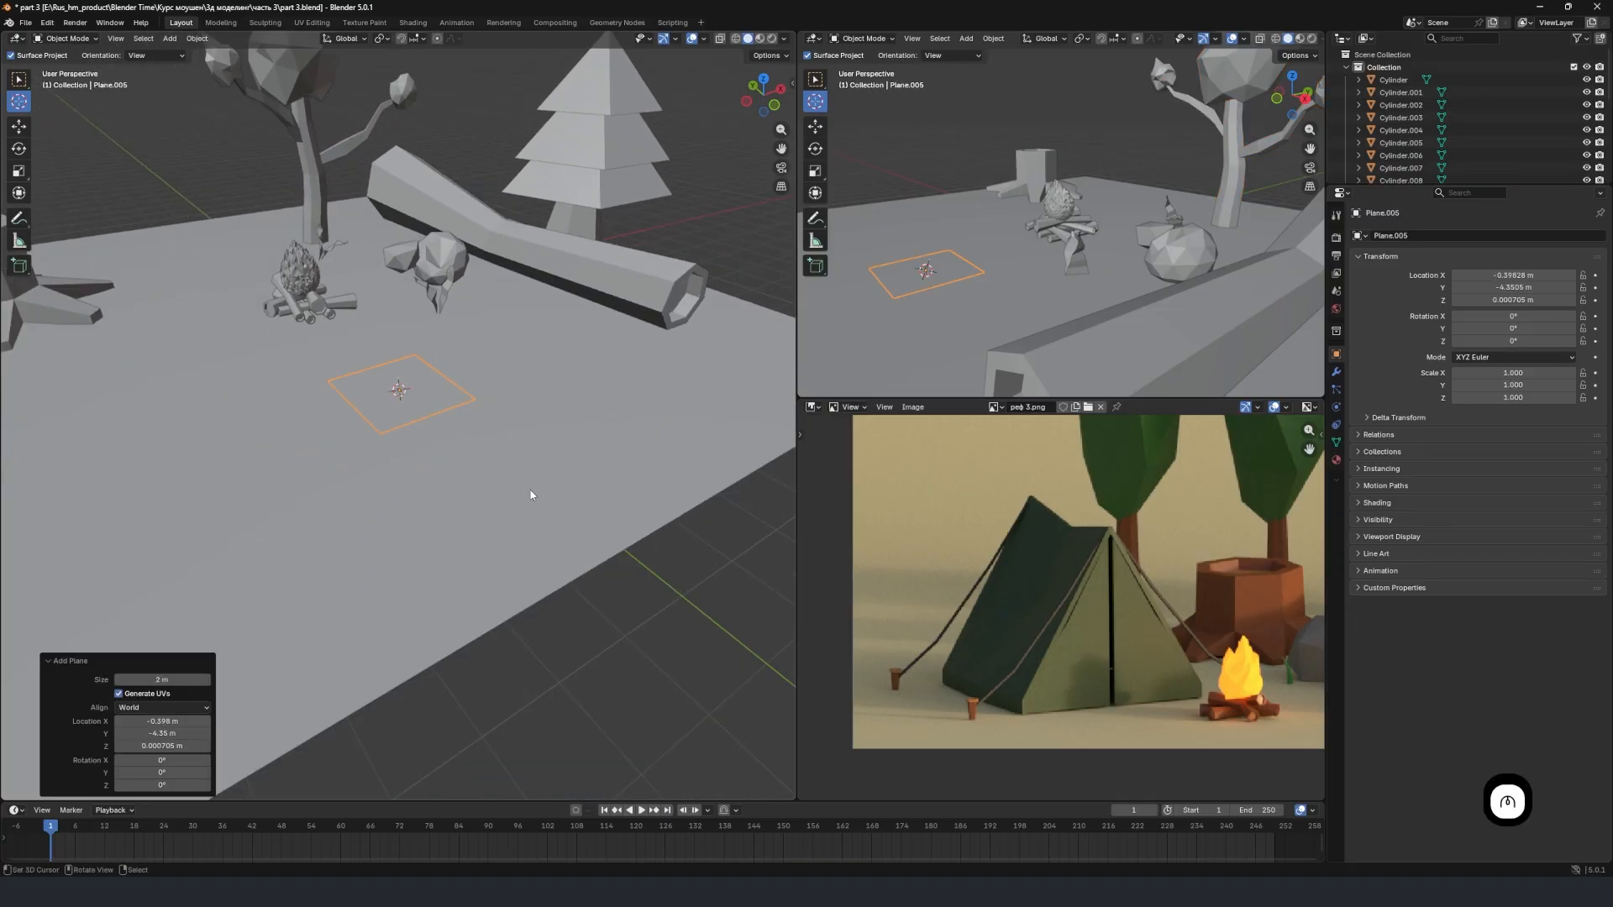
key("s")
left_click(155, 550)
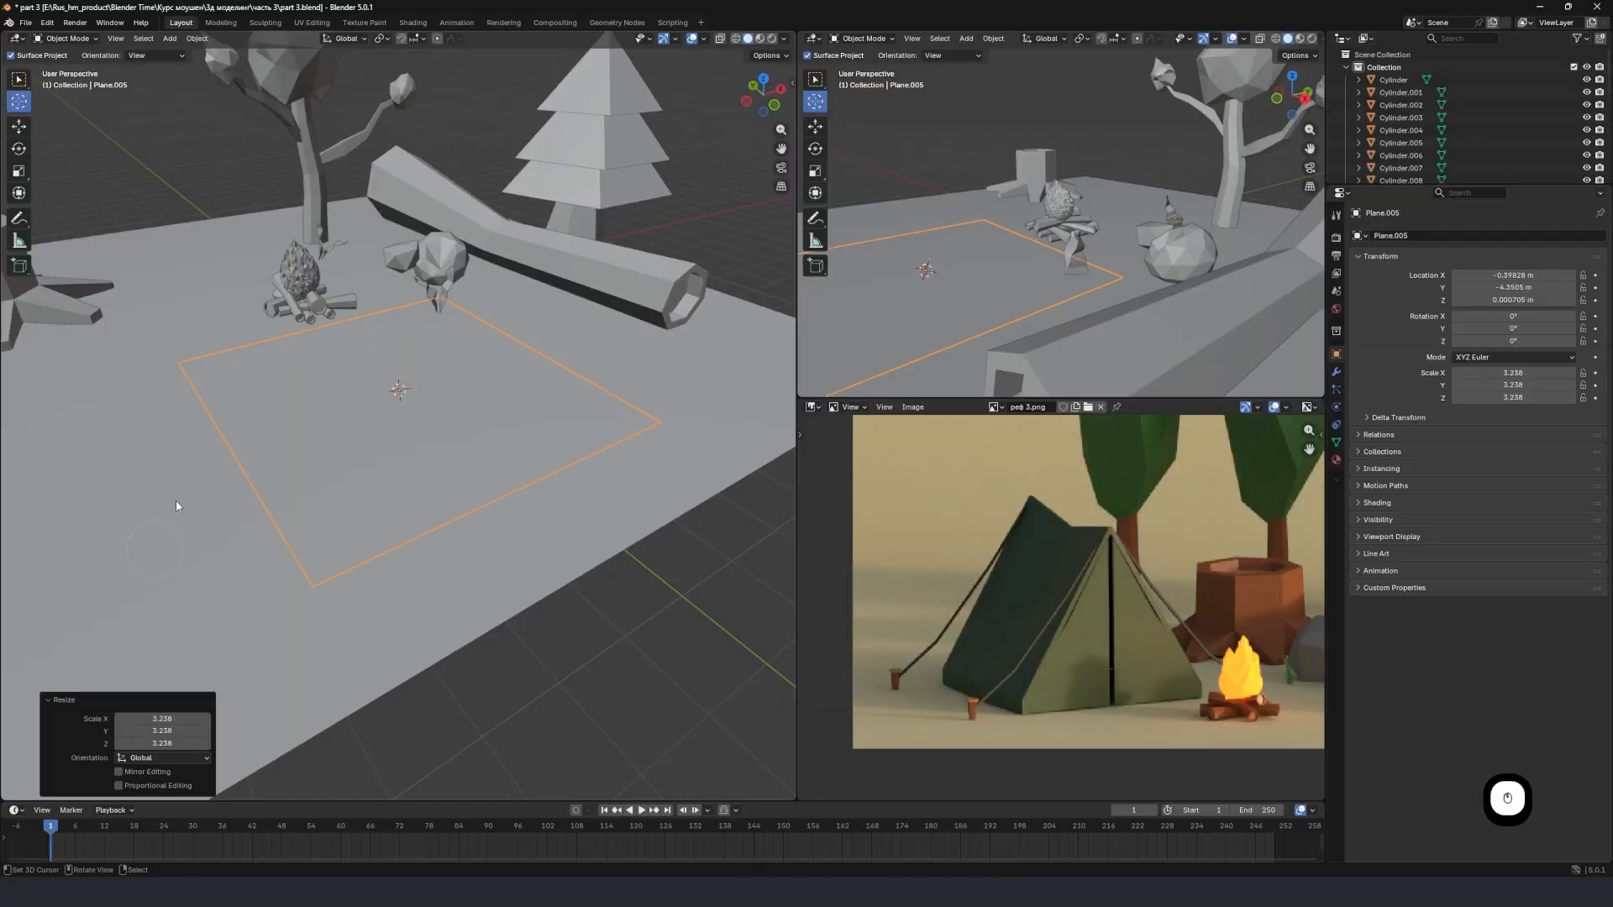
scroll(435, 484, "down", 7)
scroll(407, 410, "up", 2)
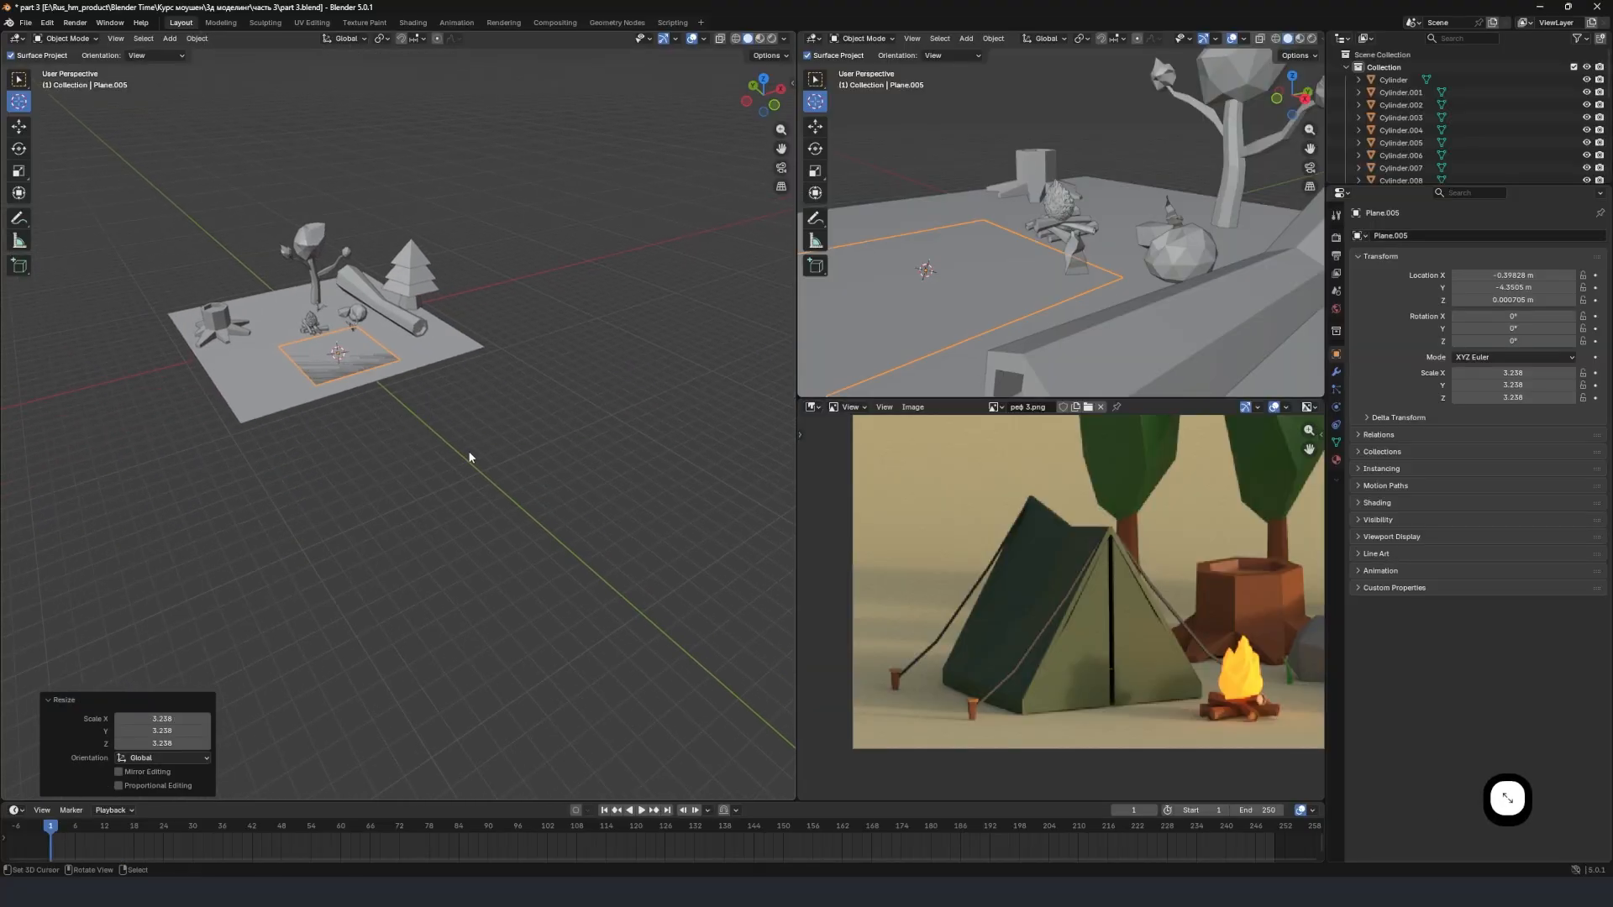
scroll(449, 448, "up", 3)
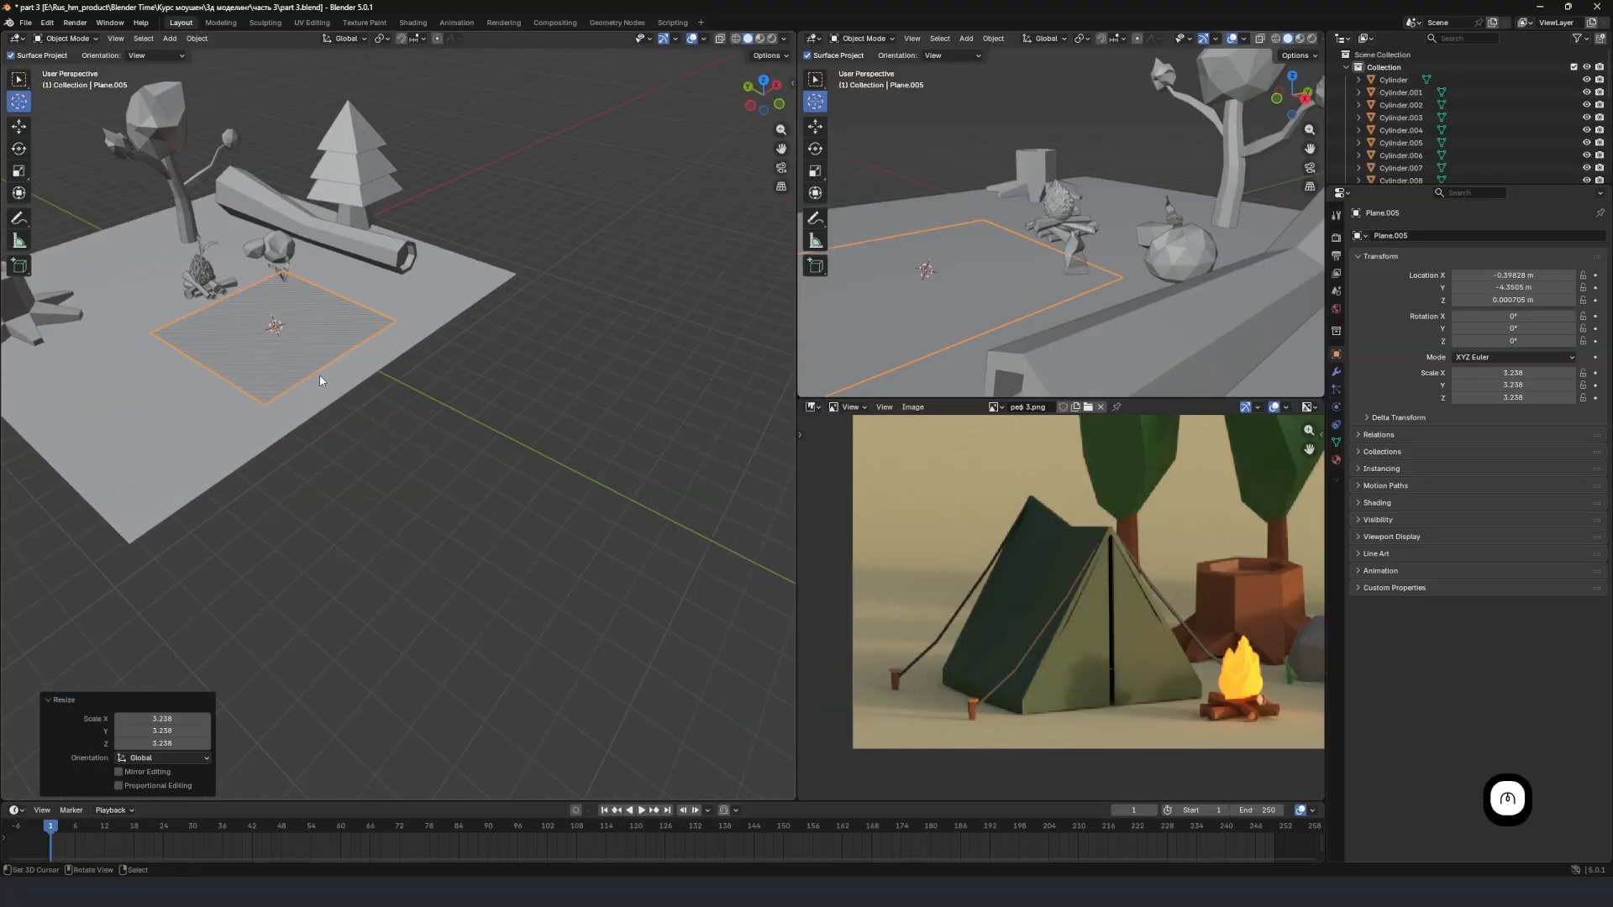
key("g")
key("y")
left_click(560, 479)
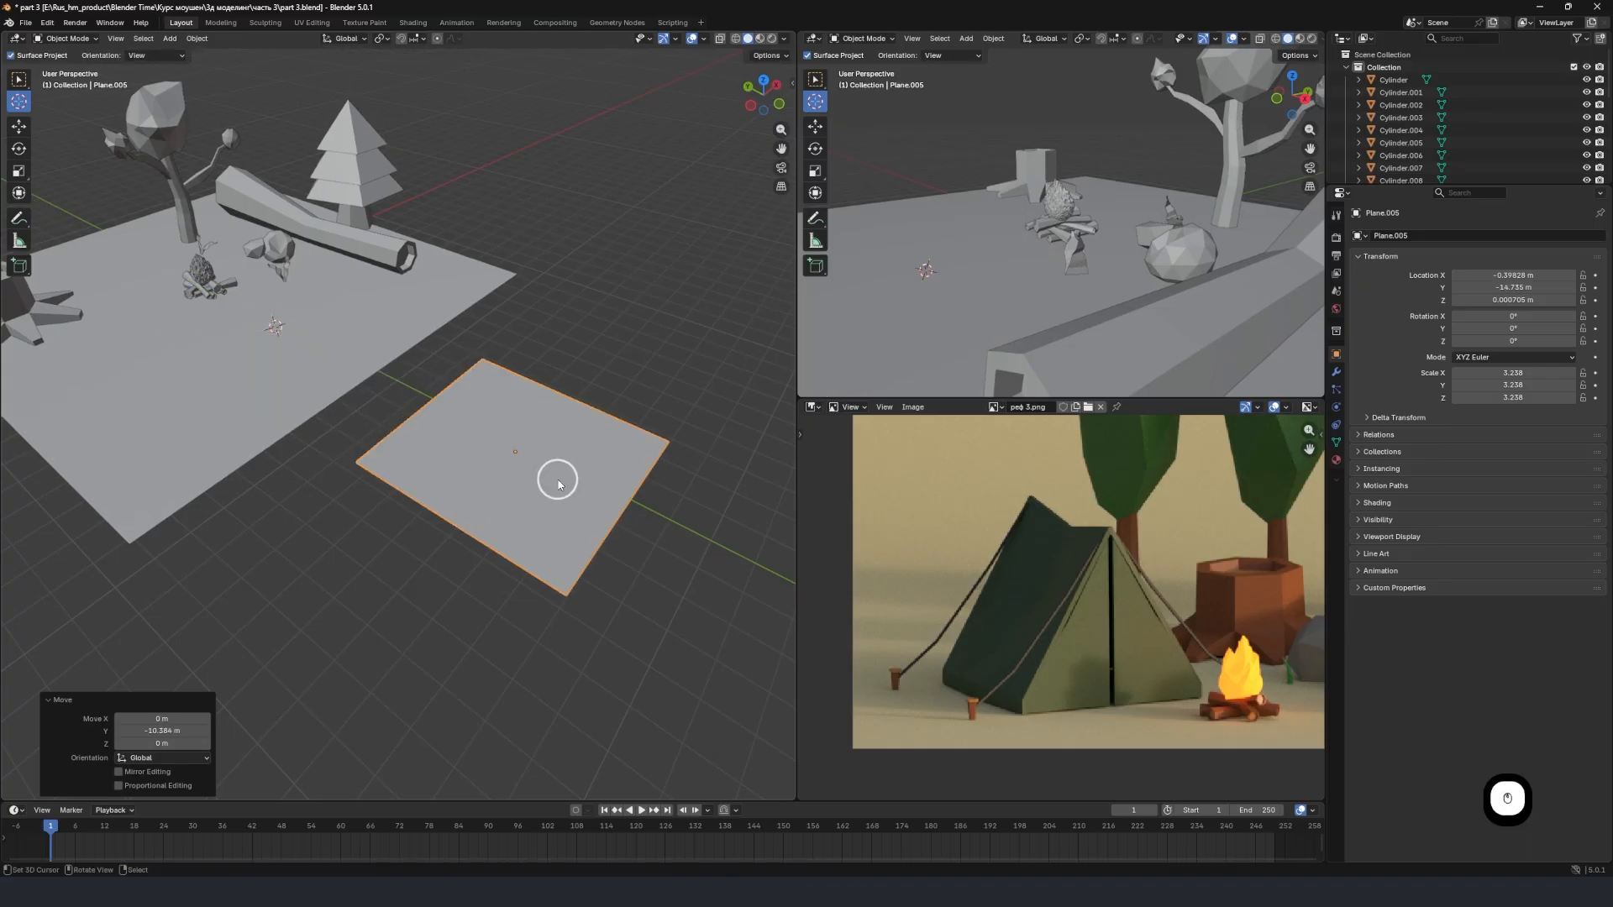
Isolate the tent plane in local view and frame it with some space around it.
middle_click_drag(559, 480, 403, 457)
scroll(490, 455, "up", 2)
key("KP_Decimal")
scroll(508, 467, "down", 2)
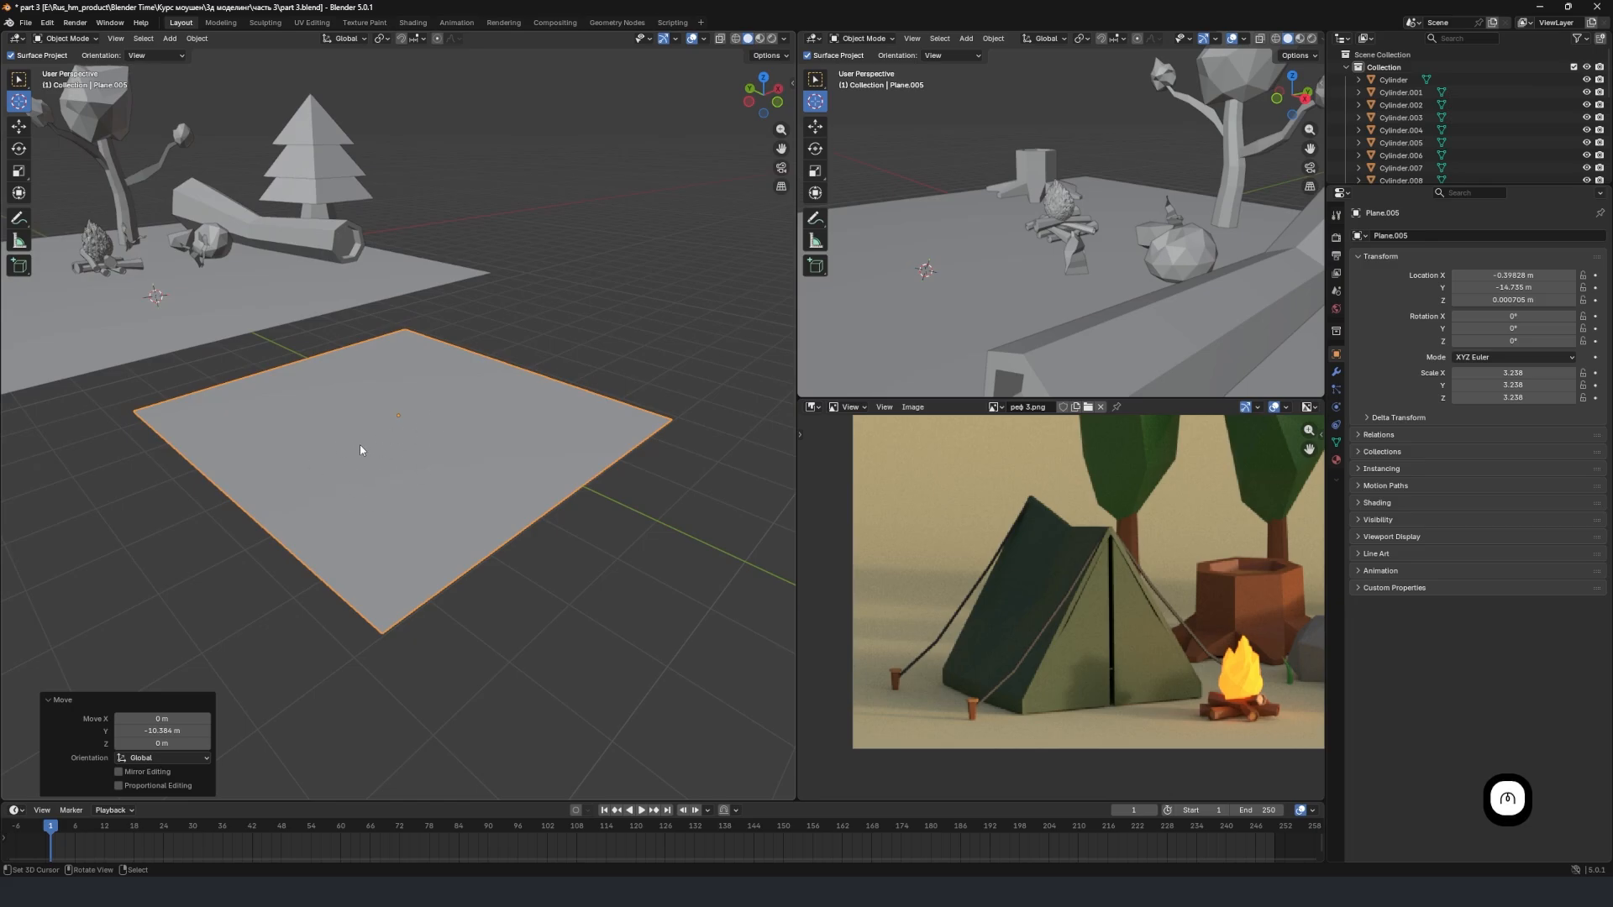
middle_click_drag(346, 444, 340, 455)
key("KP_Divide")
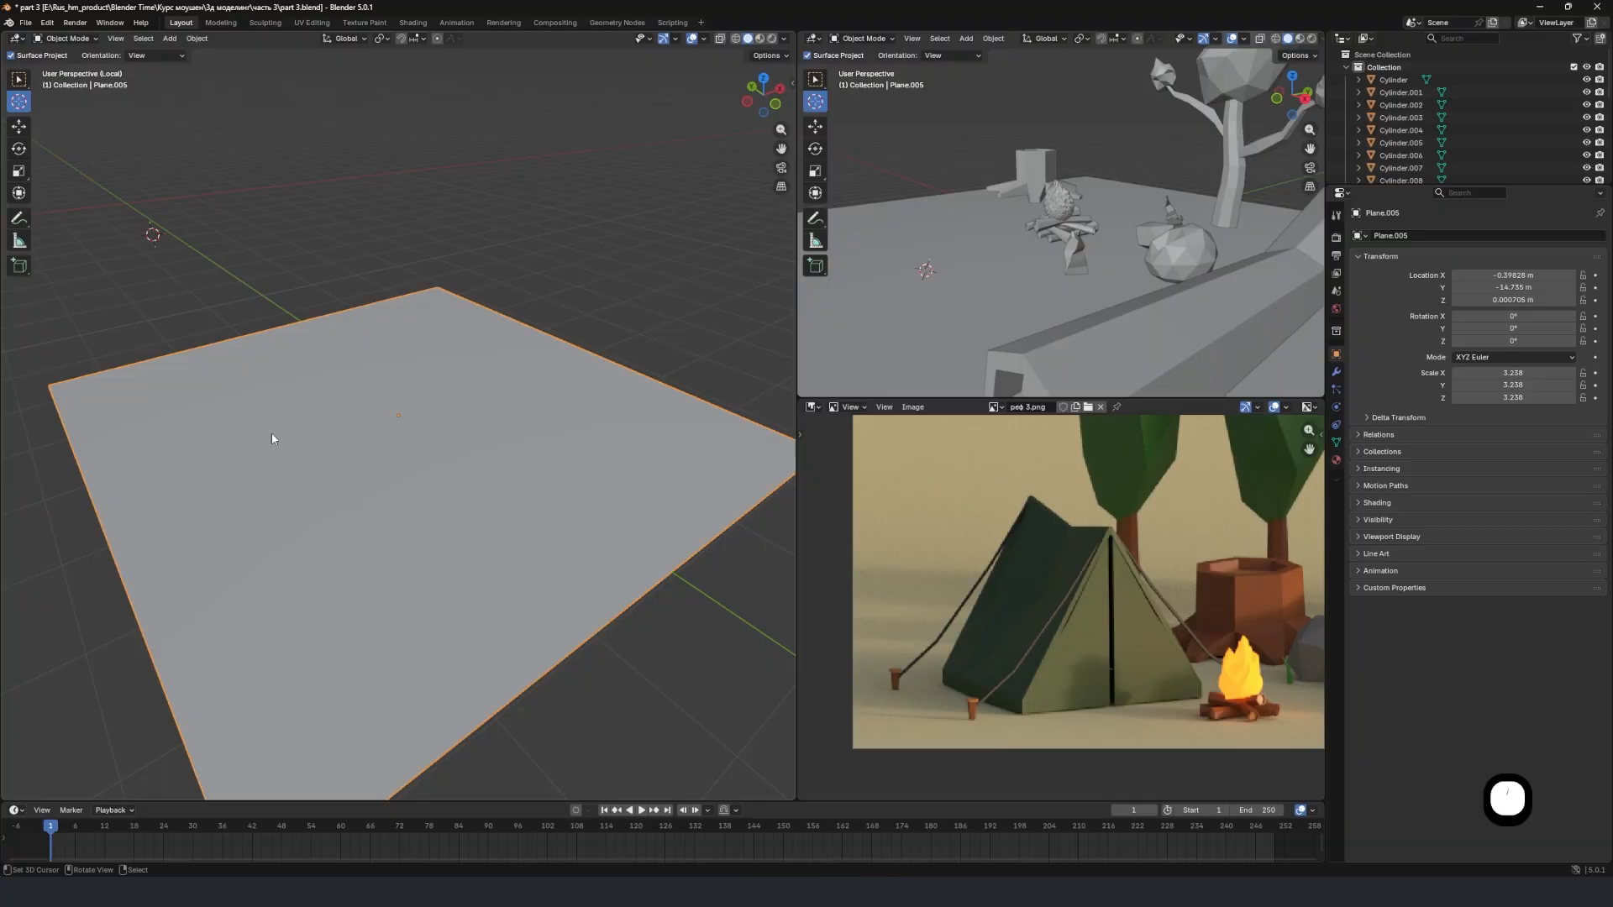
scroll(375, 504, "down", 2)
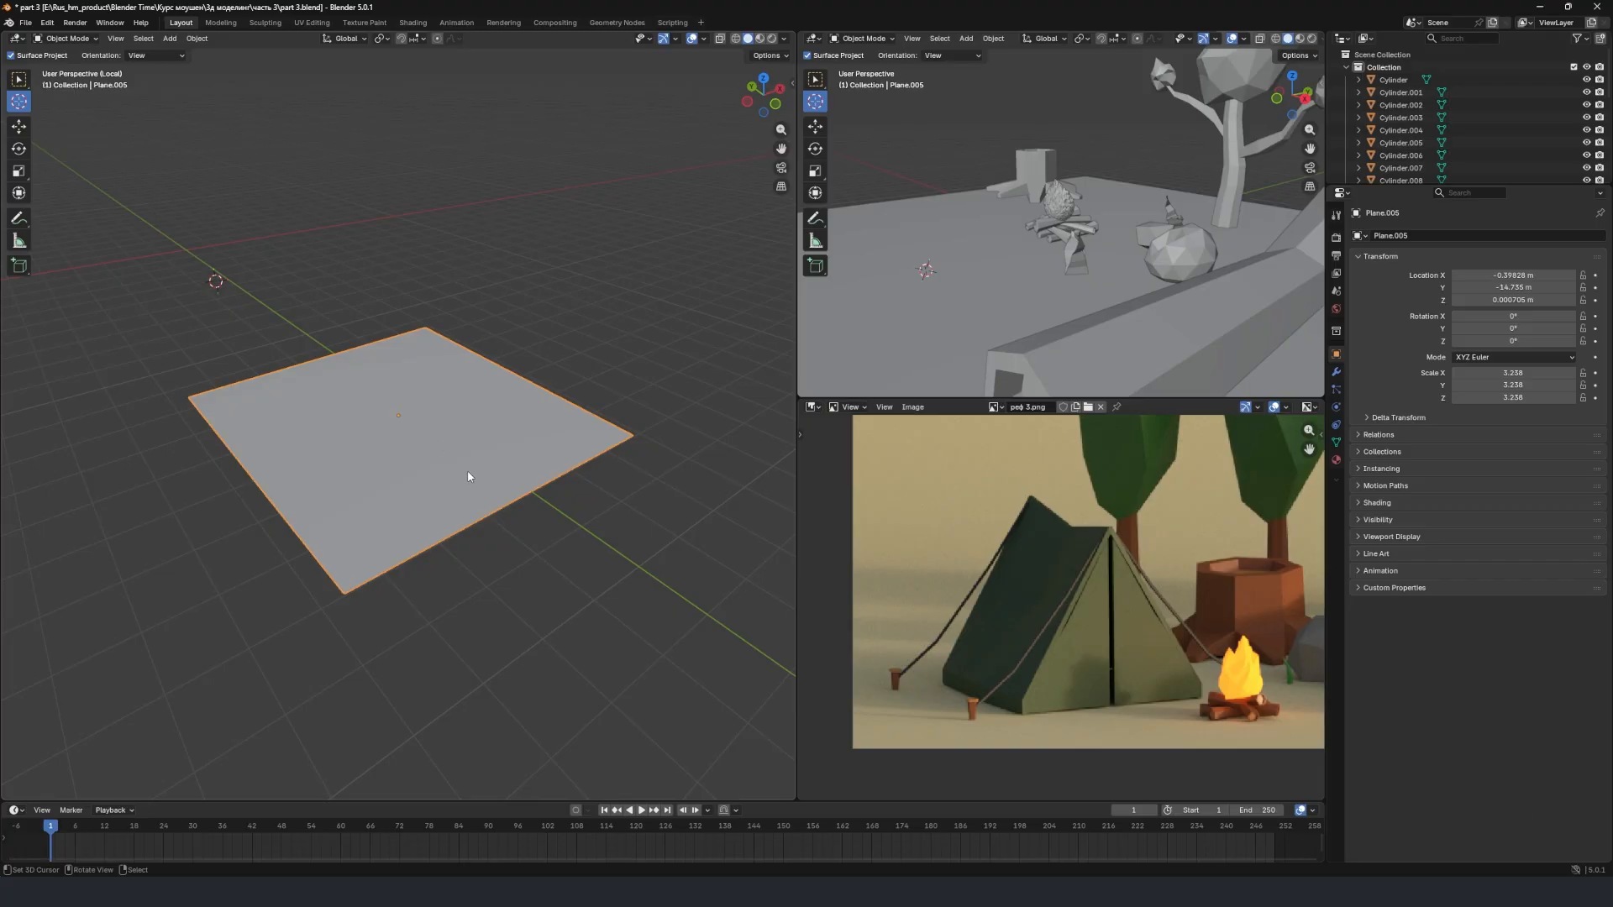
In mesh editing, add two parallel loop cuts close together along the middle of the plane, running in Y.
key("Tab")
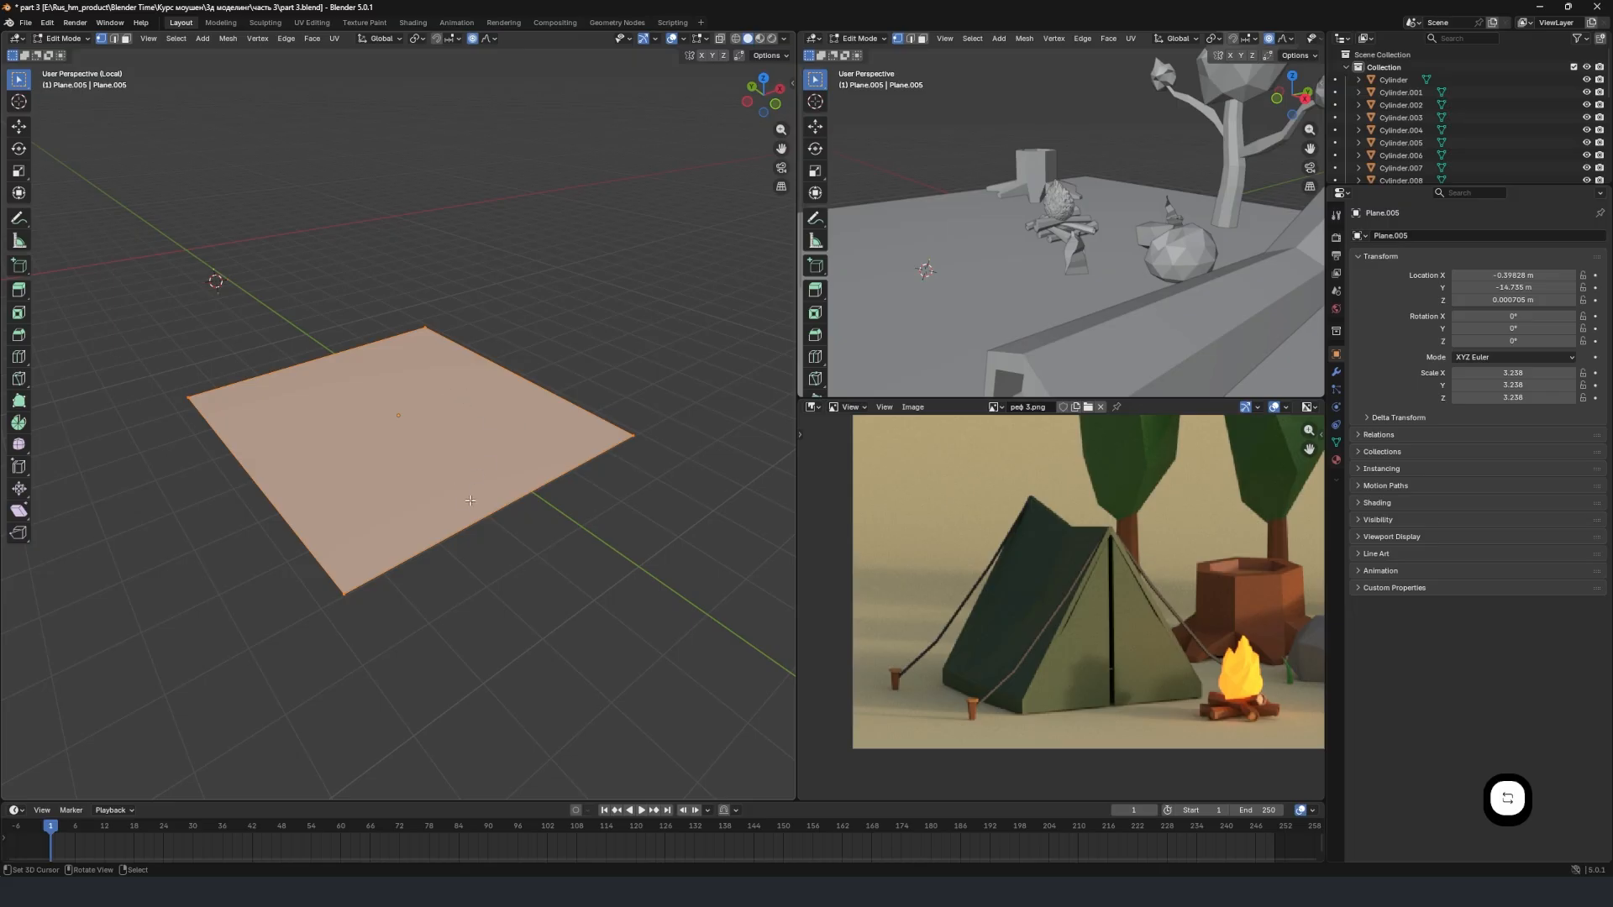
key("ctrl+r")
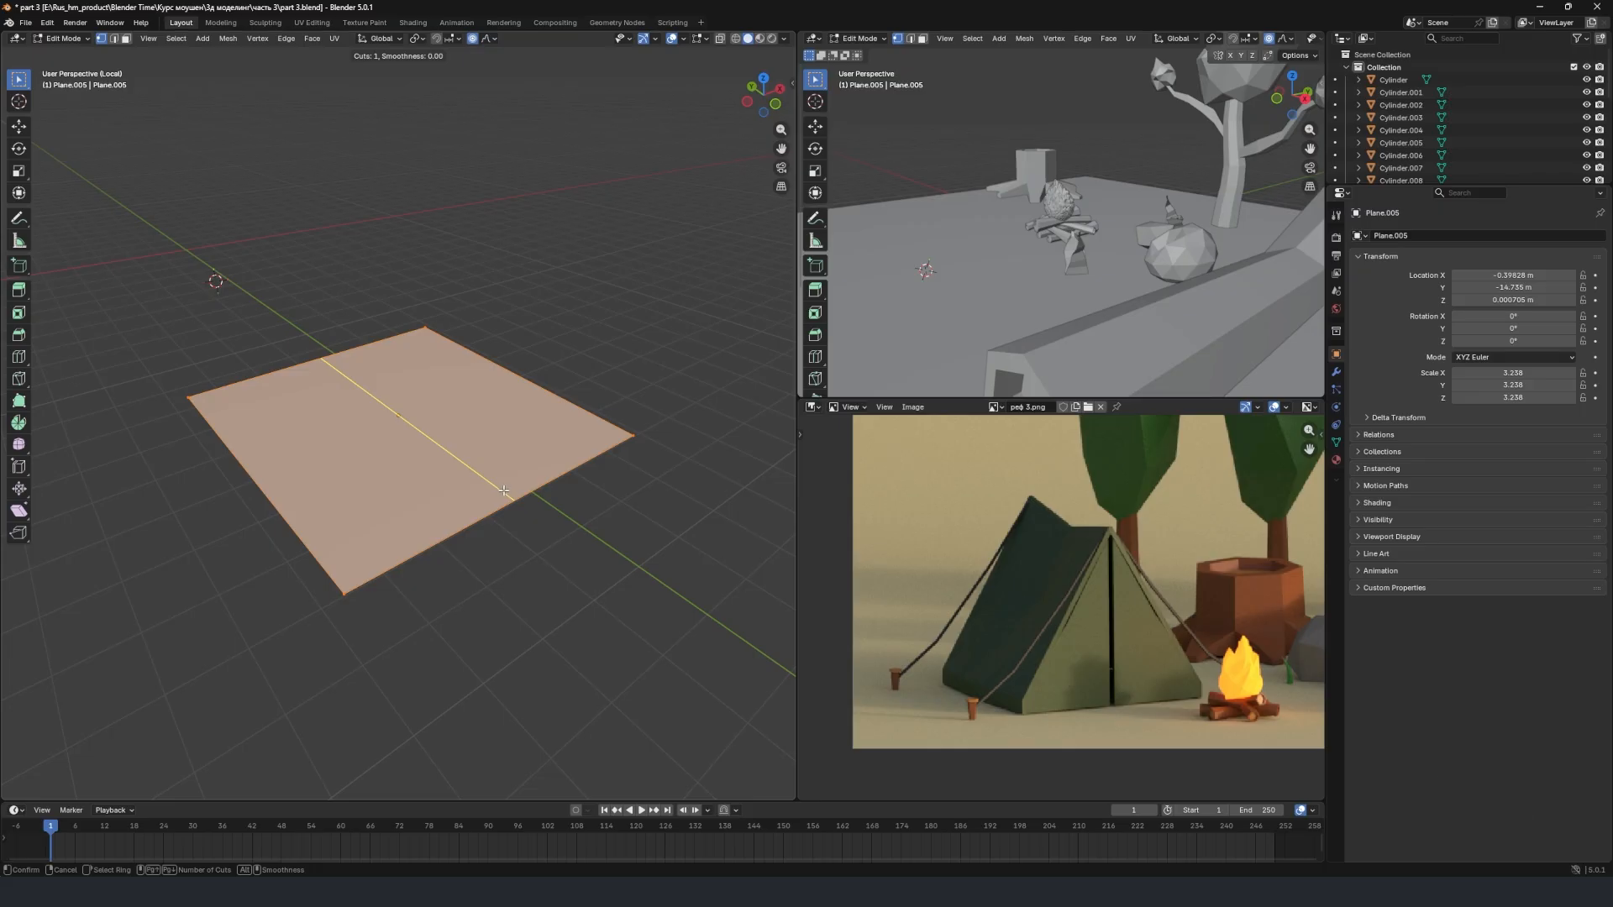
left_click(504, 490)
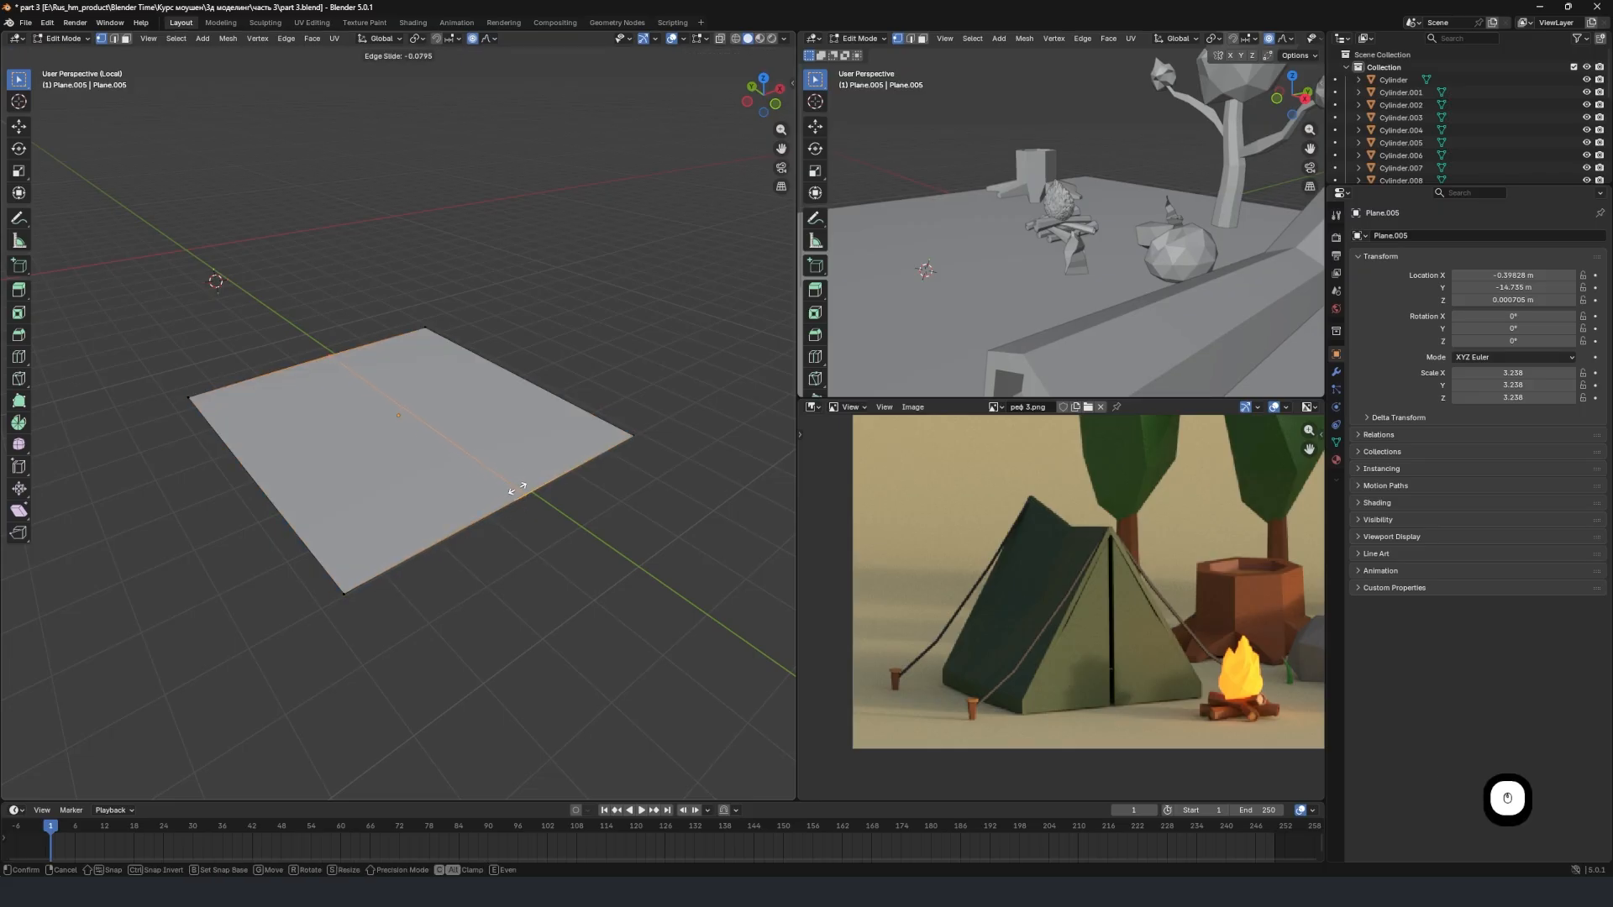
left_click(517, 488)
middle_click_drag(514, 483, 403, 480)
key("g")
key("g")
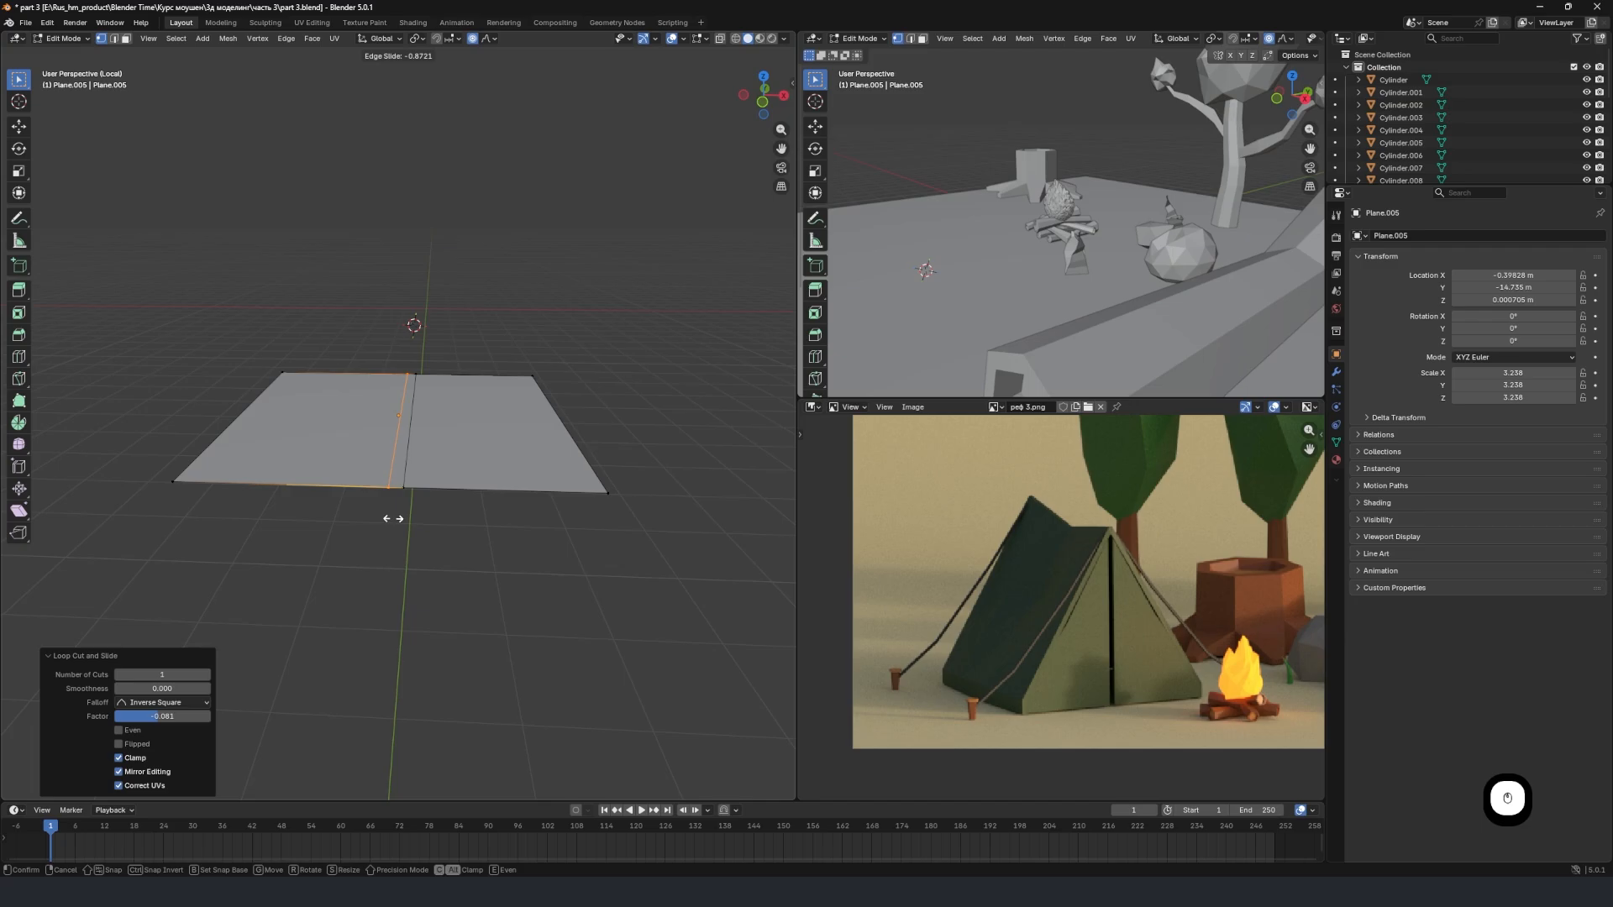
left_click(389, 516)
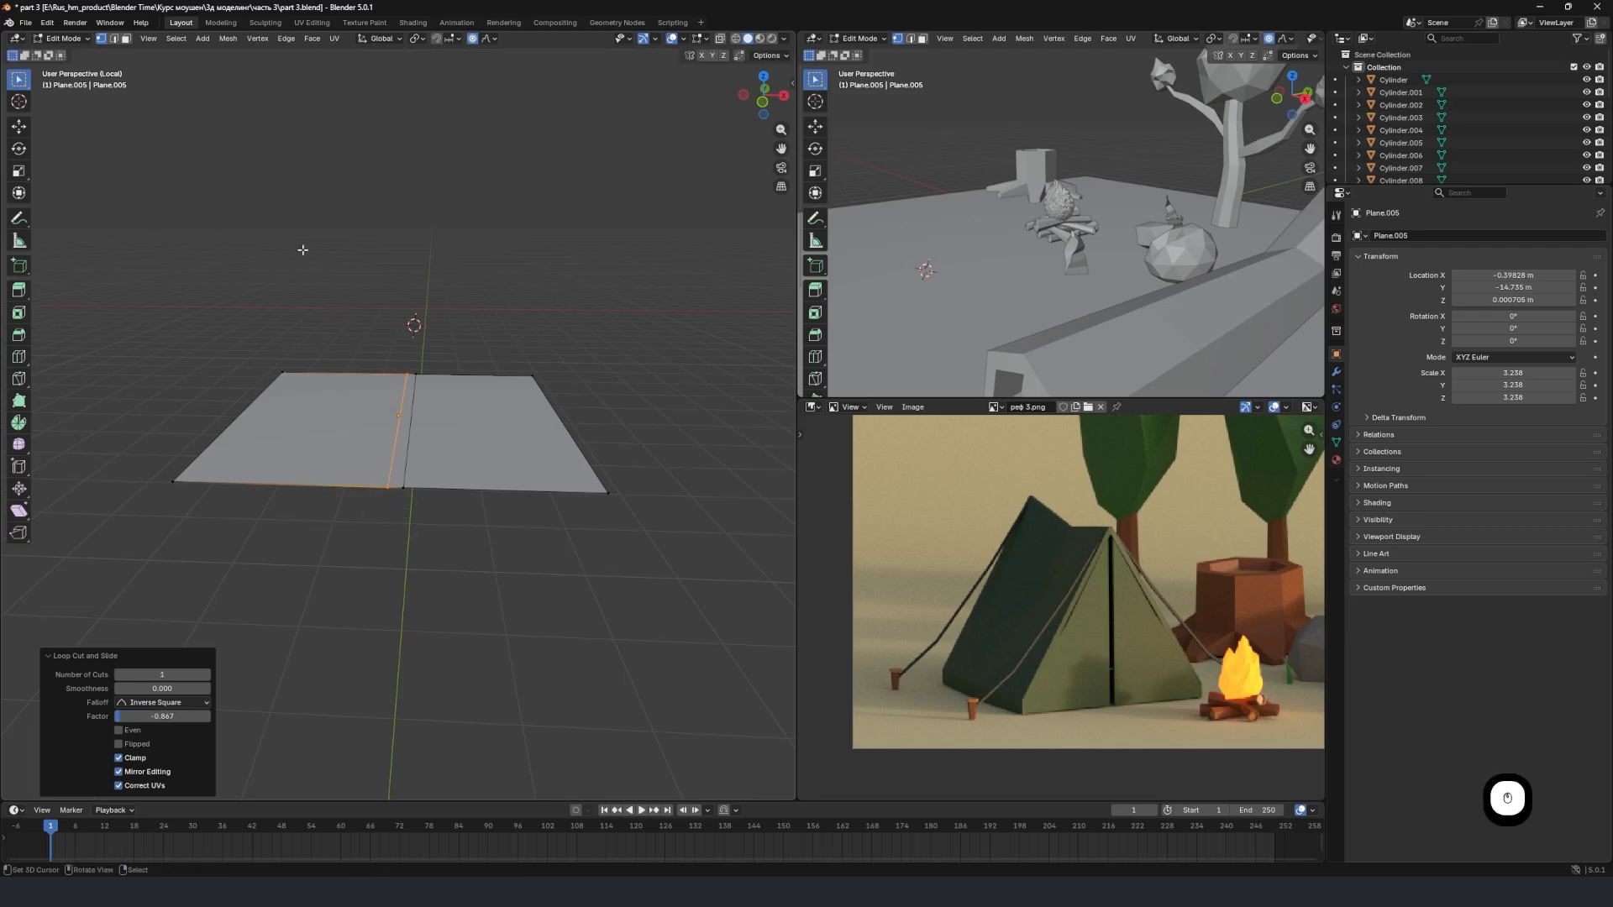
Select both middle edges and raise them about 4.8 m along Z to fold the plane into a tent roof.
left_click(114, 40)
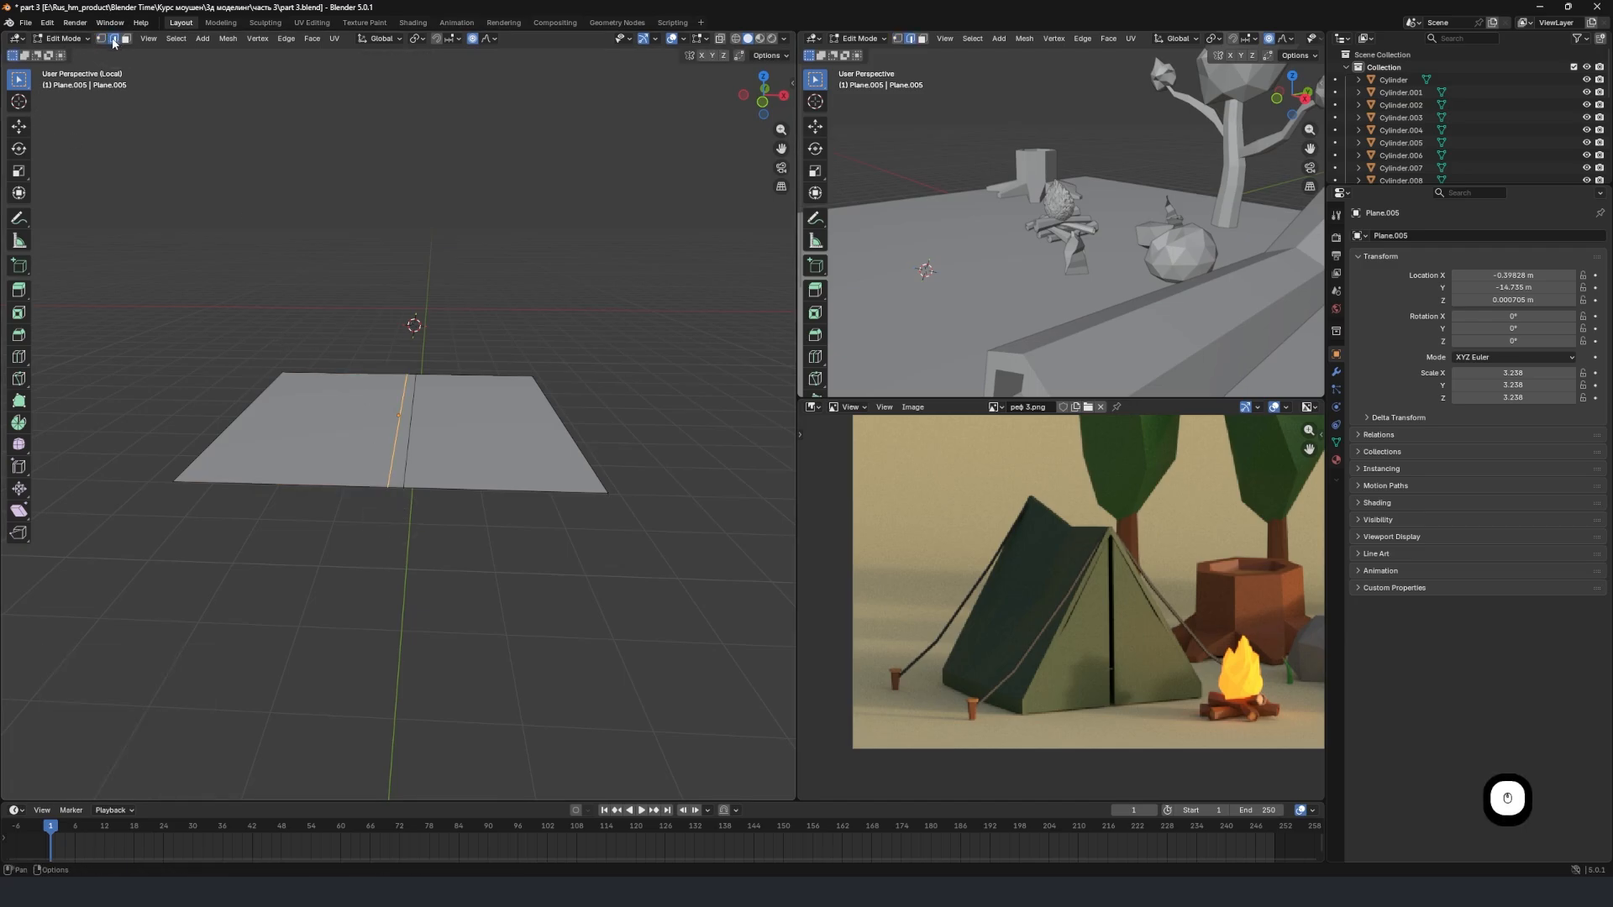
left_click(407, 425)
middle_click_drag(394, 416, 449, 460)
key("g")
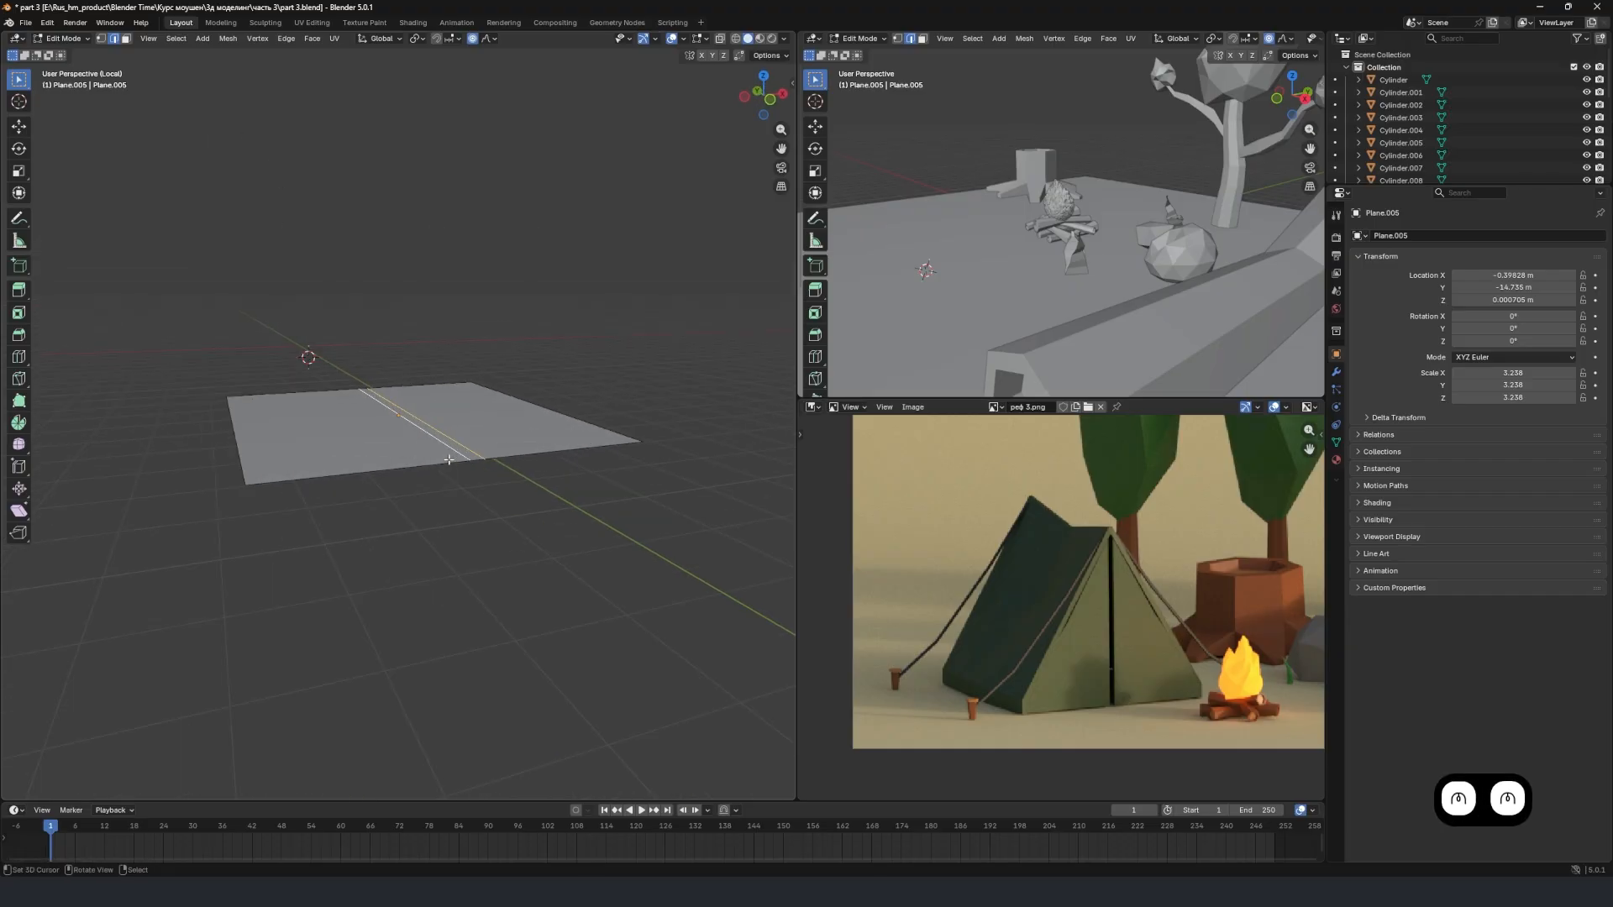
key("z")
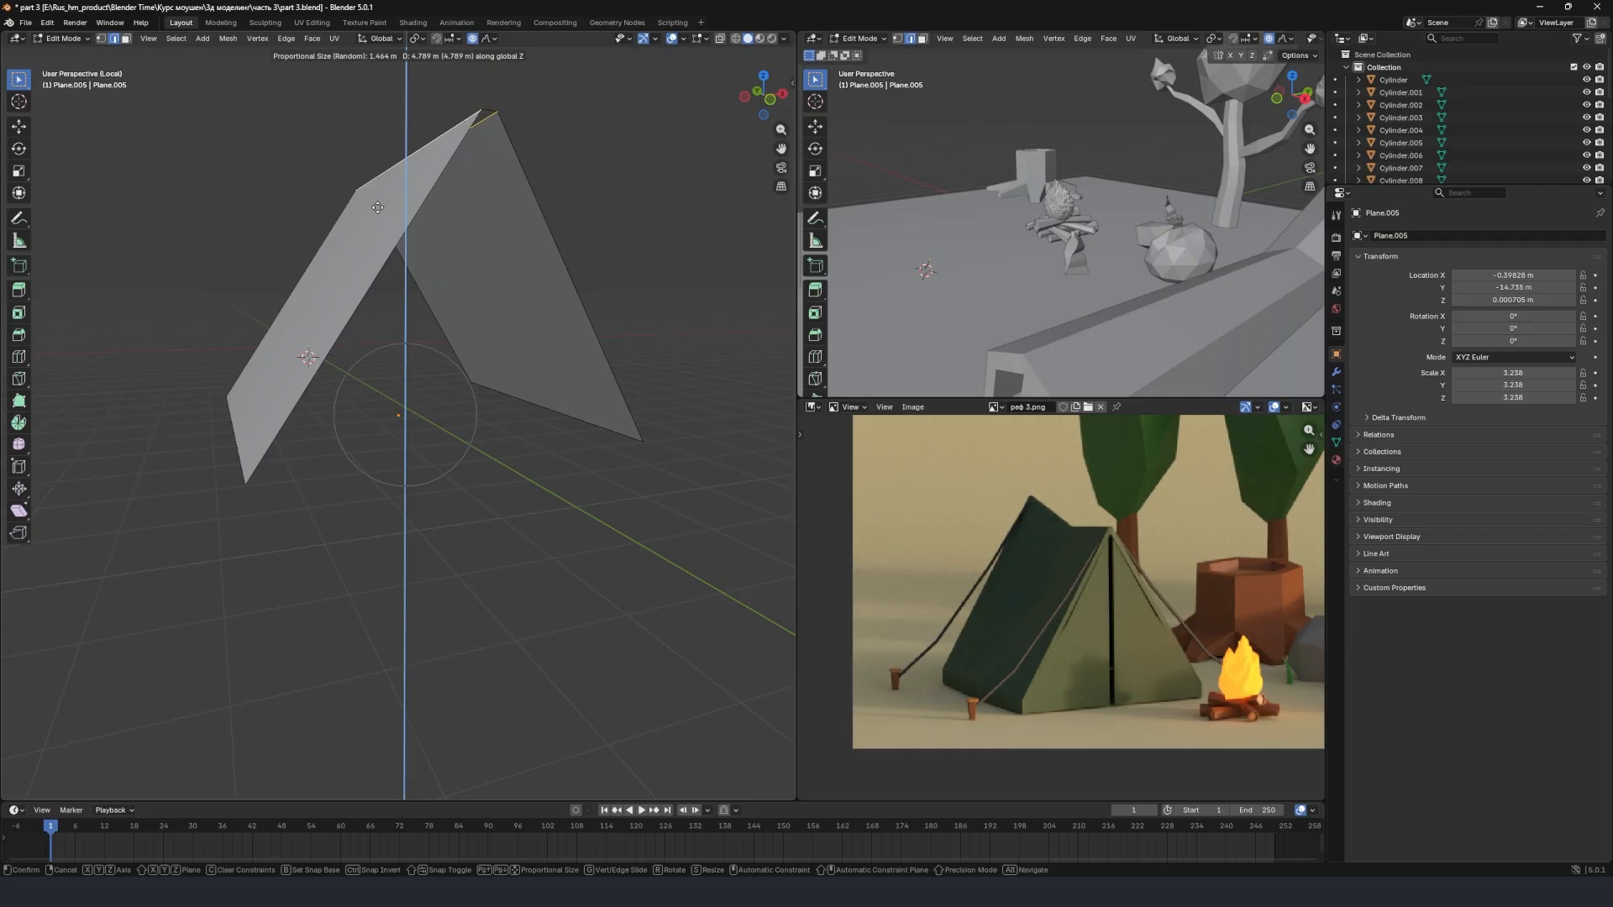
left_click(377, 206)
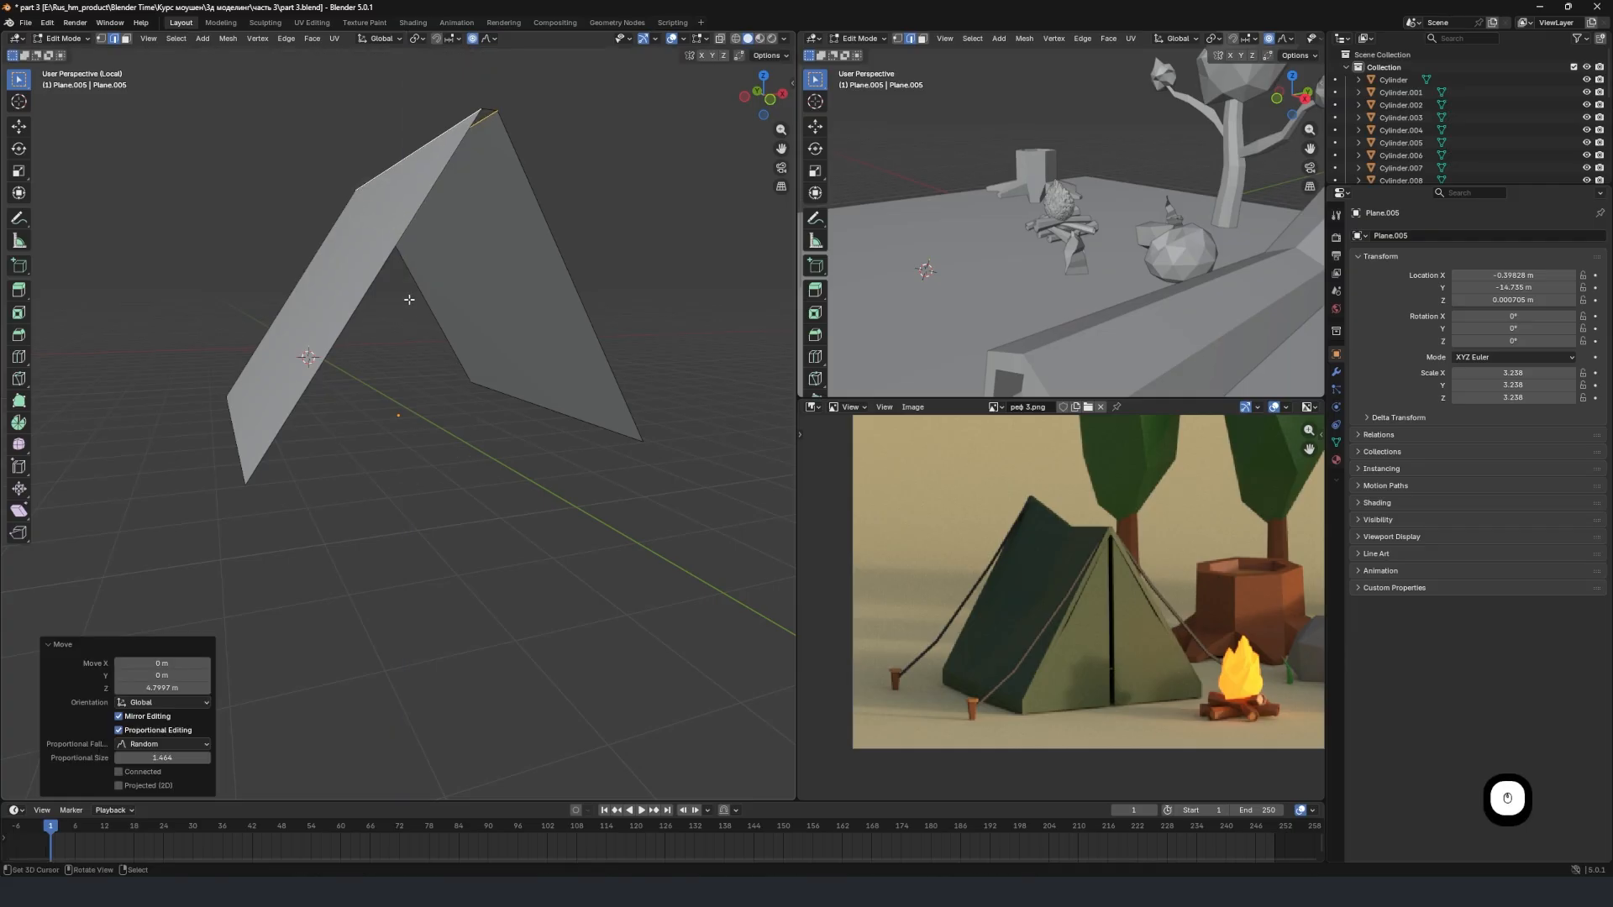
Reselect the two ridge edges and scale them along X to about 0.36 to narrow the tent's ridge.
middle_click_drag(433, 378, 415, 410)
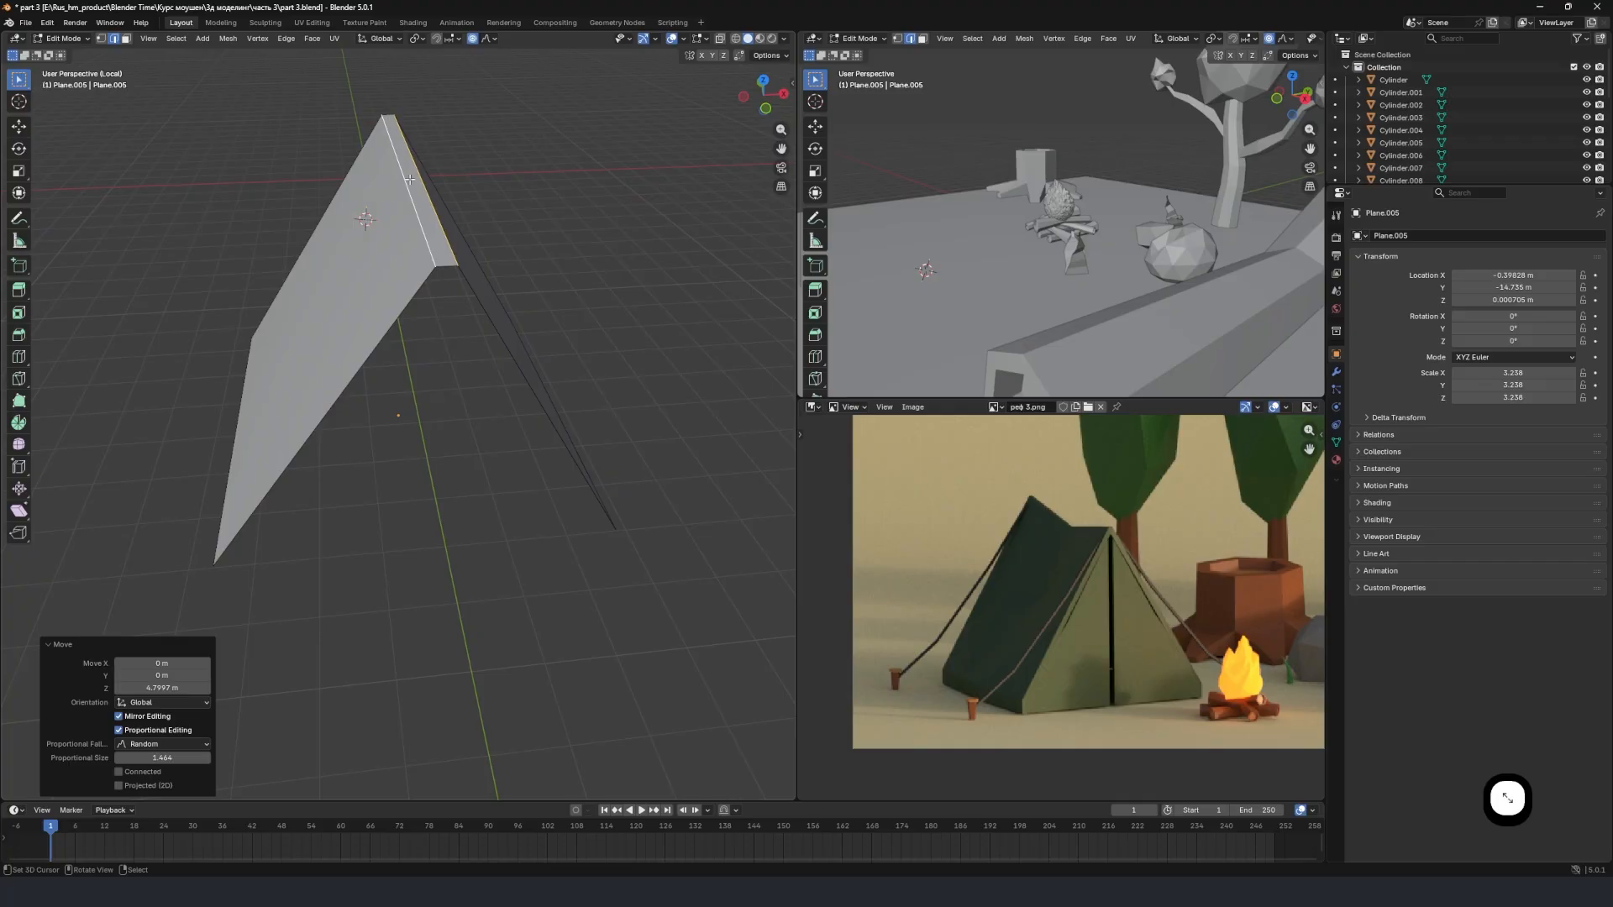
left_click(401, 172)
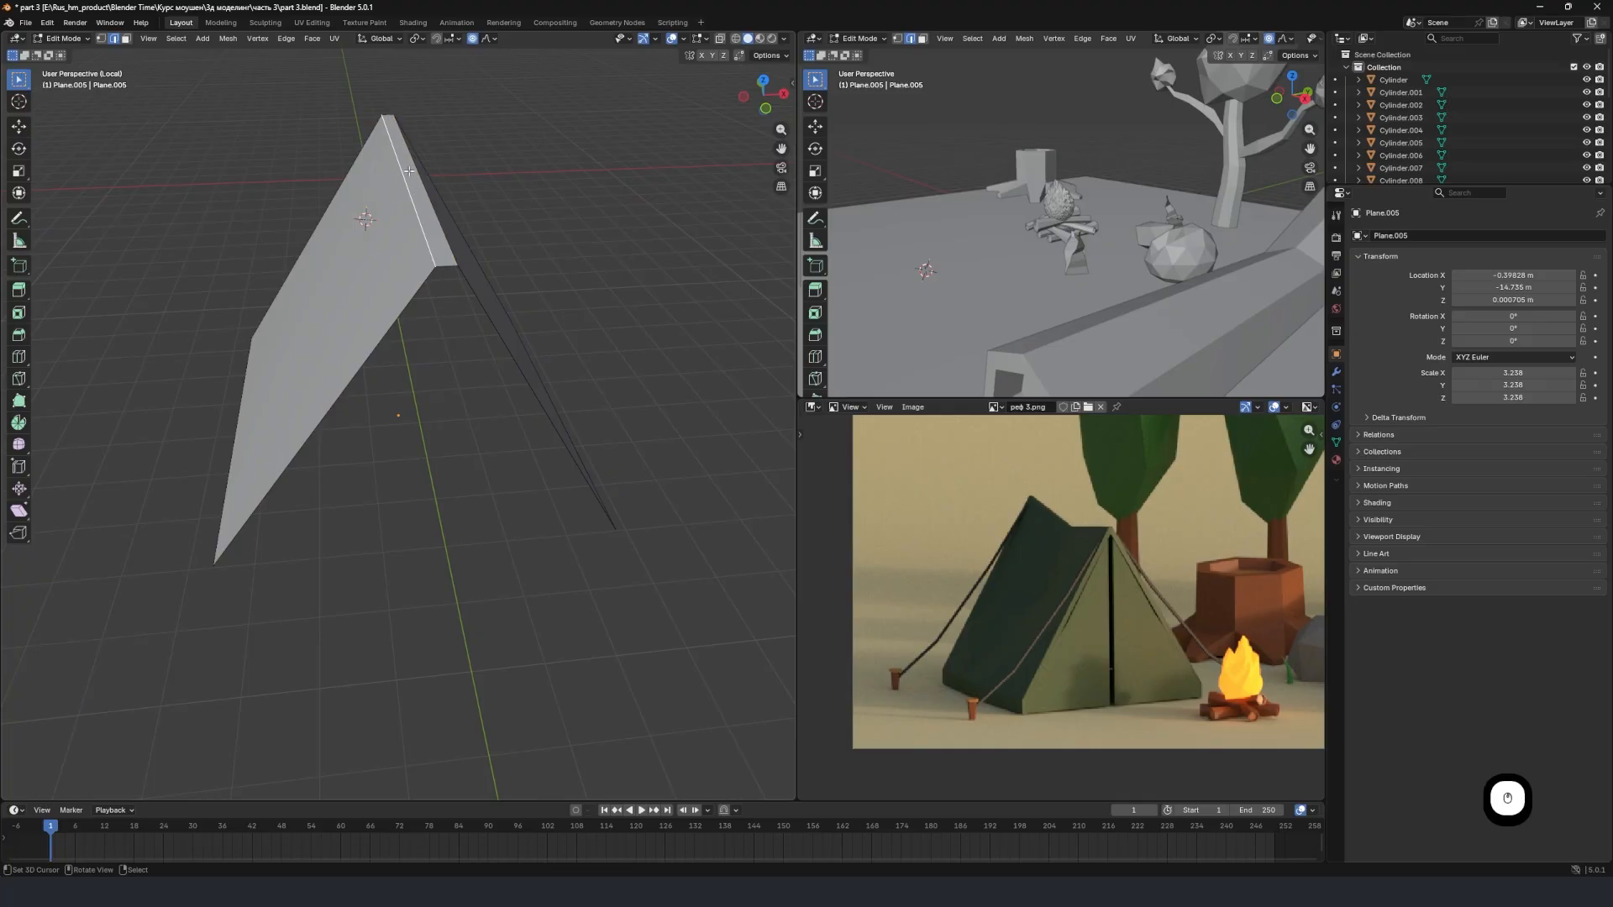
middle_click_drag(409, 171, 446, 216)
right_click(451, 222, "shift")
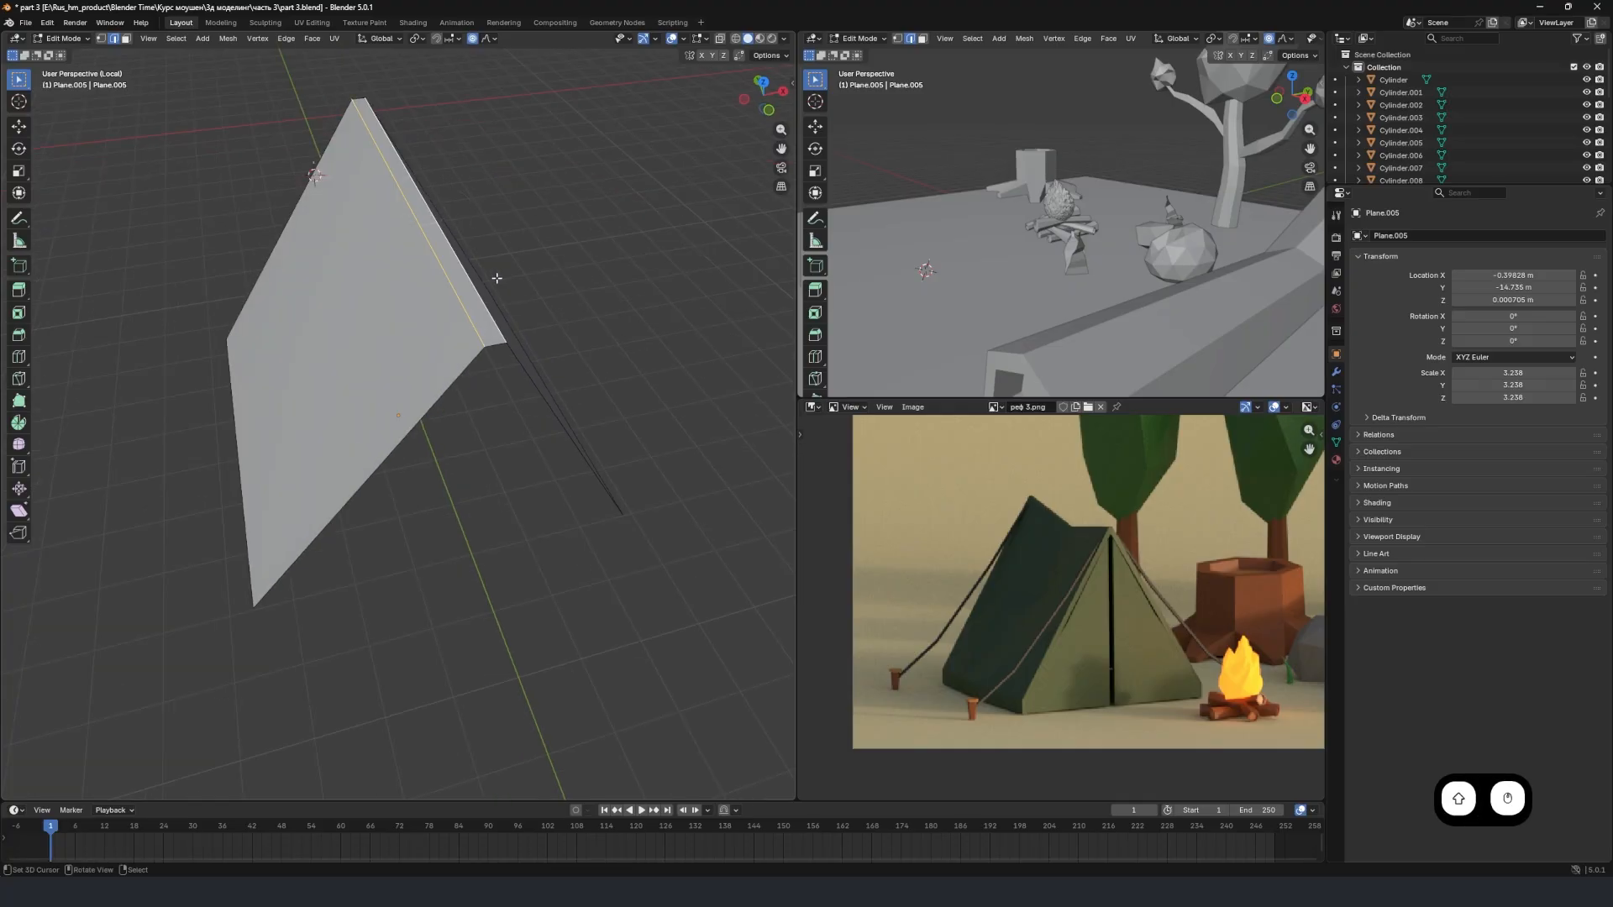
middle_click_drag(497, 277, 588, 151)
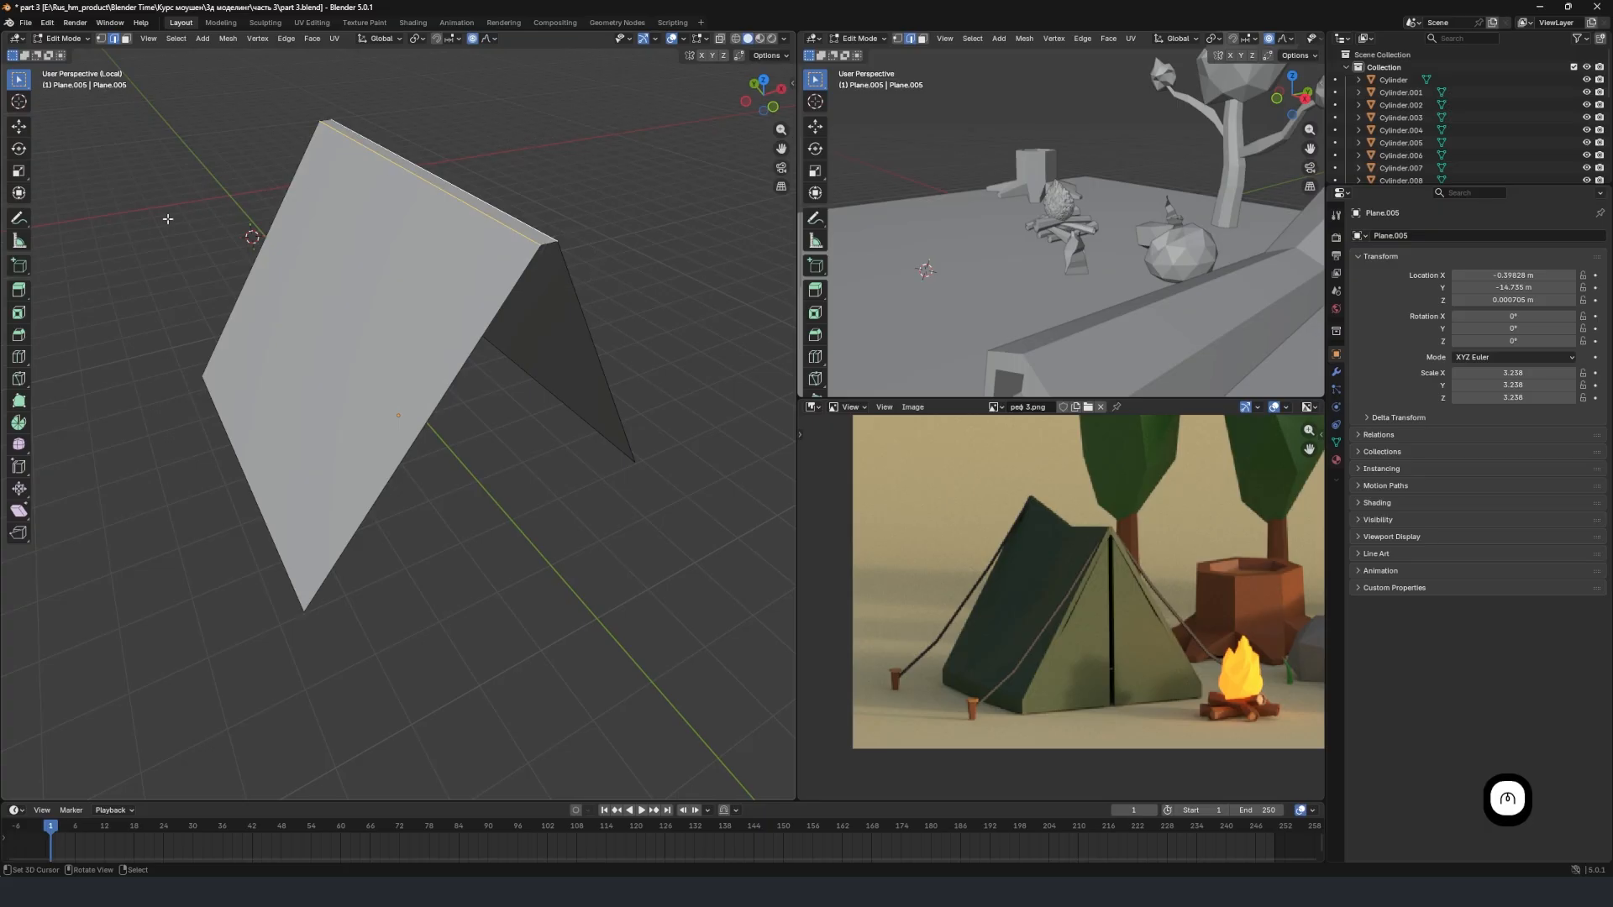
middle_click_drag(536, 243, 657, 207)
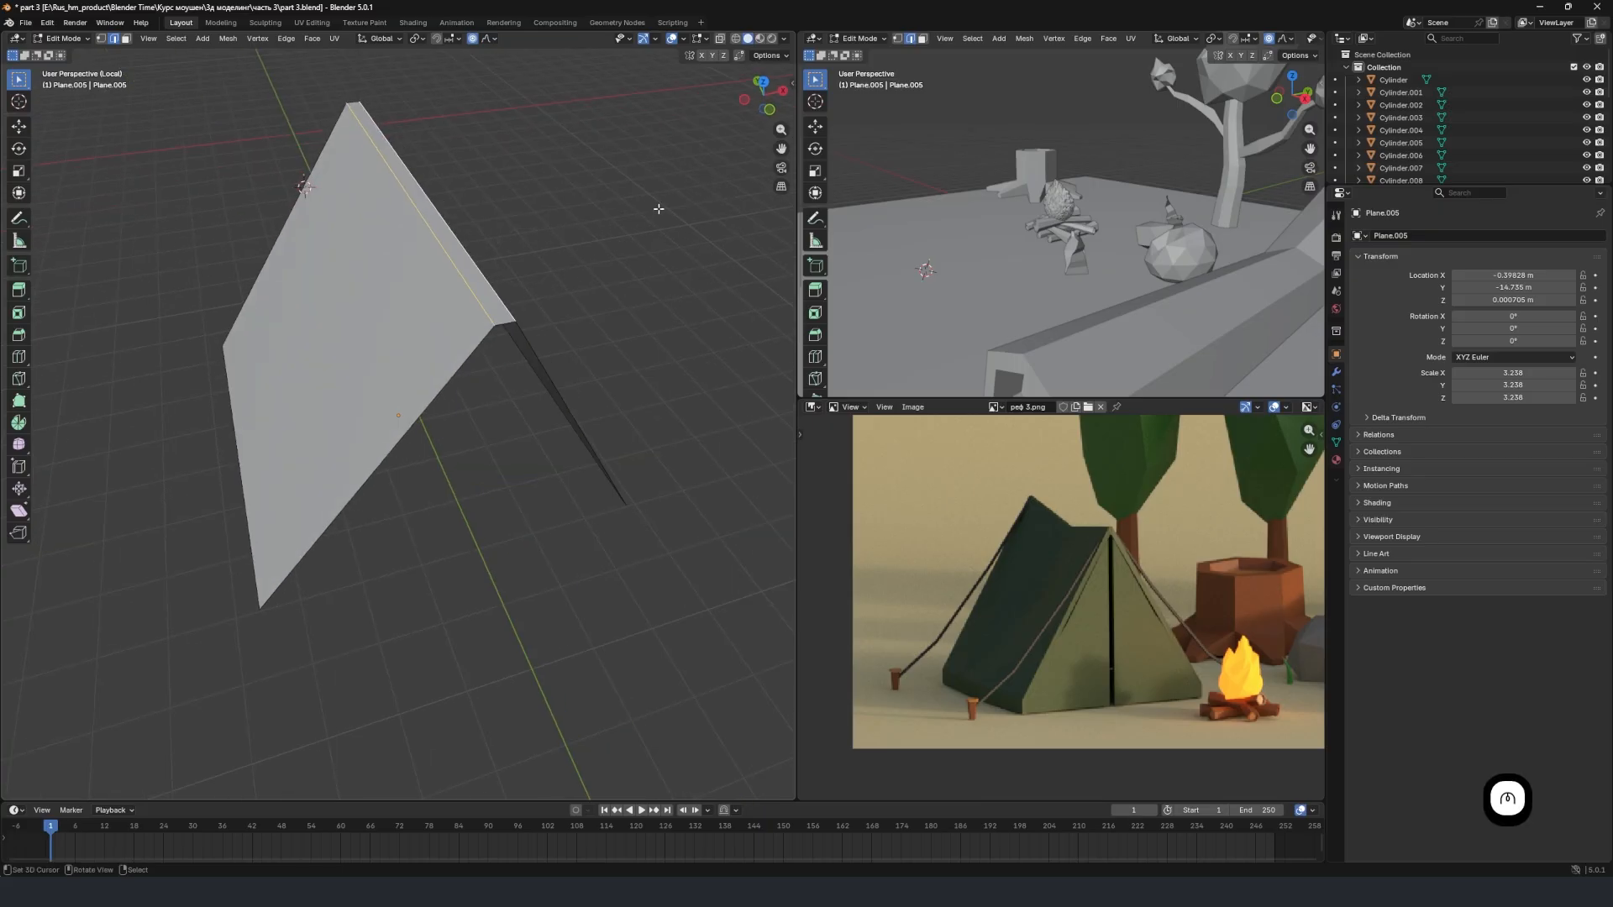
key("s")
key("x")
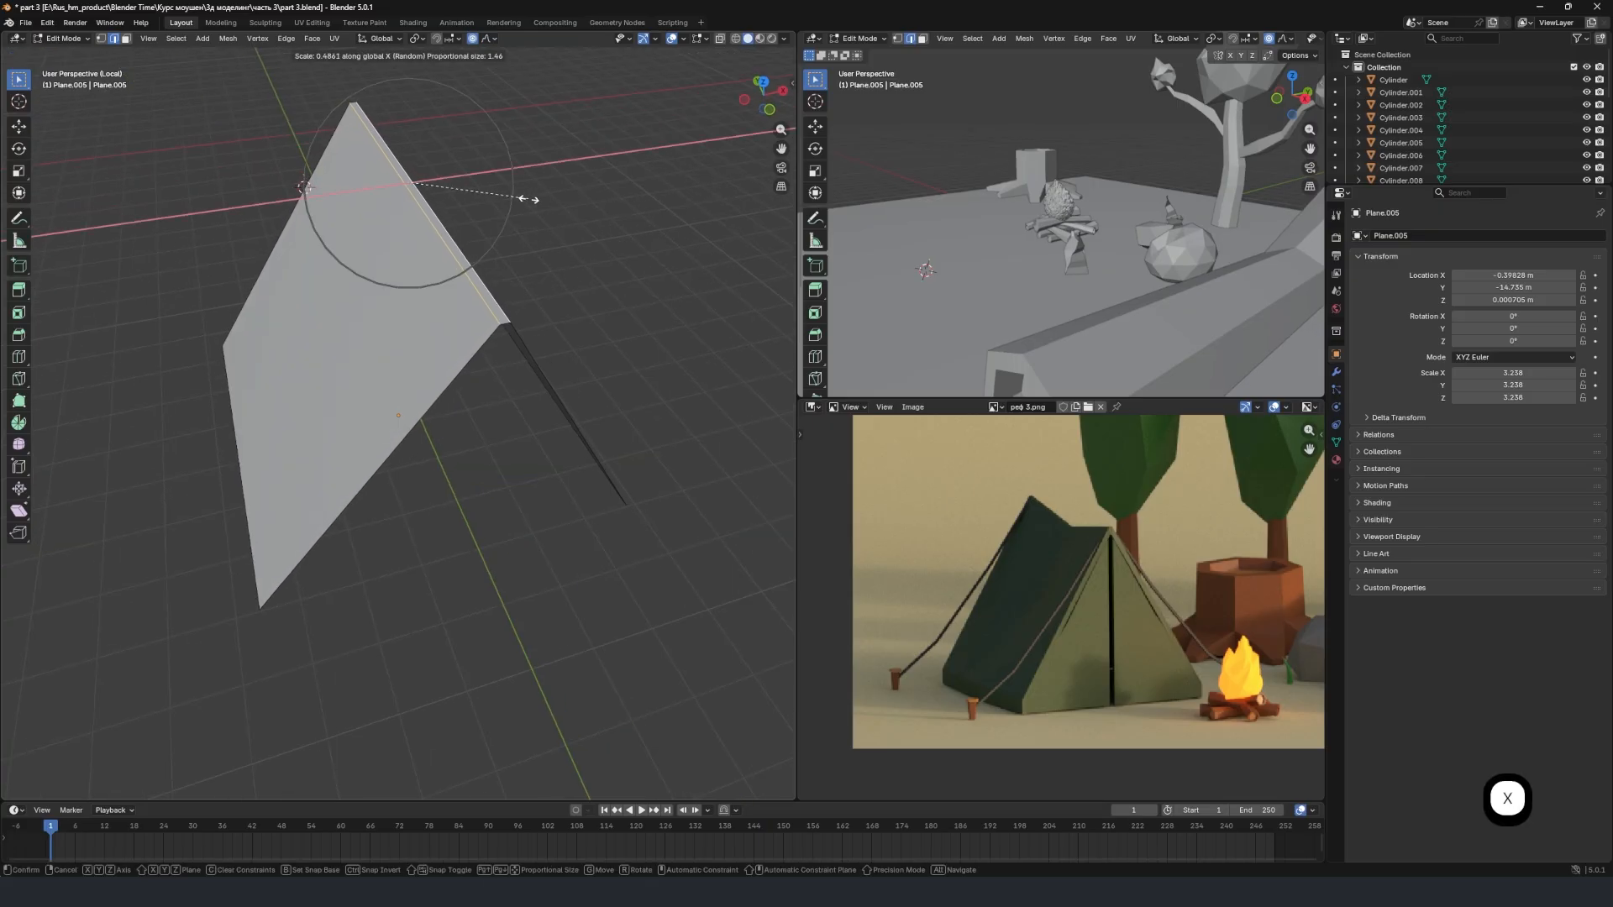
left_click(507, 242)
Add a loop cut to each sloping tent side and slide it down close to the side's lower edge.
middle_click_drag(507, 242, 511, 404)
scroll(1035, 733, "up", 3)
middle_click_drag(1035, 729, 1091, 579)
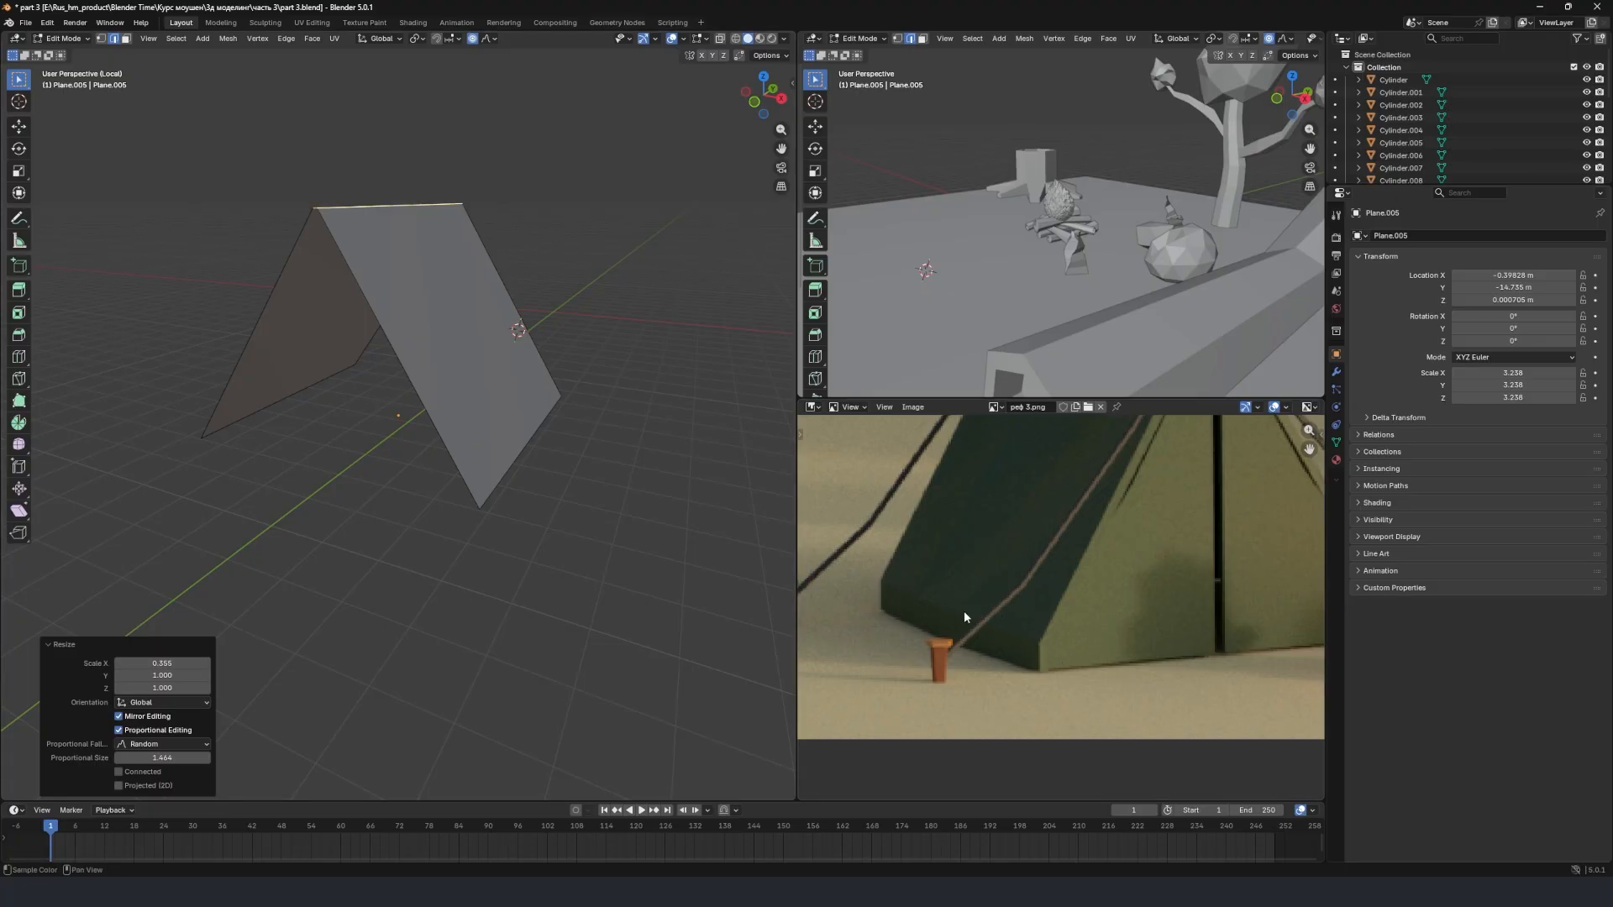
middle_click_drag(419, 426, 386, 380)
key("ctrl+r")
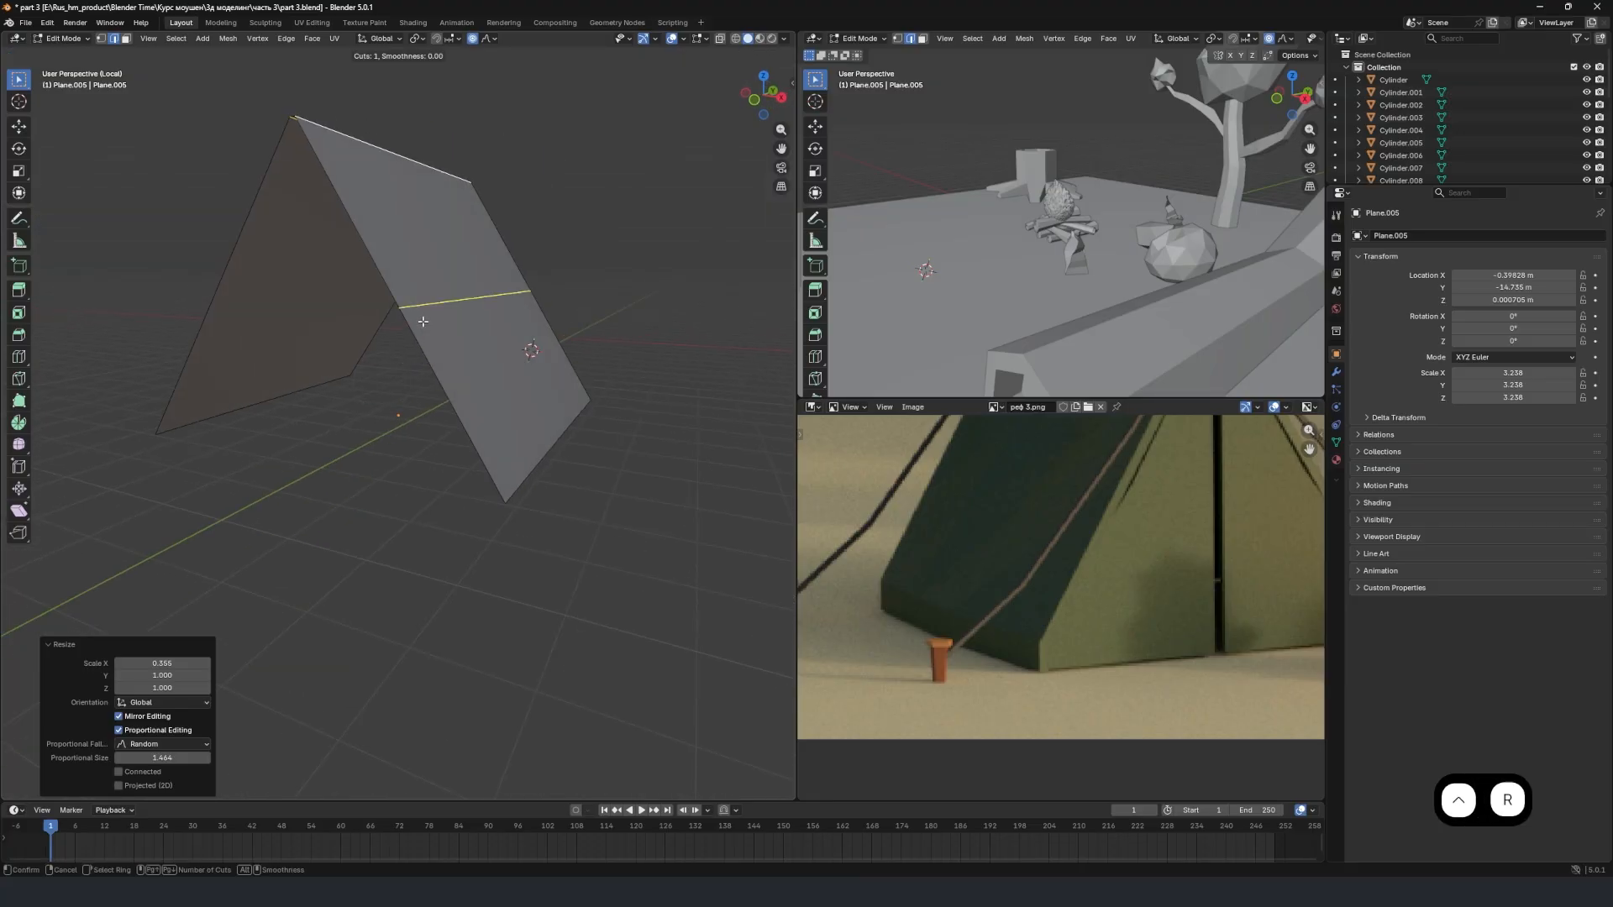
left_click(423, 321)
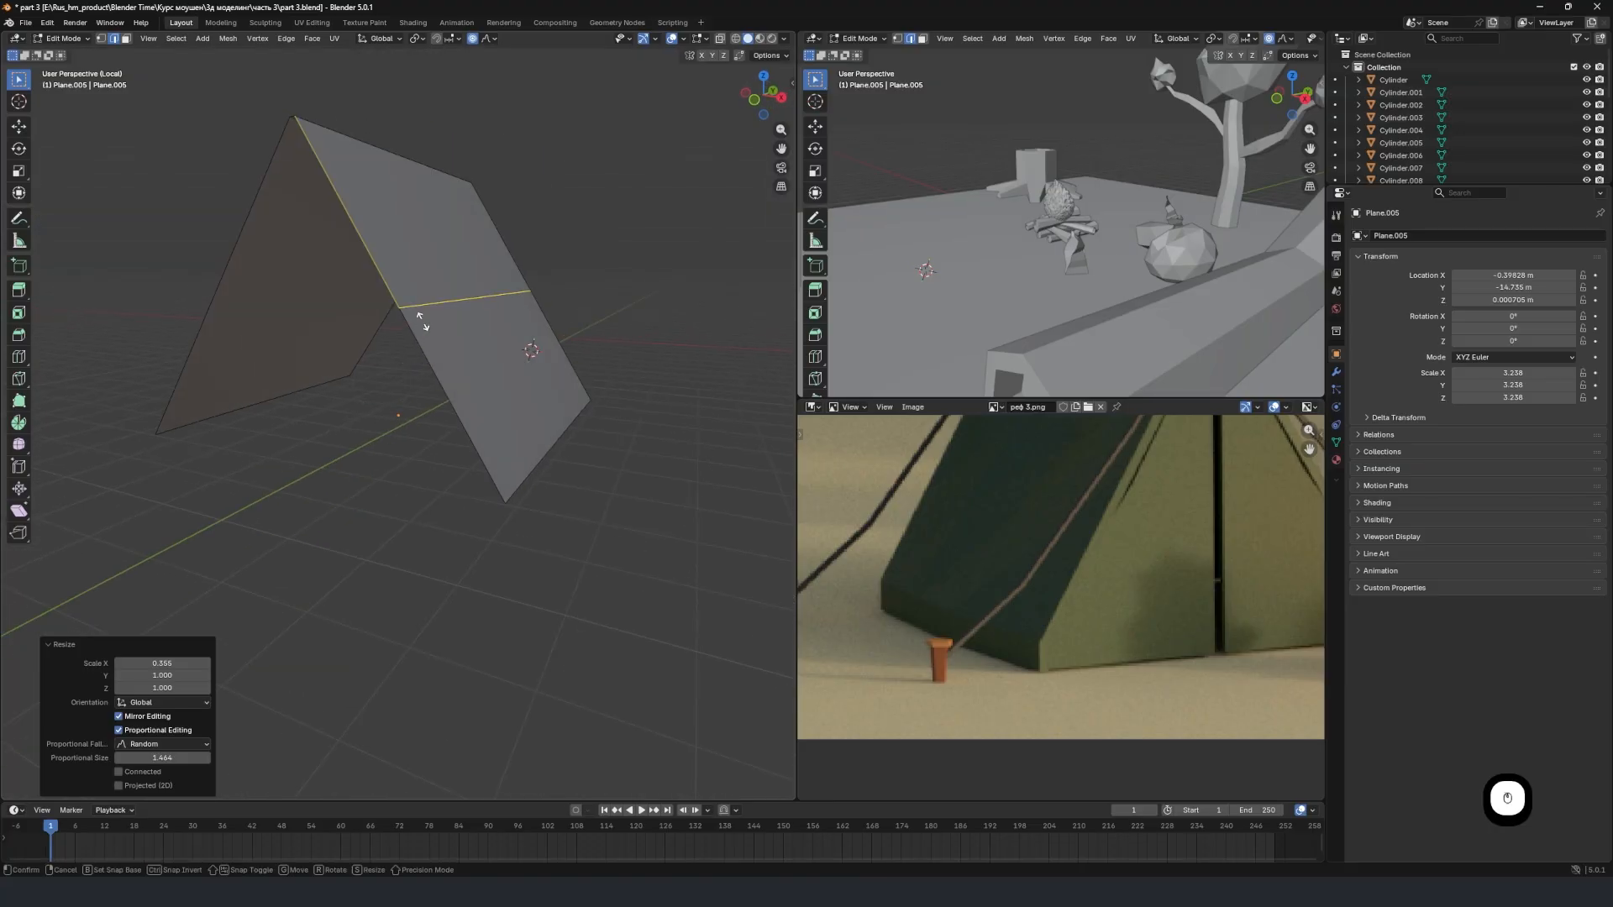
left_click(538, 474)
middle_click_drag(539, 475, 347, 276)
key("ctrl+r")
left_click(366, 299)
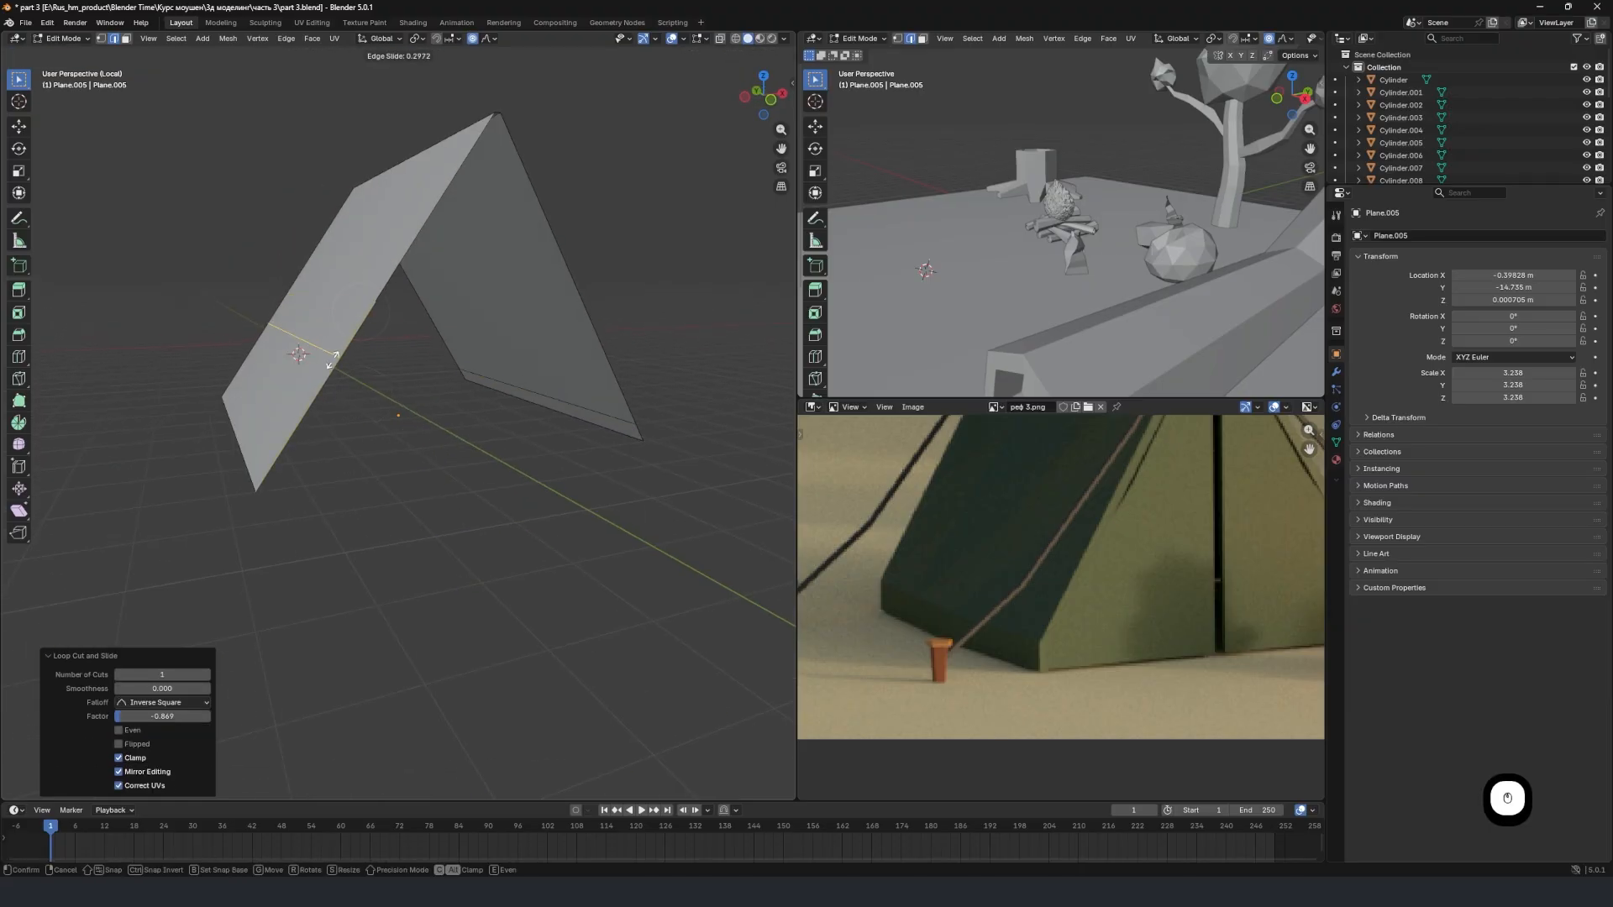
left_click(311, 513)
middle_click_drag(319, 487, 375, 436)
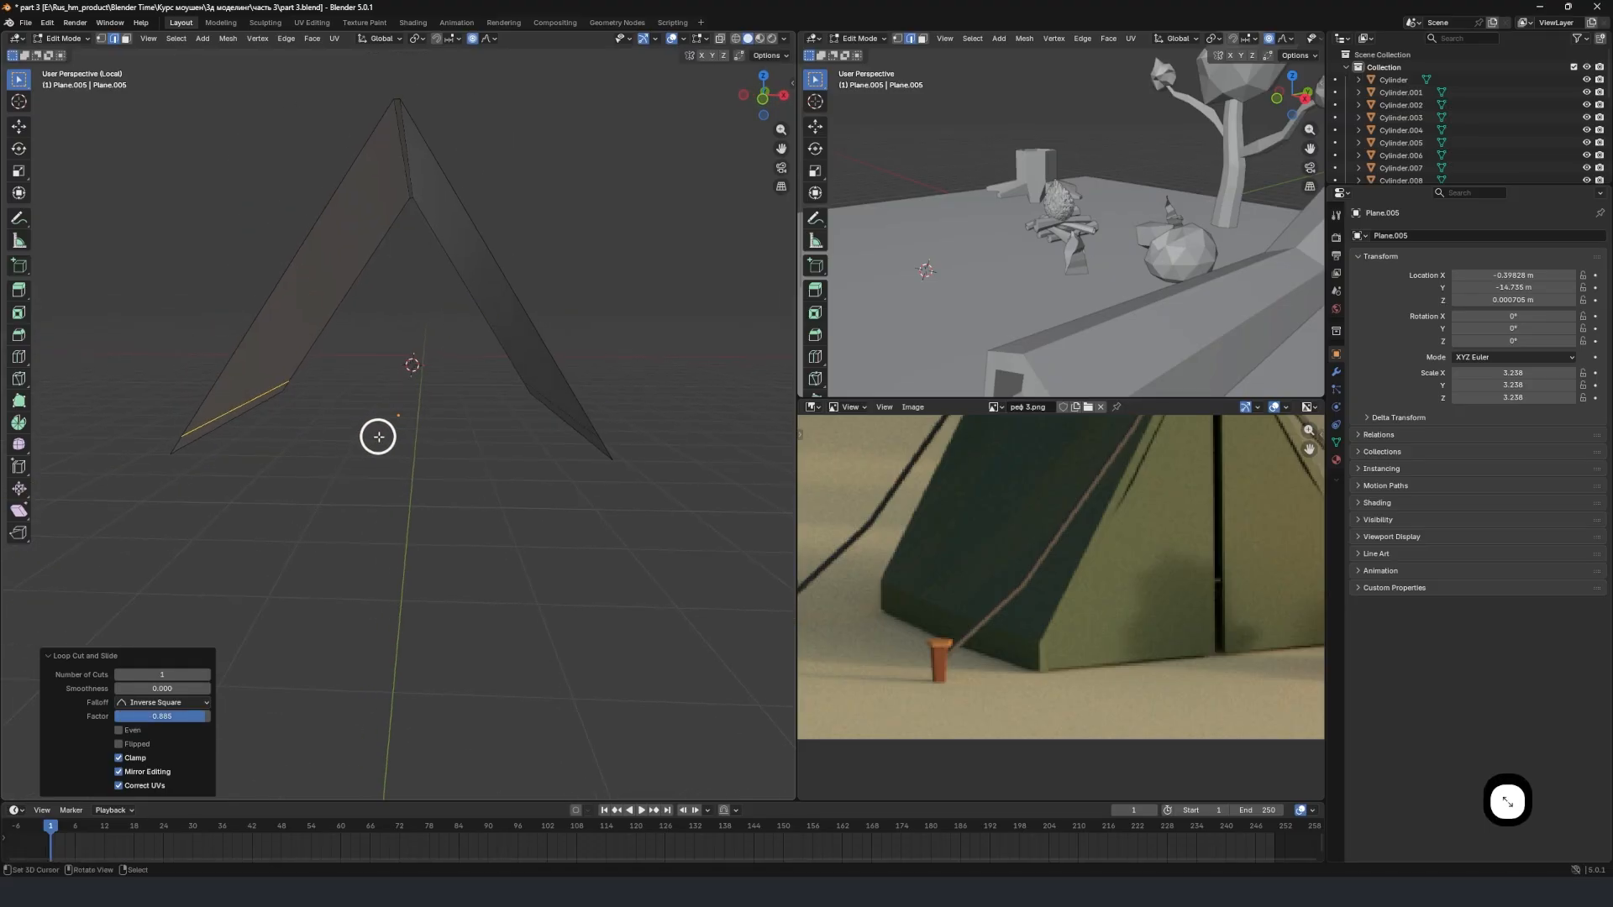
key("KP_1")
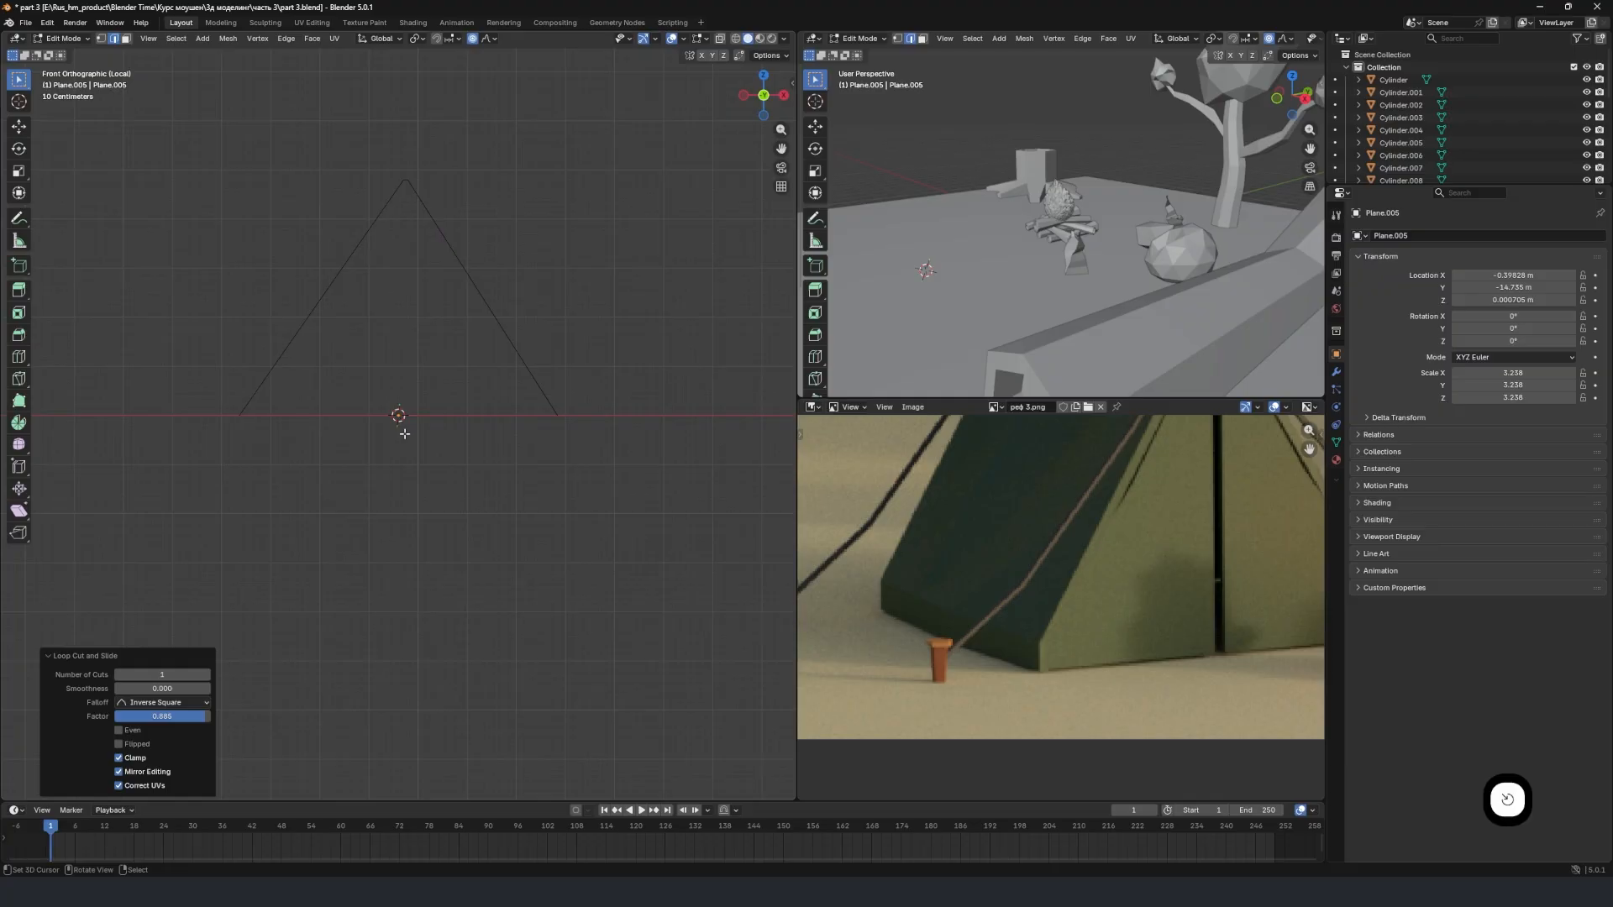
left_click(101, 37)
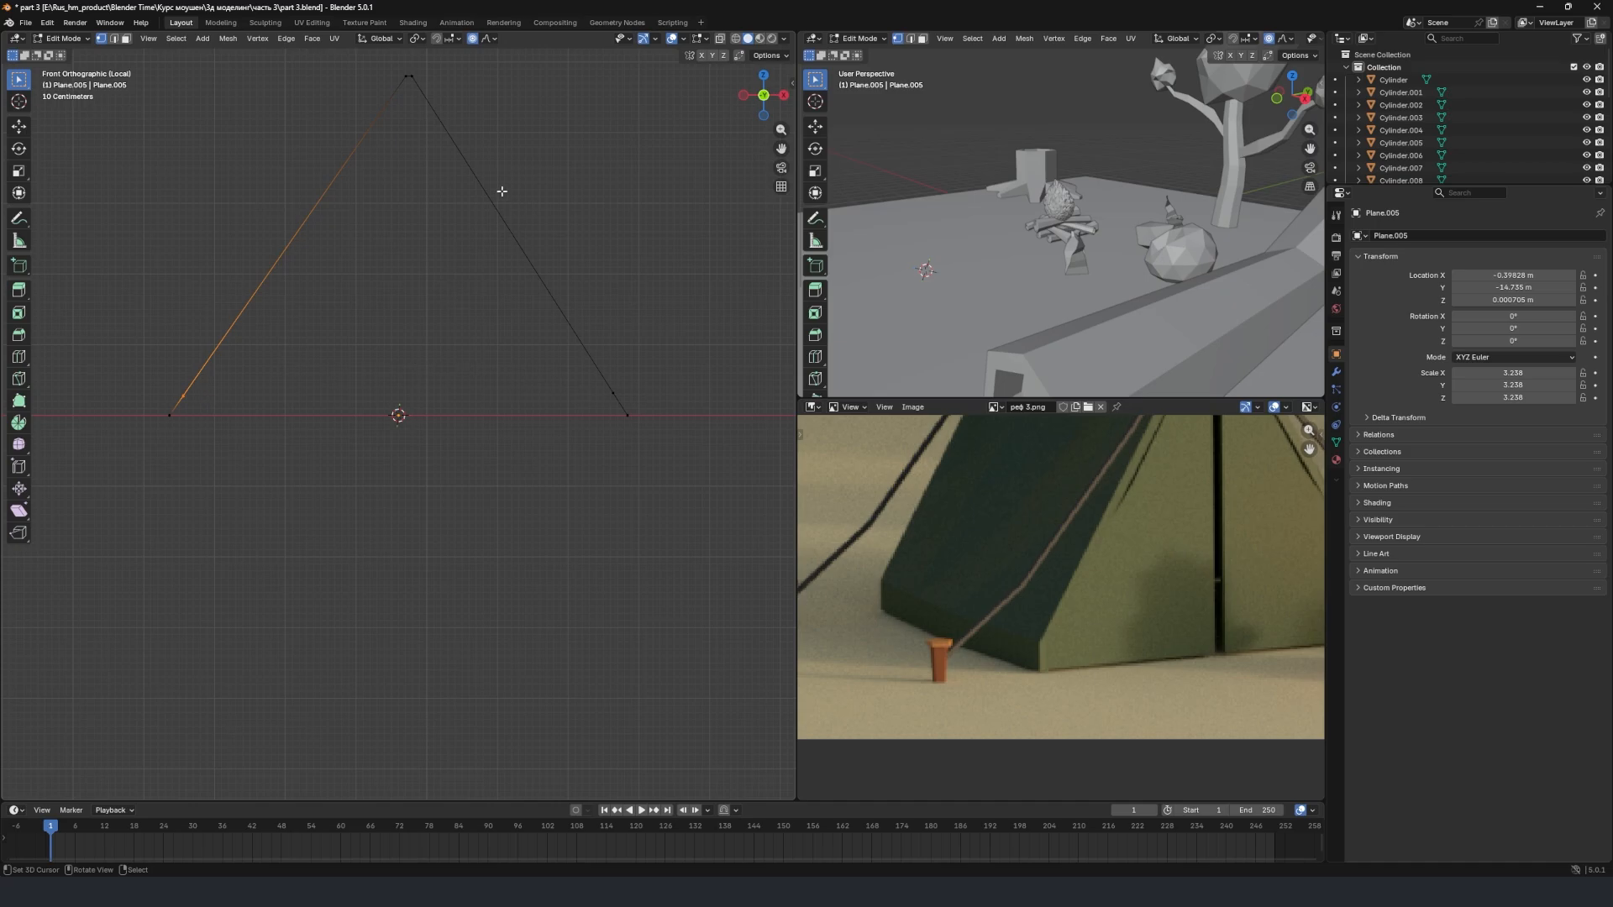
middle_click_drag(487, 237, 435, 406)
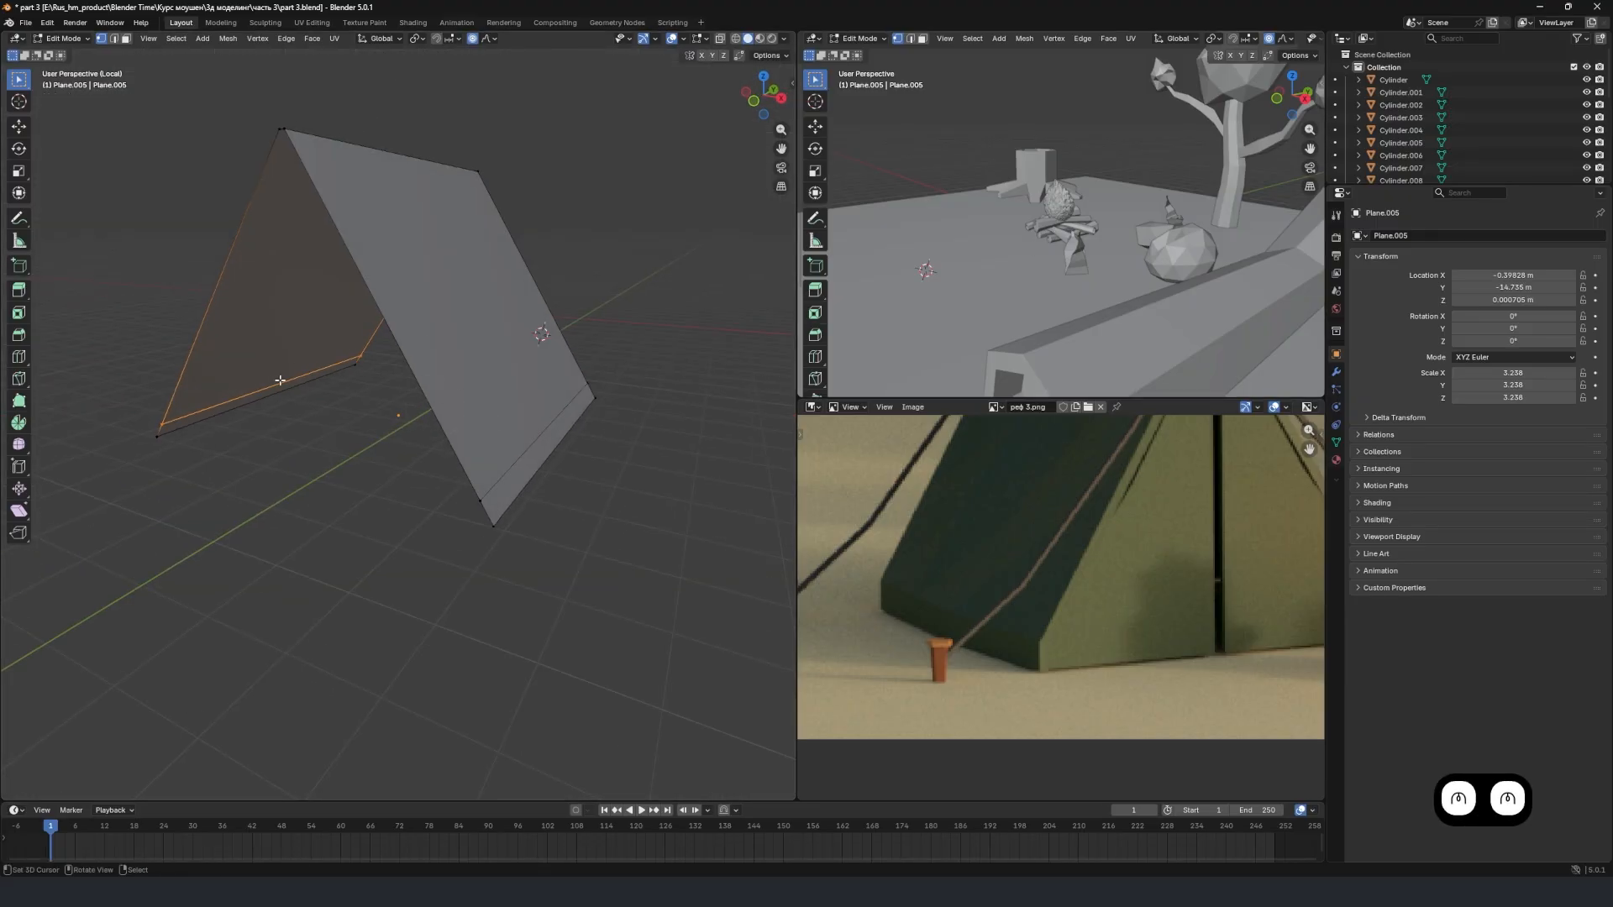
mouse_move(354, 438)
middle_mouse_down()
mouse_move(389, 446)
mouse_move(359, 431)
middle_mouse_up()
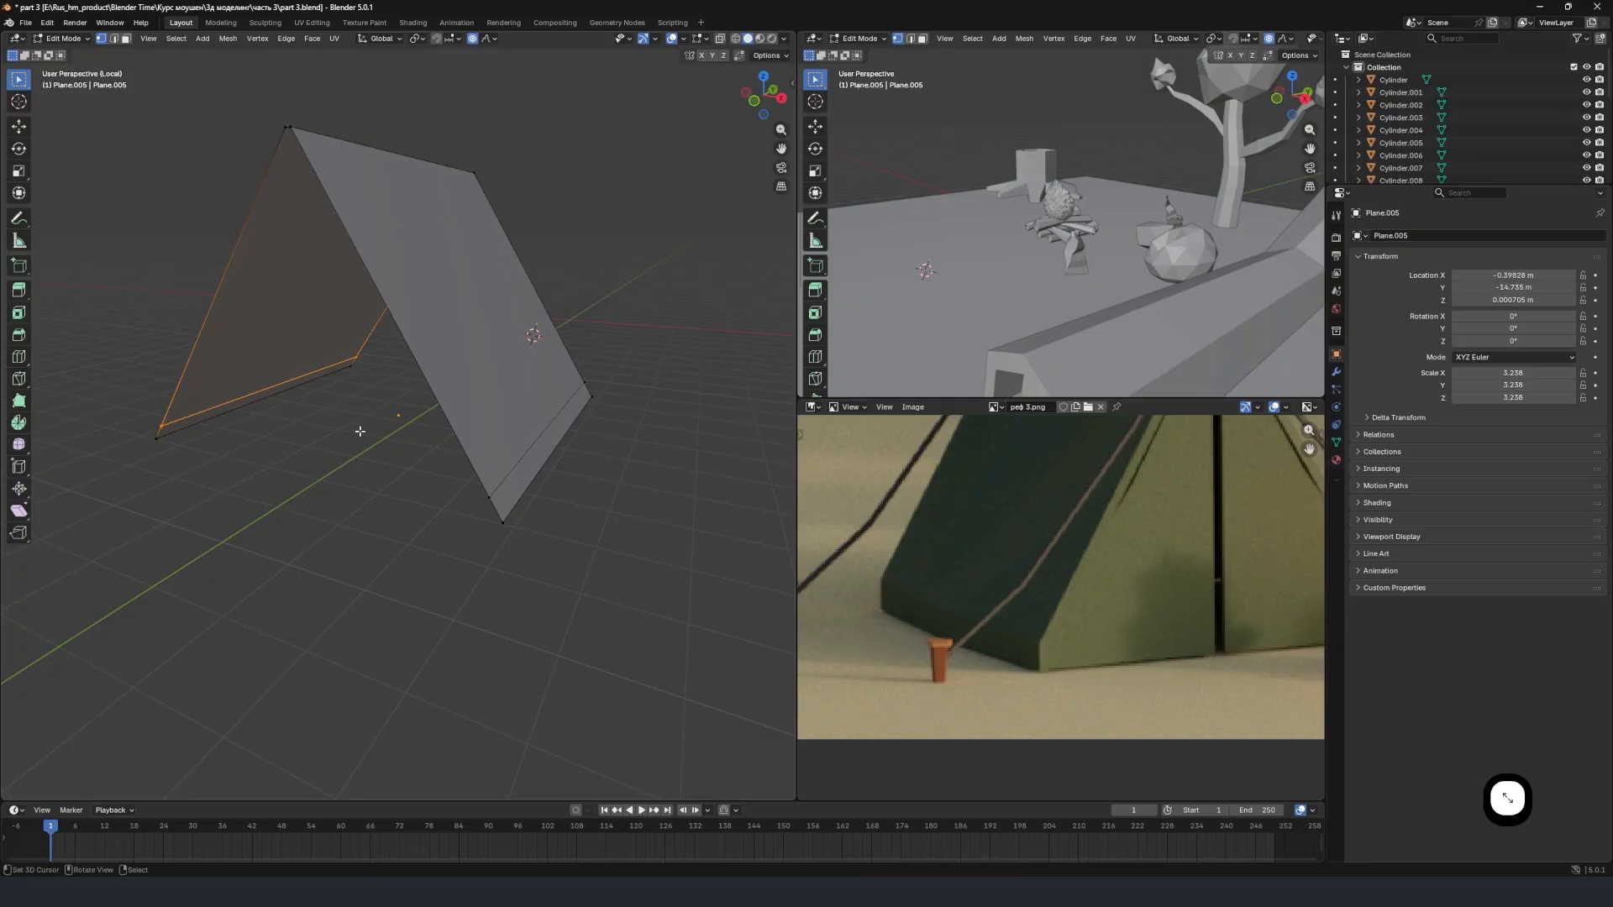
In edge selection mode, select the loop-cut edges near the bottom of both sloping tent sides.
left_click(113, 39)
left_click(527, 428)
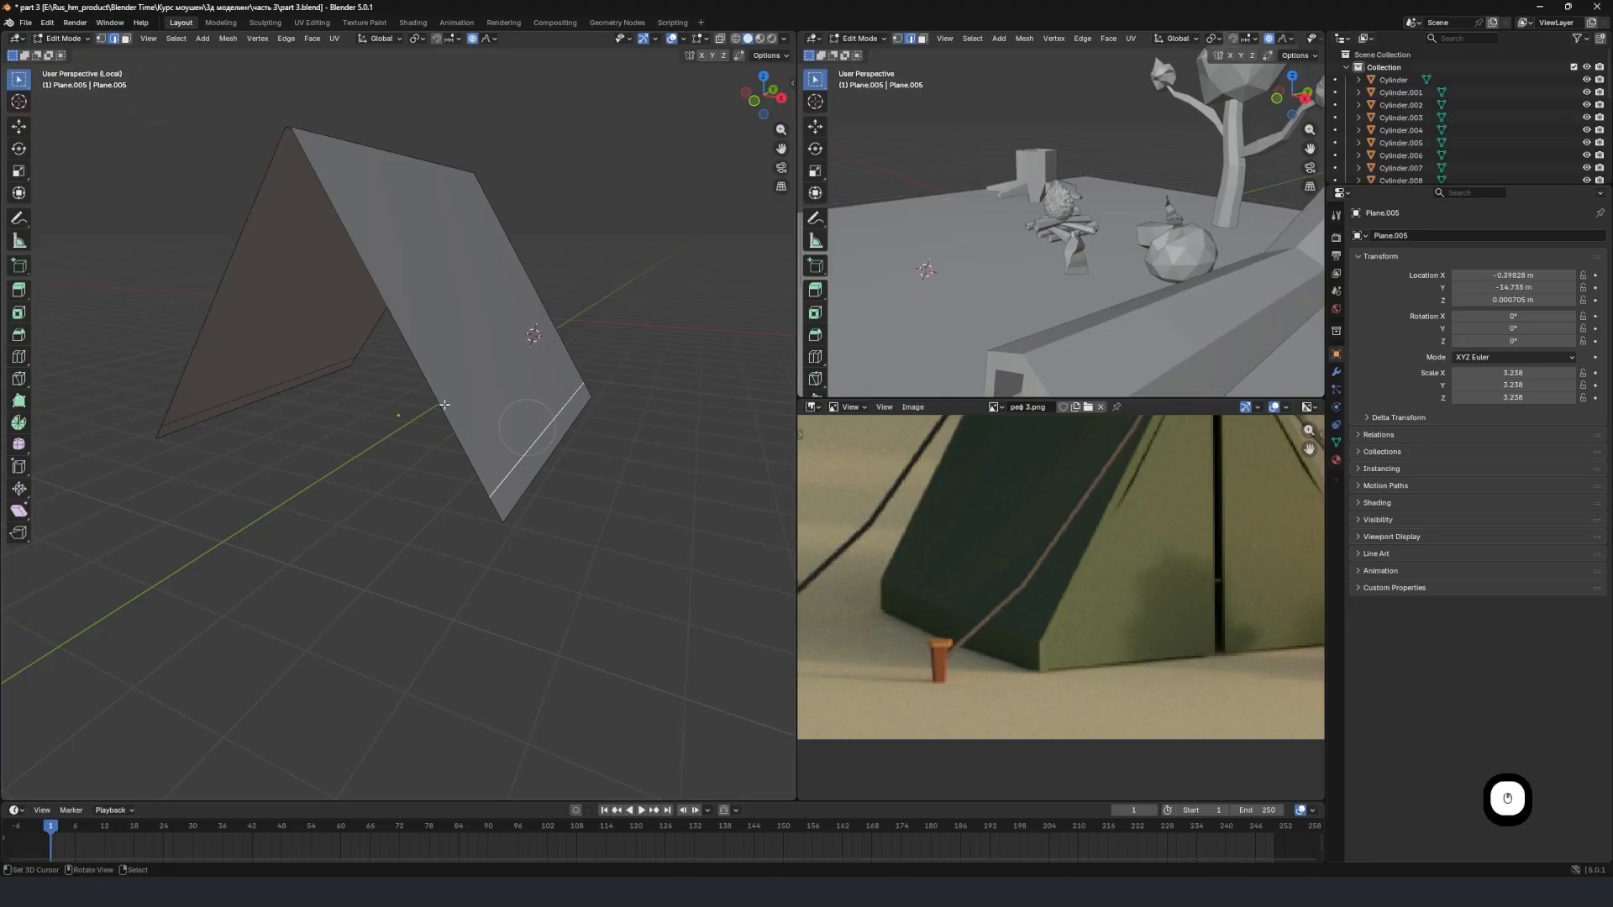
left_click(267, 383, "shift")
middle_click_drag(267, 387, 374, 403)
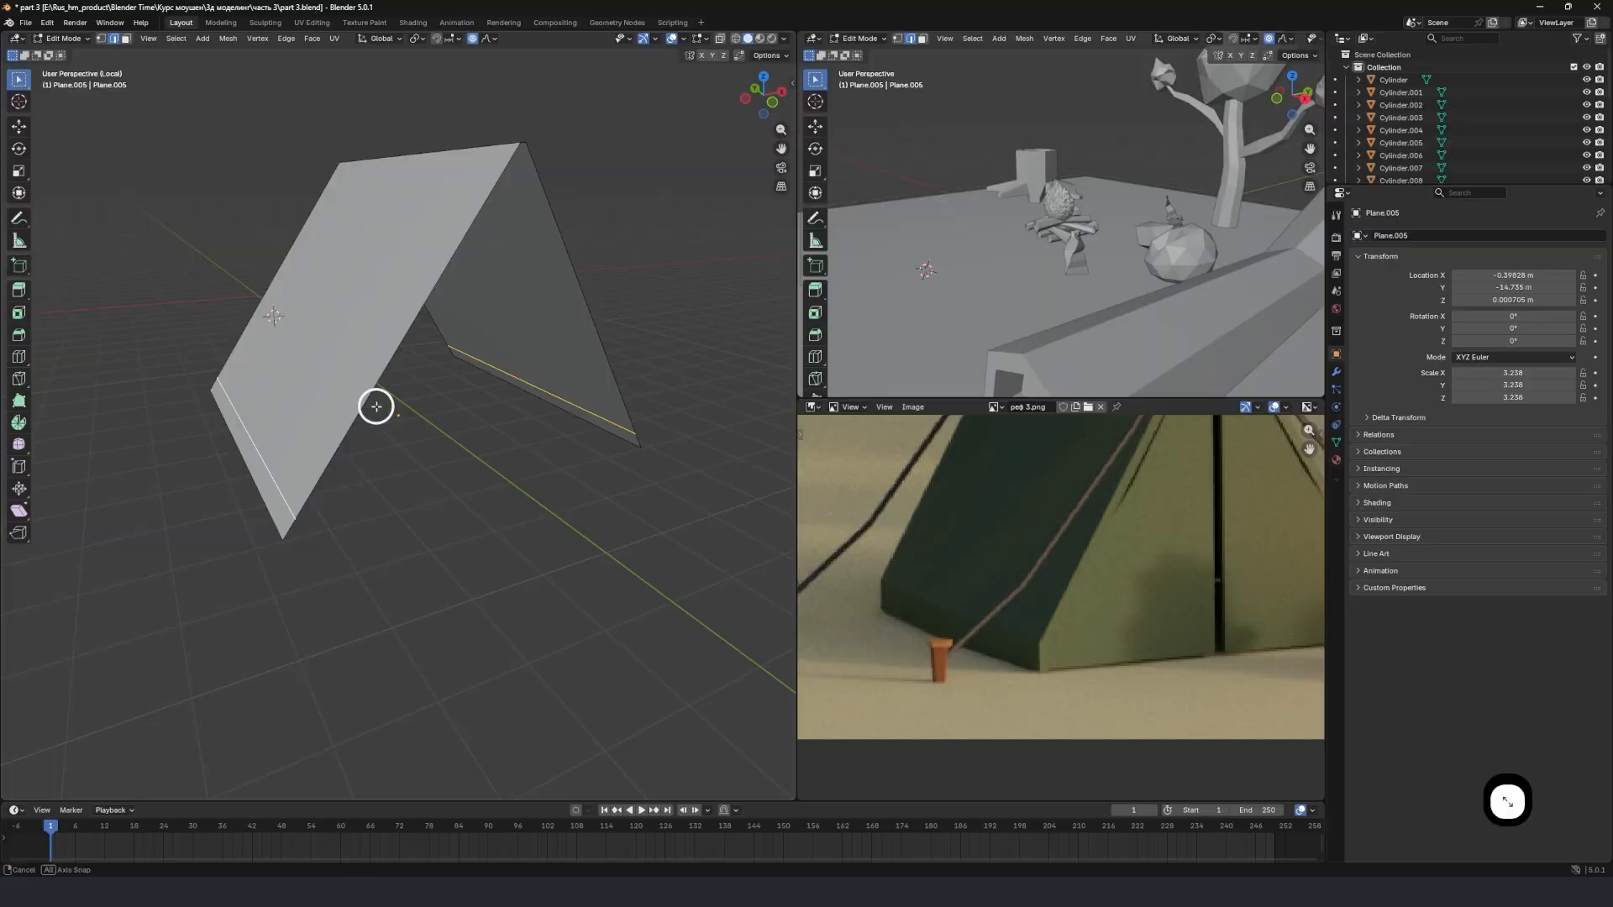
Try to widen the two lower loop-cut edges along X with proportional editing on, and undo the scaling.
key("s")
key("x")
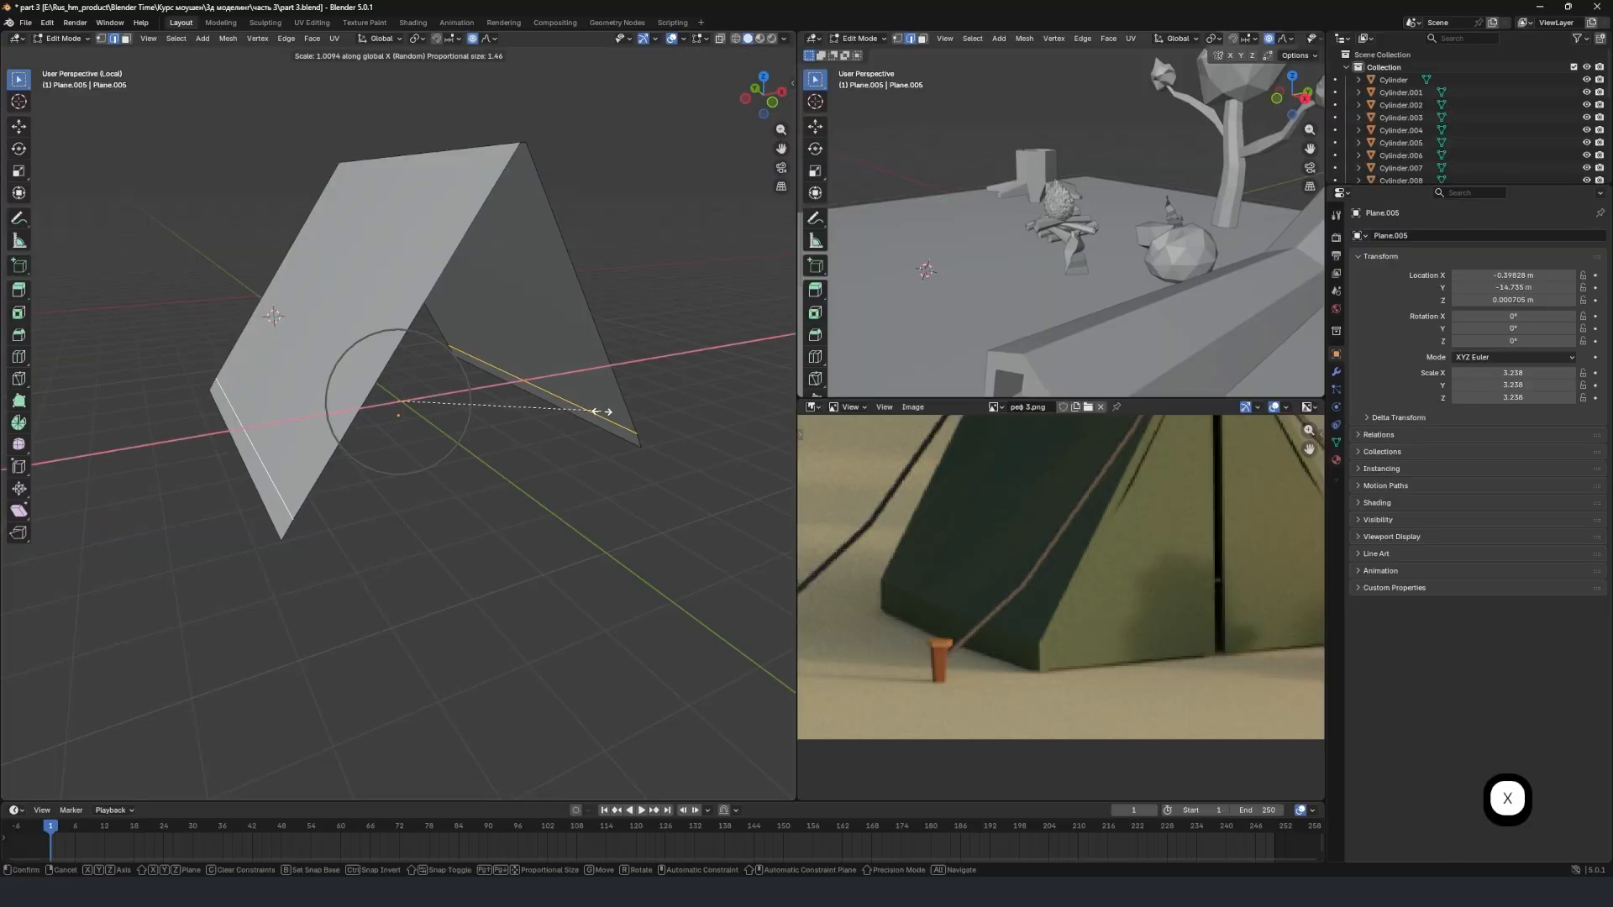
left_click(617, 412)
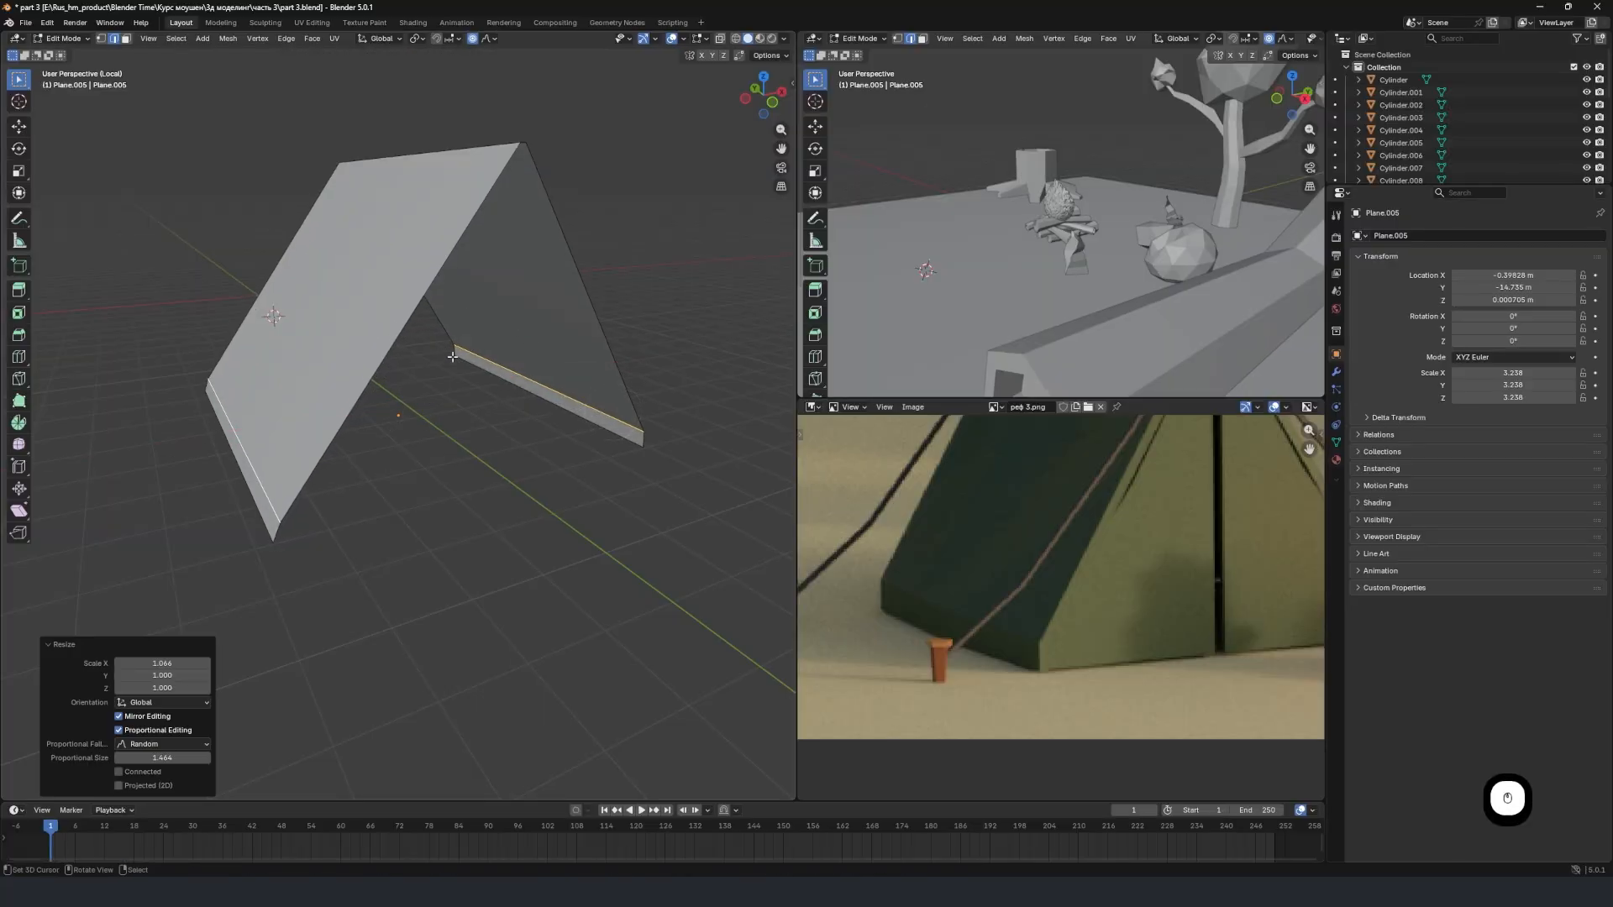
key("ctrl+z")
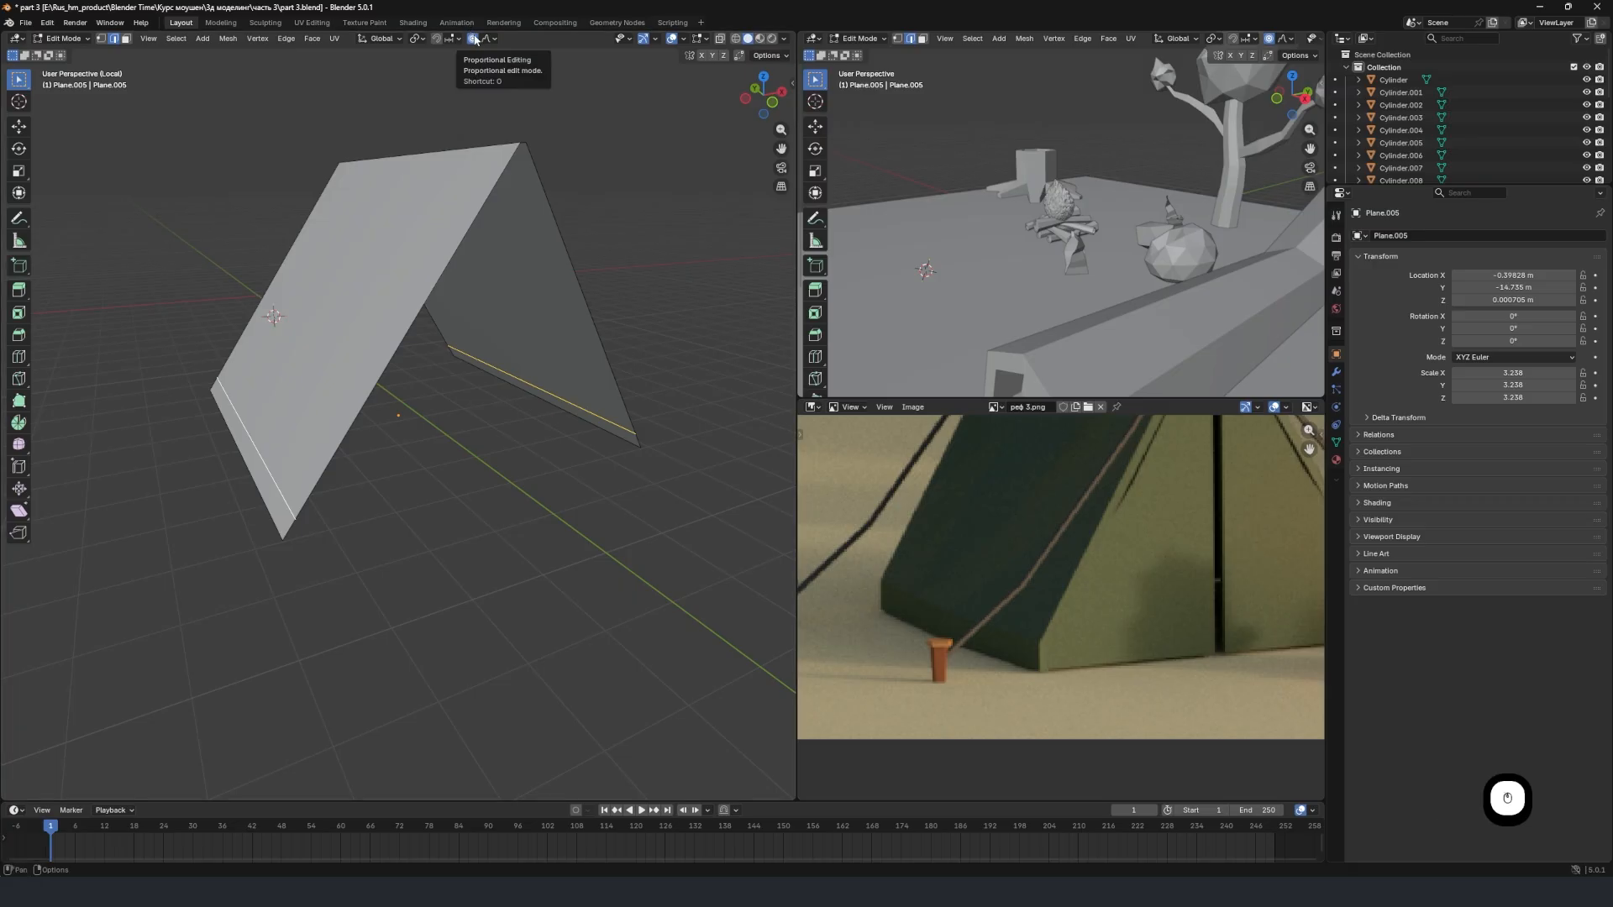
Turn off proportional editing and scale the two lower loop-cut edges along X to about 1.068 to flare the tent sides.
left_click(475, 39)
middle_click_drag(600, 326, 550, 329)
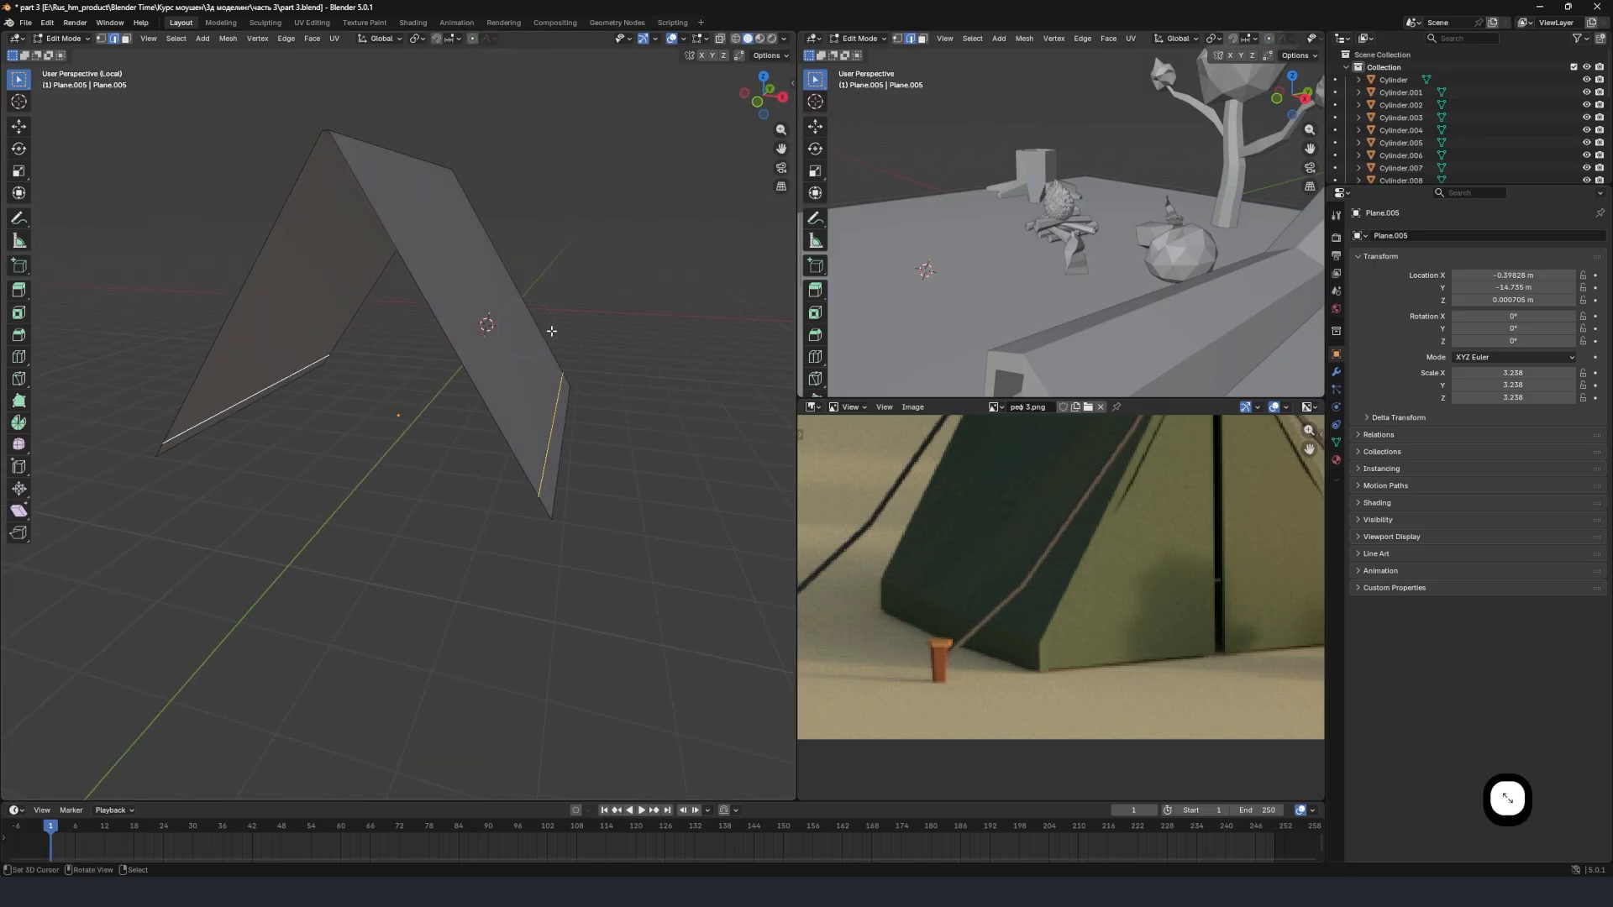
key("s")
key("x")
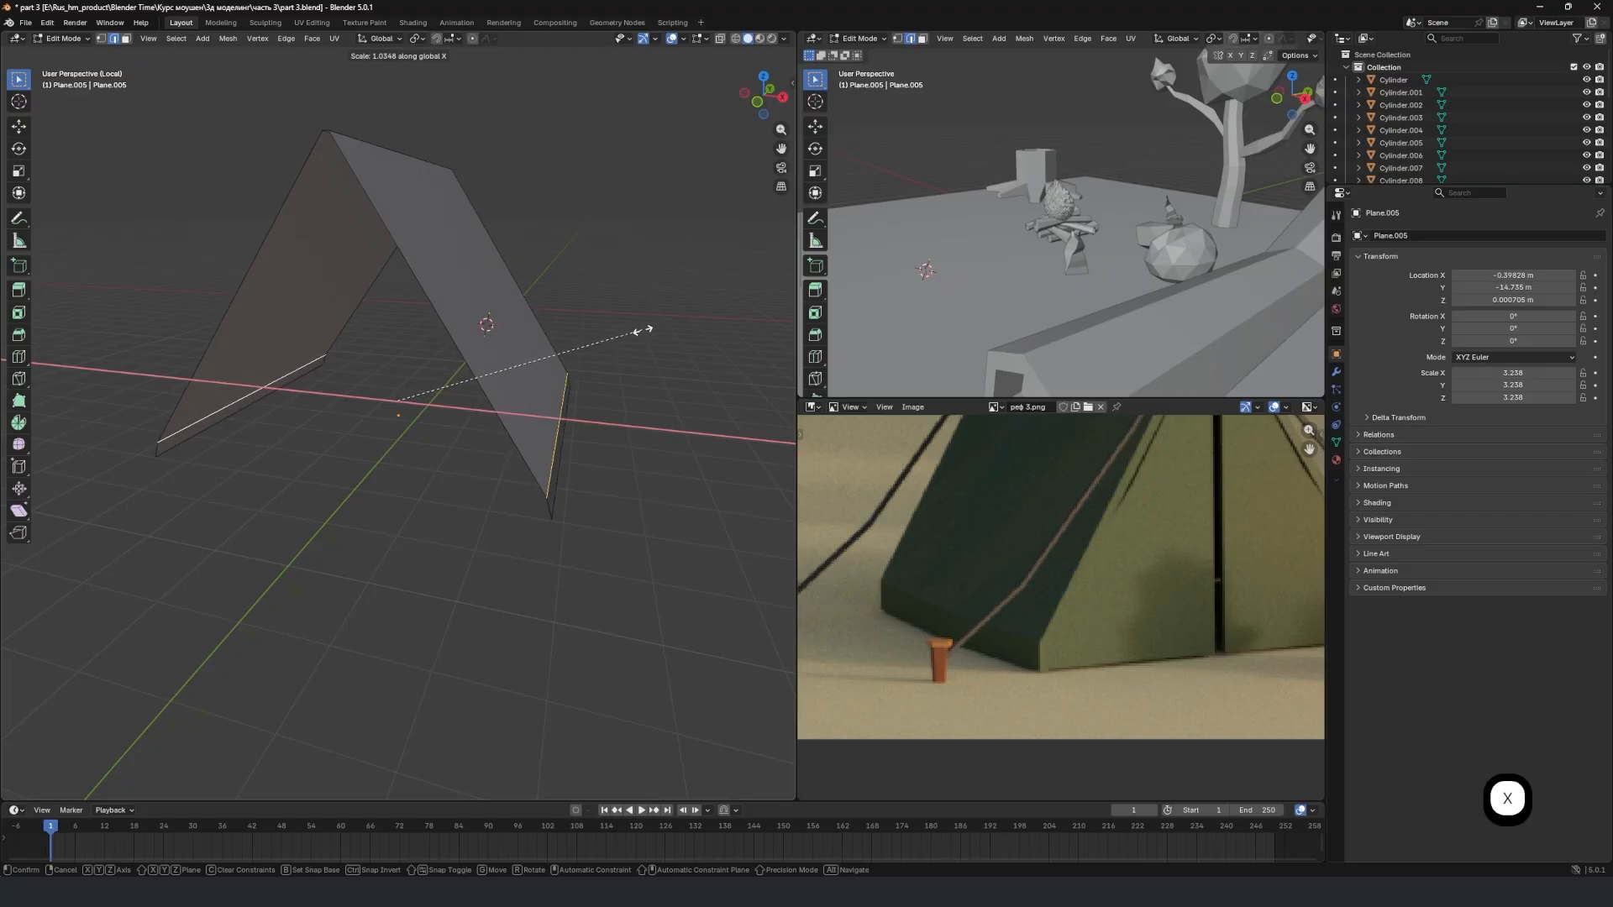
left_click(644, 358)
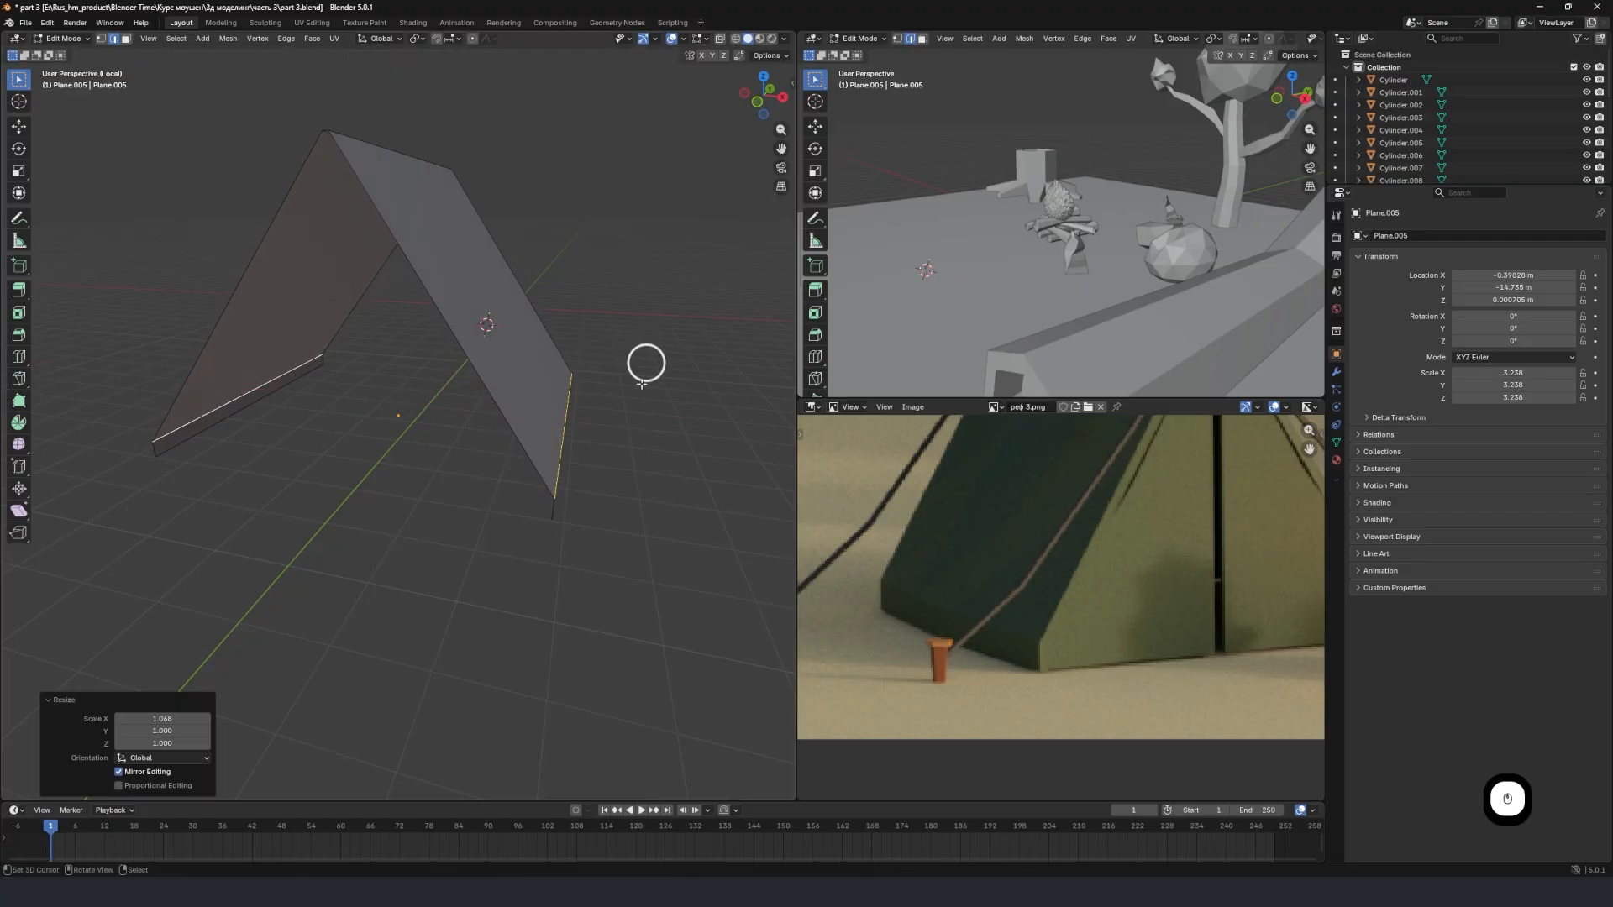
Examine the bent lower borders and overall tent shape from several angles against the tent in the reference image.
middle_click_drag(562, 471, 458, 447)
scroll(353, 457, "up", 3)
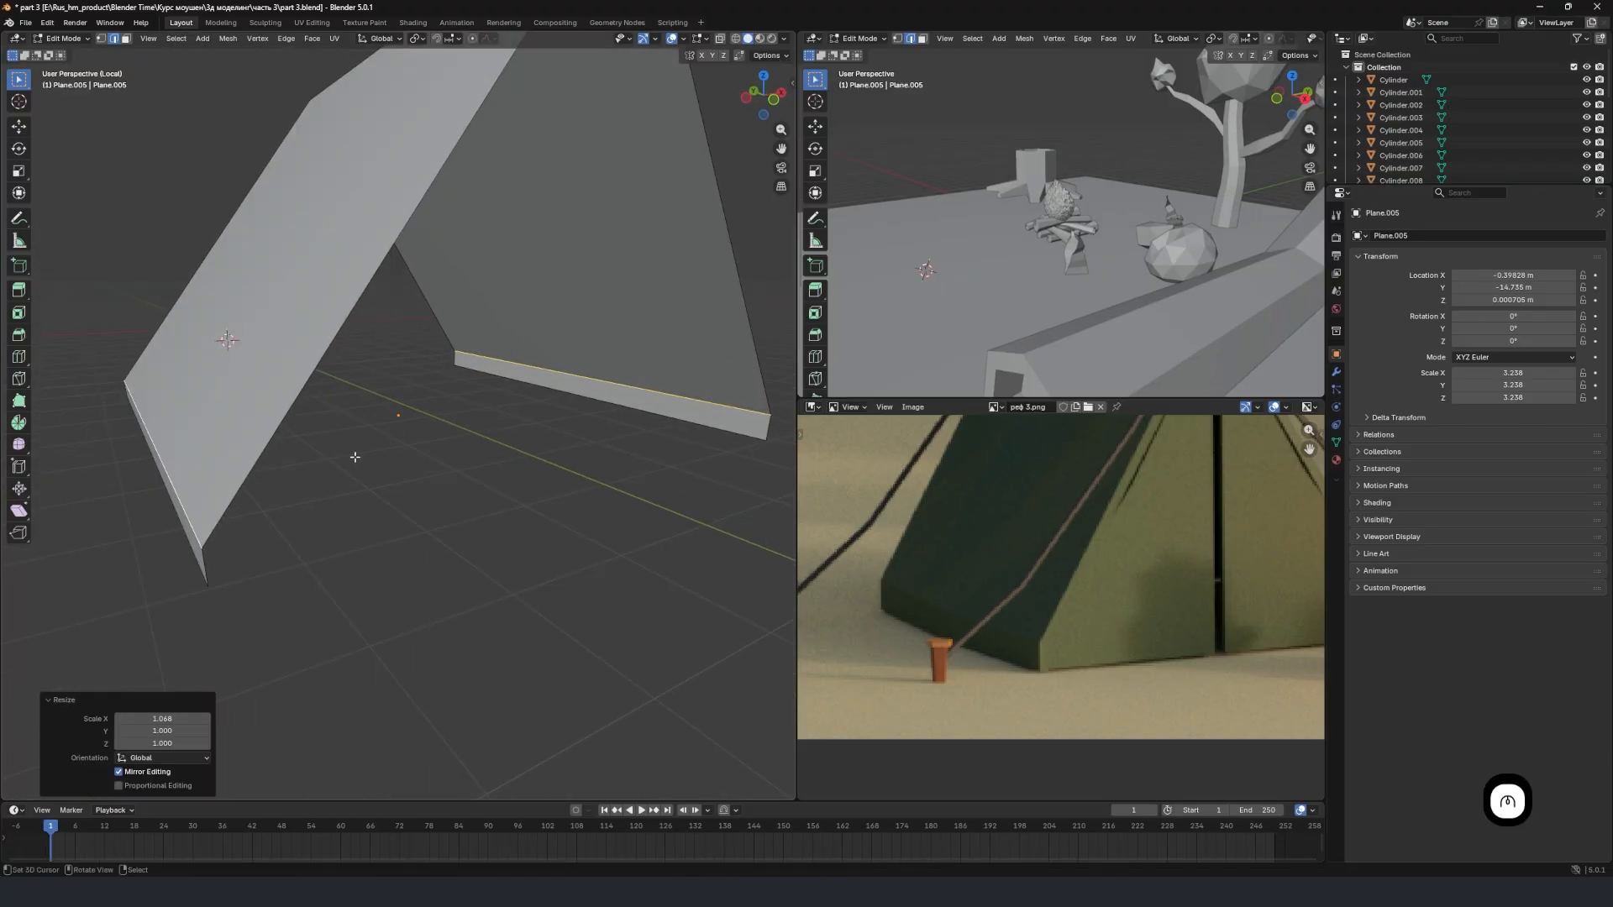
scroll(286, 487, "down", 1)
middle_click_drag(257, 483, 217, 440)
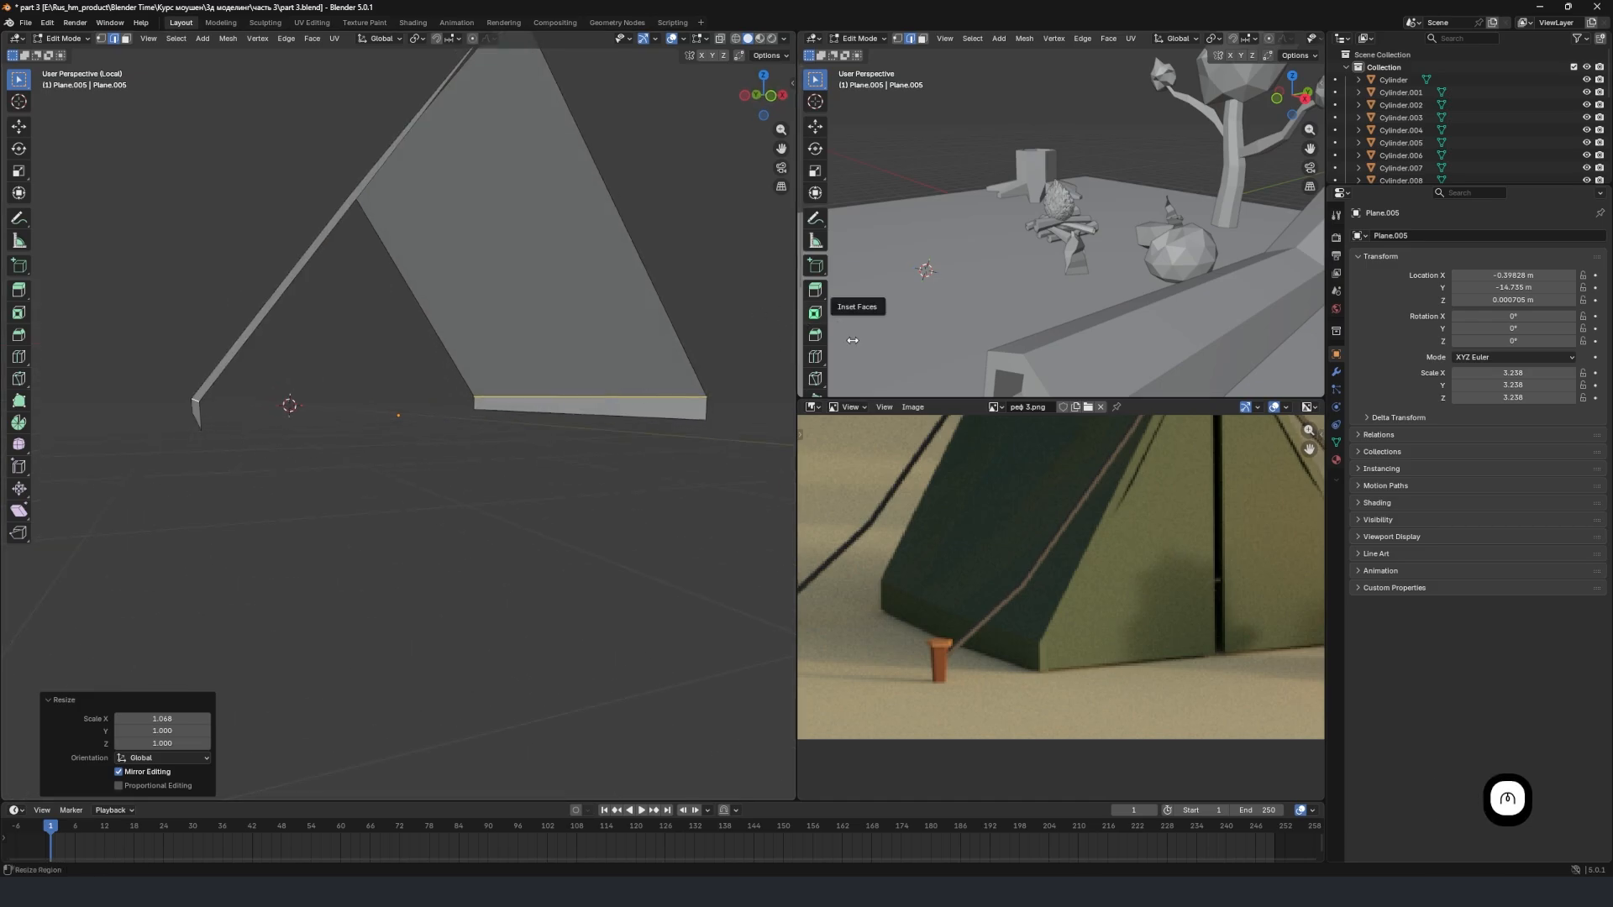
scroll(1069, 576, "down", 2)
mouse_move(550, 440)
middle_mouse_down()
mouse_move(538, 410)
mouse_move(554, 432)
mouse_move(539, 437)
middle_mouse_up()
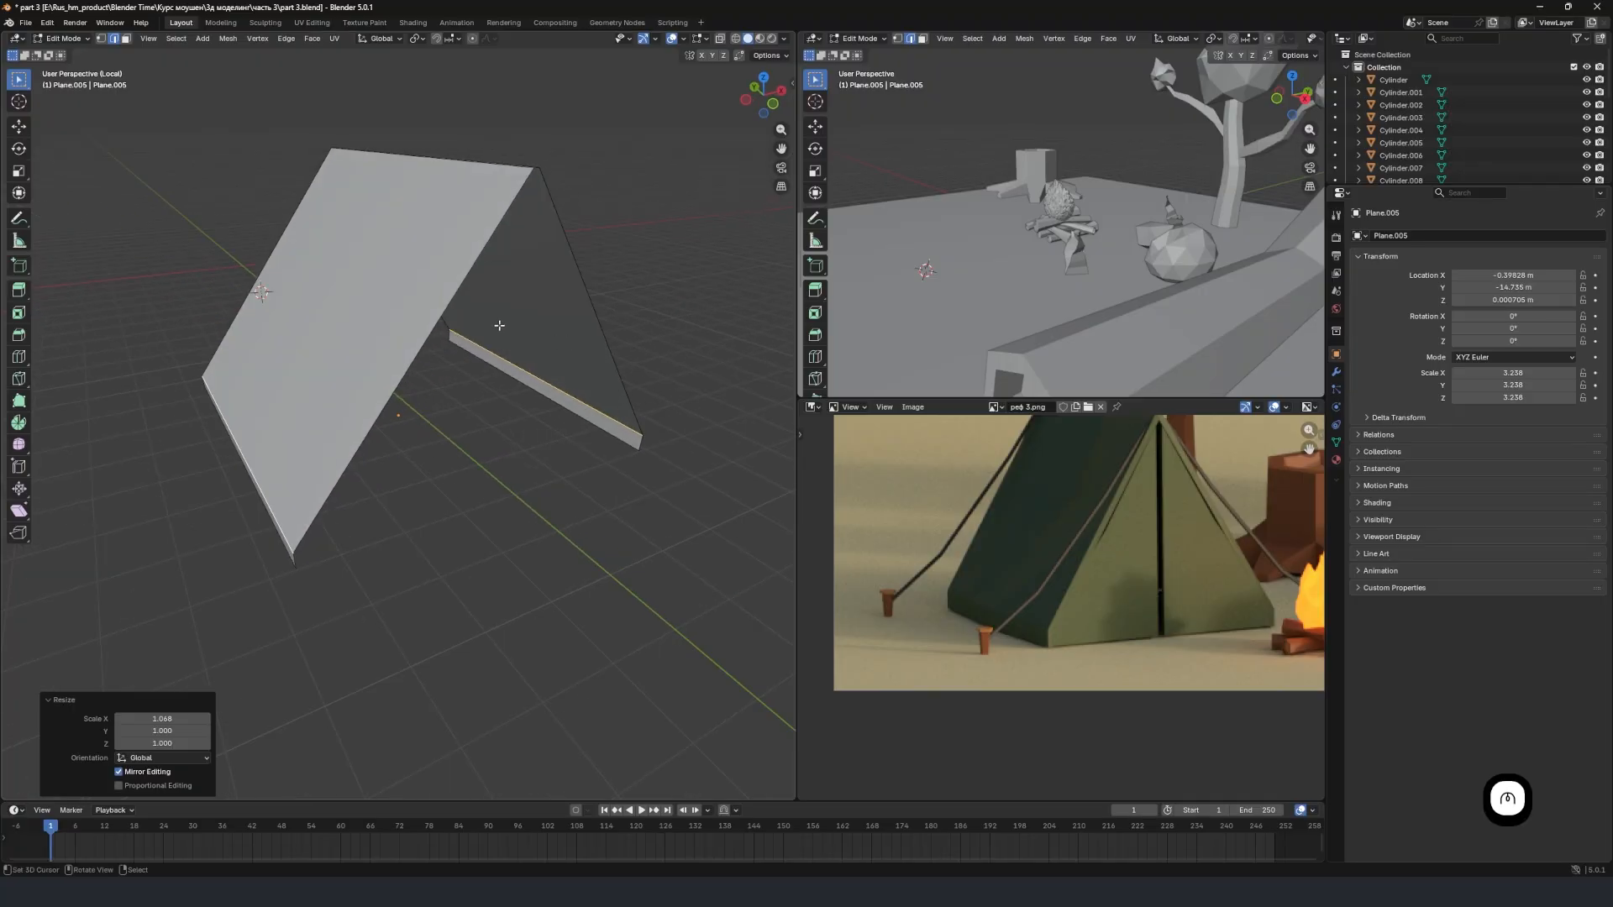
scroll(528, 335, "up", 2)
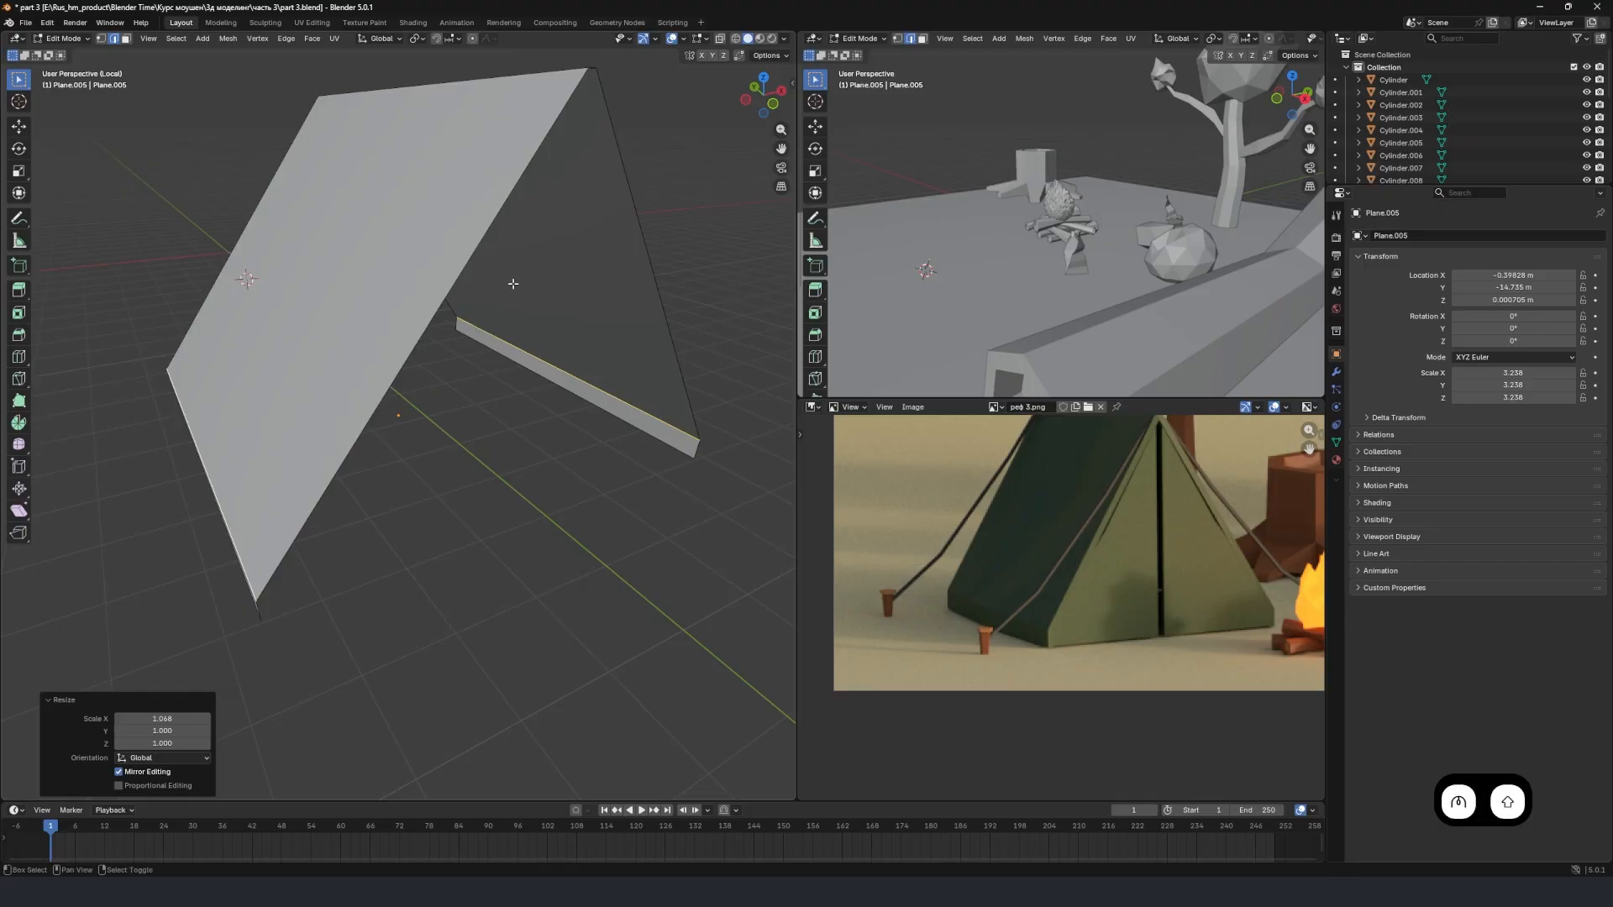
middle_click_drag(507, 298, 524, 335, "shift")
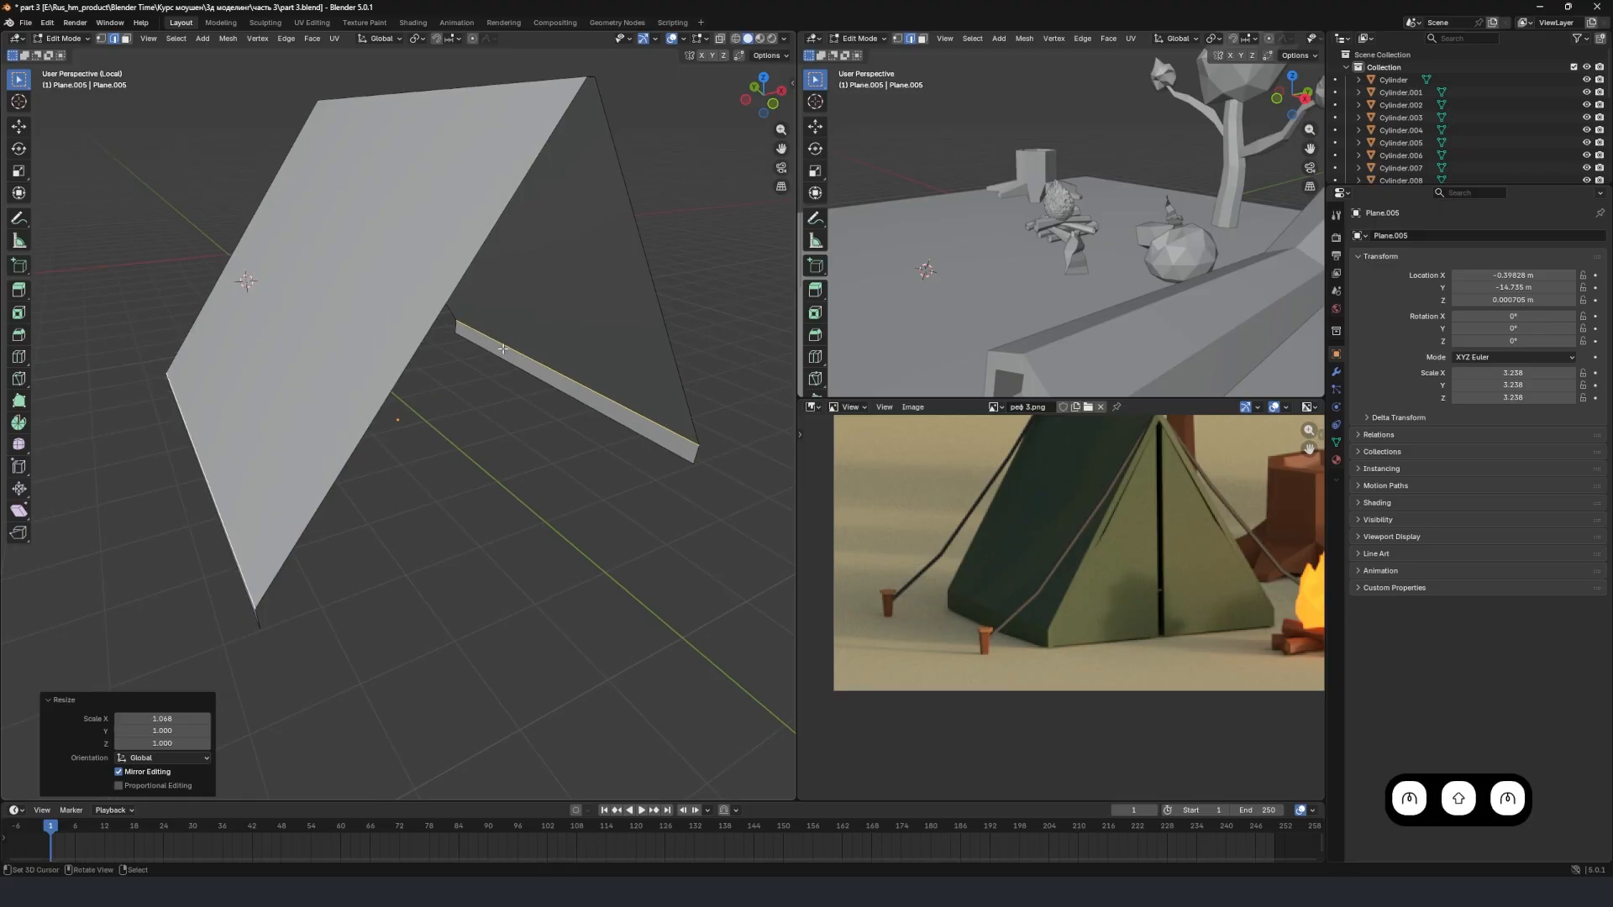
scroll(495, 352, "down", 2)
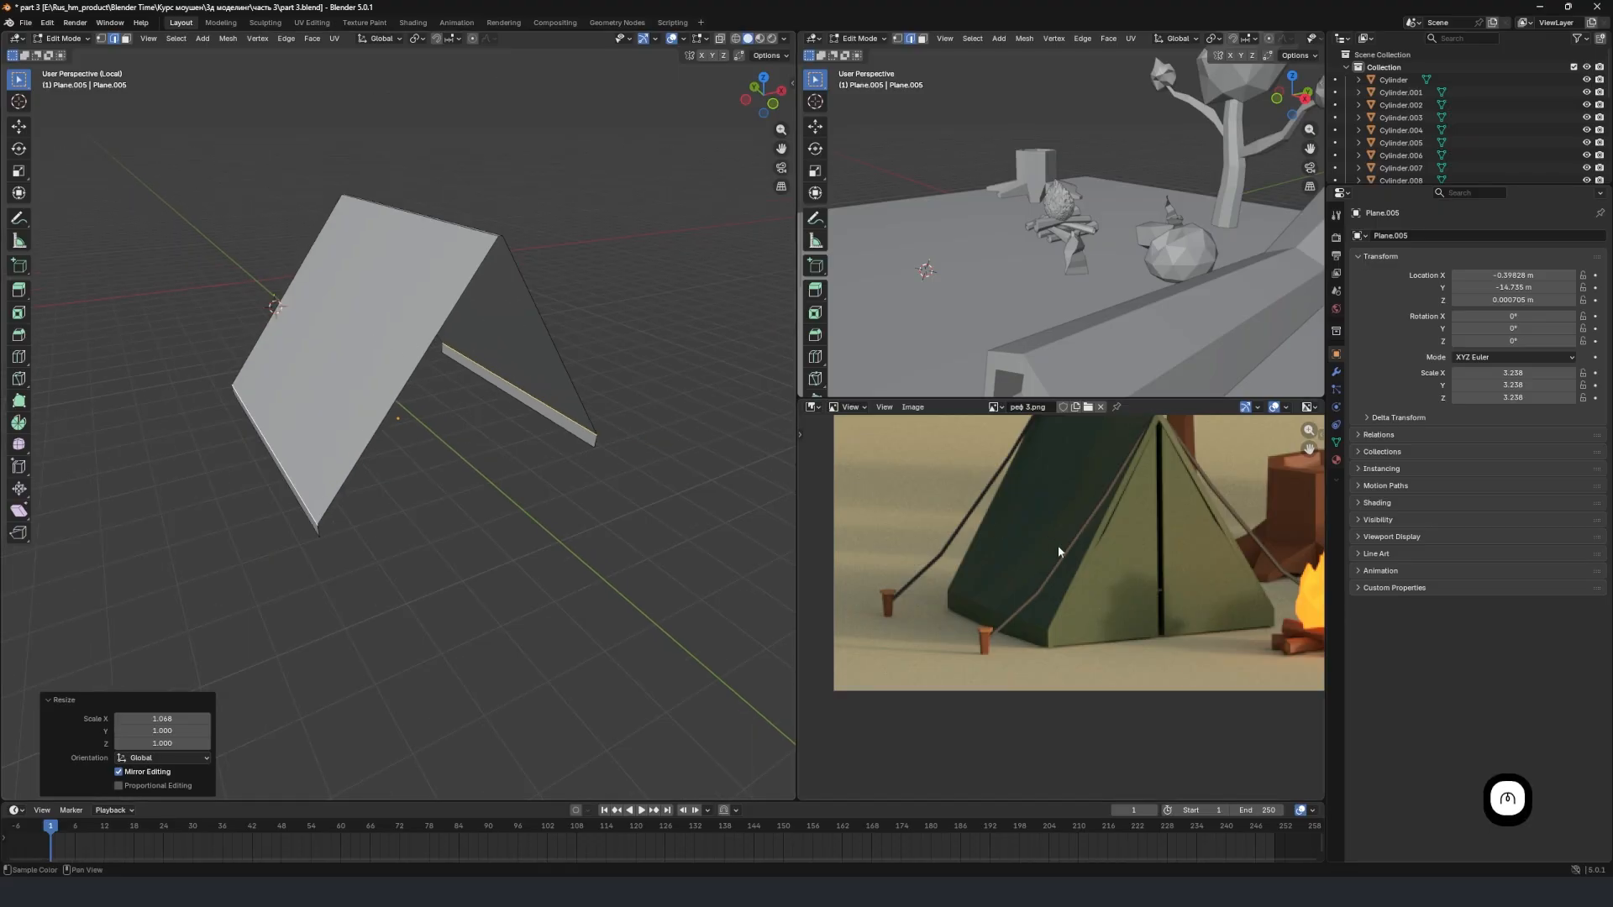
middle_click_drag(579, 529, 407, 434)
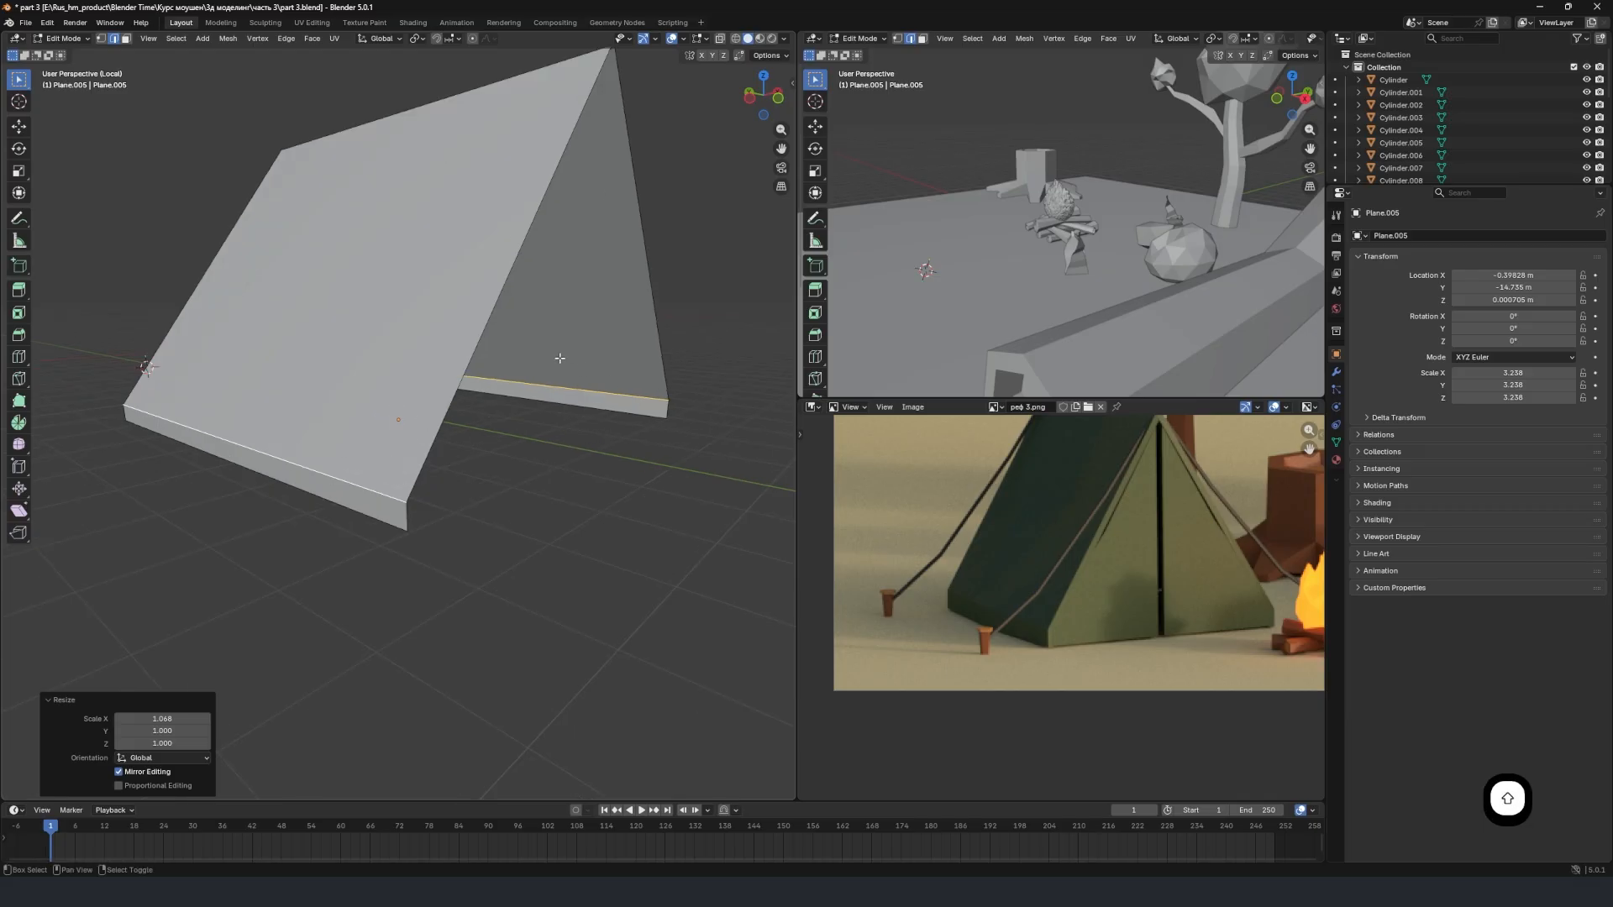
middle_click_drag(558, 356, 462, 464)
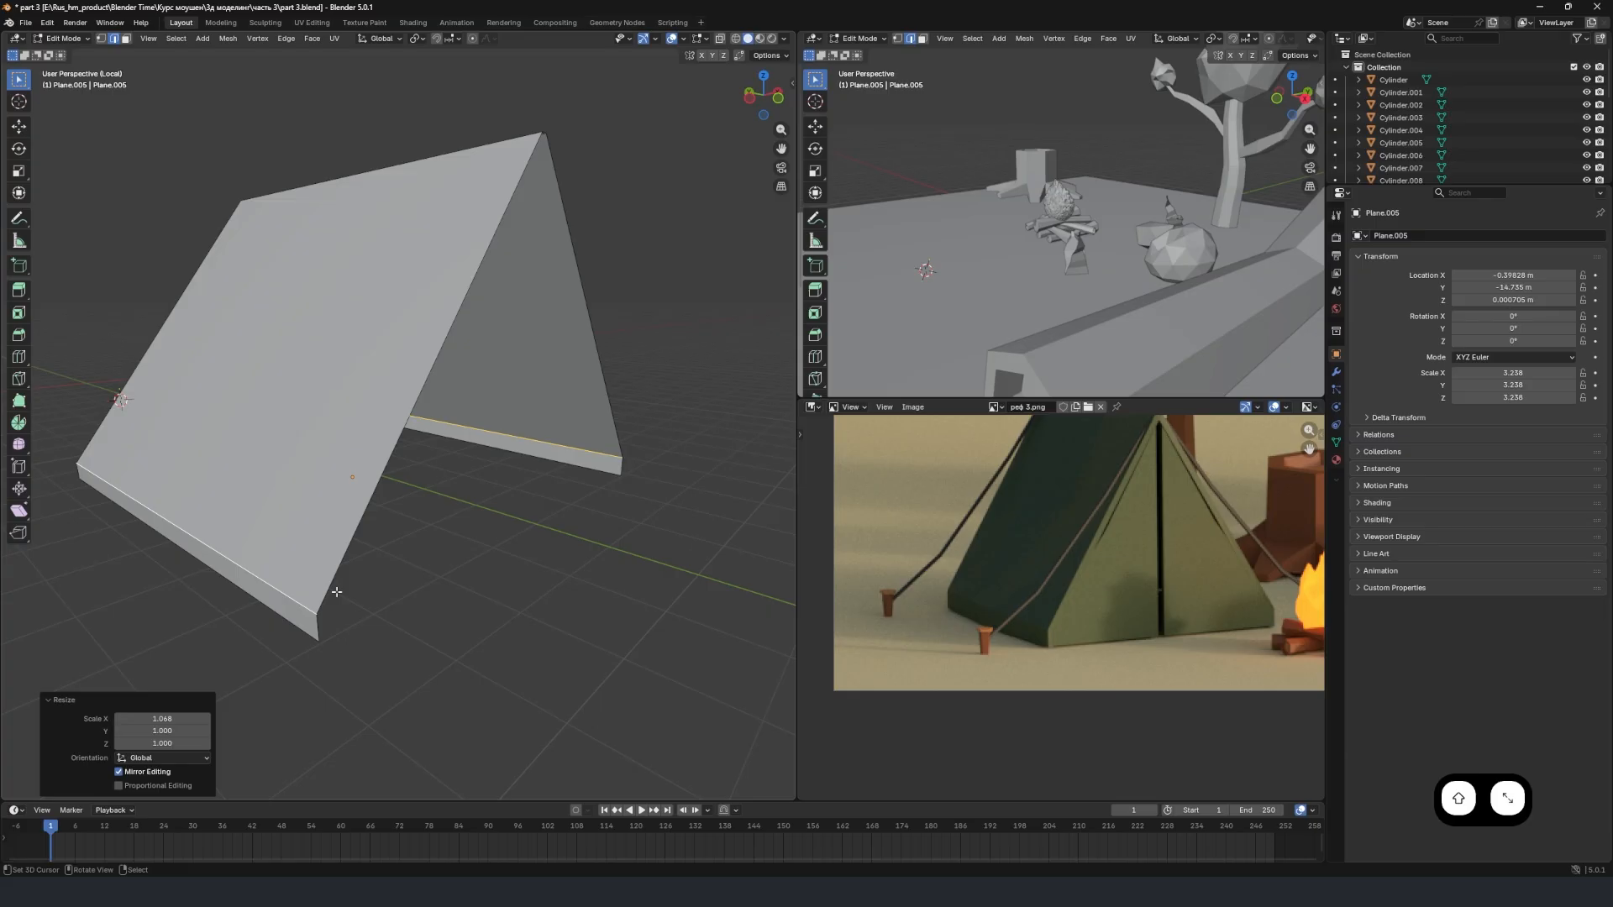
Select the boundary edges around one open end of the tent and fill it with a face.
left_click(320, 625)
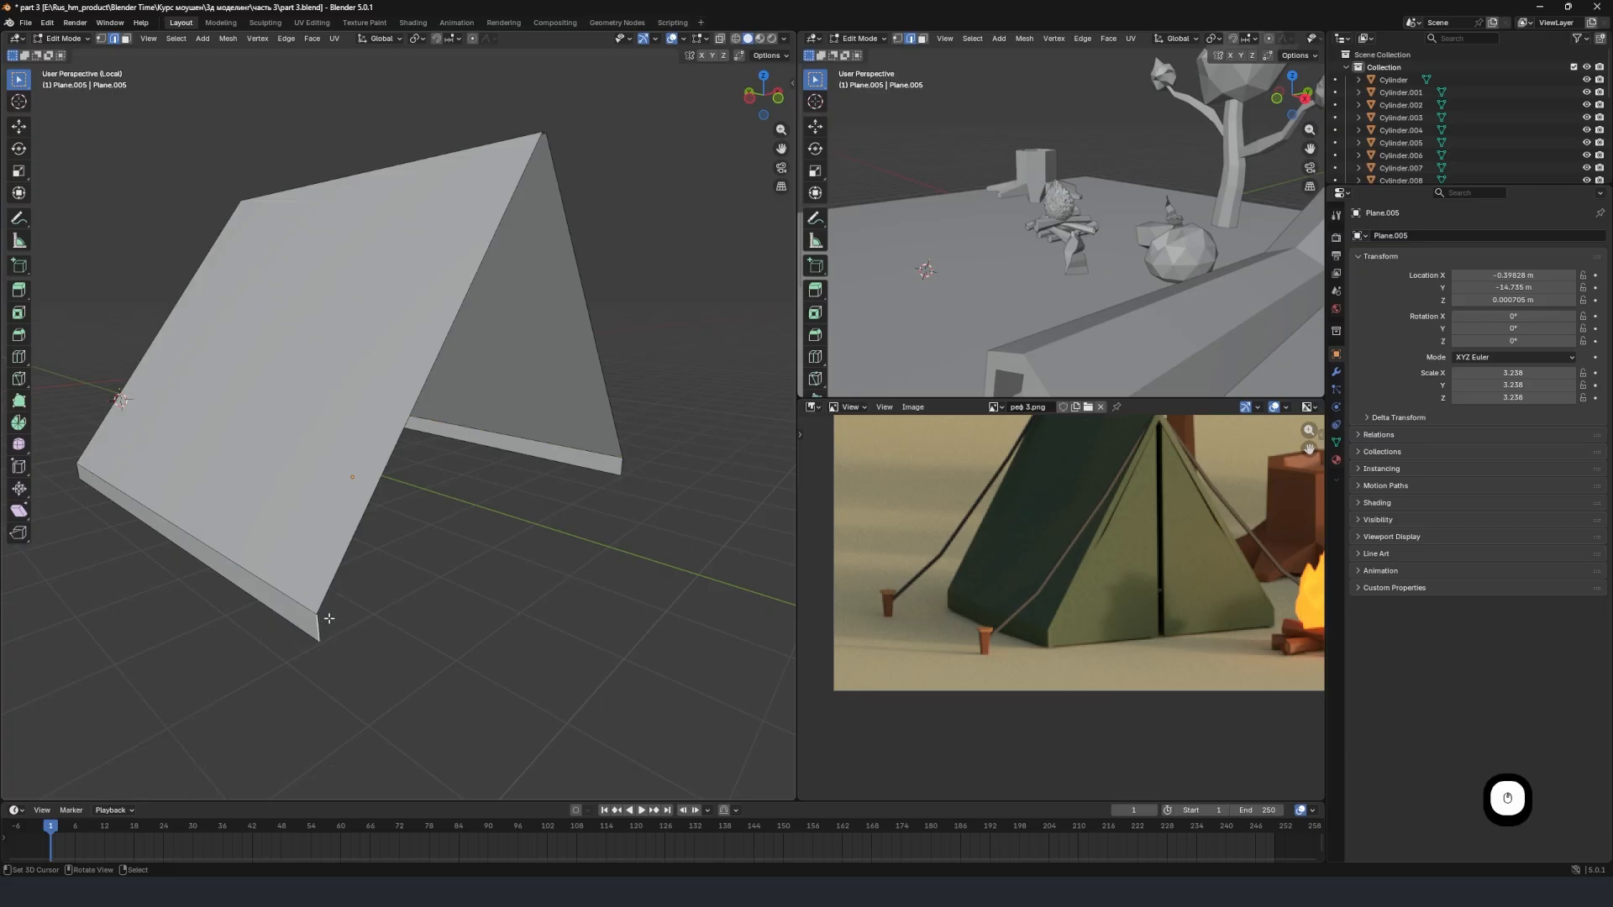
middle_click_drag(319, 624, 380, 631)
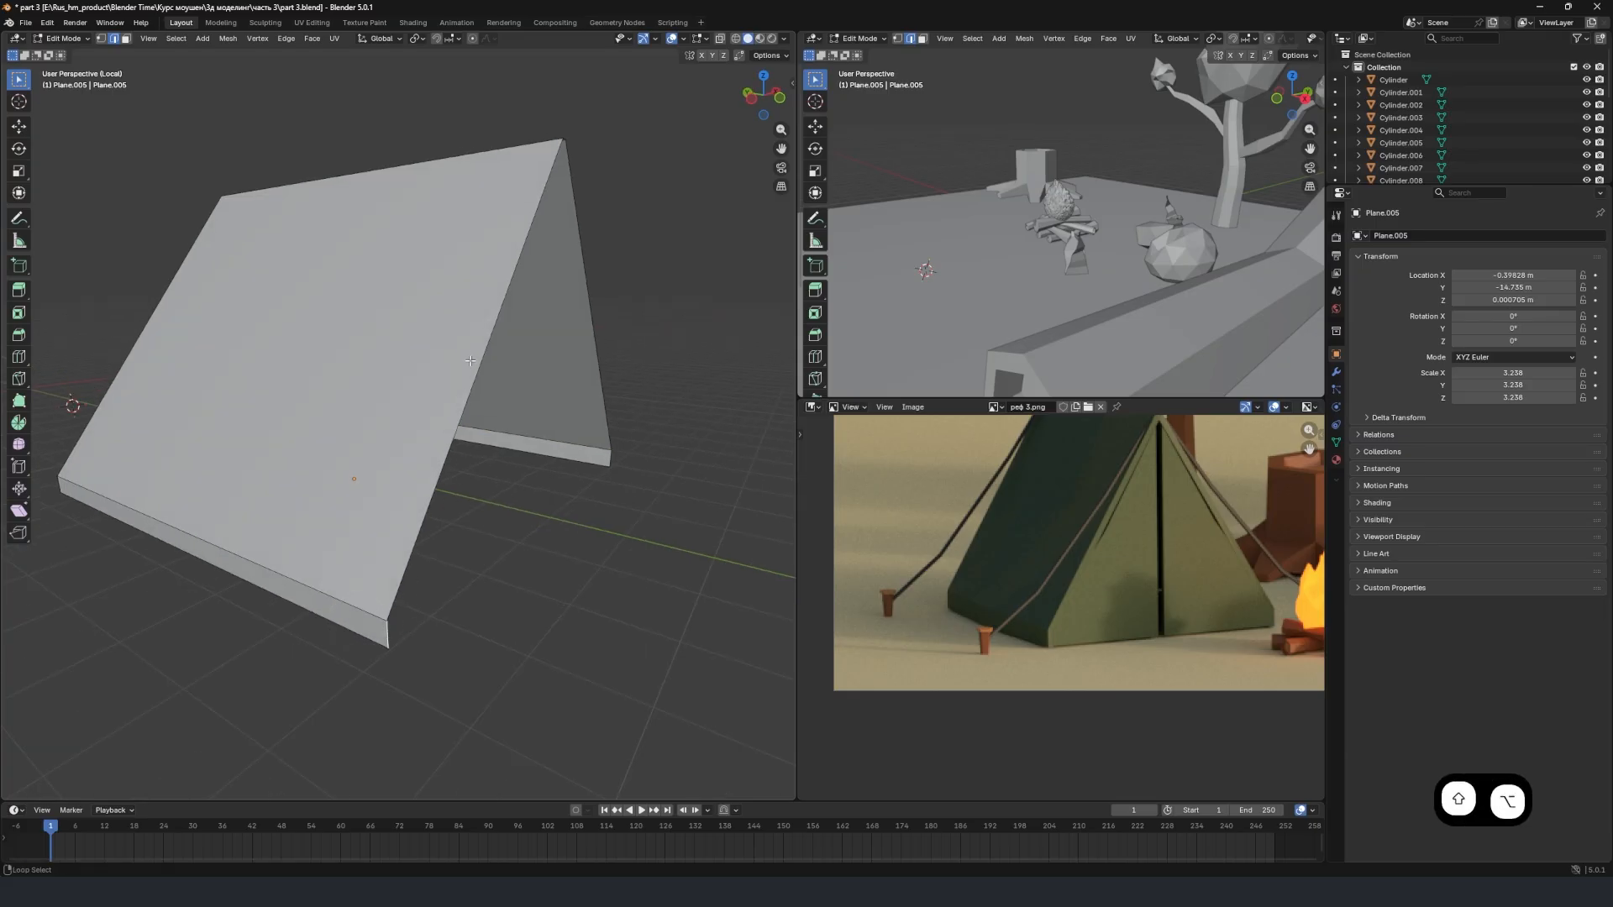
left_click(484, 339, "alt+shift")
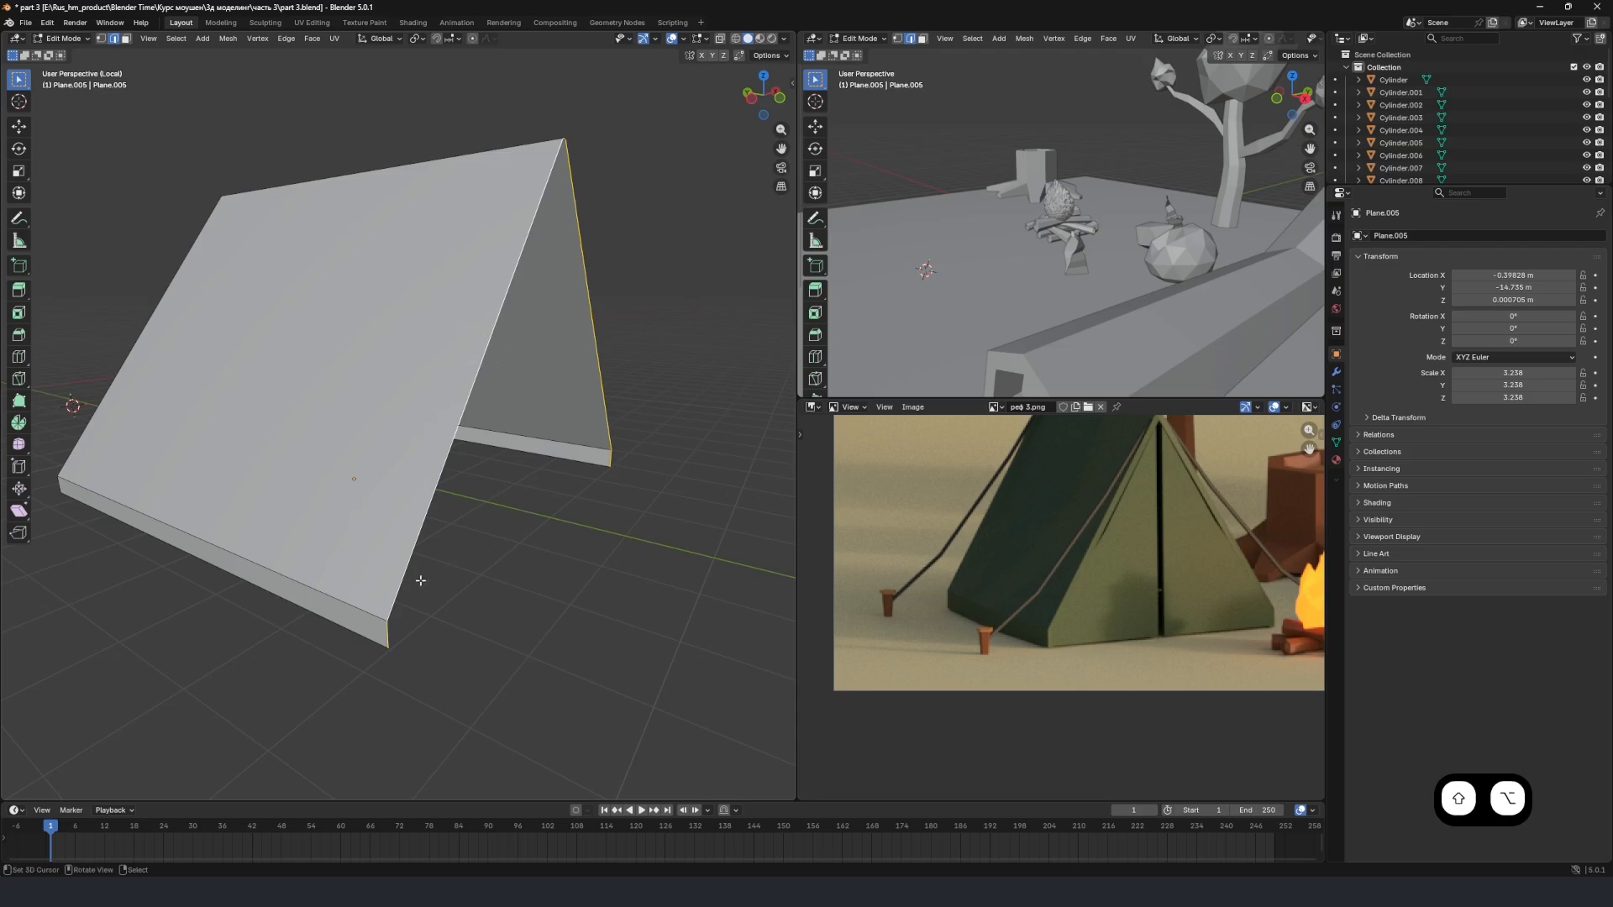
middle_click_drag(420, 579, 344, 268)
middle_click_drag(396, 371, 554, 336)
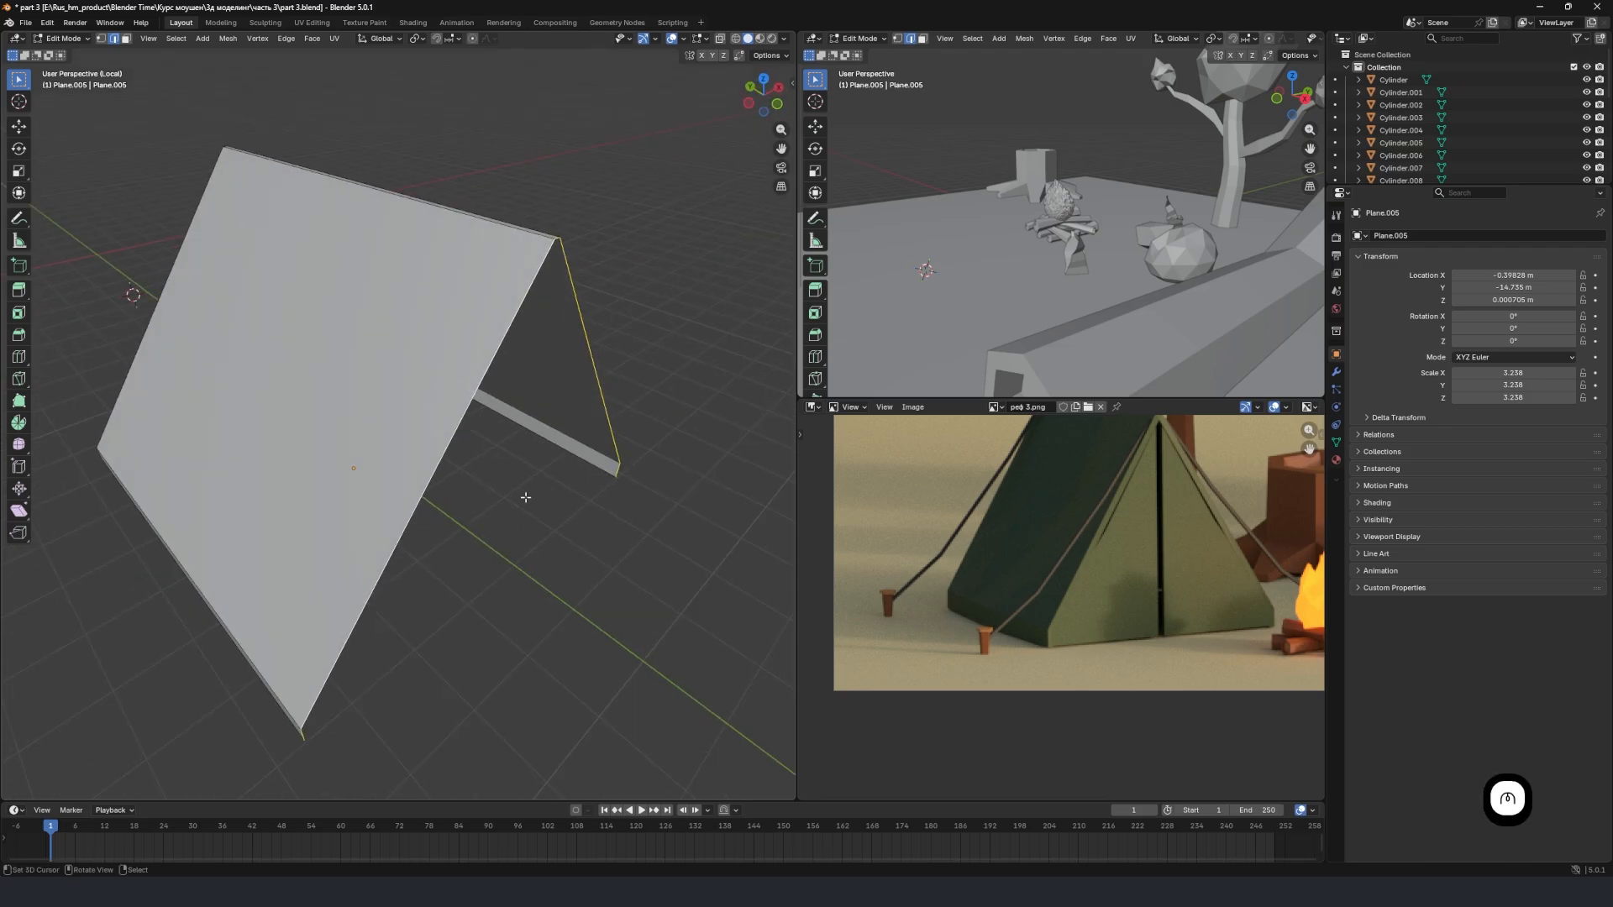
middle_click_drag(526, 498, 486, 461)
key("f")
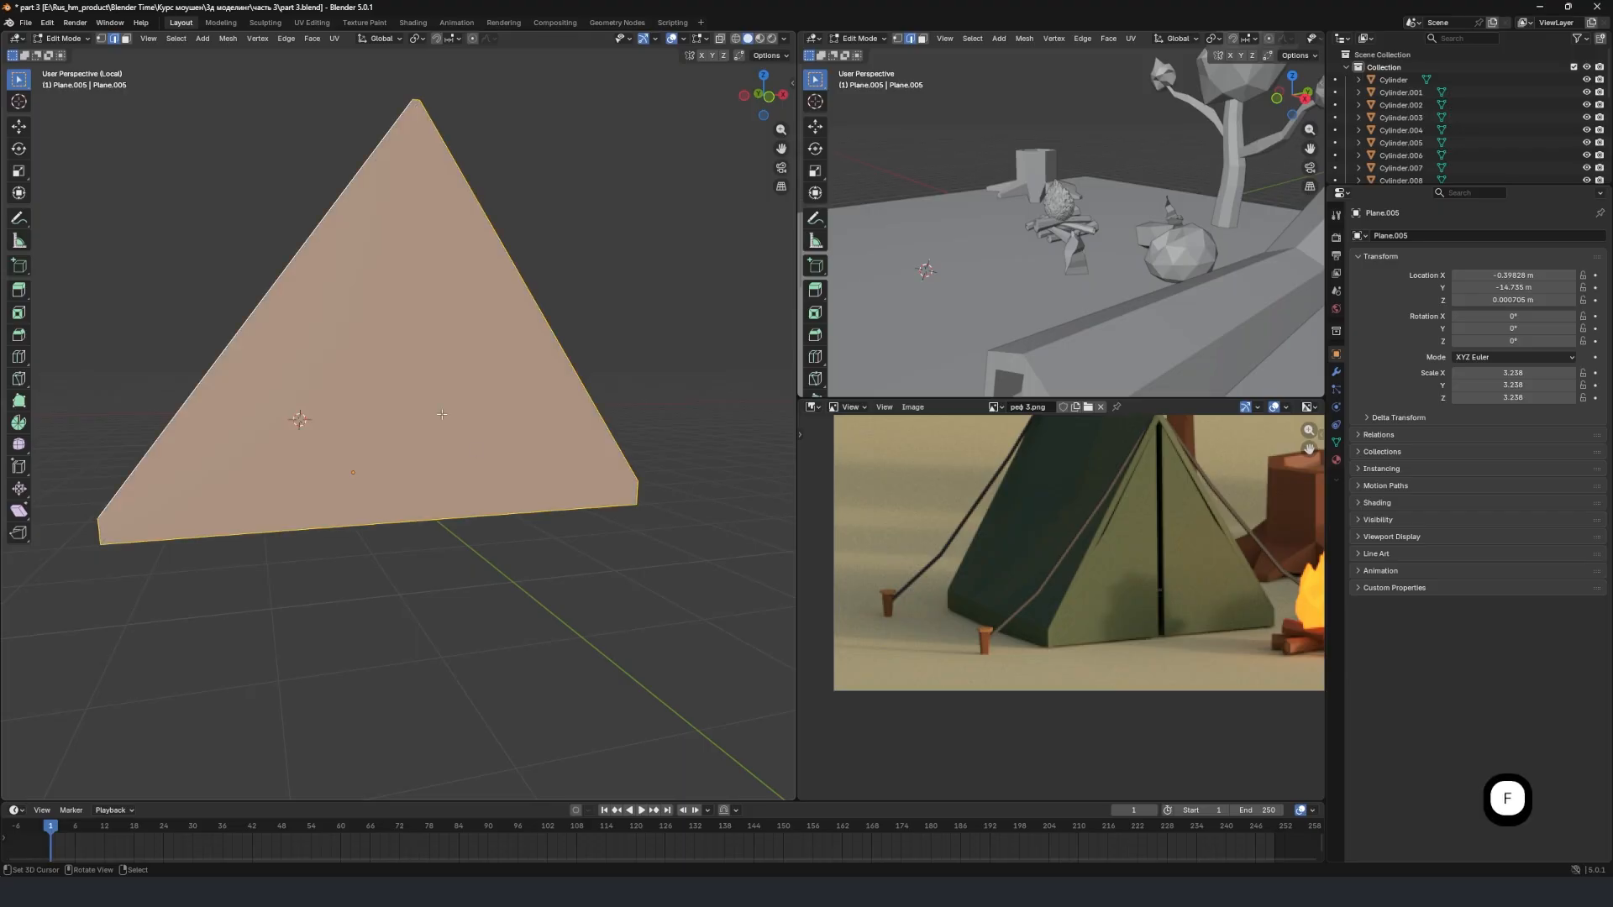
middle_click_drag(256, 263, 638, 398)
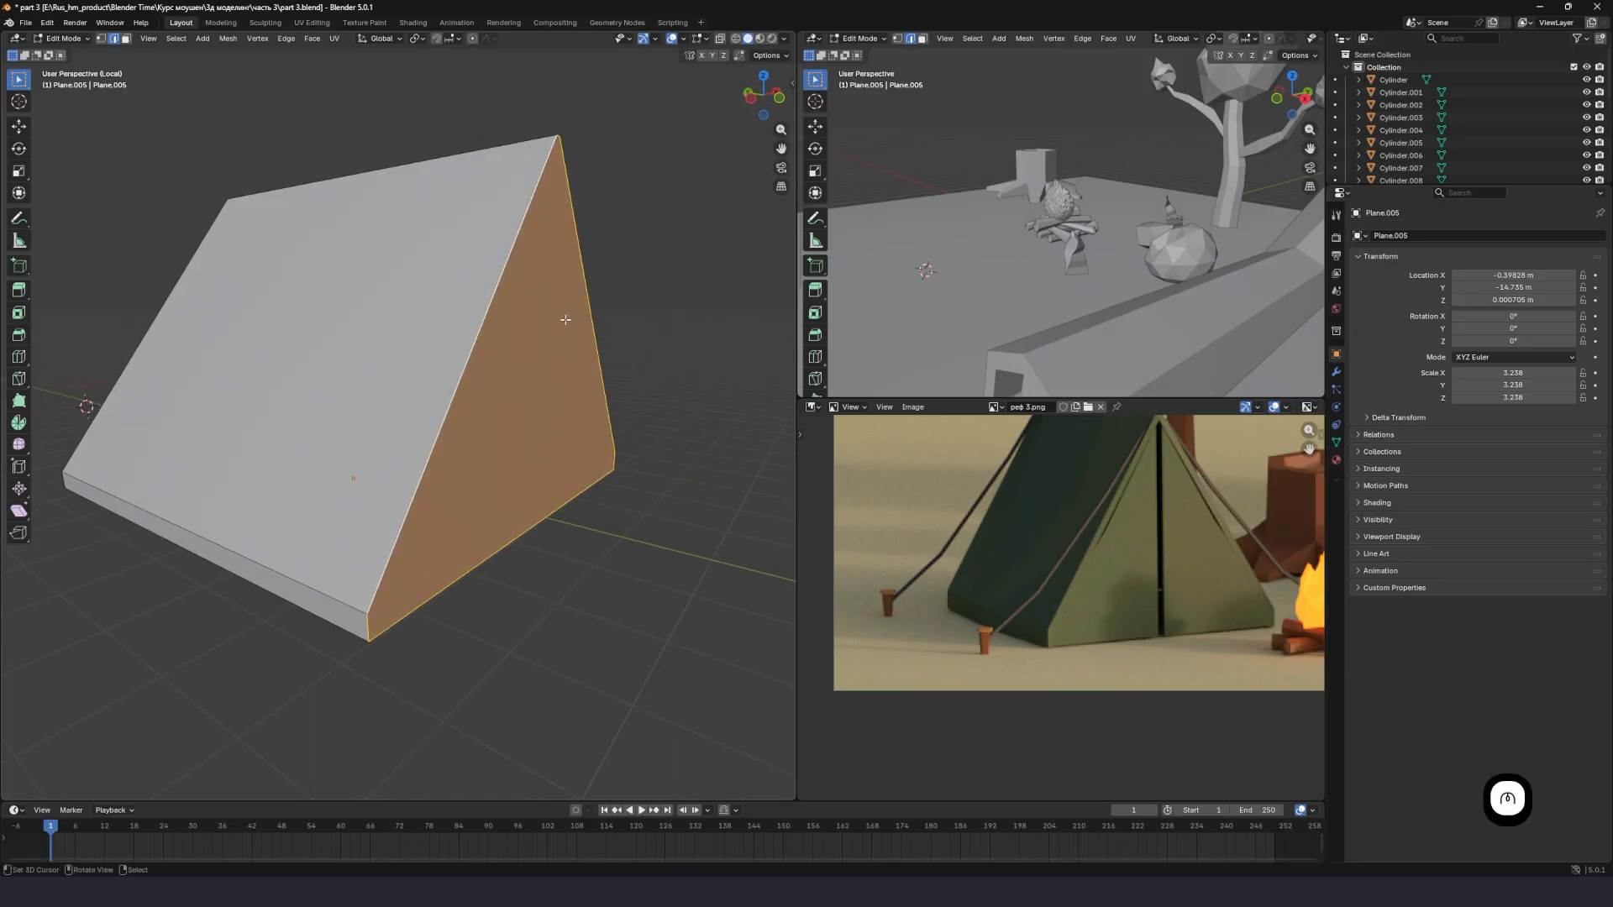
Select the boundary edges around the opposite open end of the tent and fill it with a face, closing both ends.
key("Tab")
middle_click_drag(504, 341, 471, 403)
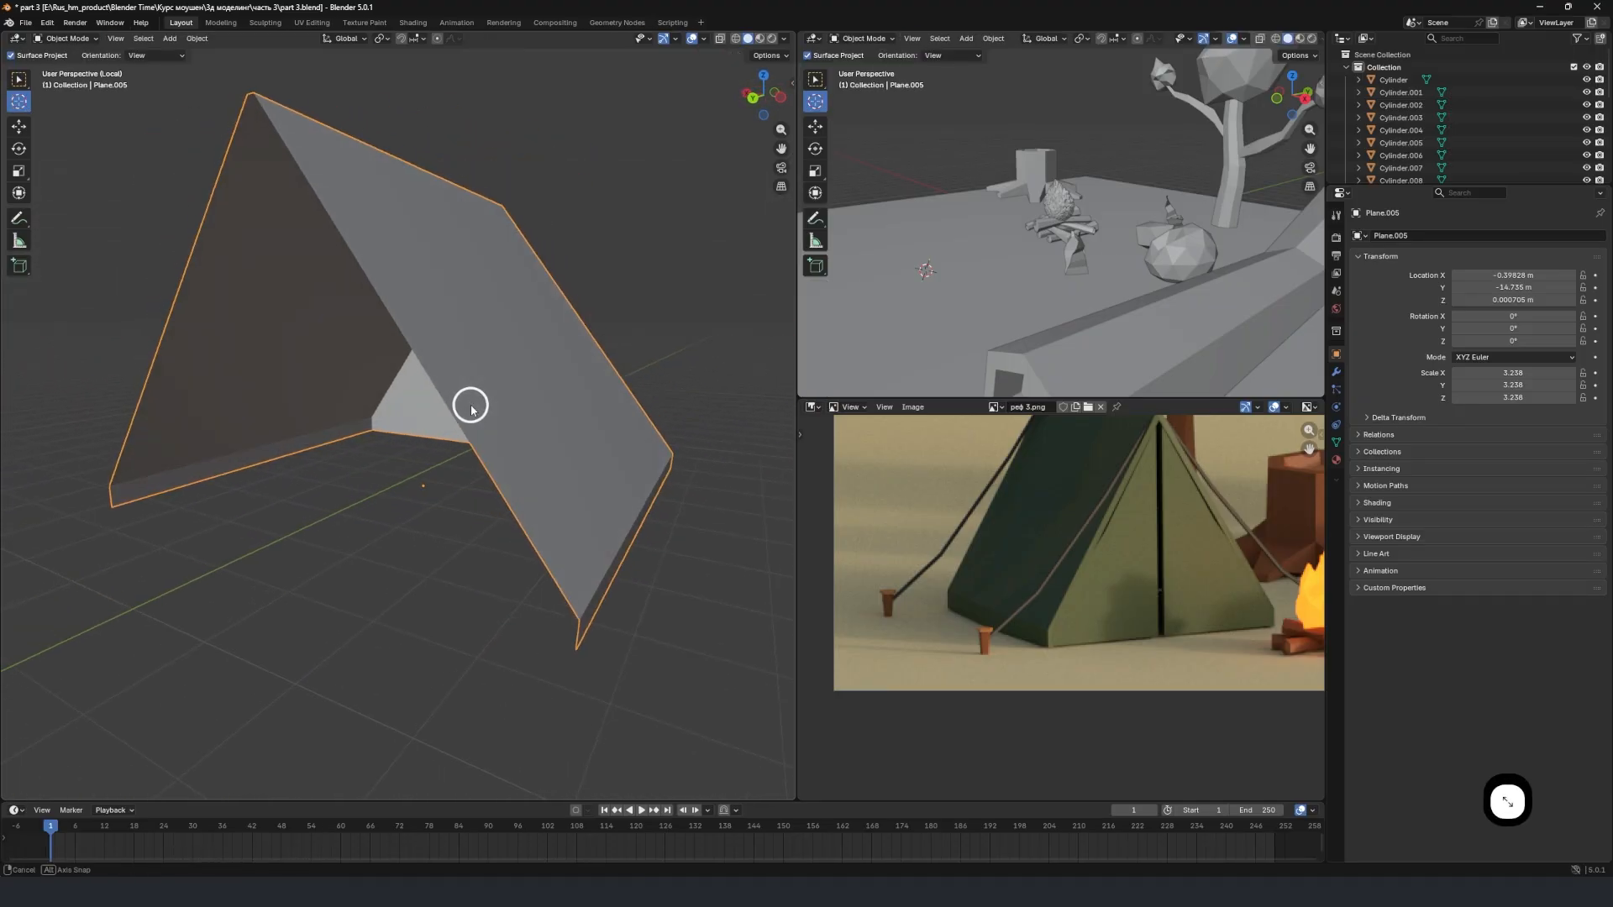
key("Tab")
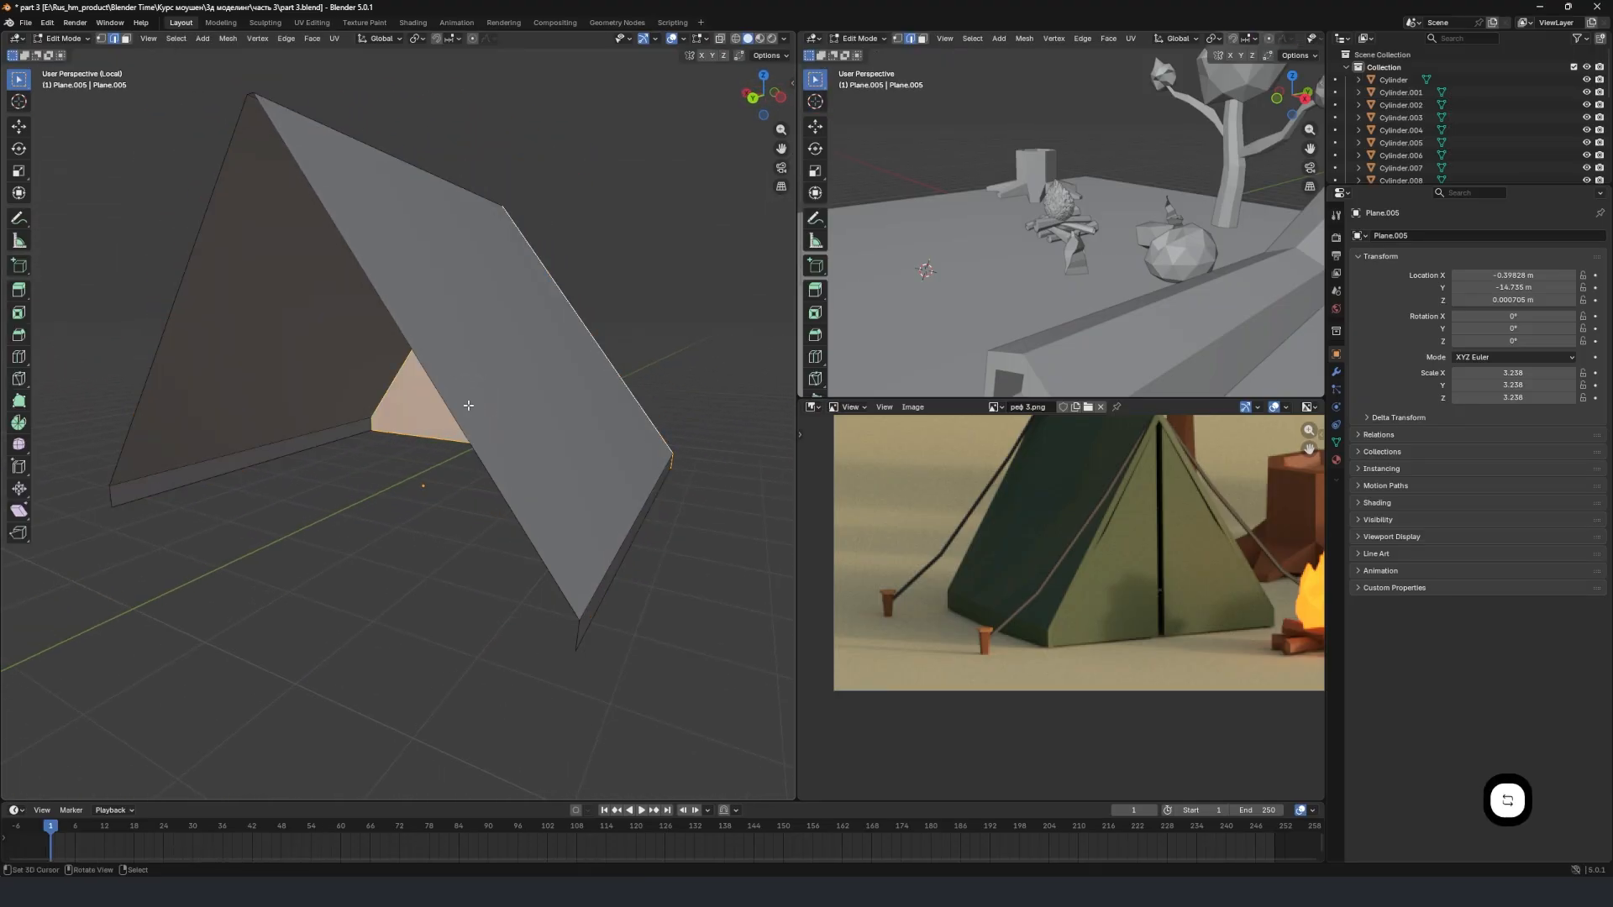
right_click(575, 630, "alt")
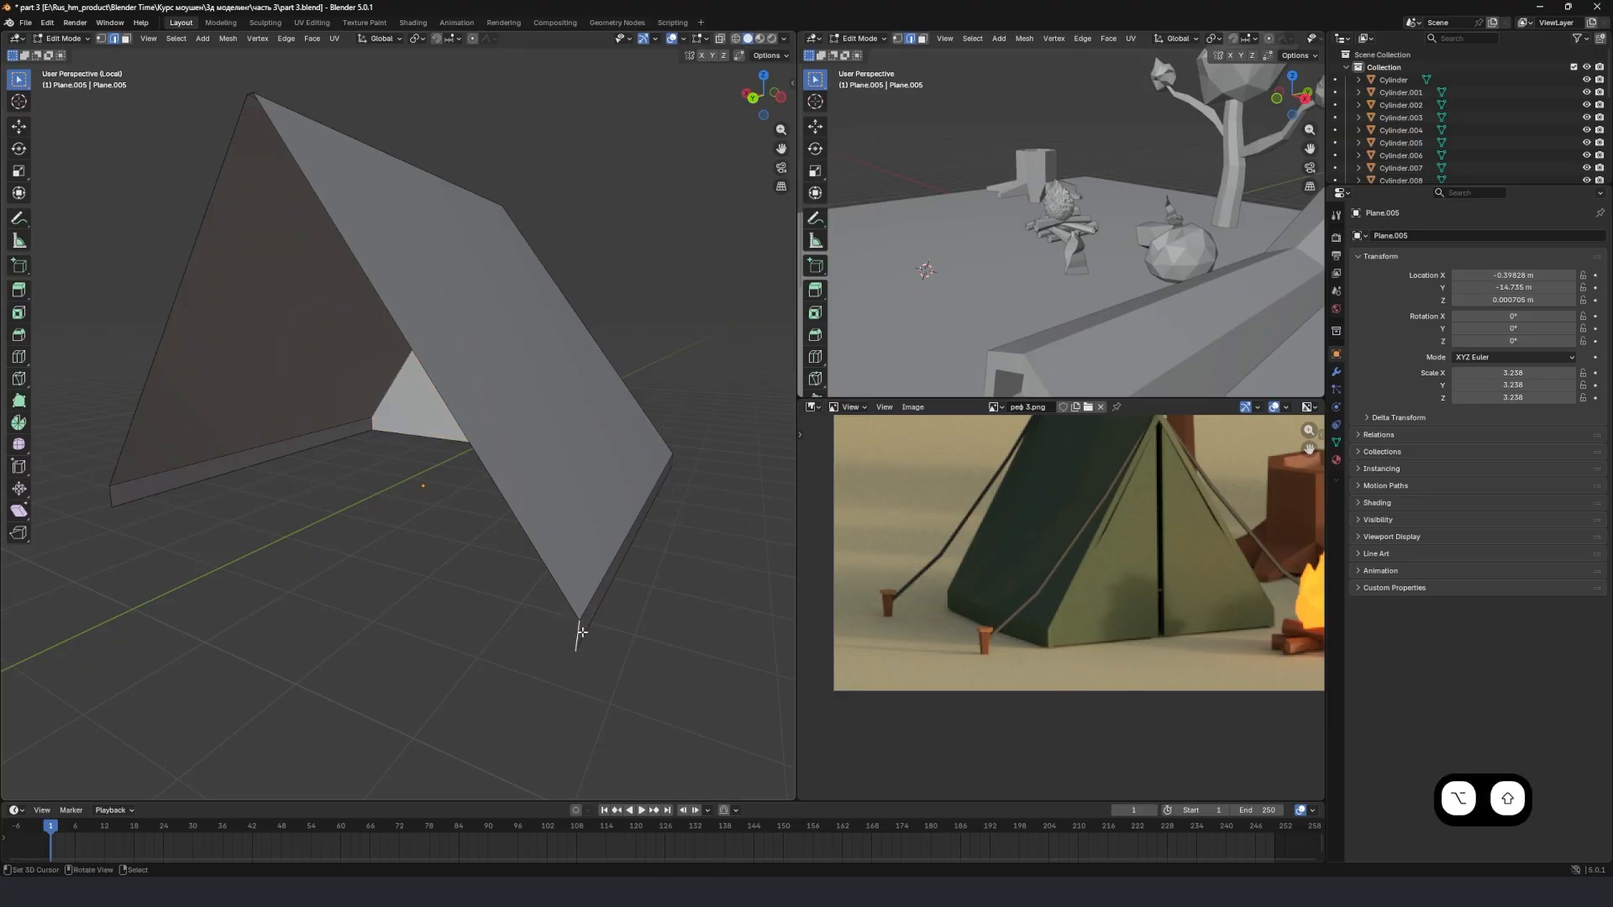
right_click(529, 538, "alt+shift")
key("f")
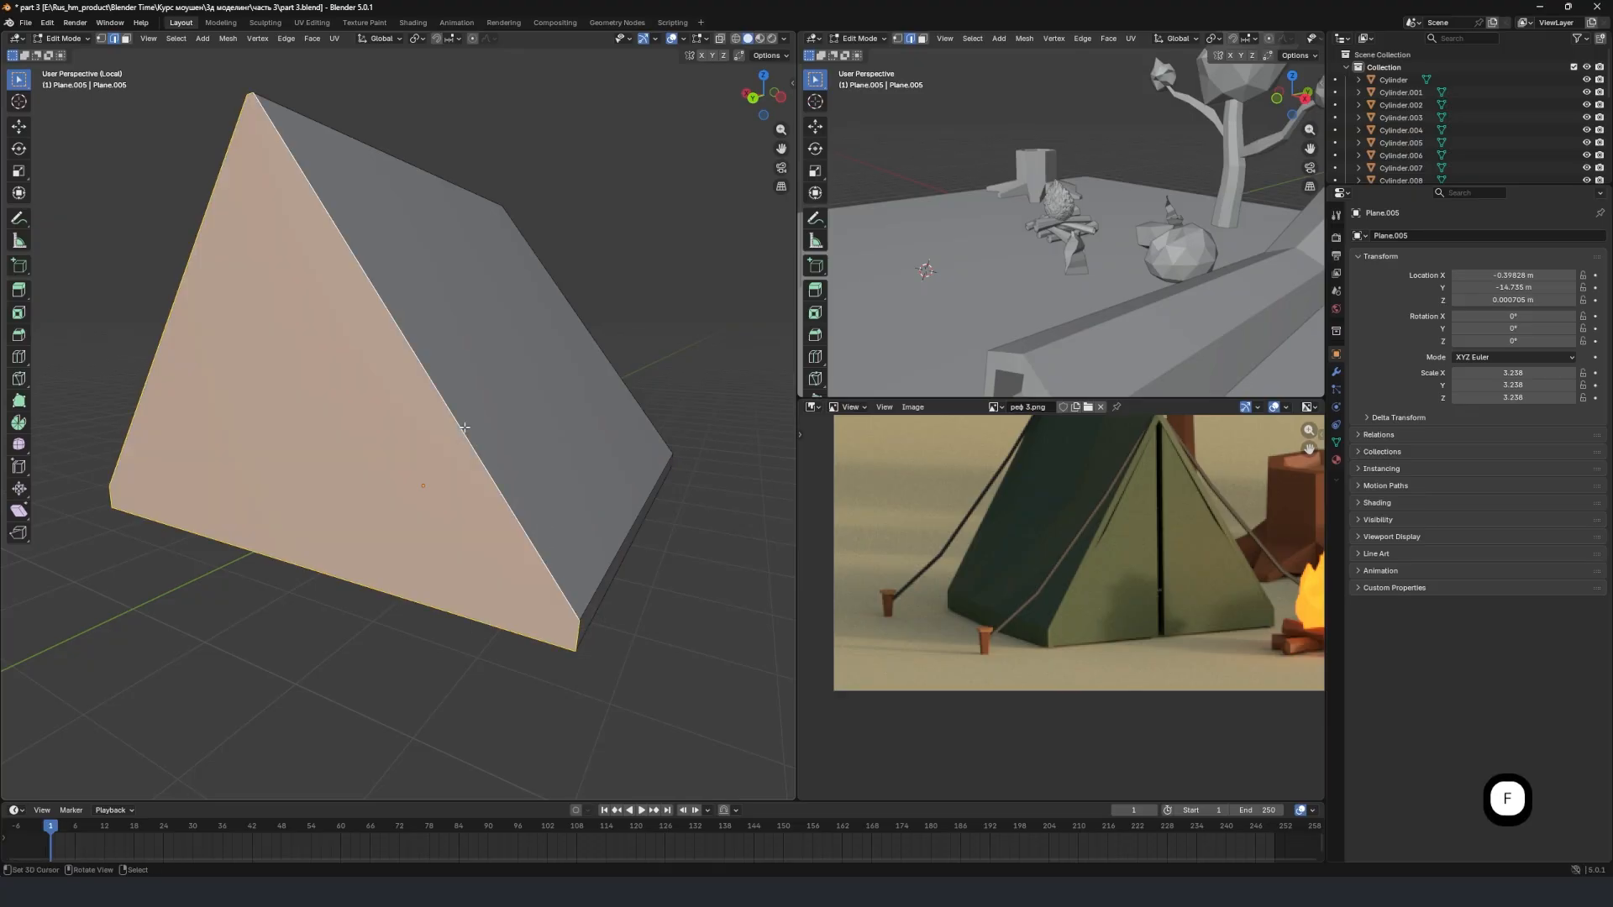
scroll(514, 451, "down", 1)
key("Tab")
middle_click_drag(514, 452, 386, 443)
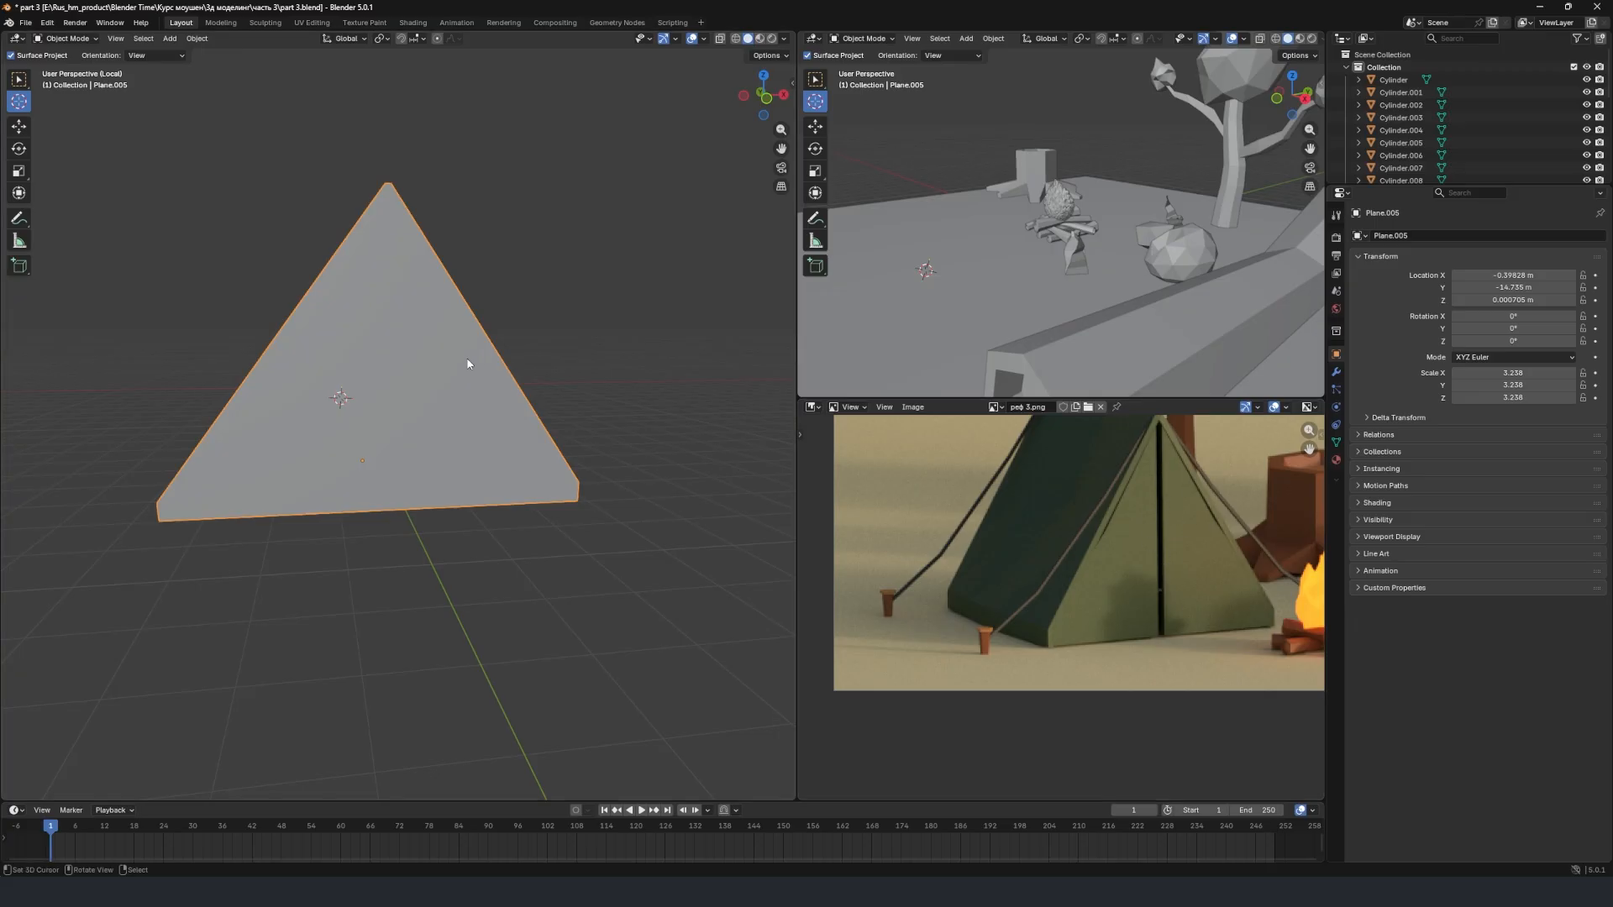
Enter Edit Mode on the tent and select the slanted roof edge bordering its front triangular face.
key("Tab")
middle_click_drag(468, 360, 434, 376)
key("a")
key("alt+a")
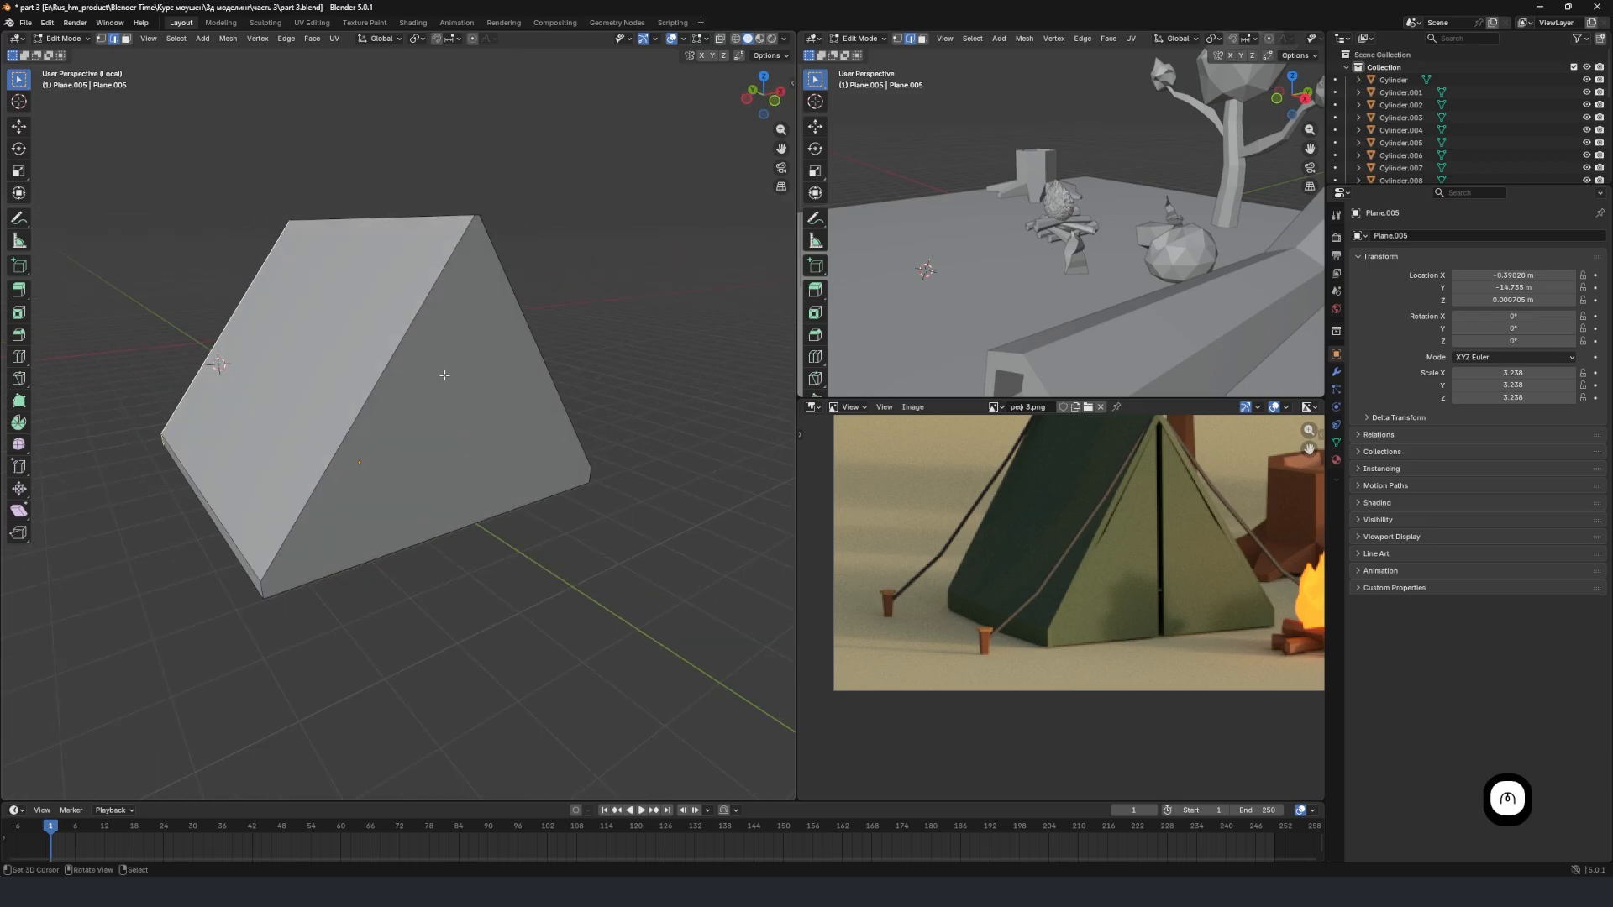
left_click(464, 364)
left_click(436, 399)
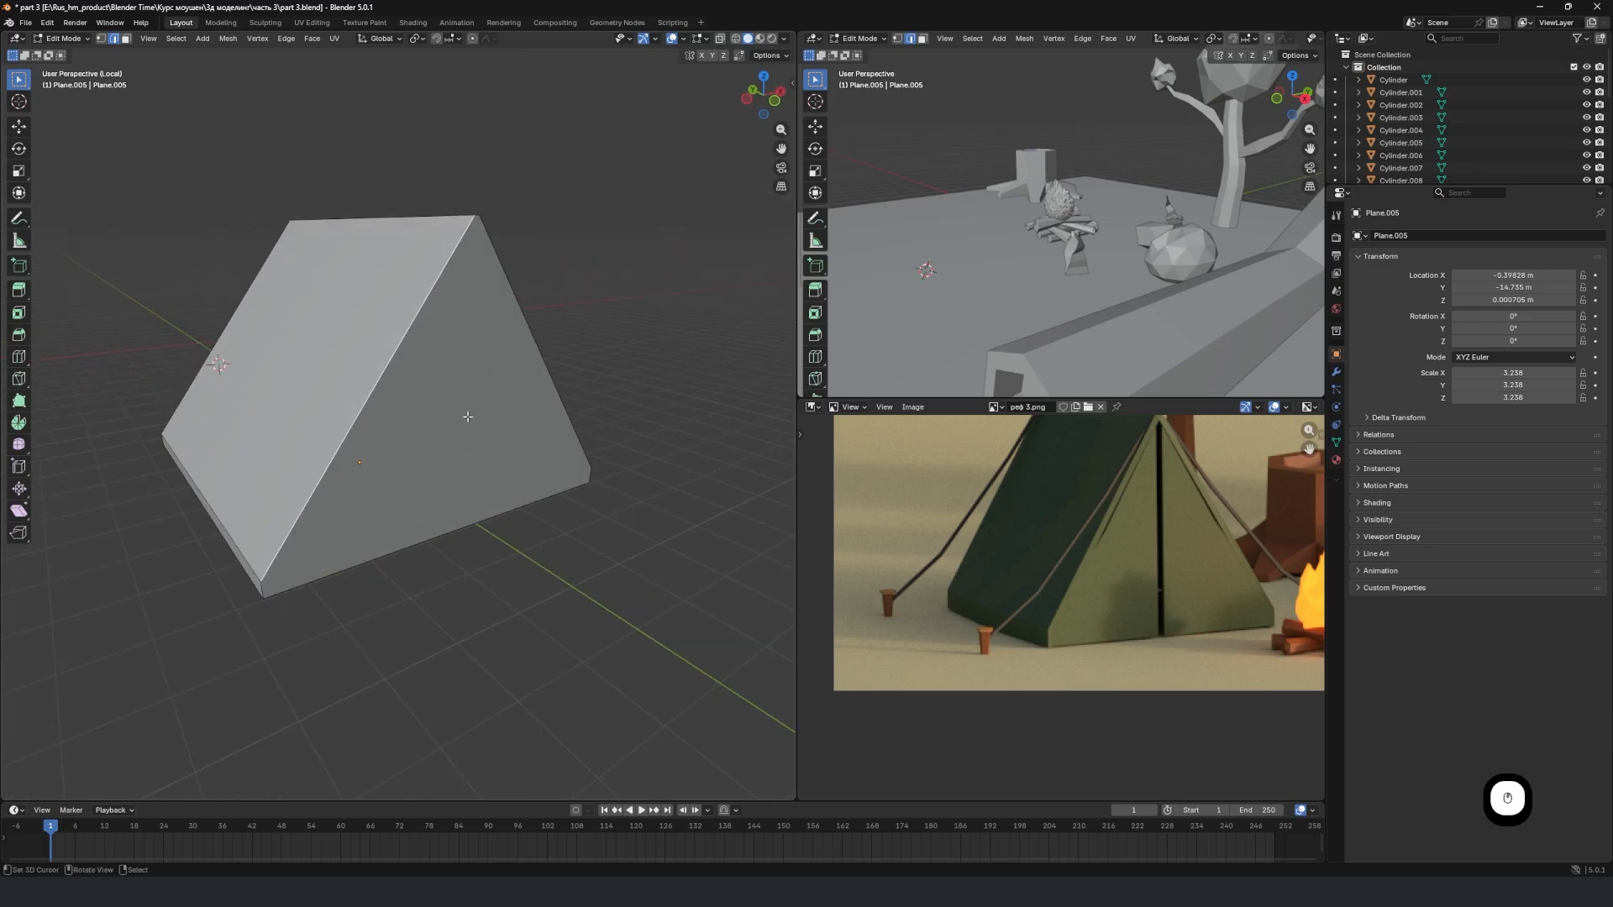
middle_click_drag(513, 420, 483, 399)
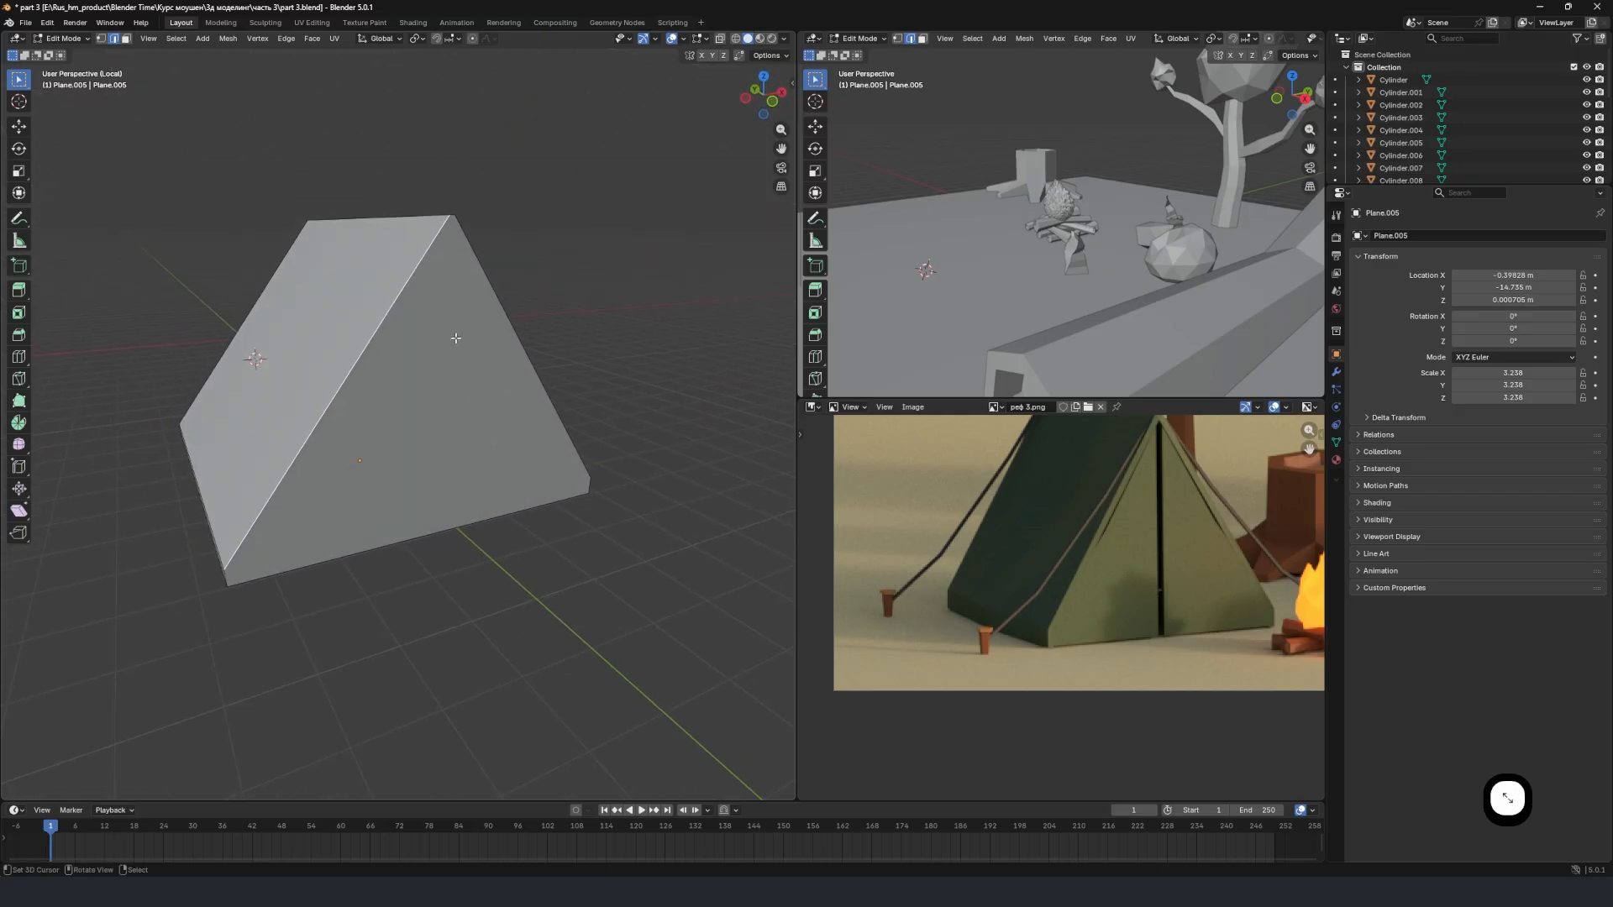
key("ctrl+r")
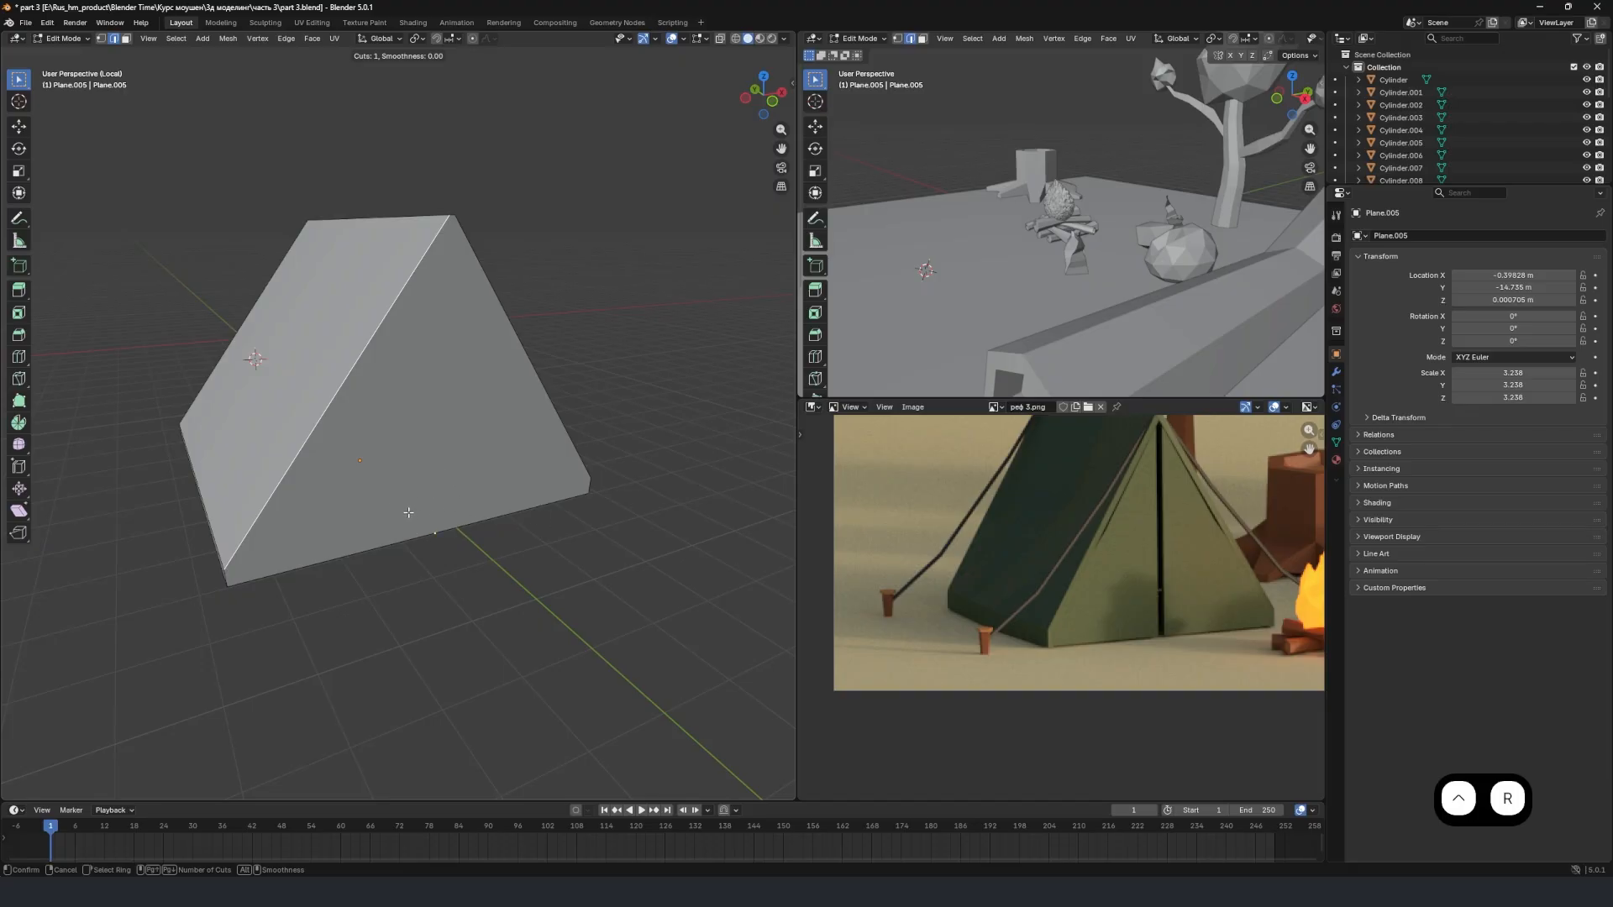
scroll(565, 481, "up", 1)
right_click(450, 492)
Cut a vertical line with the Knife tool from the middle of the front face's lower edge to the tent's peak.
middle_click_drag(468, 467, 407, 471)
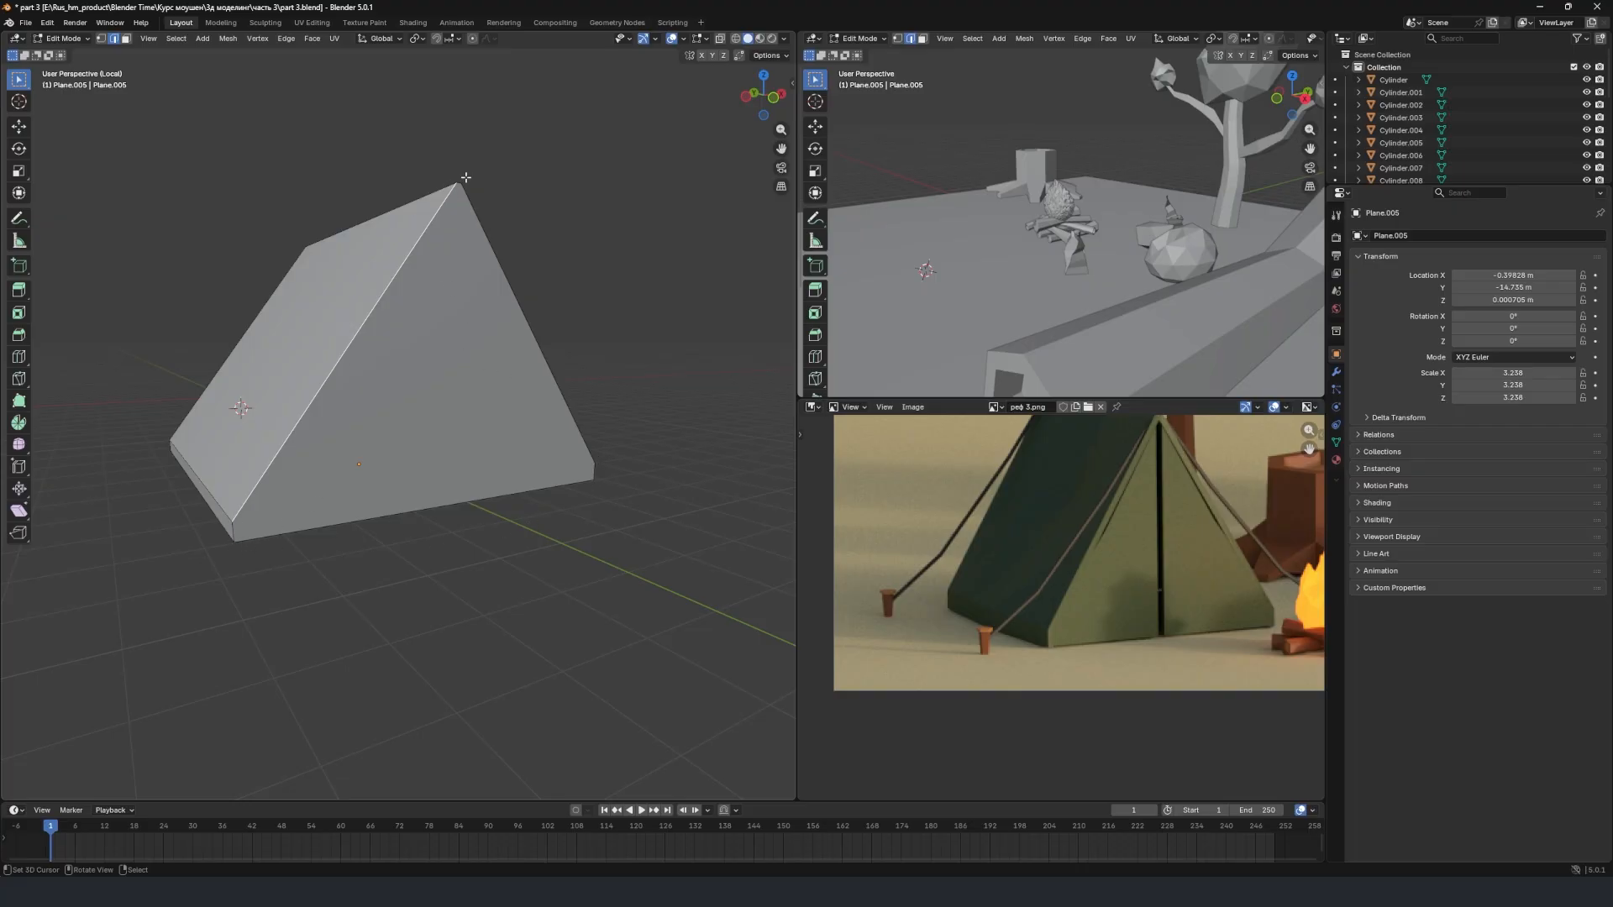
middle_click_drag(487, 302, 429, 298)
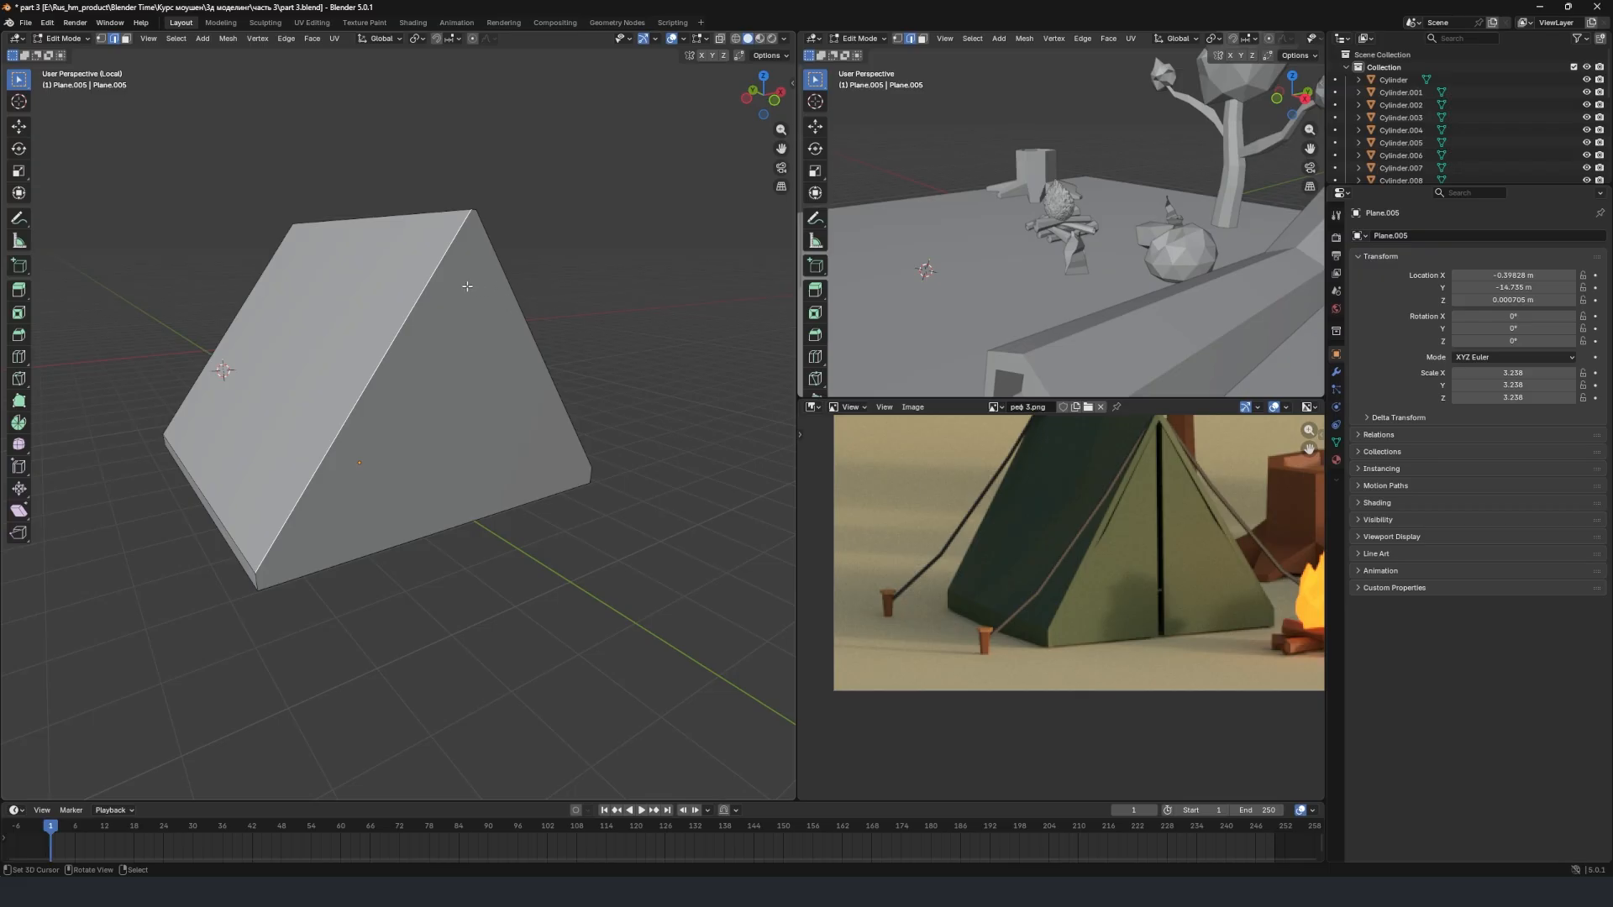
scroll(488, 351, "down", 1)
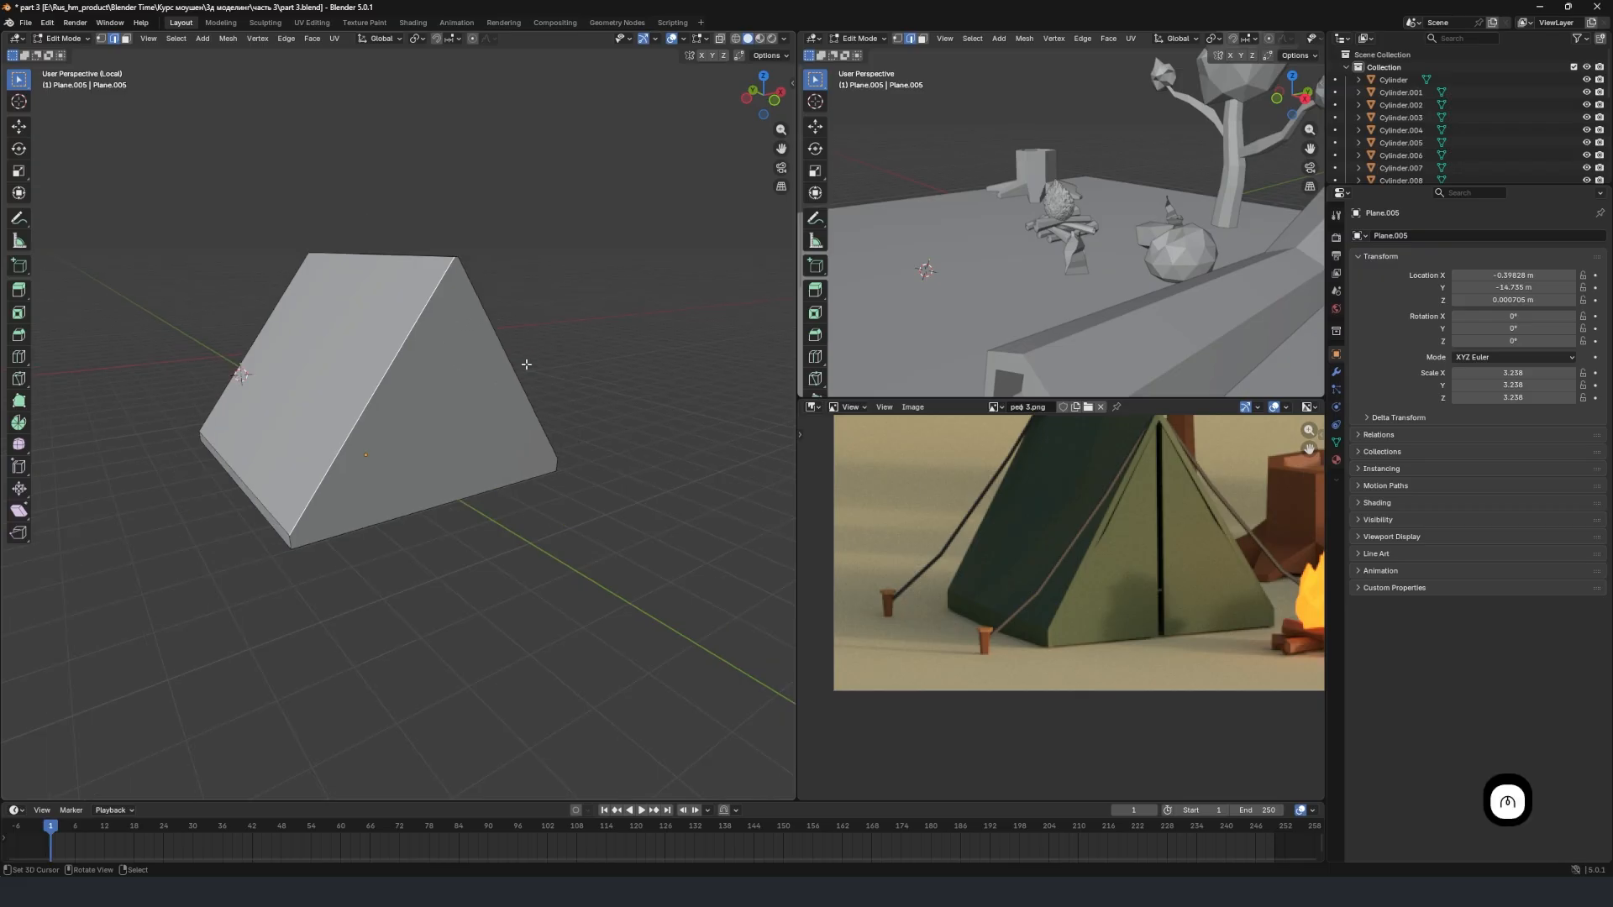
scroll(508, 370, "up", 2)
scroll(504, 375, "down", 3)
mouse_move(503, 374)
middle_mouse_down()
mouse_move(479, 378)
mouse_move(500, 397)
middle_mouse_up()
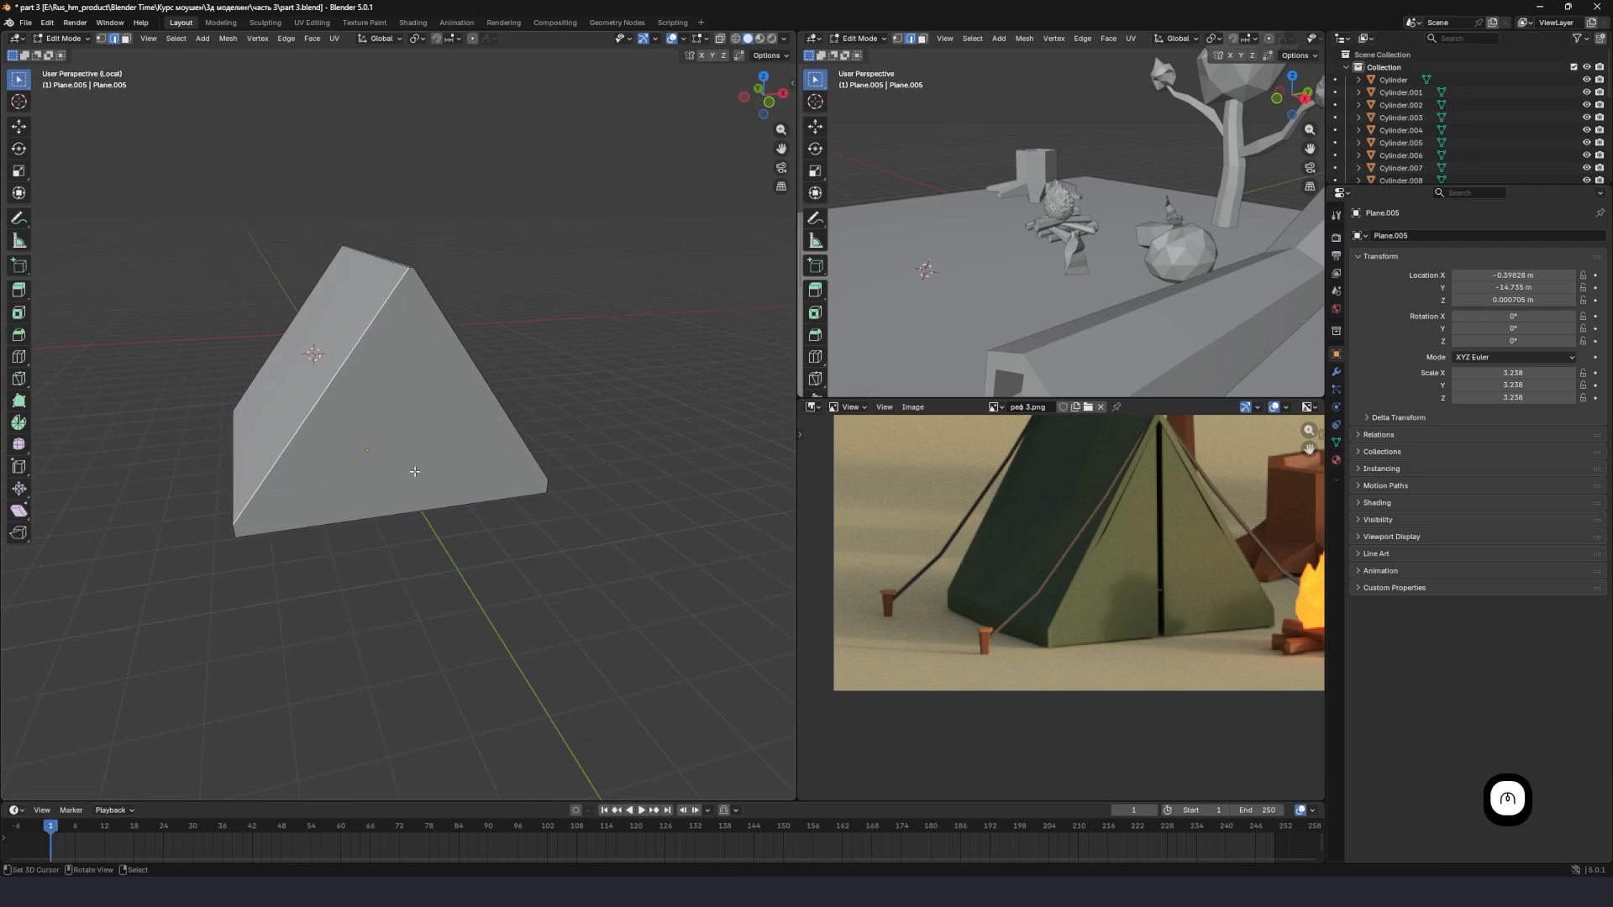
key("k")
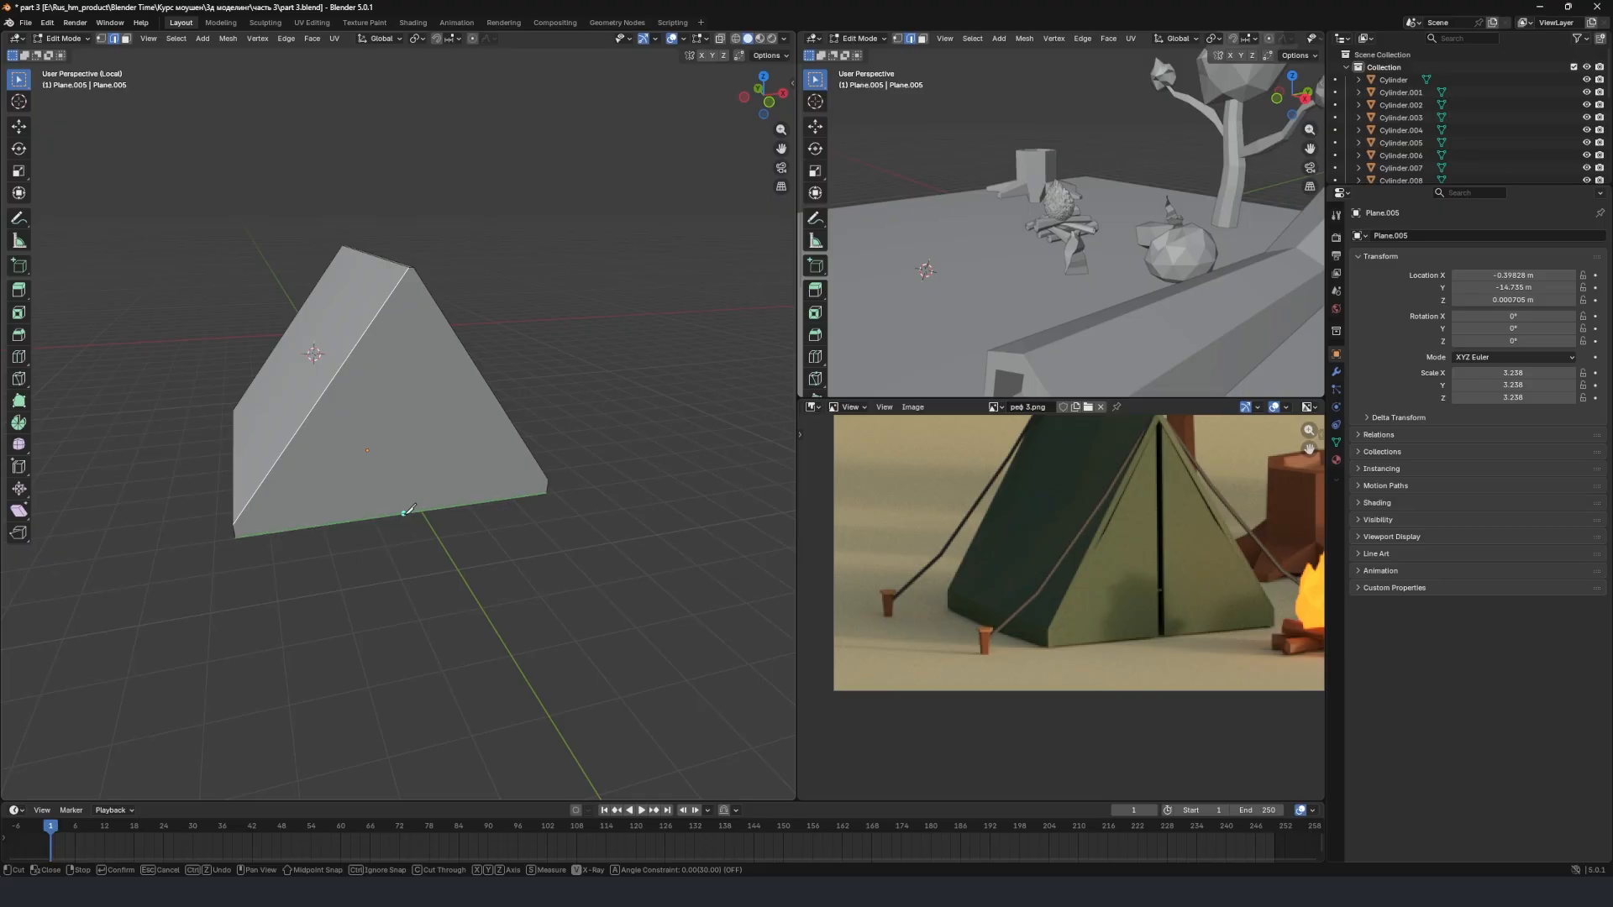
left_click(403, 512)
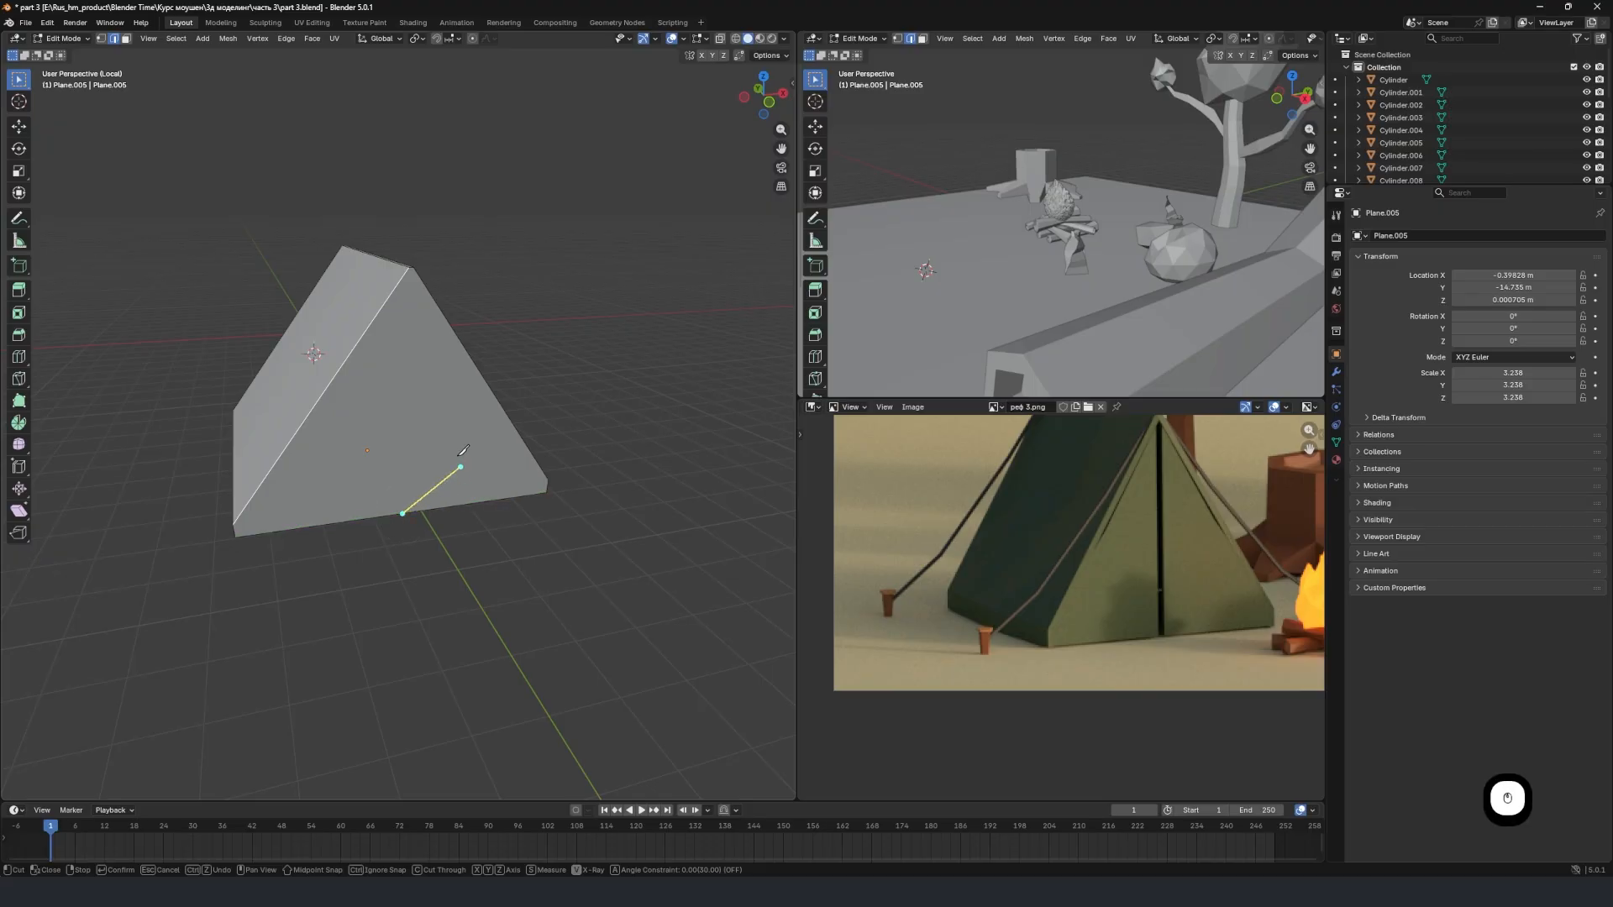
left_click(408, 268)
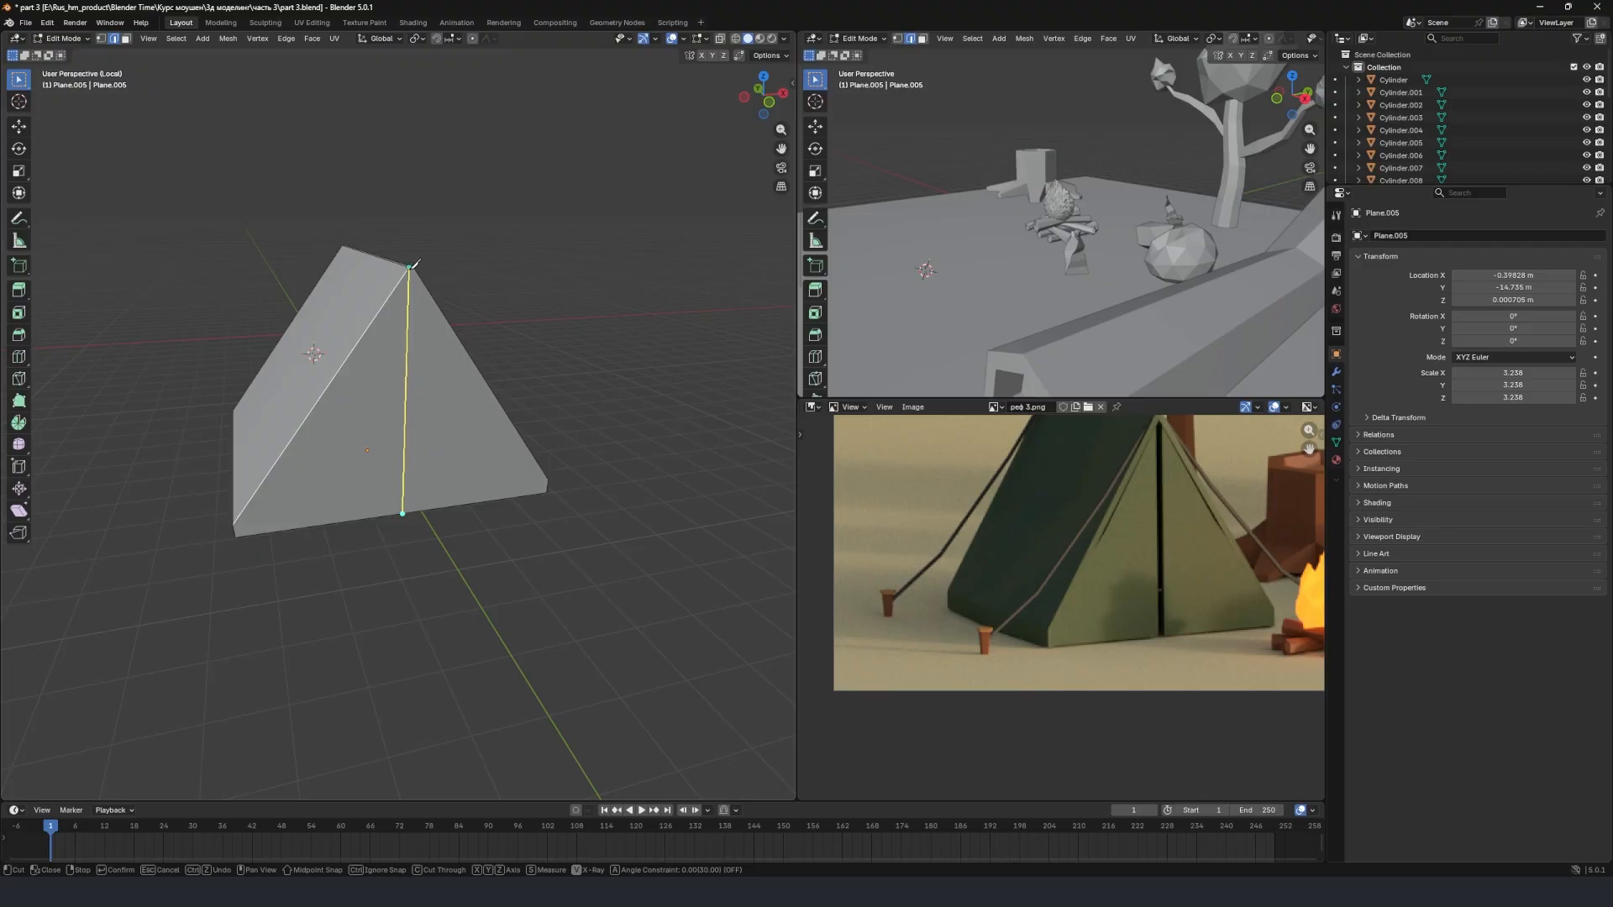
left_click(411, 266)
right_click(468, 246)
Make a second Knife cut beside the first, from the other peak corner to the lower edge, outlining a narrow central strip.
scroll(425, 343, "up", 2)
middle_click_drag(425, 342, 487, 341)
scroll(448, 408, "up", 2)
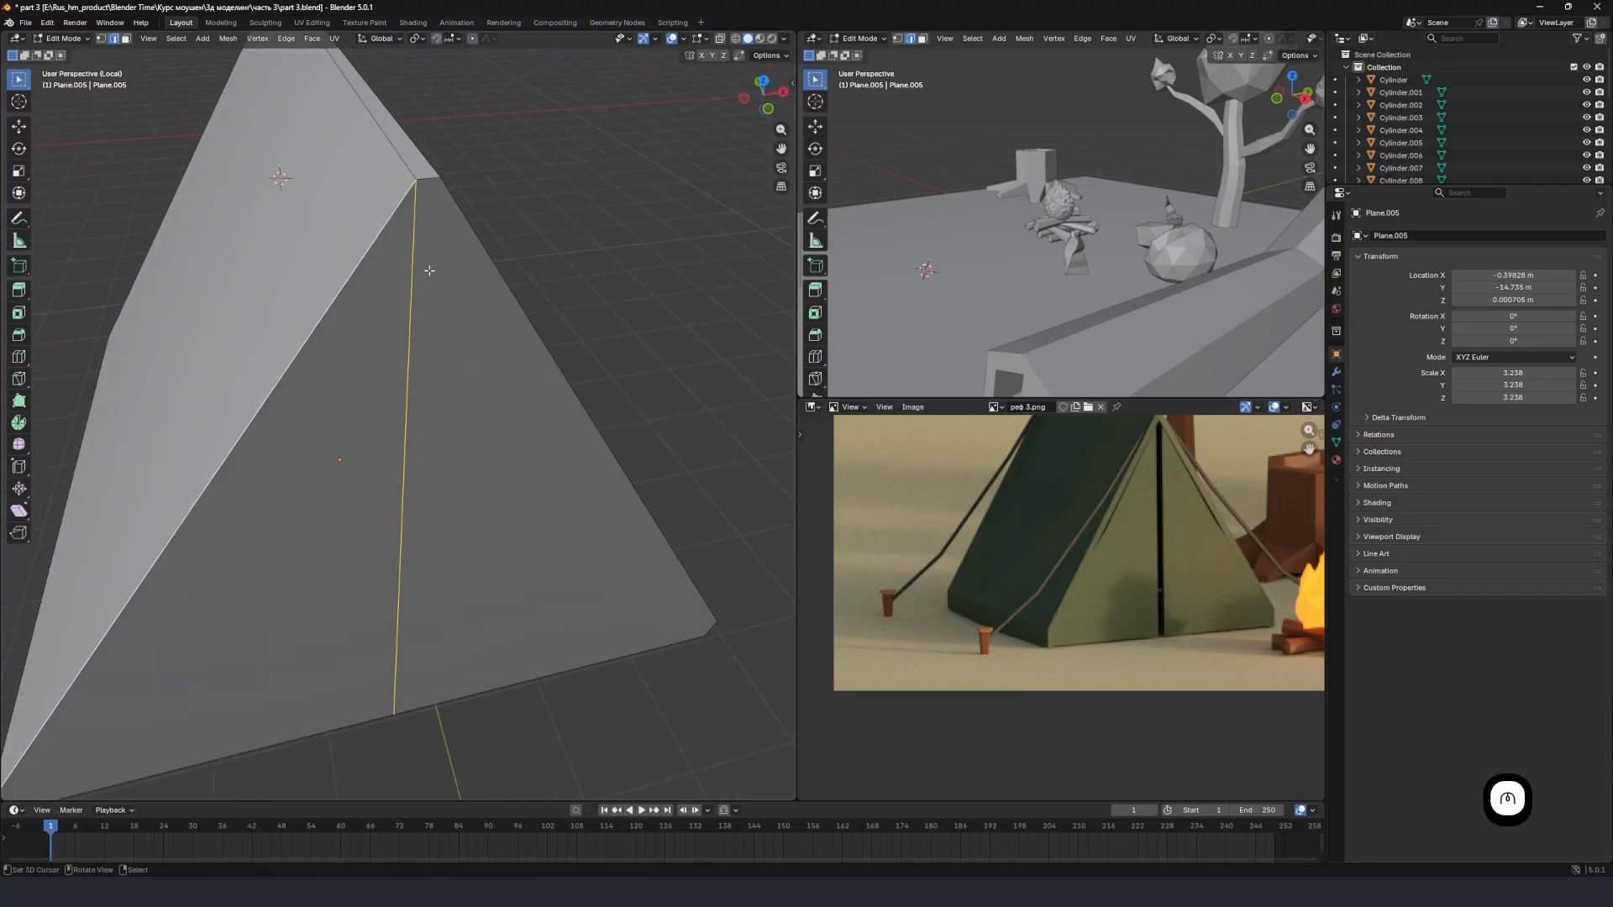
key("k")
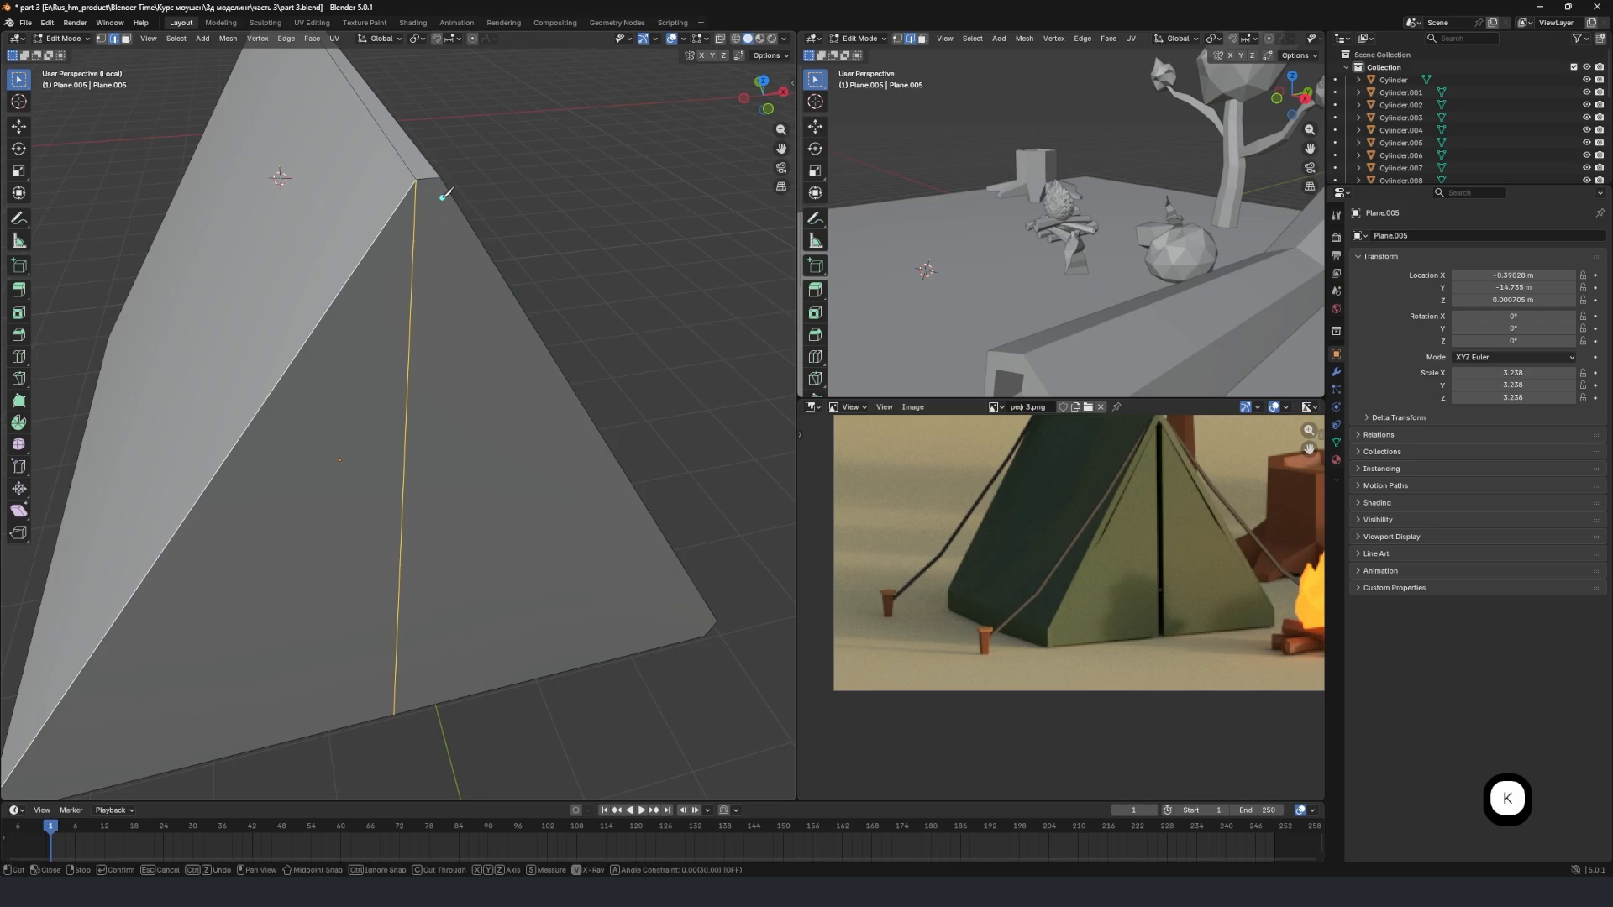
middle_click_drag(443, 188, 418, 208)
middle_click_drag(151, 425, 198, 407)
left_click(416, 159)
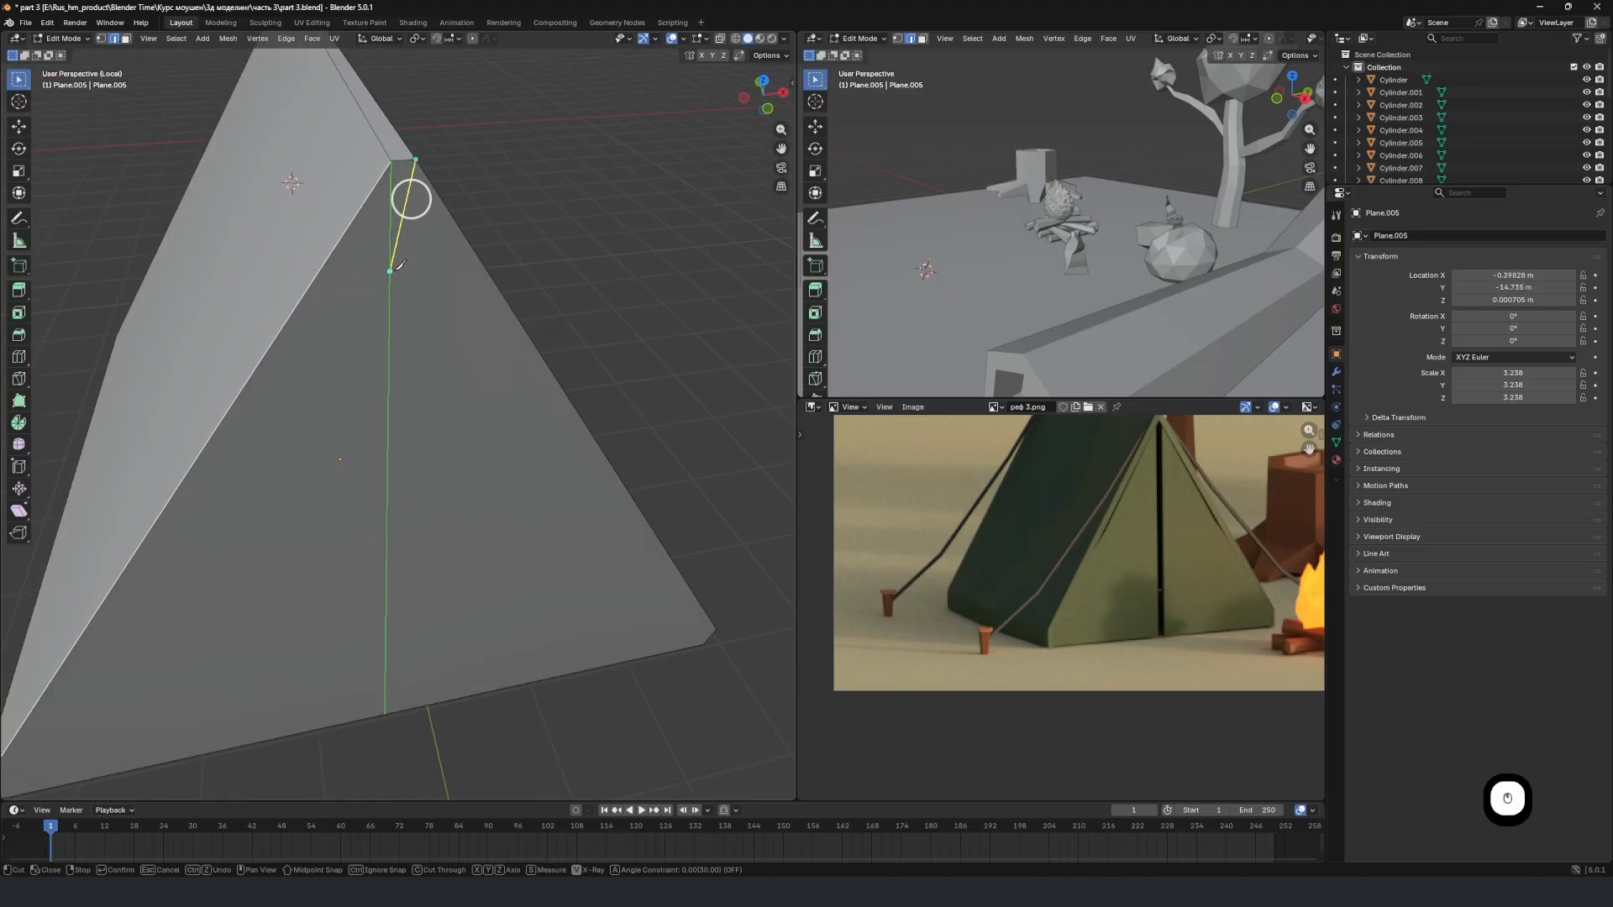
left_click(410, 708)
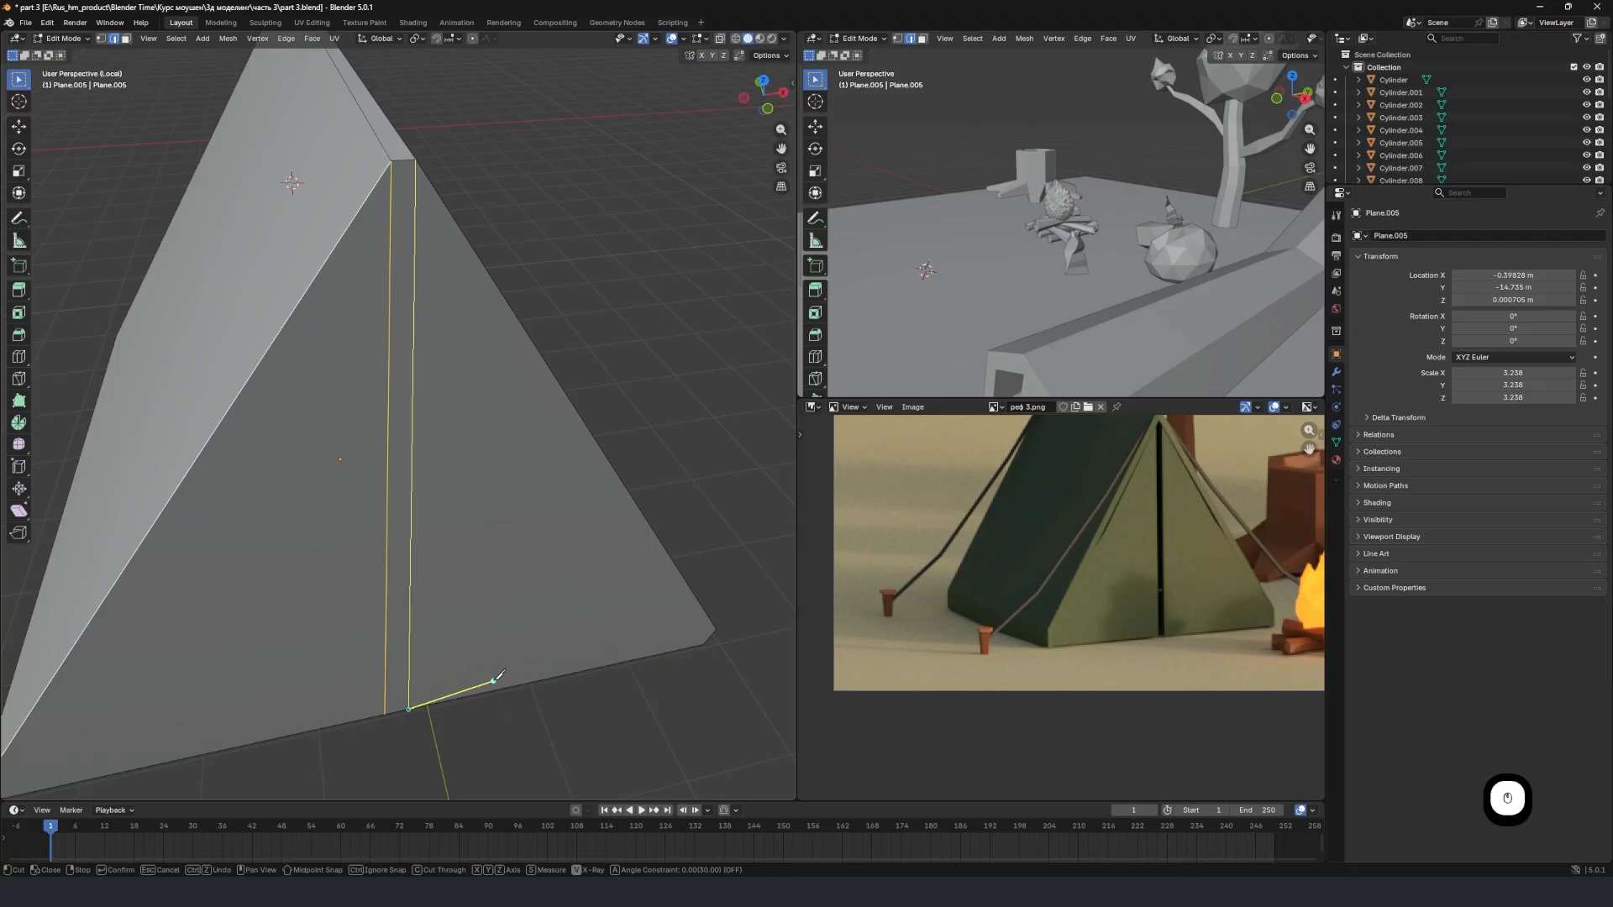
key("Return")
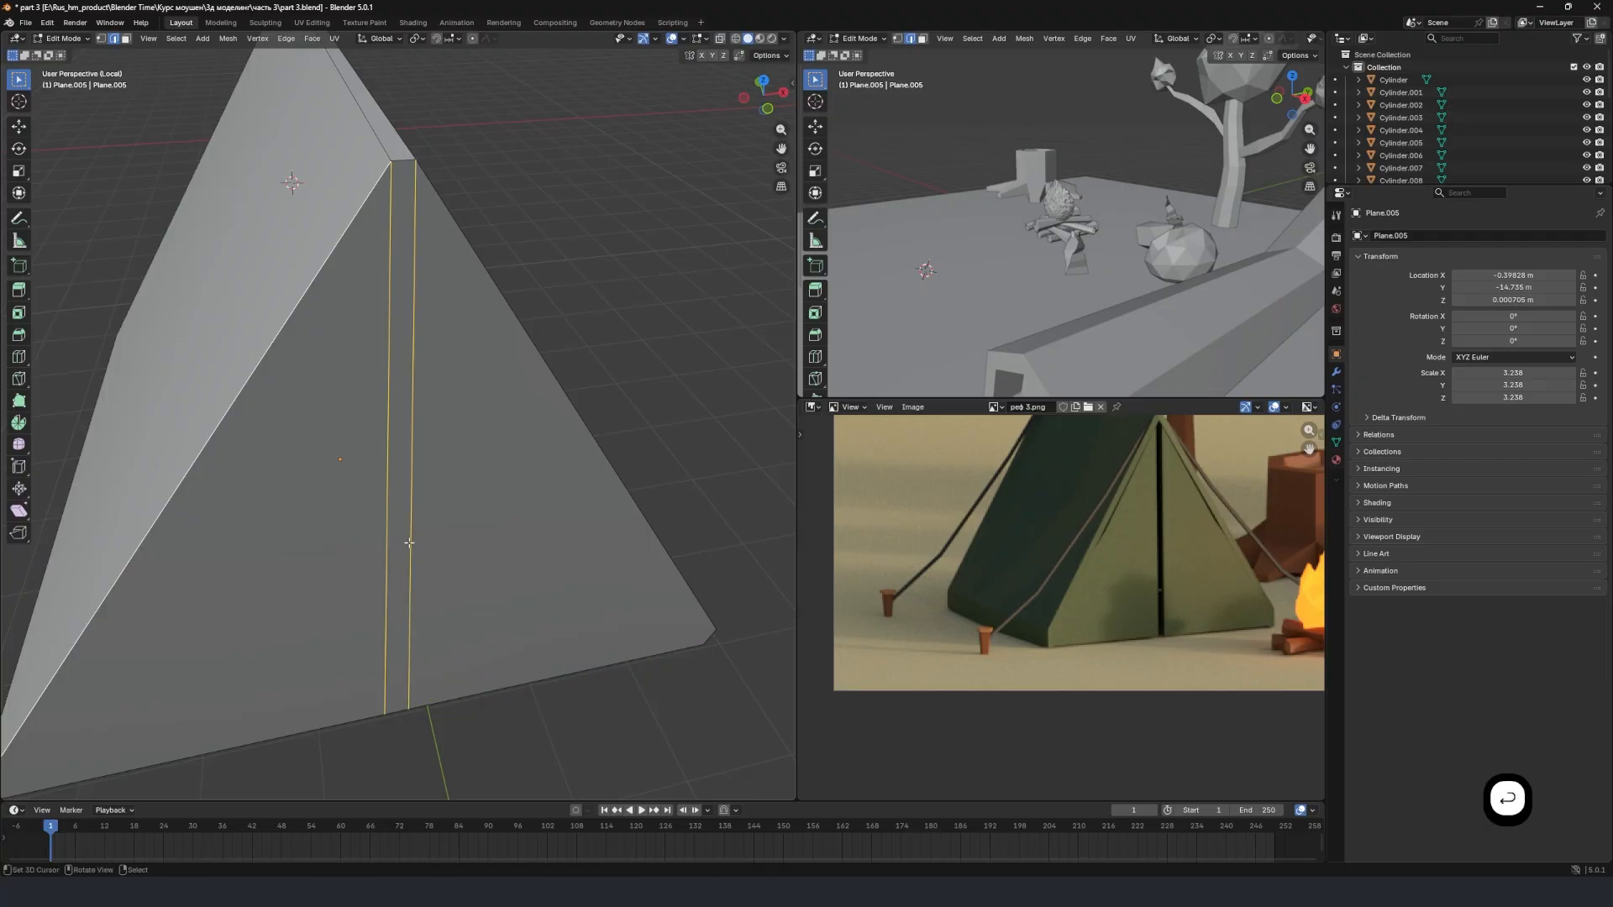
Select the narrow central strip in face mode and delete its face to open a slit in the tent front.
left_click(127, 39)
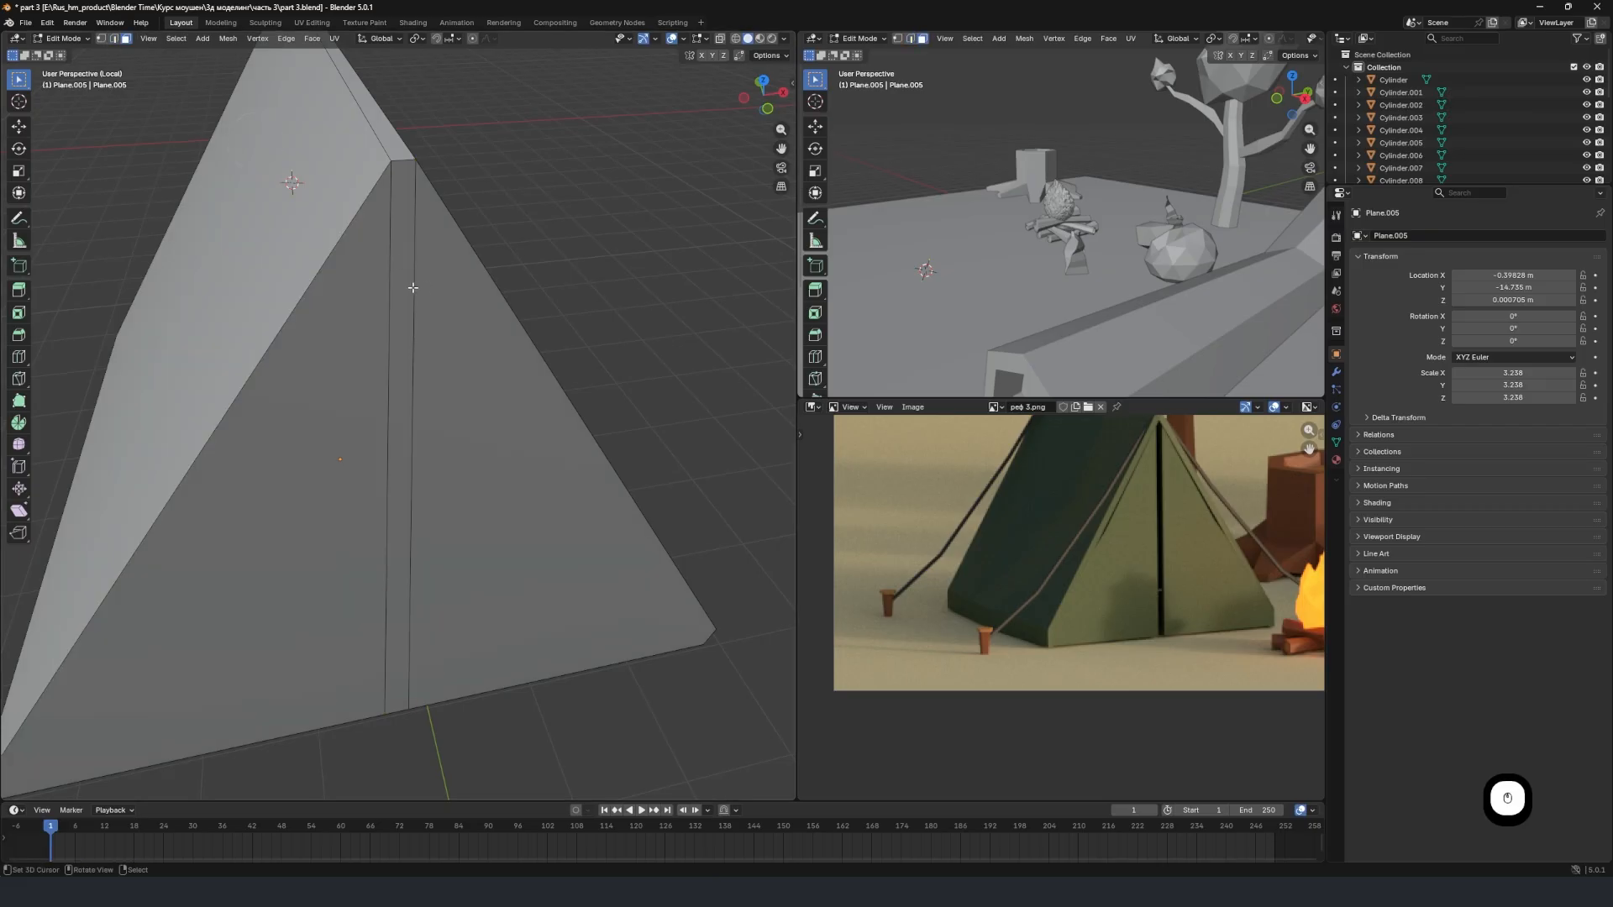
left_click(400, 279)
scroll(398, 302, "down", 3)
key("x")
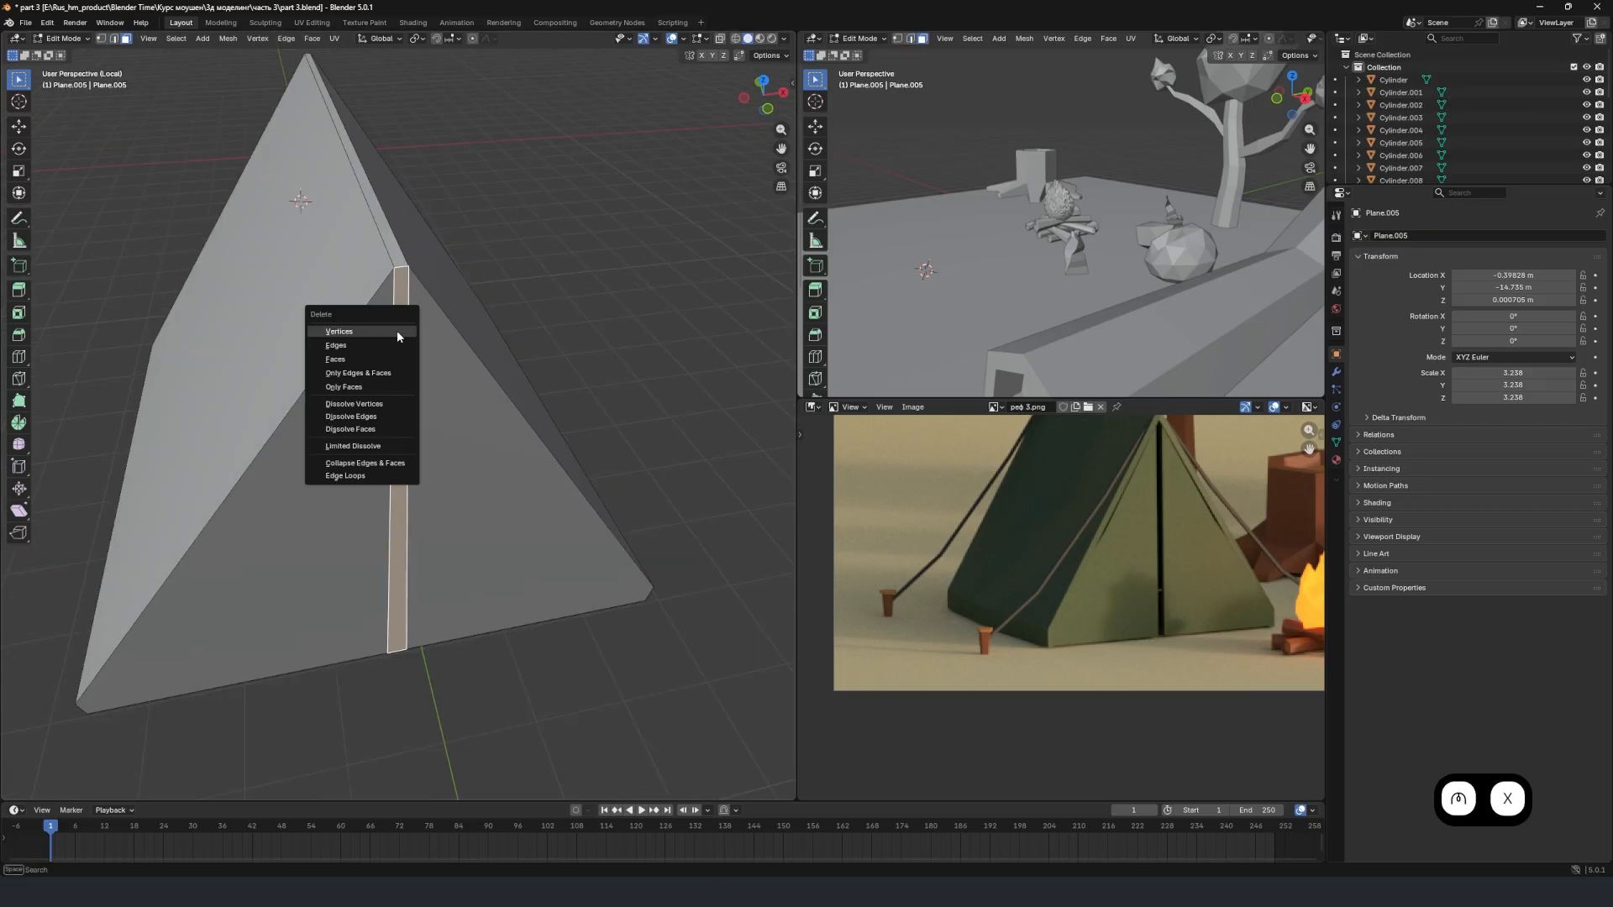
left_click(383, 358)
scroll(396, 364, "down", 3)
middle_click_drag(397, 364, 445, 334)
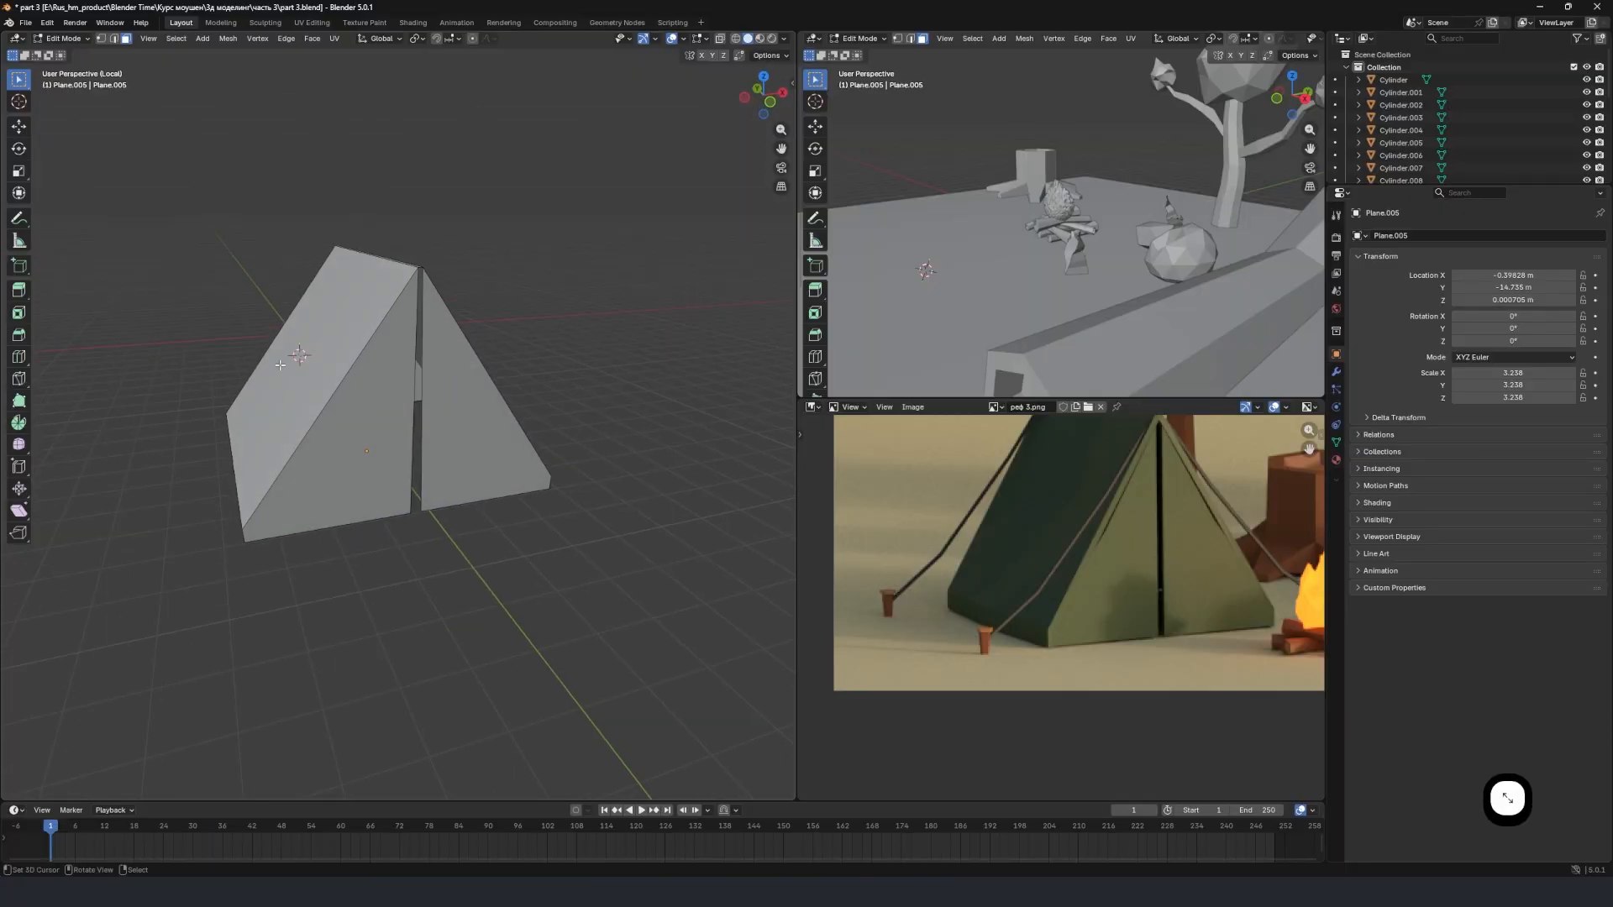
Select the inner lower vertex of the left front flap and move it about -1.177 m along X to open the entrance.
middle_click_drag(324, 388, 345, 385)
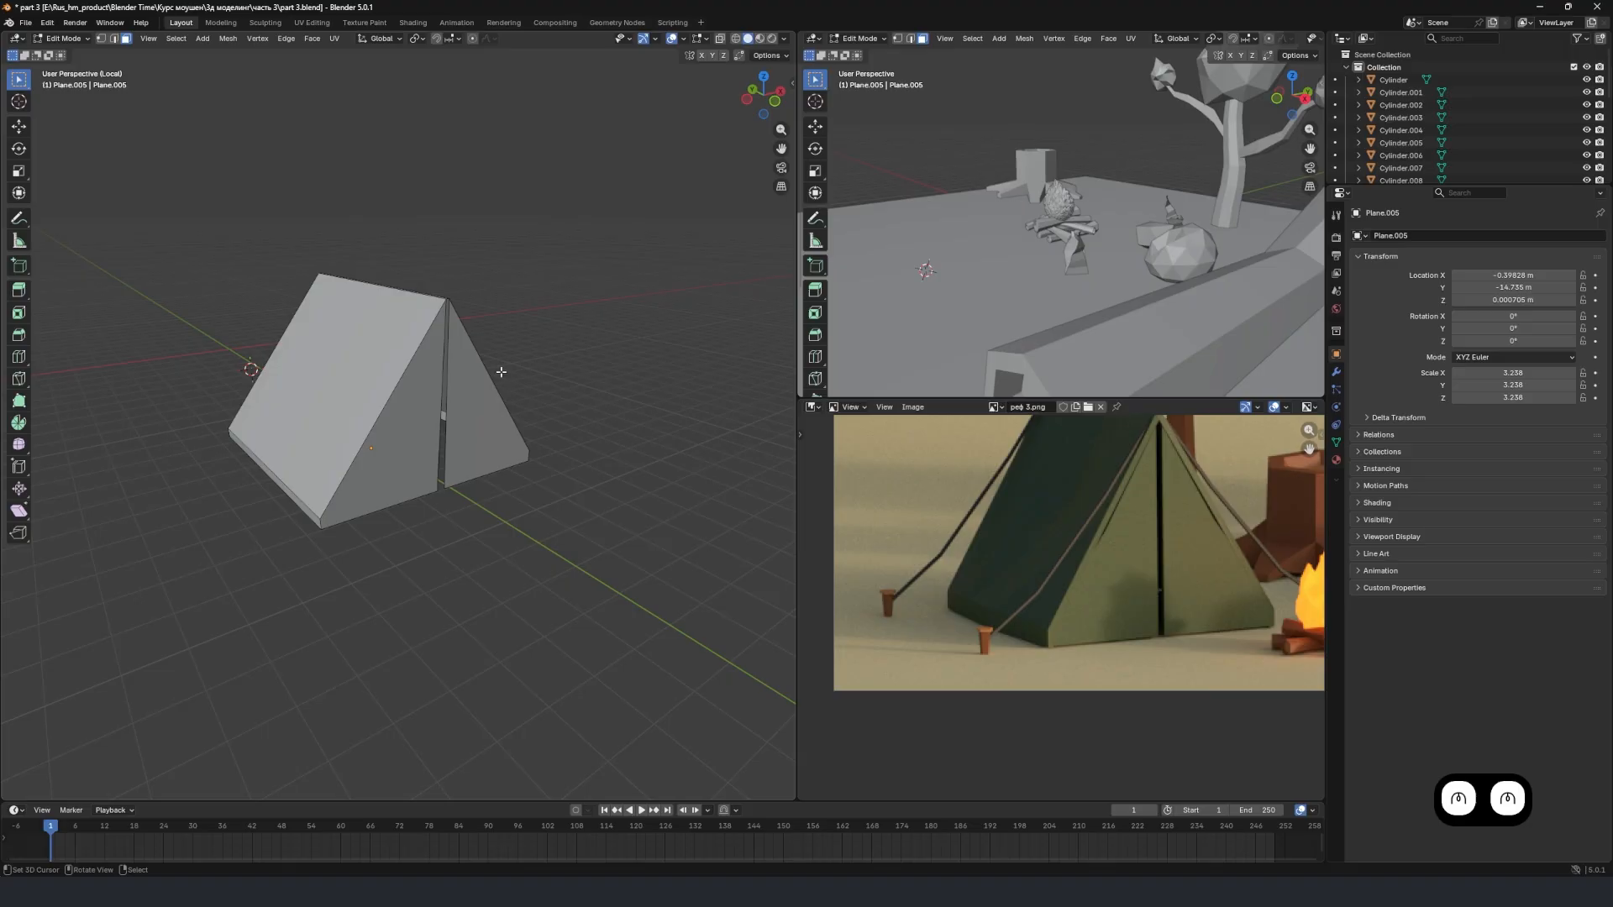
middle_click_drag(477, 377, 403, 356)
scroll(401, 357, "up", 4)
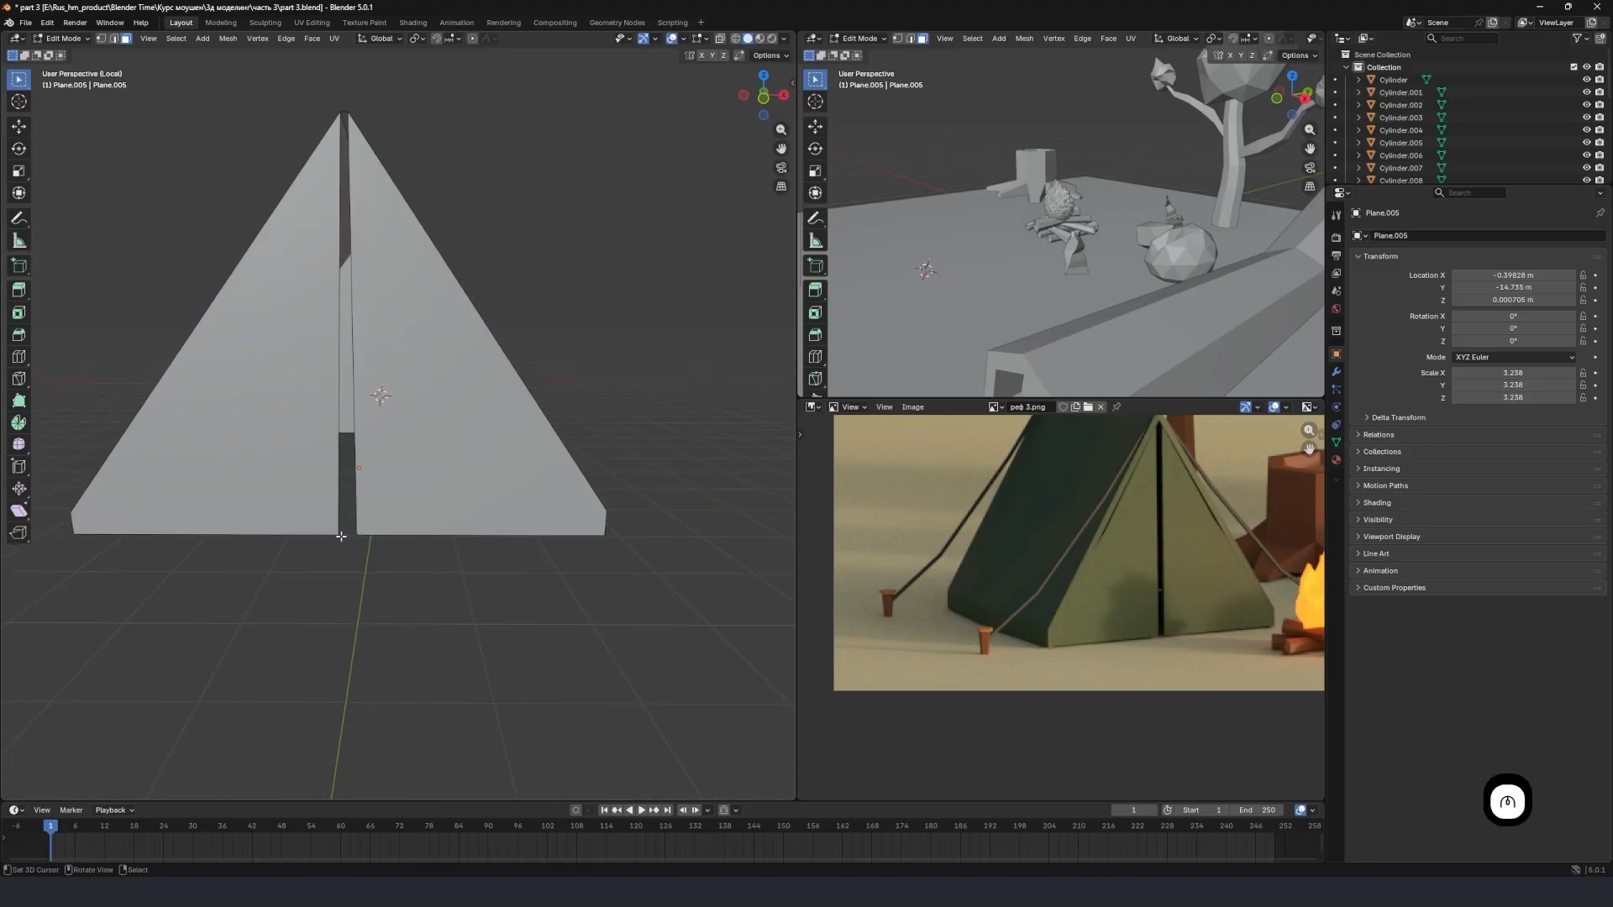
scroll(341, 536, "up", 3)
scroll(339, 534, "down", 2)
left_click(100, 38)
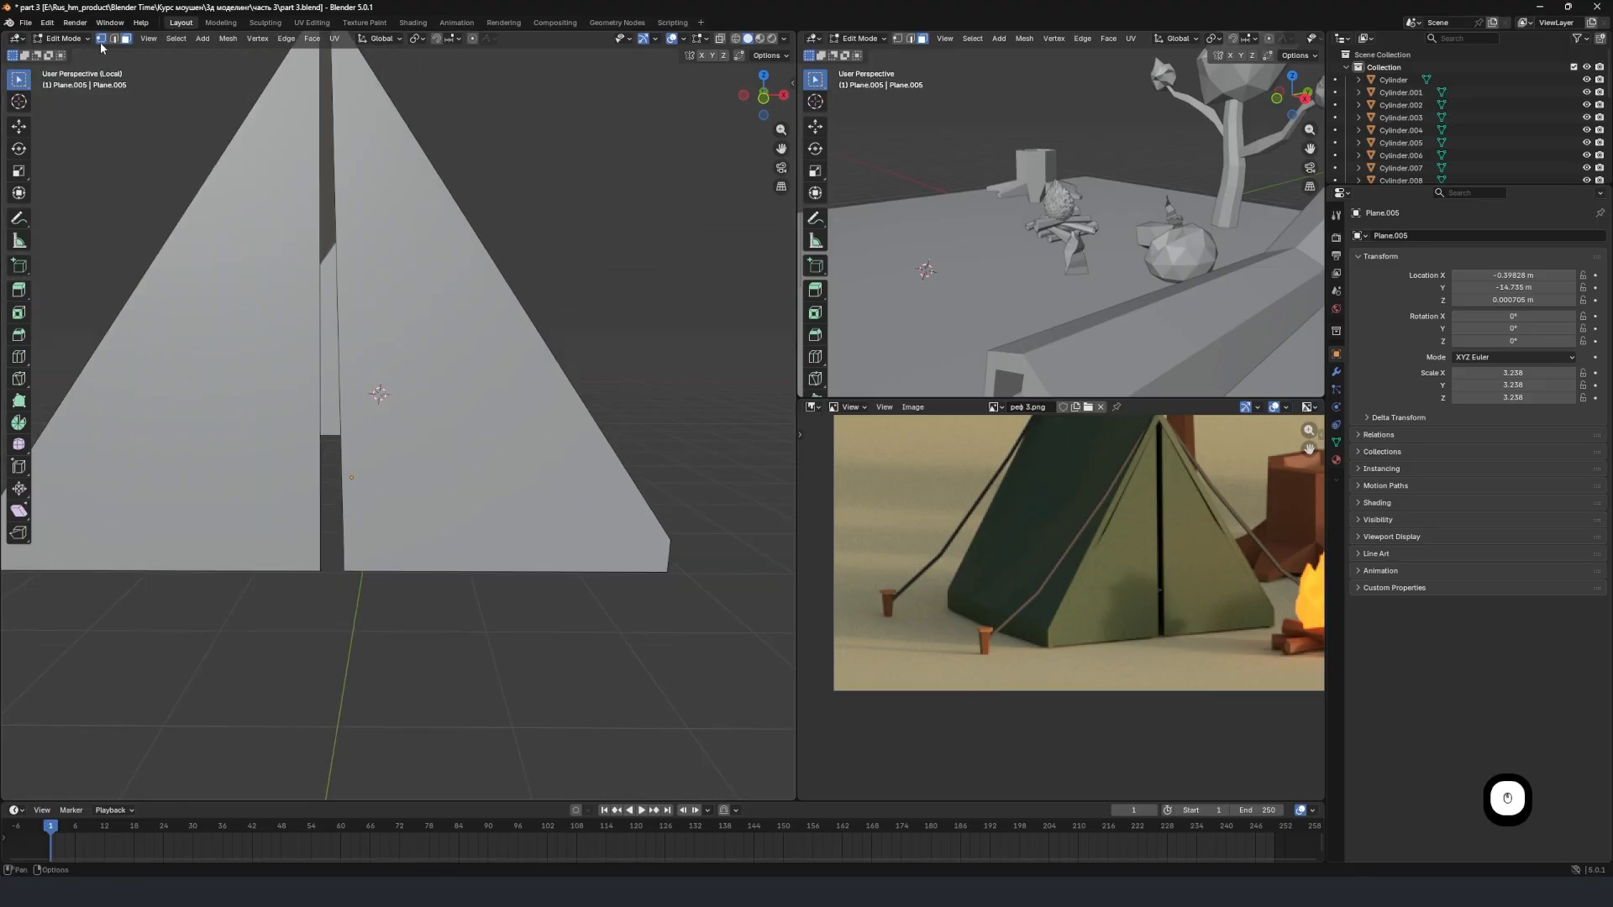
left_click(324, 565)
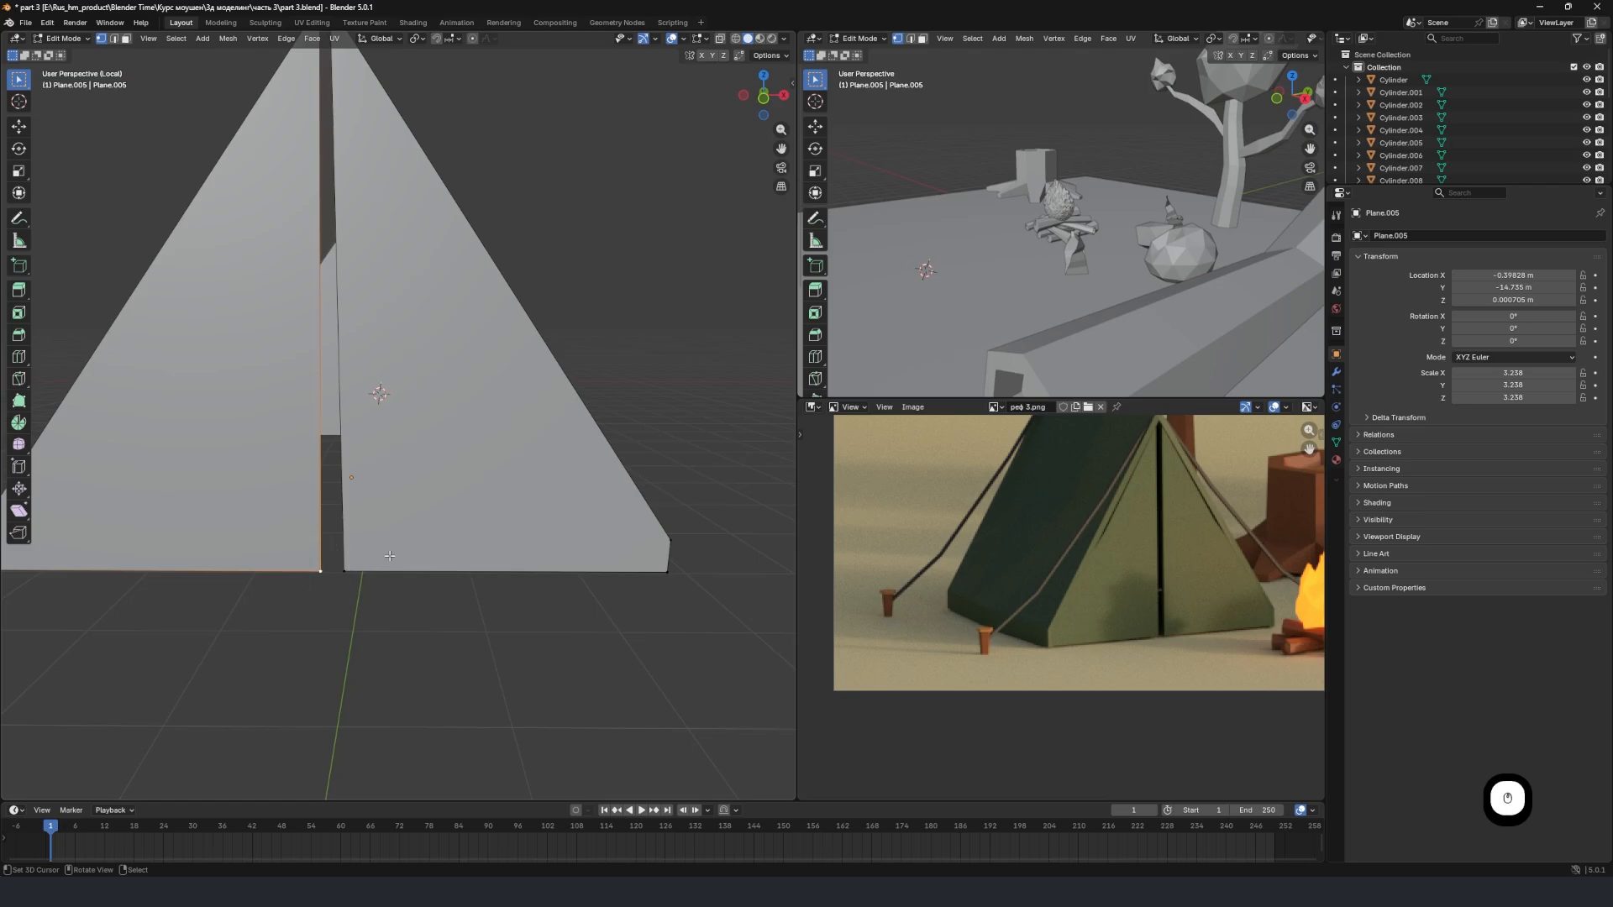
scroll(392, 533, "down", 3)
scroll(394, 533, "up", 3)
key("g")
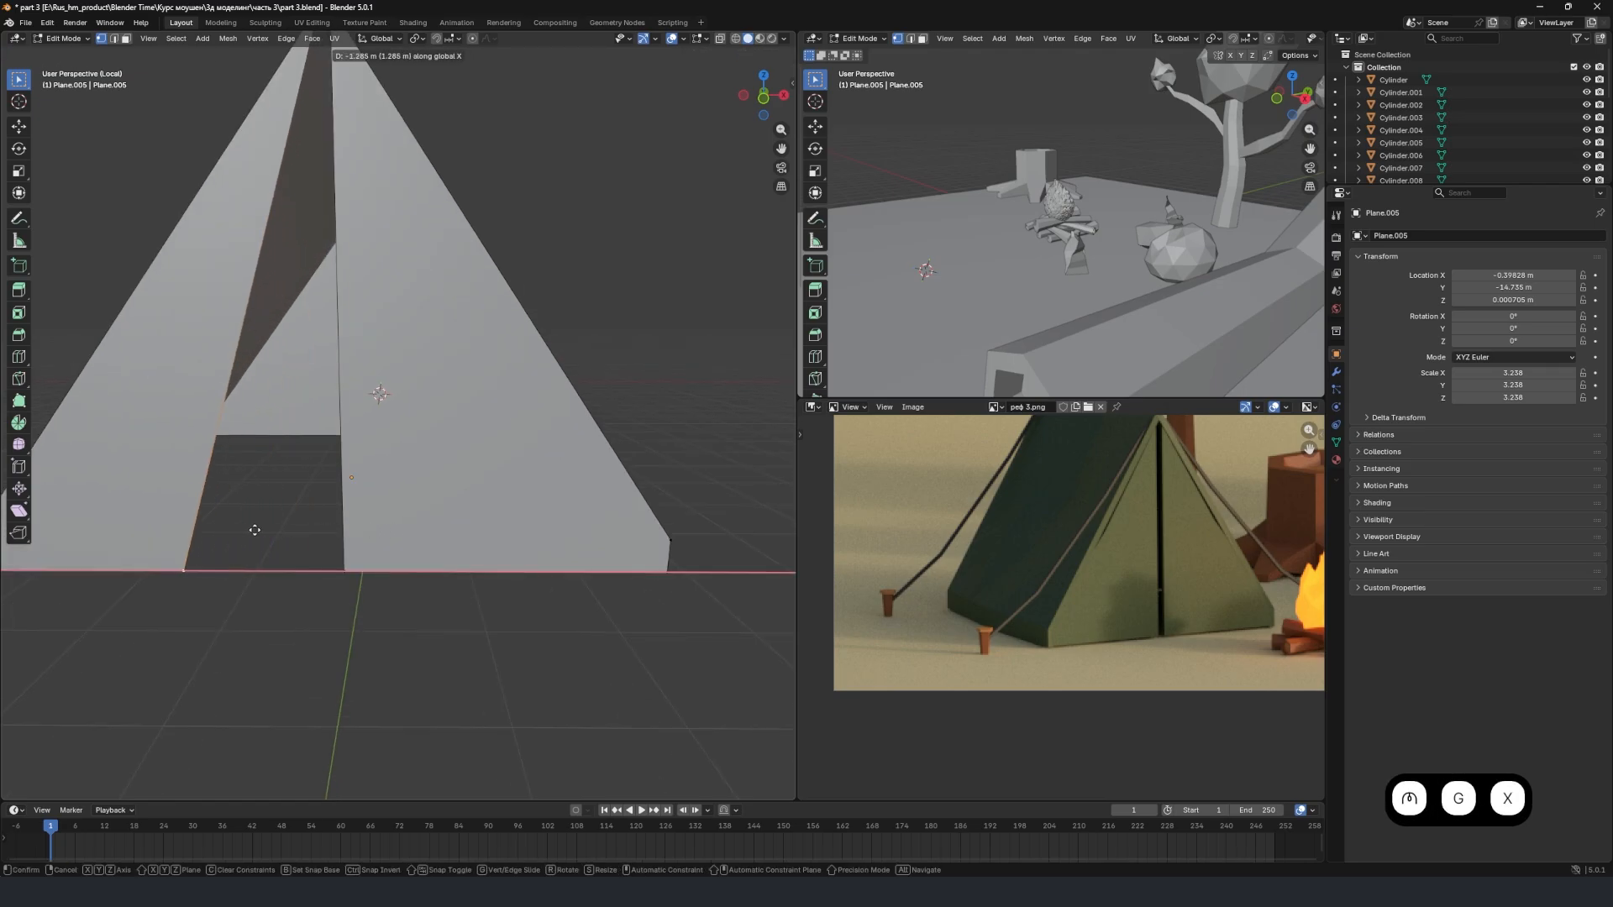
key("x")
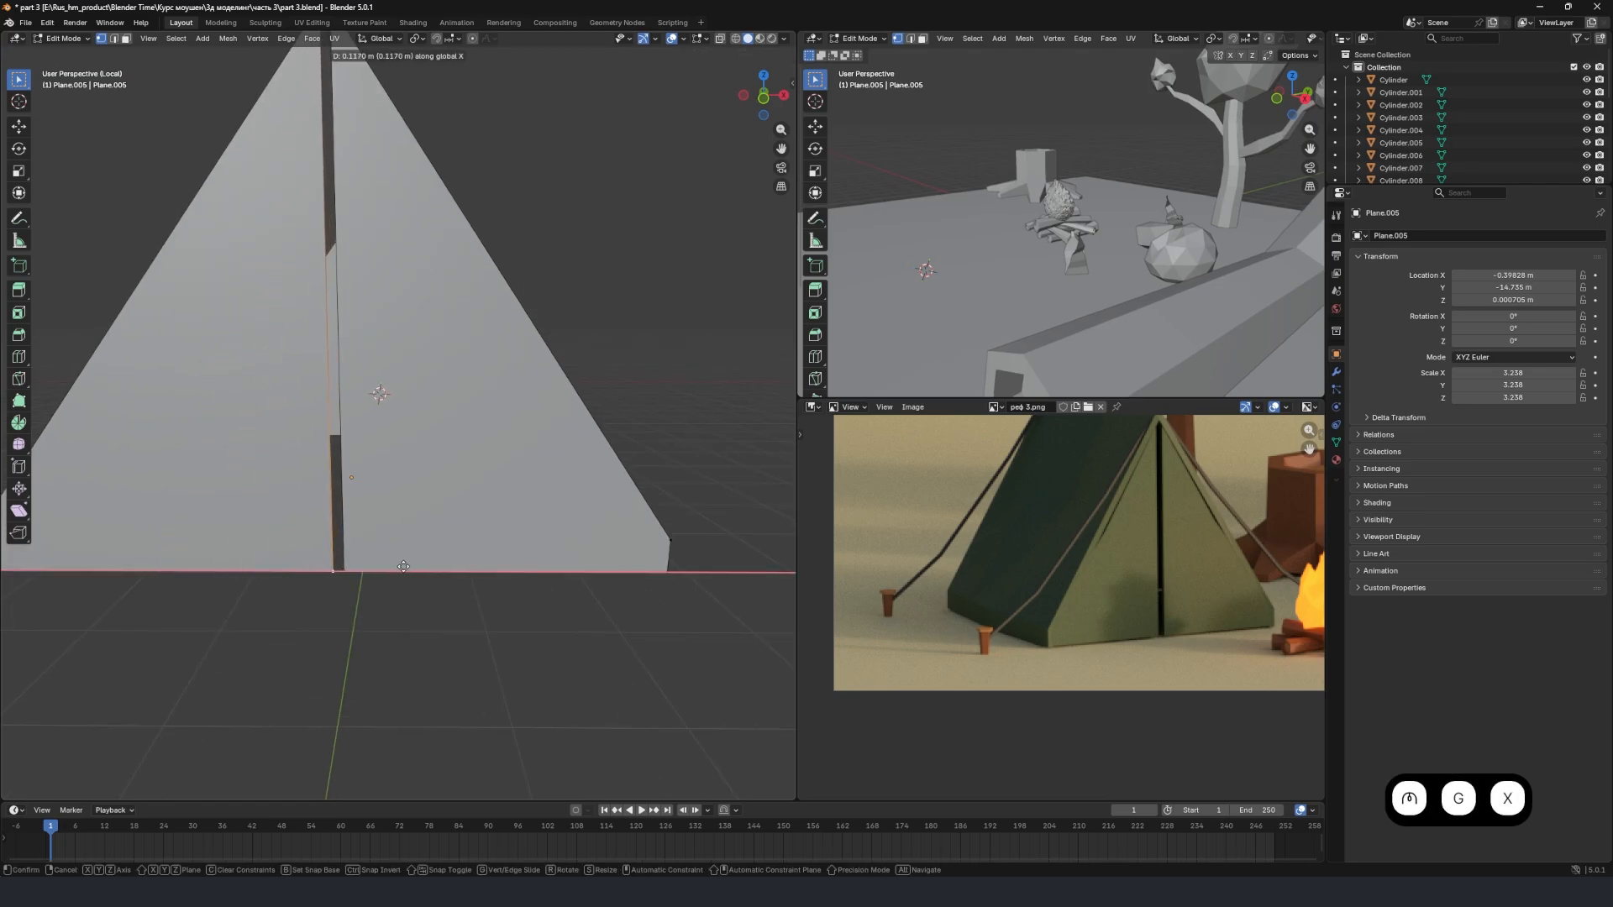
left_click(256, 561)
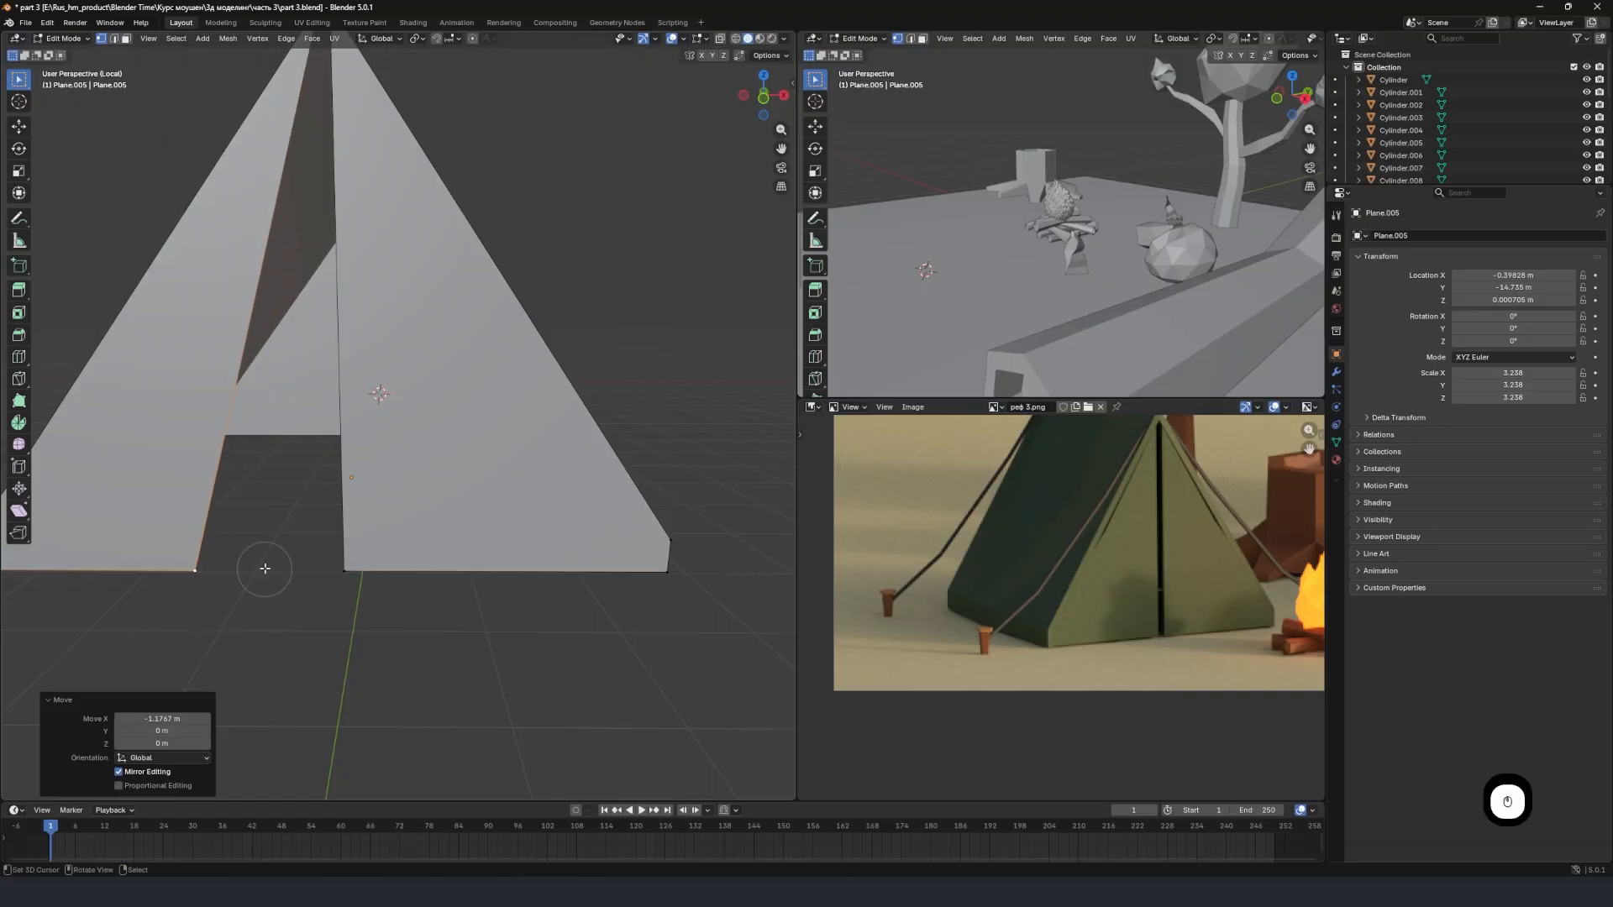
Leave Edit Mode and compare the opened tent entrance and the roof ridge with the tent in the reference image.
scroll(299, 557, "down", 4)
middle_click_drag(299, 558, 431, 502)
scroll(403, 554, "up", 2)
key("Tab")
scroll(415, 551, "down", 4)
scroll(1069, 558, "down", 2)
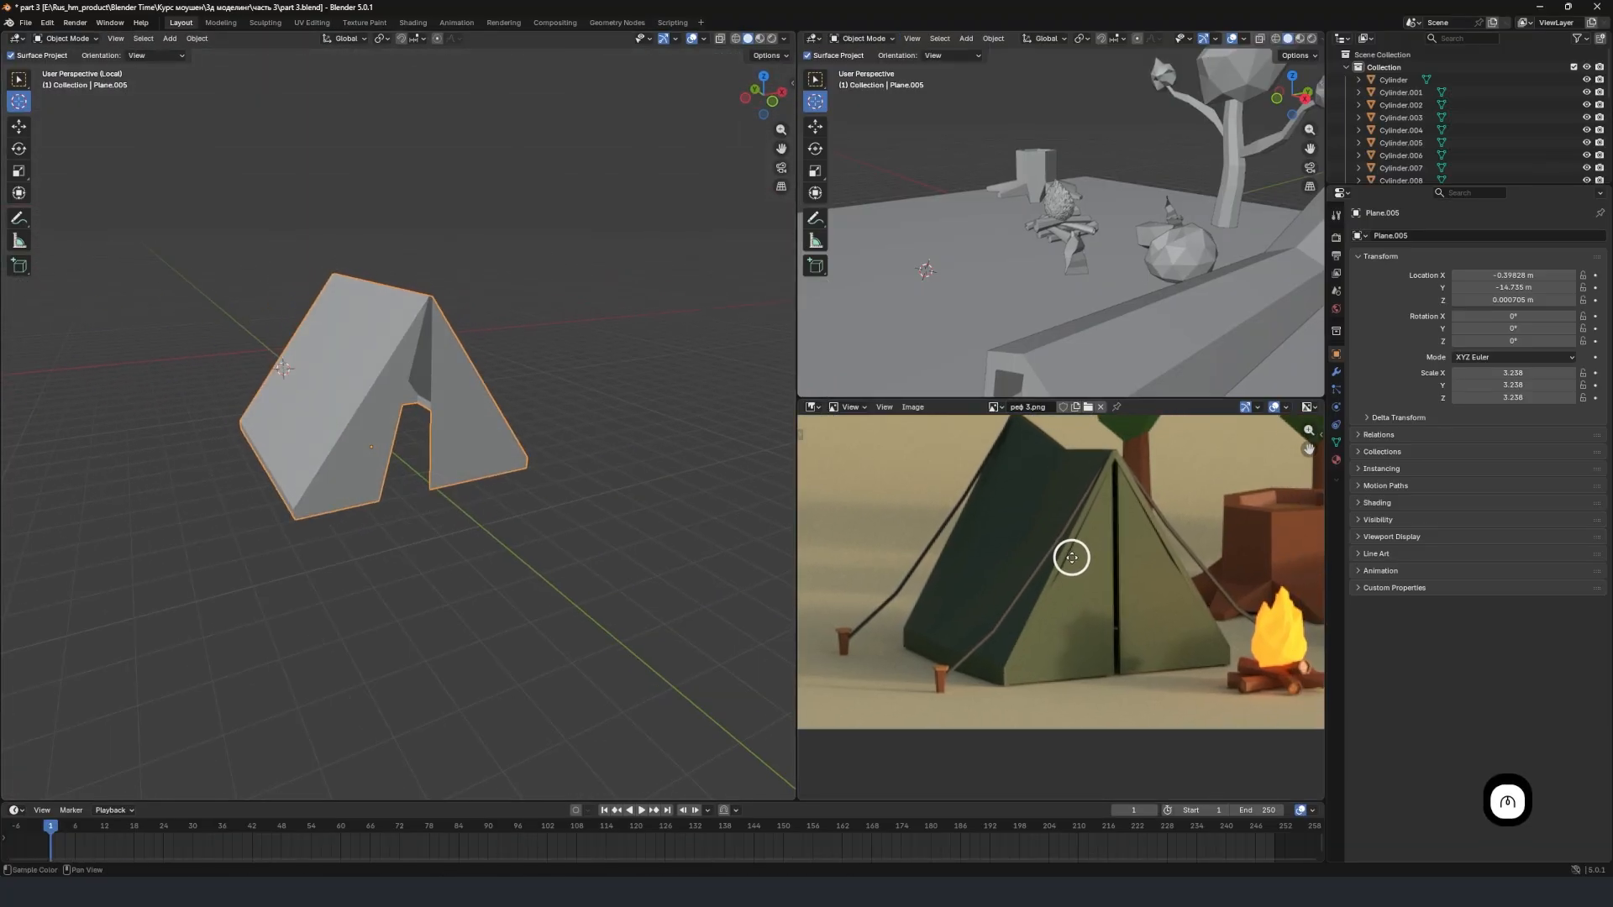
middle_click_drag(1069, 558, 1016, 579)
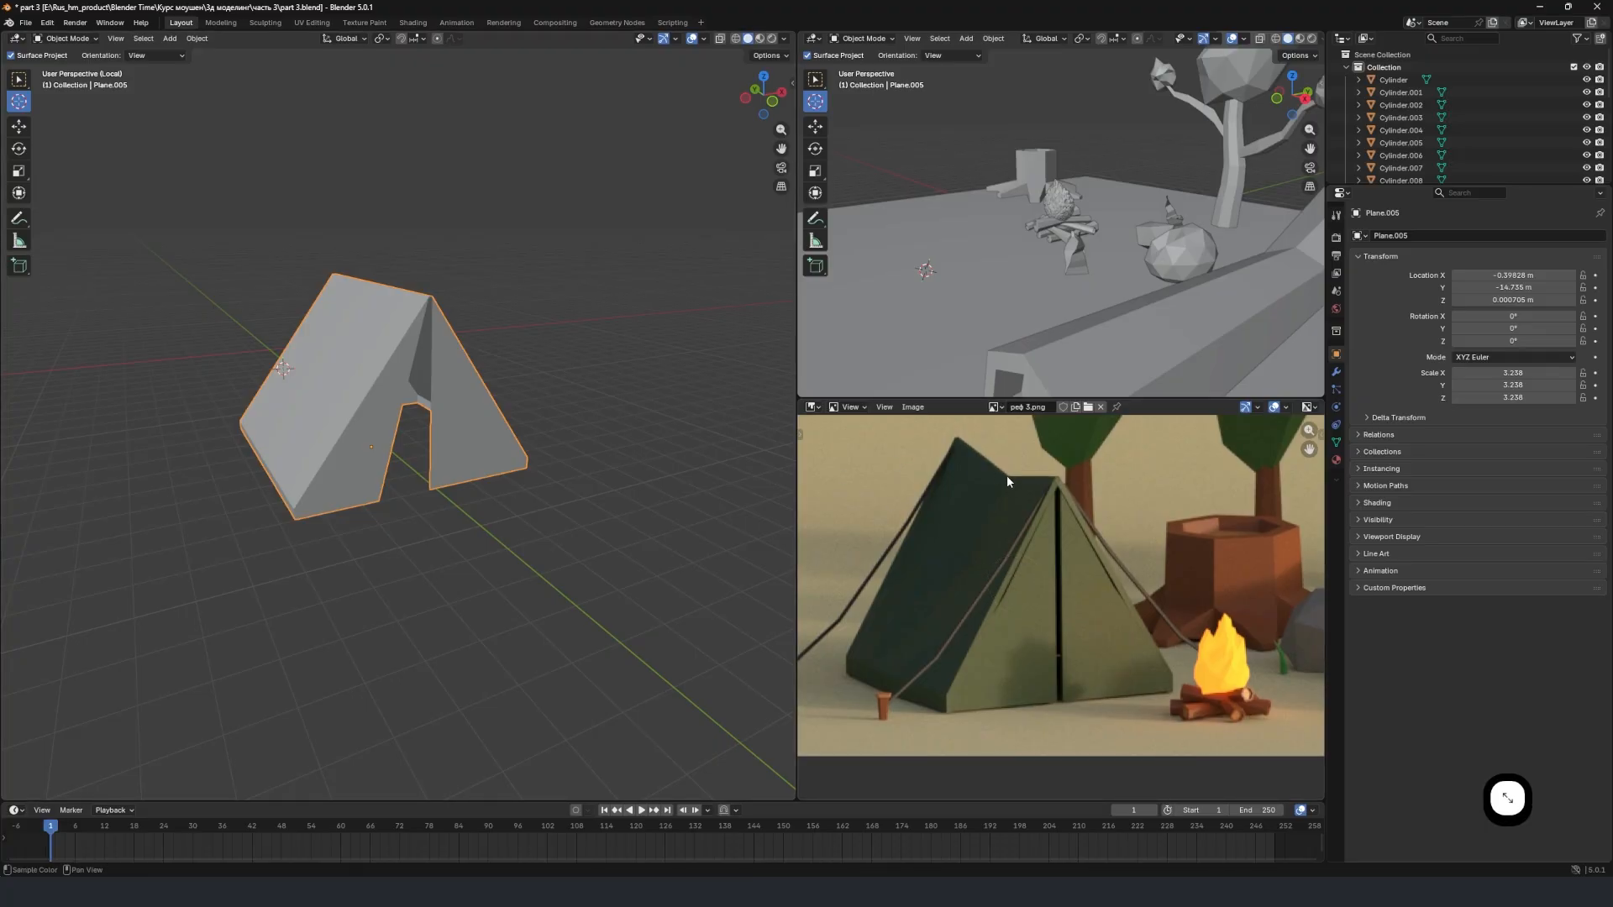
Add one centred loop cut across both roof sides of the tent, midway along its ridge.
middle_click_drag(363, 333, 419, 346)
scroll(410, 336, "up", 3)
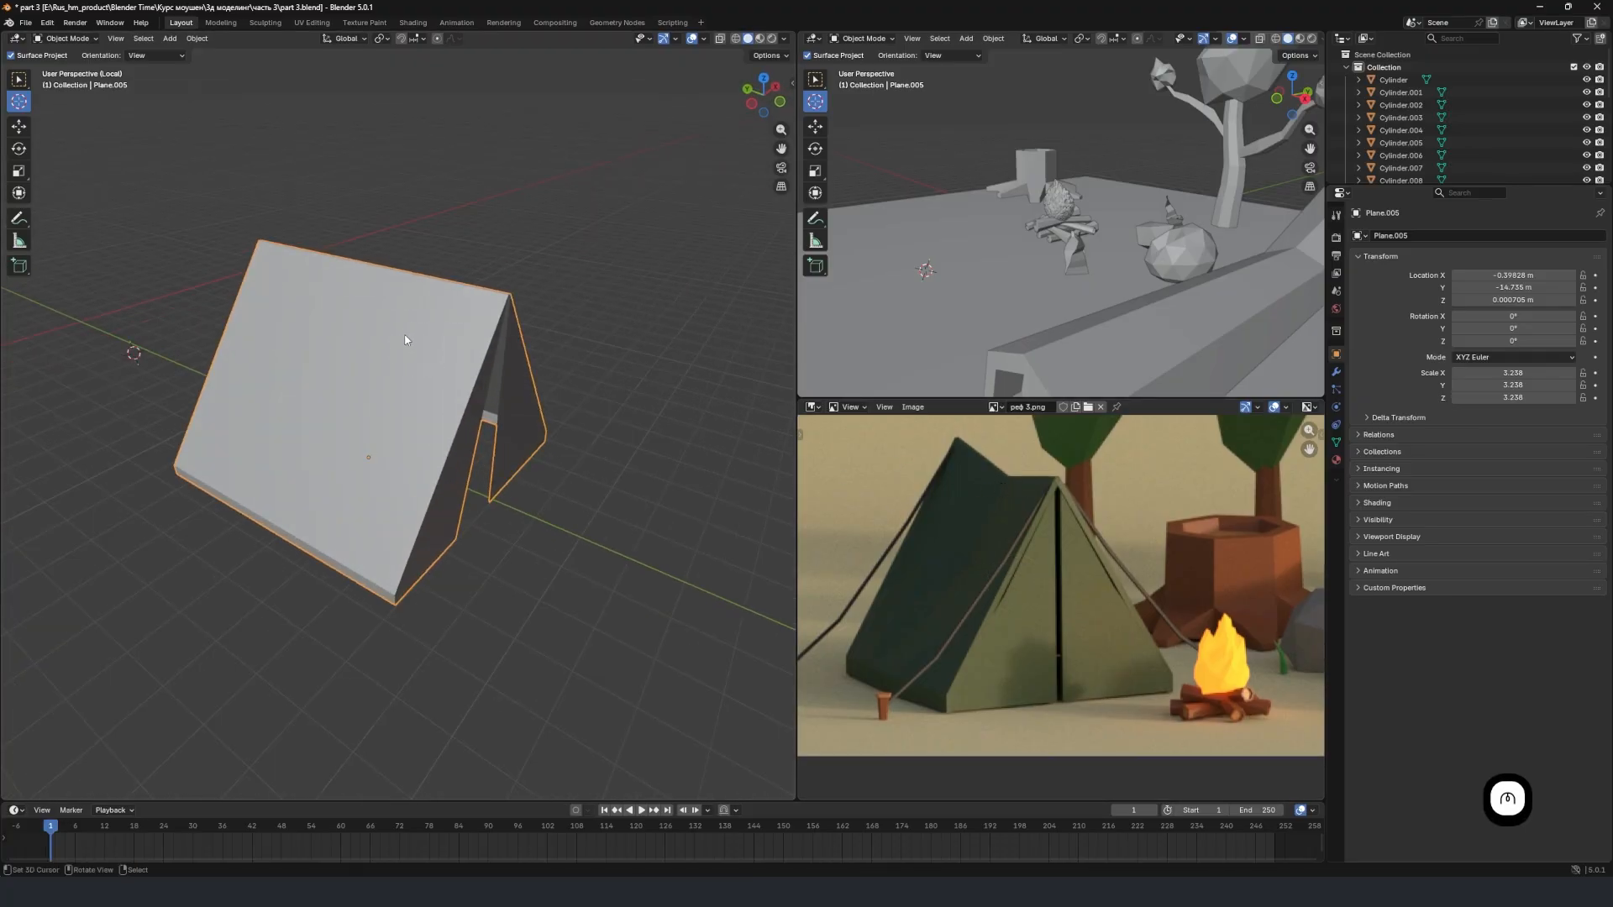
key("Tab")
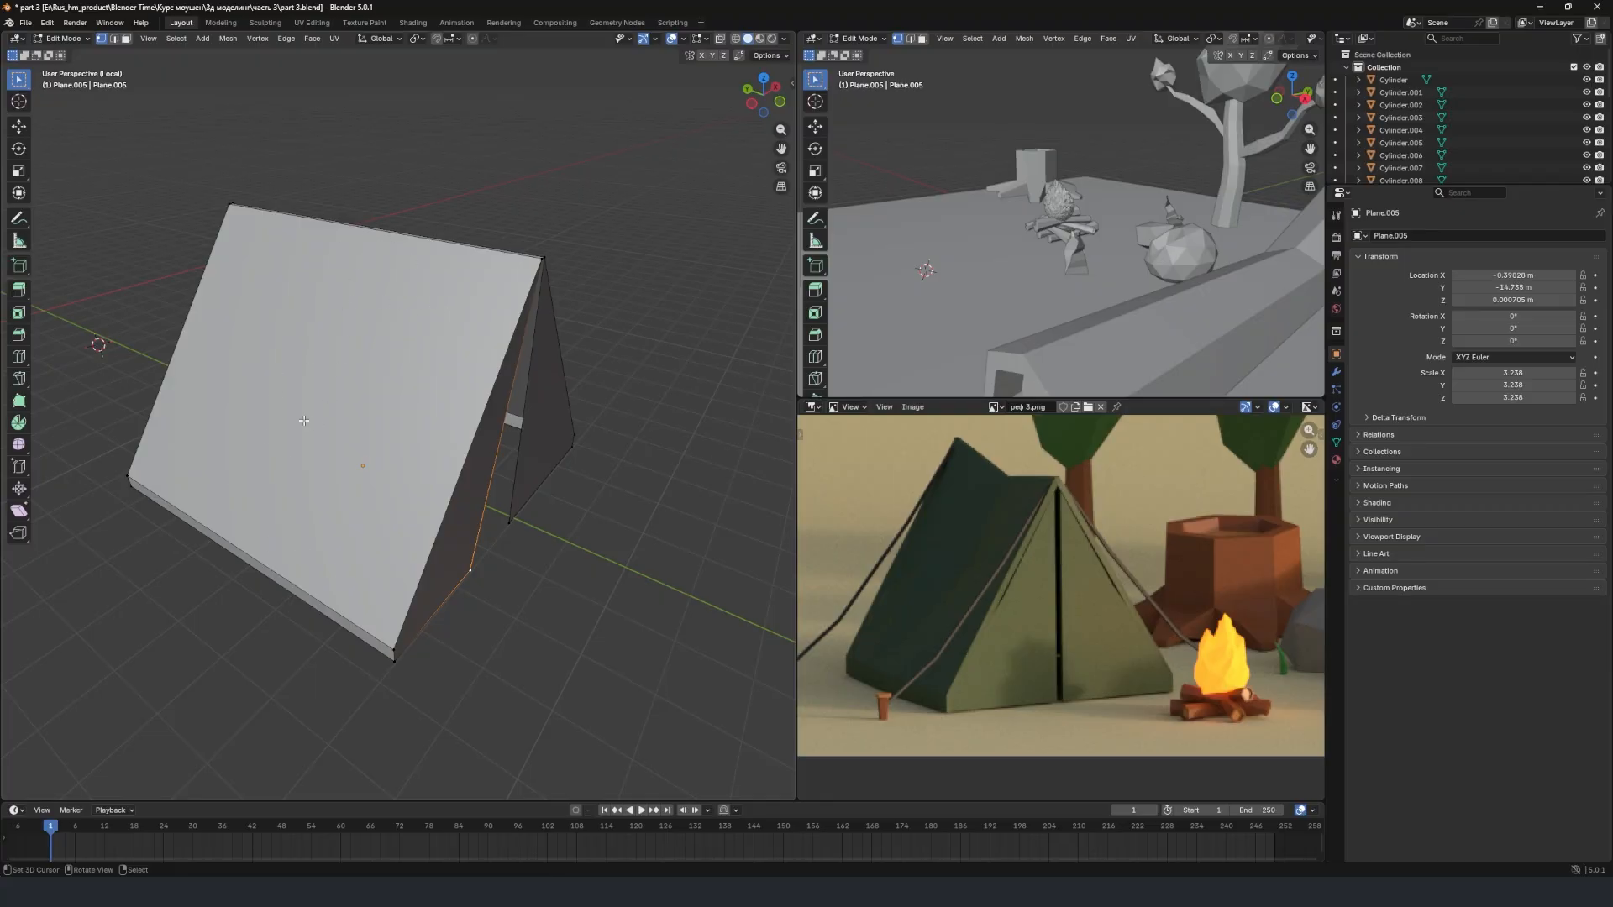
key("ctrl+r")
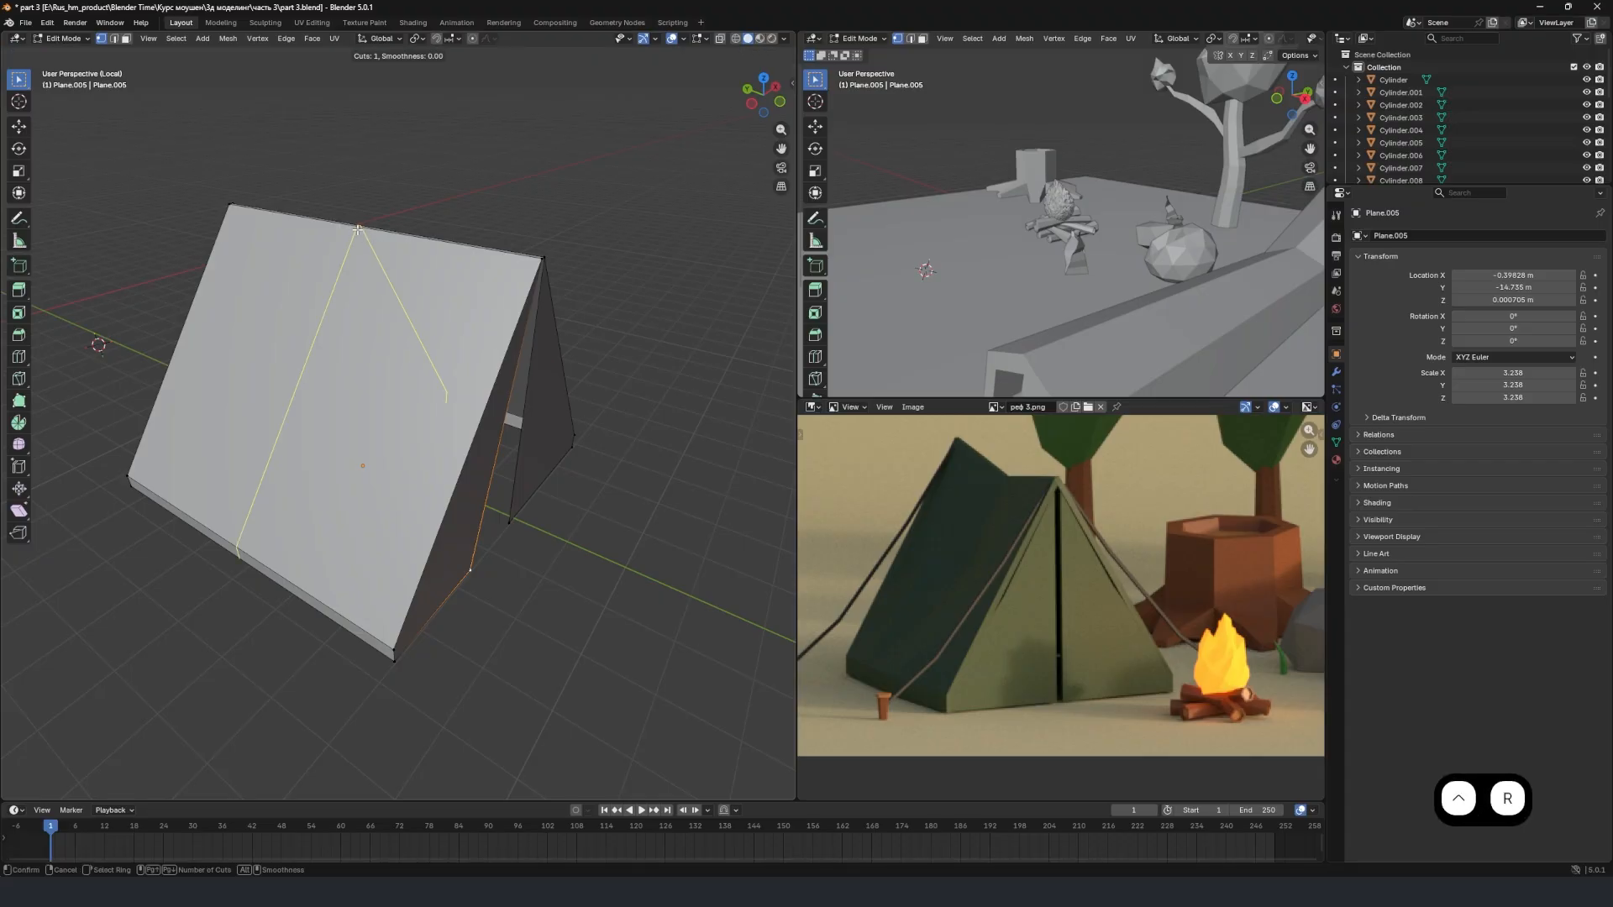
left_click(358, 228)
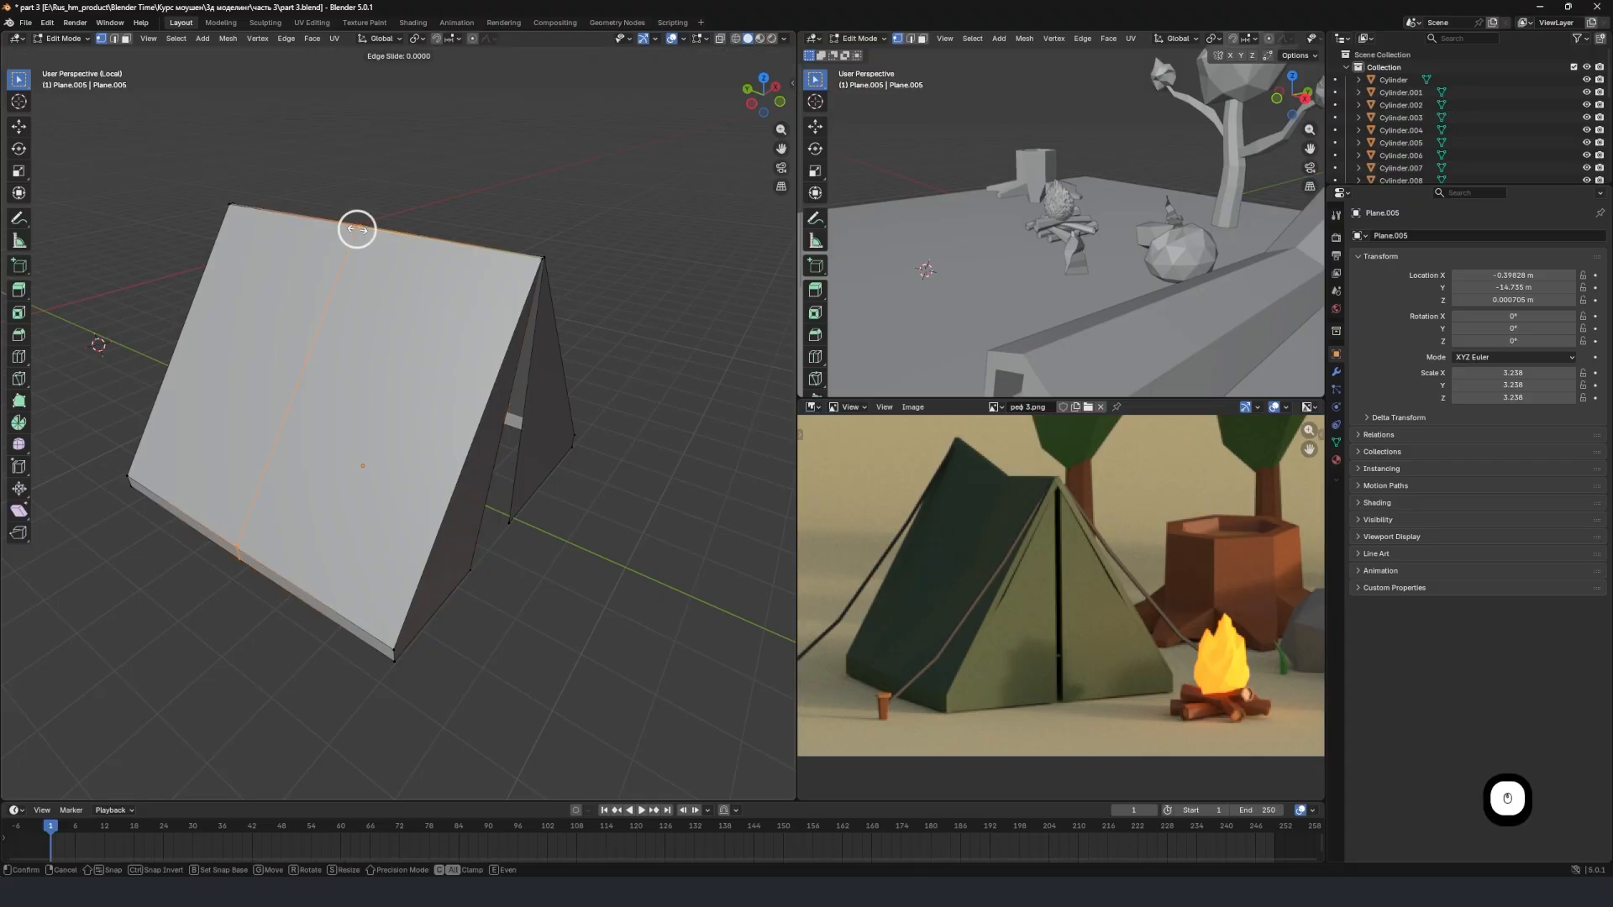
left_click(357, 228)
Lower the middle vertex of the tent's roof ridge about 0.25 m along Z so the ridge sags, then leave Edit Mode.
middle_click_drag(411, 251, 299, 212)
left_click(306, 126)
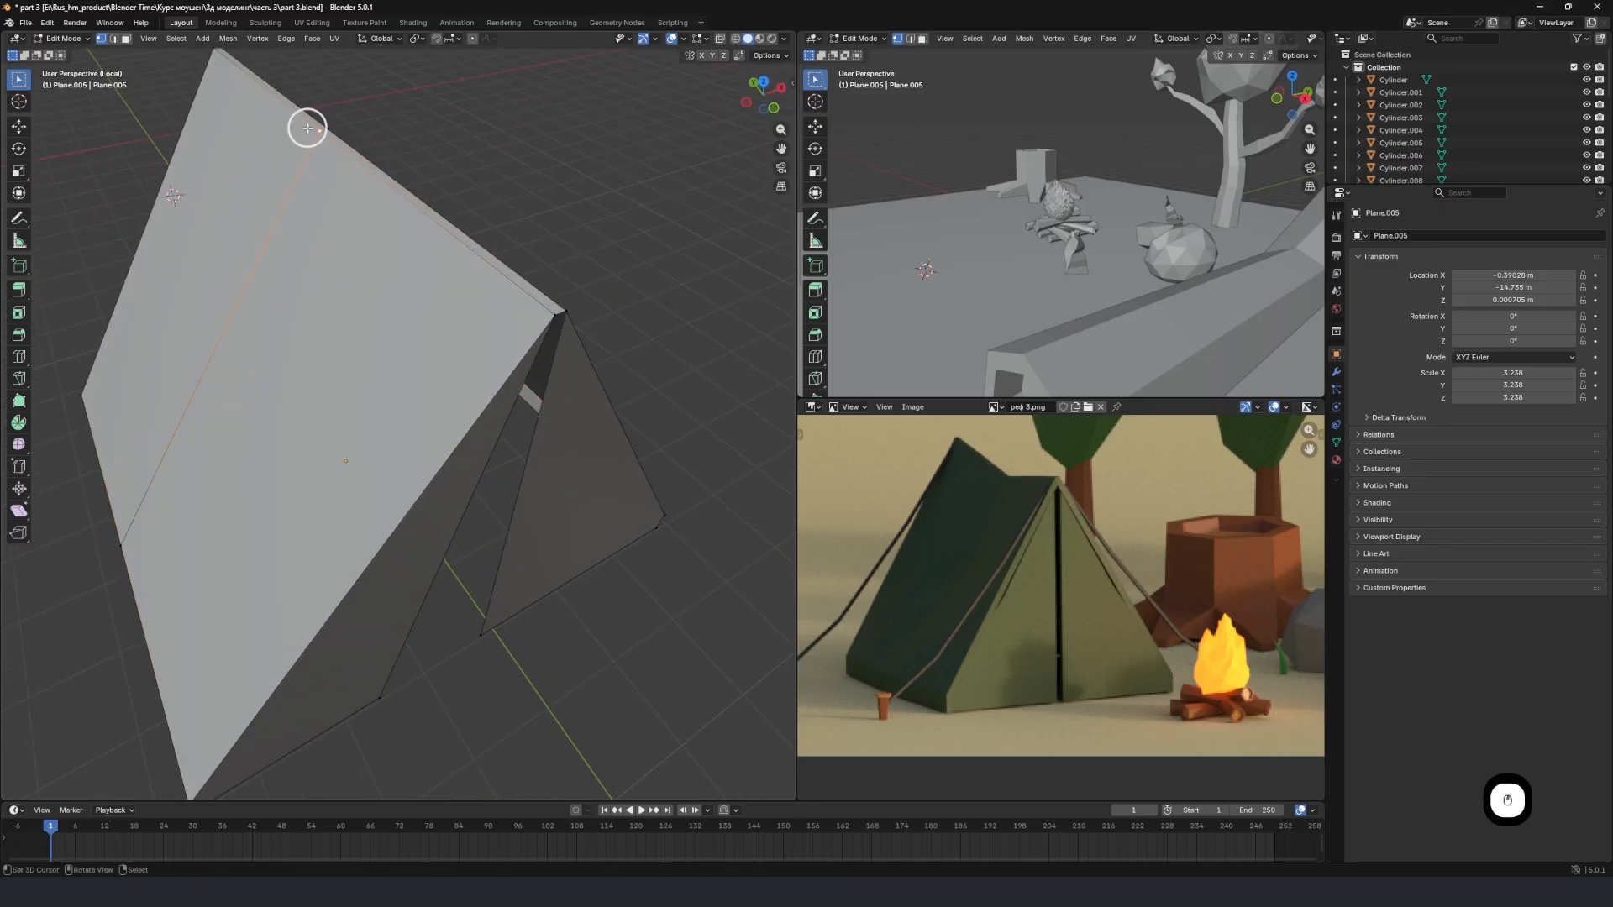
middle_click_drag(335, 126, 403, 180)
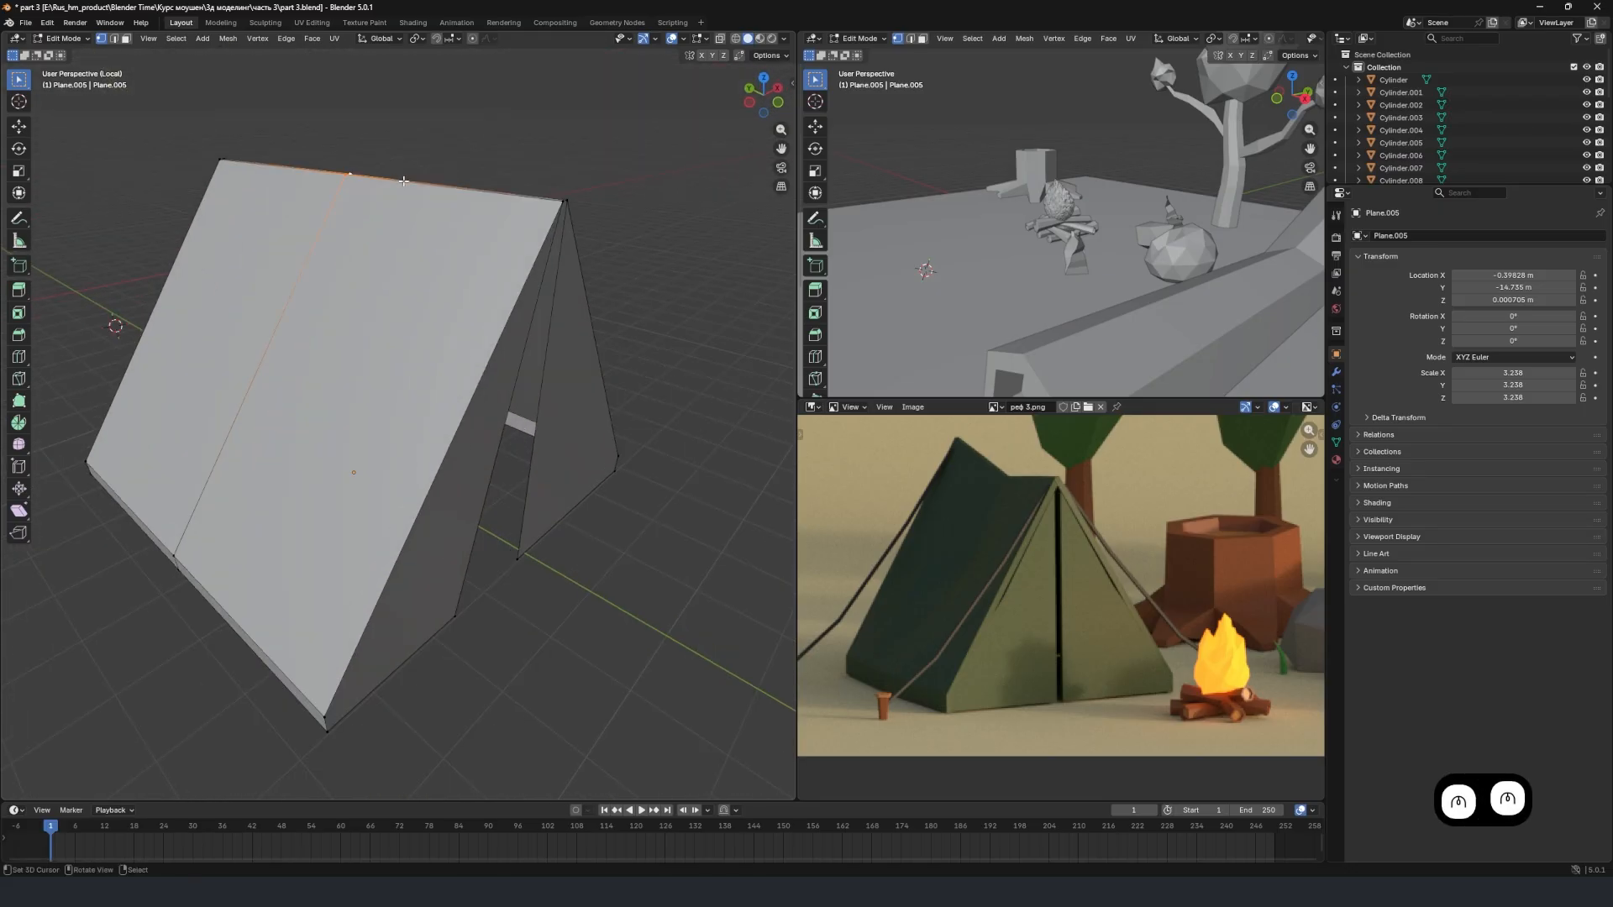
key("g")
key("z")
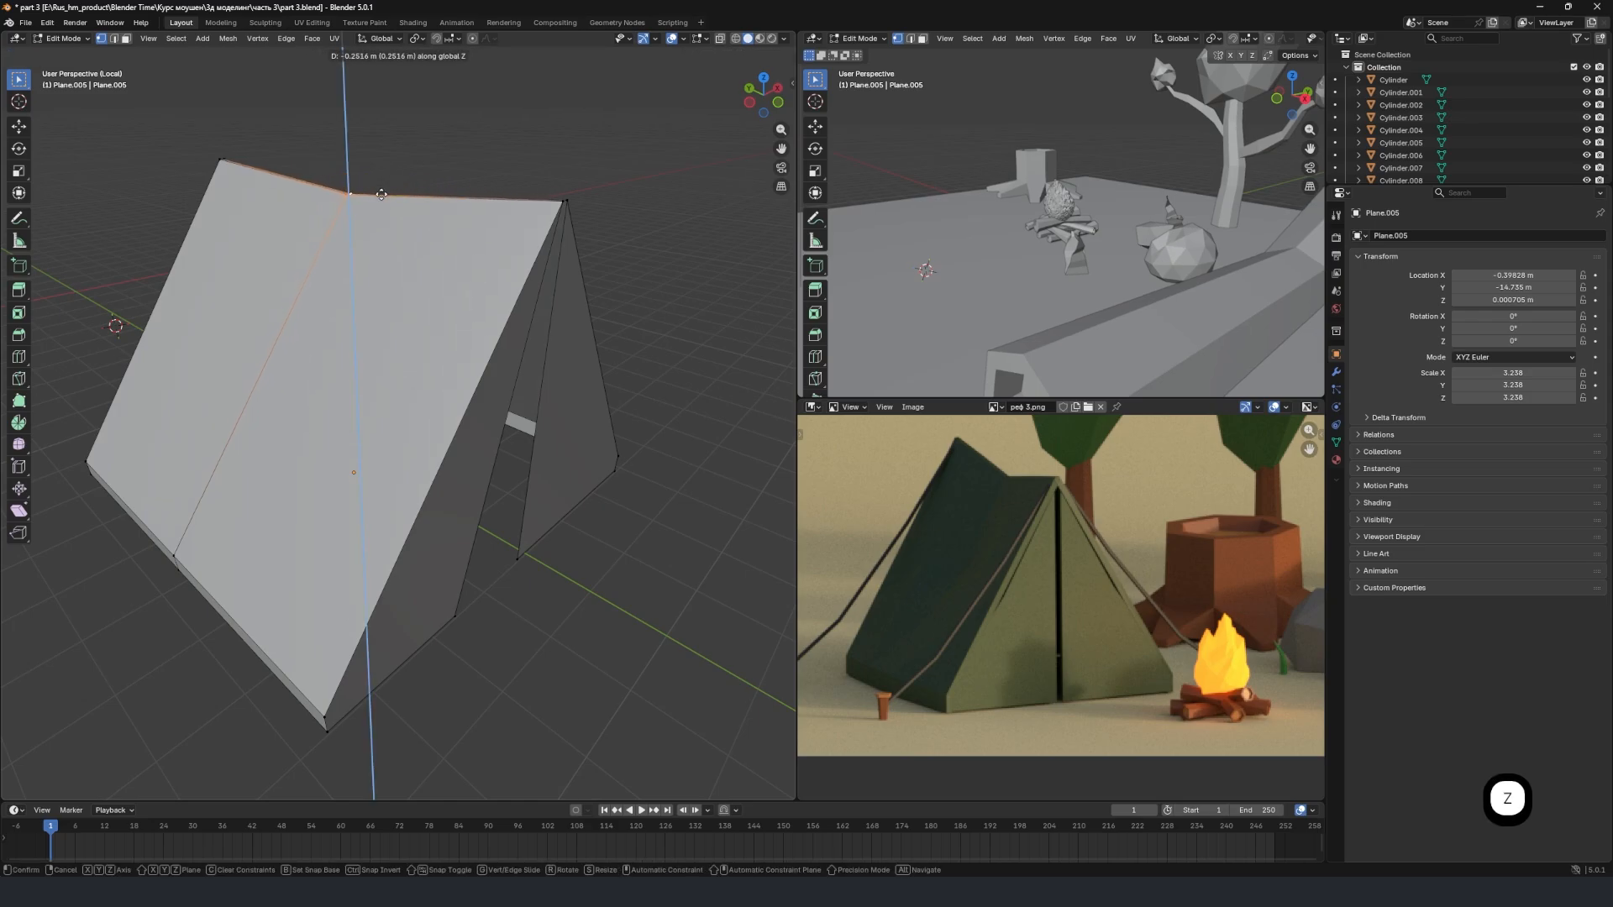
left_click(383, 201)
middle_click_drag(383, 201, 303, 291)
key("Tab")
Compare the tent's sagging ridge and open entrance with the tent and its guy ropes in the reference image.
middle_click_drag(197, 288, 319, 344)
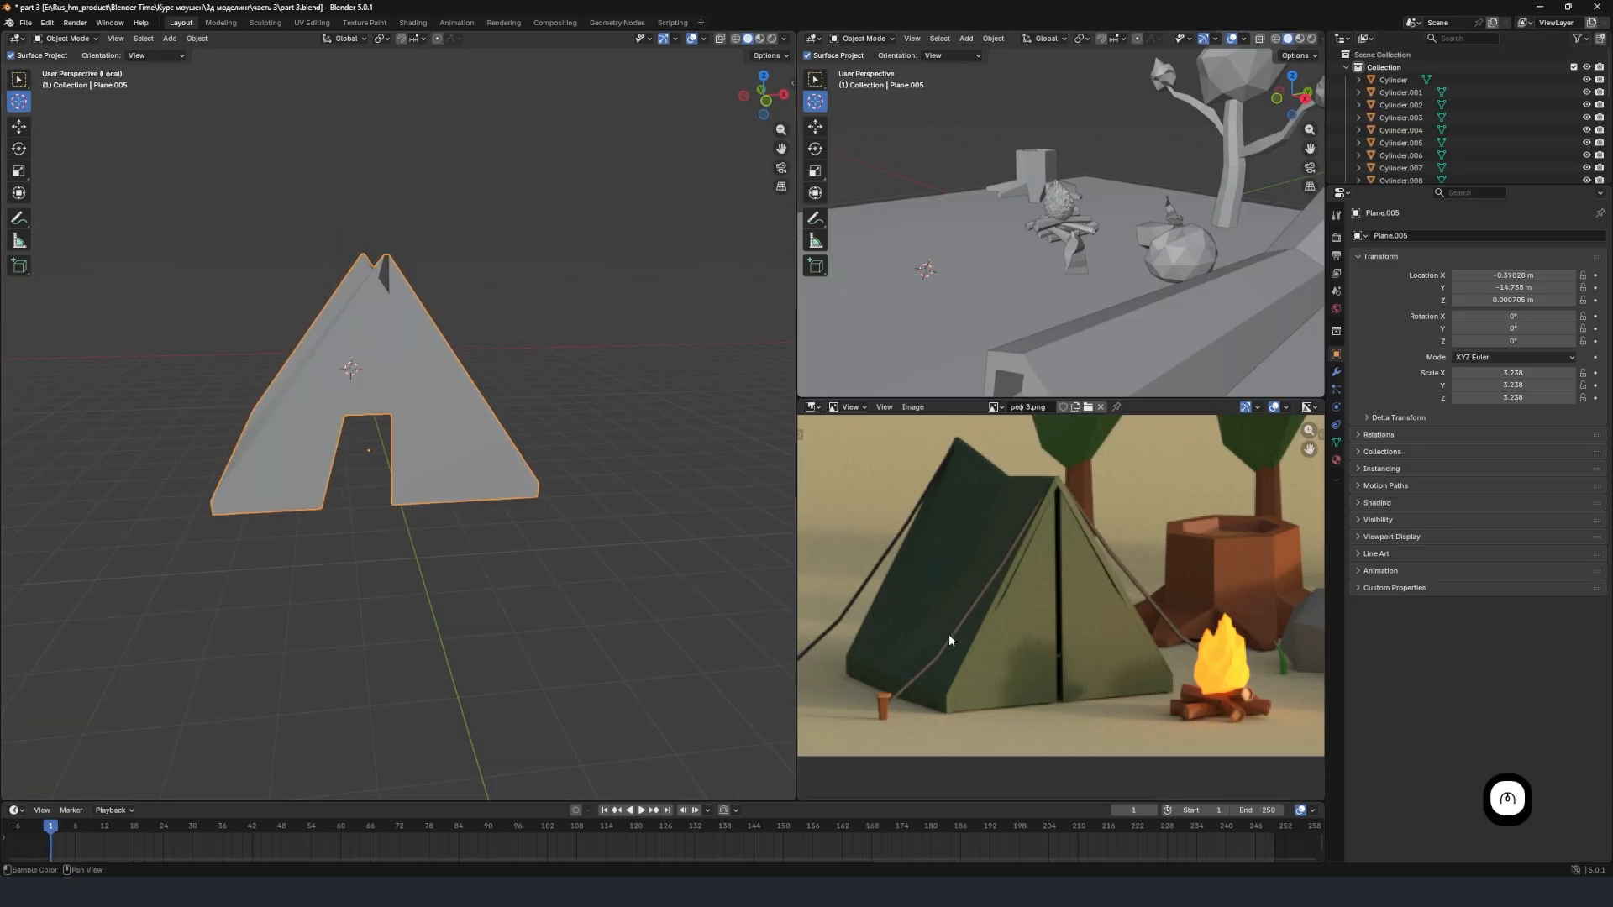
scroll(949, 640, "down", 4)
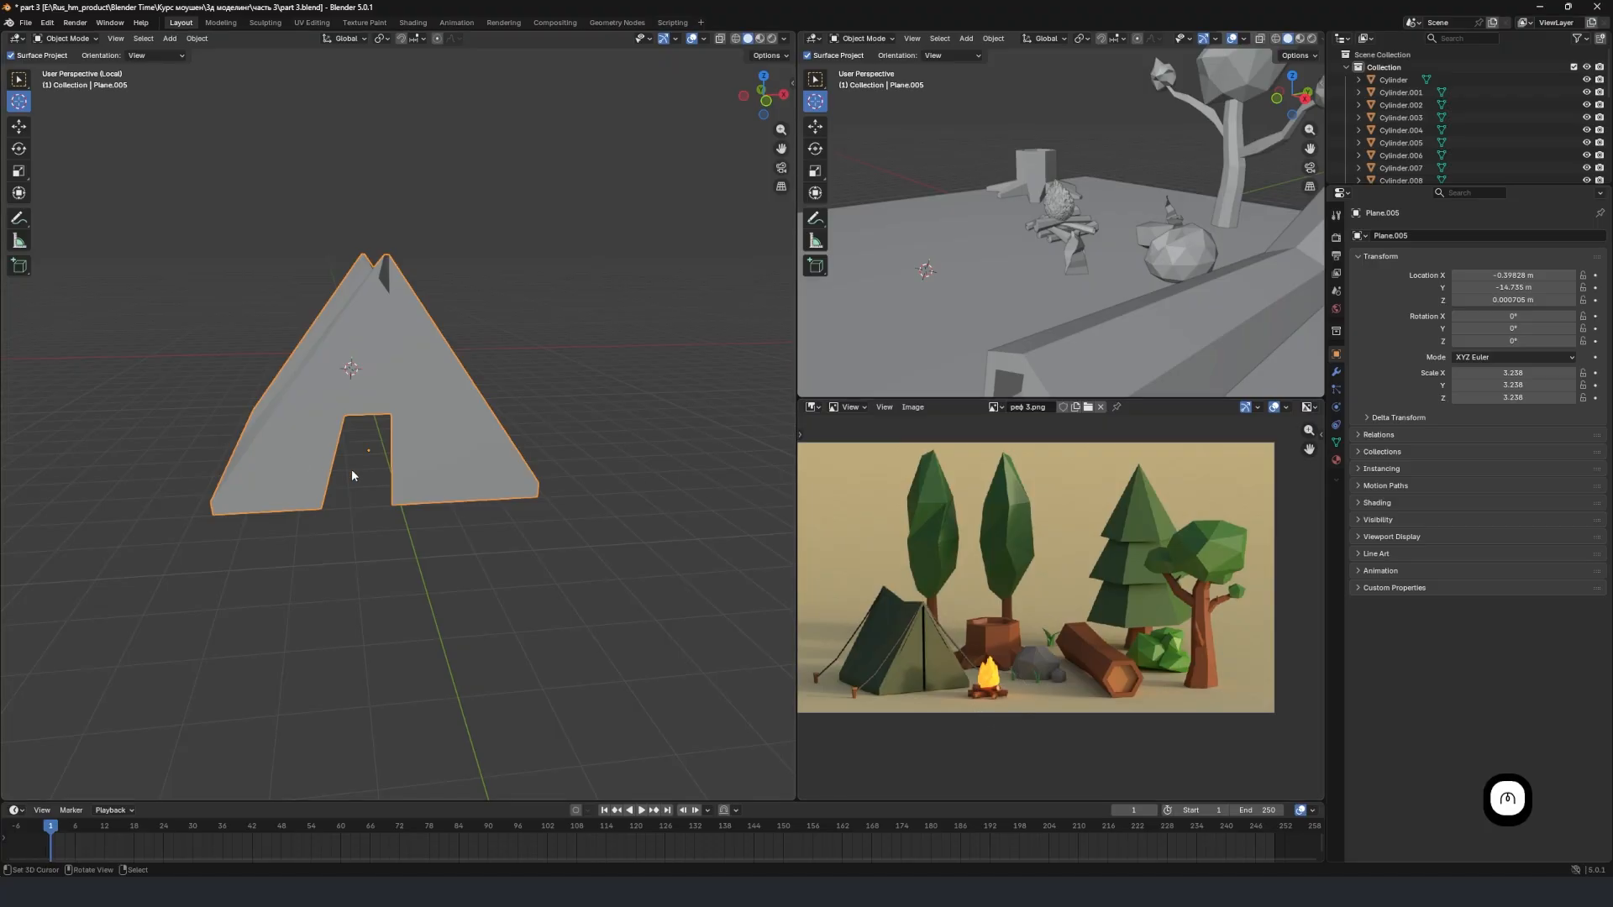
middle_click_drag(352, 476, 396, 504)
scroll(902, 622, "up", 3)
scroll(902, 622, "down", 3)
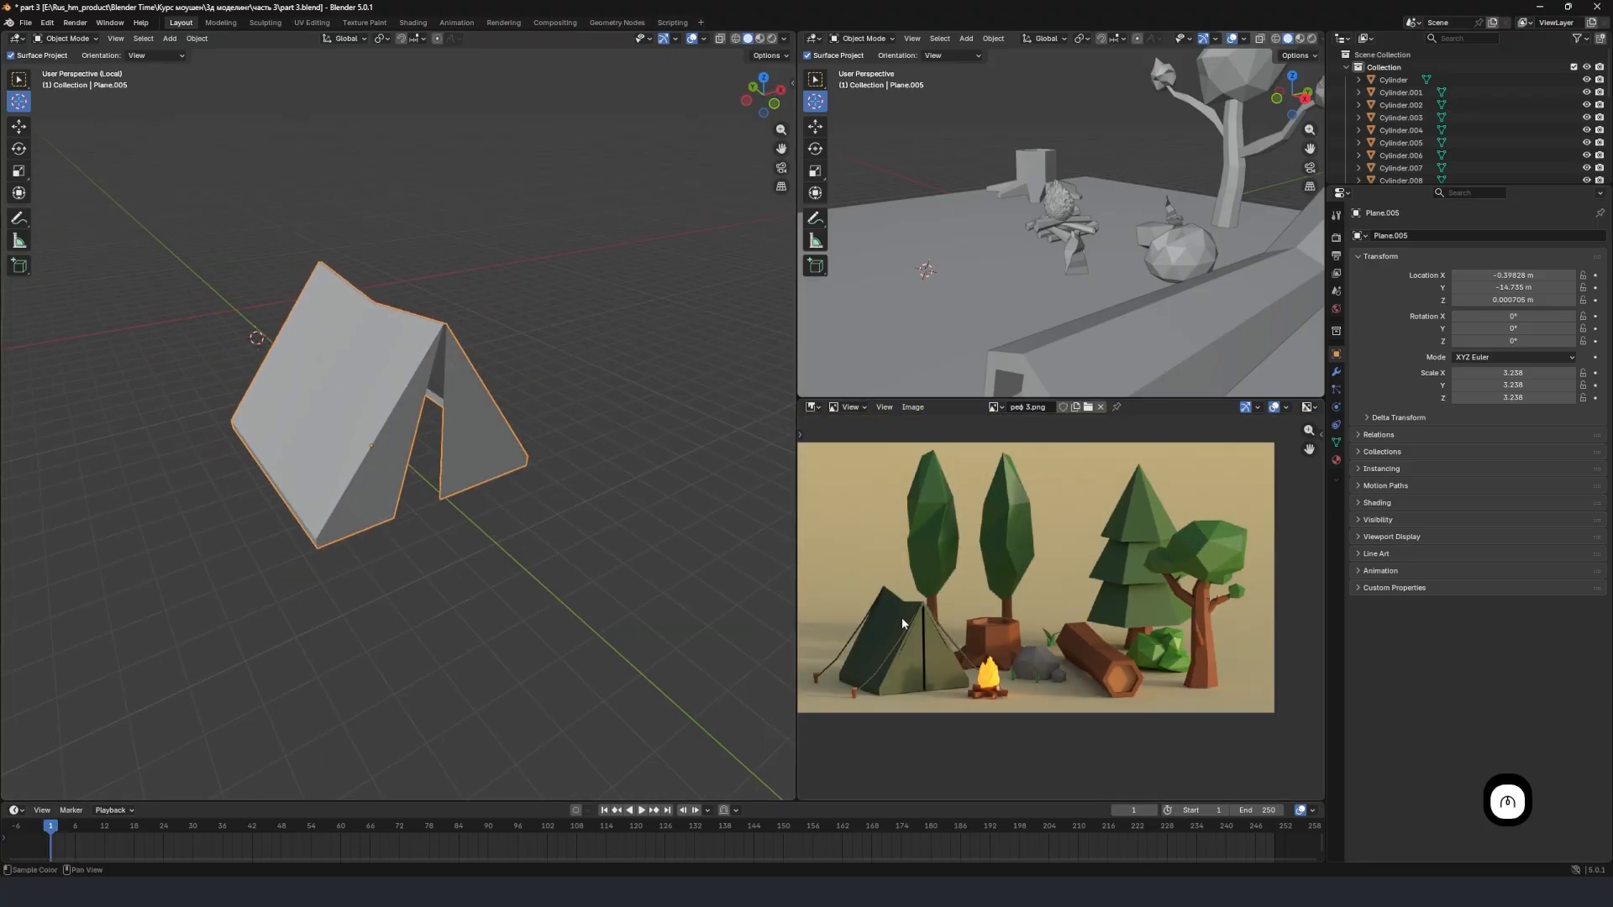
middle_click_drag(902, 621, 1027, 577)
scroll(1021, 583, "up", 5)
middle_click_drag(989, 645, 1123, 656)
scroll(1048, 657, "down", 2)
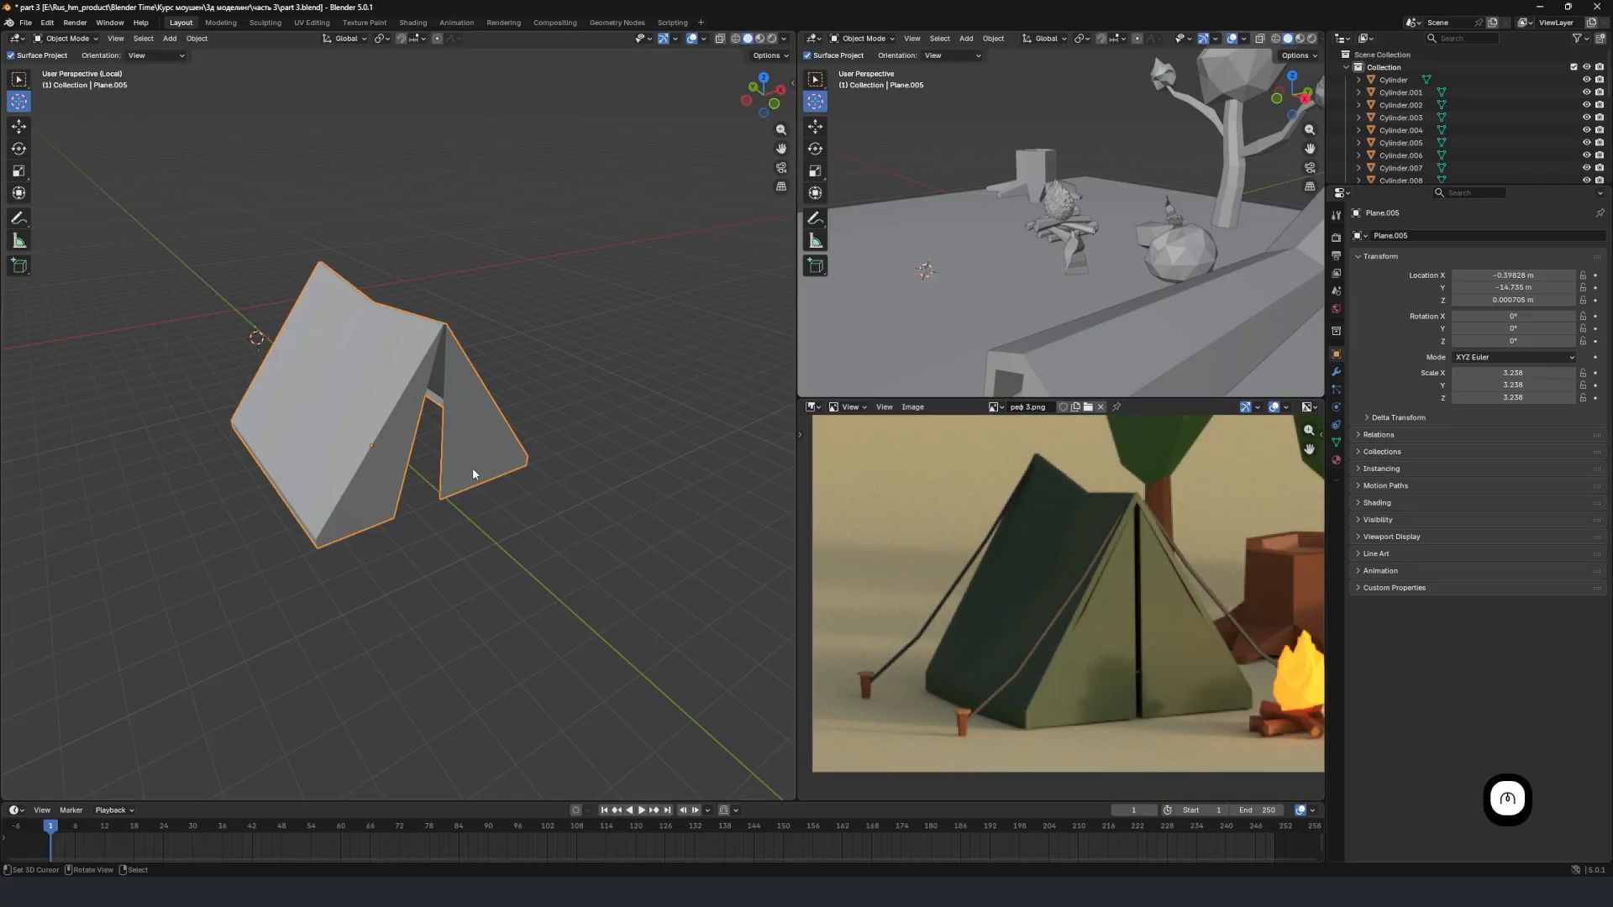
middle_click_drag(471, 472, 416, 452)
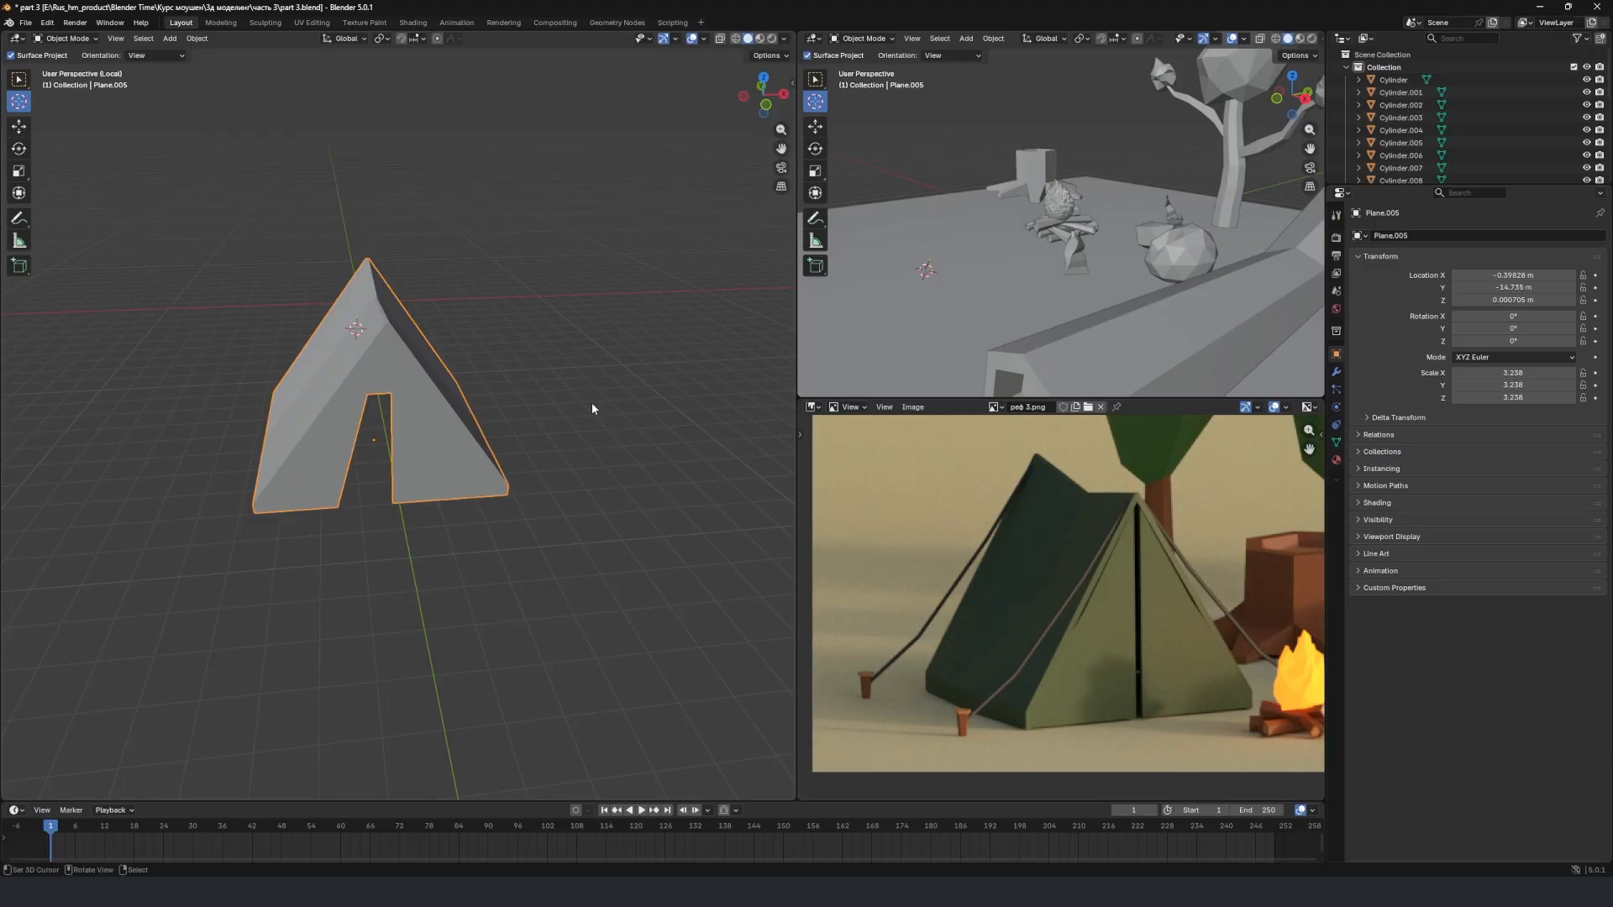
key("shift+a")
mouse_move(506, 391)
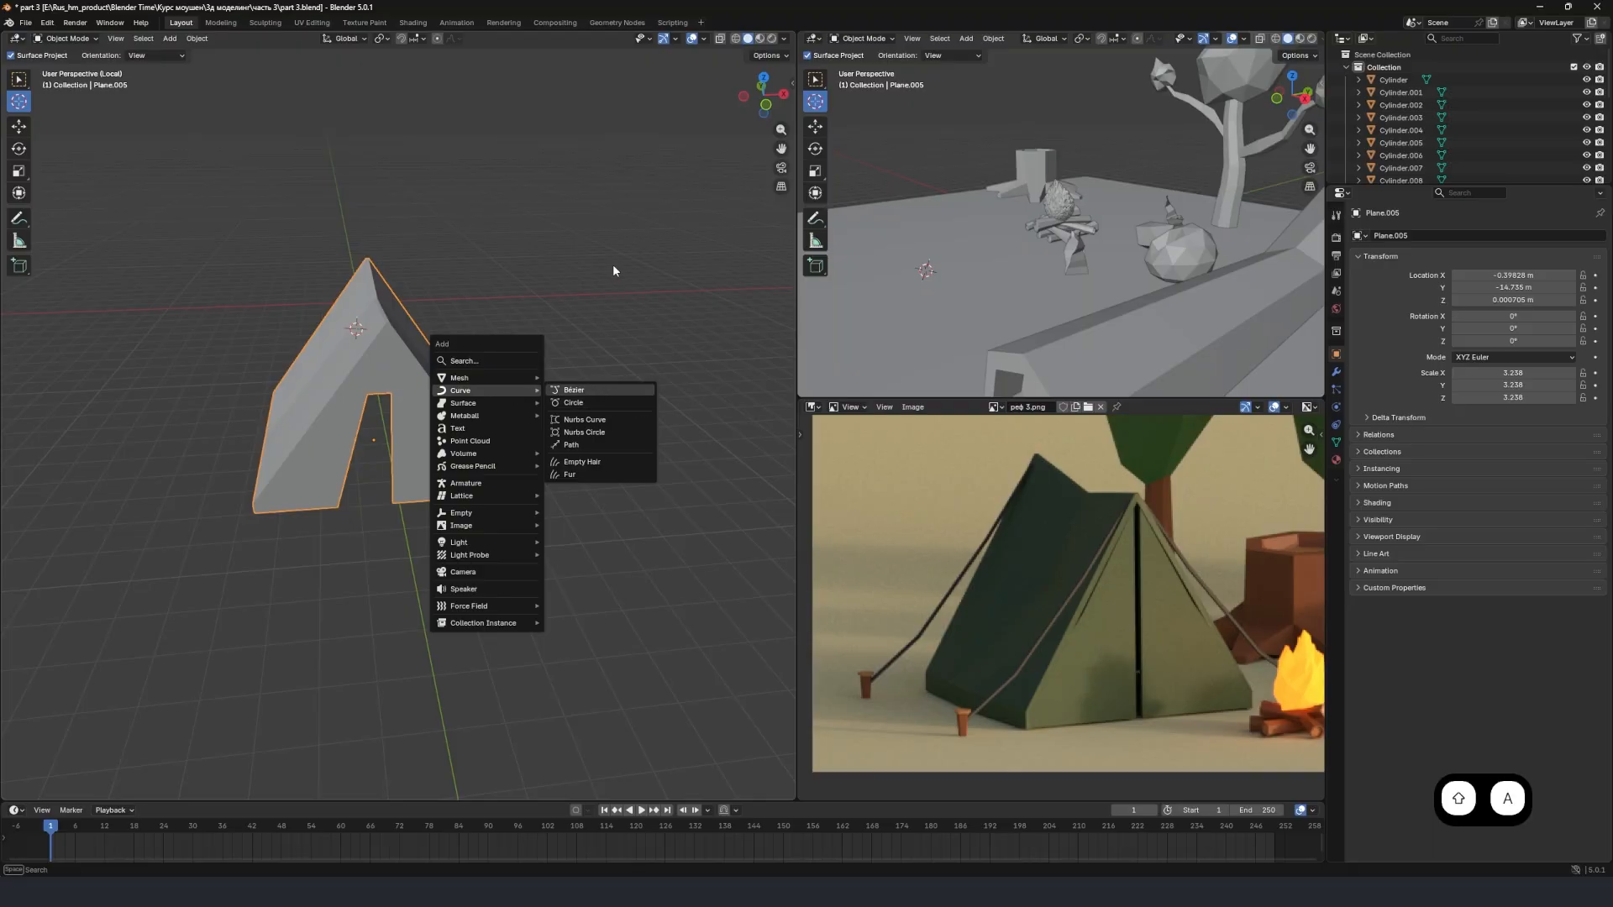
left_click(558, 311)
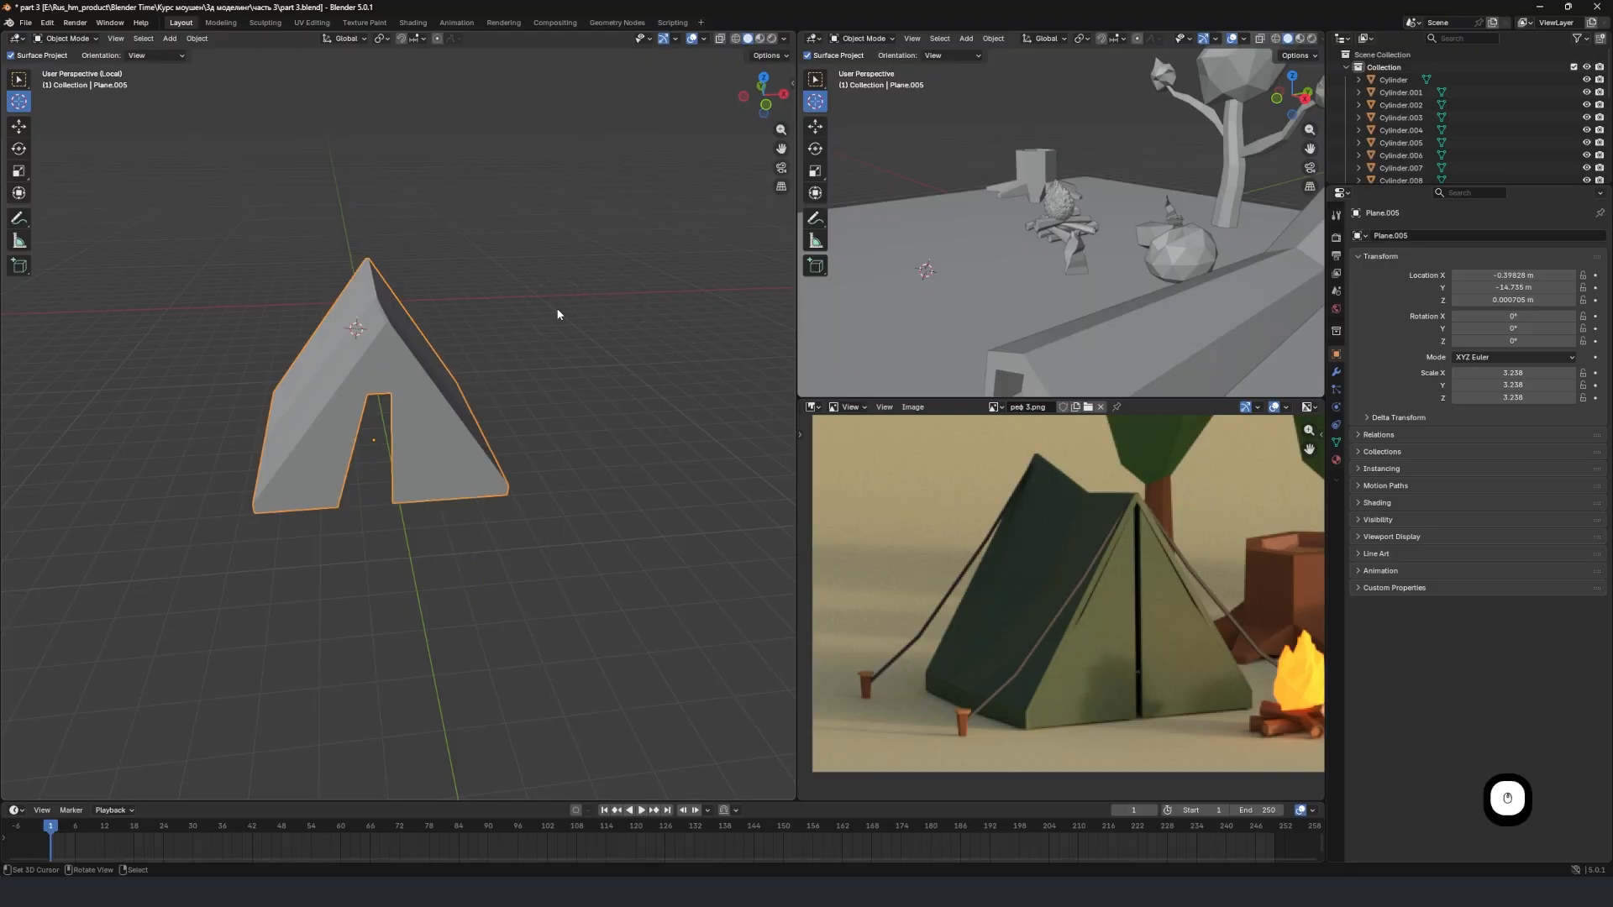
Exit local view and move the tent about -3.93 m along X and about 10.5 m along Y onto the ground plane.
scroll(558, 315, "down", 6)
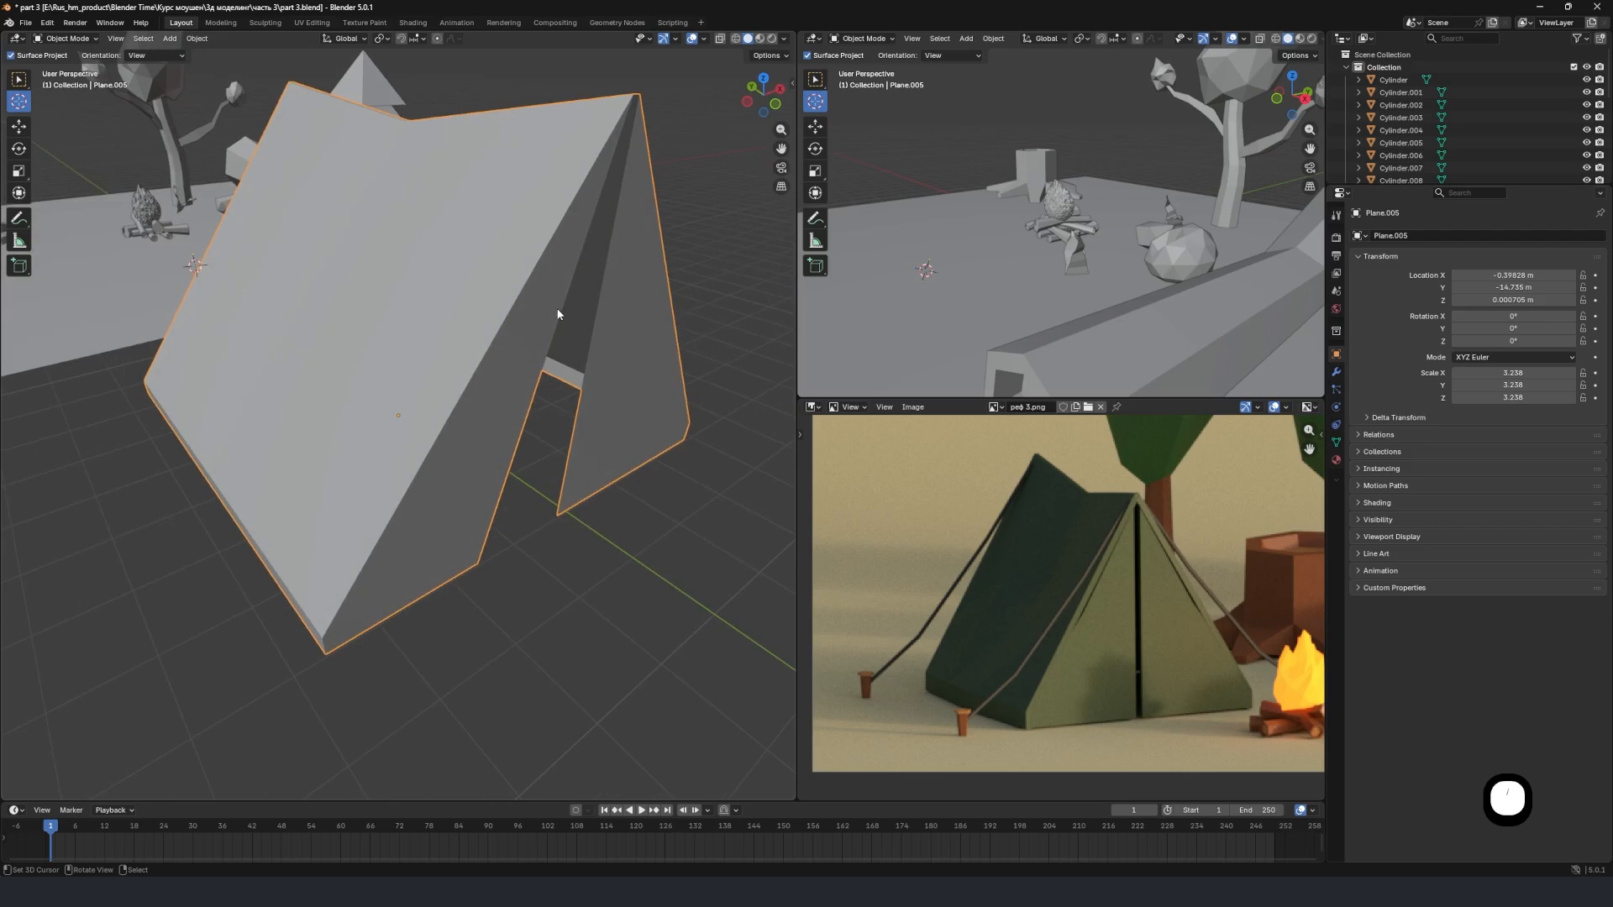
scroll(481, 409, "up", 3)
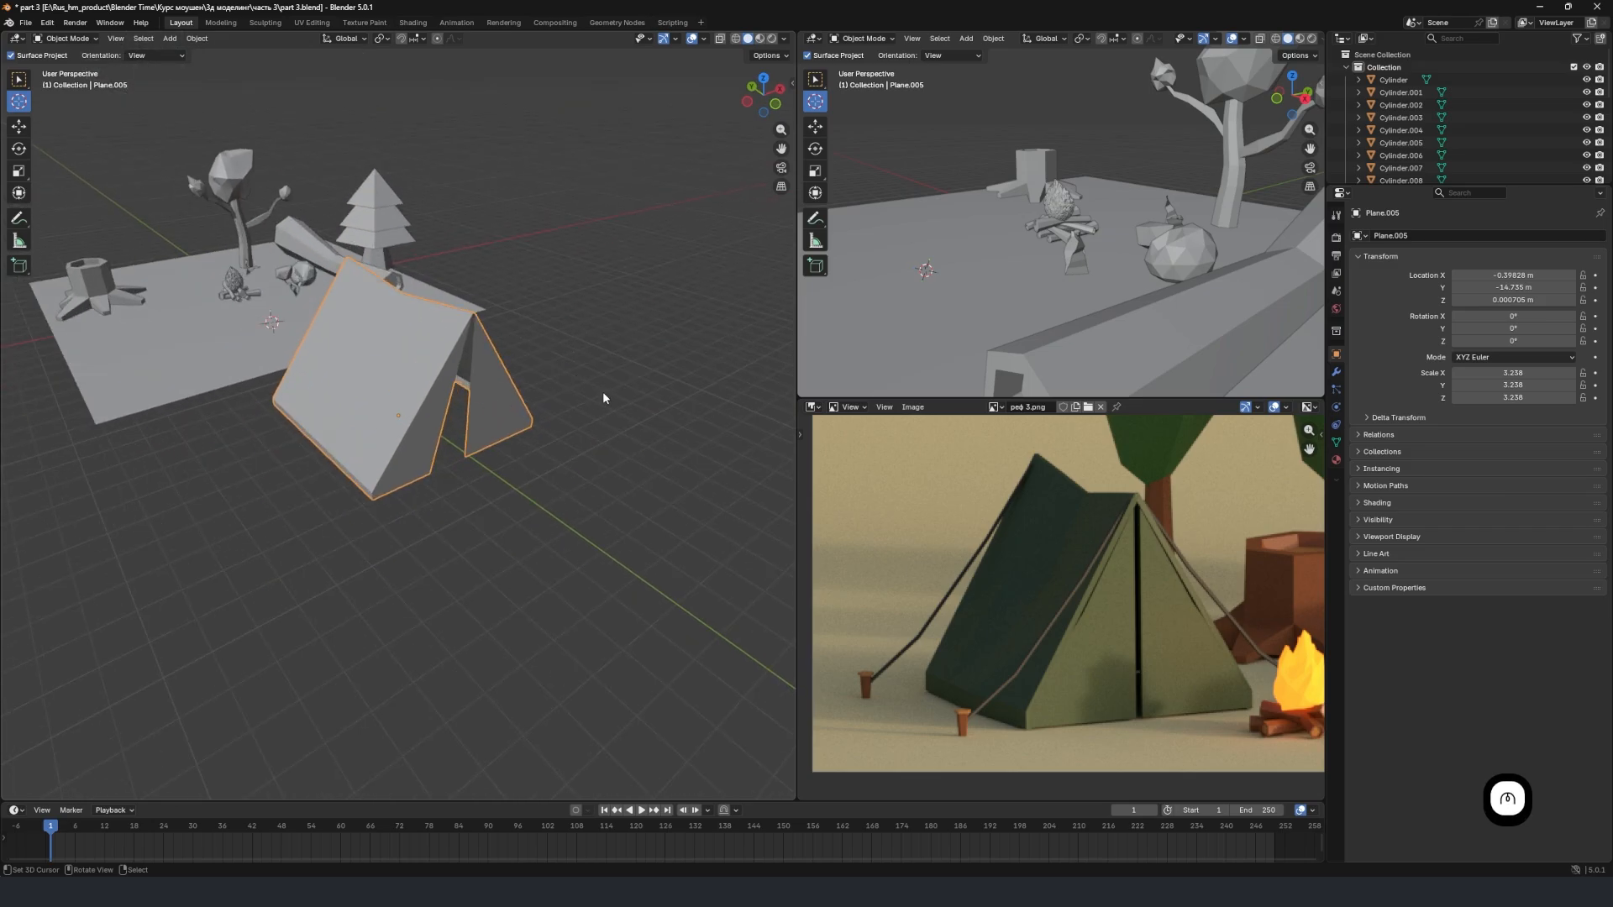
key("g")
key("x")
left_click(479, 372)
key("g")
key("y")
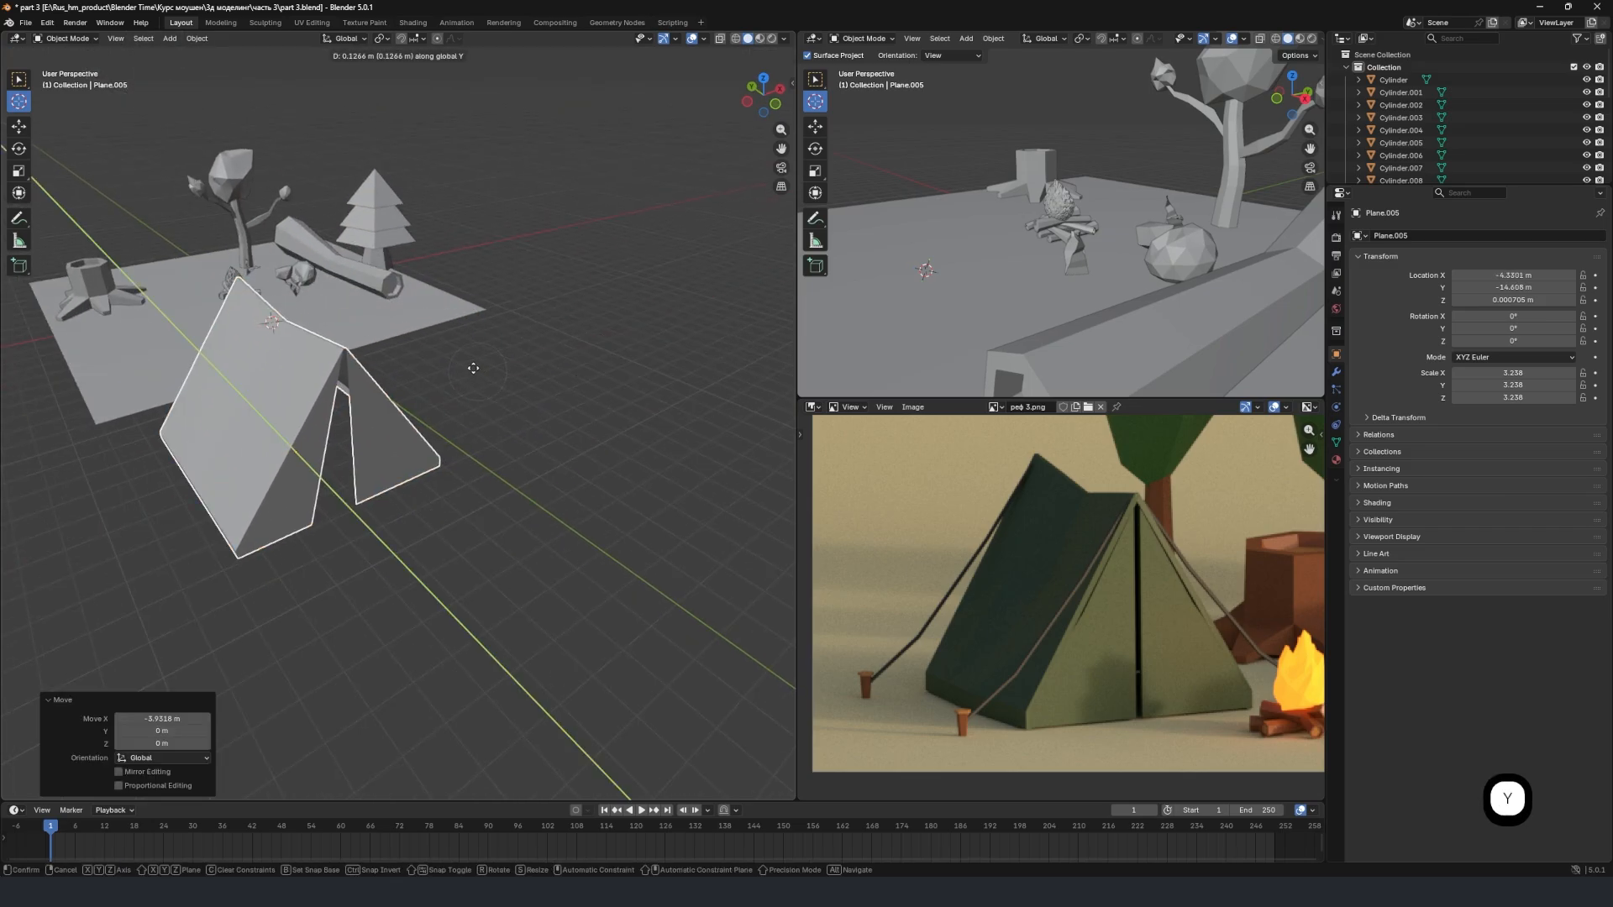
left_click(333, 298)
Scale the tent down uniformly to about 2.329 and rotate it around Z to about 34.9°.
middle_click_drag(329, 300, 529, 334)
key("s")
left_click(525, 323)
scroll(504, 362, "up", 3)
key("r")
key("z")
left_click(557, 320)
key("r")
key("z")
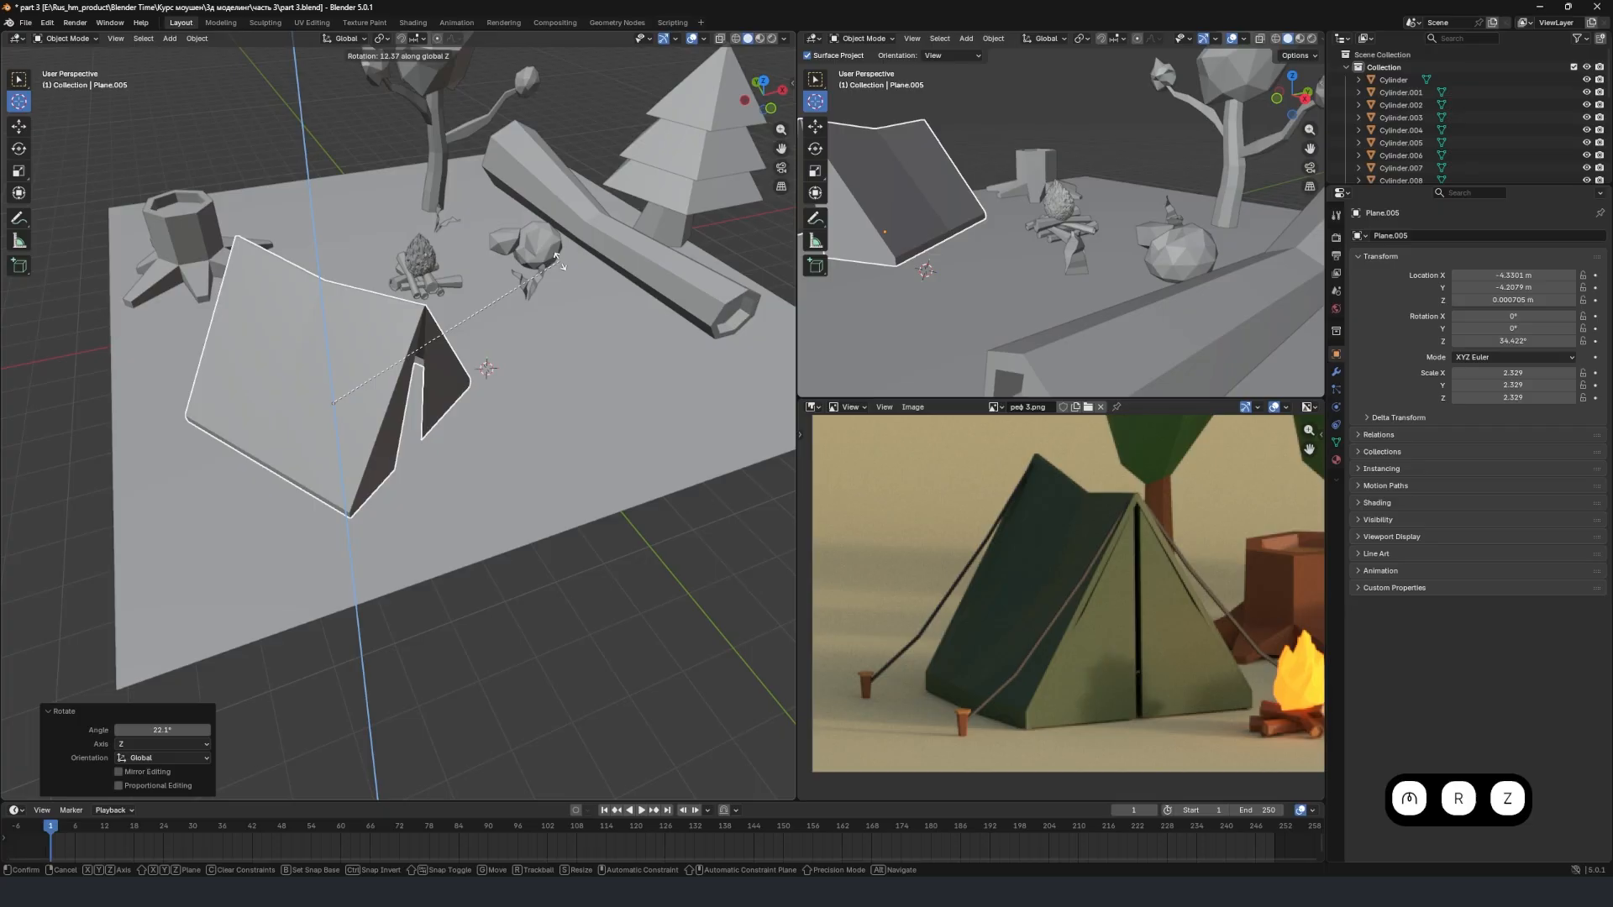
left_click(556, 256)
Shift the tent about -0.39 m along X and about 0.52 m along Y.
key("g")
key("x")
left_click(544, 256)
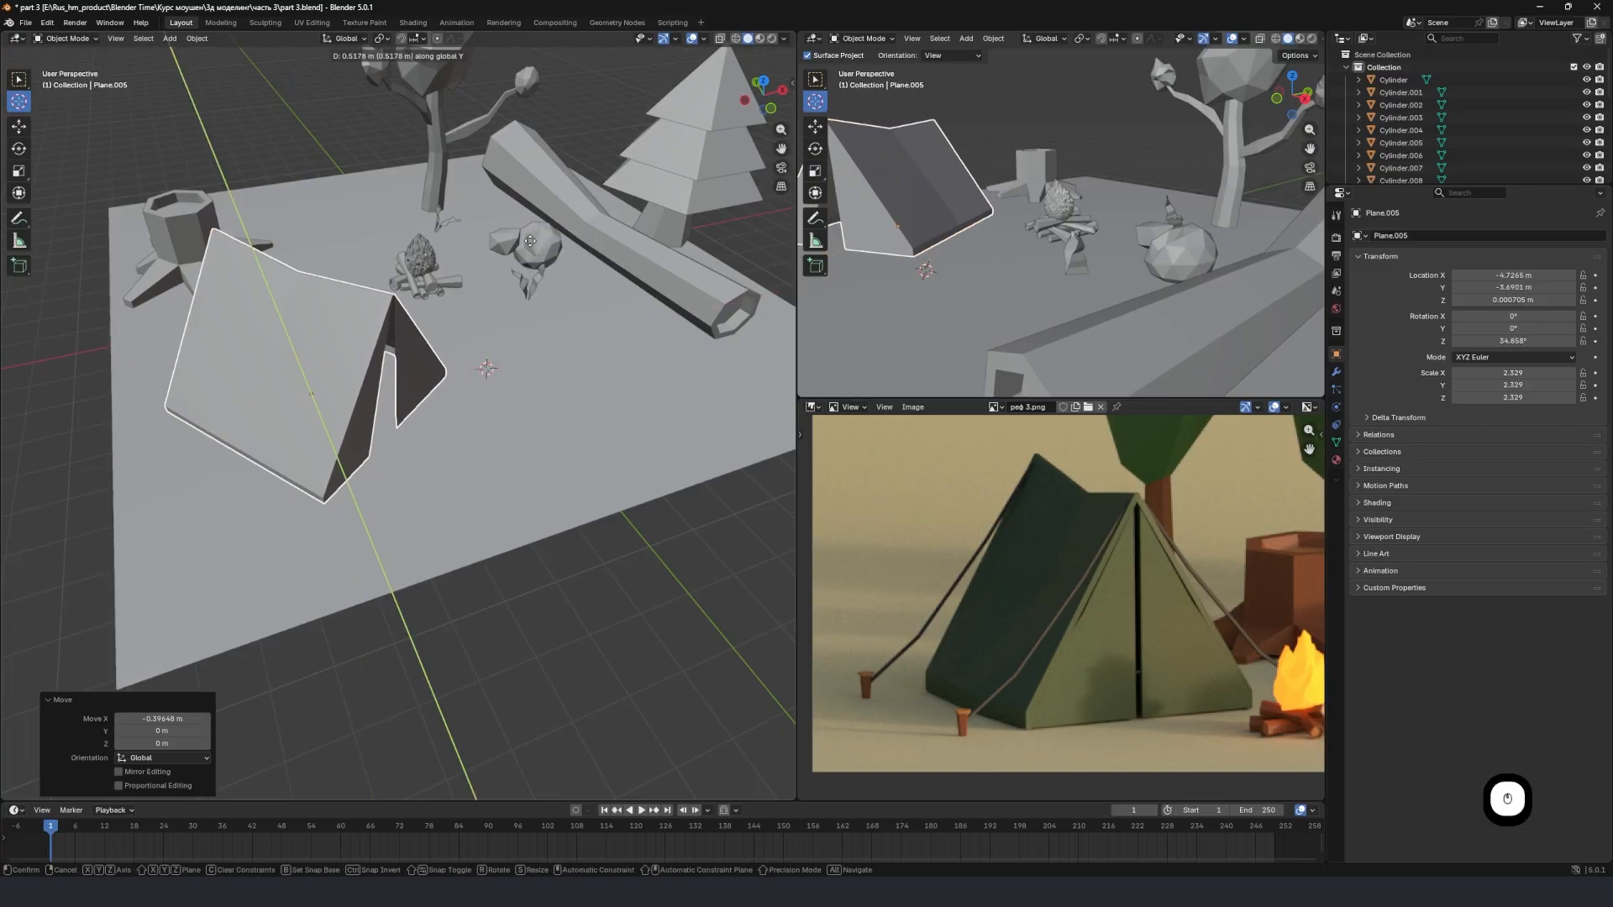
Move the tree stump about 4 m along X and 0.633 m along Y, placing it behind the tent and campfire.
left_click(201, 217)
key("g")
key("x")
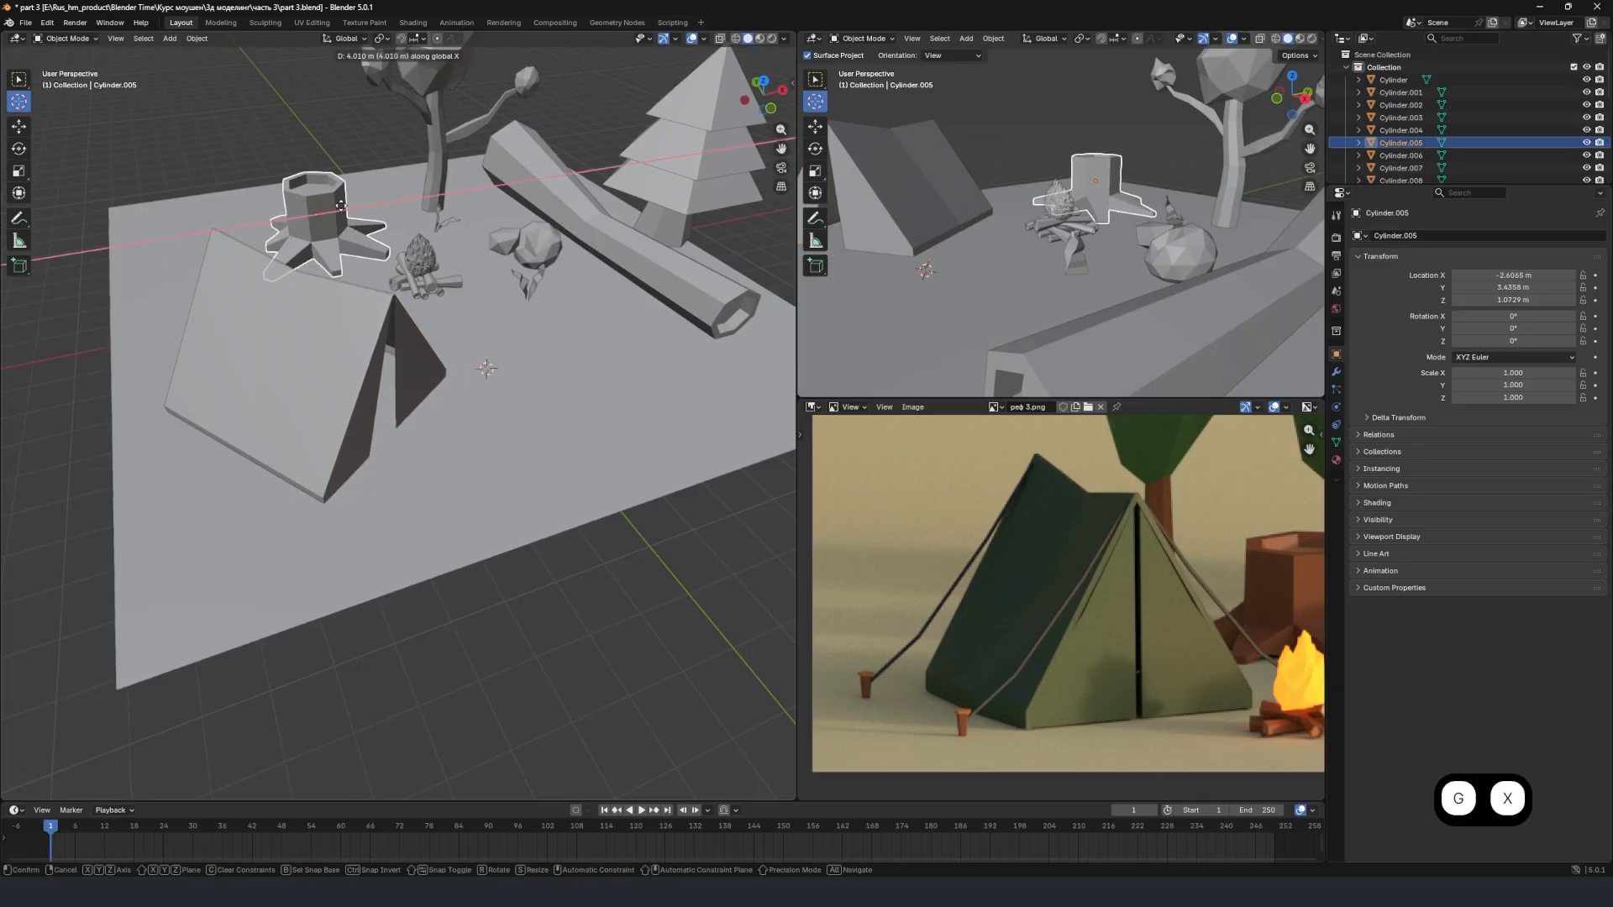
left_click(334, 198)
key("g")
key("y")
left_click(338, 191)
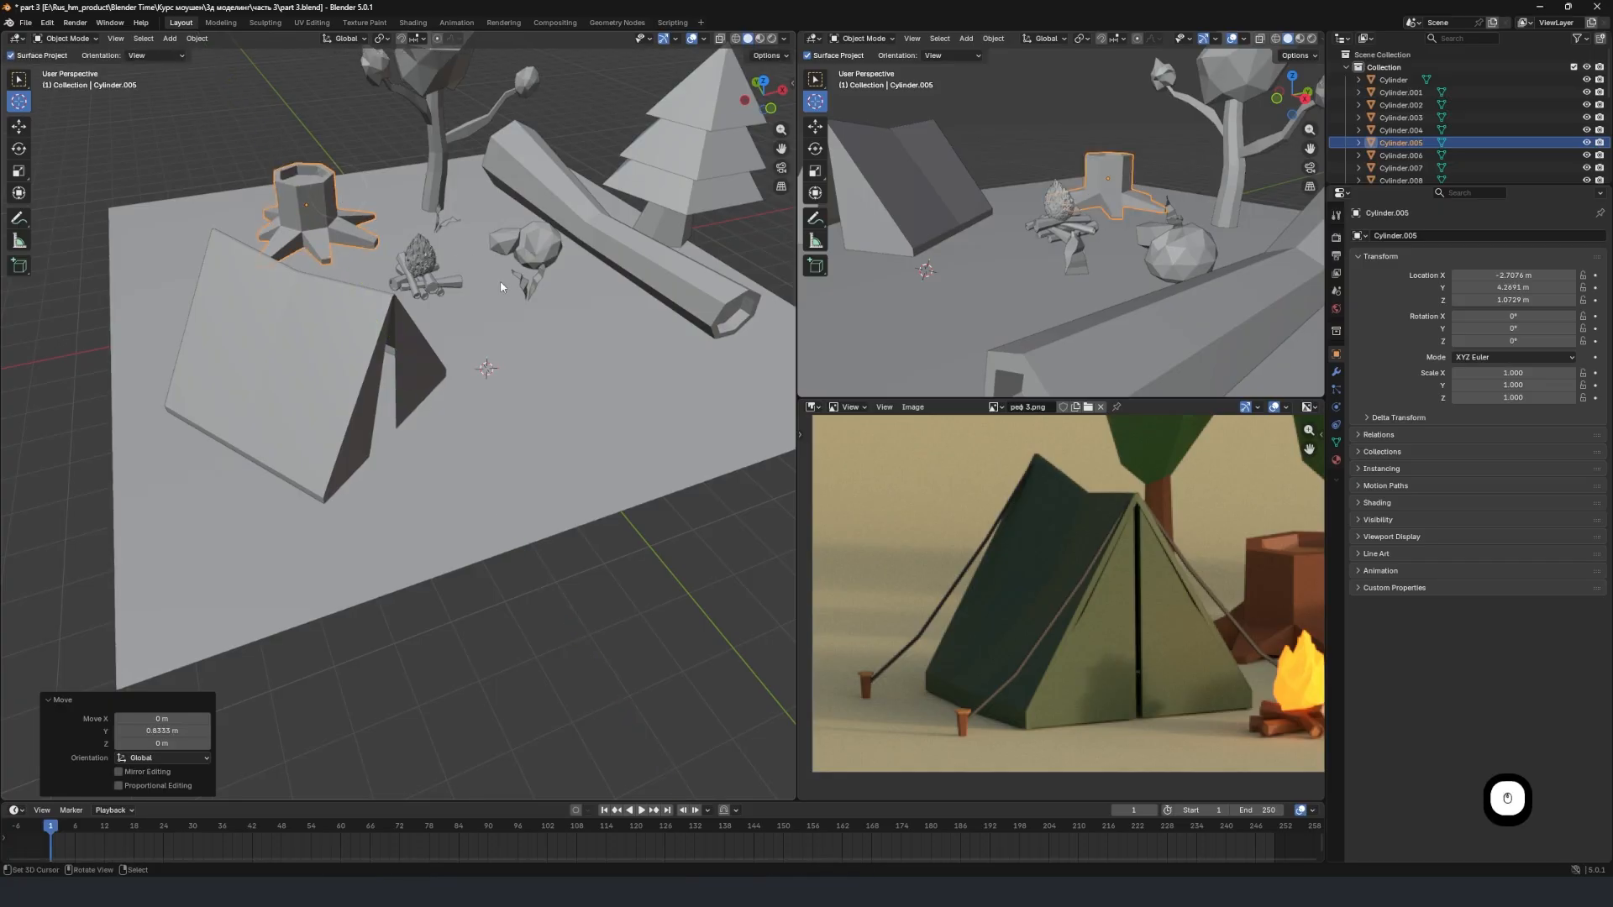
Select the ground plane and scale it up uniformly by a factor of 5.887.
scroll(504, 284, "down", 2)
middle_click_drag(534, 320, 472, 251)
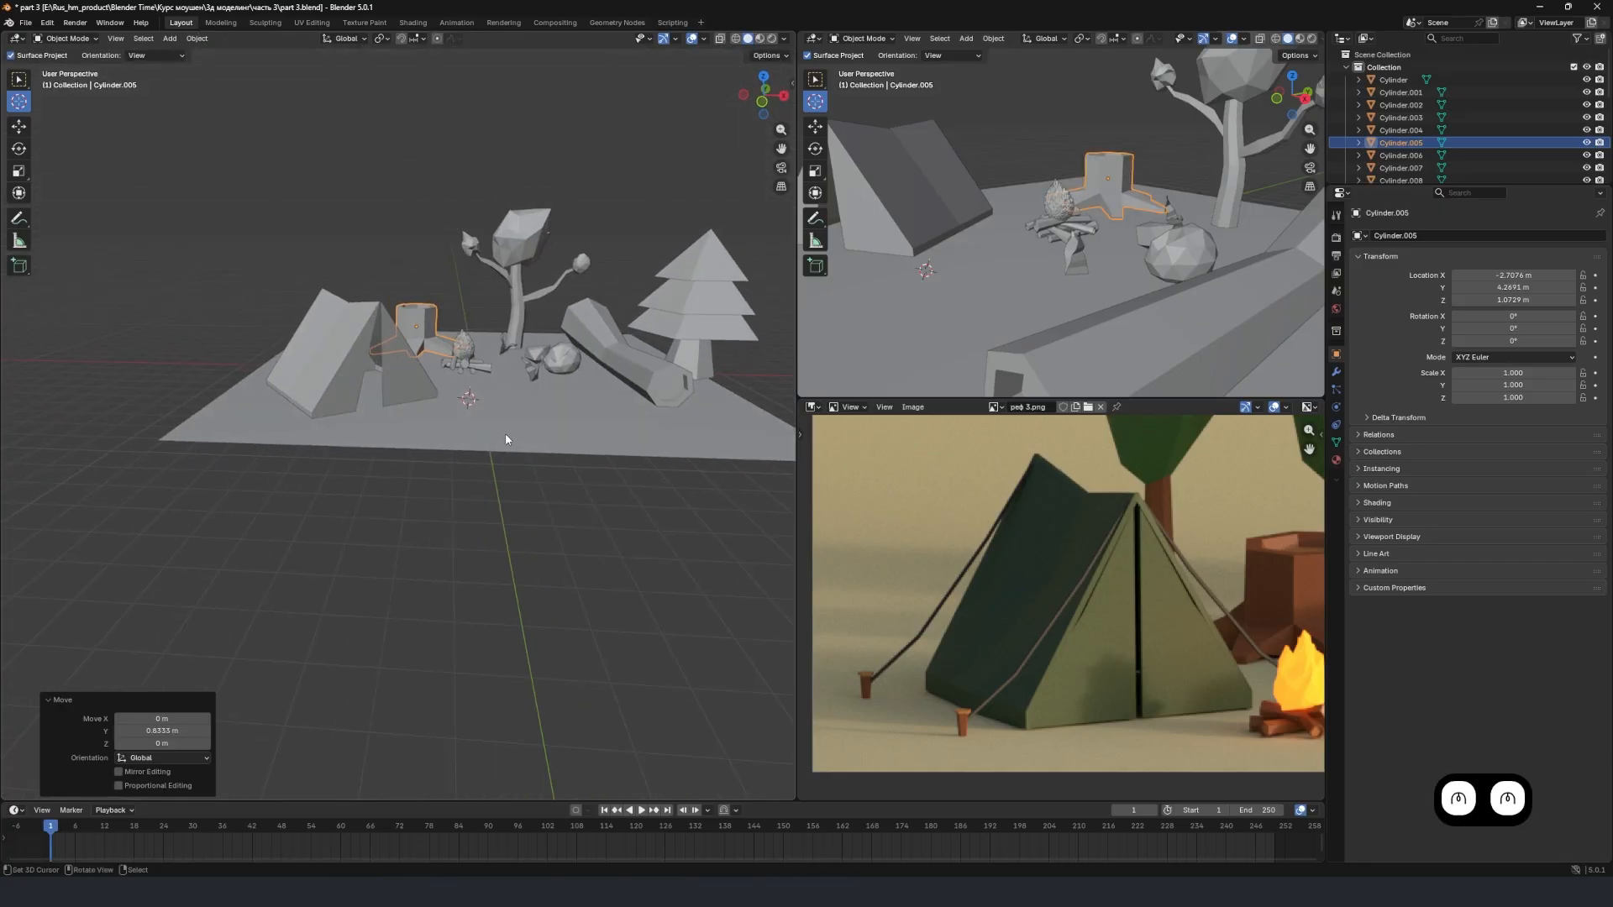
left_click(505, 432)
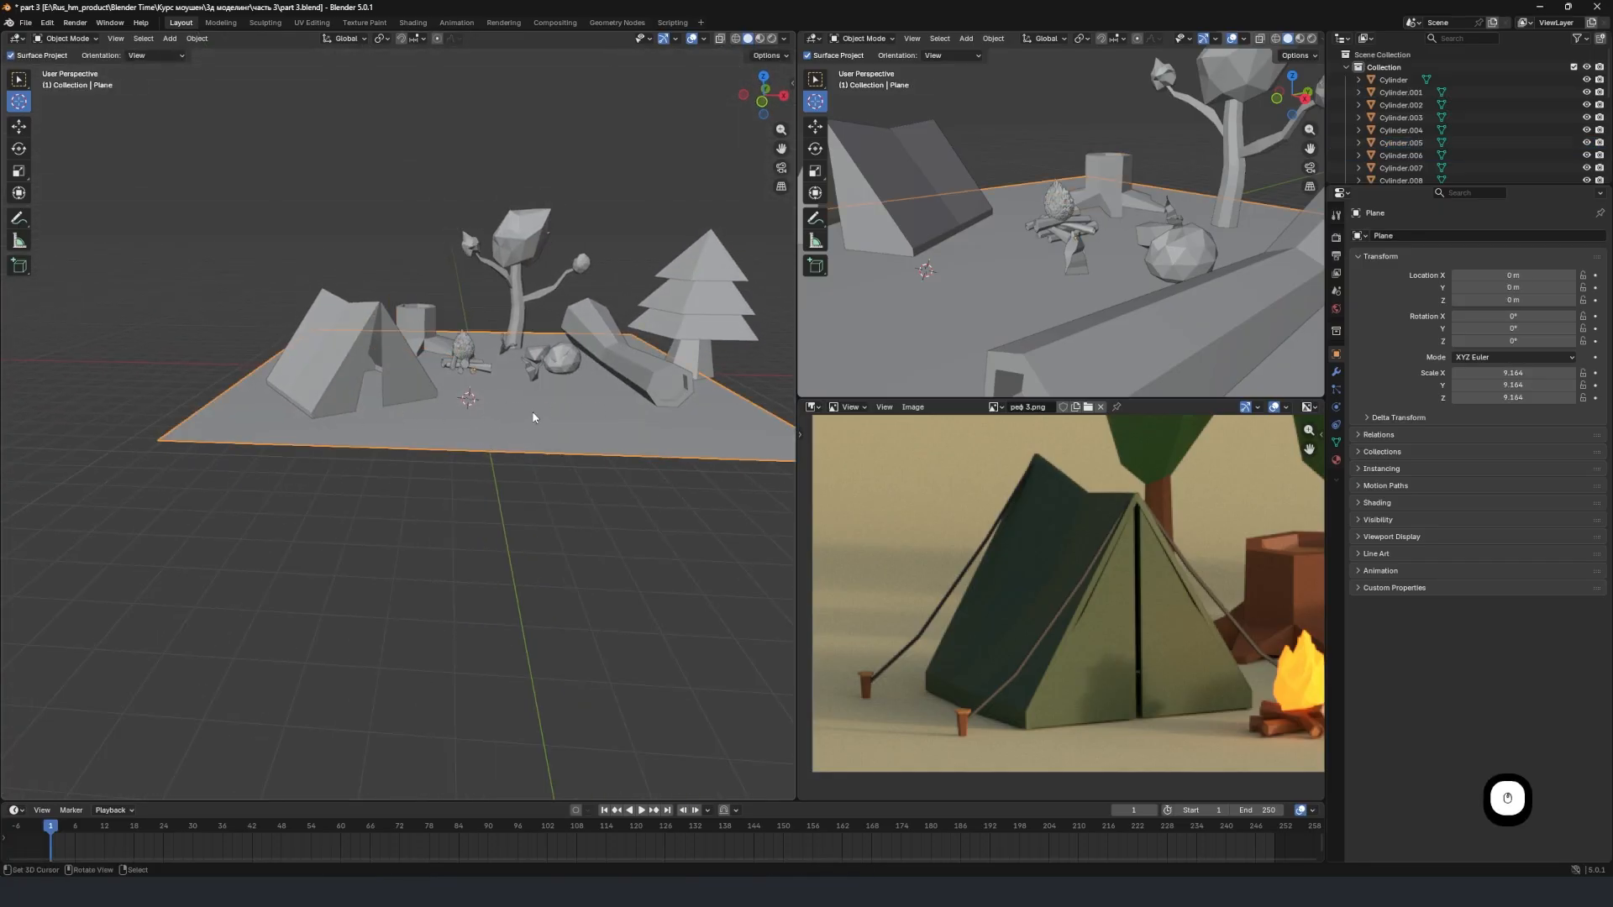
middle_click_drag(533, 418, 501, 436)
key("s")
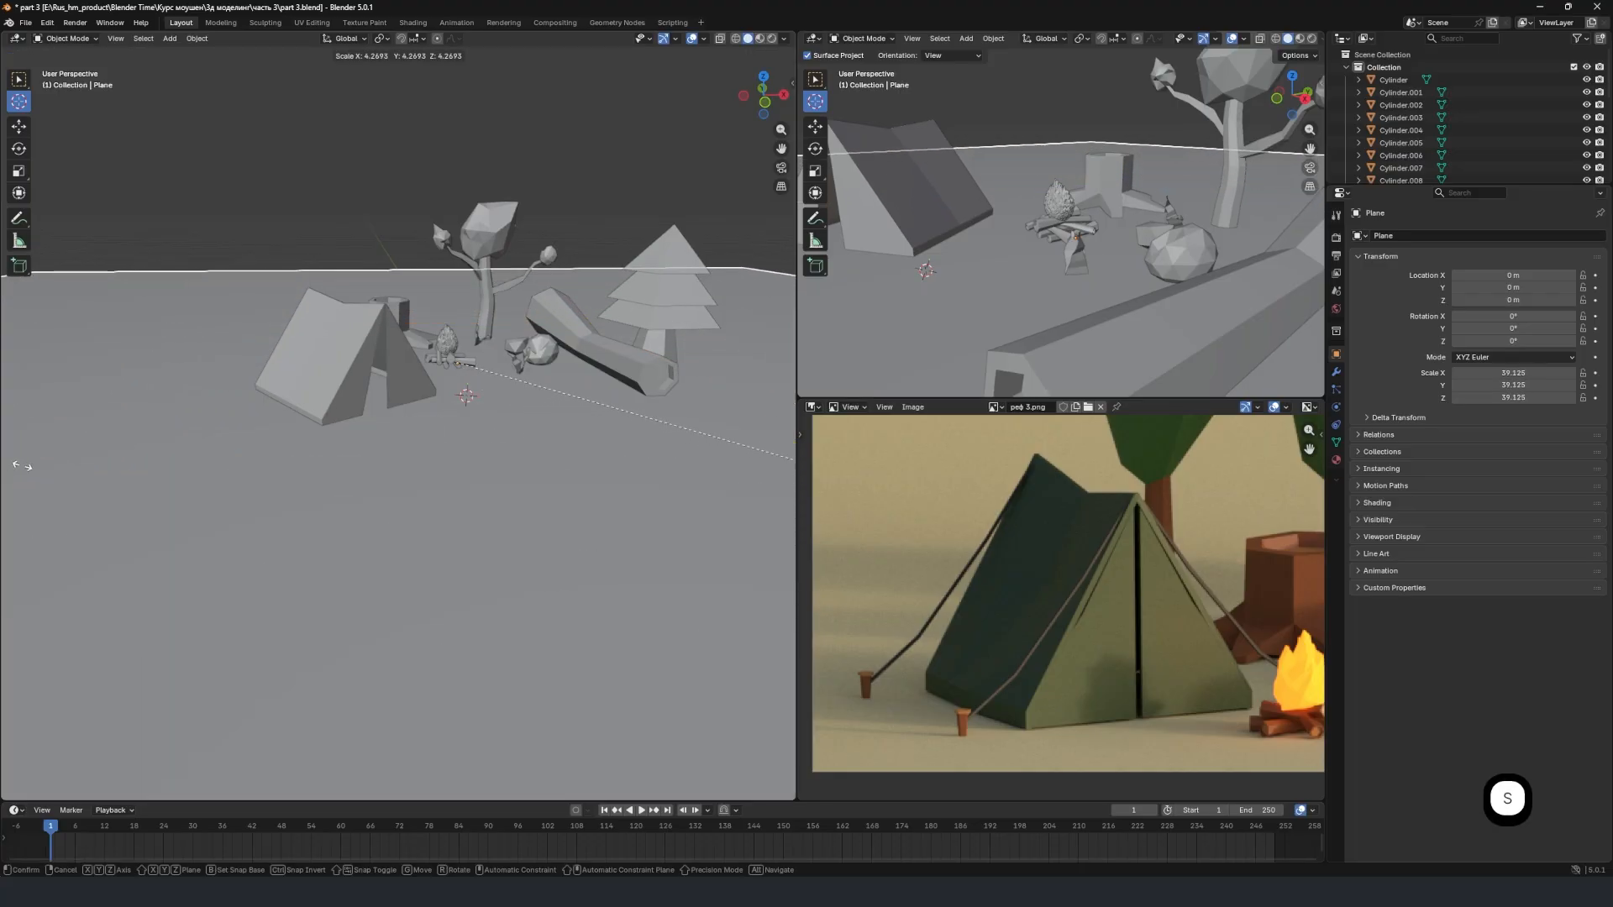
left_click(165, 471)
Compare the arrangement of the tent, stump, campfire, log and trees with the full reference image.
scroll(496, 395, "down", 3)
middle_click_drag(504, 379, 388, 429)
middle_click_drag(388, 428, 345, 406, "shift")
scroll(303, 405, "up", 2)
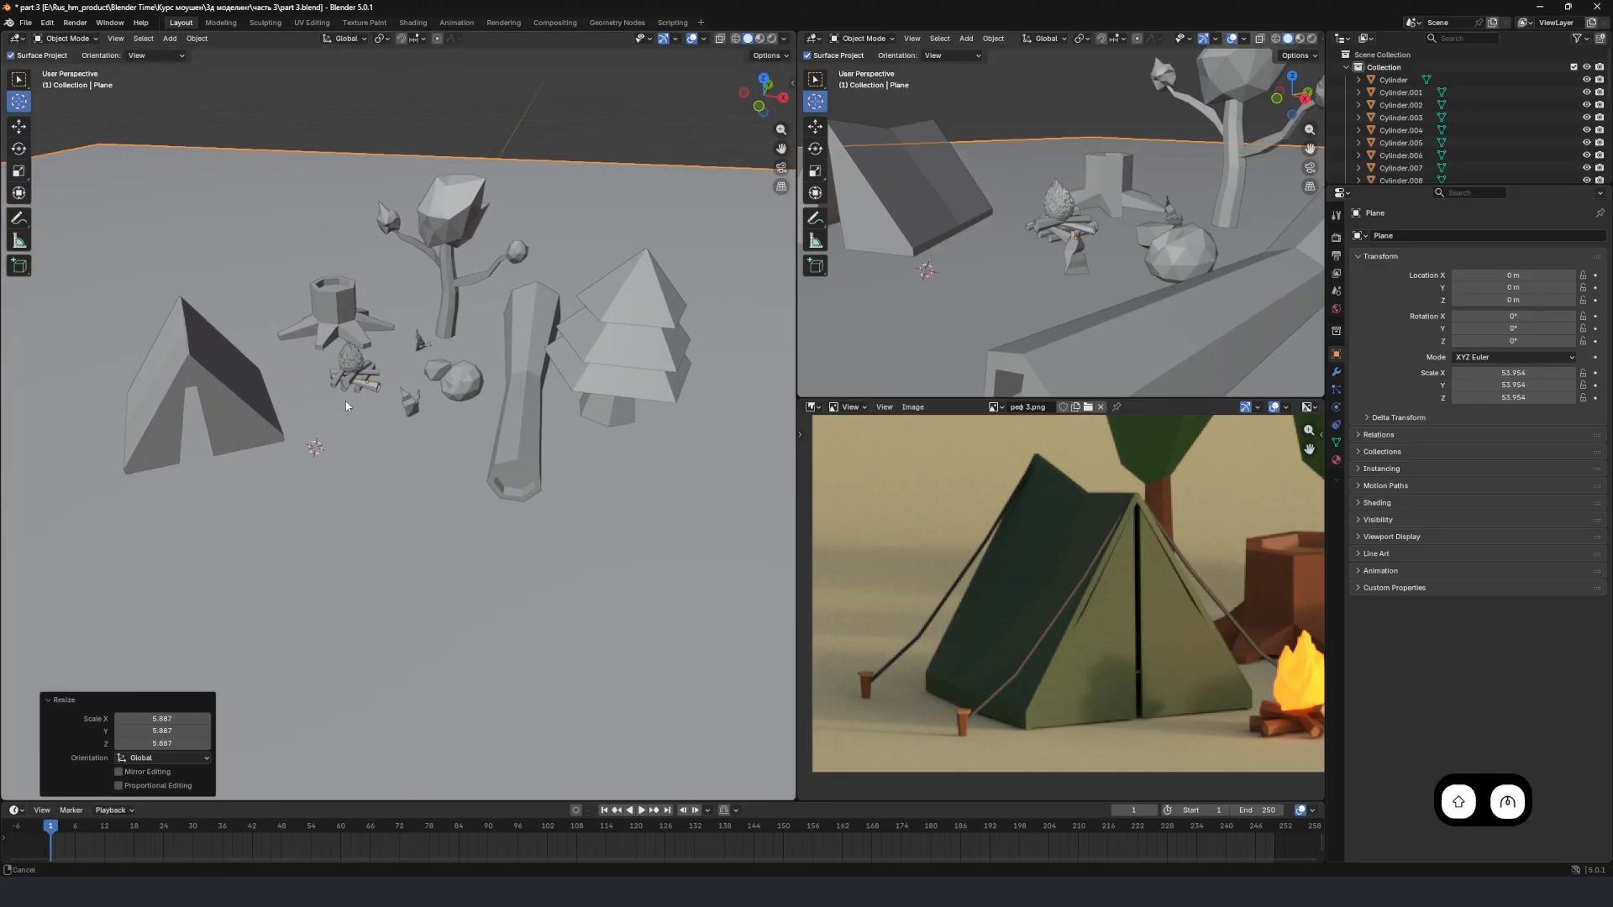
scroll(346, 407, "up", 1)
scroll(1067, 575, "down", 3)
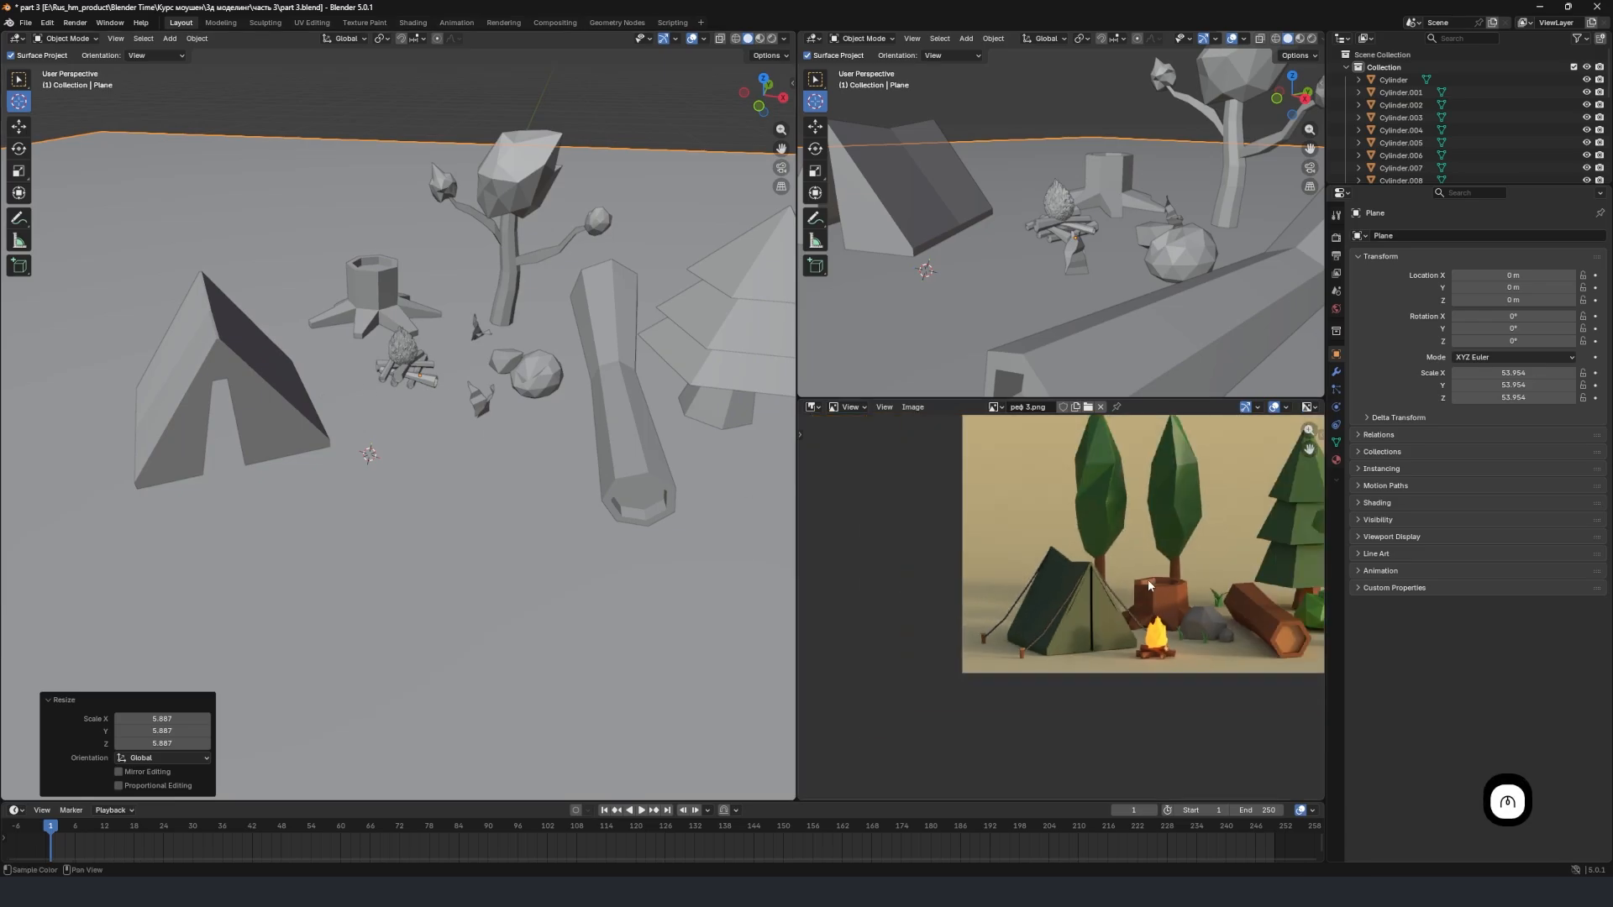
scroll(1129, 559, "down", 1)
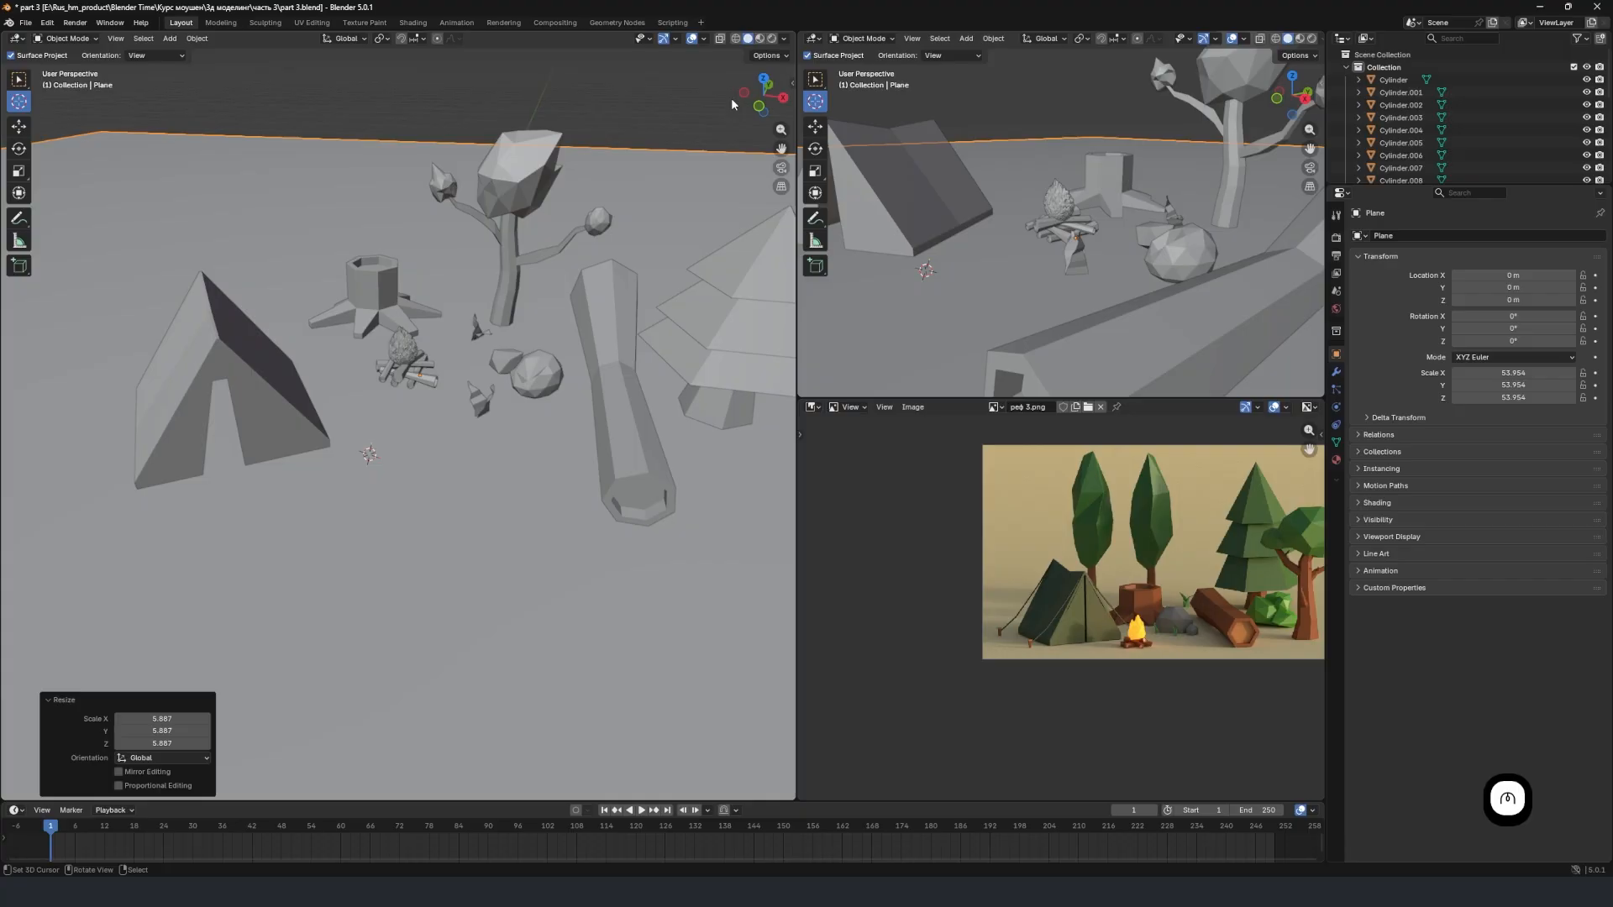
Switch the main viewport to rendered shading to preview the campsite scene's lighting.
left_click(772, 39)
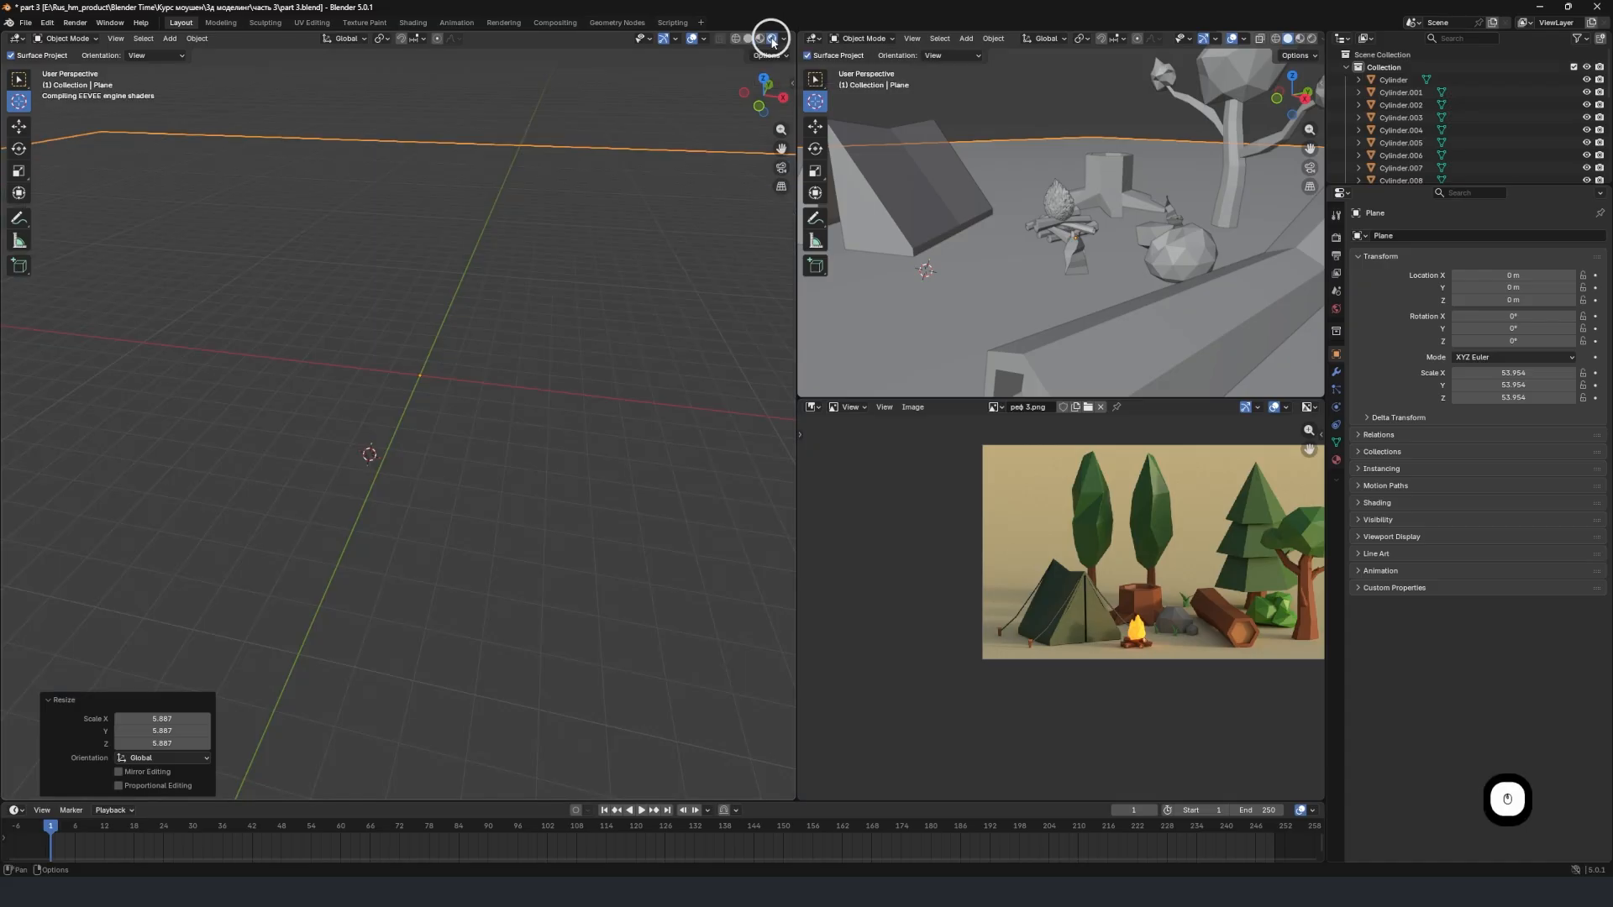
mouse_move(421, 346)
middle_mouse_down()
mouse_move(529, 335)
mouse_move(423, 329)
middle_mouse_up()
right_click(463, 212)
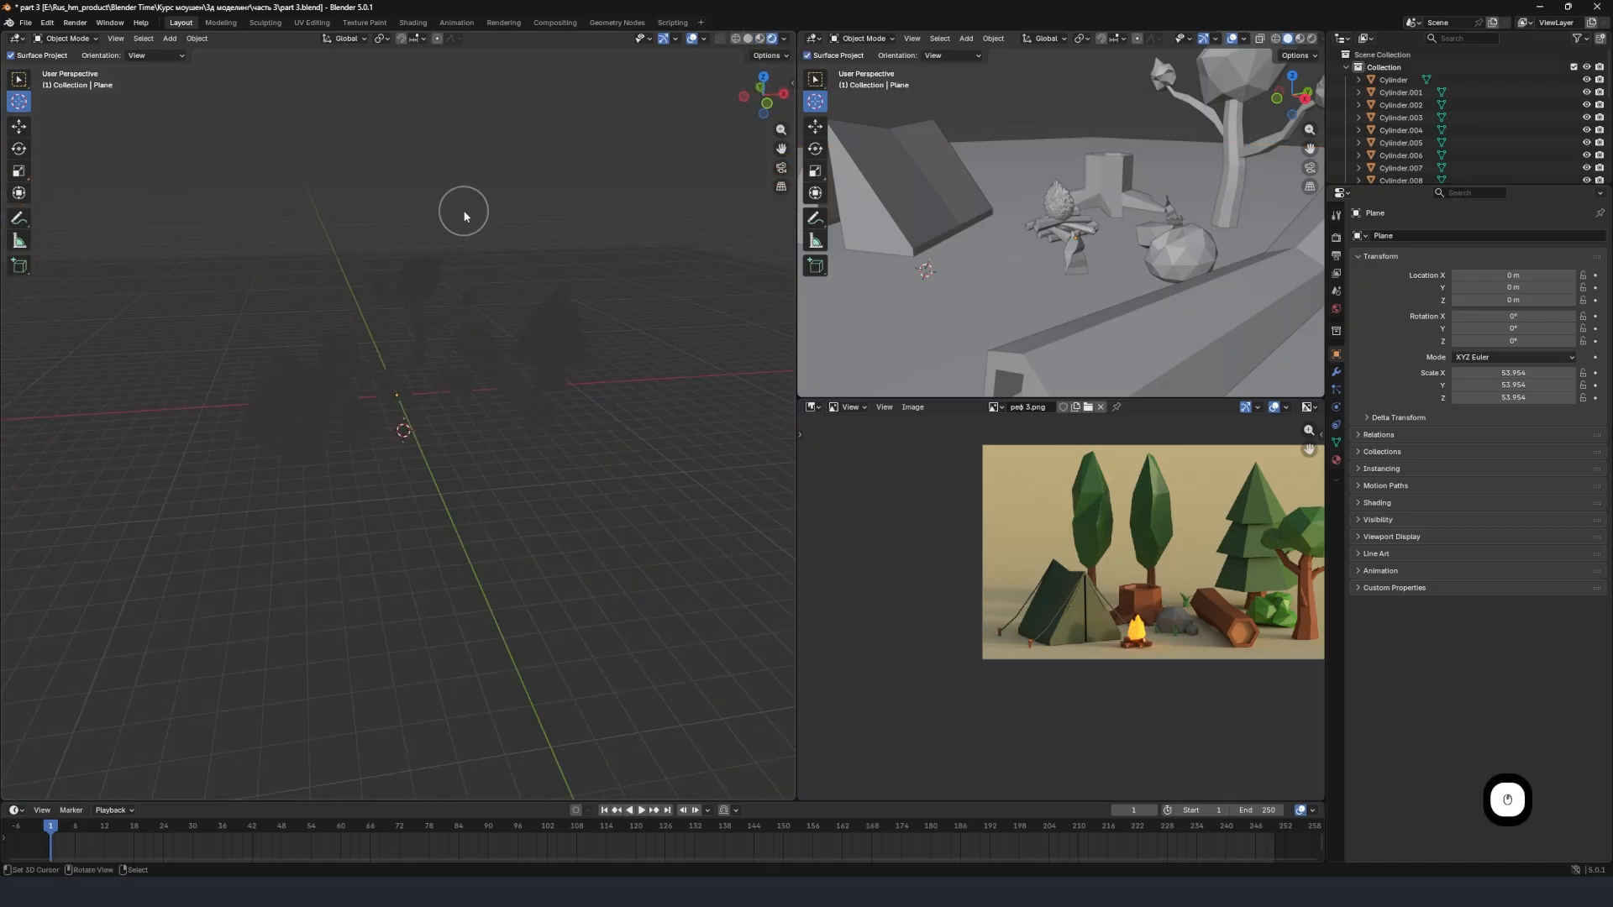
mouse_move(455, 385)
middle_mouse_down()
mouse_move(492, 396)
mouse_move(459, 398)
middle_mouse_up()
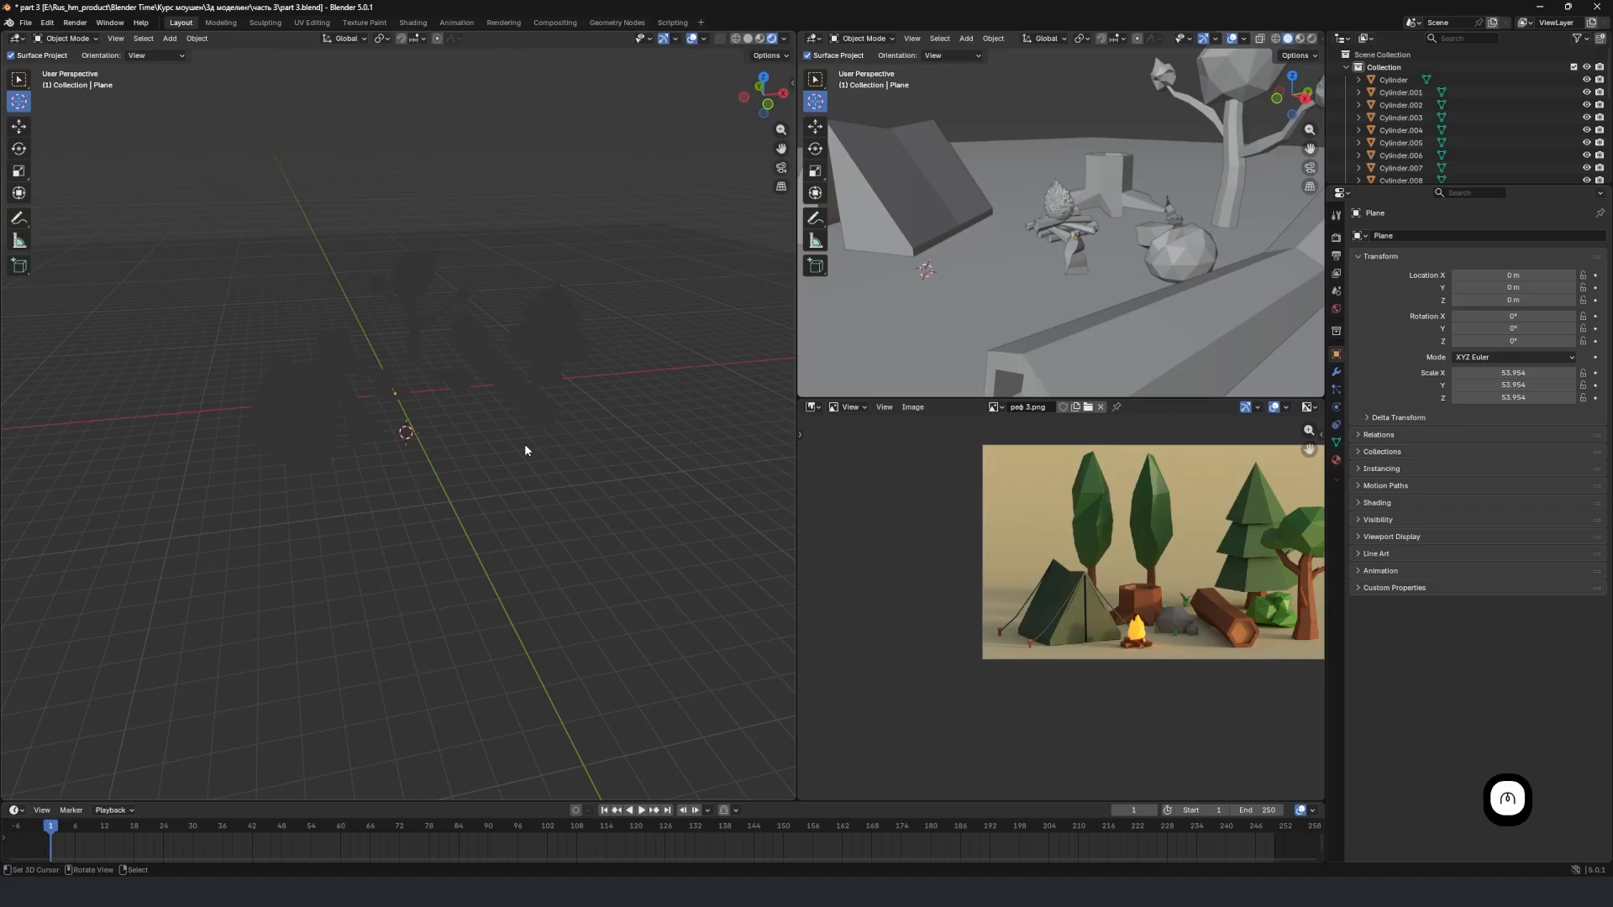
Add a Sun light to the scene.
key("shift+a")
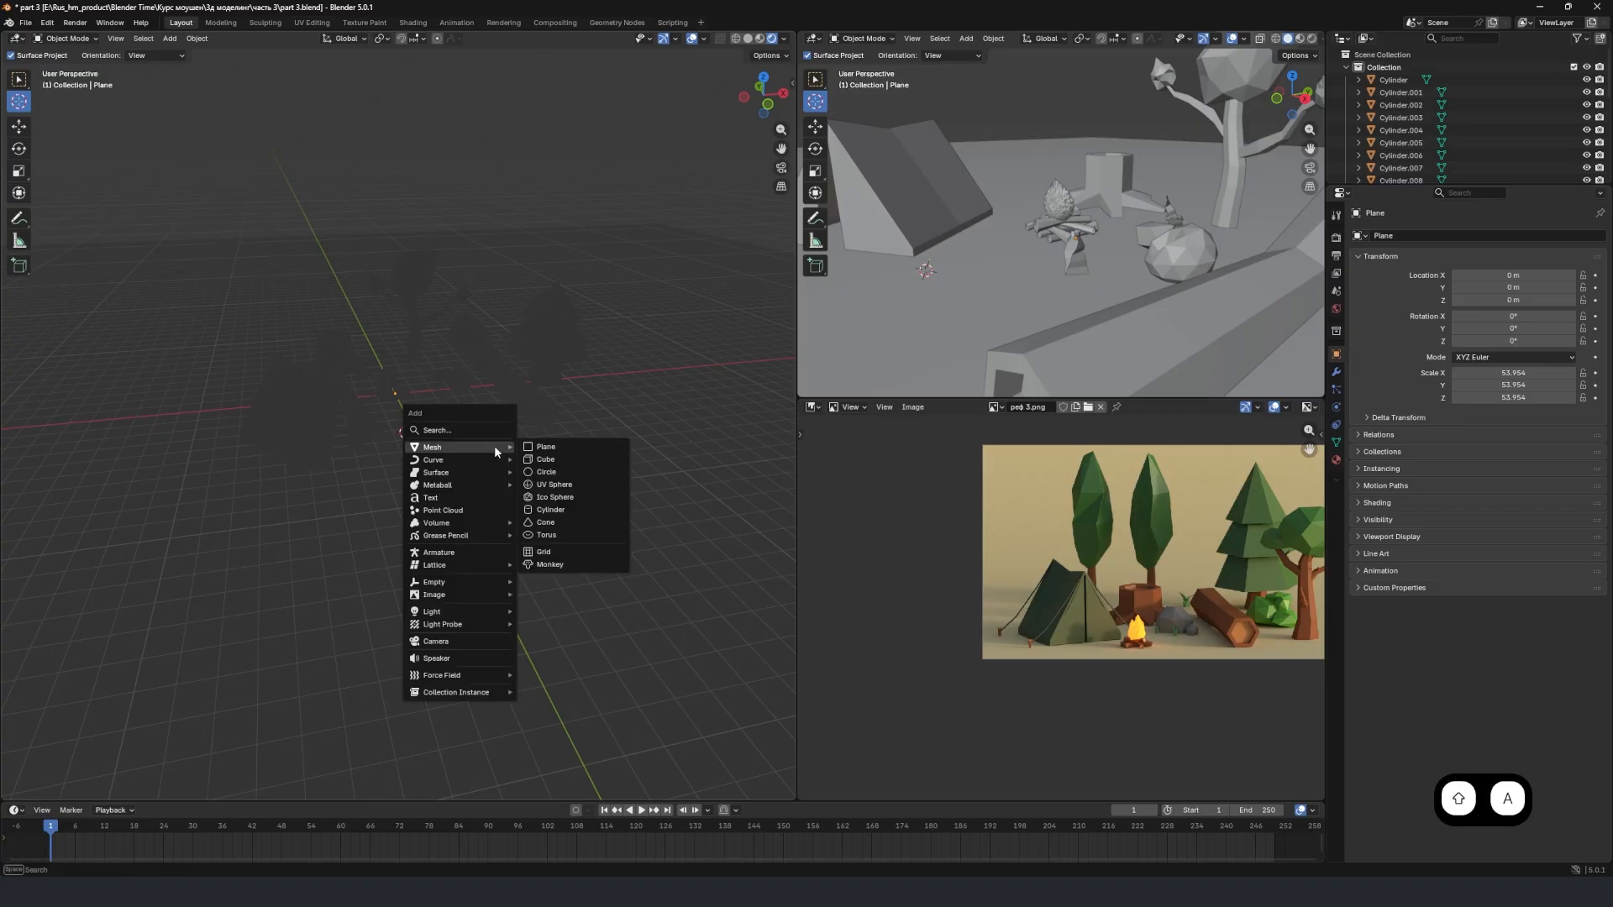
mouse_move(466, 608)
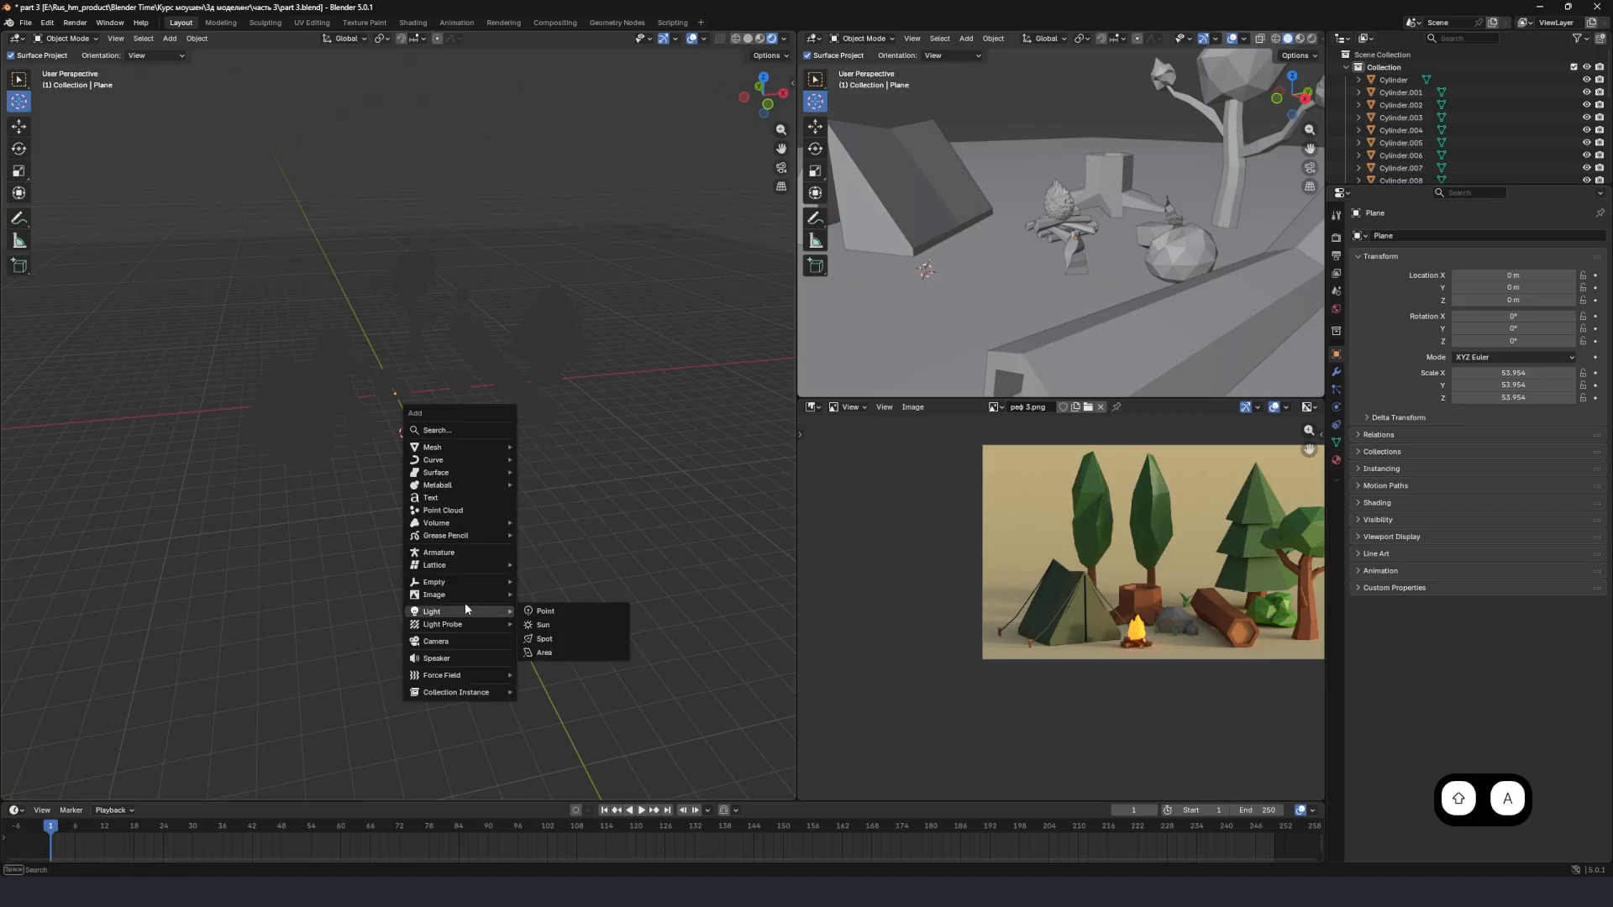
left_click(563, 623)
middle_click_drag(435, 431, 514, 433)
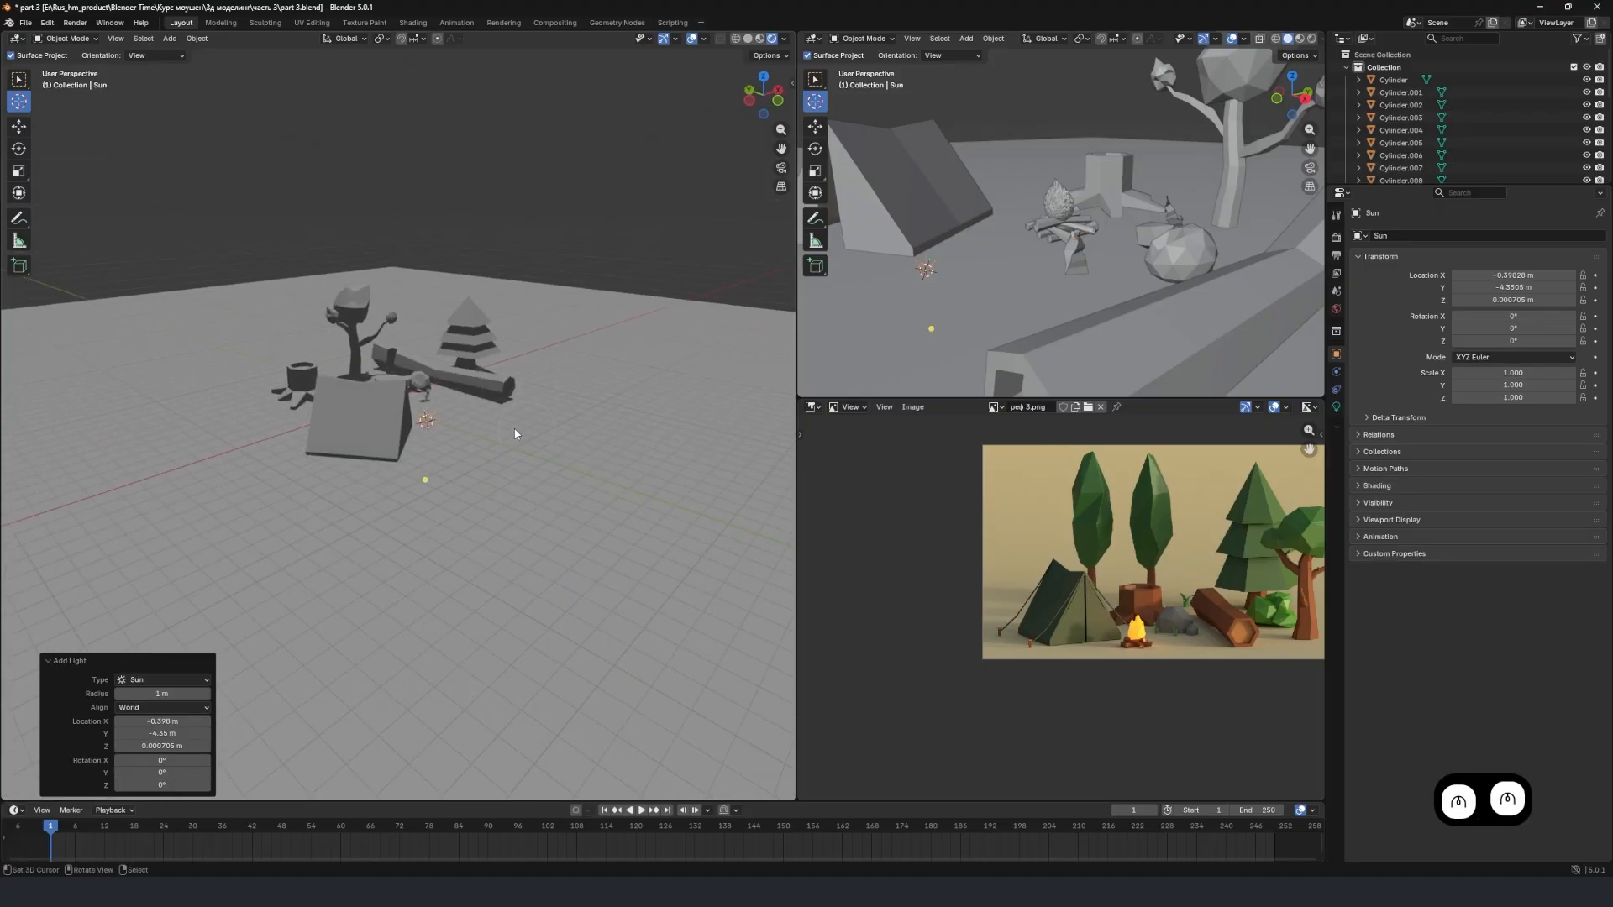
scroll(482, 439, "up", 4)
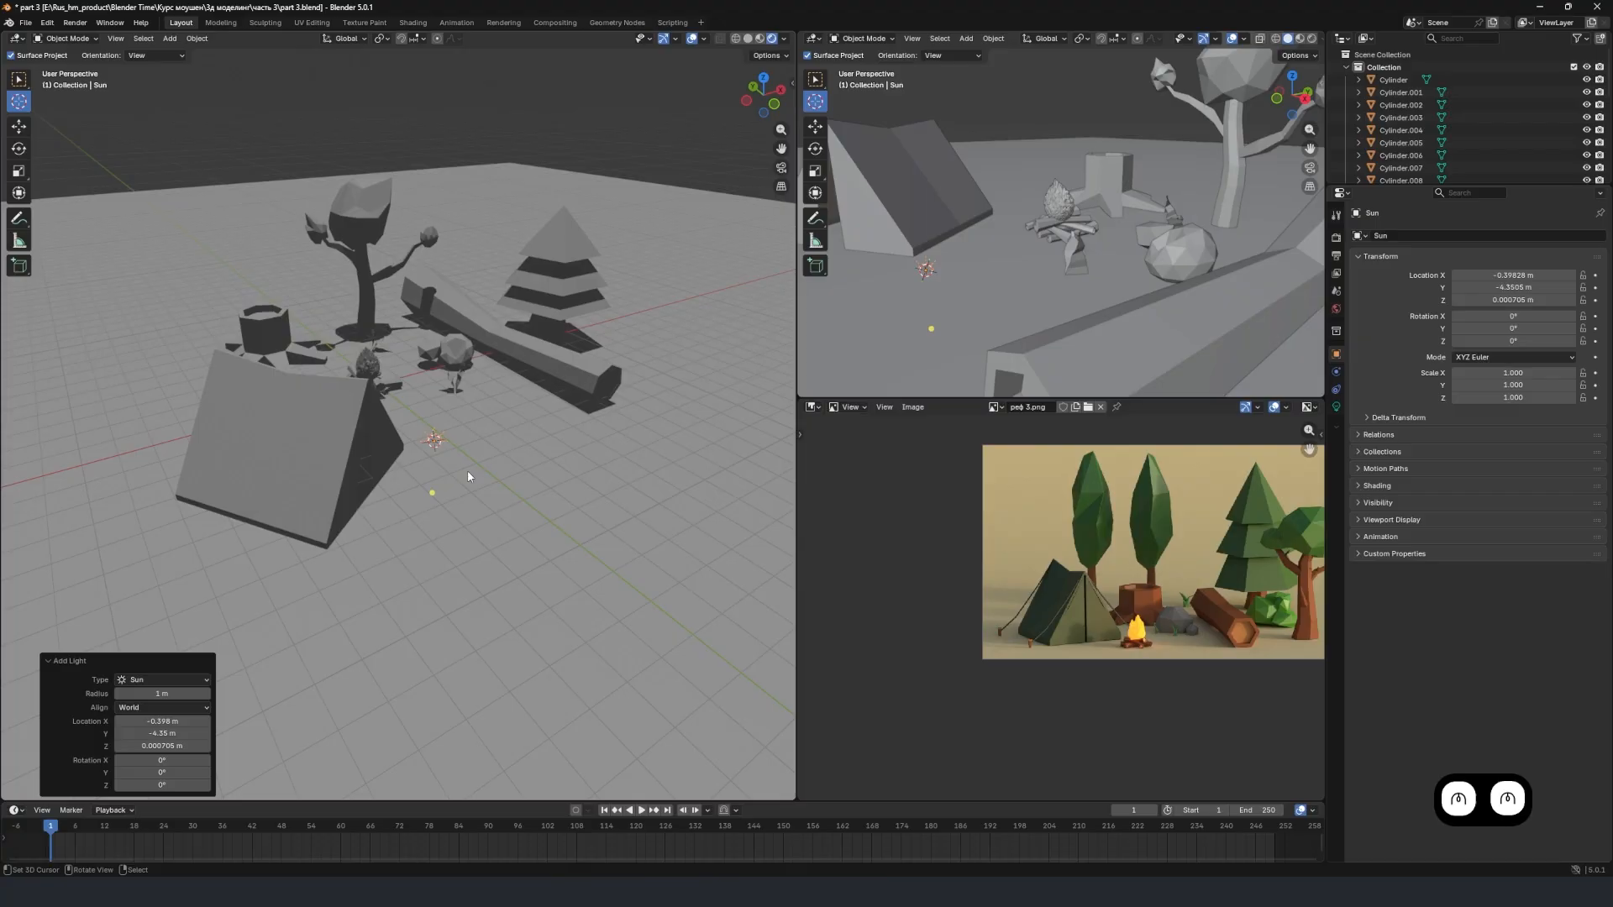
Move the sun light about 21.2 m along the X axis, out beyond the fir tree and log.
key("g")
key("x")
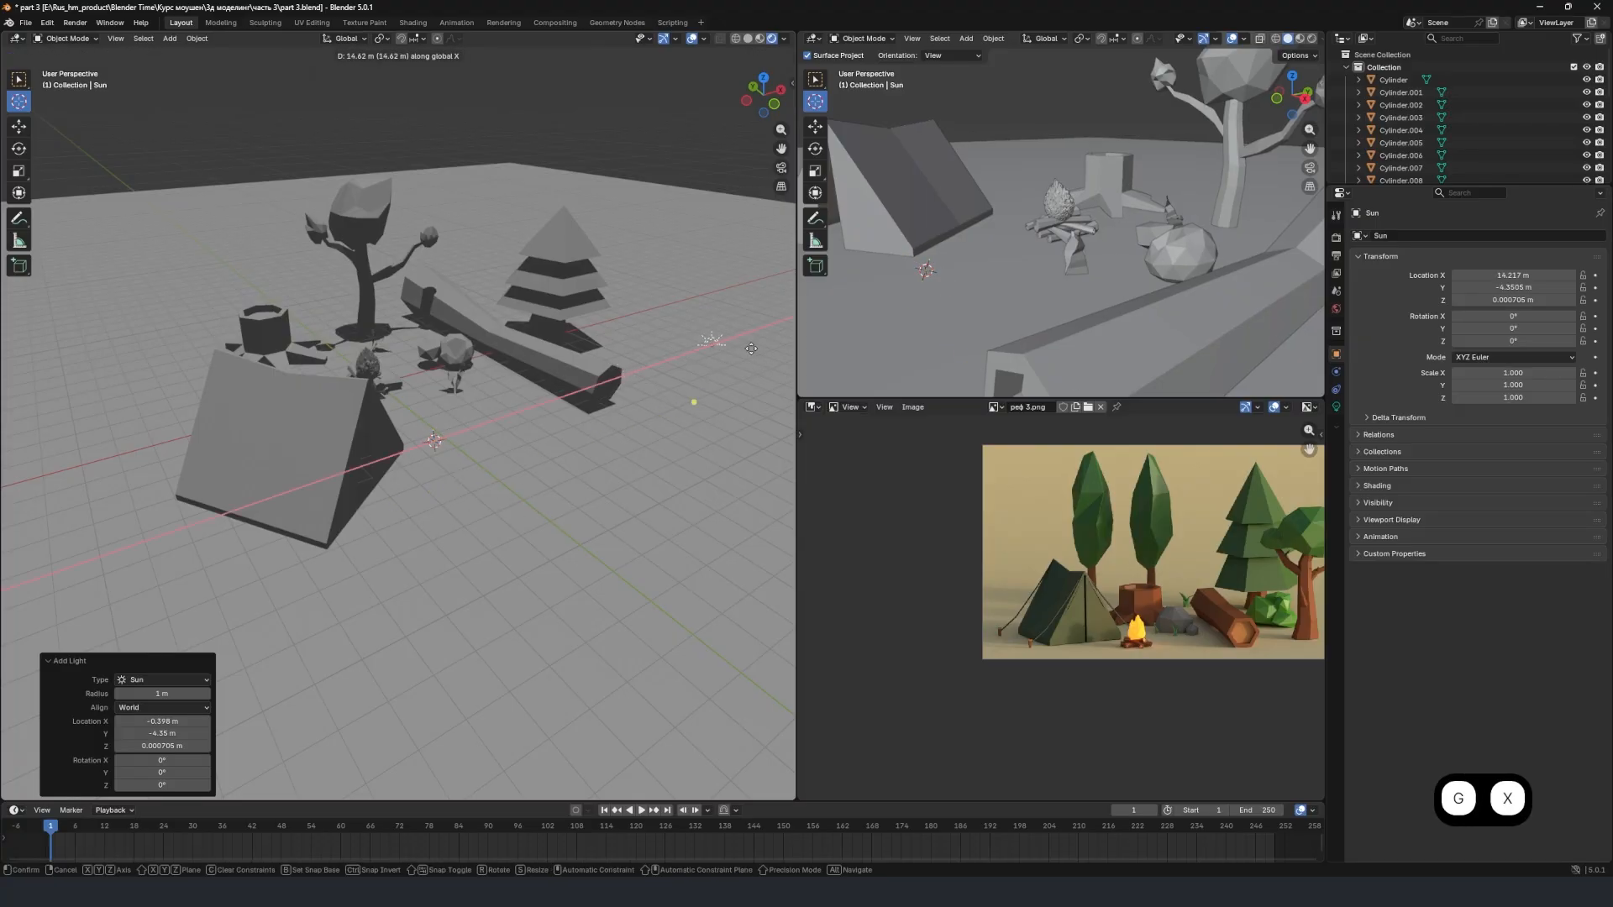
left_click(5, 313)
middle_click_drag(360, 350, 265, 370, "shift")
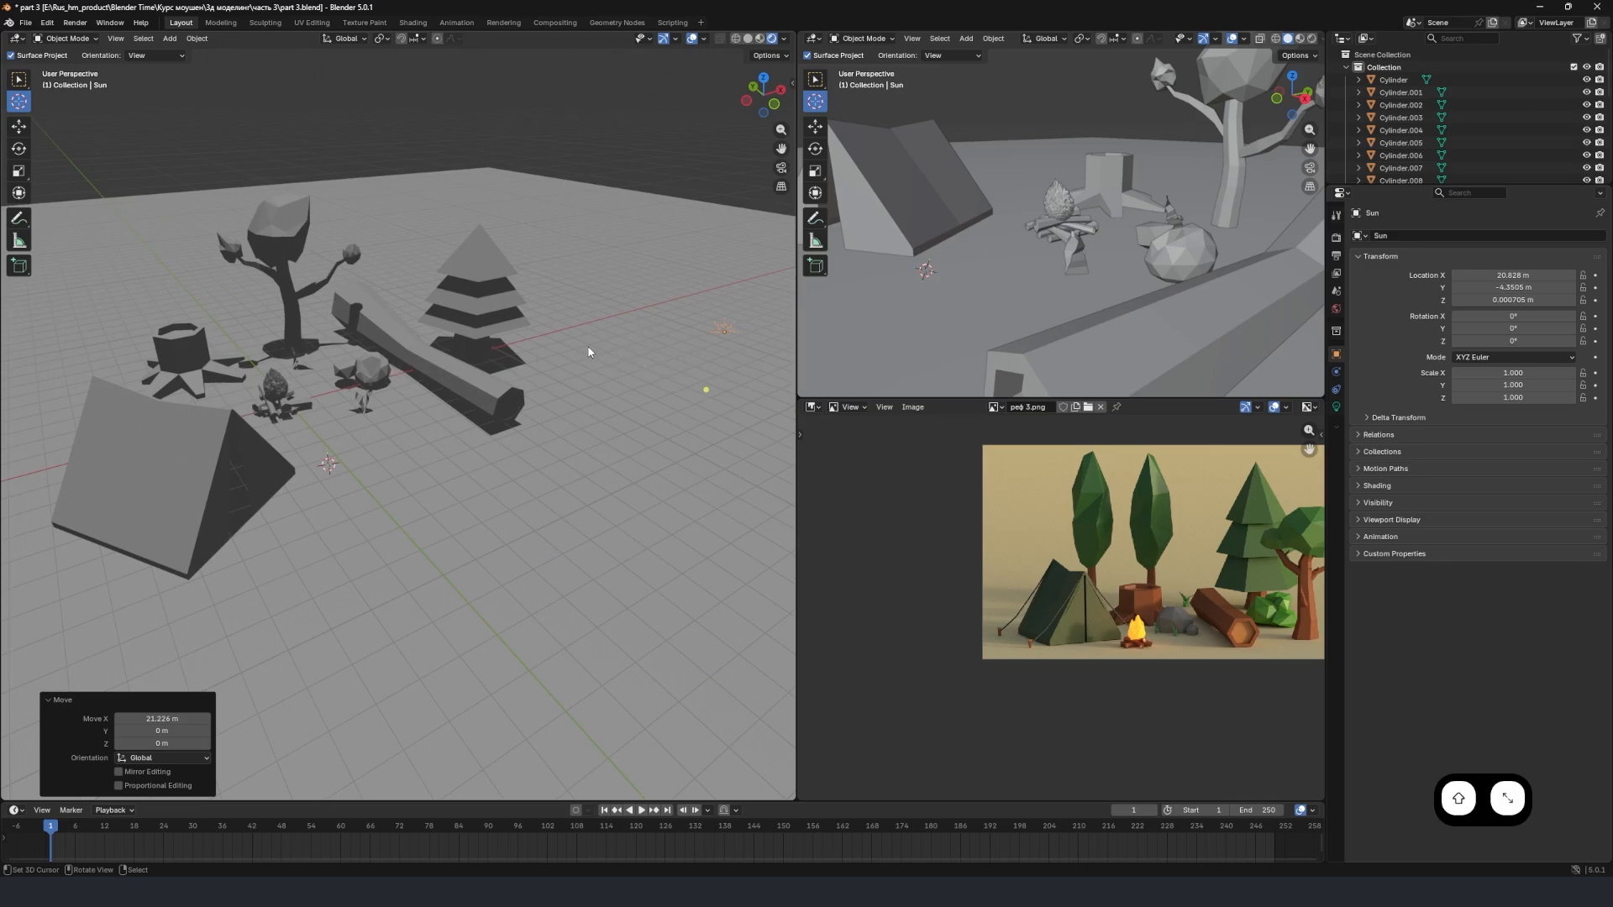
middle_click_drag(724, 341, 672, 356, "shift")
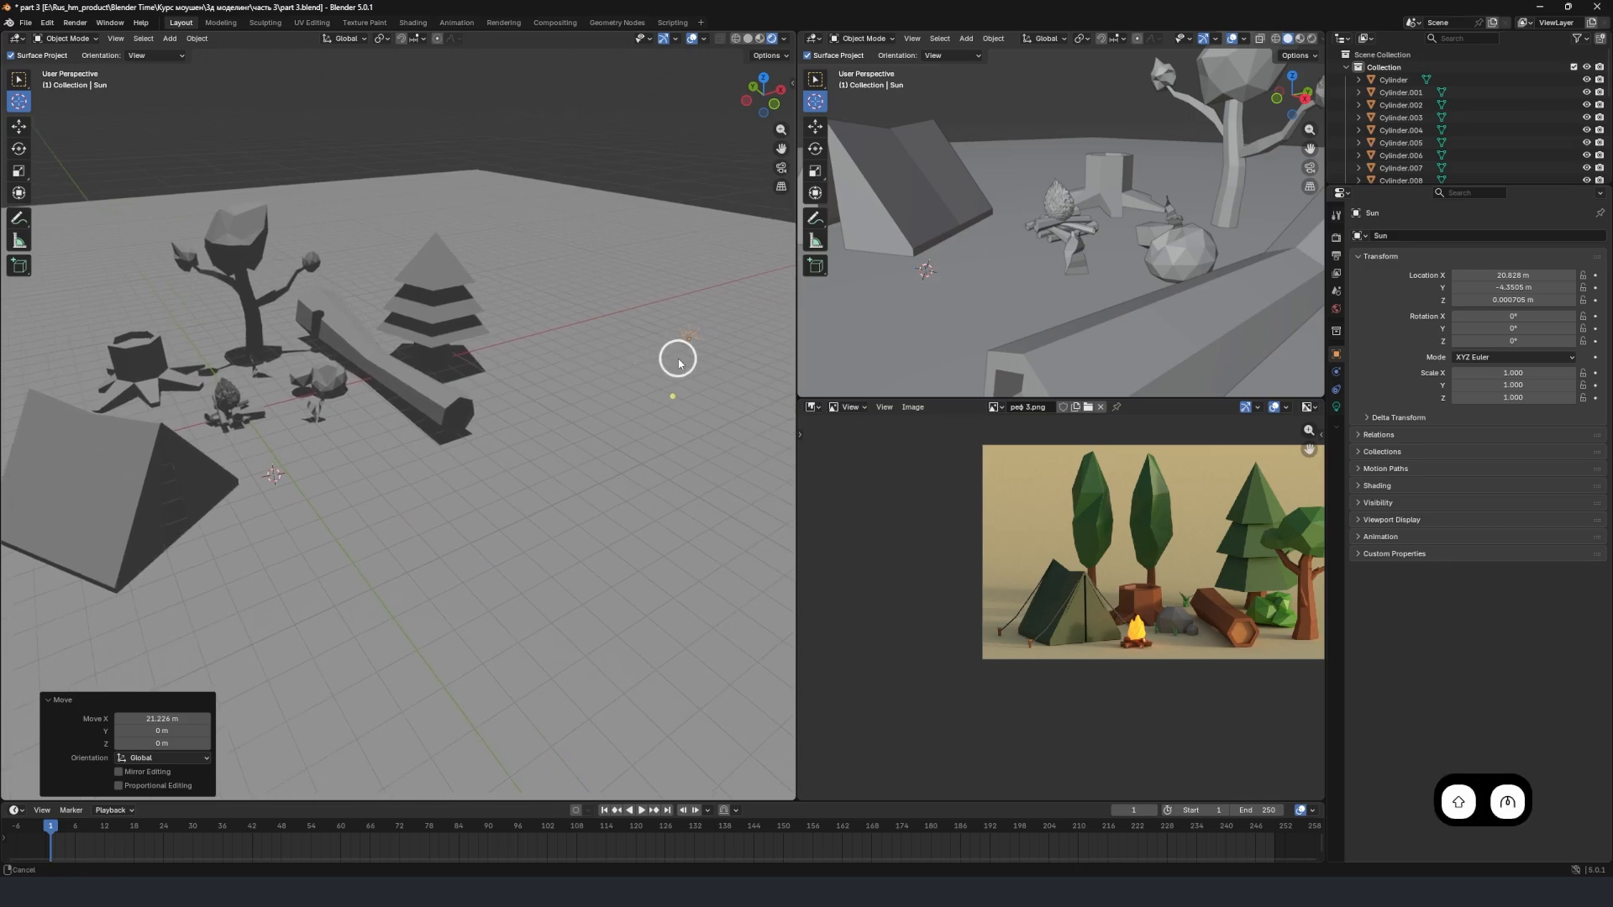
Rotate the sun light about 52.9° around X and about 35.5° around Z so it lights the scene at an angle.
key("r")
key("x")
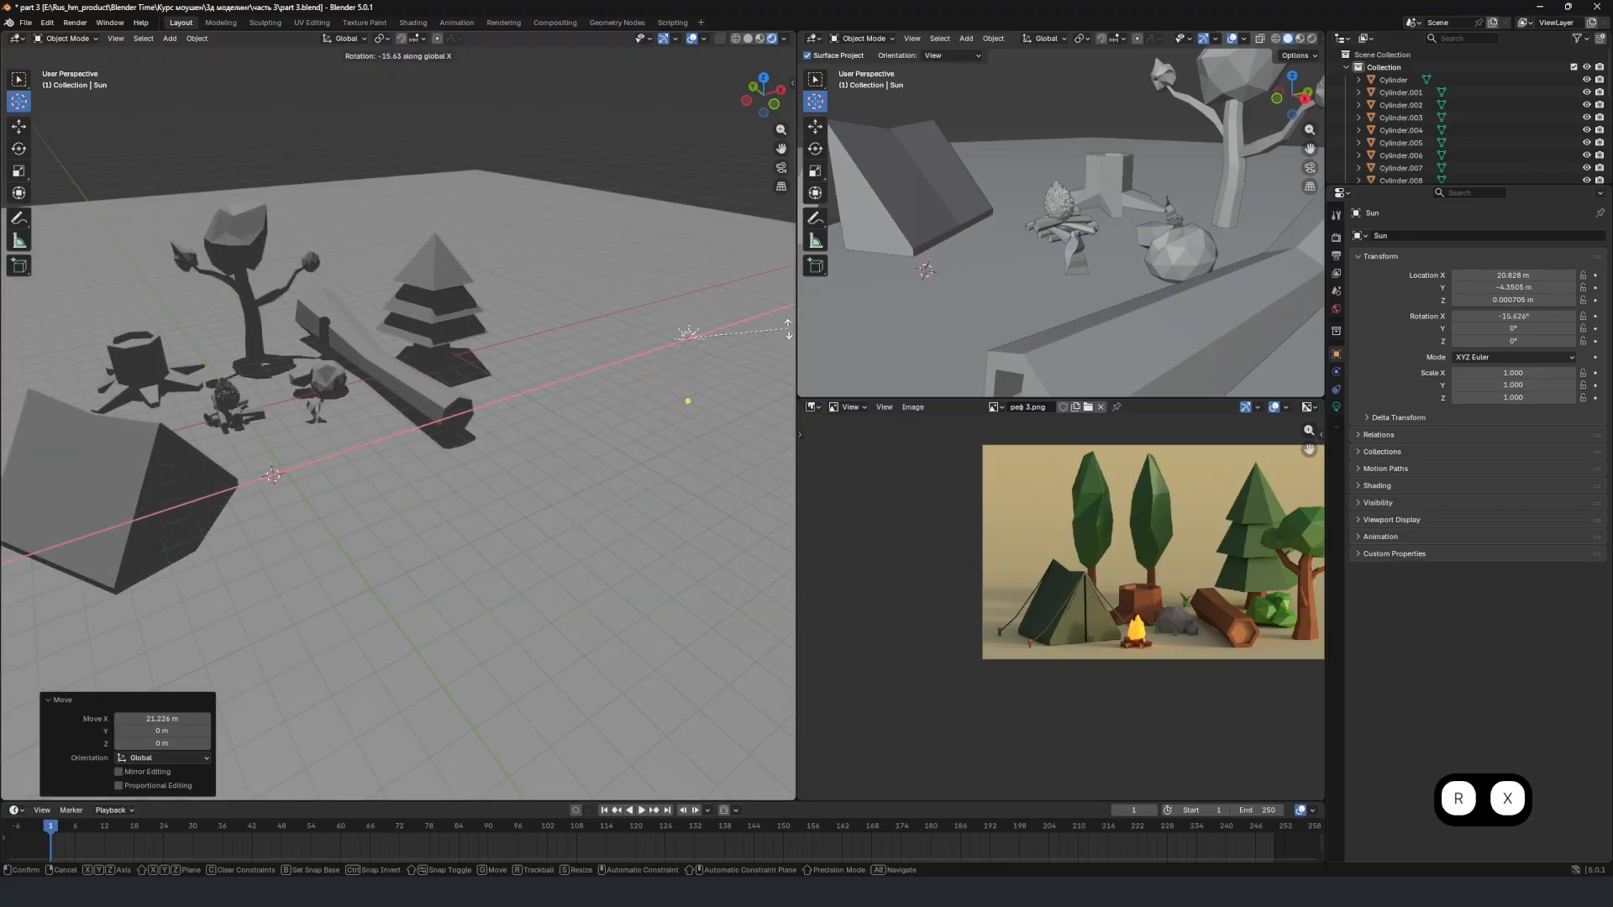
left_click(727, 417)
key("r")
key("z")
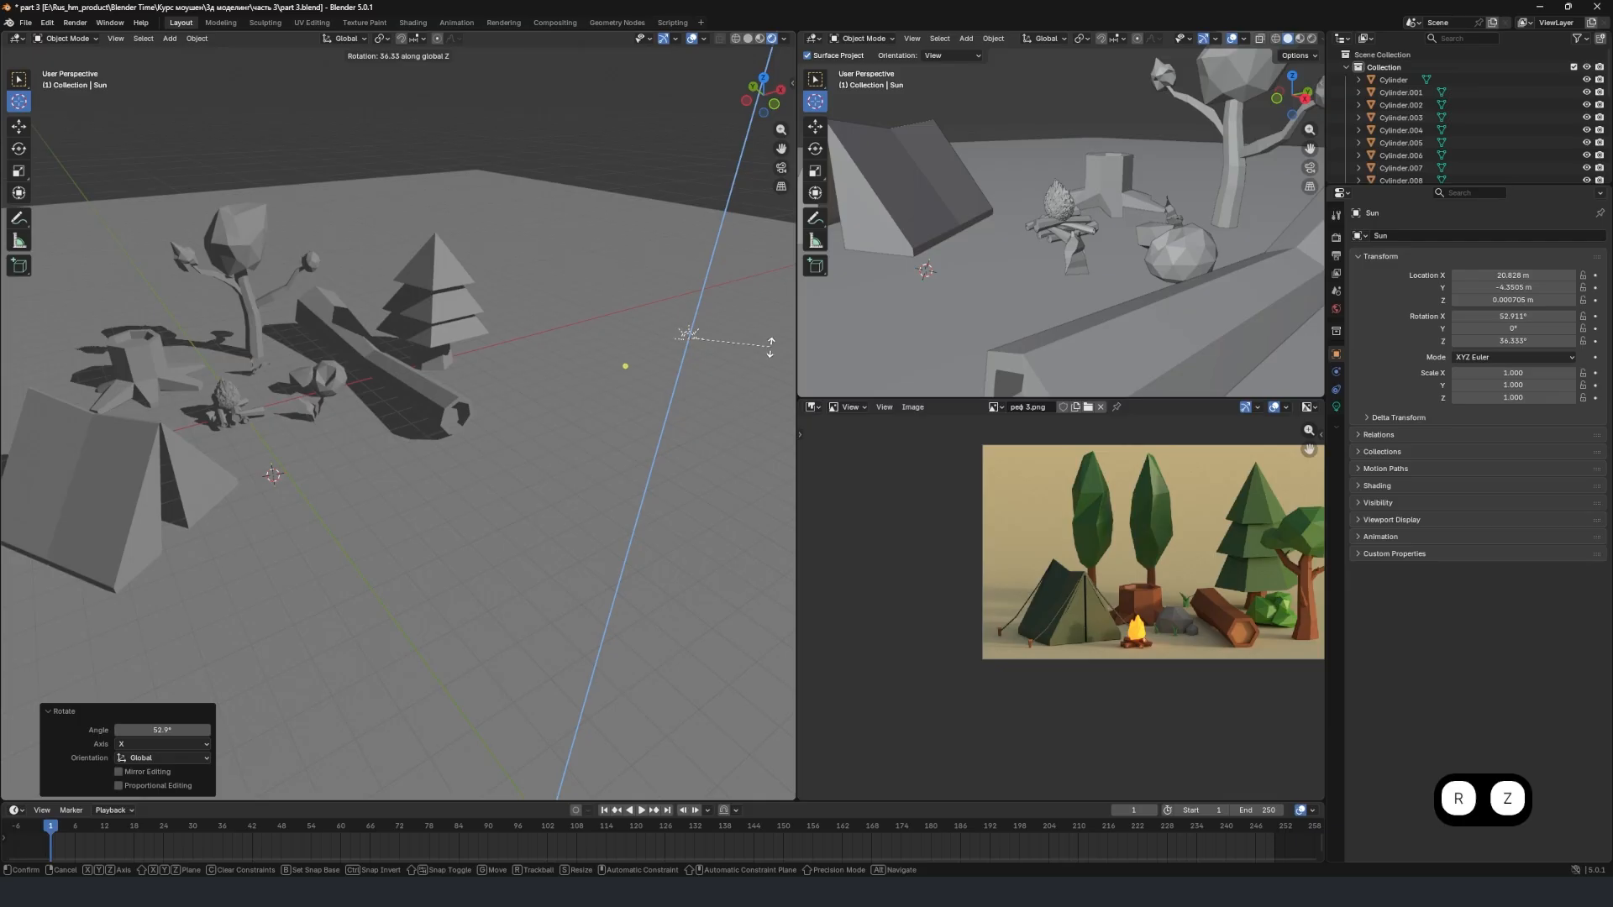
left_click(767, 345)
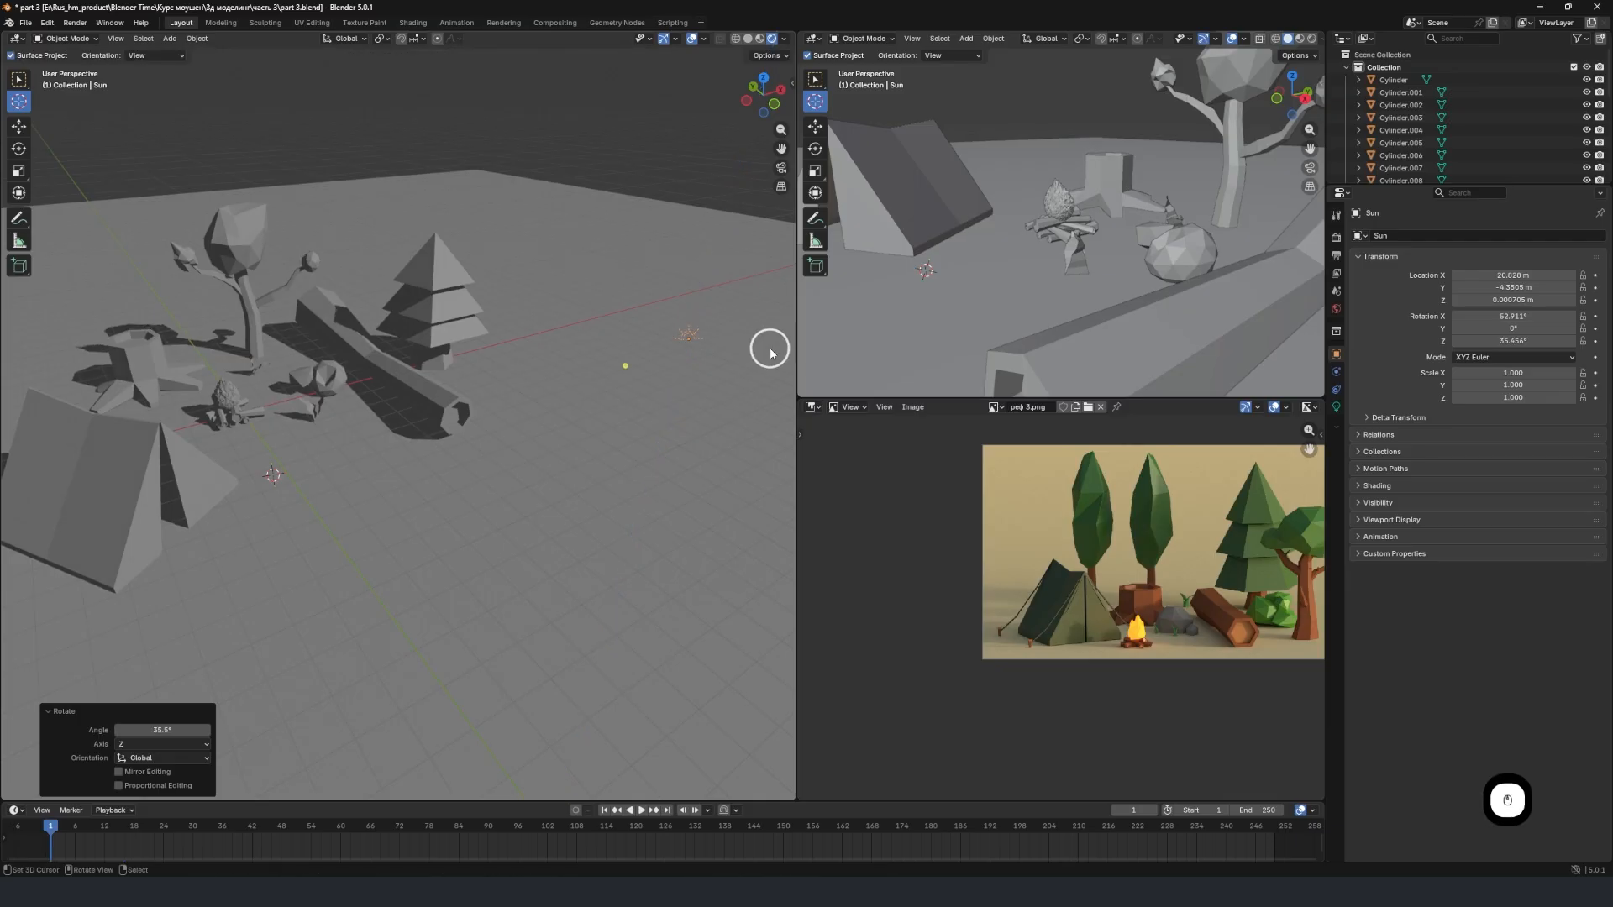
Set the sun light's color to a warm light orange.
left_click(1336, 408)
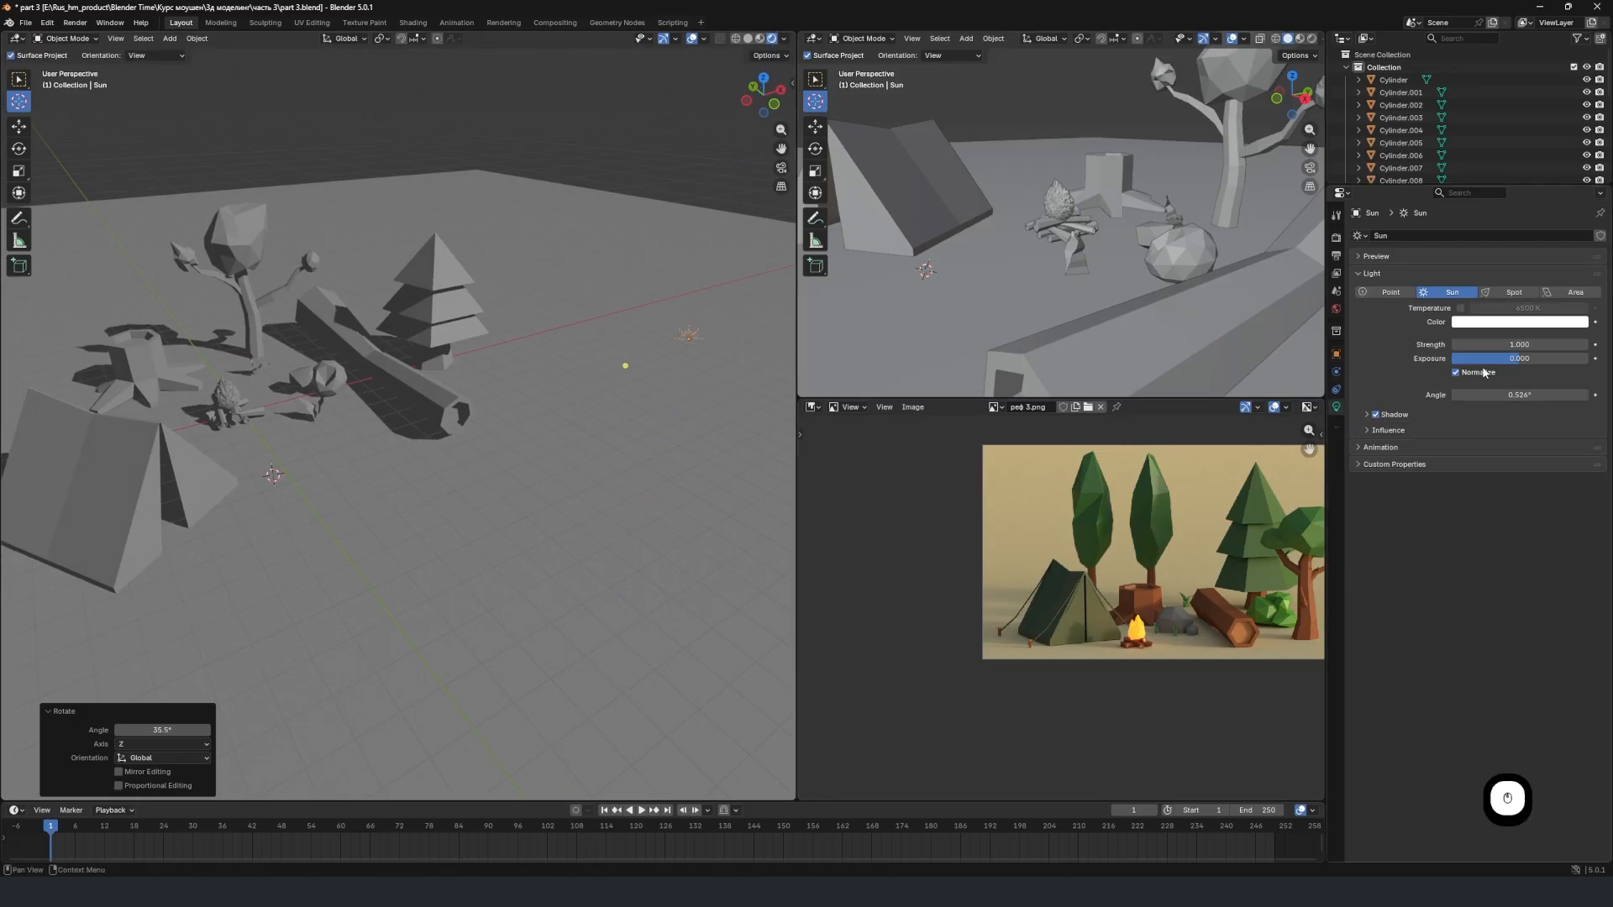
left_click(1509, 323)
left_click_drag(1524, 169, 1502, 183)
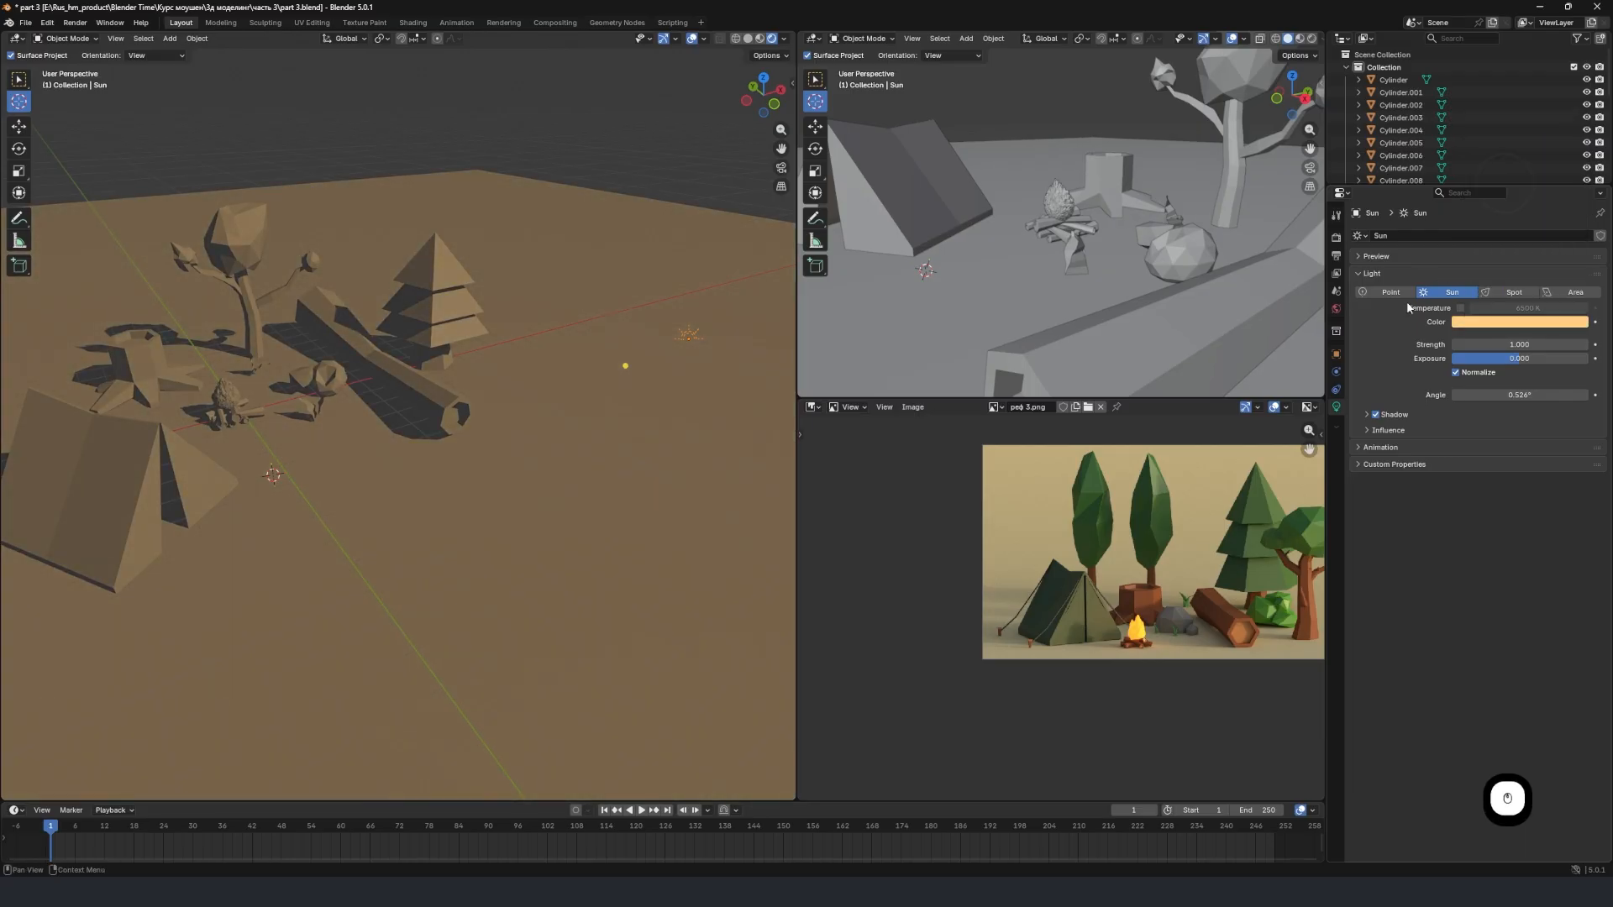
Create a material named "ekla green" on the fir tree's top tier and set its base color to bright green.
scroll(616, 412, "down", 3)
mouse_move(617, 412)
middle_mouse_down()
mouse_move(462, 380)
mouse_move(428, 412)
mouse_move(603, 424)
middle_mouse_up()
scroll(462, 379, "up", 4)
scroll(427, 412, "up", 3)
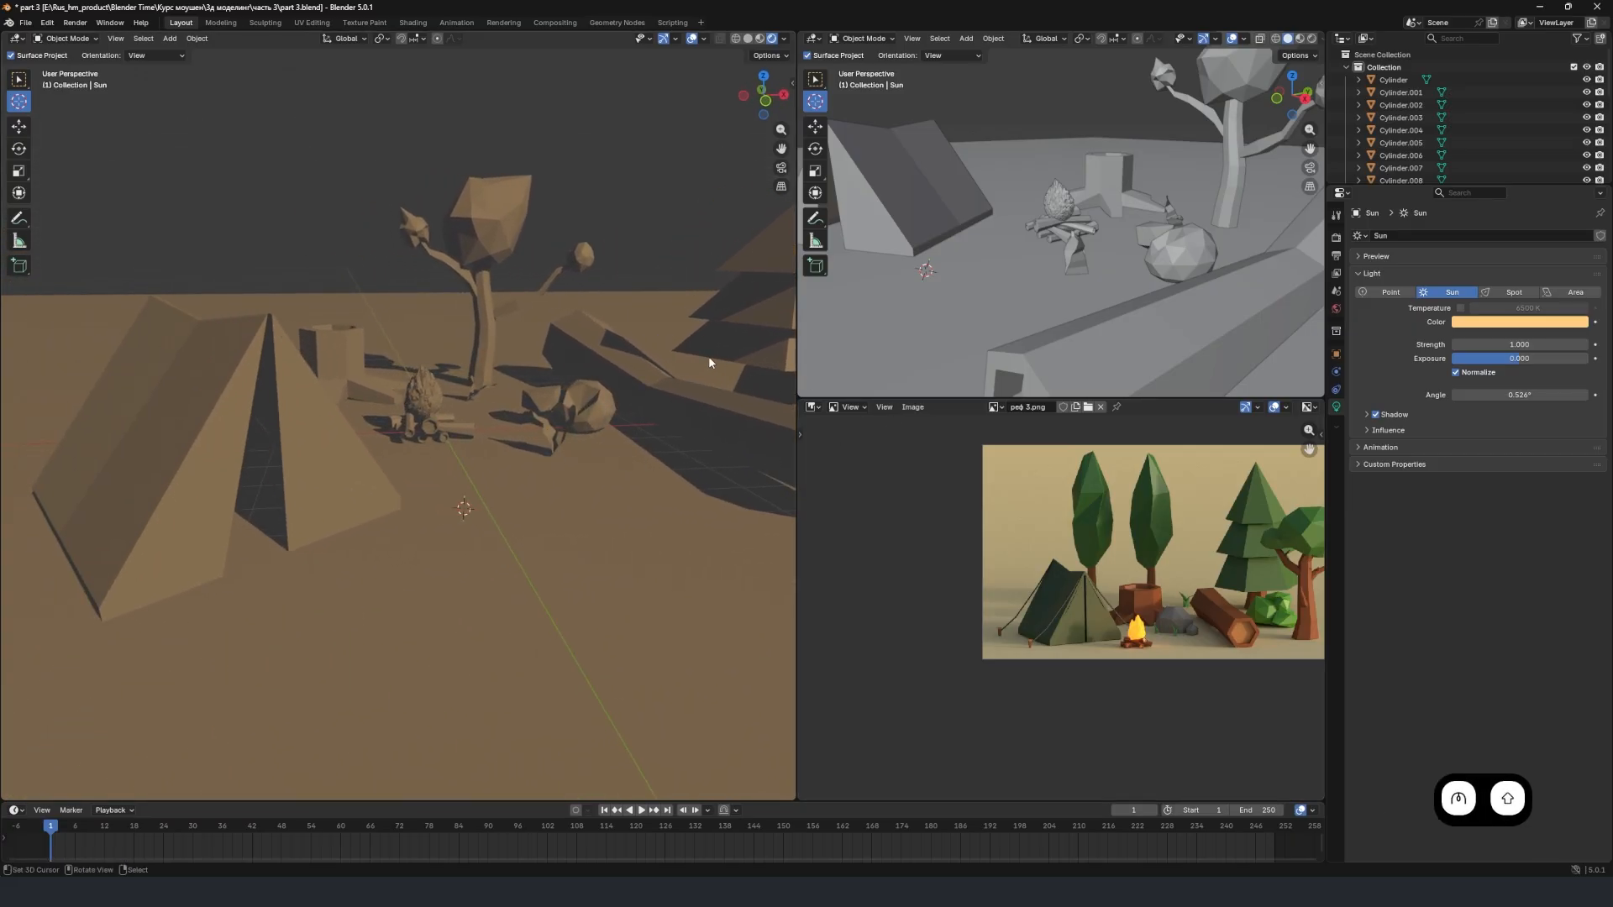
middle_click_drag(663, 369, 284, 470, "shift")
scroll(496, 365, "up", 3)
left_click(565, 291)
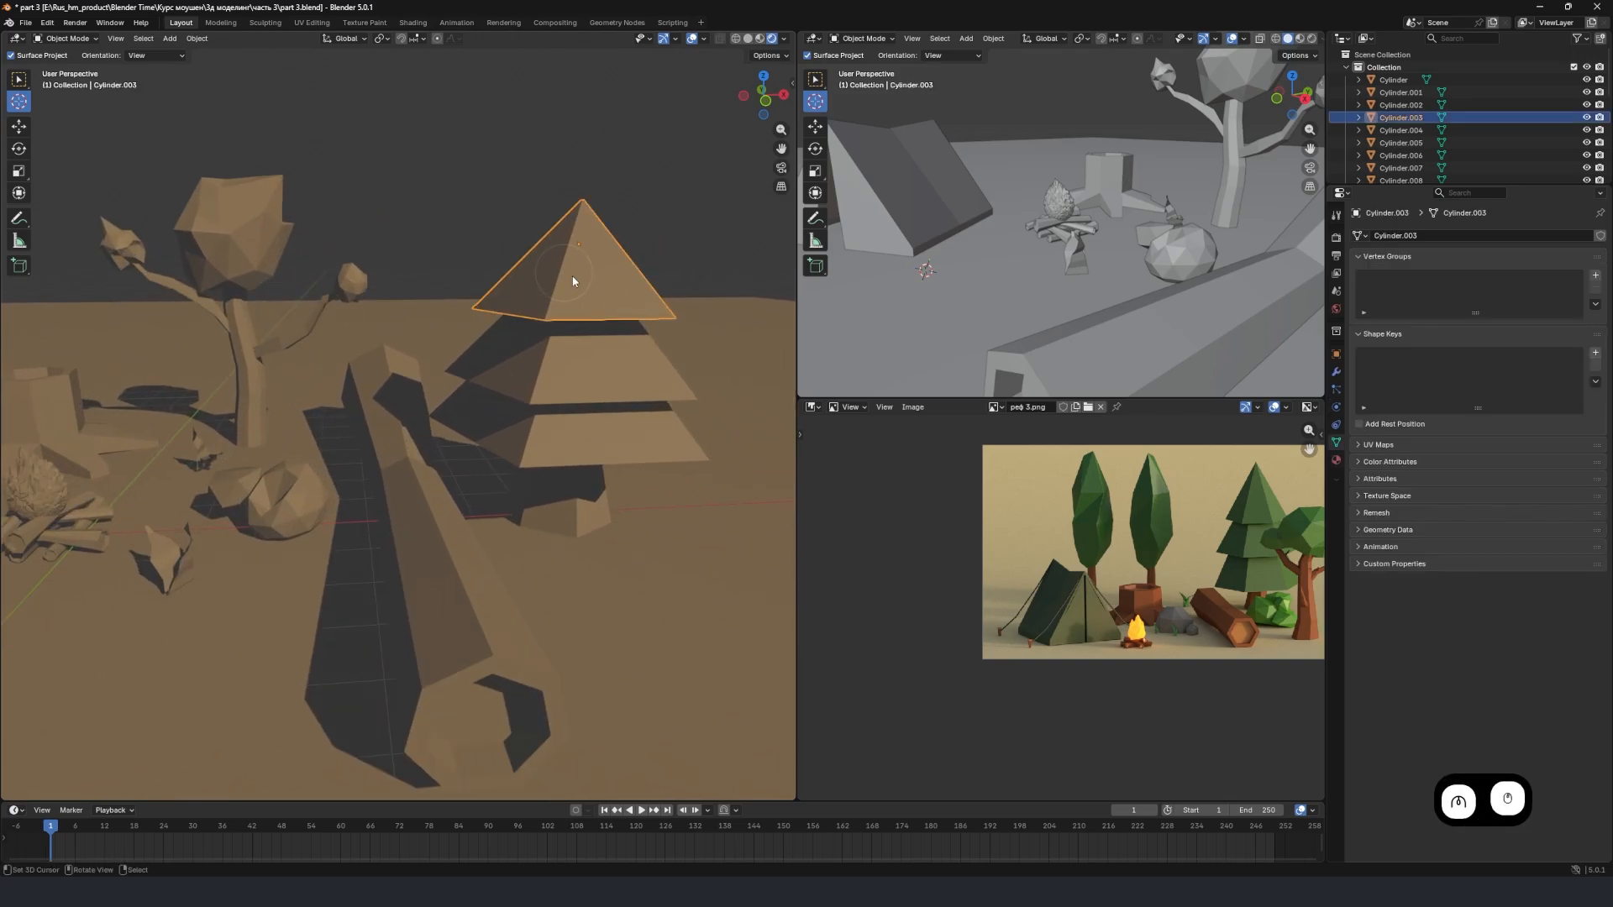
left_click(1336, 459)
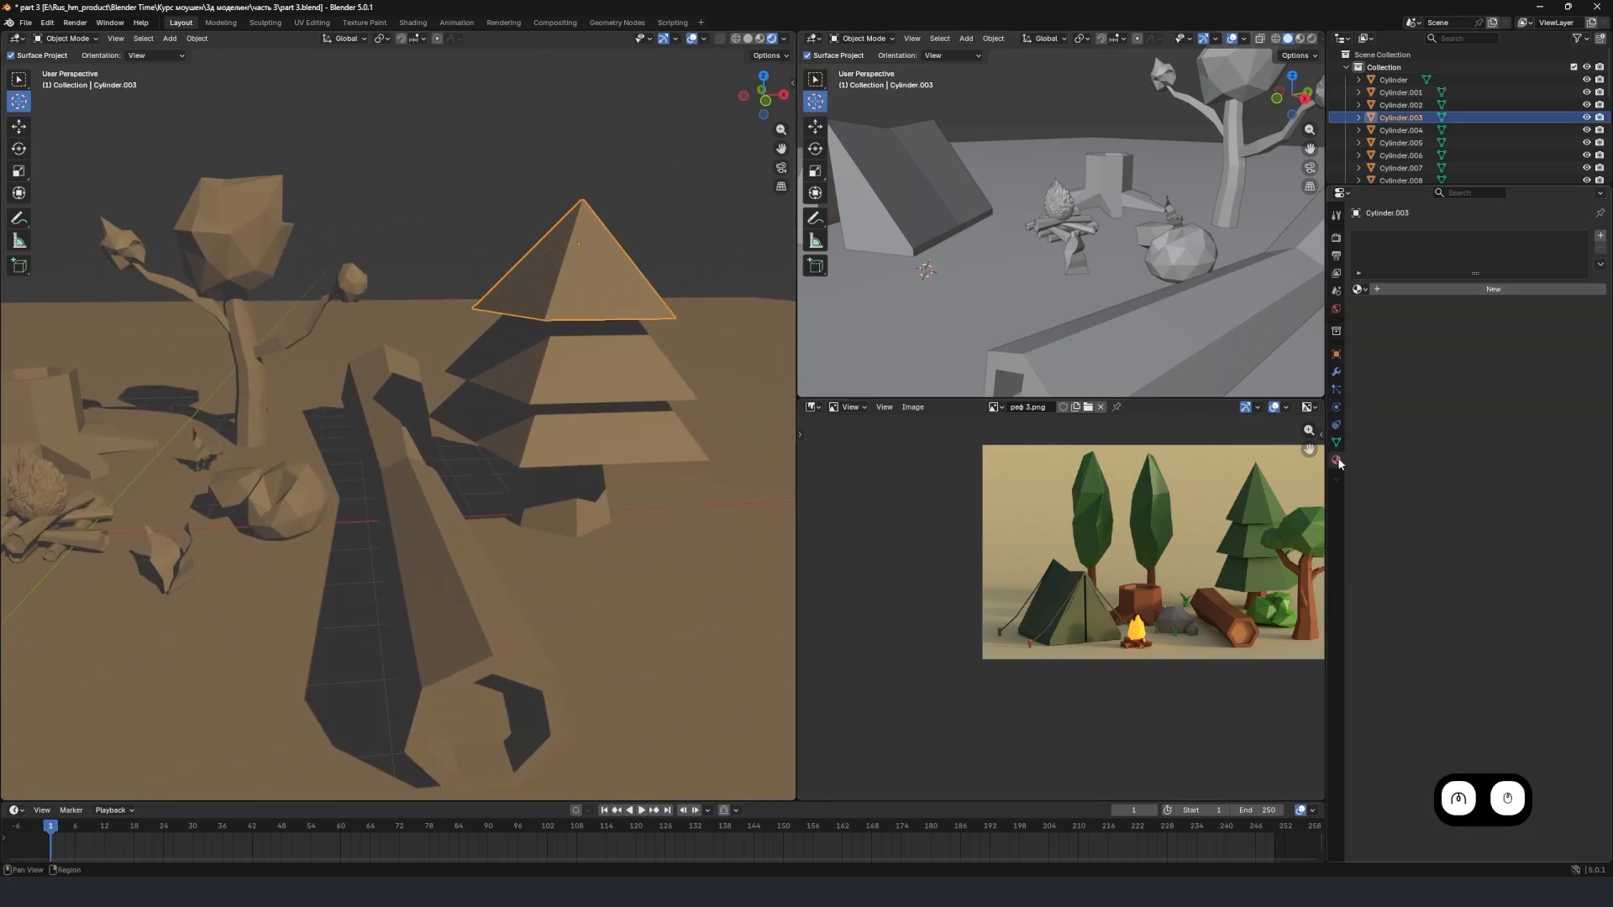
left_click(1426, 290)
double_click(1434, 290)
type("e")
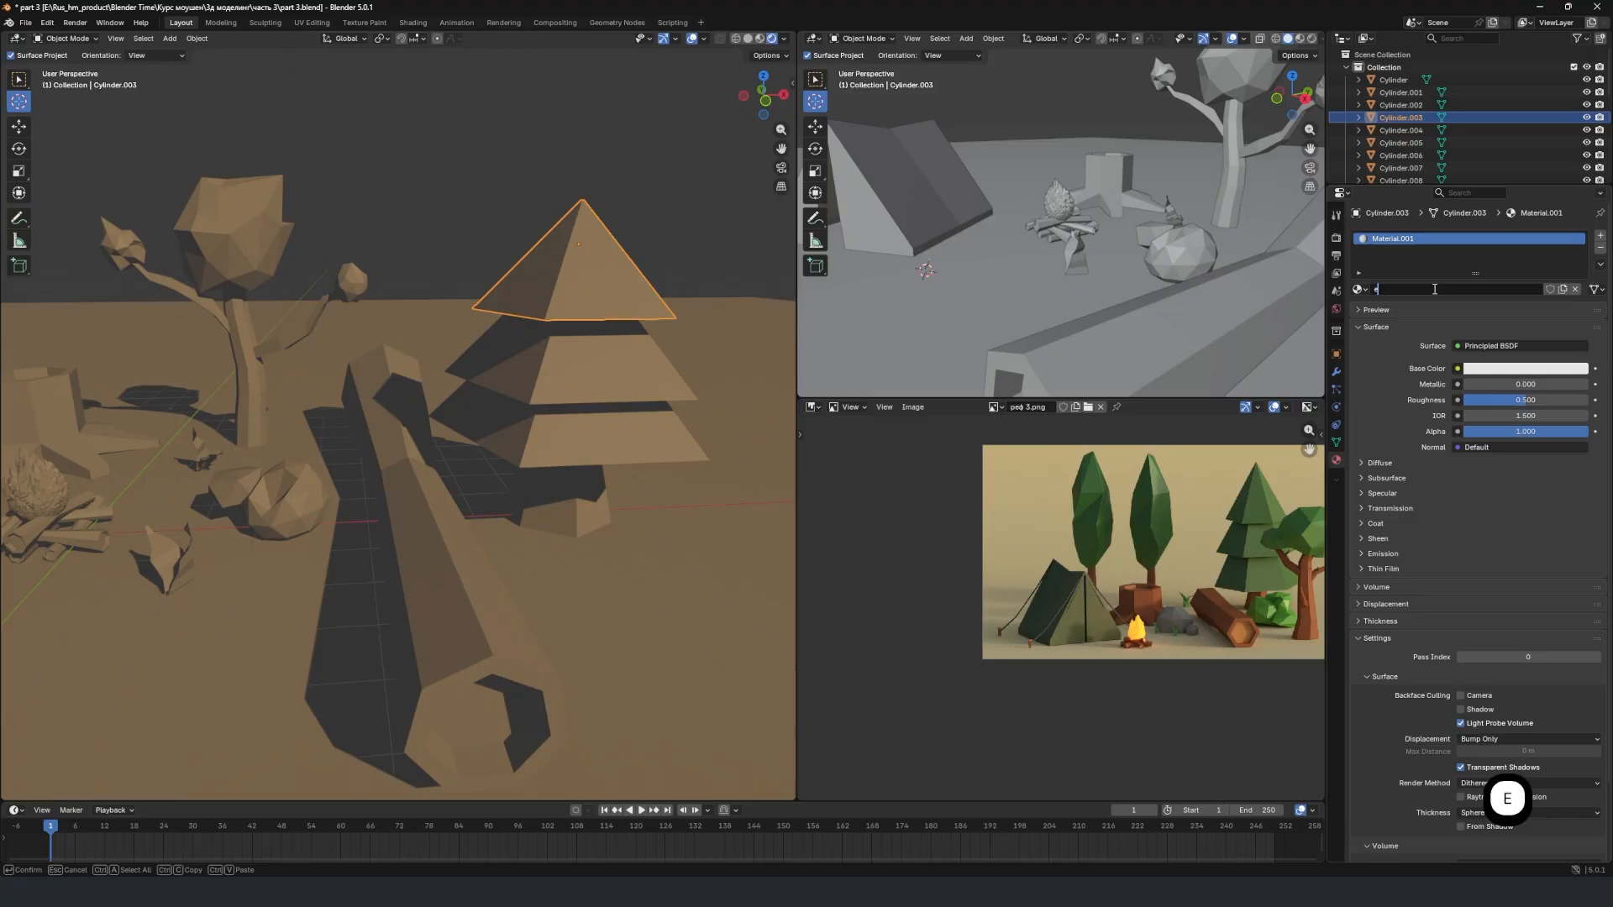
type("kla")
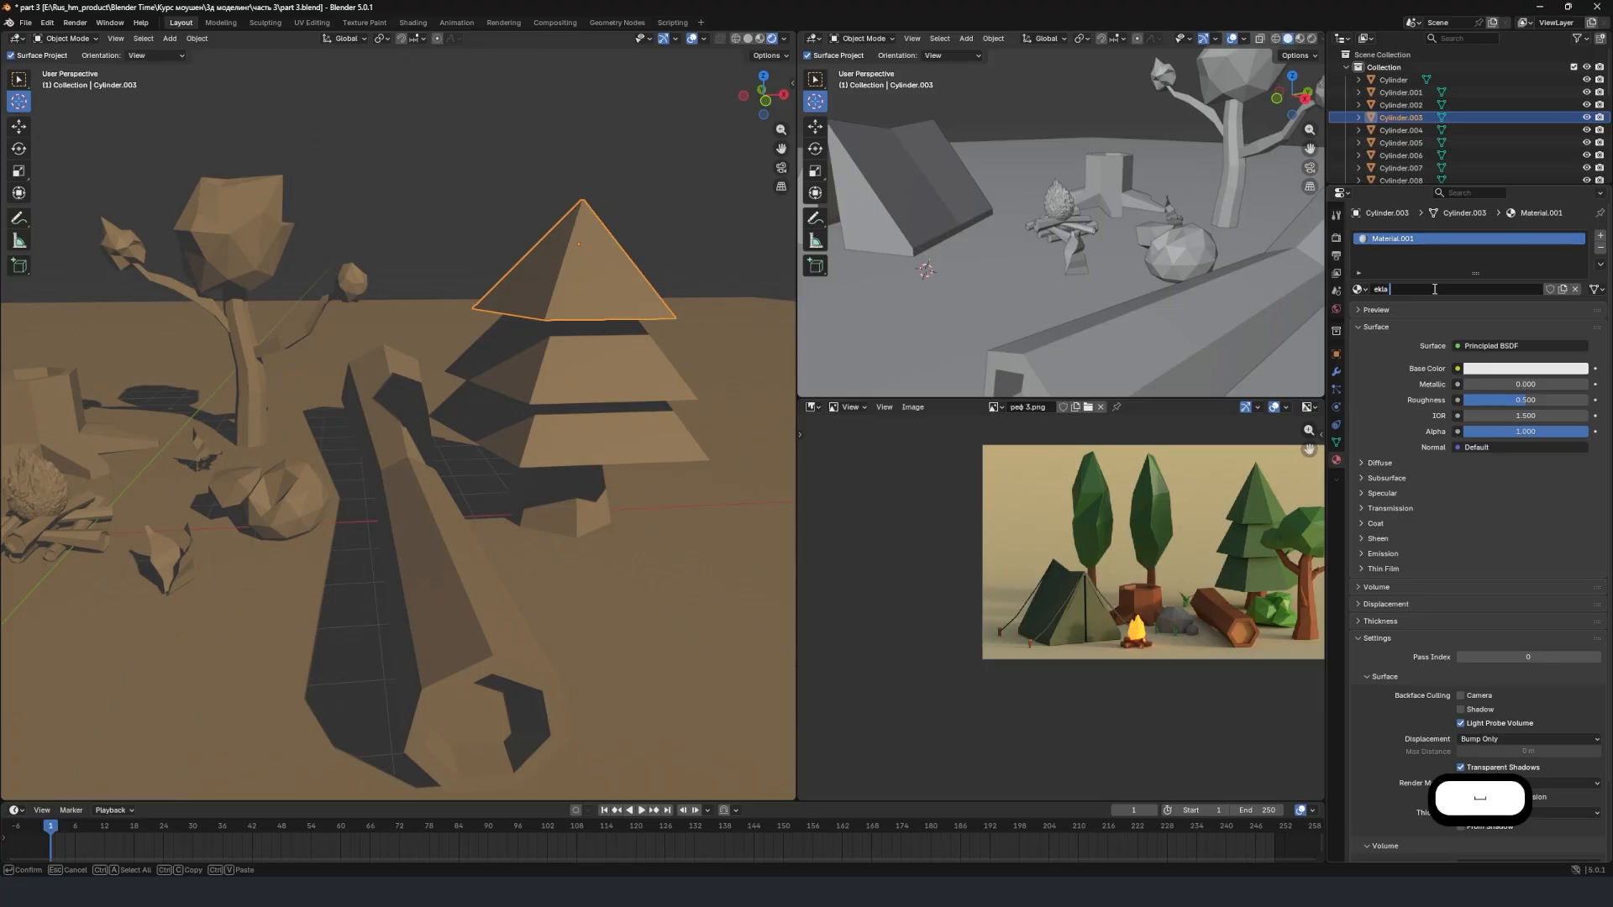
type(" green")
key("Return")
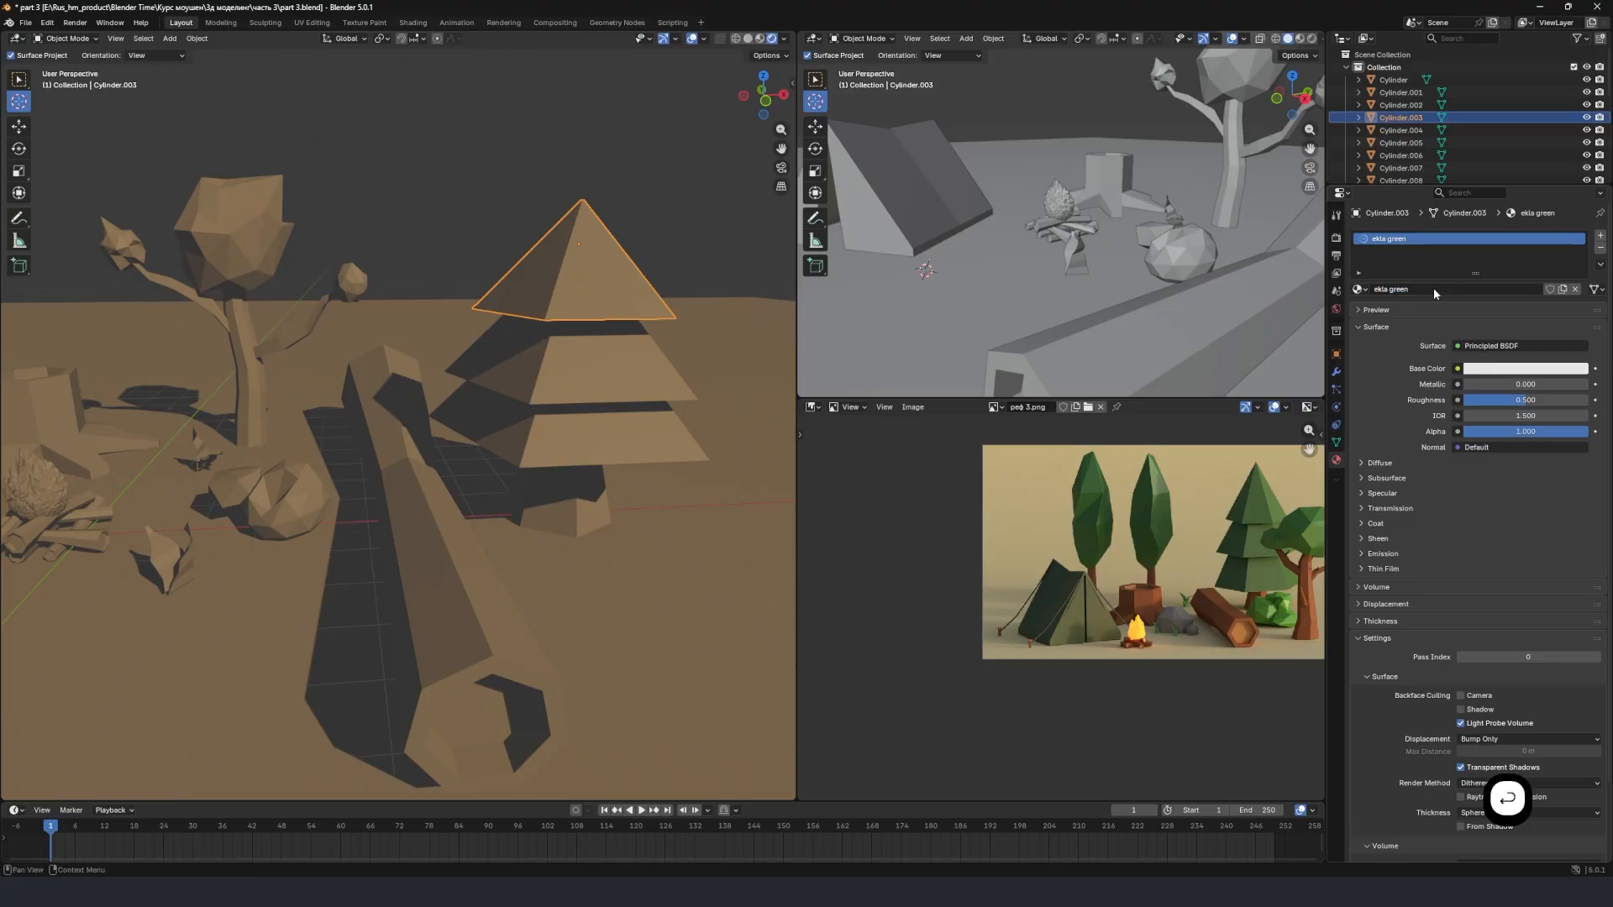
left_click(1535, 370)
left_click_drag(1518, 179, 1469, 192)
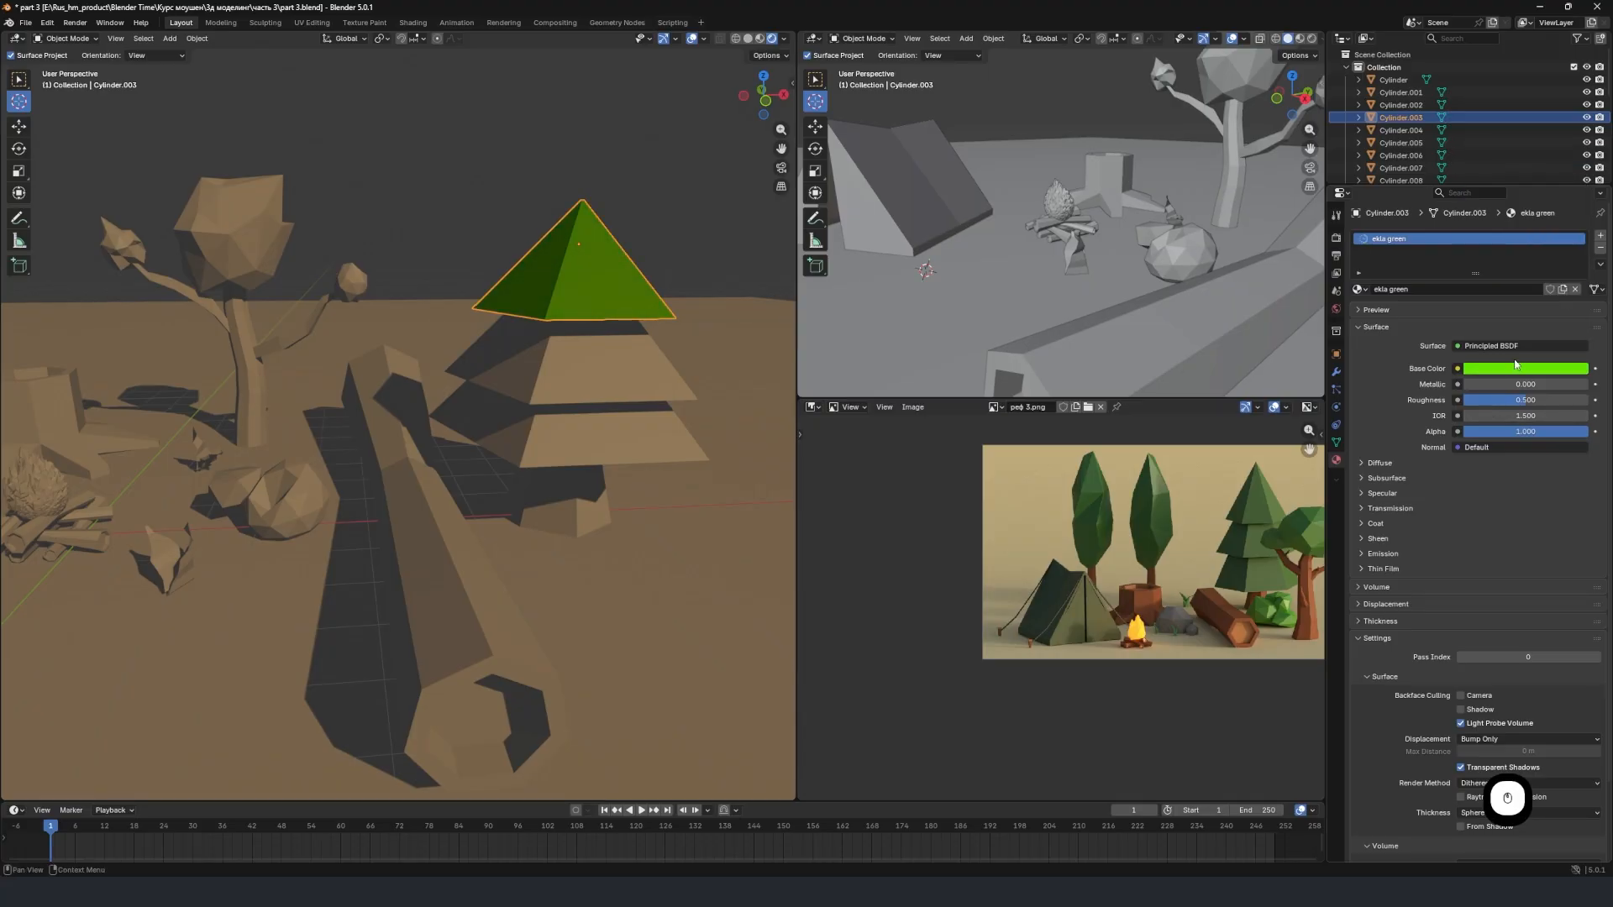
Assign the existing "ekla green" material to the fir tree's middle and lowest foliage tiers.
left_click(586, 355)
left_click(1357, 289)
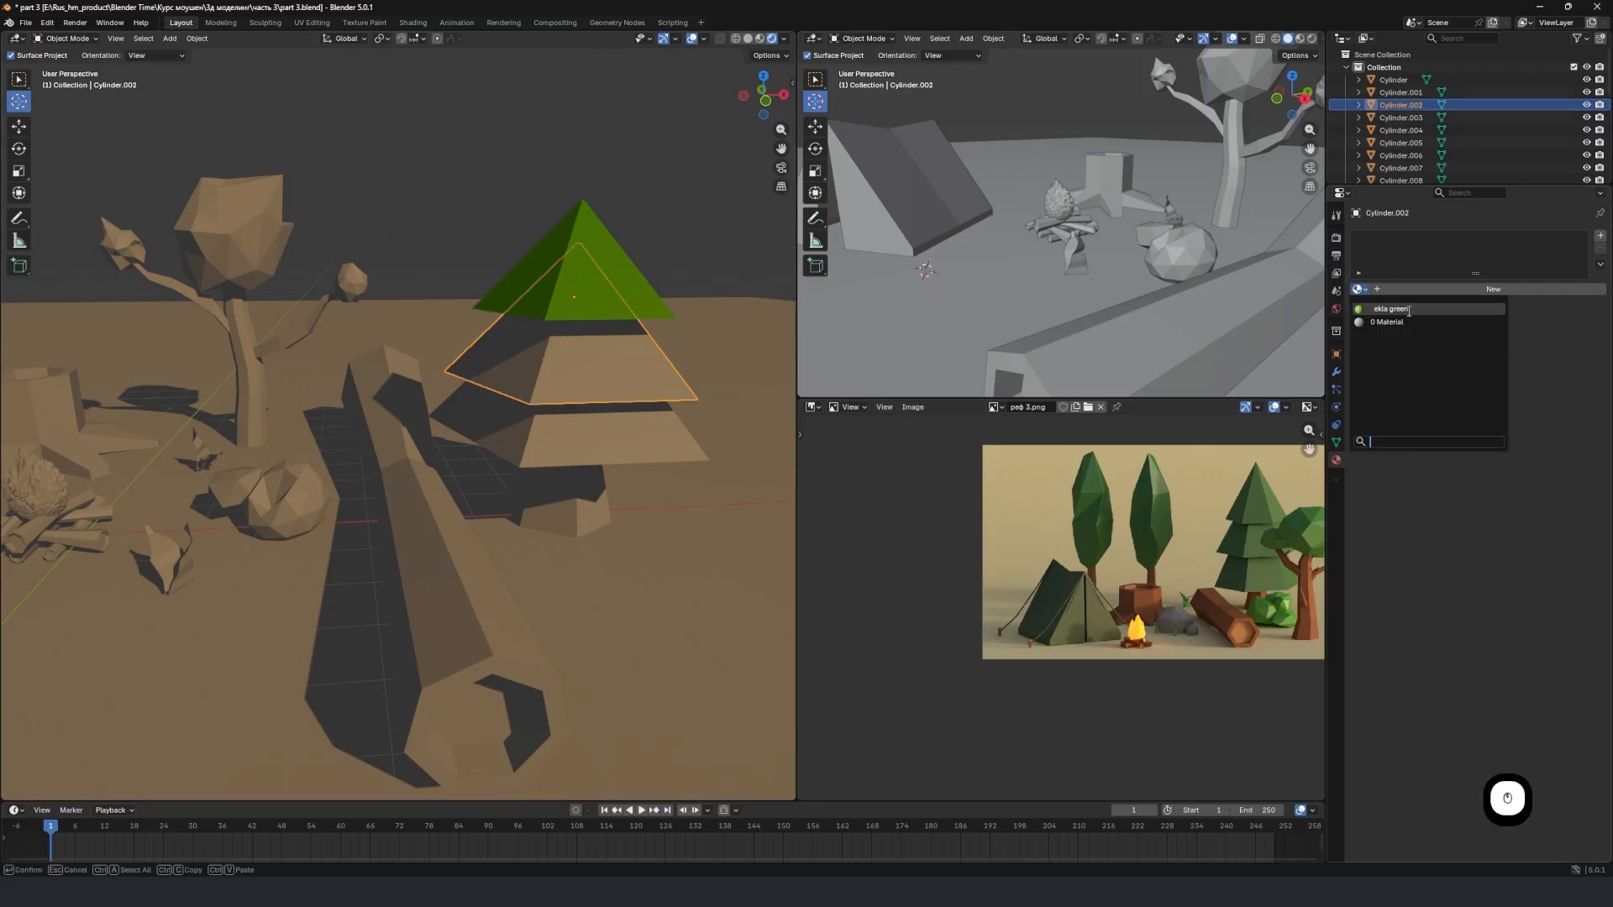
left_click(1413, 308)
left_click(601, 433)
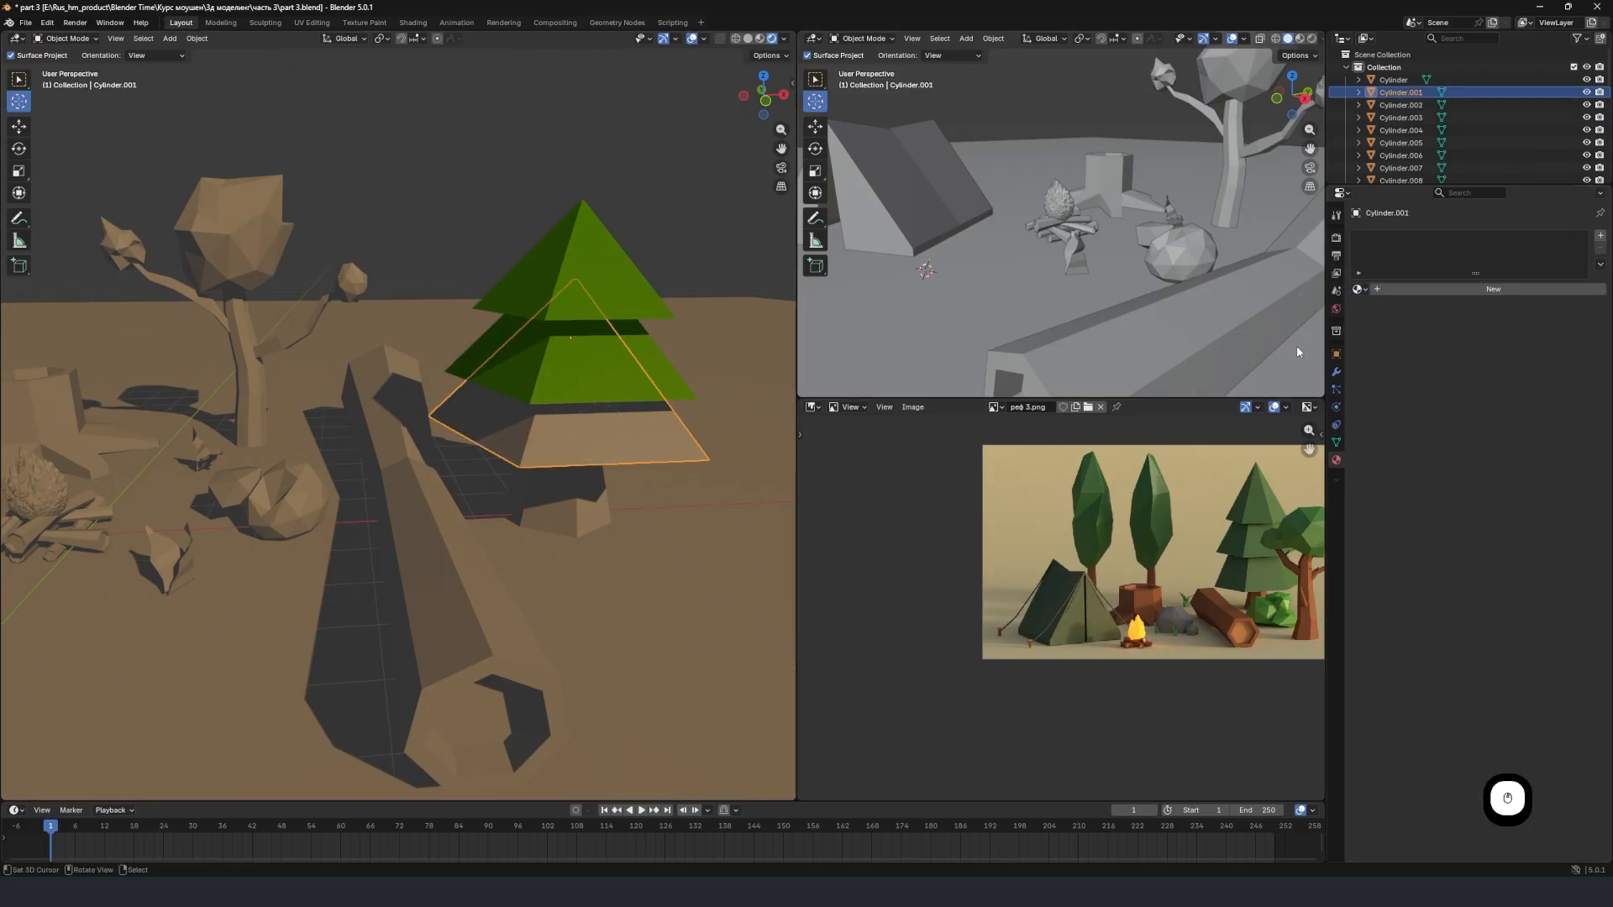
left_click(1358, 290)
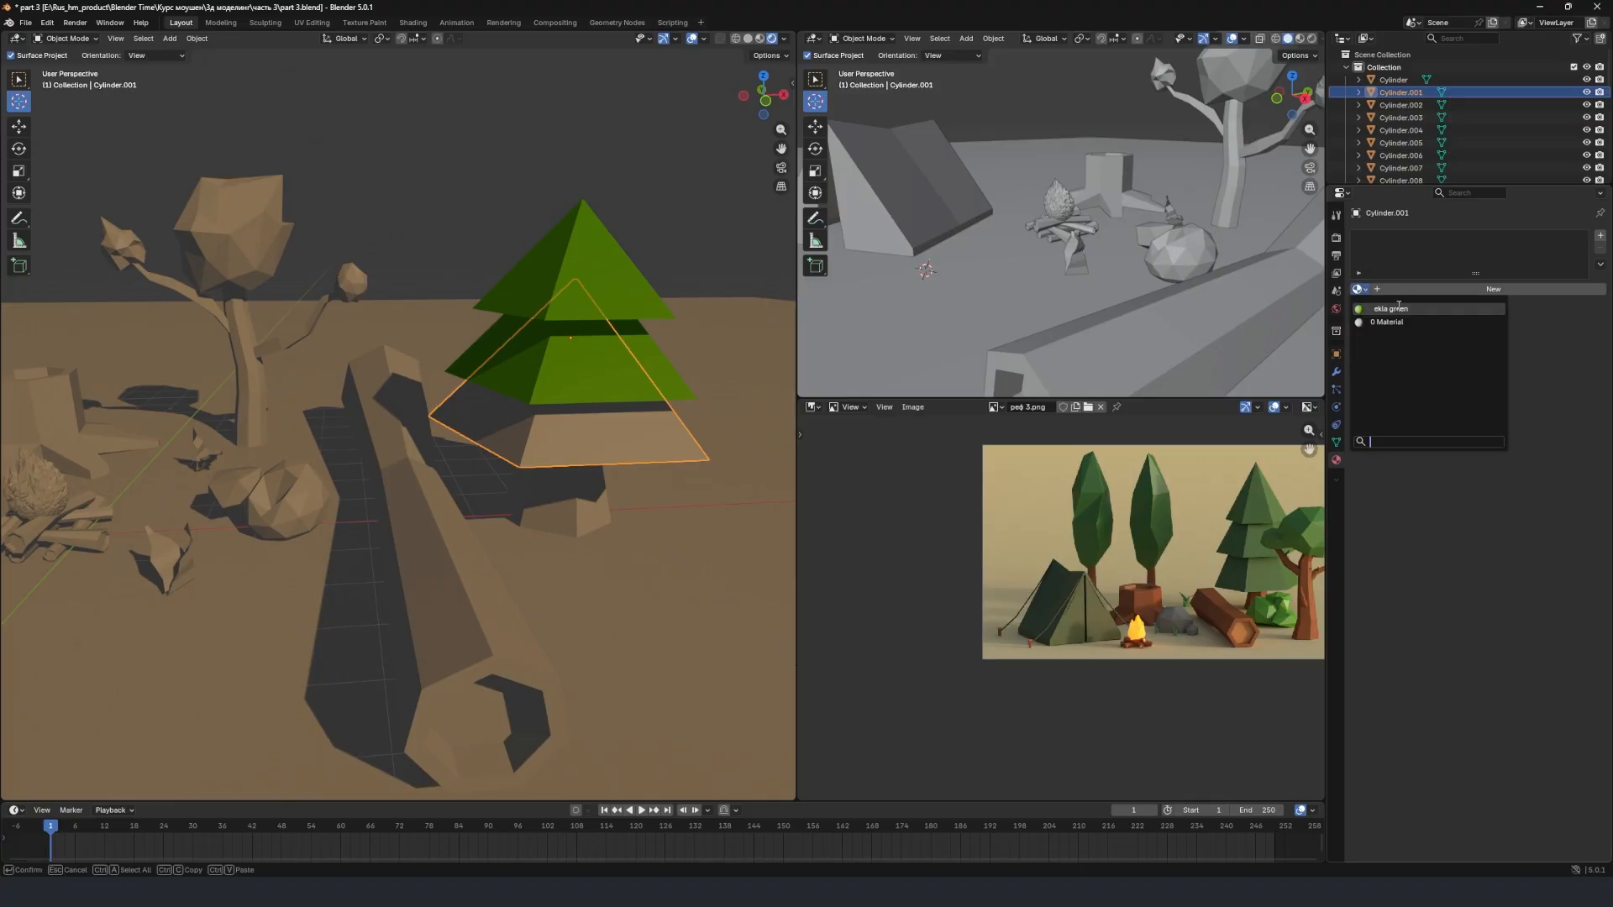
left_click(1396, 308)
Create a new material named "brown" on the fir tree's trunk.
scroll(557, 489, "down", 1)
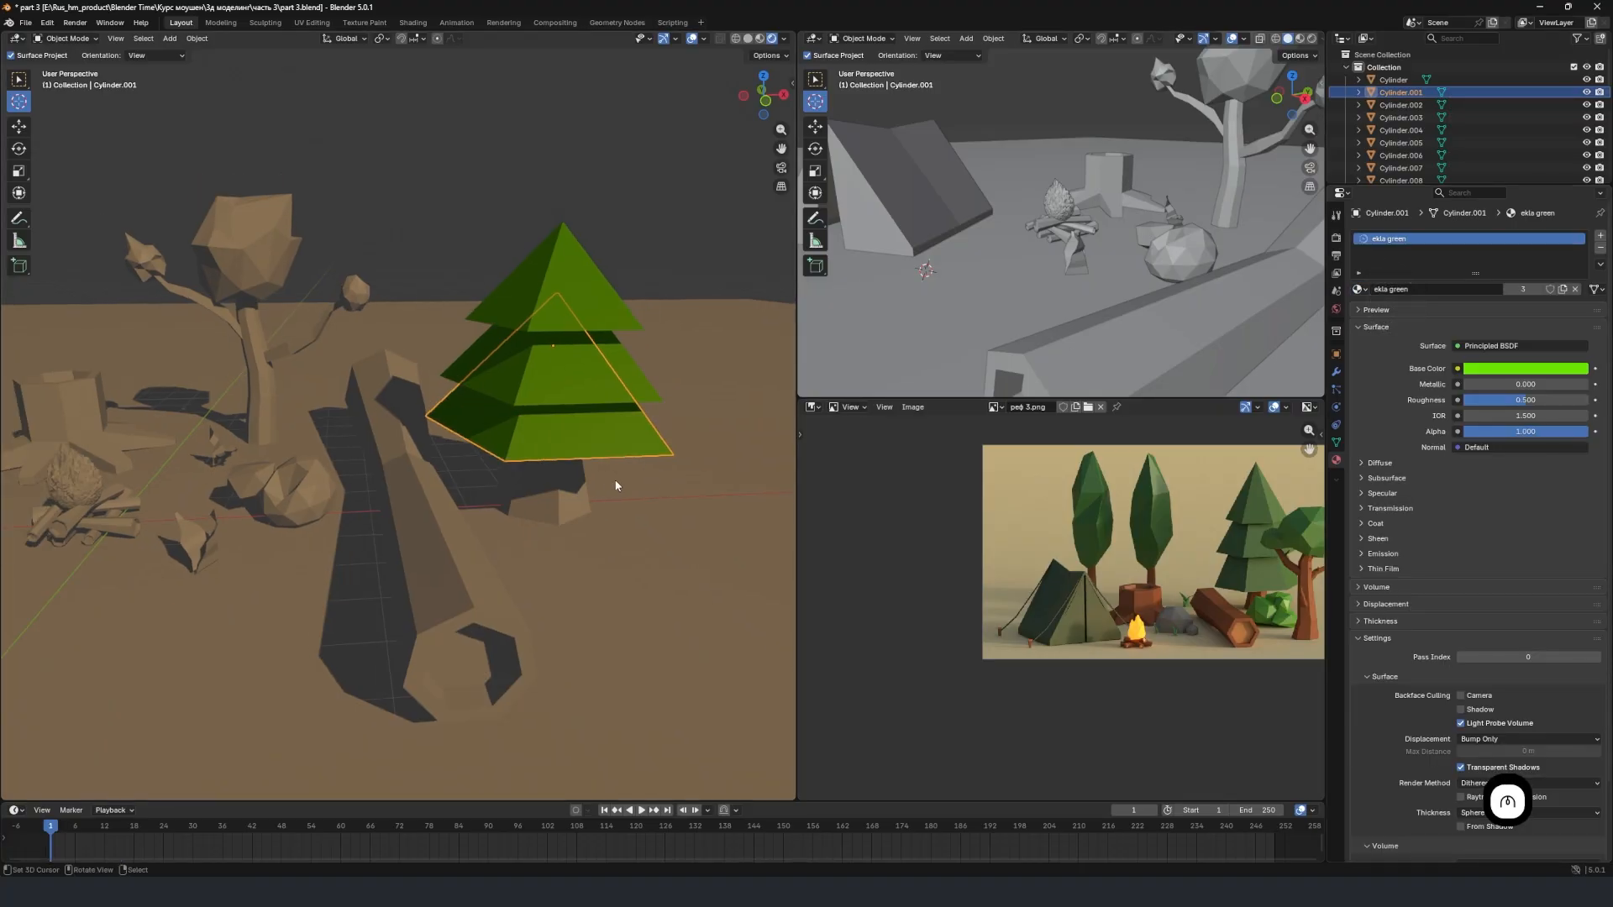
left_click(558, 489)
left_click(1458, 290)
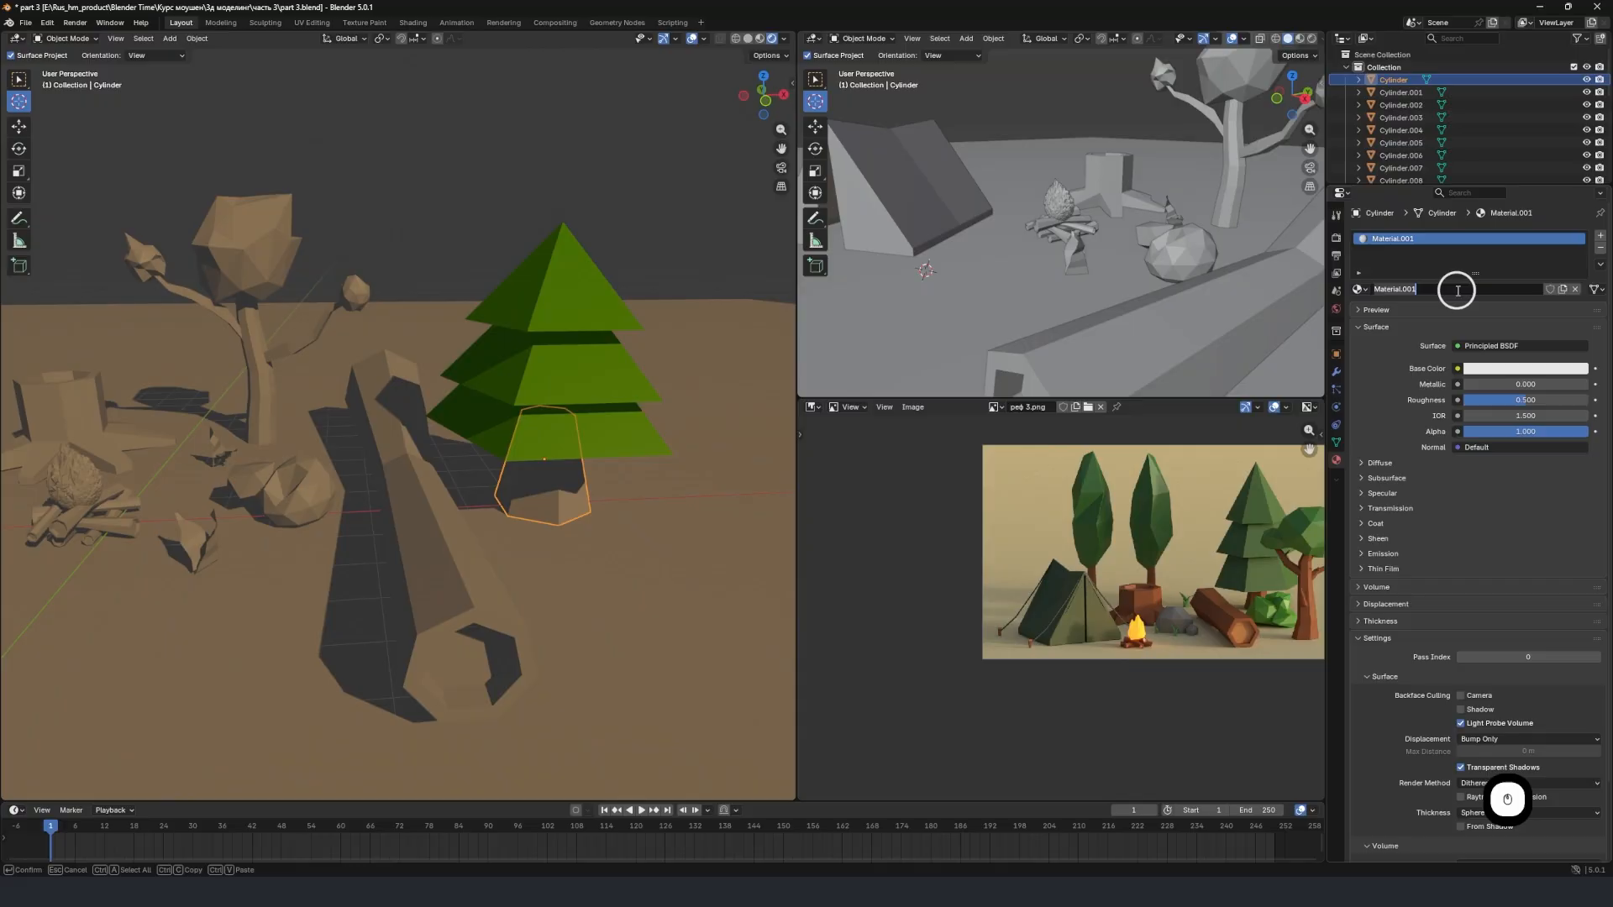
double_click(1458, 290)
type("gr")
type("own")
key("Return")
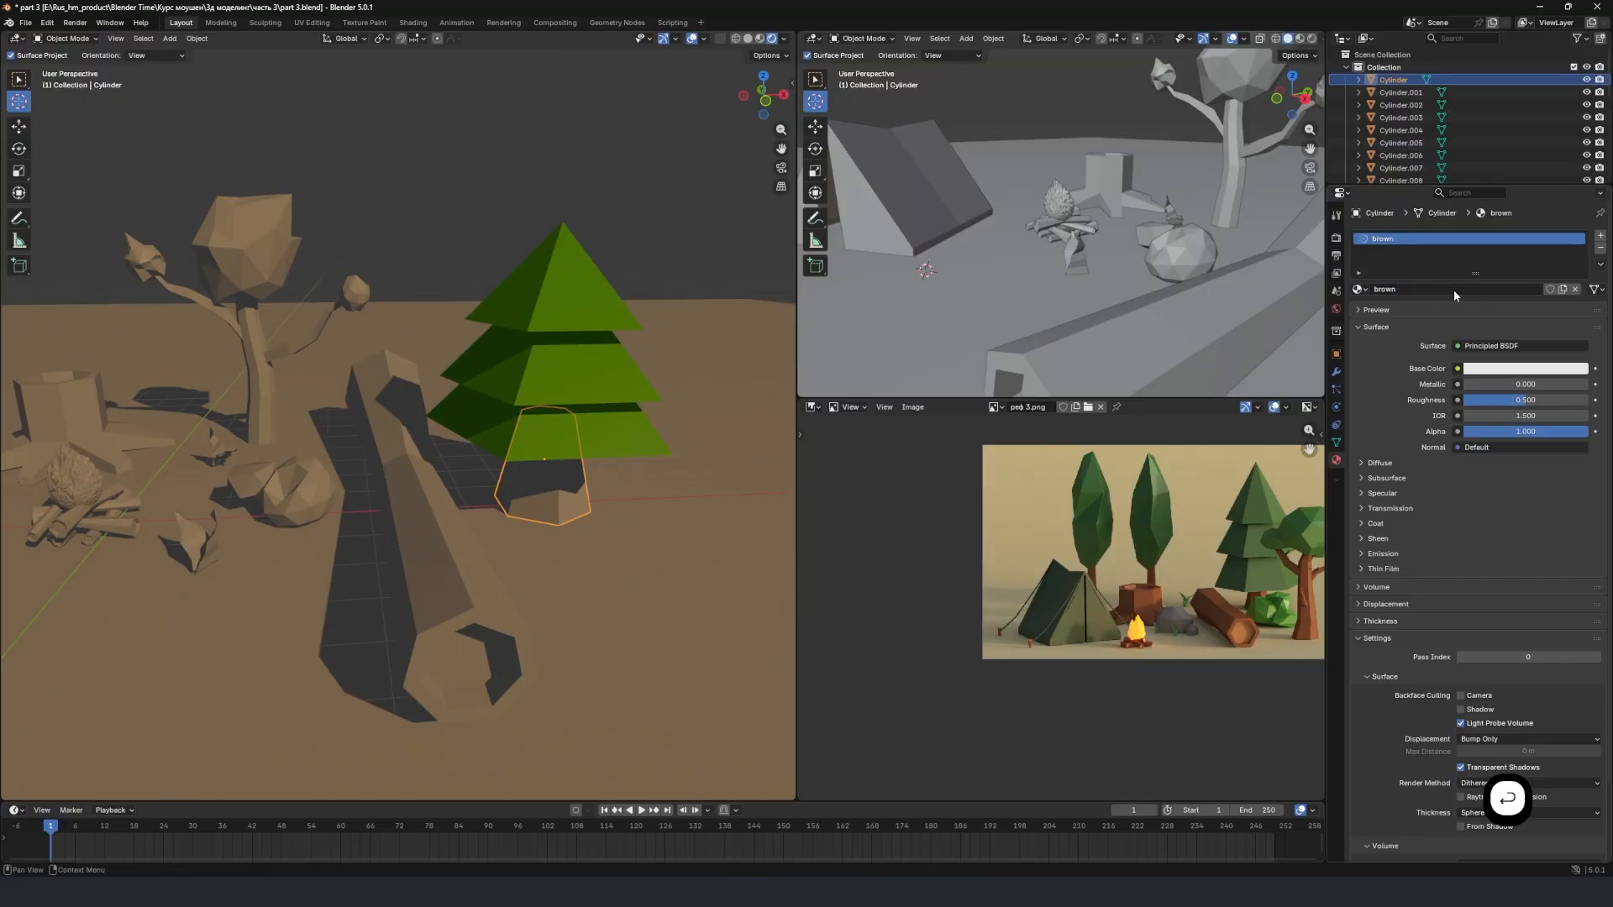
Set the base color of the trunk's "brown" material to a muted brown, adjusting hue, saturation and brightness.
left_click(1522, 371)
left_click_drag(1536, 183, 1513, 240)
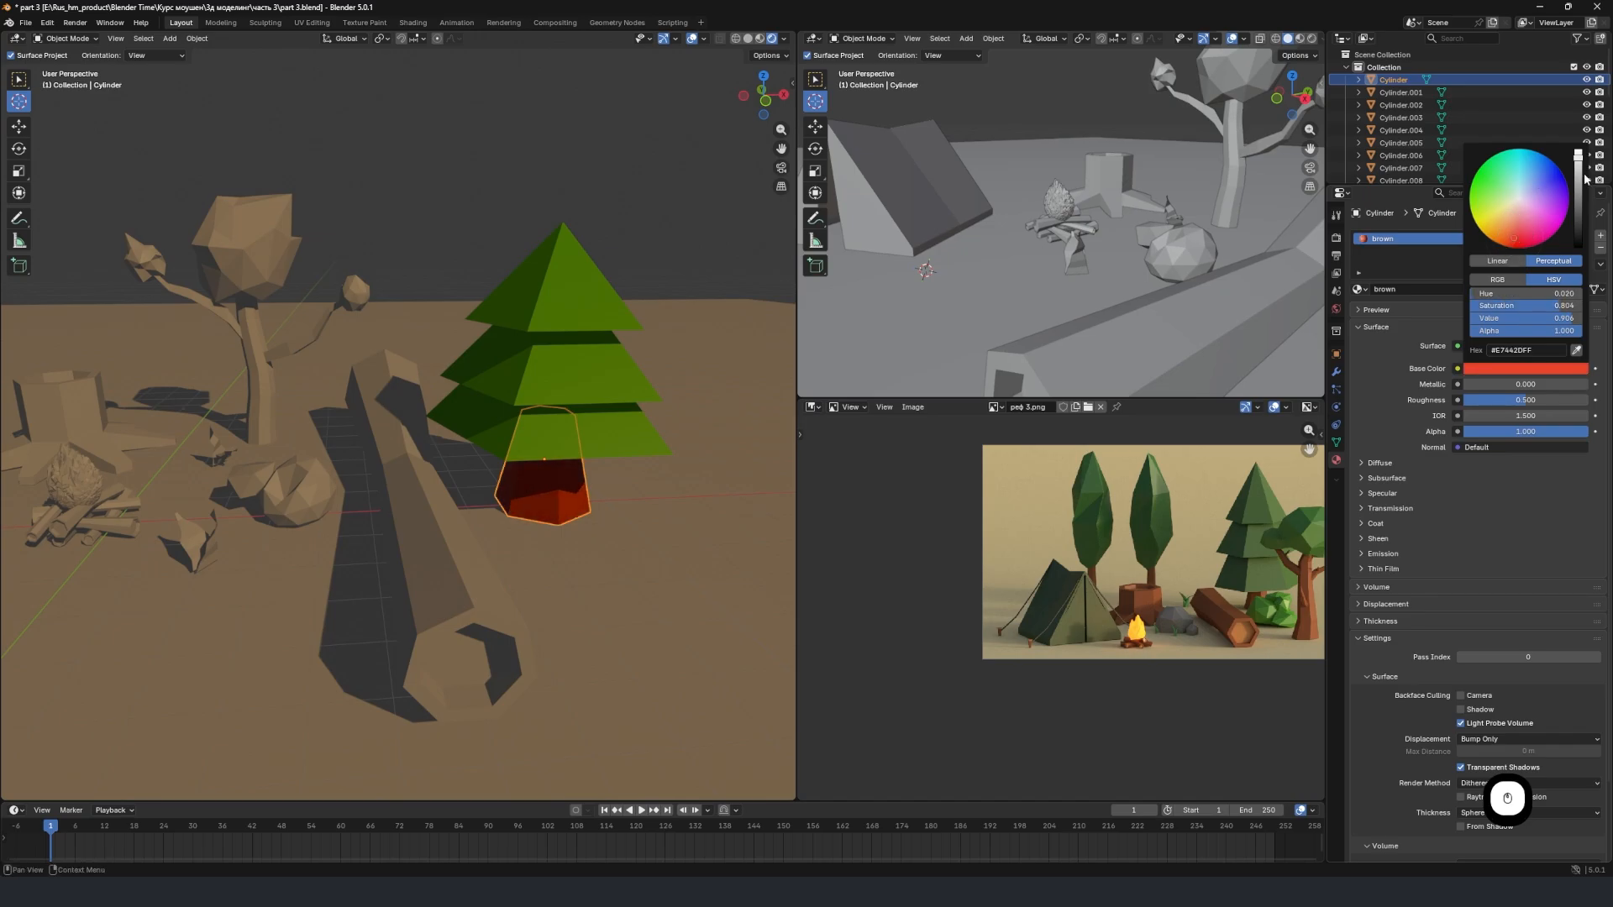
left_click_drag(1581, 168, 1511, 220)
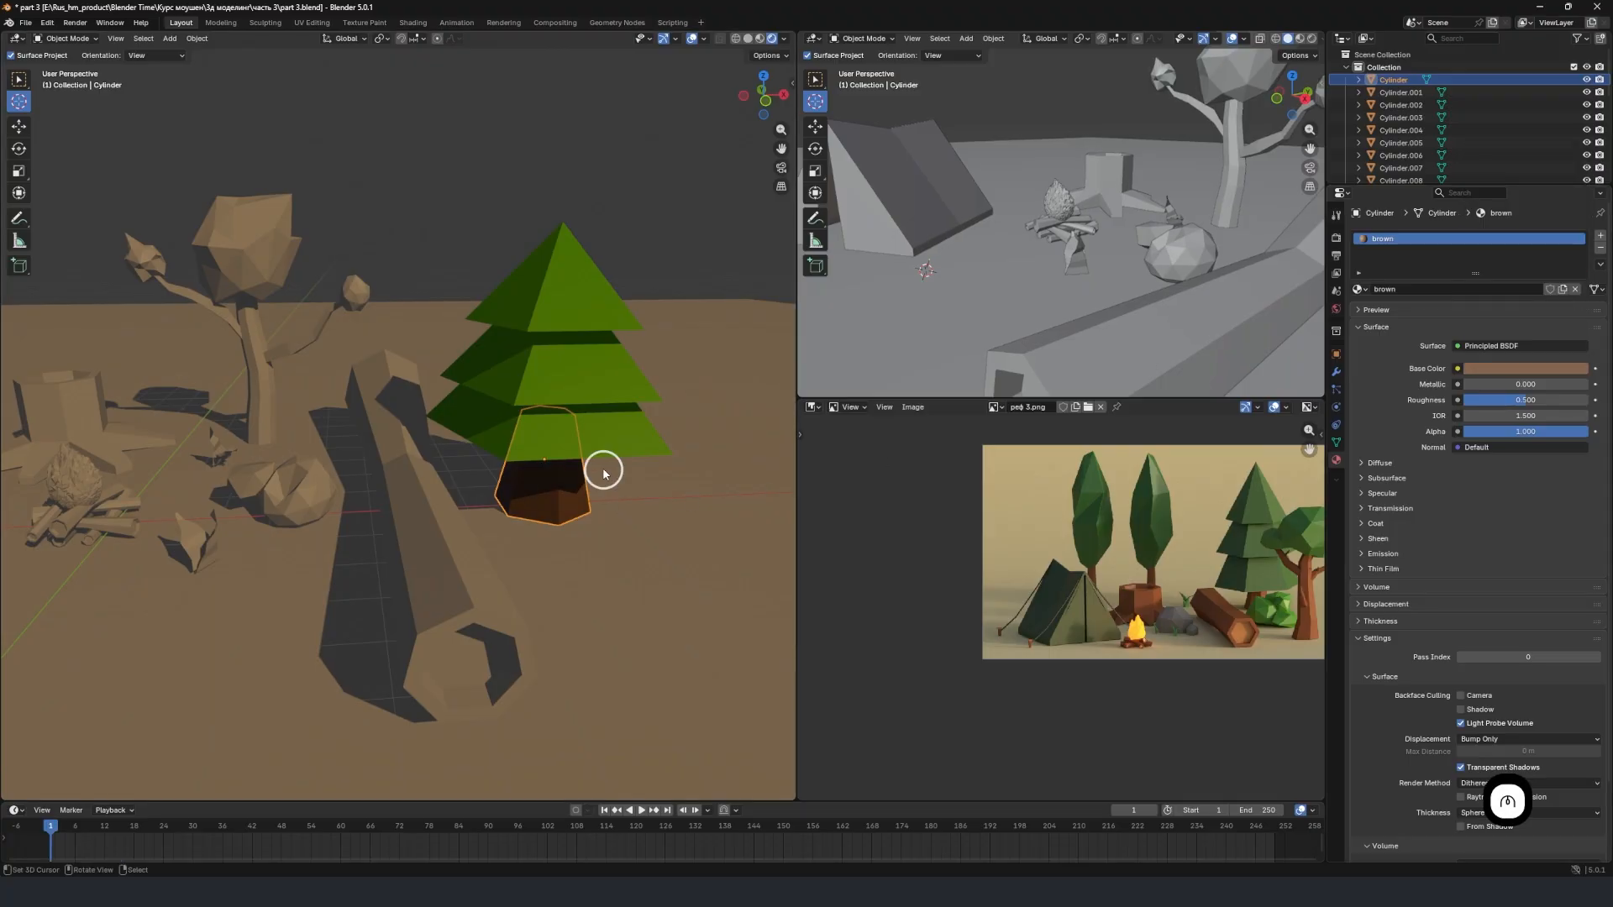
middle_click_drag(601, 468, 538, 462)
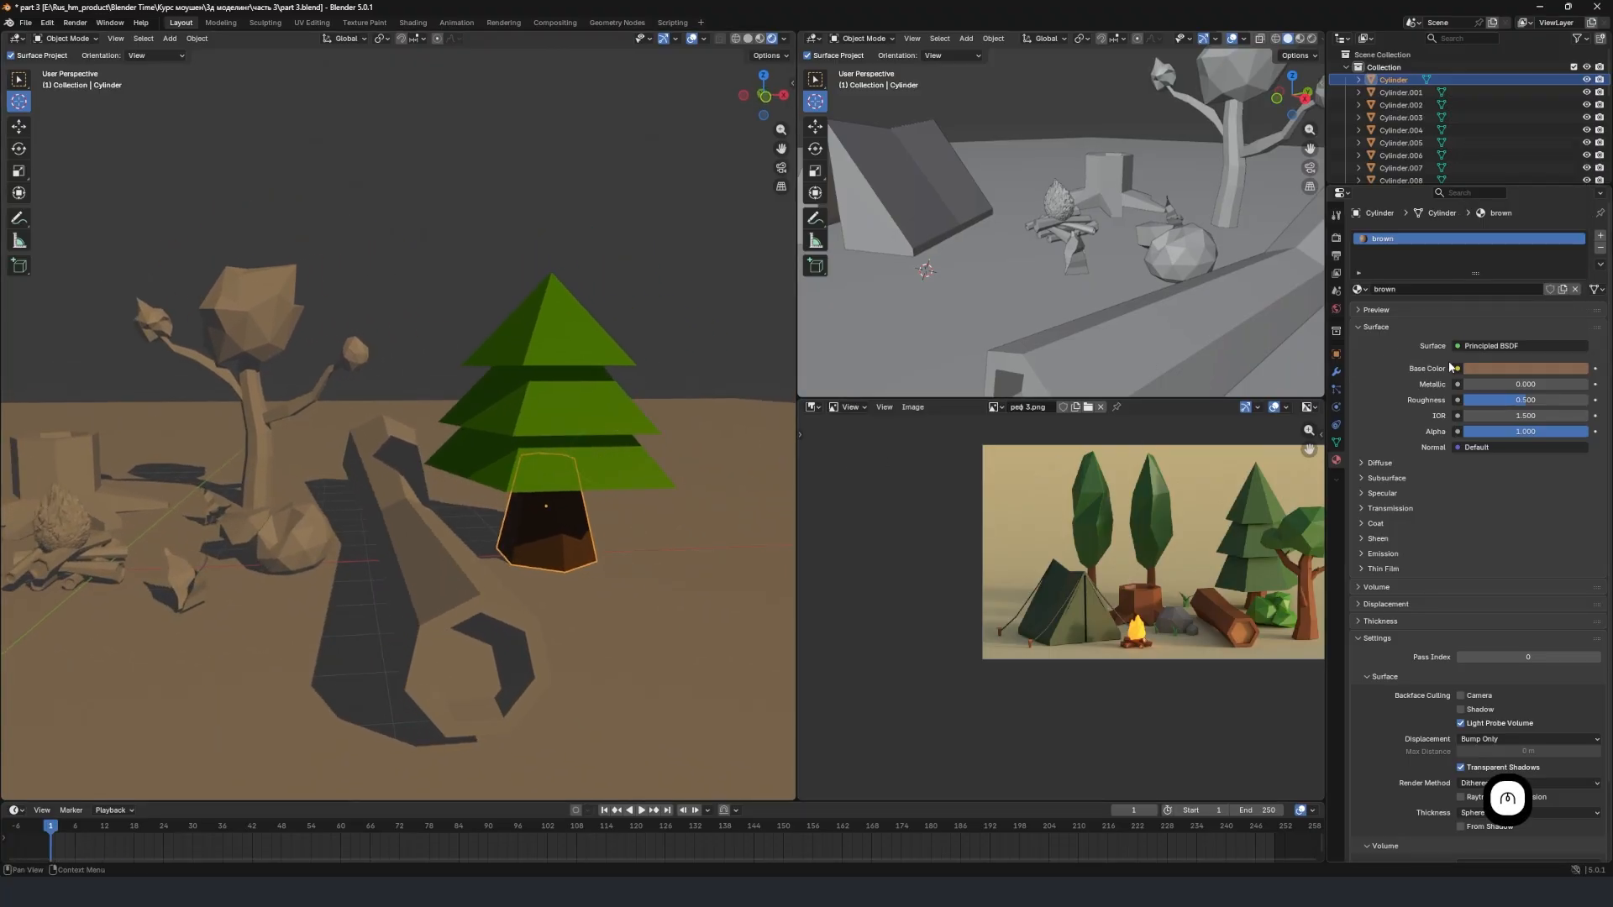
left_click(1507, 368)
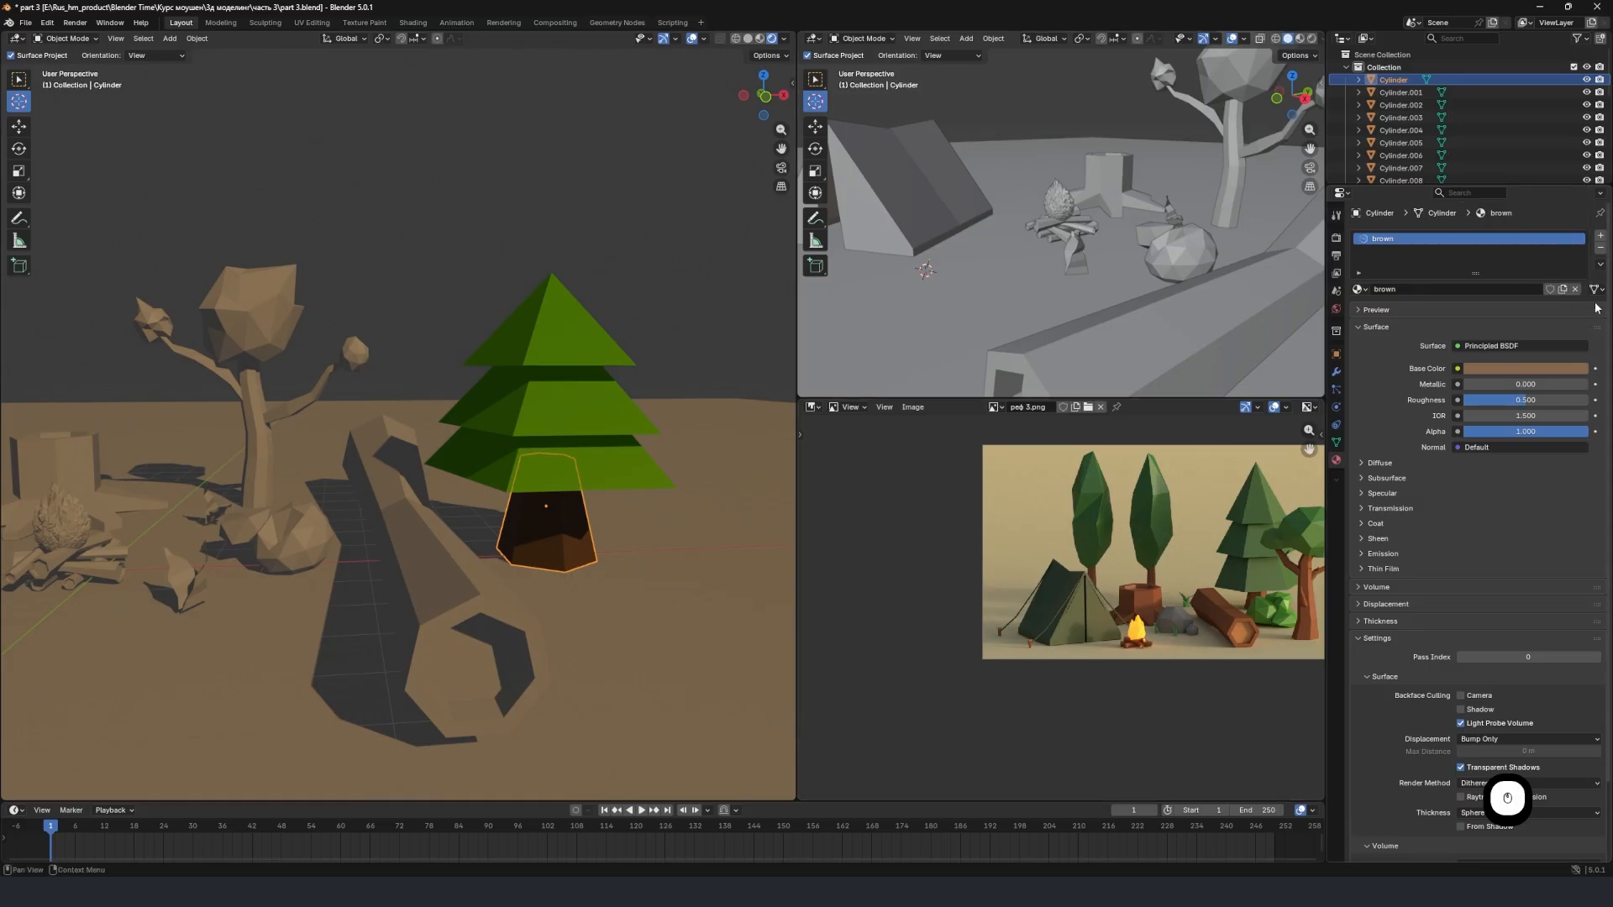
left_click(1525, 368)
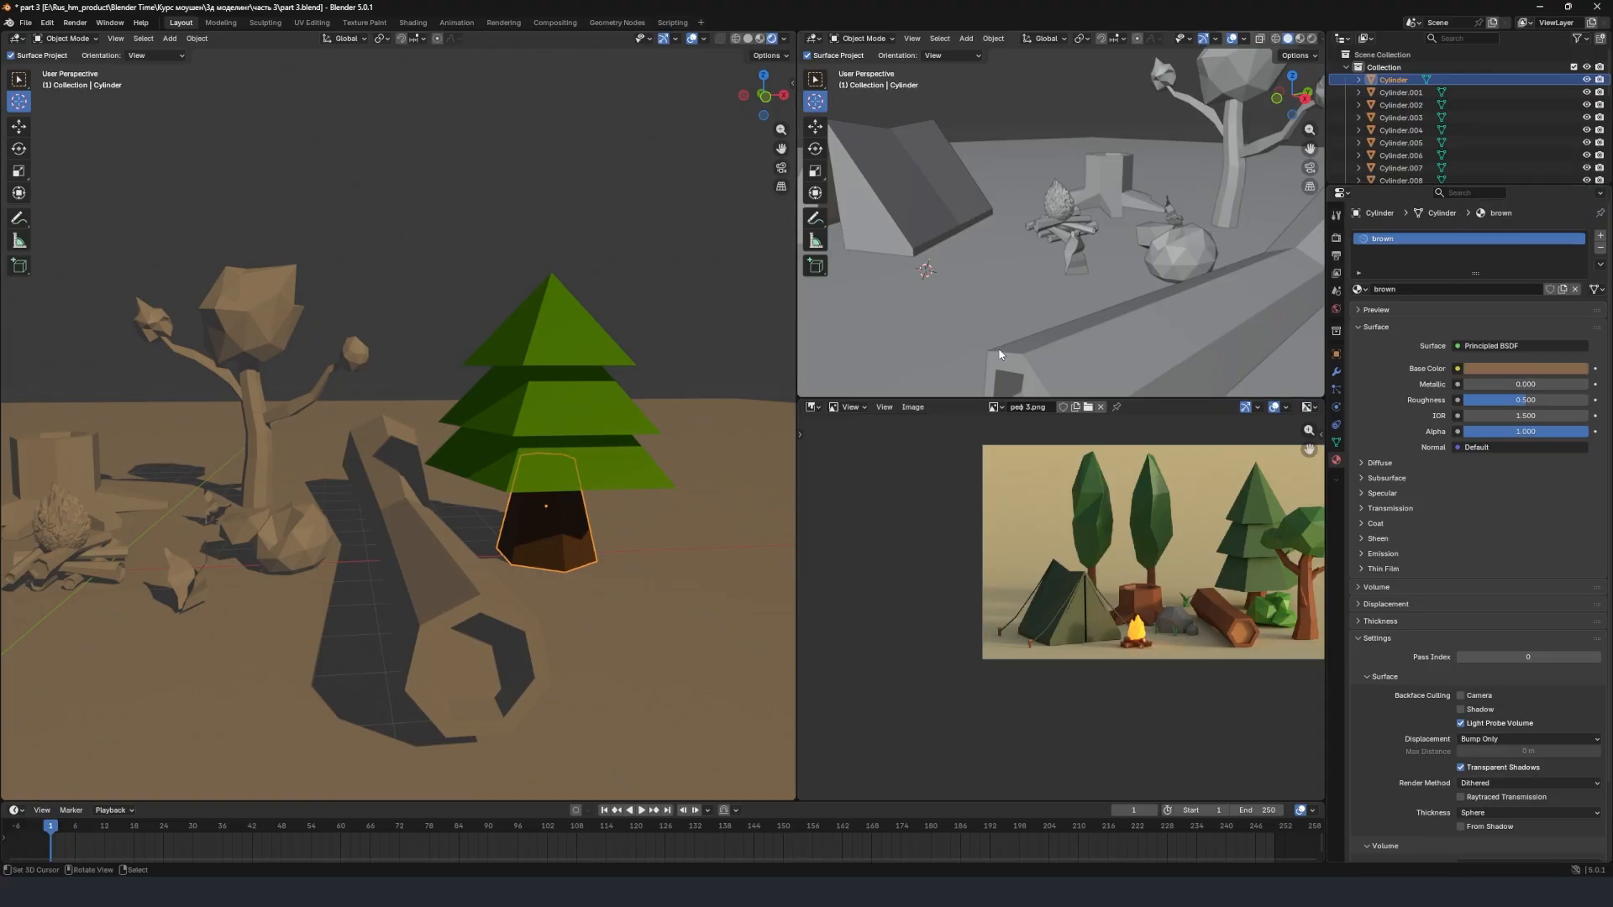
Assign the existing "ekla green" material to the large crown of the branching tree.
scroll(540, 519, "down", 1)
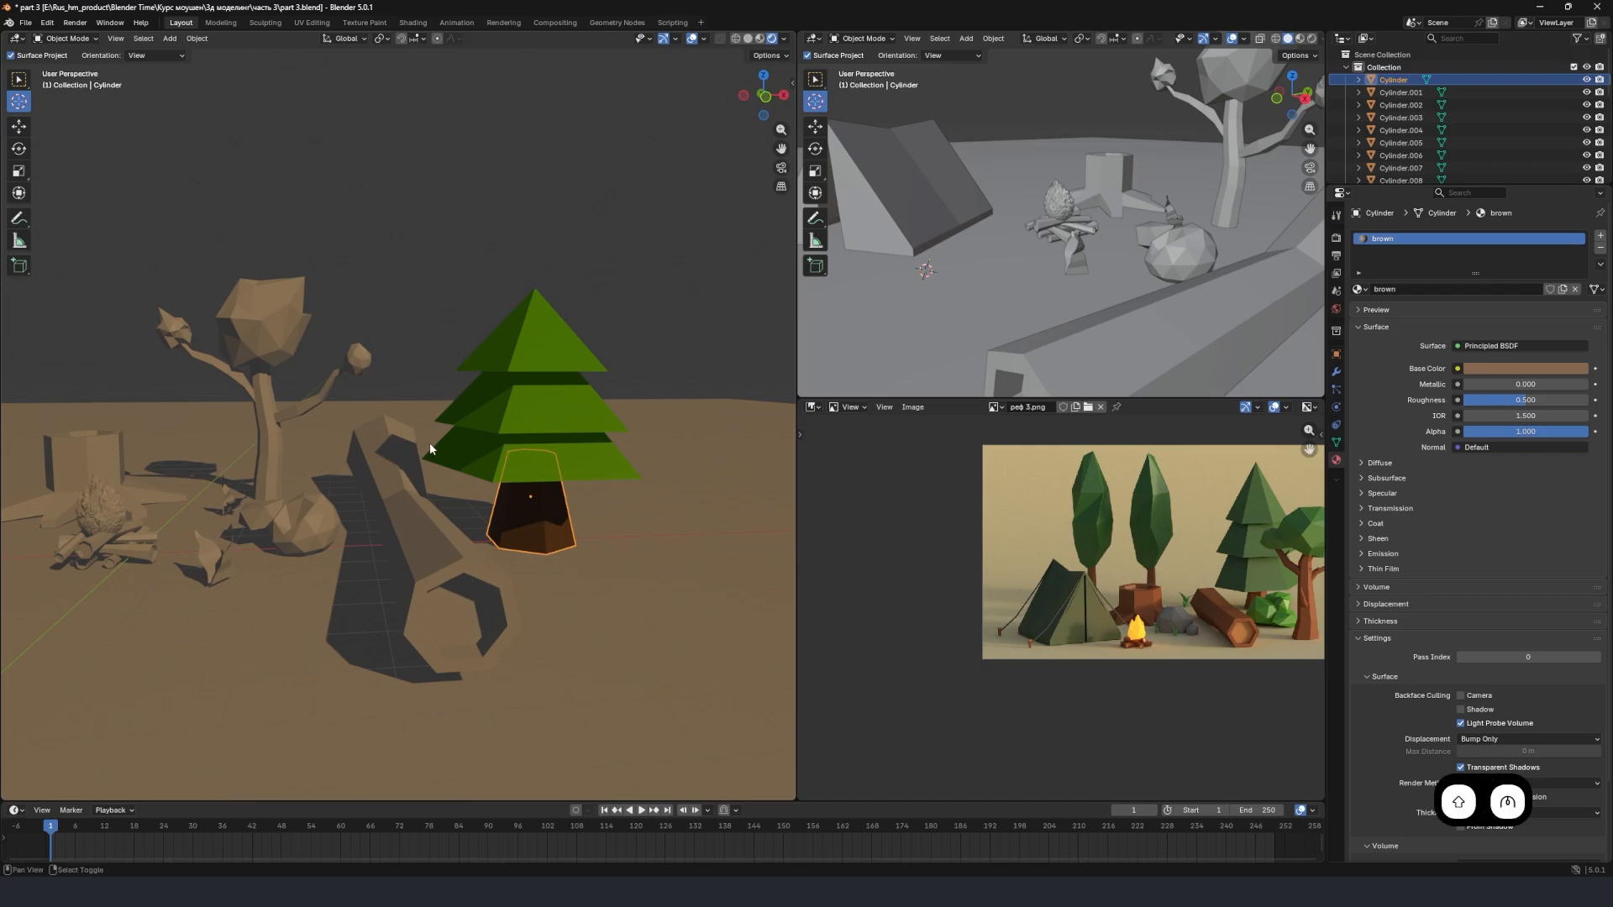
middle_click_drag(430, 442, 433, 442, "shift")
middle_click_drag(299, 359, 361, 362, "shift")
left_click(299, 329)
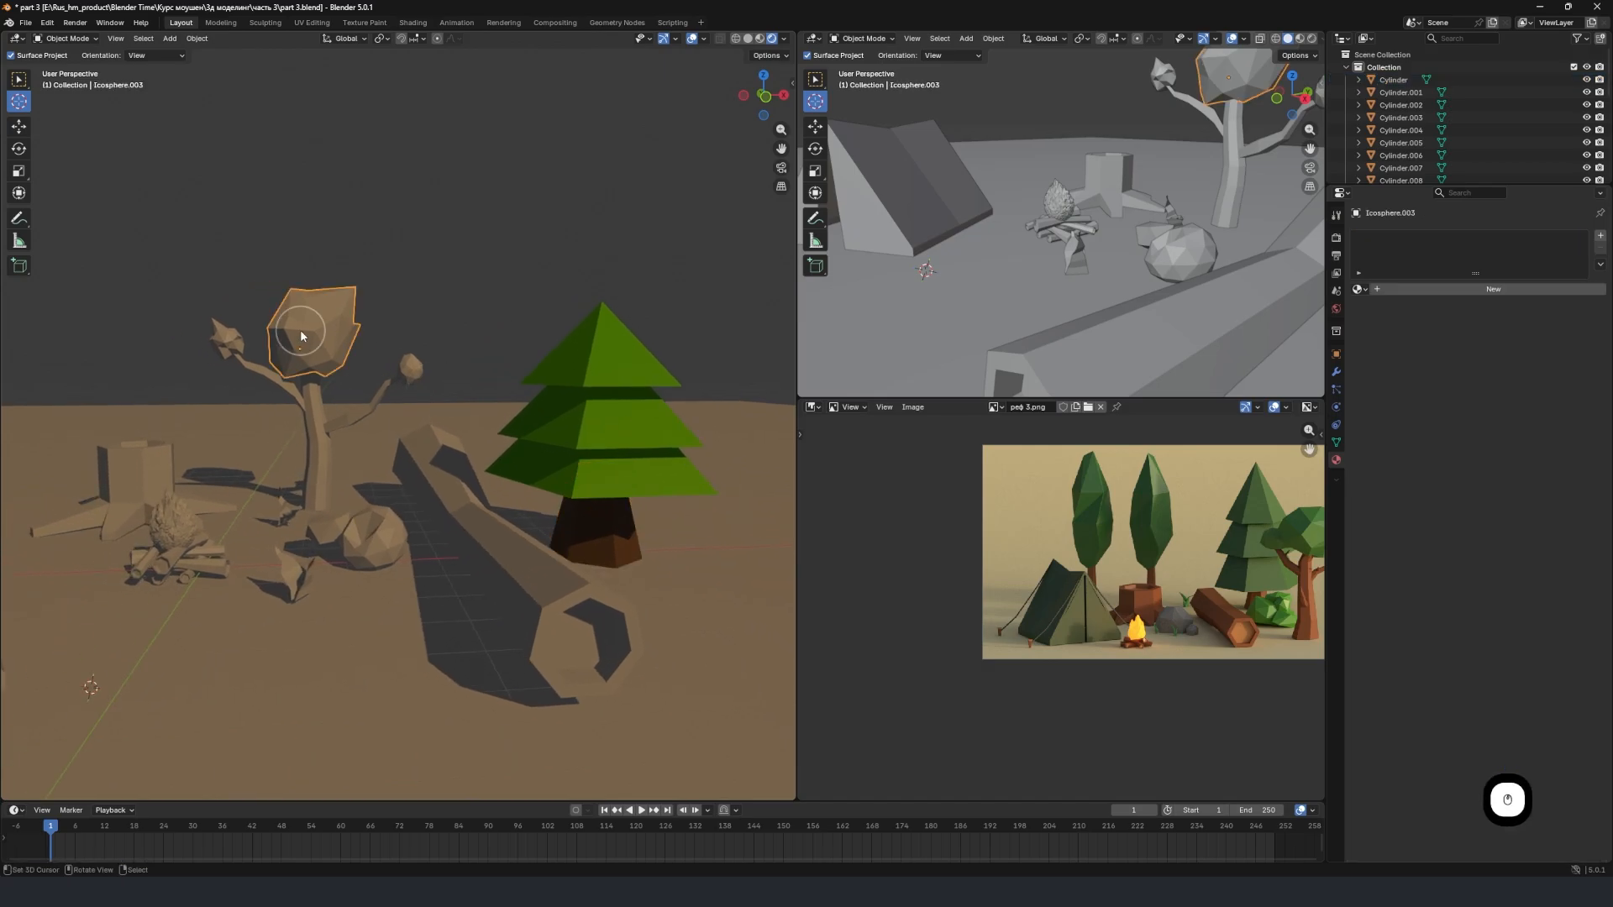
left_click(1359, 289)
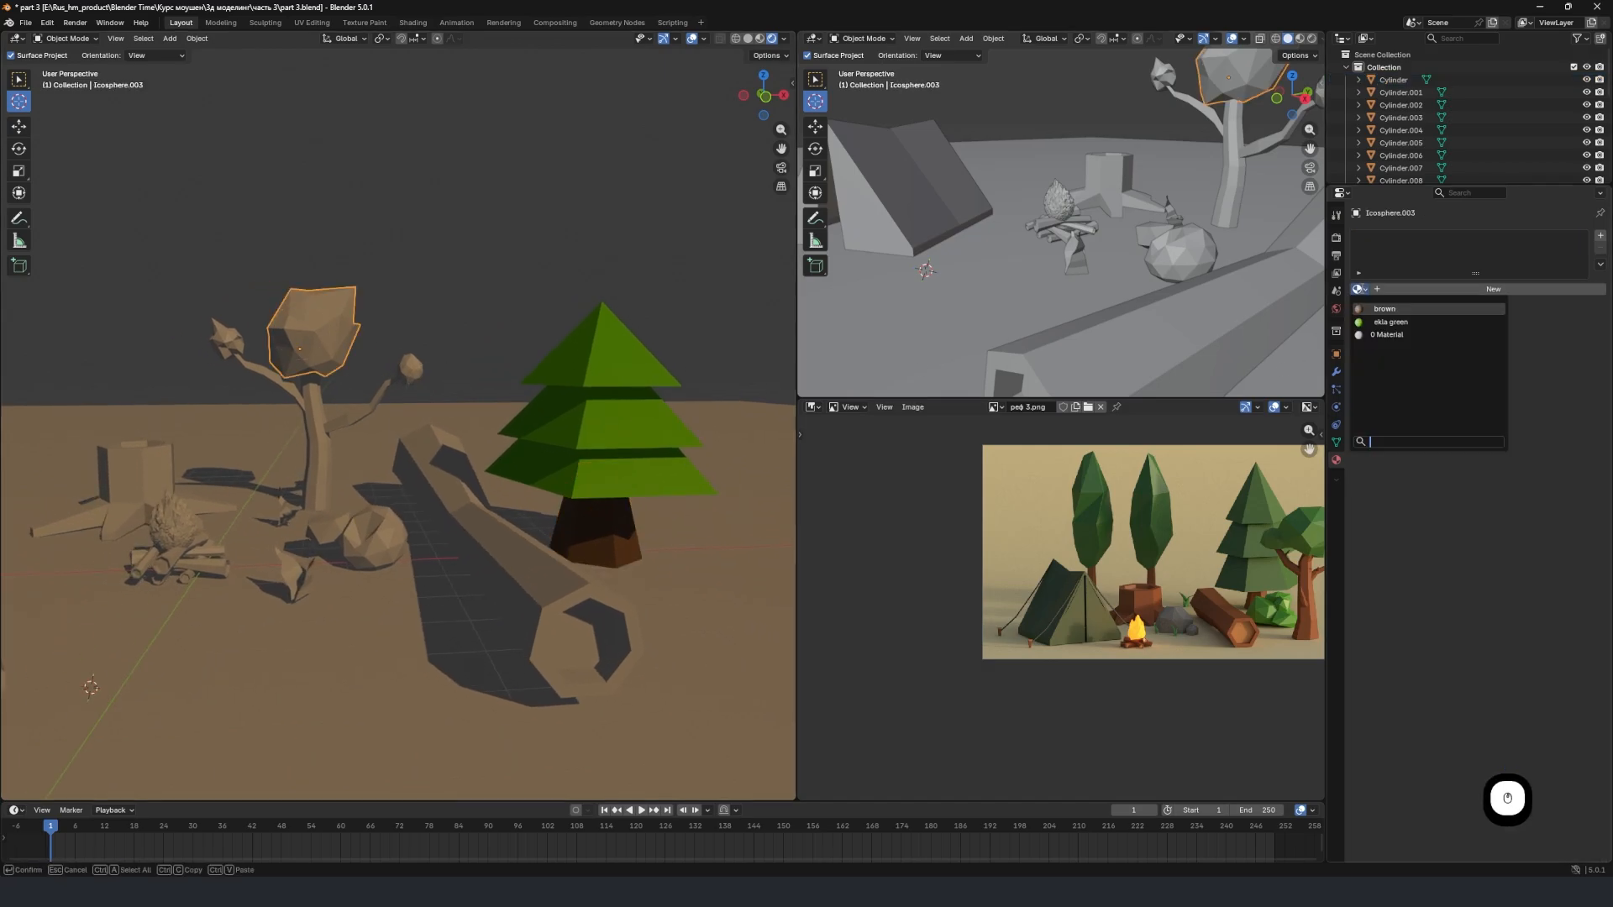
left_click(1390, 322)
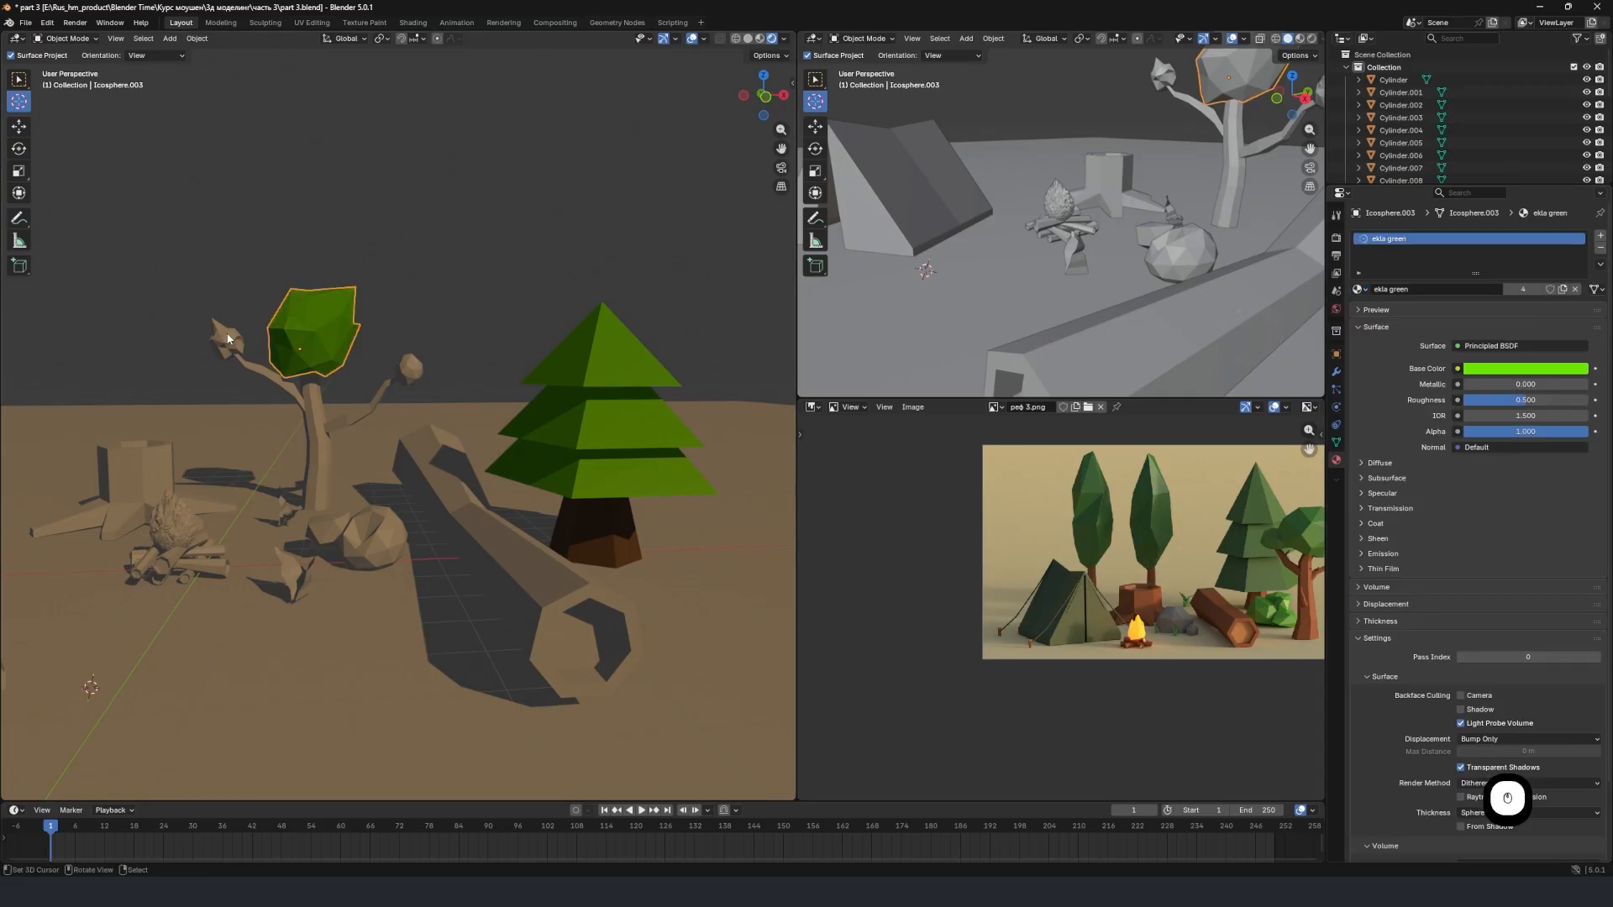
Assign the "ekla green" material to the two small leaf clusters at the ends of the tree's side branches.
left_click(227, 338)
left_click(1360, 289)
left_click(1390, 321)
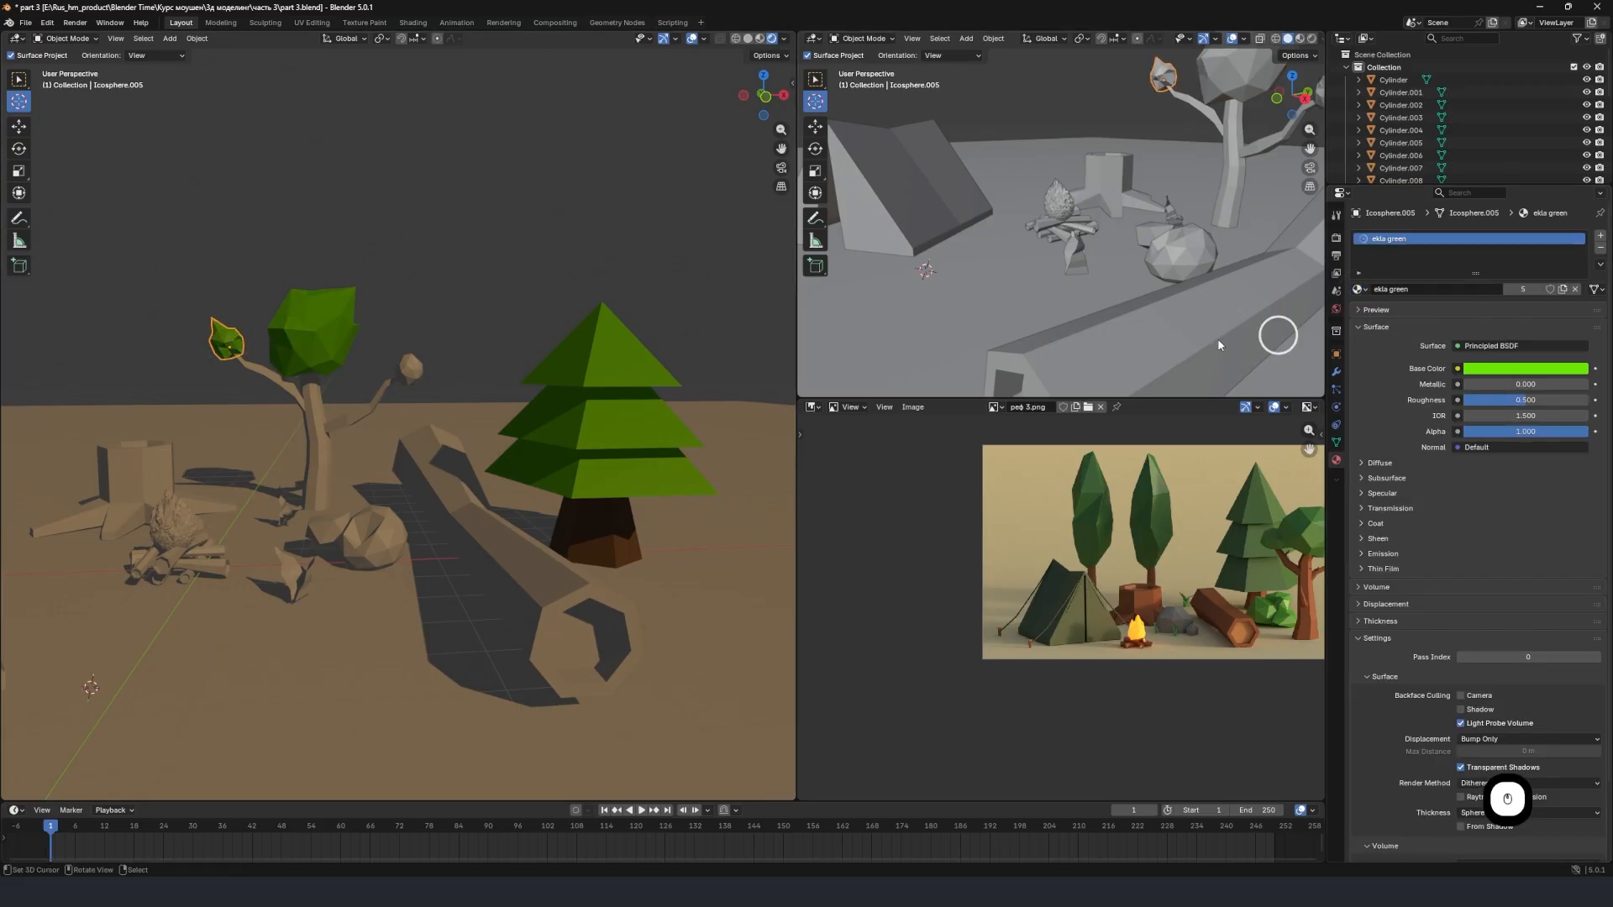
left_click(409, 370)
left_click(1360, 289)
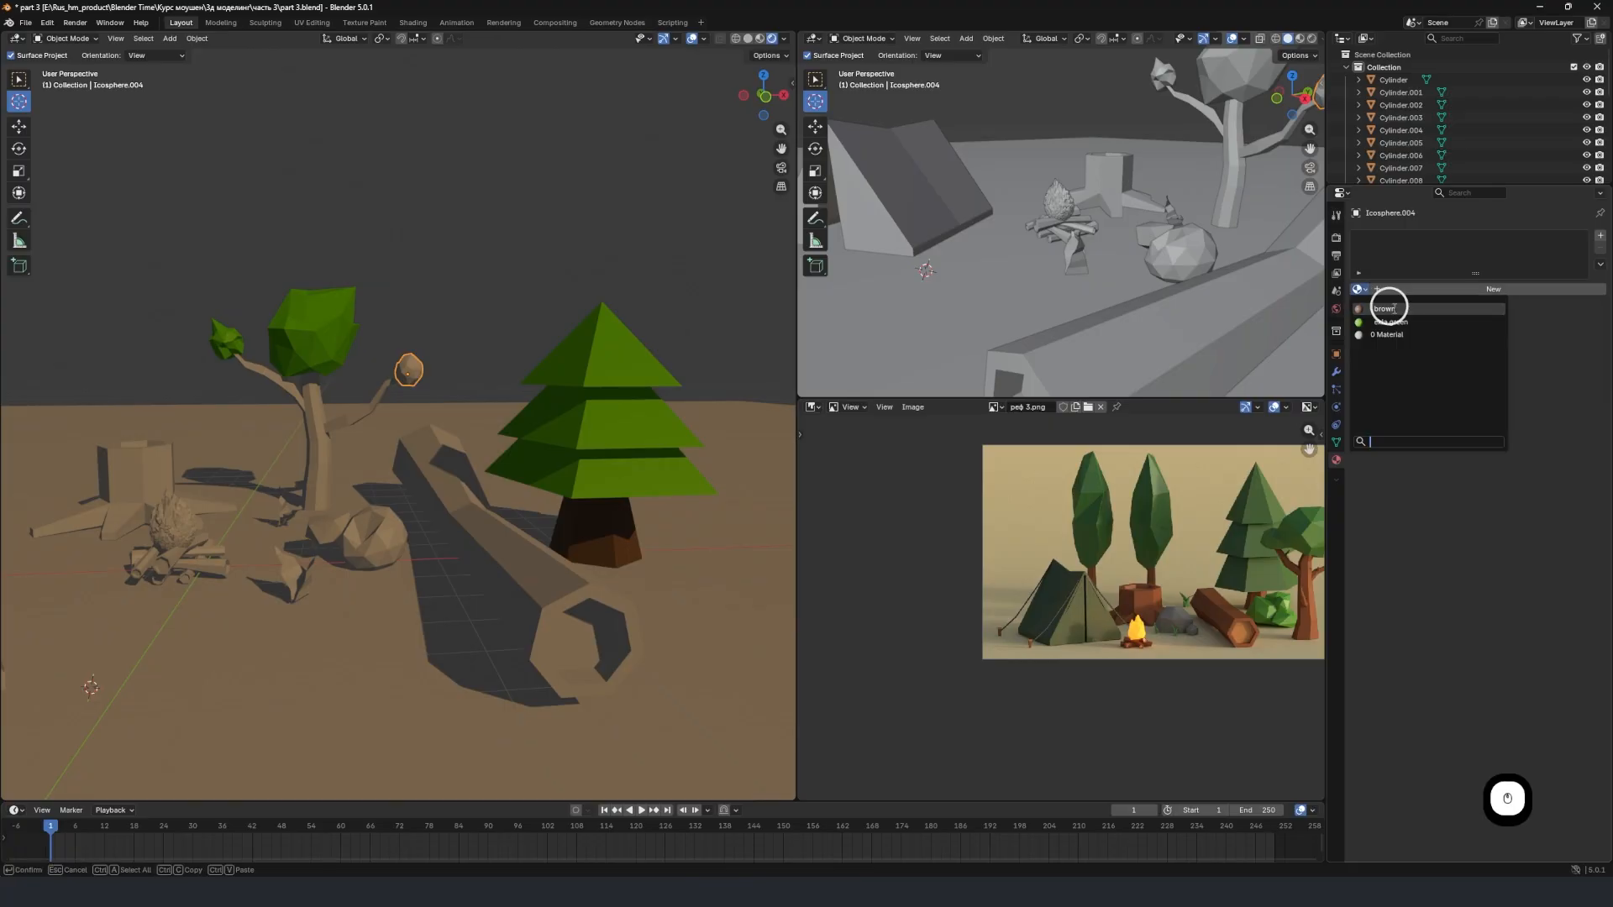
left_click(1390, 322)
Assign the existing "brown" material to the branching tree's trunk and branches.
left_click(333, 428)
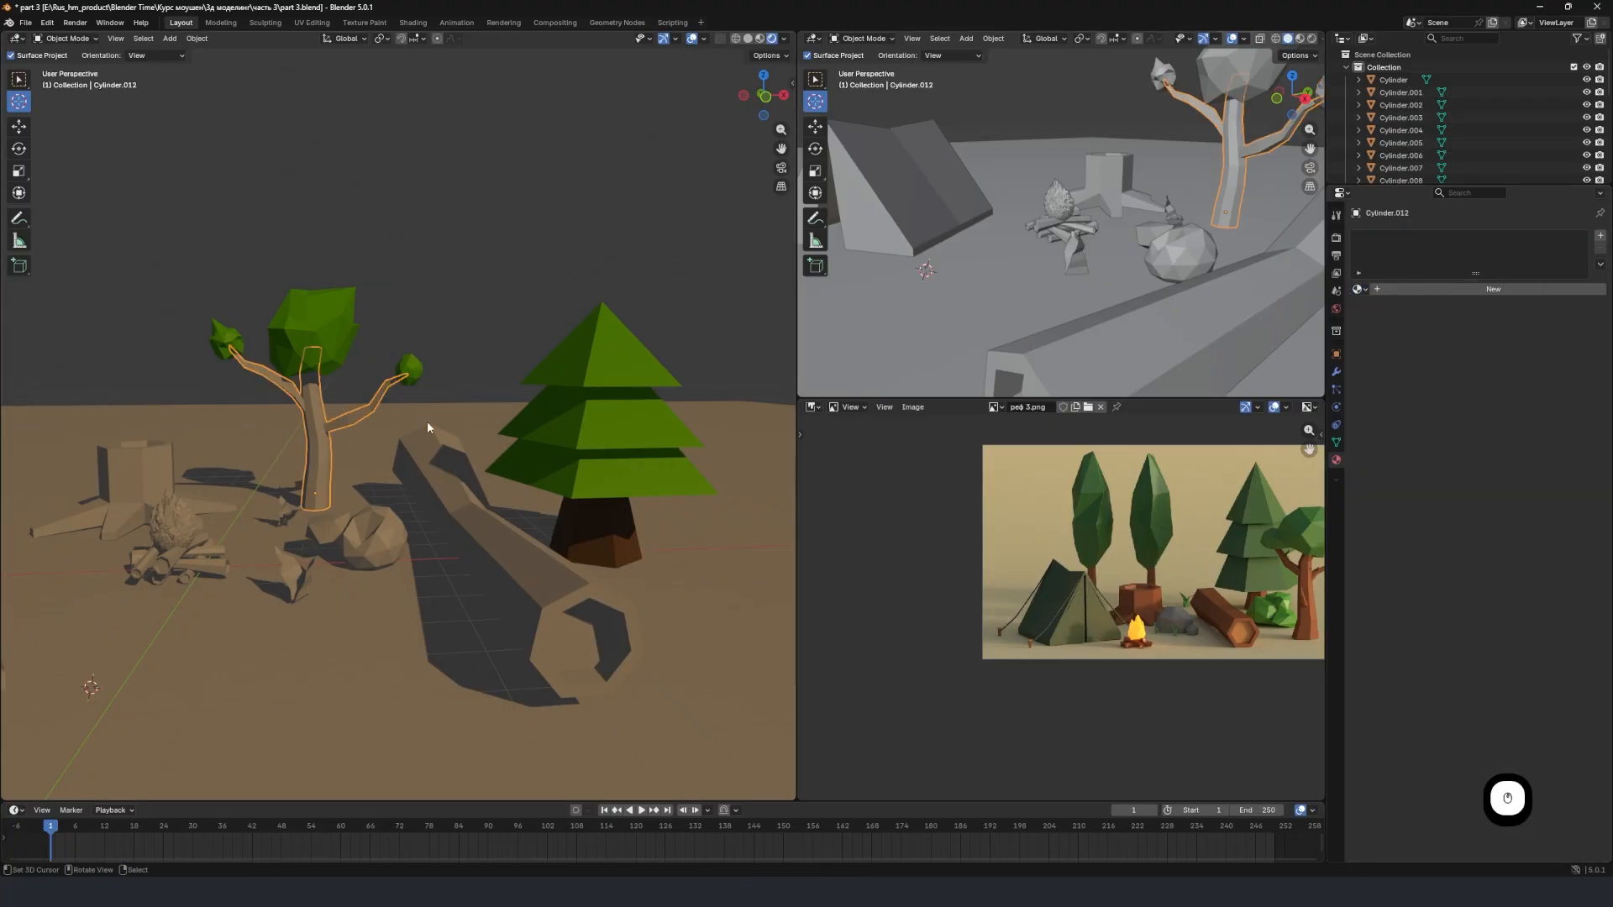
left_click(1360, 289)
left_click(1386, 307)
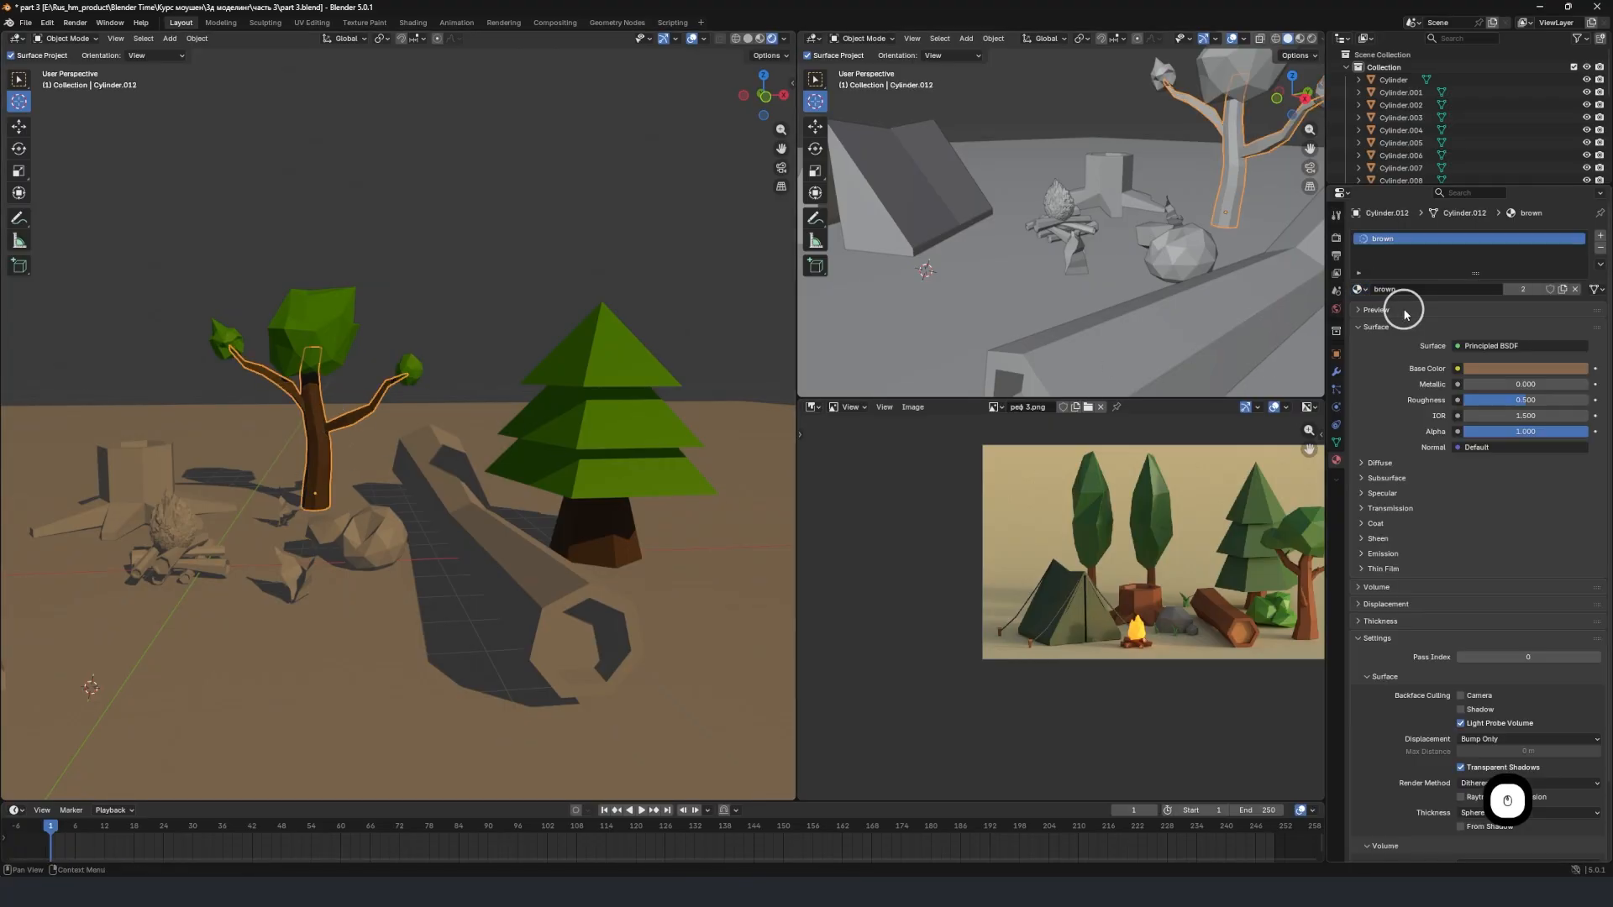
Assign the "brown" material to the large hollow log lying beside the fir tree.
middle_click_drag(294, 422, 568, 389)
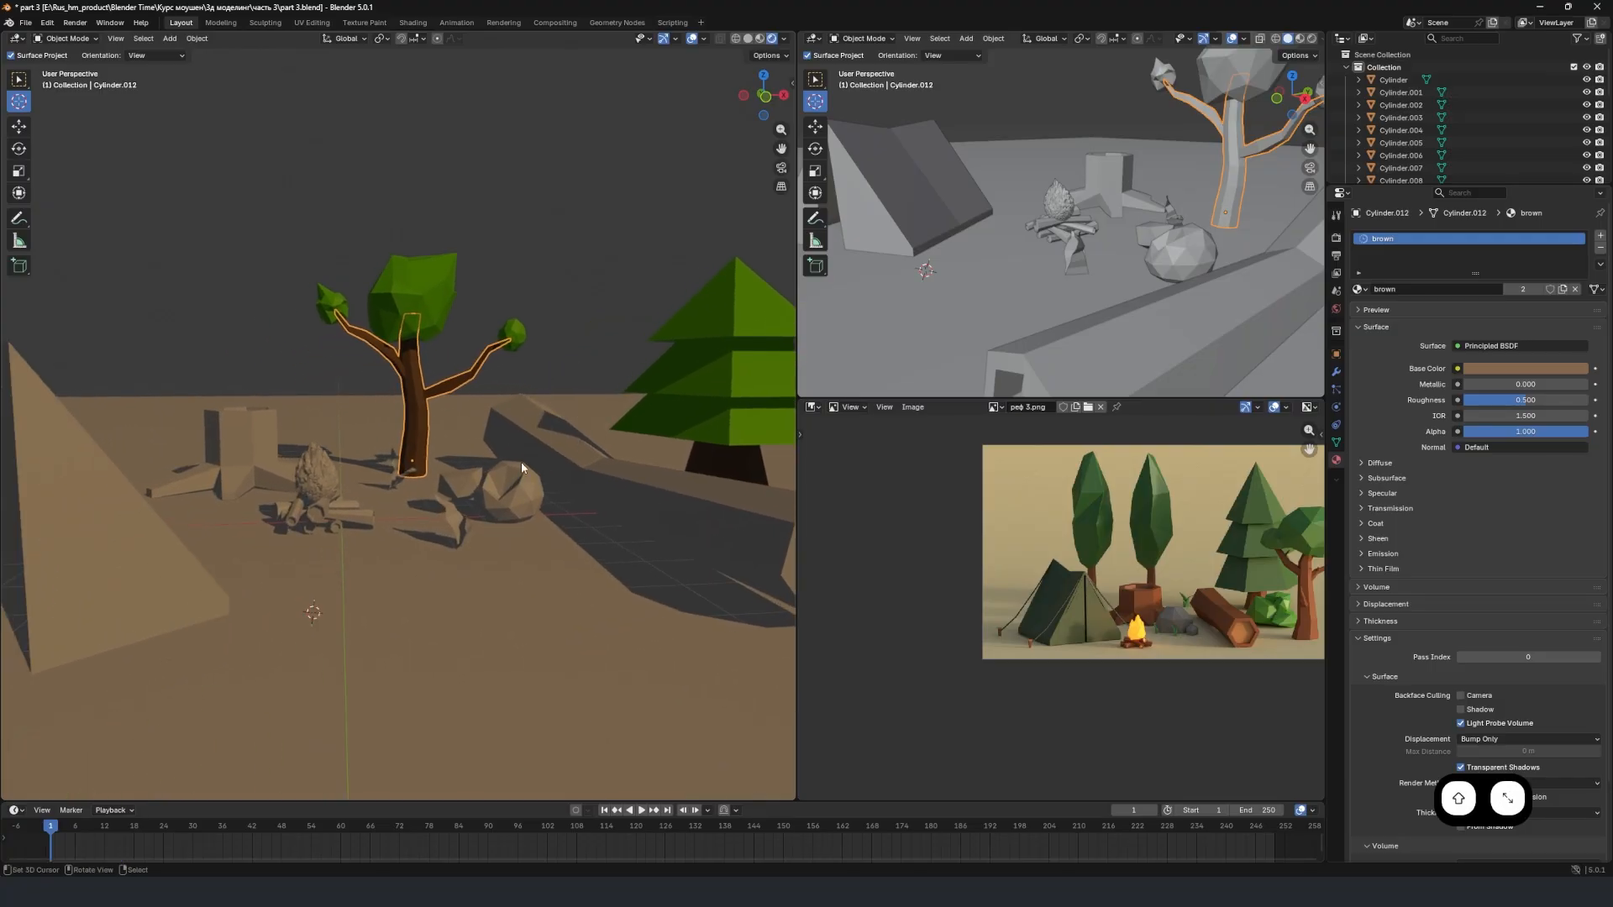
scroll(268, 491, "up", 3)
right_click(648, 502)
scroll(729, 535, "down", 1)
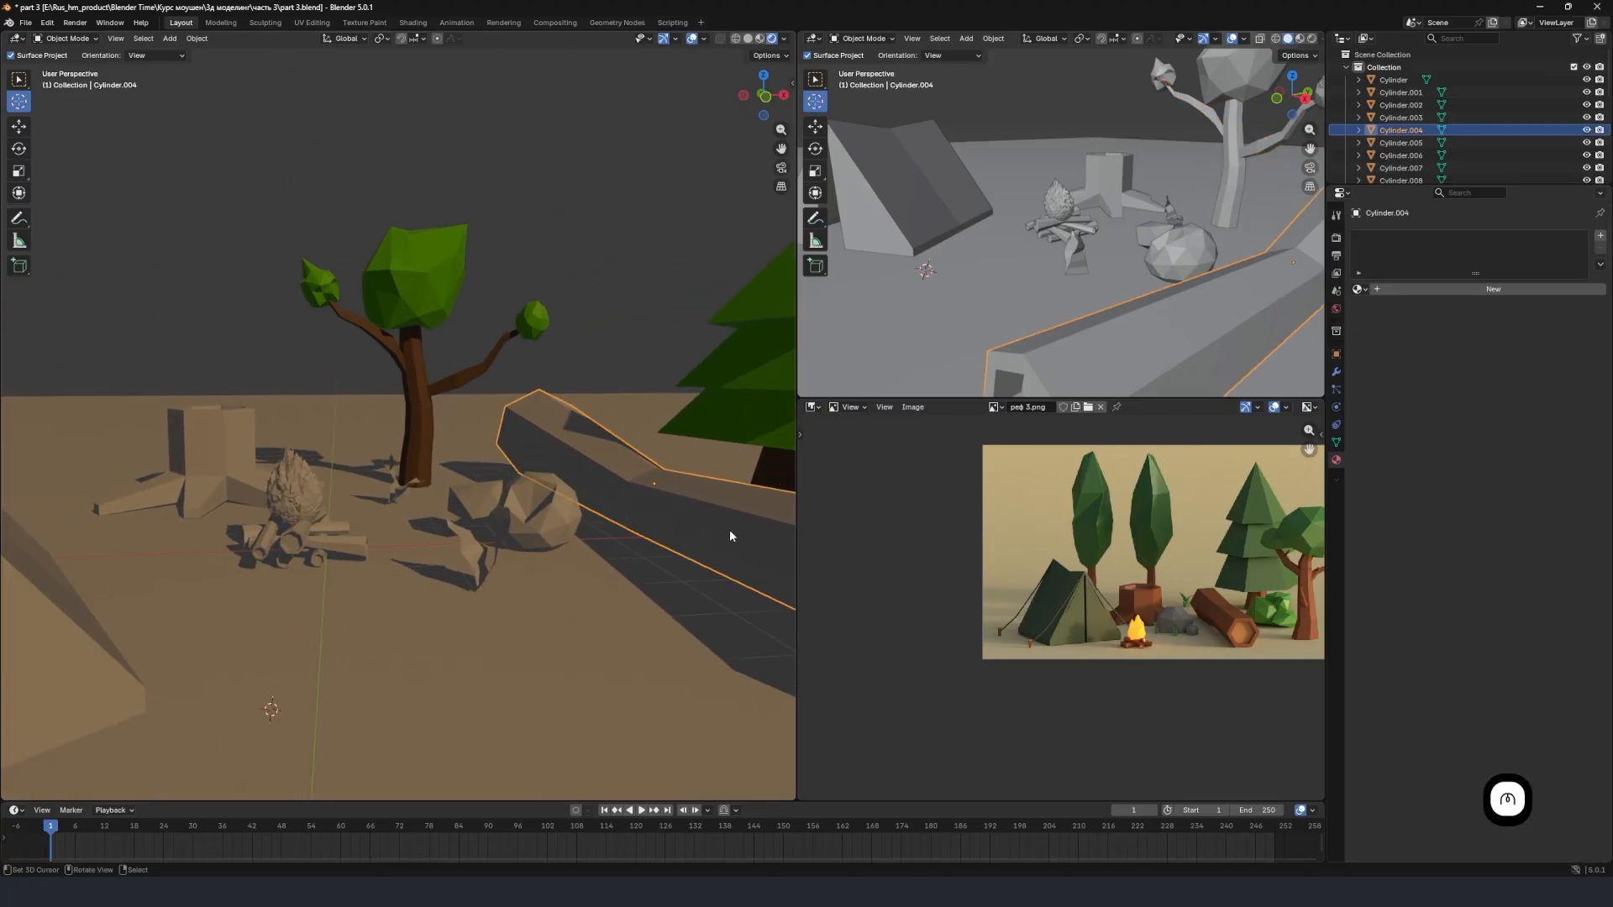
middle_click_drag(579, 483, 366, 433, "shift")
left_click(1358, 289)
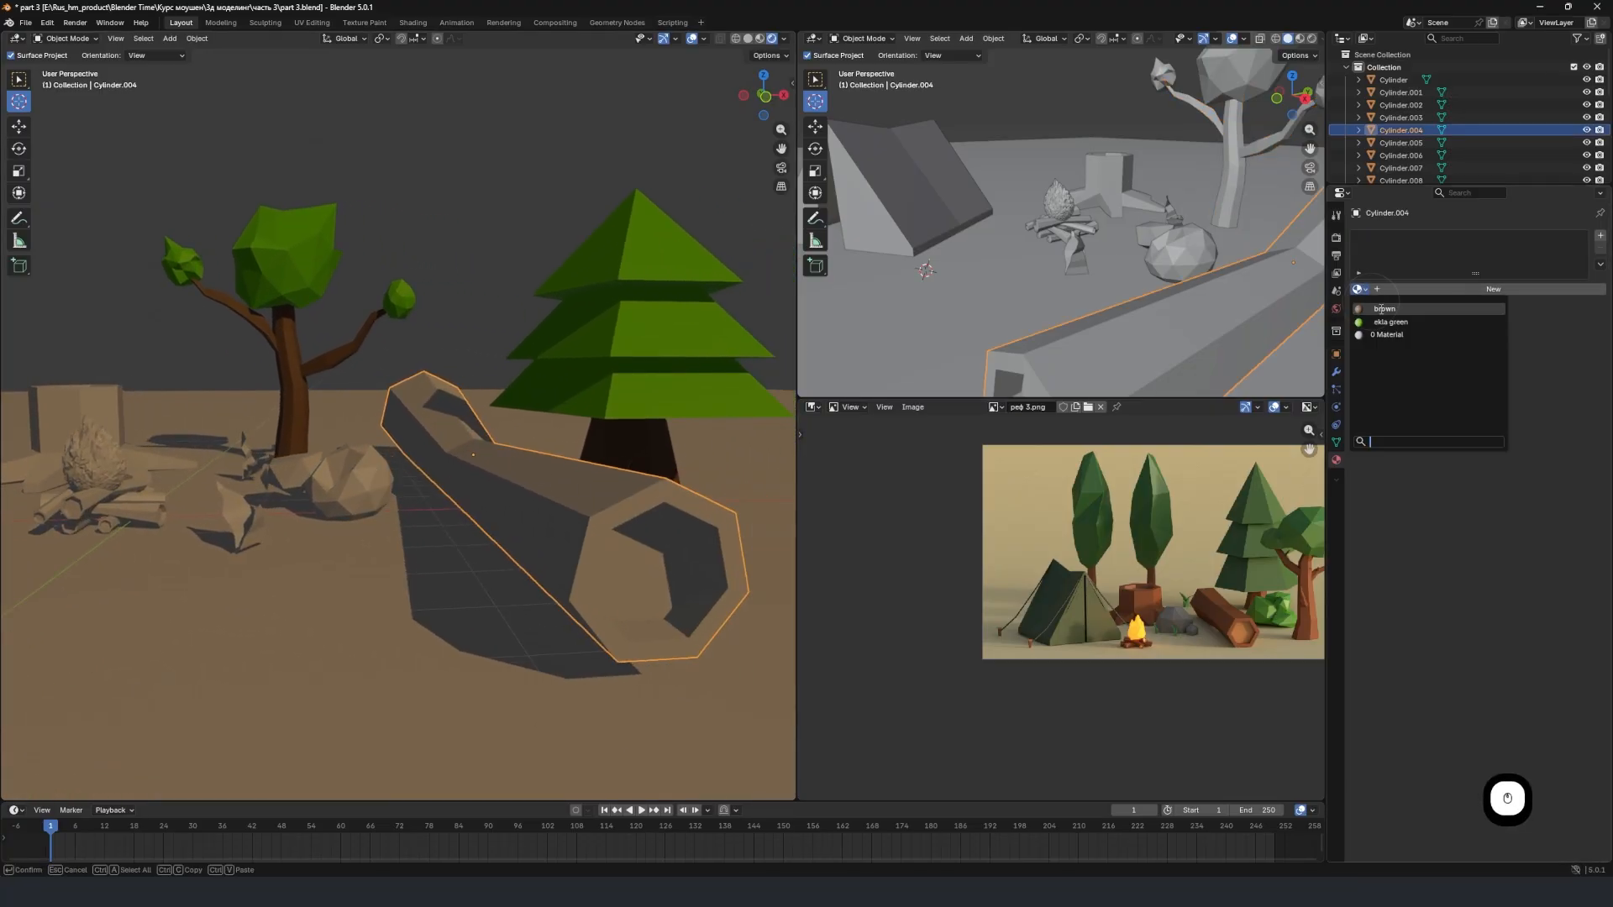
left_click(1385, 307)
Assign the "brown" material to the tree stump behind the campfire.
scroll(372, 504, "down", 1)
right_click(92, 404)
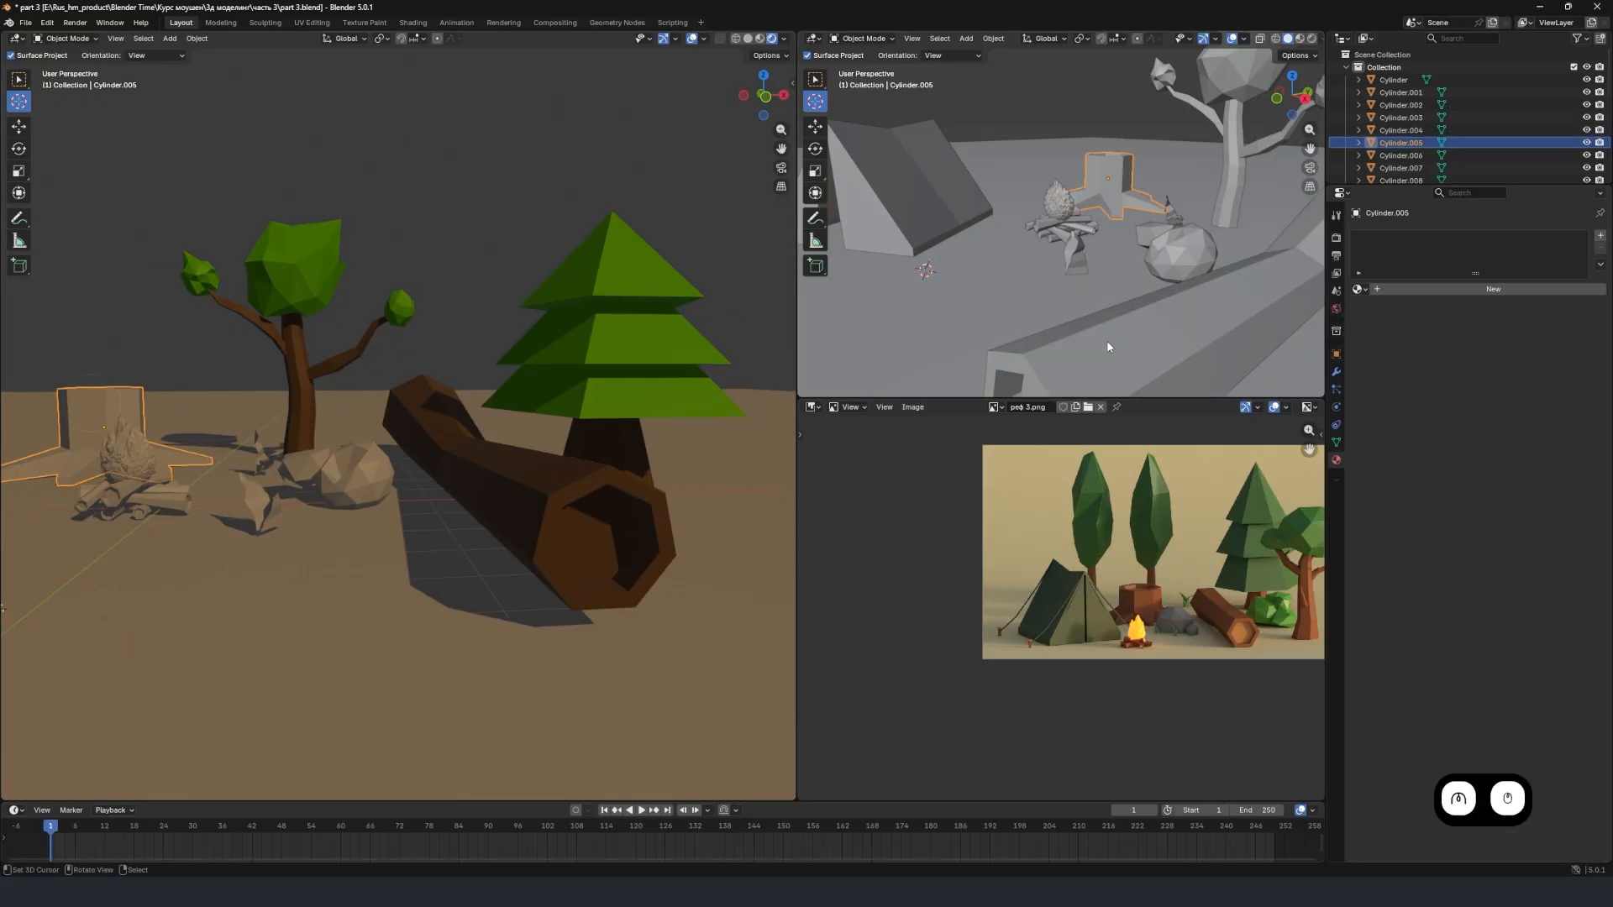
left_click(1358, 288)
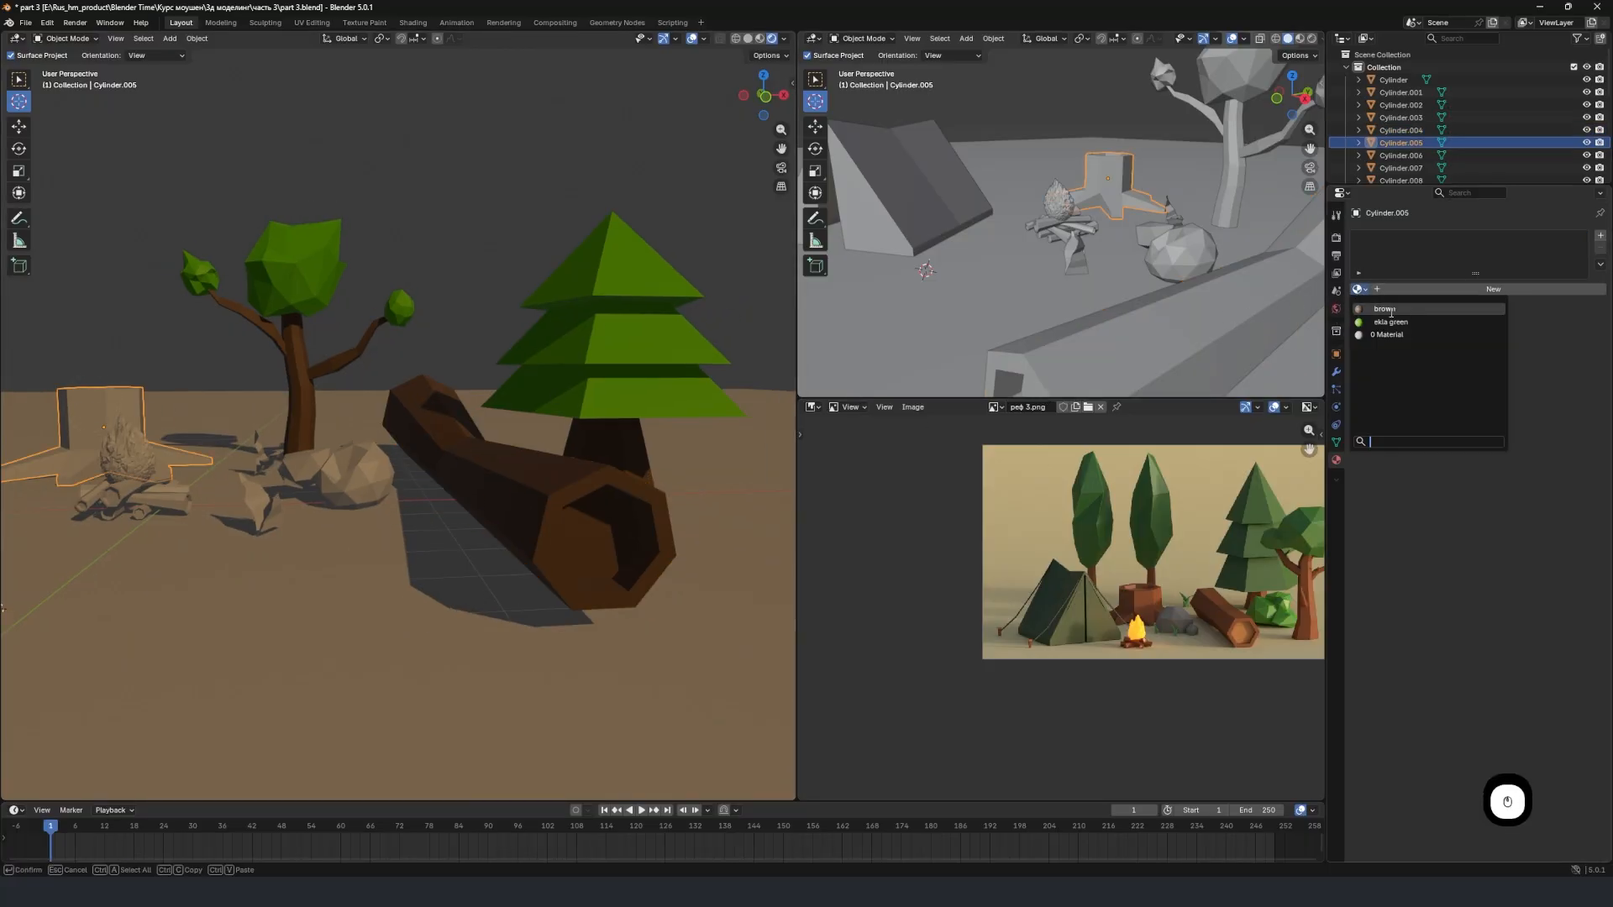
left_click(1390, 311)
Assign the "brown" material to the campfire's leftmost forward-pointing log.
scroll(168, 531, "down", 2)
middle_click_drag(205, 522, 599, 499)
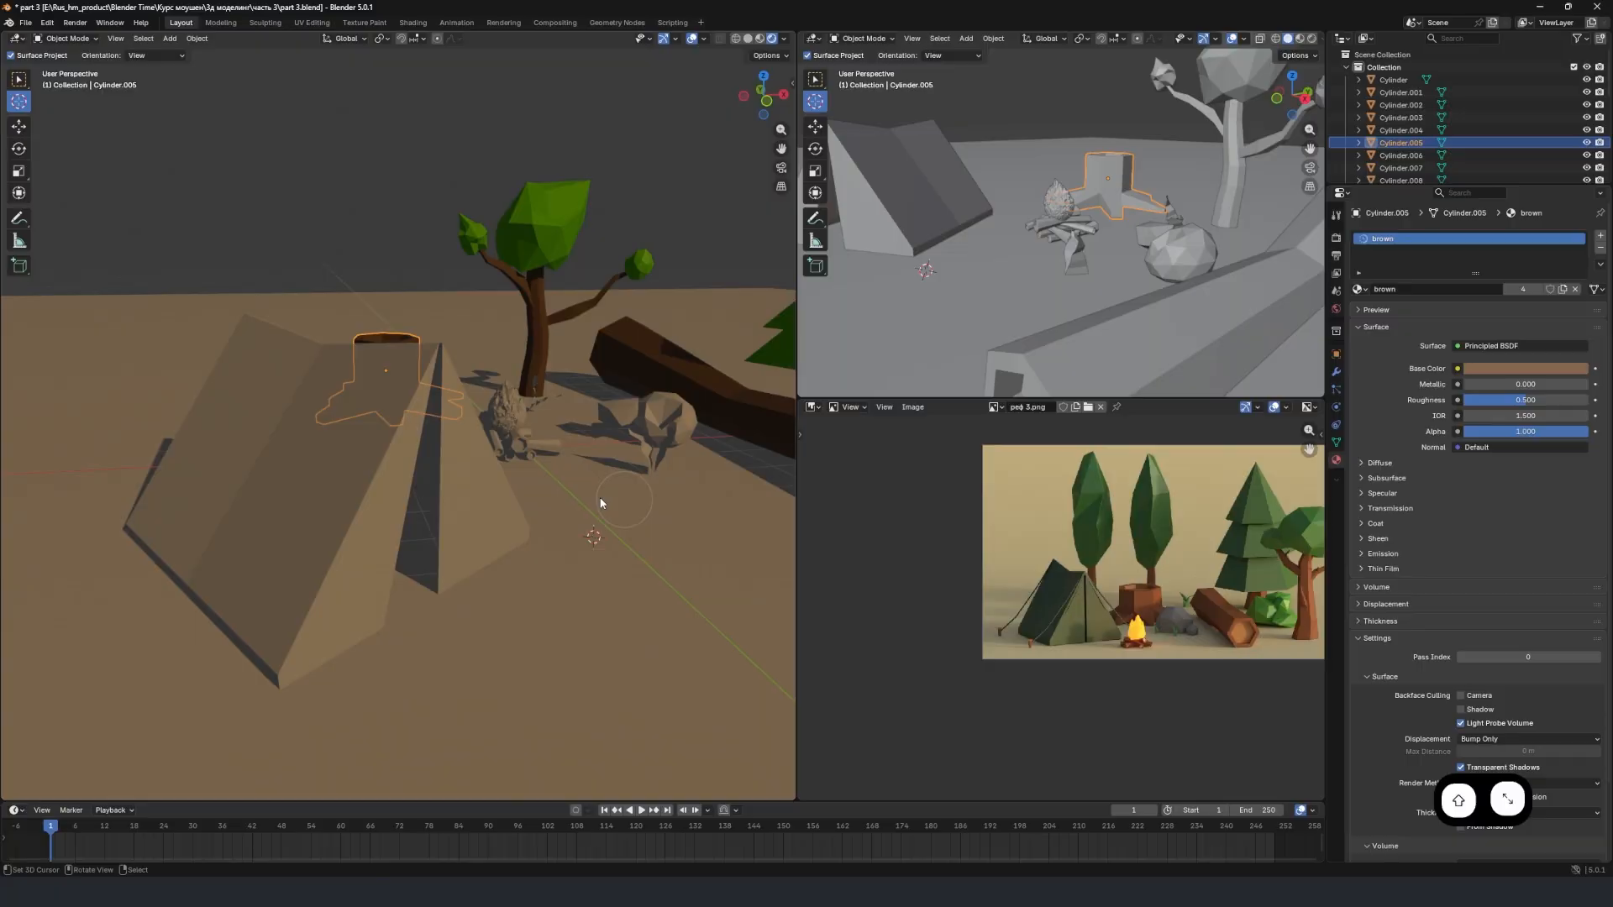
scroll(596, 445, "up", 3)
middle_click_drag(595, 436, 206, 507, "shift")
right_click(388, 487)
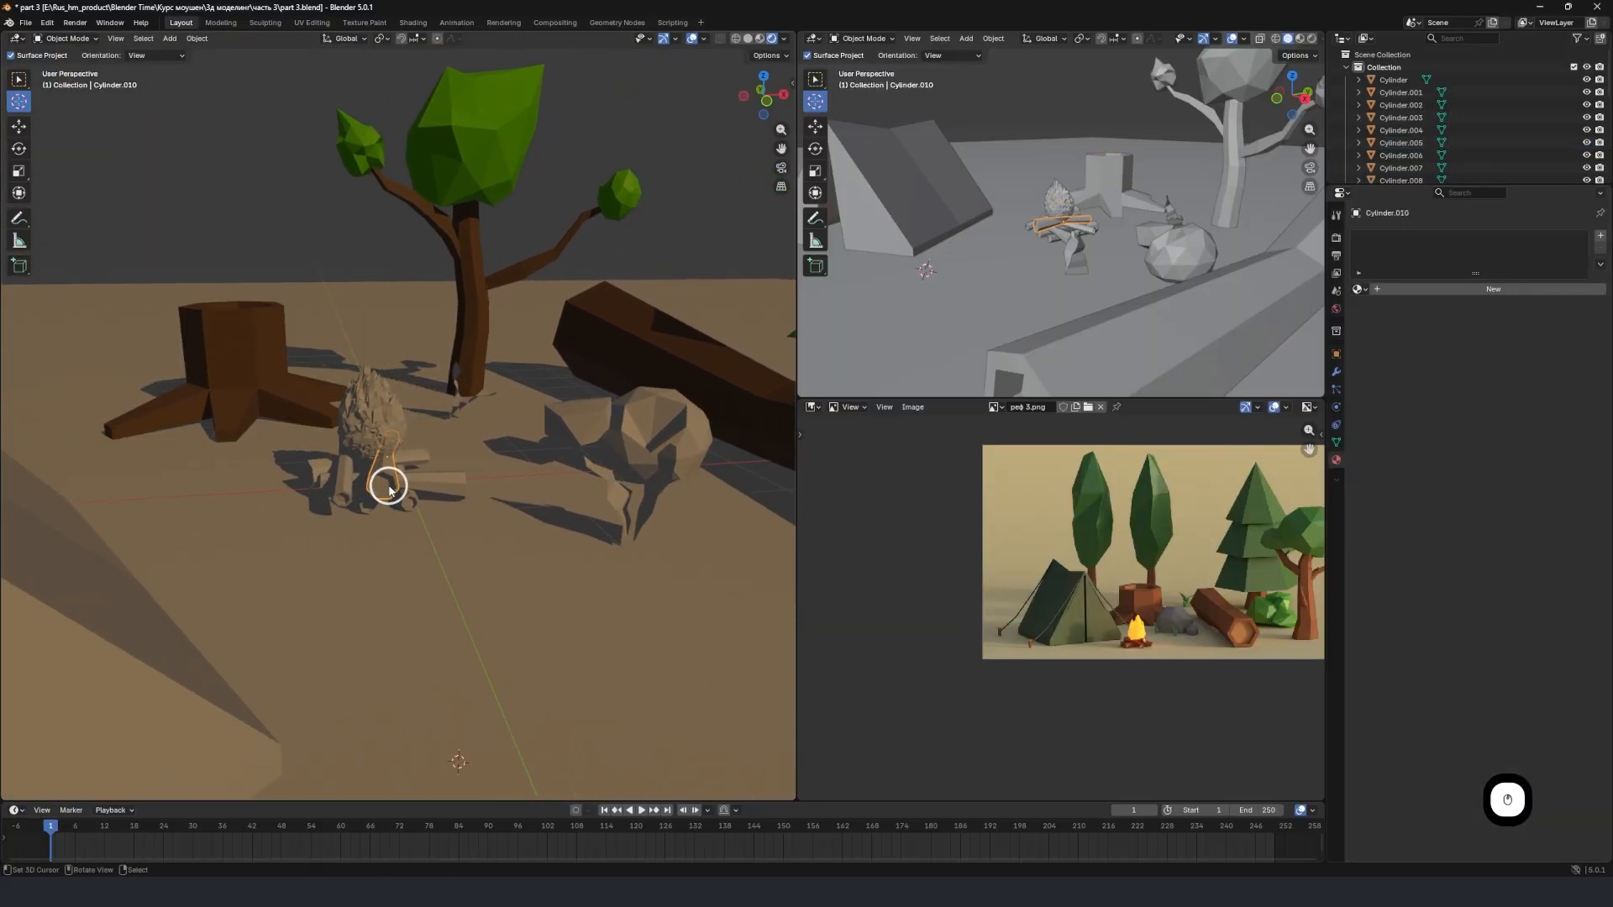
scroll(422, 483, "up", 2)
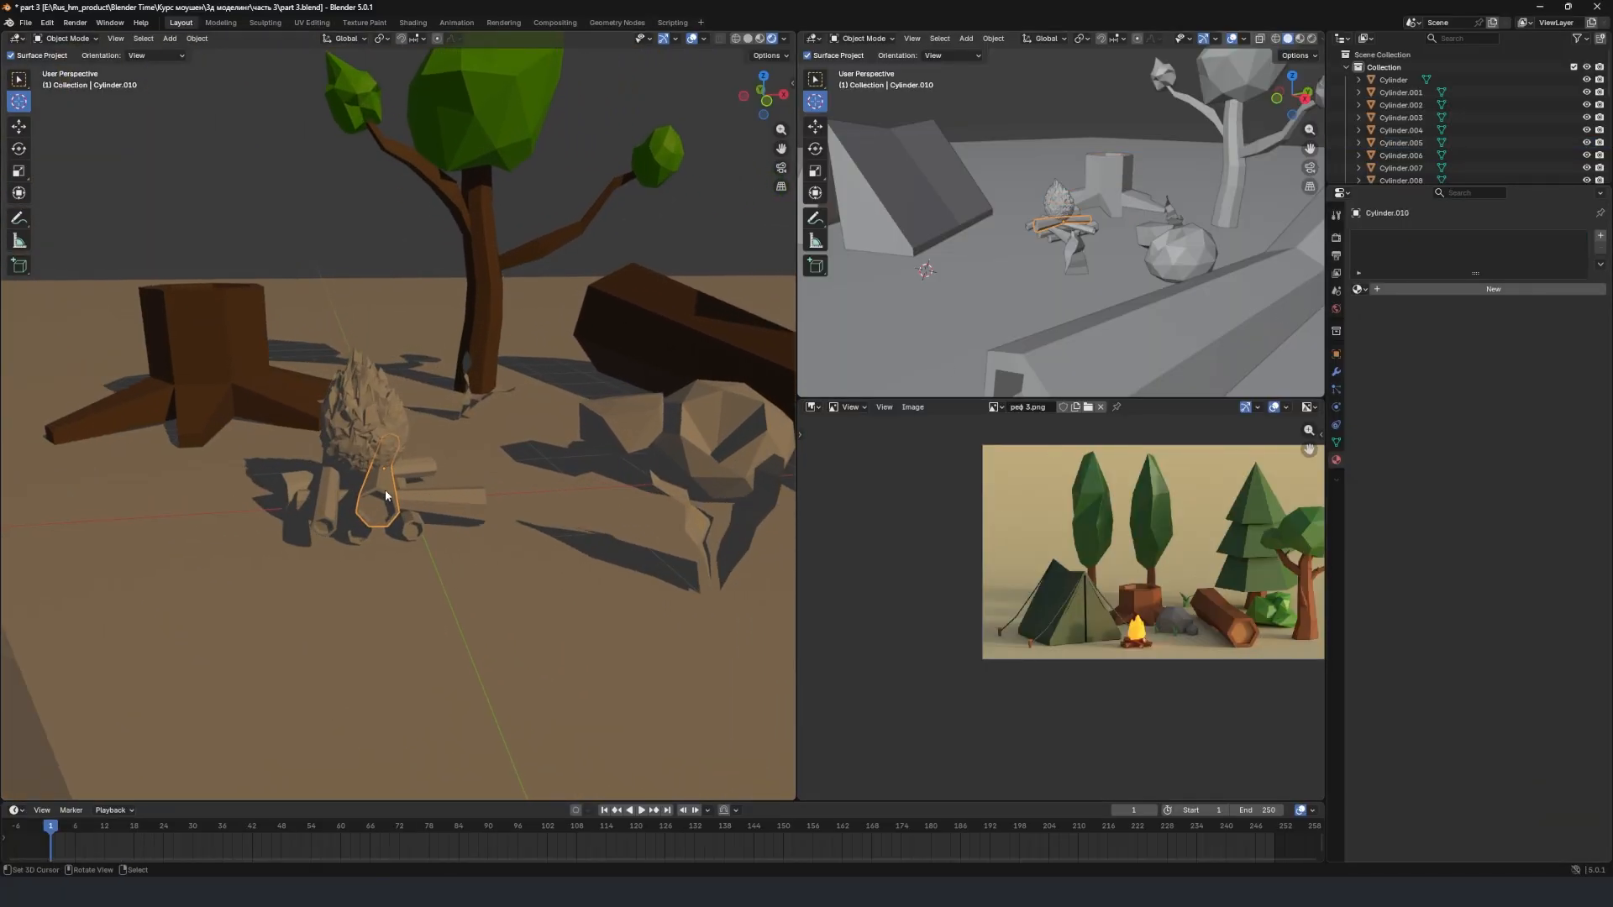
middle_click_drag(385, 489, 608, 494)
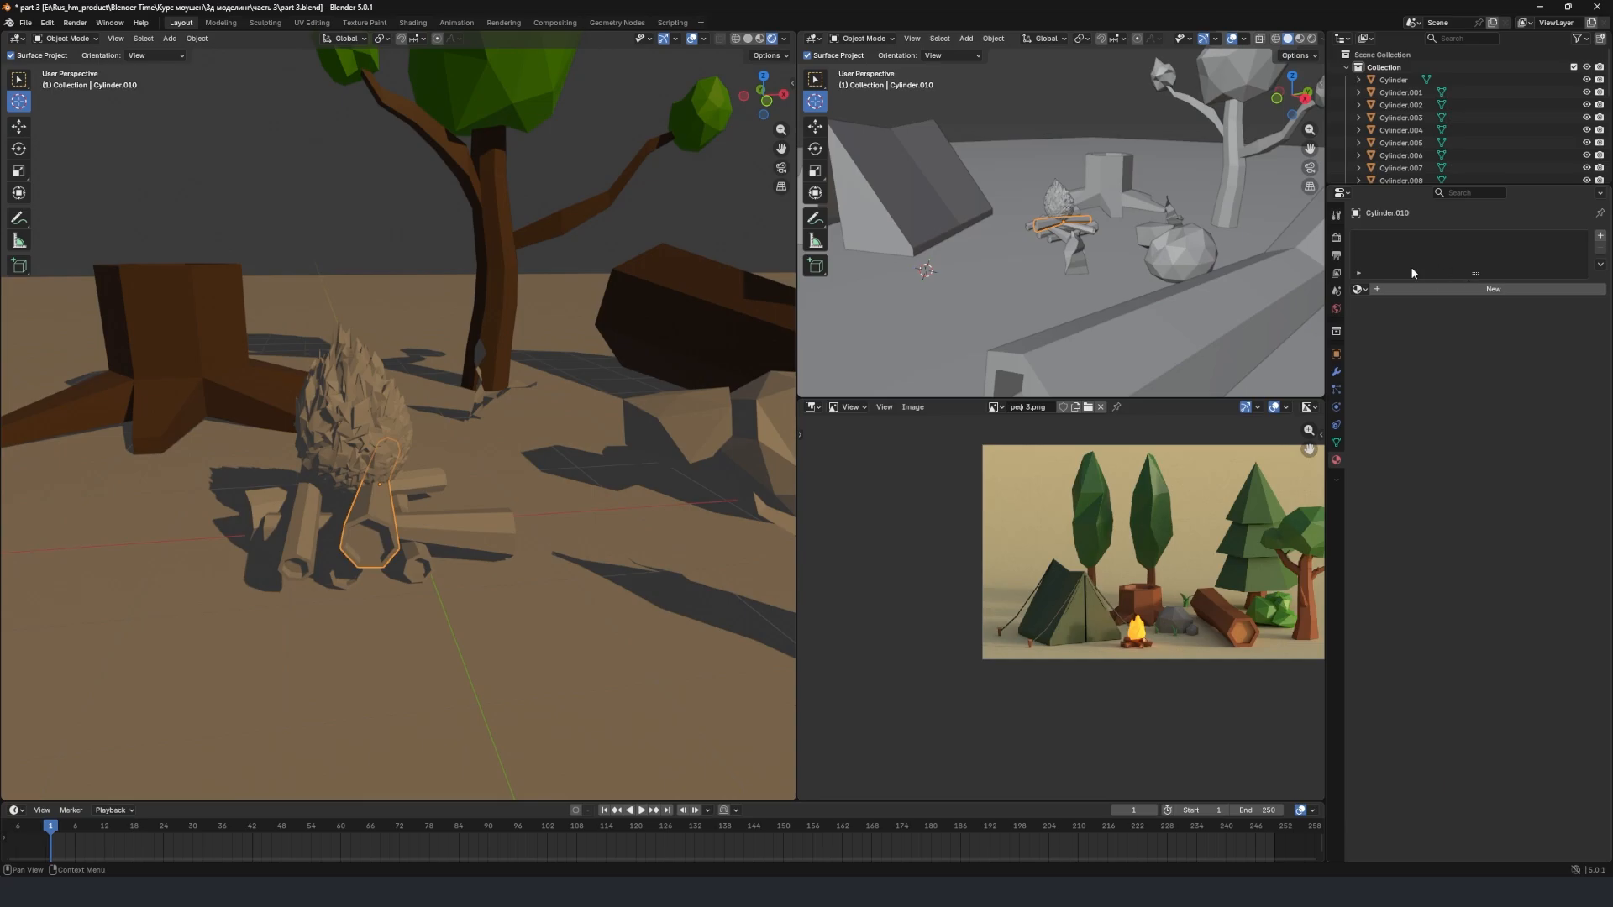
left_click(1358, 288)
left_click(1381, 319)
Give the thick front log in the middle of the campfire the "brown" material, replacing the mistakenly assigned "ekla green".
left_click(391, 506)
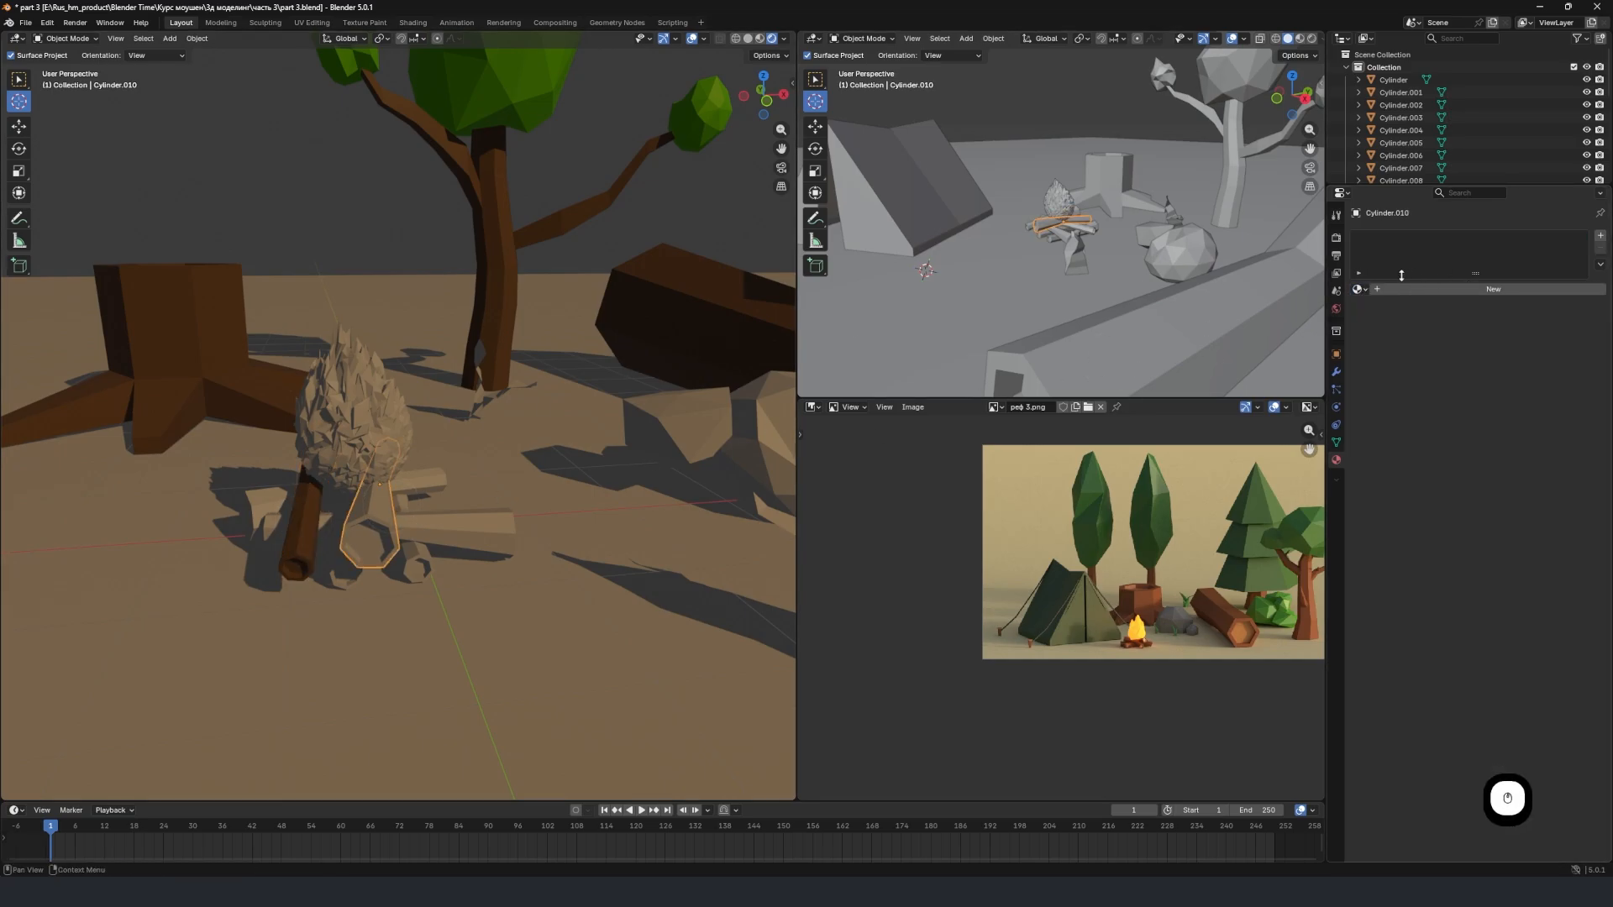
left_click(1359, 289)
left_click(1390, 320)
left_click(1358, 289)
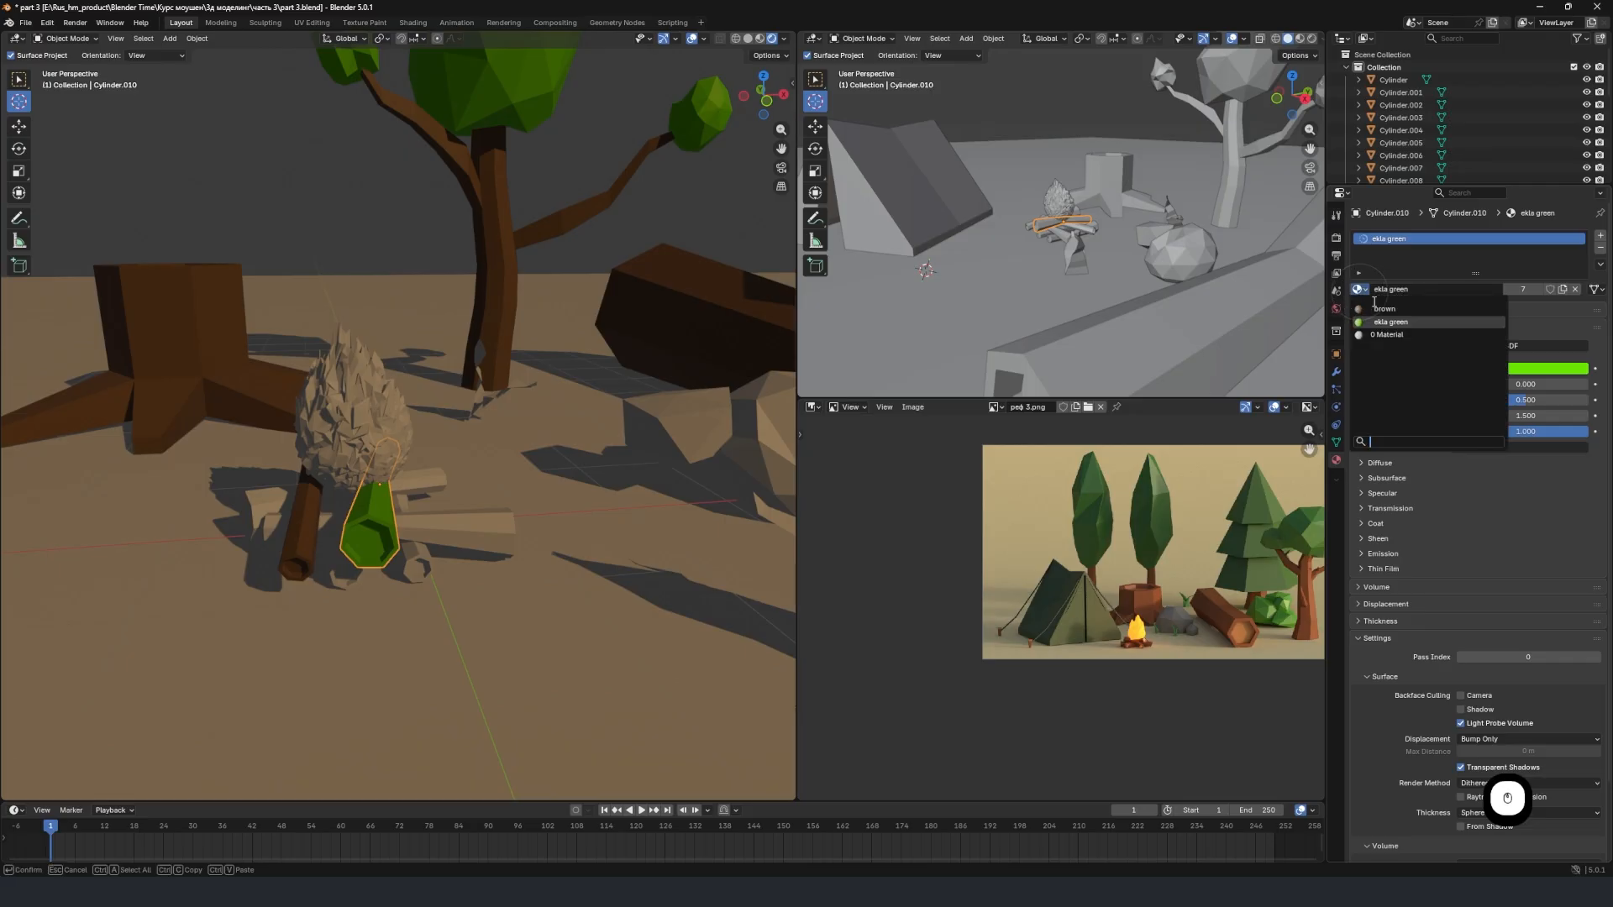
left_click(1382, 319)
Assign the "brown" material to the two campfire logs lying crosswise beneath the flame.
left_click(441, 512)
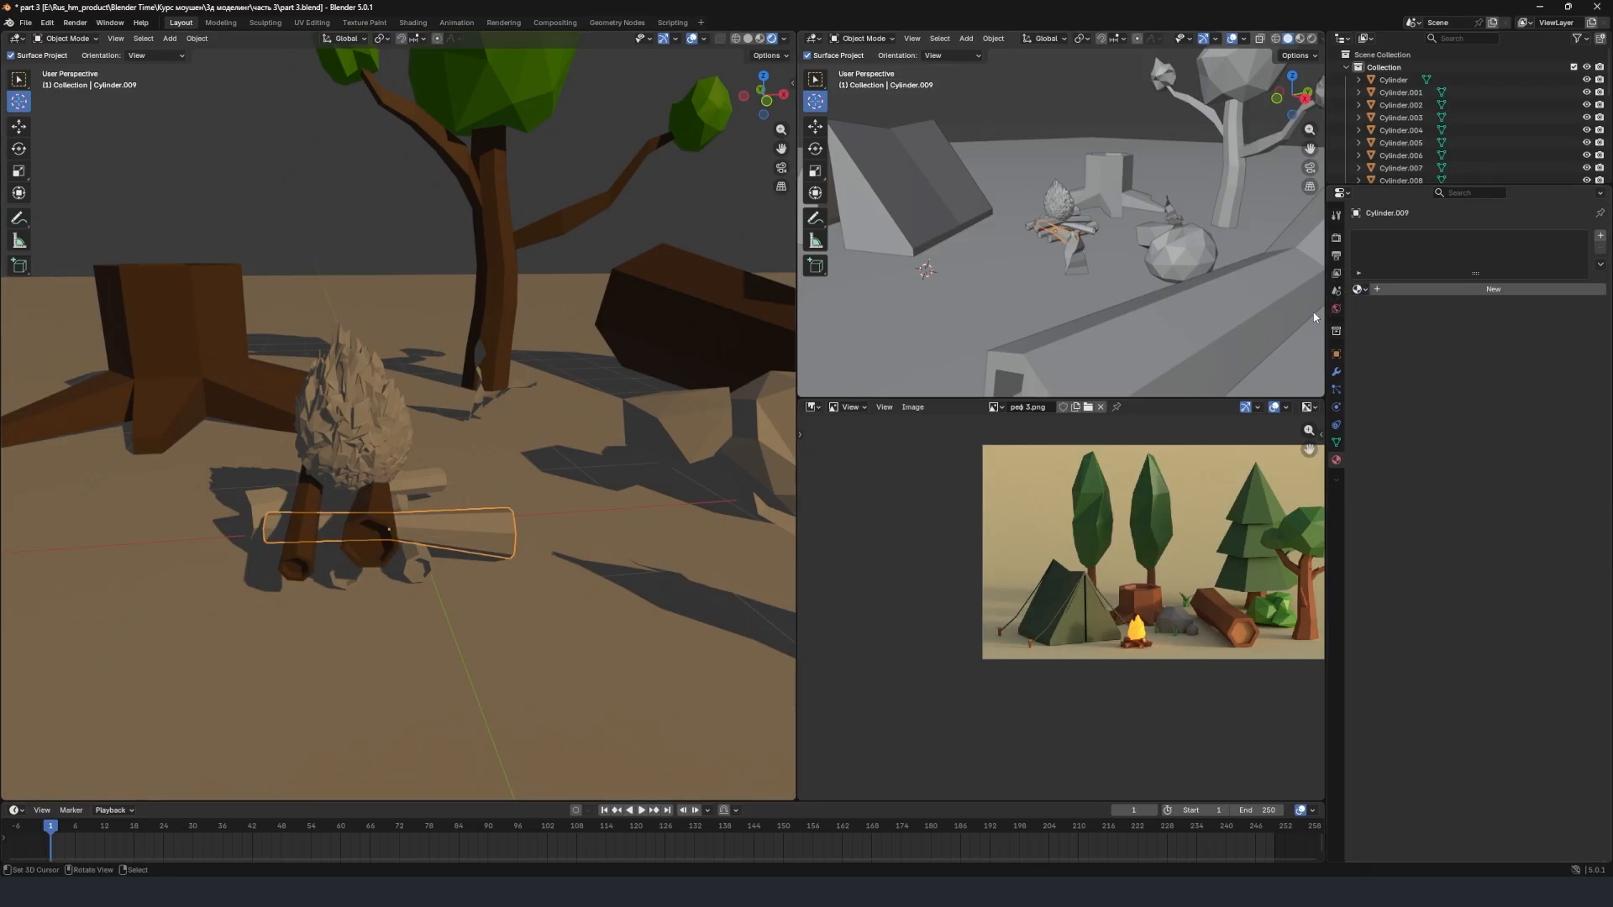
left_click(1358, 288)
left_click(1382, 320)
left_click(424, 486)
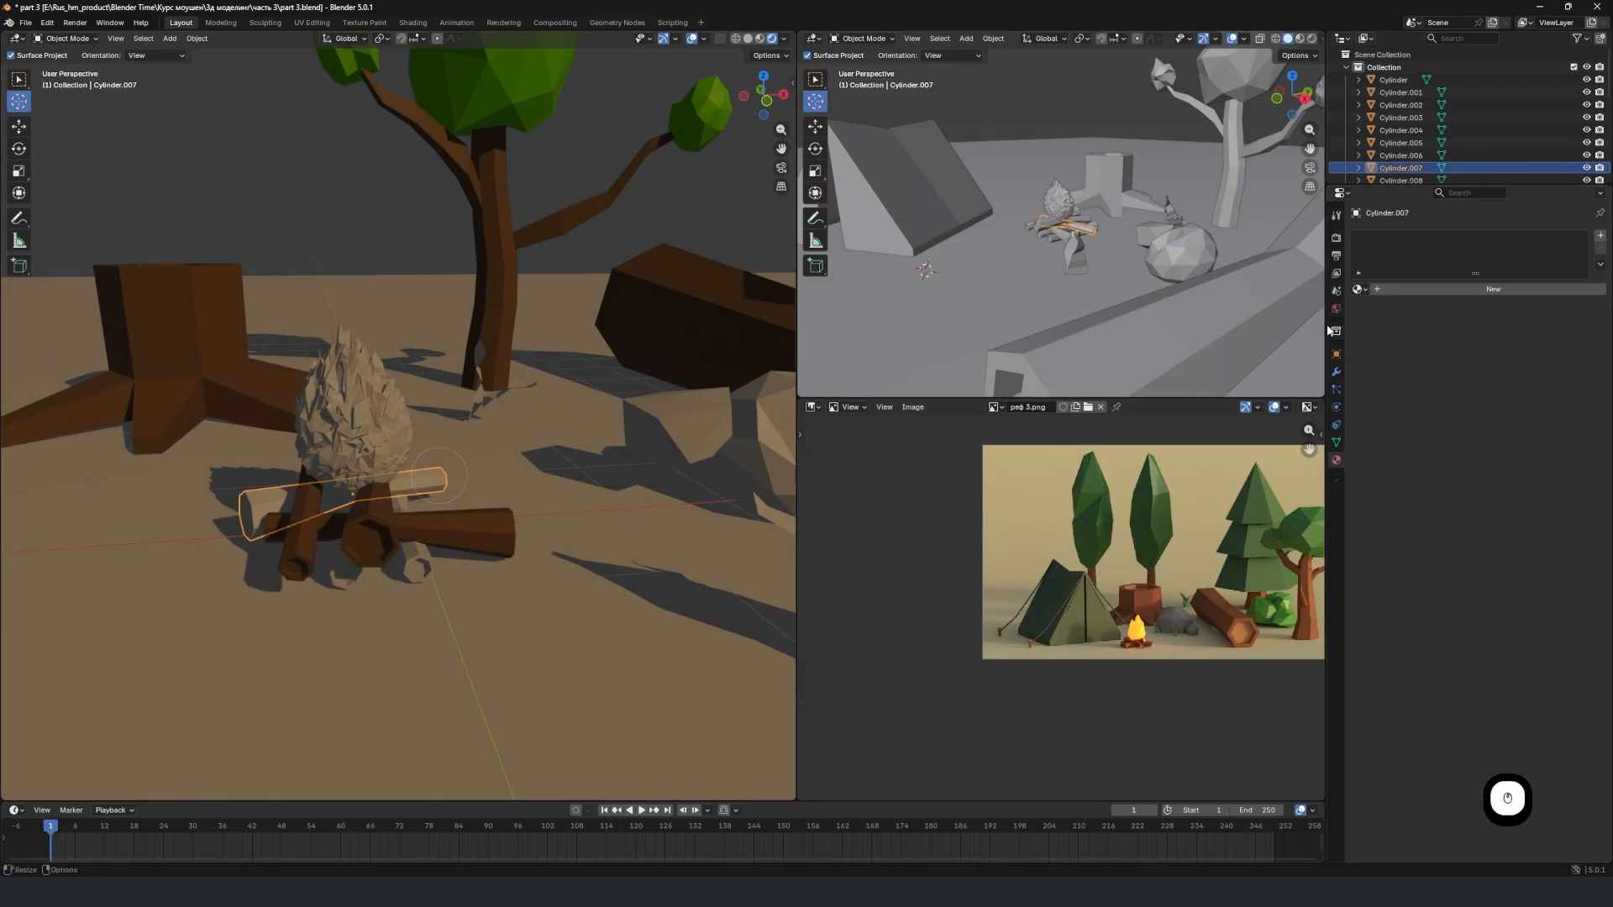
left_click(1358, 289)
left_click(1382, 320)
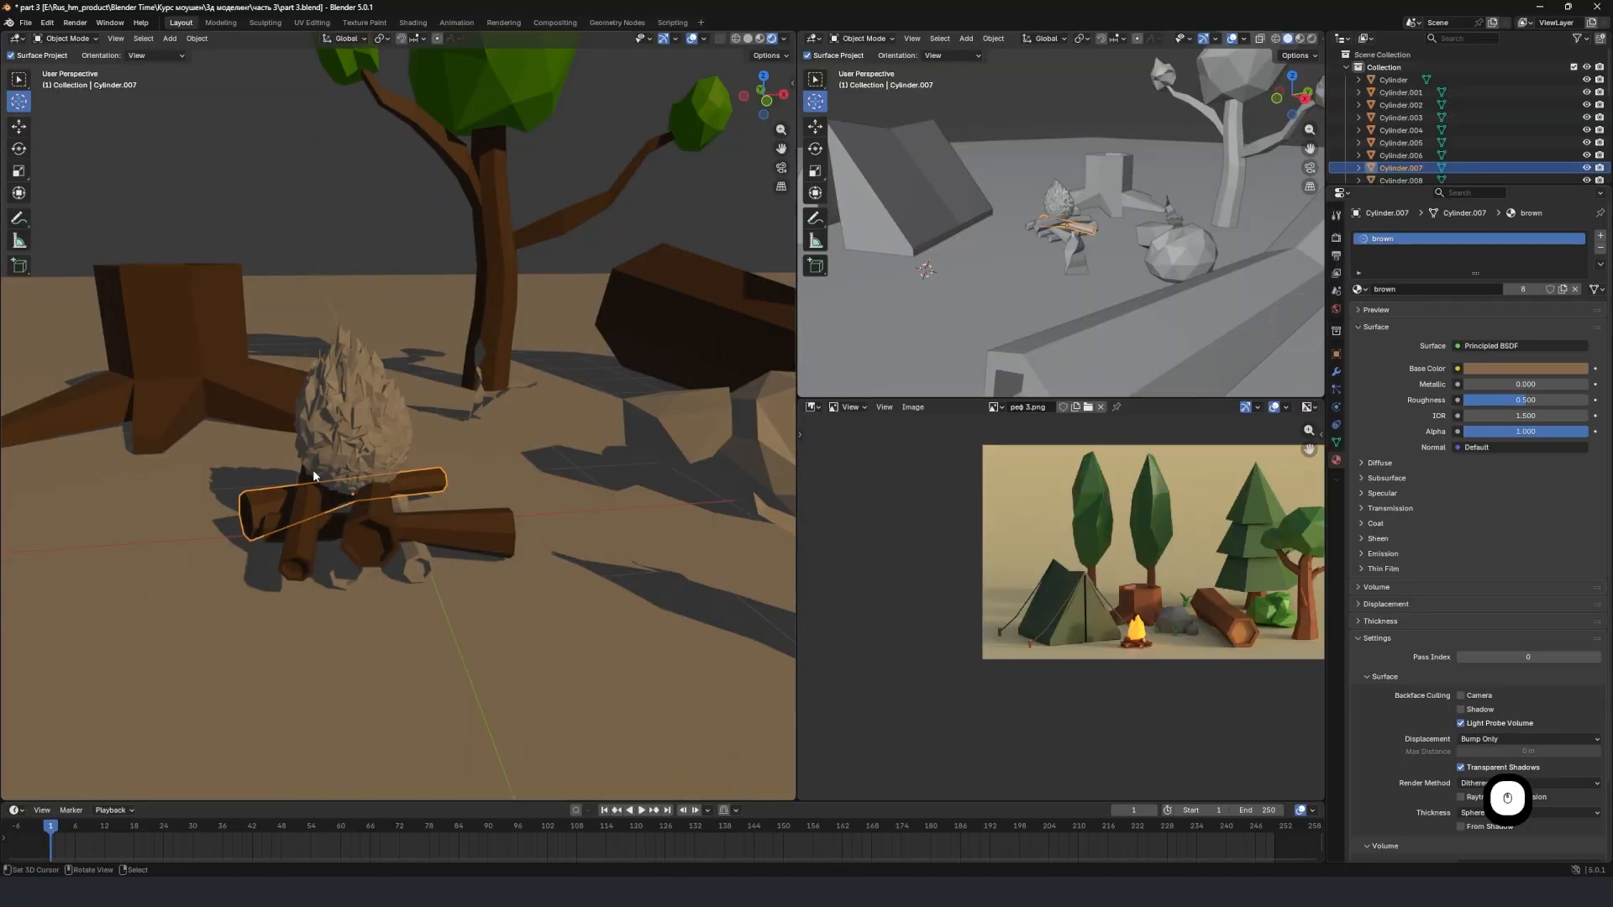
Assign the "brown" material to the two remaining uncolored forward-pointing logs of the campfire.
left_click(420, 572)
left_click(1358, 289)
left_click(1381, 319)
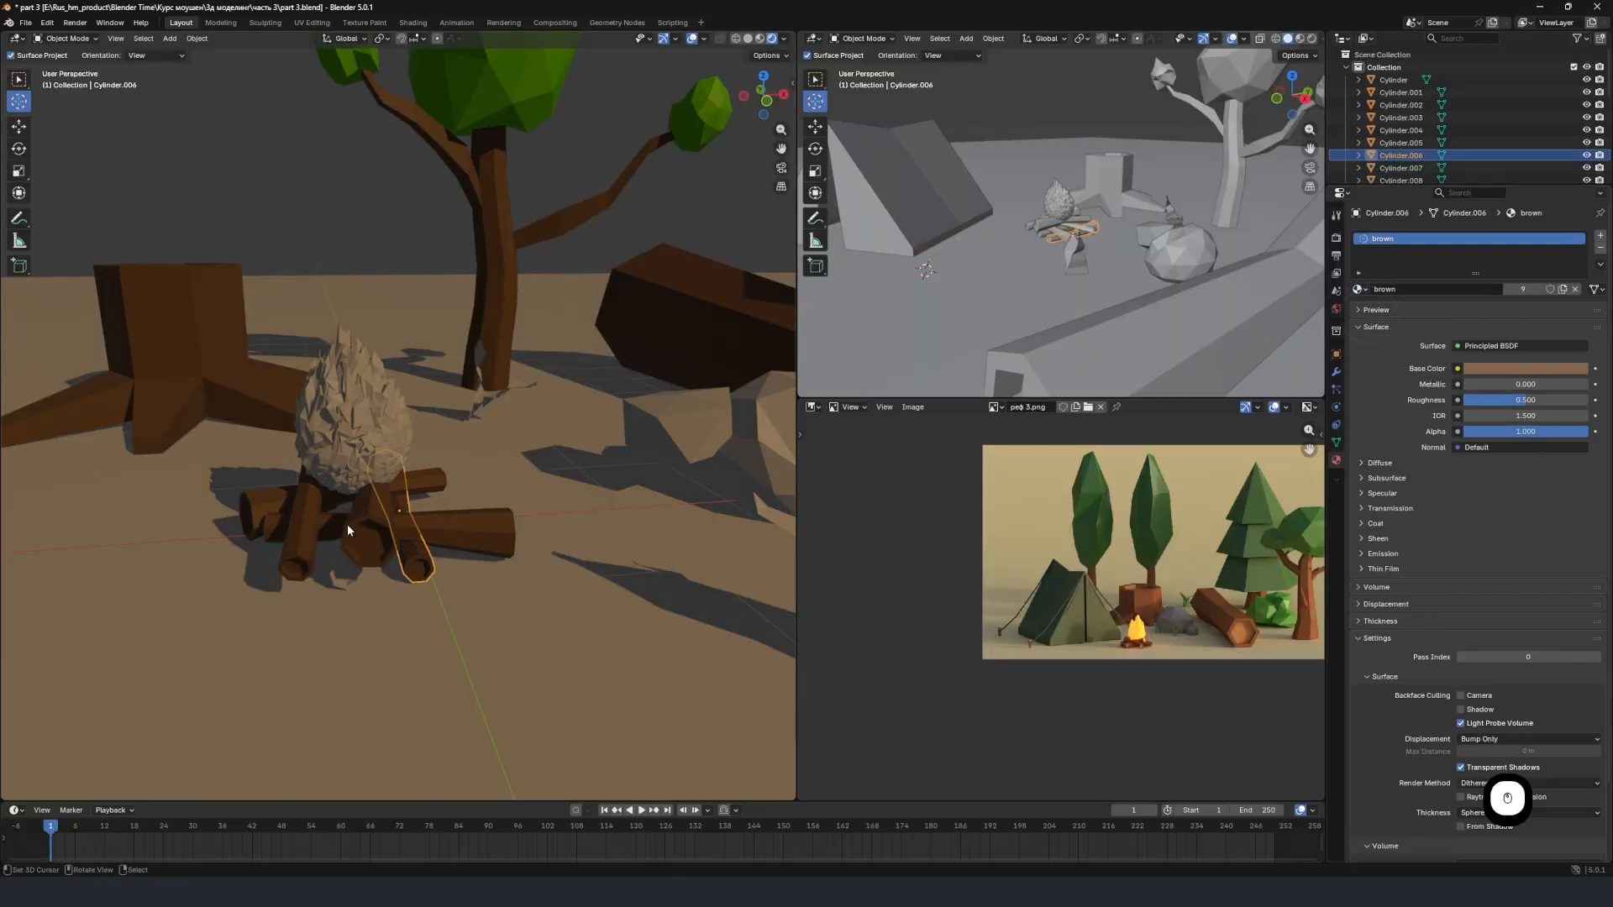
left_click(341, 572)
left_click(1358, 289)
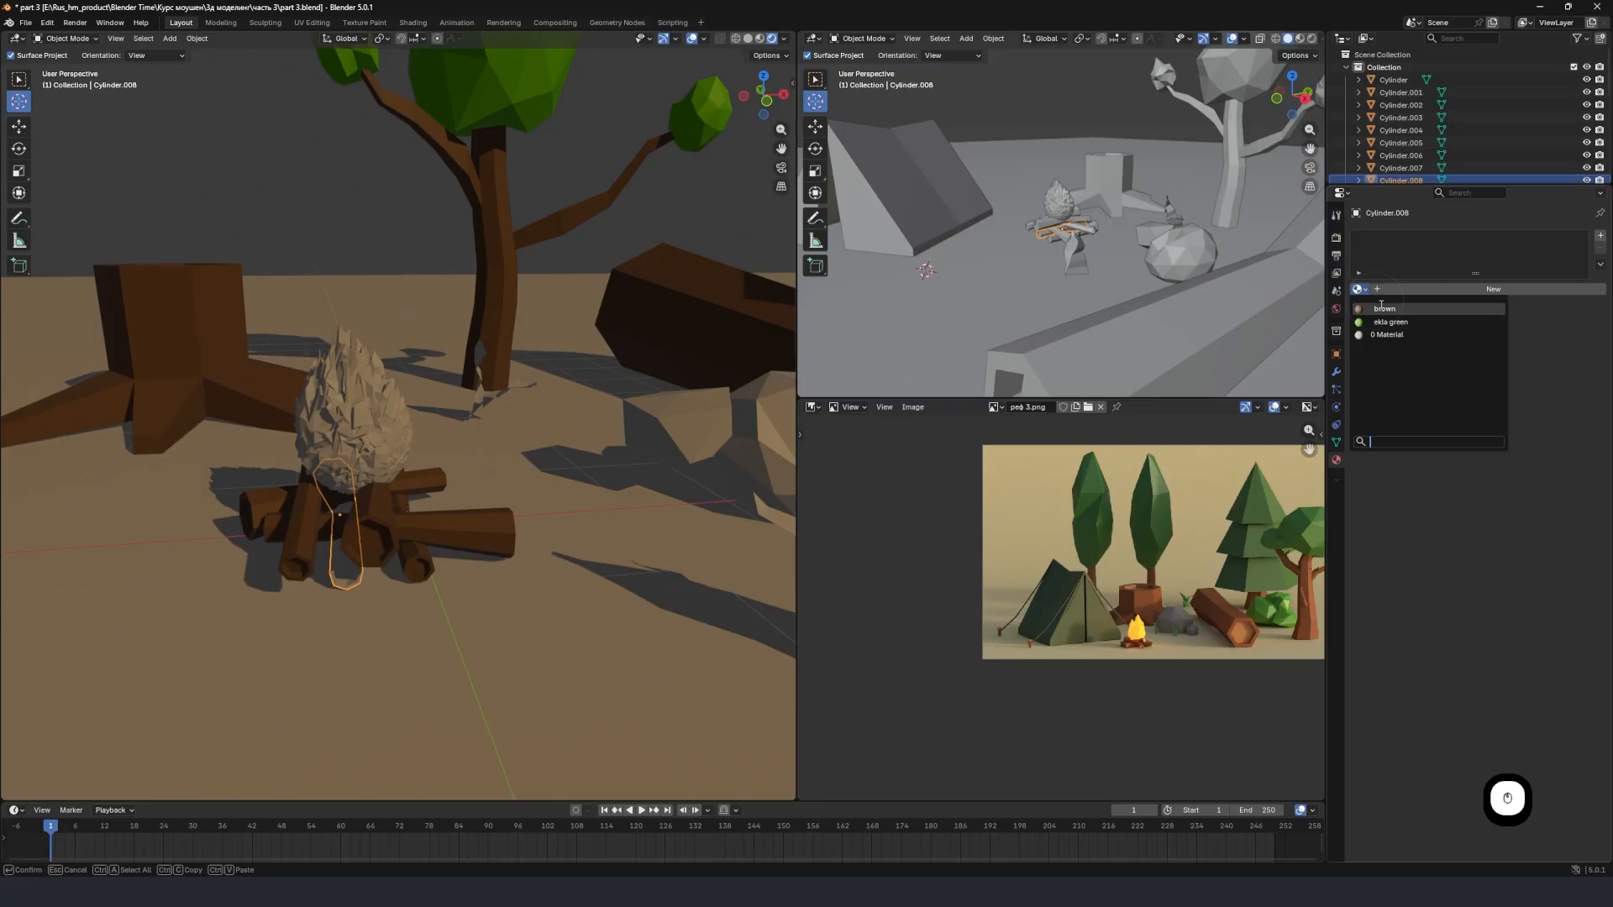
left_click(1381, 320)
Create a new material named "fire" on the campfire's flame.
middle_click_drag(462, 567, 563, 503)
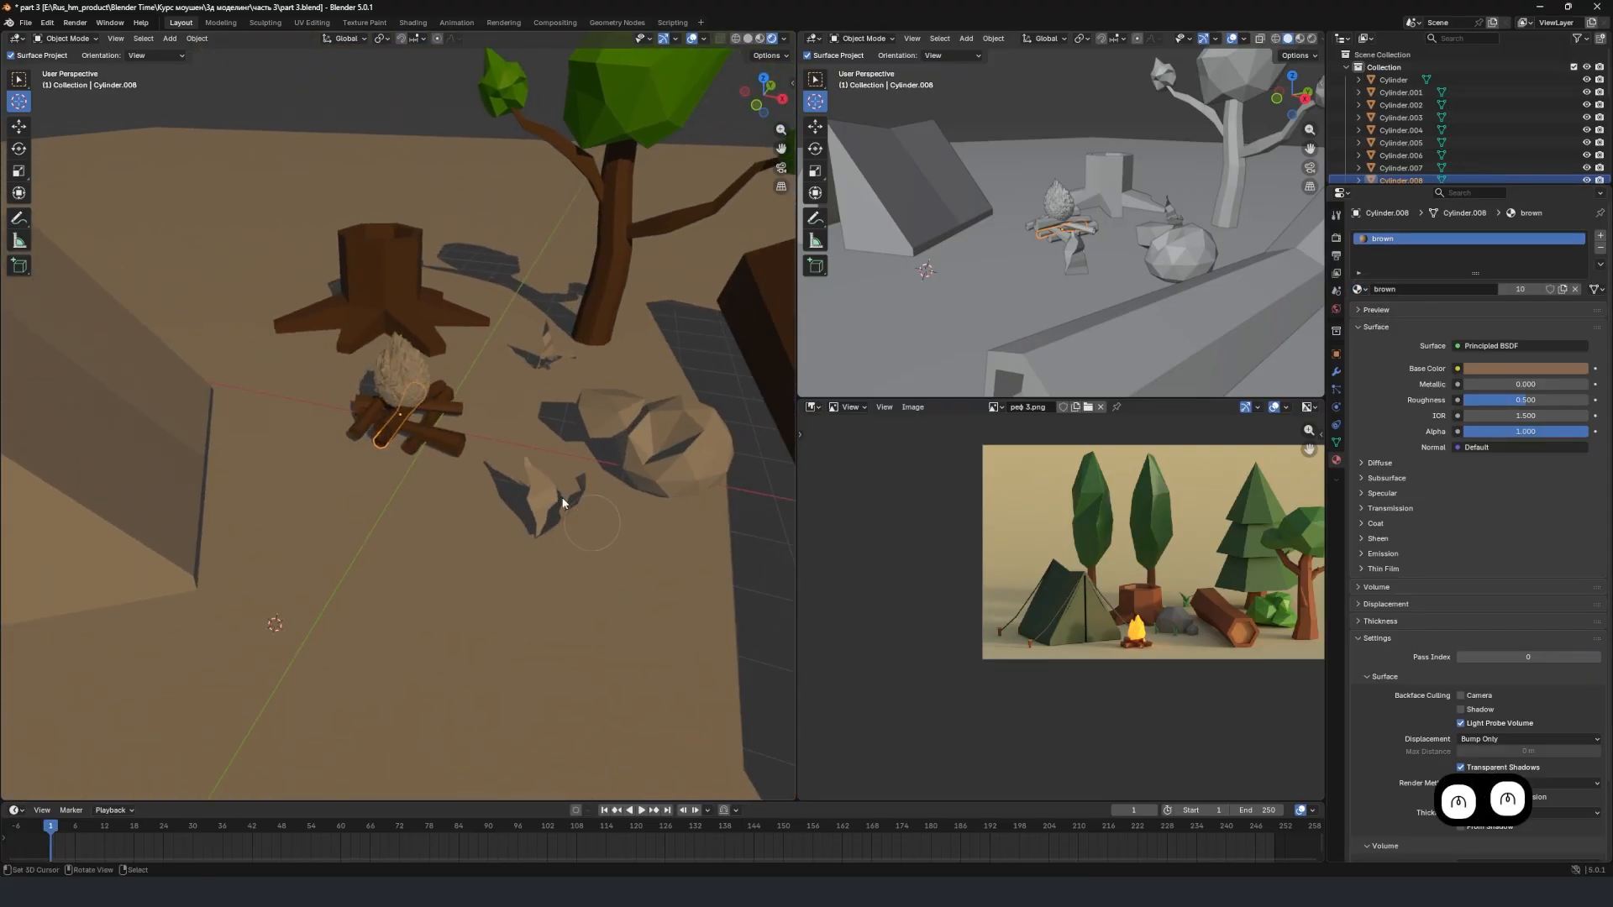
scroll(563, 502, "up", 4)
left_click(404, 349)
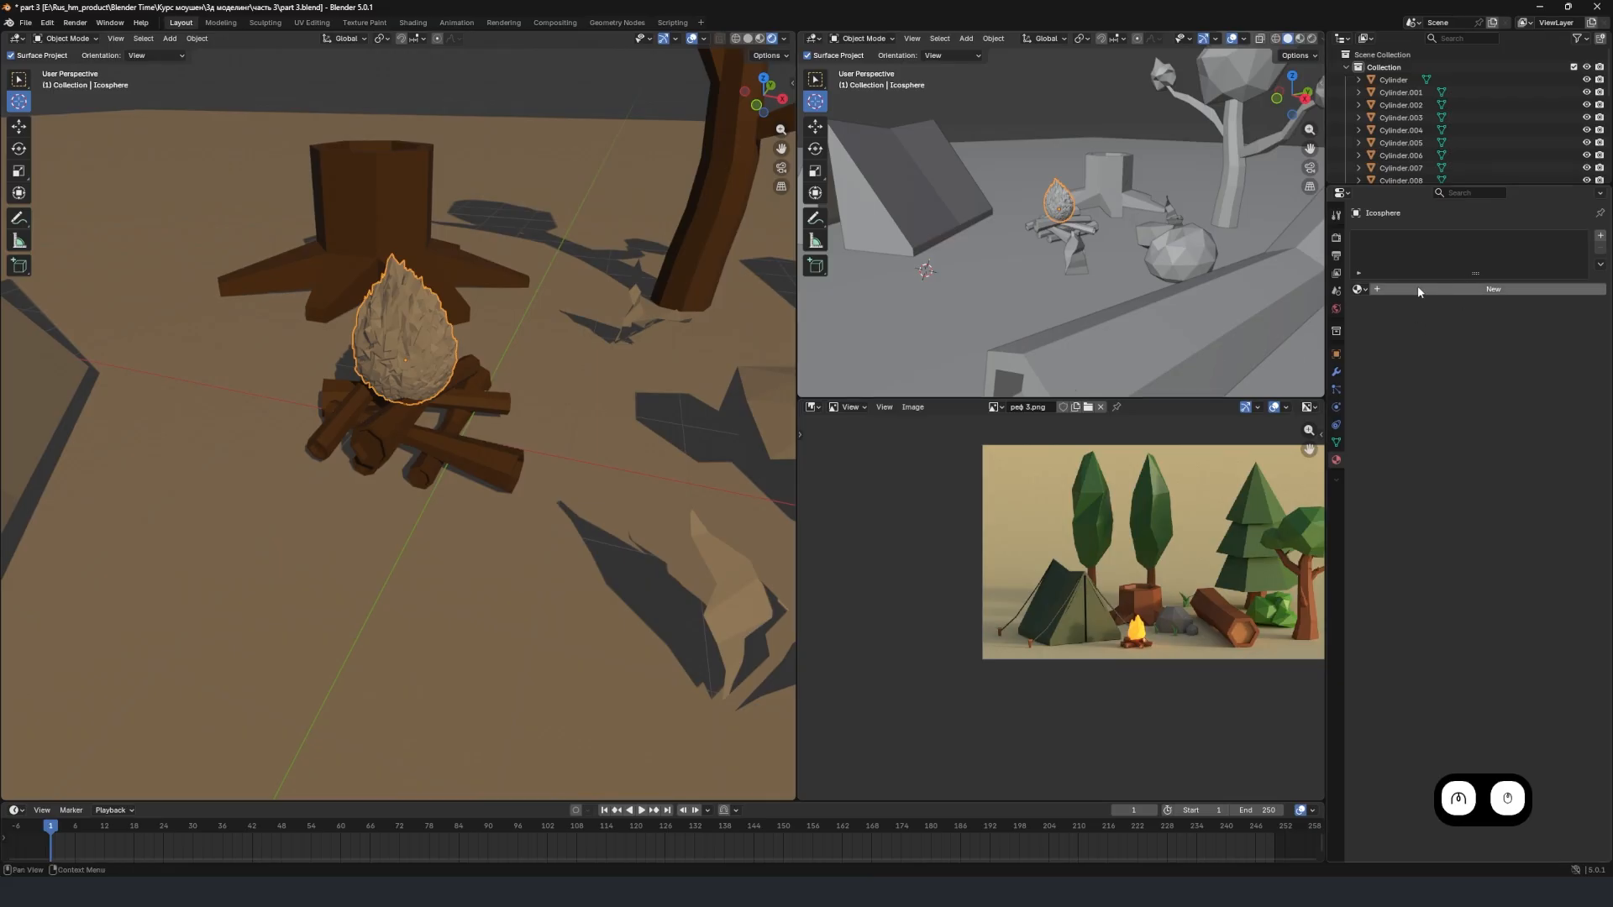
left_click(1393, 289)
left_click(1438, 288)
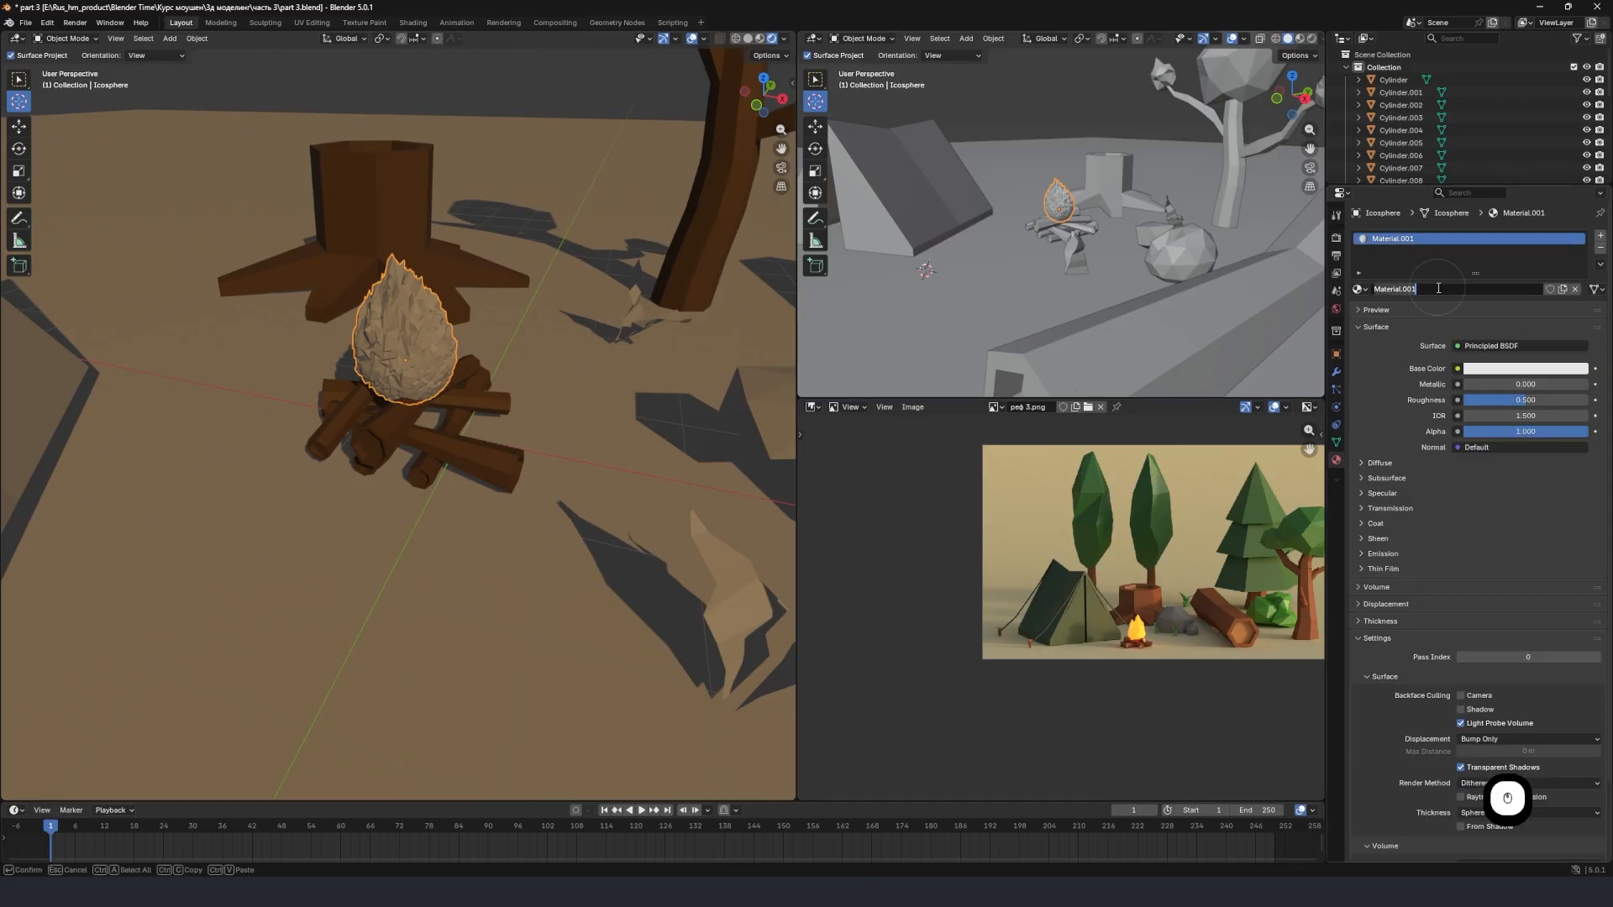
type("fire")
key("Return")
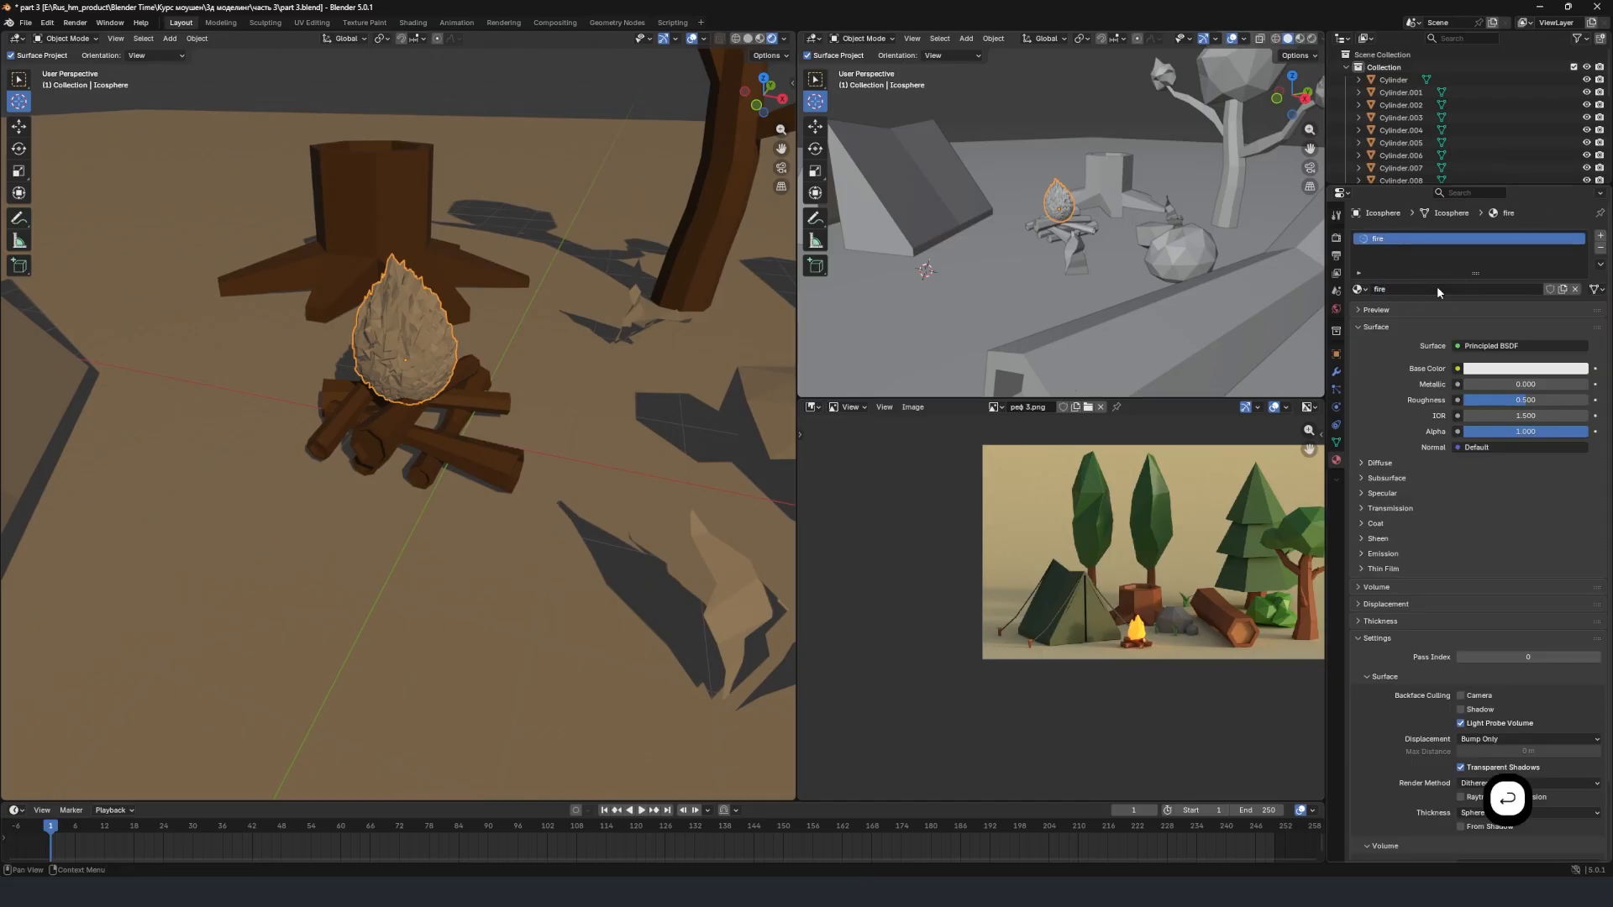
Set the "fire" material's base color to a fully saturated yellow, hex #FFCE00FF, at full brightness.
left_click(1503, 377)
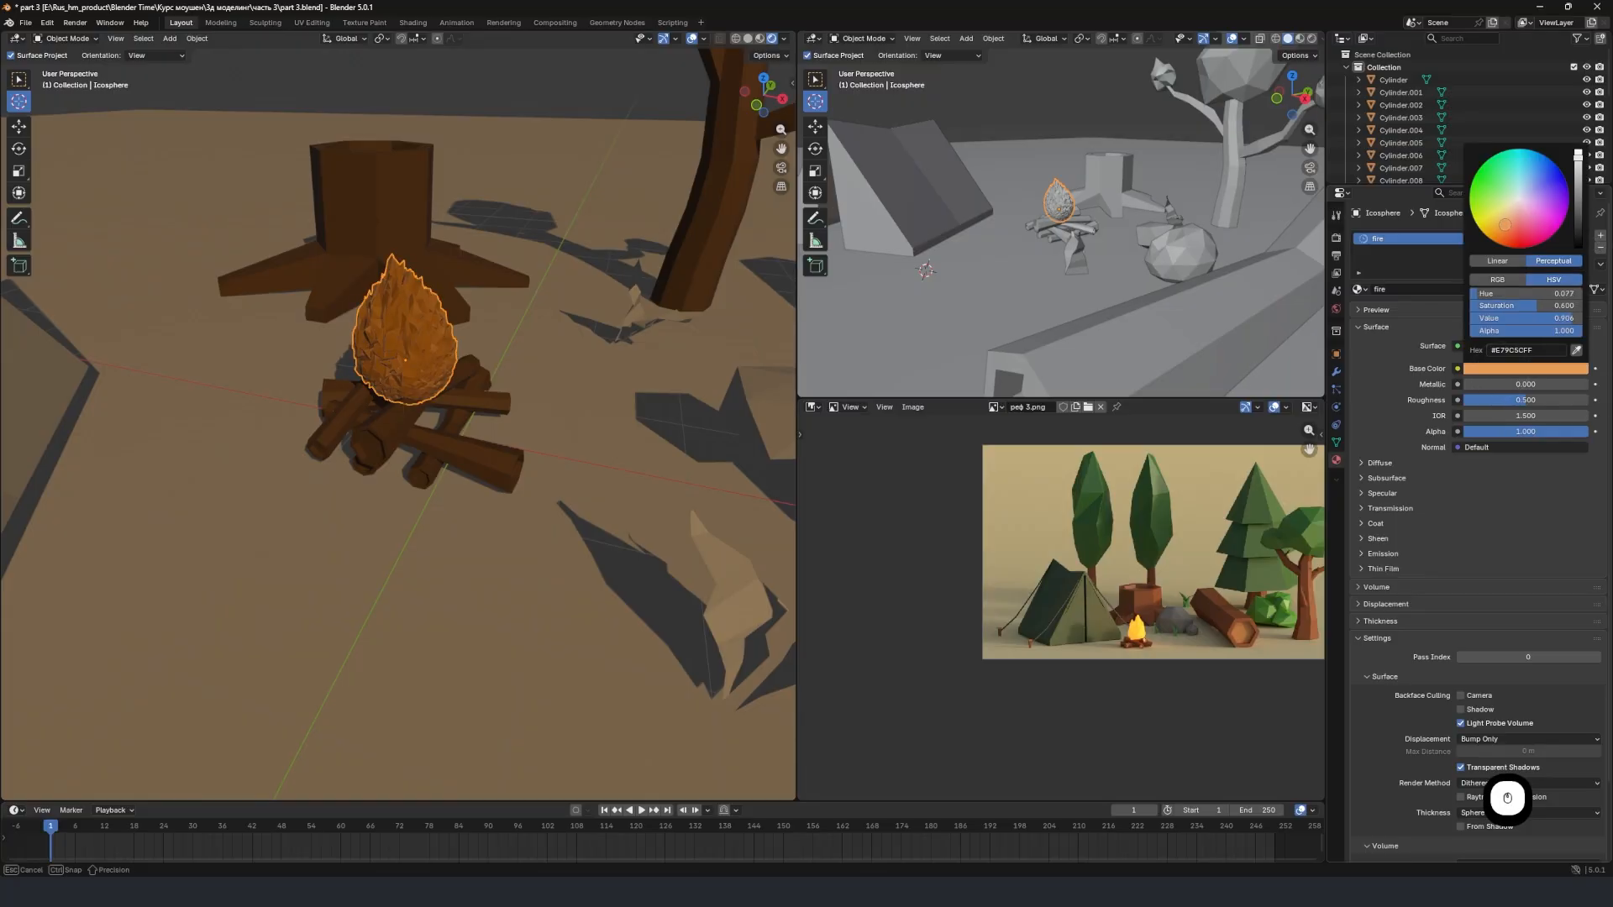
left_click_drag(1512, 227, 1499, 244)
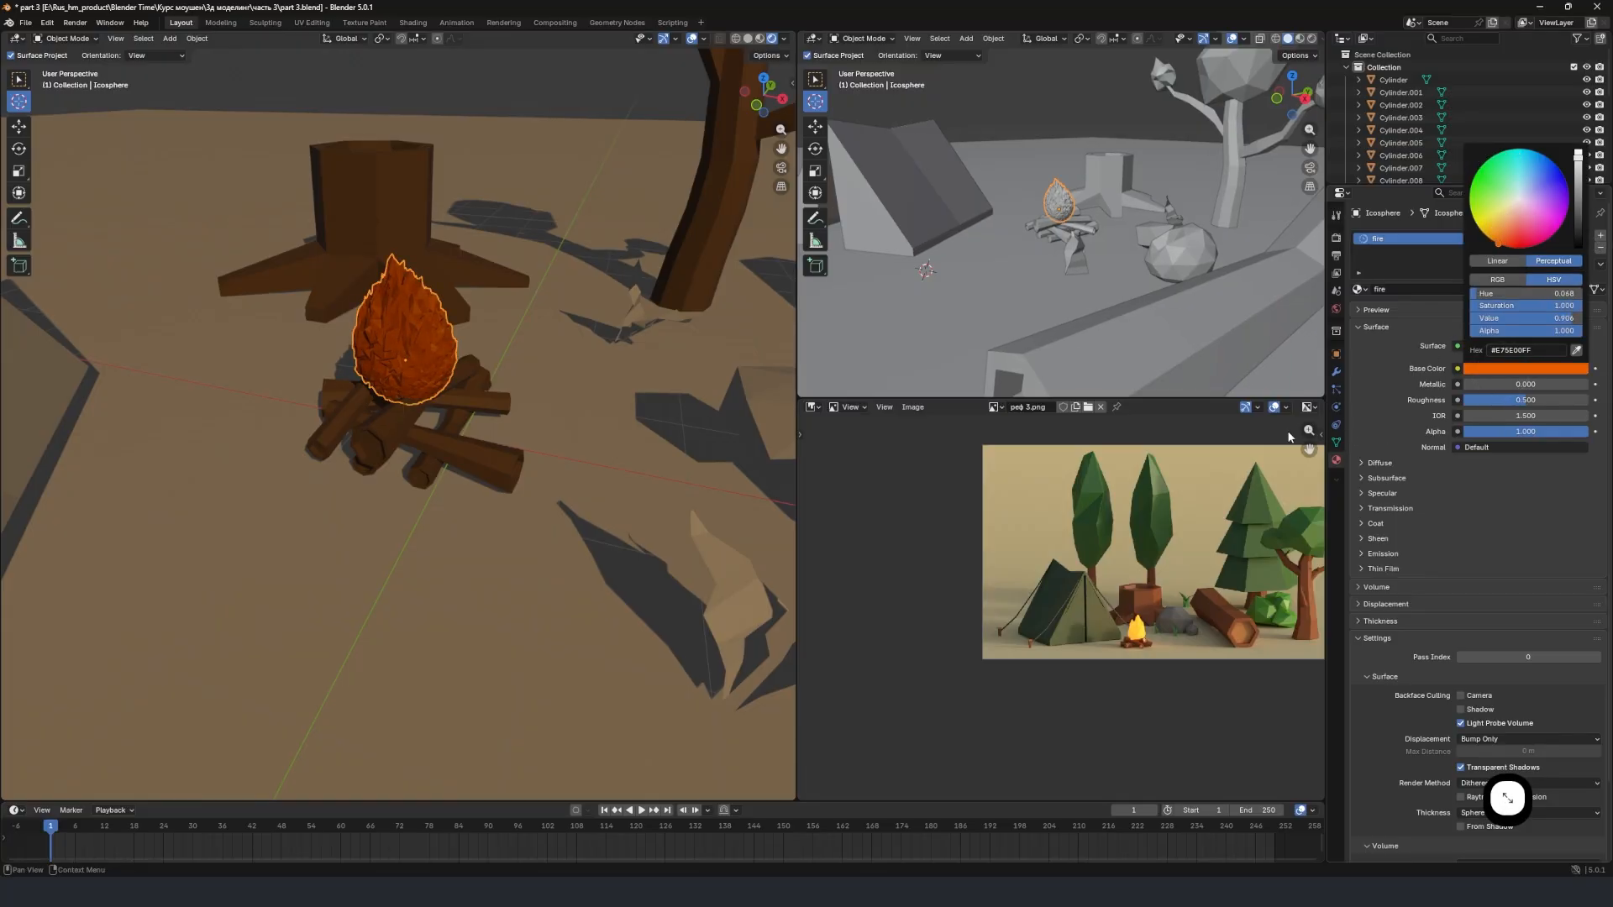
scroll(472, 385, "down", 2)
left_click(1524, 367)
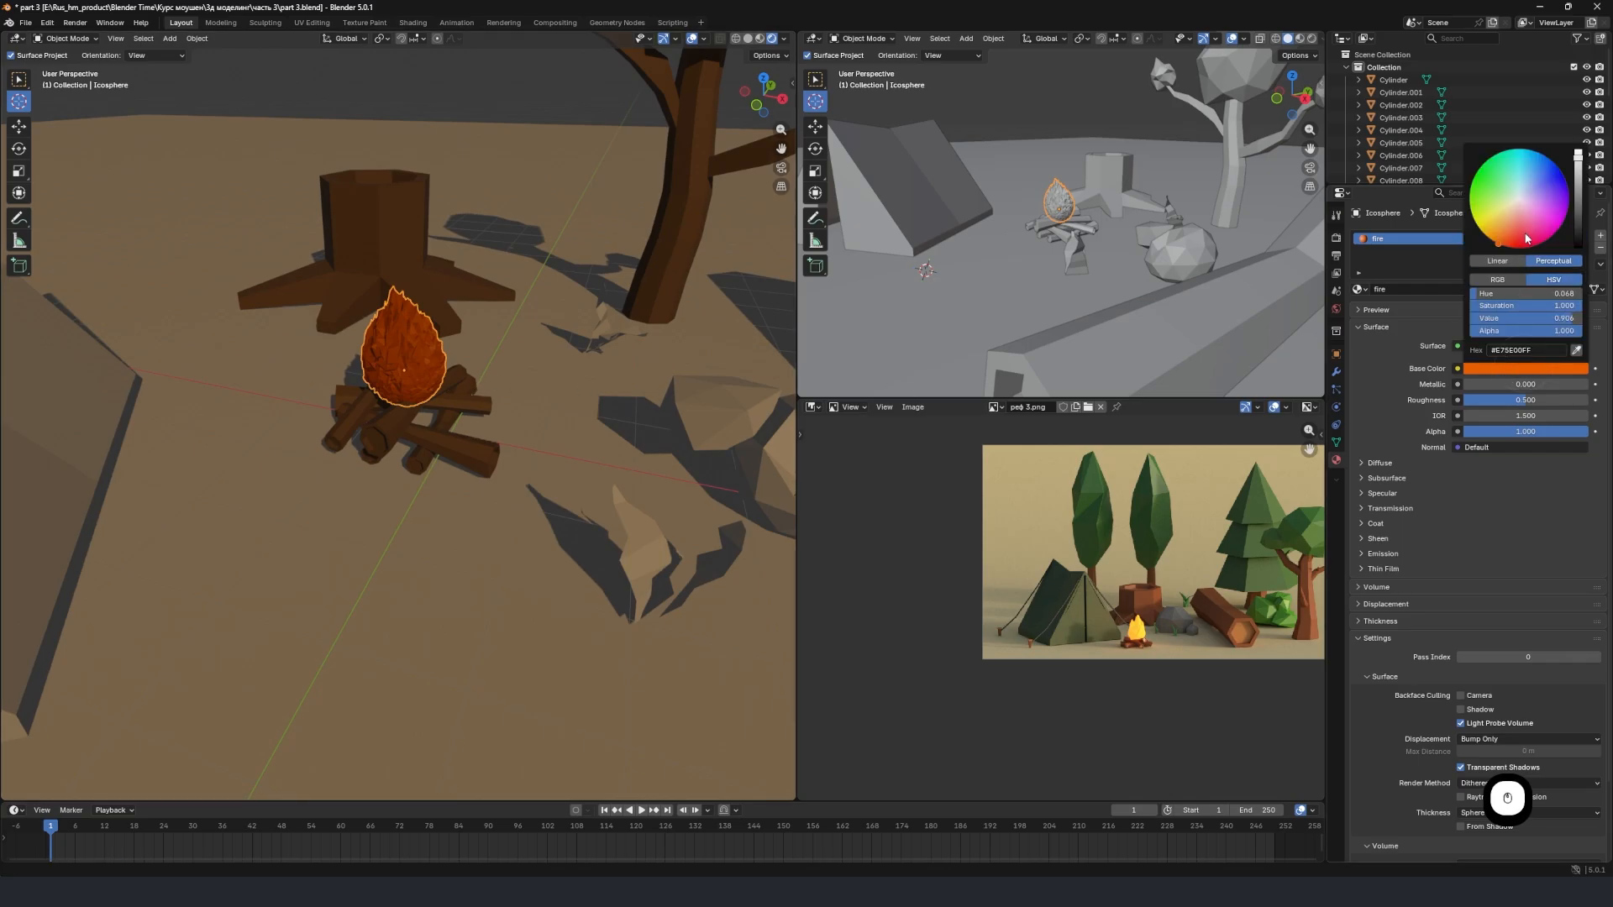
left_click_drag(1494, 241, 1481, 231)
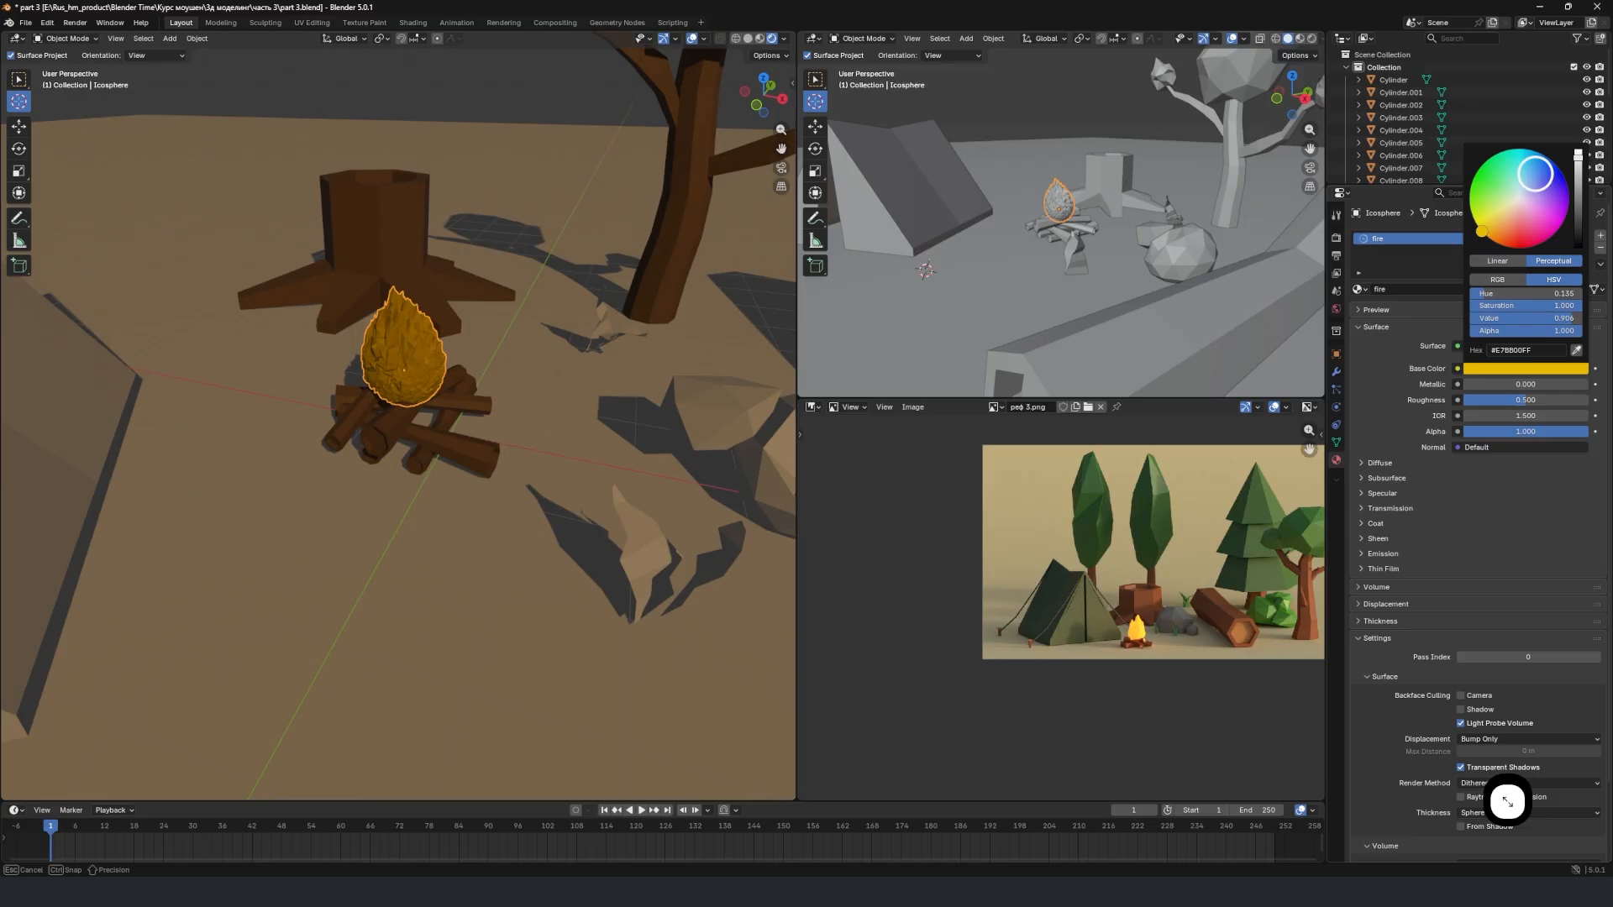
left_click(1578, 151)
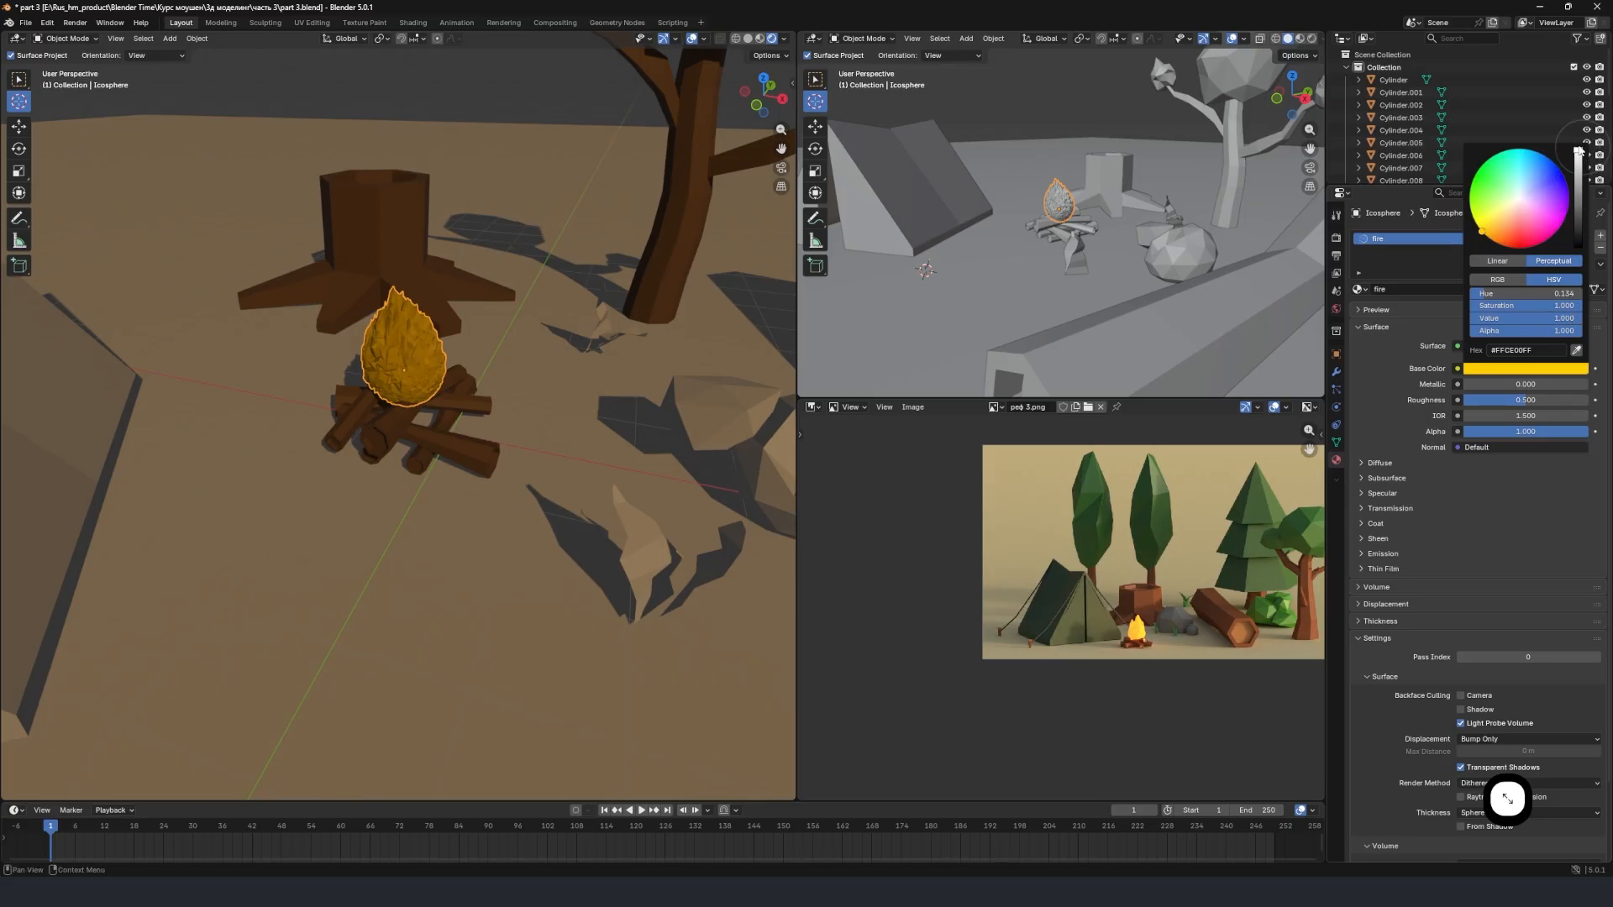
middle_click_drag(593, 356, 515, 382)
scroll(515, 380, "down", 3)
scroll(515, 378, "up", 5)
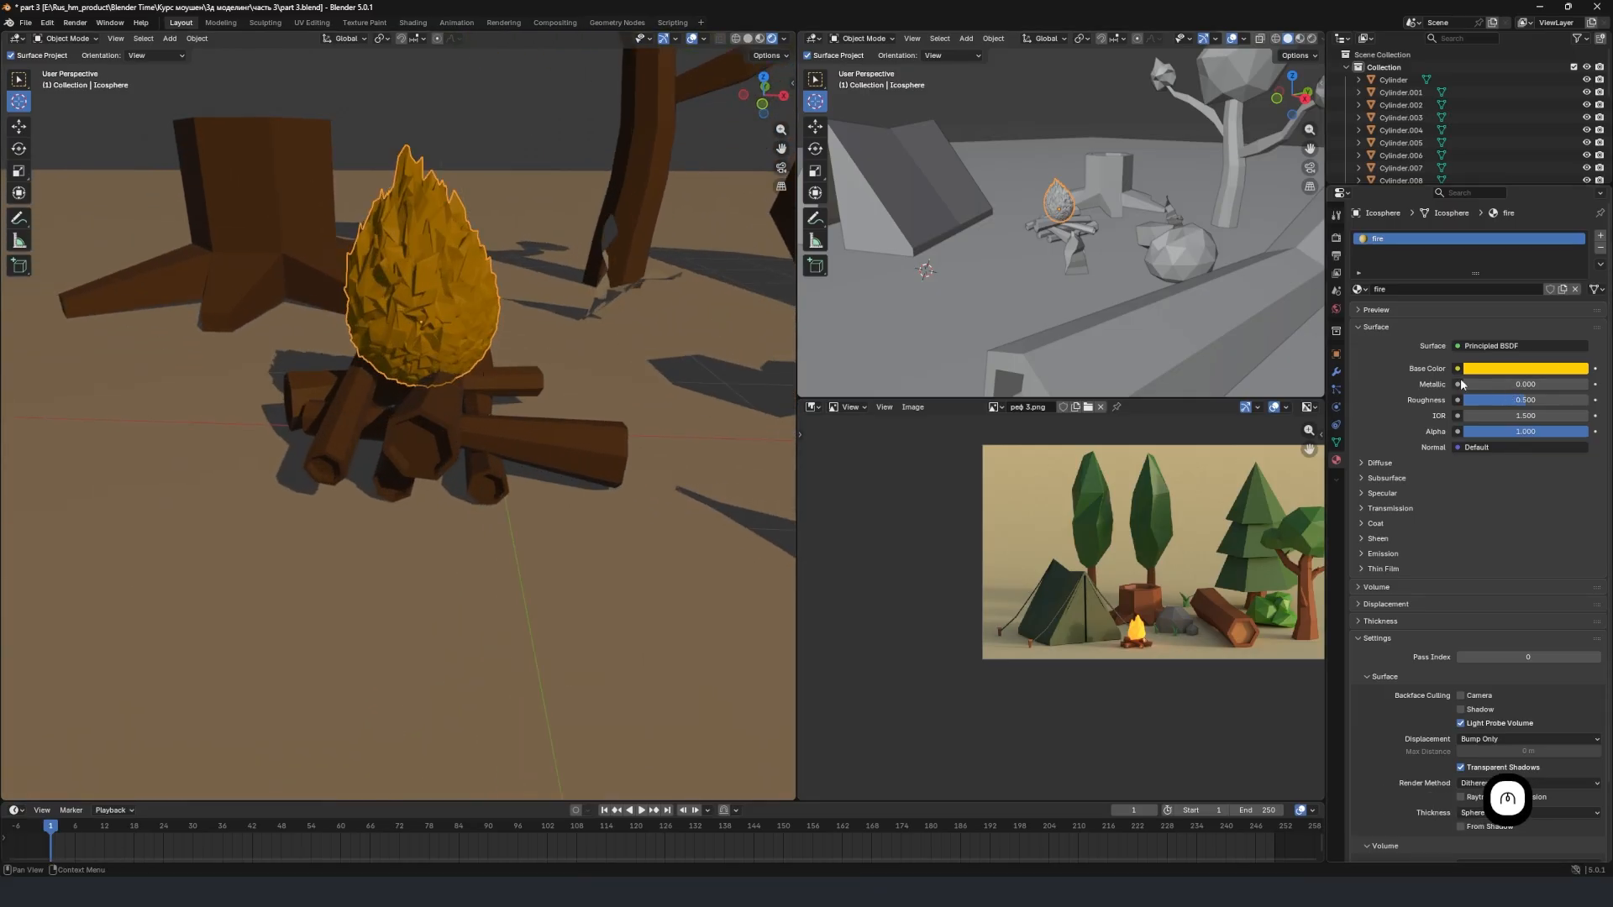
Create a new material named "green palat" on the tent.
scroll(566, 361, "down", 4)
middle_click_drag(566, 361, 651, 352)
left_click(394, 354)
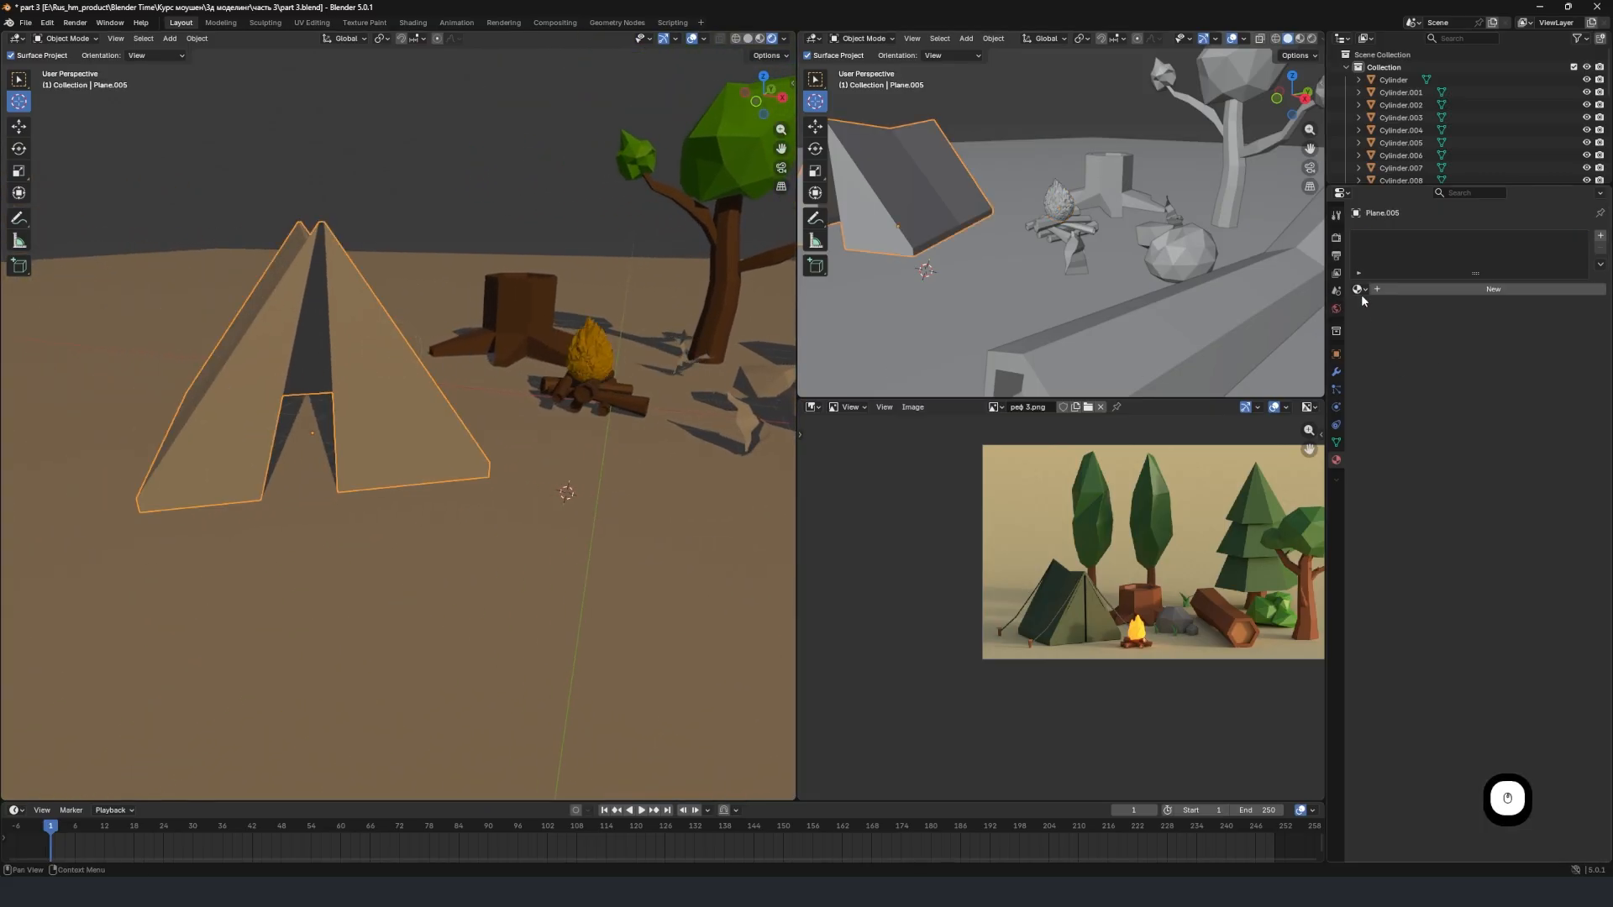
left_click(1432, 289)
left_click(1433, 289)
type("gr")
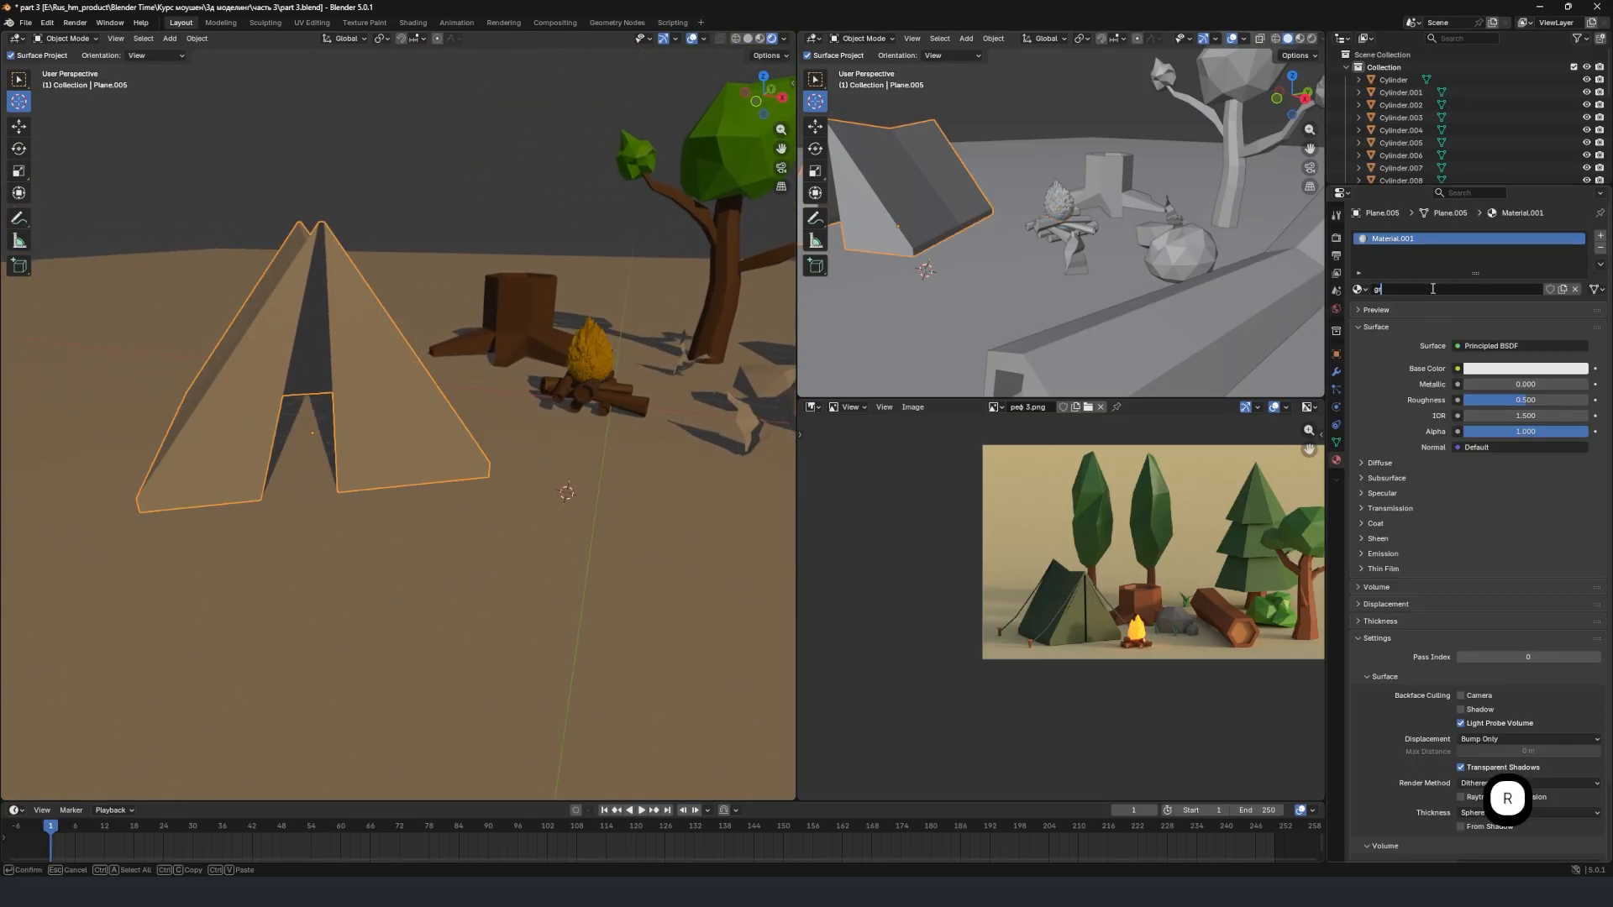
type("een palat")
key("Return")
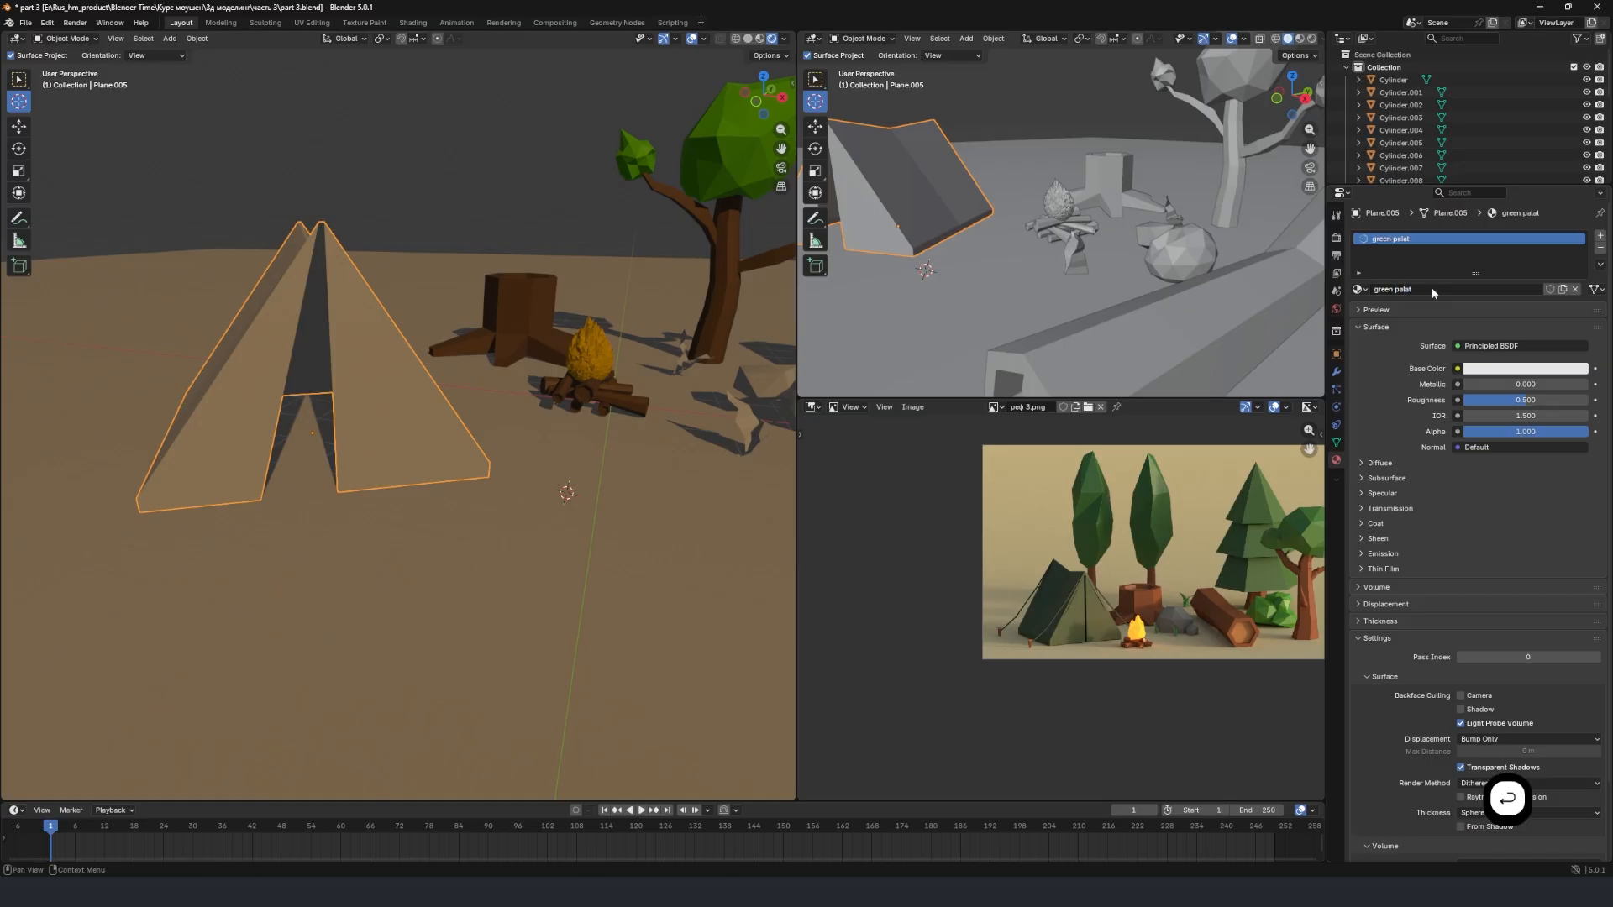
Set the "green palat" material's base color to a muted, darkened green.
left_click(1500, 370)
left_click_drag(1517, 199, 1485, 191)
mouse_move(1578, 155)
left_mouse_down()
mouse_move(1578, 215)
mouse_move(1578, 200)
mouse_move(1503, 200)
left_mouse_up()
mouse_move(503, 457)
middle_mouse_down()
mouse_move(520, 455)
mouse_move(503, 464)
middle_mouse_up()
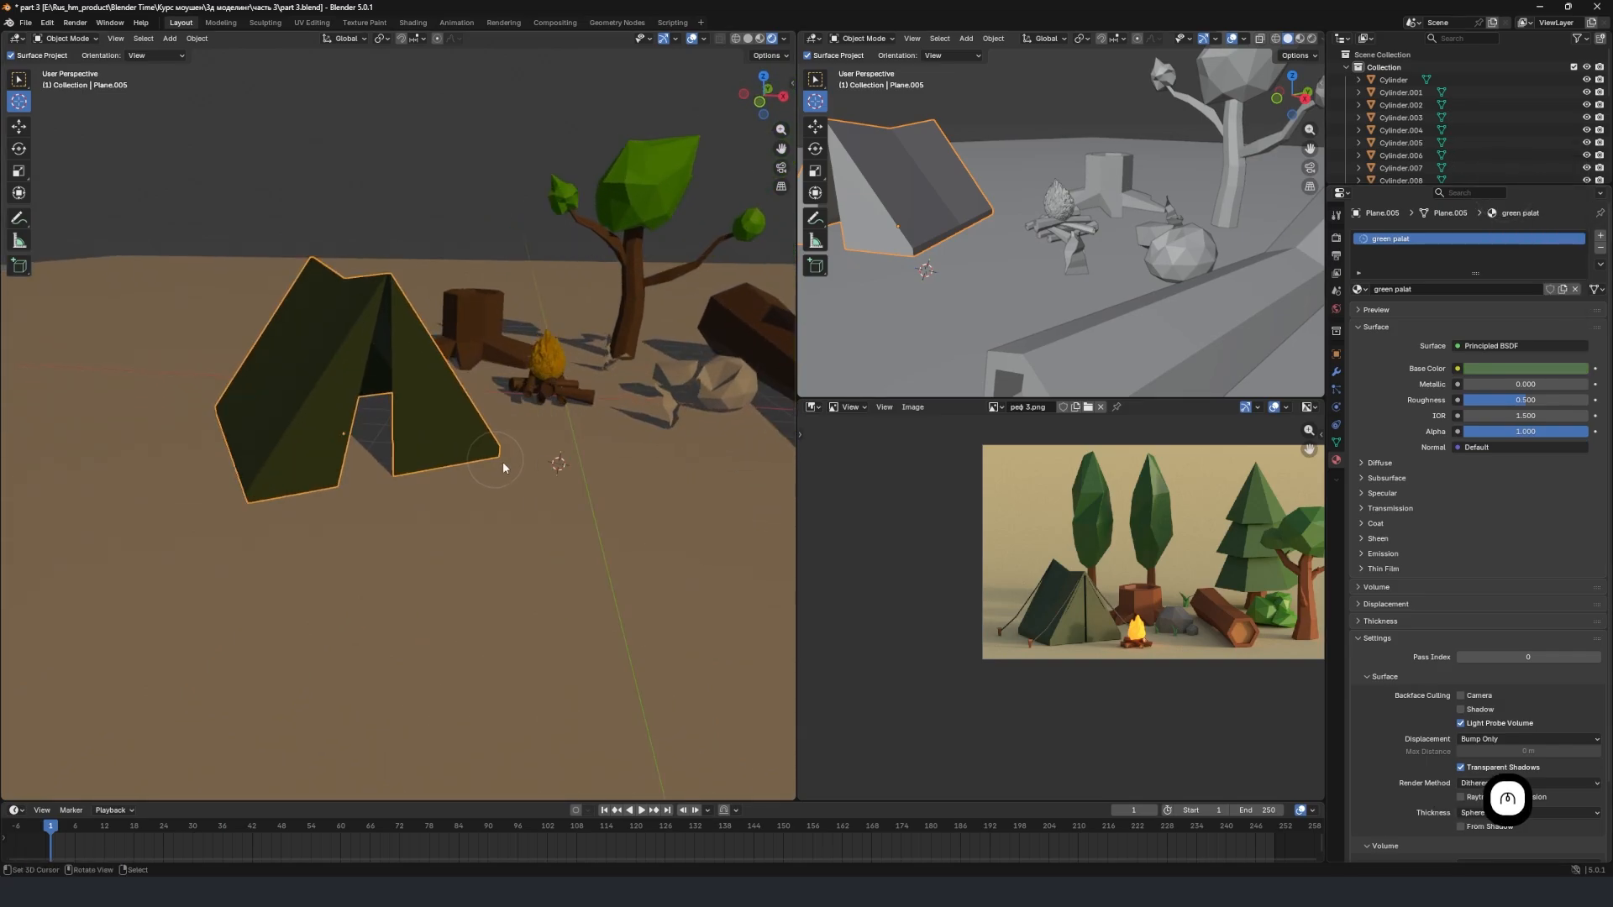
Create a new material named "grey" on the large round boulder and darken its base color to a neutral medium gray.
middle_click_drag(606, 450, 594, 450)
middle_click_drag(594, 450, 415, 449, "shift")
scroll(552, 460, "up", 3)
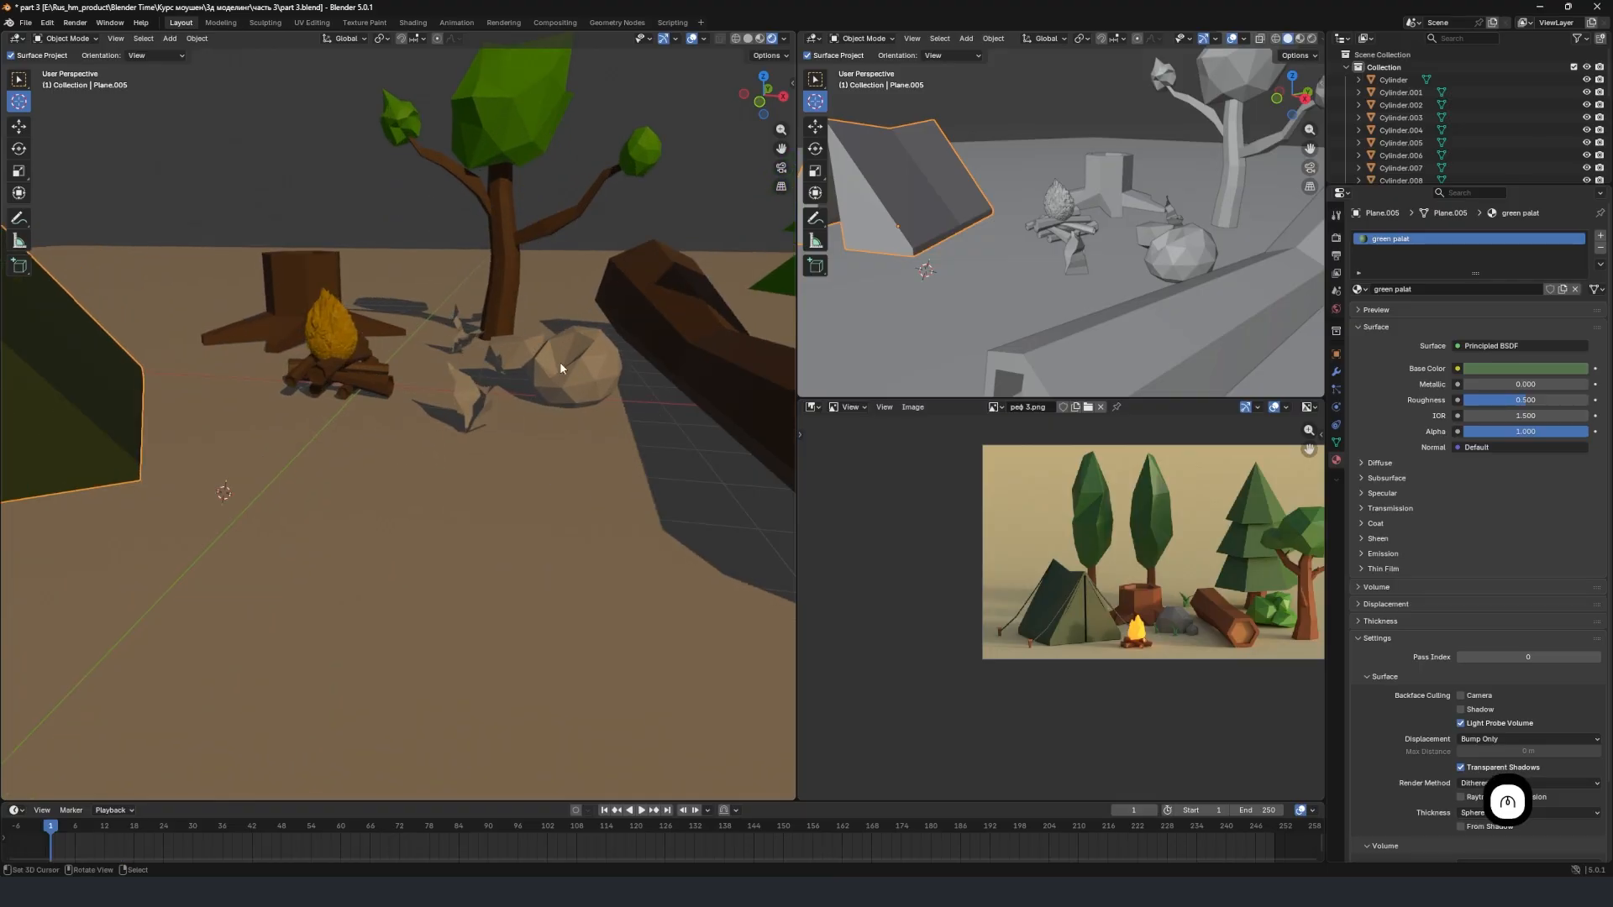
left_click(576, 364)
left_click(1428, 292)
left_click(1448, 290)
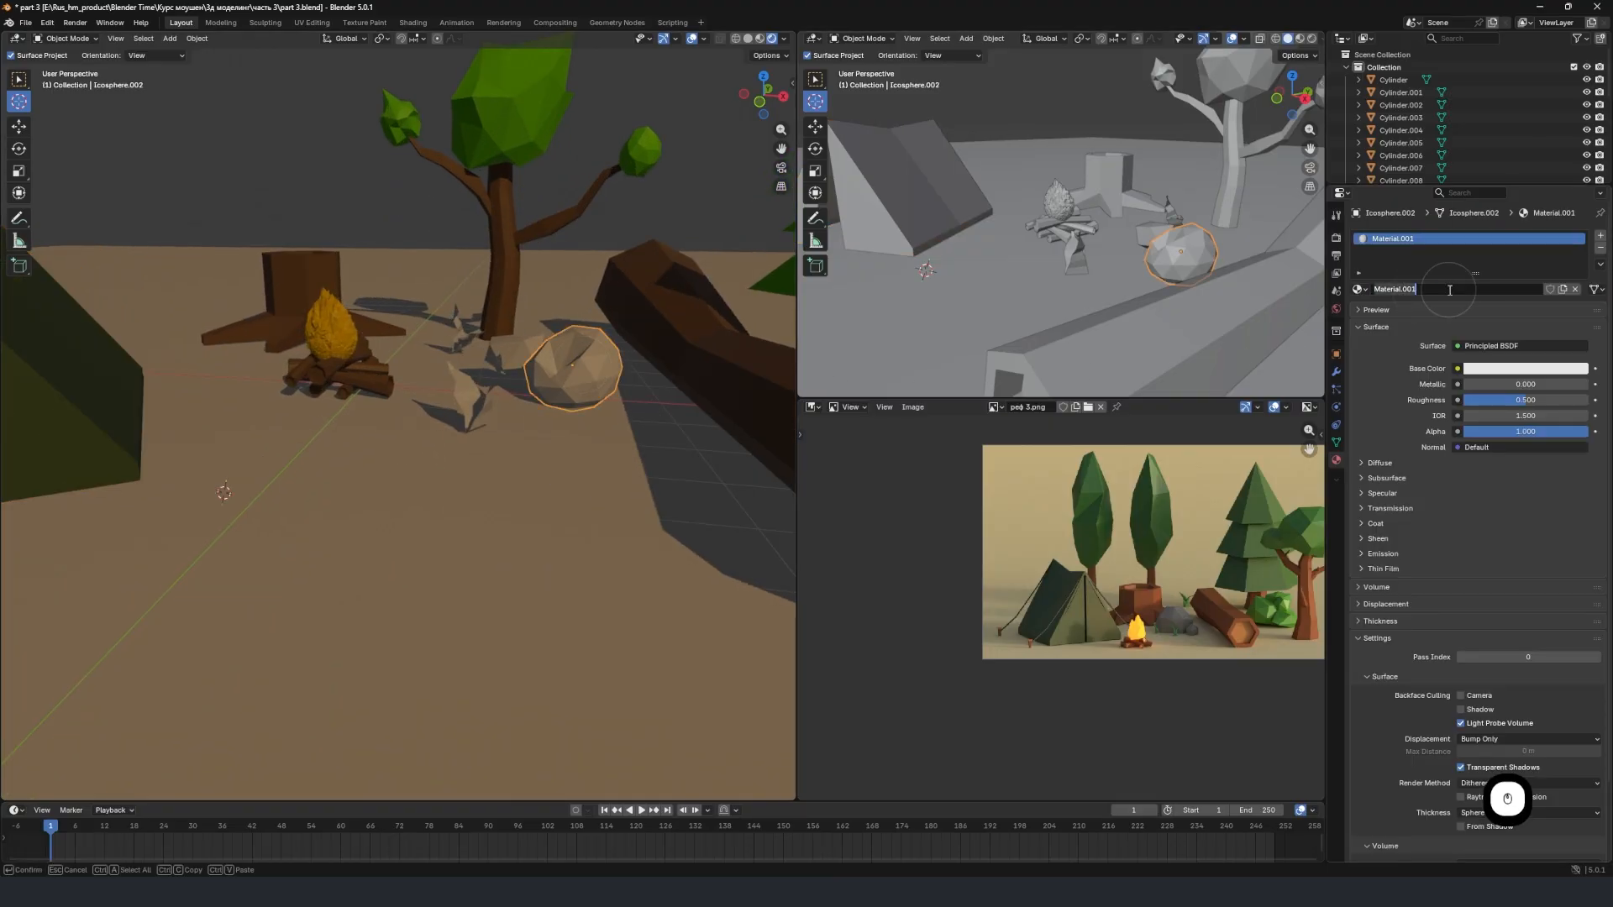
type("grey")
key("Return")
left_click(1525, 369)
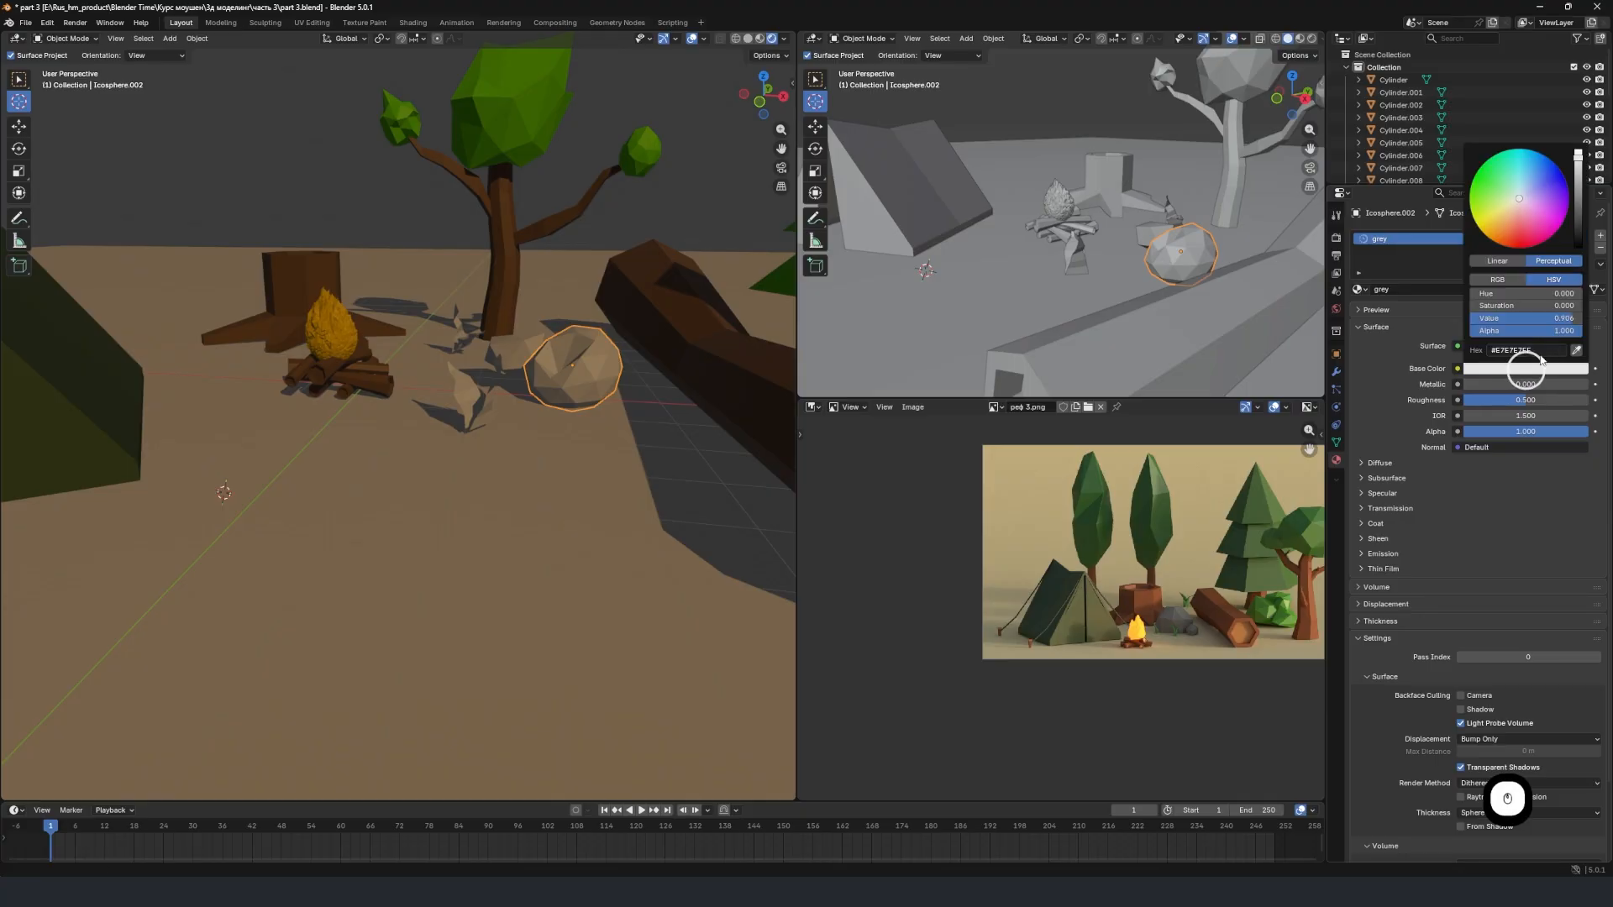
left_click_drag(1574, 186, 1579, 186)
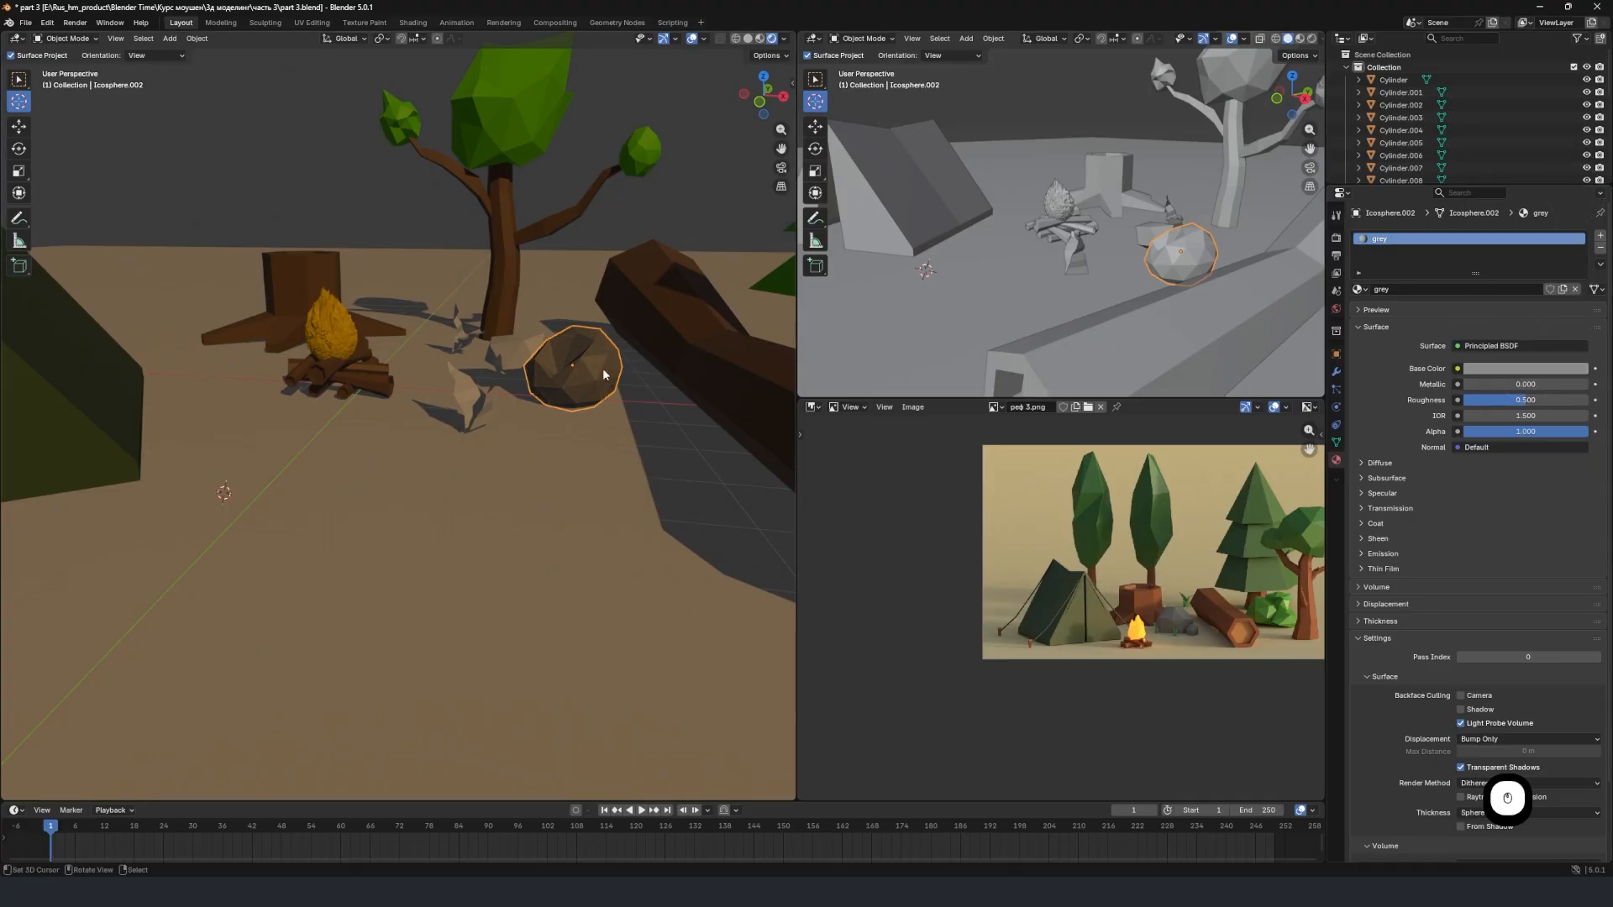
Assign the existing "grey" material to the smaller rock beside the round boulder.
right_click(518, 363)
left_click(1360, 291)
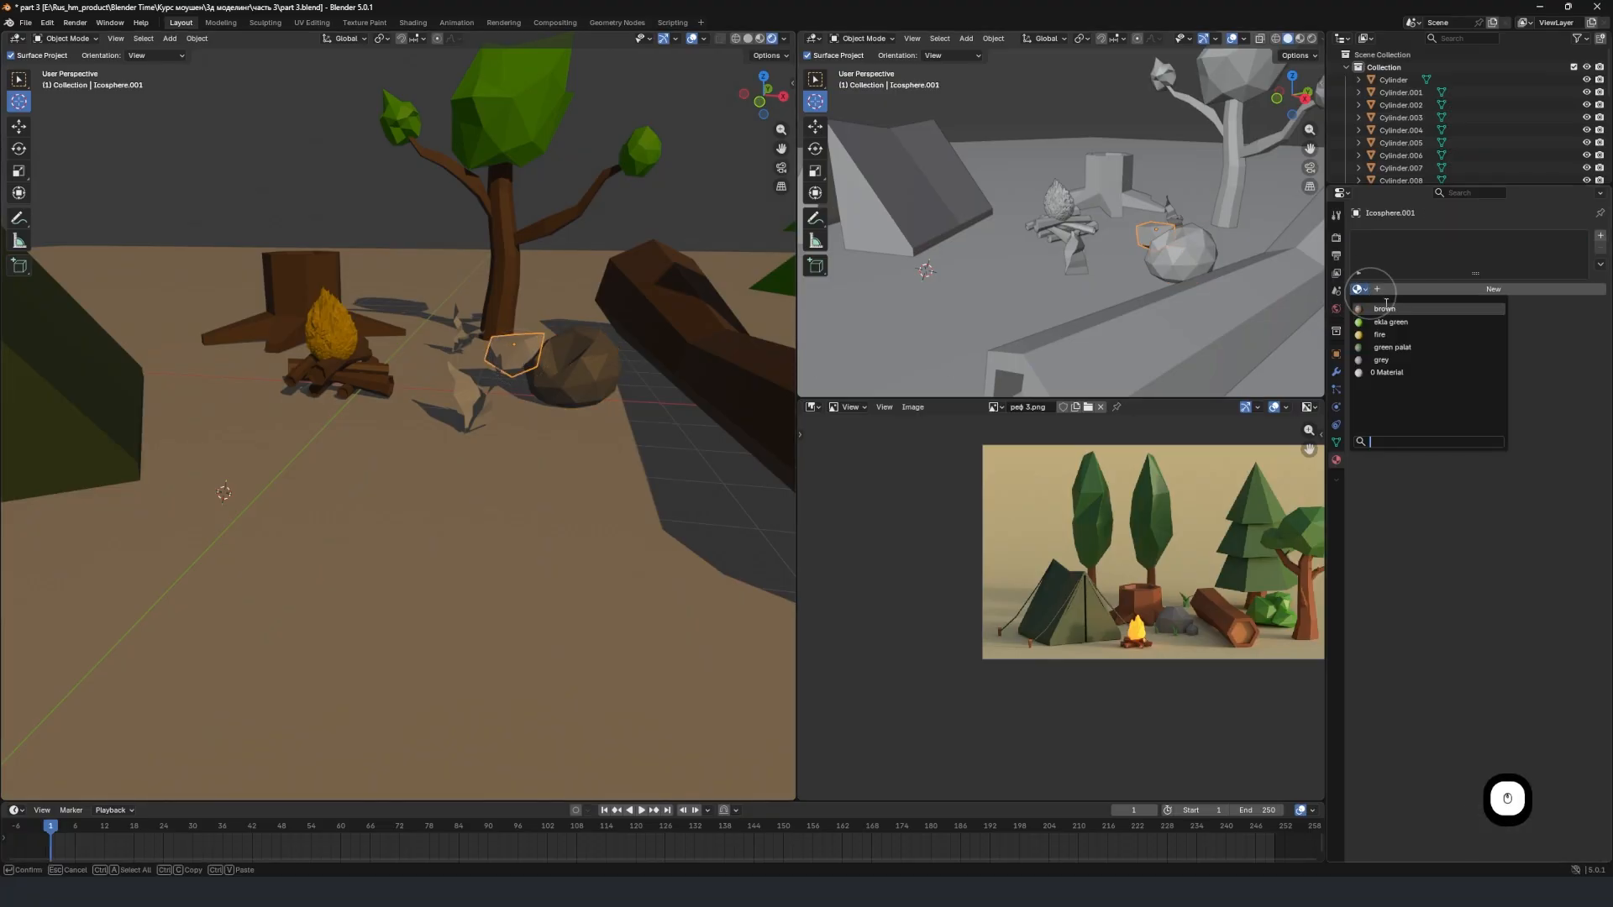
left_click(1395, 360)
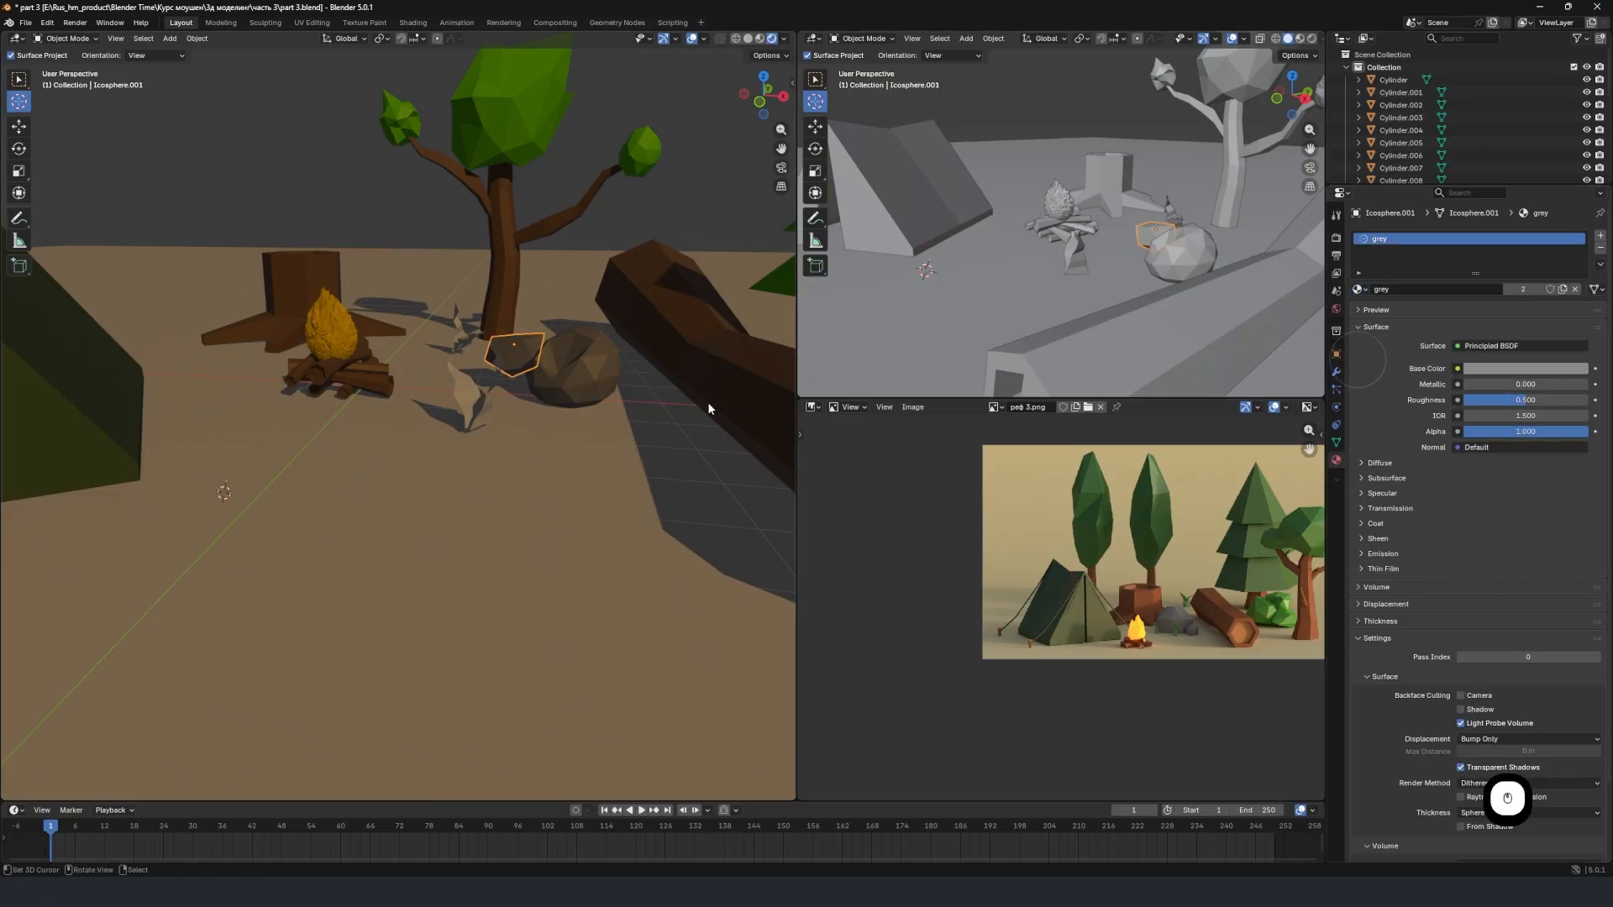
Assign the "ekla green" material to both leaves of the small plant in front of the rocks.
right_click(462, 405)
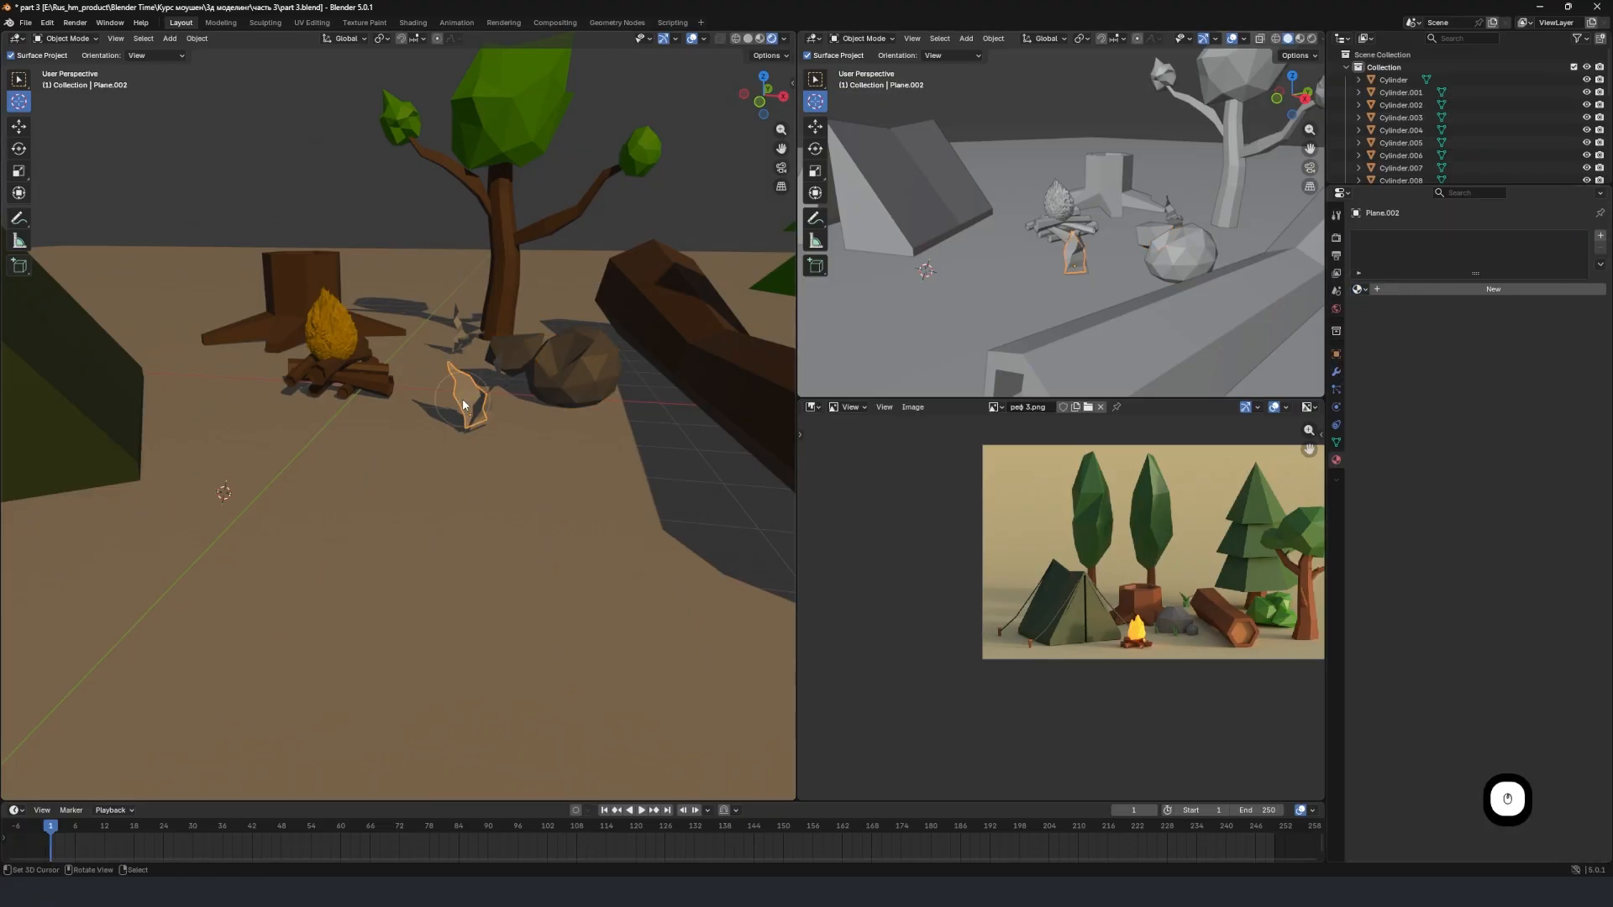
left_click(1361, 291)
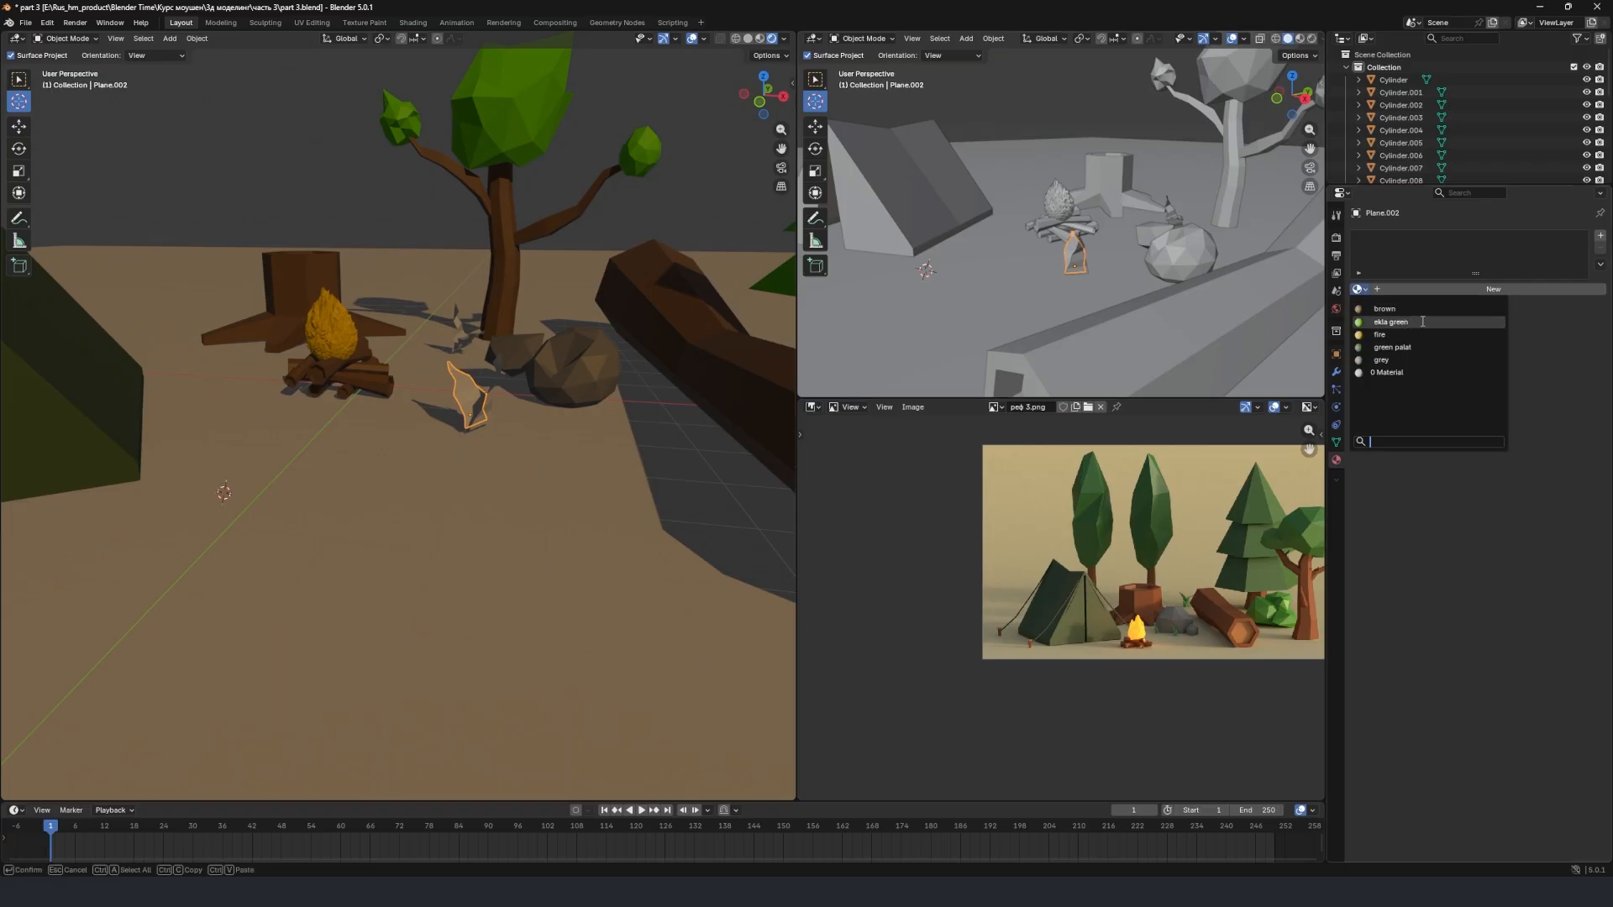
left_click(1421, 322)
right_click(496, 397)
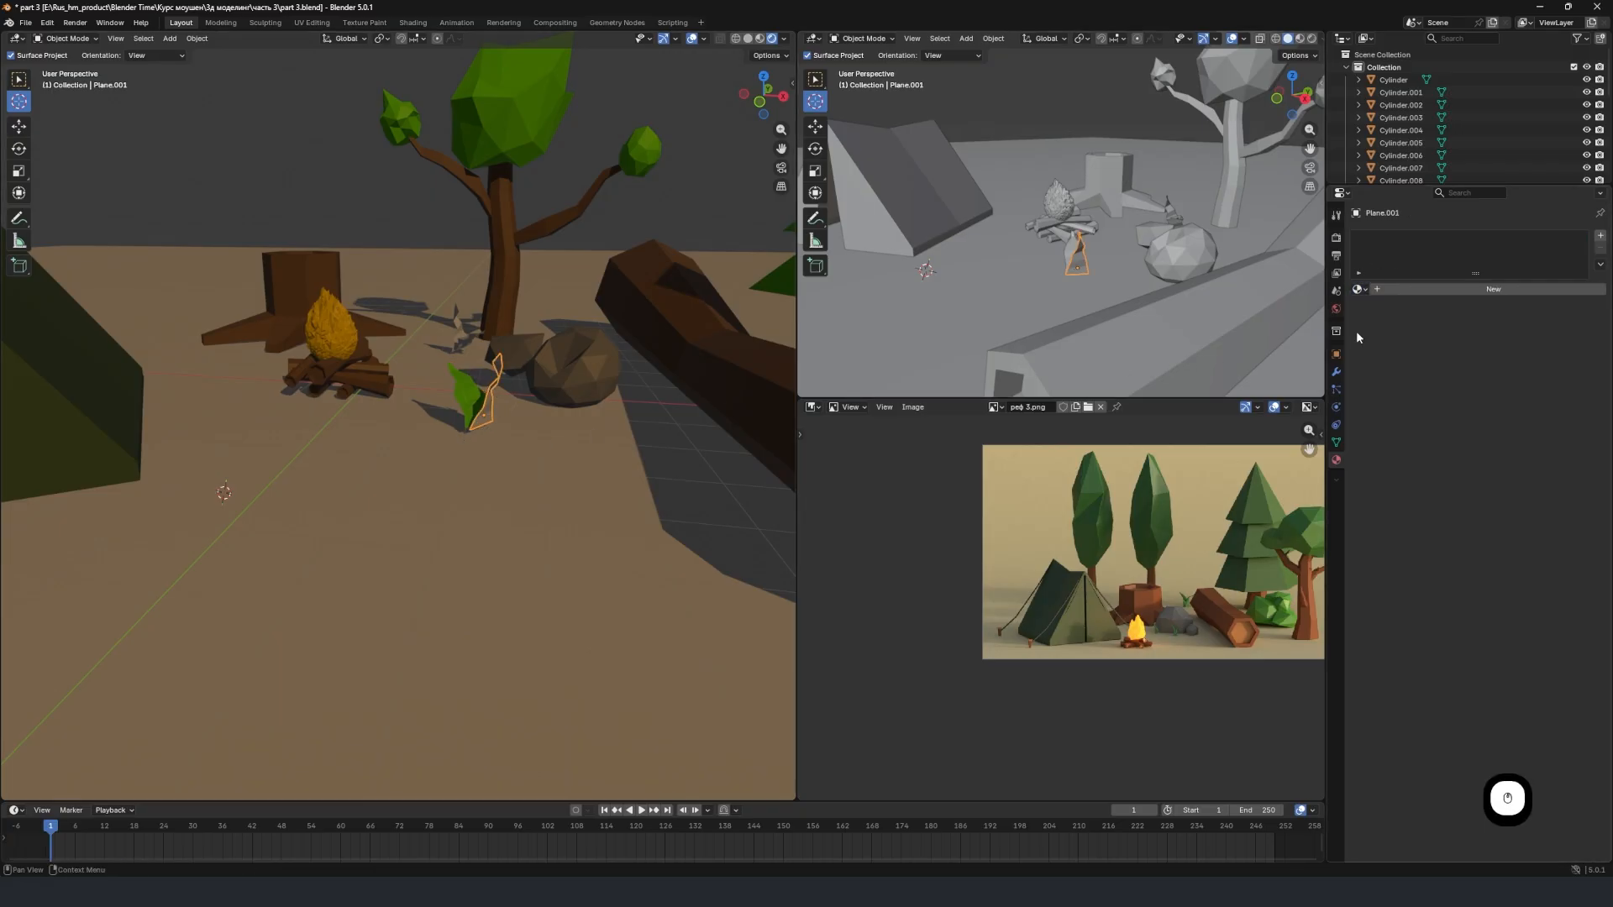
left_click(1361, 291)
left_click(1392, 322)
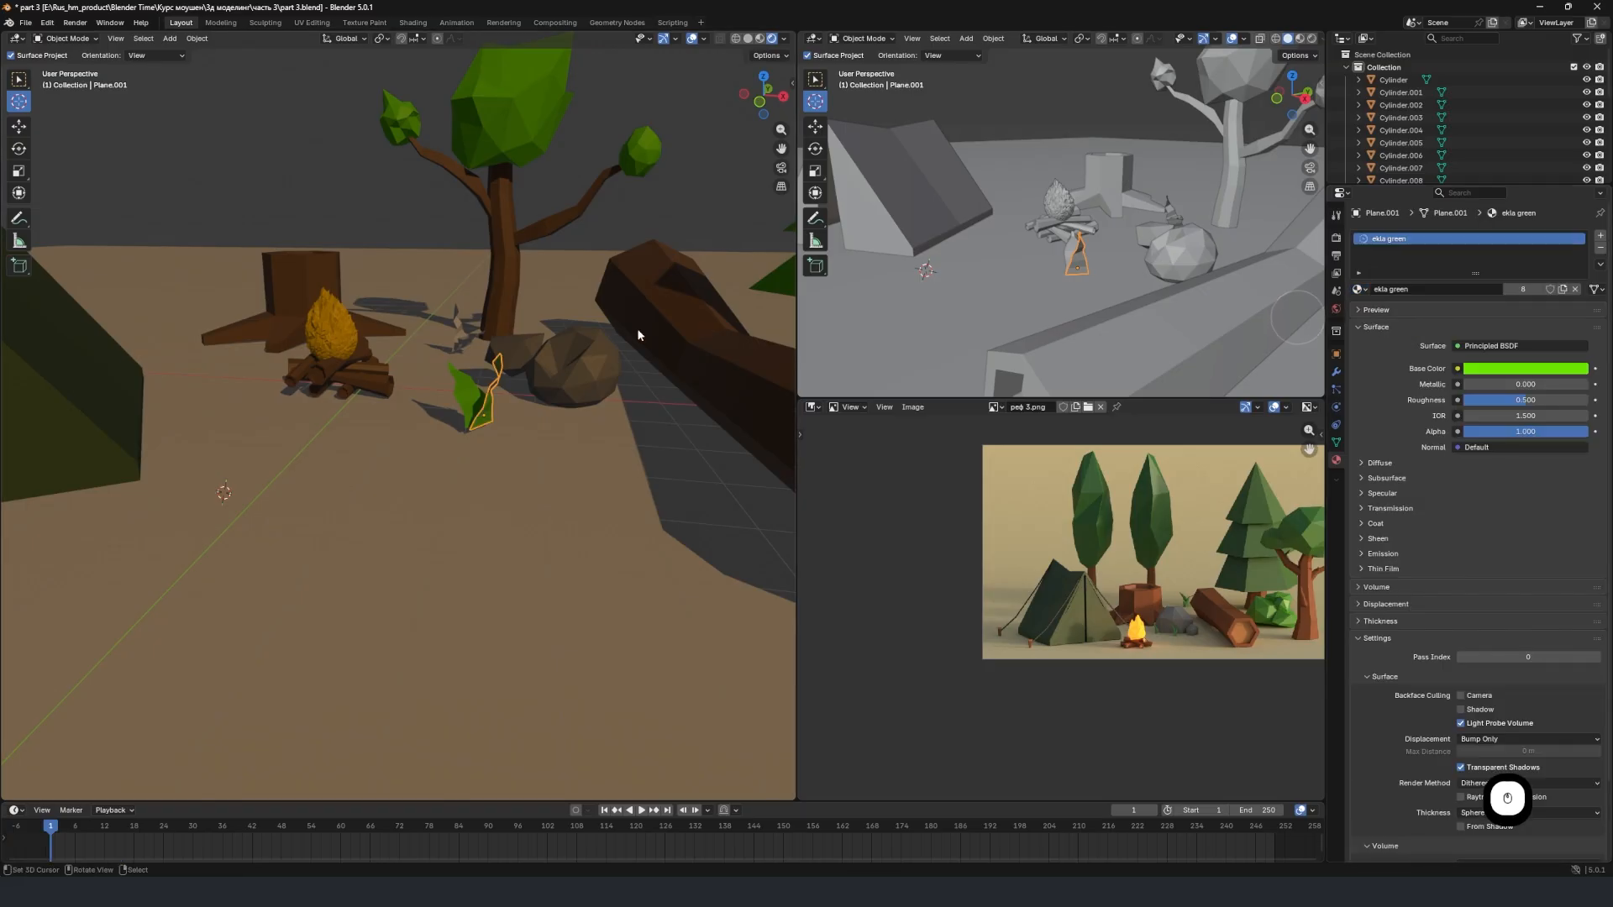
Assign the "ekla green" material to the two uncolored leaves of the plant behind the smaller rock.
right_click(471, 336)
left_click(1361, 291)
left_click(1392, 322)
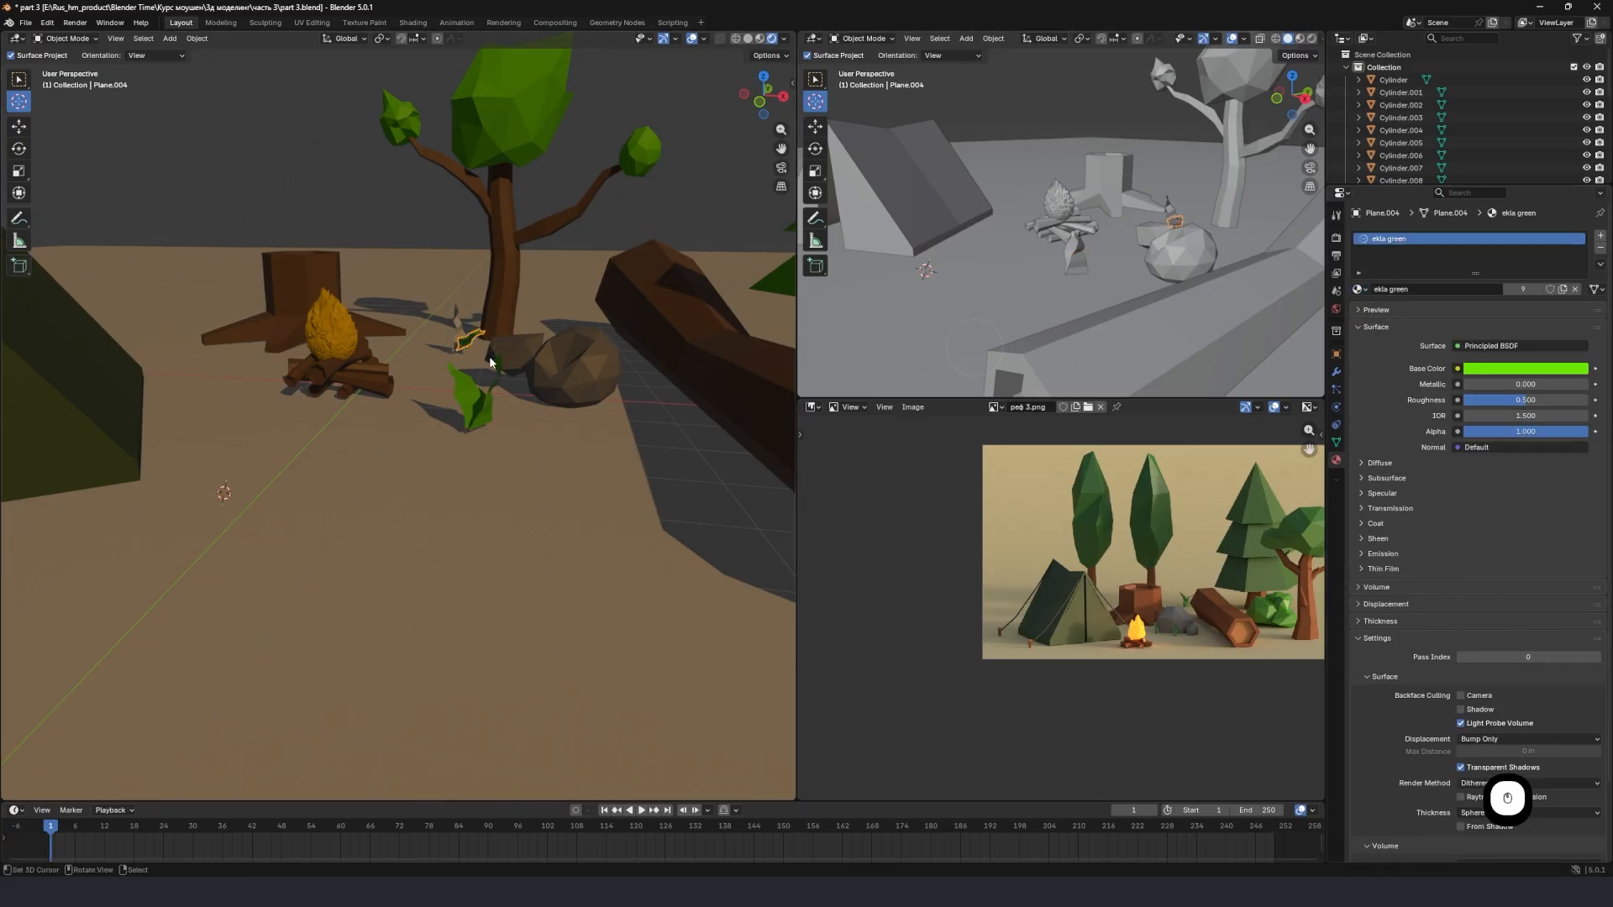
right_click(462, 332)
left_click(1360, 290)
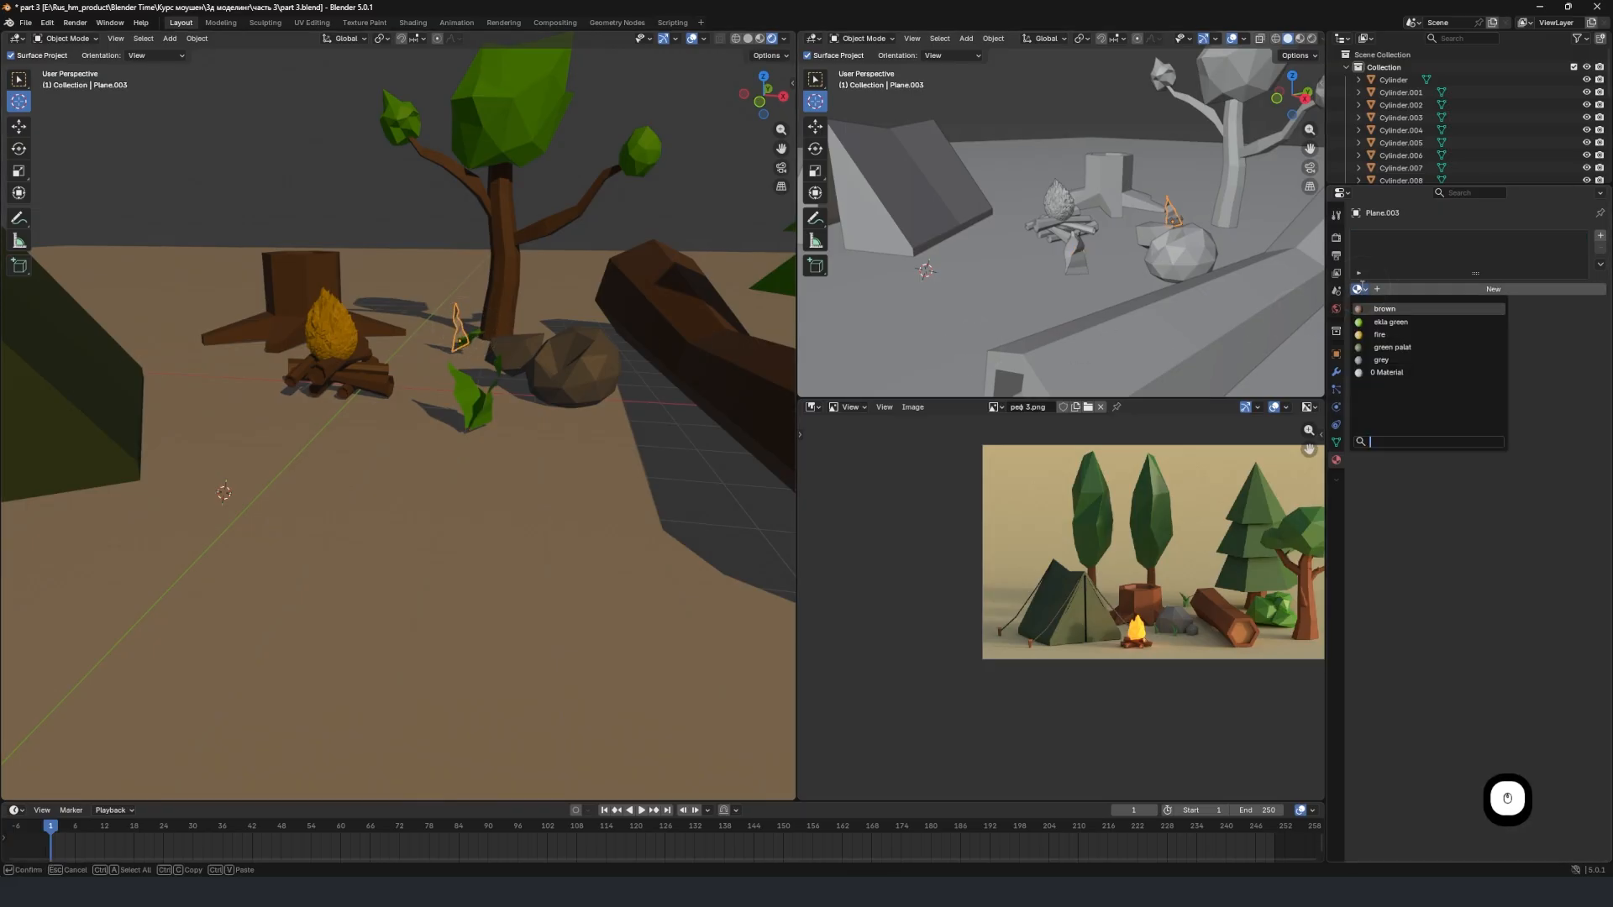
left_click(1391, 321)
Lower the large fallen log about 0.36 m along the Z axis toward the ground.
middle_click_drag(504, 395, 464, 378)
scroll(481, 405, "down", 3)
left_click(525, 360)
key("g")
key("z")
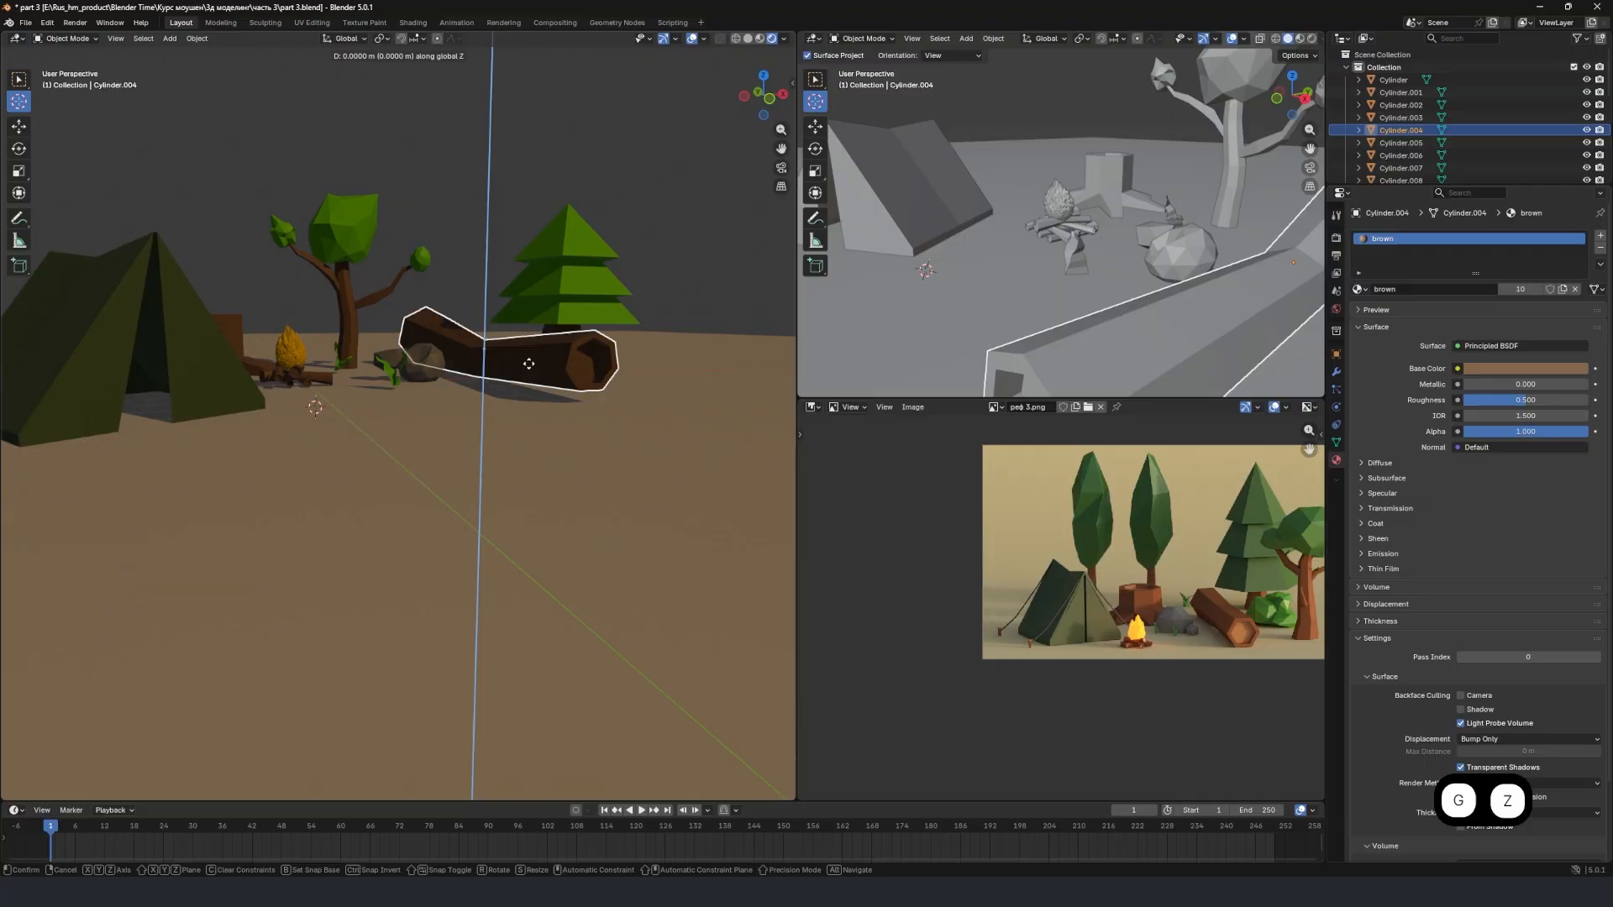
left_click(475, 472)
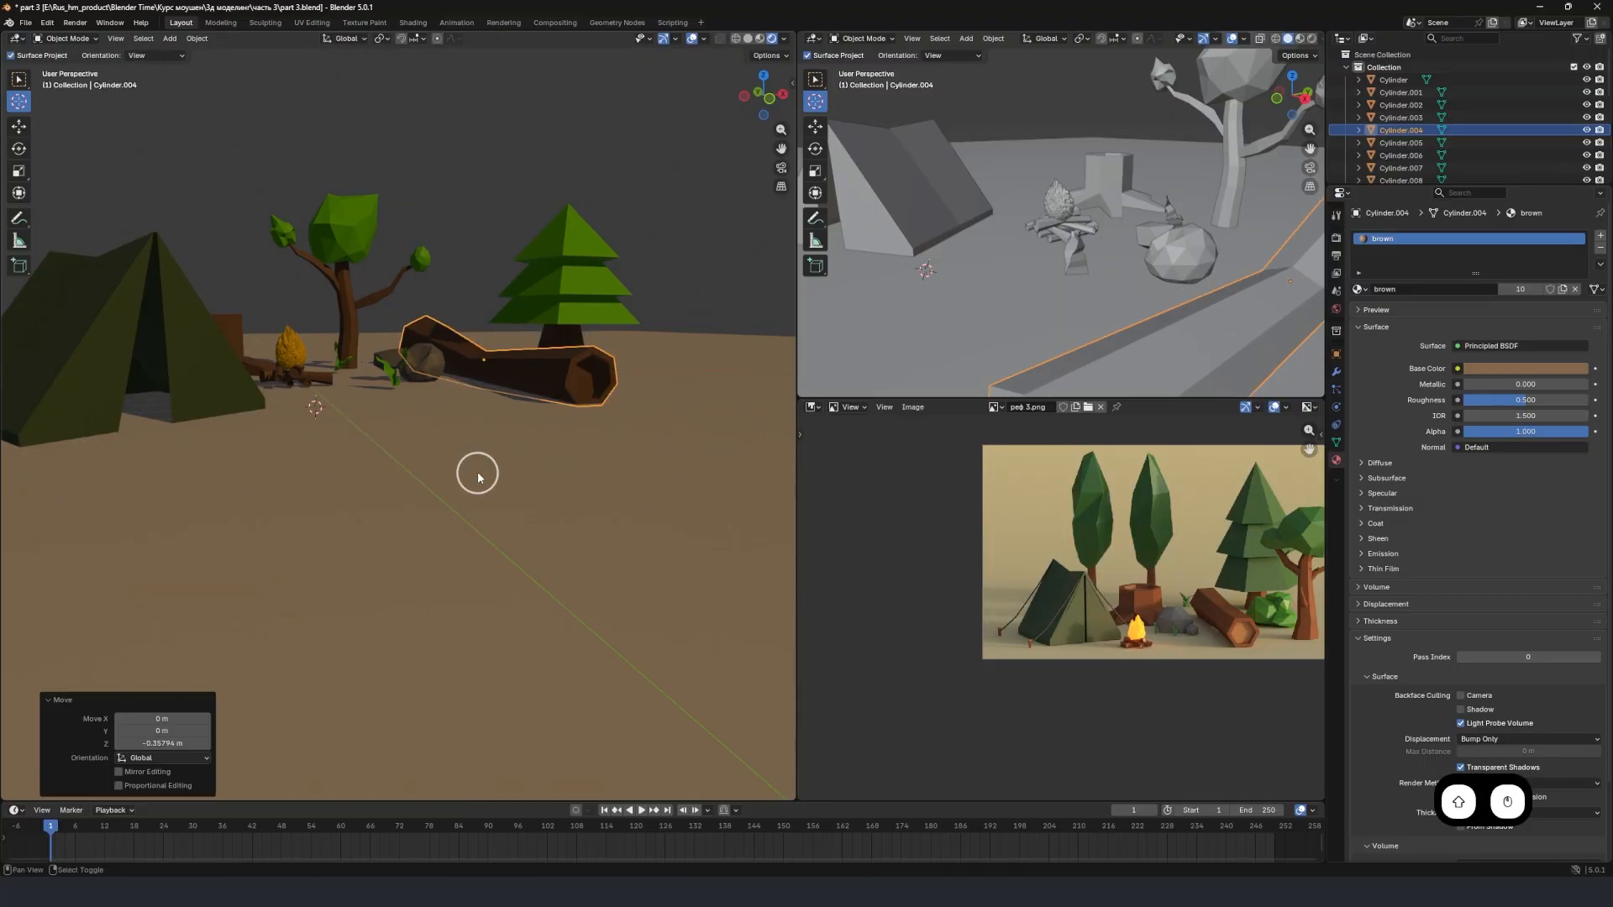
Select both leaves of the front plant and lower them about 0.16 m along the Z axis.
middle_click_drag(471, 471, 583, 422)
scroll(554, 424, "up", 3)
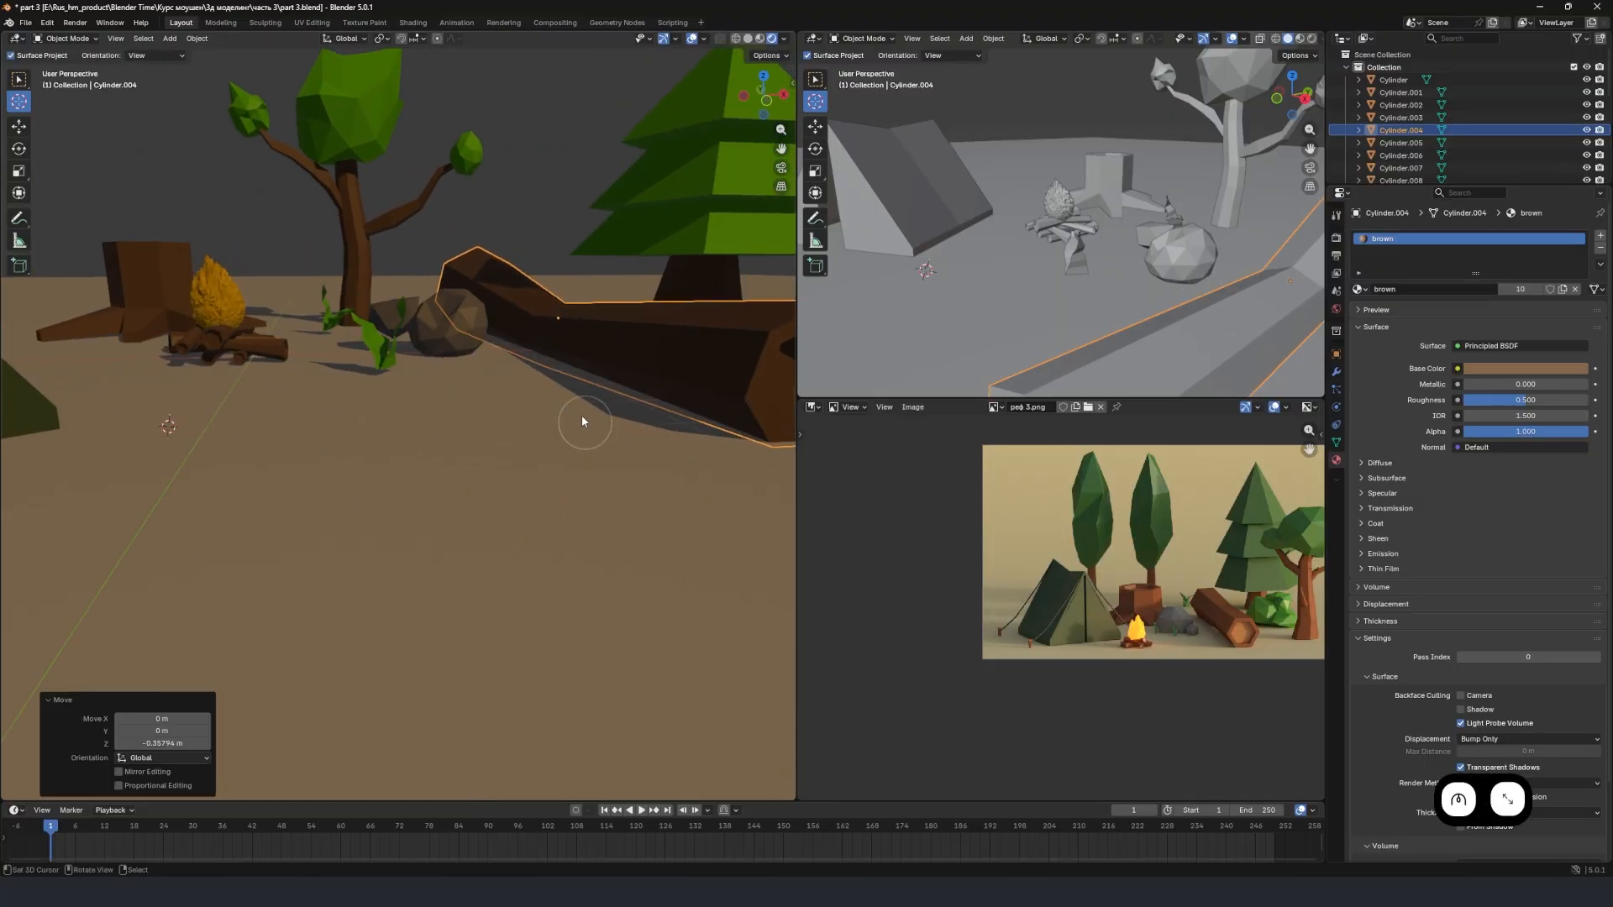
middle_click_drag(523, 325, 575, 364)
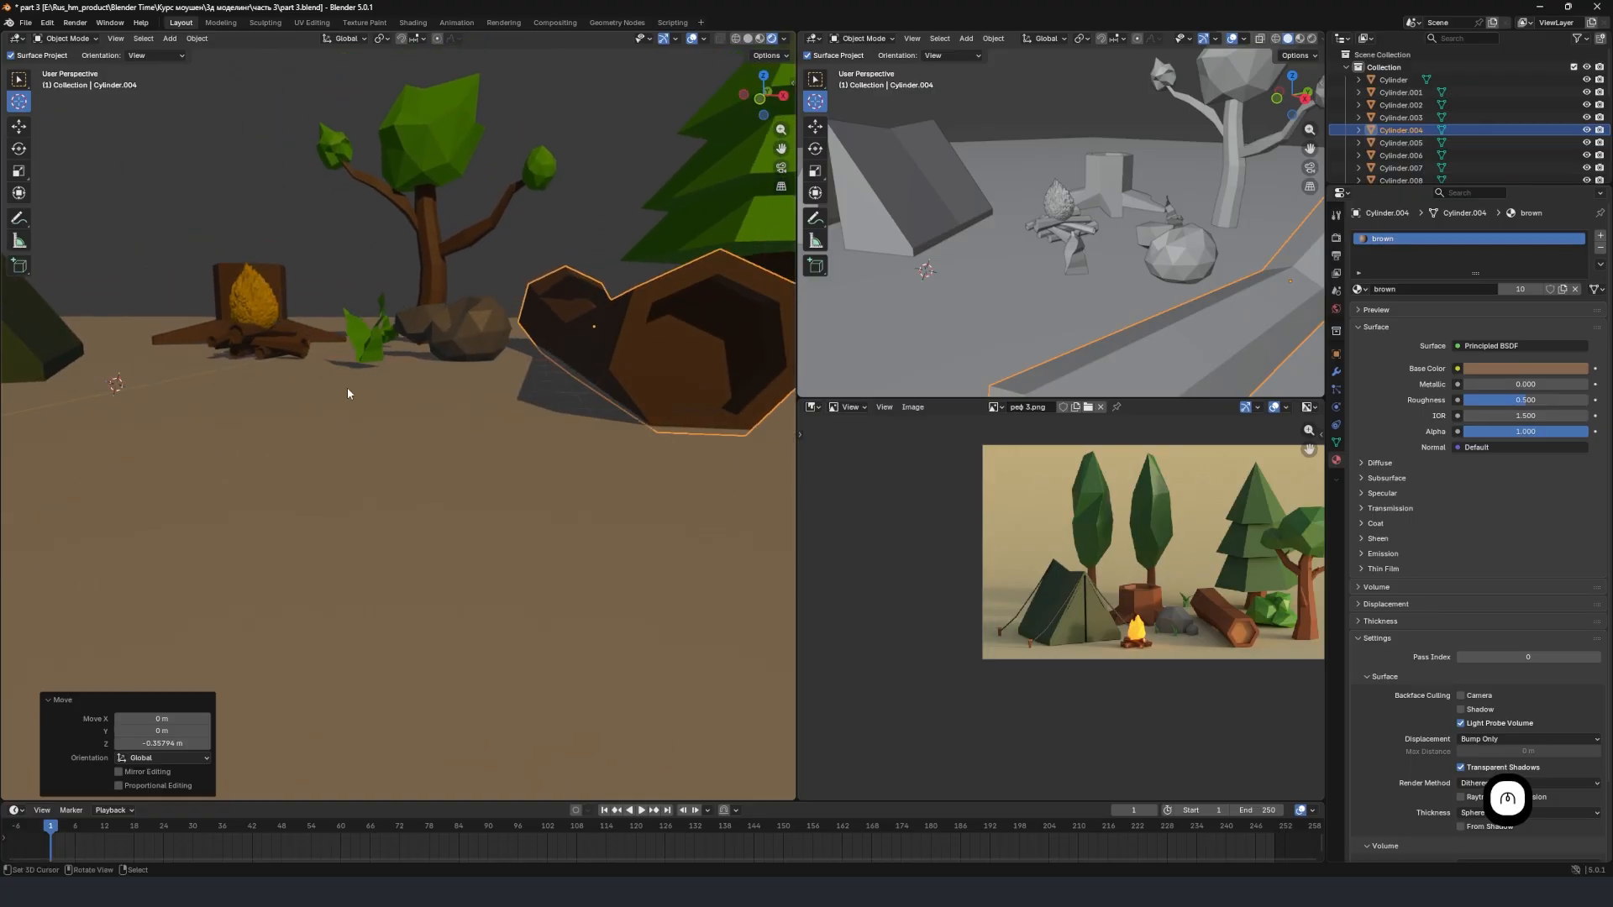
middle_click_drag(349, 392, 394, 425)
scroll(394, 424, "up", 2)
left_click(417, 382)
key("g")
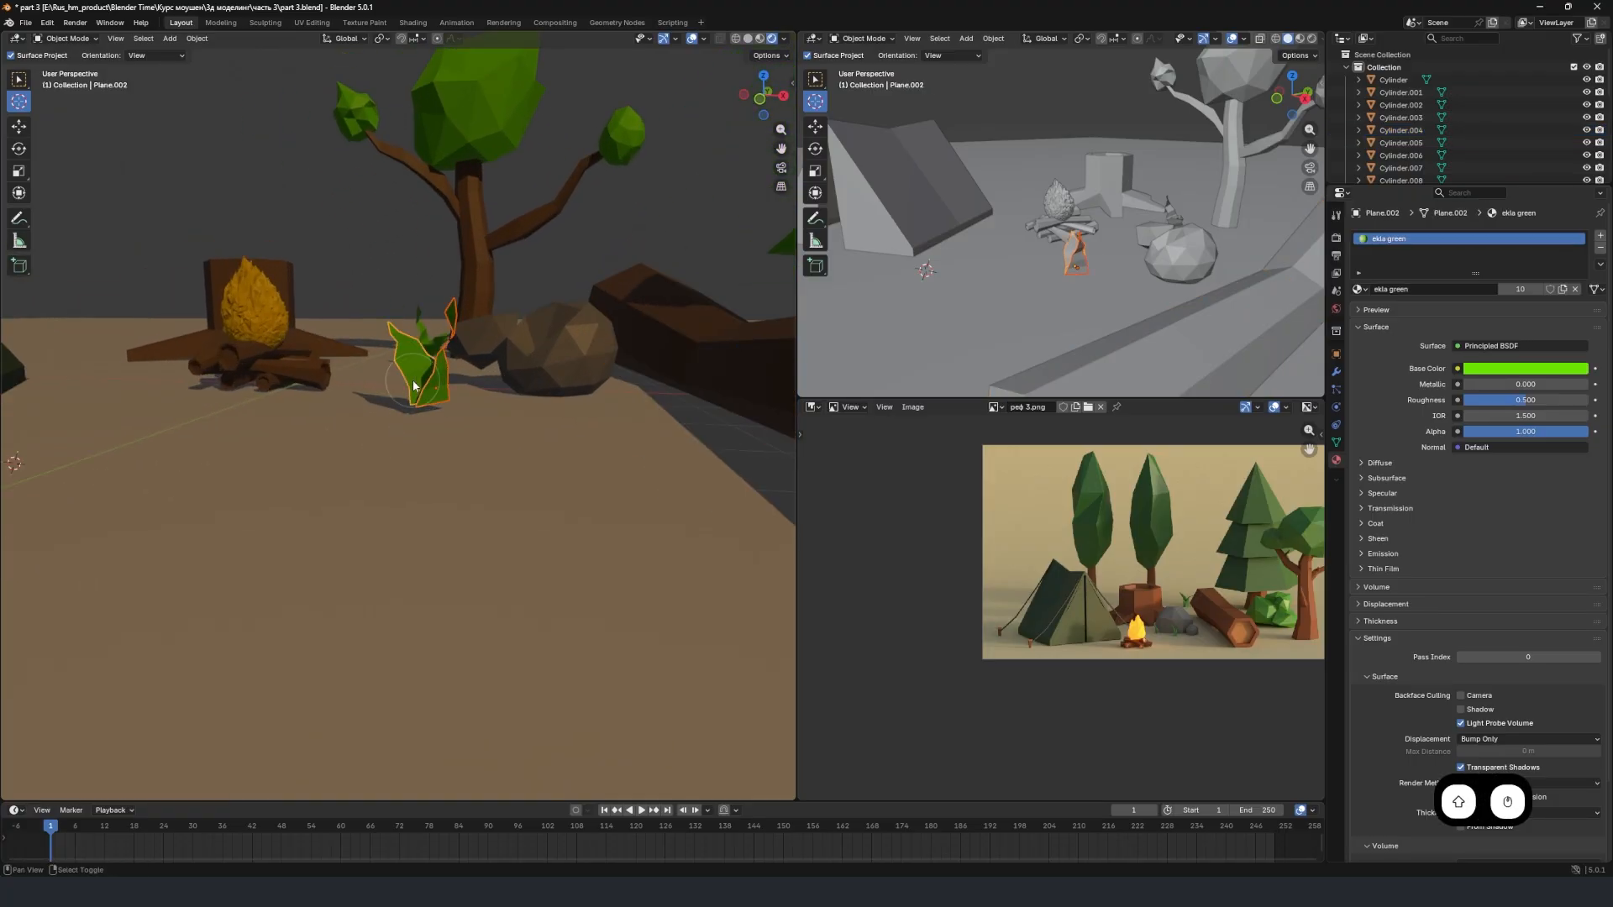
key("z")
left_click(436, 410)
Select the large ground plane beneath the campsite and enter Edit Mode on it.
scroll(422, 408, "down", 3)
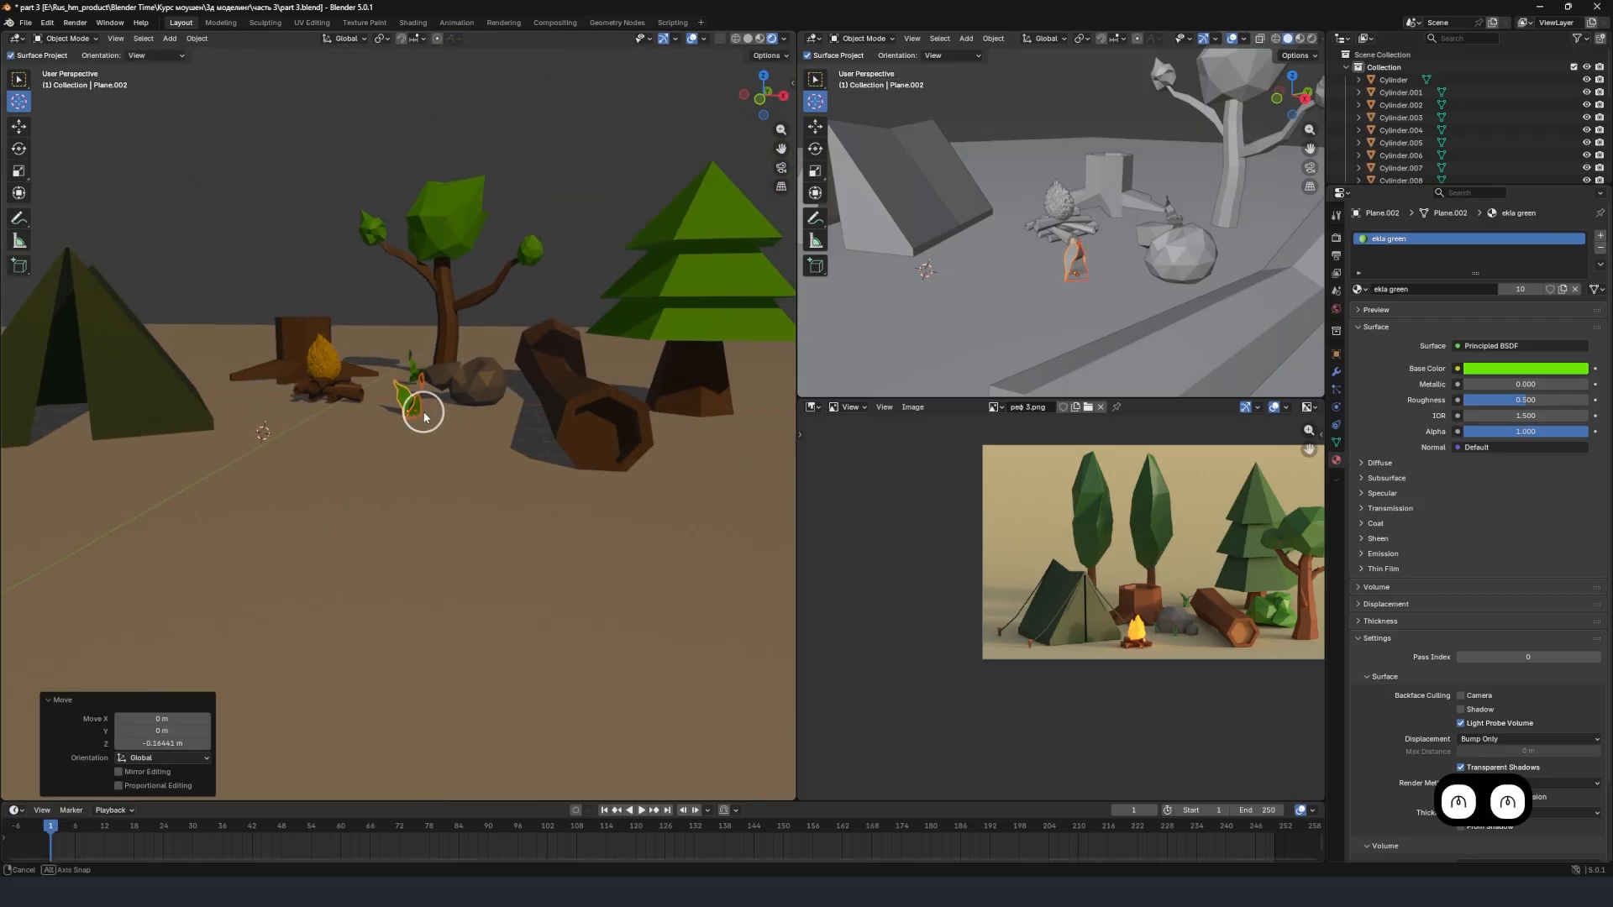
scroll(431, 413, "down", 4)
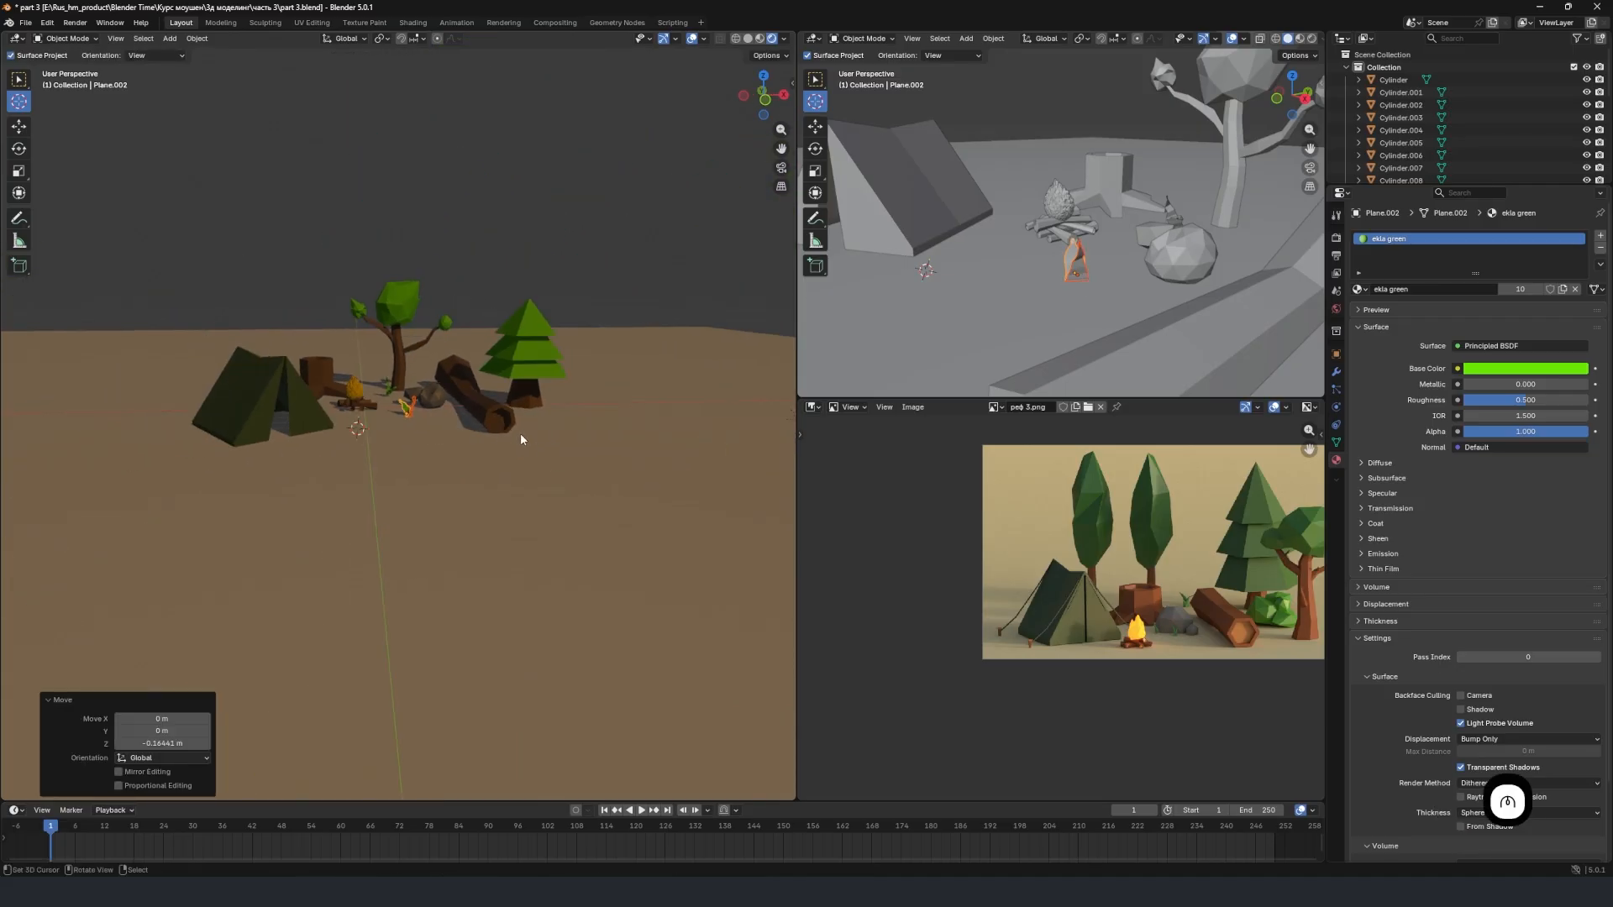
middle_click_drag(451, 422, 524, 445)
scroll(389, 436, "down", 3)
scroll(483, 416, "down", 4)
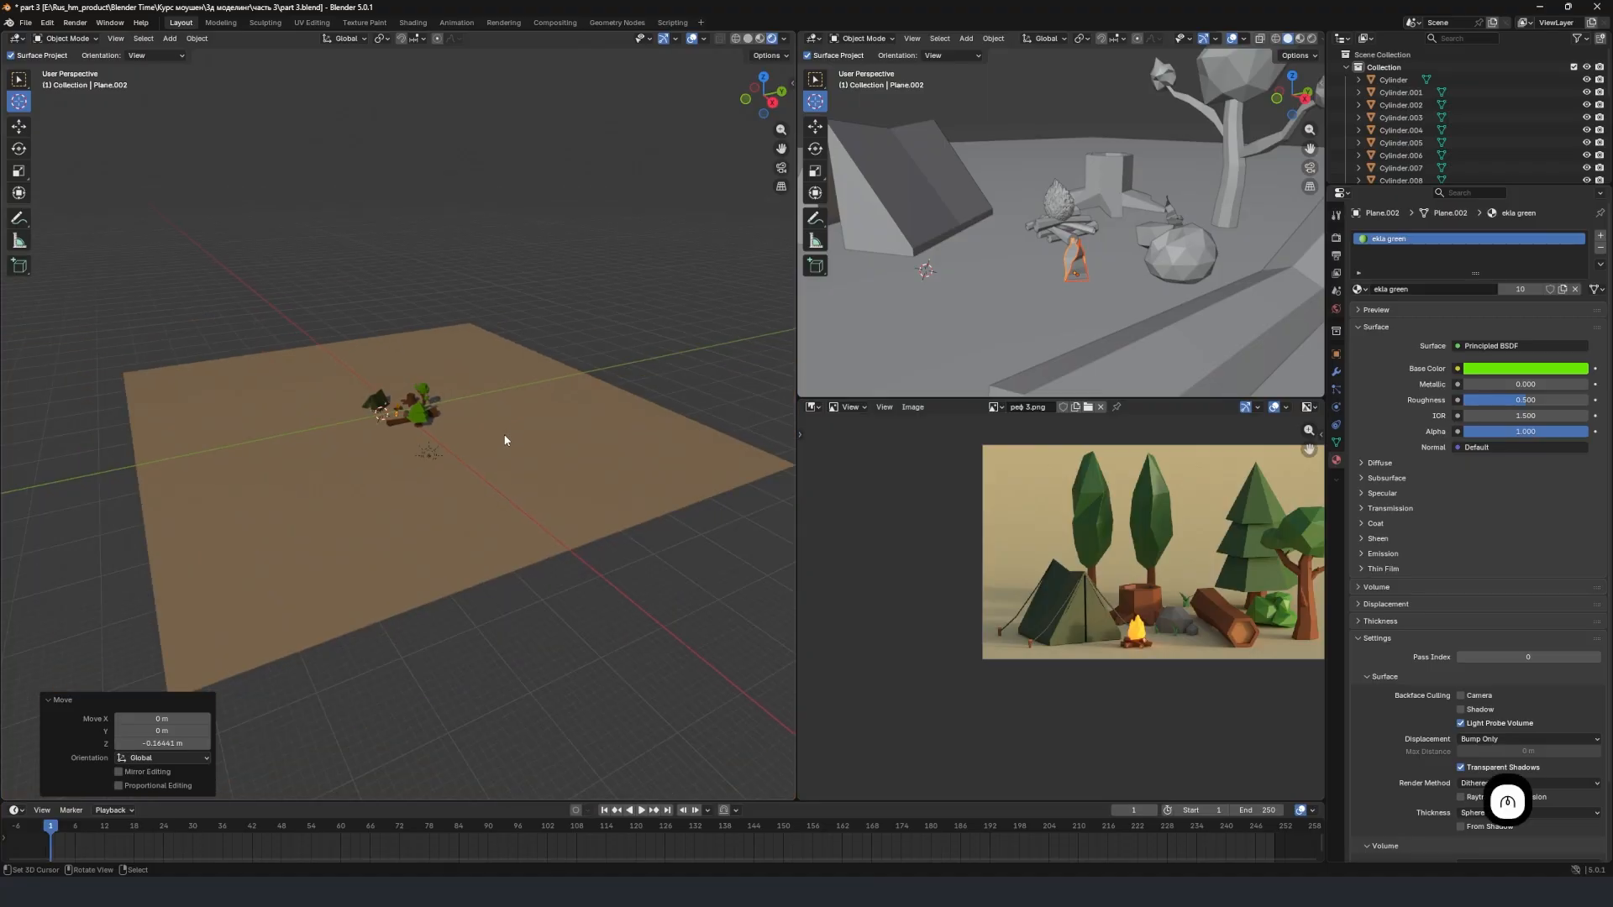
scroll(546, 458, "up", 3)
scroll(619, 519, "down", 3)
scroll(545, 477, "up", 2)
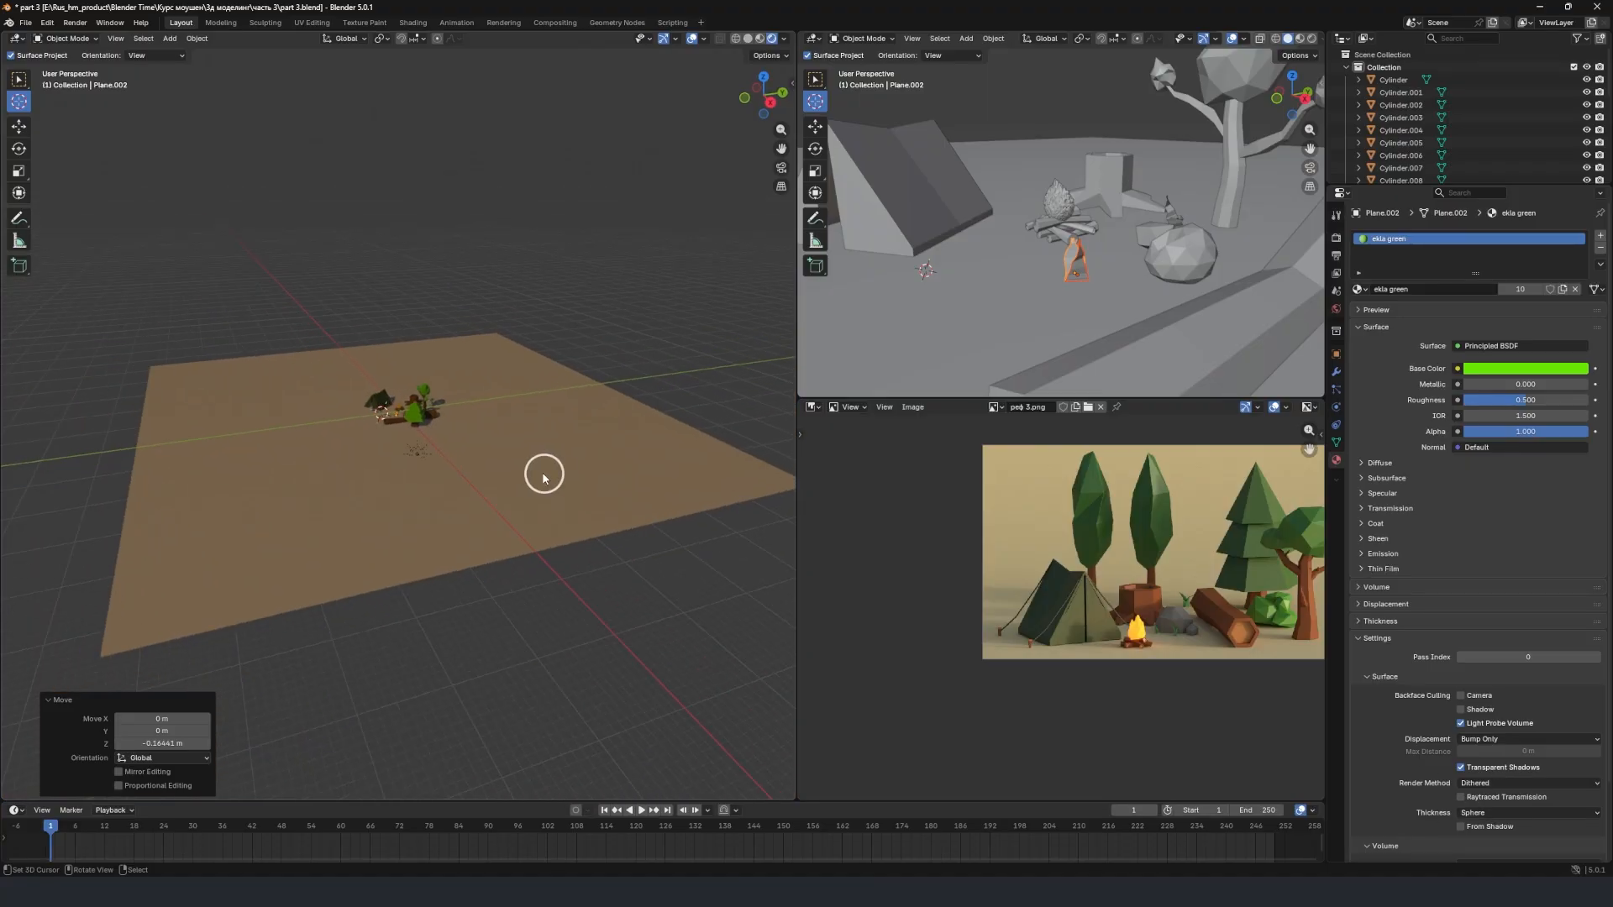
left_click(596, 493)
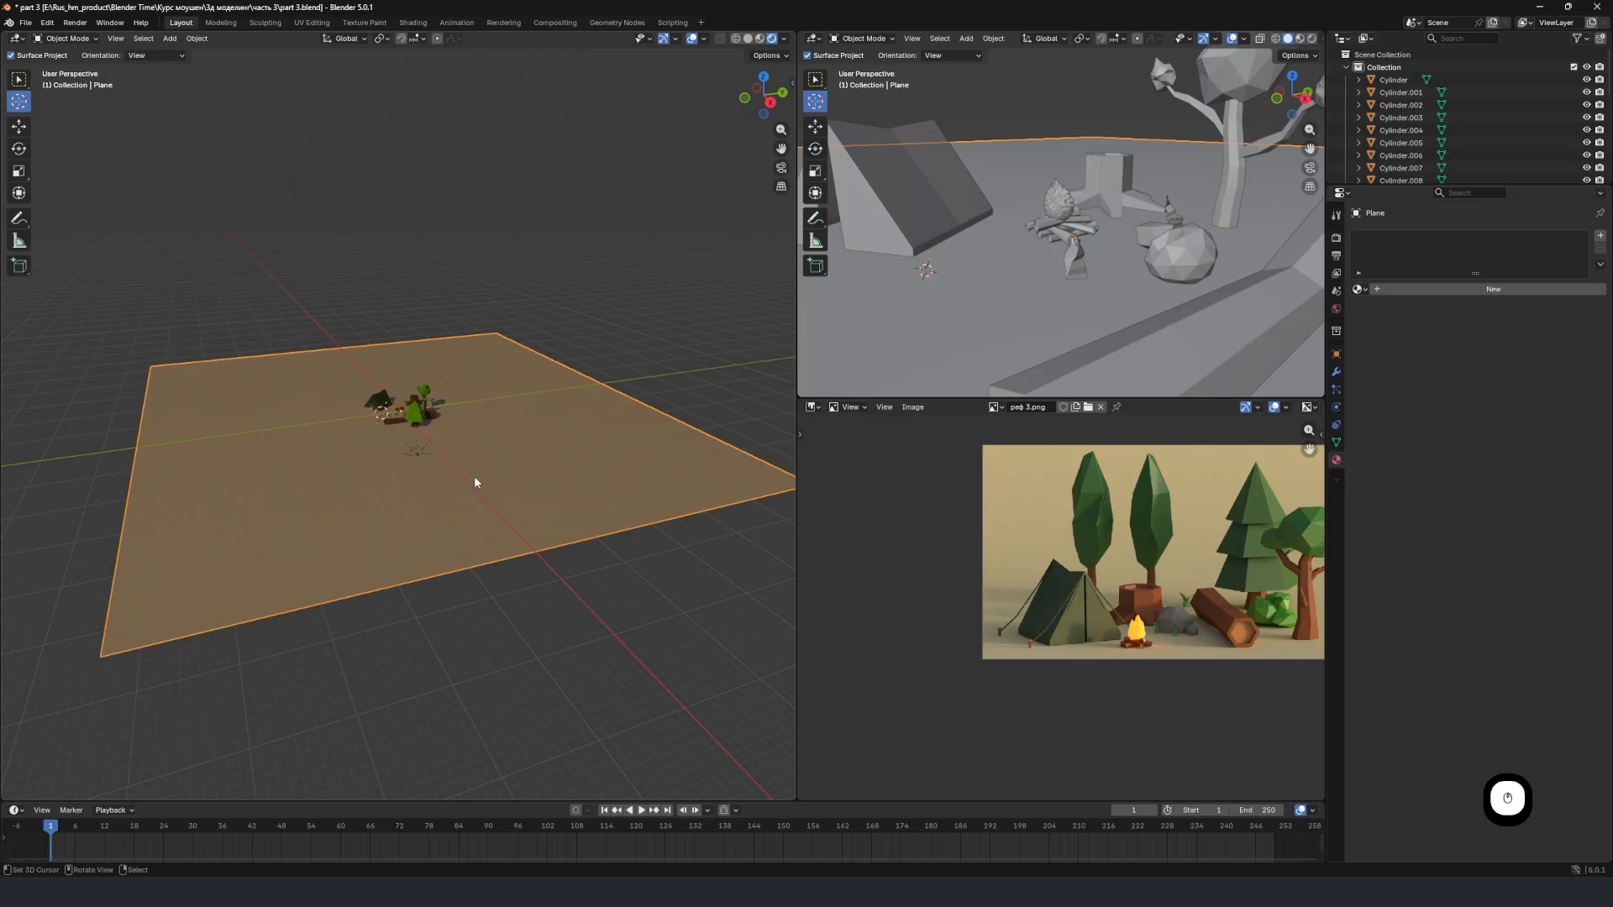
scroll(555, 484, "up", 1)
scroll(535, 424, "up", 1)
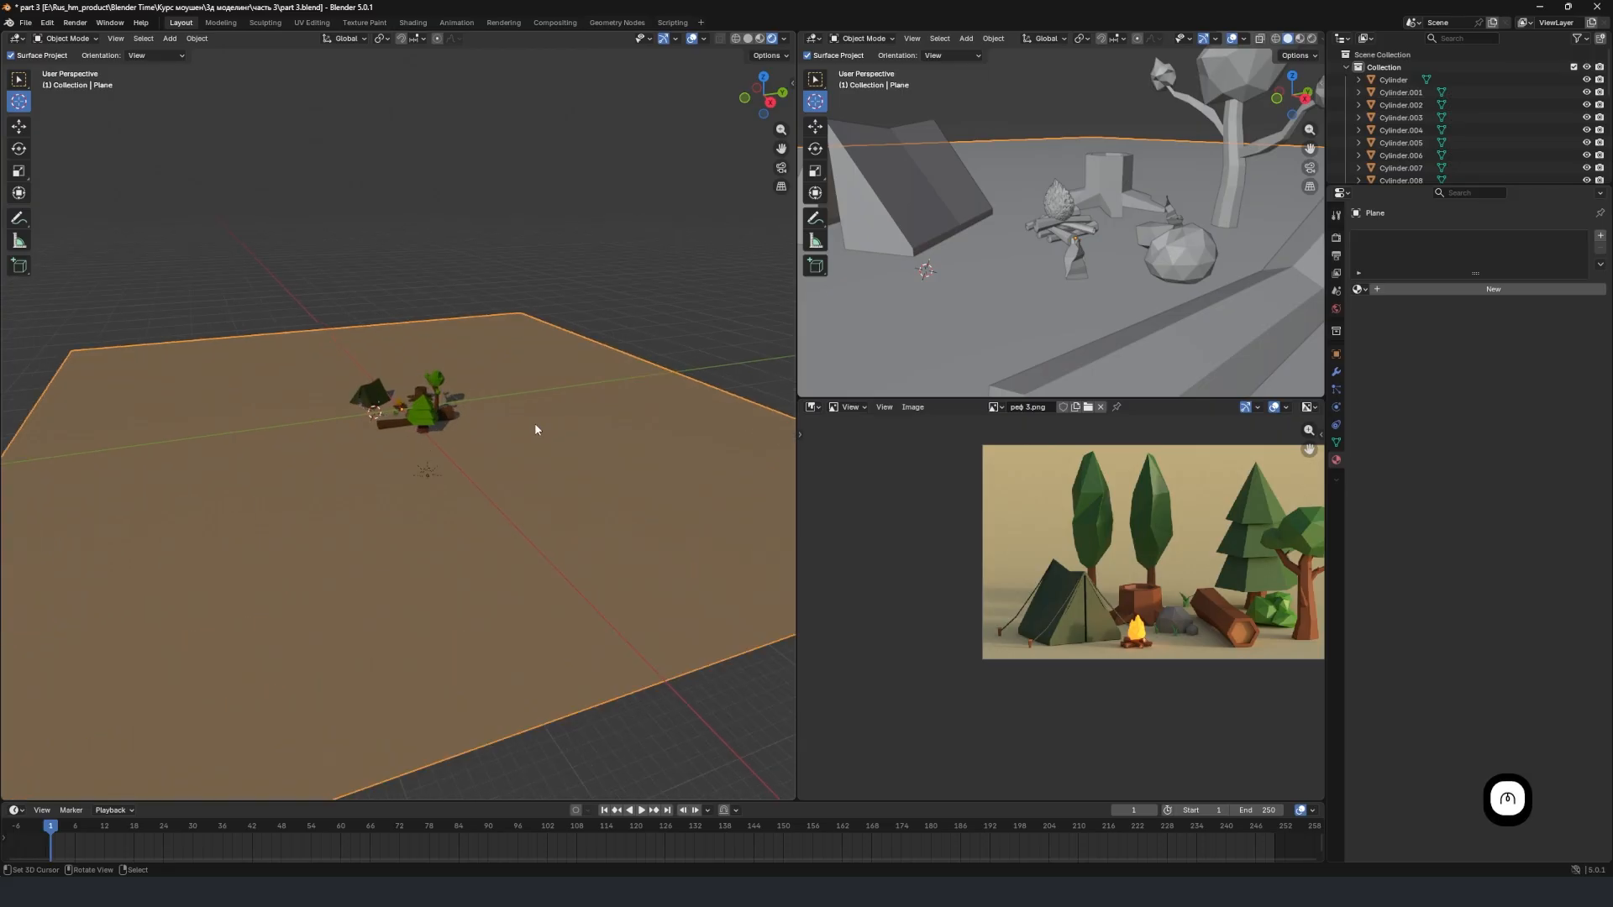
scroll(559, 439, "down", 1)
middle_click_drag(537, 443, 579, 460)
scroll(577, 457, "down", 2)
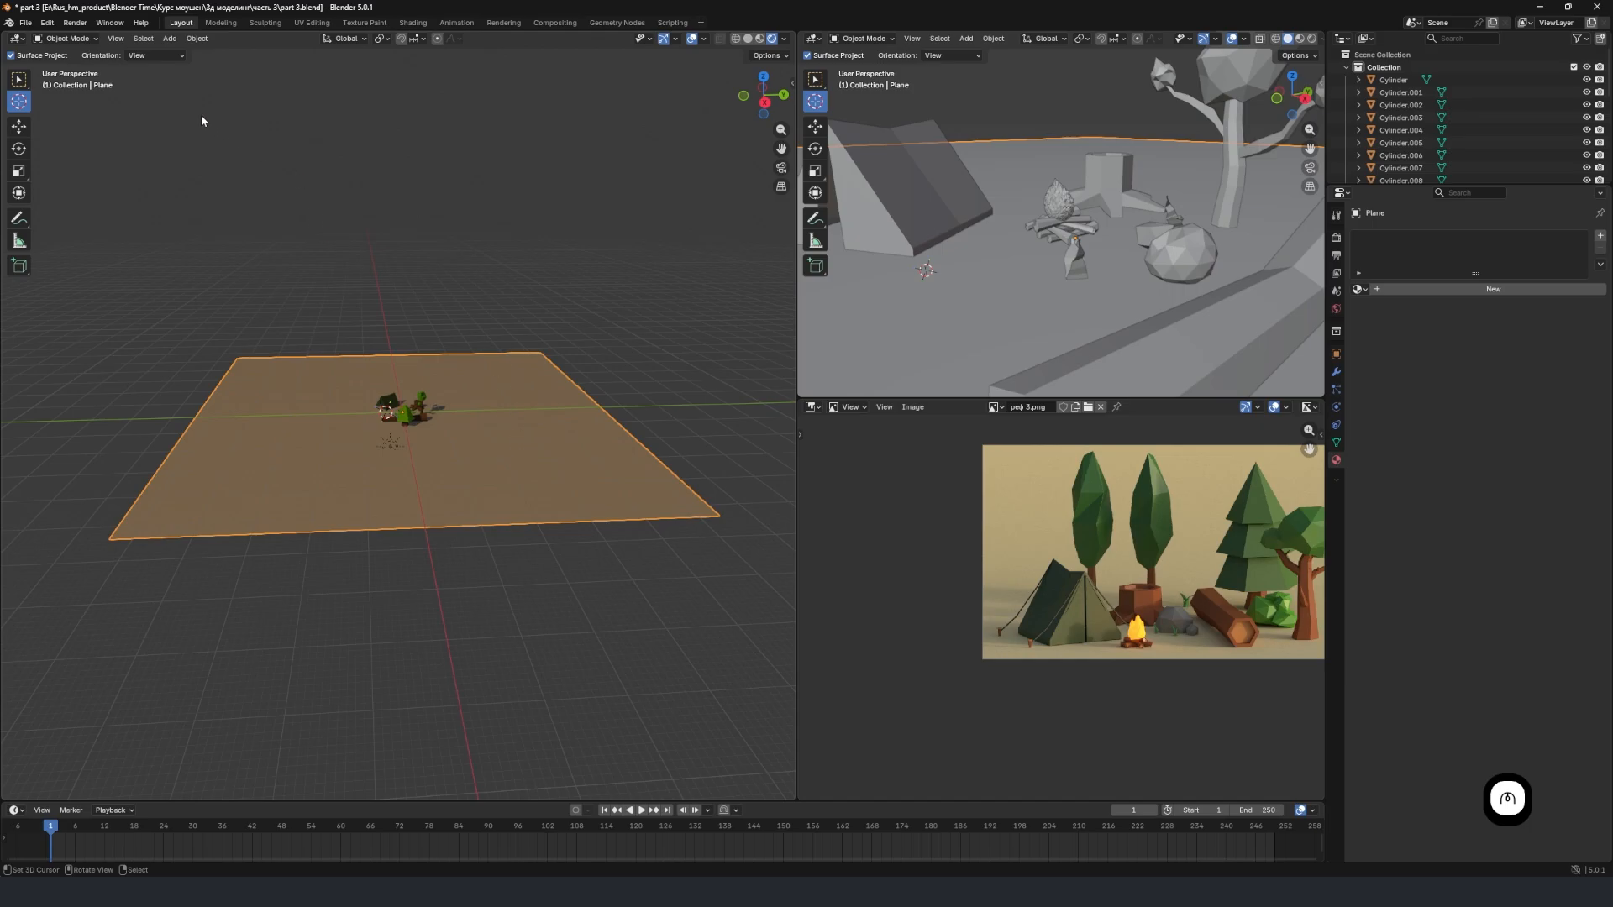
left_click(66, 38)
left_click(63, 69)
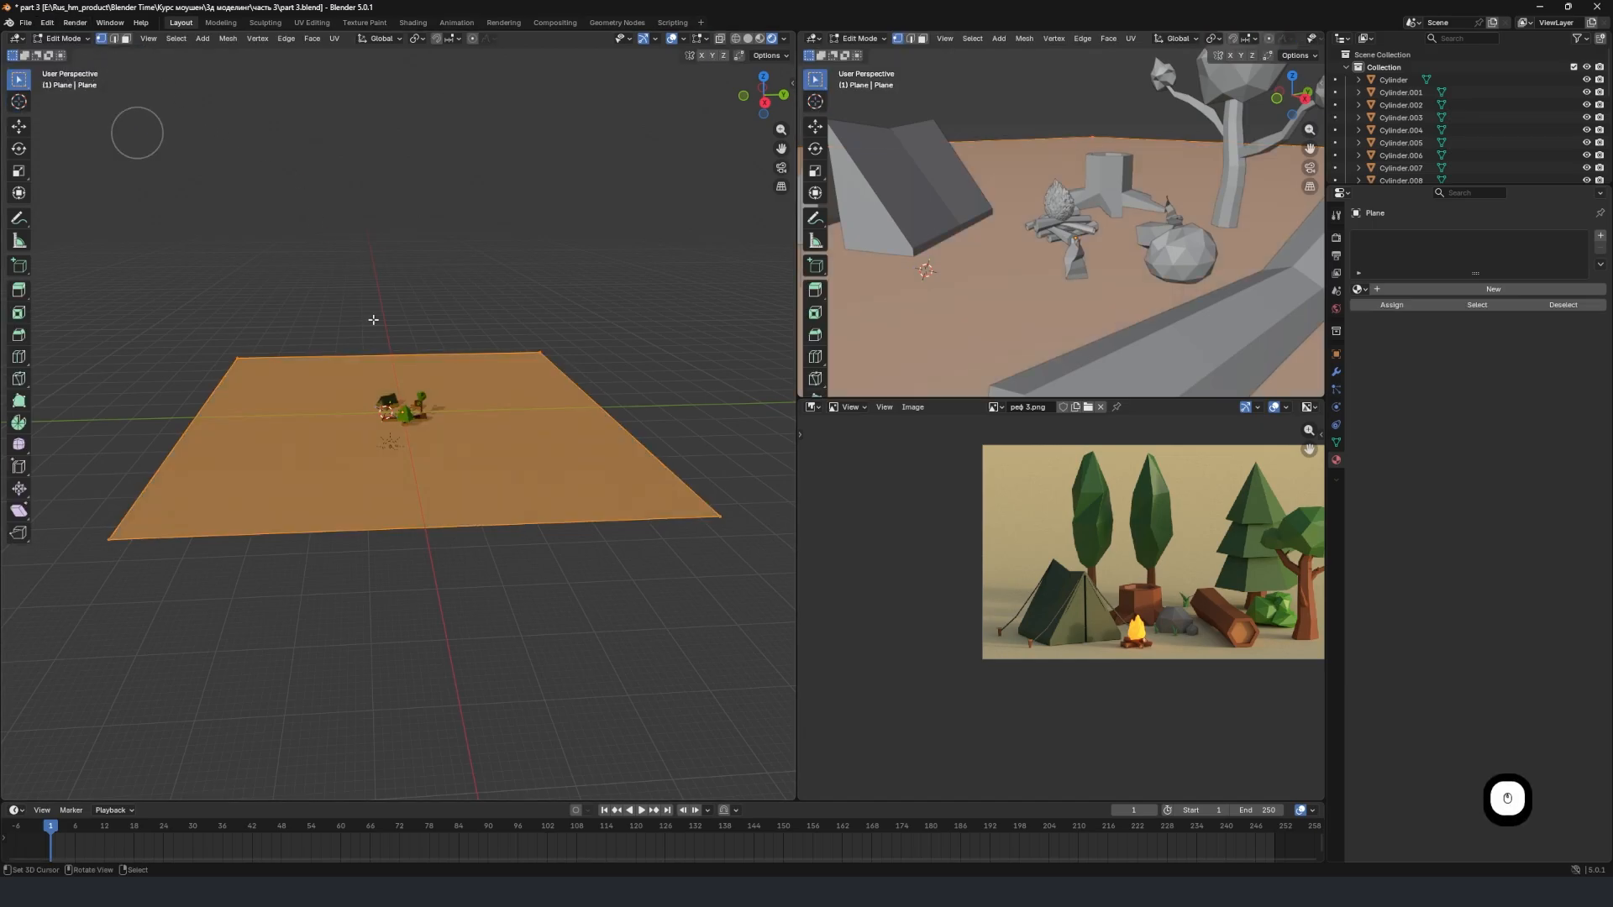
Extrude the ground plane's far edge and raise it along the Z axis to form a tall backdrop wall.
left_click(114, 38)
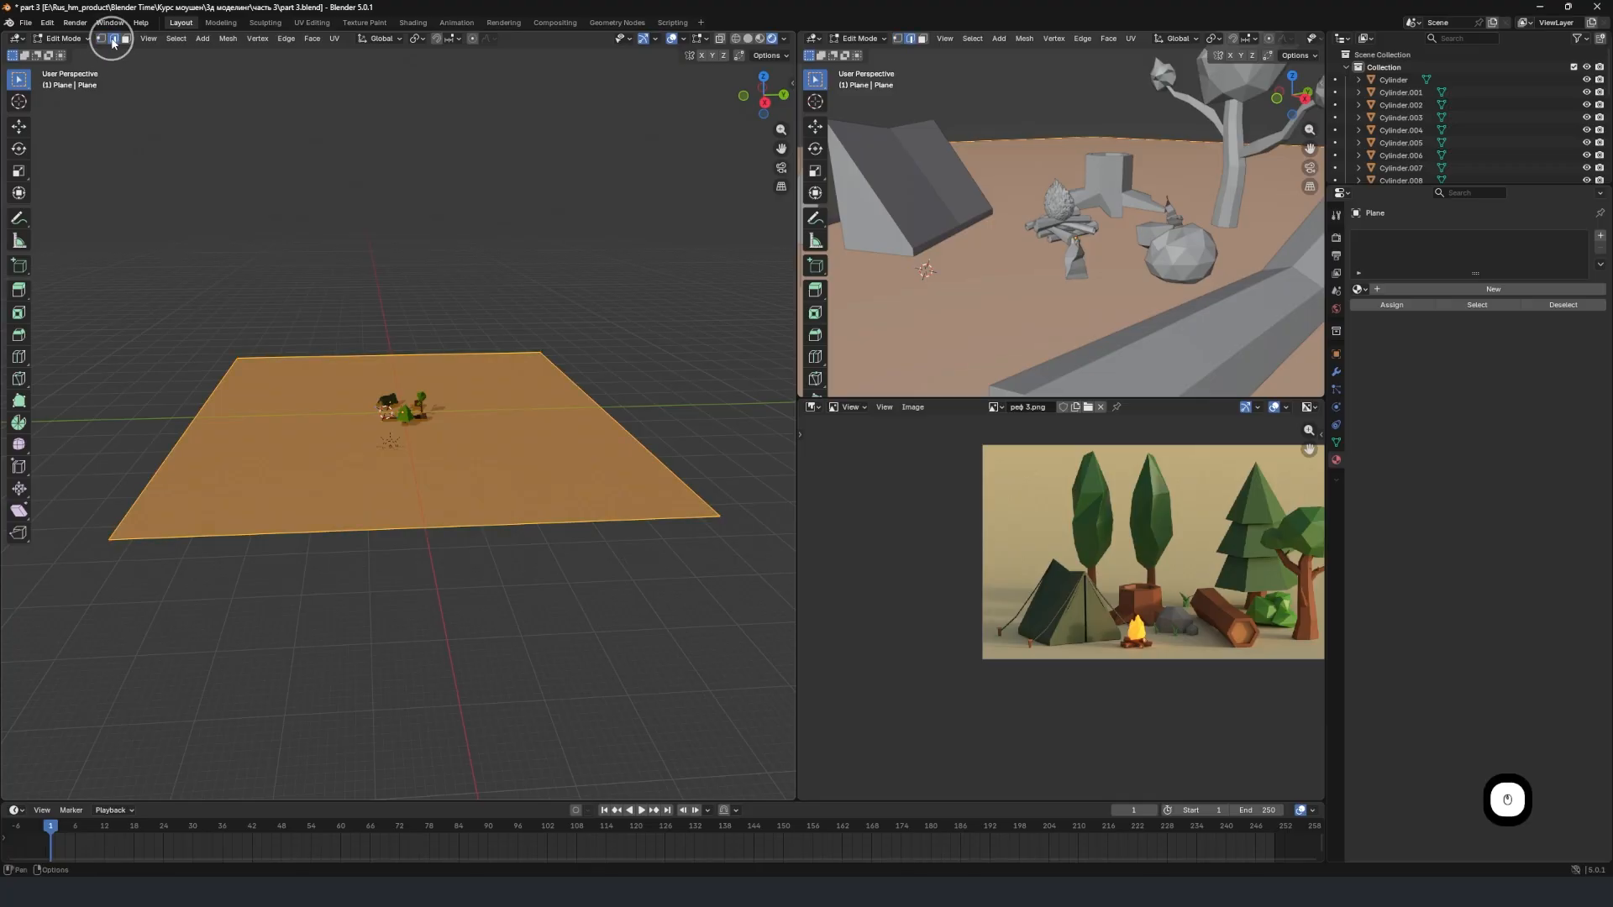
left_click(585, 368)
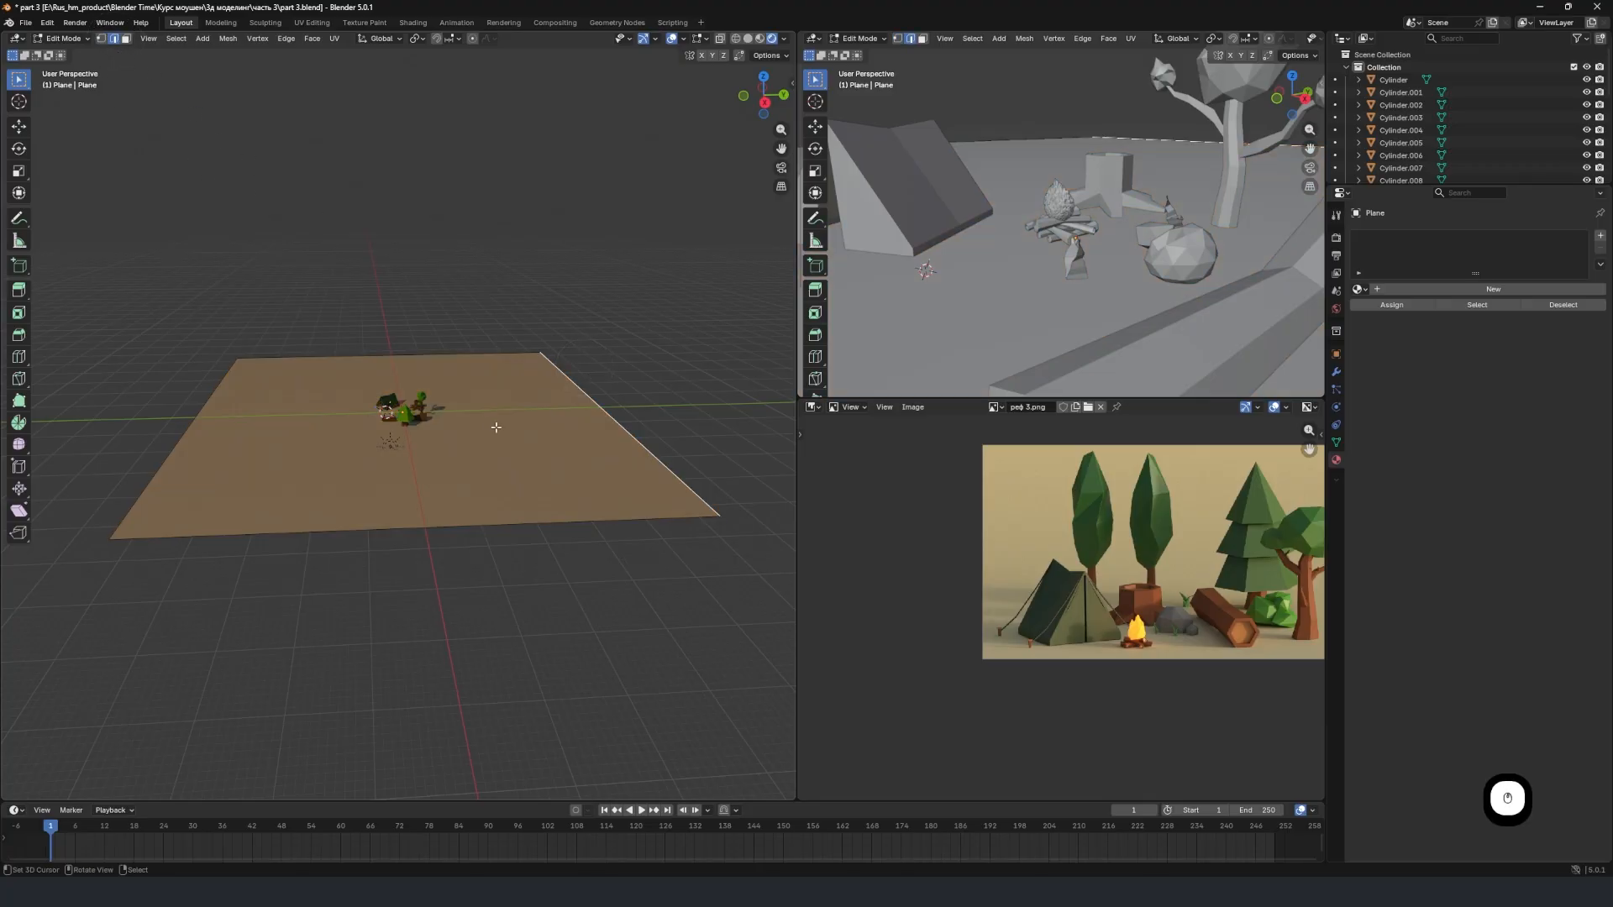
middle_click_drag(487, 425, 662, 439)
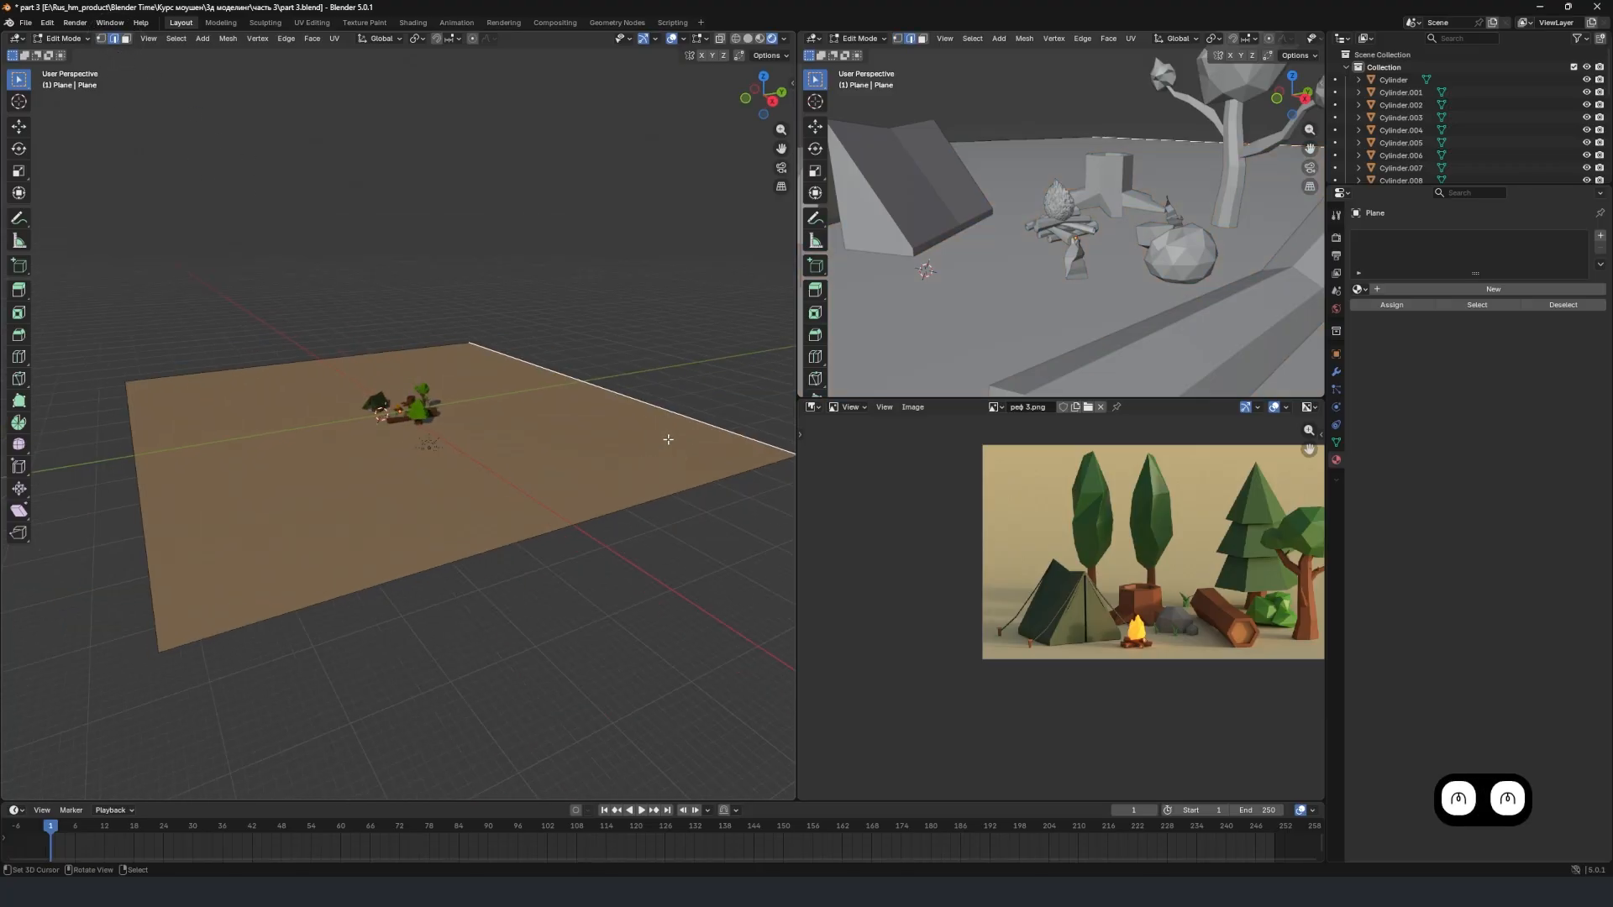
key("e")
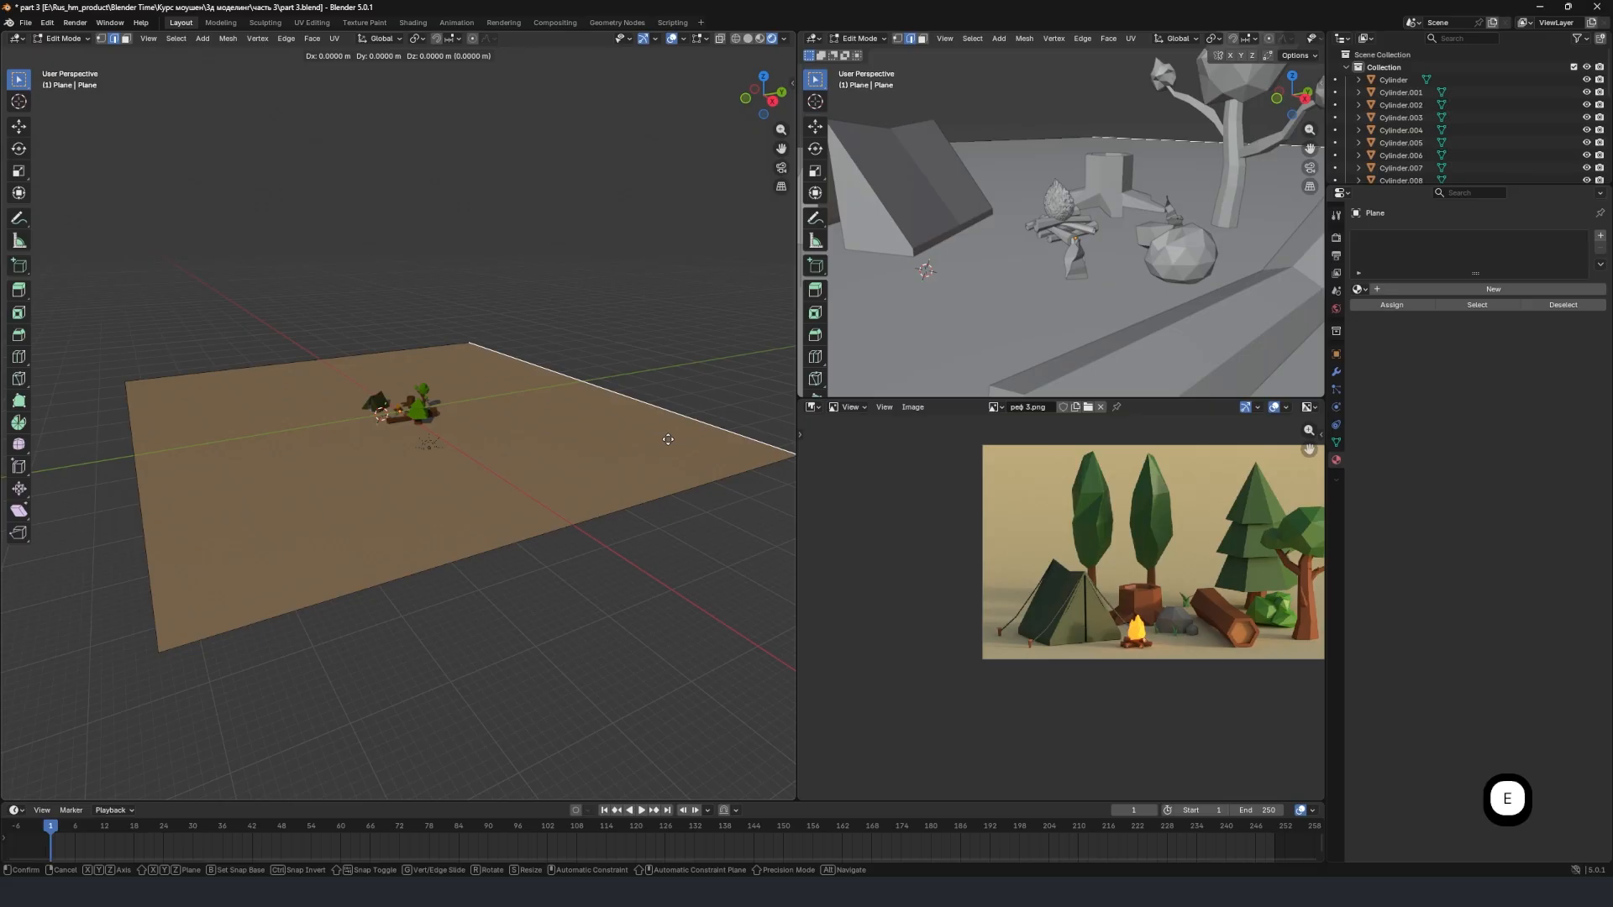
right_click(668, 439)
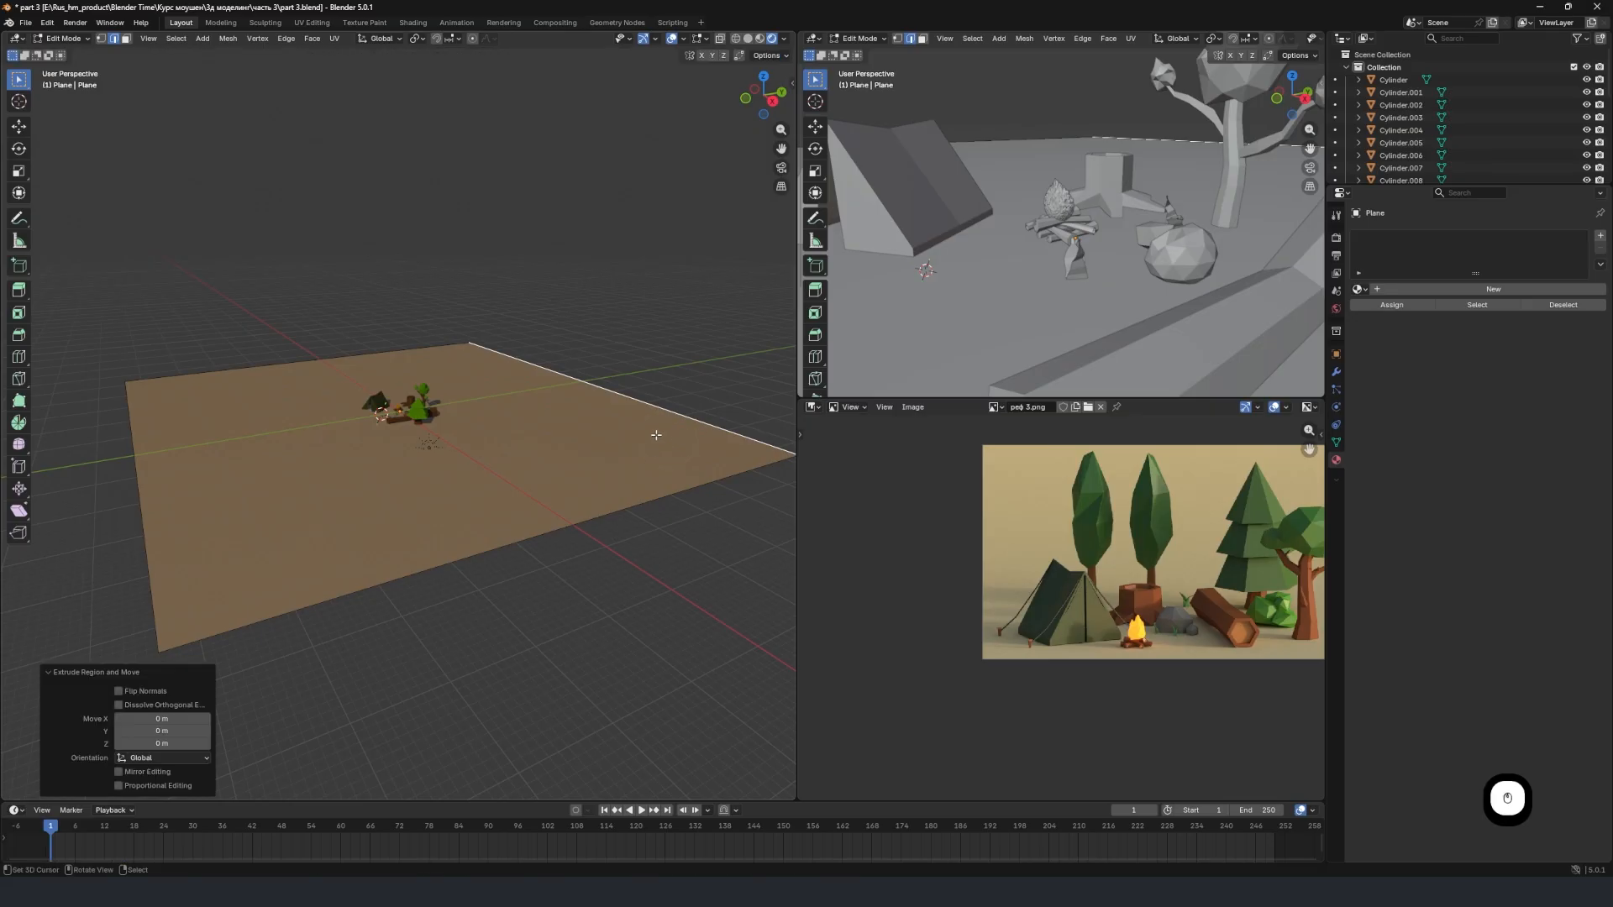
key("g")
key("z")
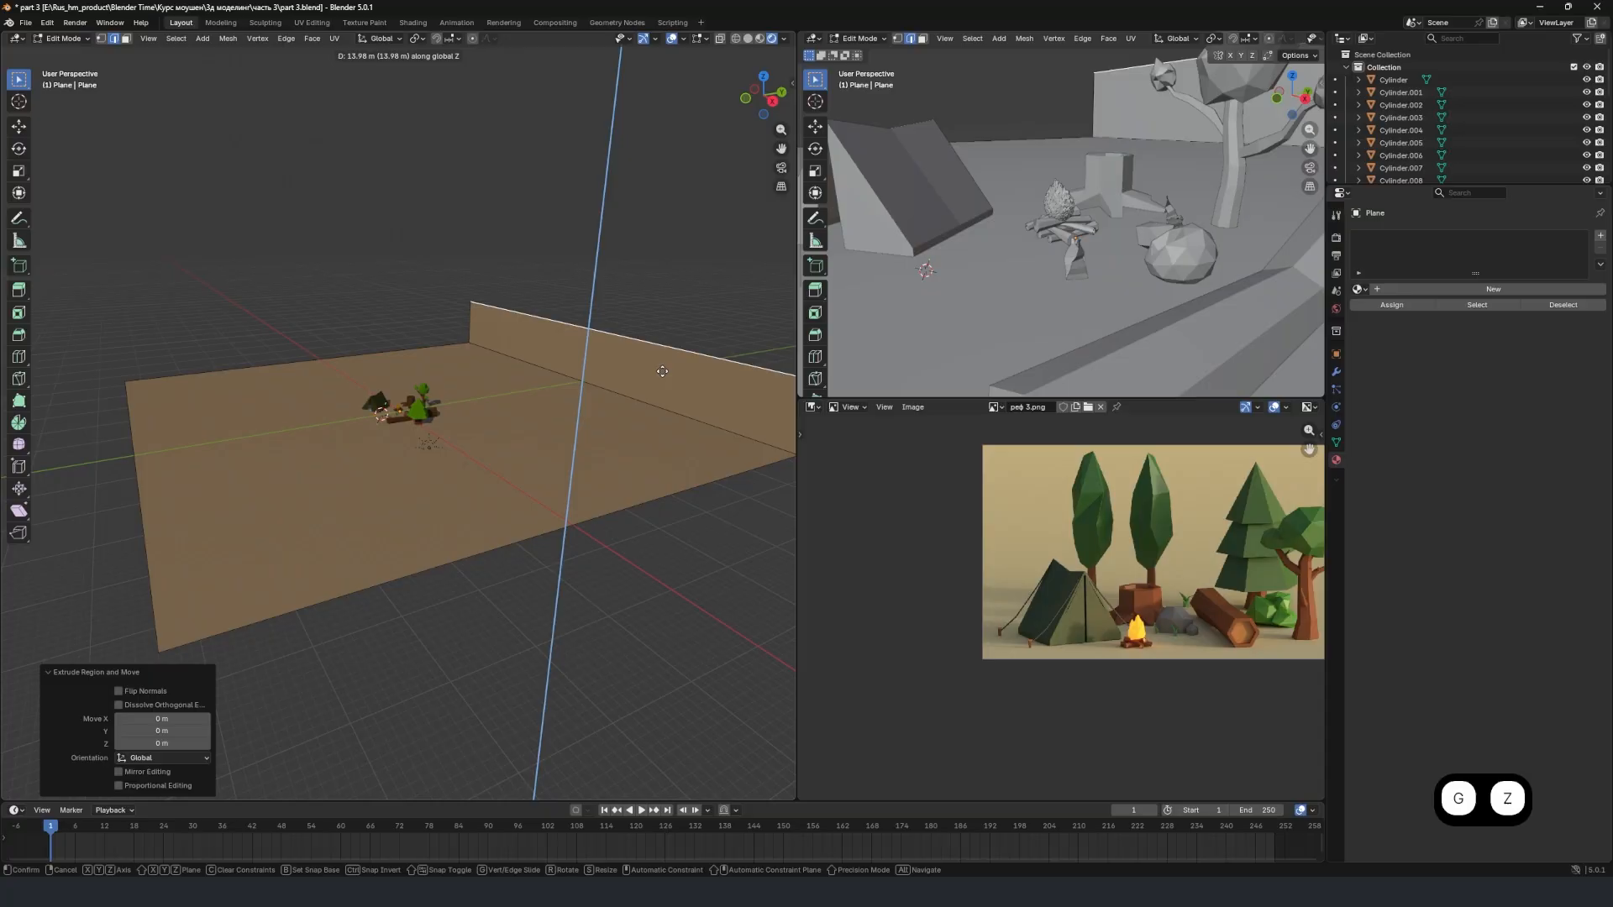
left_click(644, 152)
key("Tab")
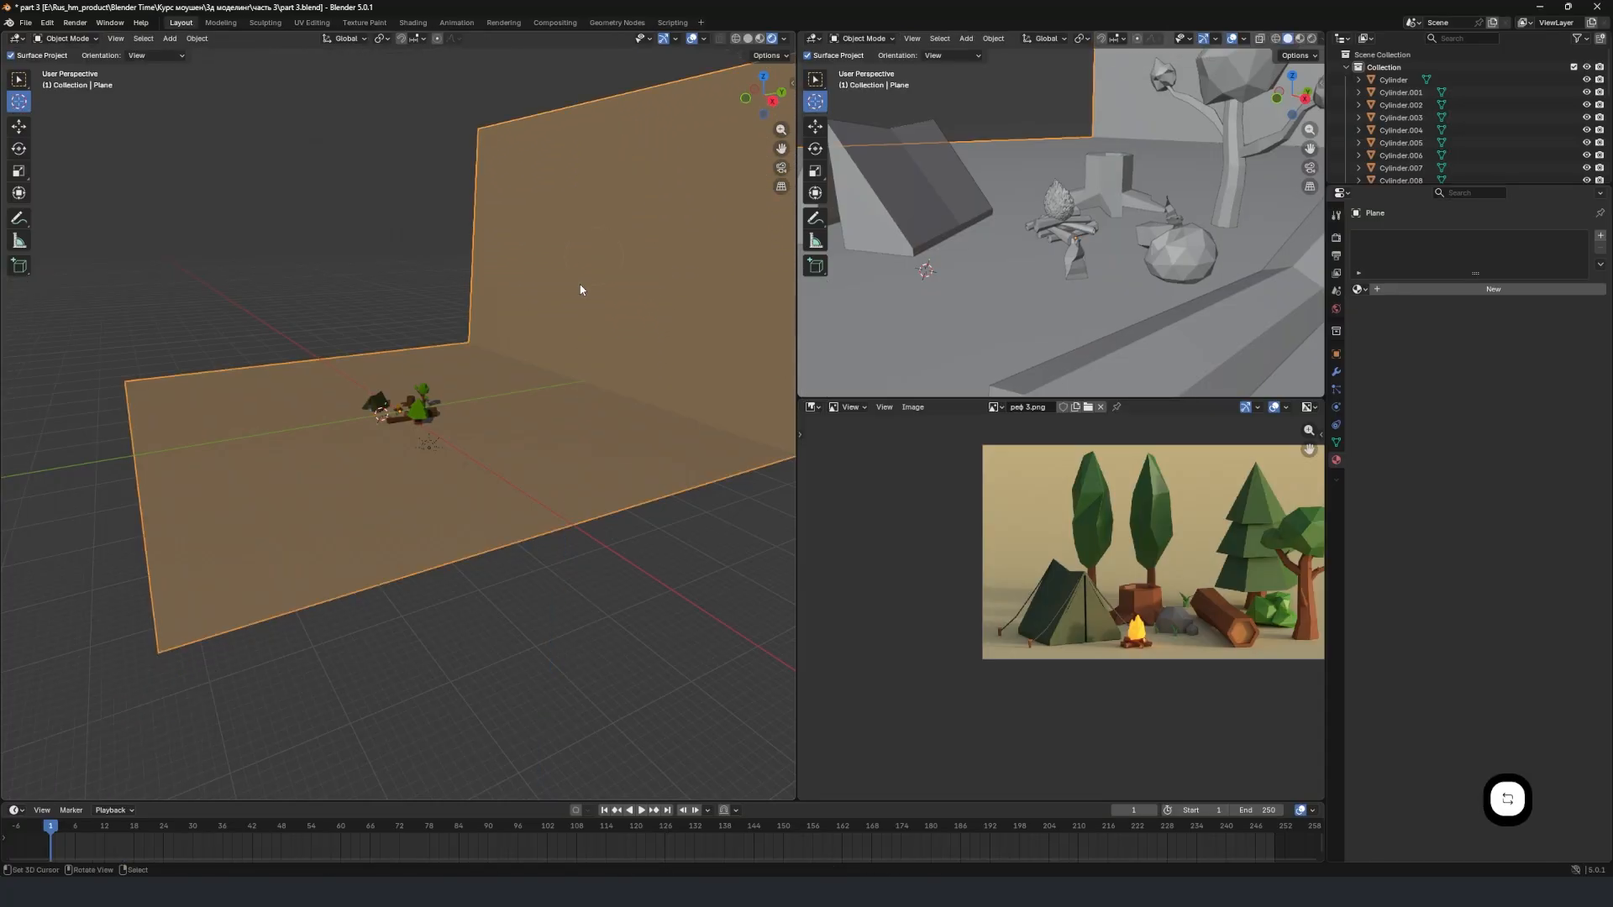
Move the edge where the ground meets the backdrop wall along the Y axis toward the campsite, sloping the wall backward.
middle_click_drag(580, 288, 537, 404)
middle_click_drag(409, 398, 521, 420, "shift")
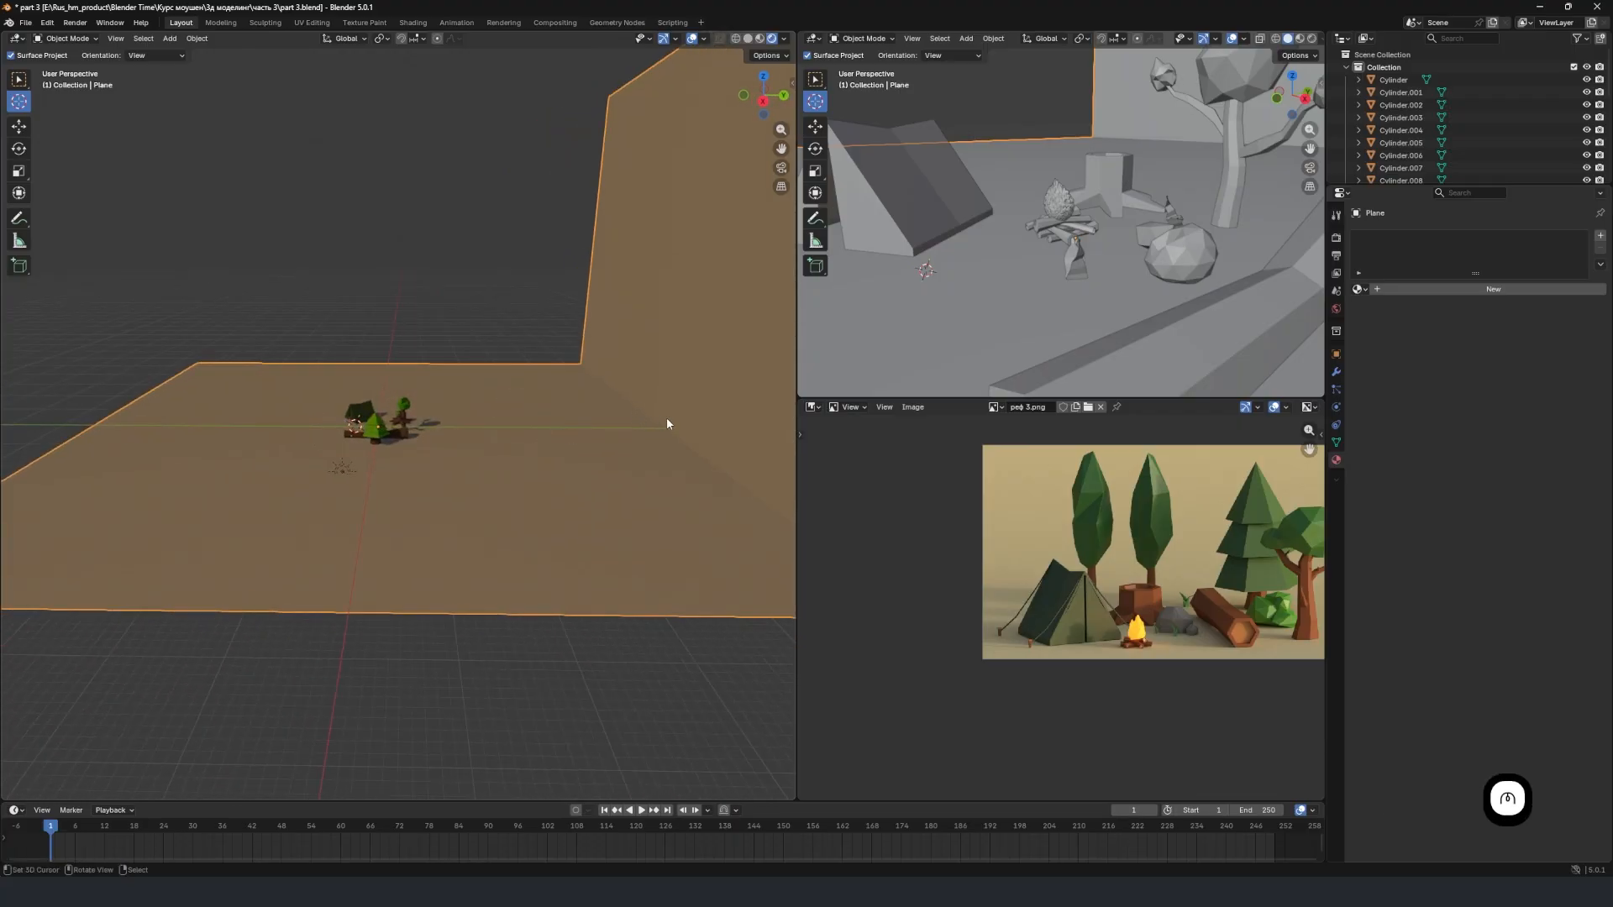
key("Tab")
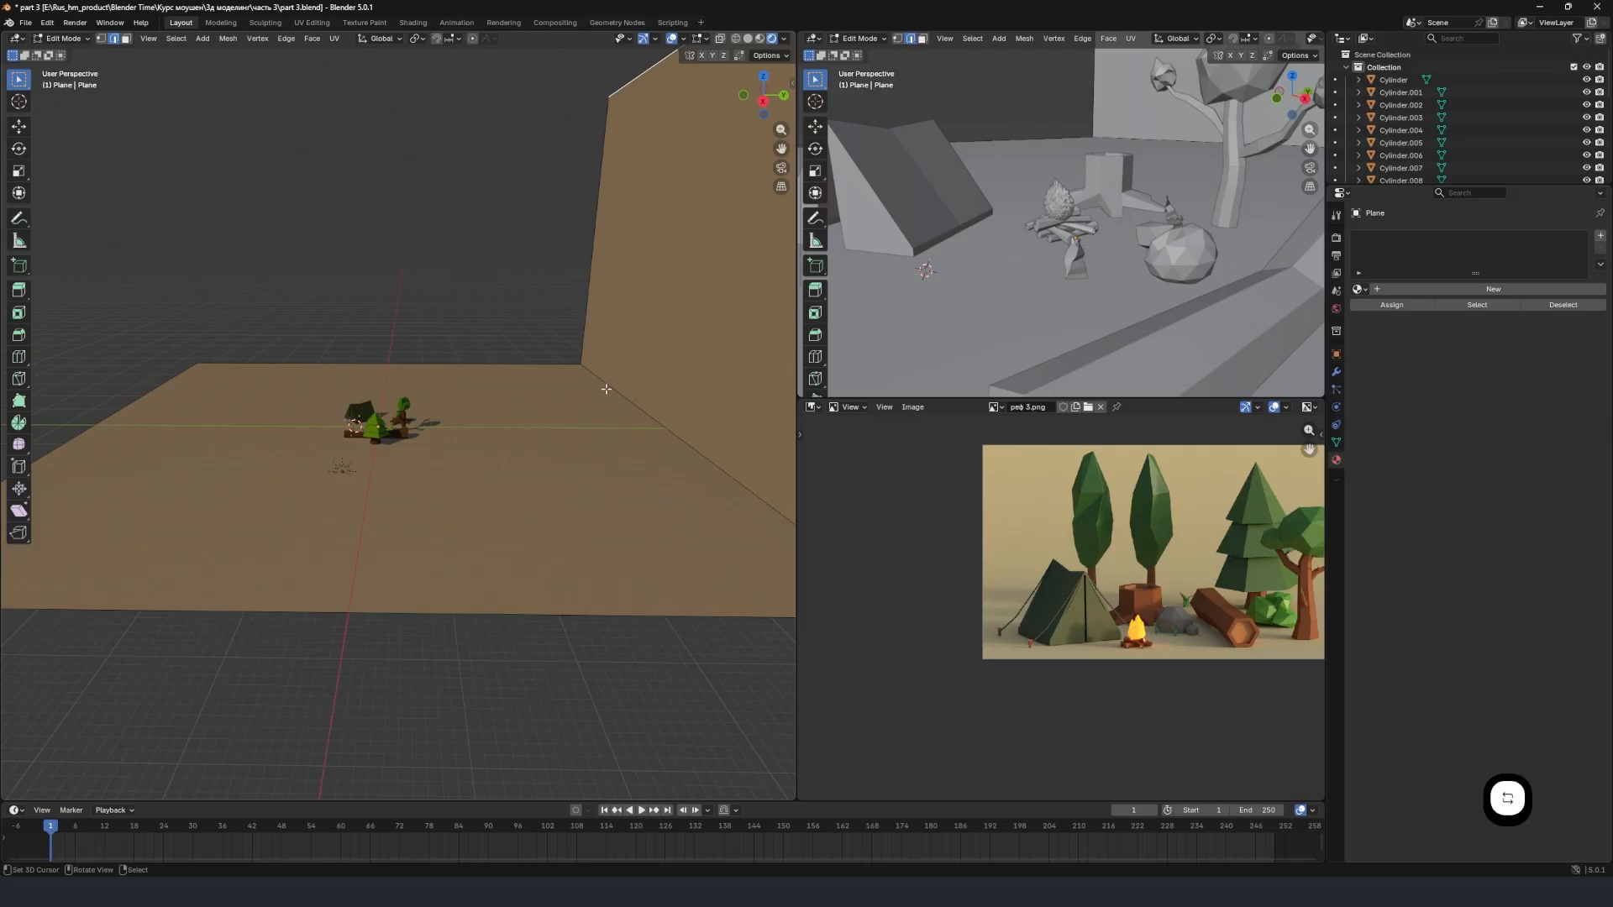
left_click(607, 389)
key("g")
key("y")
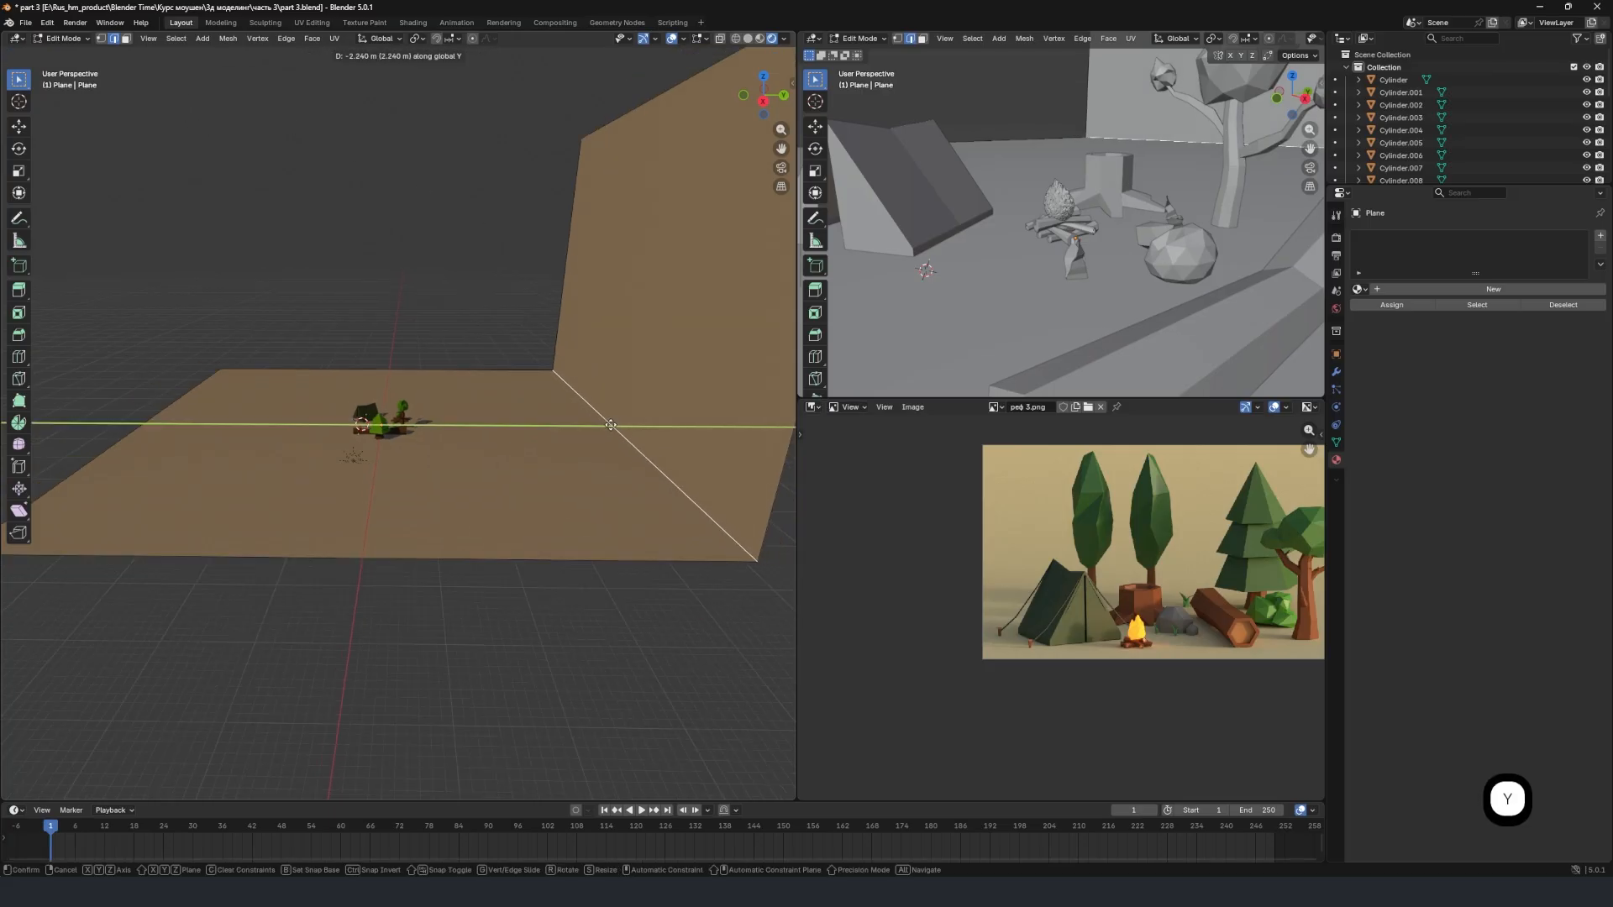
left_click(453, 425)
key("Tab")
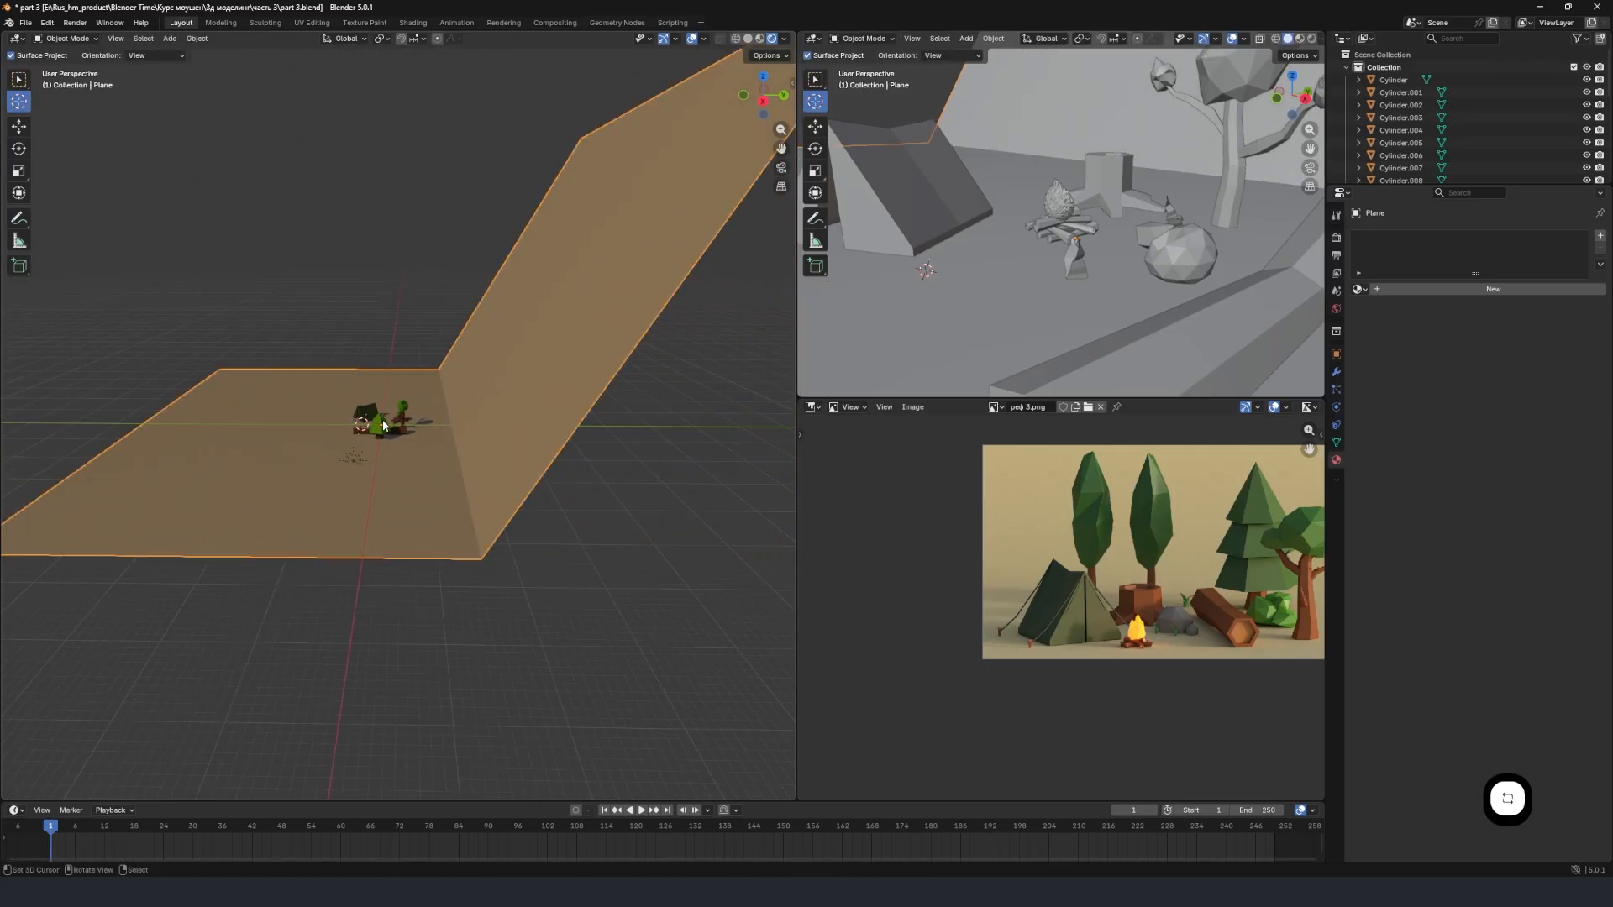
Add a camera to the scene while facing the campsite from the front.
middle_click_drag(382, 425, 564, 368)
scroll(453, 412, "up", 5)
scroll(476, 404, "up", 2)
scroll(472, 416, "up", 1)
scroll(486, 437, "up", 3)
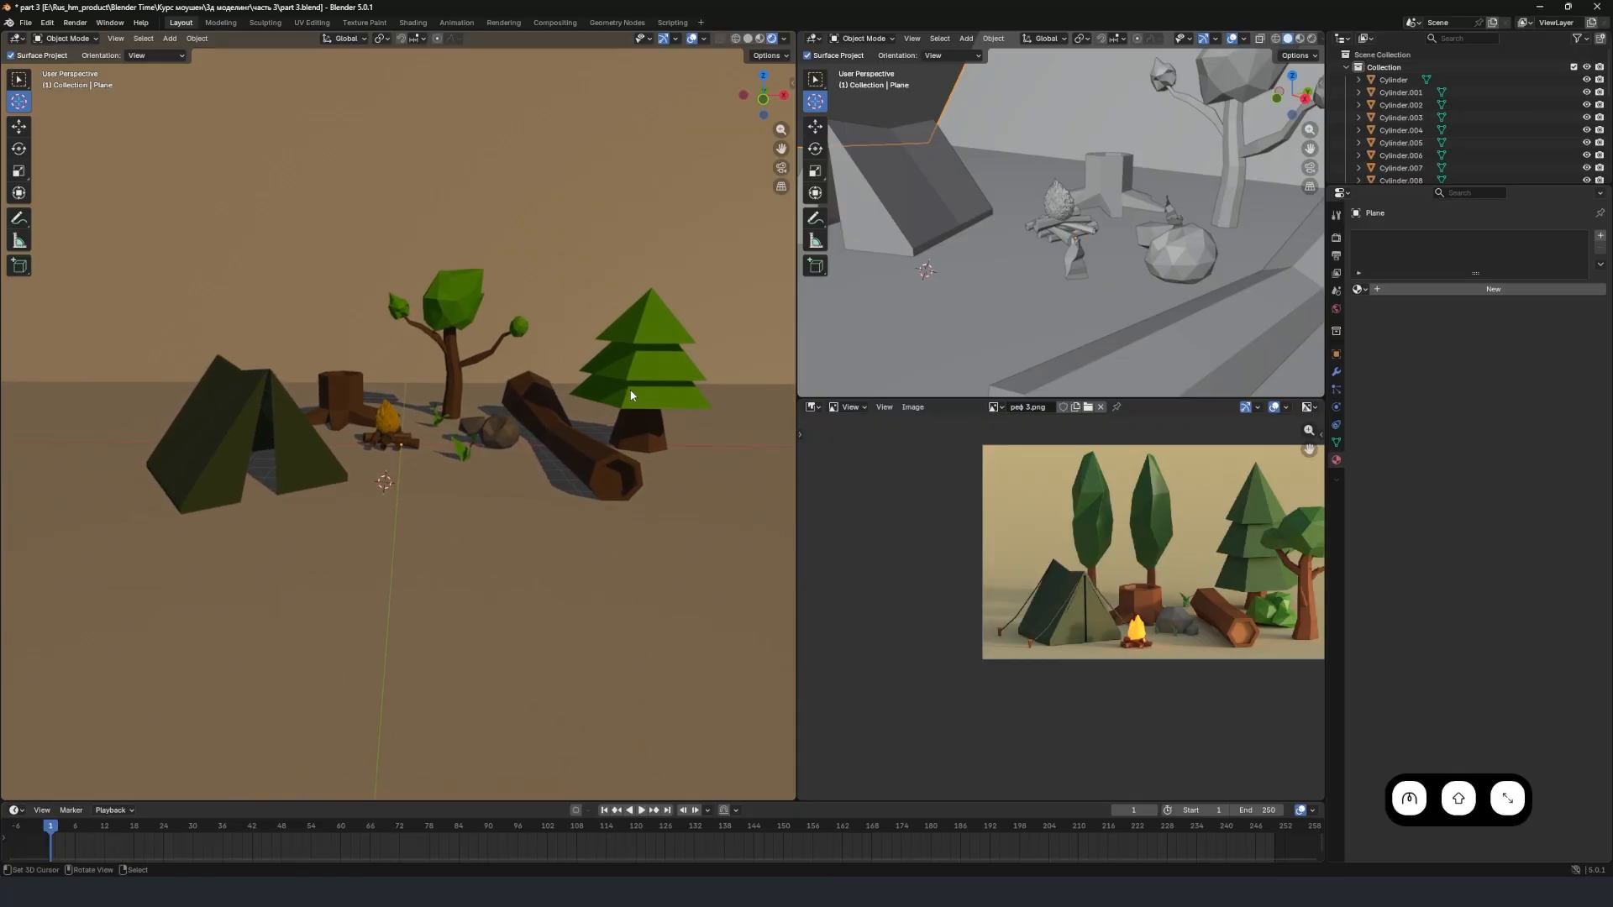
key("shift+a")
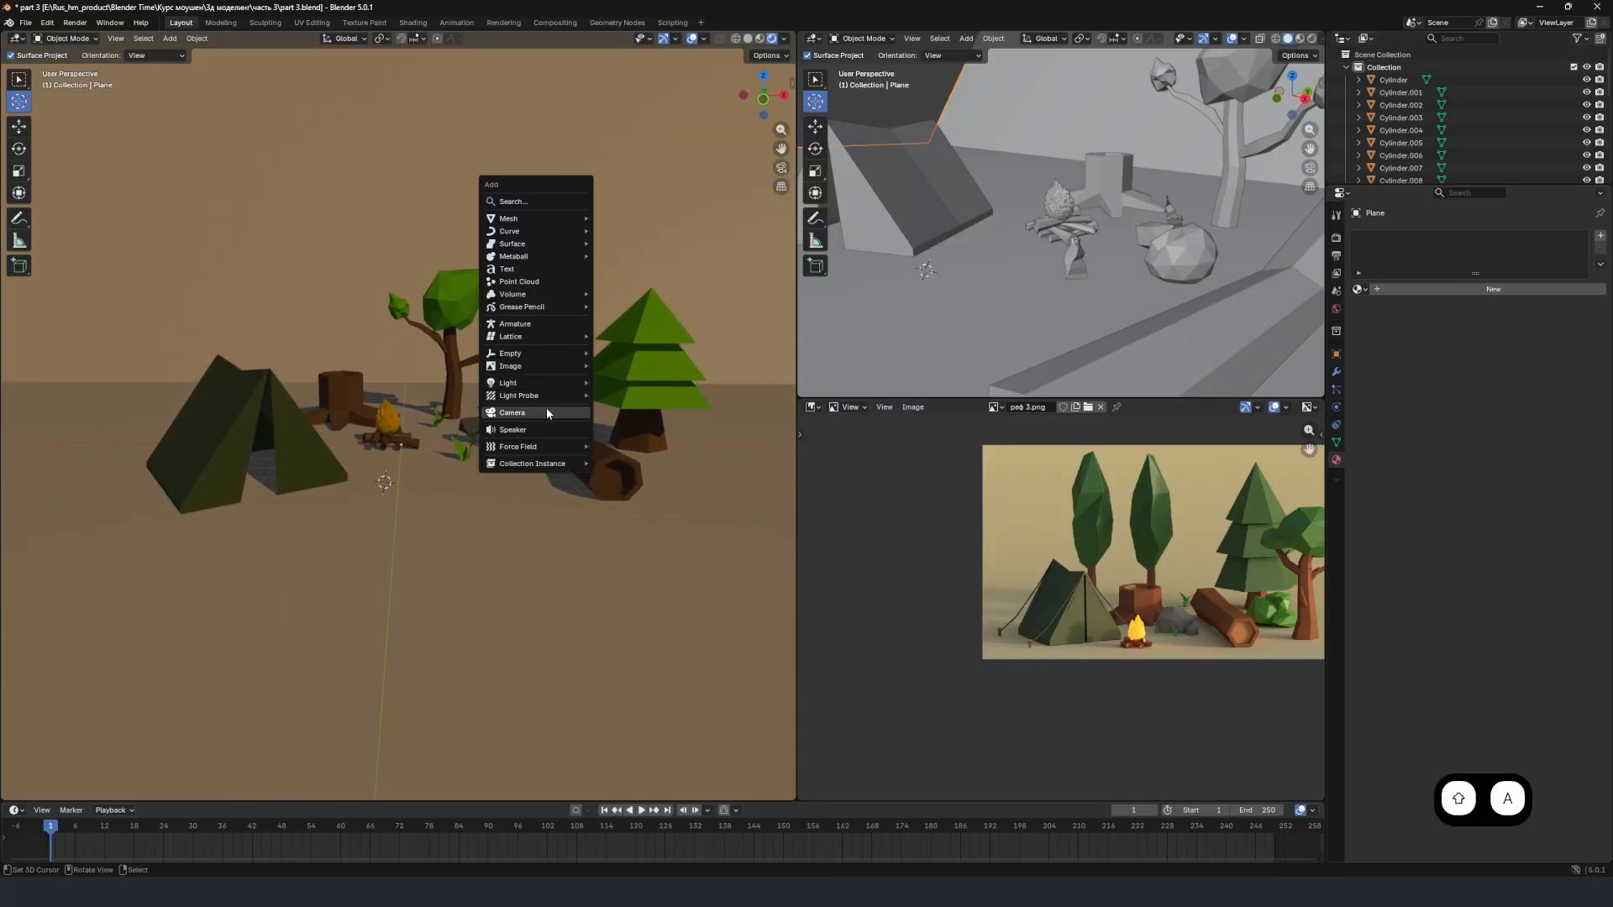
left_click(545, 413)
Frame the campsite from the front and align the new camera to that view.
middle_click_drag(395, 485, 420, 484)
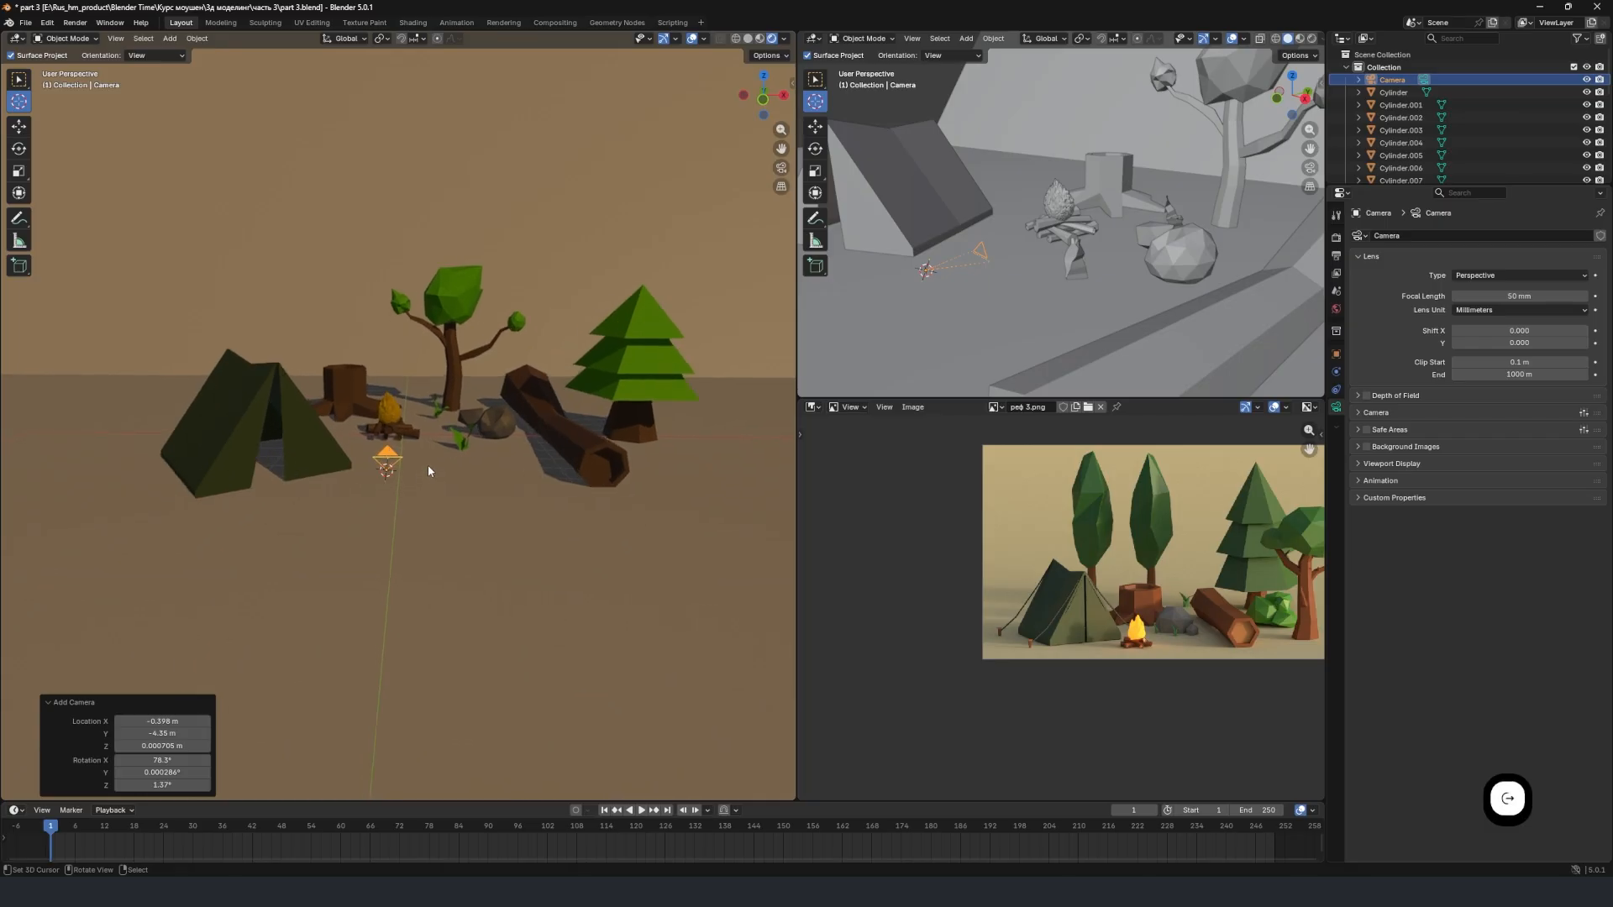
key("KP_0")
scroll(430, 468, "down", 3)
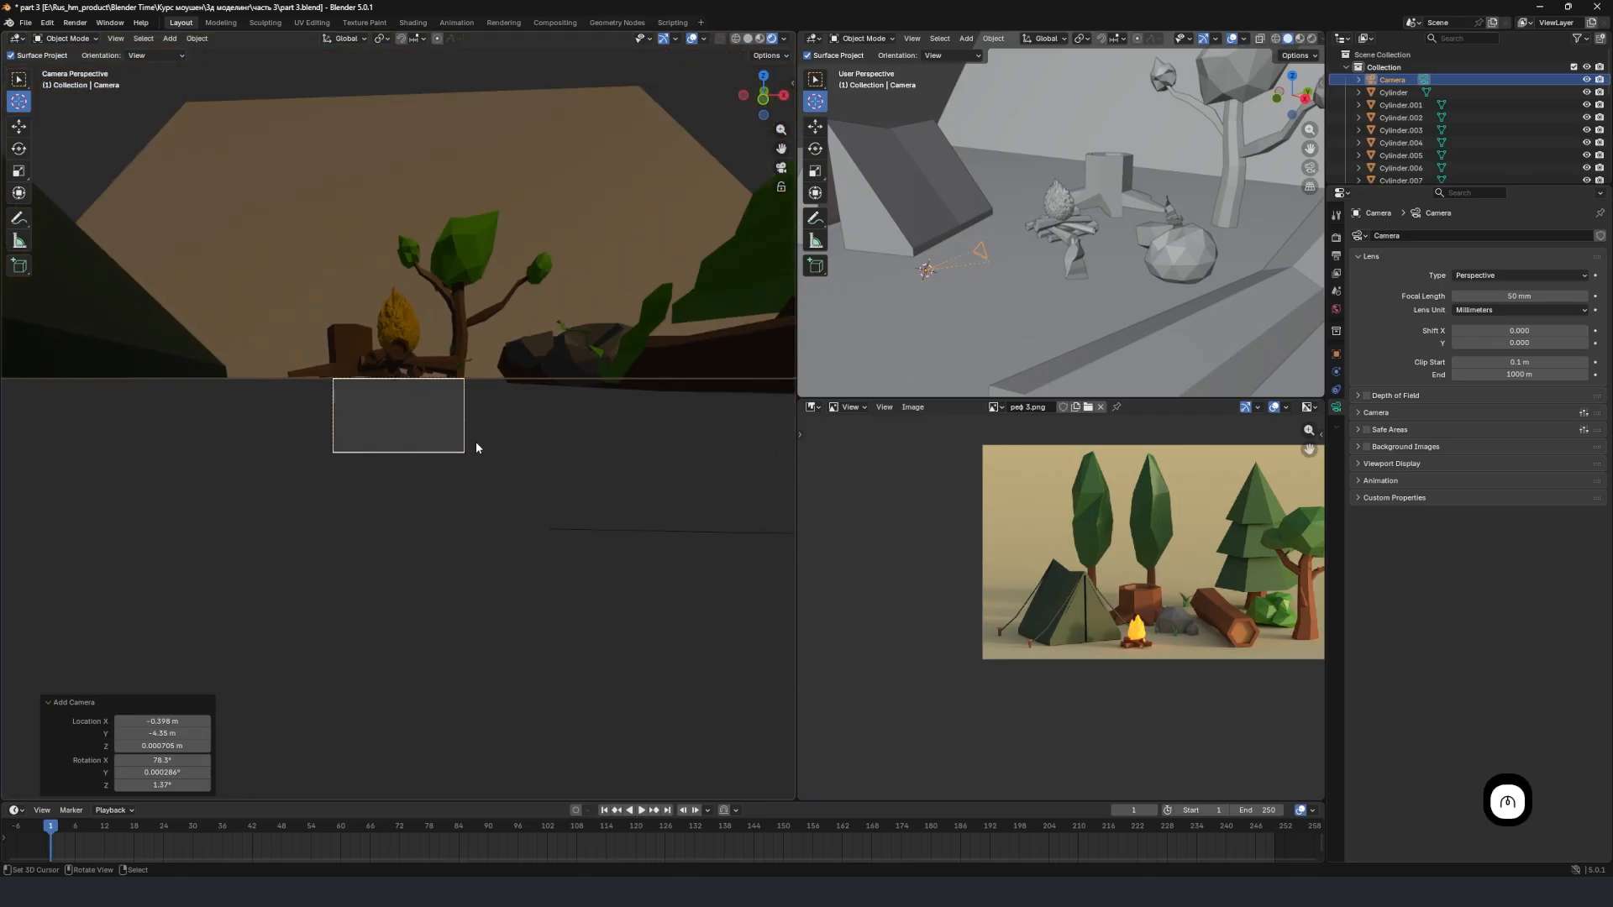
middle_click_drag(476, 444, 462, 479)
scroll(516, 467, "down", 8)
scroll(520, 427, "up", 2)
scroll(472, 455, "down", 2)
key("ctrl+alt")
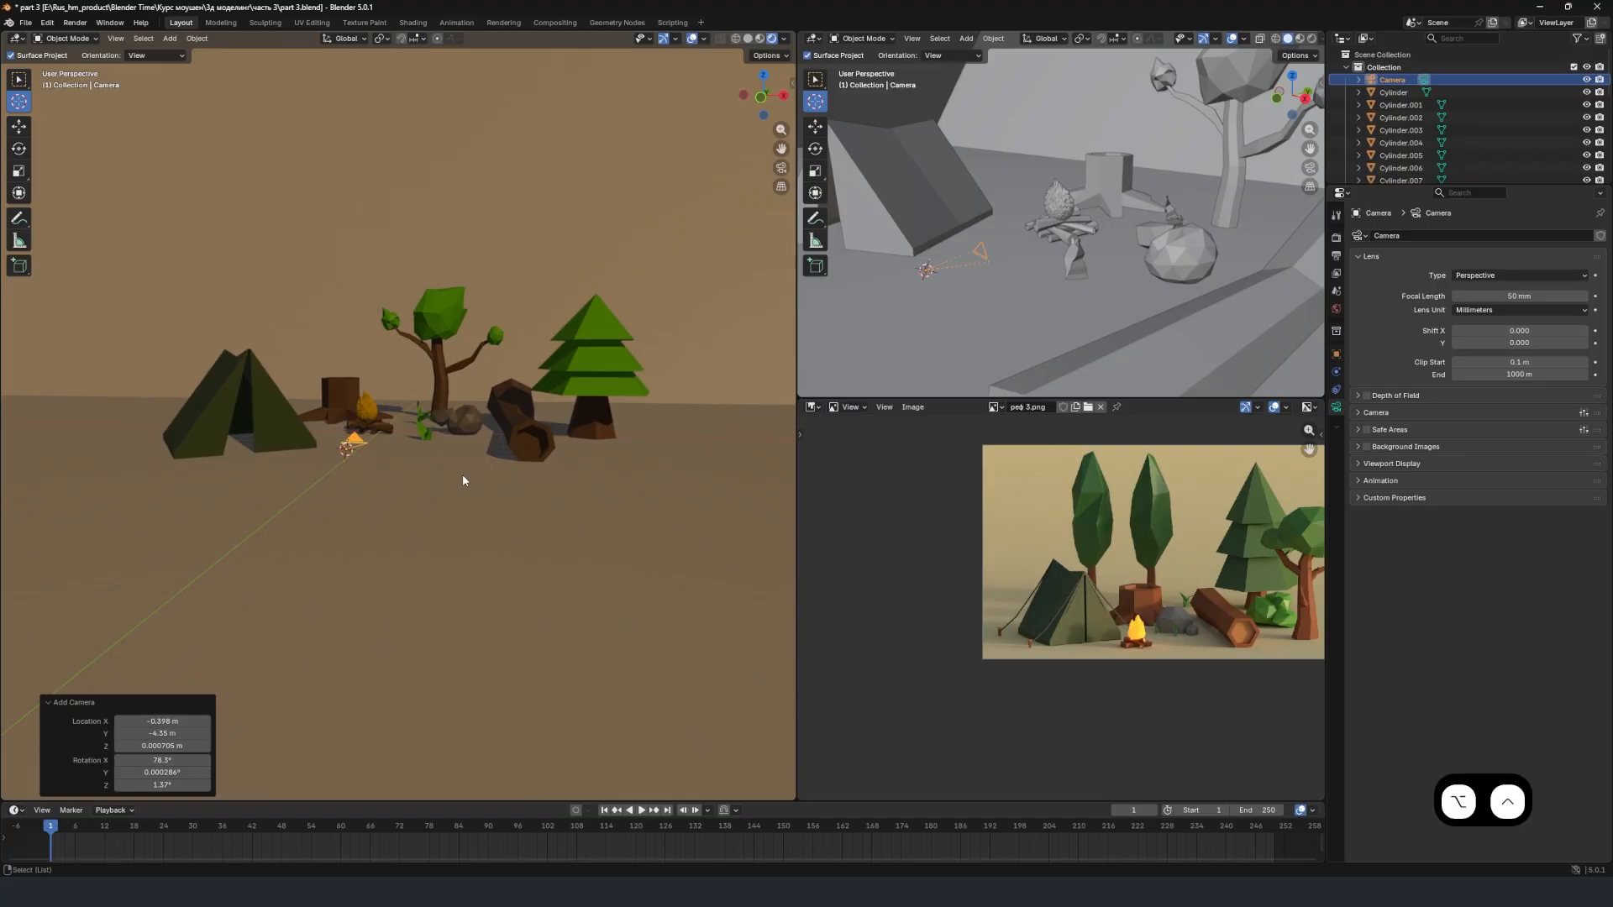
key("ctrl+alt+KP_0")
scroll(415, 390, "up", 4)
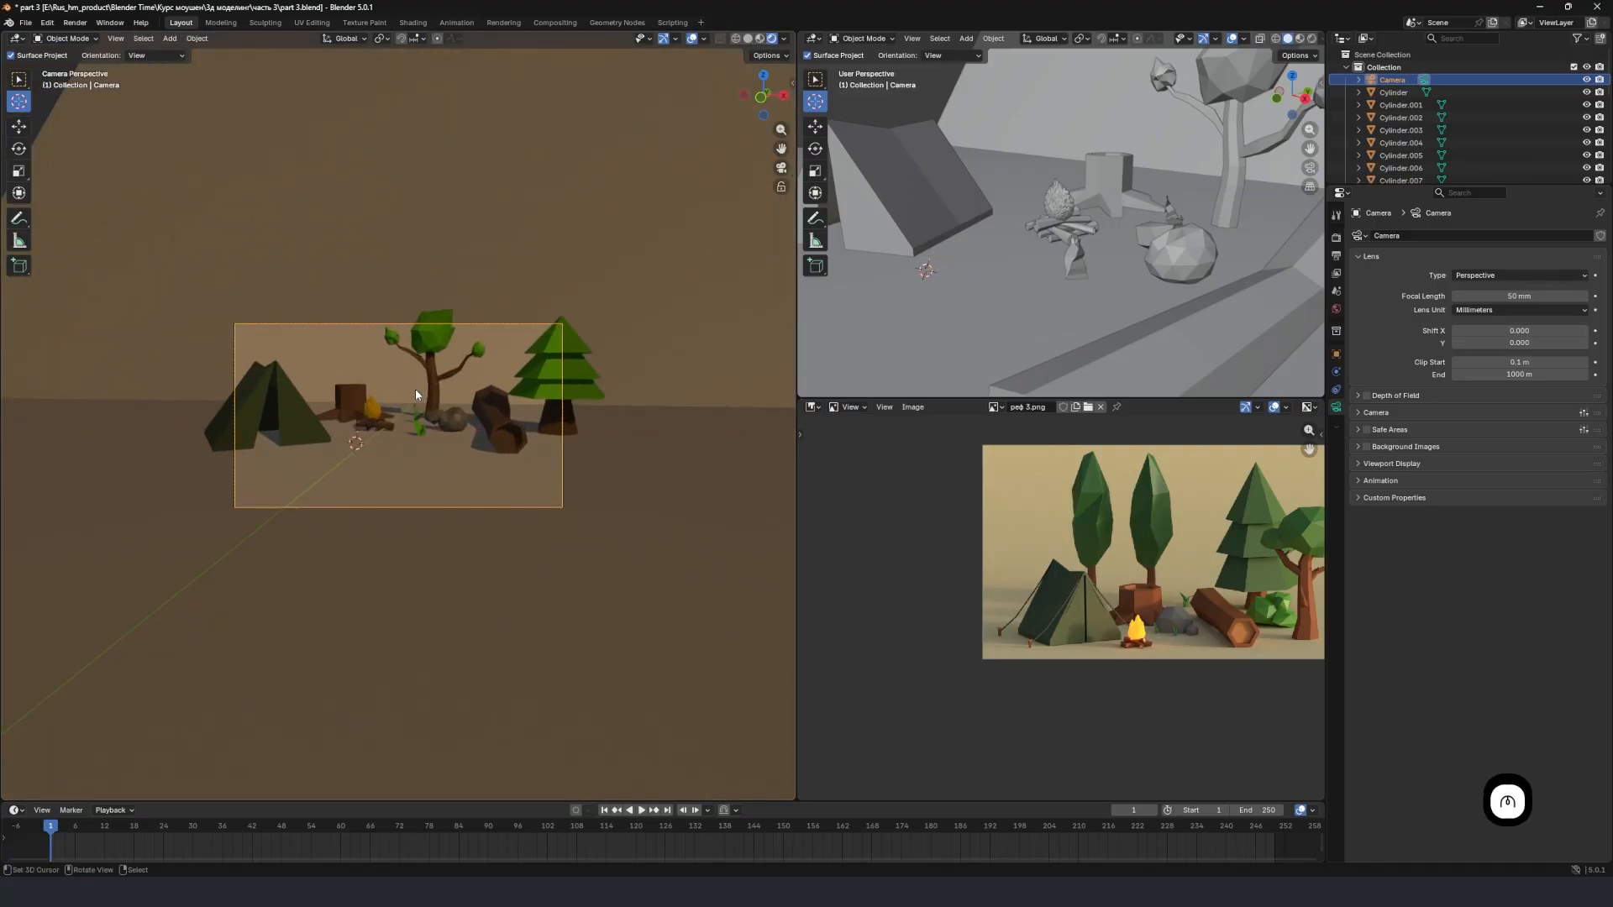
scroll(460, 393, "up", 2)
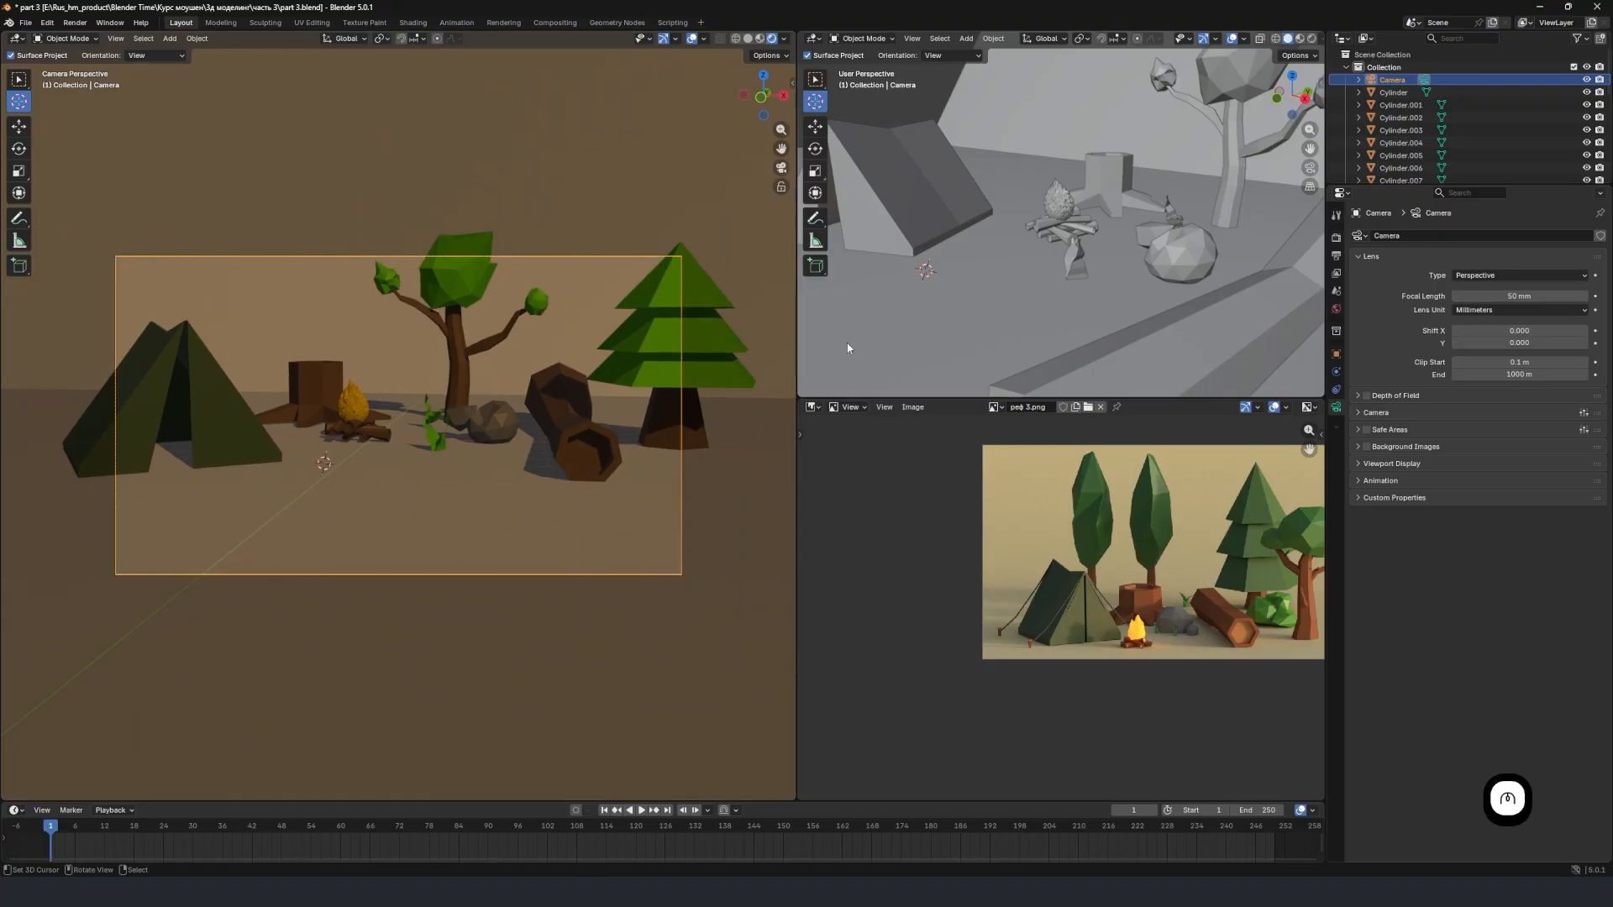
Use walk navigation to pull the camera back until the tent, trees and log all fit inside its frame.
key("g")
left_click(123, 269)
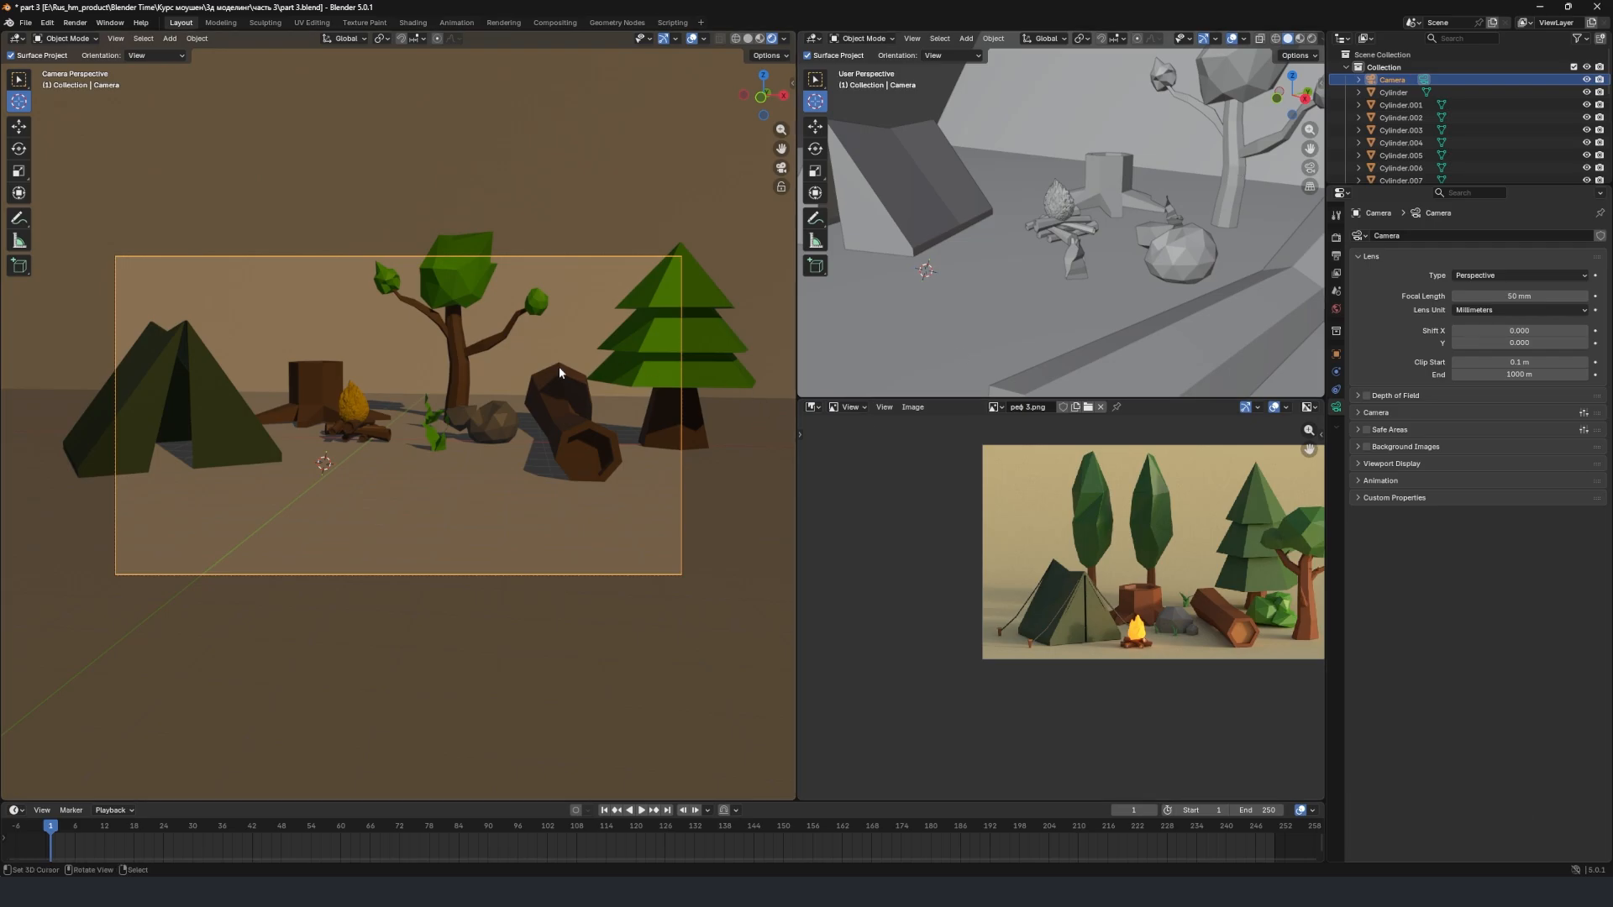
key("shift+grave")
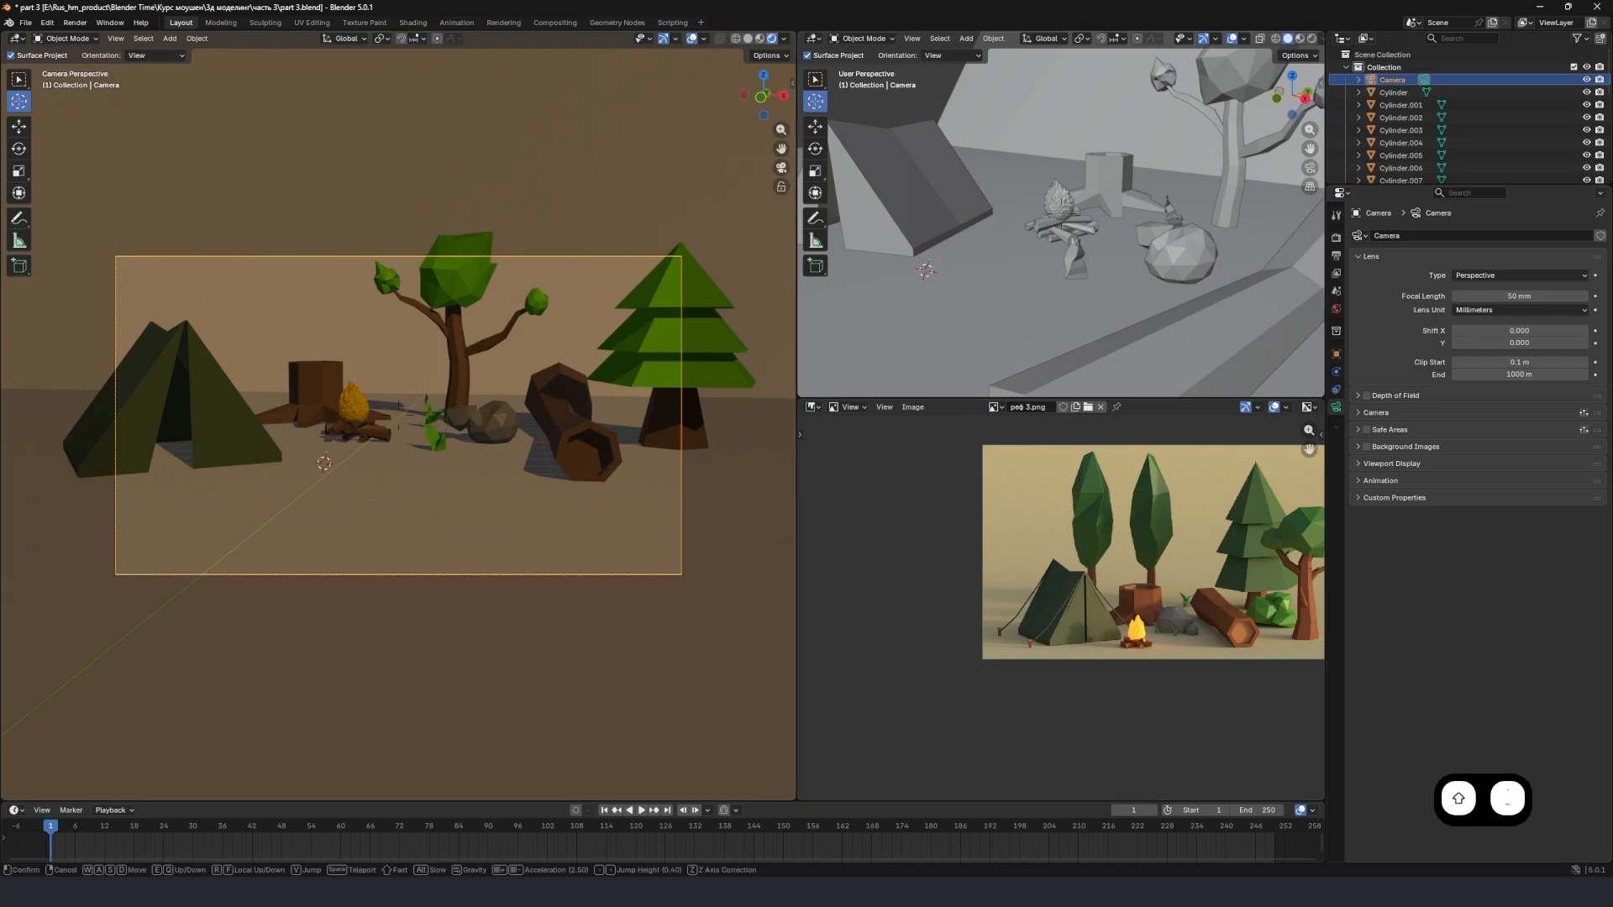
key("s")
key("s")
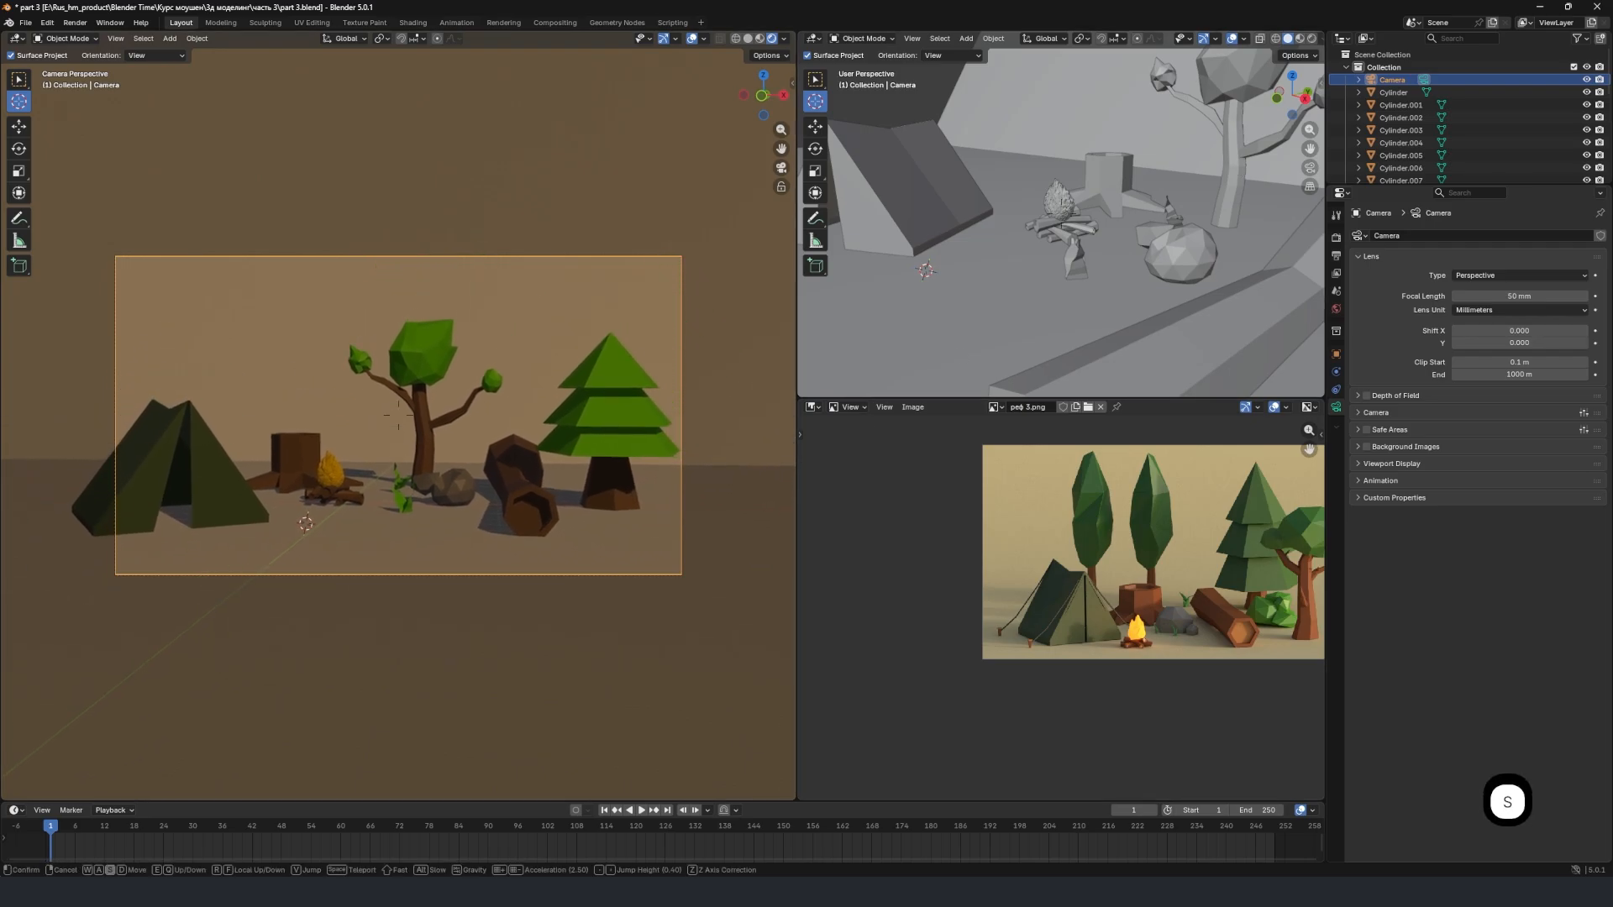
key("s")
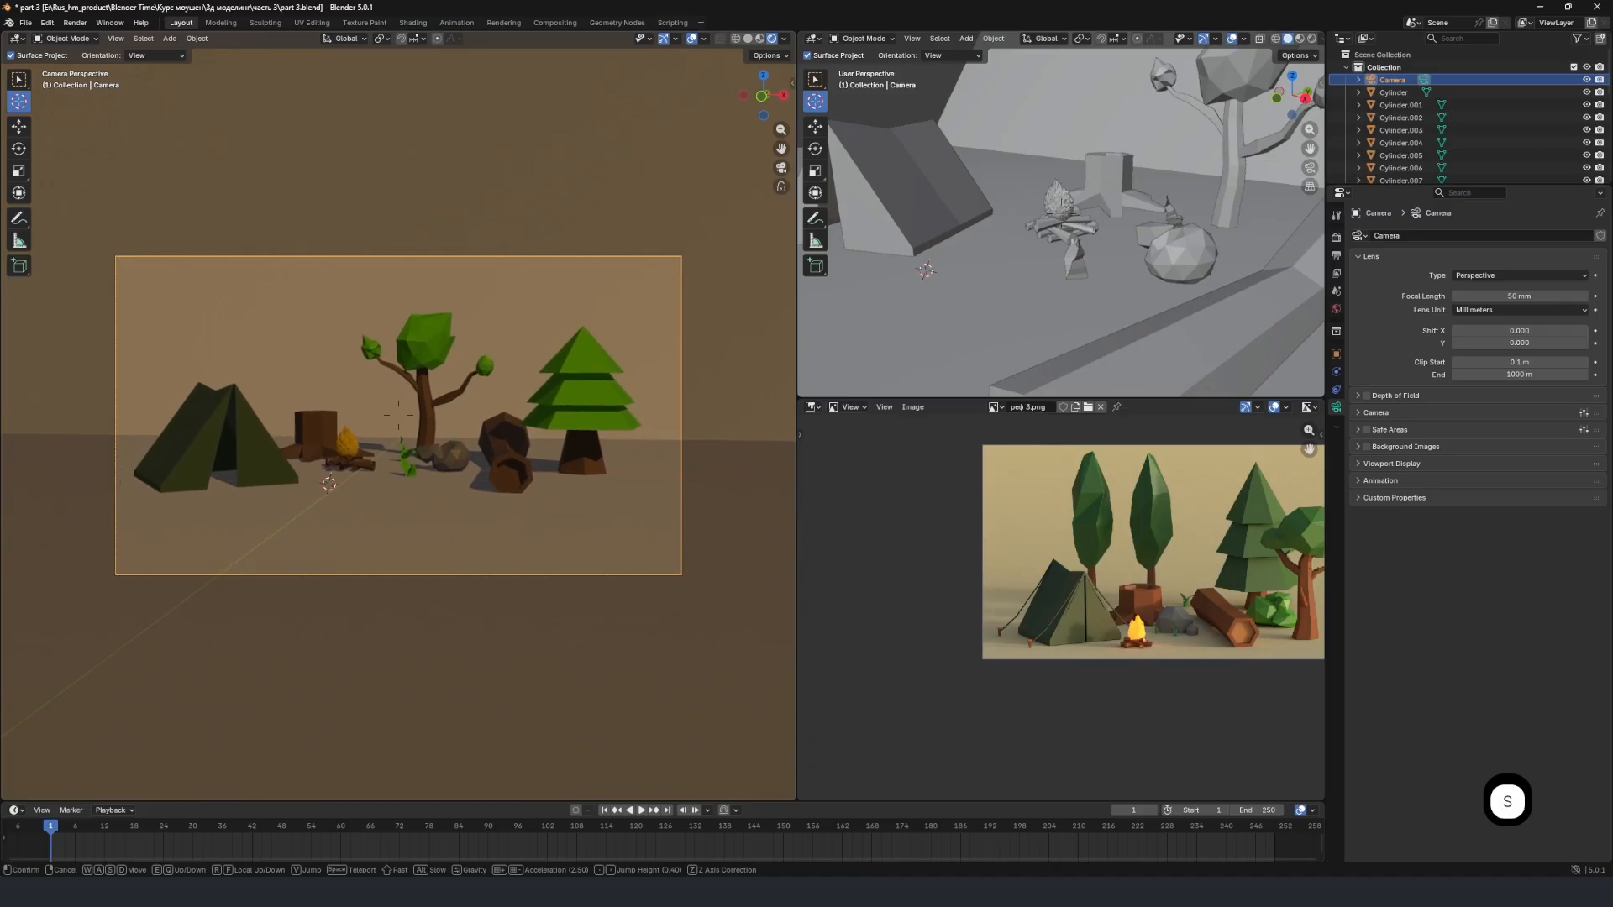
key("w")
key("d")
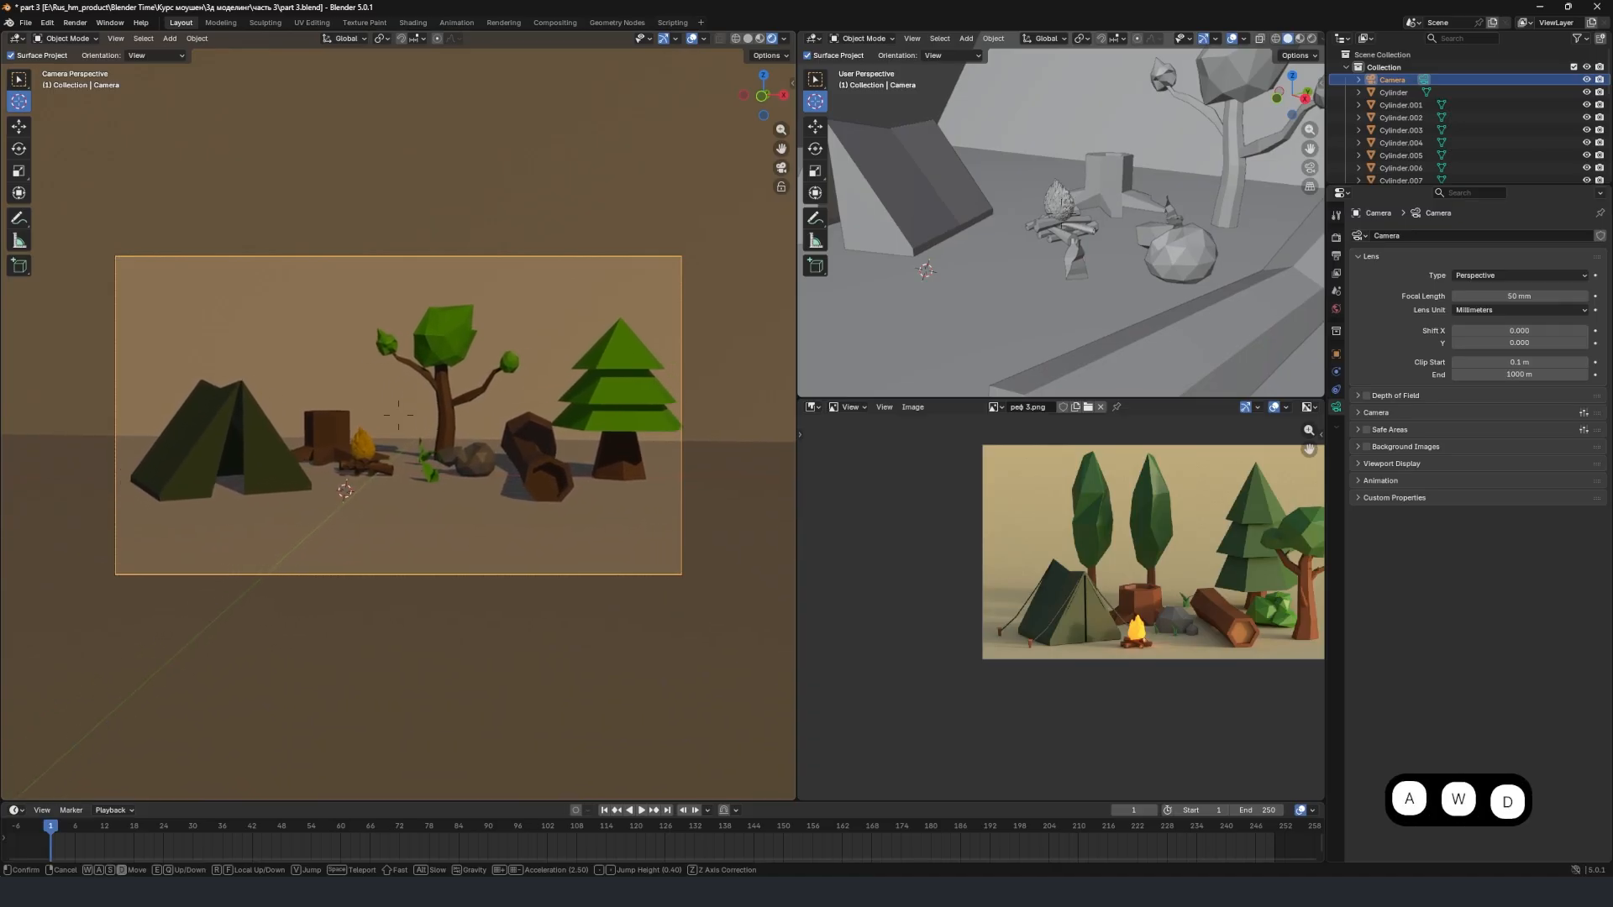
key("s")
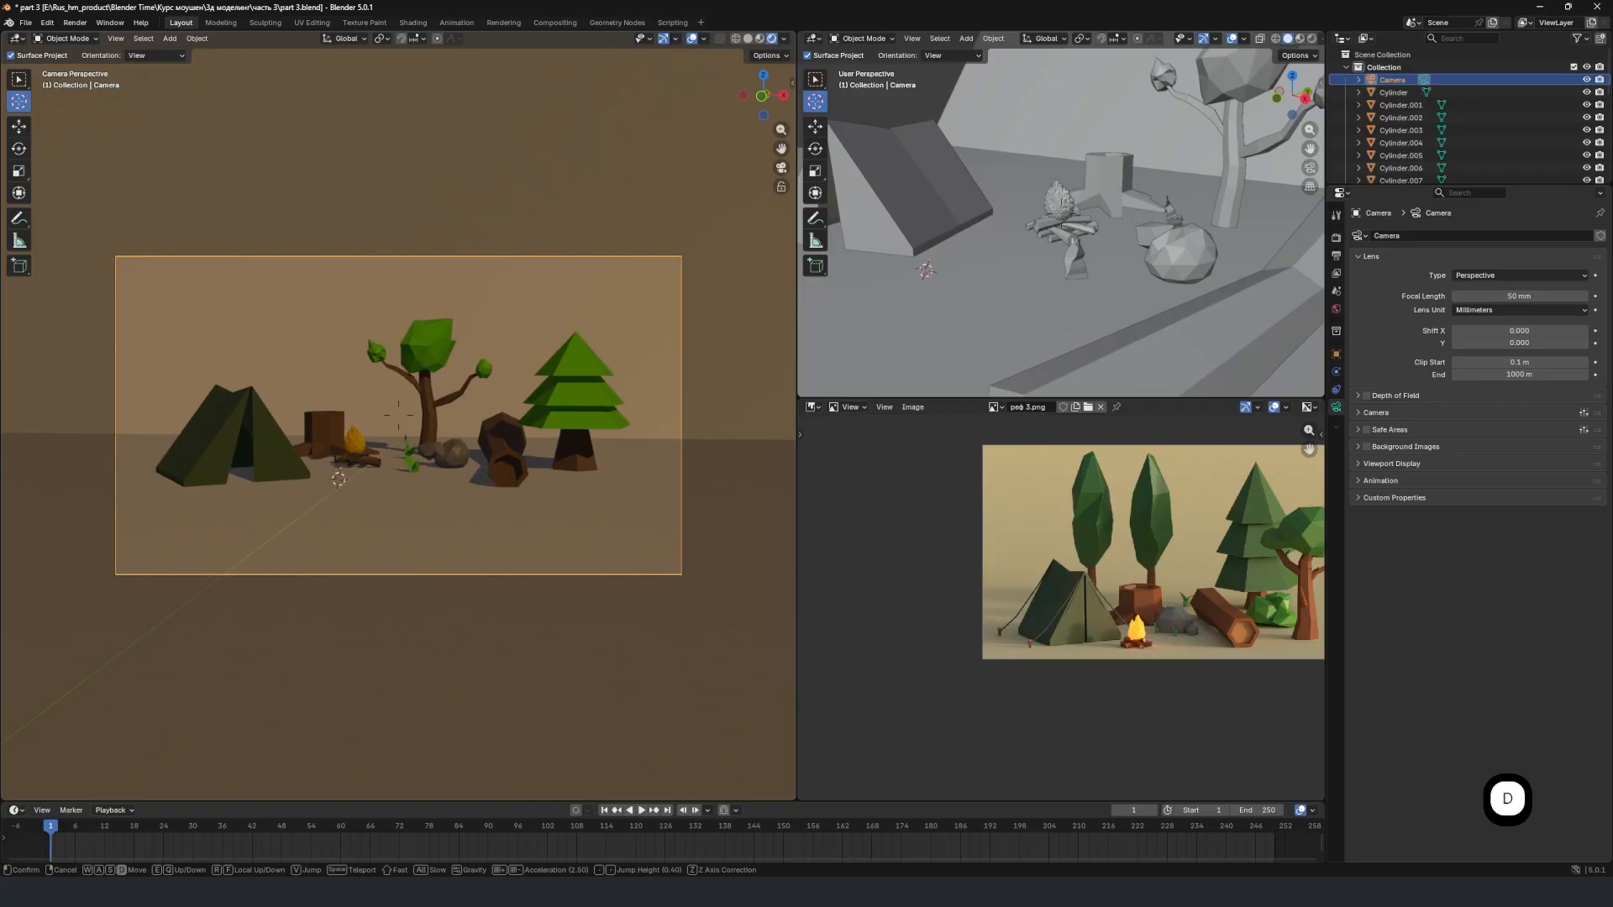
key("s")
Adjust the walk speed and fine-tune the camera's distance and sideways position so the whole campsite sits centered in the frame.
scroll(398, 414, "up", 1)
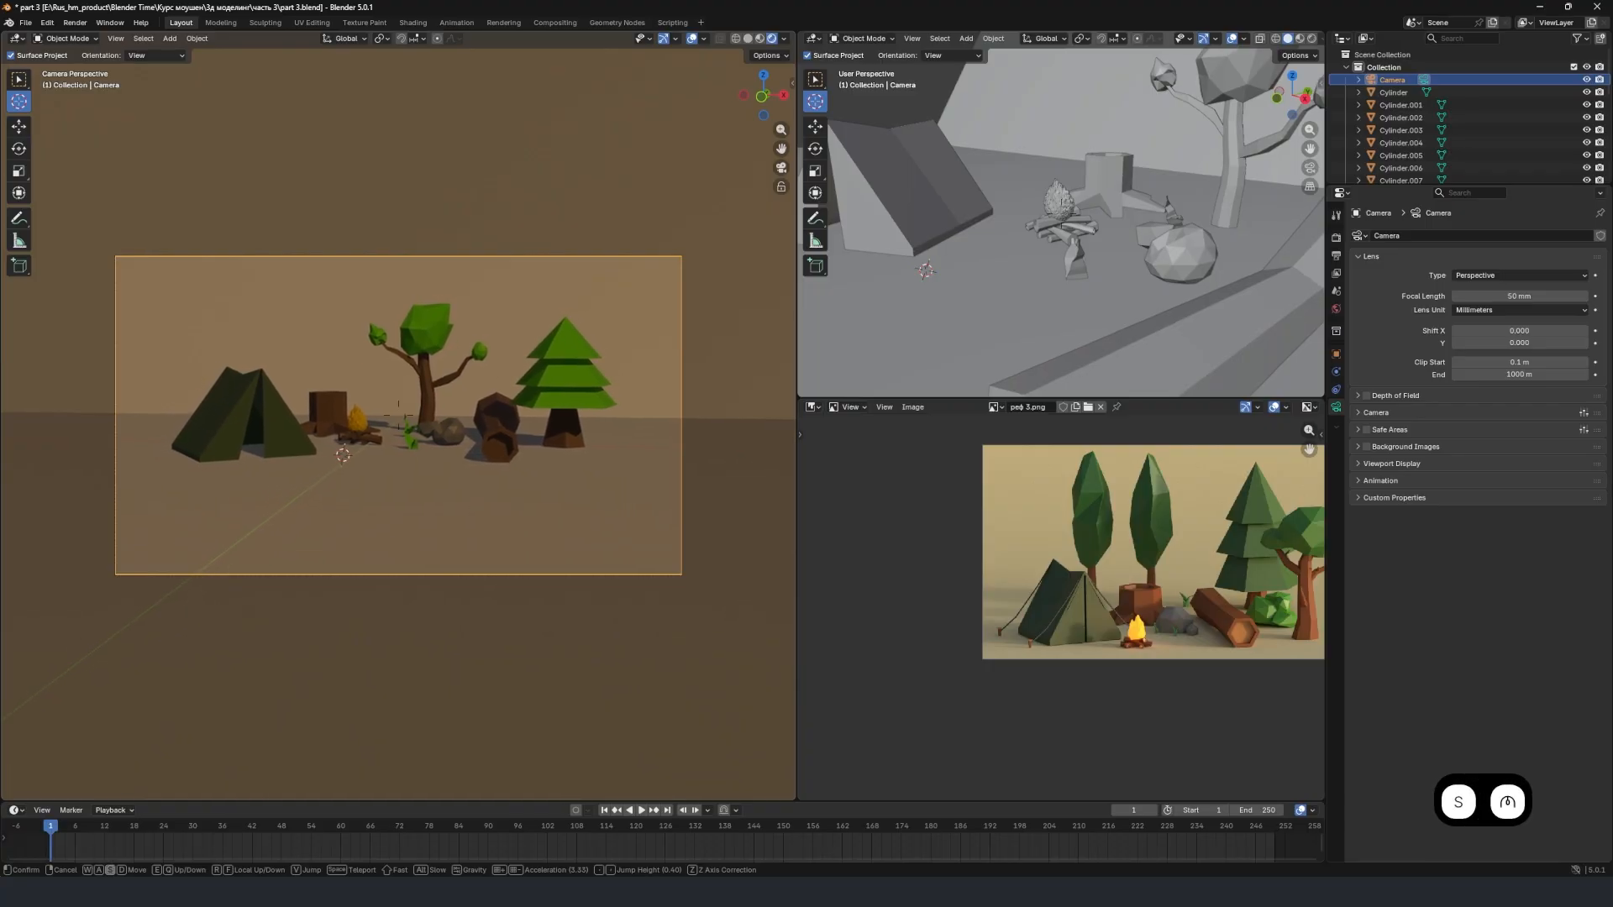
scroll(398, 415, "up", 20)
key("shift+s")
key("shift+w")
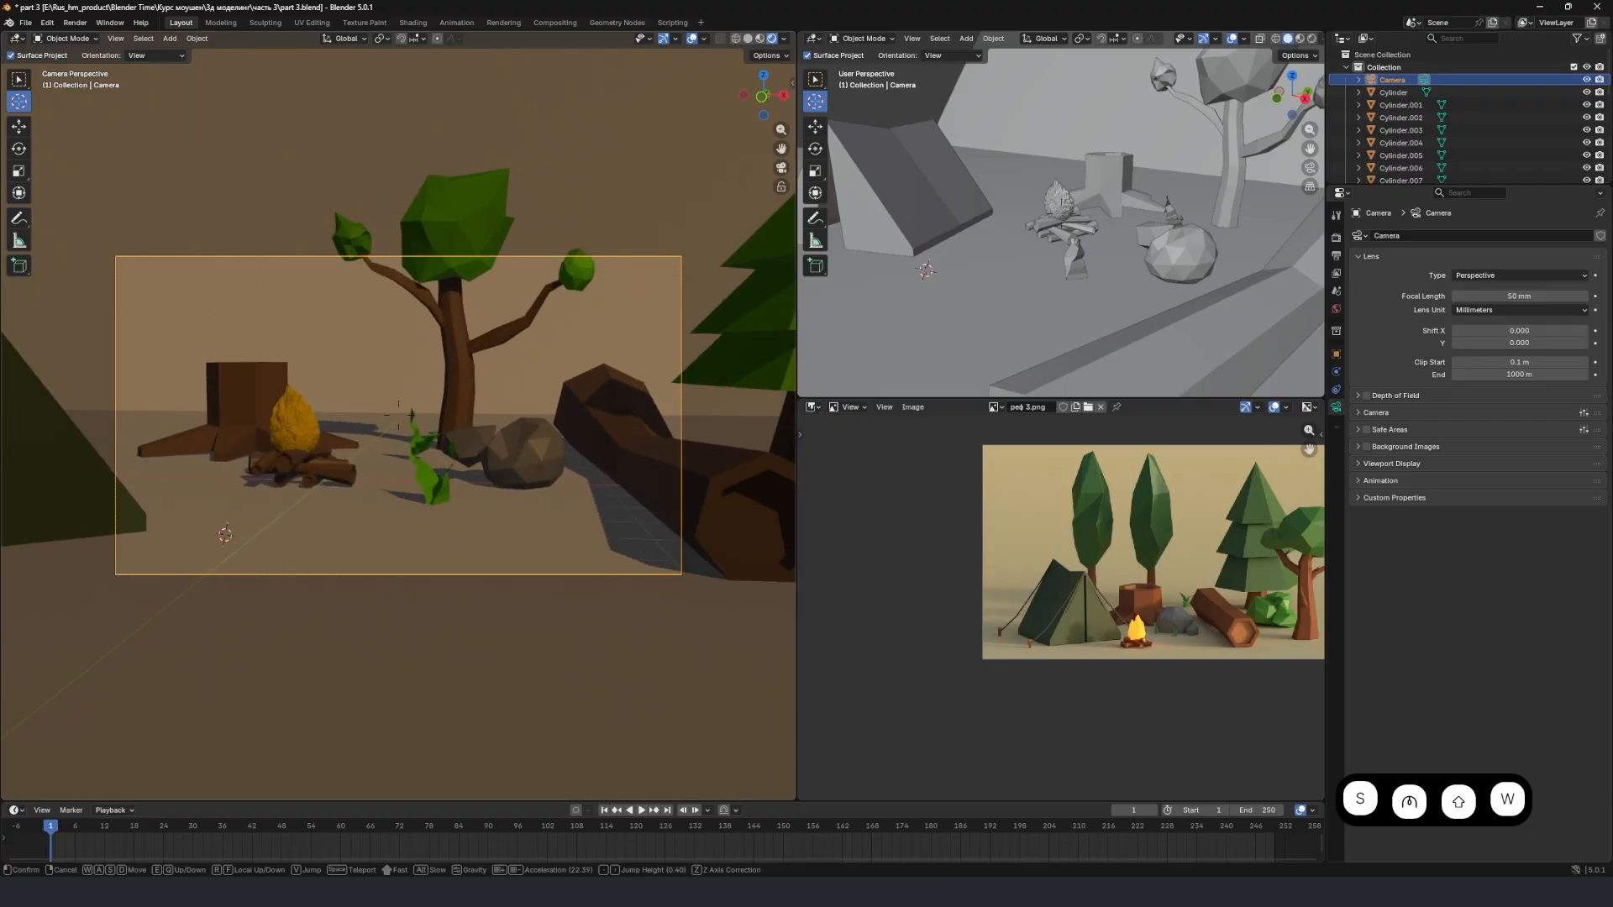
key("s")
key("w")
key("s")
scroll(399, 414, "down", 2)
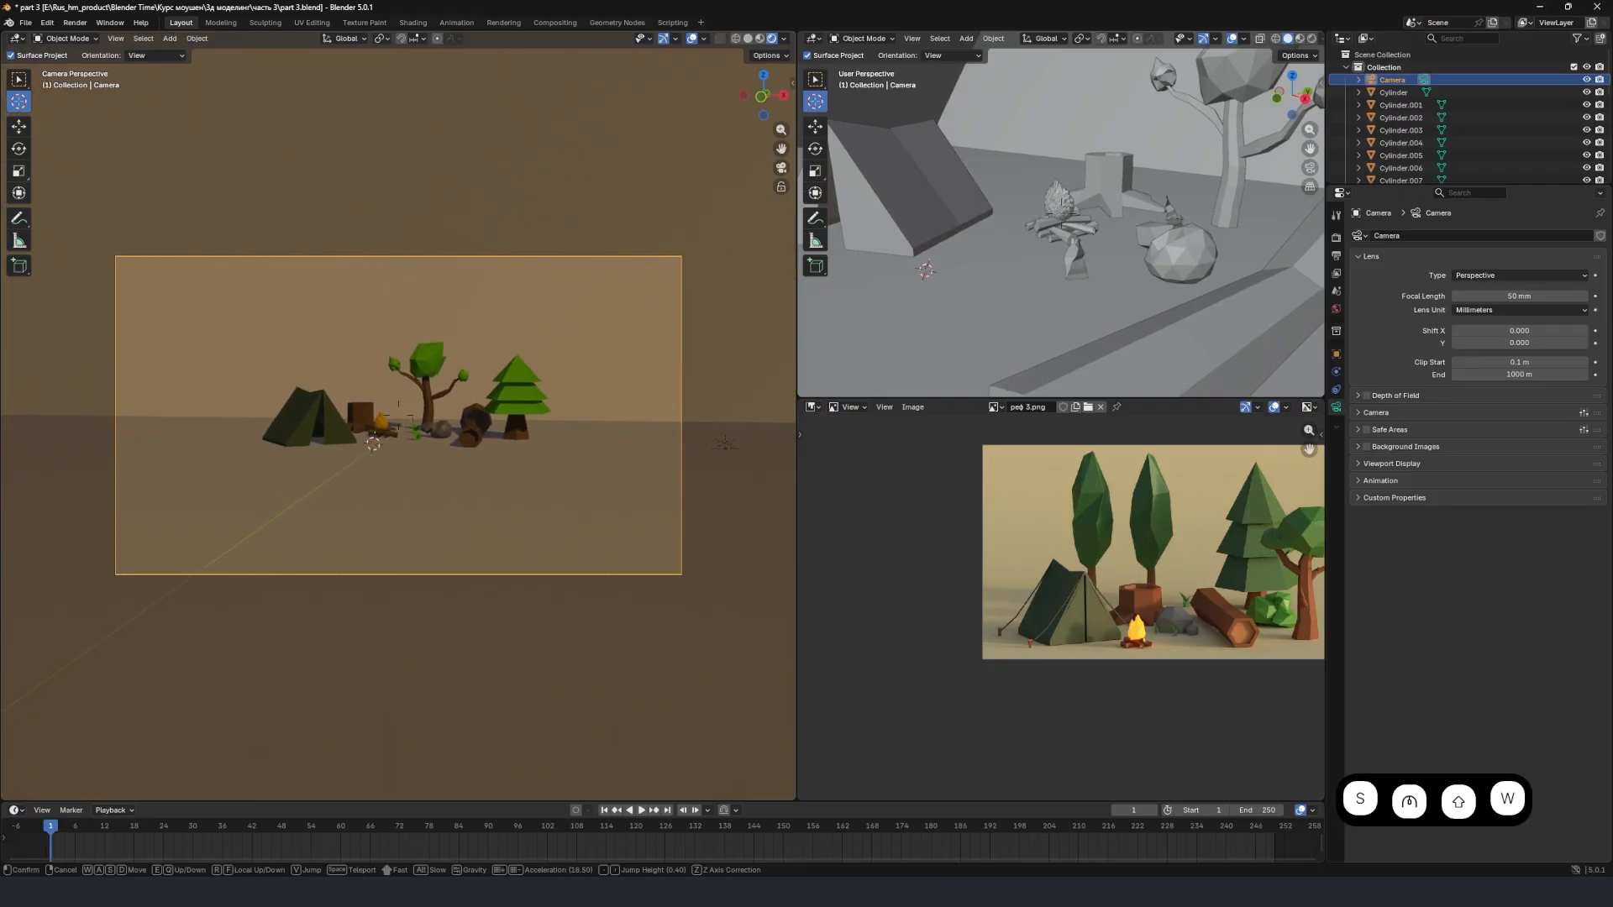
scroll(399, 414, "down", 4)
key("shift+w")
key("shift+s")
key("shift+w")
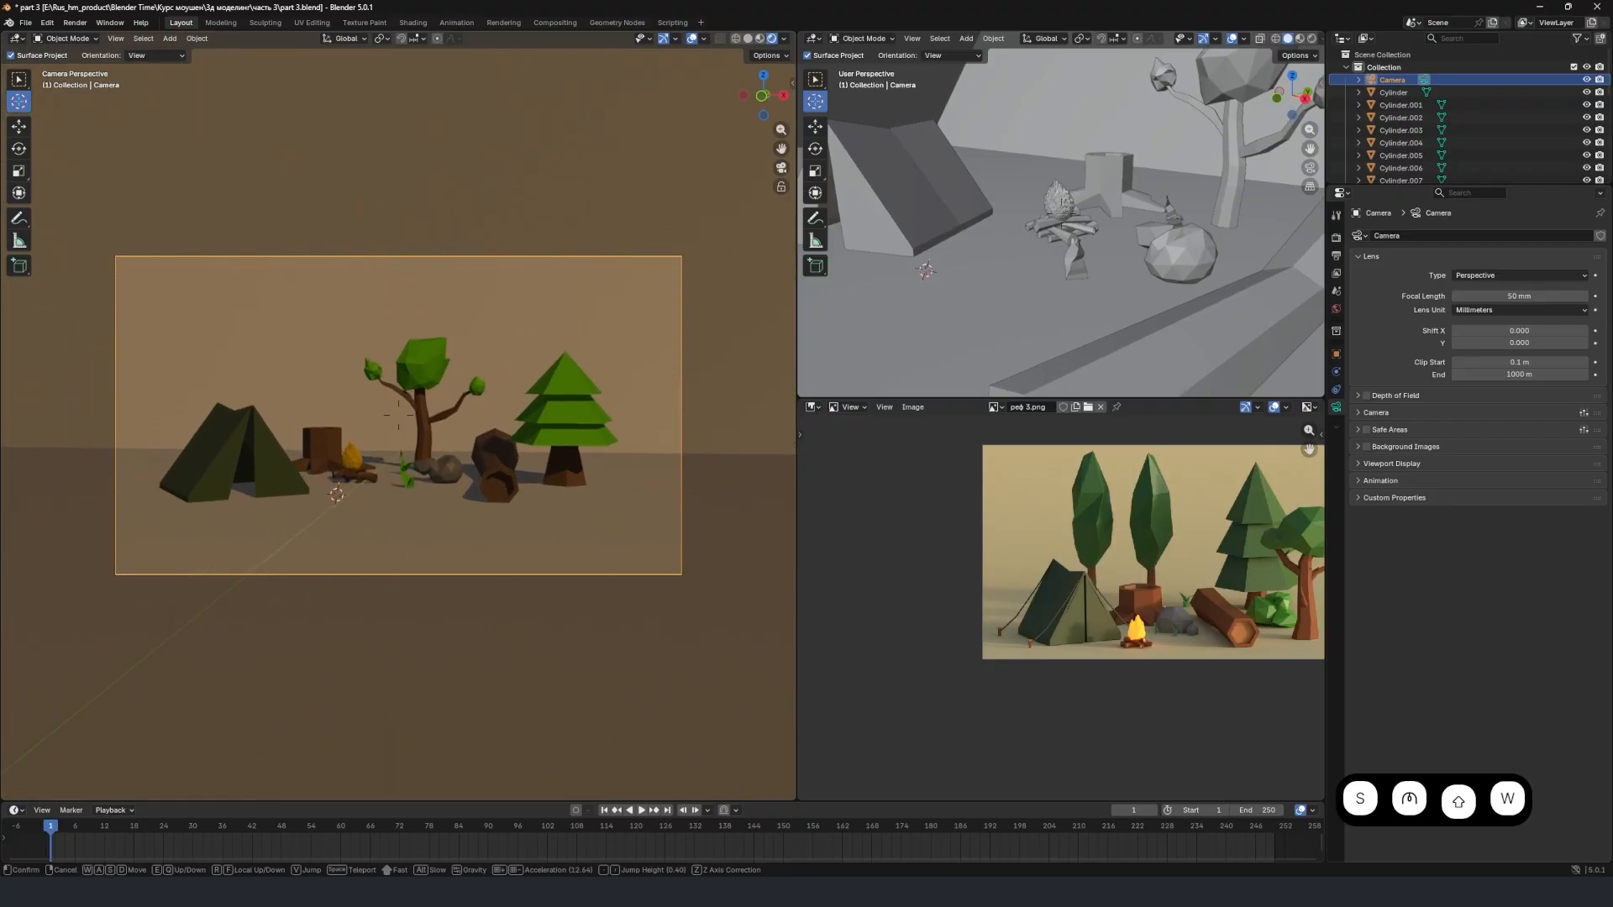
key("shift+d")
key("shift+s")
key("shift+a")
key("shift+d")
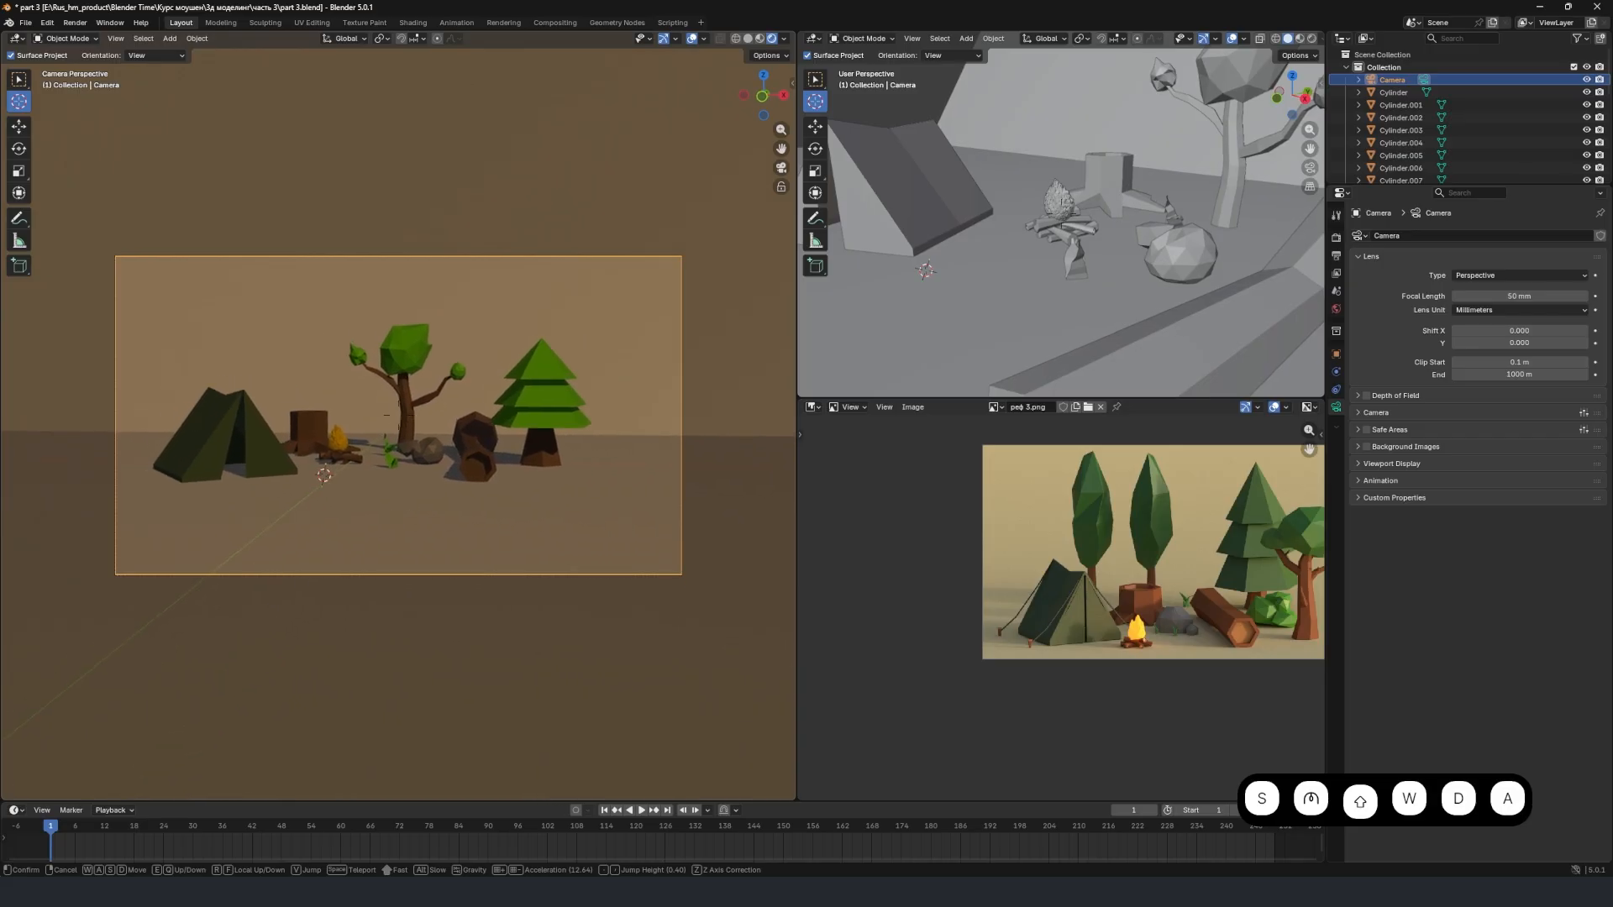
key("w")
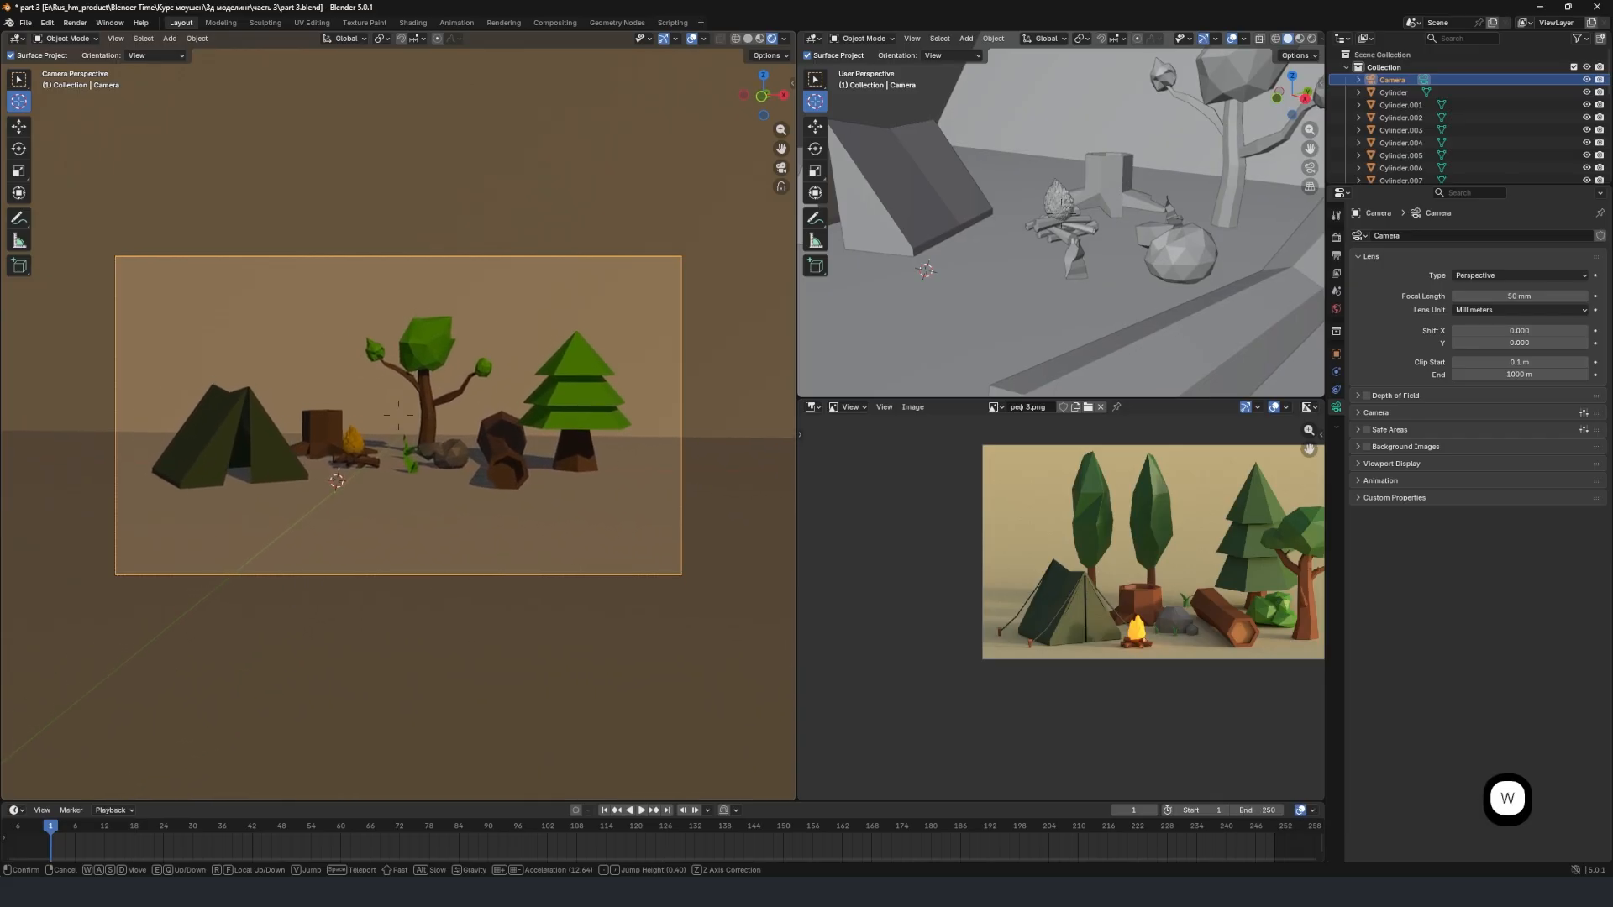
left_click(492, 370)
Lower the camera about 2.98 m along the Z axis and re-aim it to bring the campsite back near the frame's middle.
key("g")
key("z")
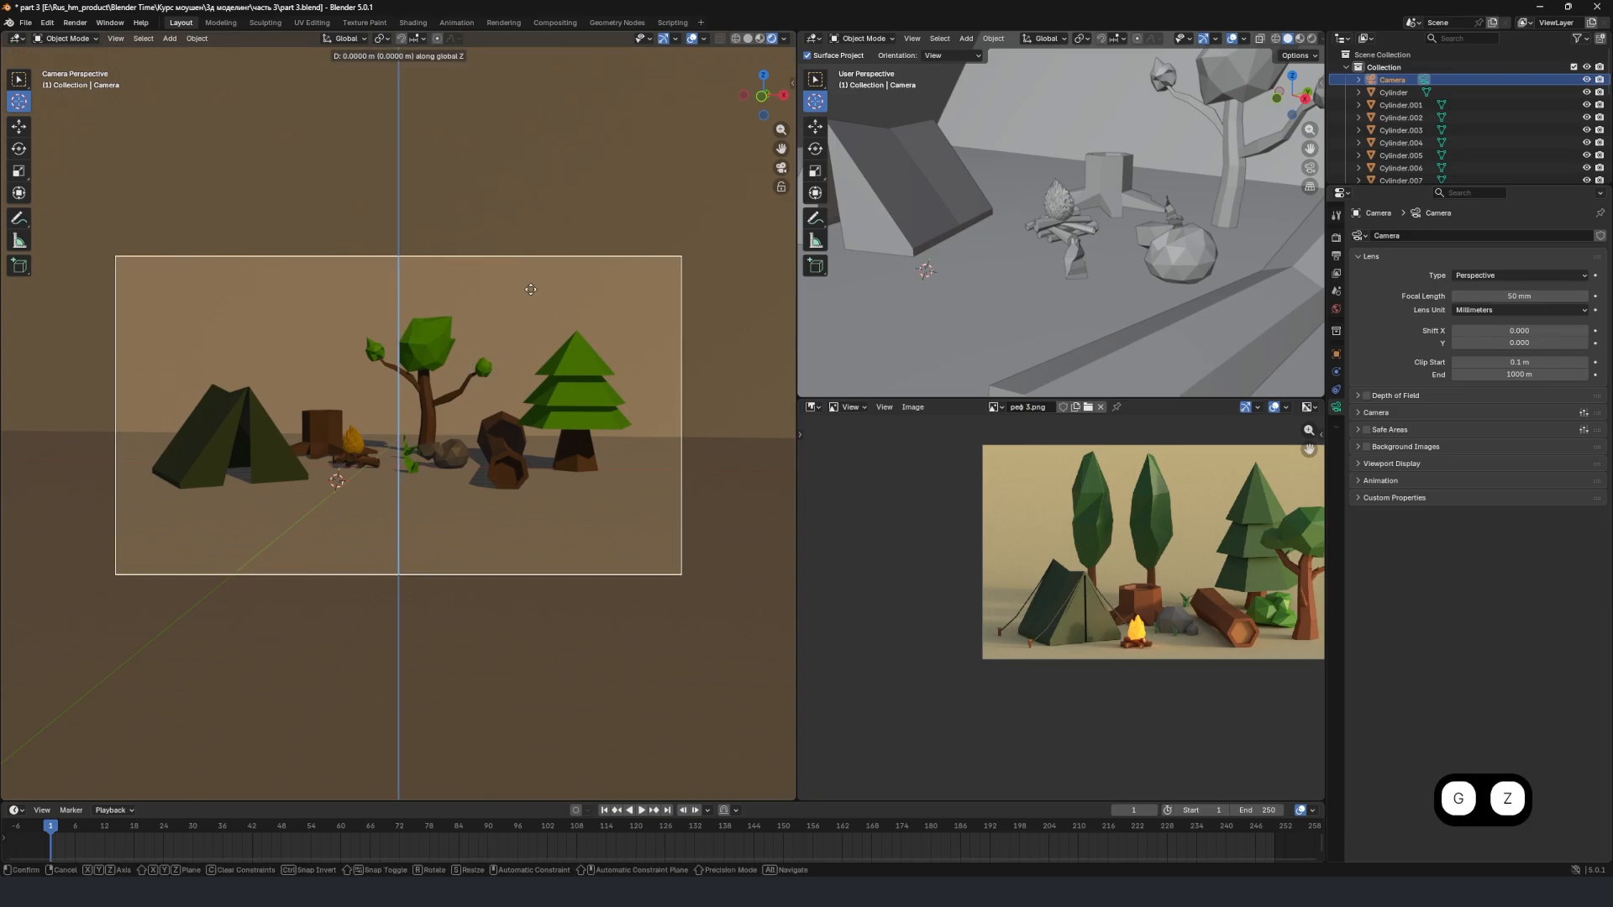
left_click(564, 671)
key("shift+grave")
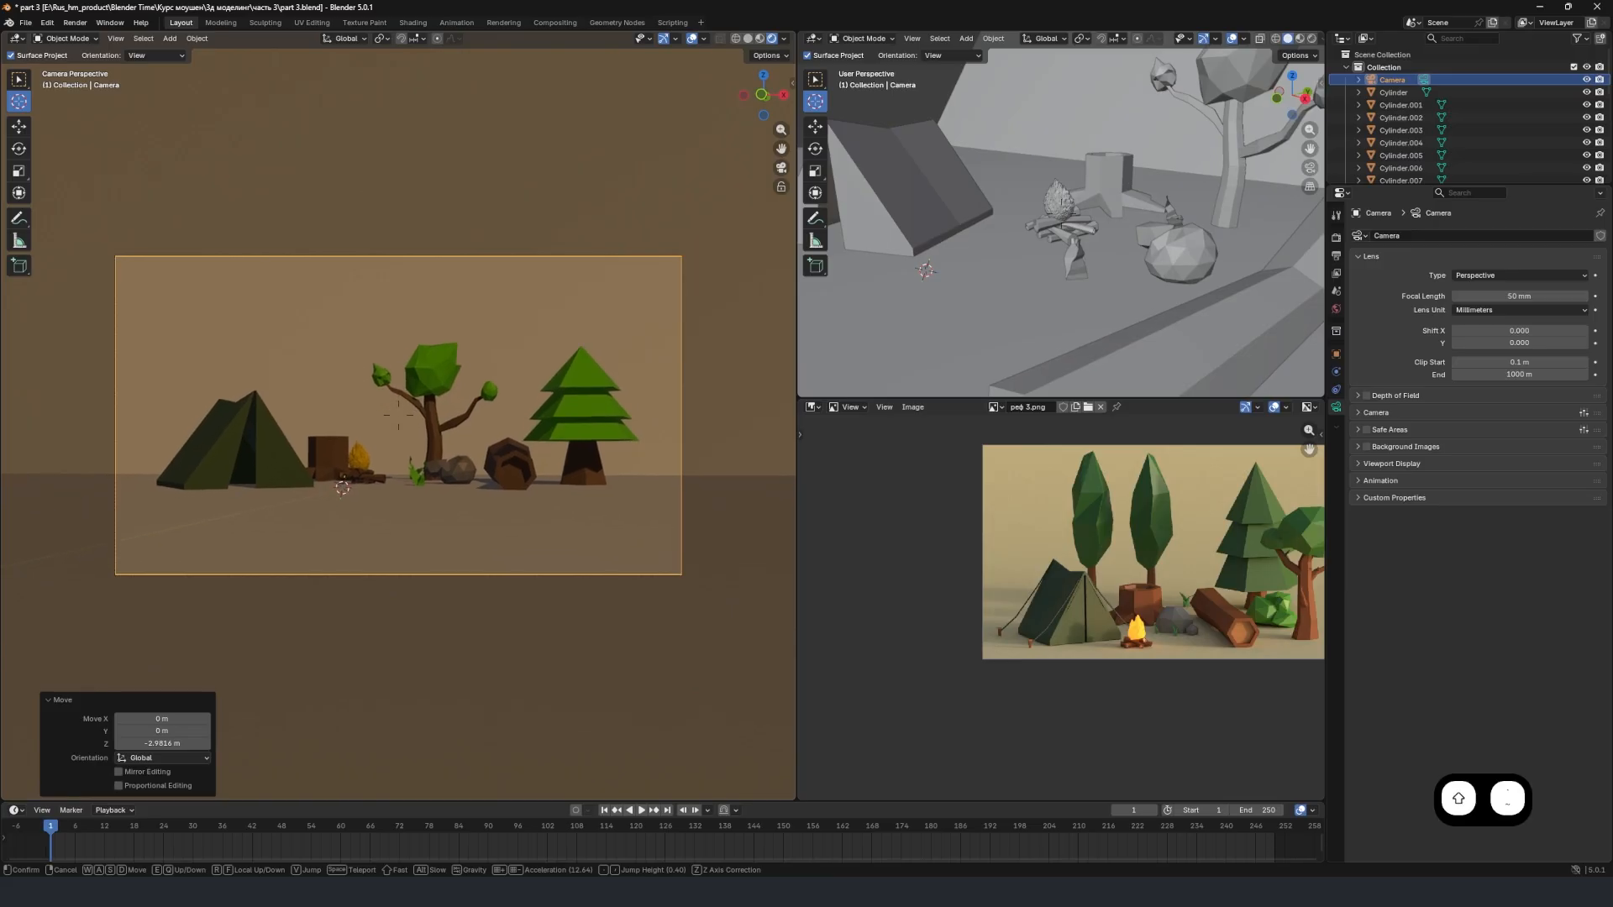
left_click(550, 528)
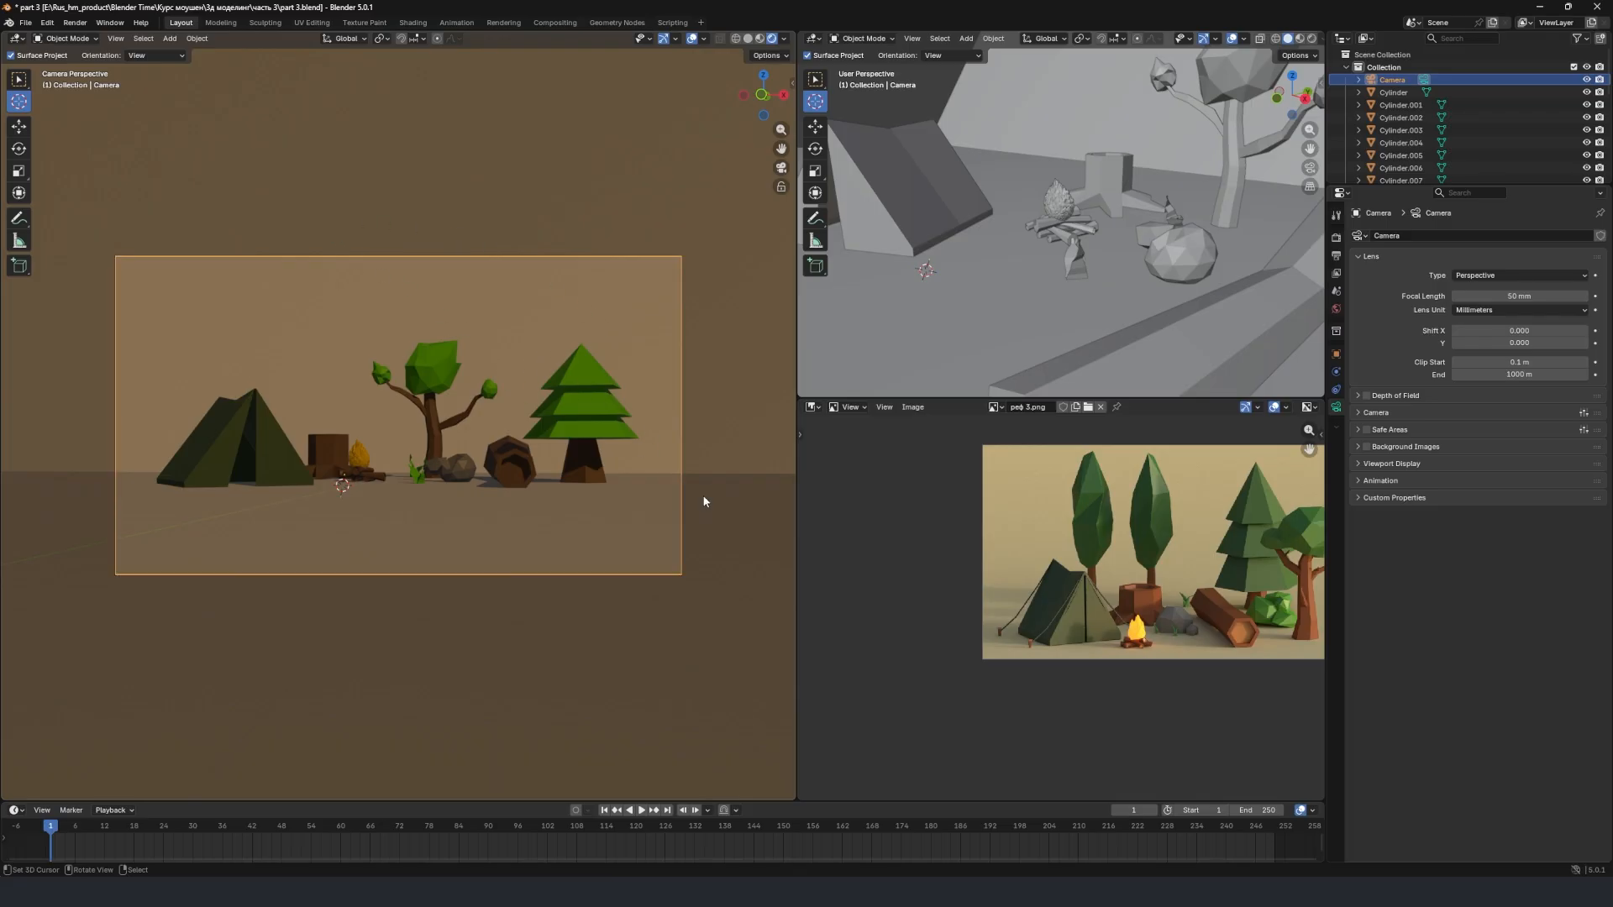
Create a new material for the backdrop plane and name it "background".
left_click(532, 516)
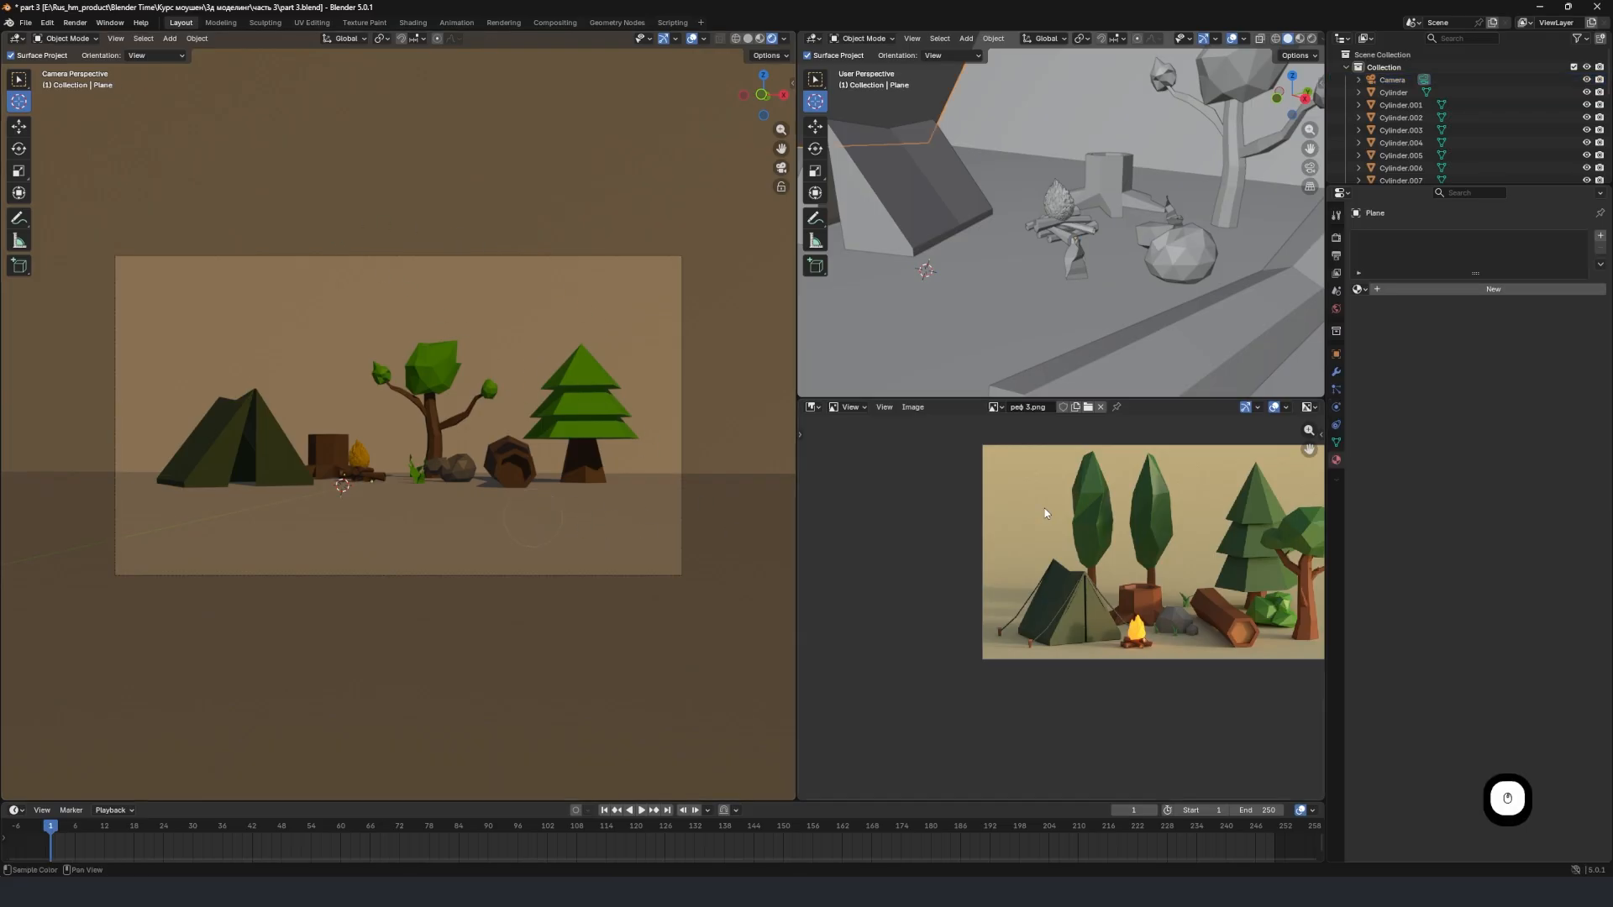
left_click(1411, 289)
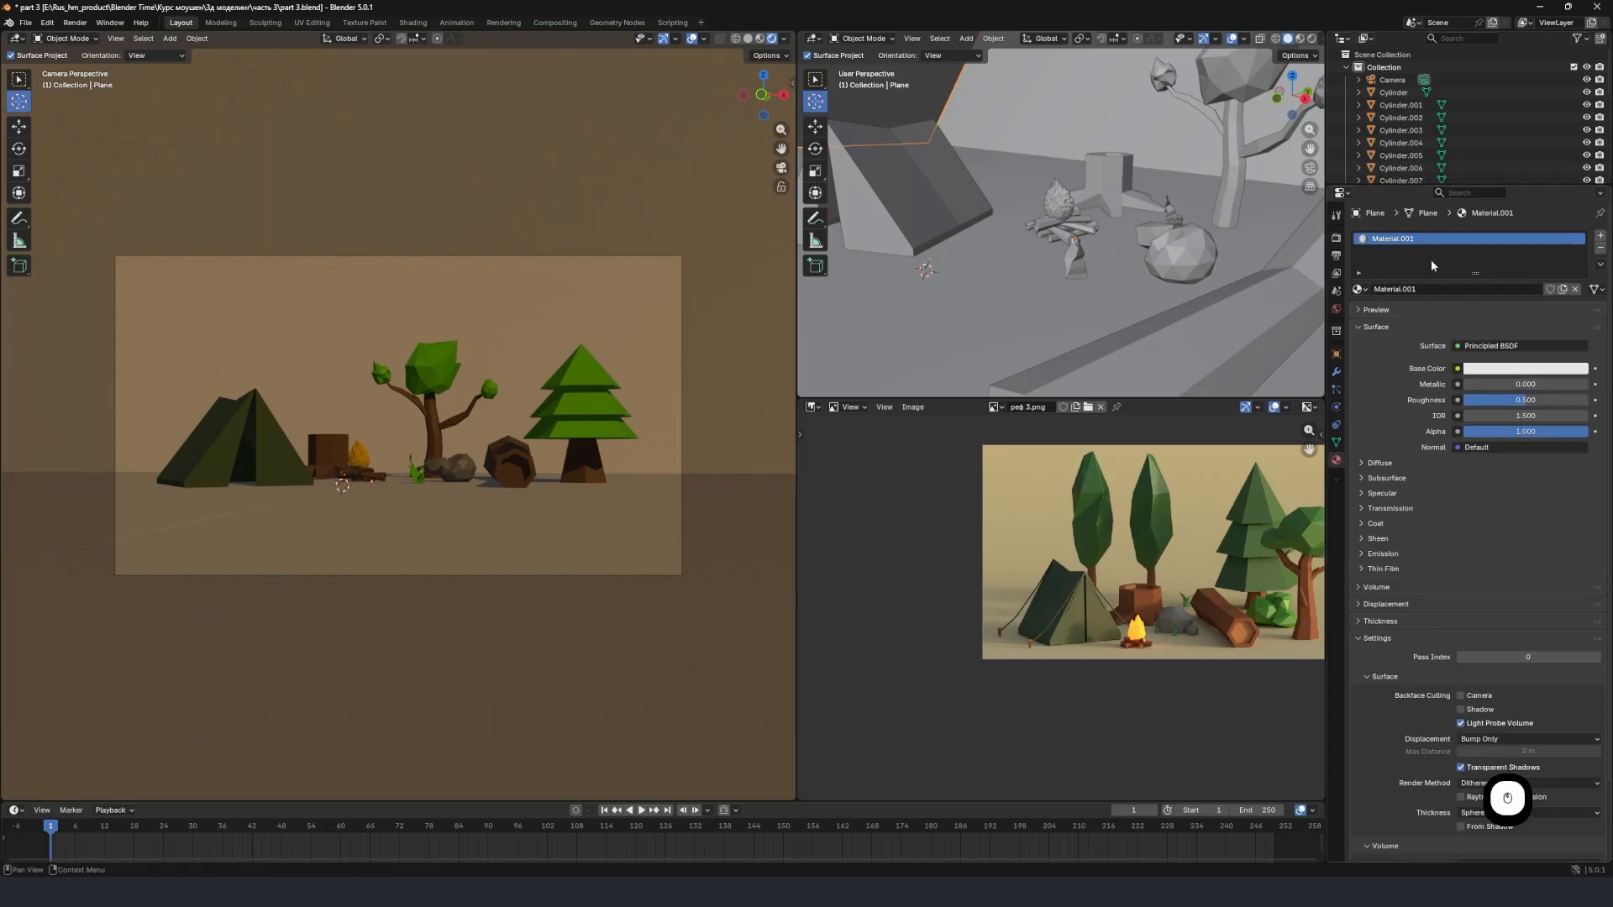
left_click(1420, 289)
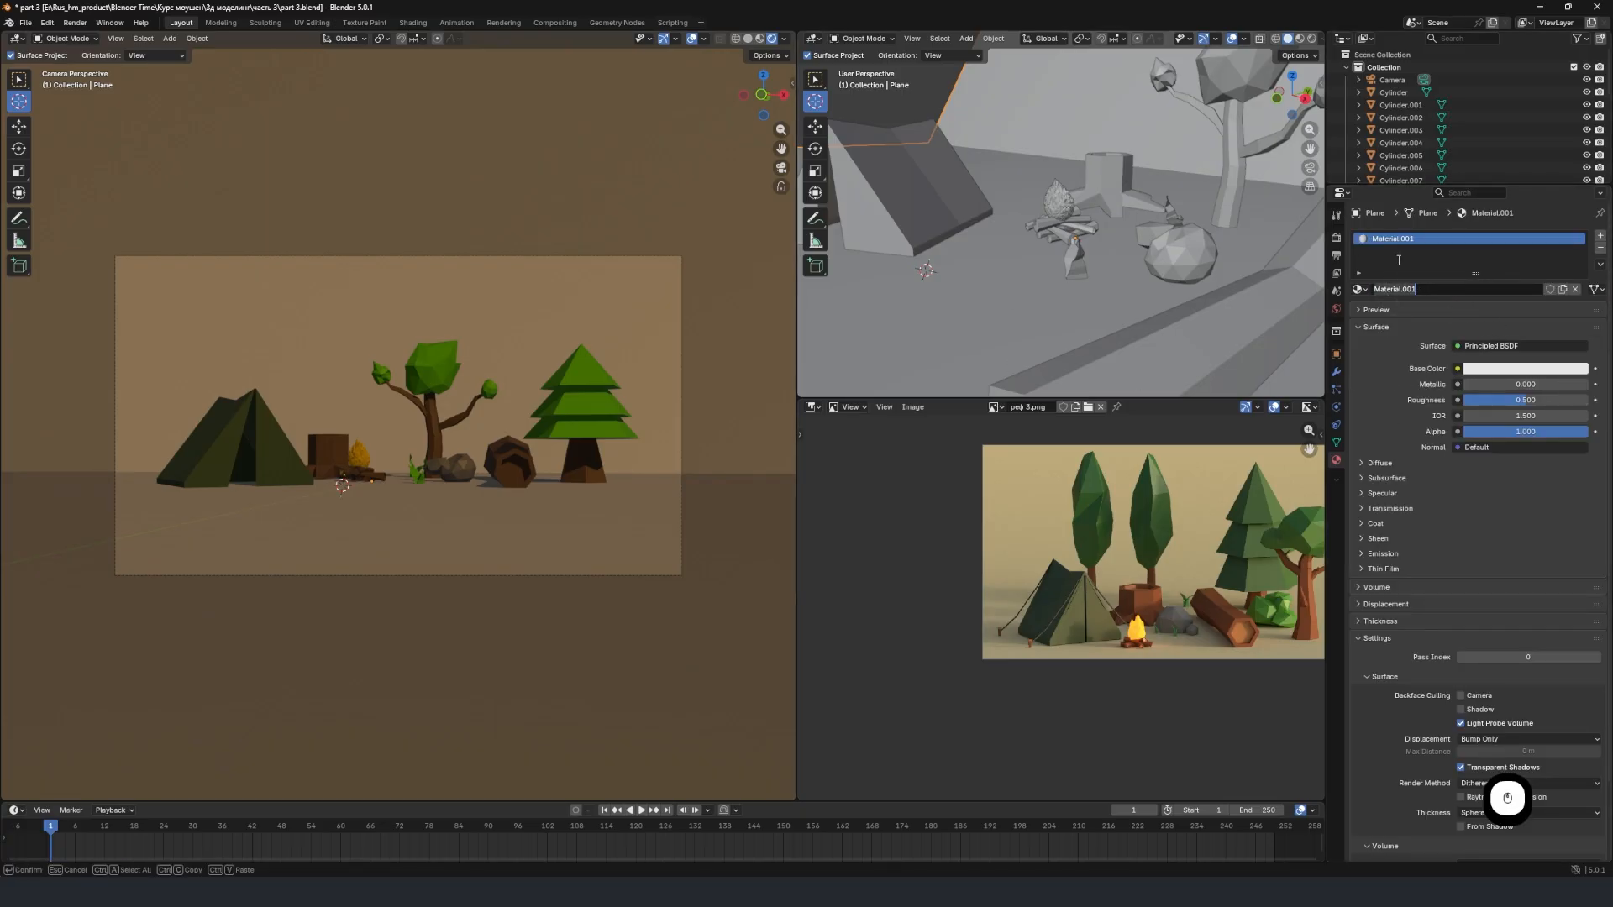
type("background")
key("Return")
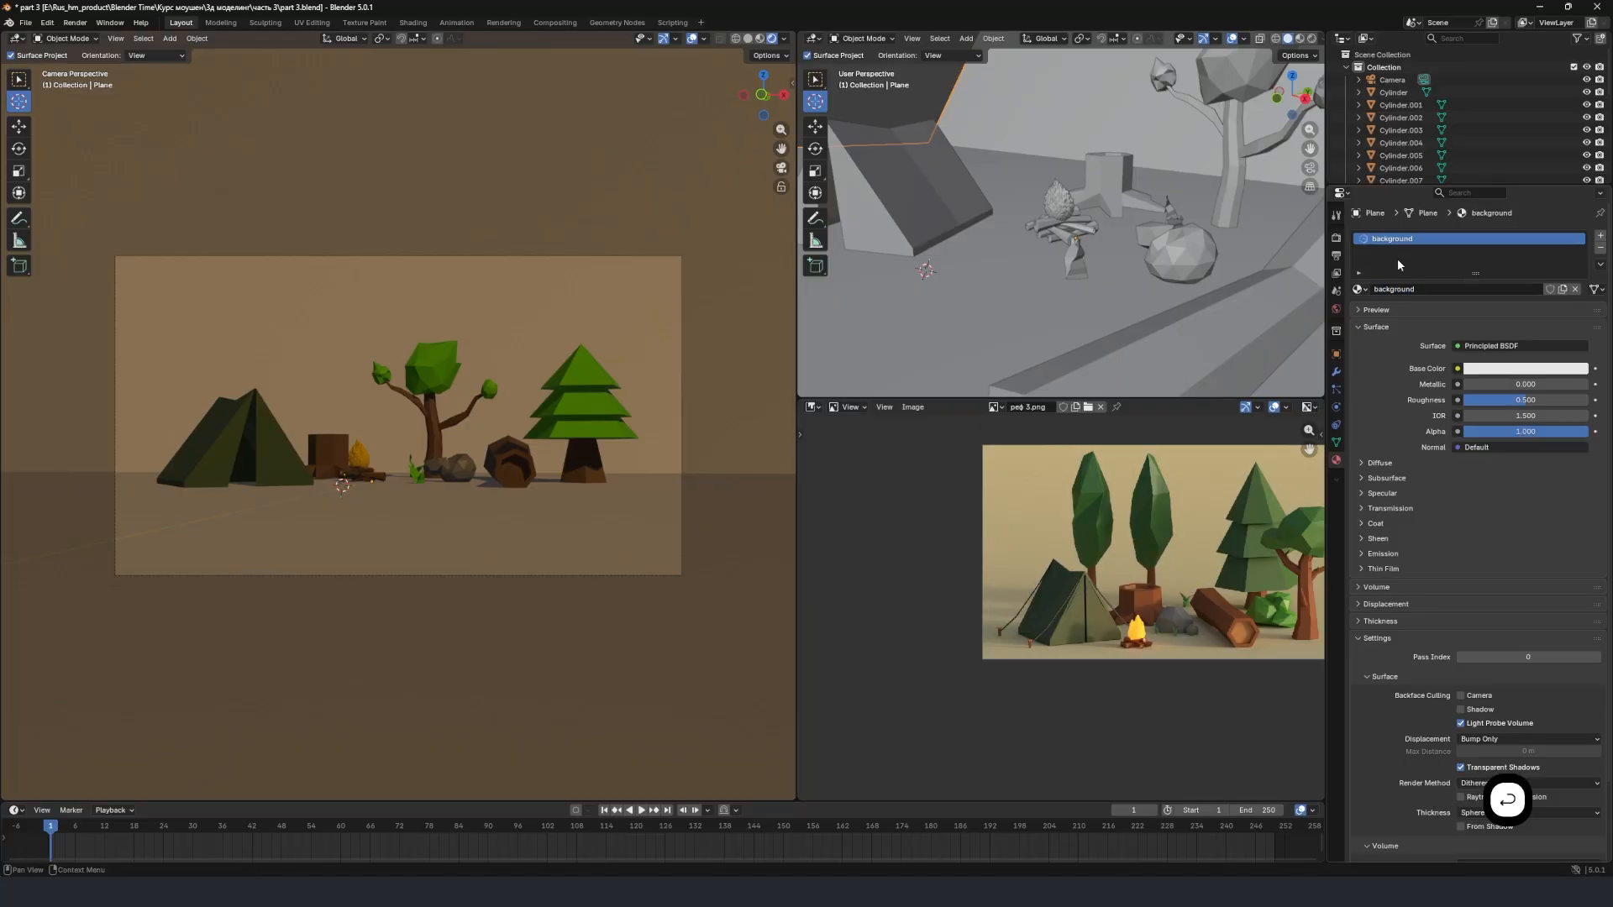
Sample the beige of the reference image's backdrop as the background material's base color.
left_click(1525, 368)
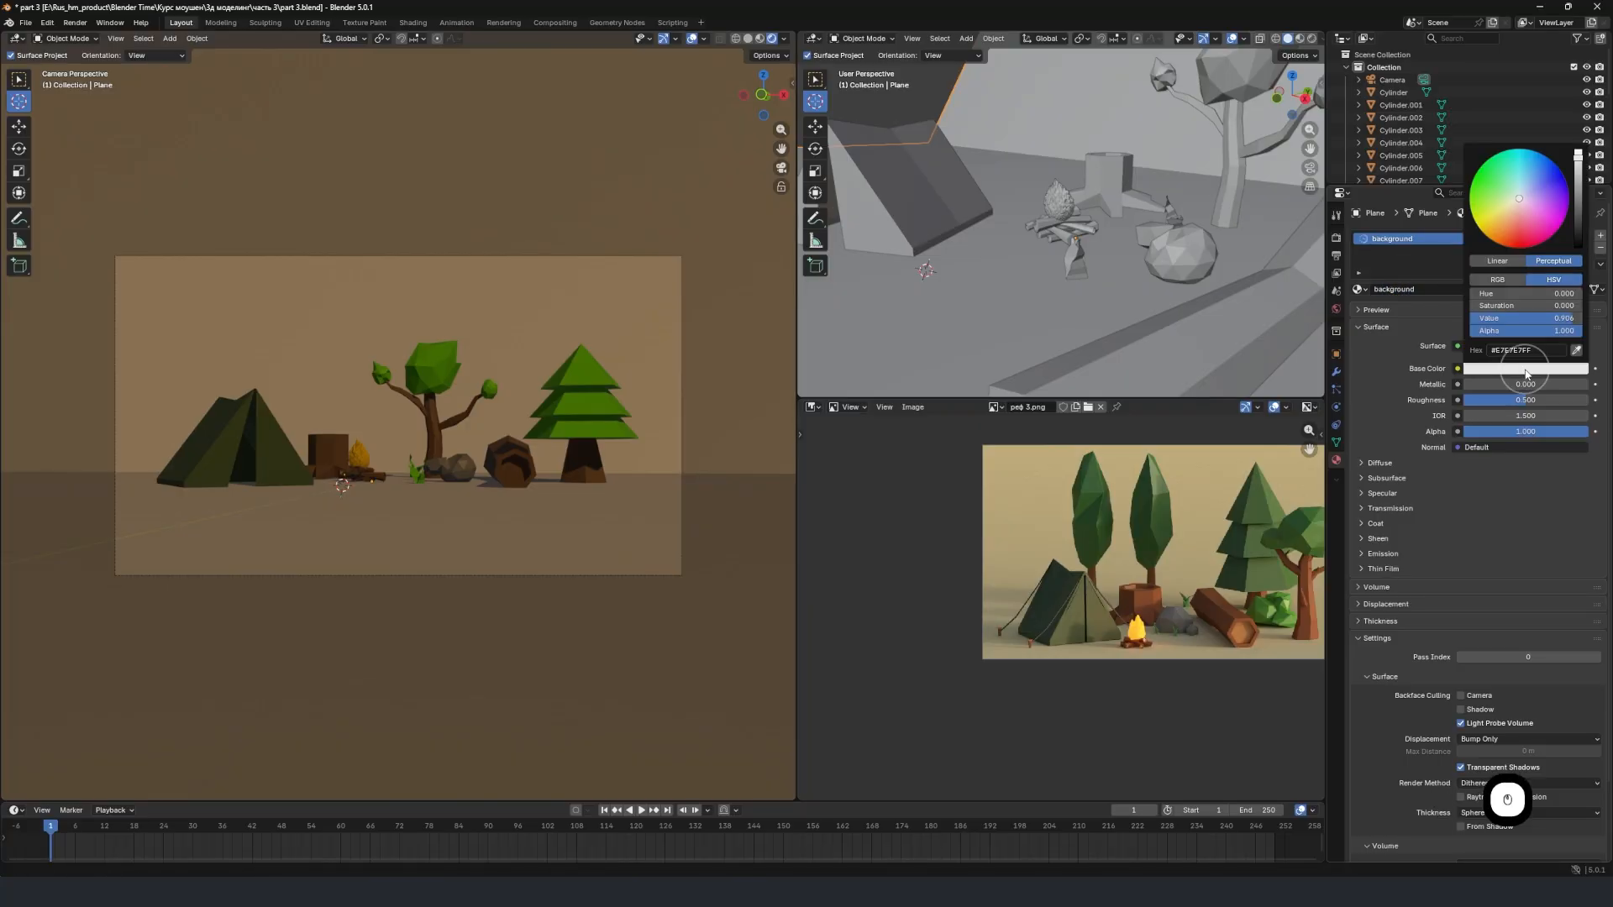
left_click(1579, 359)
left_click(1036, 483)
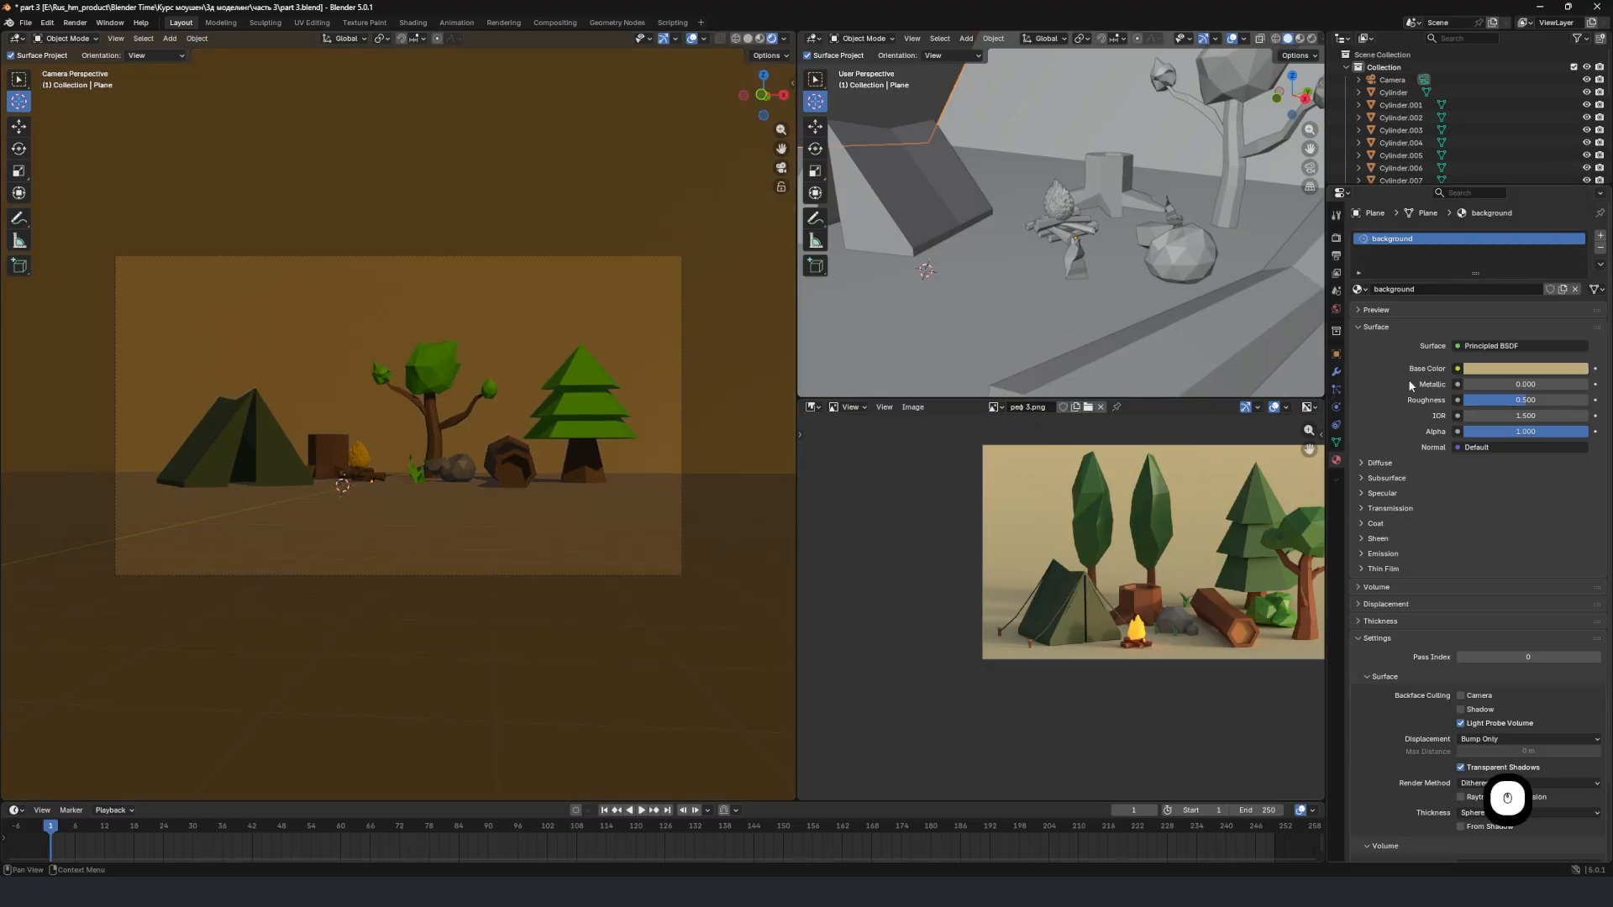
Desaturate and brighten the background material's base color to a nearly white tint.
left_click(1526, 369)
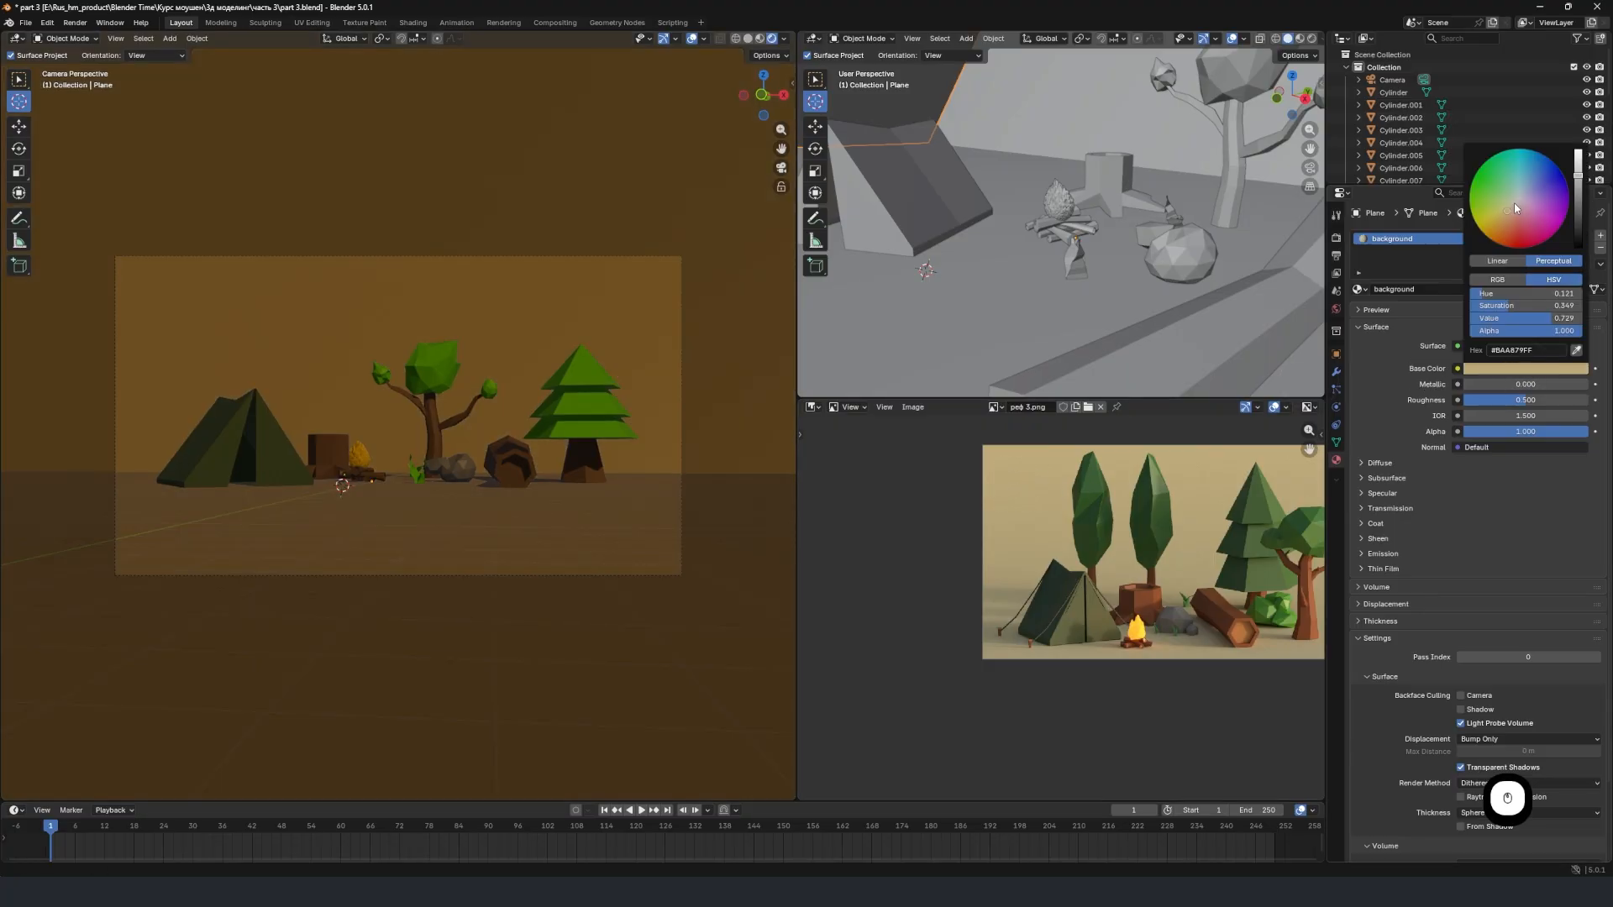
left_click_drag(1514, 204, 1517, 198)
left_click_drag(1578, 174, 1588, 162)
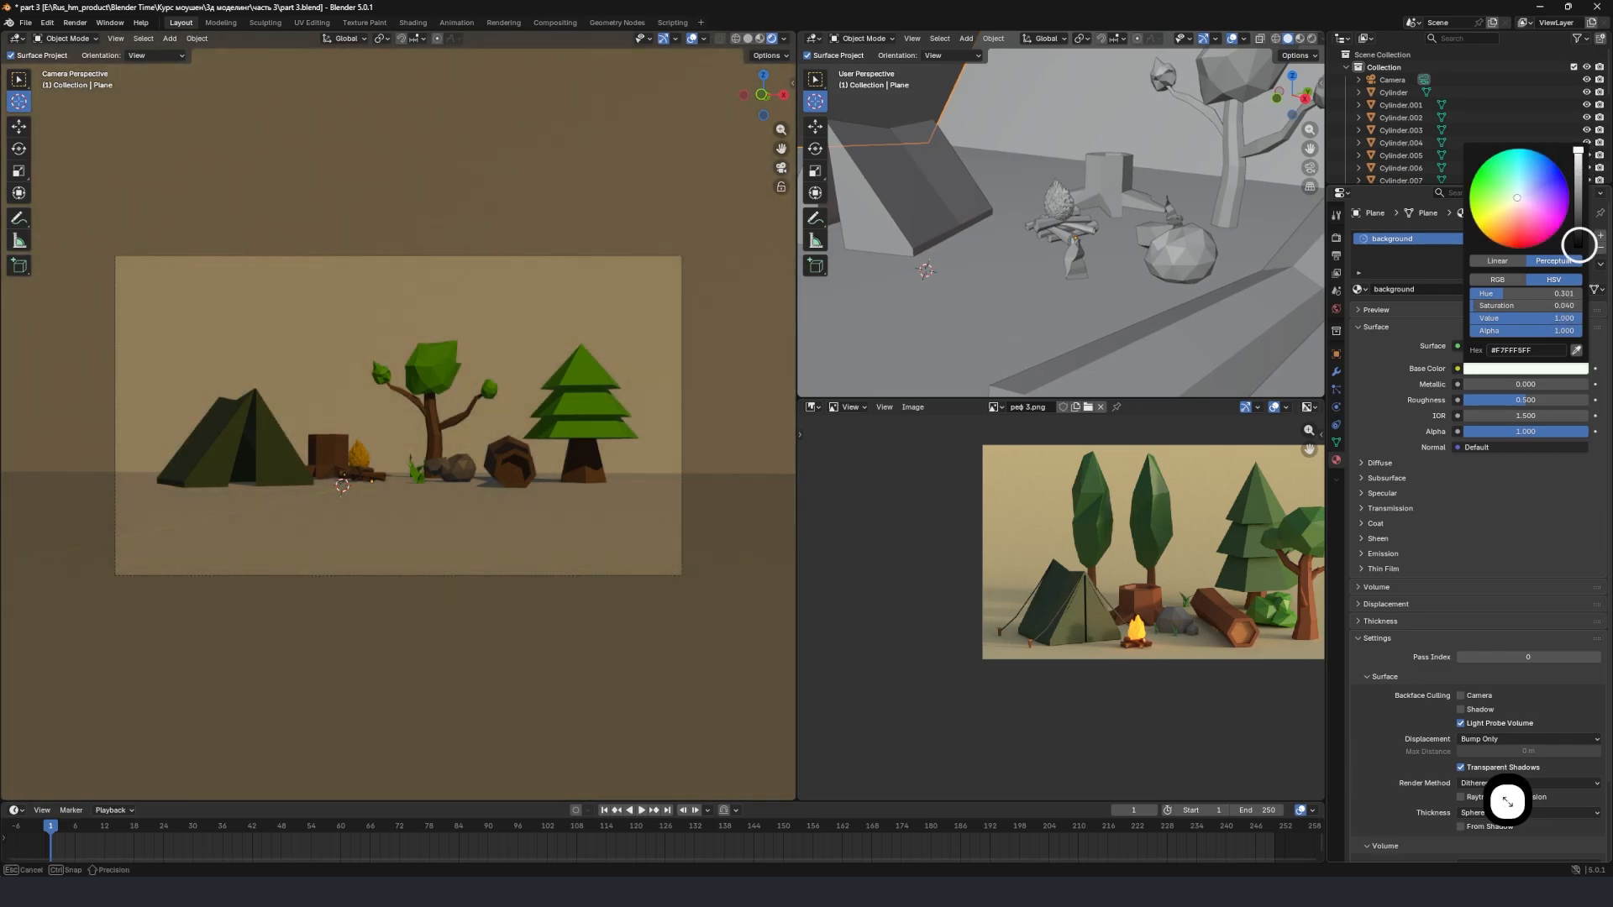
left_click_drag(1579, 245, 1577, 159)
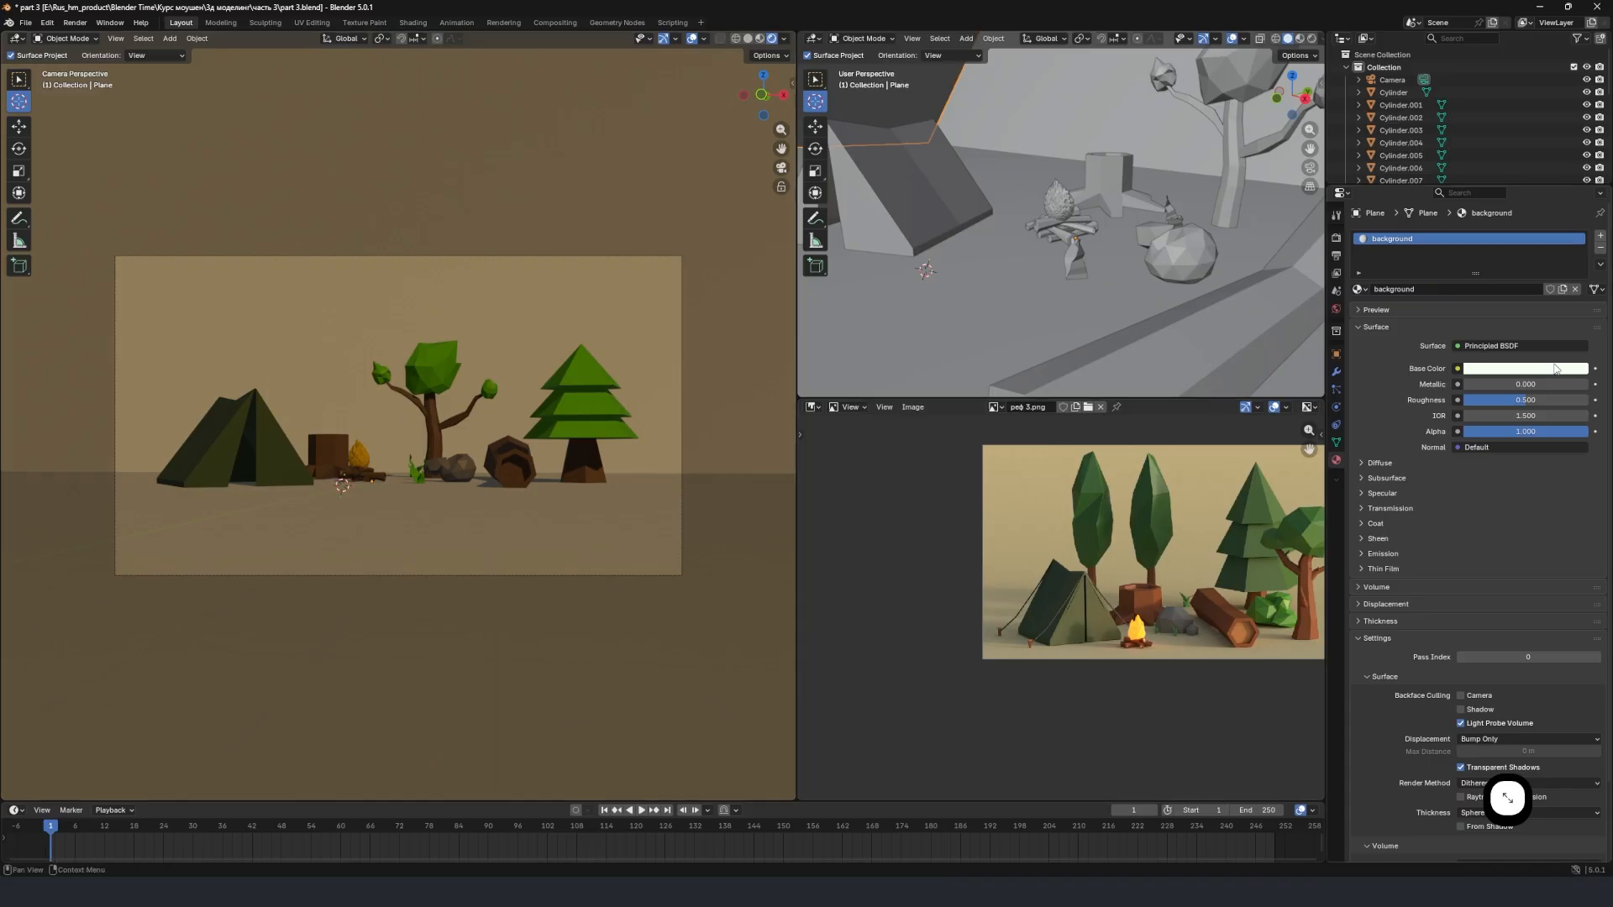
left_click(1527, 368)
left_click_drag(1576, 163, 1579, 156)
left_click_drag(1515, 205, 1519, 197)
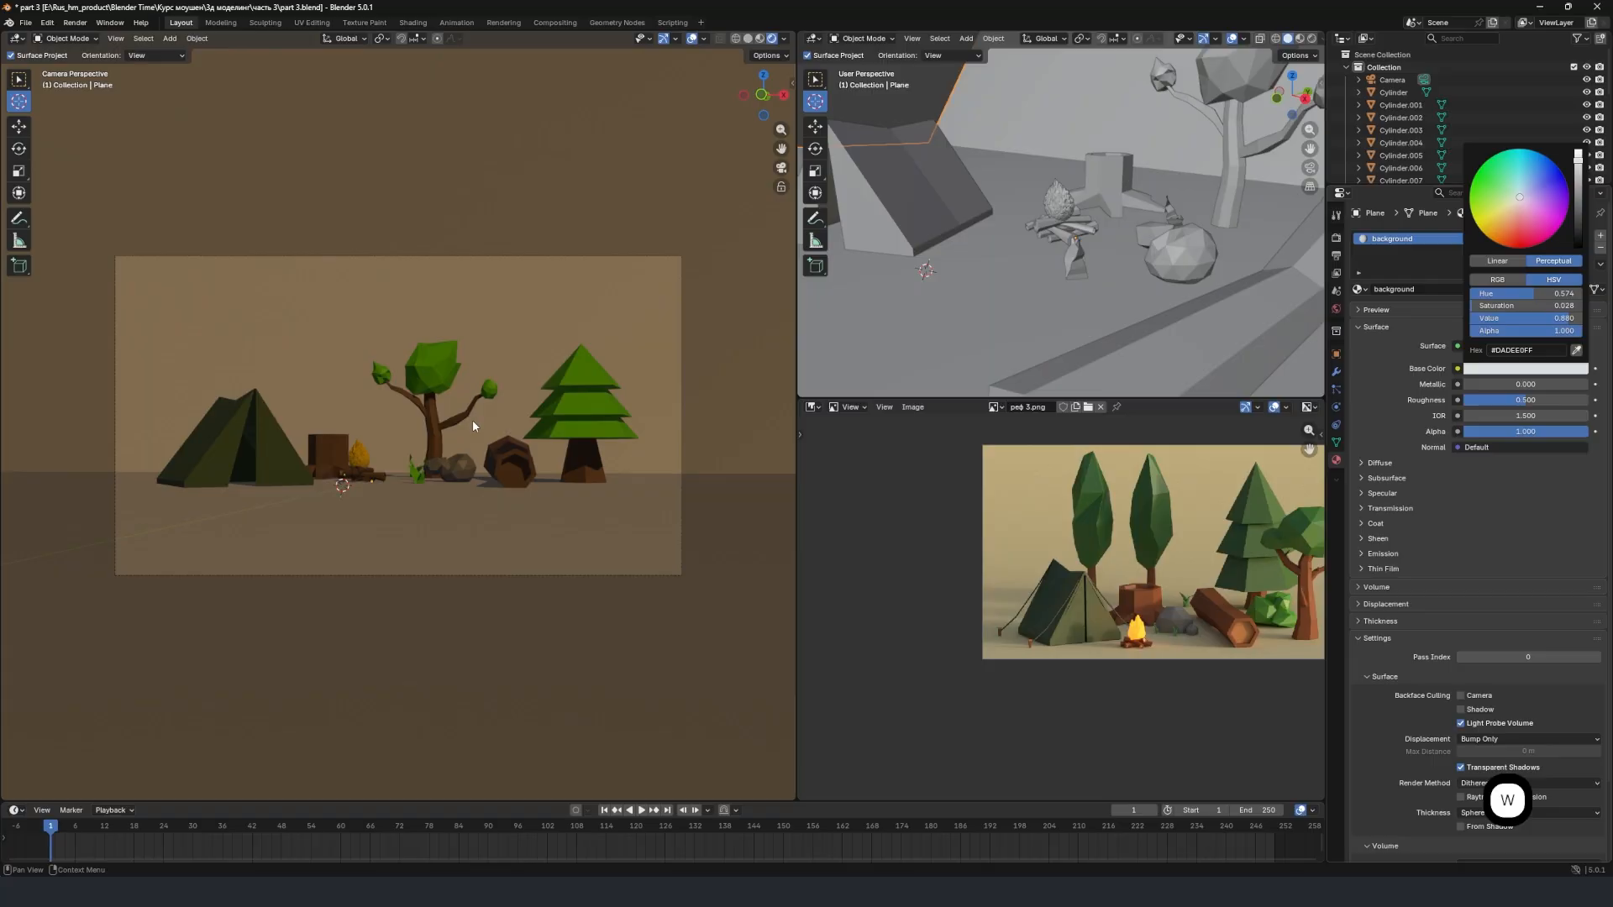
Use walk navigation to move the camera slightly closer and keep the campsite centered in its frame.
key("shift+grave")
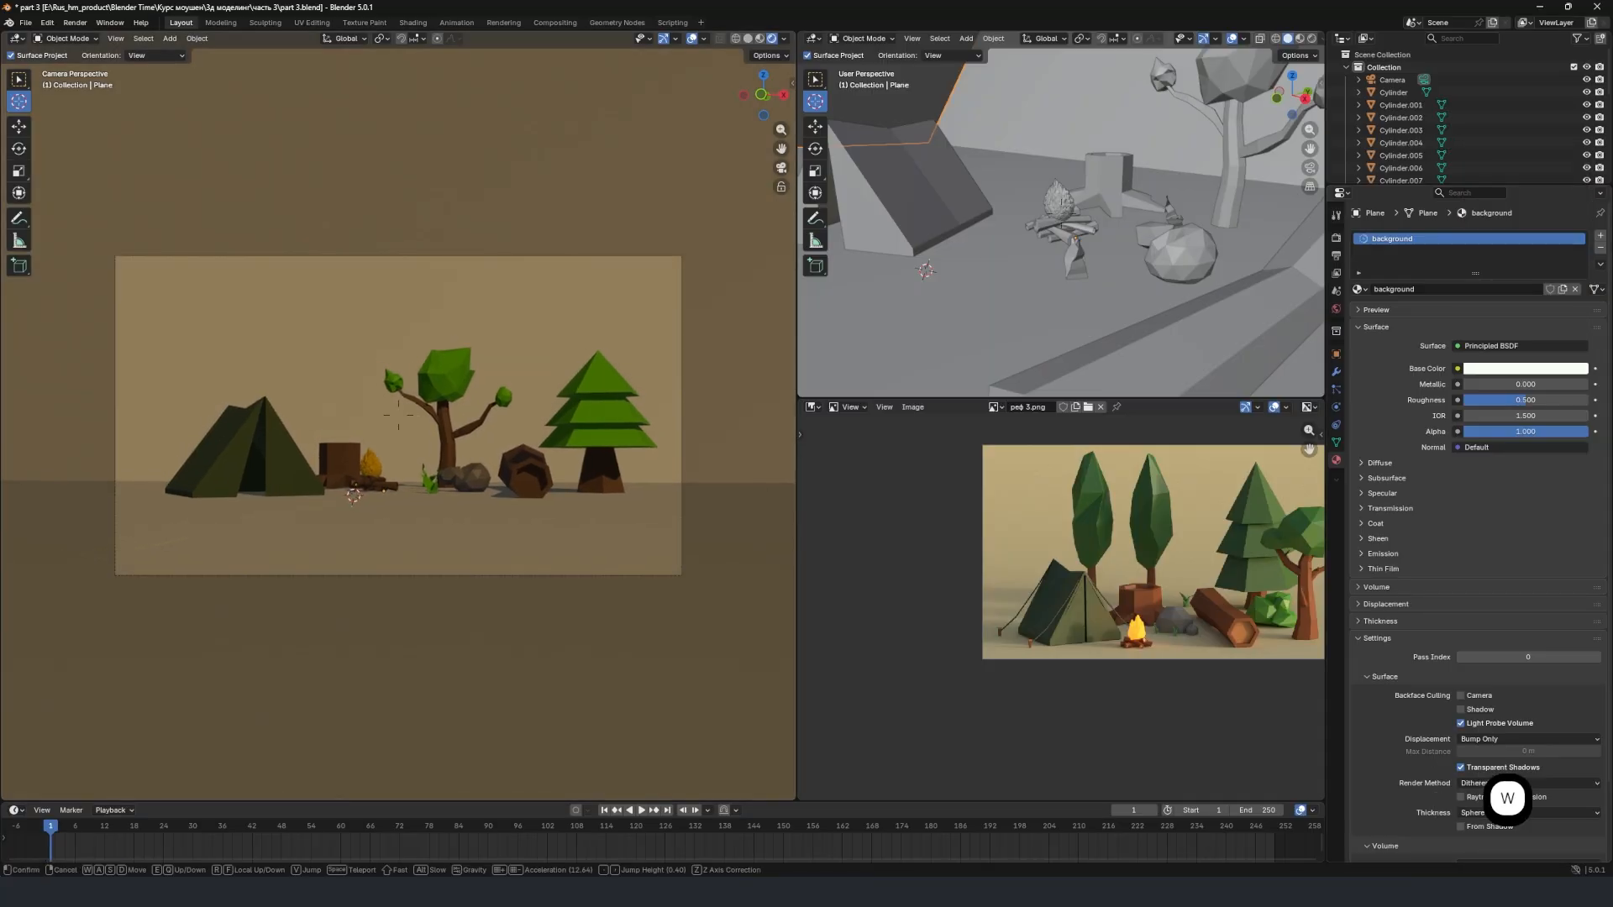
key("w")
left_click(486, 418)
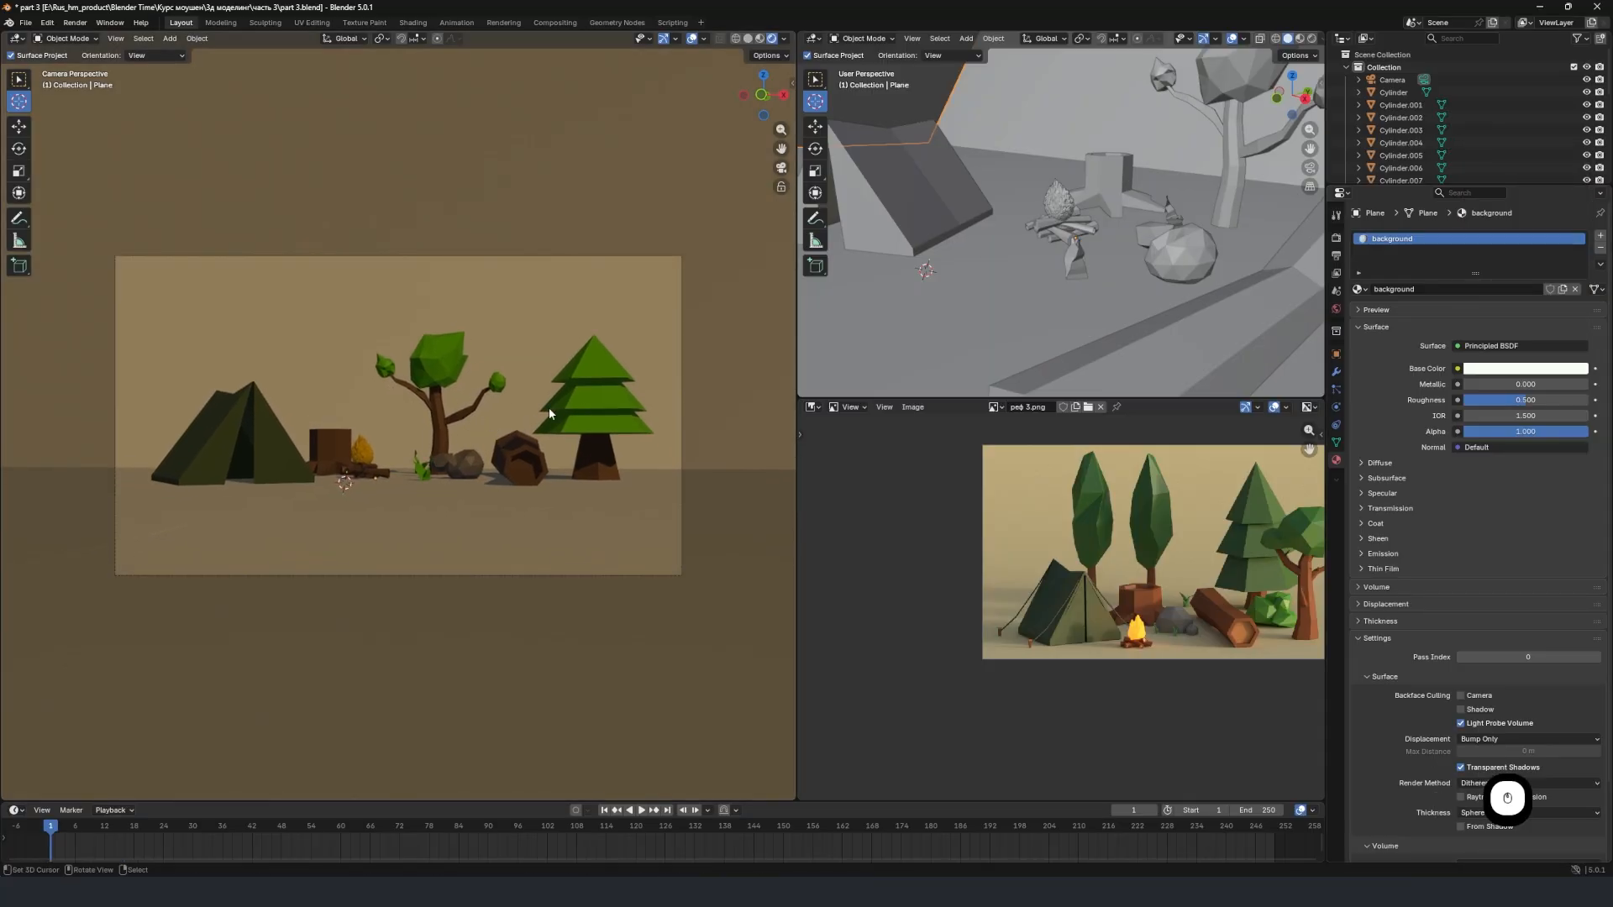
Render a still image of the campsite and inspect the whole picture.
left_click(75, 23)
left_click(88, 39)
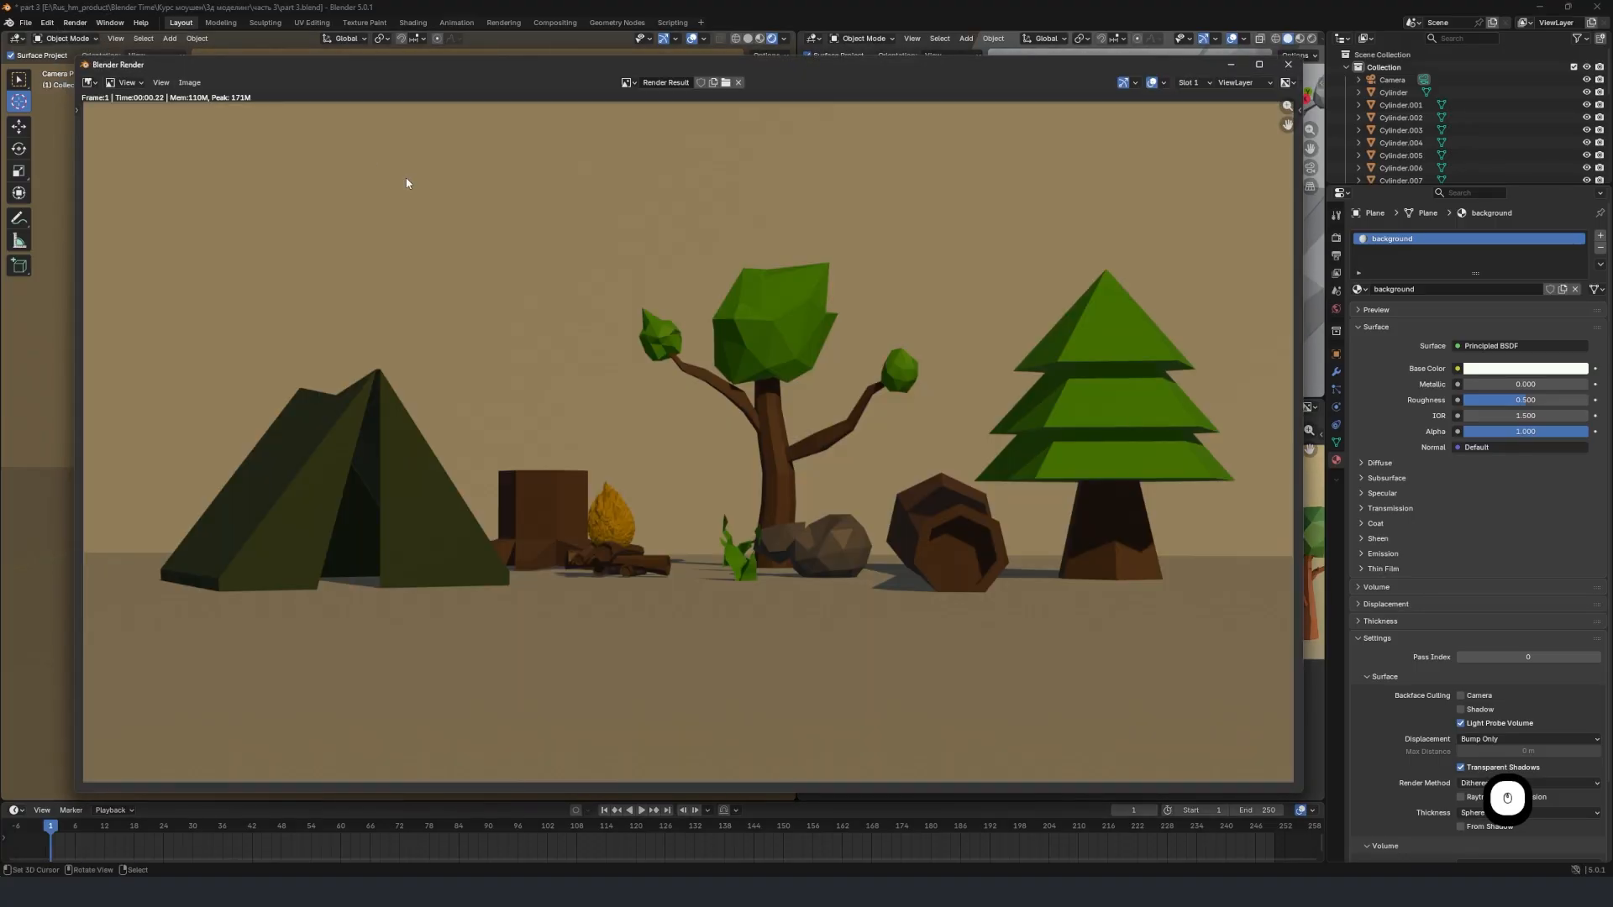
scroll(846, 403, "down", 3)
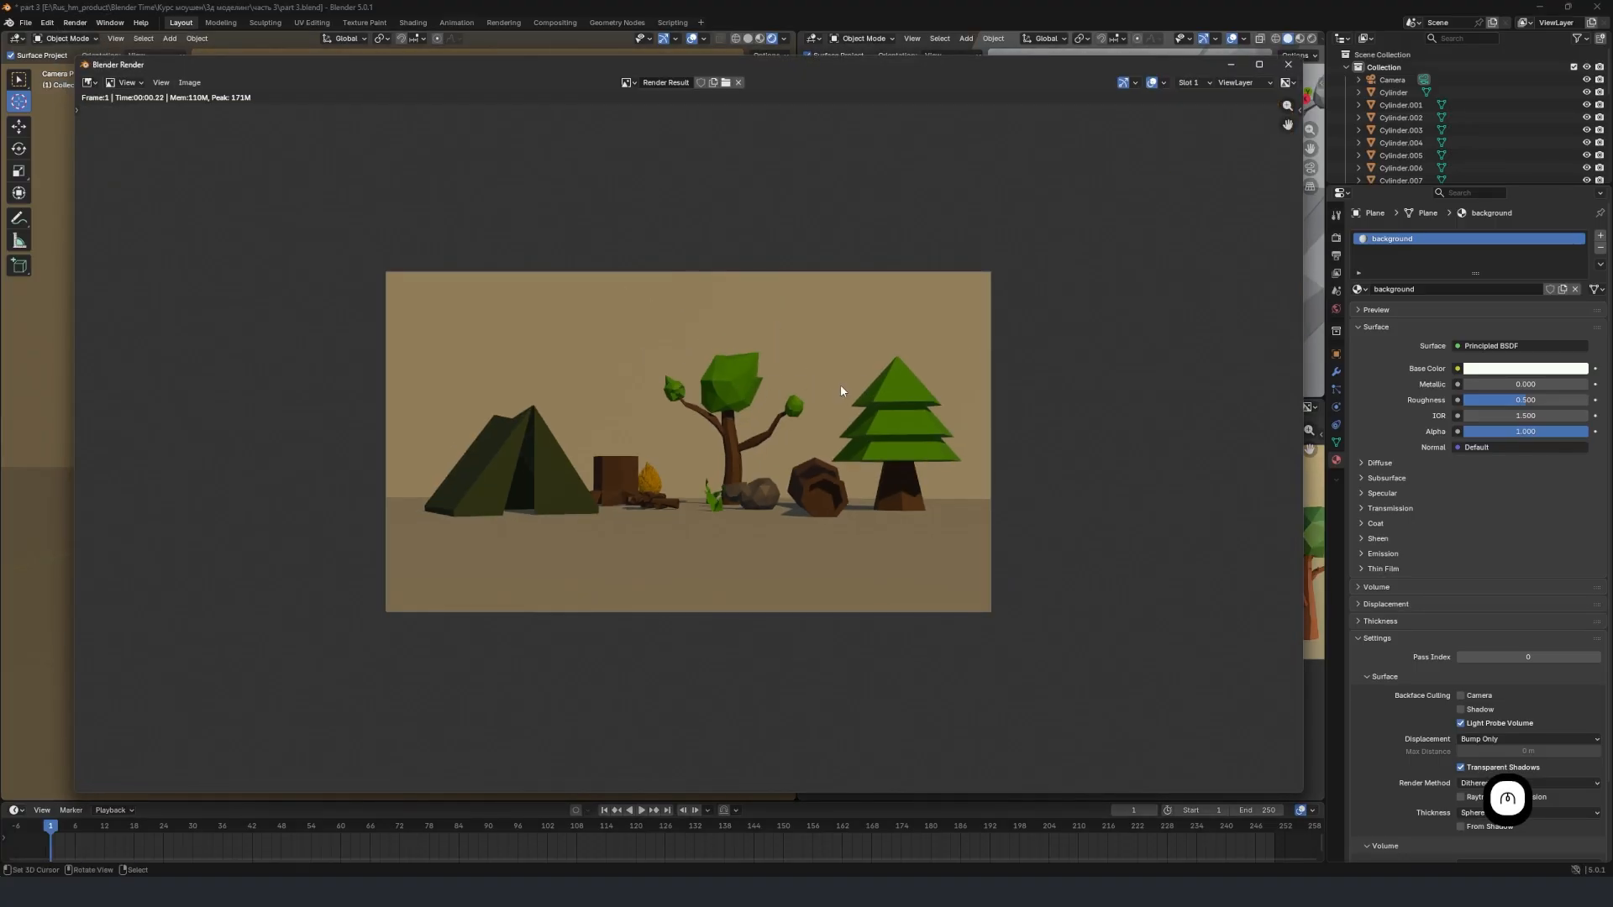
scroll(844, 411, "up", 3)
scroll(753, 343, "down", 2)
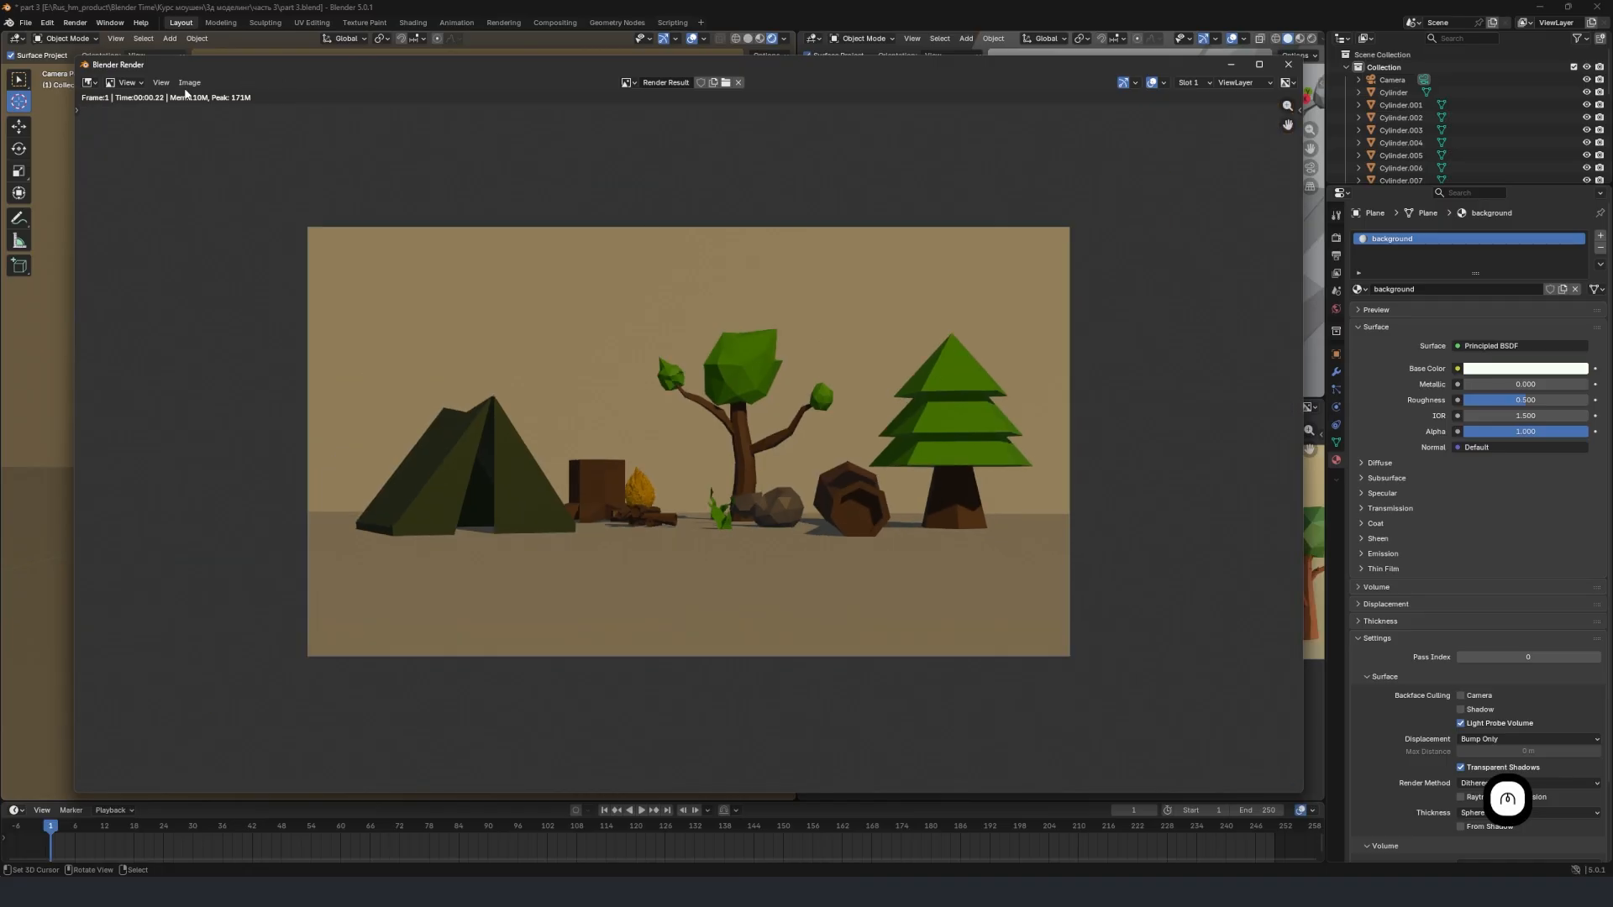
Start saving the rendered image to a file and set its format to JPEG.
left_click(189, 82)
left_click(234, 198)
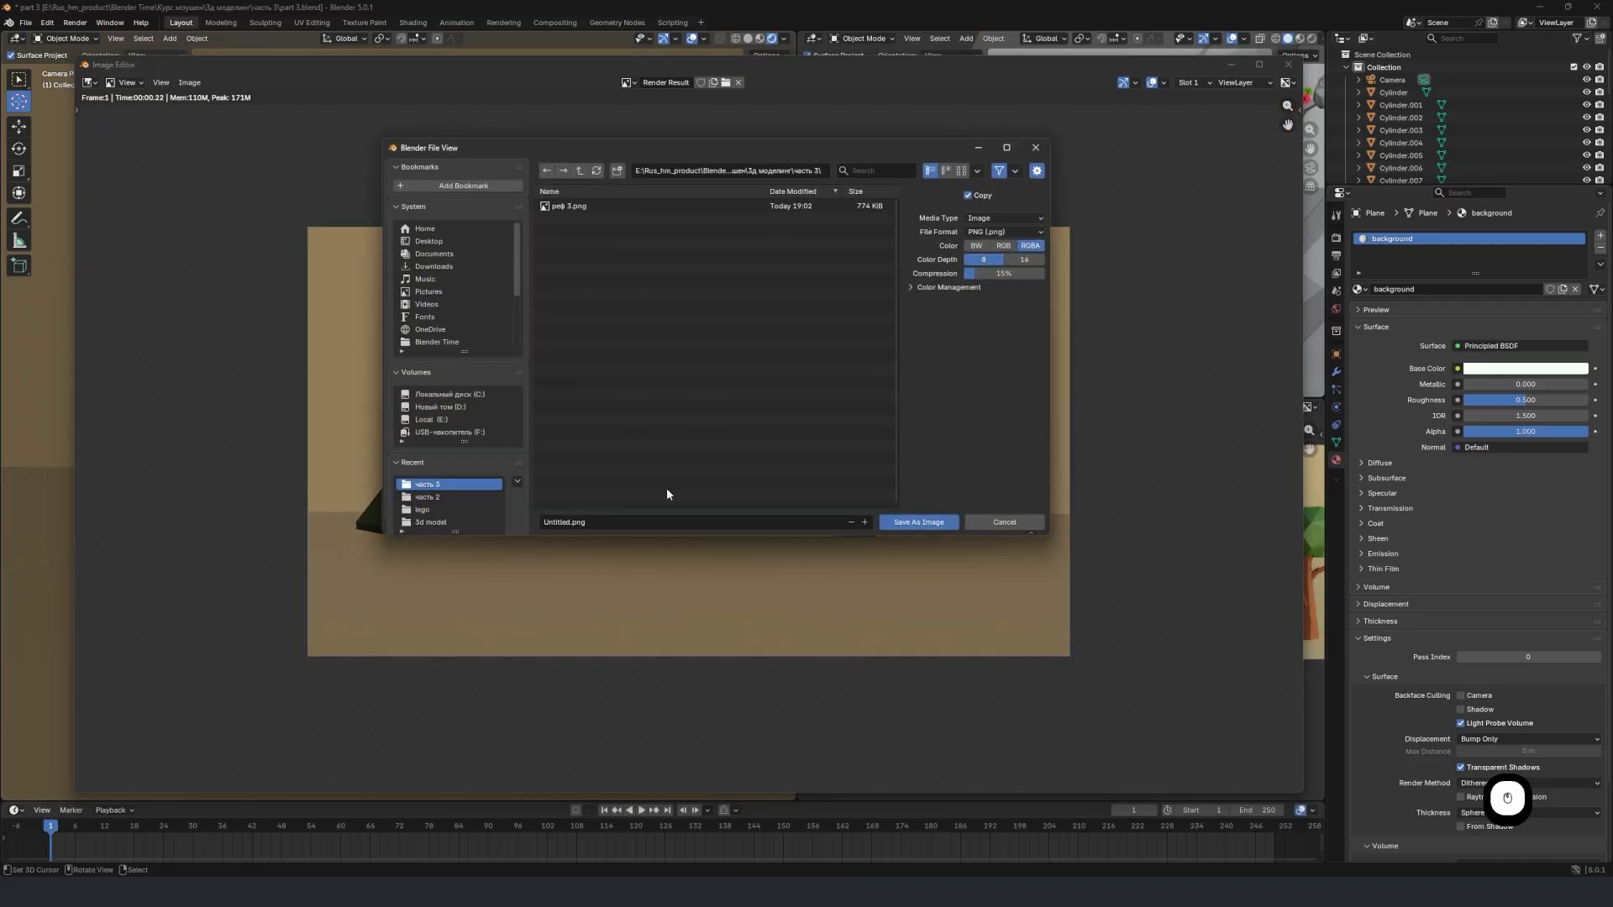
left_click(641, 522)
left_click(579, 523)
left_click(1005, 231)
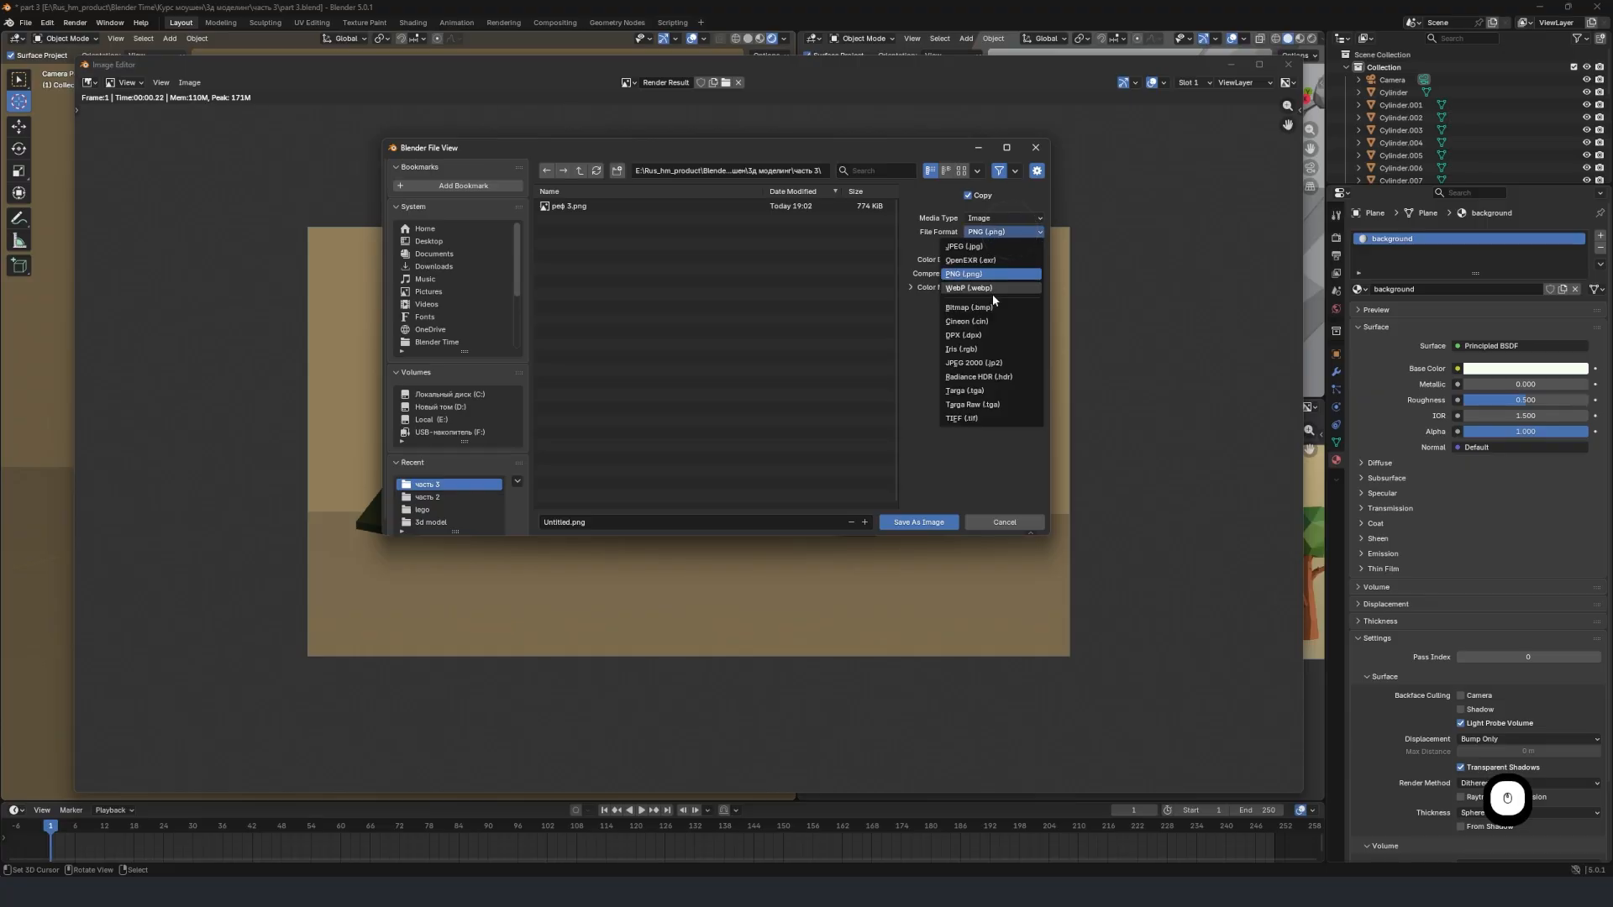
left_click(988, 247)
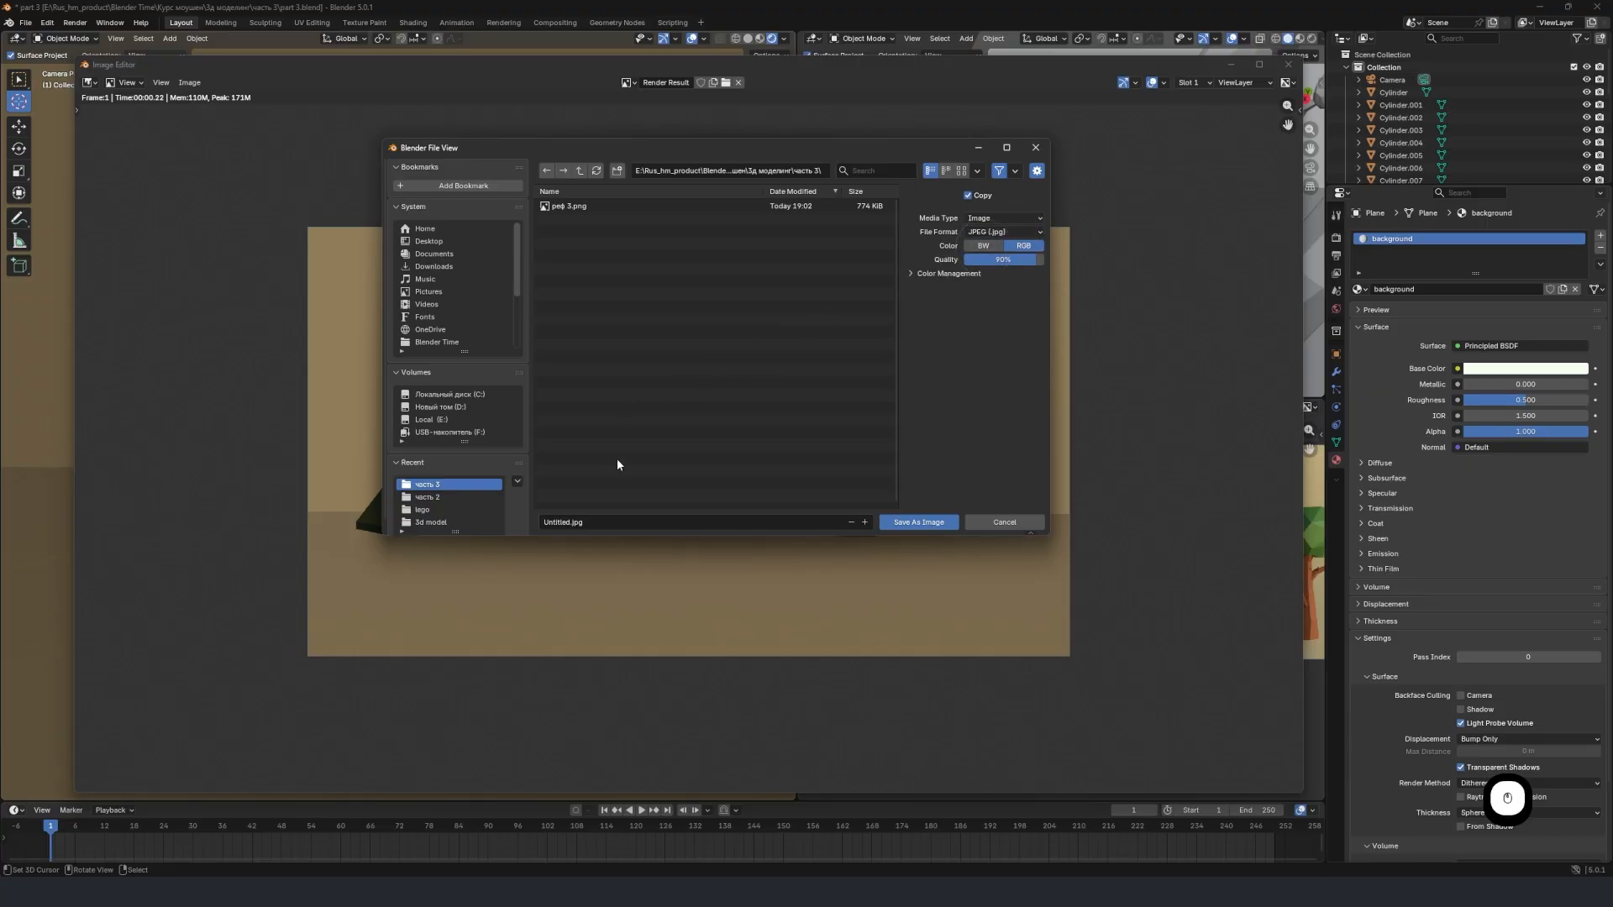
Name the image file "render" and save it in the lego folder.
type("render")
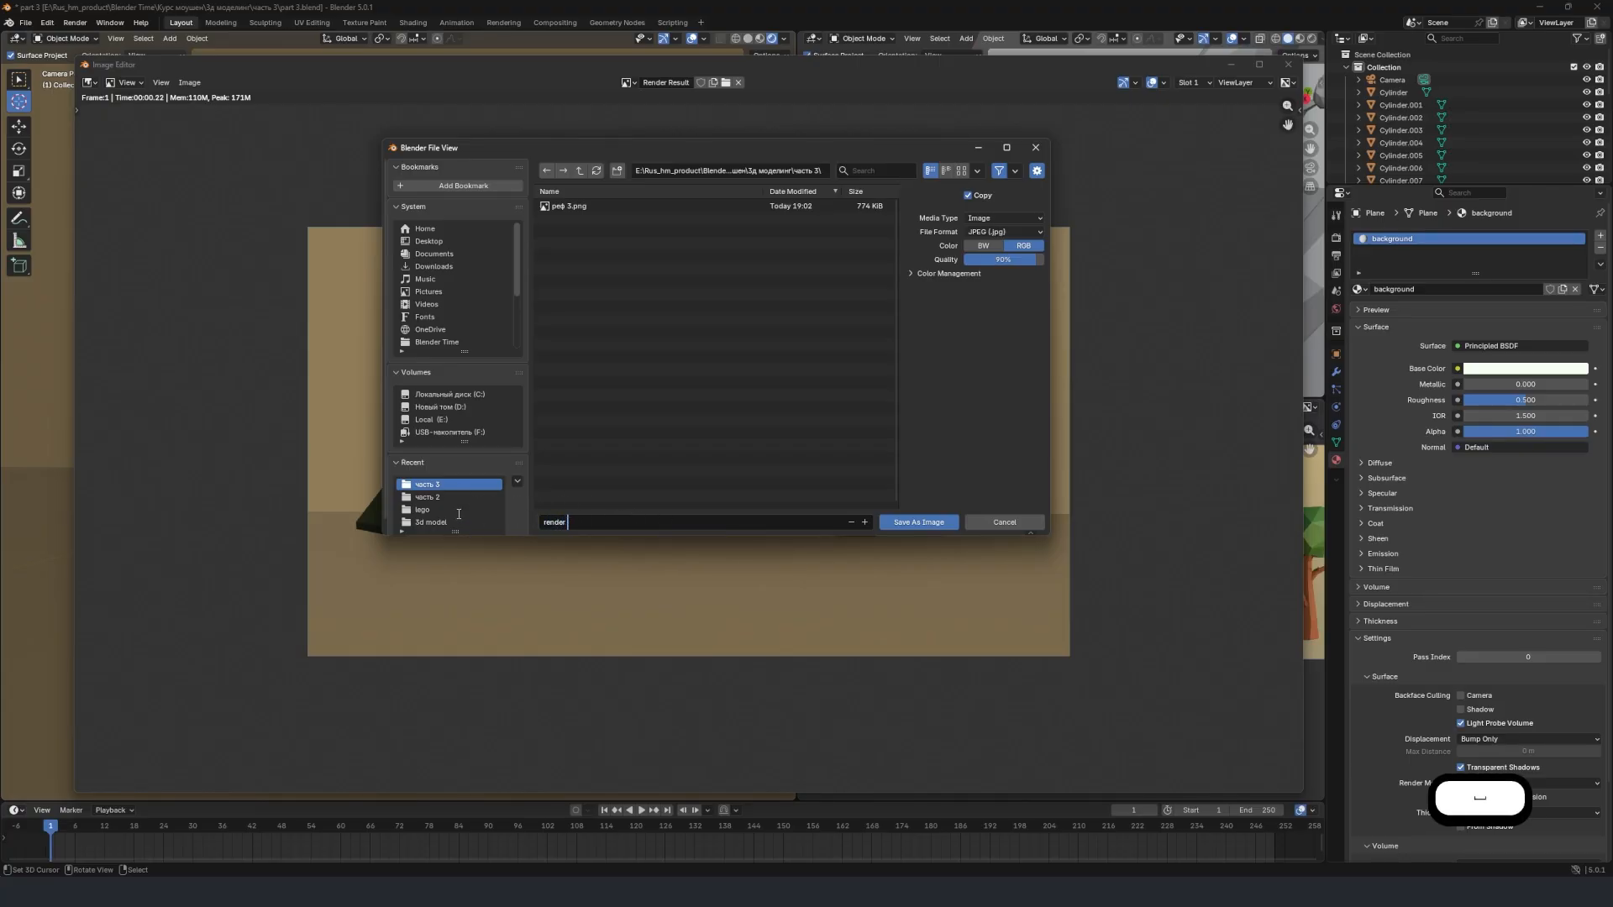
key("Return")
left_click(456, 510)
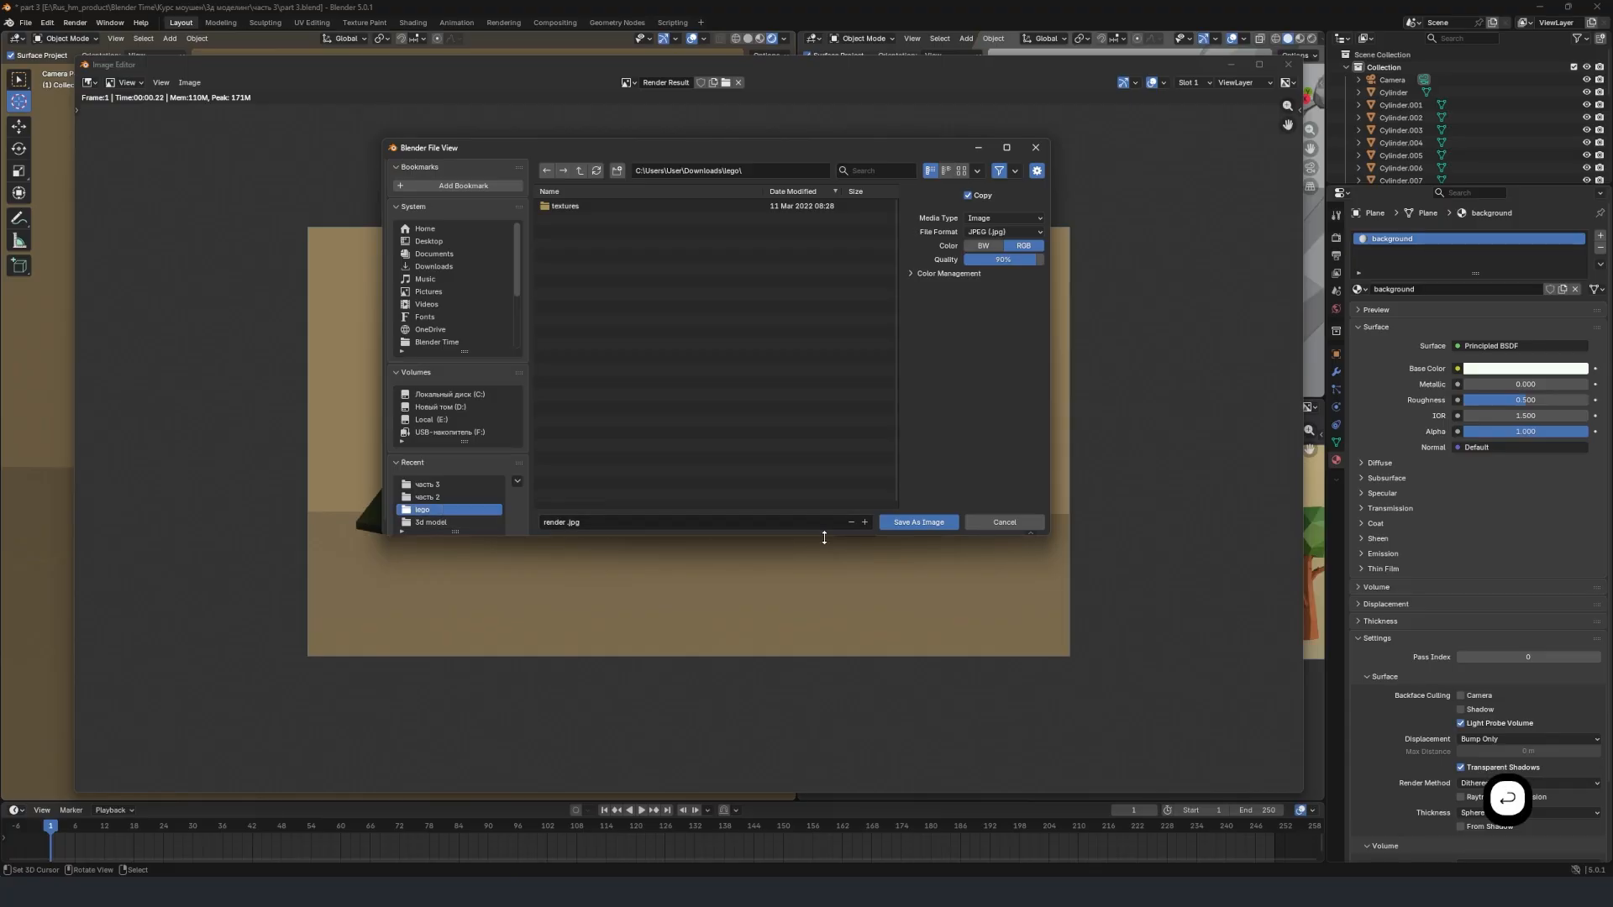
left_click(900, 522)
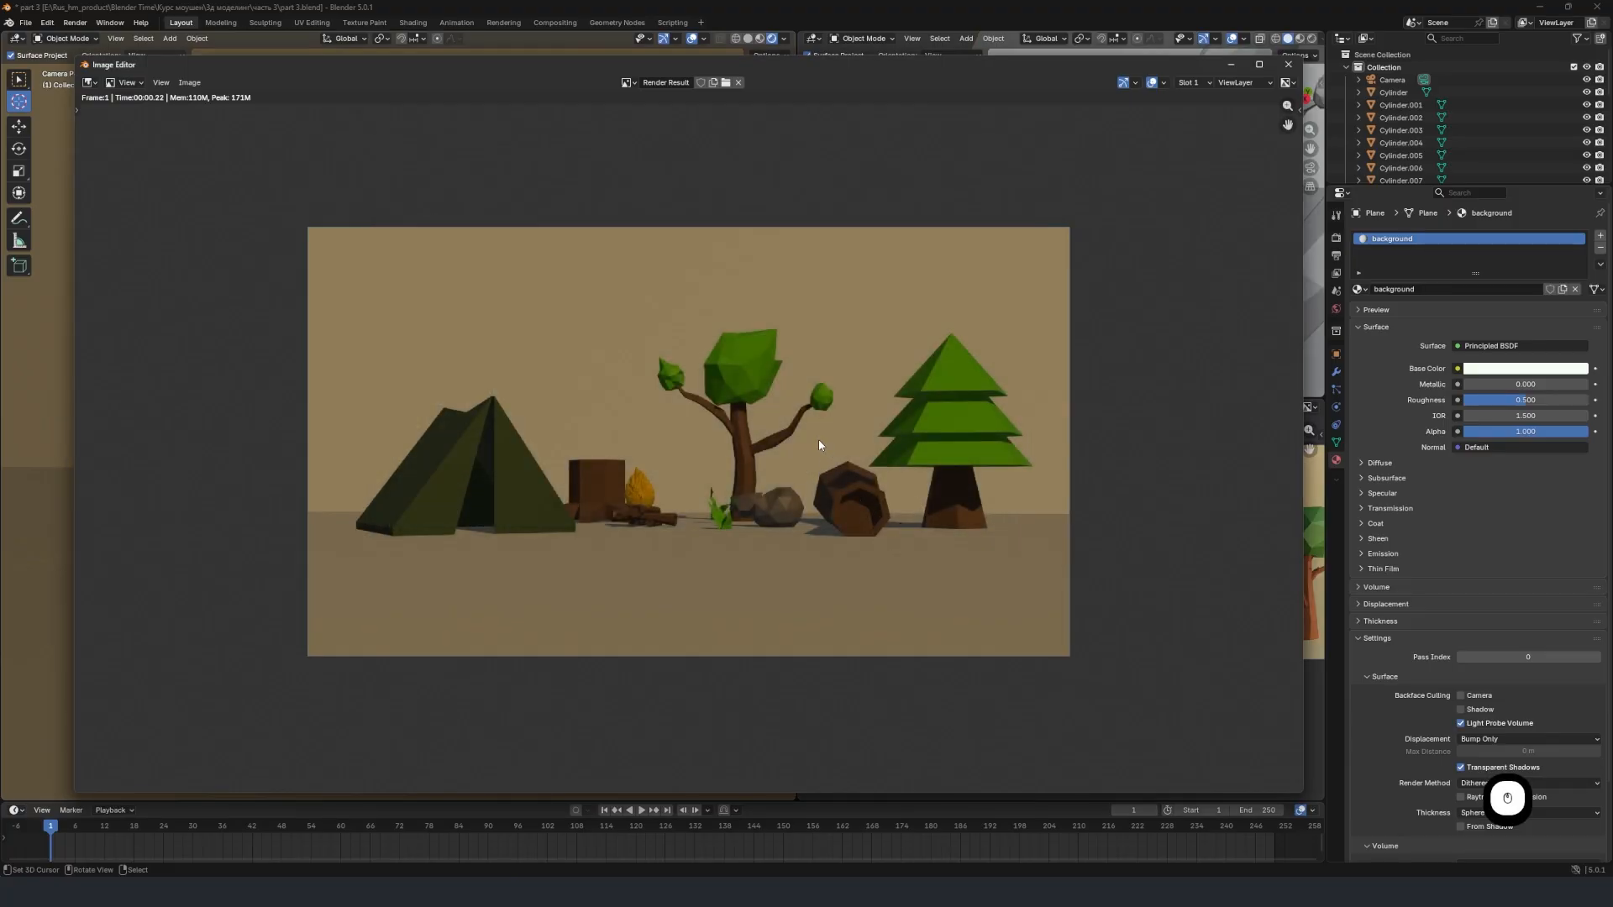
Return from the render to the scene and examine the campsite and backdrop from an angle outside the camera.
scroll(811, 440, "up", 2)
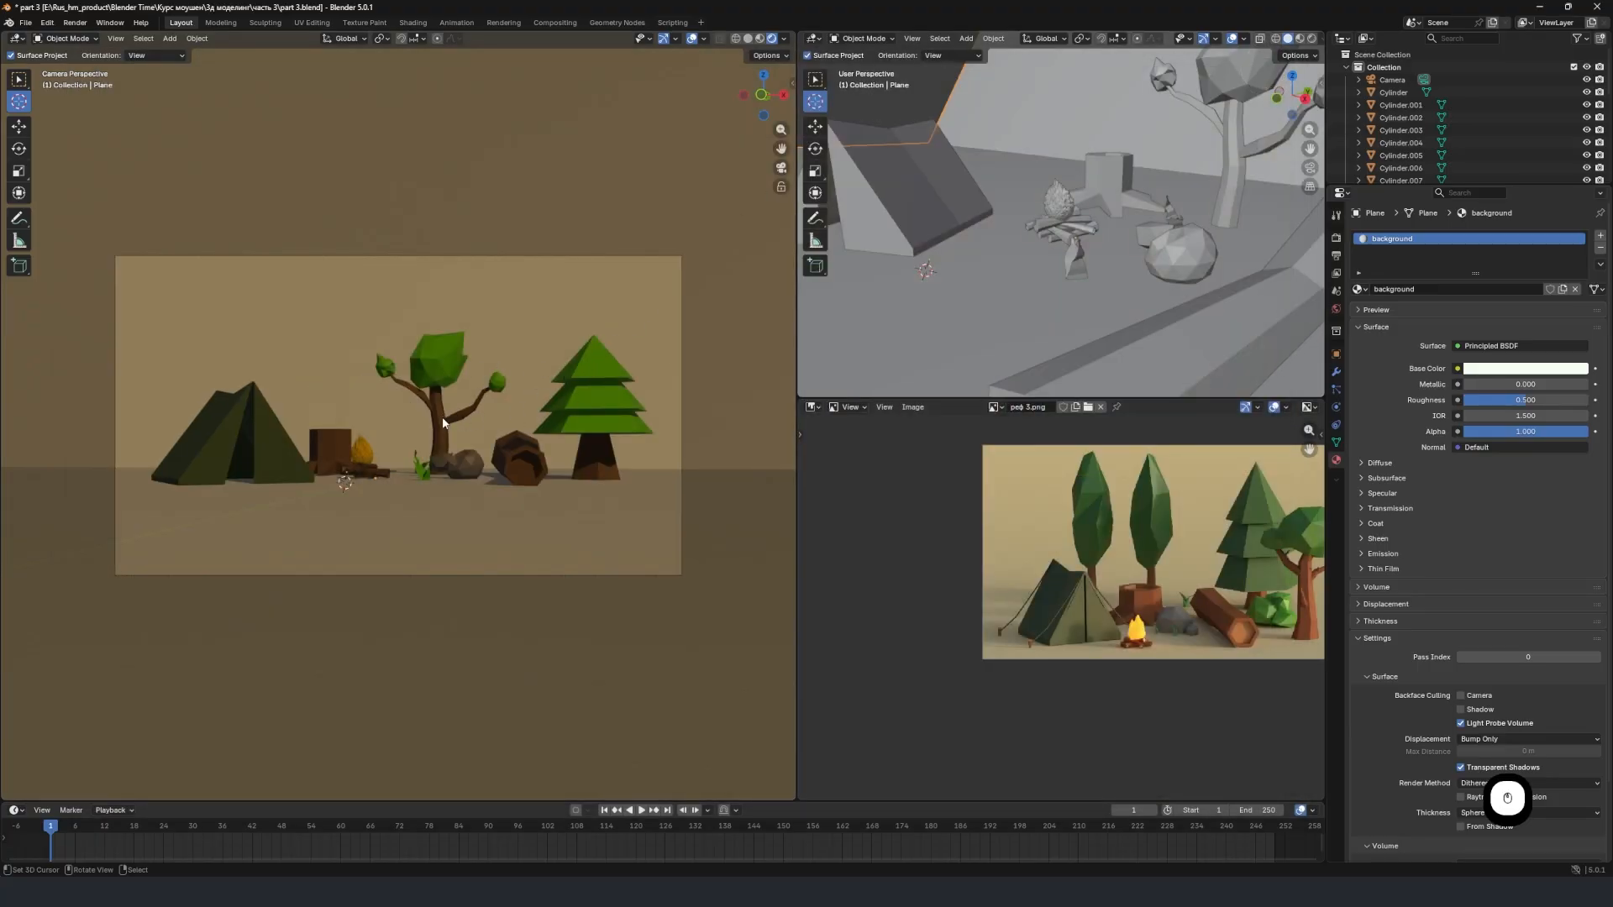
mouse_move(512, 437)
middle_mouse_down()
mouse_move(520, 465)
mouse_move(633, 446)
mouse_move(534, 438)
middle_mouse_up()
scroll(534, 437, "down", 5)
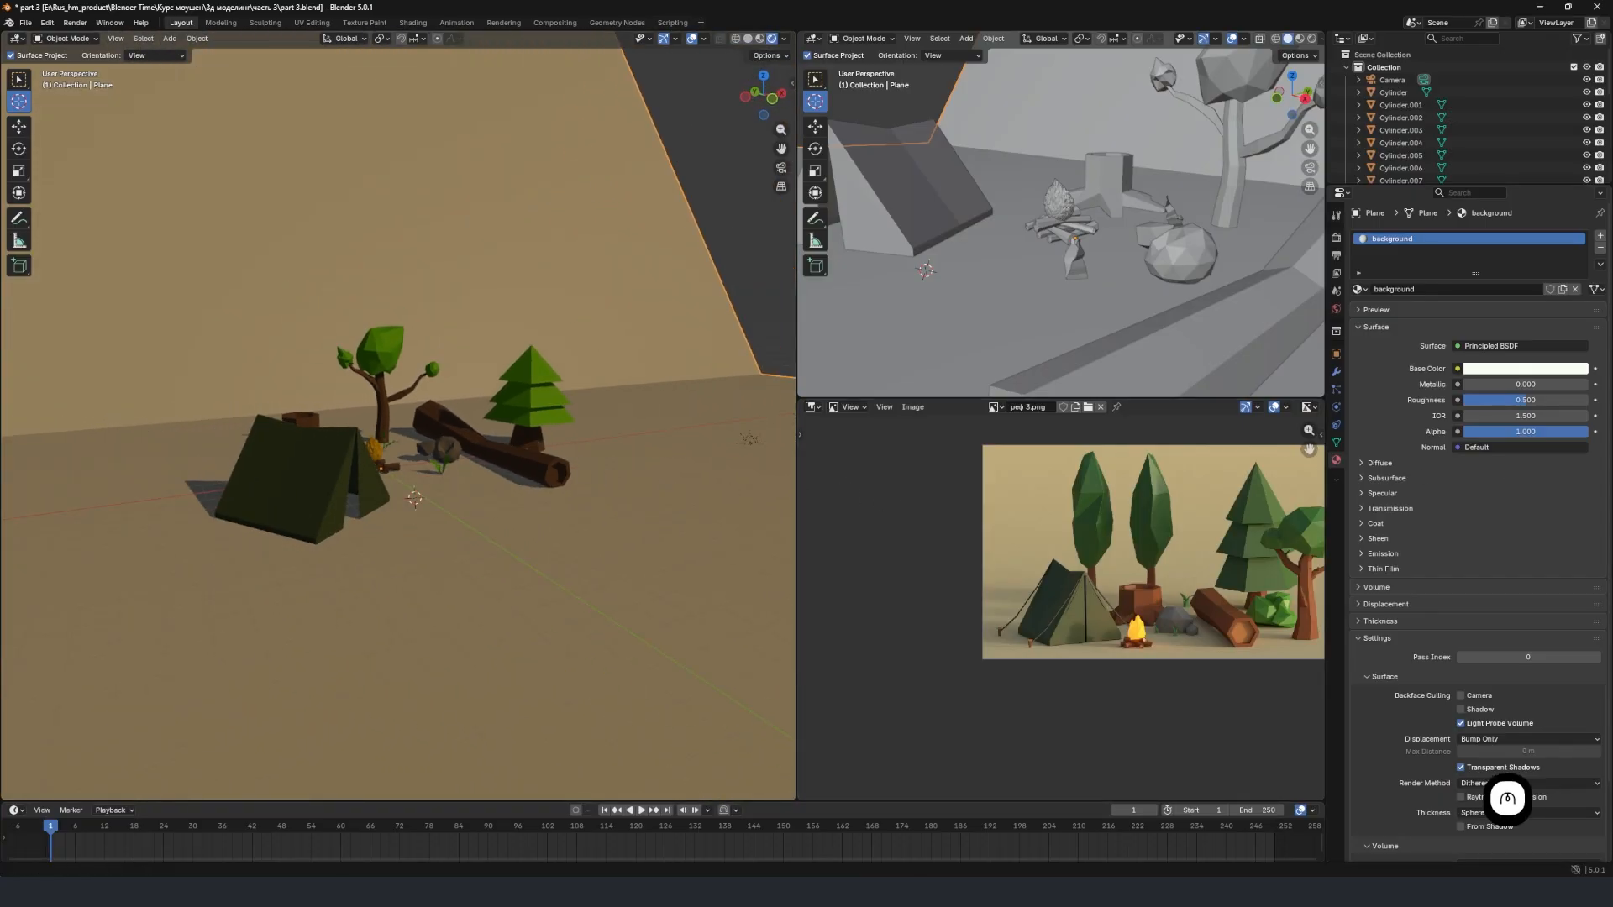